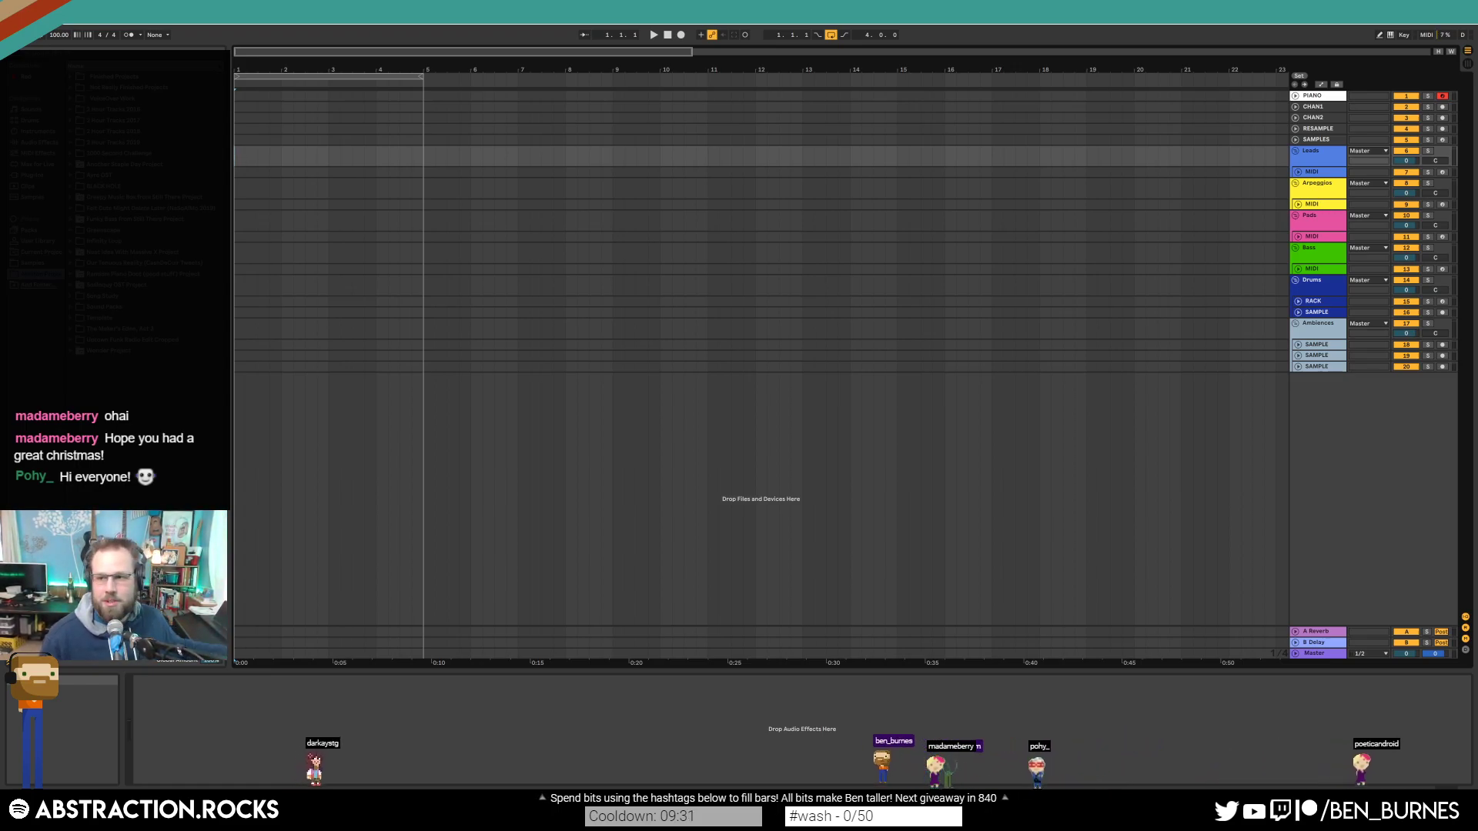
Step: Unfold and arm the CHAN2 track, record a short test take from bar 1, and stop
click(1295, 118)
click(1313, 125)
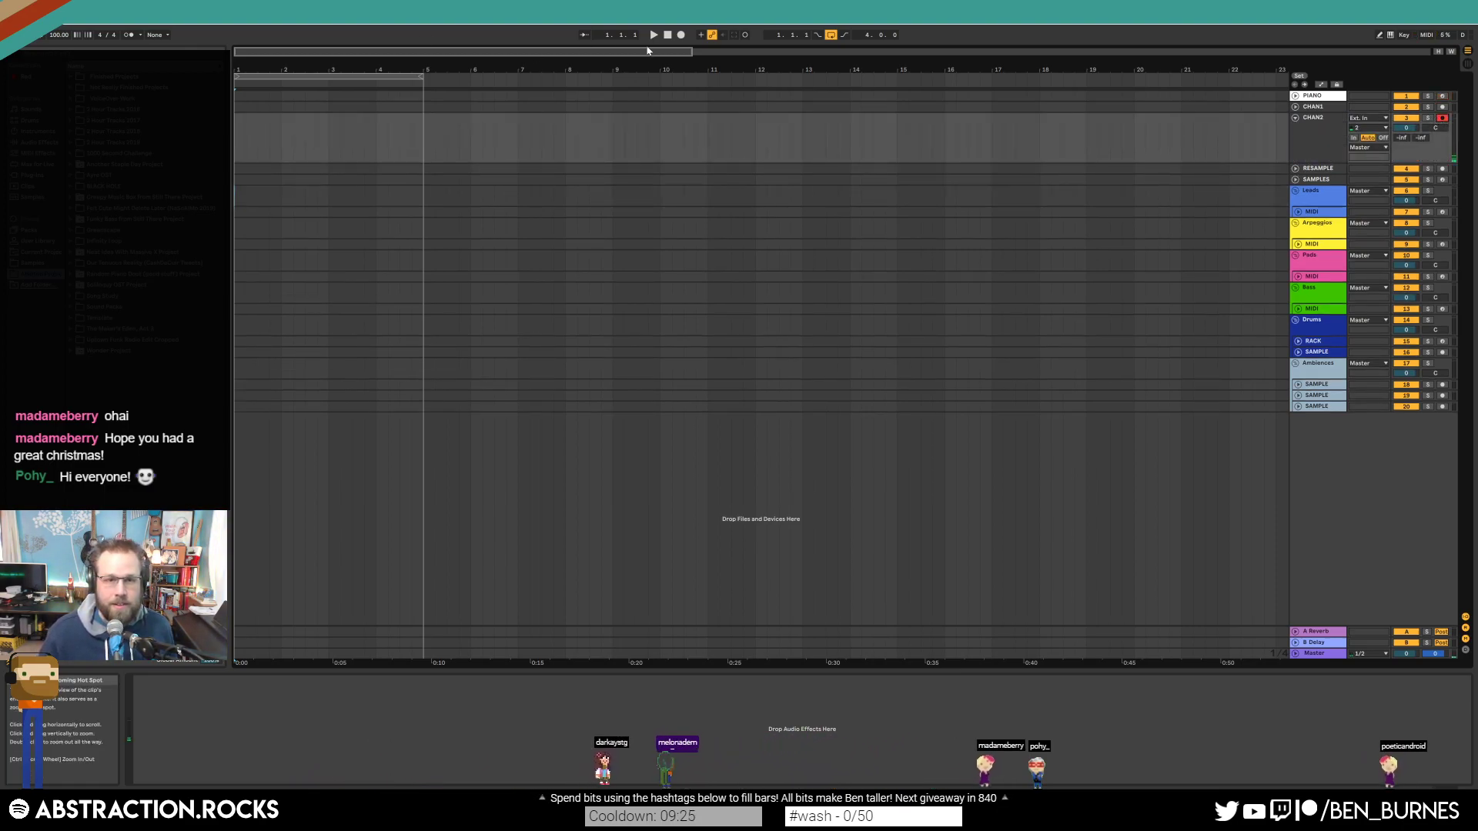
click(680, 35)
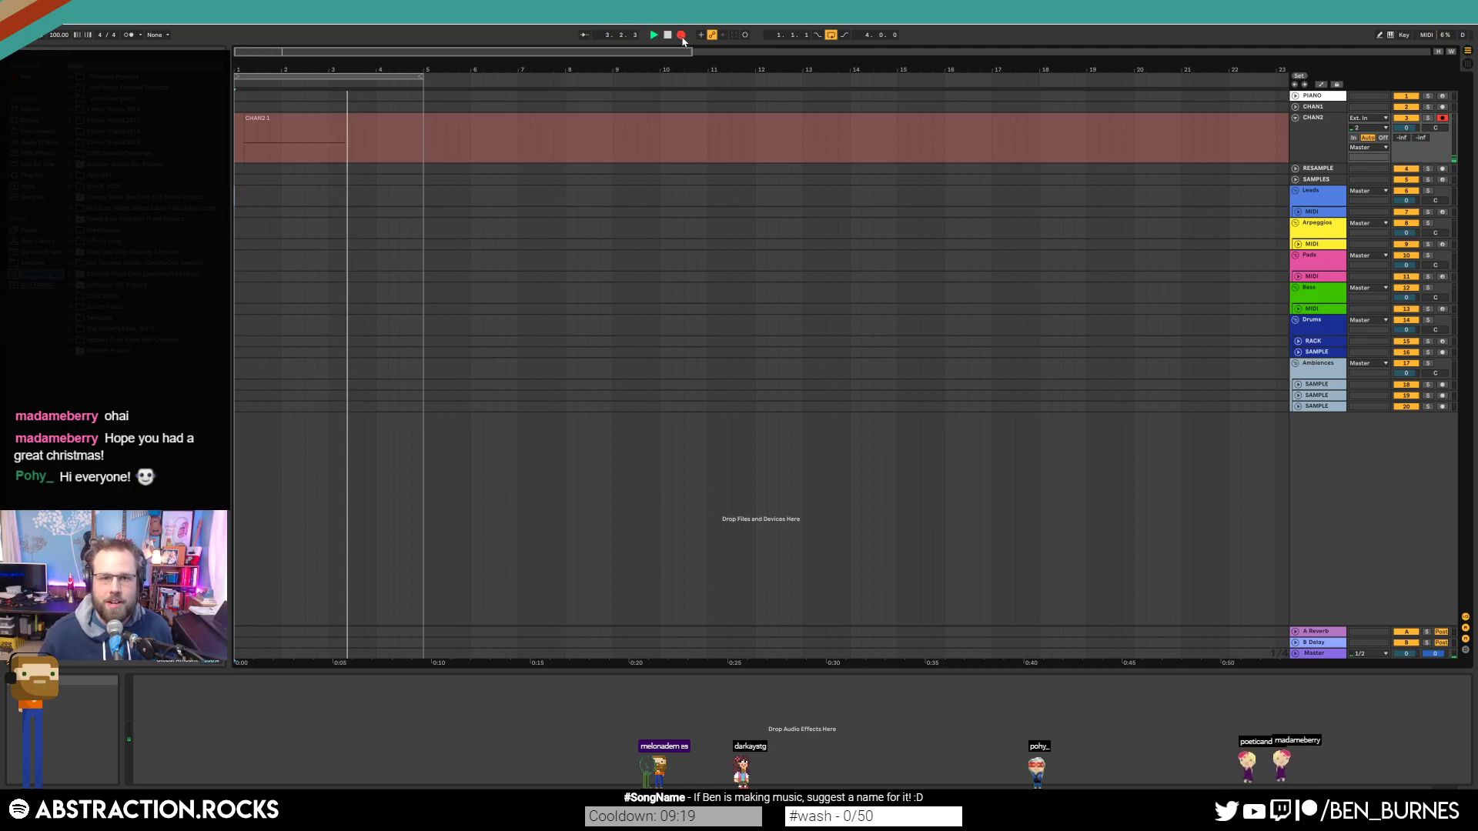
click(667, 35)
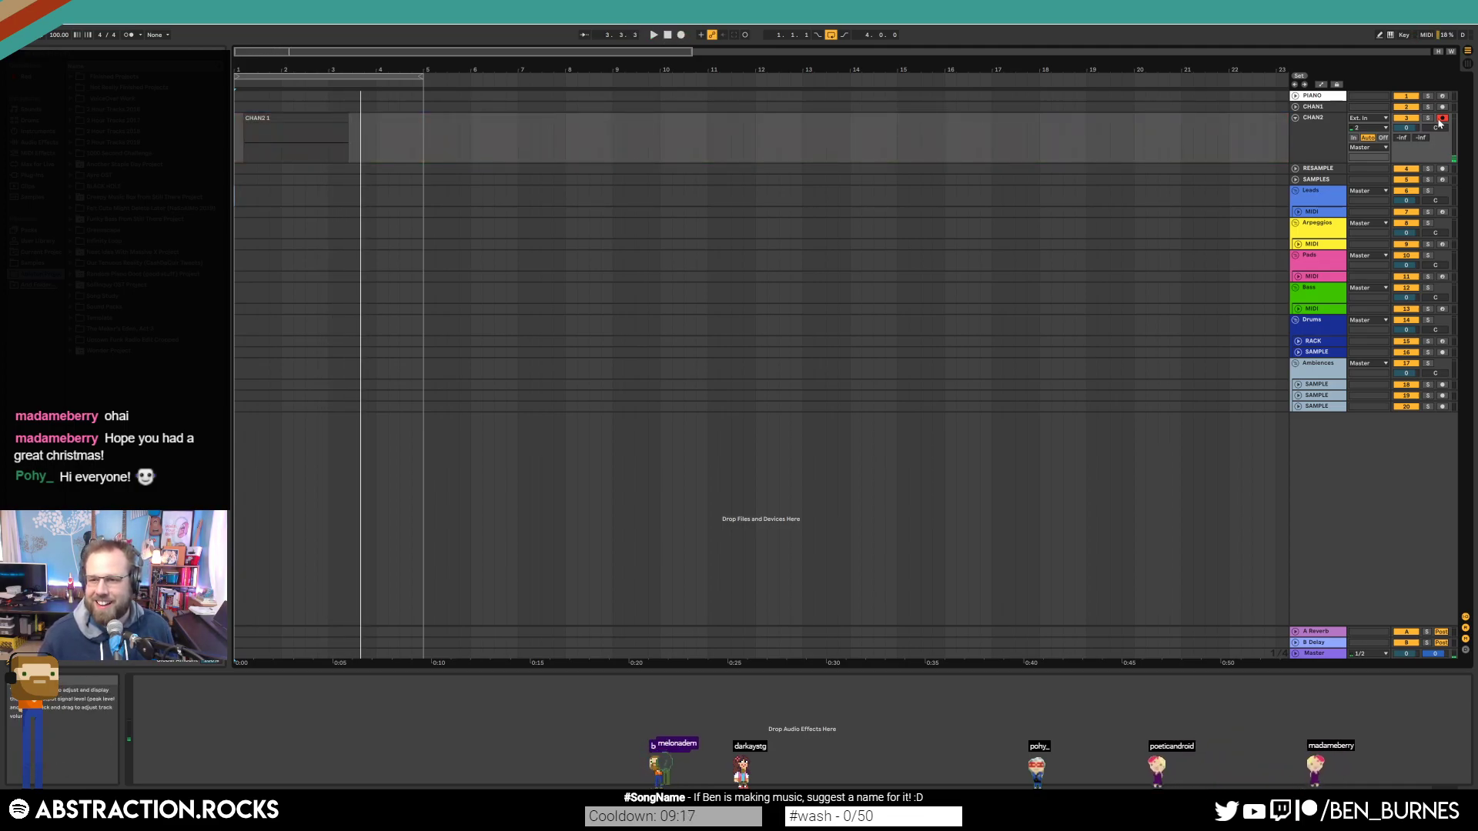
Step: Unfold the CHAN1 track, arm it for recording, and set its monitoring to Auto
click(1314, 106)
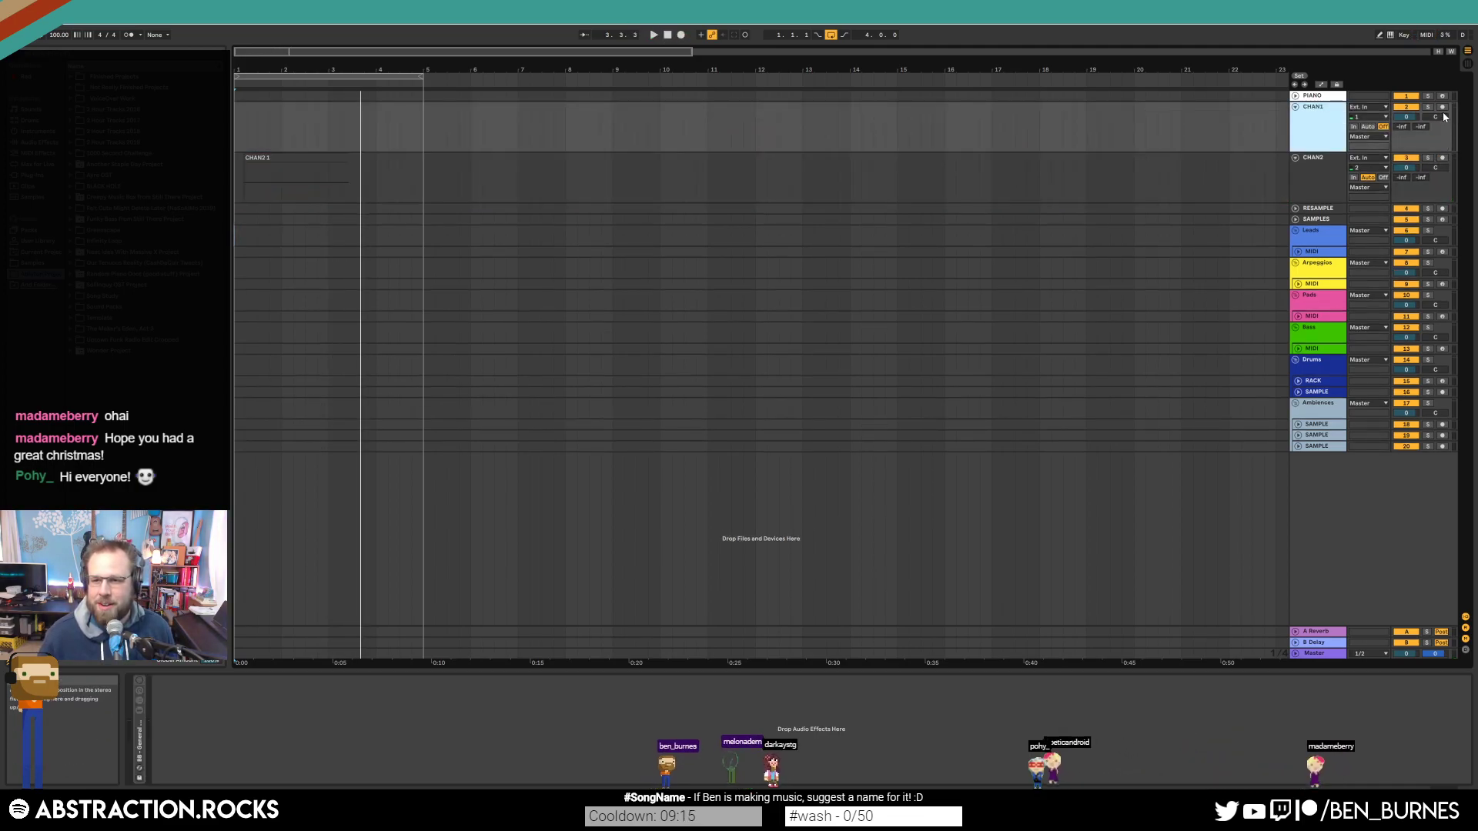
click(1443, 107)
click(1367, 127)
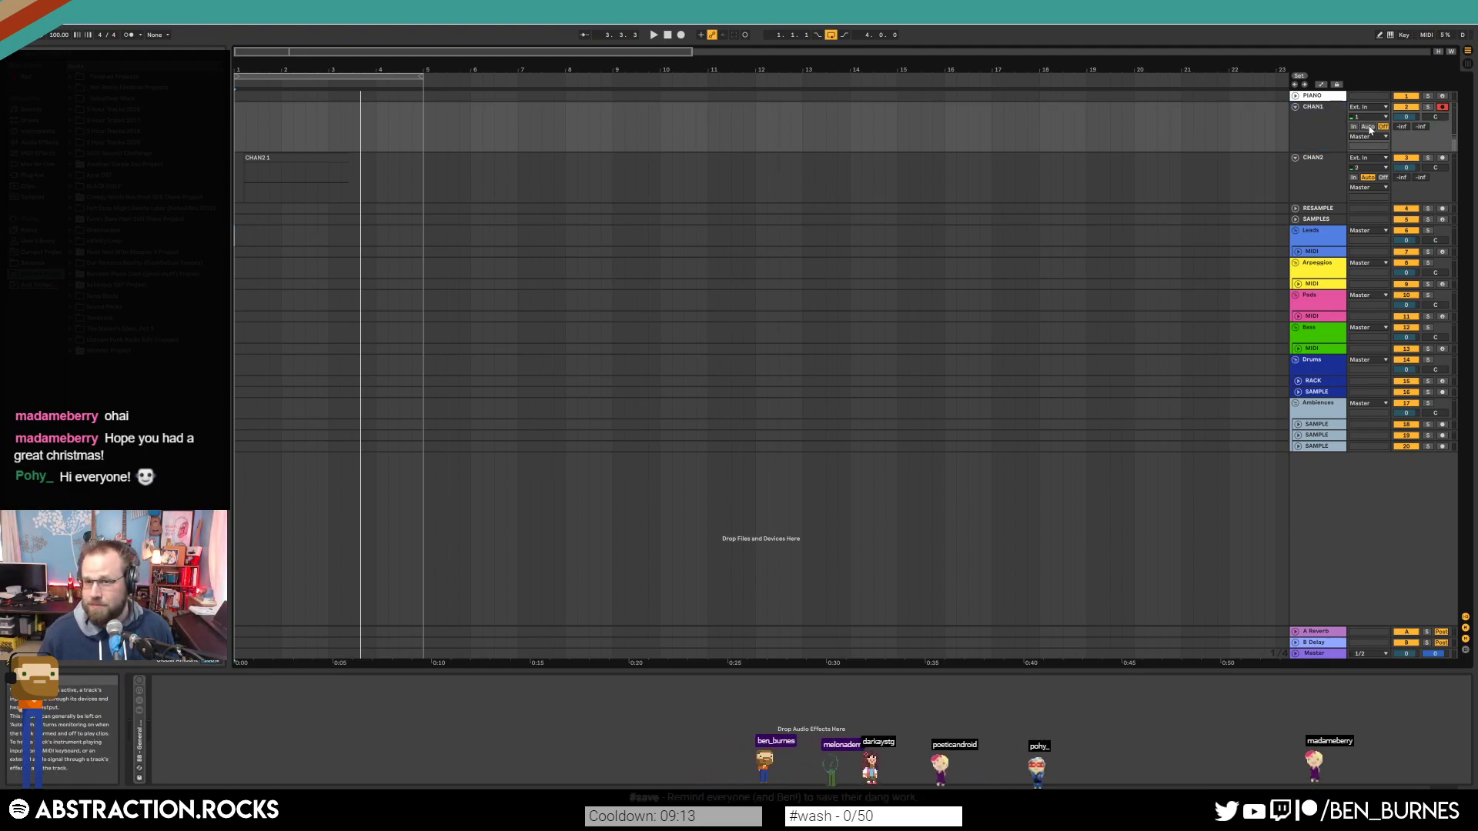
Step: Fold the CHAN2 track and delete its recorded test clip
click(1296, 158)
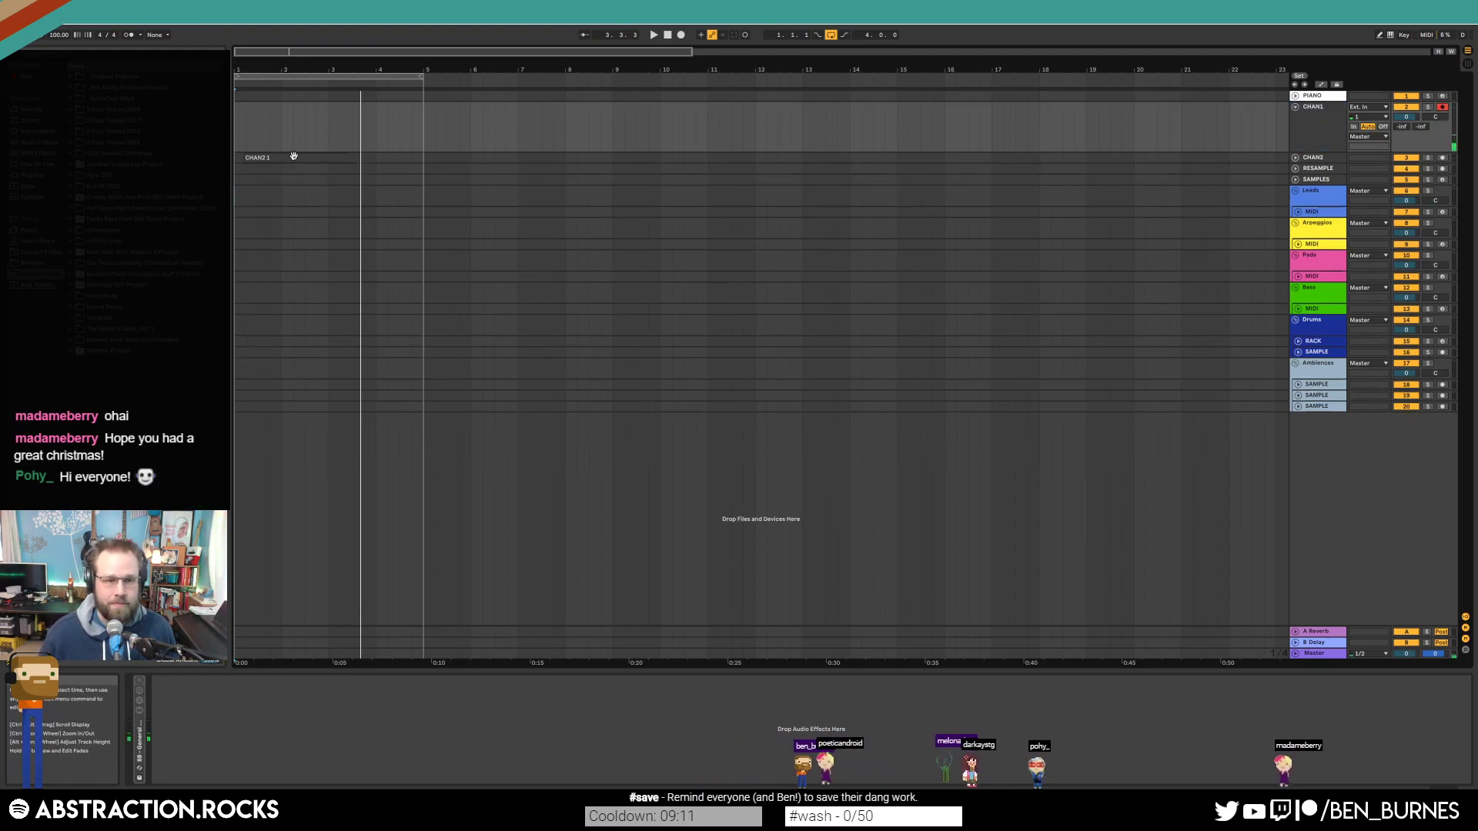
click(292, 157)
key(Delete)
Step: Record a short test take on CHAN1 from bar 1 to about bar 3
click(237, 114)
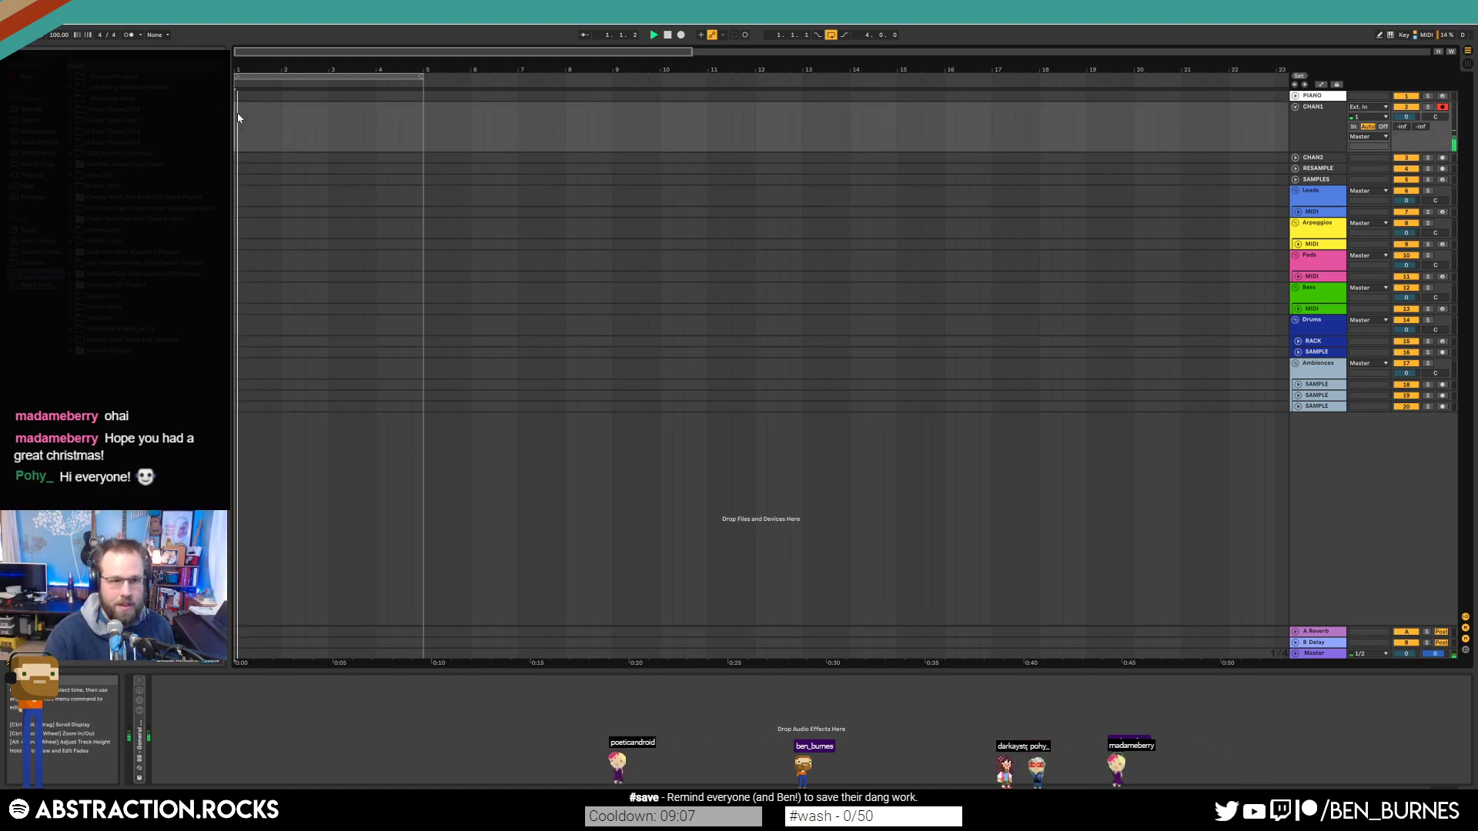
key(F9)
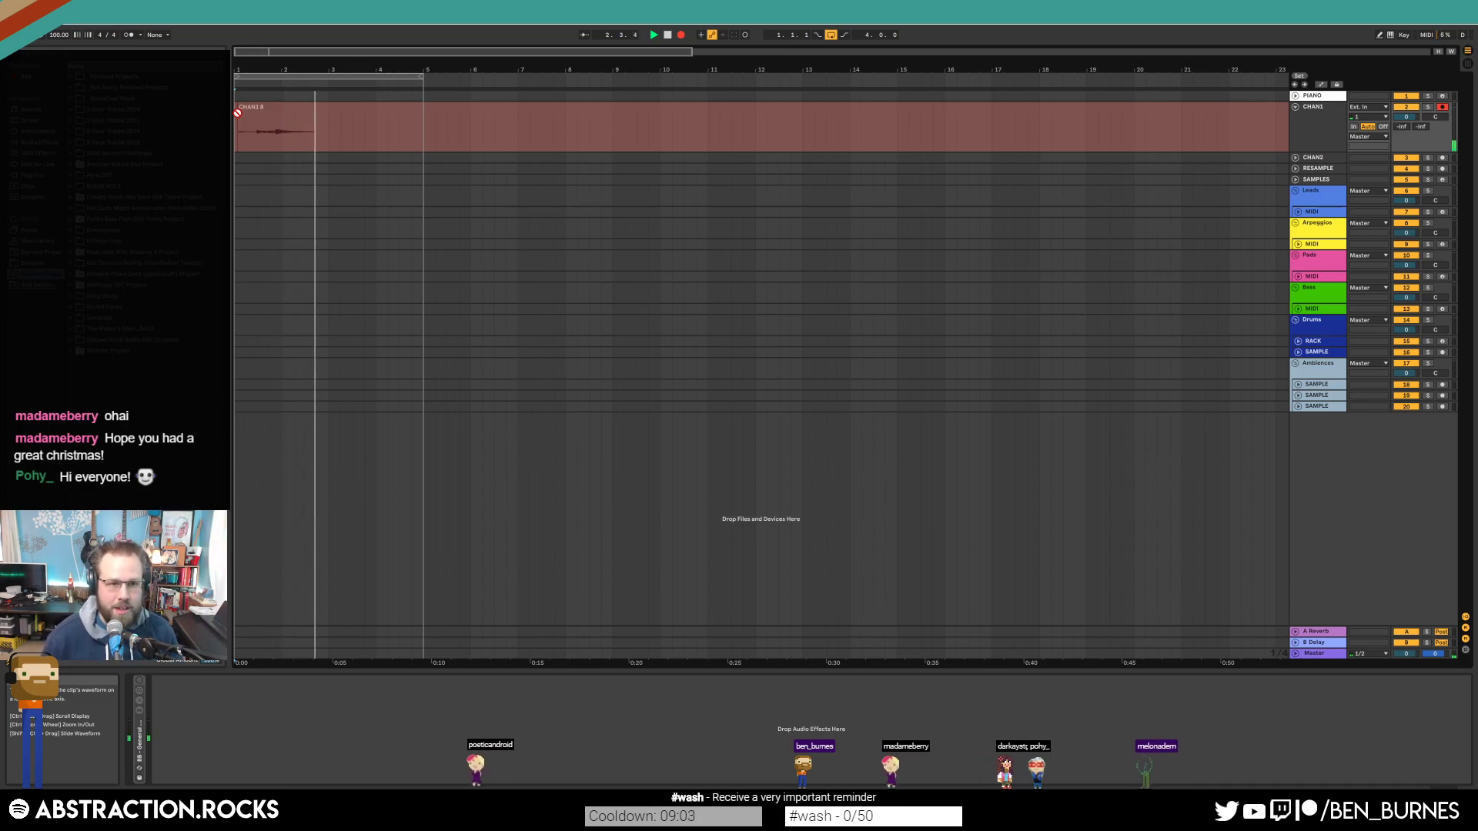
key(space)
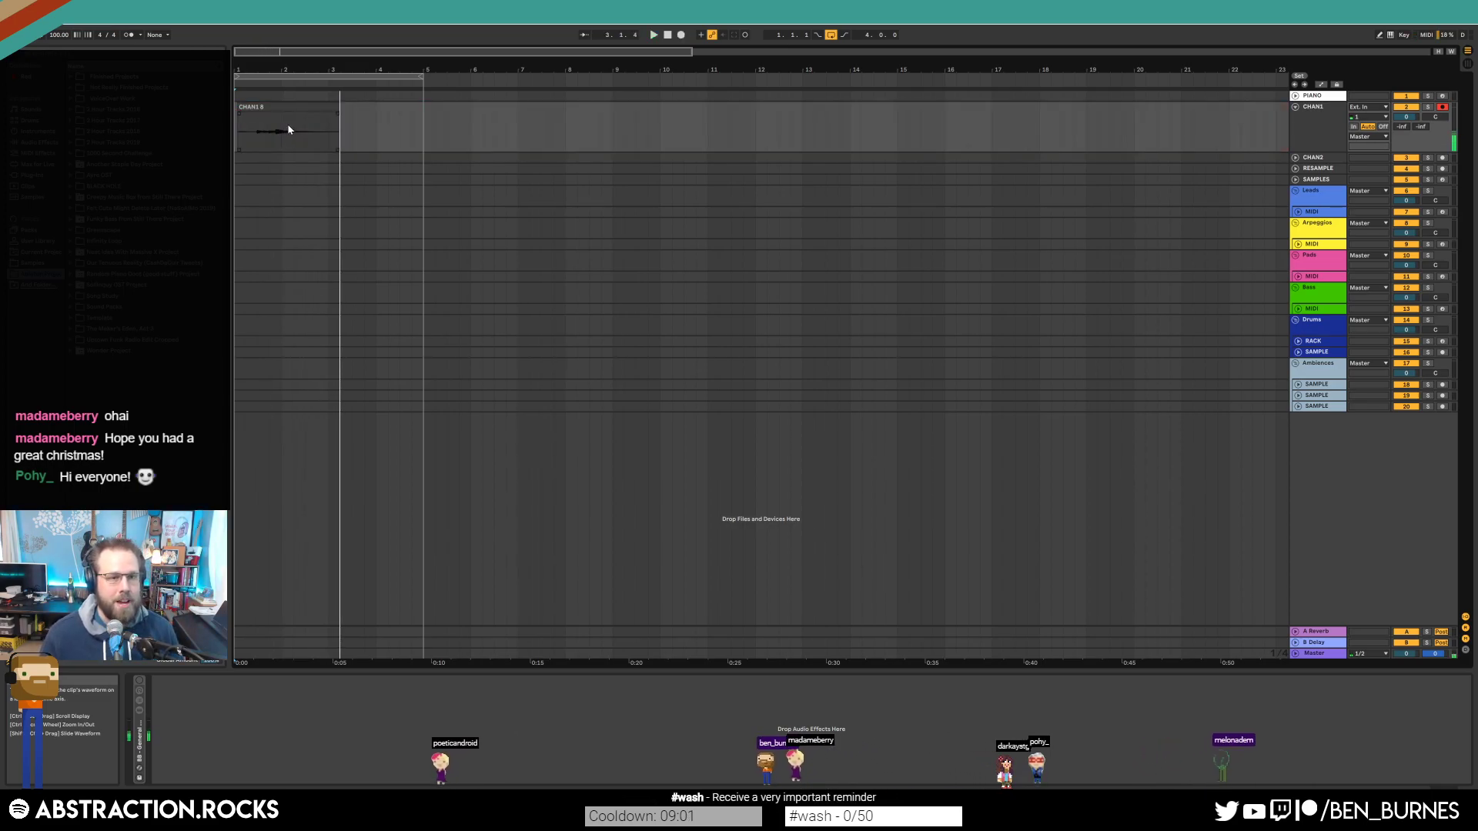
Step: Play back the short CHAN1 test take from its first note and delete the clip
click(258, 134)
key(space)
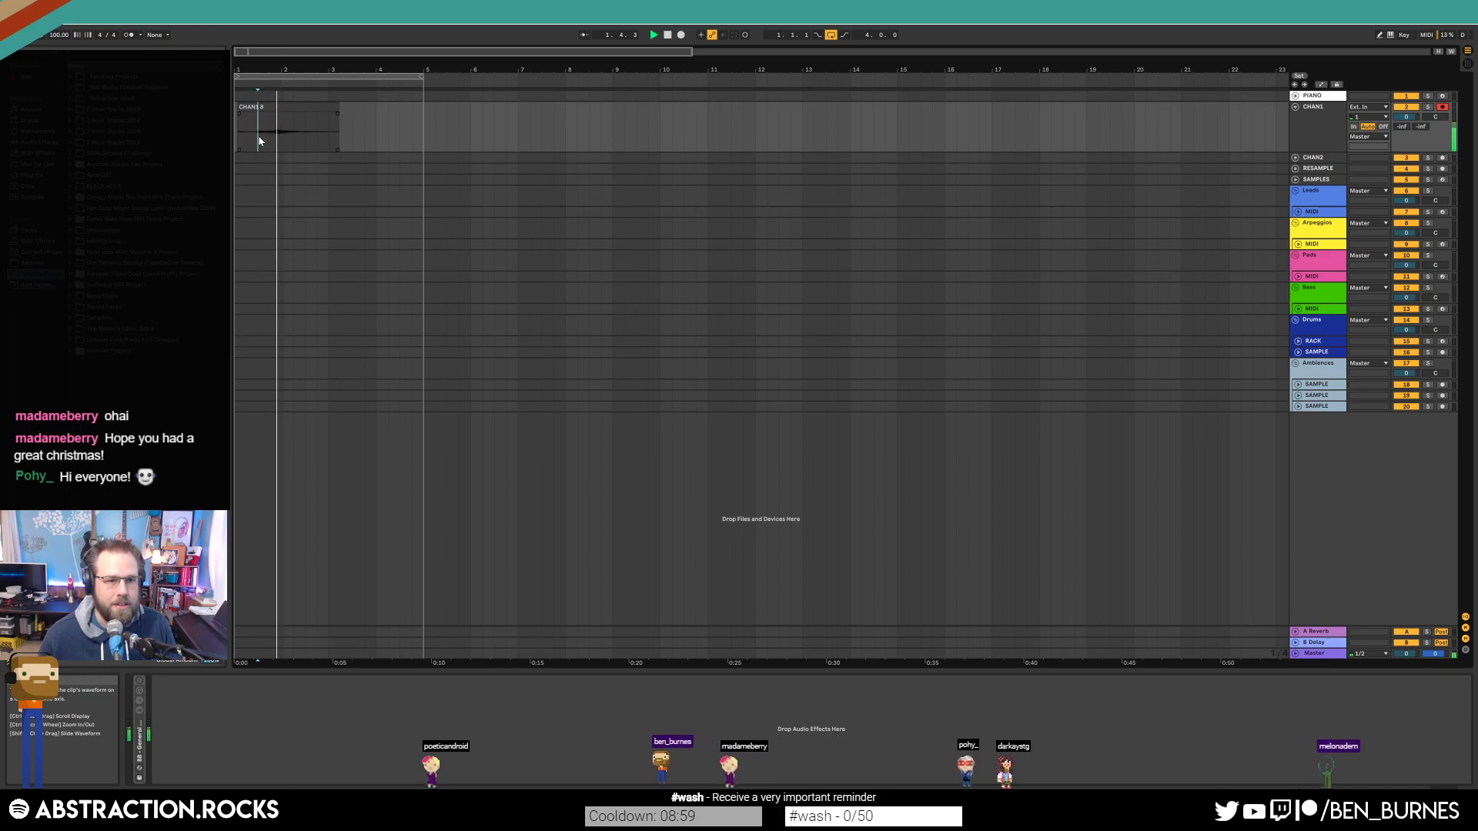
click(296, 113)
key(space)
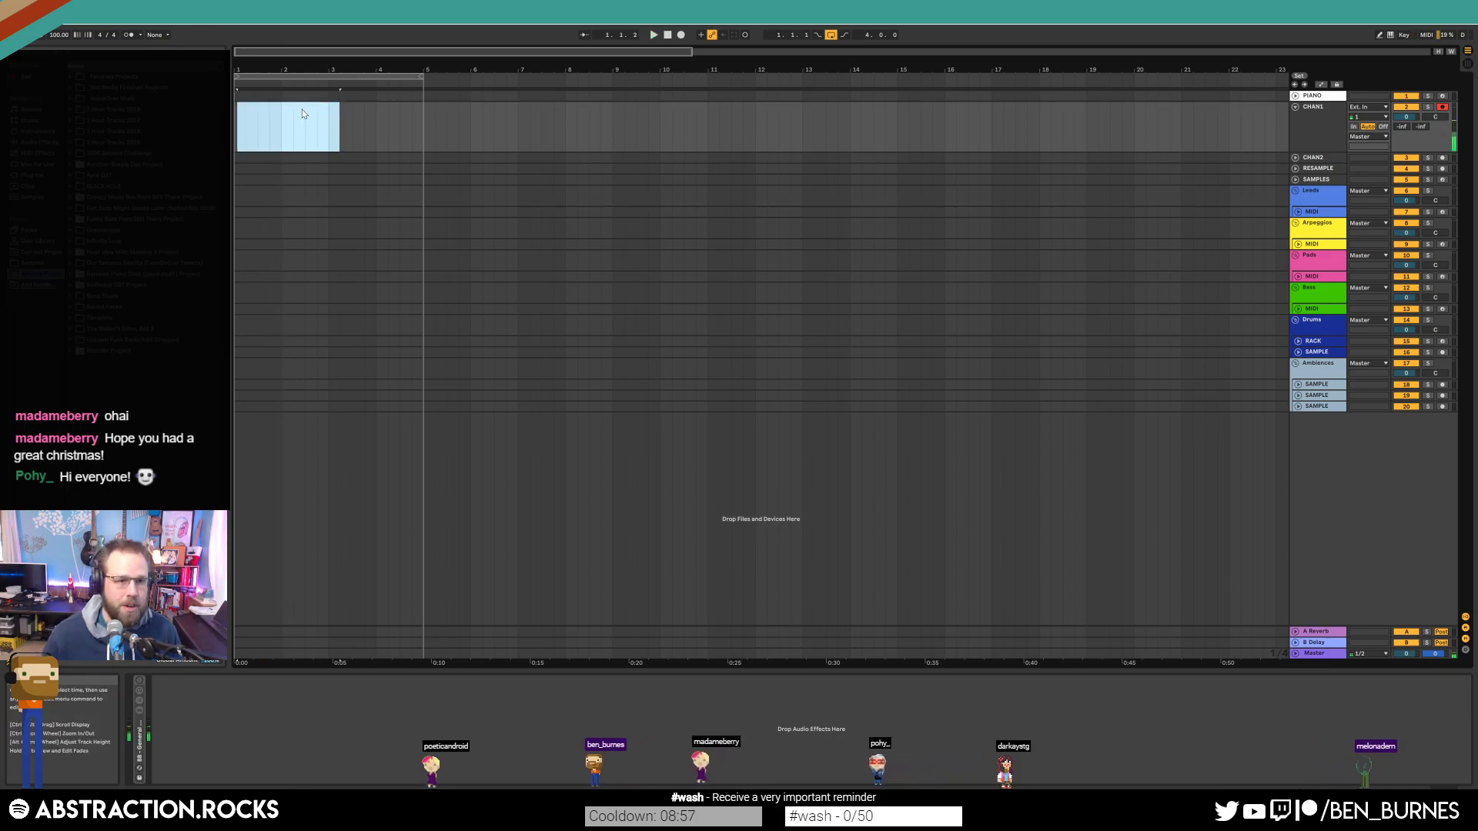
Step: Switch CHAN1 monitoring to Off and extend the arrangement loop to end at bar 22
click(1382, 127)
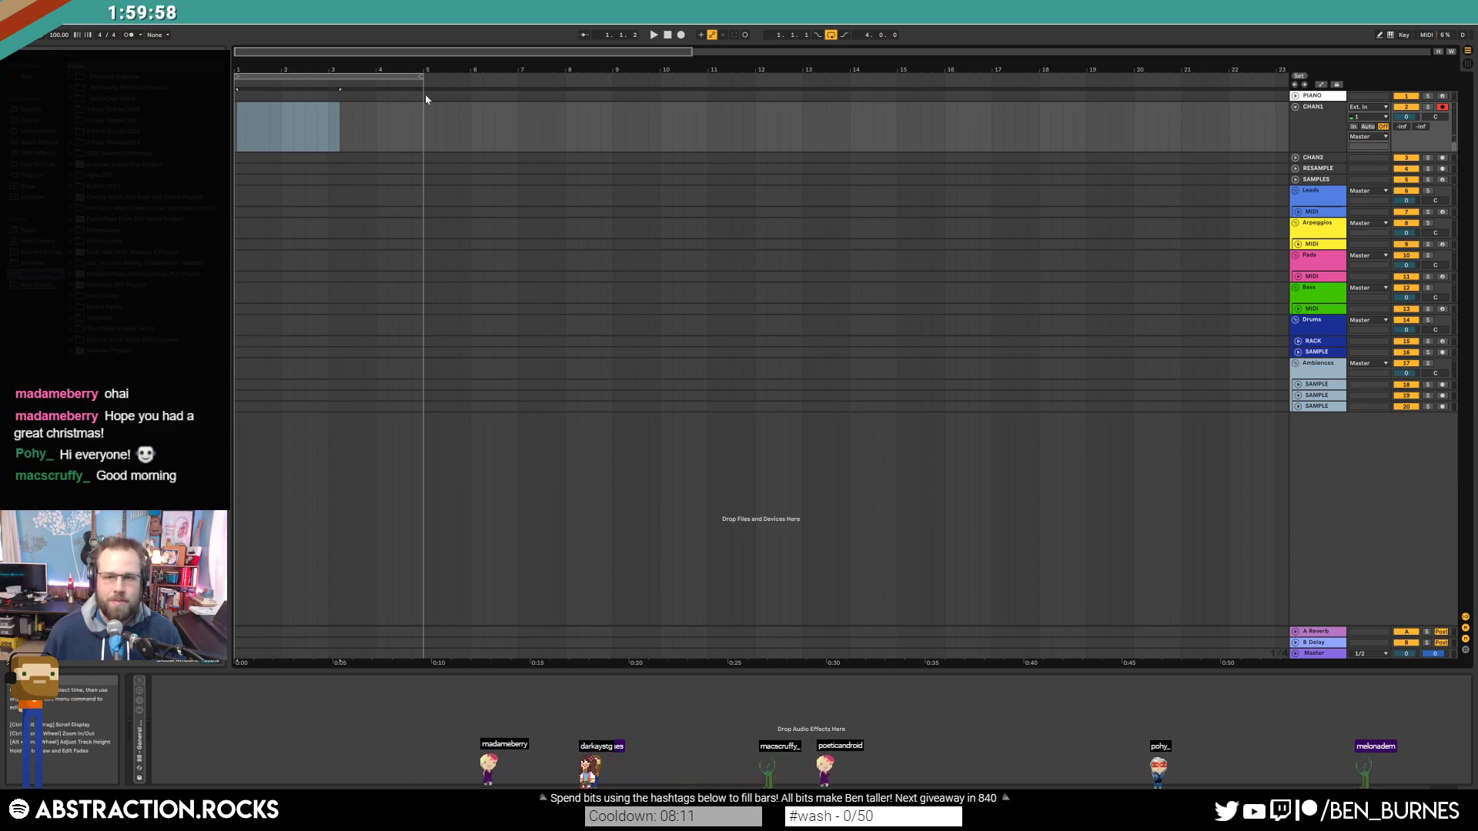
drag(422, 76, 495, 76)
drag(588, 111, 1233, 143)
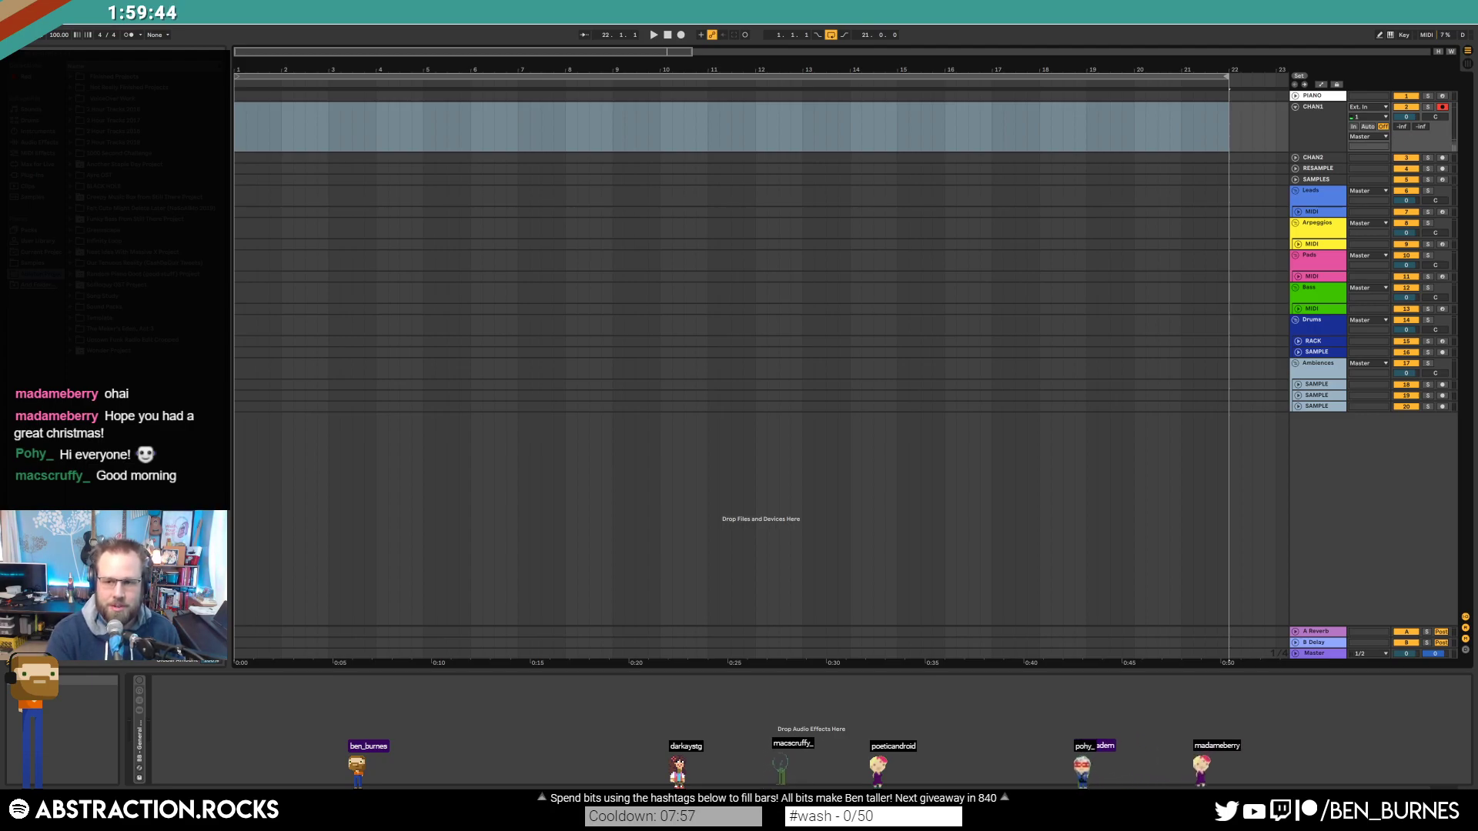
Step: Record a take on CHAN1 from bar 1 to about bar 7, stop, and return to the start
key(F9)
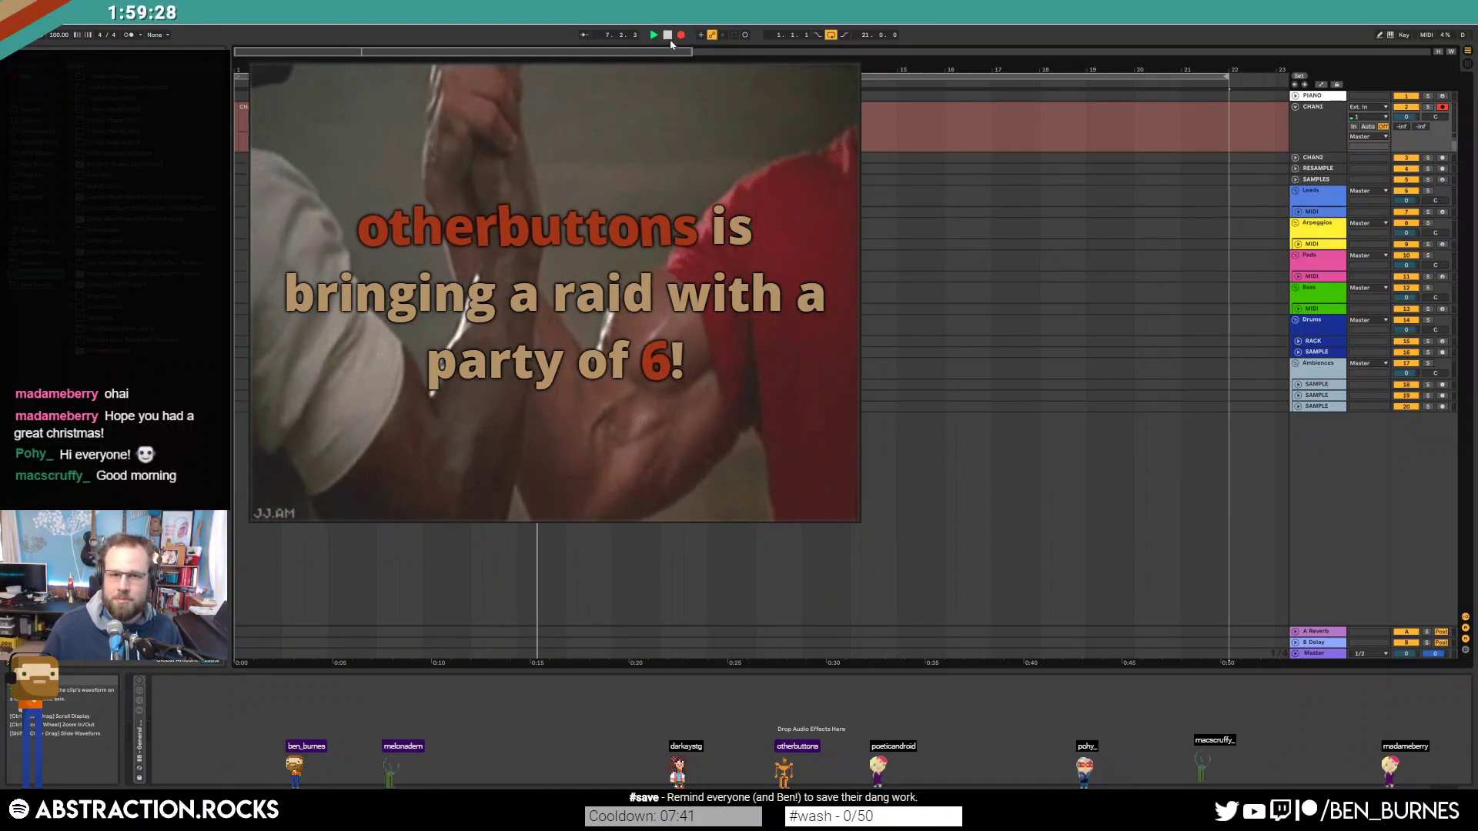
click(667, 35)
click(667, 36)
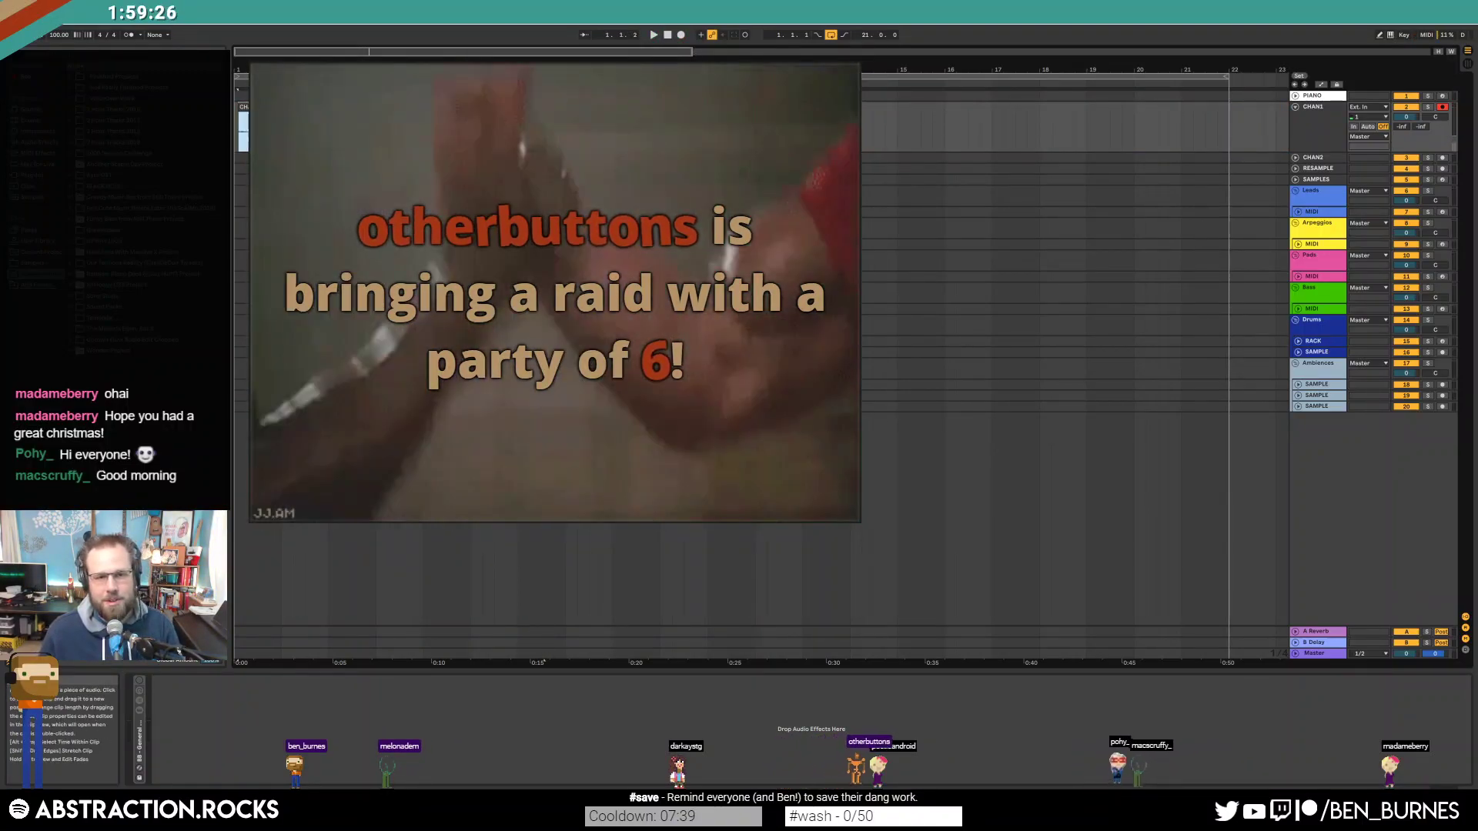
Step: Arm the PIANO track and delete the roughly seven-bar take from CHAN1
click(1440, 96)
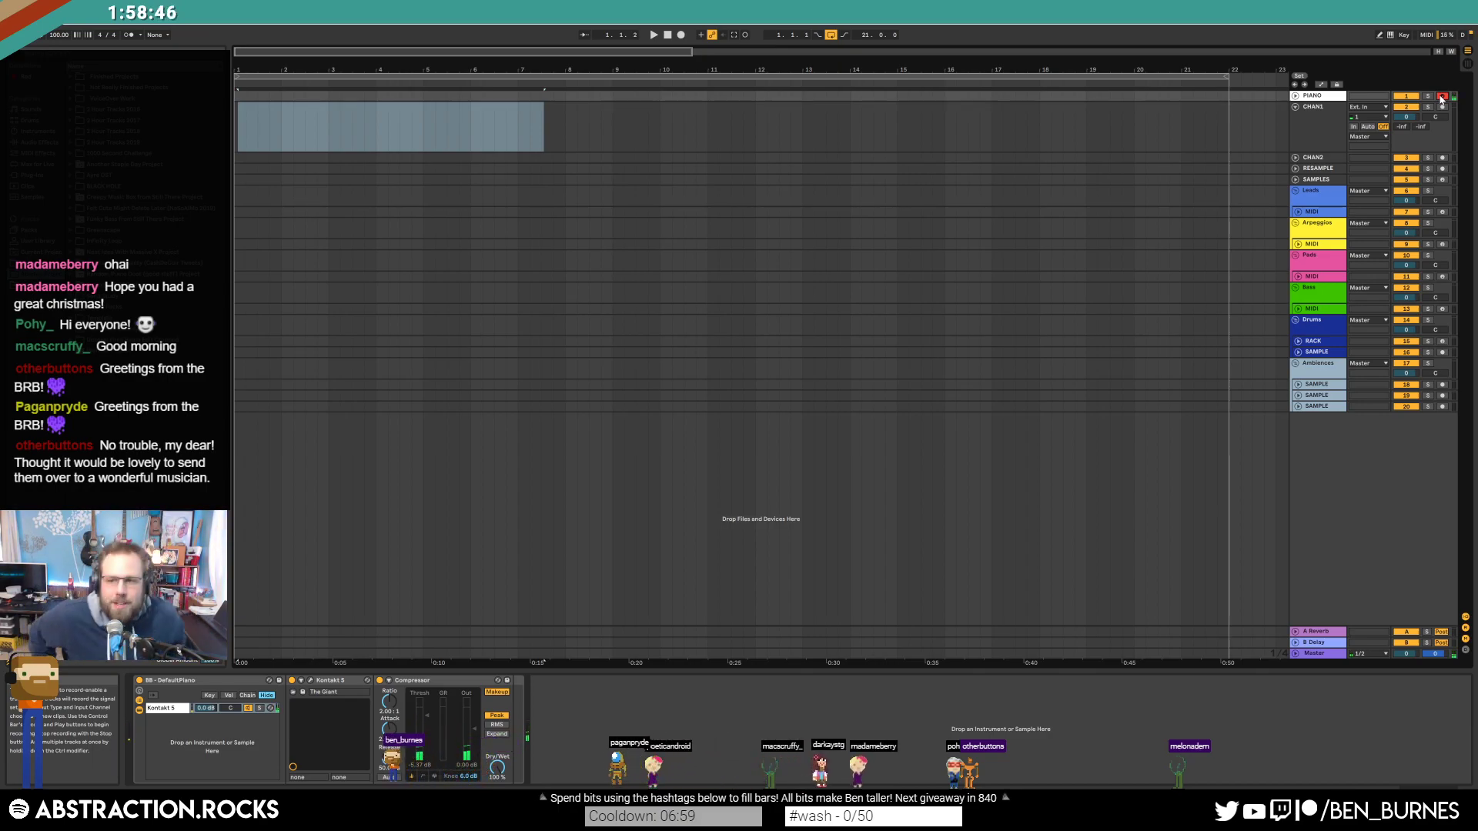
click(243, 146)
key(Delete)
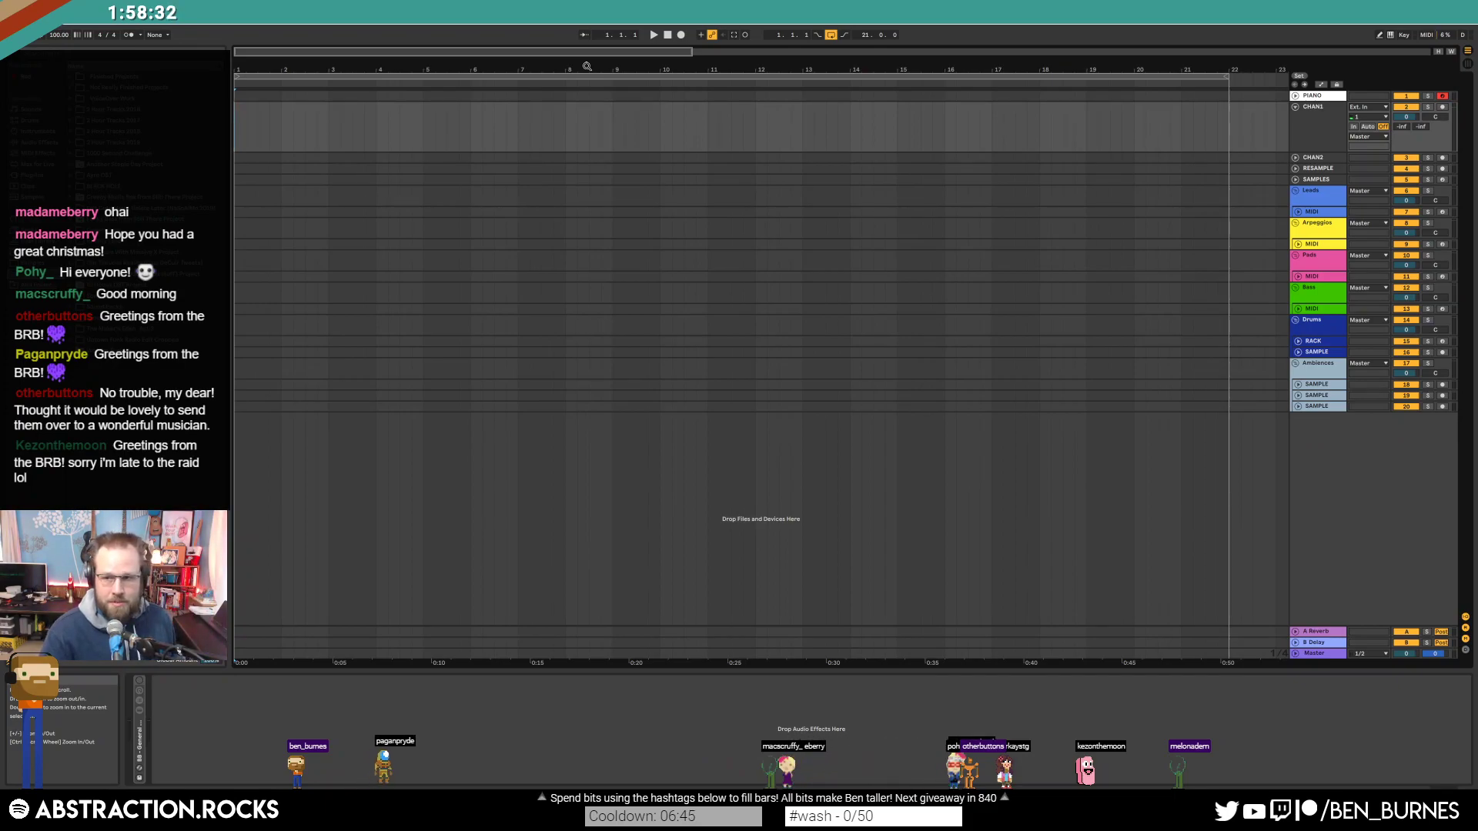
Step: Arm CHAN1 again and record a new take from bar 1 to about bar 18
click(1443, 107)
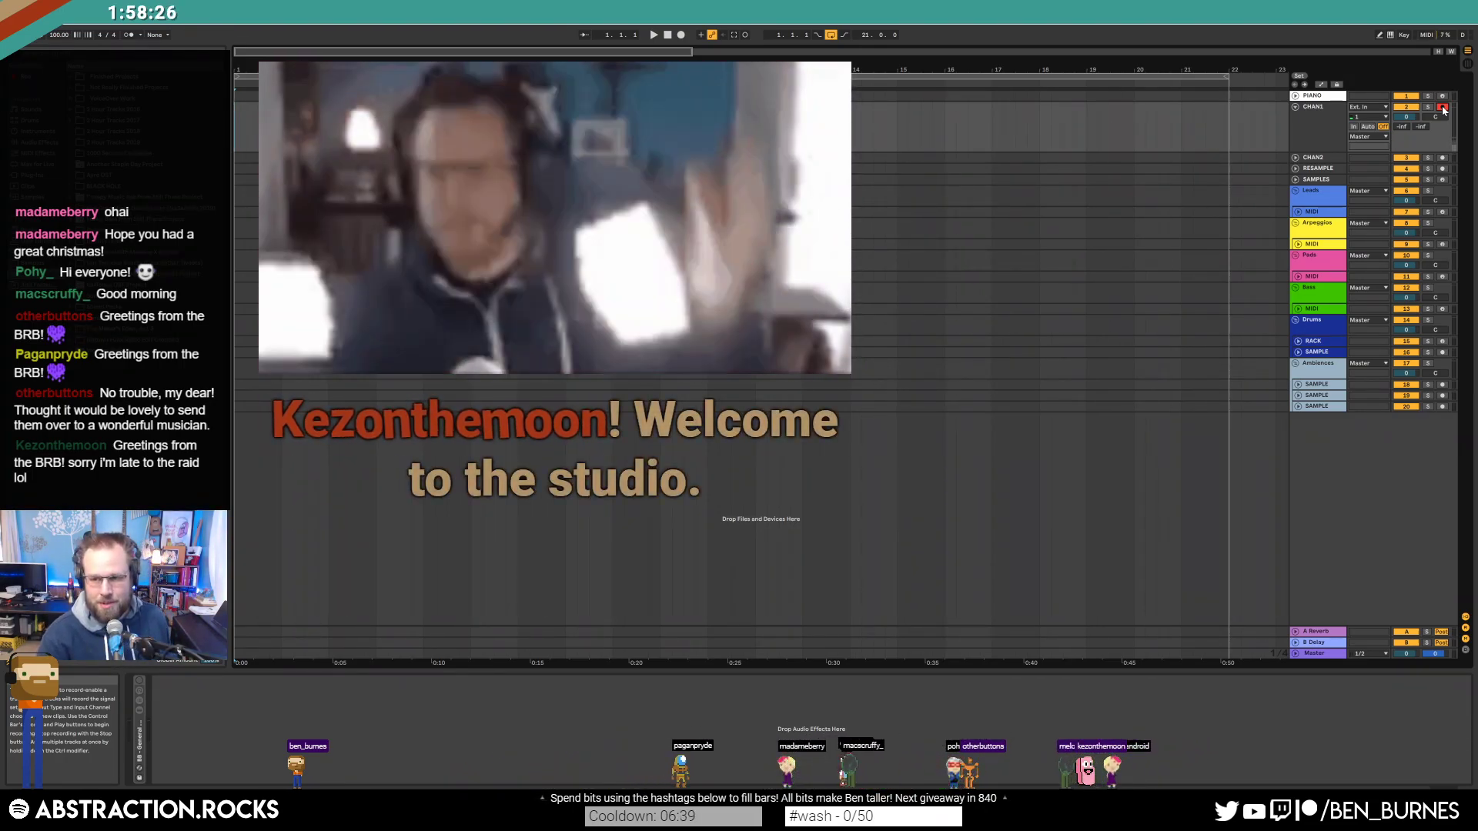
key(F9)
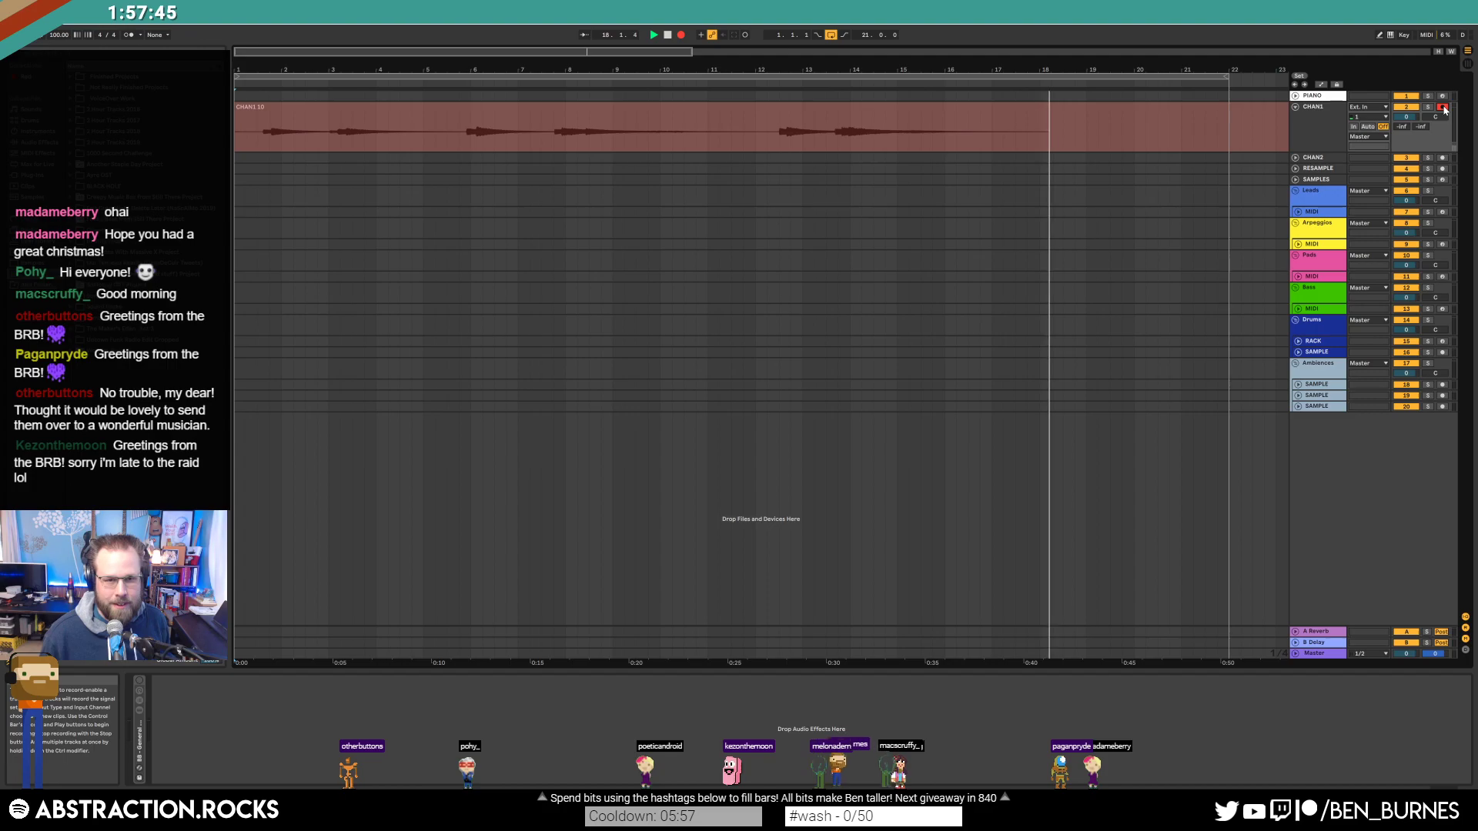
key(space)
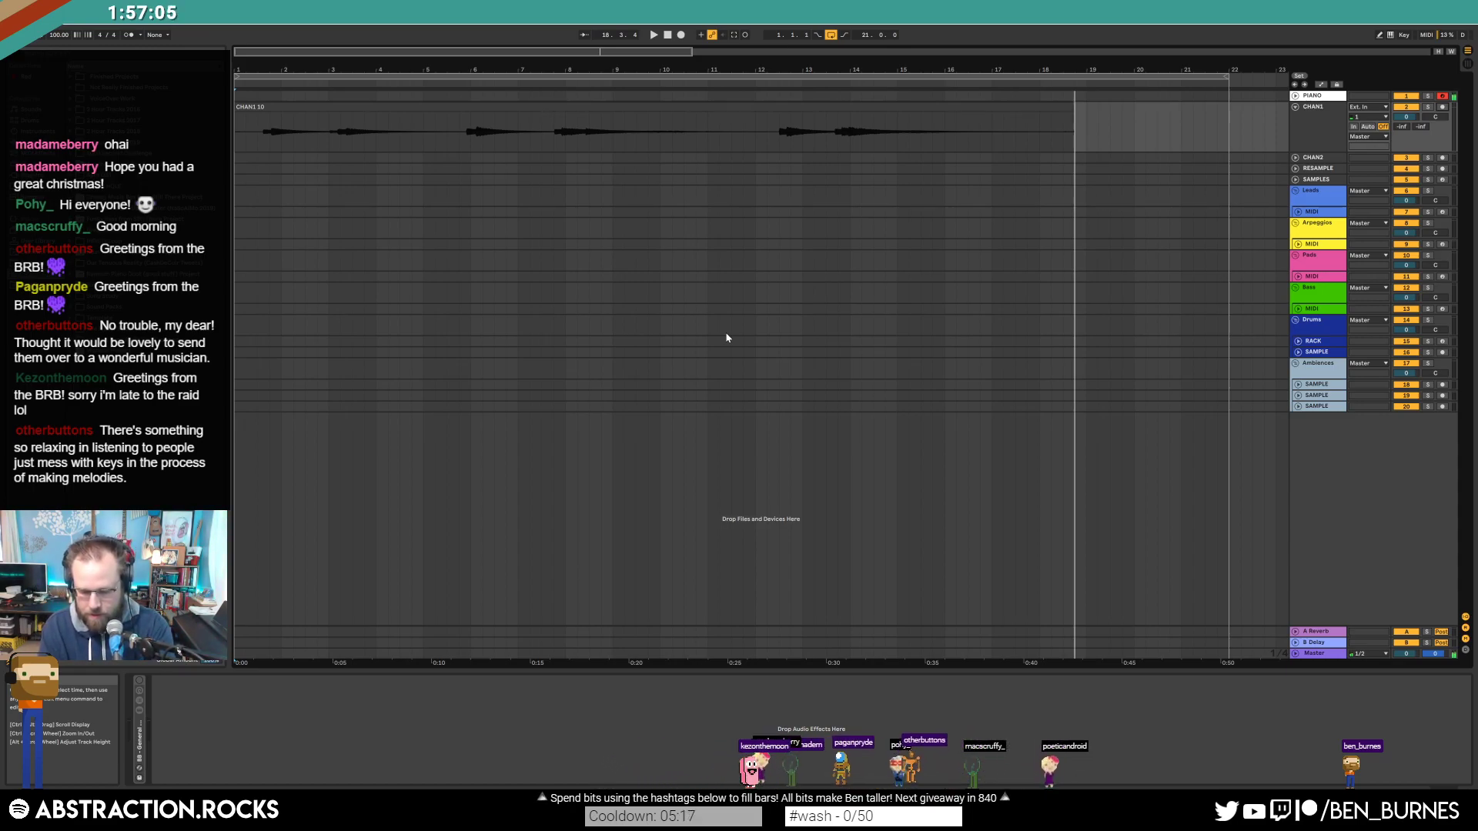
Step: Trim the start of the recorded CHAN1 clip to just before its first note, at about 1.3
click(476, 109)
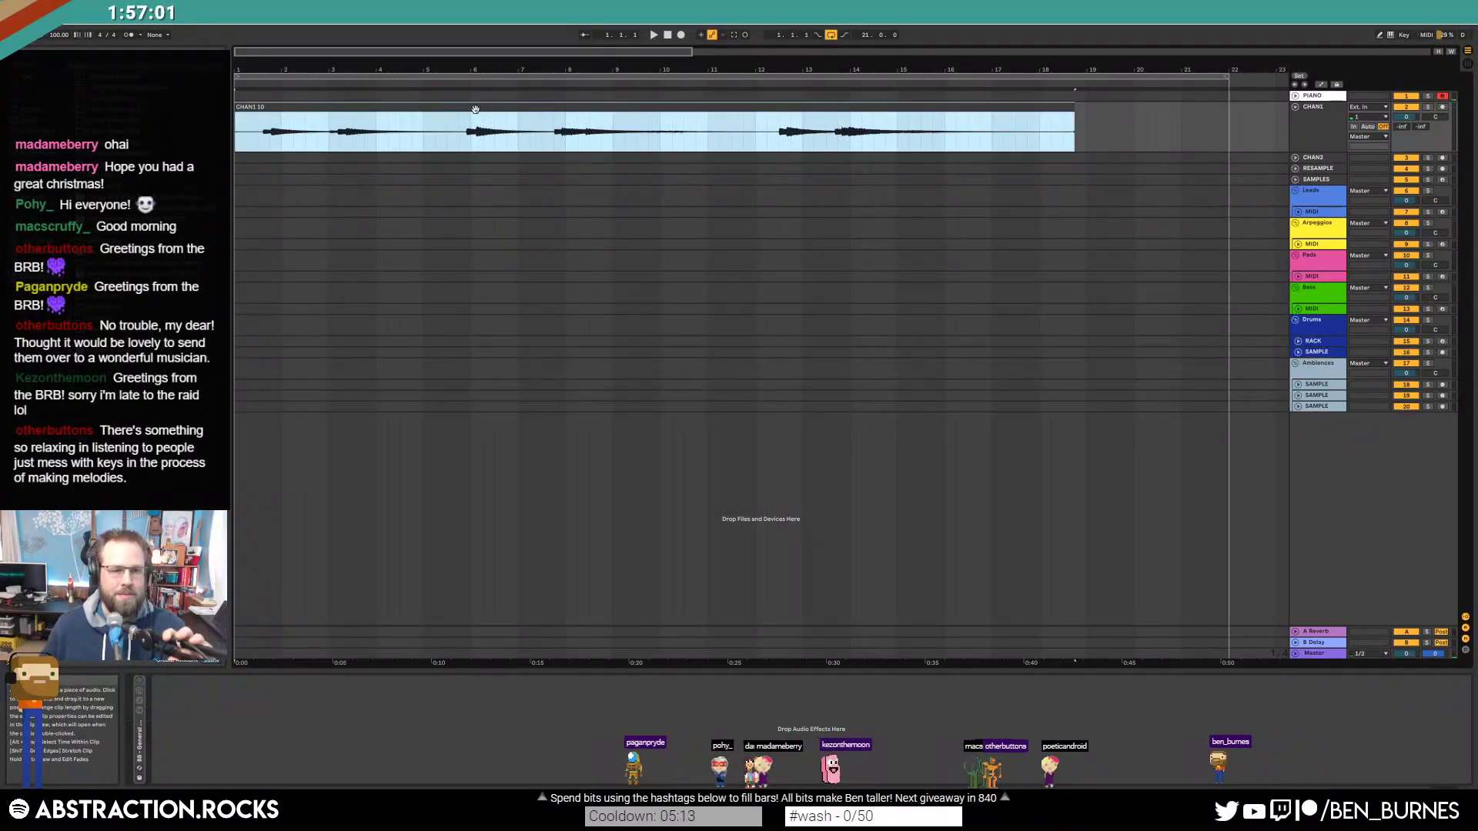
drag(492, 54, 493, 51)
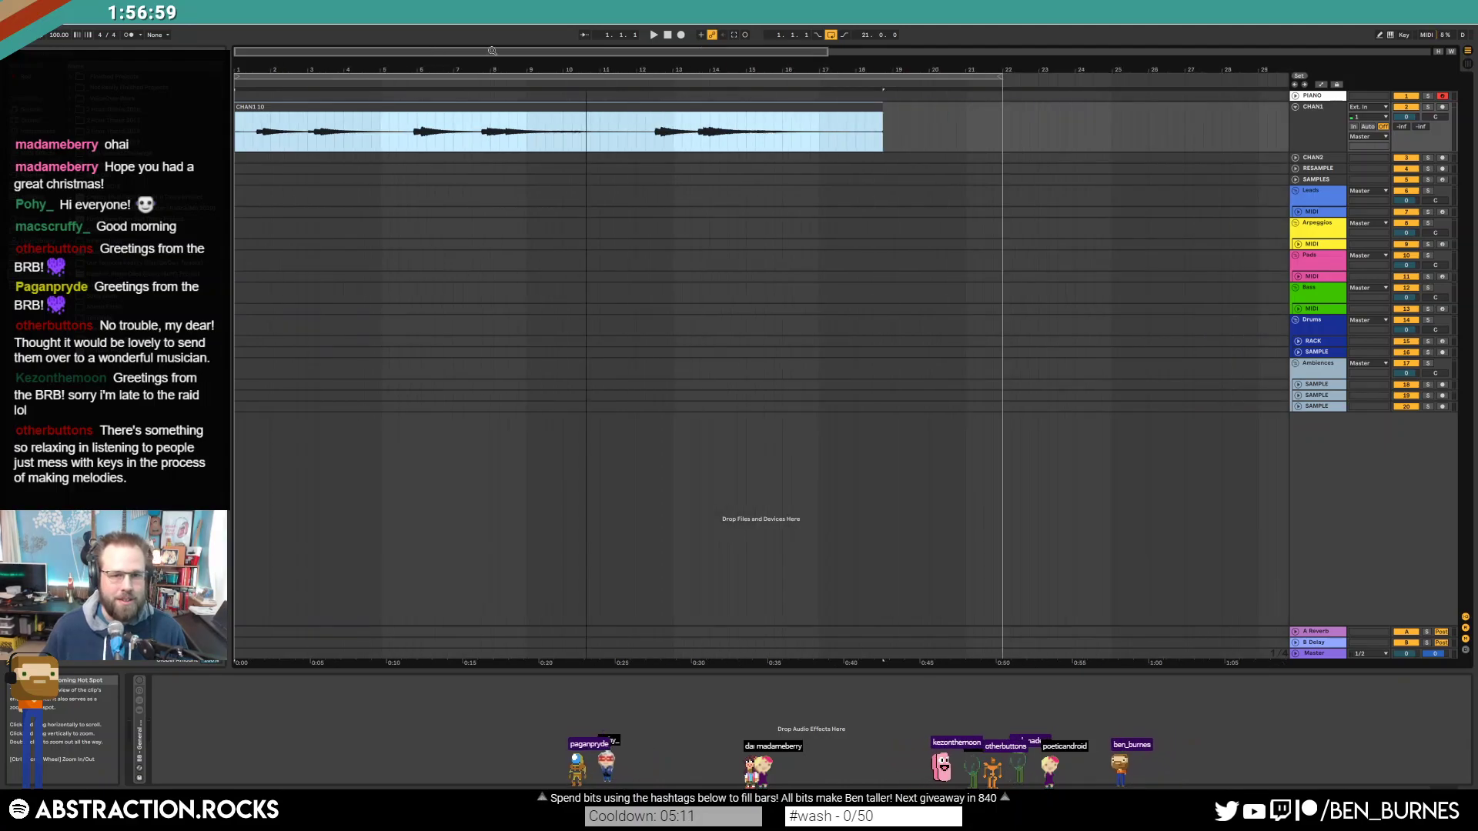
click(252, 136)
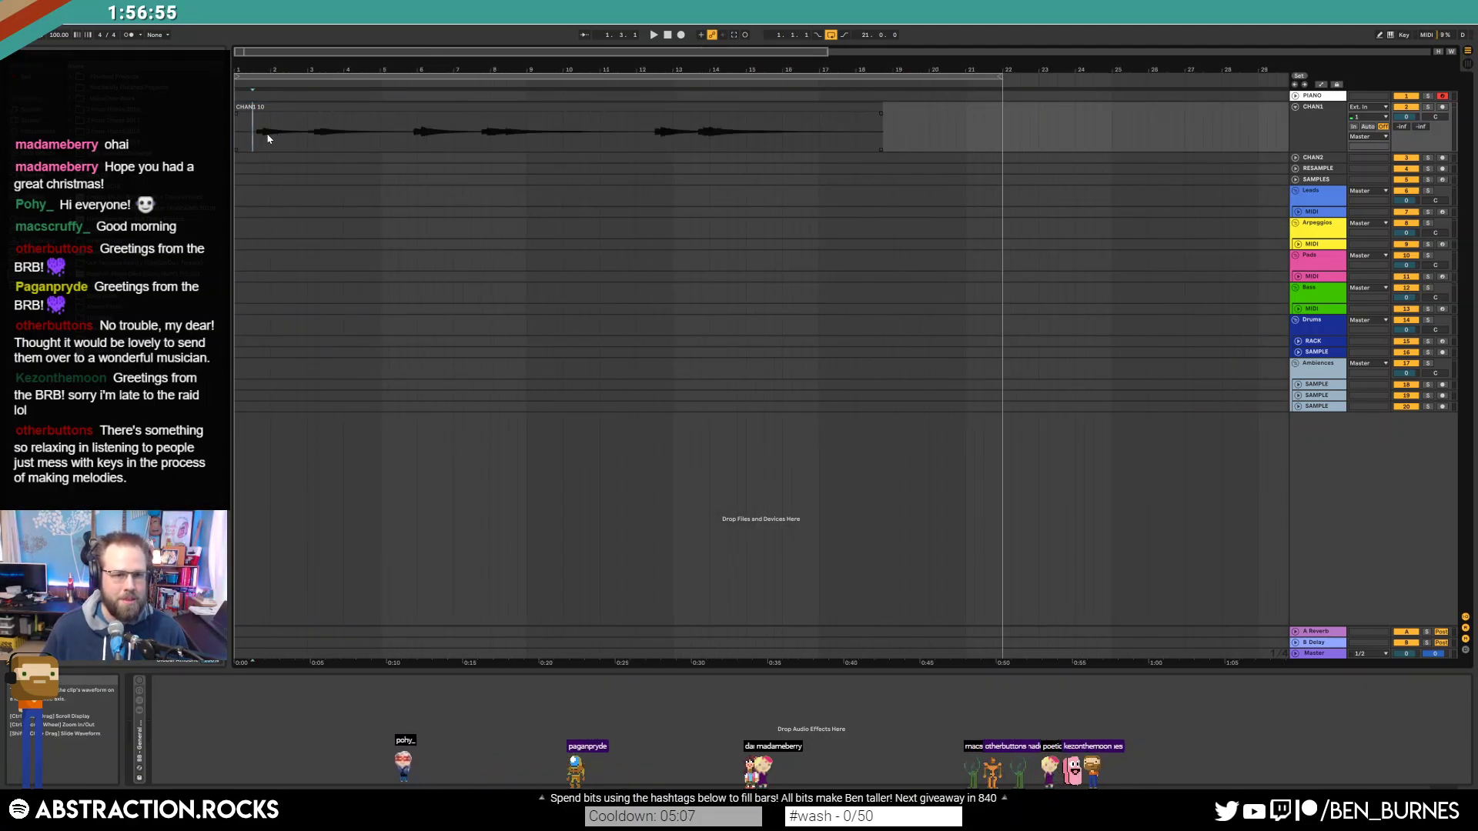
scroll(262, 135, up, 2)
drag(278, 53, 266, 55)
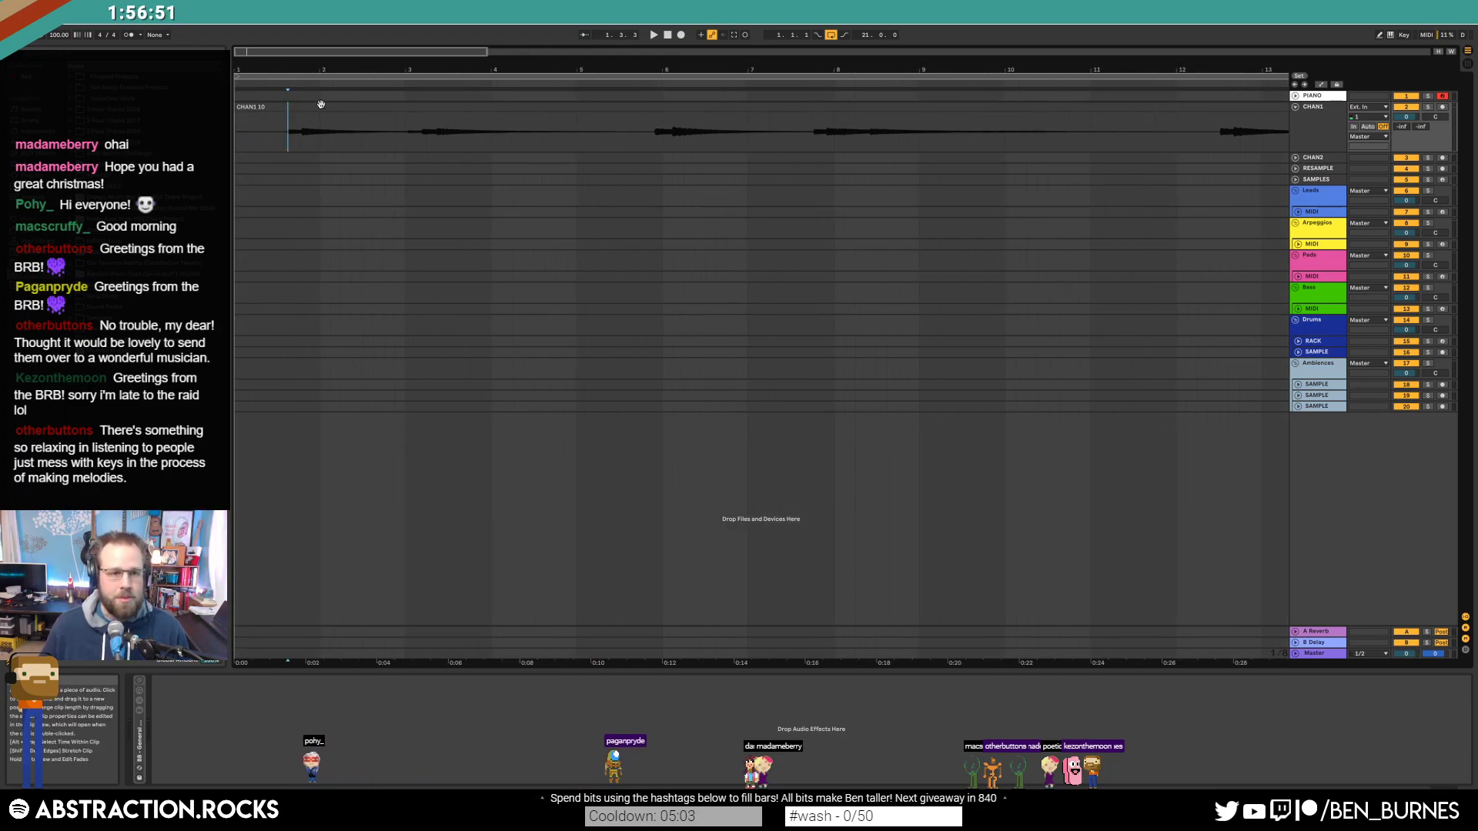
drag(239, 107, 280, 114)
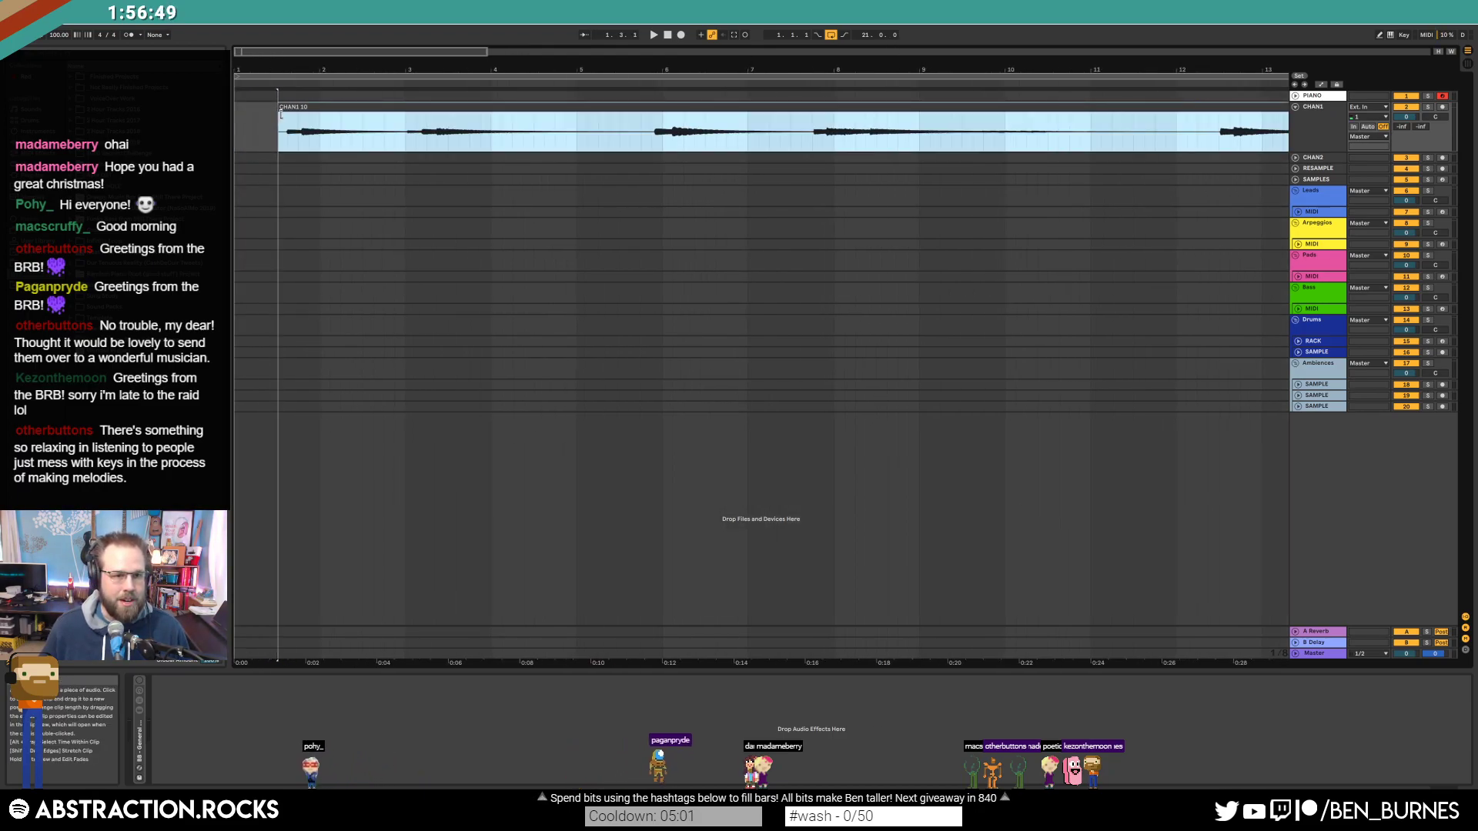
Step: Set the project tempo to 80 BPM
click(58, 36)
key(Return)
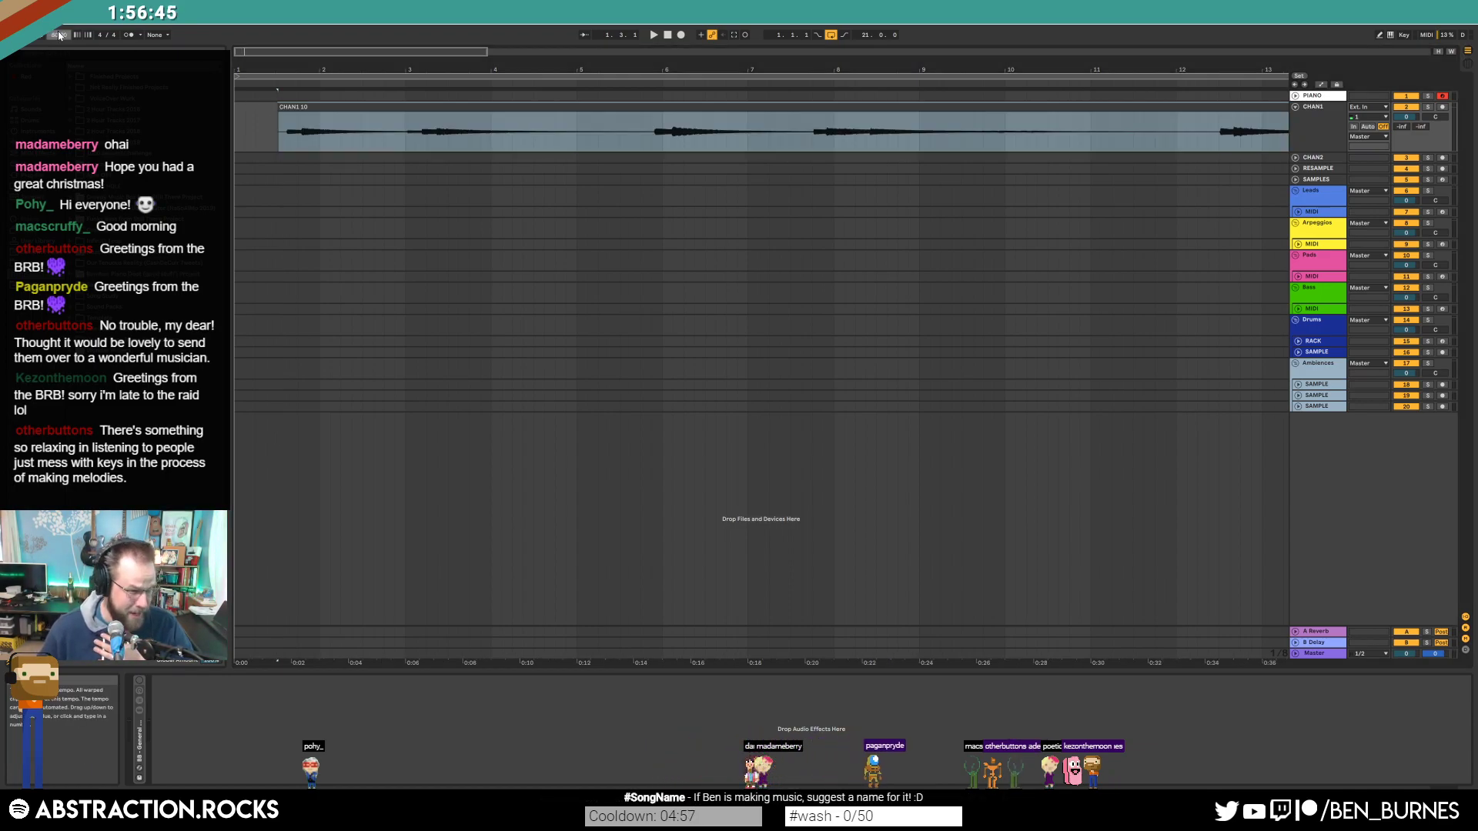
Step: Align the CHAN1 clip's start exactly with the first note's attack and shift the clip to begin at bar 1
double_click(289, 107)
drag(322, 488, 412, 516)
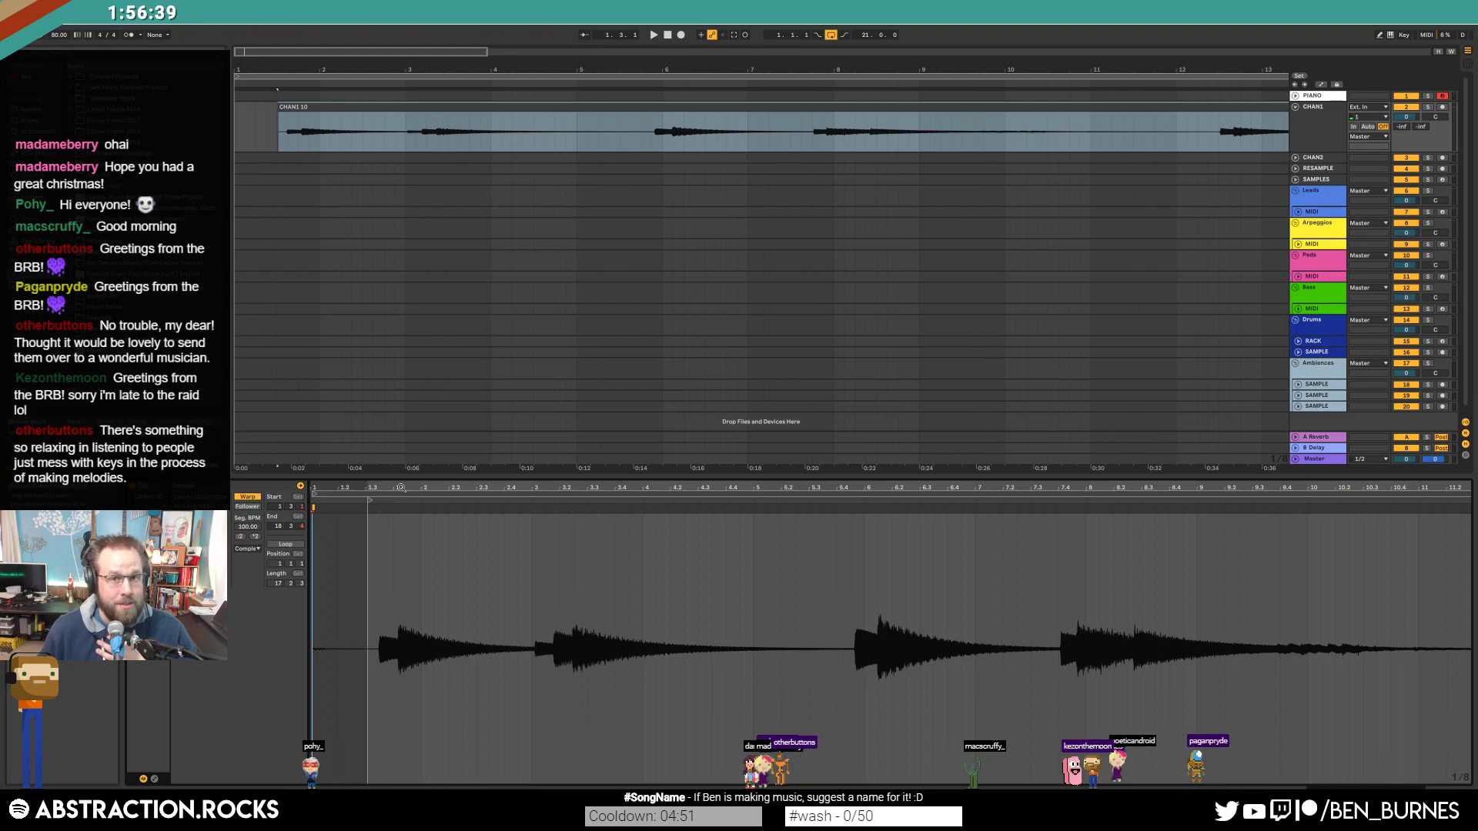
mouse_move(370, 499)
mouse_down()
mouse_move(633, 498)
mouse_move(588, 508)
mouse_up()
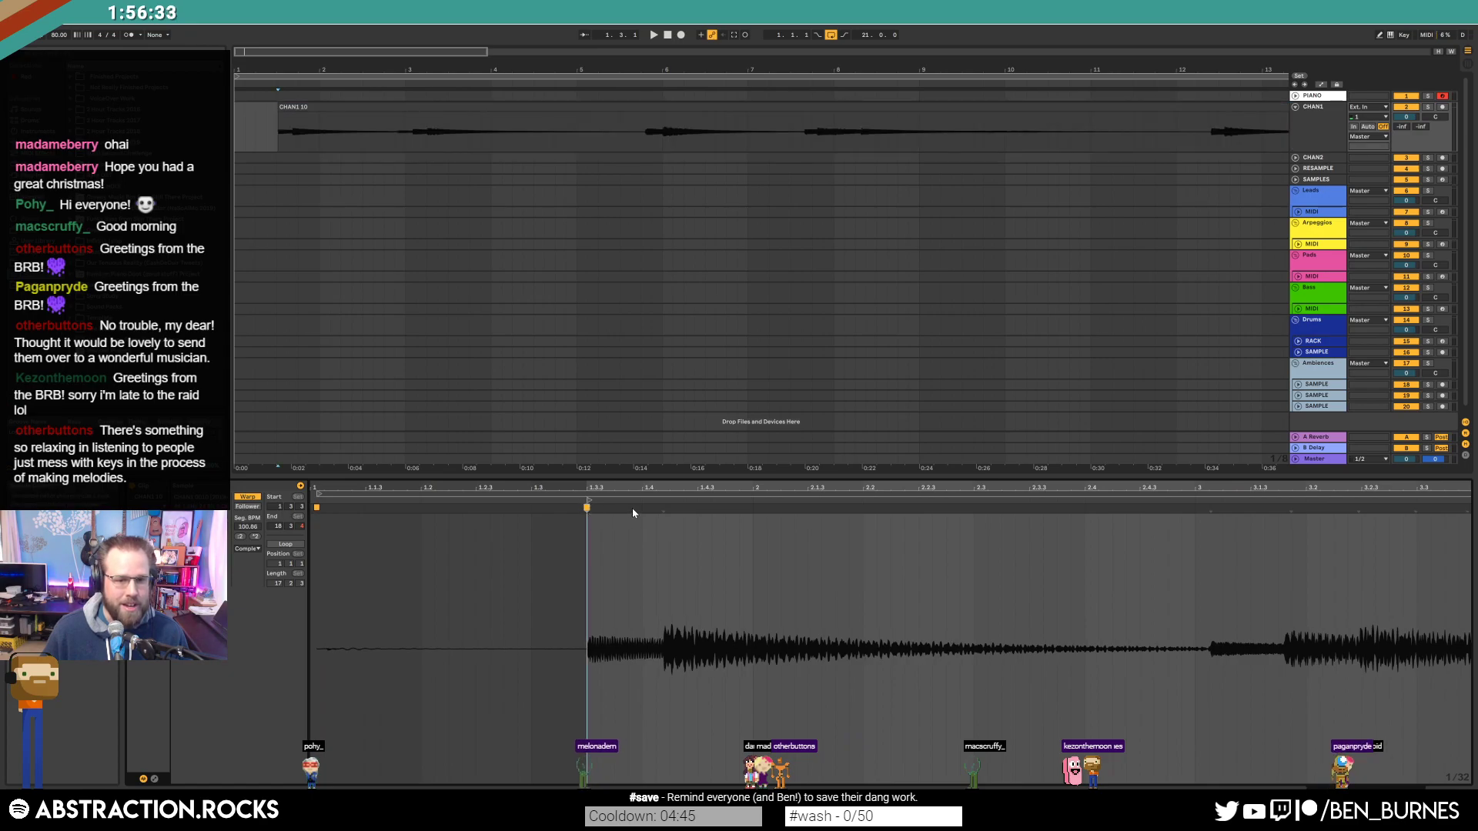
click(304, 107)
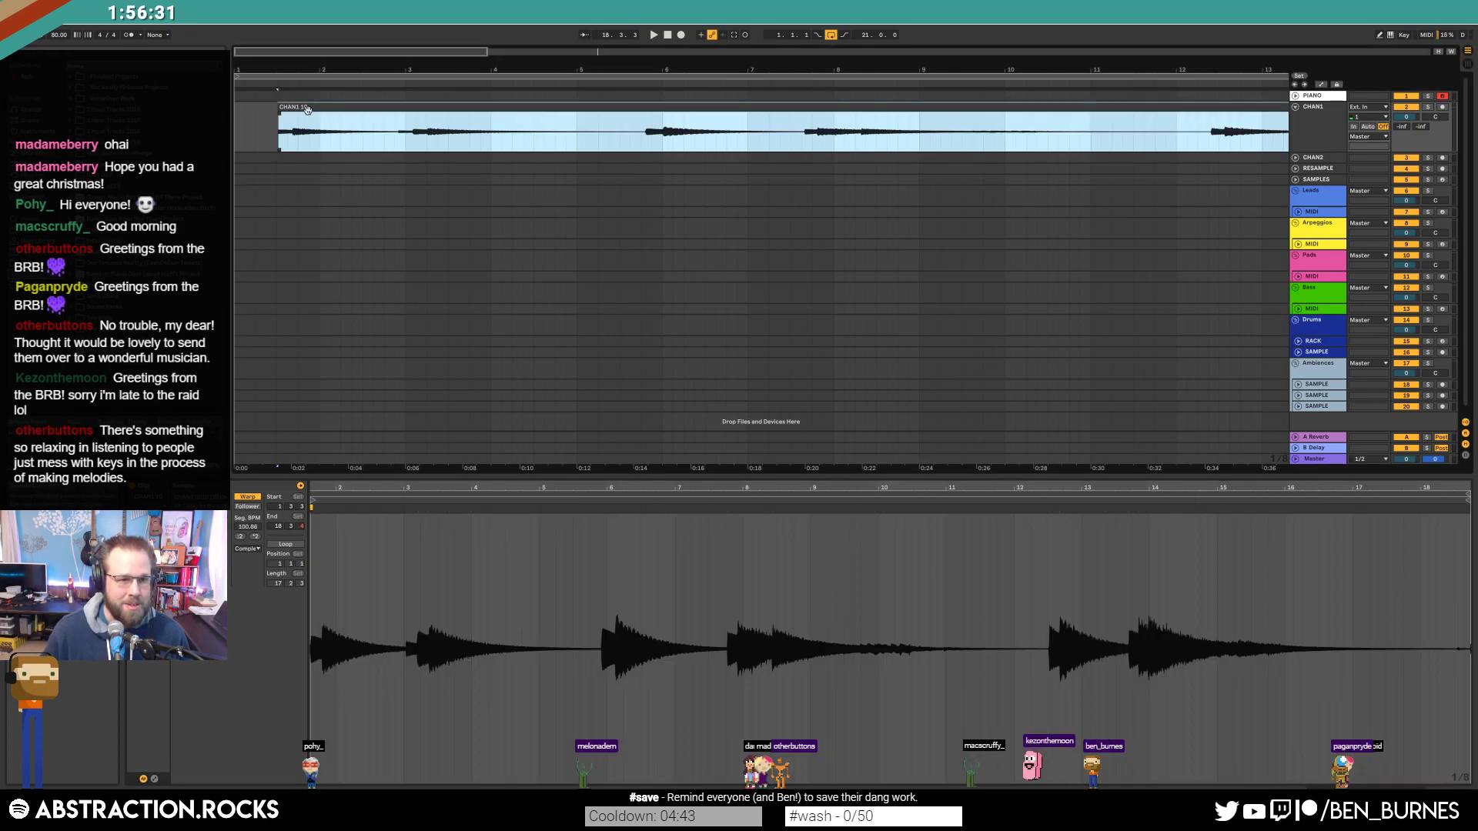
drag(306, 108, 263, 109)
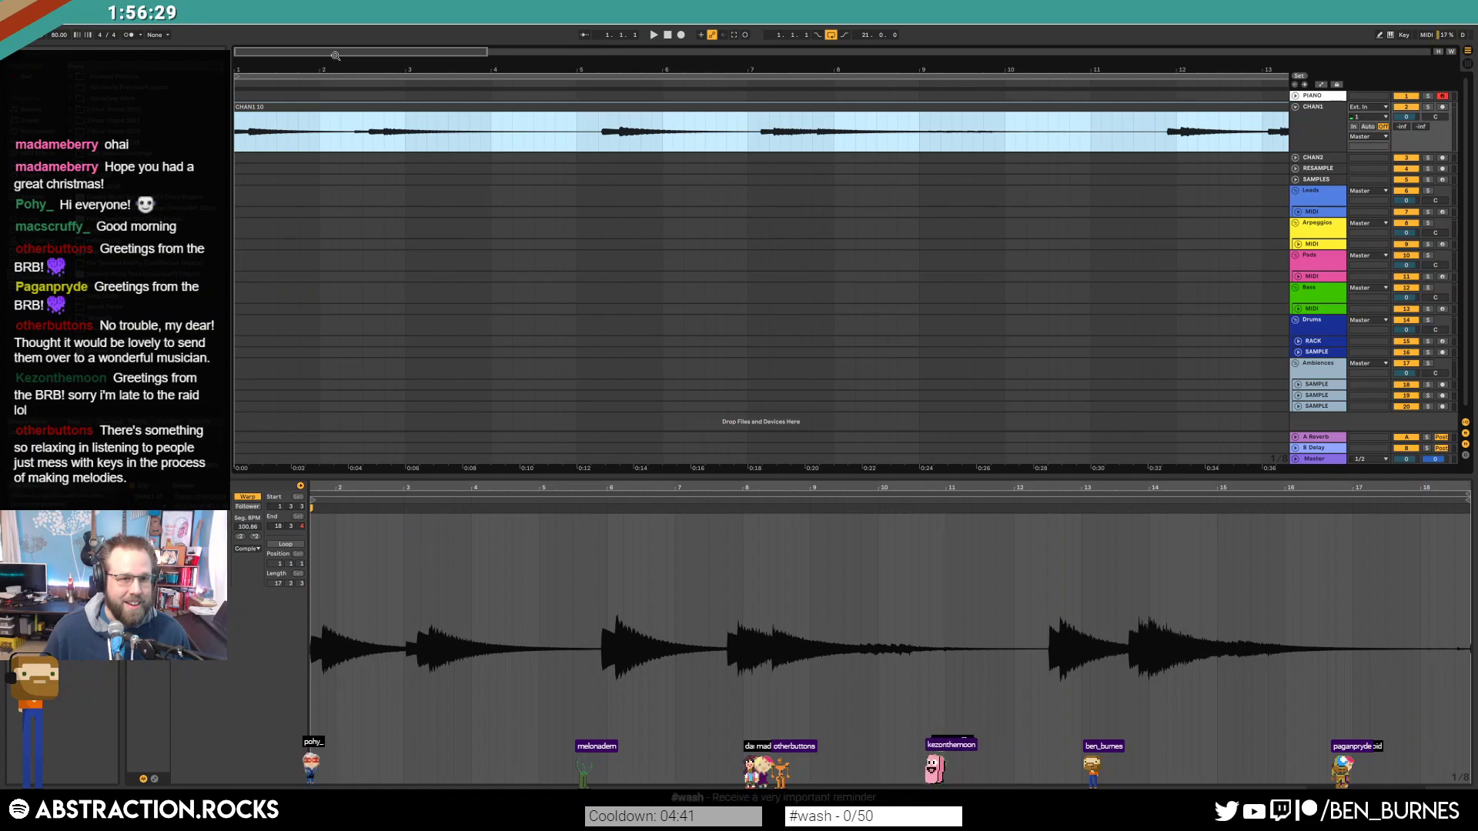
Step: Select the CHAN1 section from about bar 7 to 10.3 and move it to start at bar 3
drag(334, 55, 336, 40)
drag(624, 141, 845, 139)
drag(739, 108, 517, 116)
Step: Shorten the first clip to end at about 2.2 and align the bar 3 clip's start with its first note's attack
drag(361, 108, 314, 117)
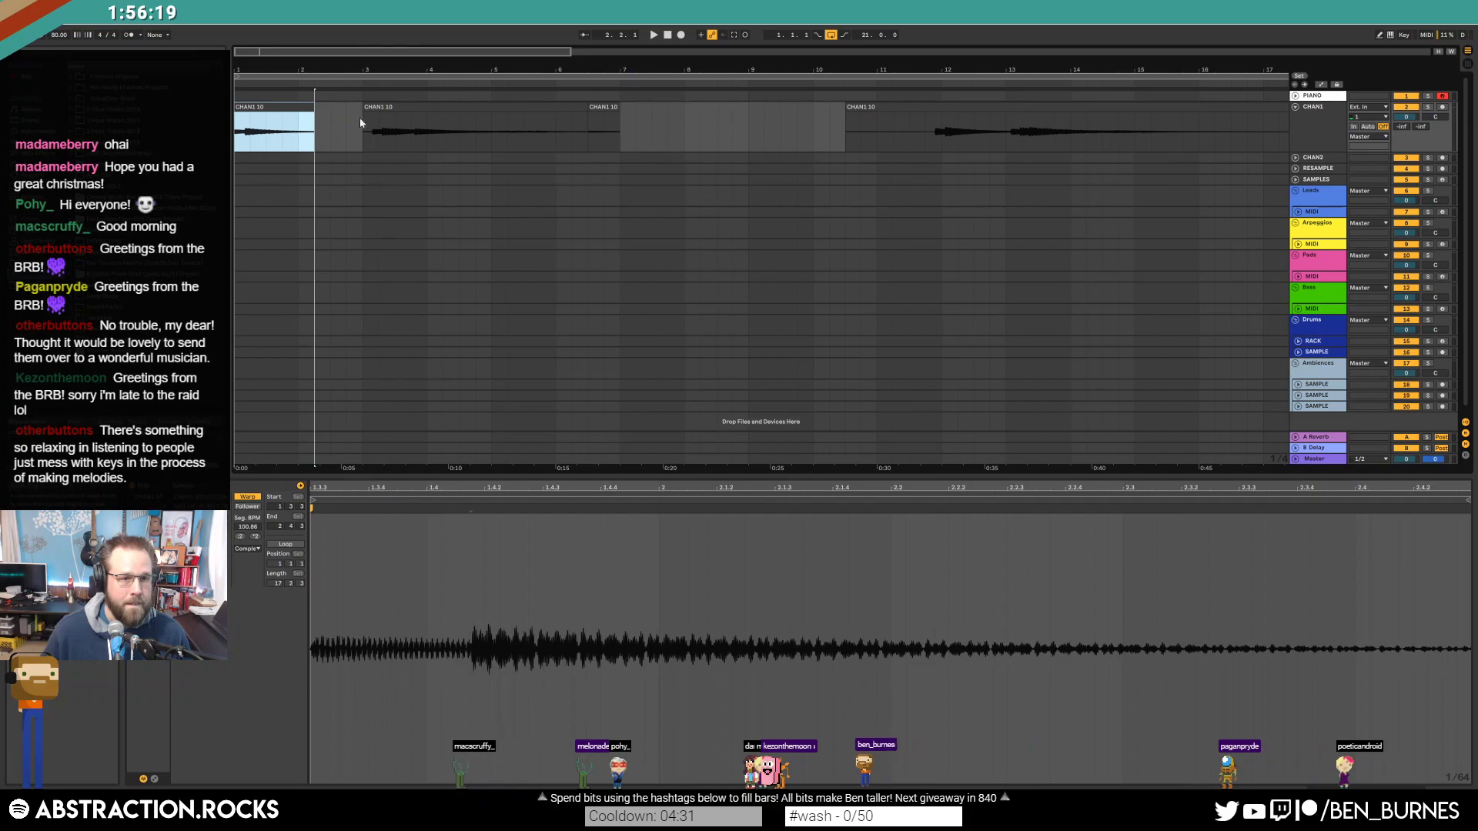
click(382, 110)
mouse_move(312, 506)
mouse_down()
mouse_move(368, 510)
mouse_move(355, 516)
mouse_up()
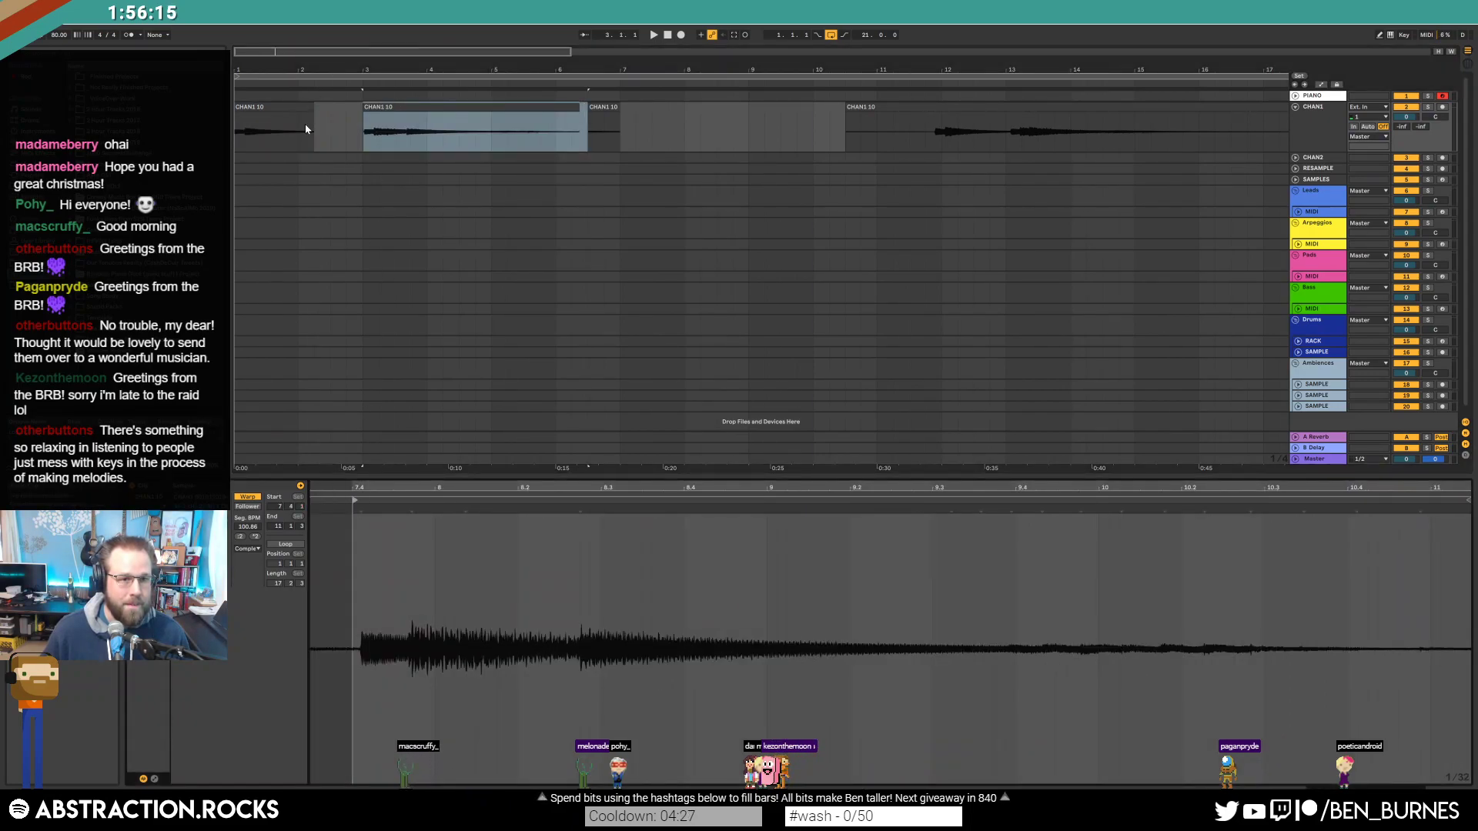
Step: Split off the first clip's tail from about 1.4 and stretch it with doubled segment BPM until it meets the clip at bar 3
drag(282, 134, 310, 138)
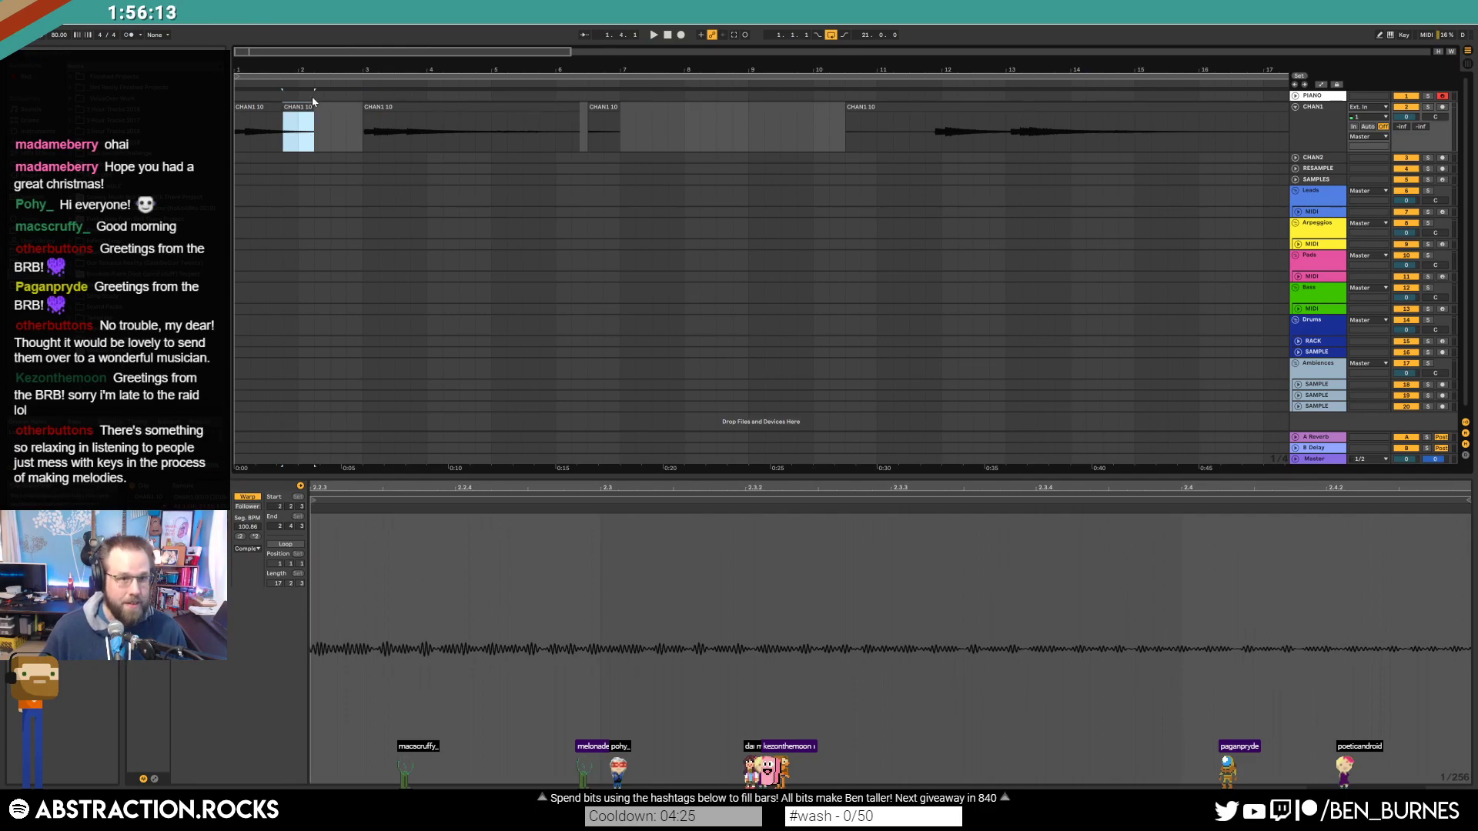
double_click(305, 103)
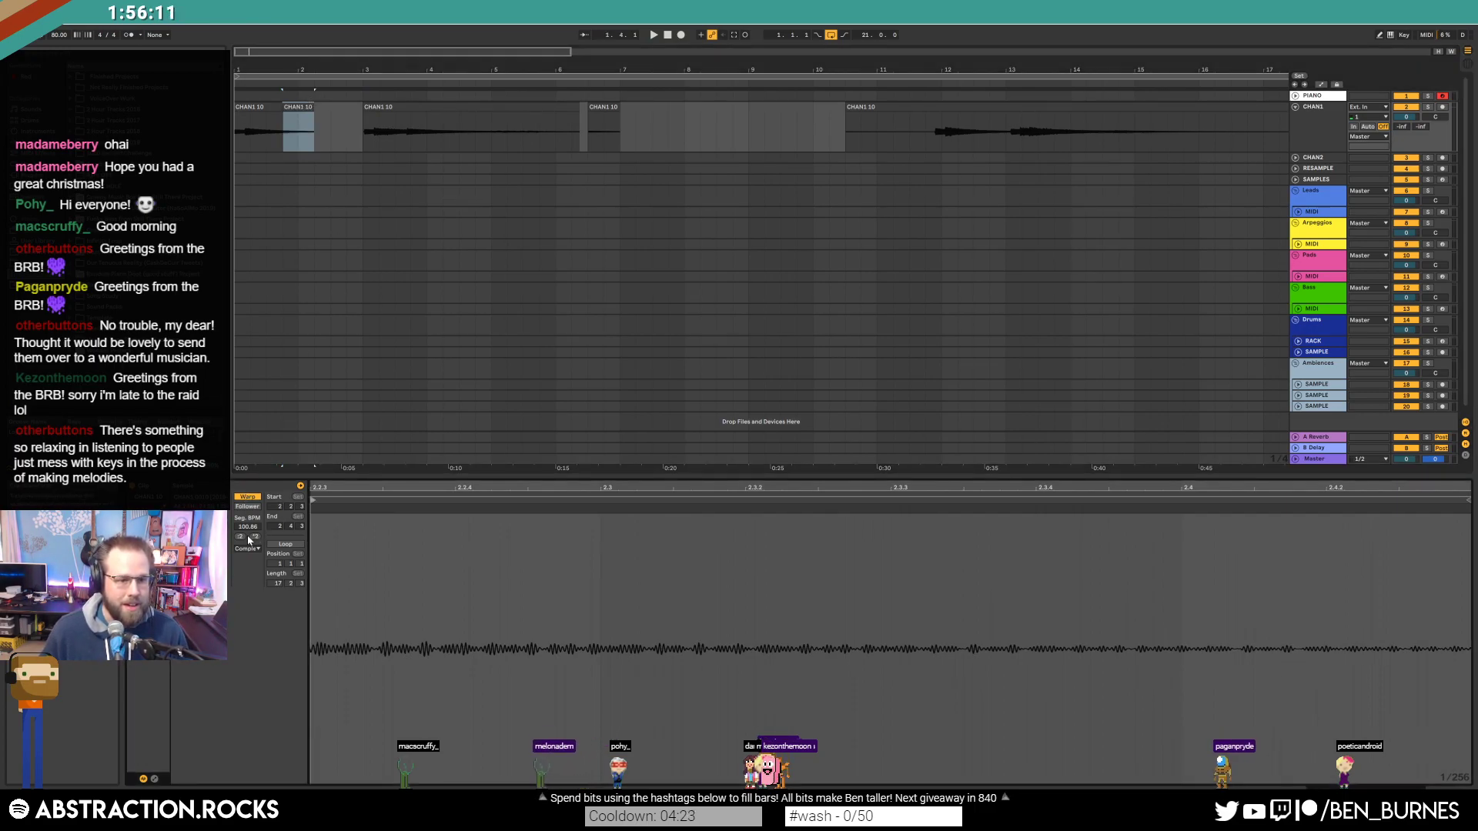
click(255, 536)
click(331, 106)
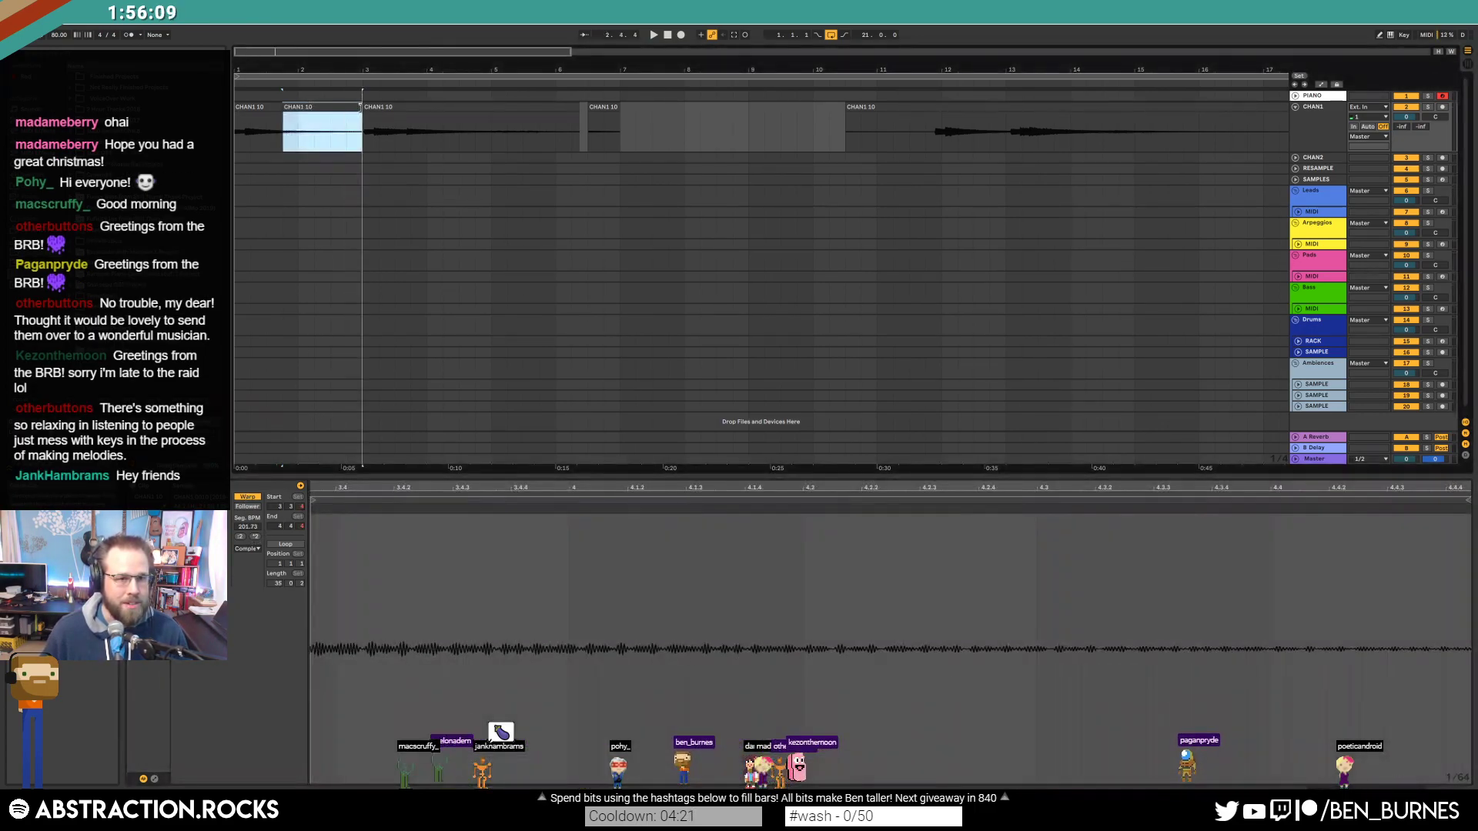
Step: Audition the bar 3 clip, shorten it to end at bar 5, and delete the leftover fragment just before bar 7
click(389, 106)
key(space)
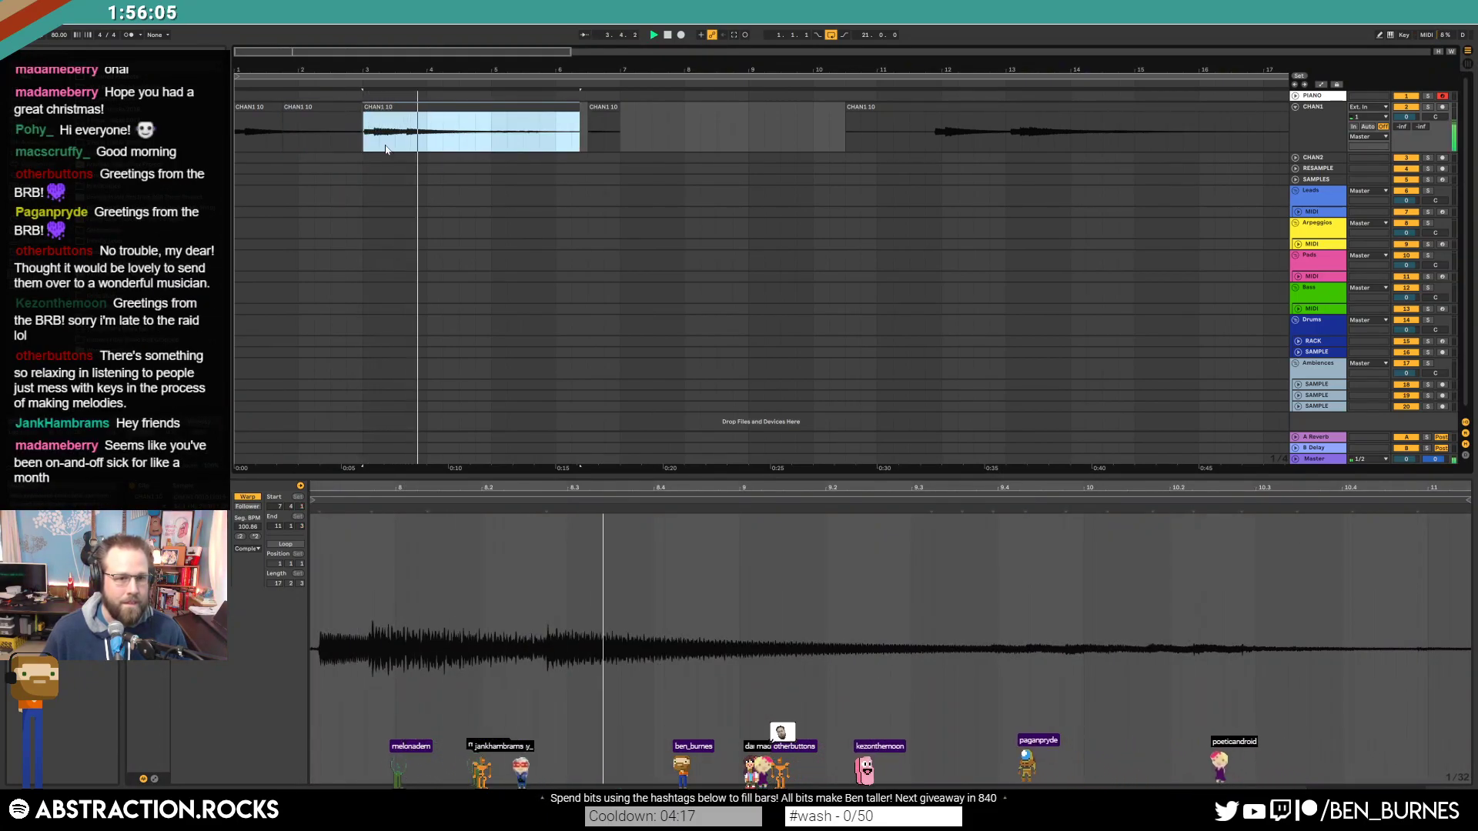
mouse_move(335, 487)
mouse_down()
mouse_move(364, 517)
mouse_move(604, 519)
mouse_move(587, 501)
mouse_up()
drag(573, 110, 491, 110)
click(605, 123)
key(Delete)
scroll(911, 191, down, 1)
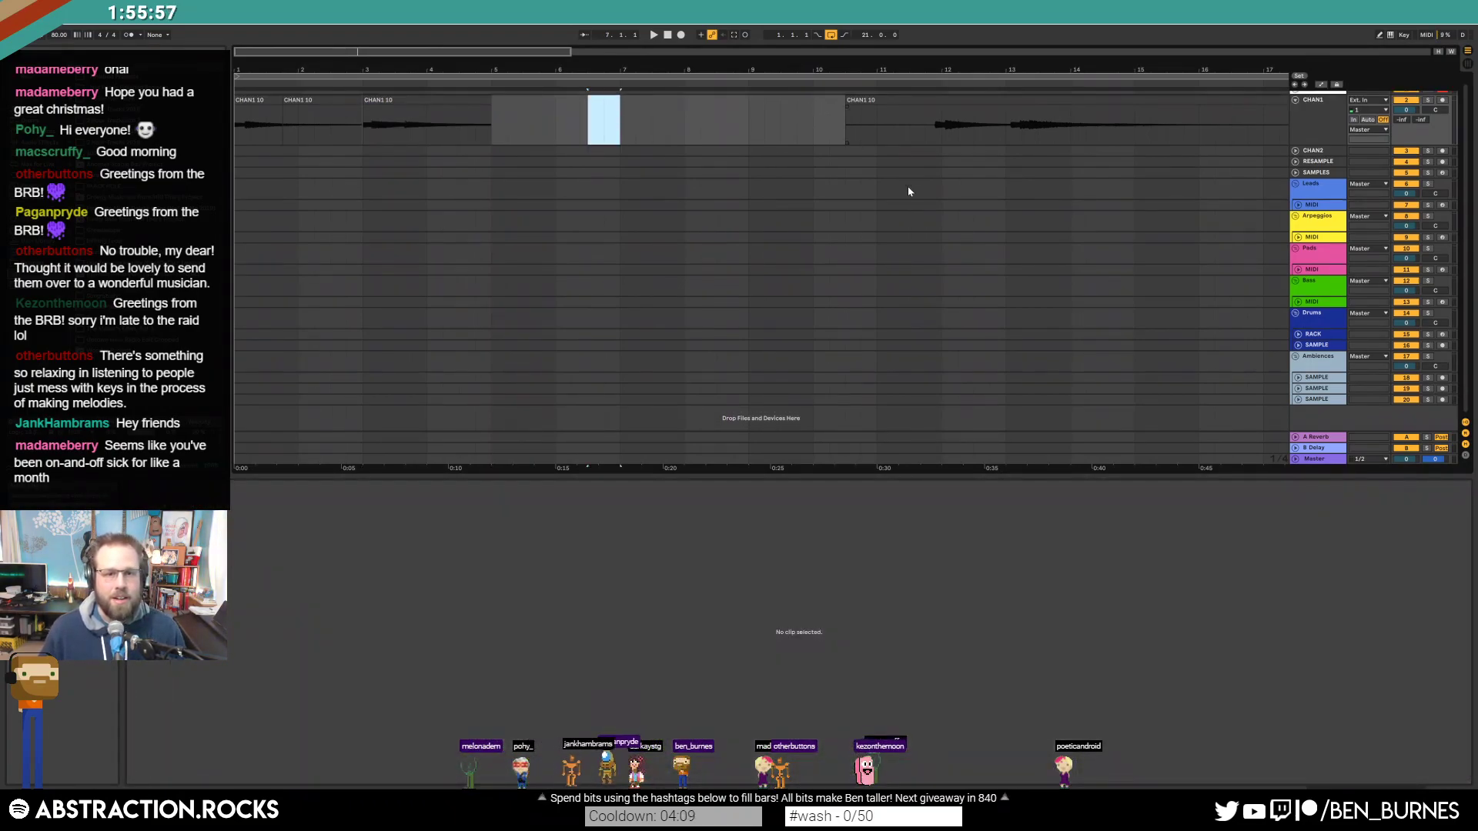
Step: Audition the remaining CHAN1 clip after bar 10 and remove its leading silence up to the first note at about 11.4
scroll(910, 191, down, 5)
click(451, 101)
scroll(482, 131, up, 5)
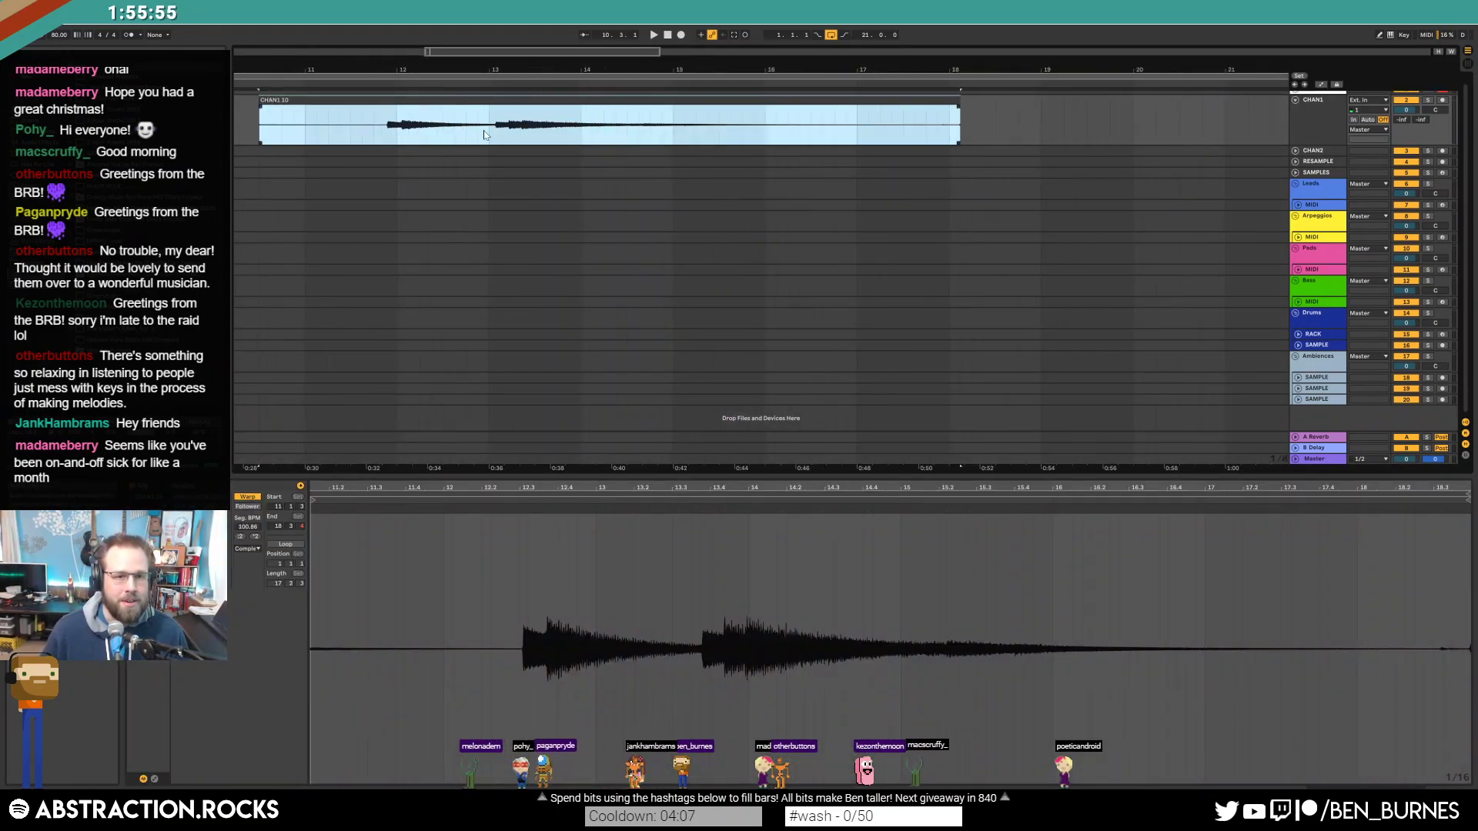
click(490, 137)
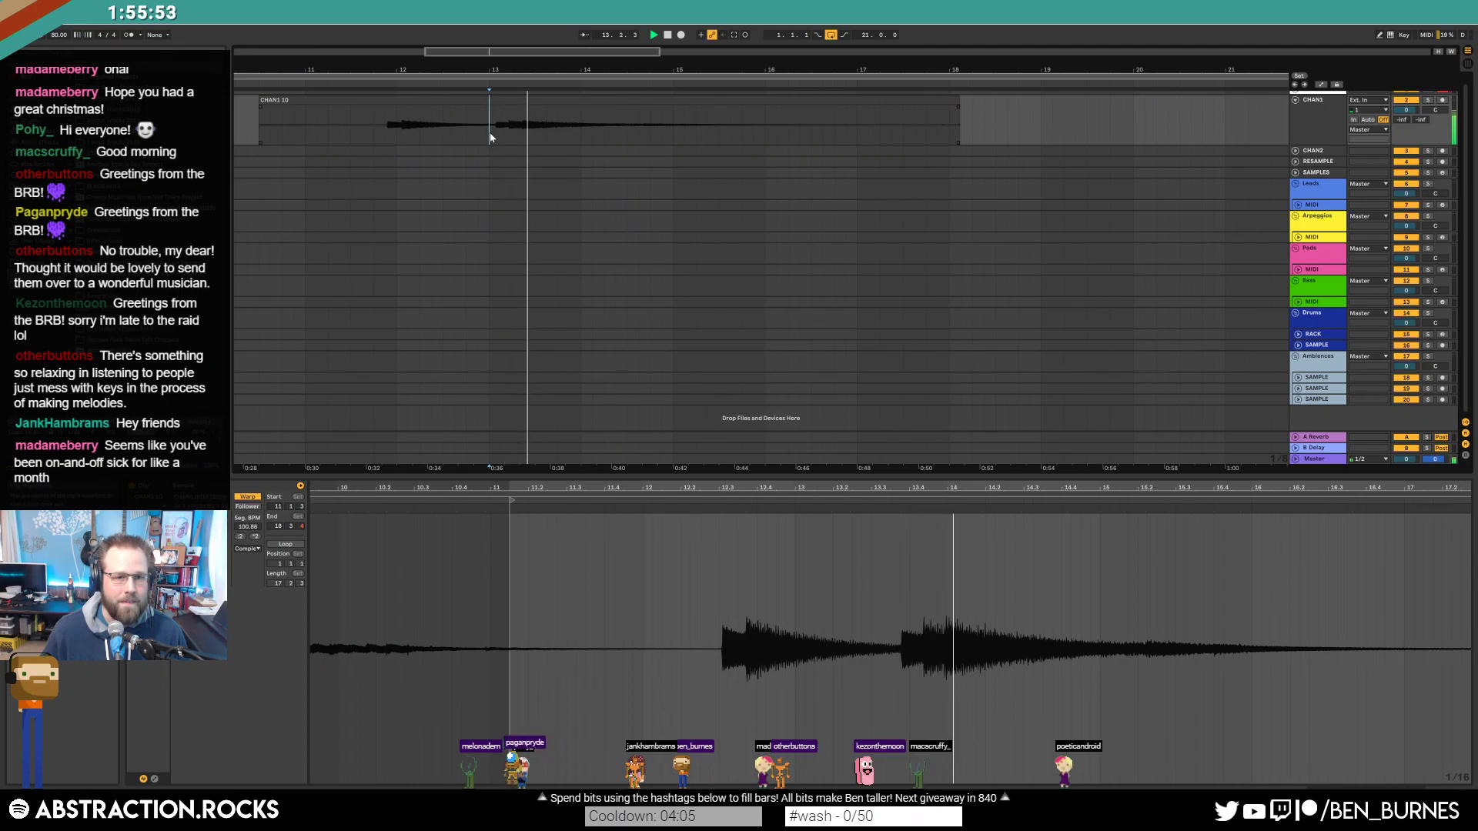
key(space)
drag(386, 134, 250, 123)
key(Delete)
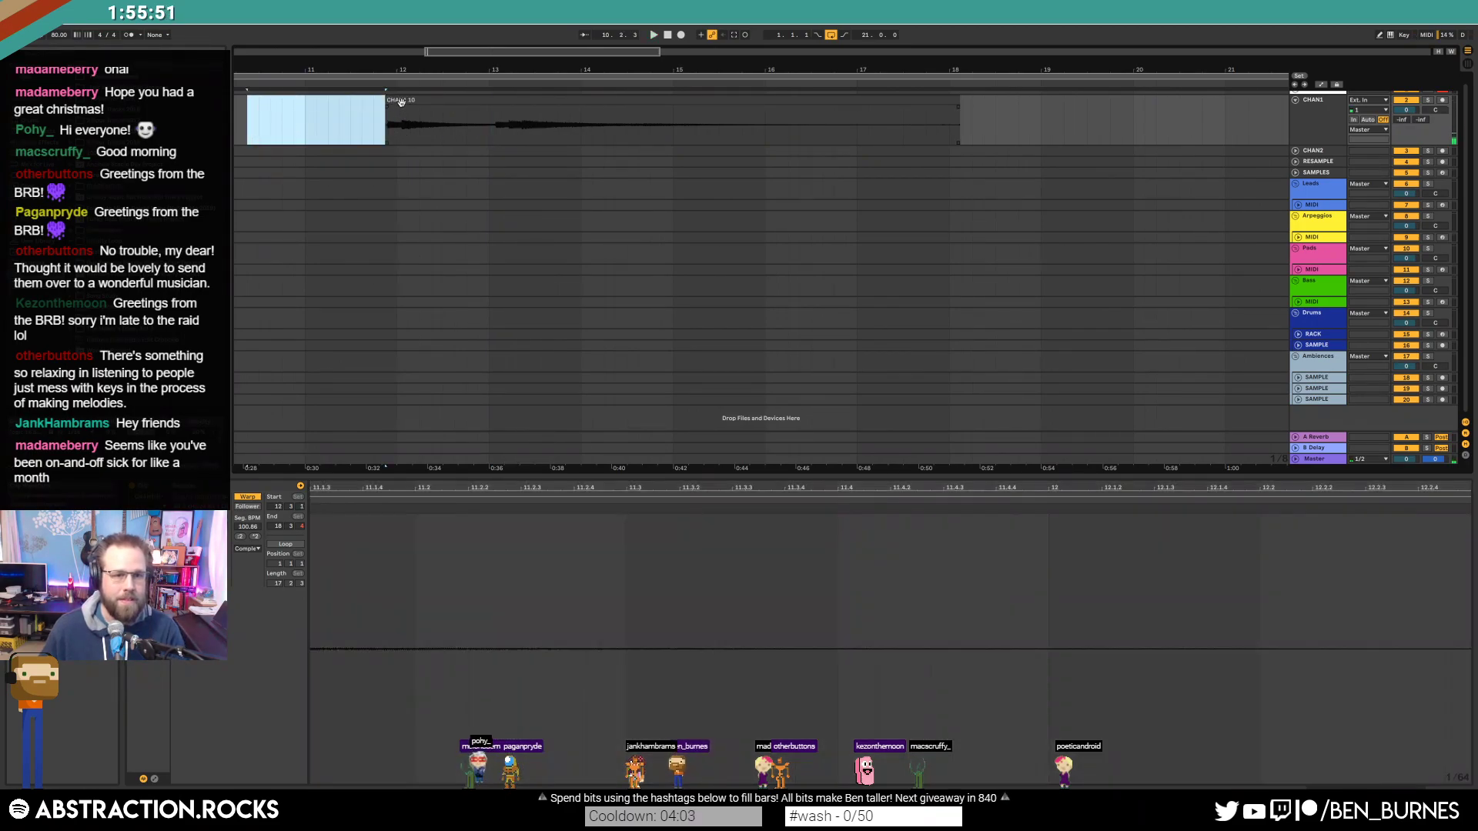
Step: Move the trimmed clip to start at bar 5 and split off its second note so that it starts at bar 7
click(400, 100)
drag(463, 70, 1090, 130)
scroll(500, 123, up, 5)
scroll(868, 127, down, 4)
drag(807, 96, 889, 113)
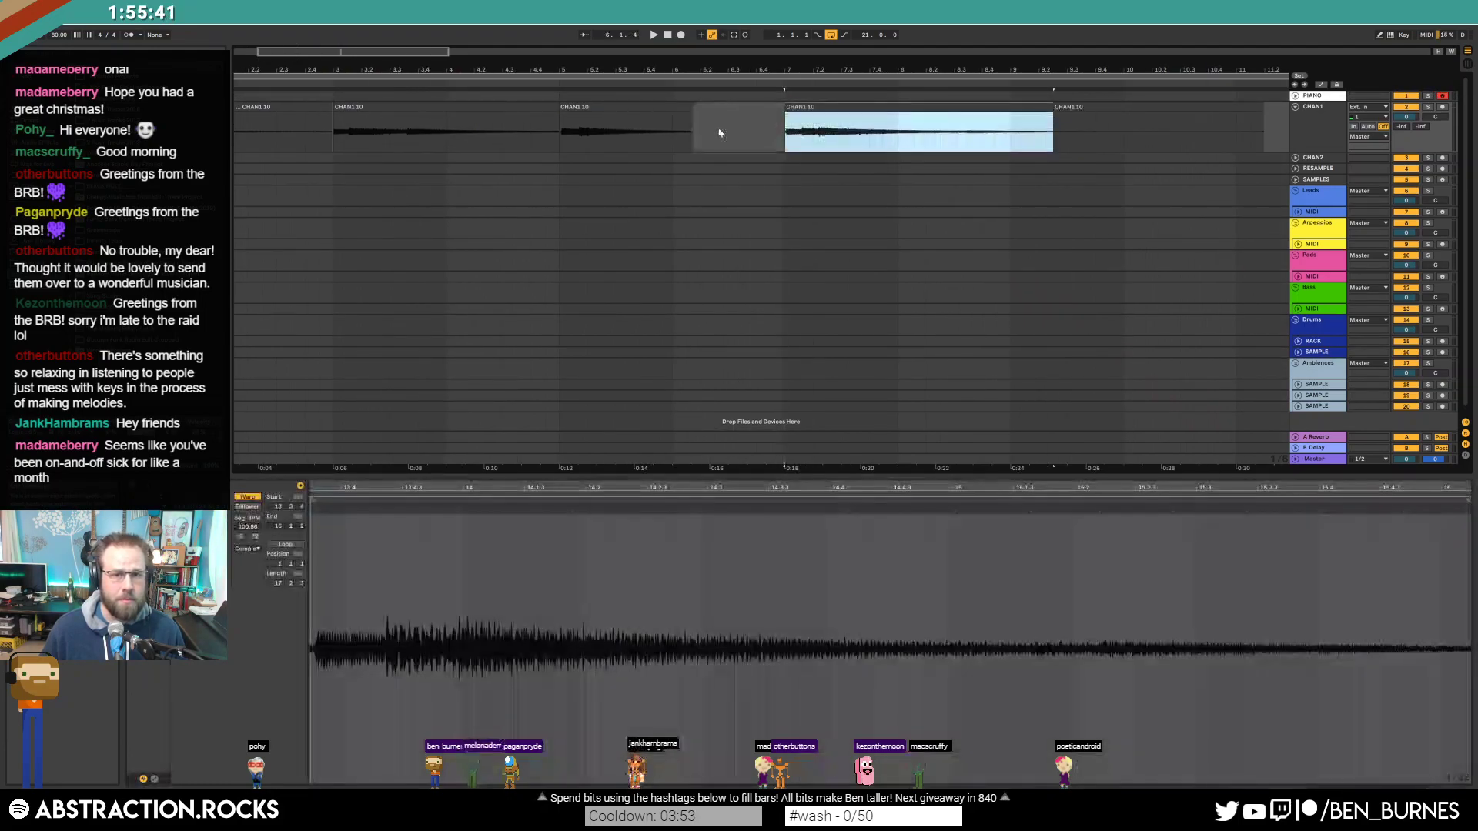
Step: Split off the bar 5 clip's tail from about 5.4, stretch it with doubled segment BPM up to bar 7, and crossfade the join
click(715, 133)
drag(645, 137, 691, 139)
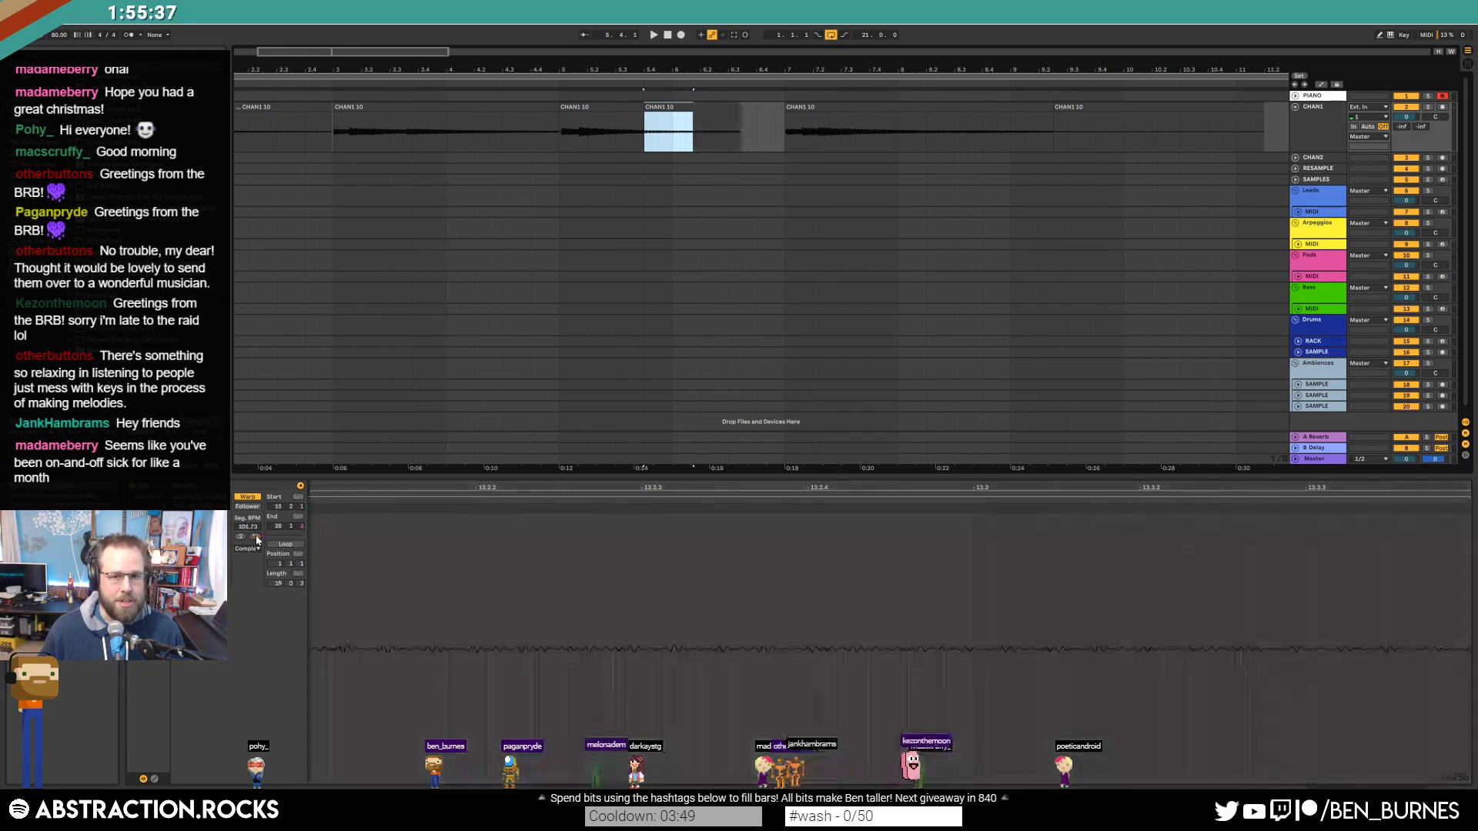
mouse_move(645, 132)
mouse_down()
mouse_move(771, 132)
mouse_move(742, 110)
mouse_move(762, 111)
mouse_move(645, 112)
mouse_move(668, 121)
mouse_up()
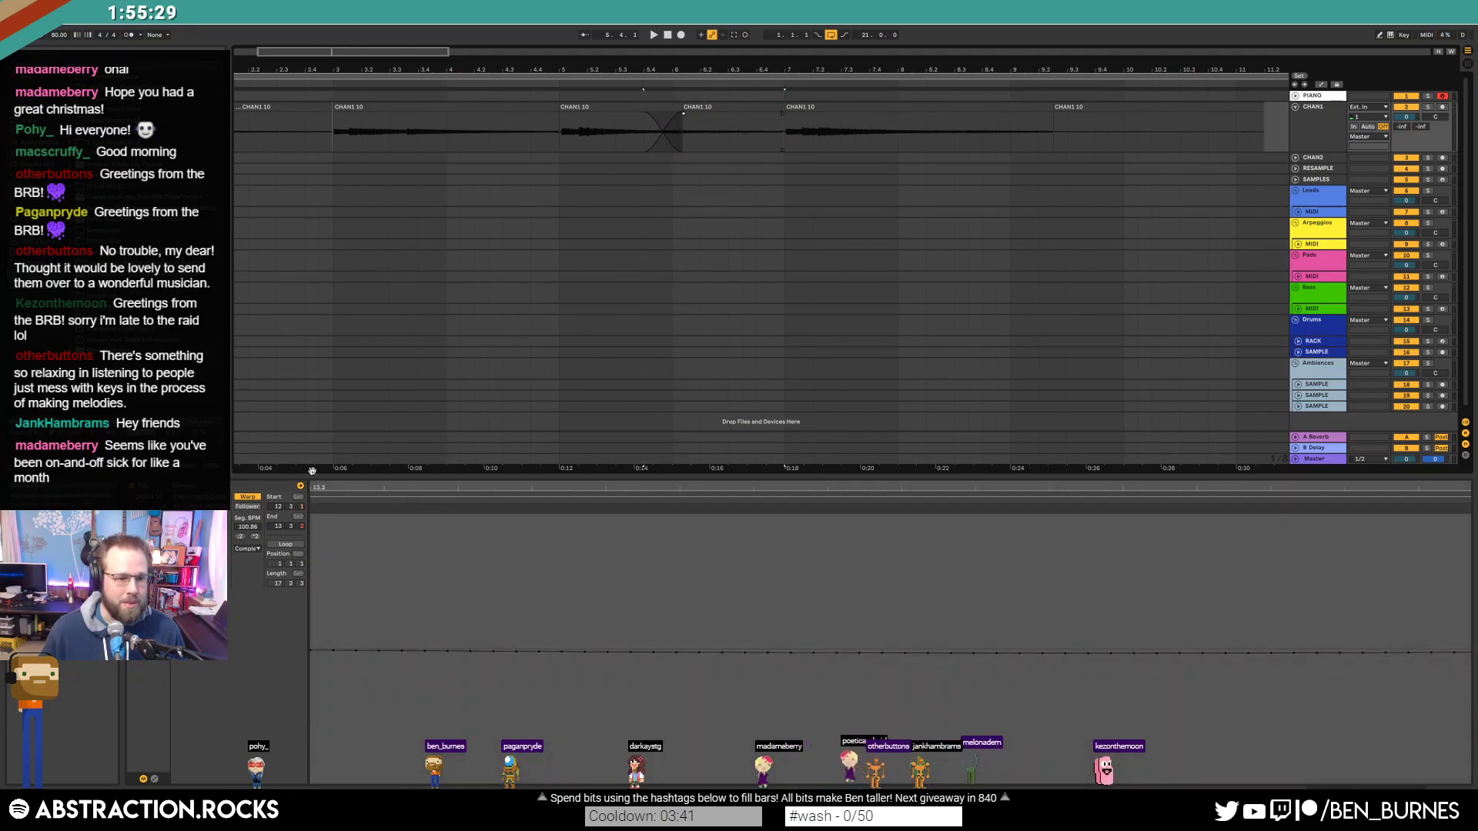
Step: Delete the leftover audio after the bar 7 clip and shorten that clip to end at about 8.3 with a fade-out
drag(865, 70, 650, 37)
click(776, 107)
key(Delete)
drag(761, 110, 705, 122)
click(731, 123)
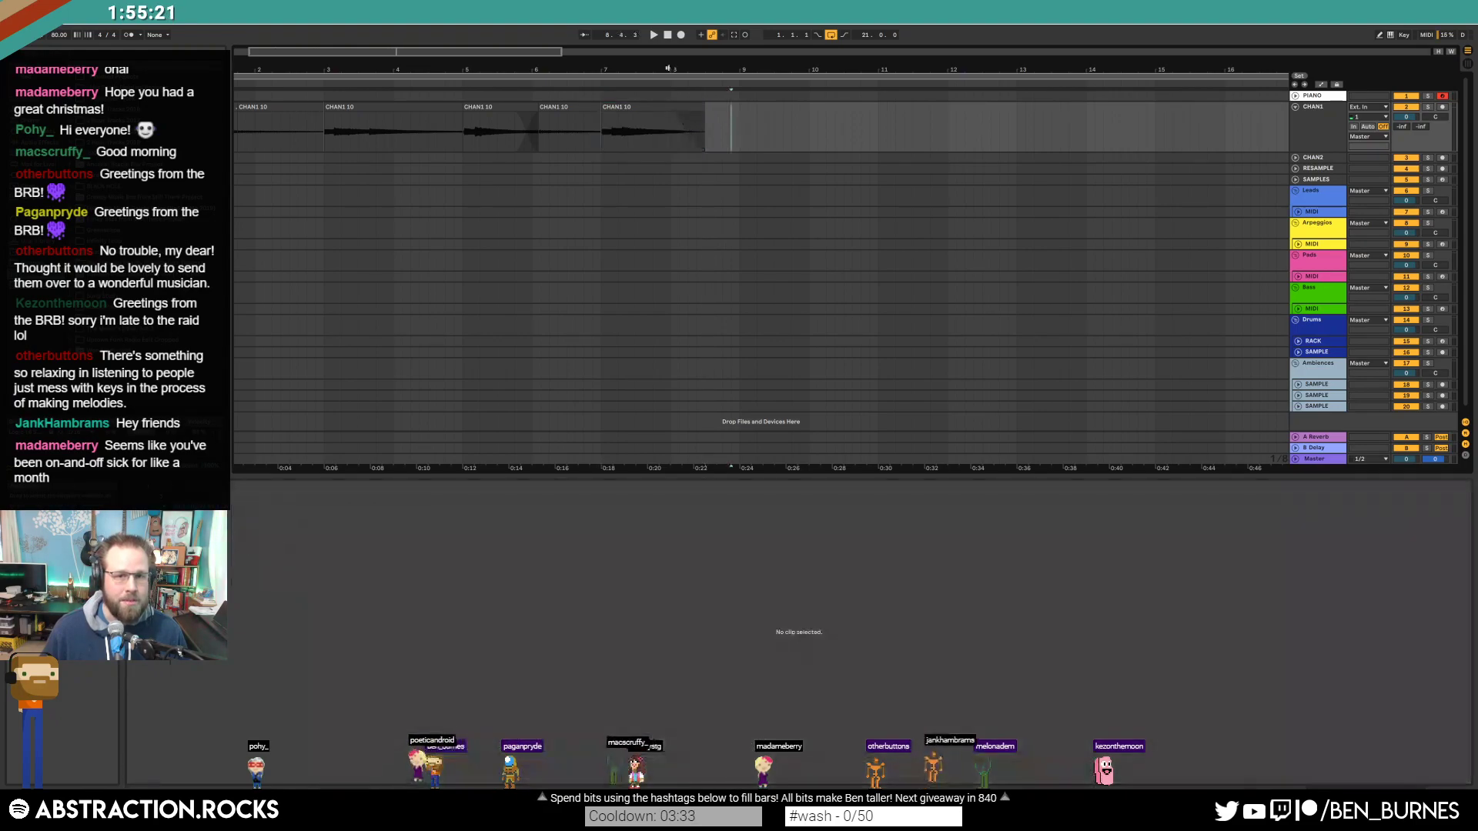
Step: Select CHAN1 from bar 1 to bar 9 and set the arrangement loop to that eight-bar range
drag(487, 67, 487, 55)
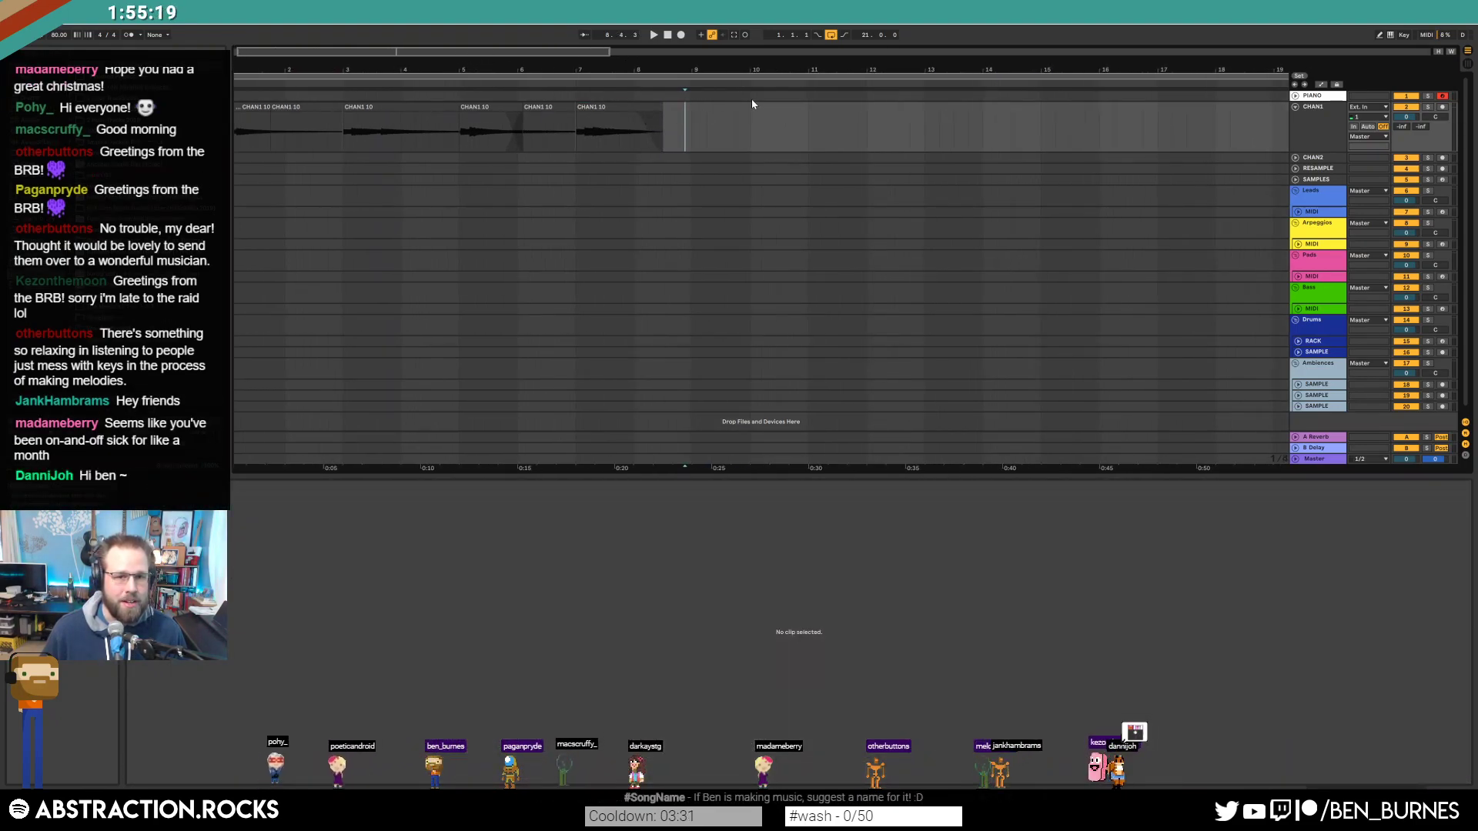
click(696, 116)
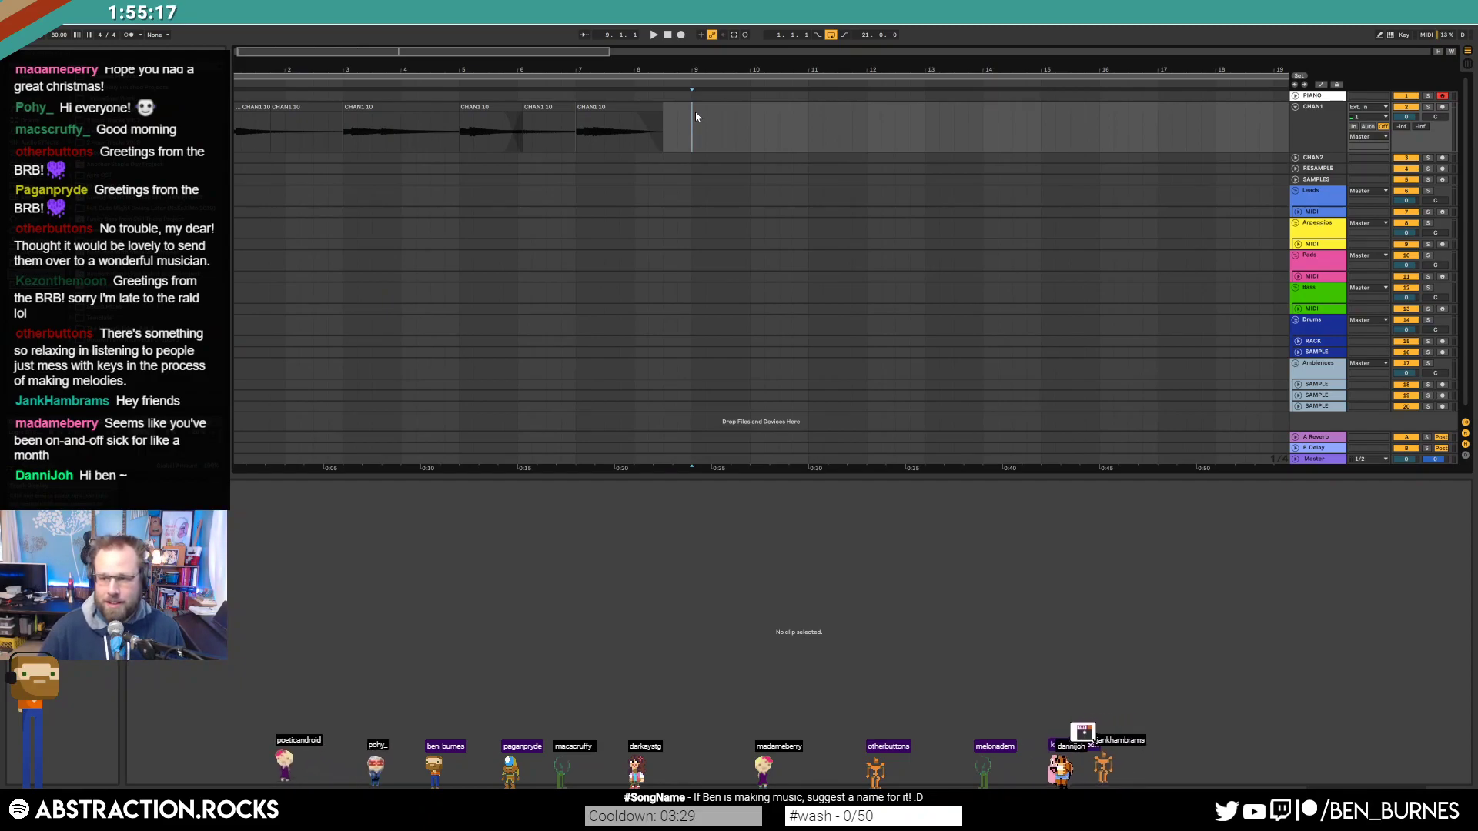
key(shift+Home)
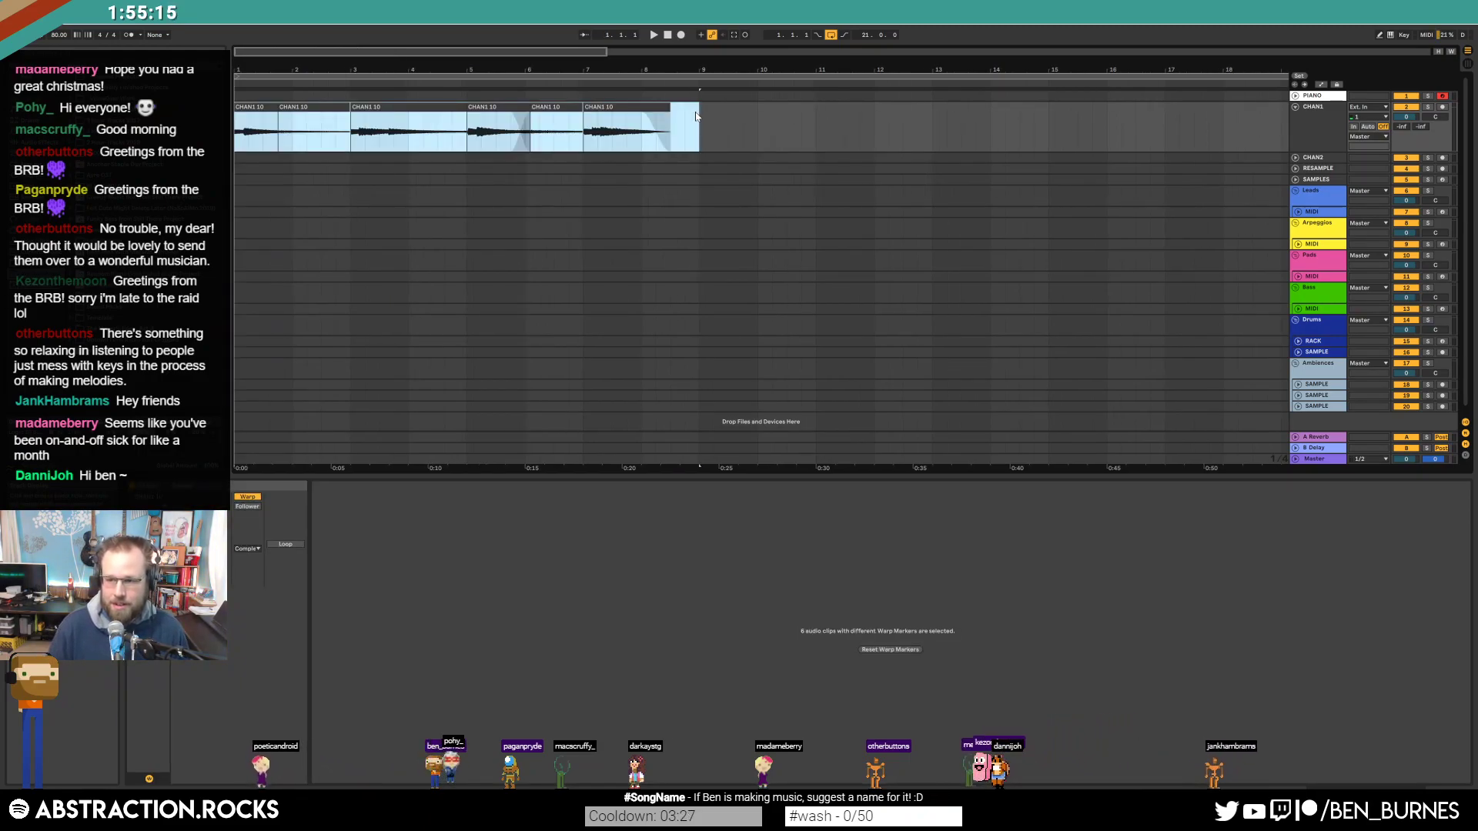
key(ctrl+l)
click(696, 116)
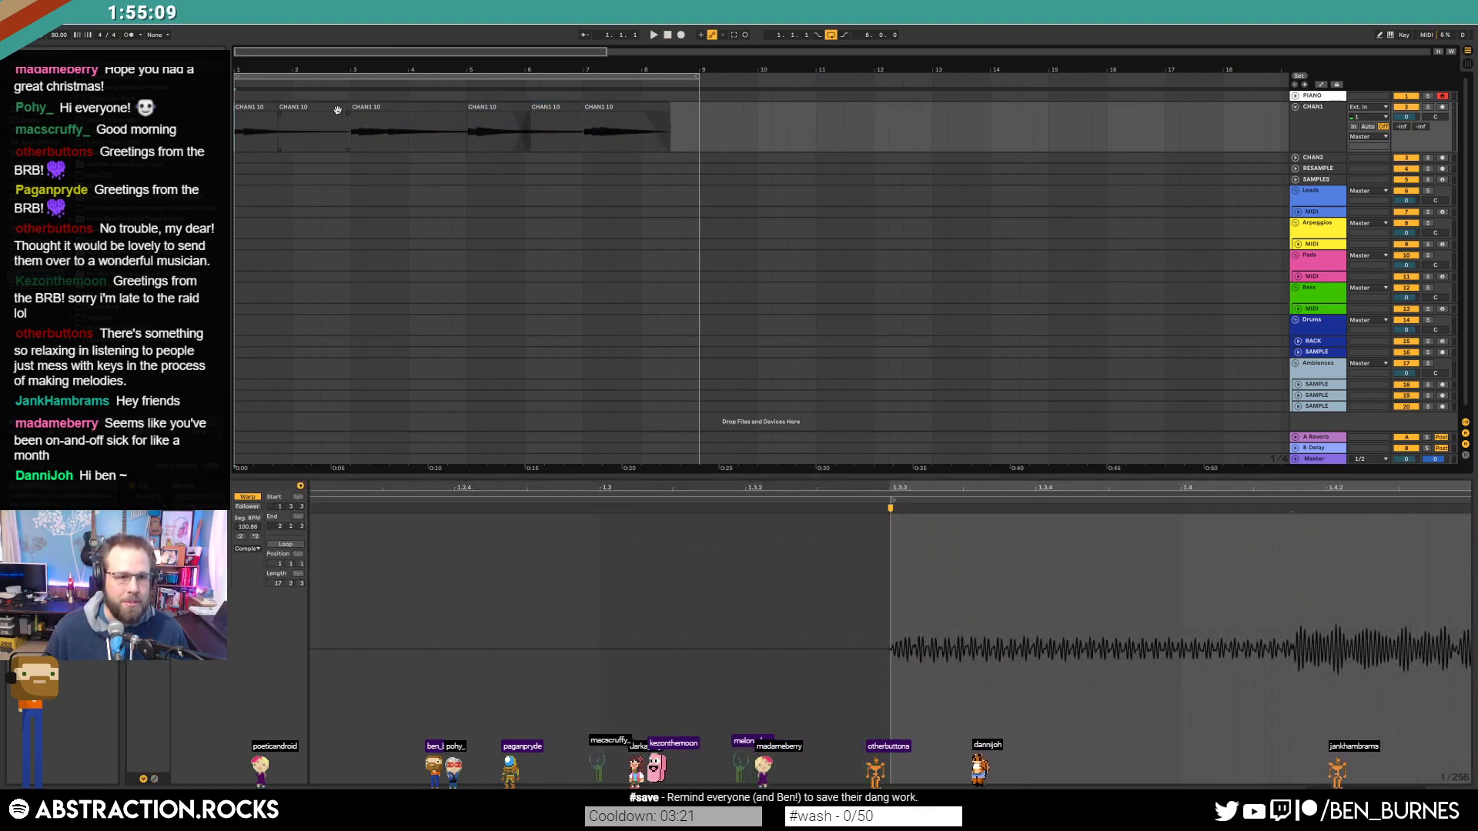
scroll(332, 122, up, 2)
click(399, 107)
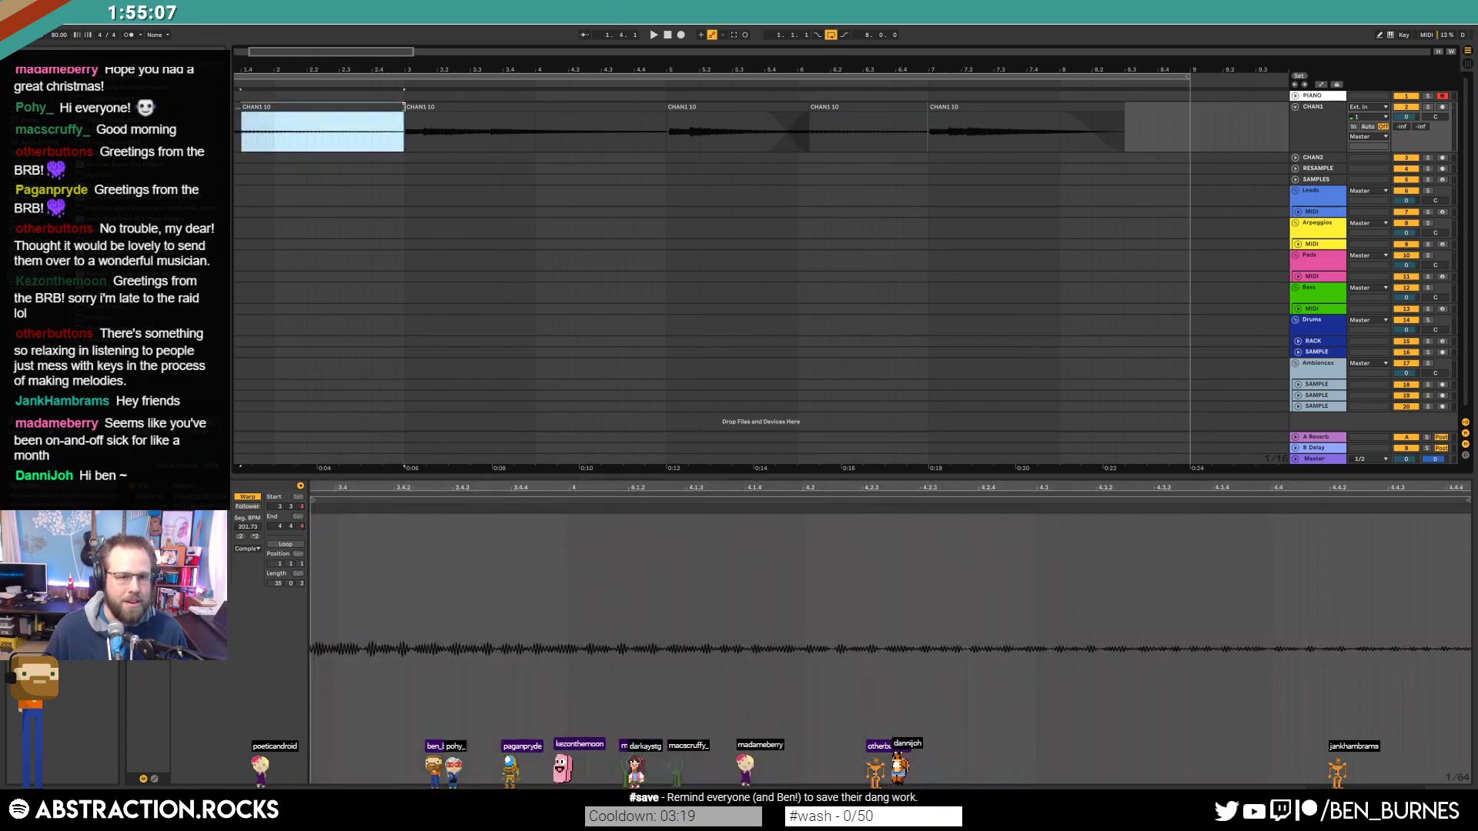
scroll(497, 125, down, 1)
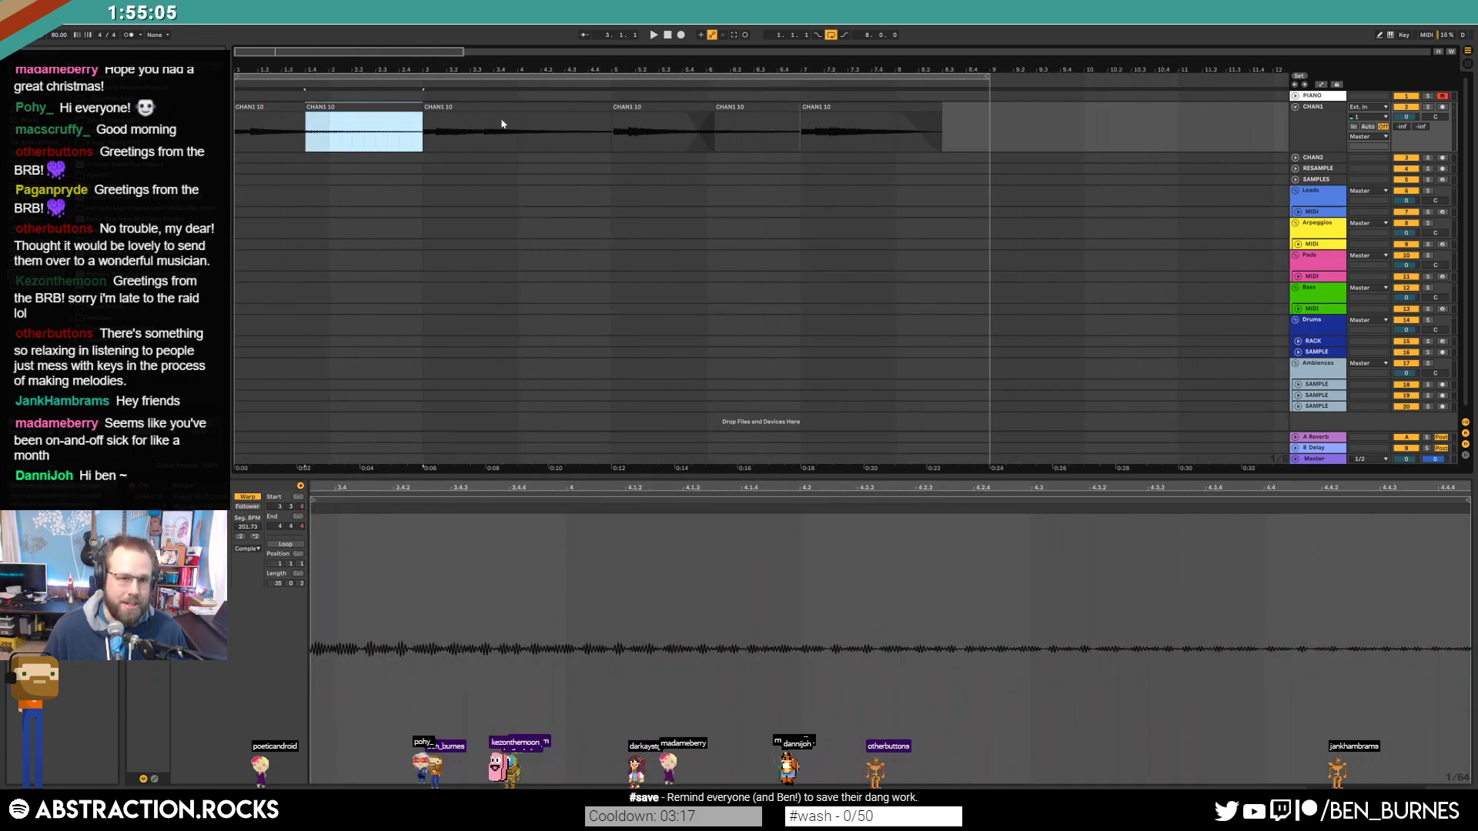
click(668, 35)
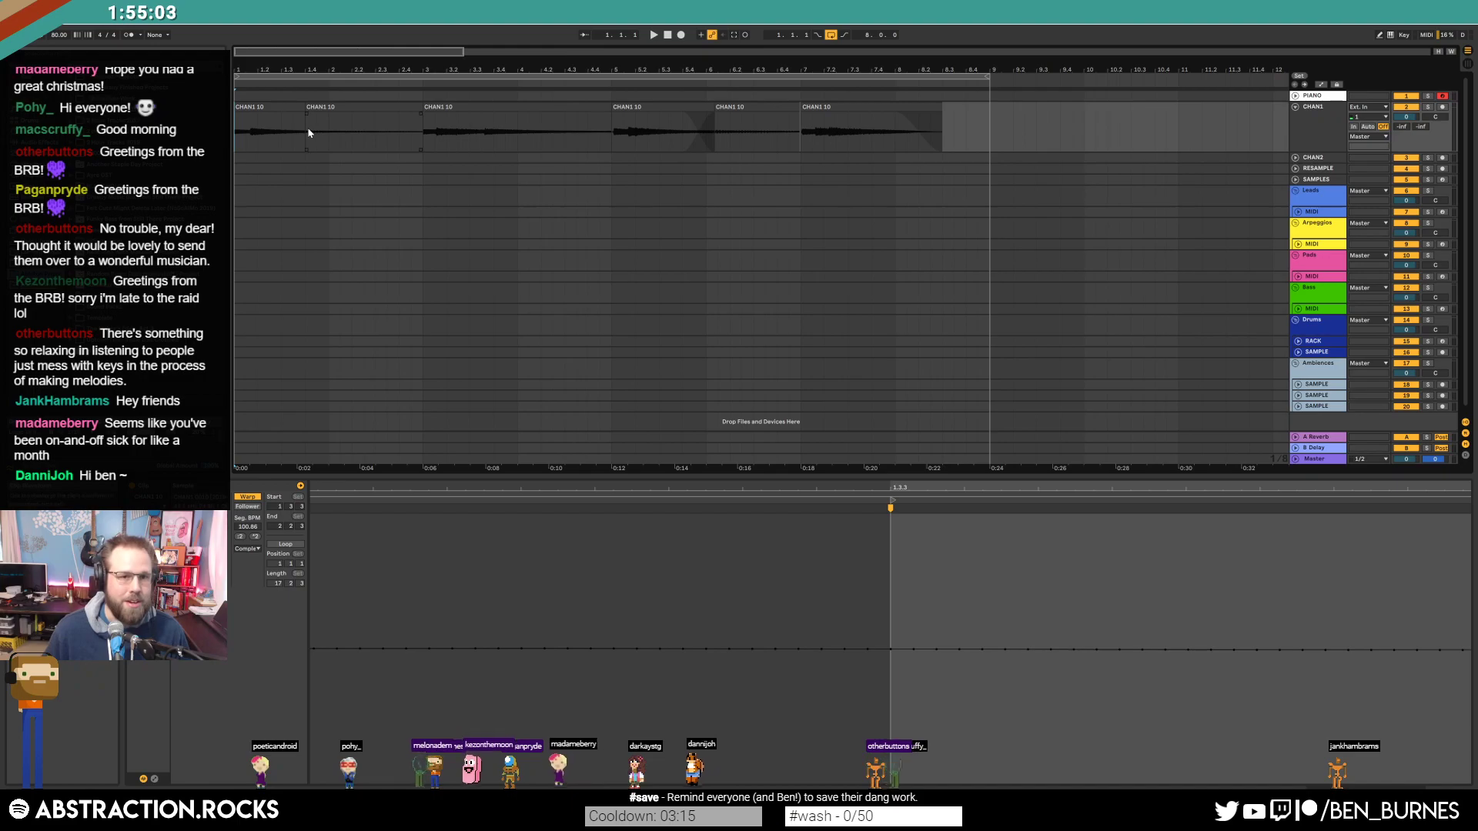
Step: Load the Large factory preset Cosmic Keys in the Raum reverb on CHAN1 and switch its reverb mode to Airy
key(shift+Tab)
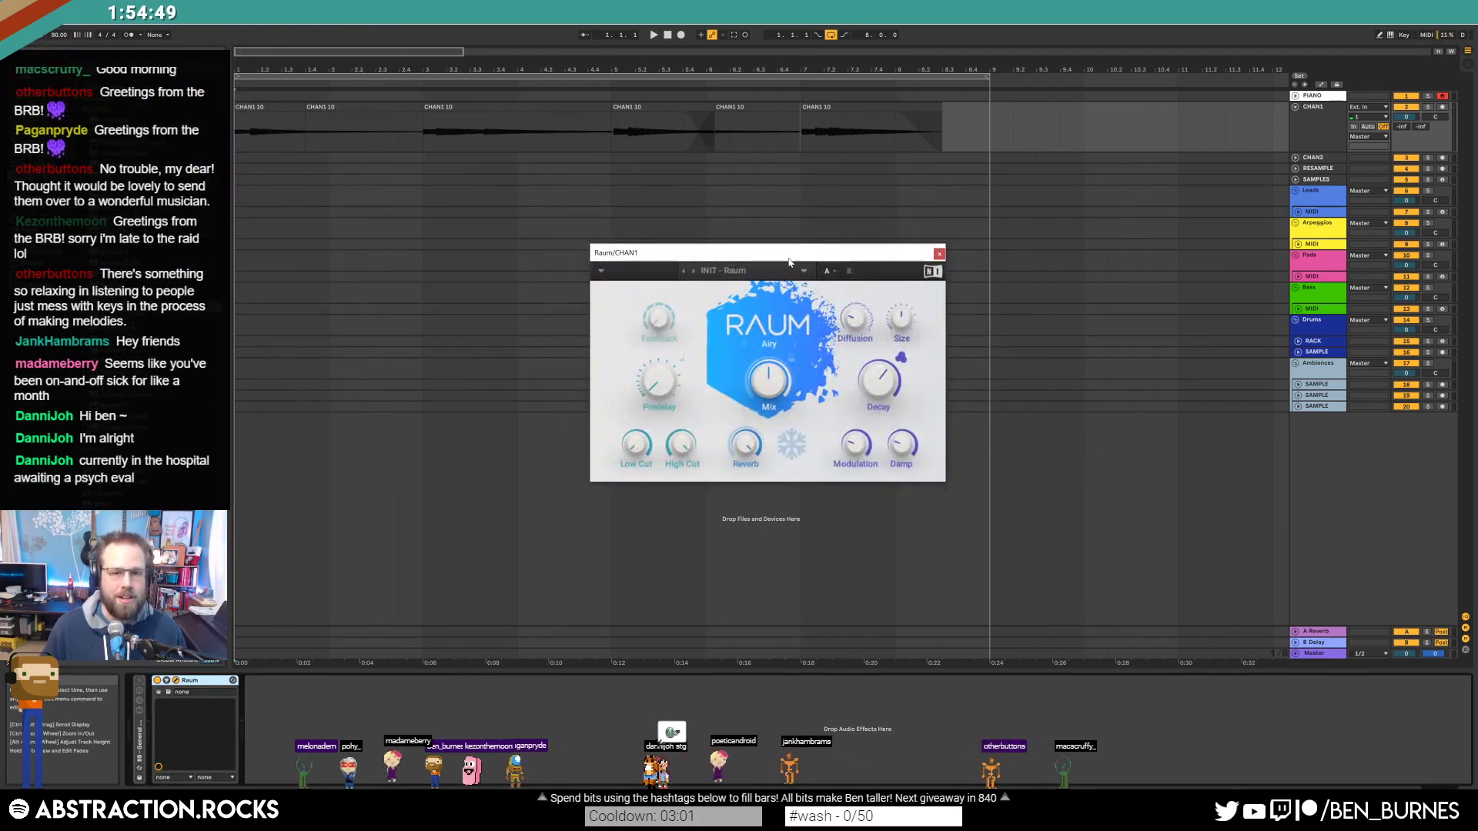
click(799, 270)
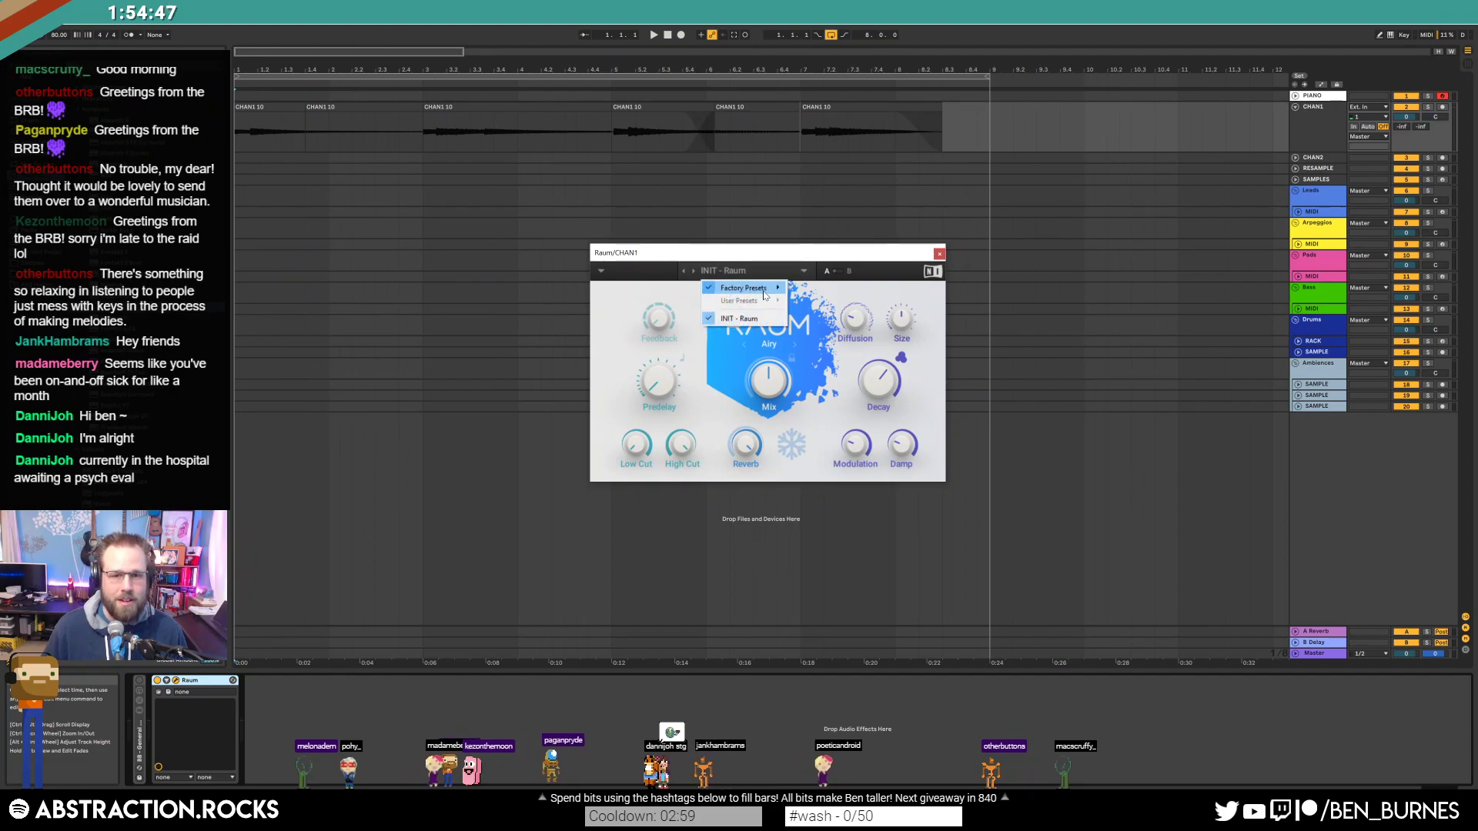
mouse_move(765, 288)
mouse_move(826, 313)
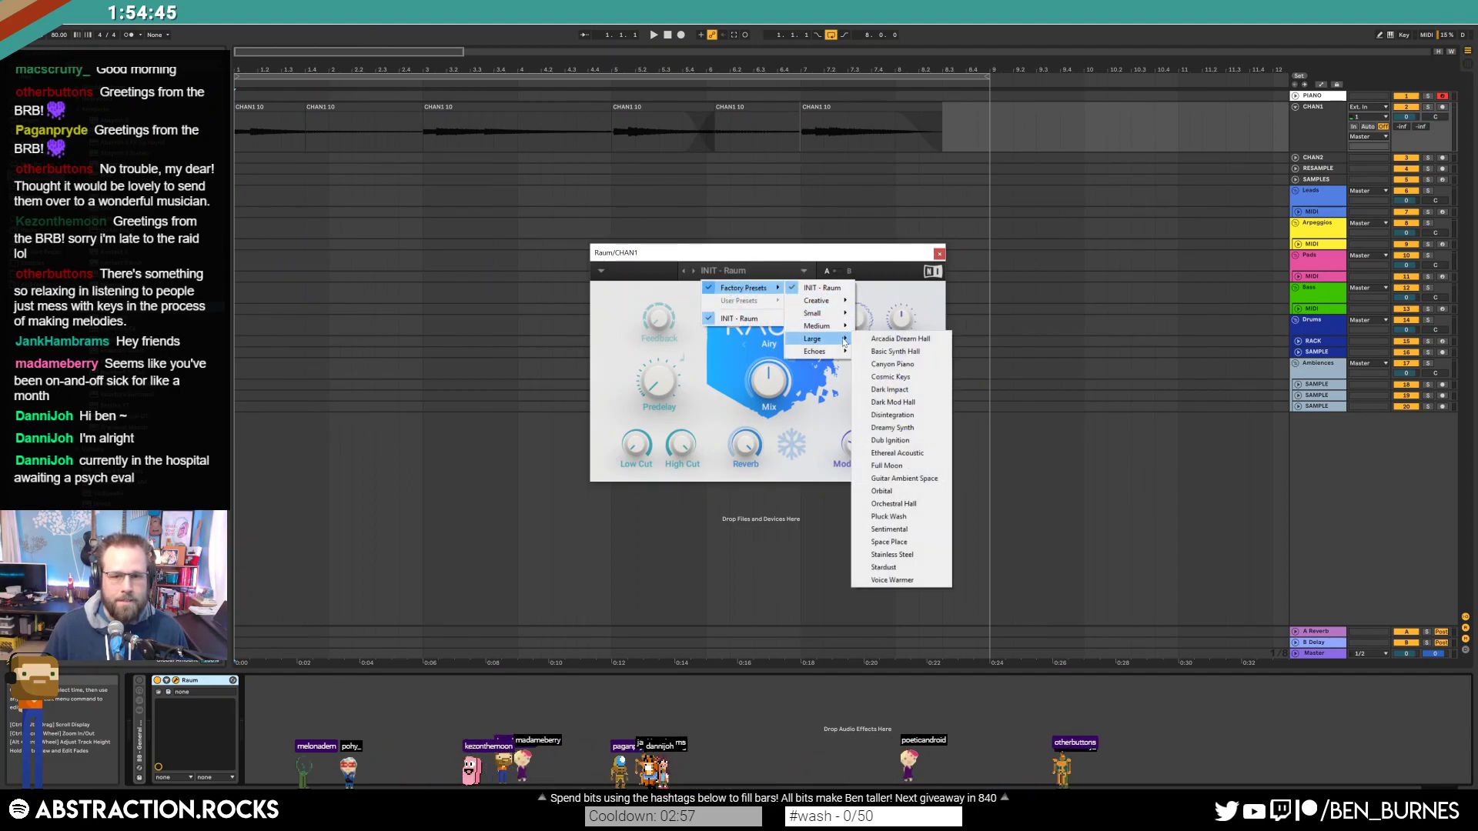
click(922, 383)
drag(779, 252, 727, 311)
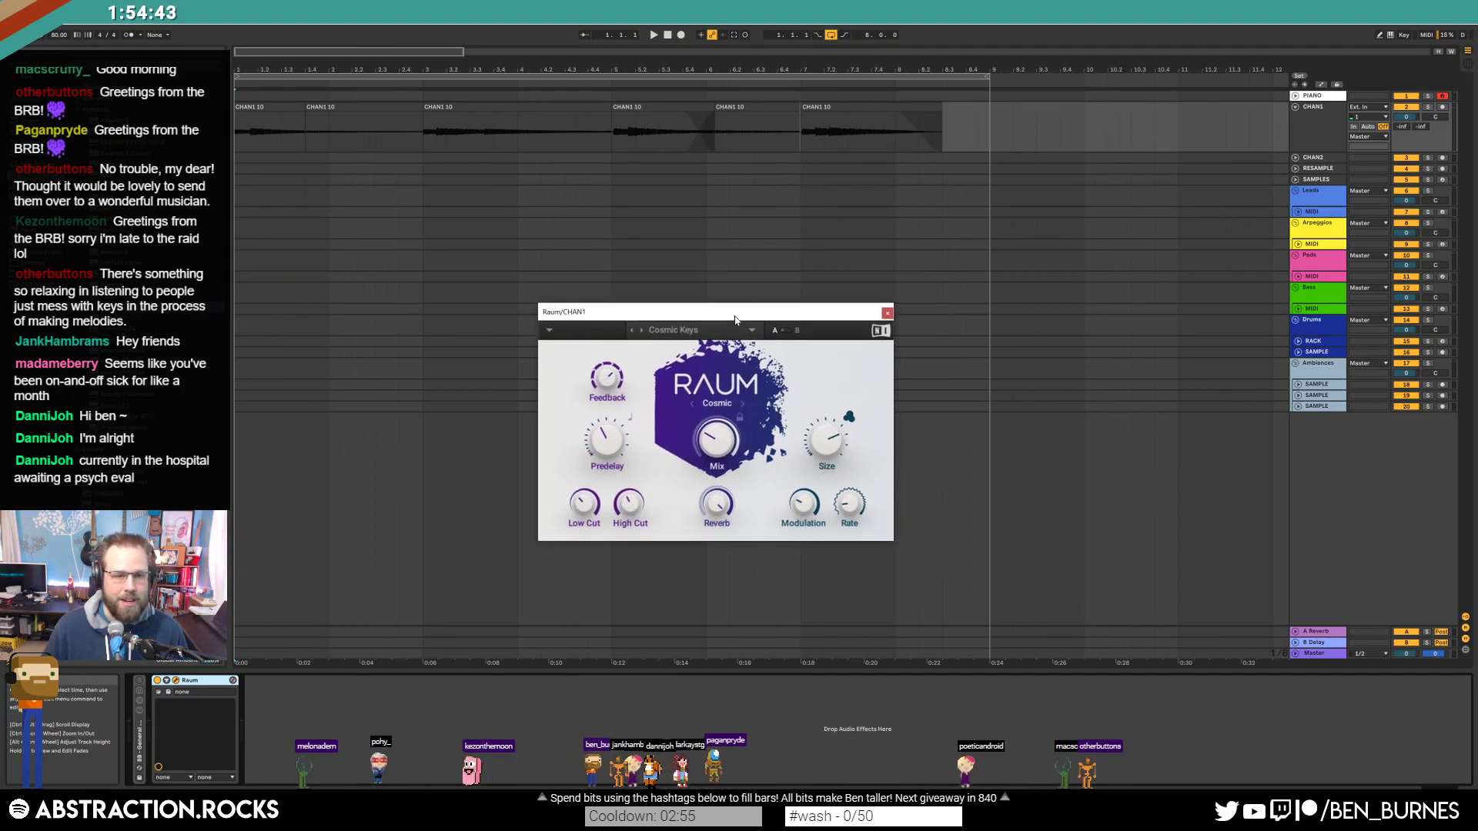
click(146, 755)
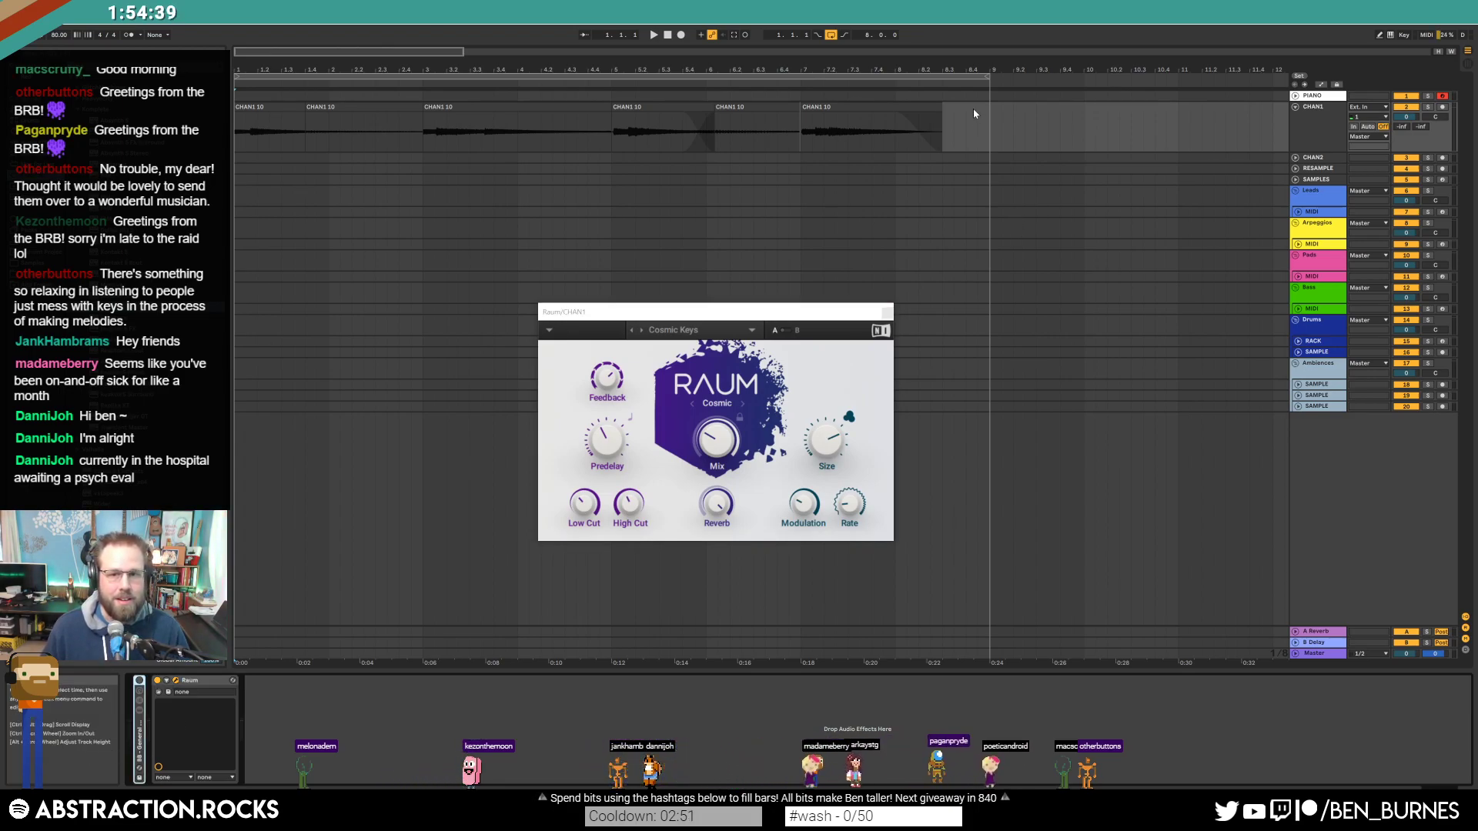
drag(965, 126, 245, 127)
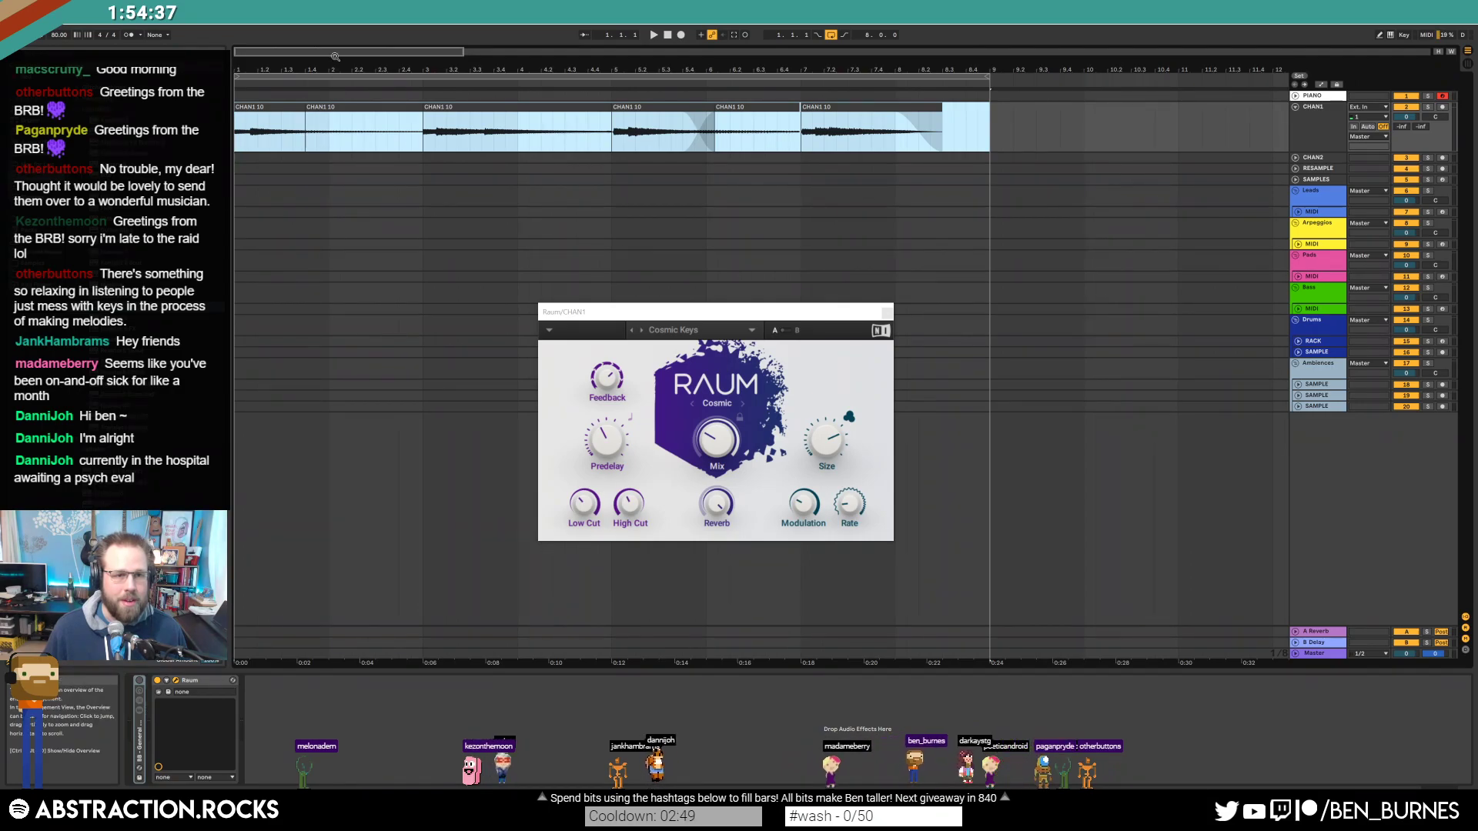
drag(335, 56, 336, 49)
click(692, 403)
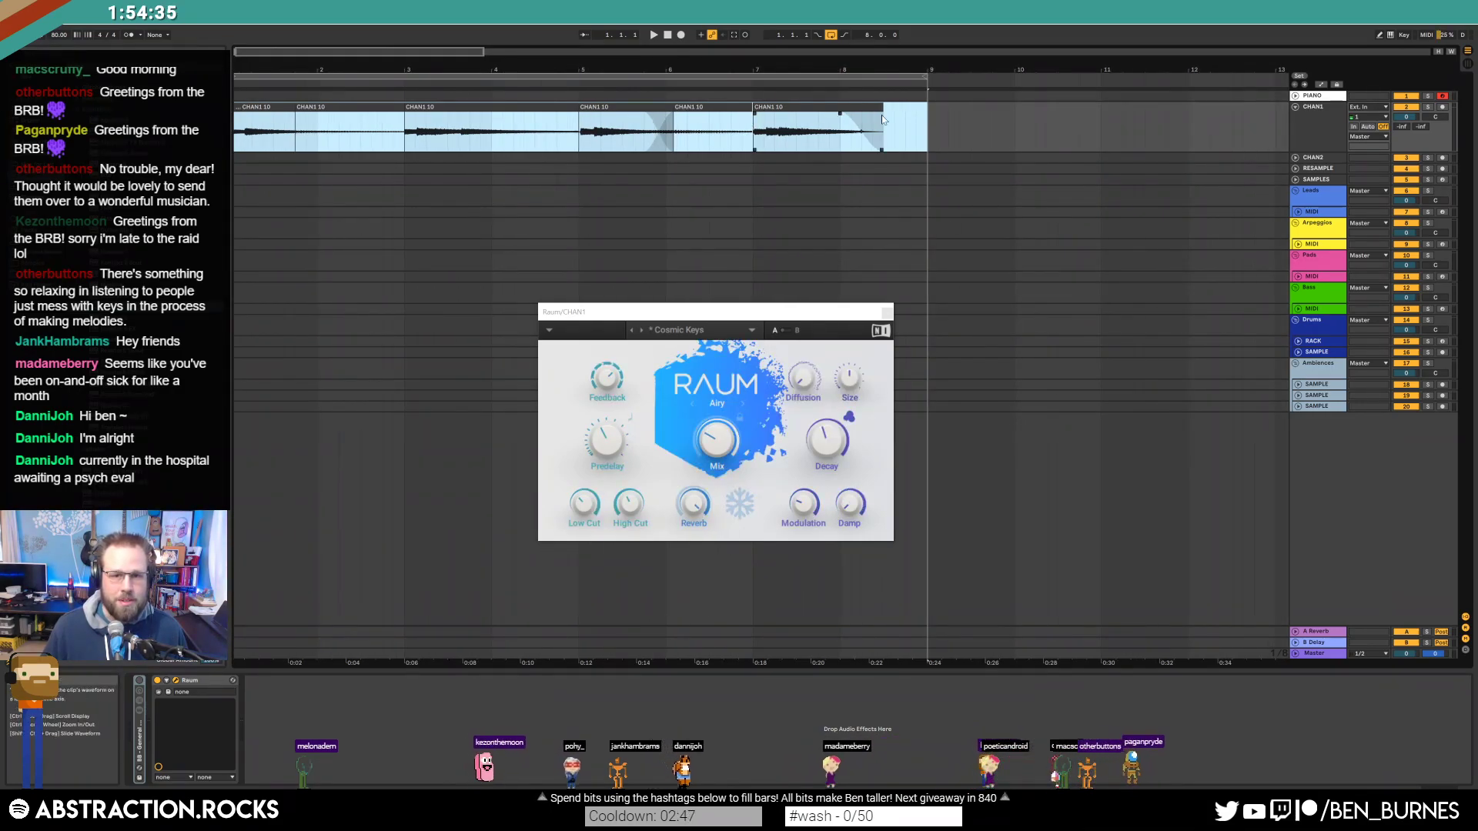
Step: Cut the CHAN1 clips between bars 1 and 9 and add an audio track below the MIDI track in the Leads group
drag(923, 124, 241, 125)
key(Delete)
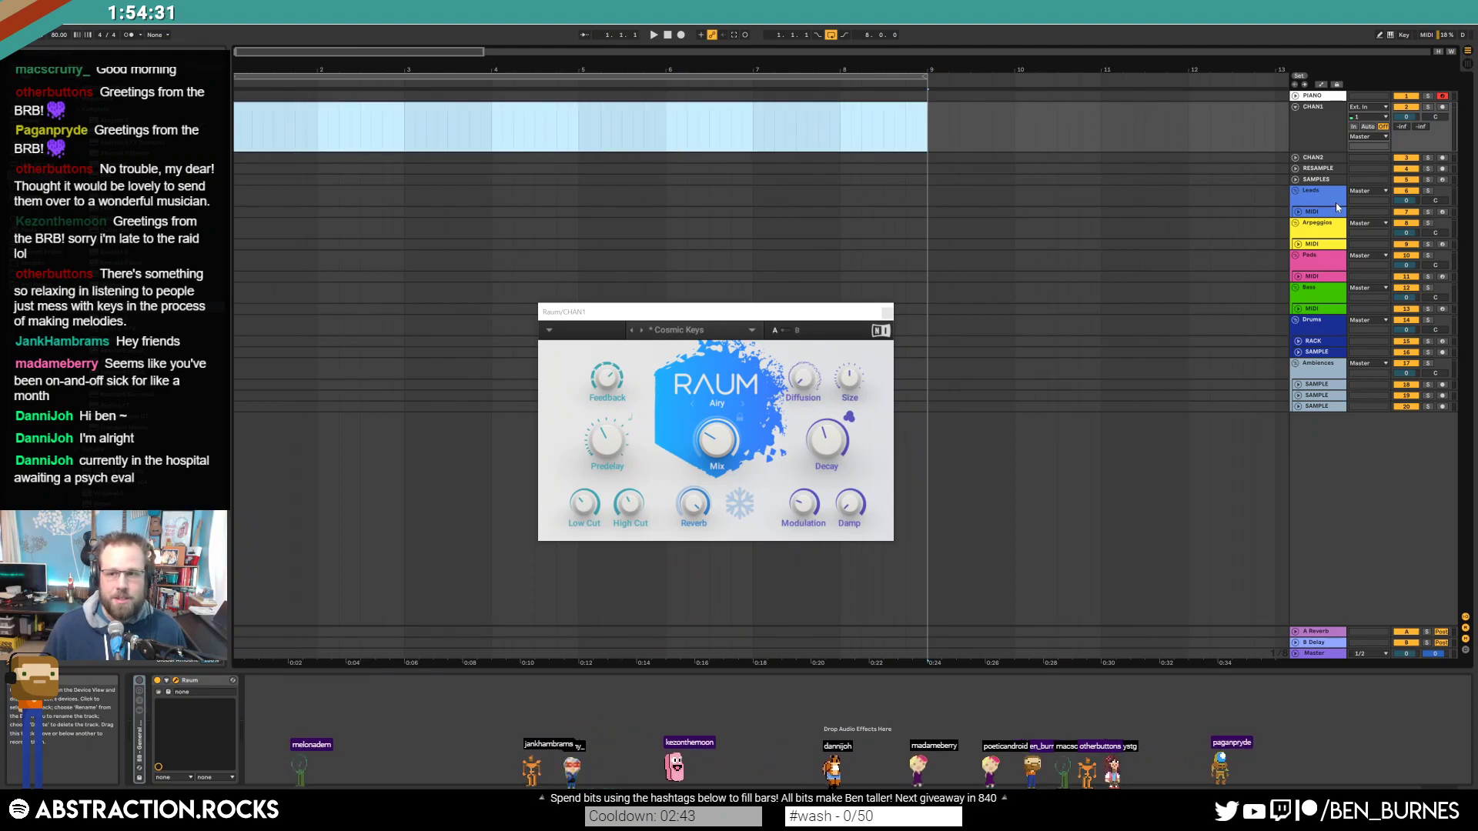
click(1312, 212)
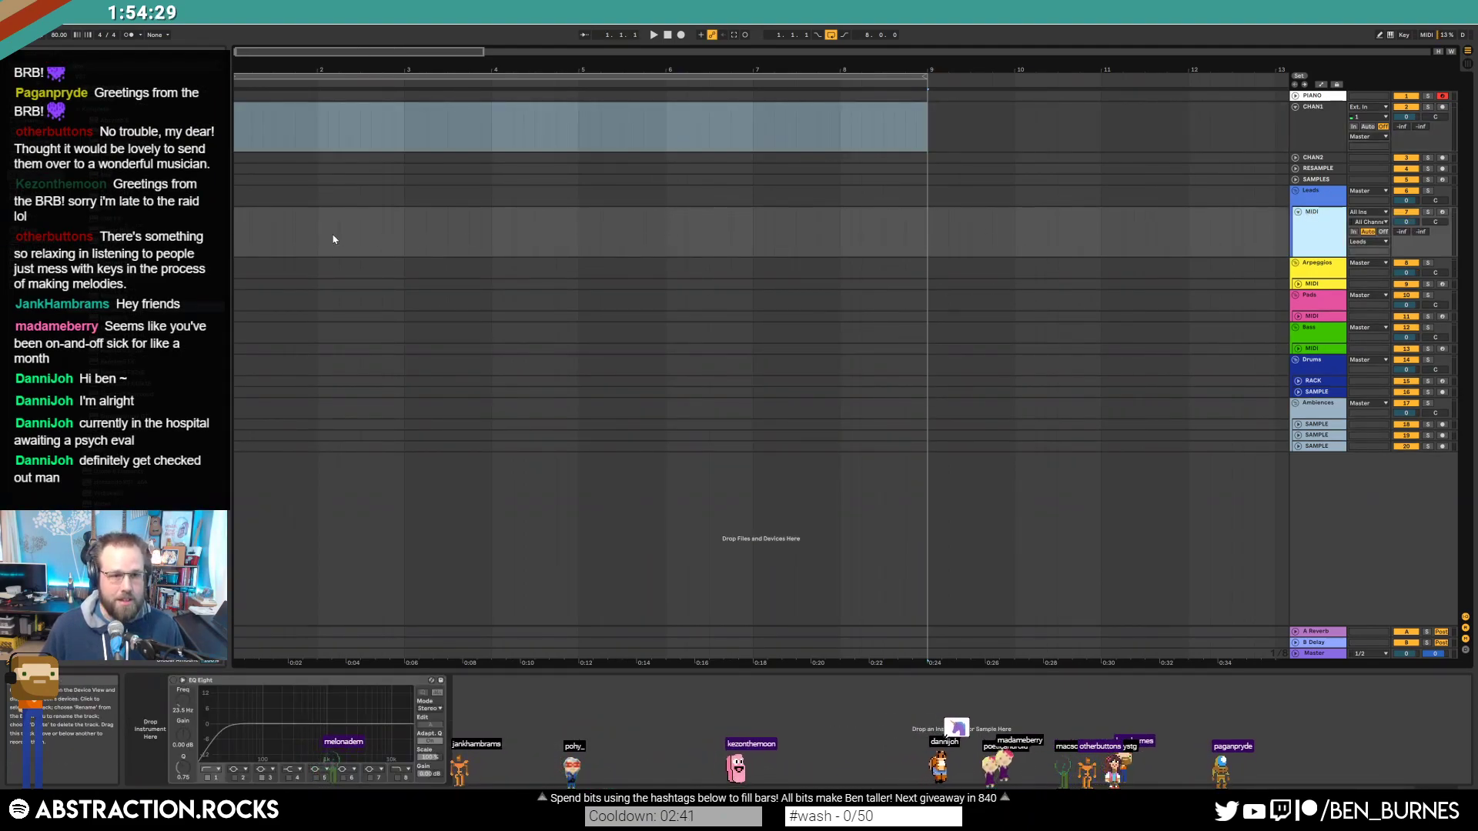
key(ctrl+t)
click(235, 264)
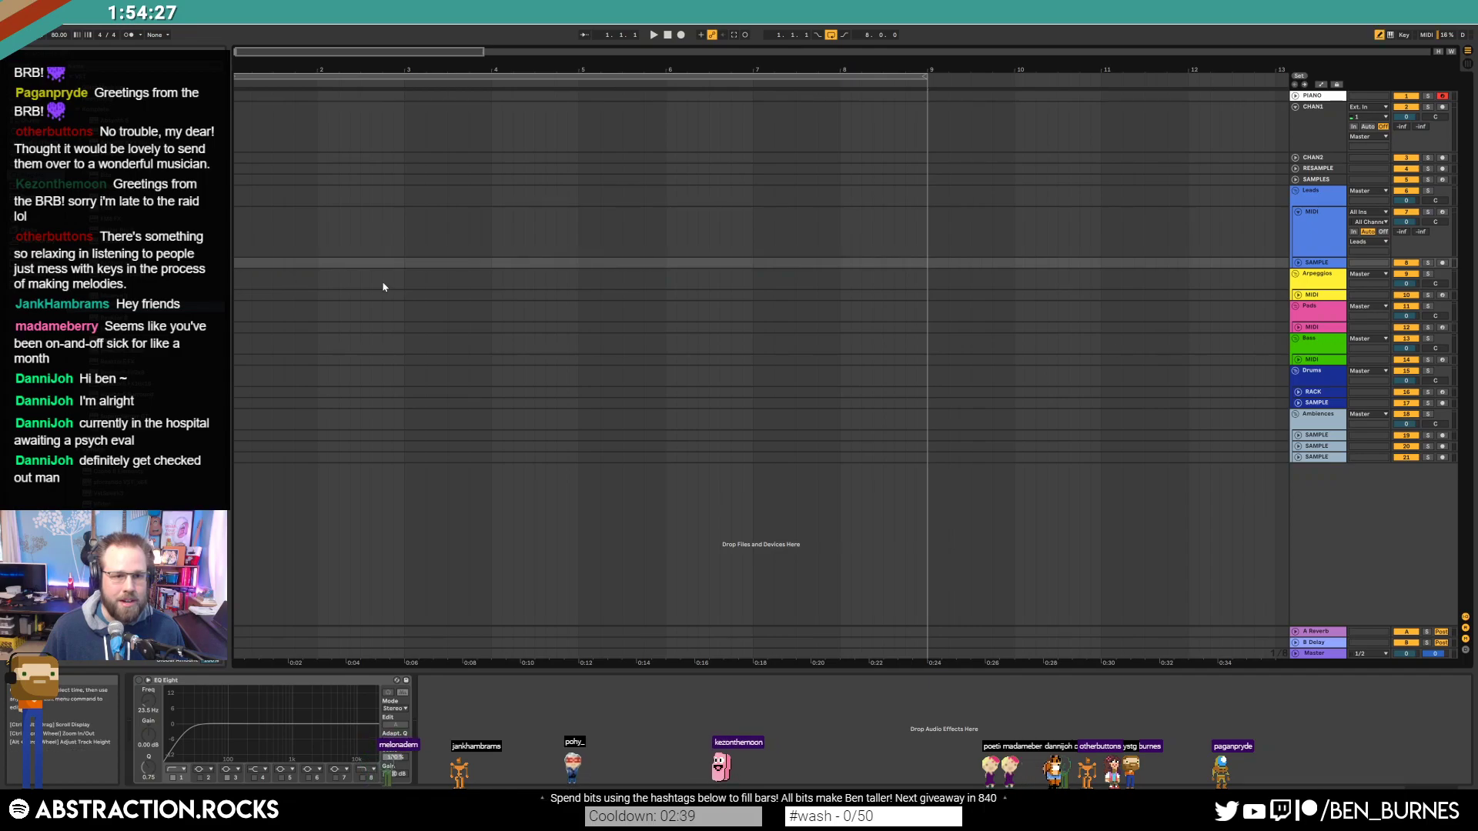
click(1315, 263)
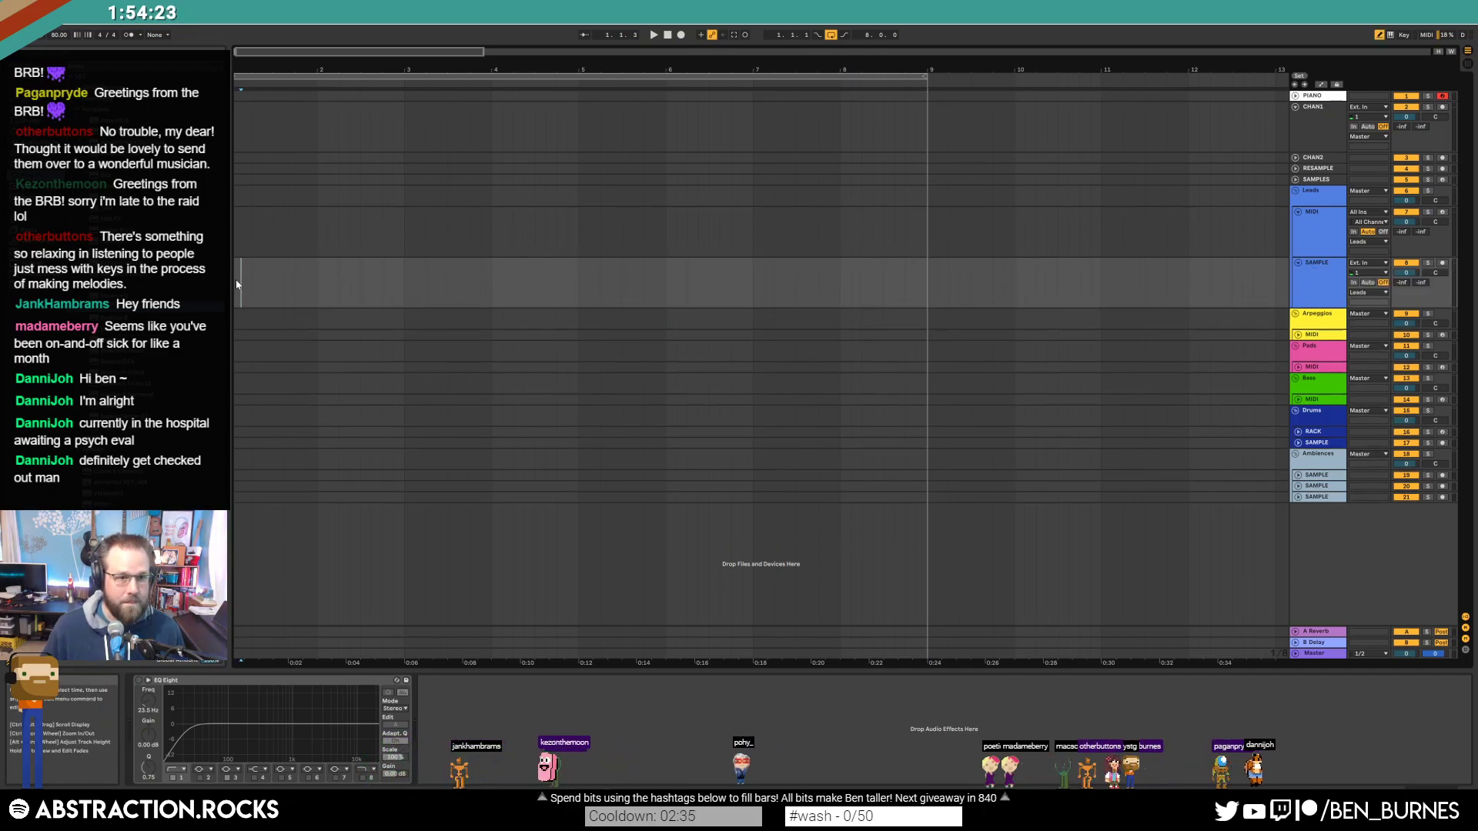
Step: Paste the cut clips onto the Leads group's SAMPLE track and shift them to begin exactly at bar 1
key(ctrl+v)
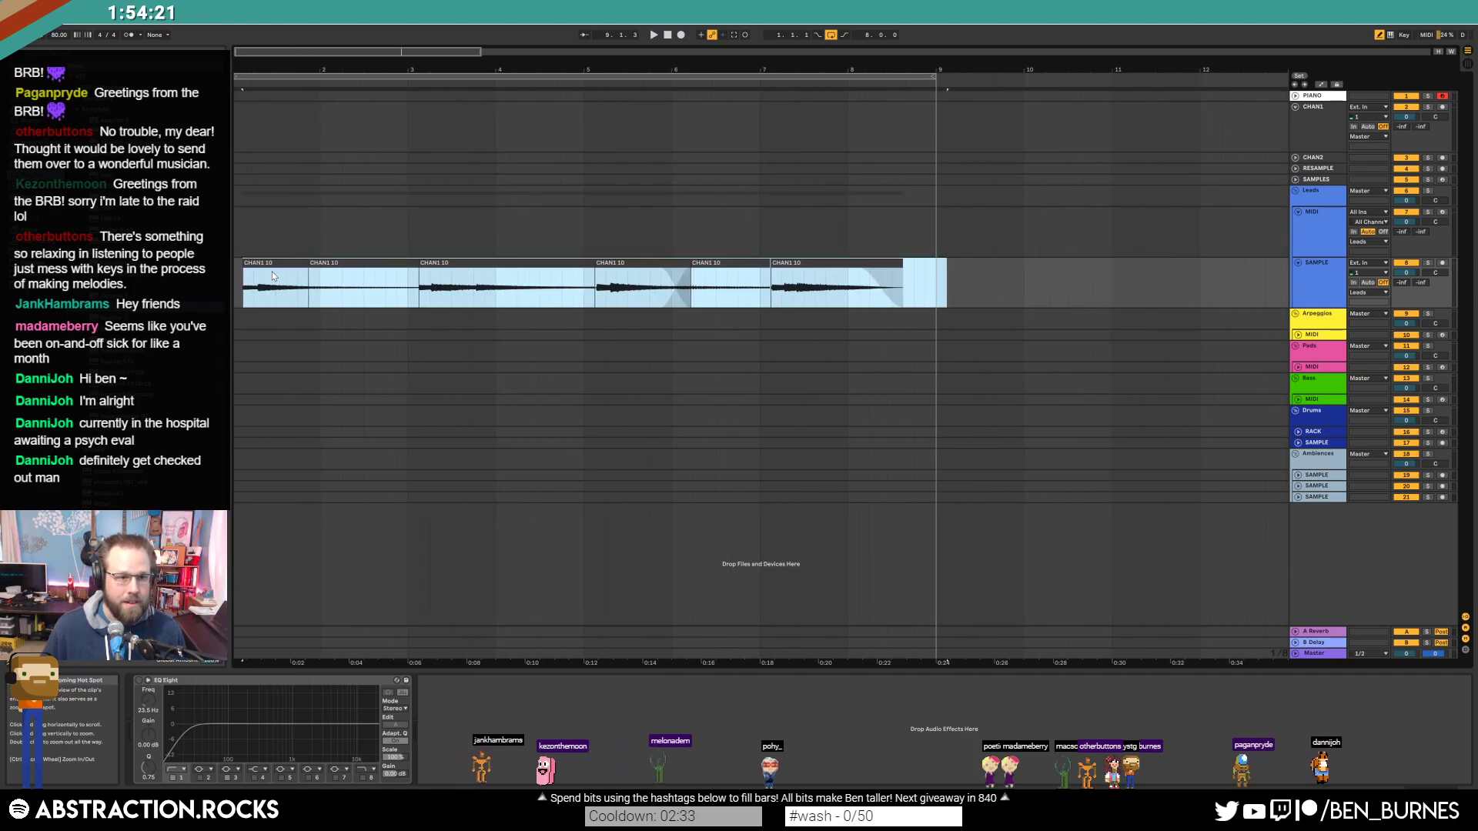
drag(269, 263, 259, 263)
click(932, 193)
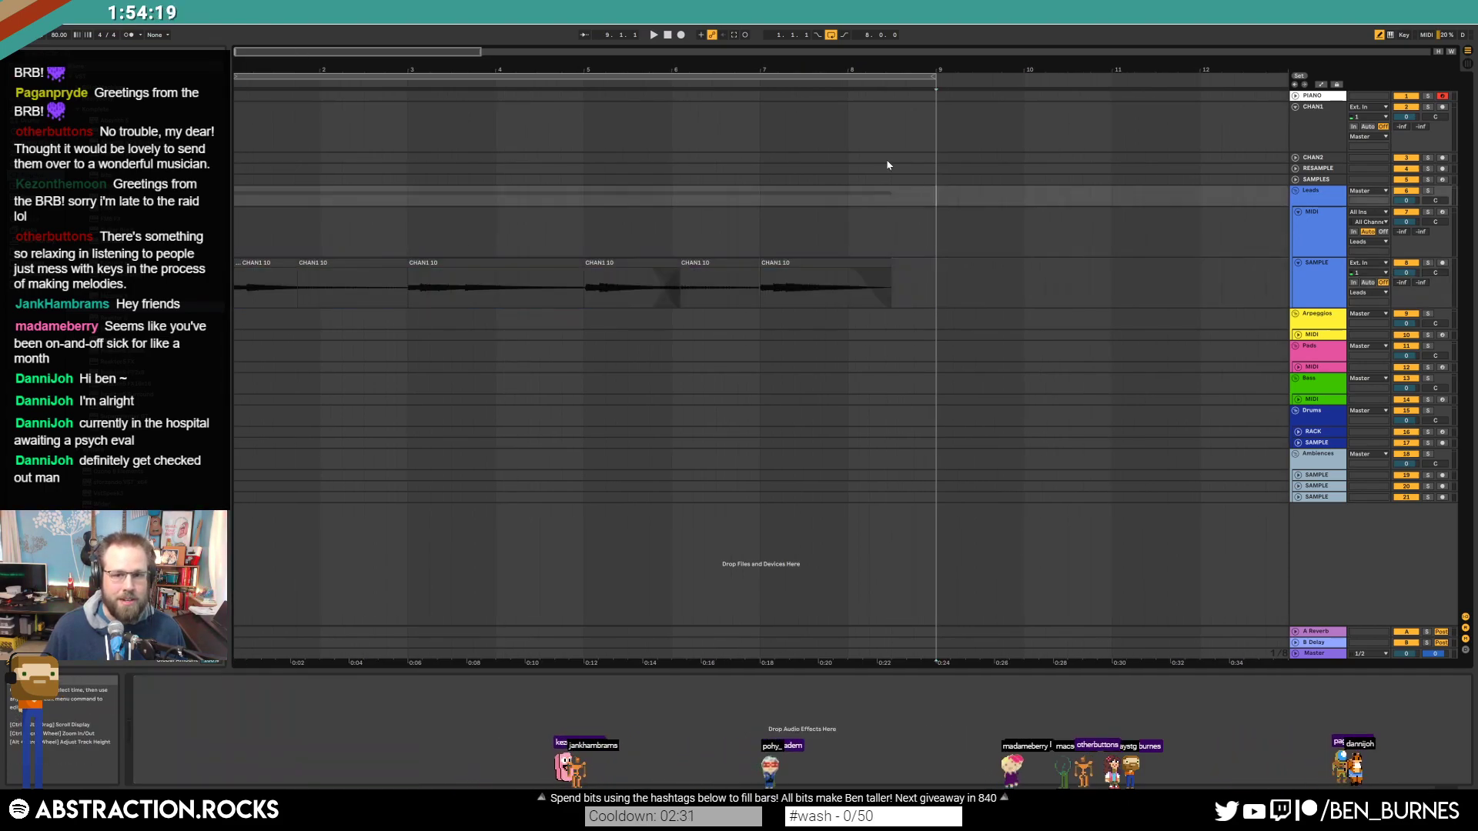
drag(936, 70, 952, 74)
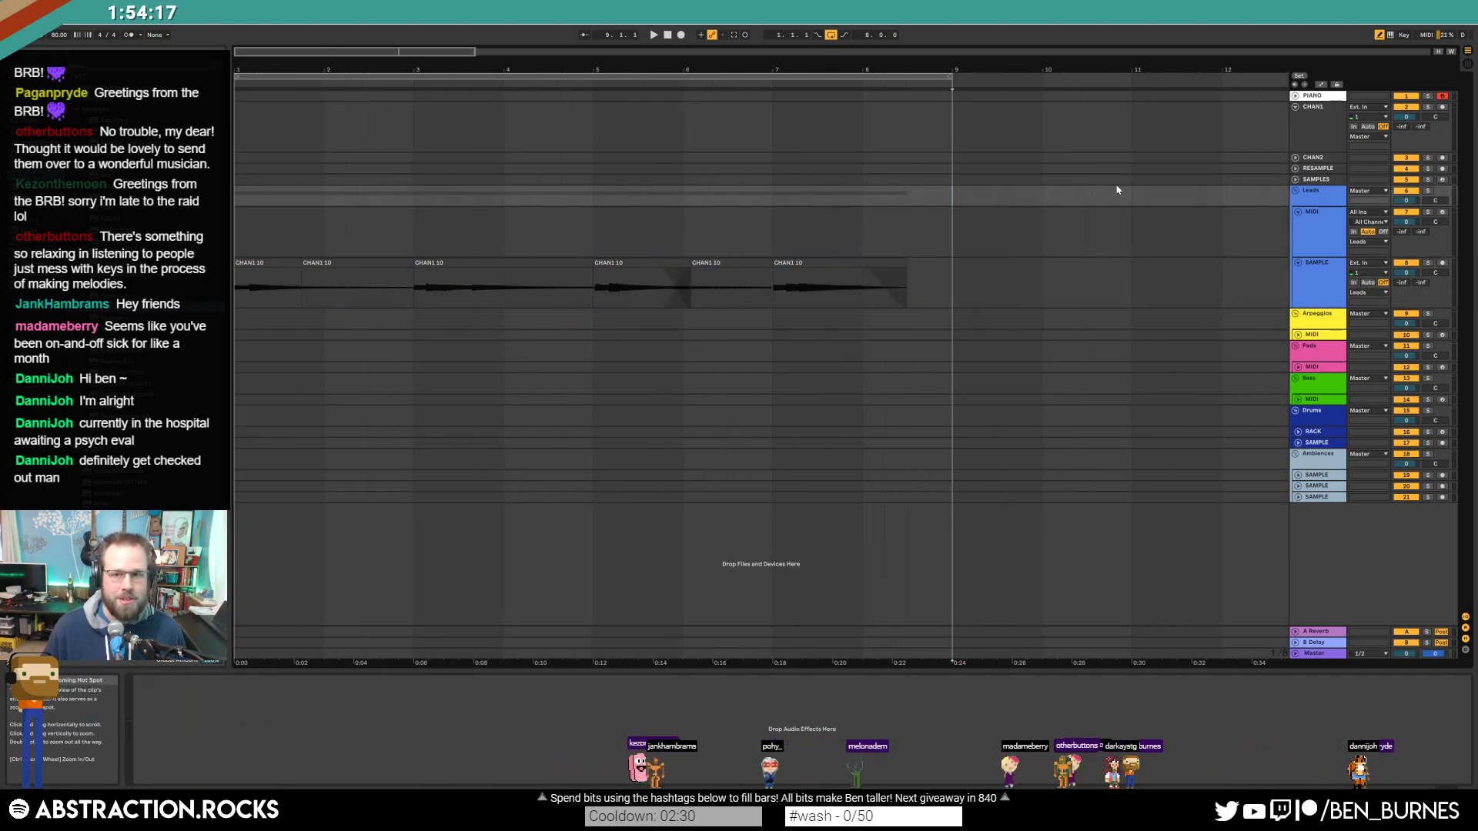
Step: Copy the Raum reverb from CHAN1 to the Leads group's SAMPLE track, after EQ Eight
click(1337, 146)
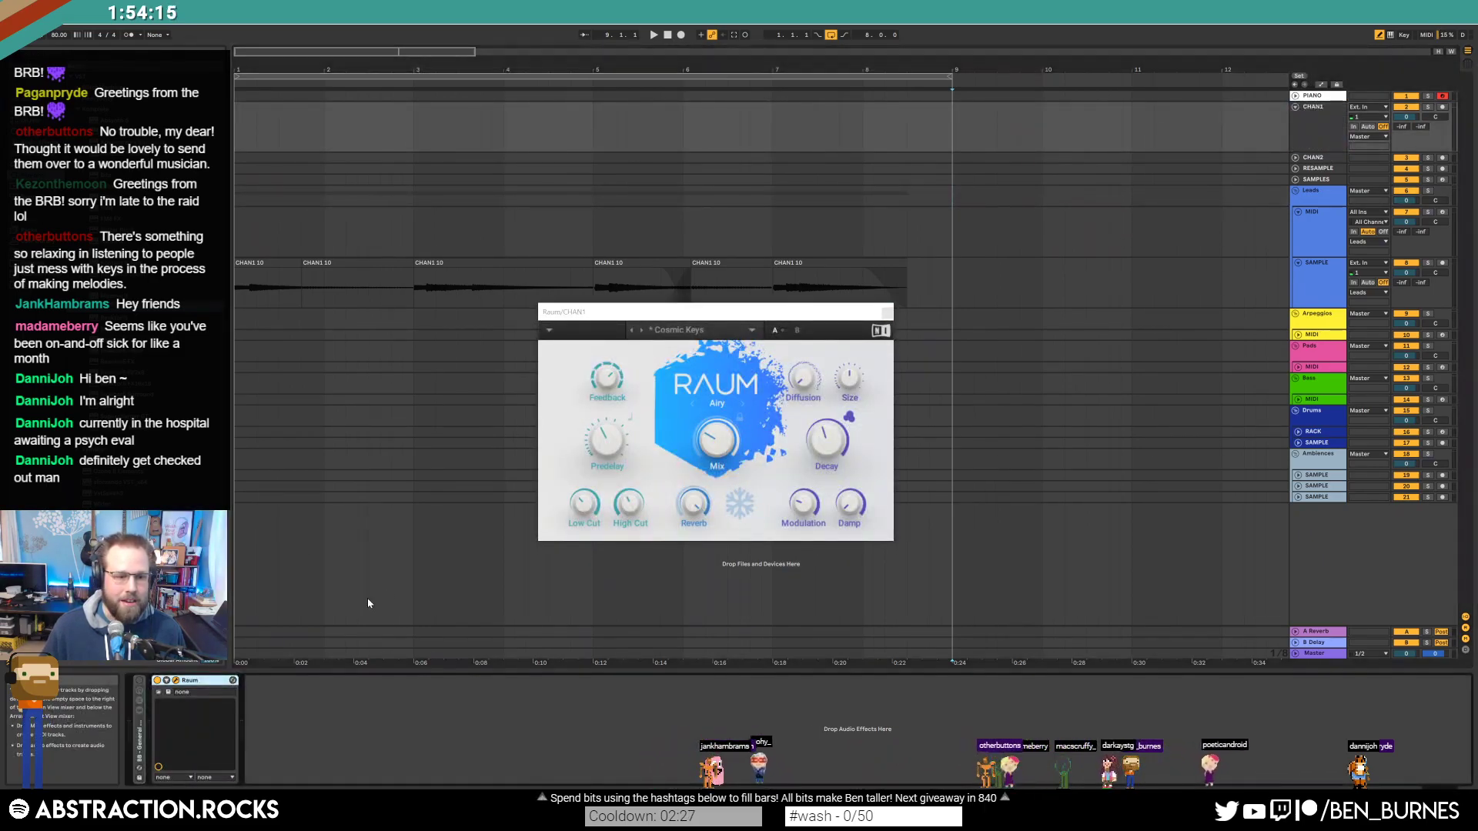
click(917, 297)
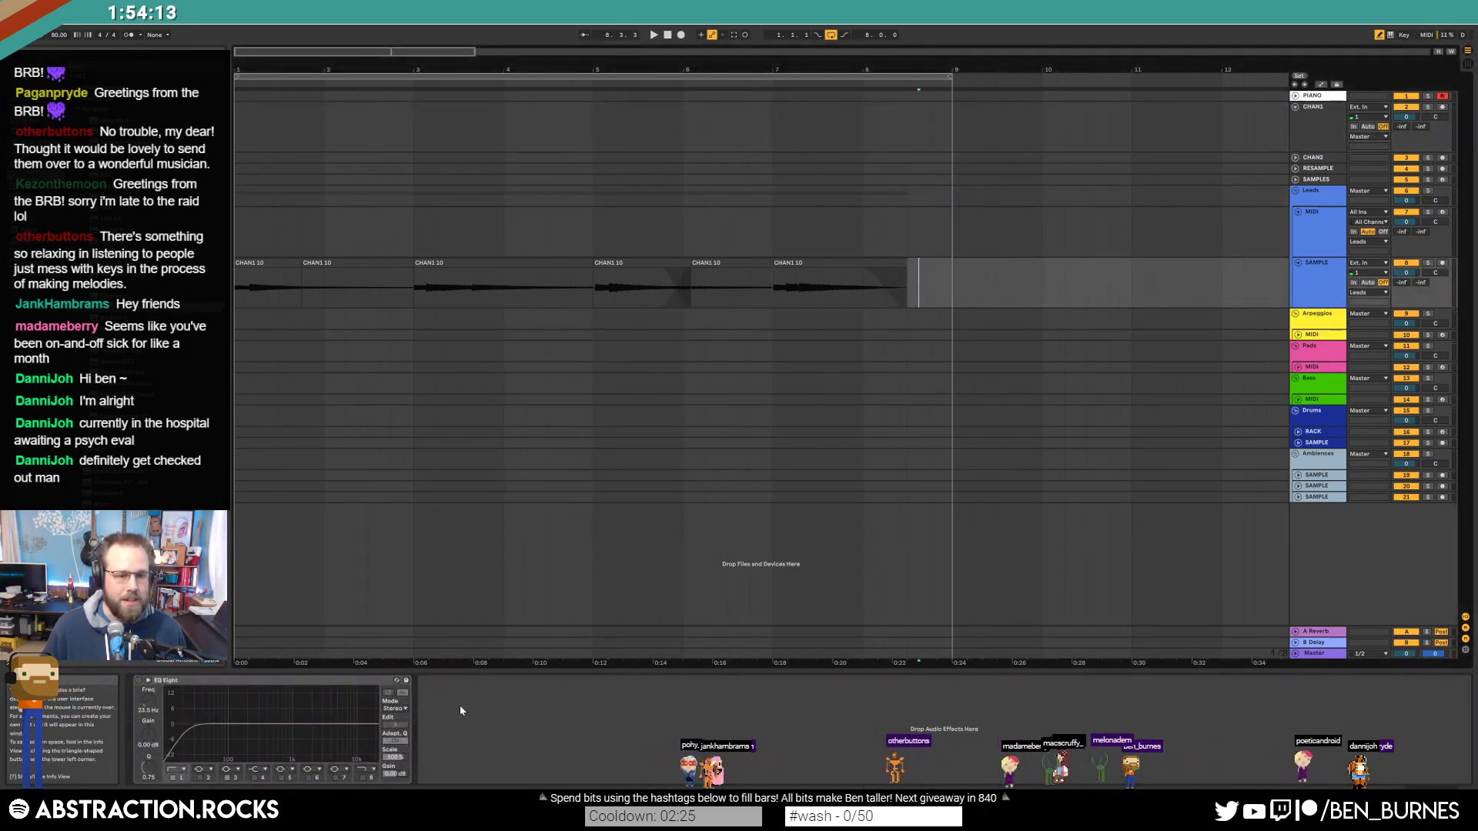
click(454, 708)
key(ctrl+v)
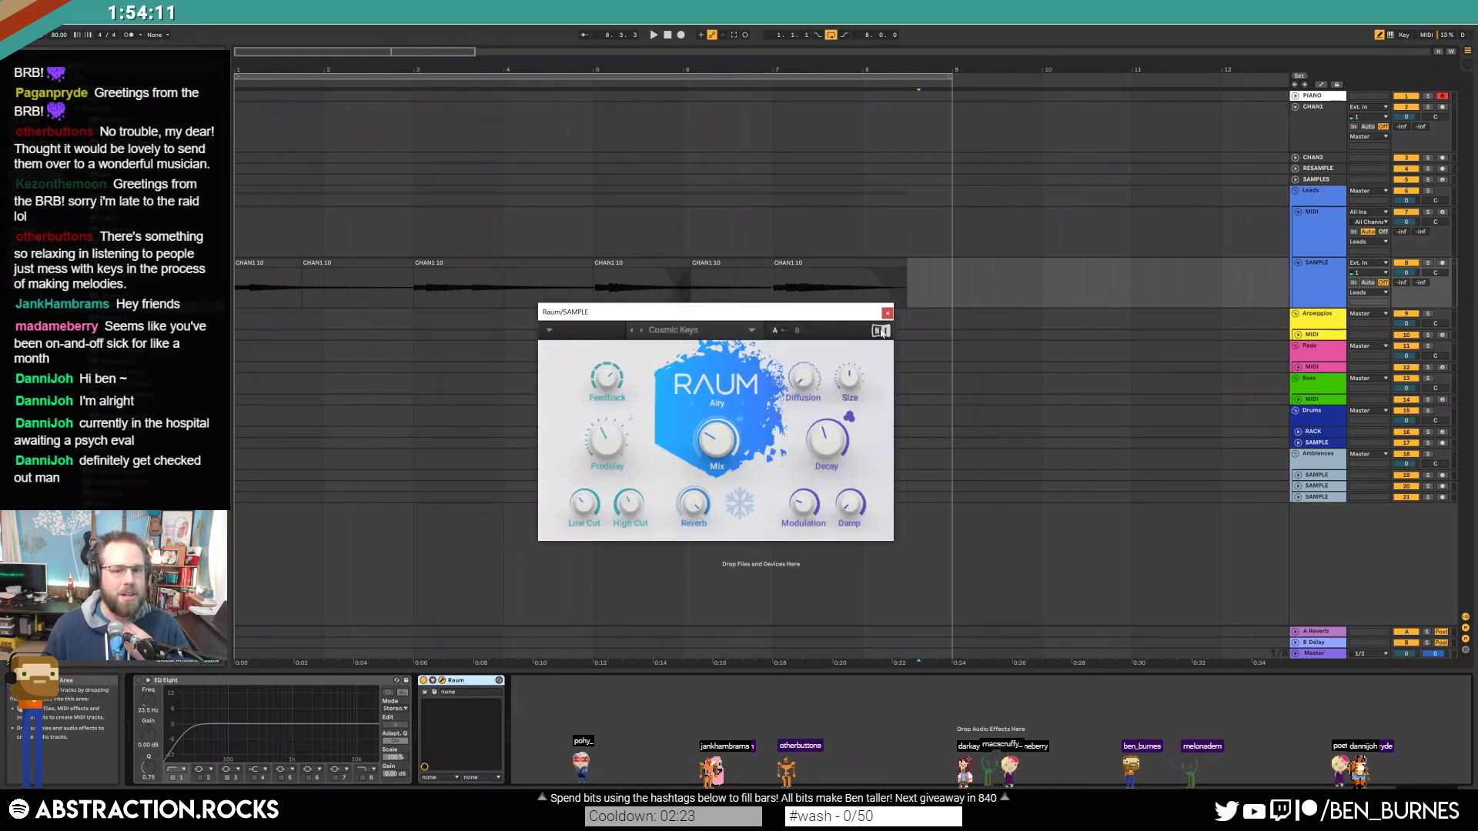
Step: Set the SAMPLE track's Raum reverb mode to Cosmic, close the plug-in window, and select the track
click(674, 329)
click(703, 416)
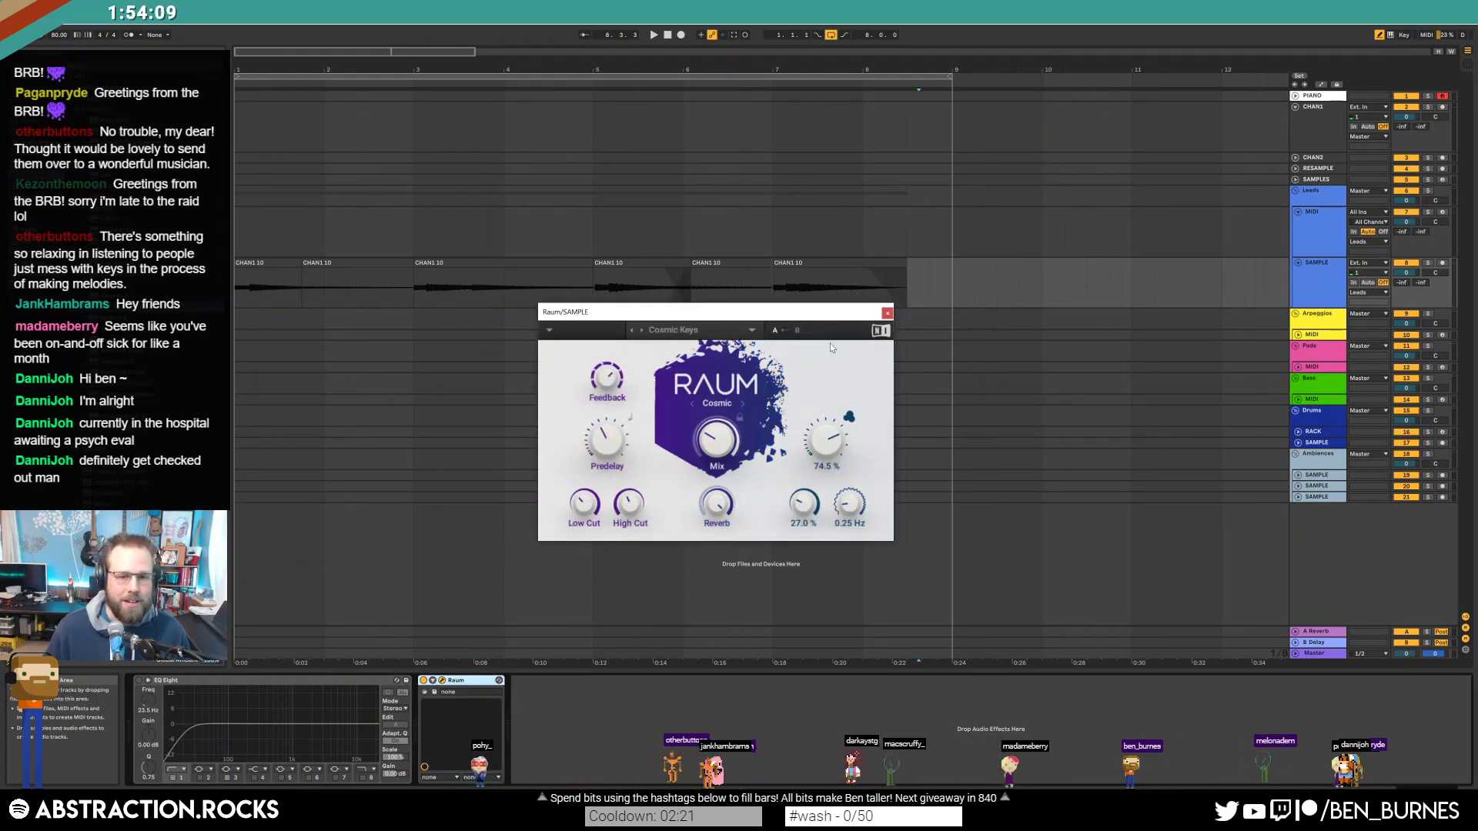
click(888, 313)
click(1306, 284)
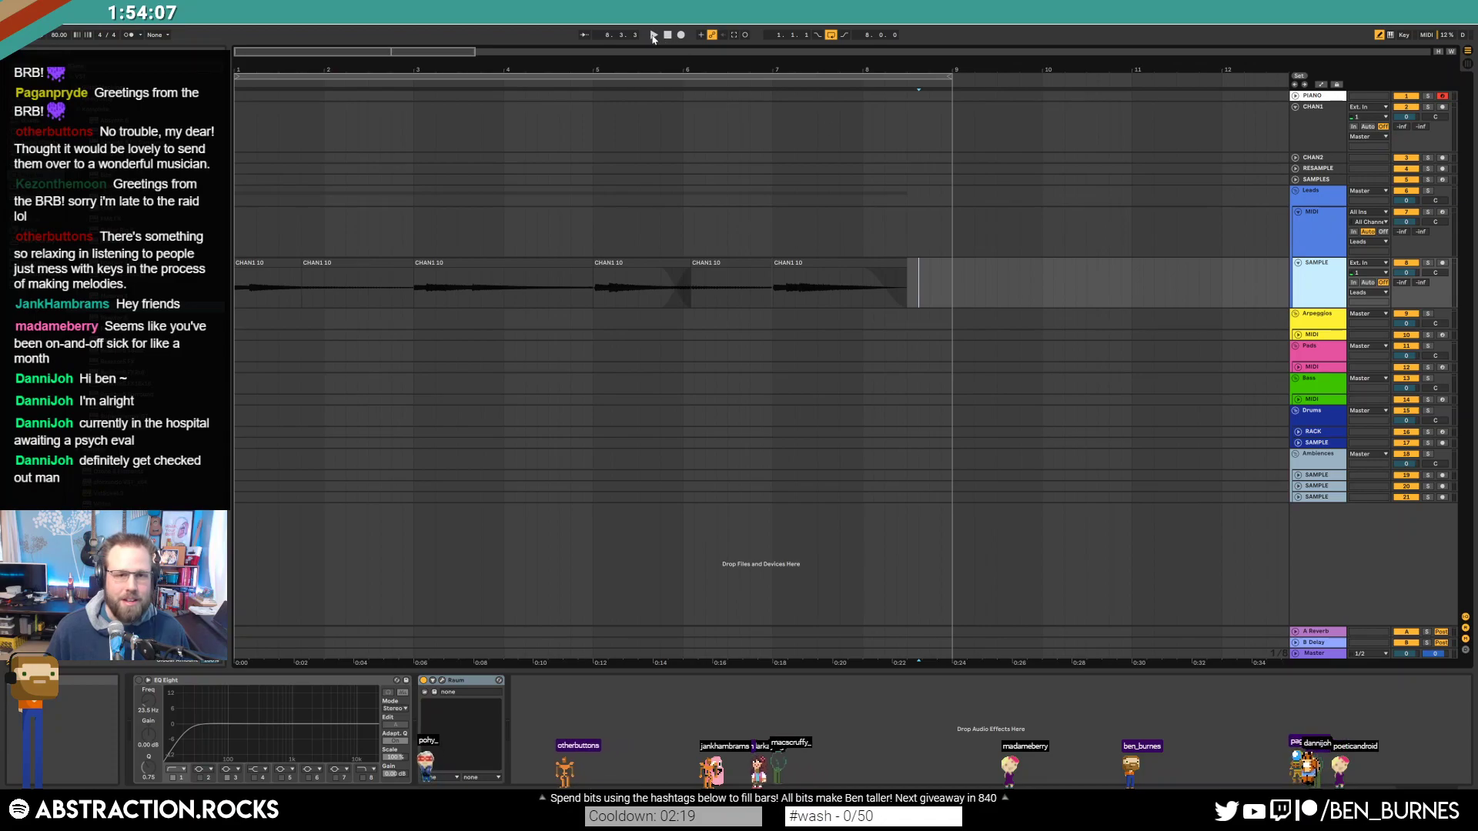
Step: Play the loop from the start, check the Raum window, and add a Compressor before EQ Eight on the SAMPLE track
double_click(668, 34)
key(space)
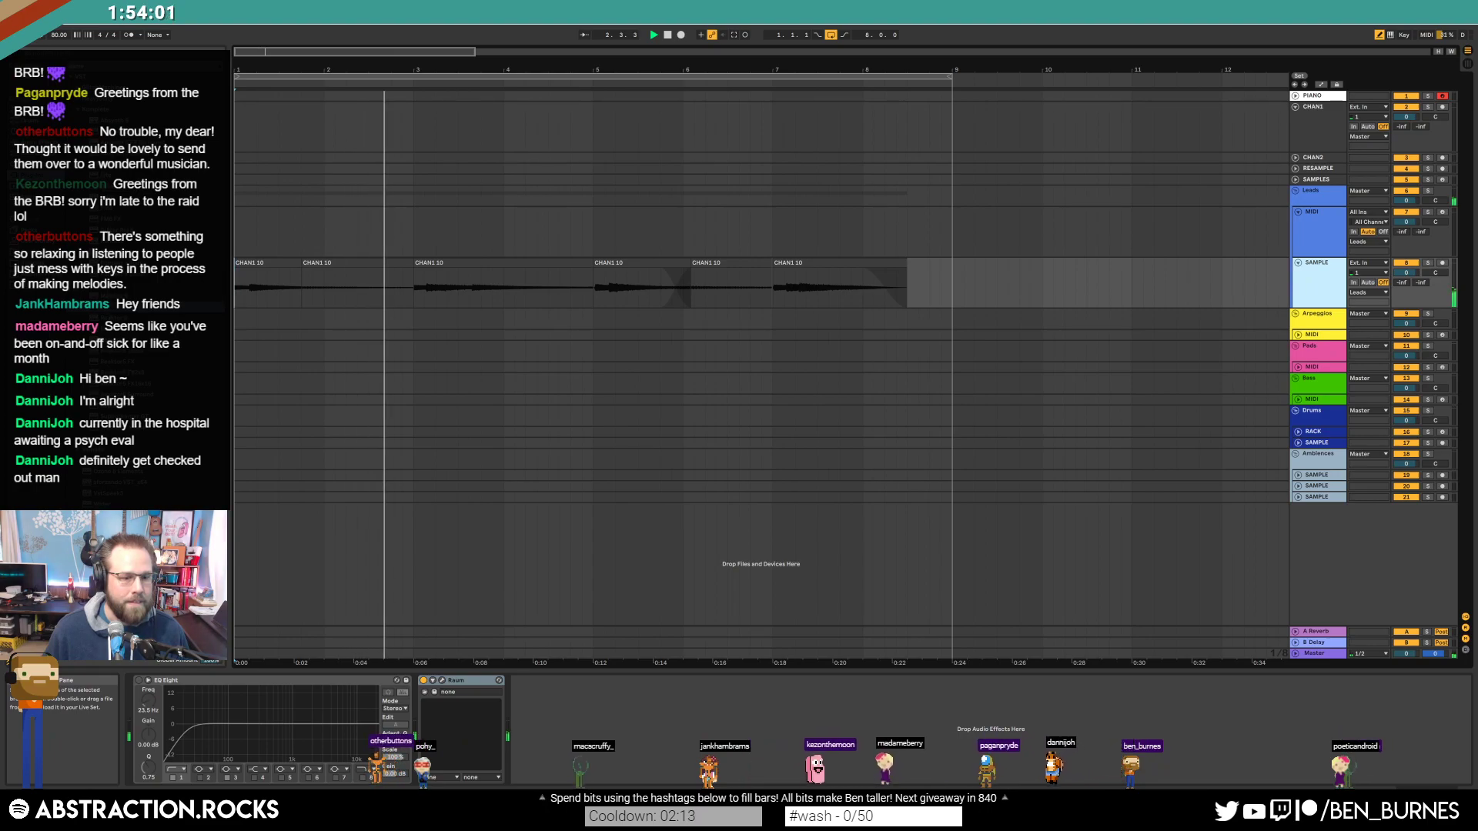
click(441, 681)
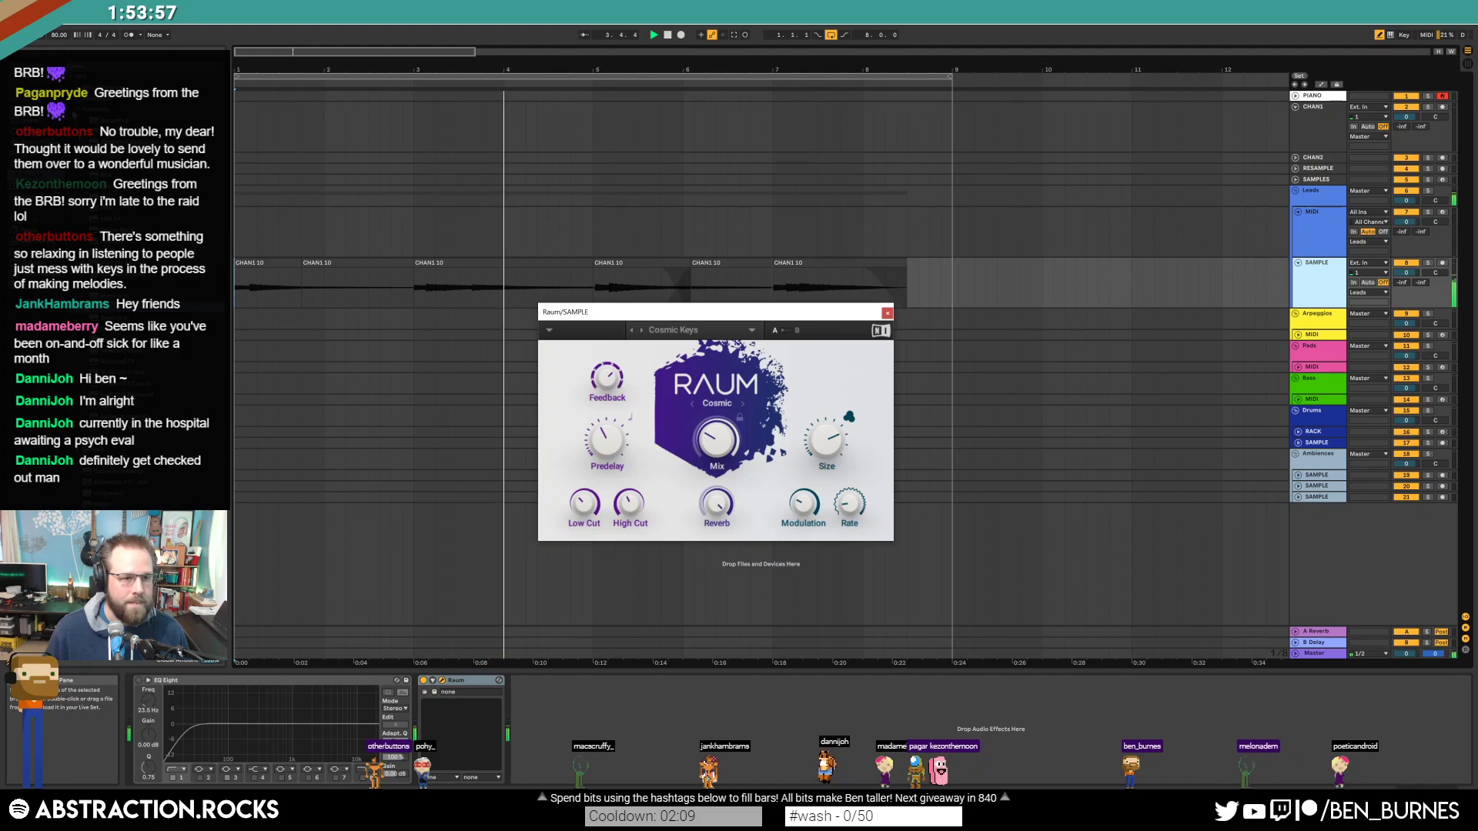
click(37, 131)
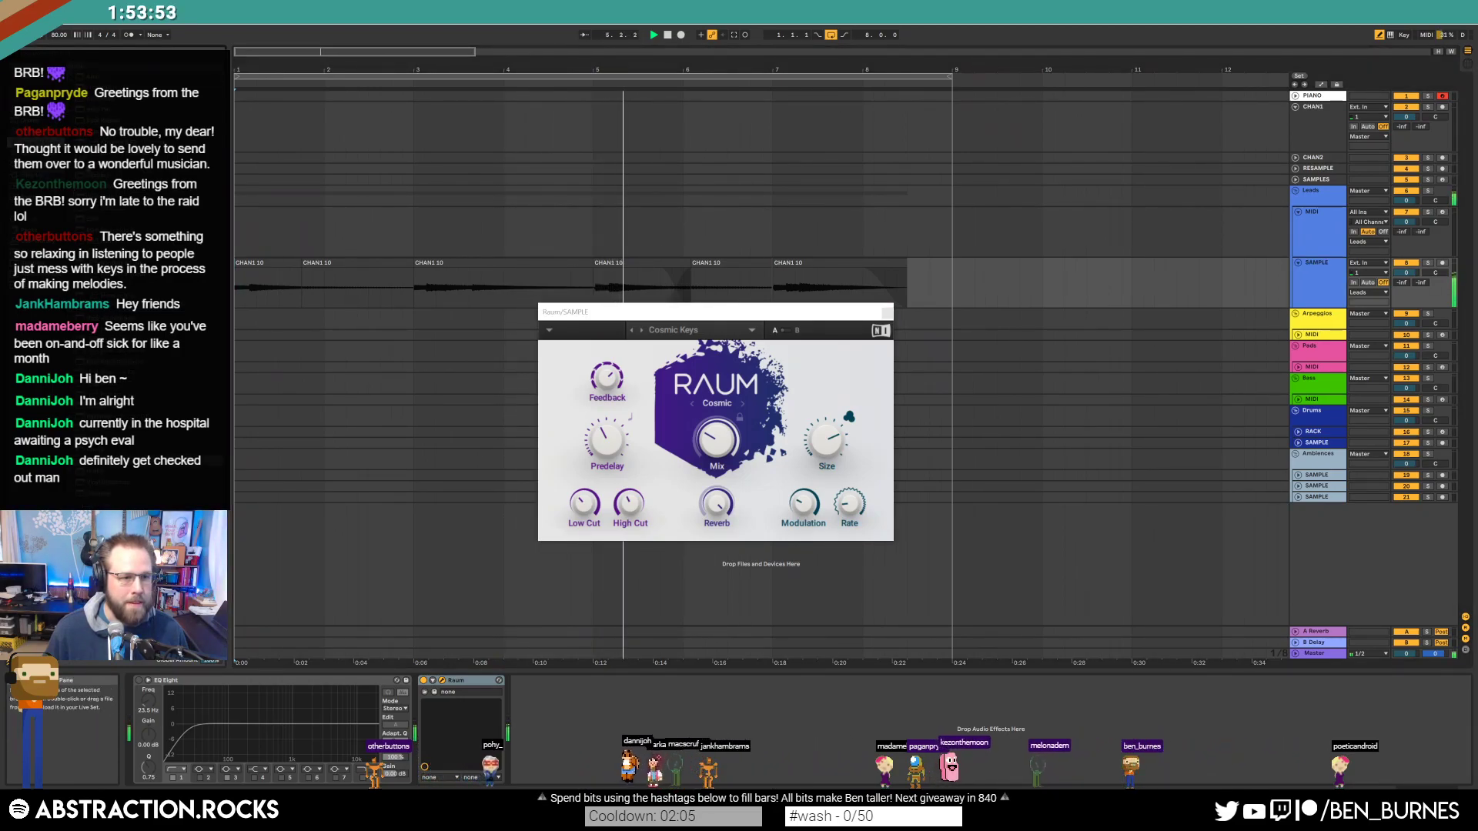
drag(100, 164, 186, 738)
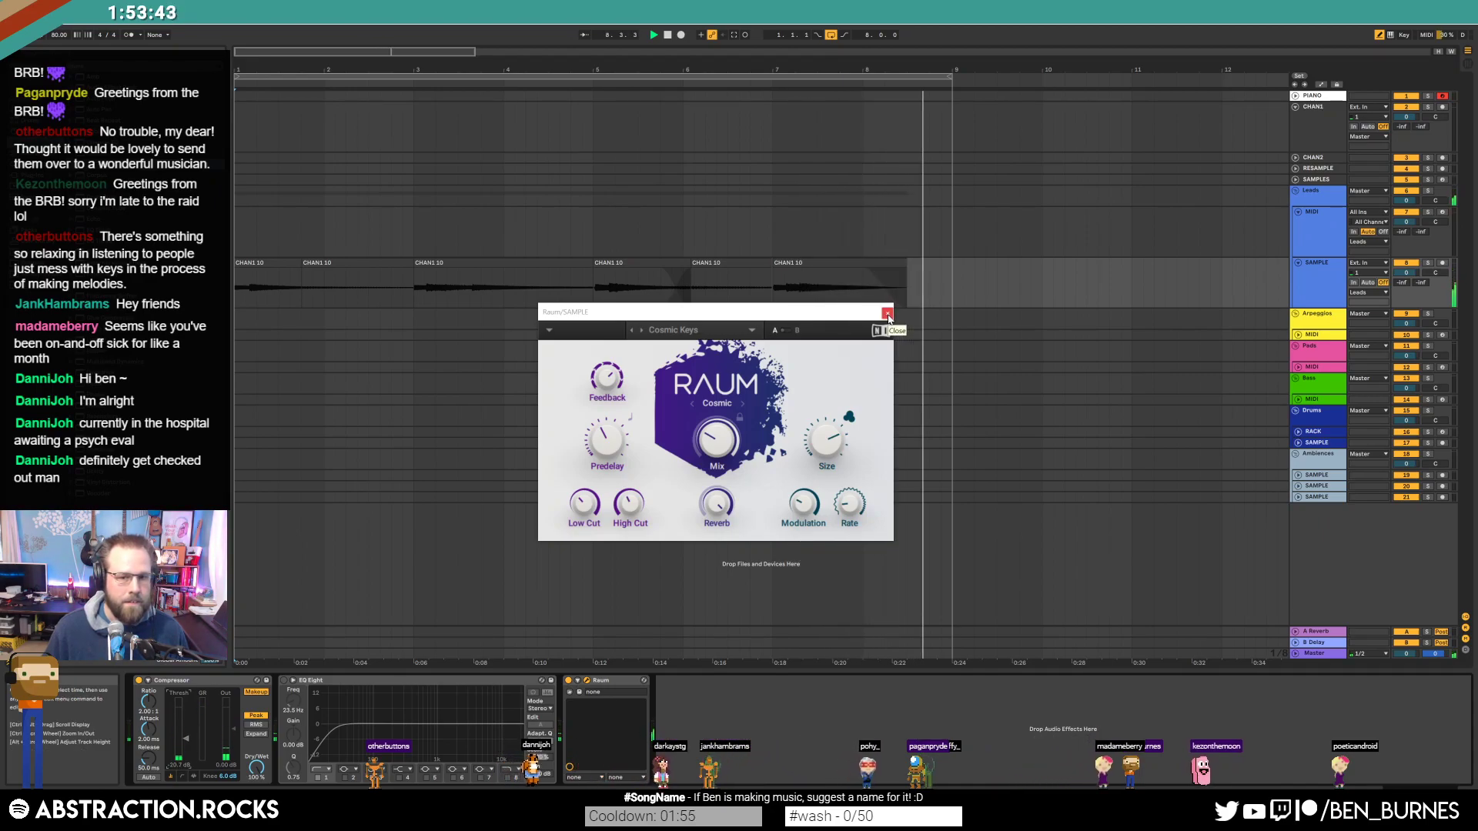
click(888, 314)
Step: Extend the last CHAN1 clip to end at bar 9 with a fade-out from about bar 8, and stop playback
click(905, 280)
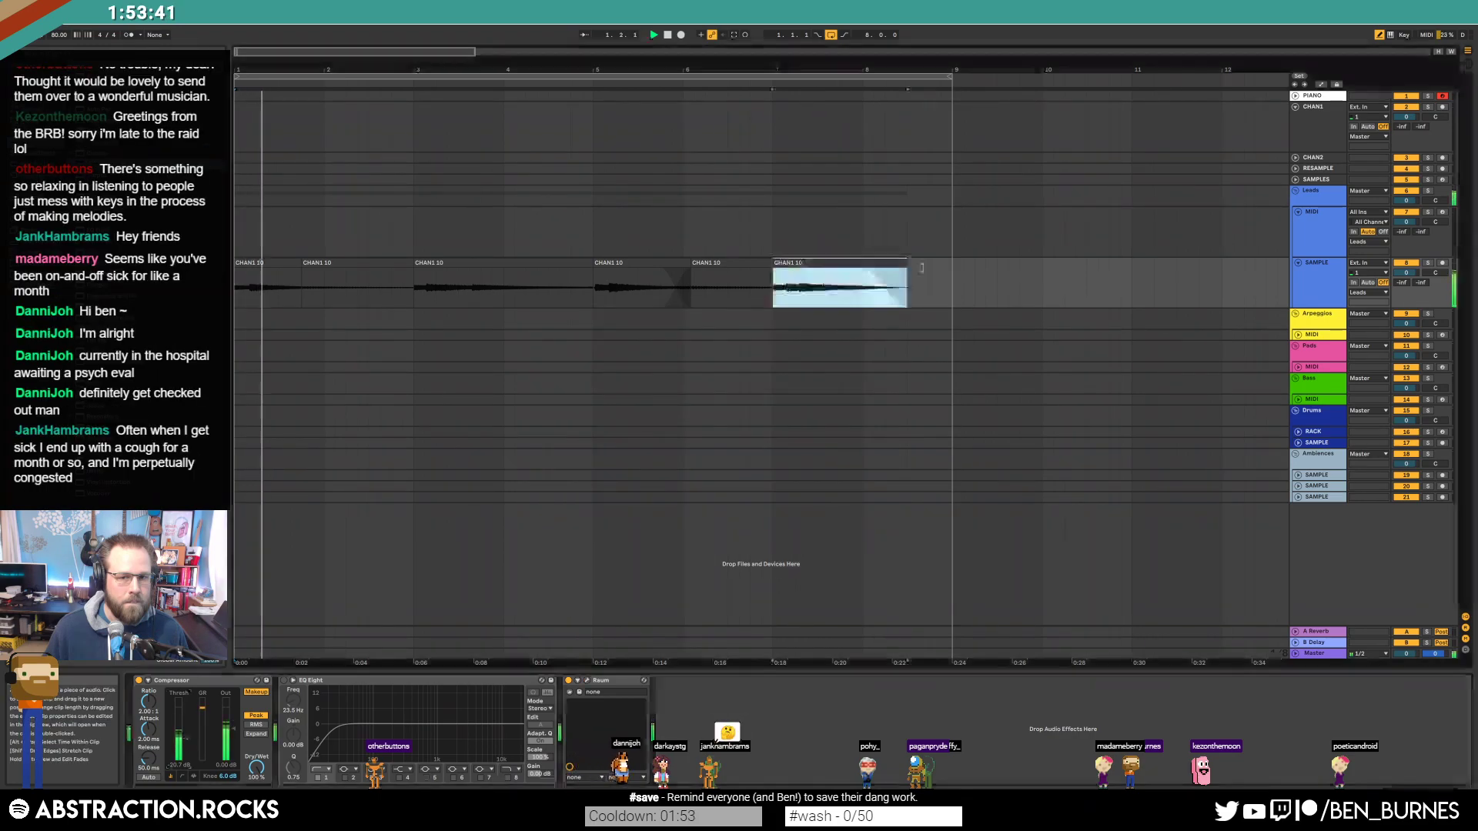
click(380, 279)
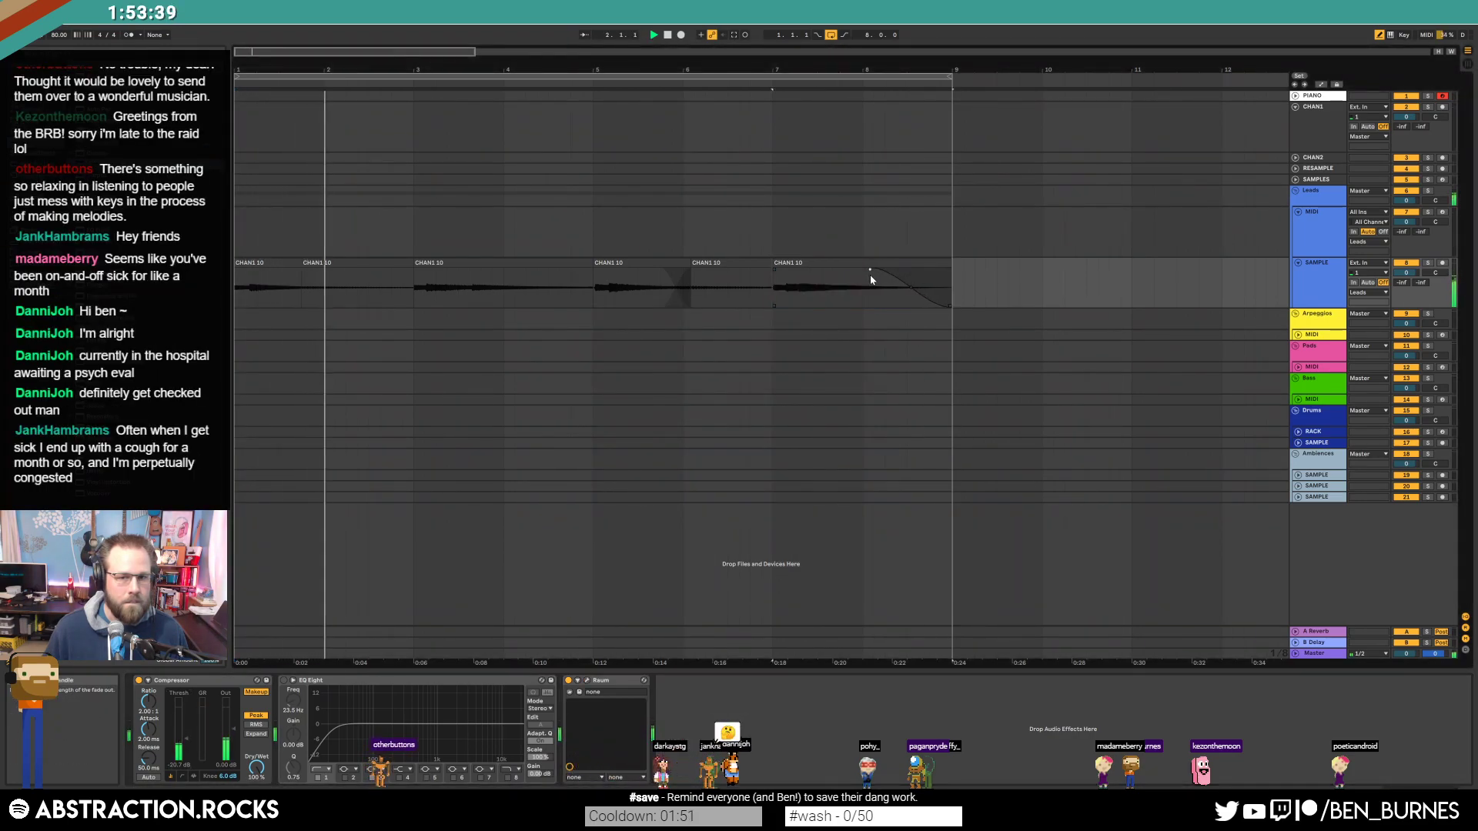
key(space)
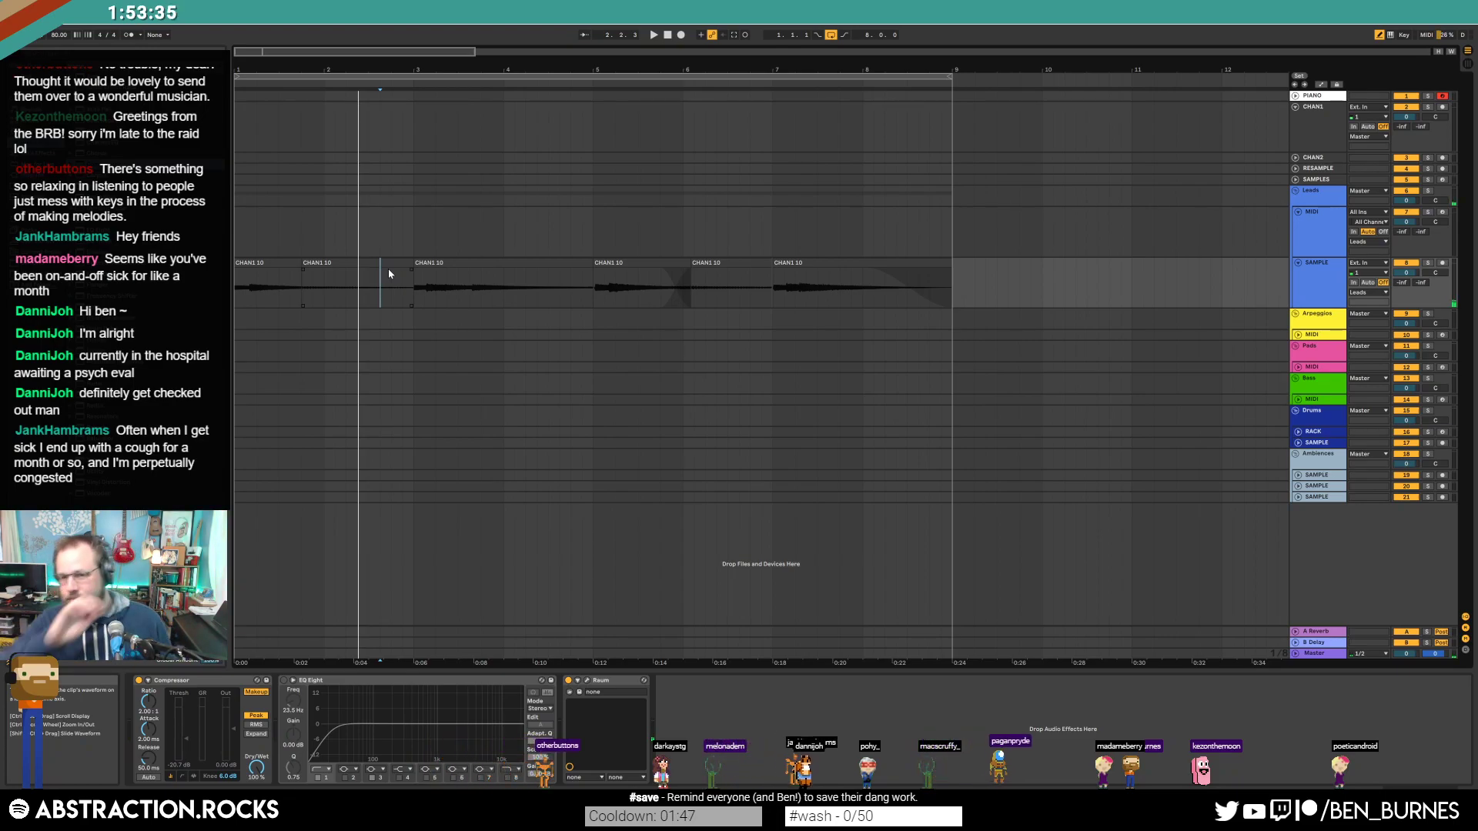
Step: Create a short crossfade between the first and second CHAN1 clips, near beat 4 of bar 1
click(313, 279)
scroll(417, 278, up, 10)
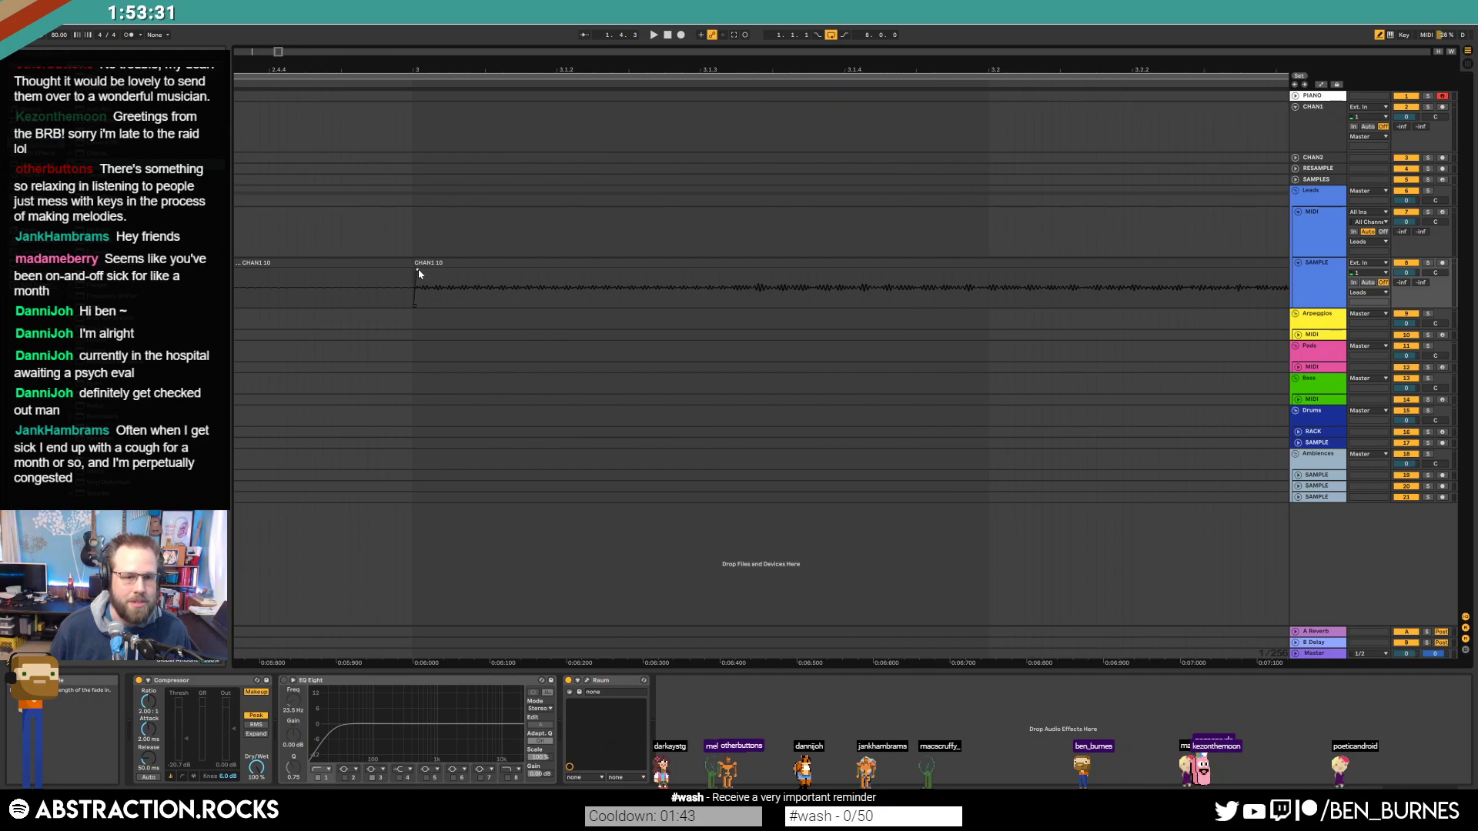
drag(278, 51, 269, 43)
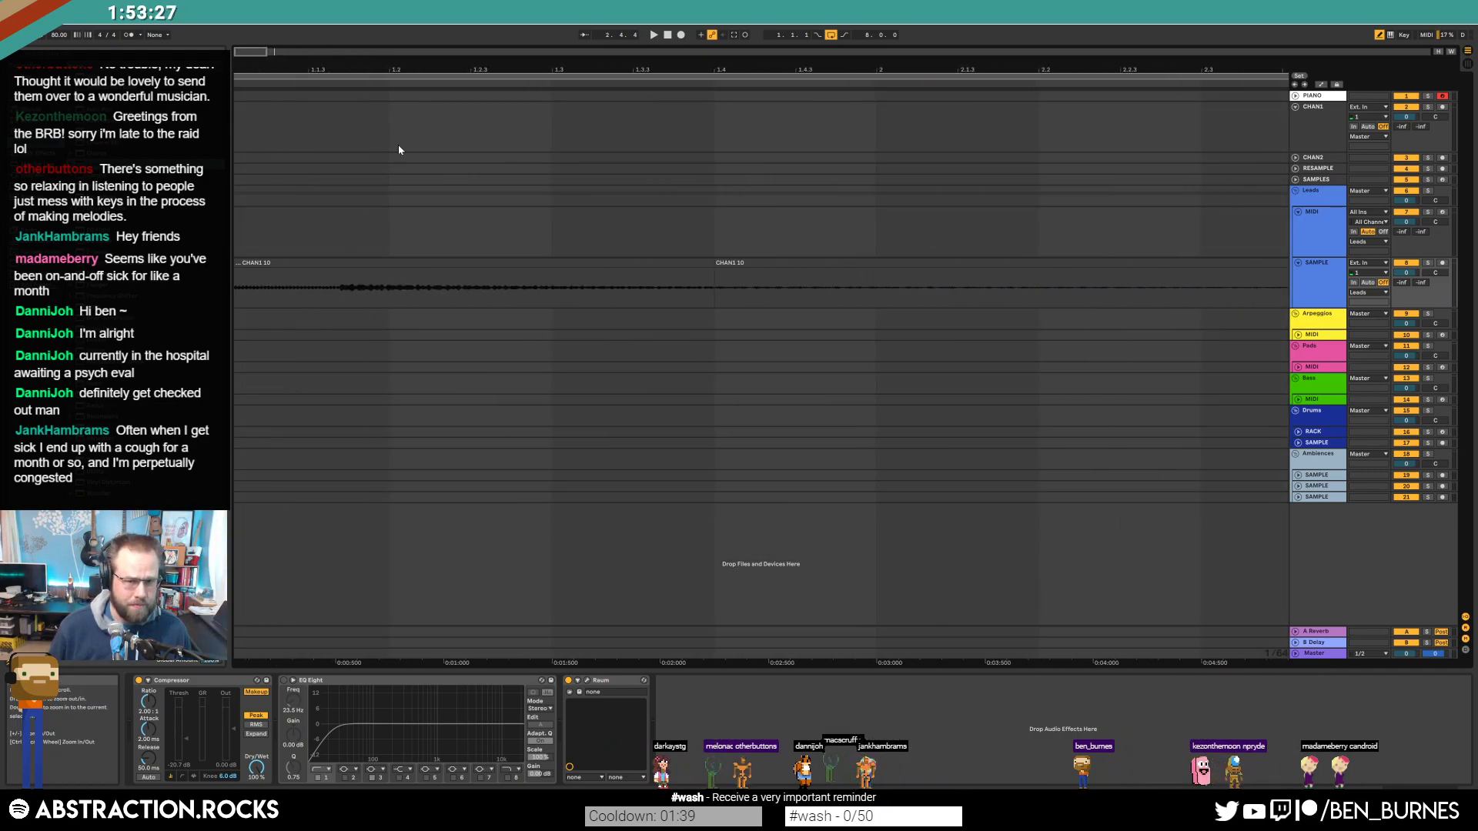
drag(709, 272, 763, 277)
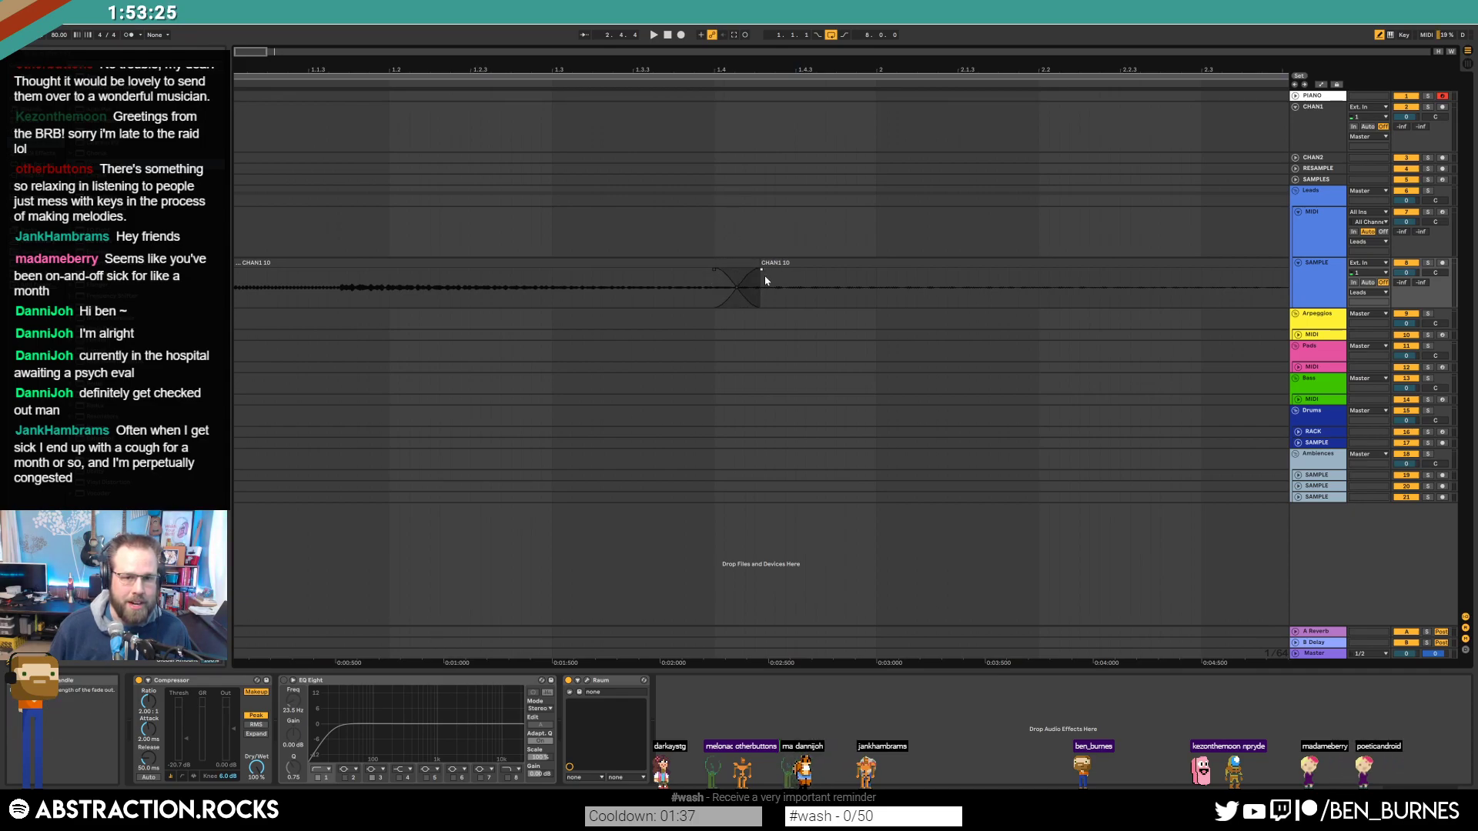
Step: Add short crossfades between the CHAN1 clips that meet at bars 7, 5 and 3
drag(256, 53, 351, 52)
click(873, 275)
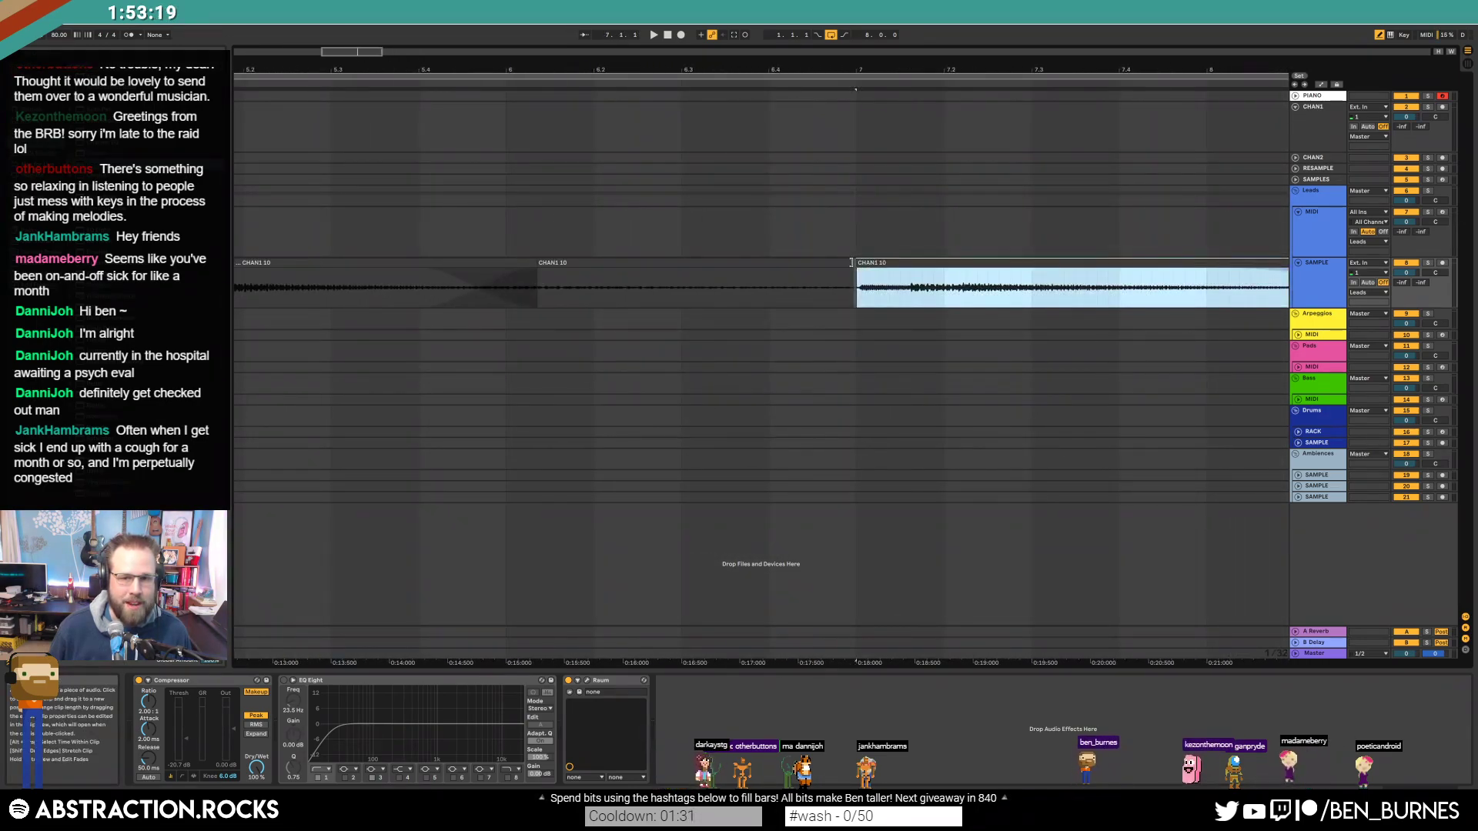
click(854, 269)
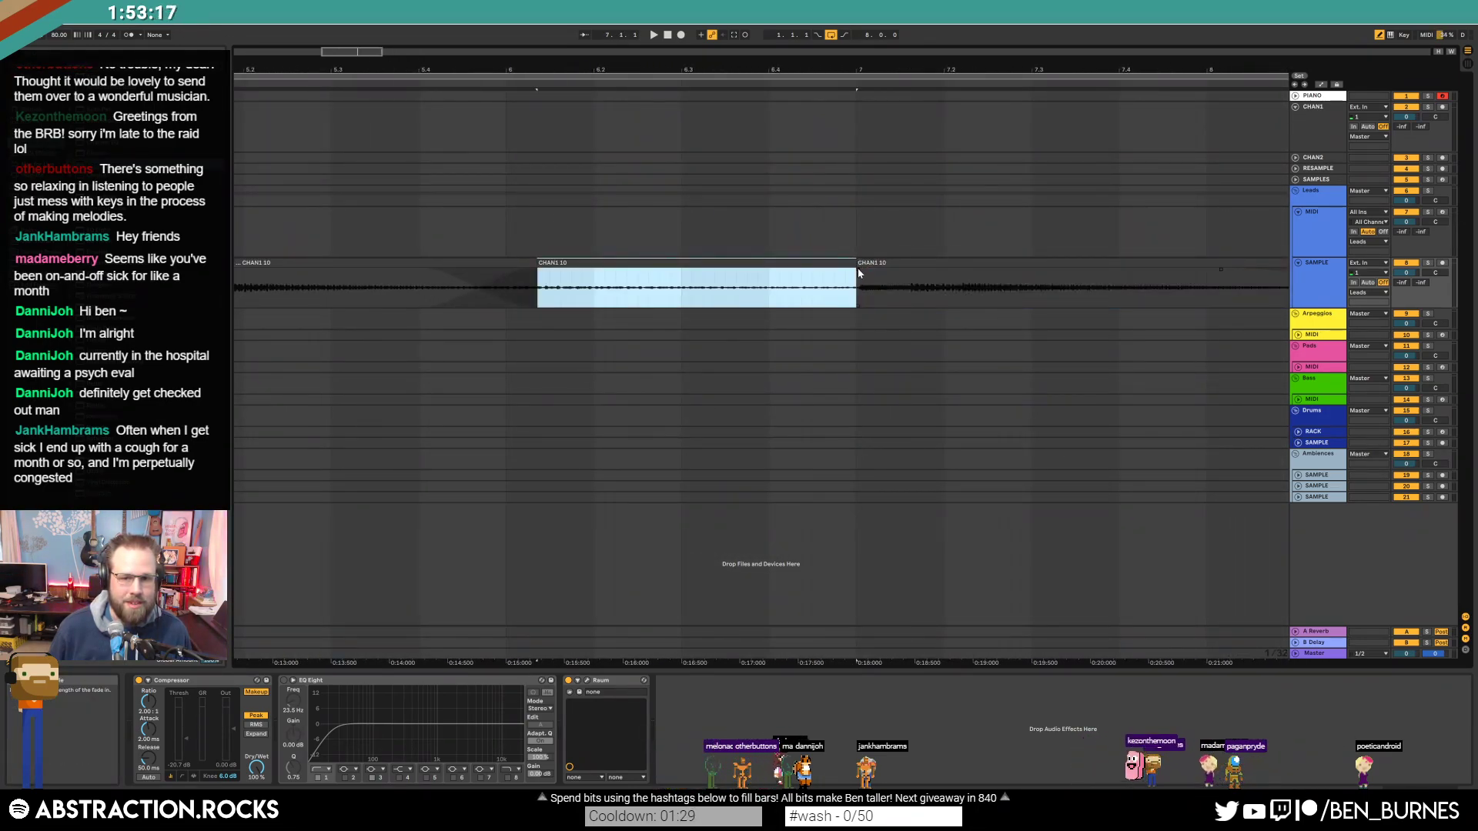
click(844, 270)
click(670, 285)
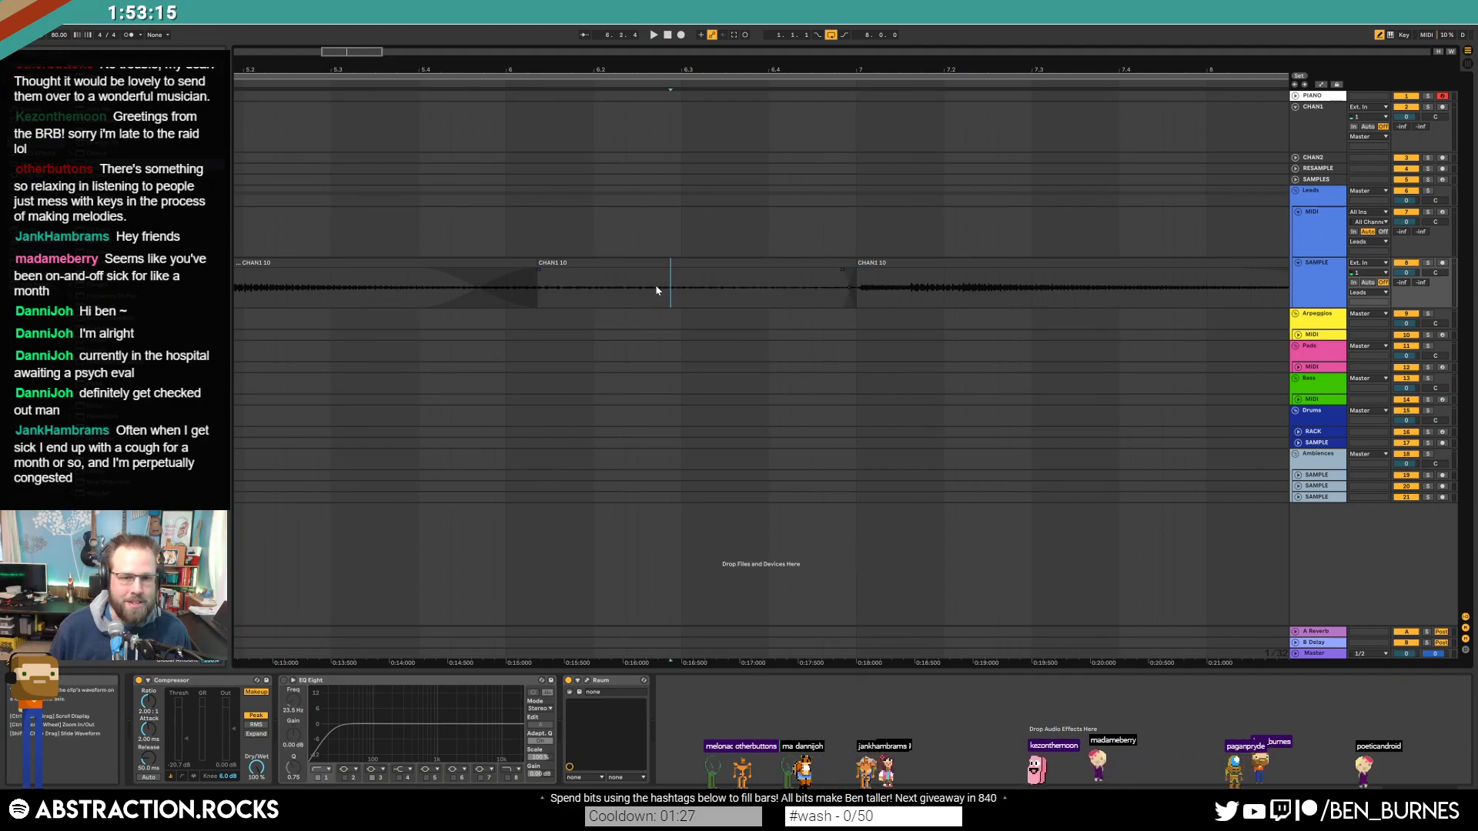
drag(339, 66, 739, 69)
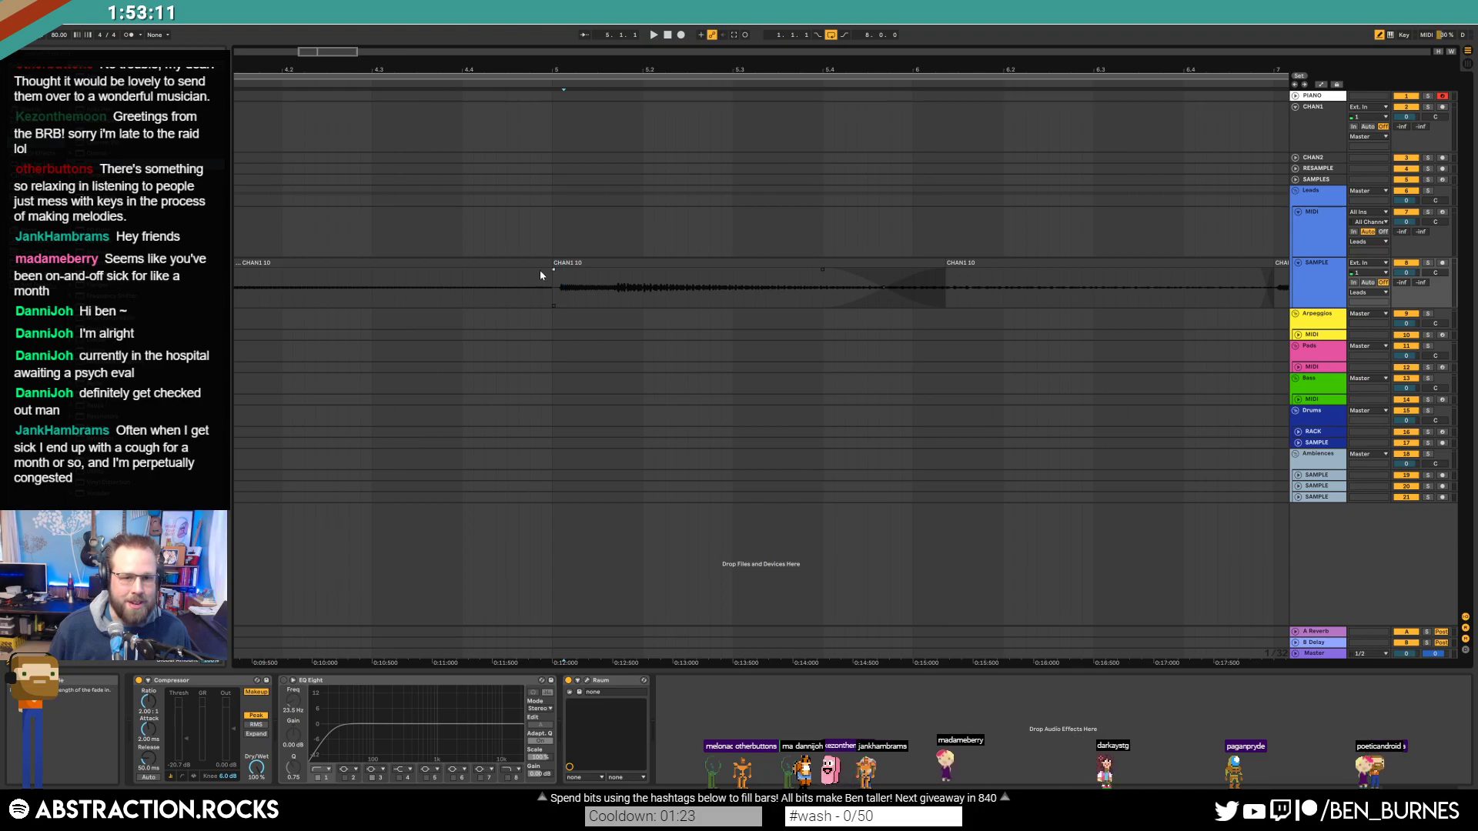
drag(323, 52, 384, 121)
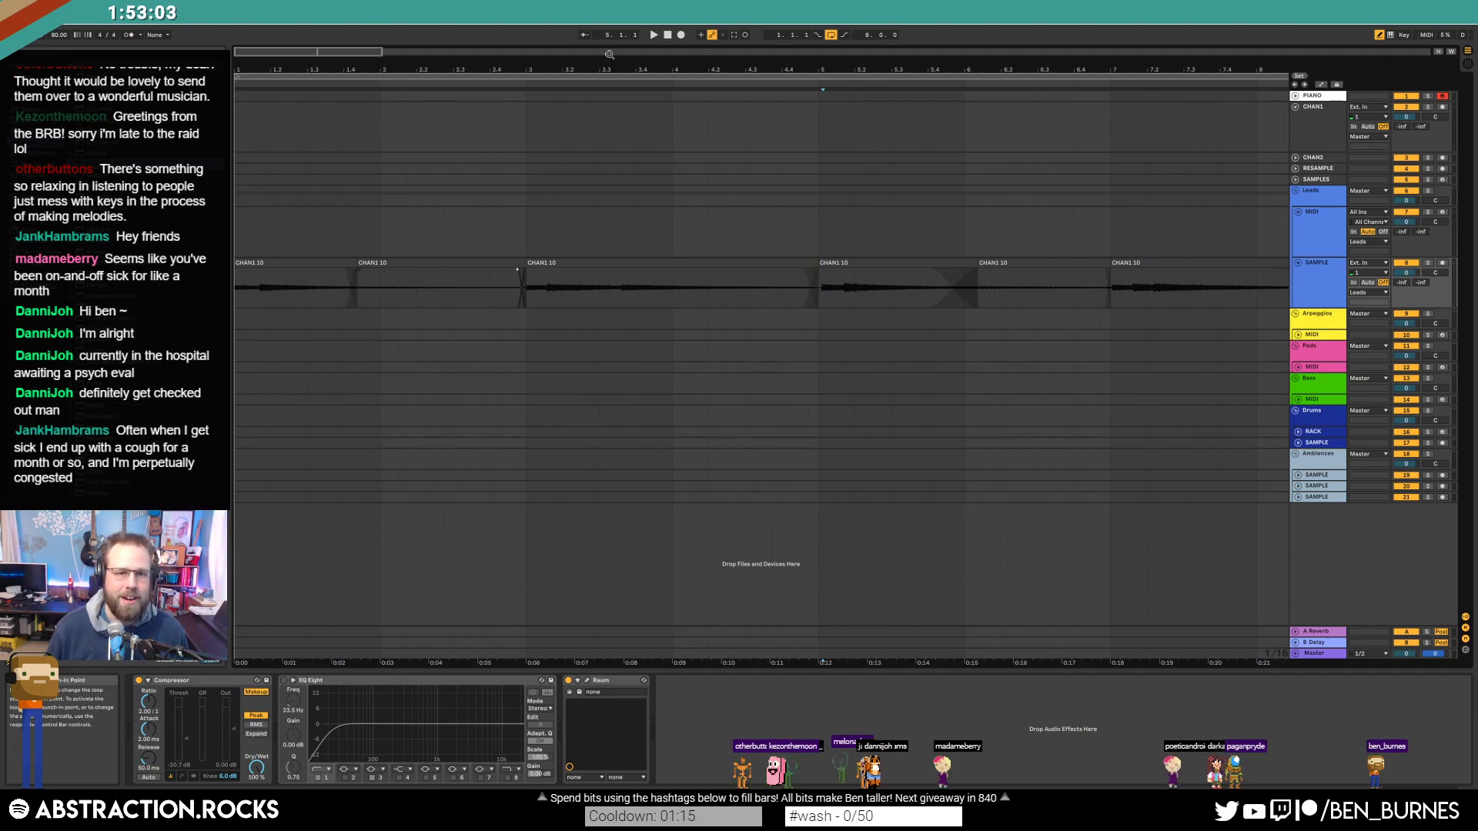
Step: Add a Delay after the Compressor on the SAMPLE track and move EQ Eight to the start of the device chain
drag(285, 58, 305, 55)
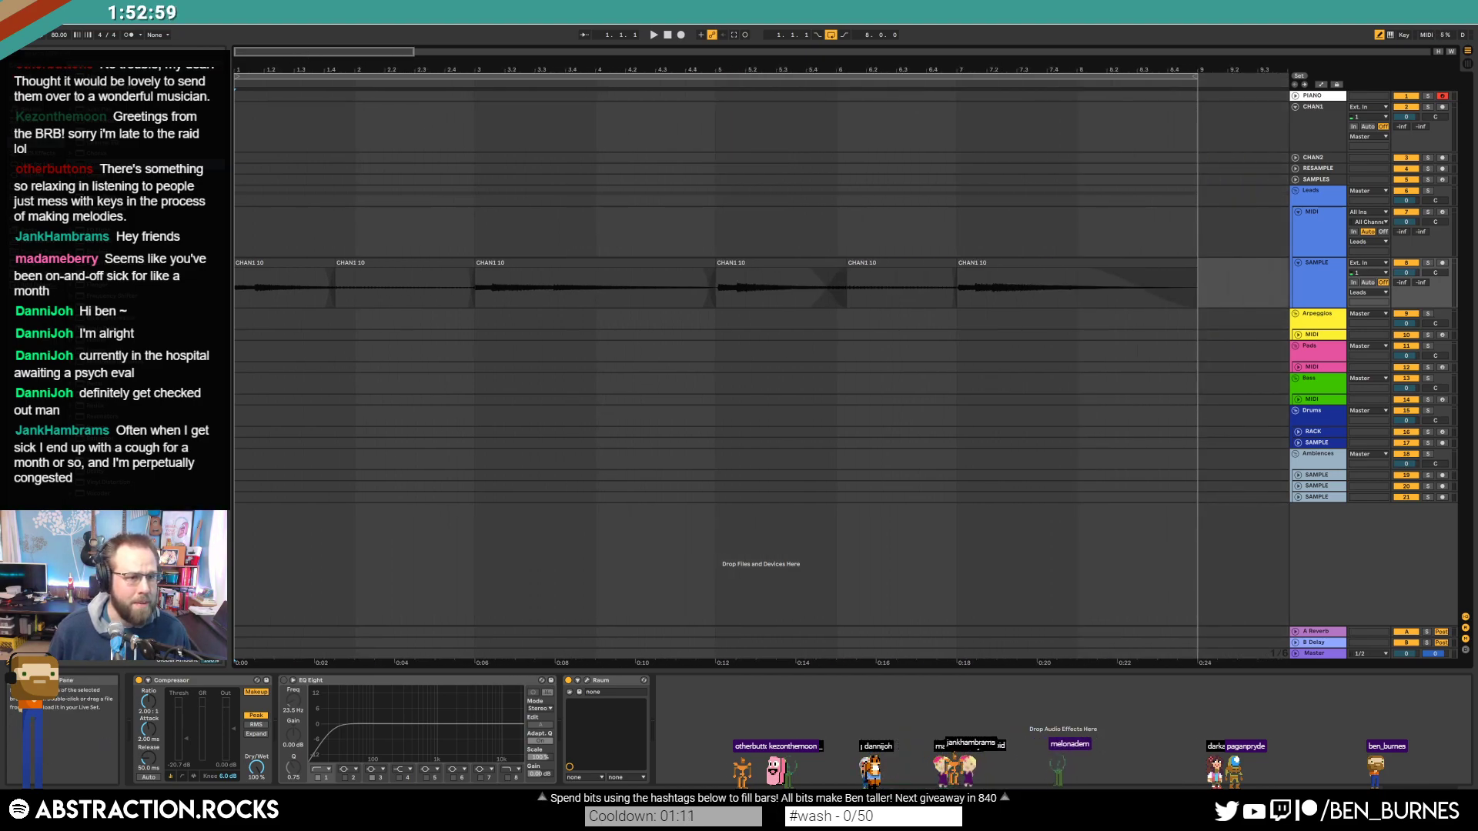
mouse_move(108, 186)
mouse_down()
mouse_move(260, 758)
mouse_move(275, 743)
mouse_up()
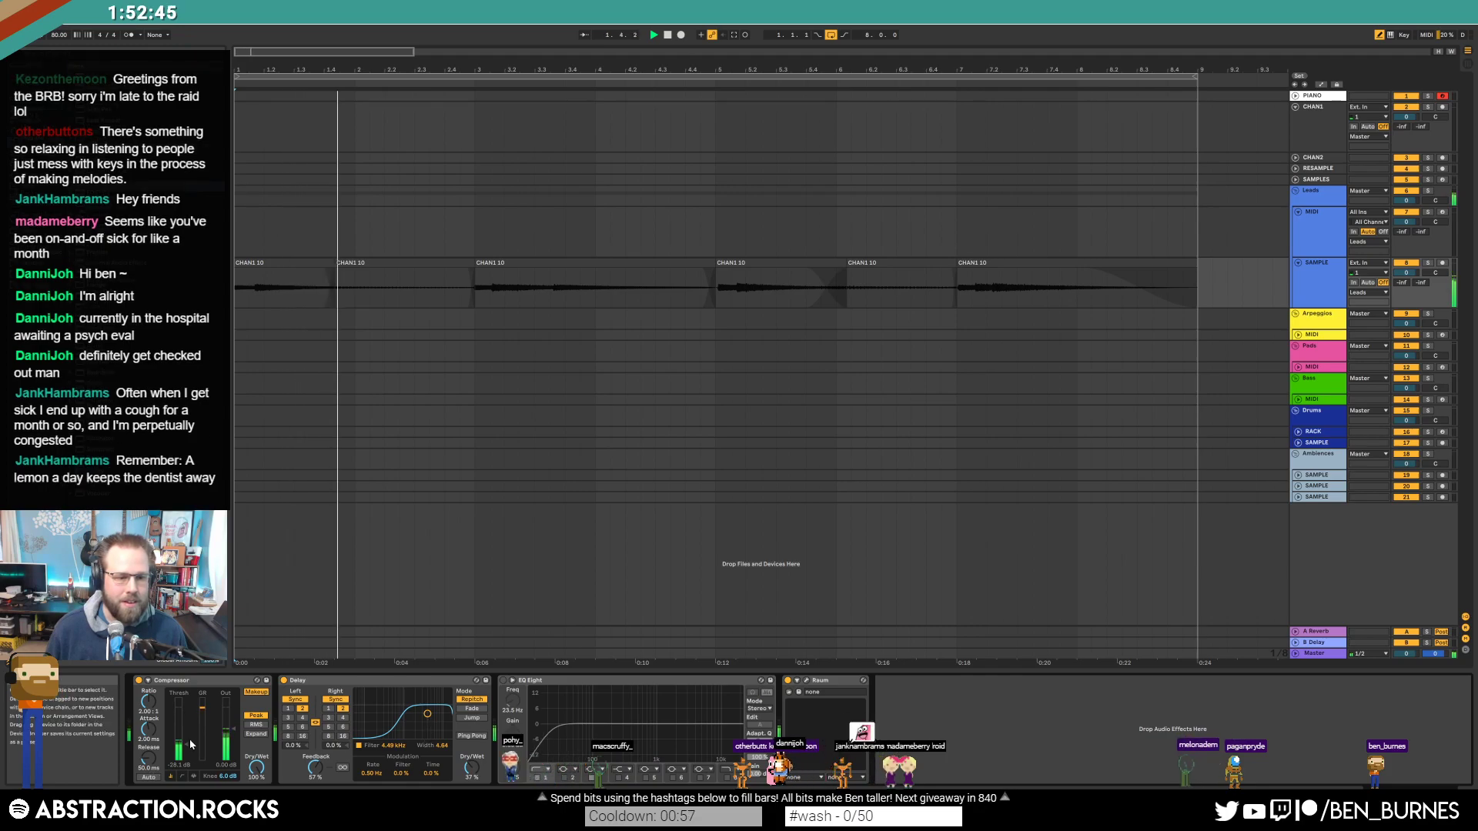
drag(623, 681, 154, 701)
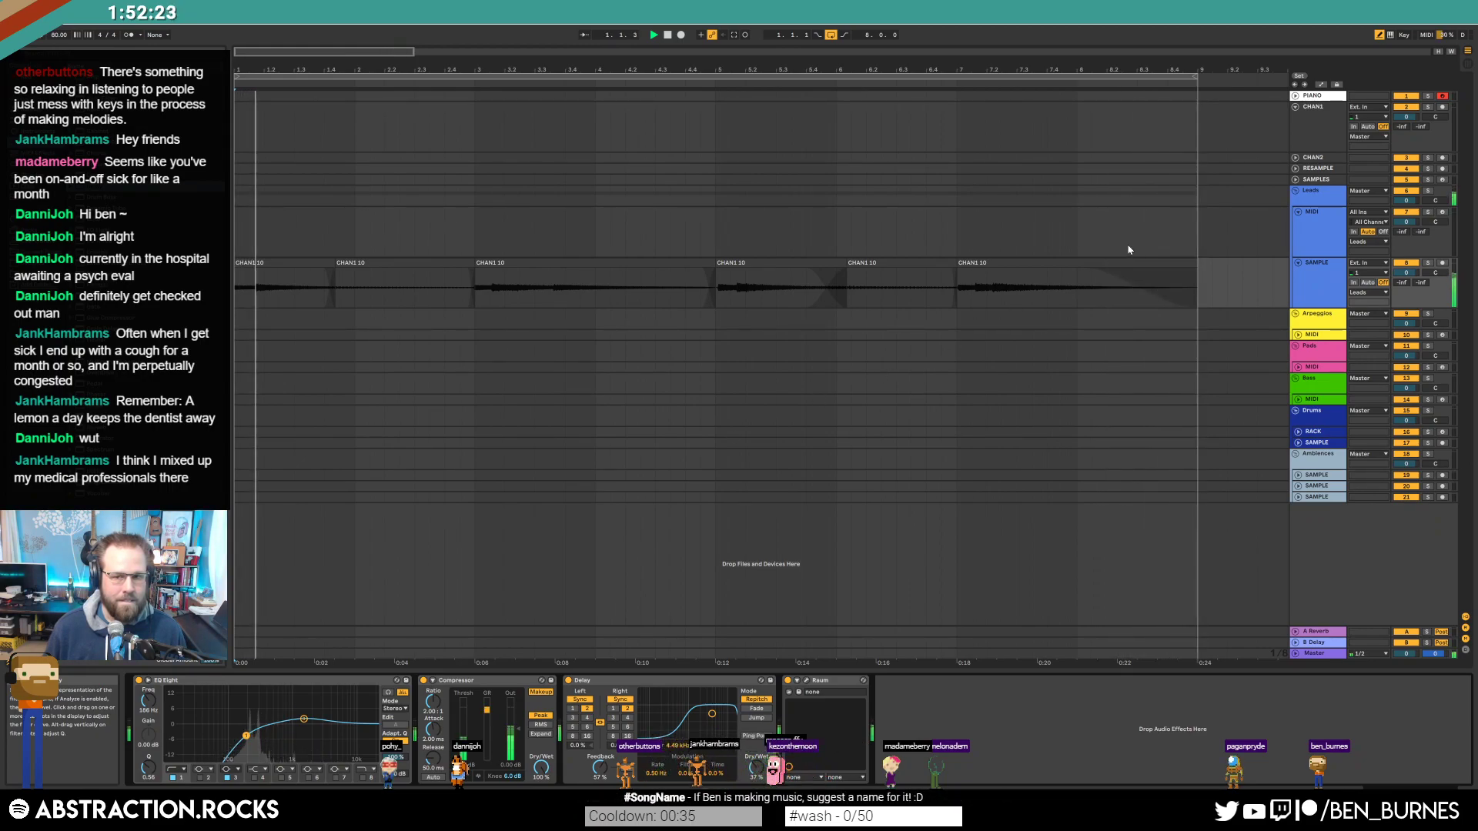
Step: Shorten the last CHAN1 clip's fade-out so that it begins around beat 3 of bar 8
drag(1082, 271, 1134, 270)
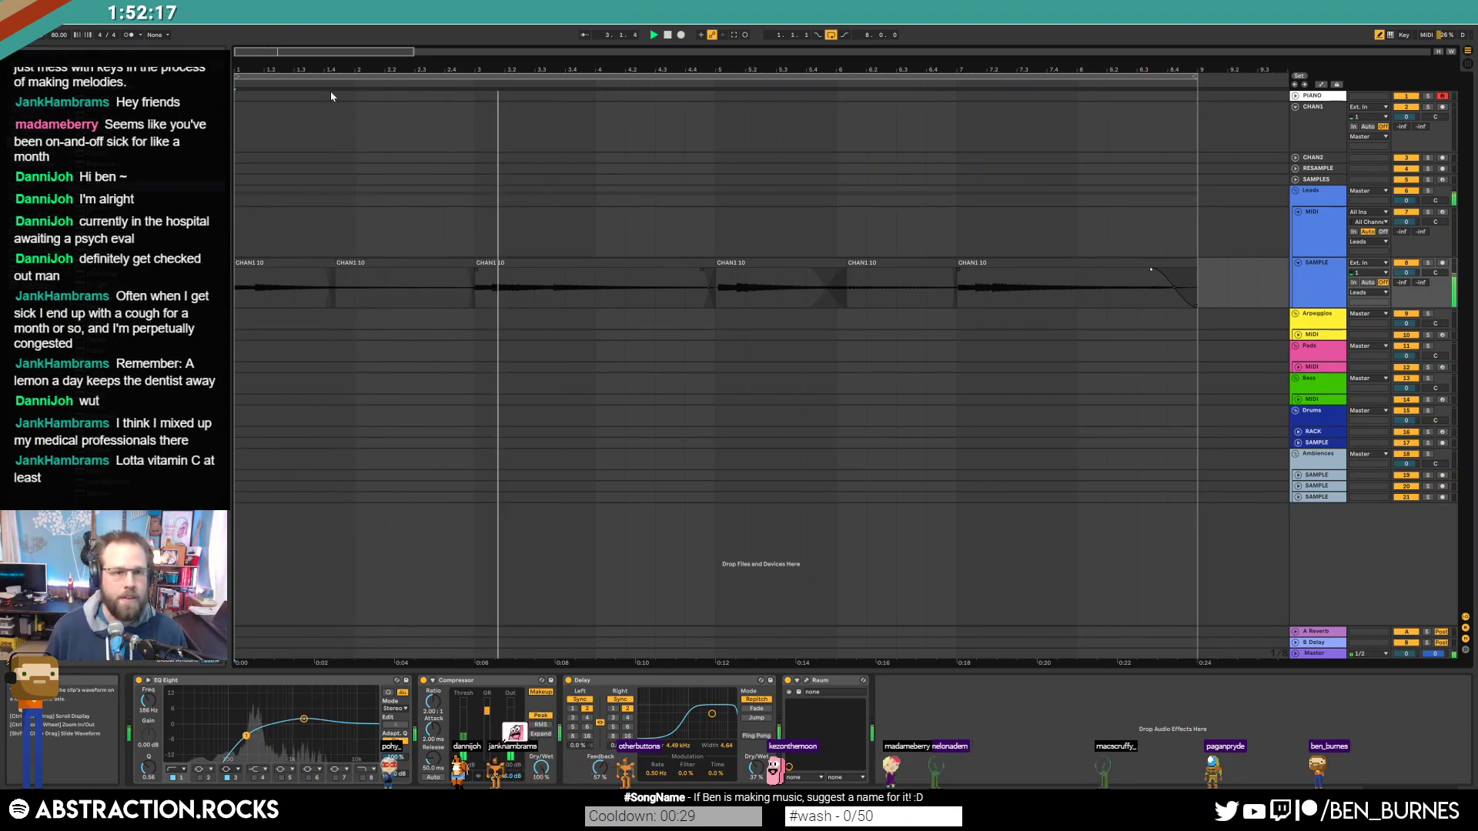
Step: Set 1.1.1 at the start of the bar 3 CHAN1 clip, add warp markers at its two later note onsets, and move the last to 1.4
drag(333, 51, 332, 41)
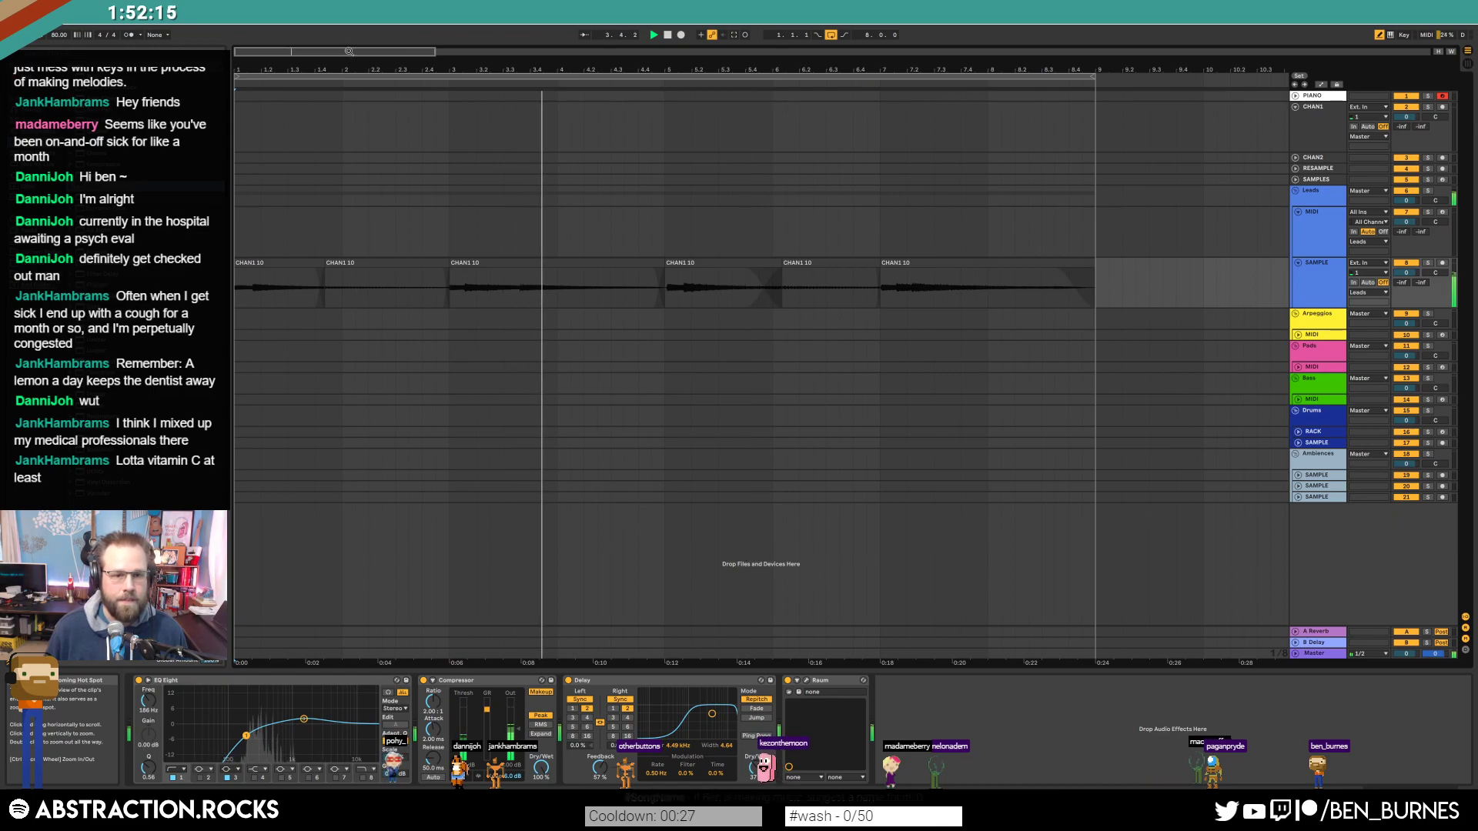
double_click(539, 286)
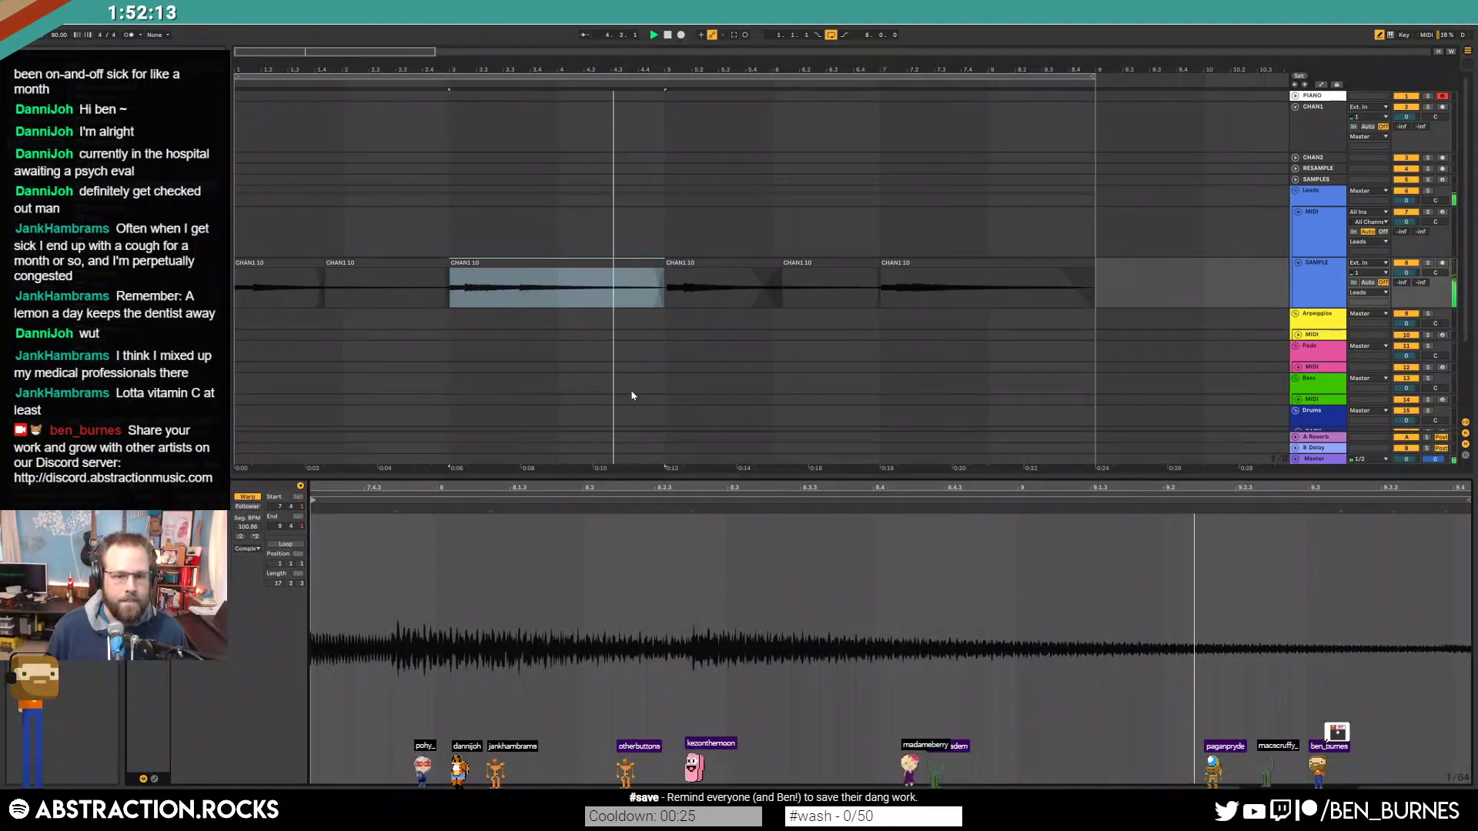
click(525, 263)
drag(337, 488, 373, 476)
right_click(371, 505)
click(415, 509)
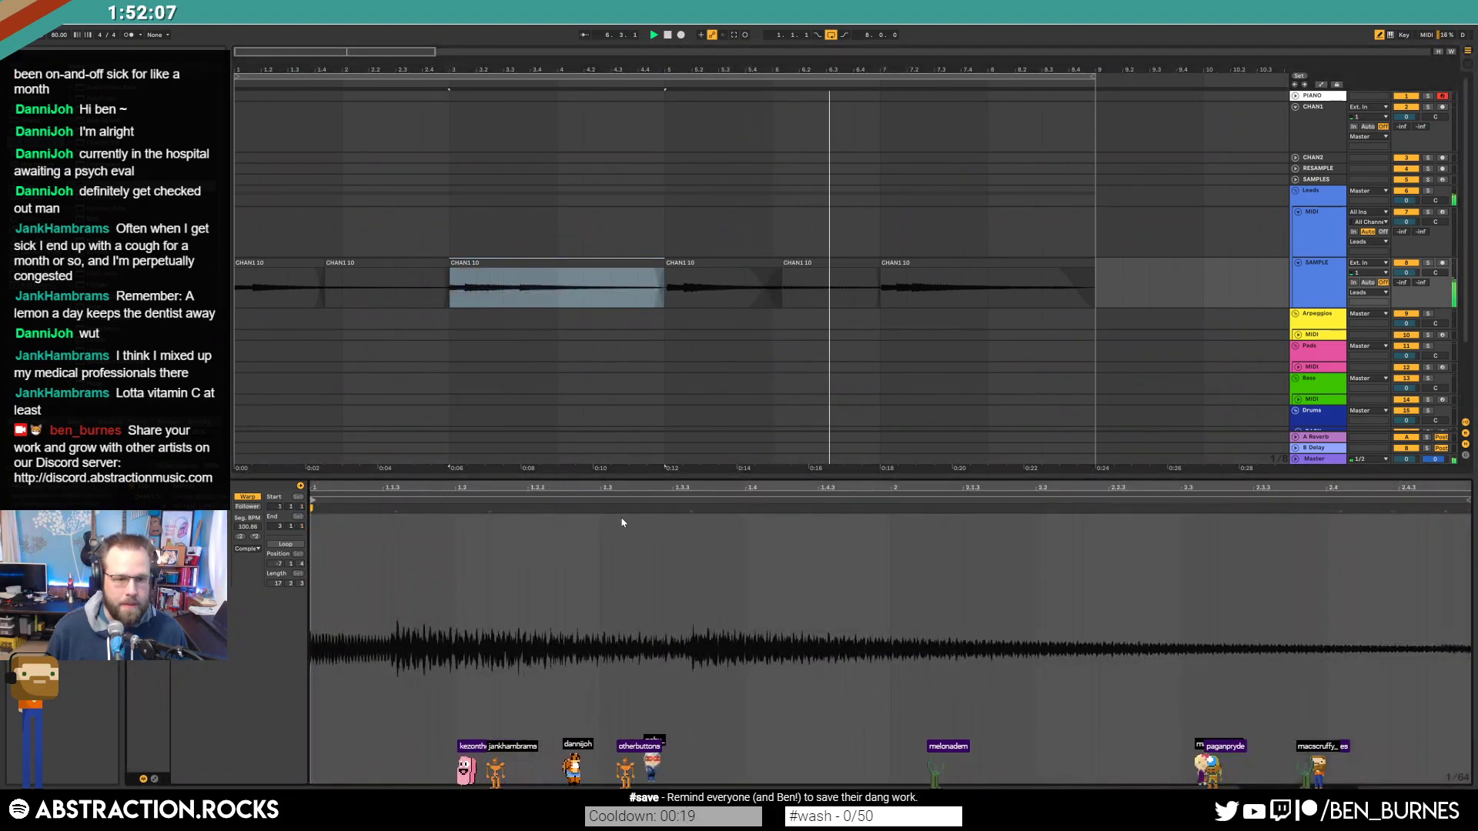
drag(395, 510, 382, 509)
double_click(678, 510)
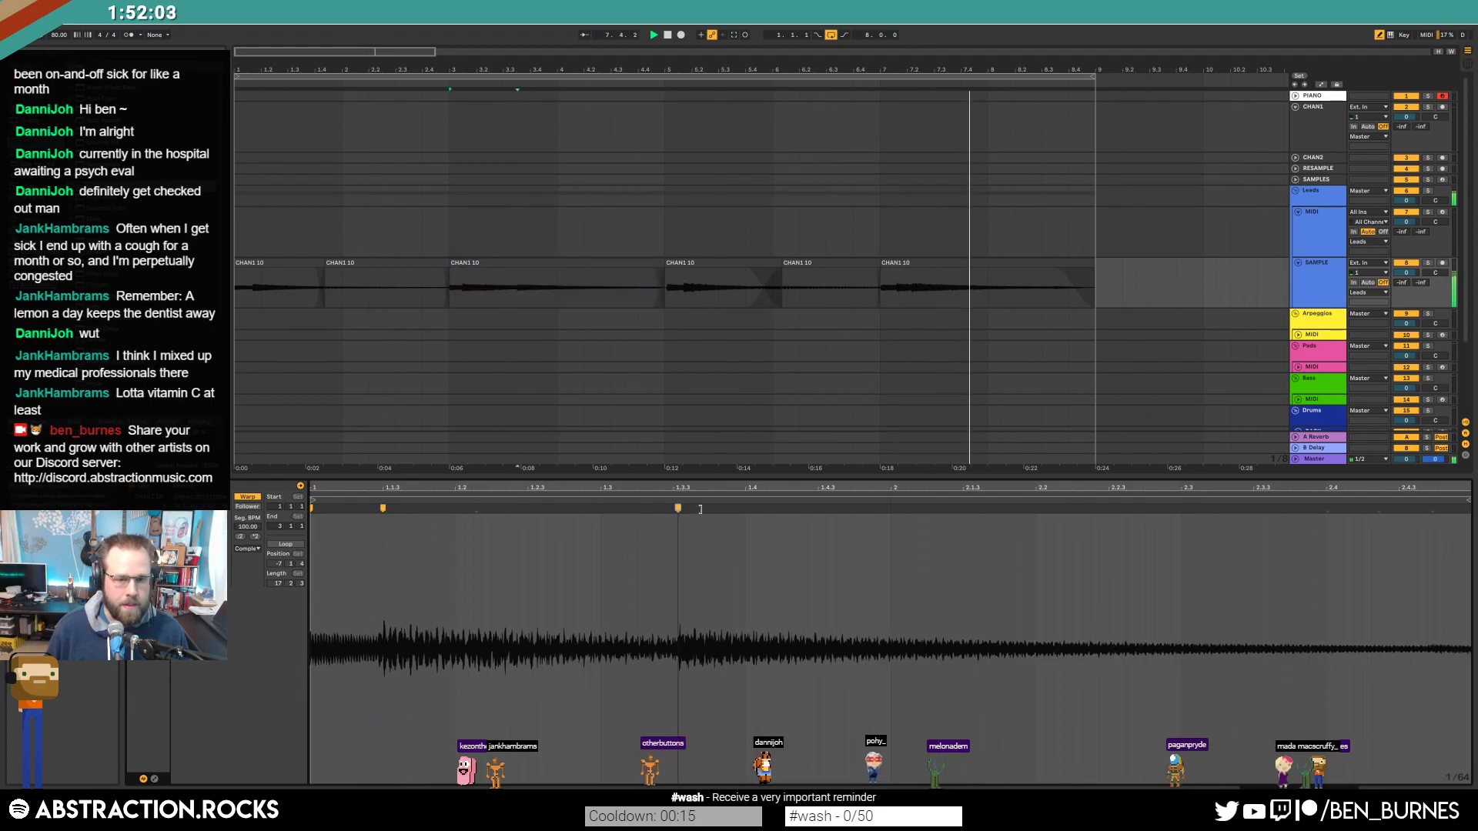
drag(696, 509, 764, 509)
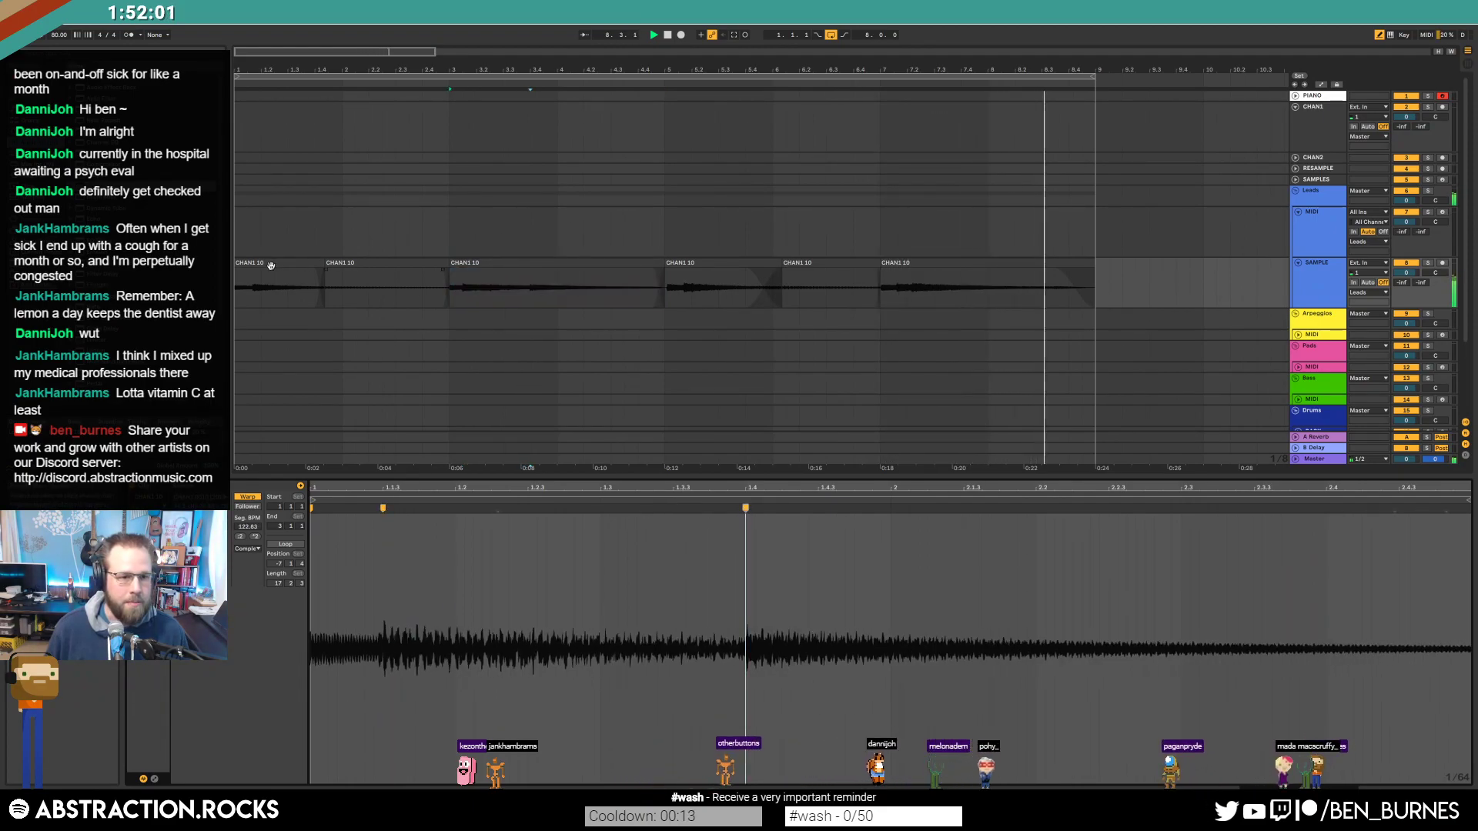
Step: Set 1.1.1 at the first CHAN1 clip's opening note and warp its second note onset to 1.1.4
click(312, 288)
right_click(312, 506)
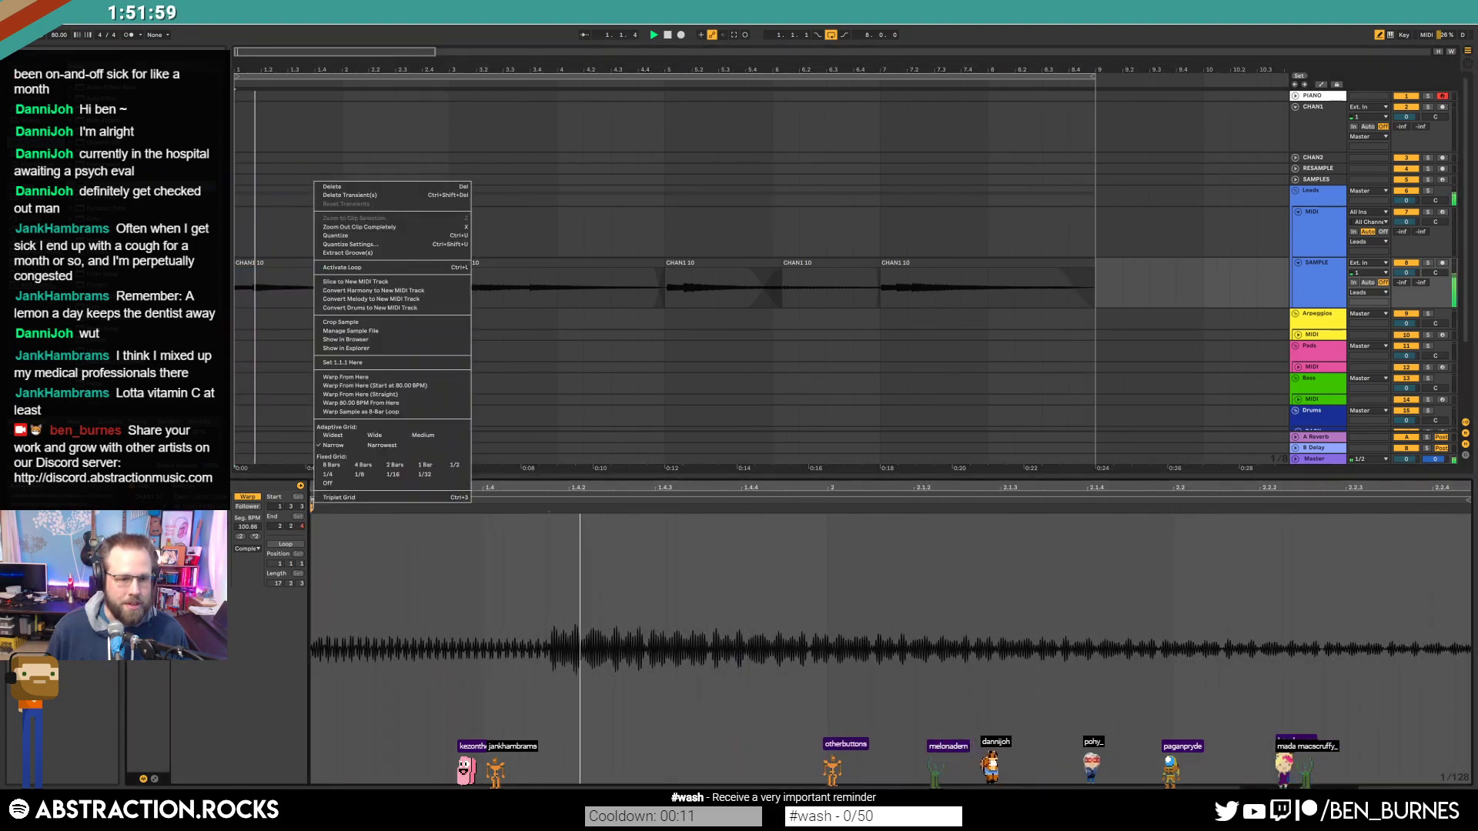
click(481, 482)
right_click(312, 500)
click(326, 517)
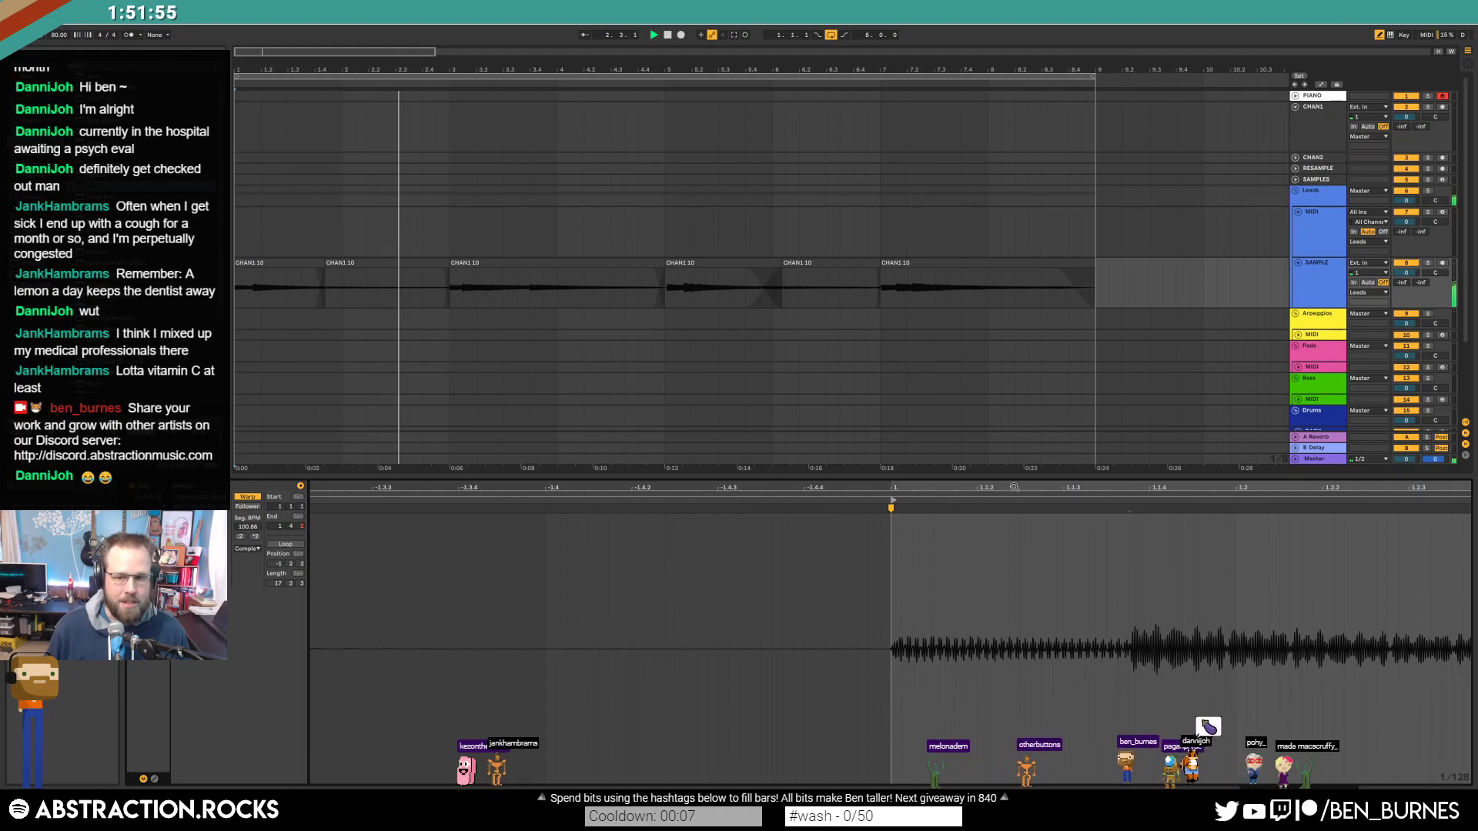
drag(1013, 488, 476, 488)
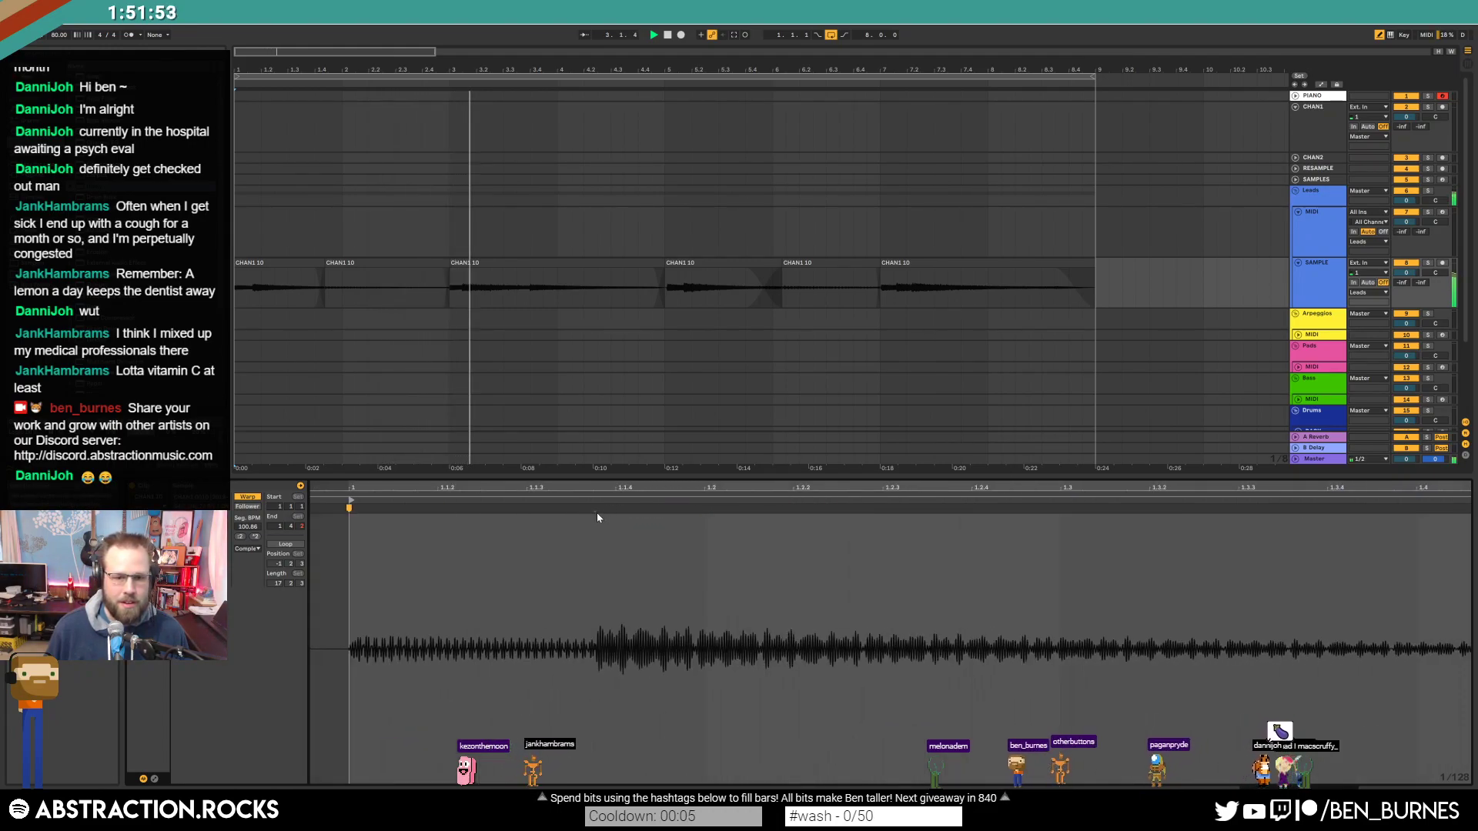
drag(594, 509, 615, 509)
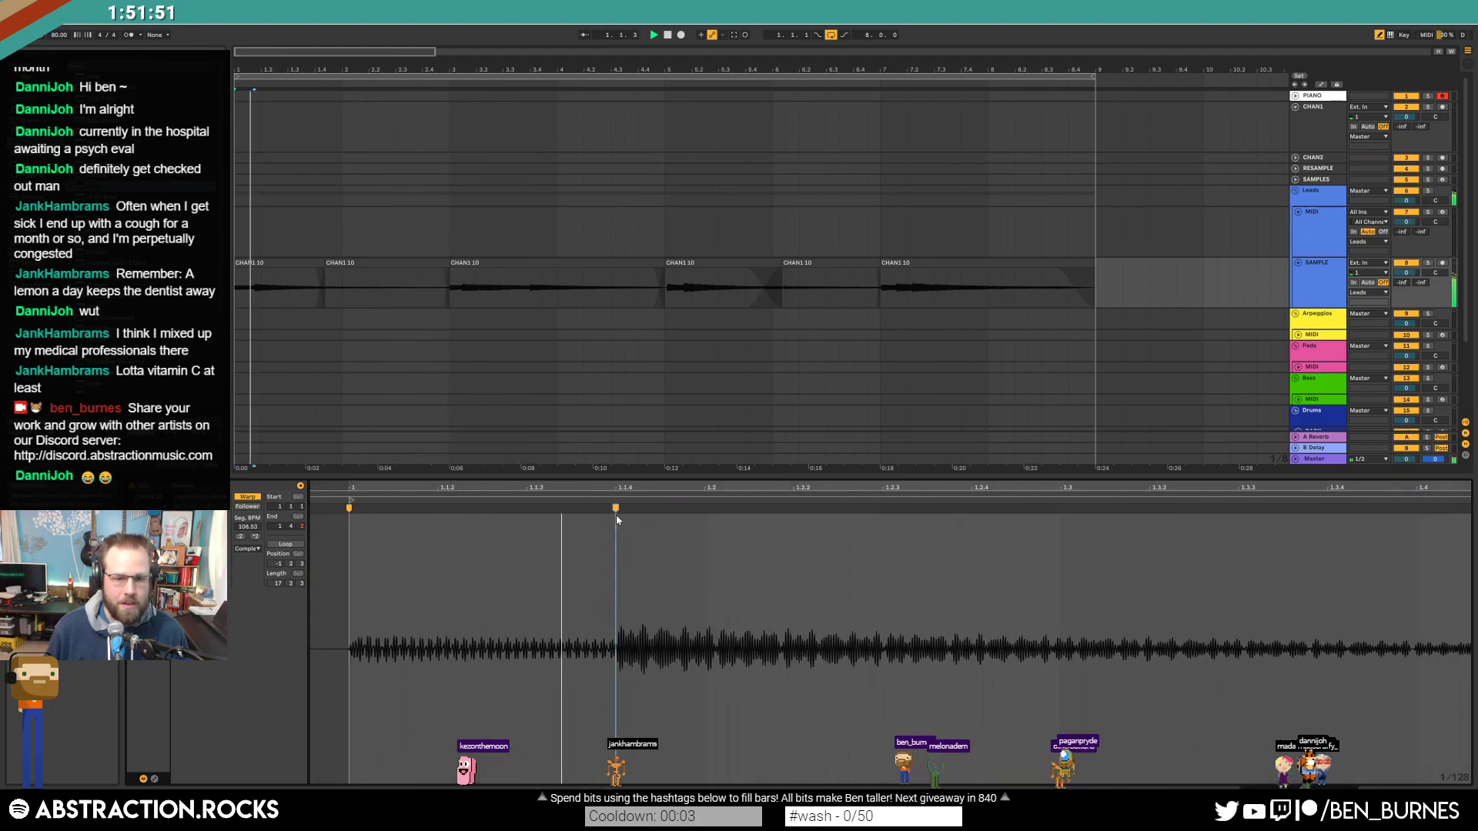
Step: Move the second note's warp marker in the bar 3 CHAN1 clip to 1.1.4
click(498, 283)
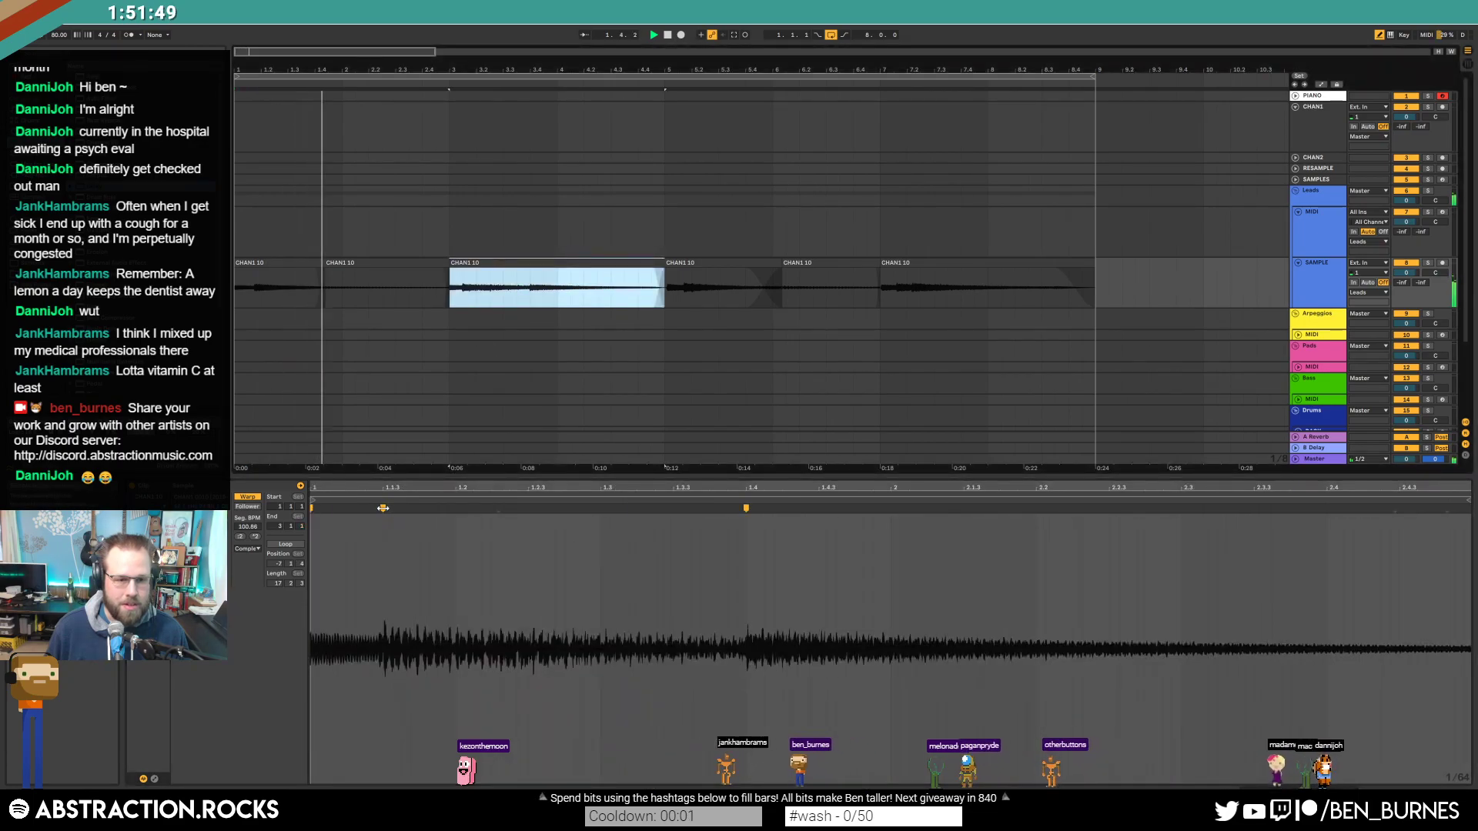
drag(398, 489, 525, 509)
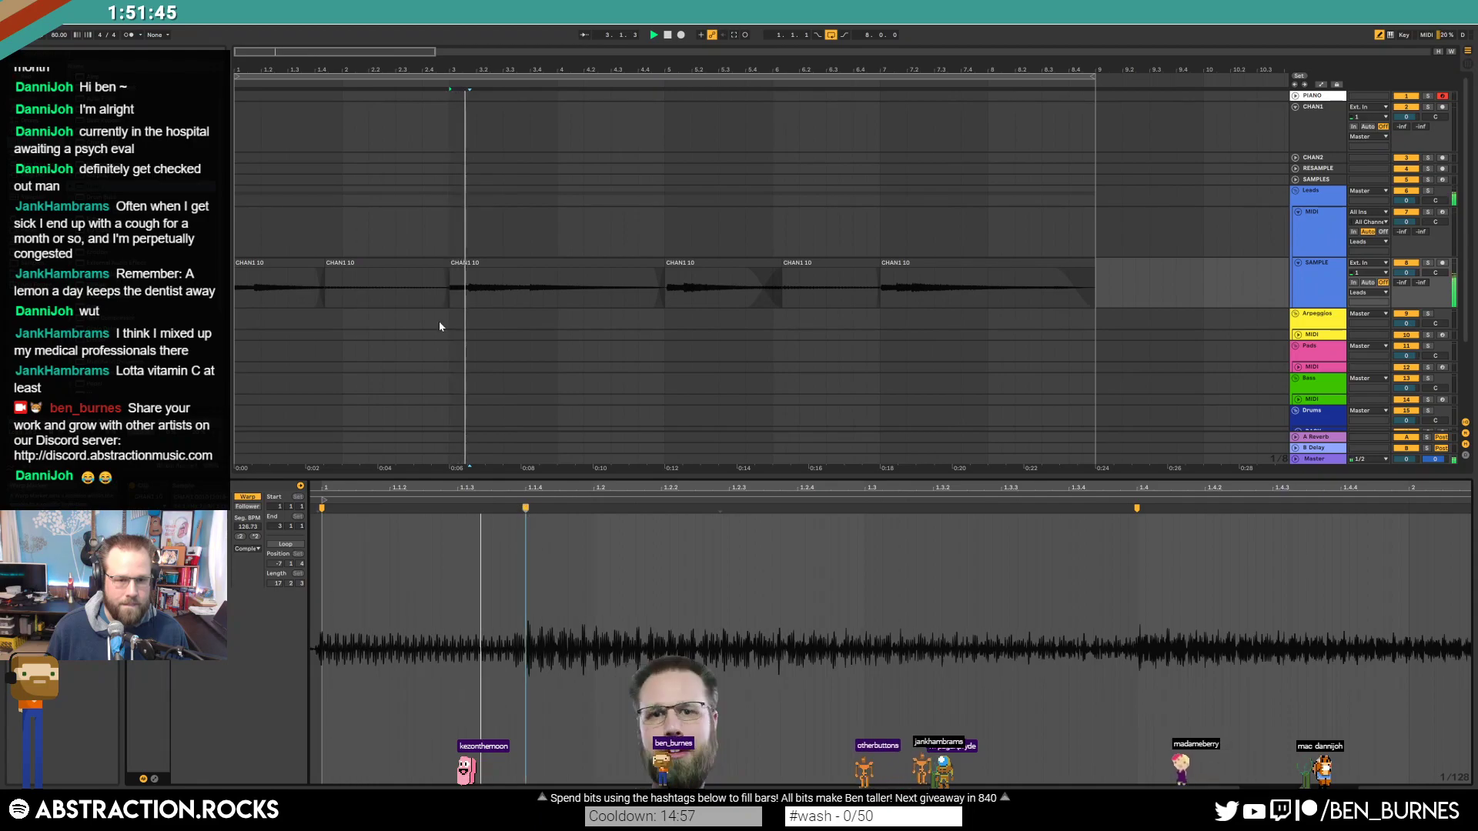
Step: In the bar 5 CHAN1 clip, align the first note with the clip start at 1.1.1 and warp the second onset to 1.1.4
click(385, 266)
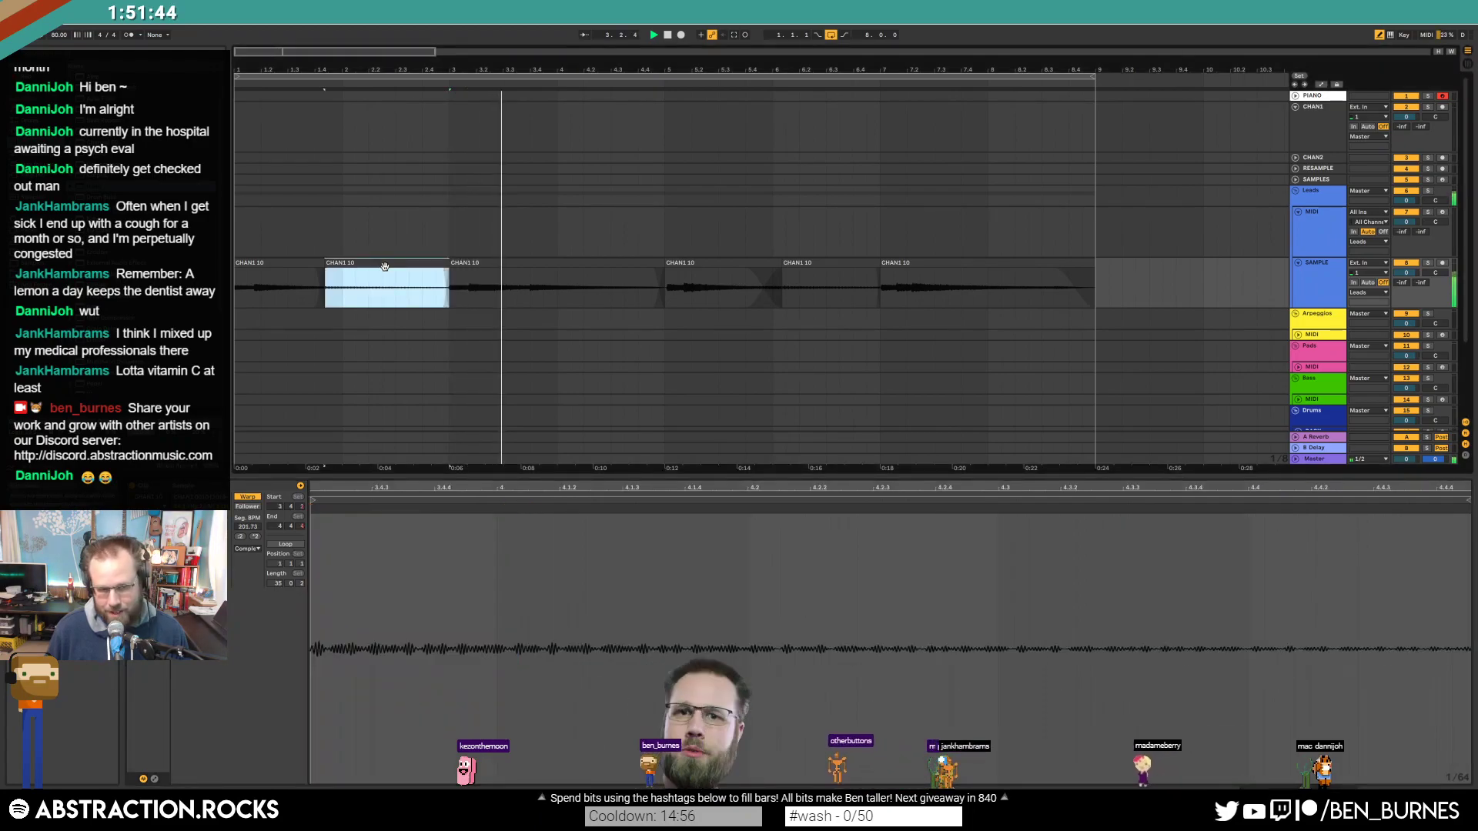
click(674, 266)
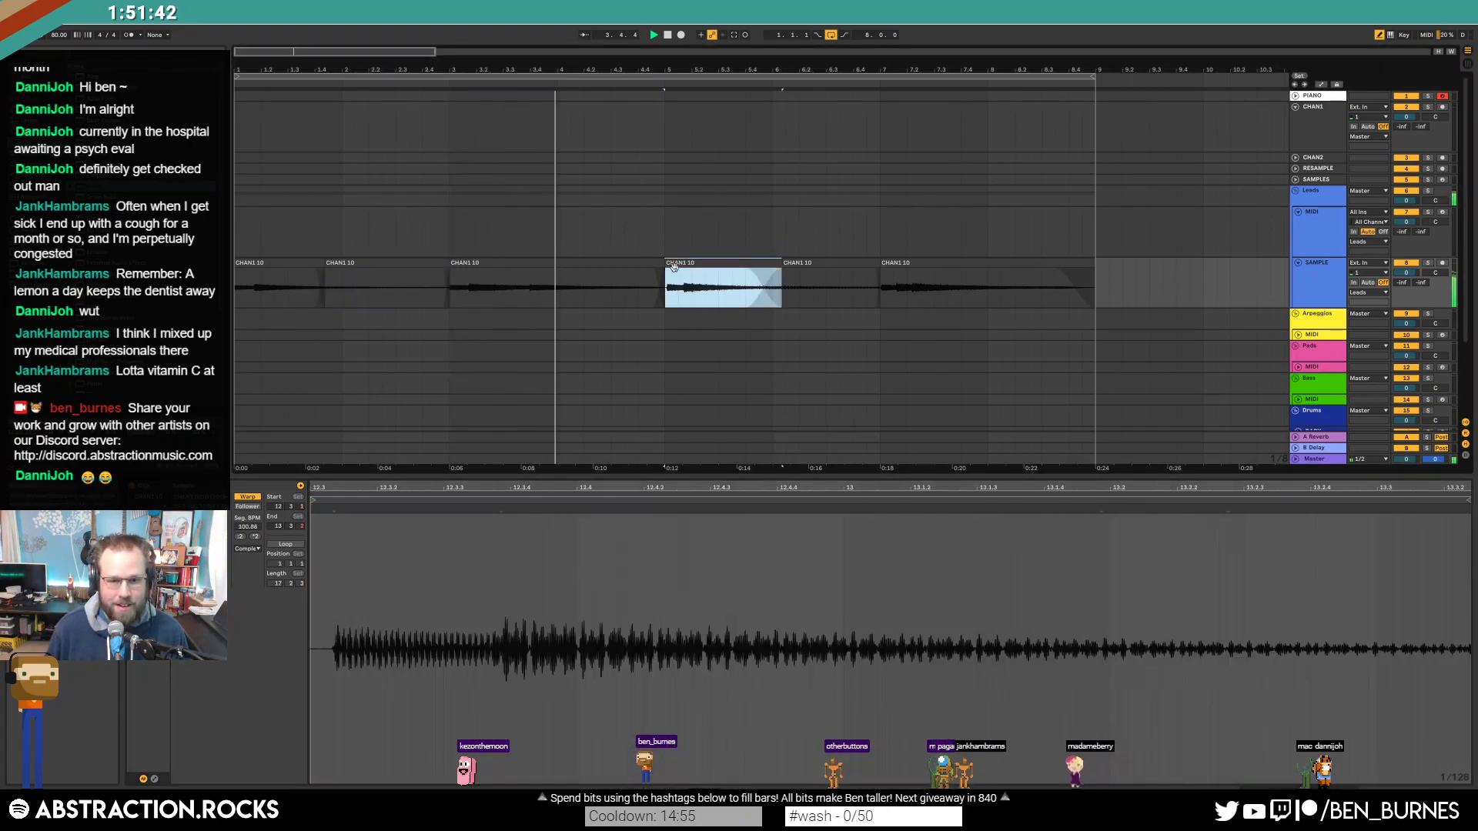
right_click(313, 502)
click(321, 521)
drag(335, 509, 312, 508)
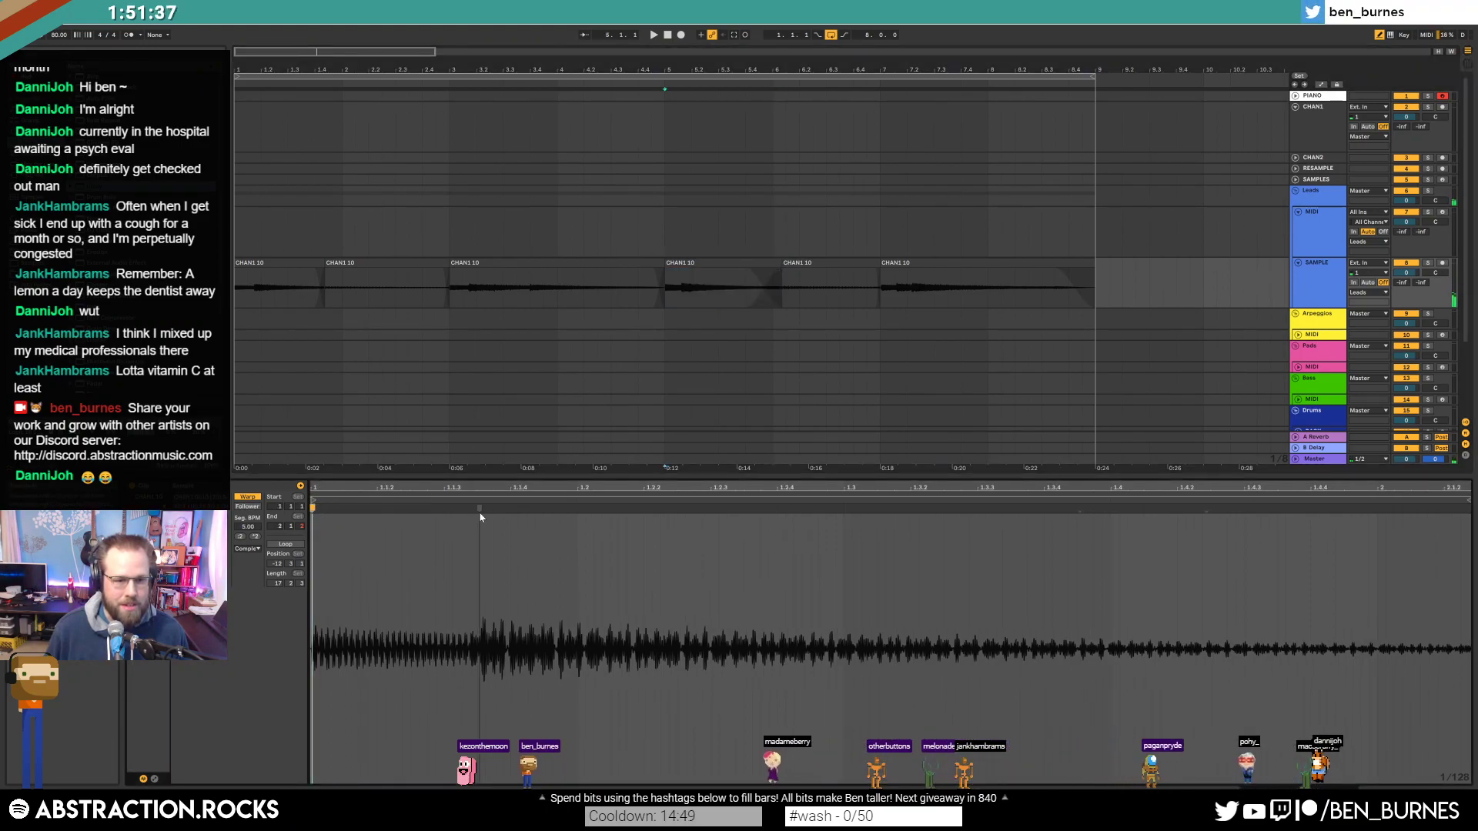
drag(478, 510, 508, 510)
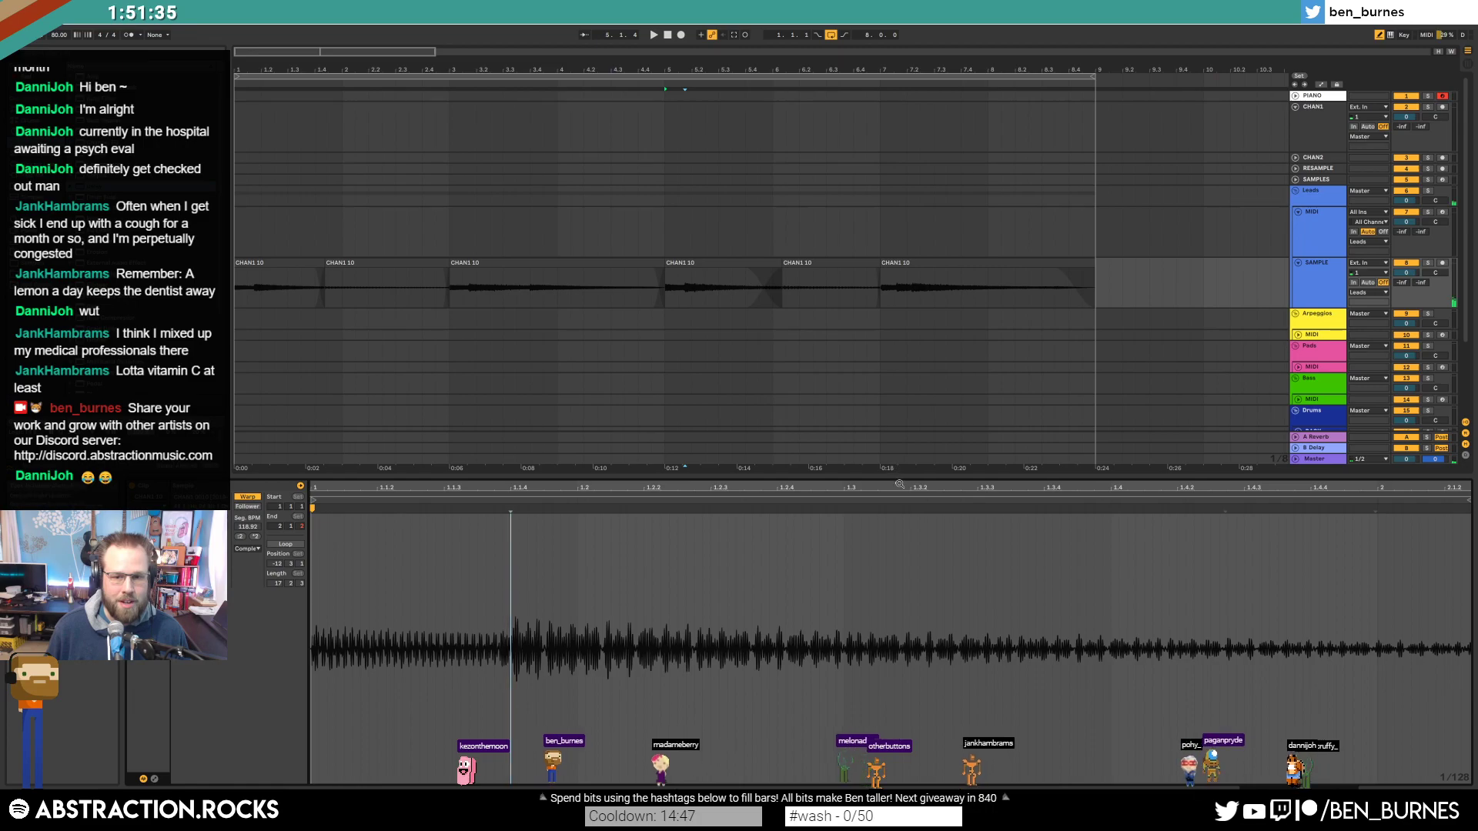
Step: Set 1.1.1 at the opening note of the bar 7 CHAN1 clip
click(885, 298)
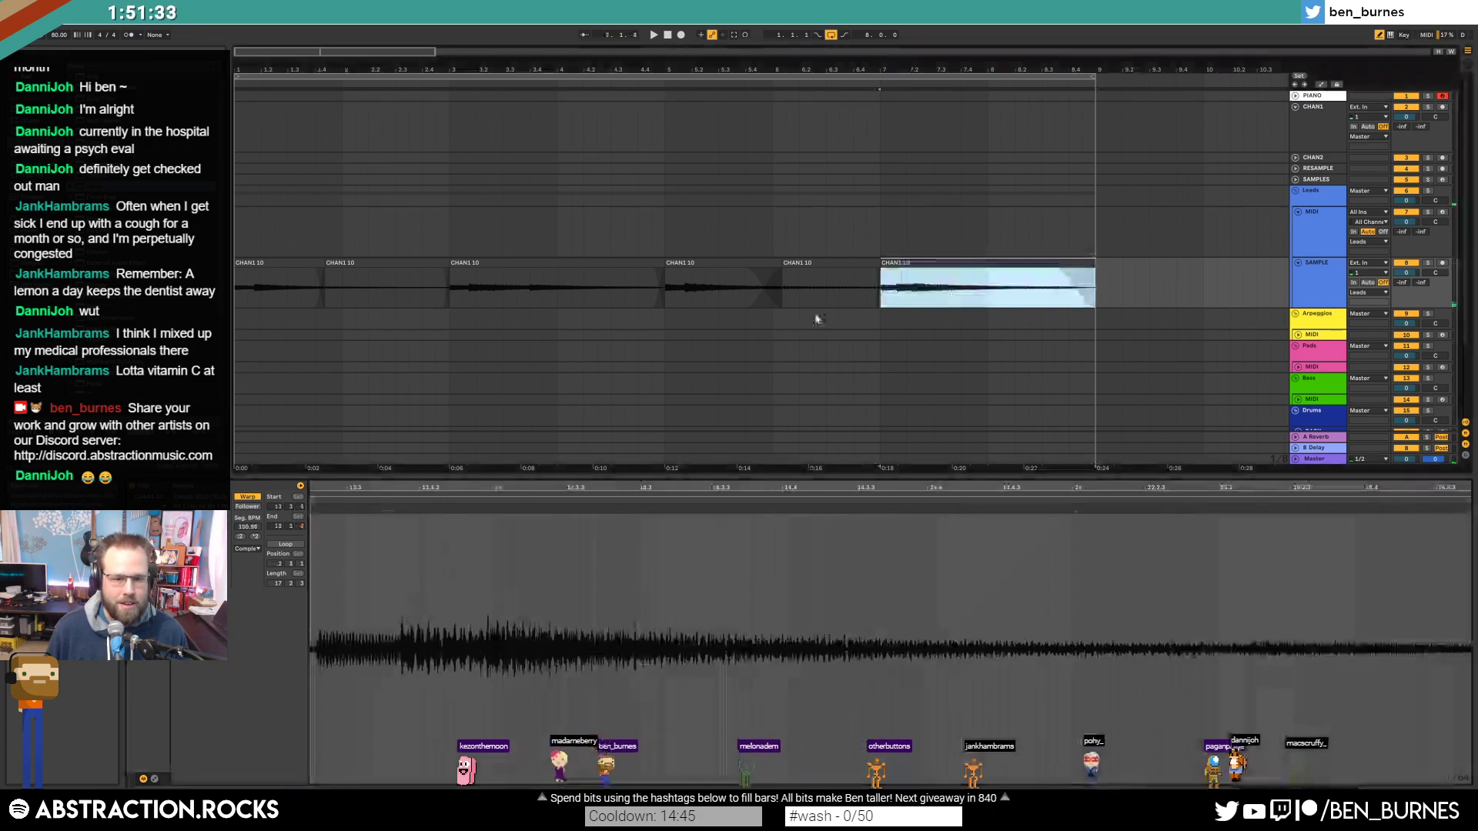
click(316, 510)
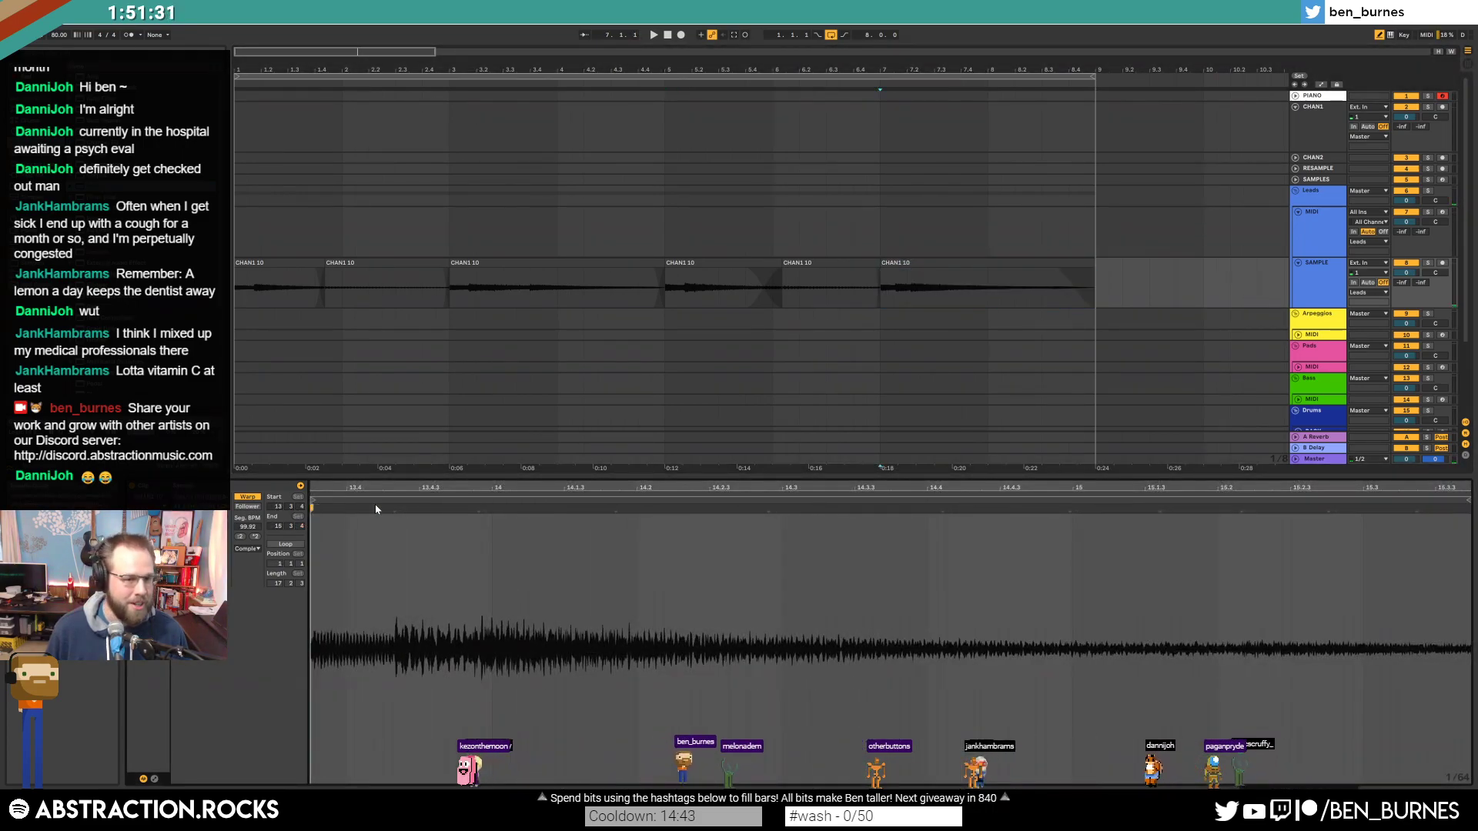
drag(387, 491, 577, 513)
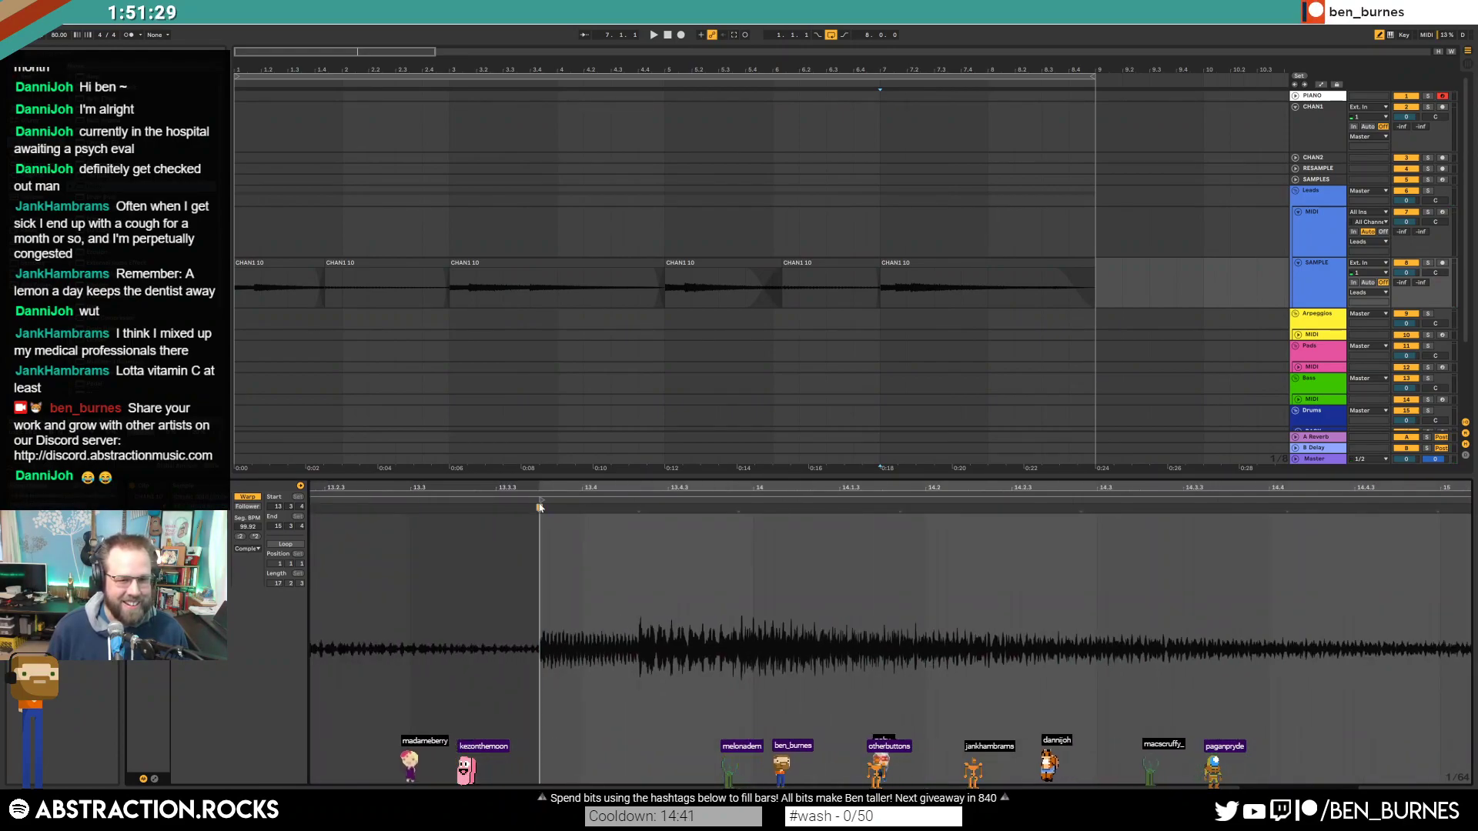
right_click(540, 507)
click(571, 517)
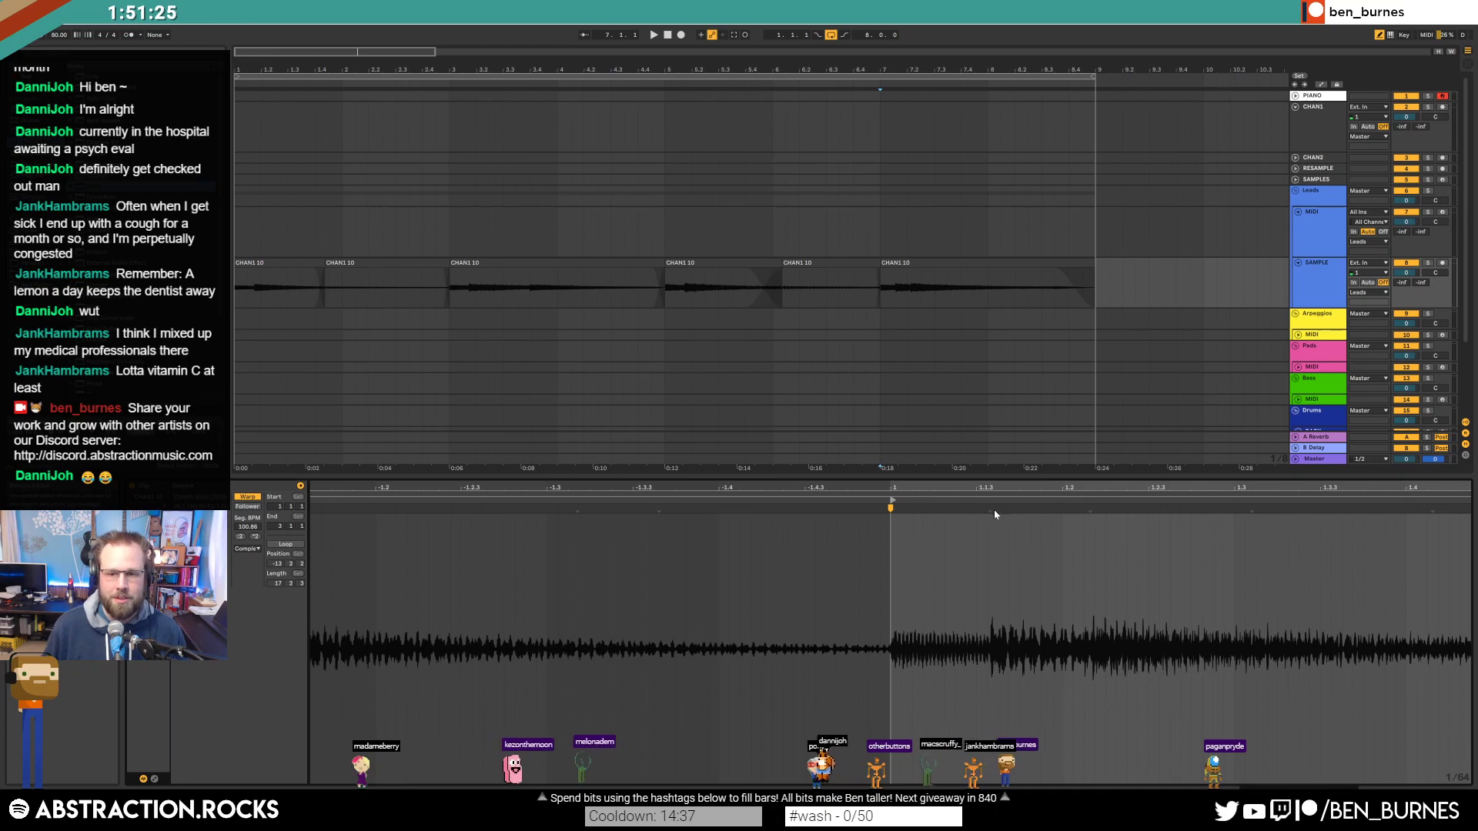
Step: Add warp markers at the bar 7 clip's later note onsets and align them to 1.1.4, 1.2.3 and 1.3.3
drag(991, 510, 1019, 512)
mouse_move(1132, 487)
mouse_down()
mouse_move(899, 518)
mouse_move(929, 510)
mouse_up()
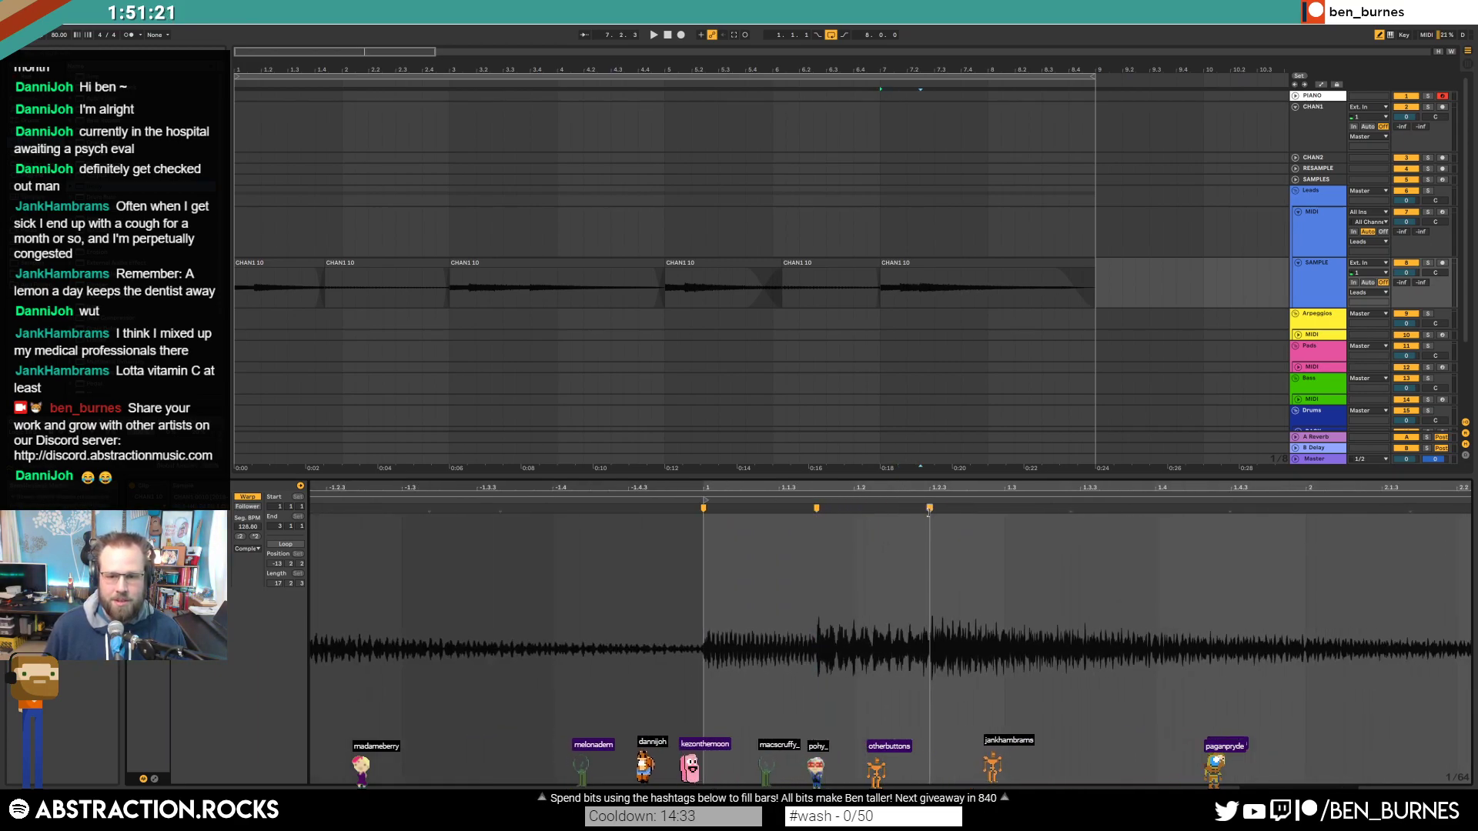
drag(1070, 509, 1079, 508)
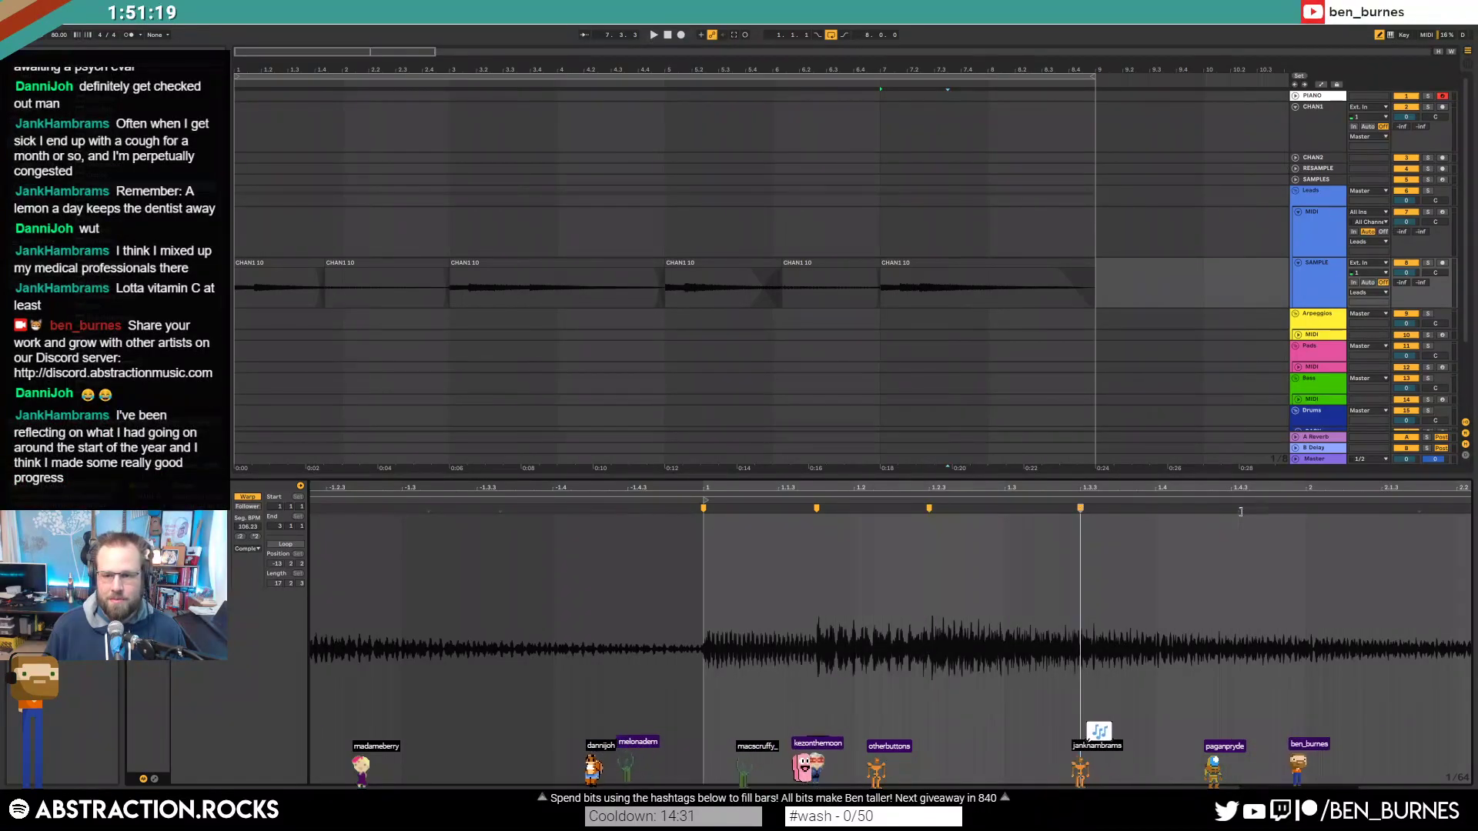
mouse_move(1242, 510)
mouse_down()
mouse_move(1116, 484)
mouse_move(968, 488)
mouse_move(801, 311)
mouse_up()
Step: Play the loop from the first CHAN1 clip with the SAMPLE track's effect devices shown
click(241, 265)
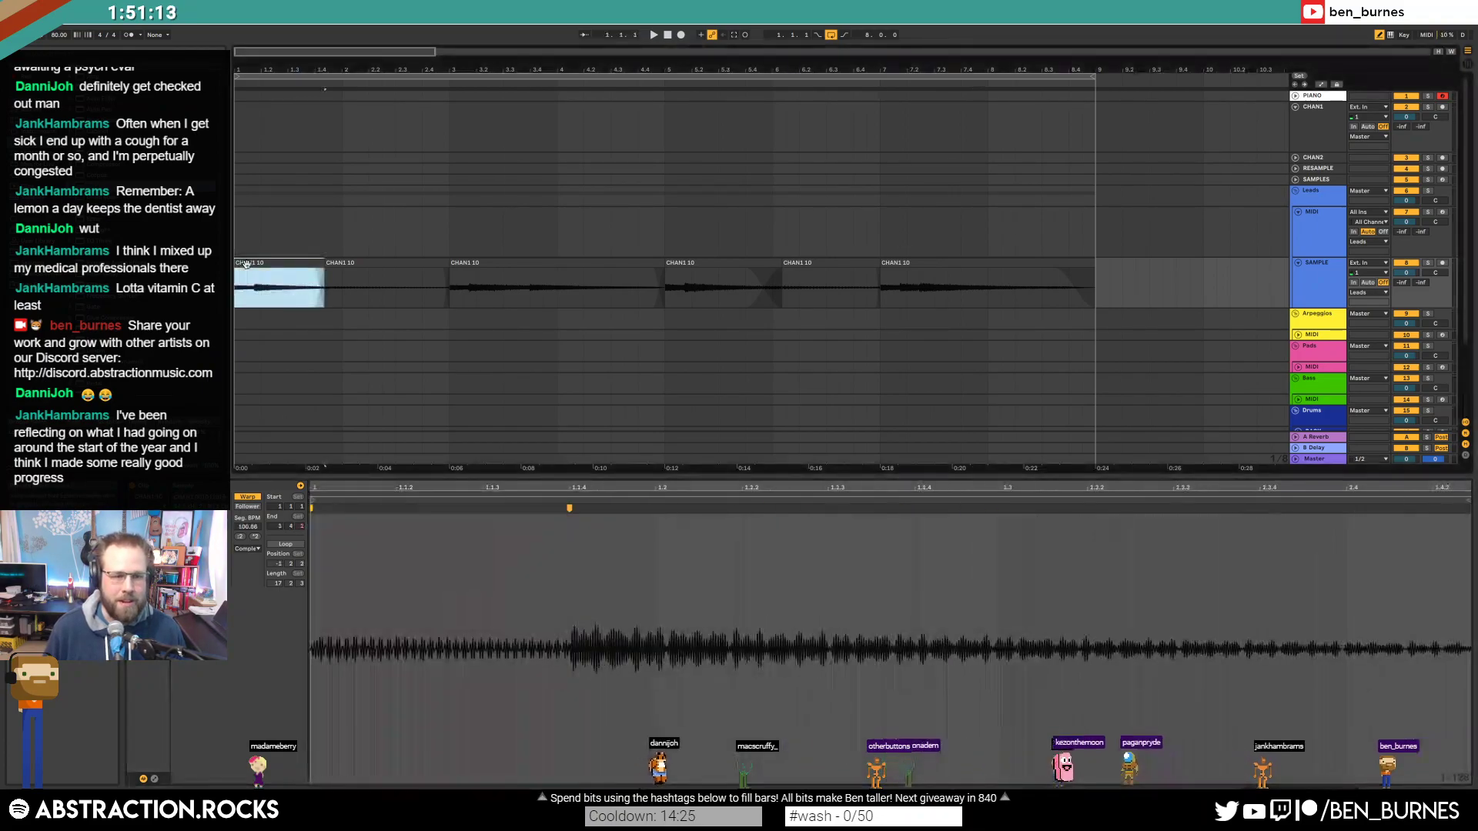
key(shift+Tab)
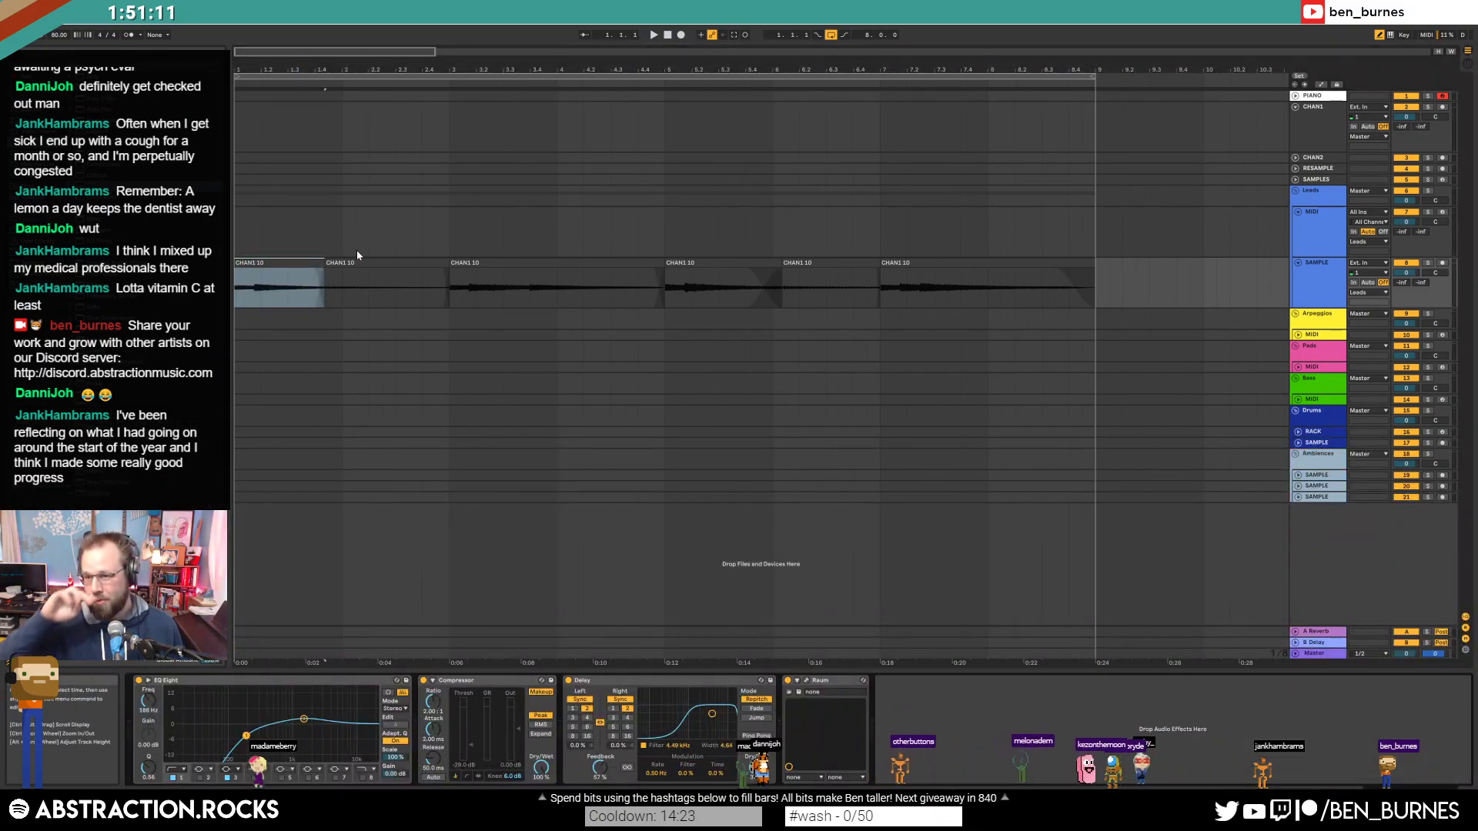
key(space)
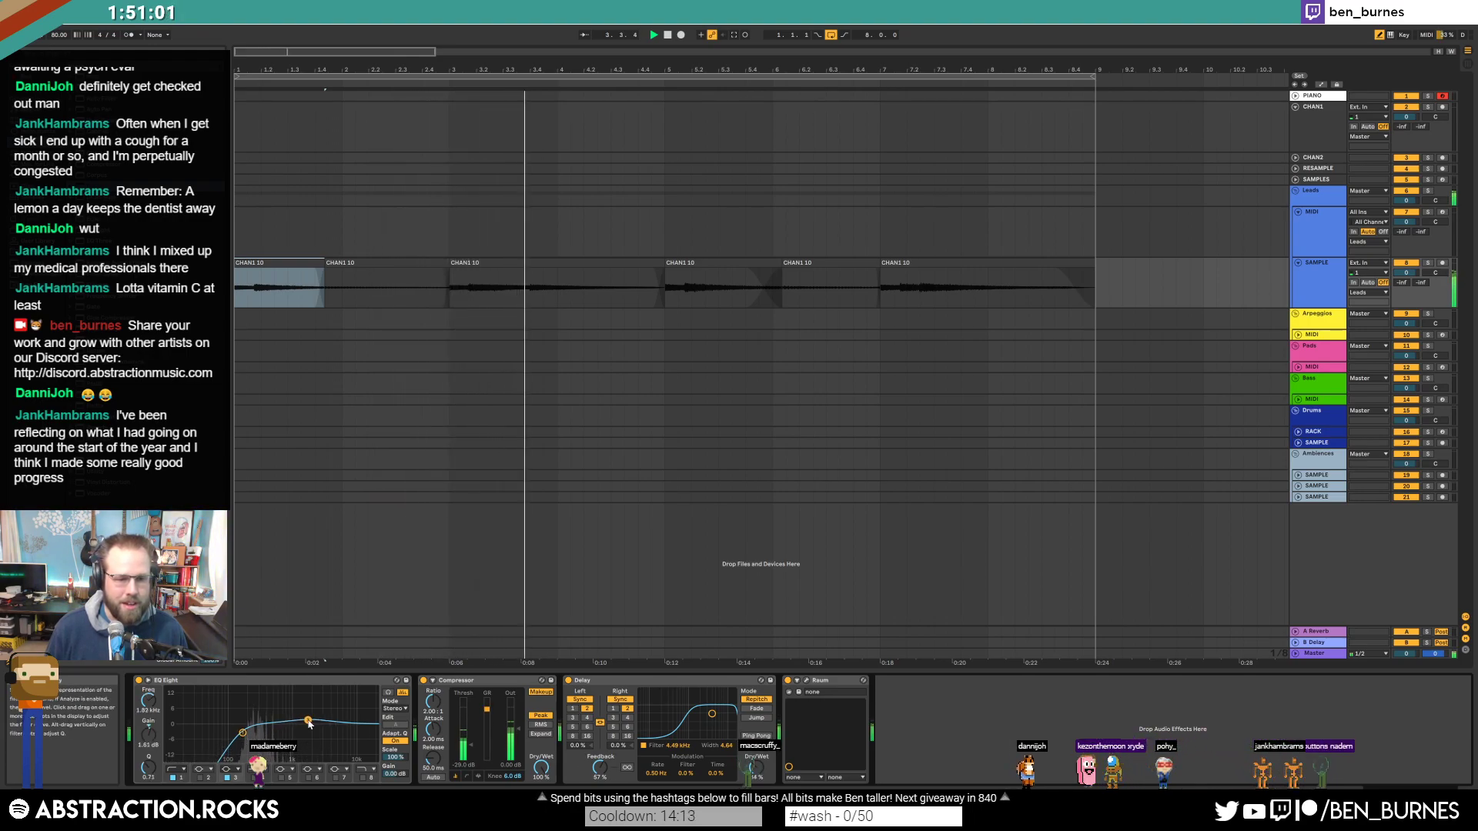
Step: Open the Raum reverb on the SAMPLE track and lower its Reverb level
click(486, 683)
click(622, 682)
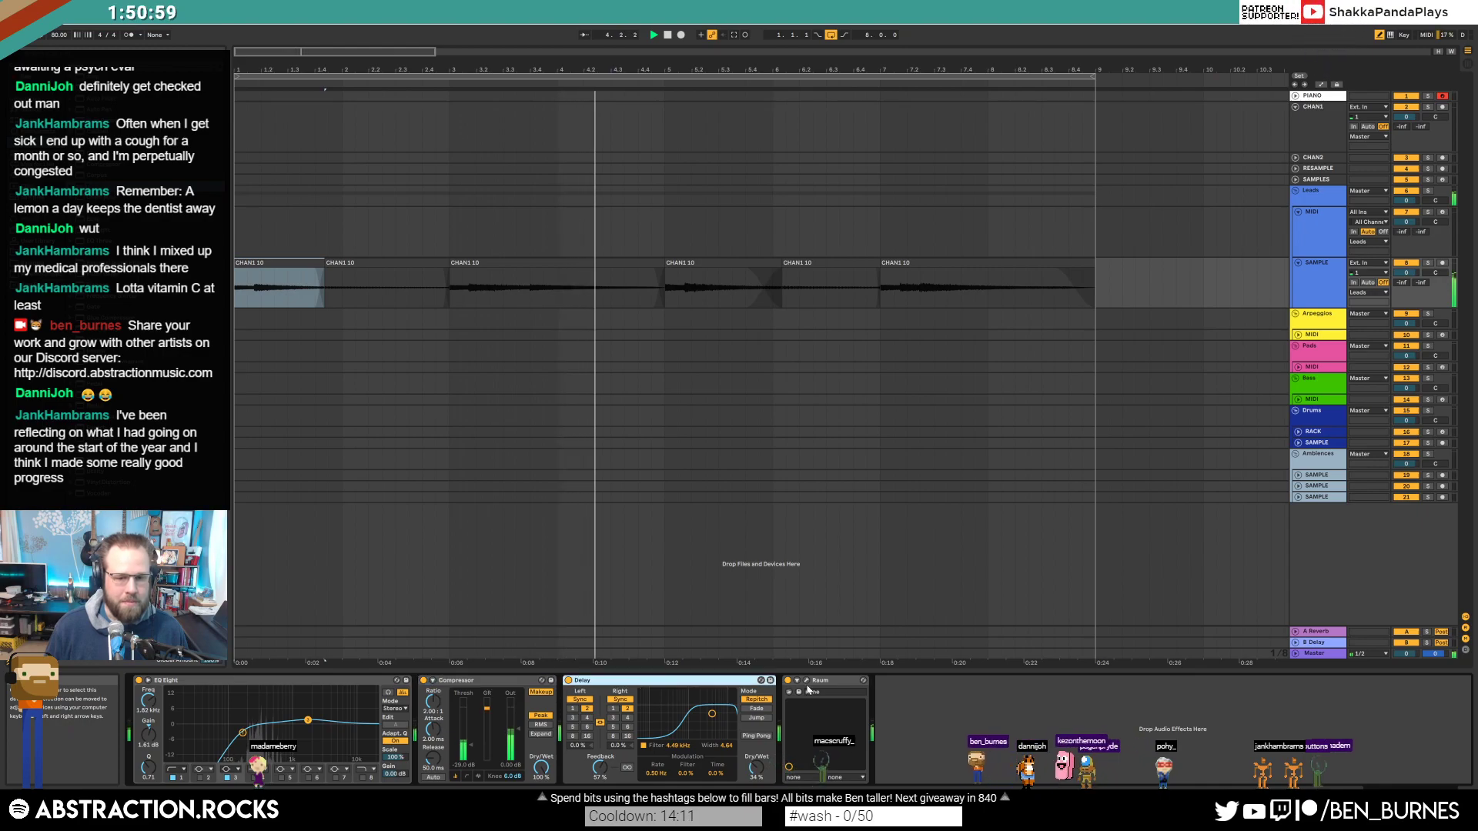
click(805, 681)
drag(774, 316, 762, 346)
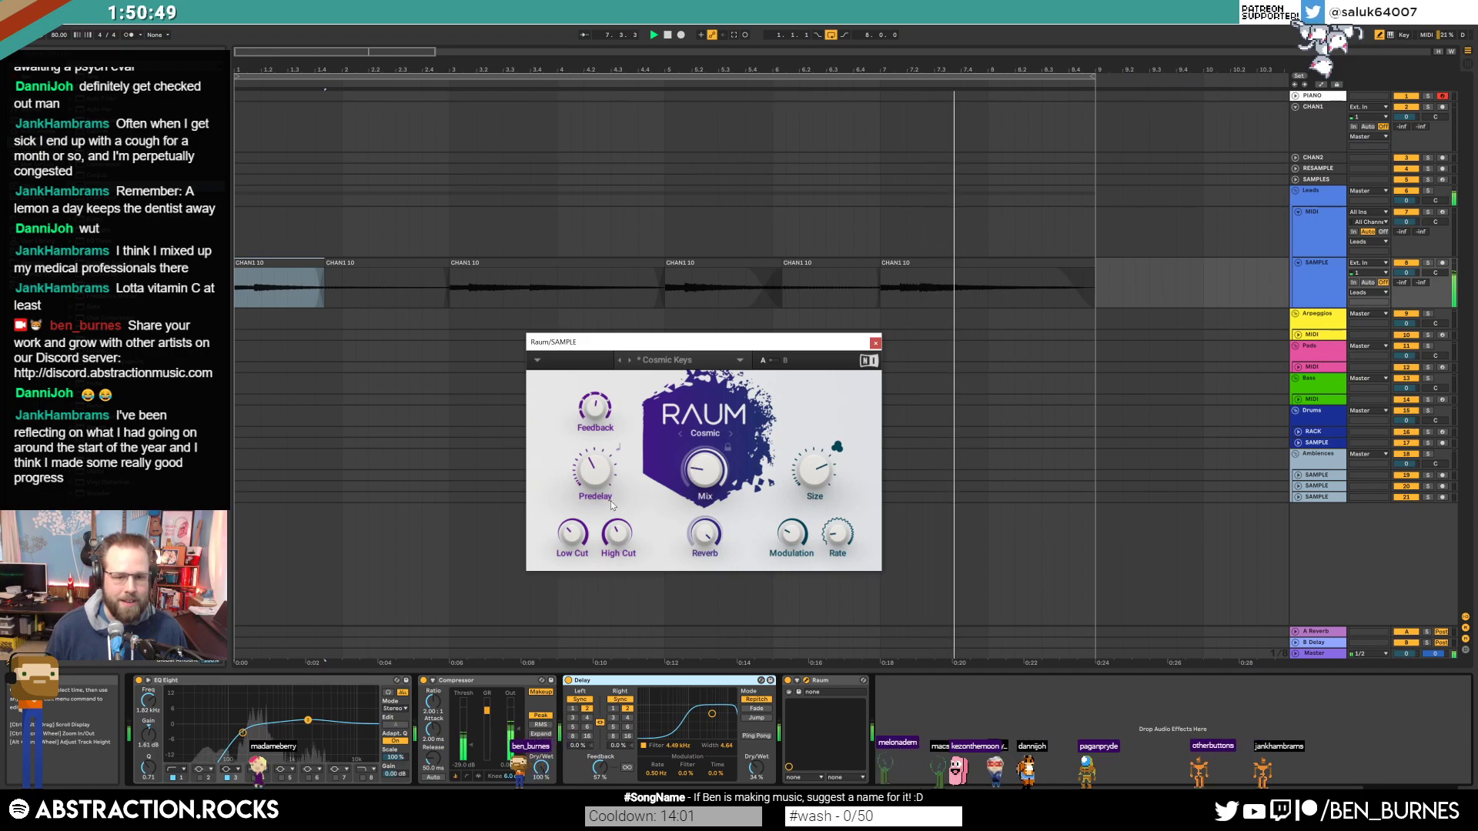
drag(704, 533, 705, 565)
Step: Shorten the fade-out at the end of the bar 7 CHAN1 clip
click(1054, 272)
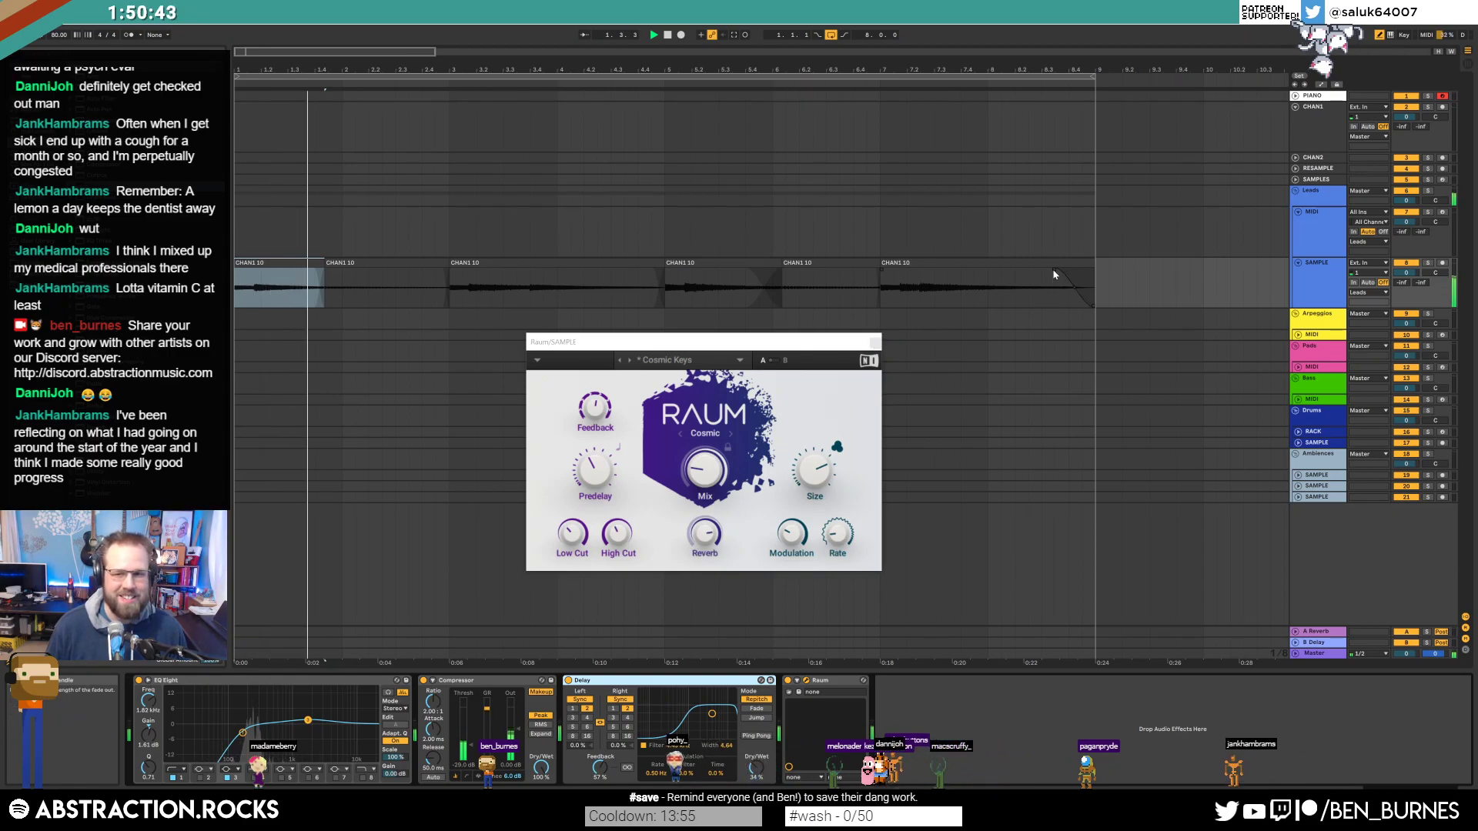
drag(1053, 271, 1083, 273)
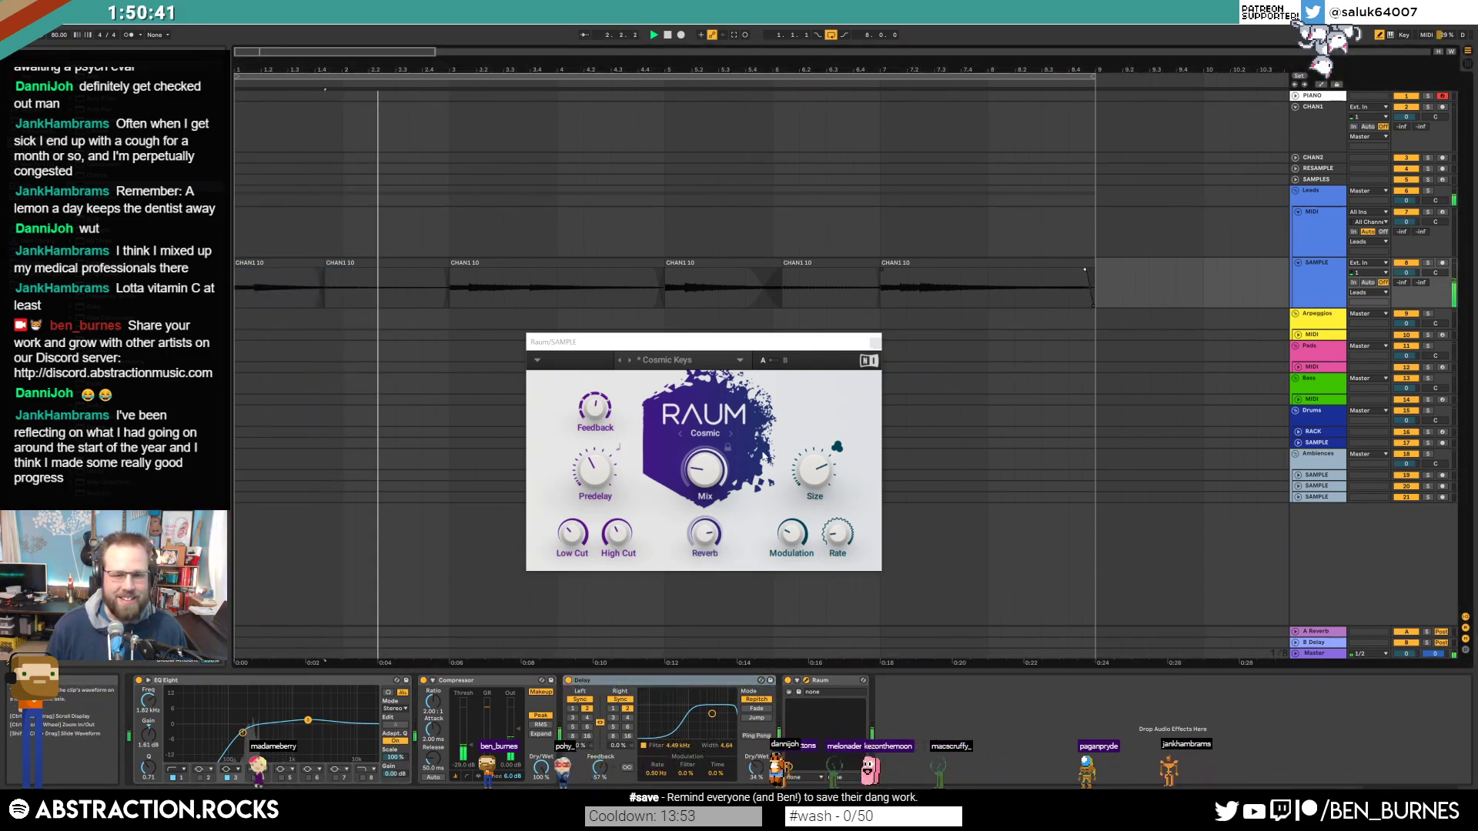
Step: Reduce Raum's Size, set its Predelay to 50 ms and raise its Mix to 63%
drag(809, 465, 808, 487)
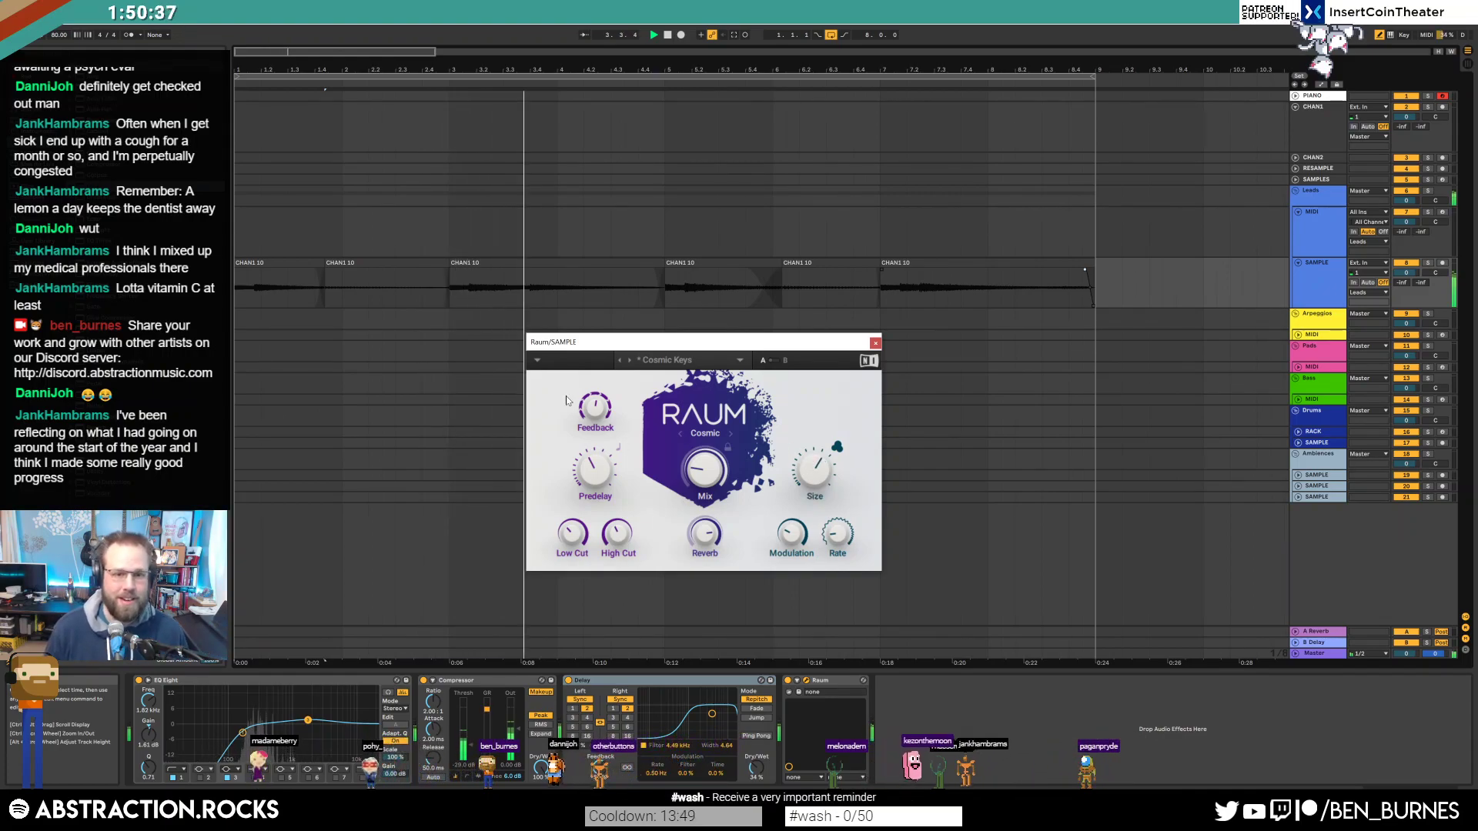
drag(593, 469, 594, 470)
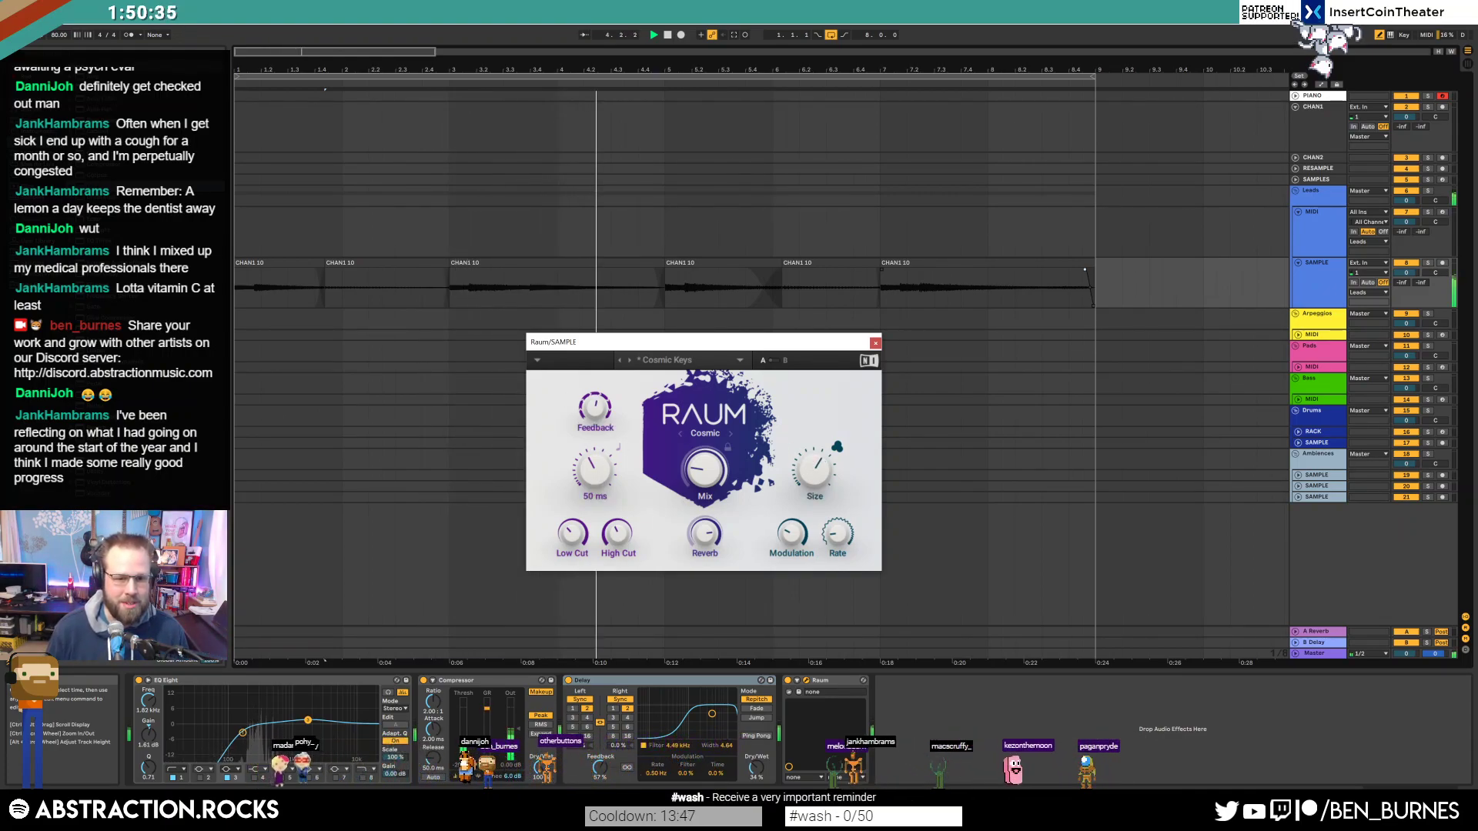
drag(704, 469, 705, 440)
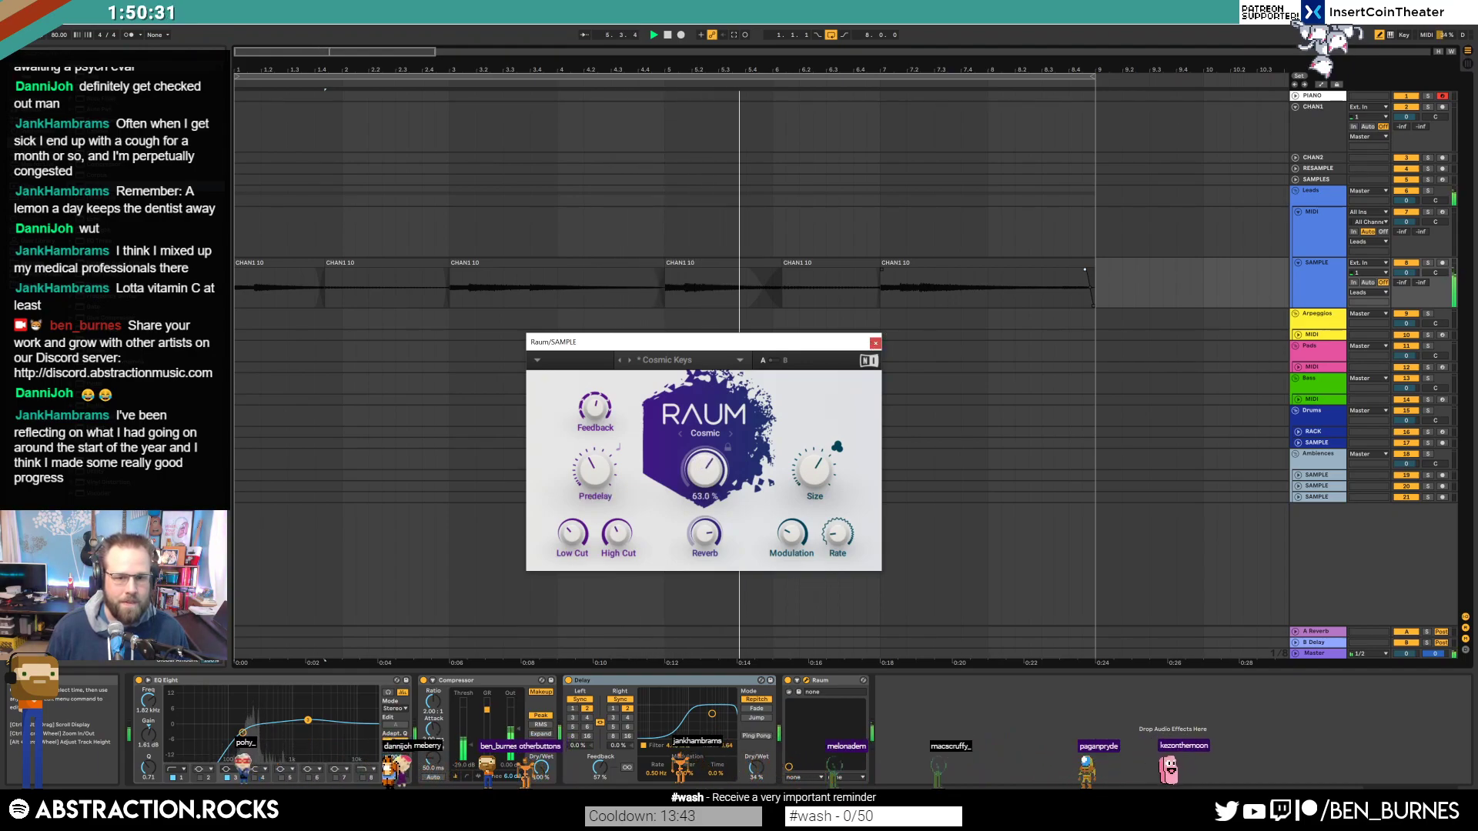
Step: Switch Raum to the Grounded reverb type with a 28% Mix and close its window
click(731, 433)
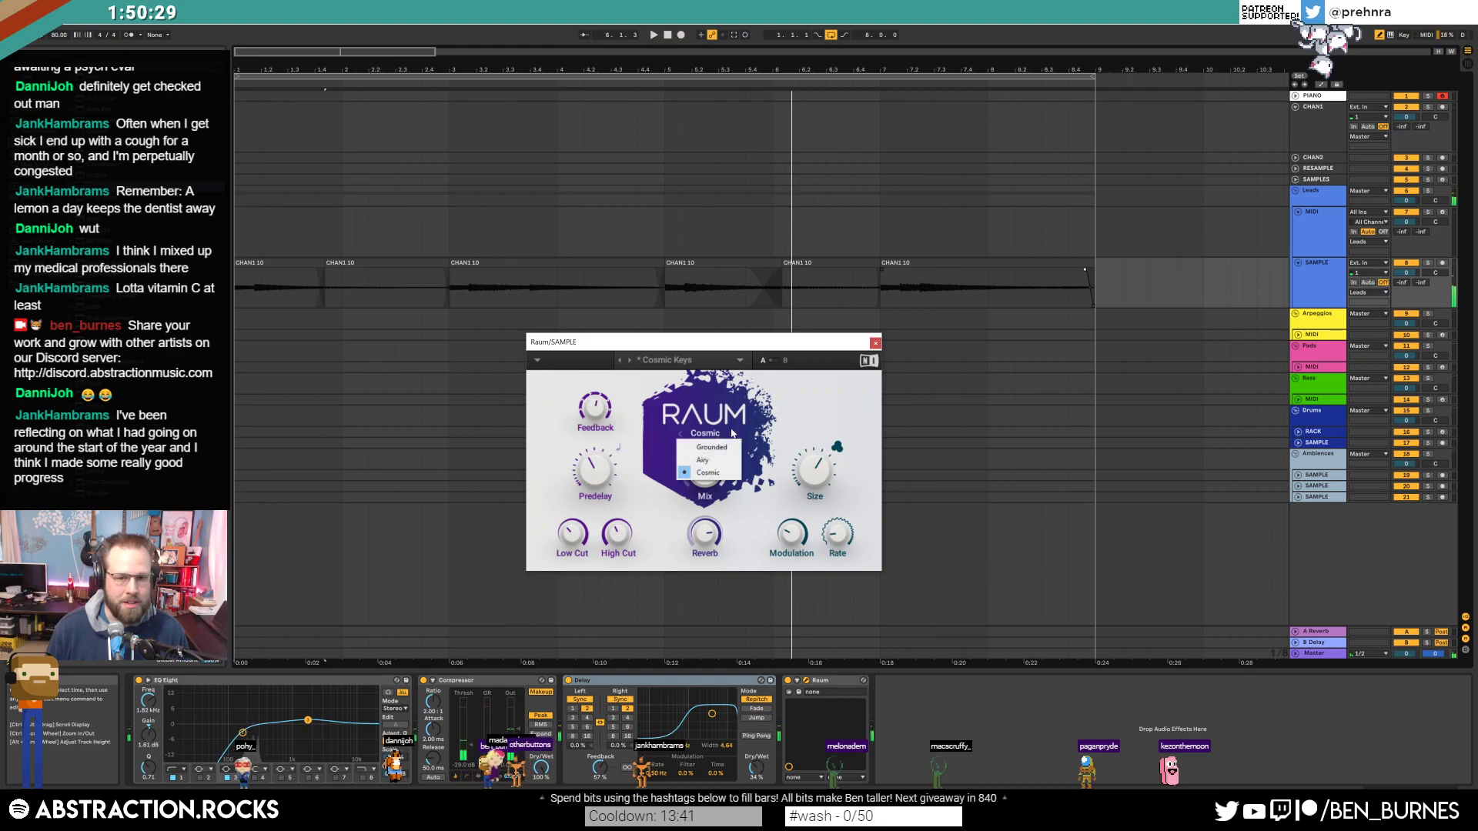
click(711, 447)
key(space)
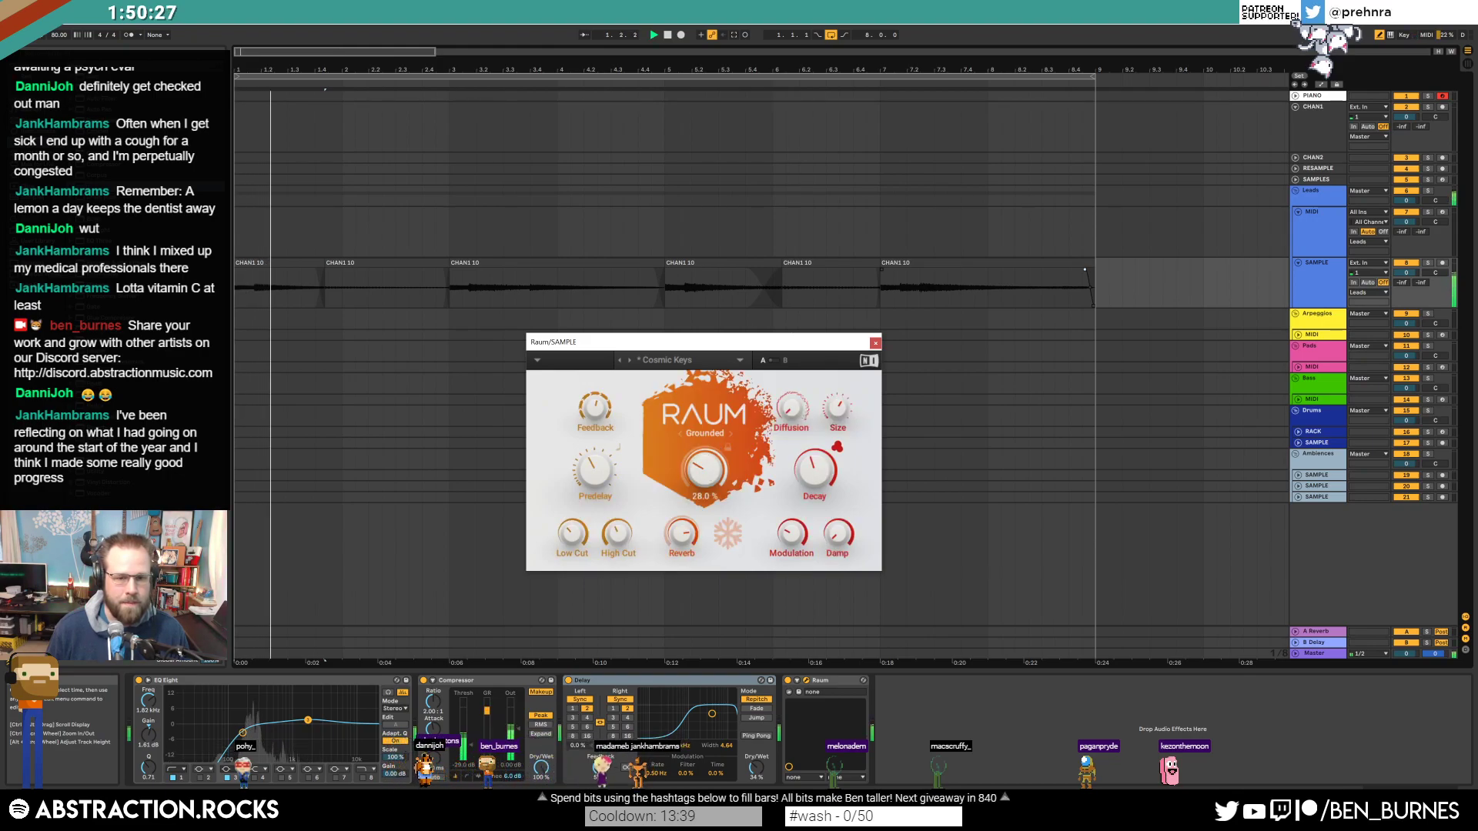
click(876, 344)
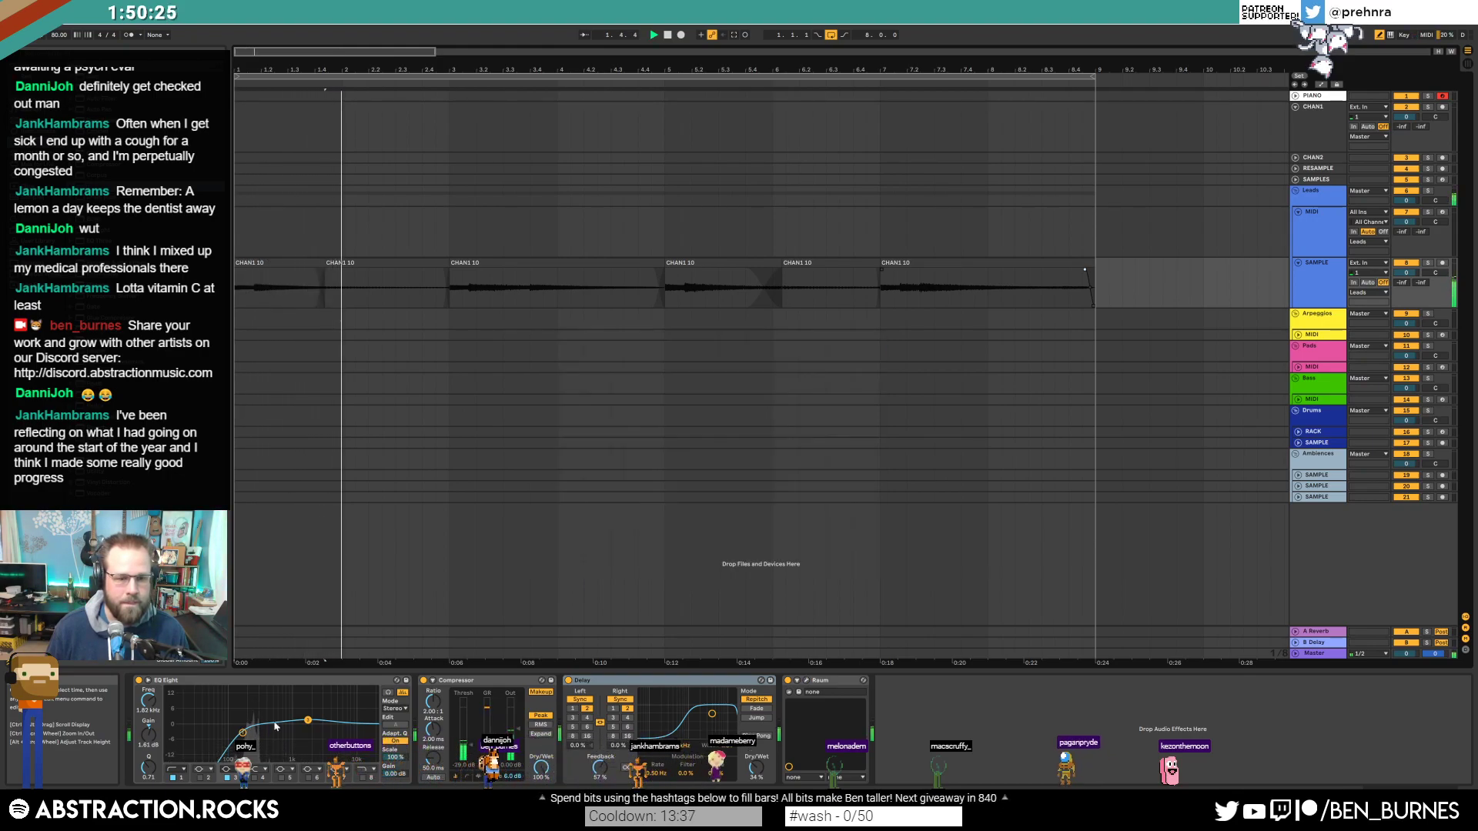
Step: Move the EQ Eight peak boost to about 2 kHz and enable a high band at about 17.8 kHz
drag(242, 732, 337, 717)
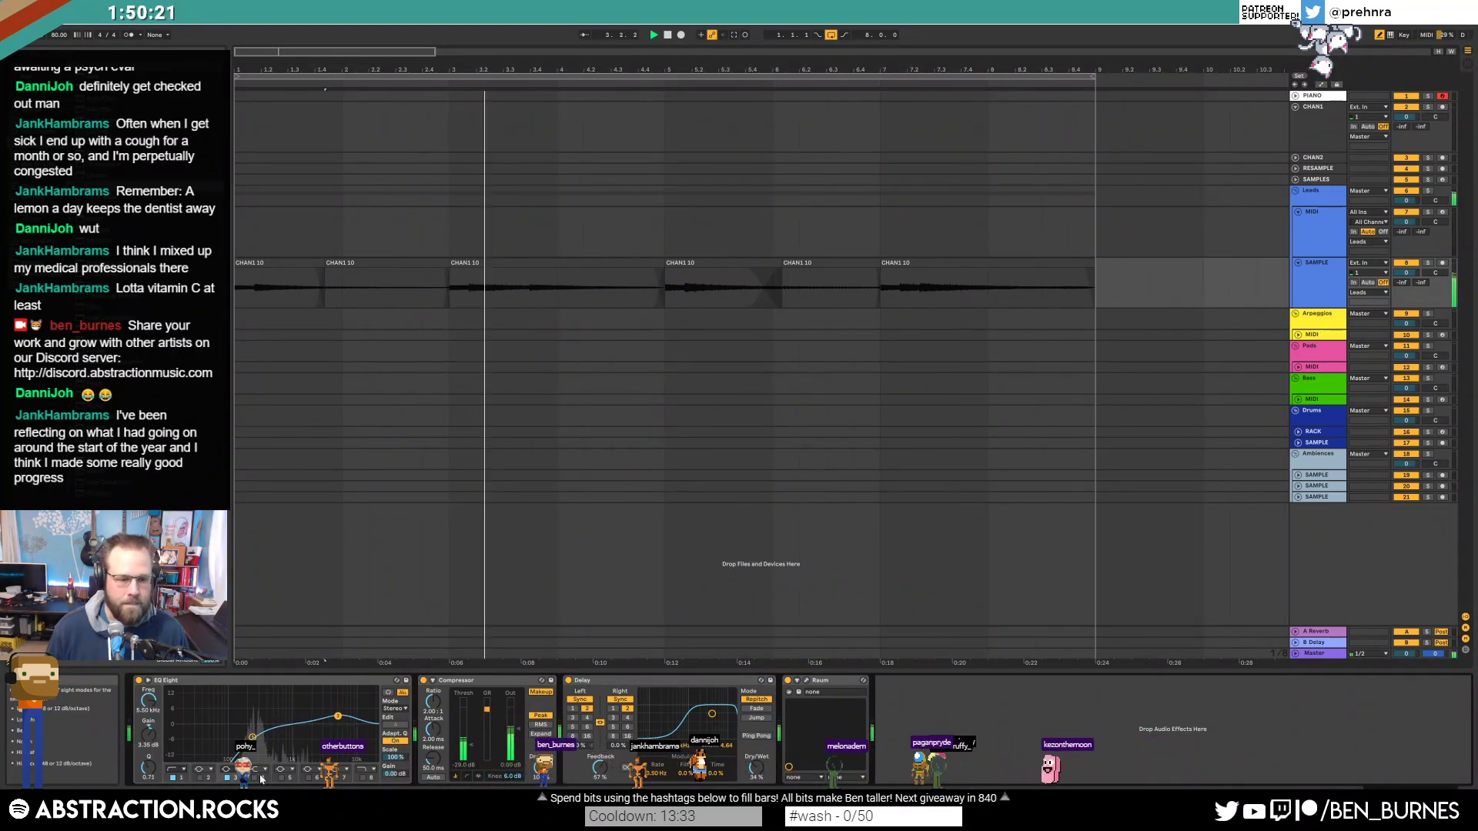
drag(337, 716, 311, 717)
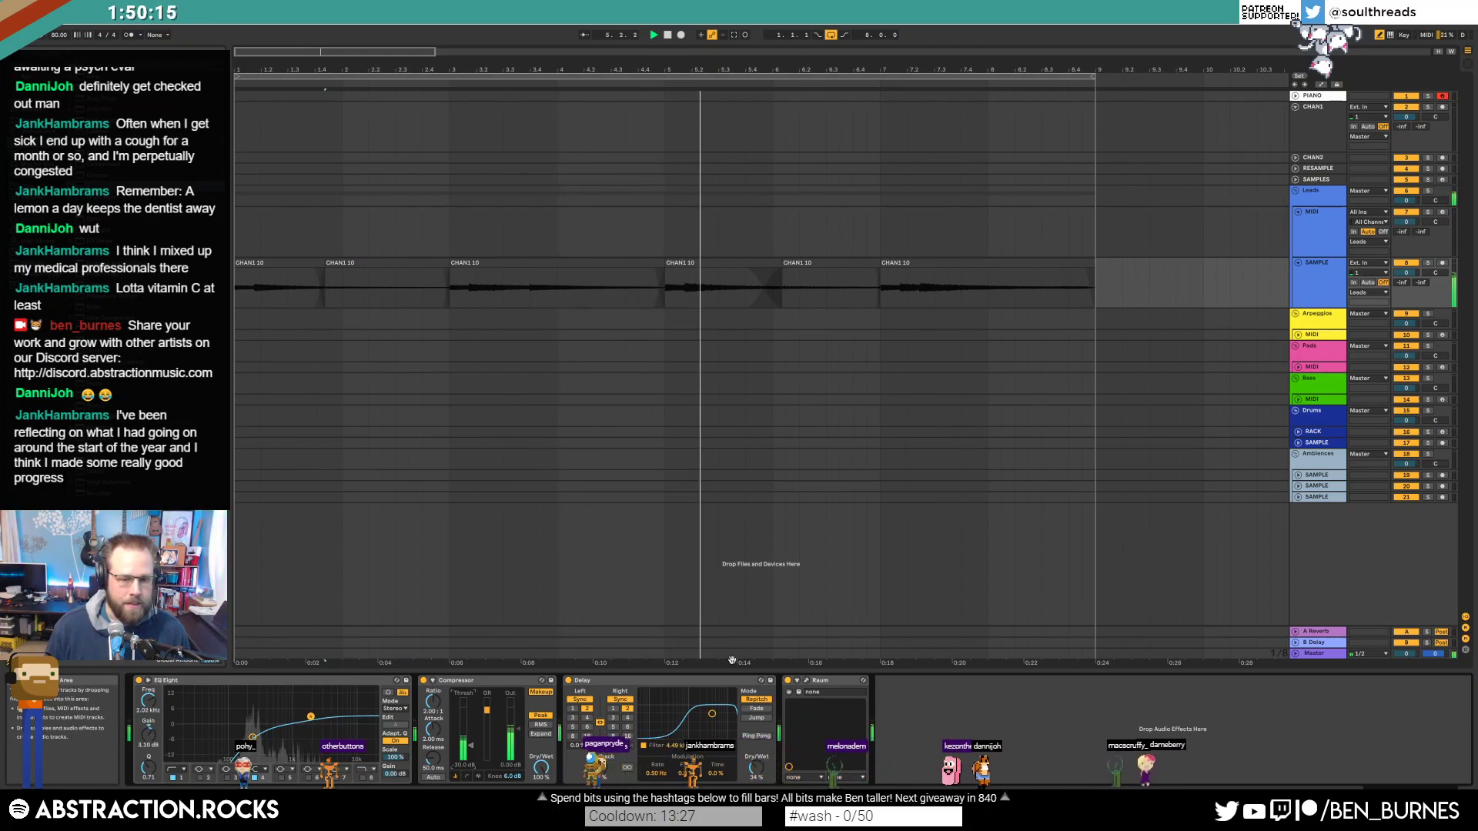
click(363, 778)
mouse_move(375, 733)
mouse_down()
mouse_move(268, 726)
mouse_move(369, 729)
mouse_up()
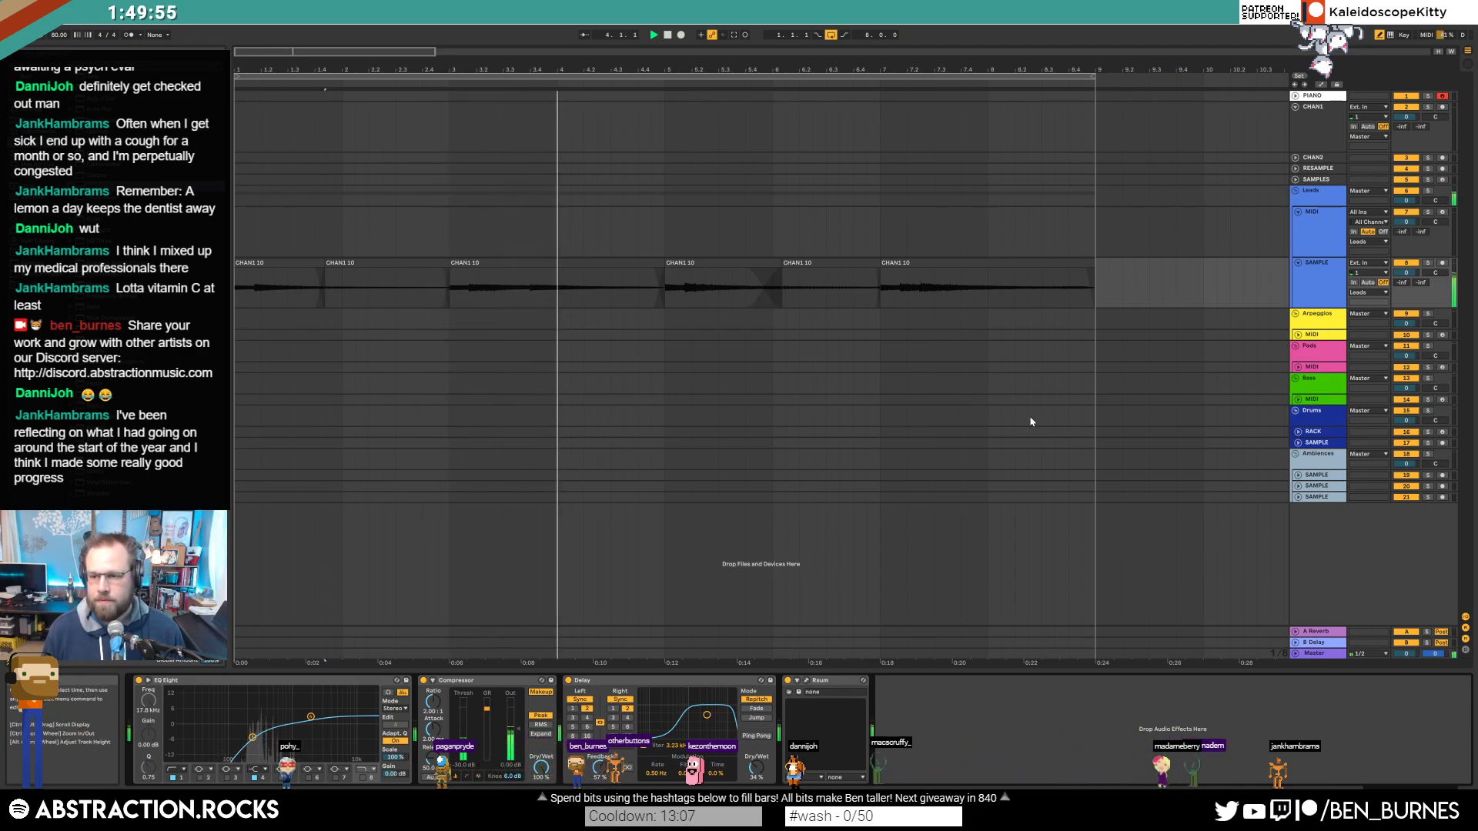
Step: Add a Chorus to the SAMPLE track between the Compressor and the Delay and adjust its modulation amount and rate
click(1309, 287)
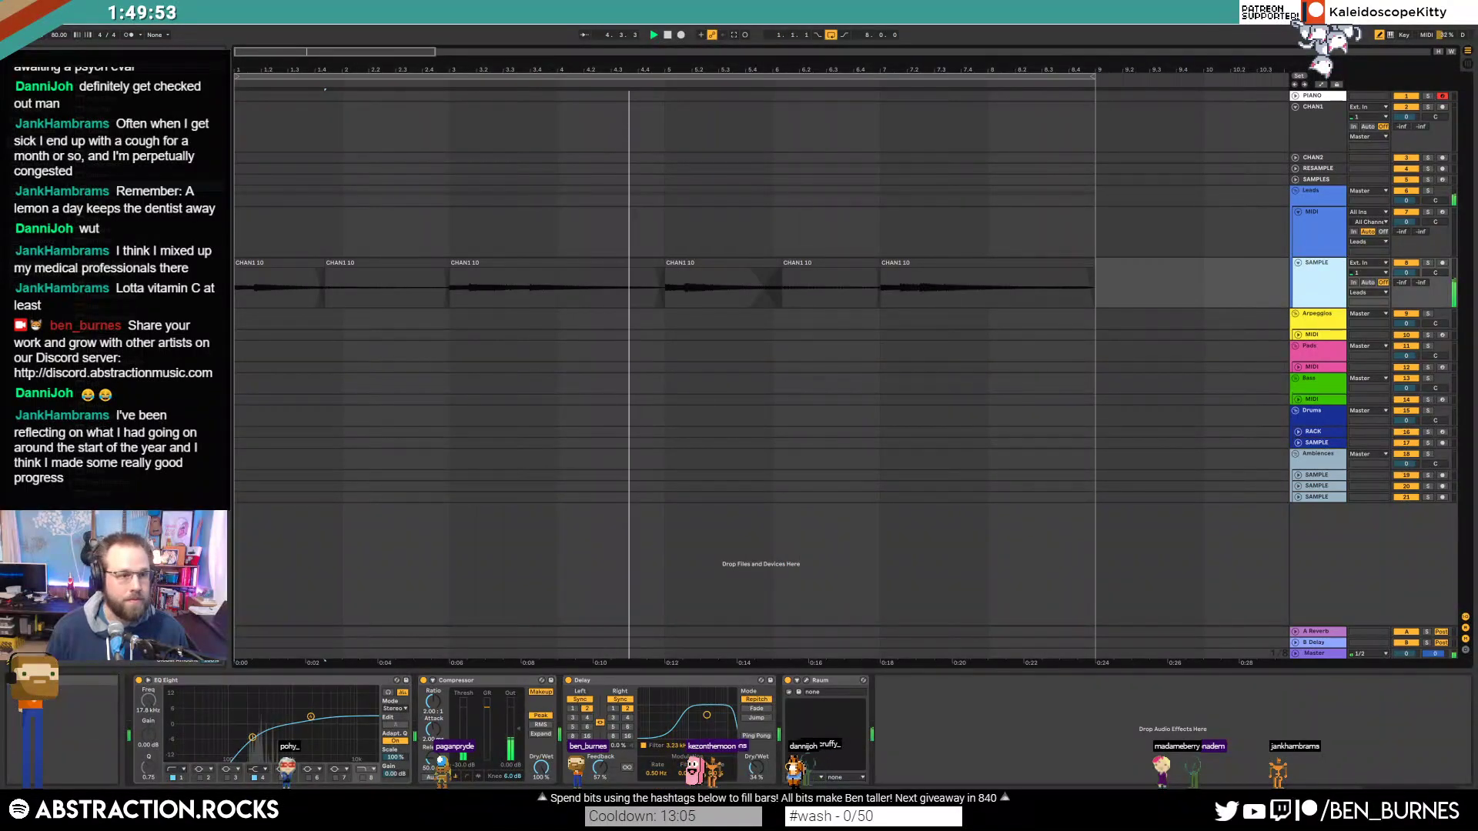
click(402, 732)
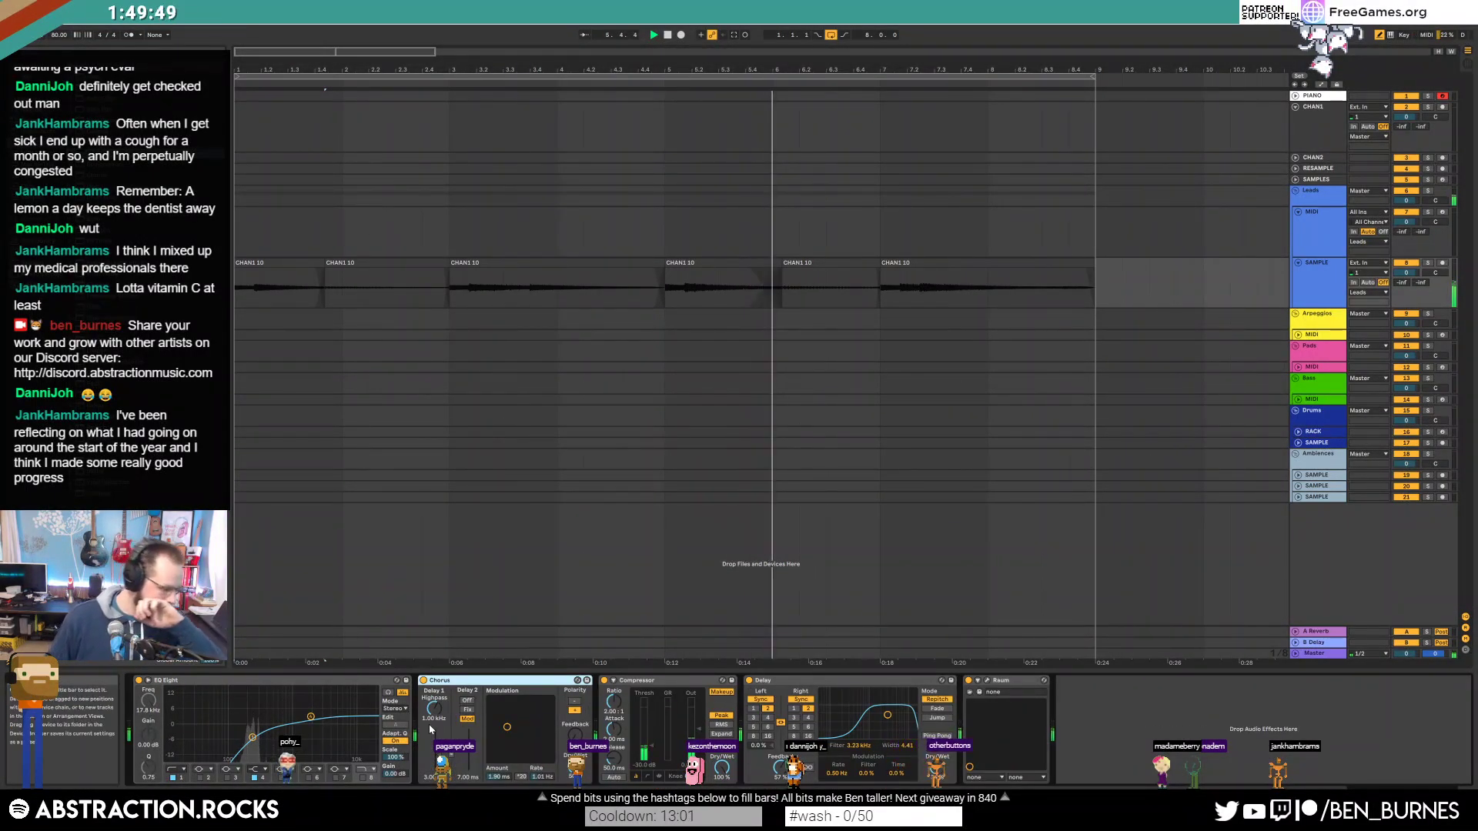
drag(517, 748, 524, 745)
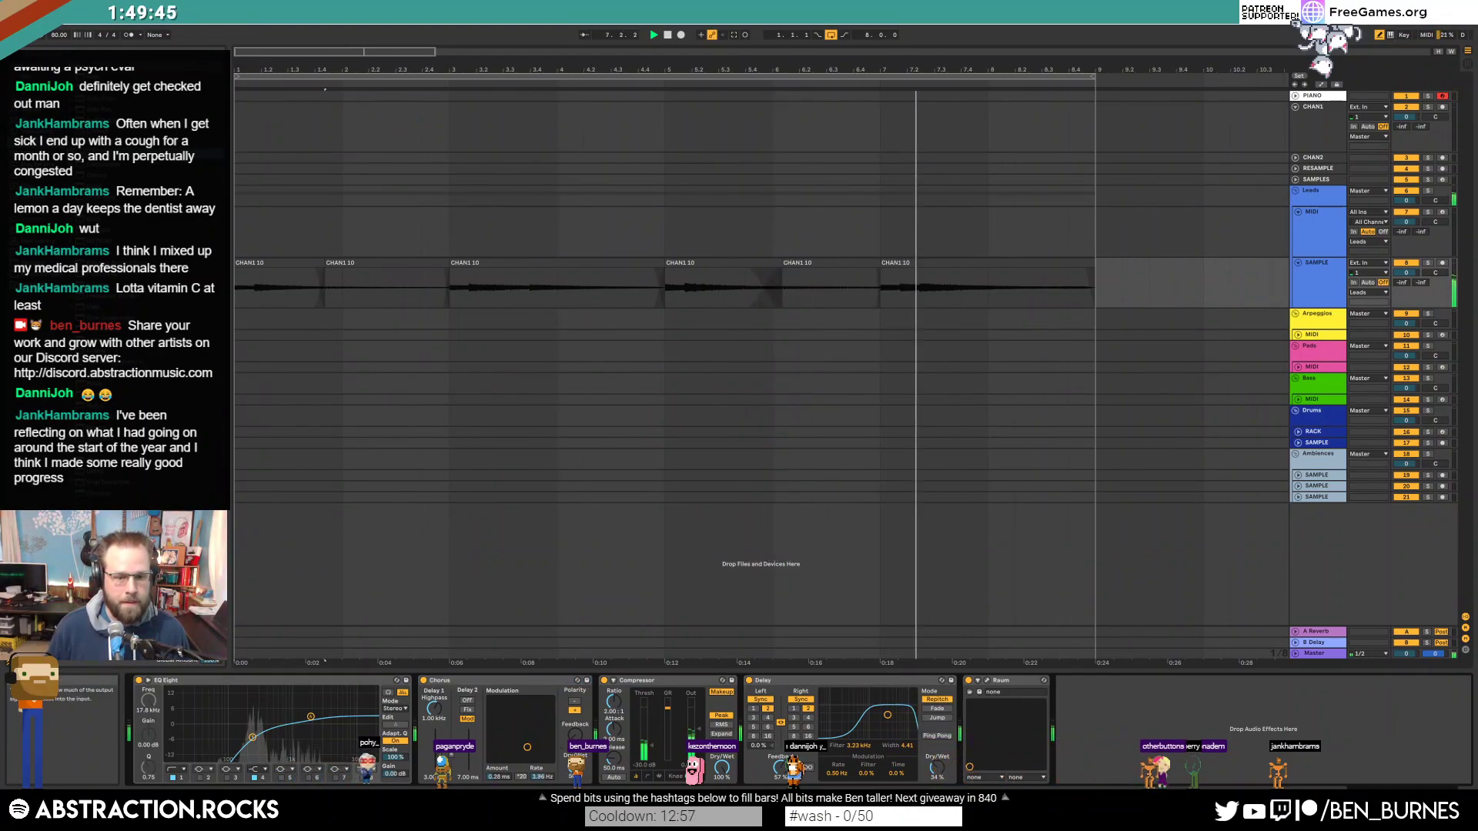
drag(483, 682, 681, 685)
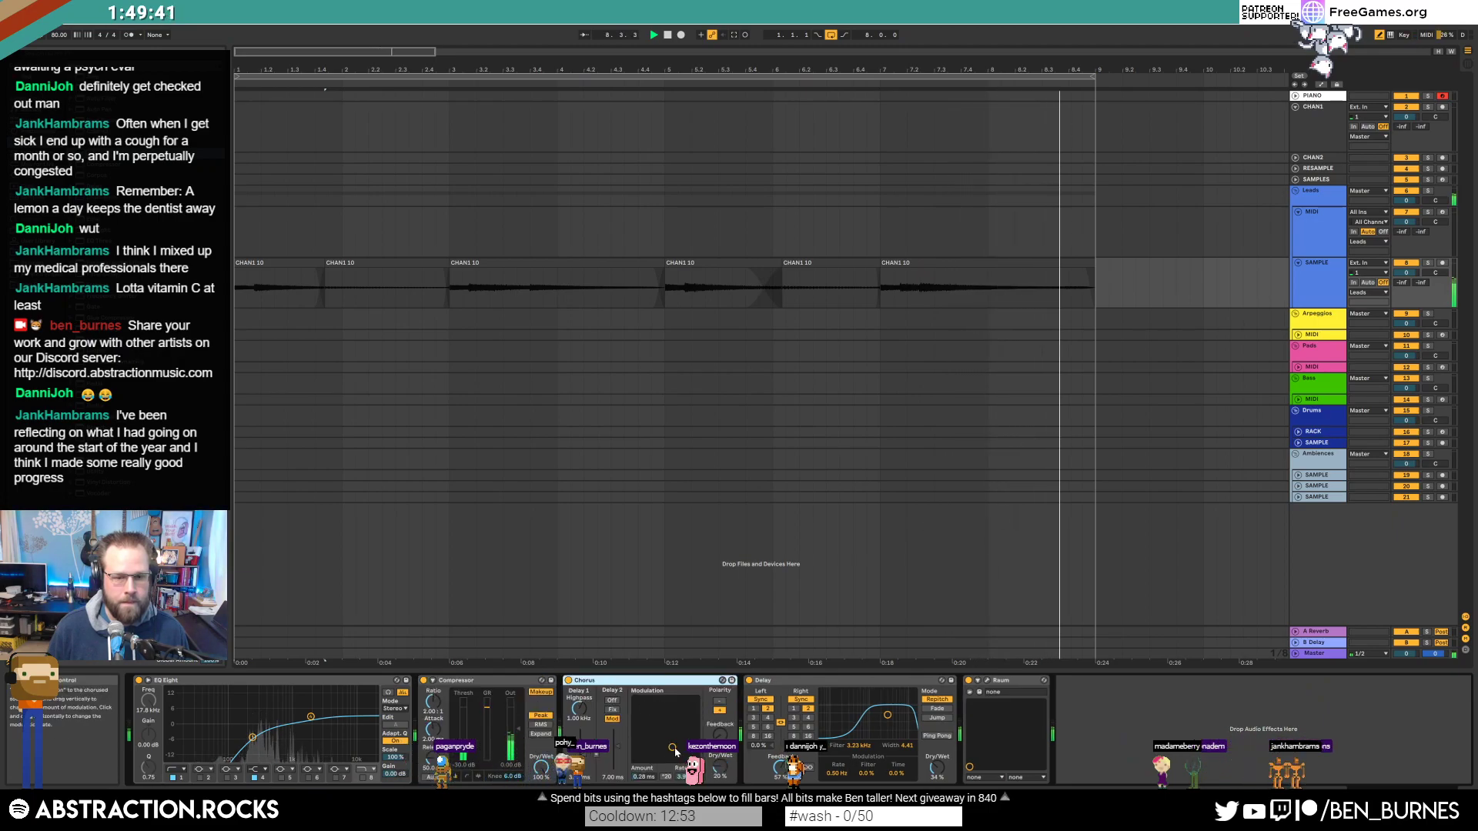
drag(673, 751, 678, 747)
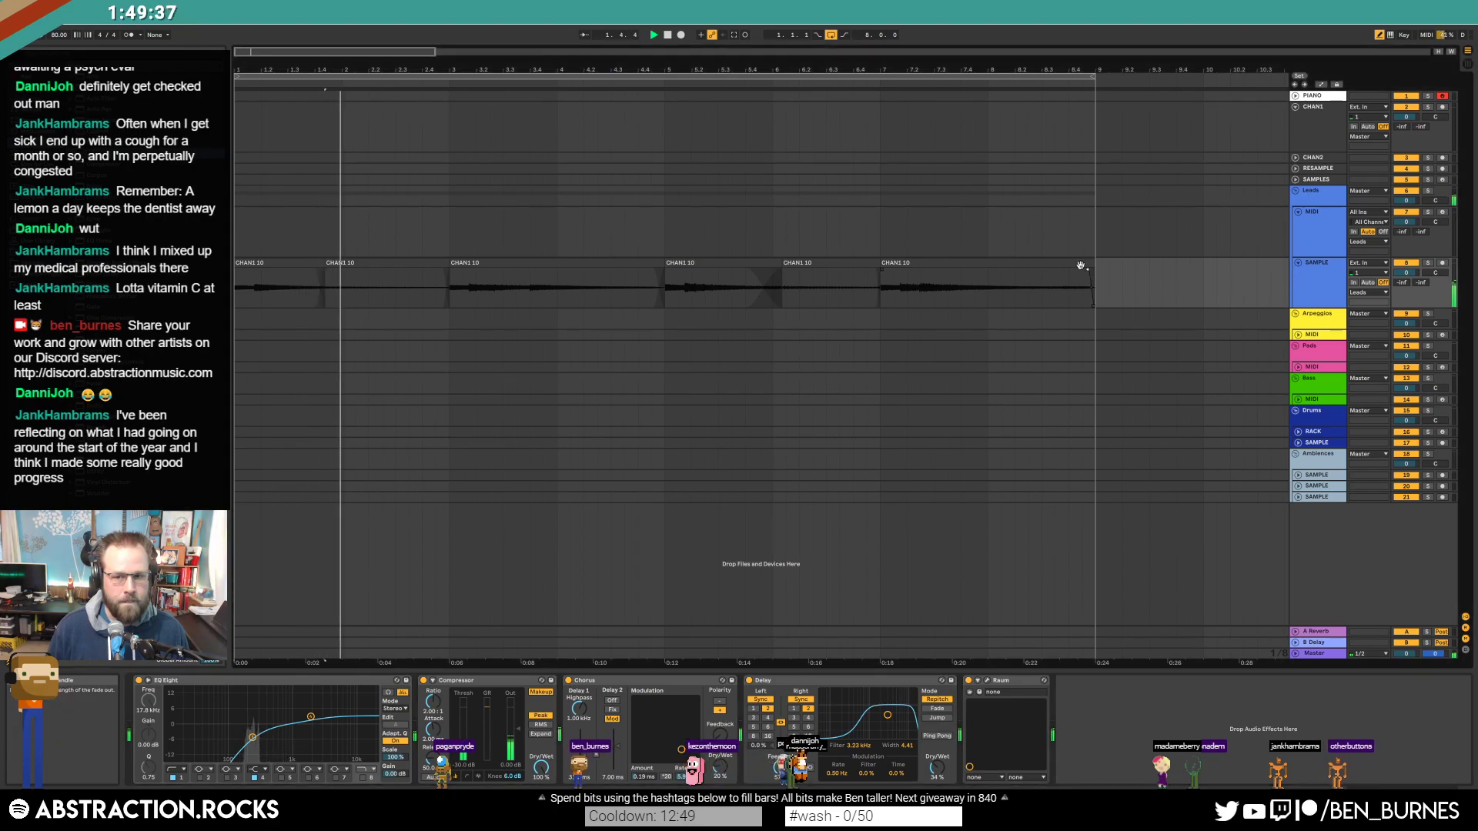
Step: Select the Leads MIDI track and play the loop back with the new effects, stopping in bar 6
click(1081, 265)
click(1292, 232)
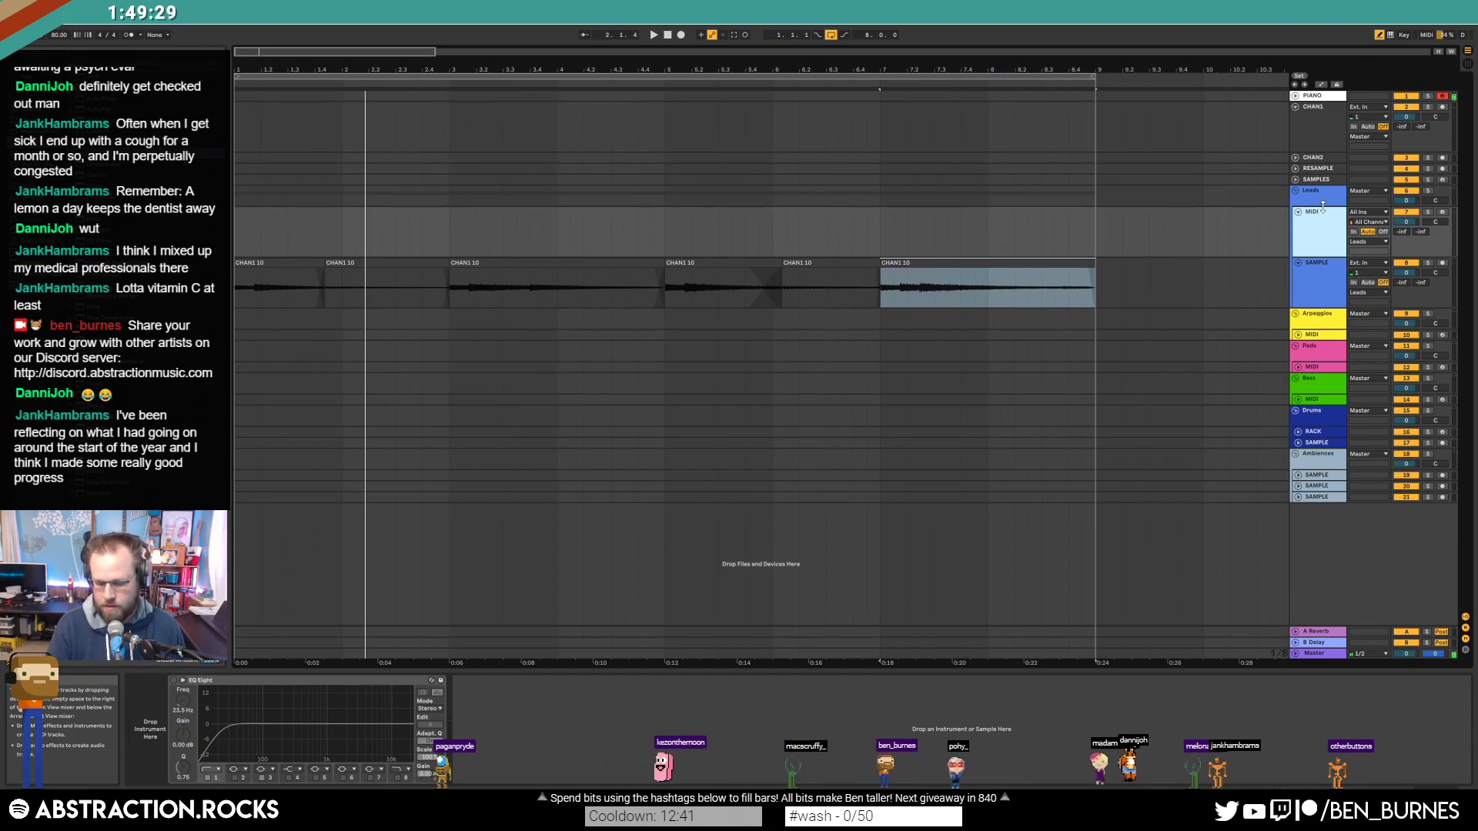
key(space)
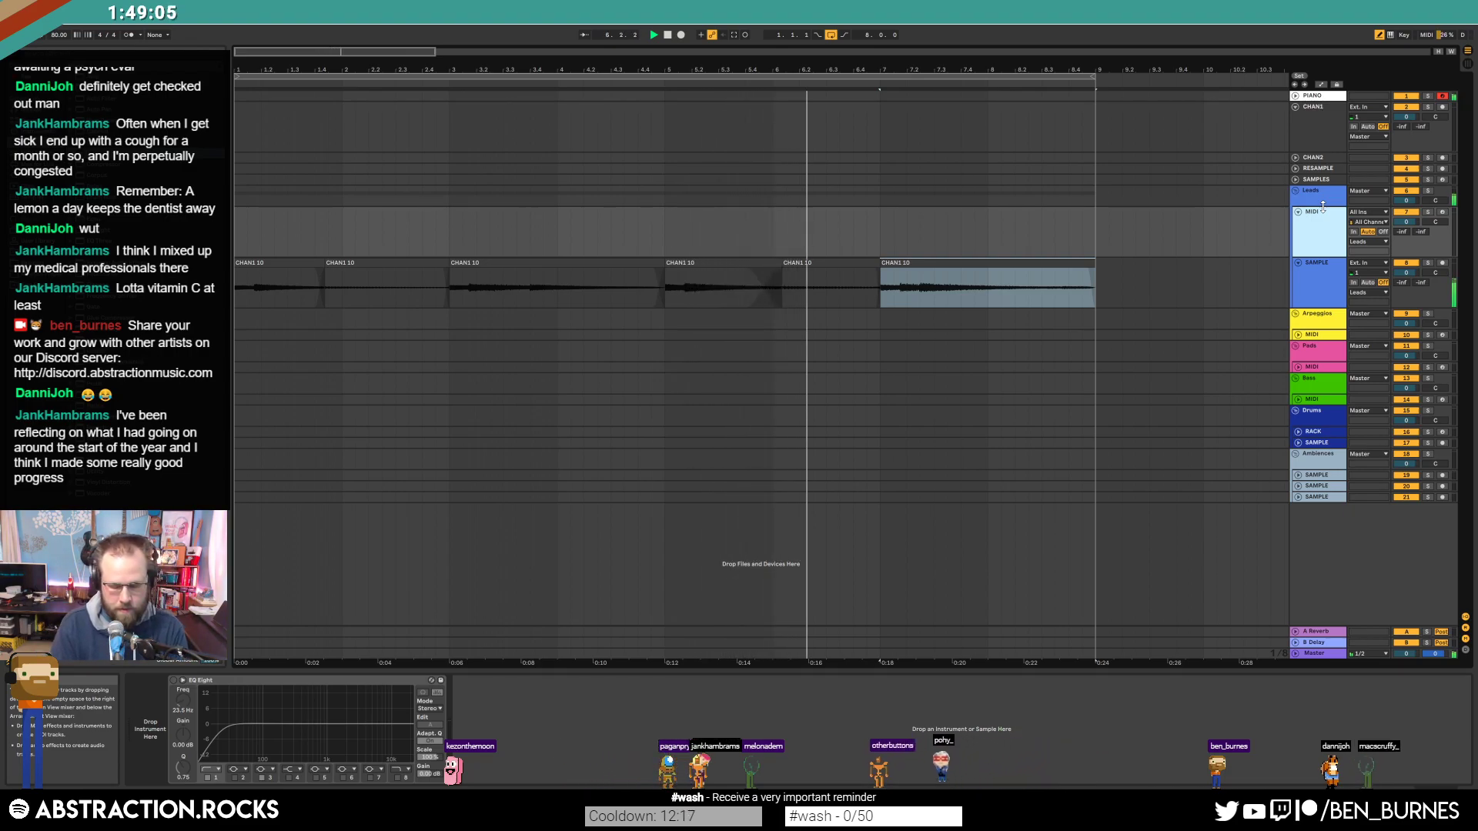
key(space)
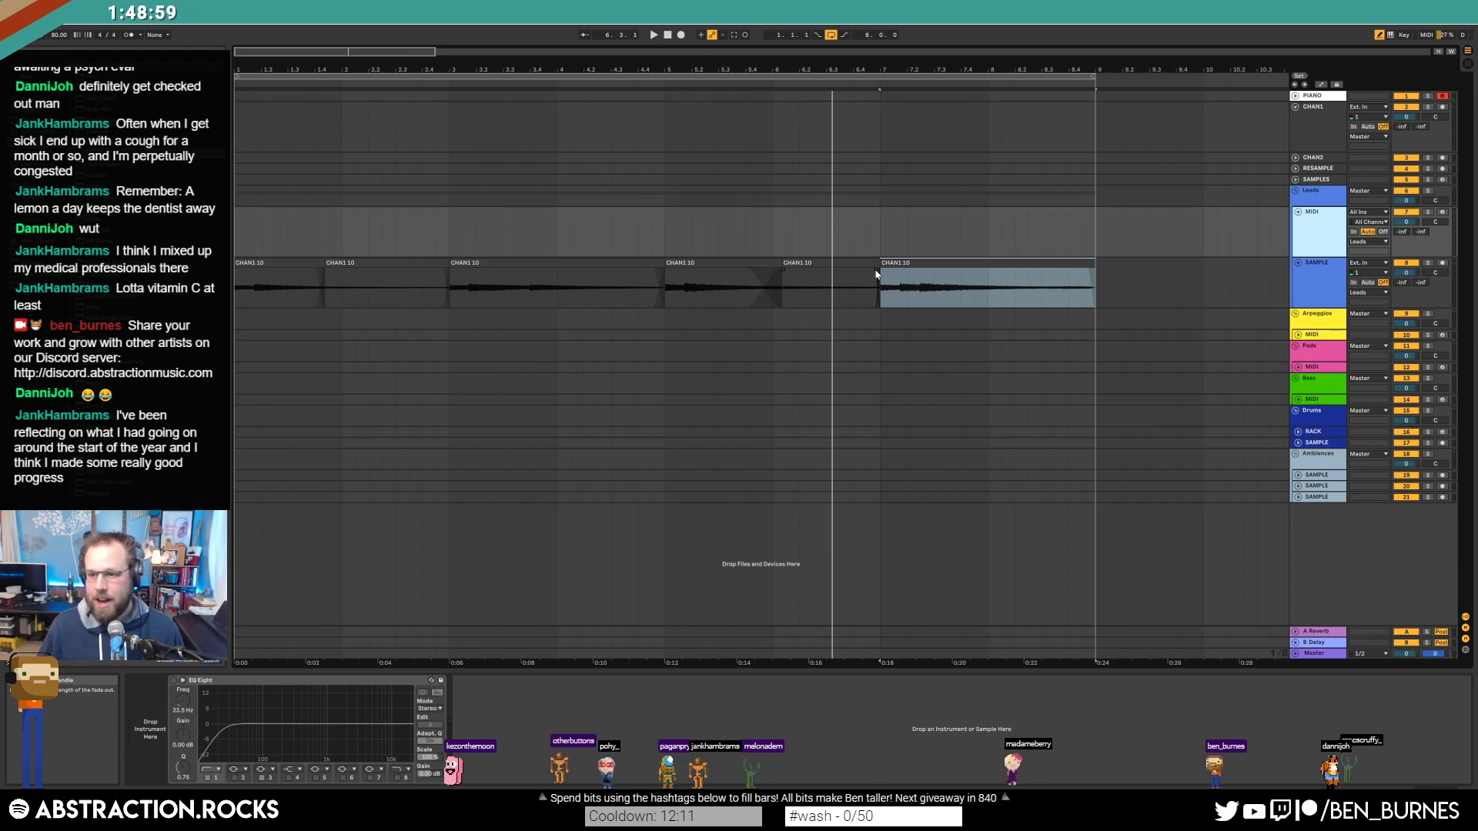
Step: Unfold the Arpeggios MIDI track and select the MIDI track in the Bass group
click(937, 262)
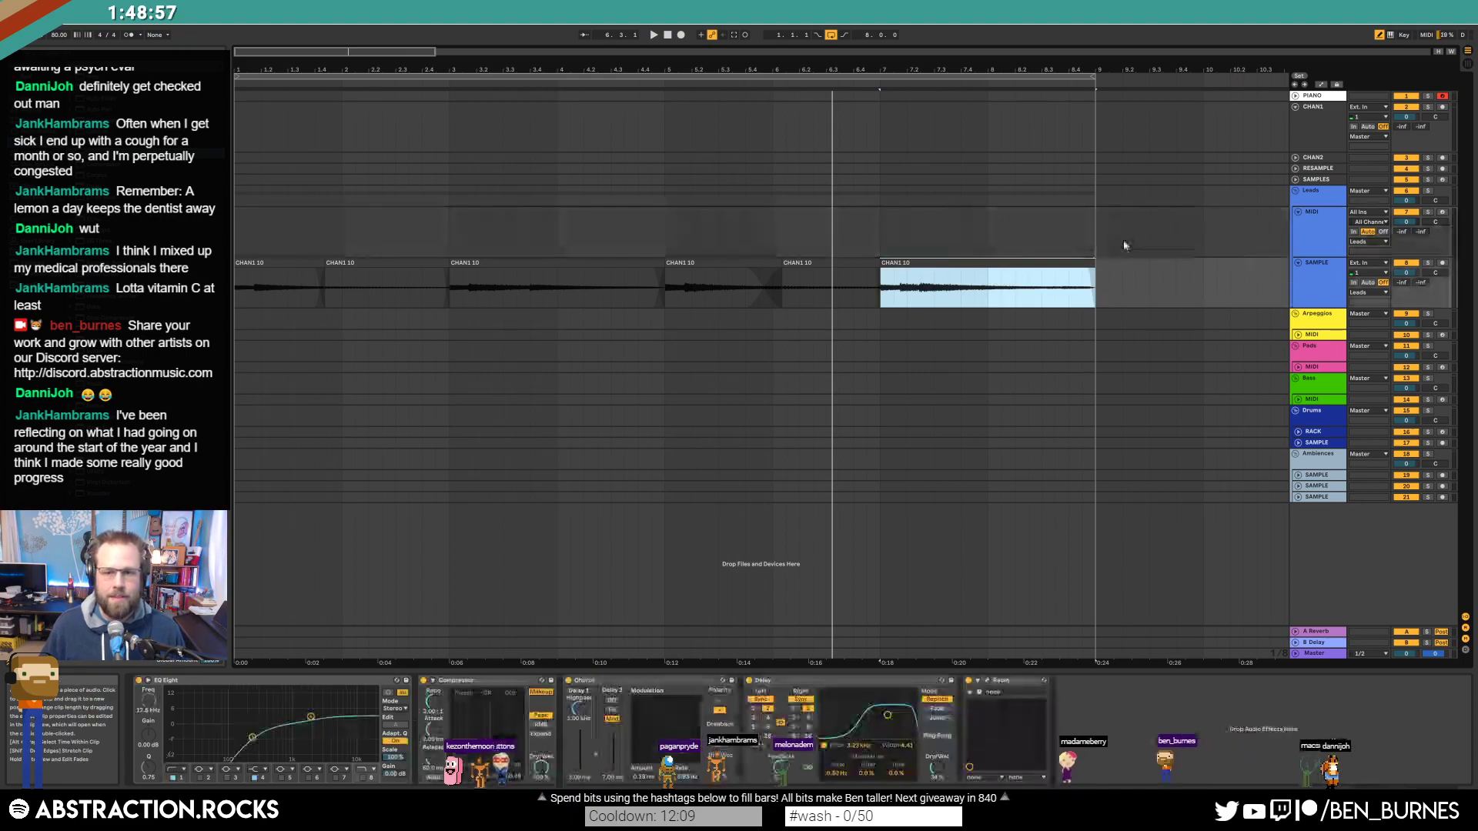
click(1081, 250)
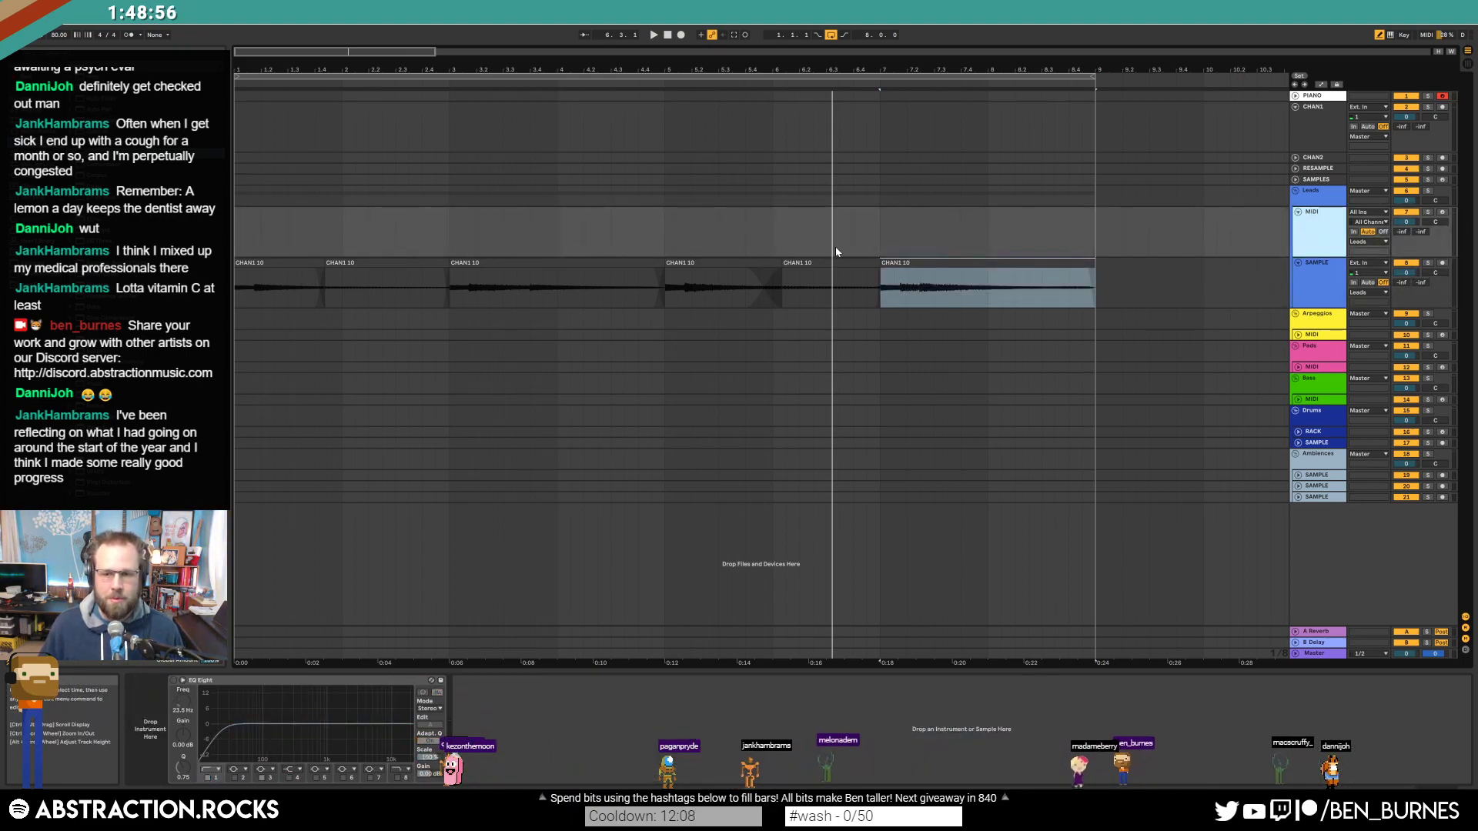
click(1313, 336)
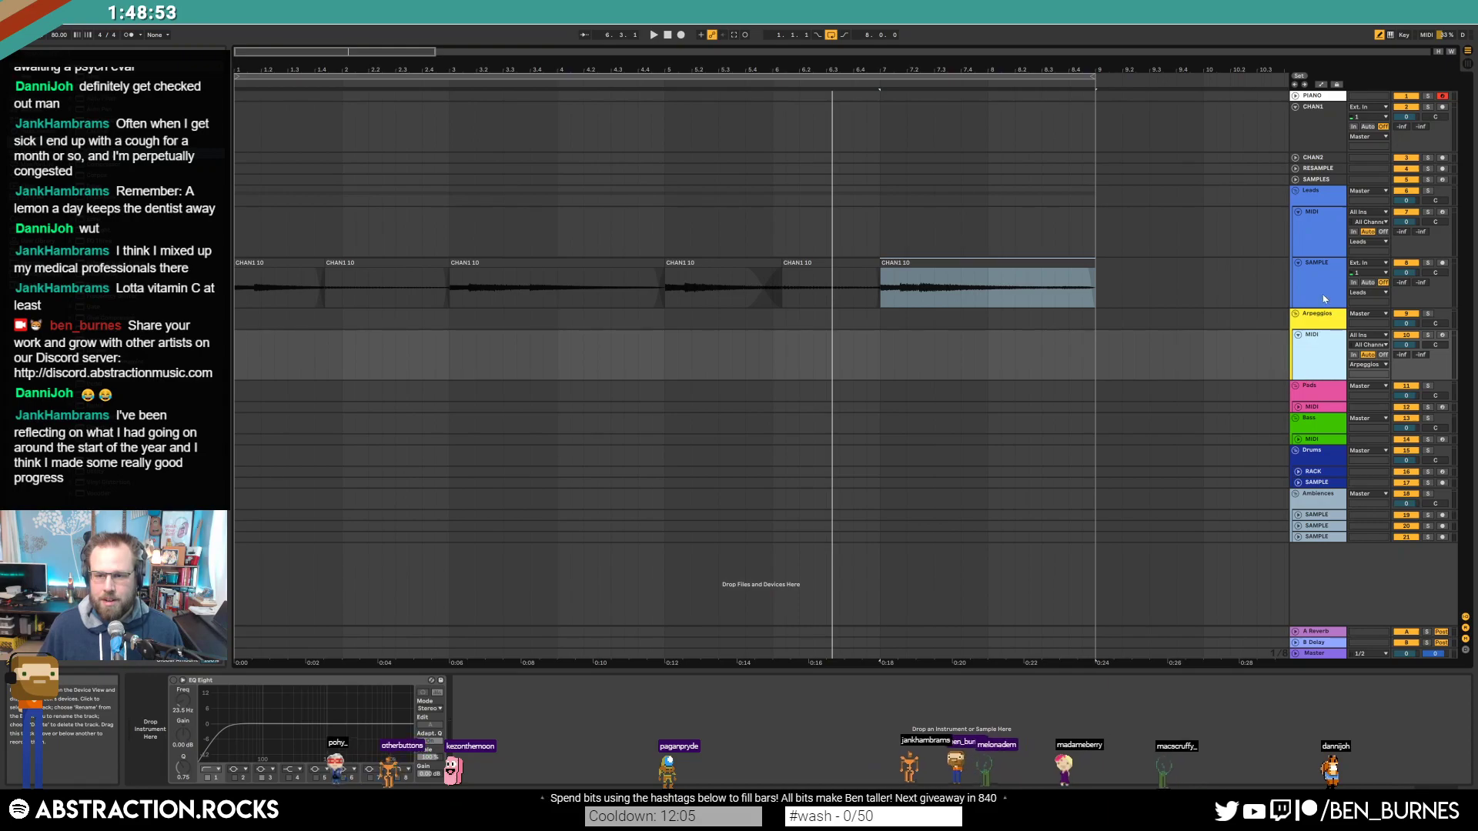
click(1324, 300)
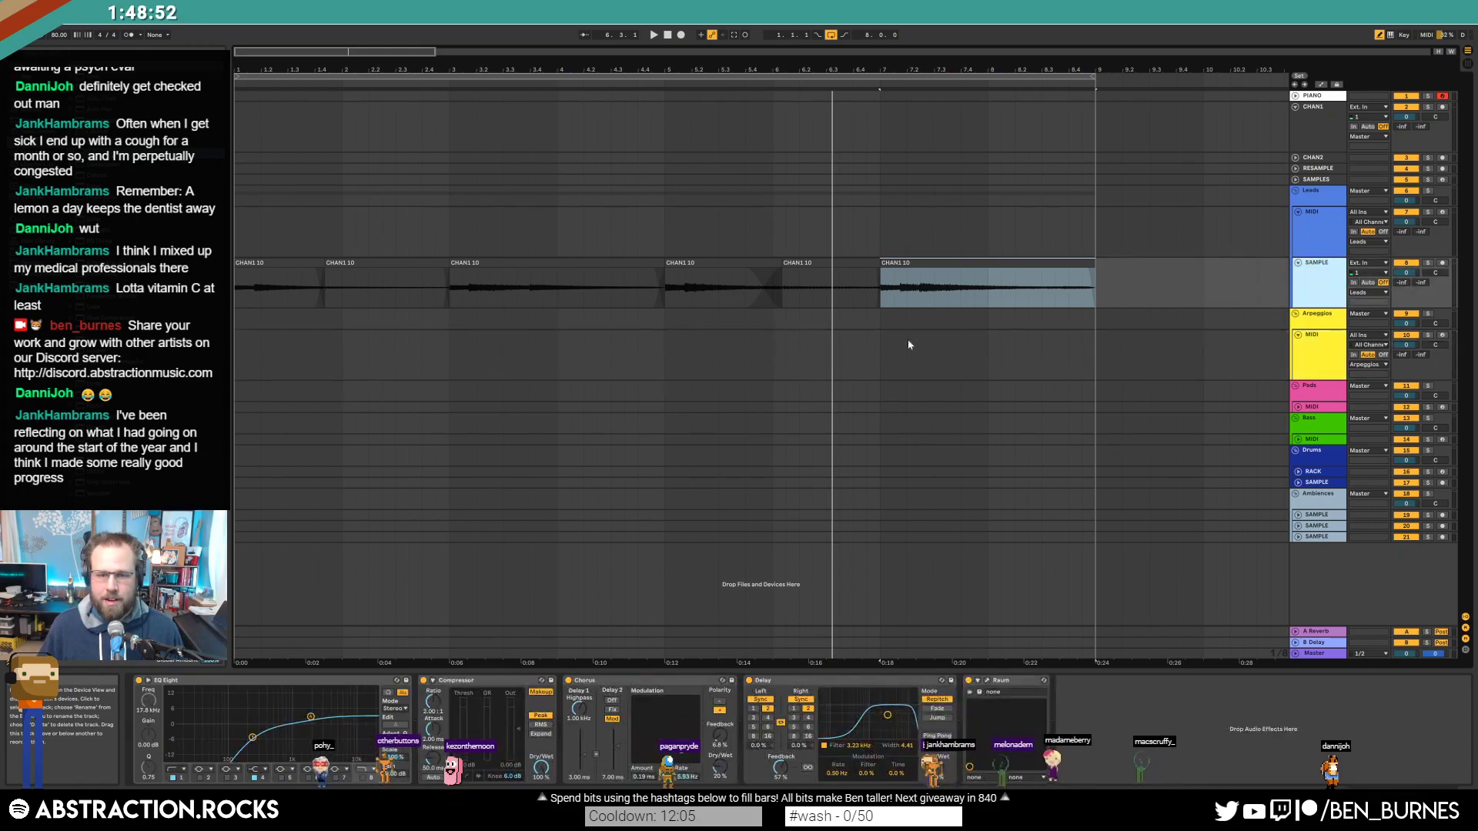
click(1320, 418)
click(1311, 440)
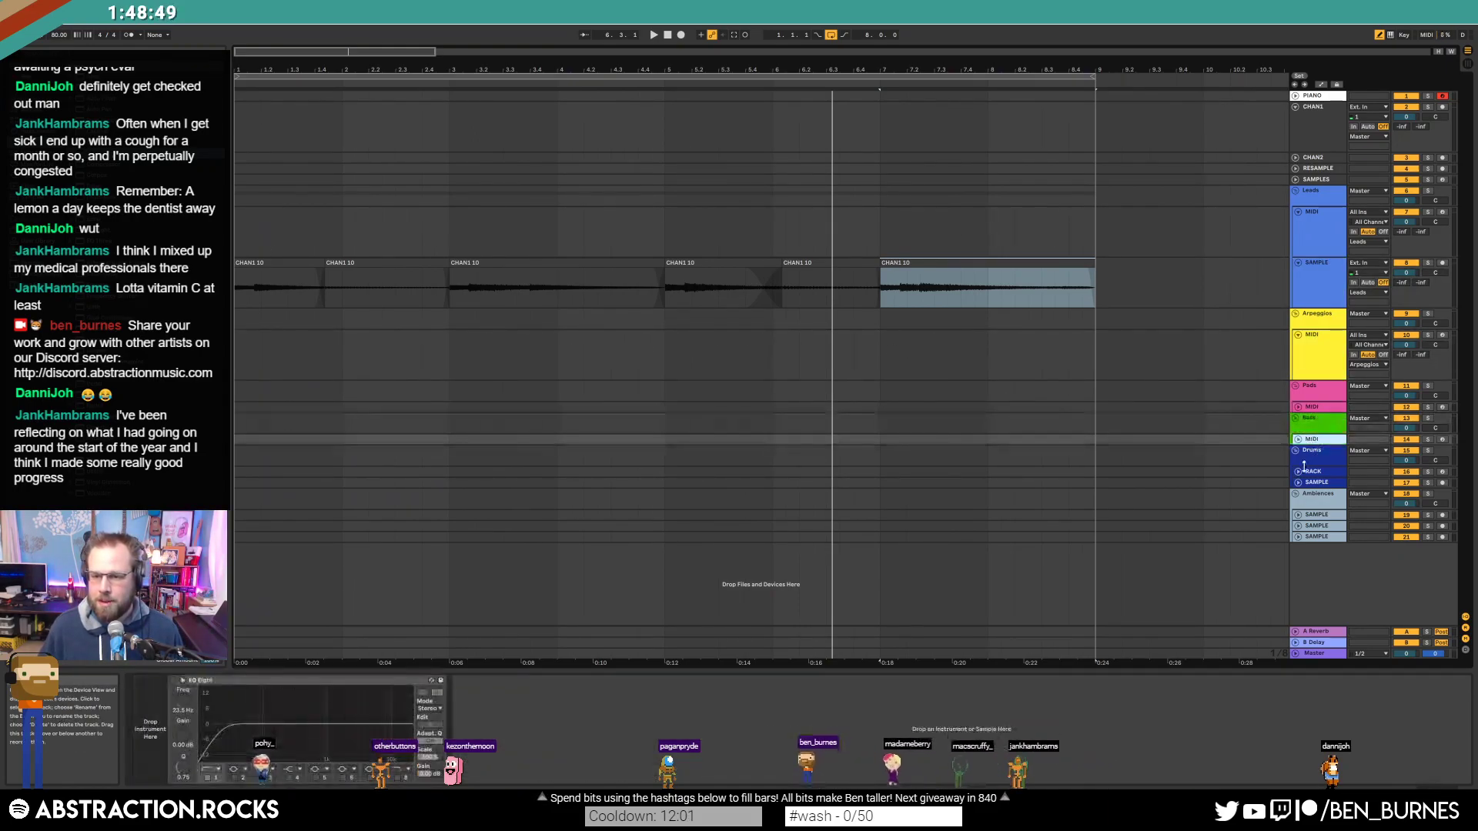
Step: Select the SAMPLE track in the Drums group, switch to Splice and open the library's Drums instrument samples
click(1313, 481)
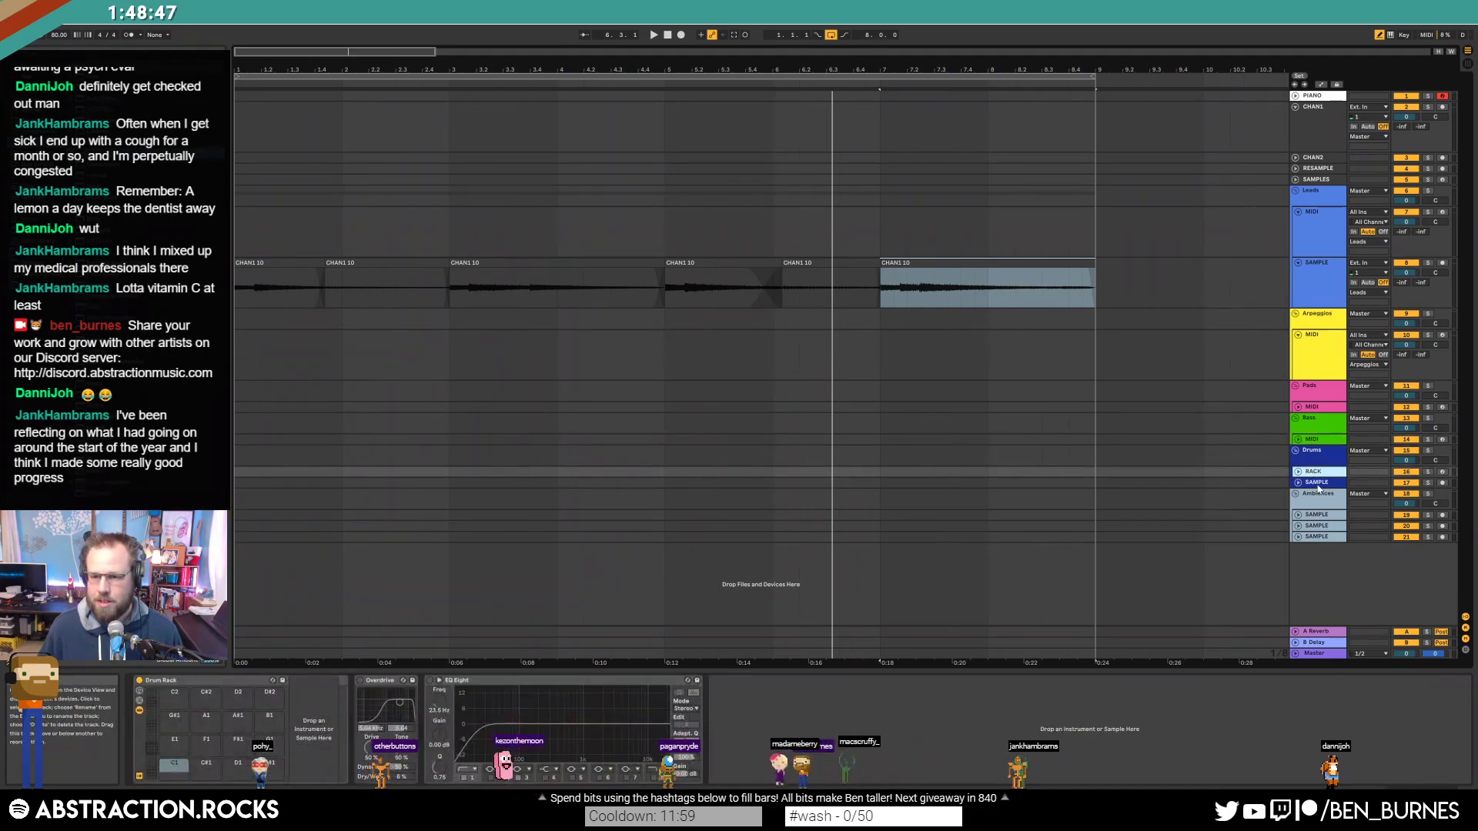
click(1384, 819)
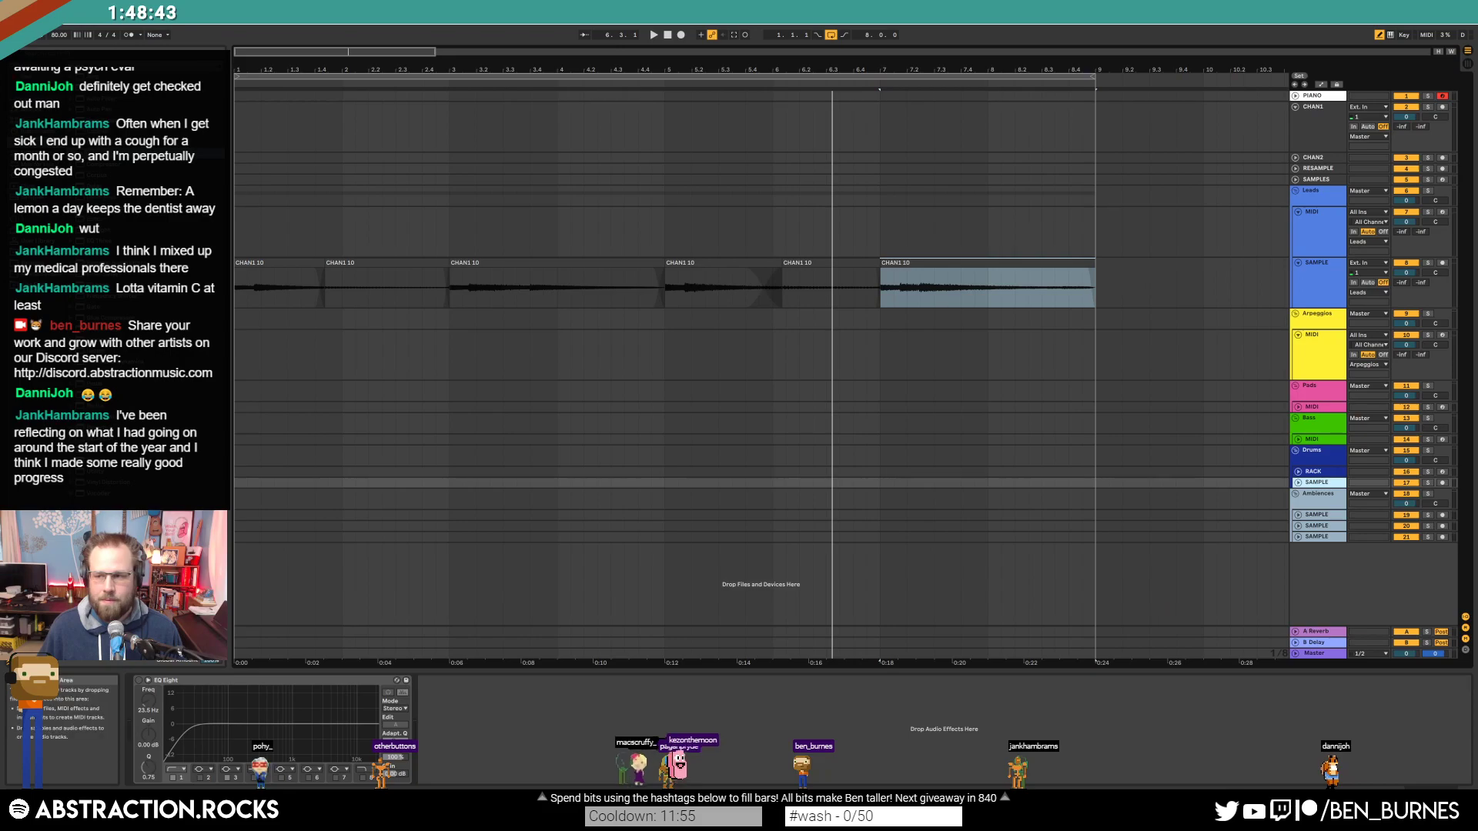
drag(761, 329, 814, 311)
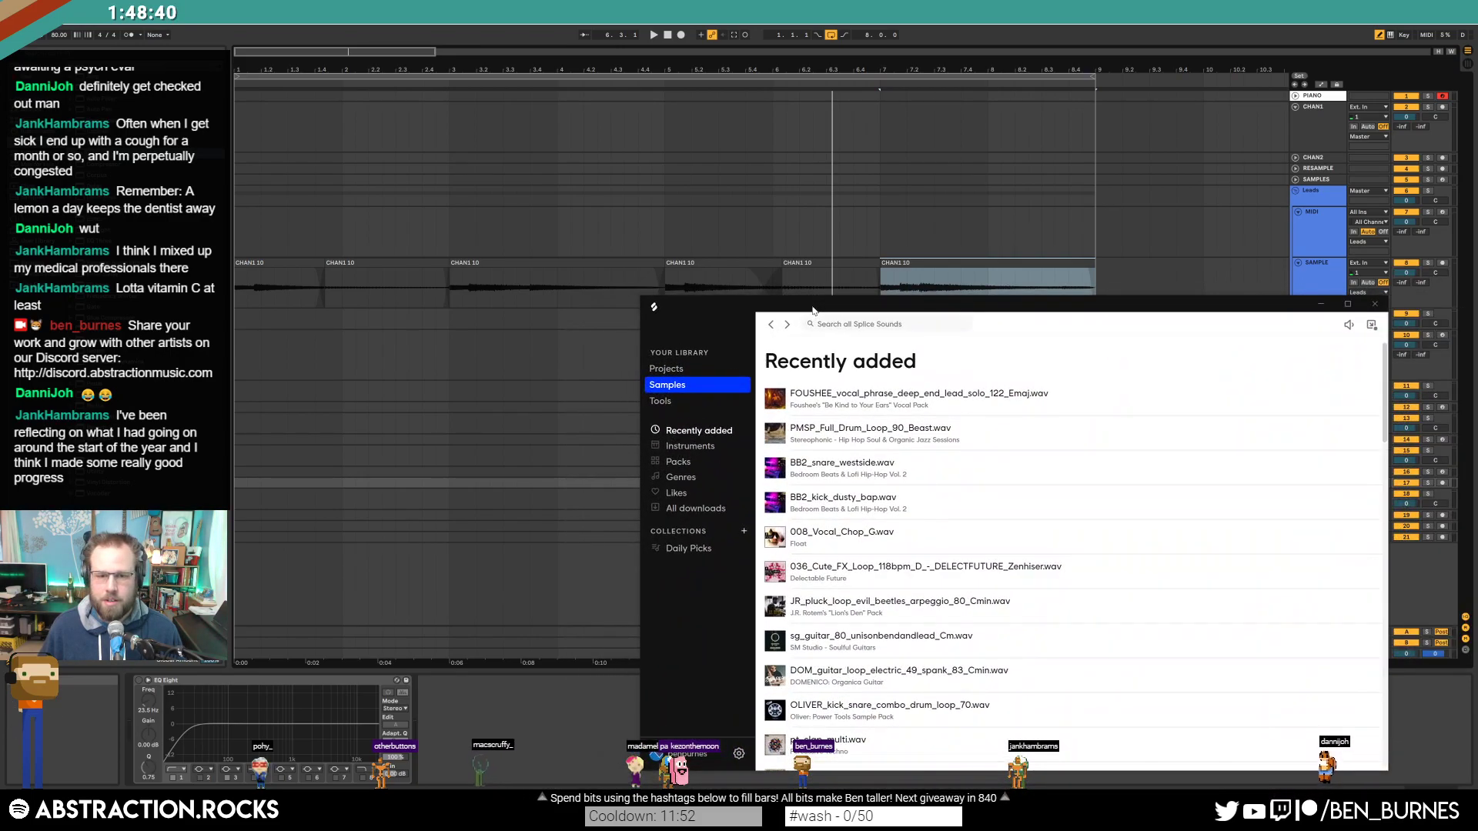
click(678, 463)
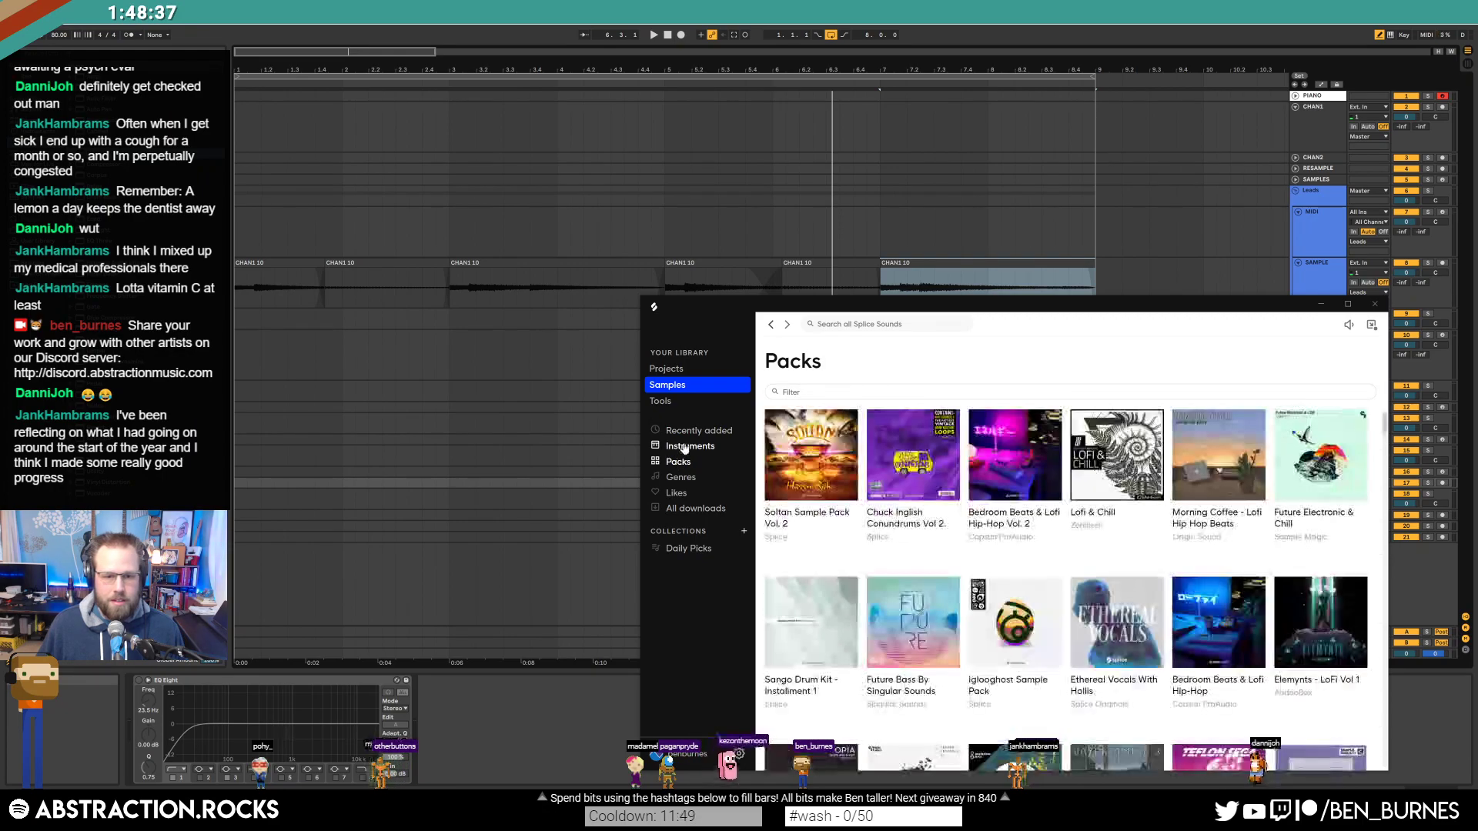
click(687, 448)
click(817, 420)
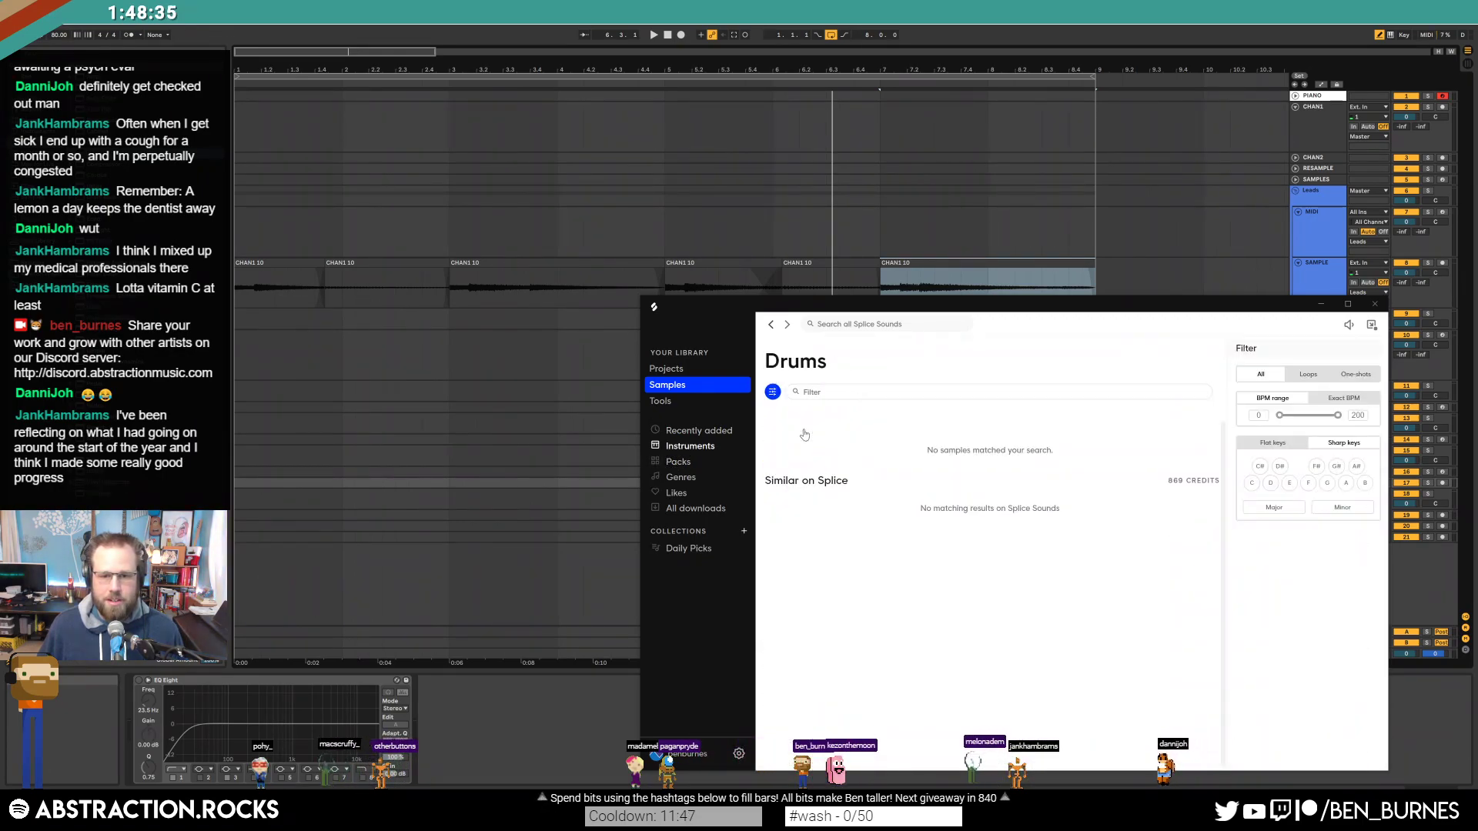
Step: Filter the Splice drum samples to loops between 67 and 83 BPM
drag(891, 281, 906, 280)
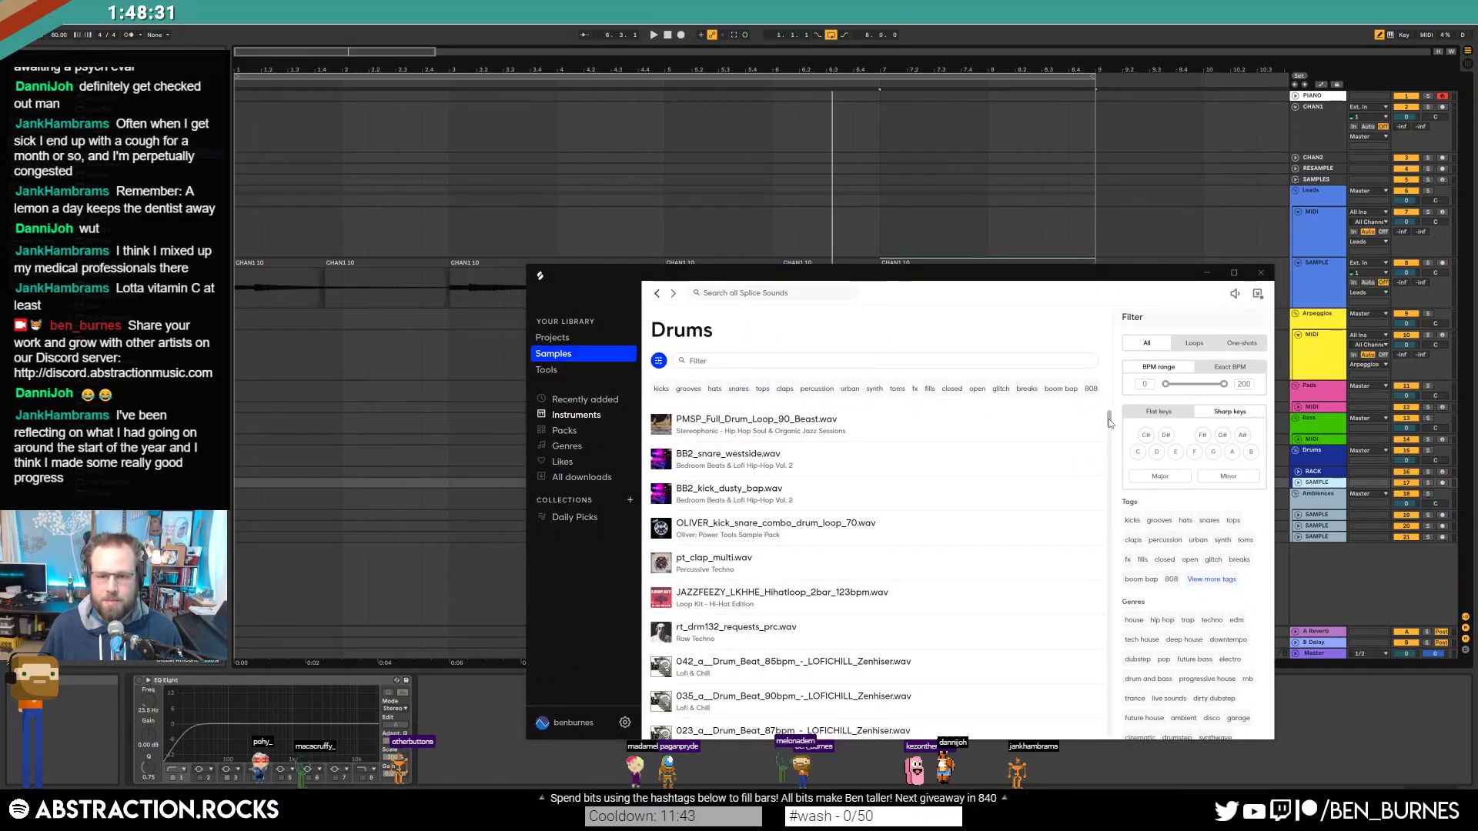
drag(1164, 394, 1194, 385)
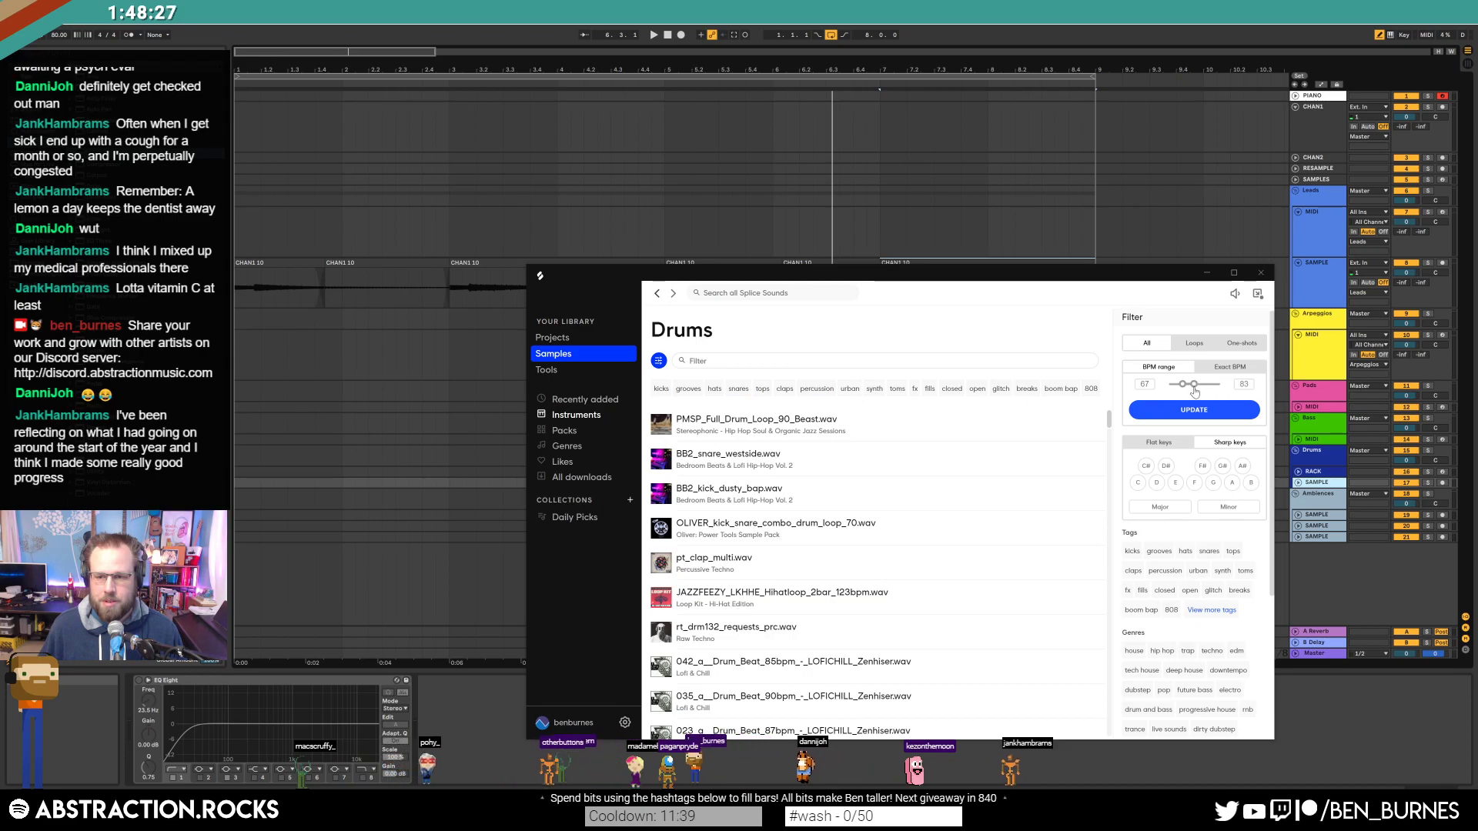
click(1195, 409)
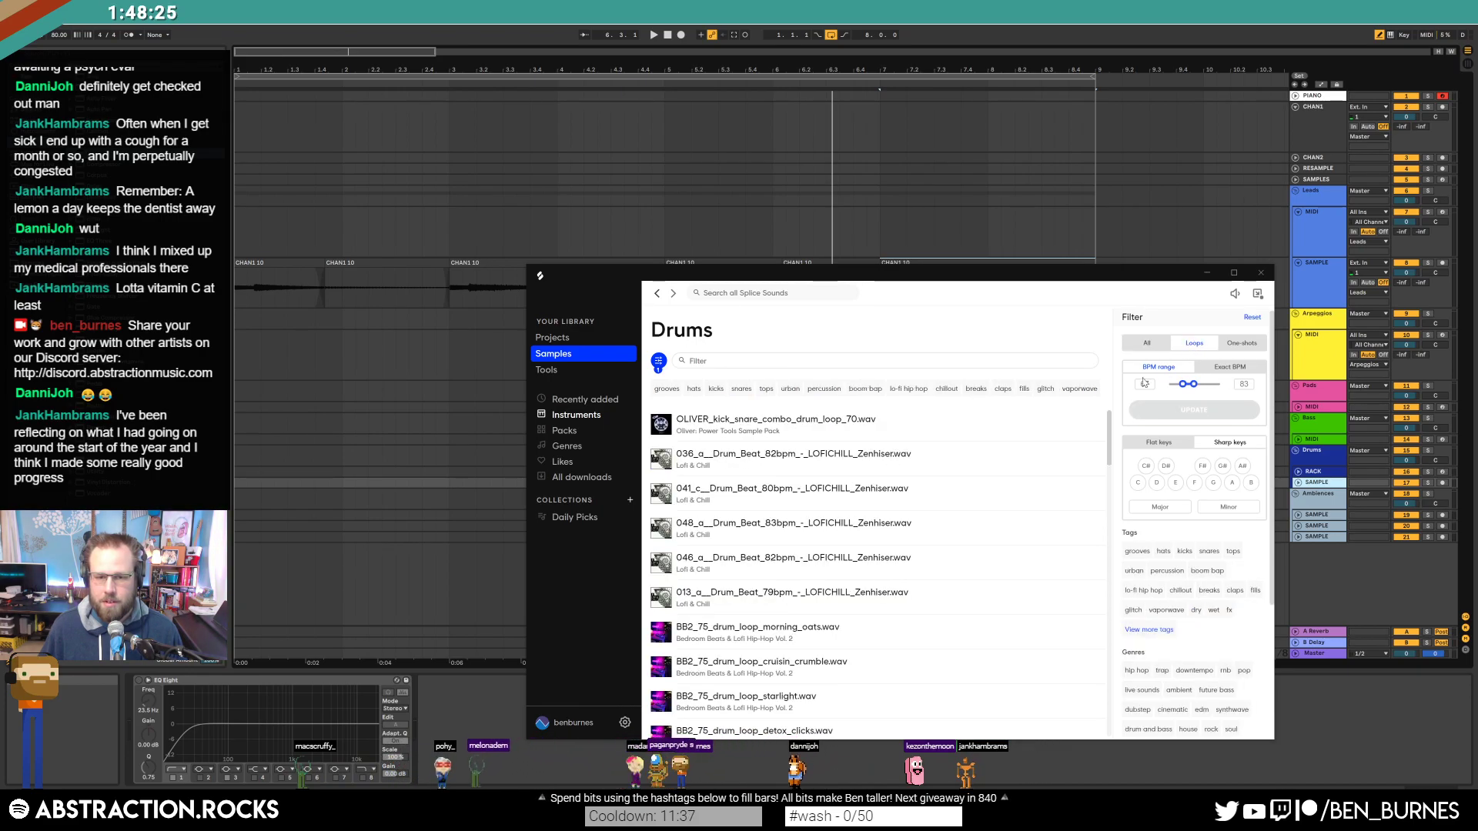
Step: Audition drum loops from the similar sounds and get CRMNCCI_percussion_loop_desktop_80_v2.wav
drag(1109, 439, 1112, 600)
scroll(1112, 600, down, 3)
scroll(1109, 600, up, 6)
scroll(1109, 600, down, 7)
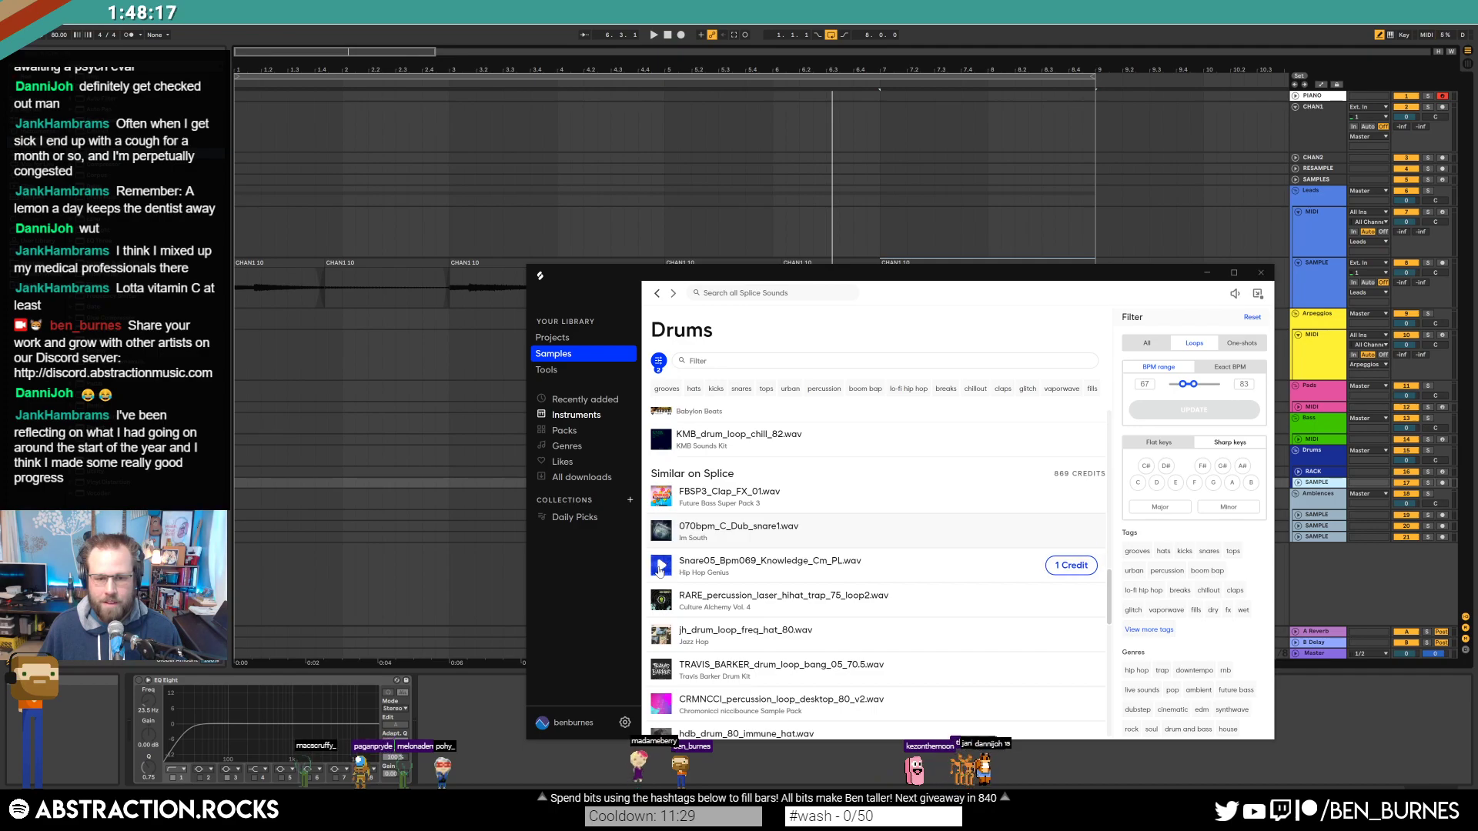
click(665, 640)
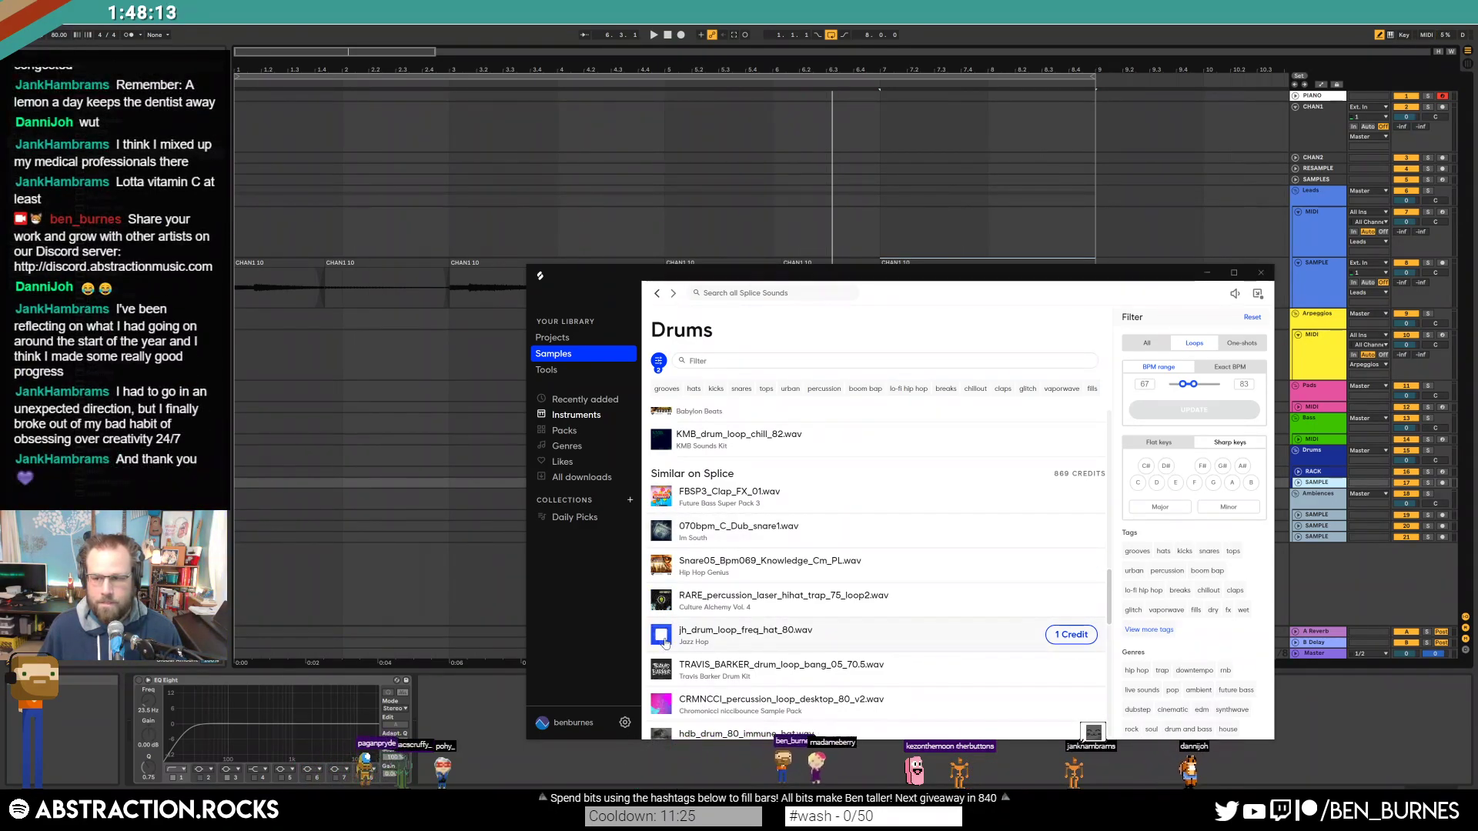
scroll(865, 610, down, 3)
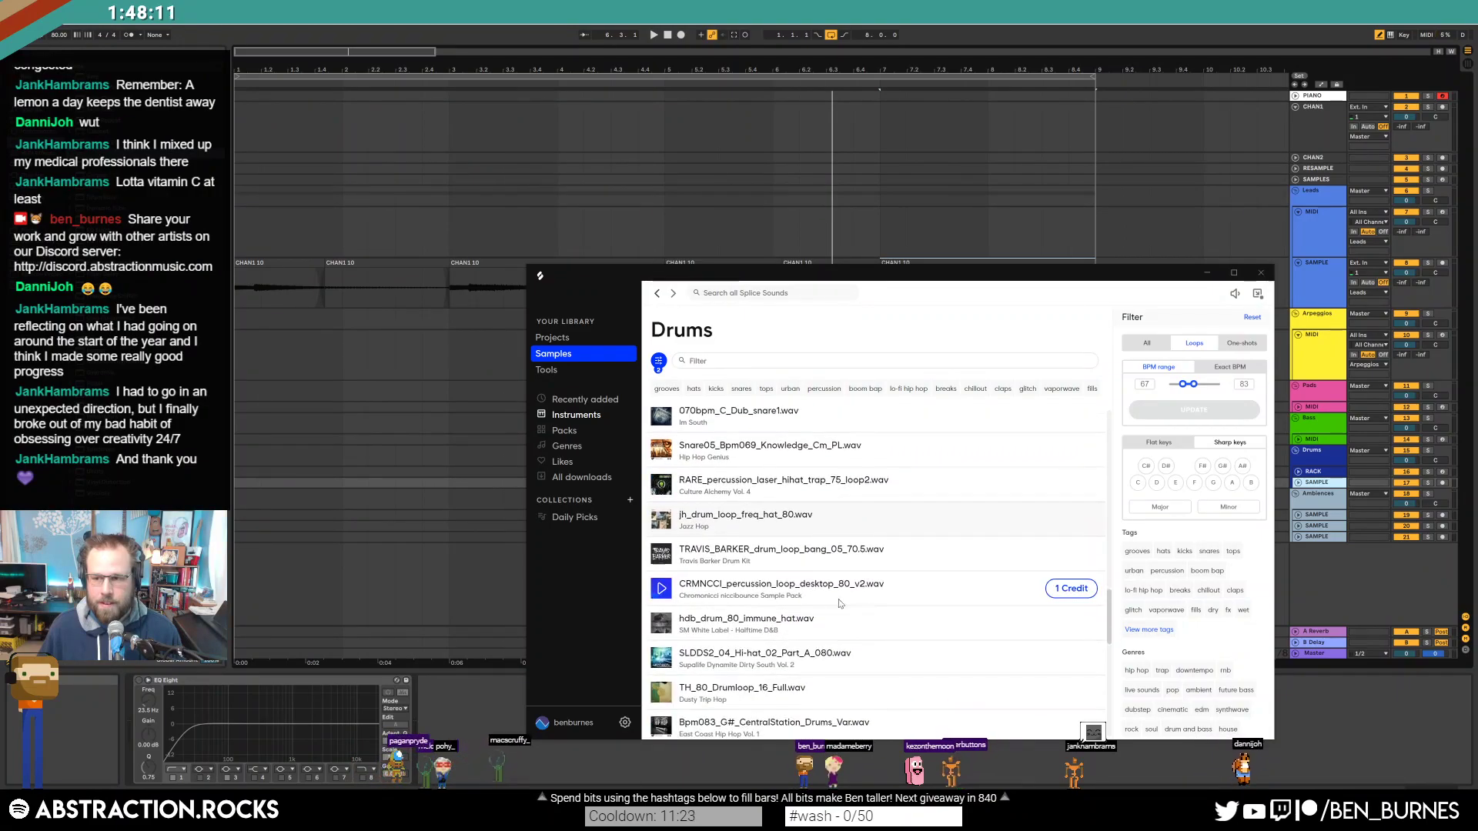
click(660, 595)
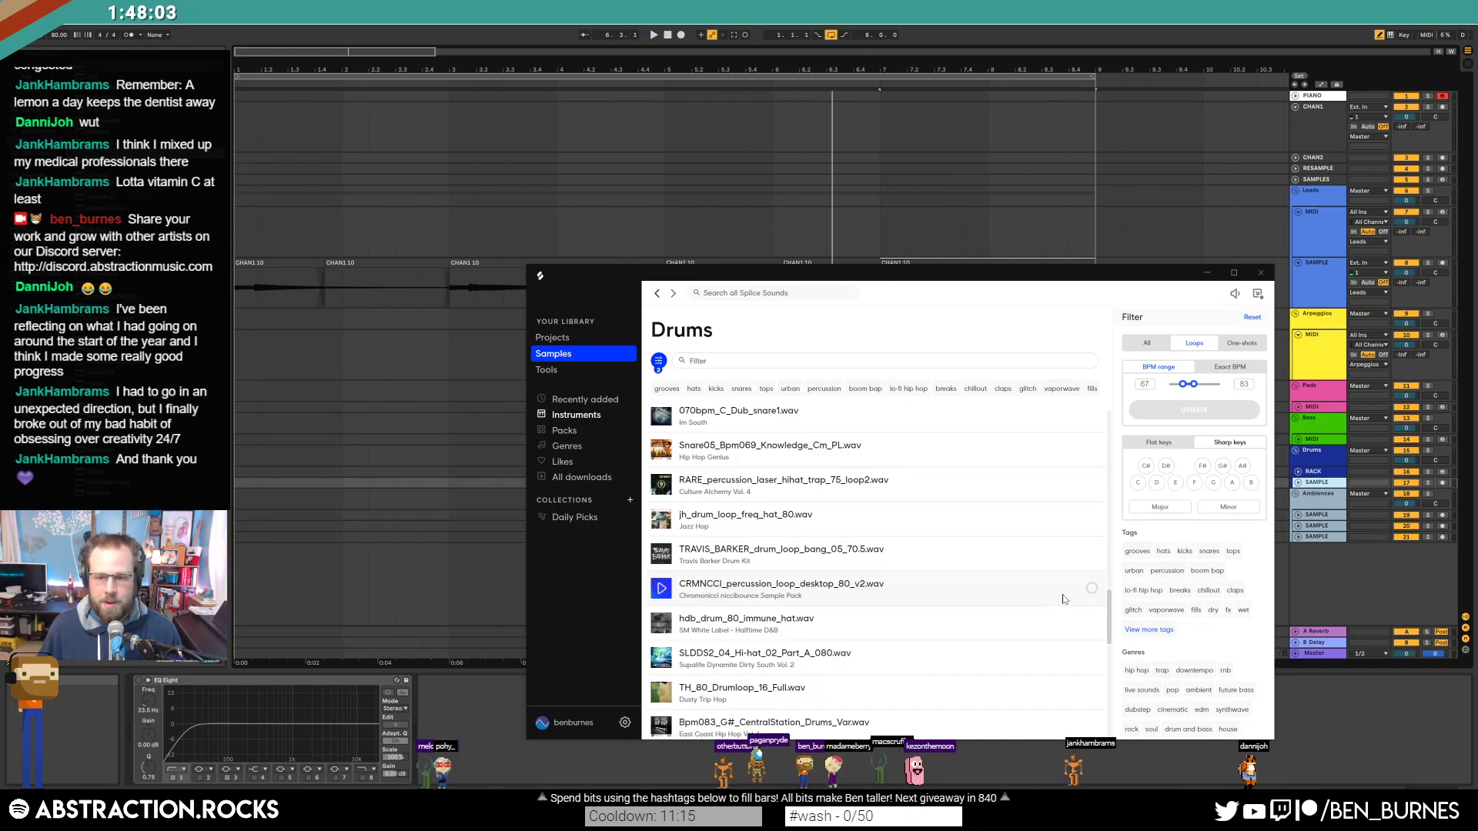
Step: Place the CRMNCCI percussion loop at bar 1 of the Drums SAMPLE track, close Splice and unfold that track
drag(851, 583, 238, 487)
click(1259, 273)
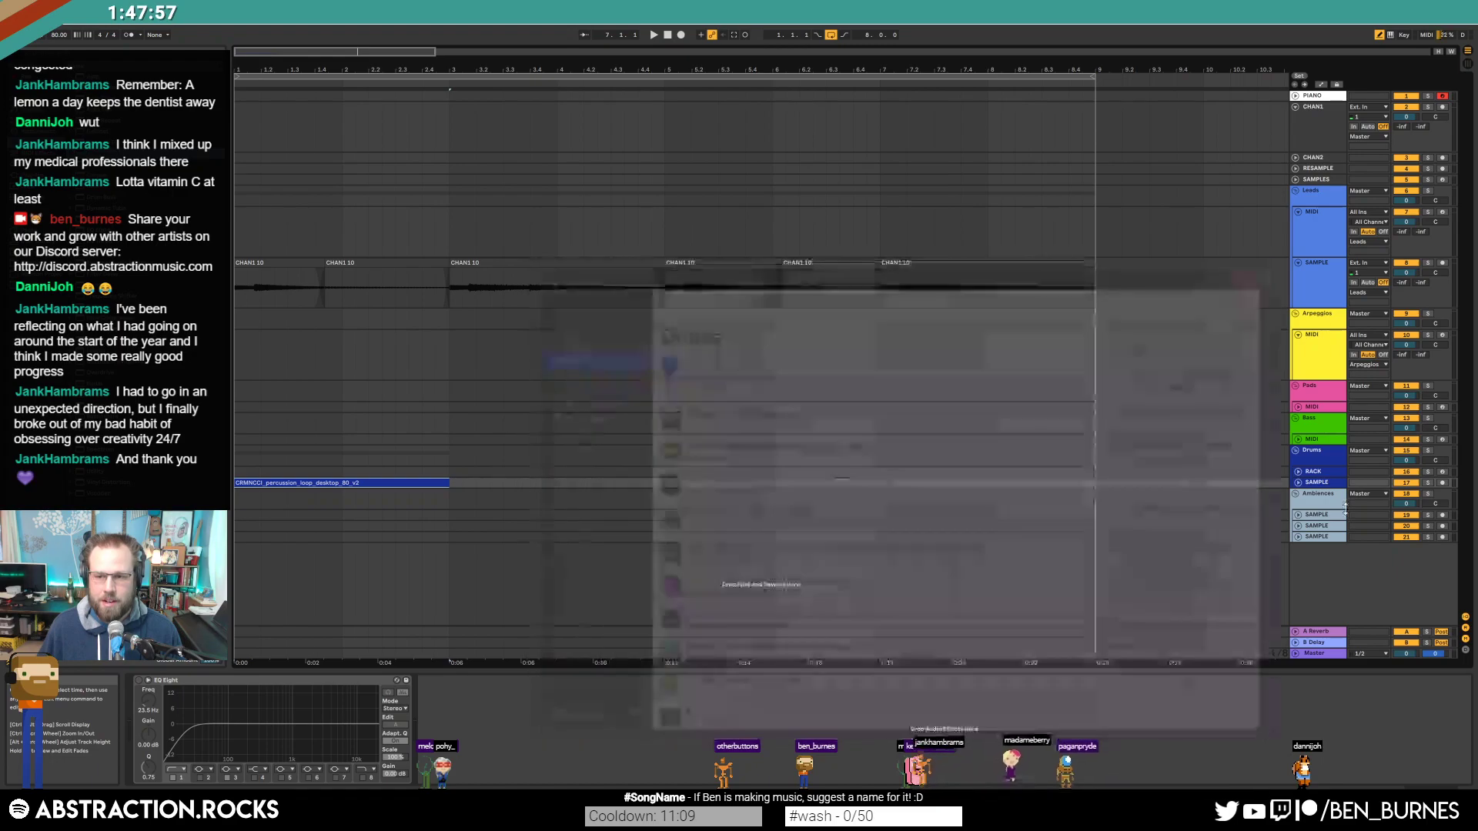
drag(1401, 502, 1401, 485)
click(1306, 507)
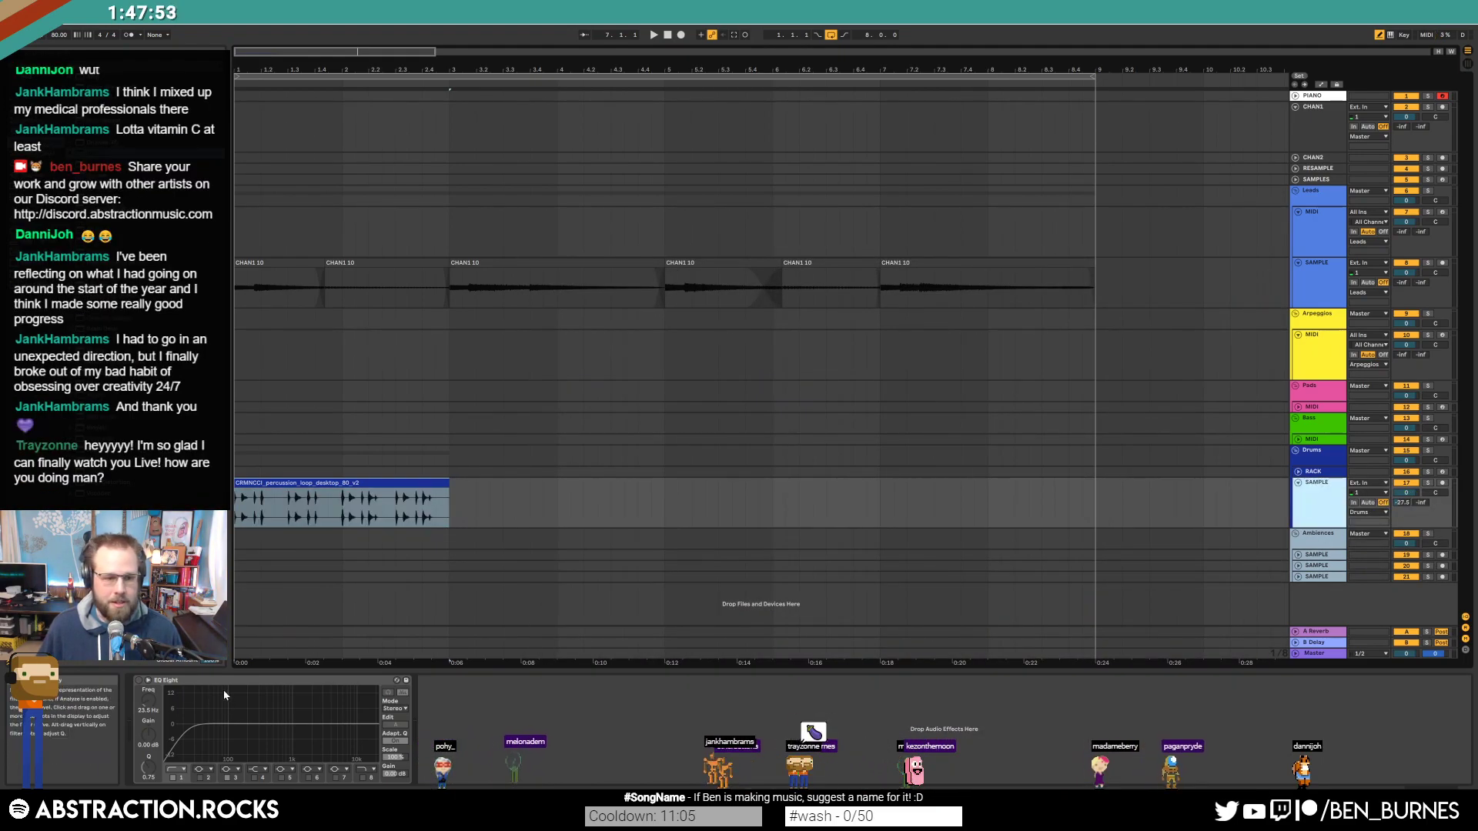
Step: Turn on the drum SAMPLE track's EQ Eight with its high-cut band enabled and lower the cutoff during playback
click(139, 680)
click(363, 778)
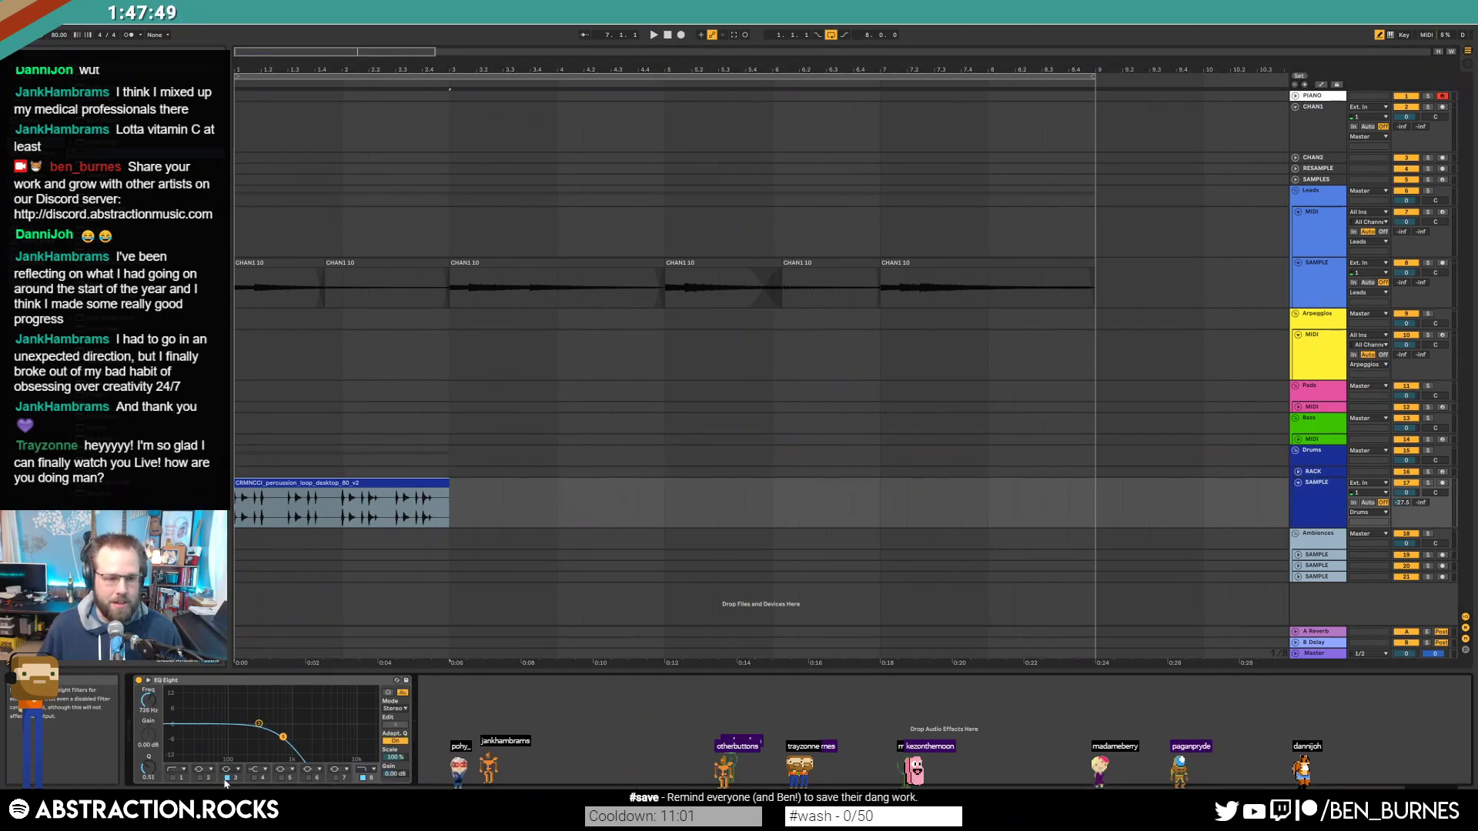
key(space)
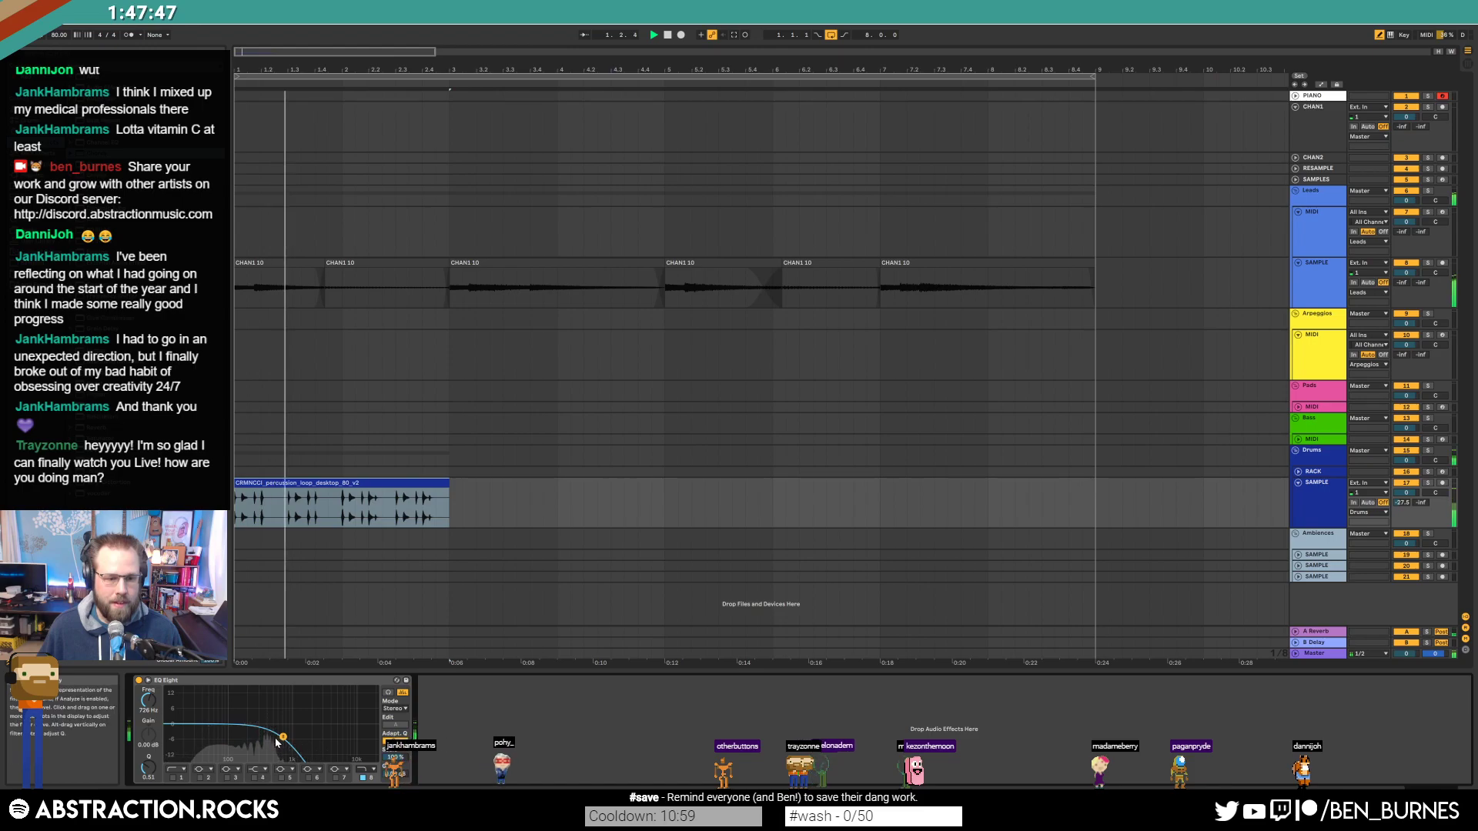
drag(279, 738, 274, 736)
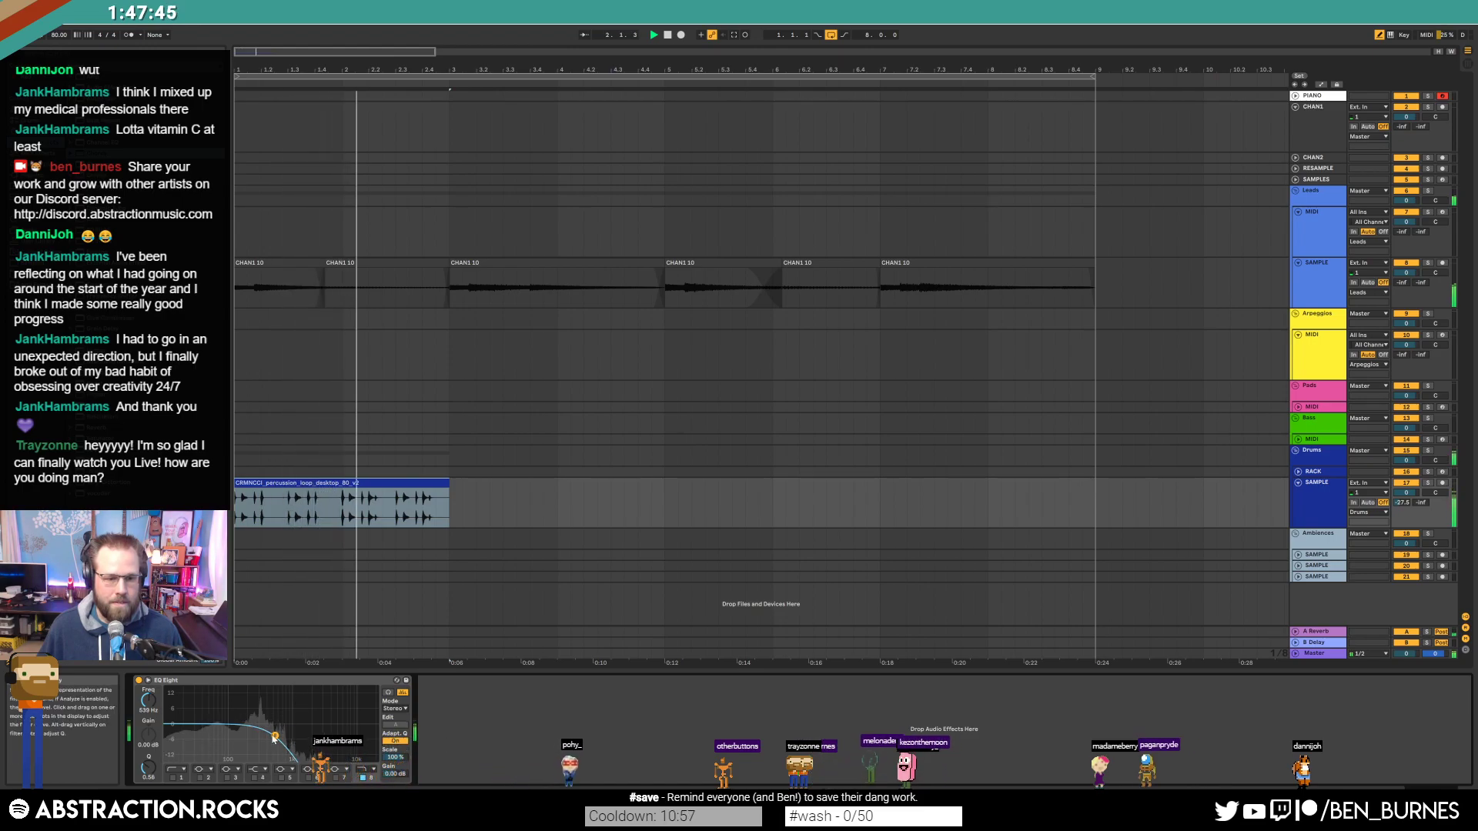
Step: Turn on Warp for the percussion loop clip and extend it through the end of bar 8
double_click(404, 484)
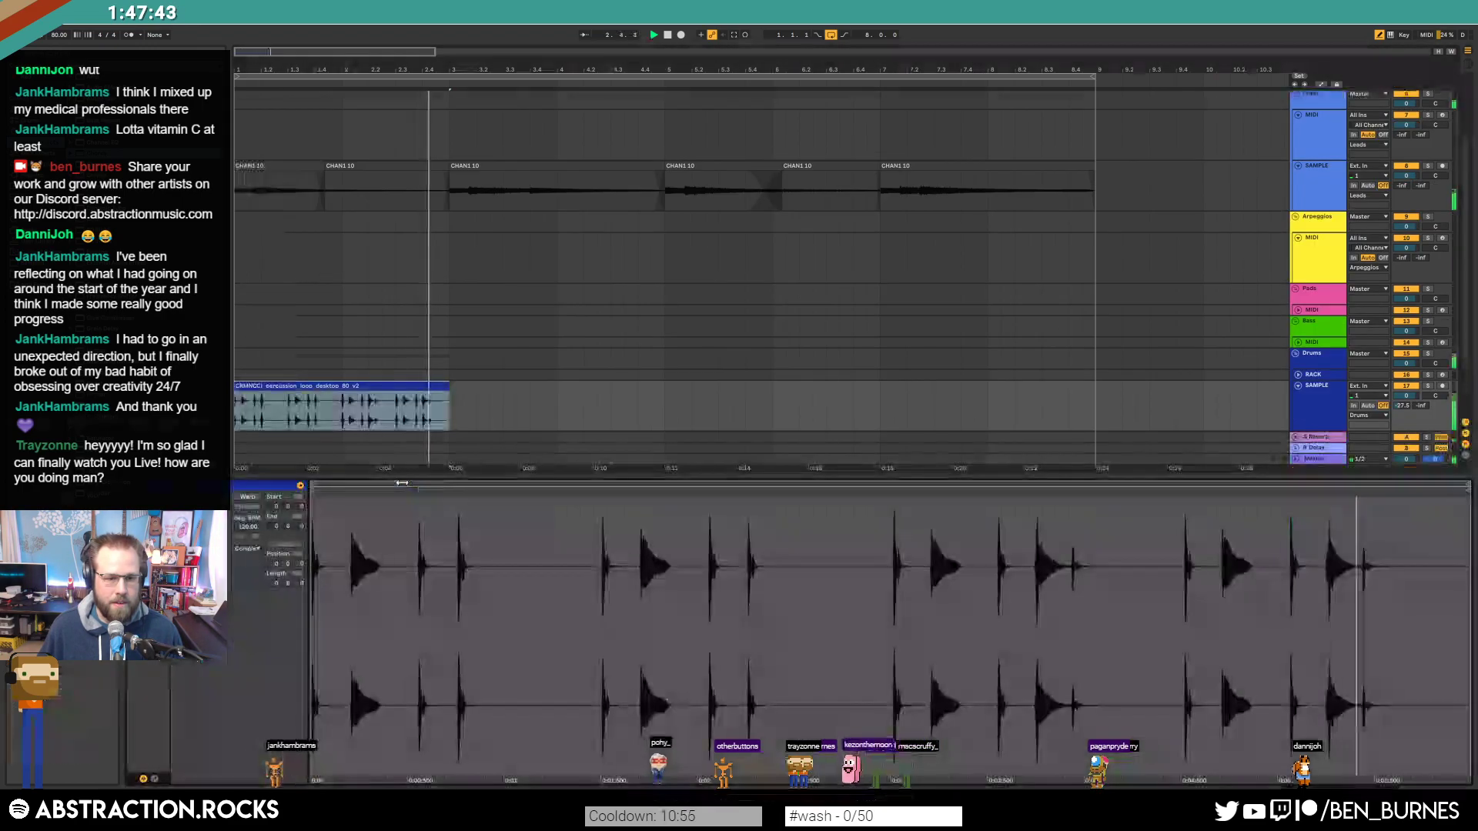
key(space)
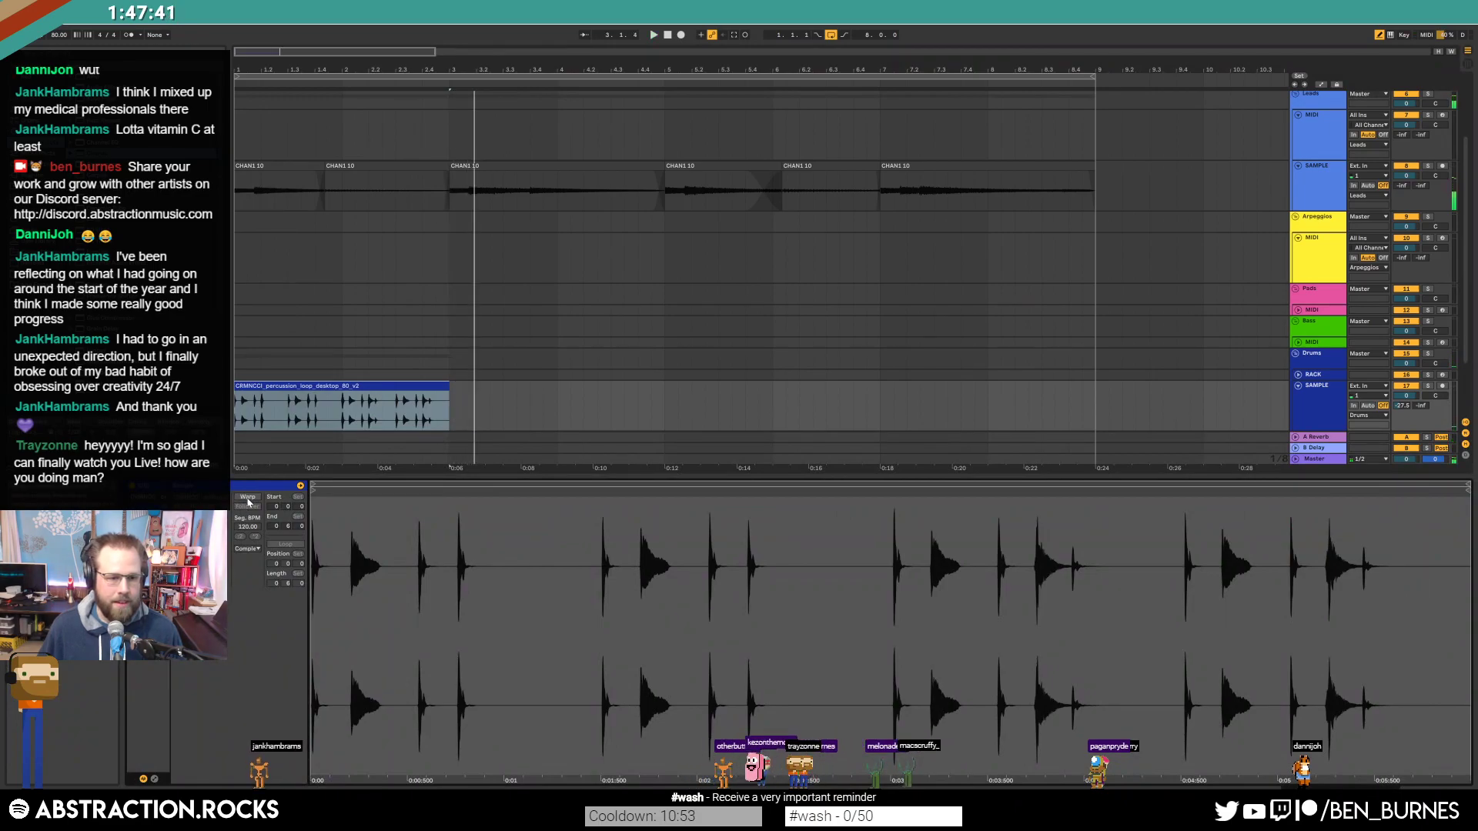
click(247, 497)
drag(448, 386, 1096, 387)
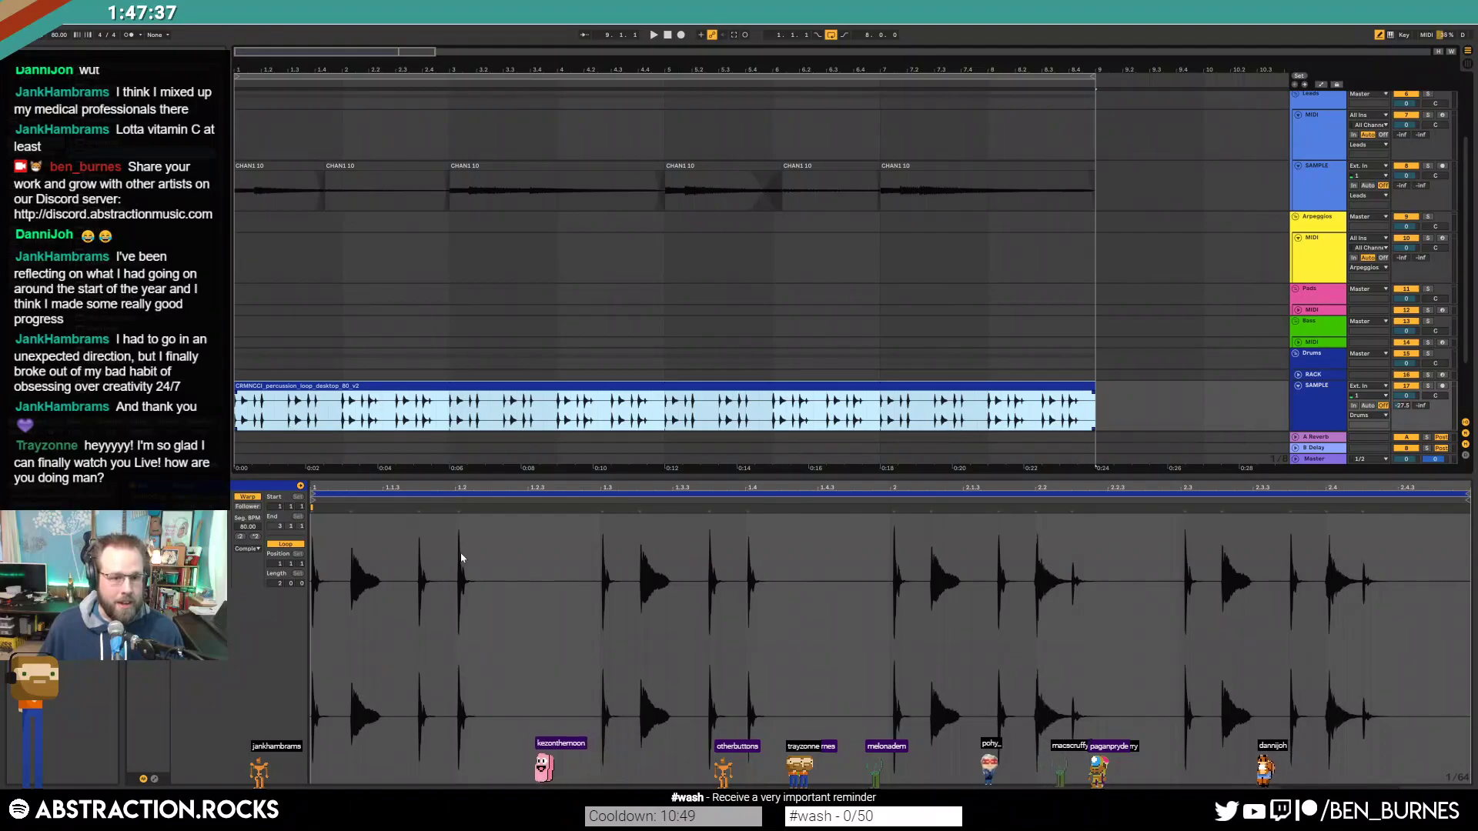
Step: Copy the percussion hit on beat 4 of bar 1 to just before bar 2 and restore the following clip's start to bar 2
key(space)
scroll(258, 410, up, 3)
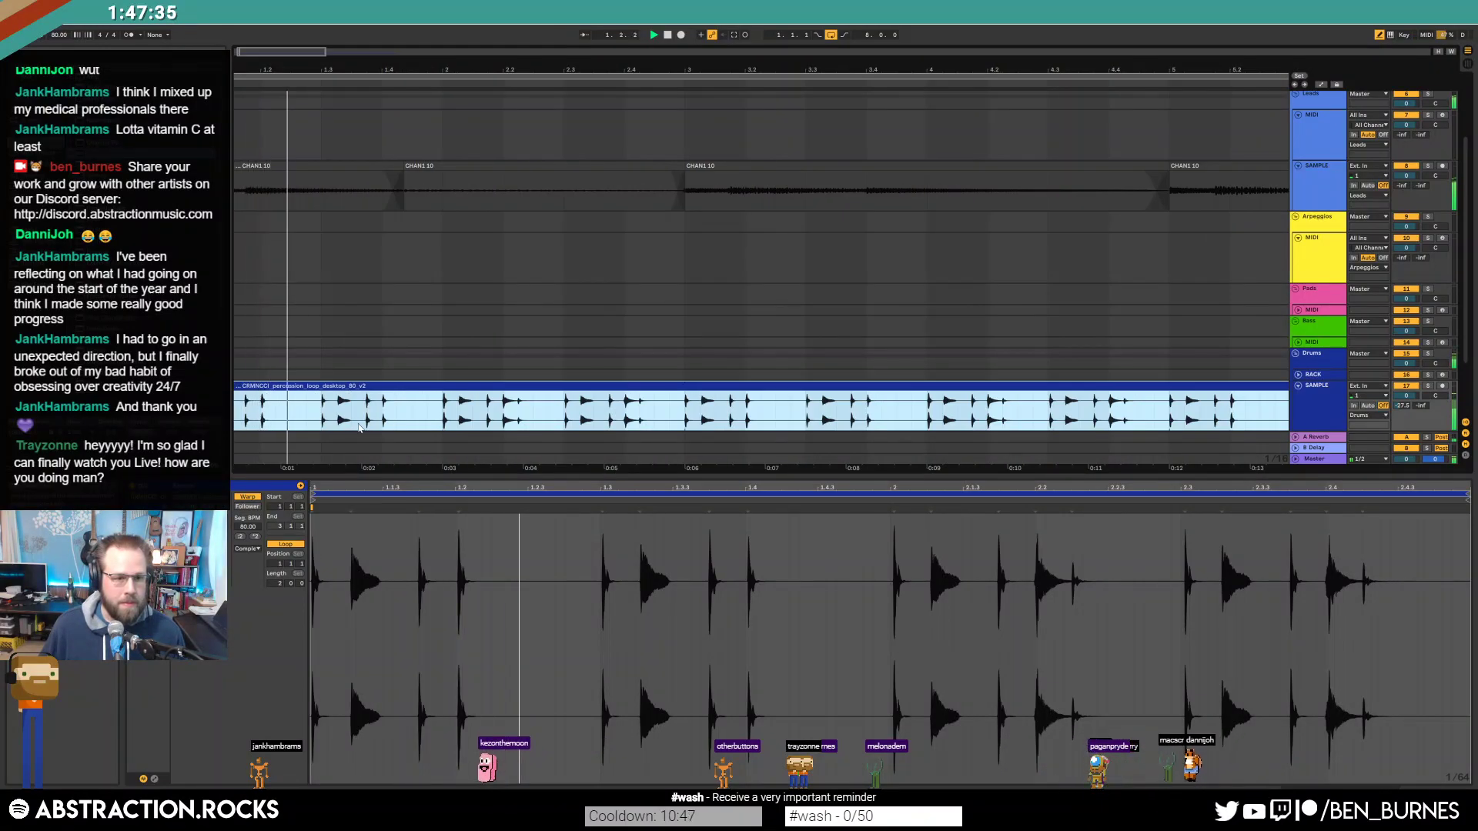
scroll(375, 412, up, 3)
key(space)
drag(438, 412, 635, 414)
drag(425, 411, 541, 411)
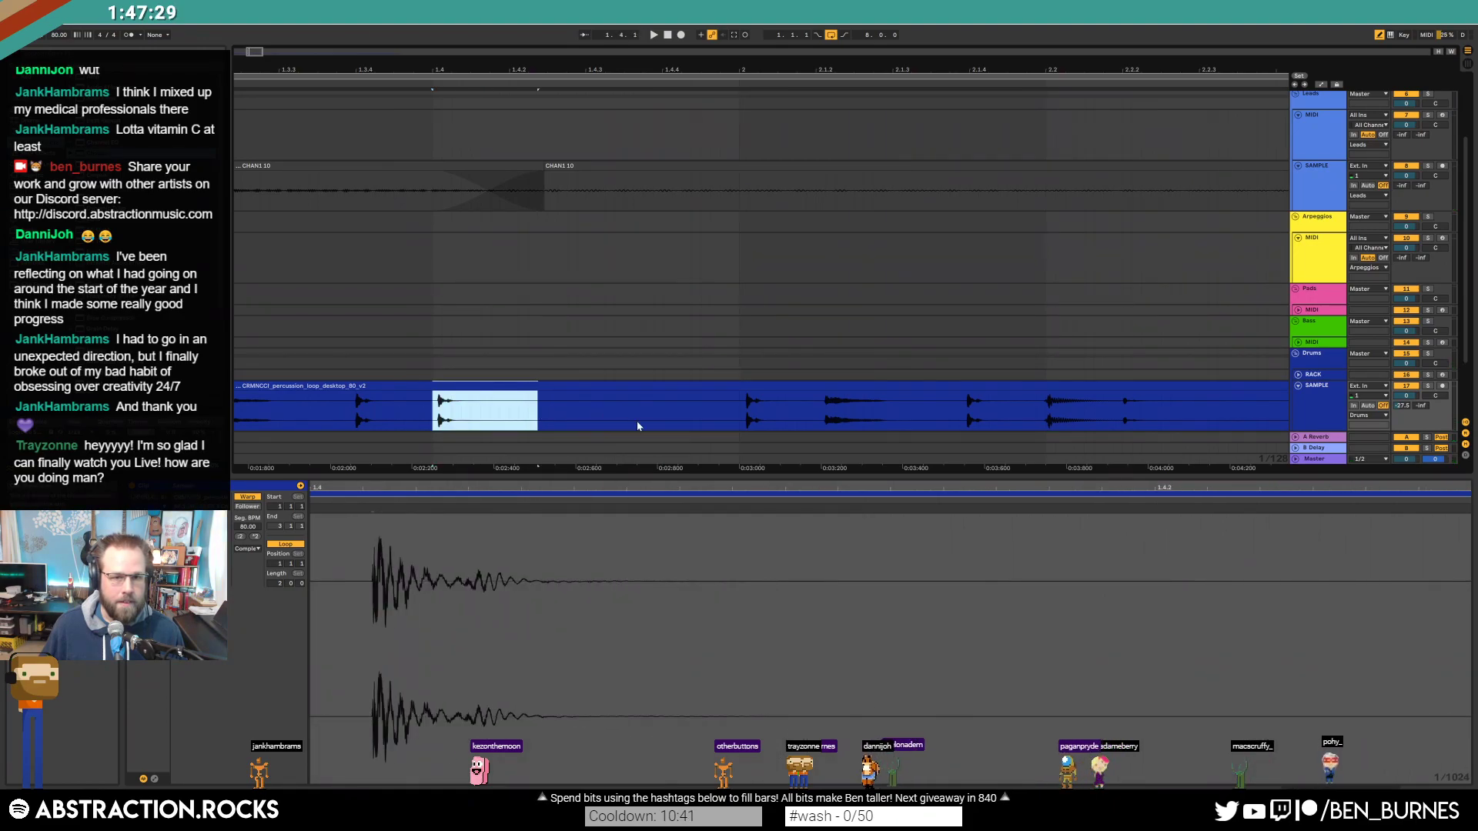
click(644, 423)
key(ctrl+v)
scroll(751, 402, down, 3)
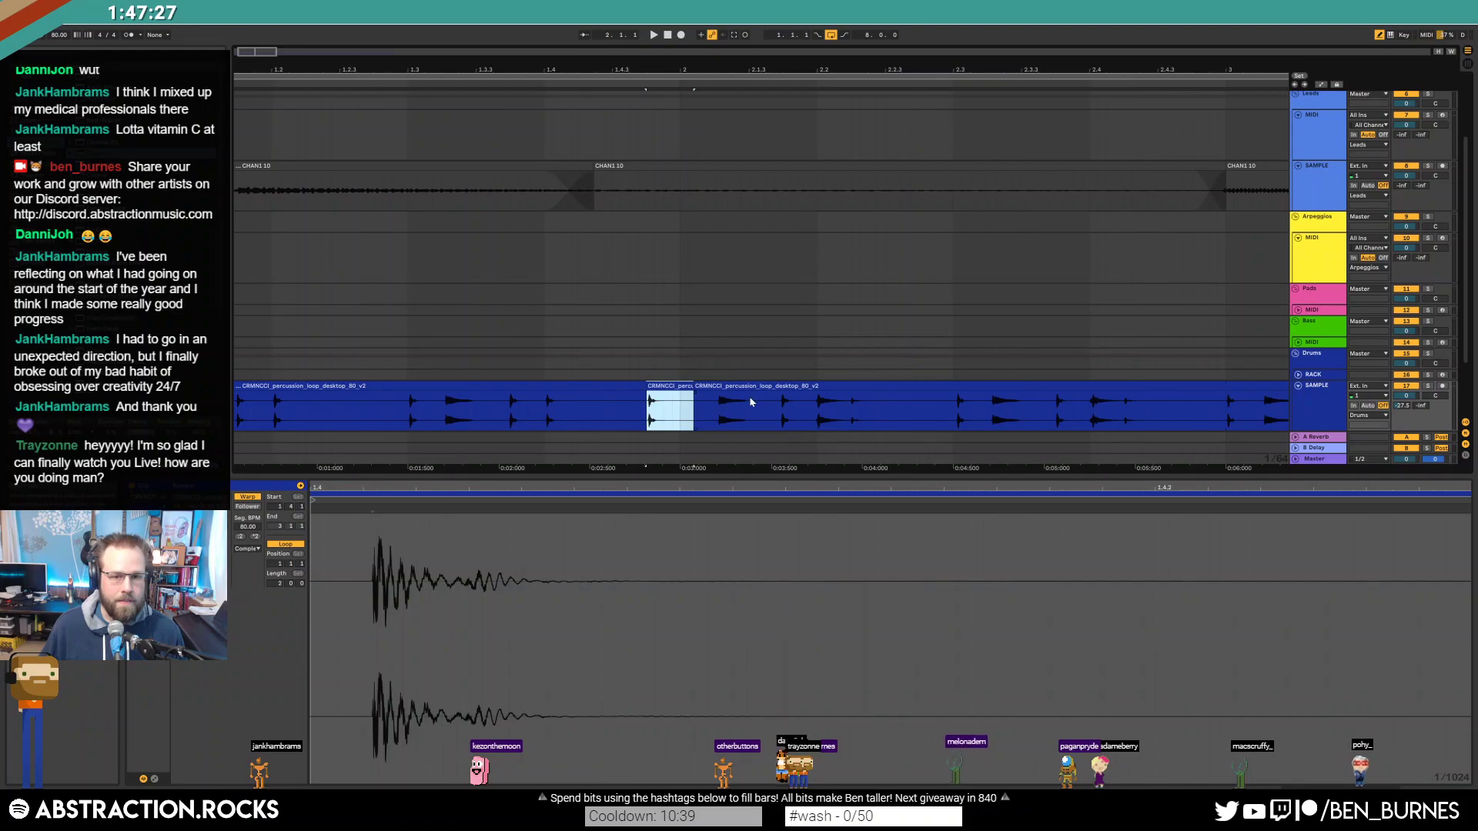
drag(696, 391, 680, 390)
click(655, 406)
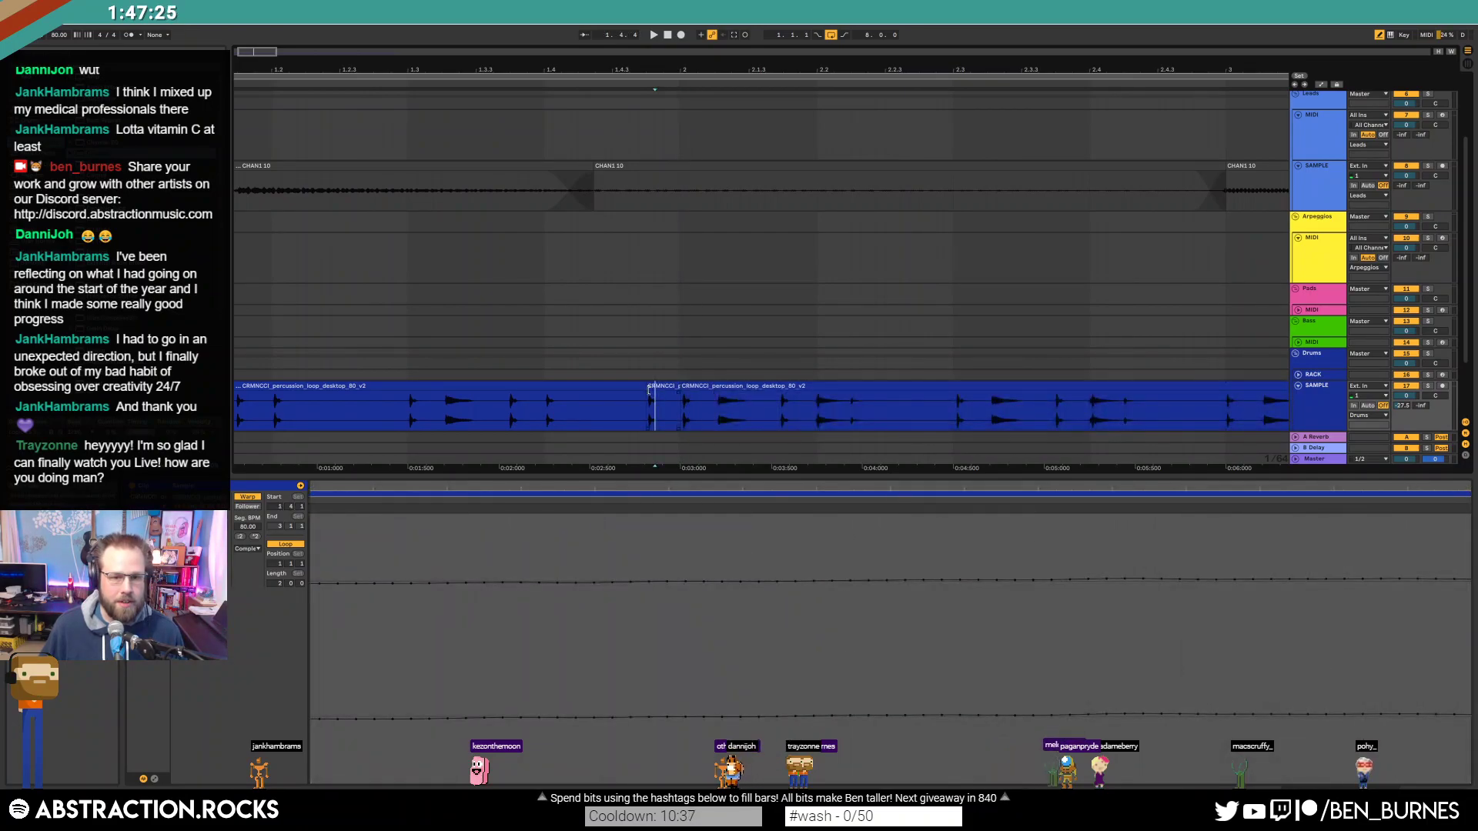
Step: Play back the edited percussion loop and examine the waveforms of the first clip and the pasted hit
click(604, 385)
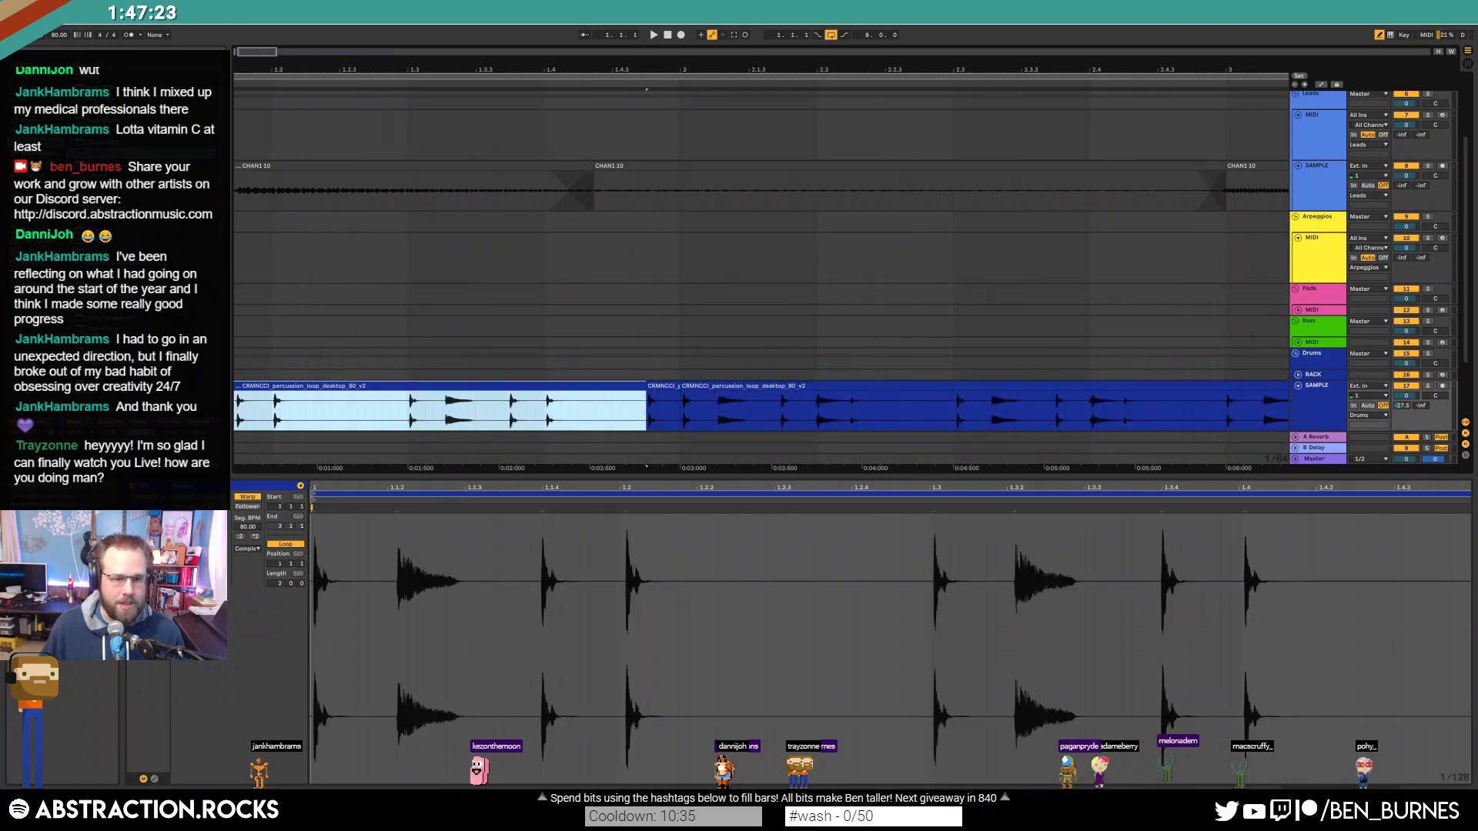
drag(329, 585, 353, 647)
key(space)
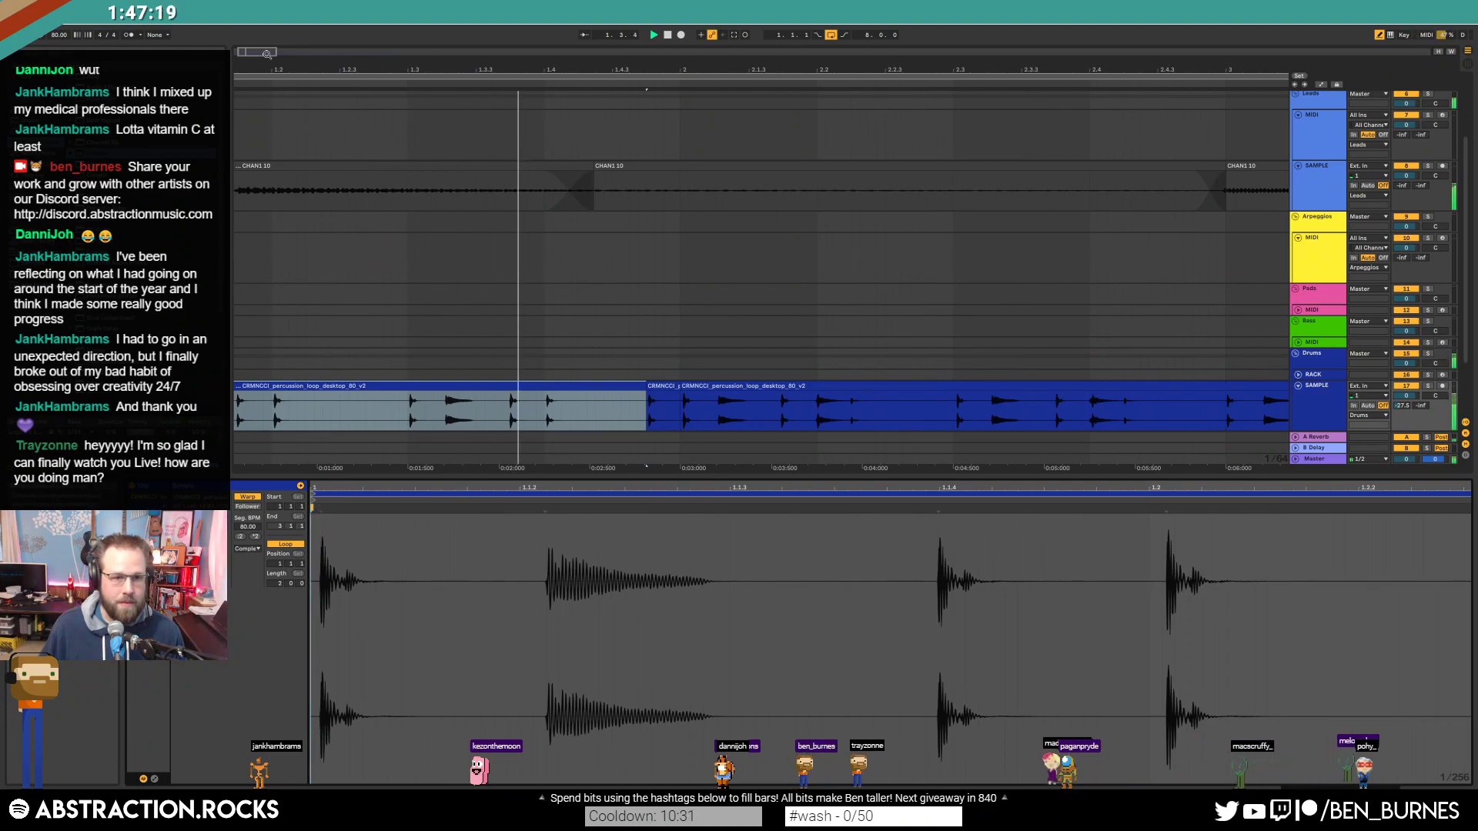
click(662, 387)
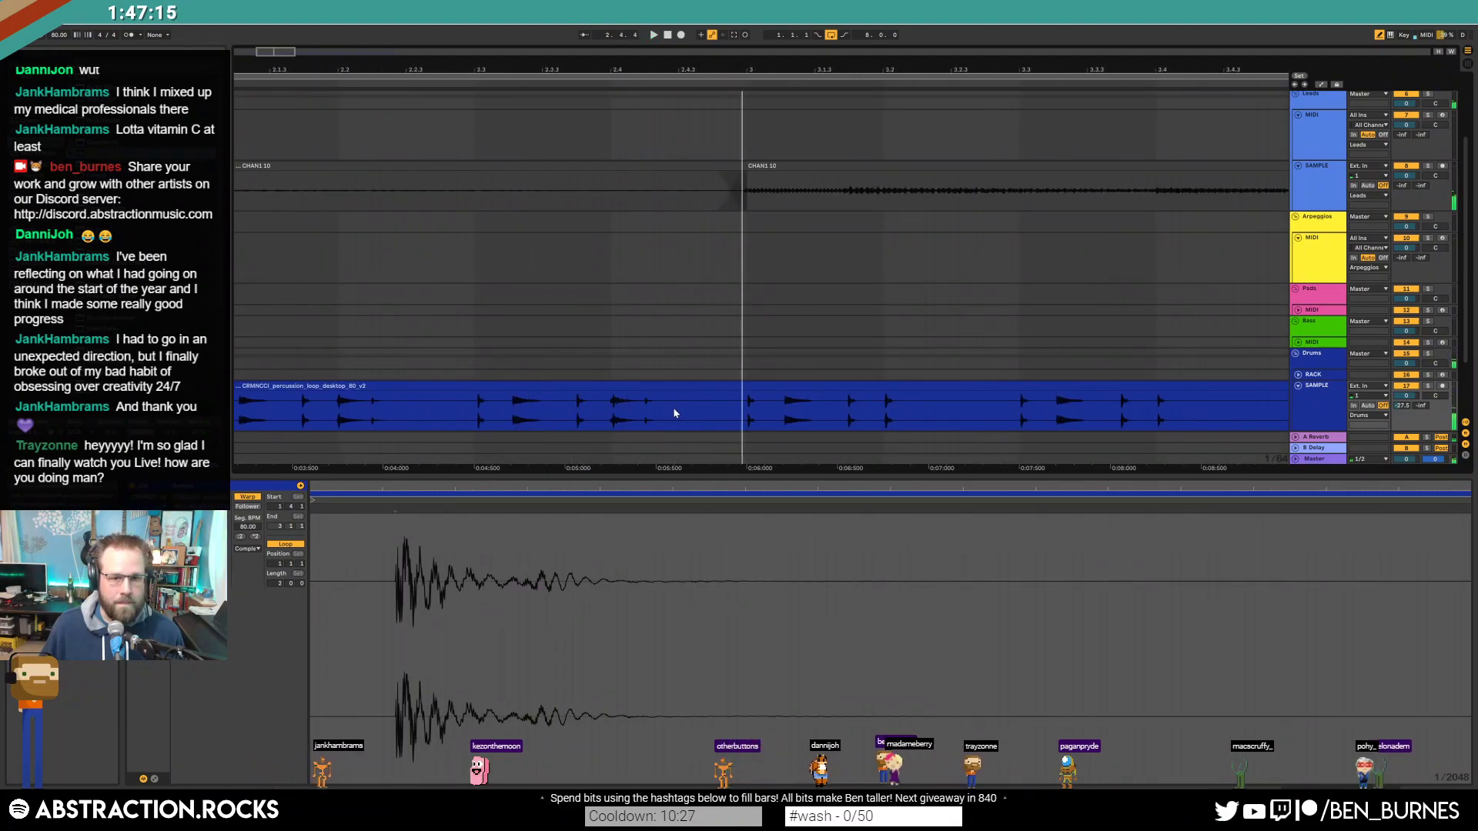
click(684, 415)
key(space)
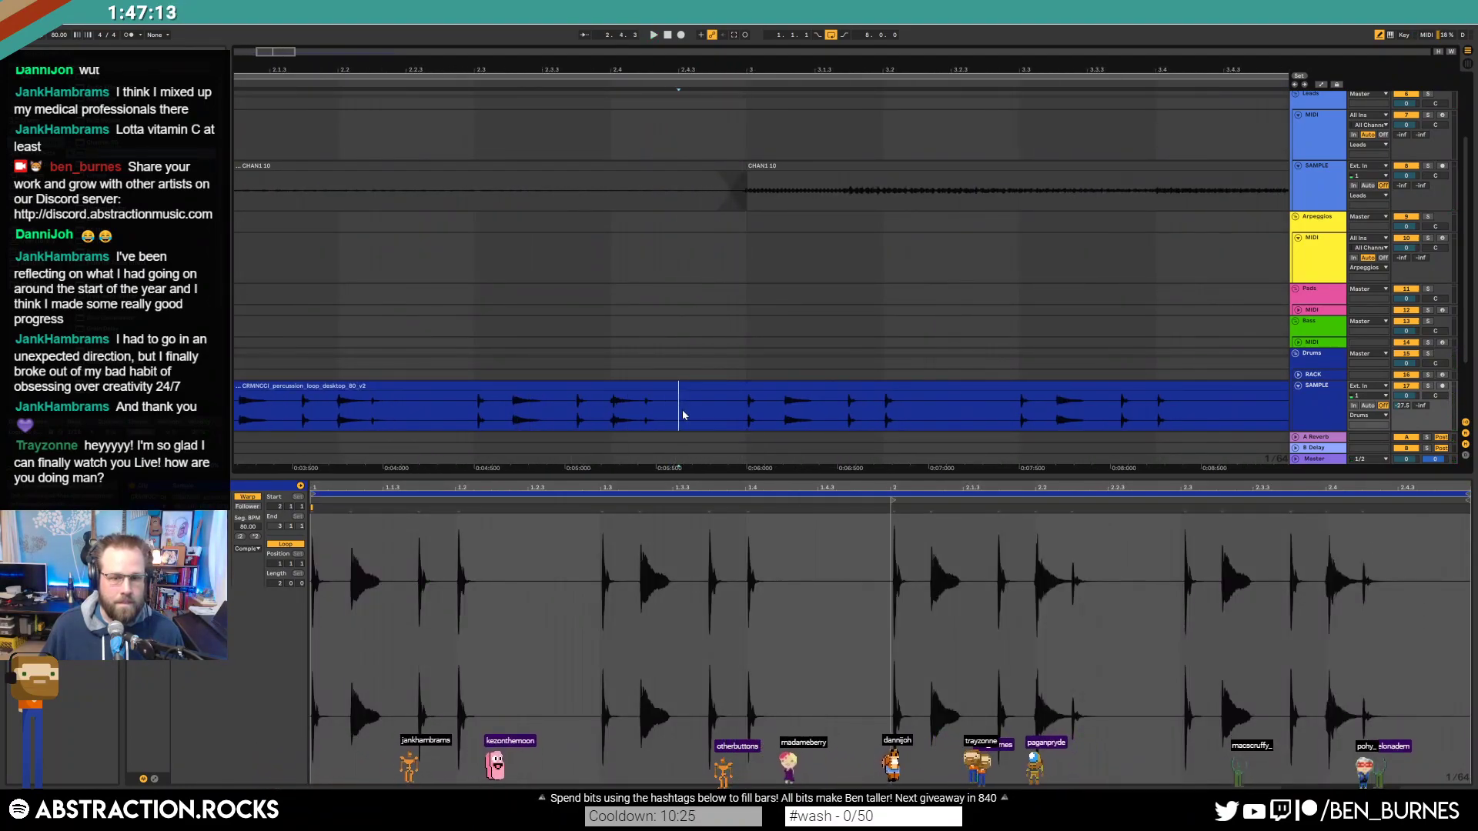
Step: Split the percussion loop near the end of bar 2 and duplicate bars 1–2 three times to fill through bar 8
drag(682, 409, 712, 410)
key(ctrl+e)
drag(328, 48, 238, 409)
key(ctrl+d)
key(ctrl+d)
key(ctrl+d)
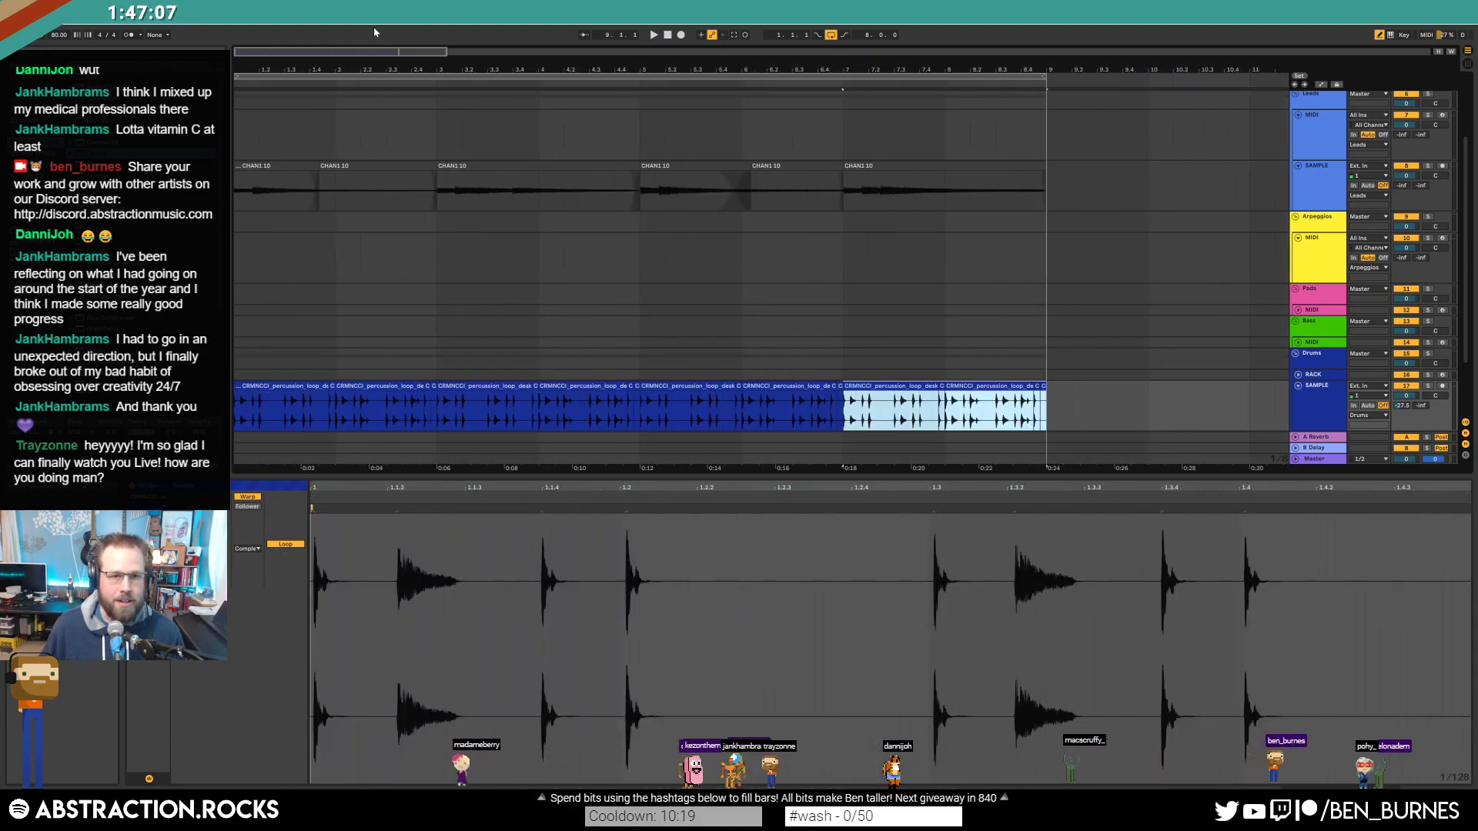
Step: Play the full eight-bar loop from the start and show the device chain of the Leads SAMPLE track
drag(373, 53, 376, 34)
click(669, 35)
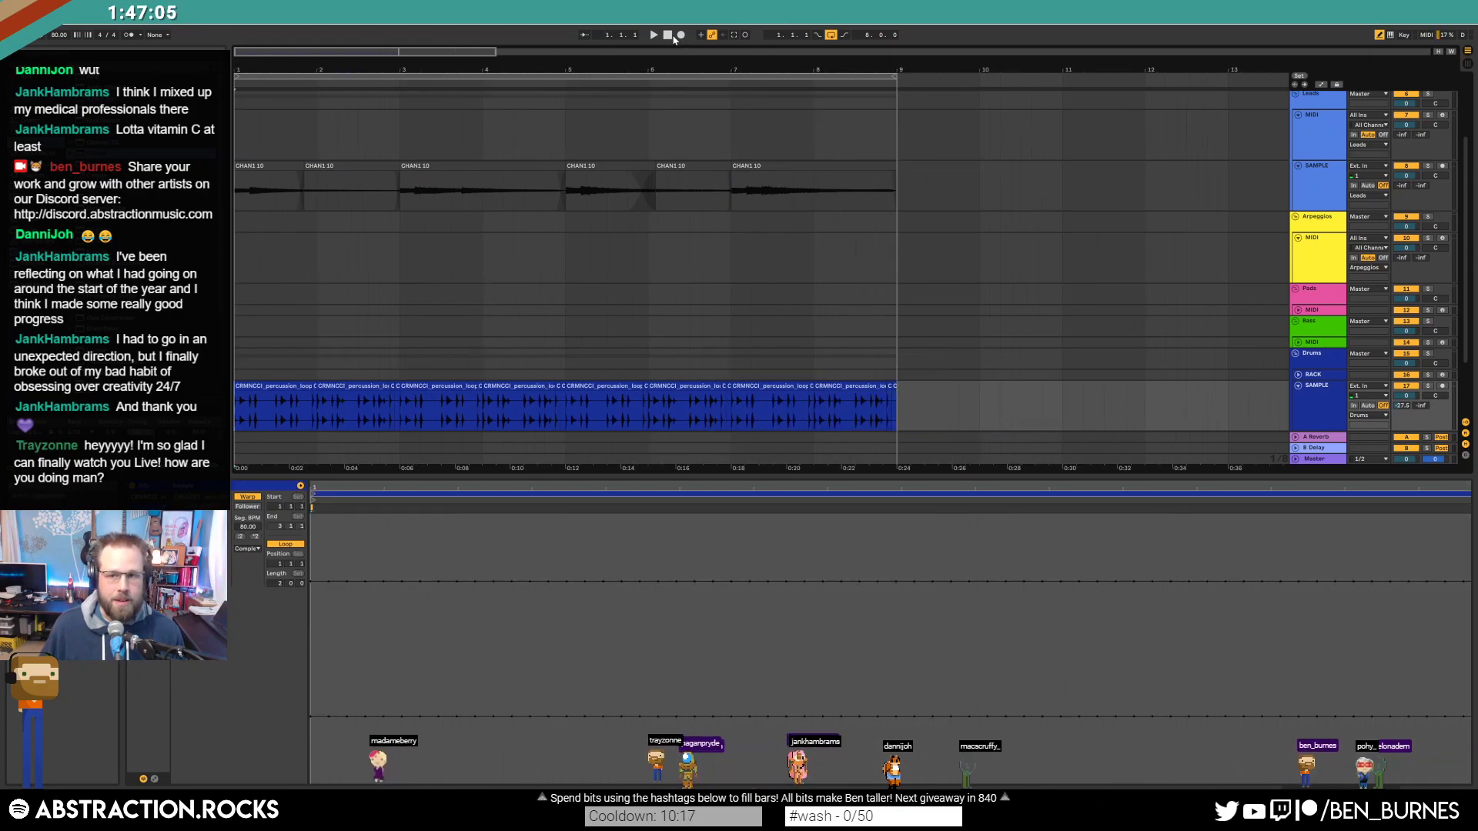
key(shift+Tab)
key(space)
click(1309, 283)
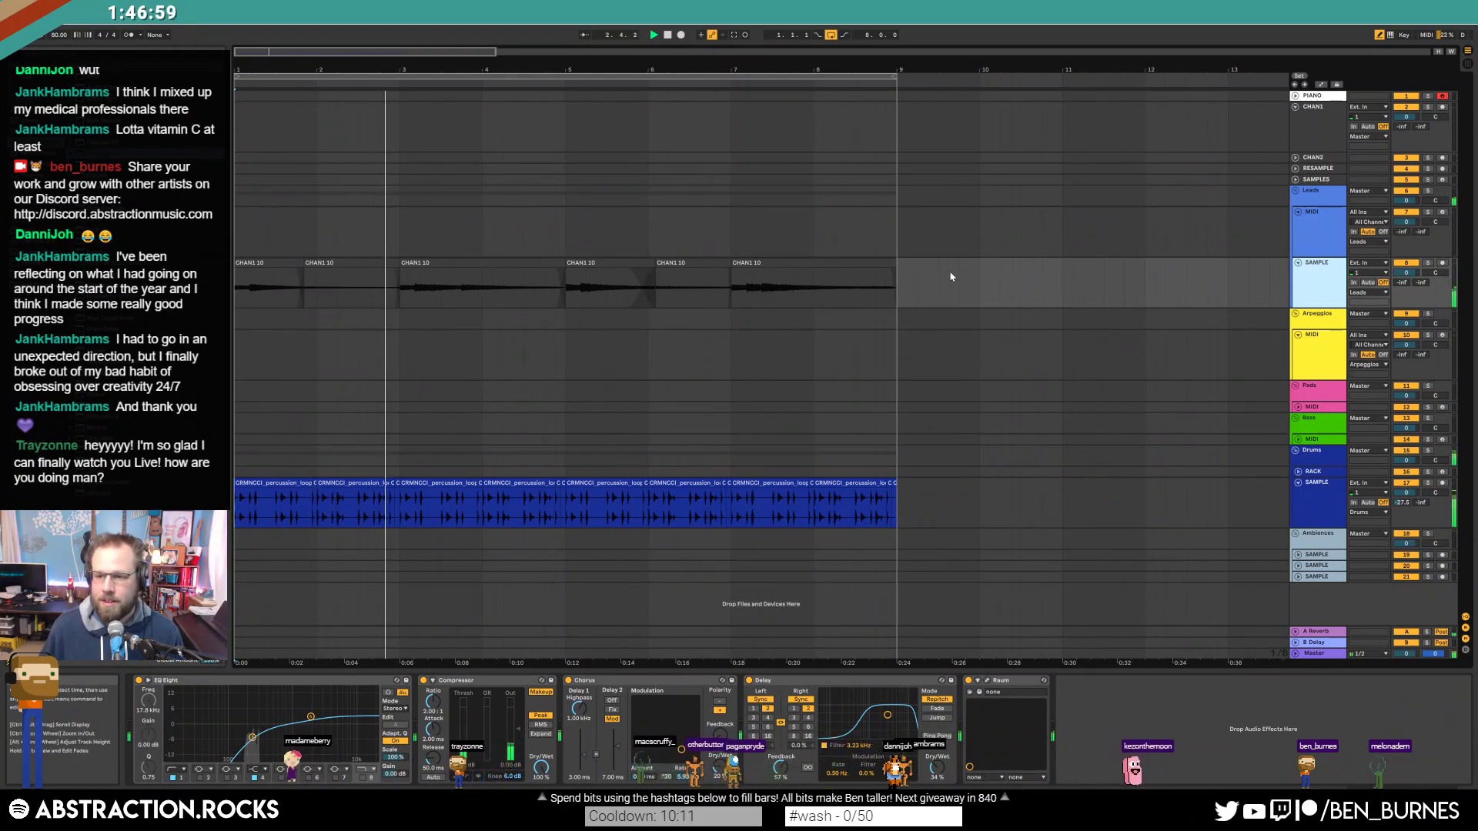
Step: In the drum SAMPLE track's EQ Eight, raise the high-cut frequency and enable a low cut just under 100 Hz
click(1140, 494)
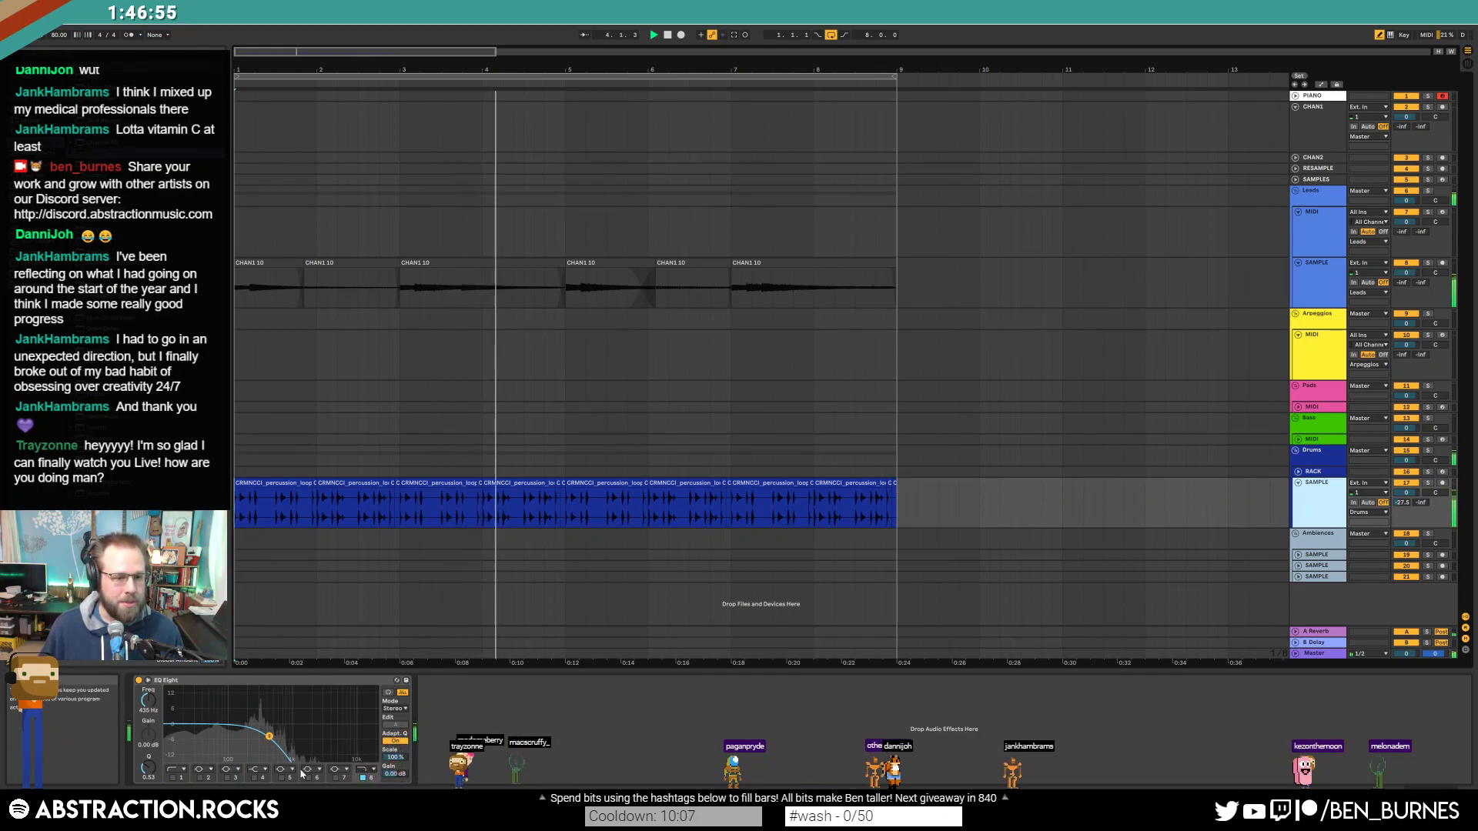
drag(269, 736, 281, 737)
click(173, 778)
drag(191, 737, 224, 737)
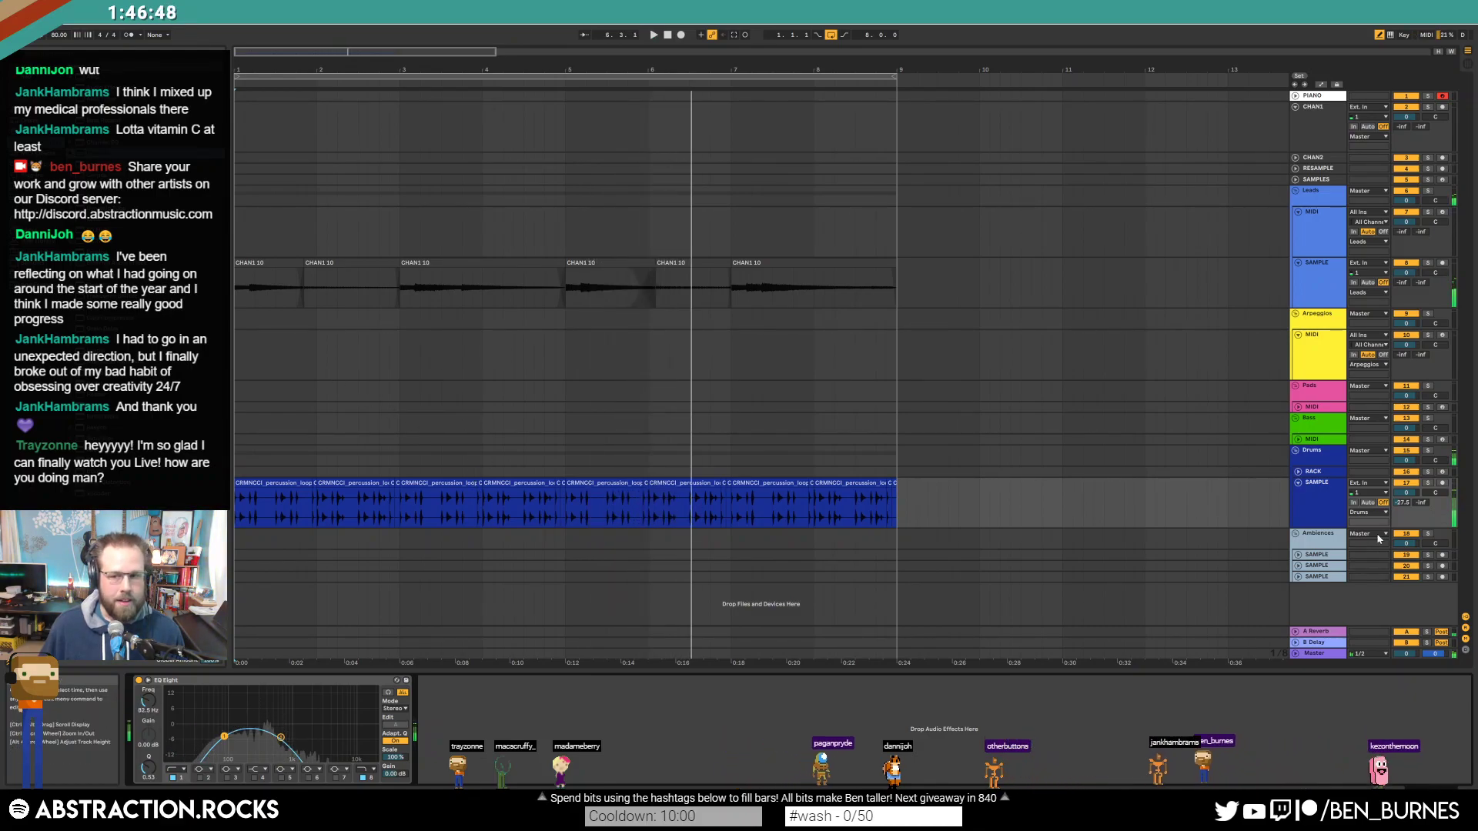
Step: Reset the drum SAMPLE track's peak level indicator and set the insert point past bar 9 on the Leads SAMPLE track
click(1403, 504)
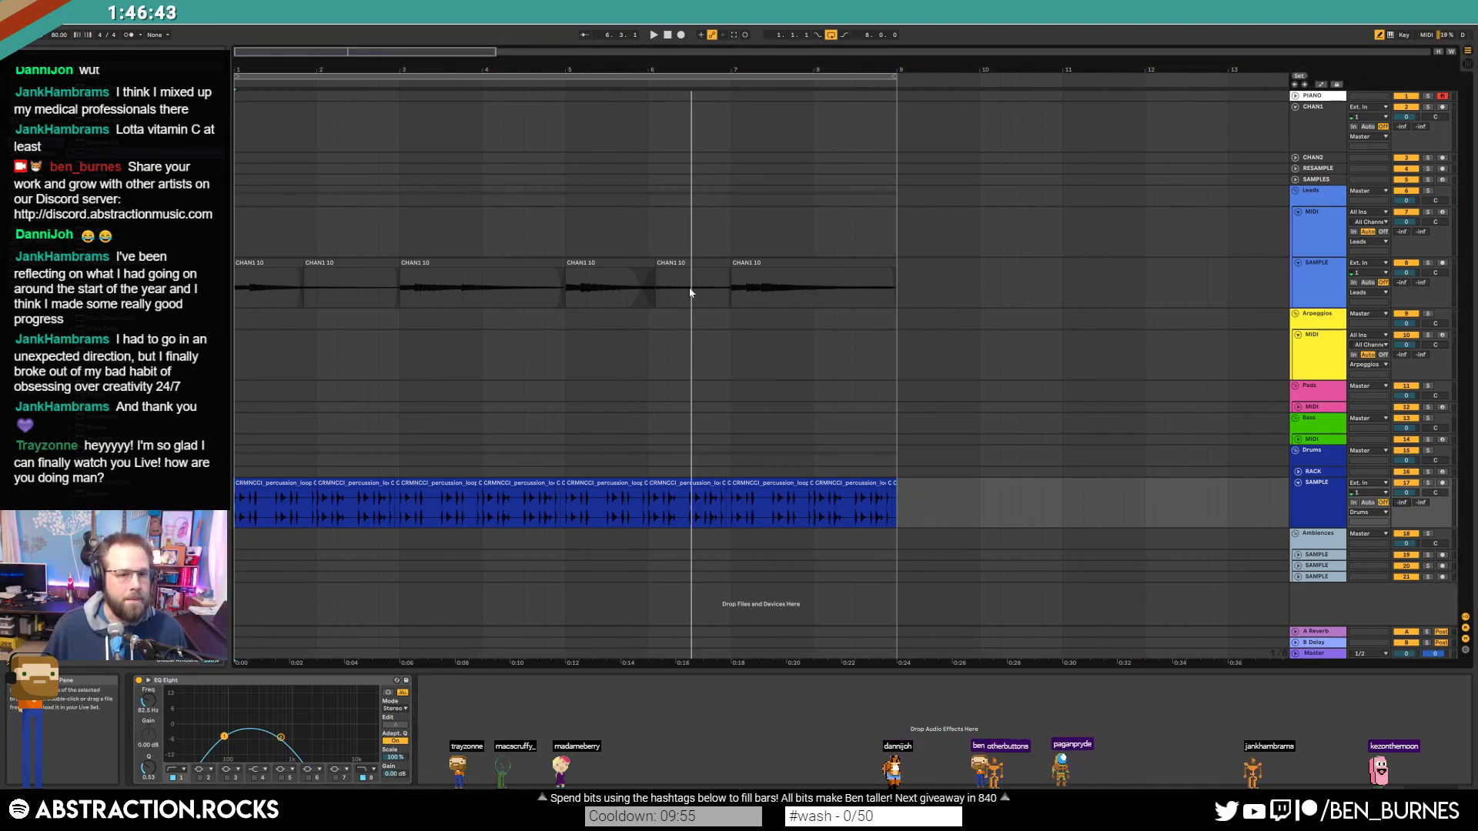
click(939, 280)
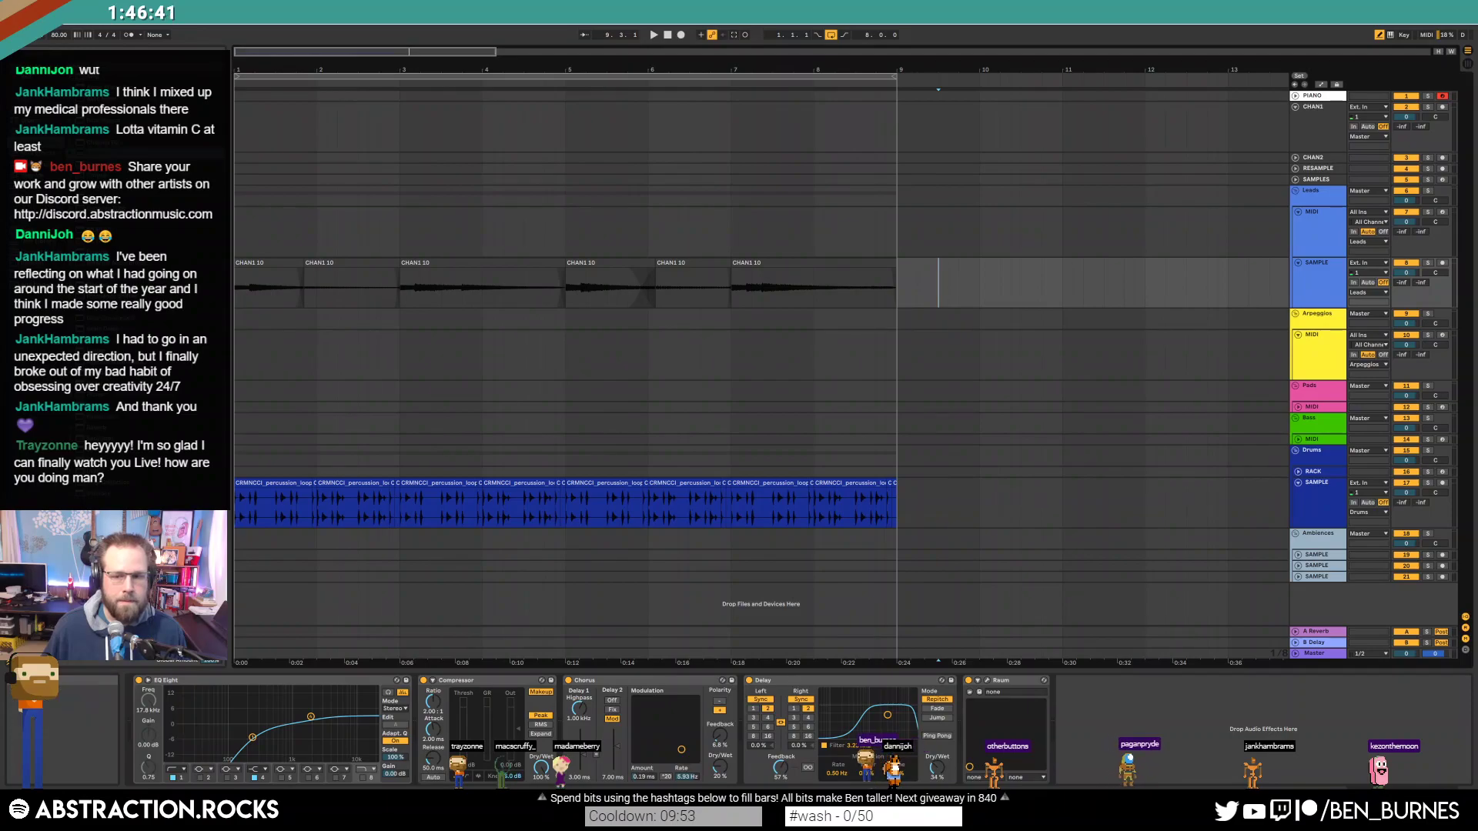
Step: Inspect the Delay device on the B Delay return and play the loop while checking the percussion clip's EQ Eight
click(1286, 509)
click(1322, 645)
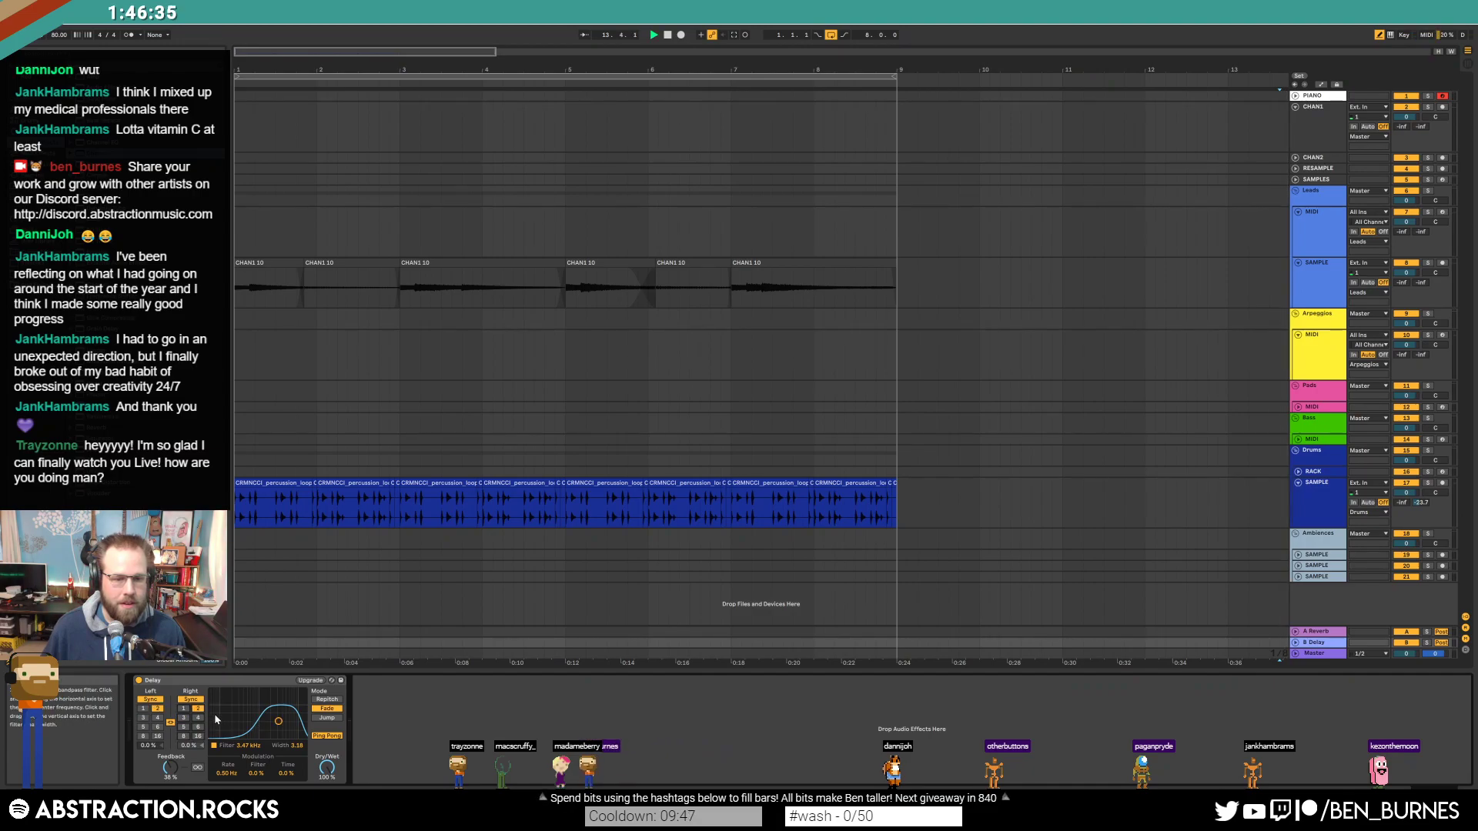
click(251, 484)
key(space)
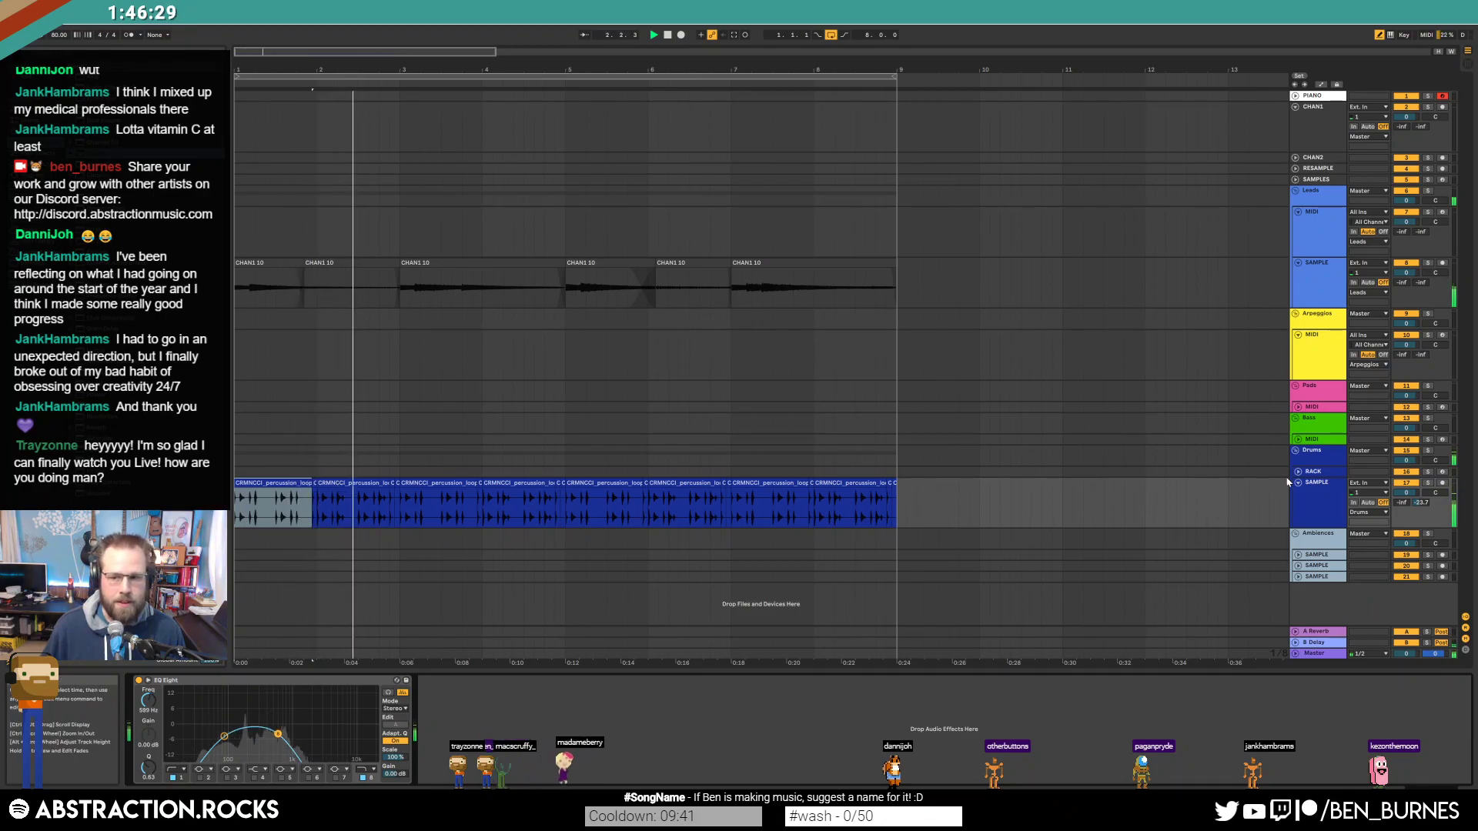
Step: Unfold the Drums RACK track, stop playback and raise the high cut in the drum SAMPLE track's EQ Eight to about 774 Hz
click(1274, 487)
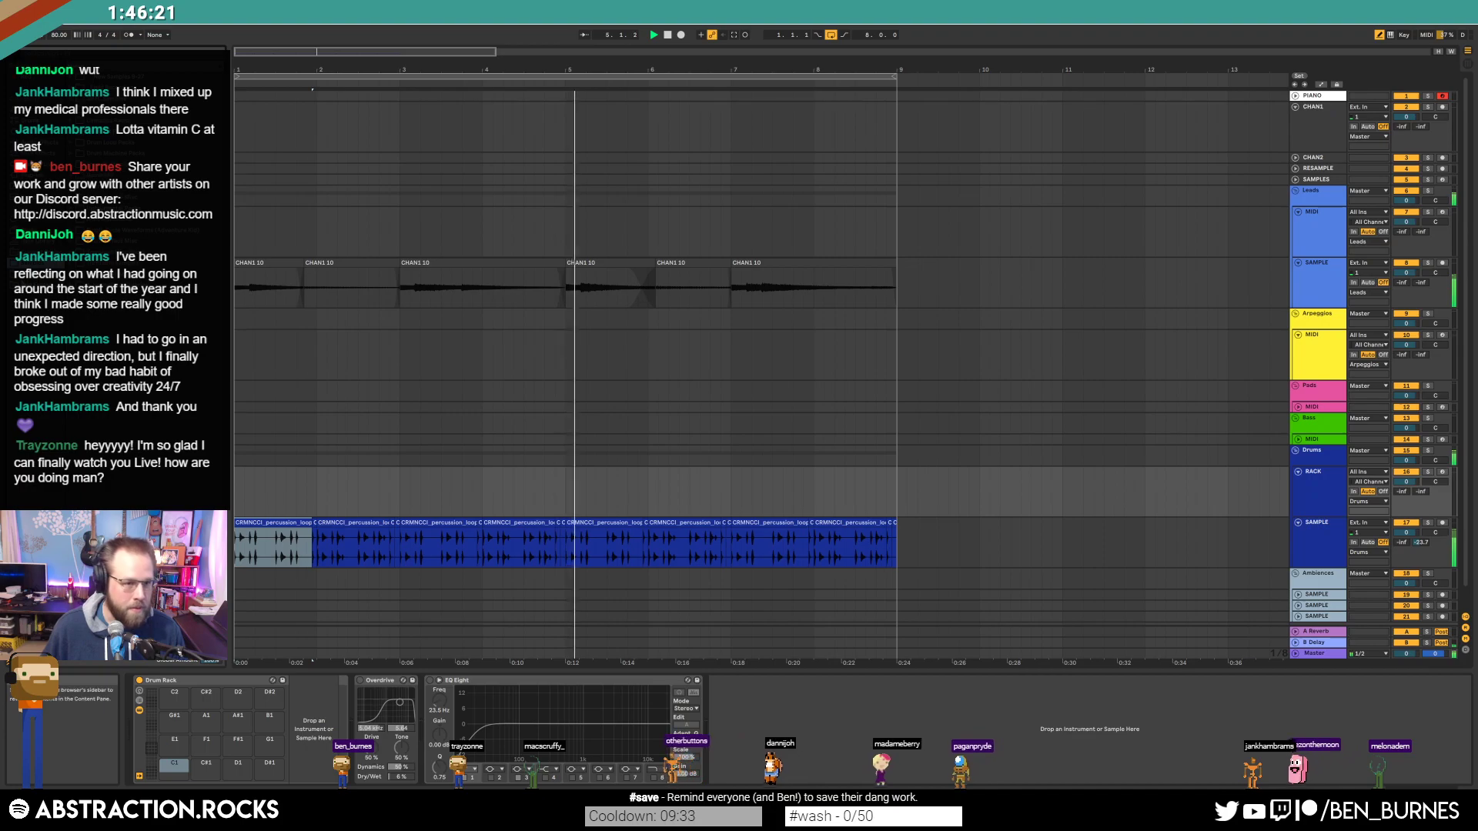
key(space)
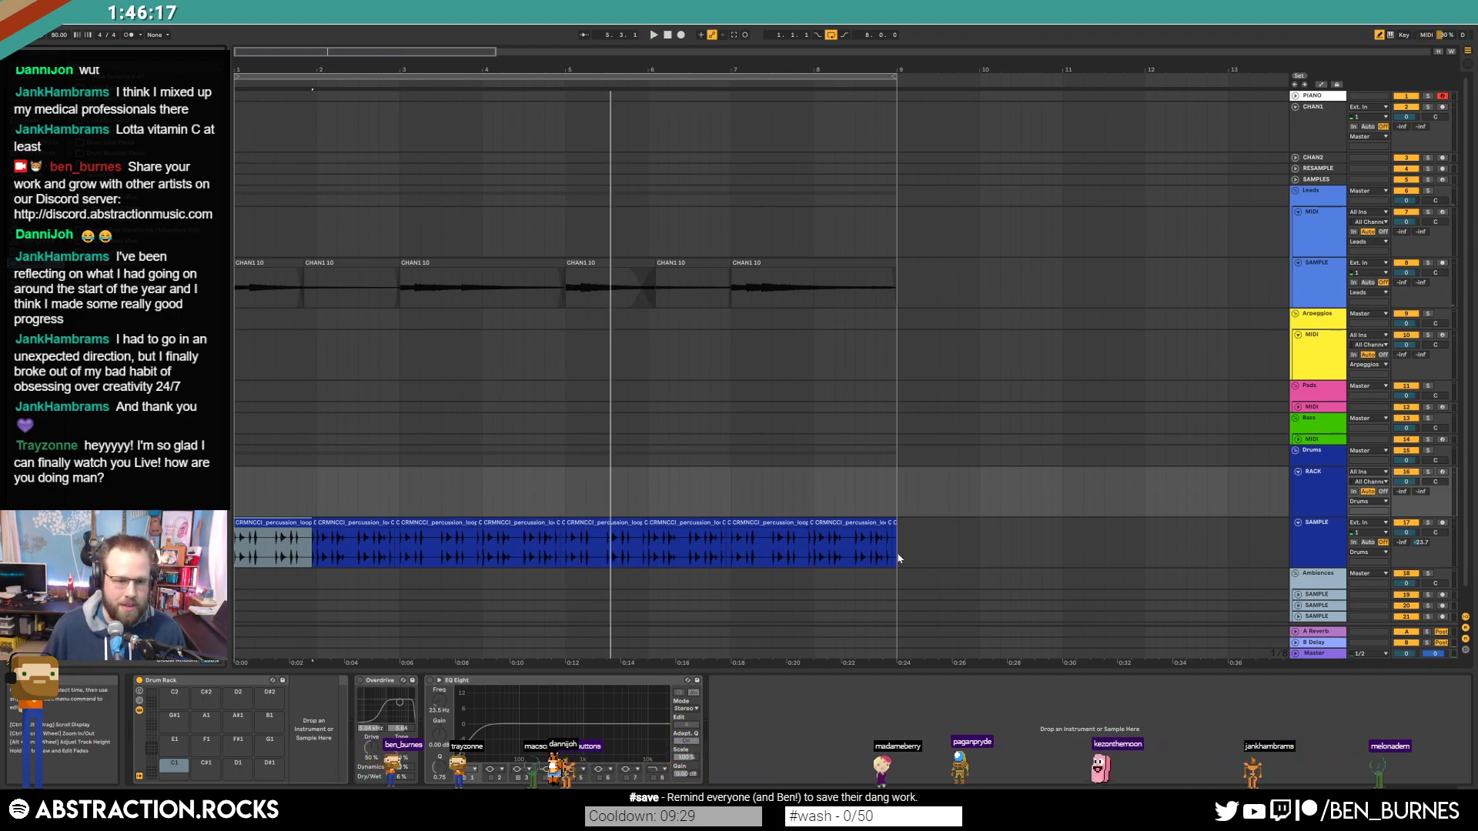
click(979, 542)
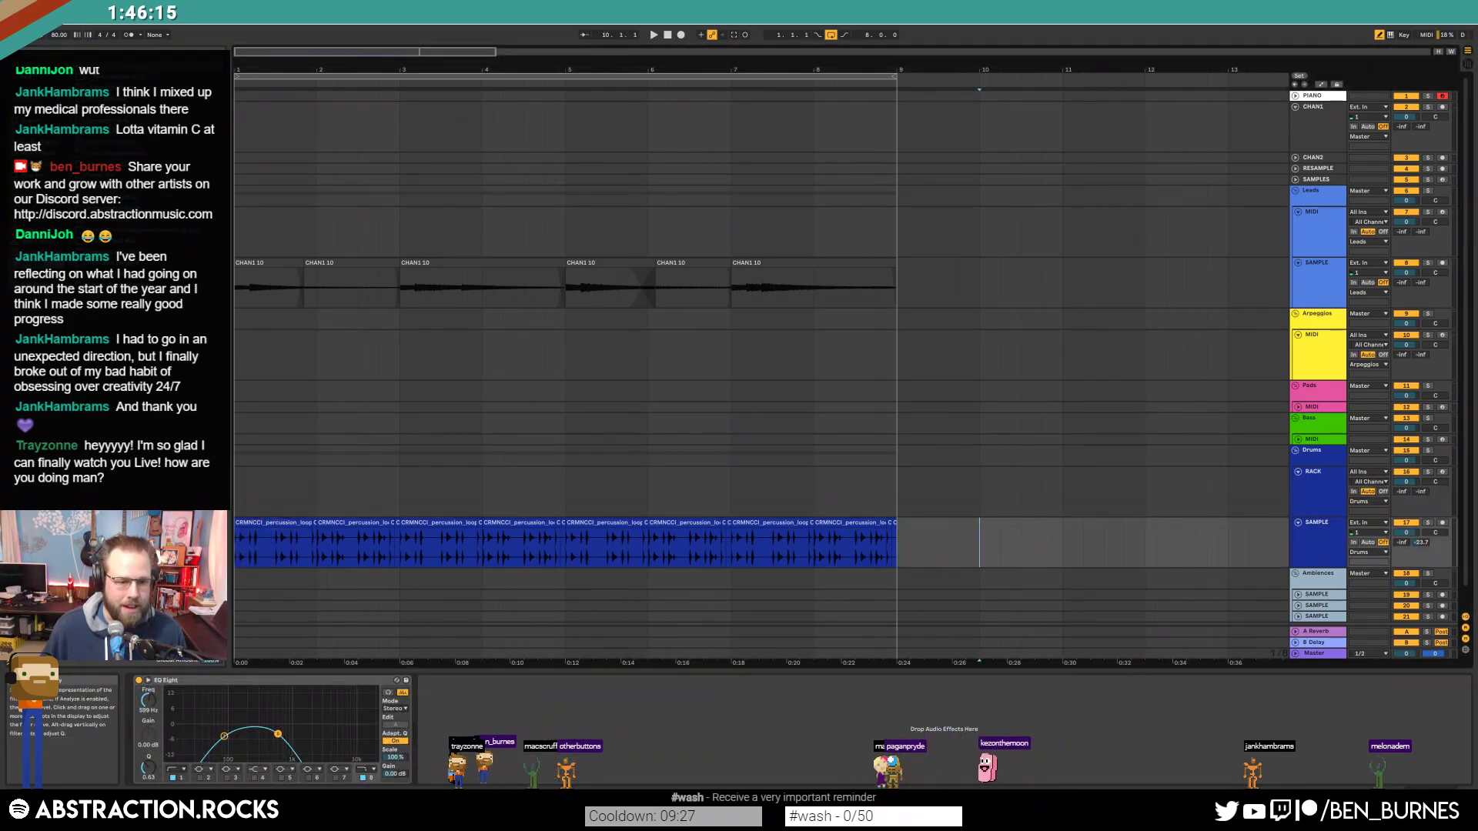
drag(224, 736, 227, 736)
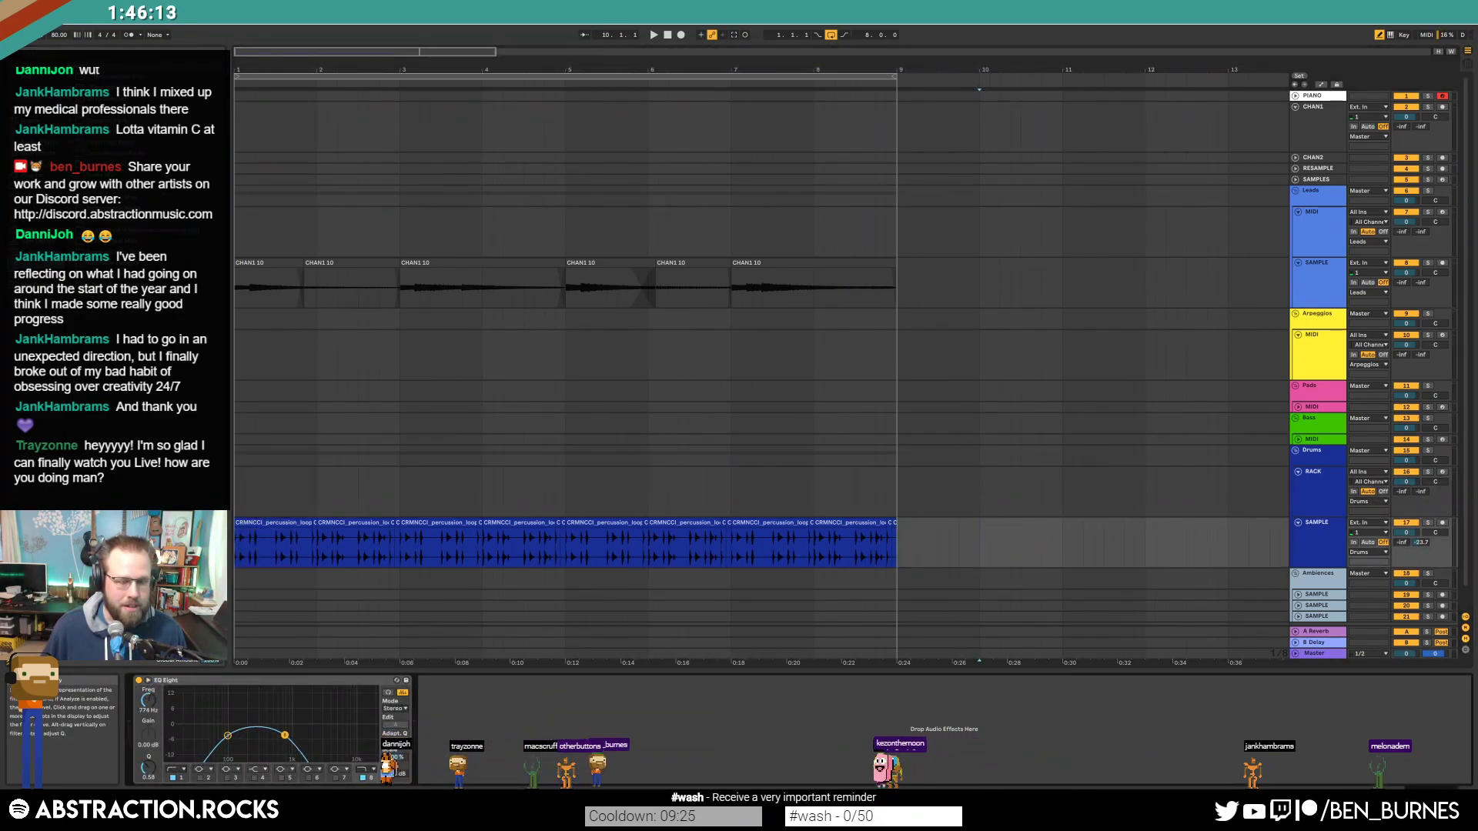
Step: Load the Roland808 samples BD7525 35 on pad C1 and SD3510 16 on pad D1 of the RACK track's Drum Rack
click(1295, 489)
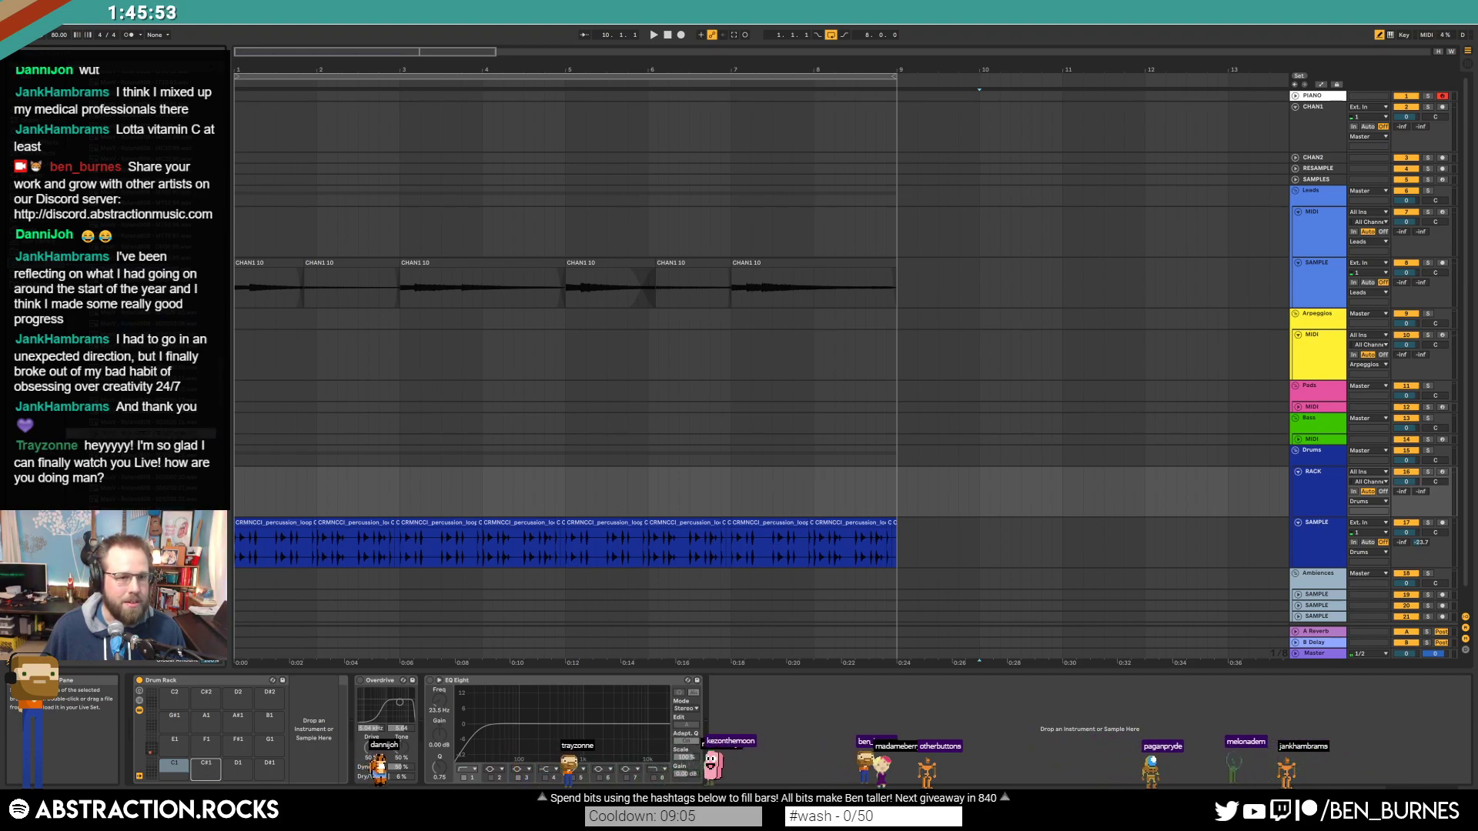
drag(141, 433, 205, 768)
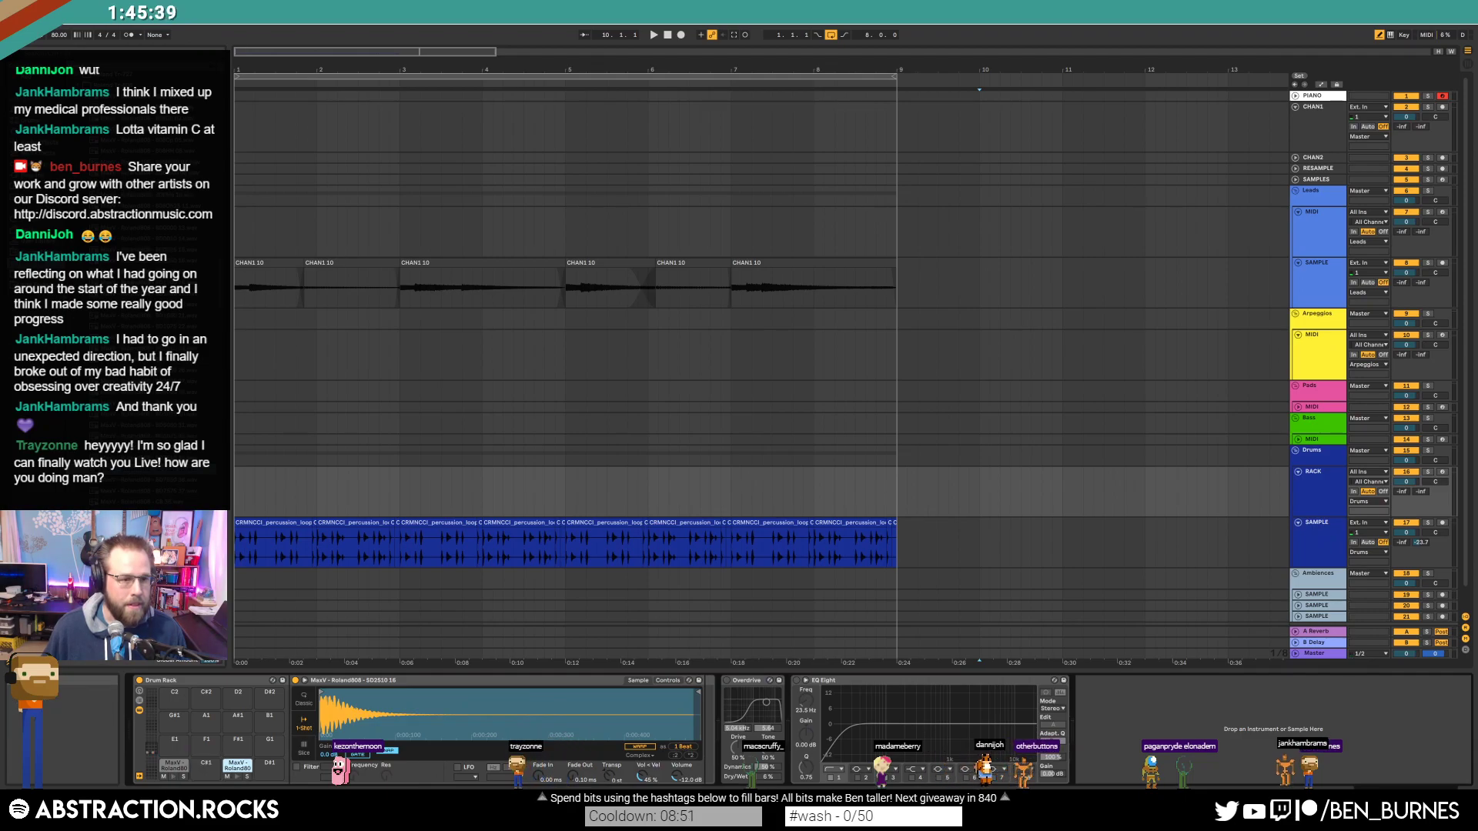
click(166, 771)
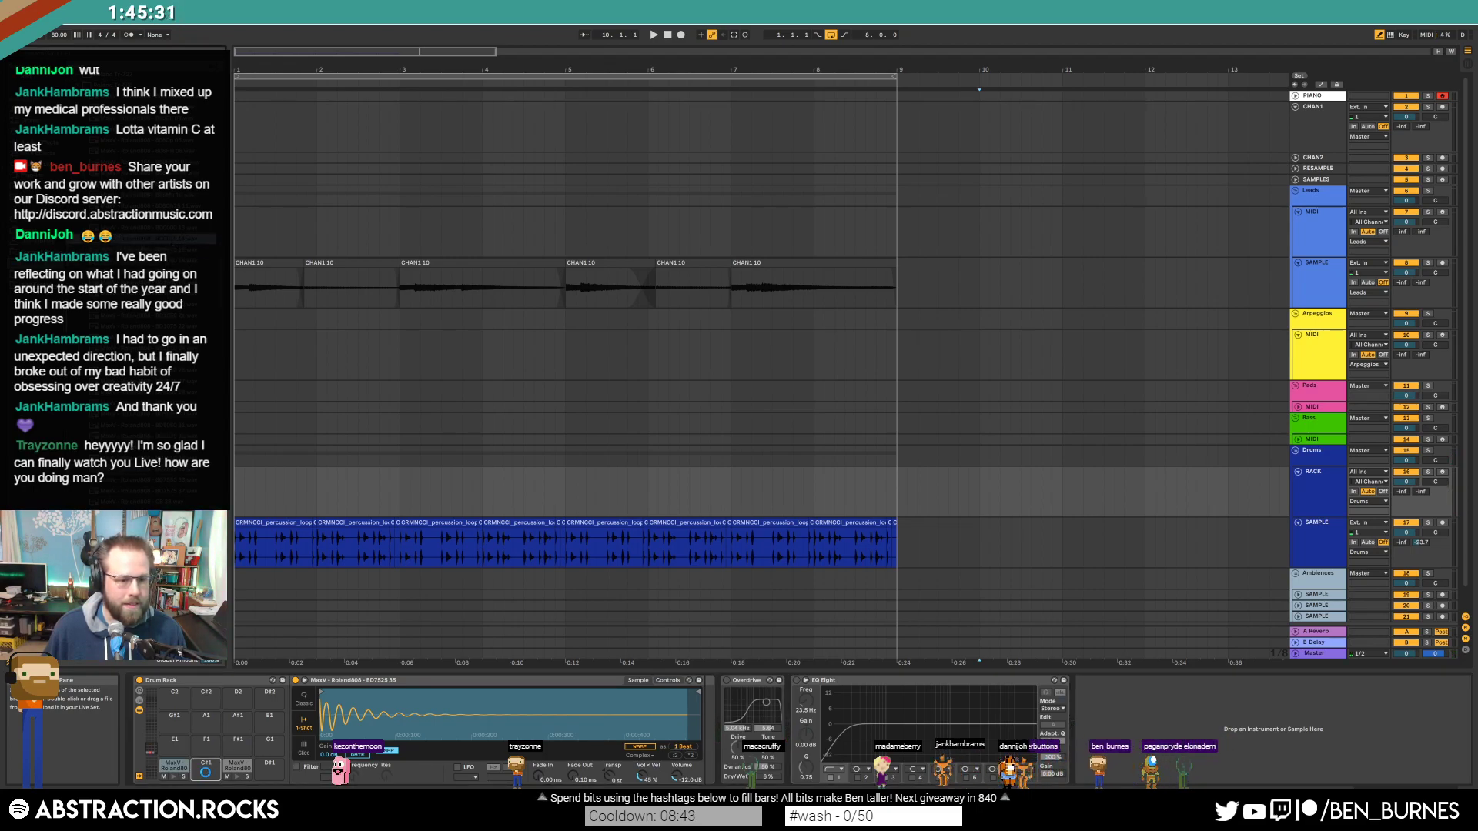
Step: Load the Roland808 BD0010 14 kick on pad C#1 and tune it to G with a temporary Tuner
click(204, 774)
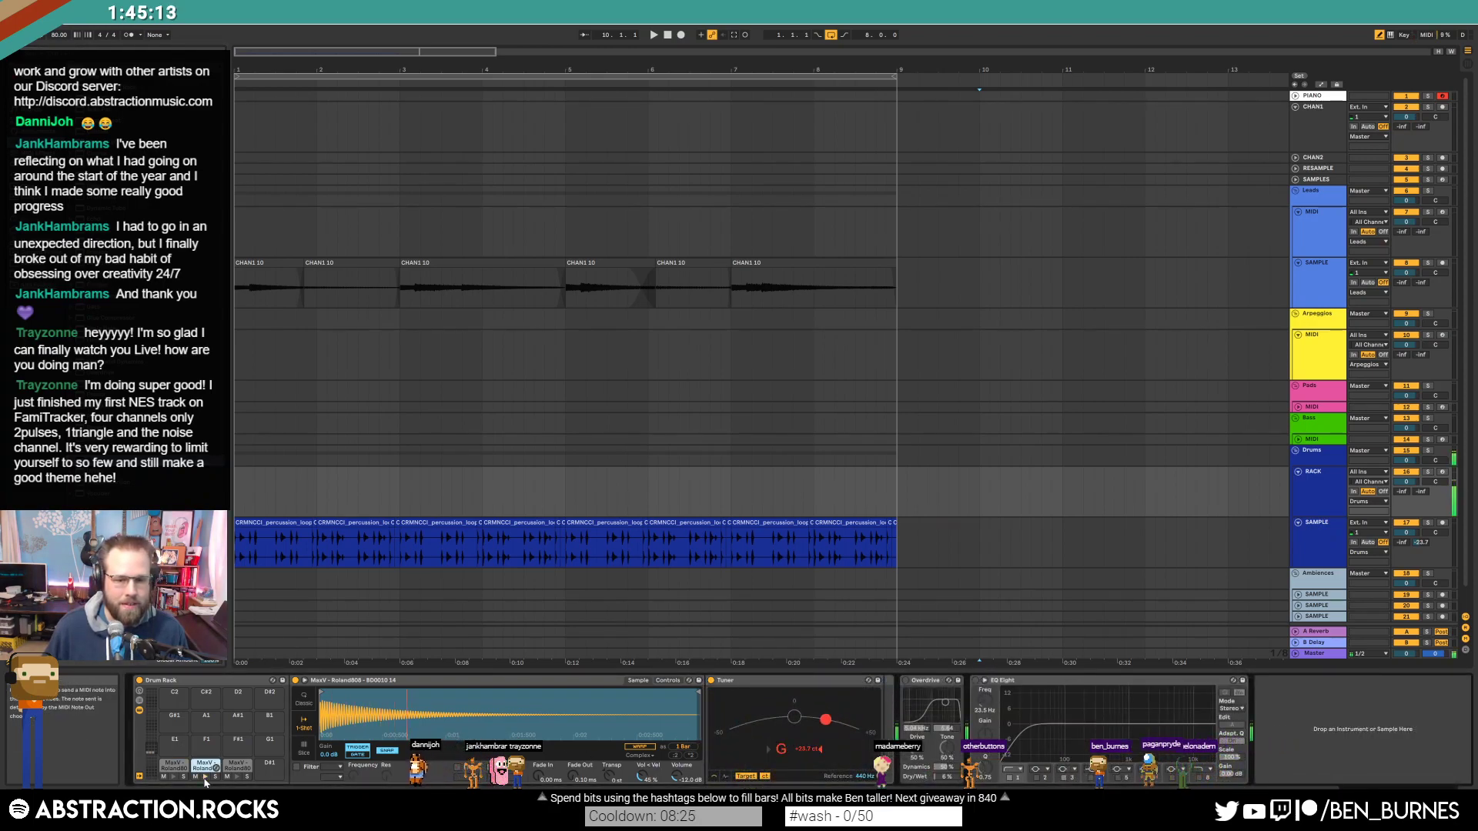
click(668, 680)
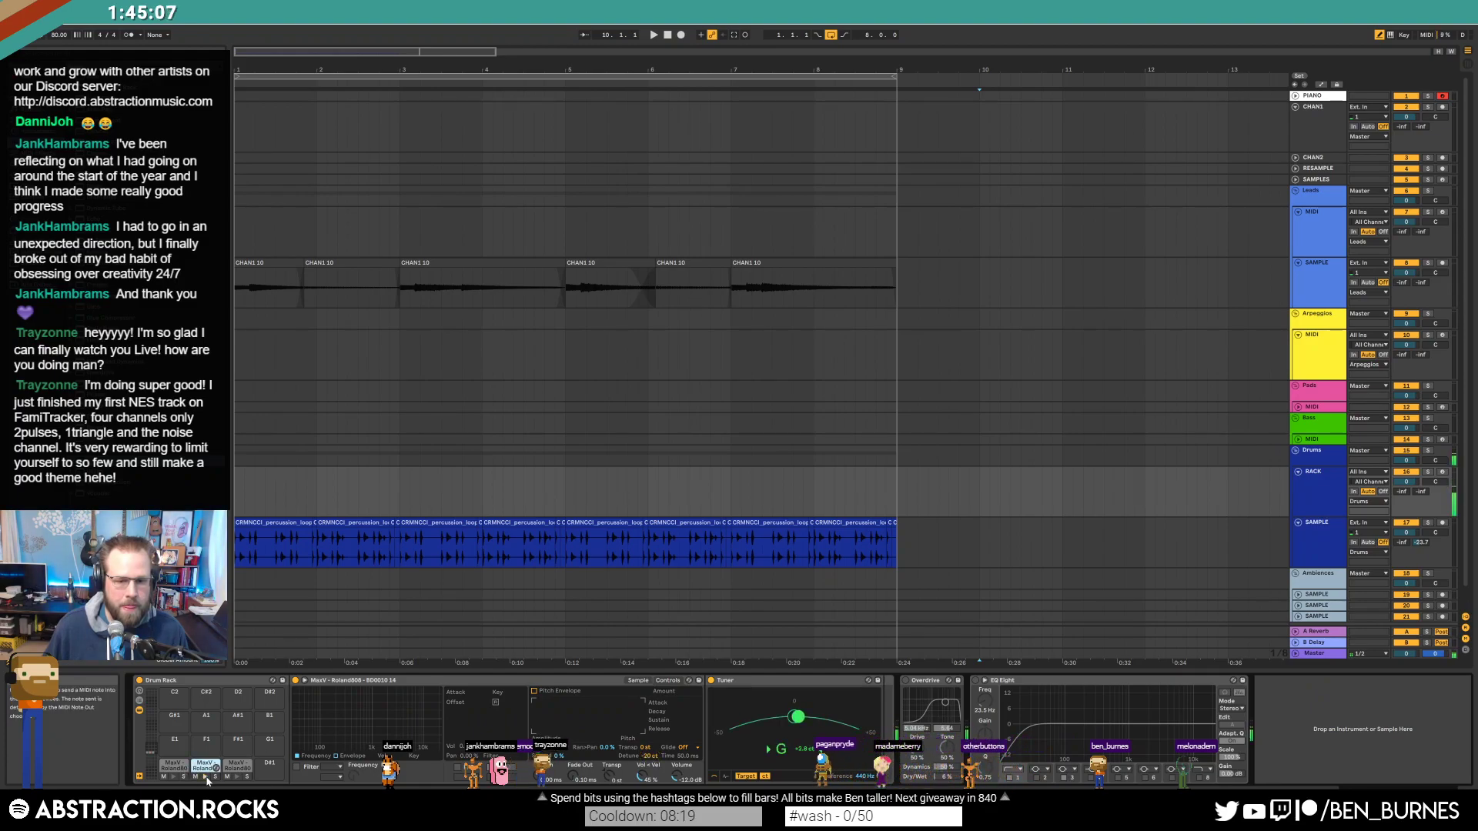
click(728, 682)
key(Delete)
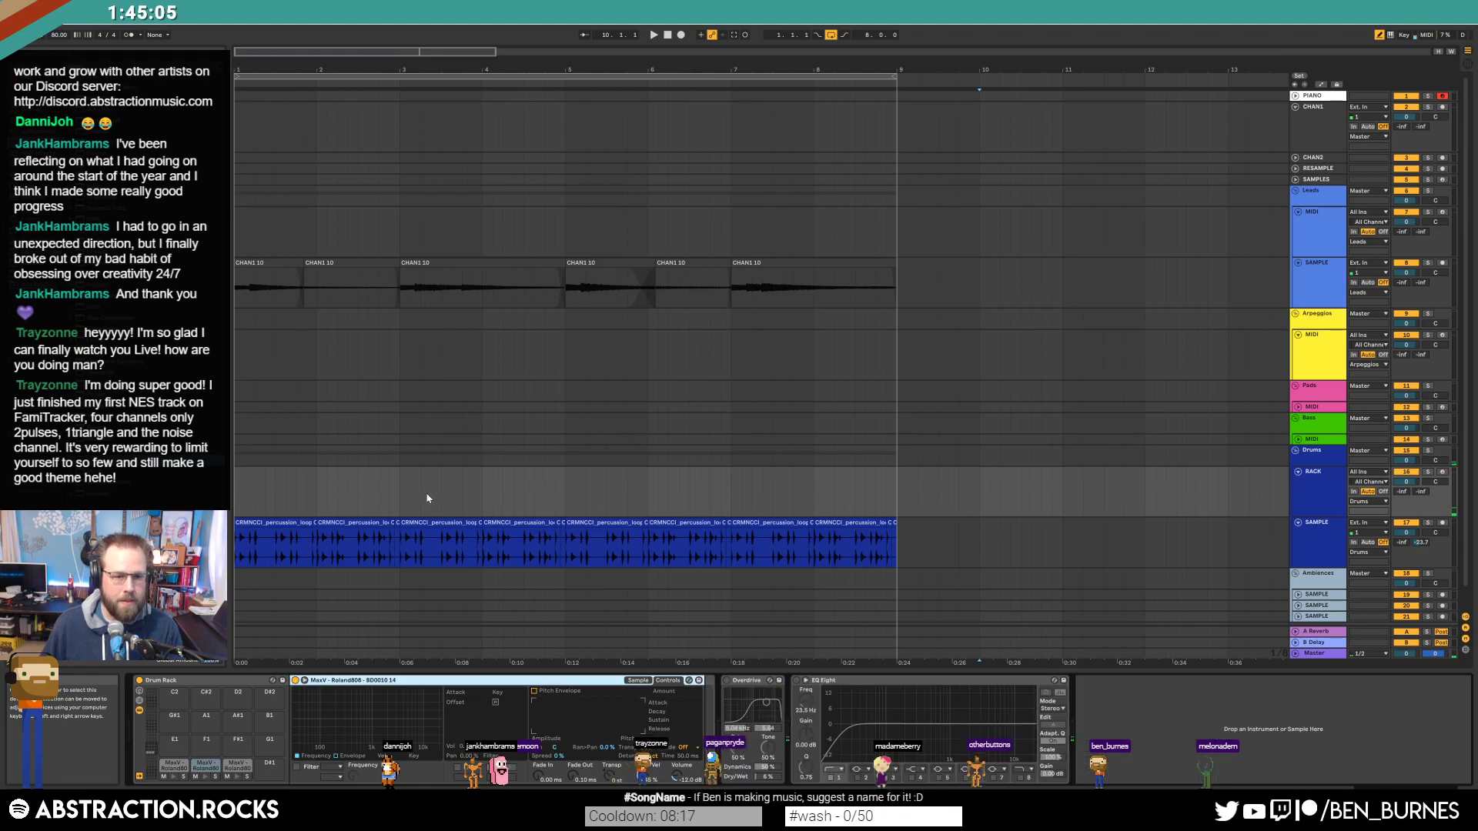
Step: Create an empty one-bar MIDI clip at bar 1 of the Drums RACK track and turn off Draw Mode
drag(237, 483, 315, 493)
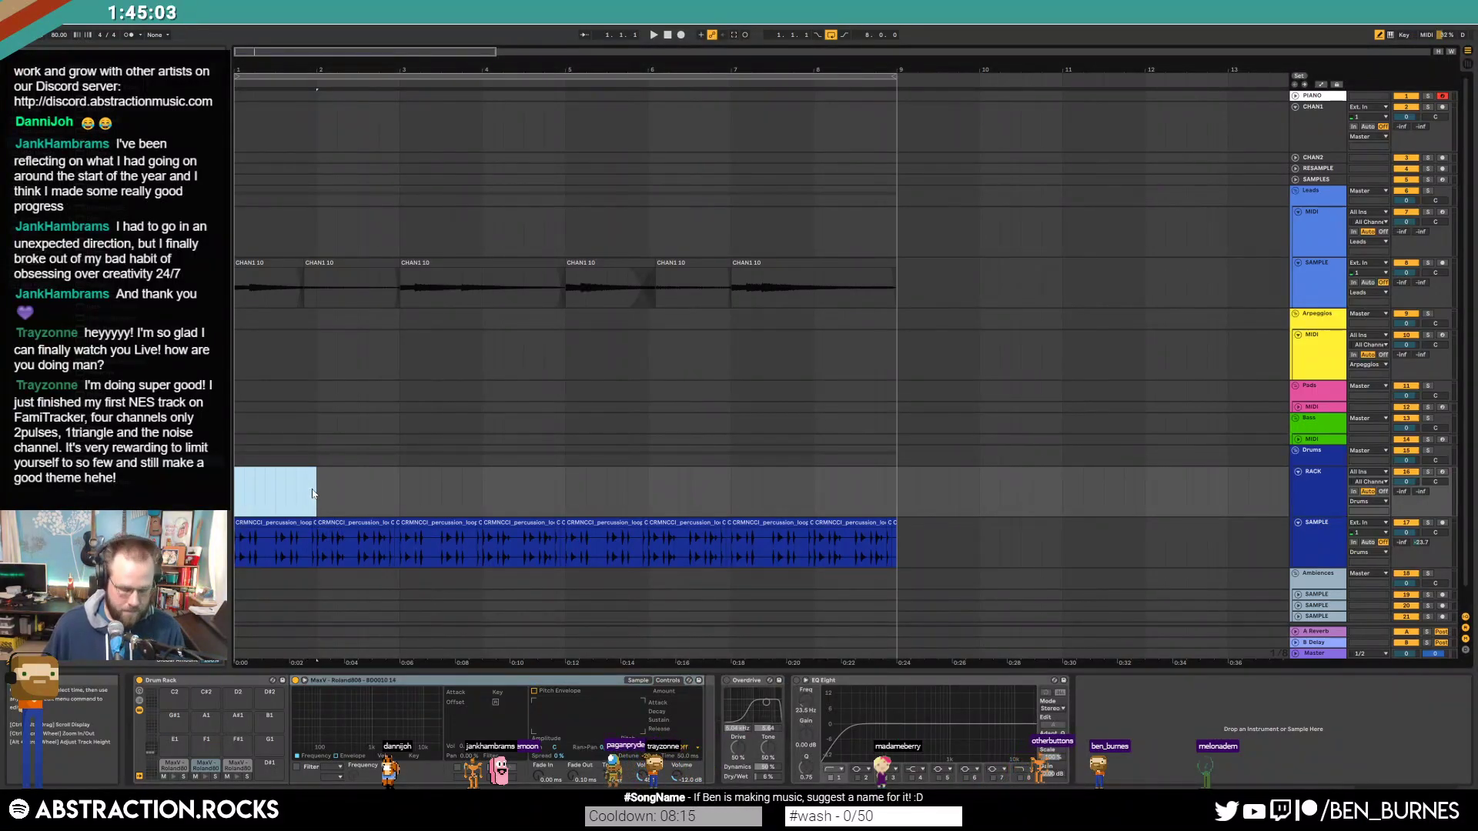
key(ctrl+shift+m)
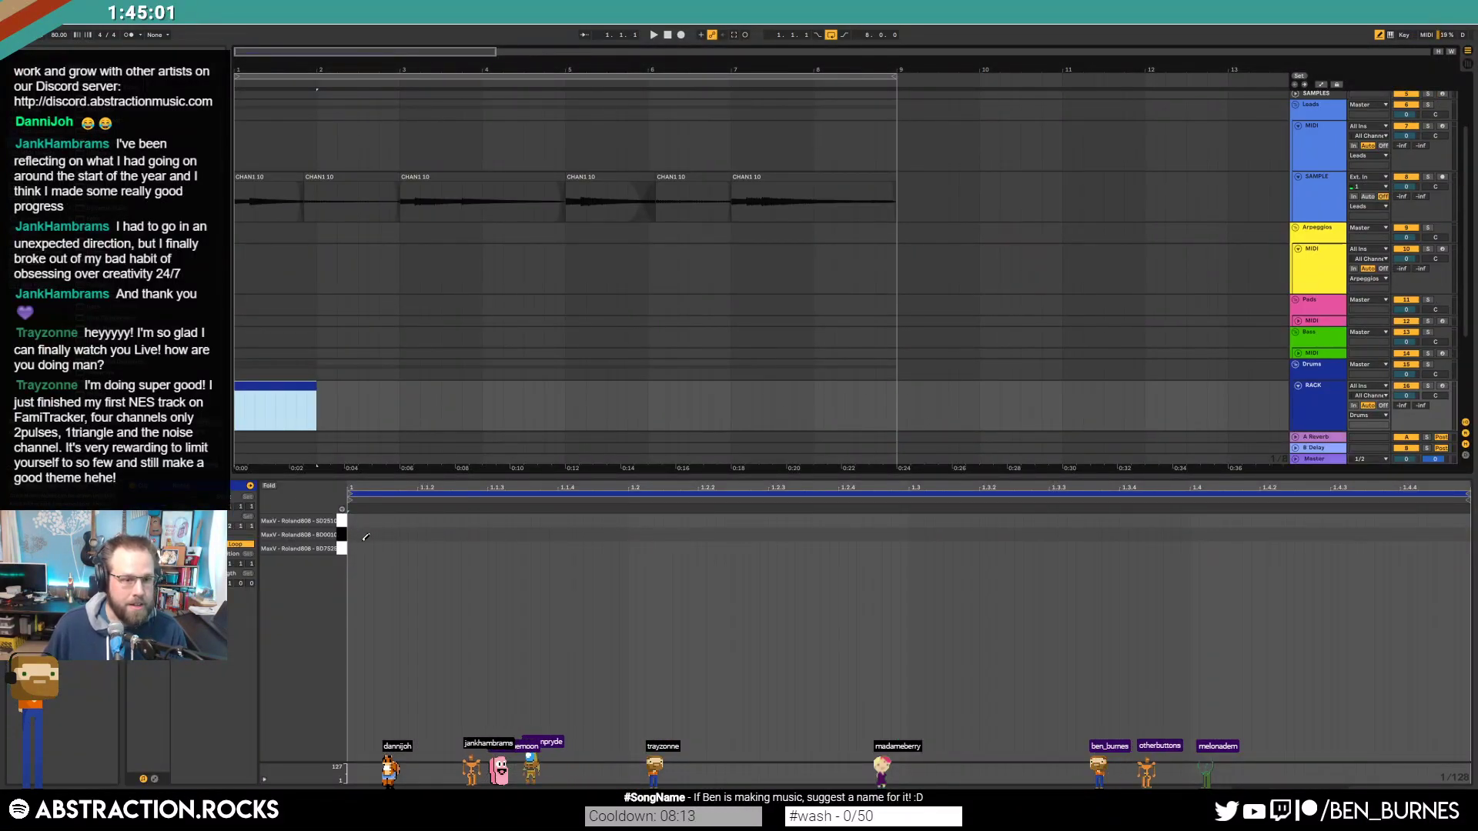
key(b)
click(389, 562)
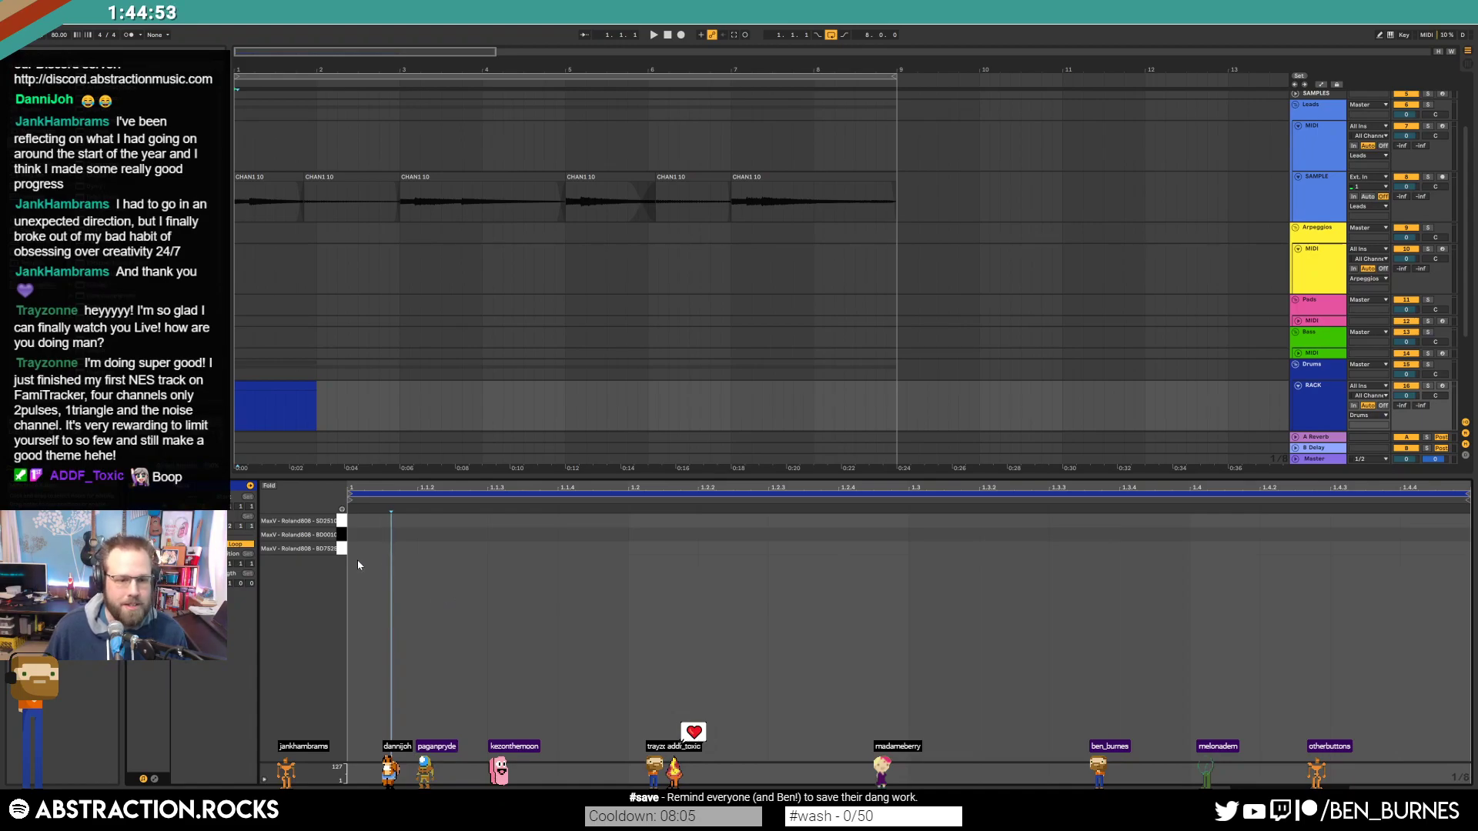
scroll(304, 397, down, 3)
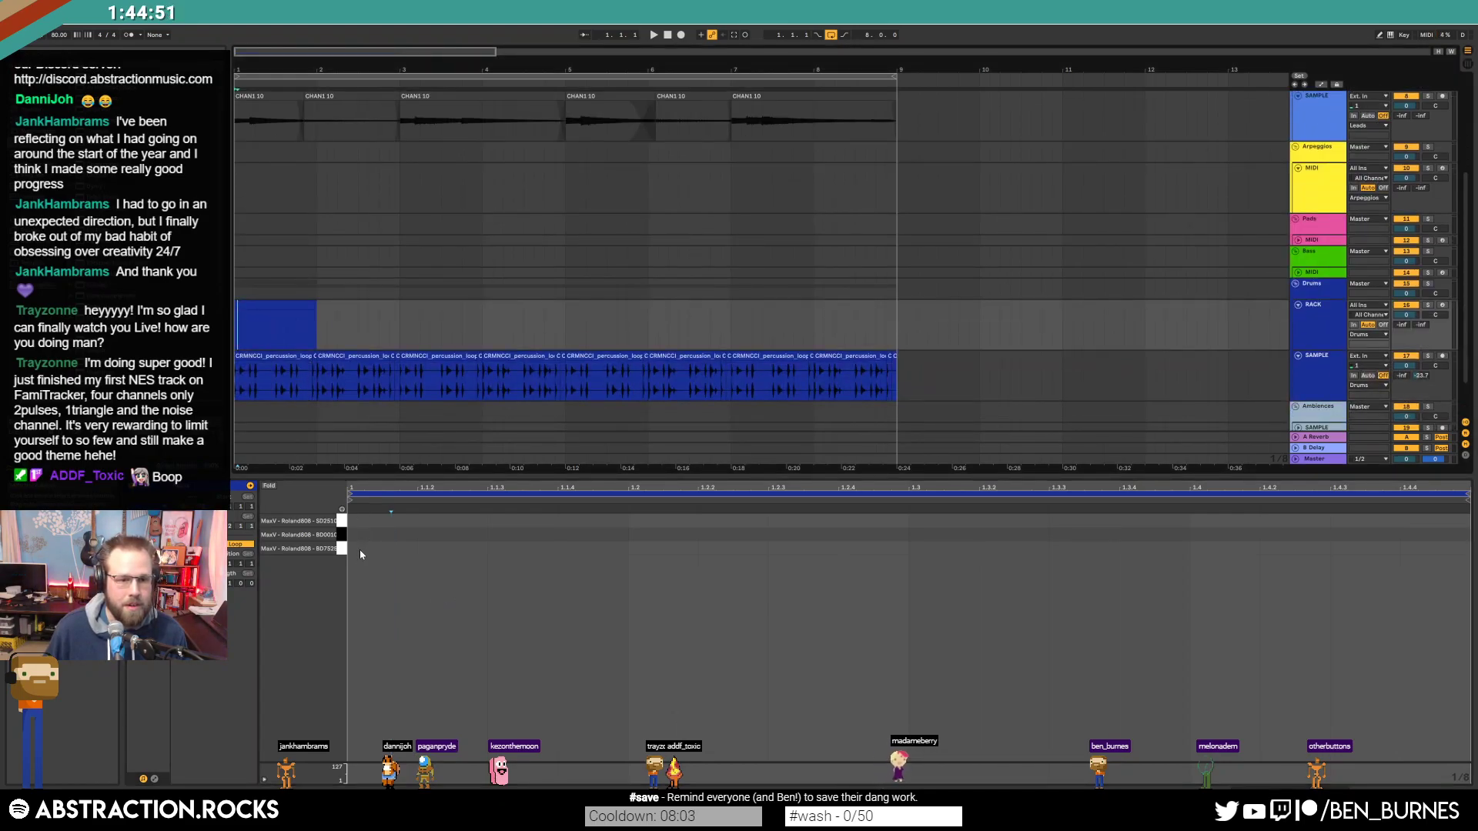
Step: Place a sixteenth-note BD7525 35 kick at the clip's start and a BD0010 14 kick on 1.1.2, checking them with playback
double_click(356, 555)
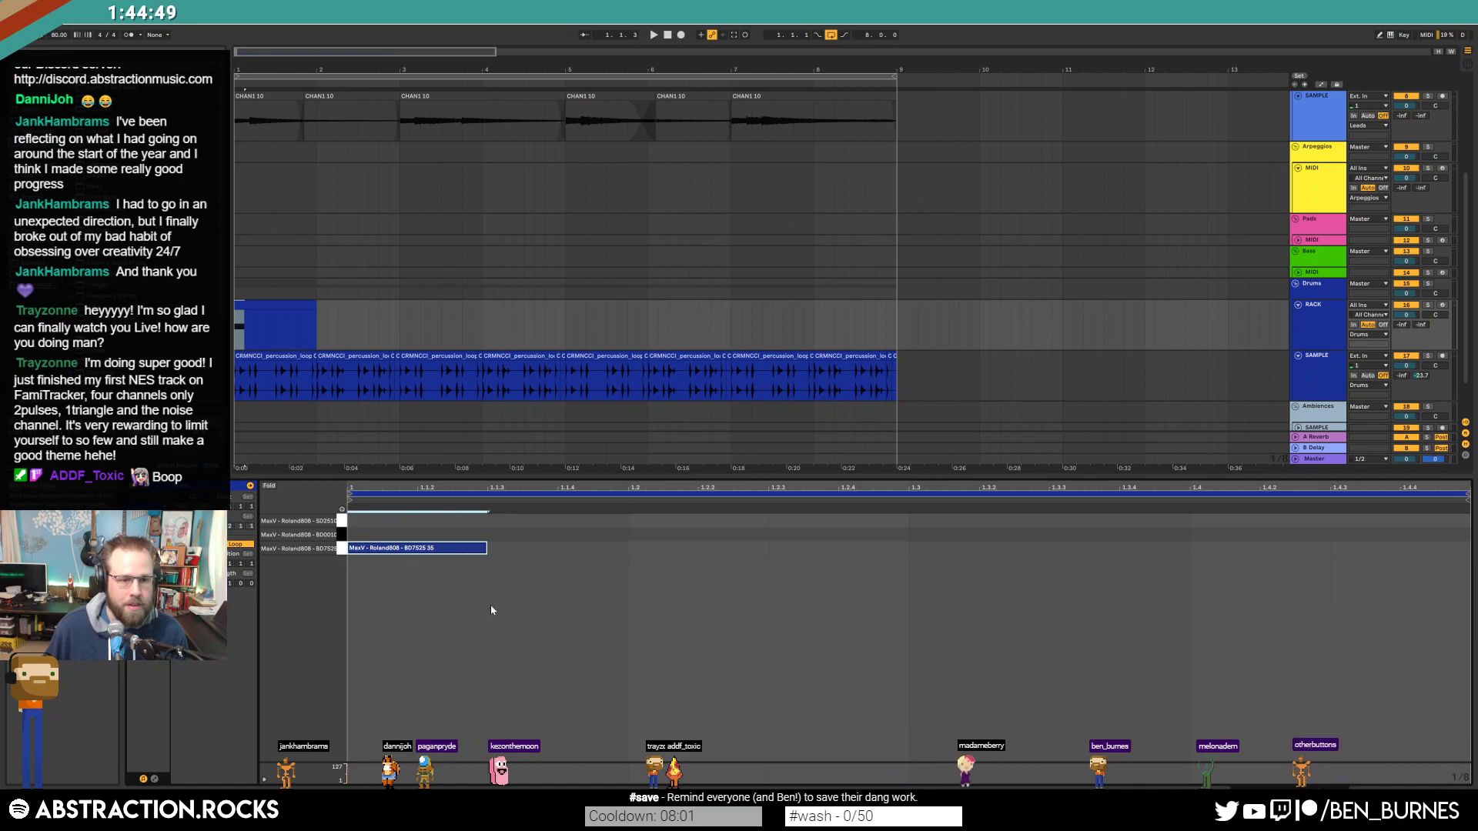
drag(485, 549, 420, 550)
click(496, 536)
double_click(496, 540)
key(space)
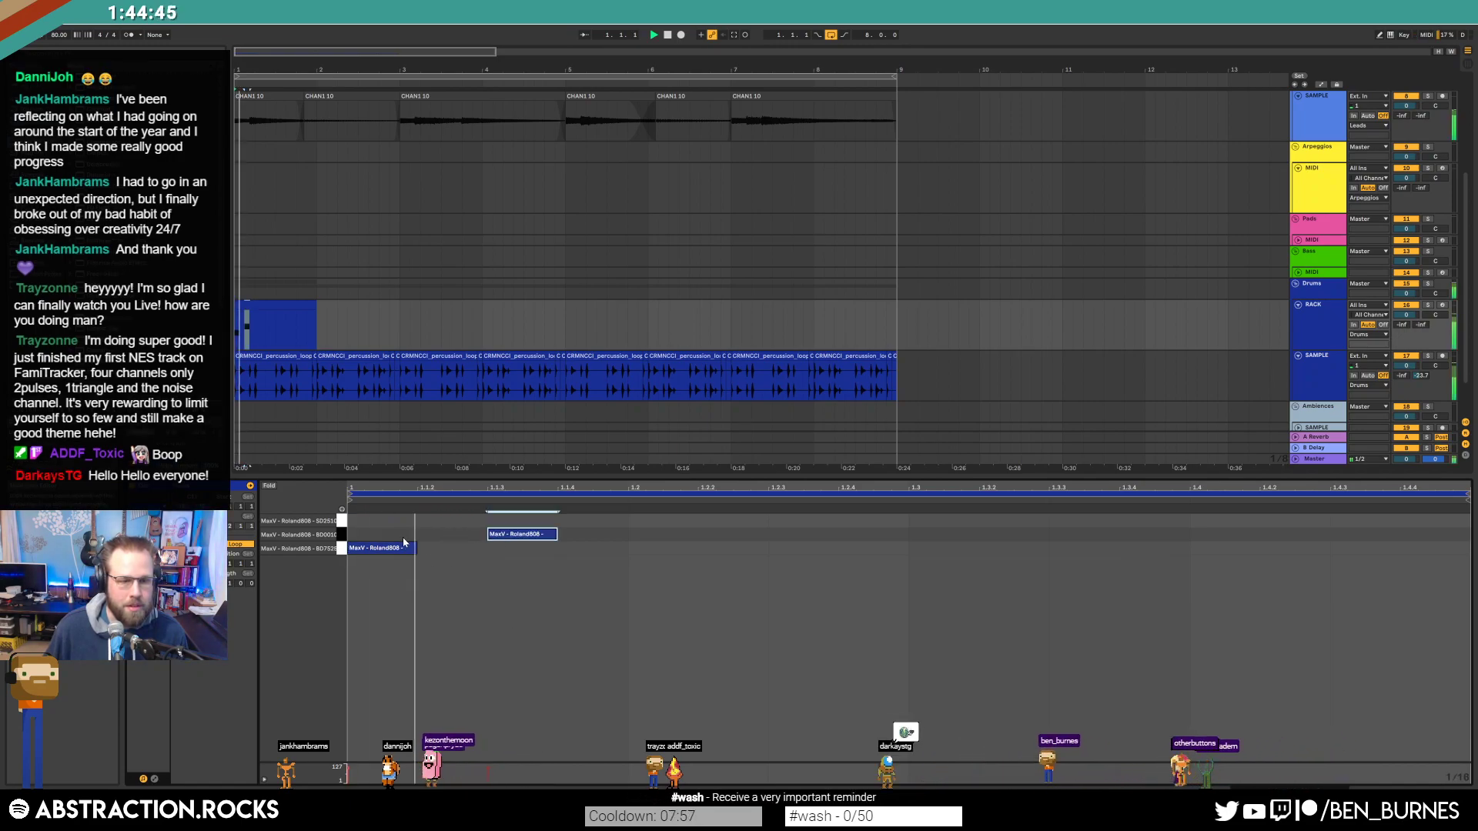
drag(514, 543, 443, 543)
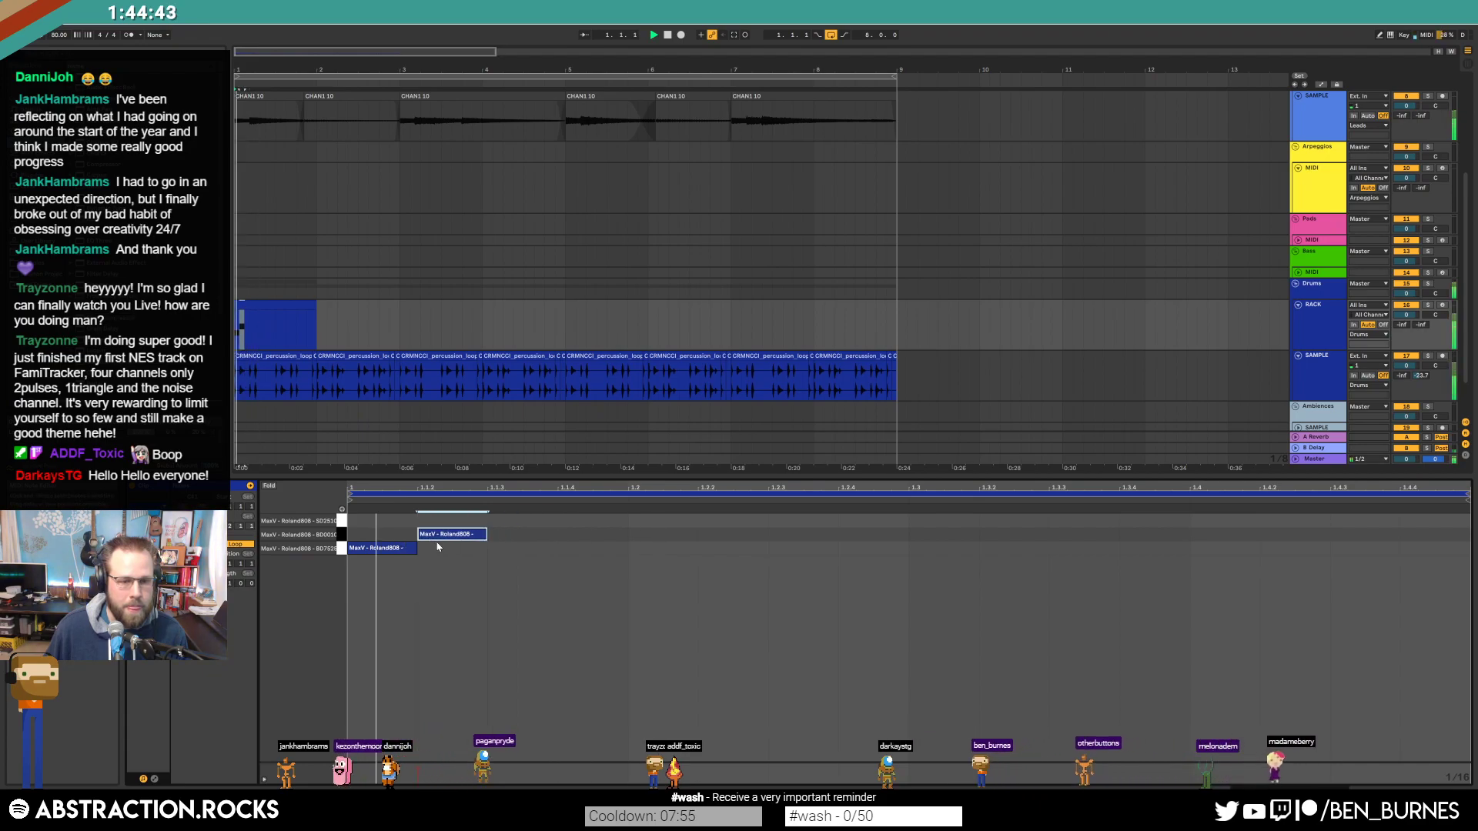
key(space)
Step: Add eighth-note SD3510 16 snare hits on beats 2 and 4, and extend the one-bar drum clip through bar 8
double_click(633, 523)
drag(697, 521, 770, 520)
double_click(1189, 523)
drag(1189, 521, 1299, 525)
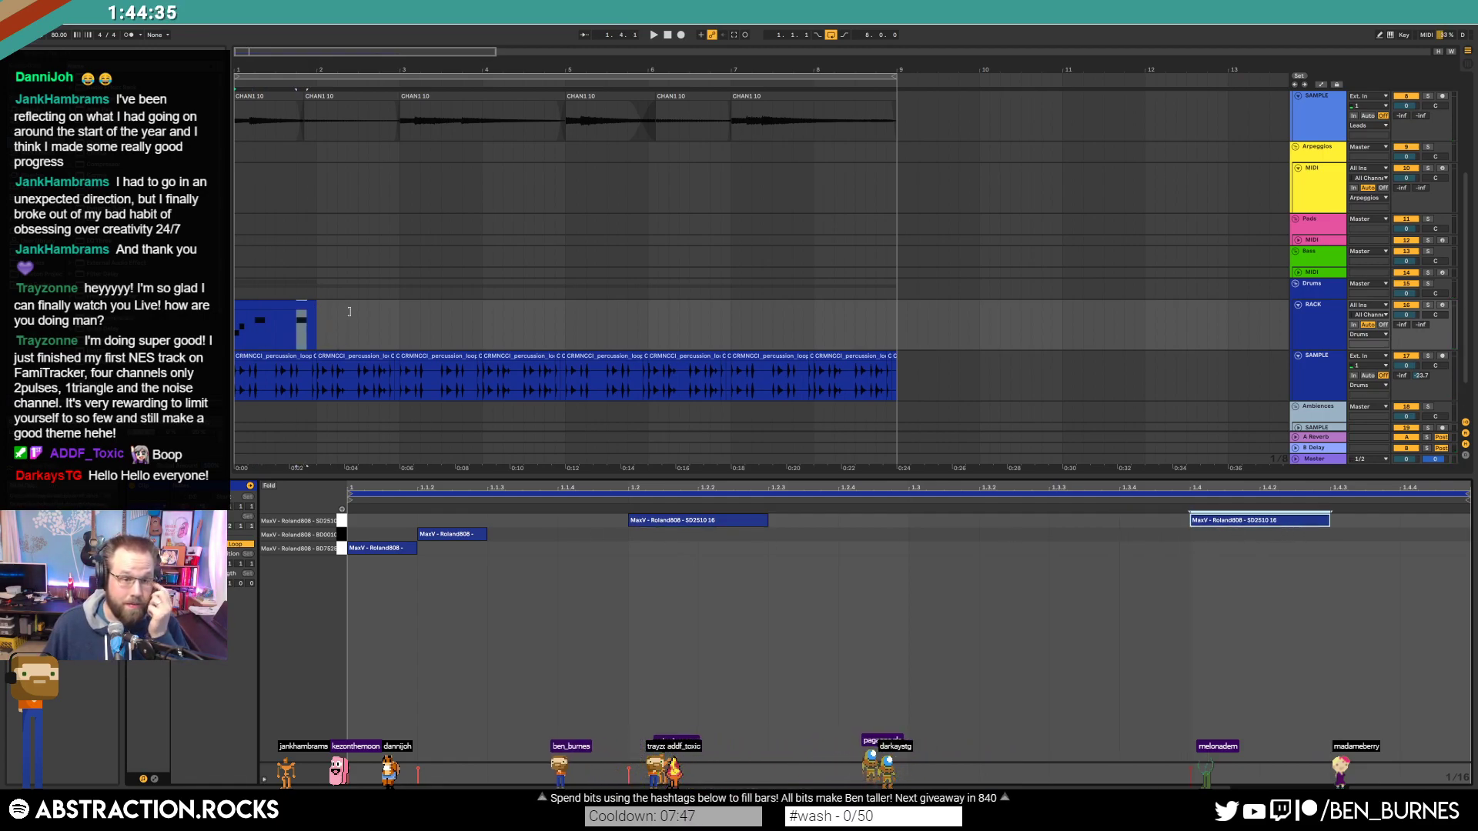
drag(316, 307, 895, 308)
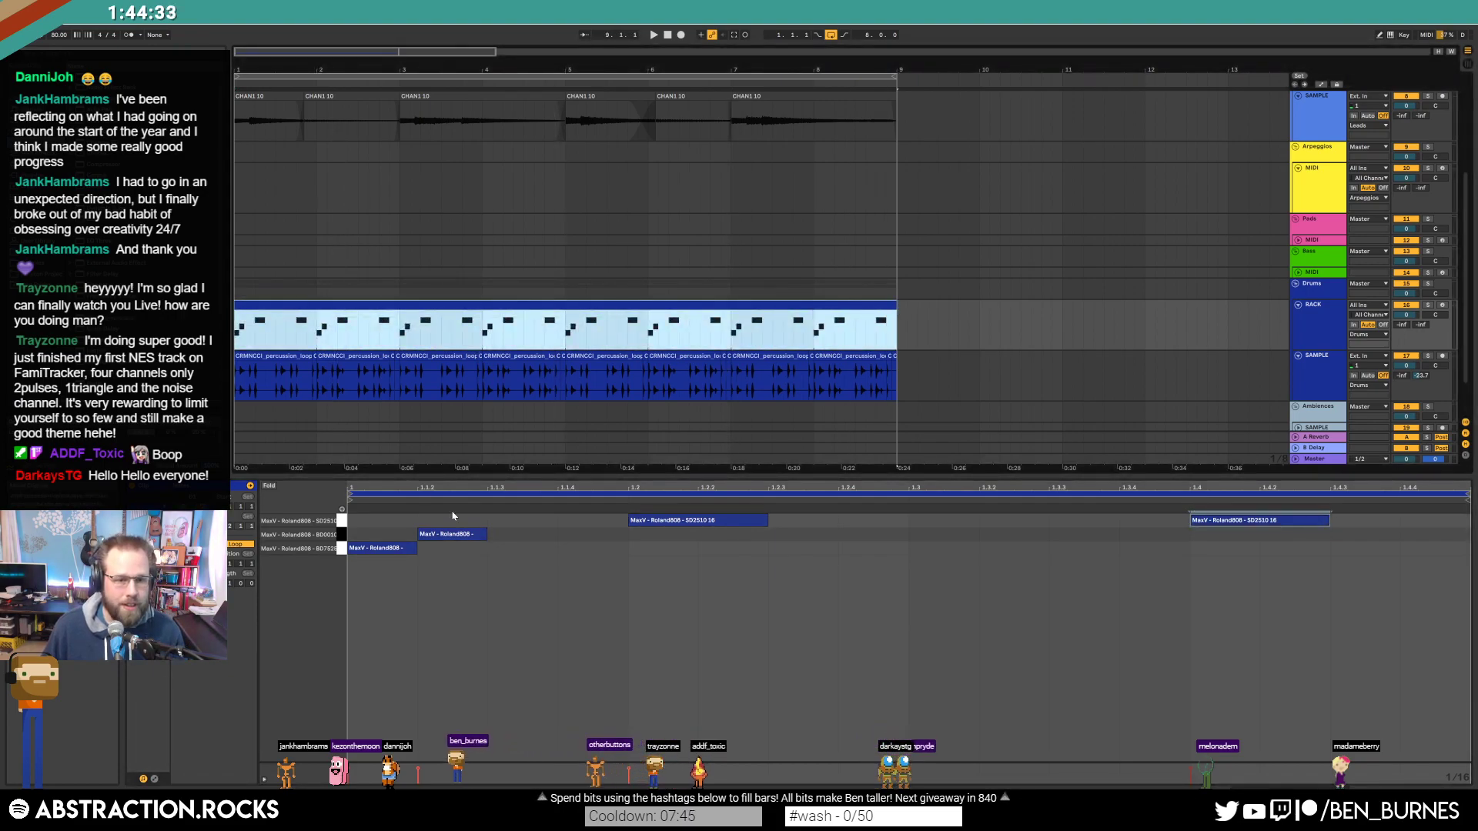
key(shift+Tab)
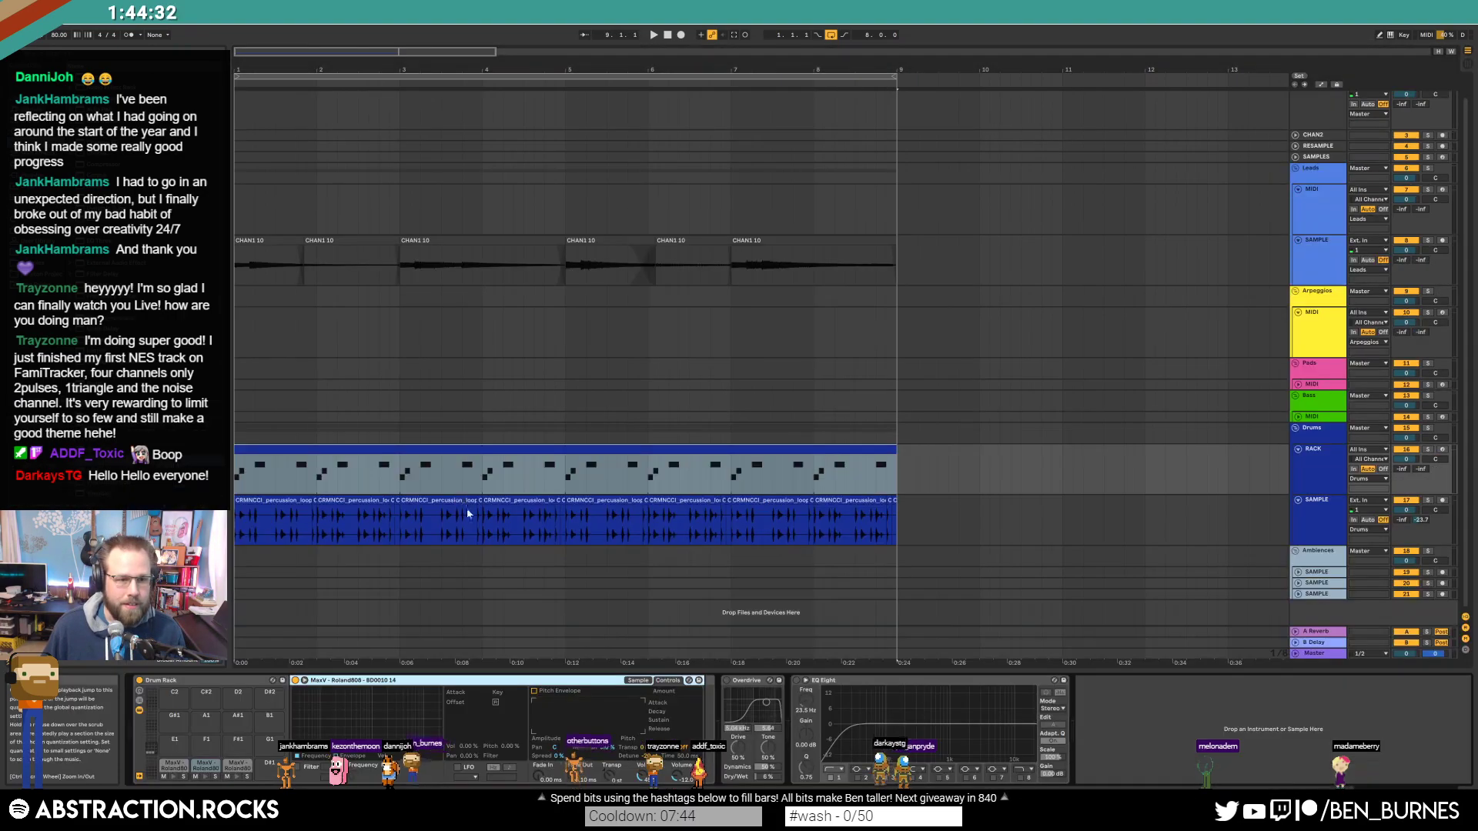
Step: During playback, shorten the snare sample's end in its Simpler and lengthen the fade-out
click(238, 766)
click(640, 681)
key(space)
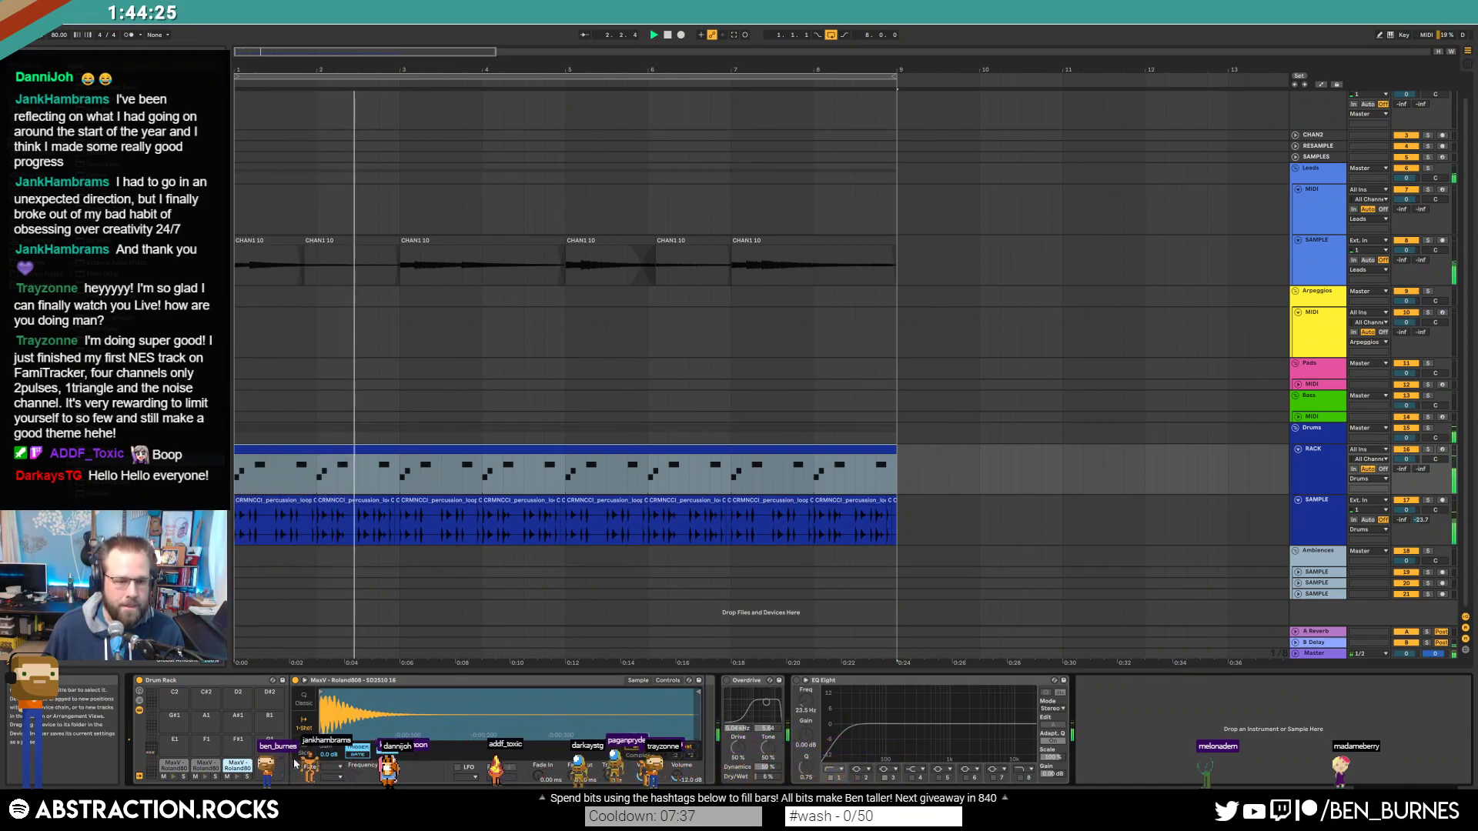
drag(696, 692, 365, 692)
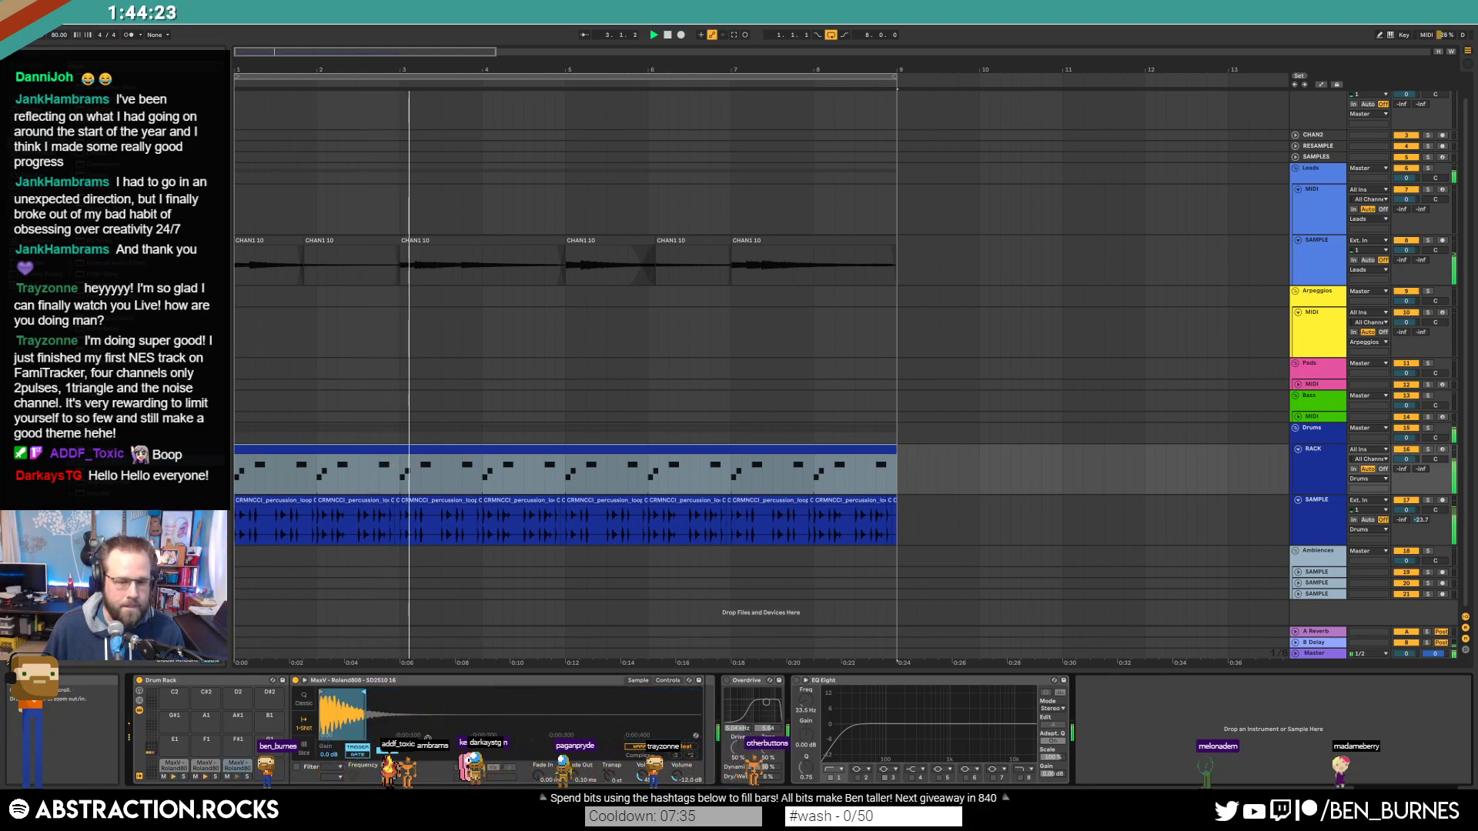
drag(575, 775, 574, 732)
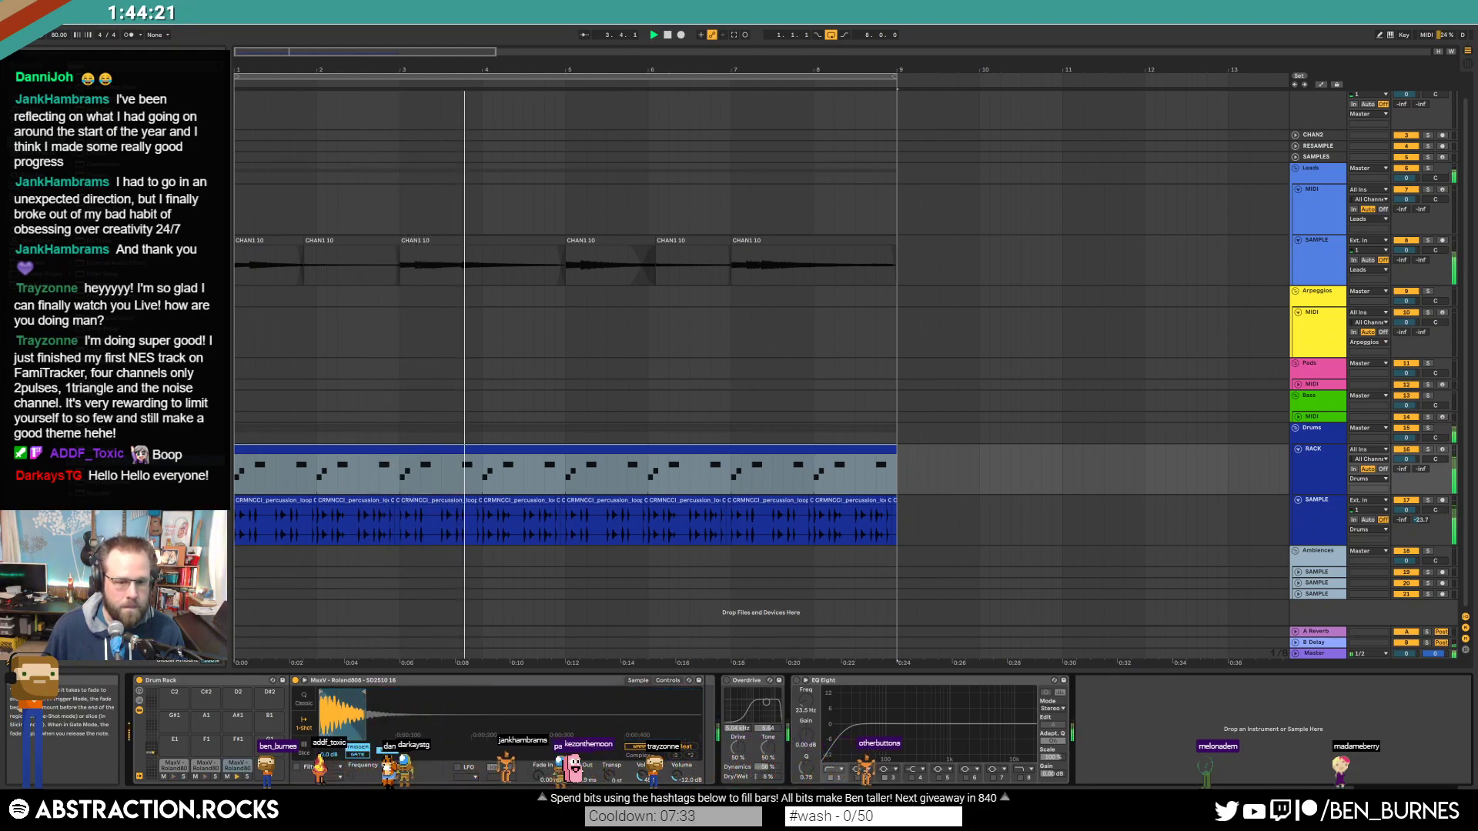
drag(364, 692, 386, 692)
Step: Adjust the snare Simpler's controls and add a Reverb after it, adjusting its decay time
click(668, 682)
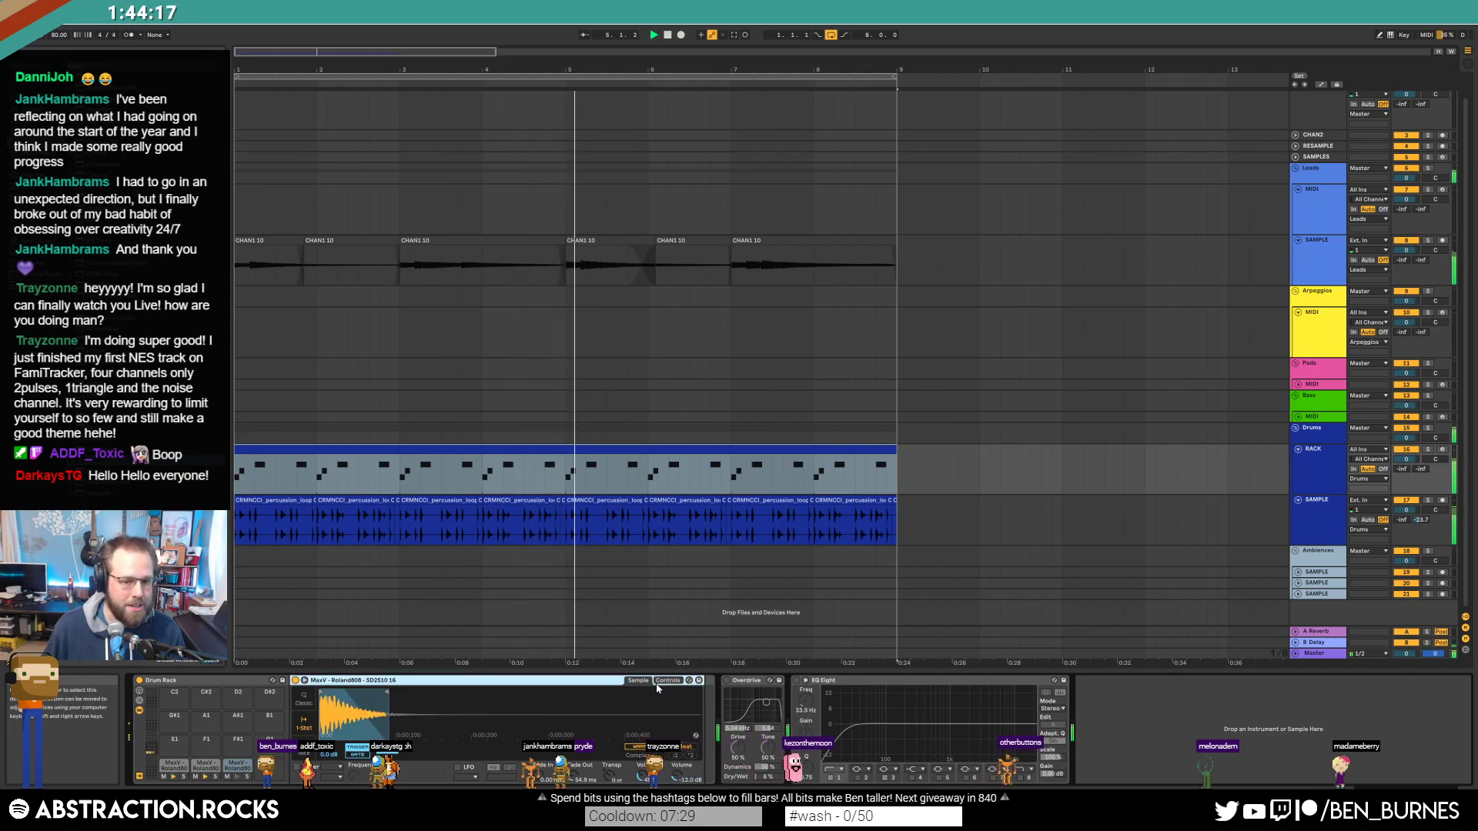
drag(654, 750, 654, 739)
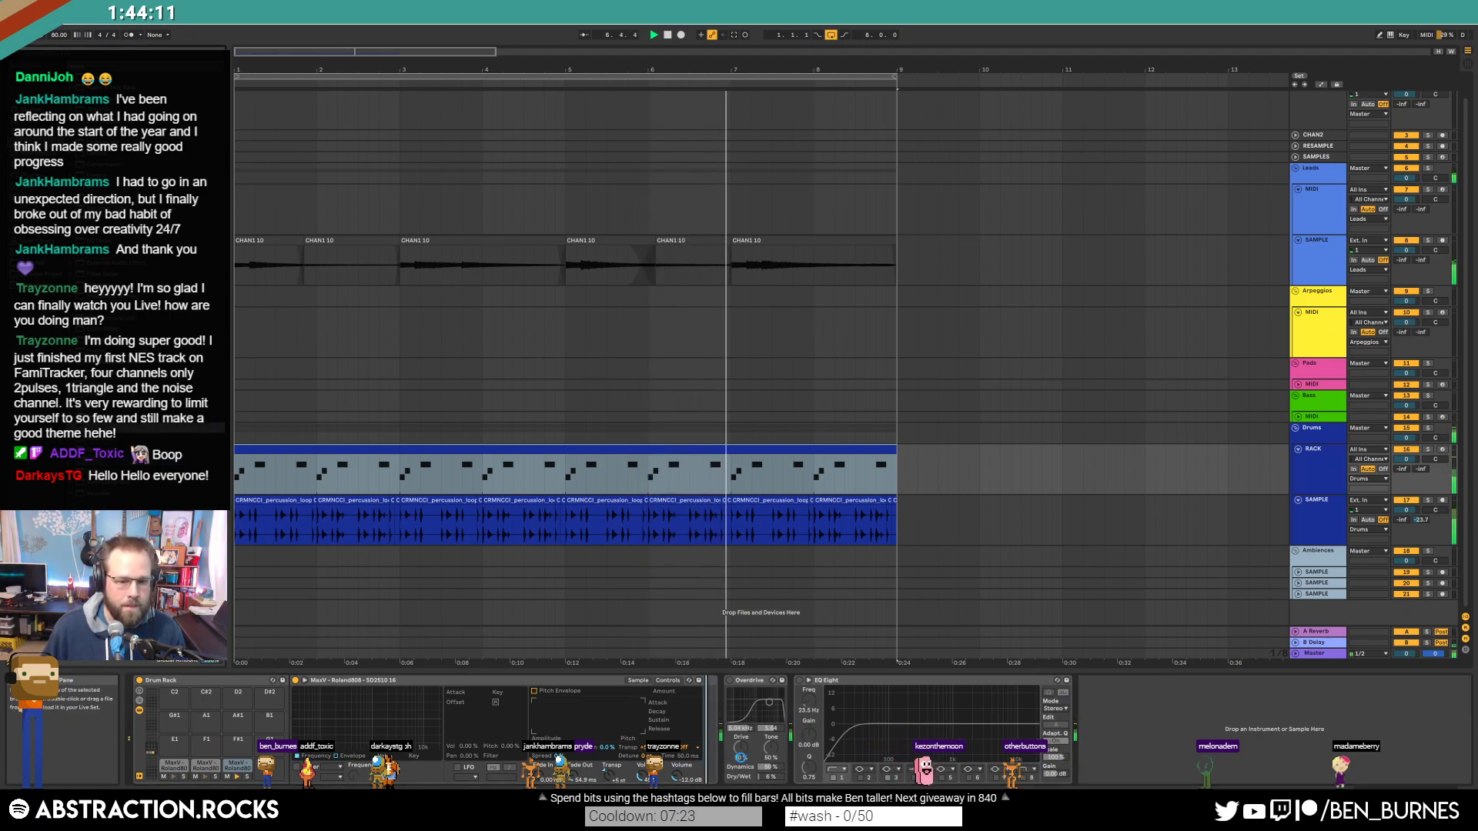
click(861, 769)
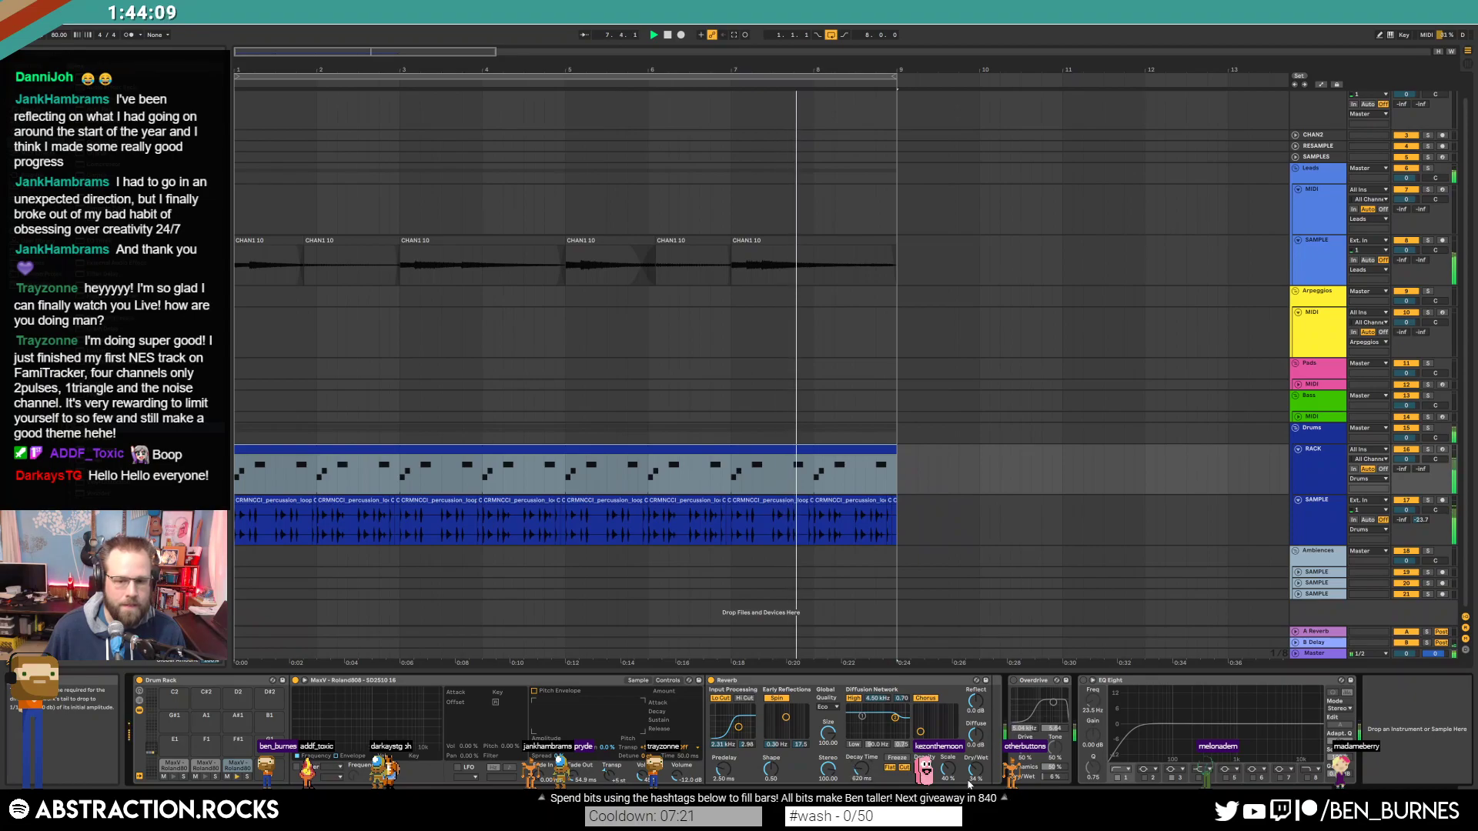
drag(861, 768, 862, 767)
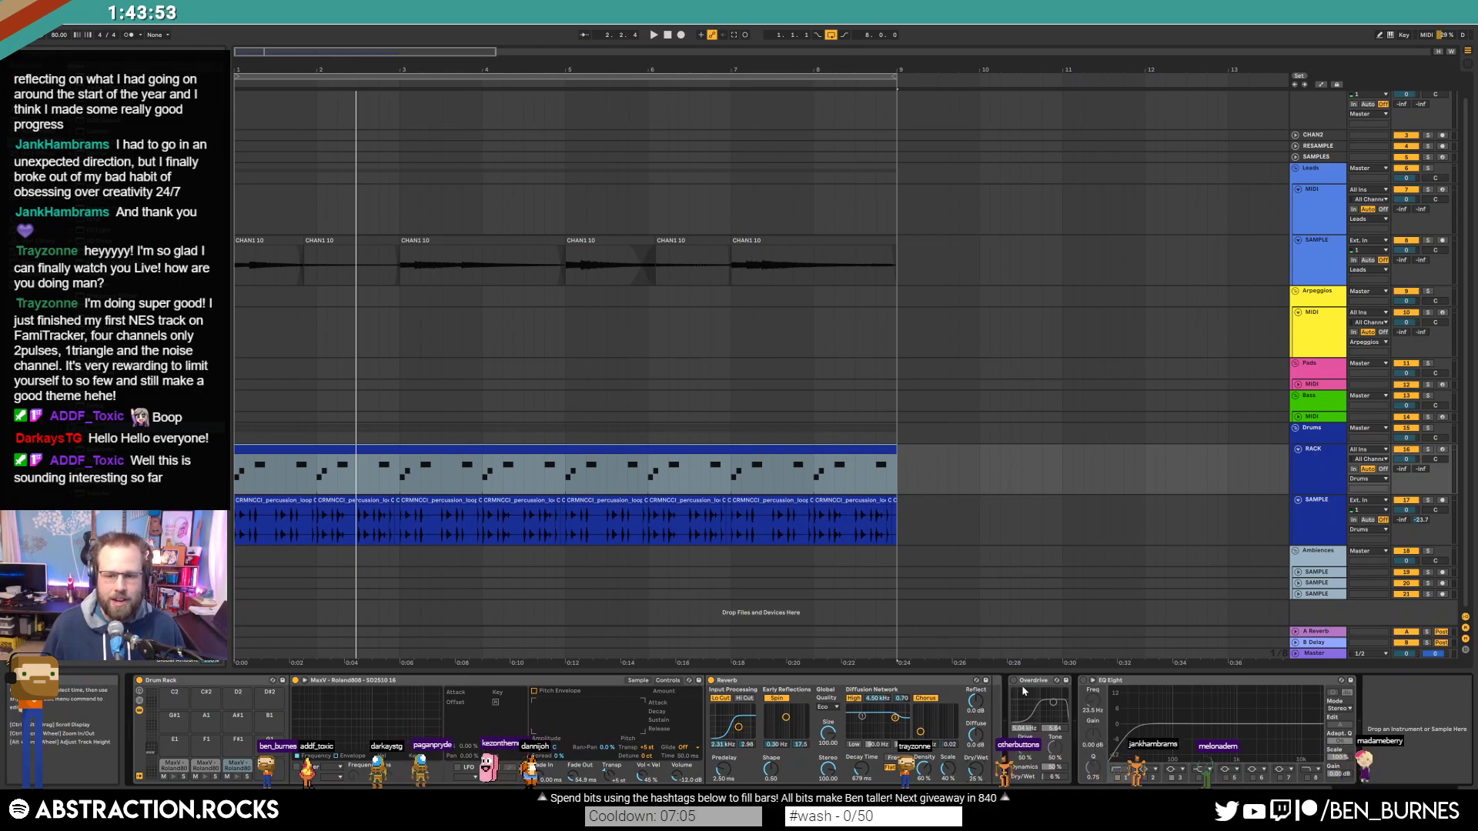
Step: In the drum SAMPLE track's EQ Eight, raise the high cut to about 1.9 kHz and play the loop with the B Delay return shown
drag(312, 524, 228, 576)
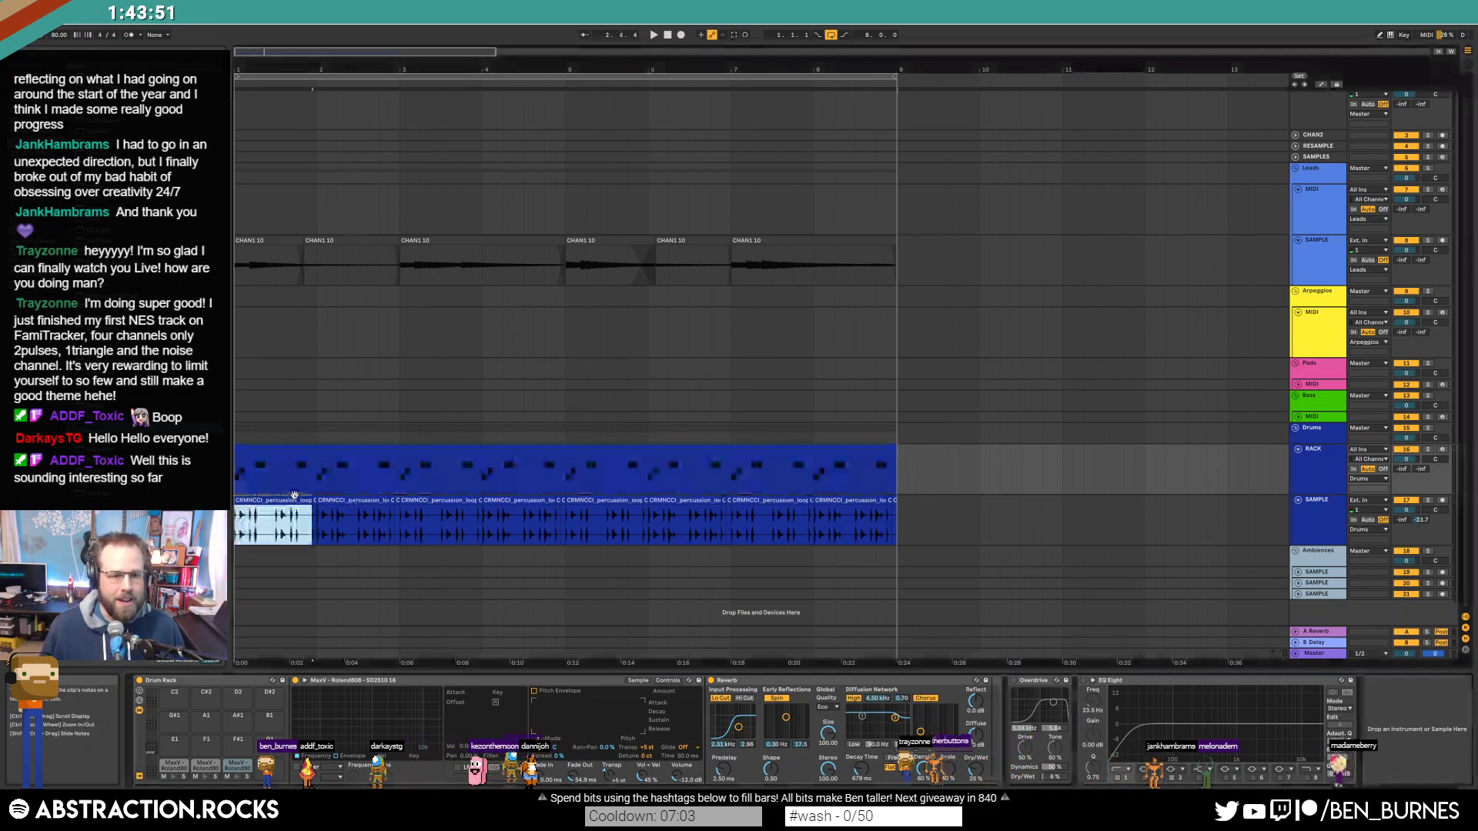
click(230, 737)
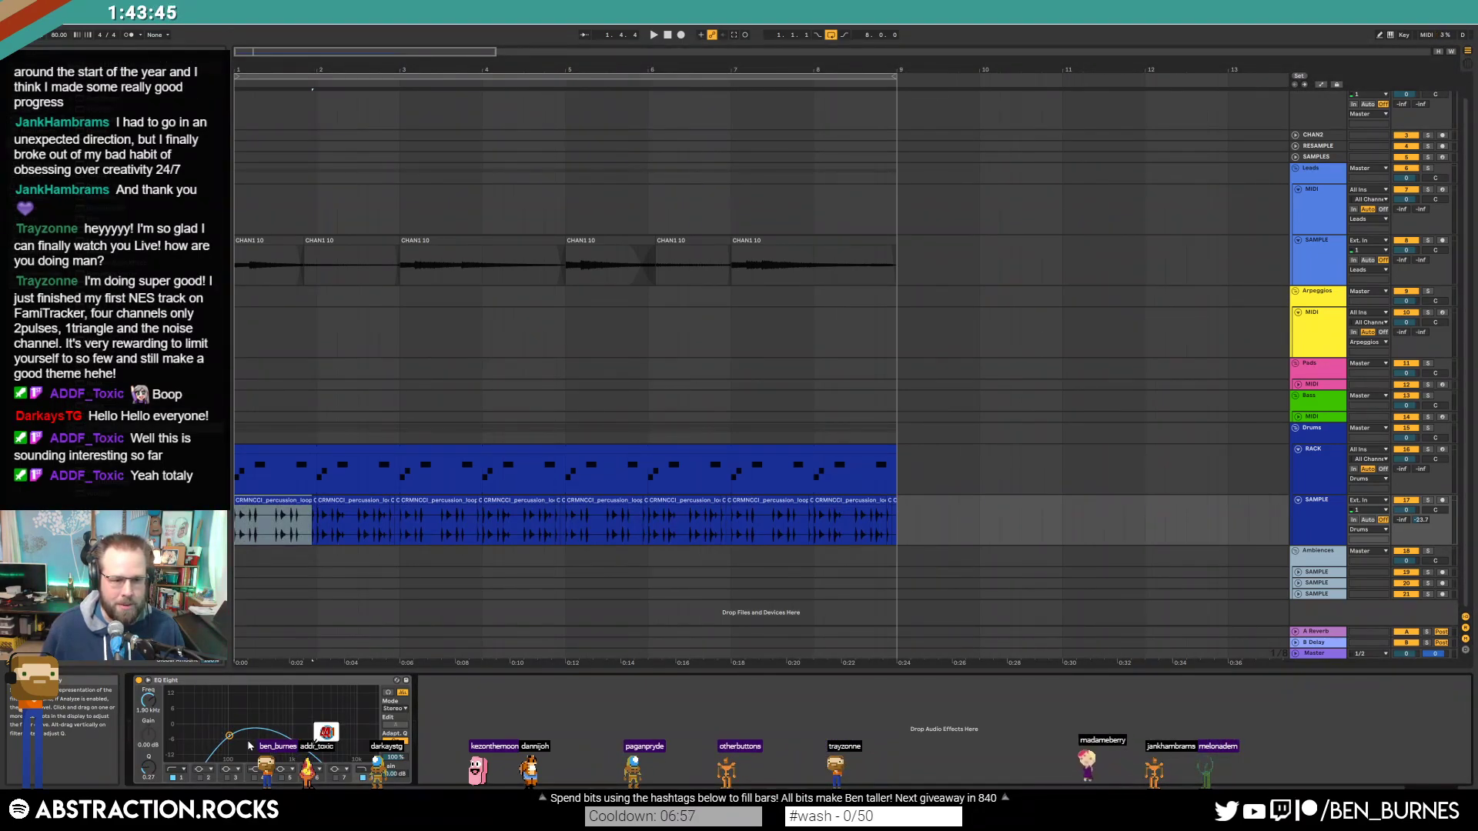
key(space)
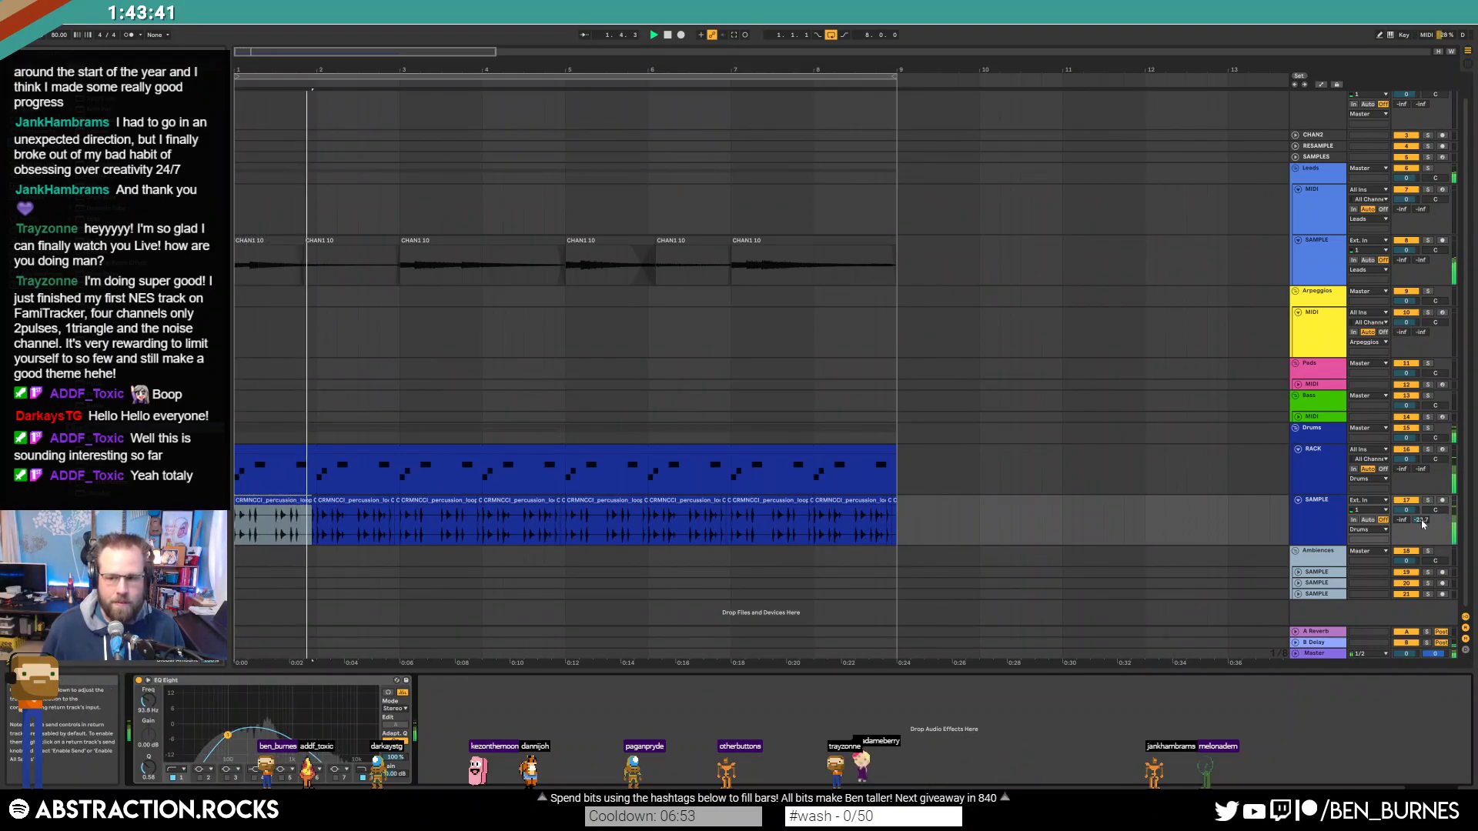
click(1318, 643)
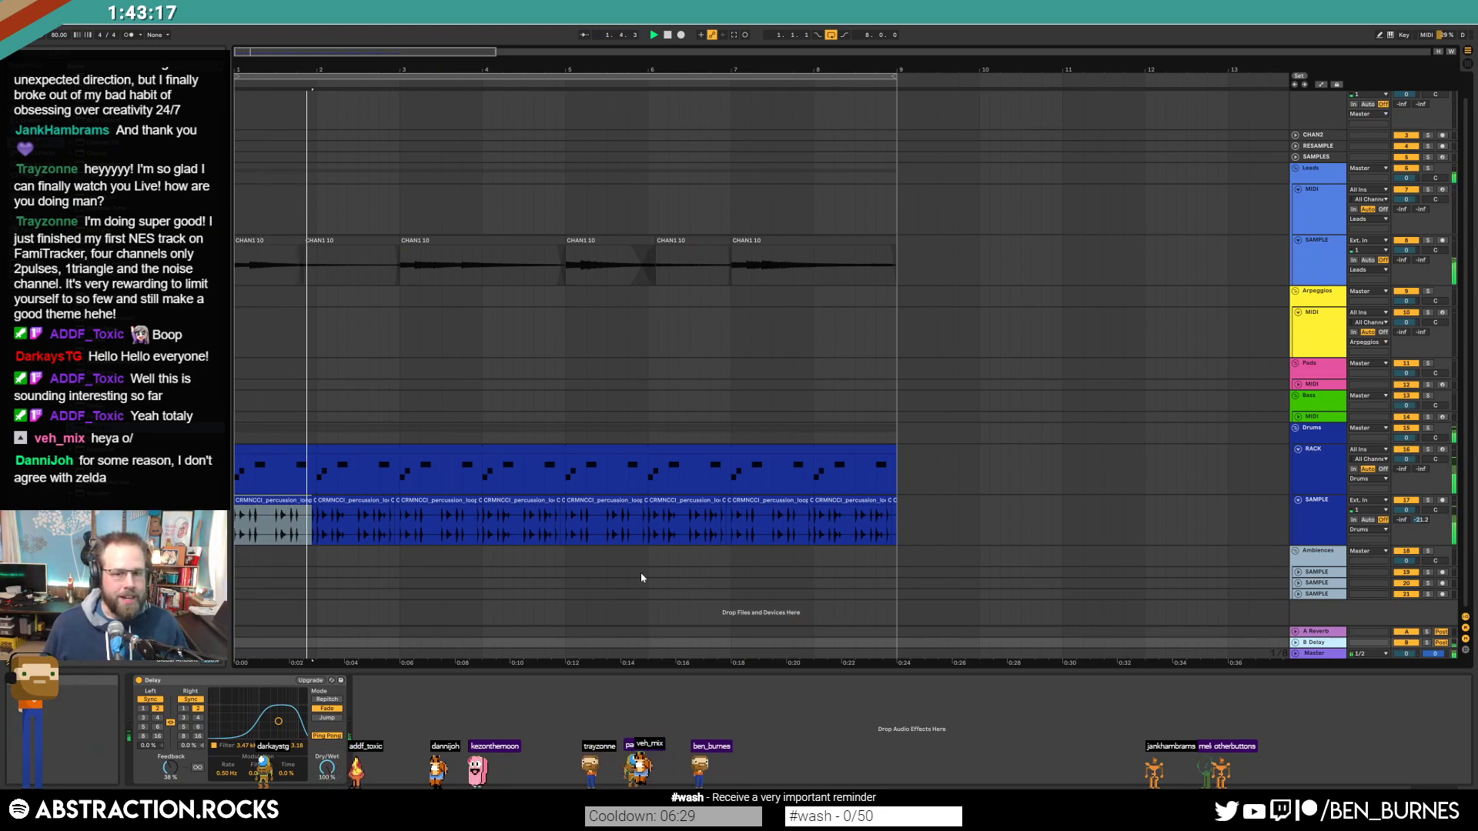
key(space)
Step: Delete the percussion loop's tail after its last hit in bar 8 and select bar 4 of the RACK drum pattern
scroll(899, 525, up, 5)
drag(914, 533, 753, 527)
key(Delete)
click(559, 521)
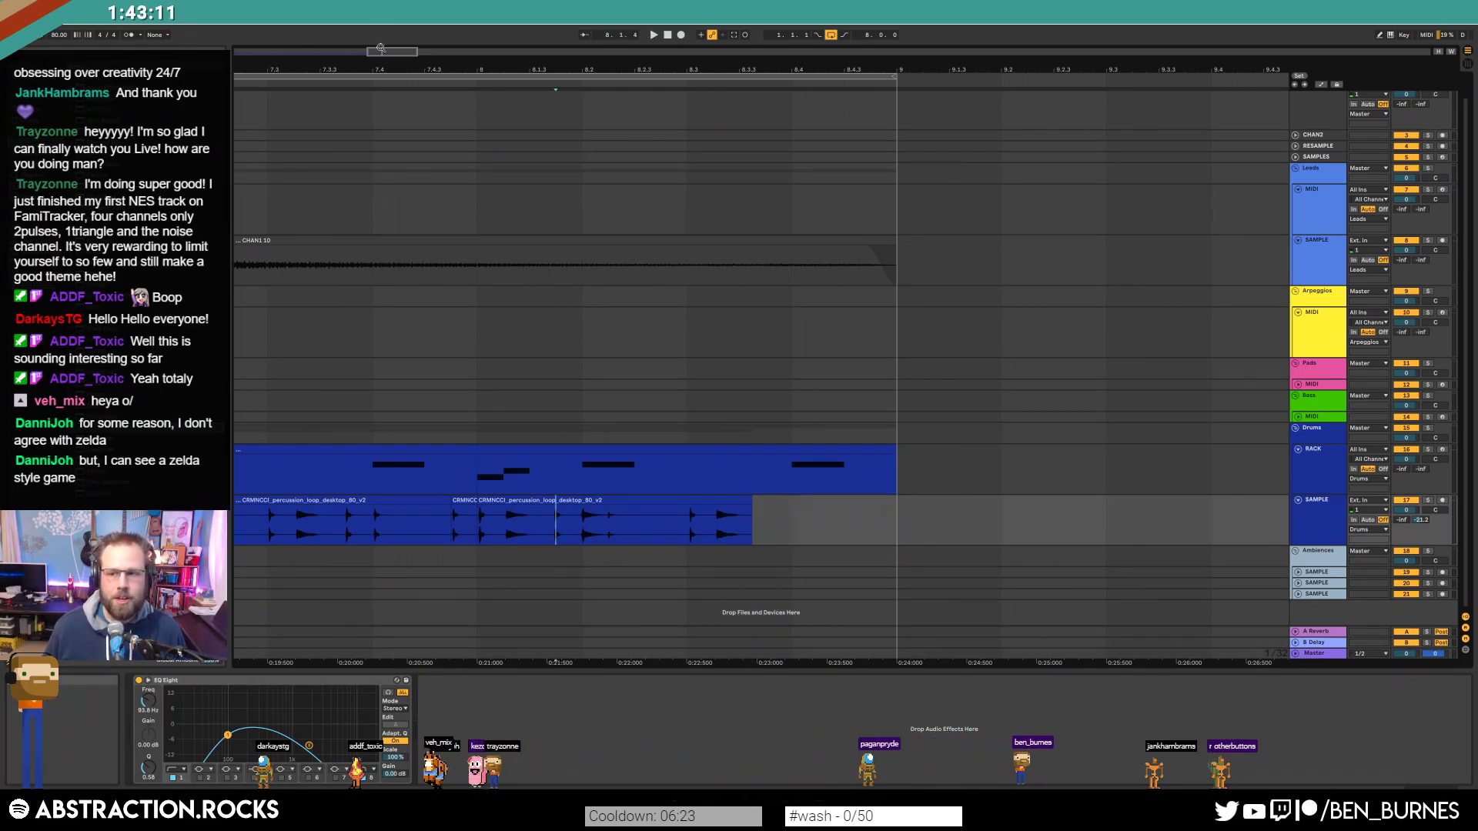
drag(381, 52, 404, 237)
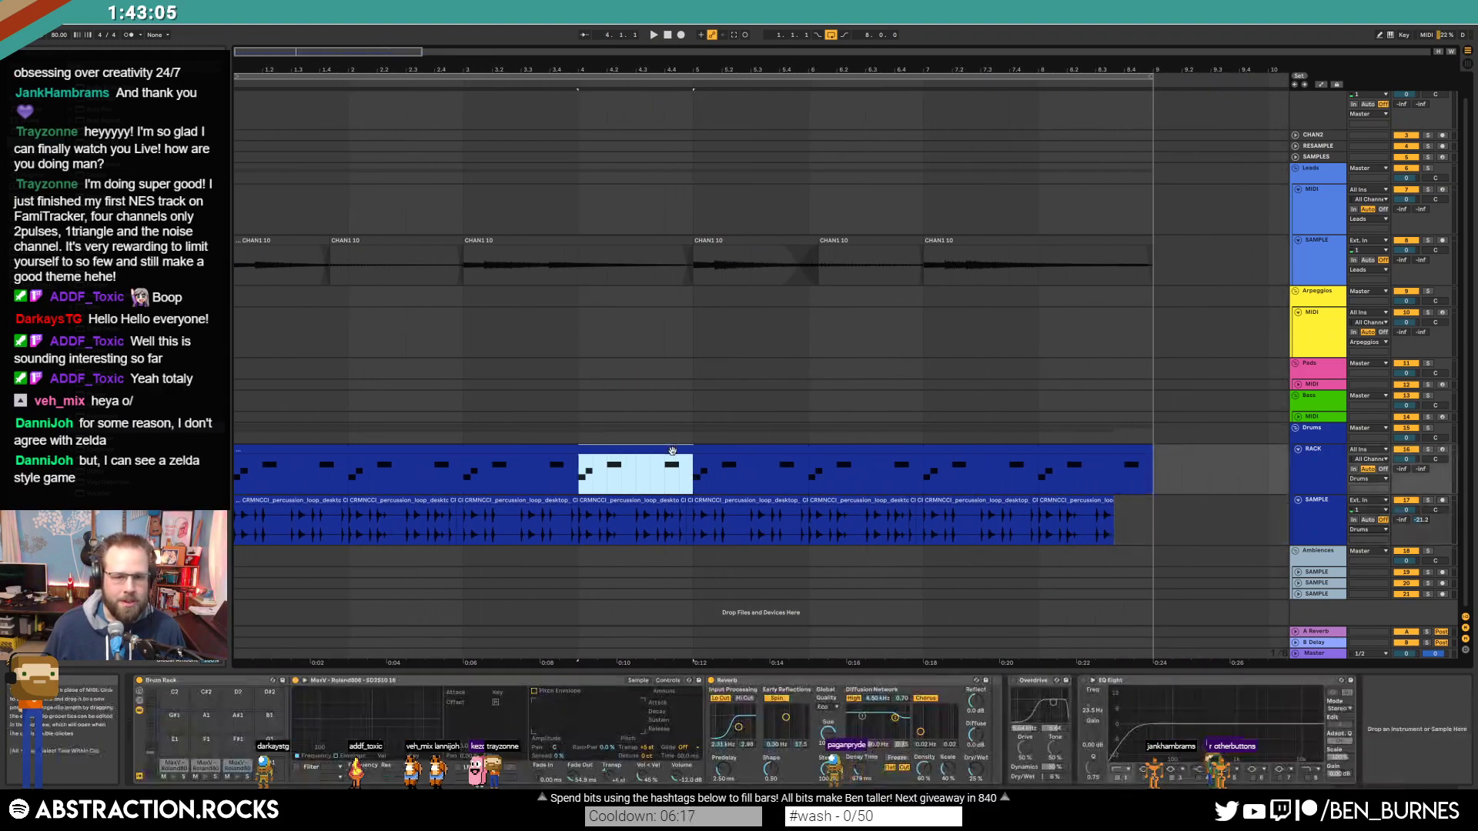
Step: Add a short snare hit on 1.4.2 in the RACK pattern of bar 4 and copy that bar over bar 8
double_click(672, 450)
click(1242, 606)
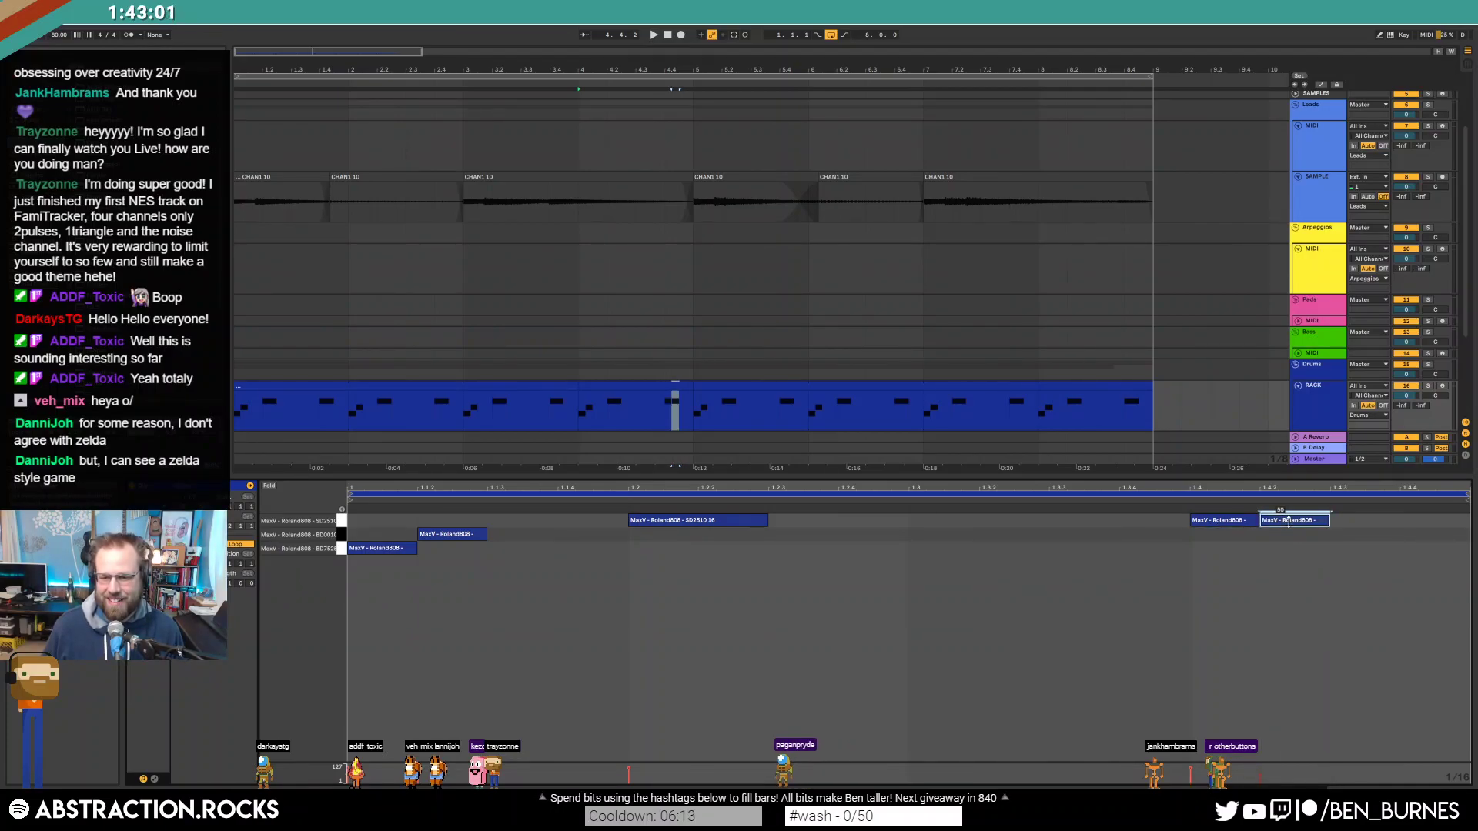
click(650, 387)
key(ctrl+c)
click(1048, 405)
key(ctrl+v)
Step: Add another short snare hit on 1.4.4 at the end of bar 8's pattern and play the loop
click(1410, 531)
key(ctrl+v)
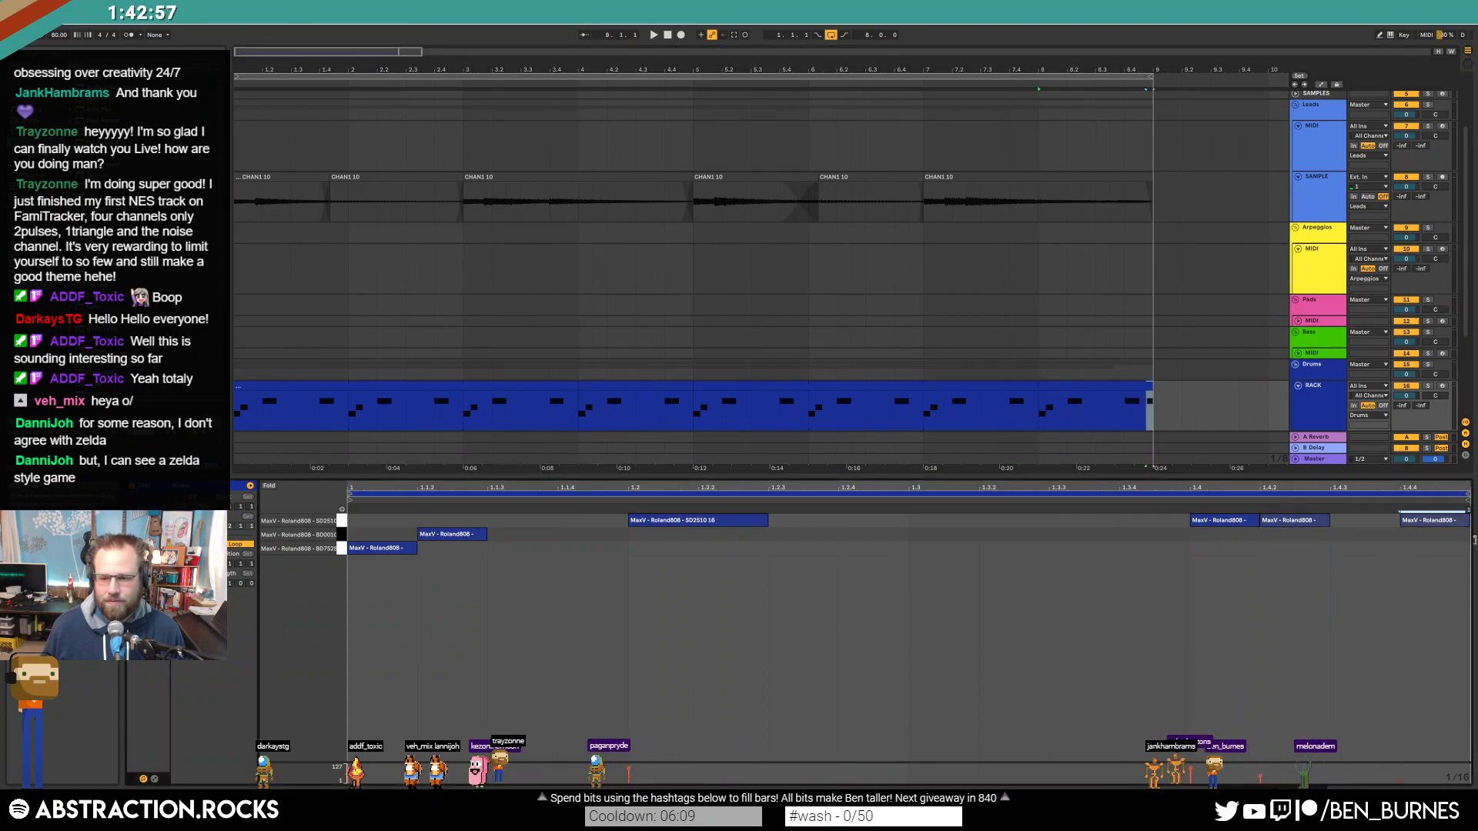
key(space)
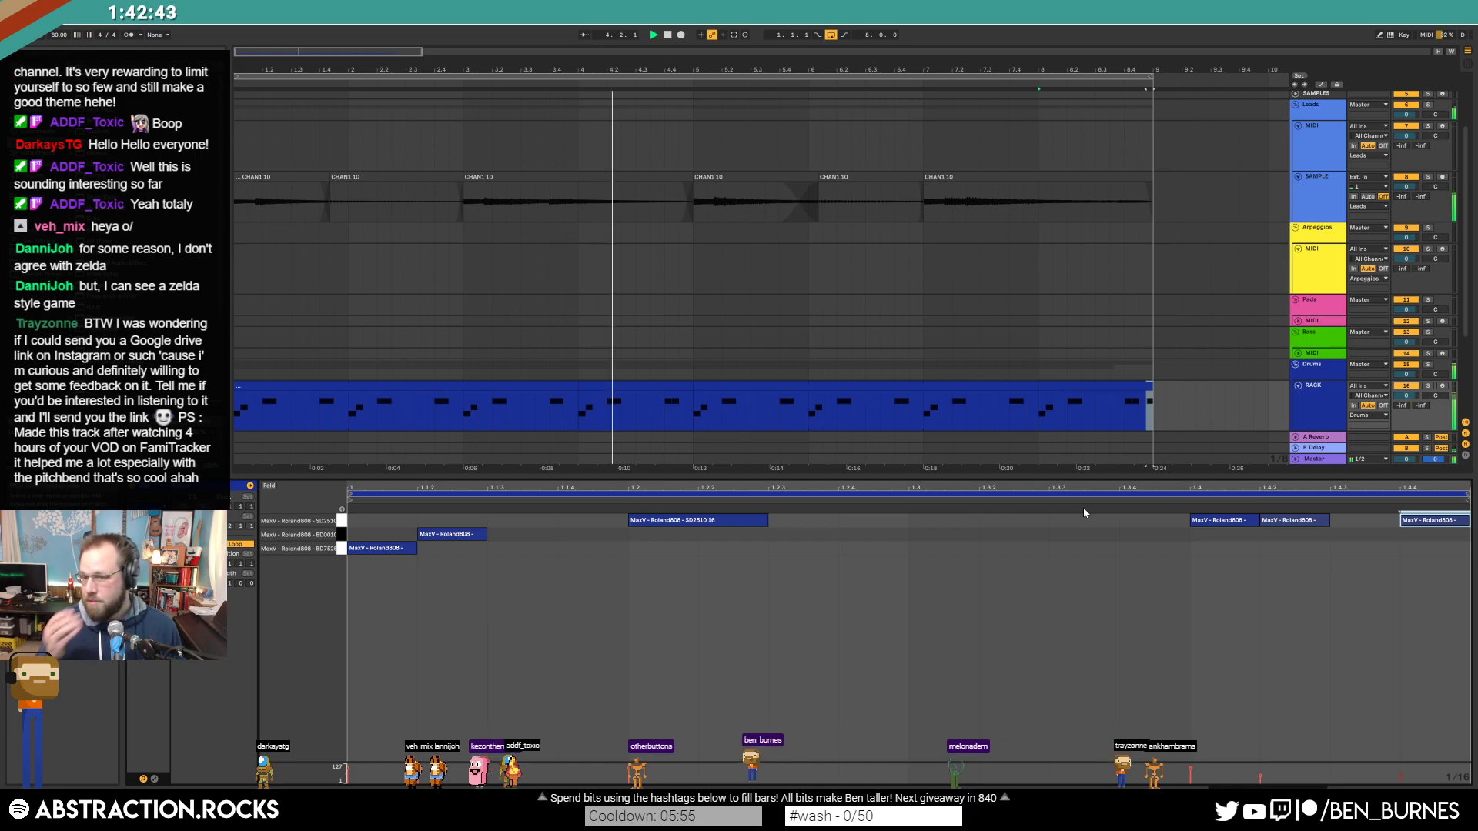
Step: Add an eighth-note kick on 1.3.3, just before the beat-4 snare, in the RACK pattern of bar 2
click(515, 388)
drag(478, 69, 478, 52)
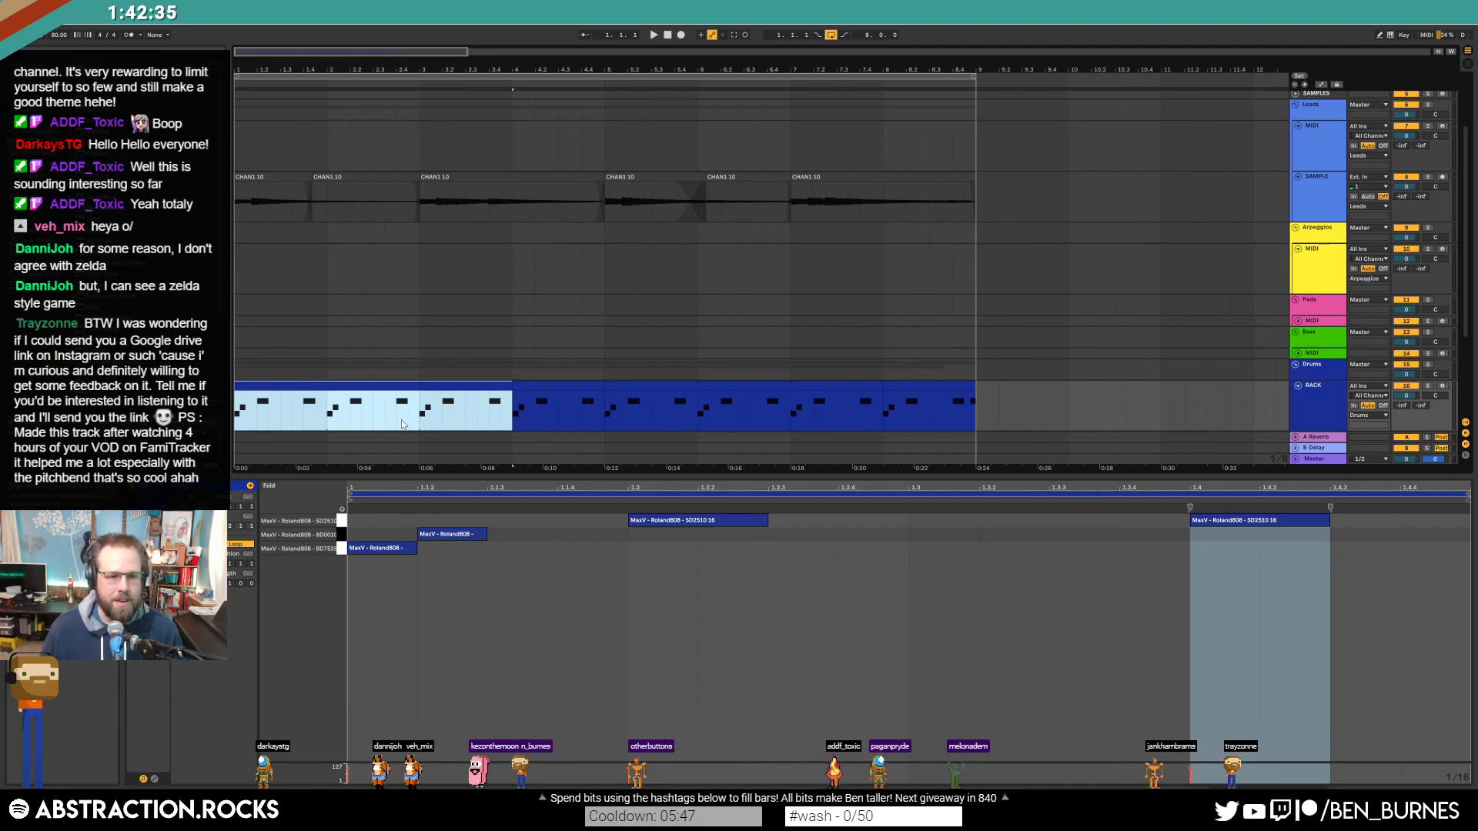
drag(327, 415, 416, 413)
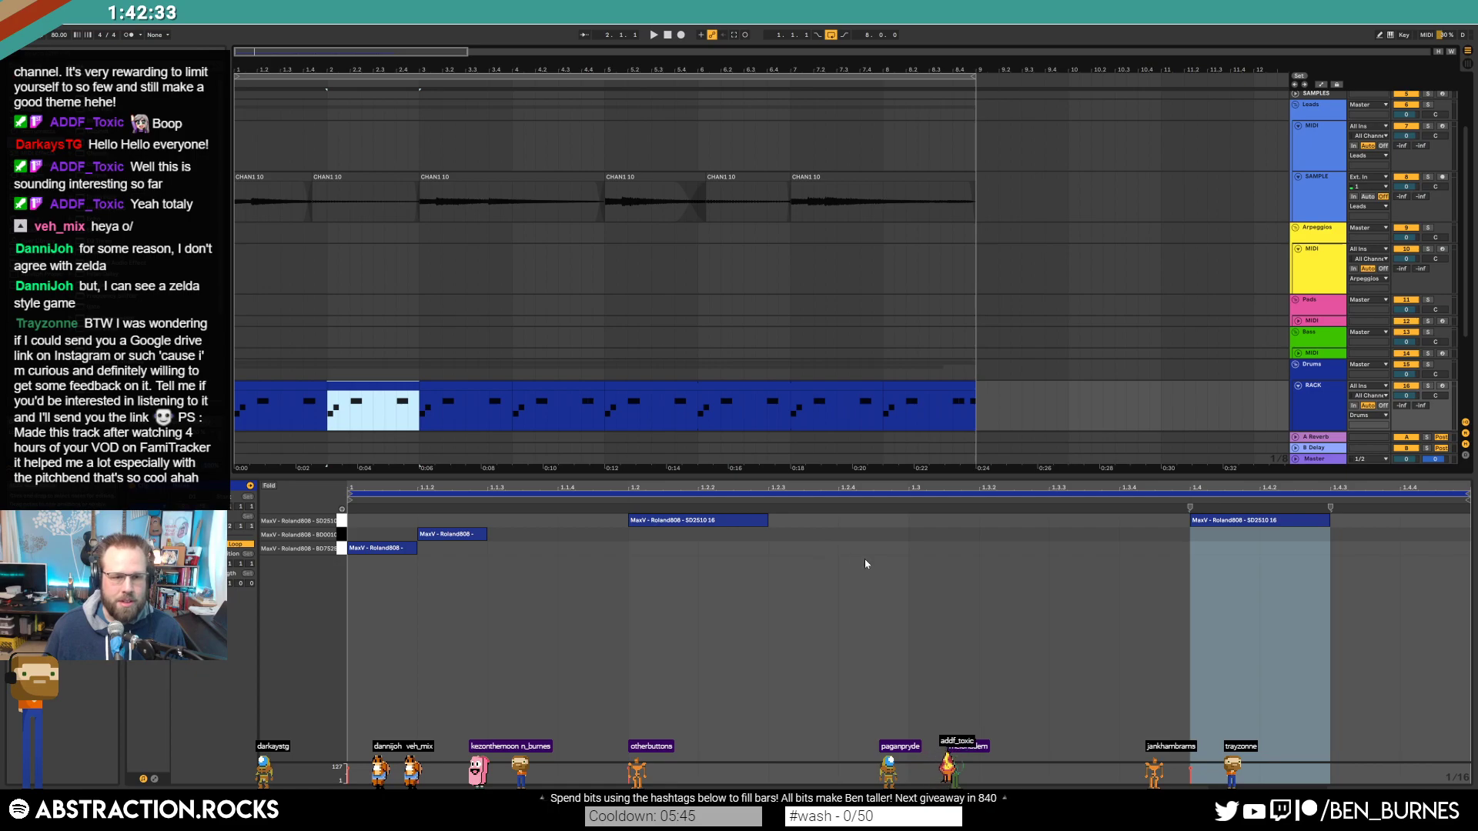
click(1049, 545)
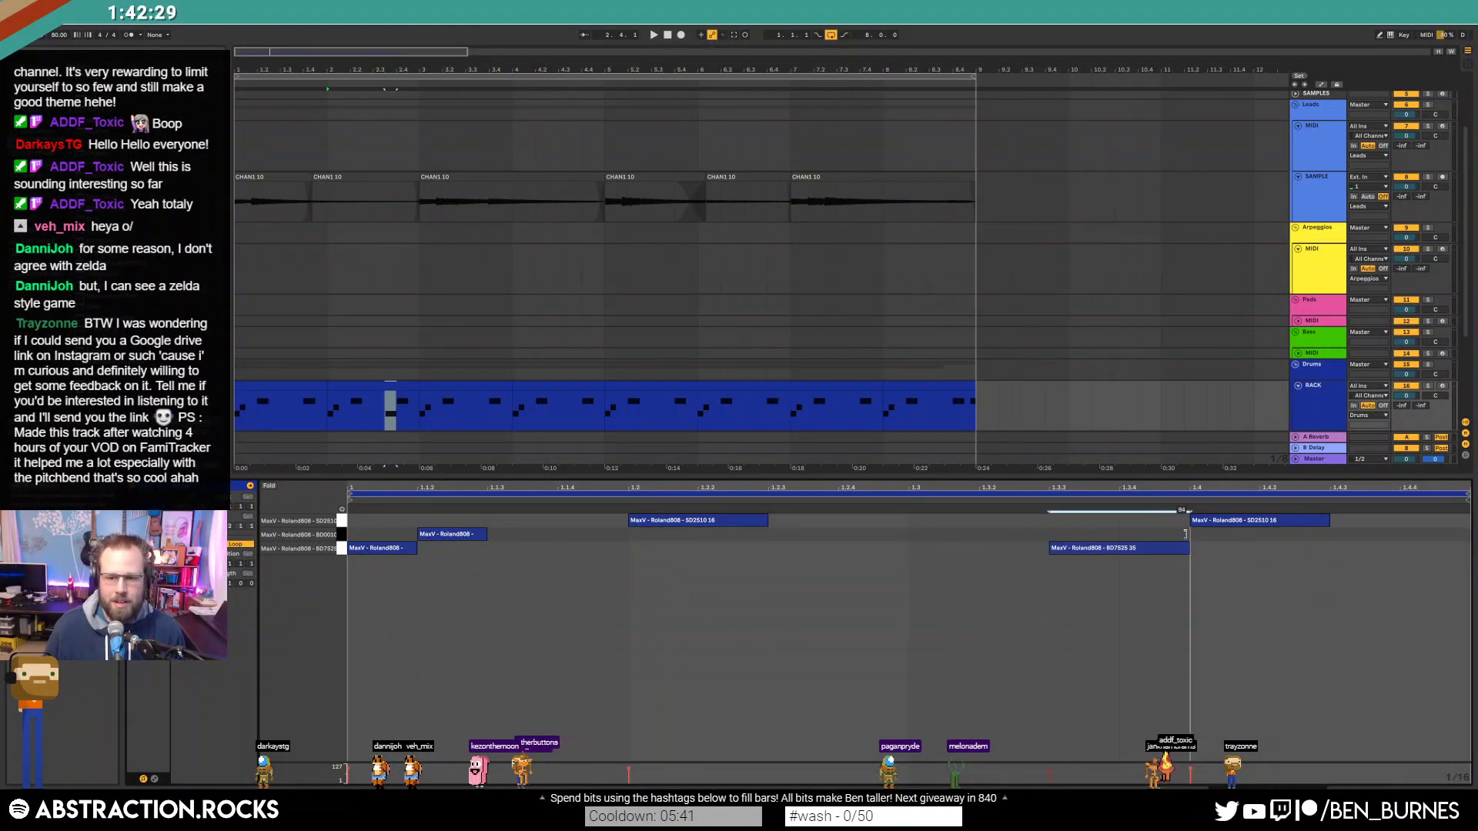
Step: Copy bar 2's RACK pattern over bar 6 and play the loop from the start
drag(330, 388, 419, 401)
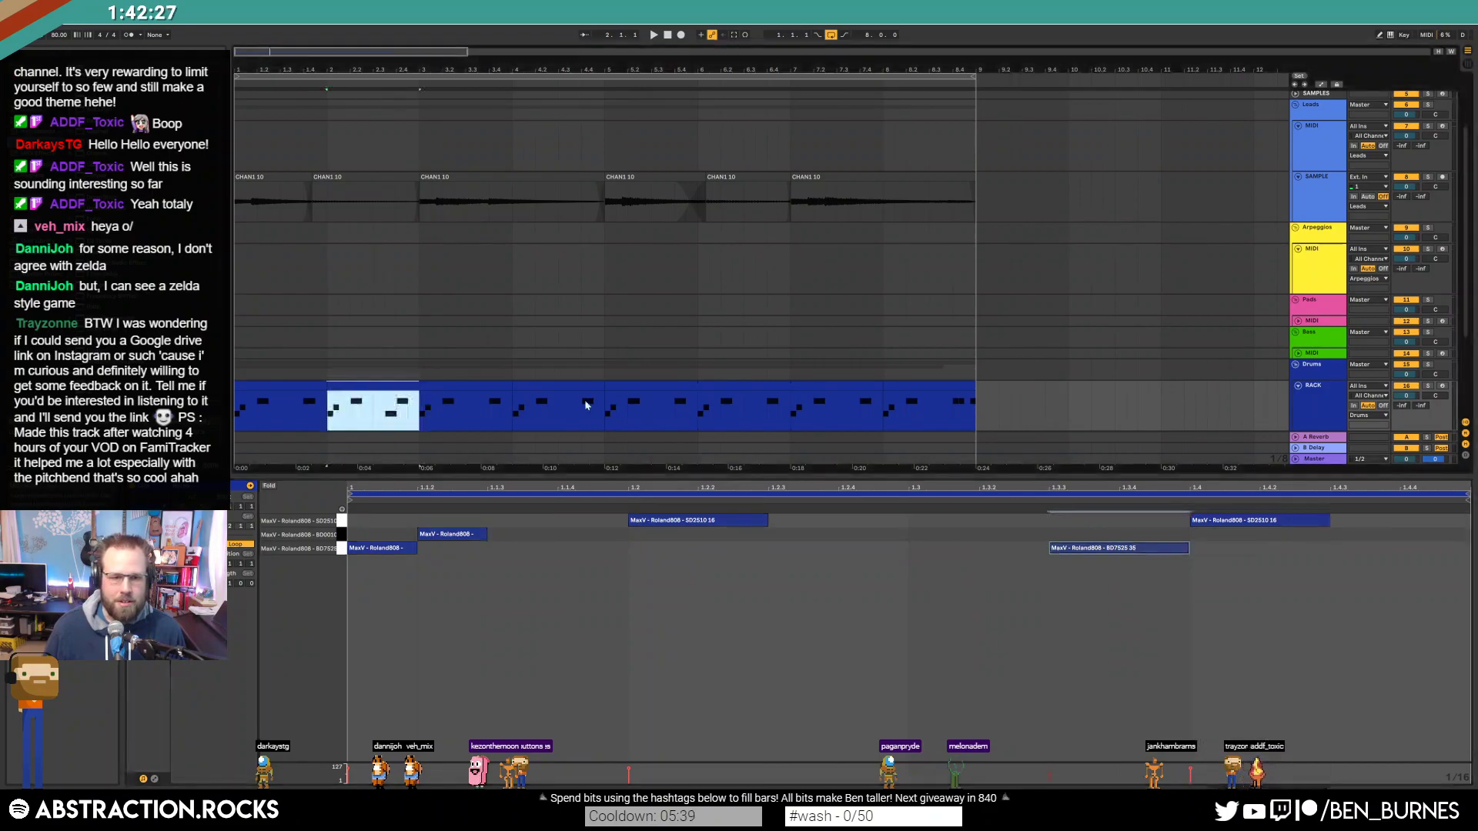
drag(700, 411, 777, 396)
click(931, 616)
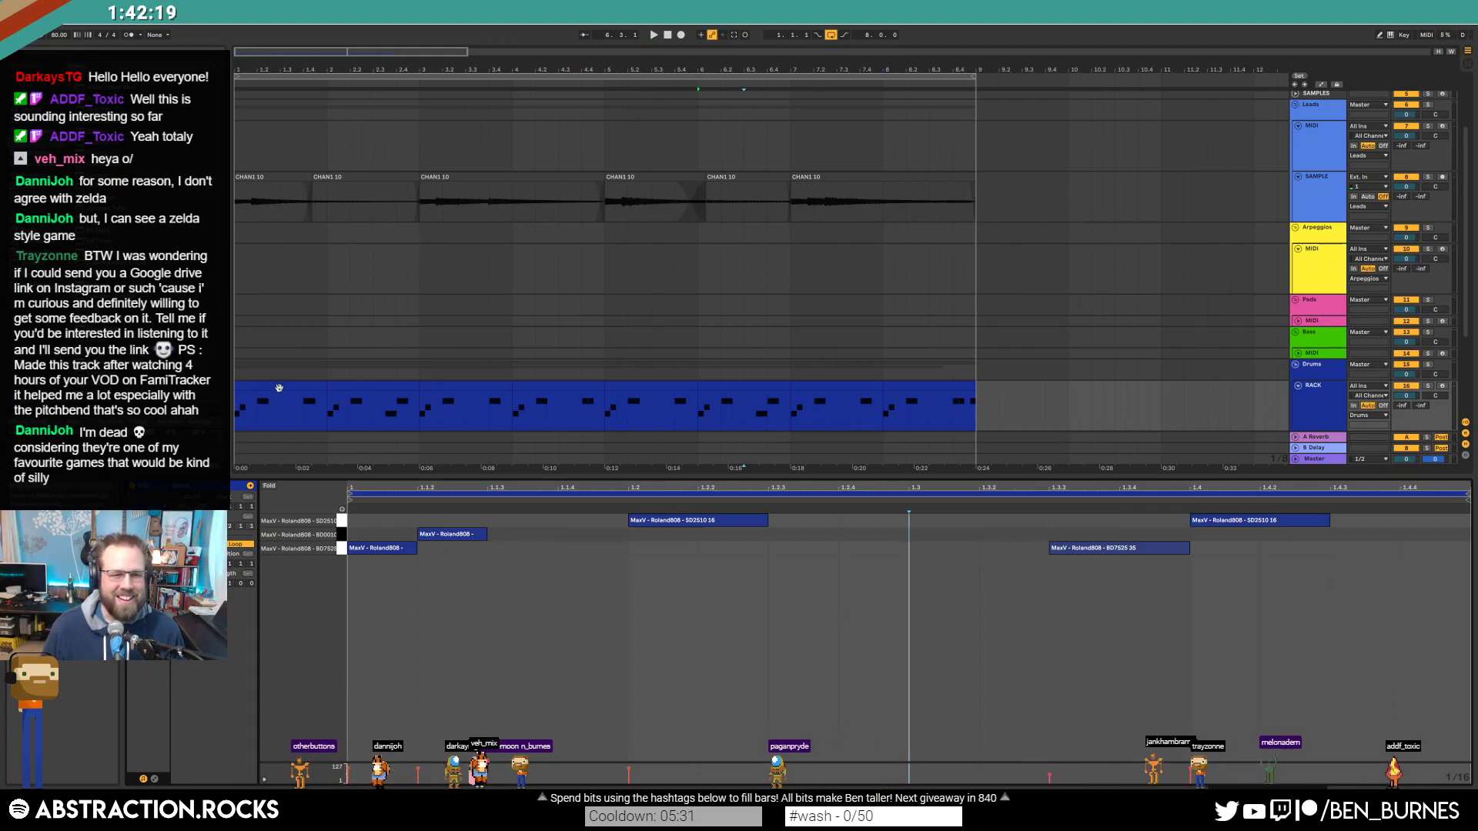
click(295, 406)
key(space)
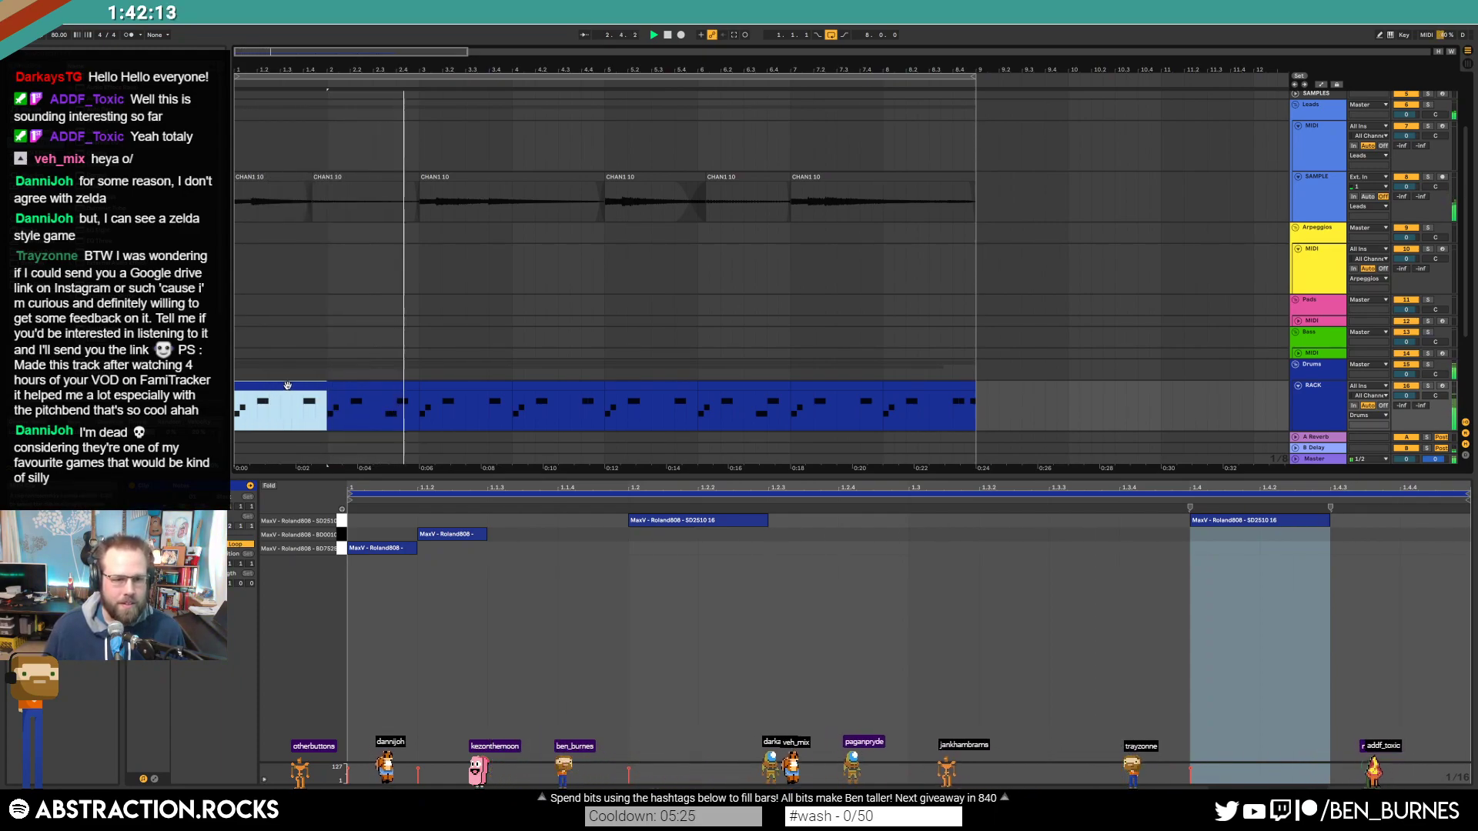
Step: Turn bar 2's extra kick into two sixteenth-note kicks on 1.3.2 and 1.3.4, copy the bar over bar 6 and play it
click(385, 386)
key(space)
click(1194, 556)
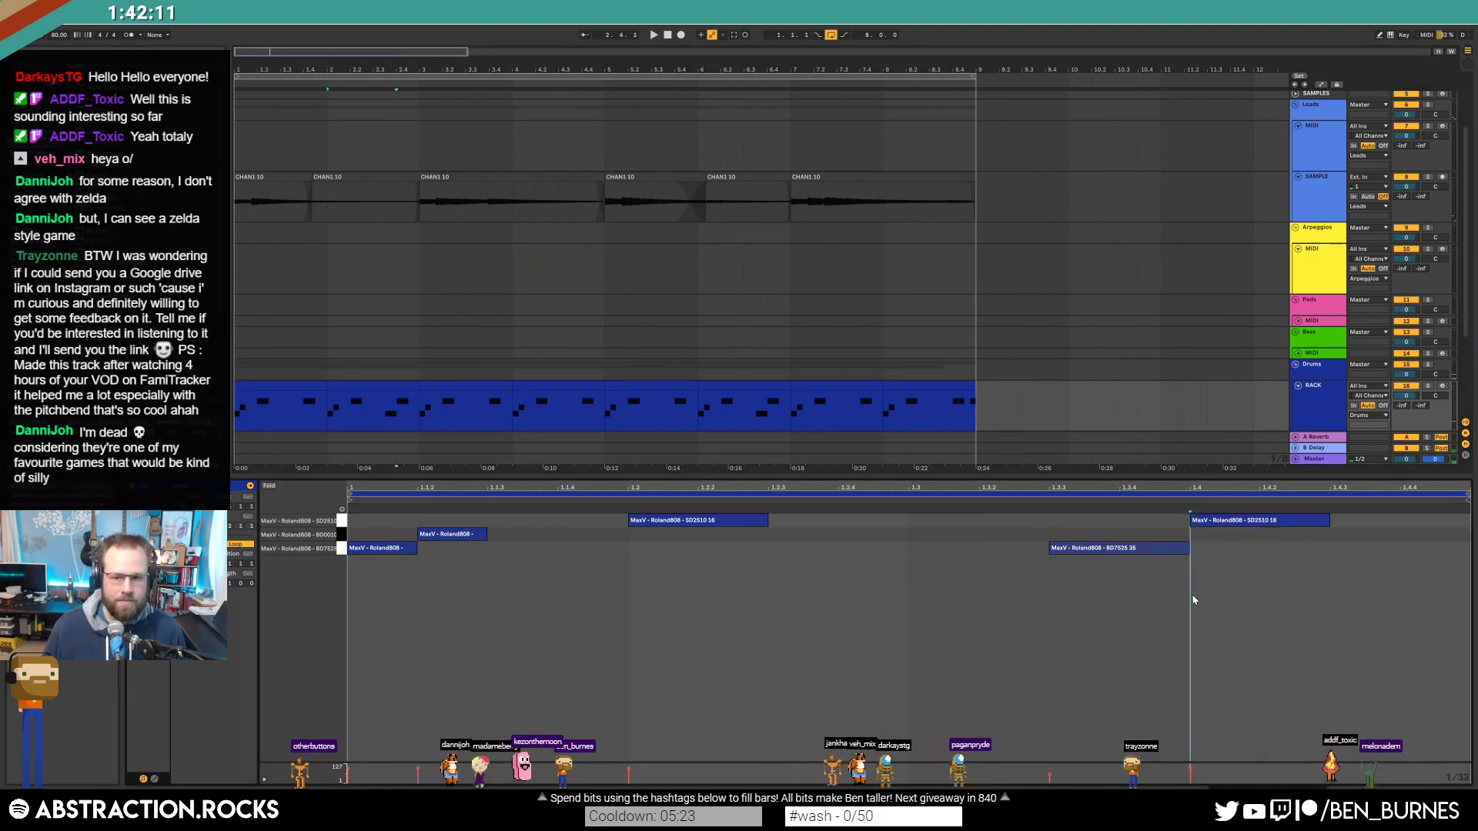
drag(1188, 550, 1122, 585)
key(ctrl+d)
click(385, 386)
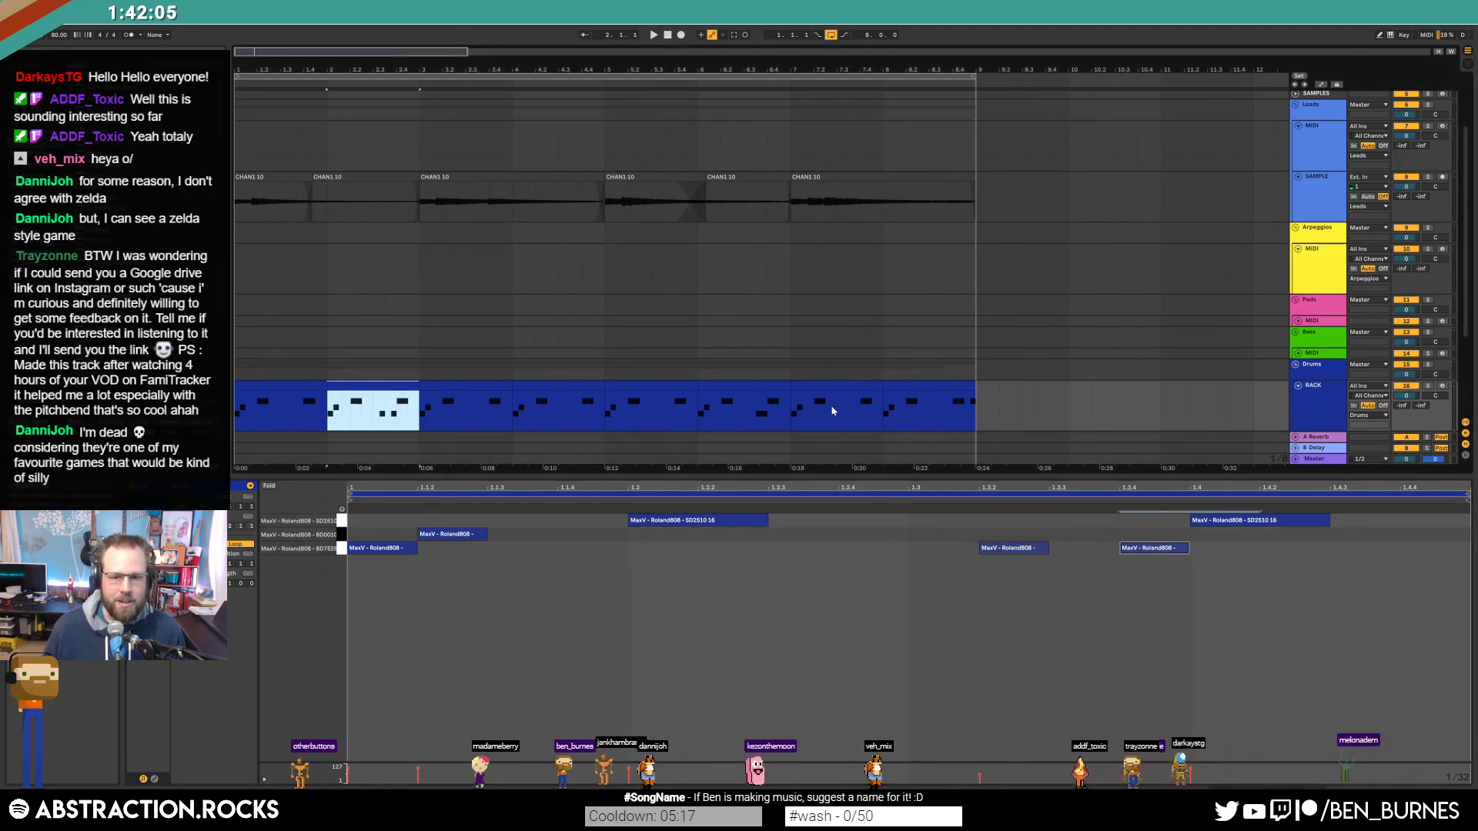
click(758, 390)
click(1159, 548)
key(space)
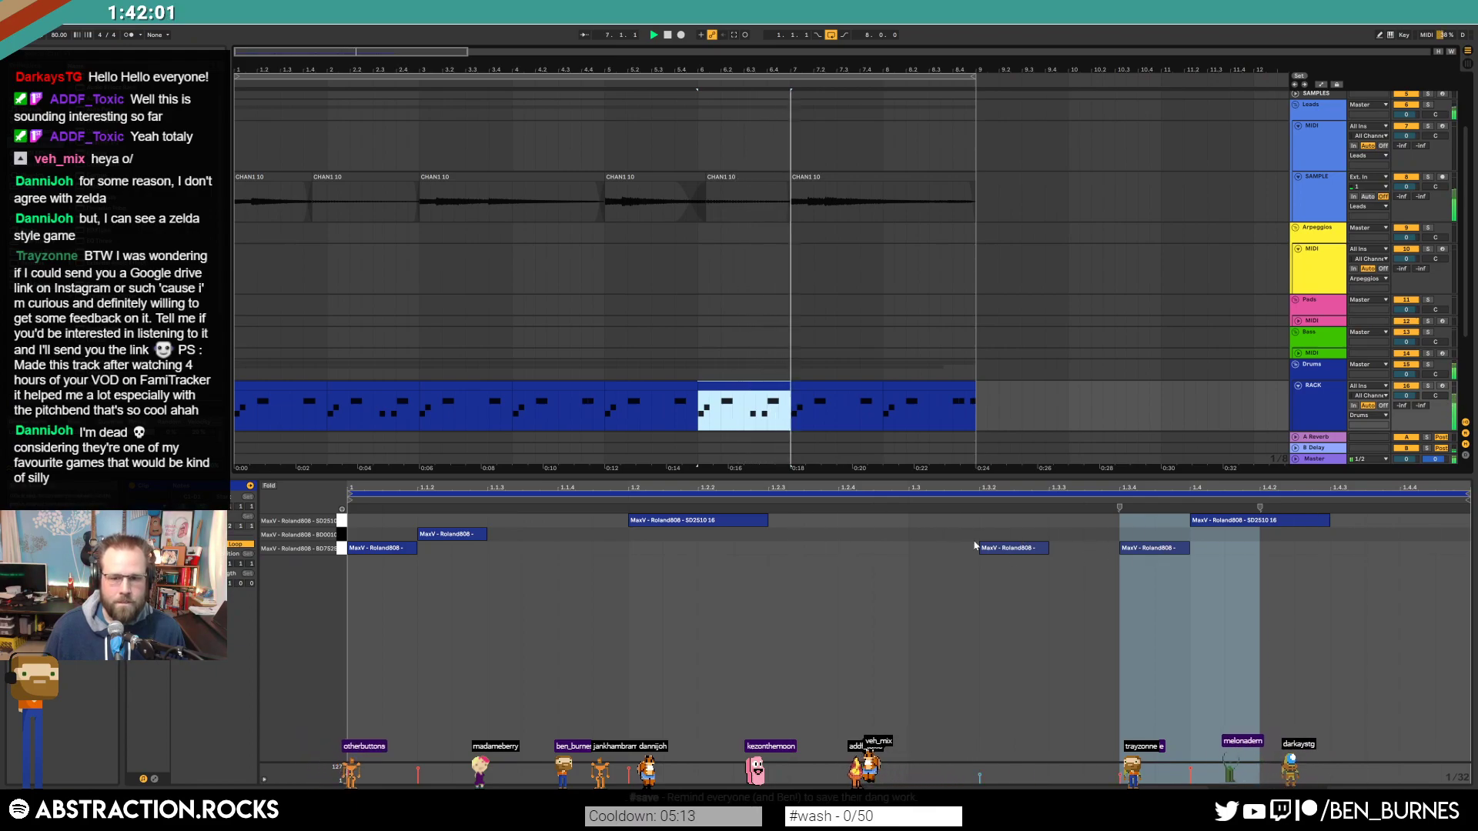
Step: Audition the double kicks in bars 6 and 2, and add a short snare hit on 1.4.4 in both bars
drag(749, 413, 766, 413)
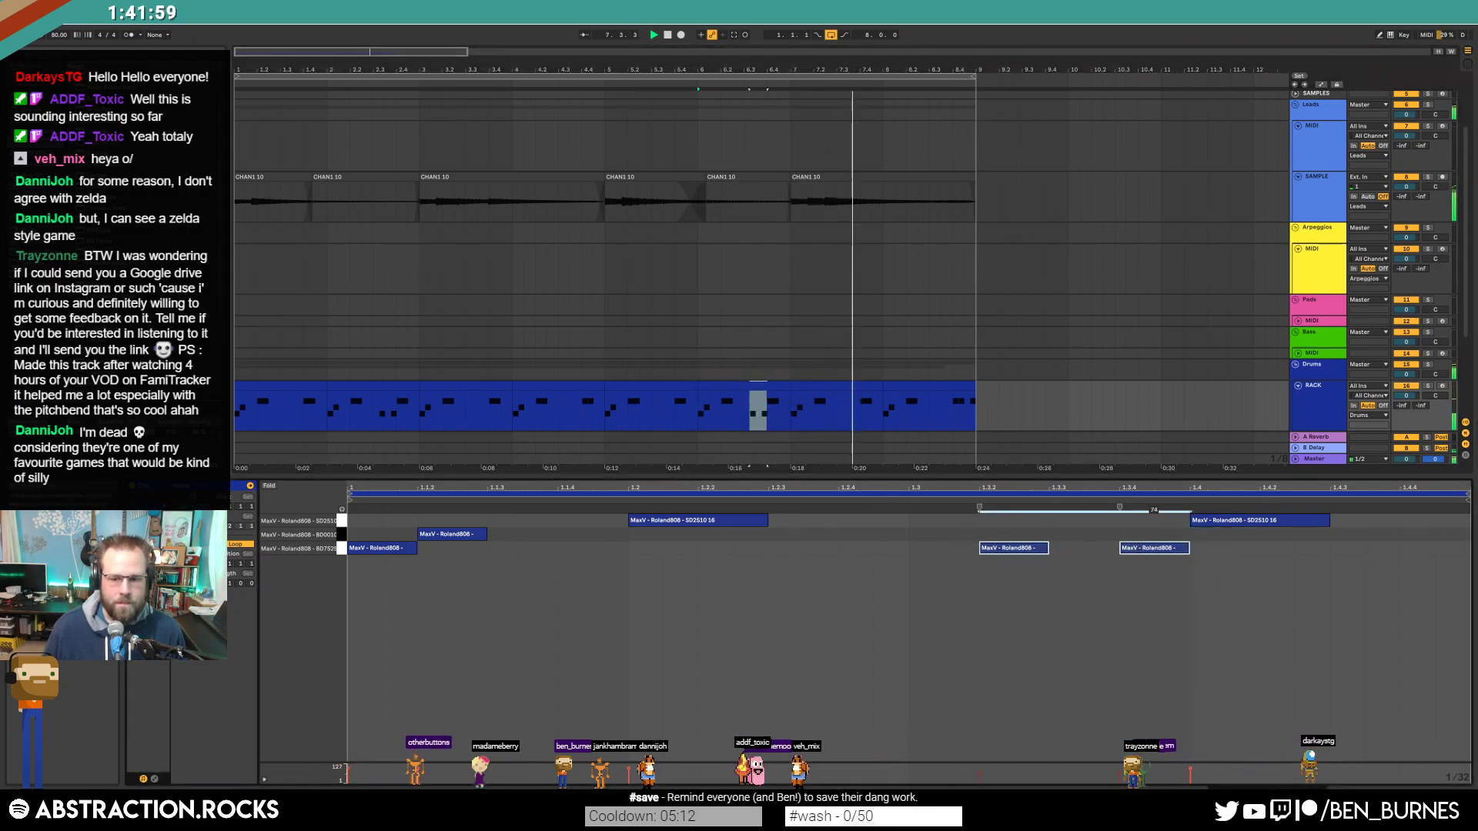
key(space)
click(774, 414)
click(374, 401)
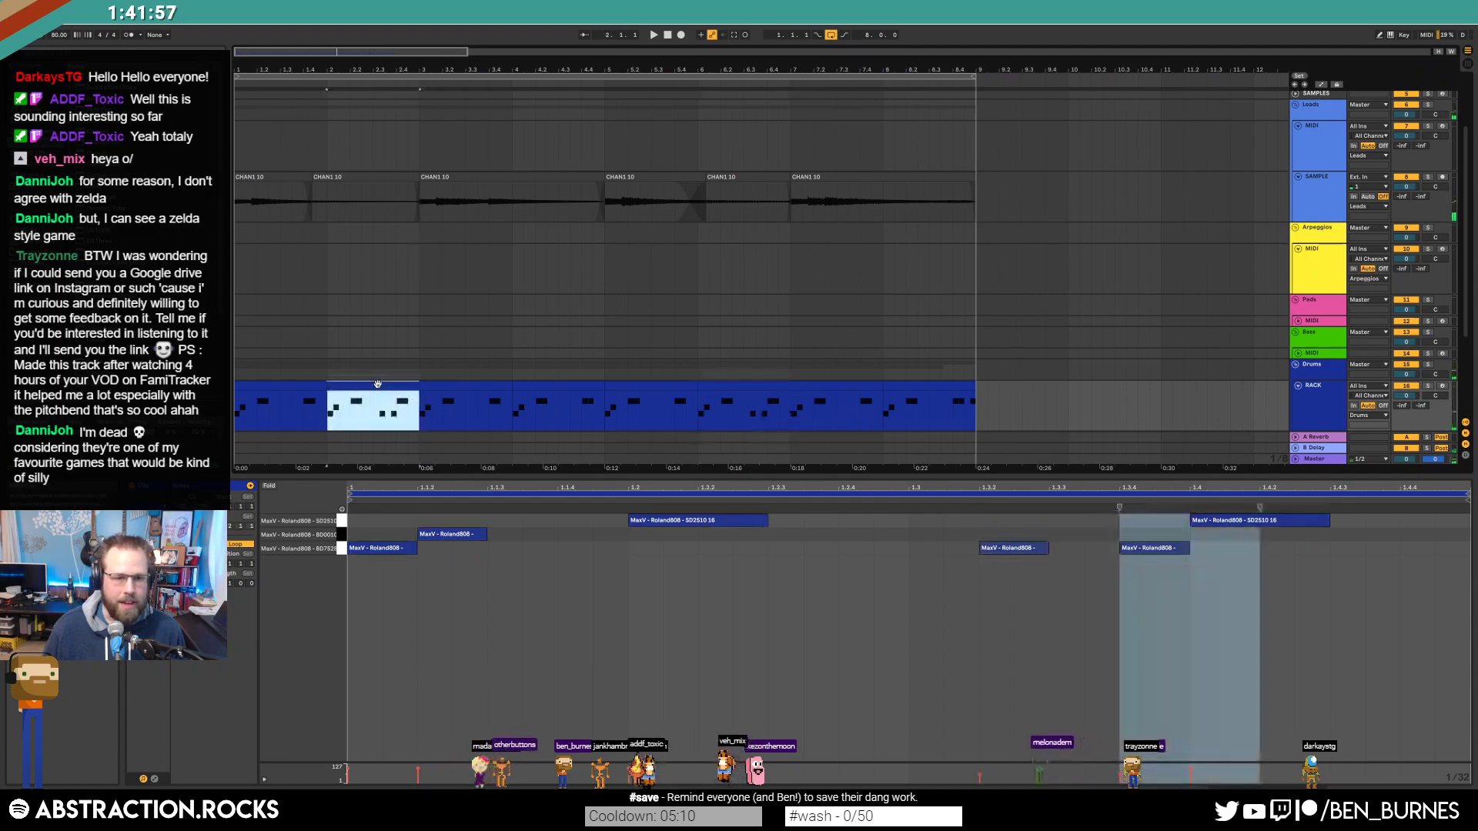
key(space)
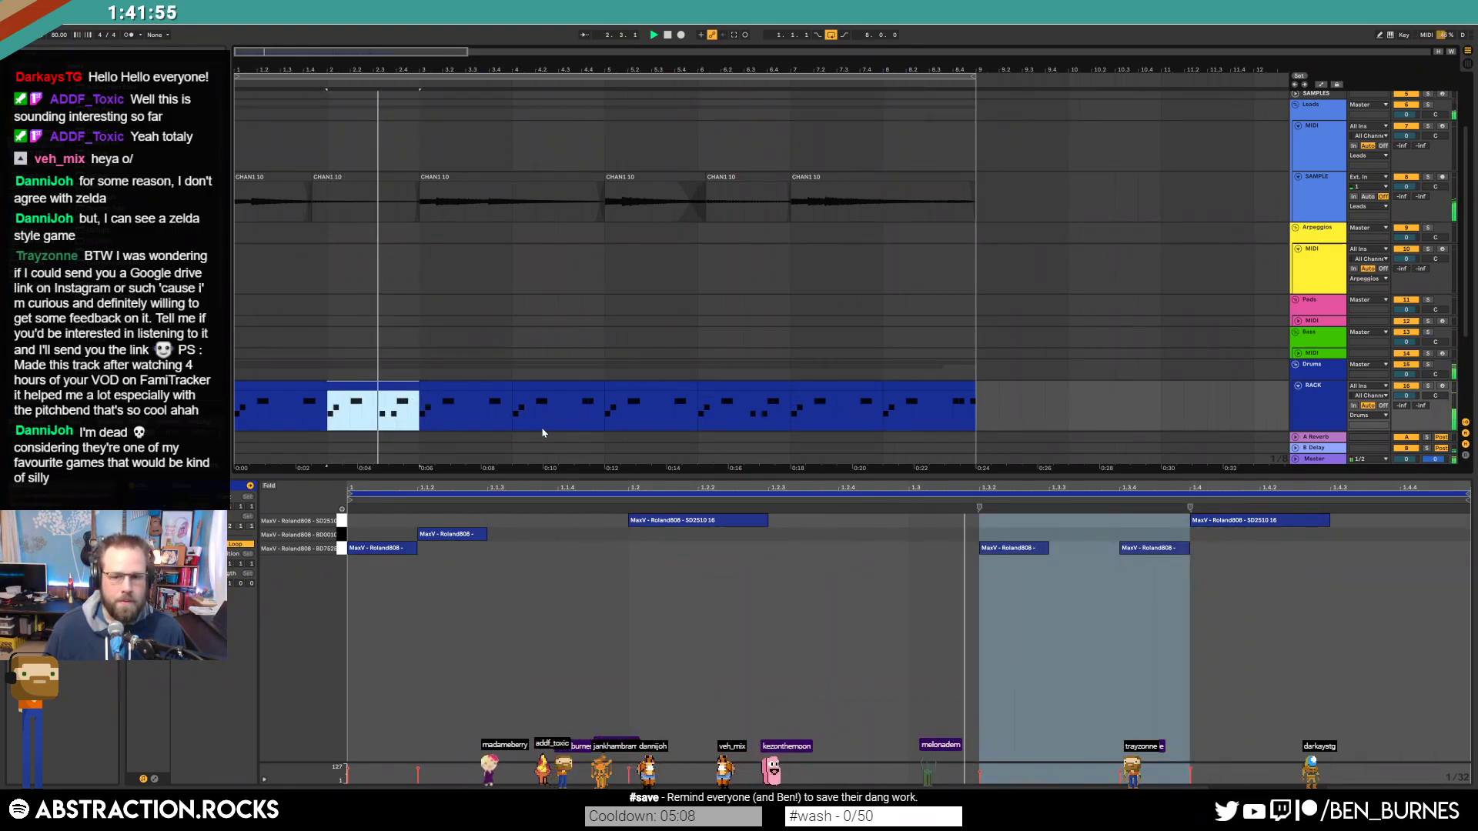
double_click(1405, 520)
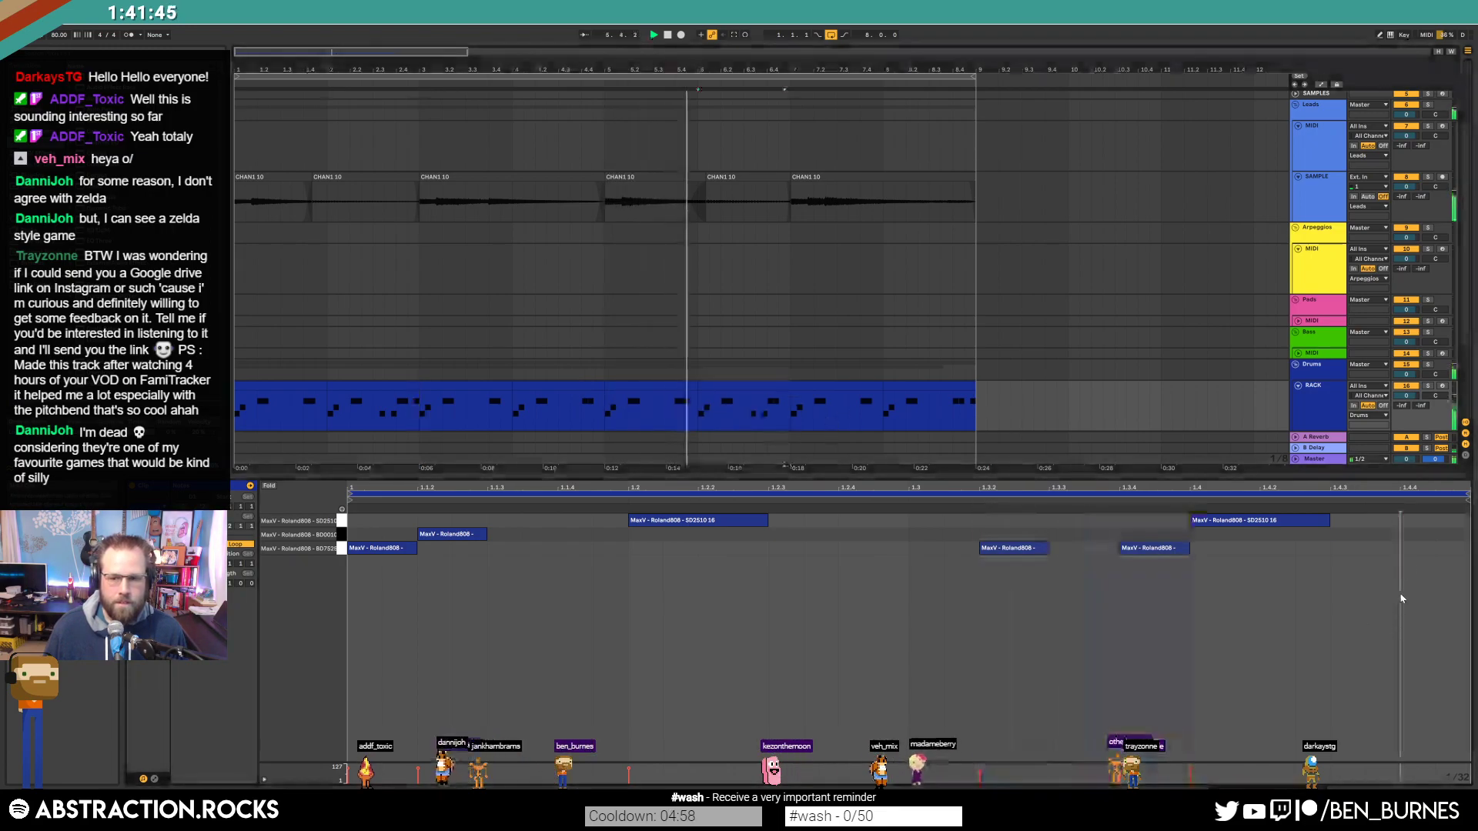
mouse_move(1453, 523)
mouse_down()
mouse_move(1454, 537)
mouse_move(1453, 524)
mouse_up()
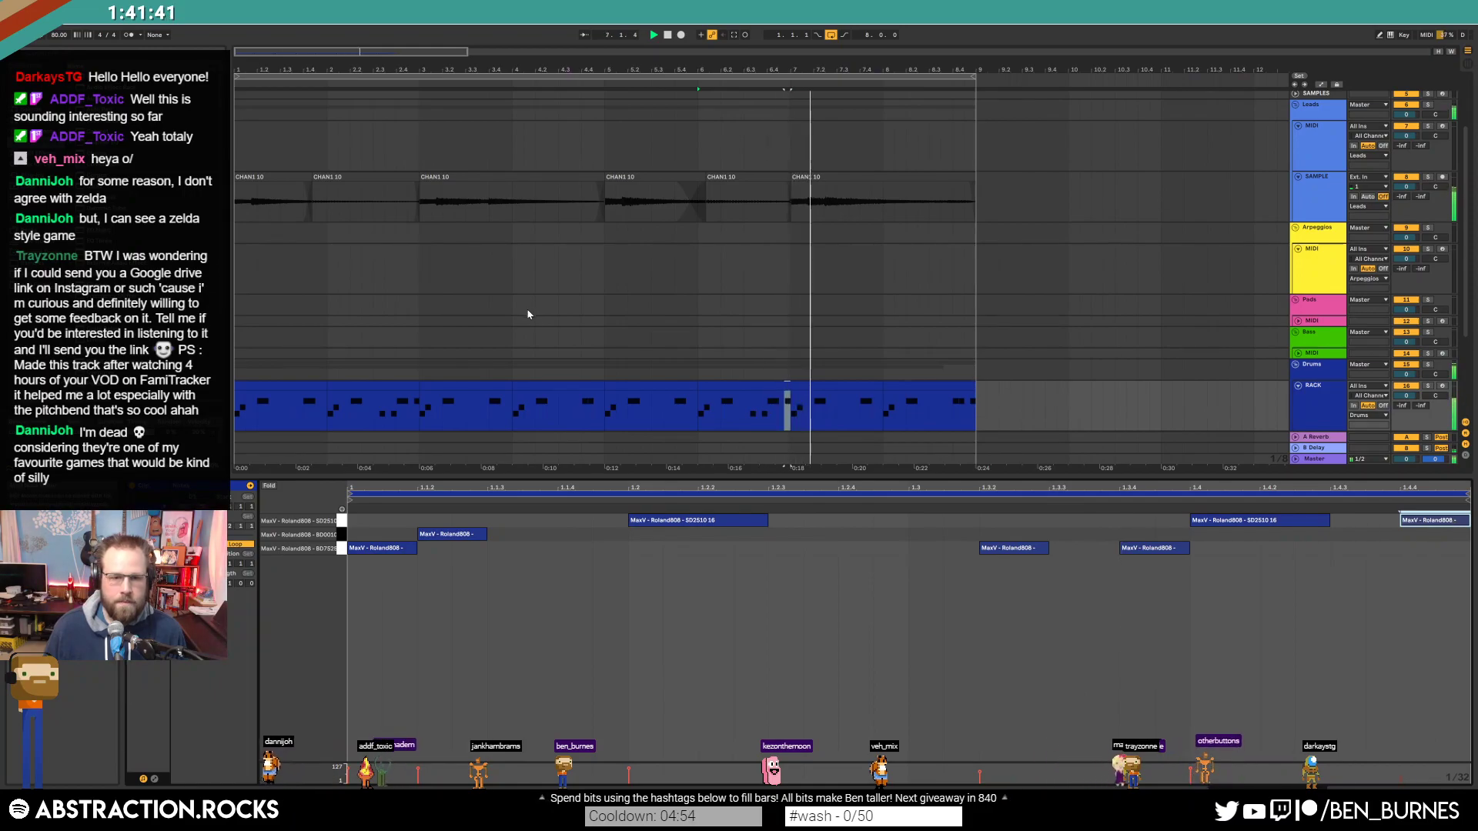
Step: Play the percussion loop from the start and duplicate its beat-4 hit in bar 1 one sixteenth later
scroll(528, 319, down, 3)
click(801, 341)
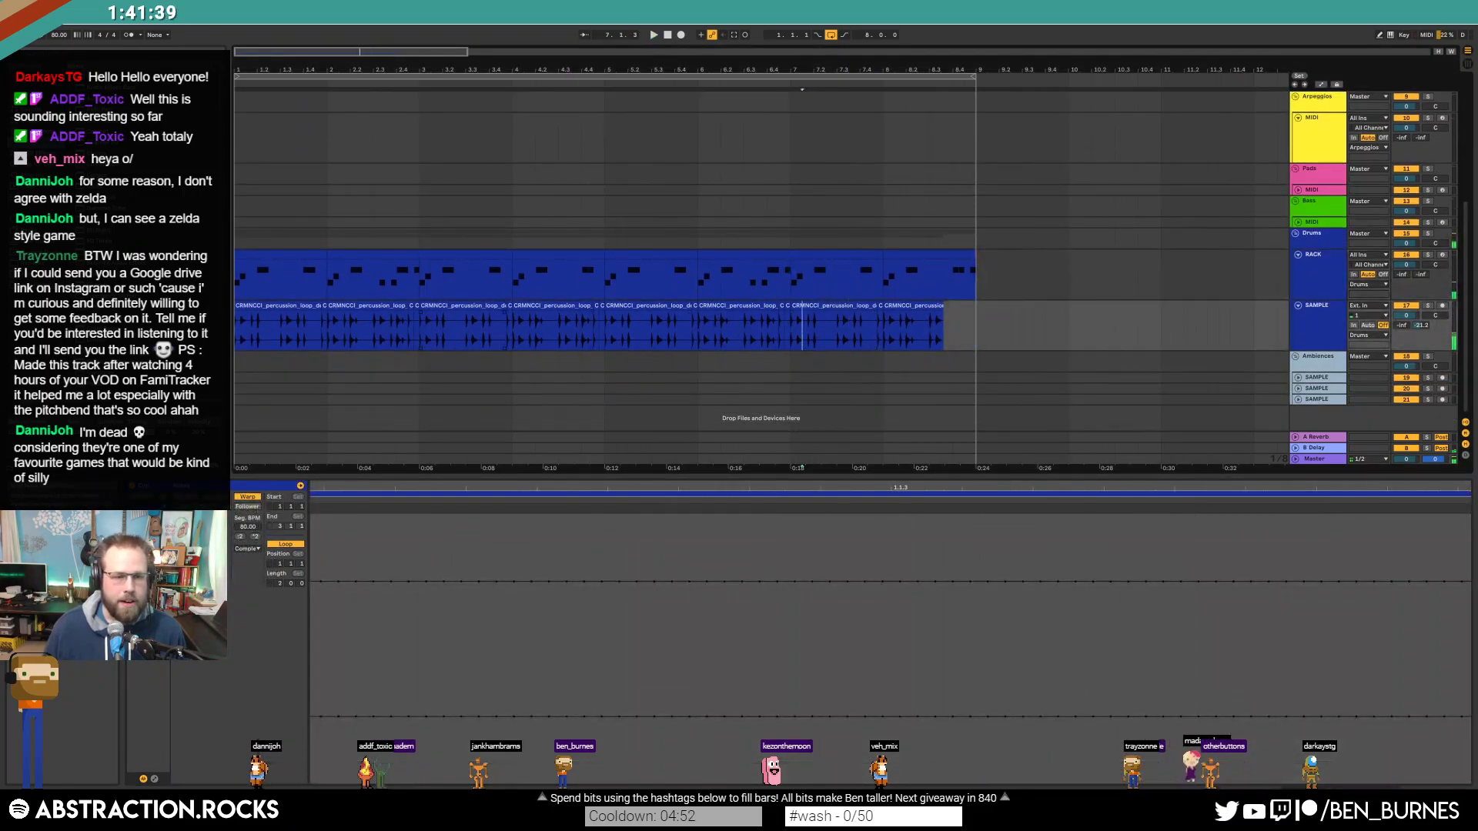
click(339, 327)
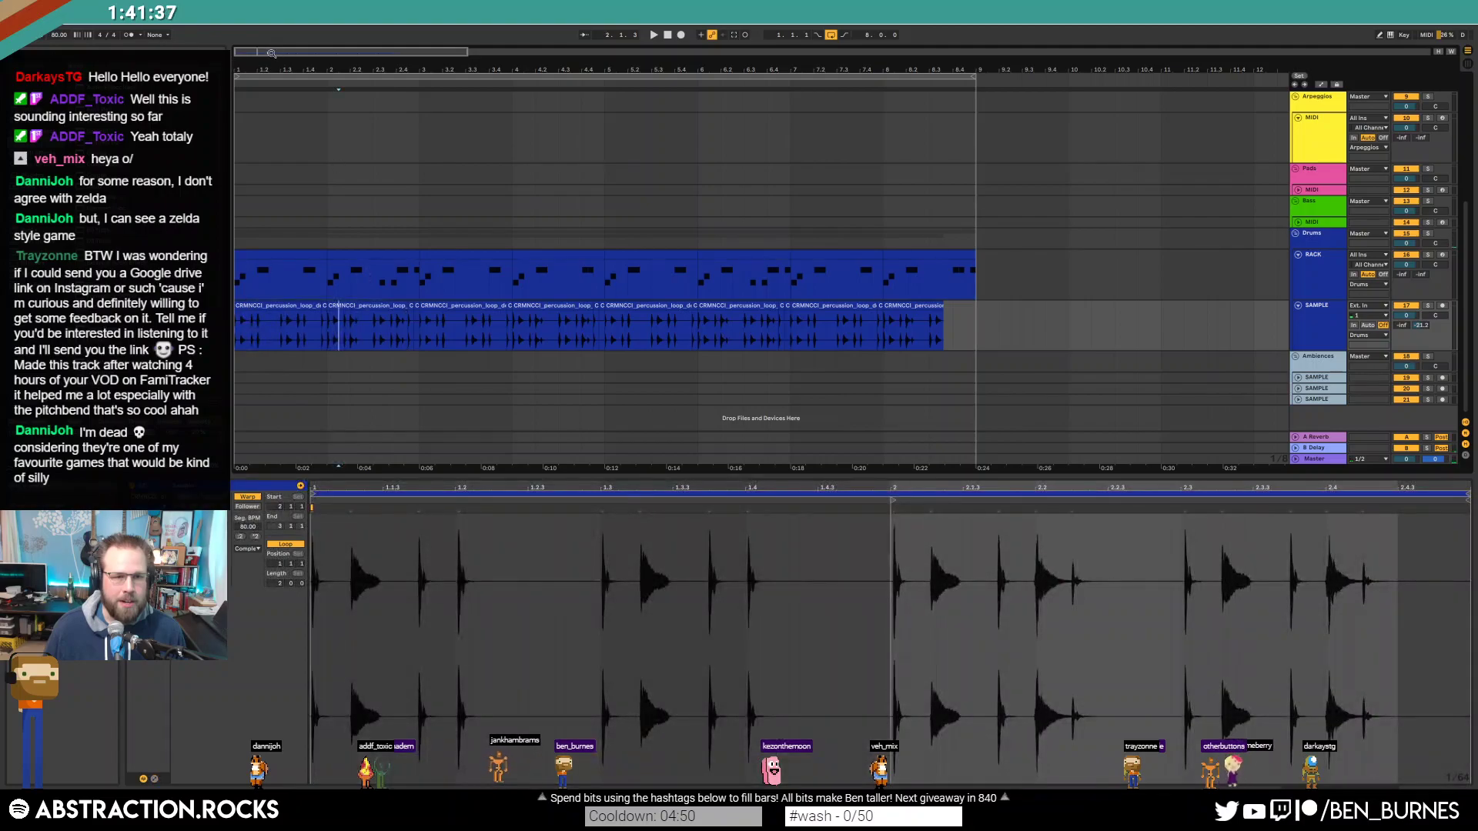
drag(271, 51, 275, 84)
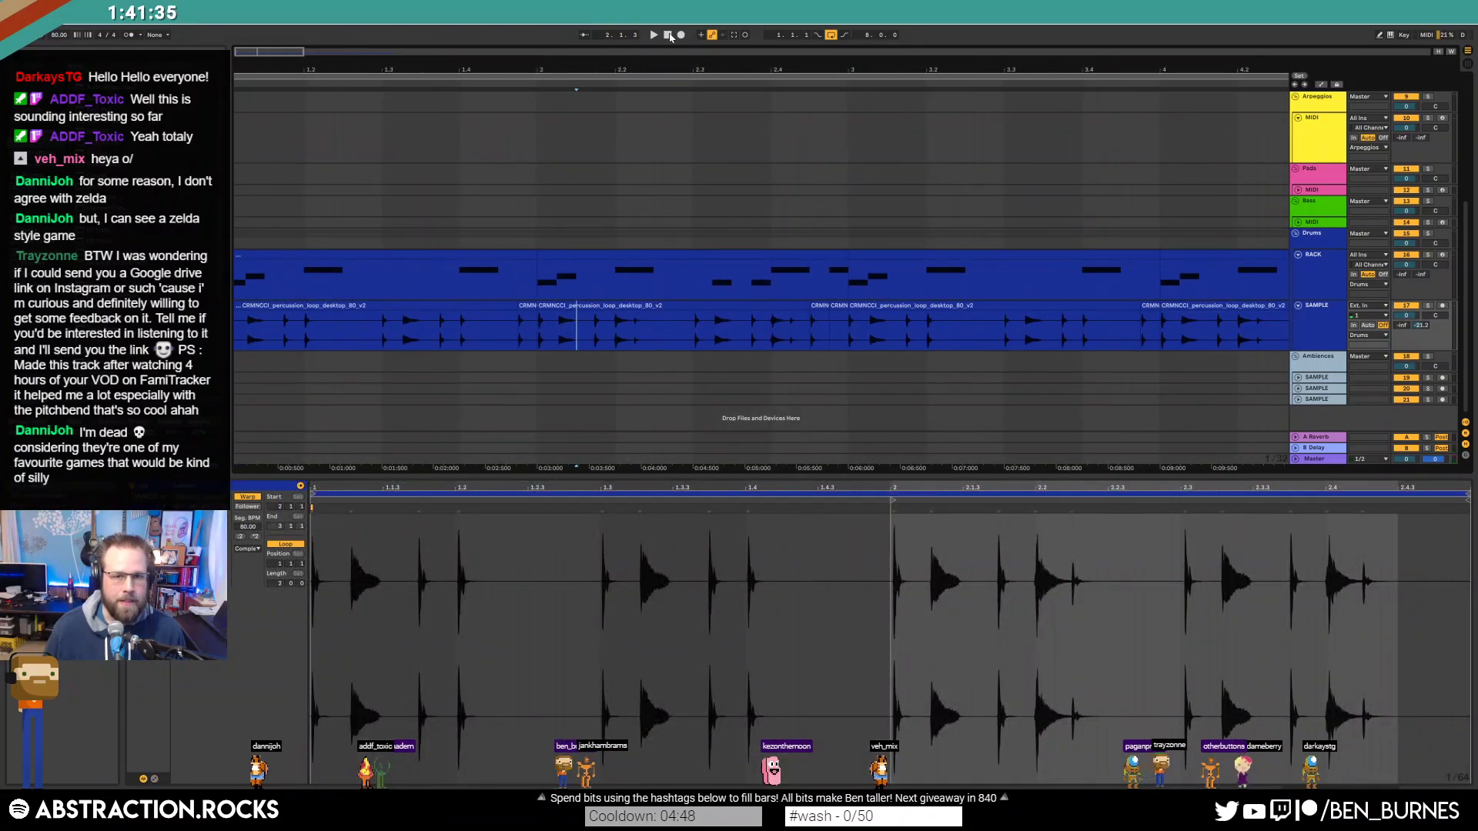
click(669, 35)
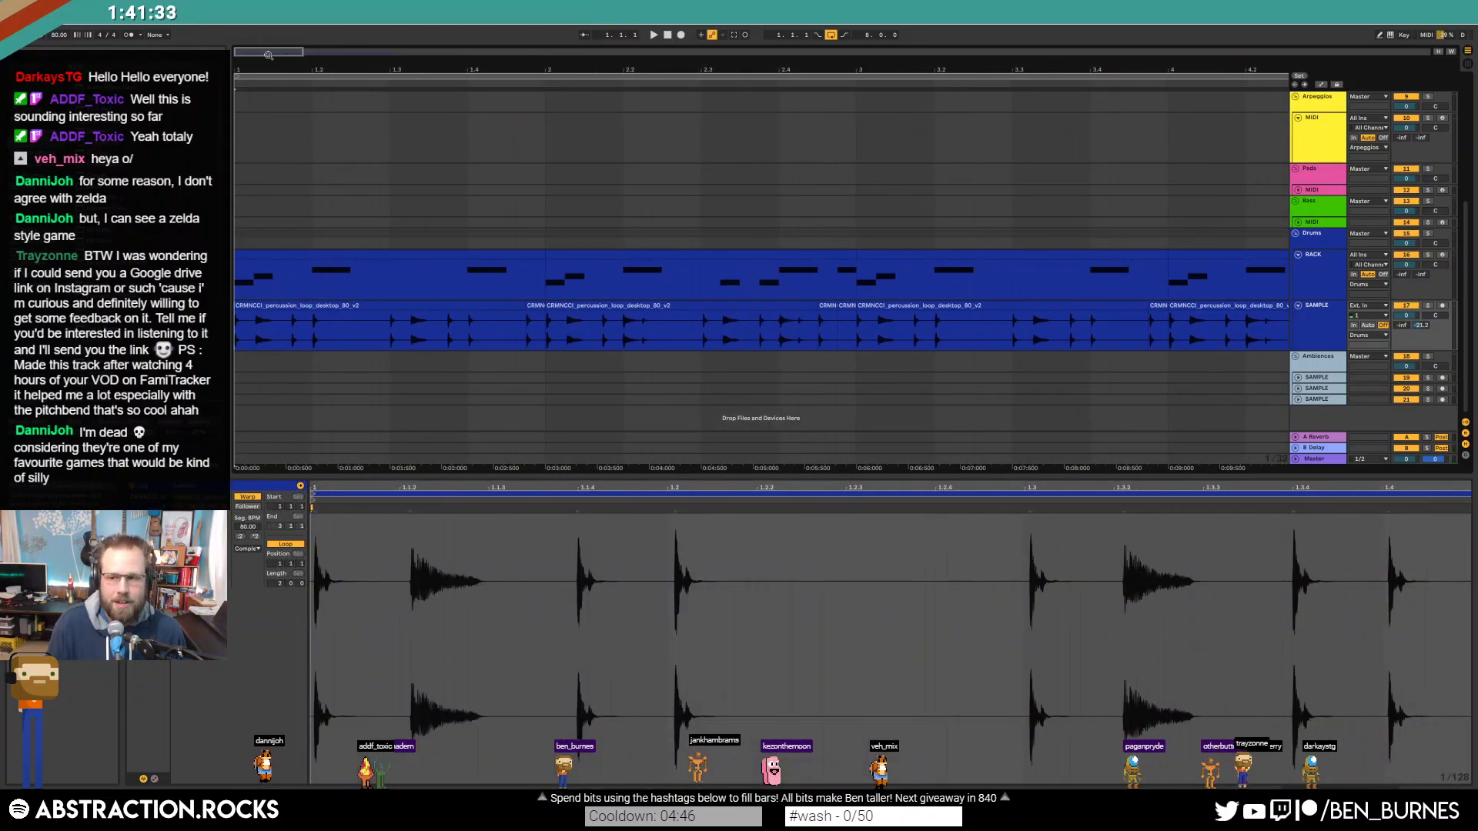
key(space)
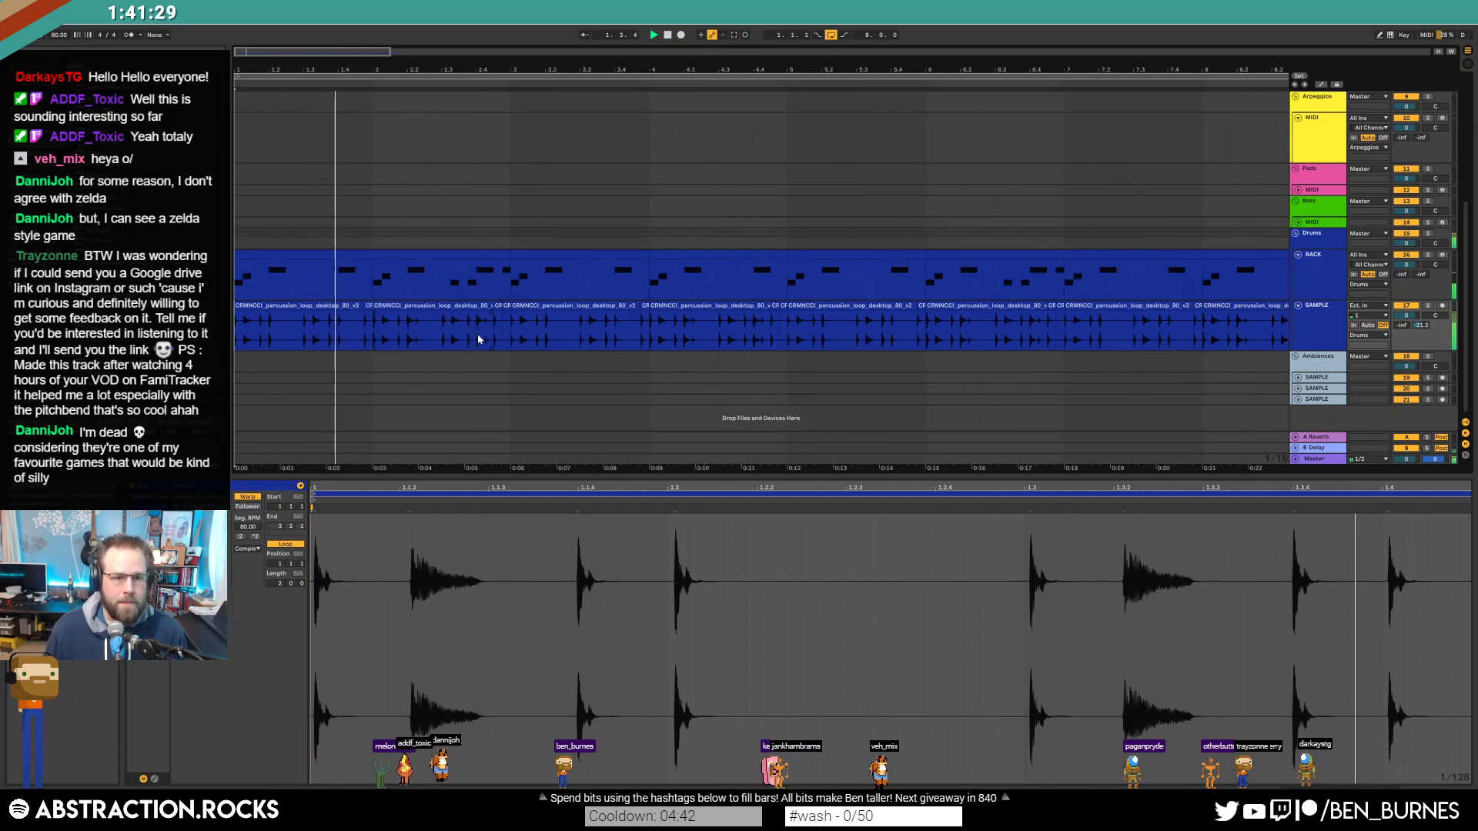
ctrl+scroll(316, 331, up, 2)
drag(317, 331, 360, 334)
key(ctrl+d)
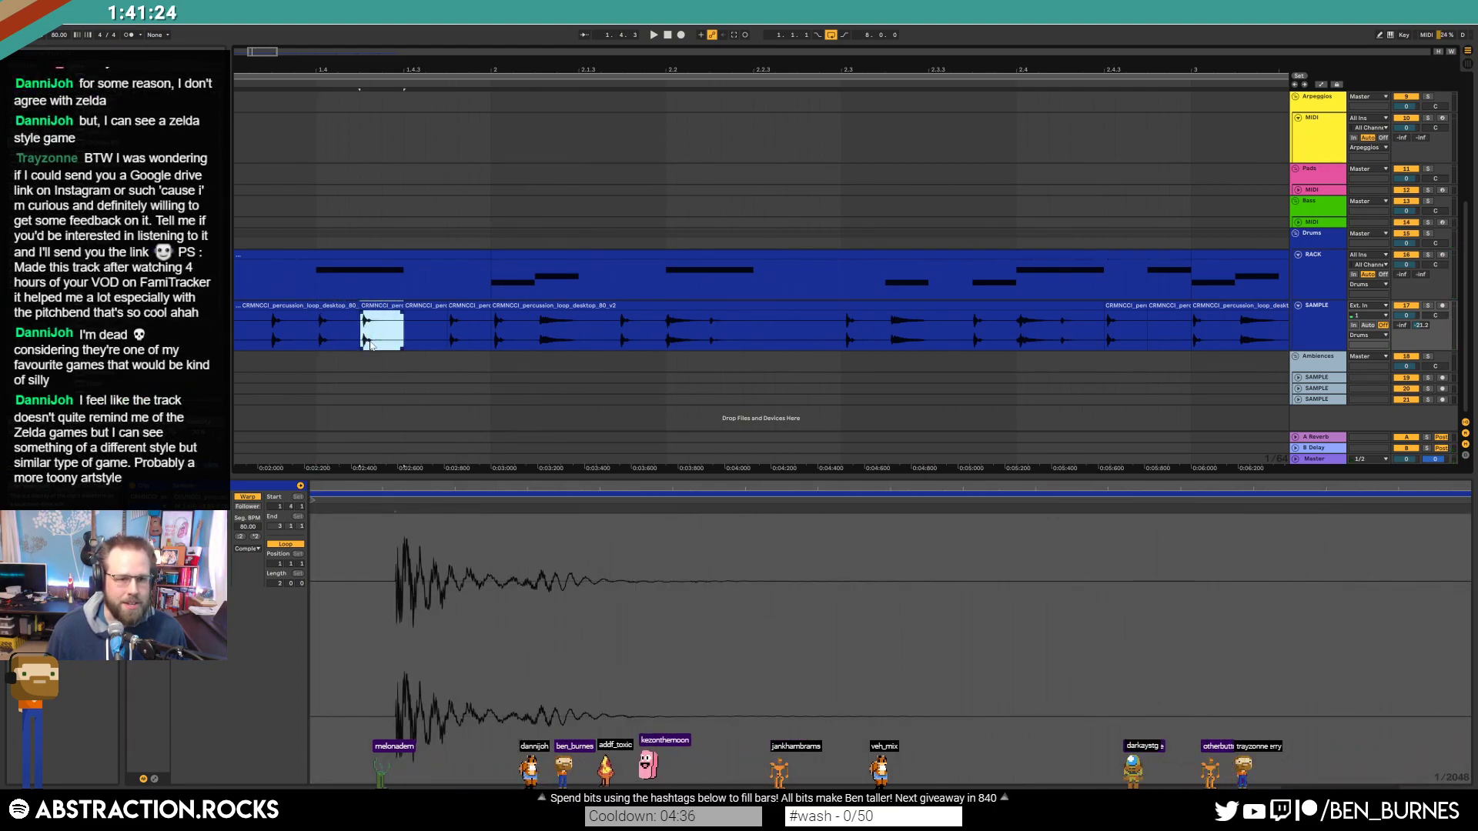
Step: Audition the end of bar 1 and delete the percussion loop's last two sixteenth-note slices in that bar
click(329, 329)
drag(966, 70, 990, 54)
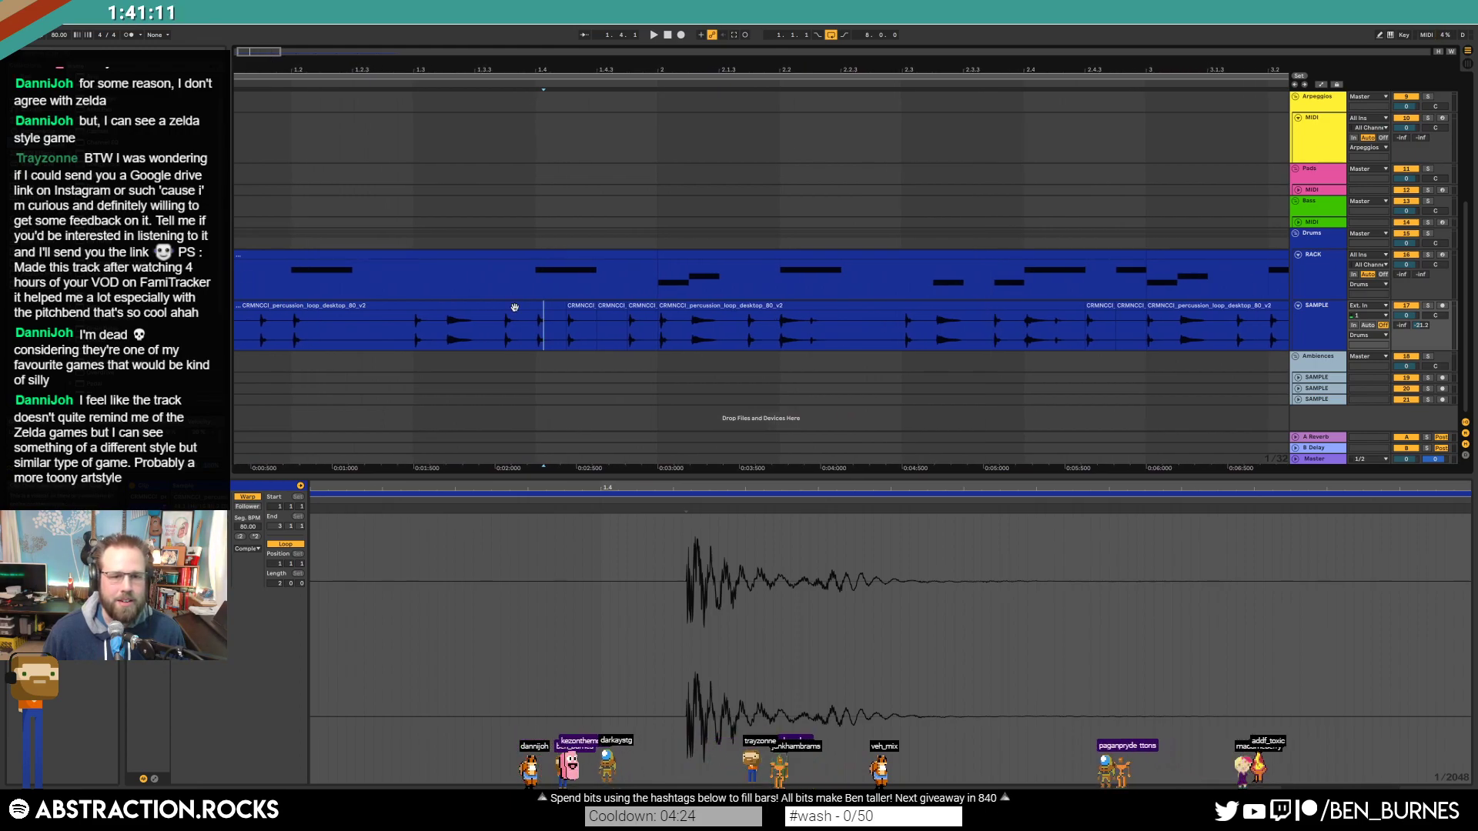
click(506, 338)
key(space)
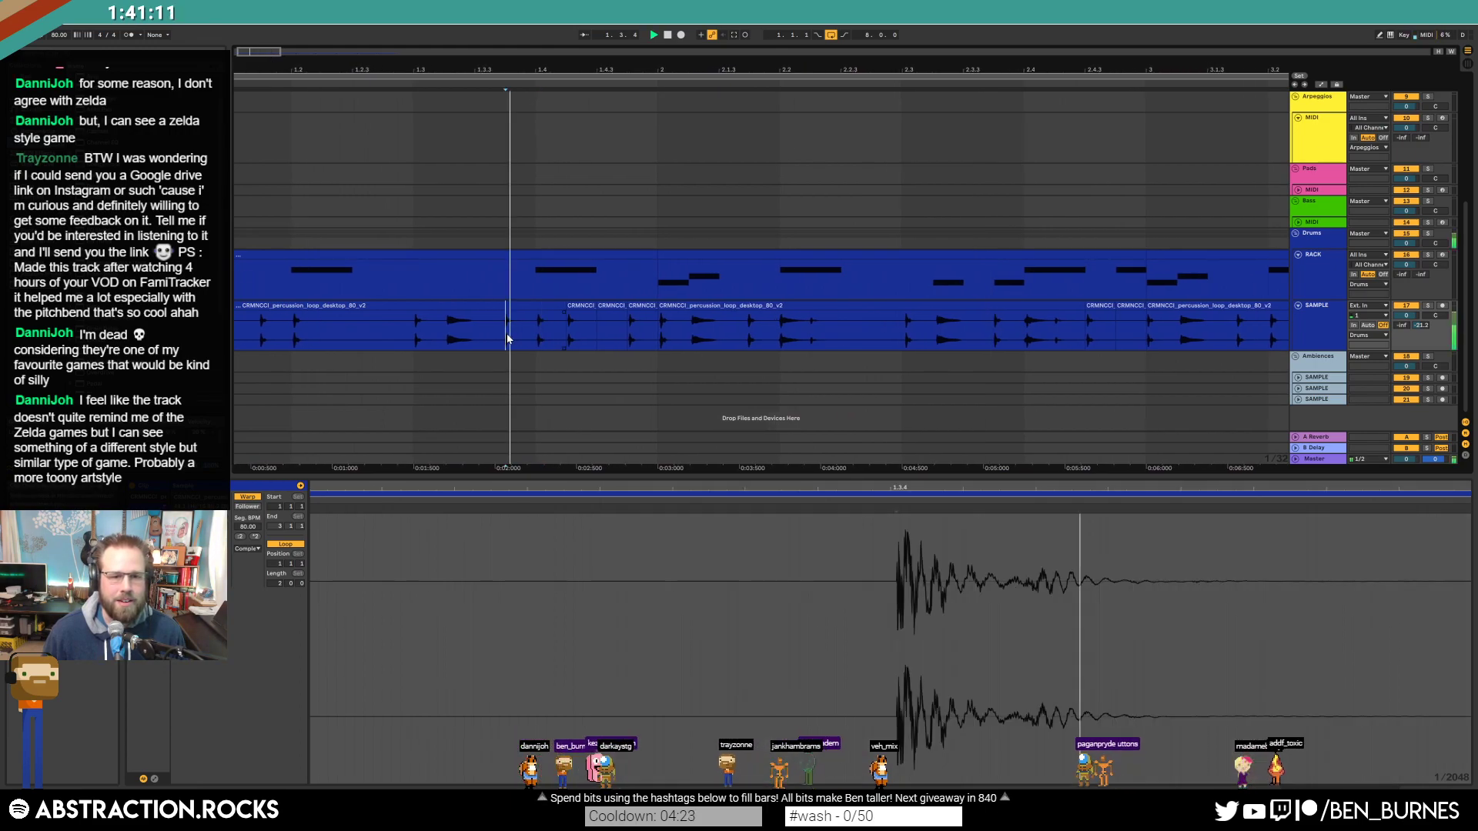
key(space)
click(633, 305)
key(Delete)
click(611, 305)
key(Delete)
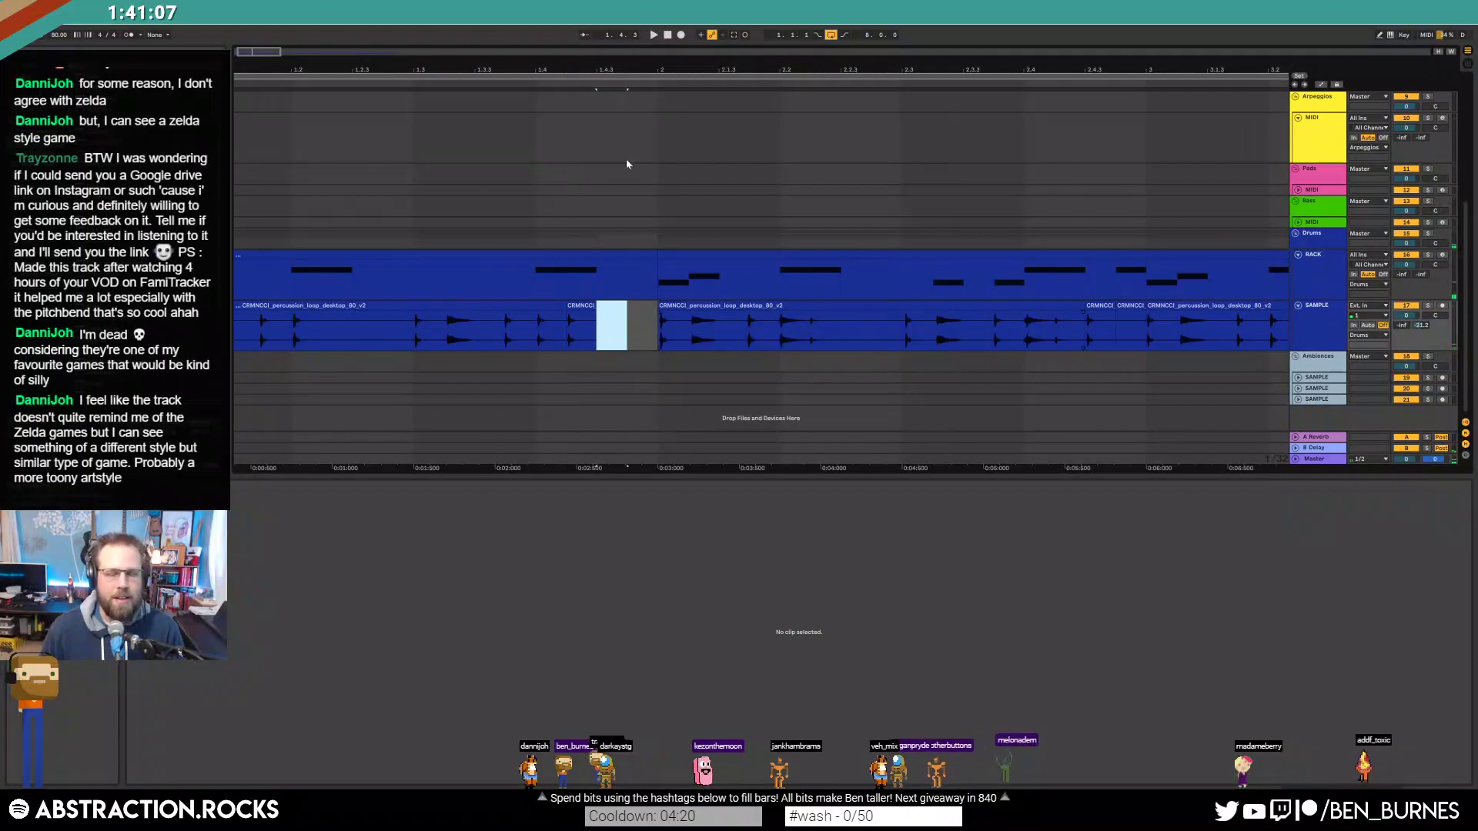
Step: Play bar 2 and delete the percussion hit just before beat 2, auditioning from that beat
drag(262, 49, 273, 52)
click(353, 343)
key(space)
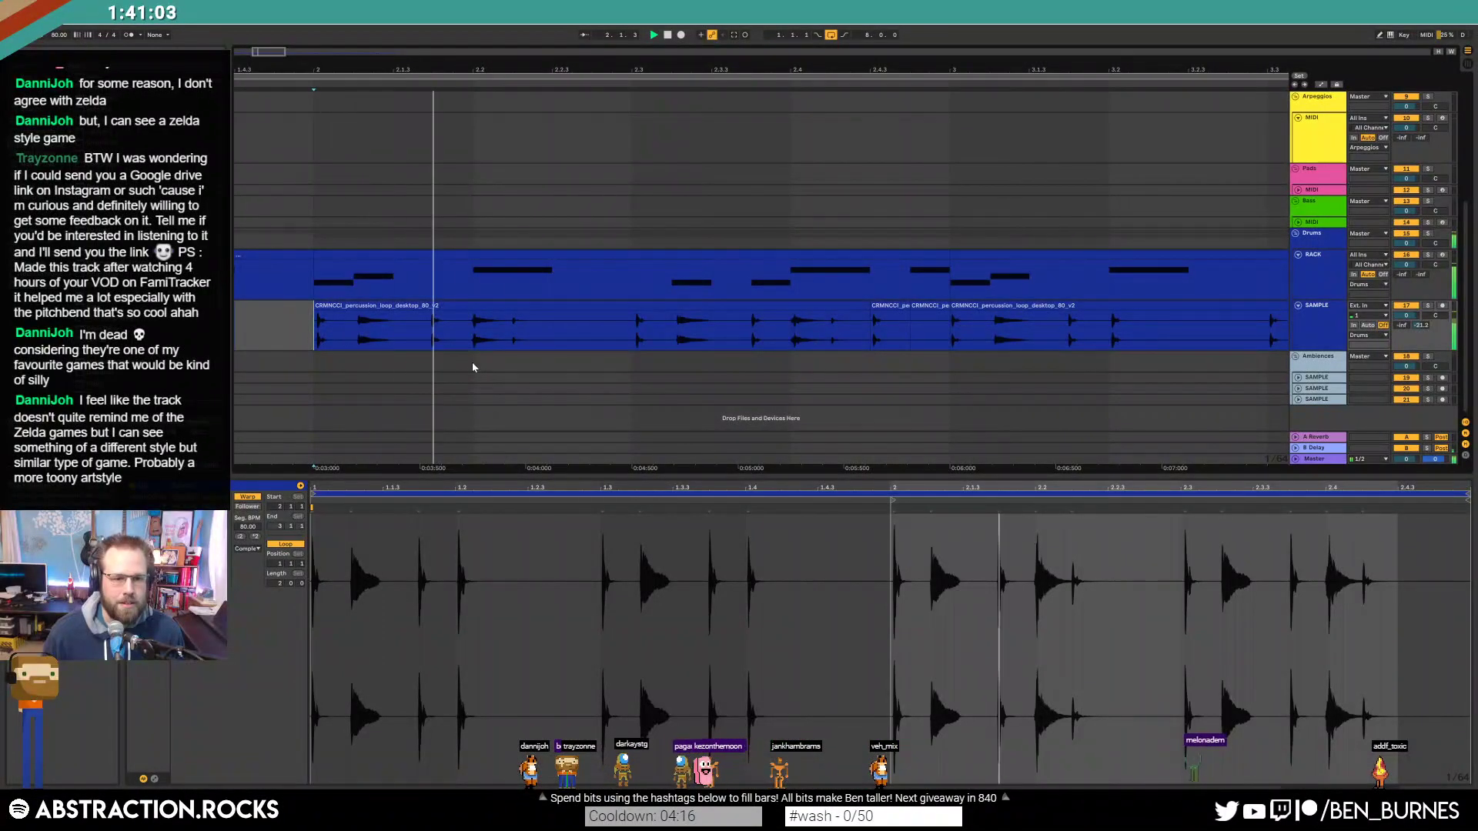
drag(425, 331, 466, 329)
key(space)
key(ctrl+e)
key(Delete)
click(473, 339)
key(space)
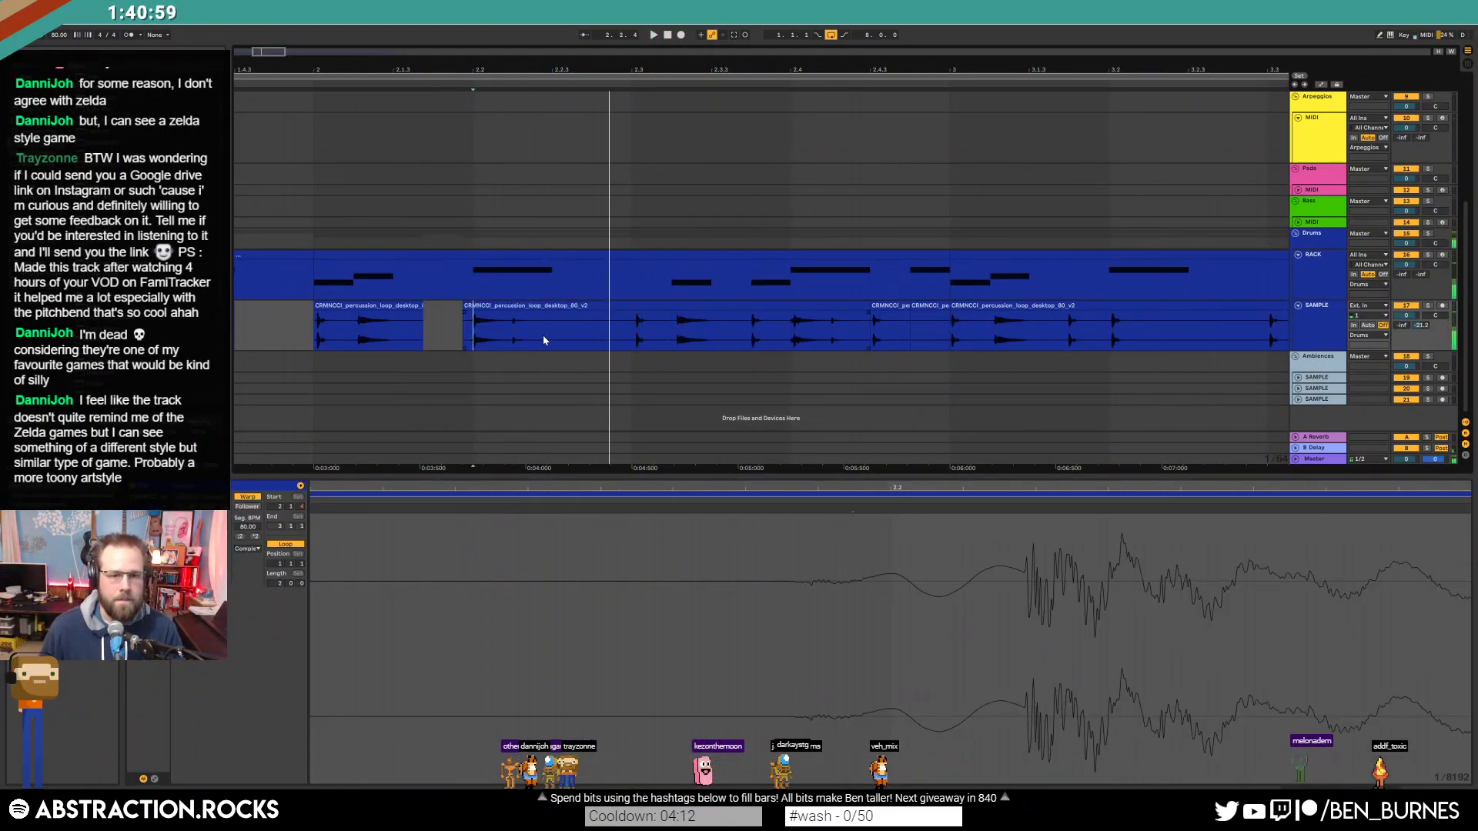
Step: Slice the percussion clip just ahead of beat 3 in bar 2 and delete the sixteenth-note hit on that beat
key(space)
drag(512, 331, 671, 338)
click(593, 336)
key(ctrl+e)
key(Delete)
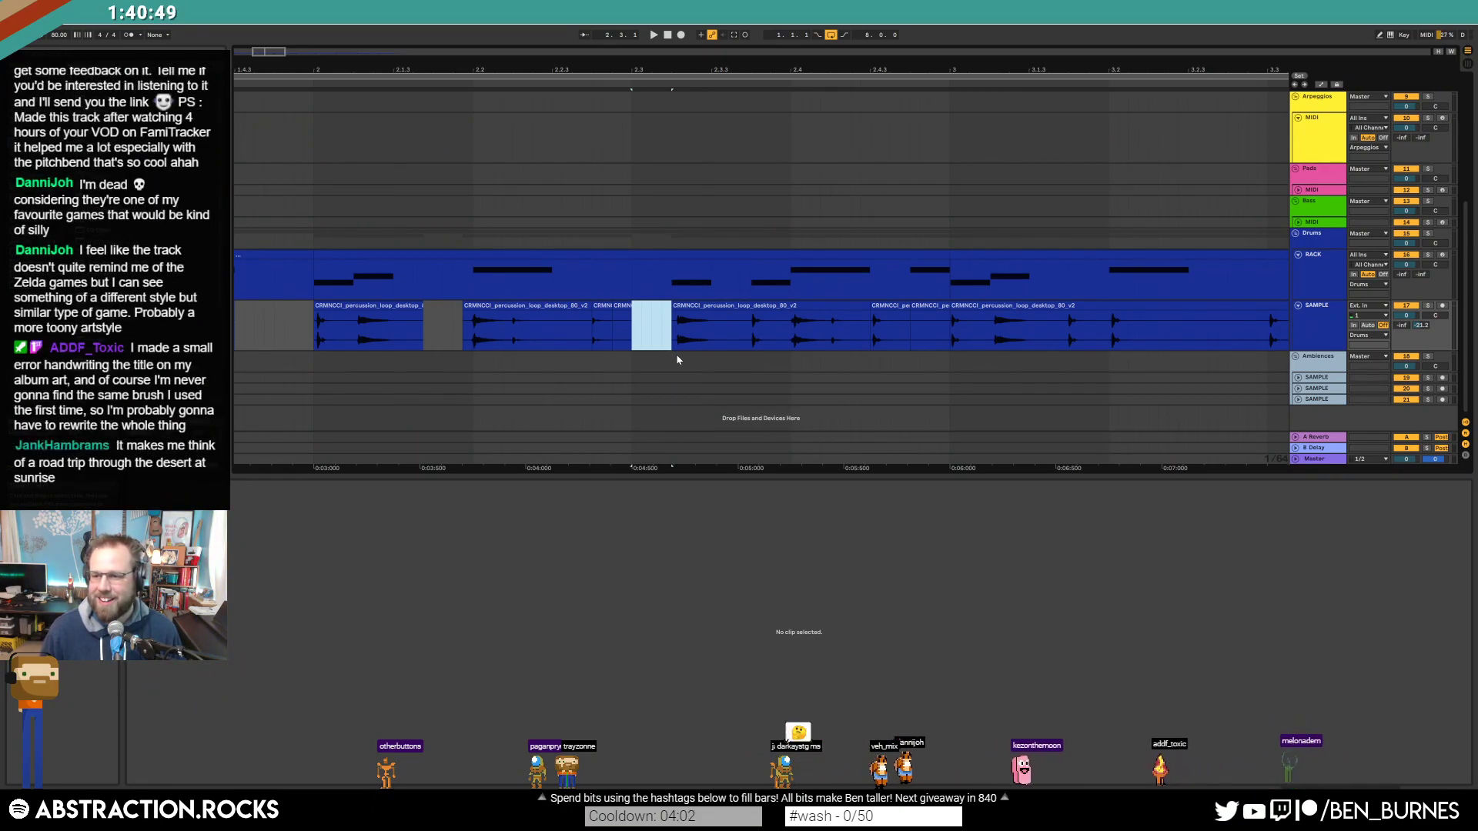
Step: Audition the second half of bar 2 and delete the sixteenth-note percussion hit on 2.4.3
click(721, 337)
drag(283, 53, 288, 59)
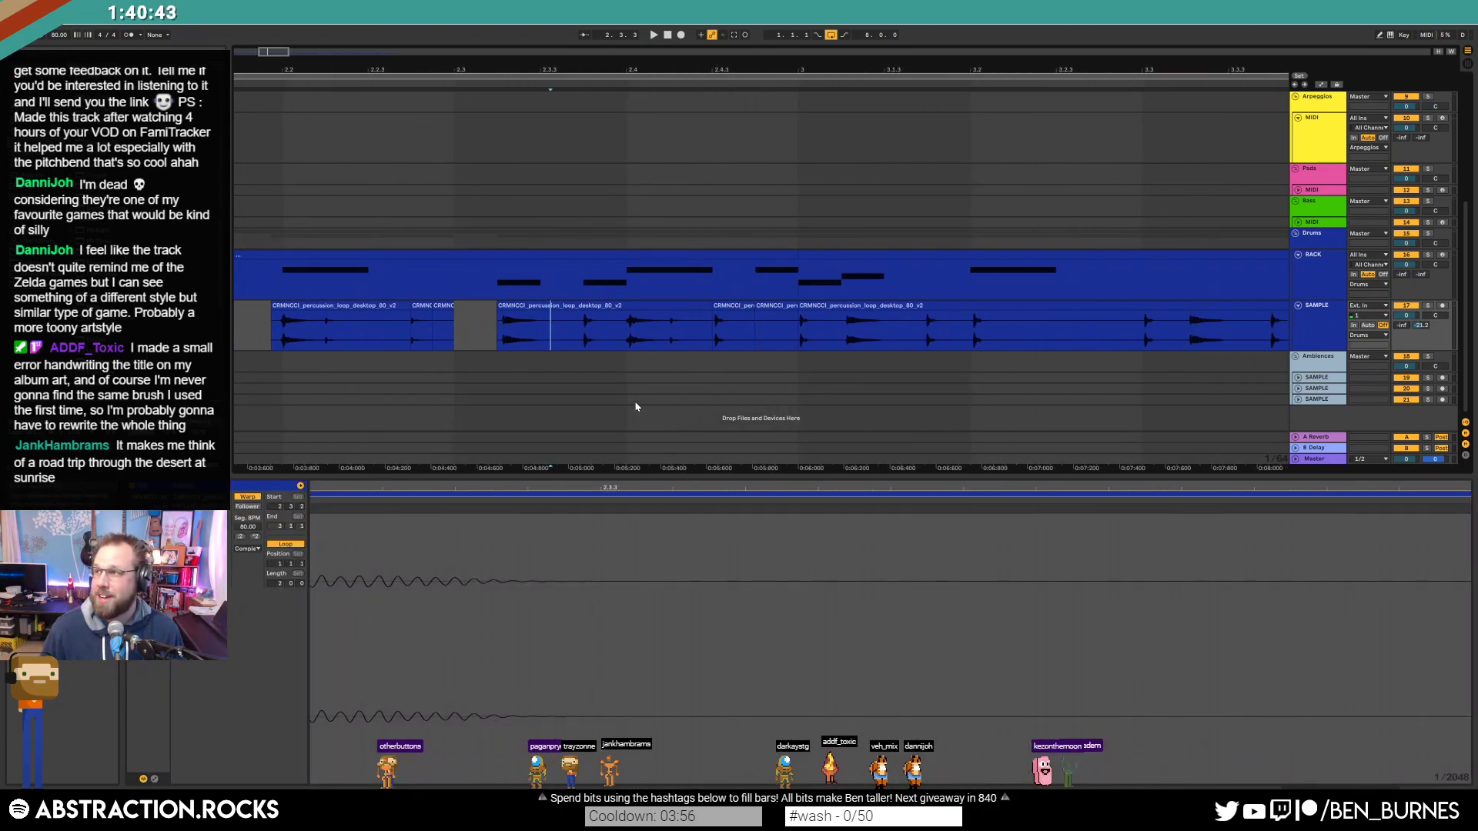
click(494, 334)
key(space)
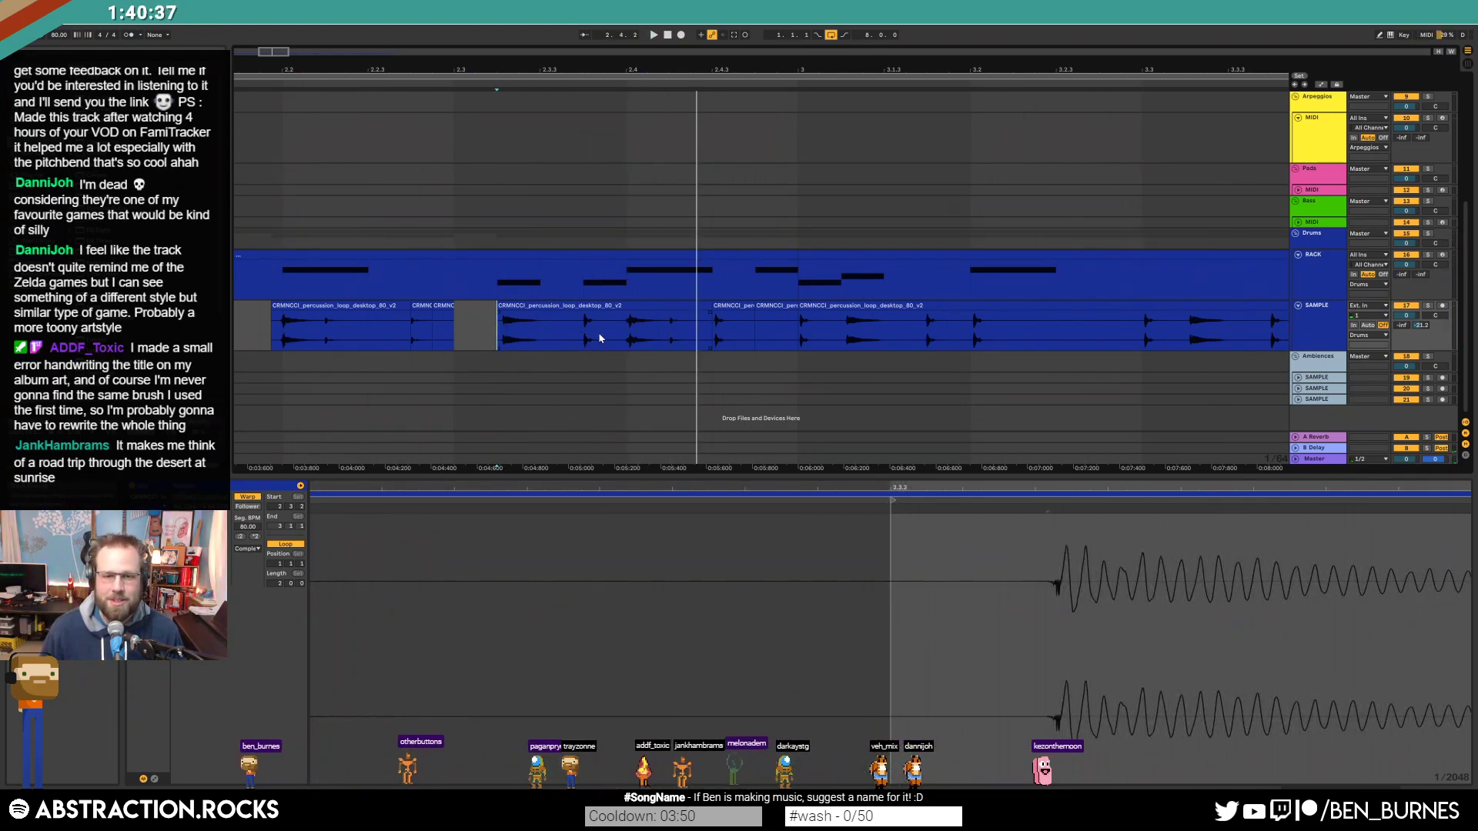
click(582, 332)
key(space)
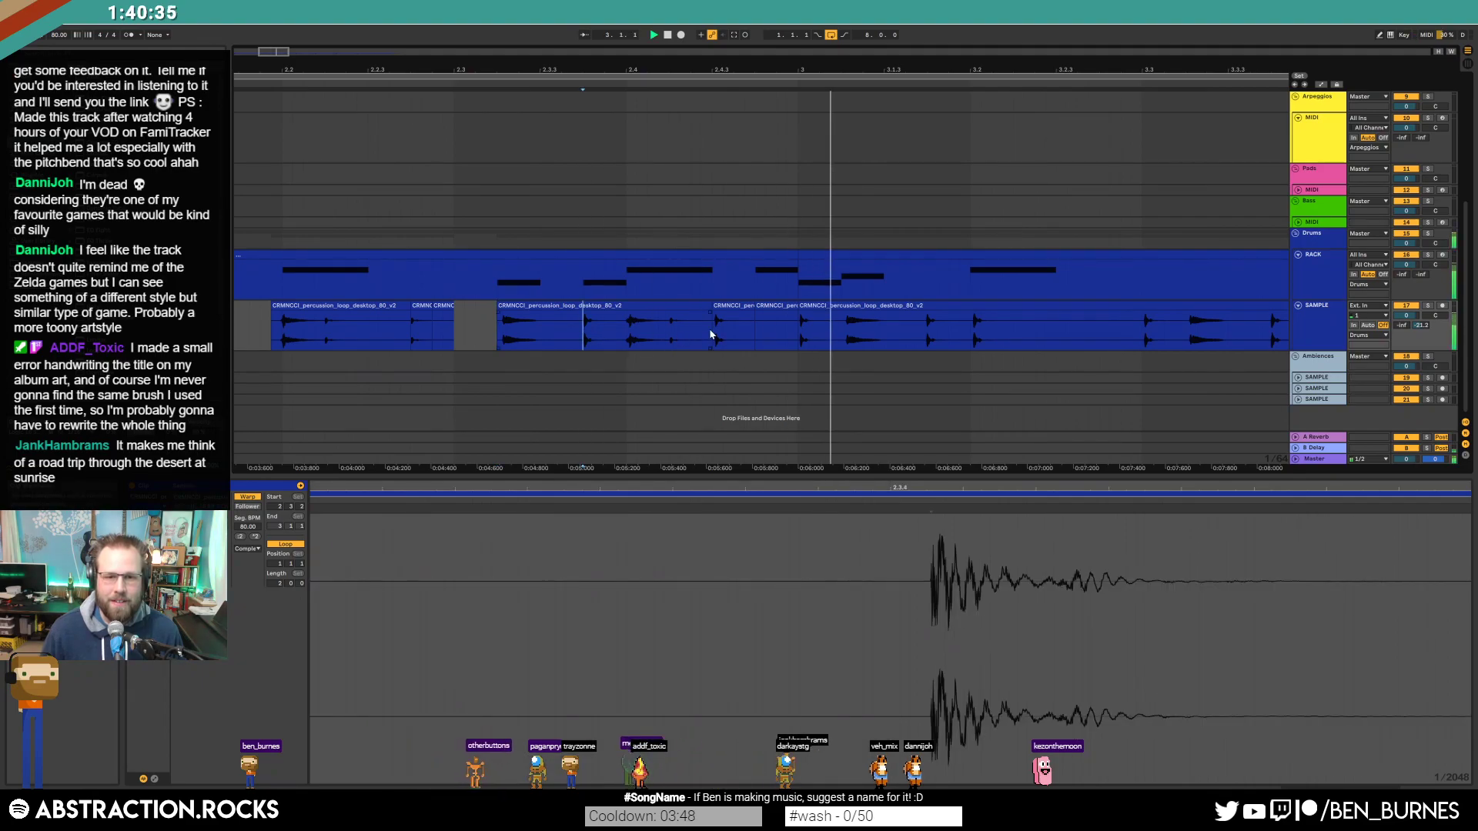
drag(725, 309, 770, 315)
click(646, 336)
key(space)
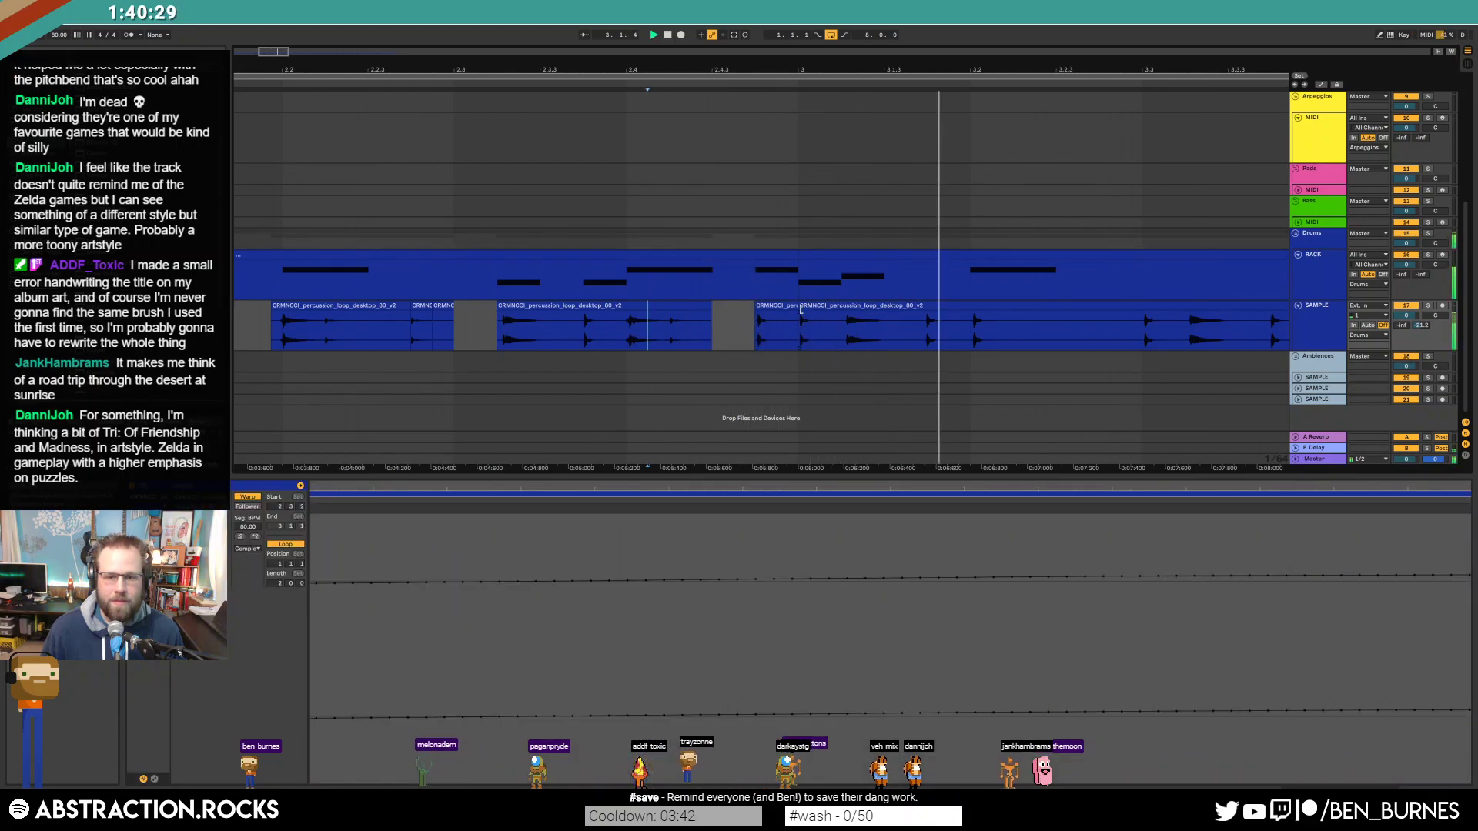
Step: Move bar 3's beat-2 percussion hit one sixteenth later and delete the sixteenth-note hit on beat 3
drag(970, 327, 1022, 300)
key(space)
scroll(730, 376, right, 5)
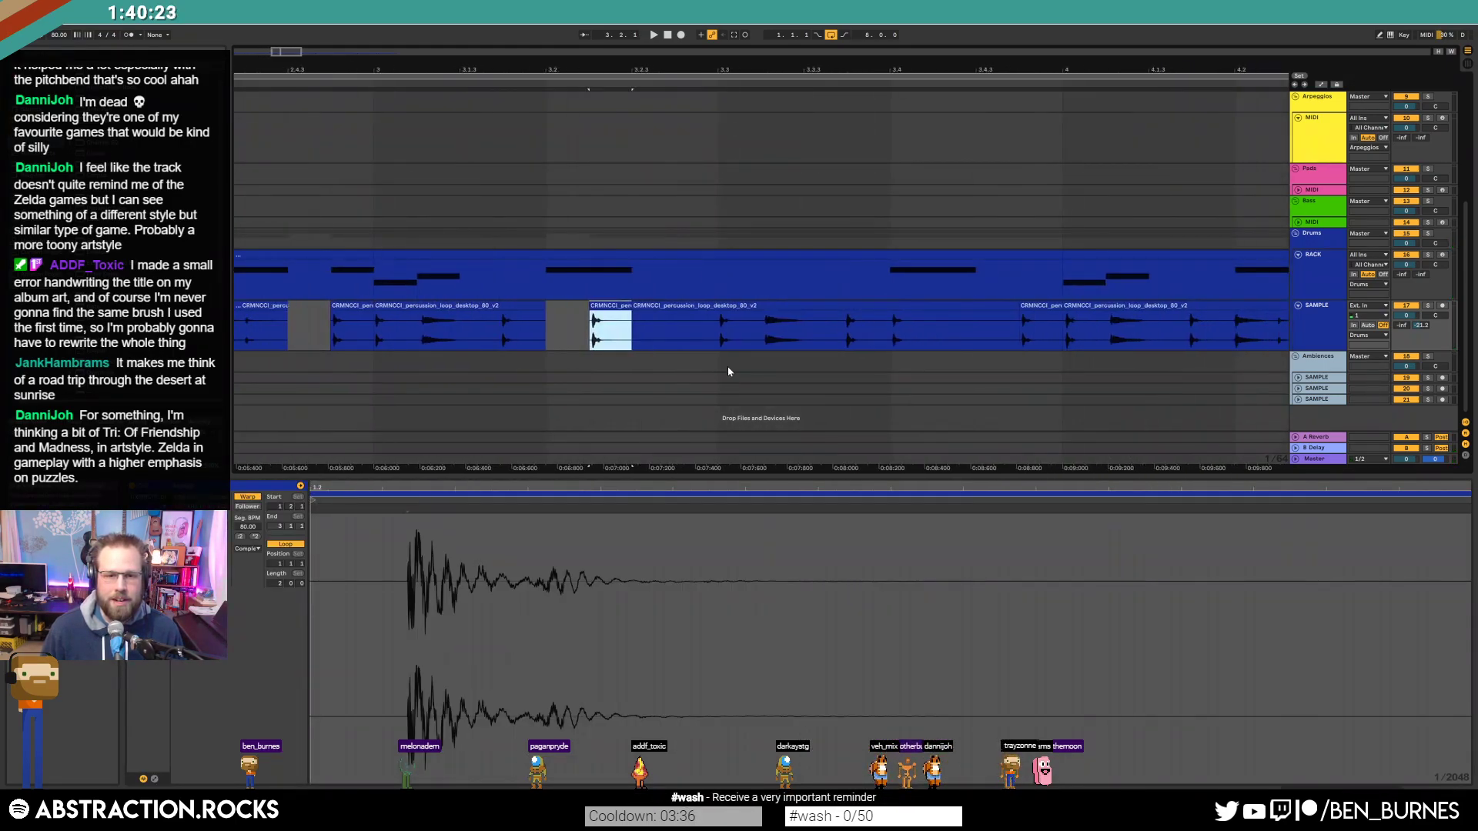
click(756, 326)
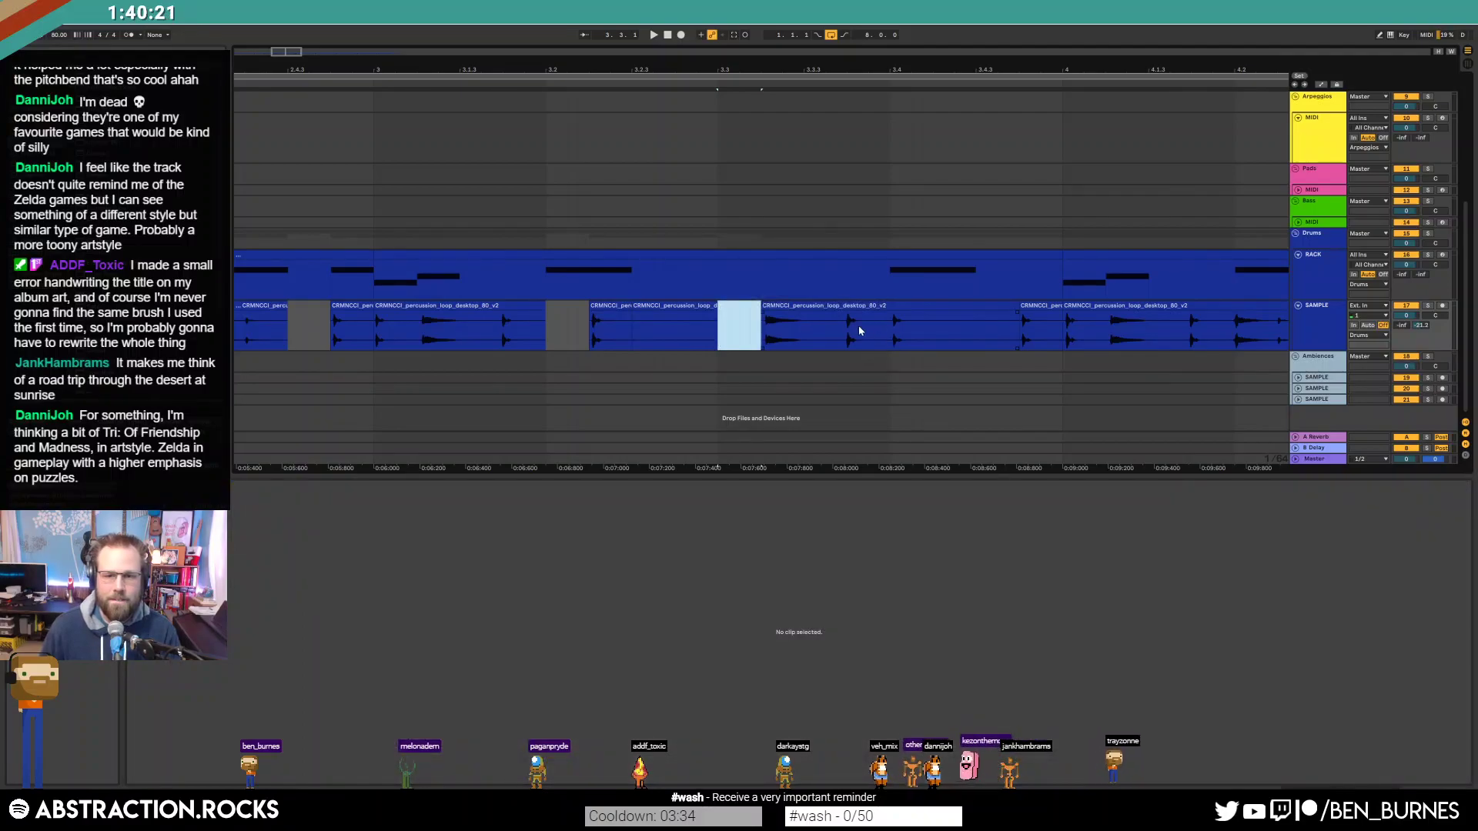
Step: Clear all the percussion hits from the fourth beat of bar 3
drag(890, 328, 911, 328)
key(Delete)
click(1030, 306)
key(Delete)
click(1005, 312)
click(1005, 313)
key(Delete)
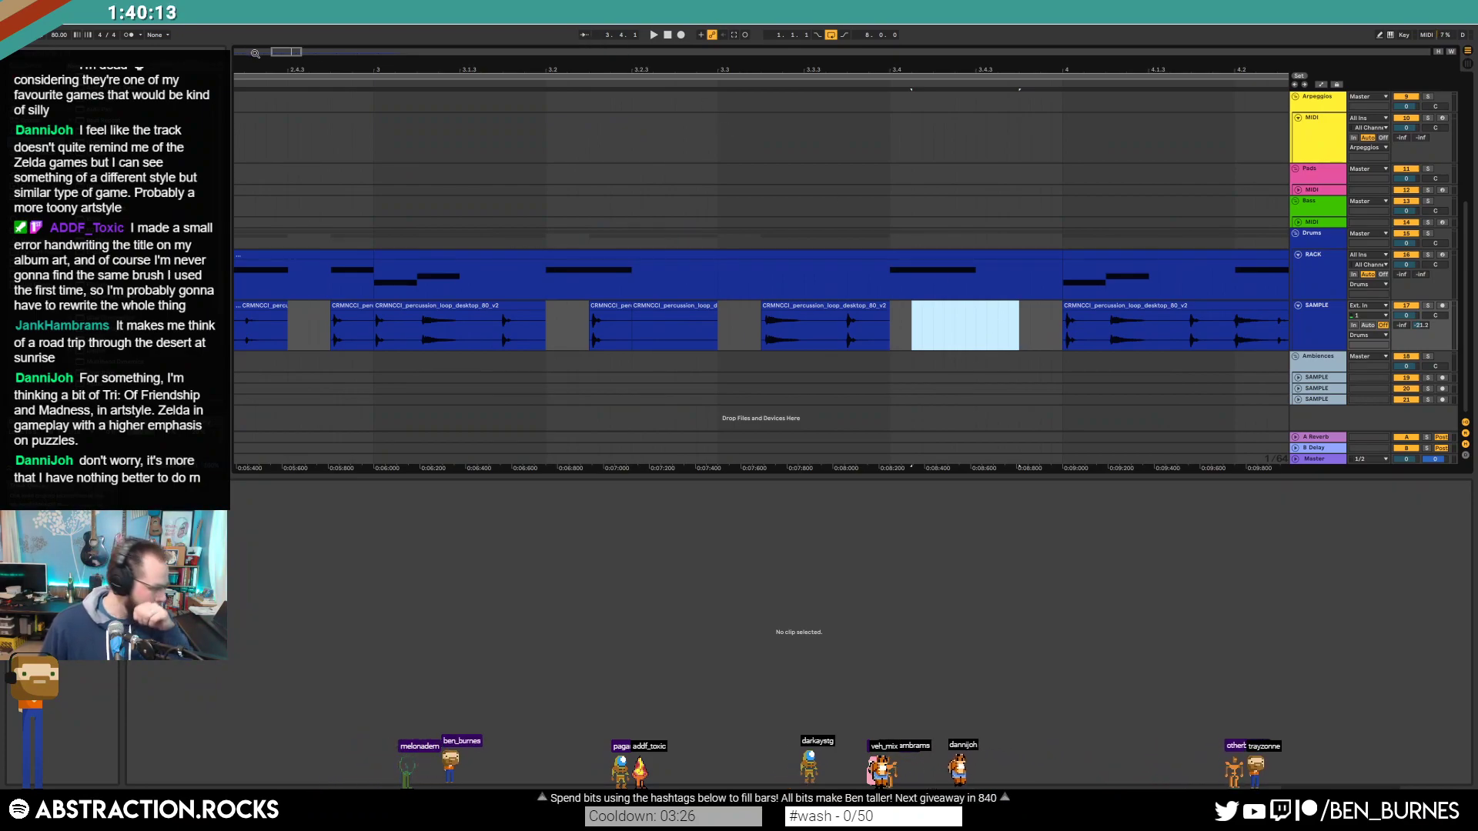
Step: Replace the percussion from bar 4 onwards with an uncut one-bar loop at bar 4, leaving bars 5 to 8 empty
drag(254, 52, 254, 1)
drag(670, 324, 559, 322)
key(Delete)
click(558, 321)
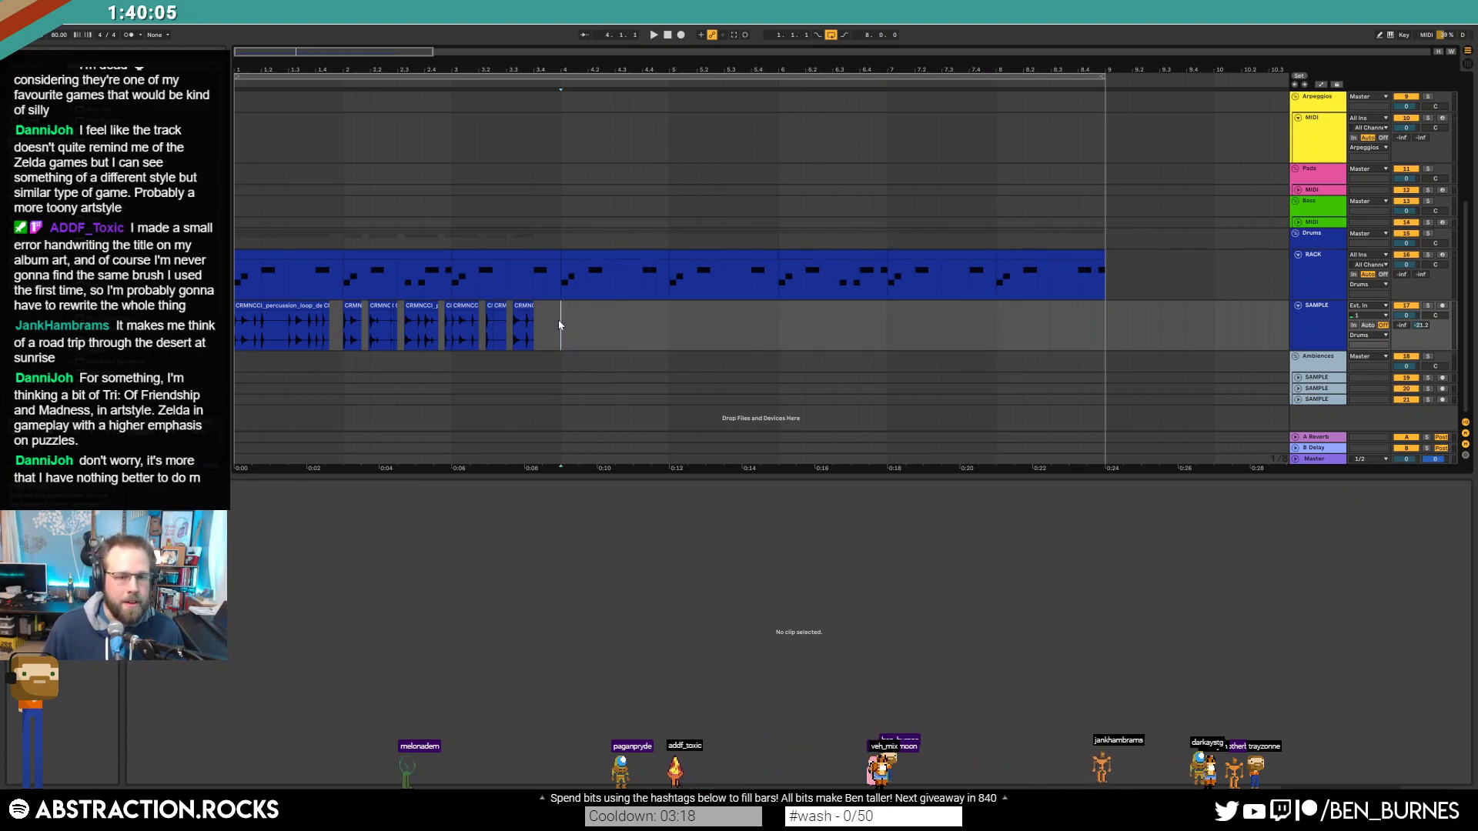
key(ctrl+v)
drag(671, 324, 1090, 325)
key(Delete)
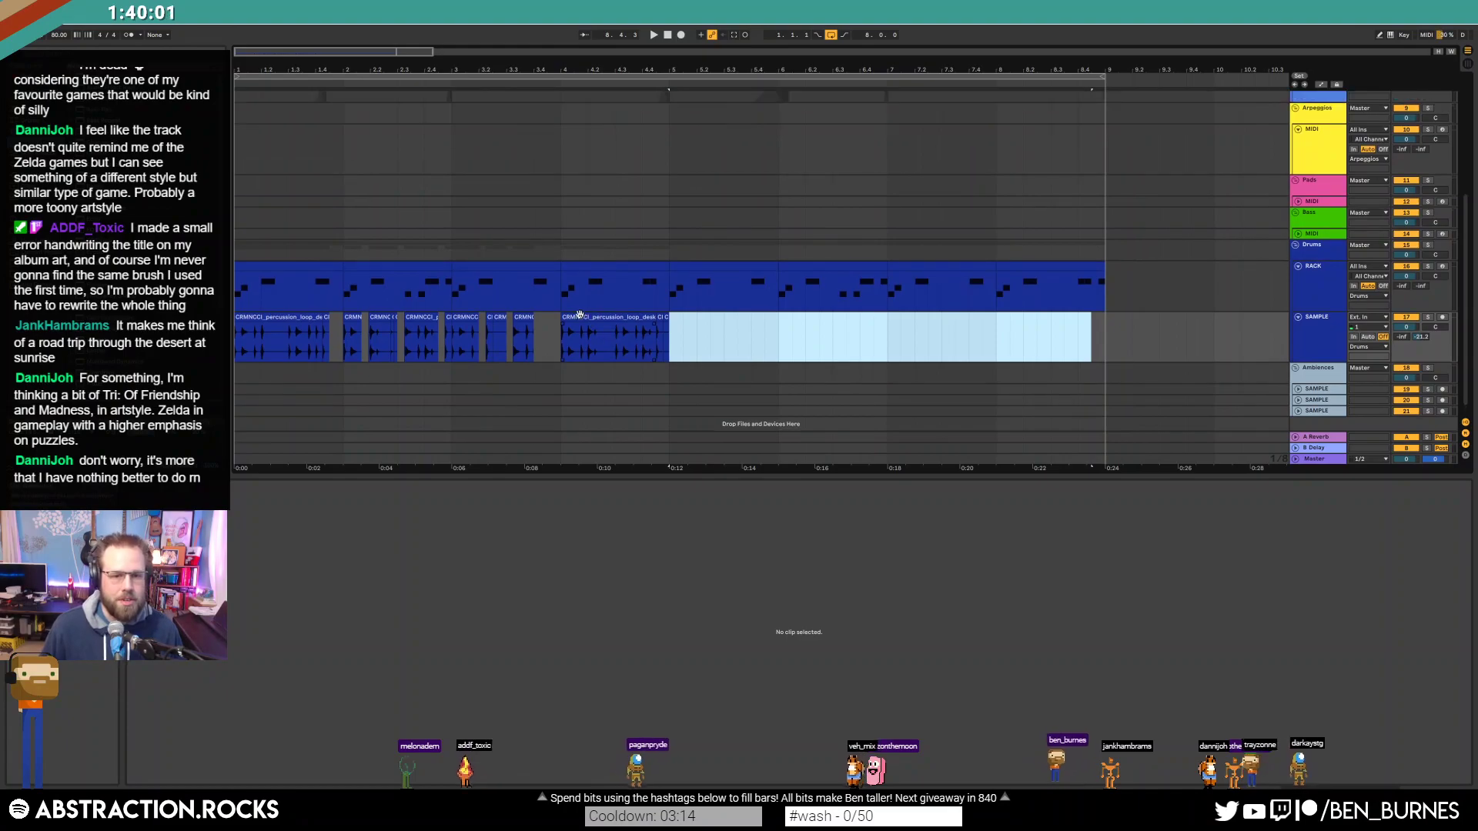
Step: Copy the short percussion hit at the start of bar 4 to the last sixteenth of bar 3
scroll(564, 342, up, 5)
drag(562, 336, 578, 338)
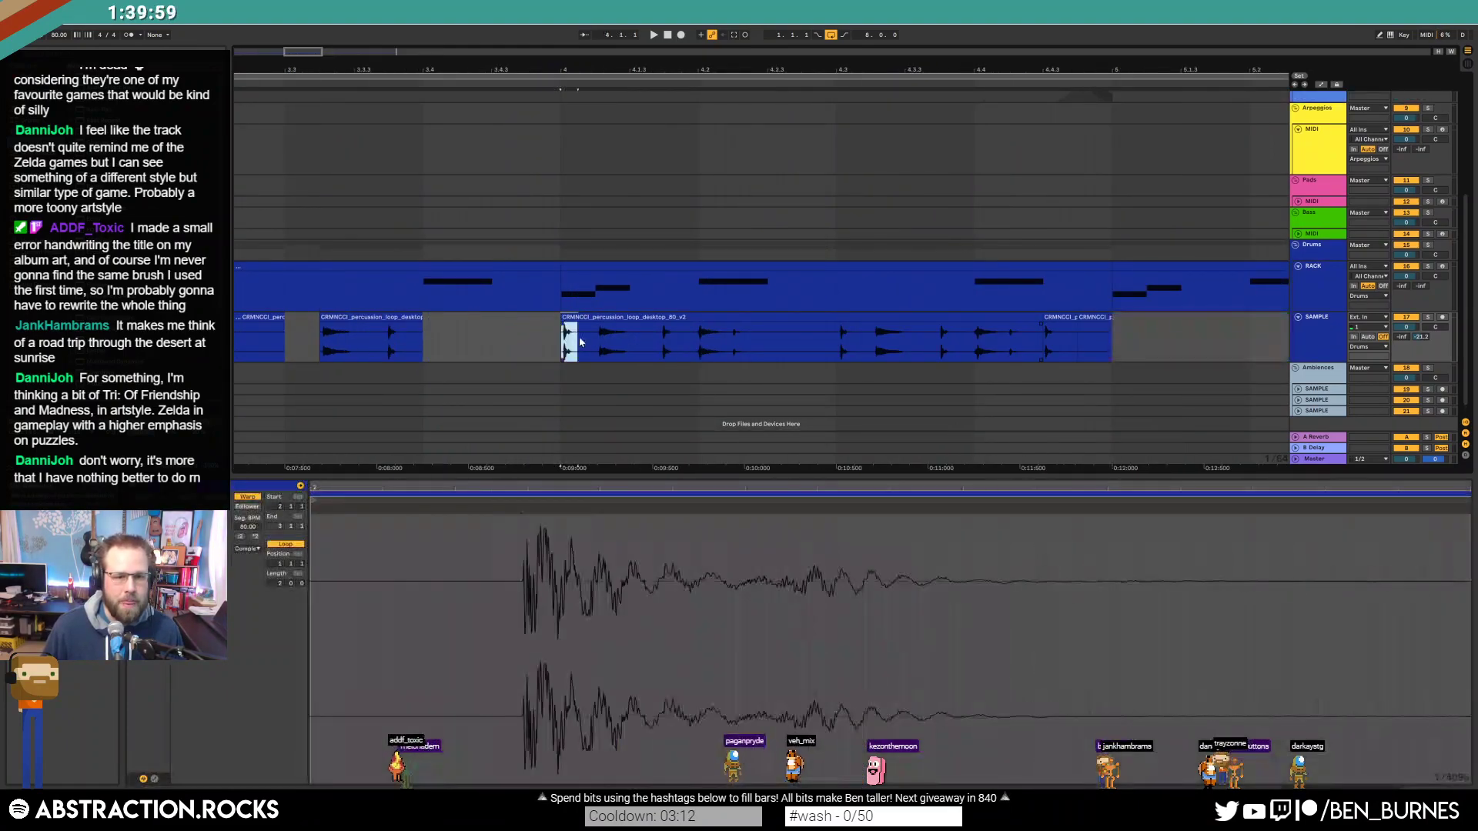
click(530, 340)
key(ctrl+v)
click(568, 352)
Step: Thin bar 4's percussion by deleting the hits on 4.1.4, 4.2.1 and 4.3.4, and copy the 4.4.3 hit one sixteenth later
drag(657, 344, 724, 331)
key(Delete)
click(598, 344)
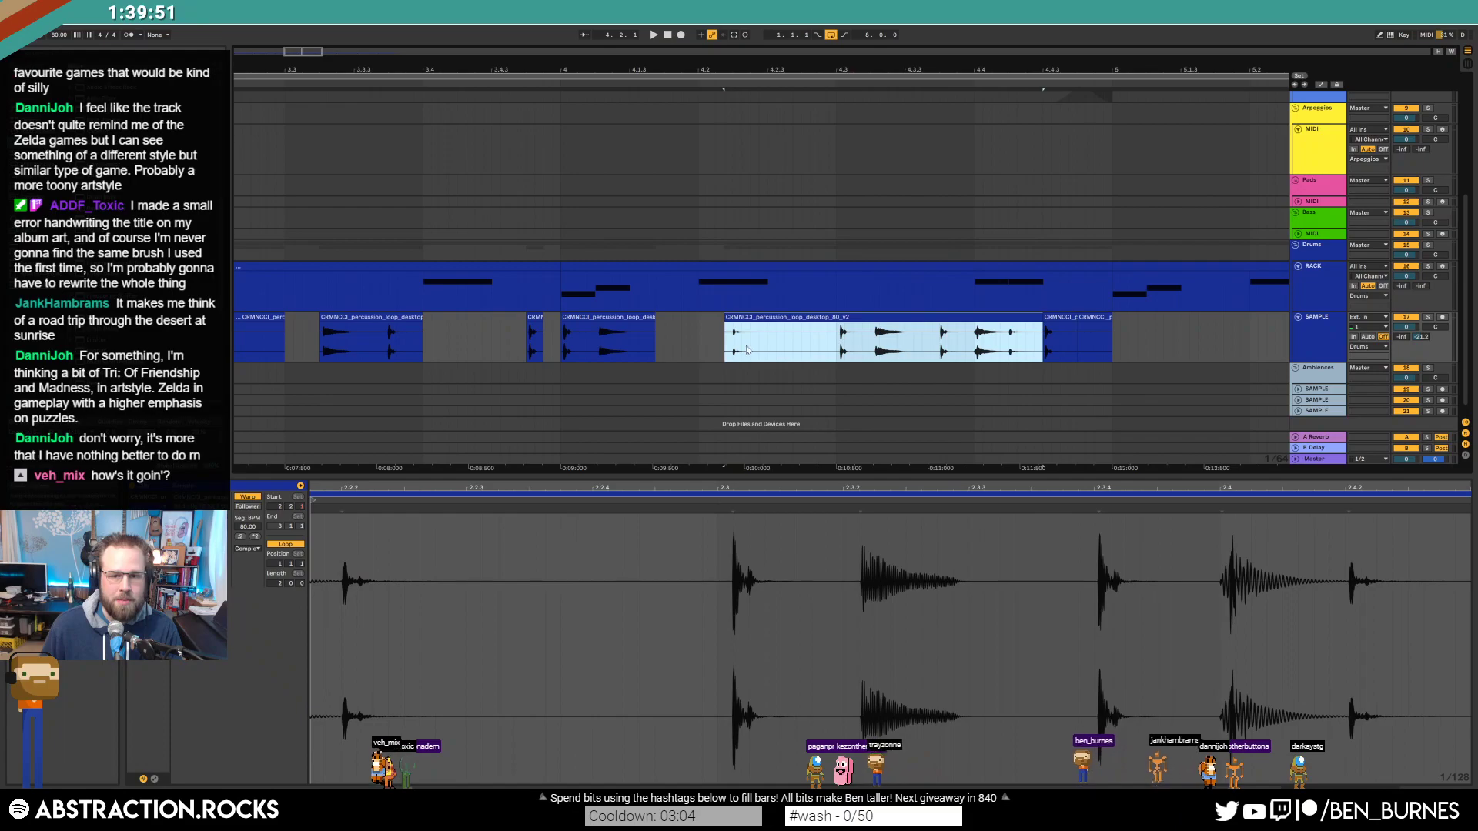
click(812, 346)
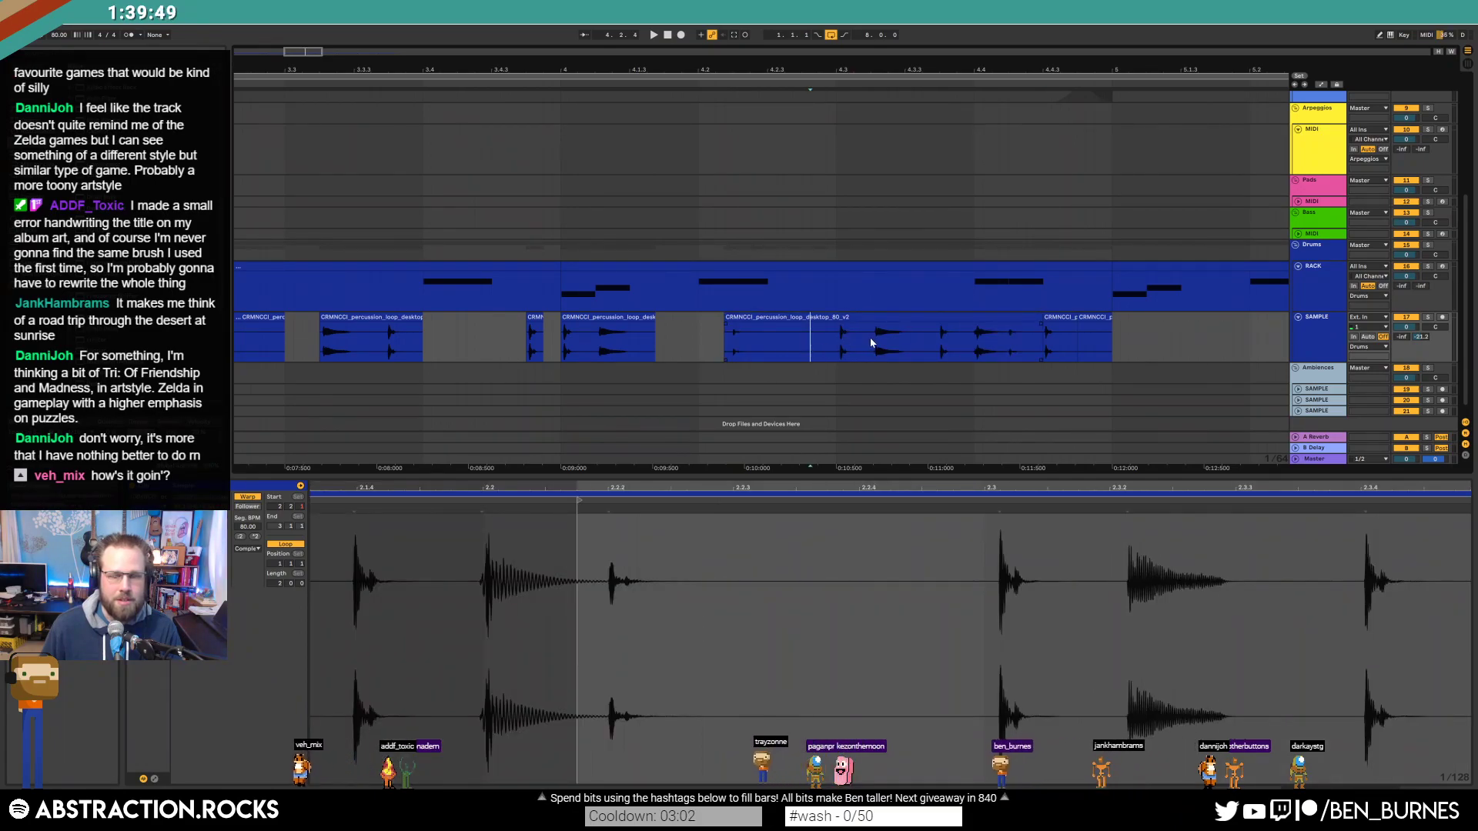
drag(931, 347, 957, 347)
key(Delete)
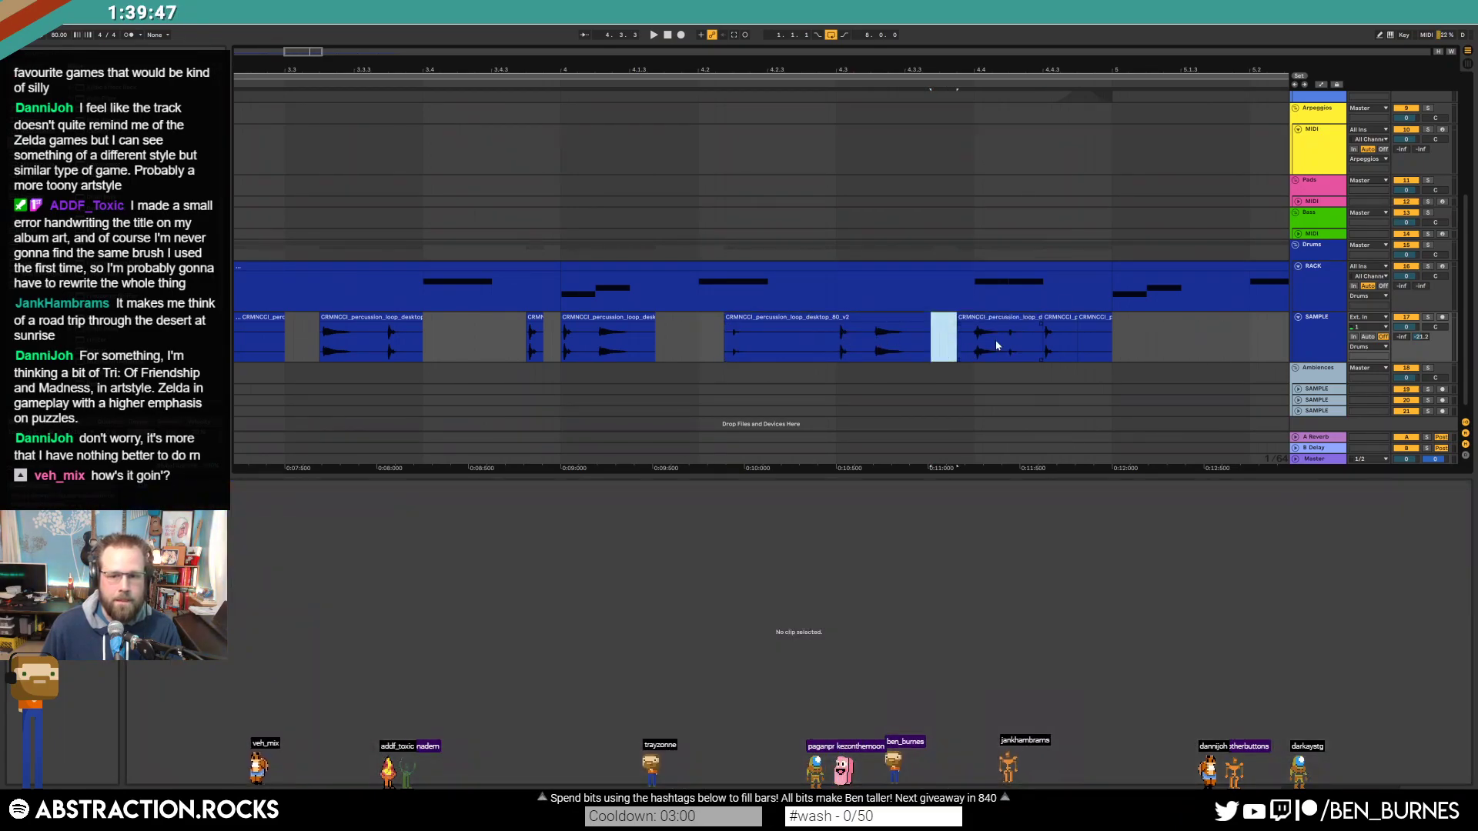
click(1054, 319)
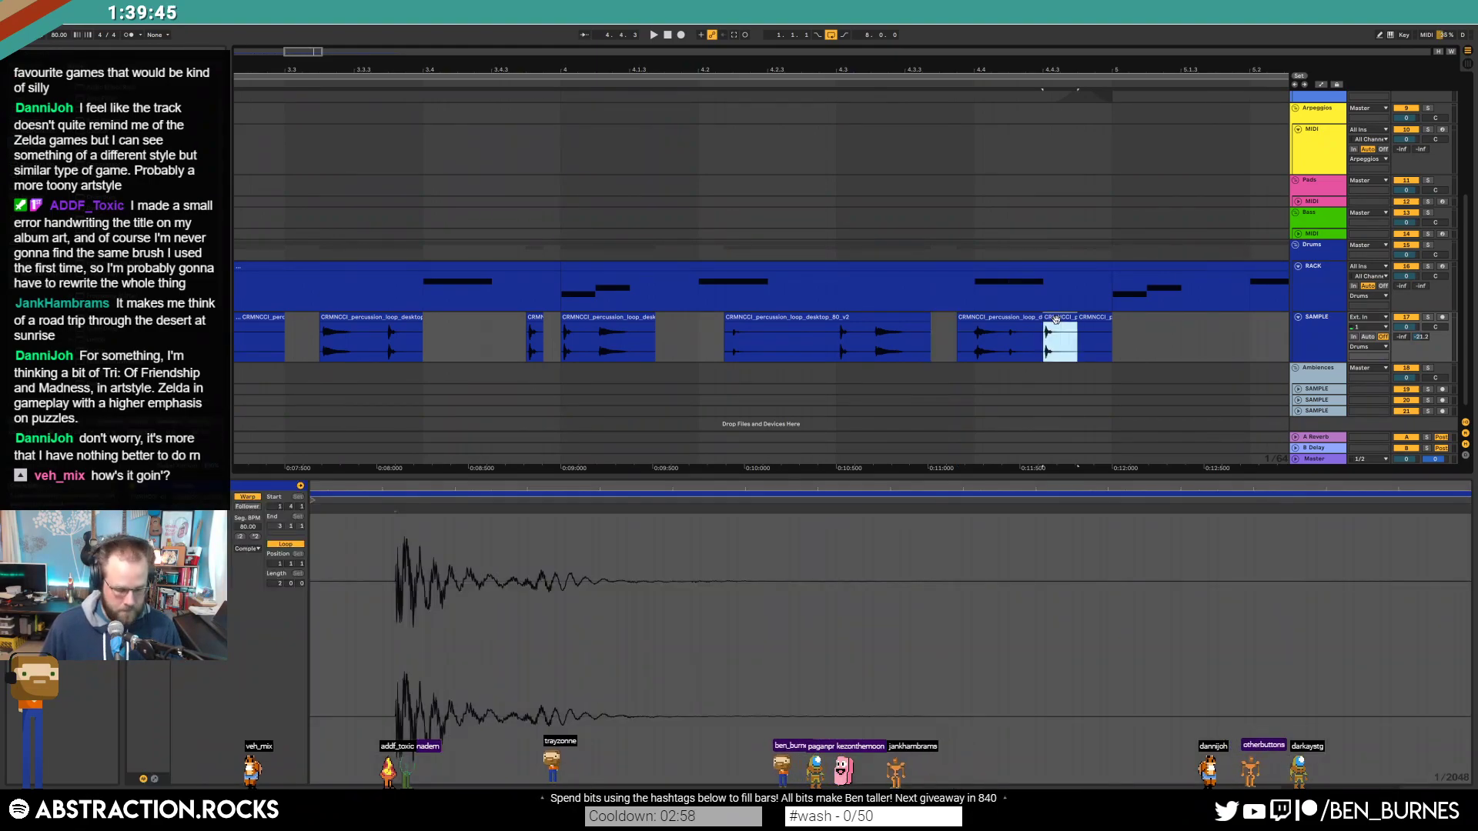
drag(1056, 319, 1100, 316)
Step: Repeat the edited four-bar percussion pattern across bars 5 to 8
scroll(663, 376, down, 8)
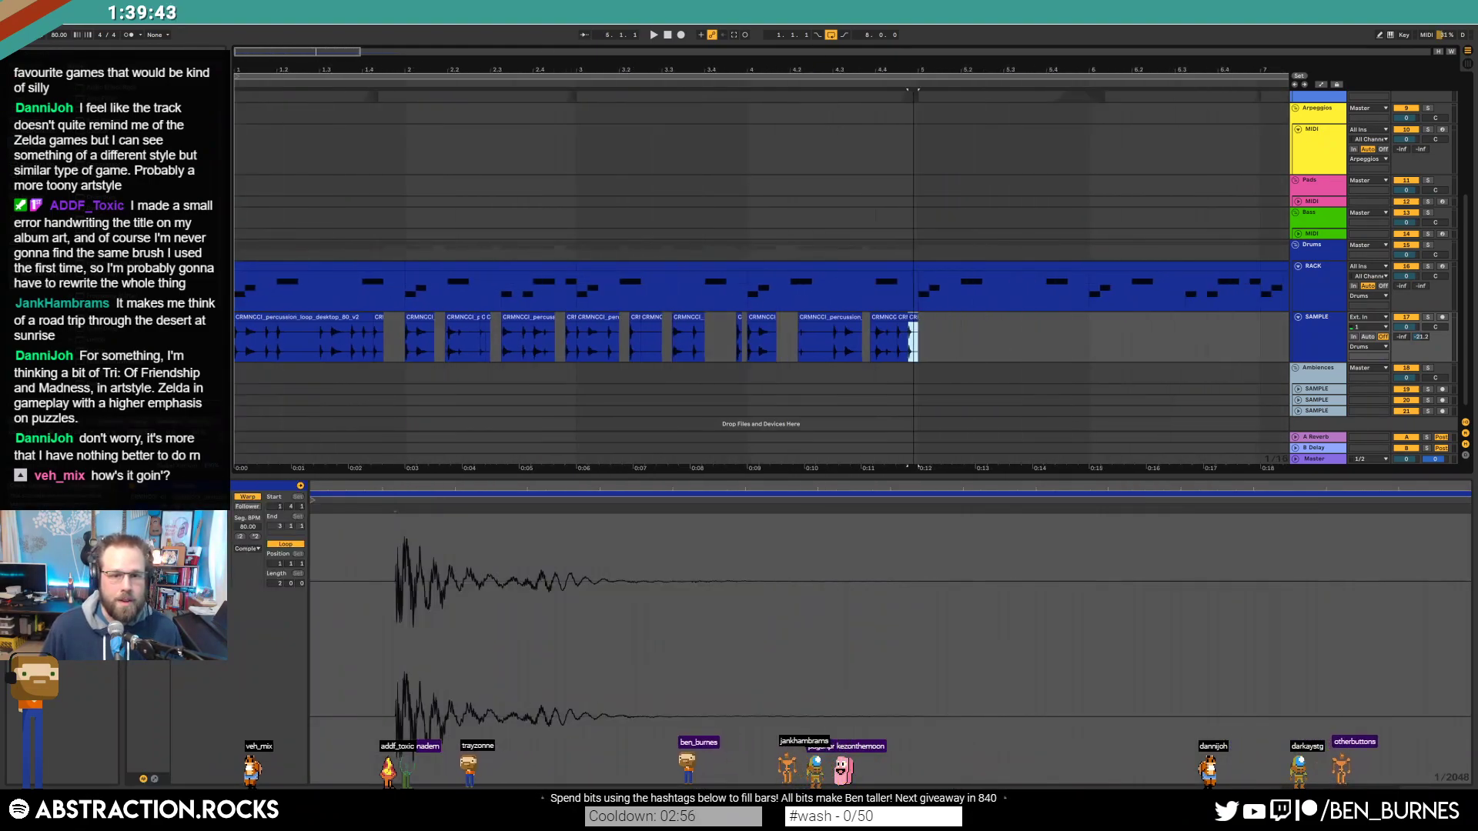
double_click(709, 340)
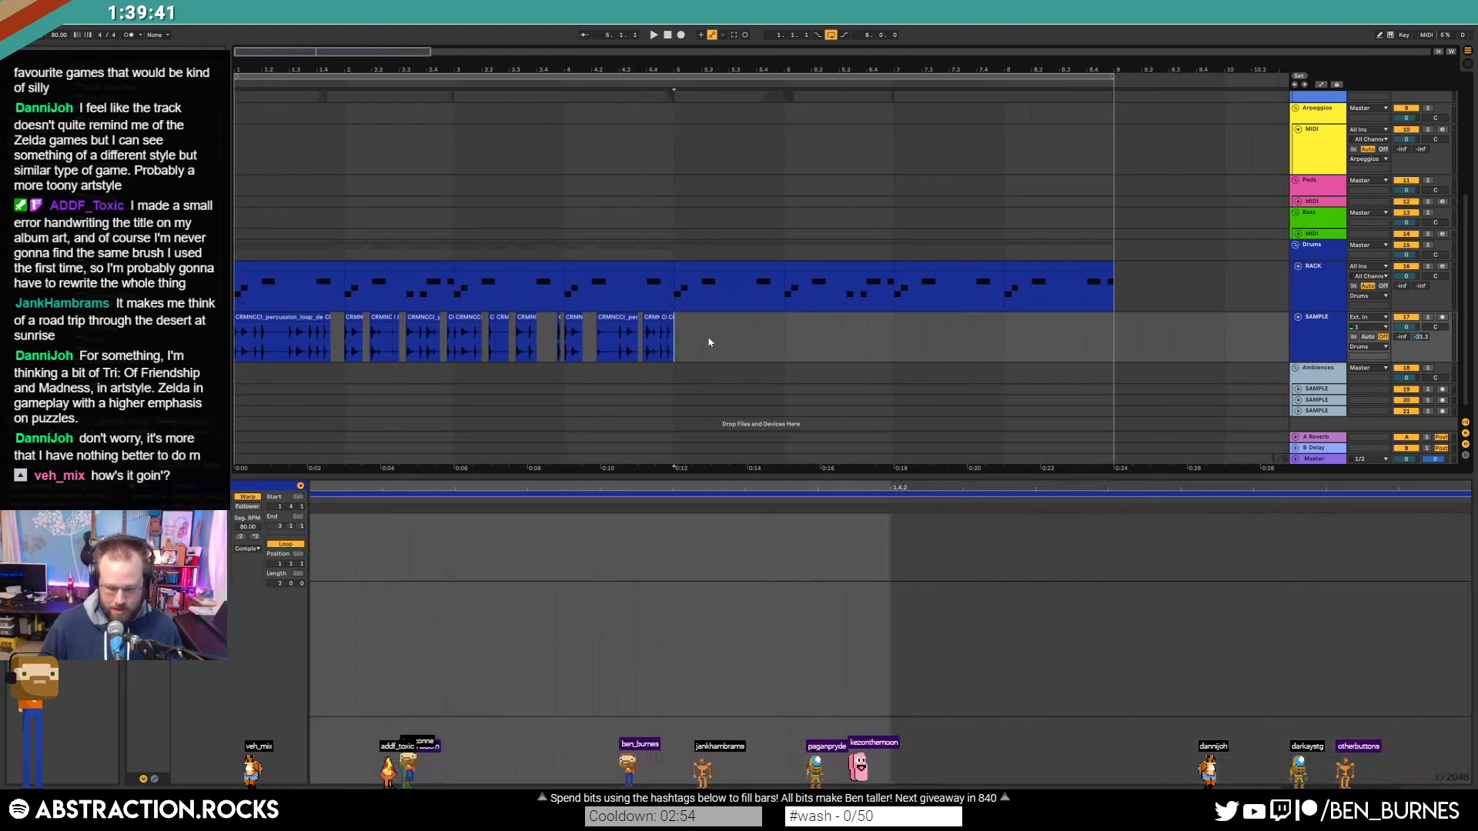
key(ctrl+d)
Step: Delete the percussion from the last beat of bar 8
drag(1127, 337, 1080, 340)
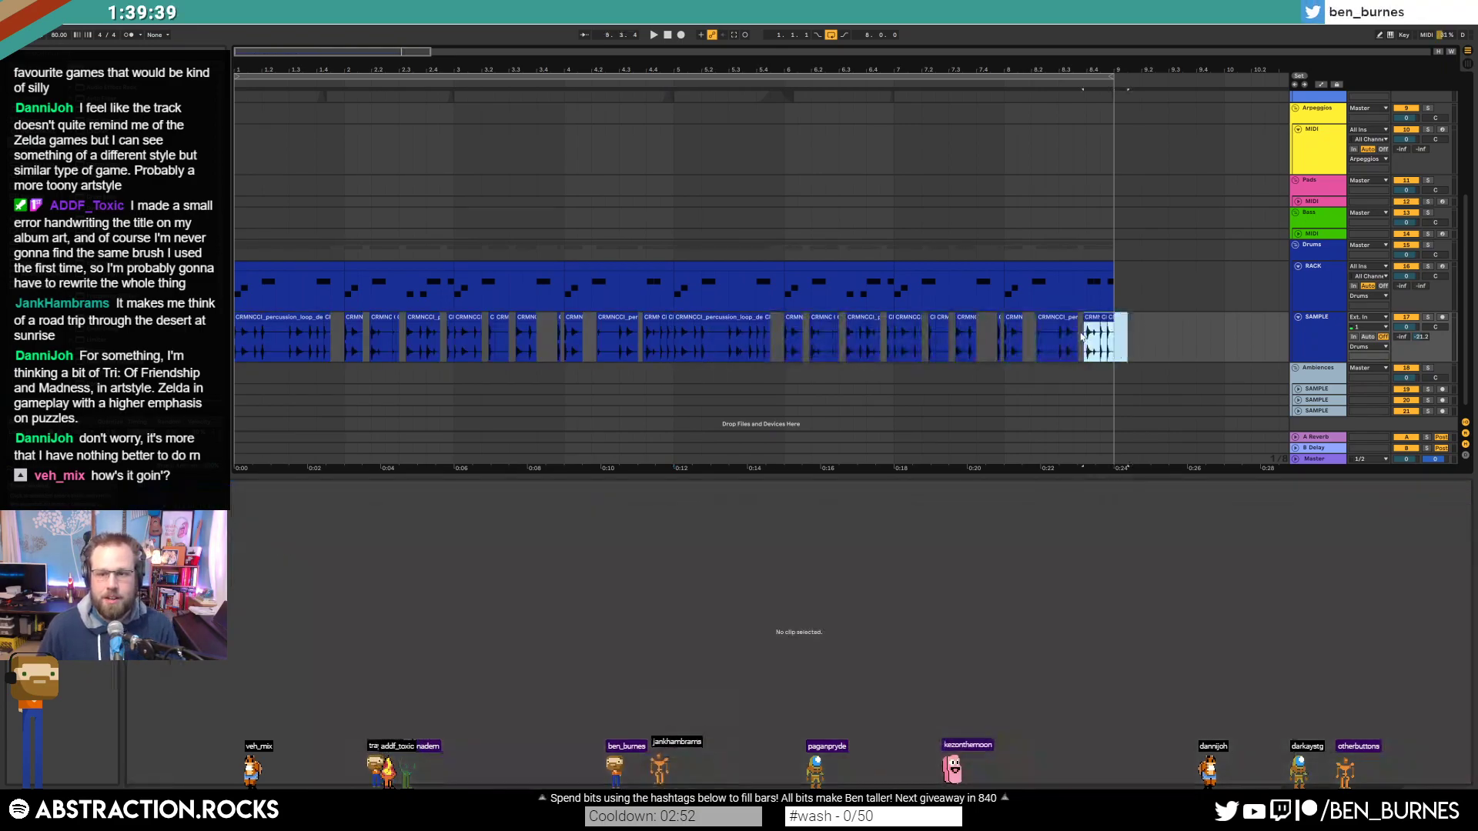
key(End)
key(Home)
key(ctrl+a)
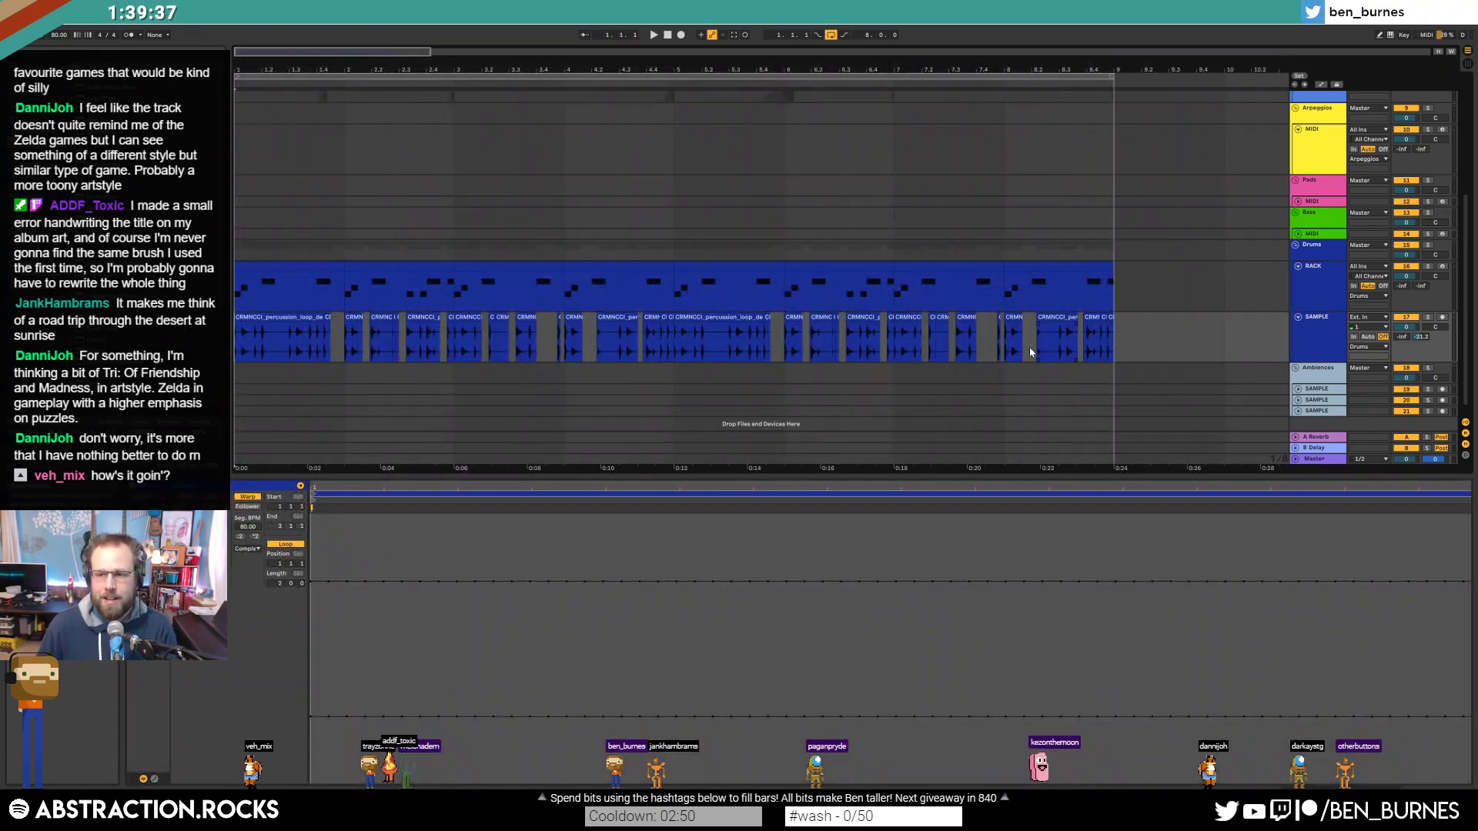
drag(1120, 341, 1083, 336)
key(Delete)
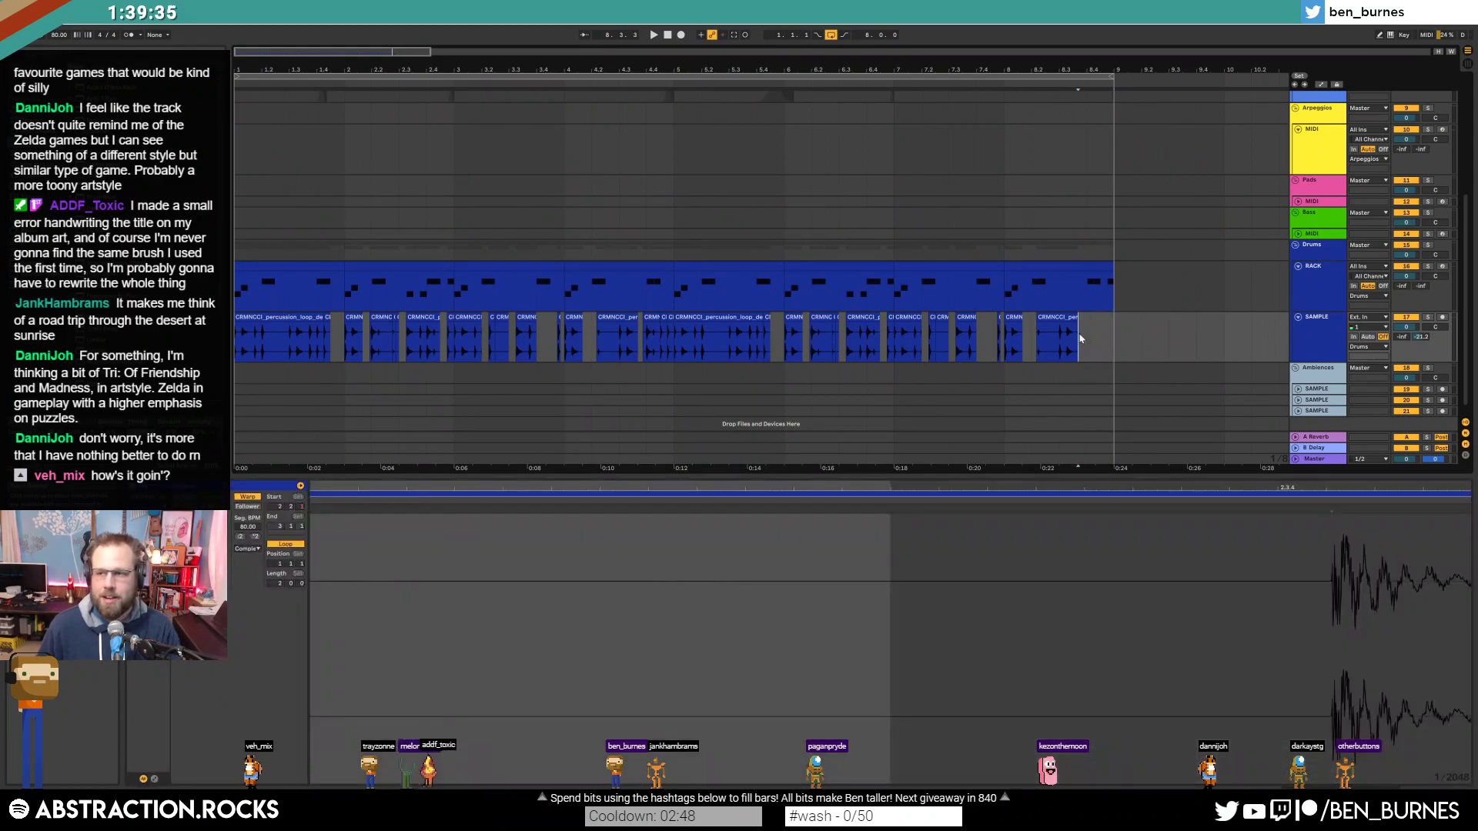
Step: Play the loop from the start and delete the percussion hit on beat 3 of bar 5
key(Home)
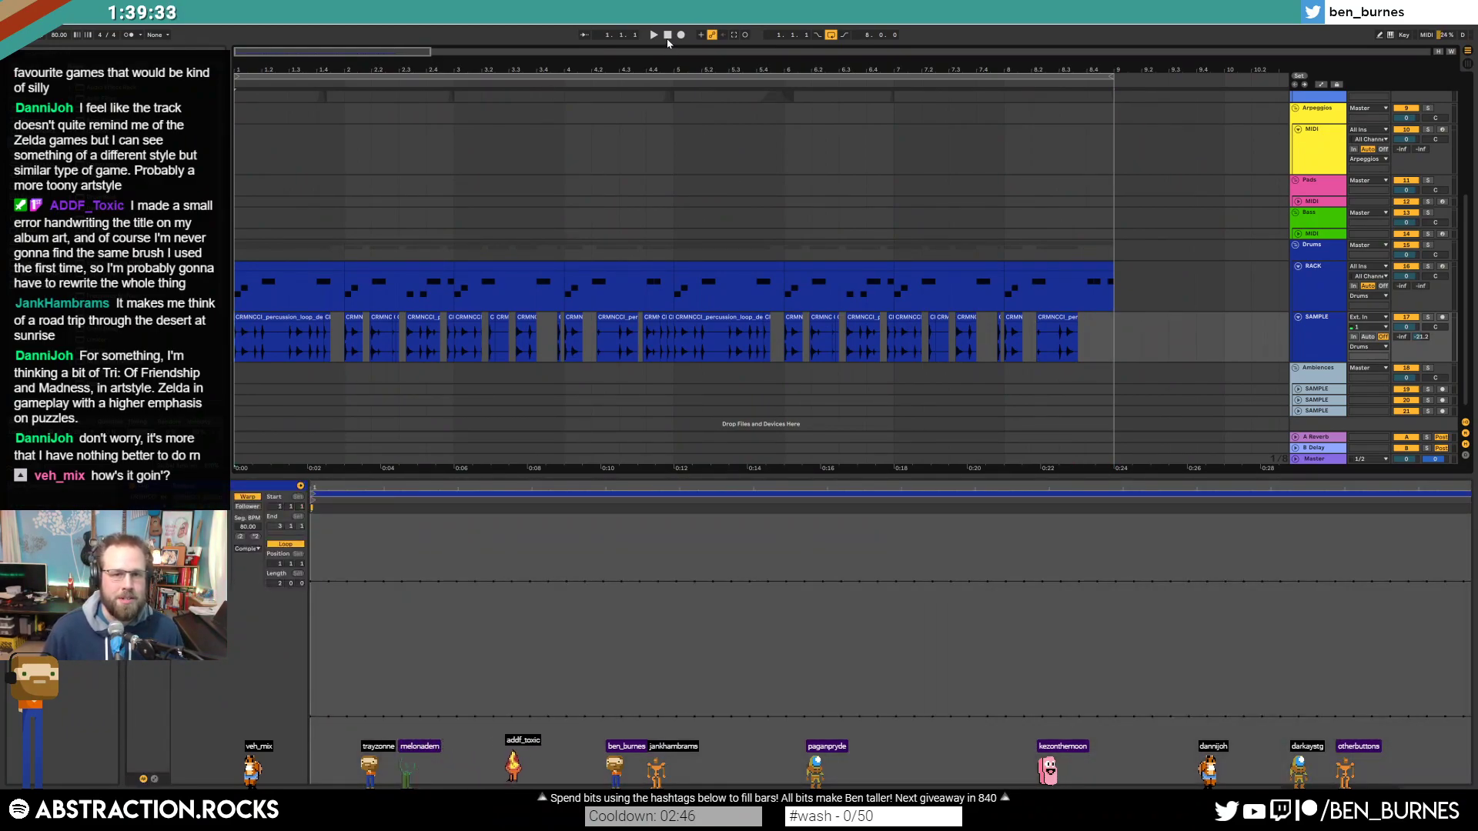
key(shift+Tab)
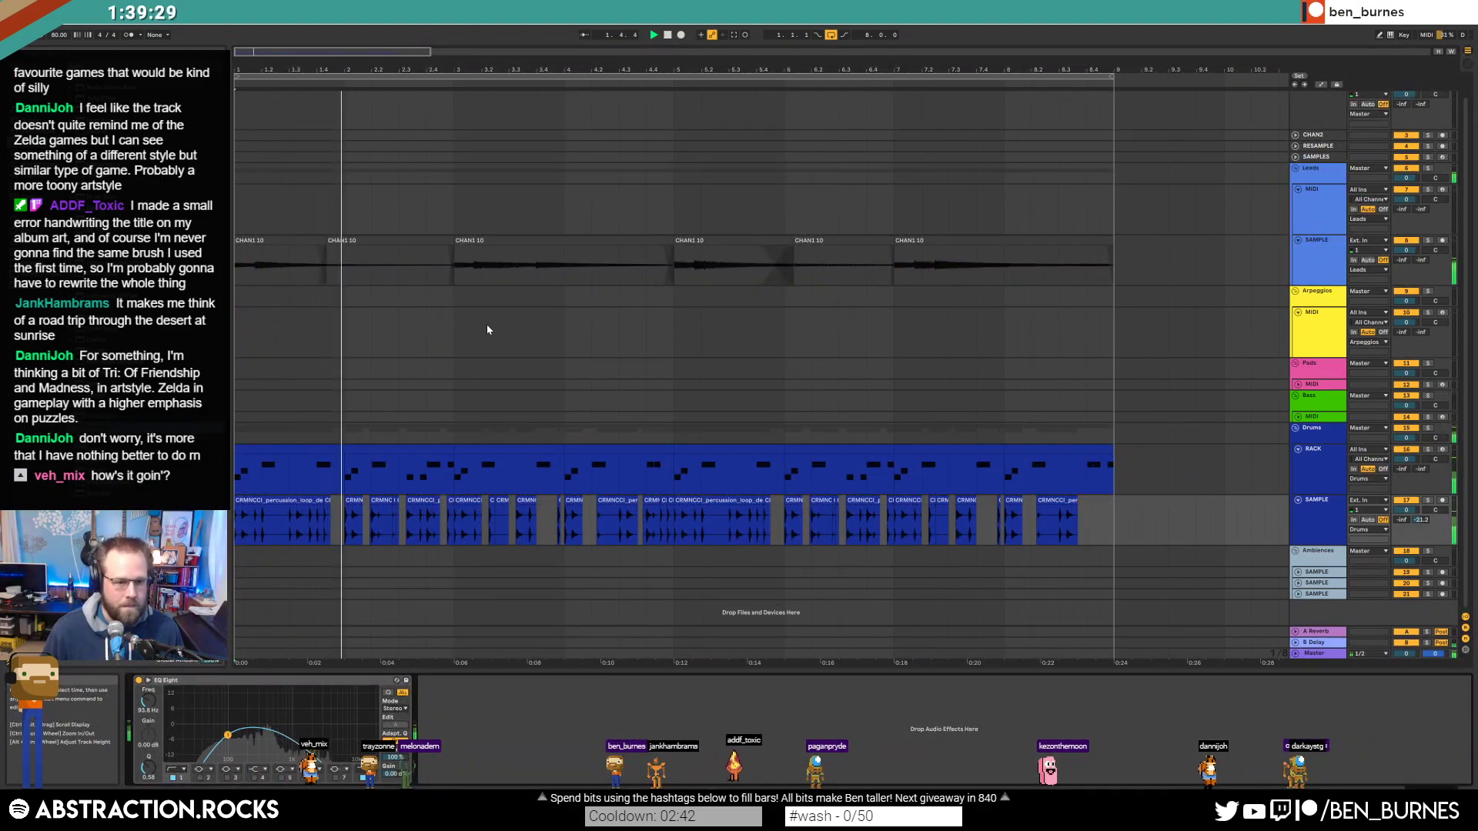
scroll(303, 521, up, 4)
drag(405, 501, 371, 502)
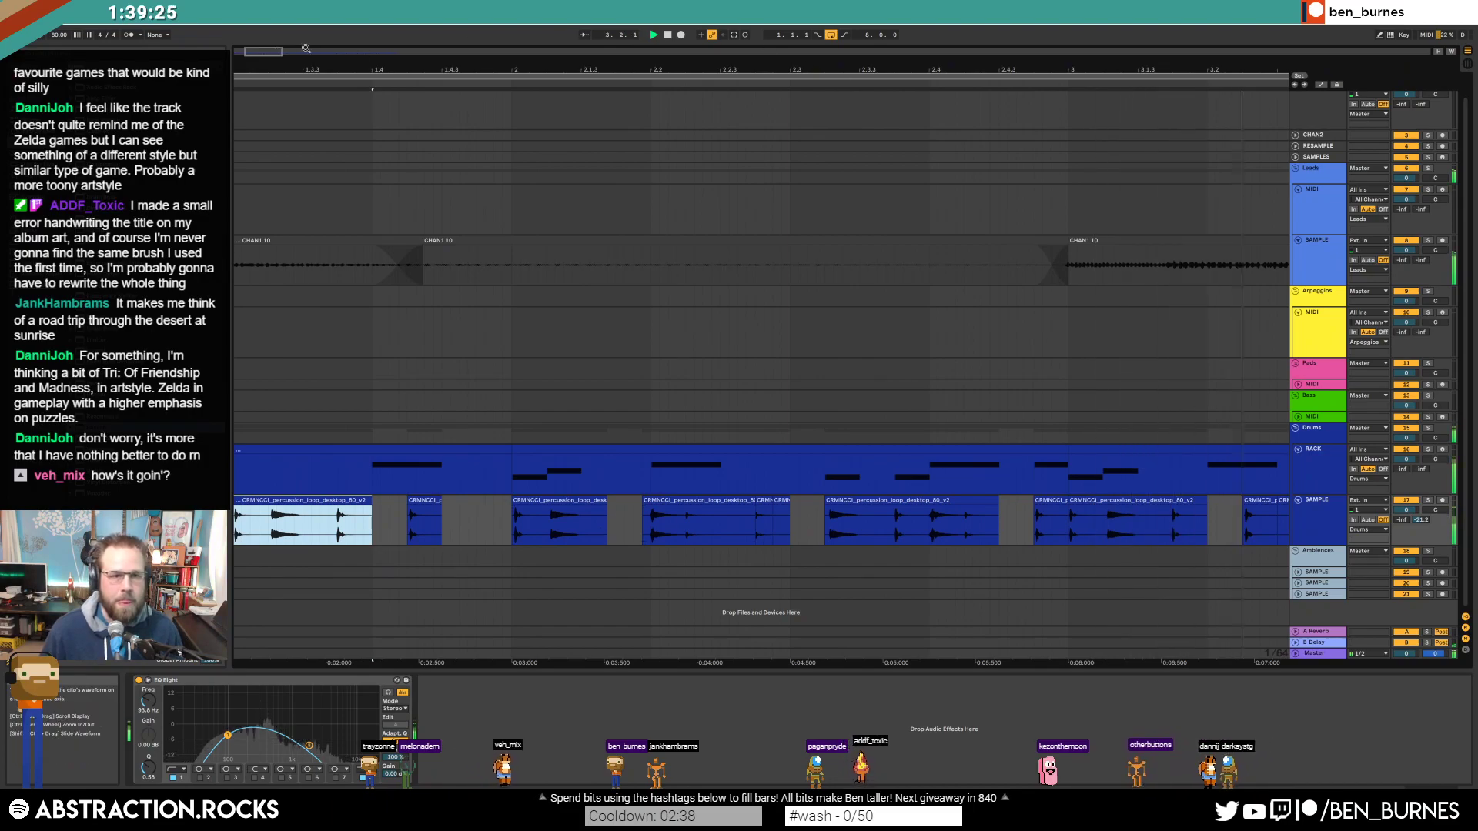
drag(388, 69, 321, 13)
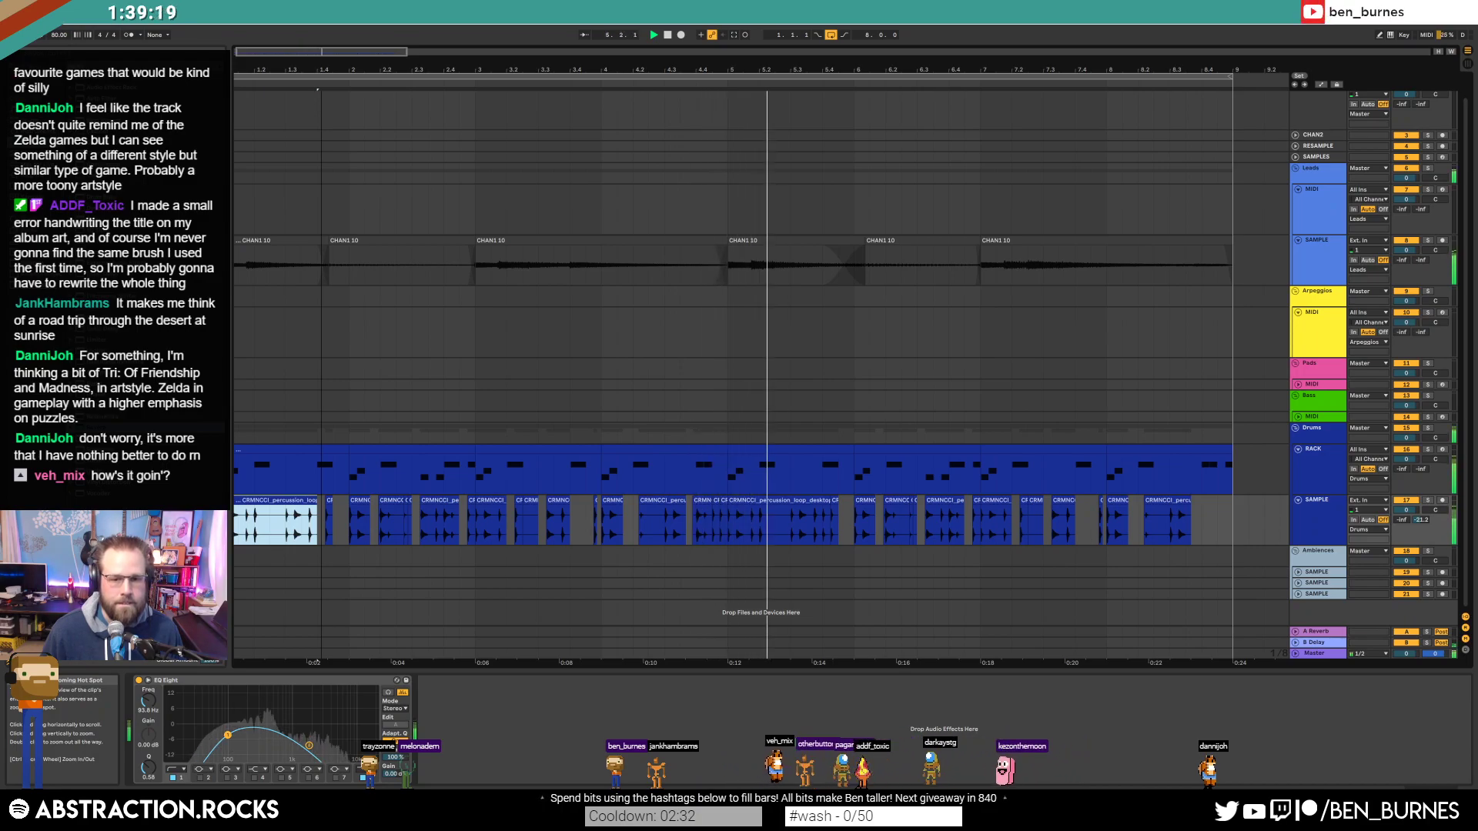
drag(320, 12, 321, 18)
scroll(883, 531, up, 5)
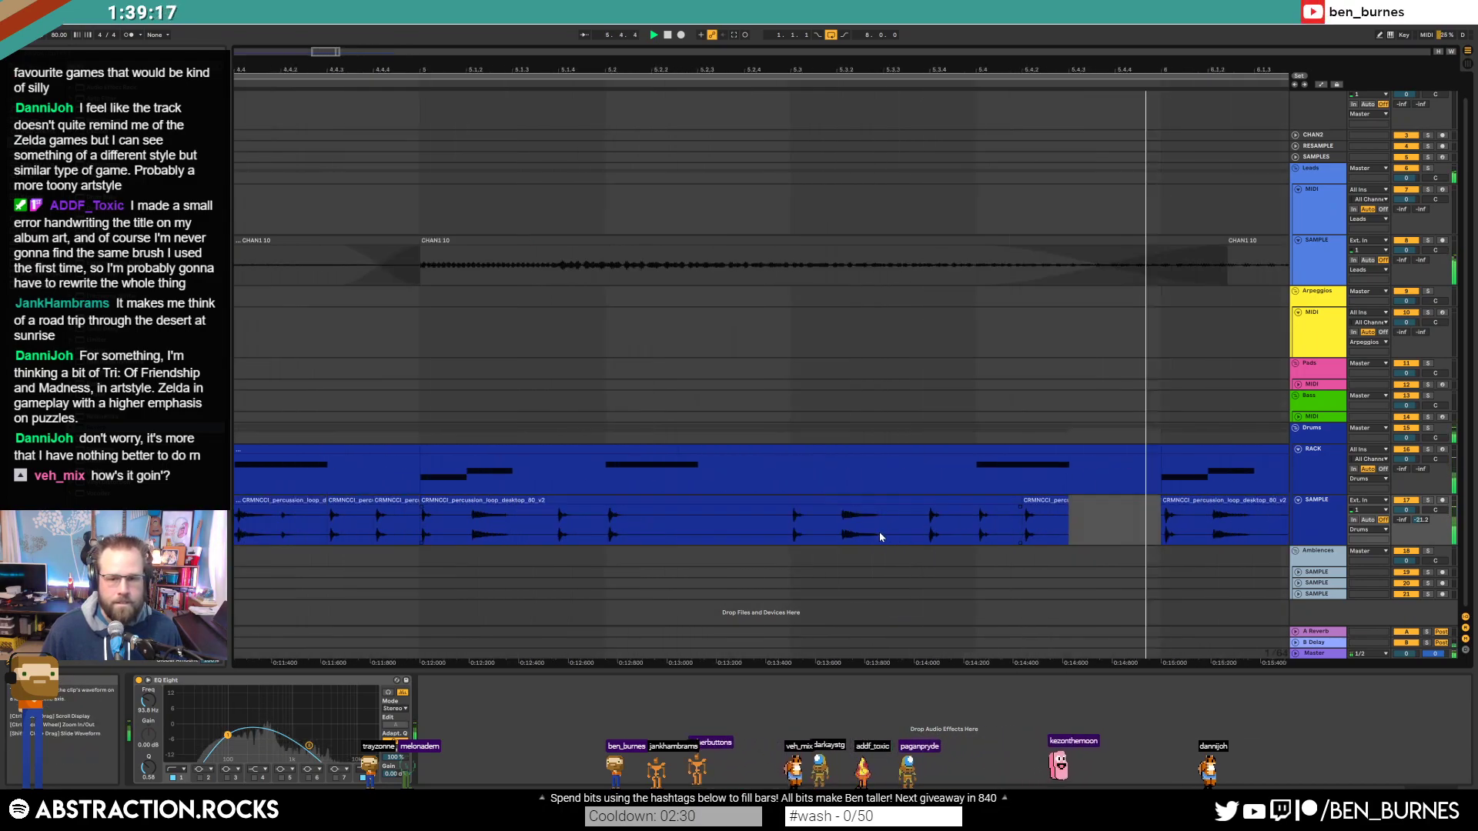
drag(836, 518, 755, 520)
key(Delete)
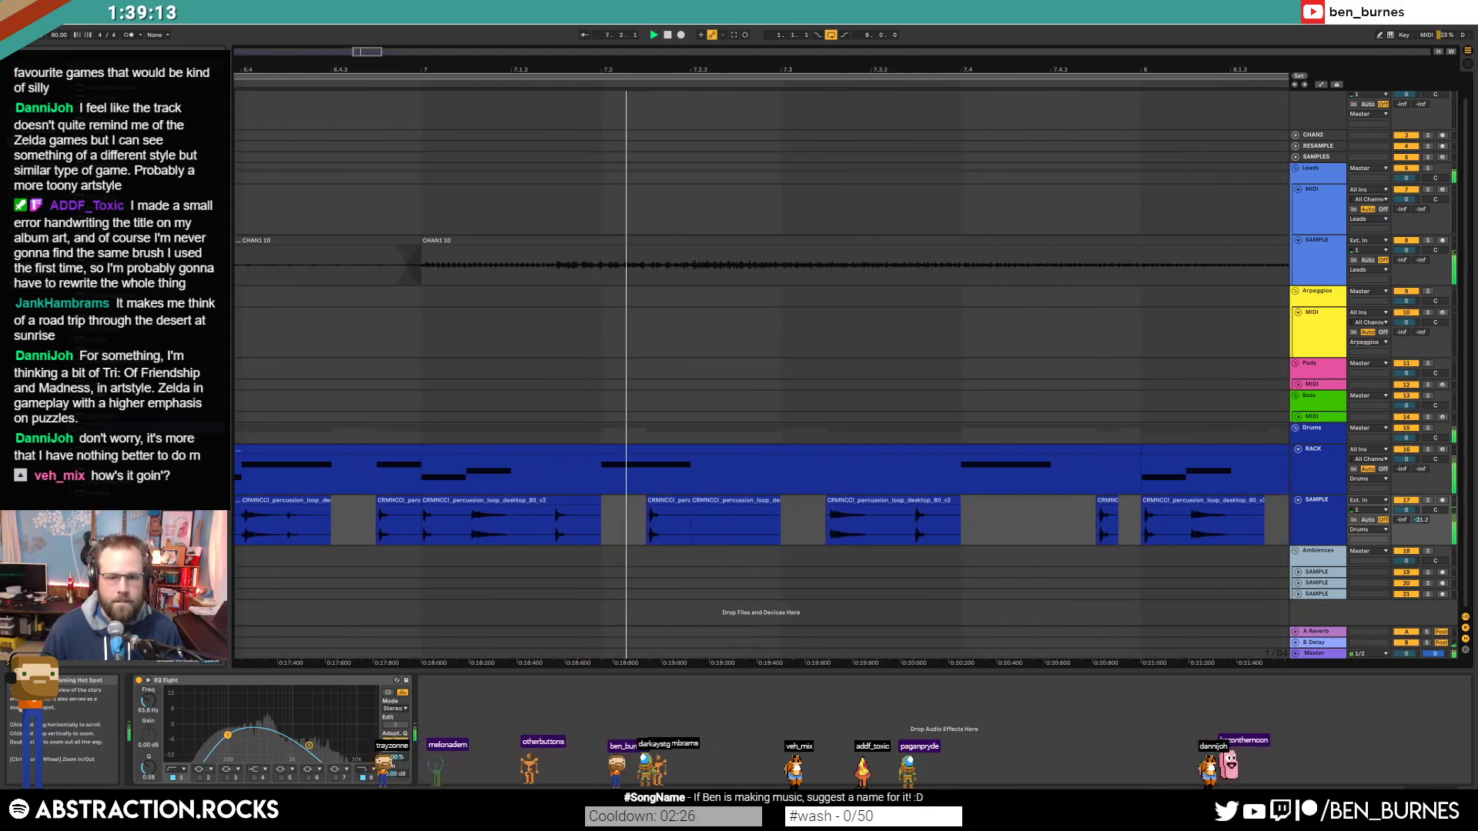
Step: Delete the percussion hit on beat 3 of bar 8
click(684, 503)
drag(714, 506, 625, 524)
key(Delete)
click(667, 502)
Step: Stop and replay the full eight-bar loop from bar 1 to audition the lead with the edited drums
drag(400, 50, 366, 54)
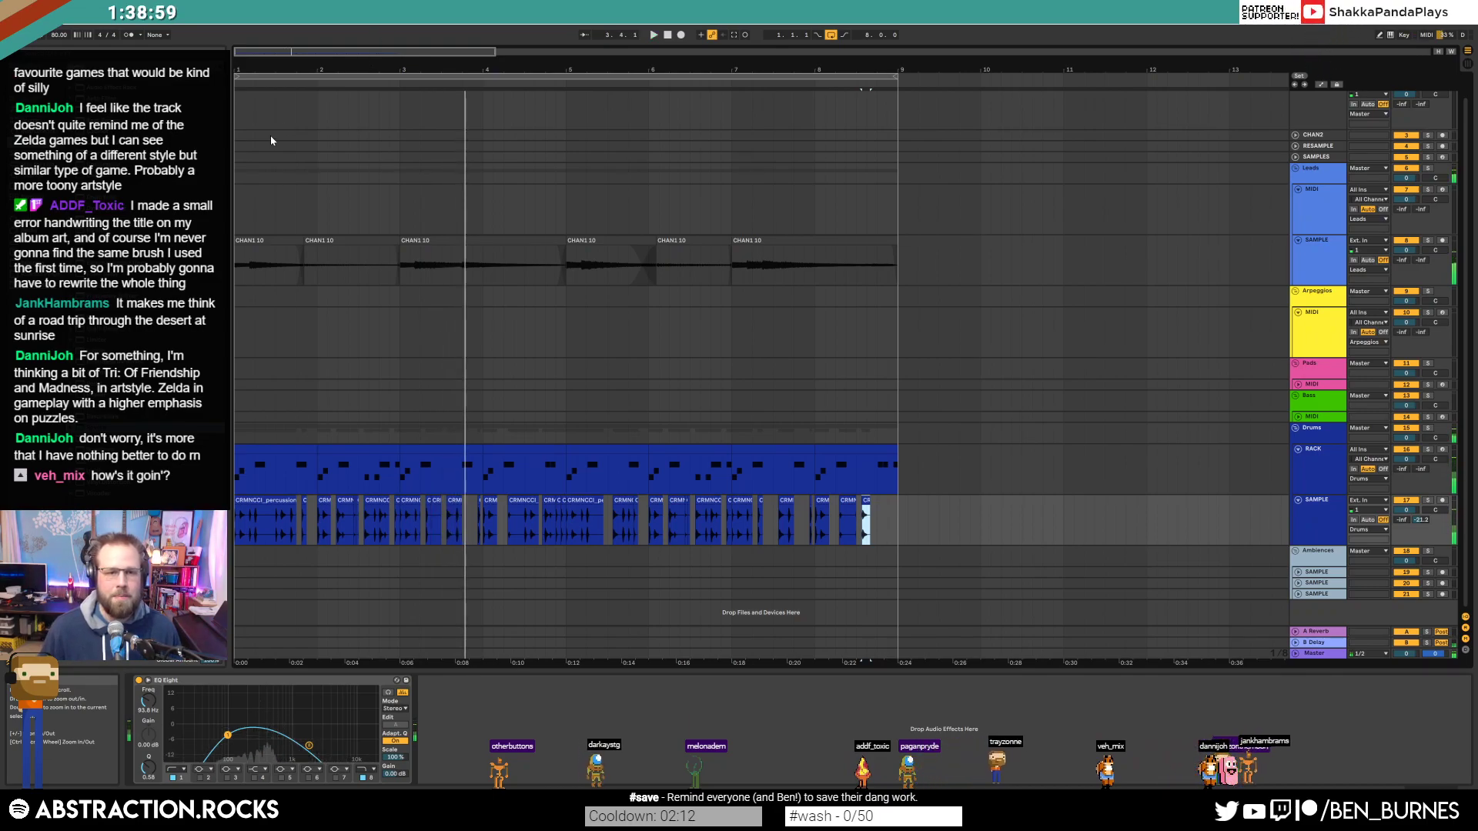
click(667, 36)
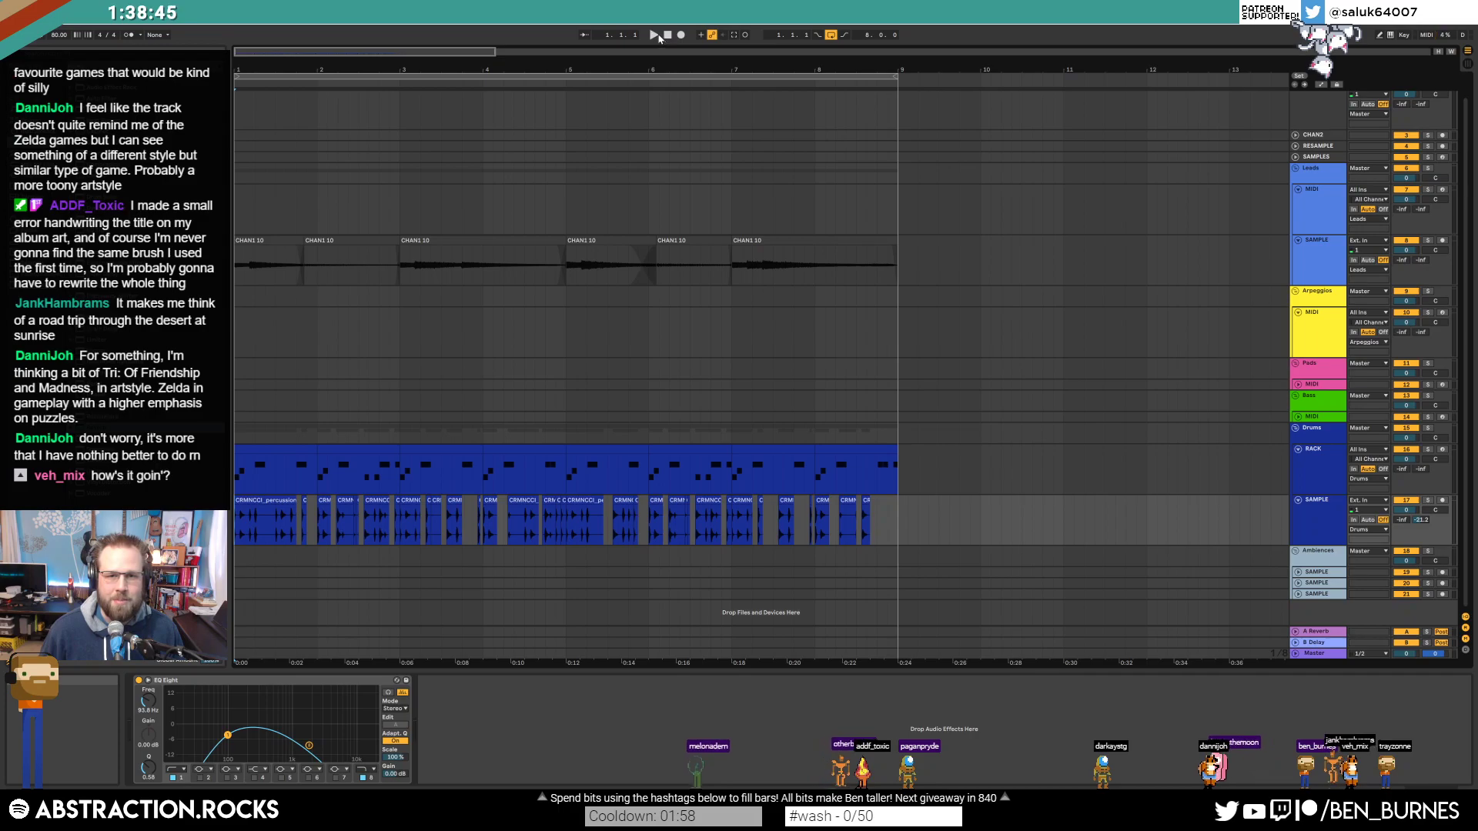
click(655, 36)
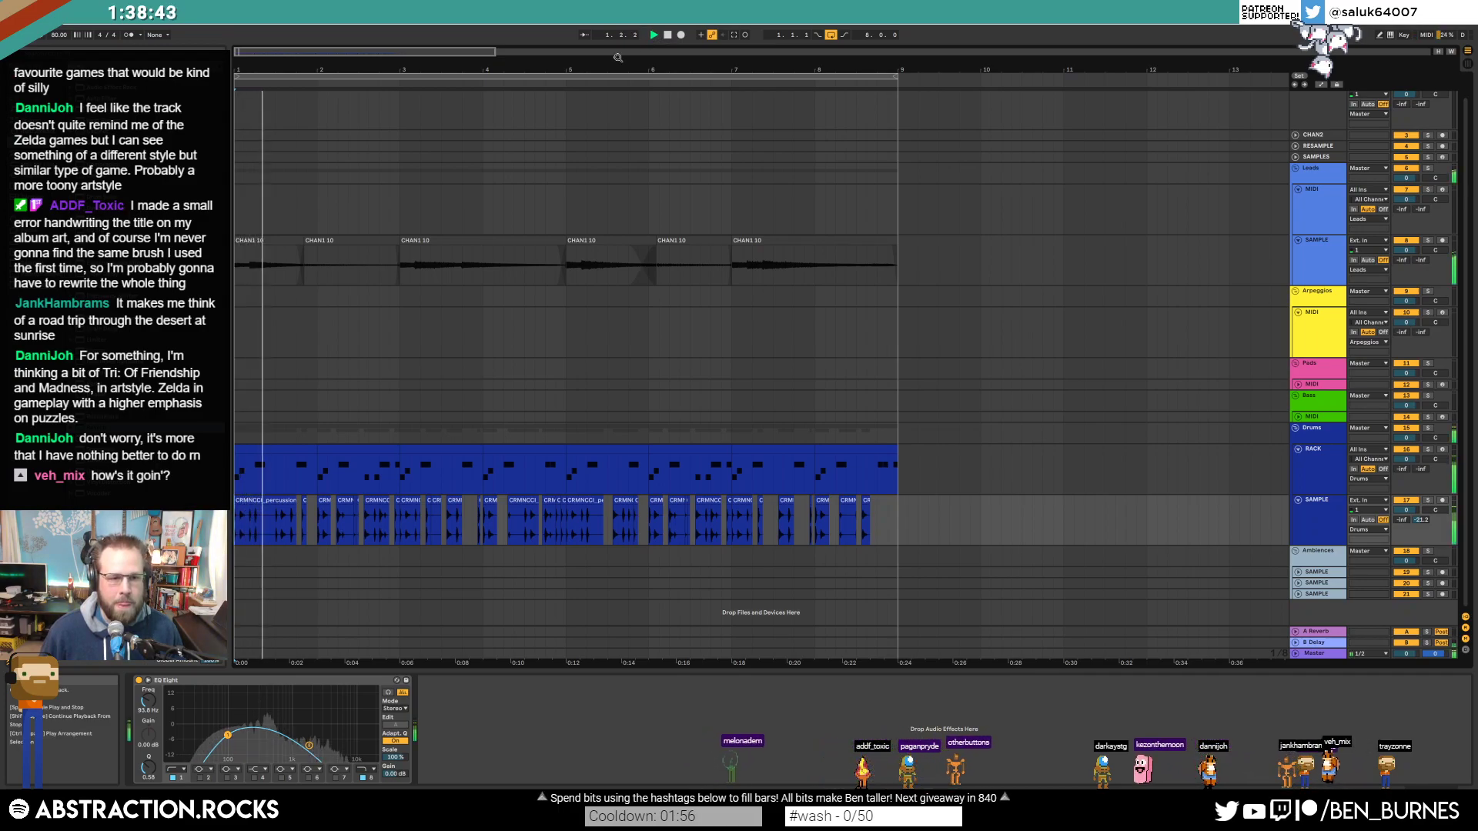
scroll(1295, 266, up, 1)
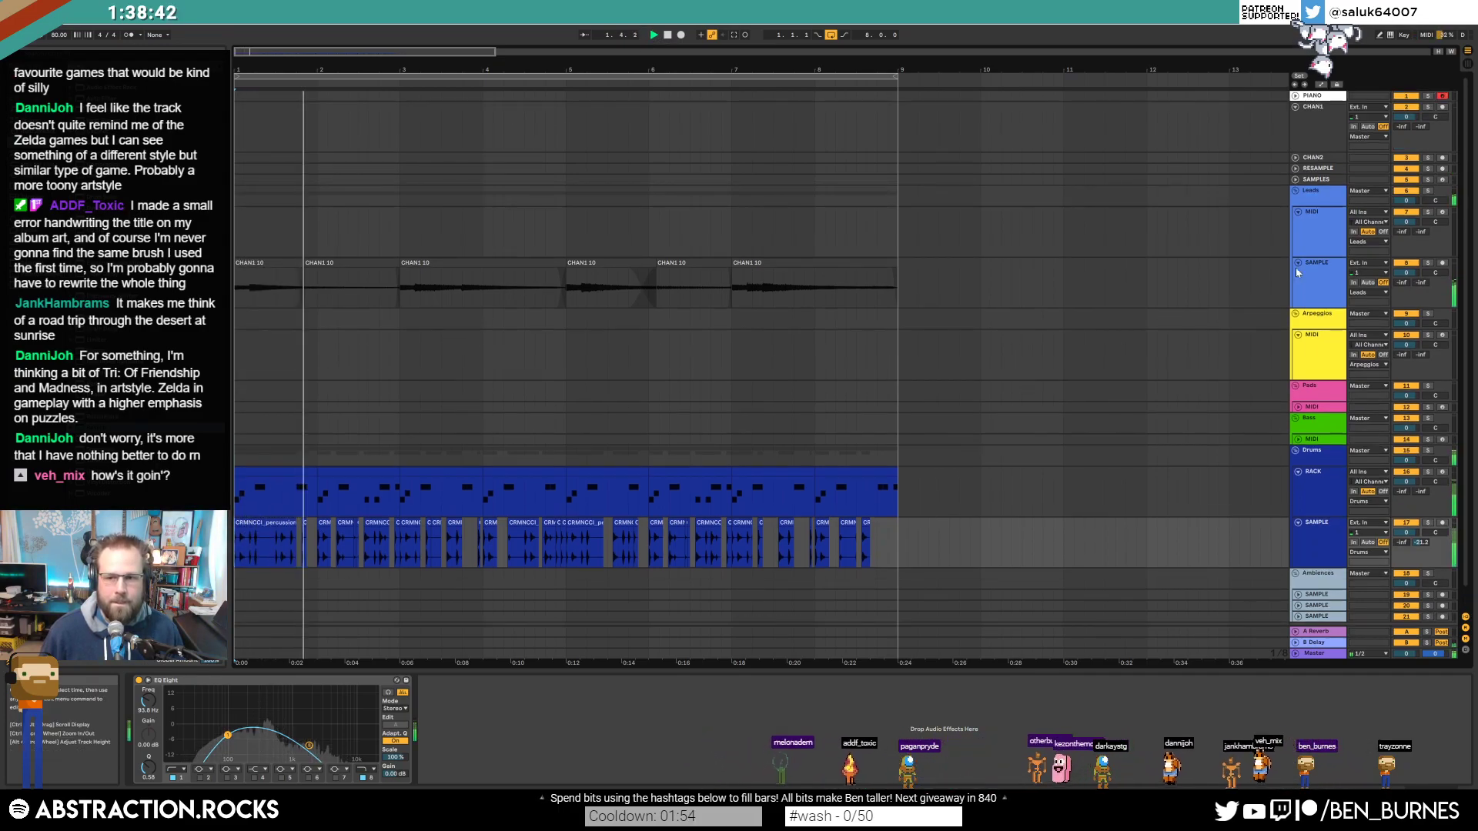
Step: Stop playback and add a second SAMPLE audio track to the Leads group, directly beneath its MIDI track
click(1337, 226)
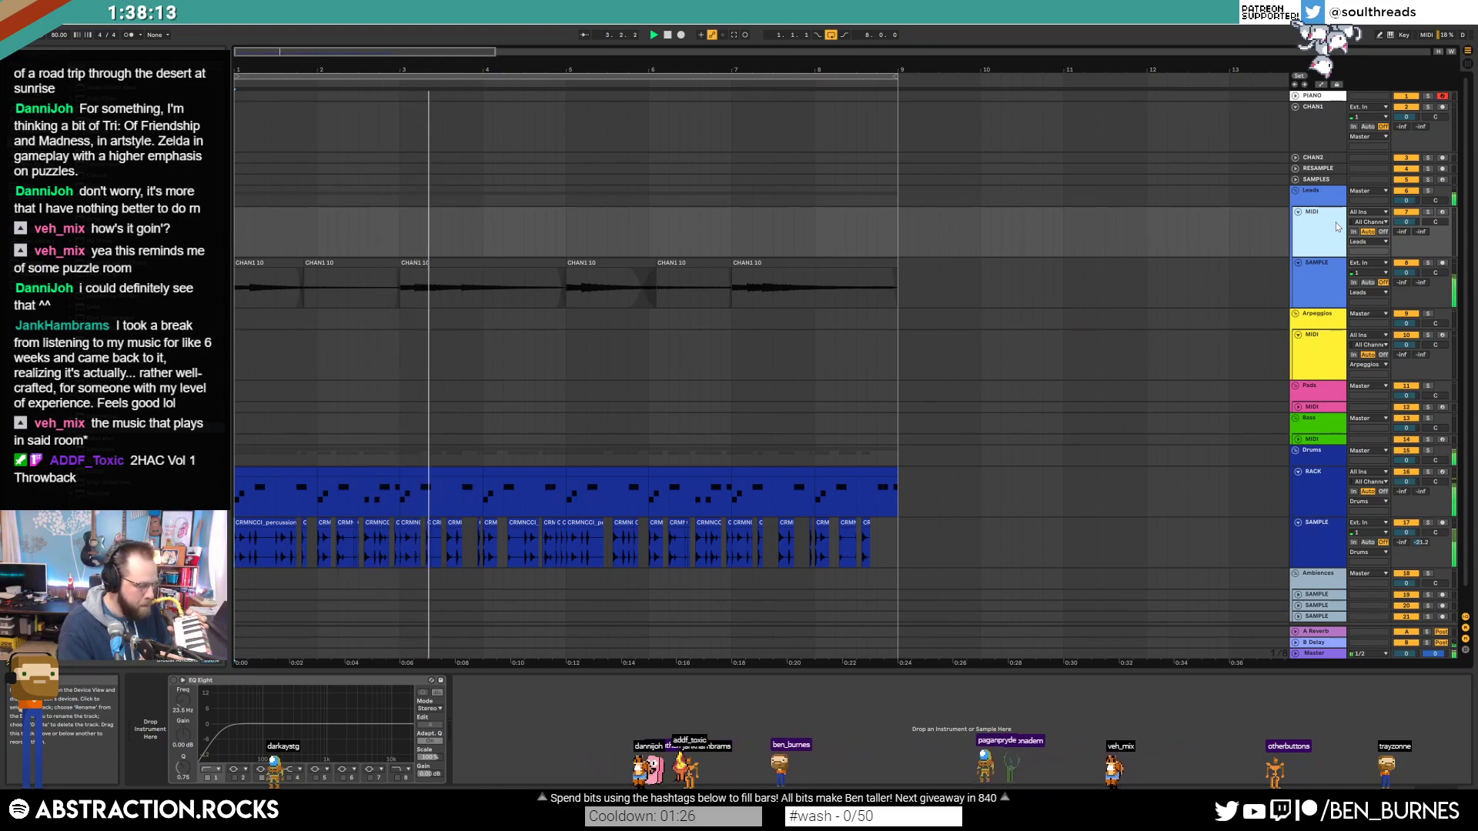
key(space)
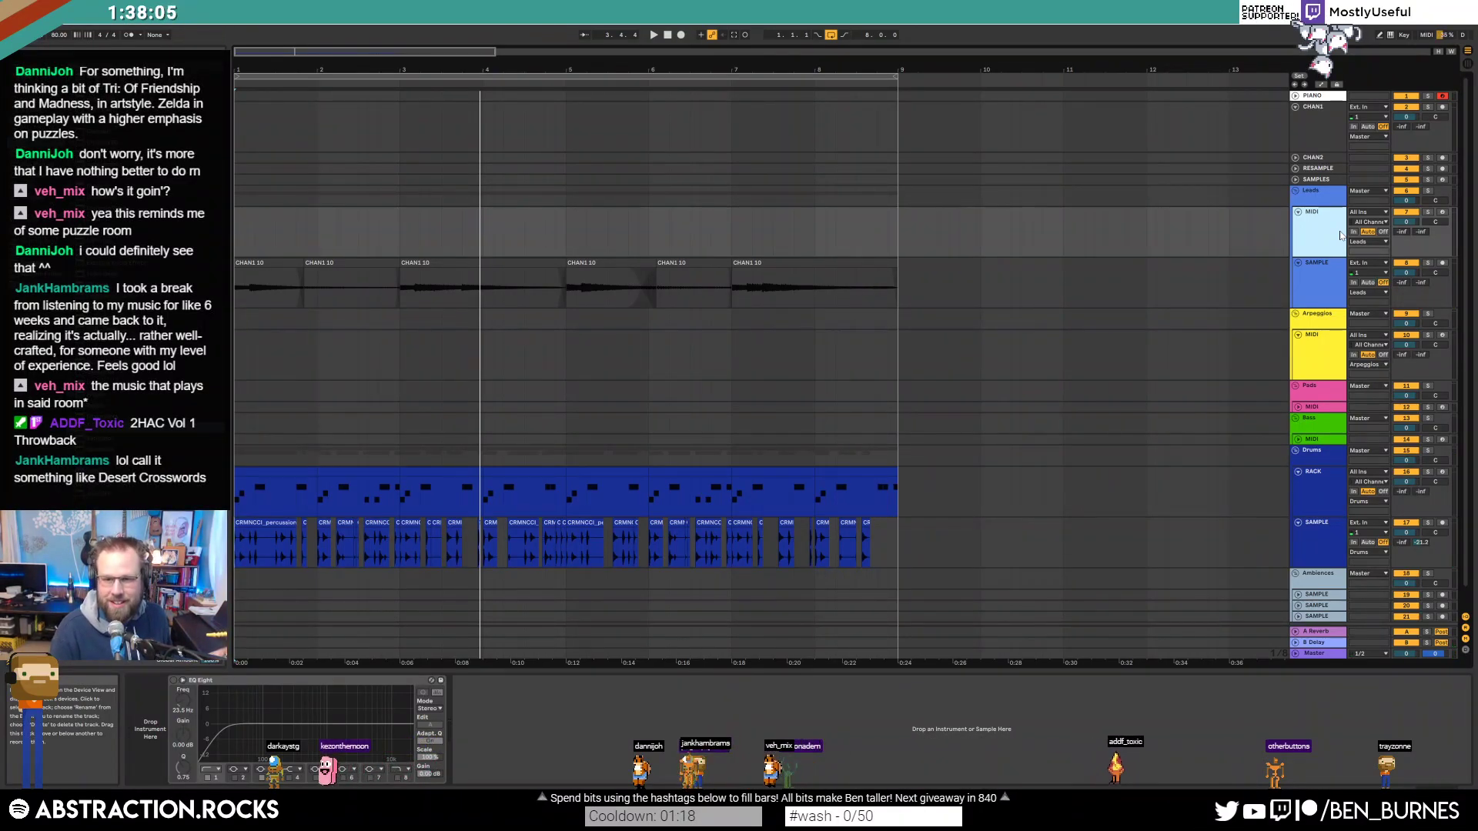
key(ctrl+t)
click(1298, 264)
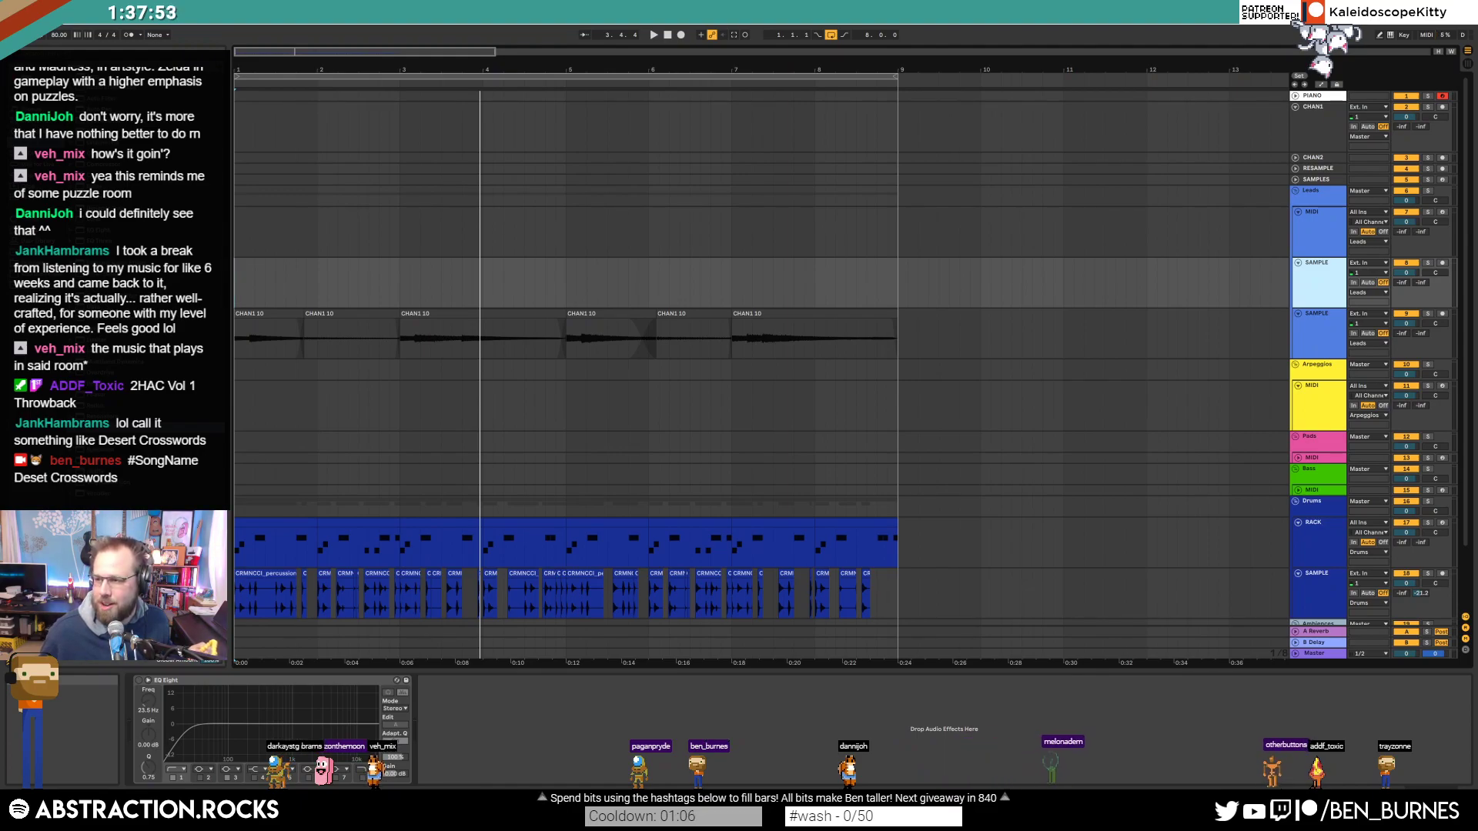
Step: Check the song-name suggestion on the Bit donation admin page in the browser, then return to the arrangement
drag(1476, 146, 1070, 112)
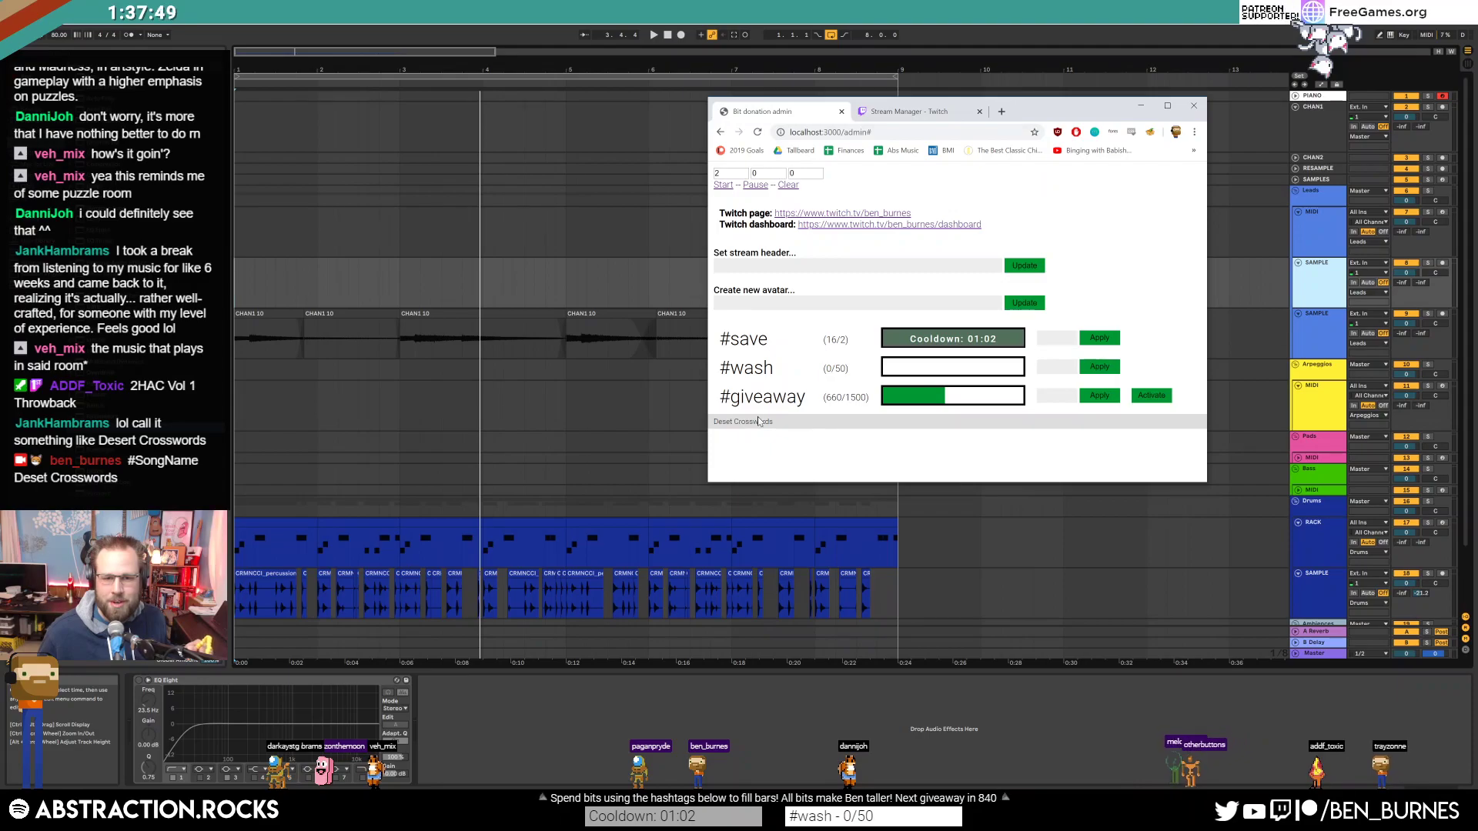
drag(1035, 109, 1477, 115)
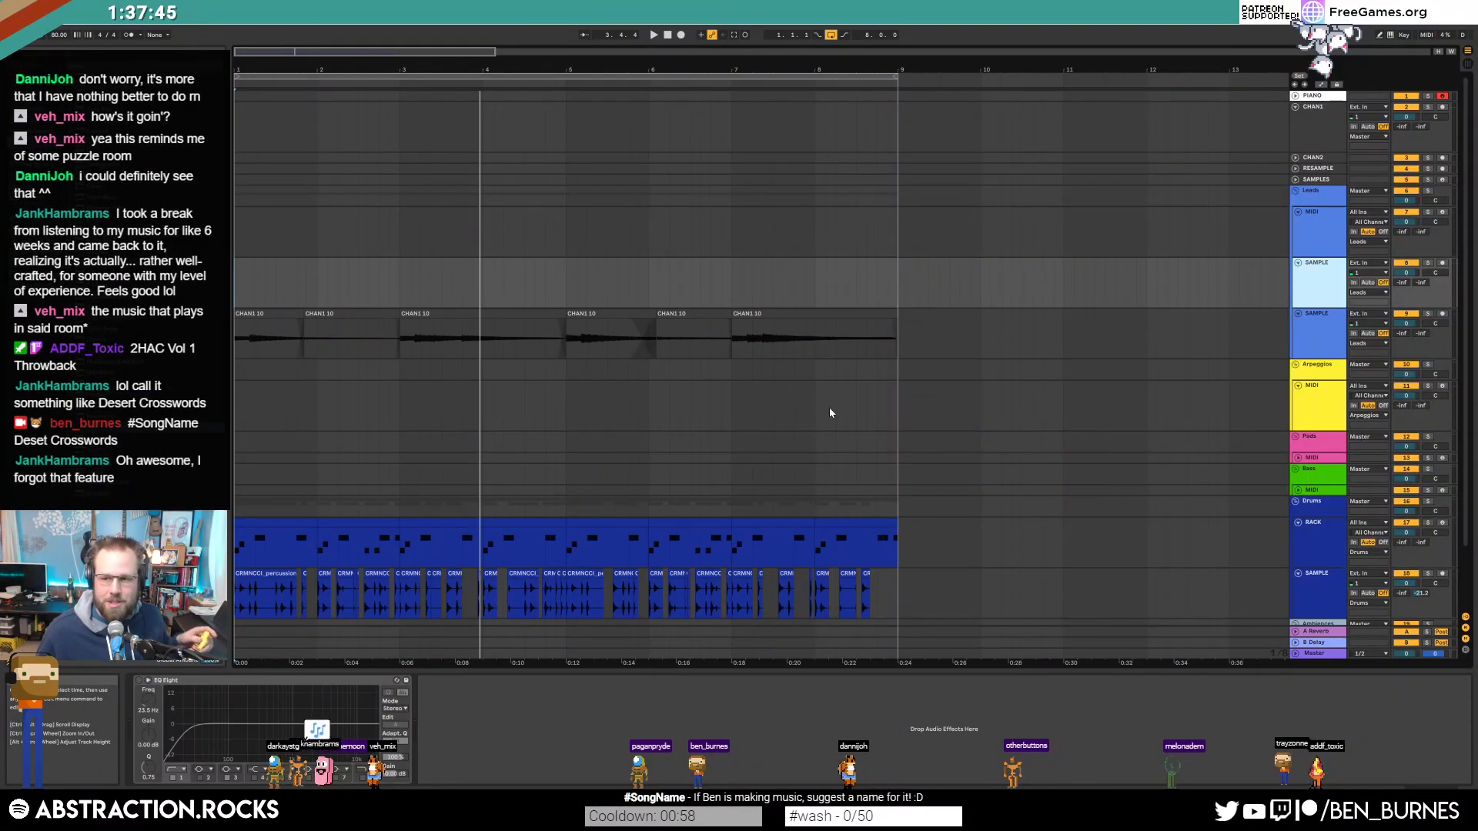
Step: Return playback to bar 1 and arm the new empty SAMPLE track in the Leads group for recording
key(space)
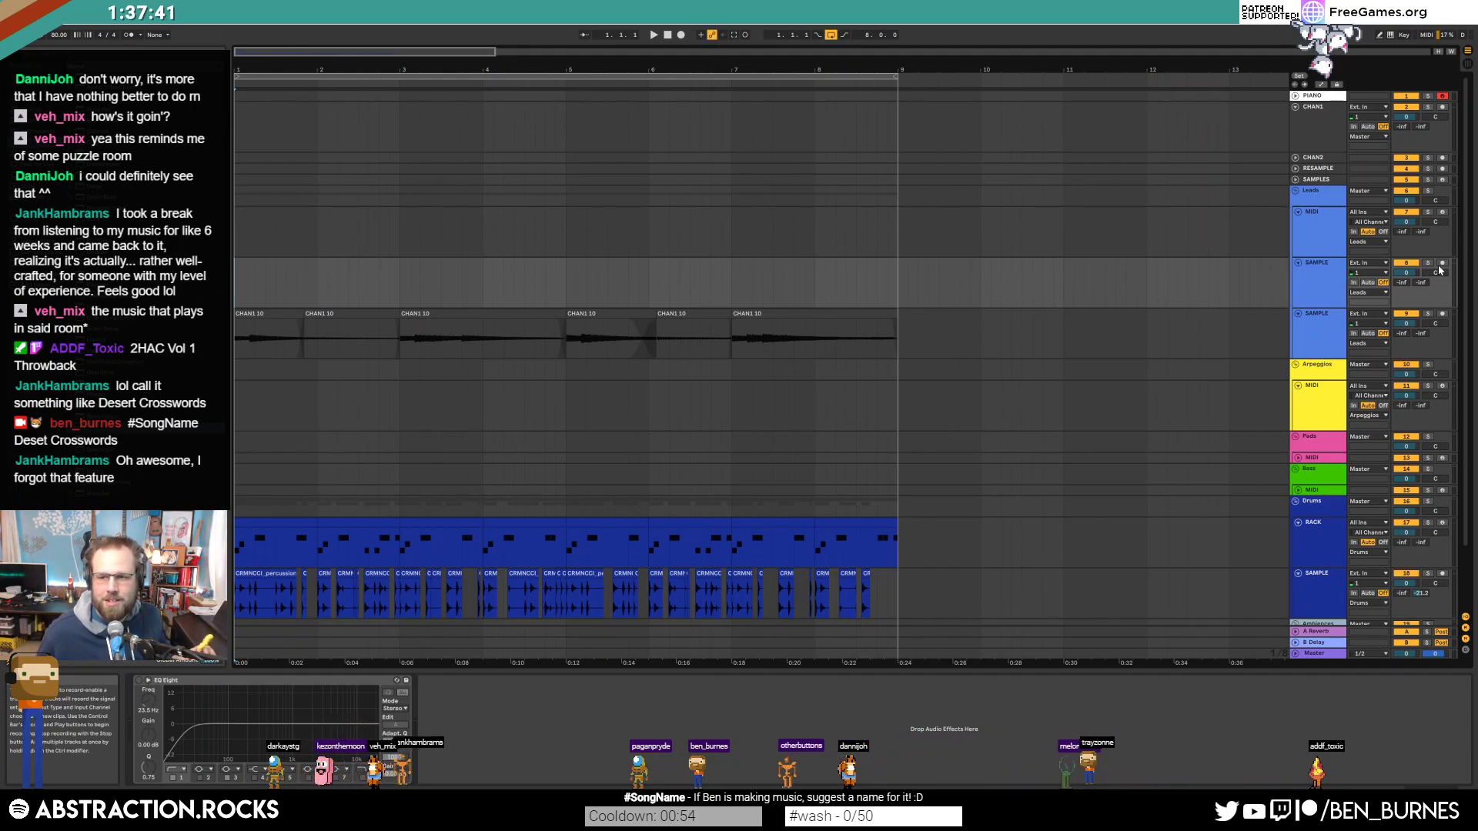
scroll(649, 375, down, 3)
ctrl+scroll(689, 367, down, 3)
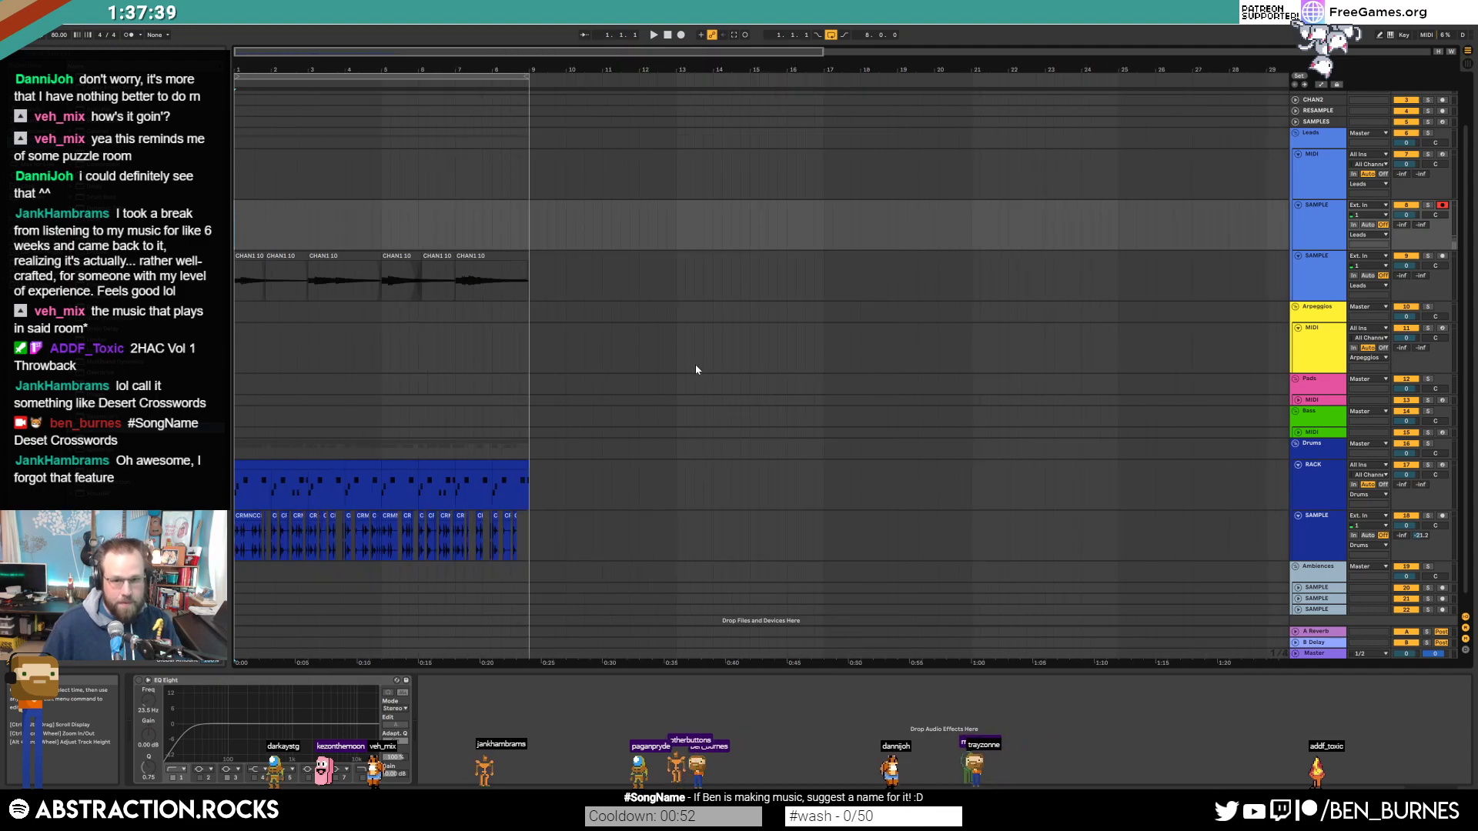
Step: Duplicate the eight bars of lead and drums to bars 9 to 16 and extend the loop range to 16 bars
drag(530, 225, 237, 550)
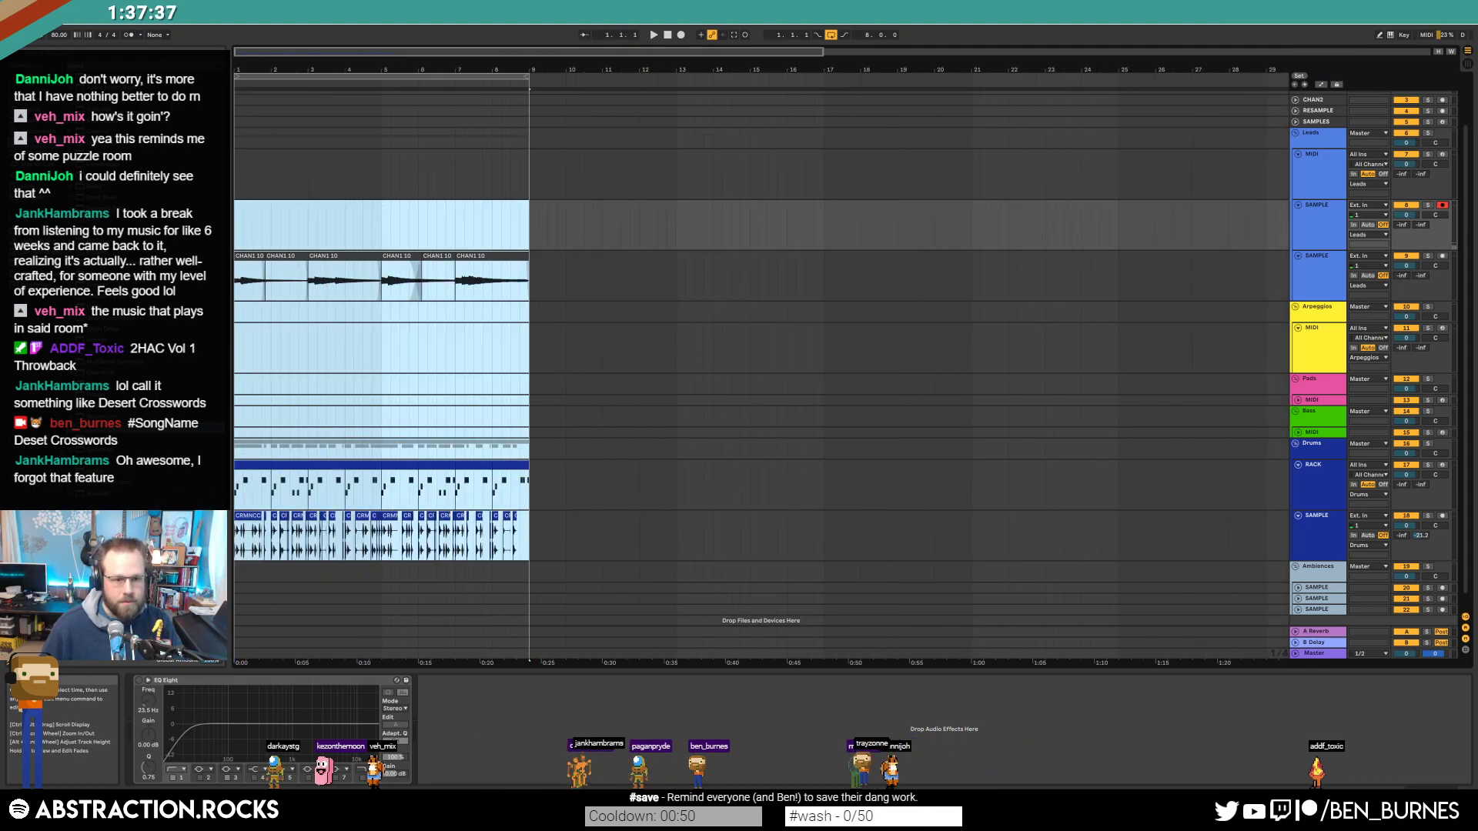
key(ctrl+d)
drag(528, 77, 825, 132)
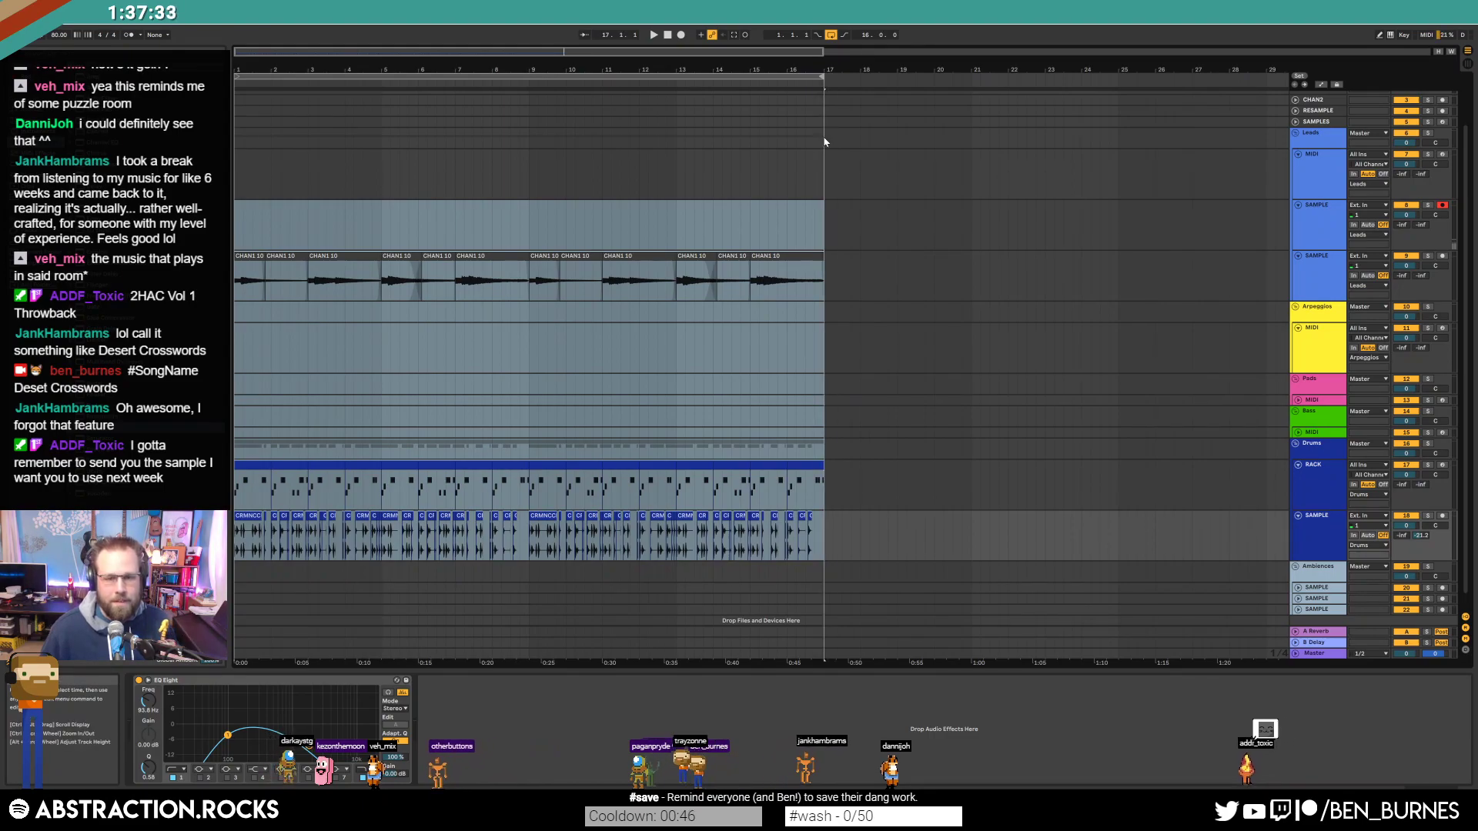
Step: Duplicate the 16-bar section to bars 17 to 32 and extend the loop range to 32 bars
key(ctrl+d)
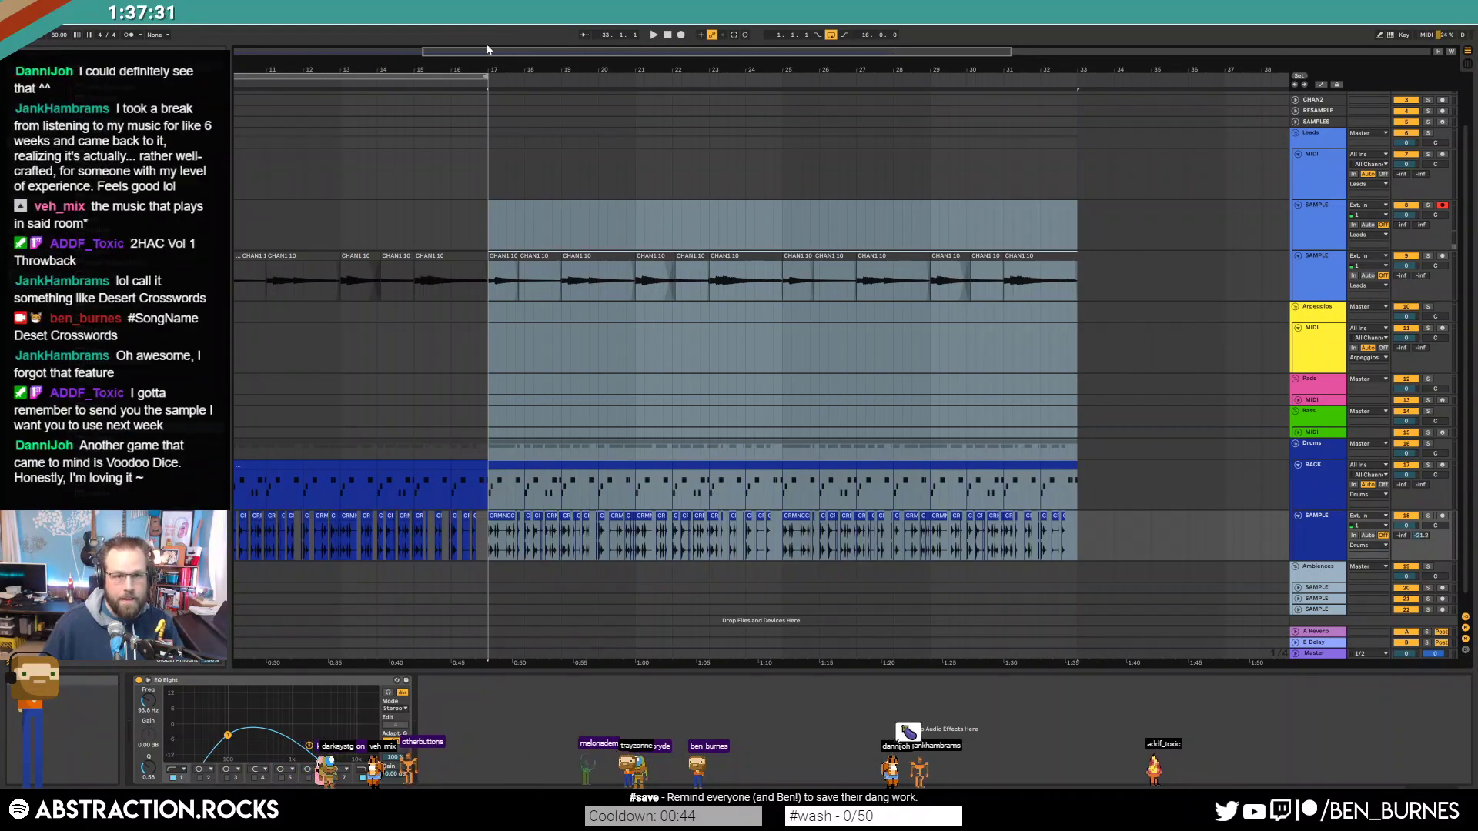
key(minus)
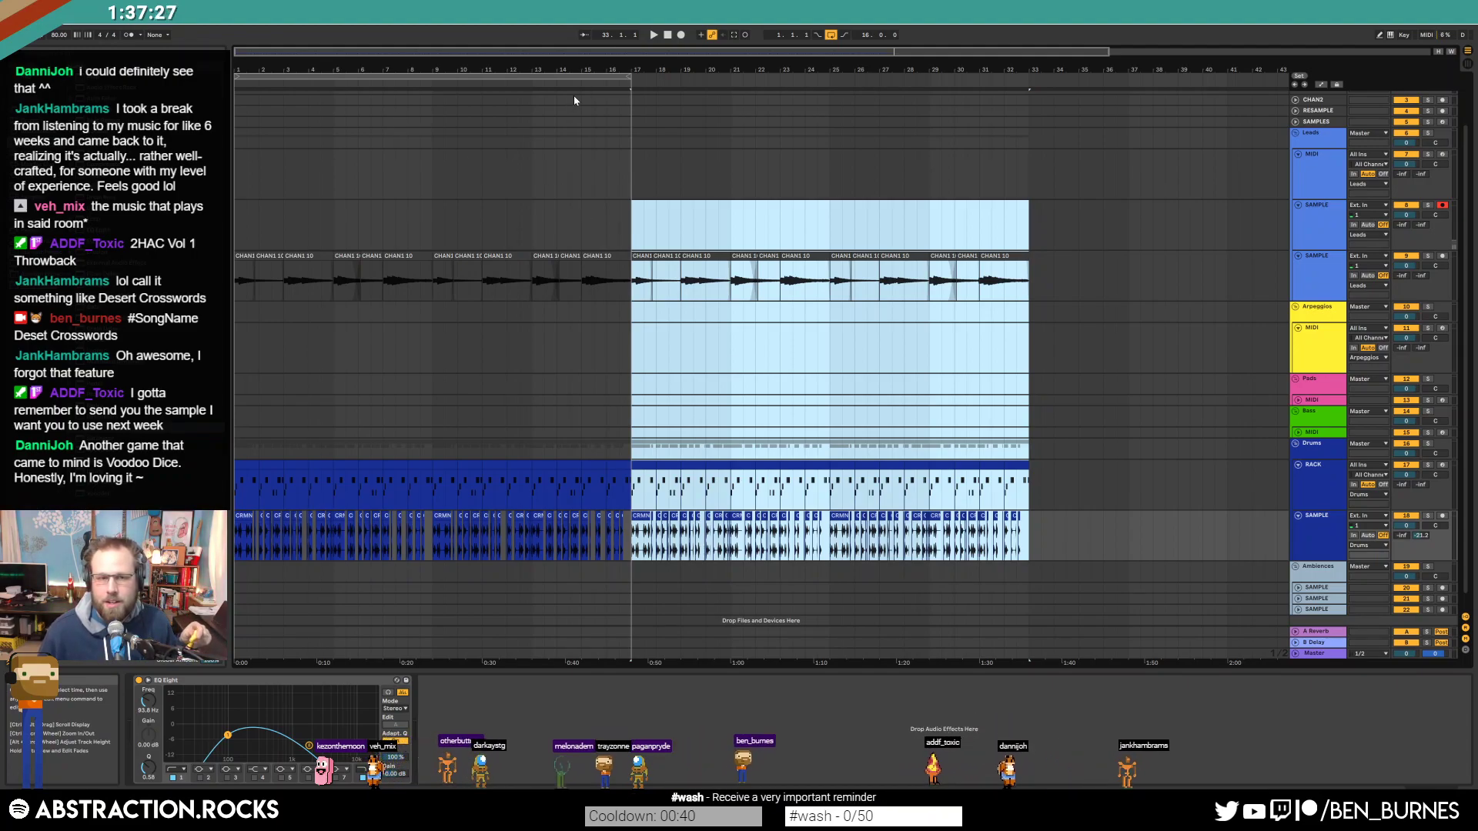
drag(629, 77, 1029, 77)
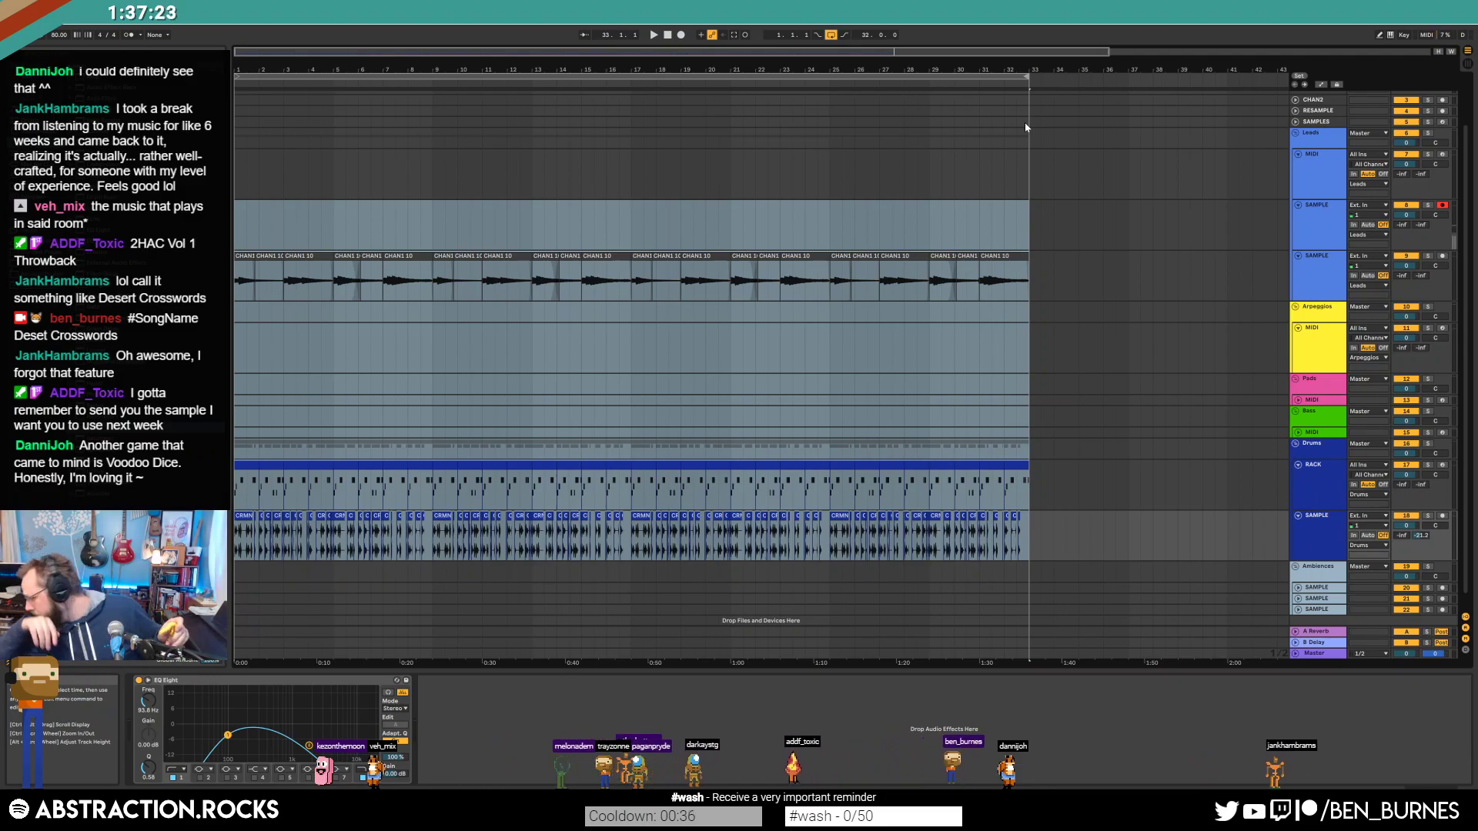
click(667, 35)
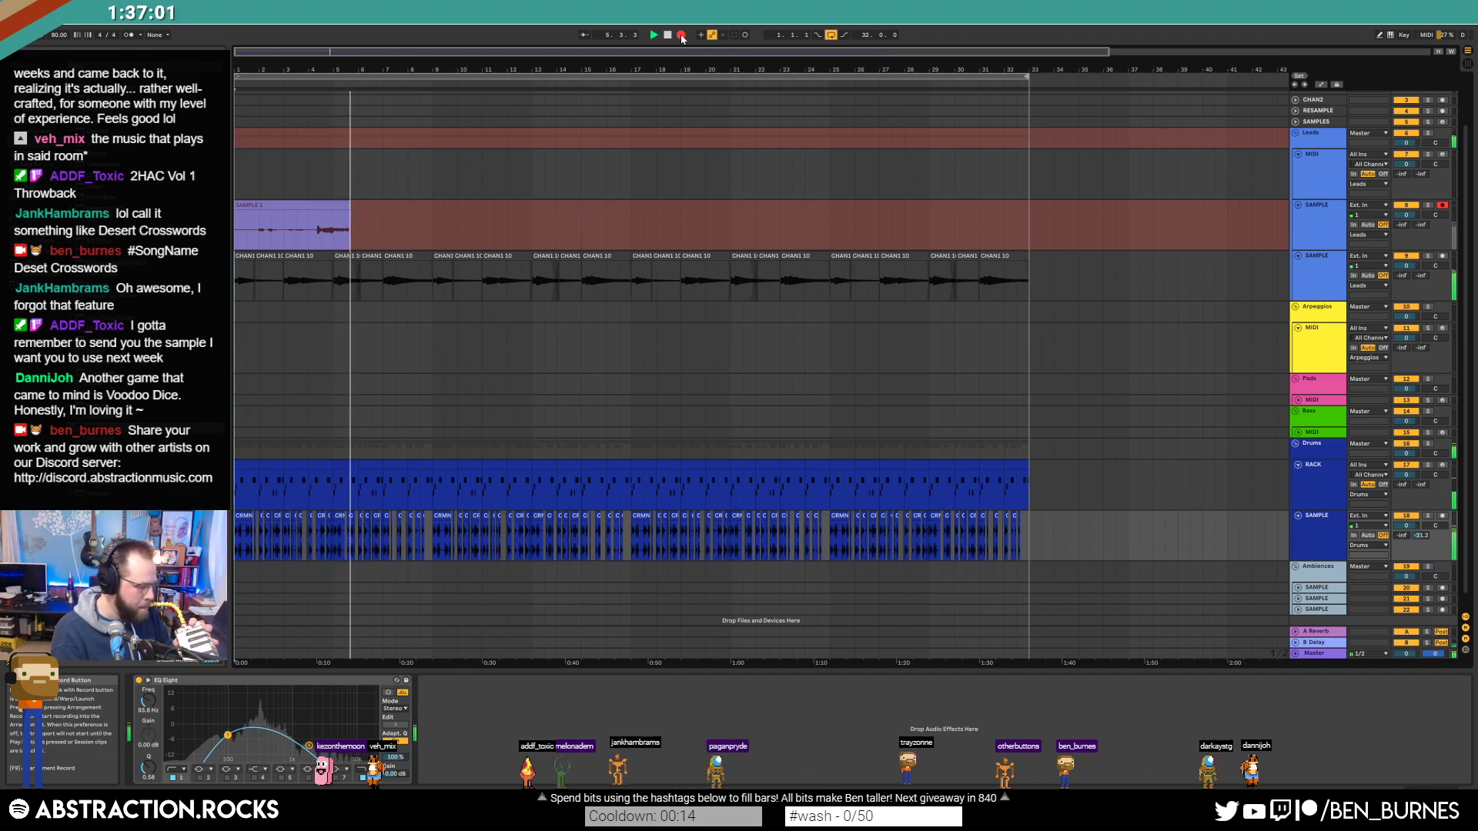
click(682, 36)
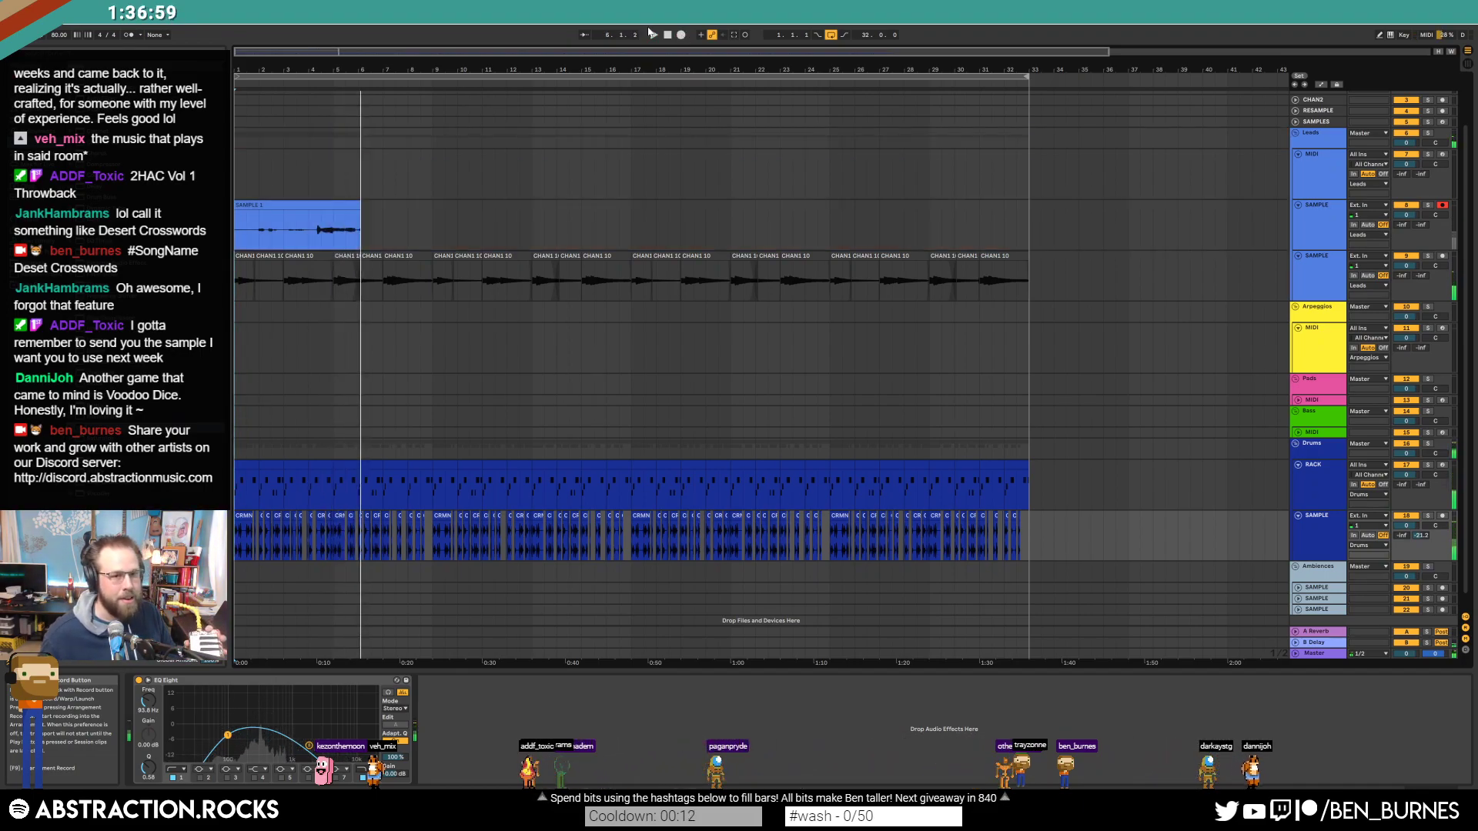
click(294, 204)
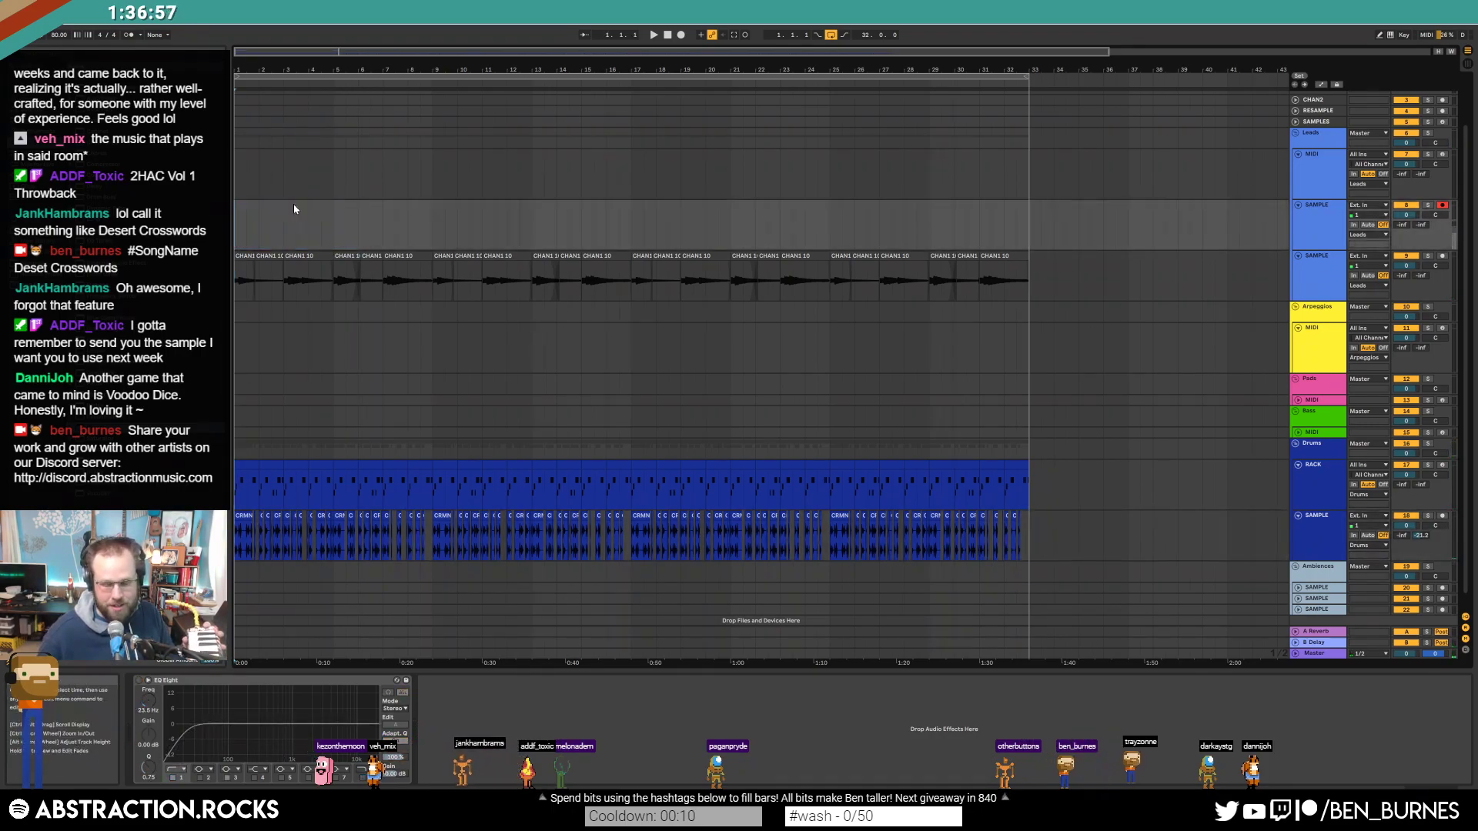
Step: Record a new lead take of about 17 bars onto the armed SAMPLE track, starting at bar 1
key(F9)
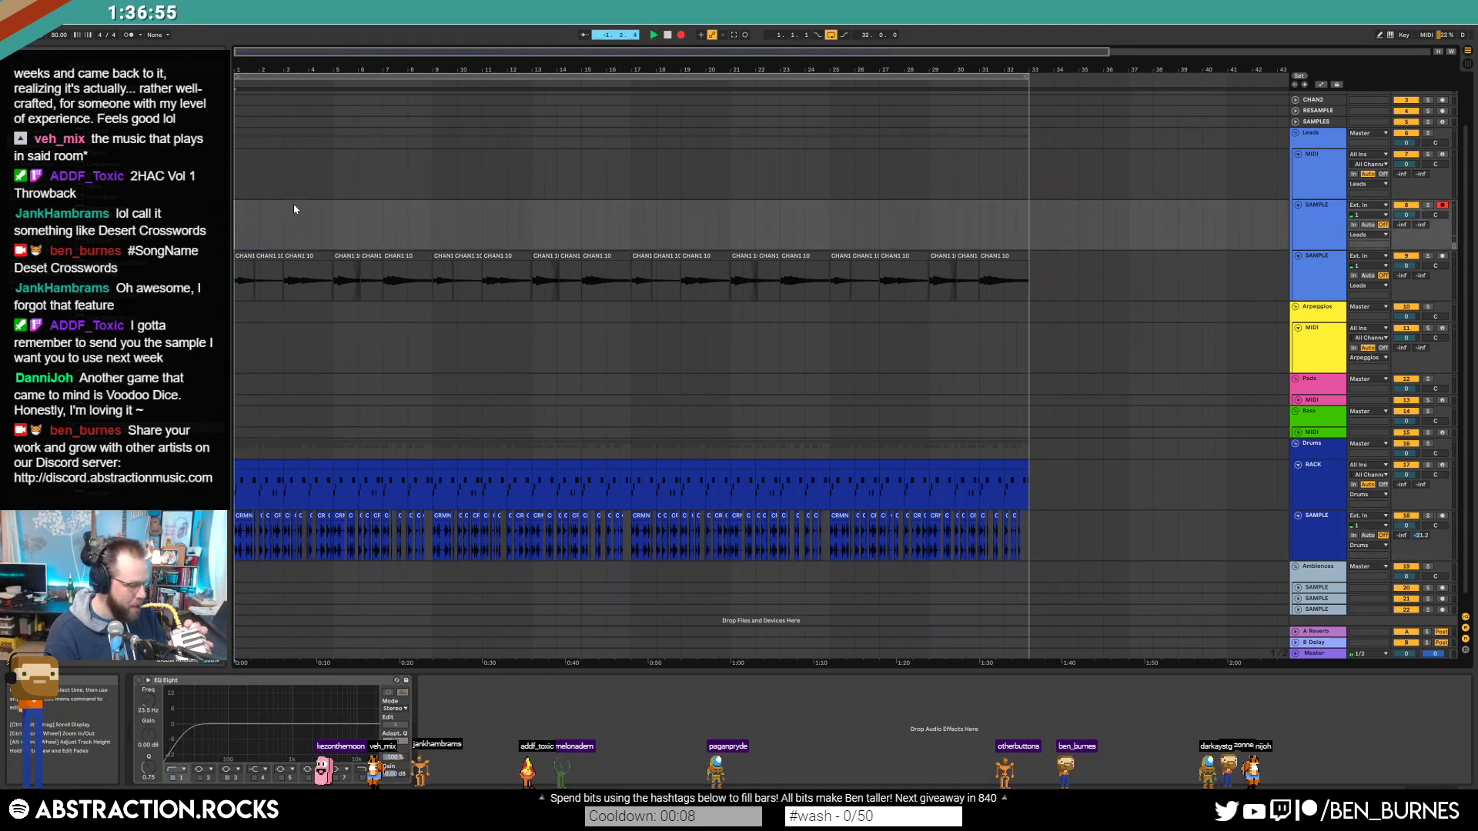
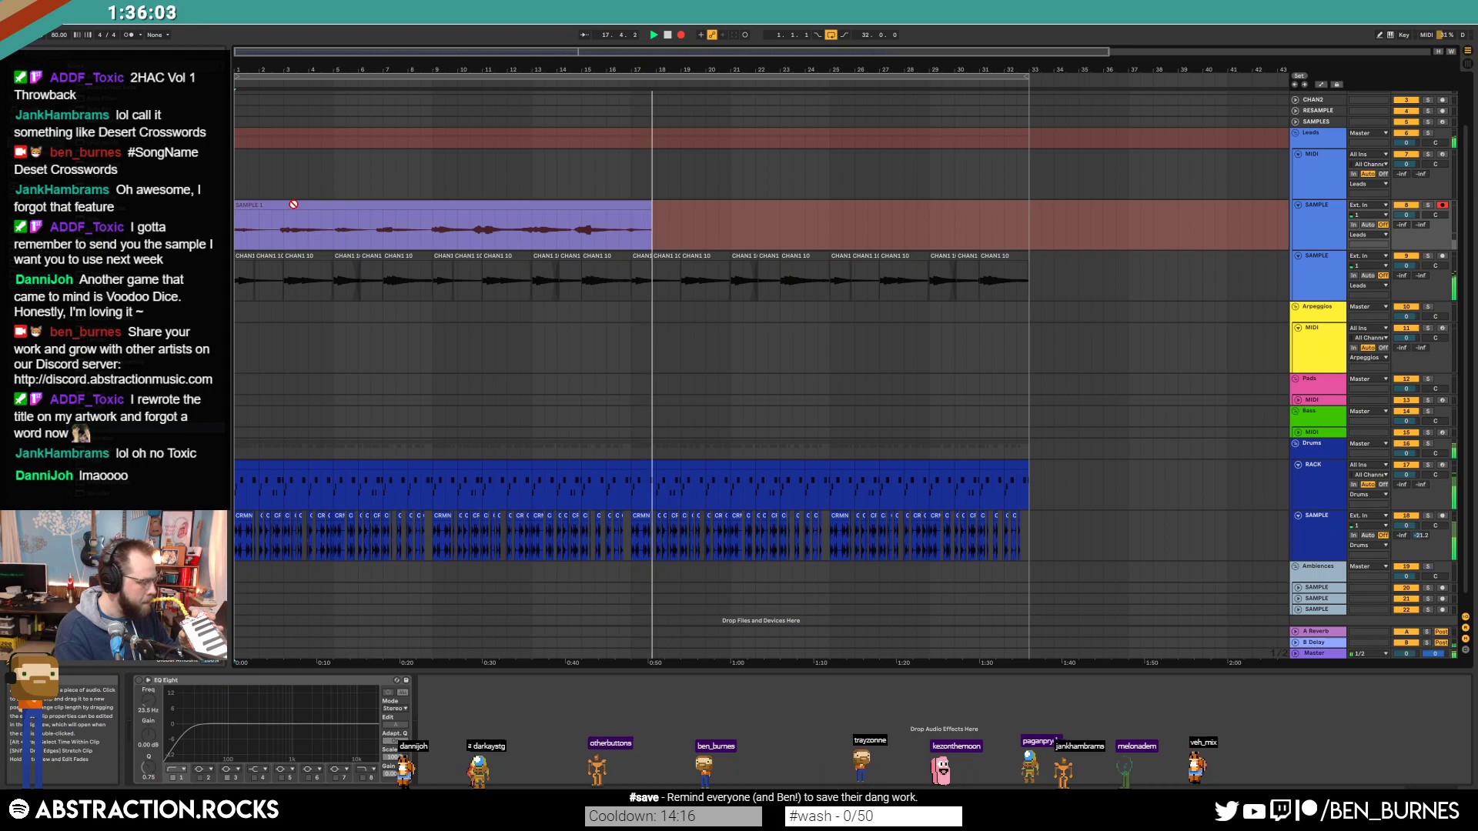
key(space)
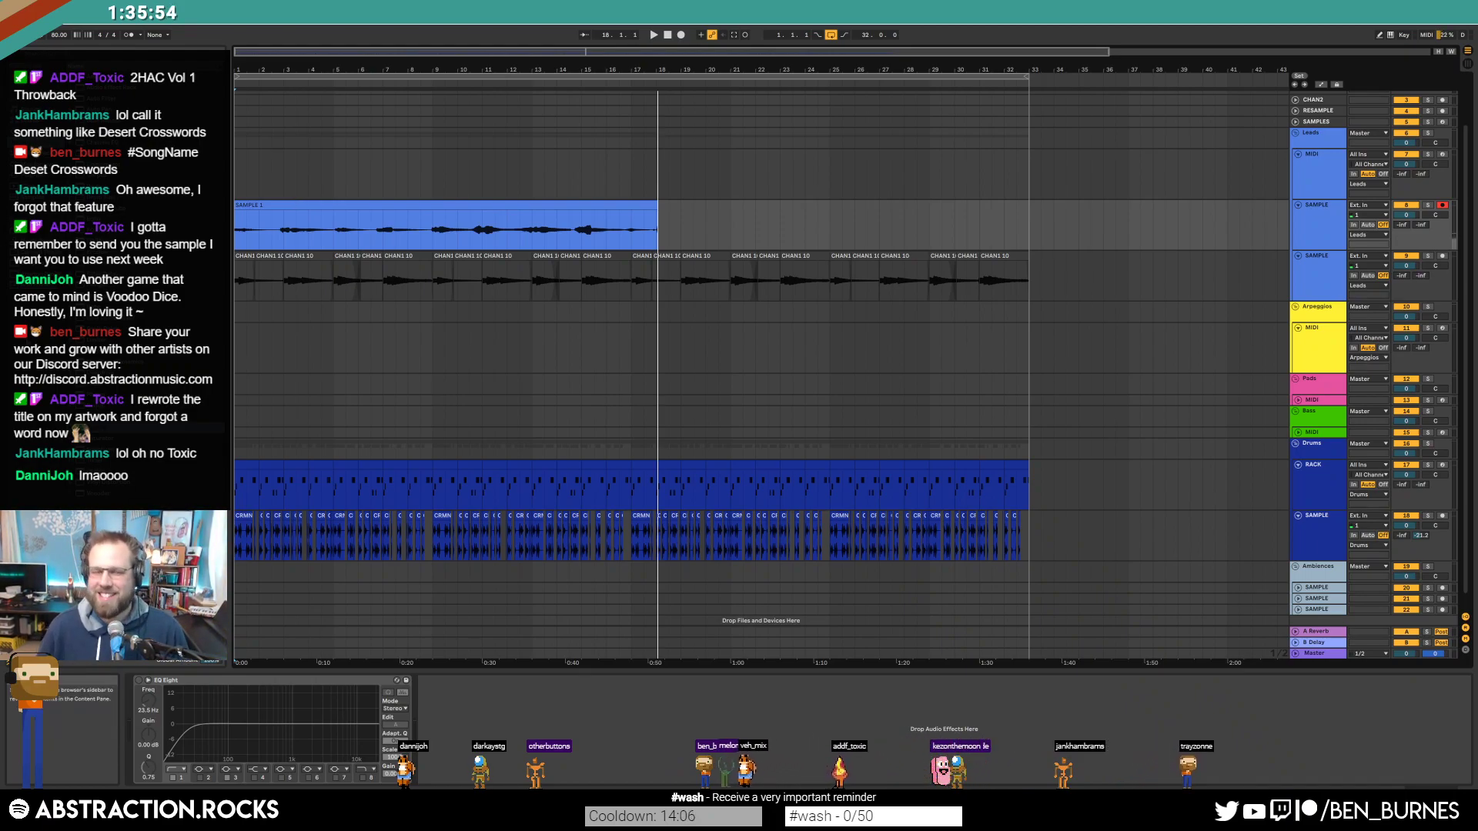
click(644, 205)
scroll(643, 217, up, 5)
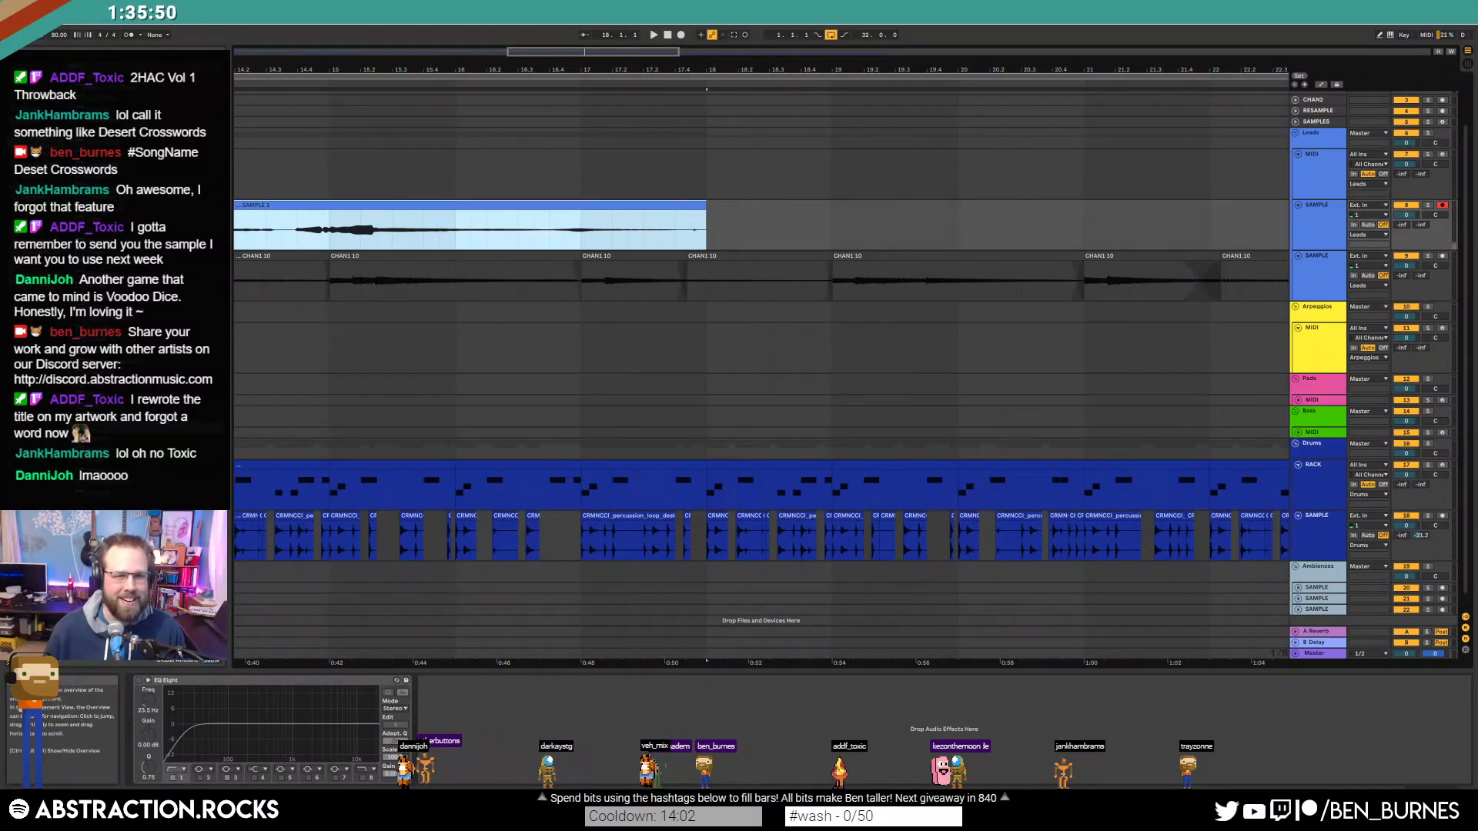
scroll(761, 231, down, 5)
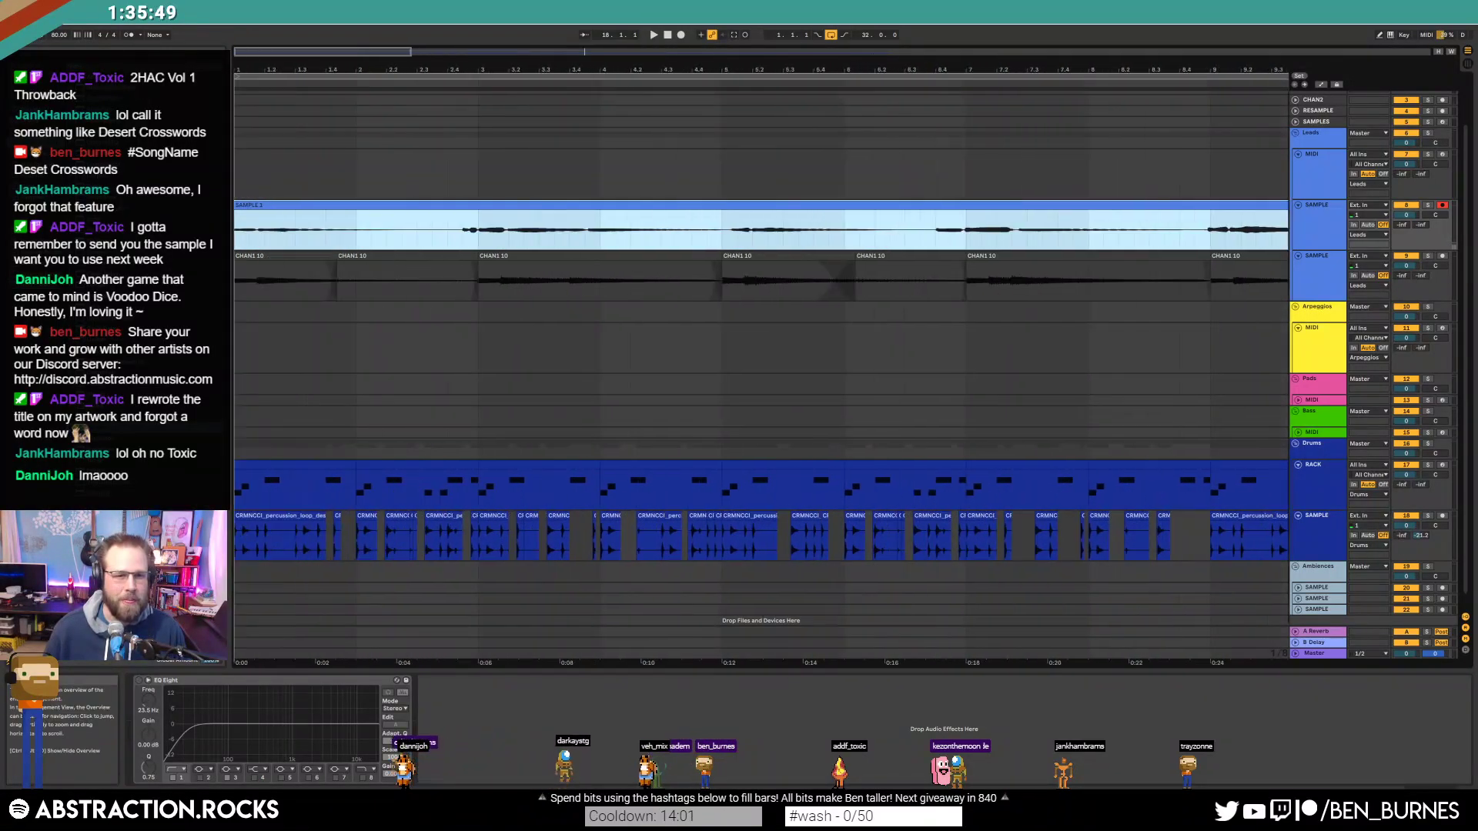
Step: Copy the Raum reverb from the CHAN1 lead track to the newly recorded SAMPLE track and delete that track's EQ Eight
click(1258, 265)
click(993, 681)
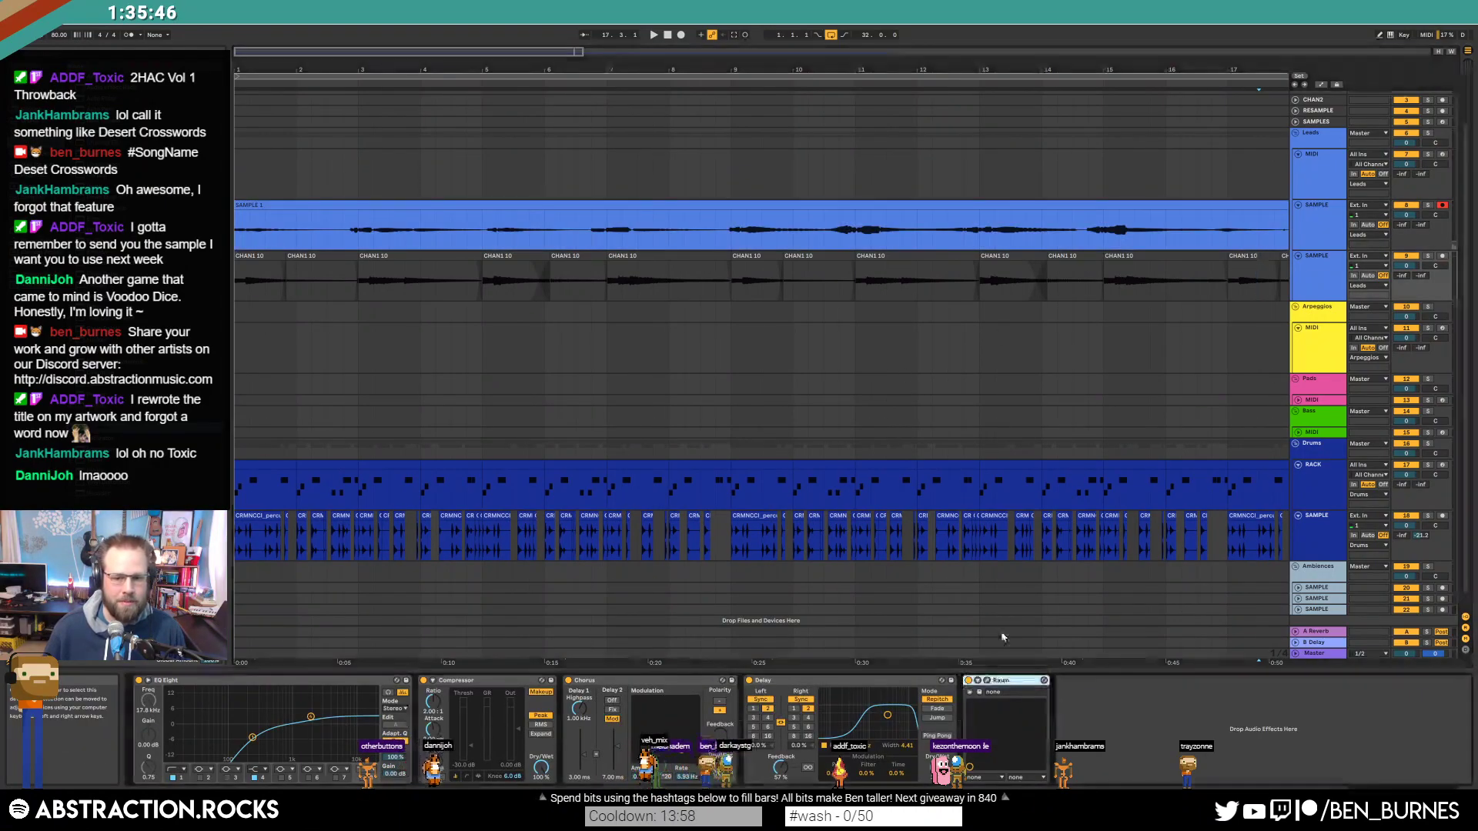
click(325, 687)
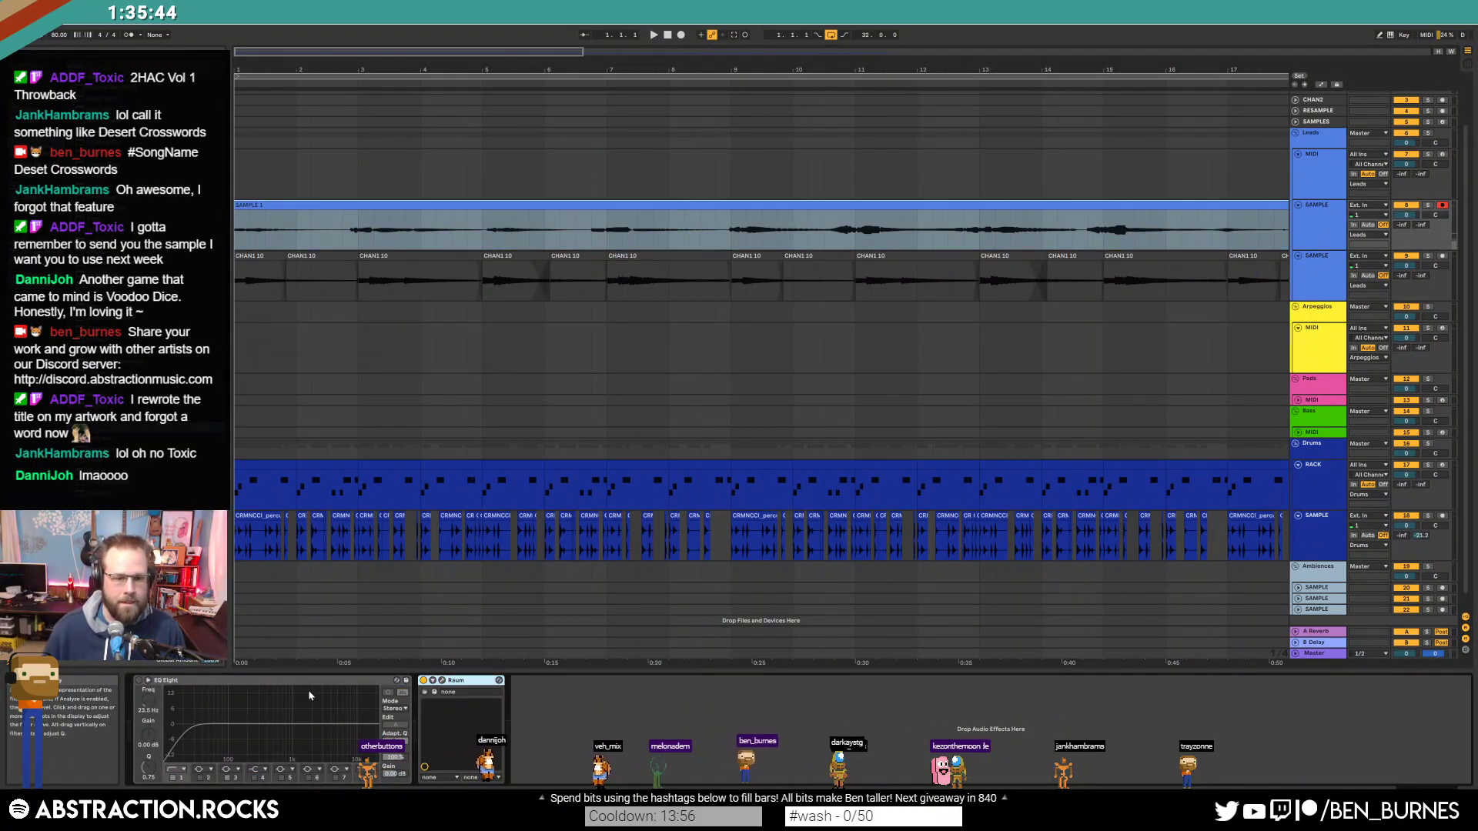
key(Delete)
Step: Play the new lead from bar 1 and adjust the mix and decay of its Raum reverb
click(668, 34)
key(space)
drag(271, 52, 271, 37)
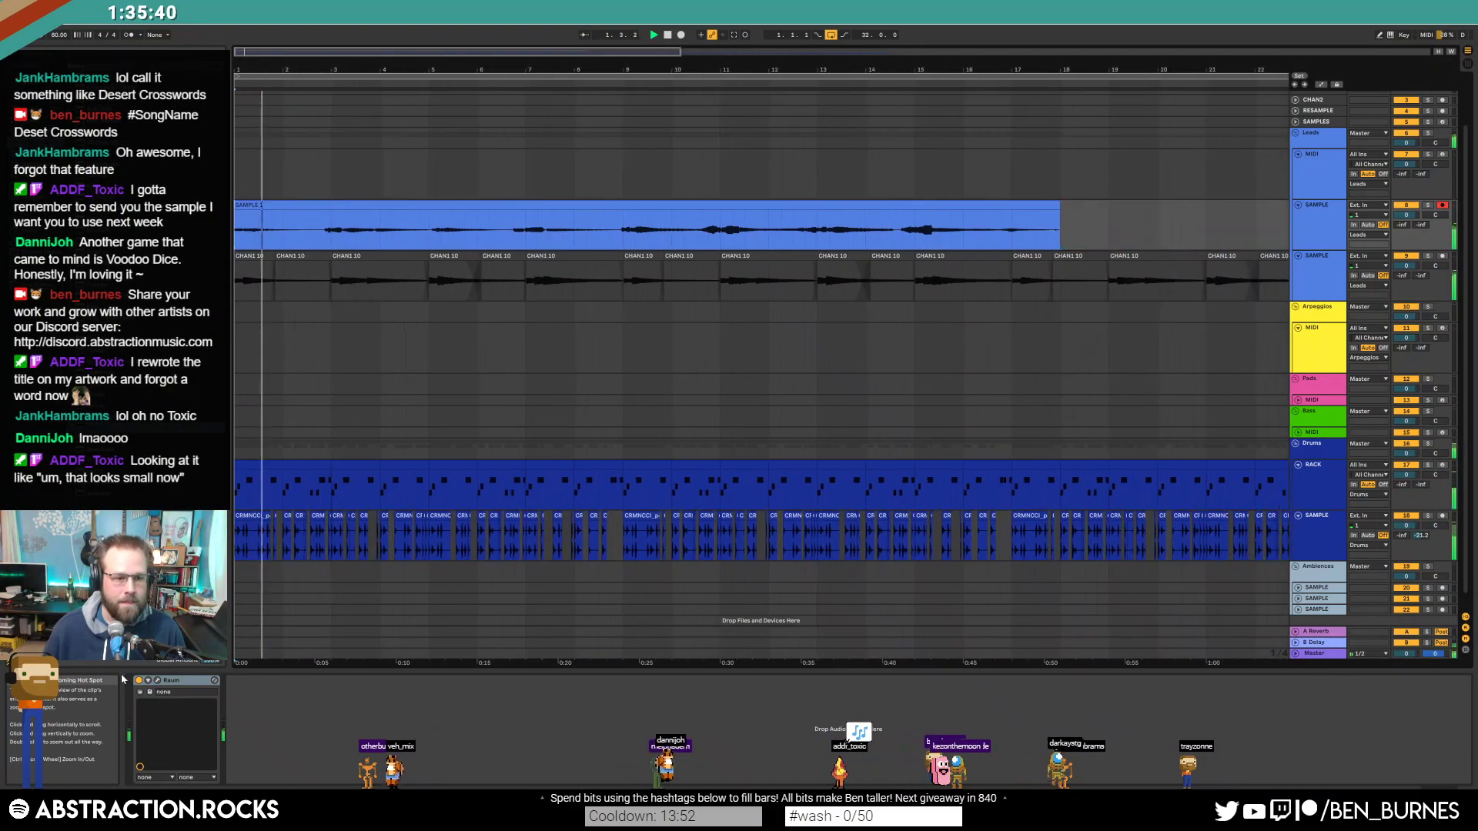
click(157, 681)
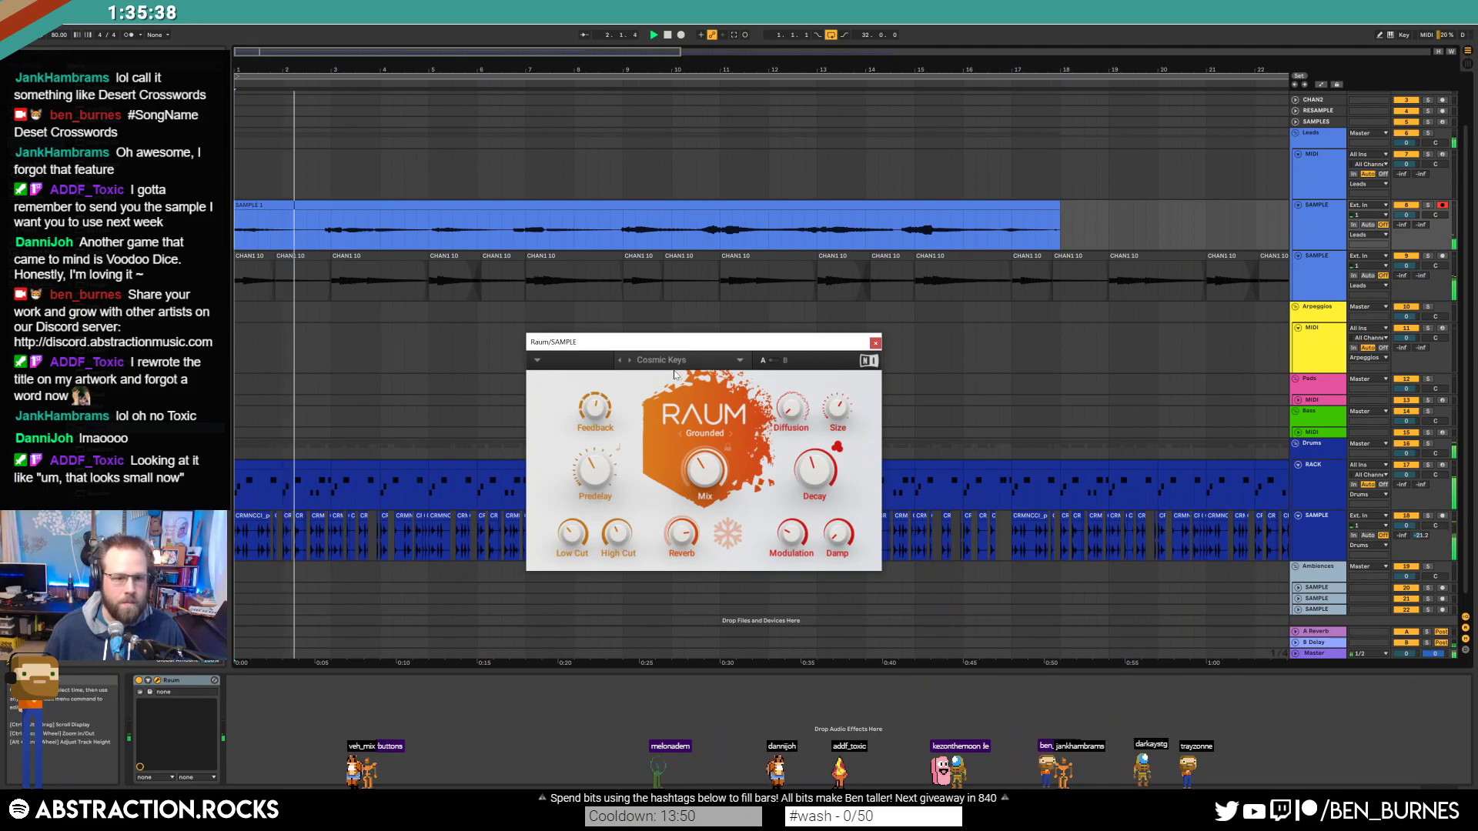
drag(704, 473, 704, 464)
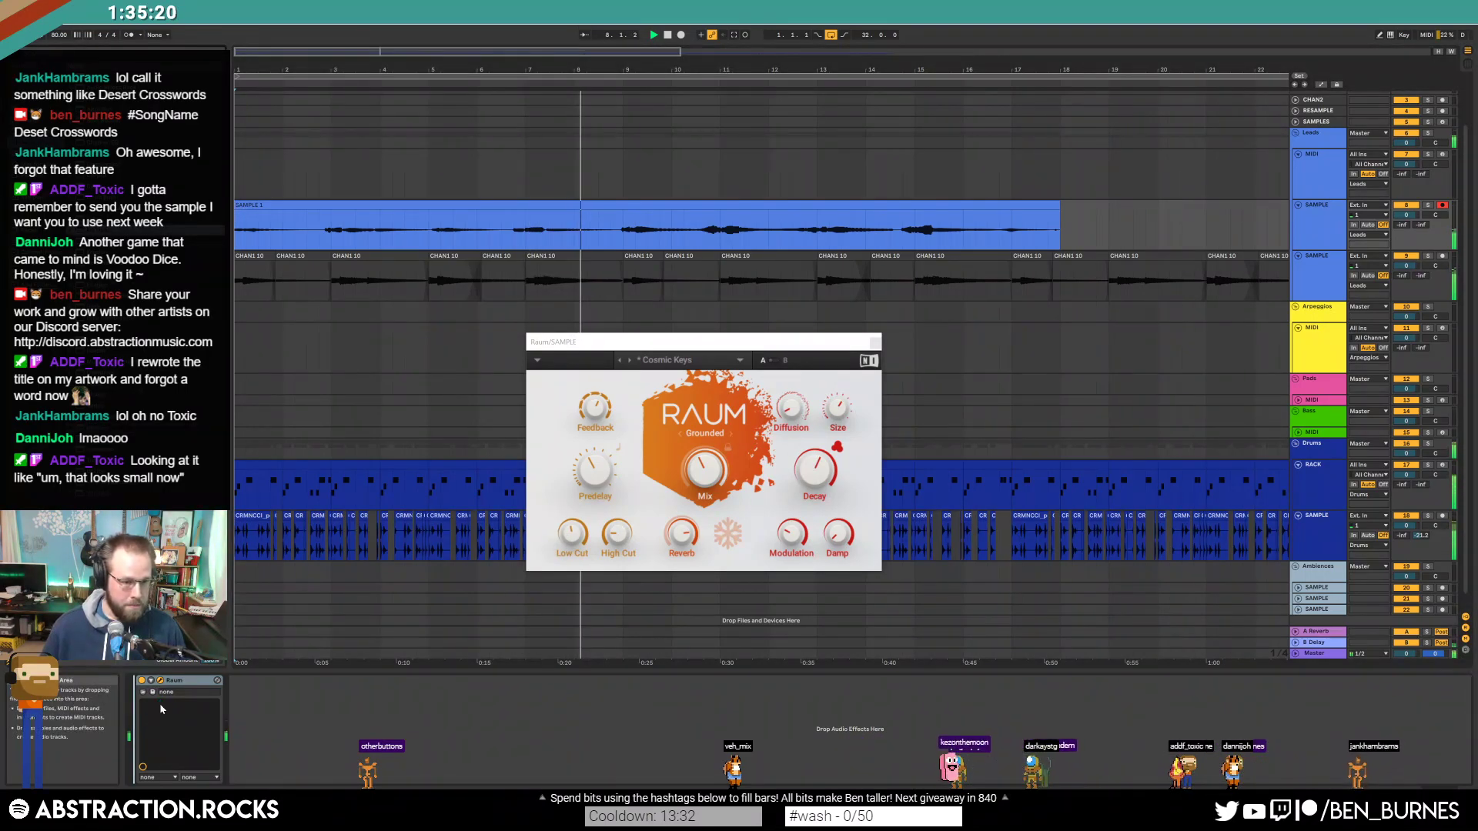
Step: Insert an EQ Eight ahead of Raum on the new lead track and raise its low-cut frequency
drag(162, 709, 161, 707)
click(139, 682)
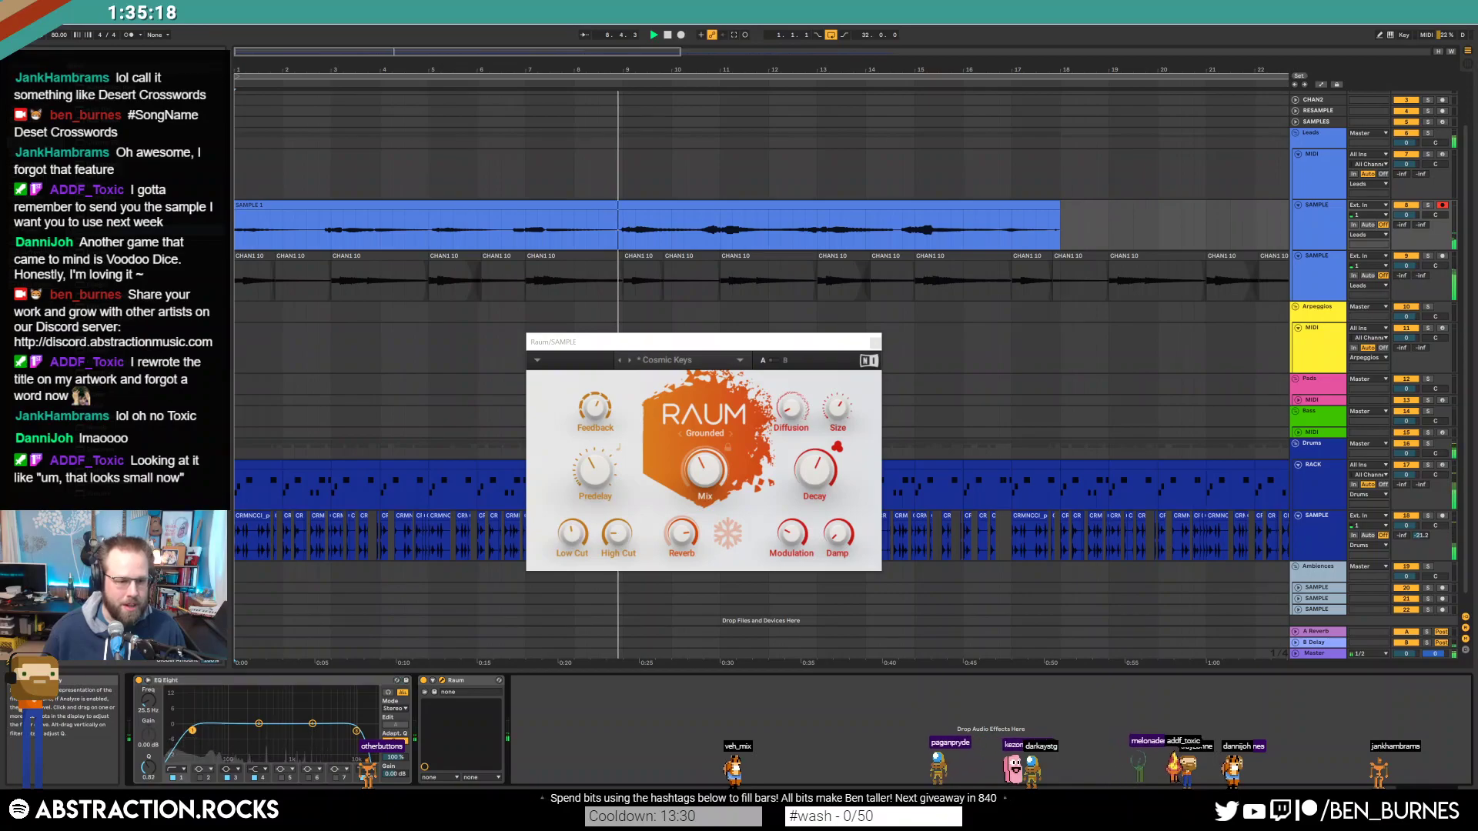
drag(231, 735, 214, 732)
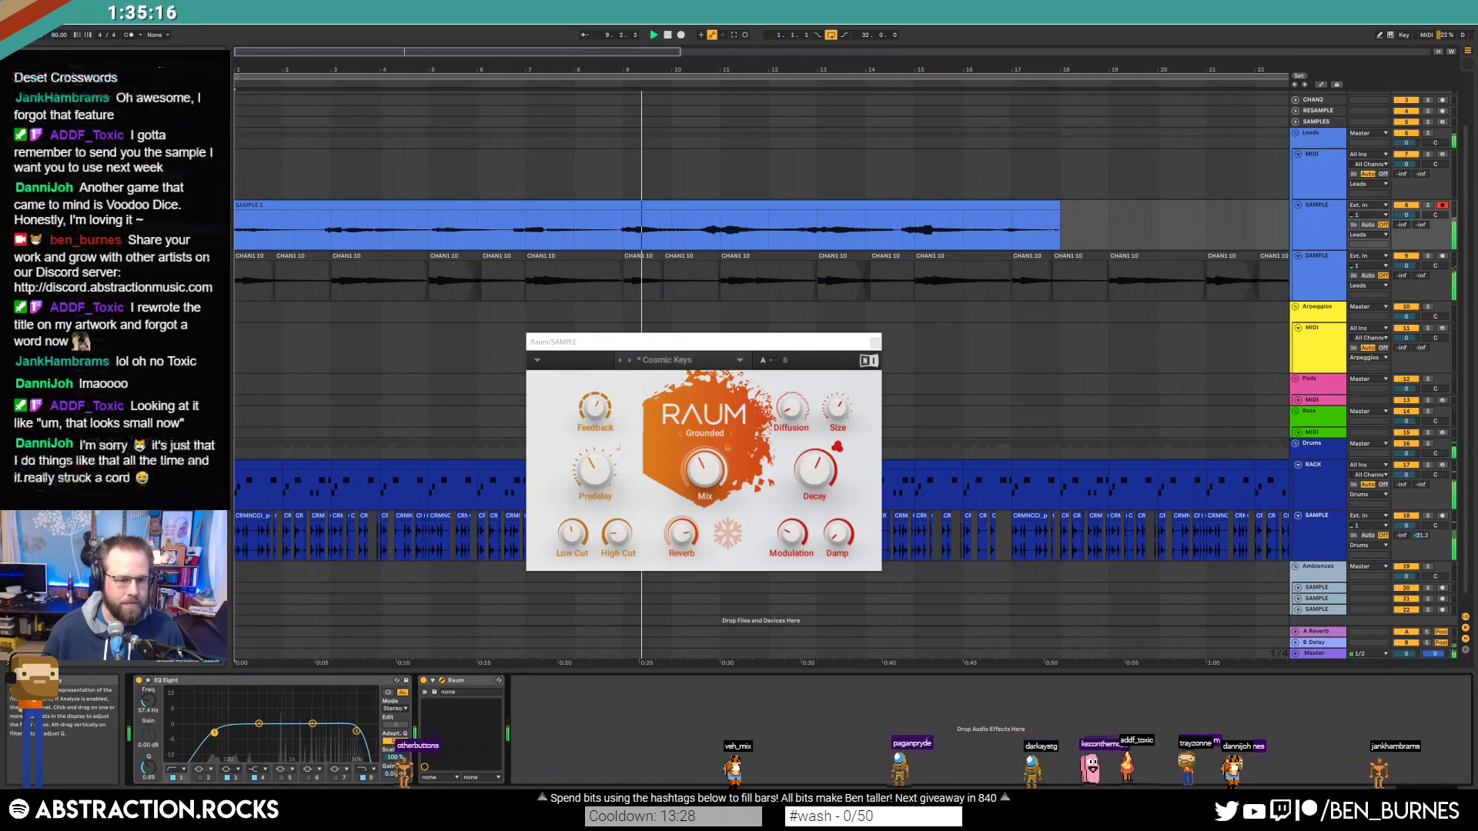
Step: Open the recorded lead clip's waveform, close the Raum window and play the clip from bar 1 to check its timing
double_click(466, 204)
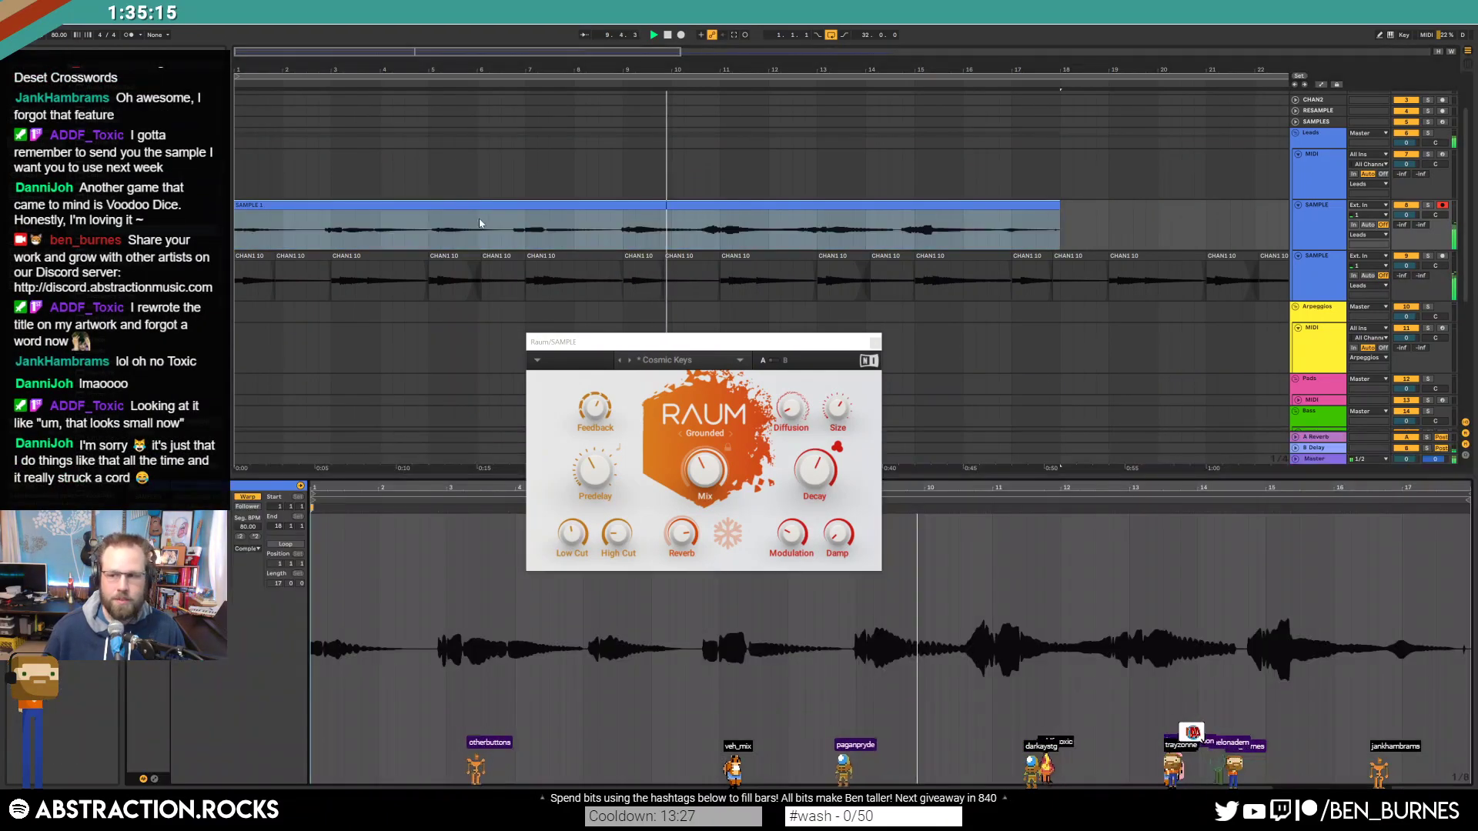
click(875, 342)
drag(393, 48, 344, 75)
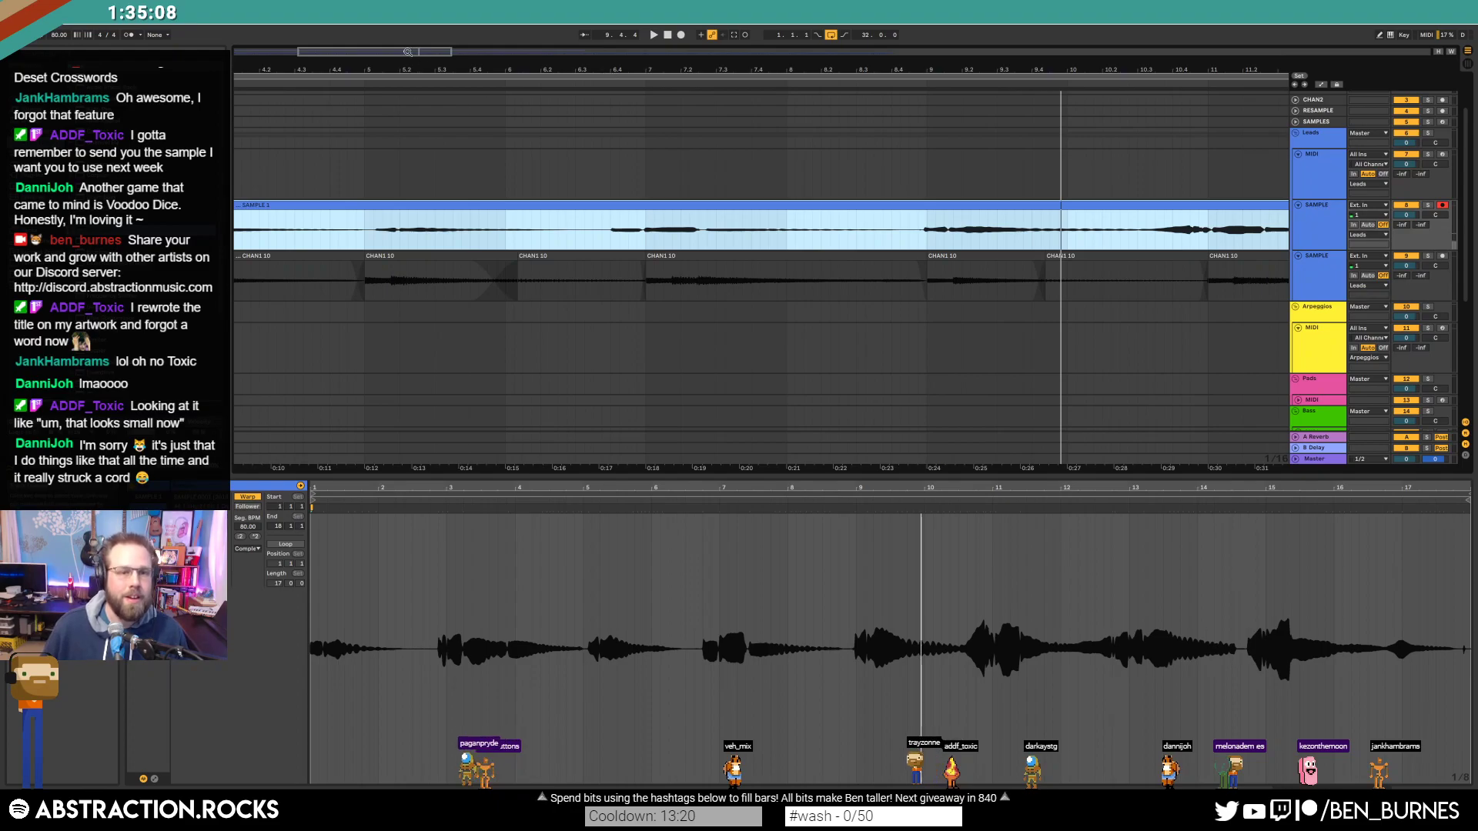
scroll(329, 254, left, 5)
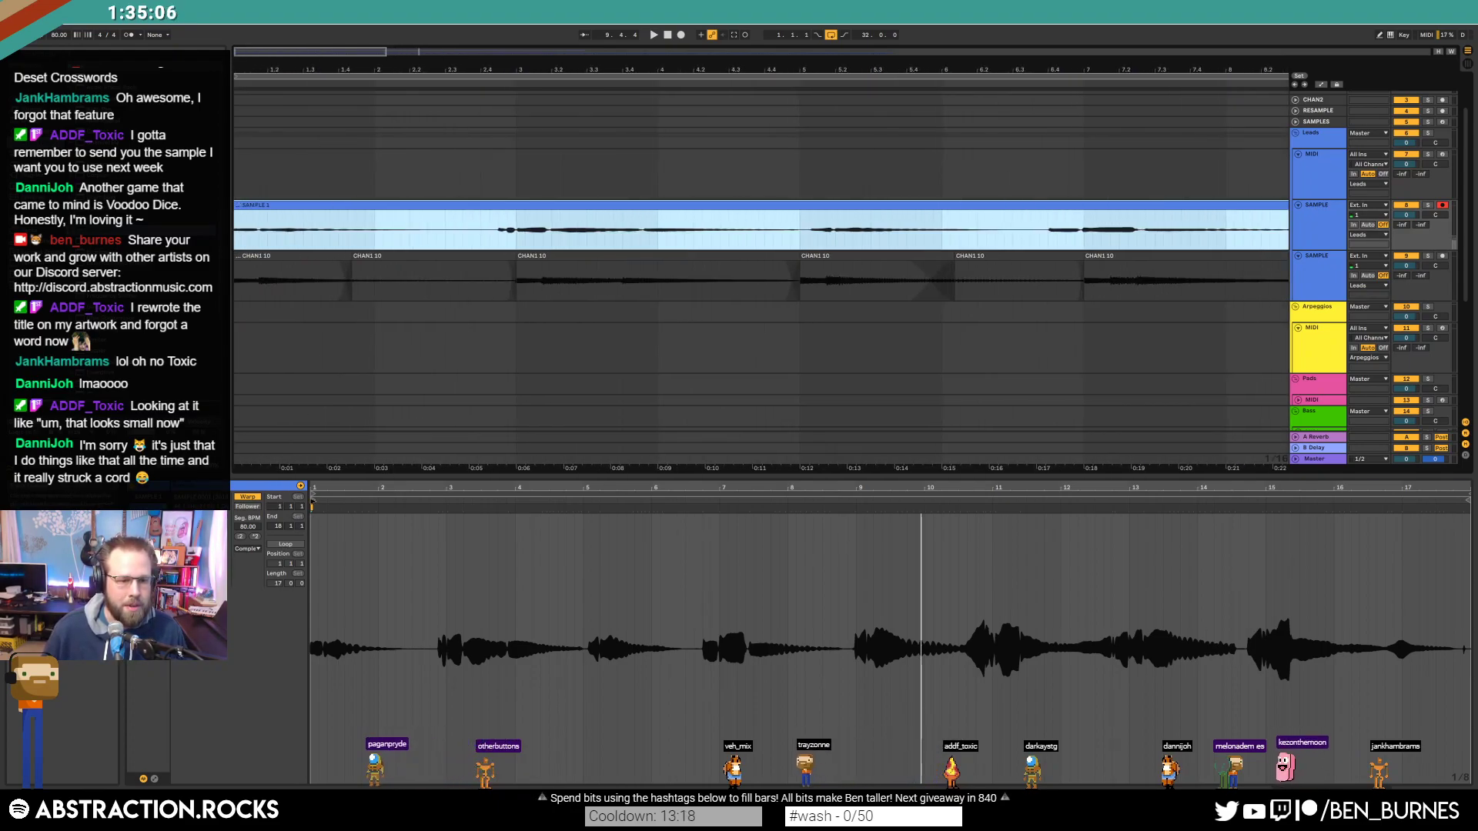
click(311, 499)
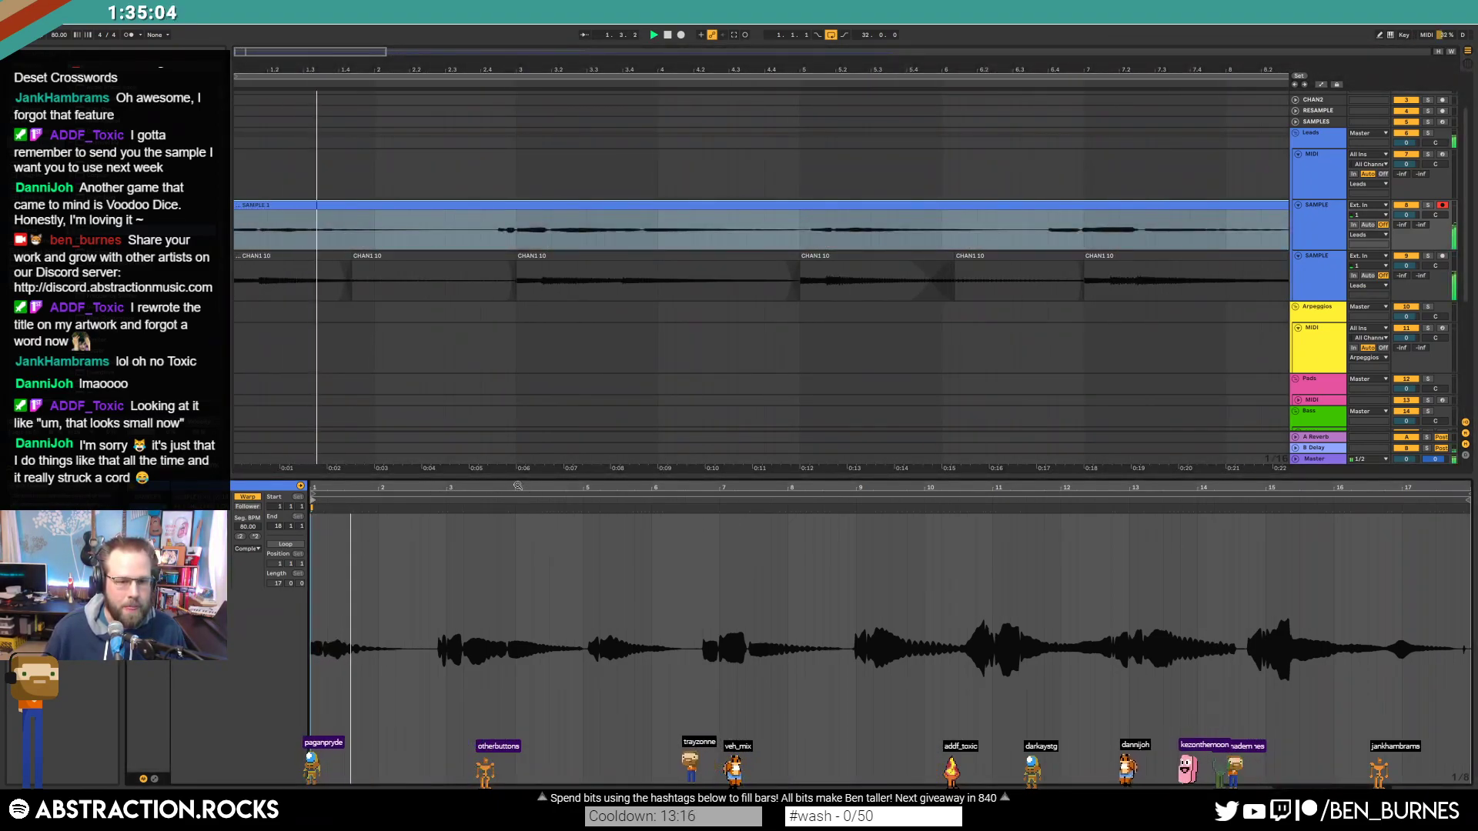
drag(521, 486, 554, 487)
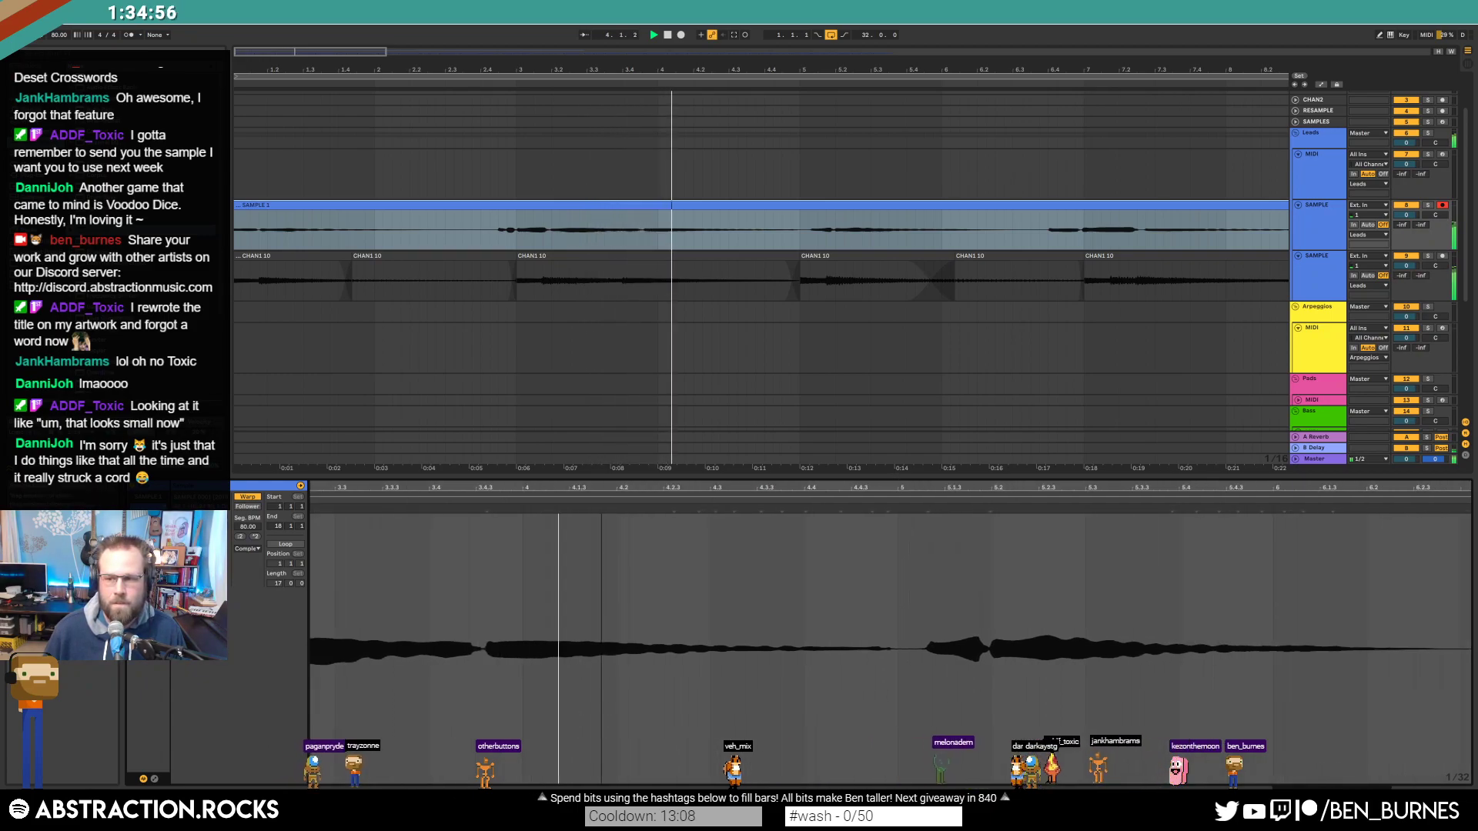
Step: Add warp markers around the late note at bar 5 and pull its onset earlier to the start of the bar
click(887, 584)
drag(928, 509, 898, 509)
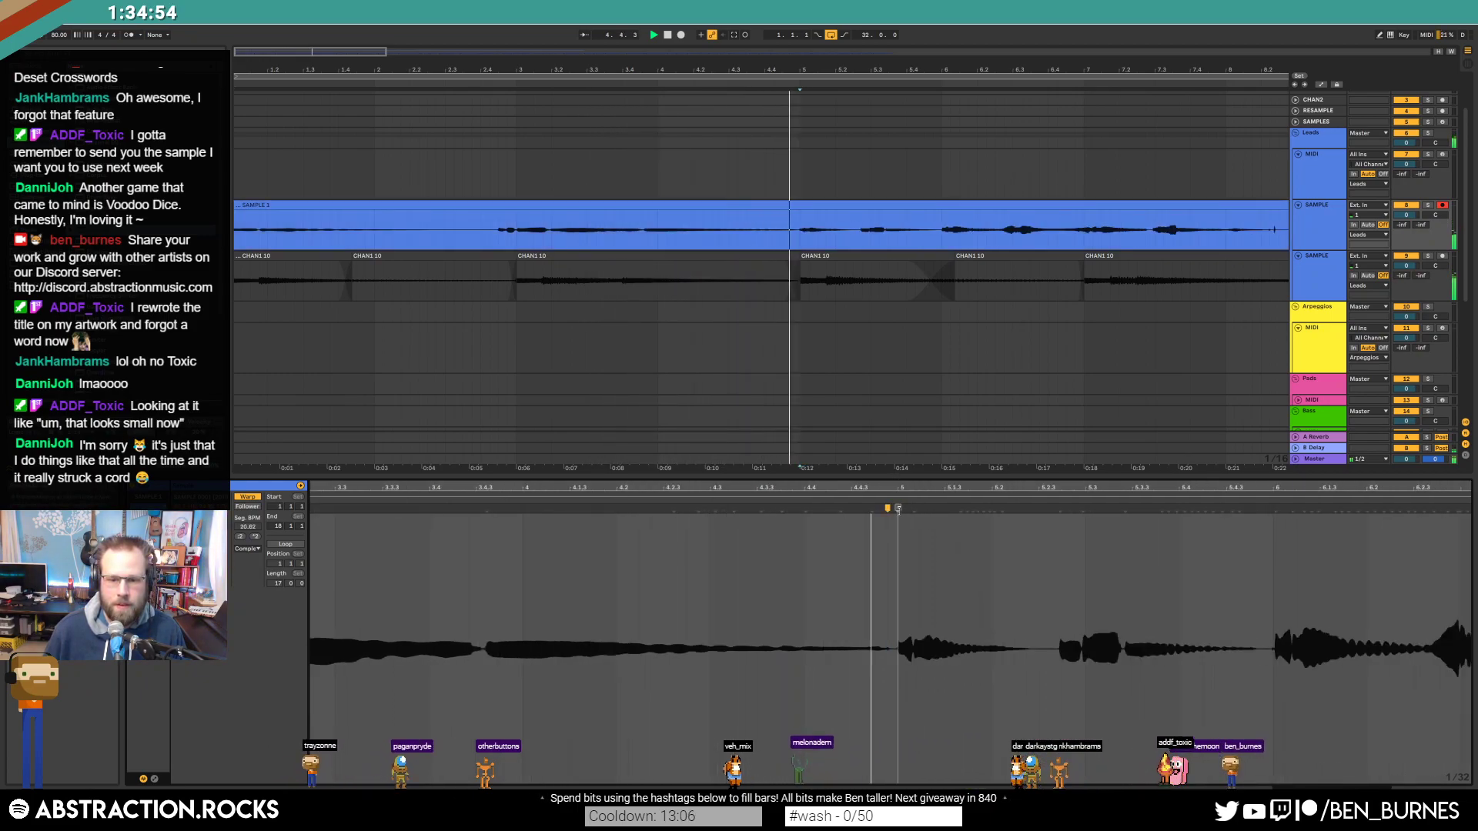
key(space)
key(ctrl+z)
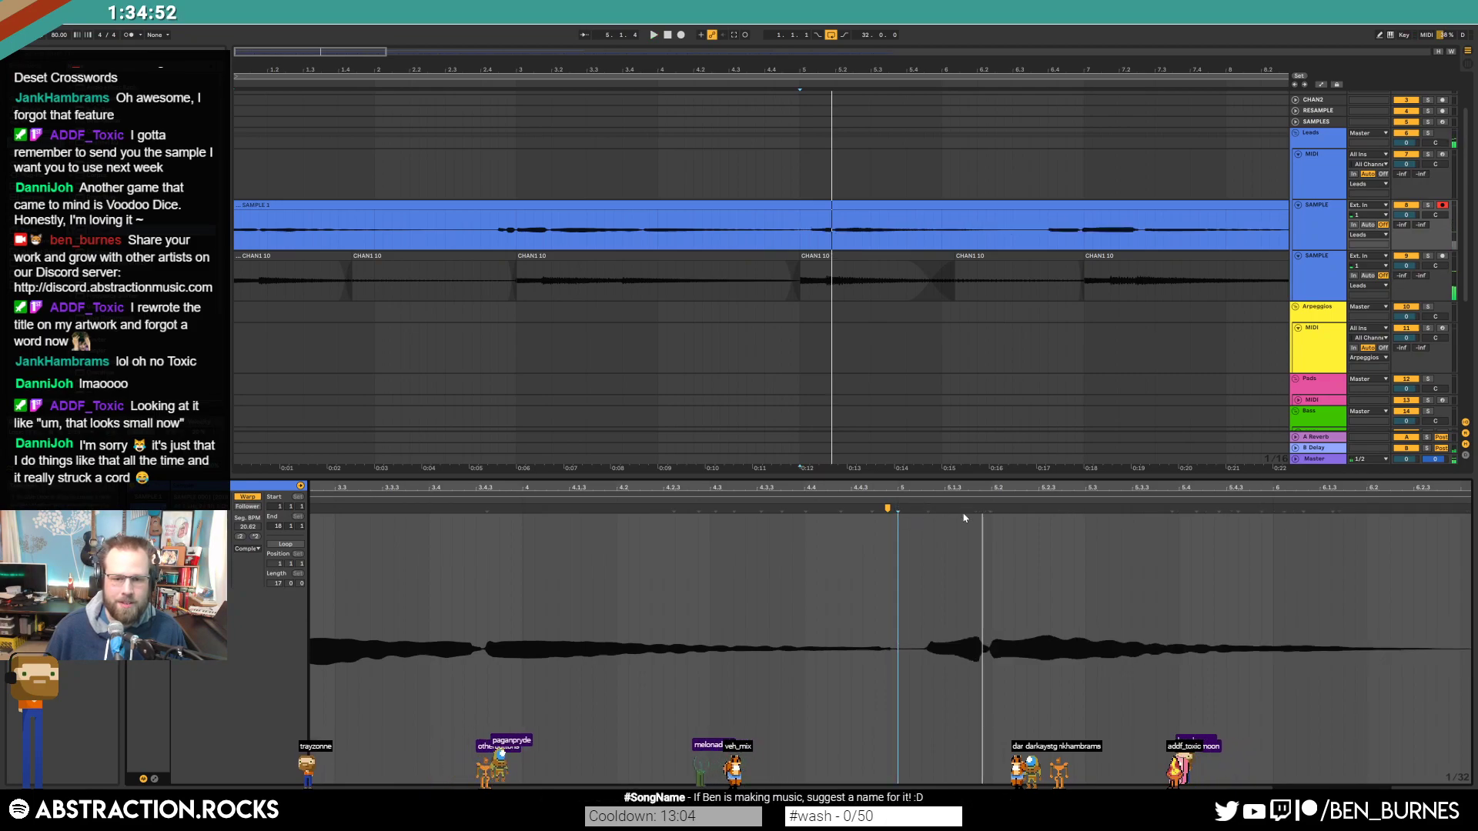
double_click(990, 509)
drag(928, 508, 899, 509)
click(835, 496)
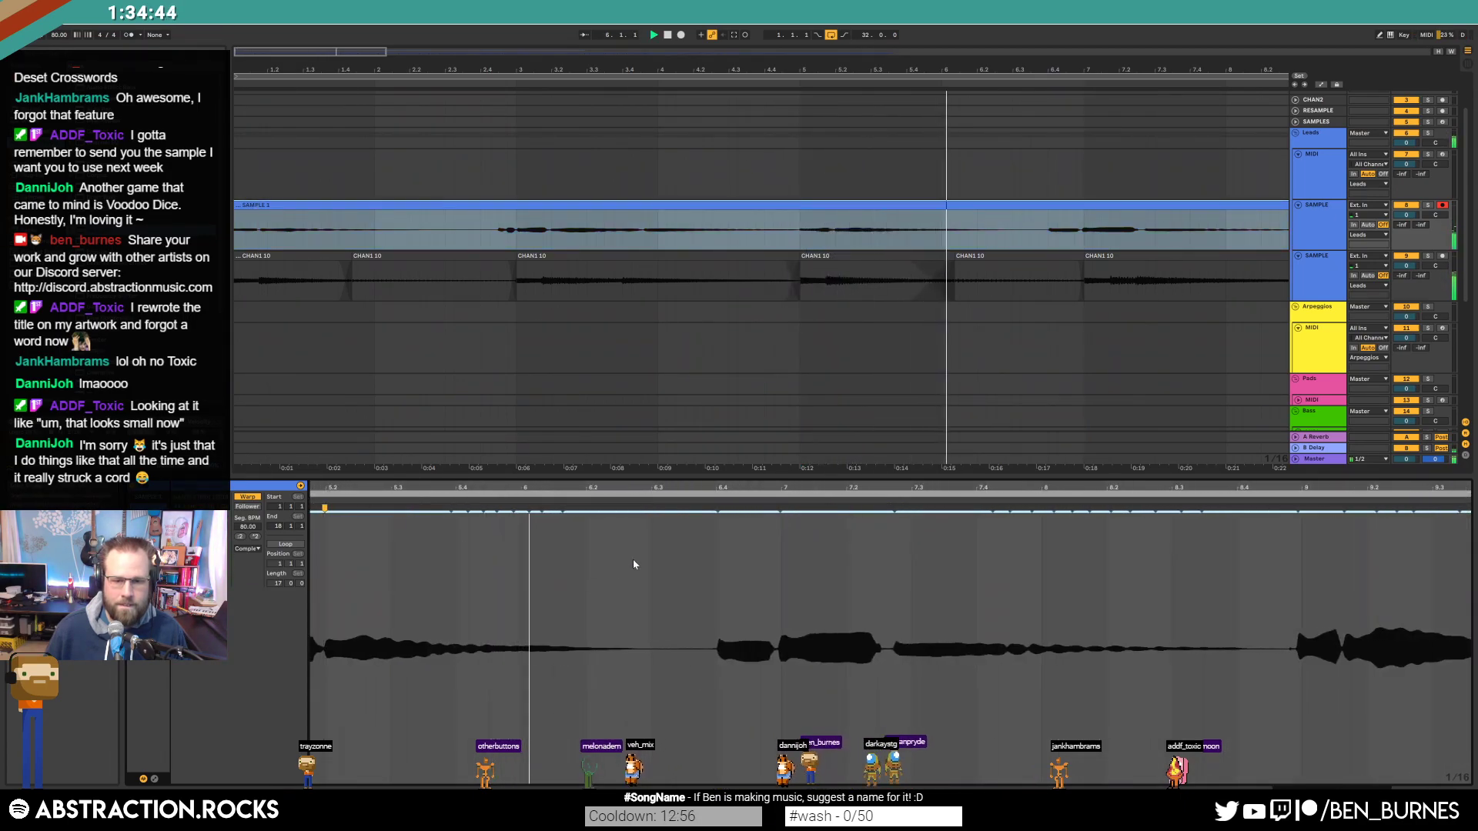
Step: Pin the note in bar 7 with warp markers and align the following note's onset with bar 9
drag(903, 488, 858, 487)
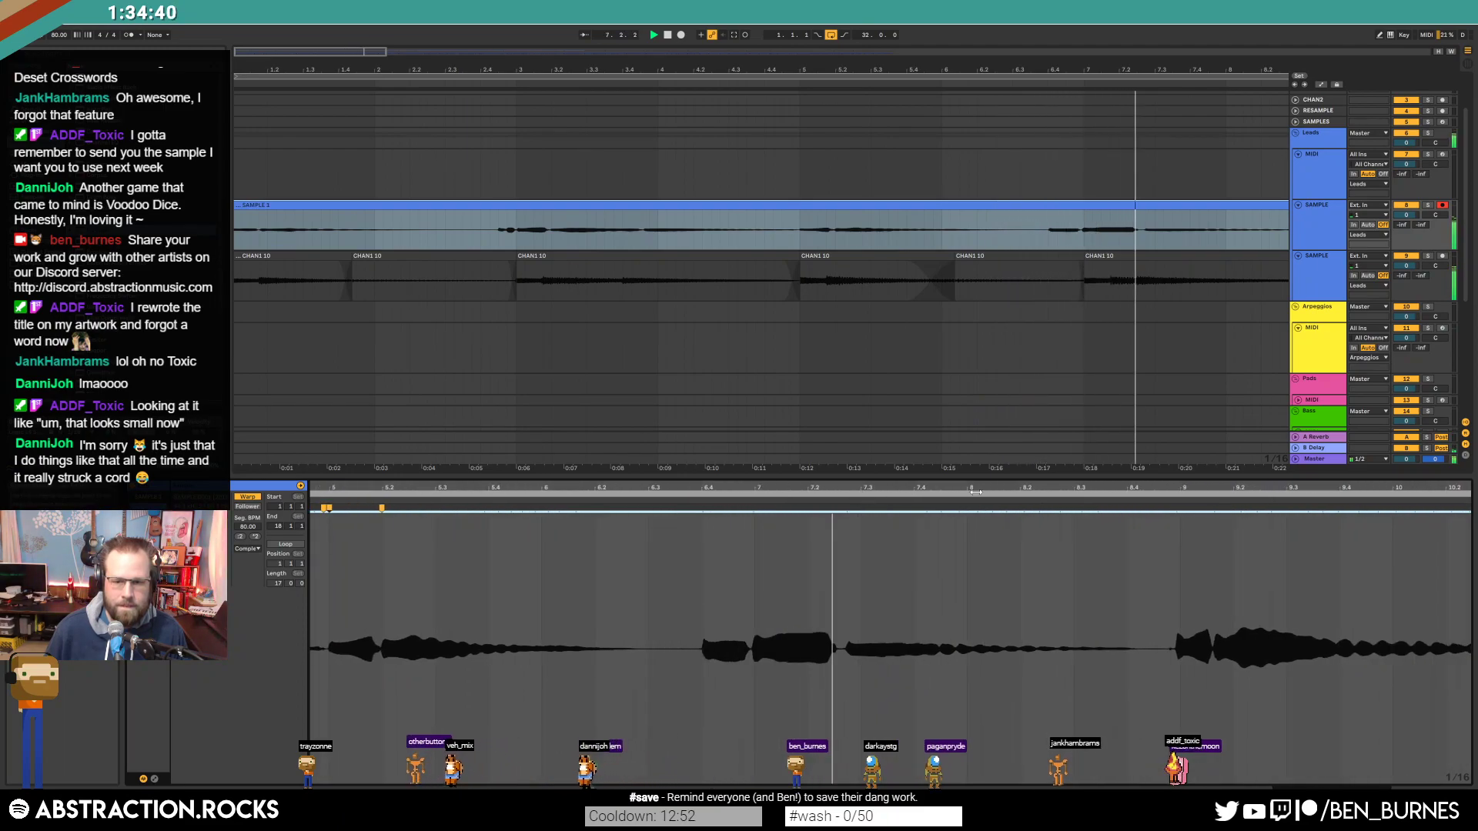
drag(856, 493, 765, 509)
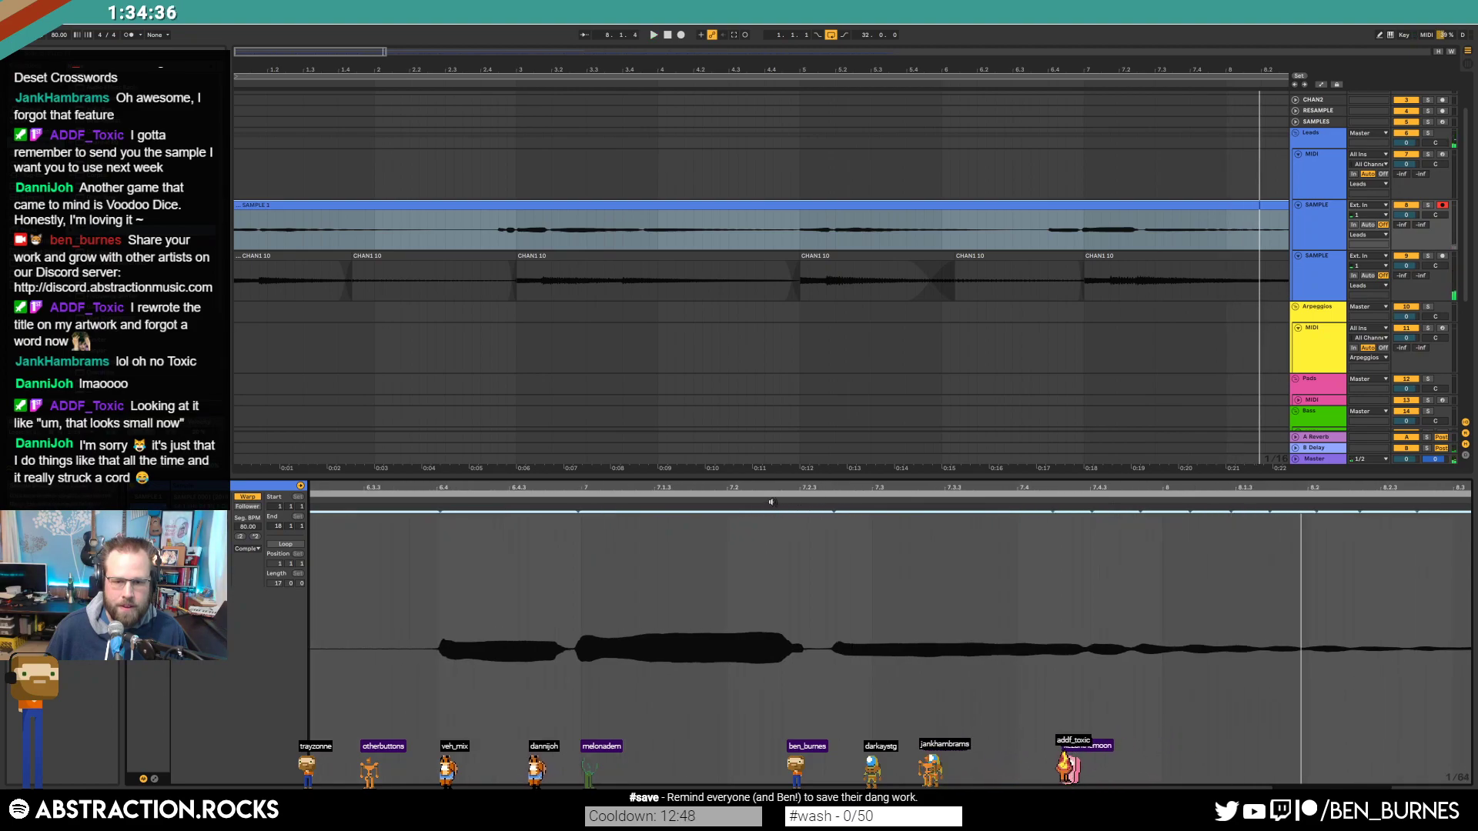
click(771, 503)
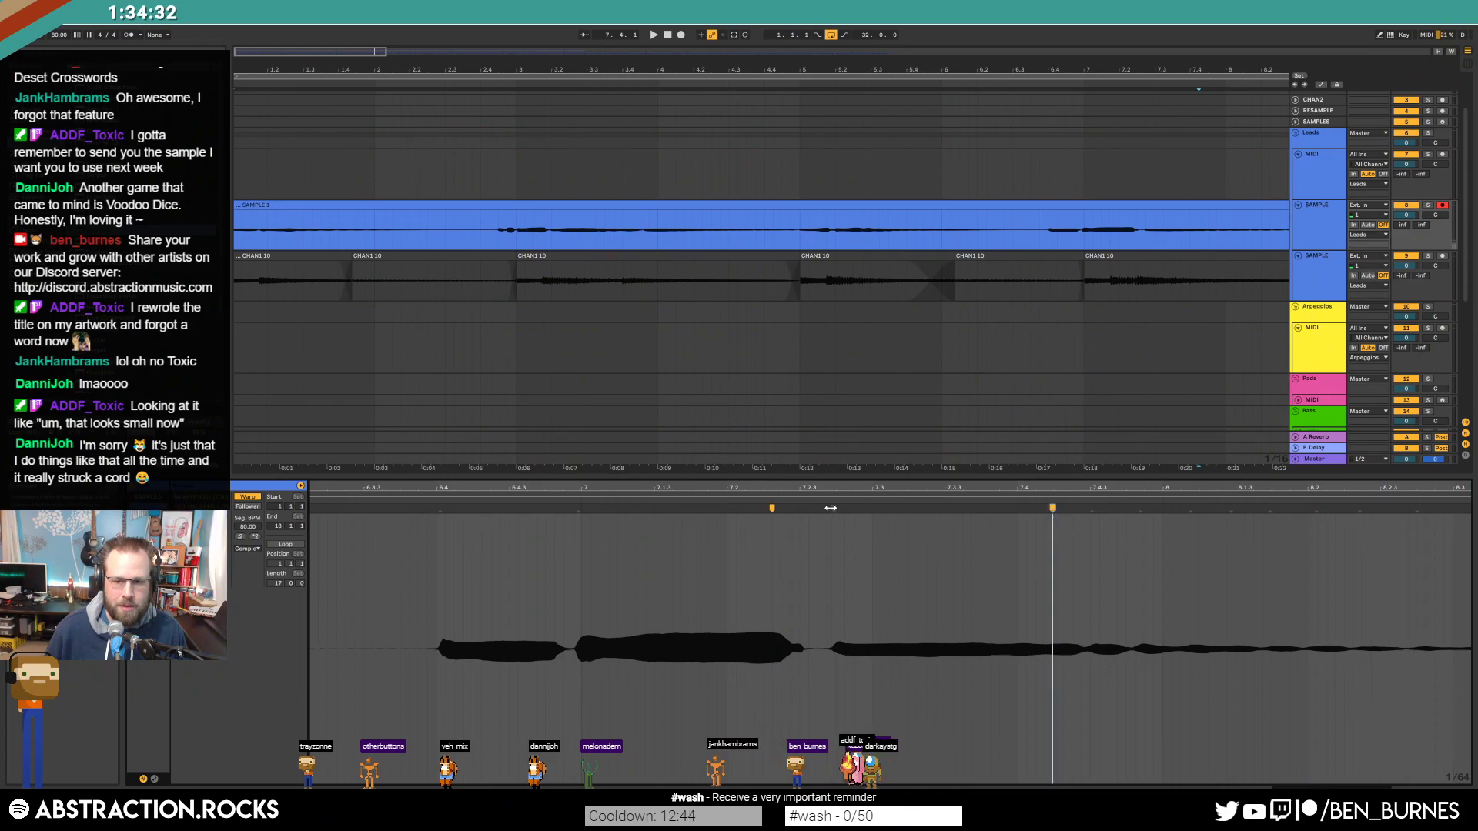
click(405, 502)
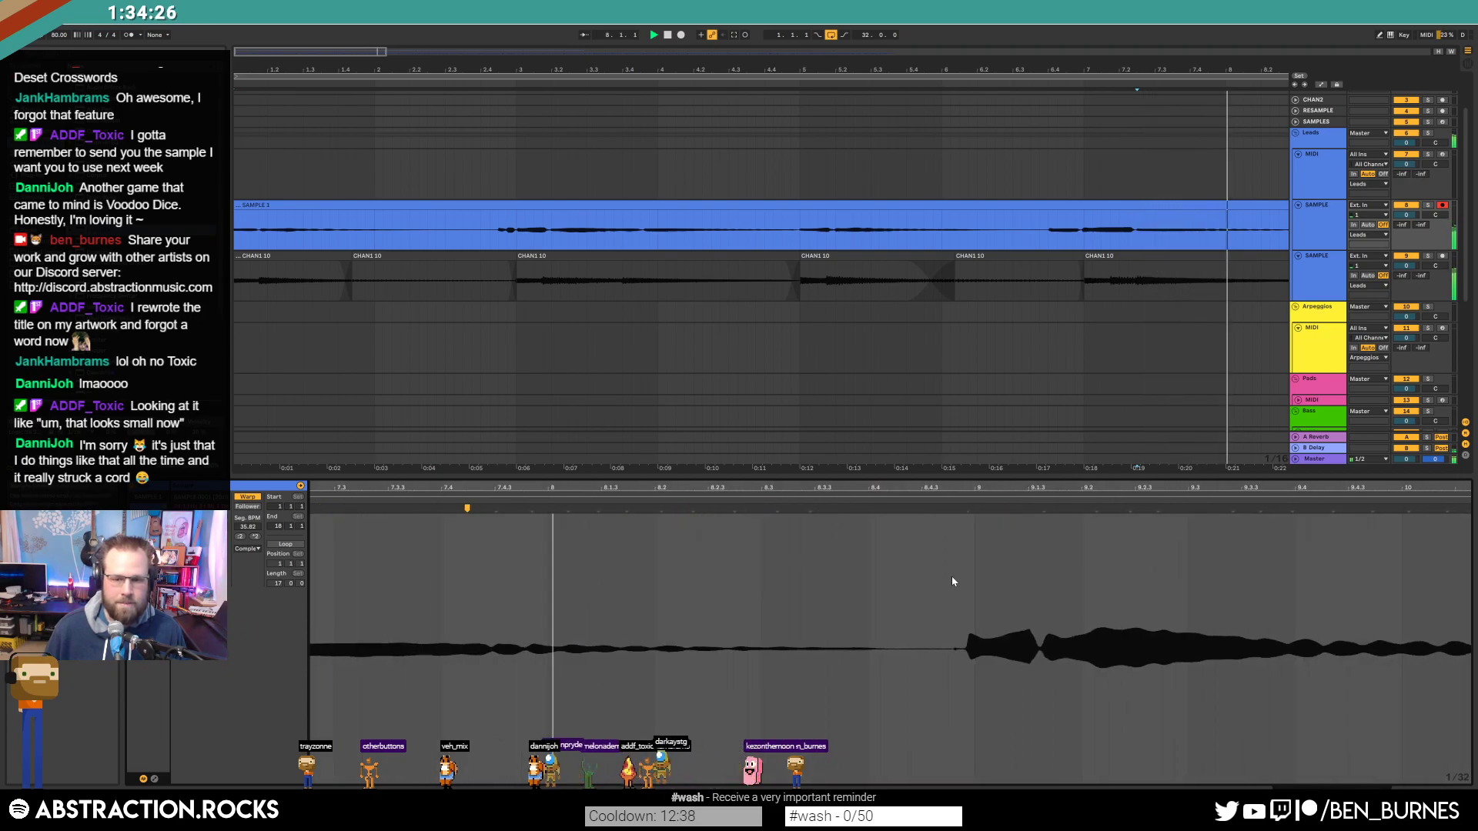
click(974, 506)
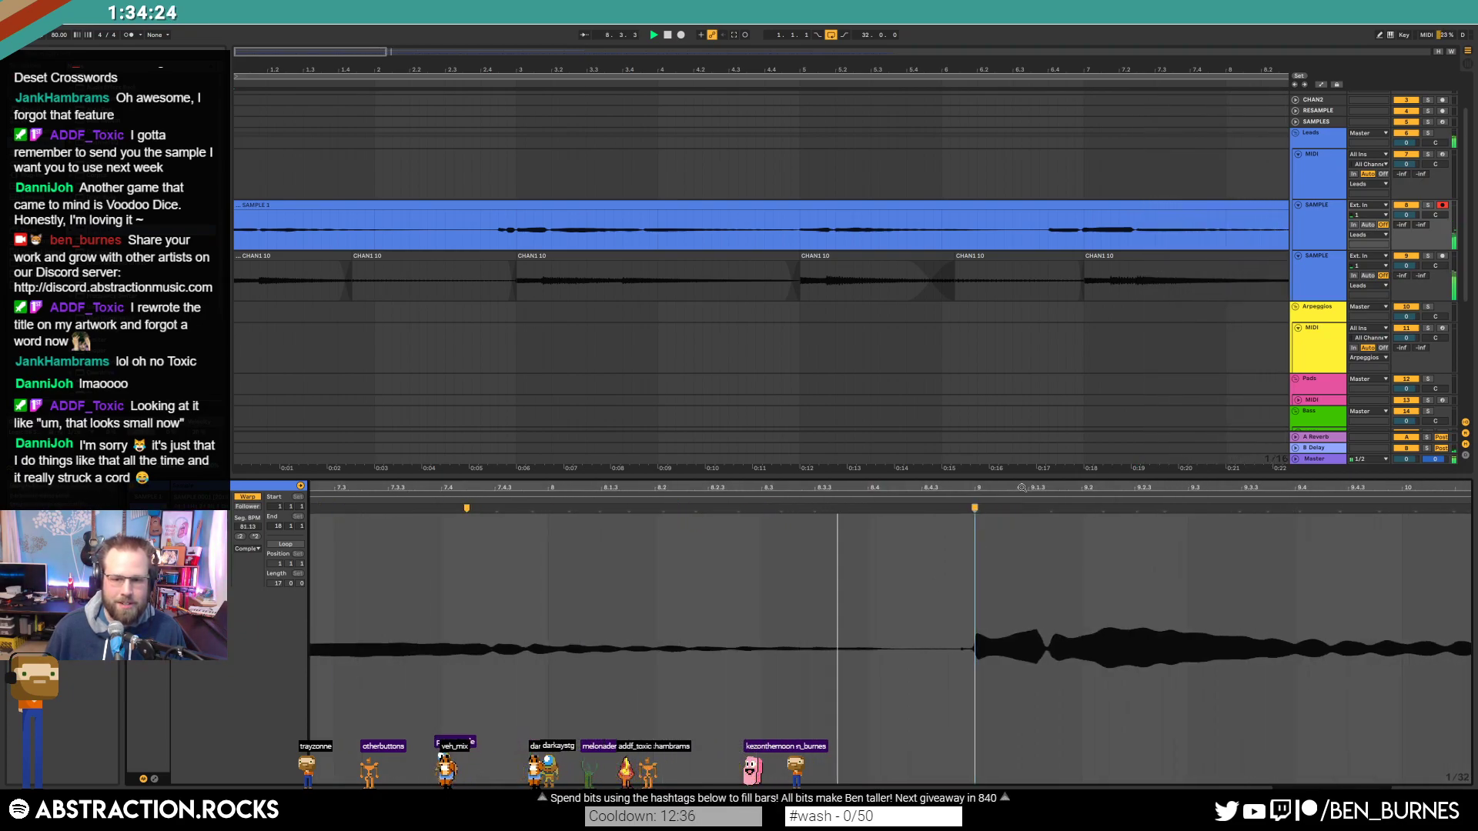
Step: Warp the lead's note onsets to beats 12.4 and 14.4, add a warp marker at bar 17 and stop playback
mouse_move(678, 487)
mouse_down()
mouse_move(671, 473)
mouse_move(553, 487)
mouse_up()
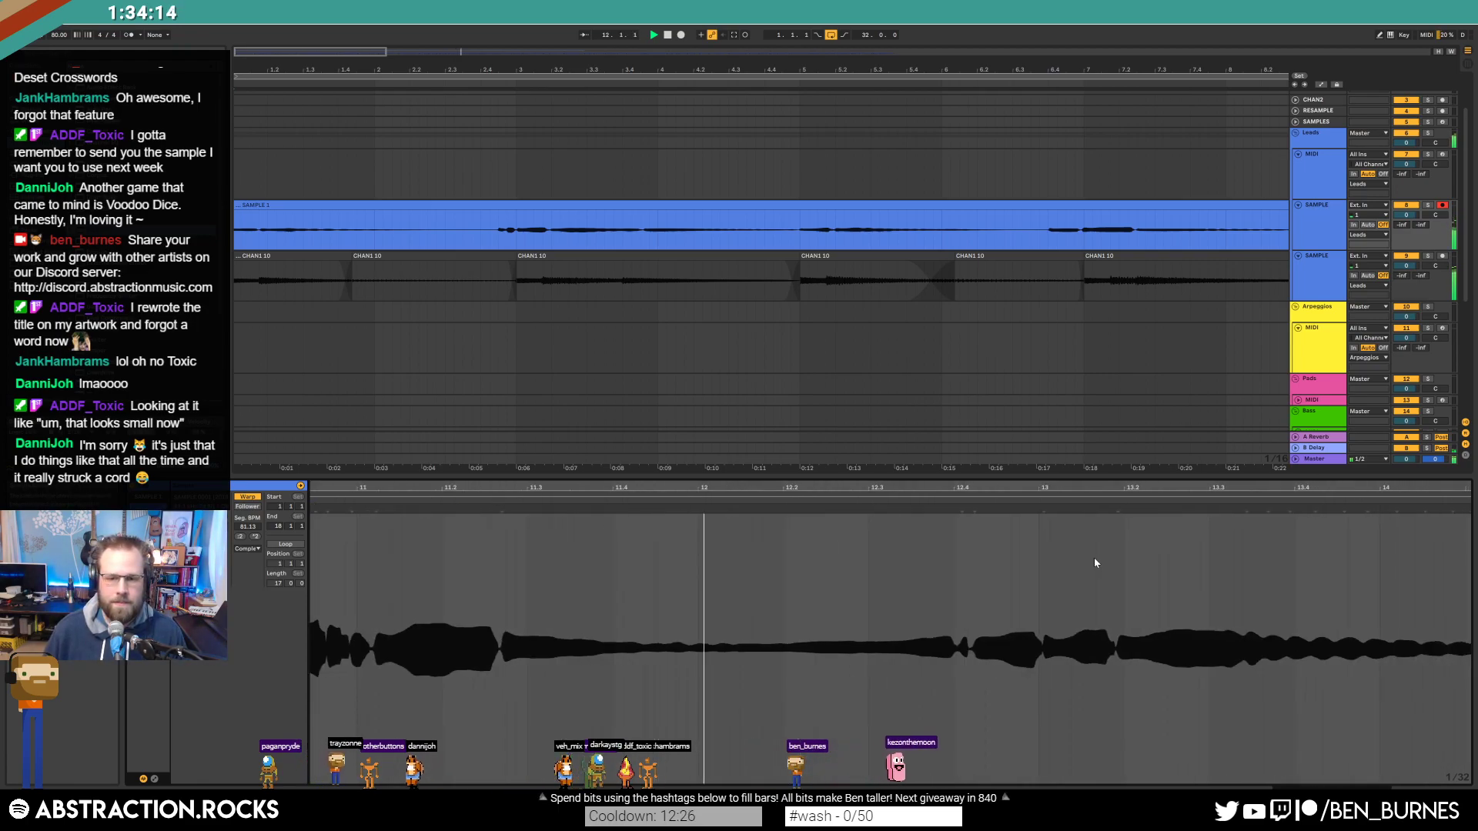
drag(962, 509, 954, 509)
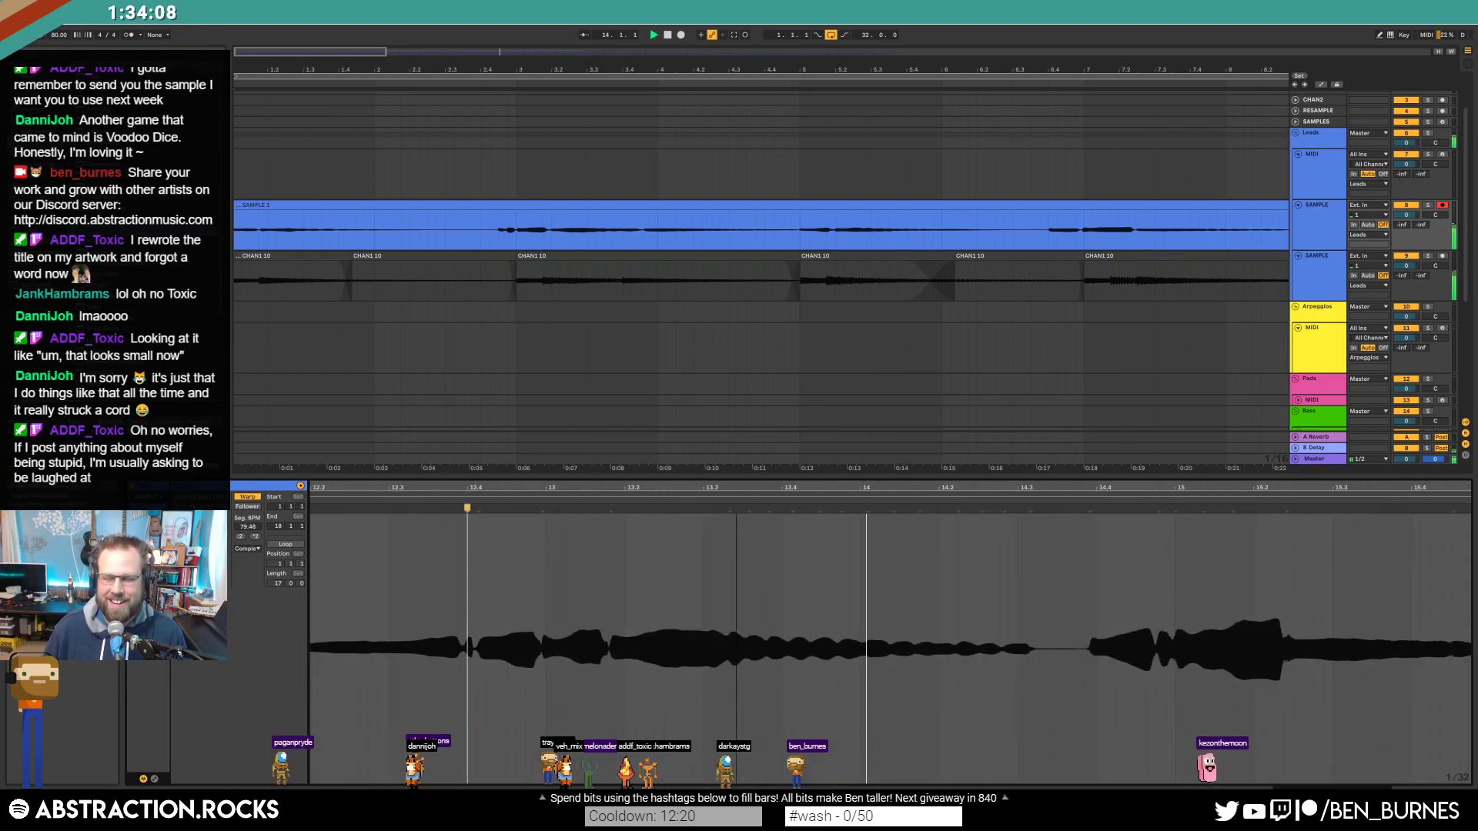
drag(1090, 522, 1096, 521)
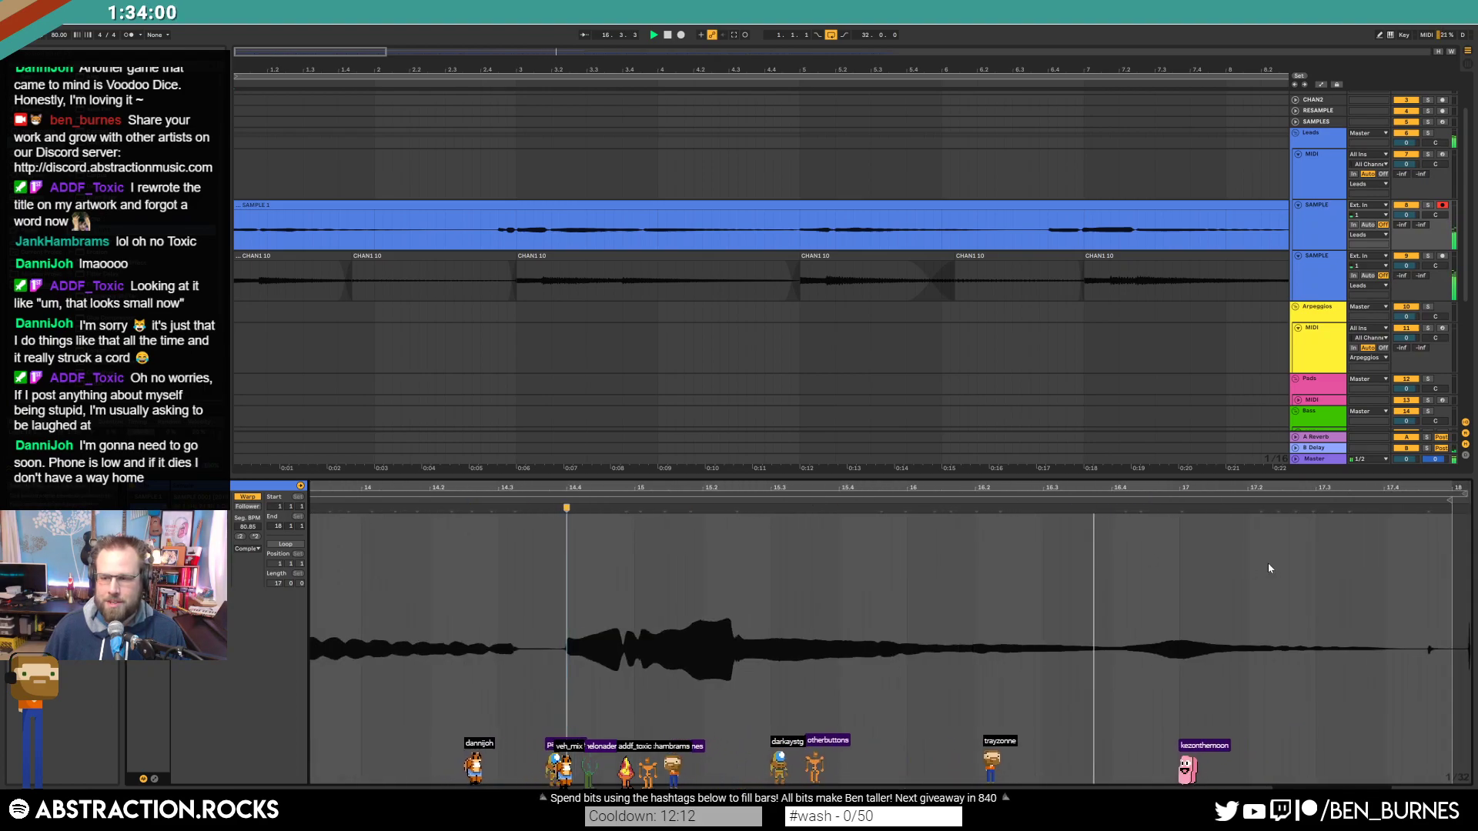
double_click(1178, 506)
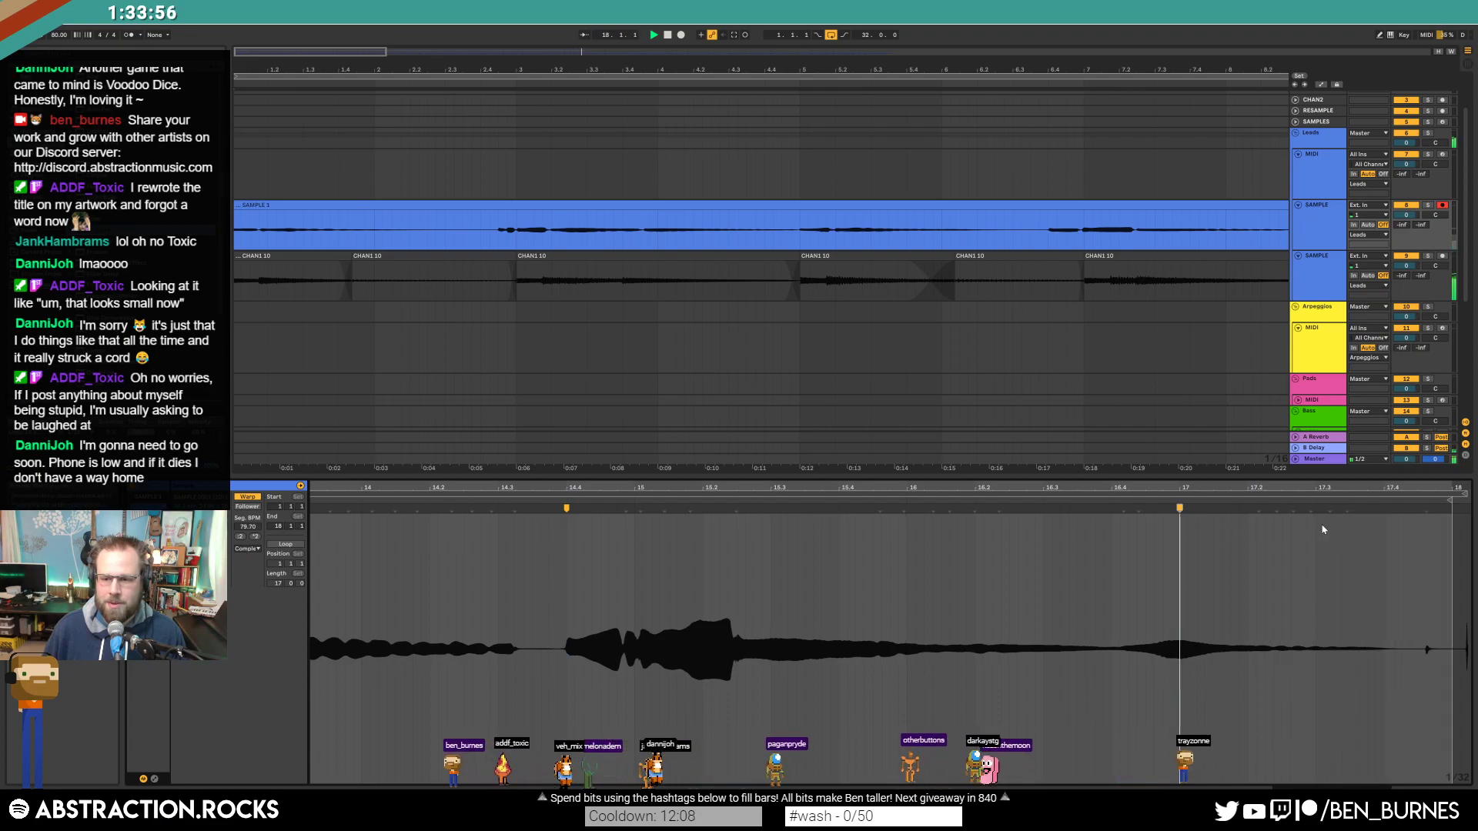
key(space)
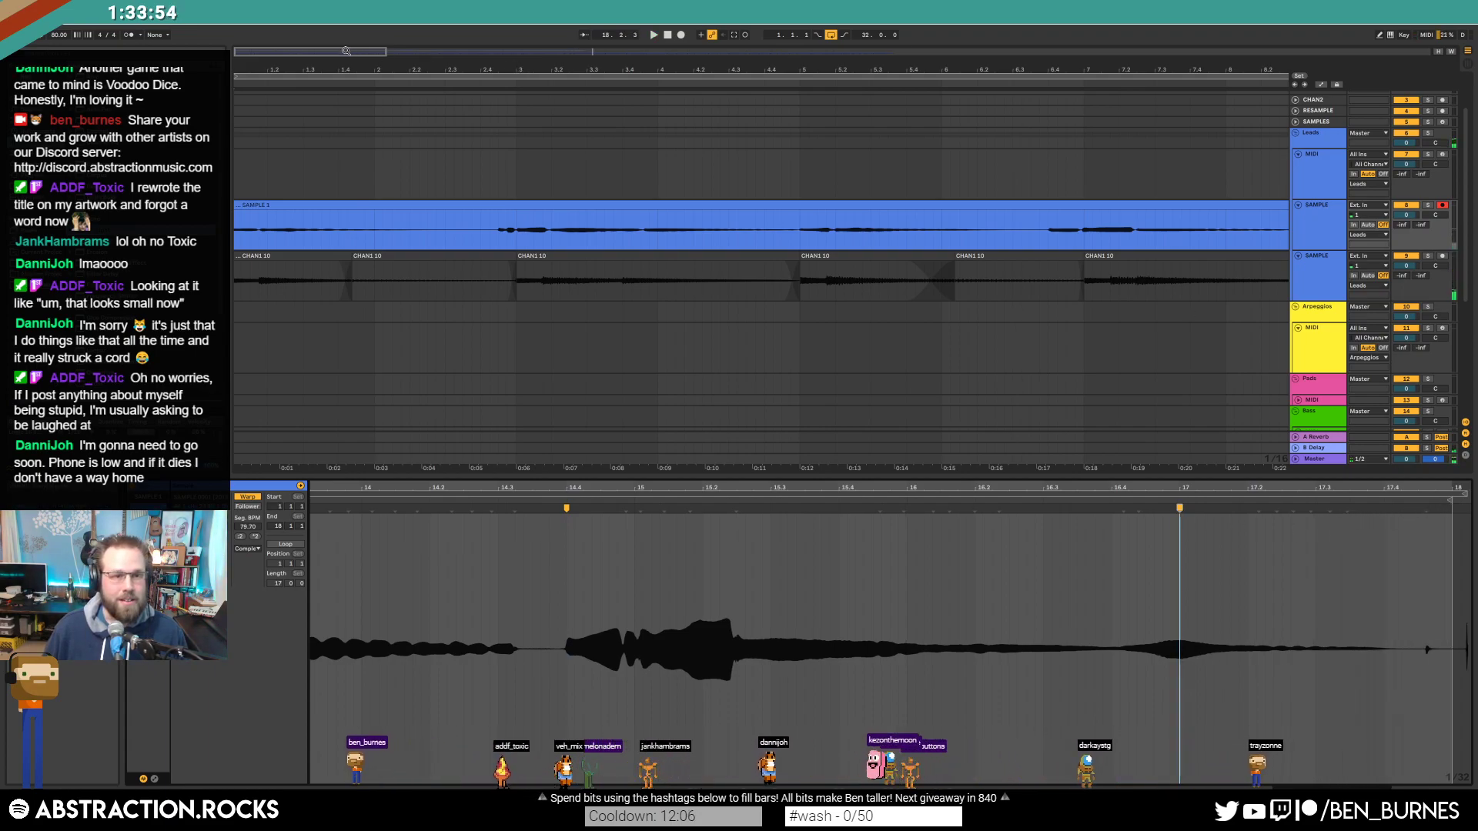
Step: Trim the end of the recorded lead clip to just before bar 18
drag(346, 51, 642, 51)
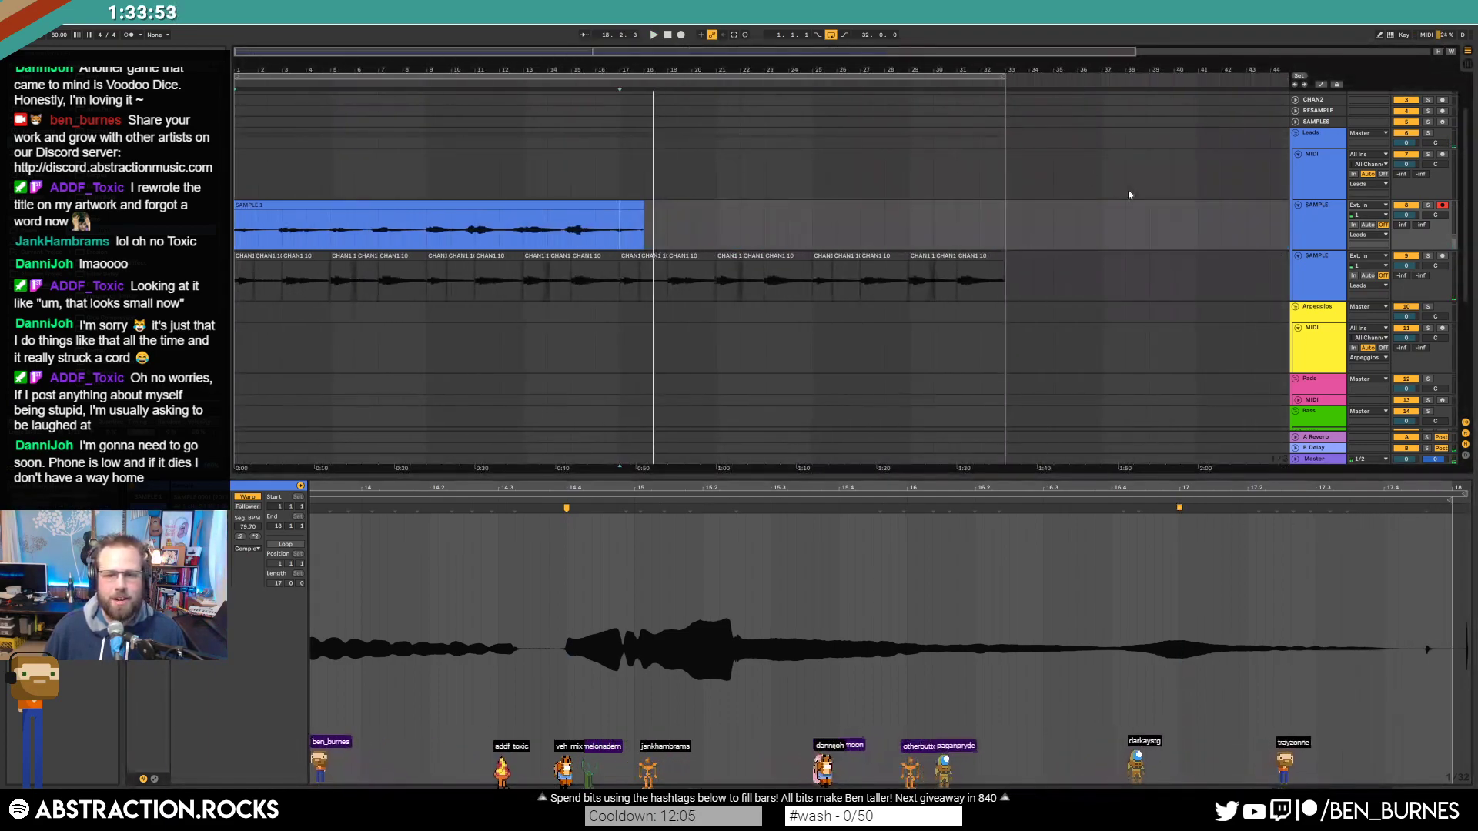
drag(641, 208, 629, 208)
click(644, 227)
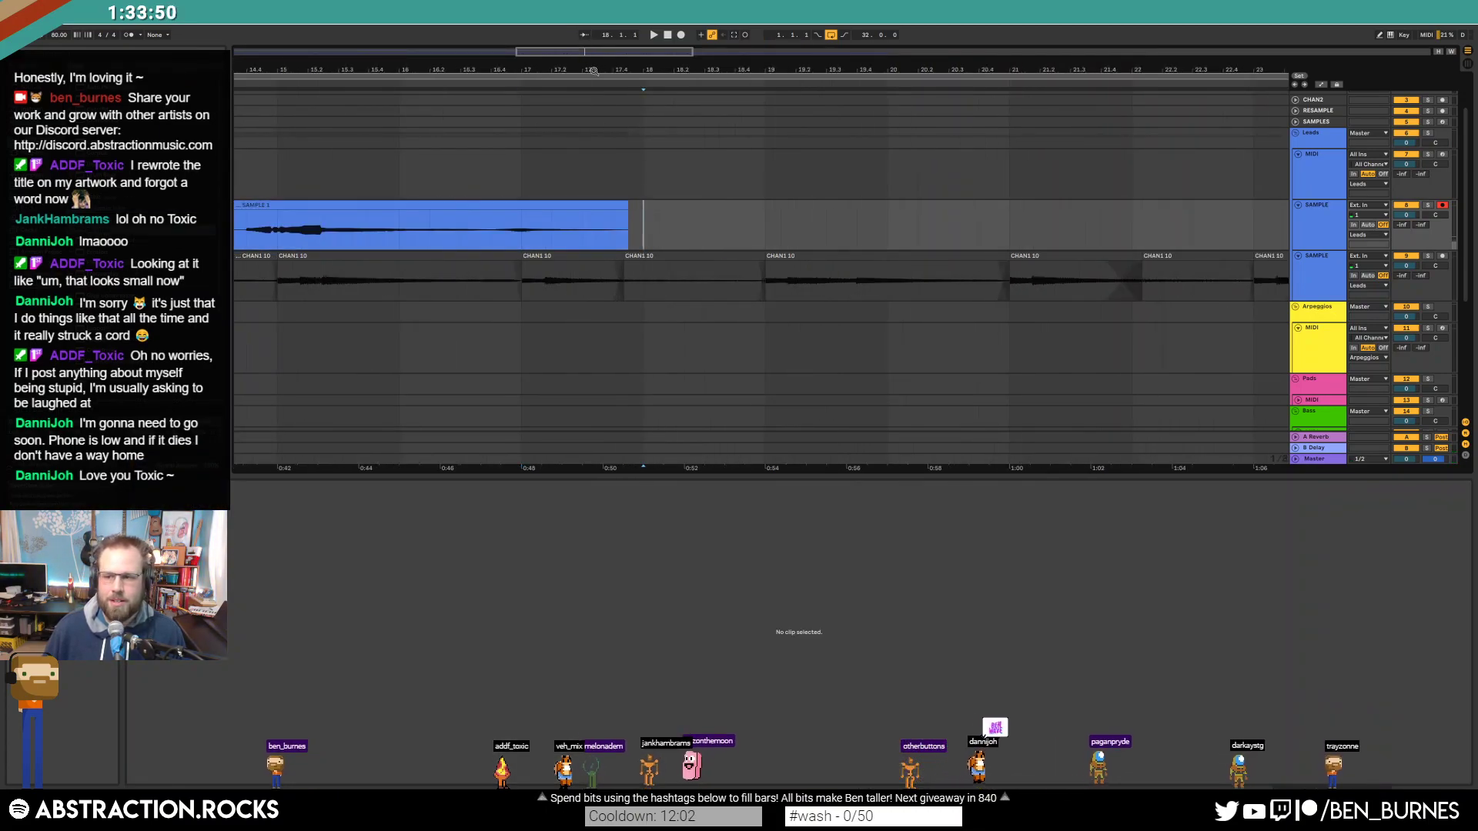
Step: Select the MIDI track in the Bass group and arm it for recording
drag(342, 55, 542, 53)
key(shift+Tab)
scroll(1015, 326, down, 1)
click(1324, 419)
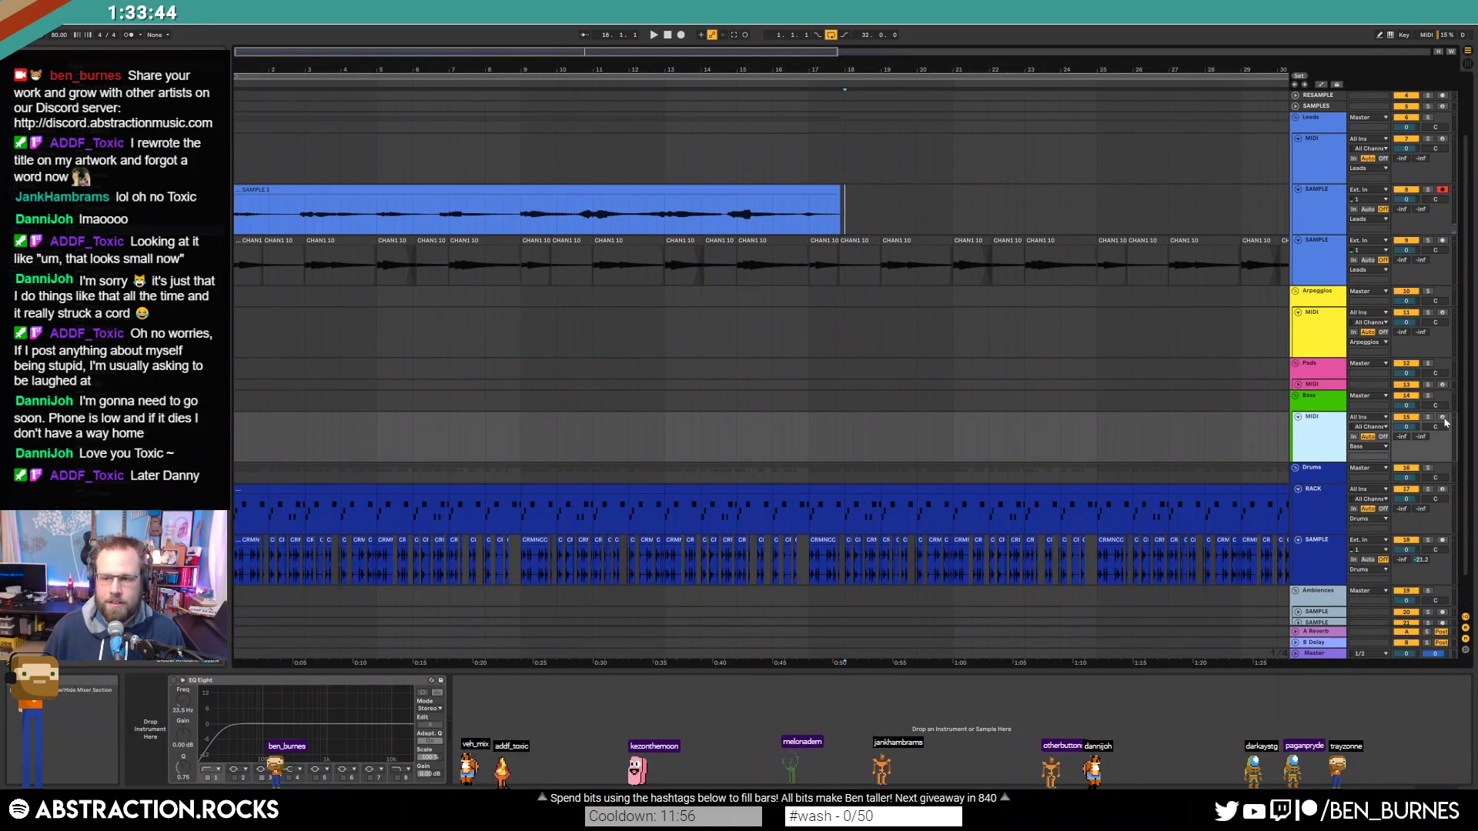
click(1442, 418)
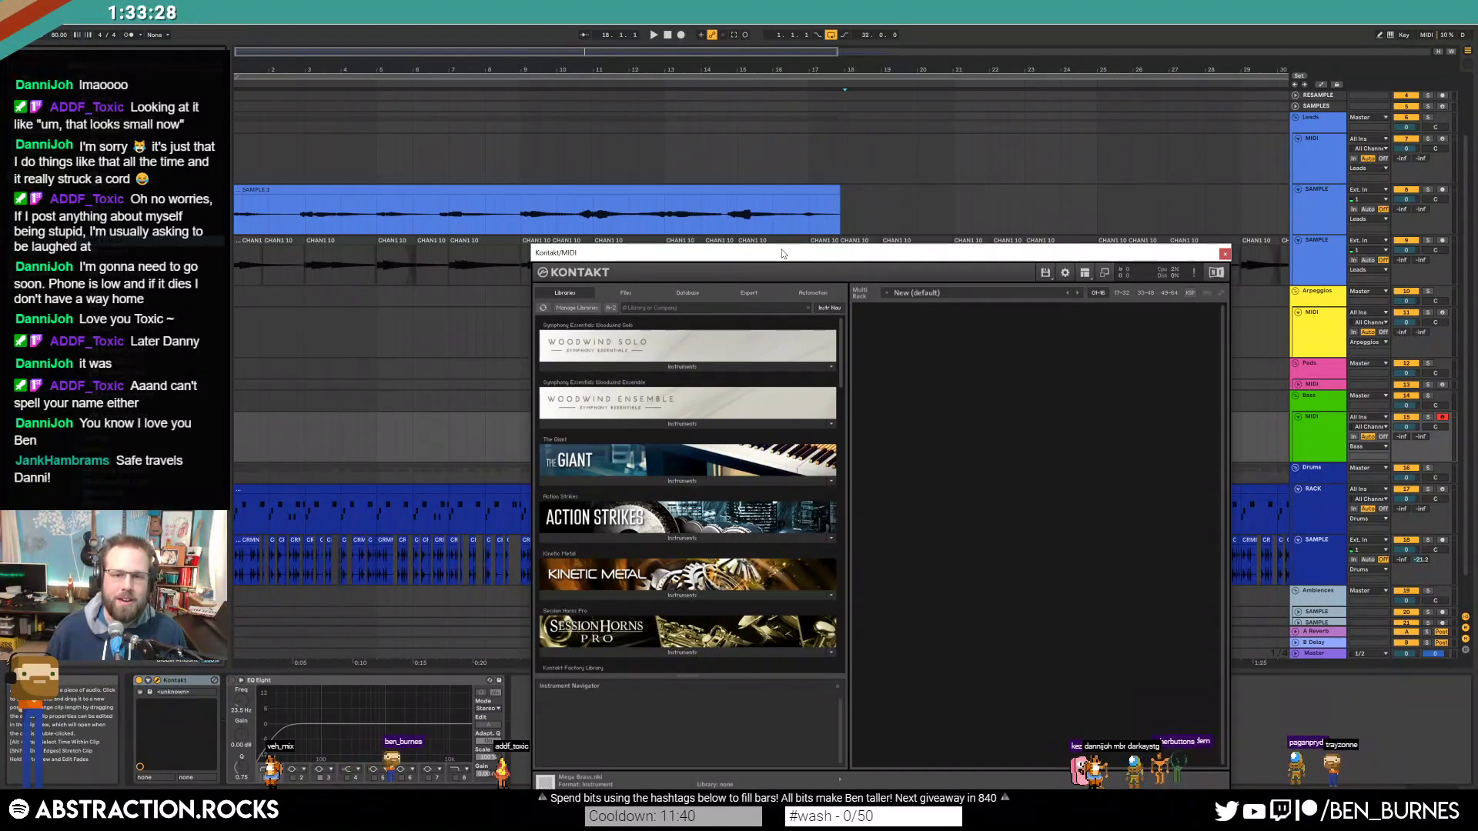
drag(782, 254, 726, 99)
click(570, 138)
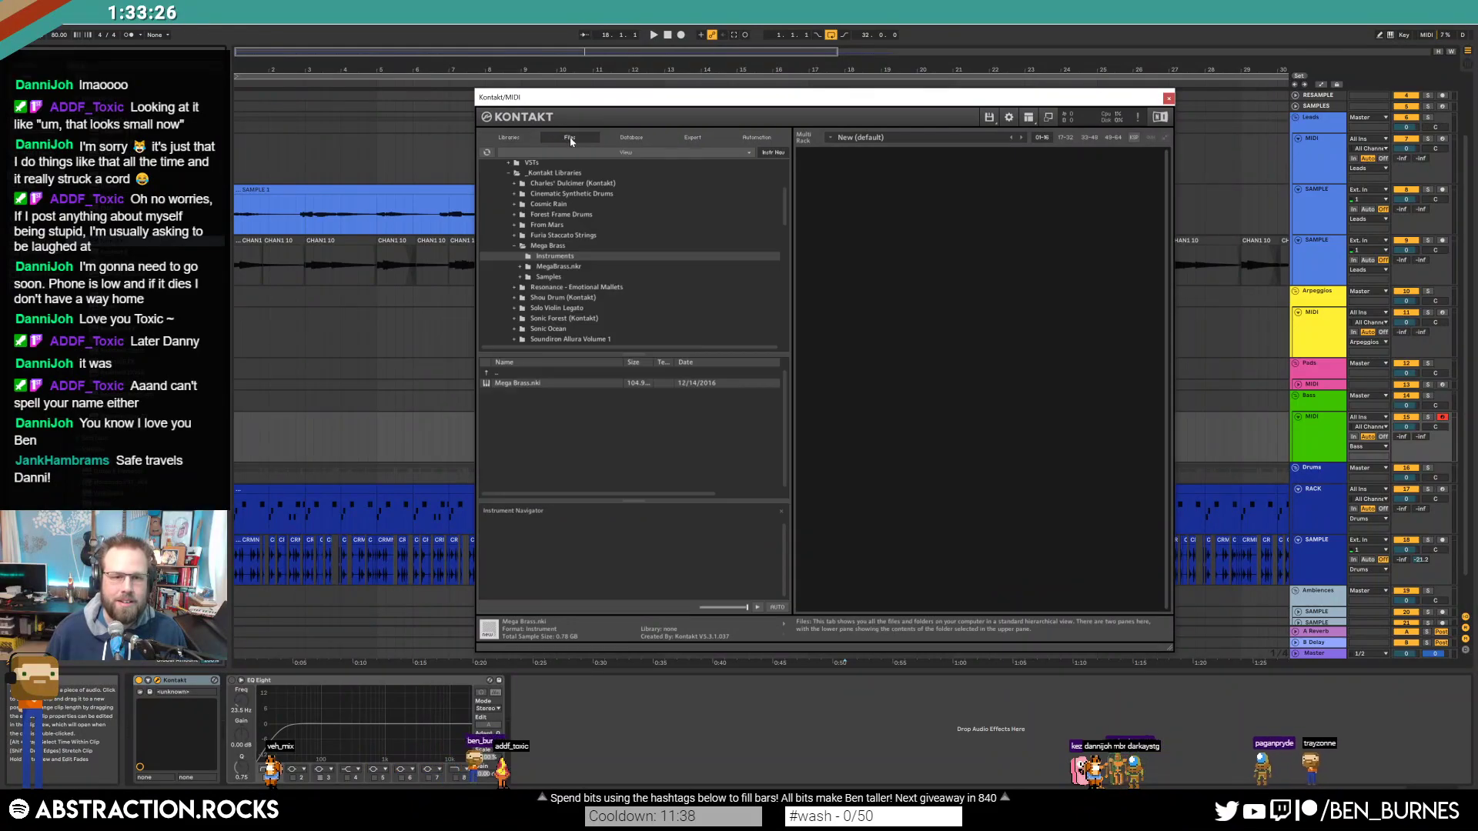
click(623, 140)
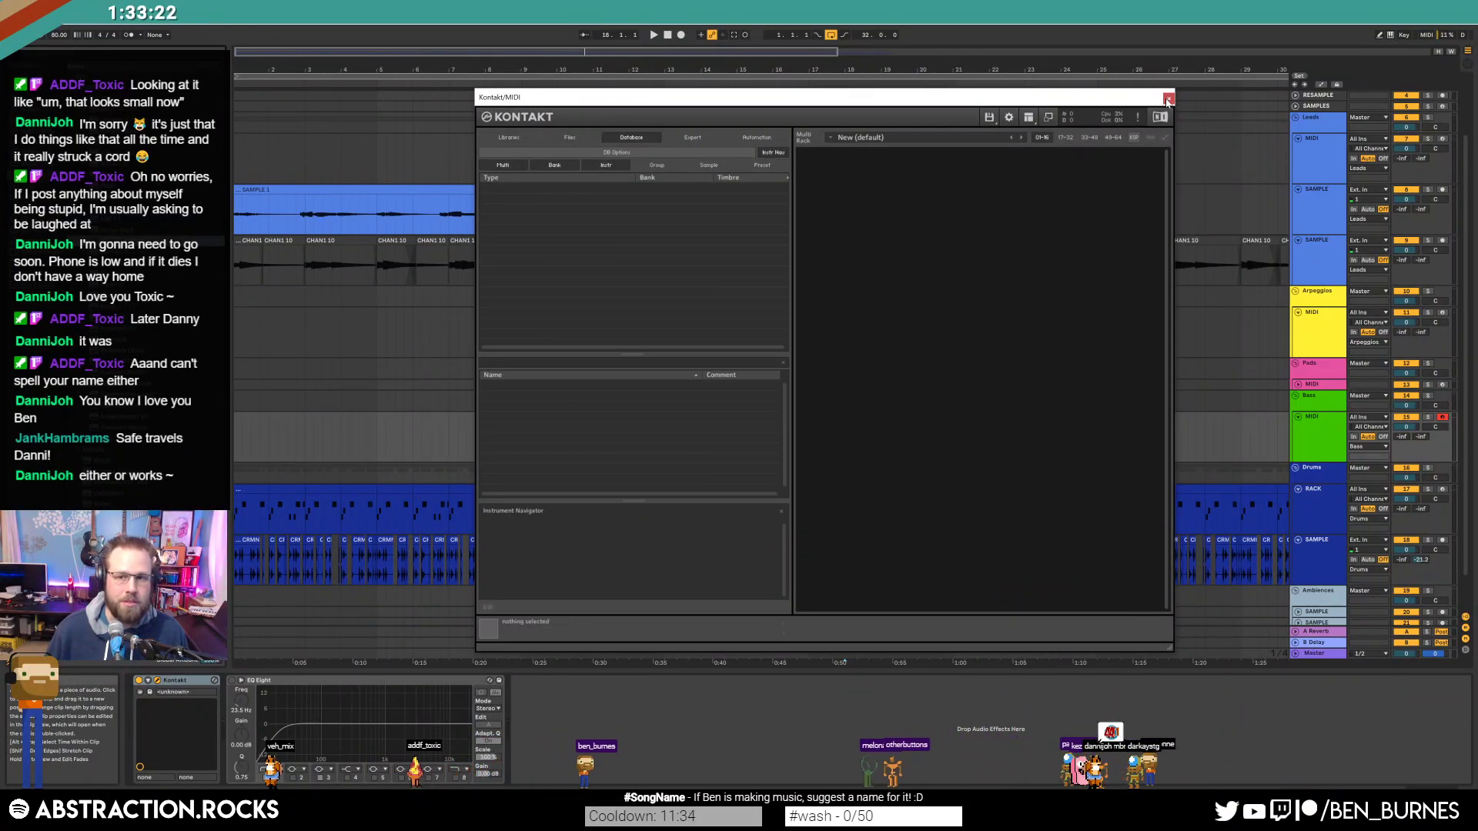
click(1169, 98)
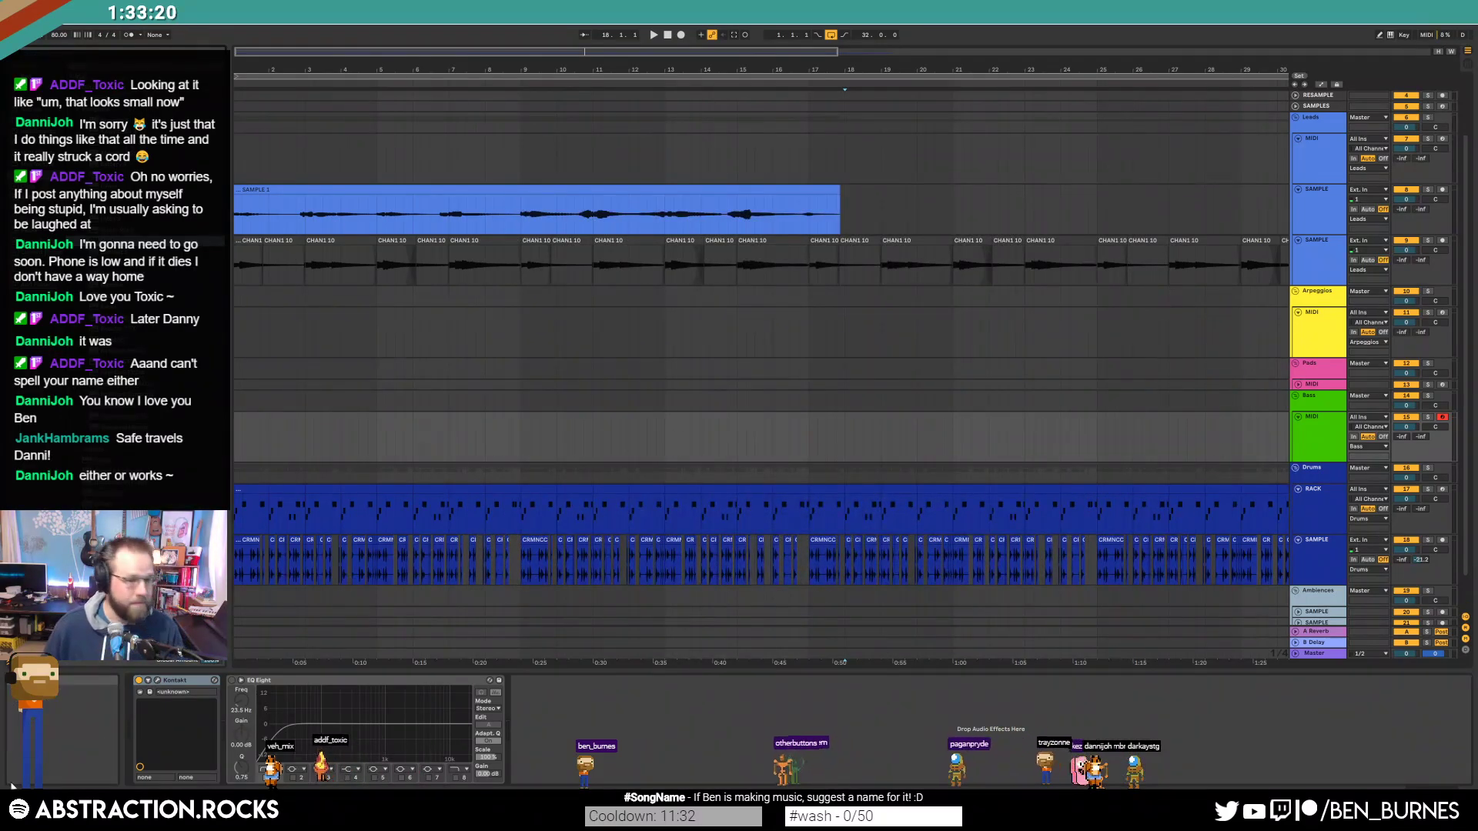
Step: Replace the Kontakt instrument on the Bass group's MIDI track with Kontakt 5
click(184, 680)
key(Delete)
drag(115, 252, 167, 715)
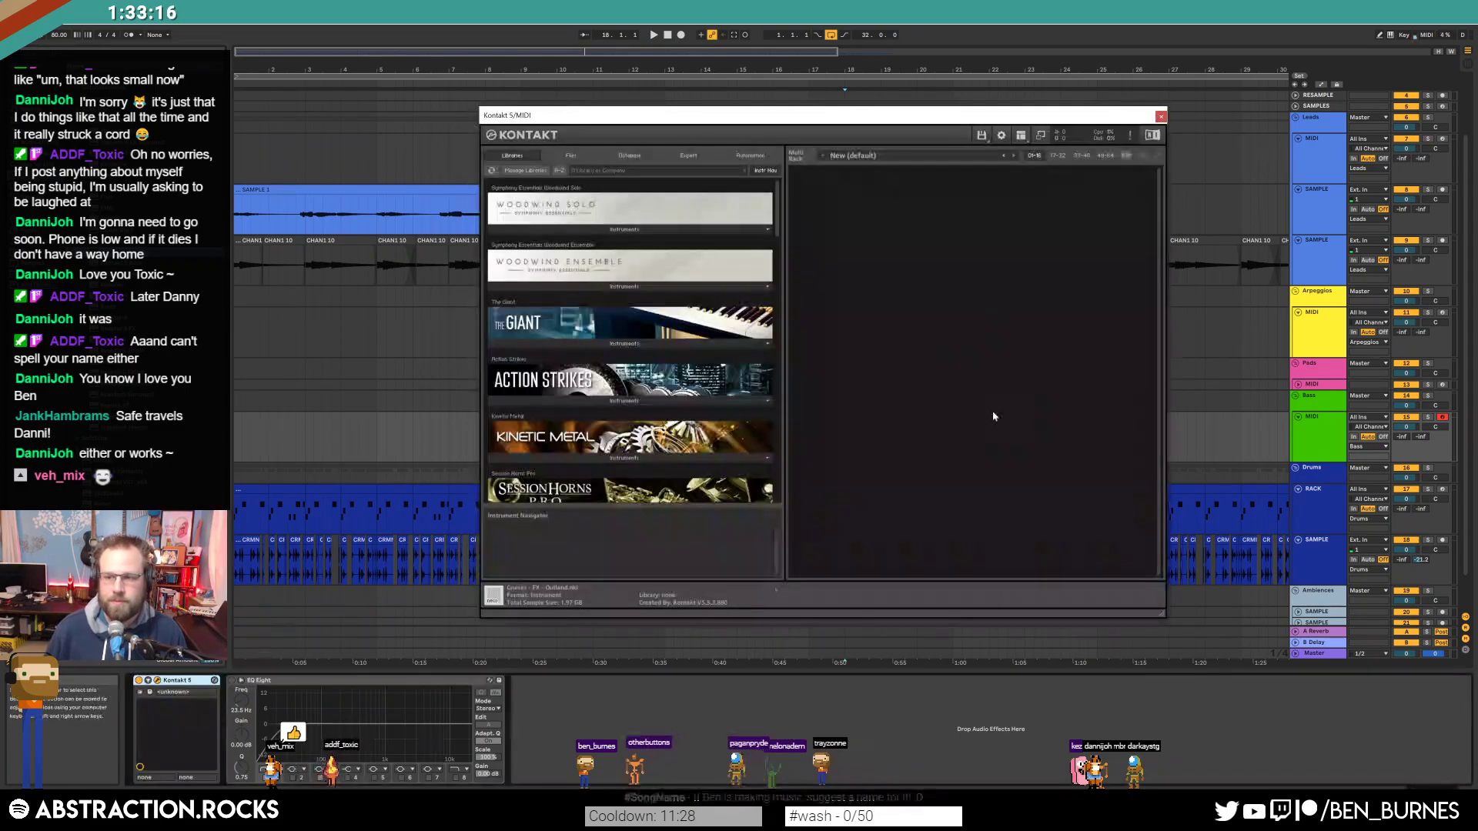
Step: Search the Kontakt 5 database for "upright", load the Upright Bass instrument and close the plug-in window
click(633, 156)
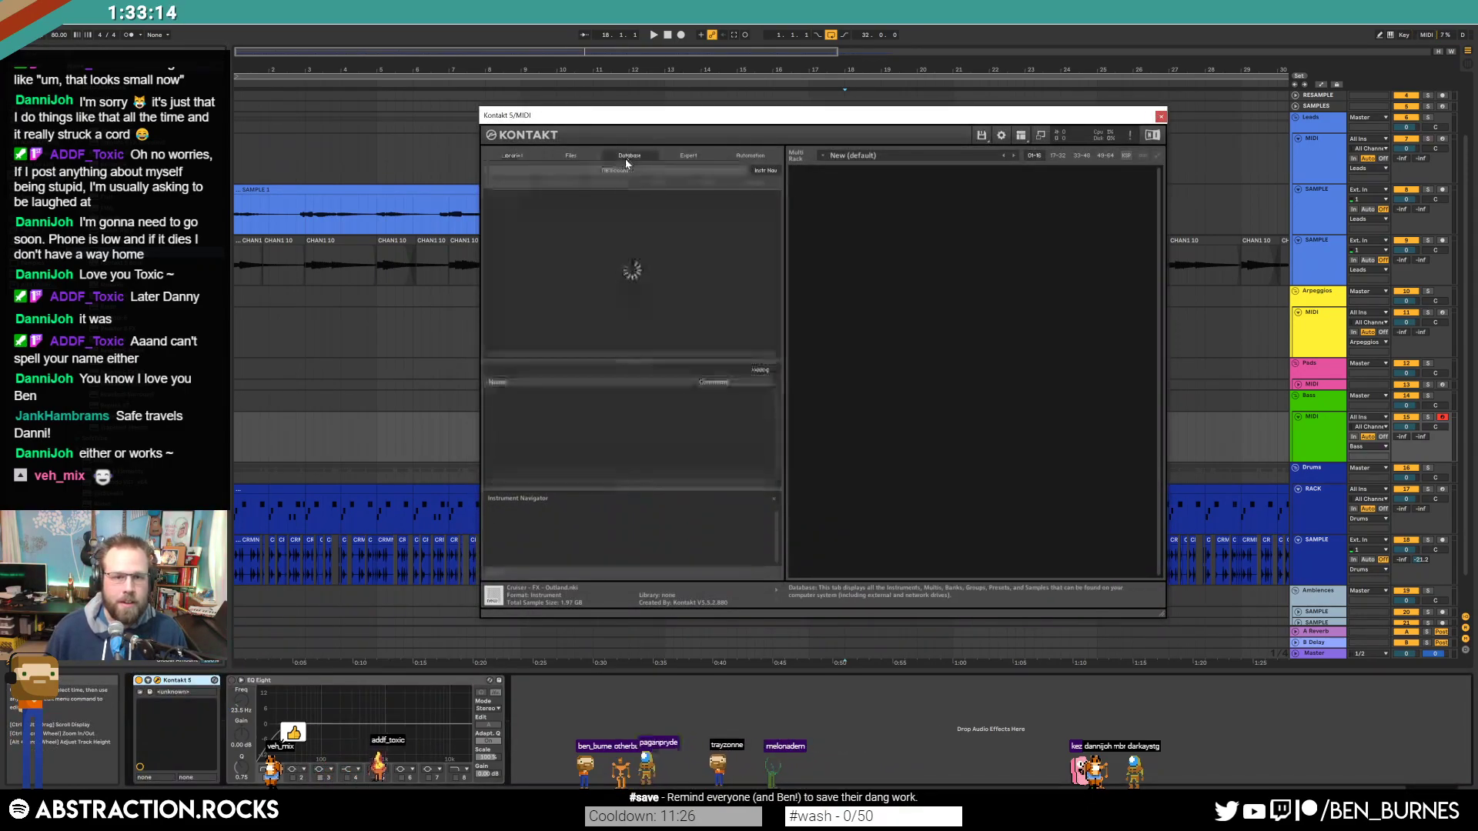
click(559, 372)
text(uprig)
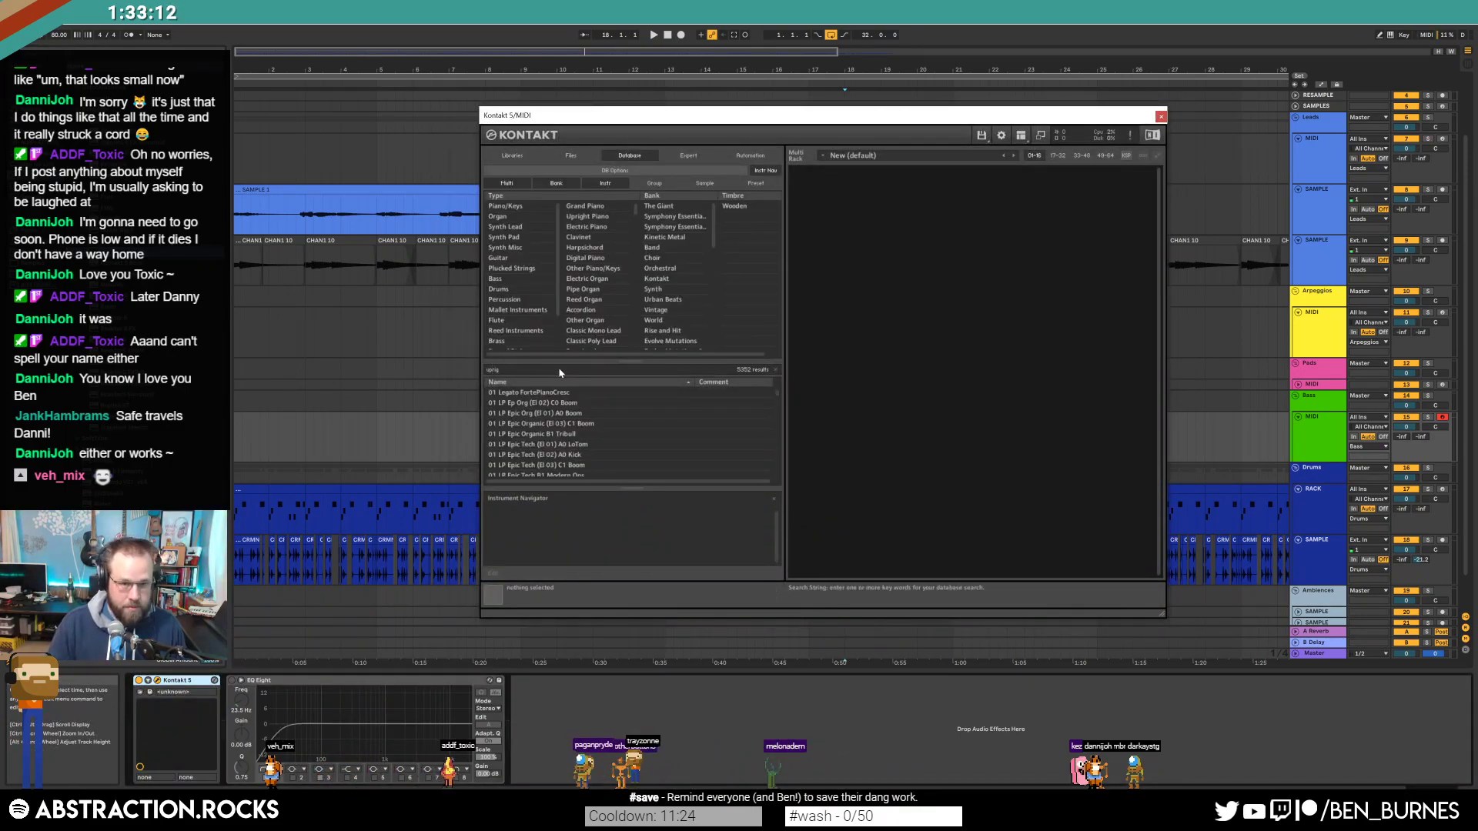
text(ht)
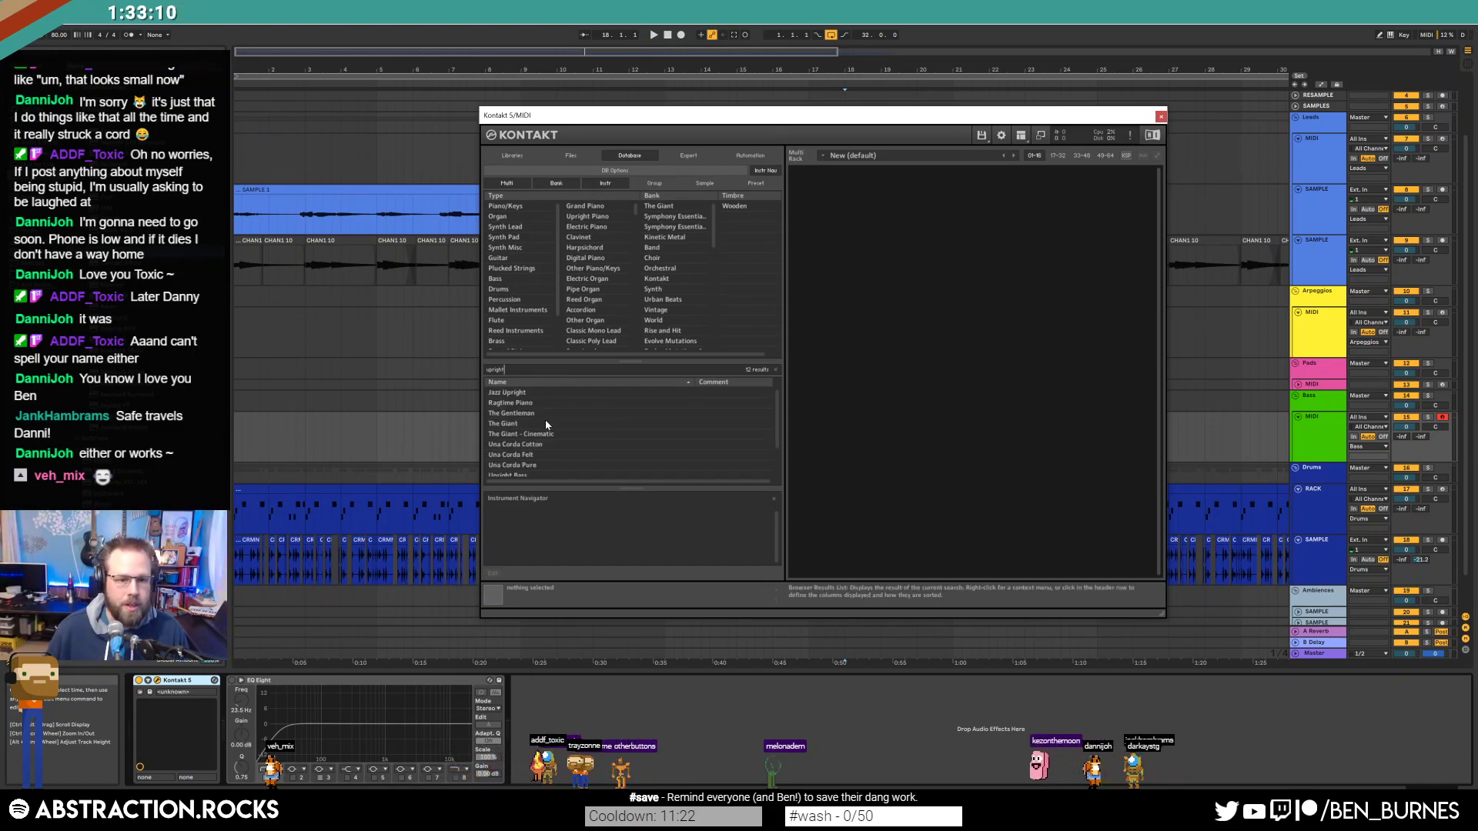
scroll(535, 443, down, 2)
double_click(536, 441)
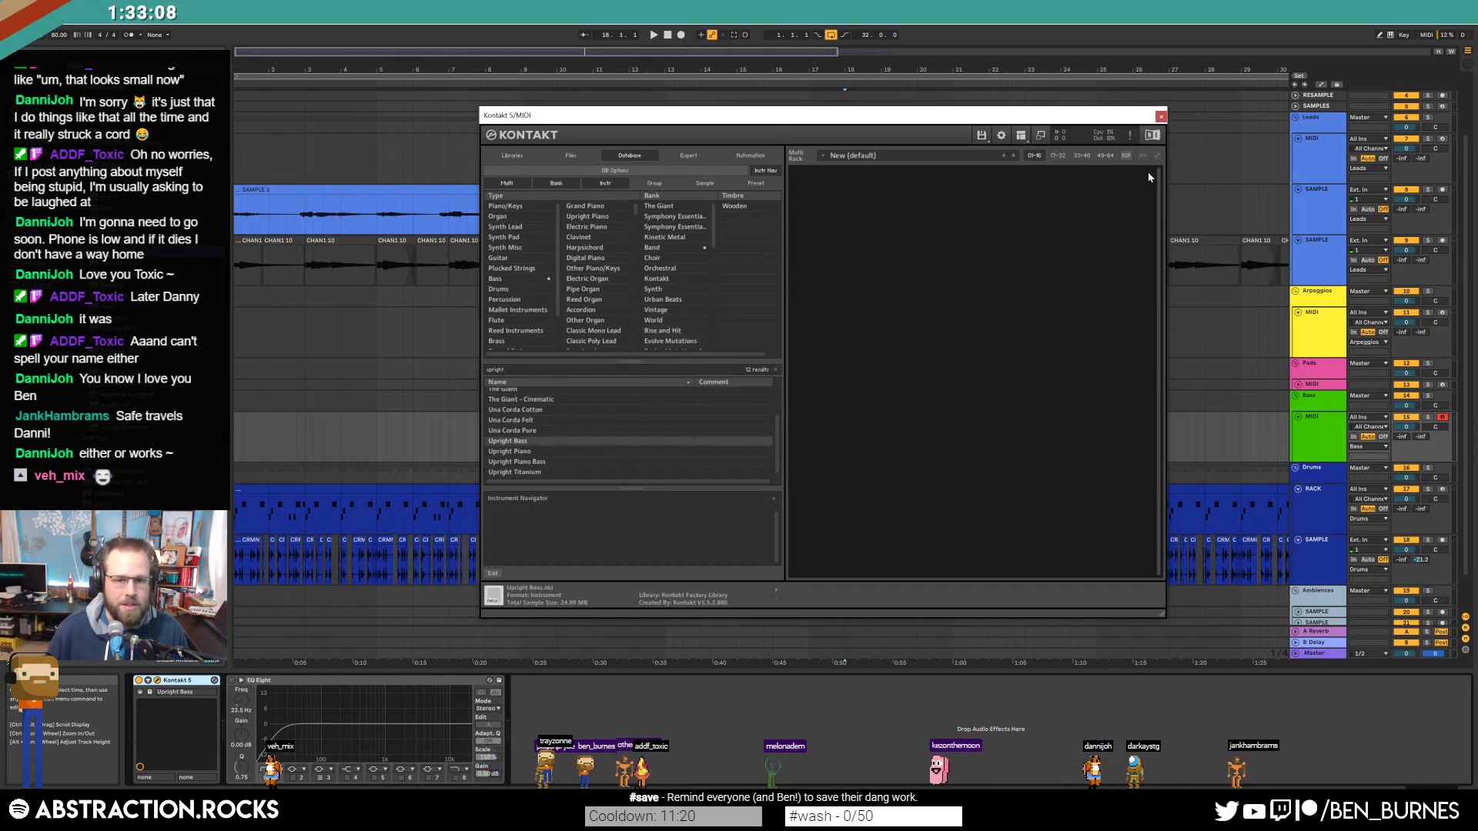
click(1160, 117)
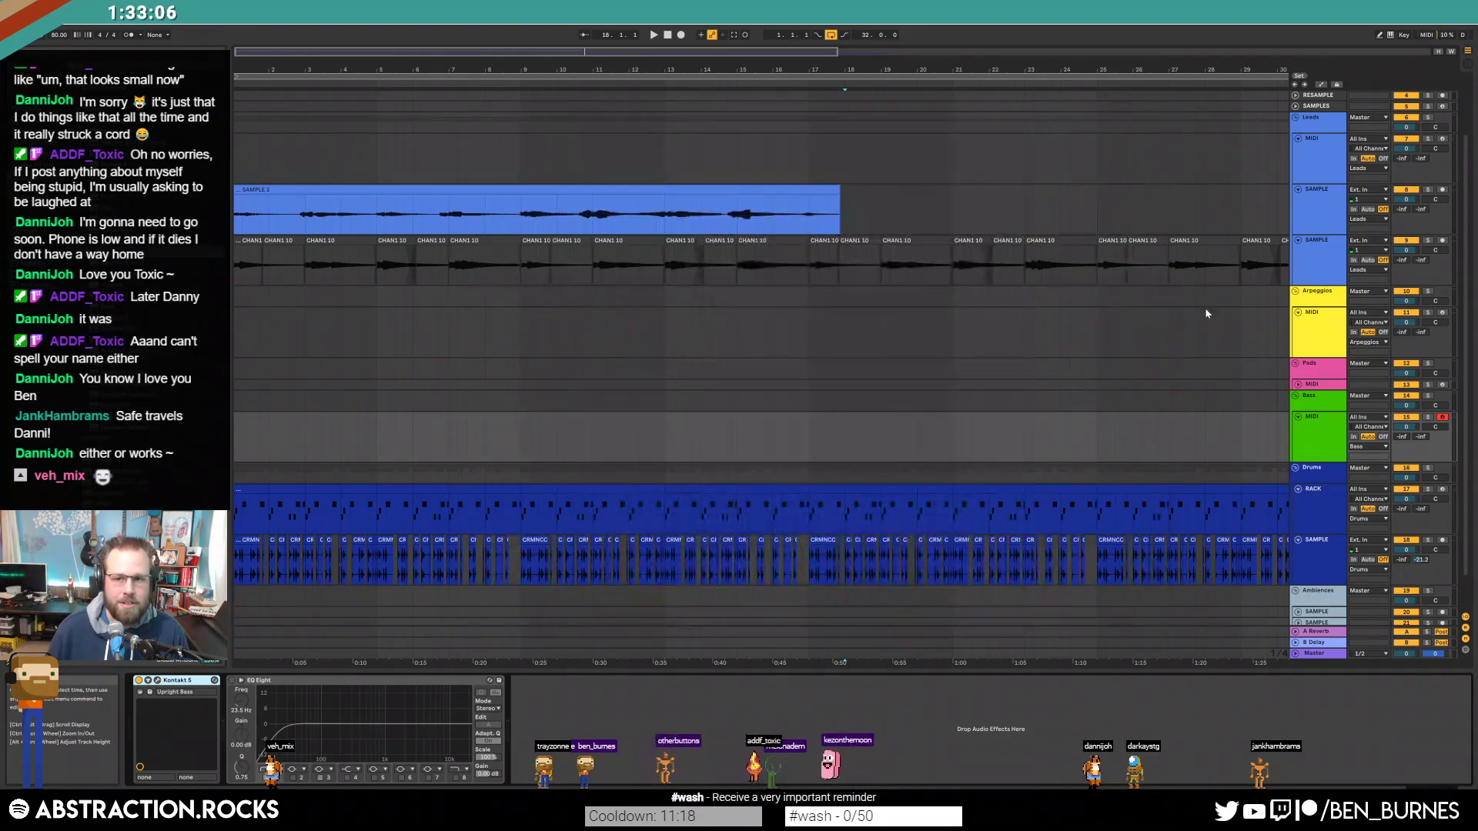
Step: Start recording on the Bass group's armed MIDI track from bar 18
click(1295, 436)
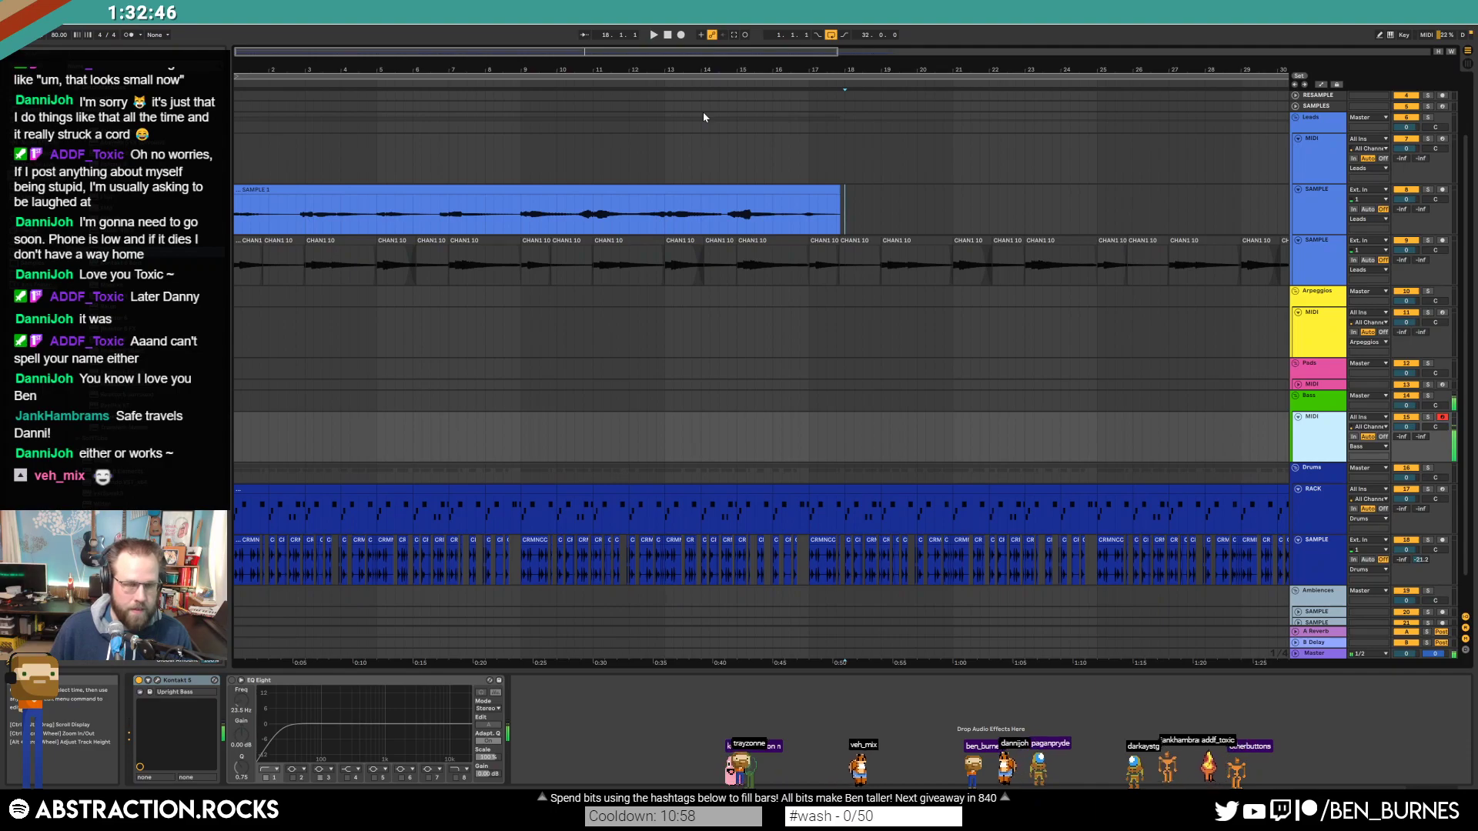
click(680, 34)
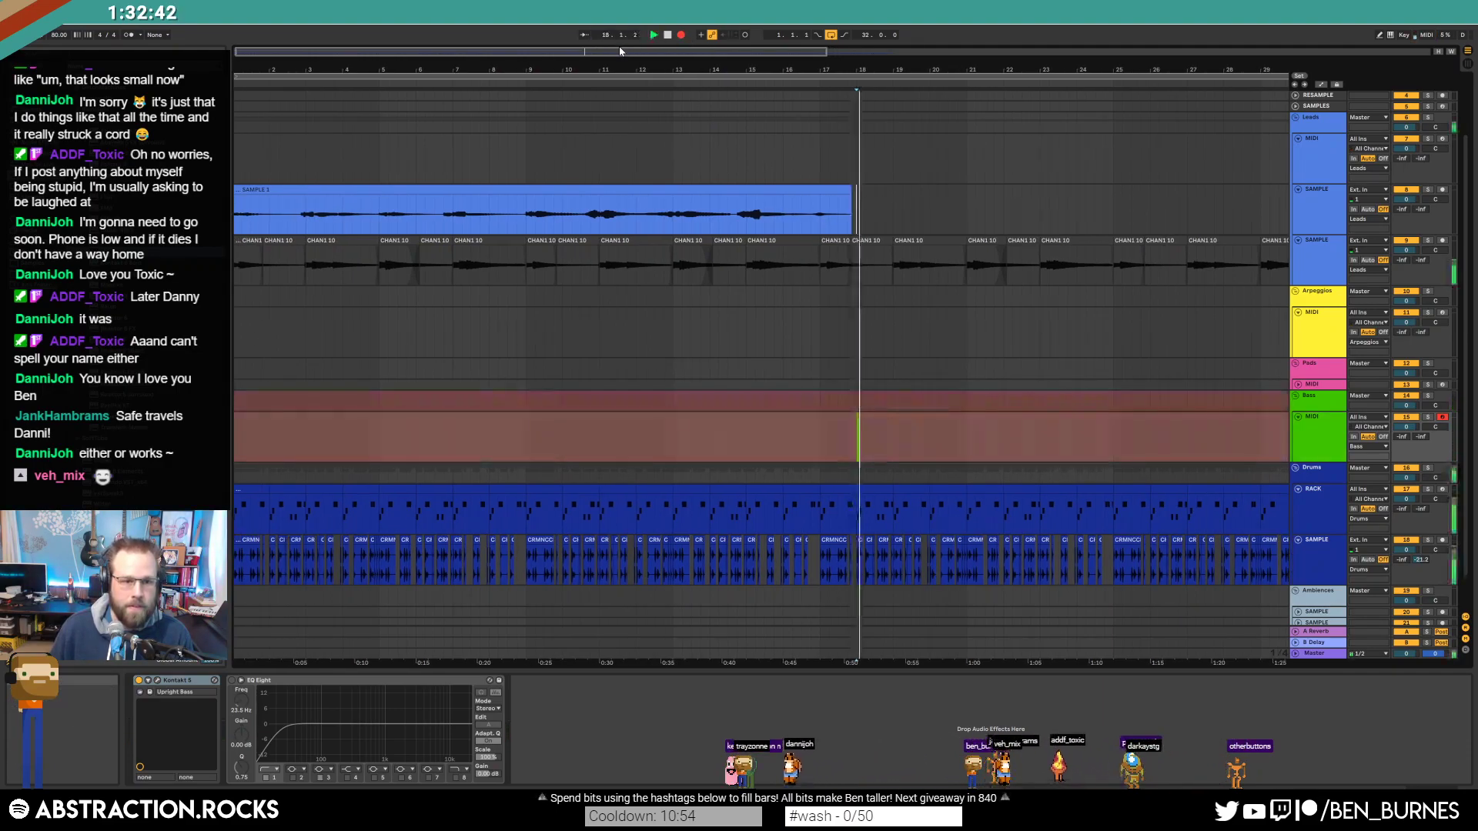
Step: Stop playback and record a new bass MIDI take of about two bars from the start of the arrangement
click(666, 35)
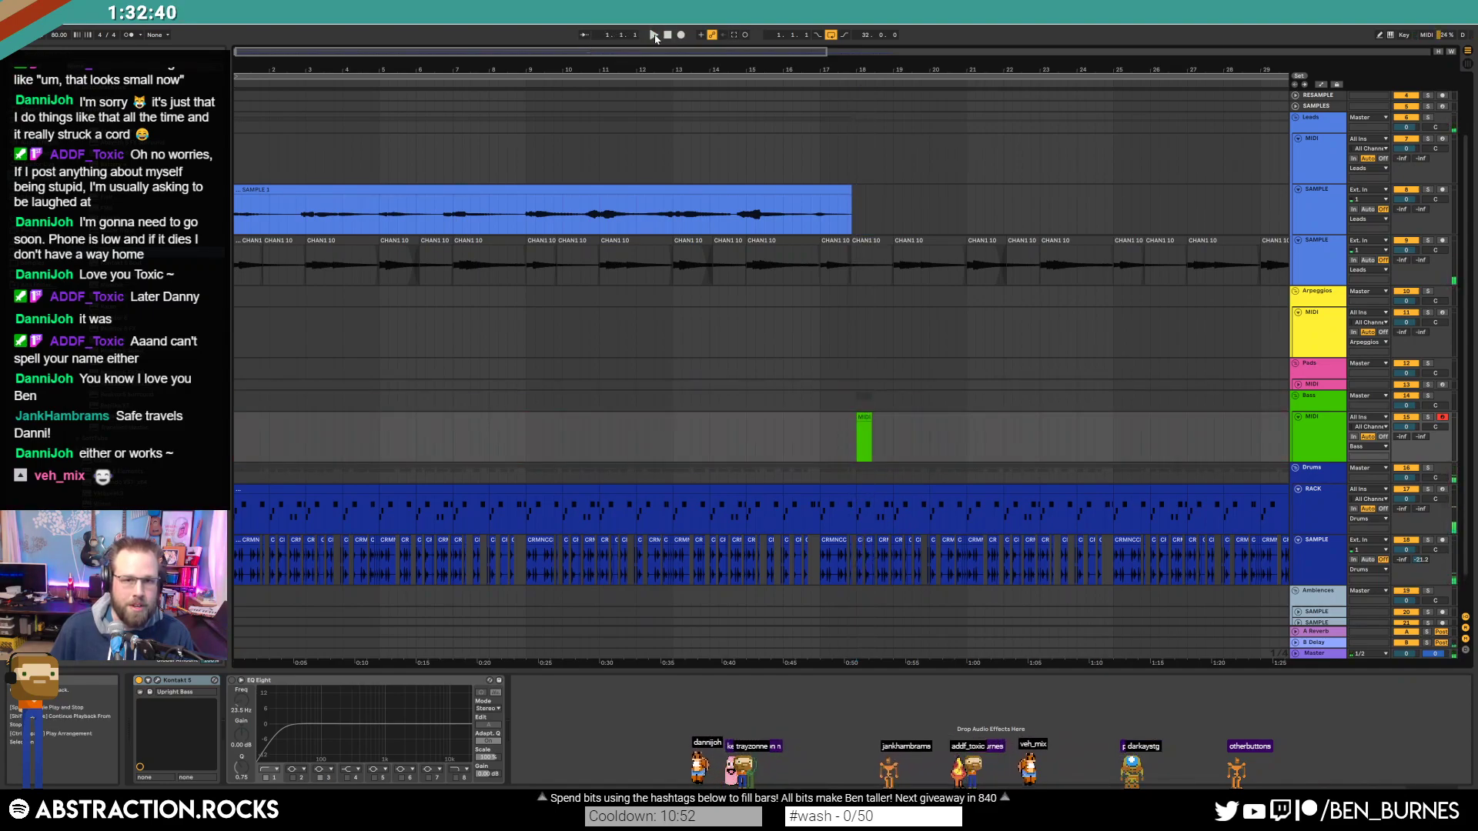
click(680, 35)
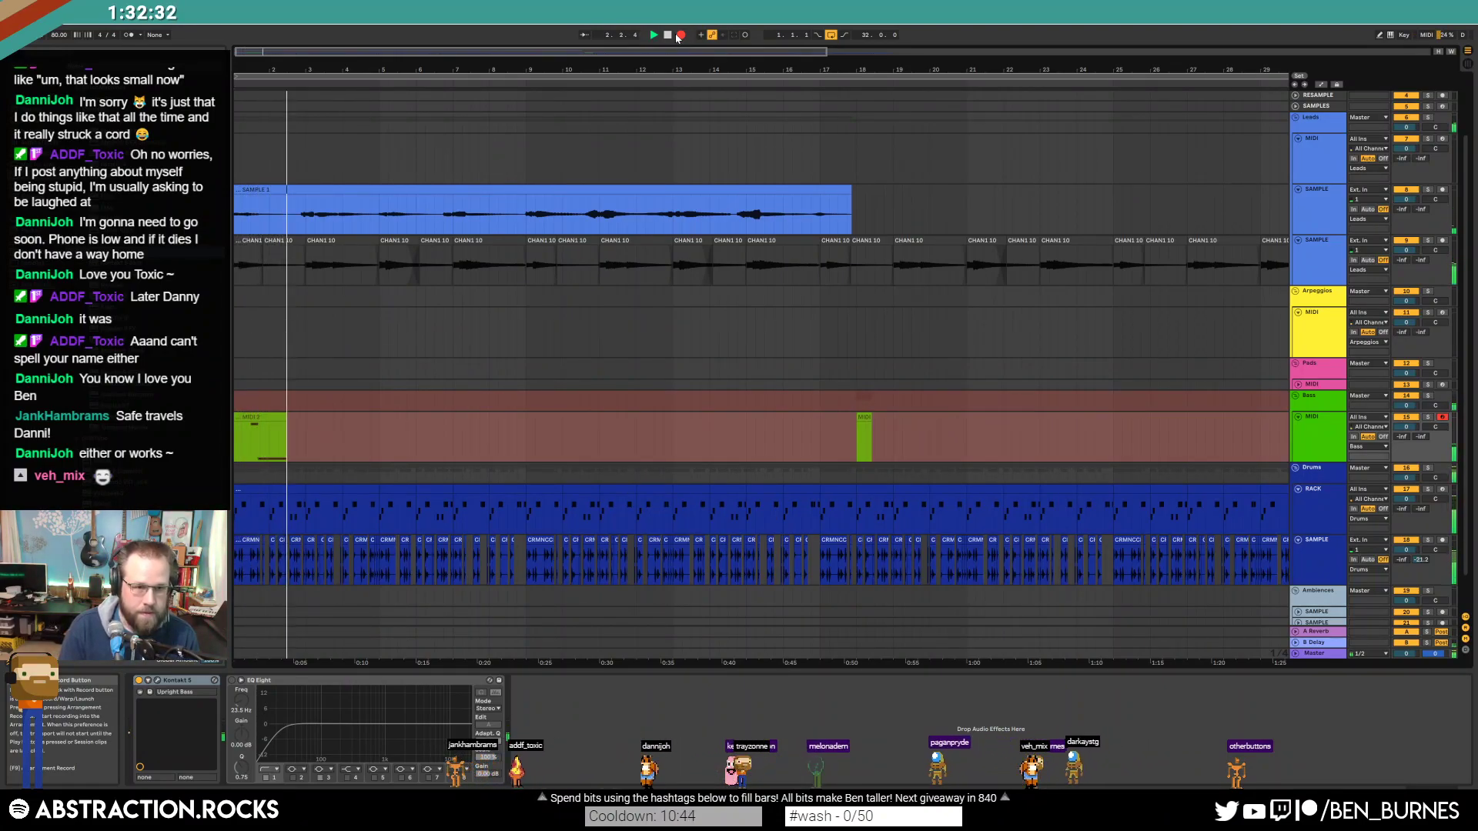
click(668, 35)
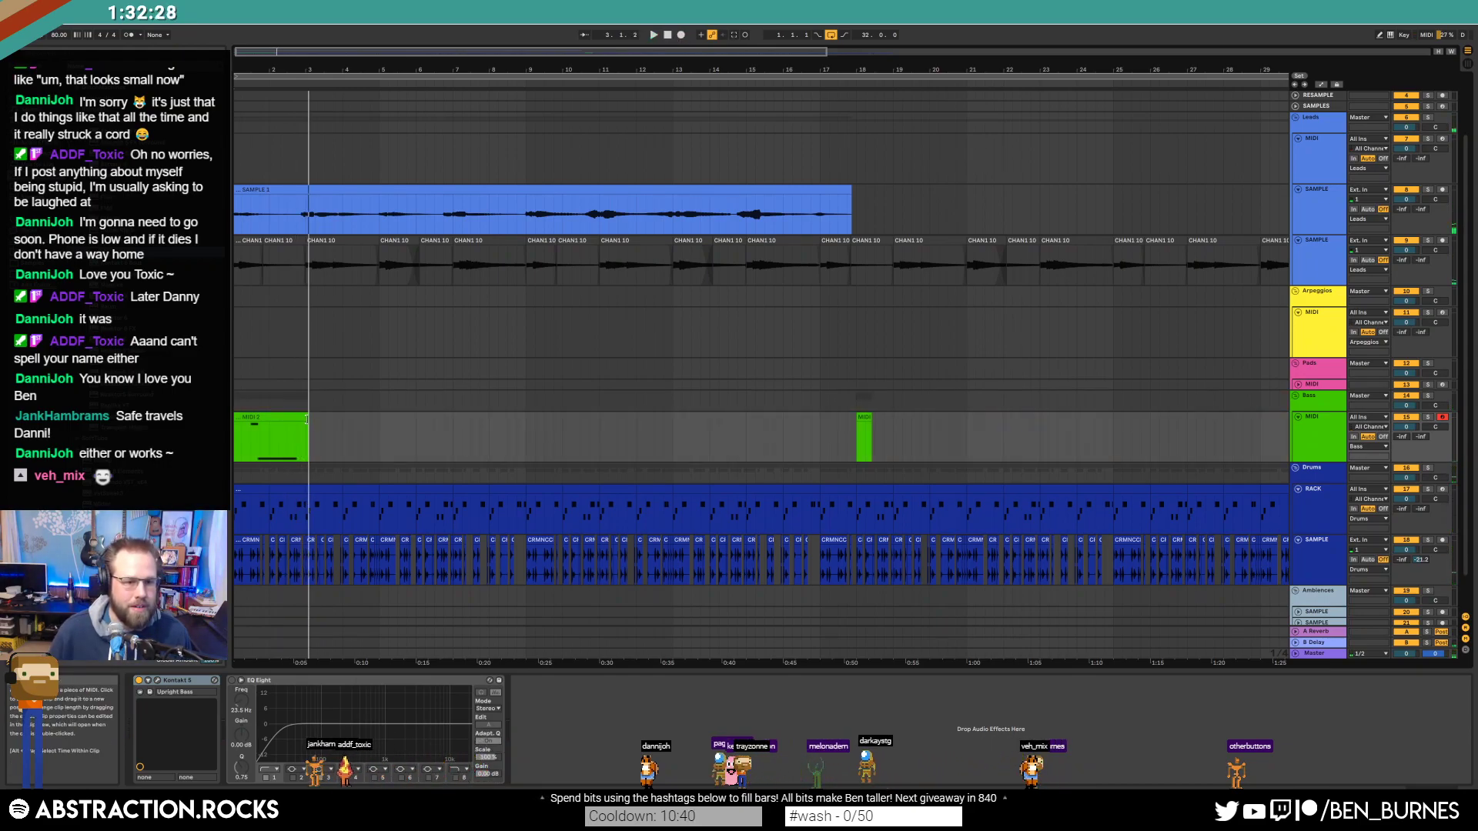
Step: Open the newly recorded bass clip and nudge its notes slightly earlier in time
double_click(277, 435)
drag(630, 527, 638, 565)
key(Left)
drag(779, 557, 780, 628)
drag(624, 521, 737, 608)
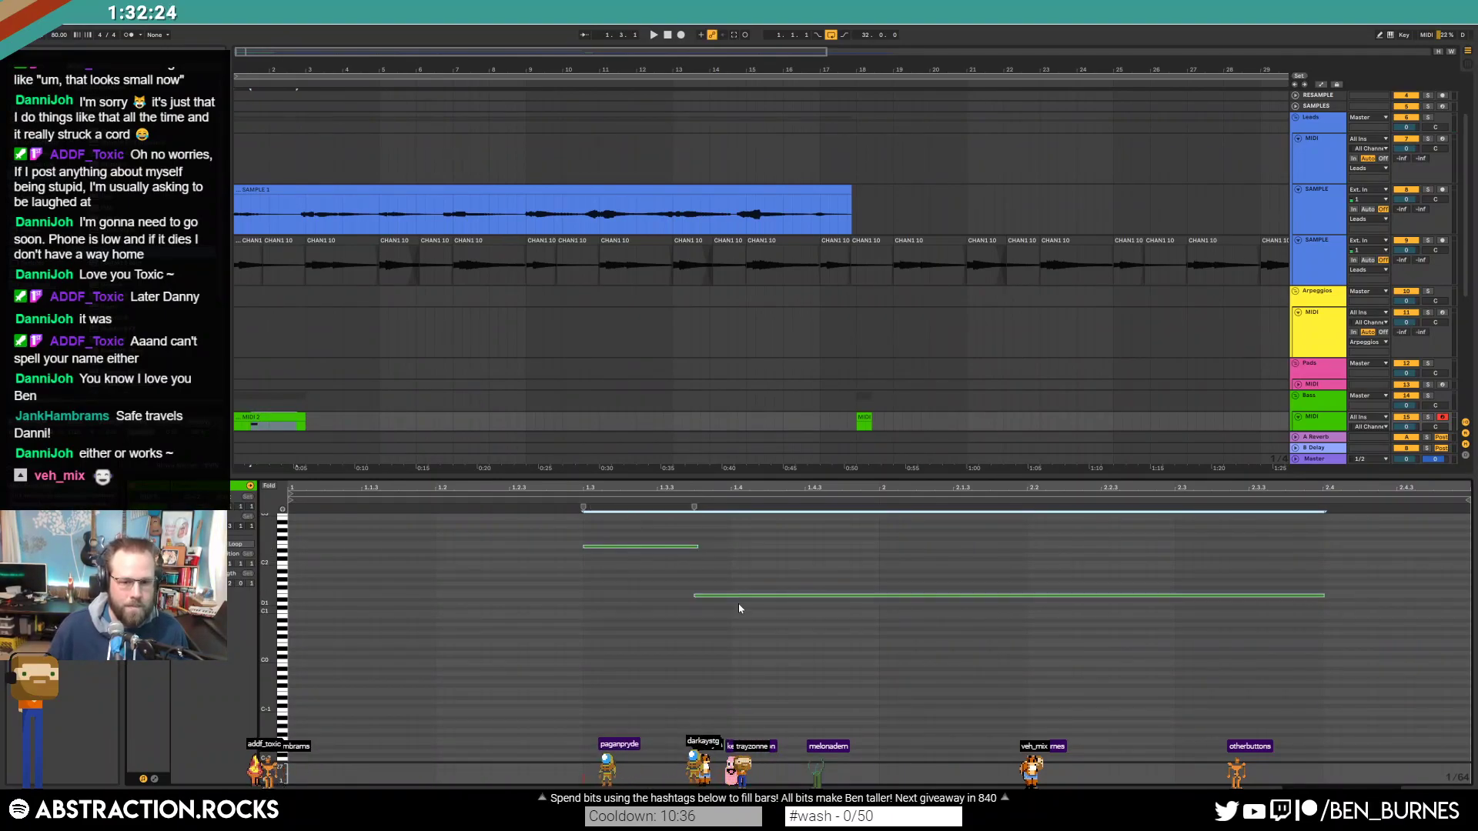
click(648, 571)
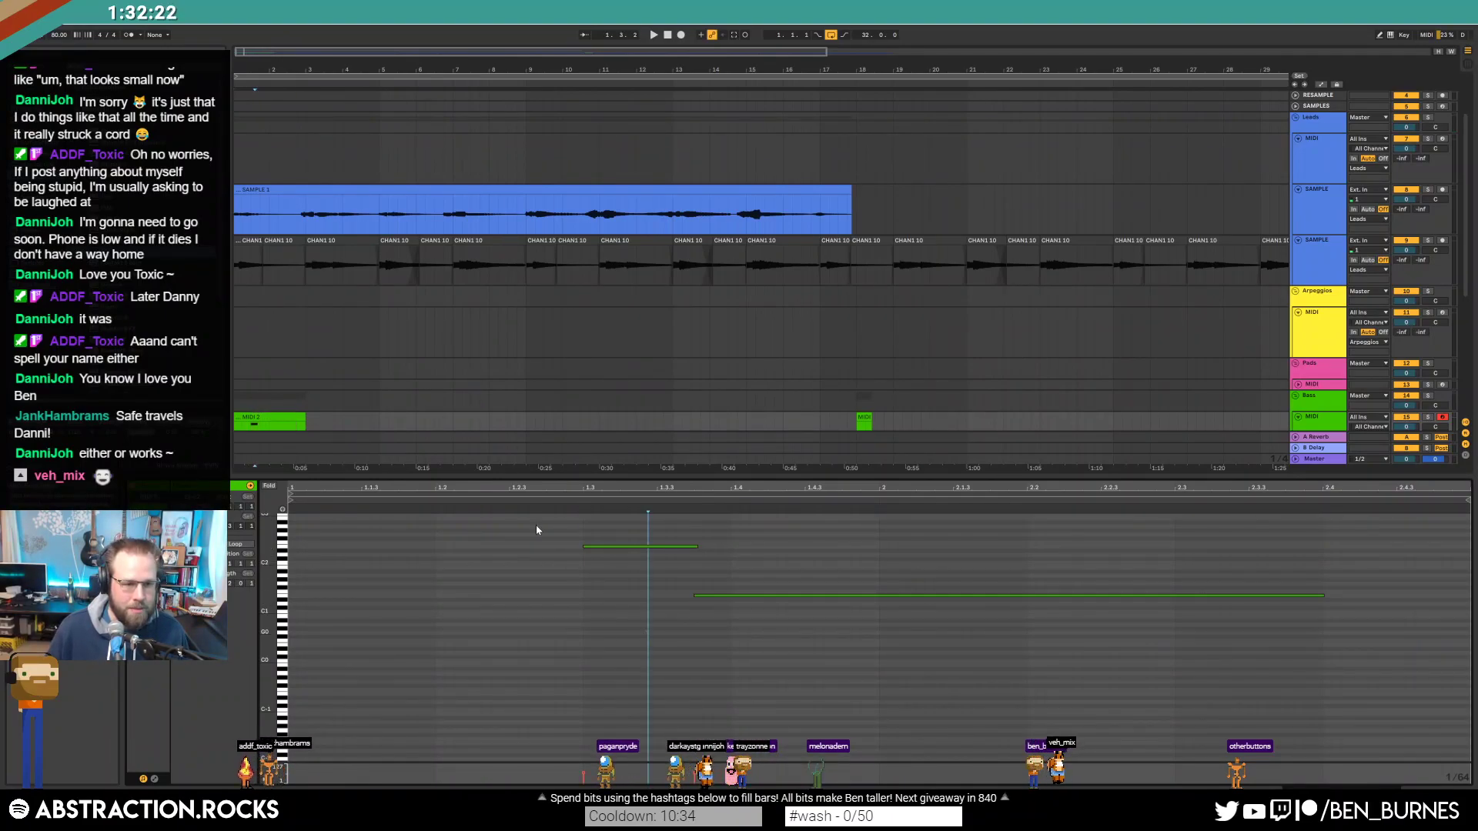
Step: Turn on looping for the new bass clip, extend it to bar 18, and delete the leftover bass clip there
scroll(257, 374, down, 3)
click(240, 545)
drag(304, 366, 848, 362)
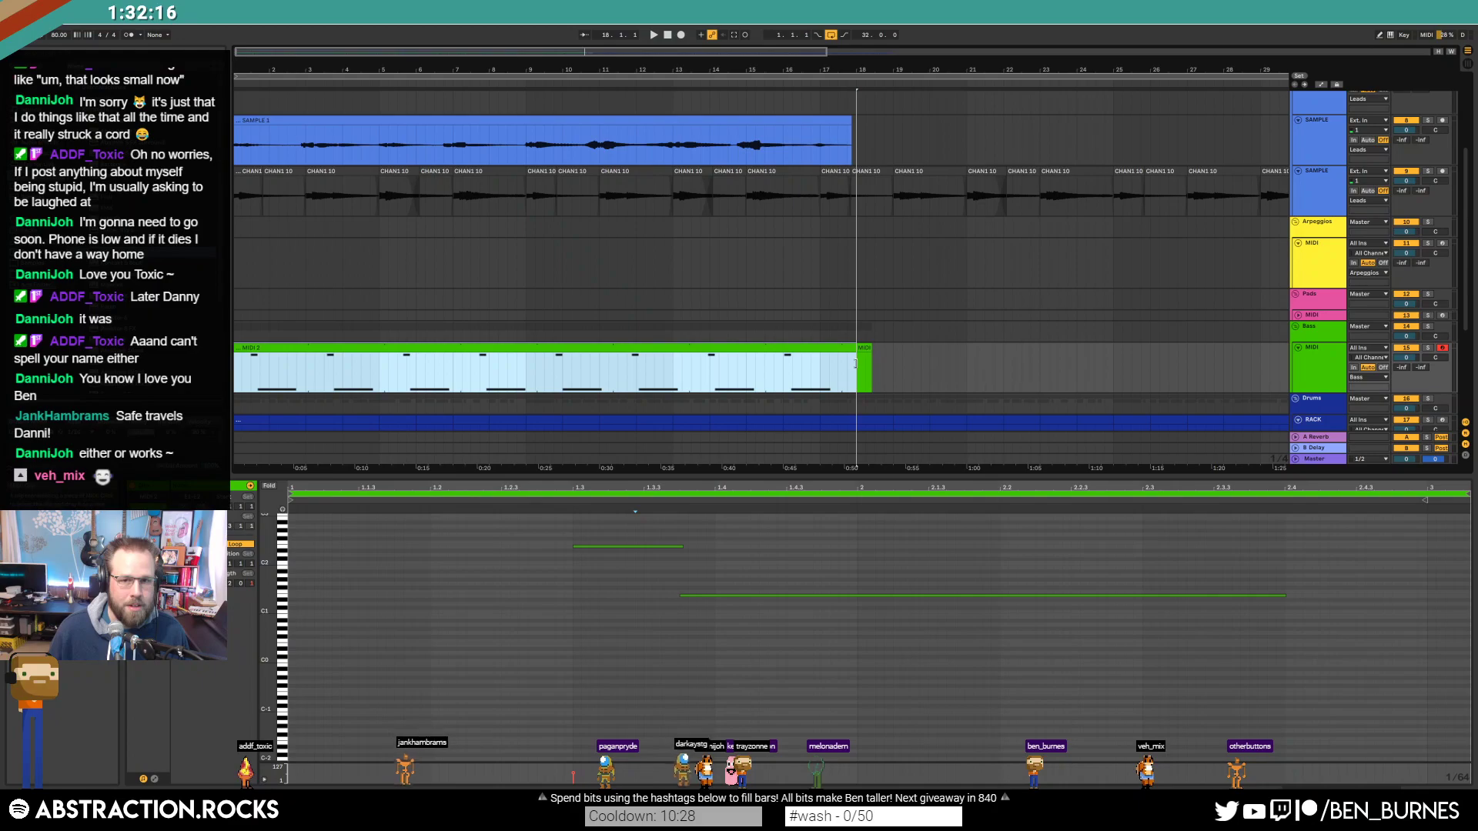
click(865, 349)
key(Delete)
click(843, 350)
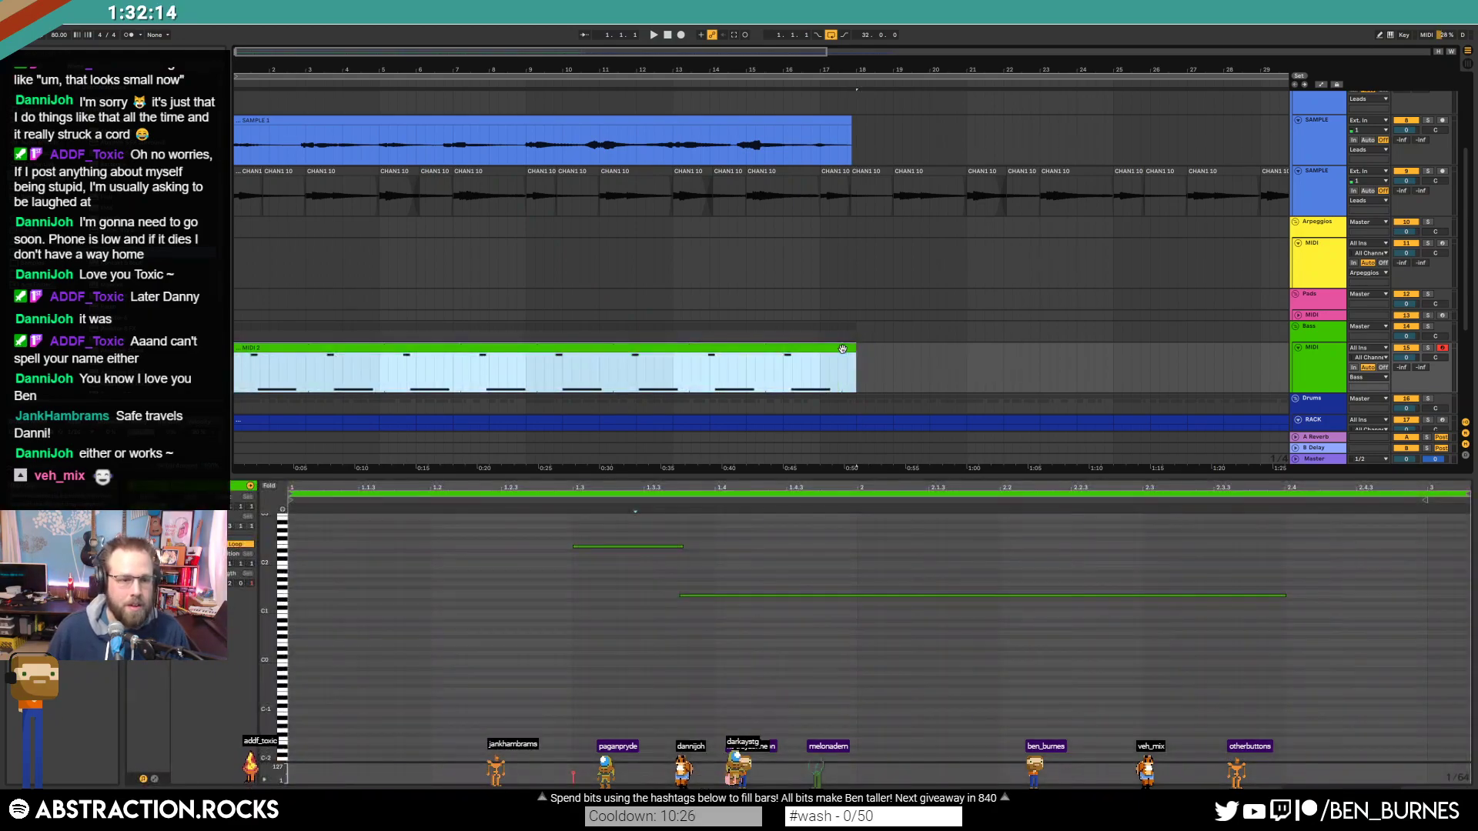
Step: Play the arrangement and shorten the bass clip's loop length to exactly 2 bars
key(space)
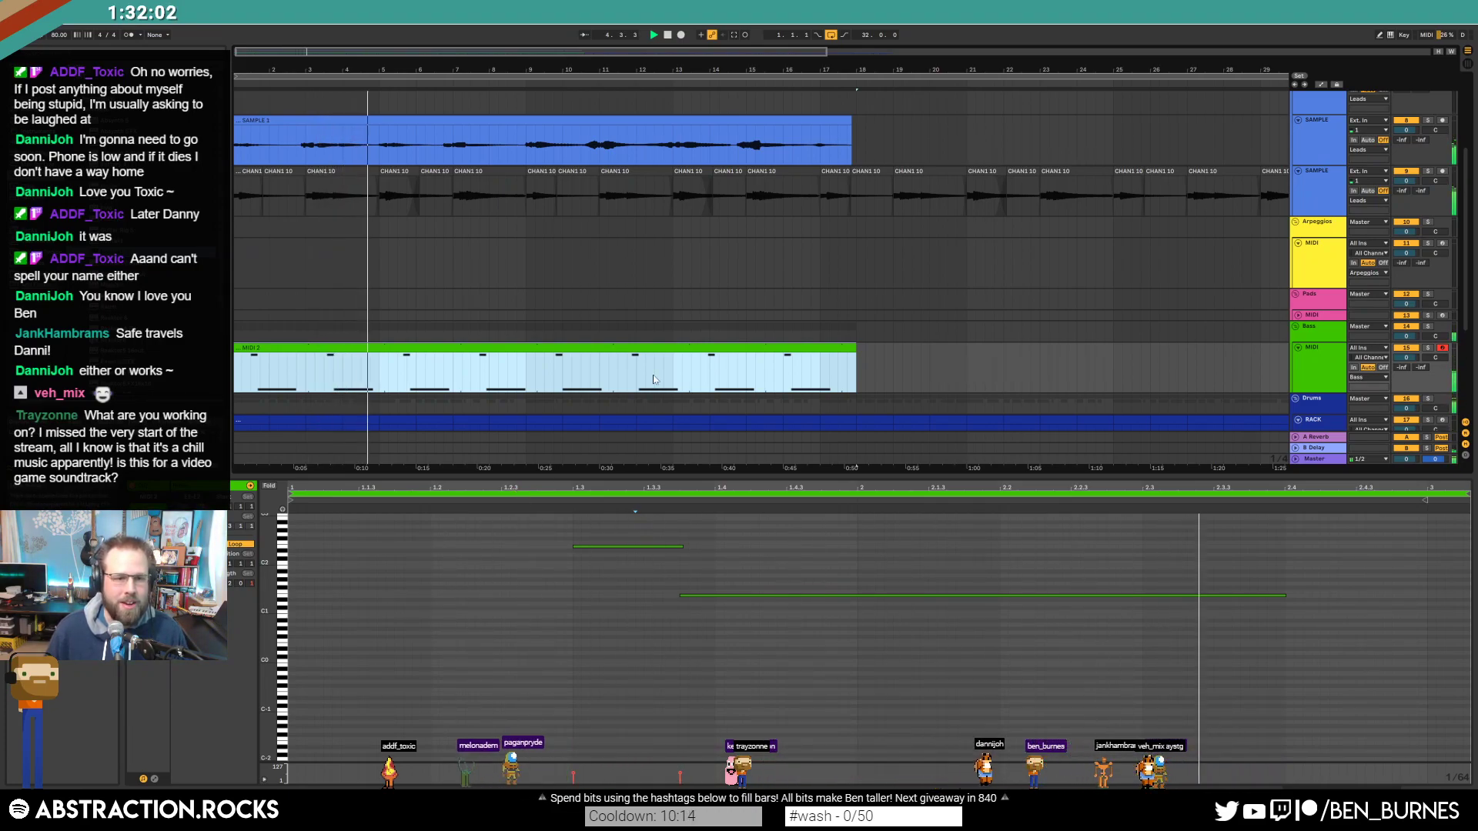
click(251, 584)
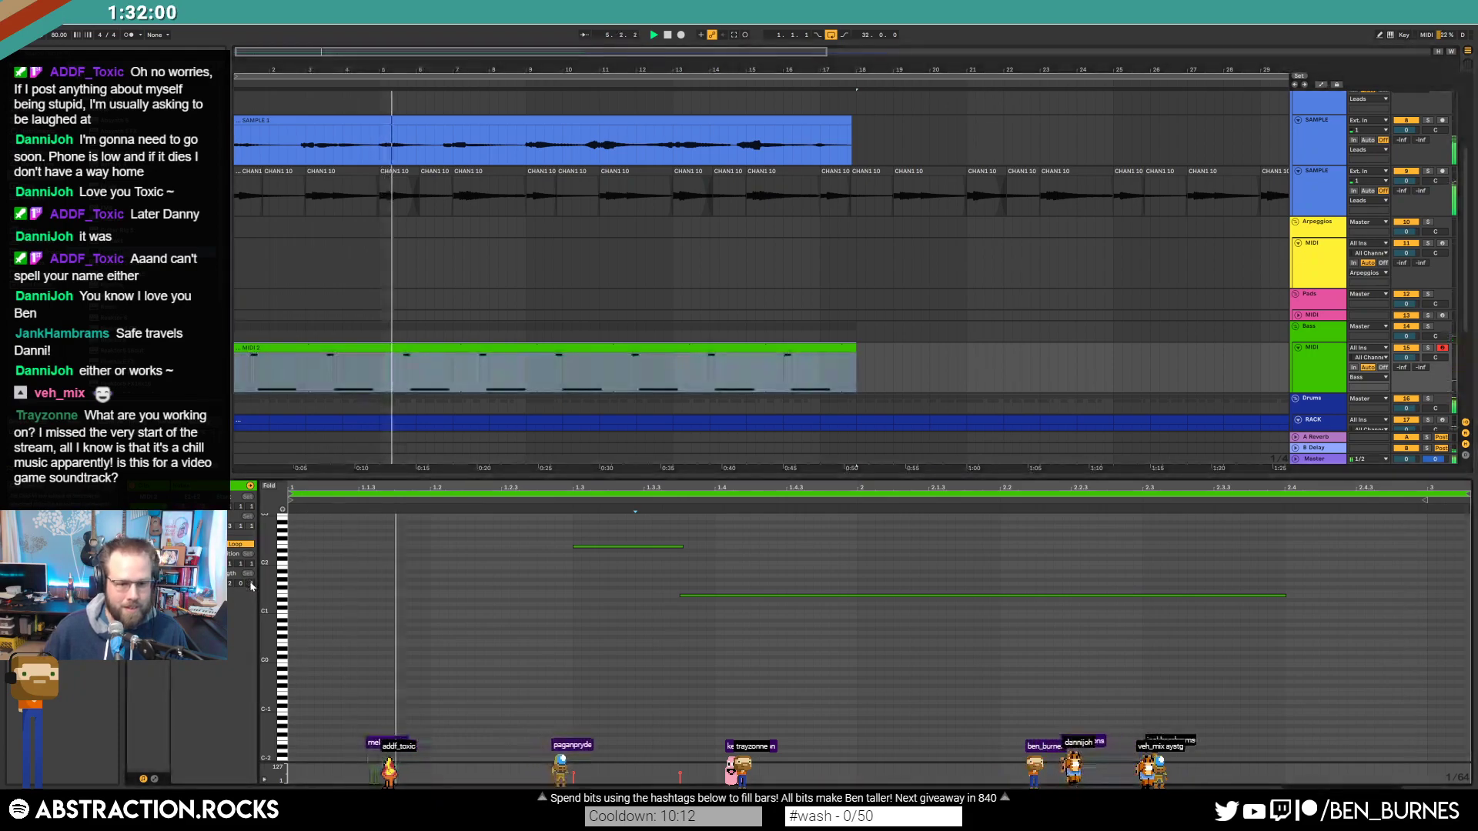
key(Down)
click(601, 347)
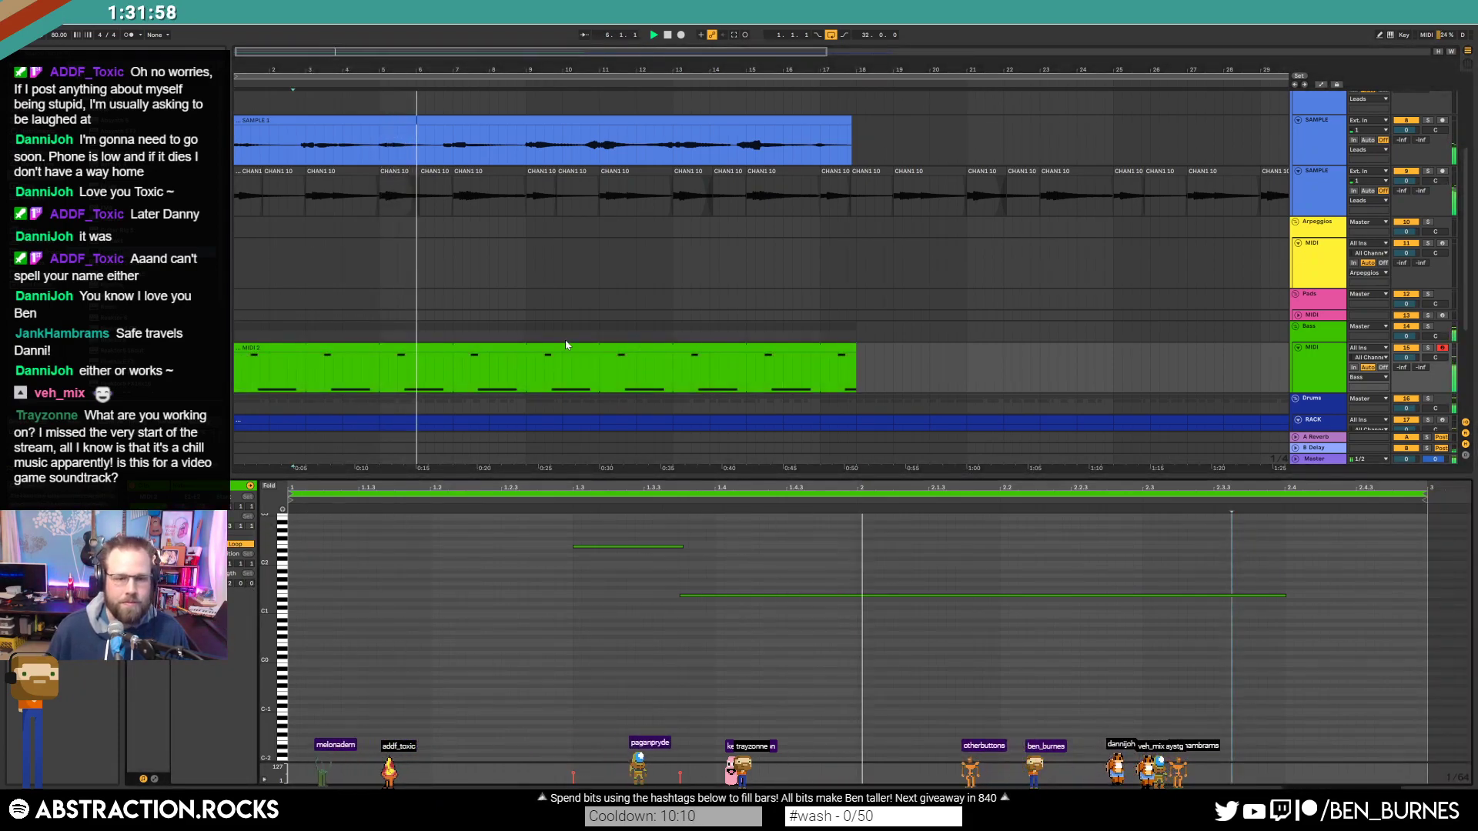
click(482, 348)
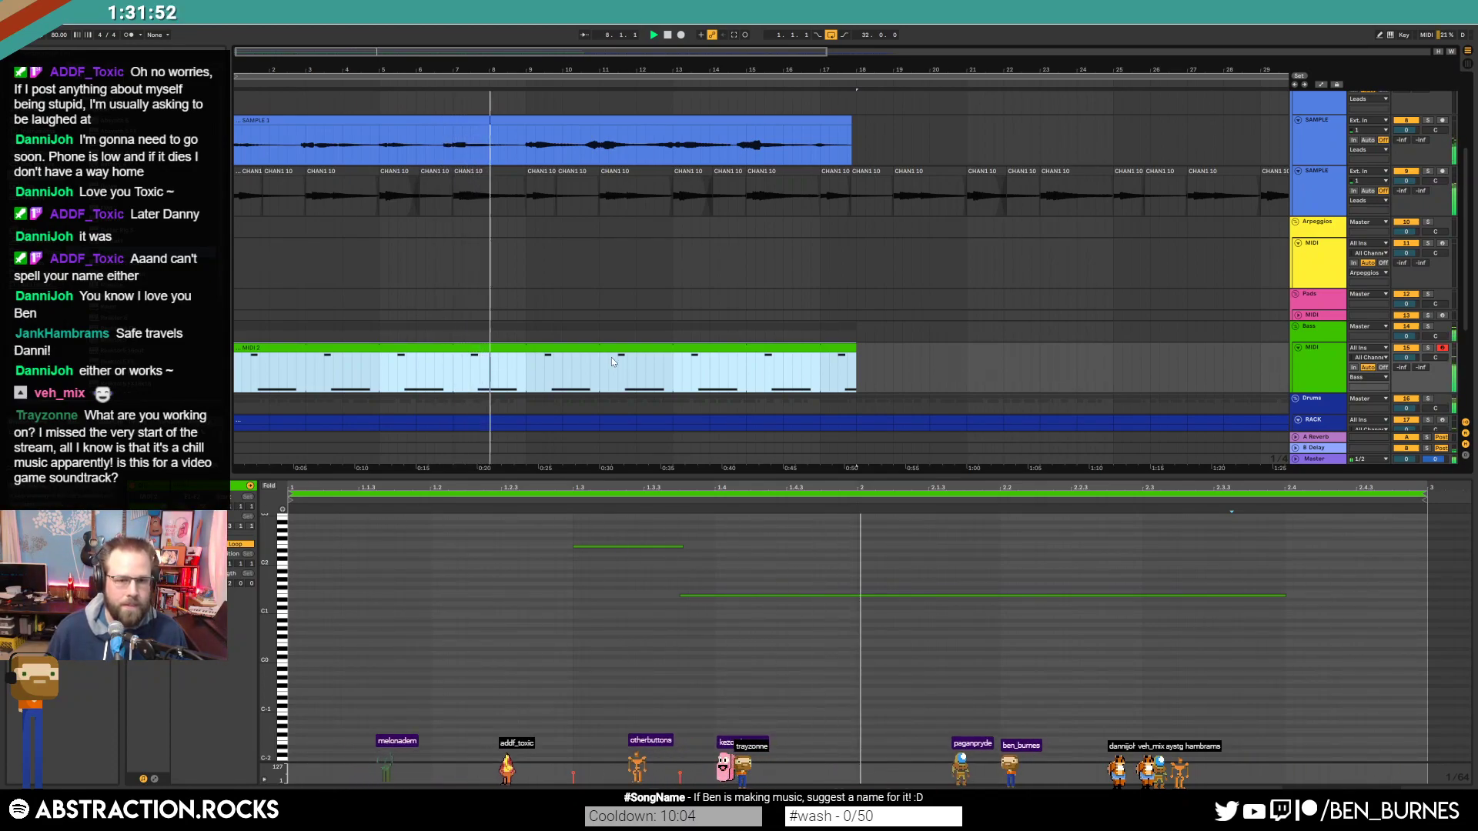
Step: Trim the end of the bass clip back to bar 17 and set the arrangement loop to the clip's 16 bars
key(shift+Tab)
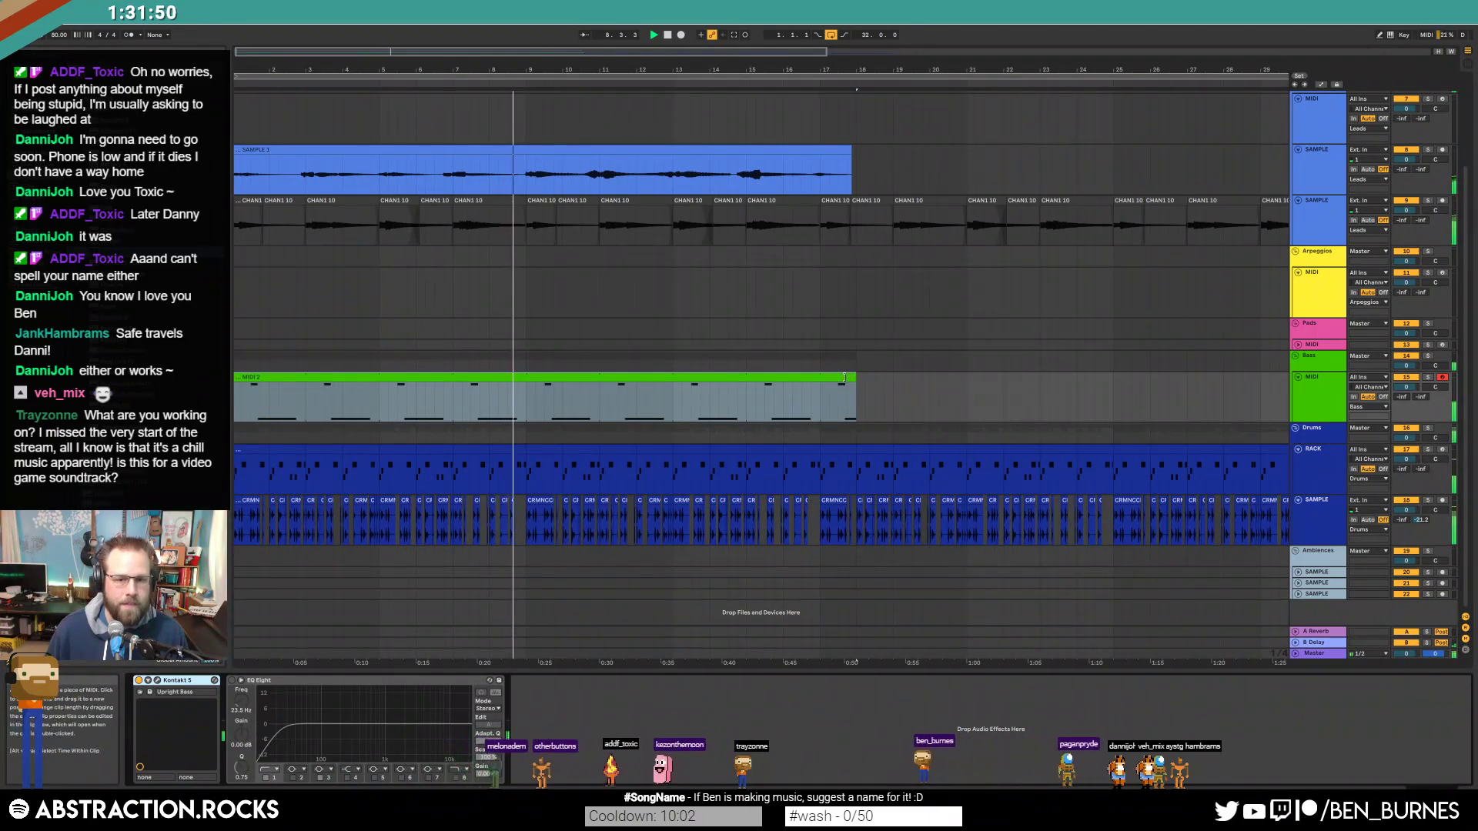
drag(855, 377, 820, 377)
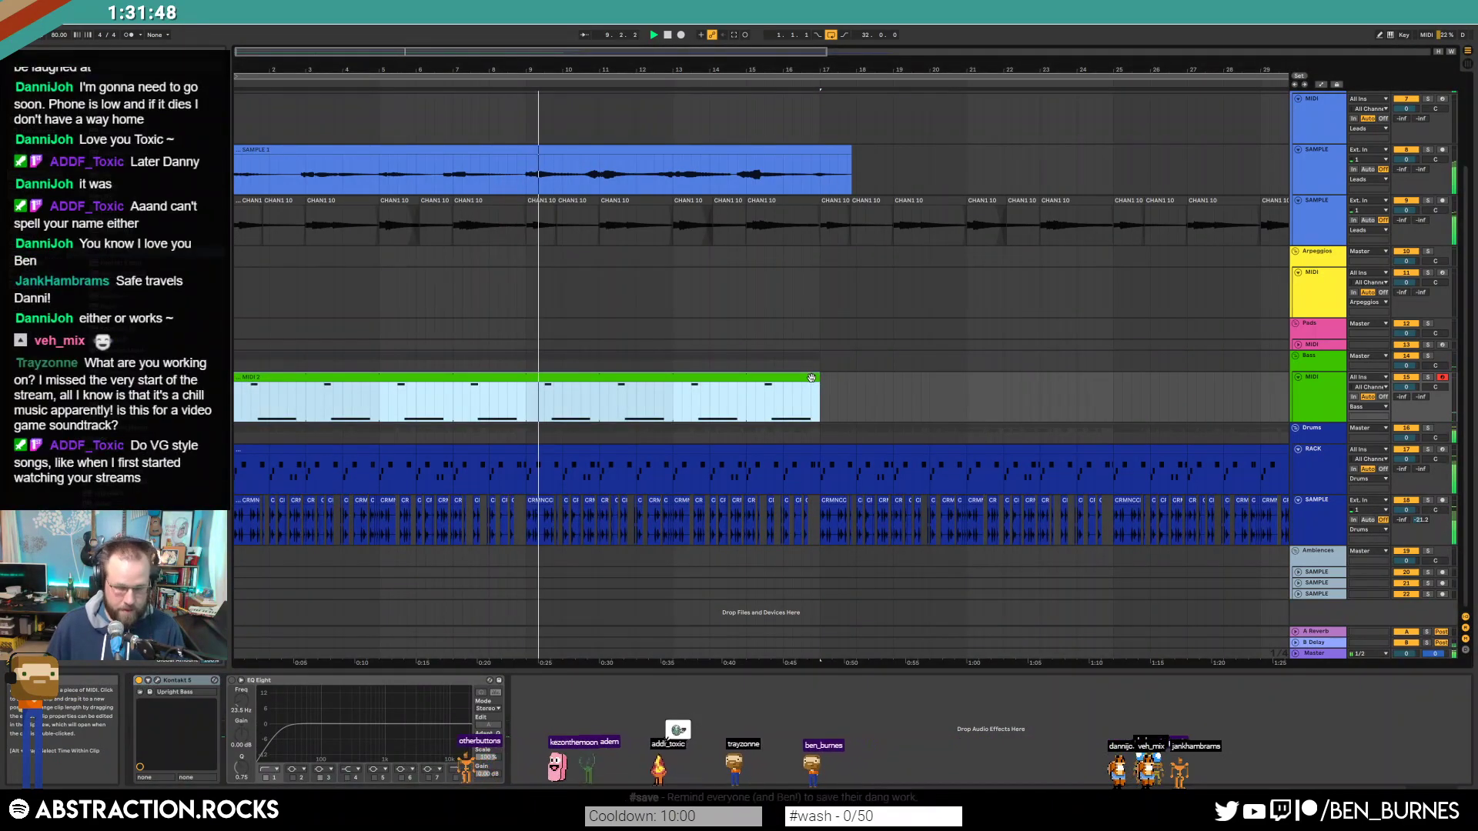
key(ctrl+l)
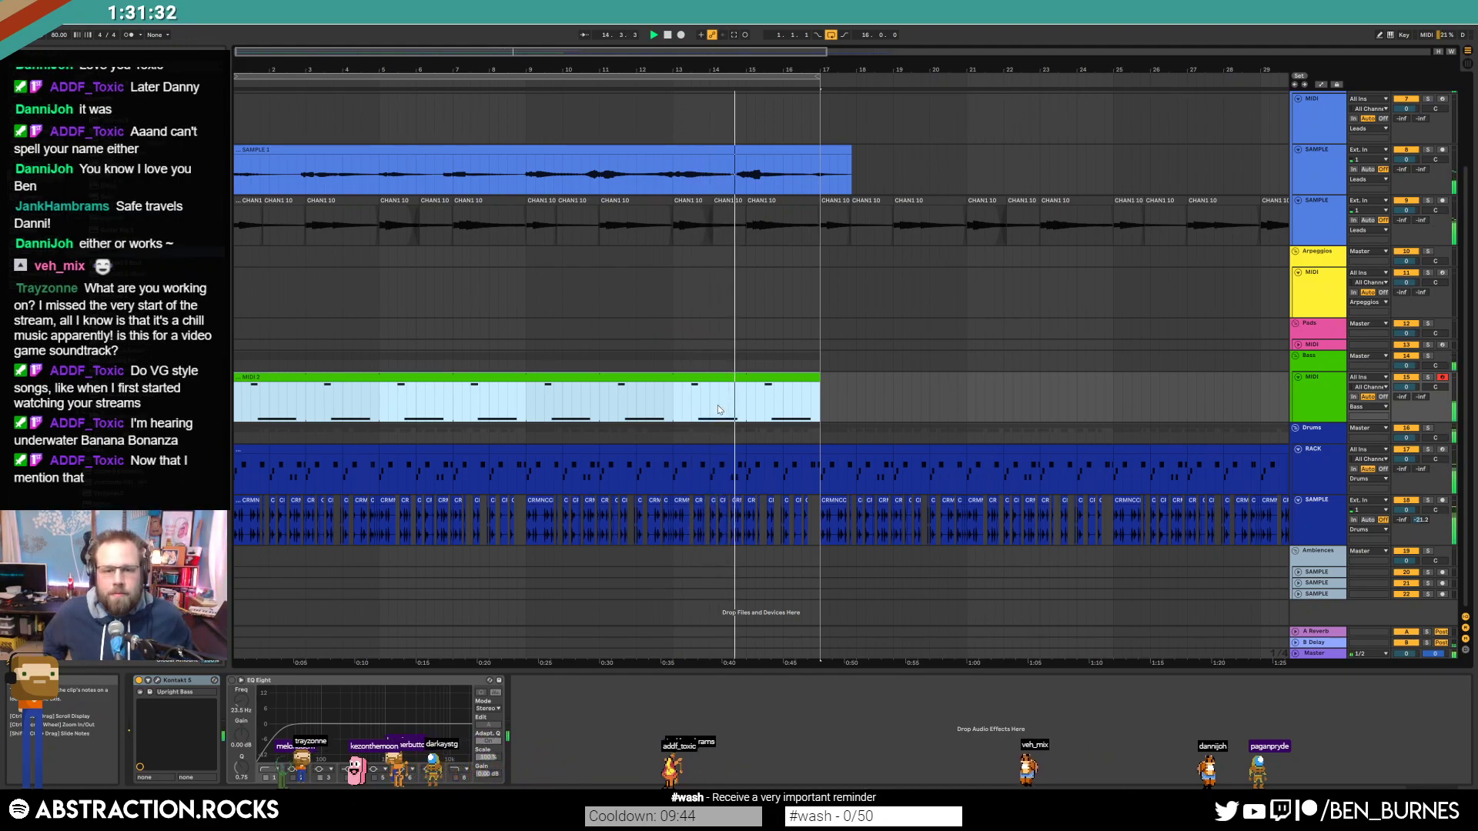
Step: Adjust the low-frequency band of EQ Eight on the upper lead sample track and check its Raum reverb settings
click(703, 158)
drag(214, 733, 242, 739)
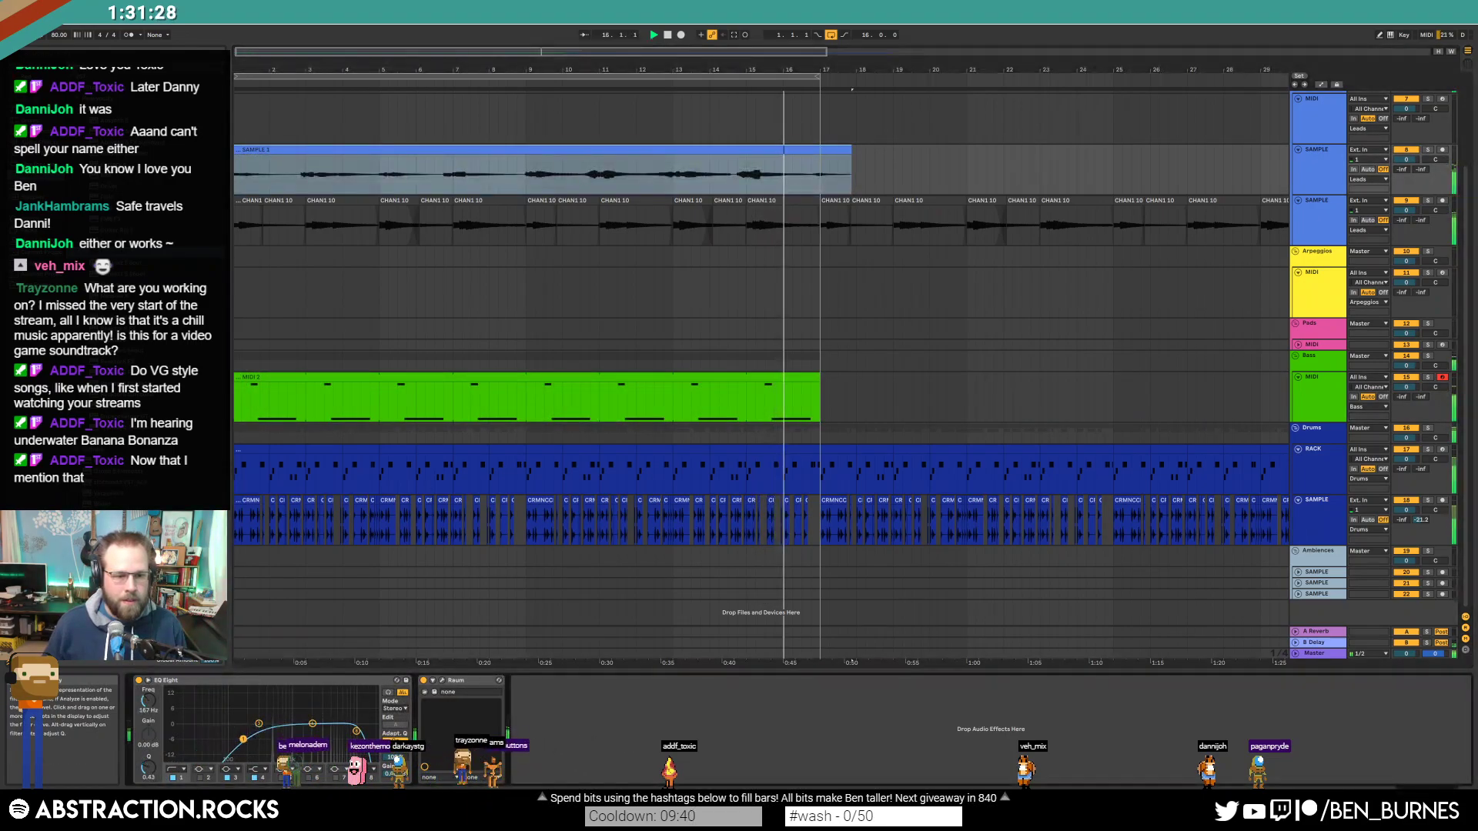
click(443, 681)
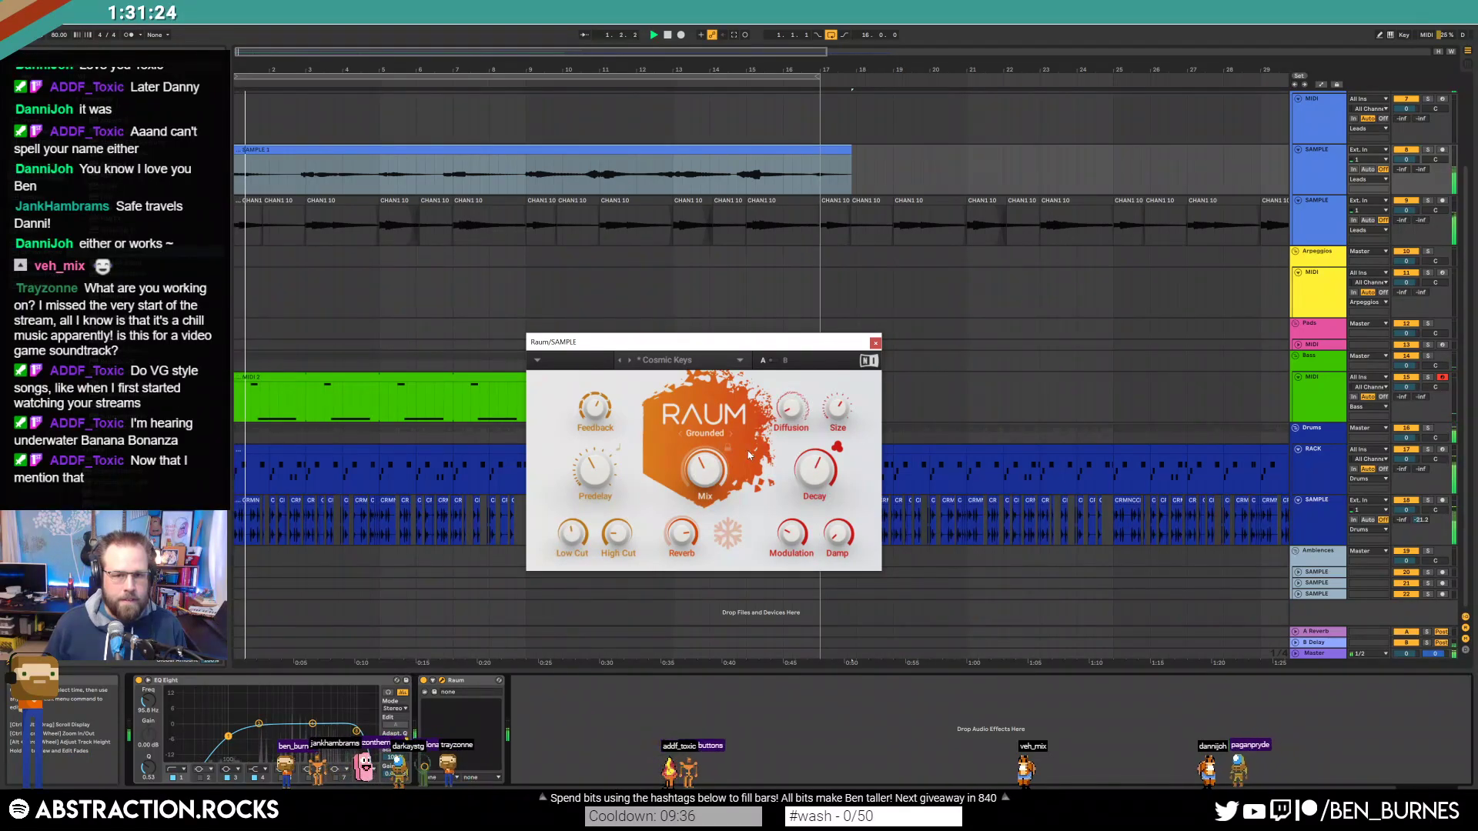
key(space)
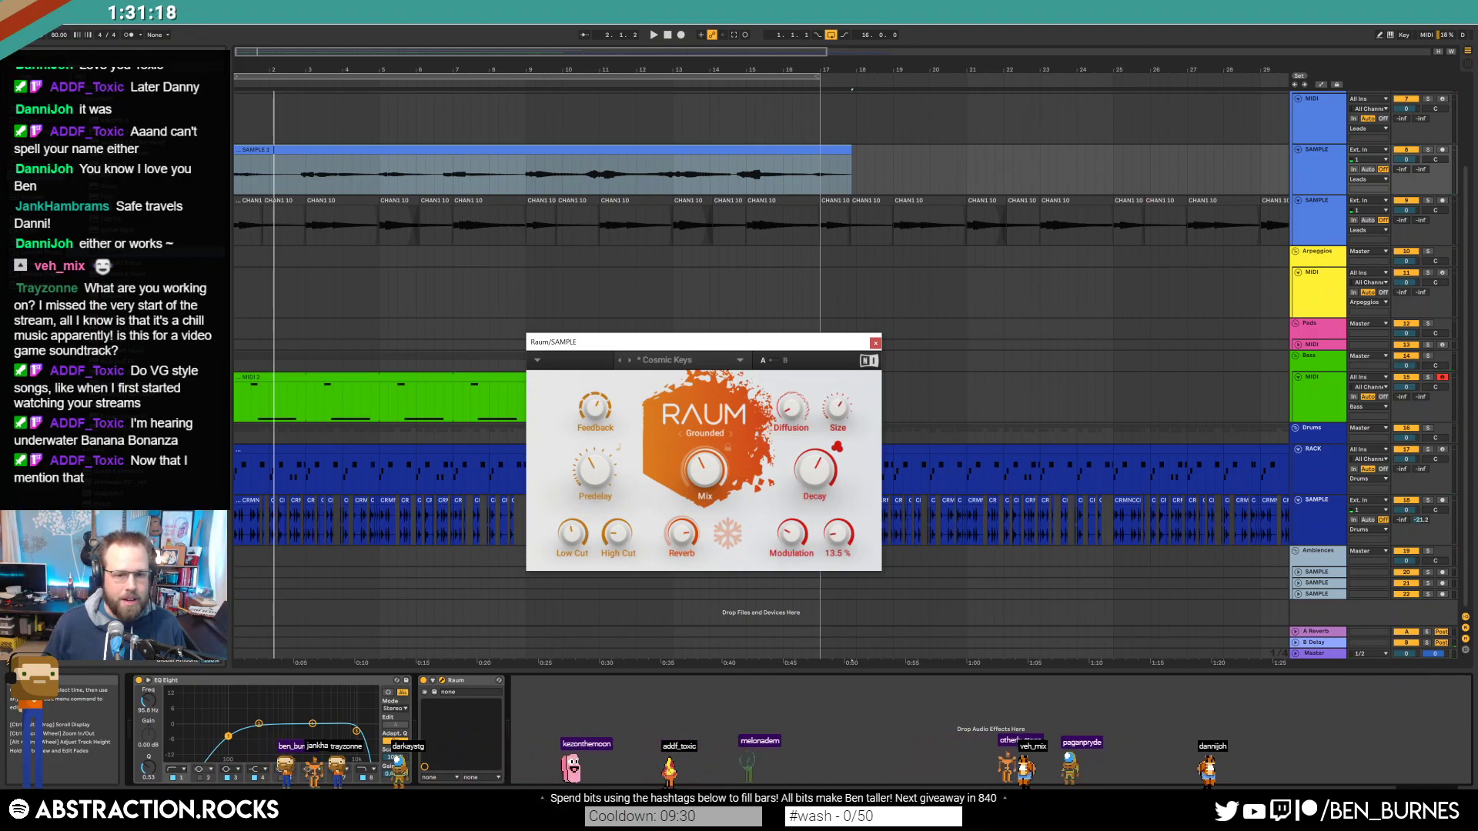
click(875, 342)
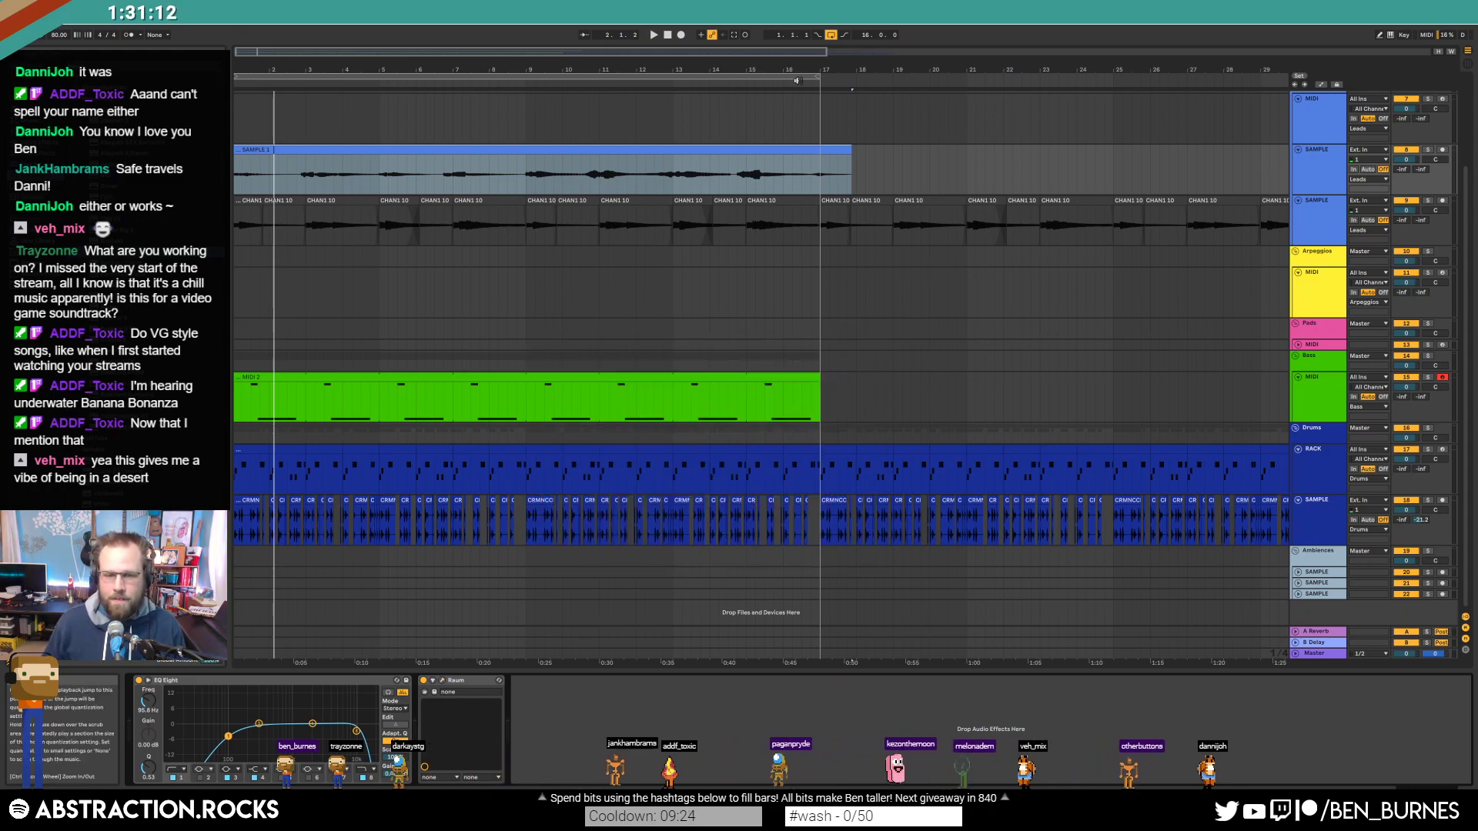
Step: Move the 16-bar arrangement loop to start at bar 17 and end at bar 33
drag(629, 53, 629, 50)
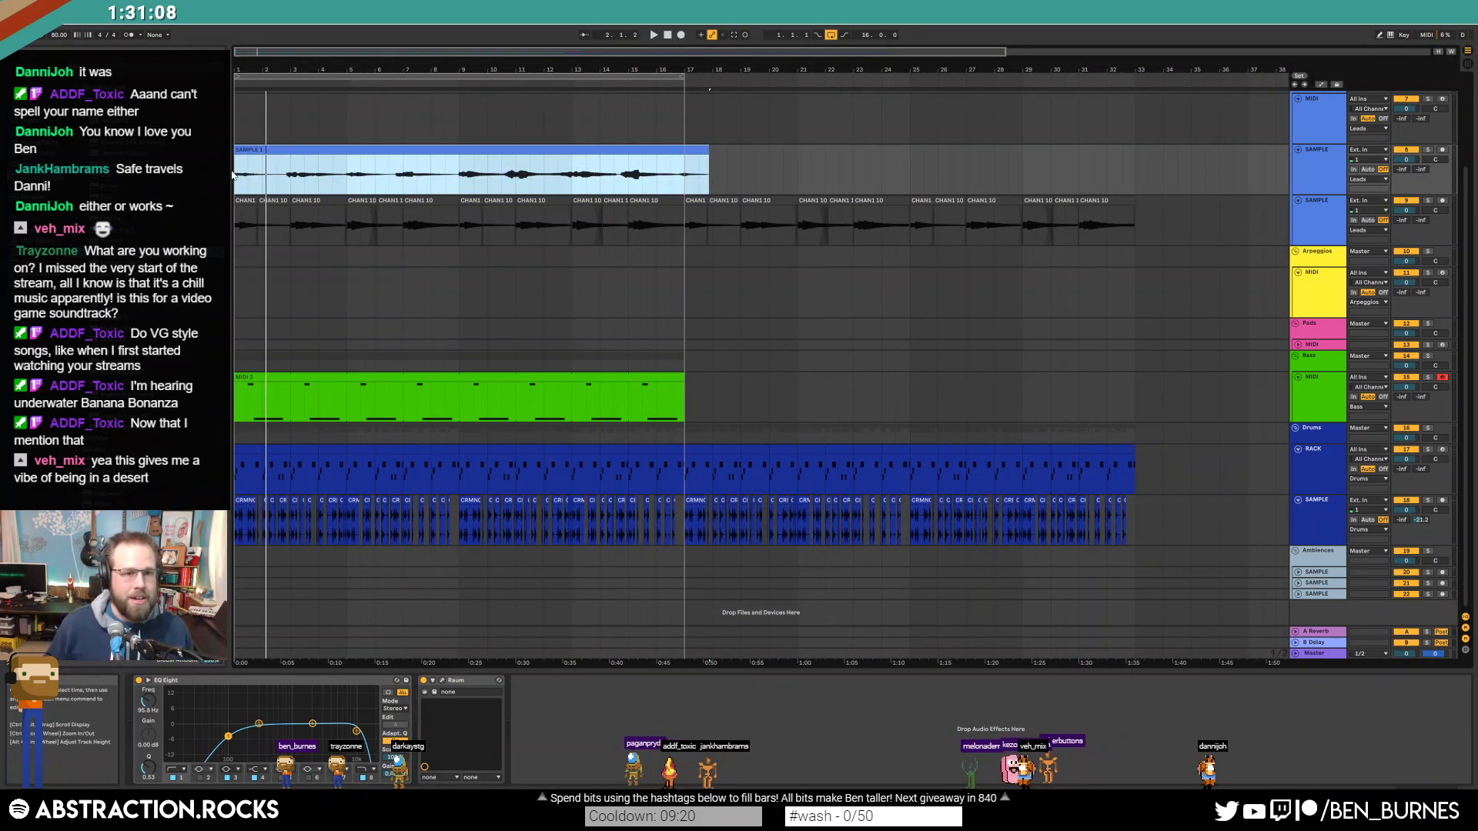
drag(274, 75, 735, 94)
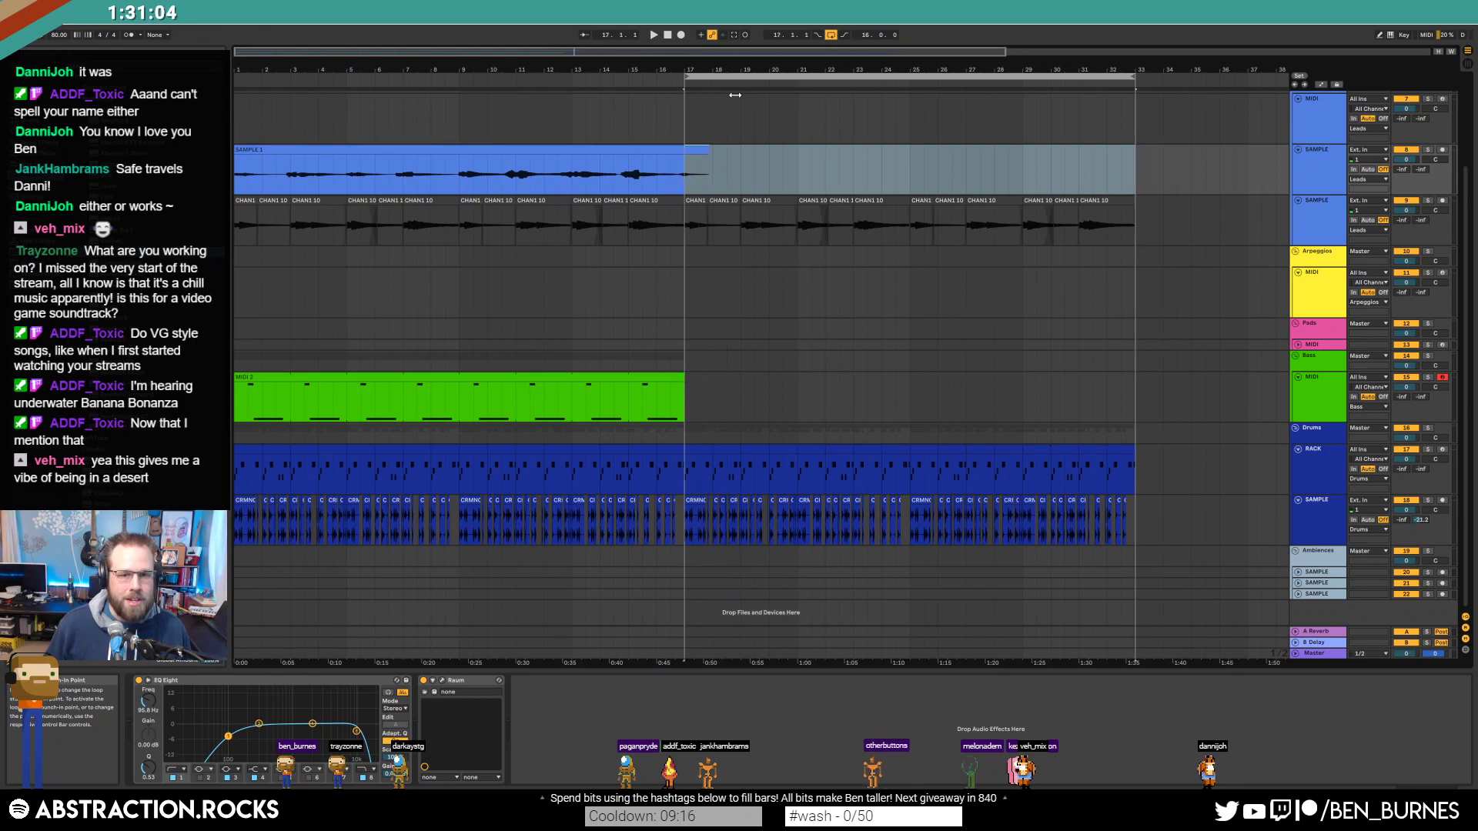
Step: Add a short fade-out to the end of the long lead sample clip just past bar 17
click(706, 149)
scroll(706, 154, up, 4)
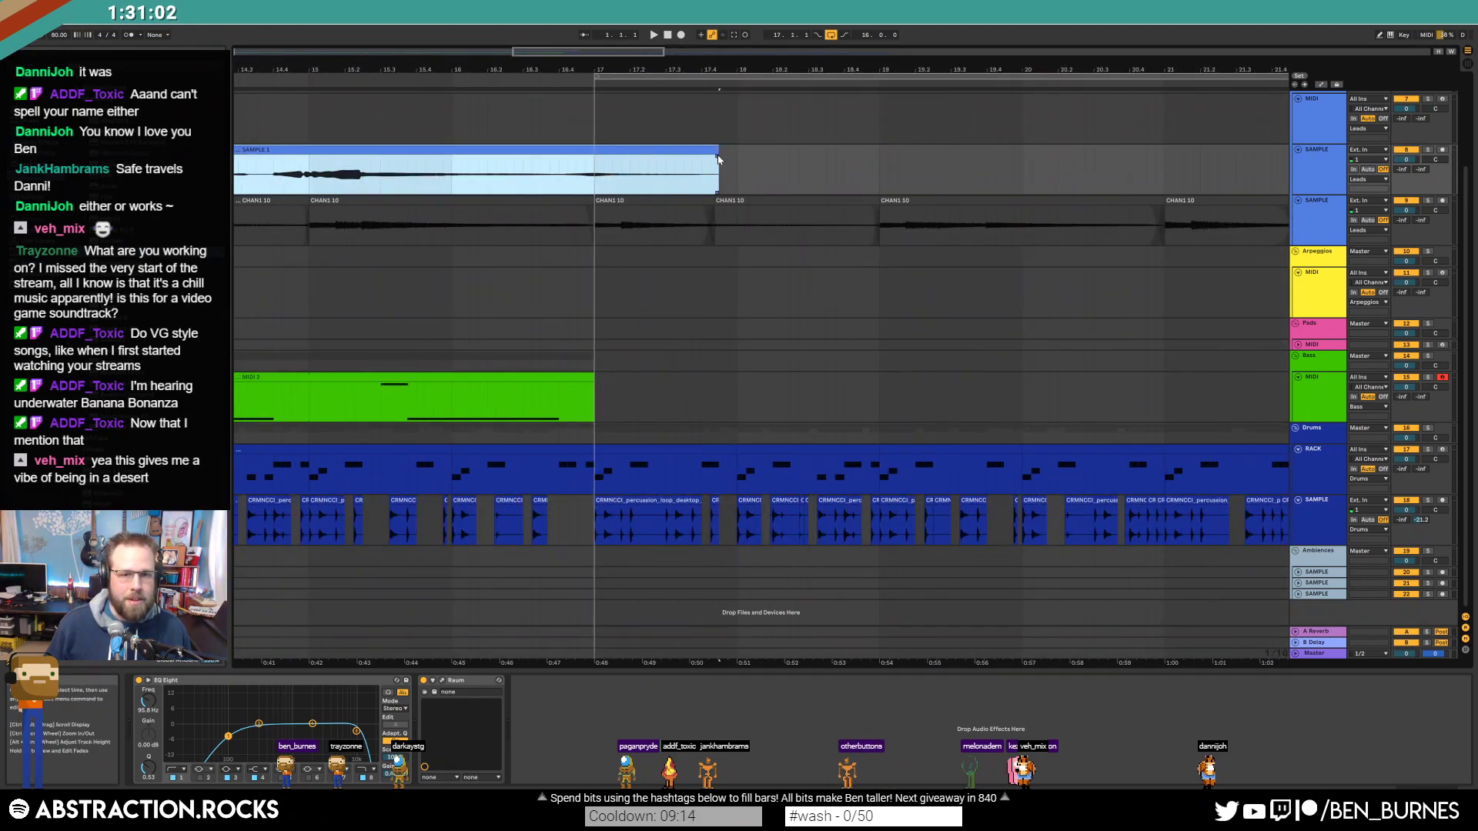
drag(718, 157, 690, 158)
drag(620, 49, 1082, 49)
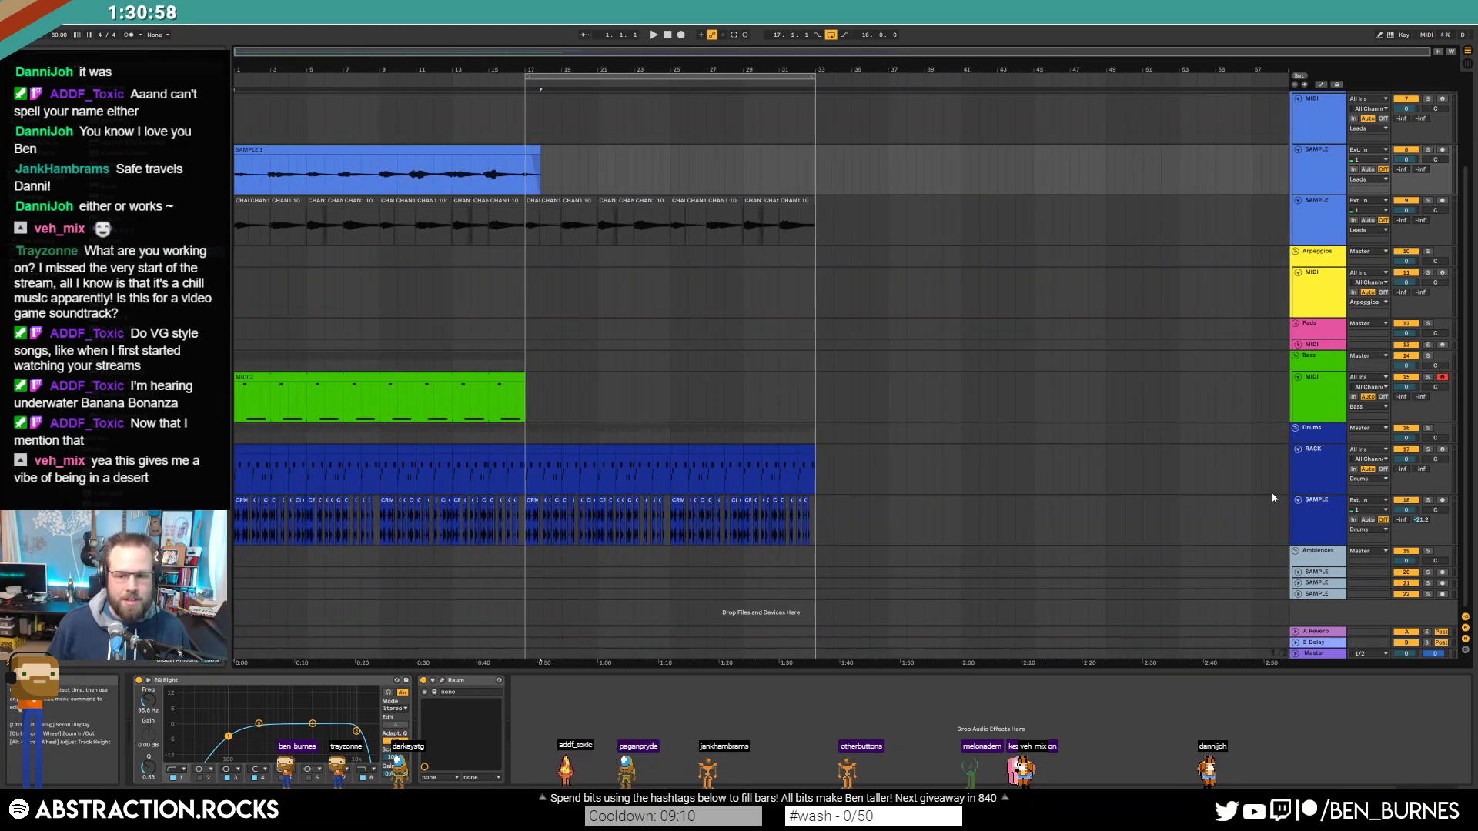
drag(1252, 324, 831, 339)
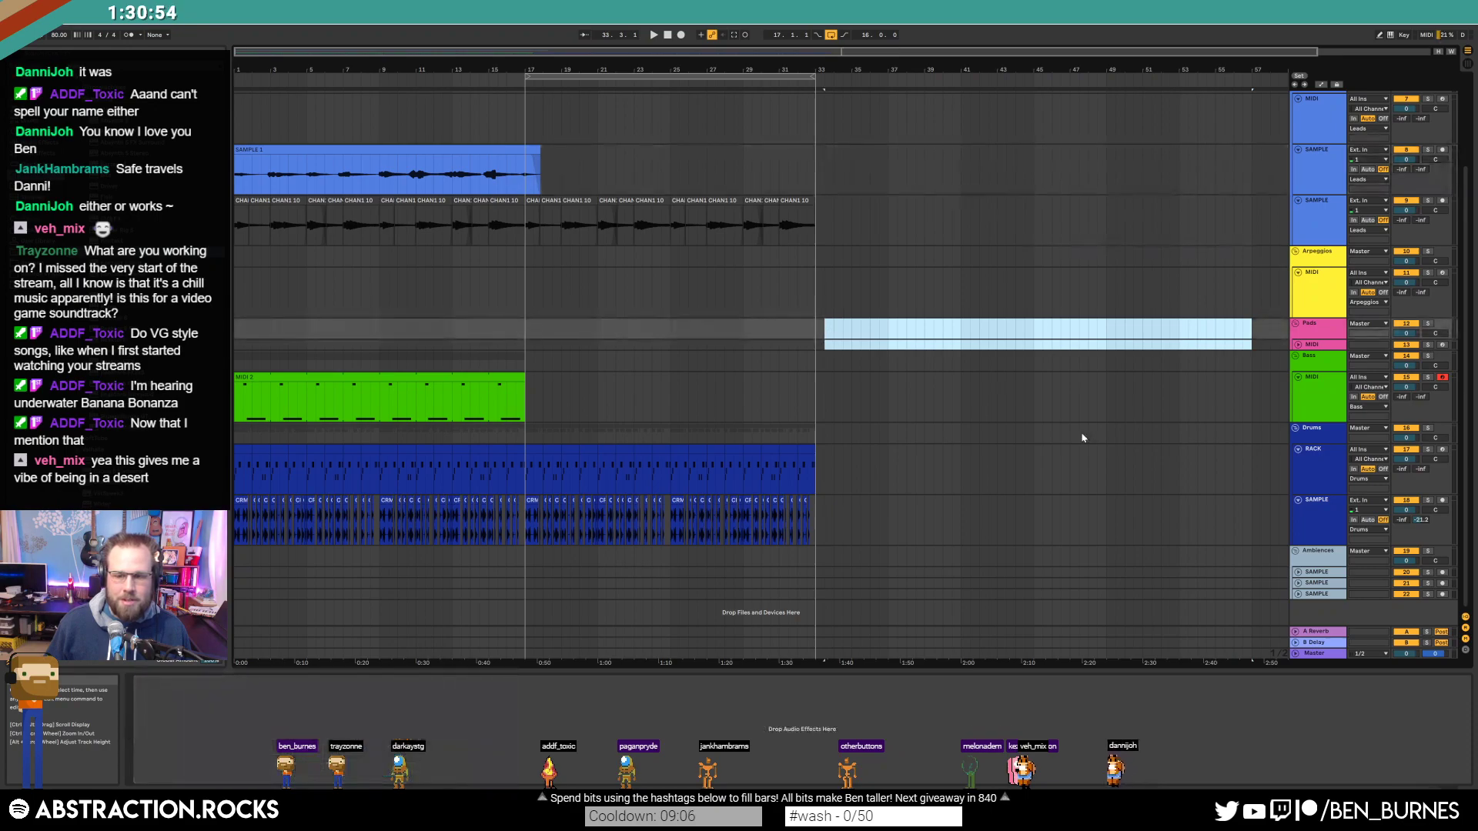
drag(1131, 399, 973, 397)
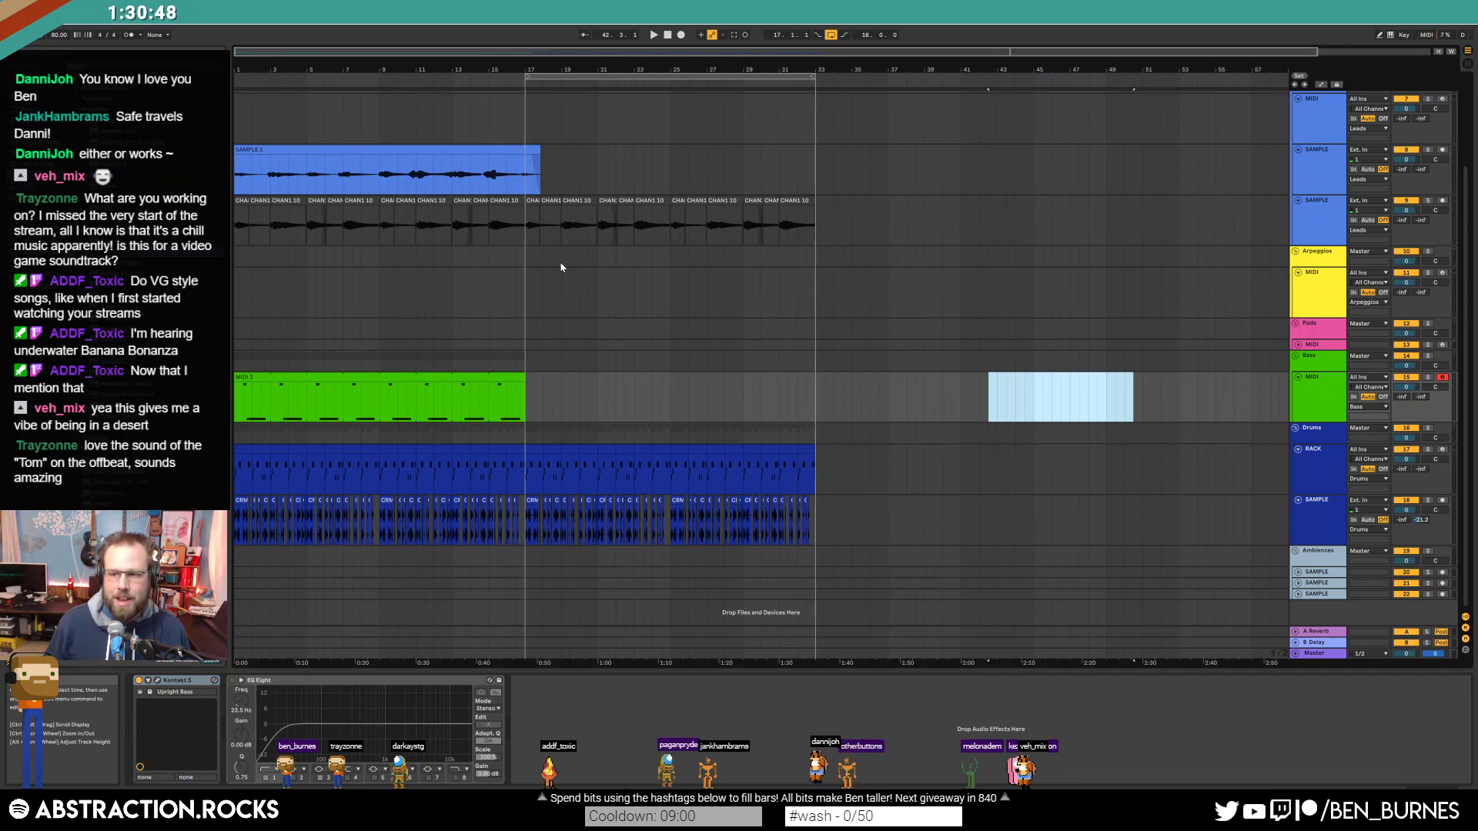
Step: Audition the drum sample track soloed over the opening bars, and play the full mix from the start
scroll(243, 534, up, 10)
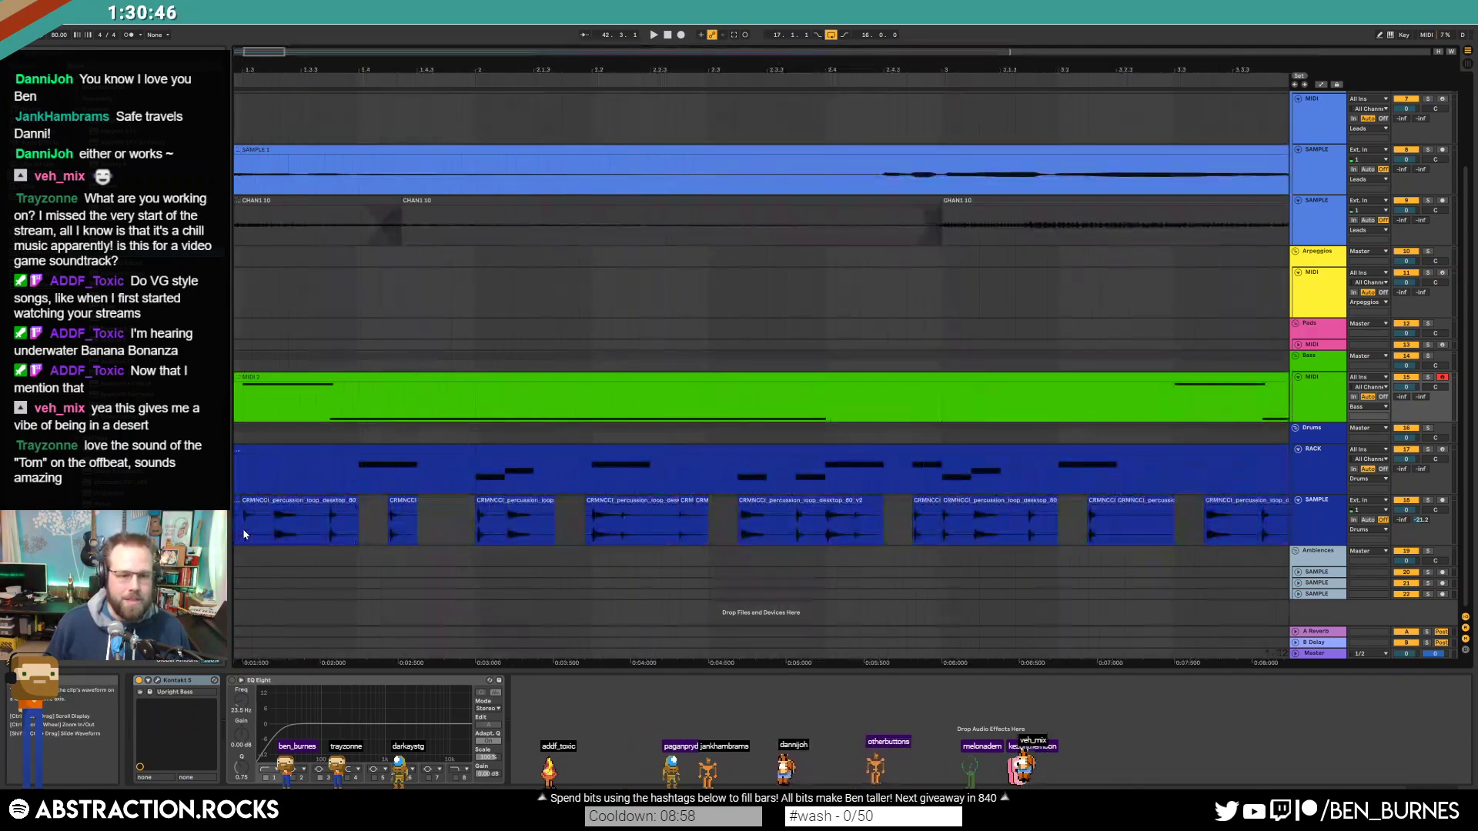
click(317, 530)
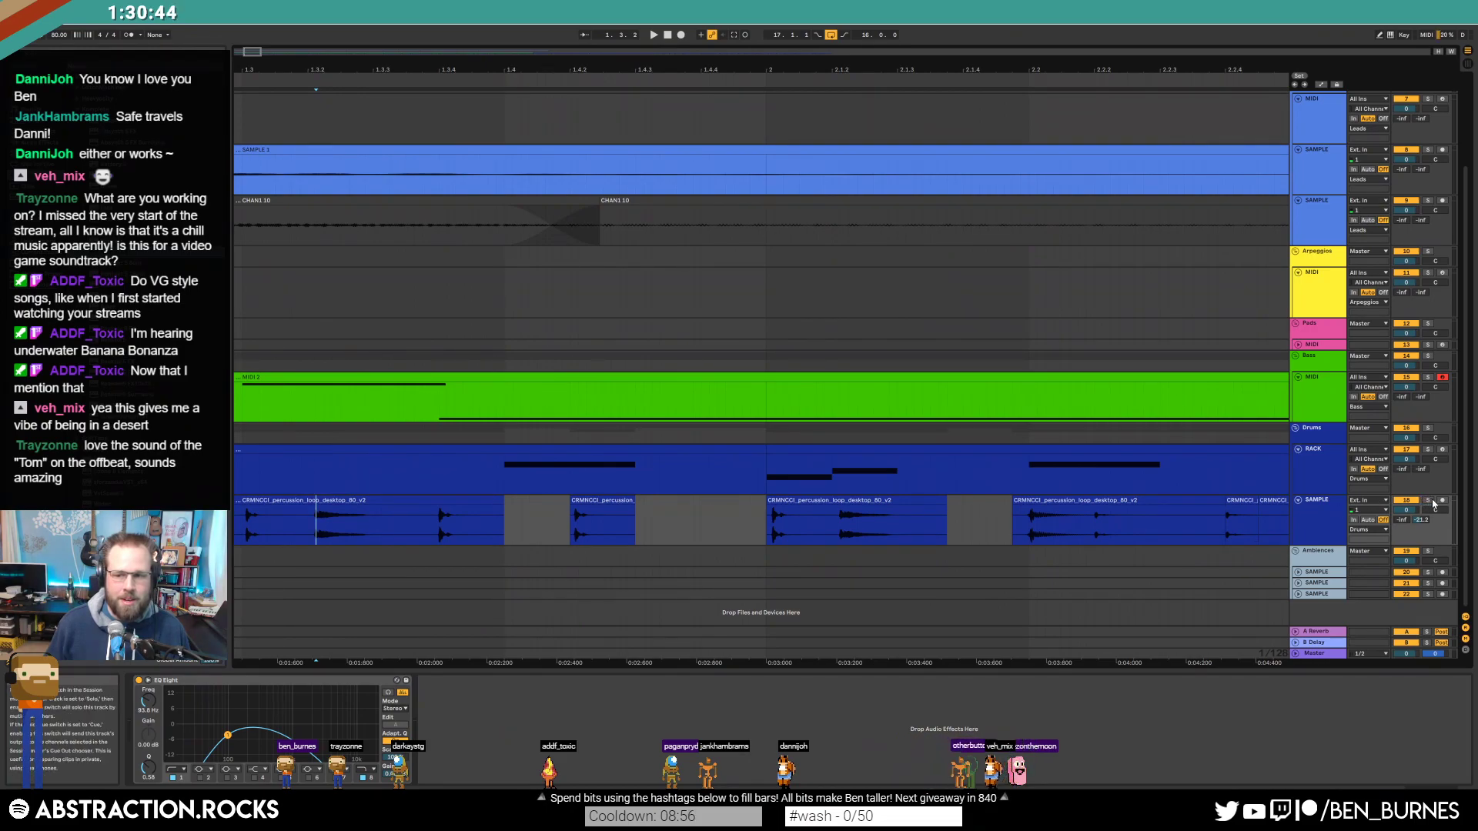
key(space)
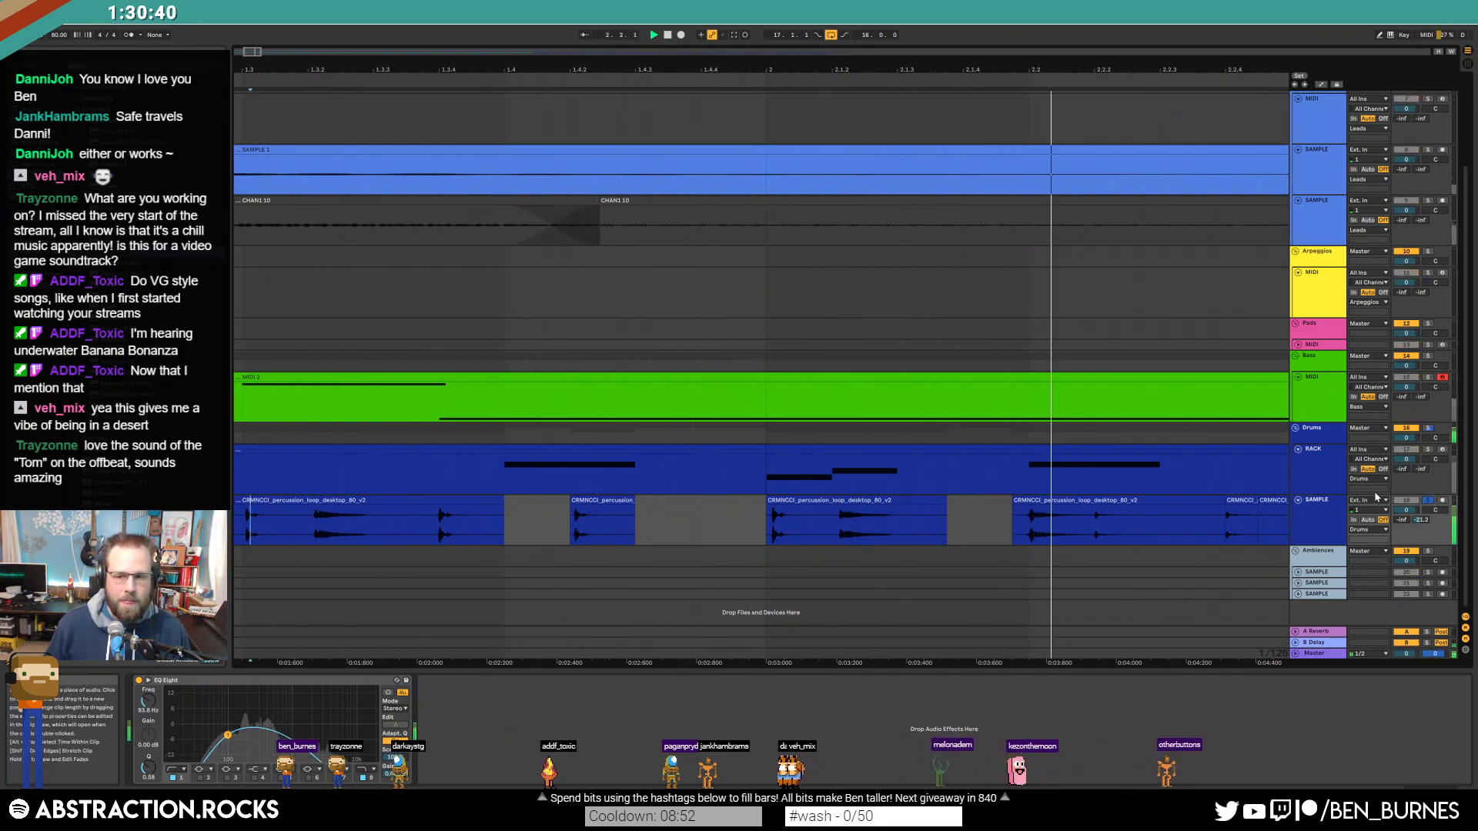
key(space)
drag(254, 56, 552, 271)
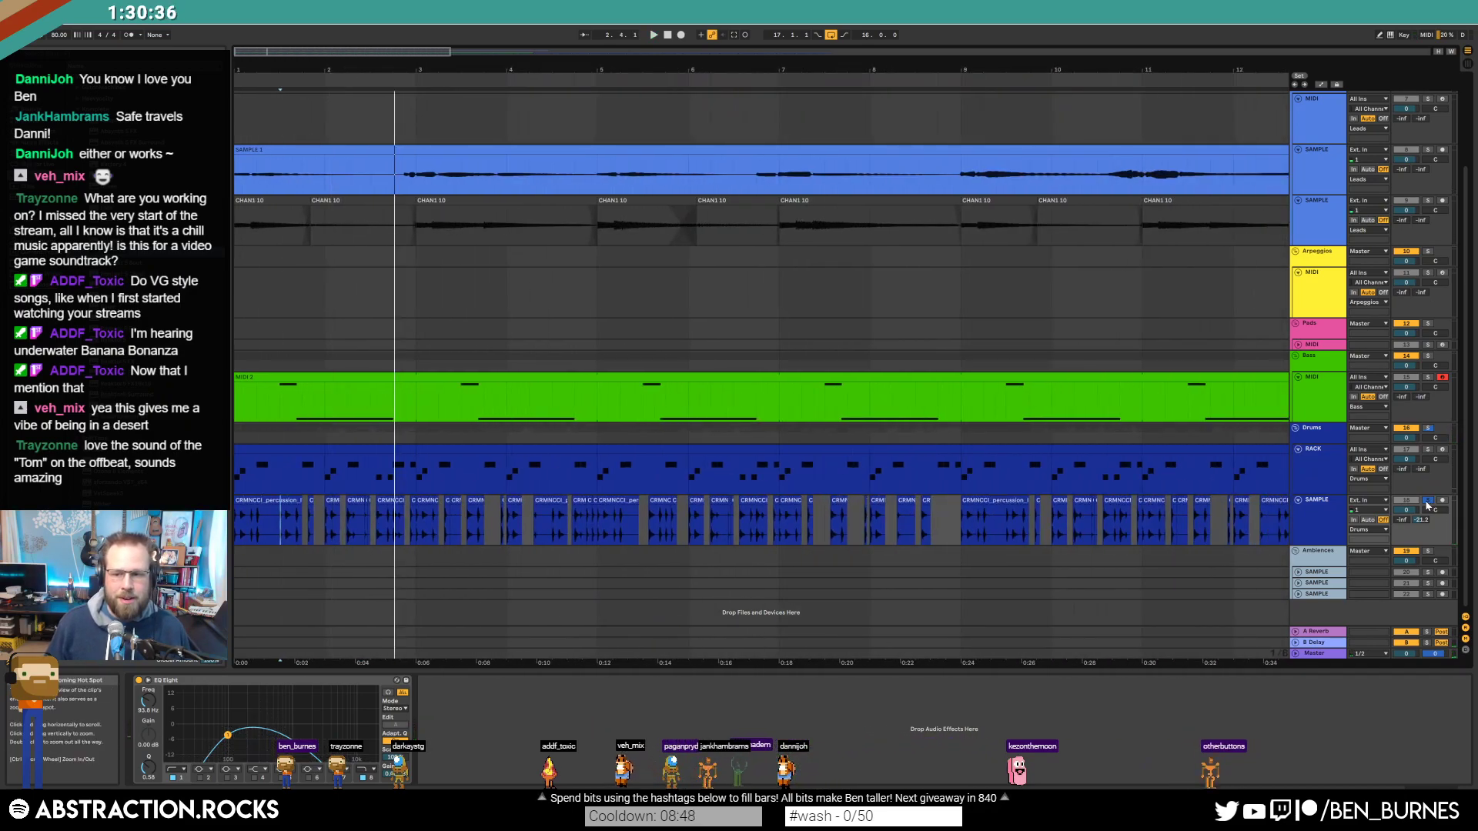
click(654, 35)
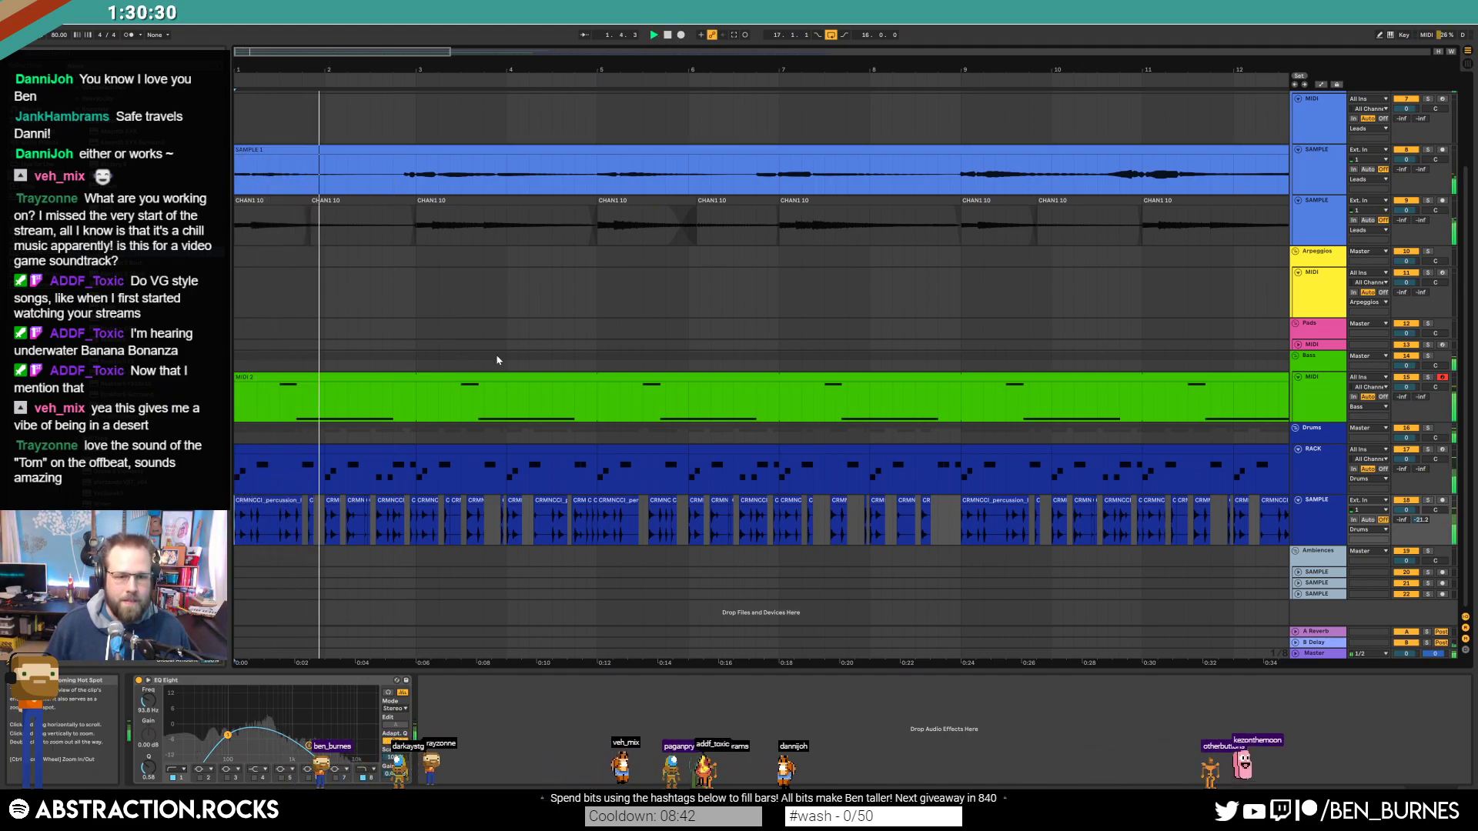
Step: Split bars 5 to 7 of the looping bass clip into a separate clip
click(586, 374)
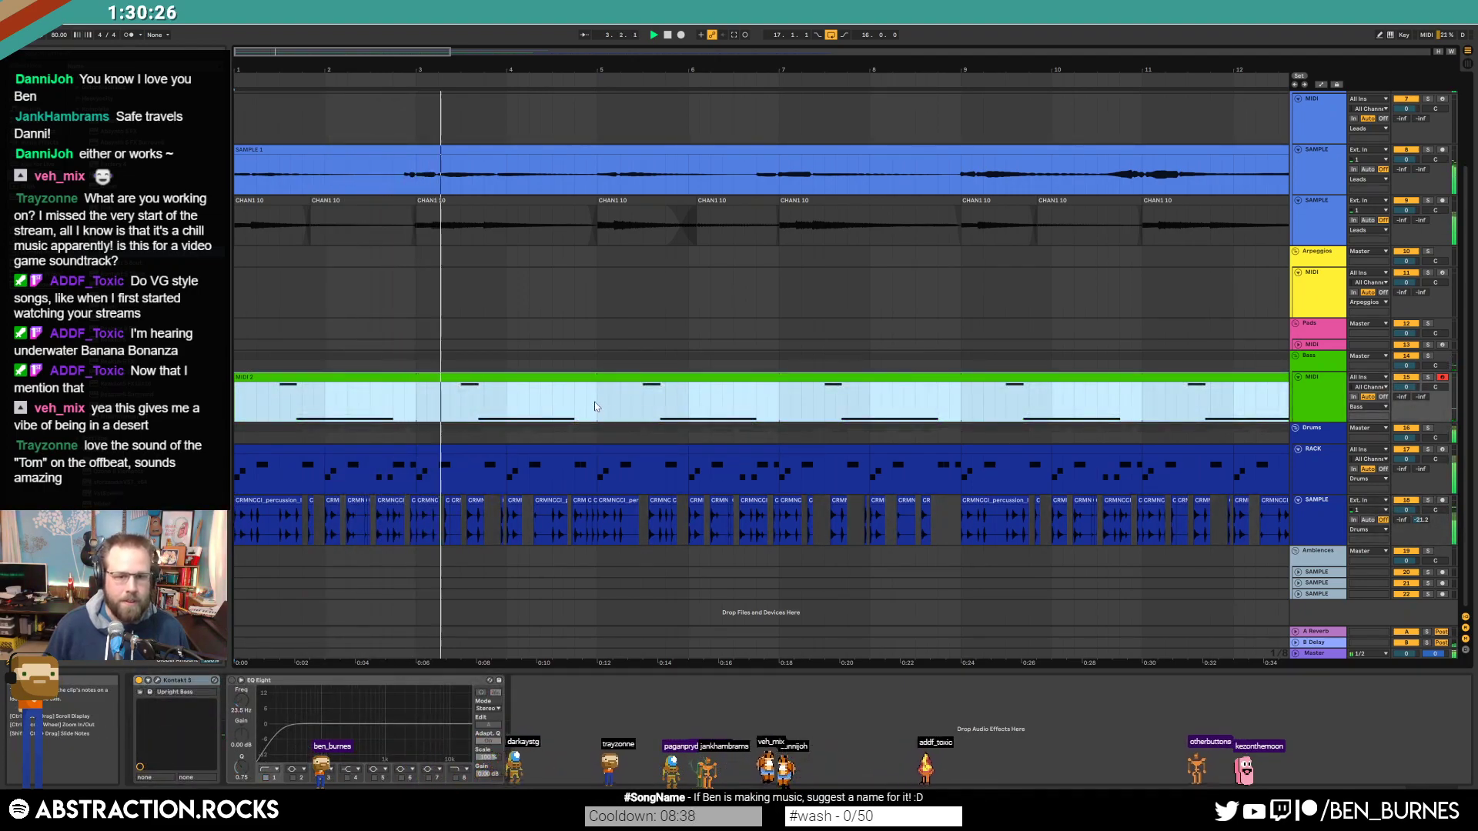
drag(594, 404, 778, 406)
key(ctrl+e)
Step: Open the split bass clip and transpose its long note up two octaves
double_click(754, 402)
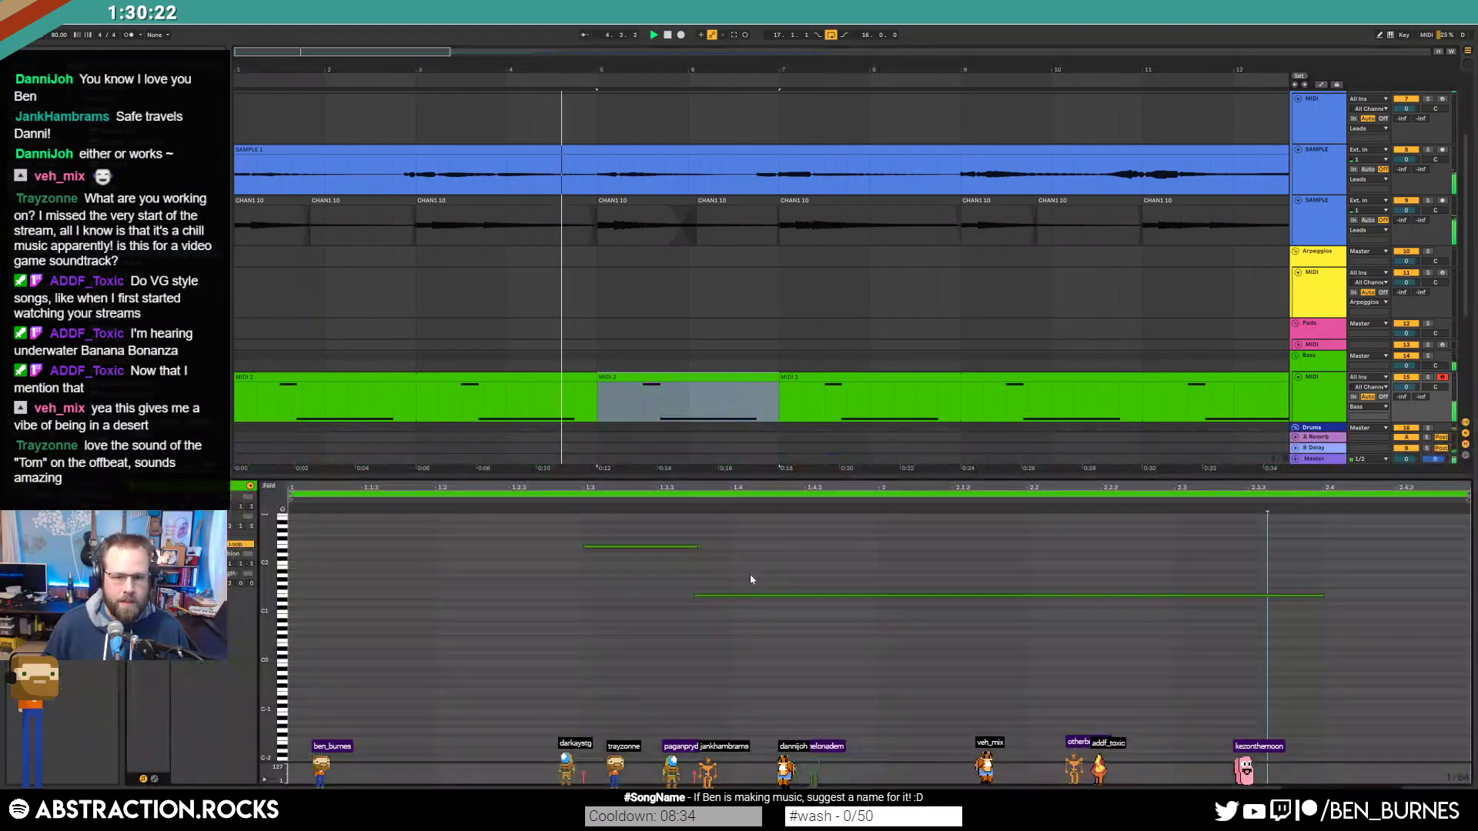
drag(762, 563, 769, 625)
key(shift+Up)
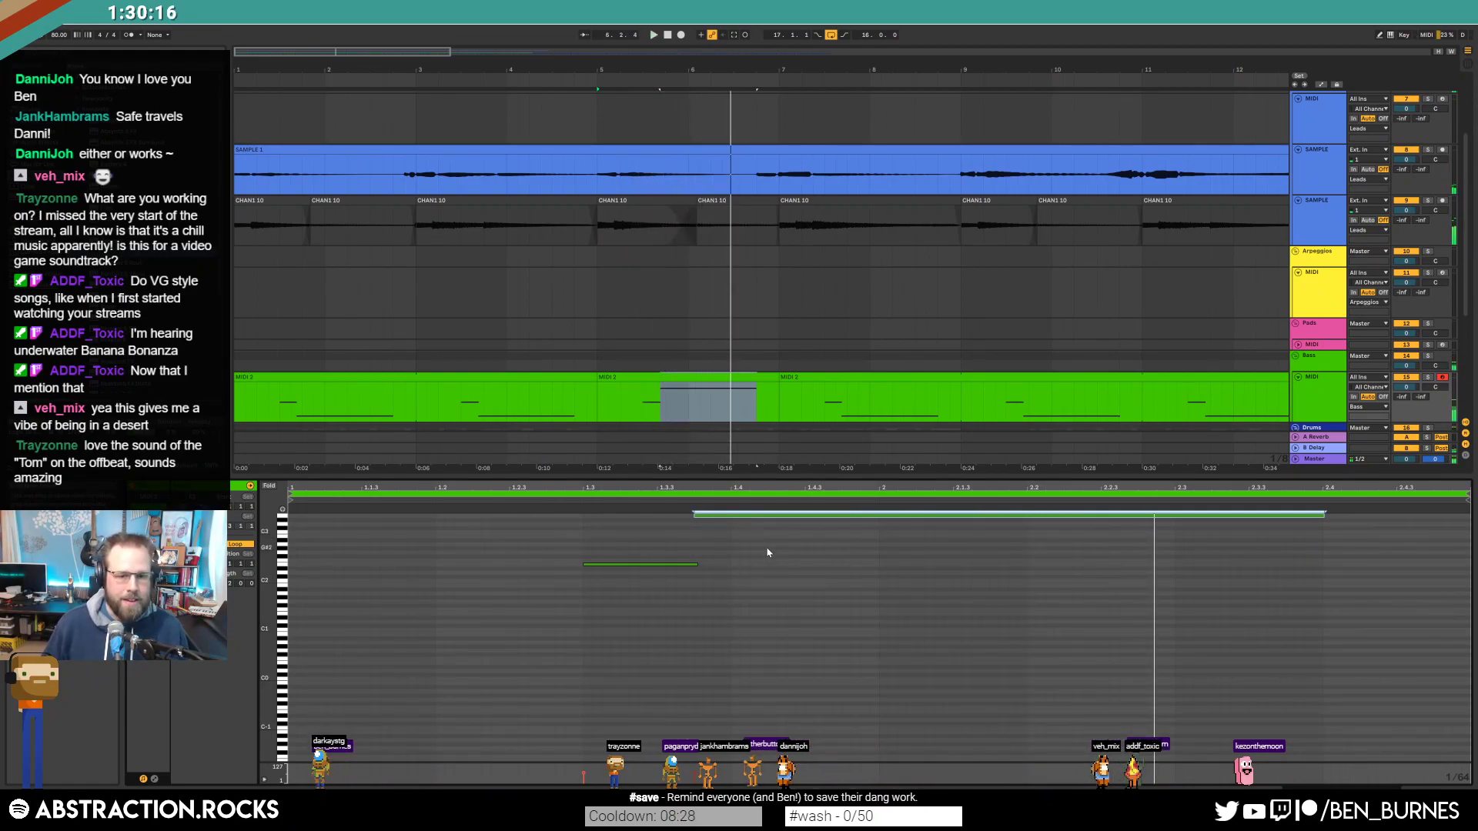
Step: Shorten the high note in the bar 5 bass clip to end near 1.4.3, and follow it with a lower note extended to about 2.4
drag(660, 547, 666, 592)
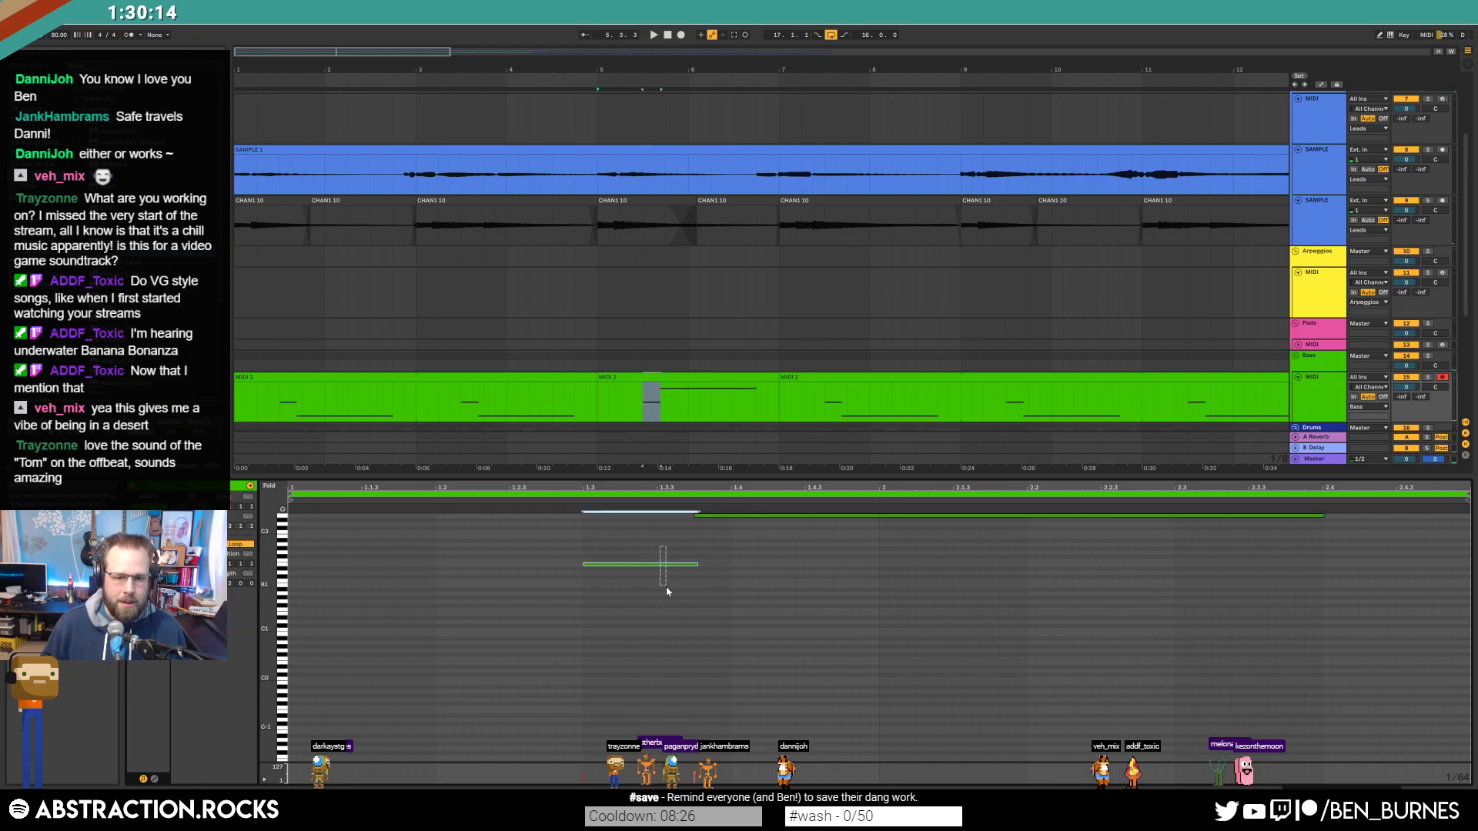
key(Right)
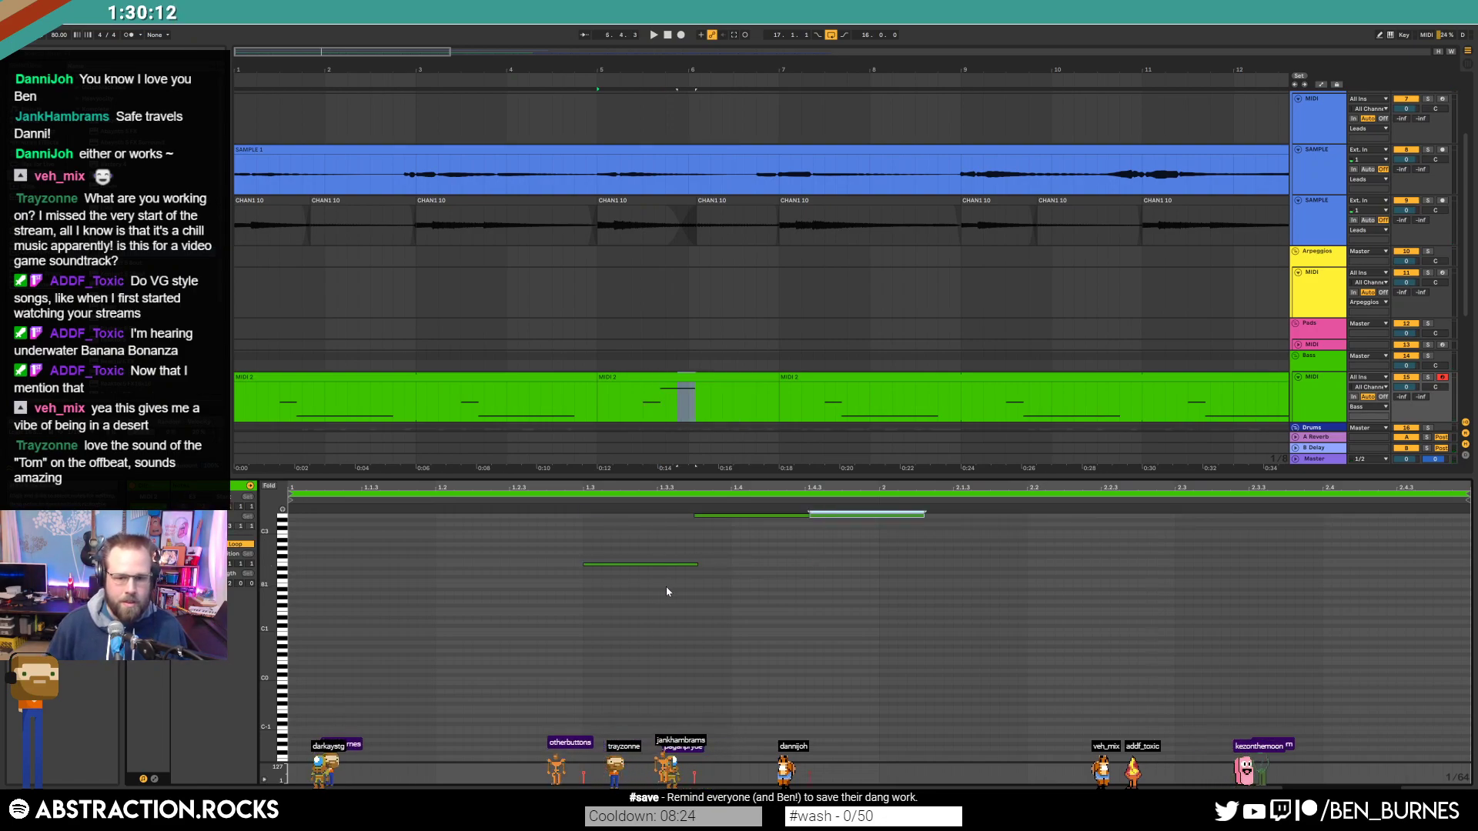
key(ctrl+v)
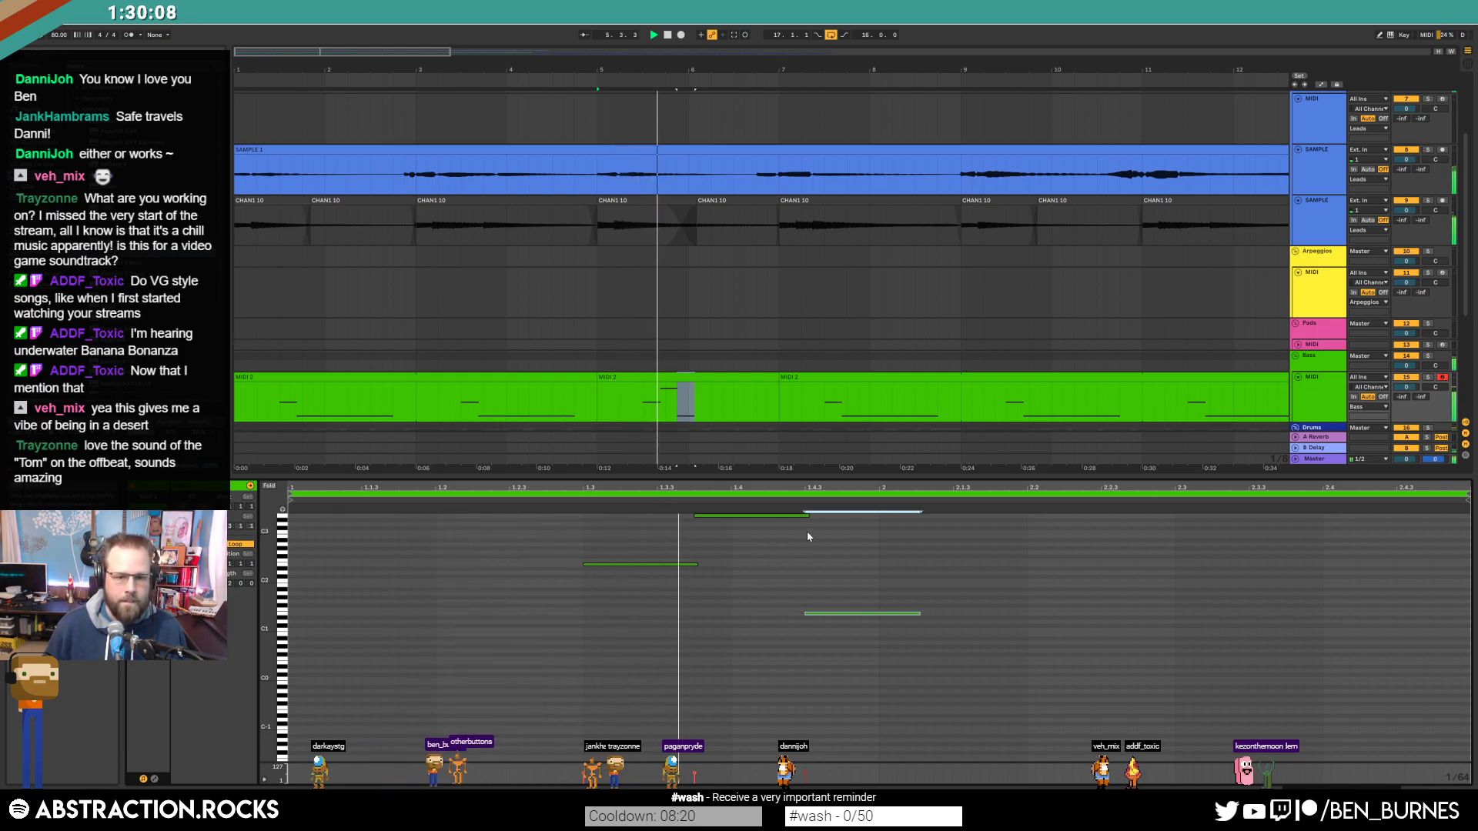
drag(919, 614, 1321, 631)
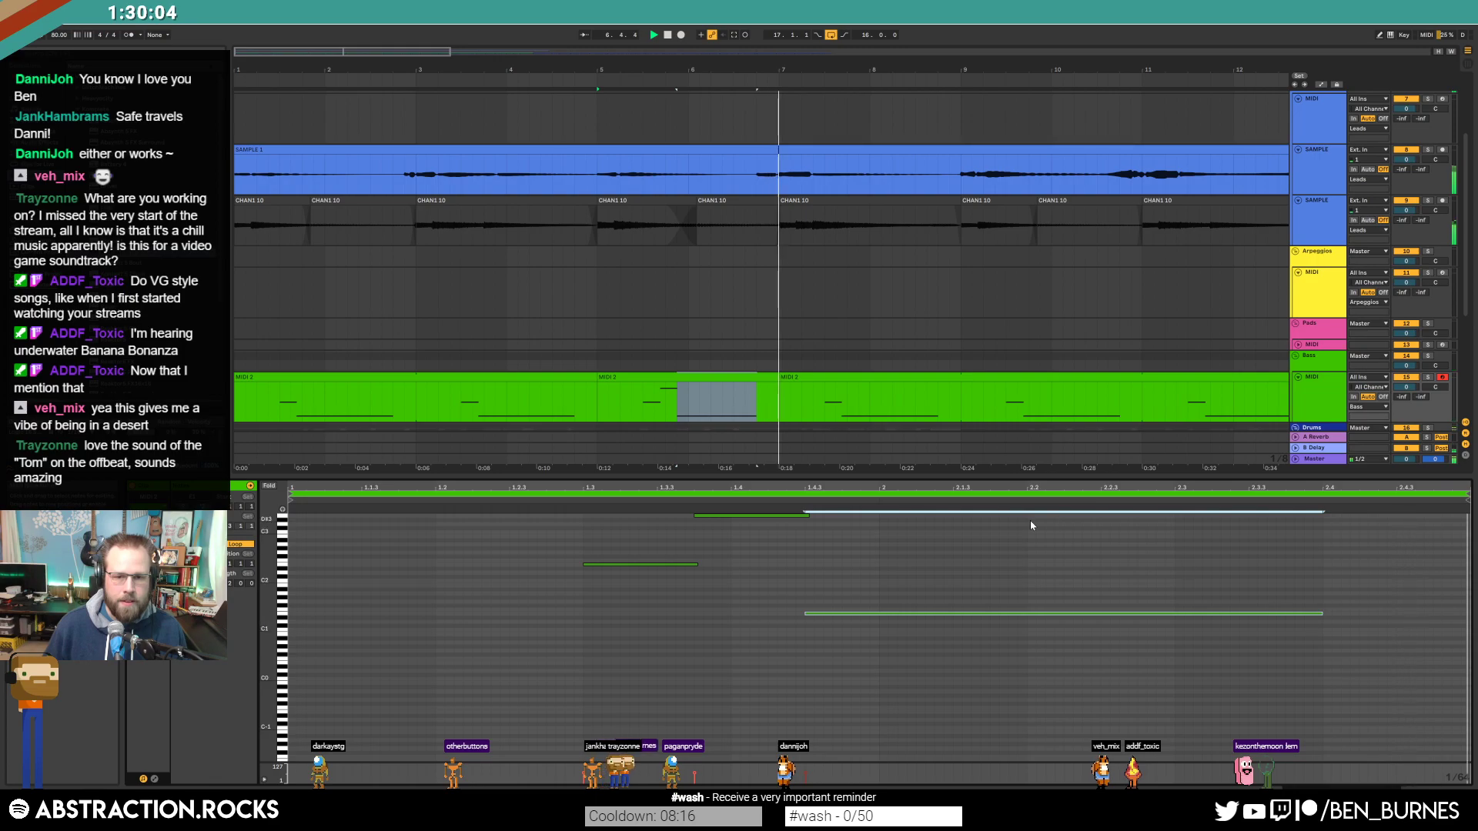
Step: Add three short notes at the end of the bass clip starting at bar 7, and shorten its long note to end around 2.3
click(830, 377)
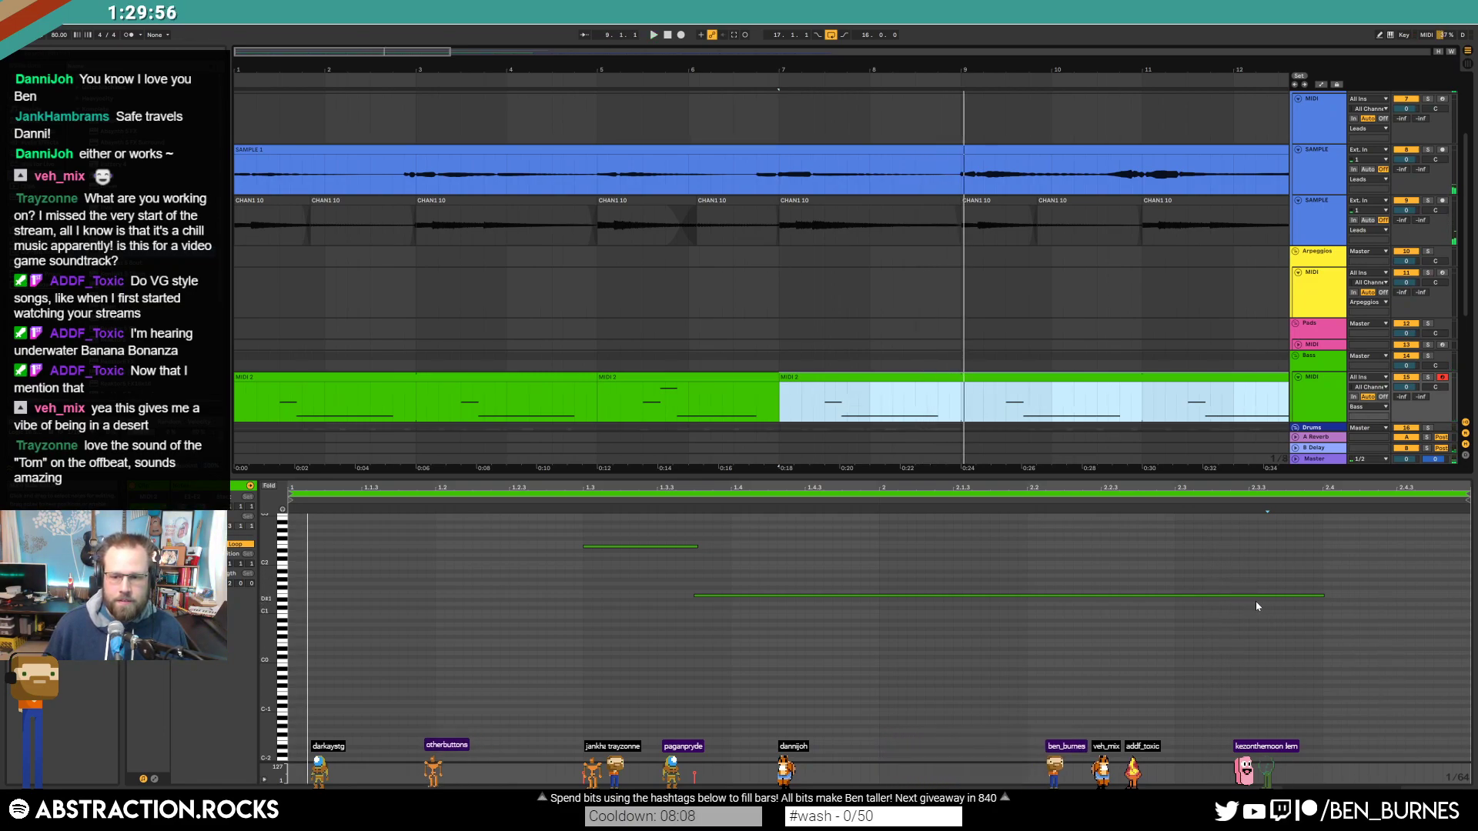
click(1230, 567)
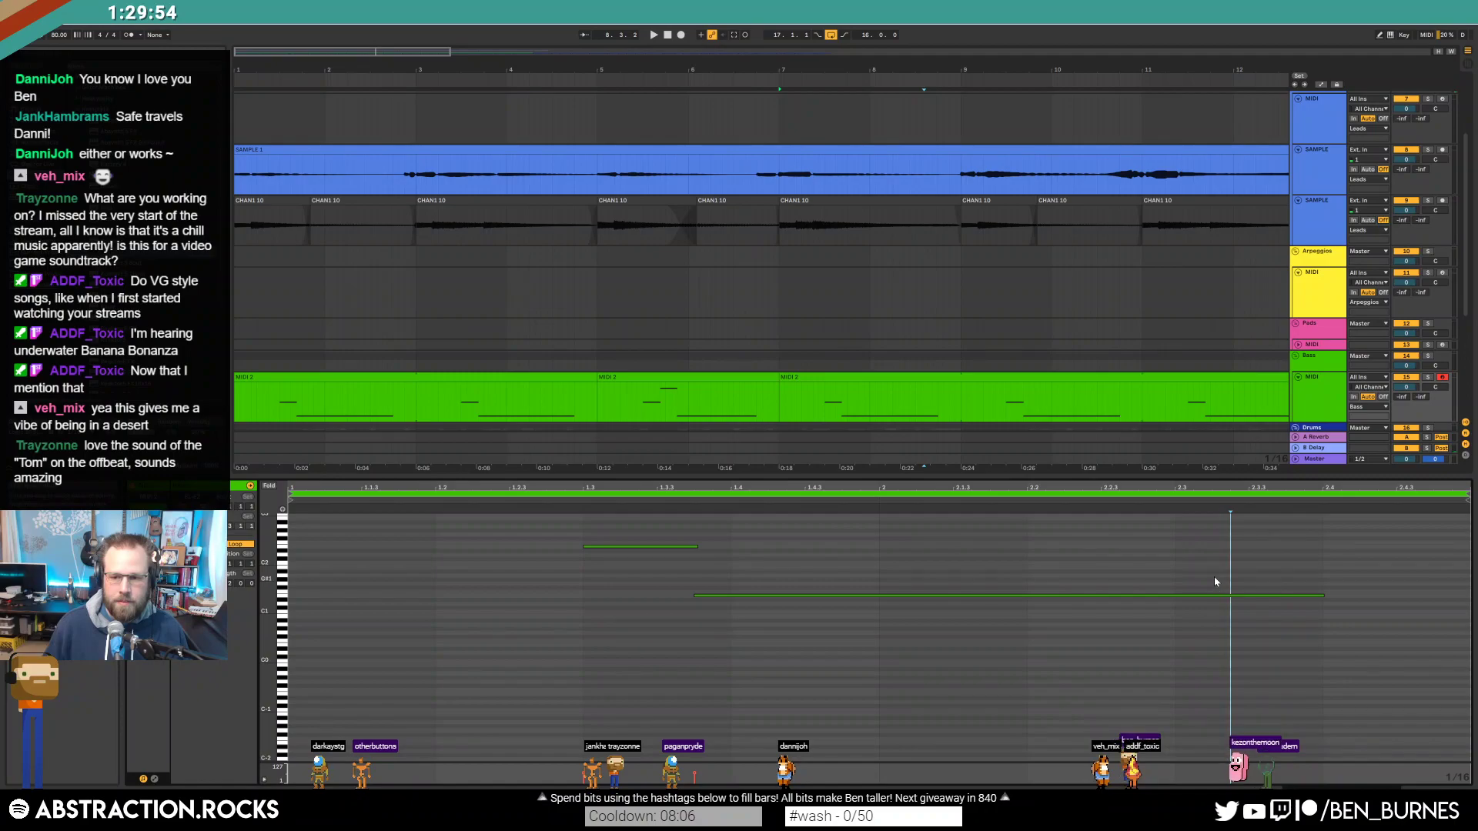
double_click(1216, 576)
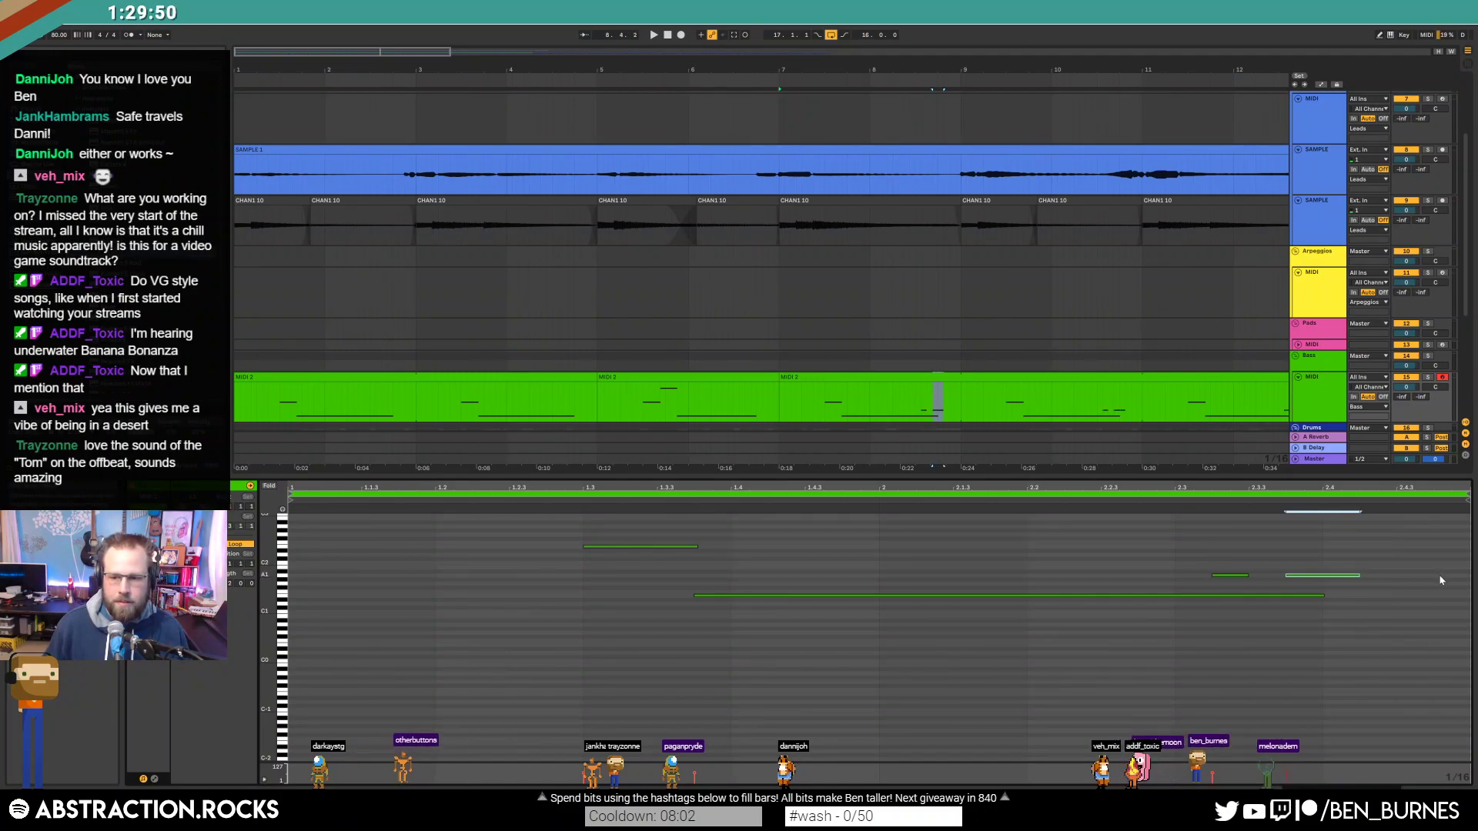
drag(1322, 594, 1467, 608)
key(space)
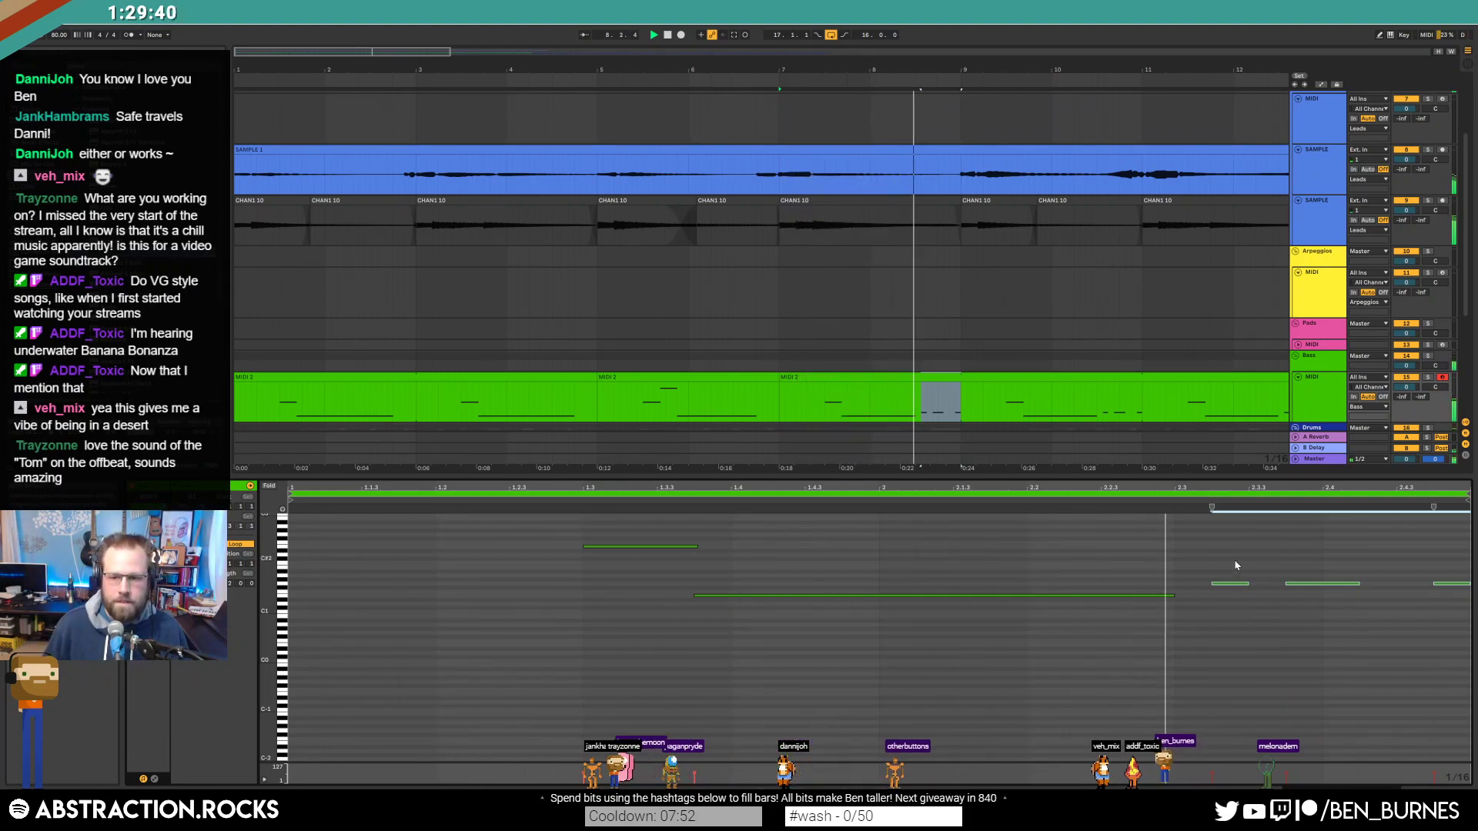
Step: Lengthen the first two of the three closing bass notes and trim the third to finish just before the clip's end
click(1274, 573)
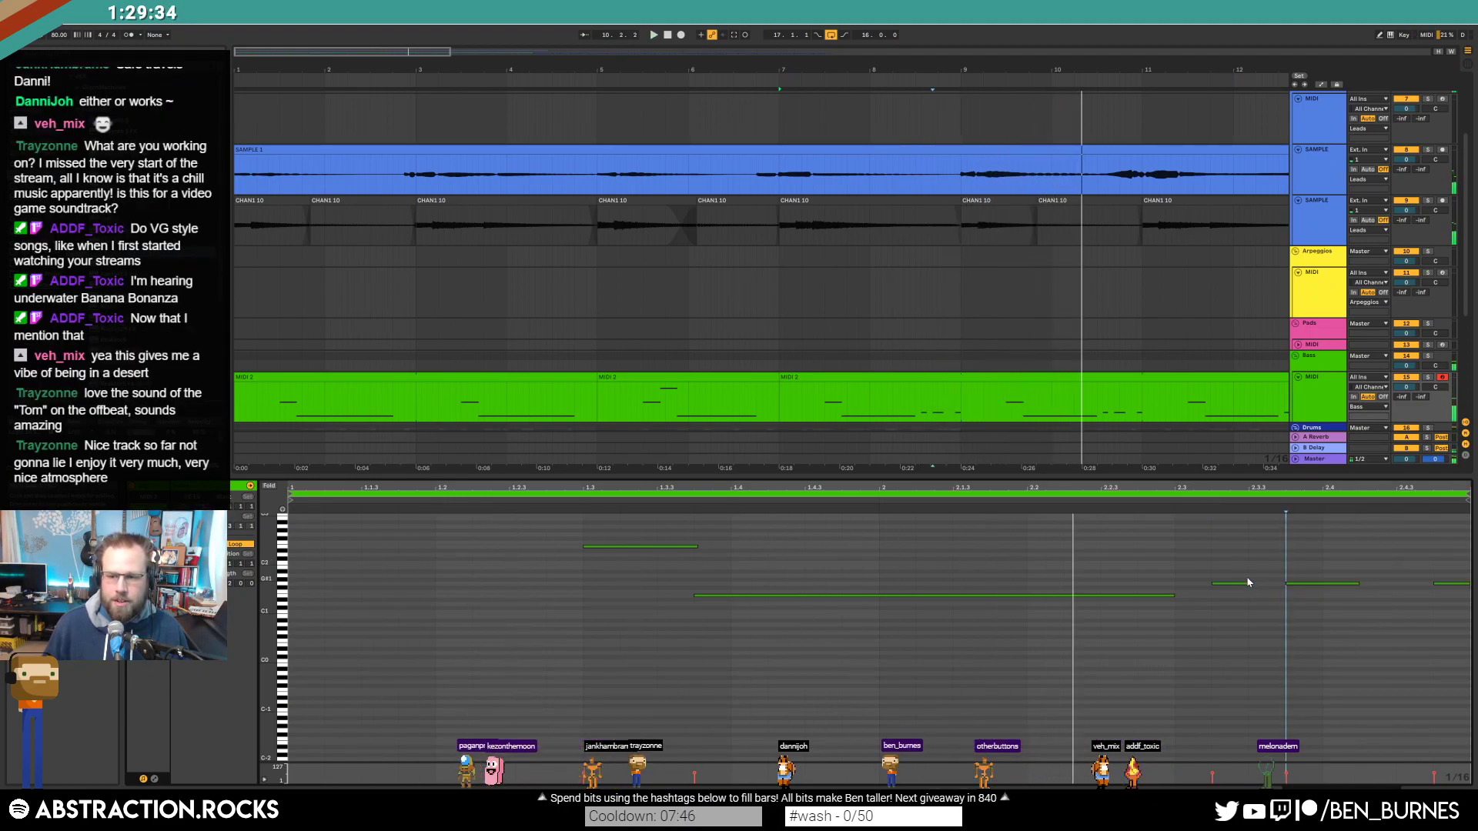
drag(1211, 584, 1268, 586)
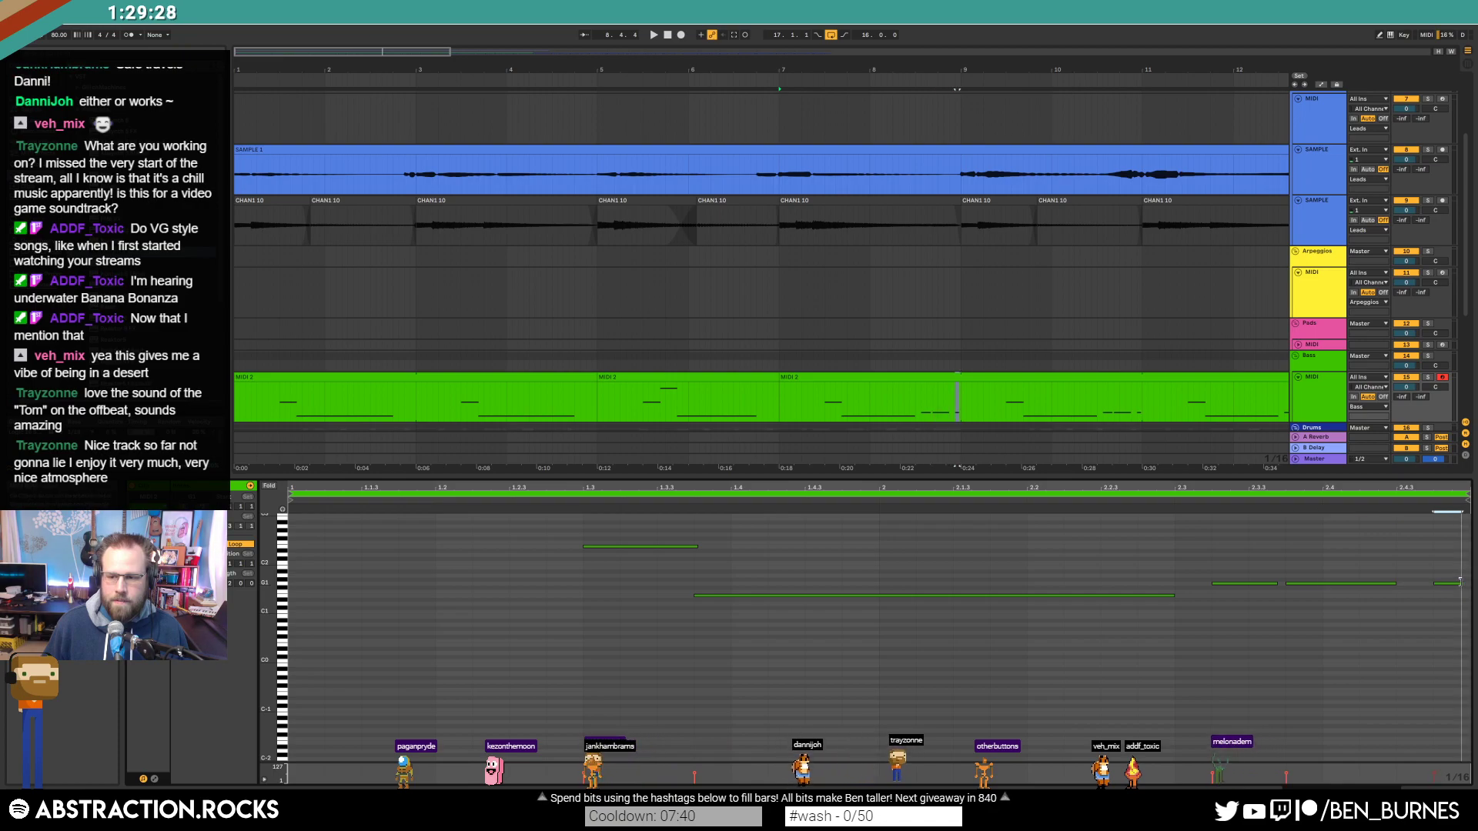
drag(1211, 576, 1401, 594)
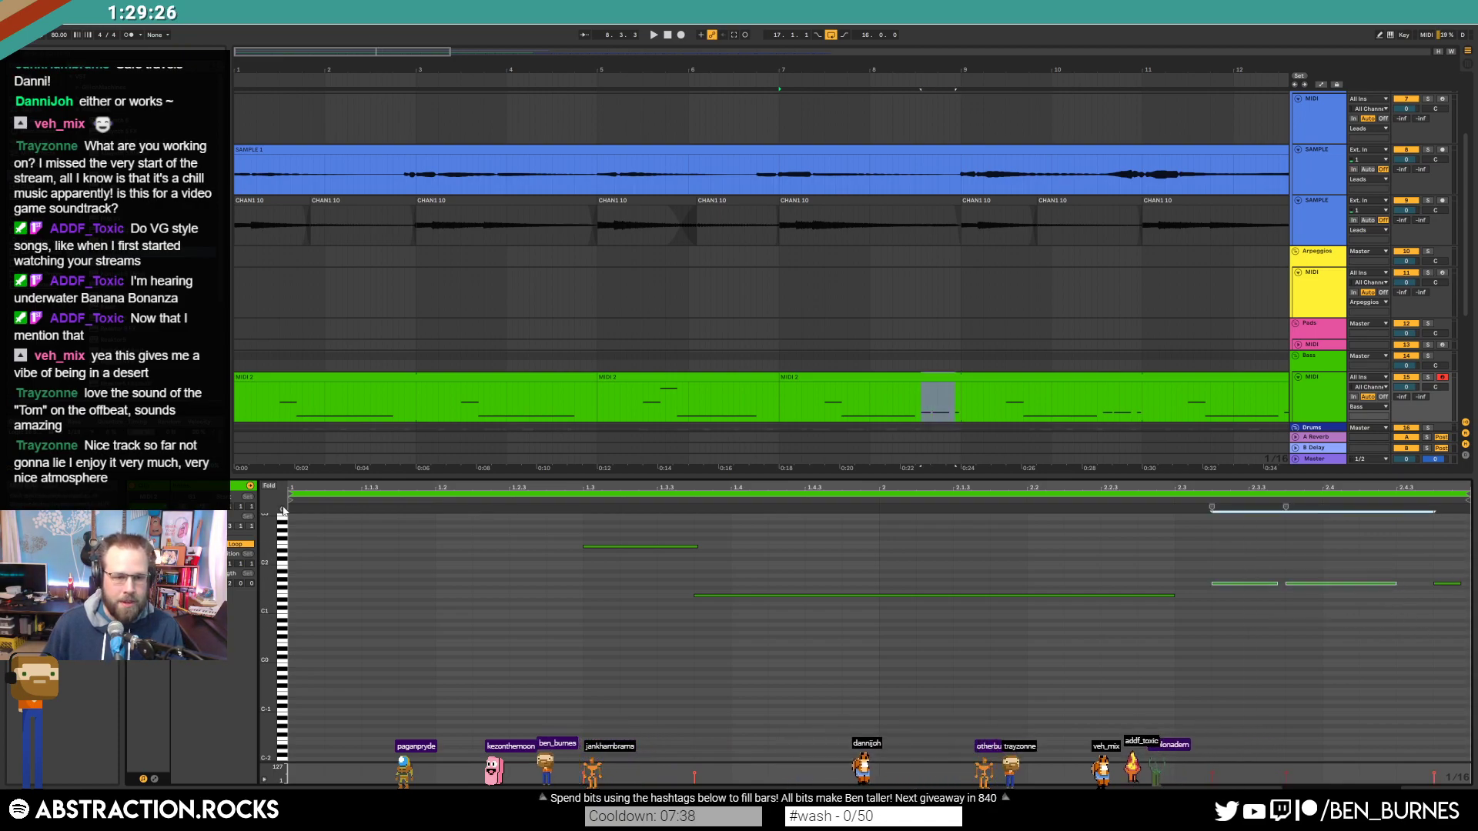
Step: Transpose the three closing notes of the bar 7 bass phrase up by several semitones and play the passage
drag(1193, 558, 1458, 629)
key(Up)
key(Up)
key(Up)
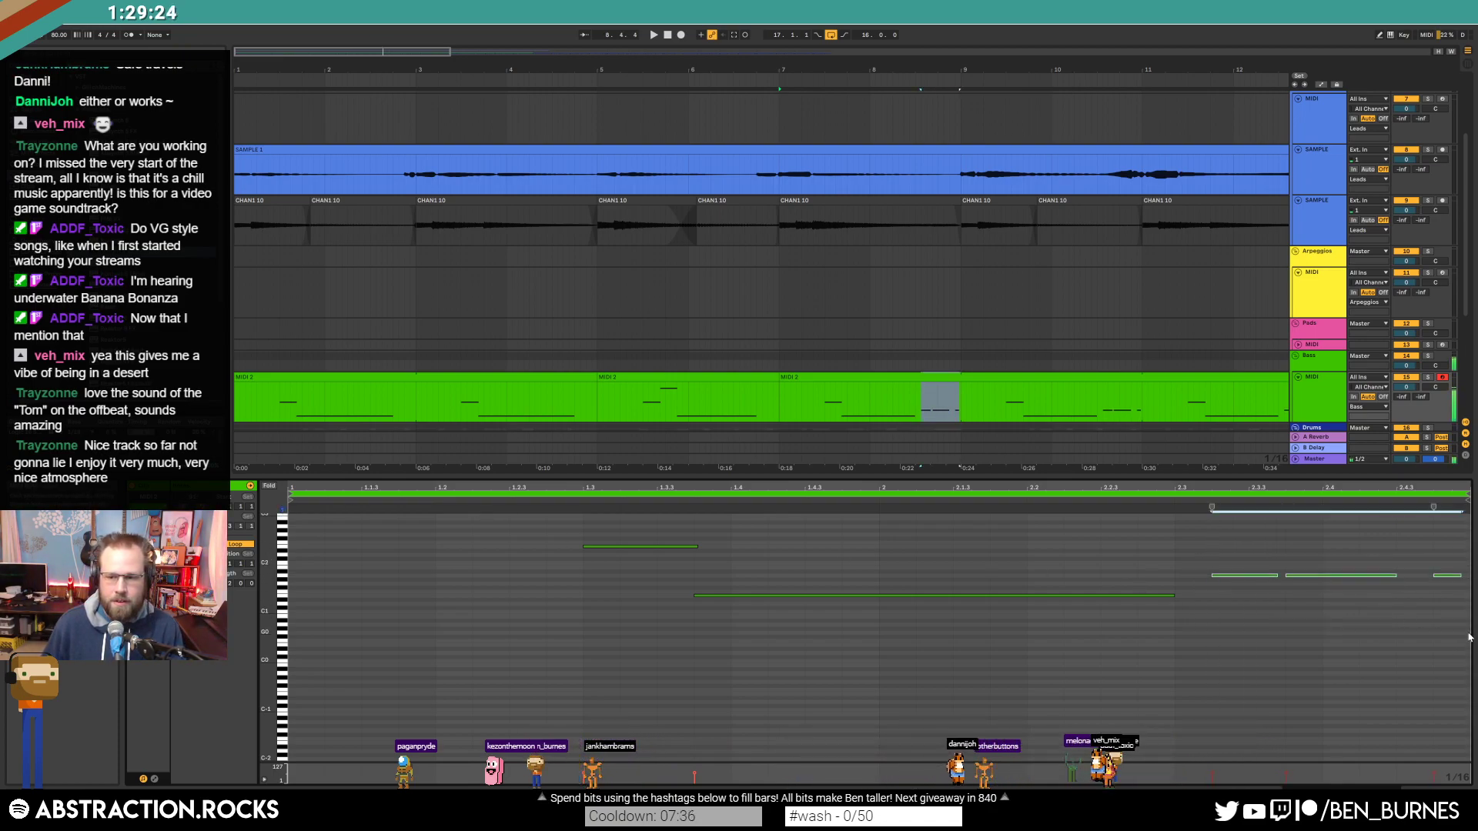
key(Up)
key(Up)
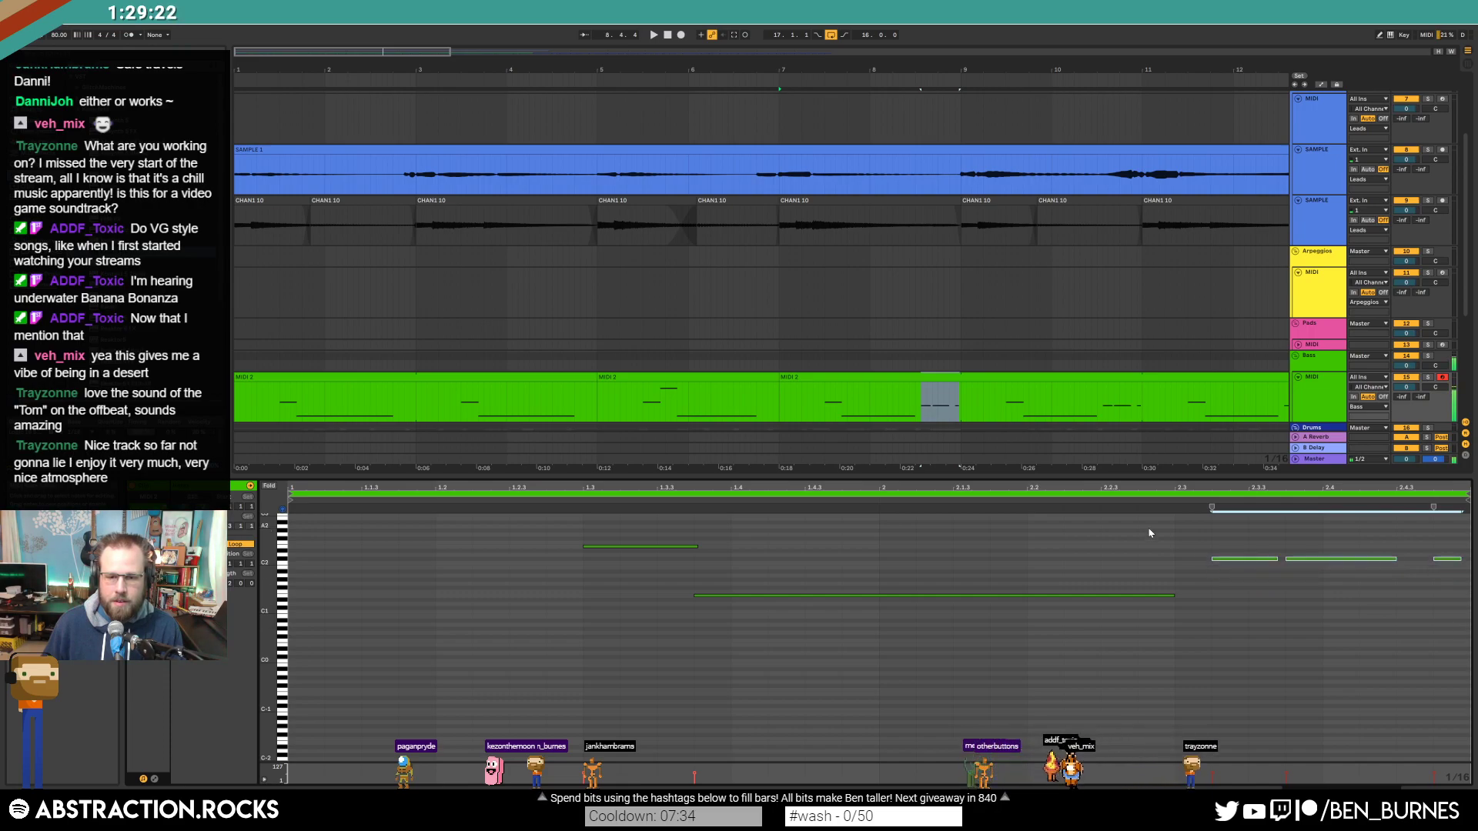
click(1122, 501)
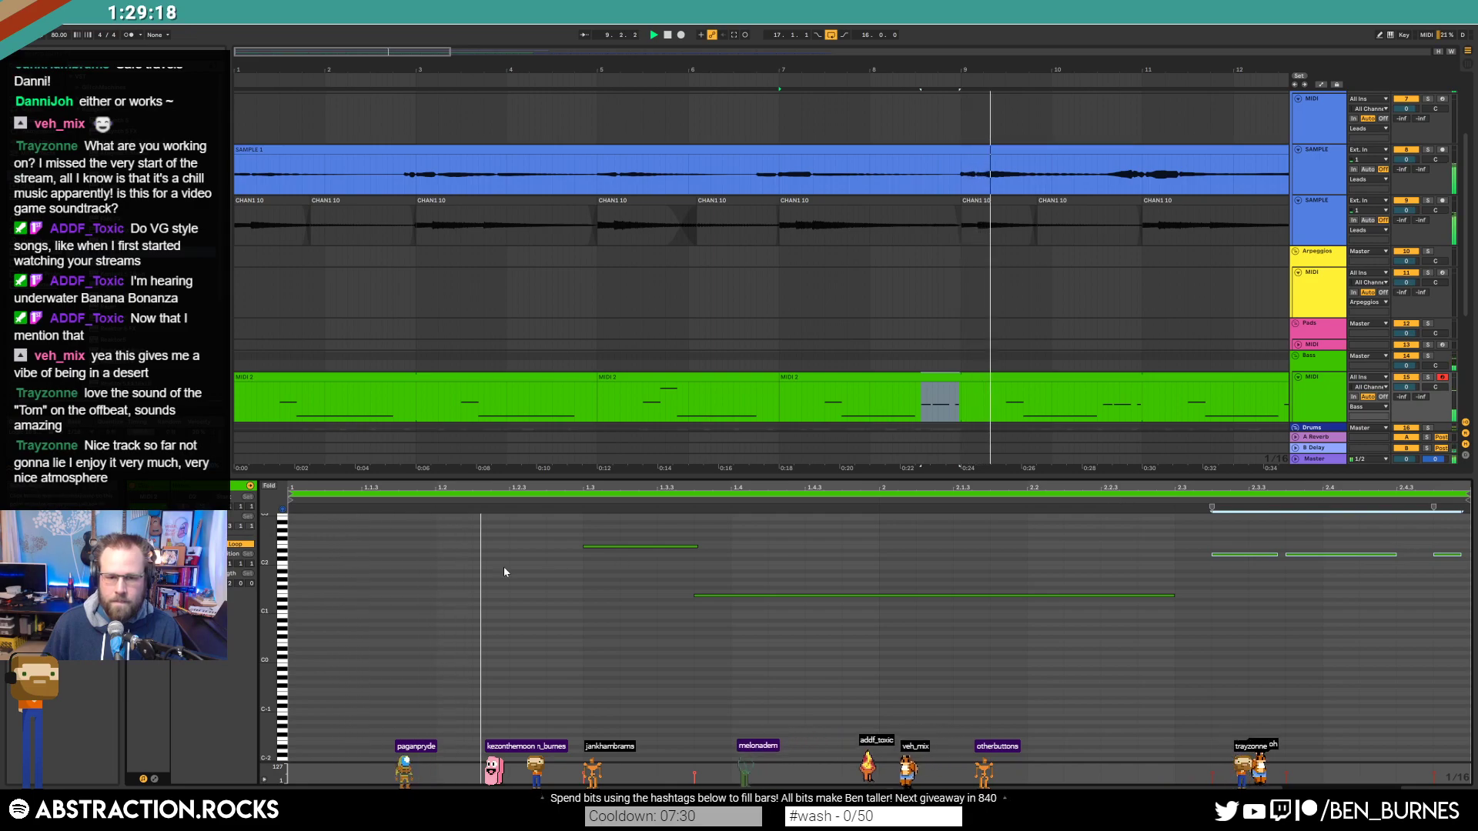
Step: Copy the opening four-bar bass clip over bars 9 to 13 of the bass track
drag(964, 398, 1142, 416)
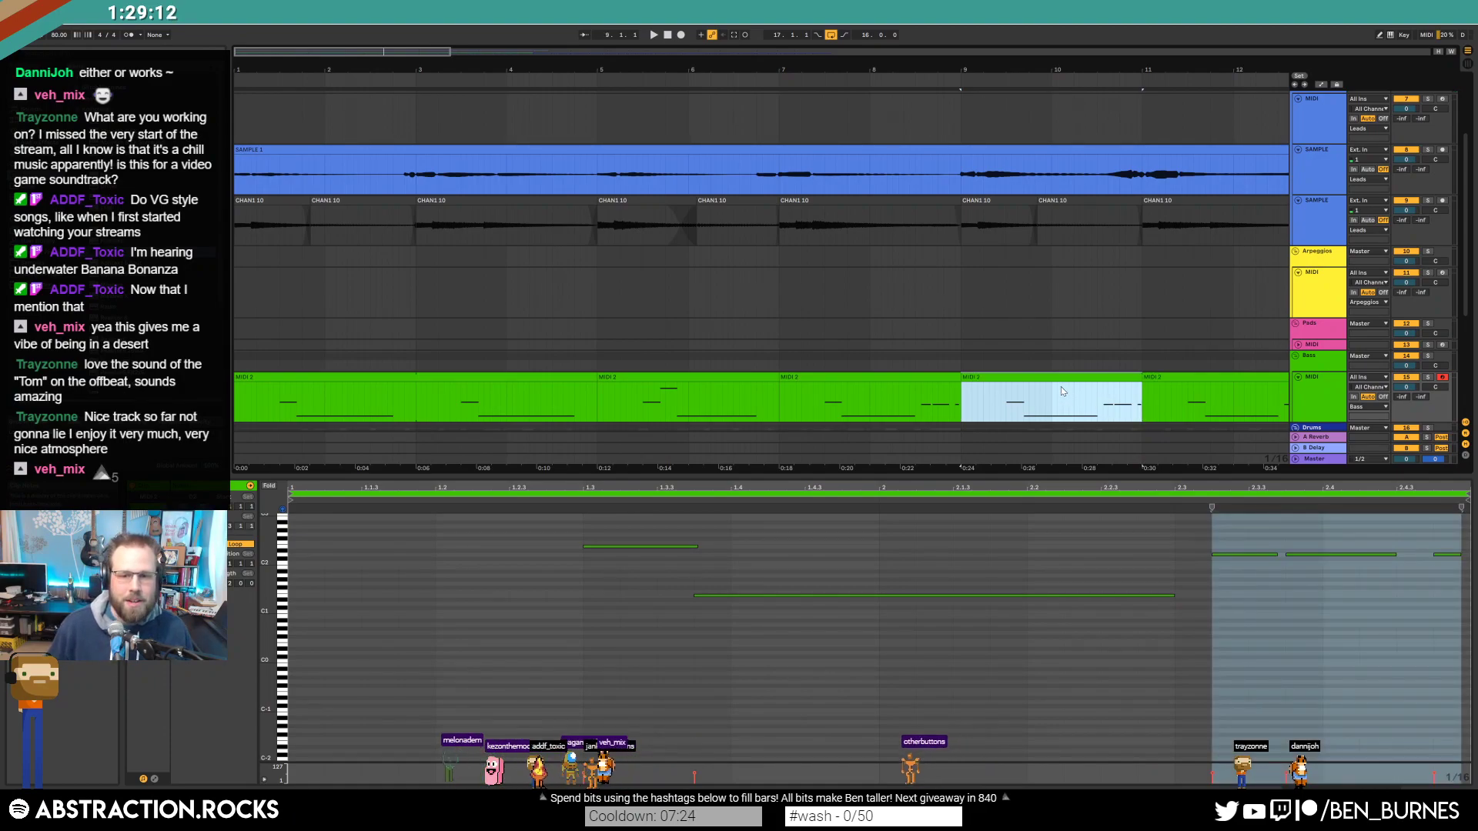
click(516, 379)
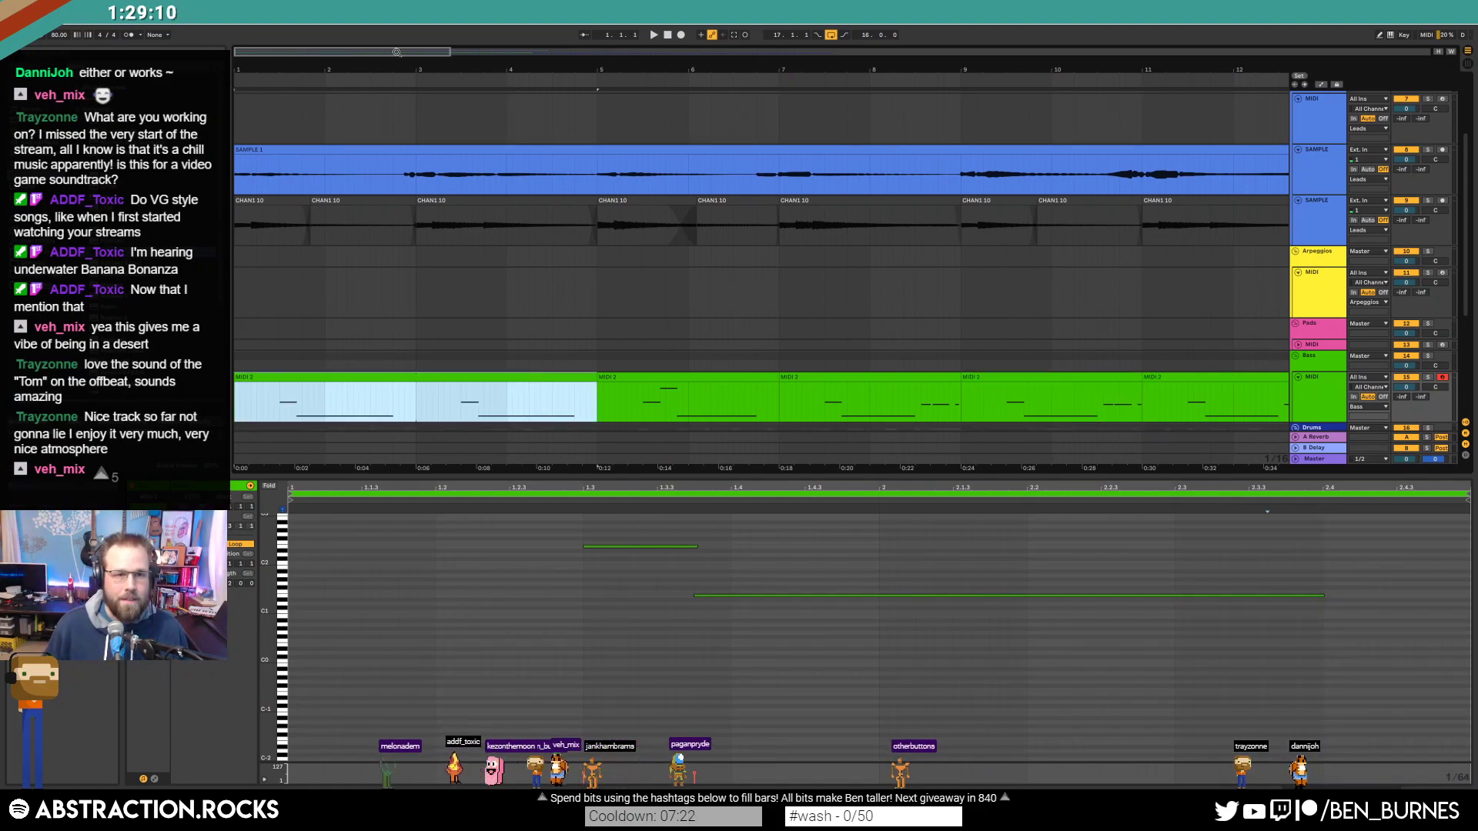
drag(395, 52, 584, 51)
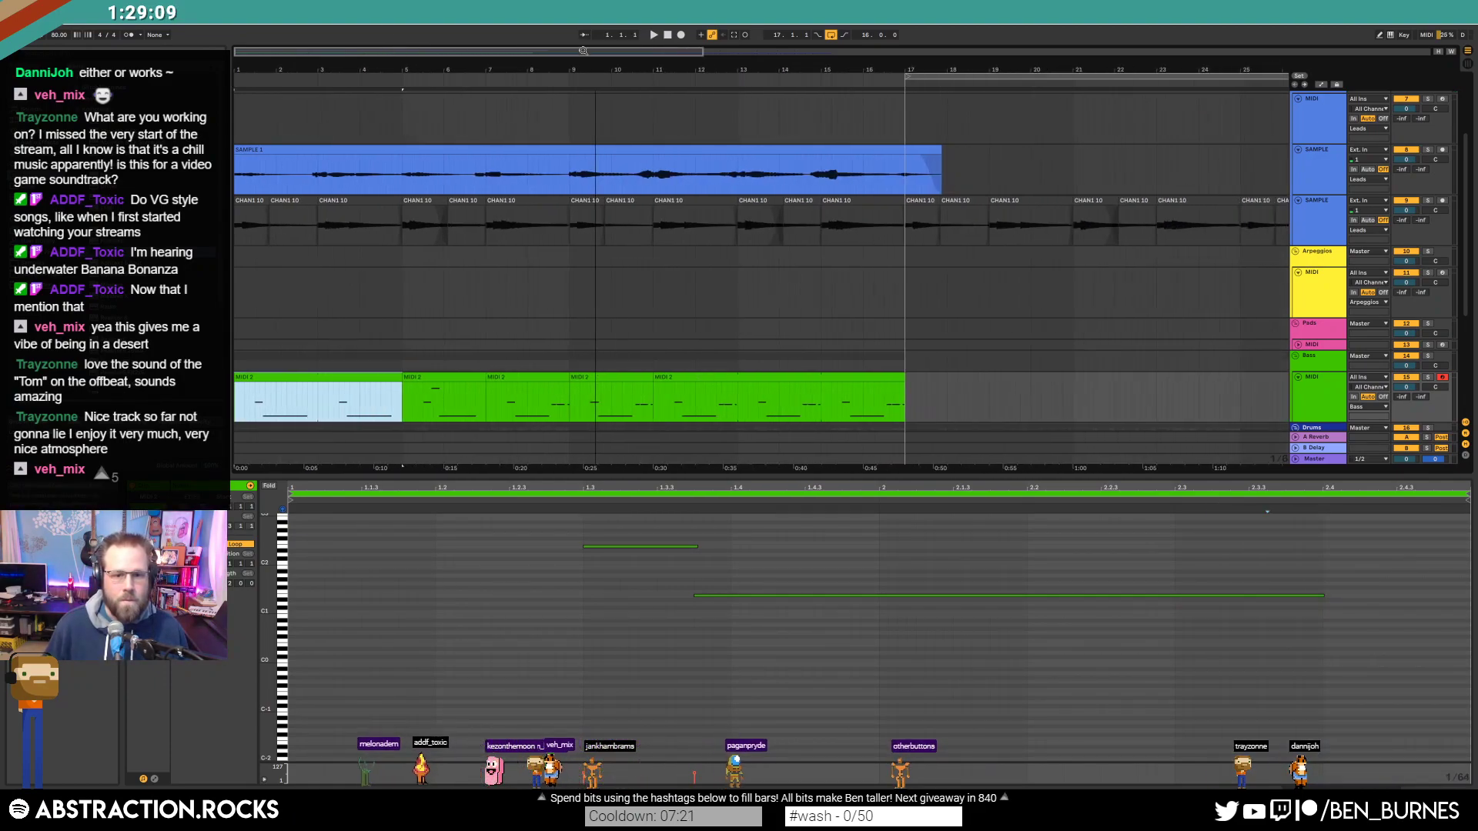
click(636, 378)
key(ctrl+v)
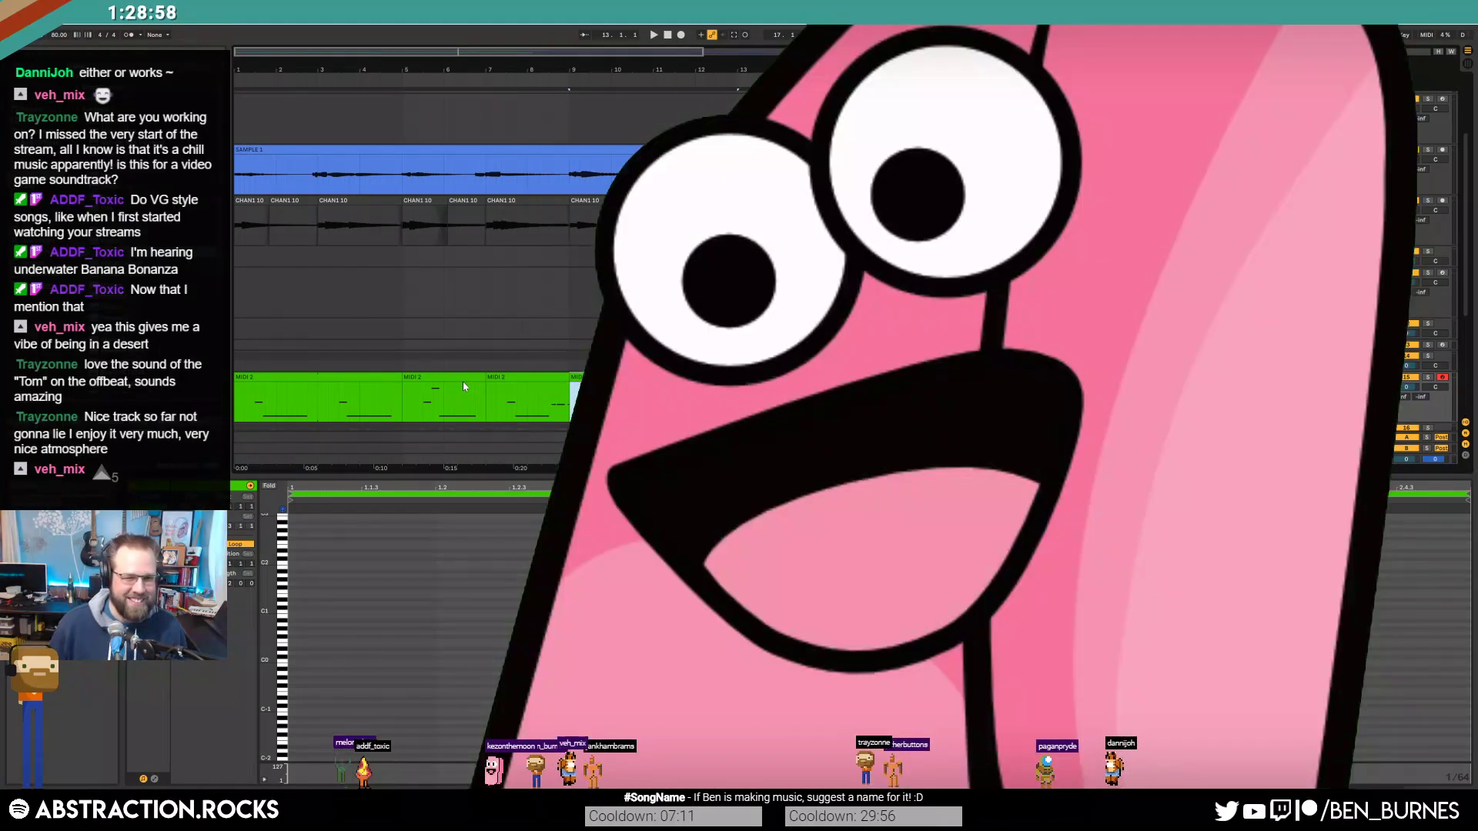
Step: Copy the two varied bass clips spanning bars 5 to 9 and paste them at bar 13
click(460, 378)
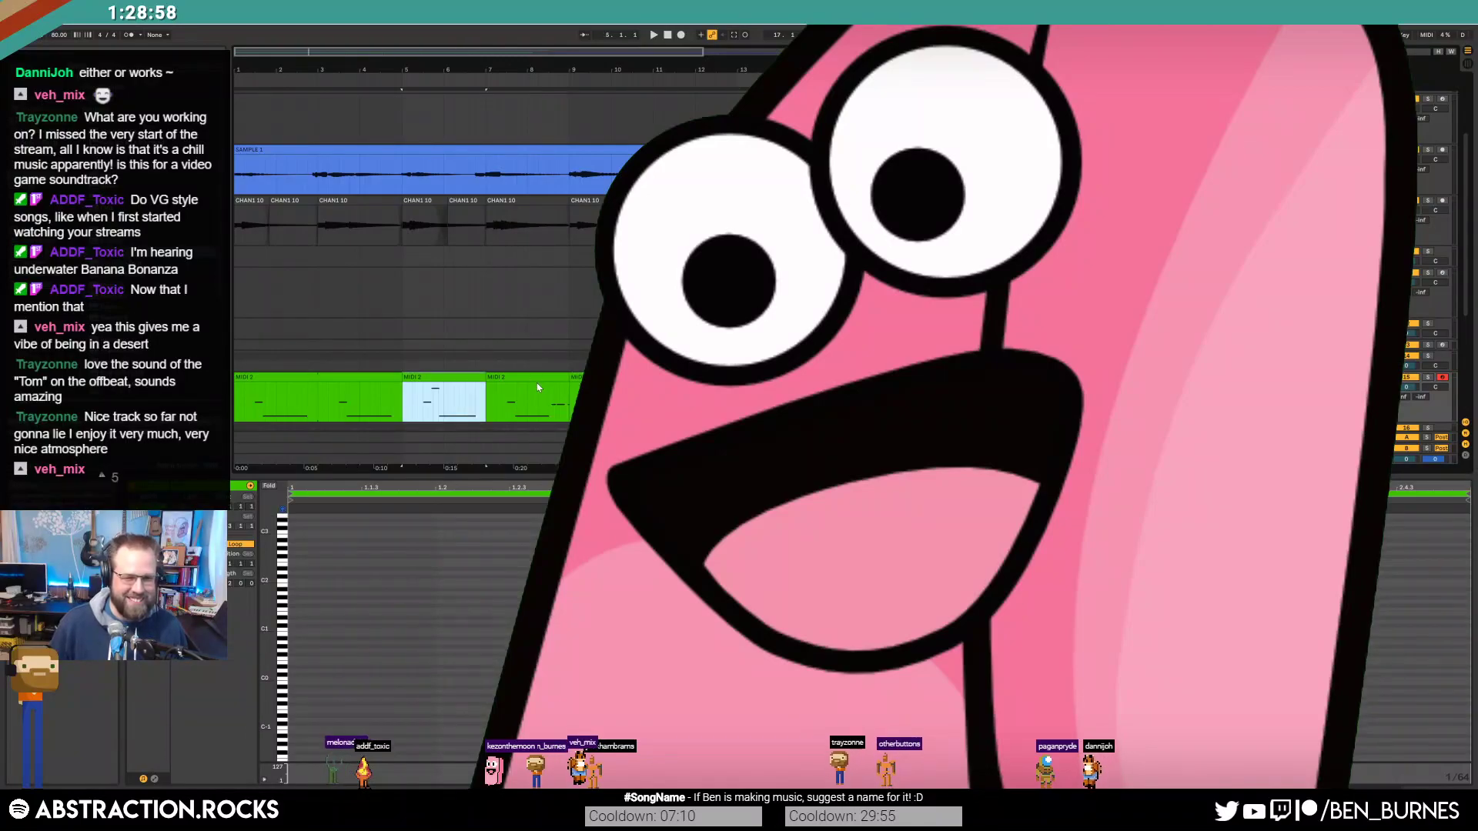
shift+click(536, 382)
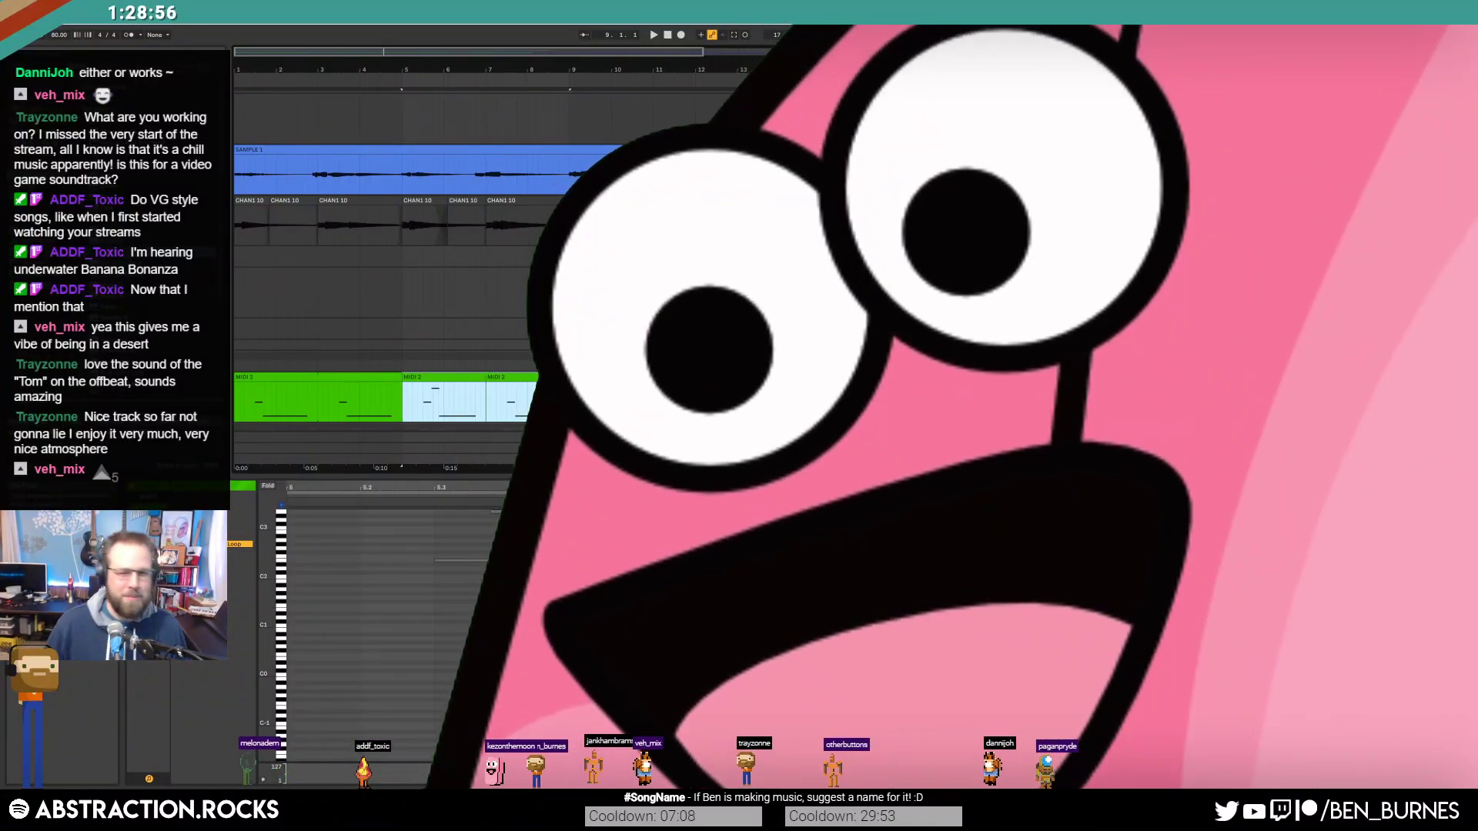
key(ctrl+c)
click(739, 402)
key(ctrl+v)
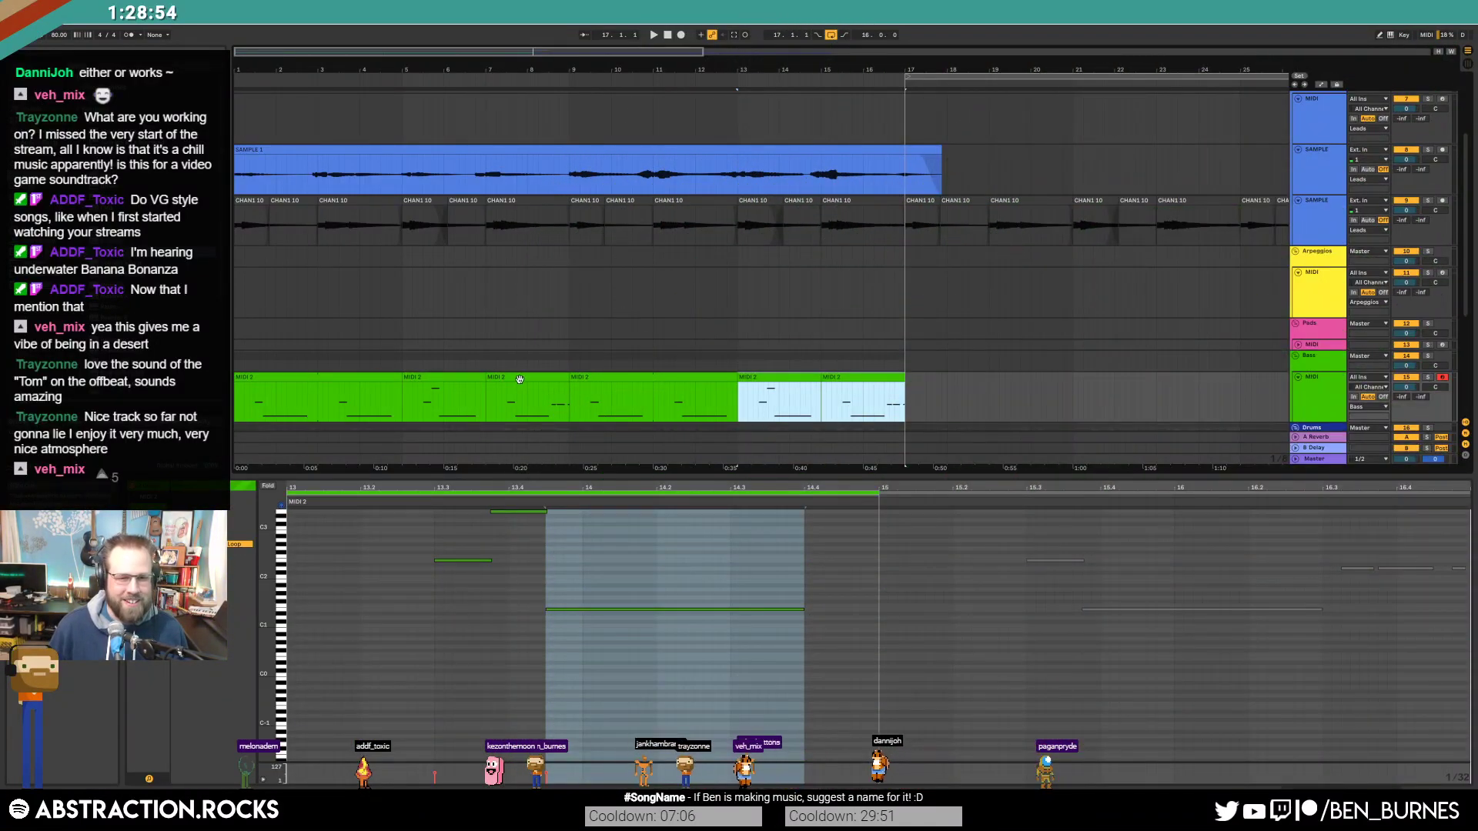
Step: Play from bar 7, separate bars 9 to 11 into their own bass clip, and duplicate its short note at 1.1.3
click(520, 379)
key(space)
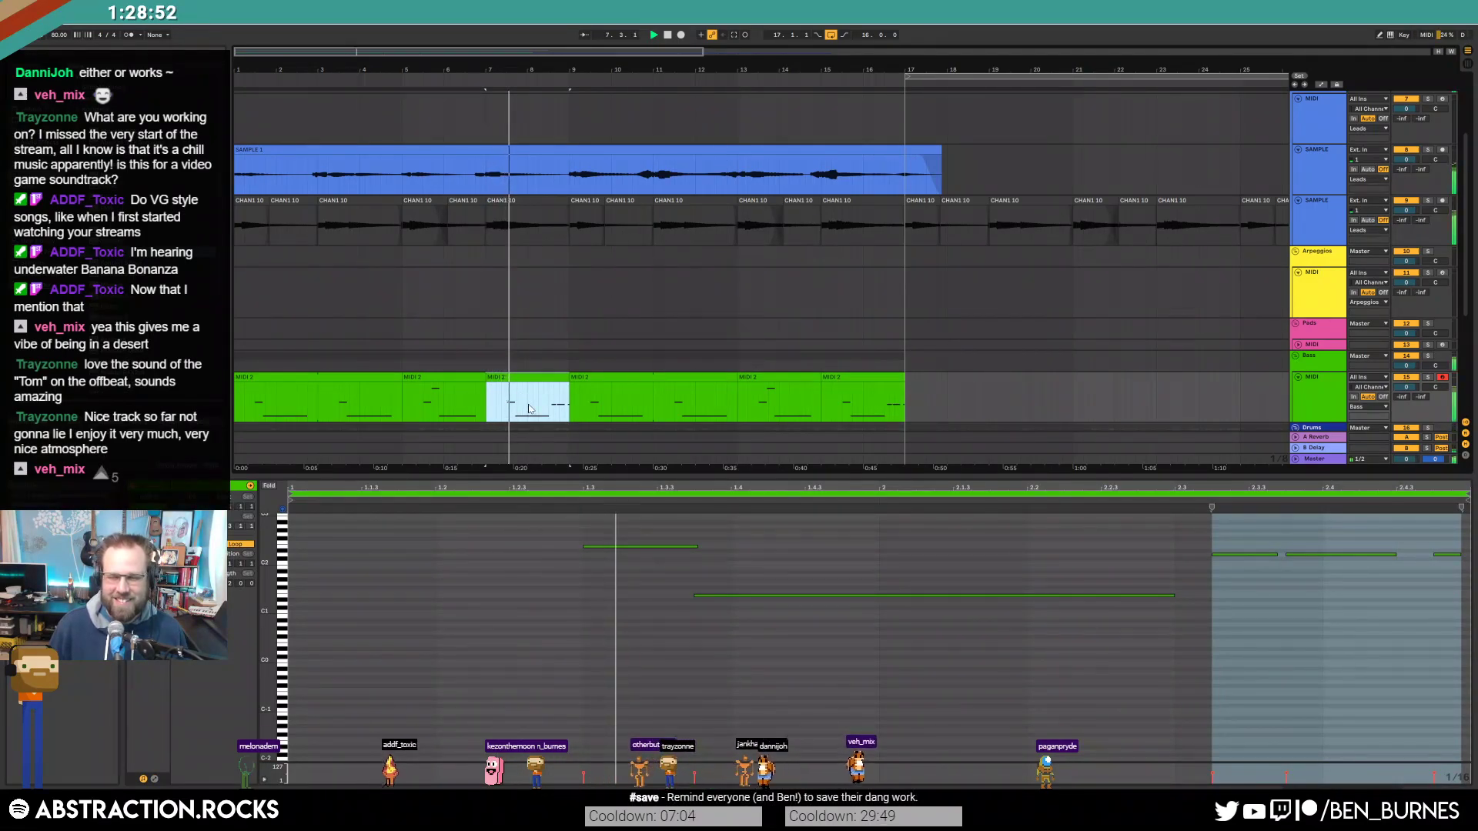
click(649, 401)
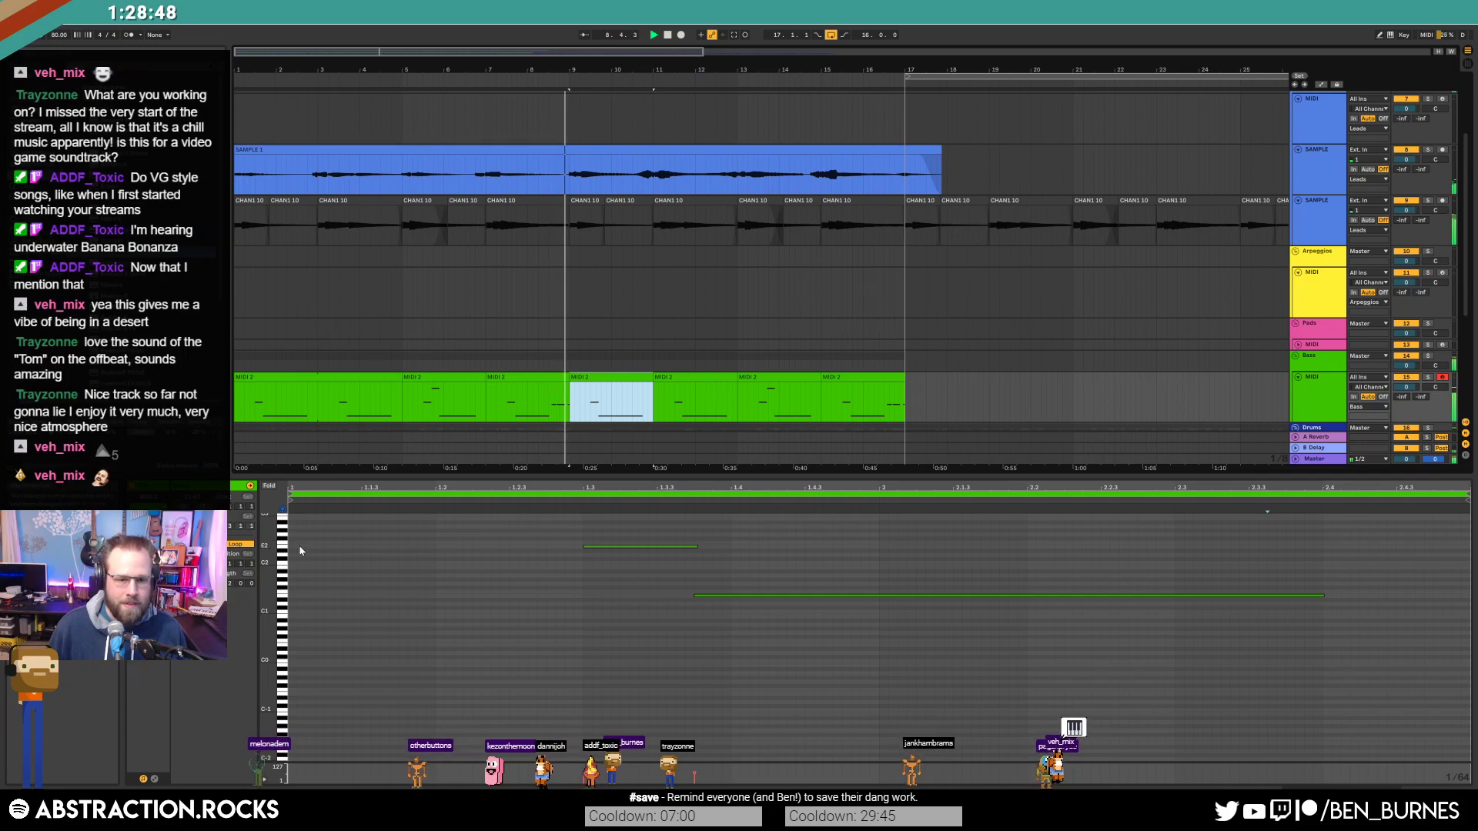
click(626, 547)
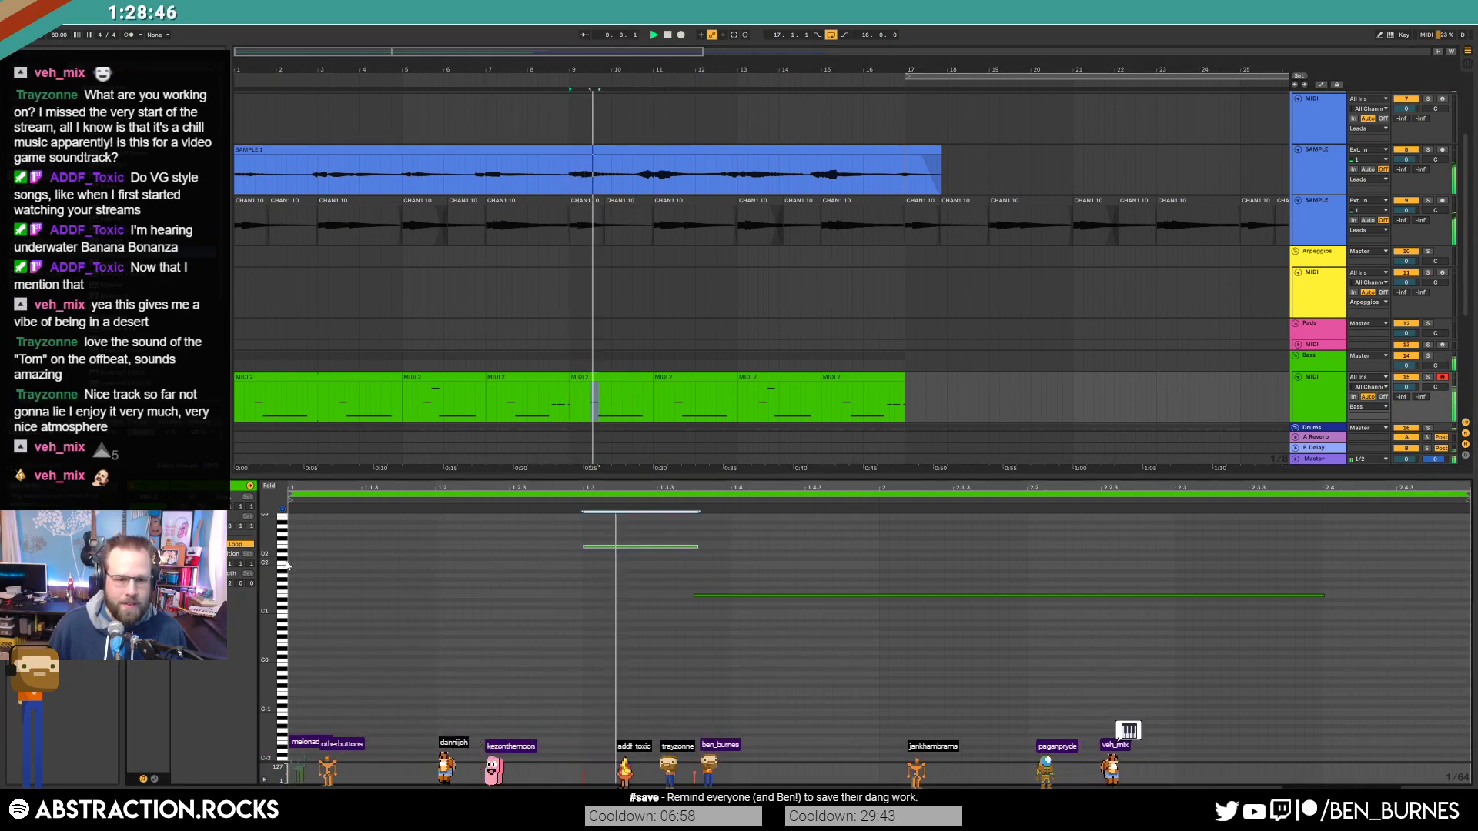
click(365, 551)
key(ctrl+v)
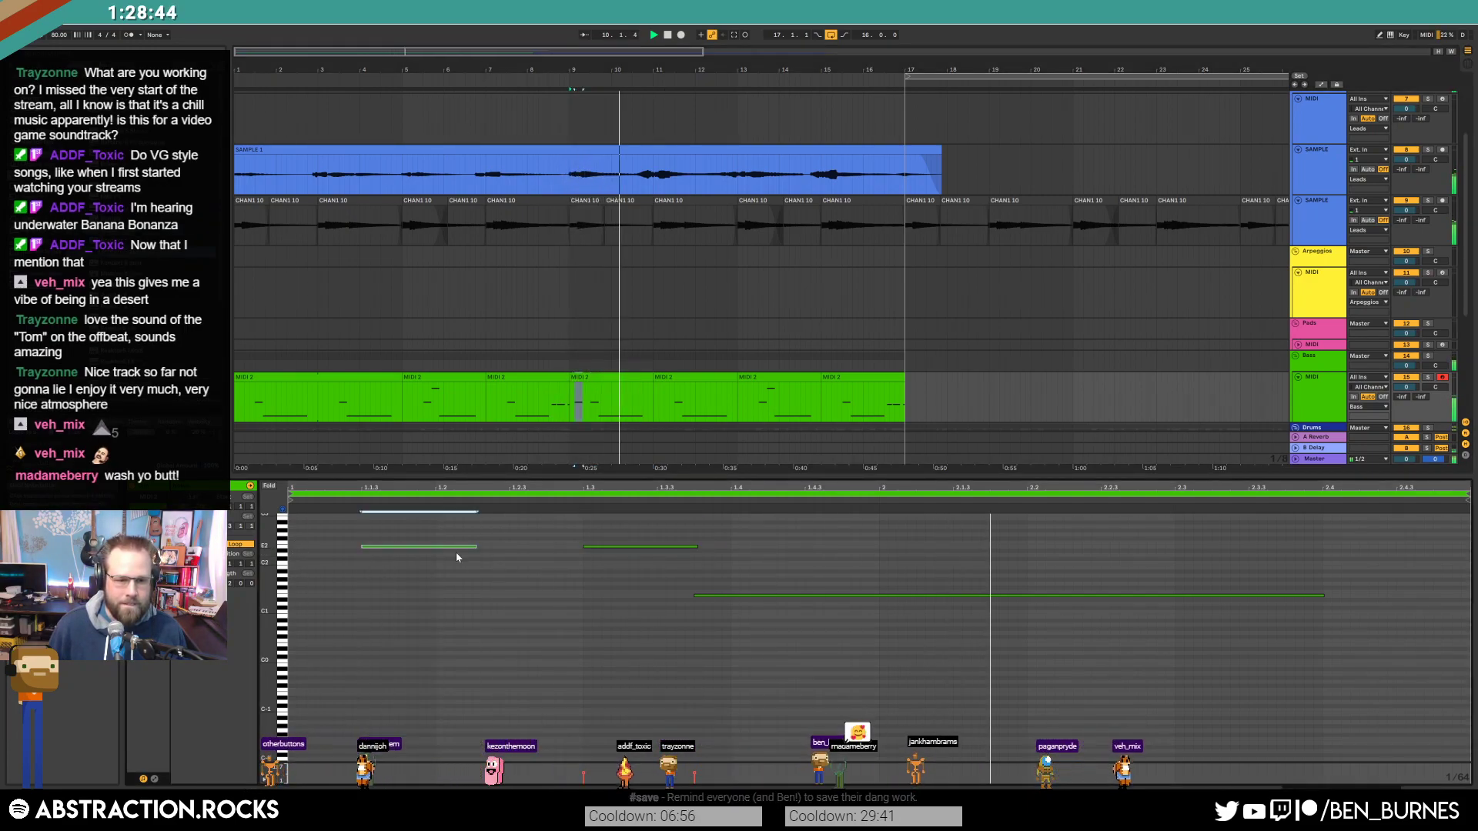
click(490, 583)
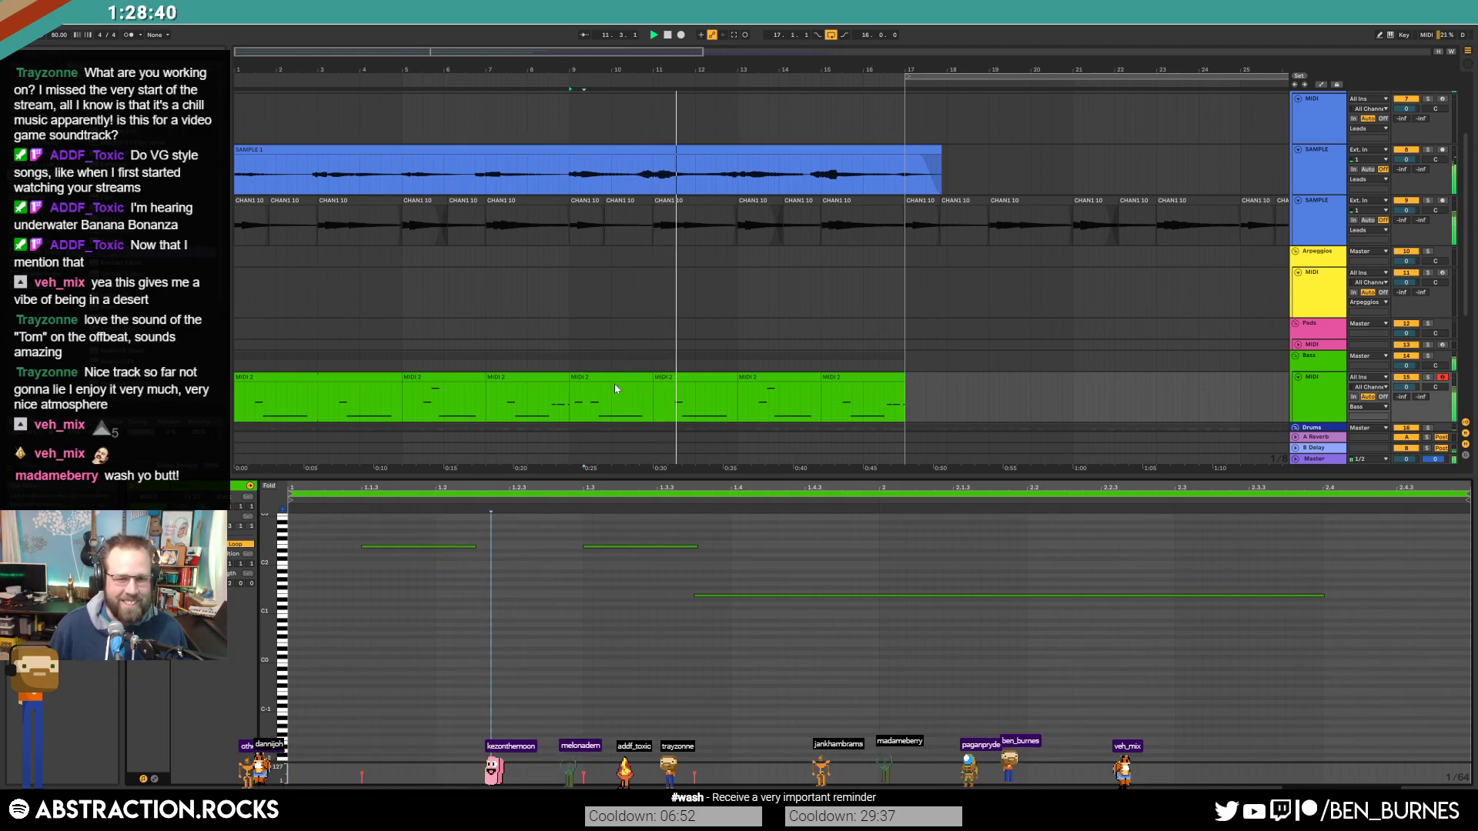
Step: Lower the three closing notes of the last bass clip, and shorten the first note of the bar 13 clip by about half
click(861, 380)
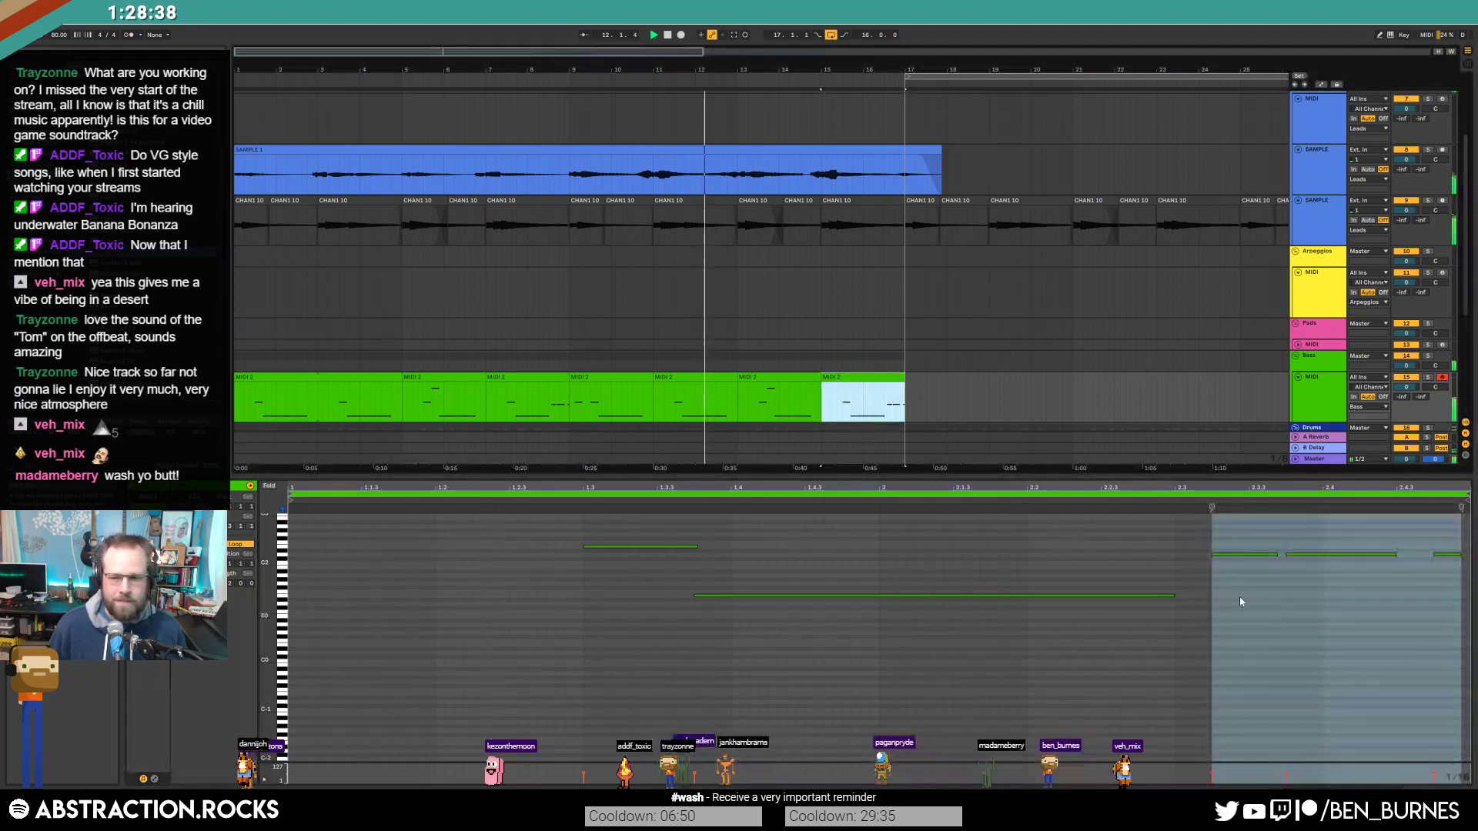
click(1402, 596)
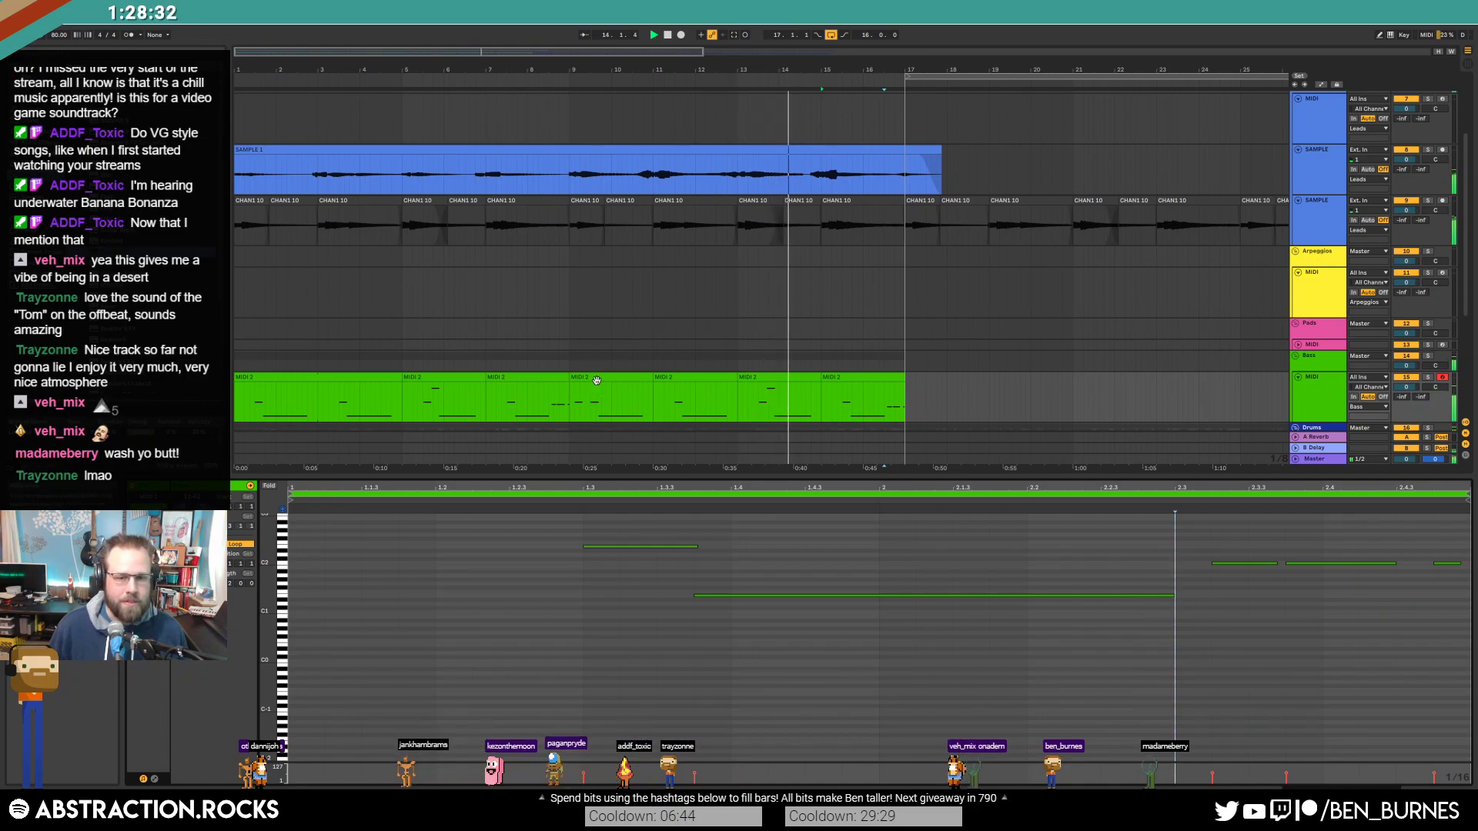
click(824, 374)
click(695, 565)
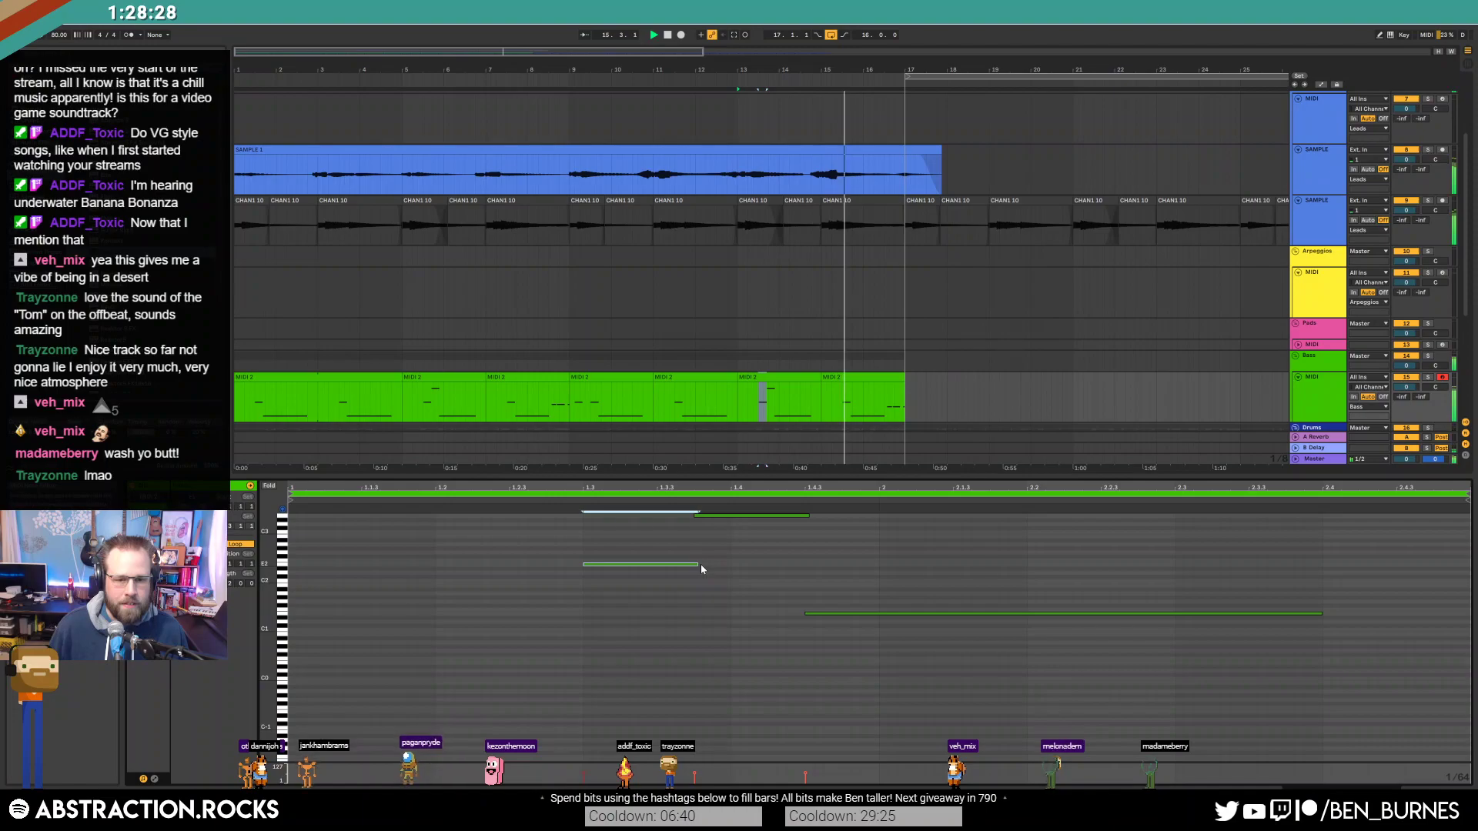
drag(637, 563, 635, 567)
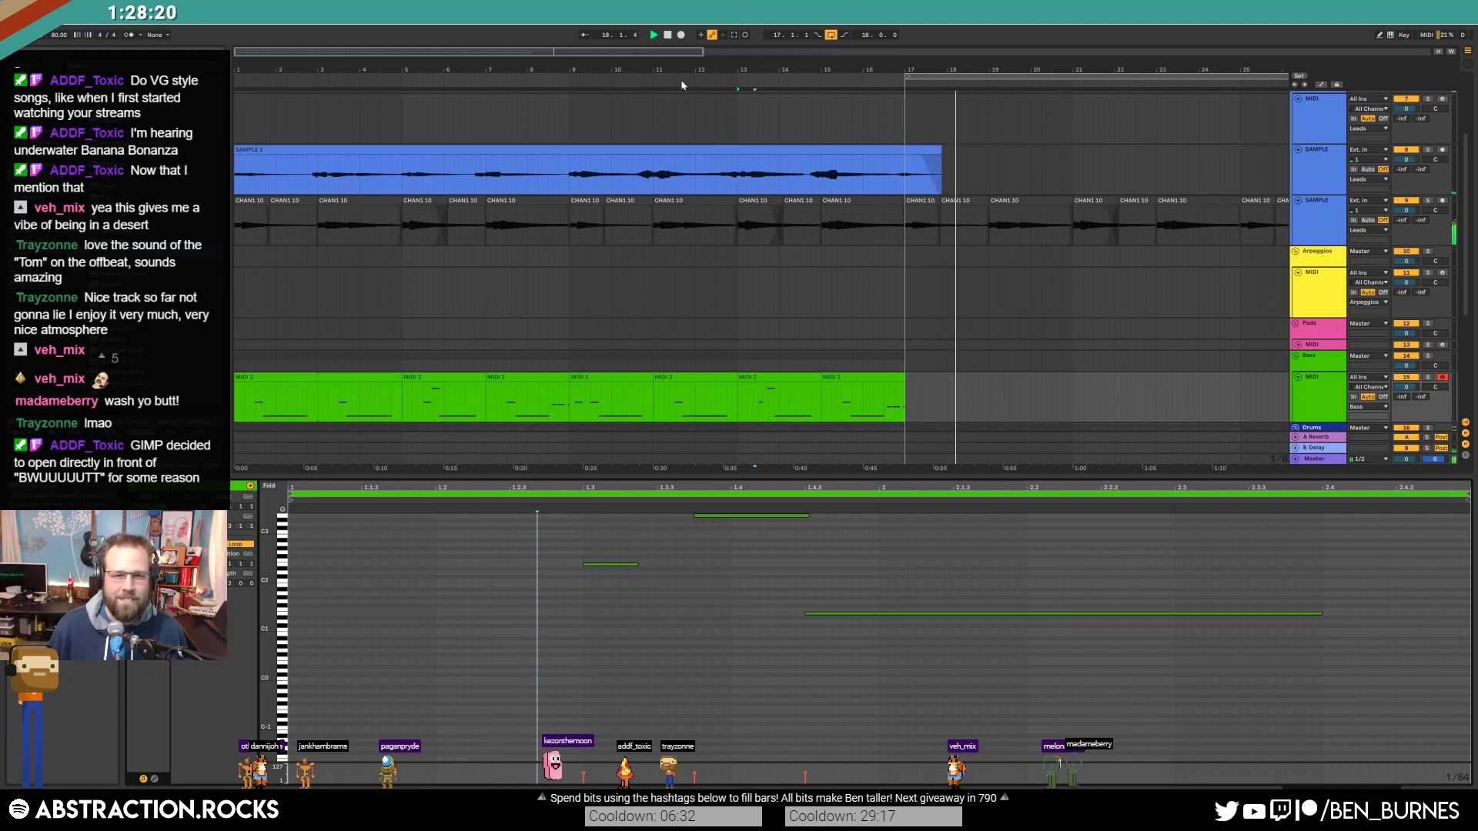
Step: Unfold the CHAN2 track, arm it, and record a take from about bar 22 to bar 28 during playback
drag(559, 54, 559, 17)
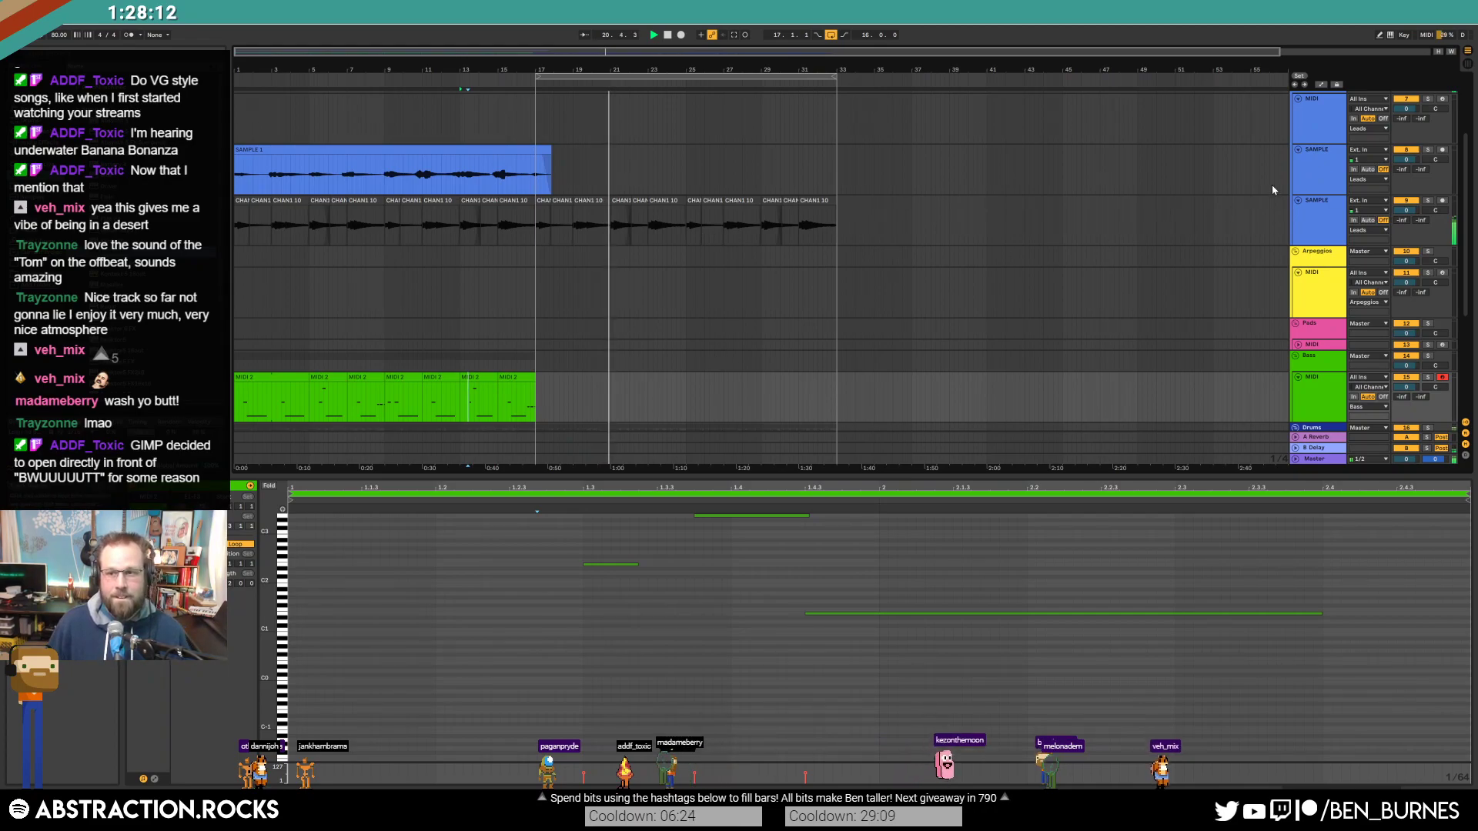
scroll(1140, 252, up, 1)
scroll(1141, 252, up, 4)
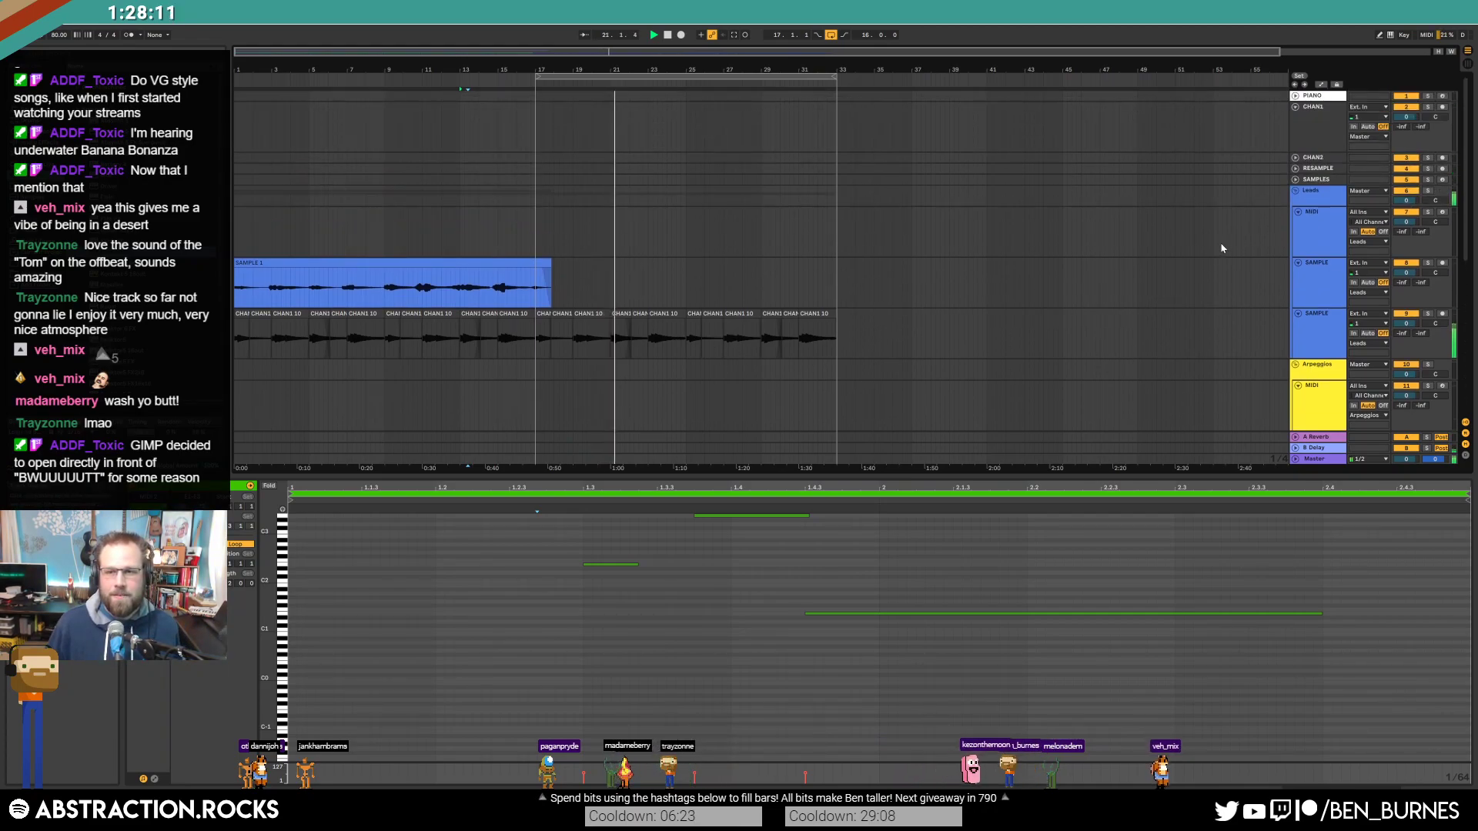
click(1295, 158)
click(1443, 158)
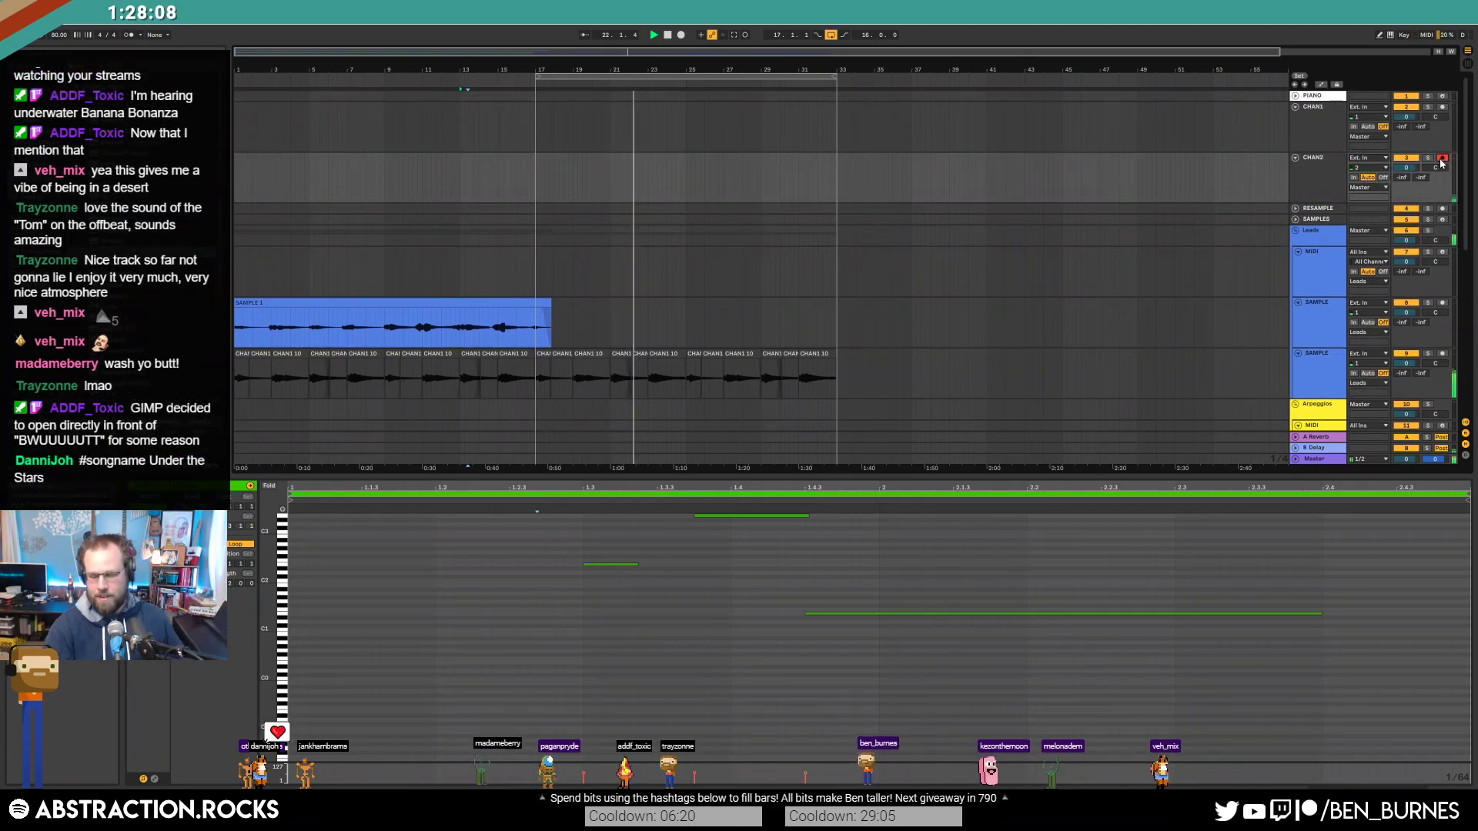
key(F9)
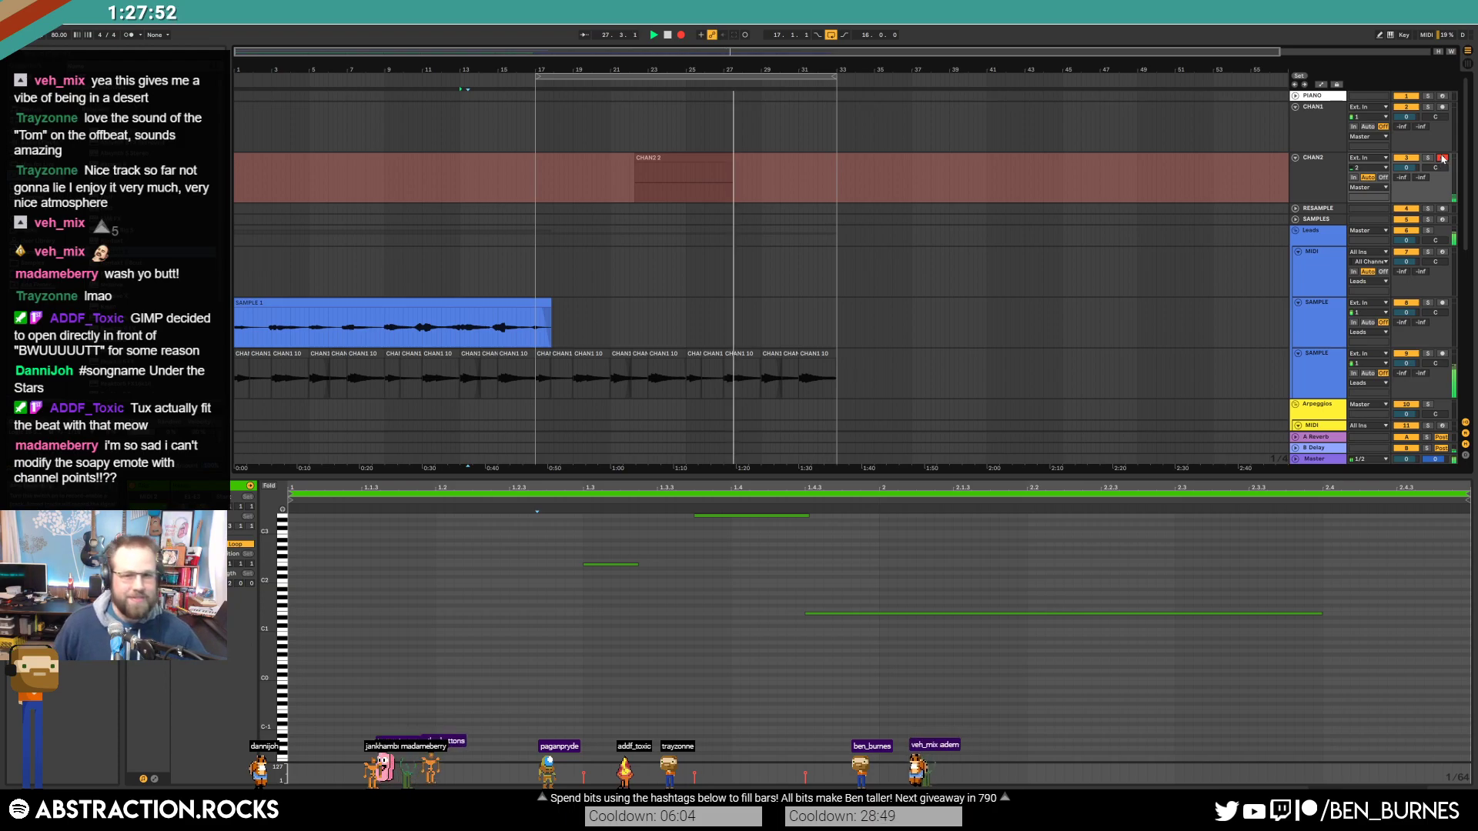
click(680, 35)
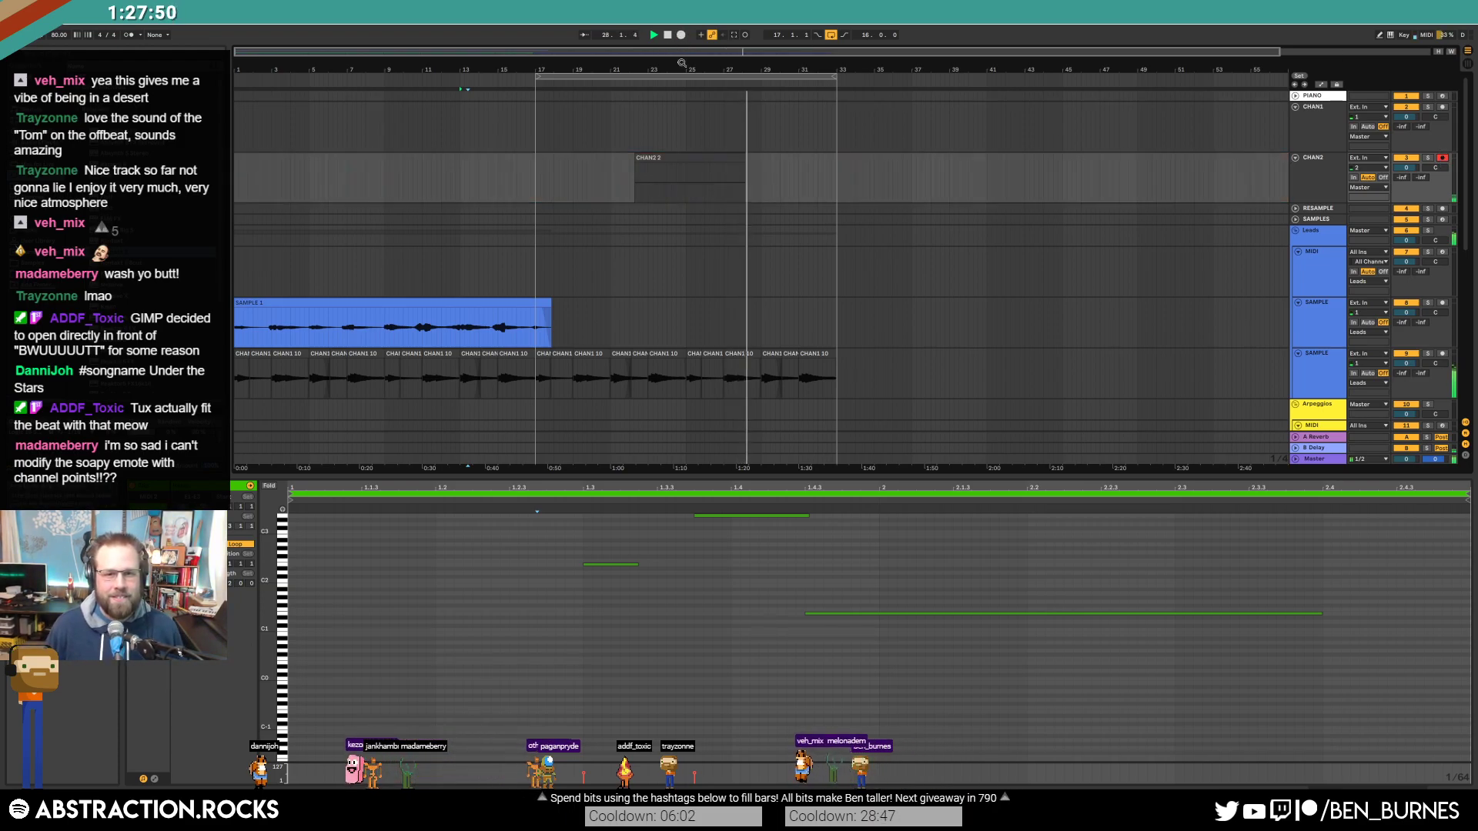
Step: Delete the recorded take from the CHAN2 track and set the insert position to bar 17
click(696, 156)
key(Delete)
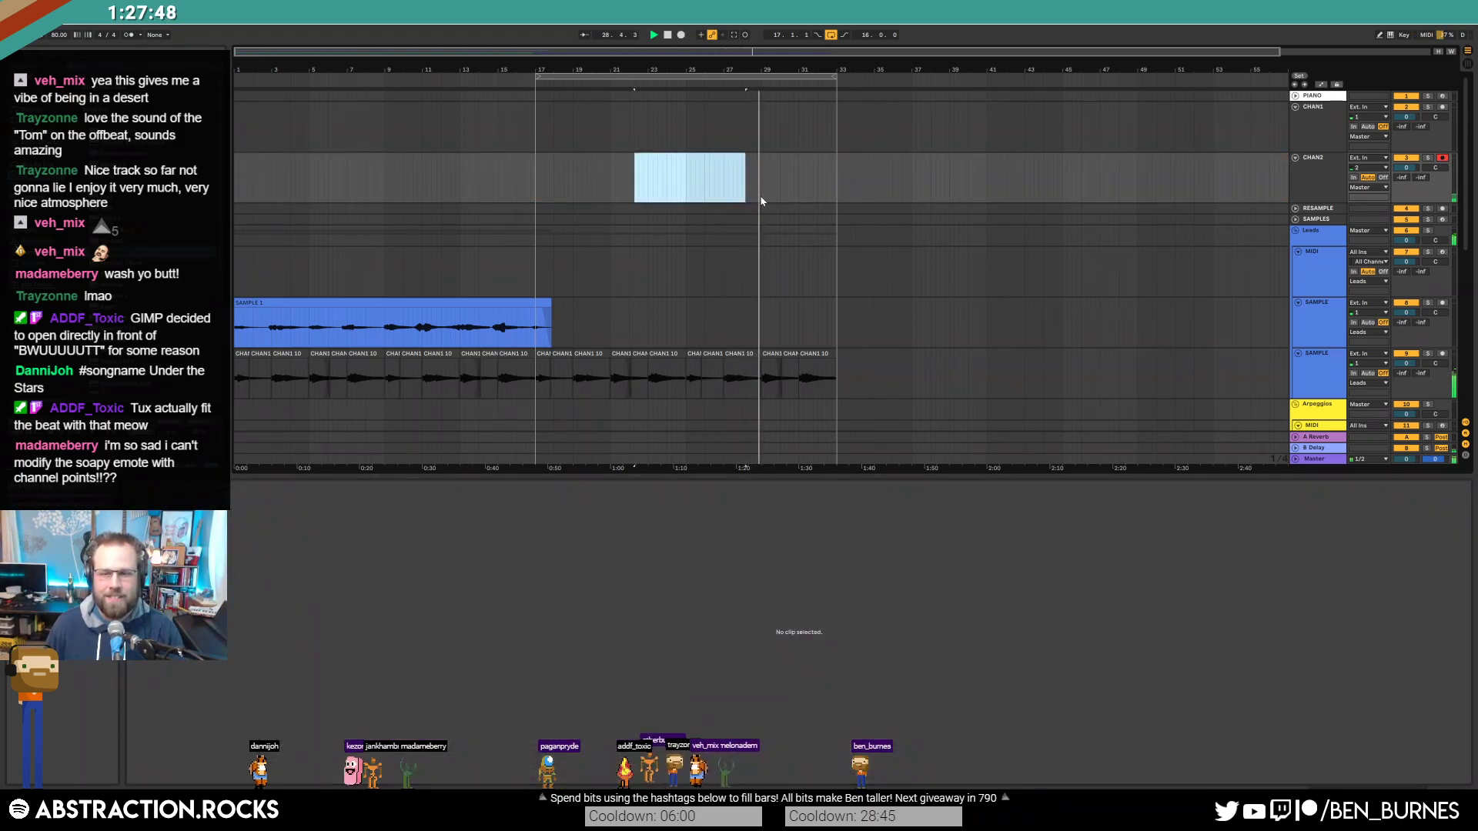
click(537, 188)
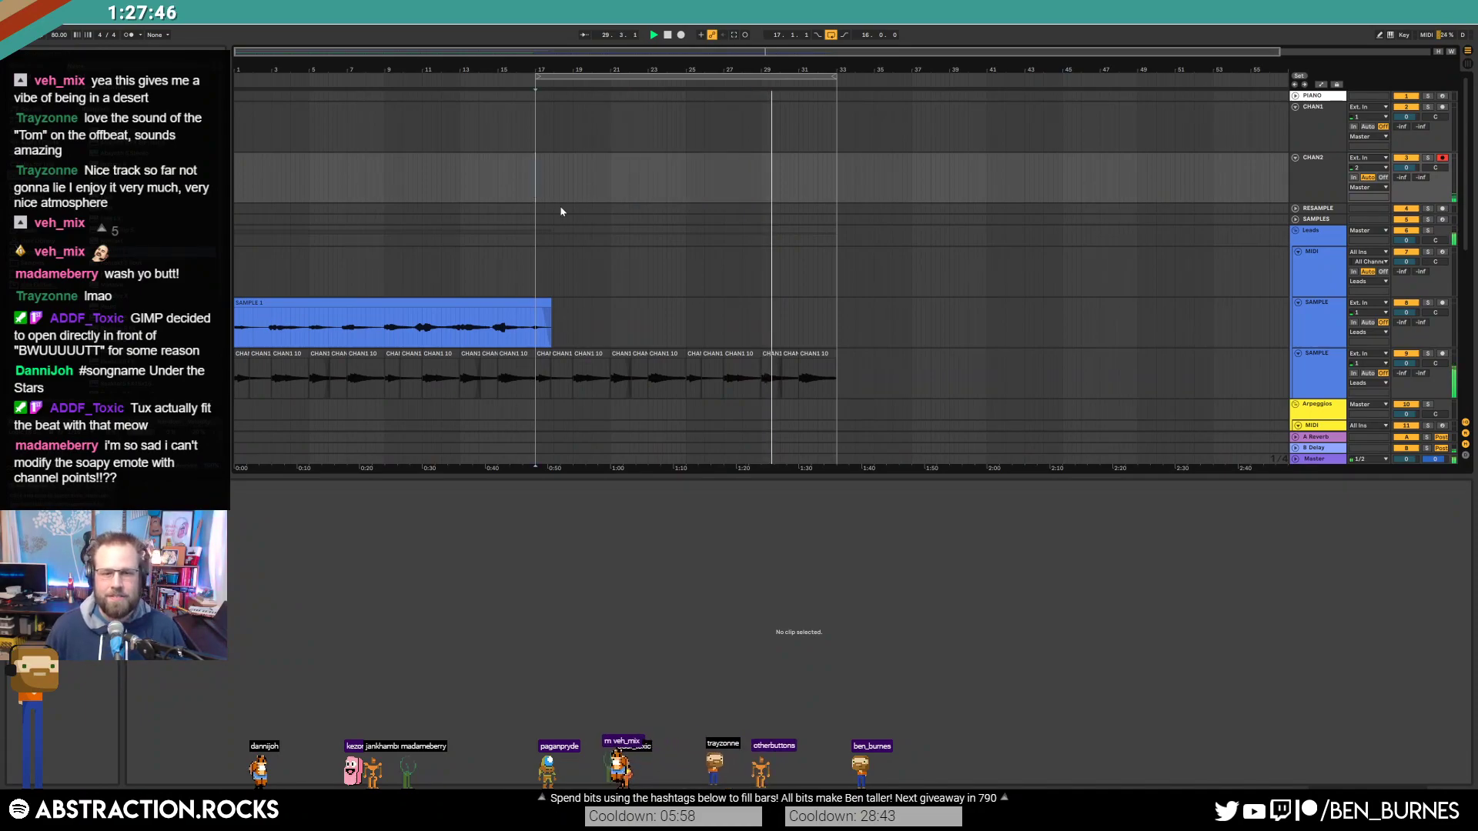
Step: Add a Kontakt 5 instrument to the MIDI track in the Leads group
scroll(693, 292, down, 2)
scroll(677, 300, down, 4)
scroll(603, 322, up, 6)
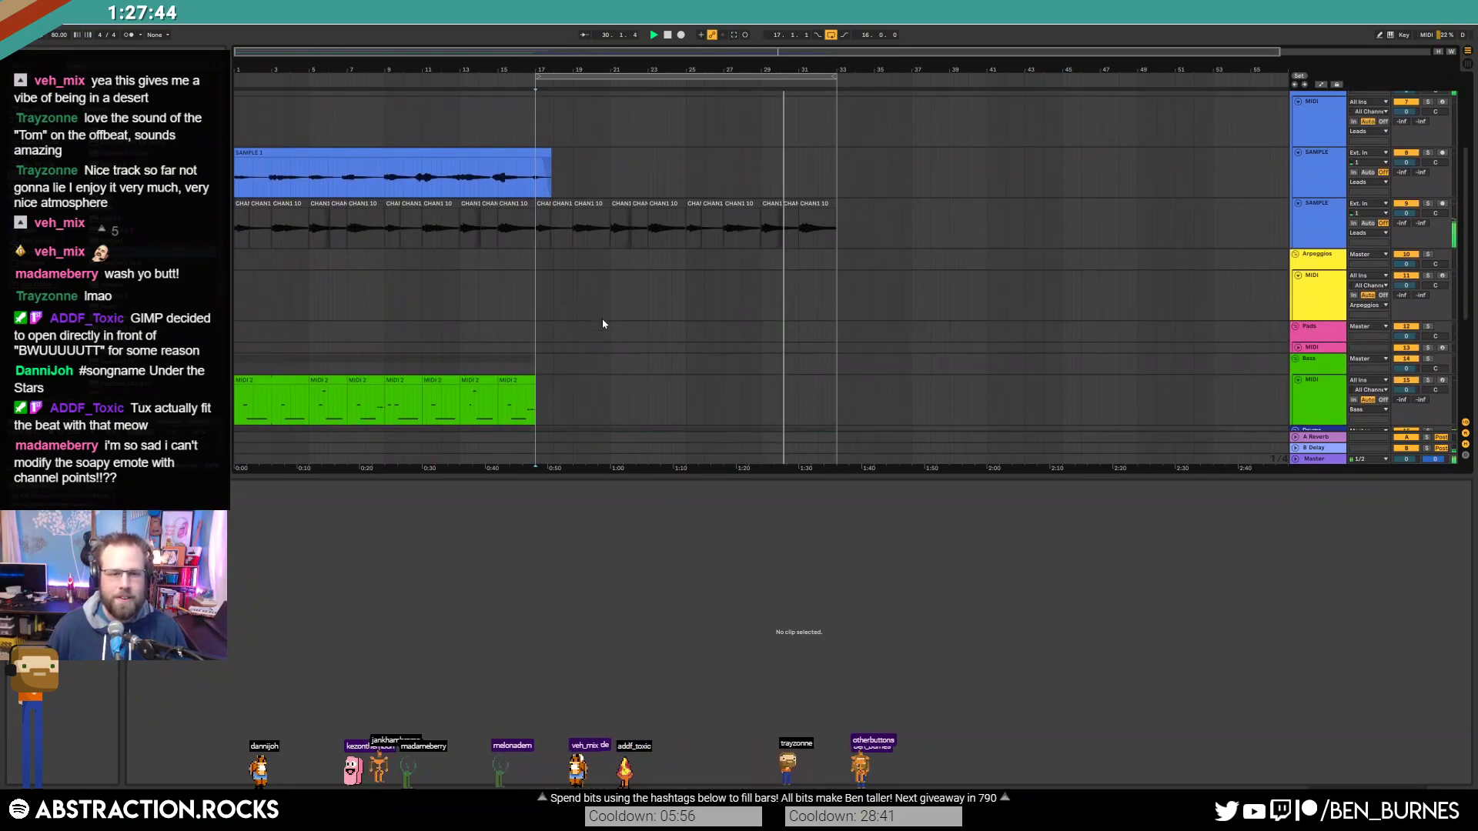
click(1310, 248)
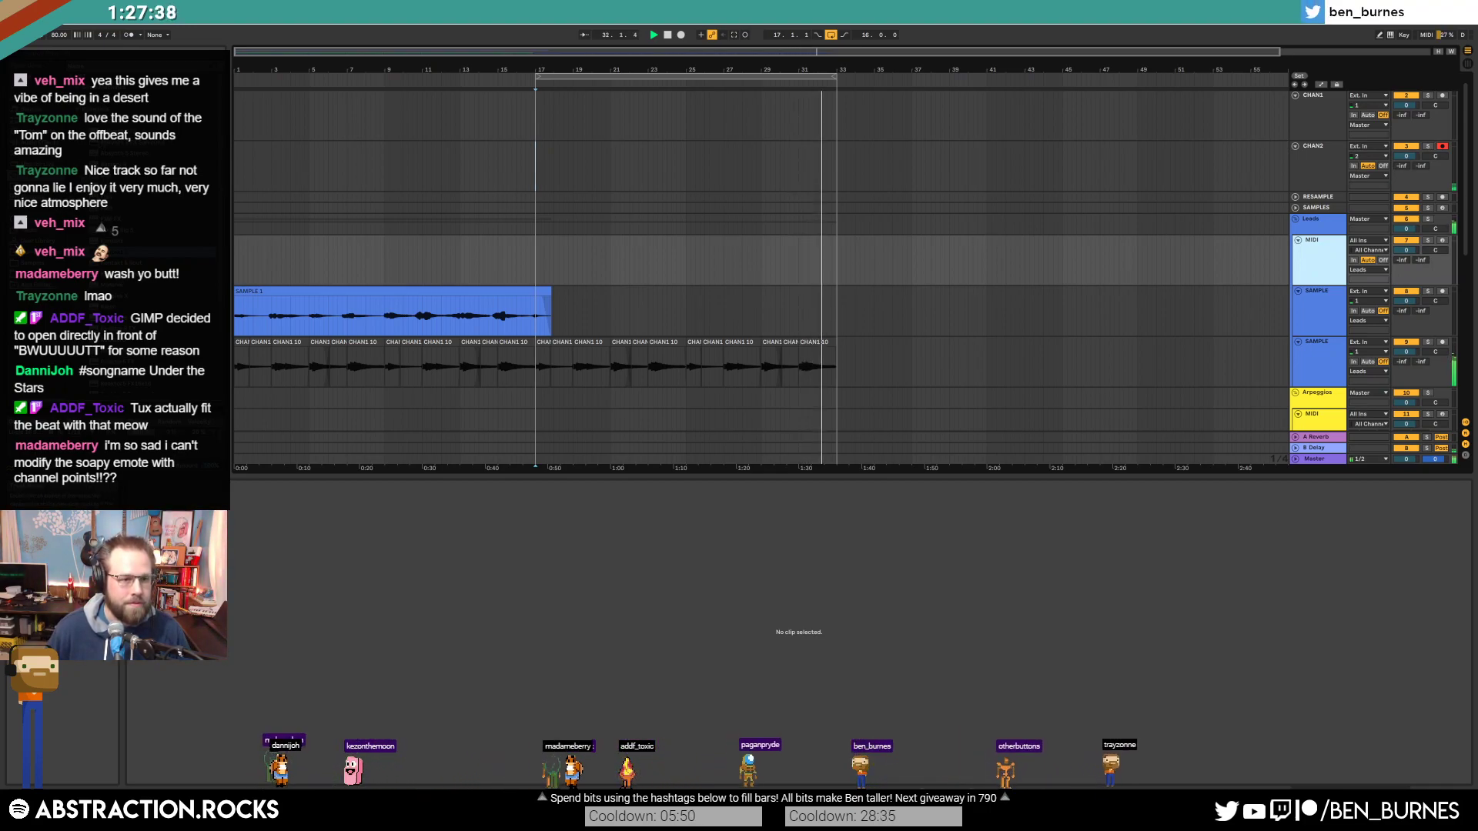
key(ctrl+f)
drag(185, 252, 550, 252)
drag(607, 309, 650, 262)
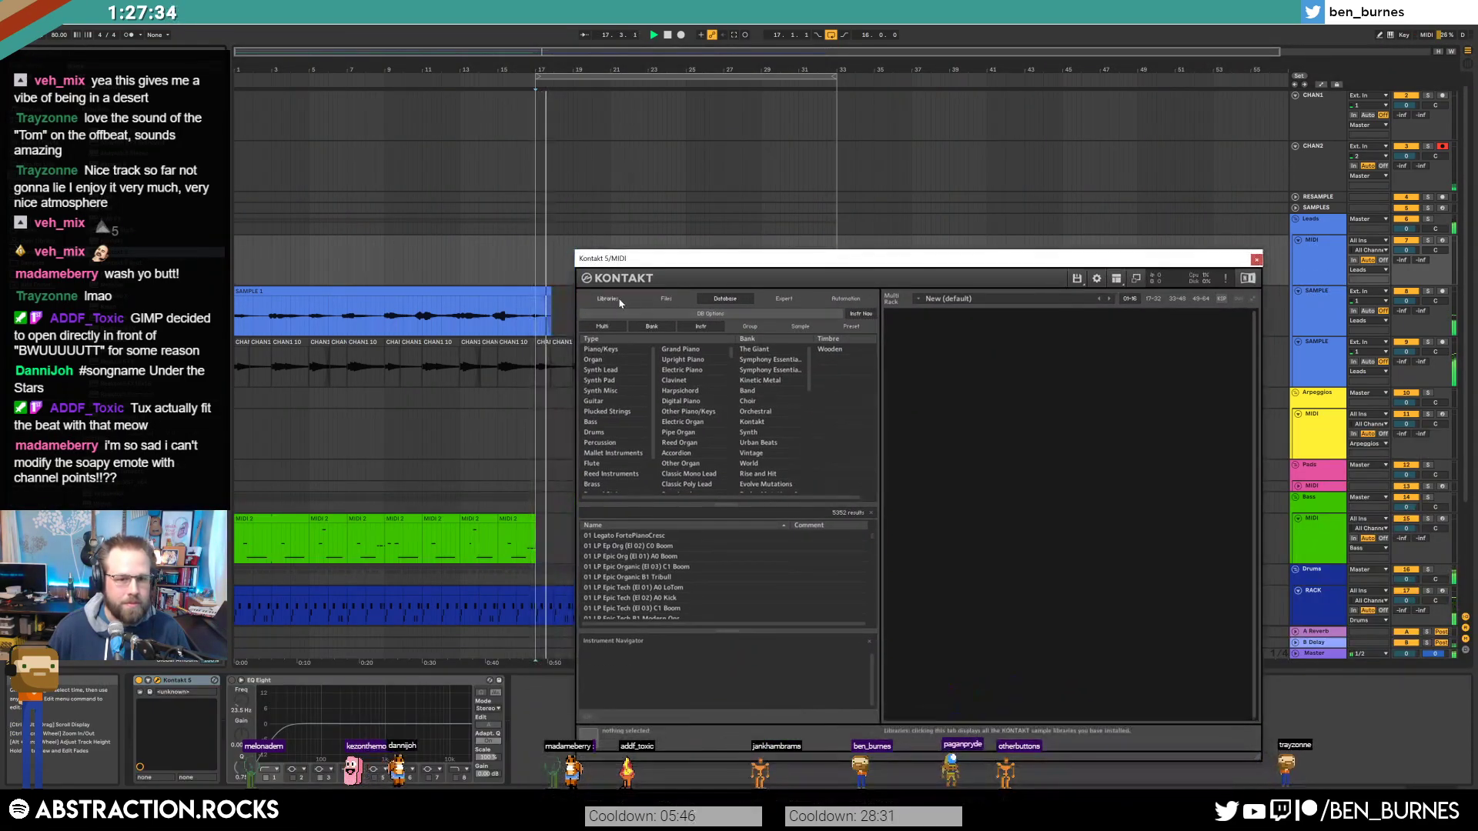
Step: Load the Pan Cake Kore instrument from the Scarbee Vintage Keys library in Kontakt
click(607, 298)
scroll(719, 508, down, 3)
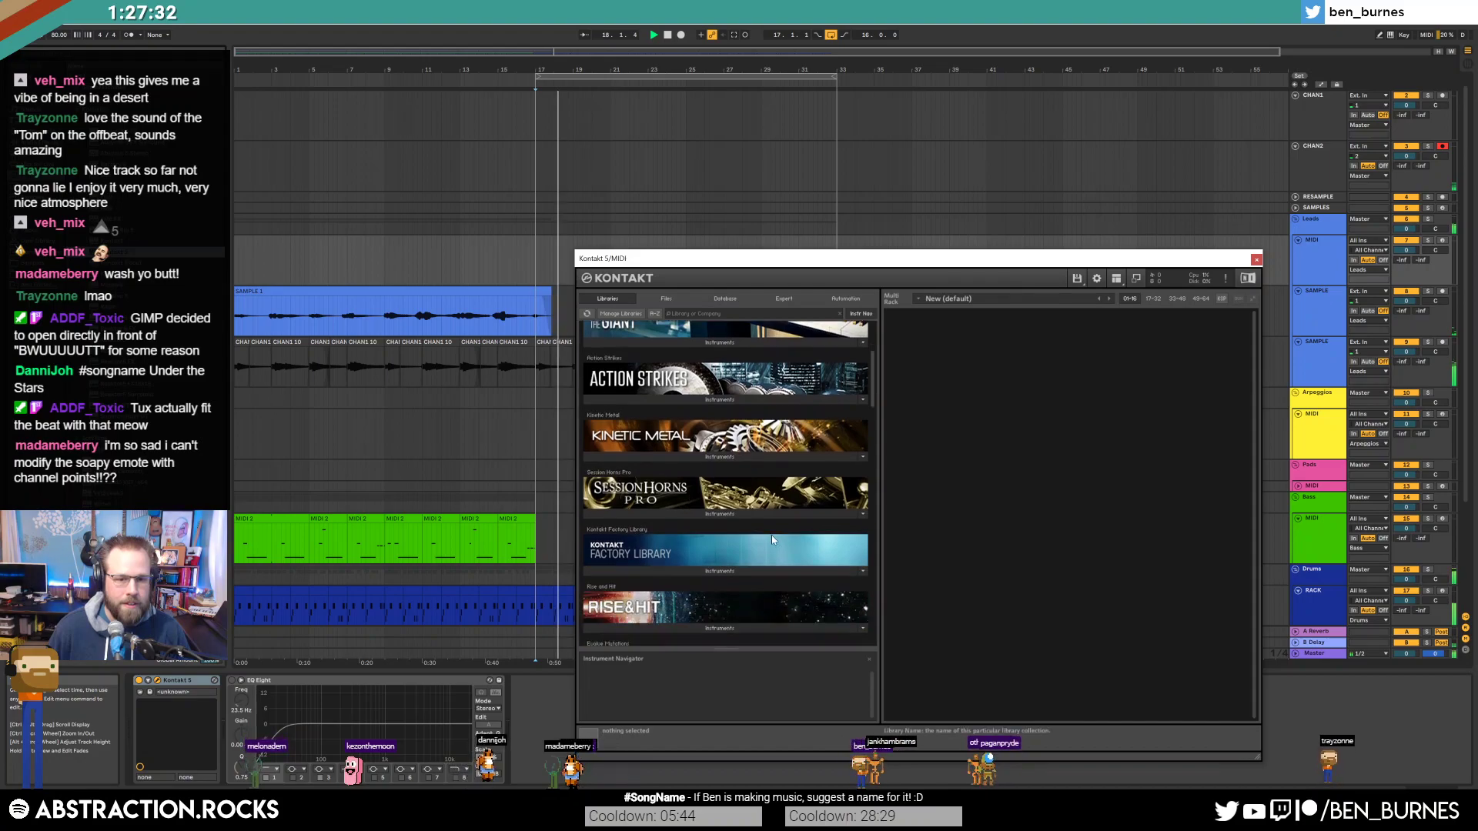
drag(876, 394, 881, 462)
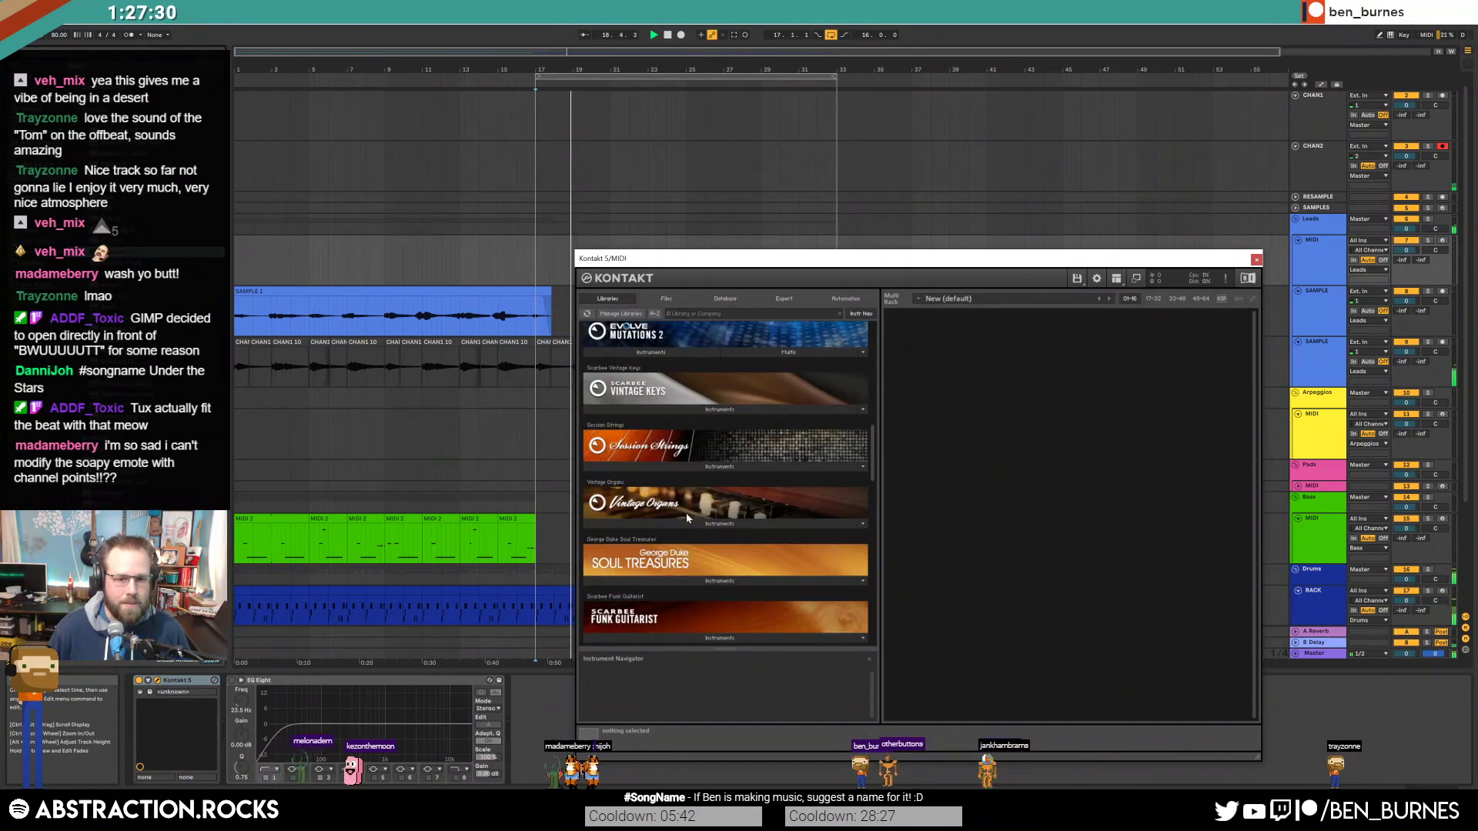
click(686, 410)
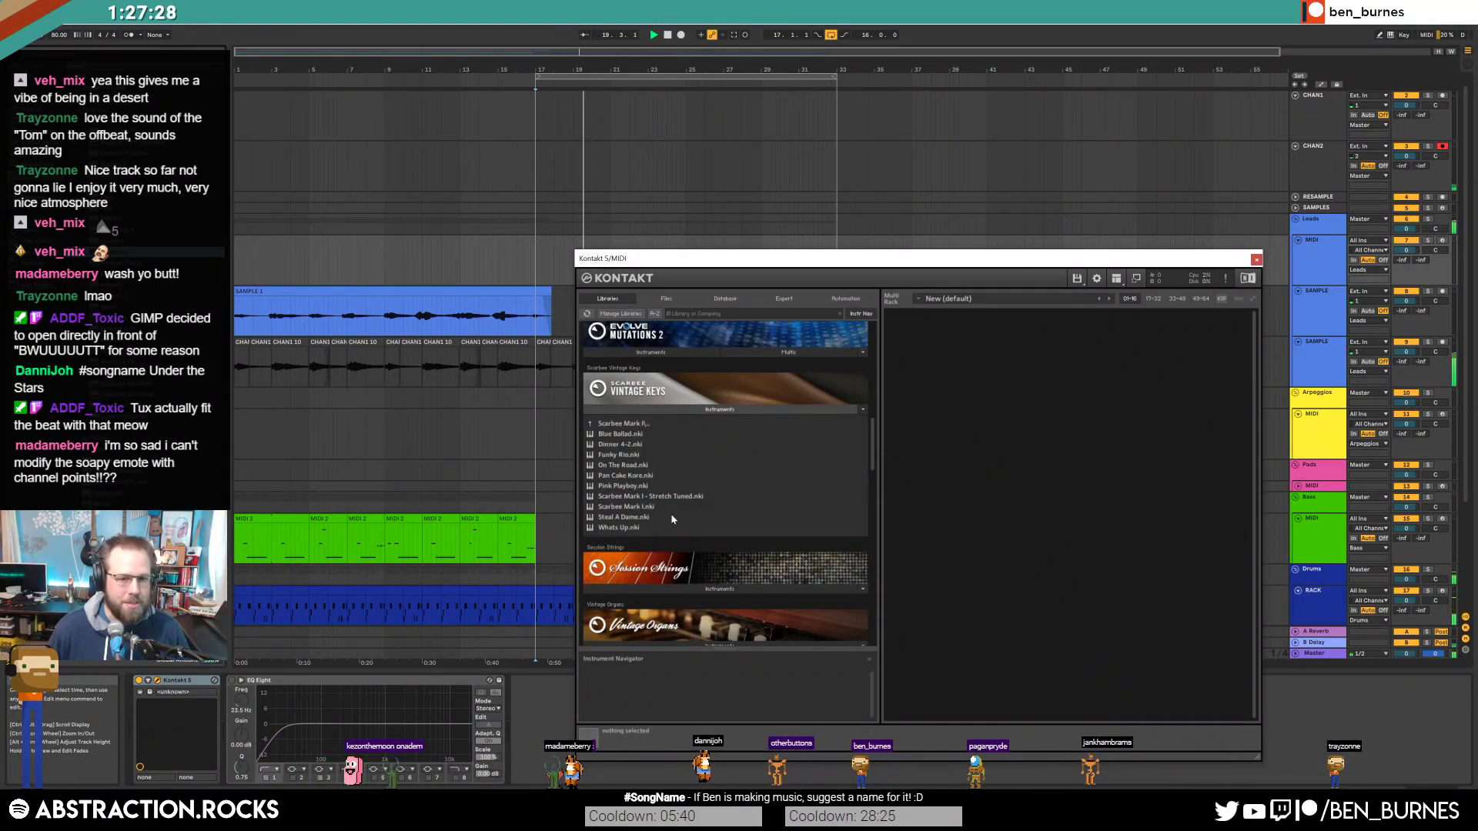
click(657, 476)
double_click(657, 476)
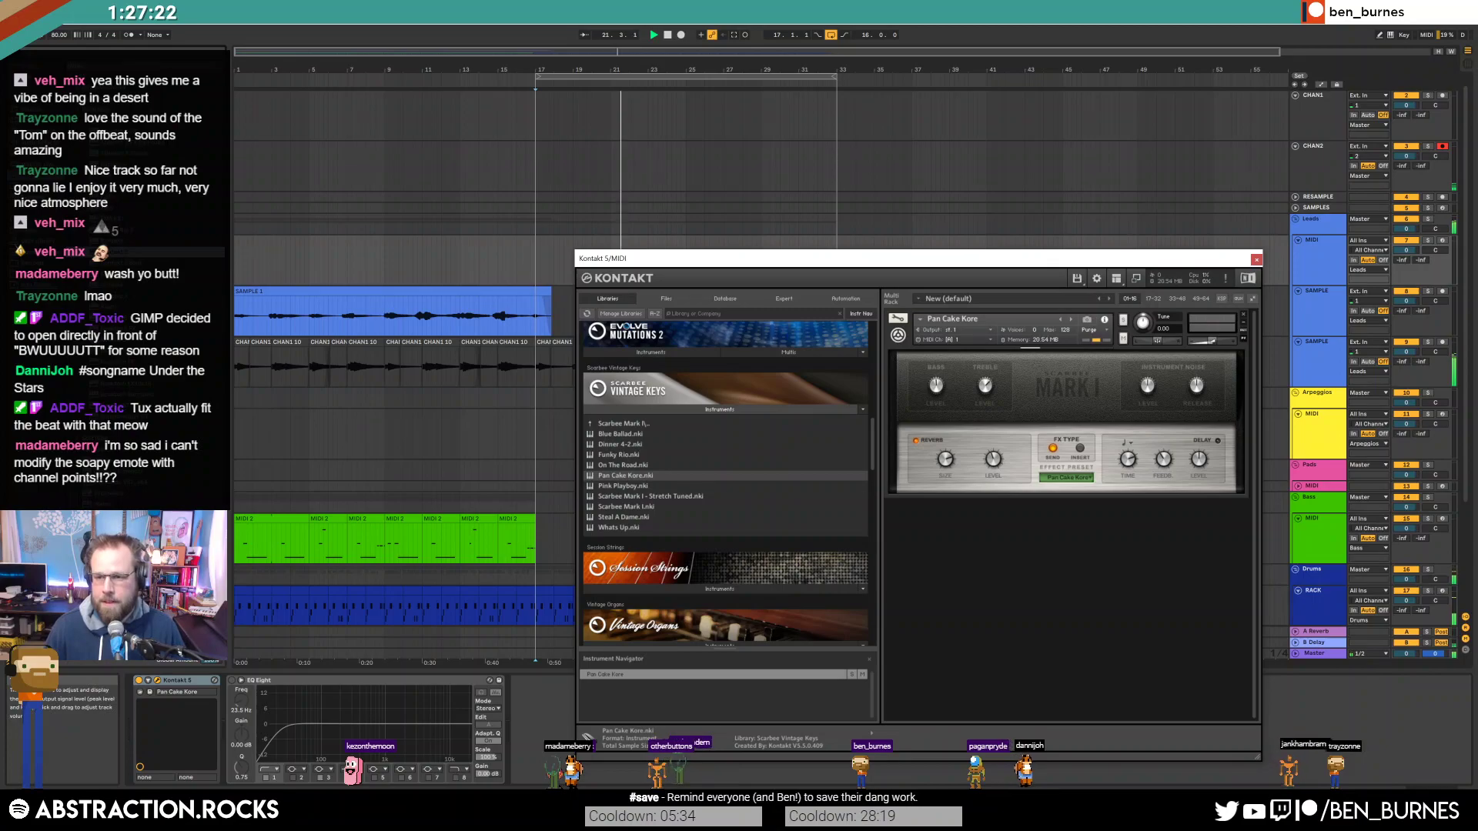
Step: Arm the Leads MIDI track and record an electric piano take over the loop starting at bar 17
click(1442, 250)
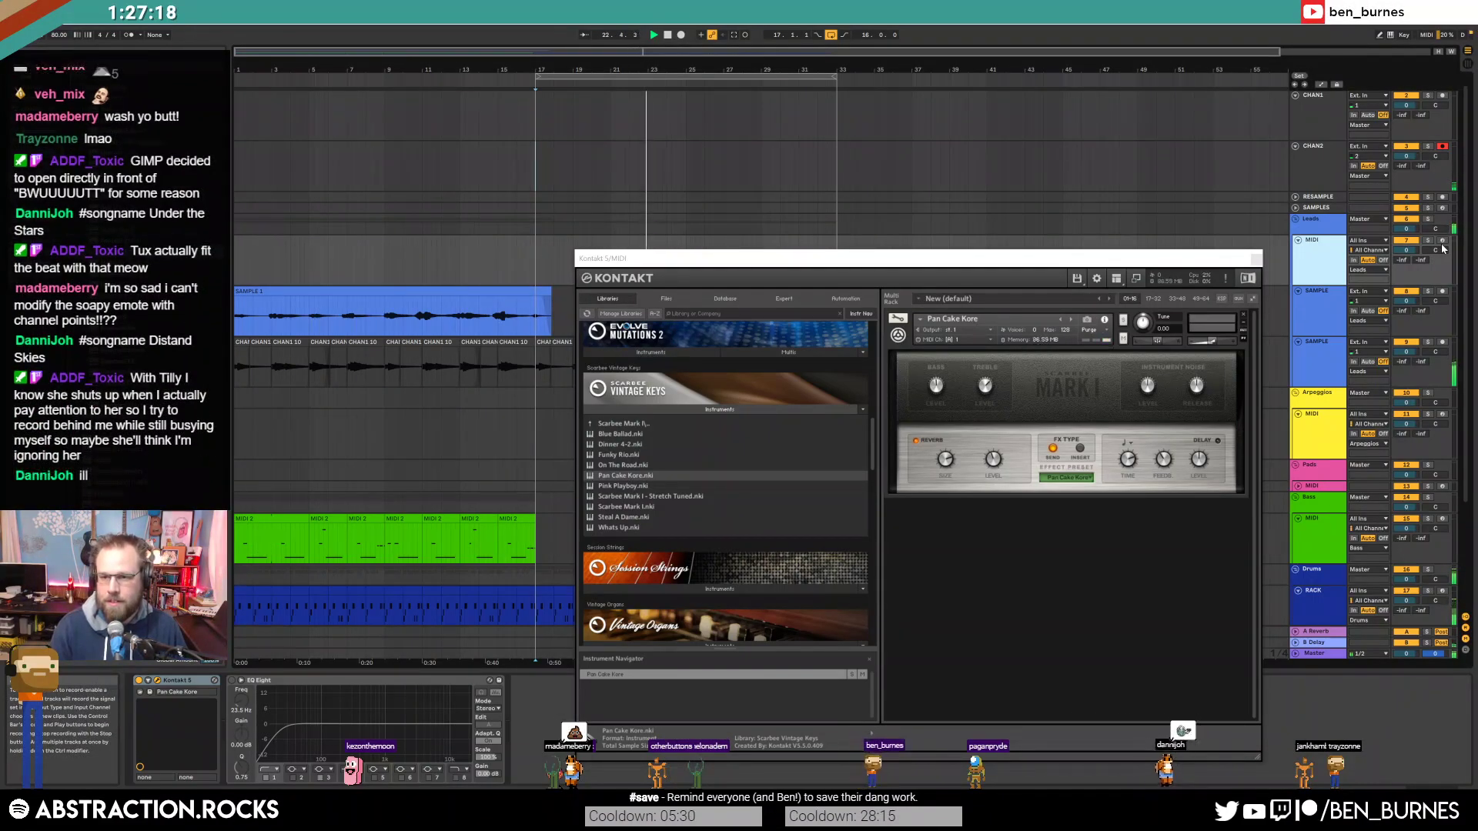
click(1443, 241)
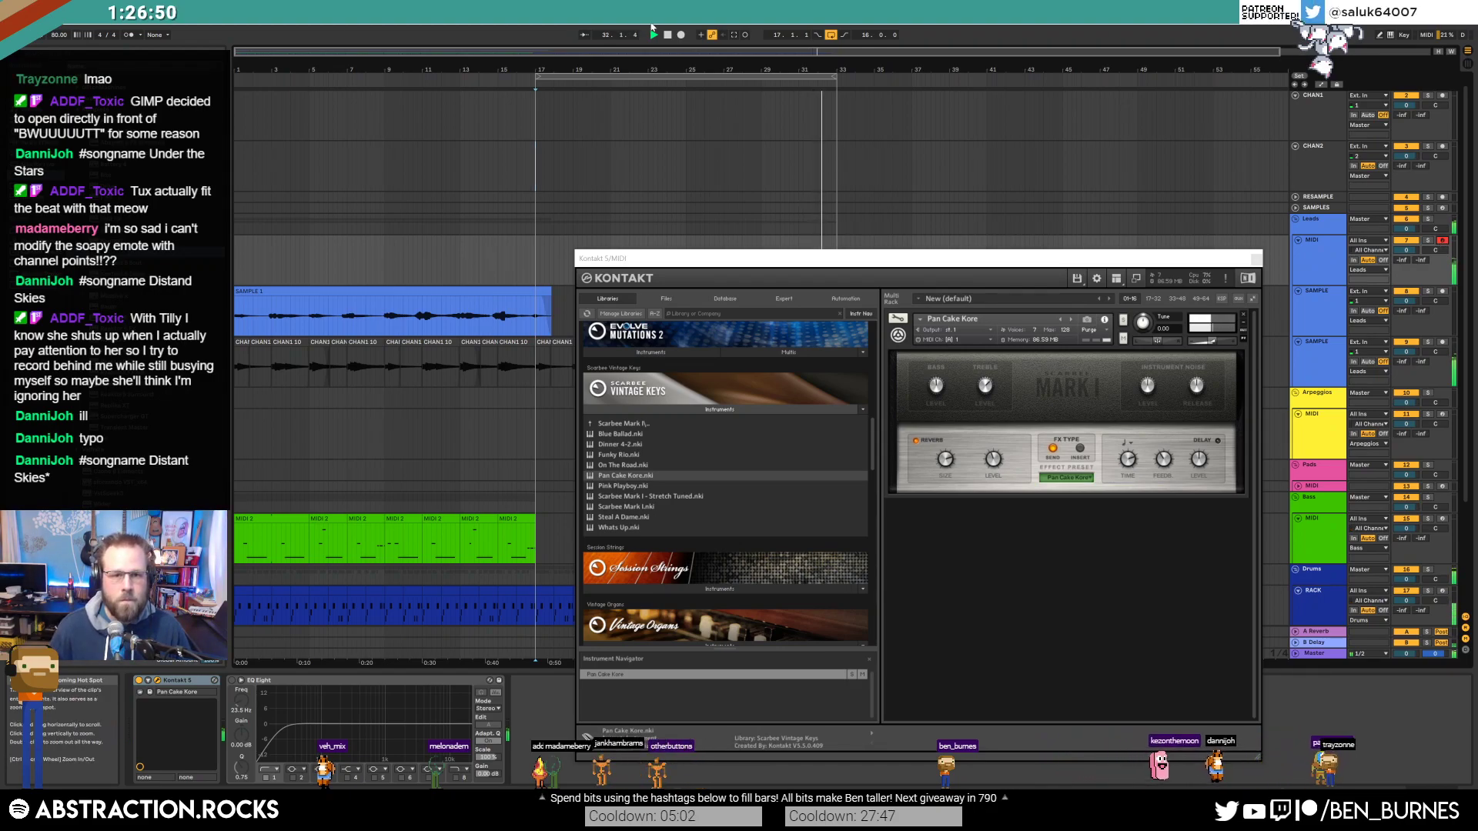
click(678, 34)
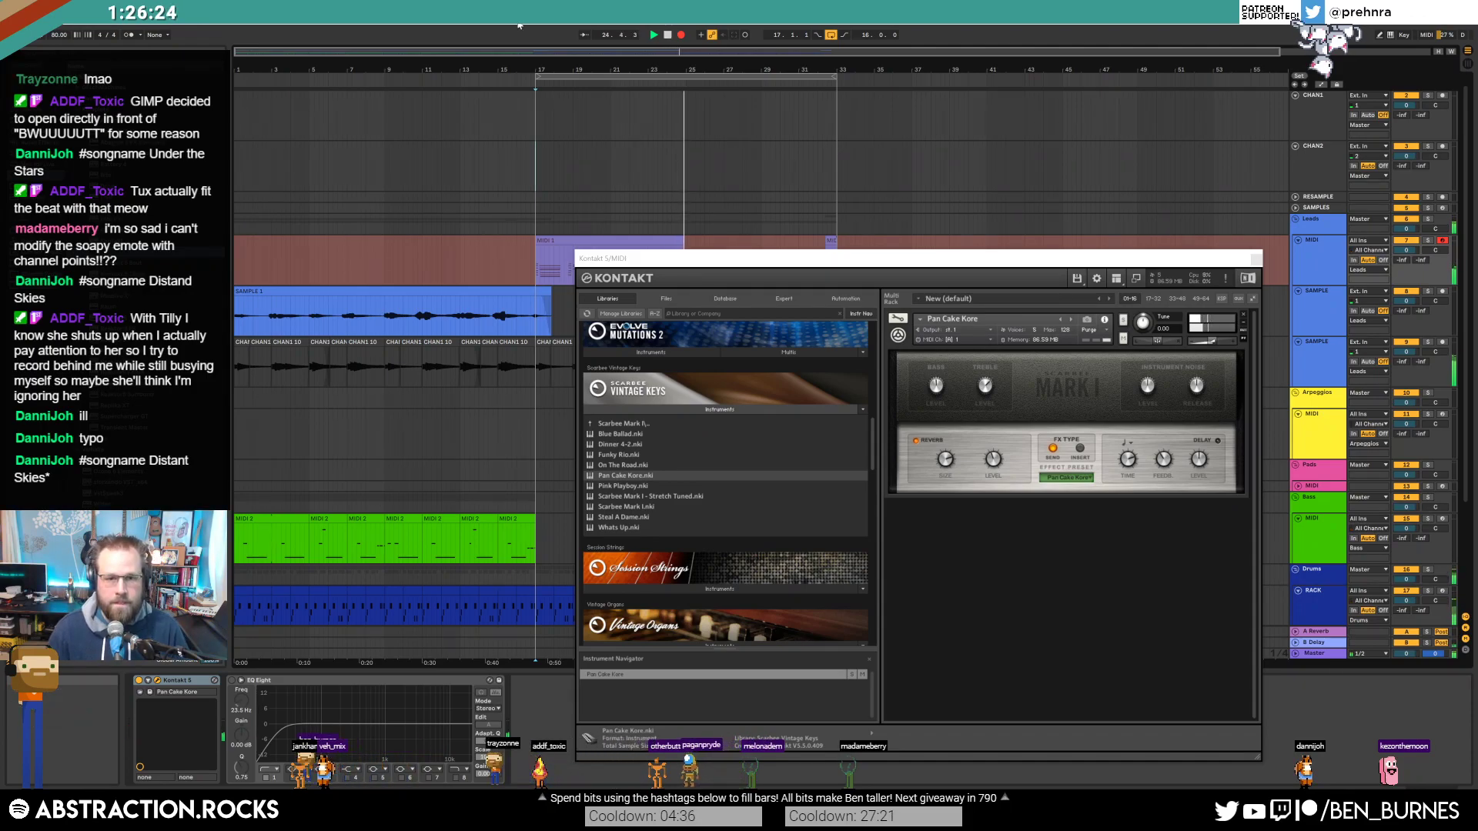
Step: Close the Kontakt window, trim the recorded piano clip to end at bar 25, and duplicate it to bar 33
click(682, 241)
click(704, 238)
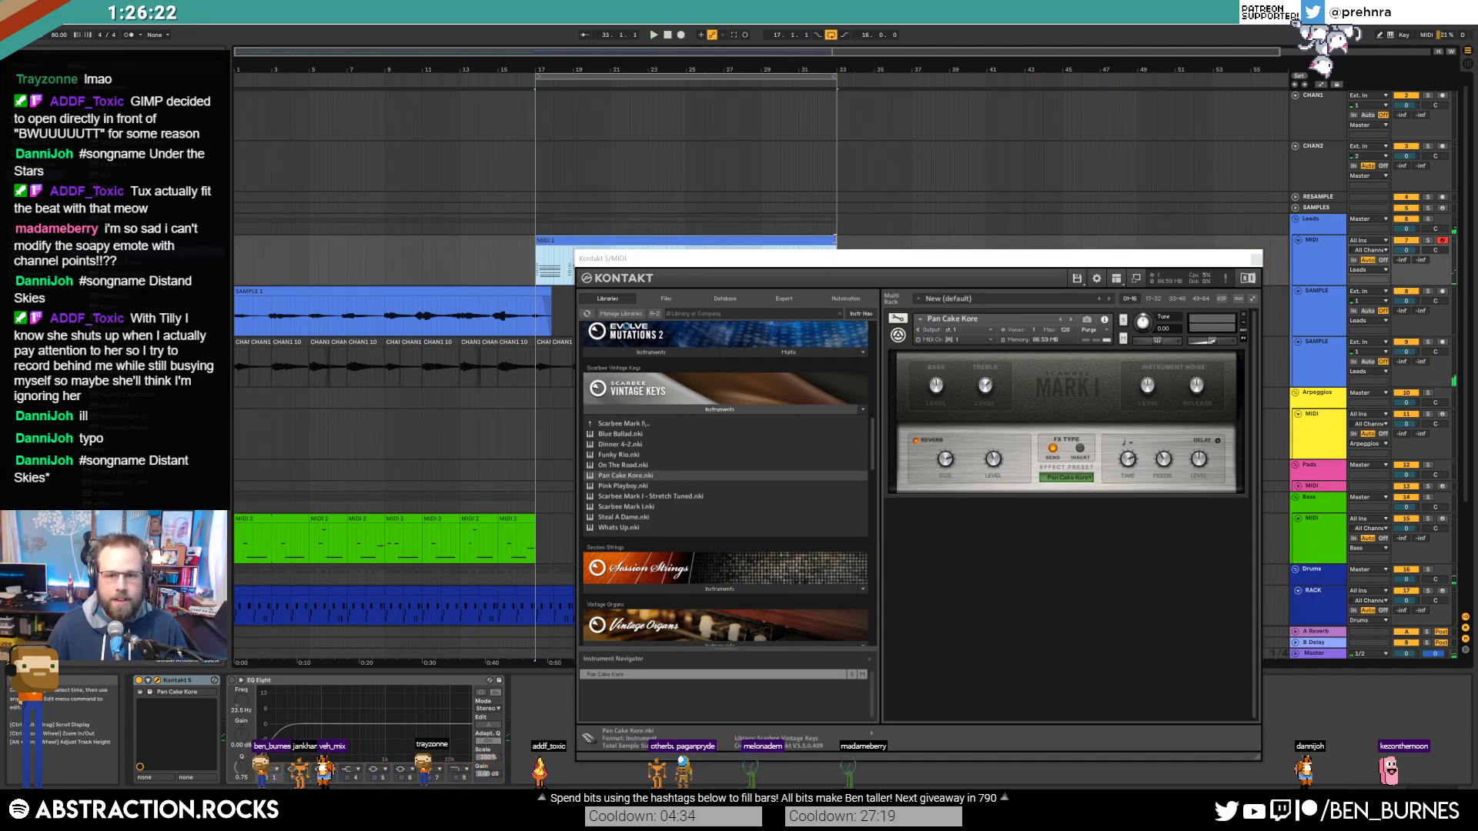
click(1253, 259)
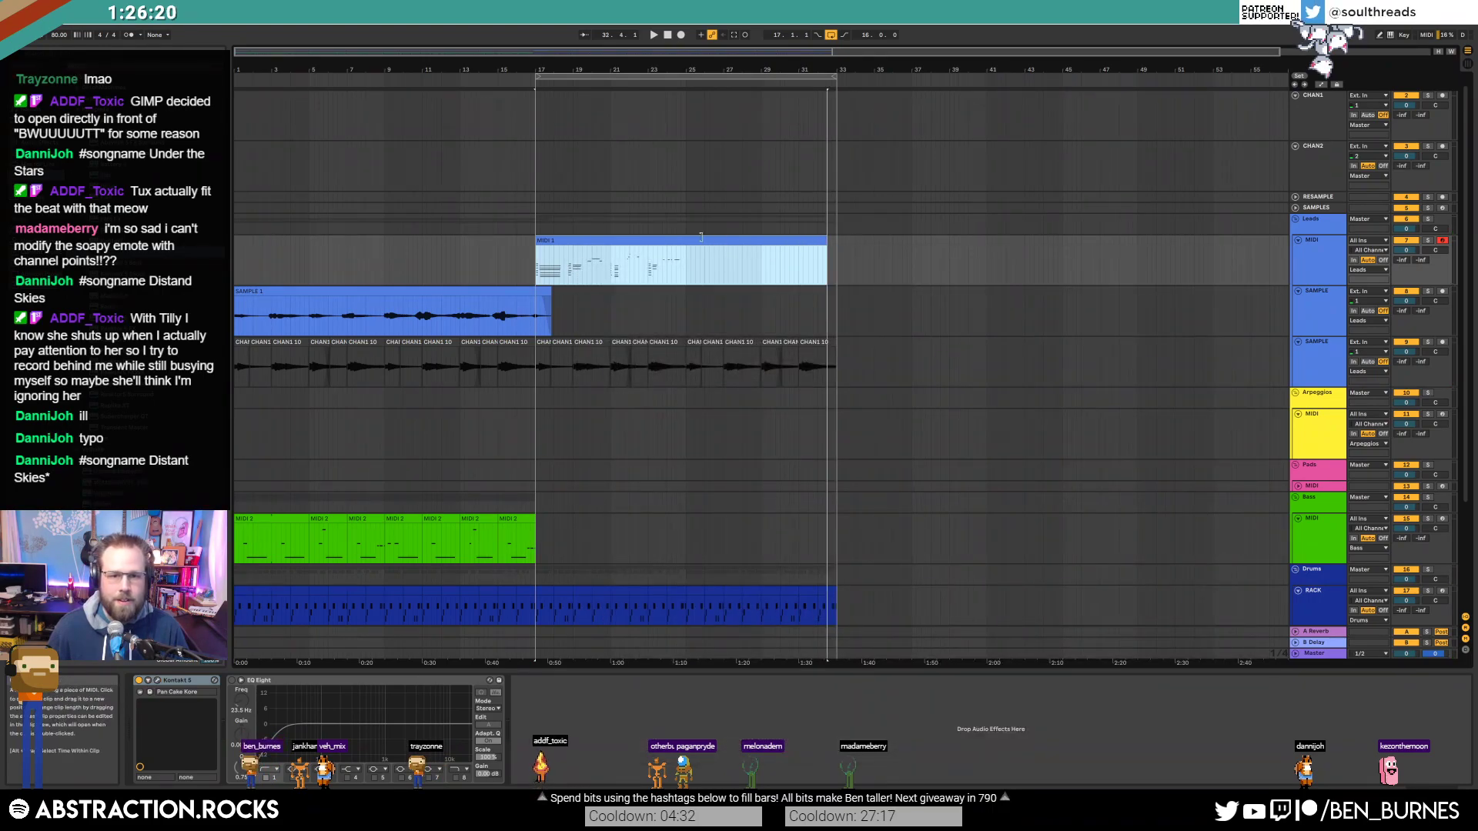
drag(711, 239, 684, 233)
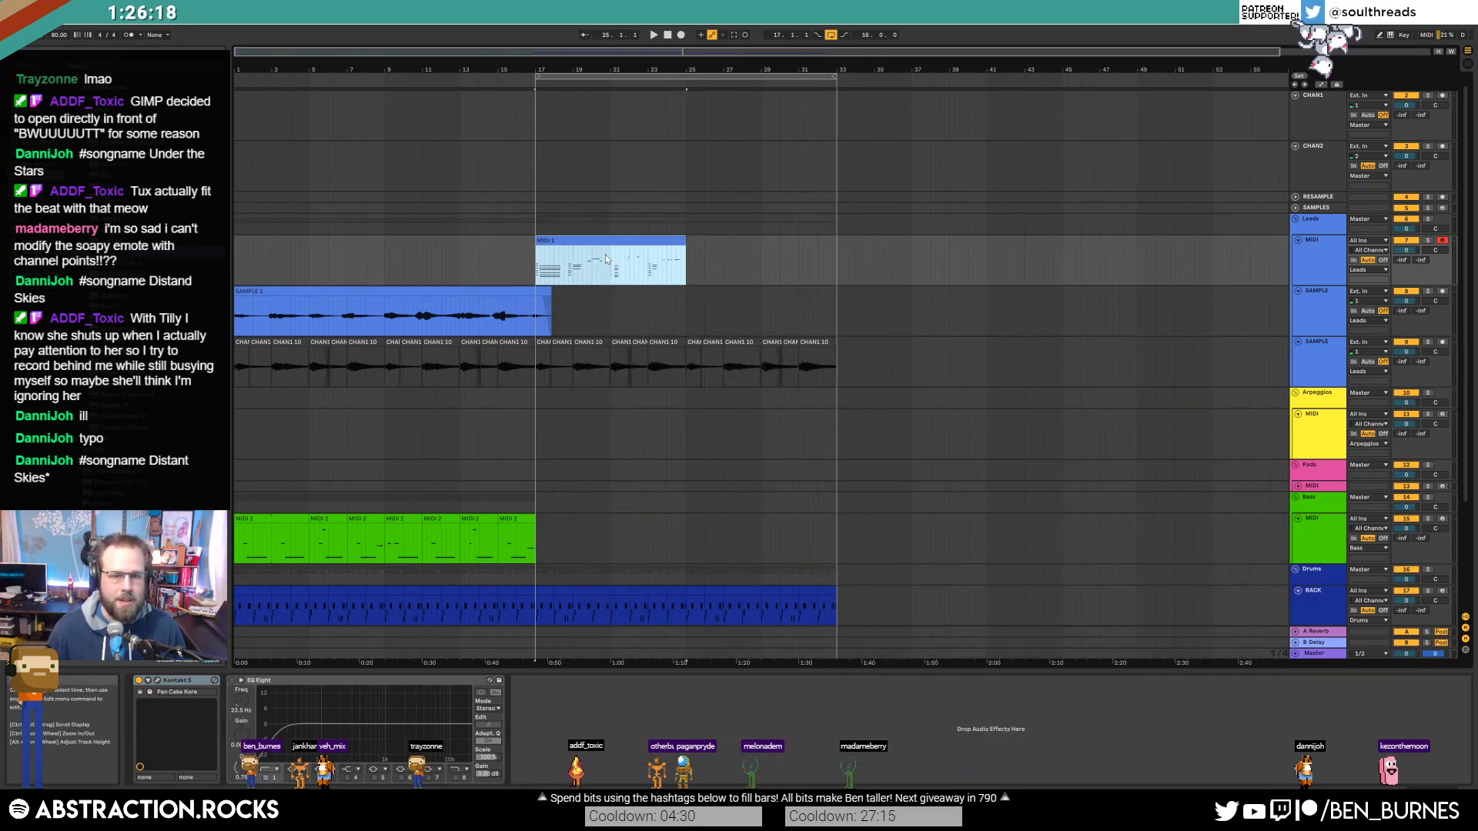
key(ctrl+d)
Step: During playback, loop the first piano clip over its eight bars and extend it across the copy to bar 33
click(527, 260)
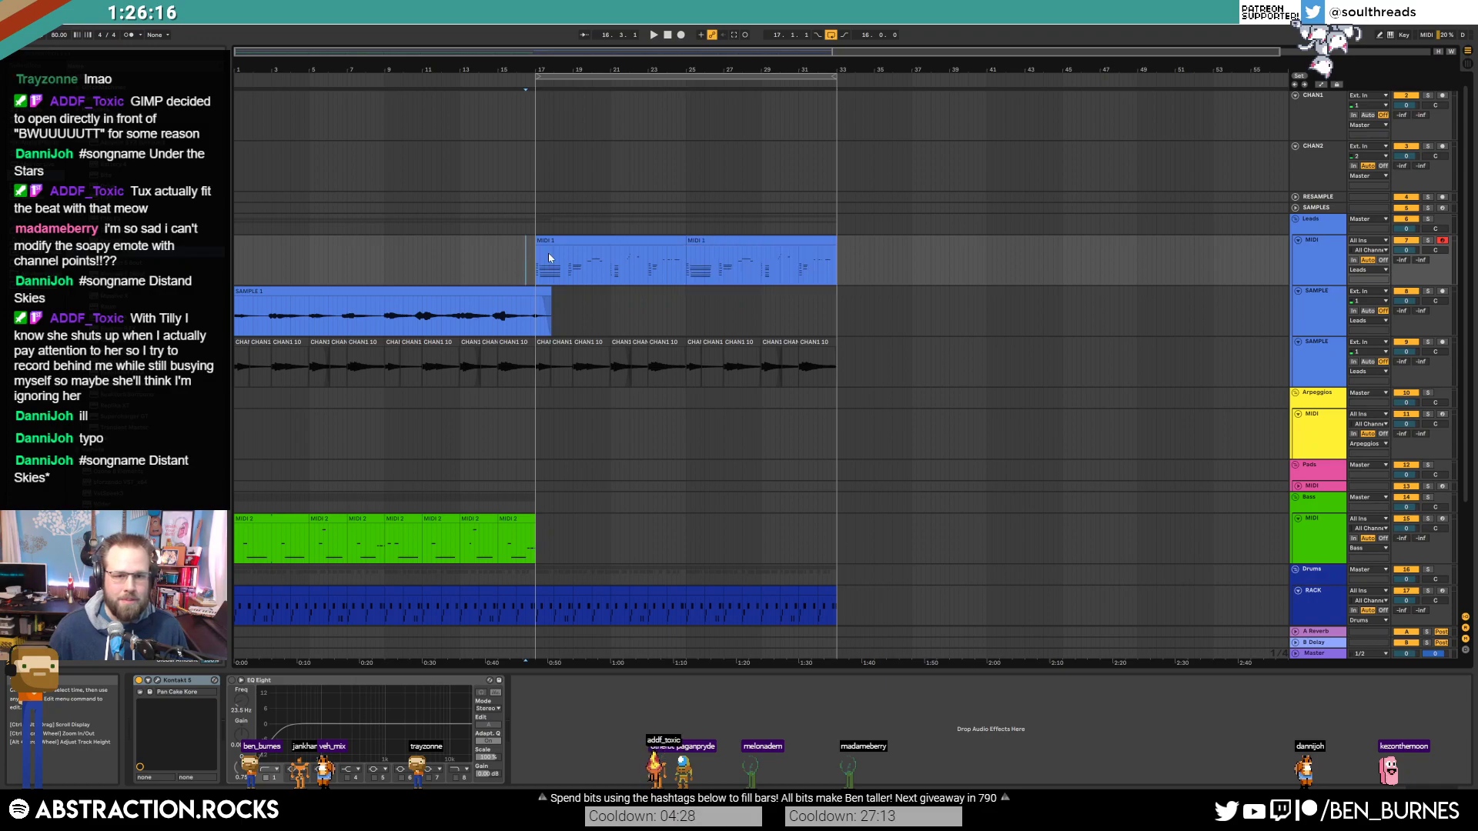
key(space)
double_click(620, 272)
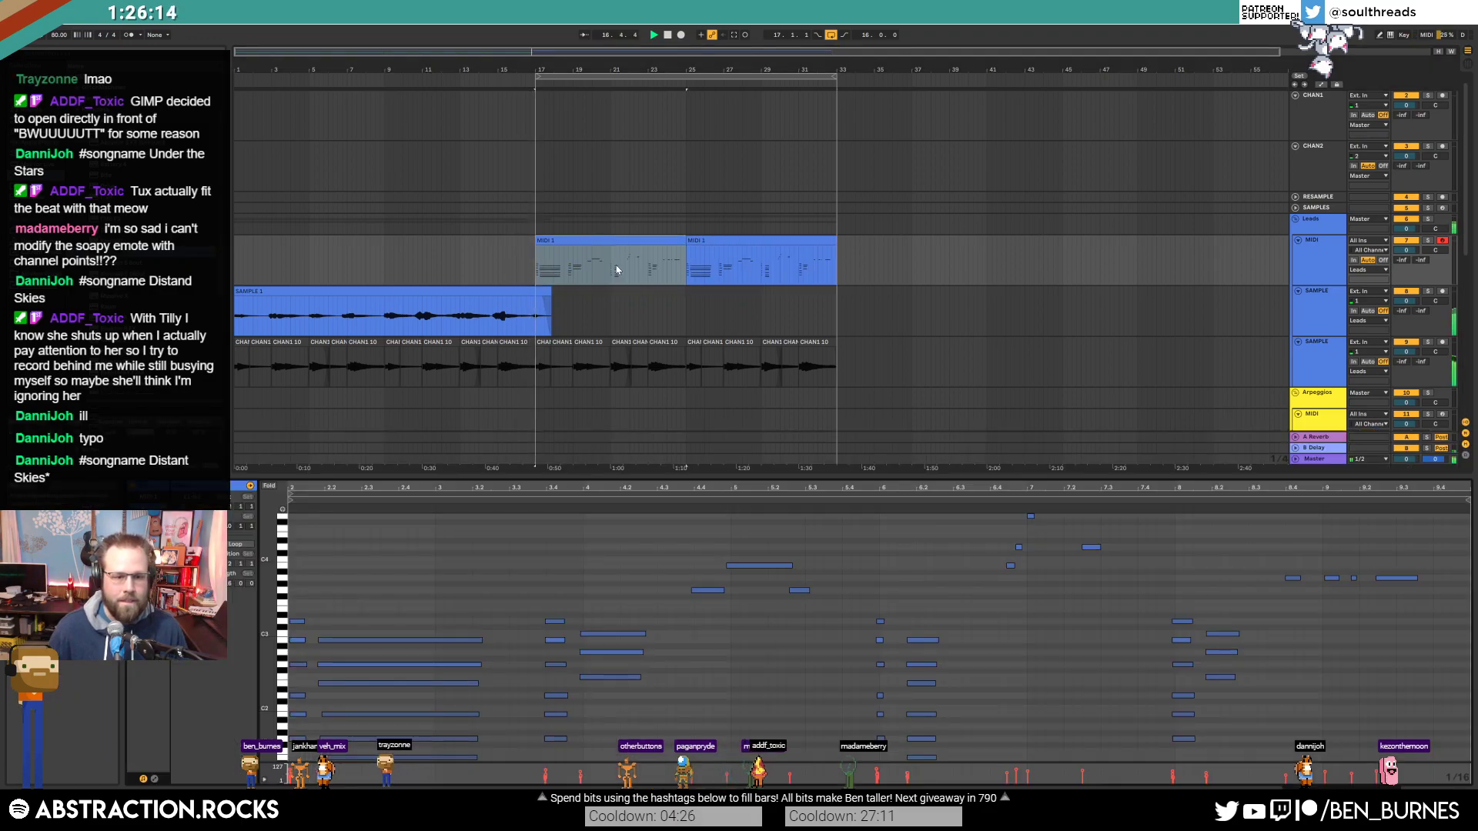
click(238, 545)
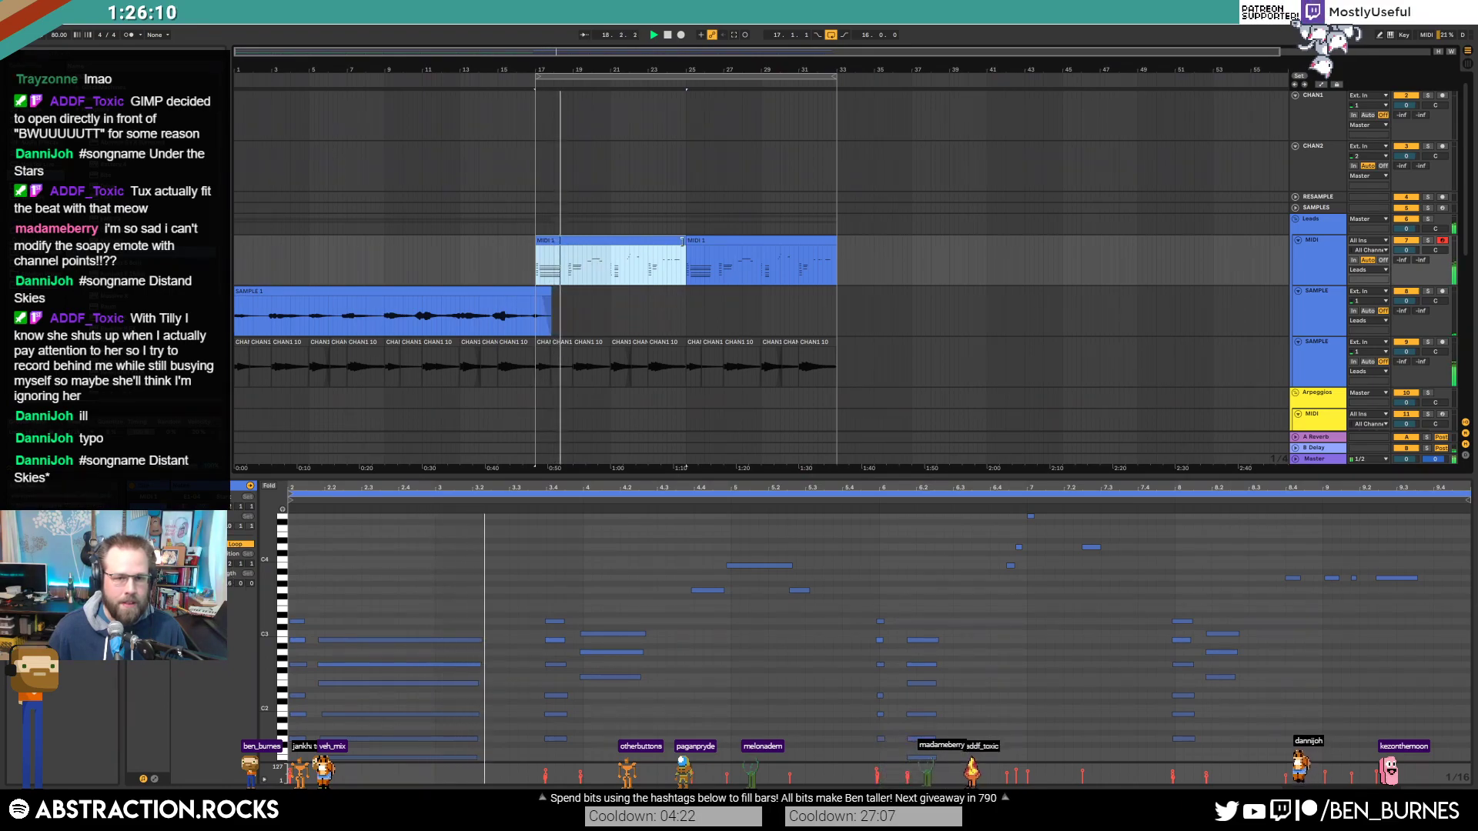
drag(686, 248, 840, 248)
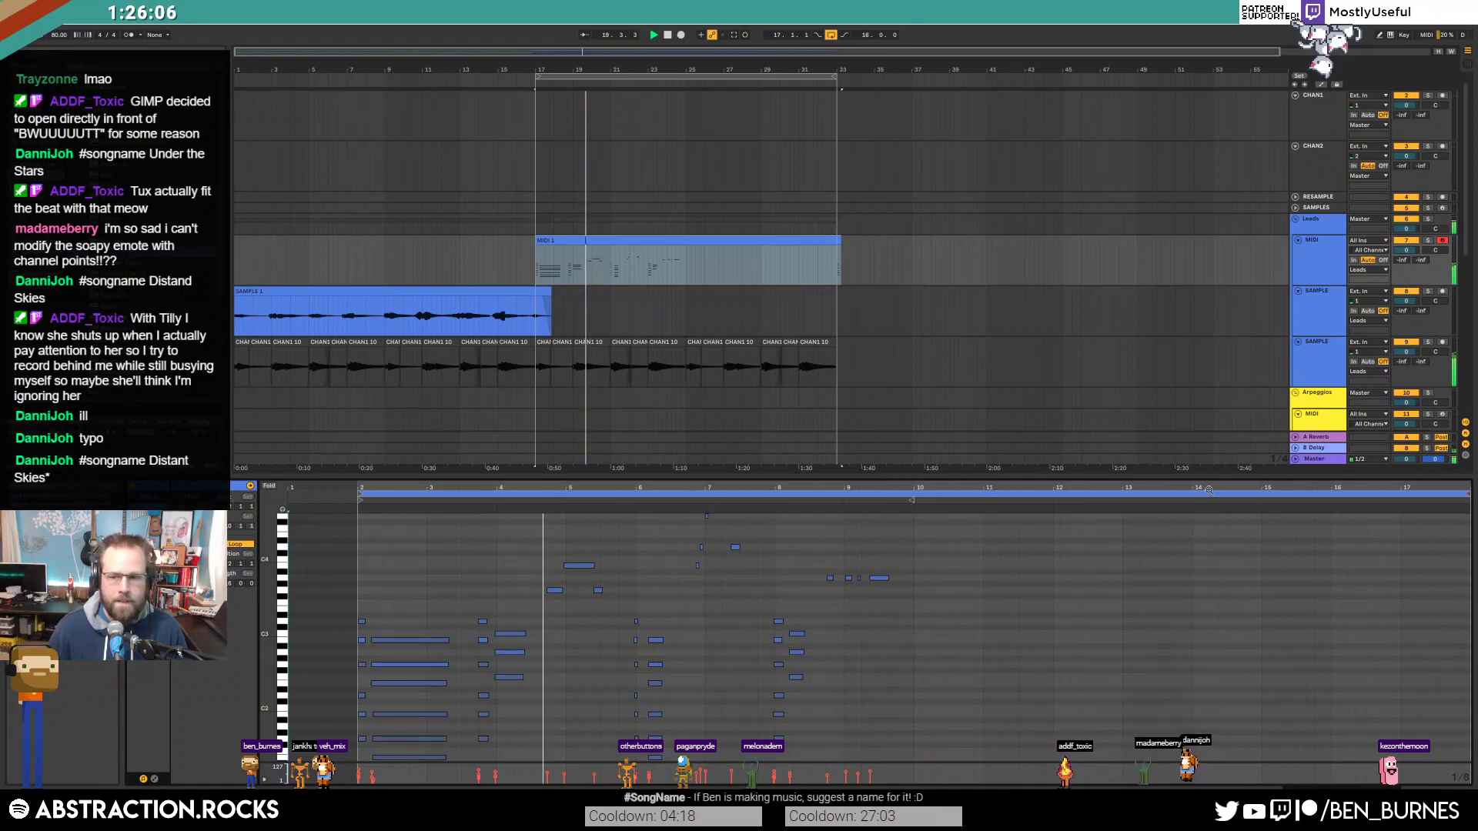
key(ctrl+z)
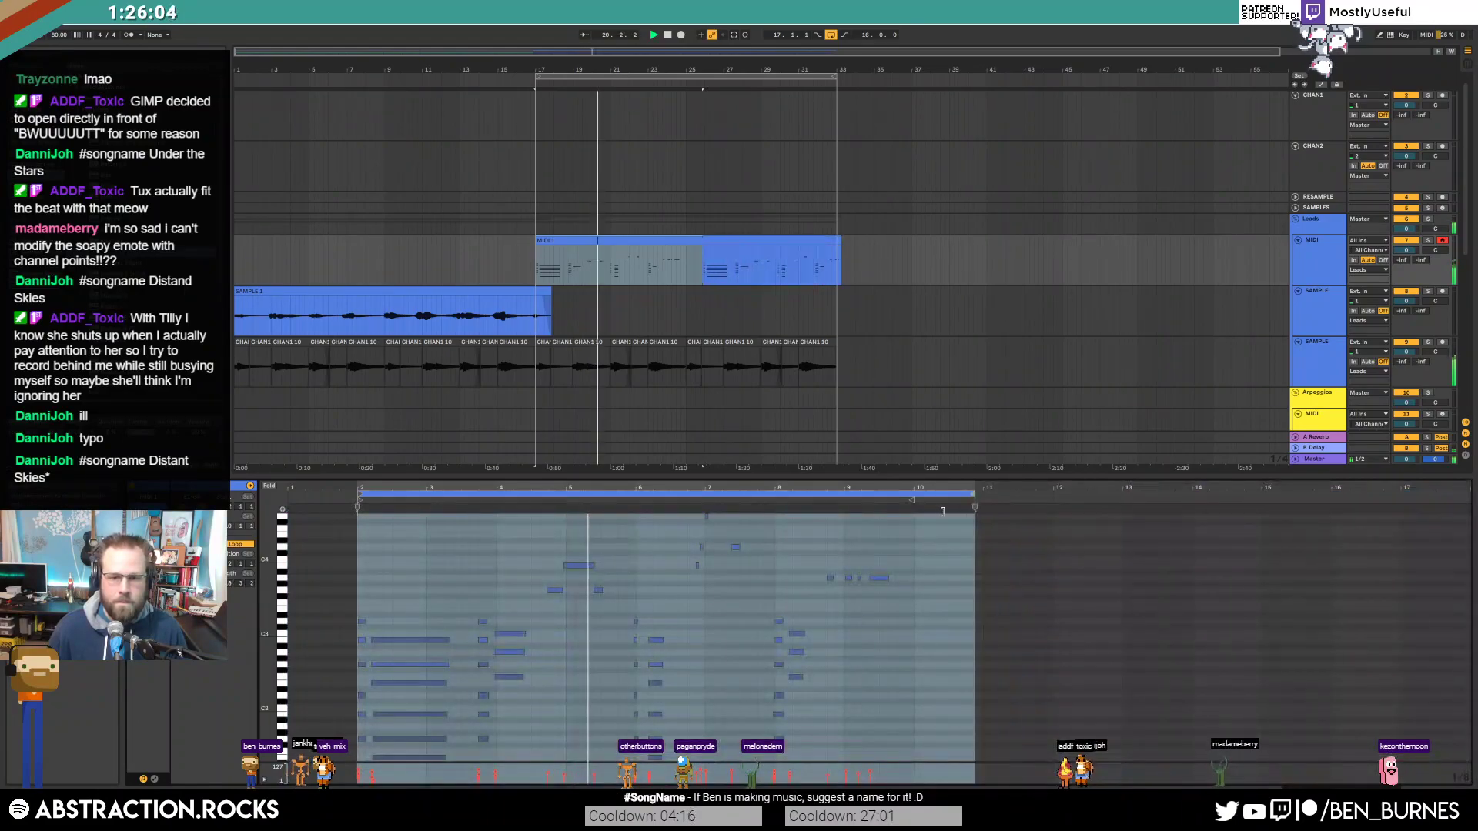
drag(840, 240, 836, 241)
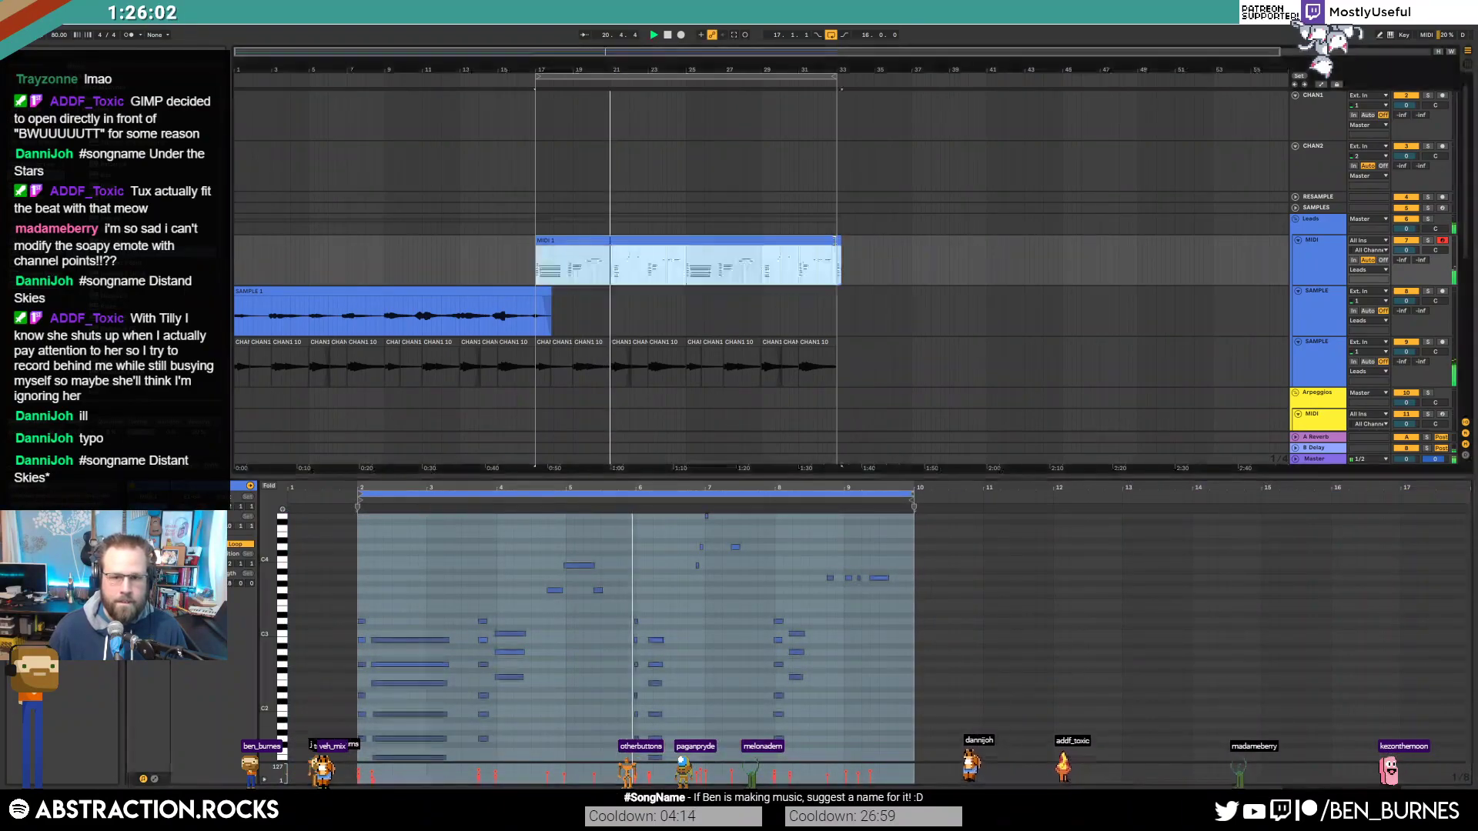
Step: Lower the velocities of the four high notes around bar 7 of the piano clip
click(813, 265)
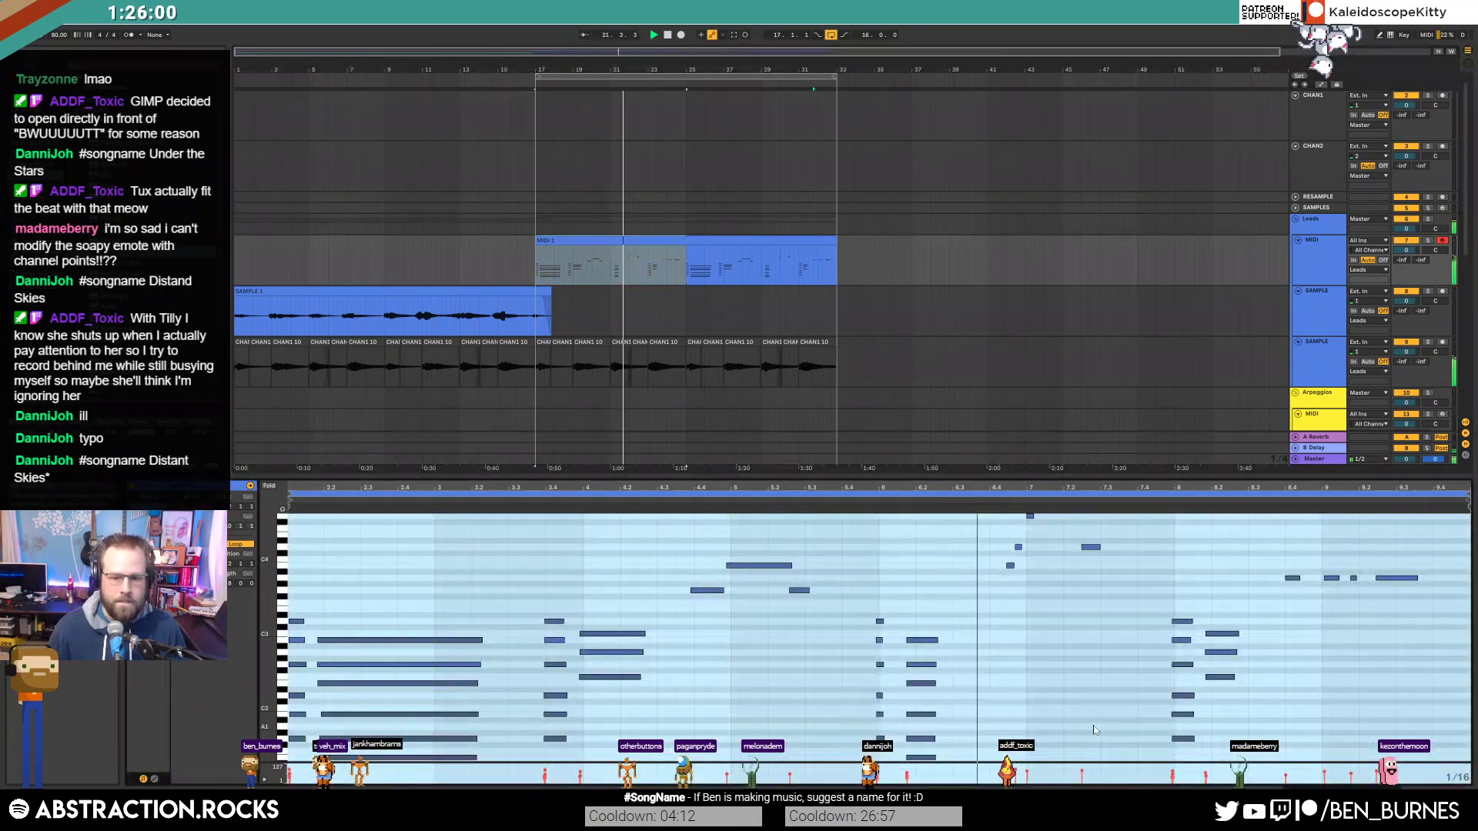
click(783, 254)
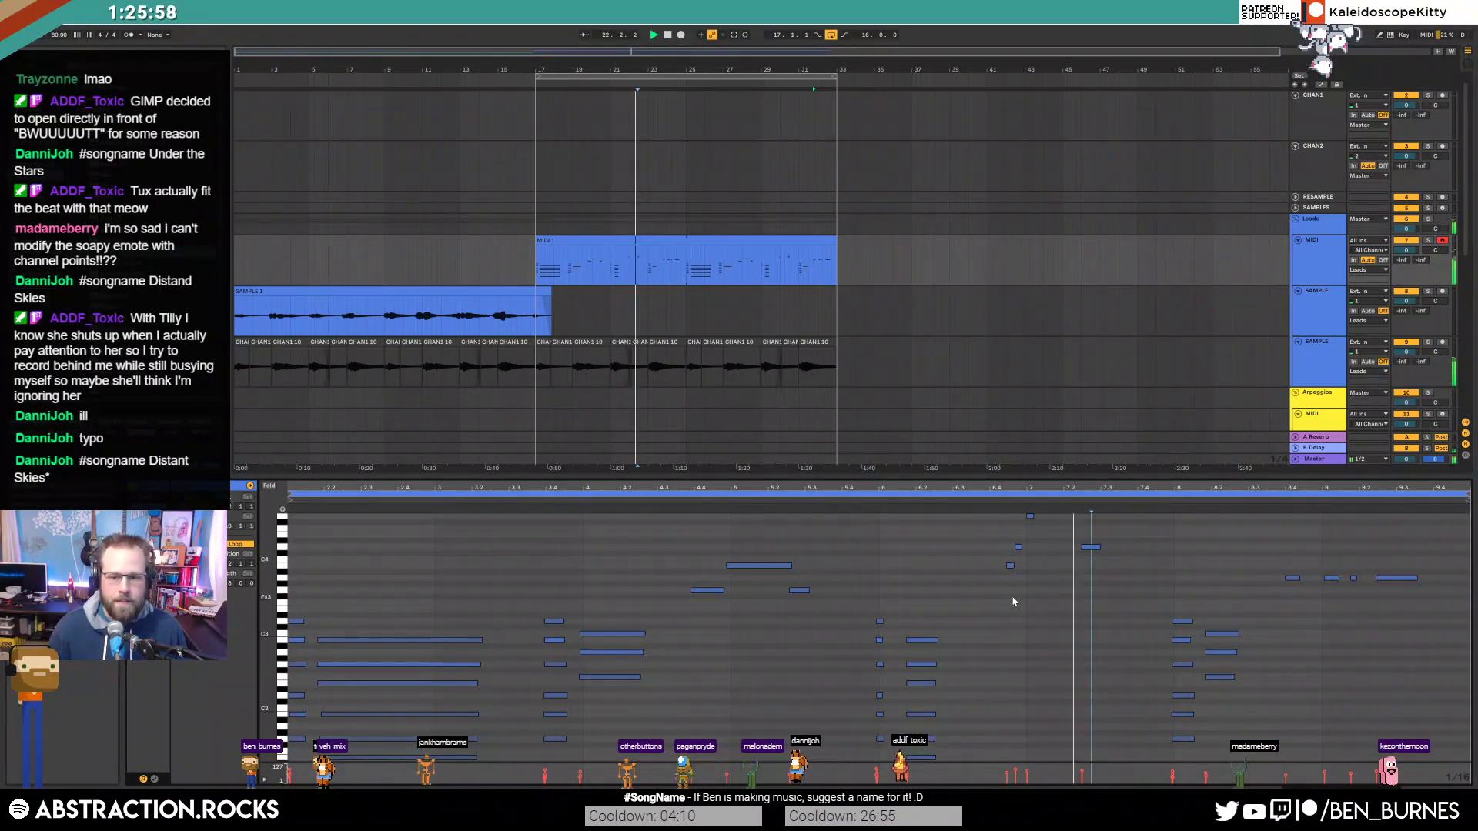
scroll(1000, 578, up, 1)
drag(990, 538, 1091, 583)
click(1091, 583)
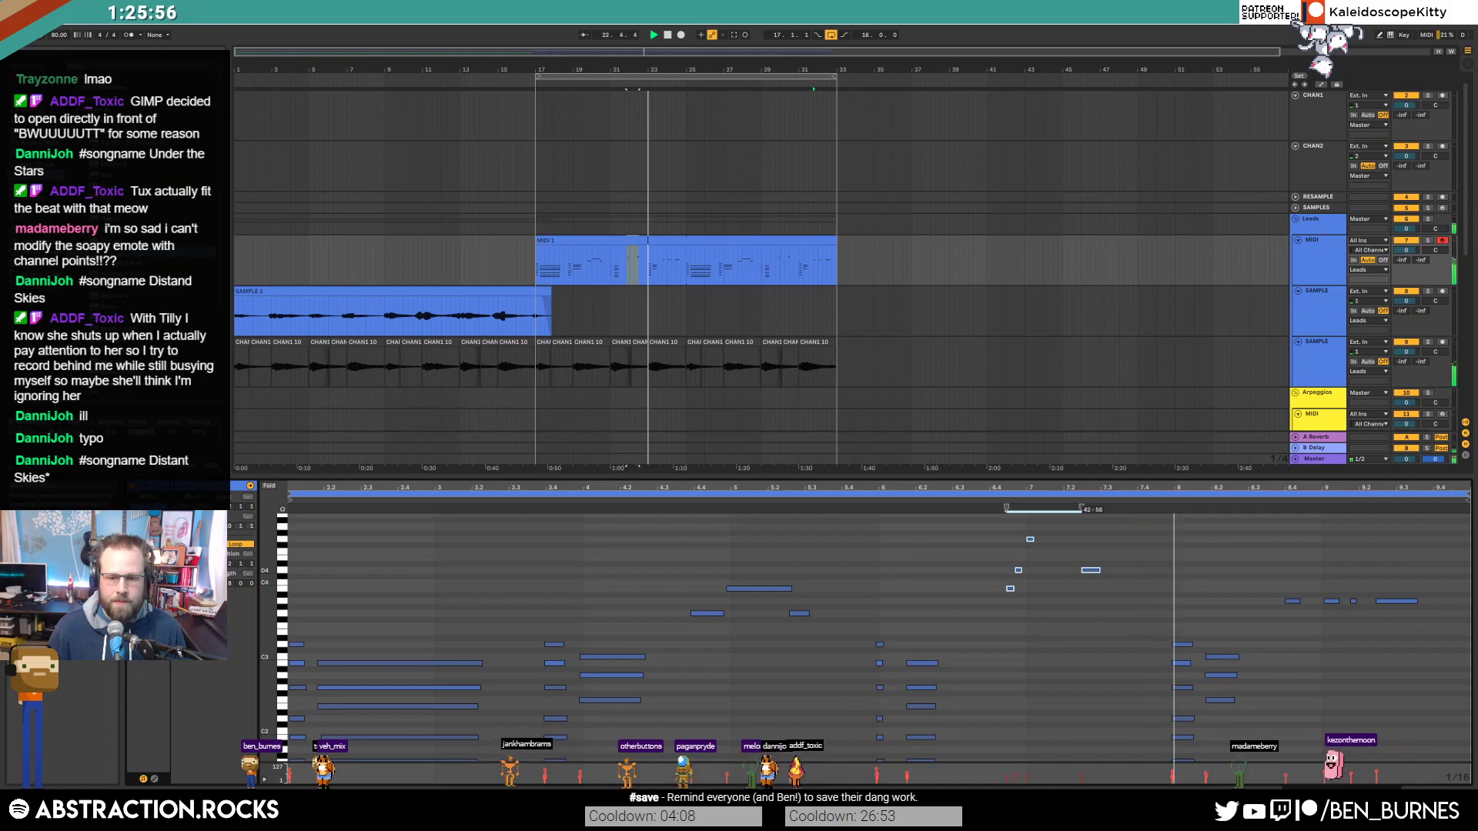
Step: Stop playback and reduce the velocities of the low chord notes and the remaining louder notes in the piano clip
scroll(983, 627, down, 4)
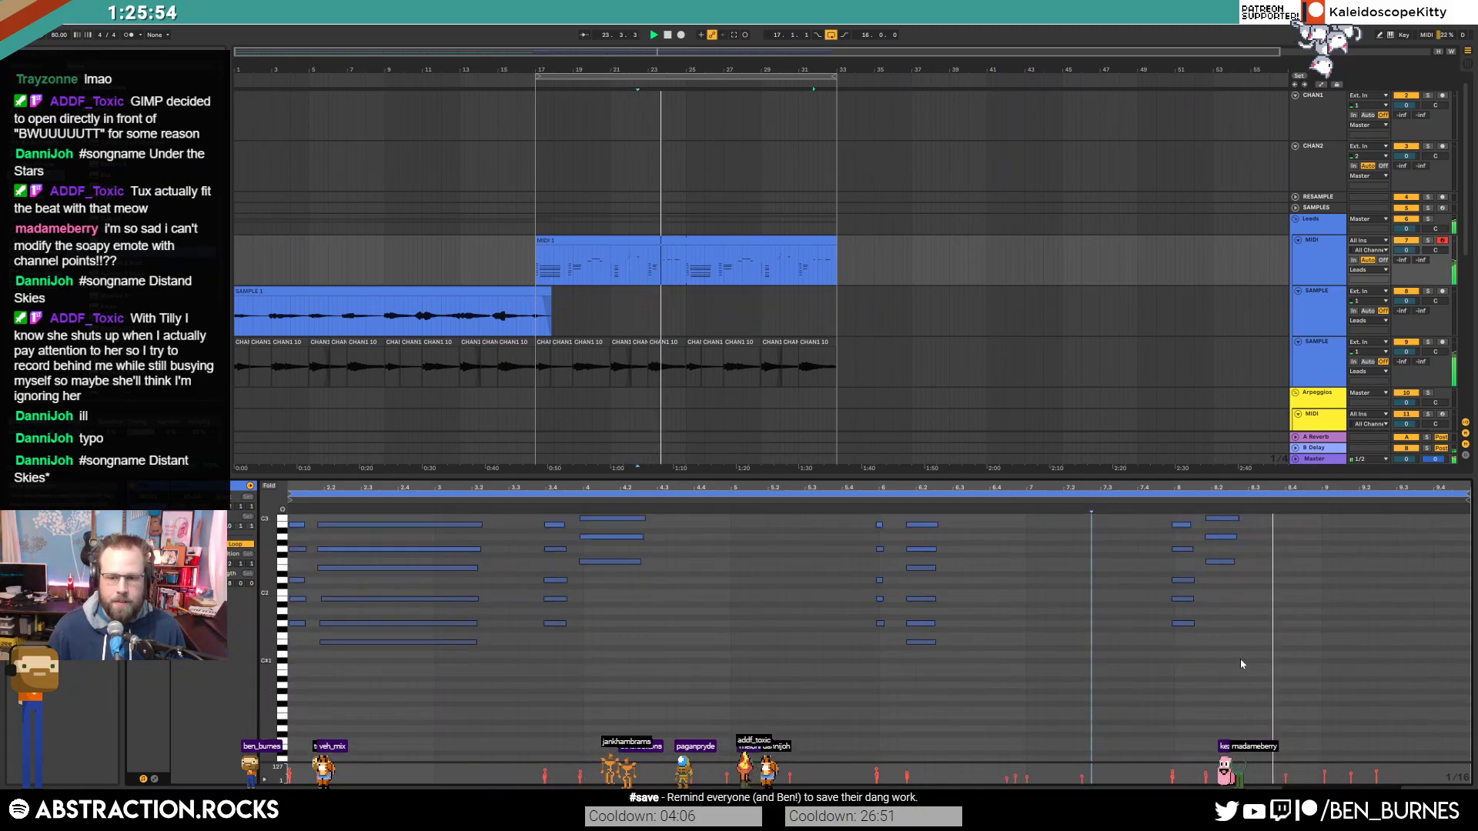
key(space)
drag(1239, 629, 418, 667)
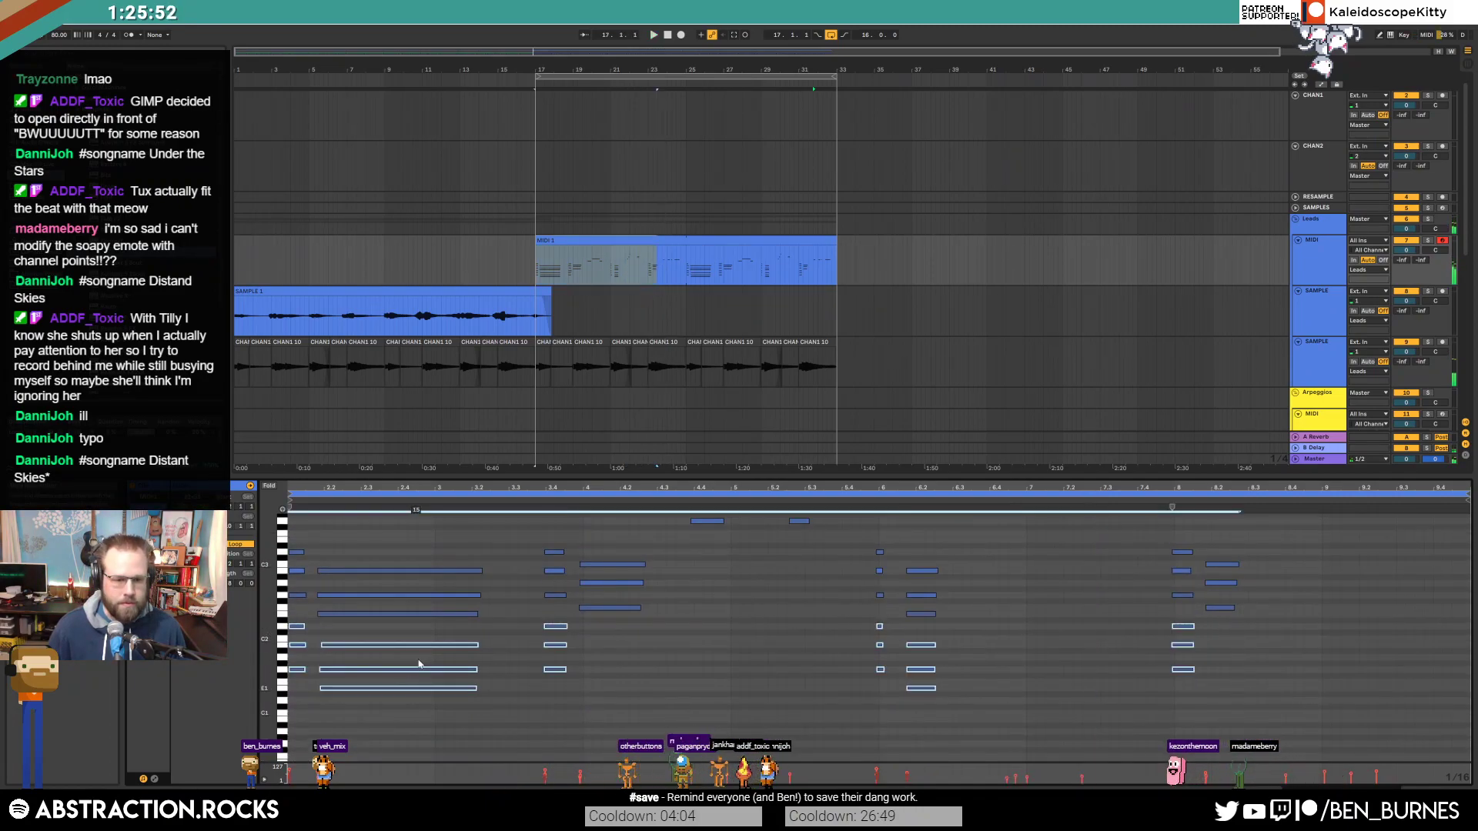
click(416, 654)
drag(1388, 784, 289, 778)
click(317, 783)
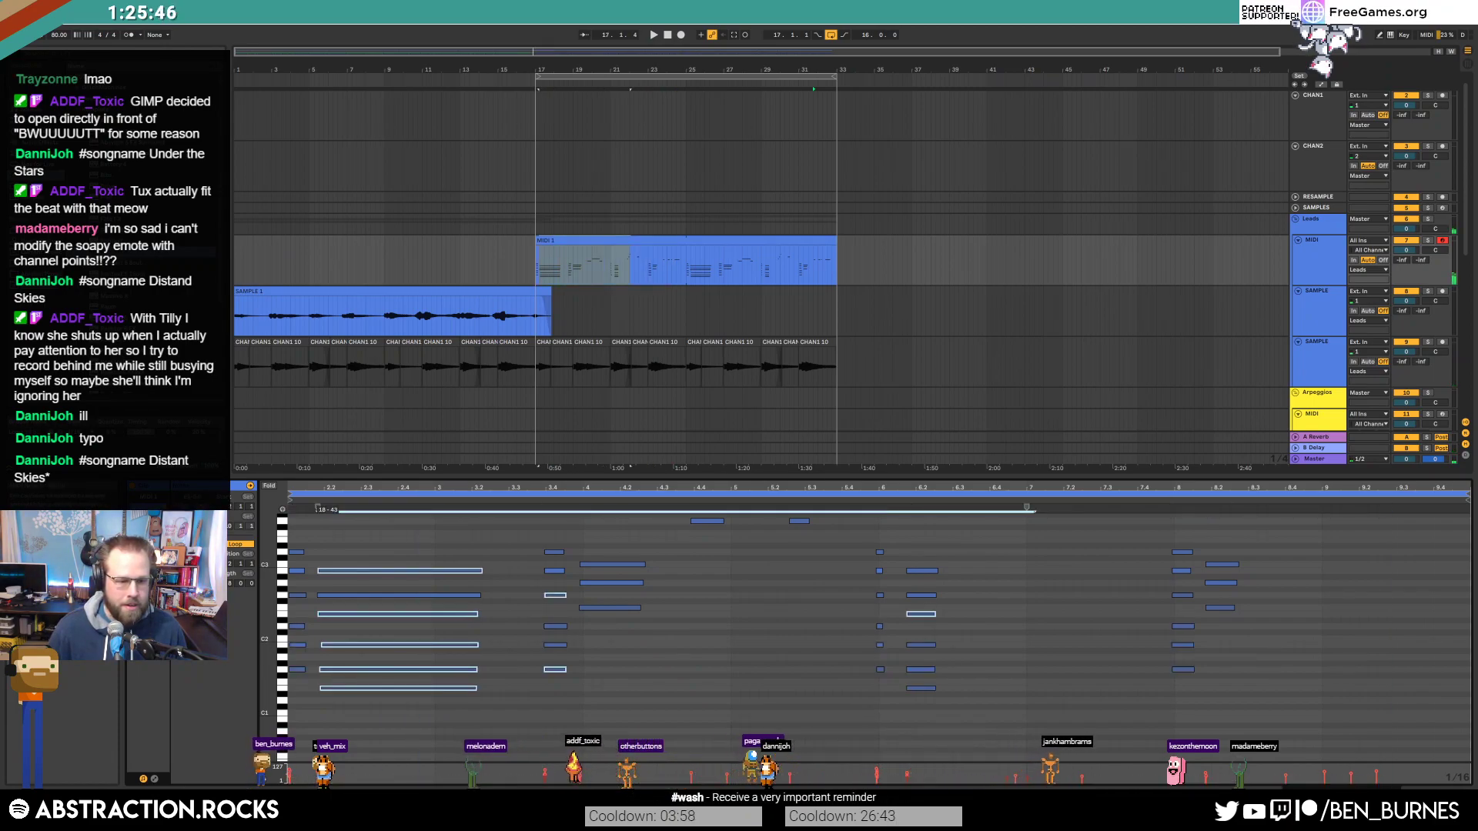
Step: Resume playback and adjust the velocities of the three-note chord at bar 4 of the piano clip
key(shift+space)
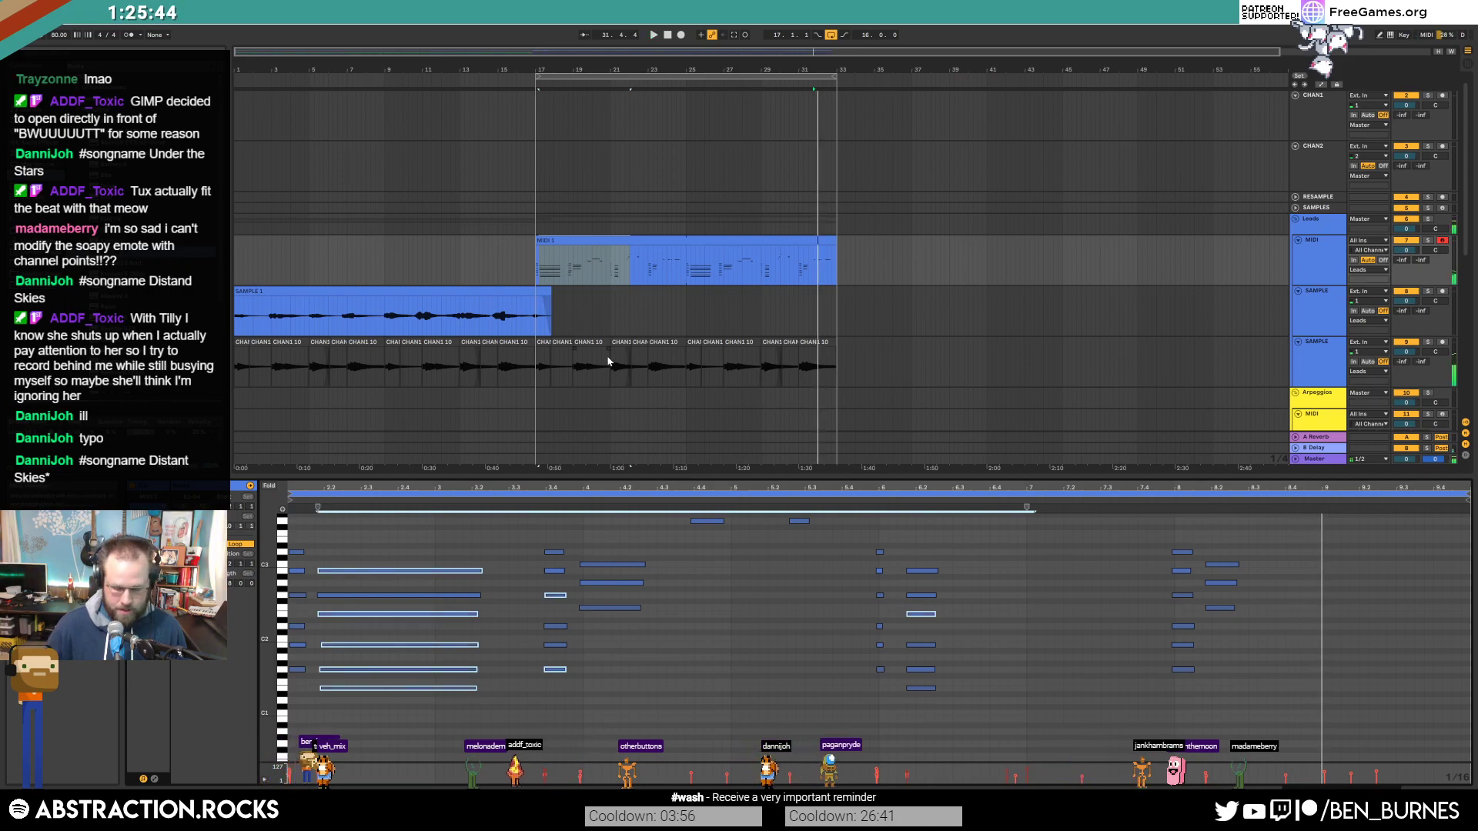
click(574, 246)
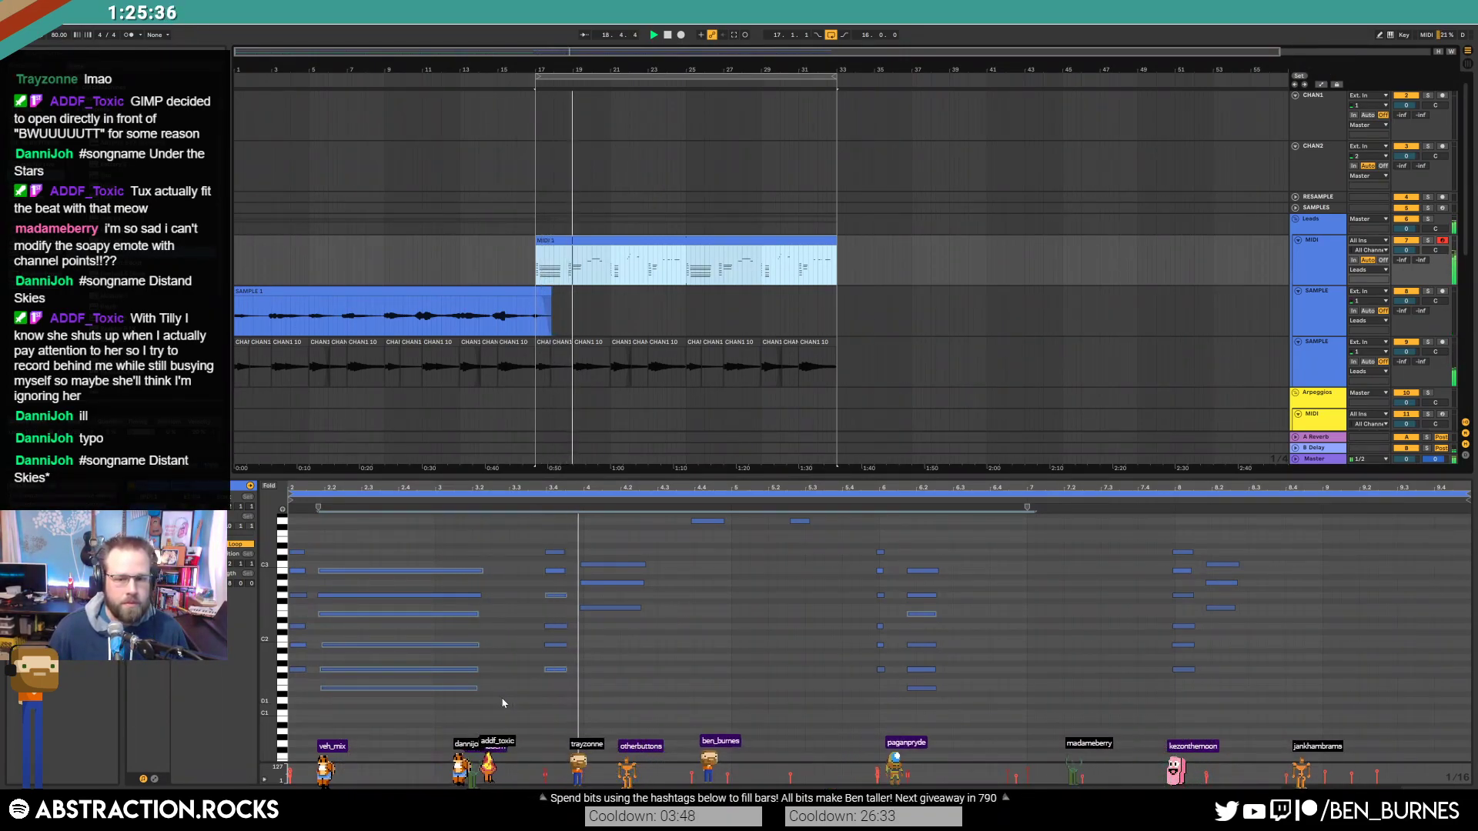
drag(616, 548, 623, 648)
click(606, 631)
click(740, 639)
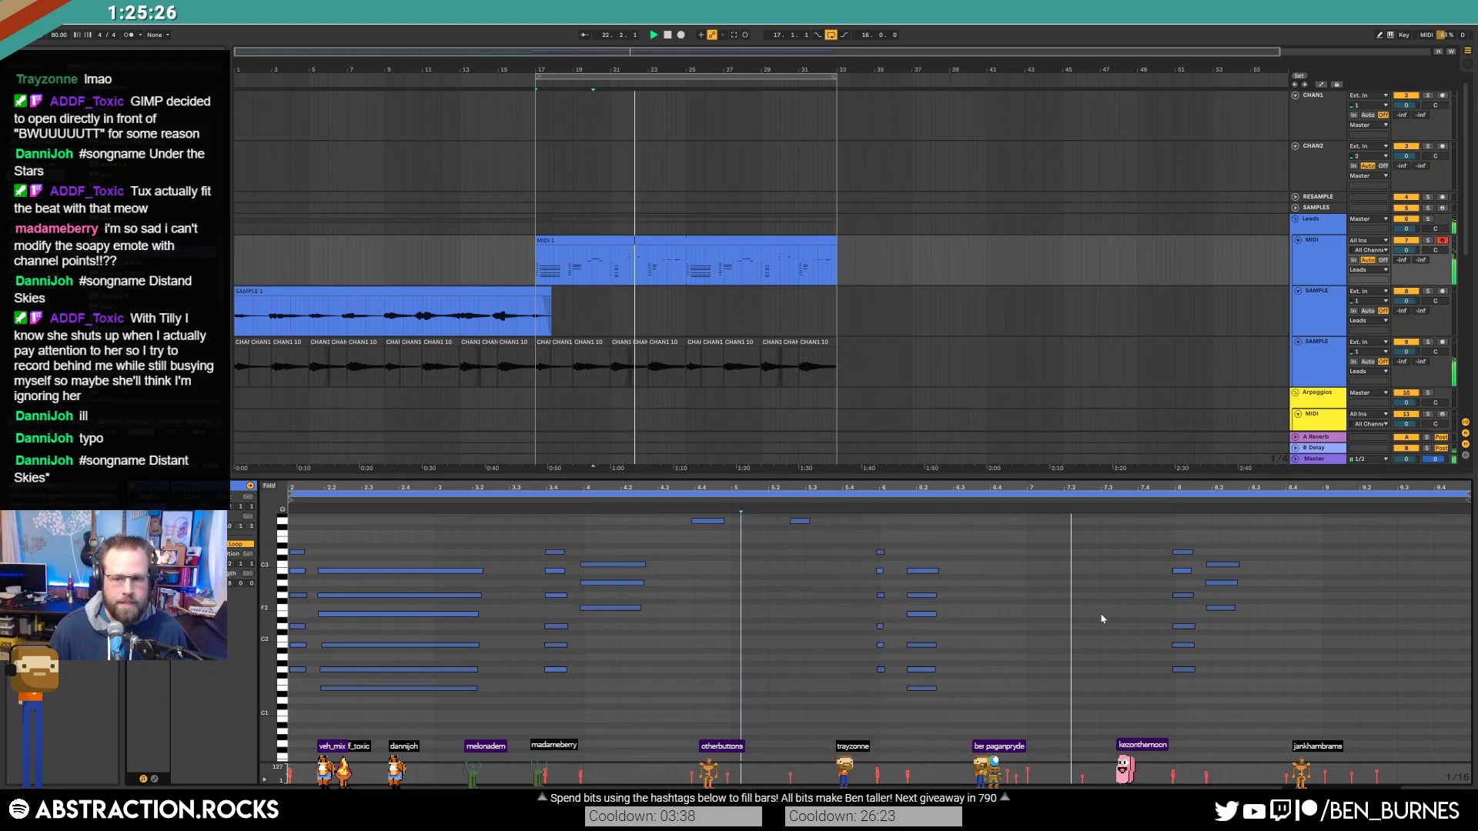
Step: Readjust the velocities of the four high notes around bar 7 of the piano clip
scroll(1092, 614, up, 3)
drag(980, 530, 1120, 602)
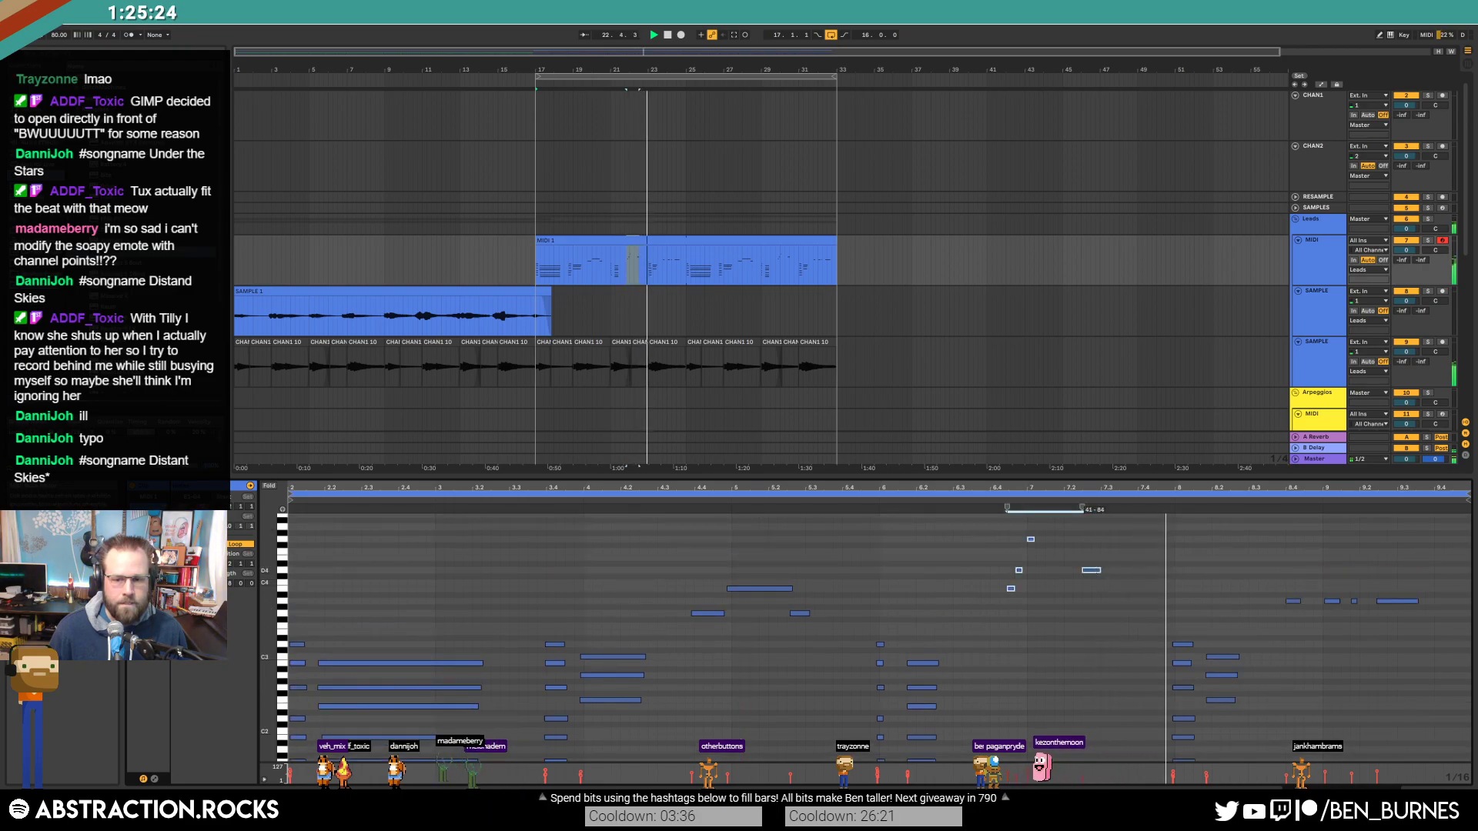
click(1092, 577)
click(1091, 571)
click(1145, 542)
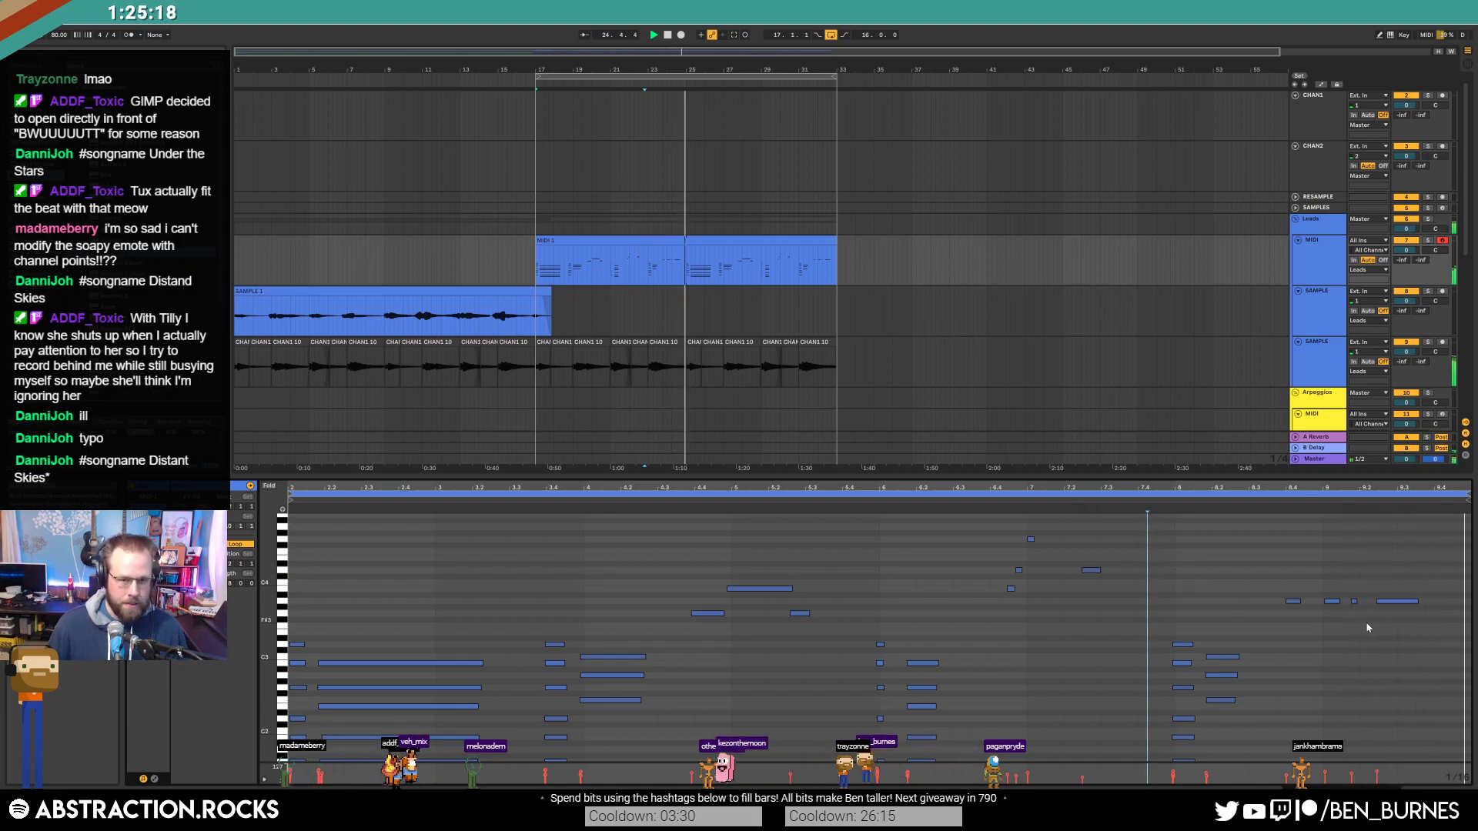
Step: Deactivate the low bass notes beneath the chords across bars 2 to 8 of the piano clip
click(1340, 249)
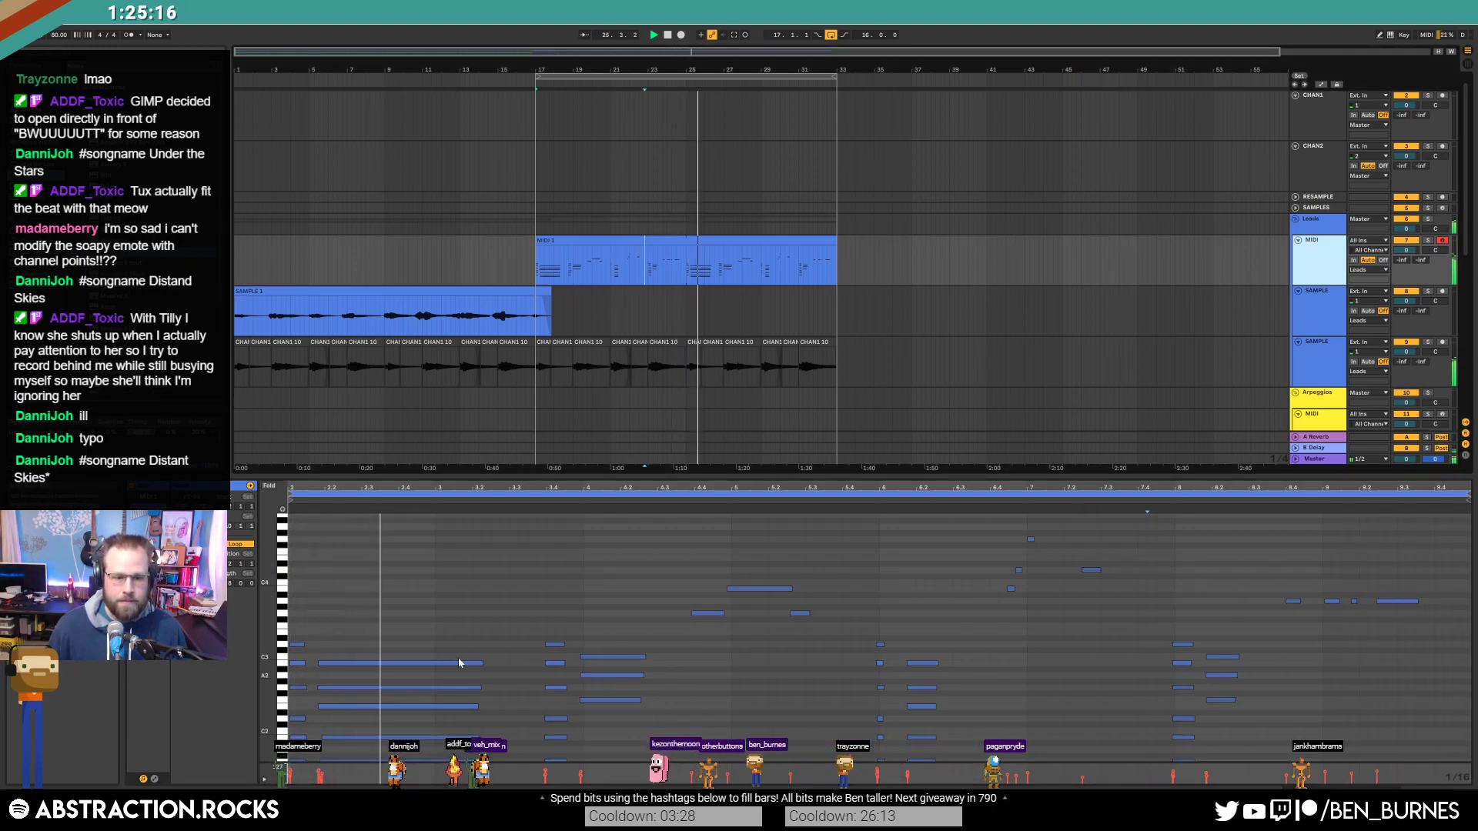
scroll(327, 613, down, 5)
drag(295, 576, 1190, 745)
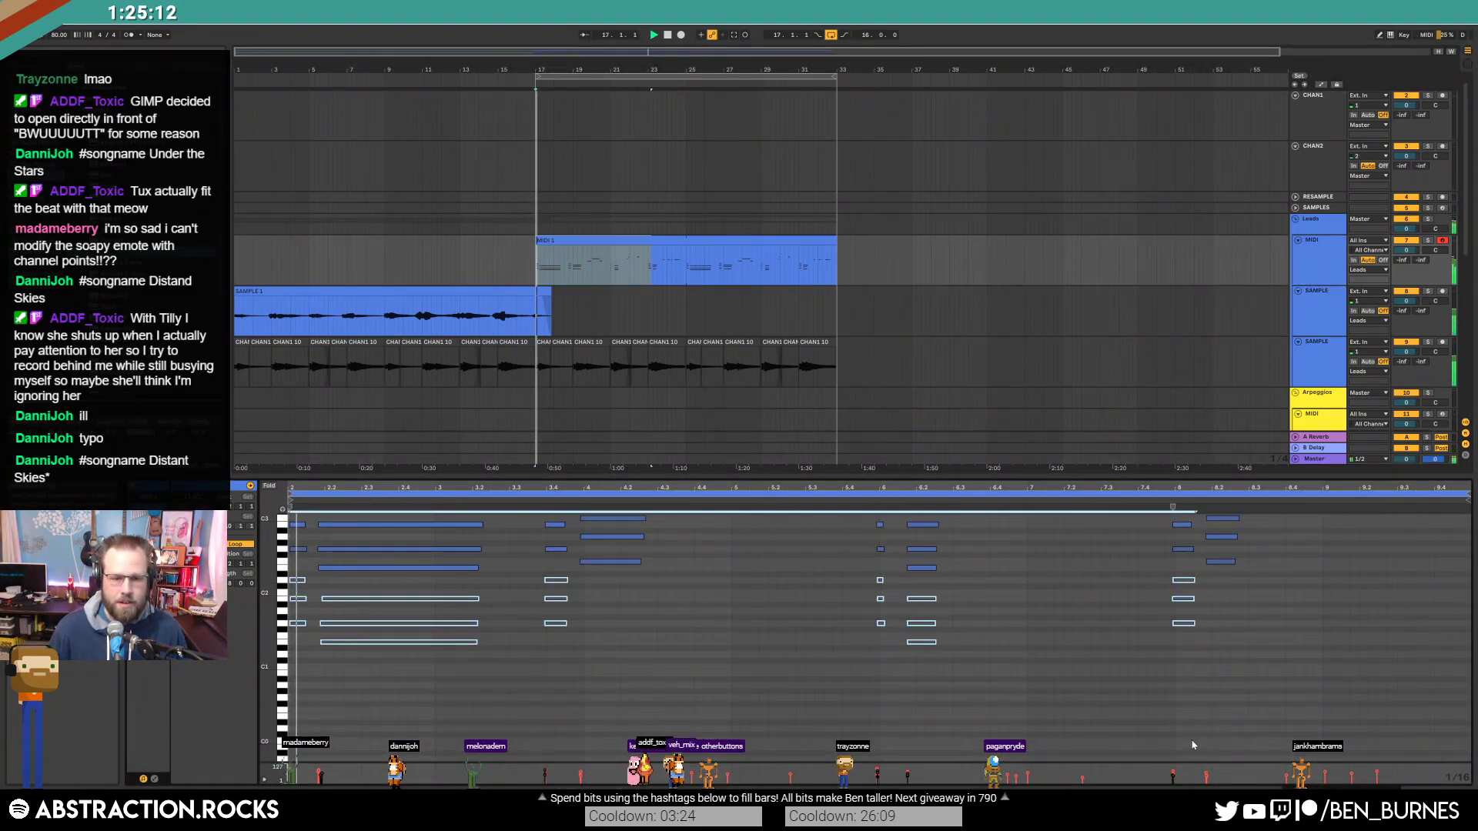
scroll(394, 665, up, 3)
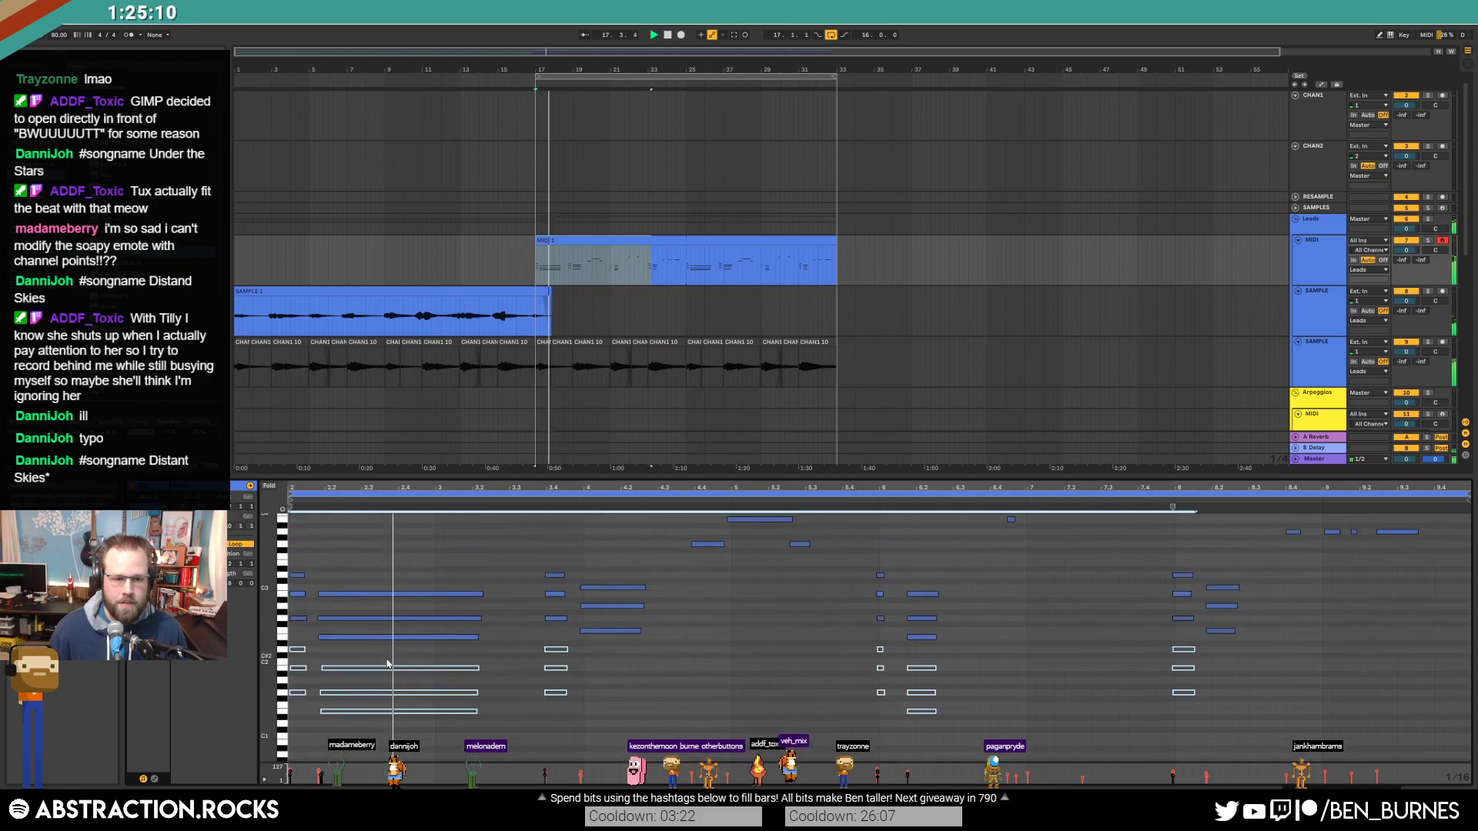
Step: Lower the bottom active note of each sustained piano chord to the same pitch and play the loop back
click(362, 632)
key(space)
click(369, 636)
drag(355, 644, 358, 648)
key(Down)
key(Down)
drag(596, 630, 597, 649)
drag(923, 637, 923, 655)
drag(1209, 630, 1217, 637)
key(space)
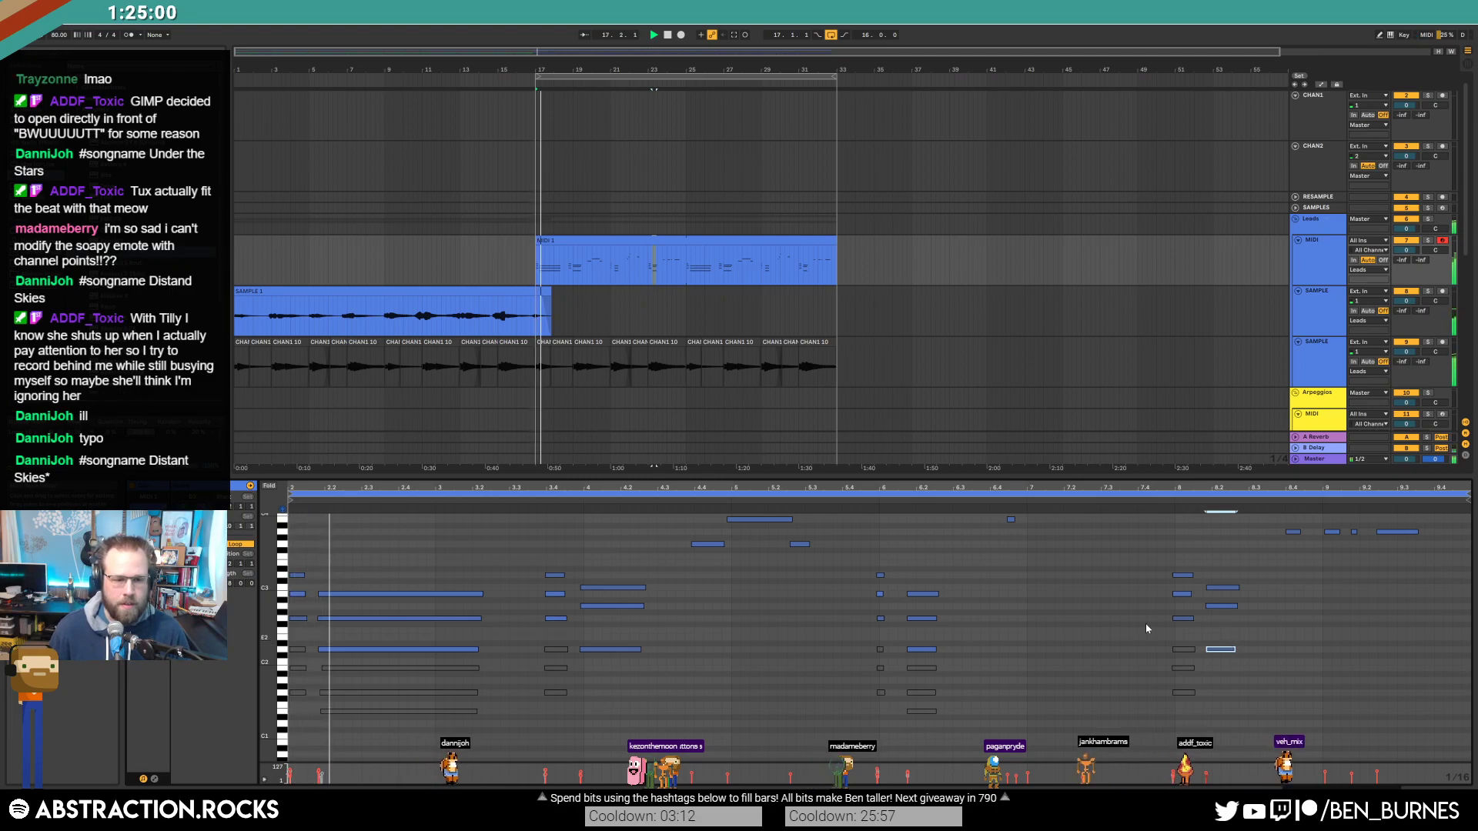
click(612, 649)
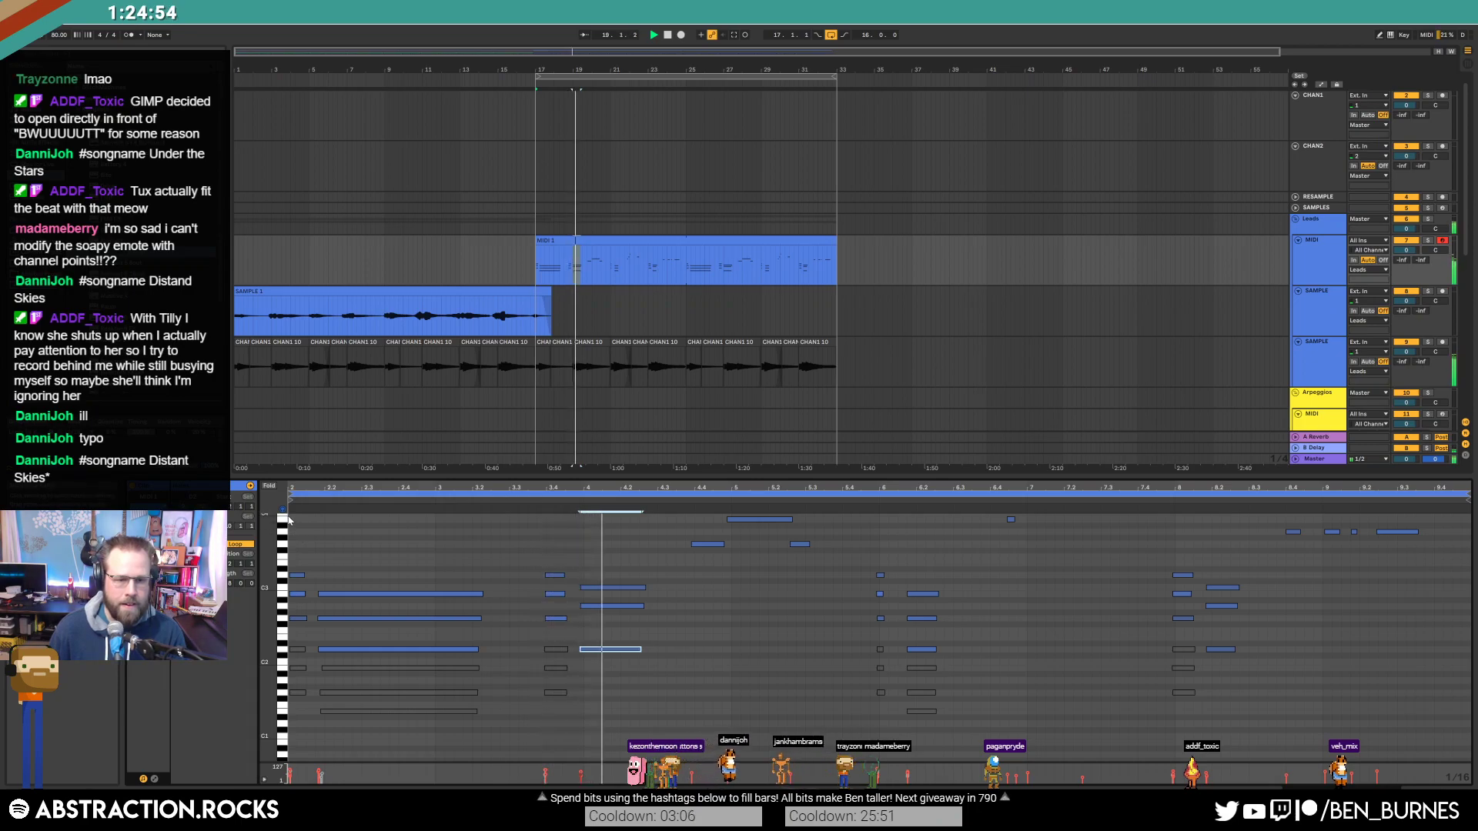
scroll(704, 648, up, 3)
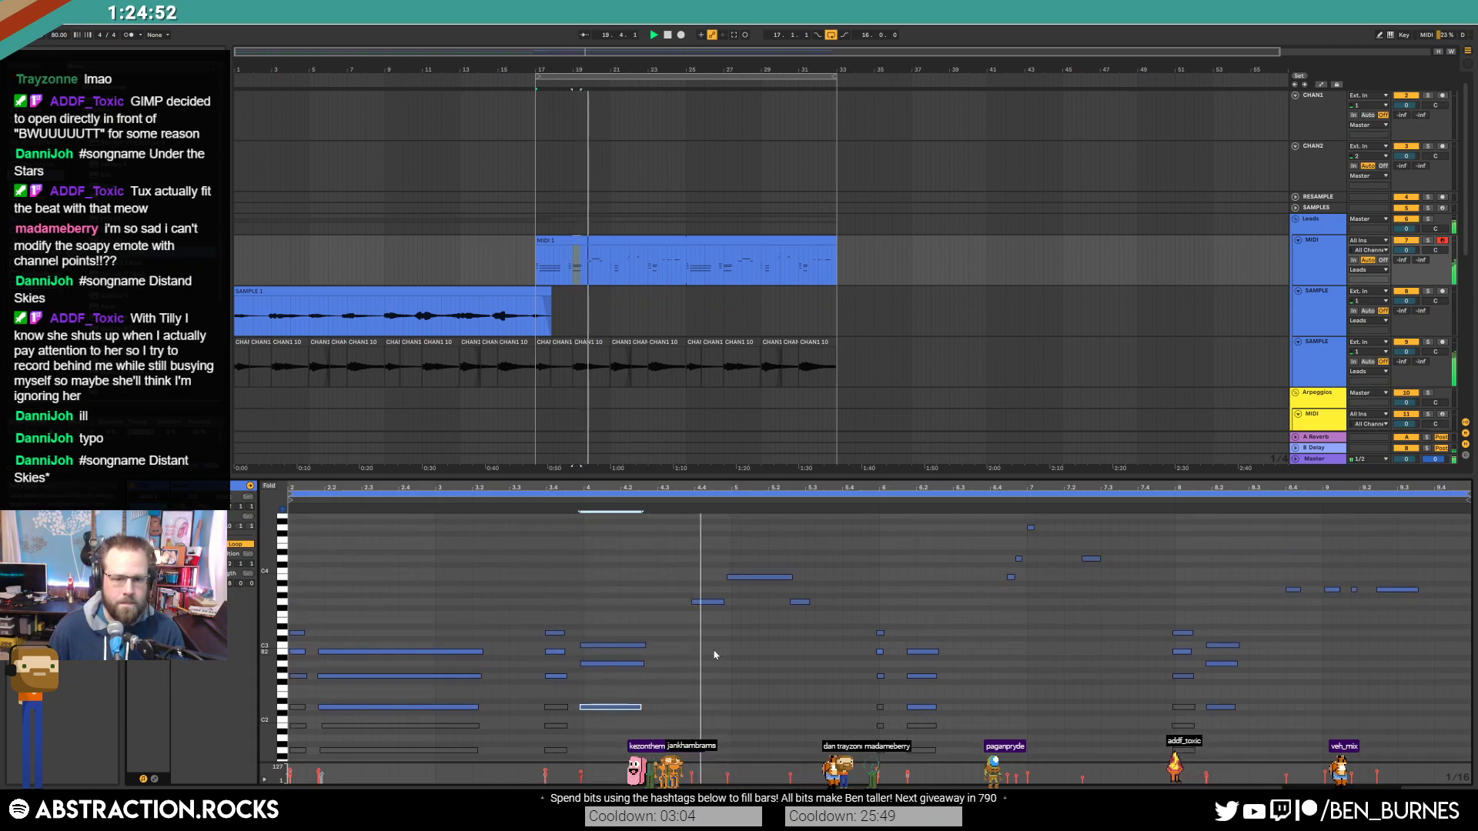
Step: Arm CHAN1, try recording a take from bar 25 and discard its clip
click(627, 244)
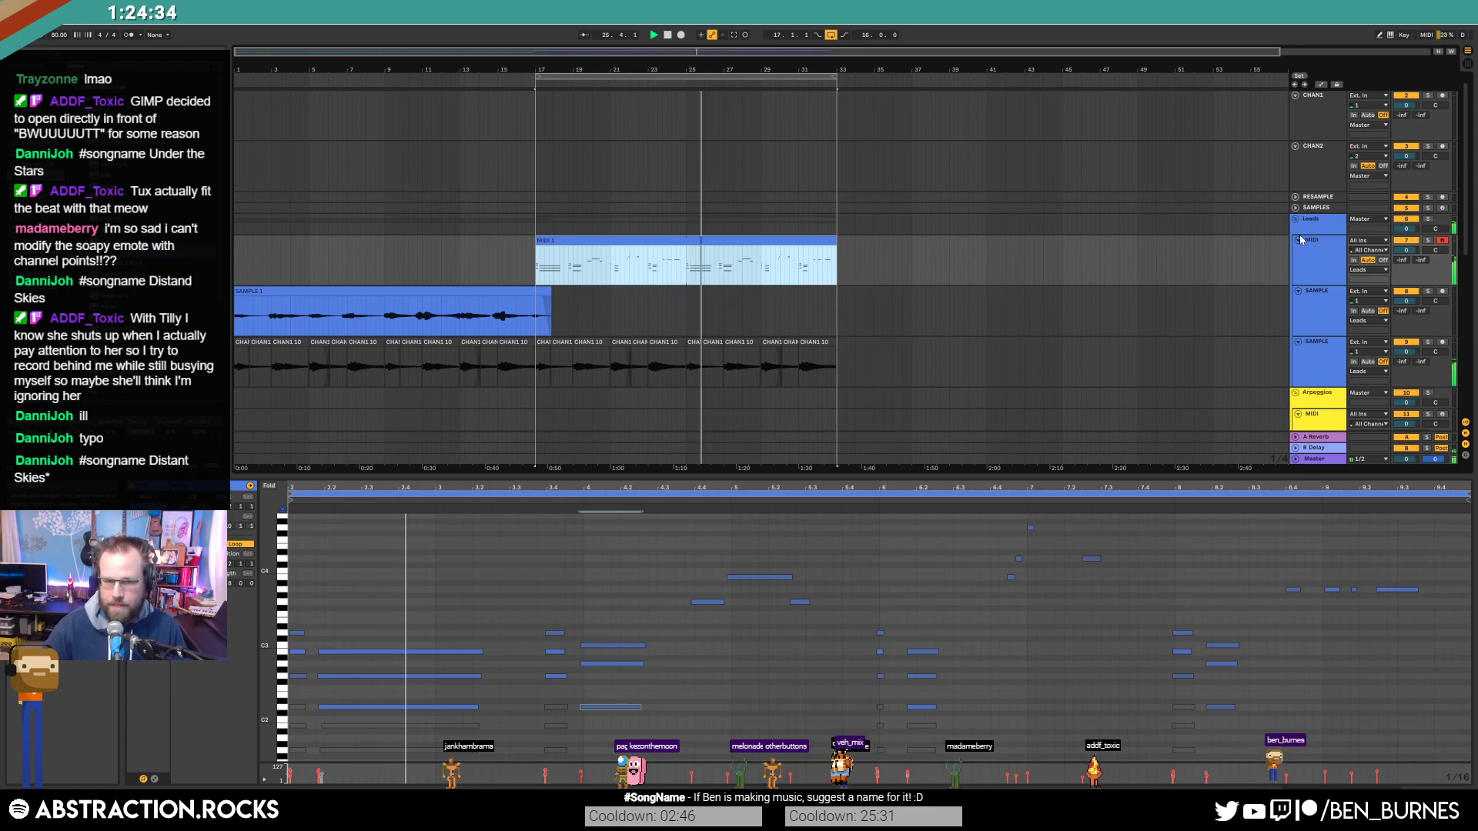
click(684, 272)
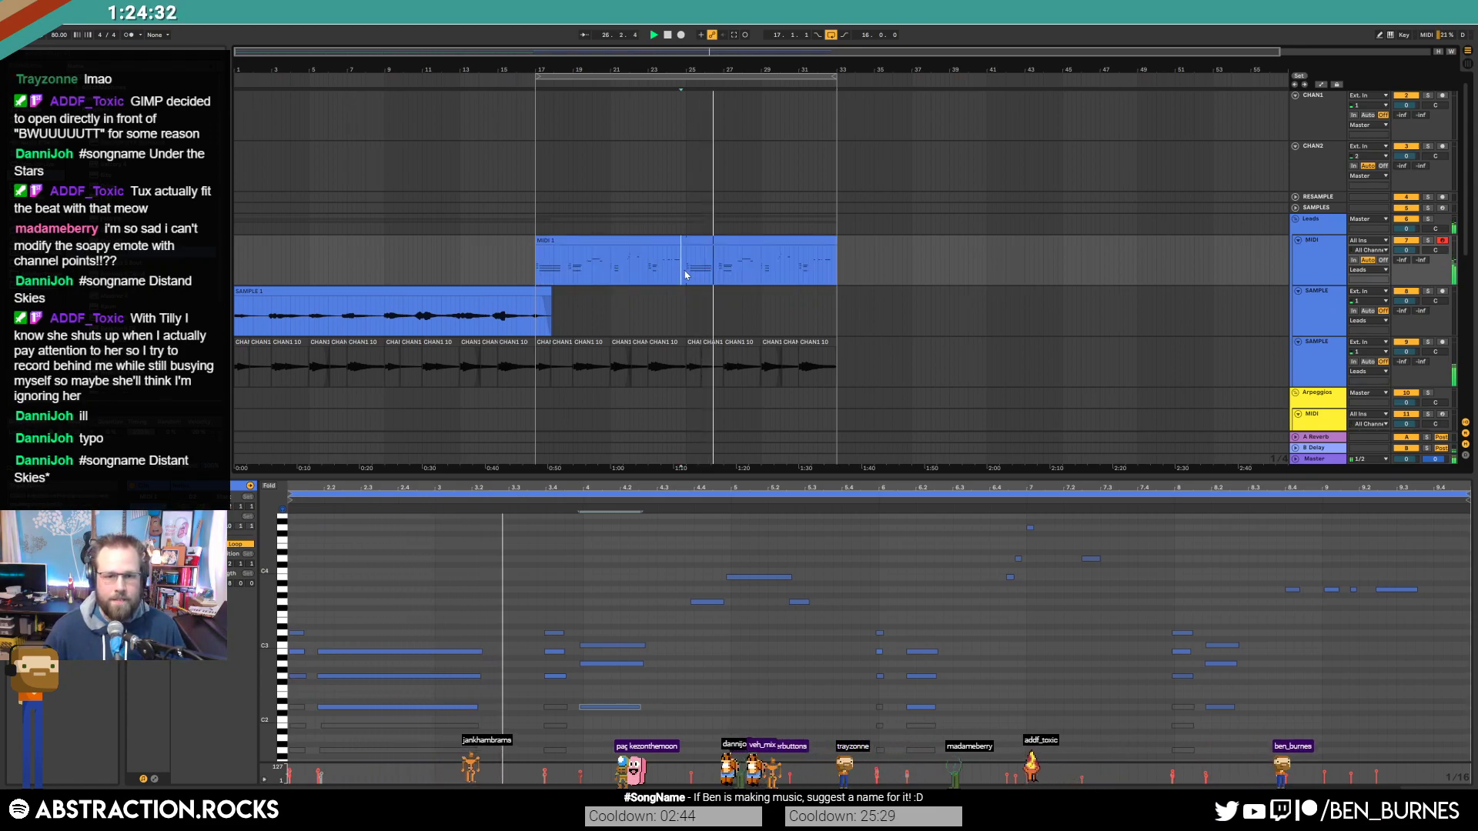
click(1333, 136)
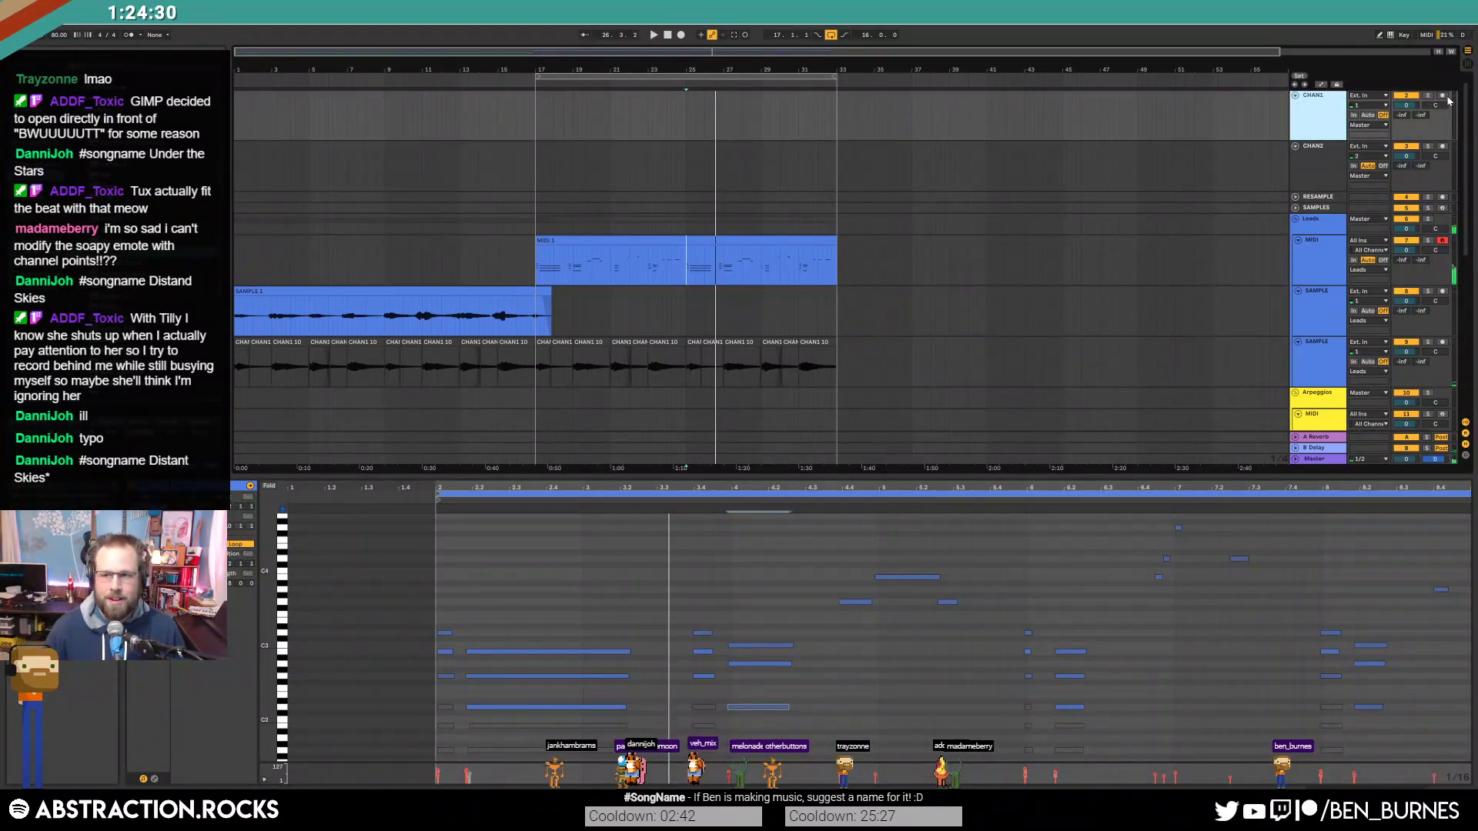
click(1443, 95)
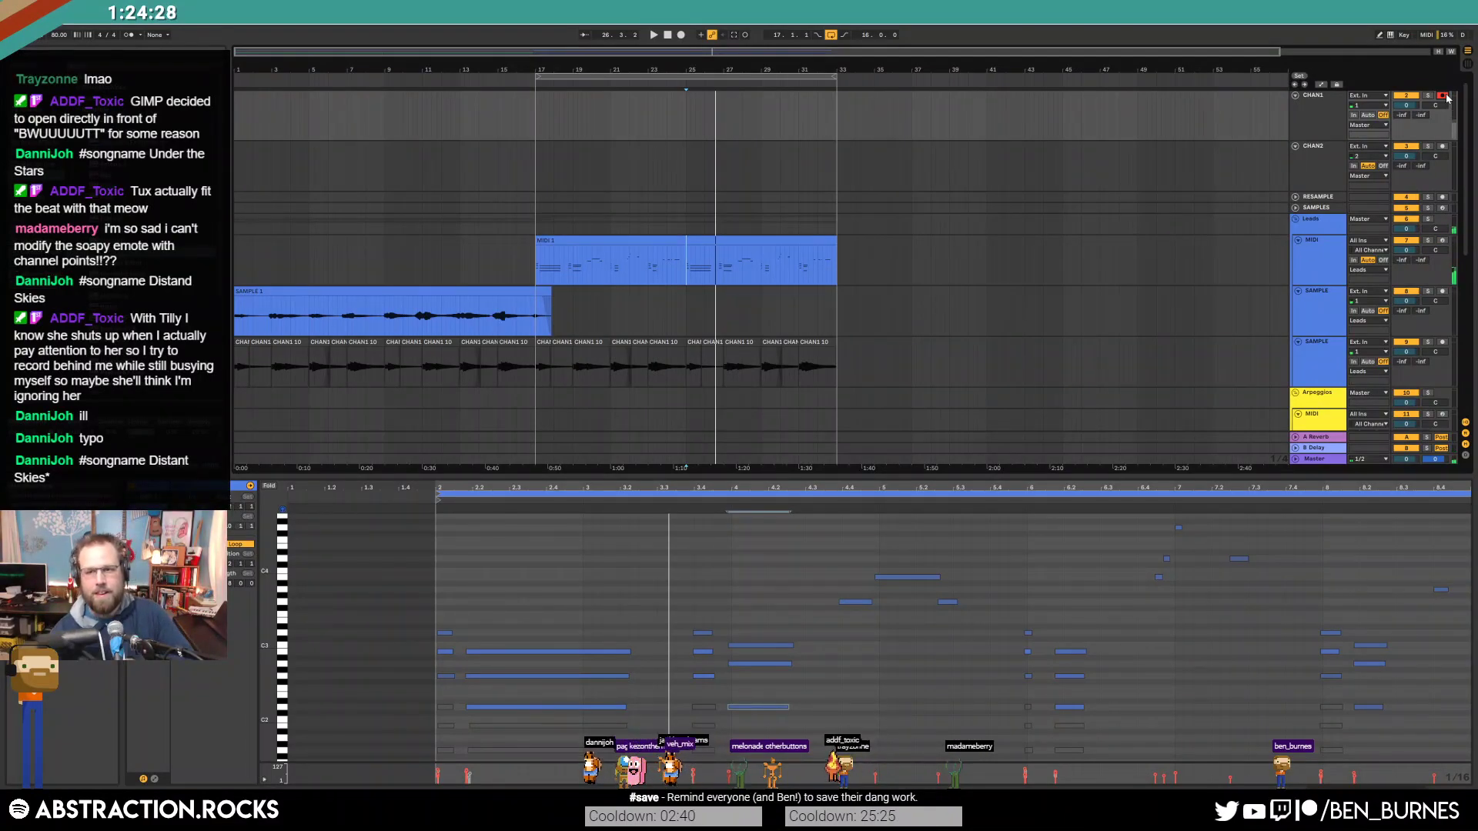
key(F9)
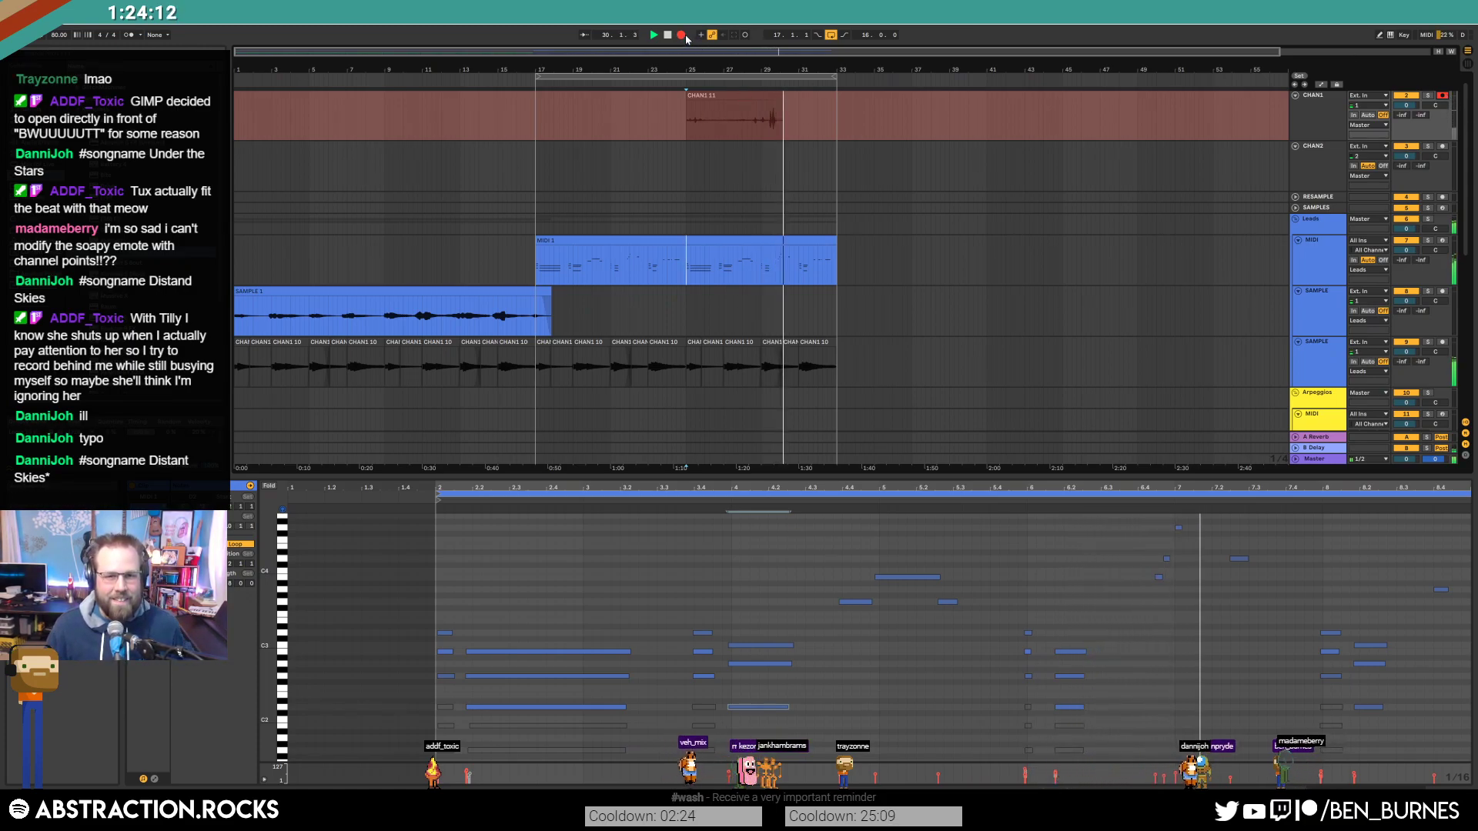
click(680, 34)
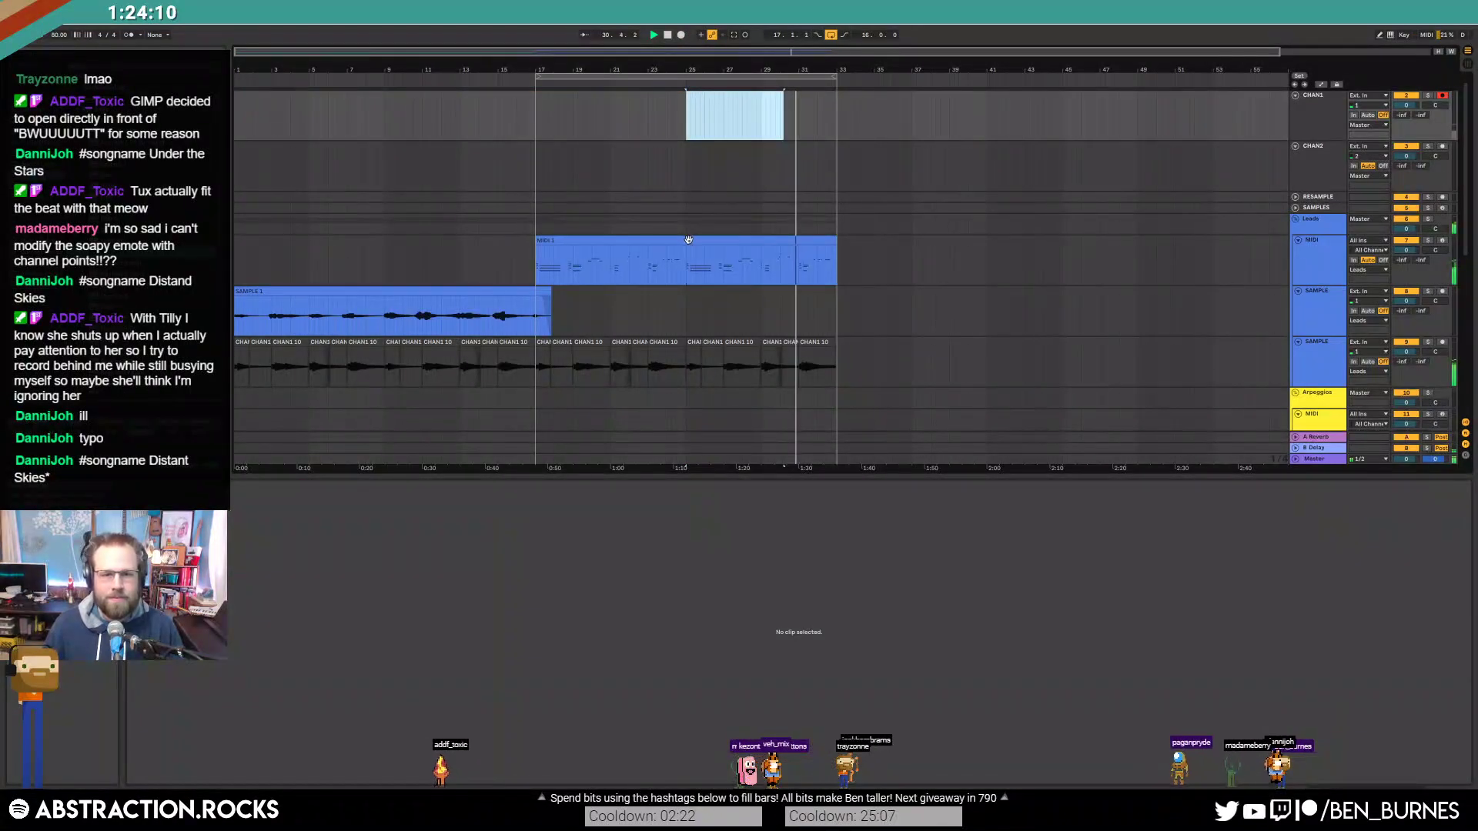
click(689, 270)
Step: Enable MIDI overdub, switch recording back to the piano MIDI track and try a take from just before bar 25
click(700, 35)
click(677, 281)
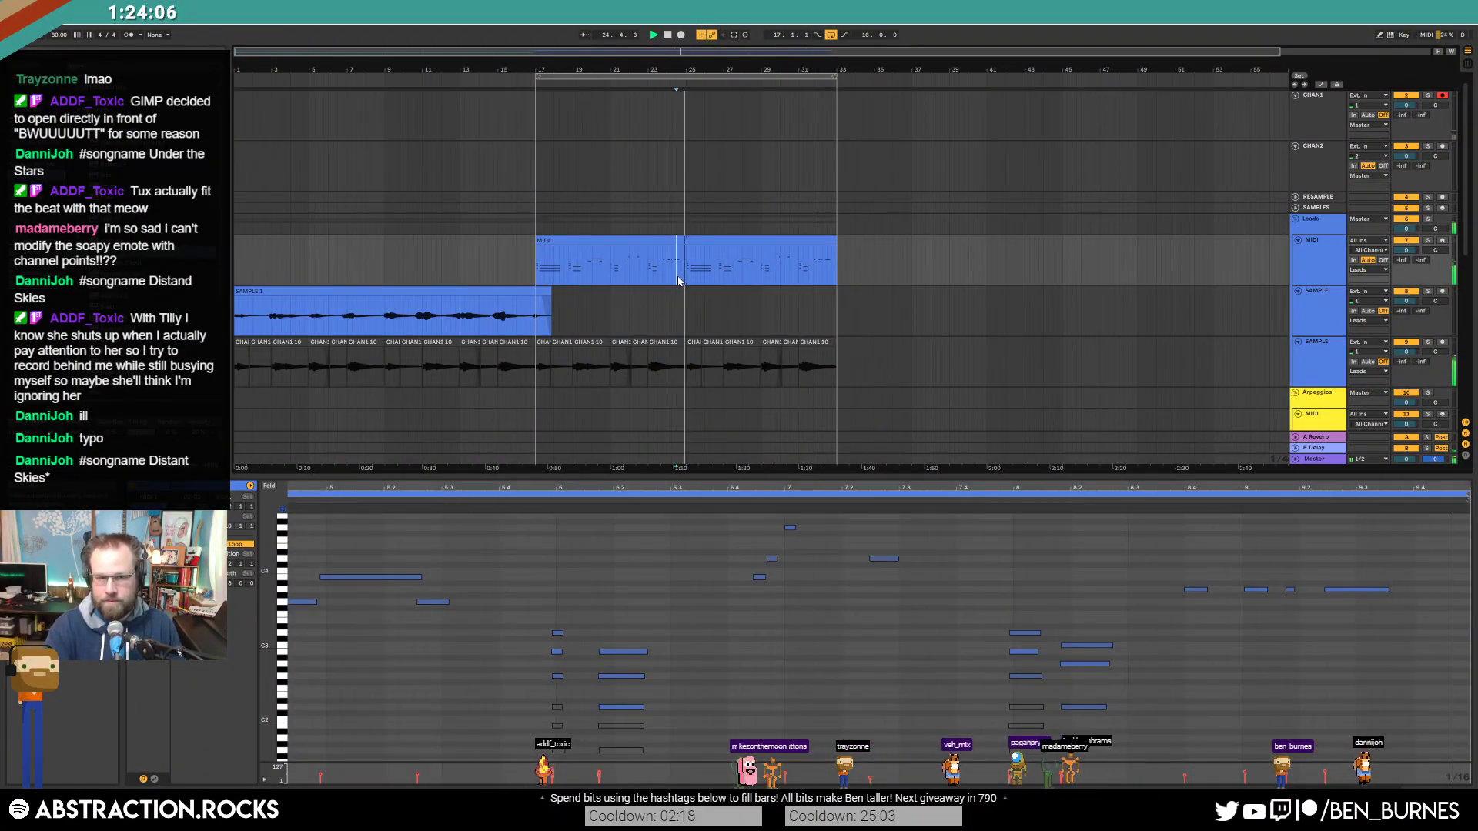
key(F9)
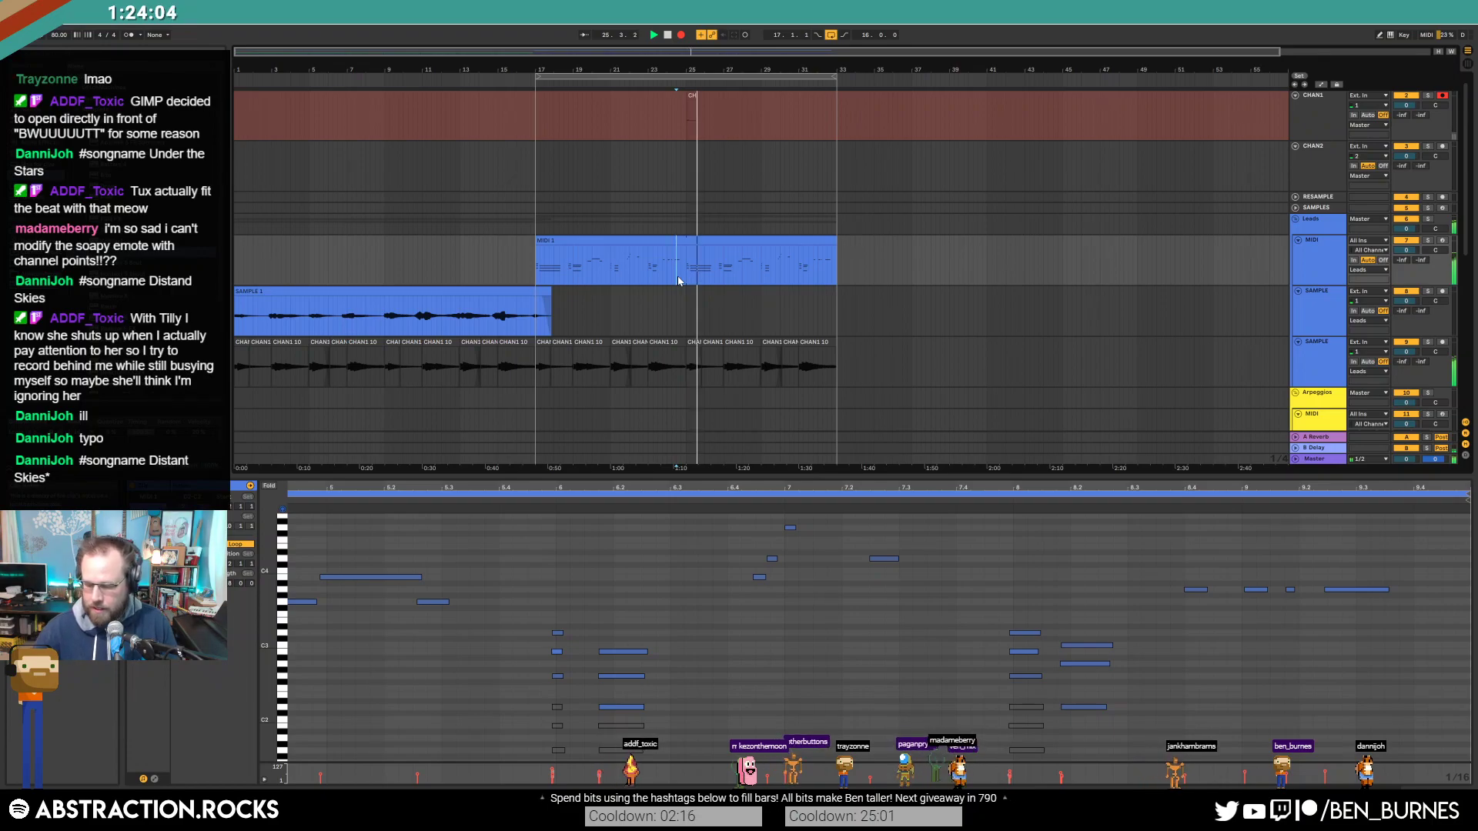
key(space)
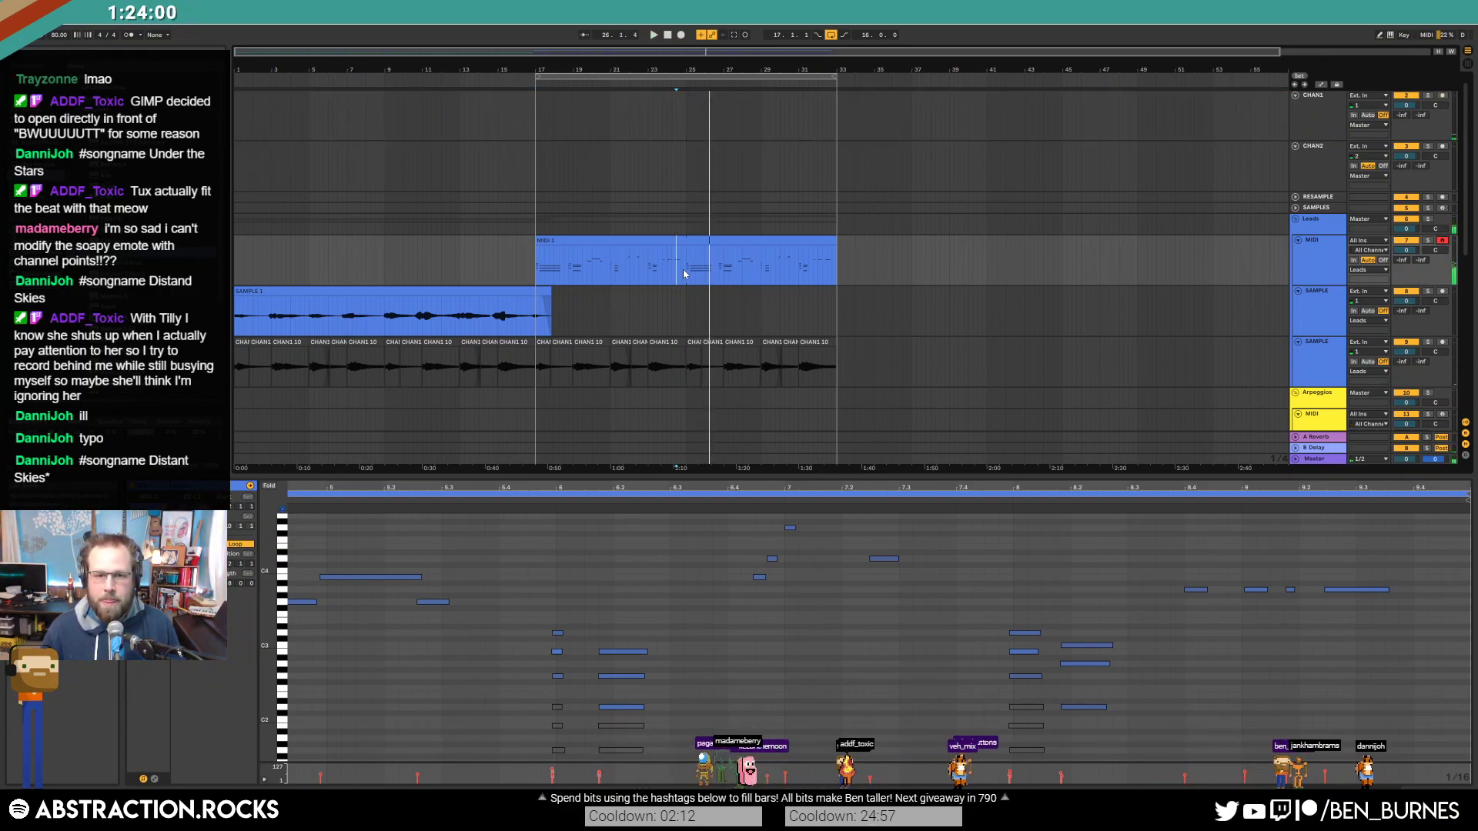
key(F9)
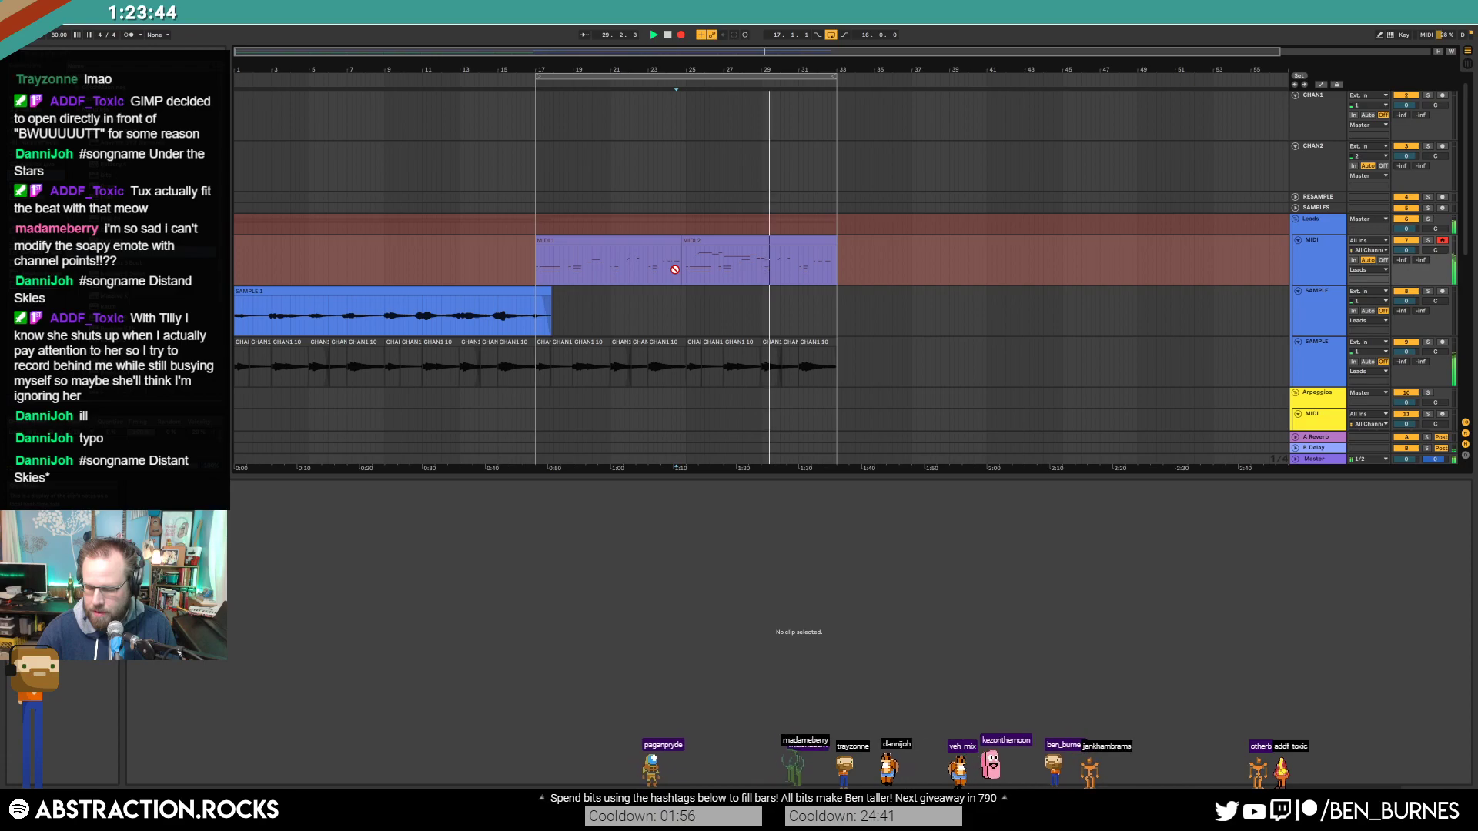
key(space)
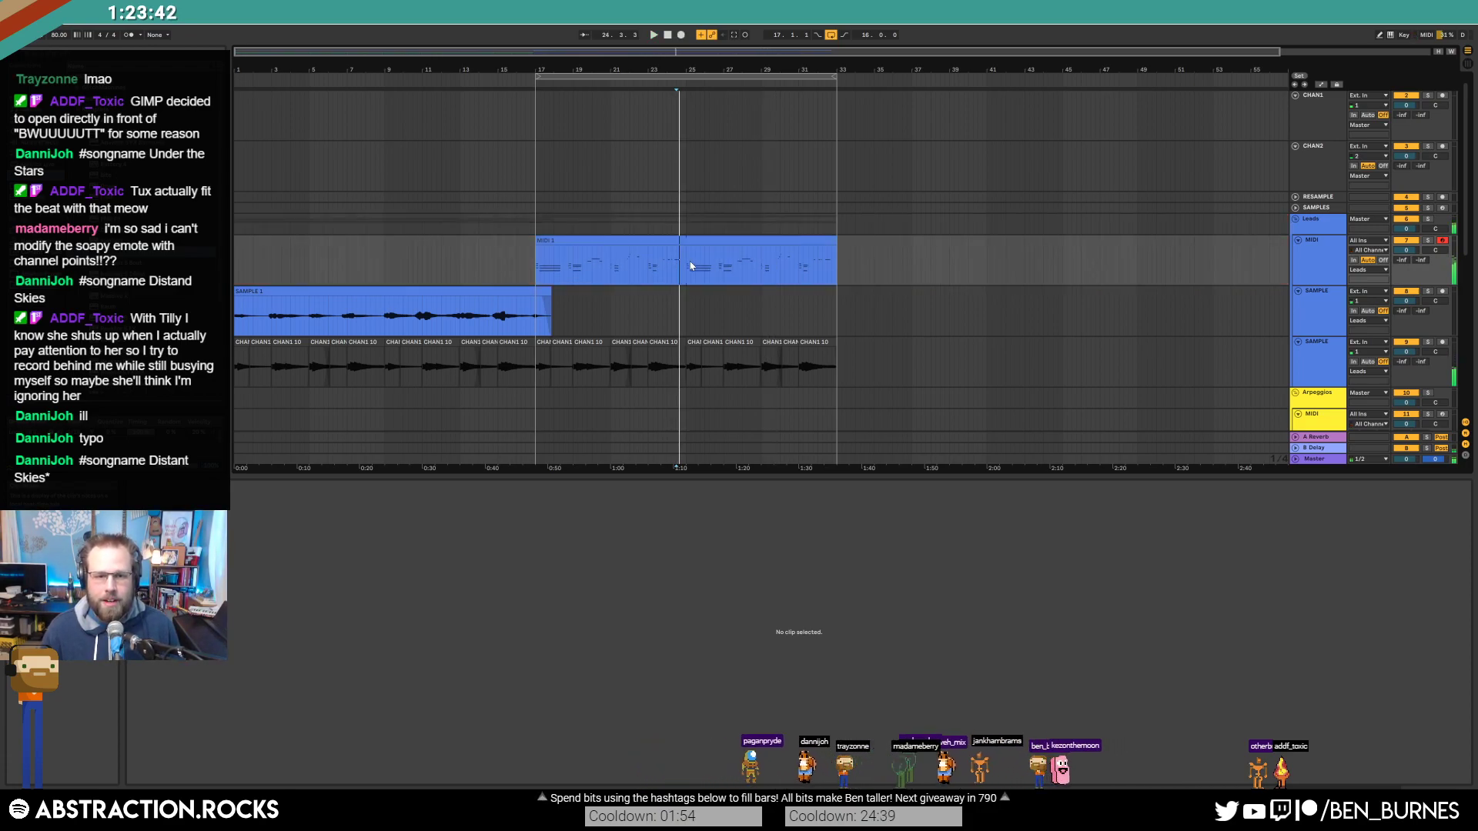
Step: Try two more overdub takes on the piano track from just before bar 25
key(F9)
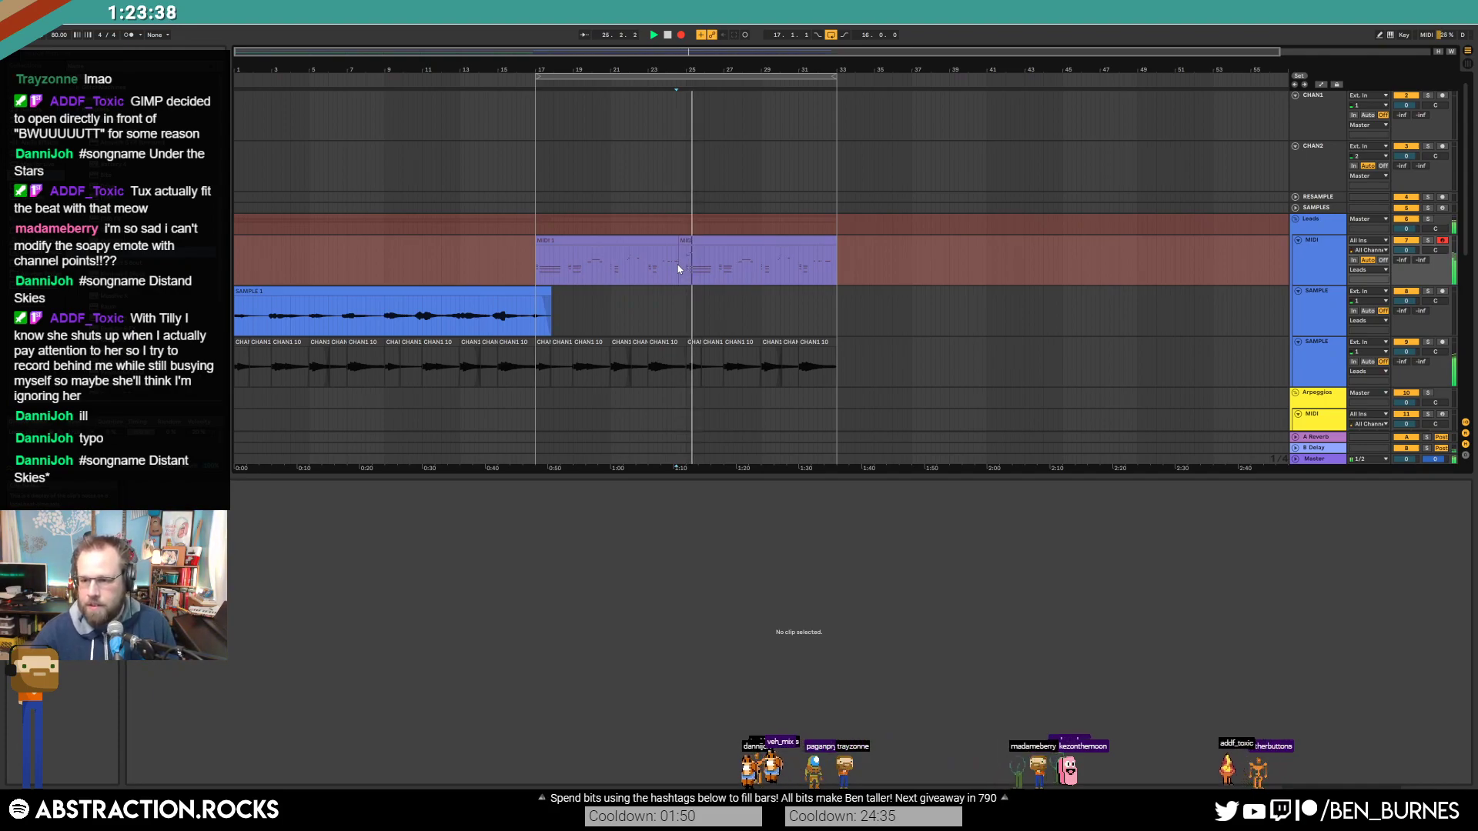
key(space)
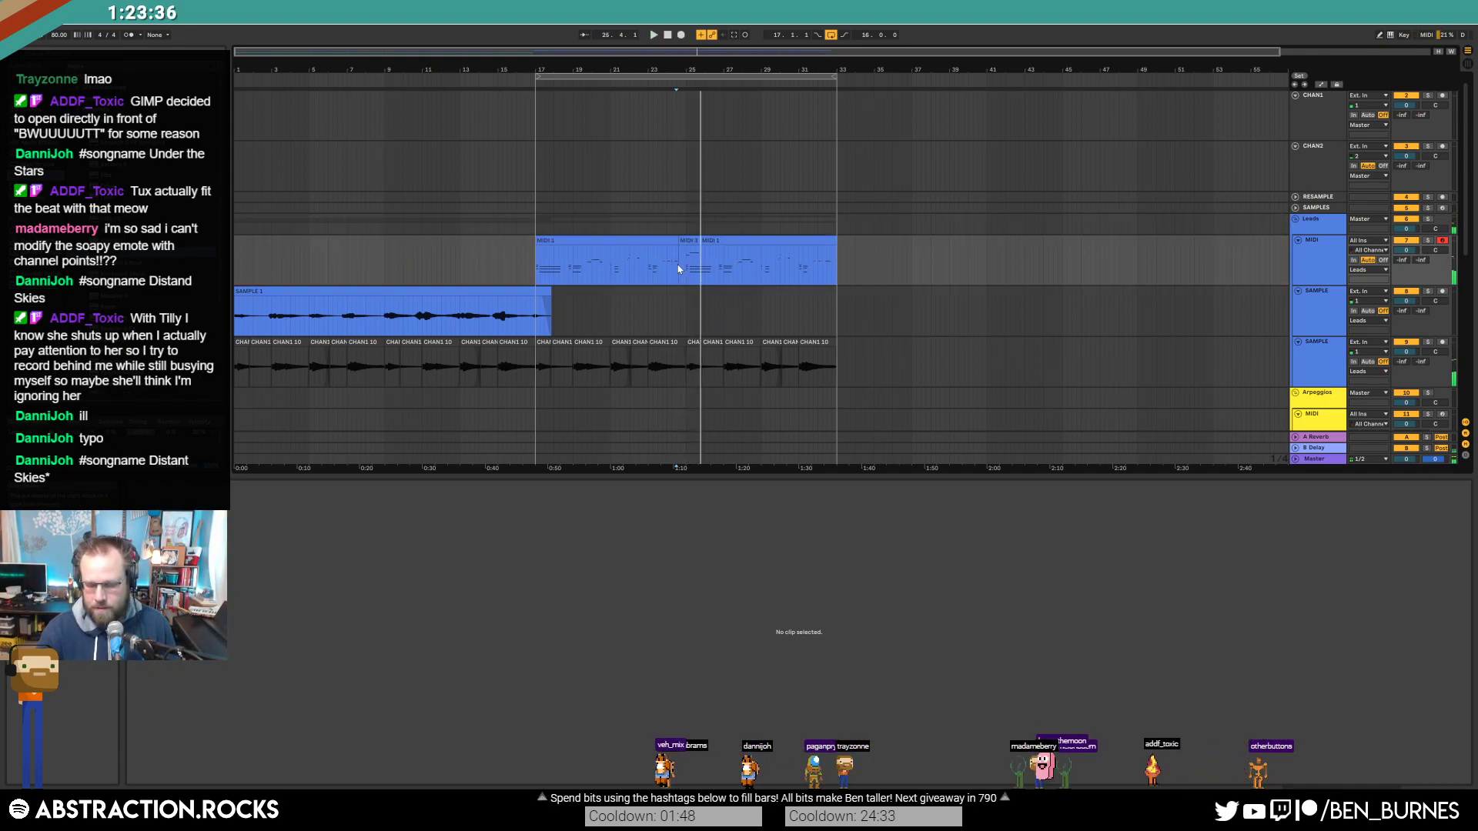
key(F9)
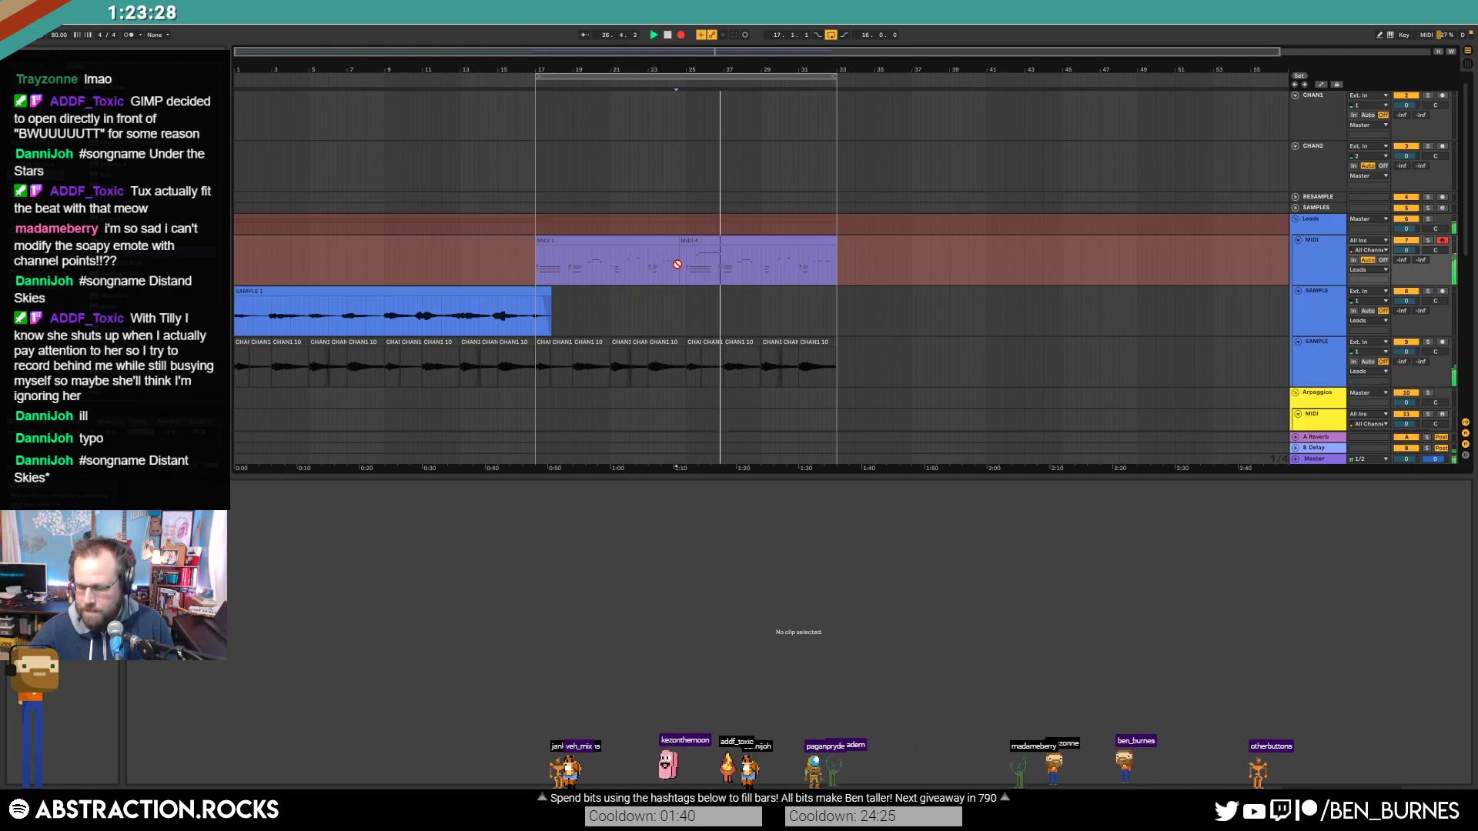
Step: Rehearse from just before bar 25, restart recording and overdub a piano melody through to the loop's end
drag(677, 264, 678, 264)
click(680, 262)
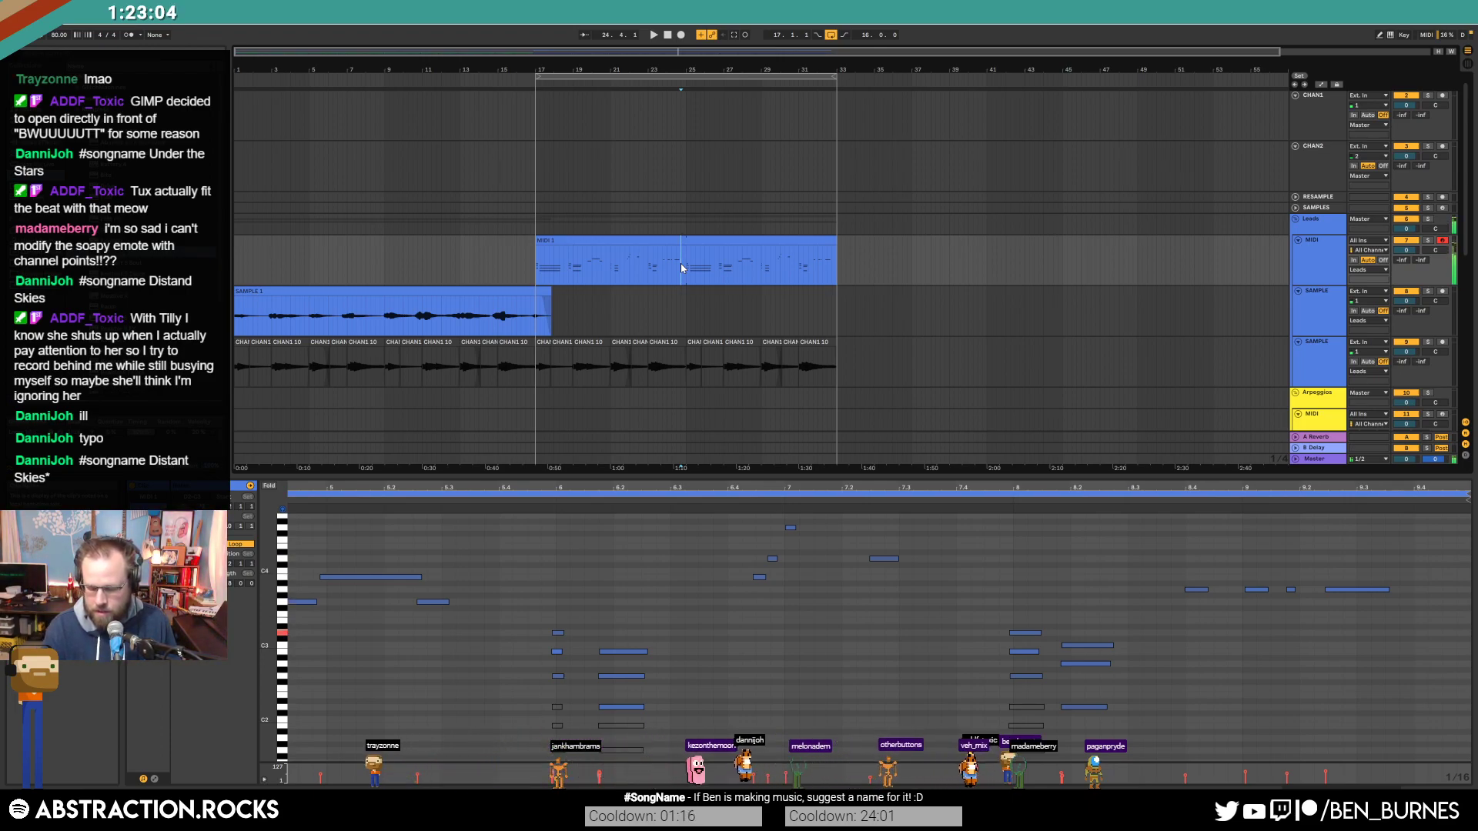
key(space)
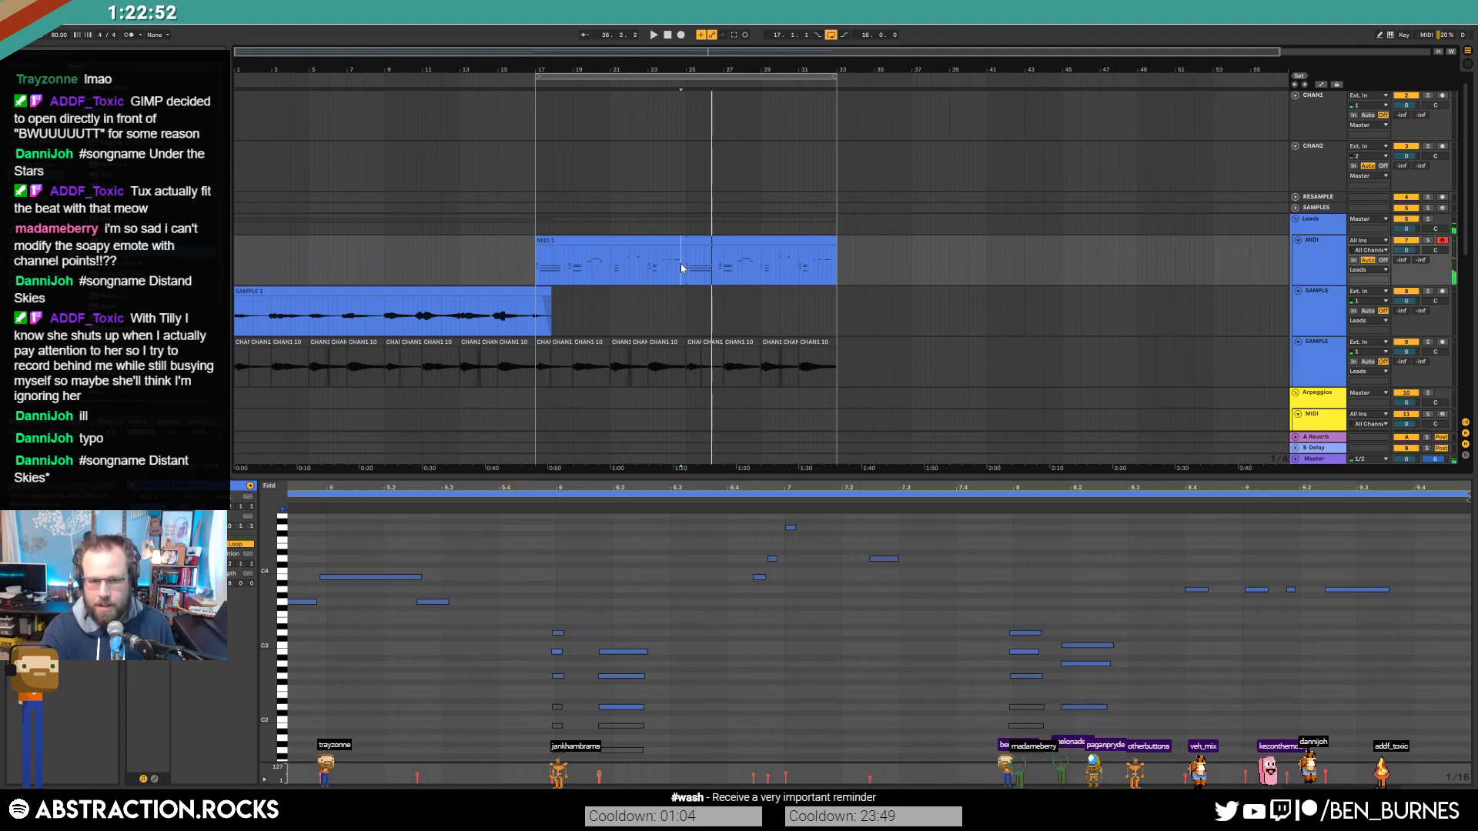
key(F9)
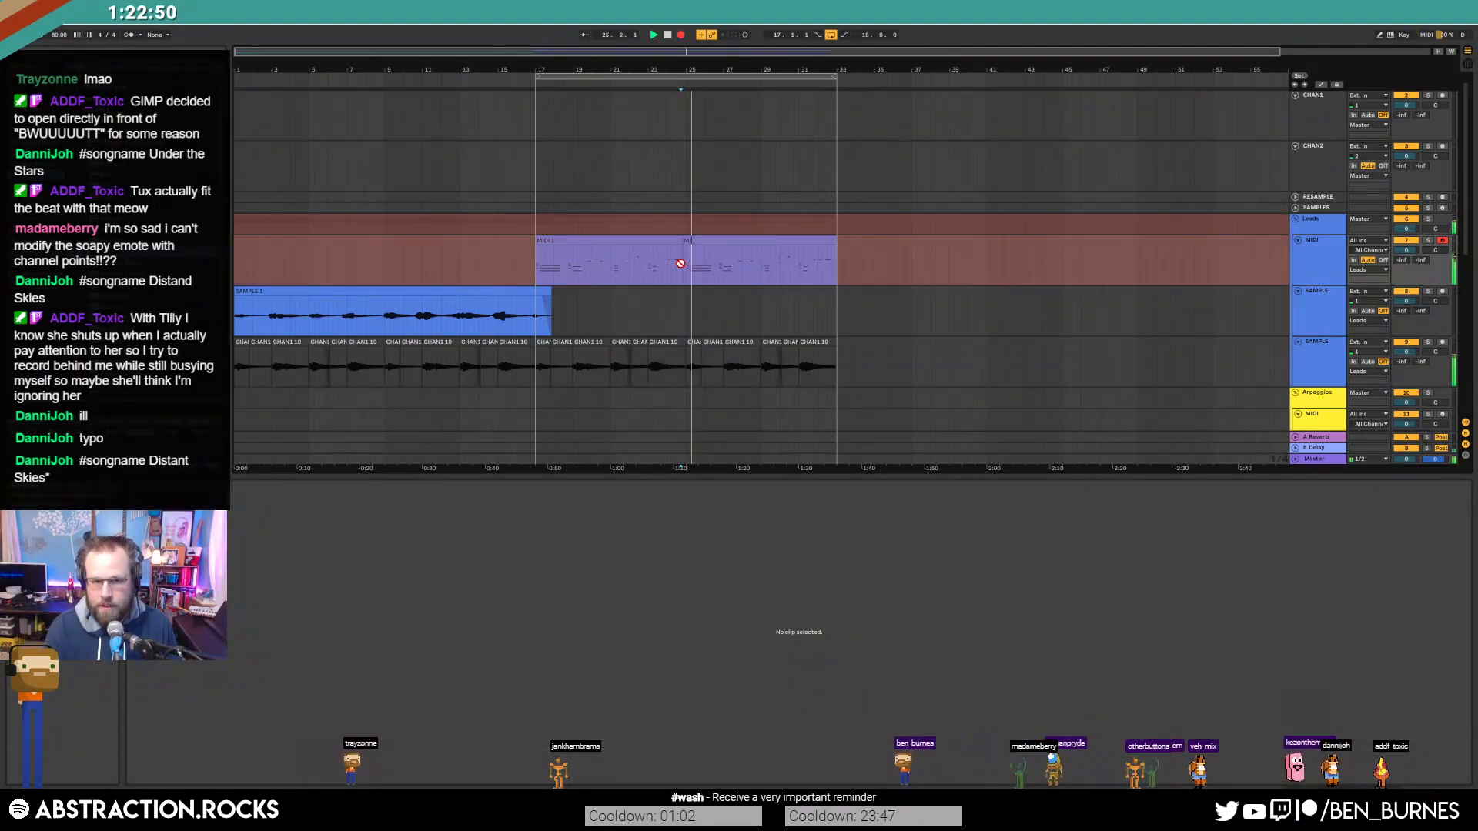
key(space)
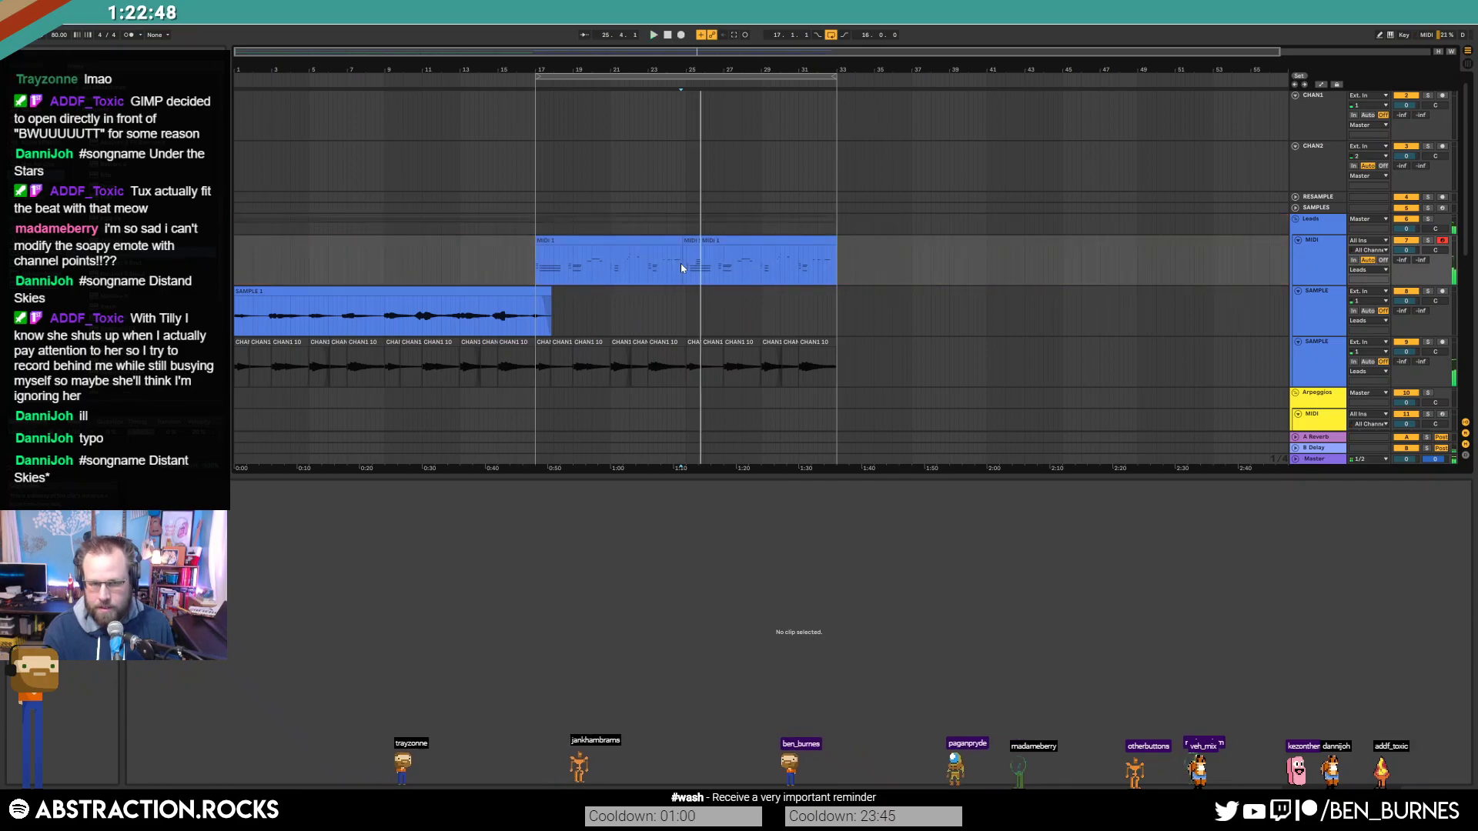
key(F9)
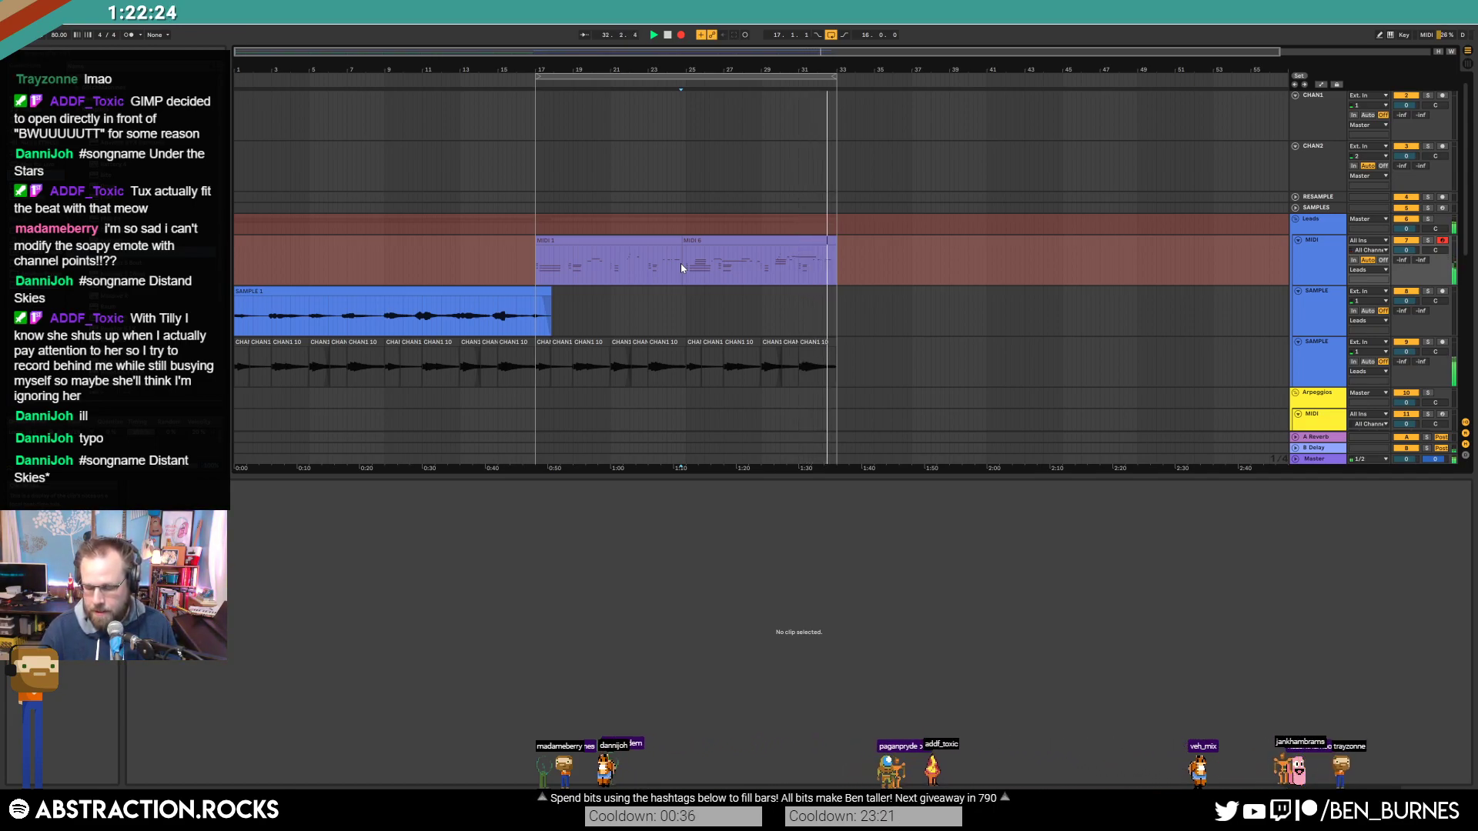
key(space)
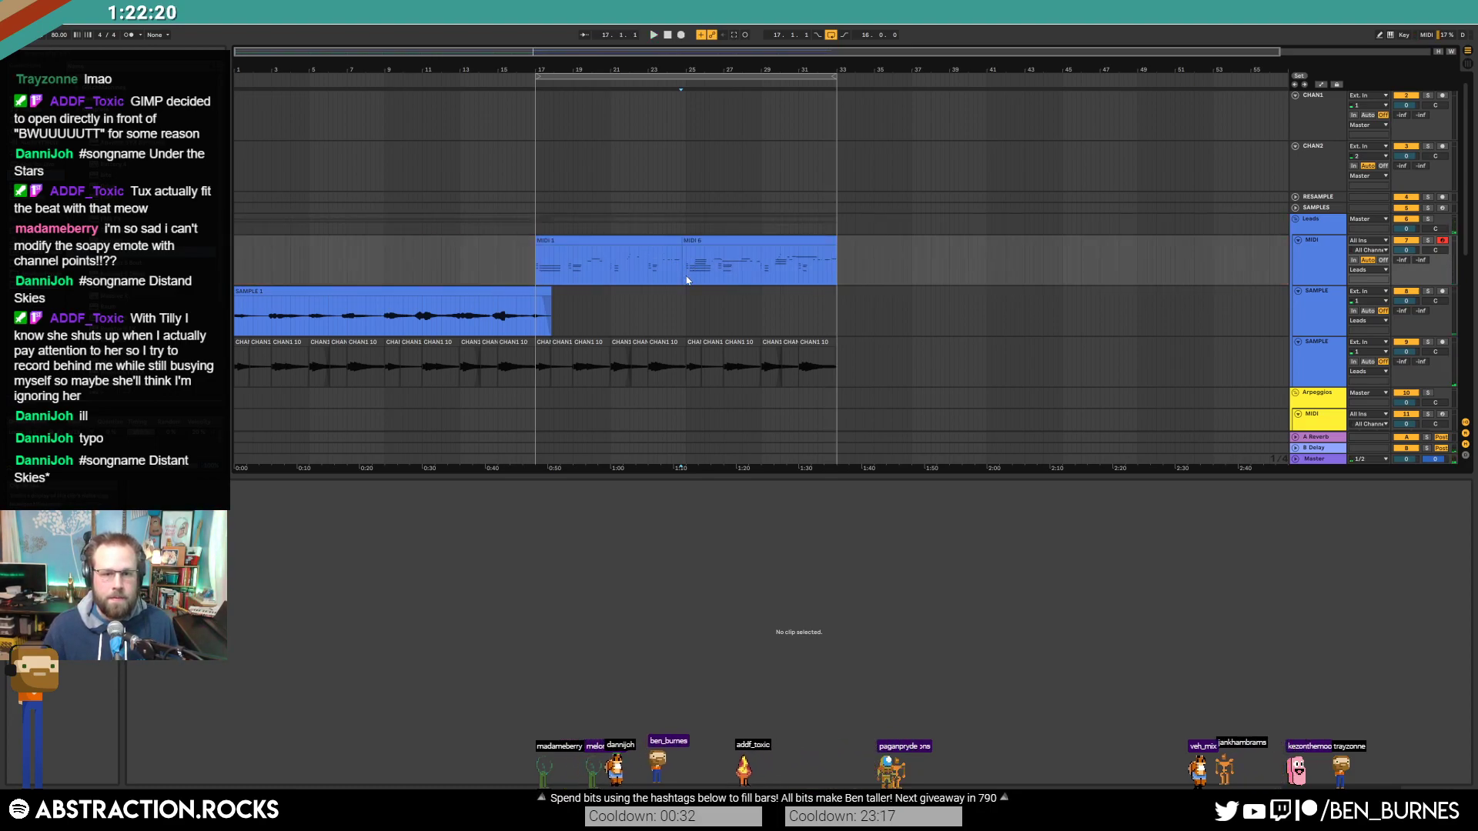
Step: Trim the newly recorded piano clip to start at bar 25 and turn off MIDI overdub
click(704, 247)
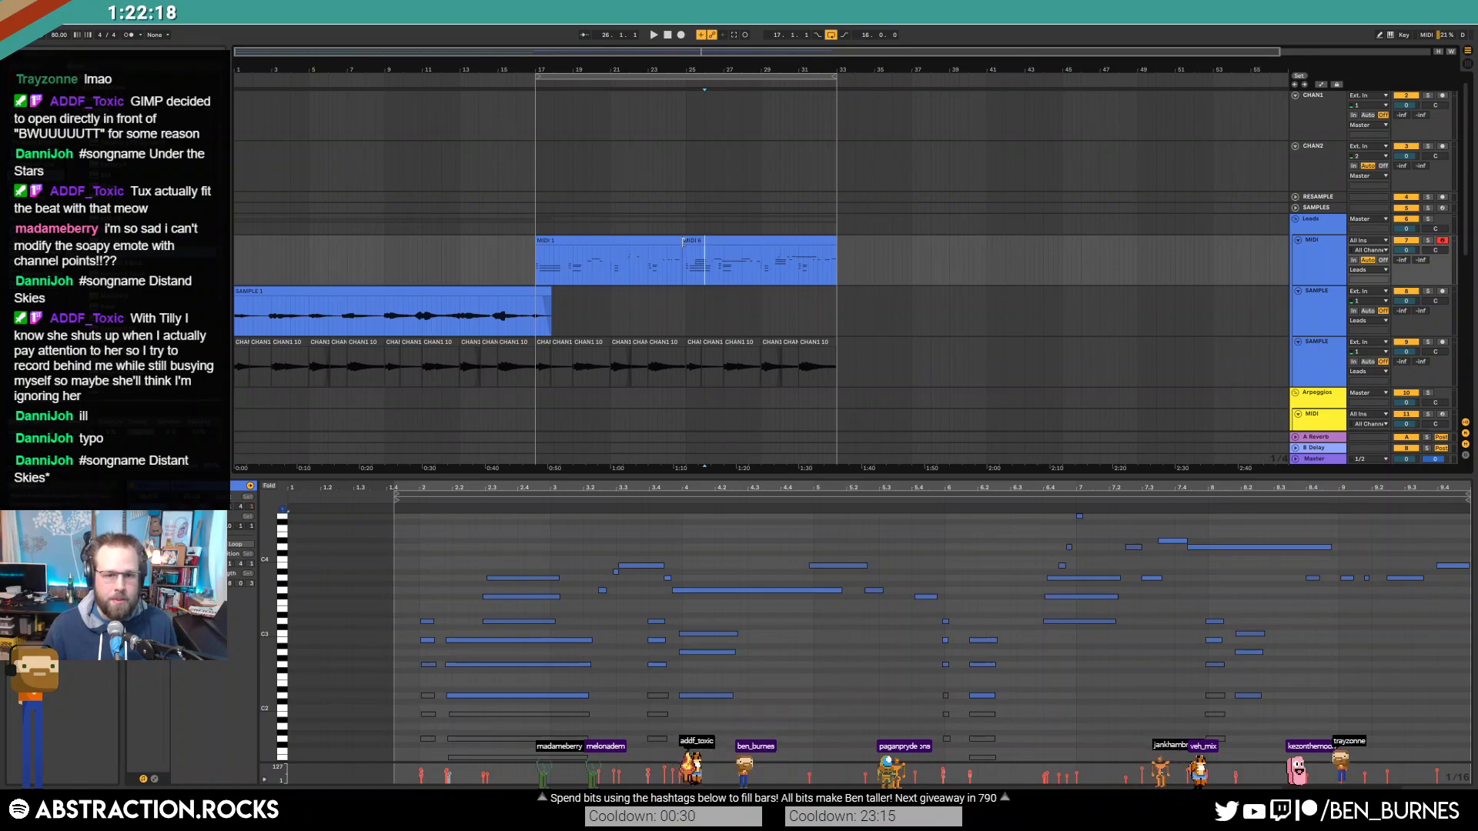
click(683, 242)
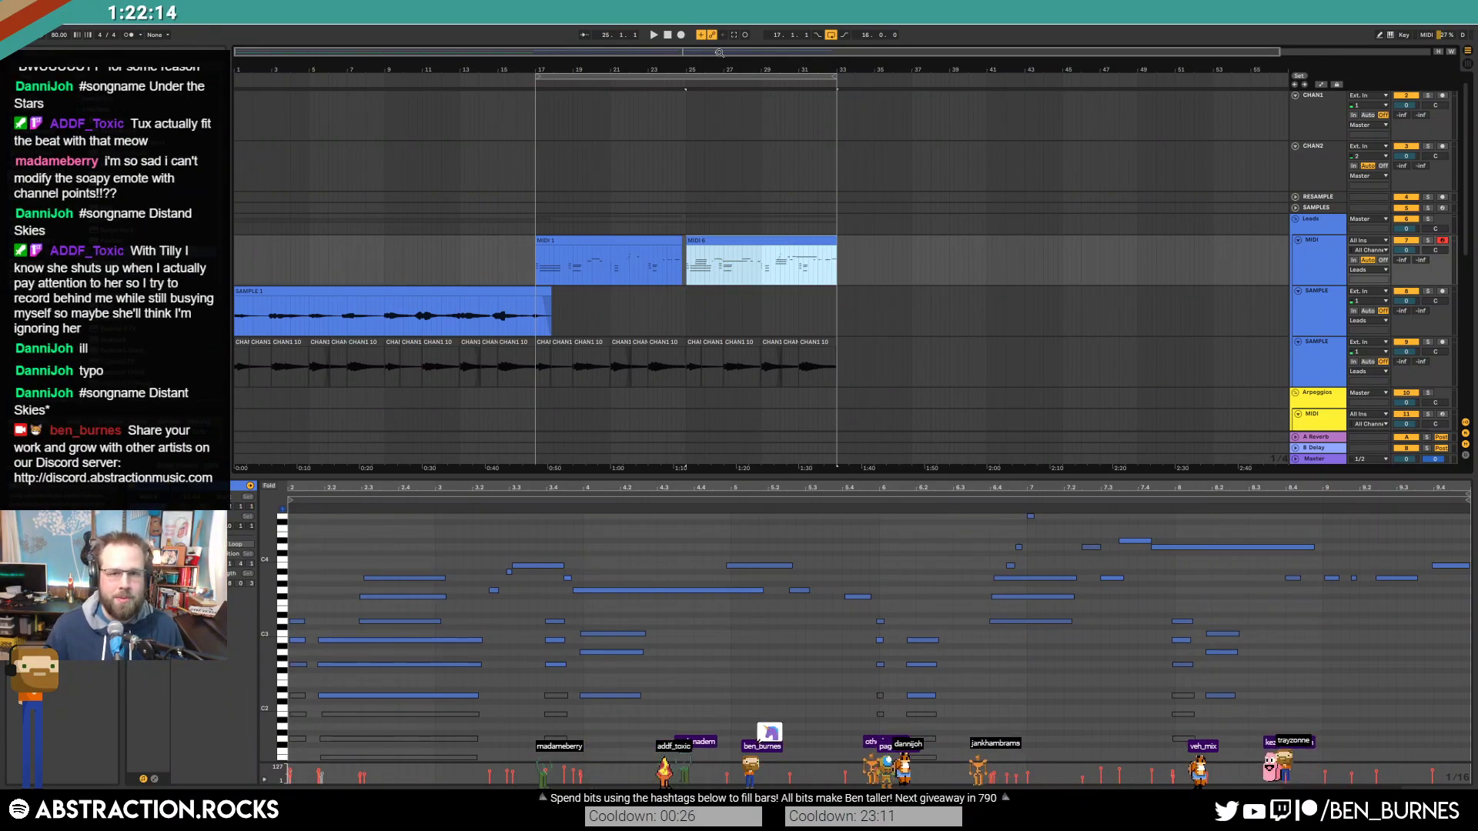
double_click(754, 240)
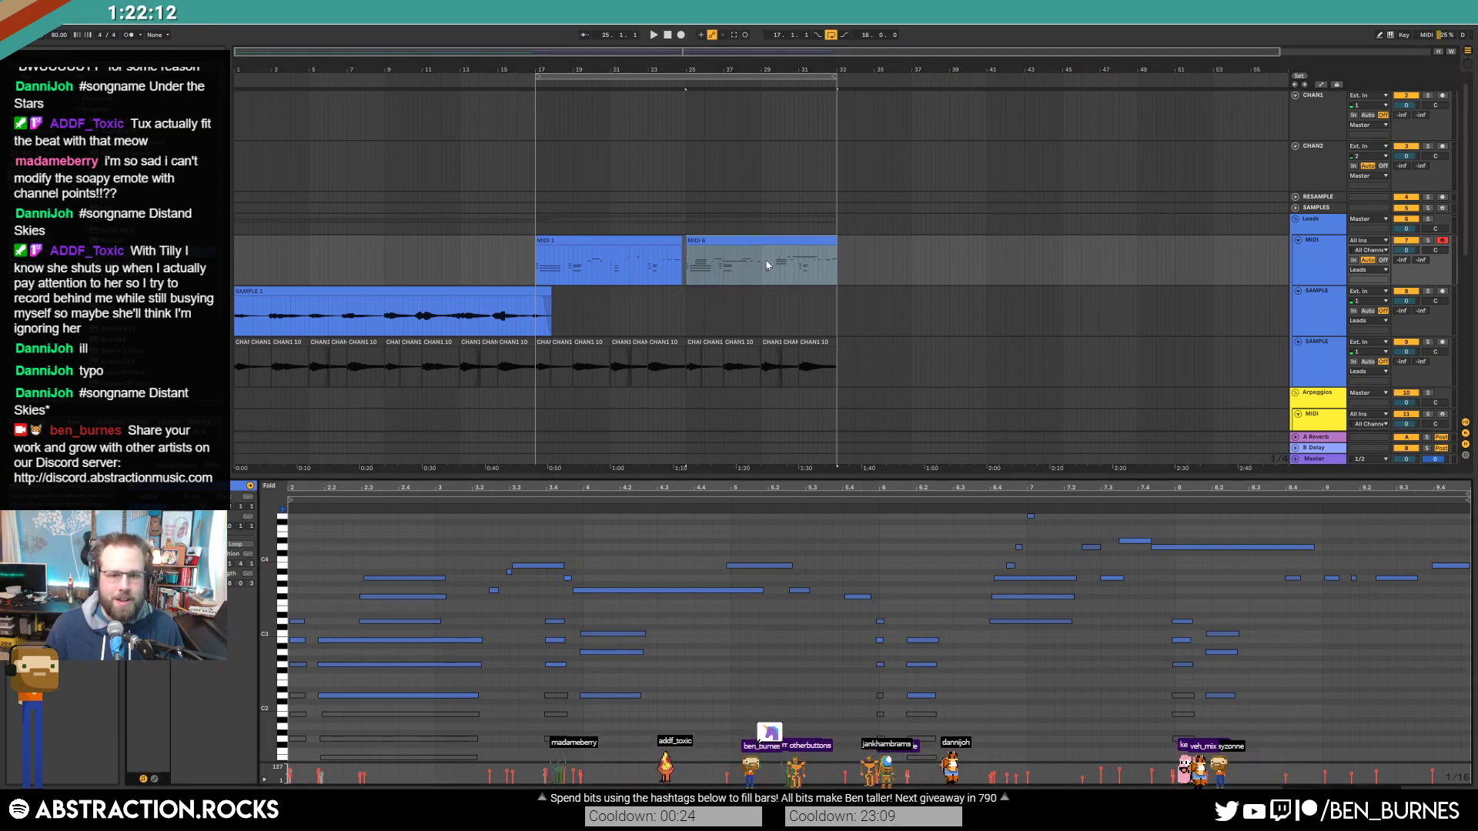
Step: Show the new piano clip's sustain pedal (Hold) envelope and extend the held section around bars 6 to 7
drag(266, 650, 252, 662)
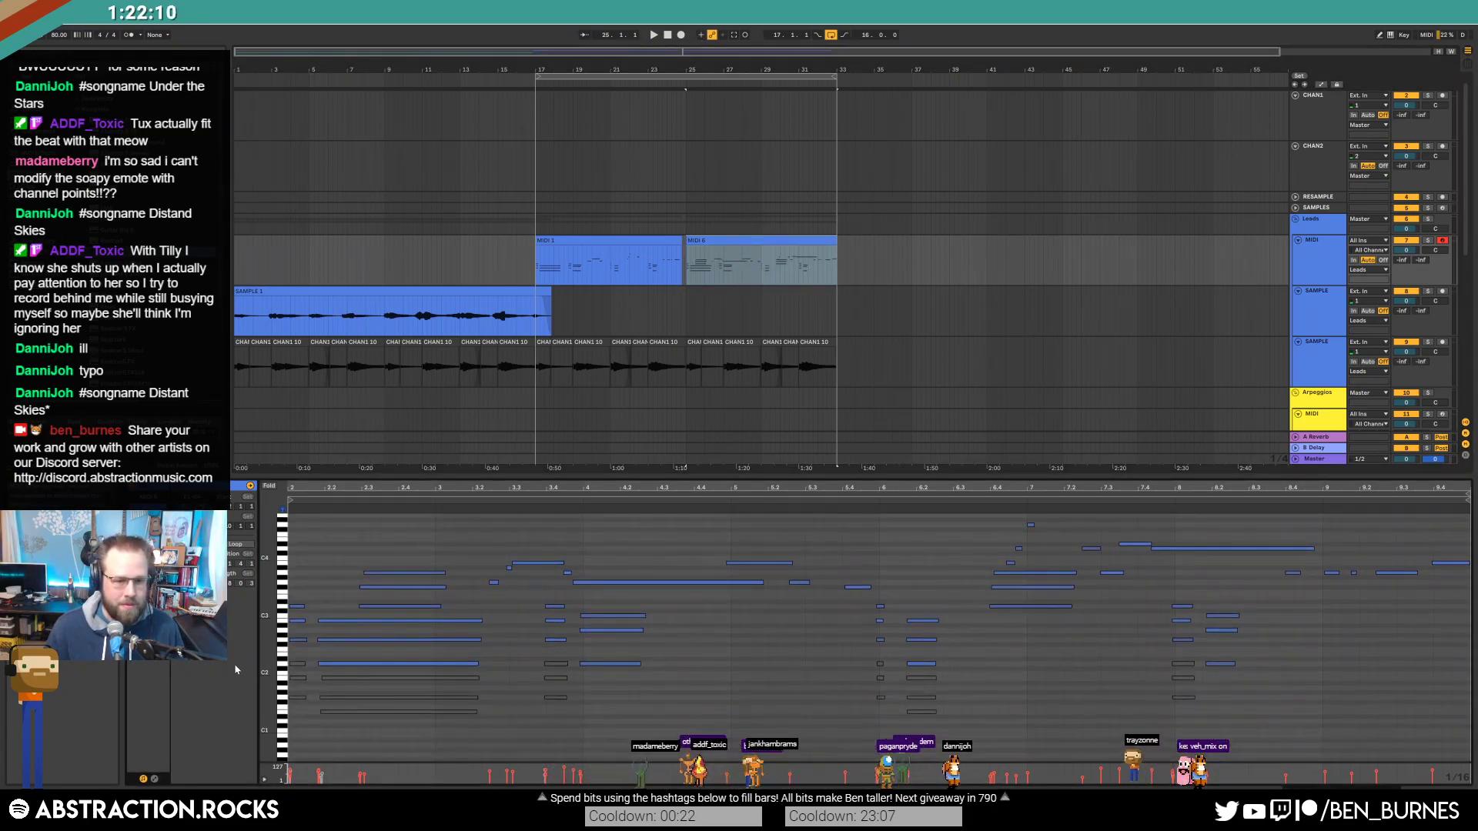
click(154, 779)
click(282, 506)
click(296, 472)
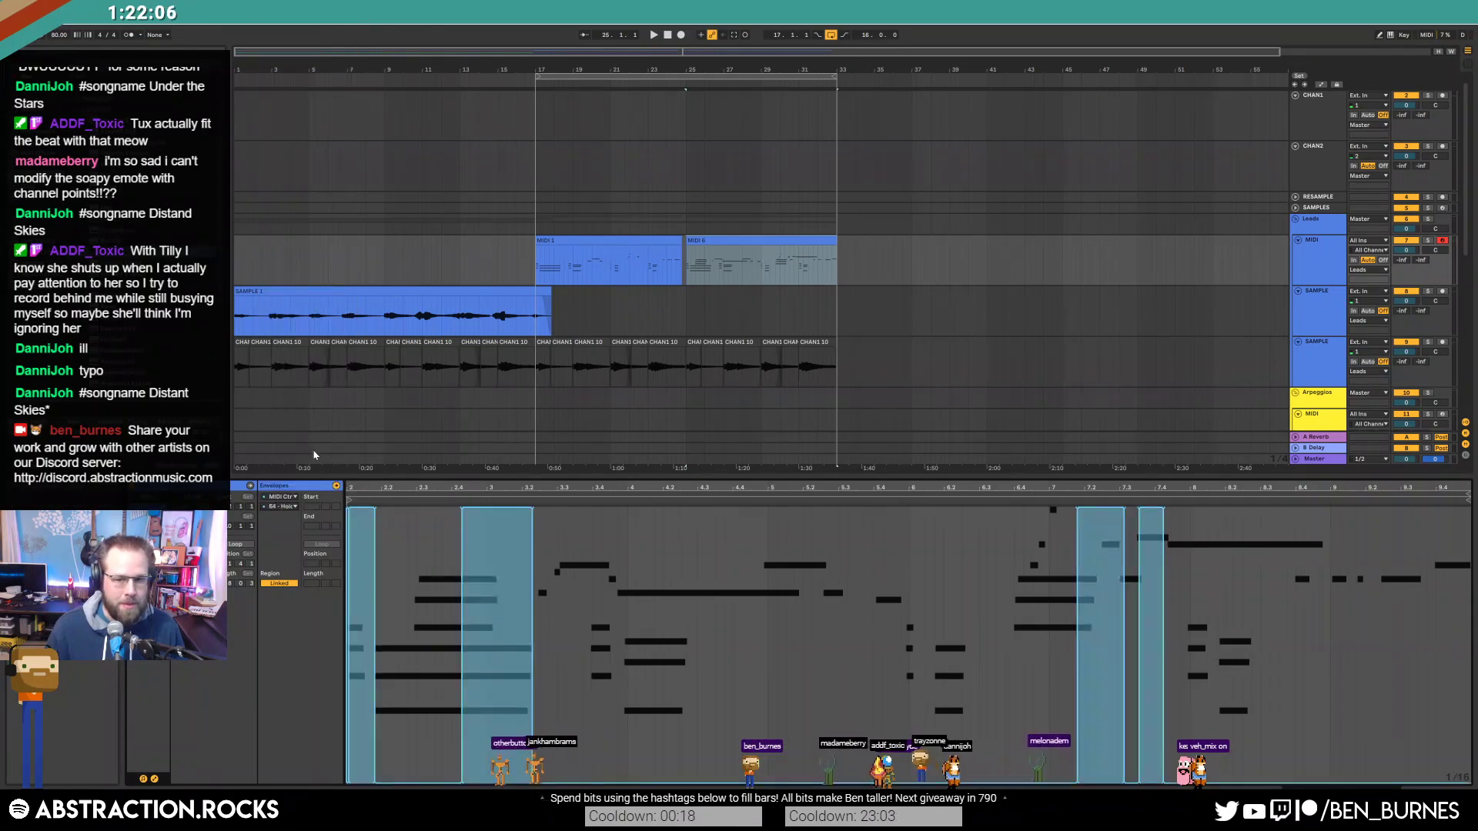
mouse_move(947, 506)
mouse_down()
mouse_move(1081, 459)
mouse_move(953, 465)
mouse_move(972, 457)
mouse_up()
key(ctrl+z)
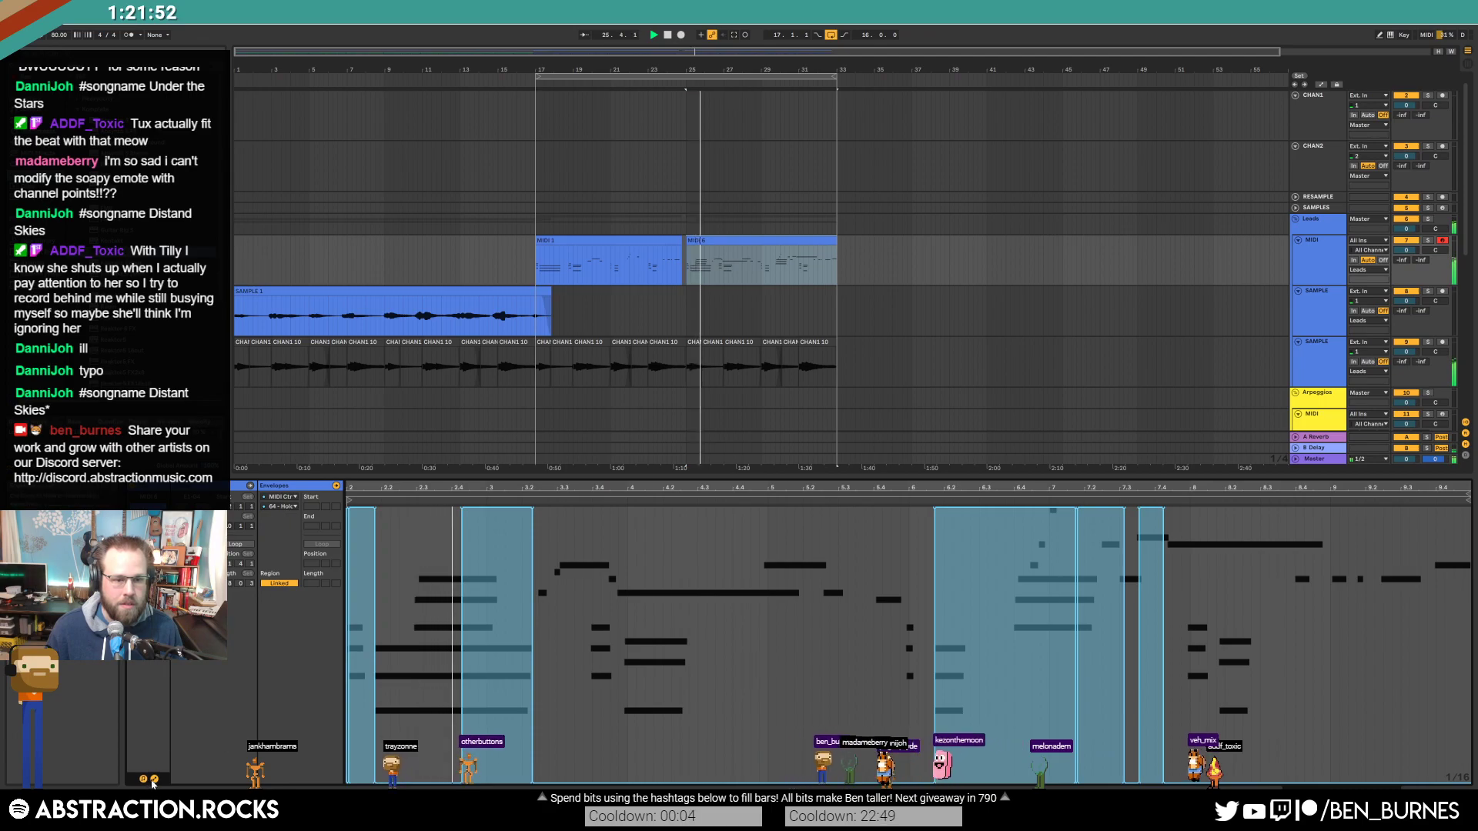
Step: Return to the clip's notes and adjust the velocities of the three-note chord around 2.3
click(154, 779)
drag(405, 551, 431, 617)
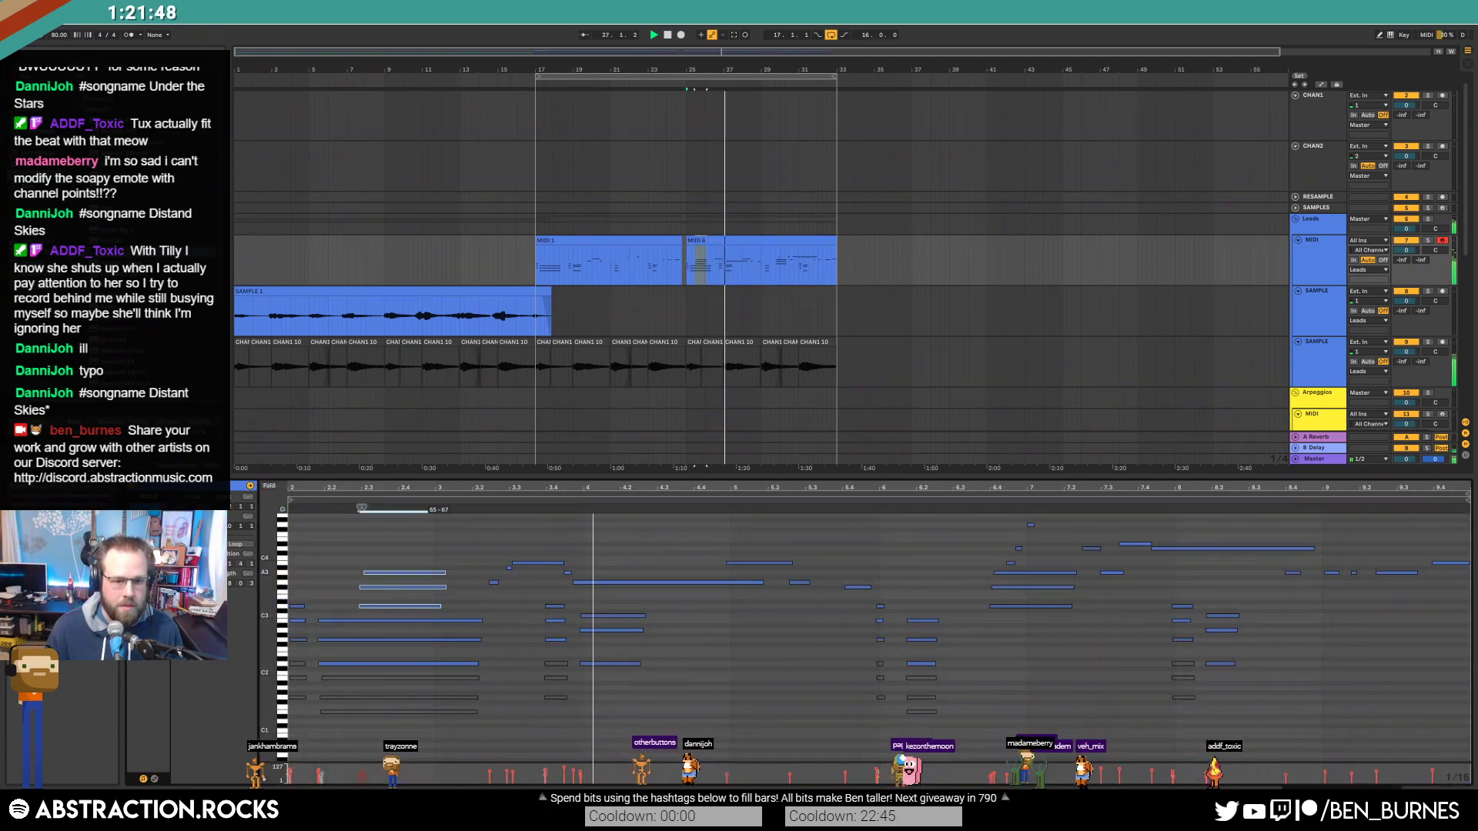
click(697, 608)
Step: Cut the long melody note short just before bar 4, continue it as an E3 note matching the chord's length, and adjust its velocity
drag(763, 583, 648, 598)
click(588, 598)
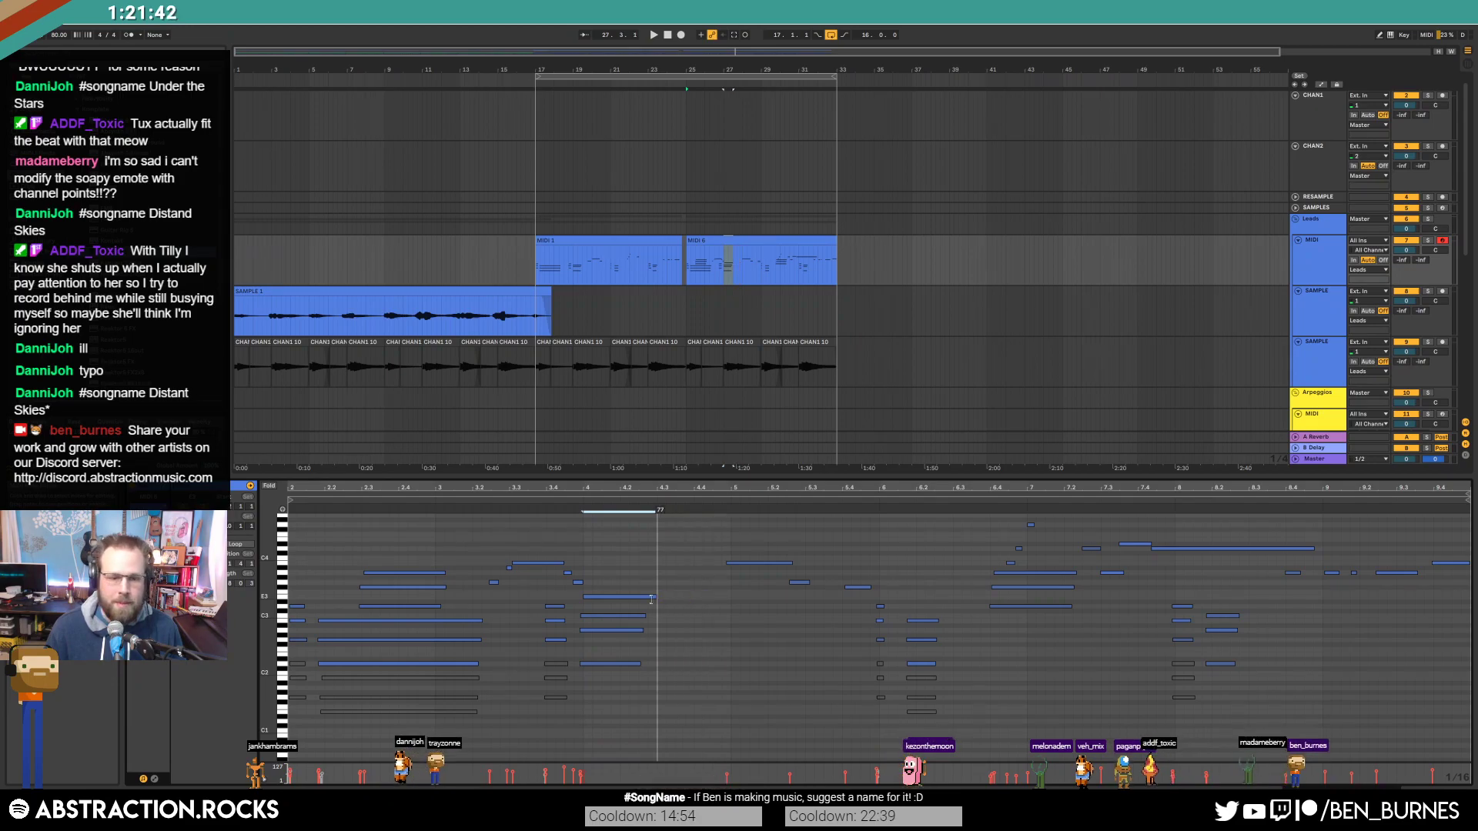
click(472, 501)
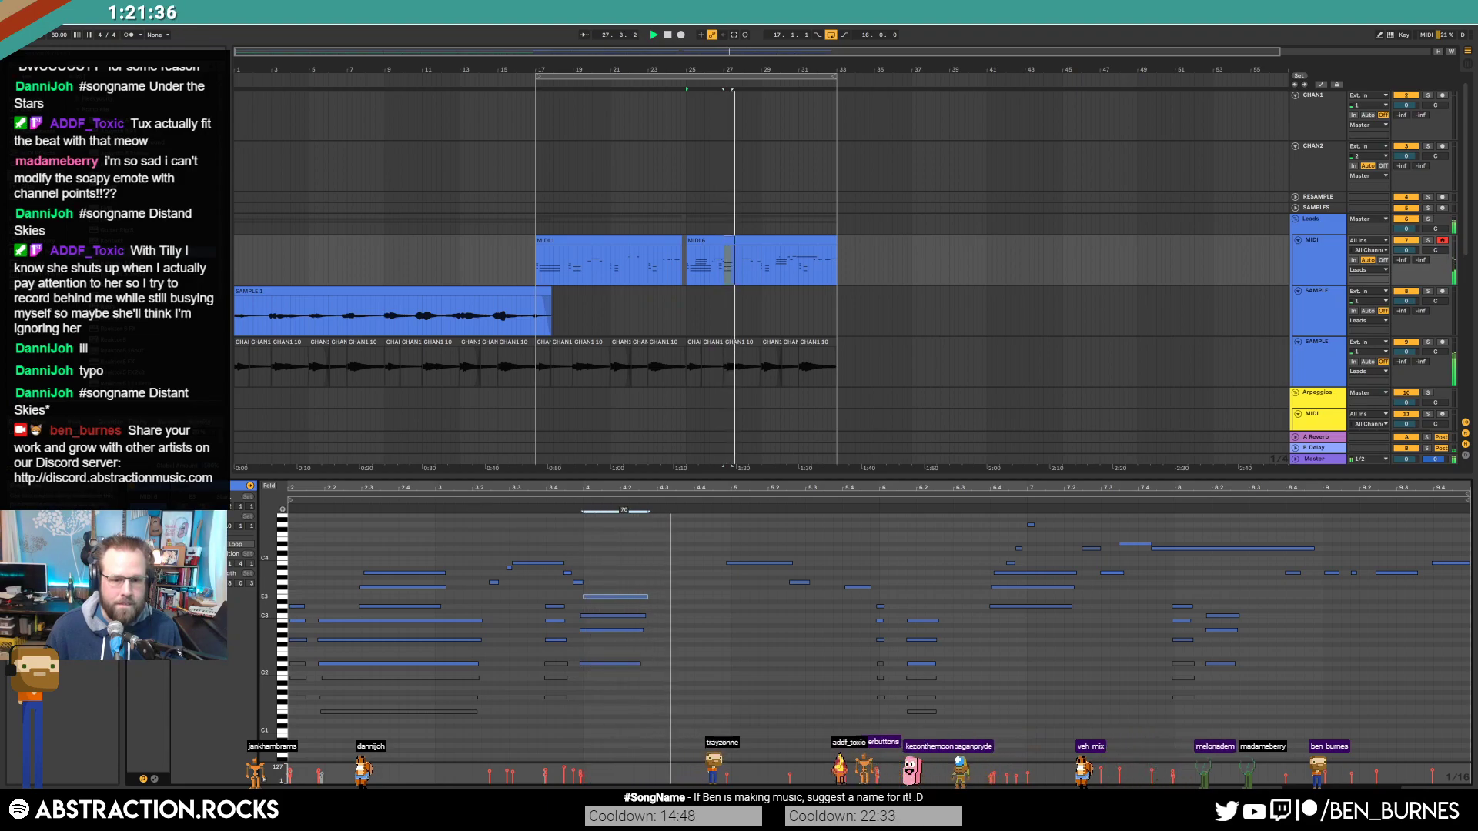
Step: Raise the E3 melody note at bar 4 to F#3, then audition it and check the Hold envelope around it
drag(616, 593, 616, 588)
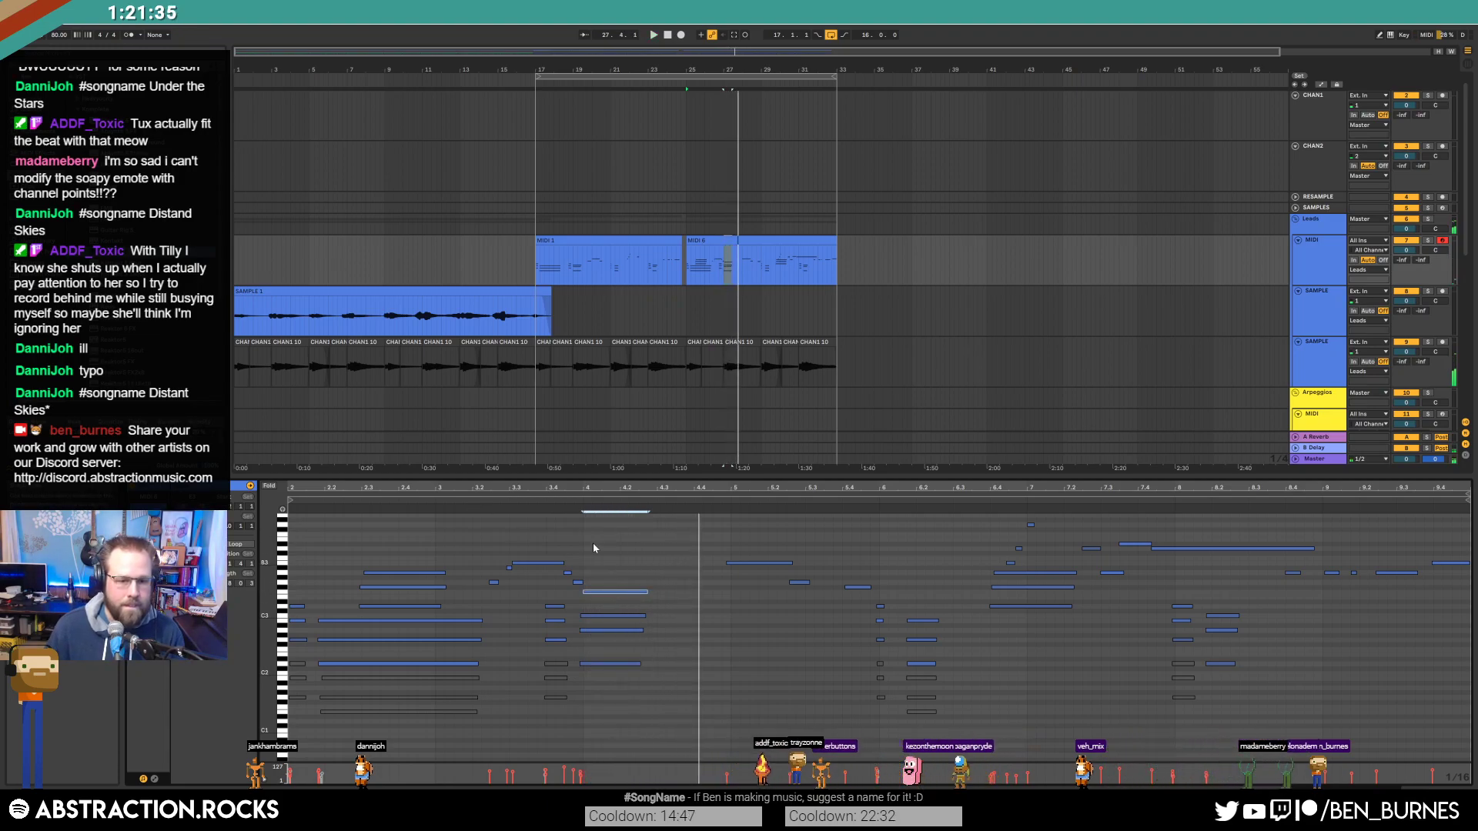
click(567, 502)
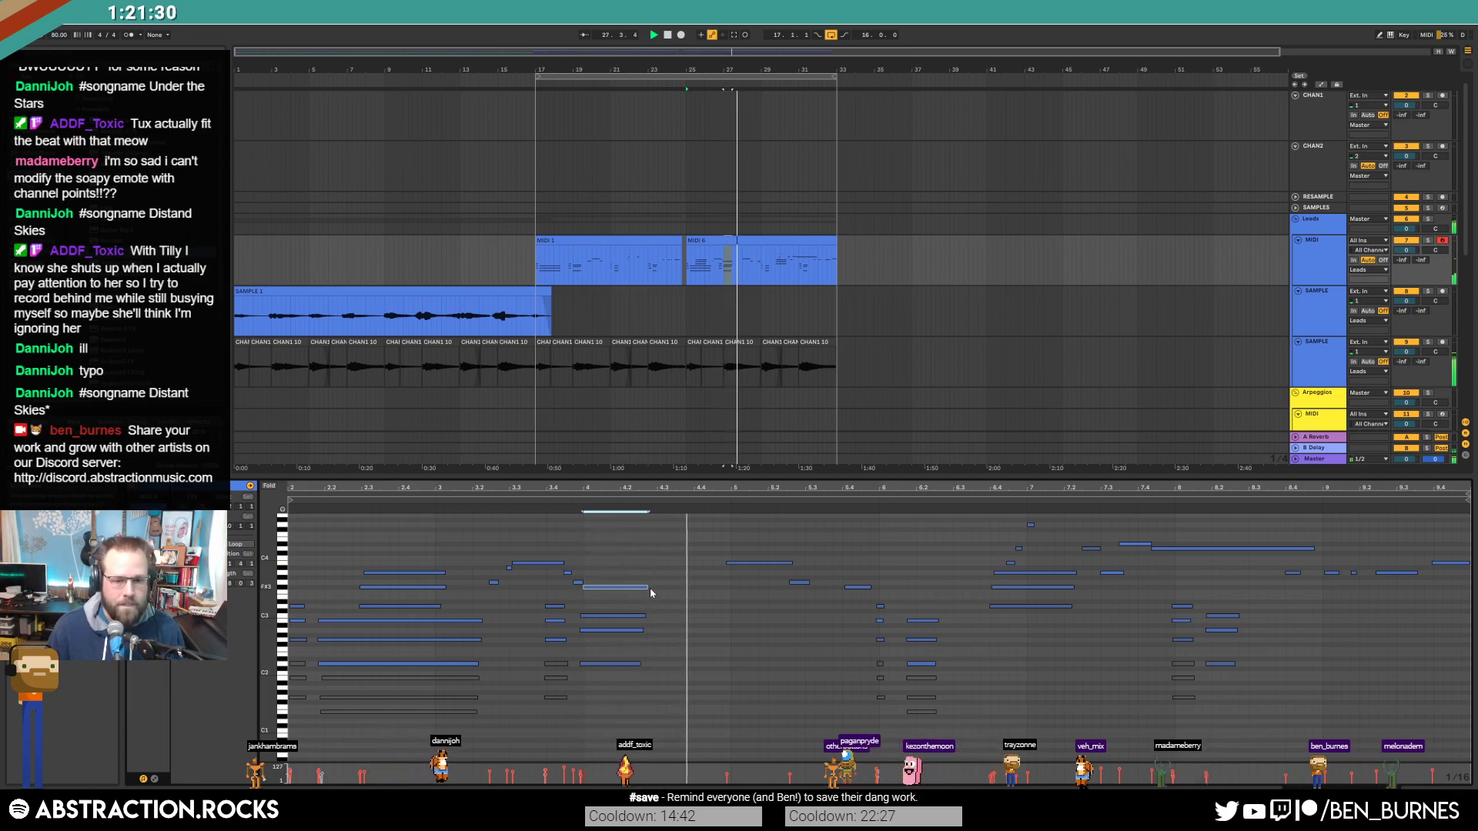
click(154, 779)
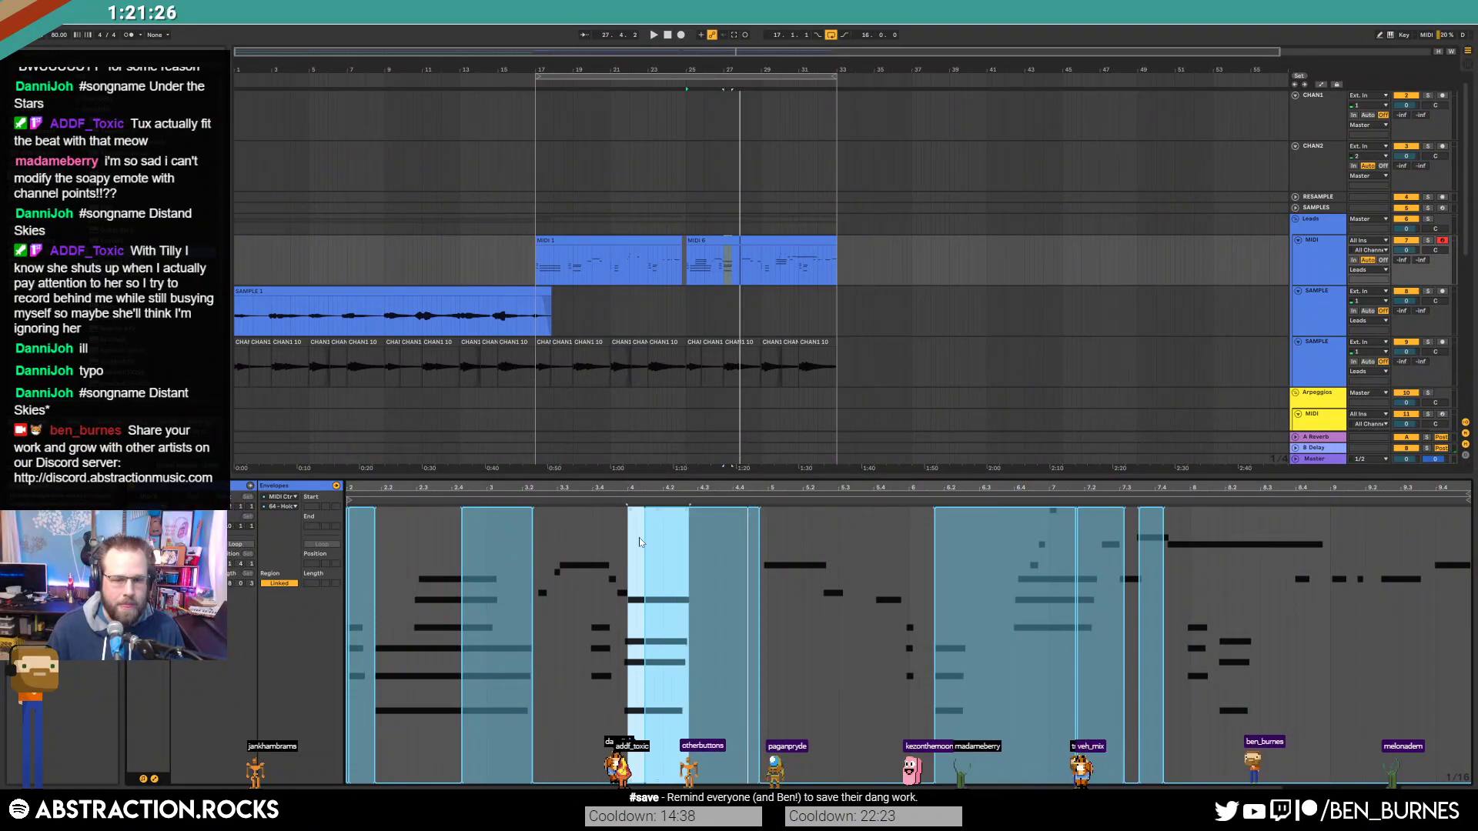
click(523, 498)
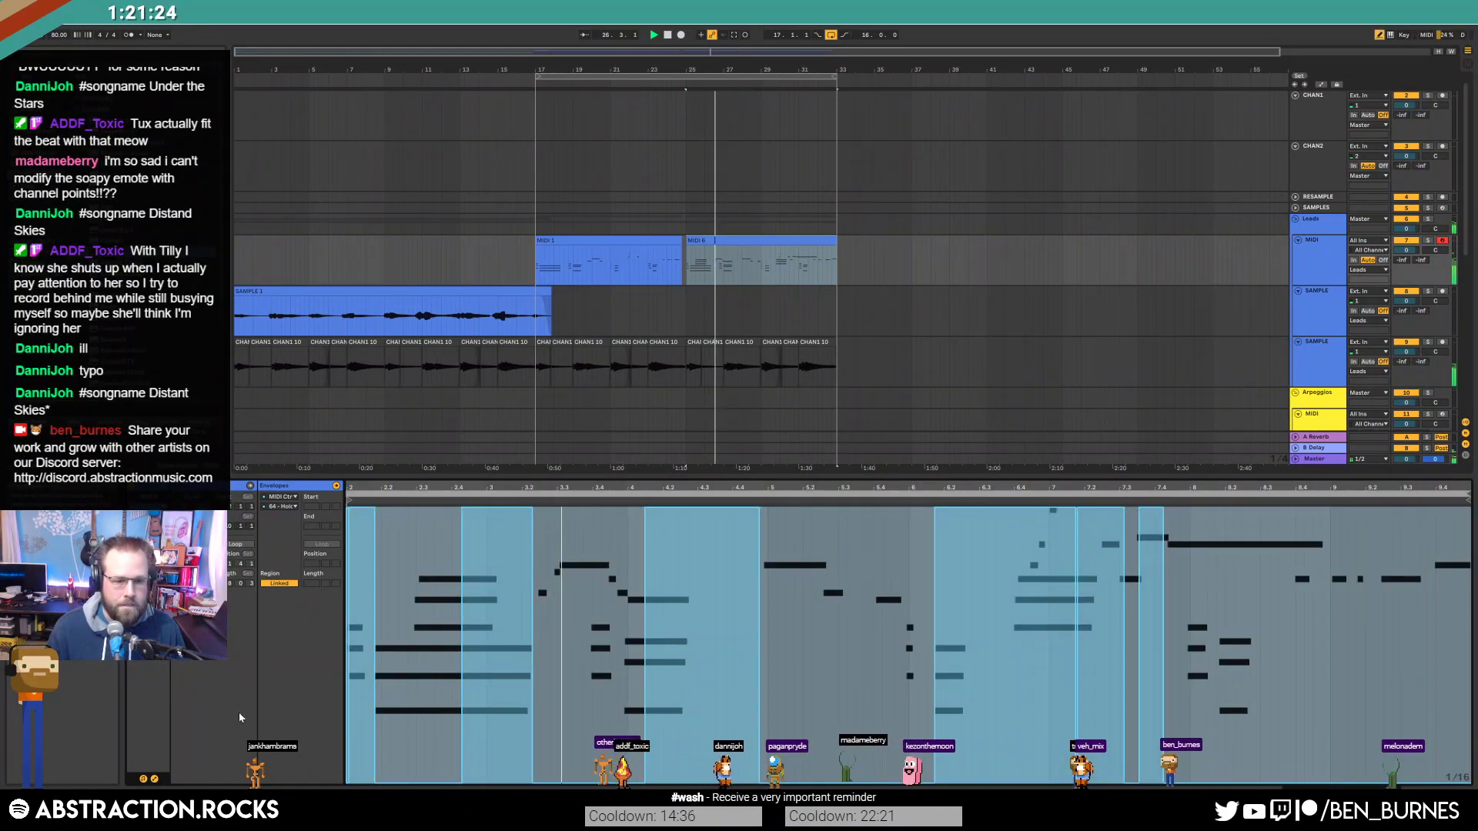
click(154, 779)
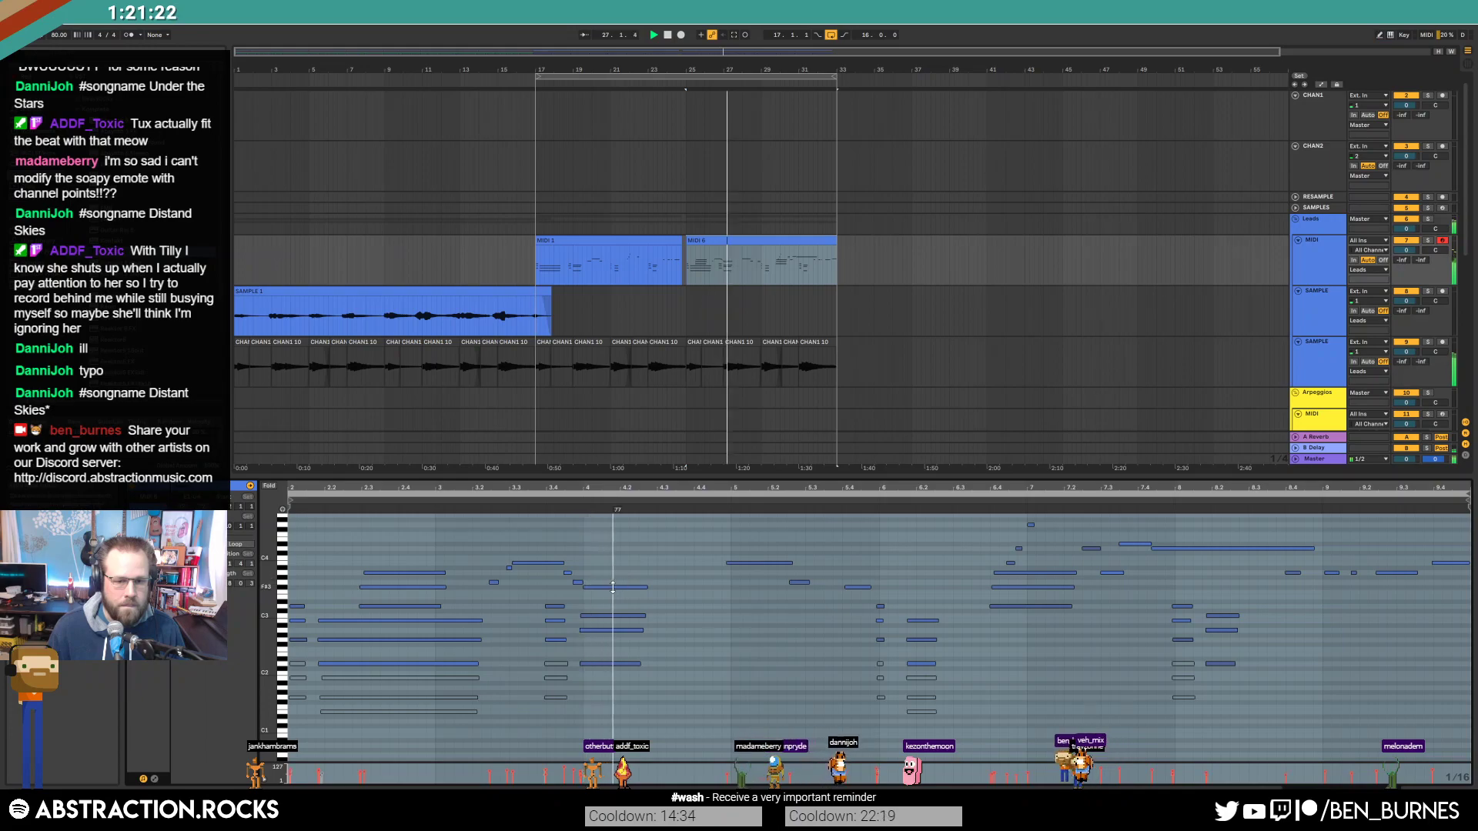
click(648, 586)
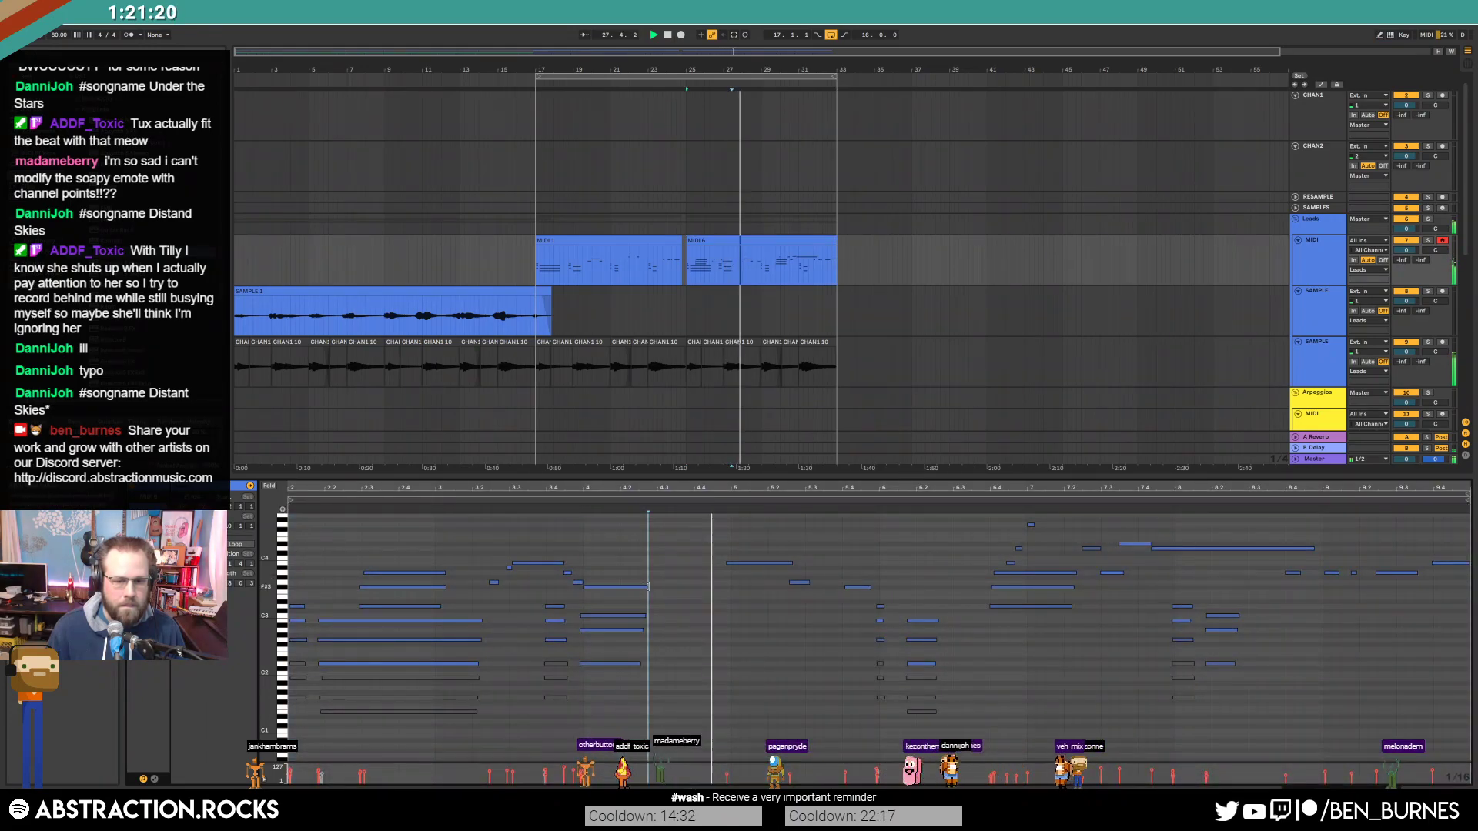
Step: Raise the melody note between 5.2 and 5.3 an octave and lengthen the three upper chord notes at bar 6
click(799, 583)
key(shift+Up)
click(855, 586)
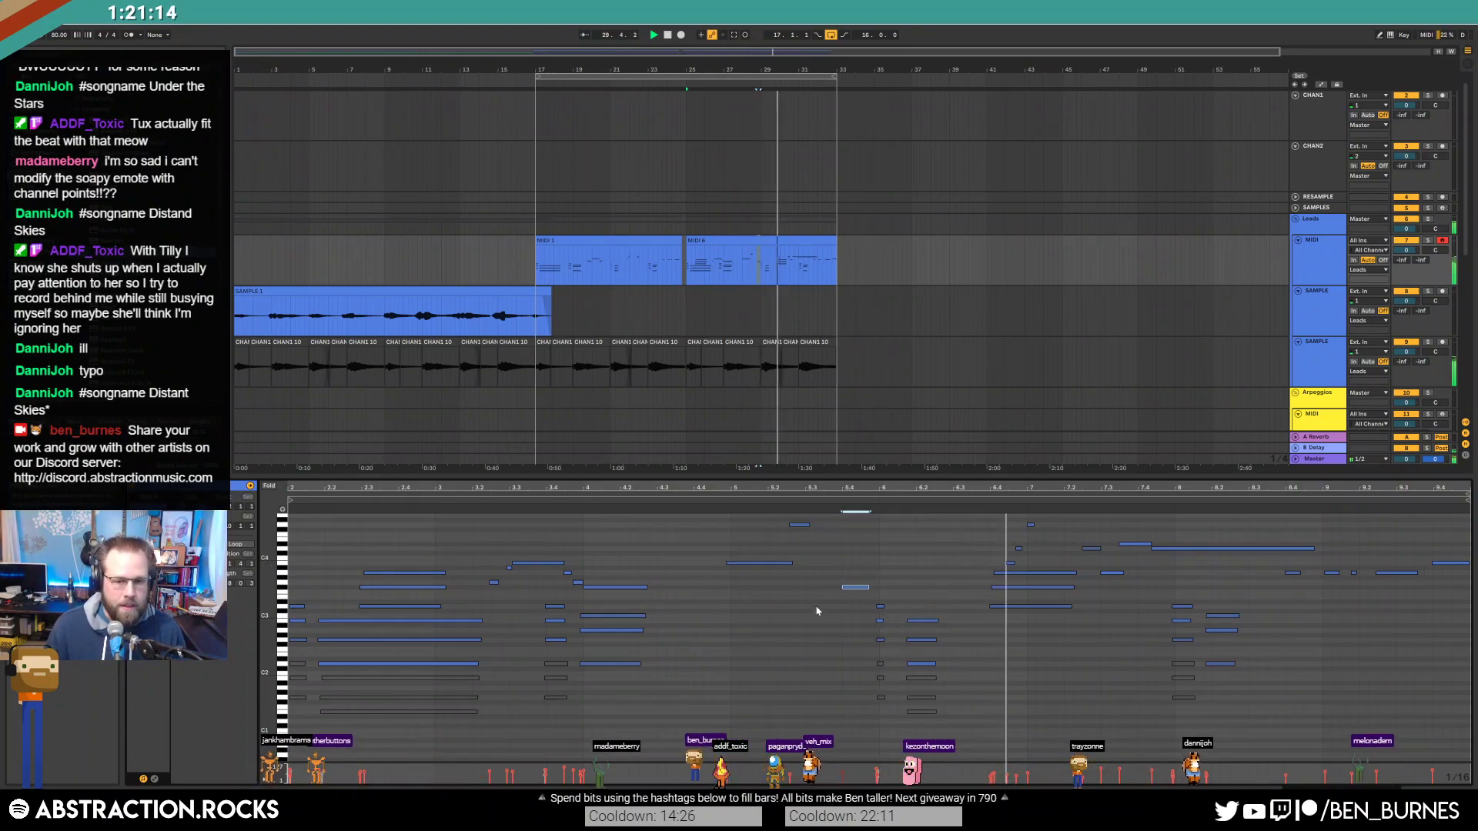
mouse_move(883, 594)
mouse_down()
mouse_move(881, 640)
mouse_move(898, 609)
mouse_up()
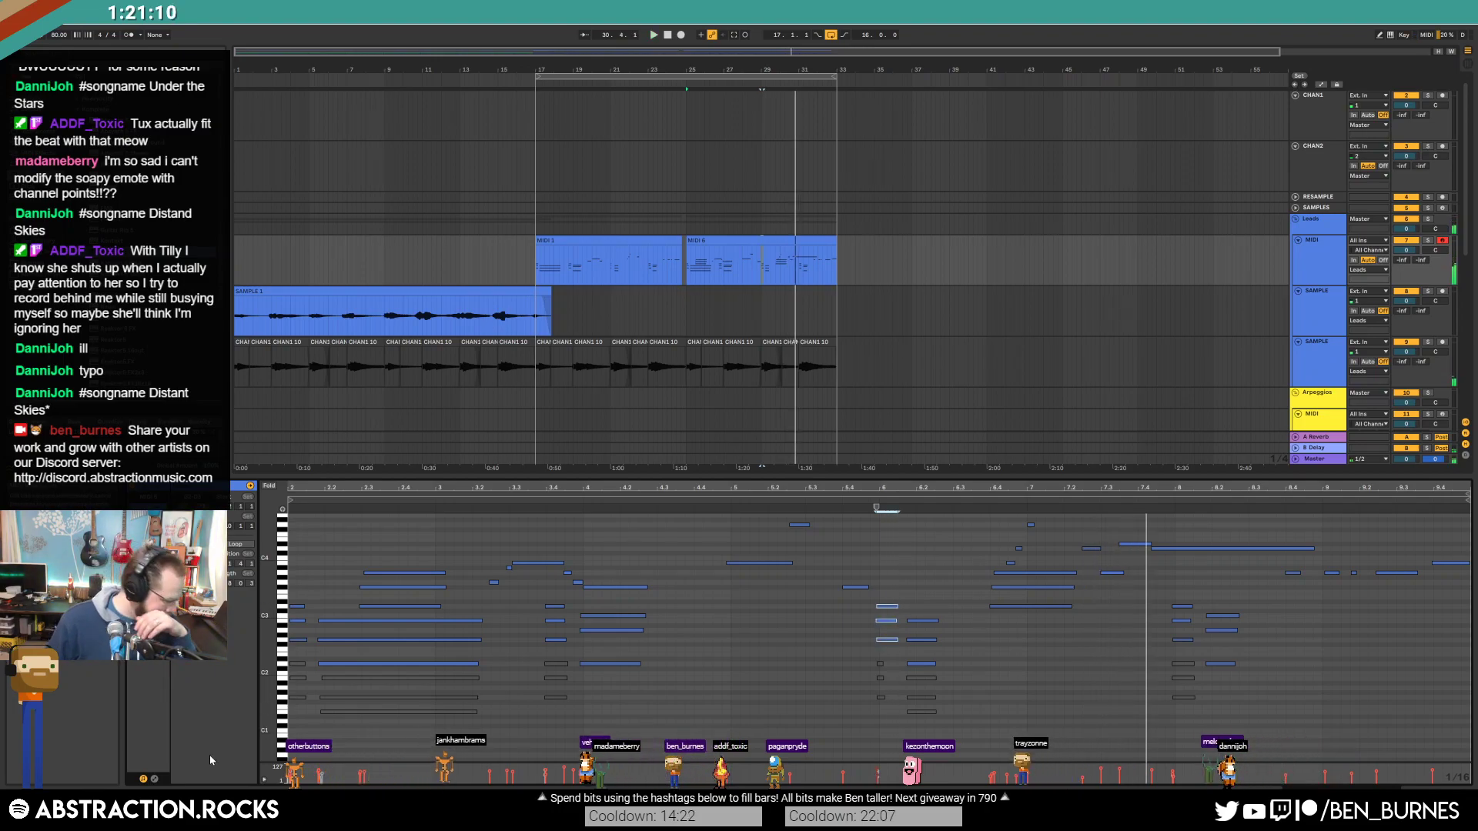
Step: Draw a held section in the sustain pedal (Hold) envelope from just after bar 5 to about 5.4 and play it back
click(156, 779)
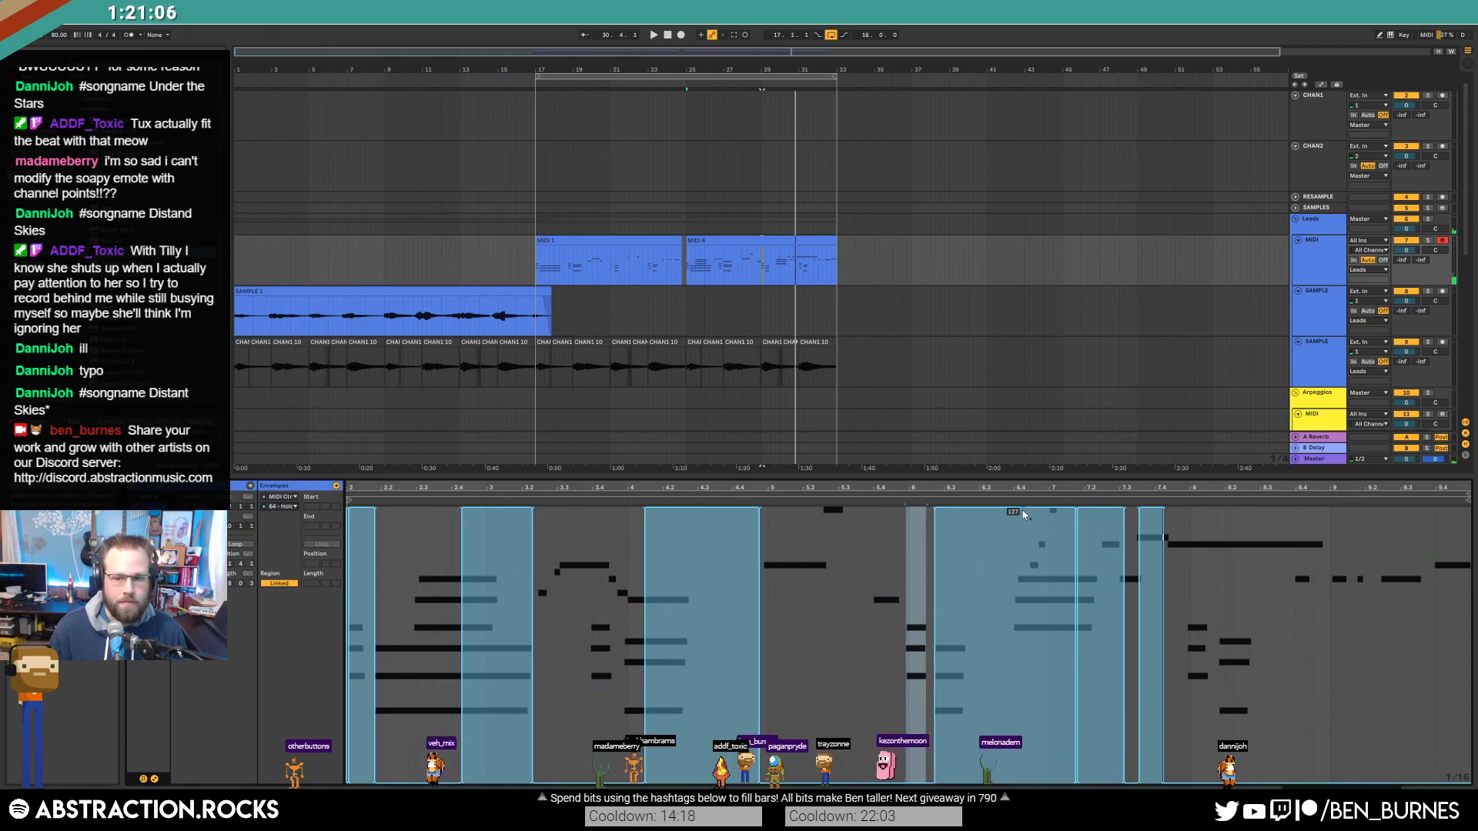
key(b)
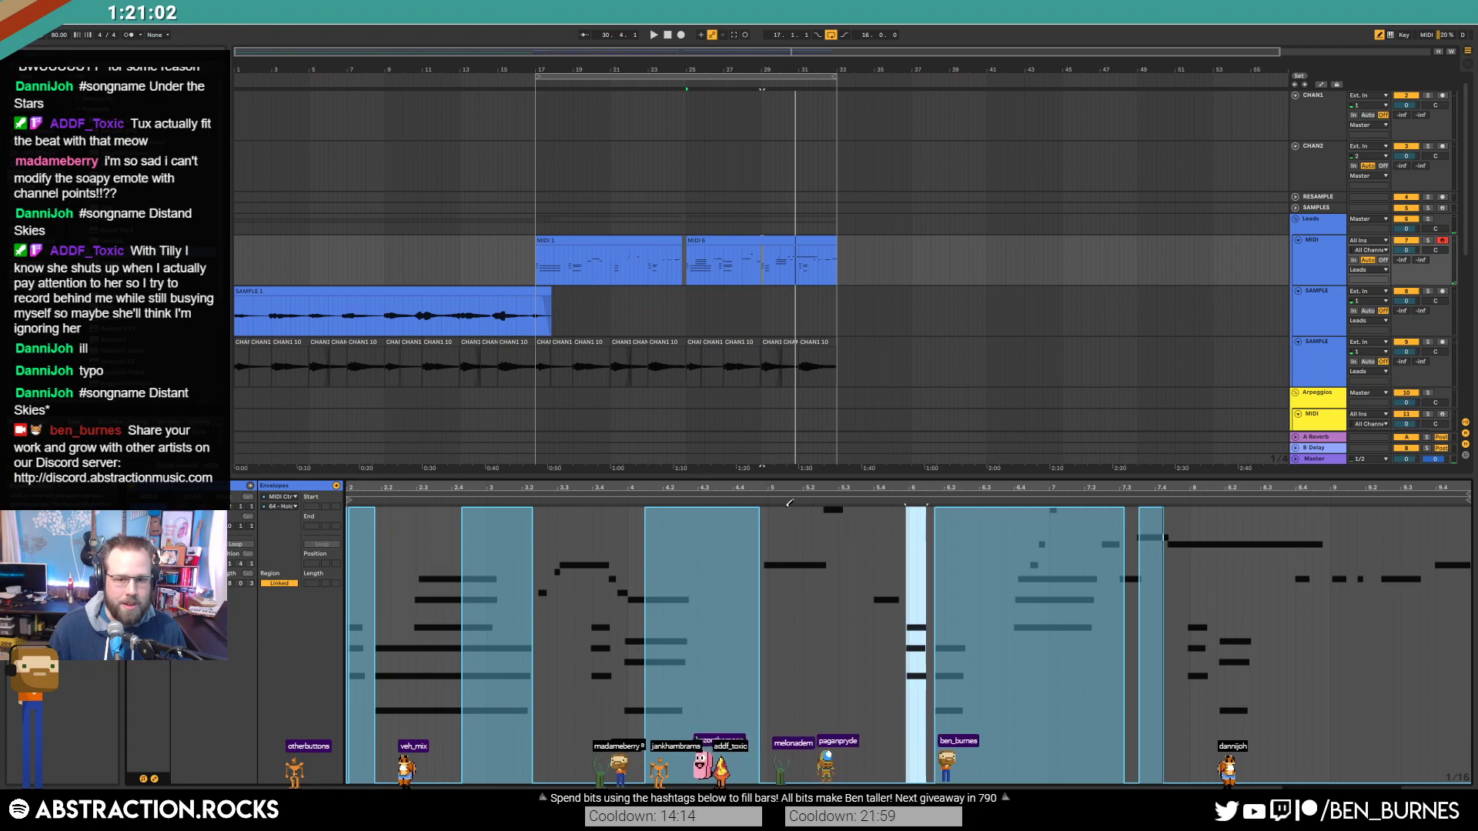
drag(792, 504, 887, 468)
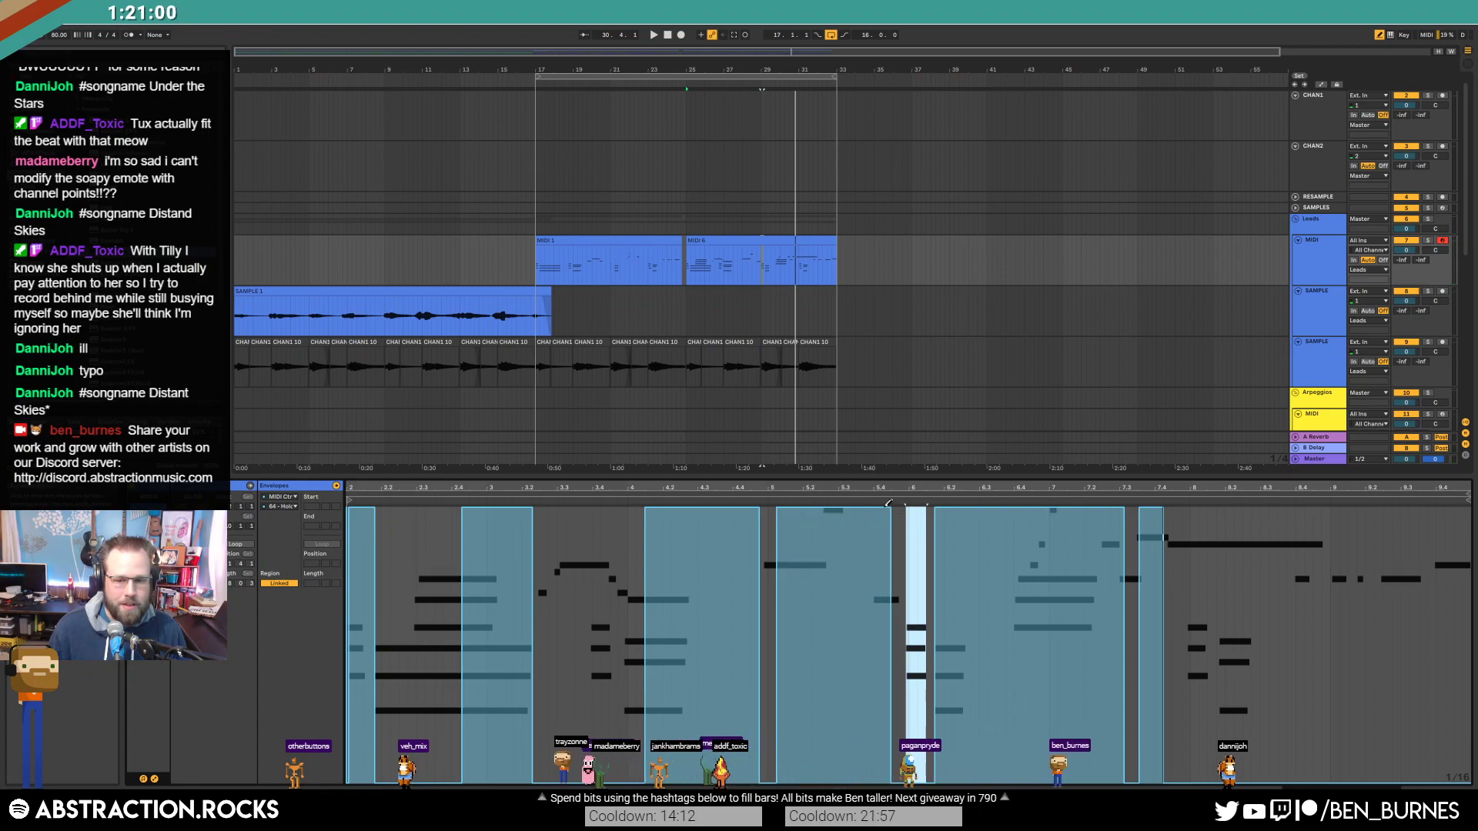
key(space)
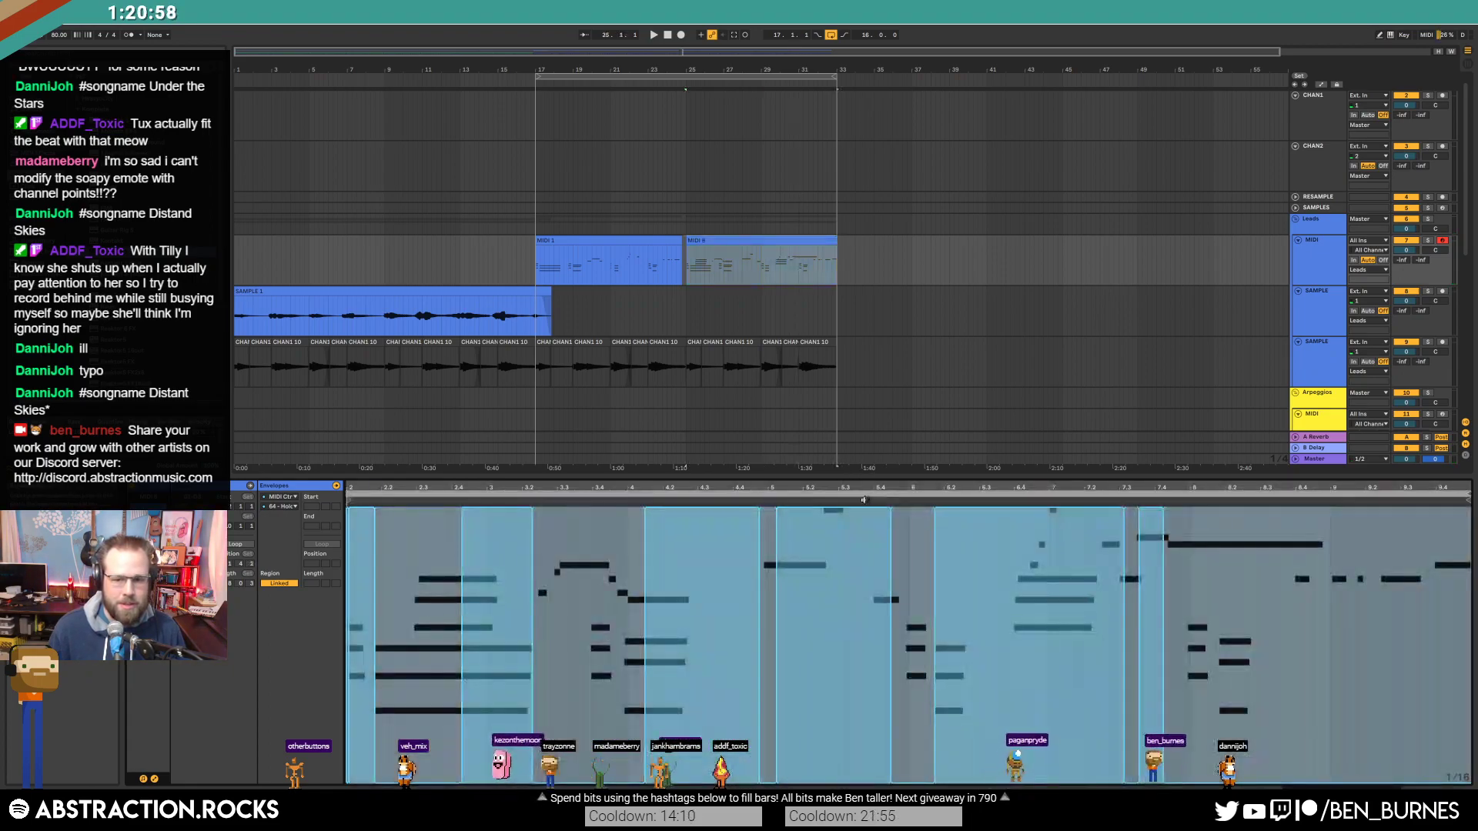
Step: Replace the short note before 7.4 by starting the long melody note earlier, and draw Hold on from about 8.2 onward
click(154, 779)
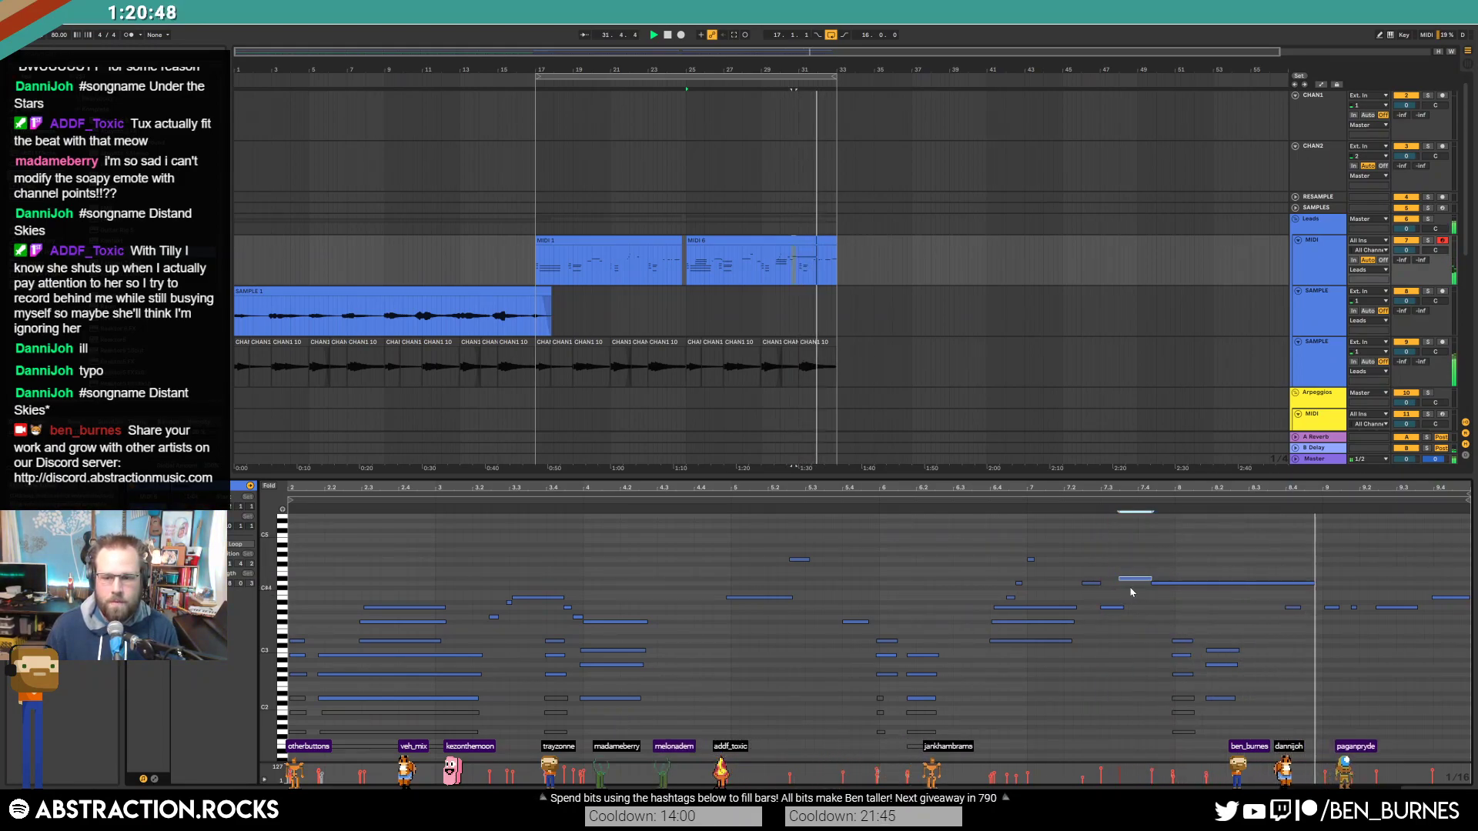
drag(1152, 583, 1130, 579)
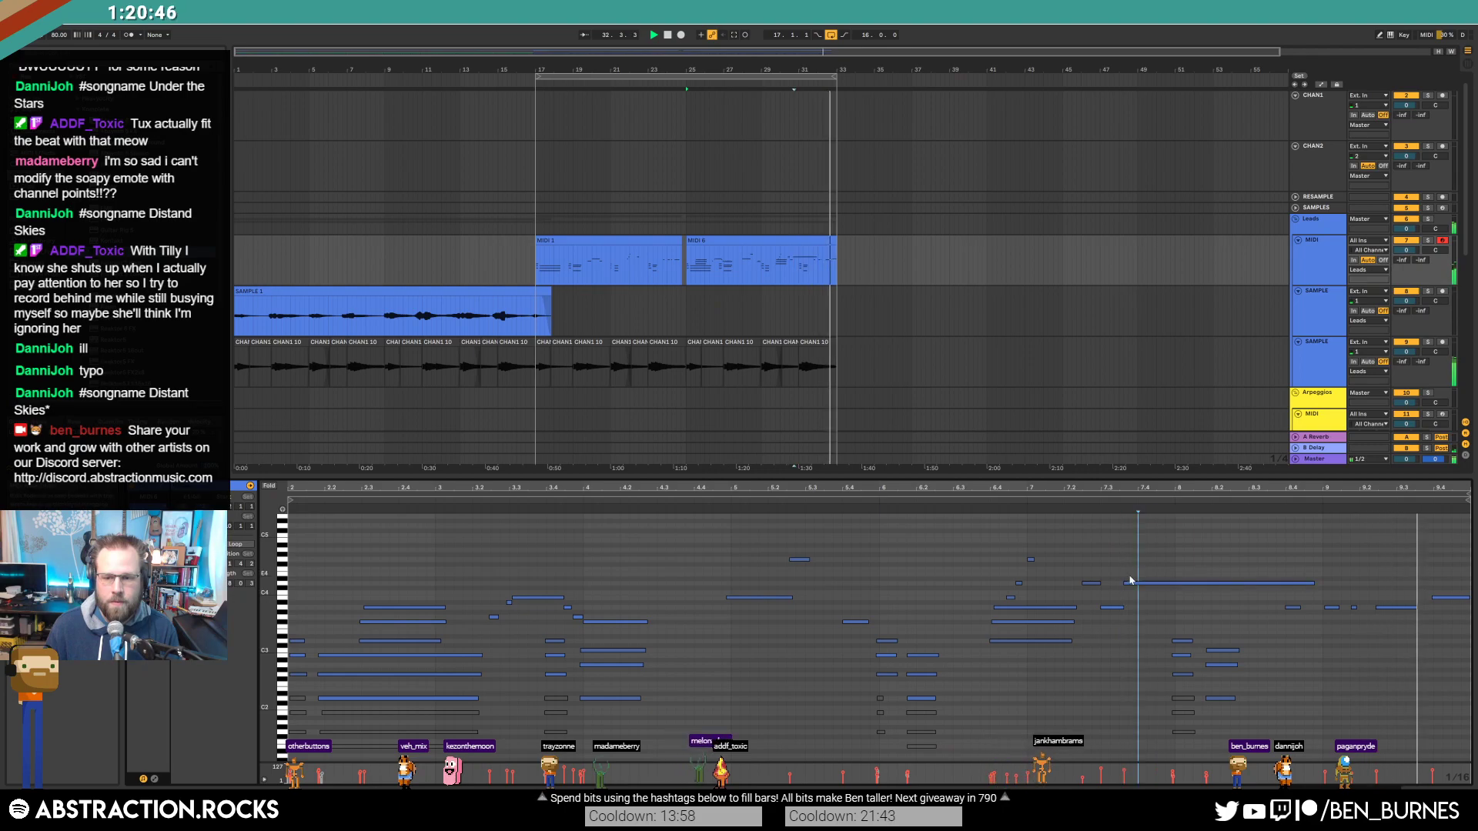
click(154, 779)
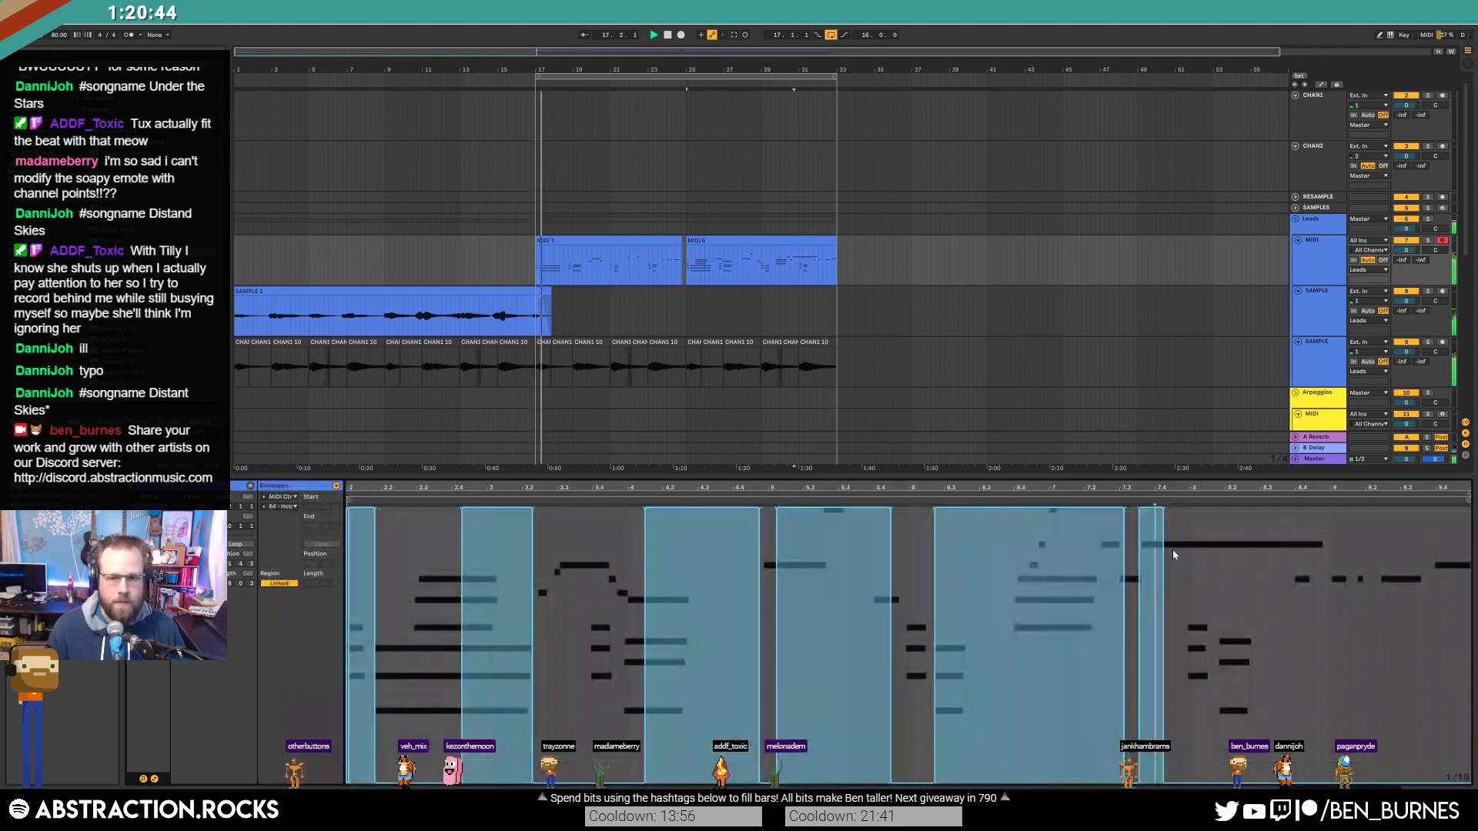
mouse_move(1234, 504)
mouse_down()
mouse_move(1445, 508)
mouse_move(1471, 447)
mouse_up()
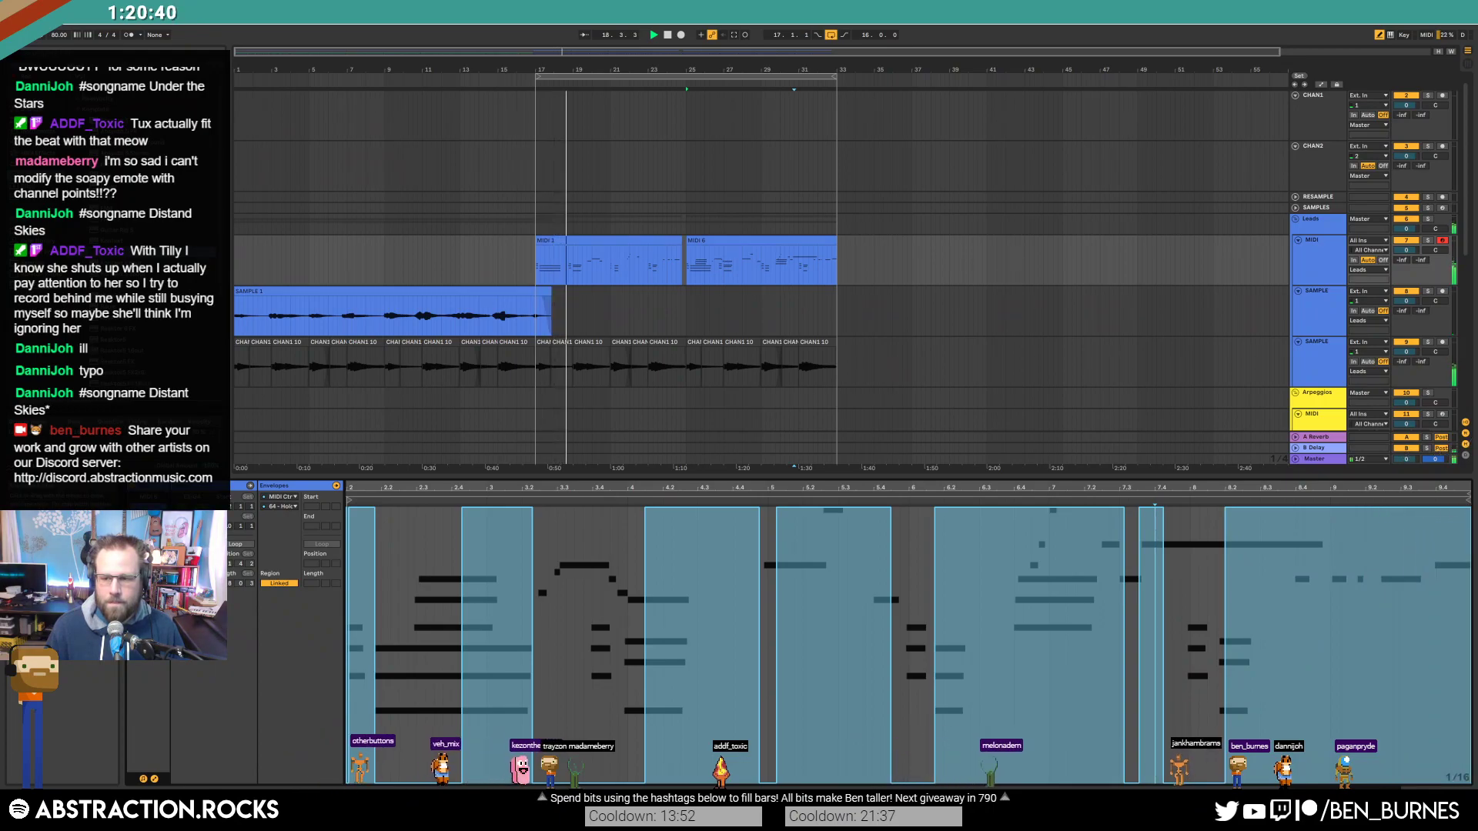
click(1467, 777)
key(b)
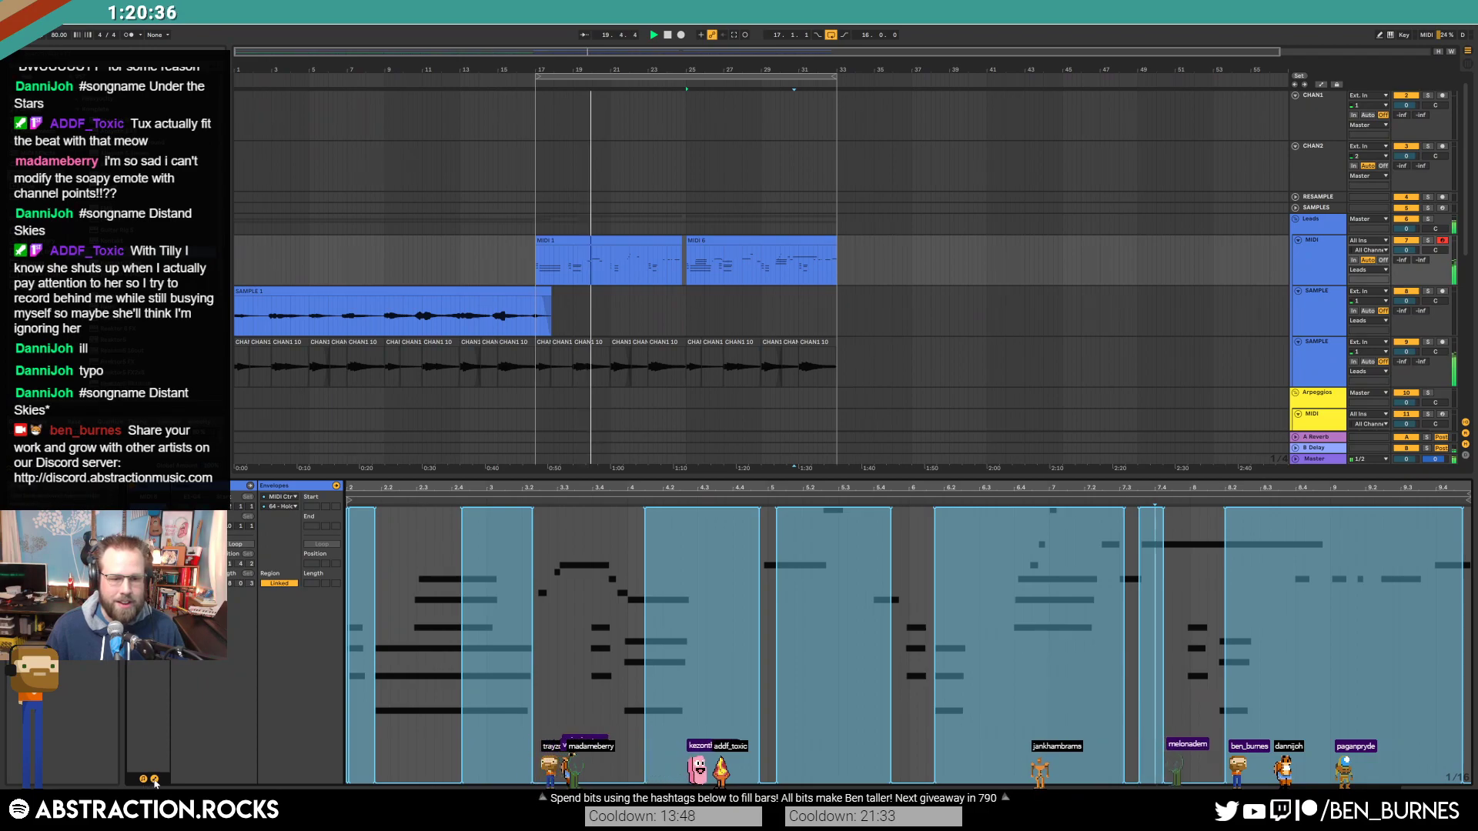
click(154, 779)
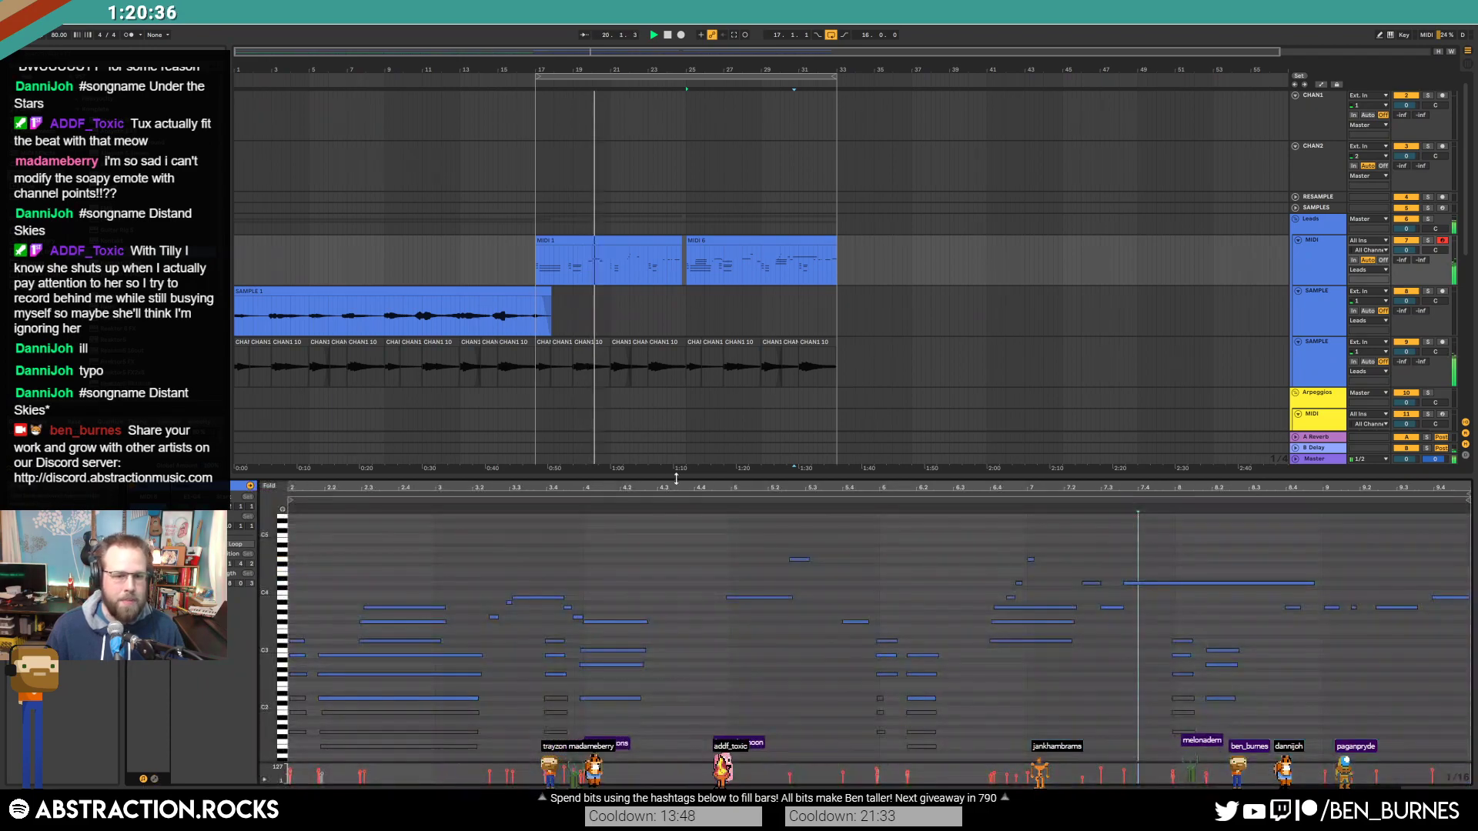
Step: Extend the end of the first piano clip to bar 25 so it meets the second piano clip
scroll(682, 242, up, 5)
drag(683, 242, 707, 242)
click(687, 262)
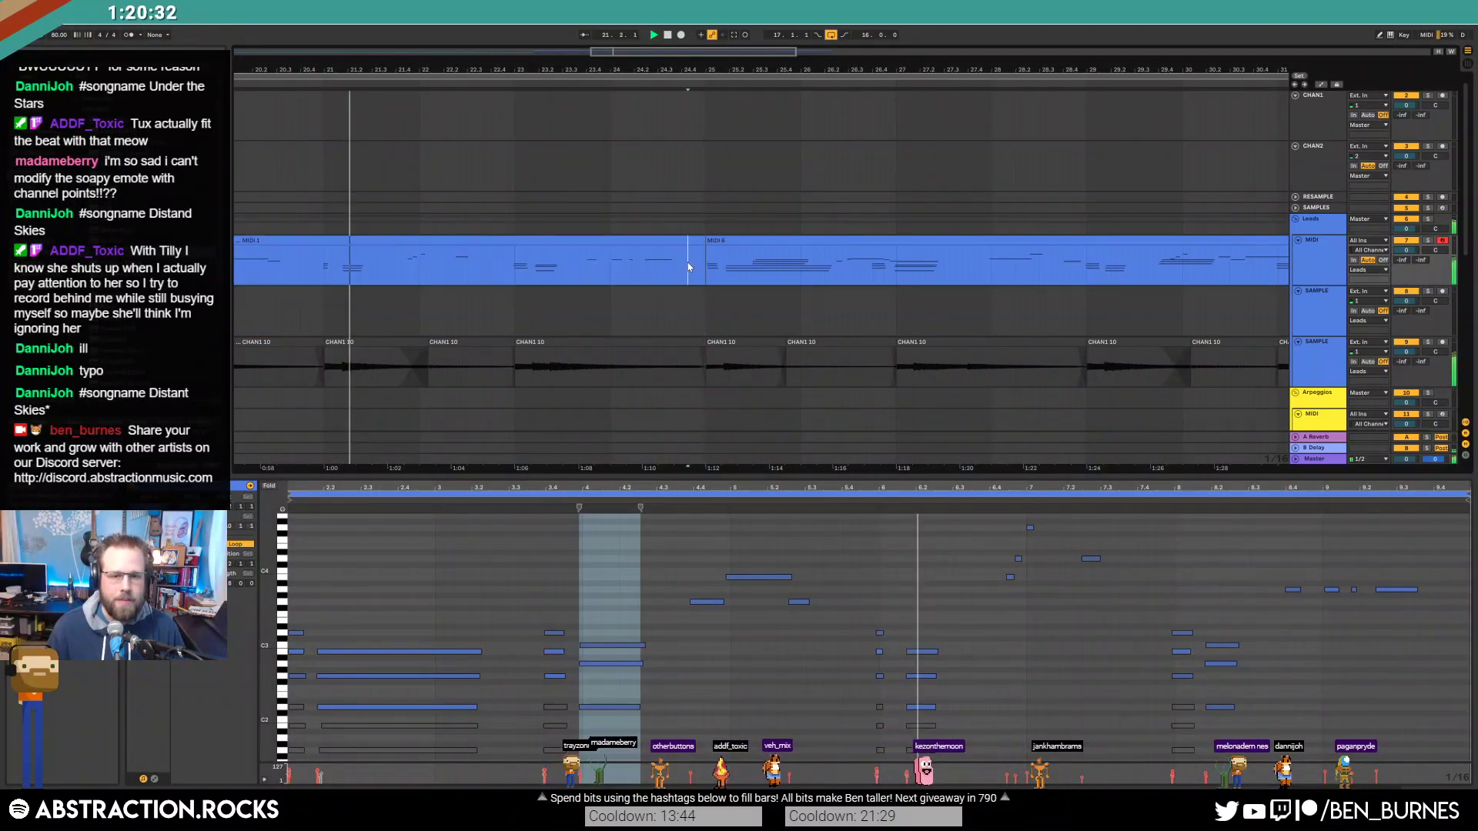
Step: Duplicate all the bass clips of bars 1 to 17 so the copies fill bars 17 to 33
scroll(689, 269, down, 10)
key(shift+Tab)
scroll(685, 338, down, 5)
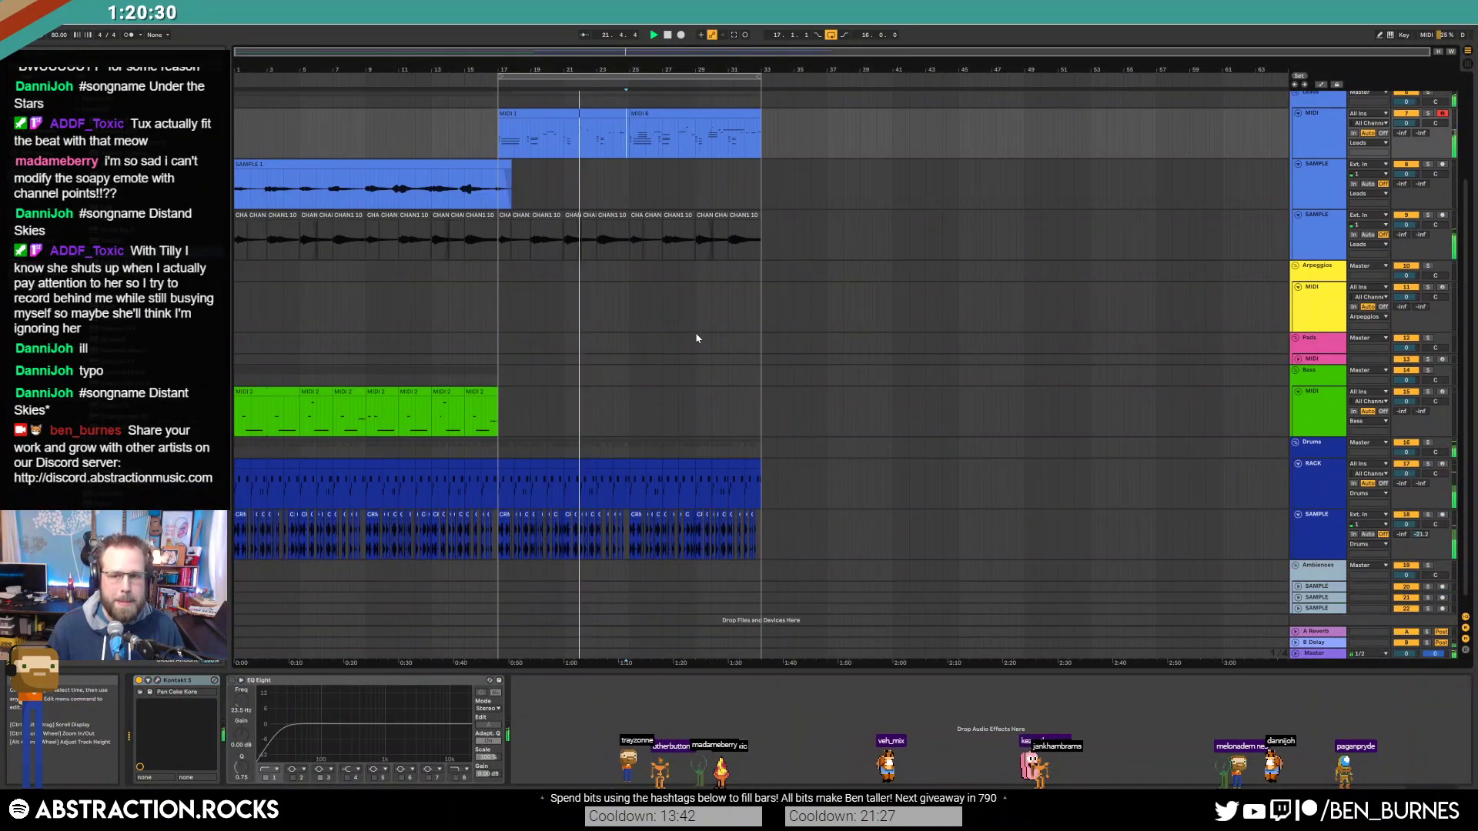
scroll(466, 378, down, 1)
click(258, 377)
shift+click(485, 377)
key(ctrl+d)
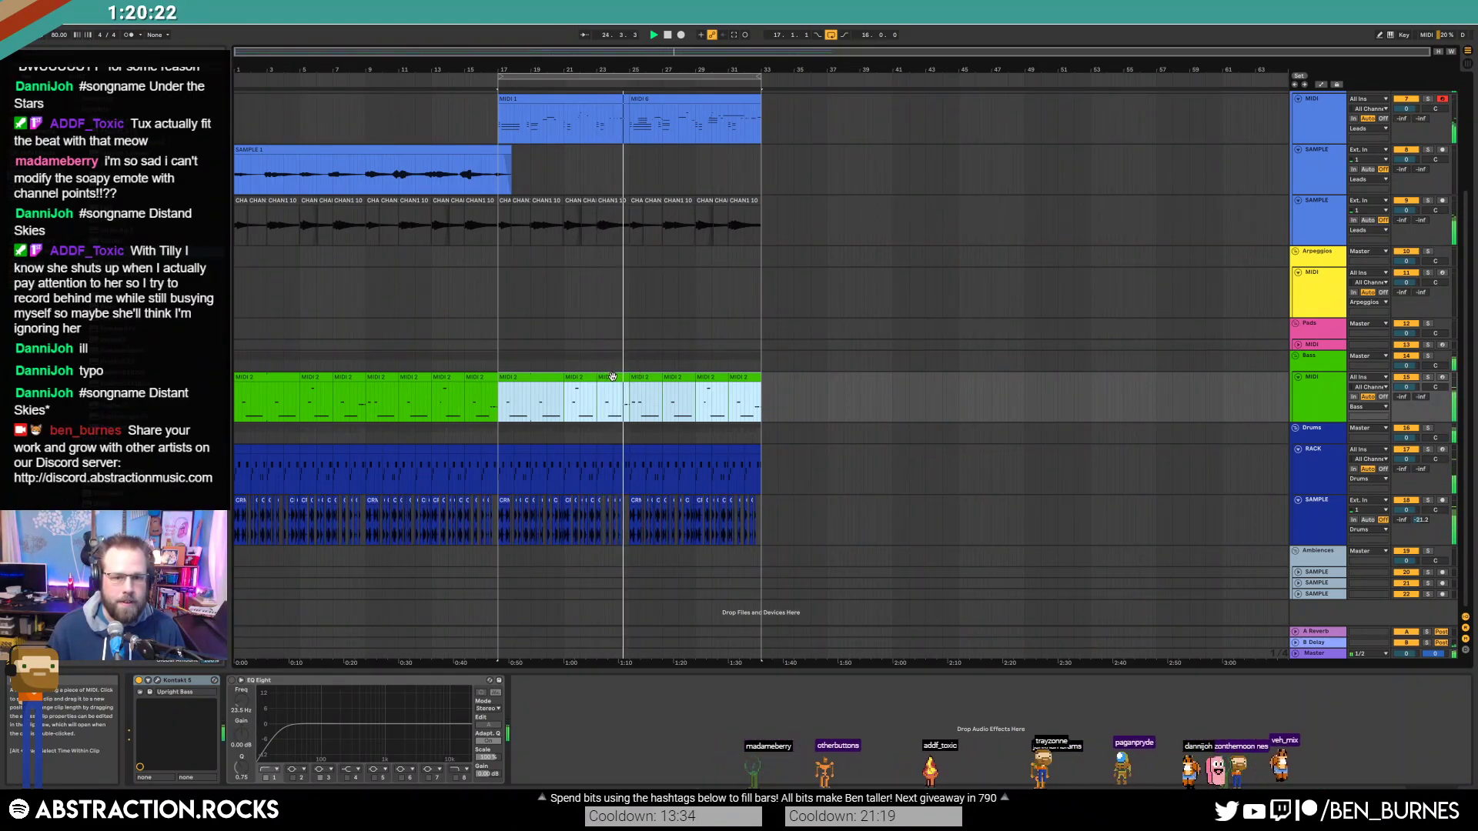
Step: Transpose the two notes of the first duplicated bass clip at bar 17 up three semitones and audition them
key(space)
double_click(537, 380)
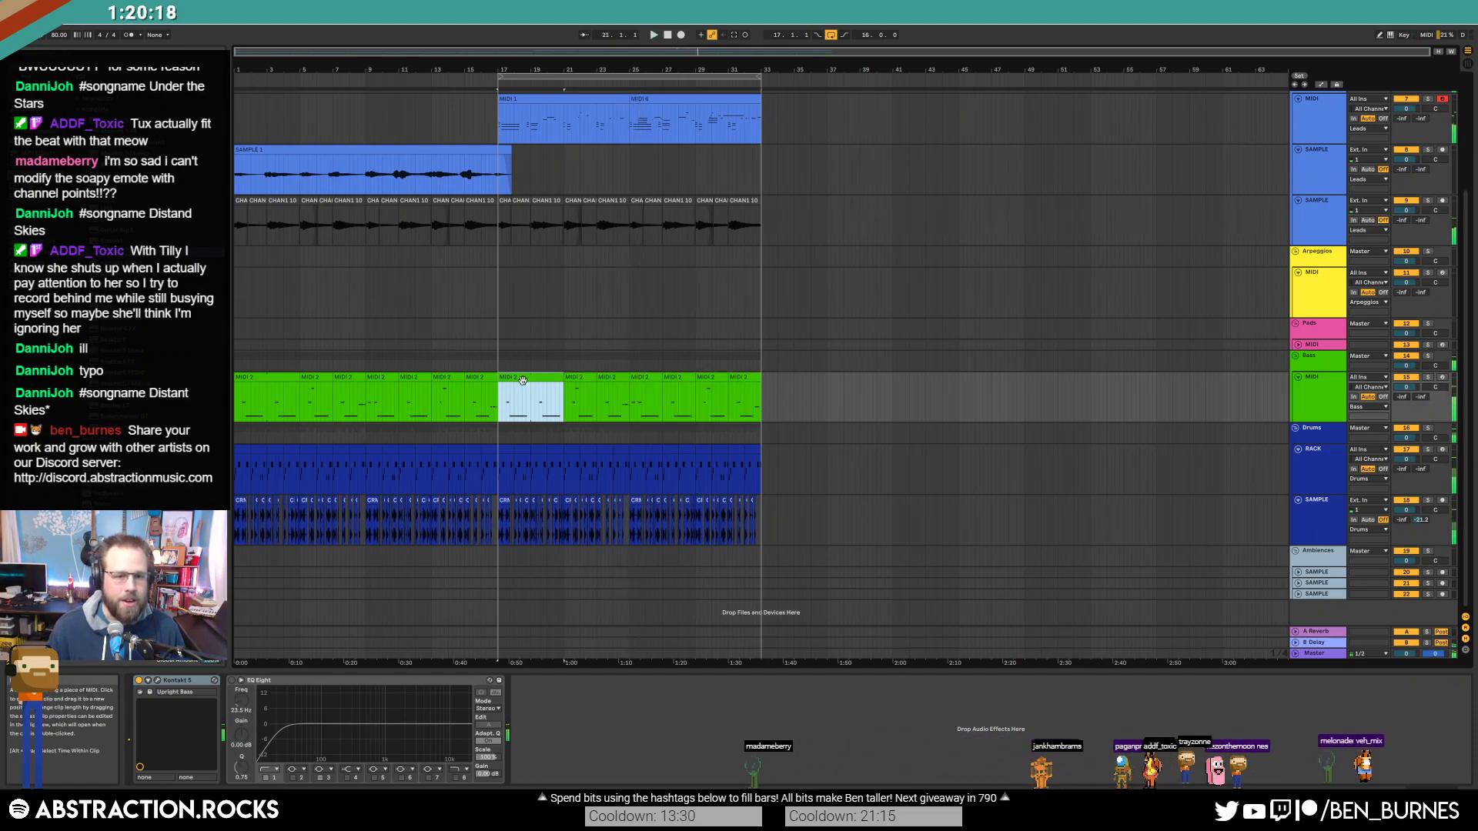
key(space)
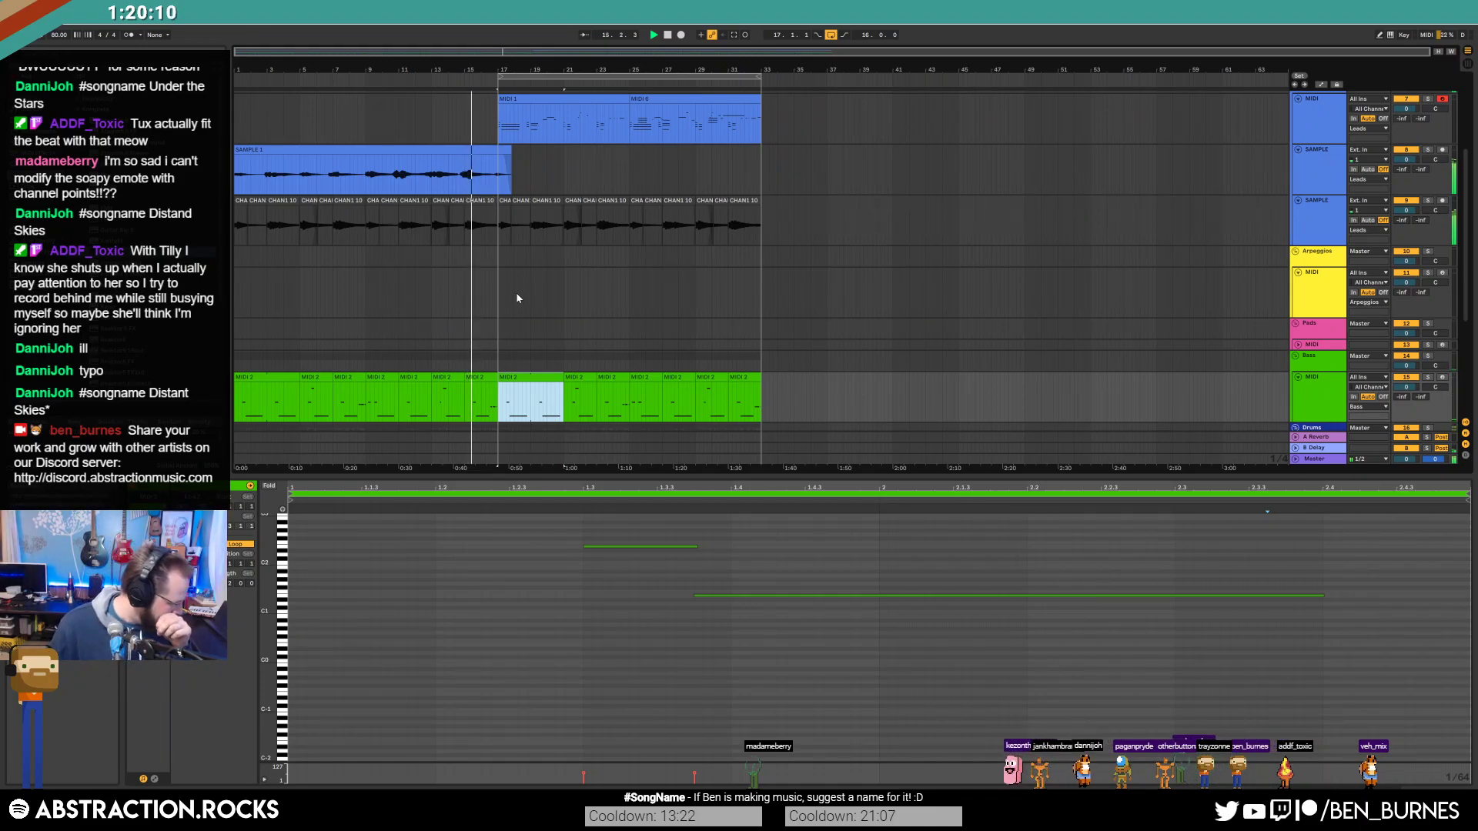
click(682, 598)
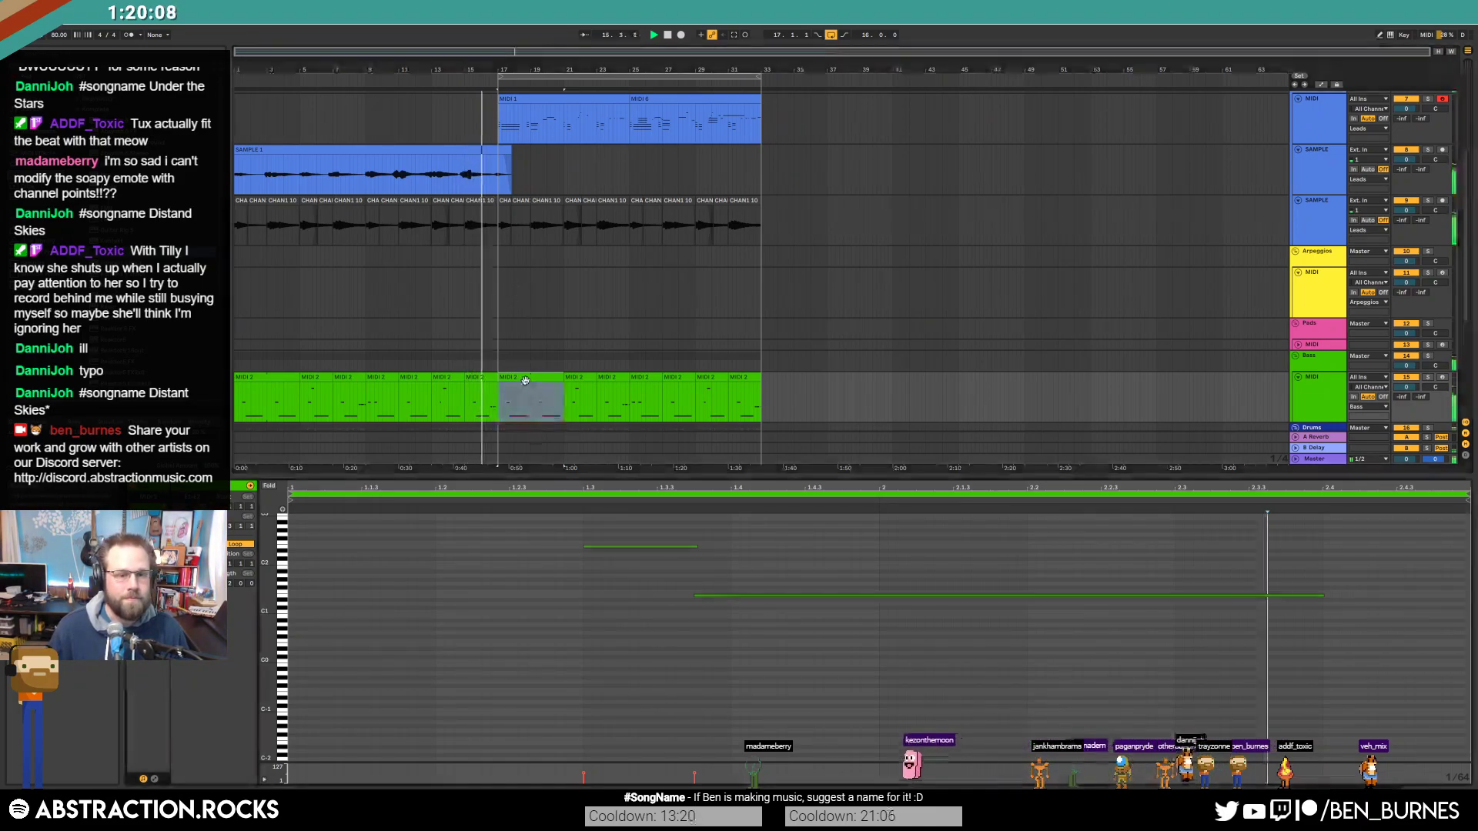
drag(631, 523, 782, 665)
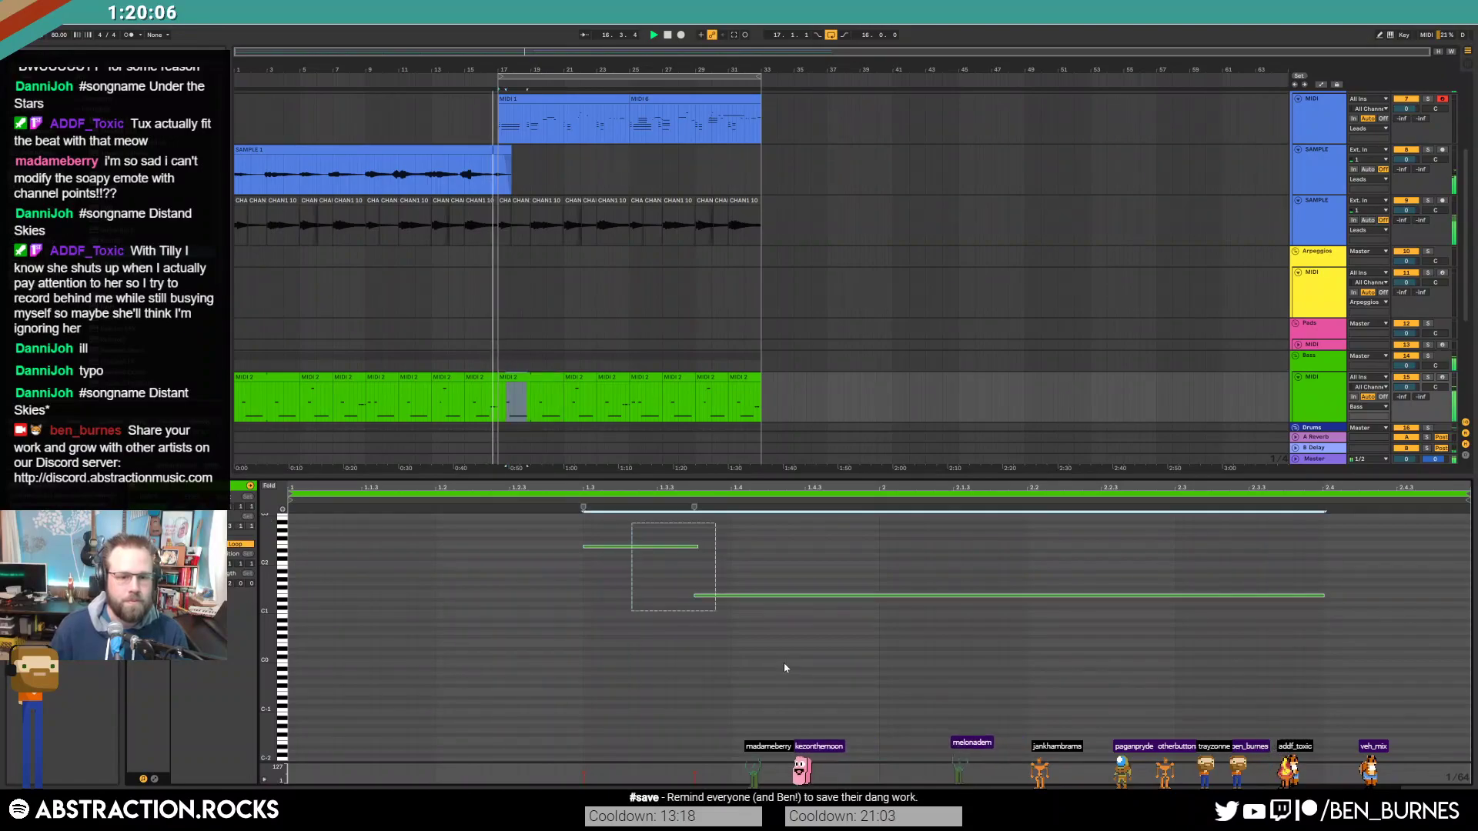
key(Down)
key(Down)
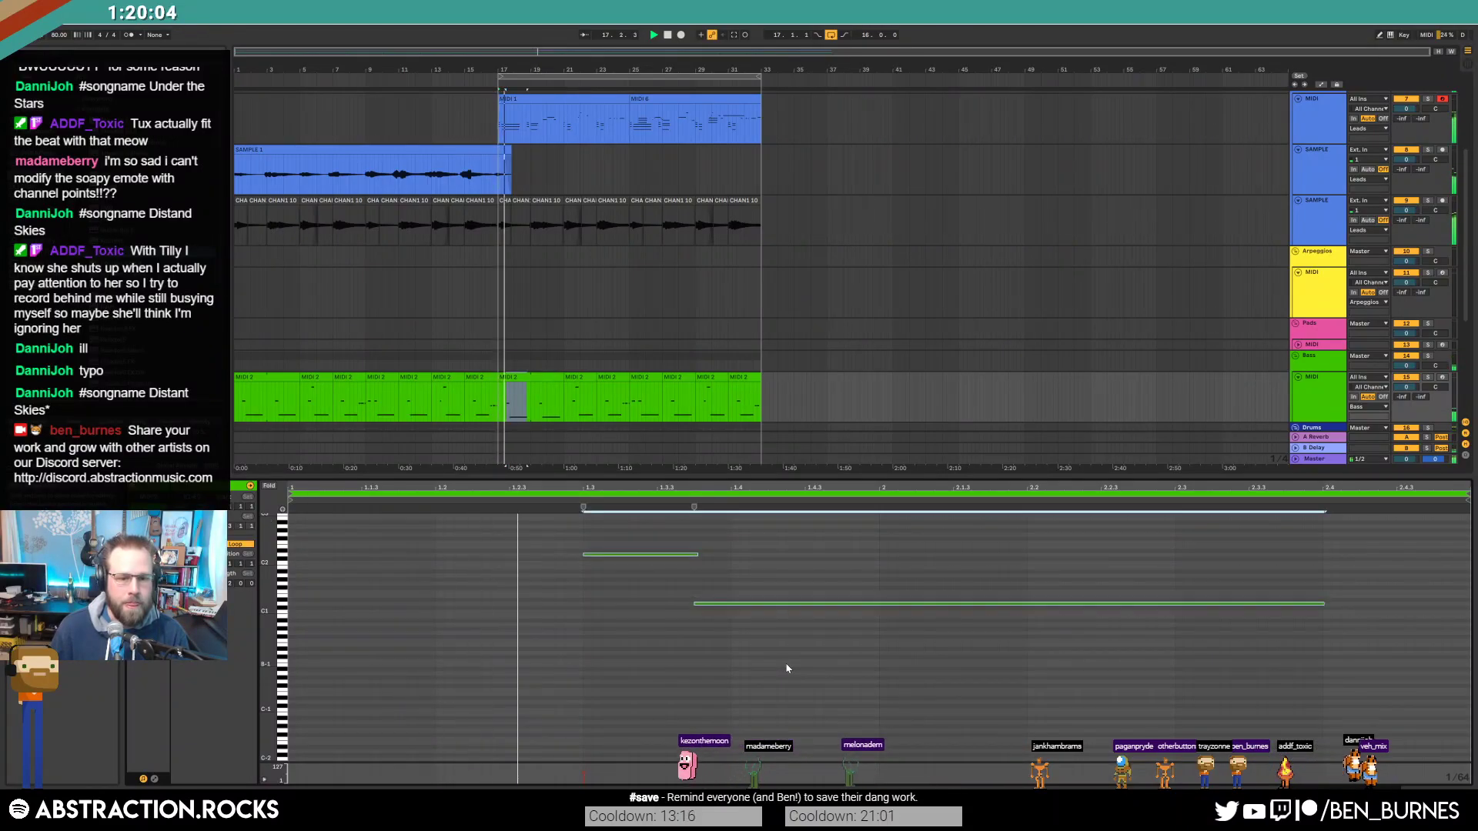
key(Up)
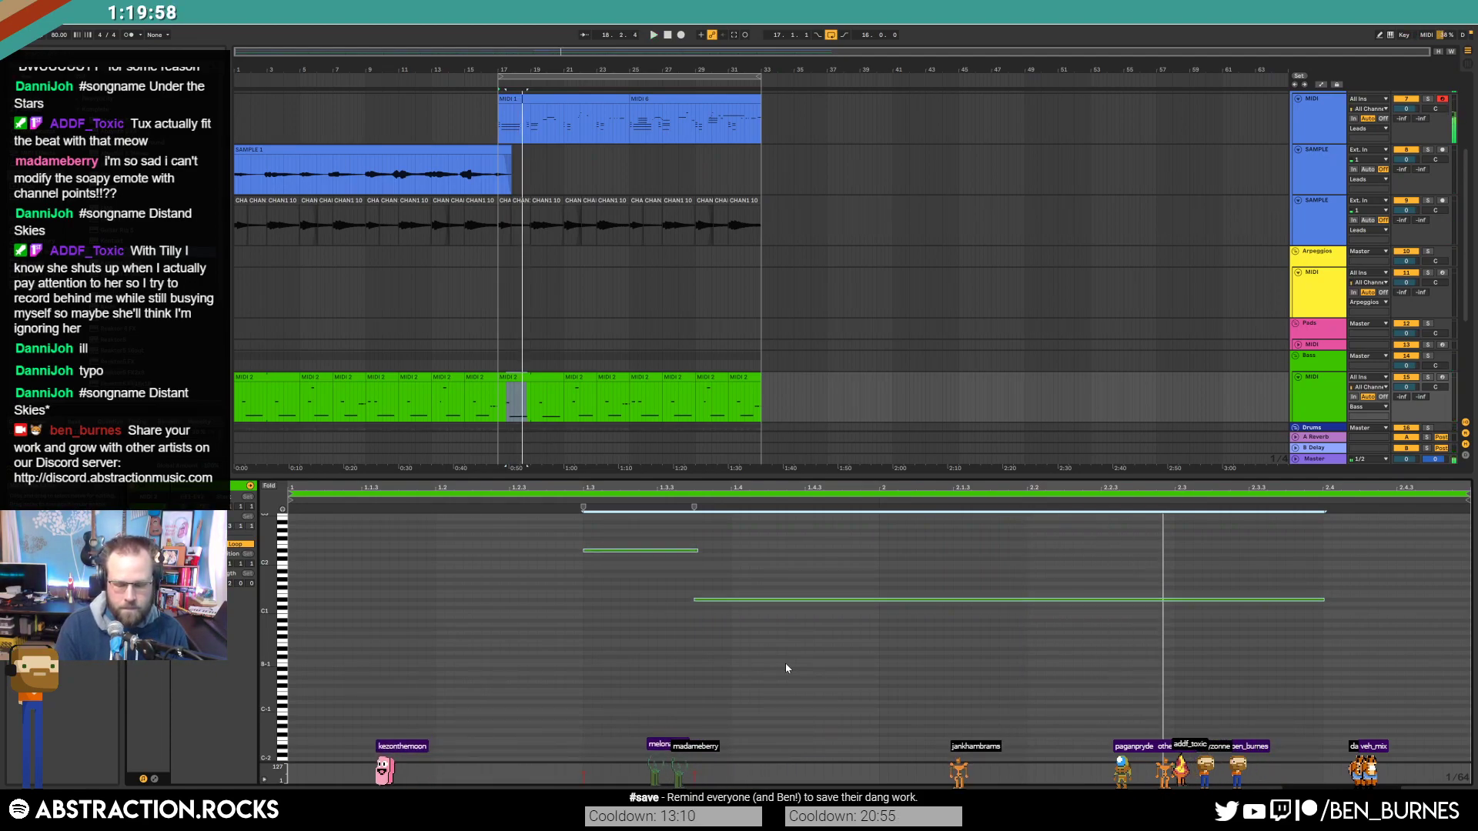
key(Up)
key(Up)
key(Up)
key(Up)
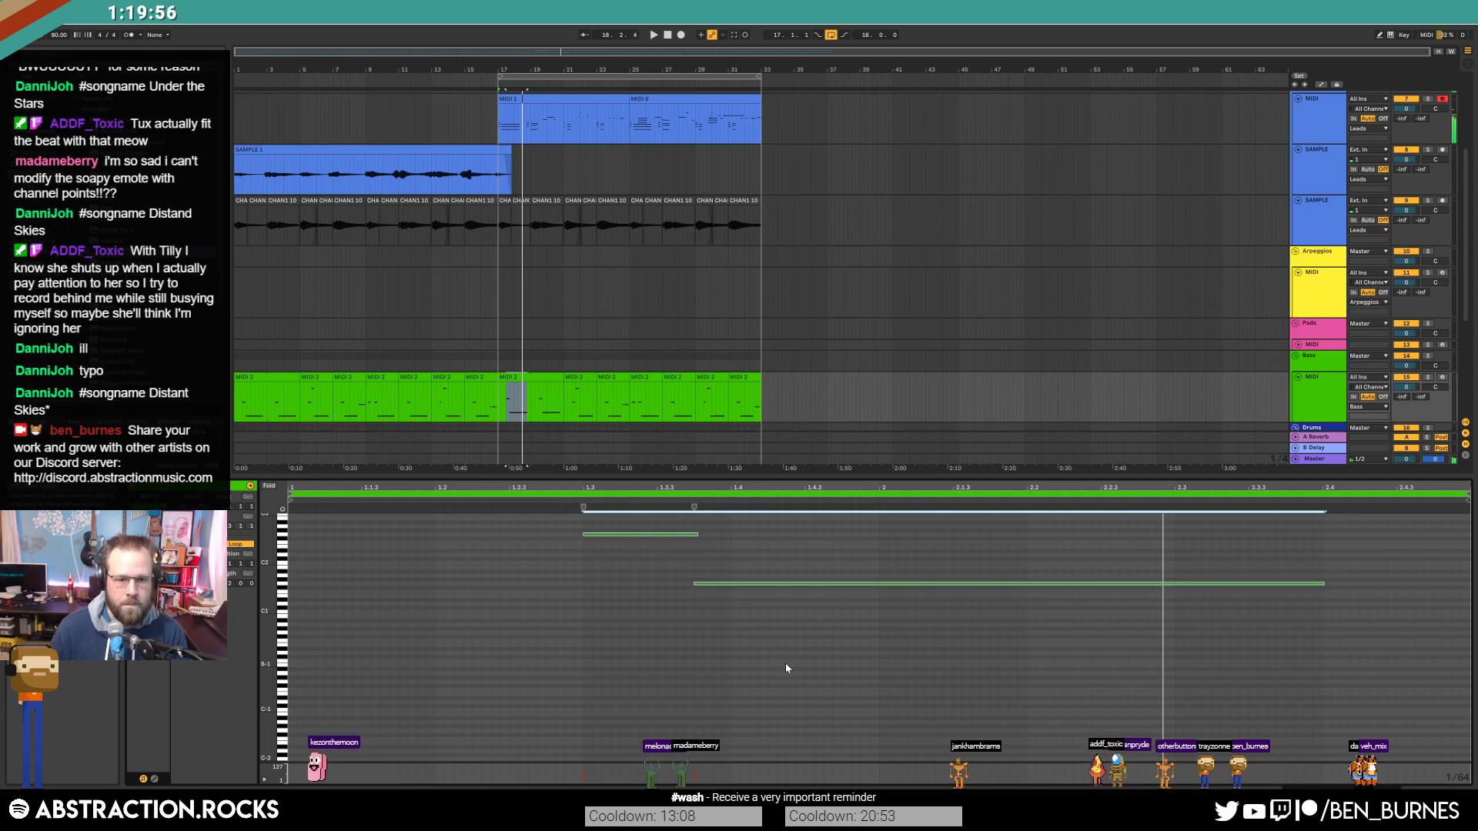
click(434, 496)
key(space)
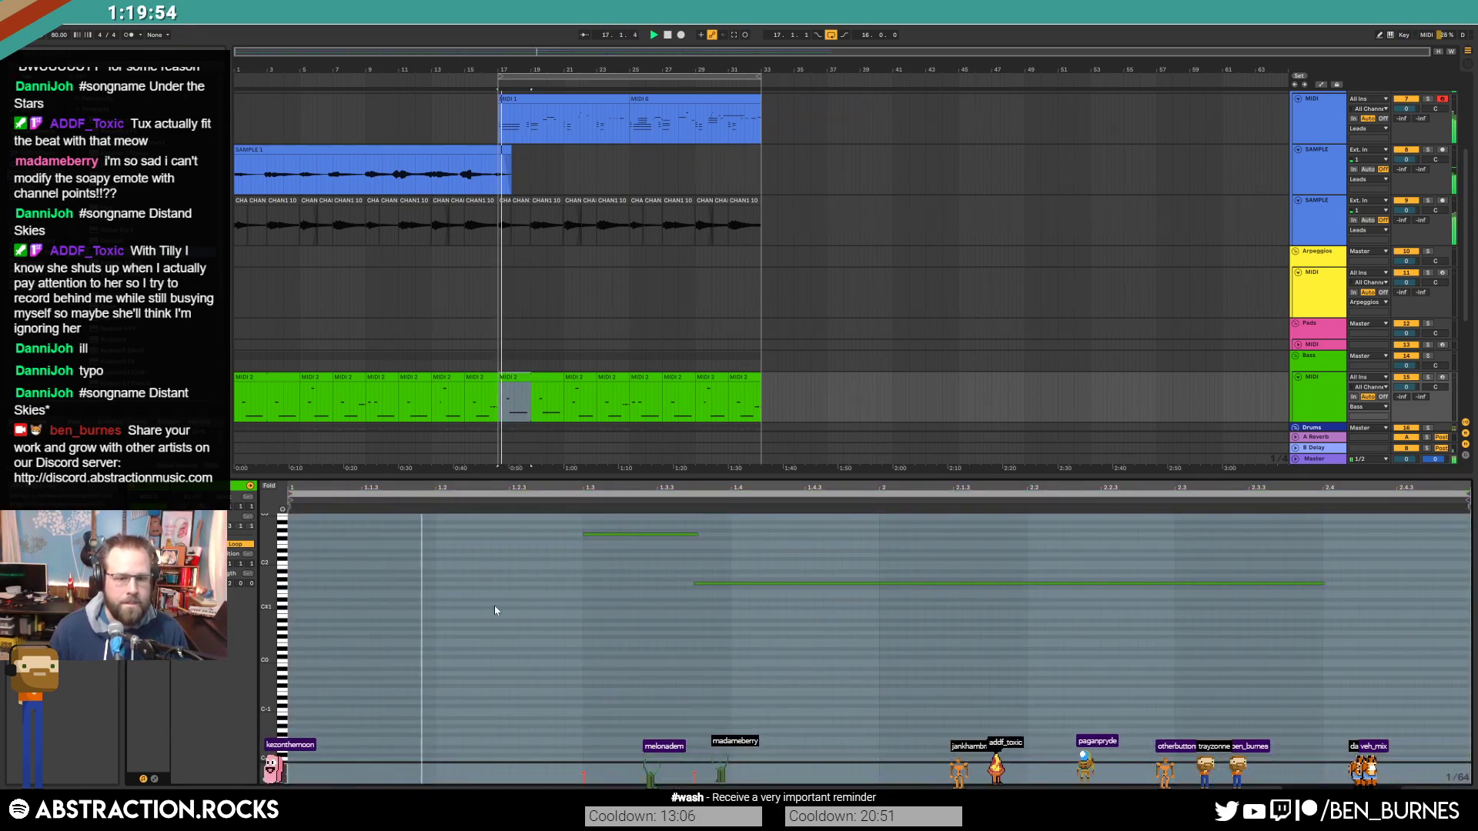
click(495, 603)
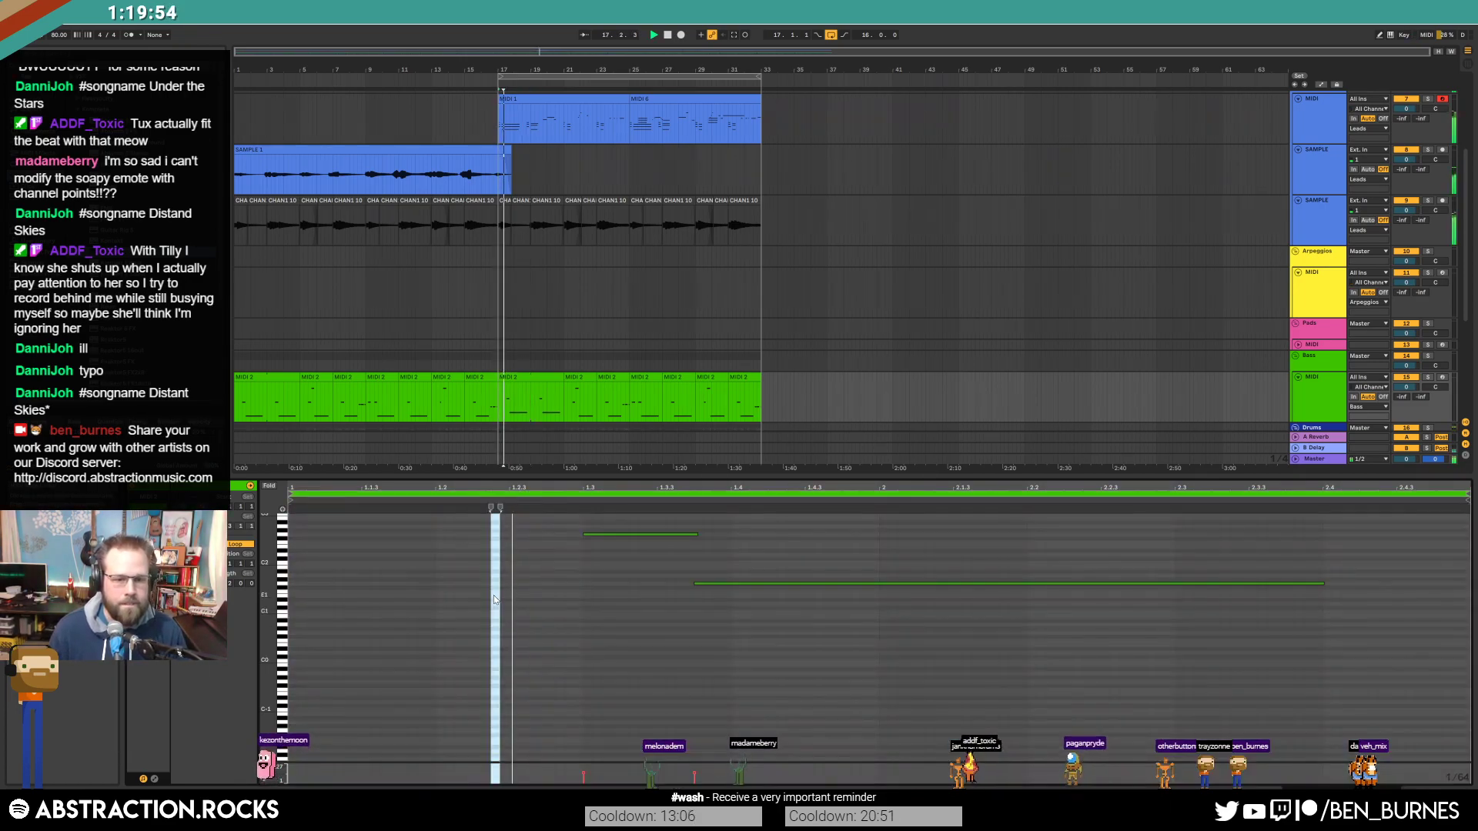
click(426, 615)
Step: Transpose all three notes of the bass clip at bar 21 down
click(586, 377)
drag(545, 700, 1044, 380)
key(Down)
key(Down)
key(Down)
key(Down)
key(Down)
key(Down)
key(Down)
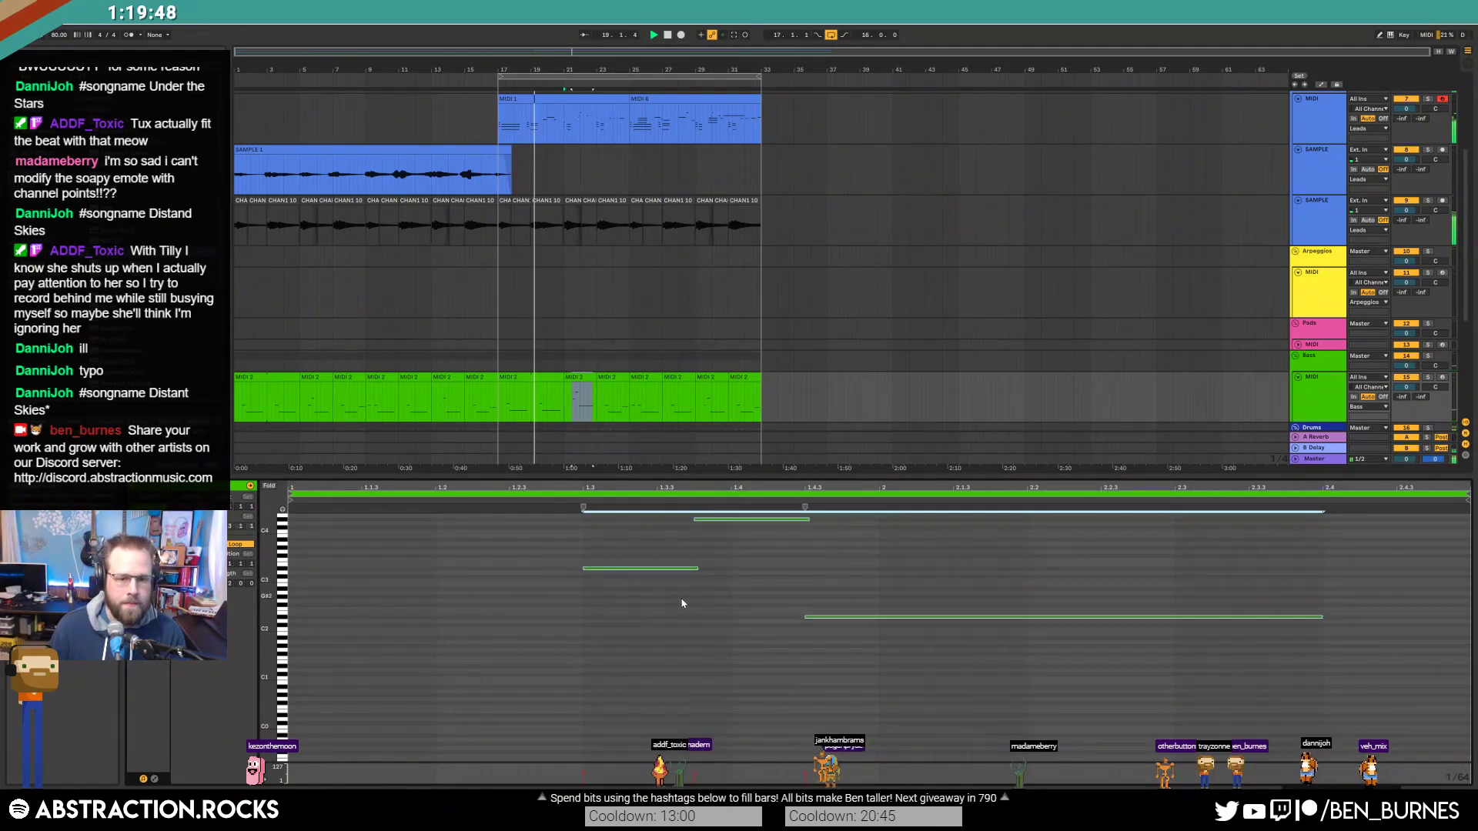
key(Down)
key(Down)
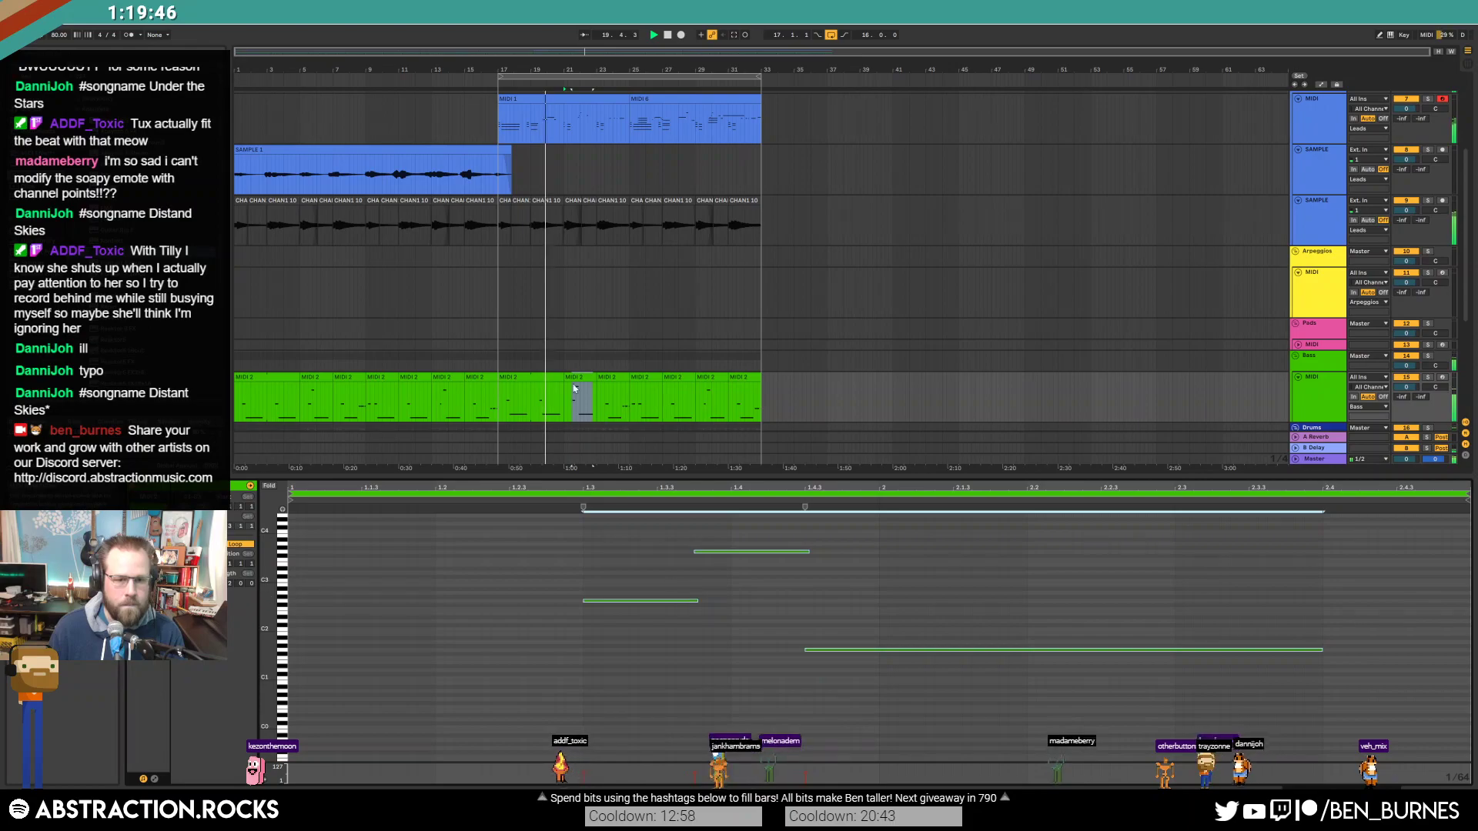
Step: In the bar 21 bass clip, lengthen the second note to just before 2.4, lower its pitch and delete the long low note
click(591, 387)
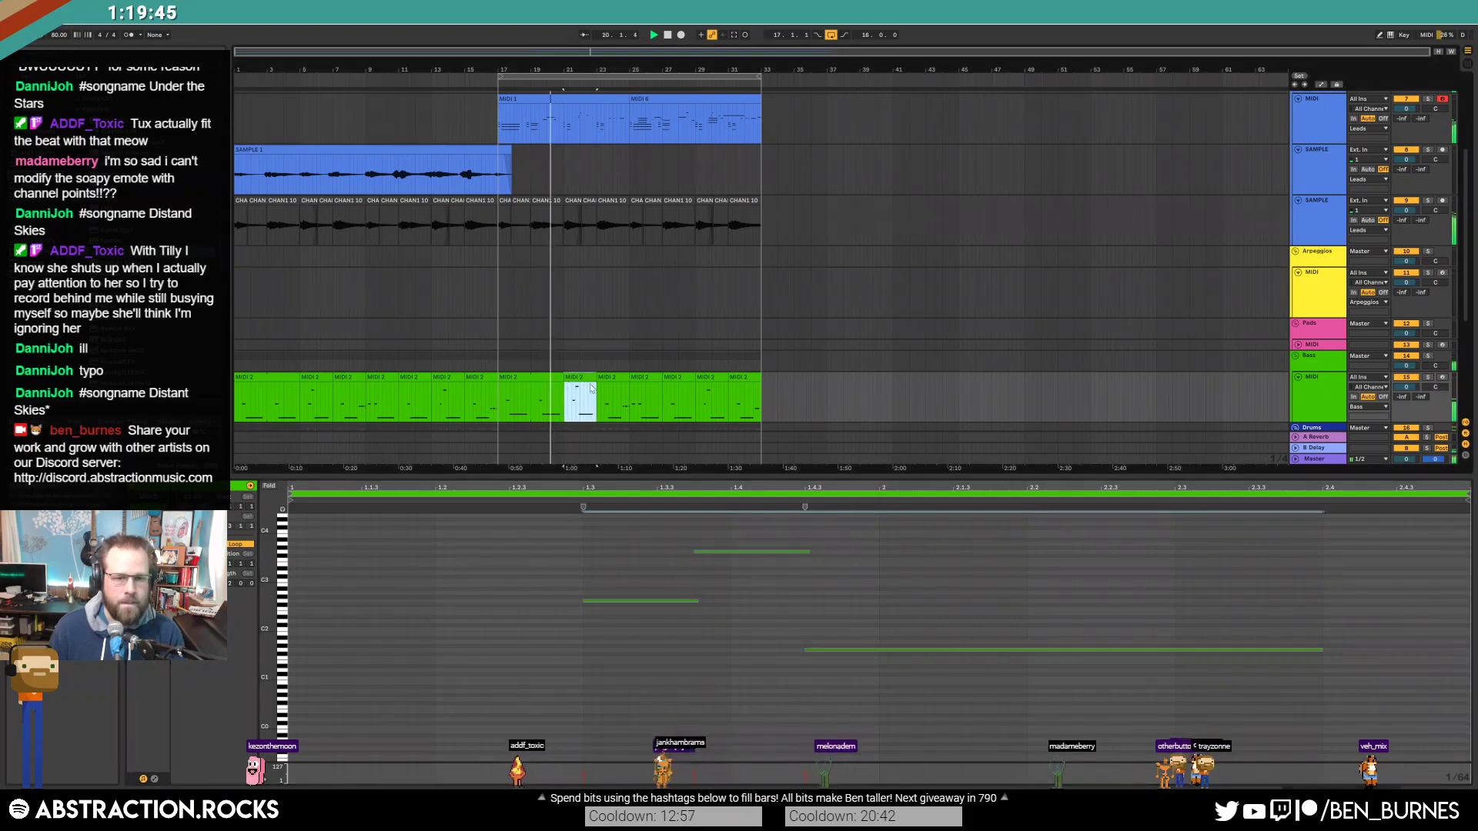
click(808, 555)
drag(800, 554, 1322, 583)
double_click(854, 650)
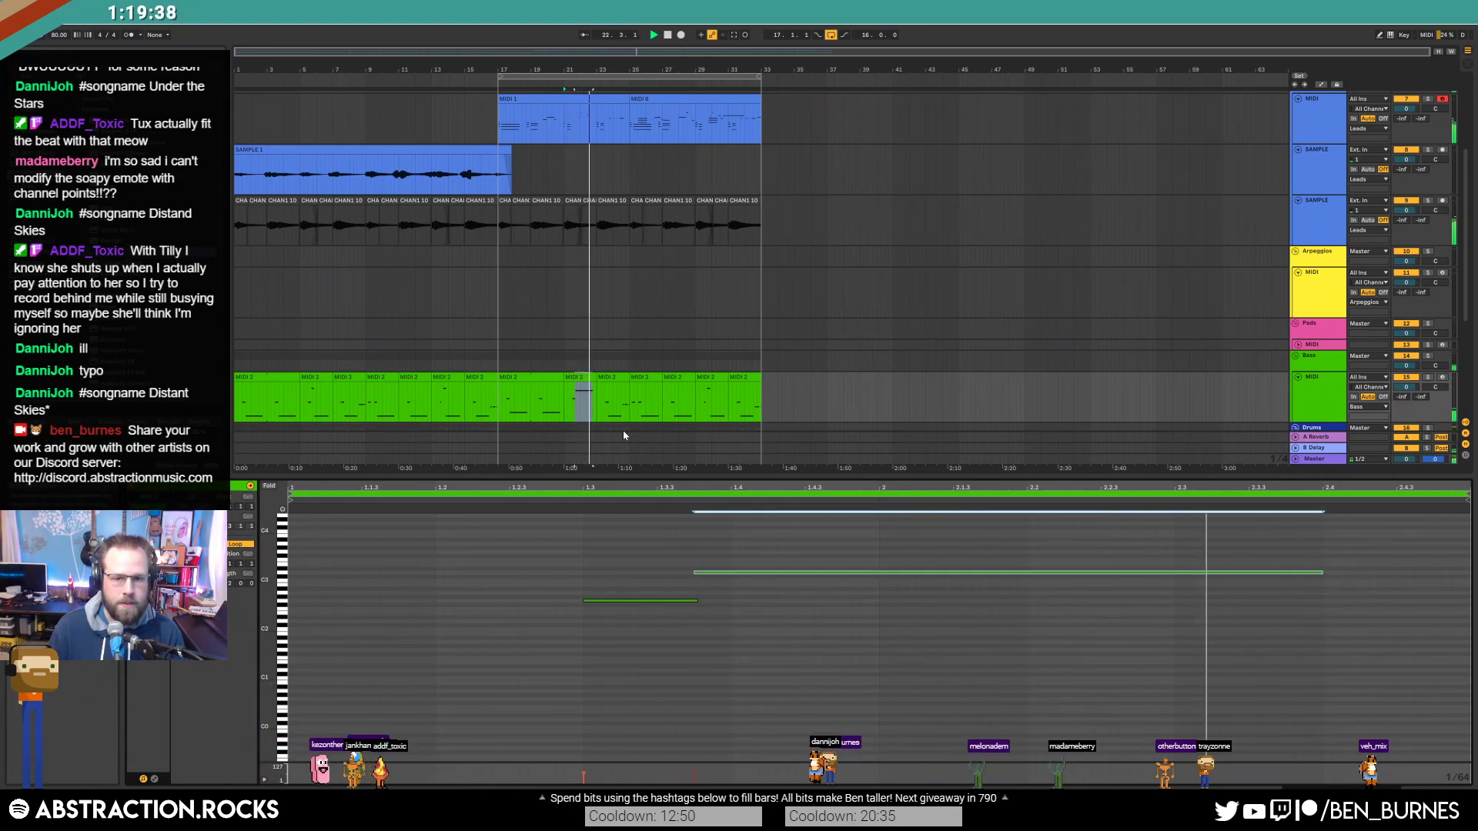
Step: Transpose the first two notes of the bass clip at bar 23 up three semitones
click(622, 382)
drag(588, 525, 934, 687)
key(Up)
key(Up)
key(Up)
key(Up)
key(Down)
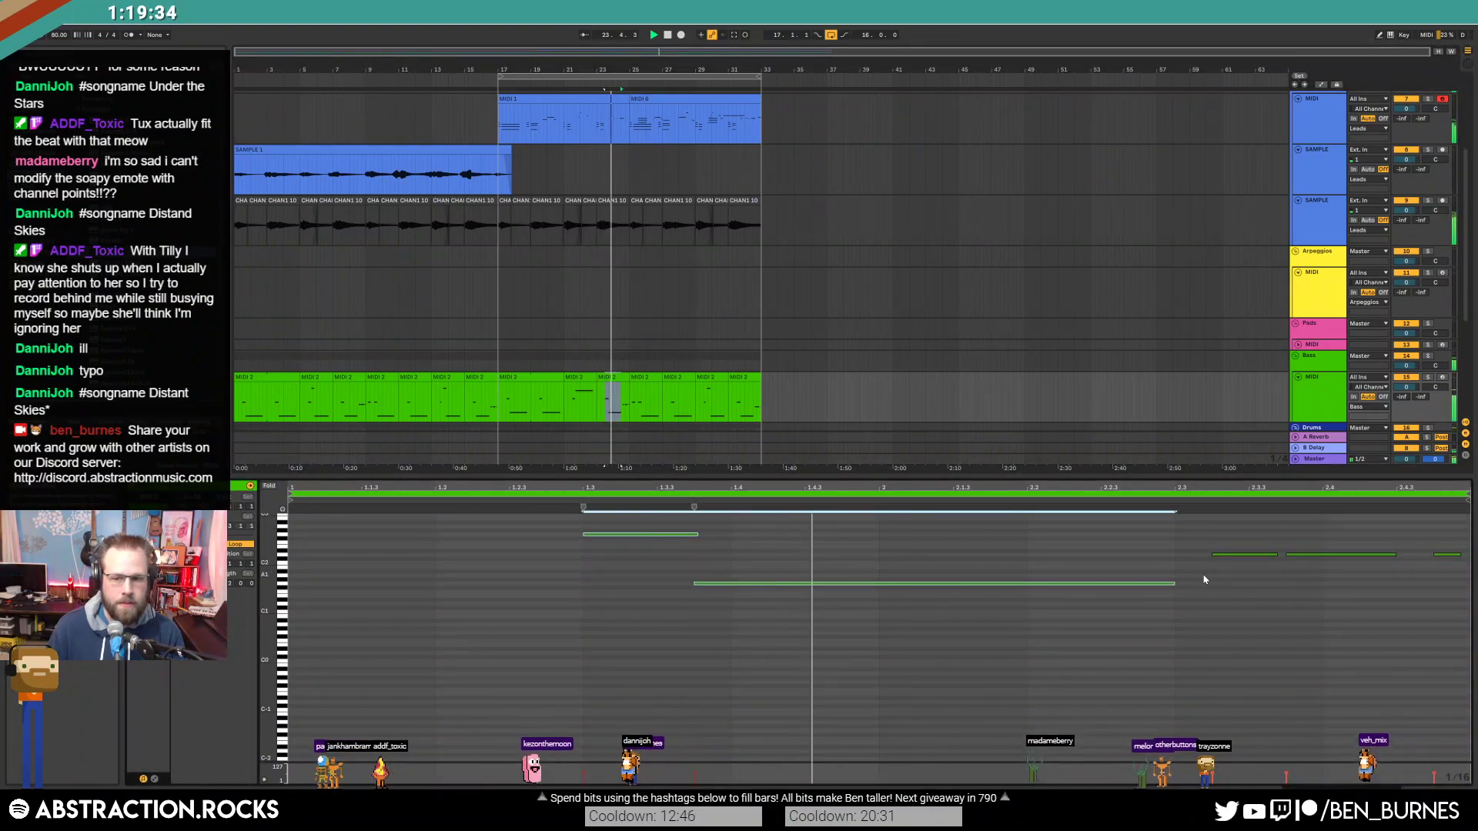
Step: Transpose the last three notes of the bass clip at bar 23 up three semitones
drag(1230, 530, 1473, 605)
key(Up)
key(Up)
key(Up)
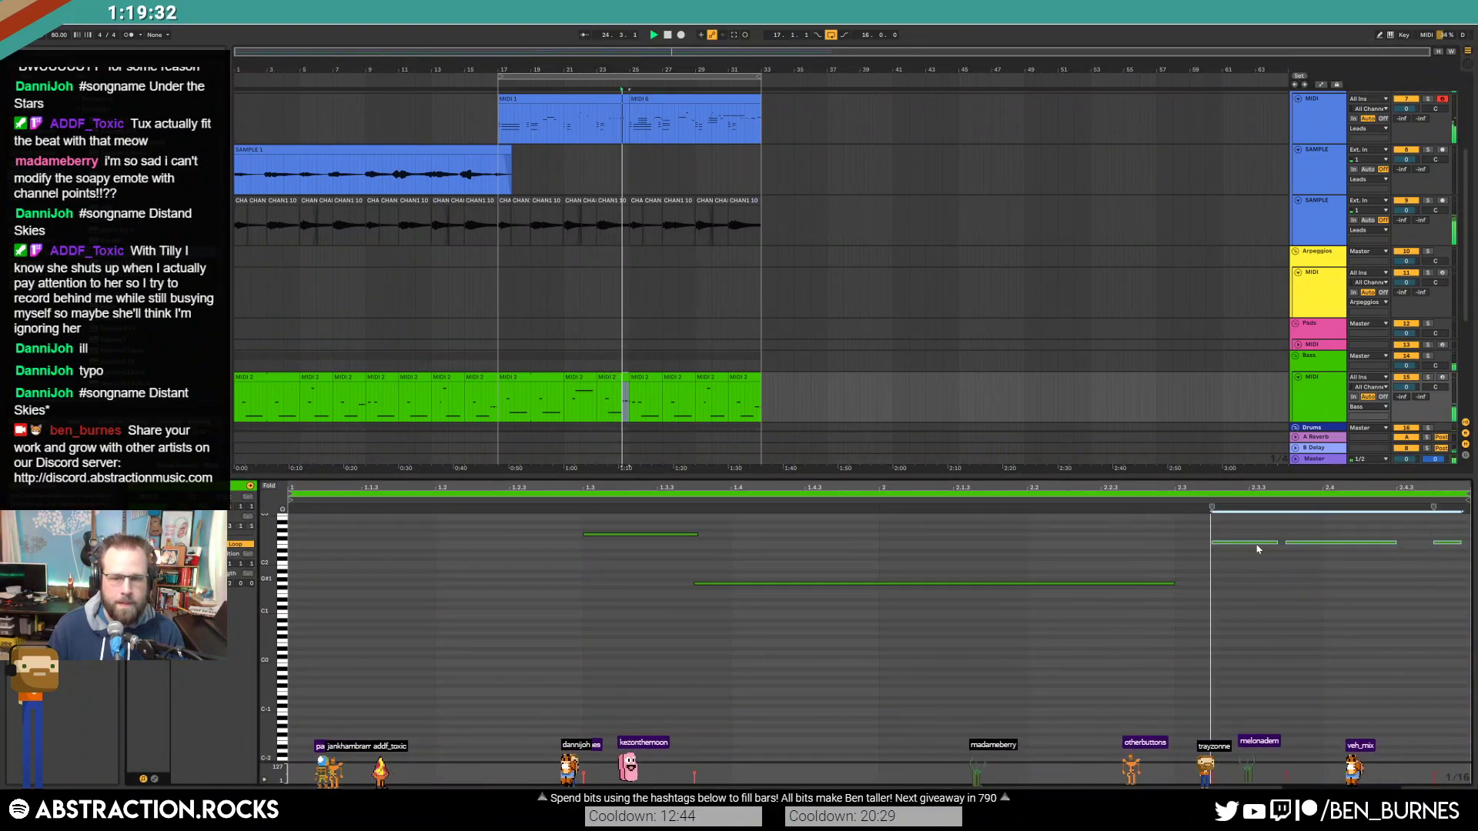
click(612, 378)
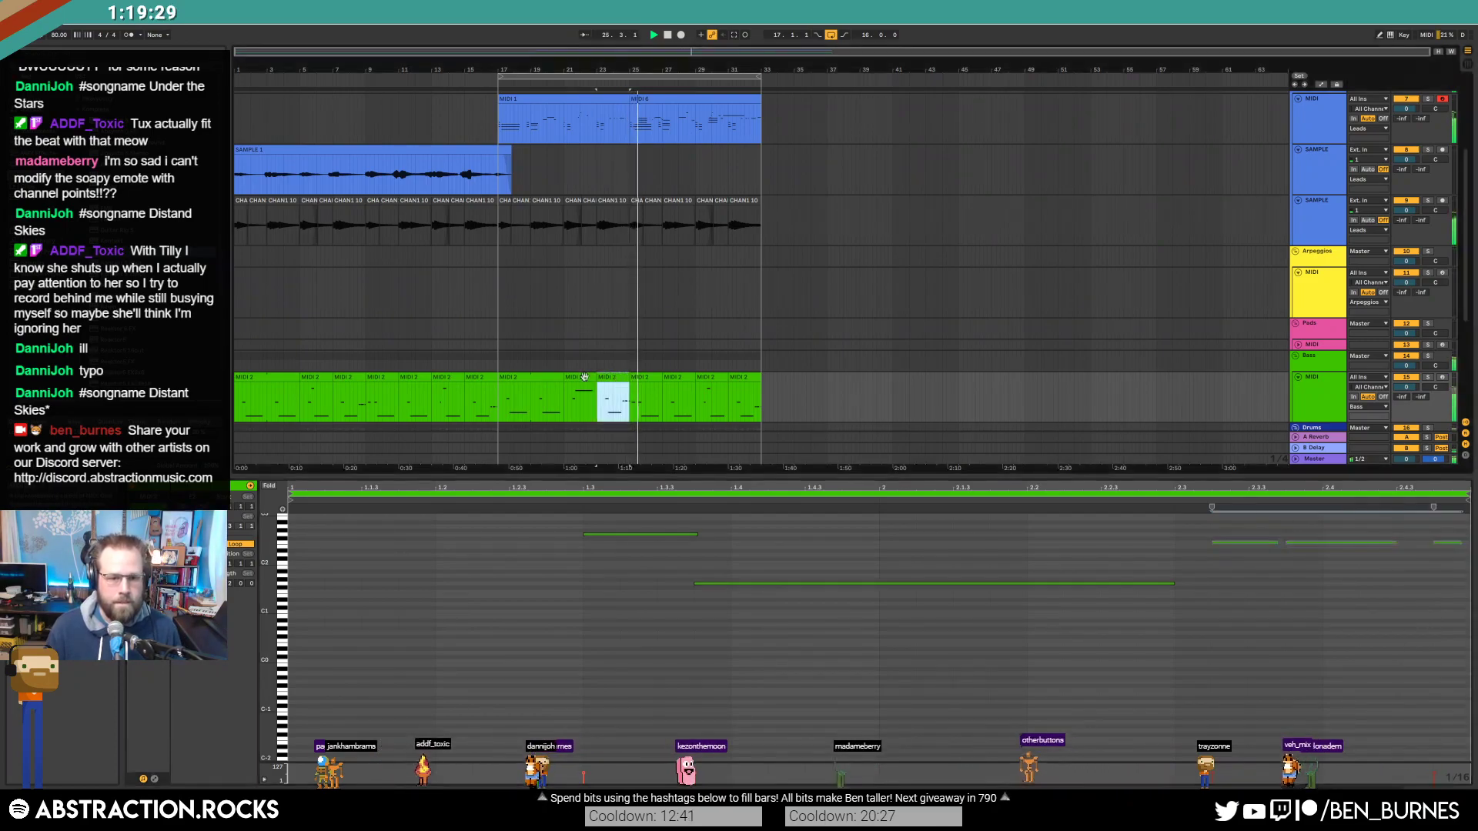
Step: Transpose all notes of the bass clips at bars 25 and 27 up three semitones
click(645, 387)
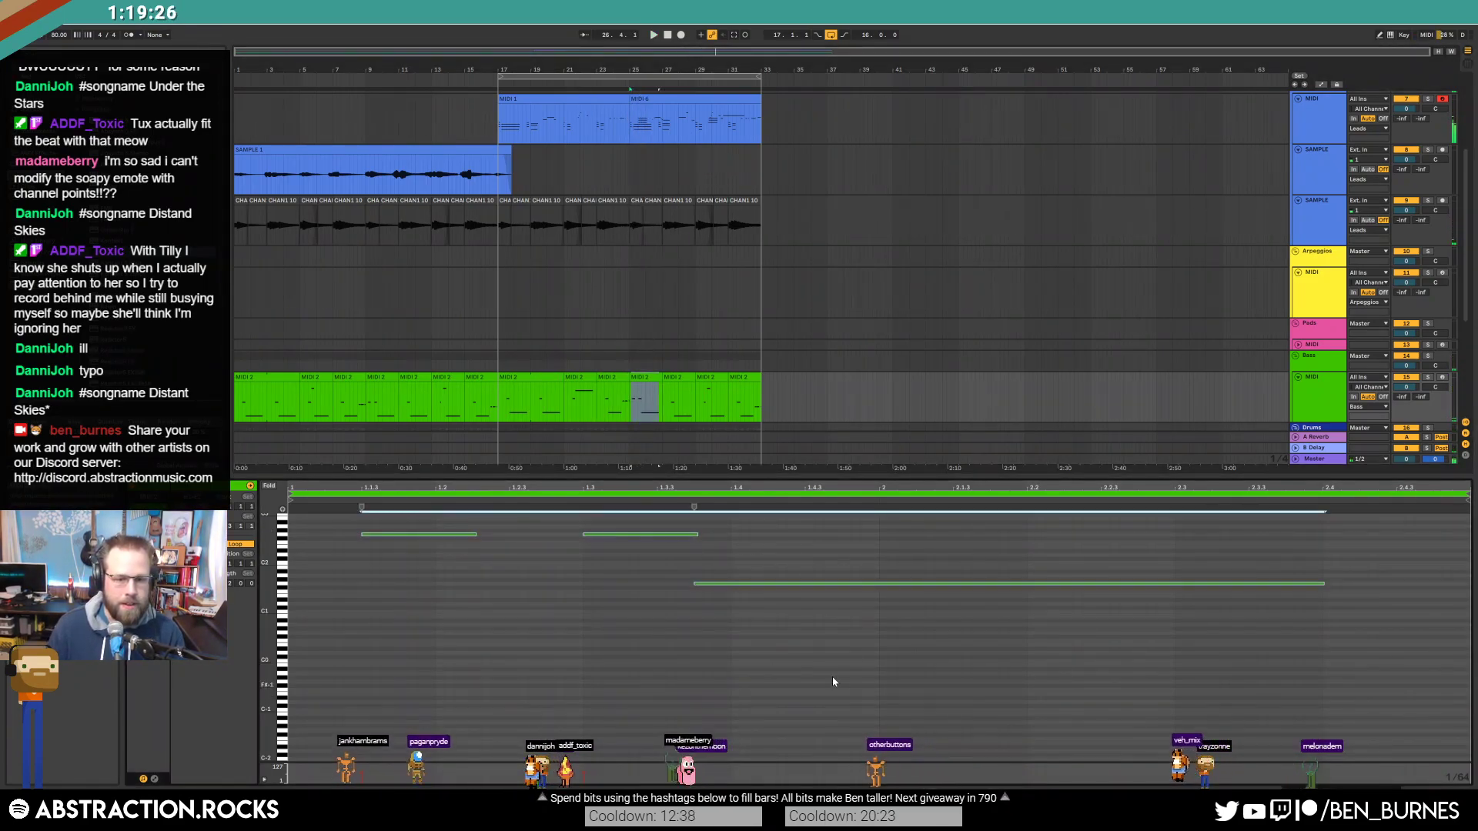
click(674, 378)
click(797, 665)
key(ctrl+a)
key(Up)
key(Up)
key(Up)
Step: Replace the bass clip at bar 29 with a copy of the bar 21 clip, and the bar 31 clip with the bar 23 clip
click(719, 389)
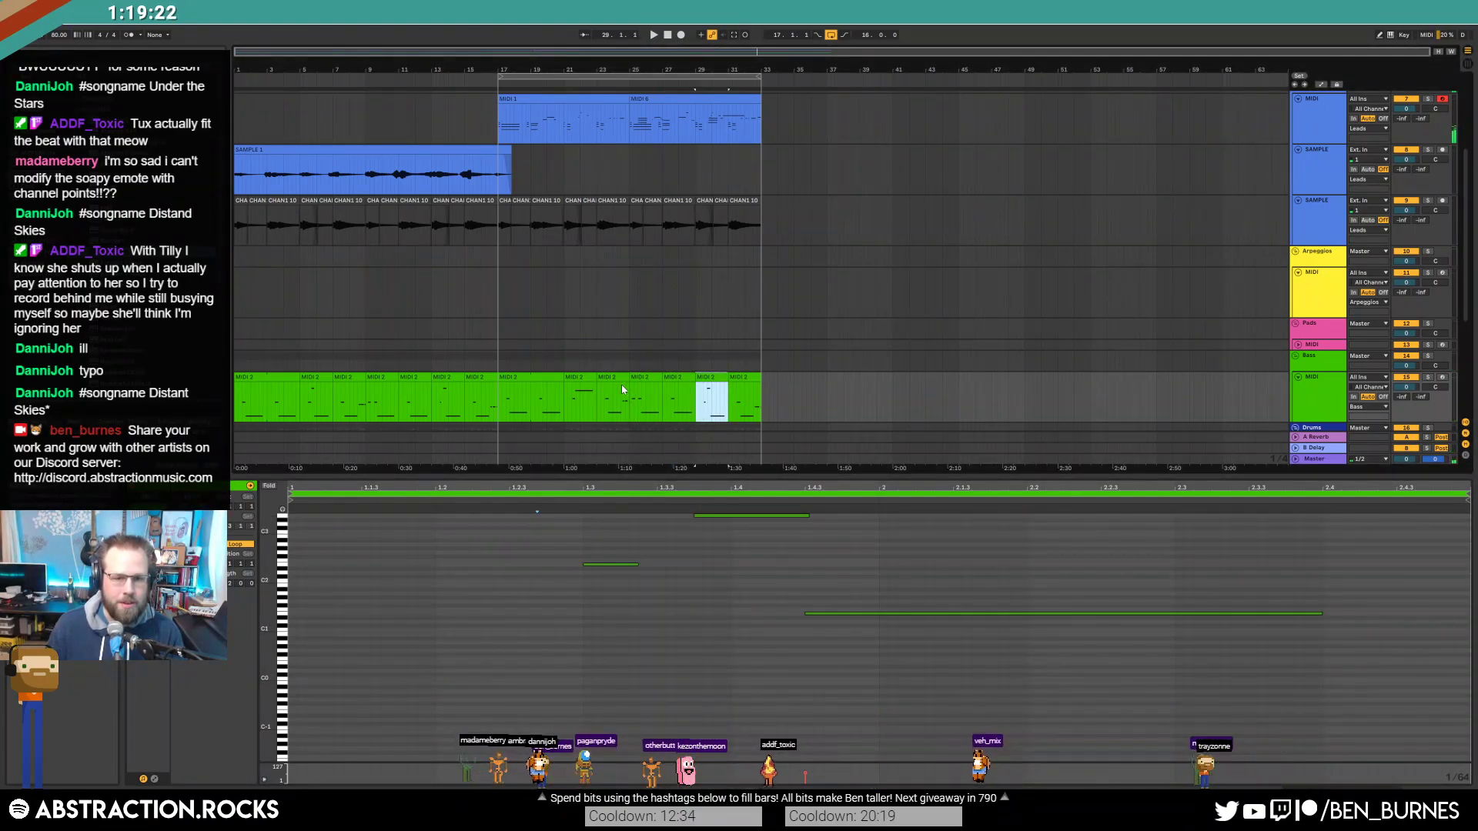
click(587, 380)
key(ctrl+c)
click(720, 377)
key(ctrl+v)
click(613, 377)
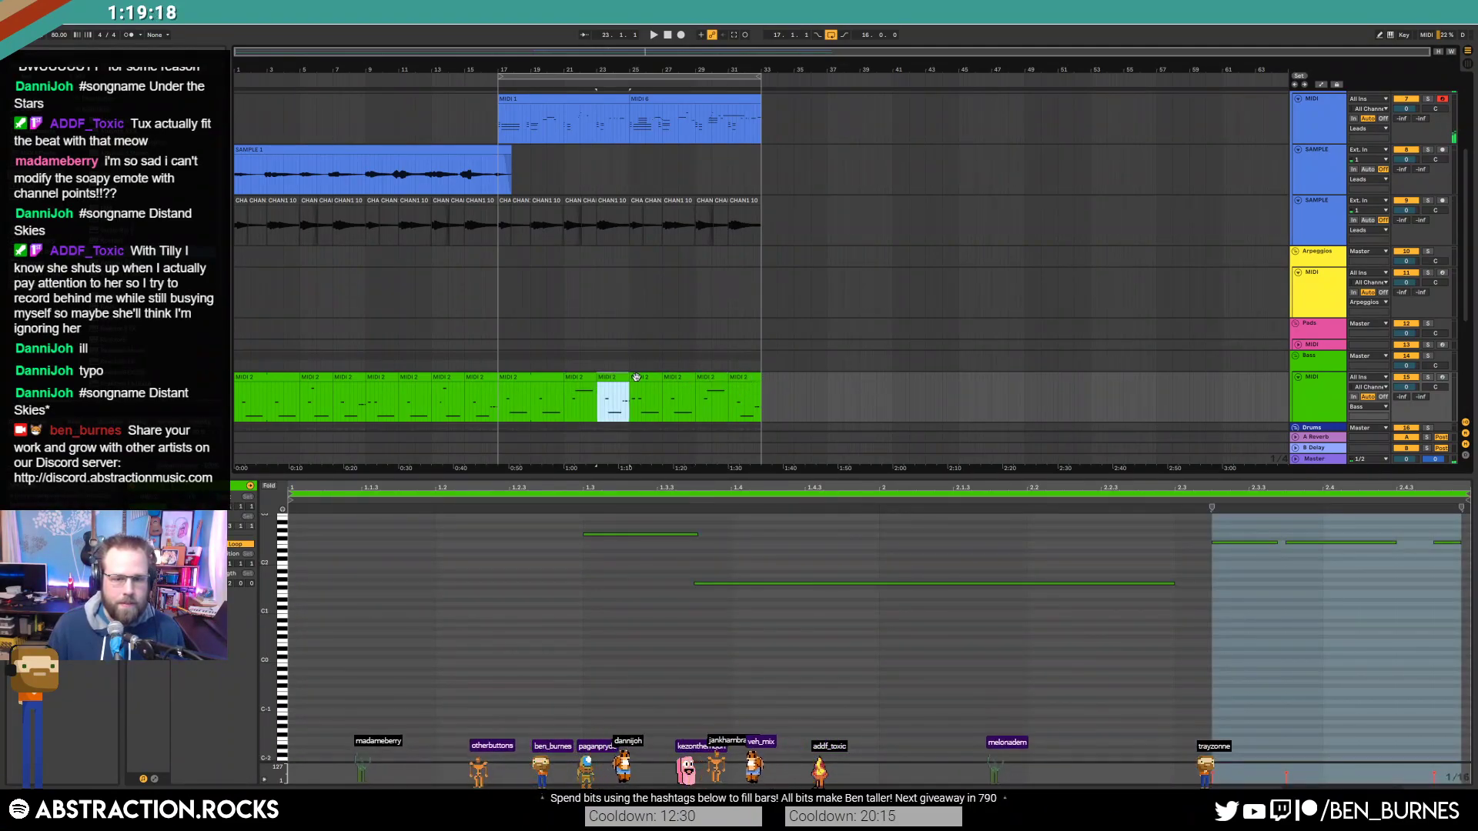
click(676, 379)
click(743, 381)
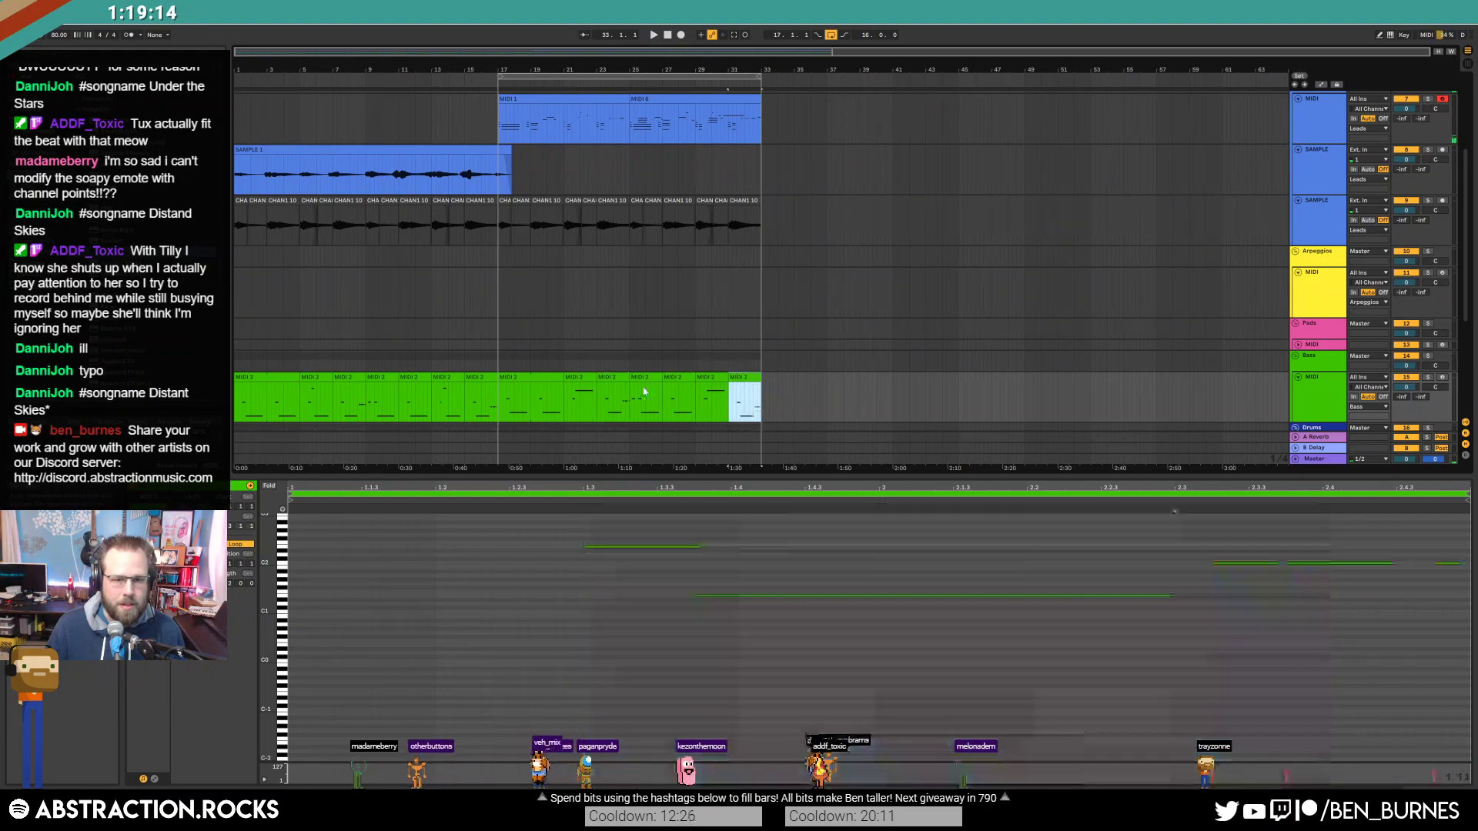
click(529, 376)
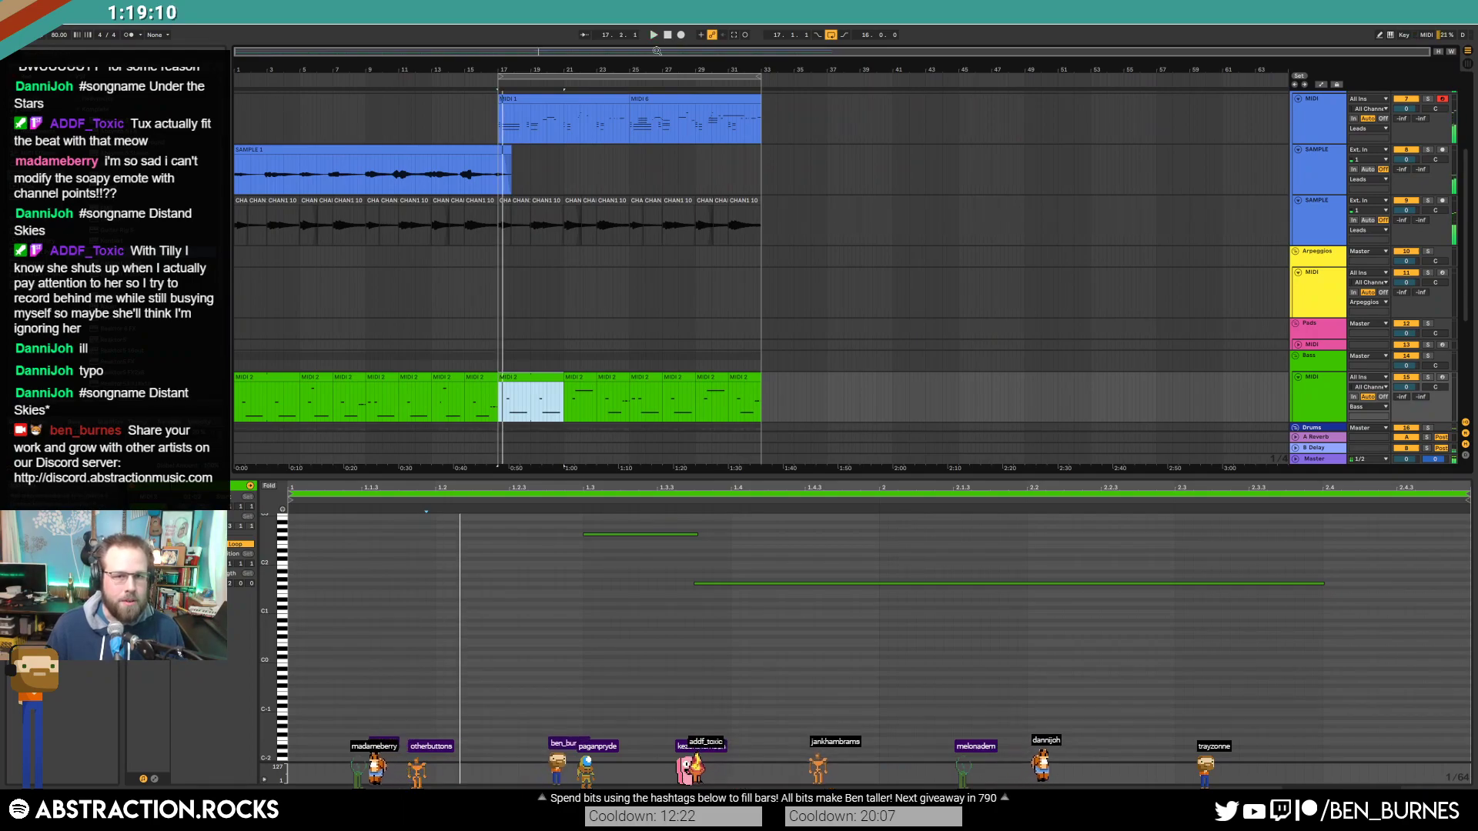
click(668, 34)
key(ctrl+s)
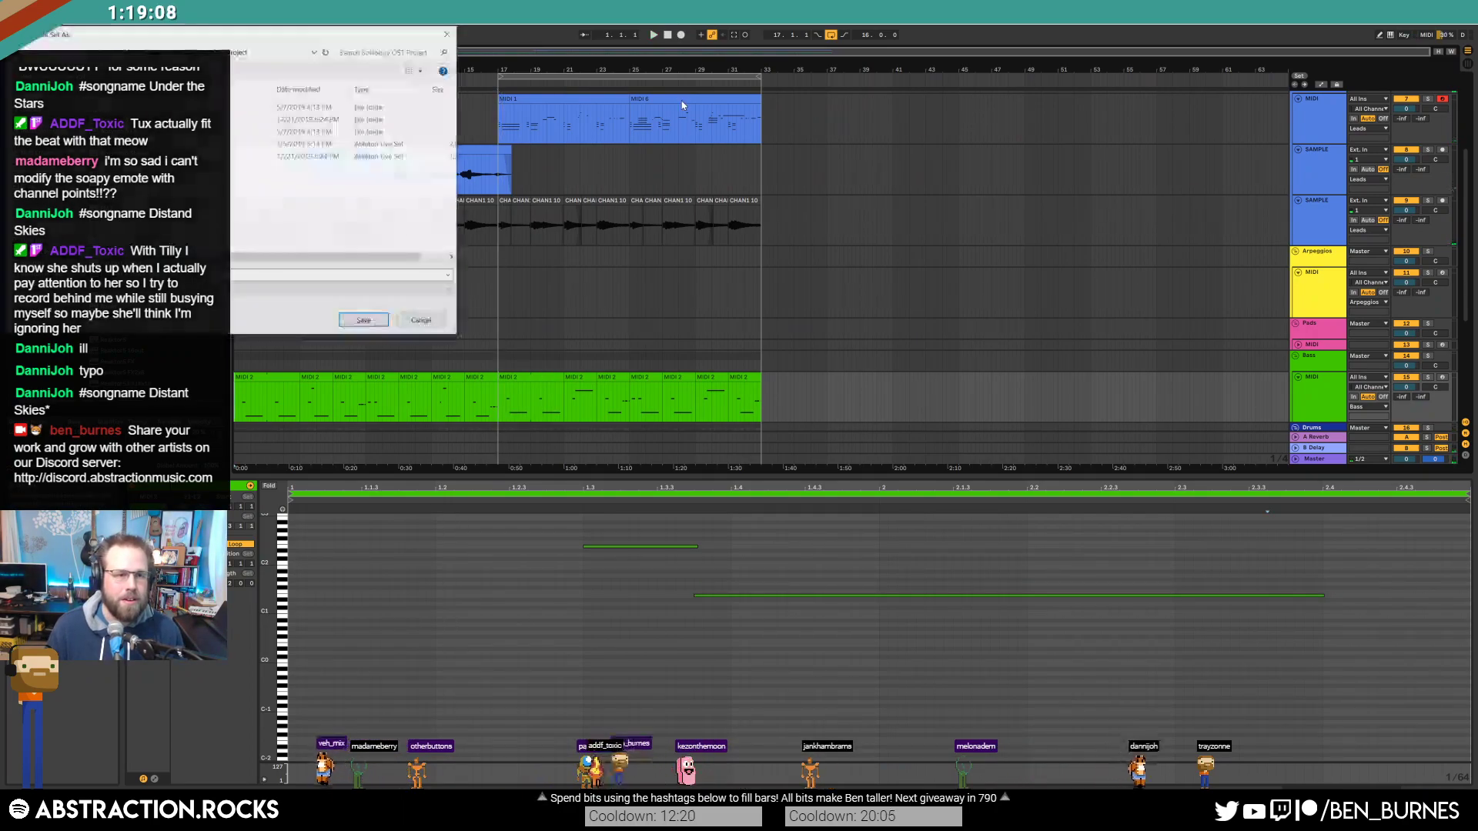
key(Escape)
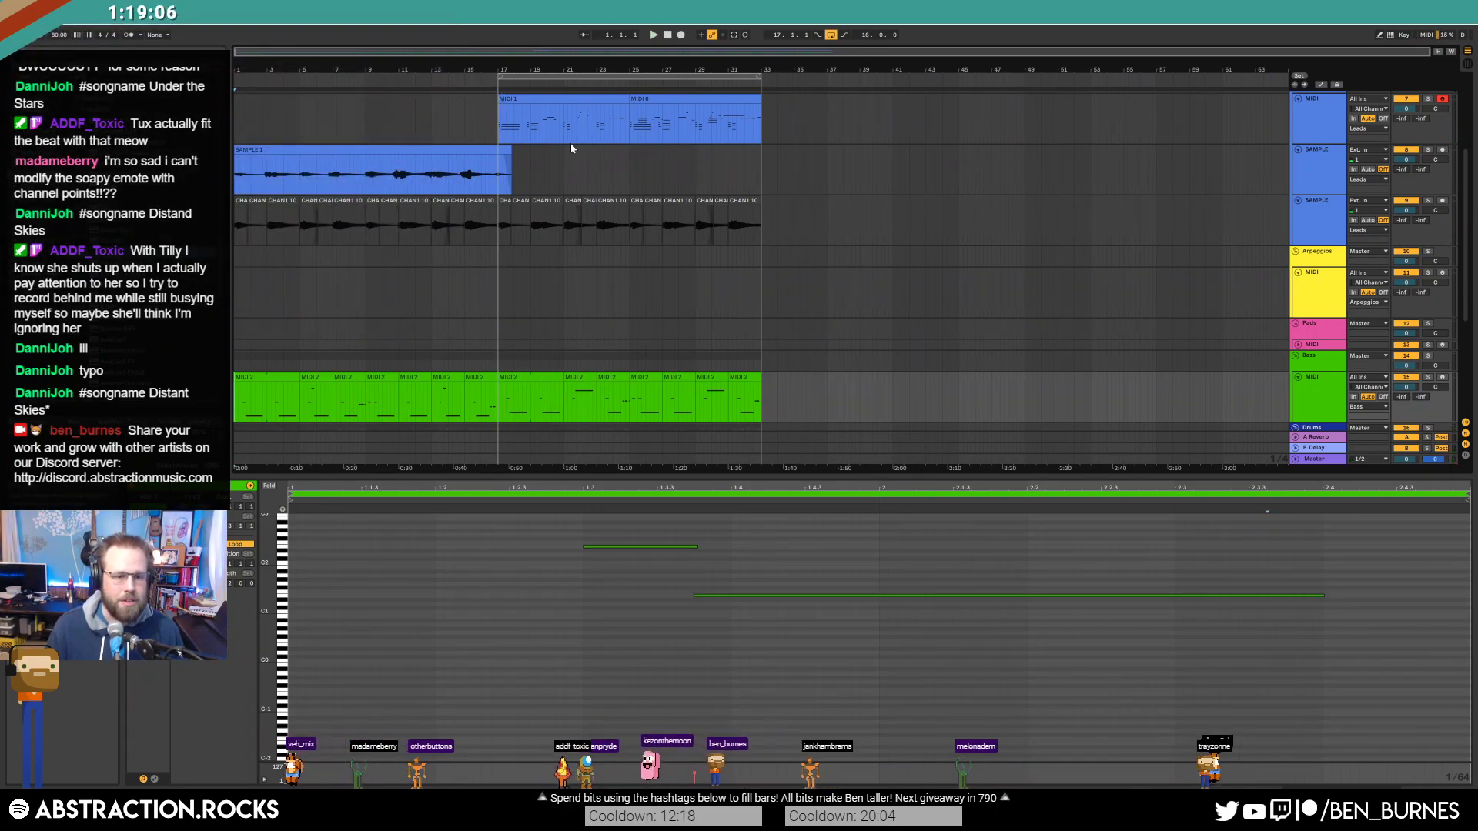
Step: Extend the first four-bar drum rack clip from bar 1 out to bar 33
key(shift+Tab)
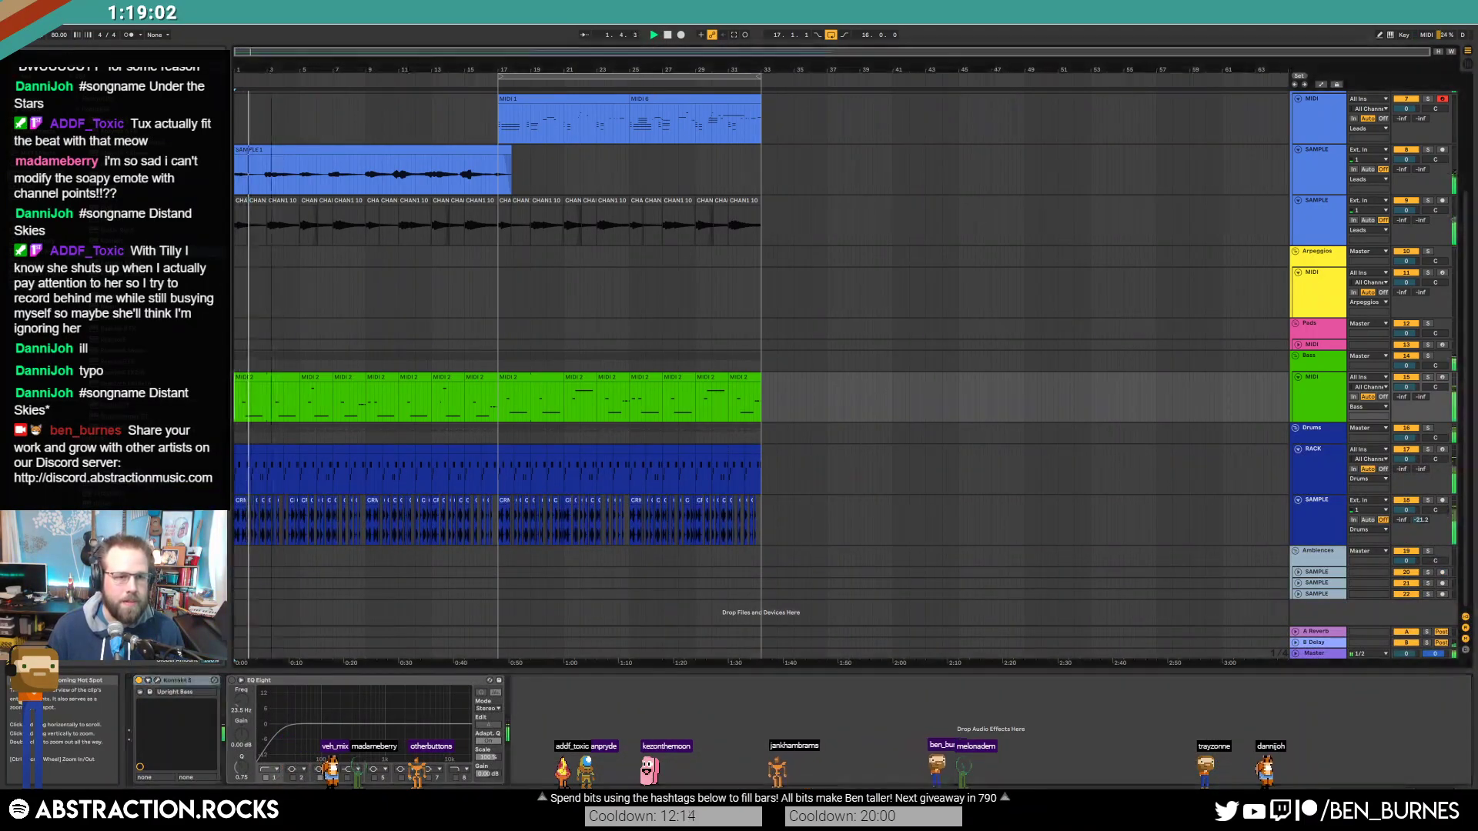
scroll(377, 324, up, 1)
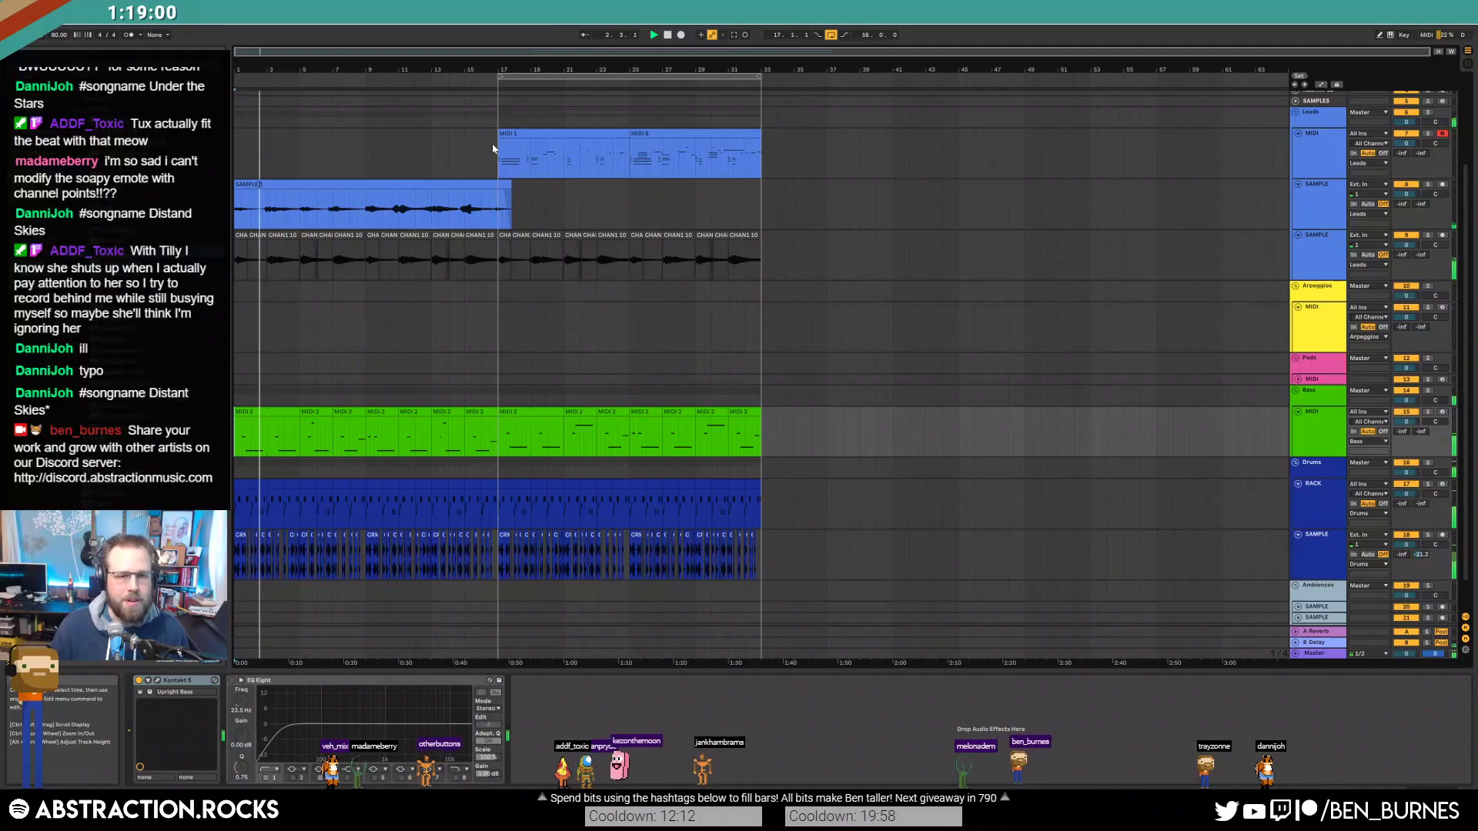
drag(485, 154, 520, 160)
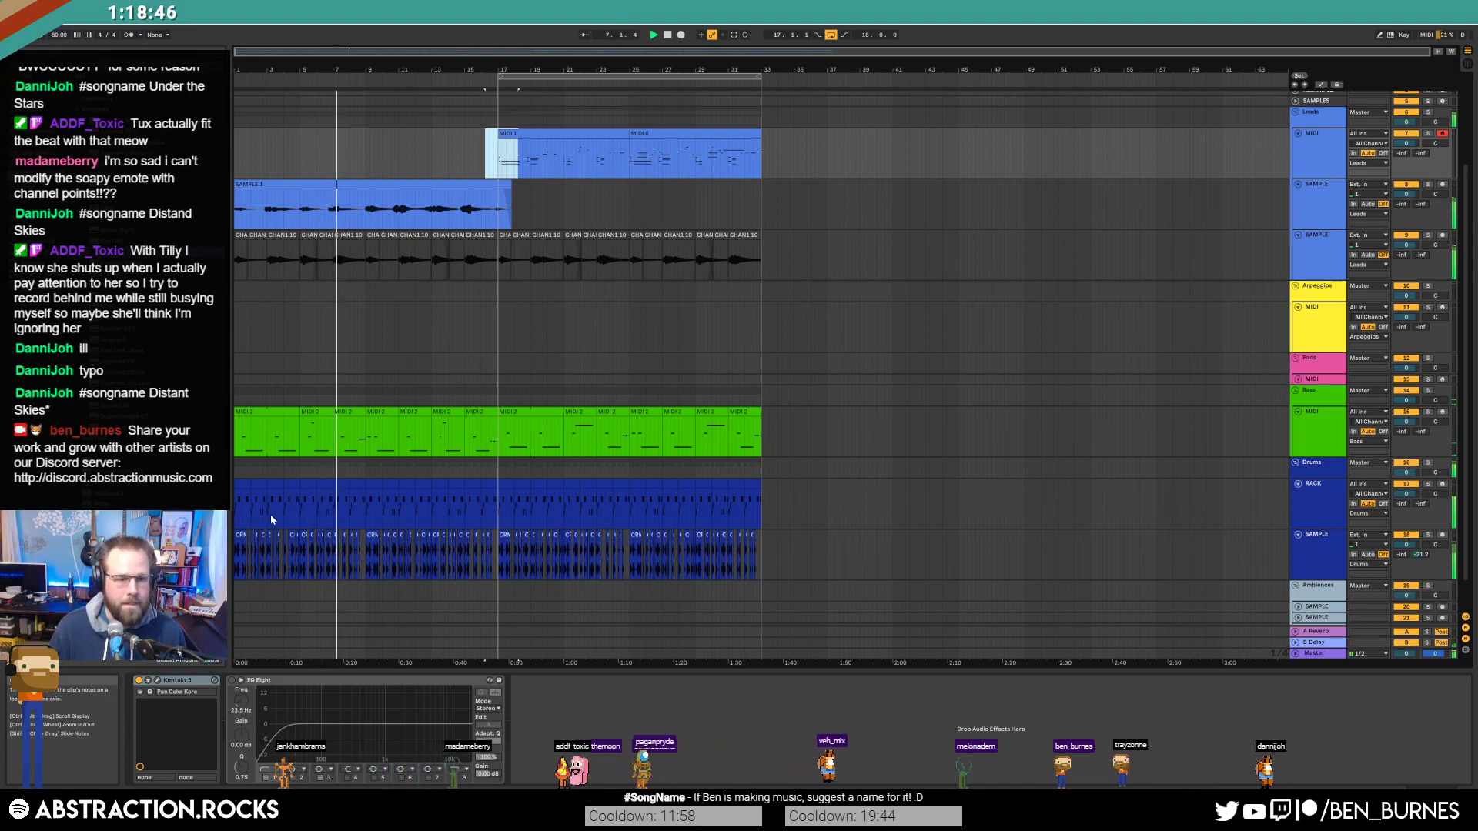
drag(285, 482, 241, 485)
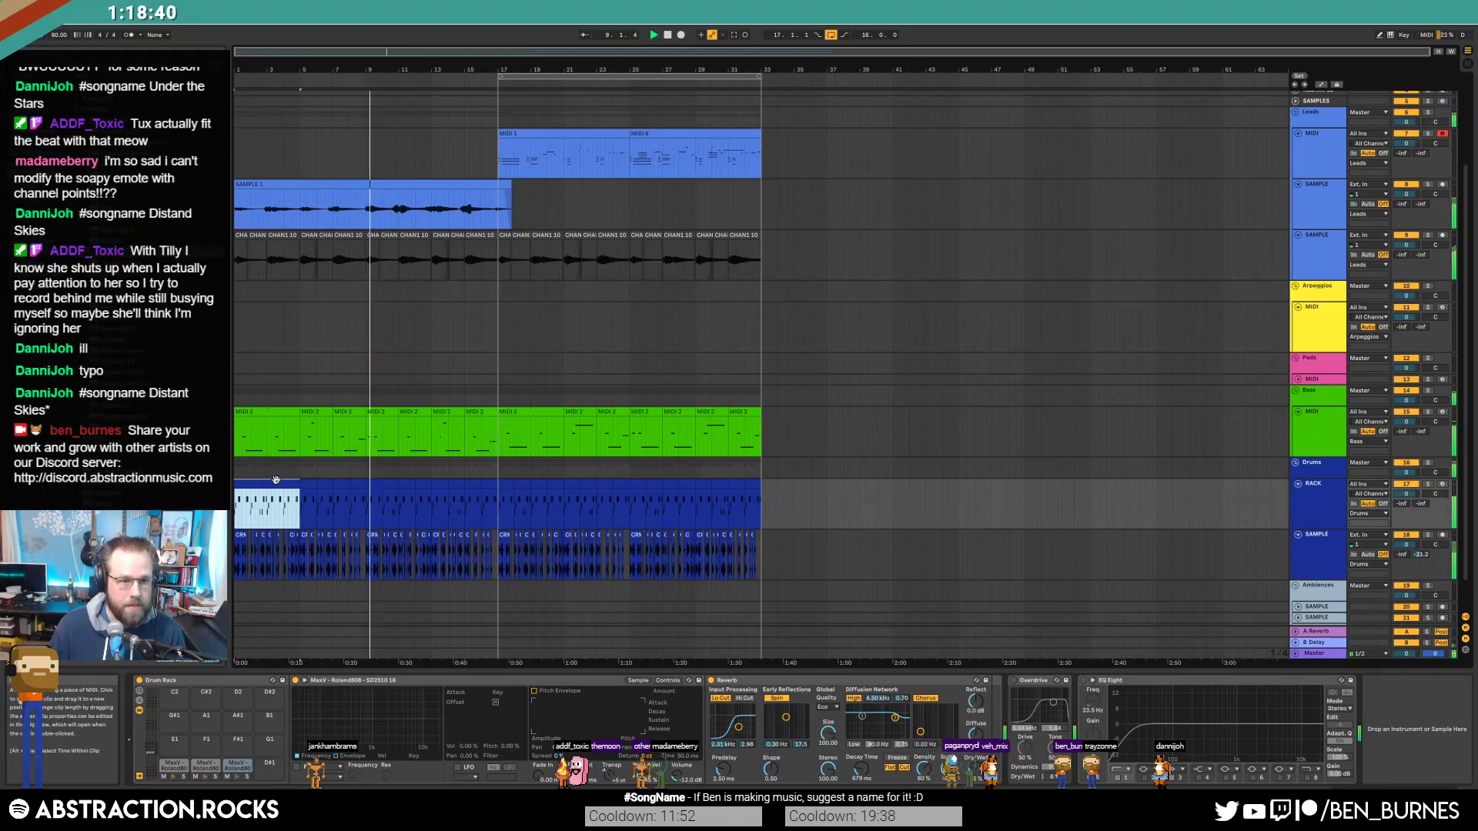
double_click(275, 487)
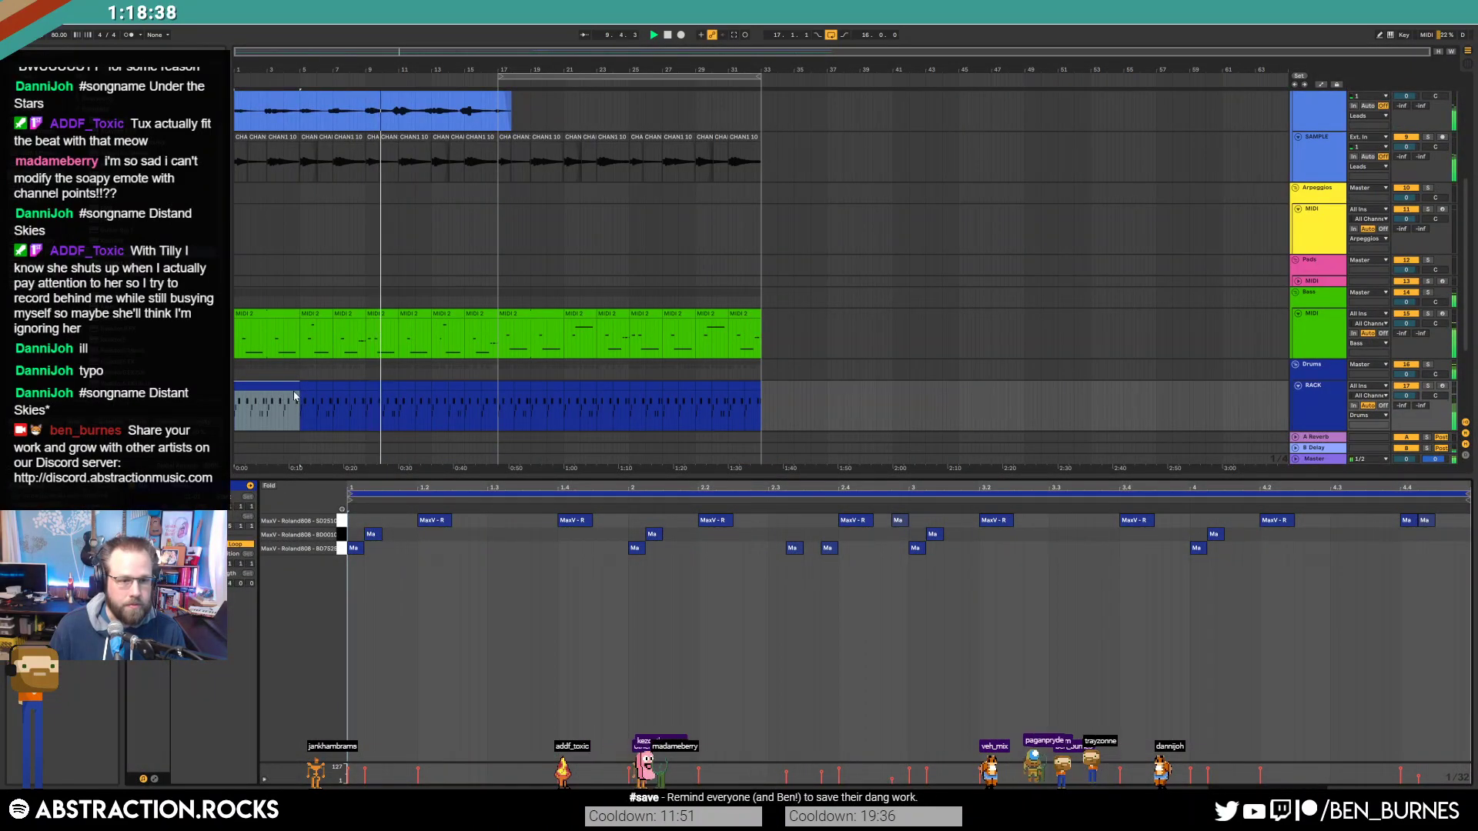
drag(295, 386, 759, 396)
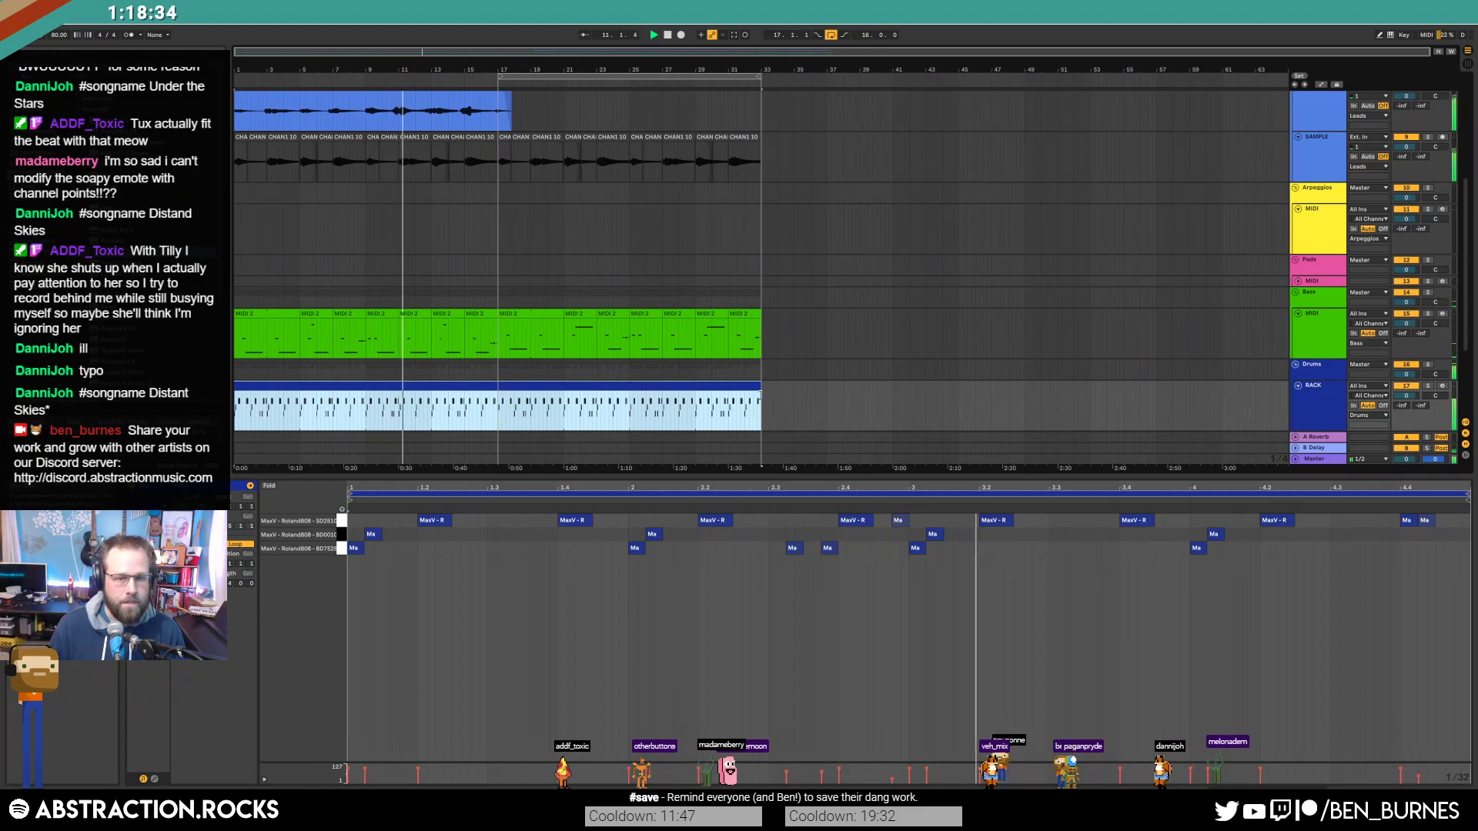
key(shift+Tab)
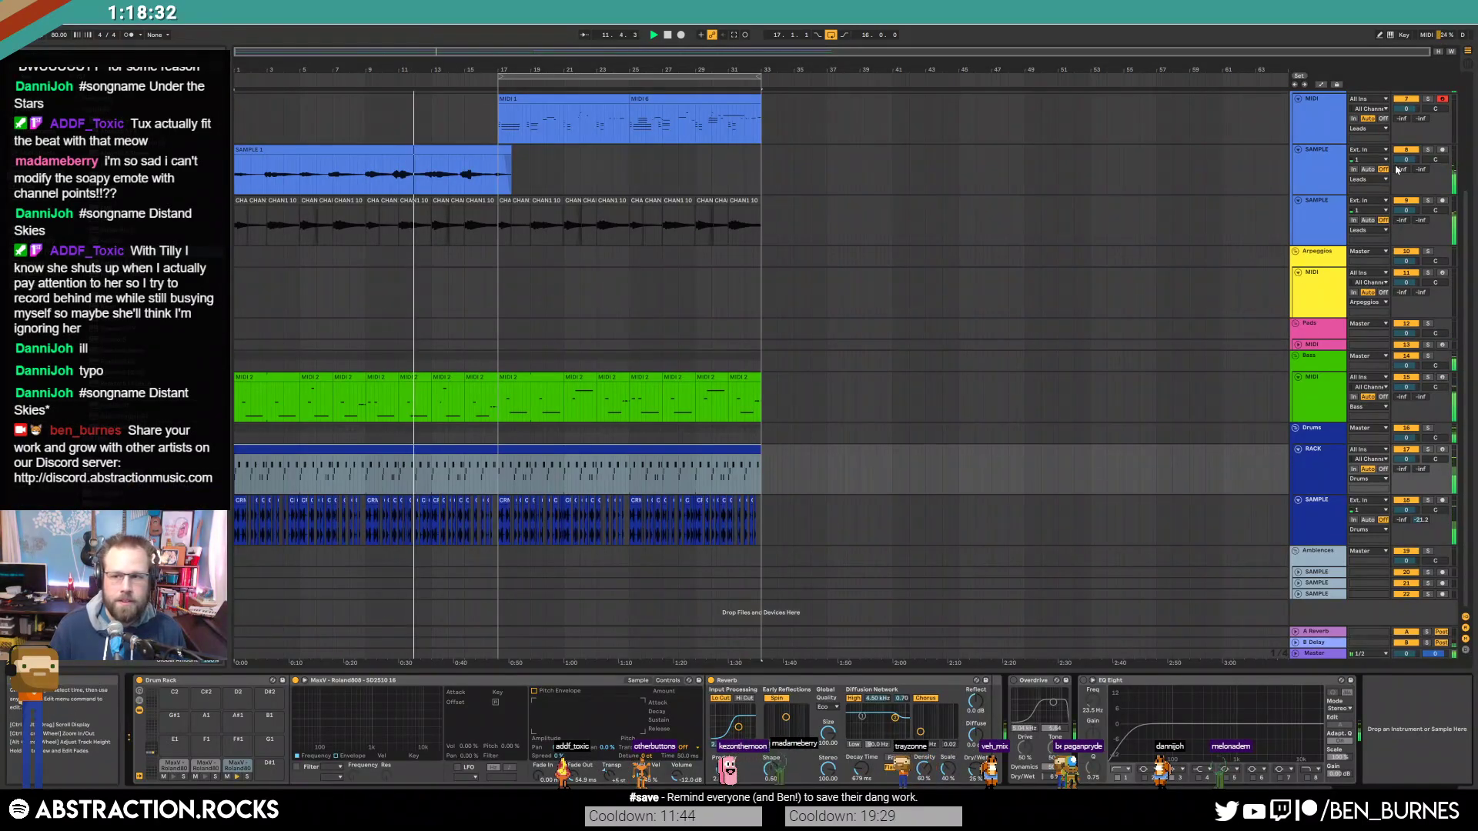
Step: Lower the volume of the upper sample track in the Leads group slightly
drag(1405, 159, 1405, 165)
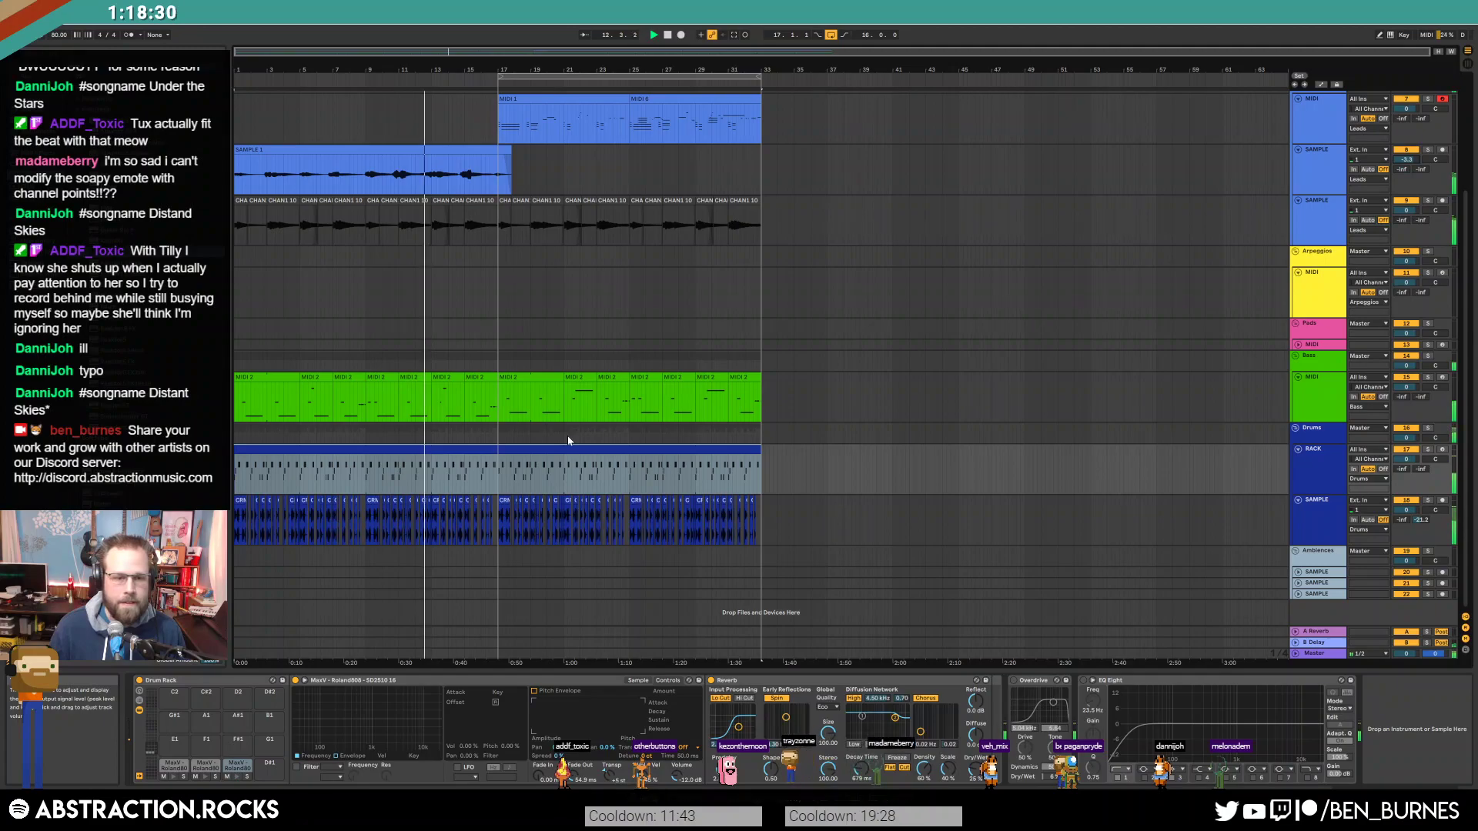
scroll(470, 530, up, 5)
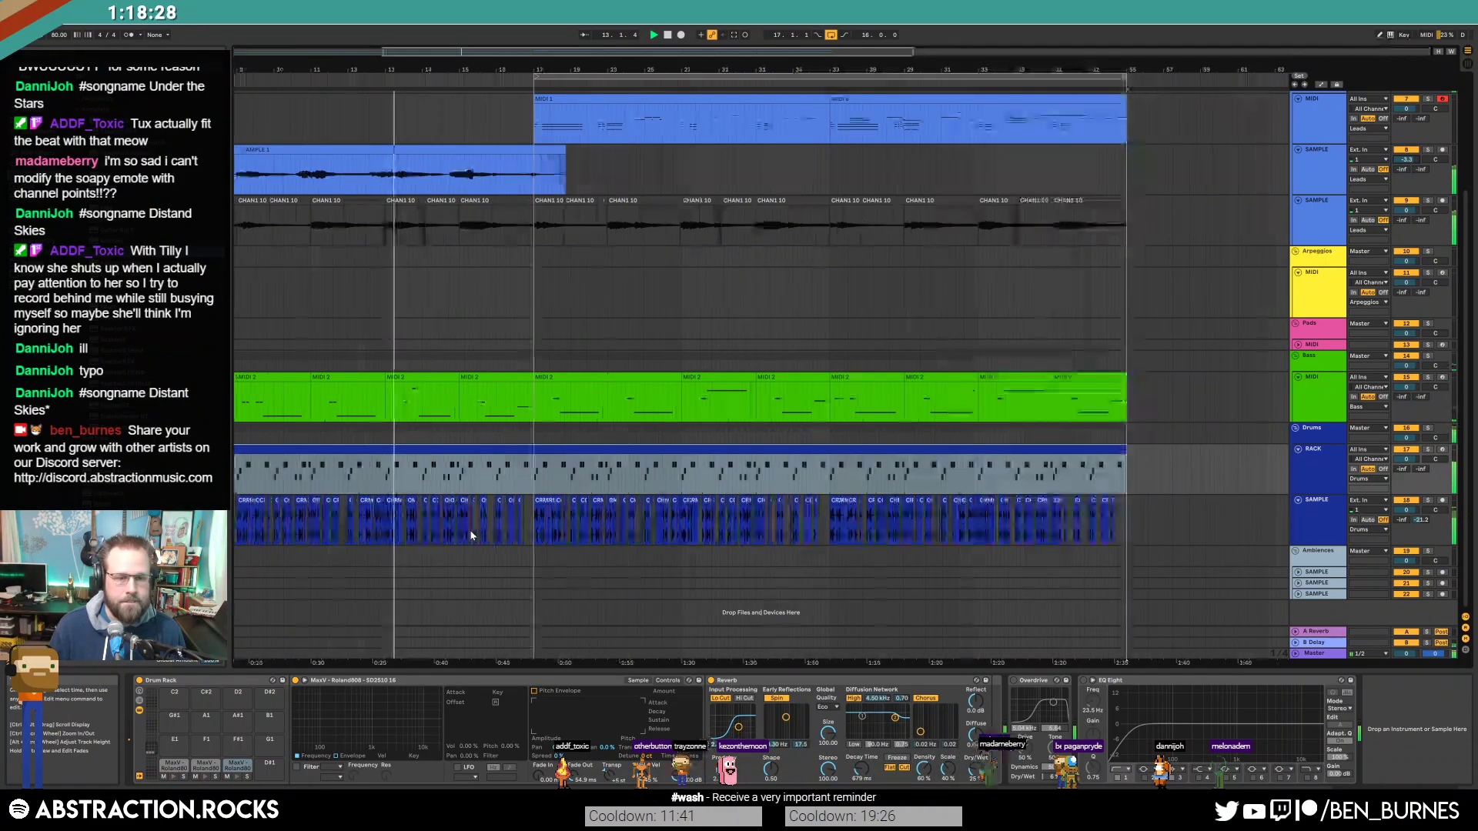
scroll(704, 523, down, 5)
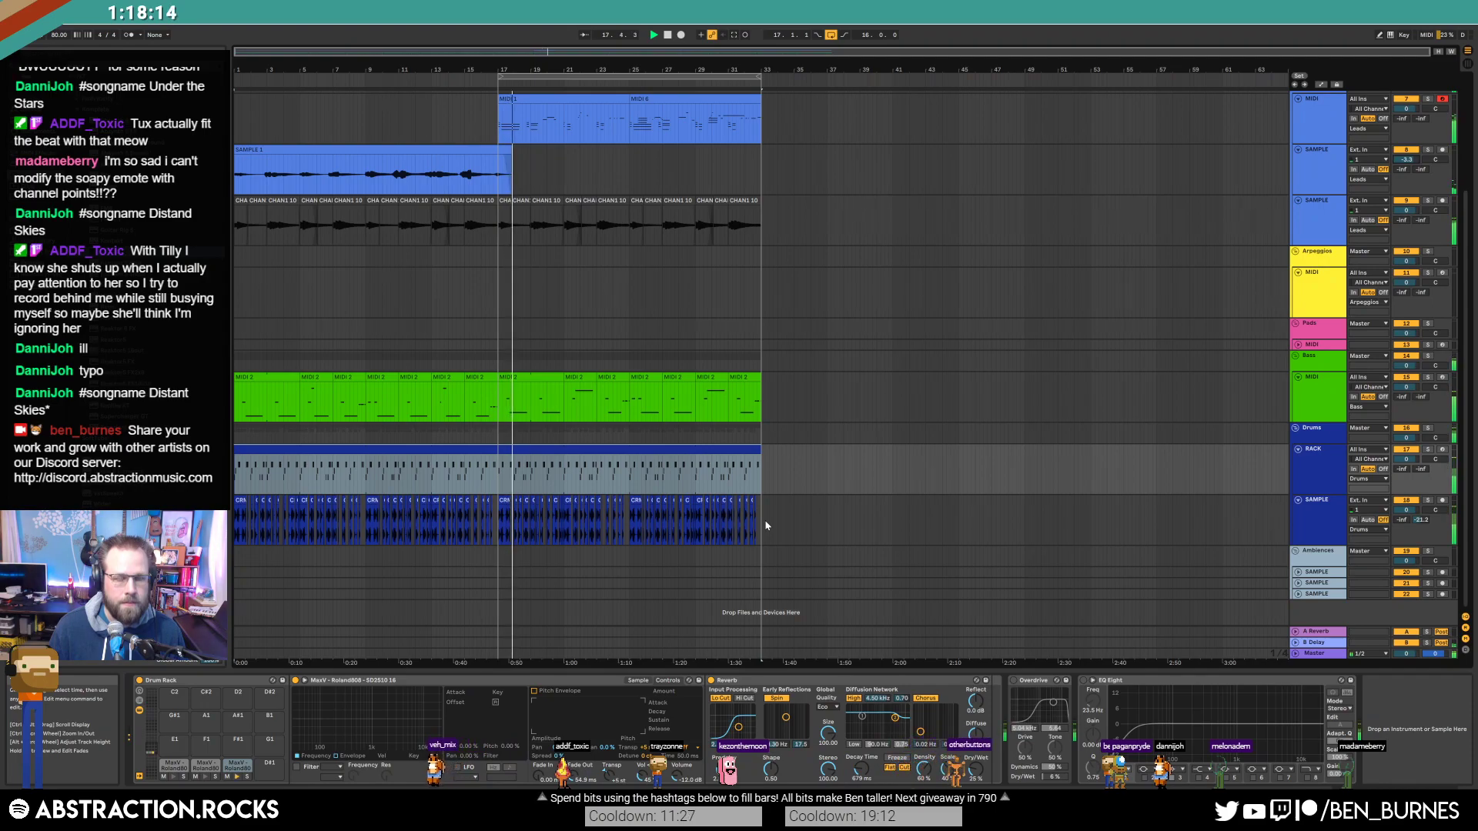
click(764, 520)
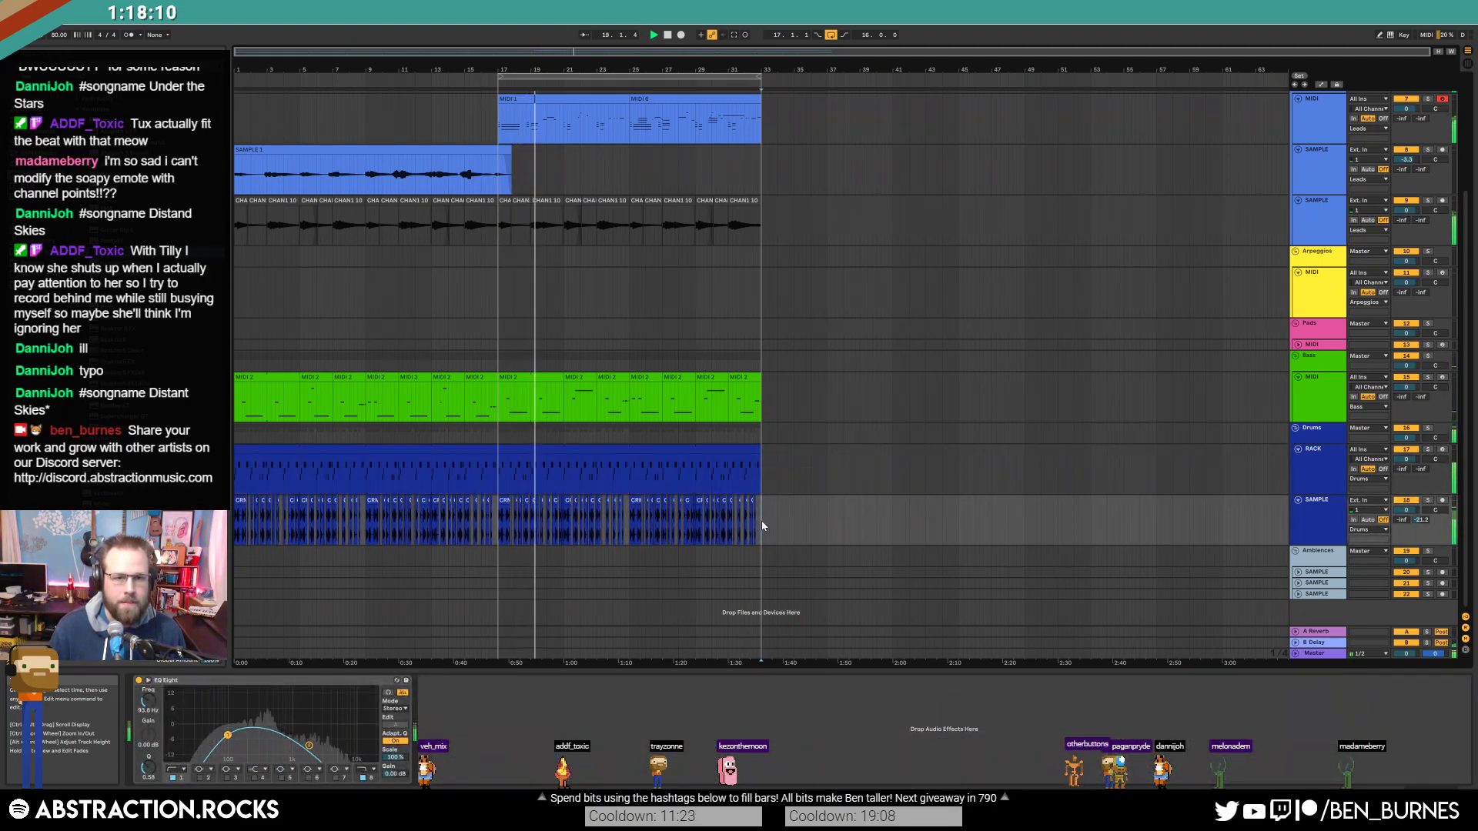
Step: Compare the short chord near 8.2 in the lead MIDI clips at bars 17 and 25
double_click(576, 124)
drag(601, 605, 616, 745)
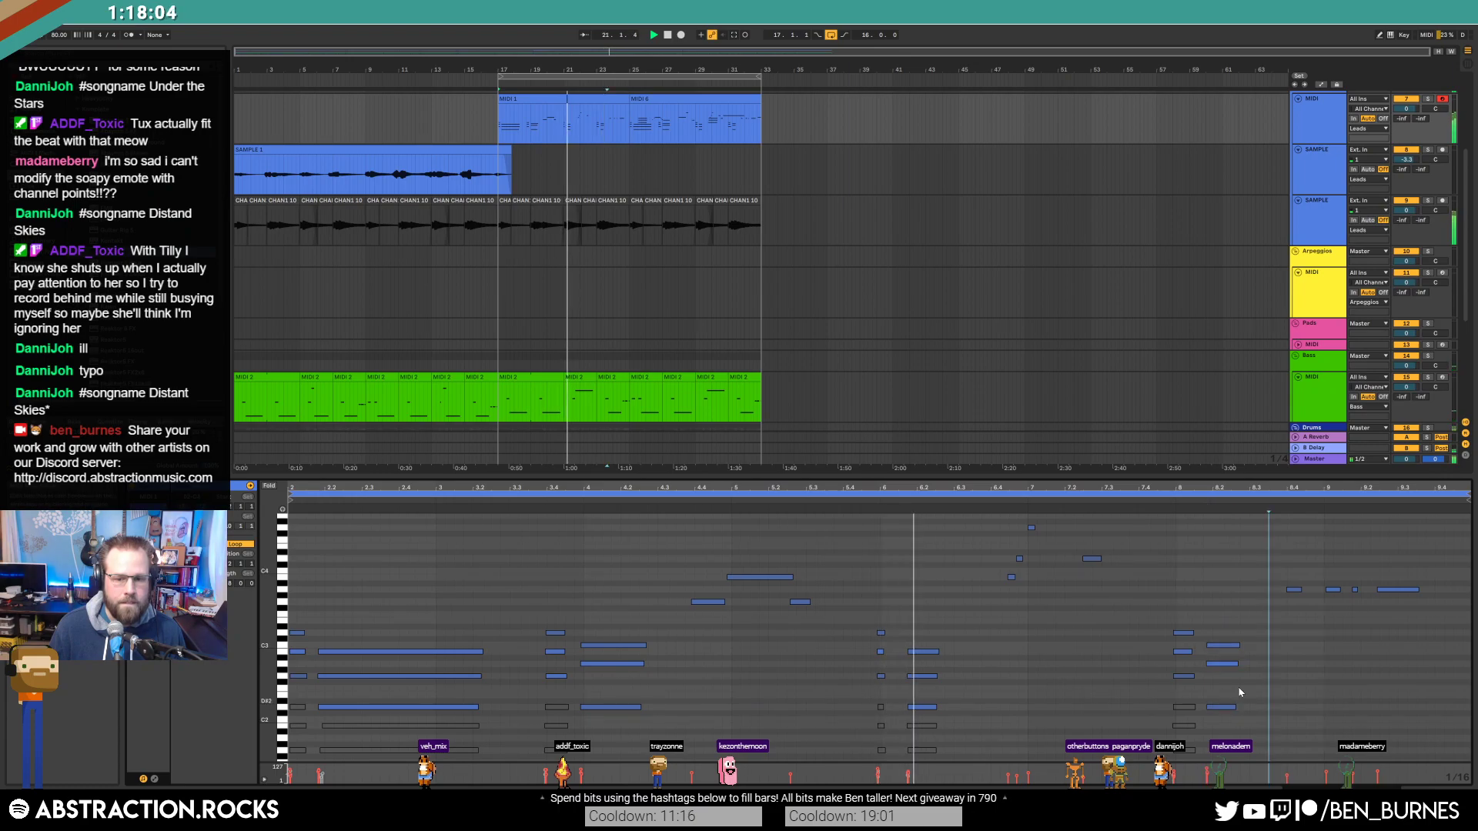
click(649, 99)
drag(602, 625, 619, 696)
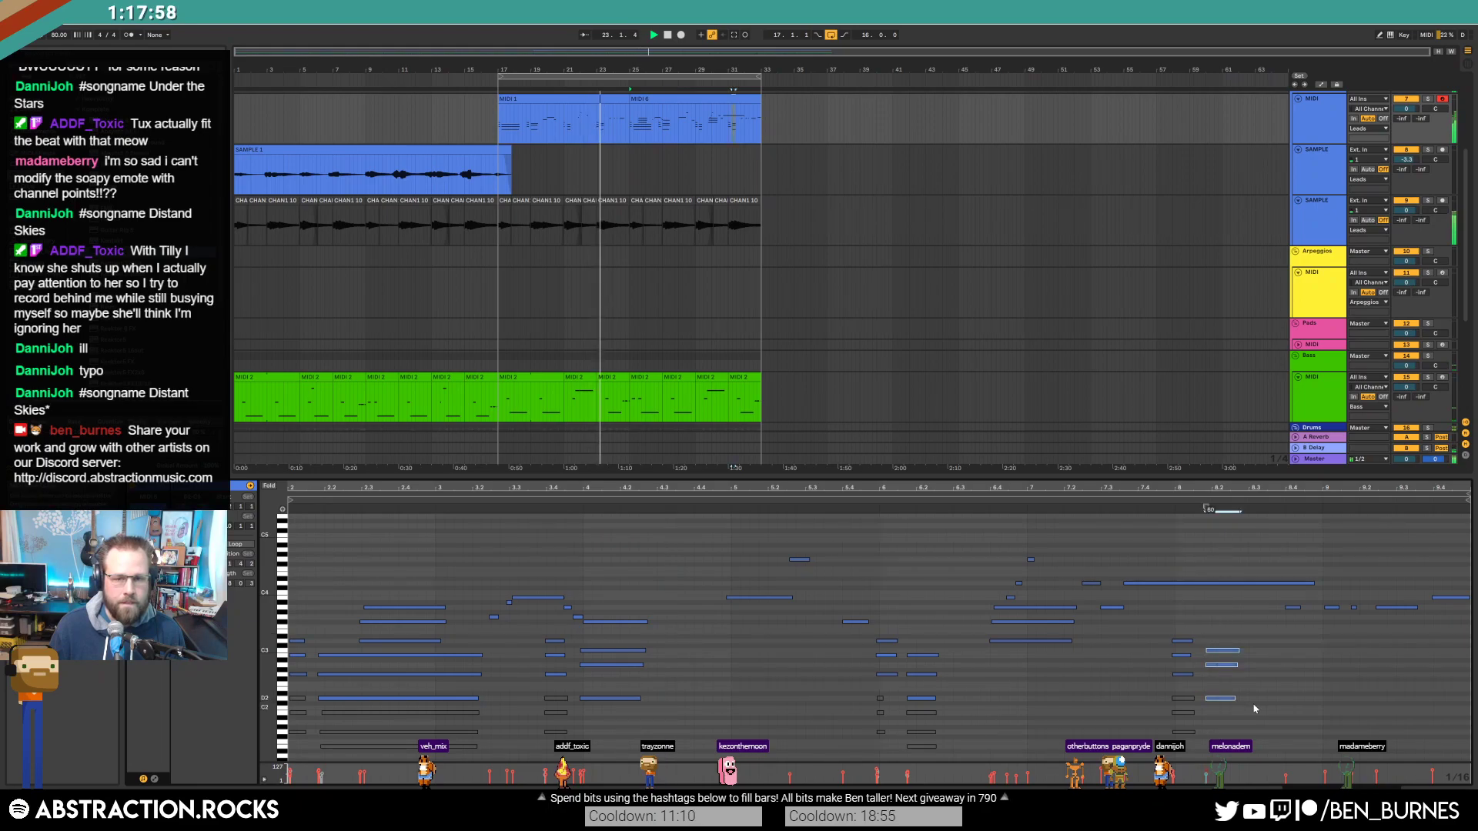
click(597, 94)
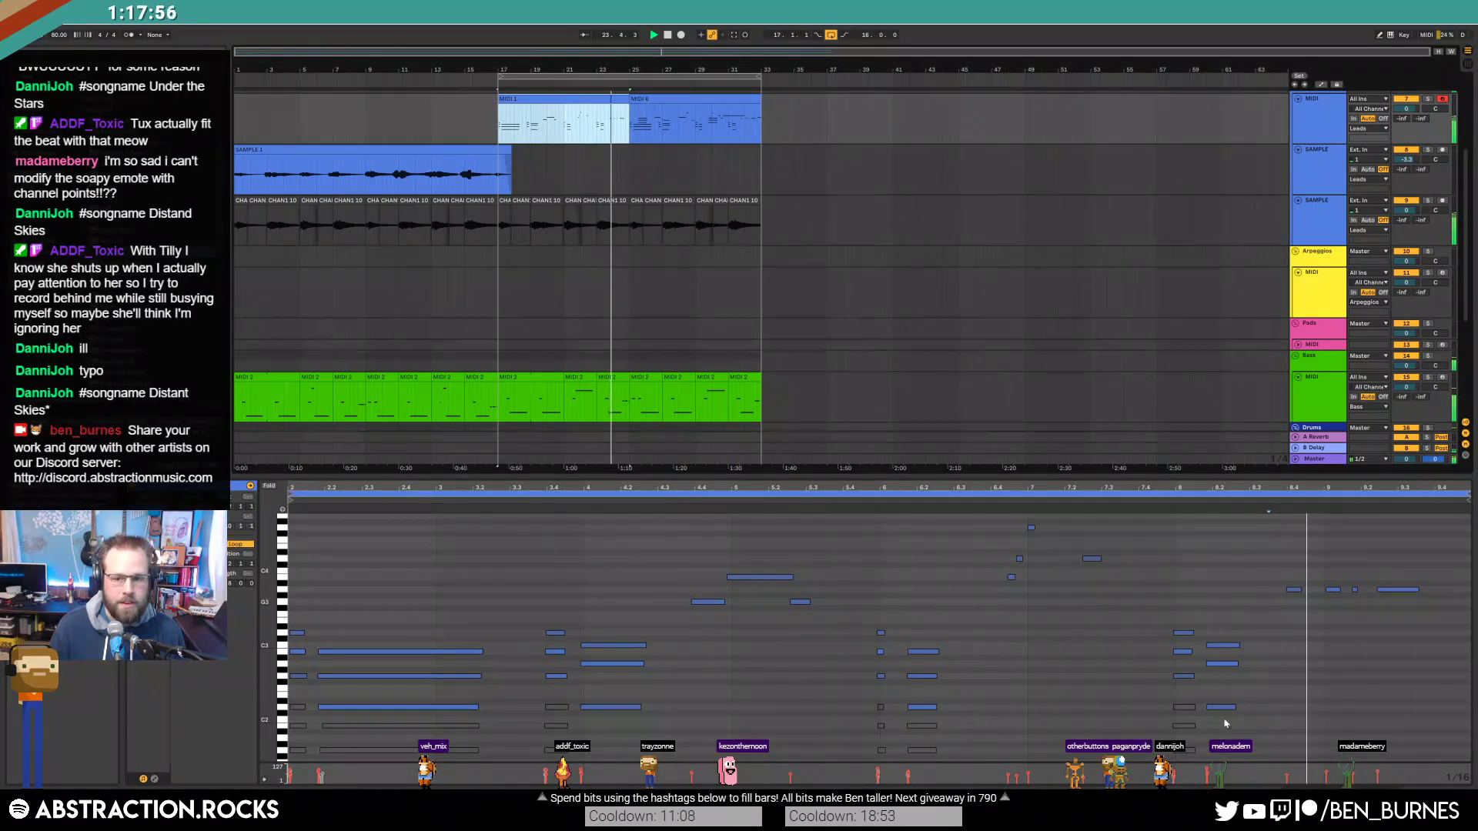
drag(1220, 691, 1226, 705)
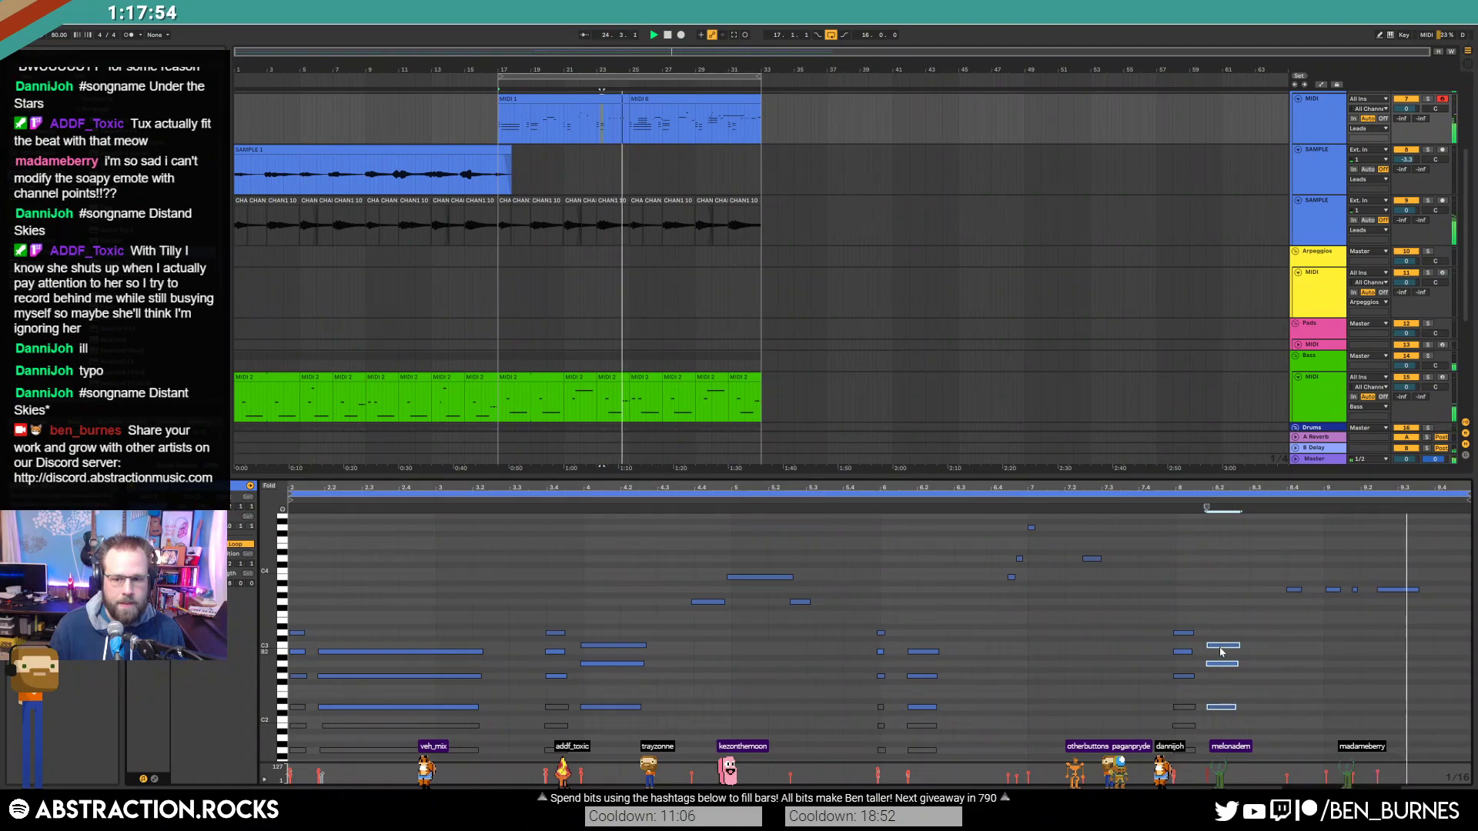
click(716, 101)
drag(1222, 640, 1229, 708)
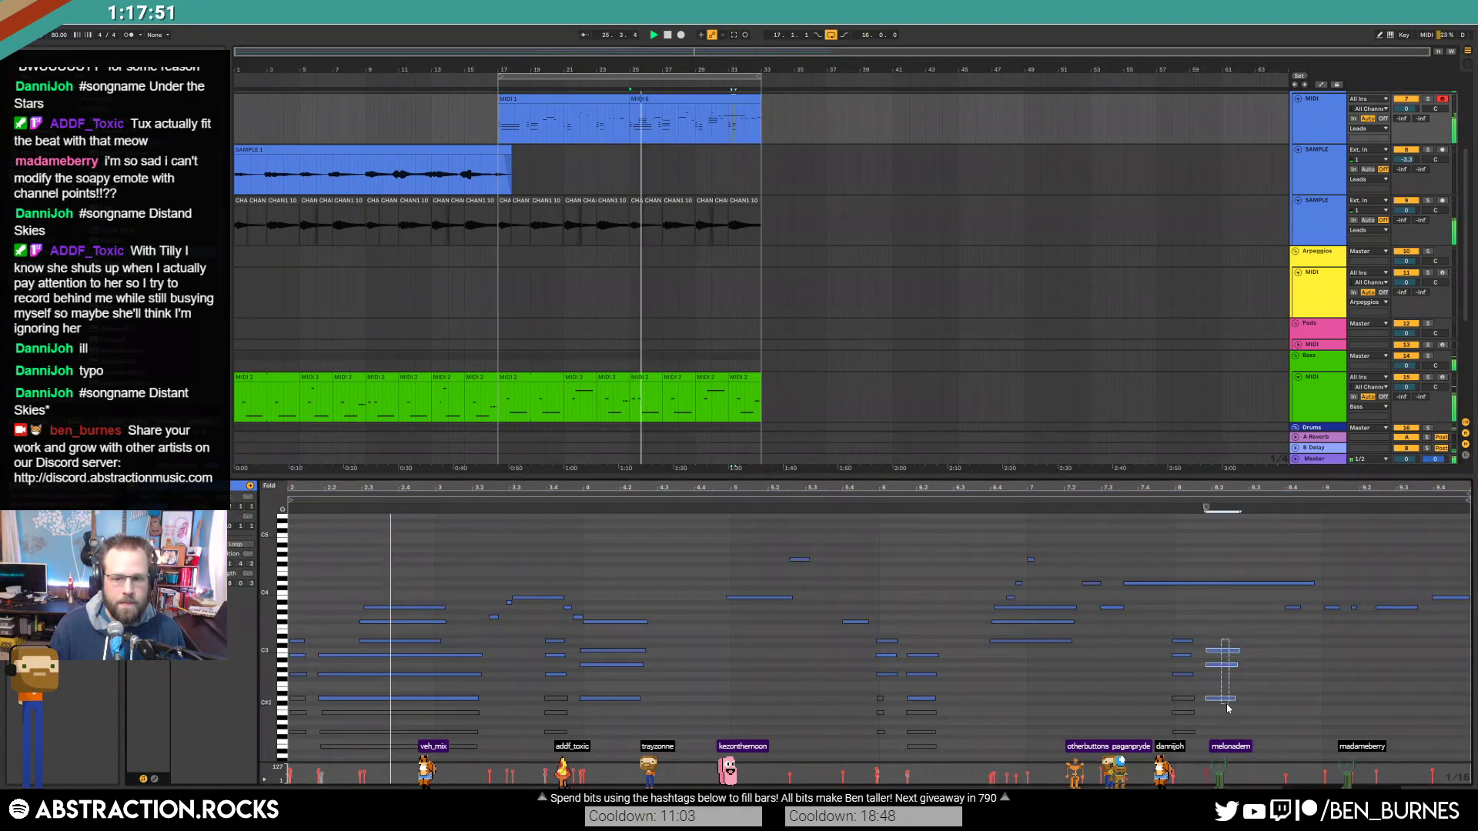
click(1220, 659)
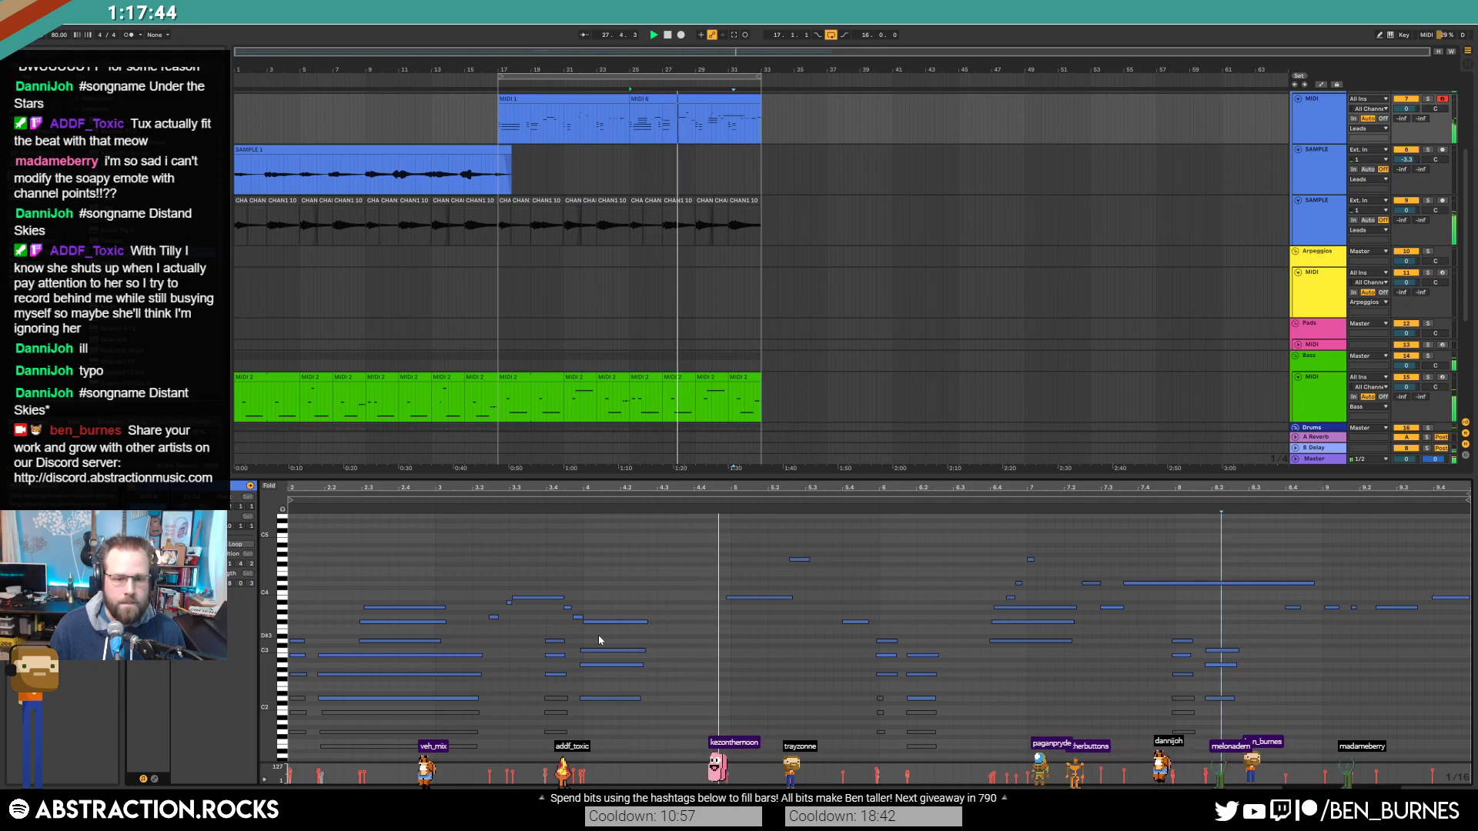
Step: In the lead clip at bar 25, nudge the melody note at clip bar 5 slightly later and shorten it
drag(749, 574, 755, 641)
key(Right)
key(Right)
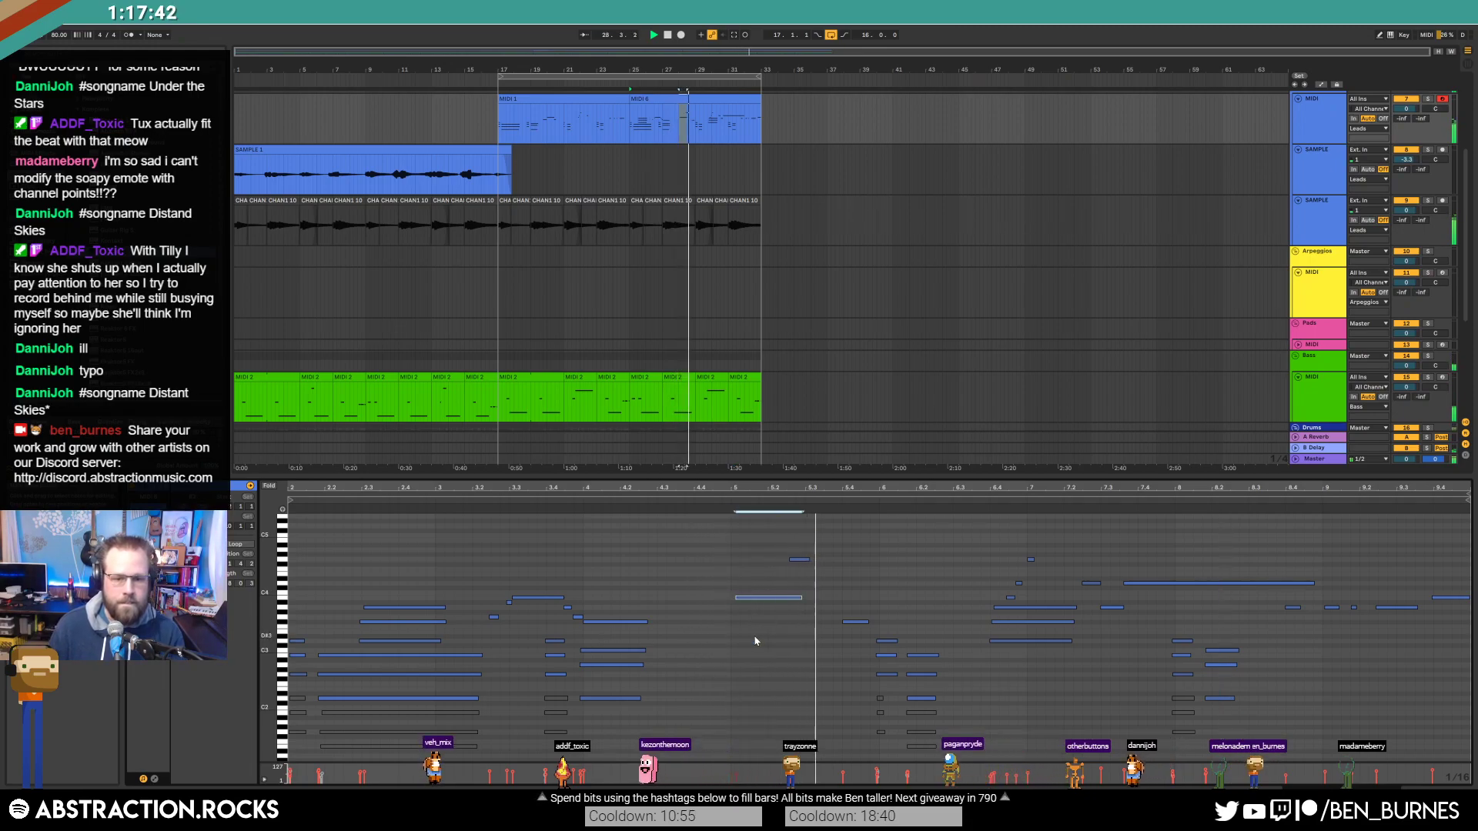
key(Right)
key(shift+Left)
key(shift+Left)
key(shift+Left)
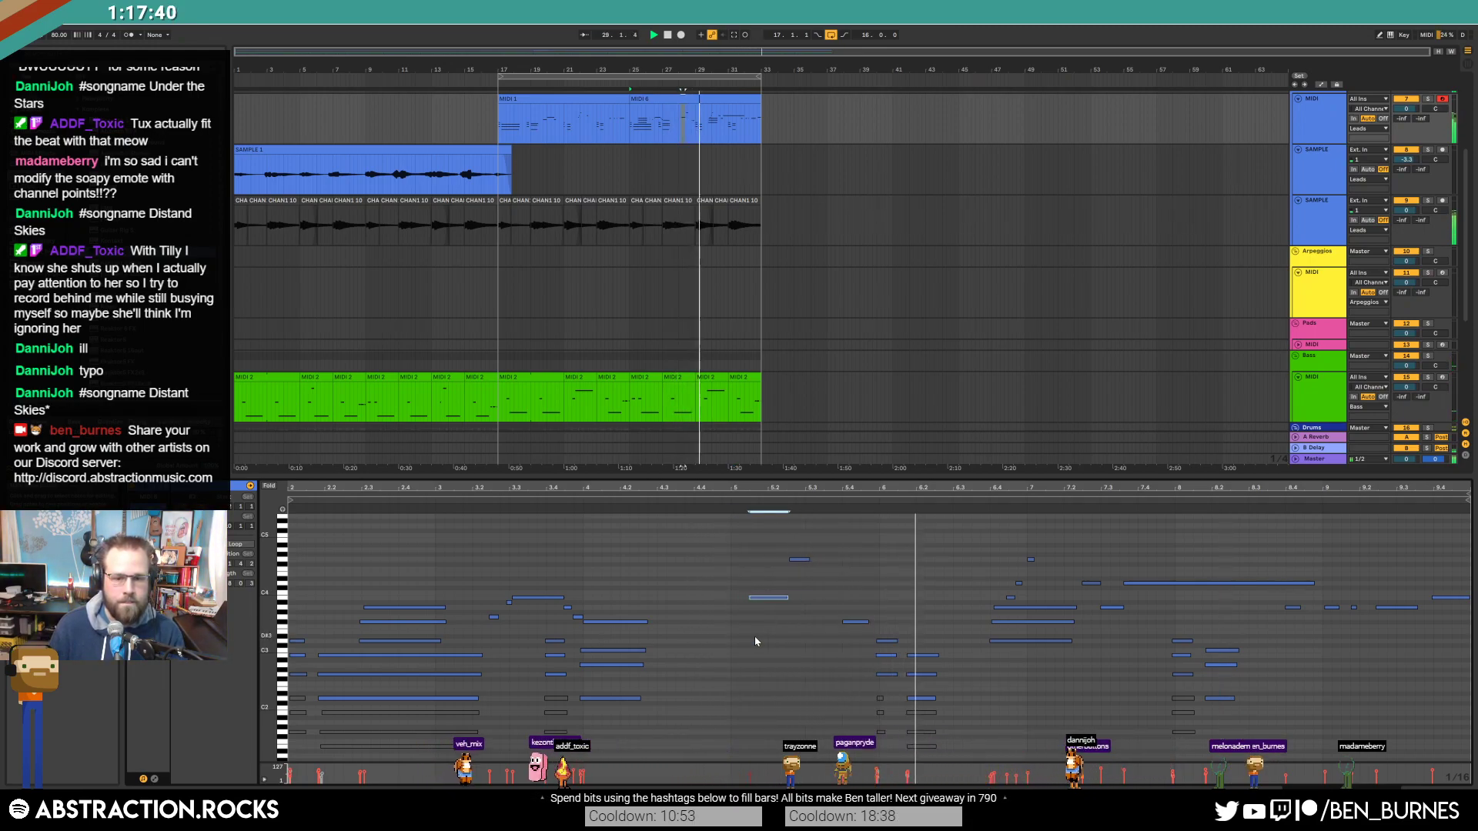
Step: Shorten the long high note of the bar 25 lead clip so it ends just after clip bar 8
mouse_move(885, 625)
mouse_down()
mouse_move(891, 677)
mouse_move(903, 642)
mouse_up()
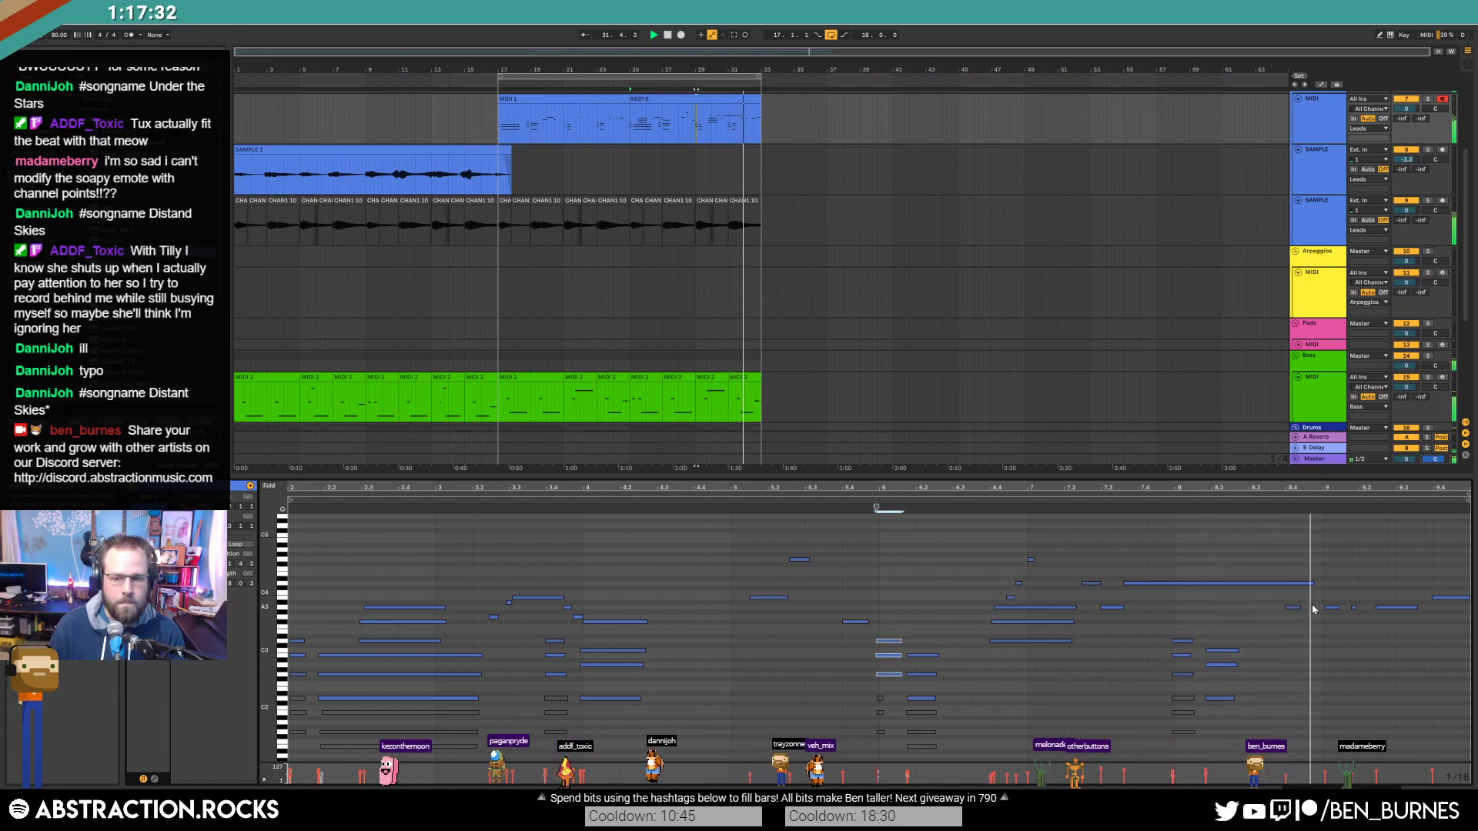
drag(1314, 582, 1190, 586)
click(1238, 580)
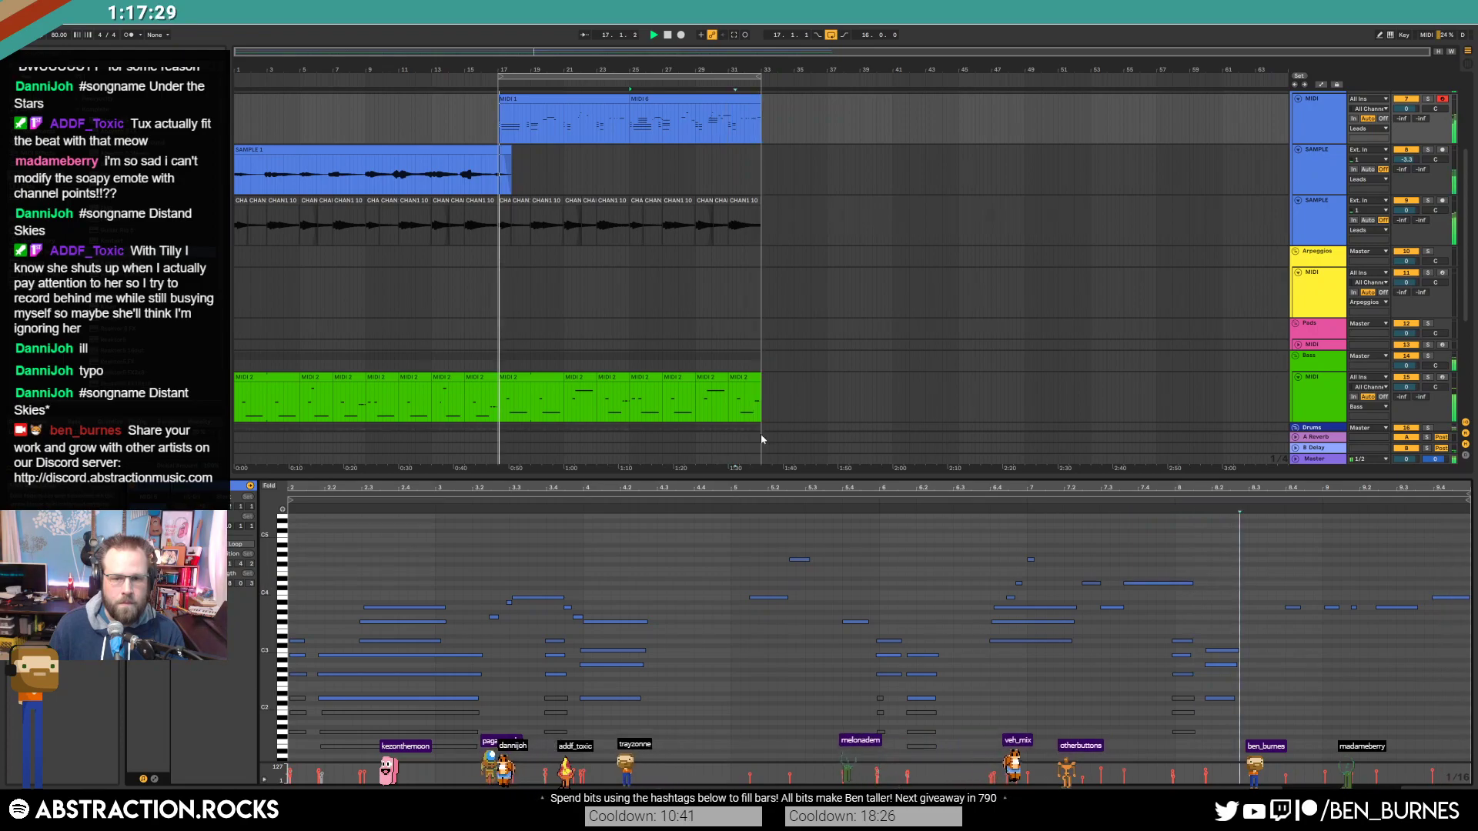
Step: Transpose the last three notes of the bass clip at bar 31 down three semitones
click(743, 377)
drag(1217, 529, 1472, 579)
key(Down)
key(Down)
key(Down)
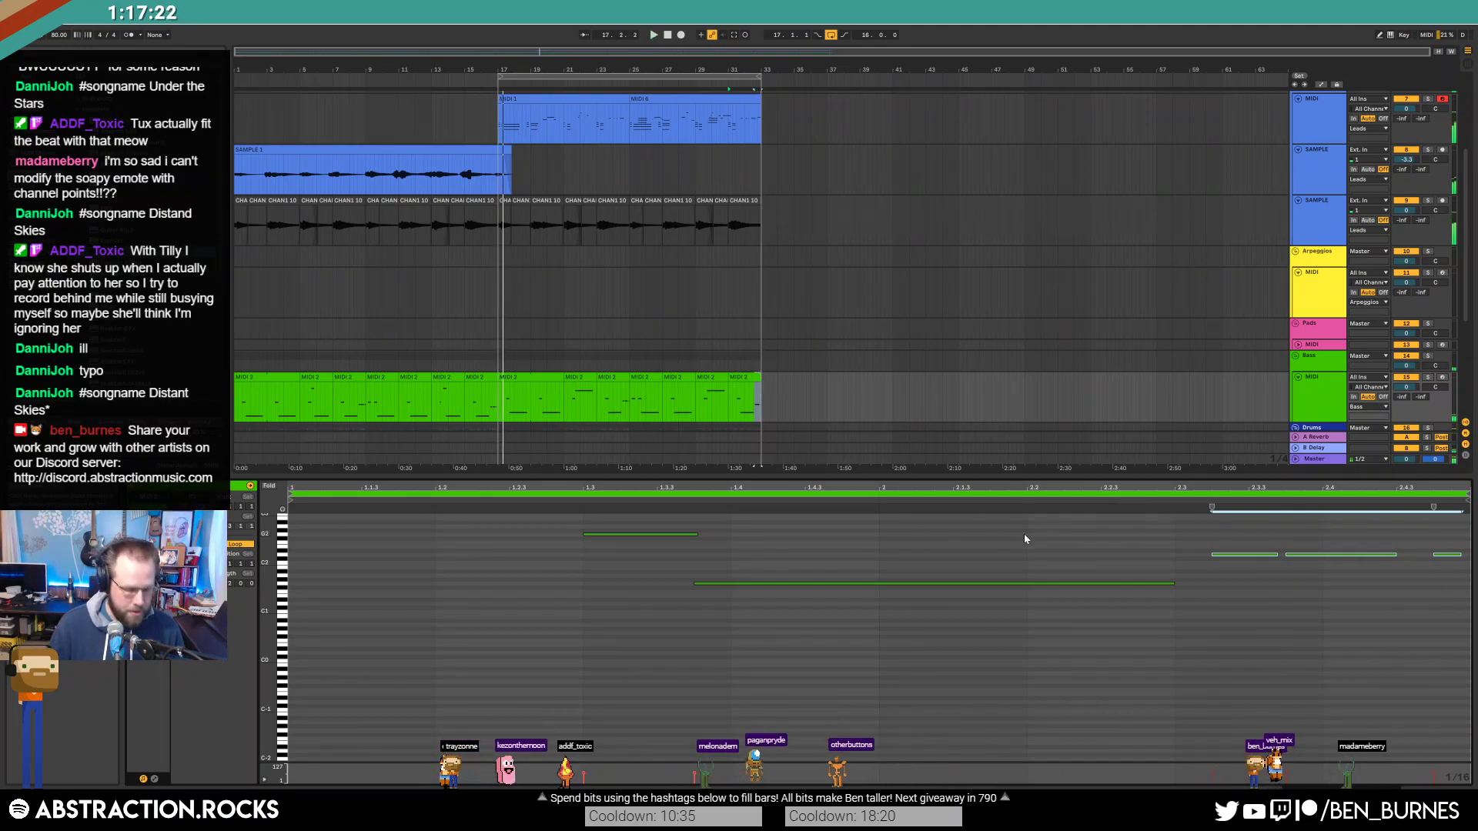
Step: Save the set as "2019-12-26 Distant Skies" in the 2 Hour Tracks 2019 folder under Ableton Projects
key(ctrl+shift+s)
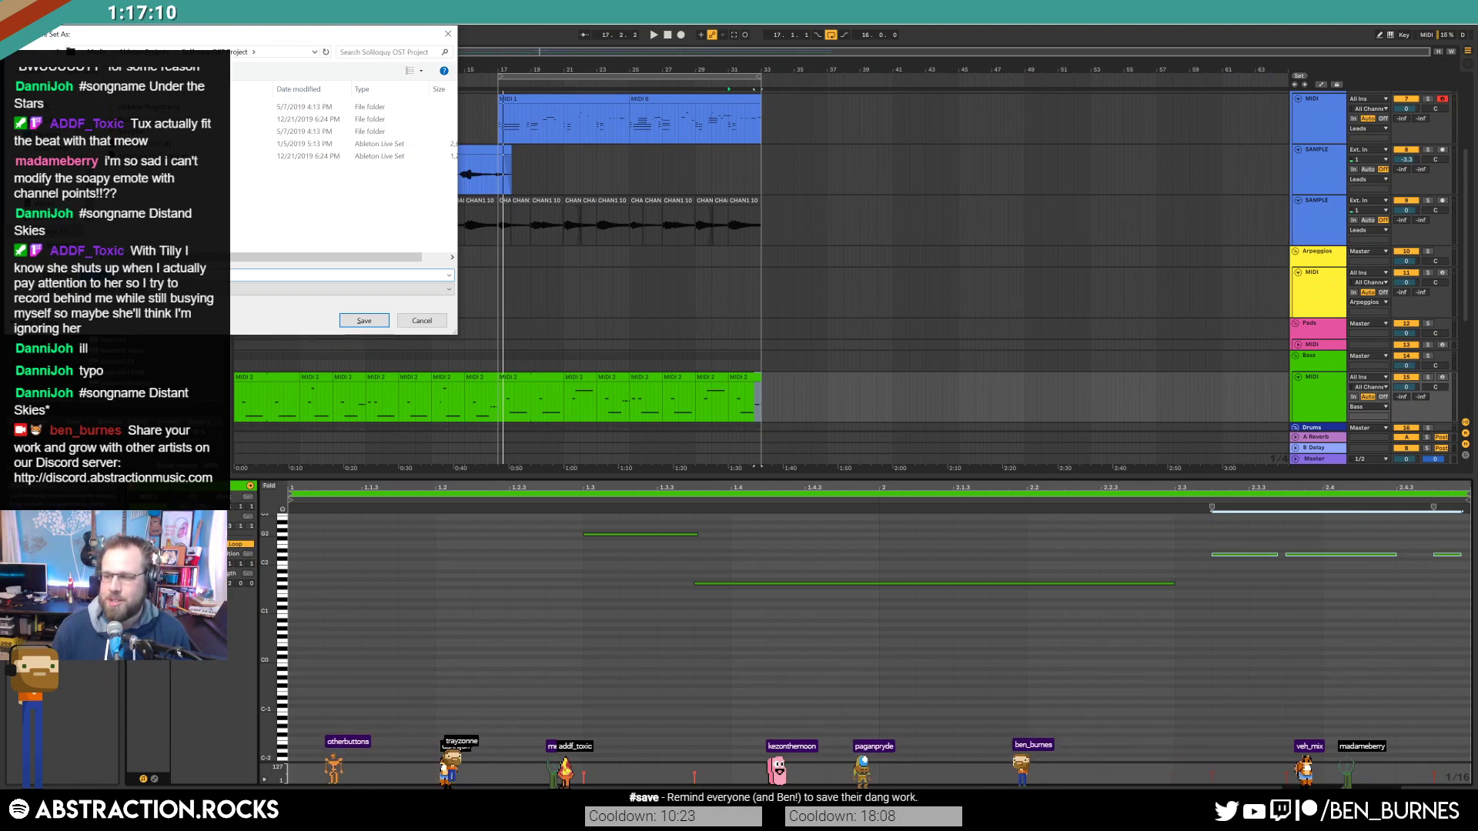
drag(169, 39, 740, 139)
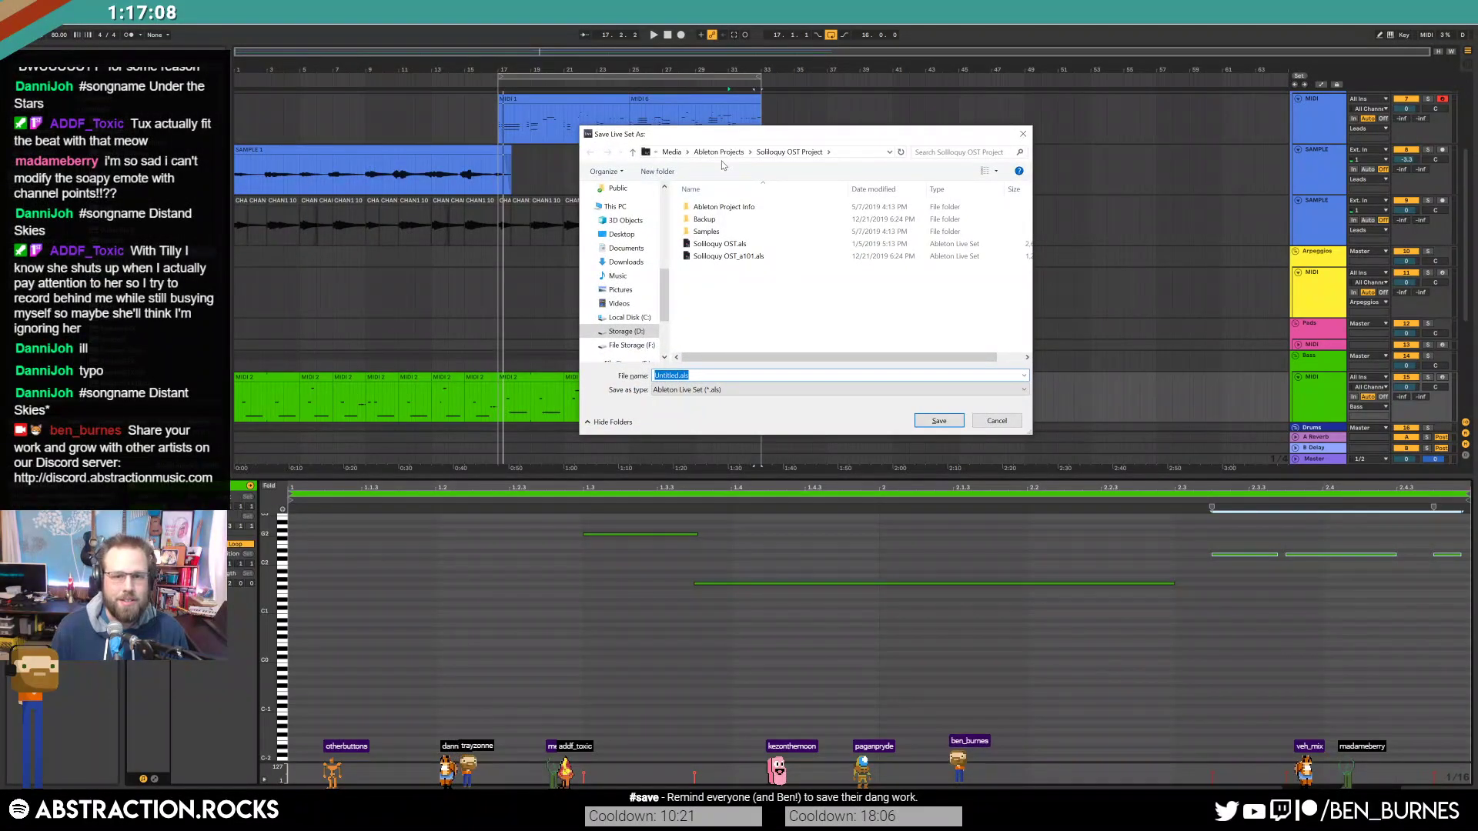
click(722, 154)
double_click(712, 280)
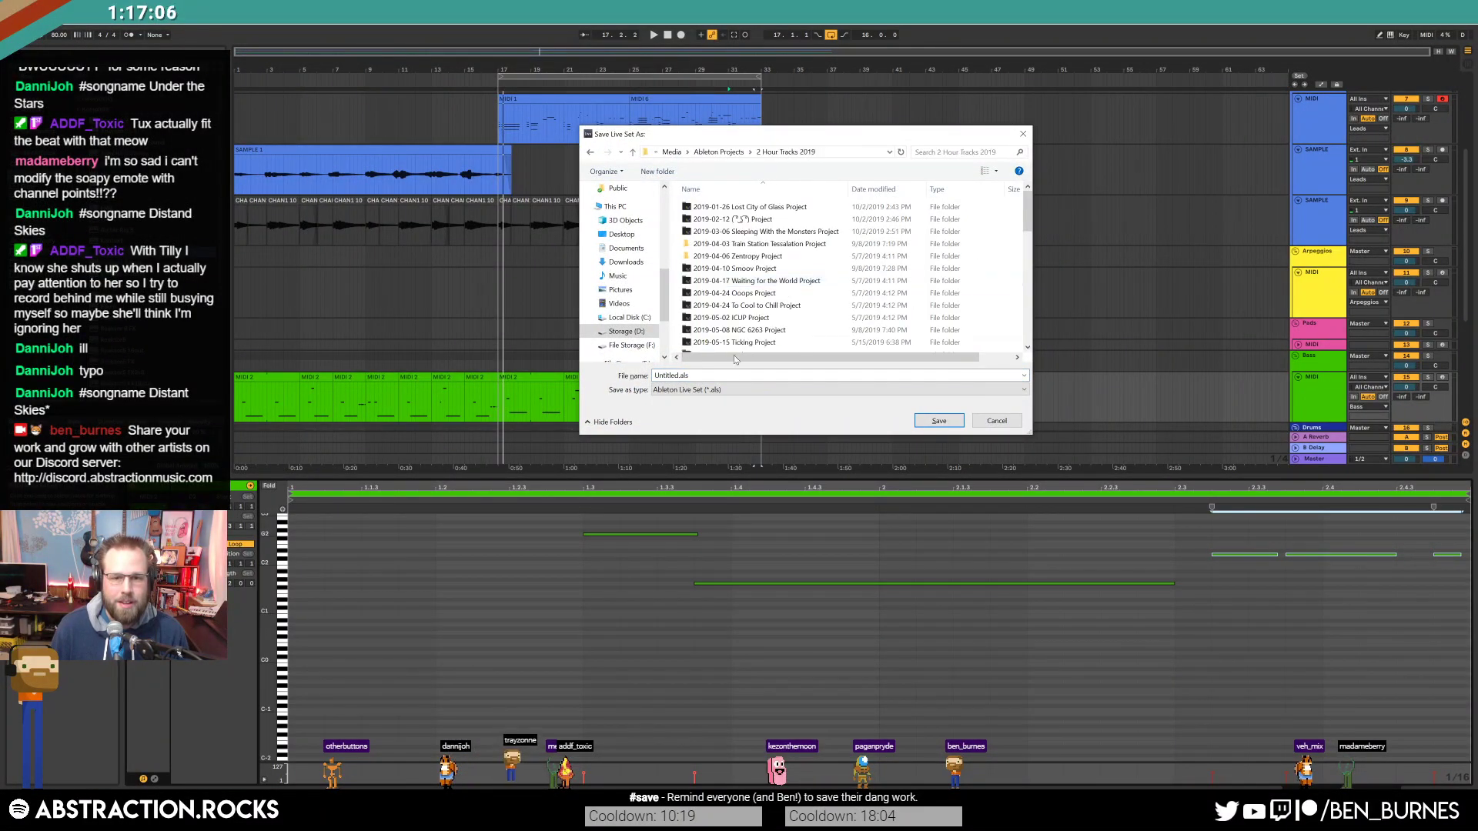
text(2019-12-)
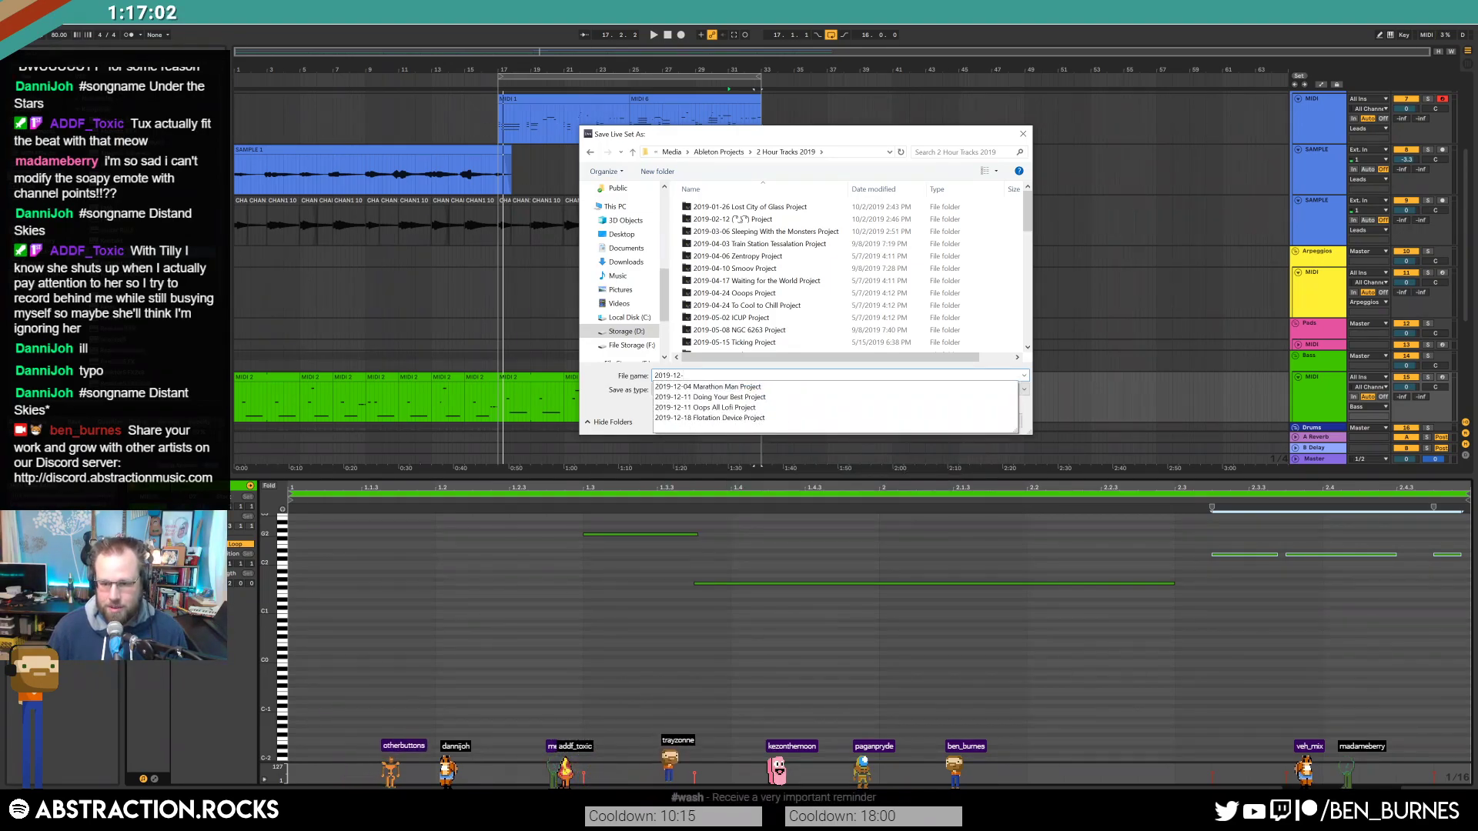
text(26 Distant Skies)
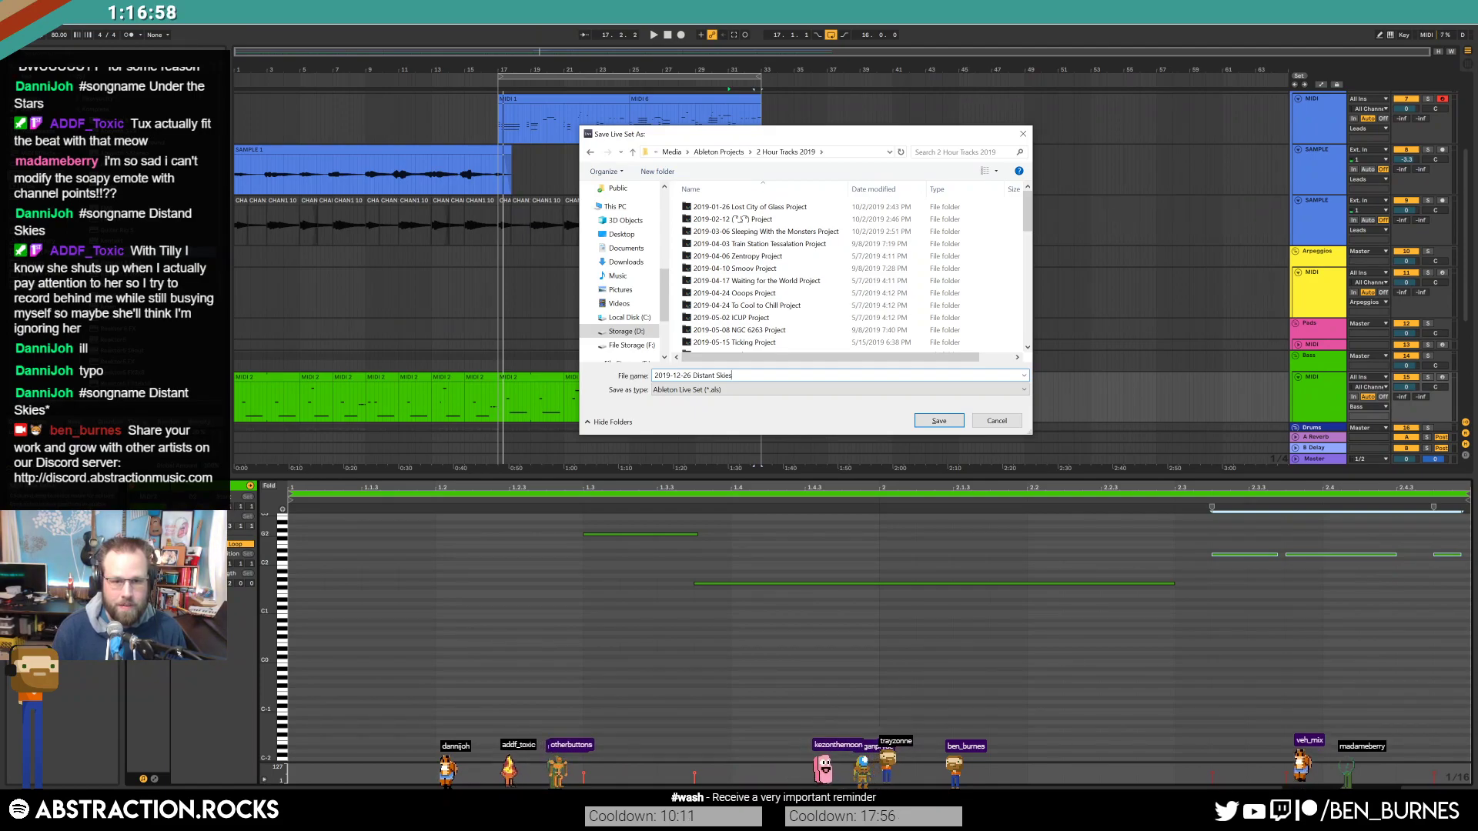
key(Return)
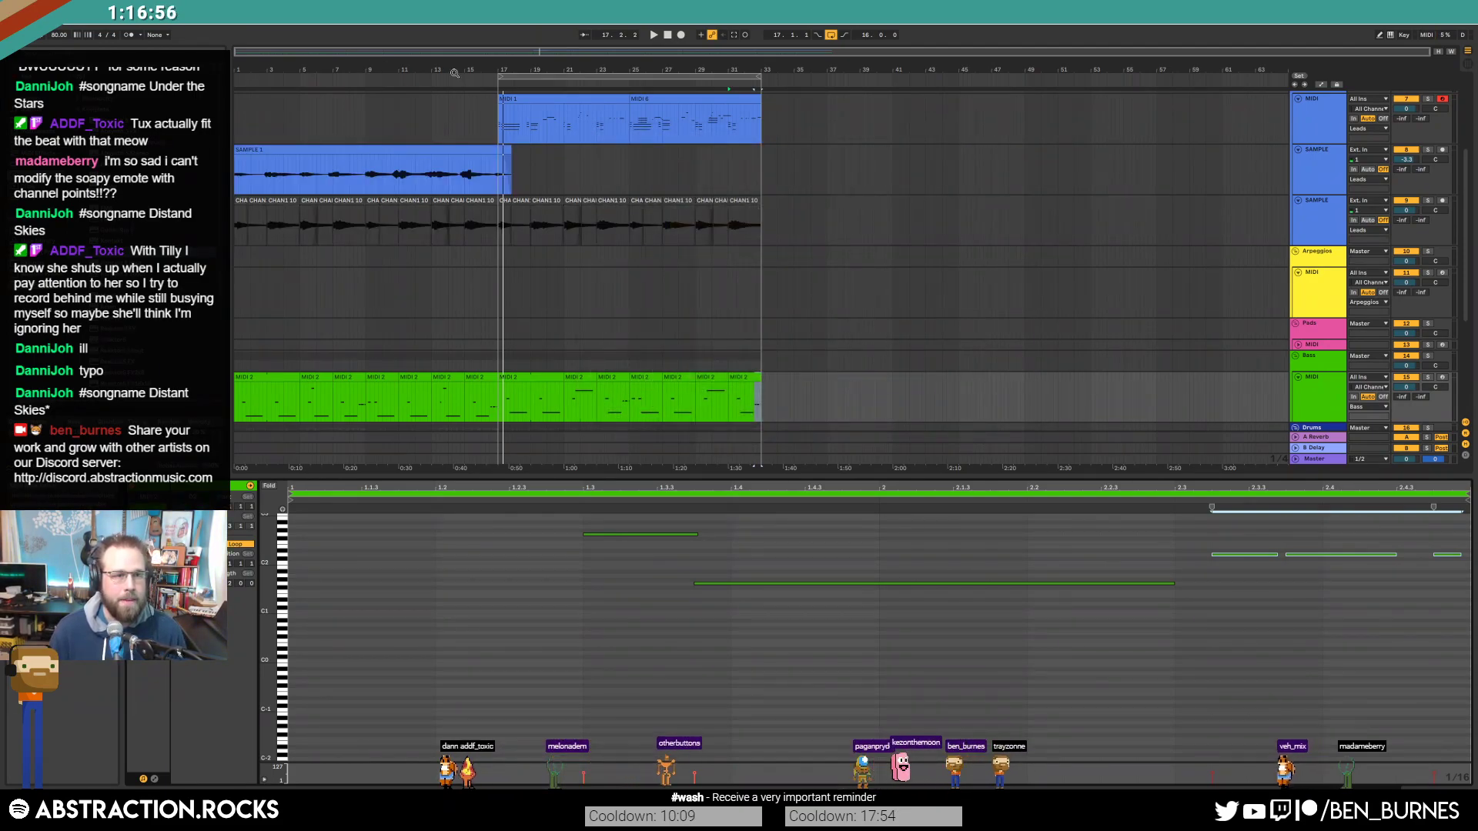
Step: Inspect the effect chains of both lead sample tracks, including the reverb plug-in at the end of each
click(827, 461)
click(513, 329)
click(494, 296)
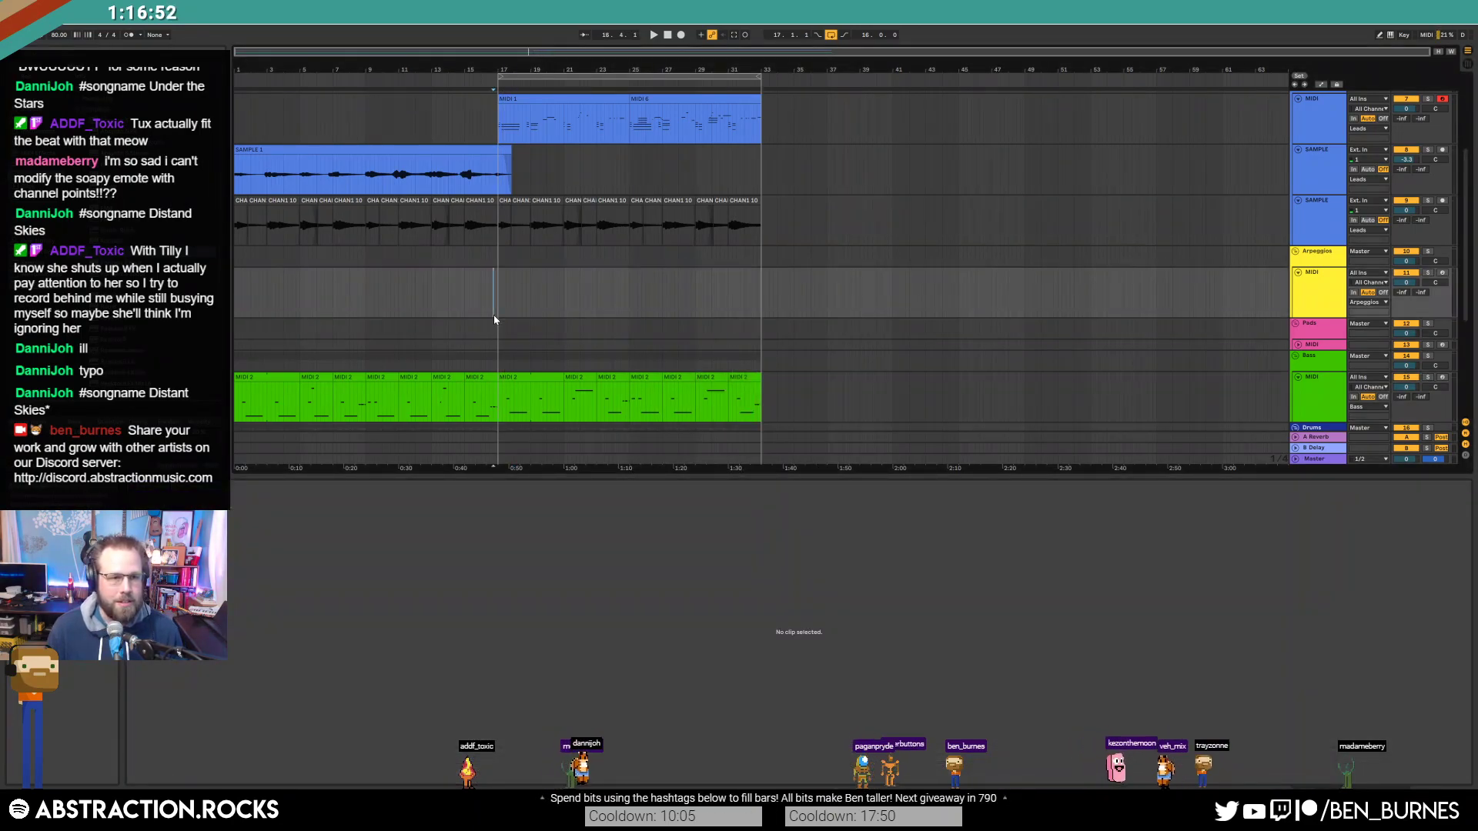
click(1327, 137)
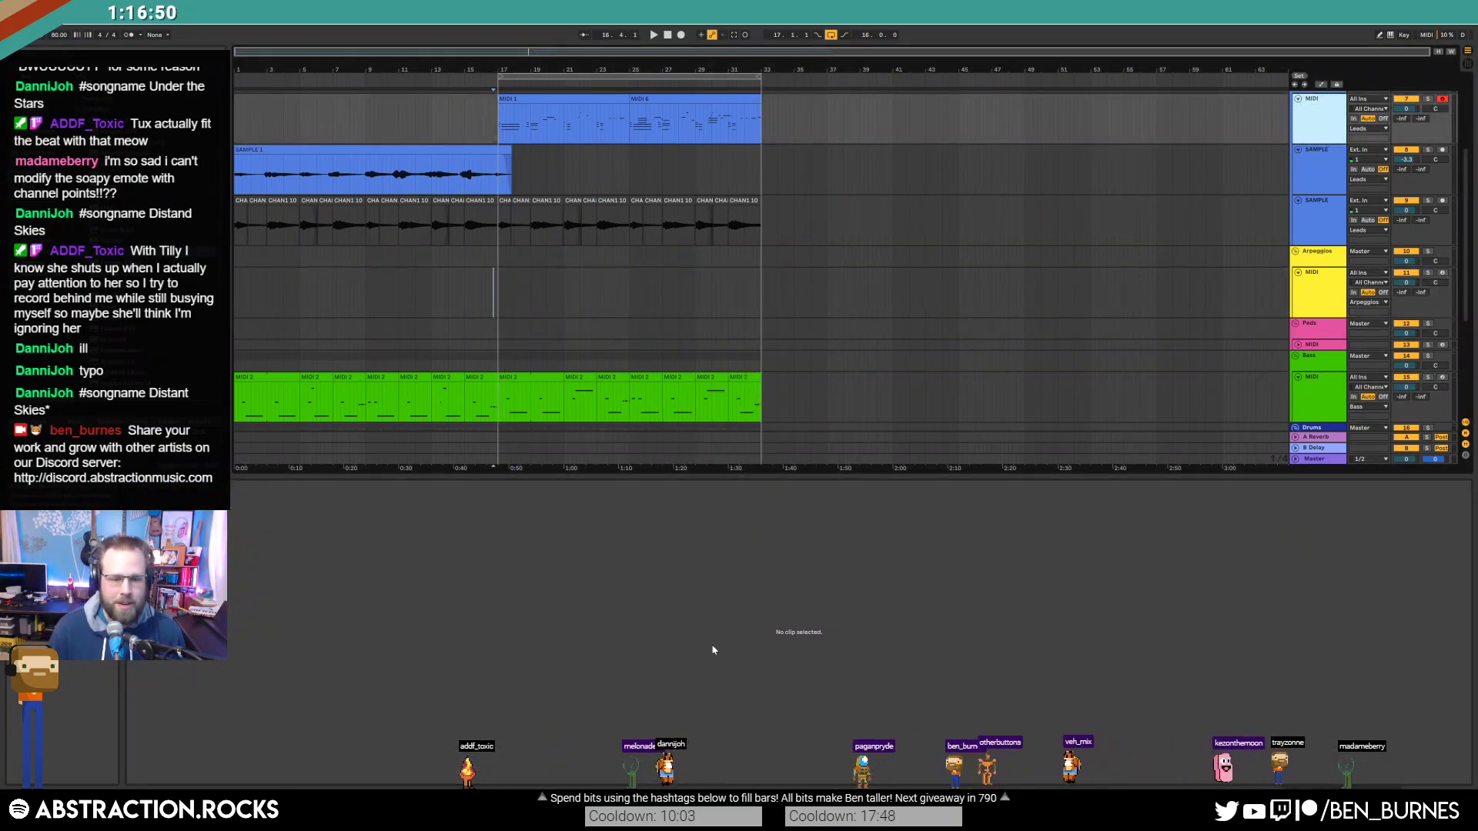
click(1308, 187)
key(shift+Tab)
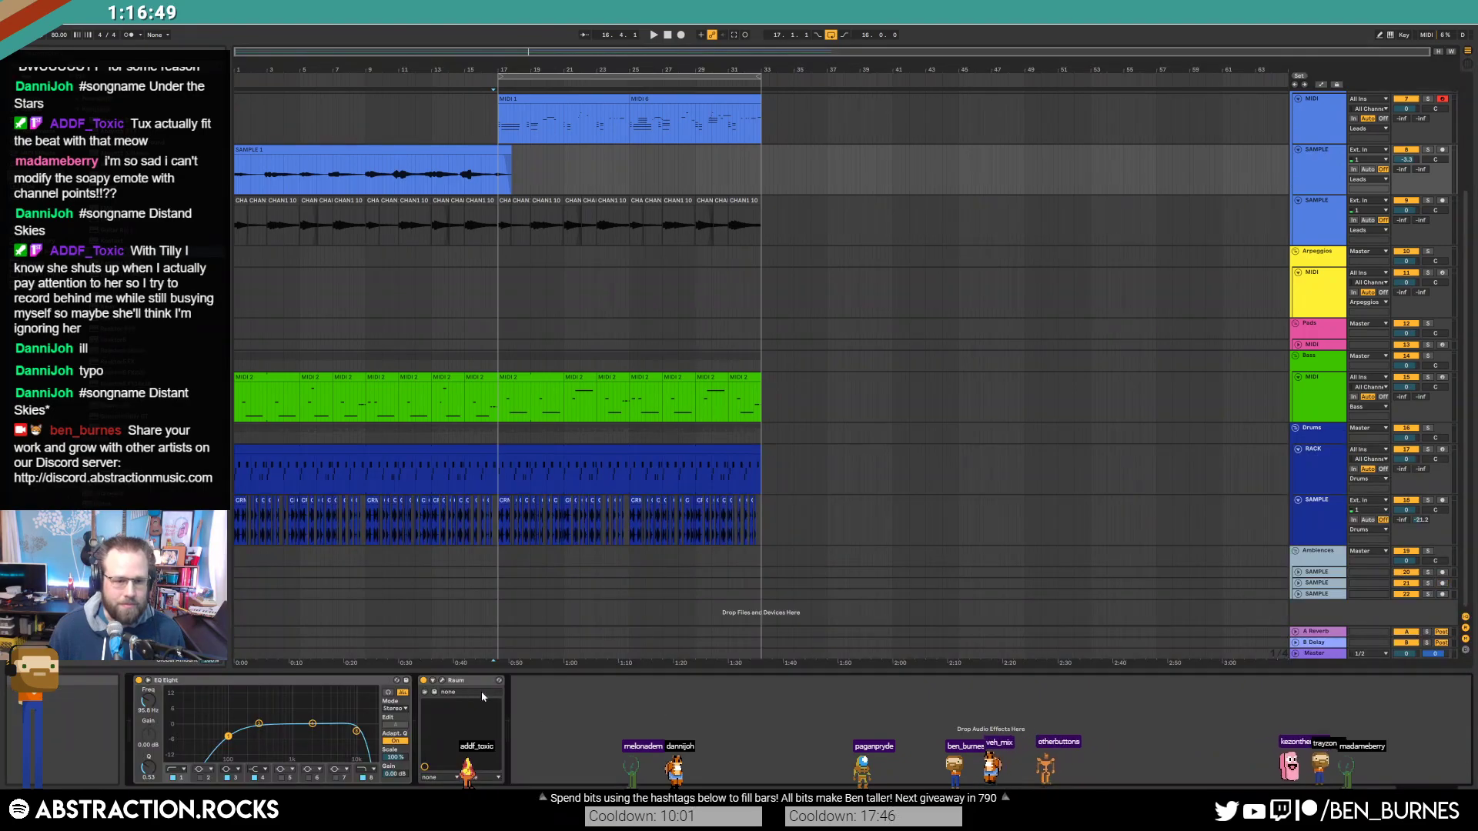
click(442, 680)
click(875, 341)
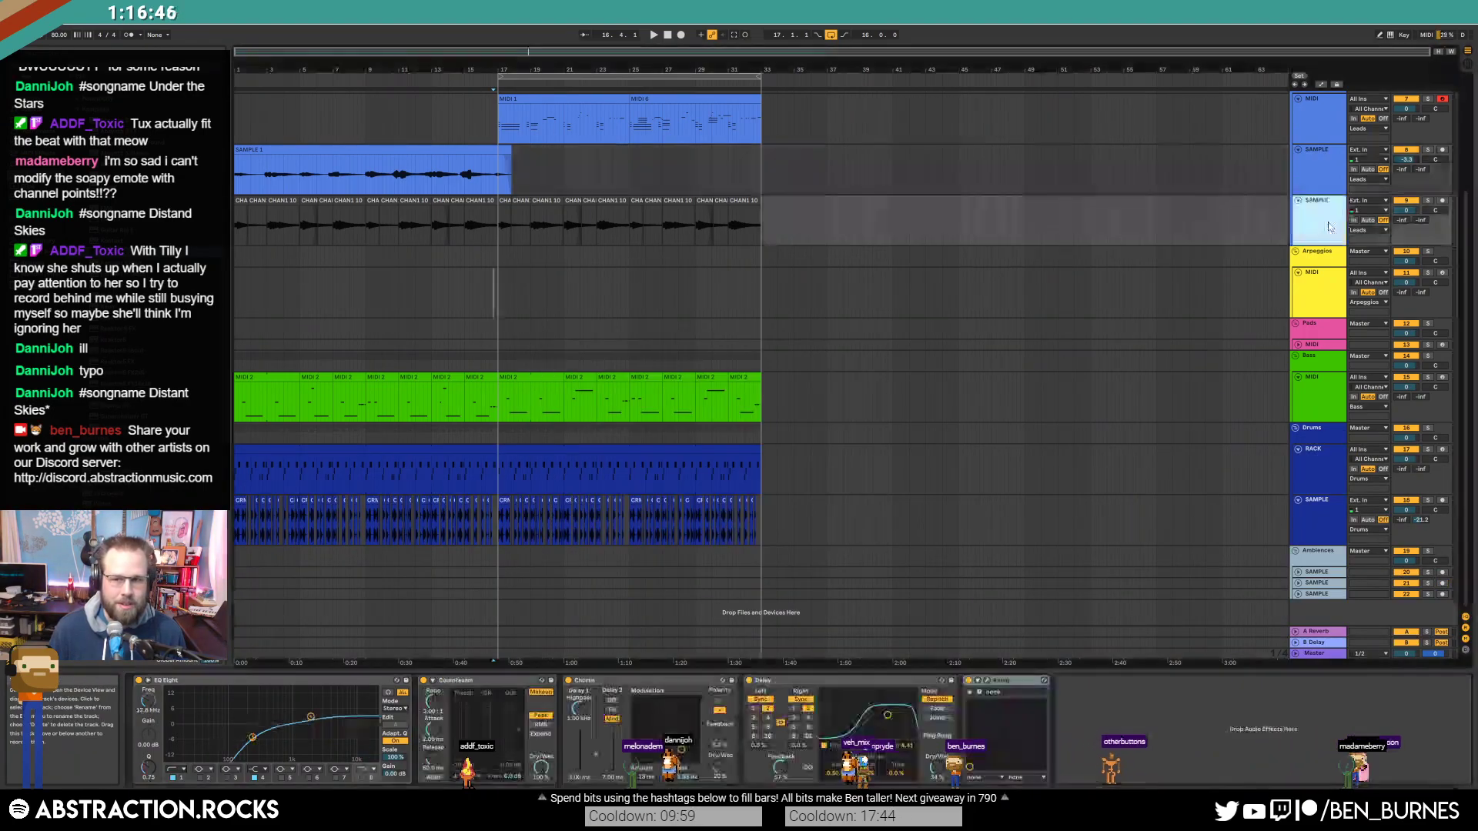
click(1244, 223)
click(988, 682)
click(875, 341)
Step: Activate EQ Eight on the lead MIDI track and boost its mid-range band during playback
key(space)
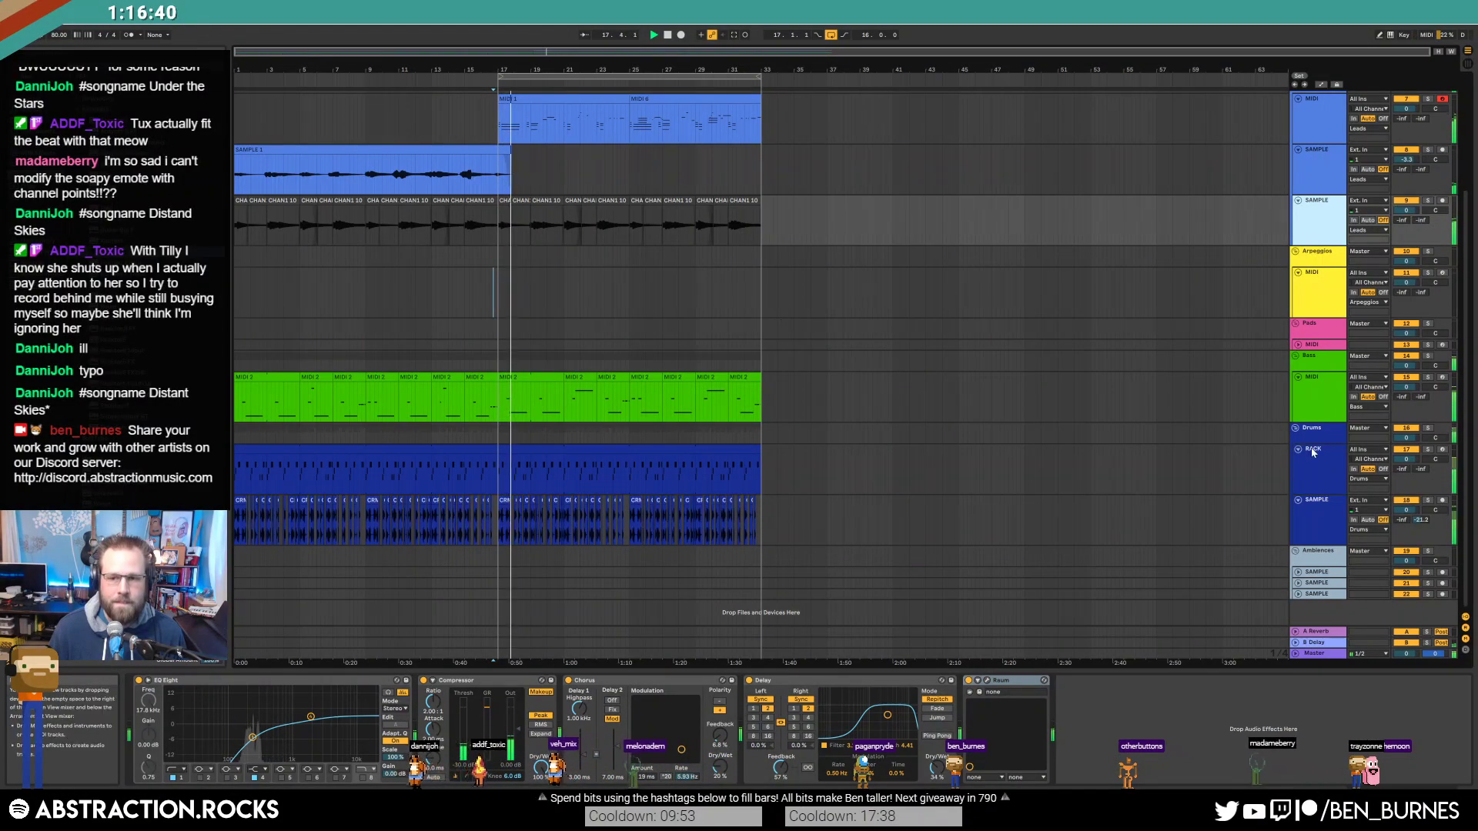
click(1221, 119)
scroll(1222, 208, up, 1)
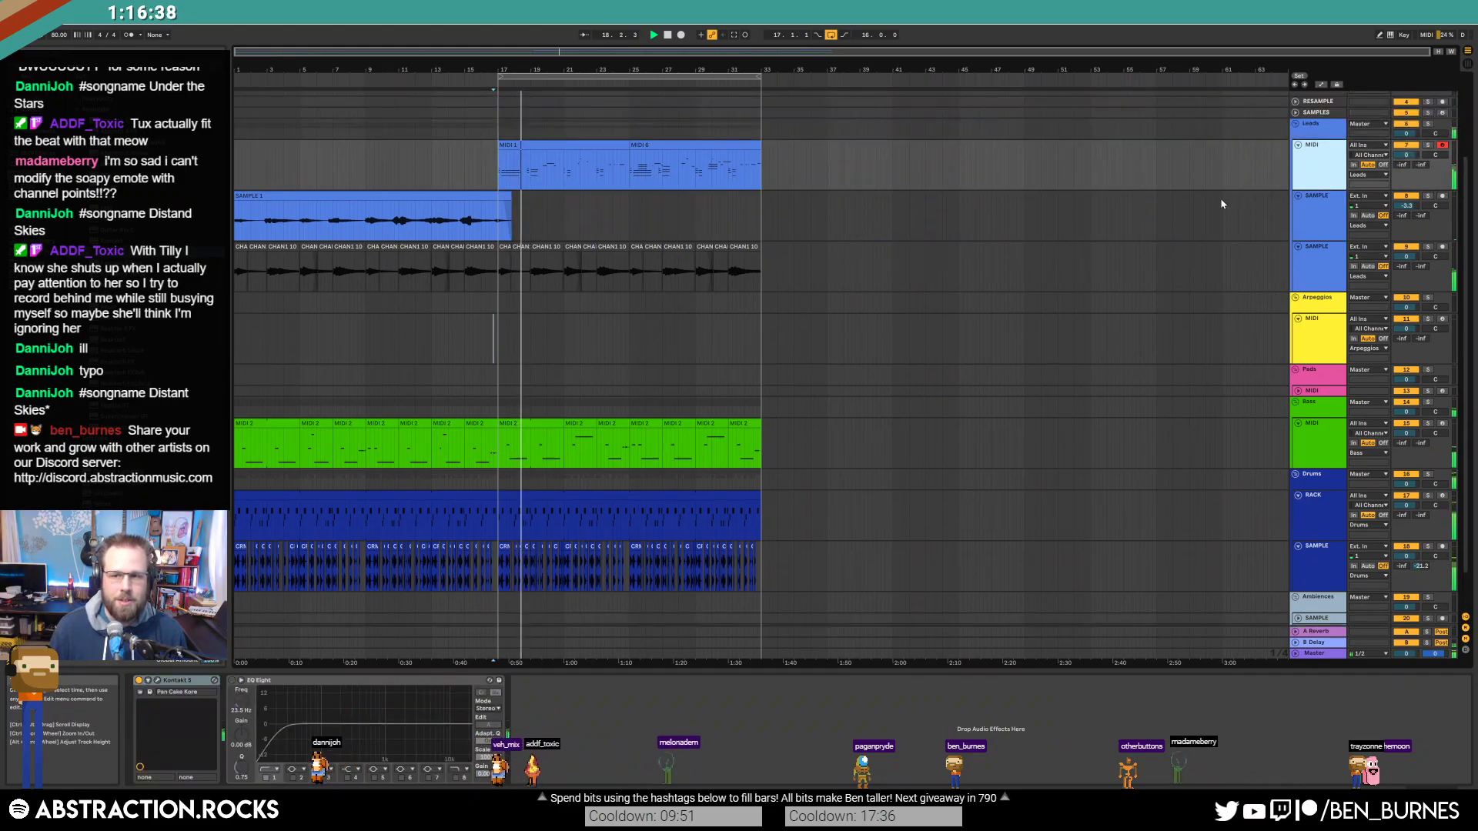
click(232, 681)
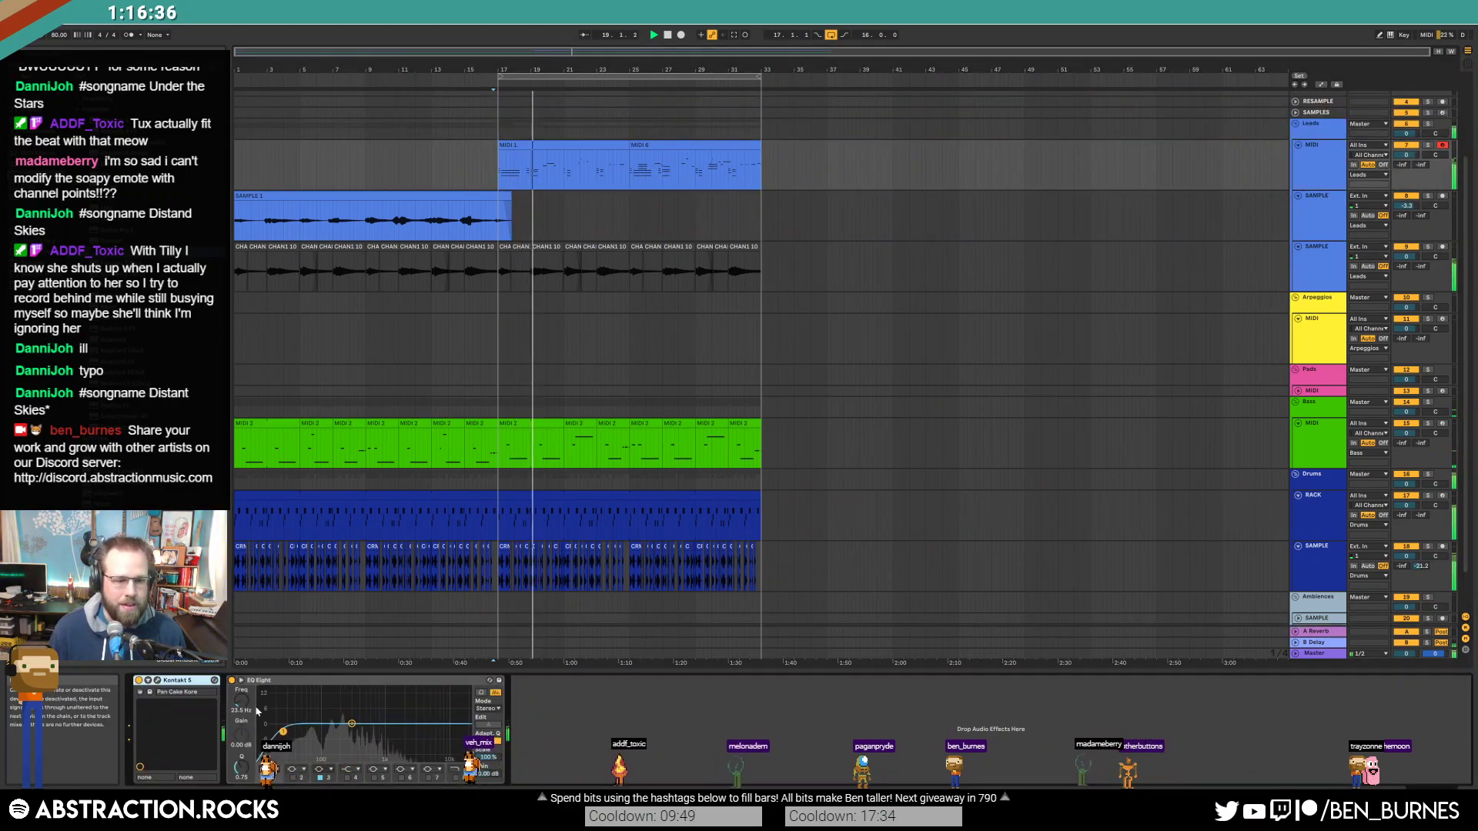
drag(351, 724, 382, 714)
Step: Review the insert effect settings of the Pan Cake Kore instrument in Kontakt on the lead MIDI track
click(157, 681)
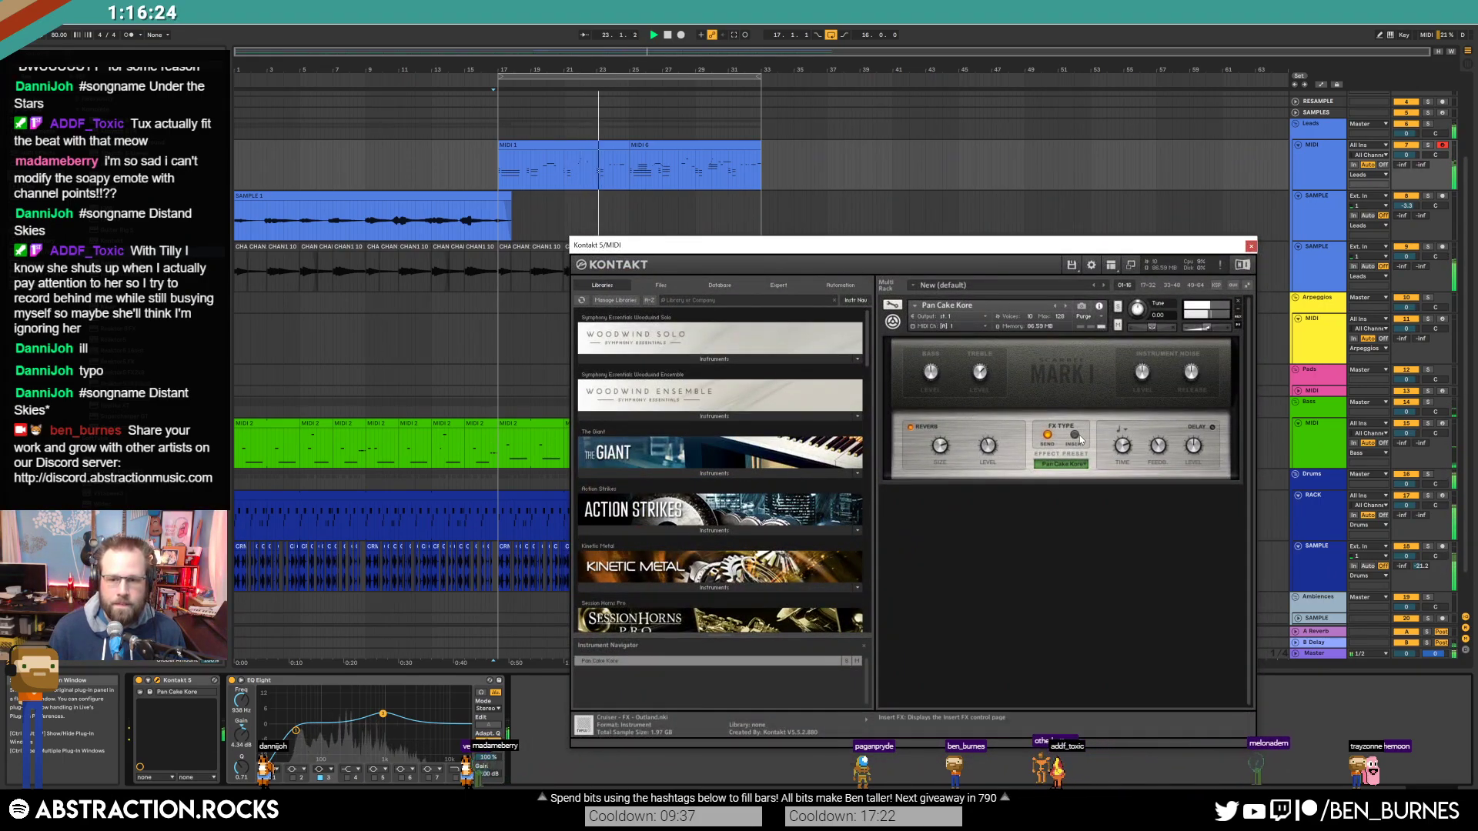
click(1084, 441)
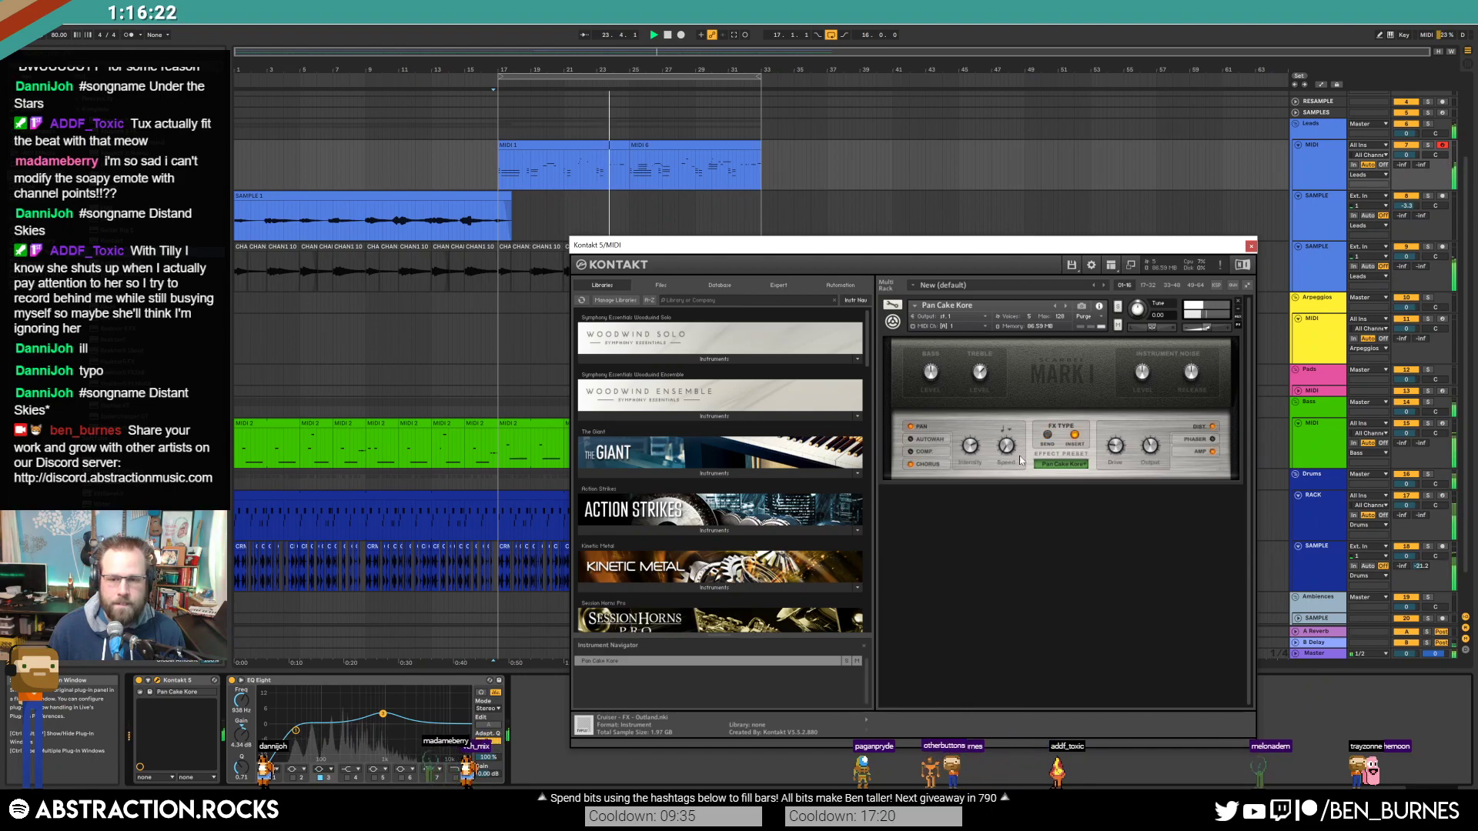
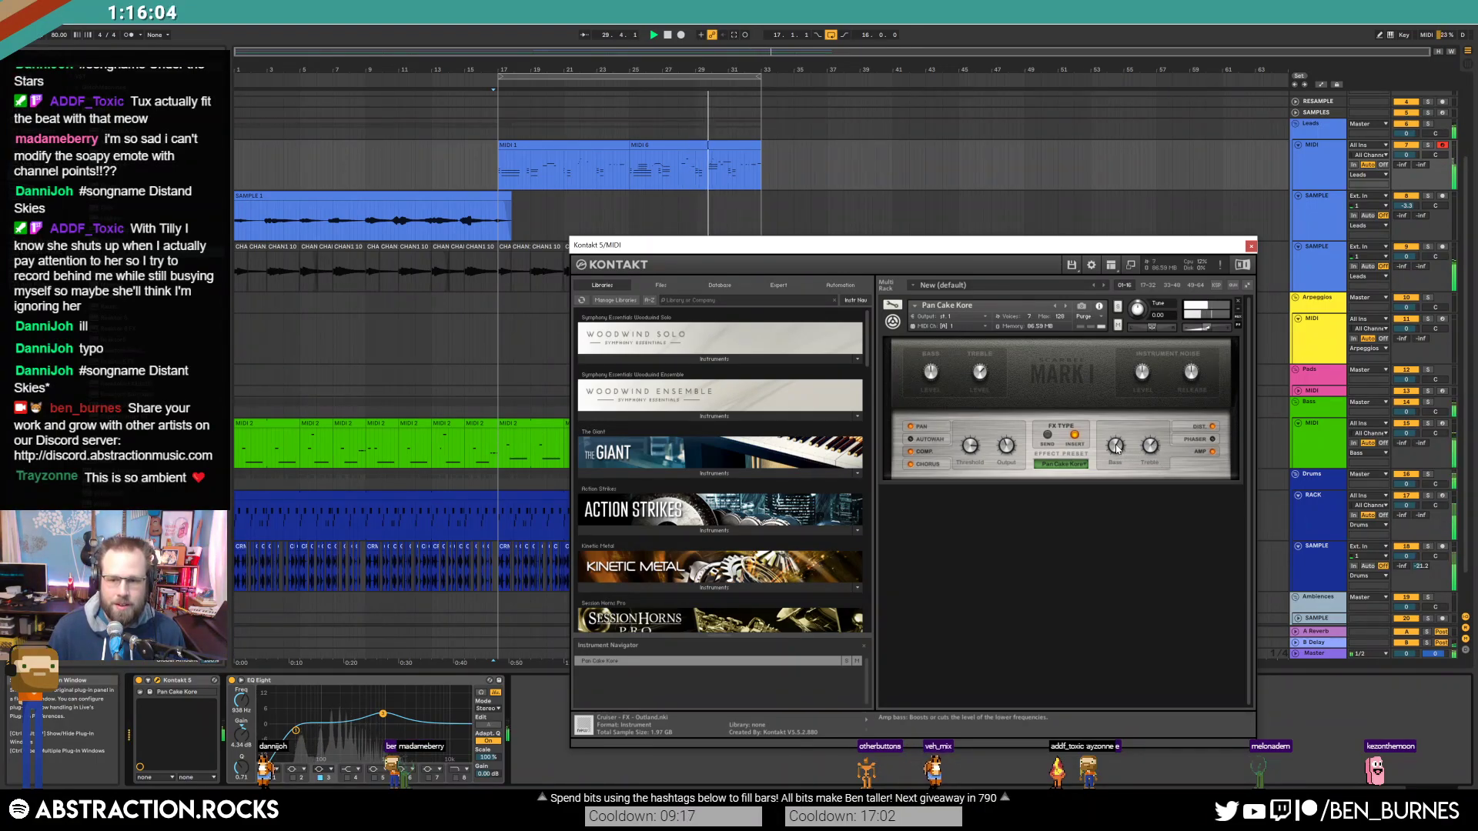
click(1250, 246)
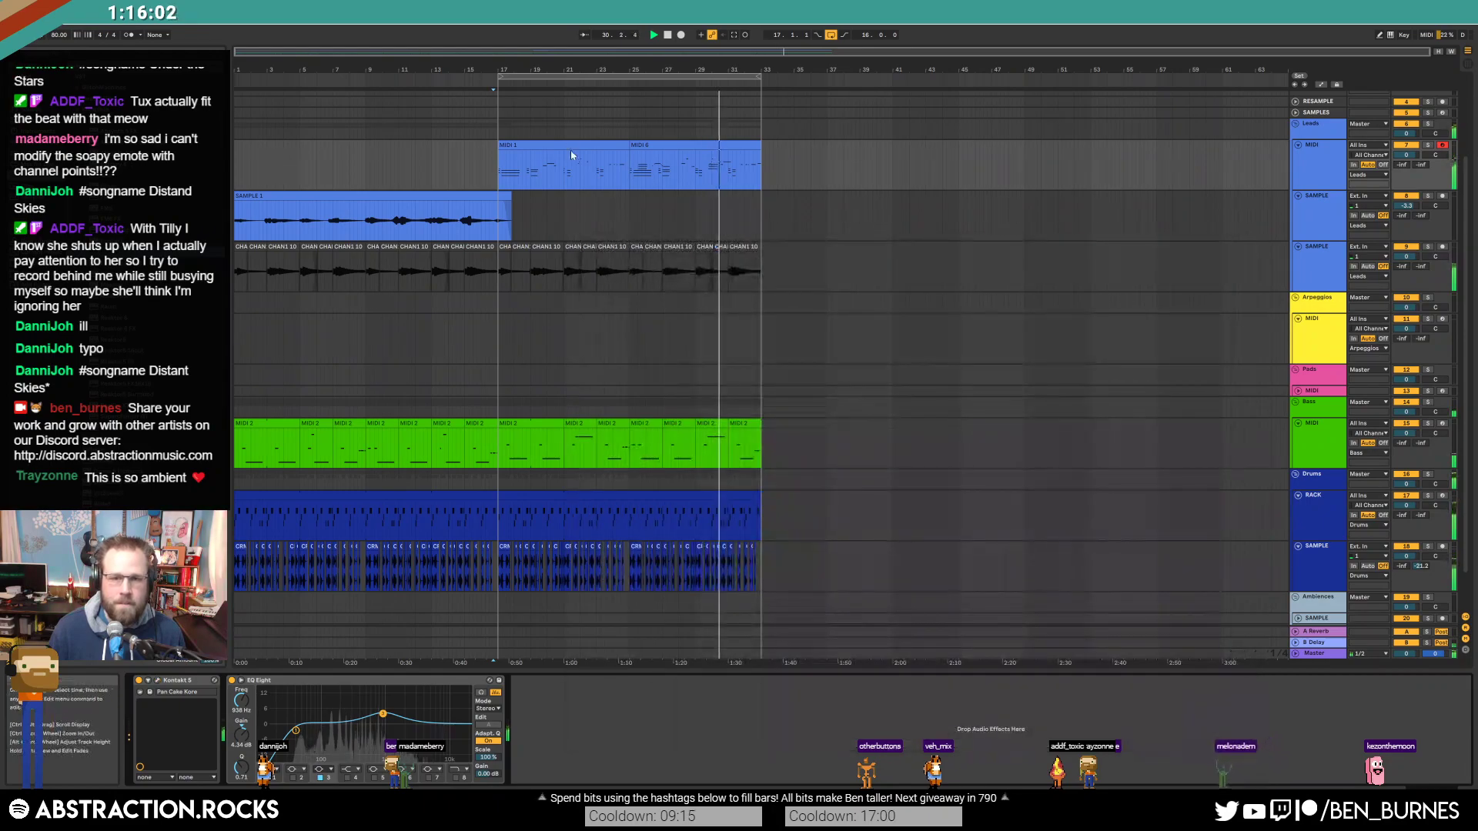
Step: Try lowering the top note of the chord at clip bar 4 in the bar 25 lead clip by two semitones
double_click(695, 144)
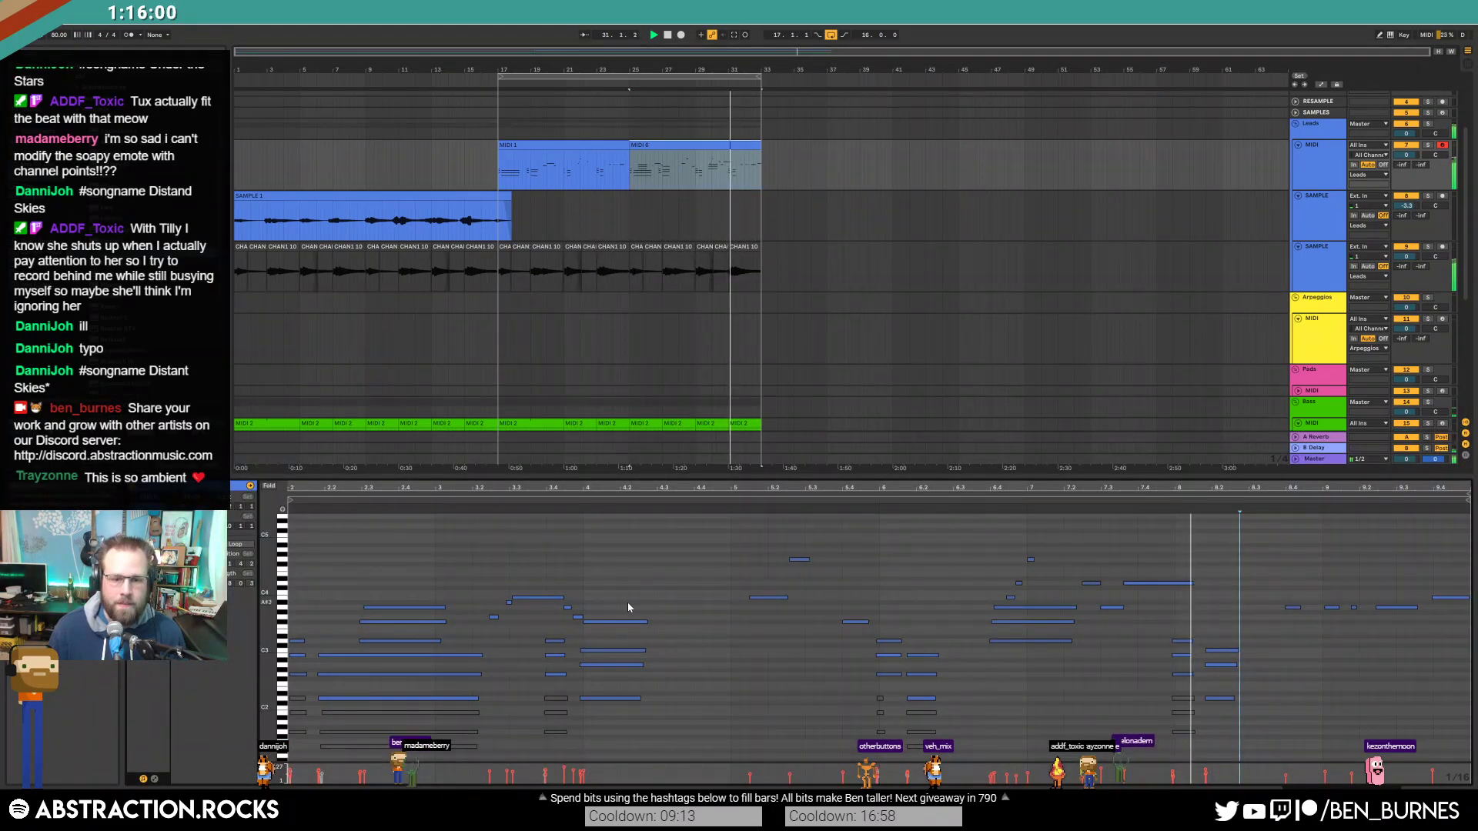
key(Down)
key(Down)
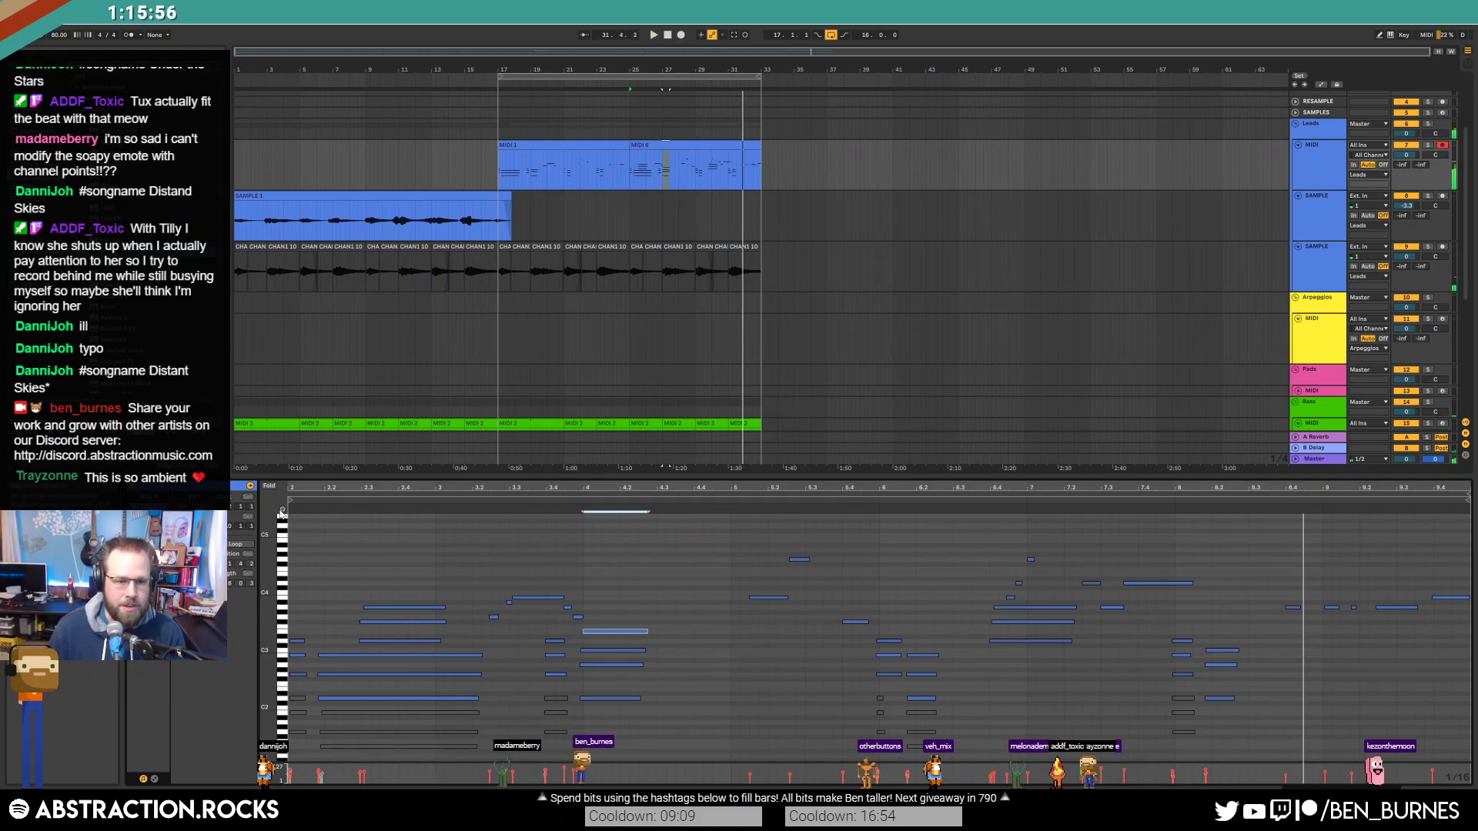
drag(630, 612, 638, 719)
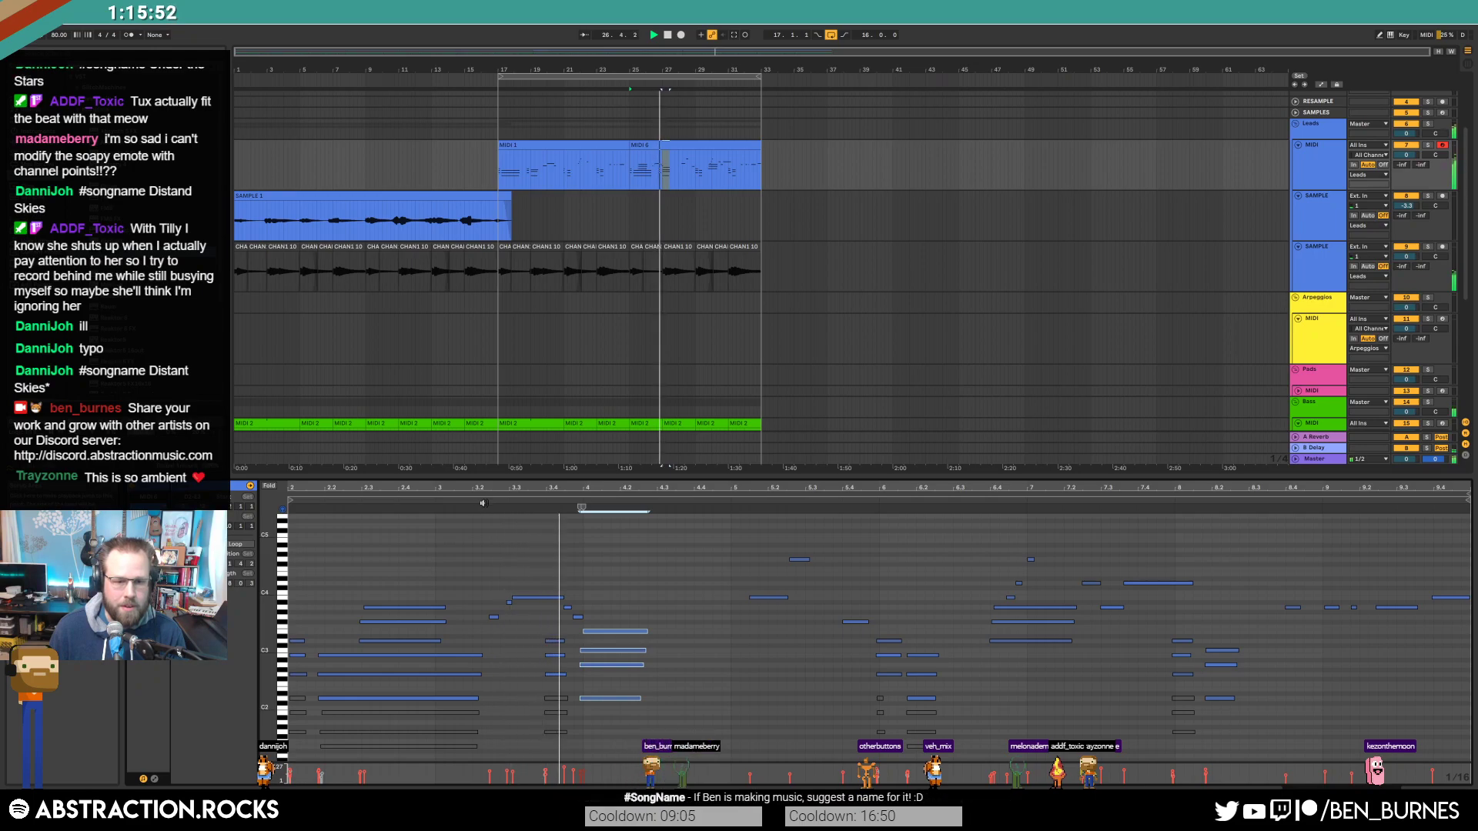
click(631, 621)
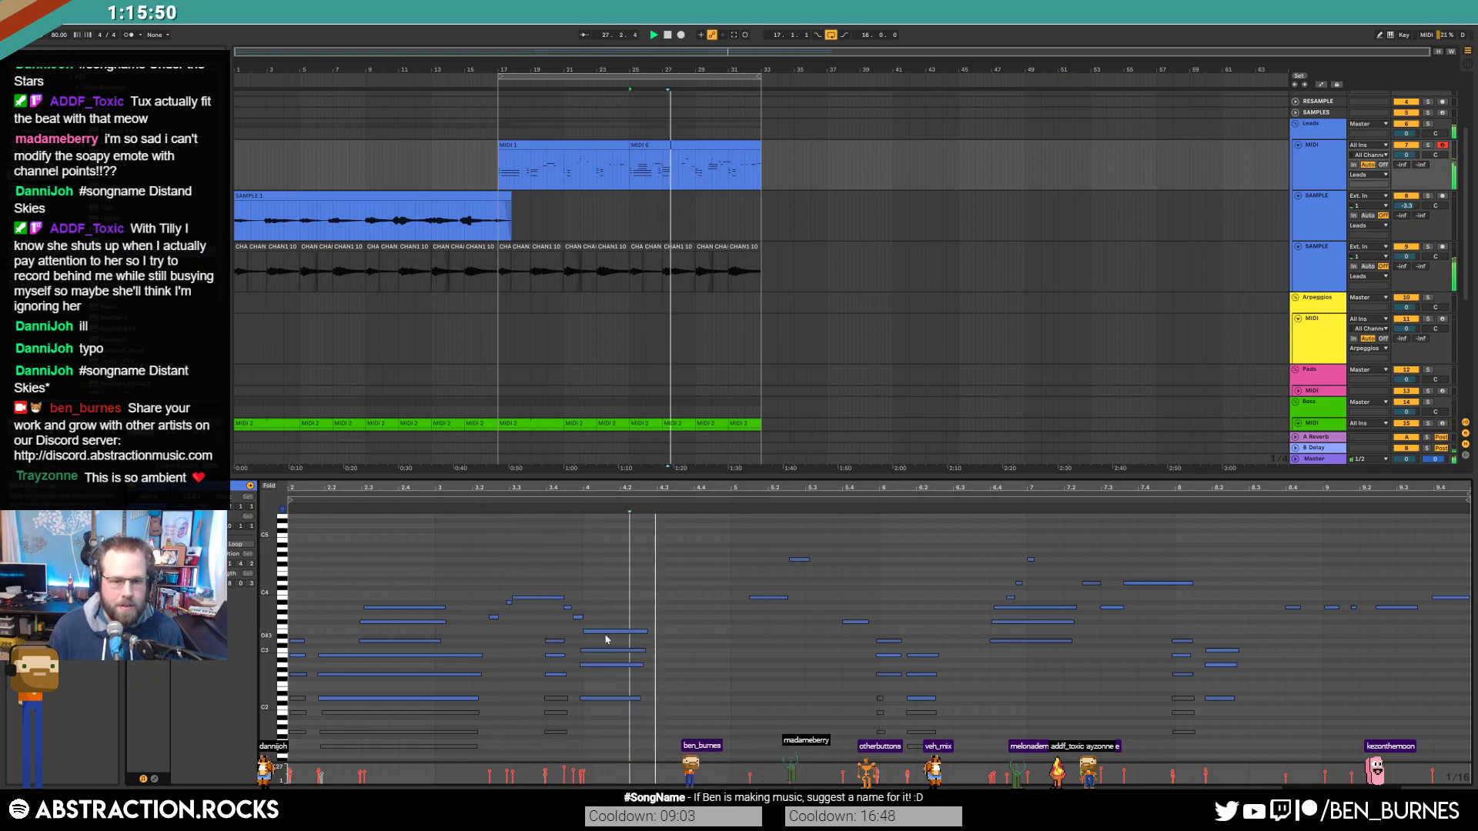
drag(608, 631, 608, 626)
key(space)
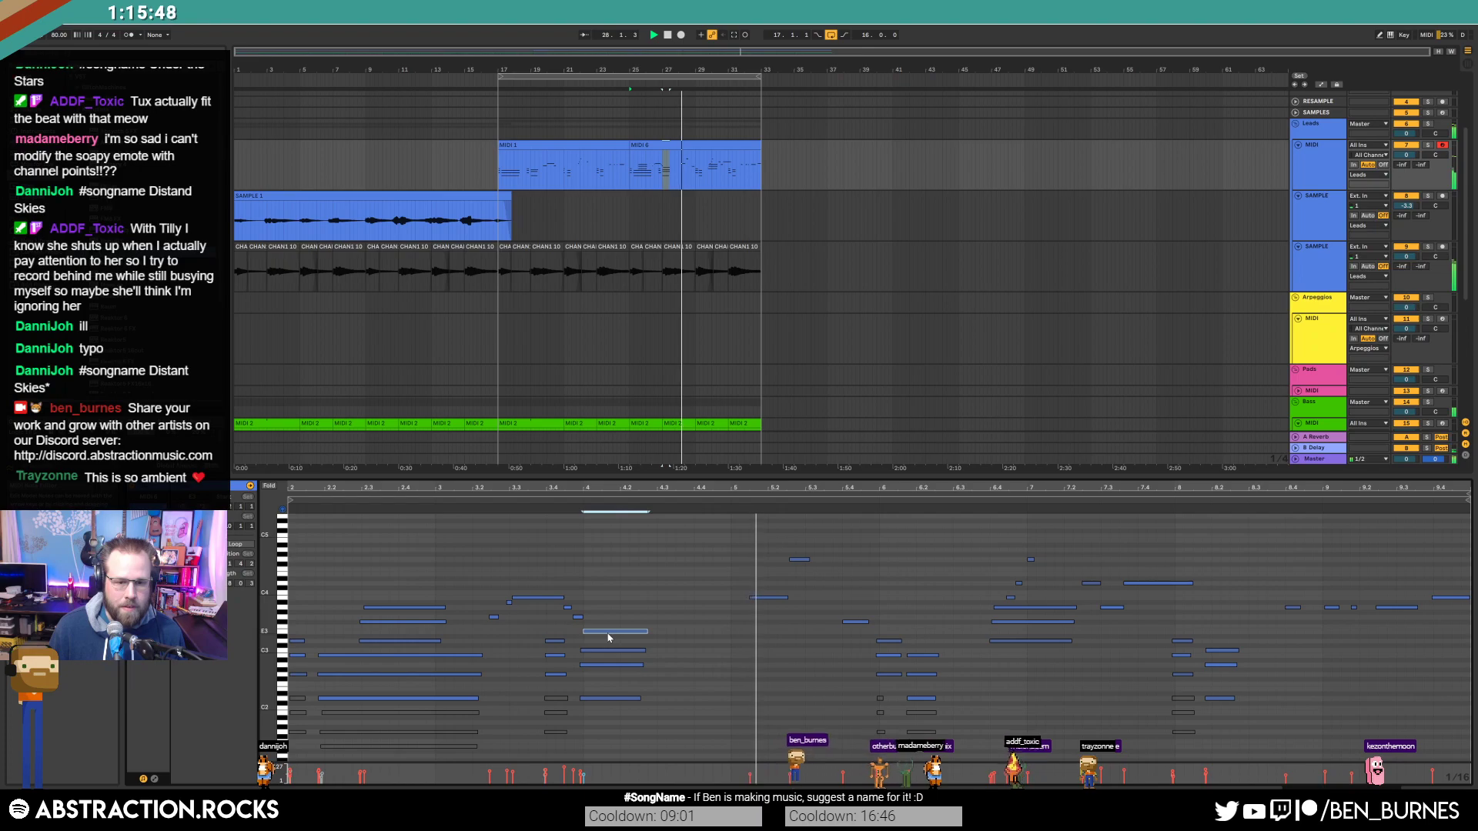
Step: Audition other pitches for the top note of the clip bar 4 chord and return it to its original pitch
click(433, 502)
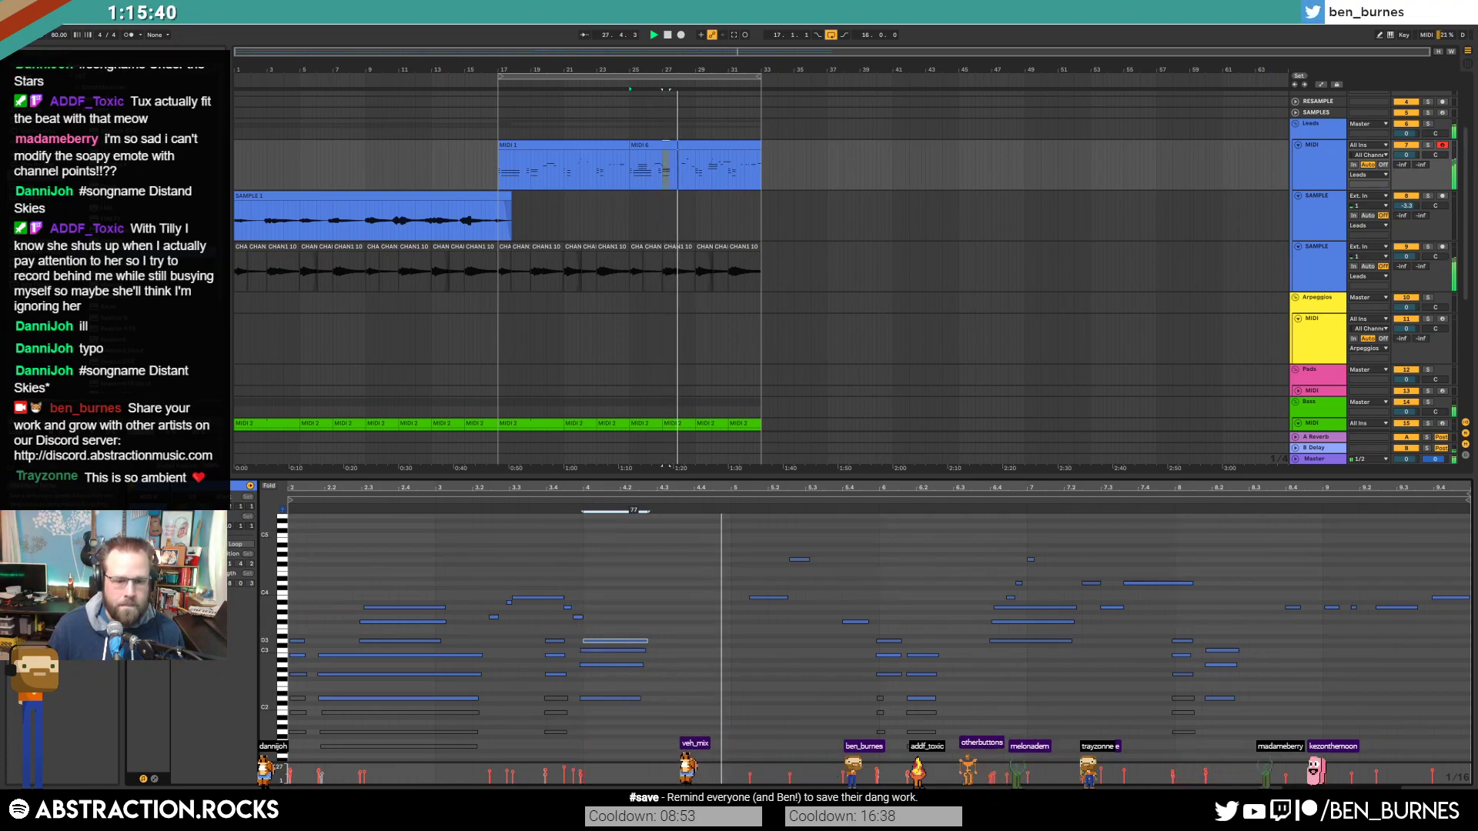
click(541, 501)
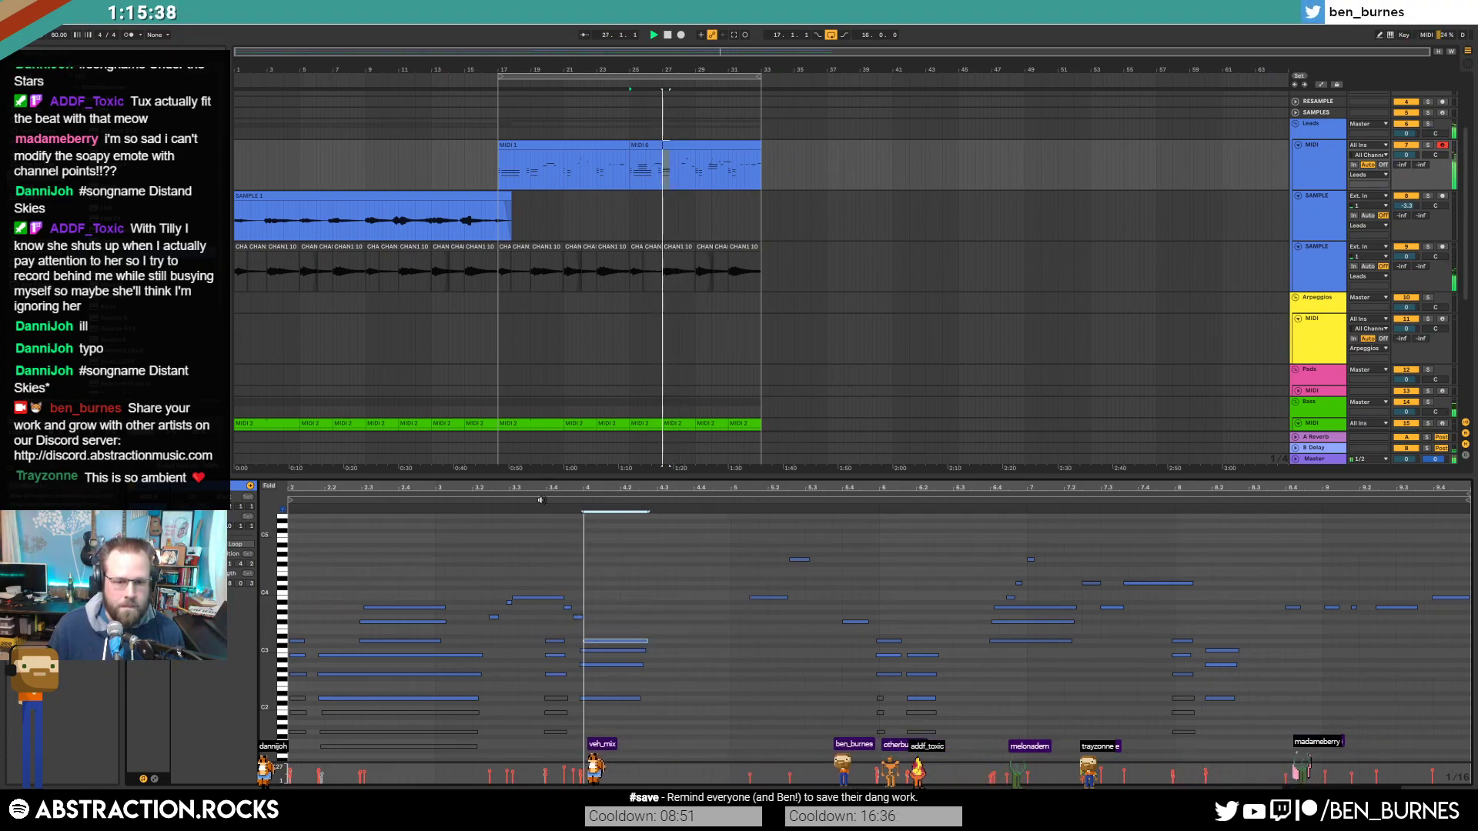
click(629, 645)
key(space)
drag(637, 643, 606, 615)
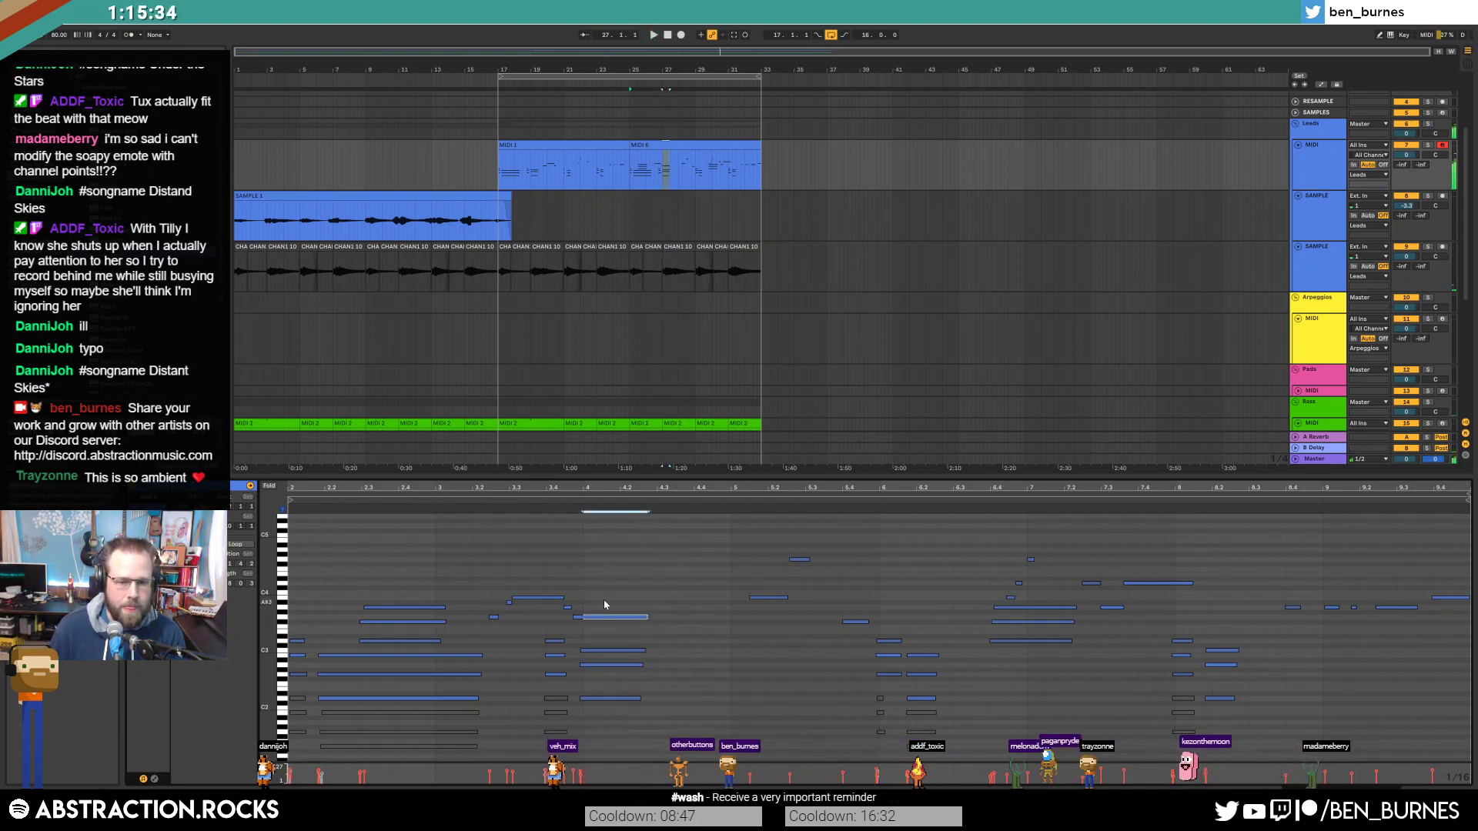
click(508, 501)
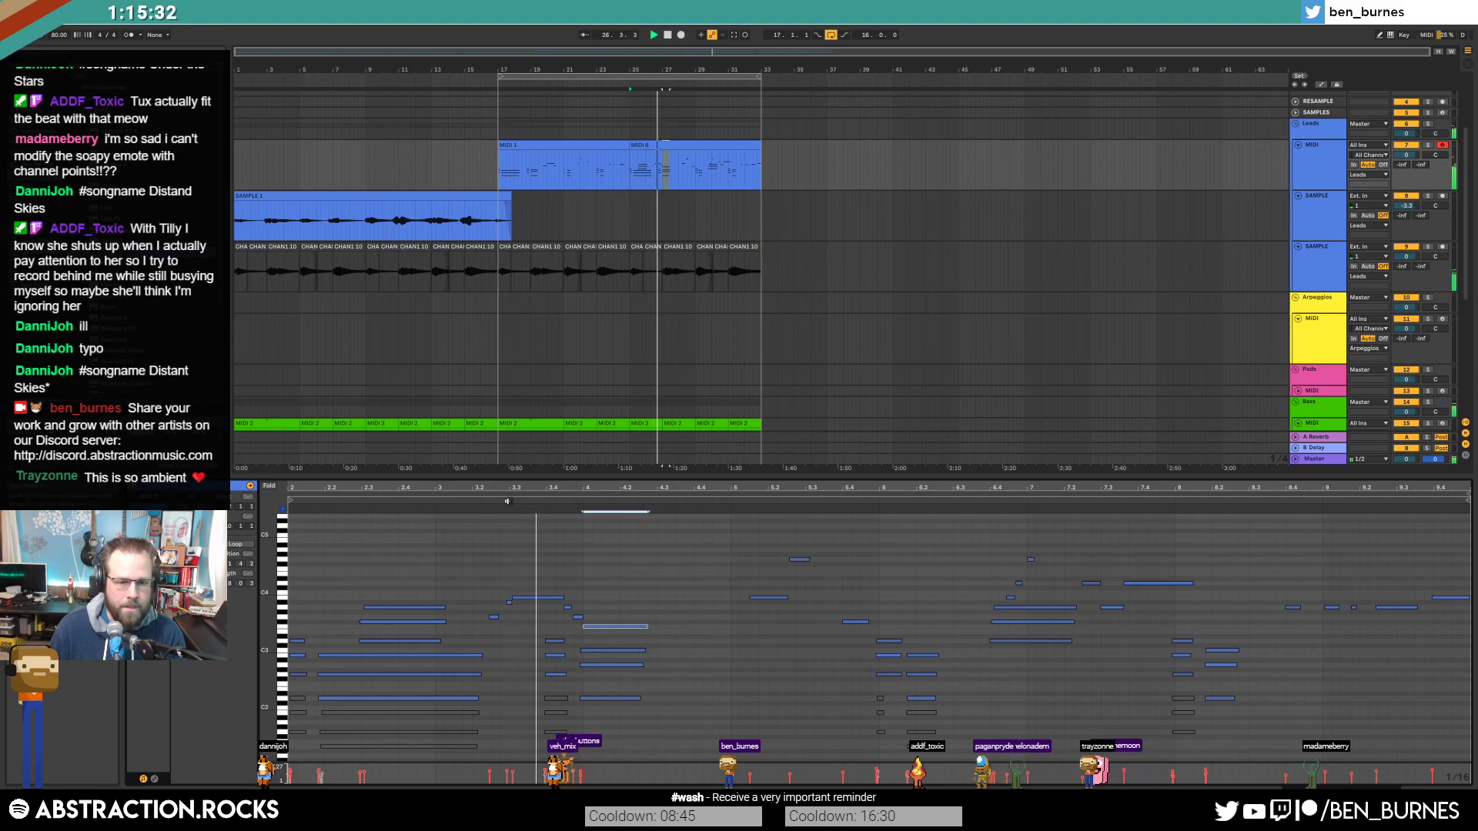
key(Up)
click(519, 497)
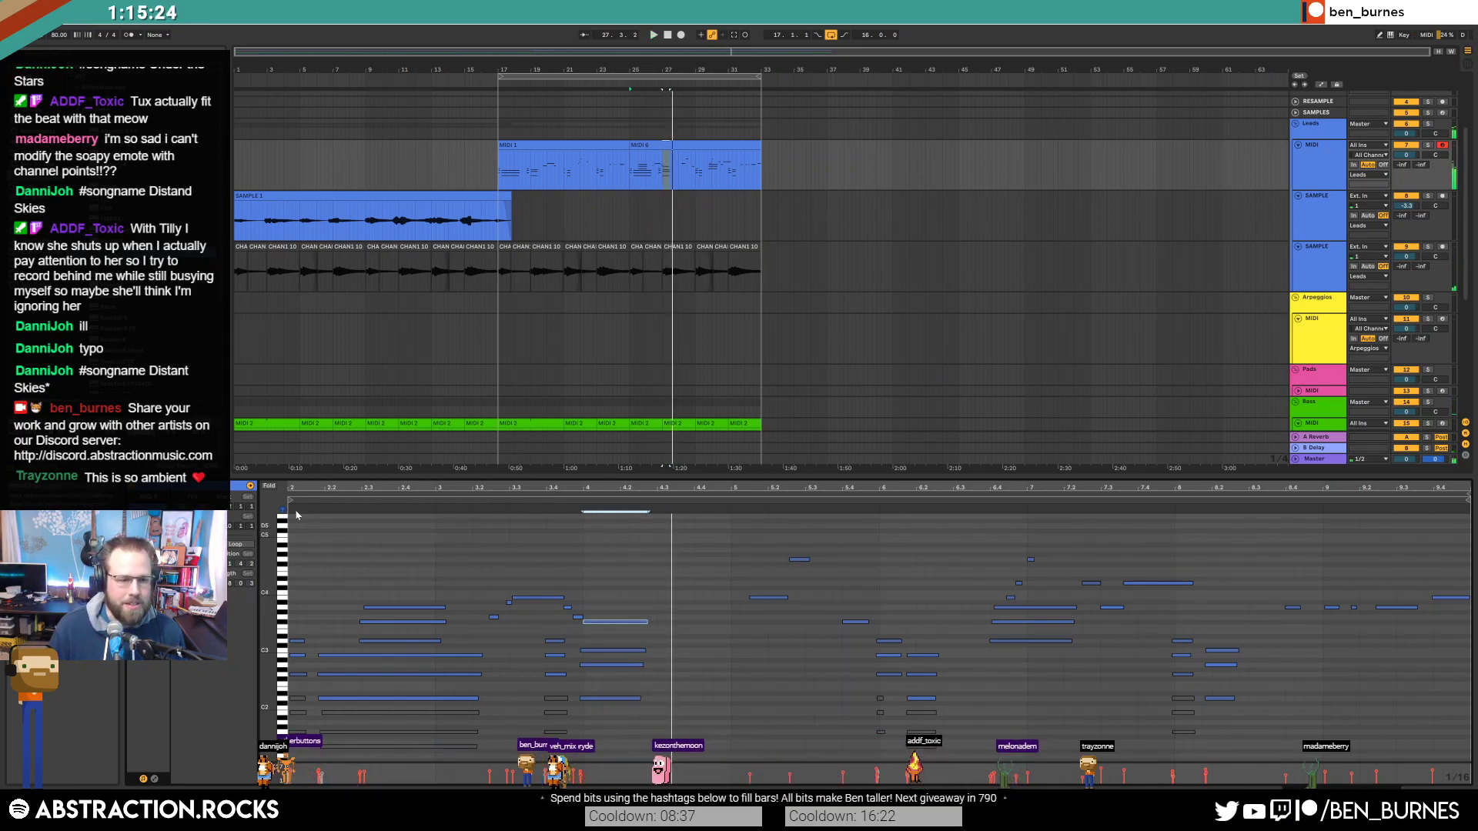
Step: Check the clip bar 4 chord and listen through the lead clip at bar 25 with the full arrangement
click(610, 650)
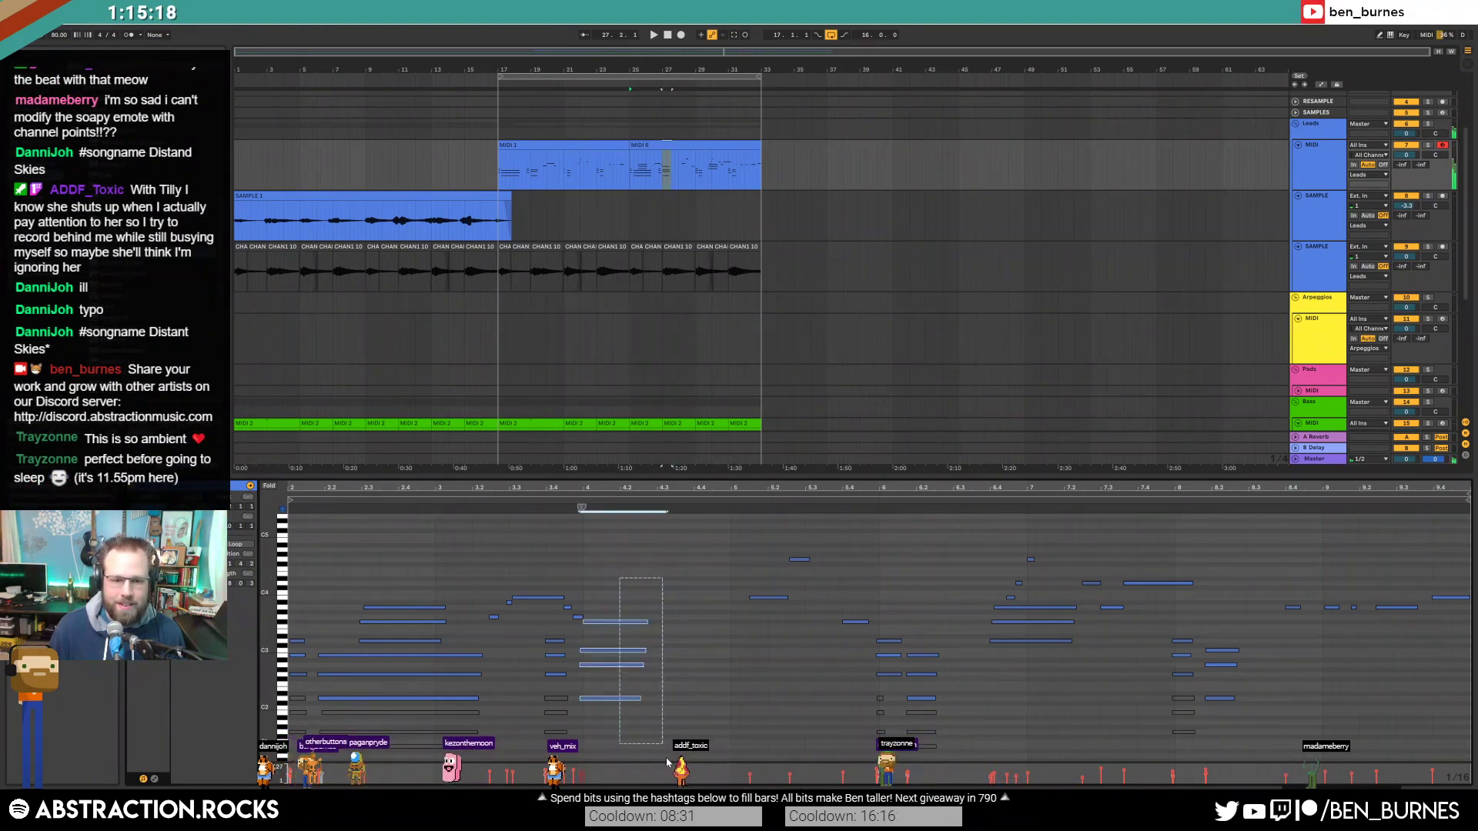
click(621, 655)
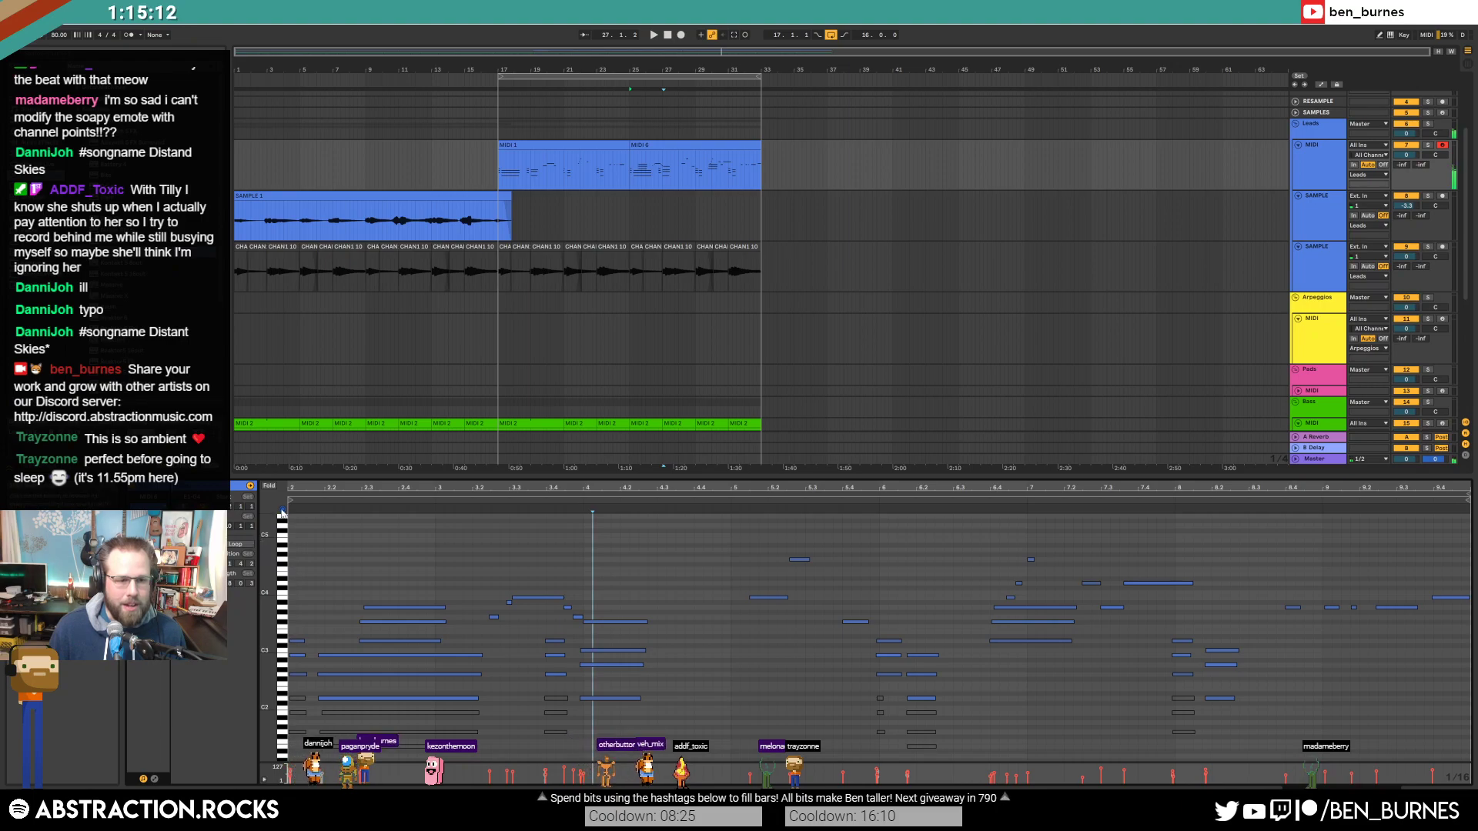
click(723, 145)
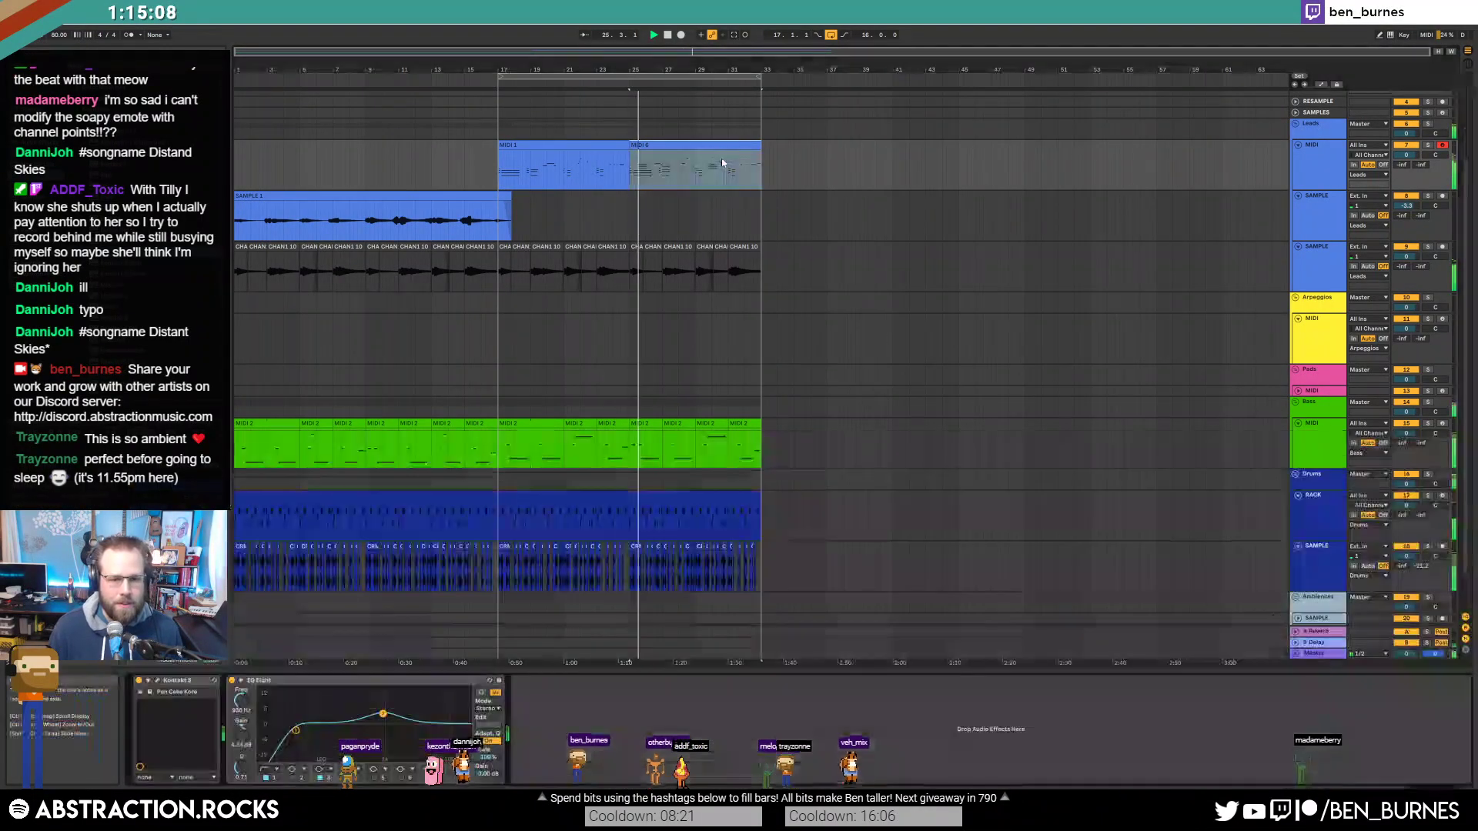
click(842, 401)
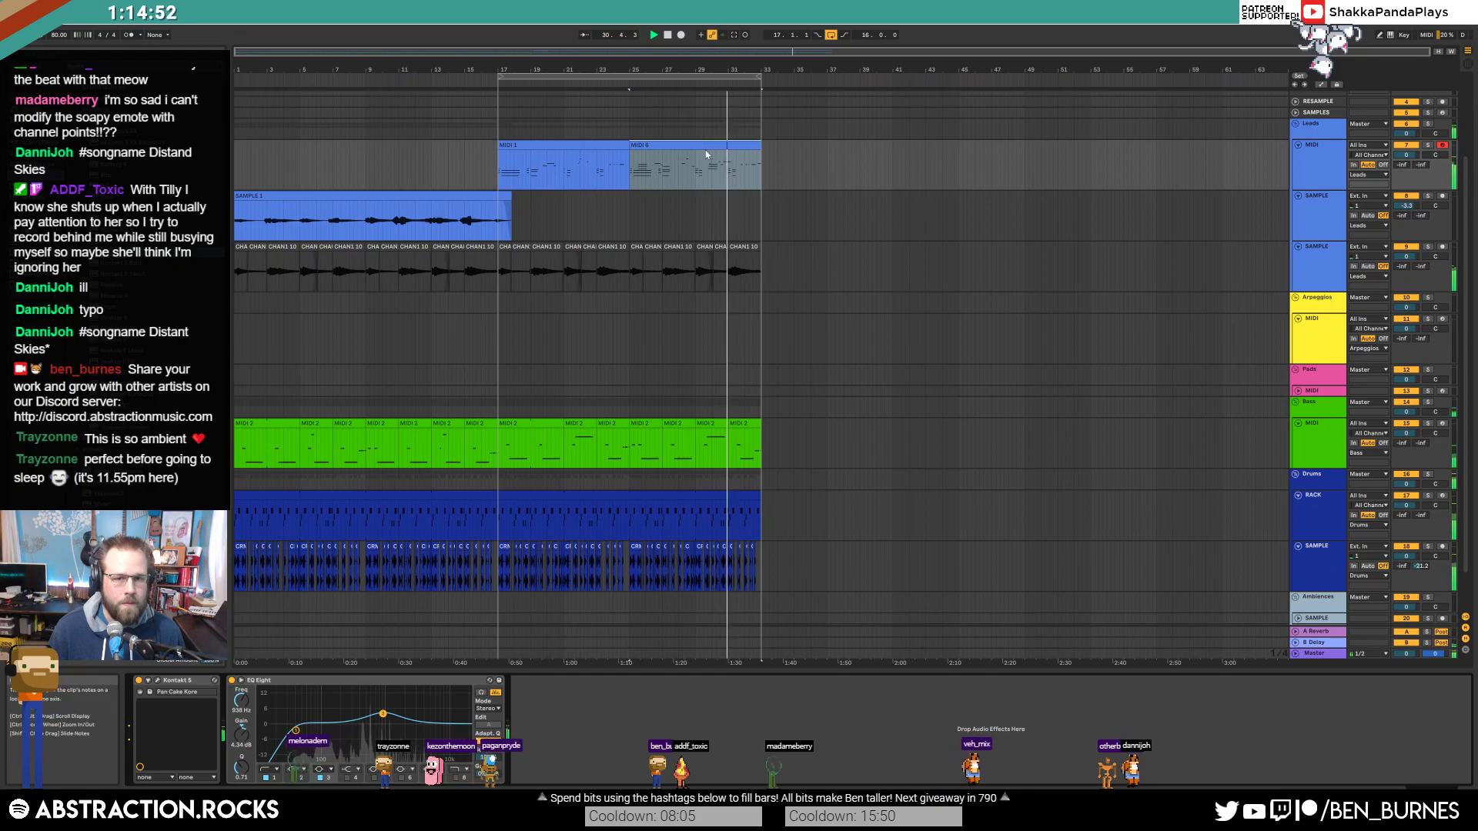
key(space)
Step: Add a harmony note around clip bar 8 of the bar 25 lead clip, just below the long high note
double_click(732, 144)
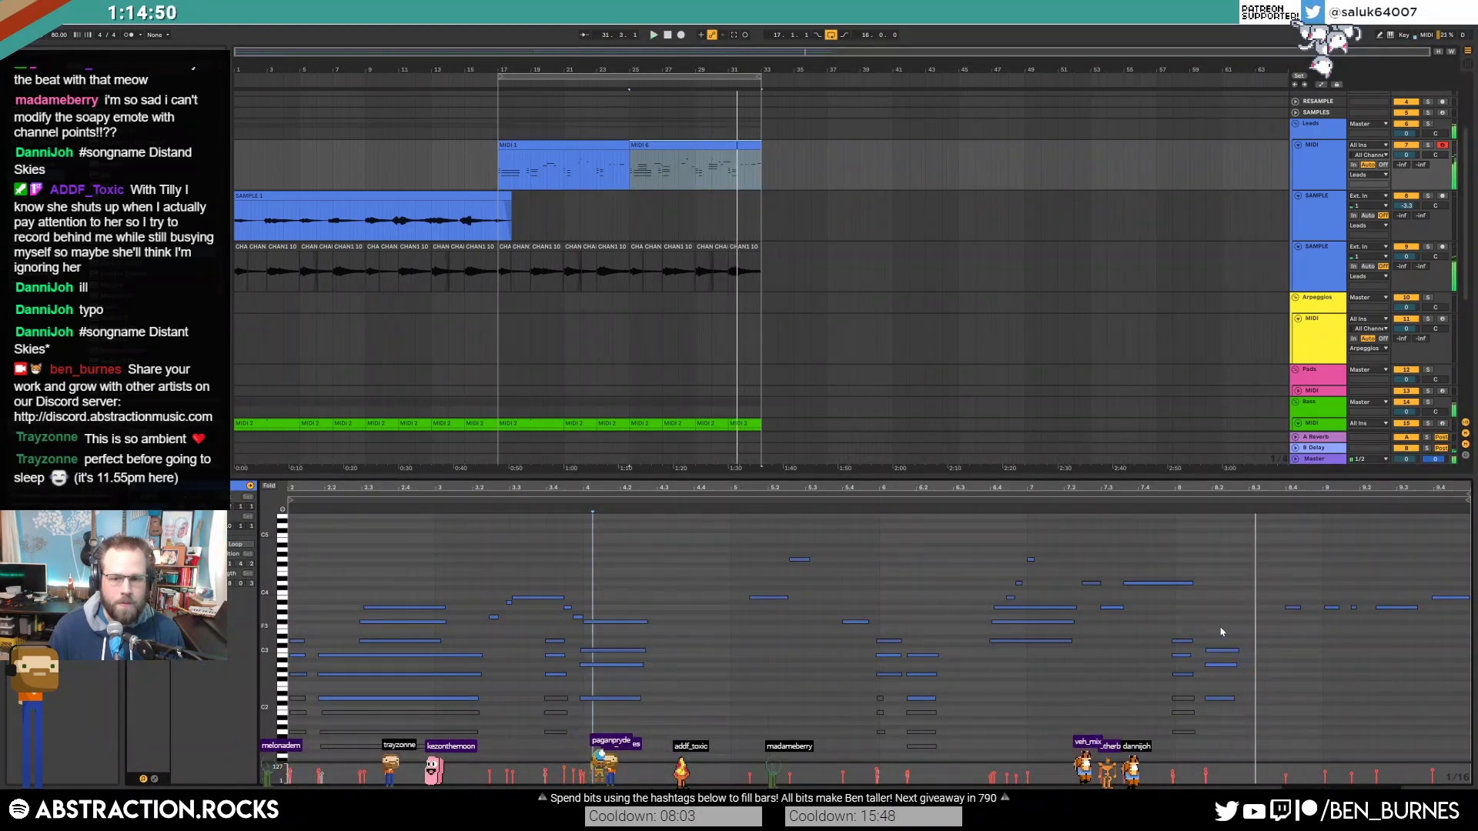
click(1134, 631)
key(space)
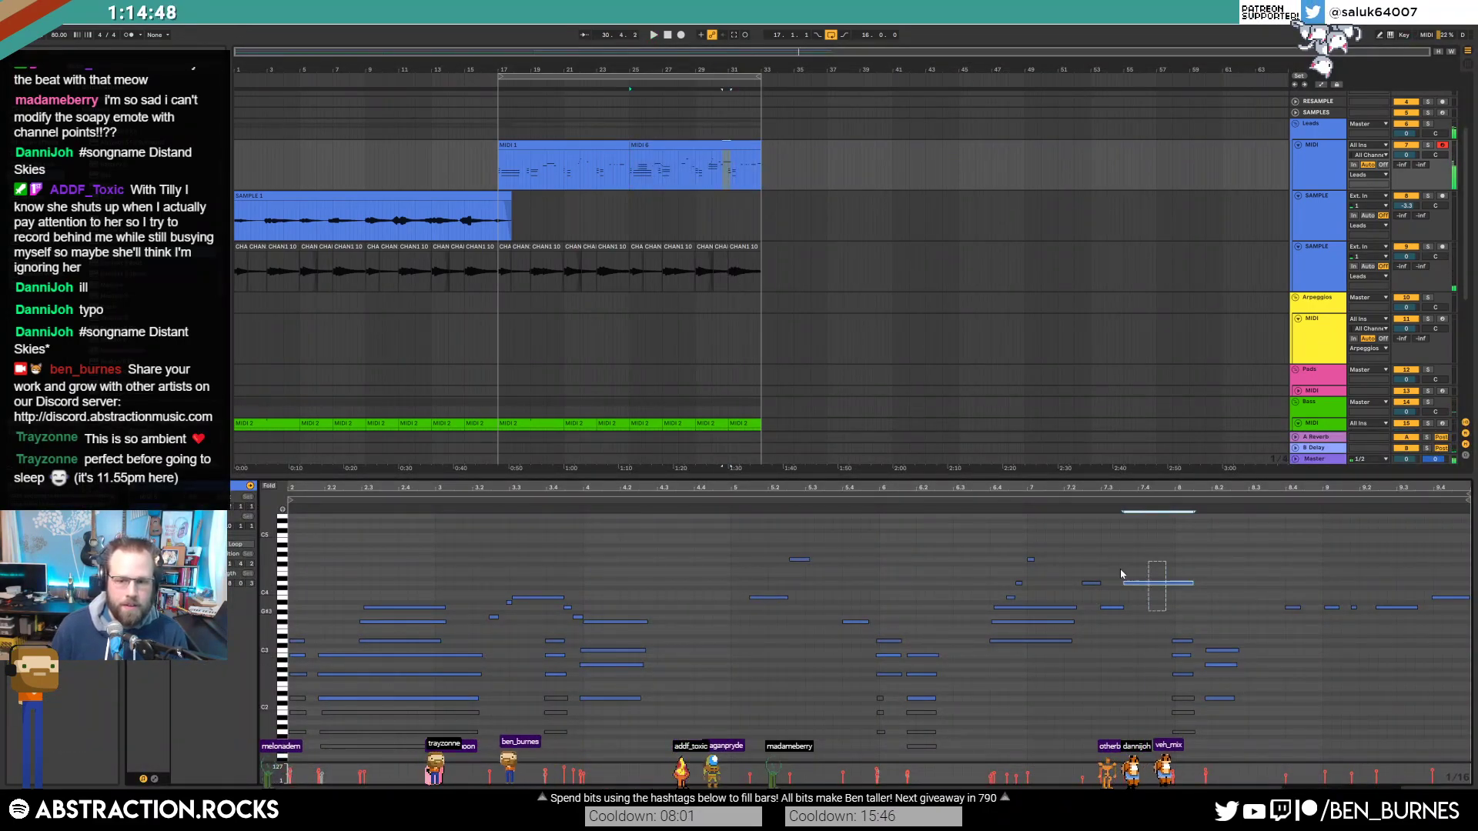
drag(1135, 632, 1078, 577)
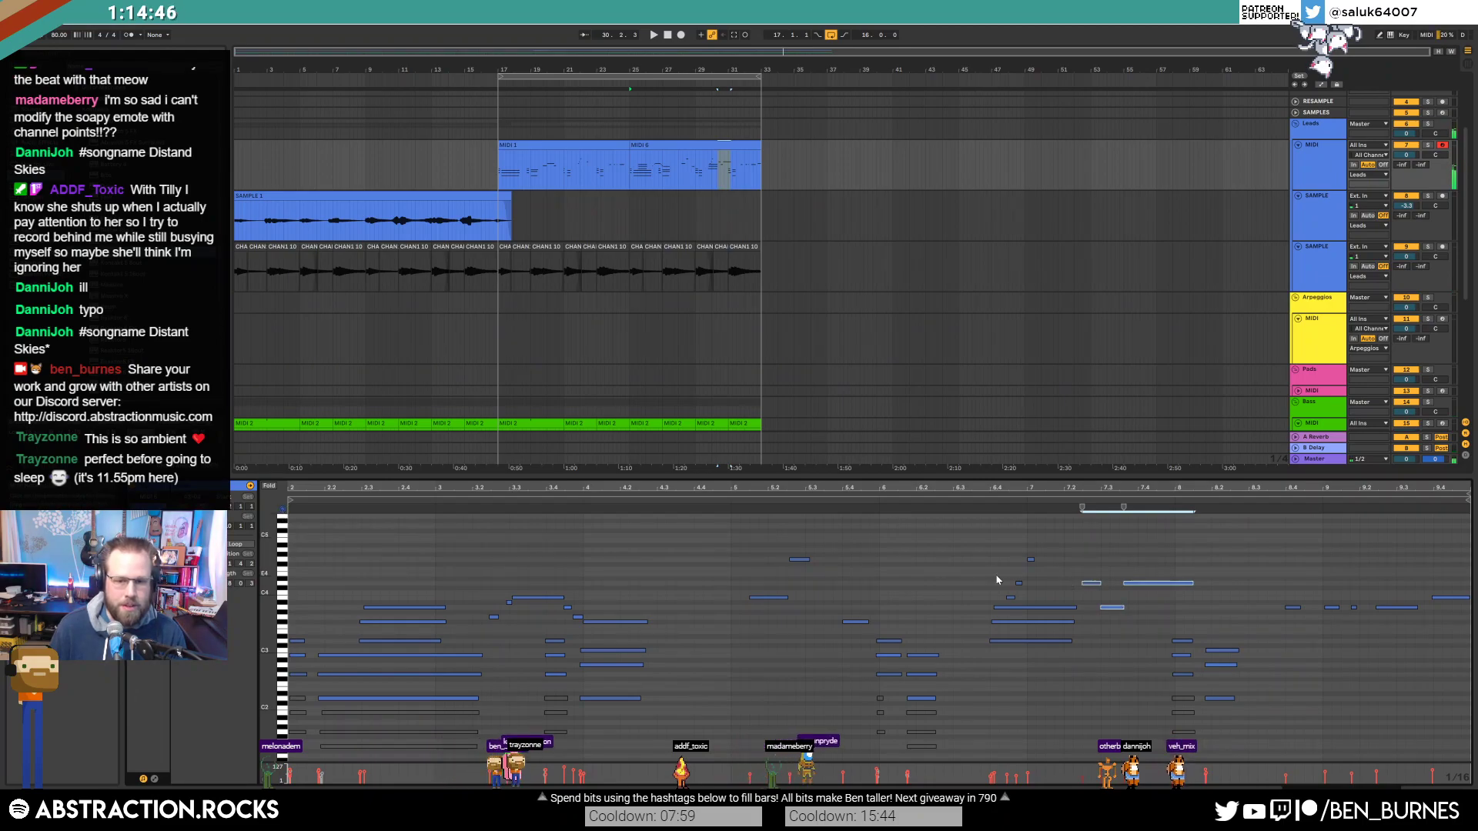
click(1154, 584)
drag(1159, 598, 1199, 605)
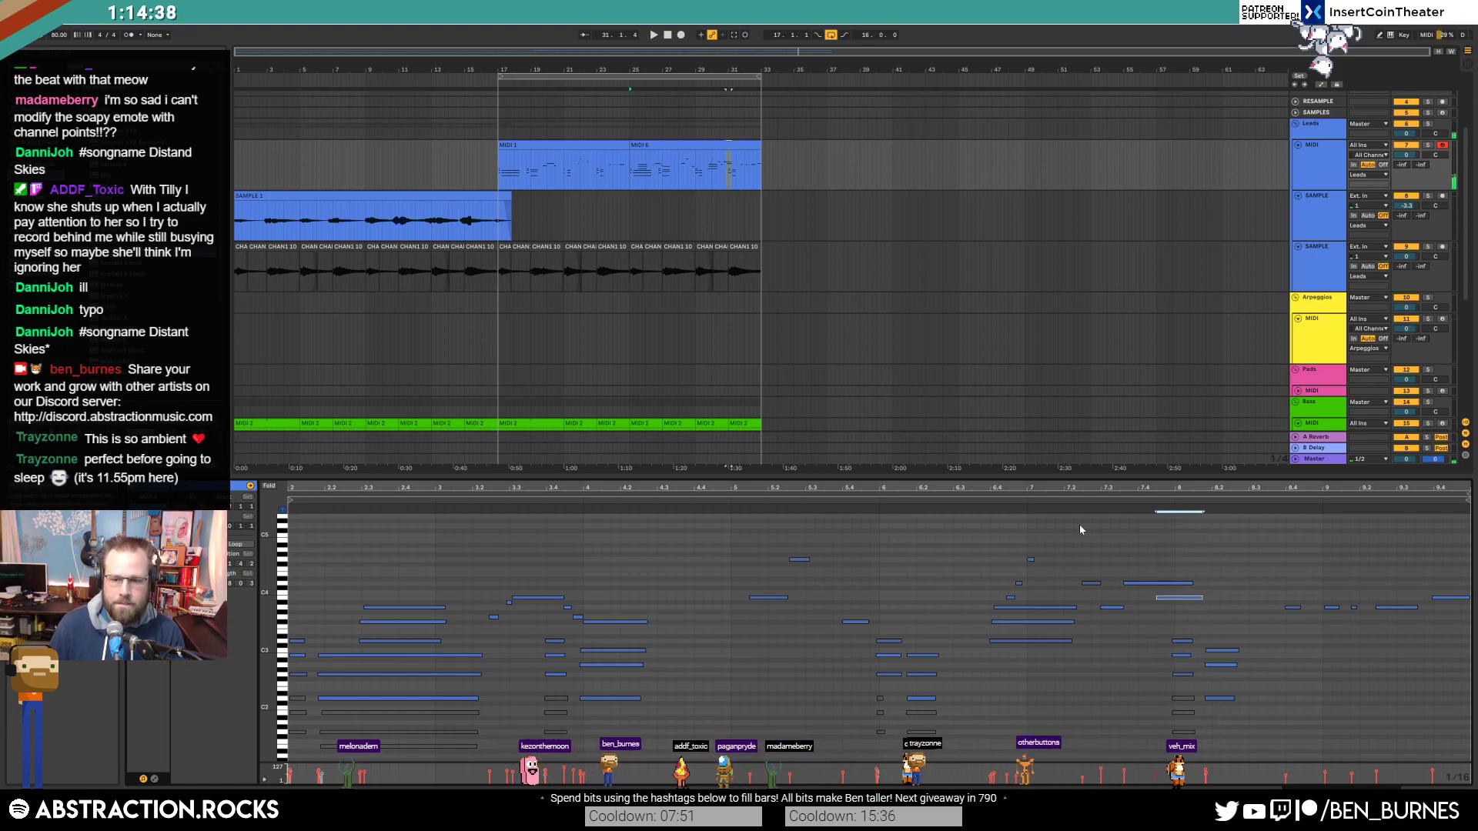
Step: Lengthen the harmony note at clip bar 8 so it ends with the short chord below it, and compare that chord with the bar 4 chord
click(1056, 497)
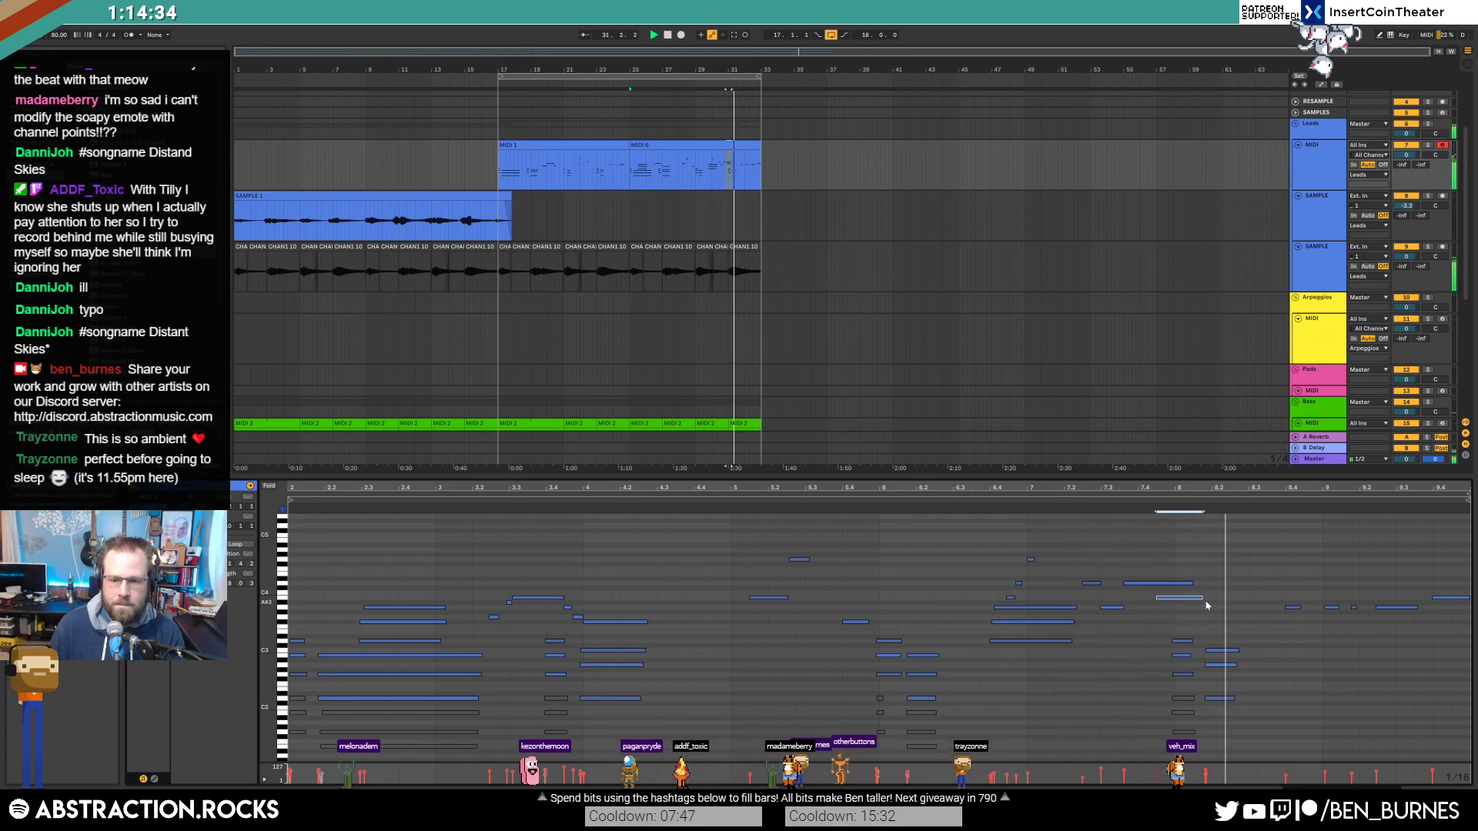
key(space)
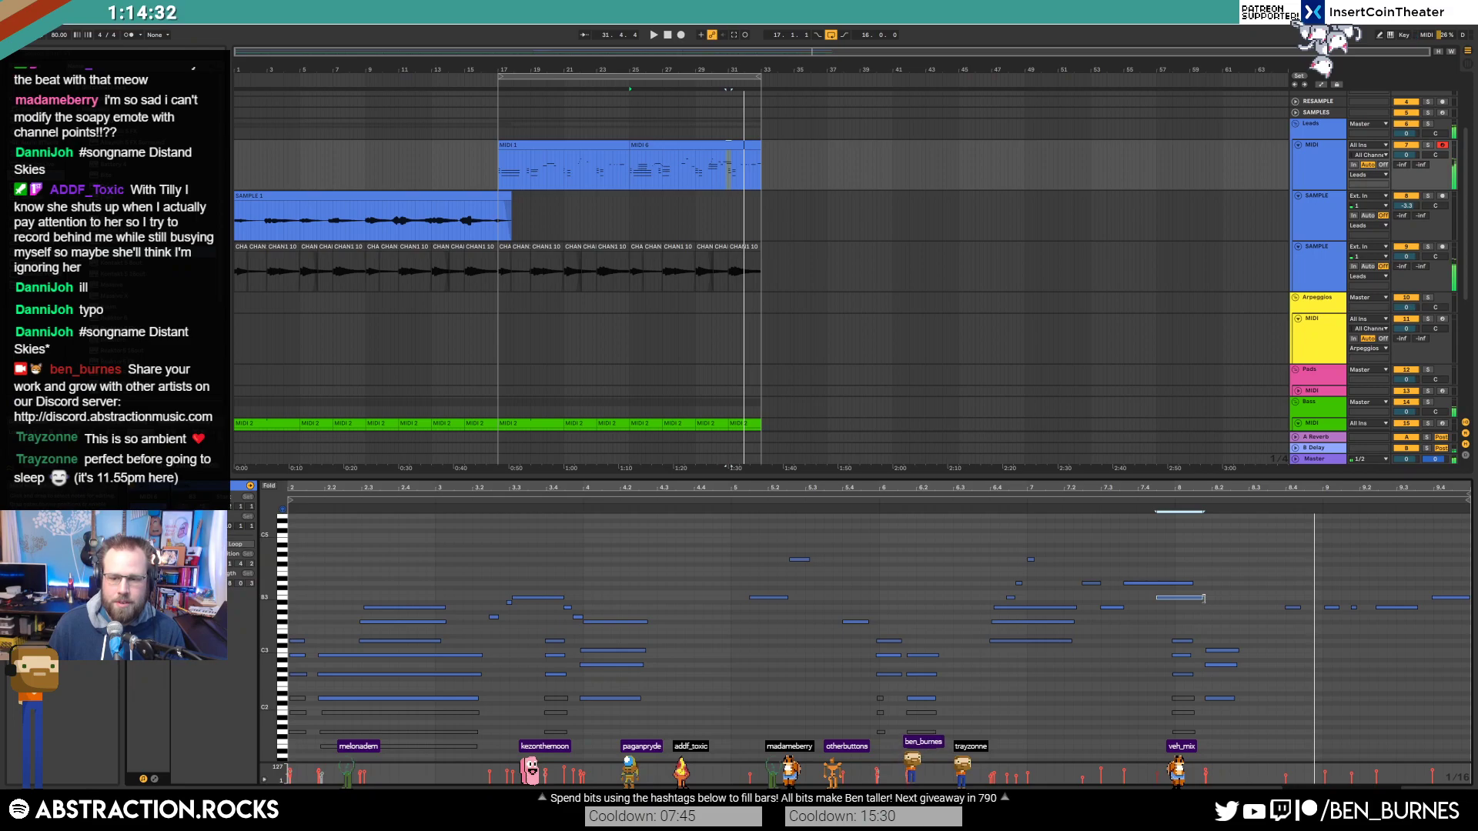
drag(1223, 625, 1227, 757)
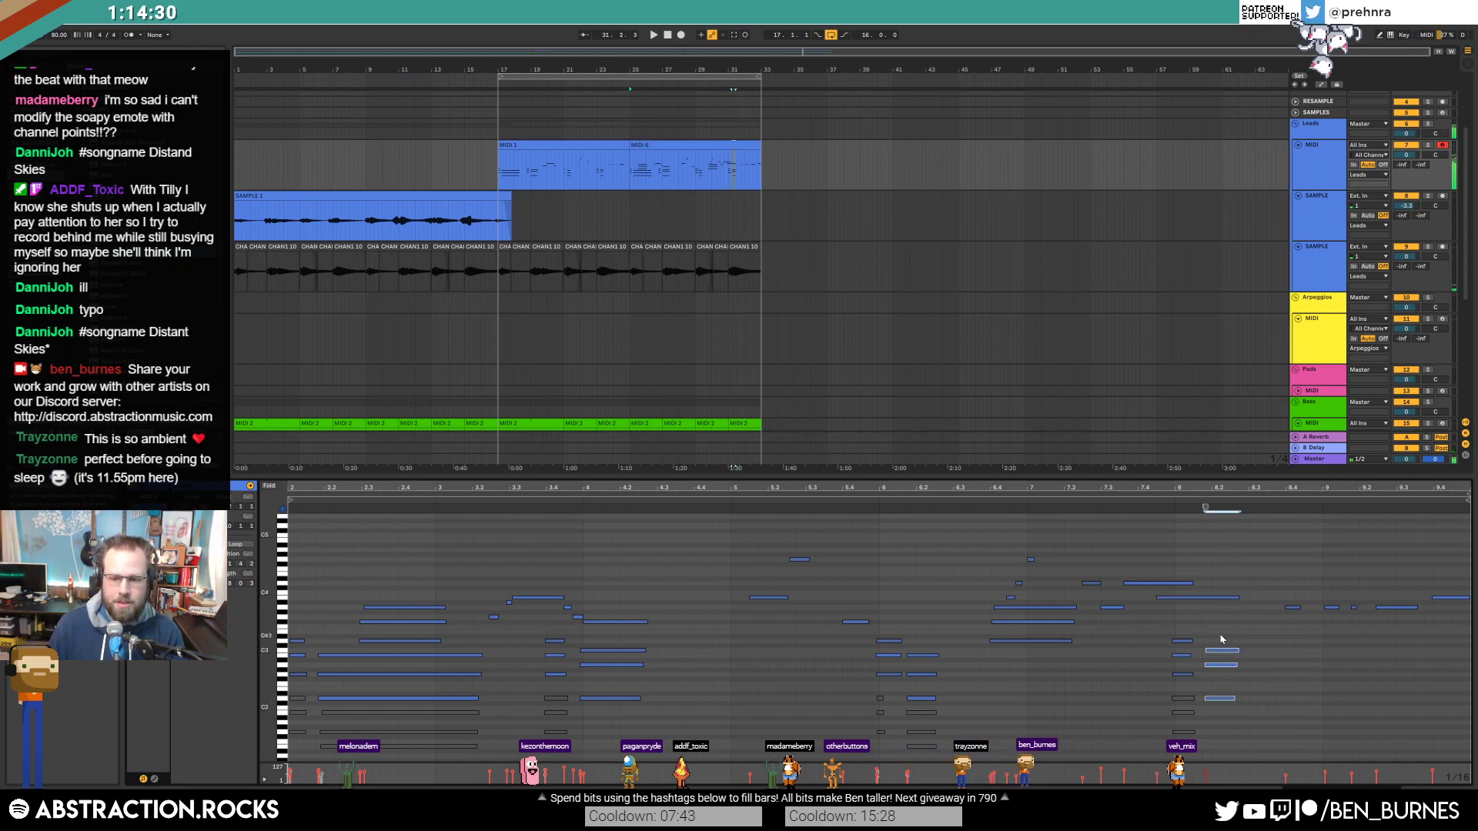
drag(601, 568, 639, 762)
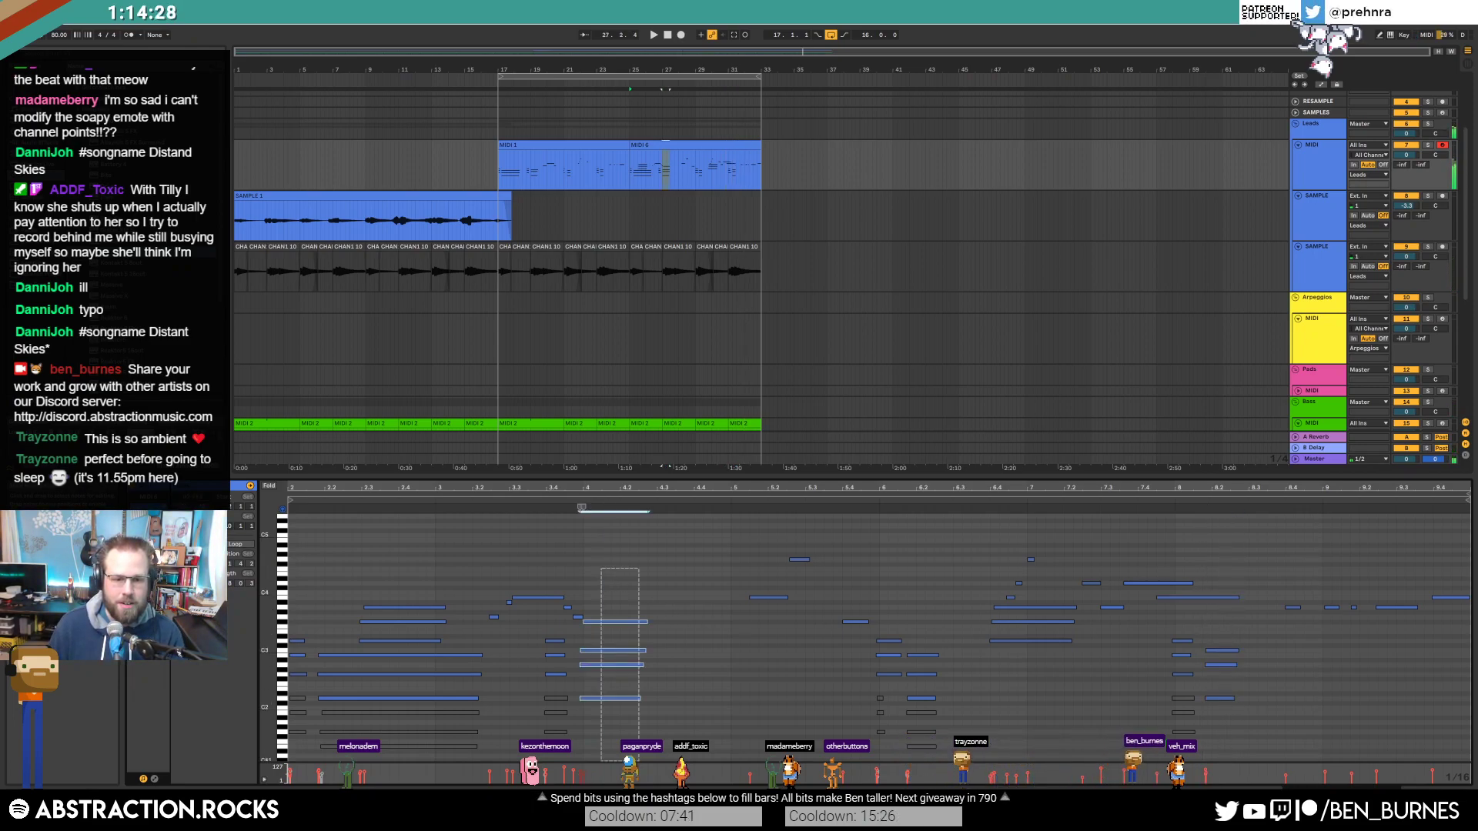
drag(1212, 623, 1239, 705)
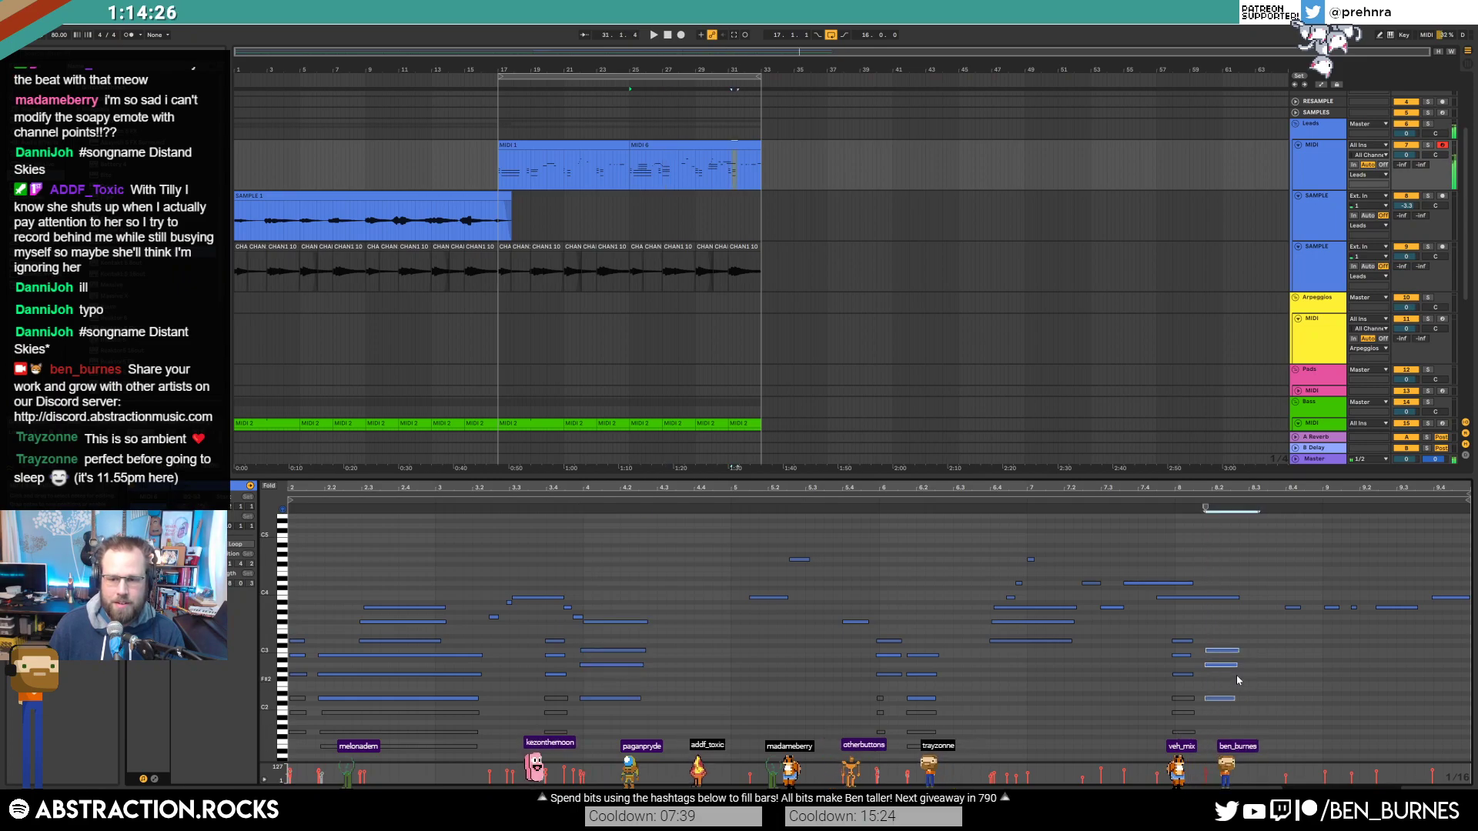
Step: Raise the top note of the short three-note chord just after clip bar 8 by two semitones and try another pitch for its middle note
click(1222, 650)
key(Up)
key(Up)
click(1228, 665)
key(Down)
key(Up)
click(507, 568)
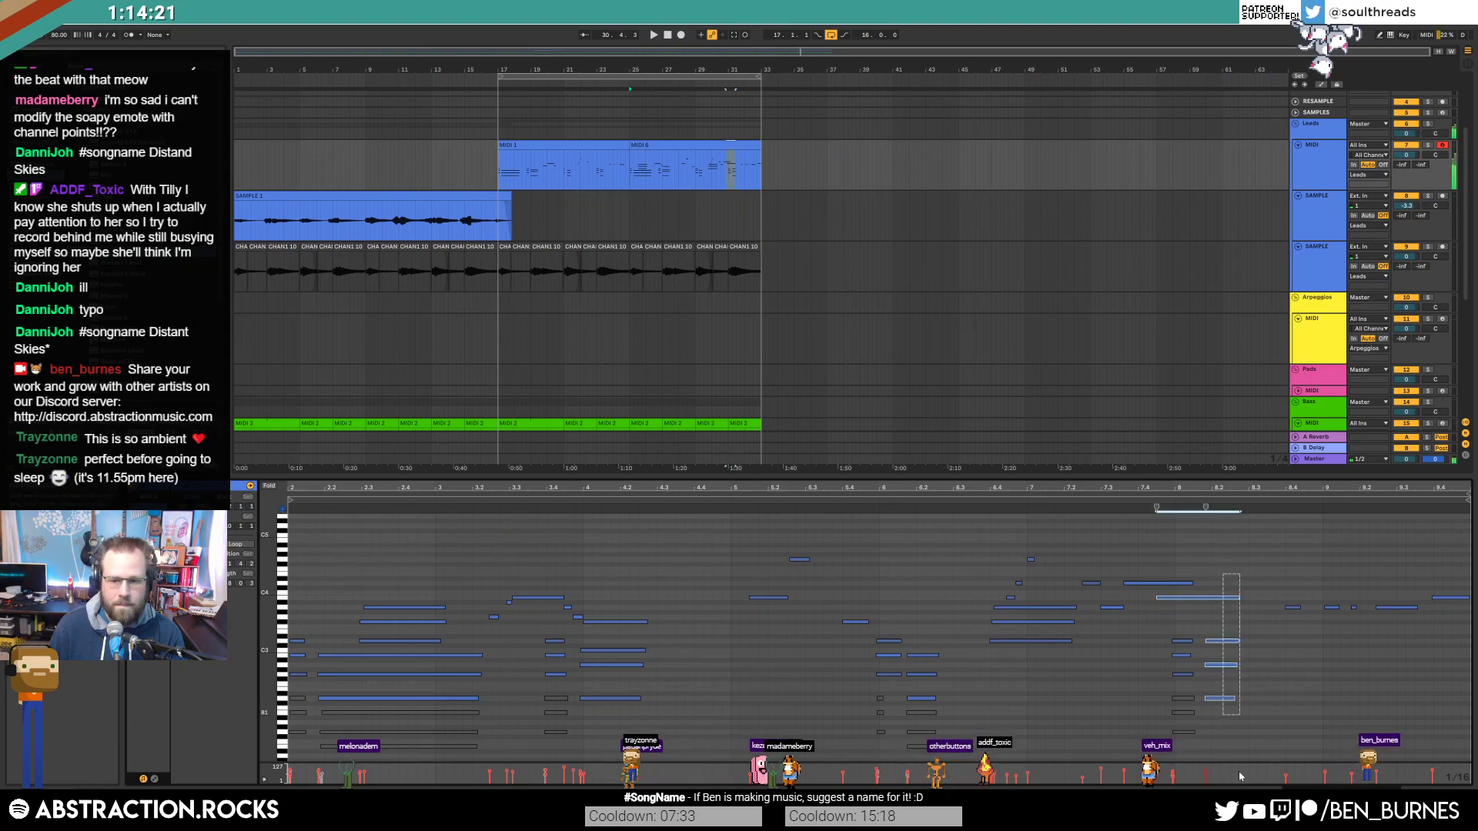
Step: Raise the lowest note of the short chord after clip bar 8 by three semitones and listen to the passage
click(1221, 721)
click(1220, 699)
key(Up)
key(Up)
key(Up)
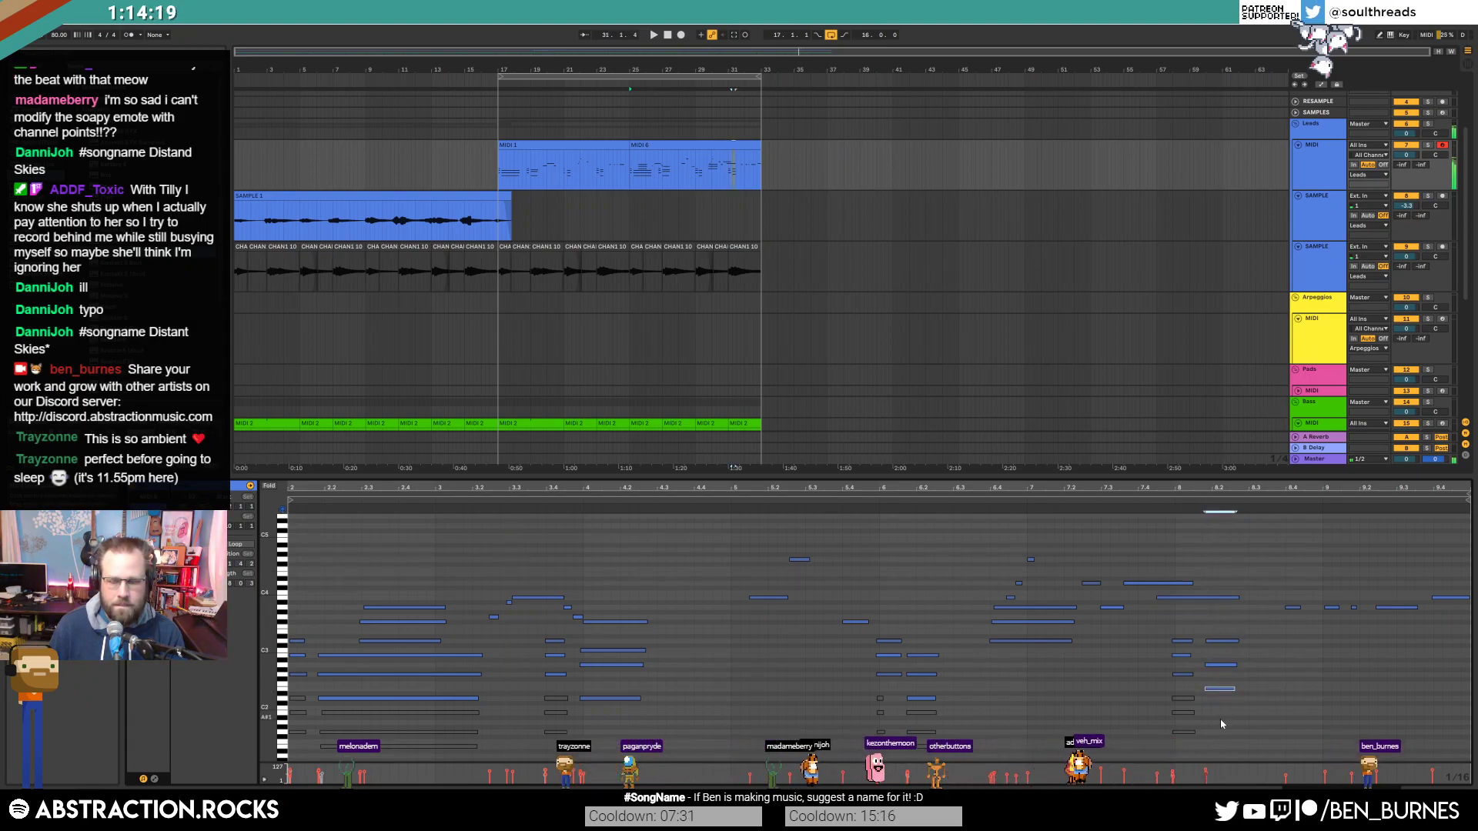
key(space)
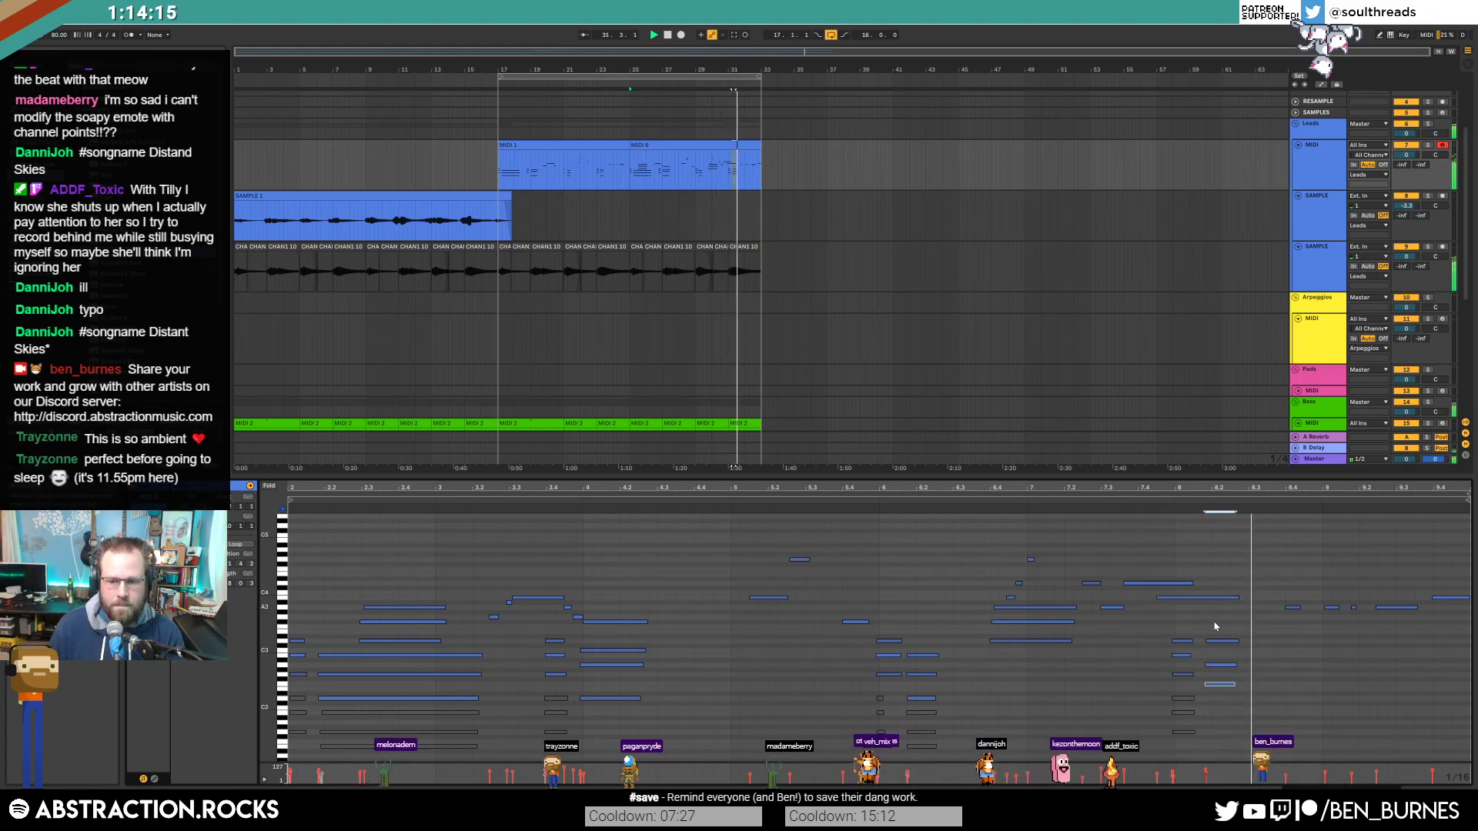
Step: Try the middle note of the short chord after clip bar 8 two semitones higher, and return it to its previous pitch
click(1230, 665)
key(Up)
key(Up)
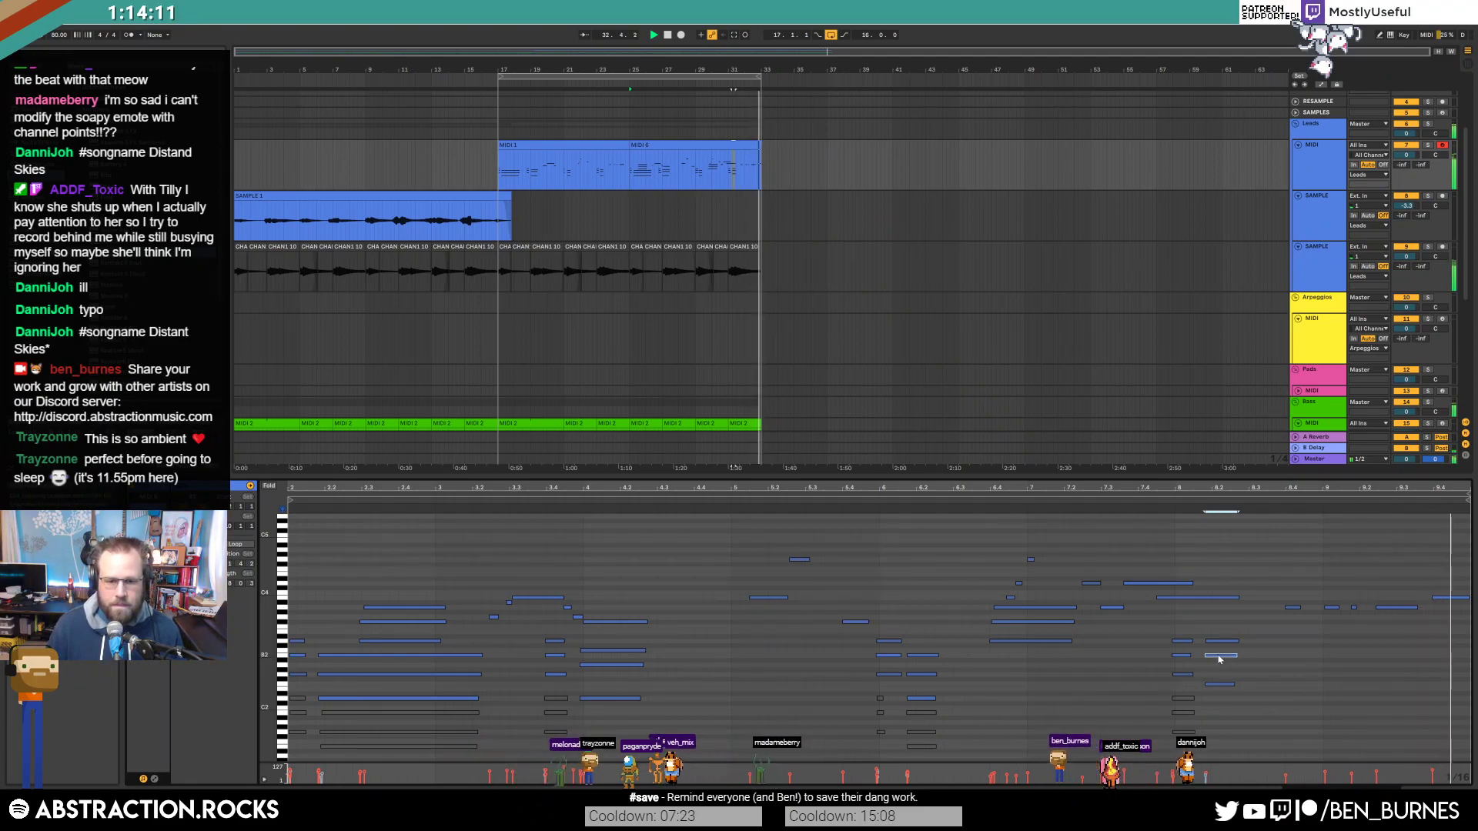
key(Down)
key(Down)
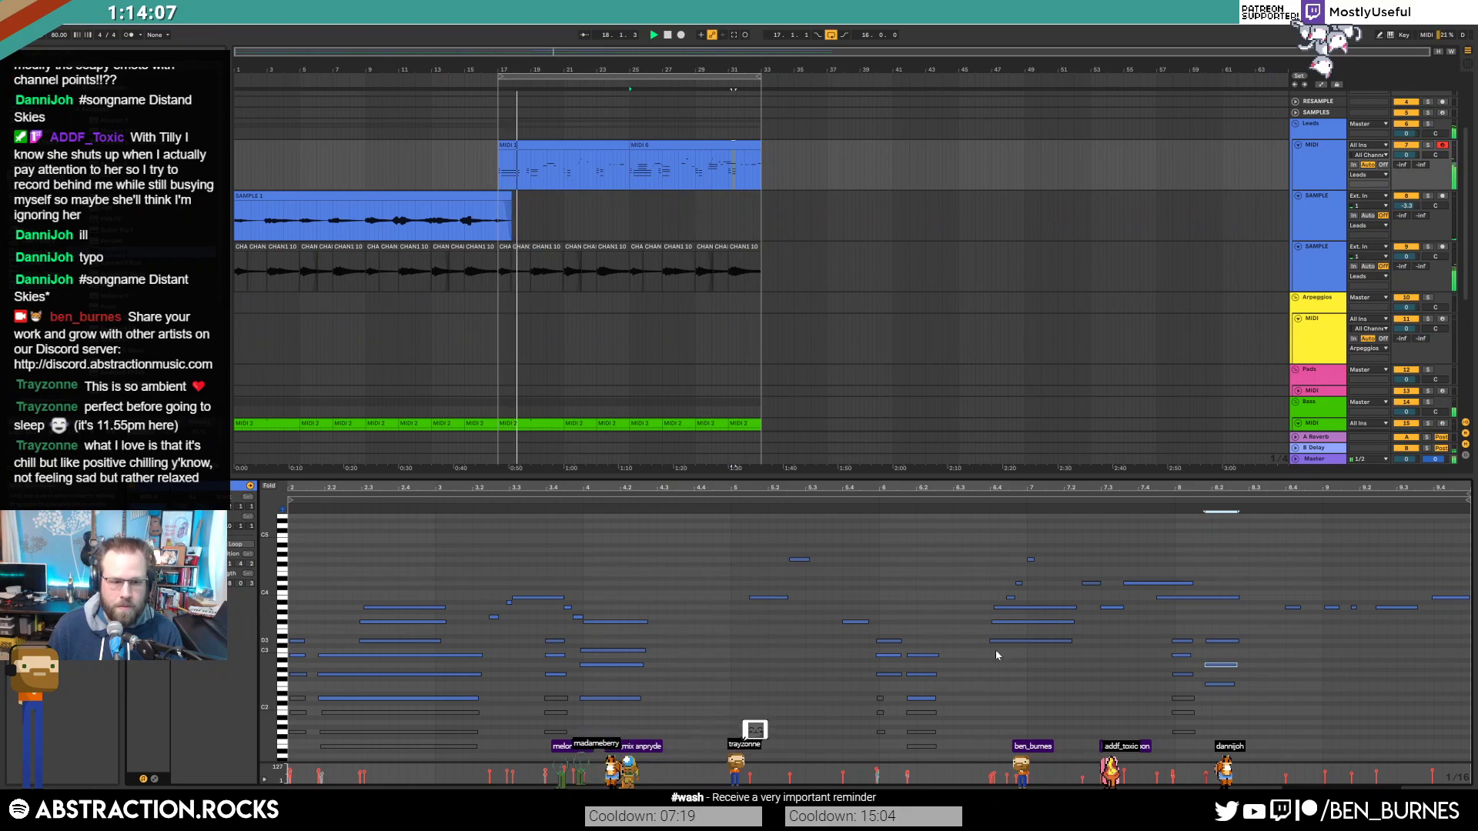
Step: Lower the middle note of the short chord after clip bar 8 by two semitones and its lowest note by one semitone
key(Down)
key(Down)
key(Down)
key(Down)
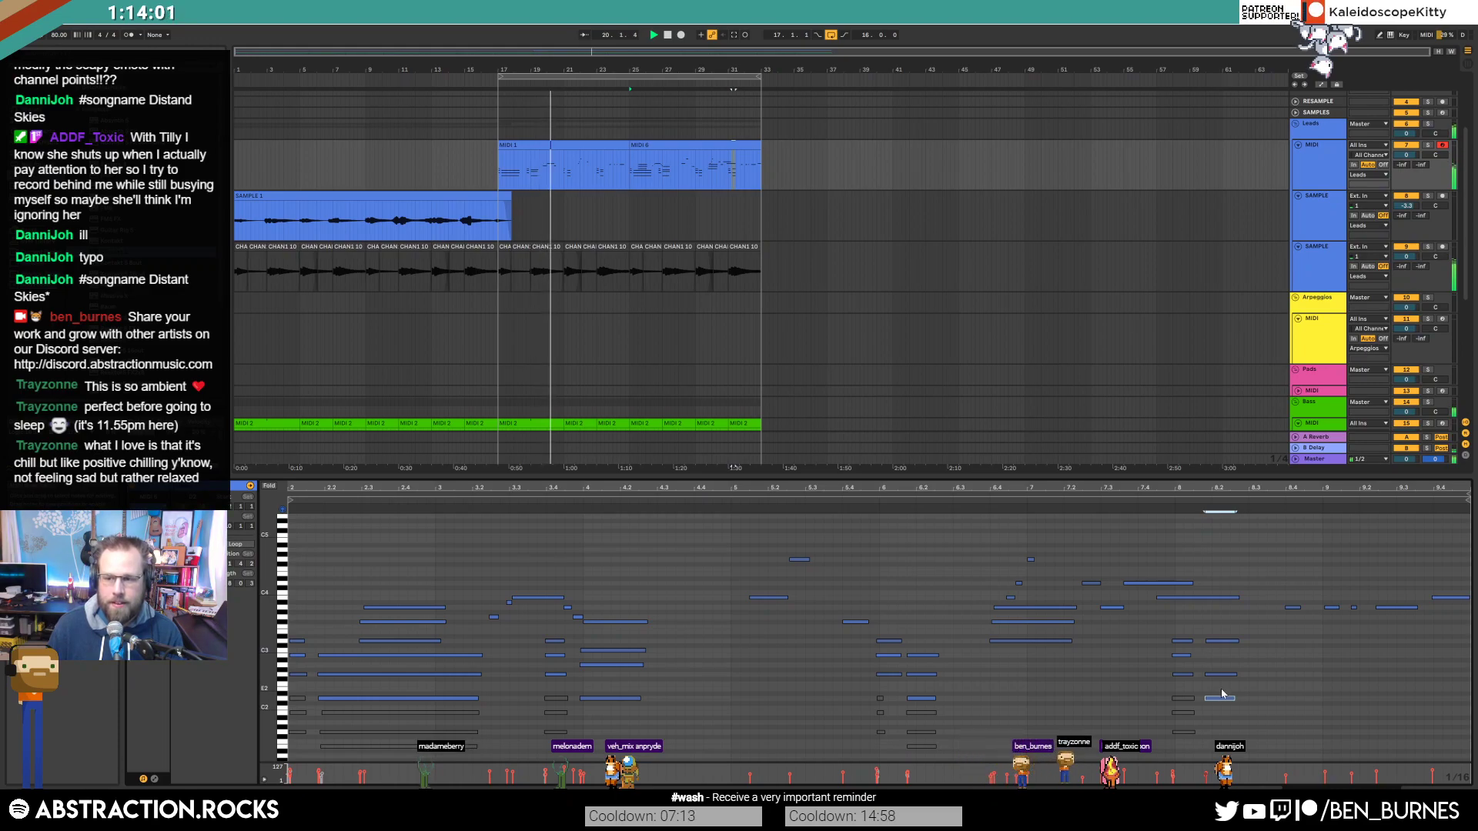
drag(1210, 696, 1215, 688)
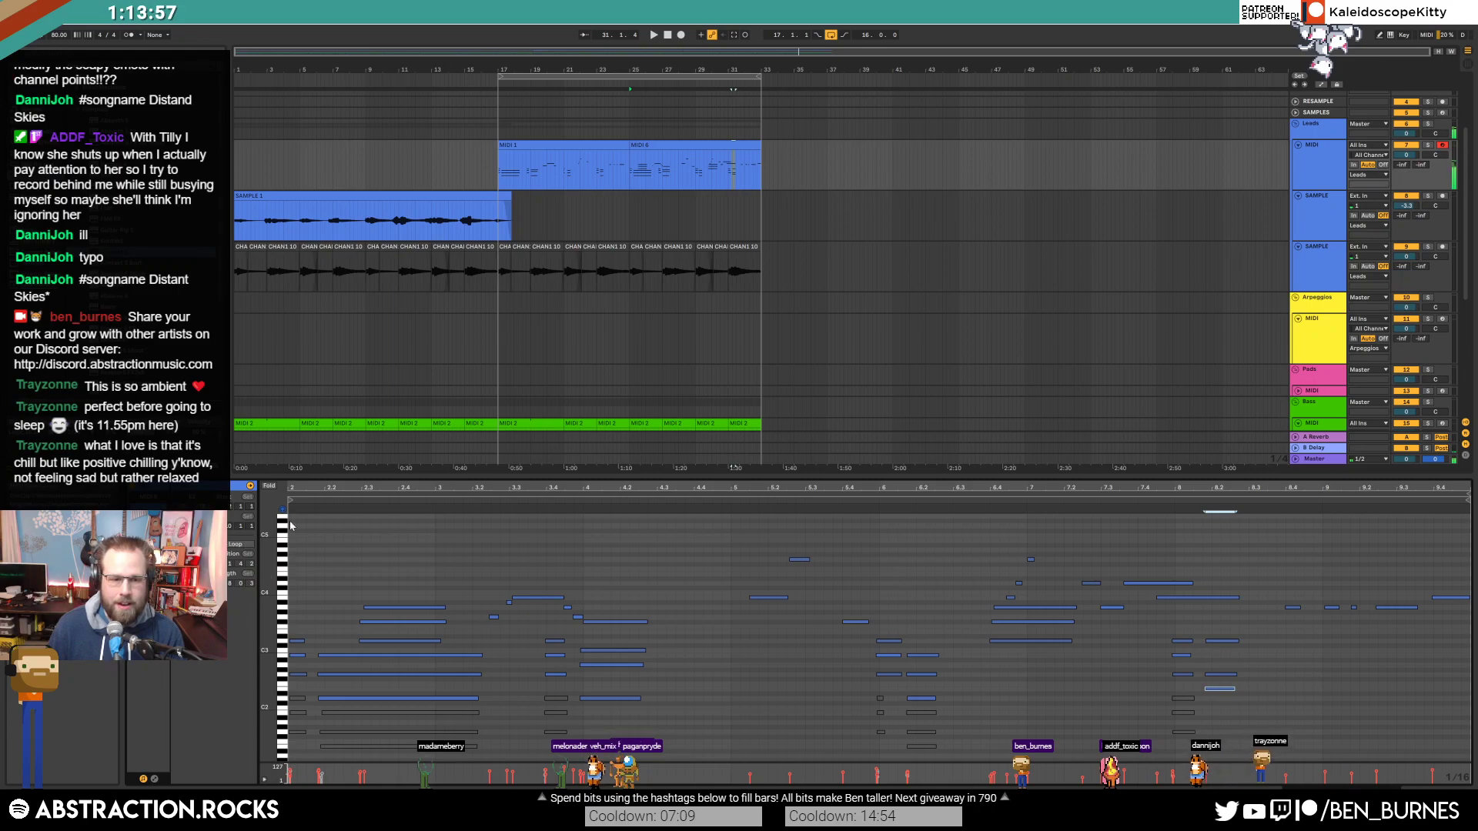
Step: Add a note to the short chord after clip bar 8, just below the long harmony note, and play the passage leading into it
double_click(1204, 617)
drag(1204, 617, 1235, 621)
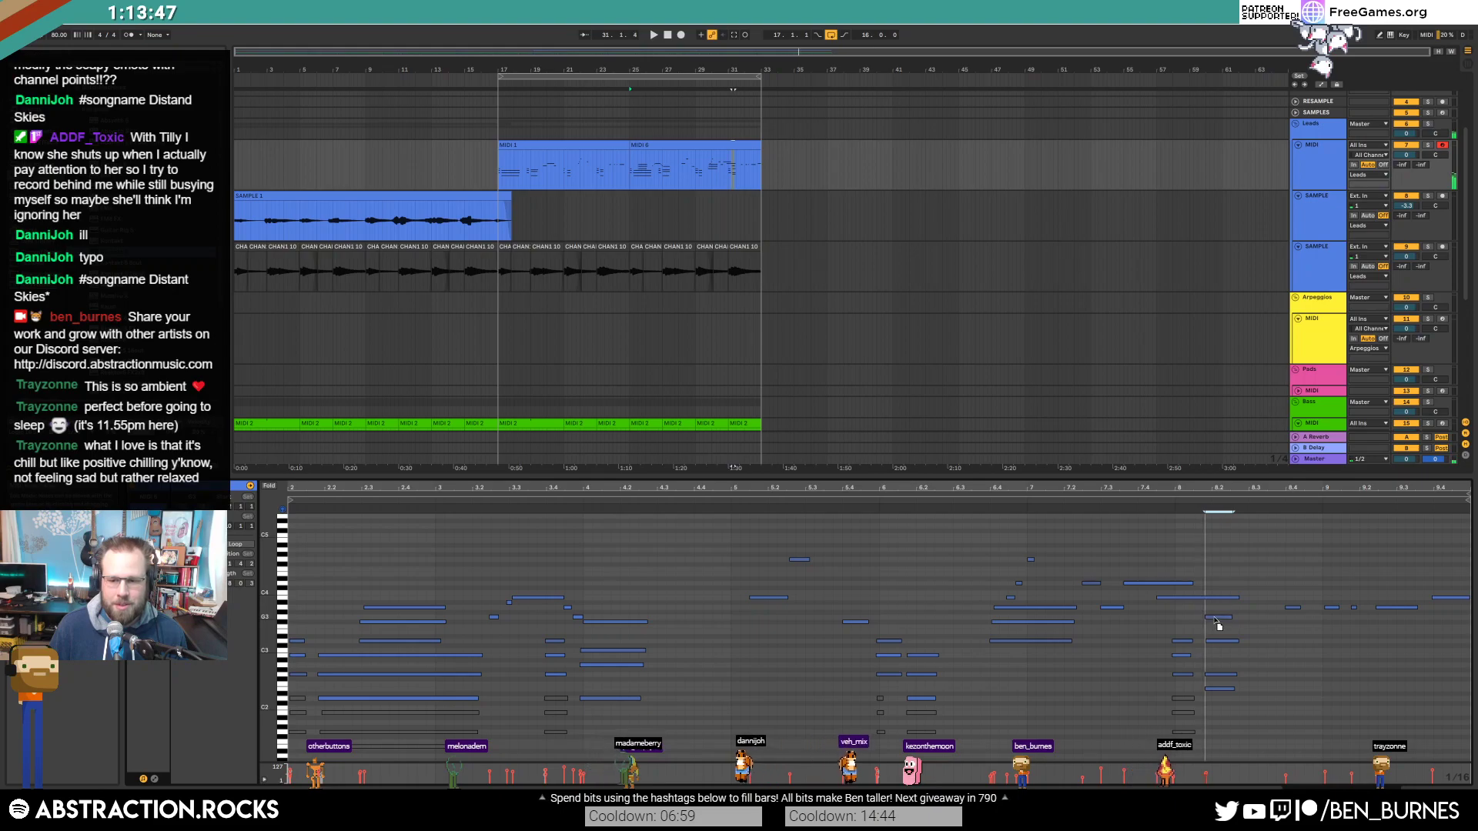
click(971, 501)
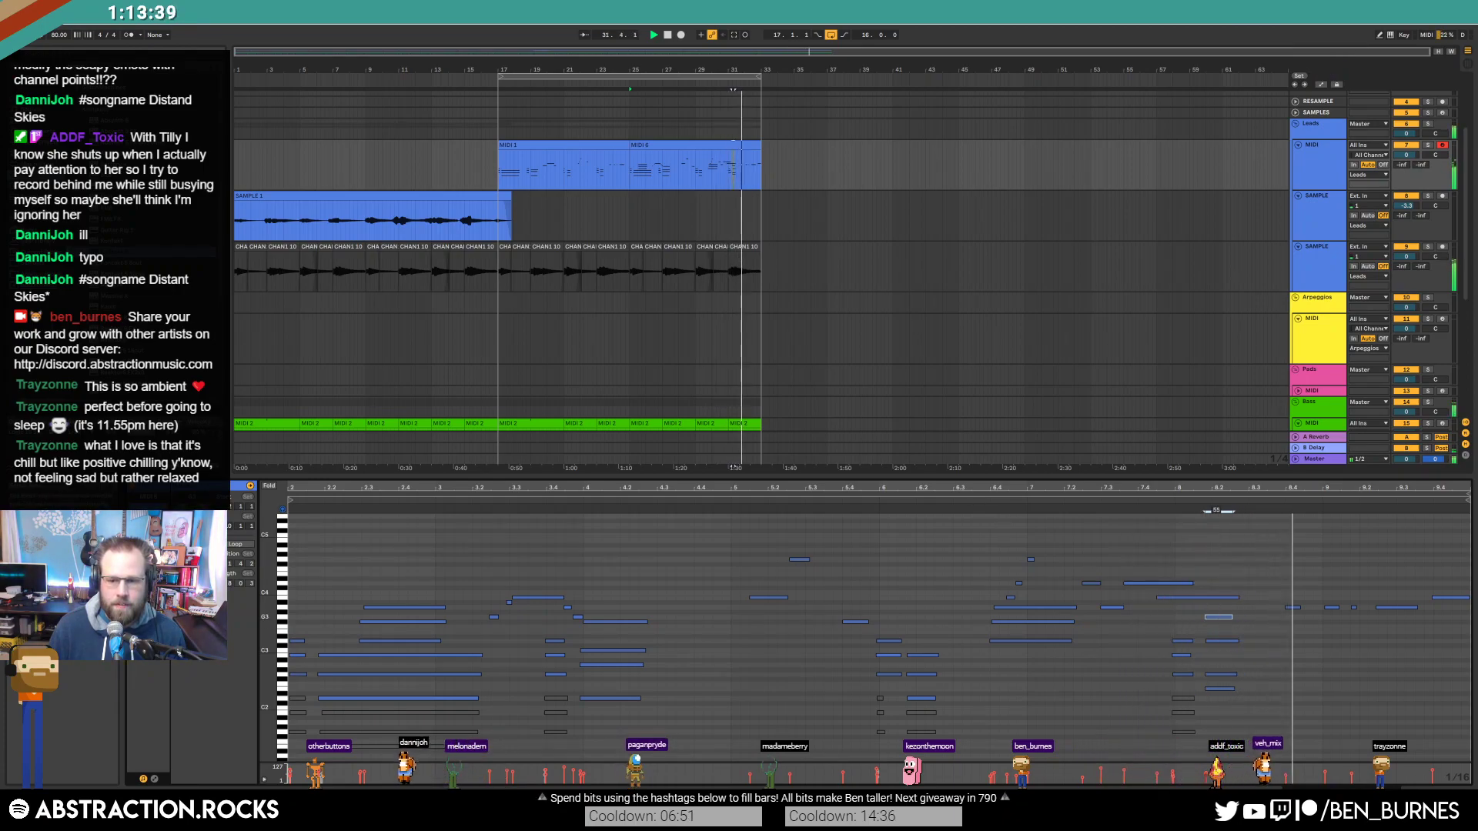
Step: Lower the second-highest note of the short chord by three semitones and move its lowest note up to just below the added note
click(1220, 675)
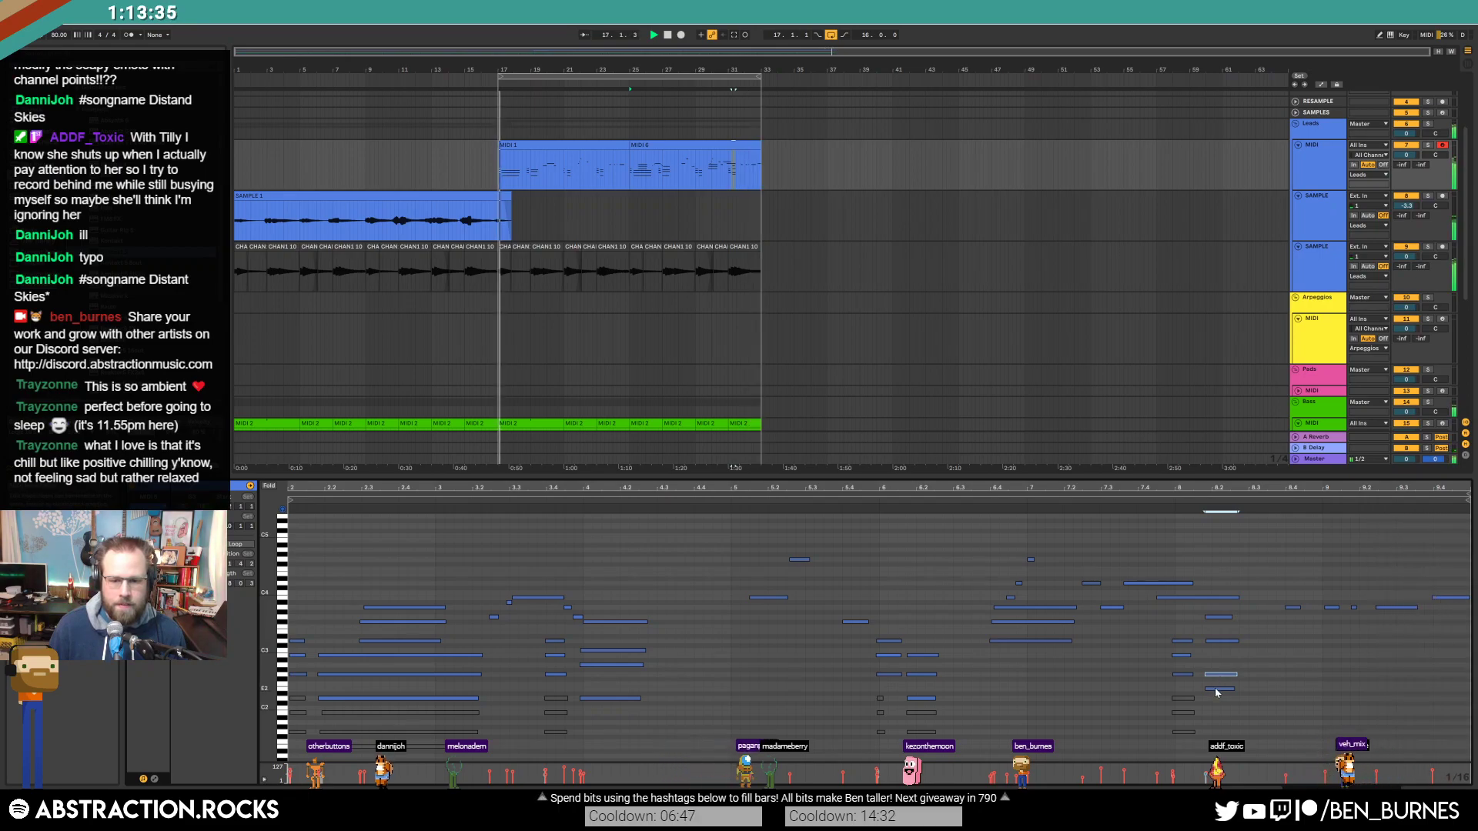
drag(1223, 642, 1222, 659)
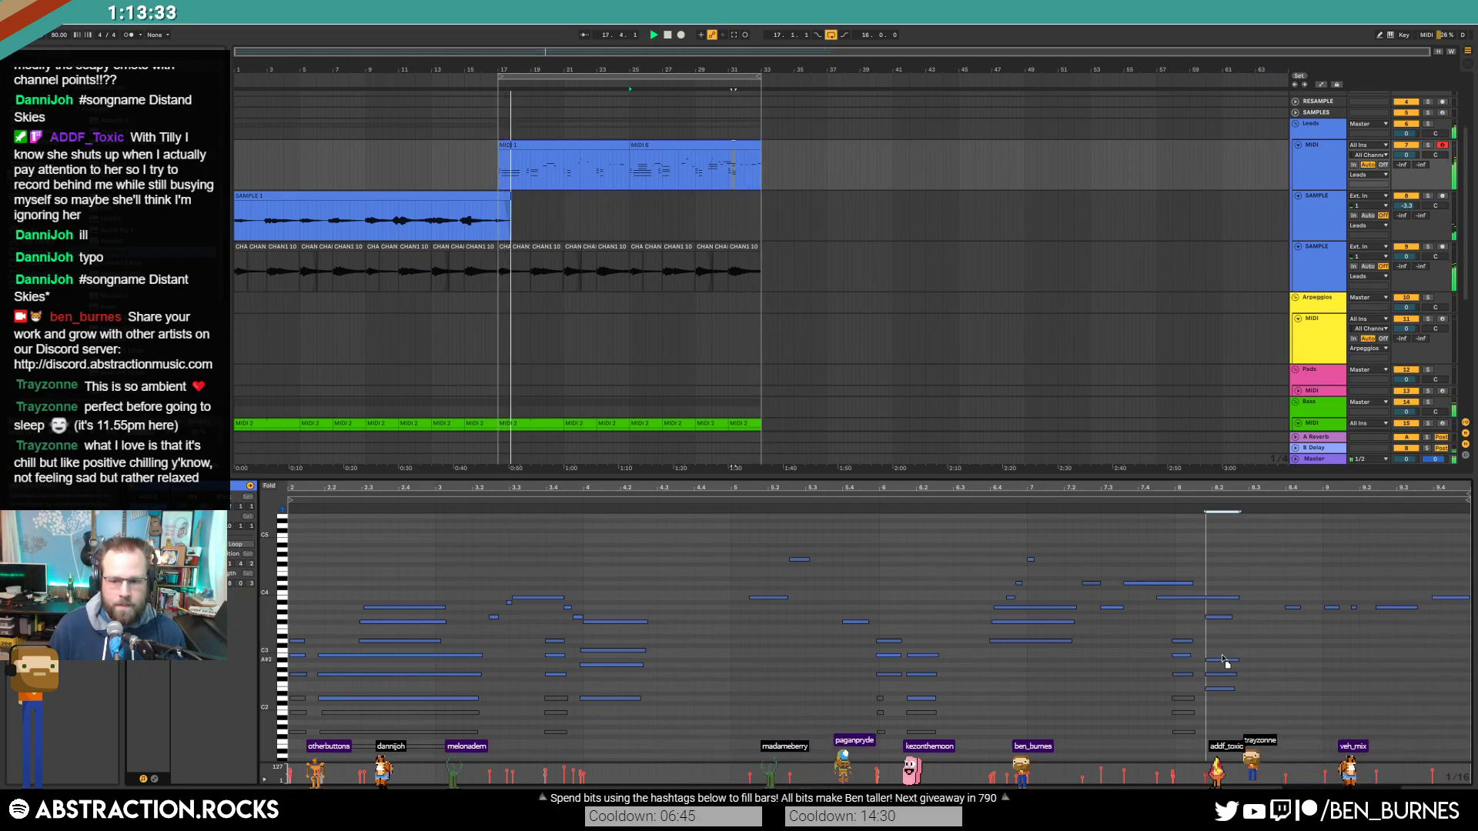
drag(1219, 687, 1220, 627)
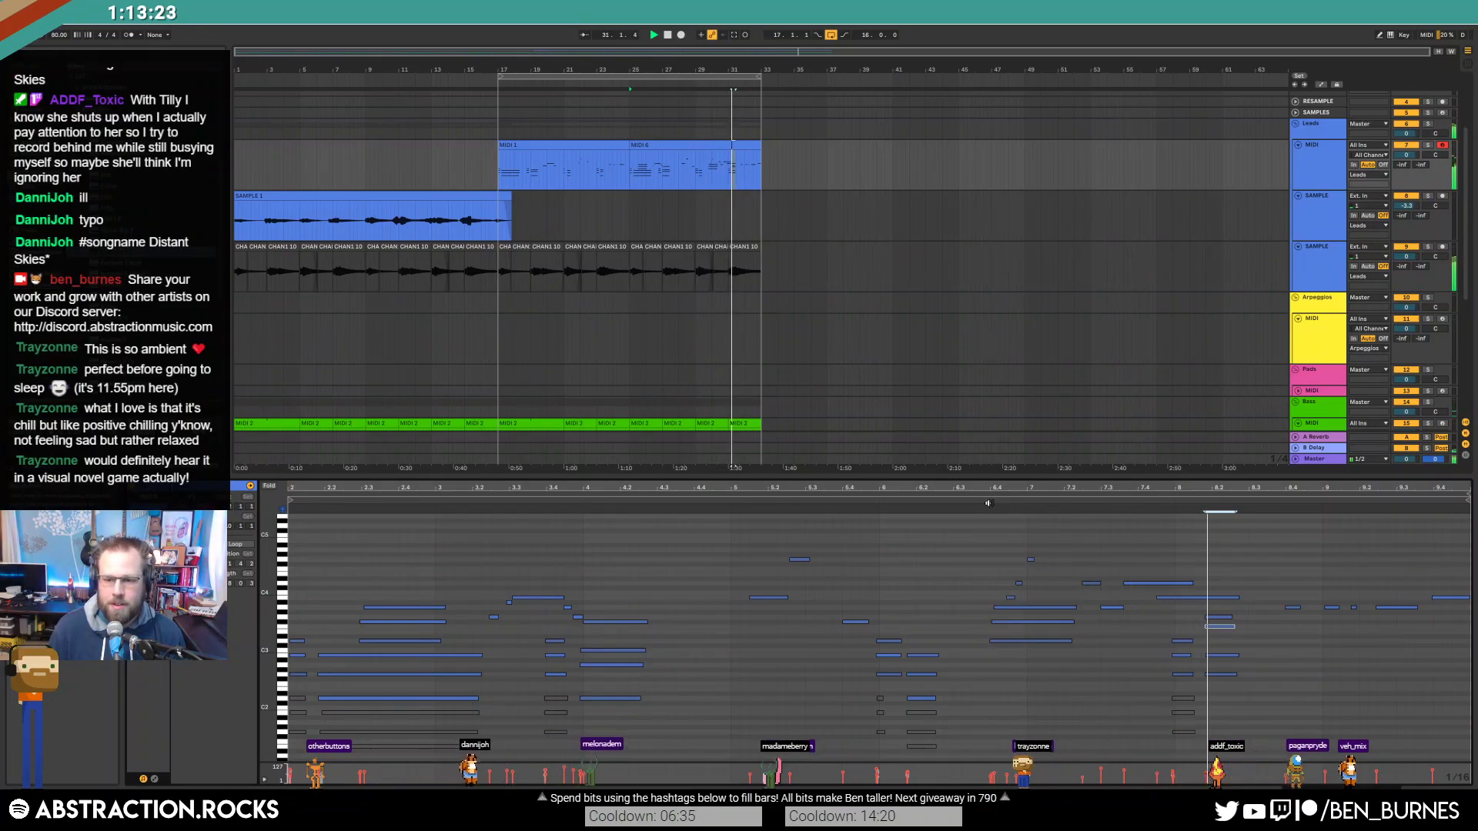
Step: Delete the added top note of the short chord, raise the note just below it by two semitones, and listen back
click(1222, 617)
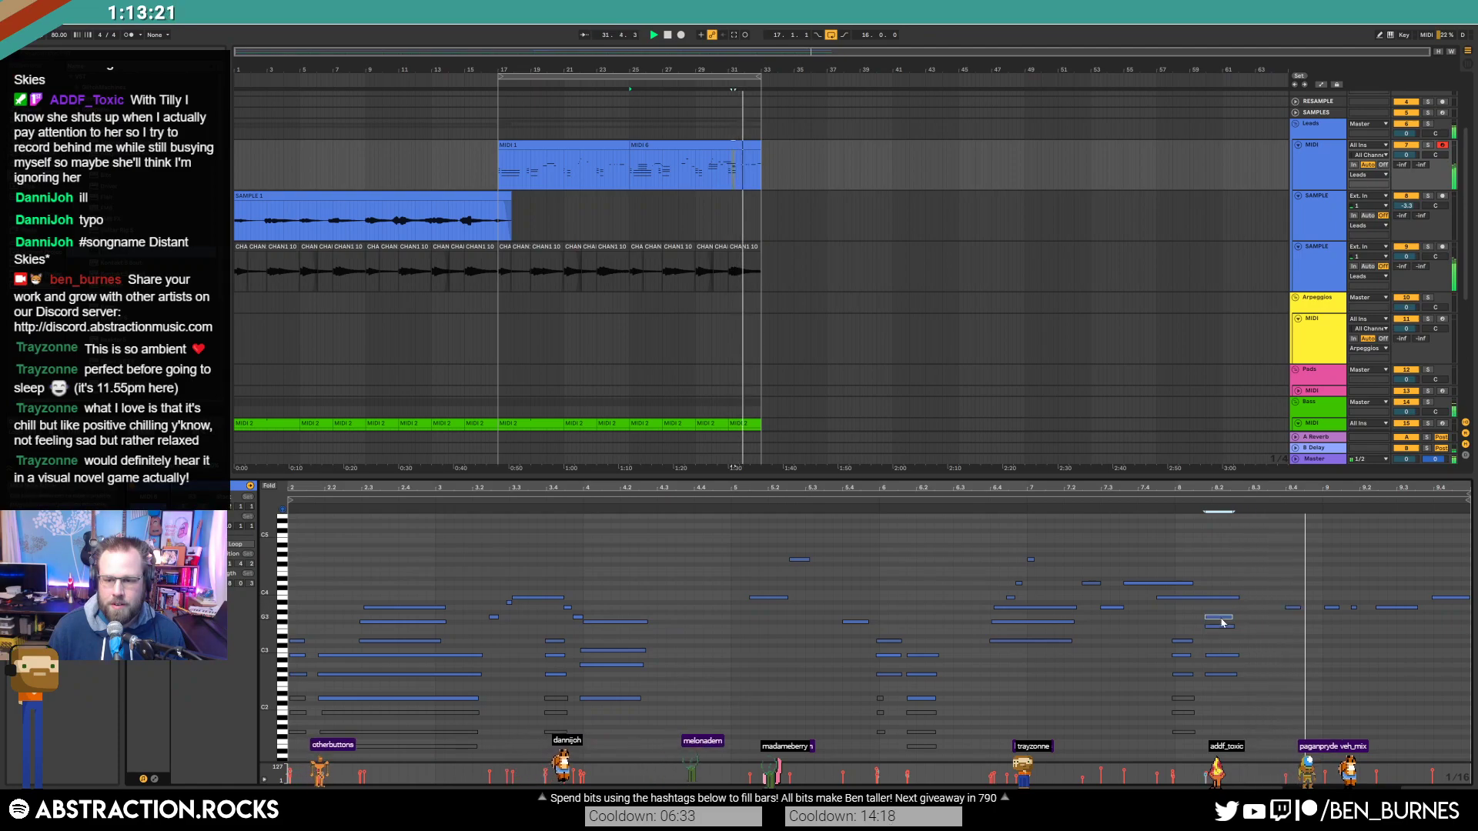
drag(1222, 622, 1222, 632)
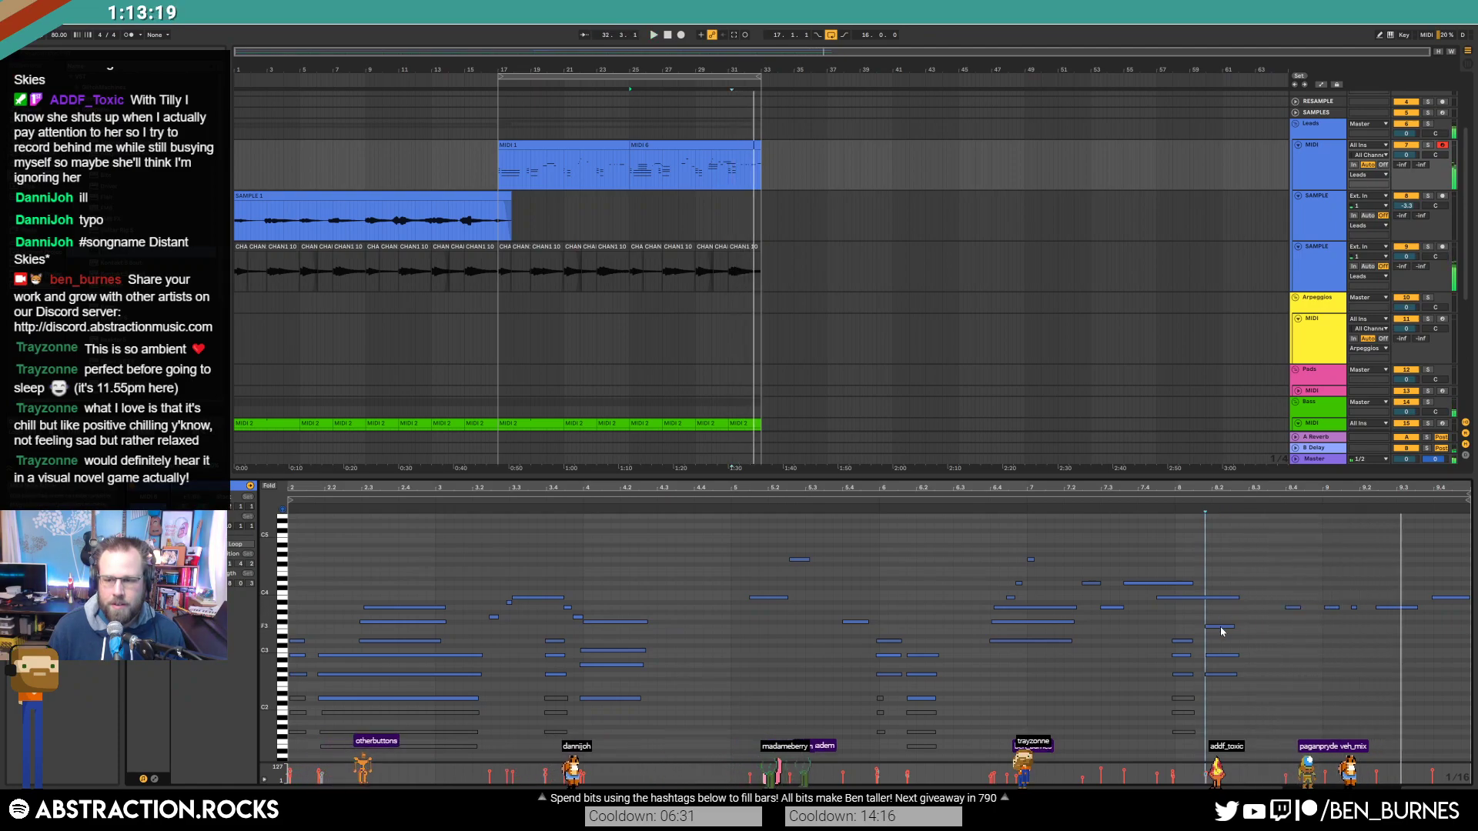
key(space)
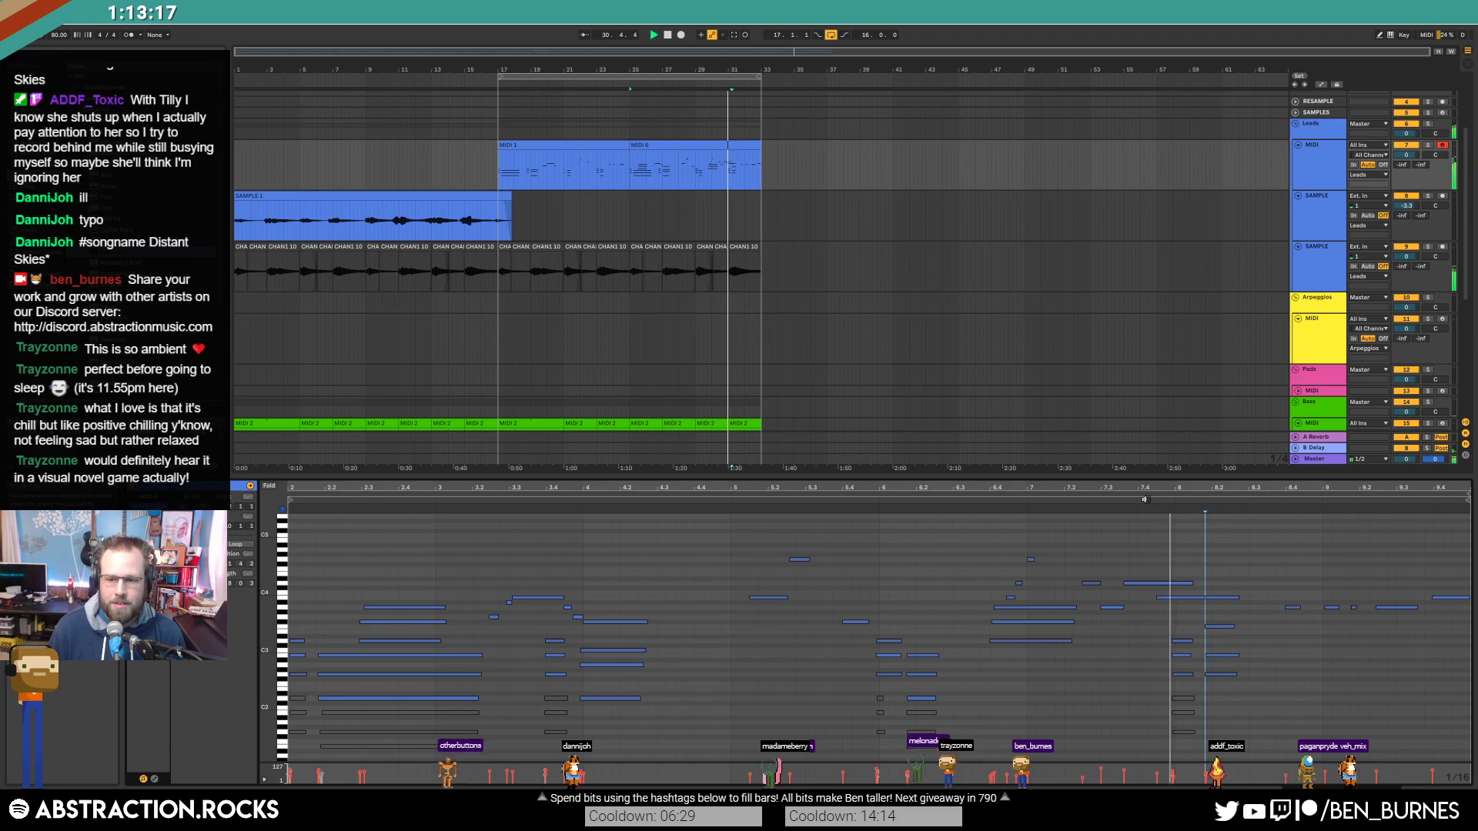
drag(1206, 632, 1215, 624)
key(space)
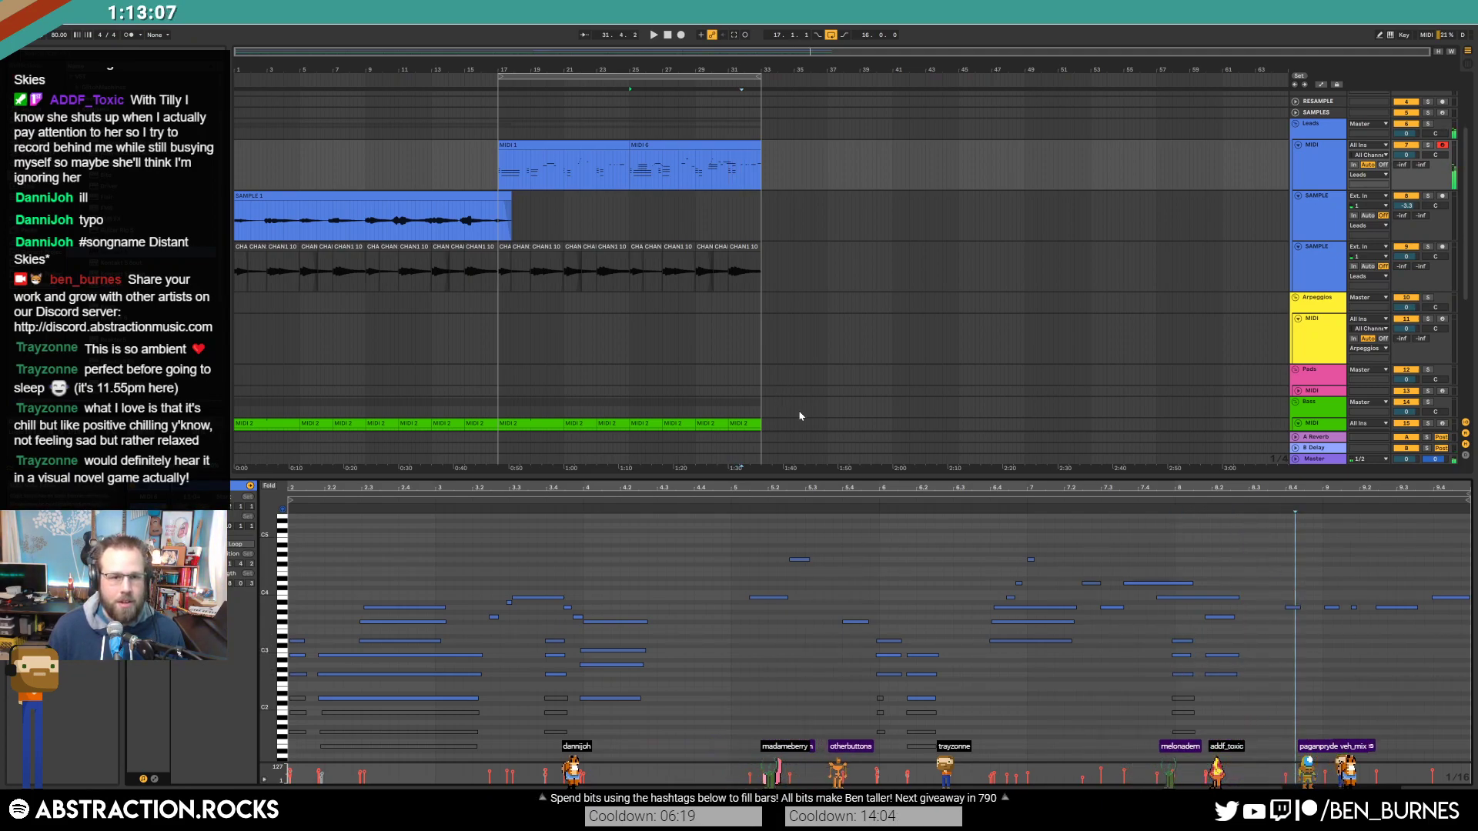
Step: Assign the track color to the clips on the second Leads sample track
key(shift+Tab)
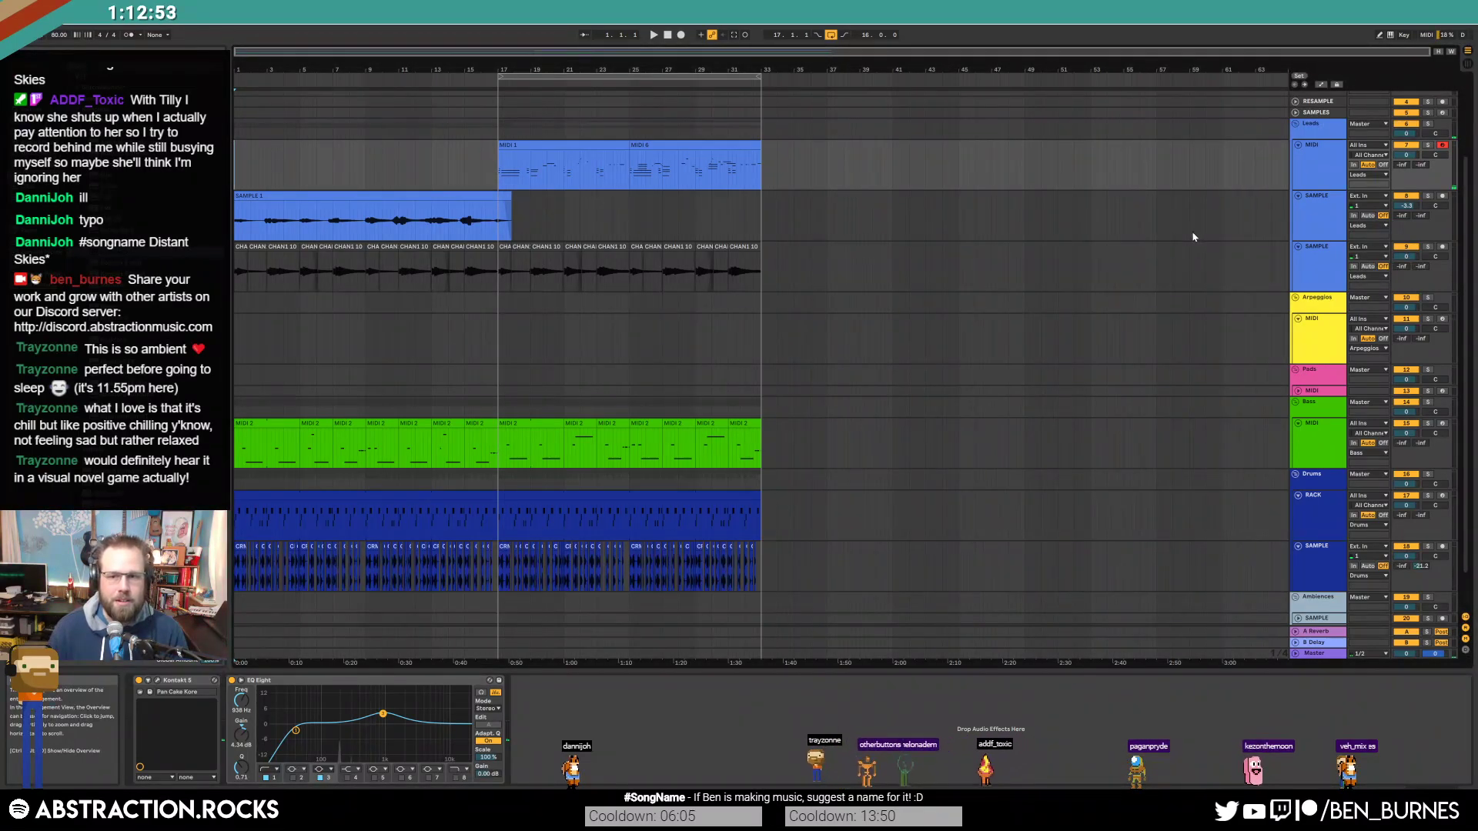
right_click(1318, 266)
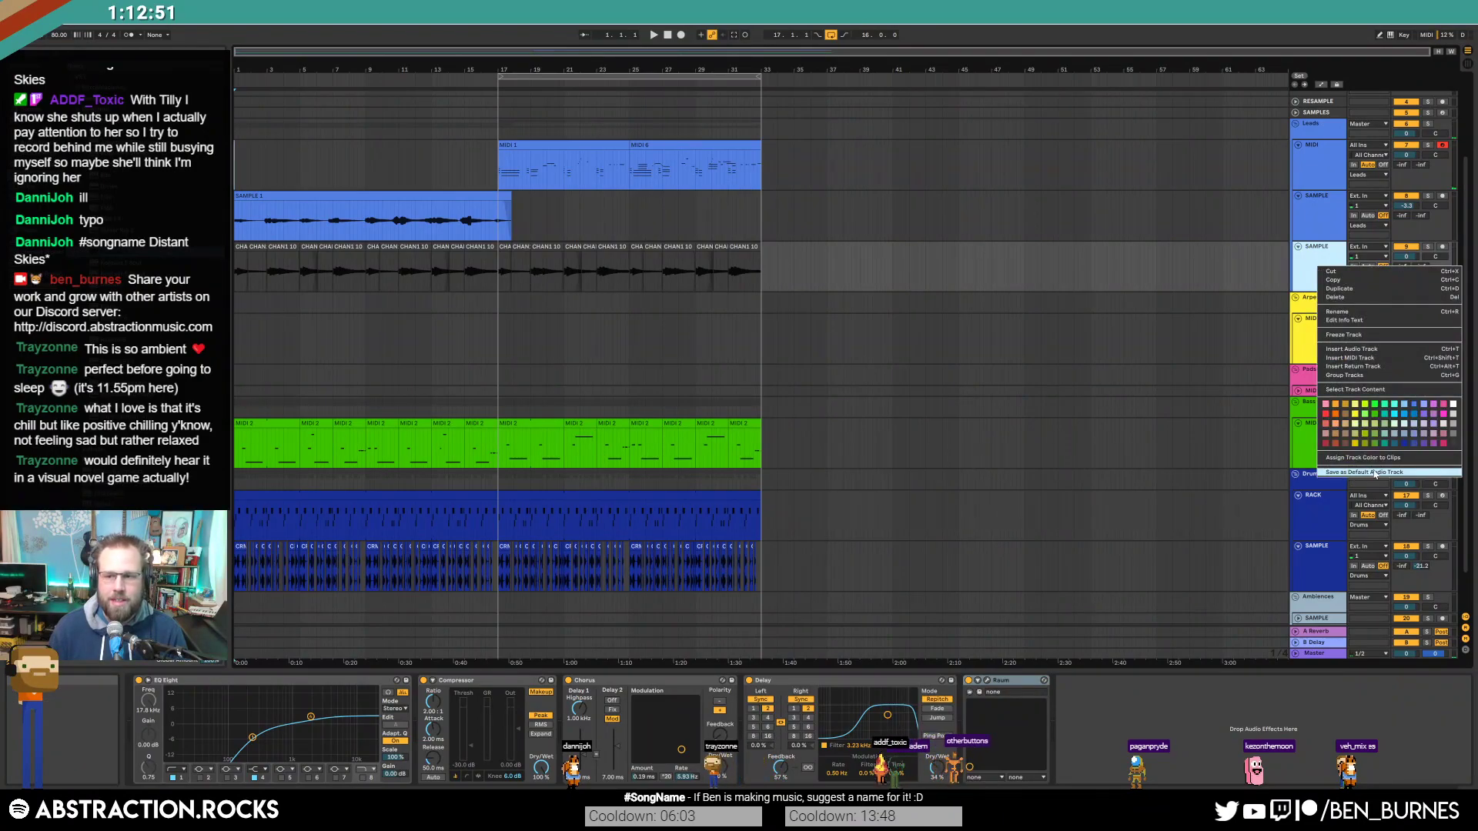
click(1382, 459)
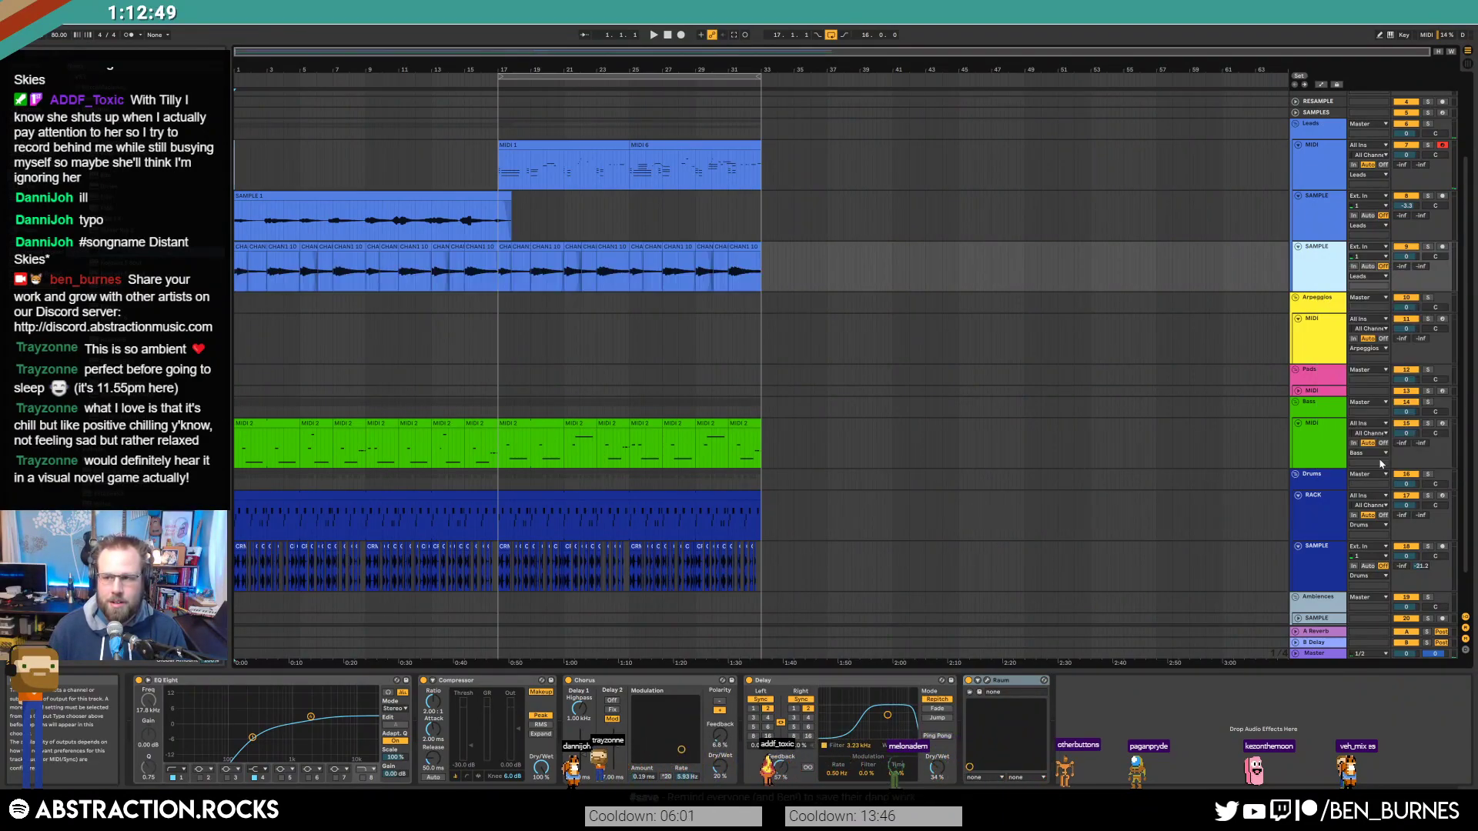
click(1318, 334)
click(426, 54)
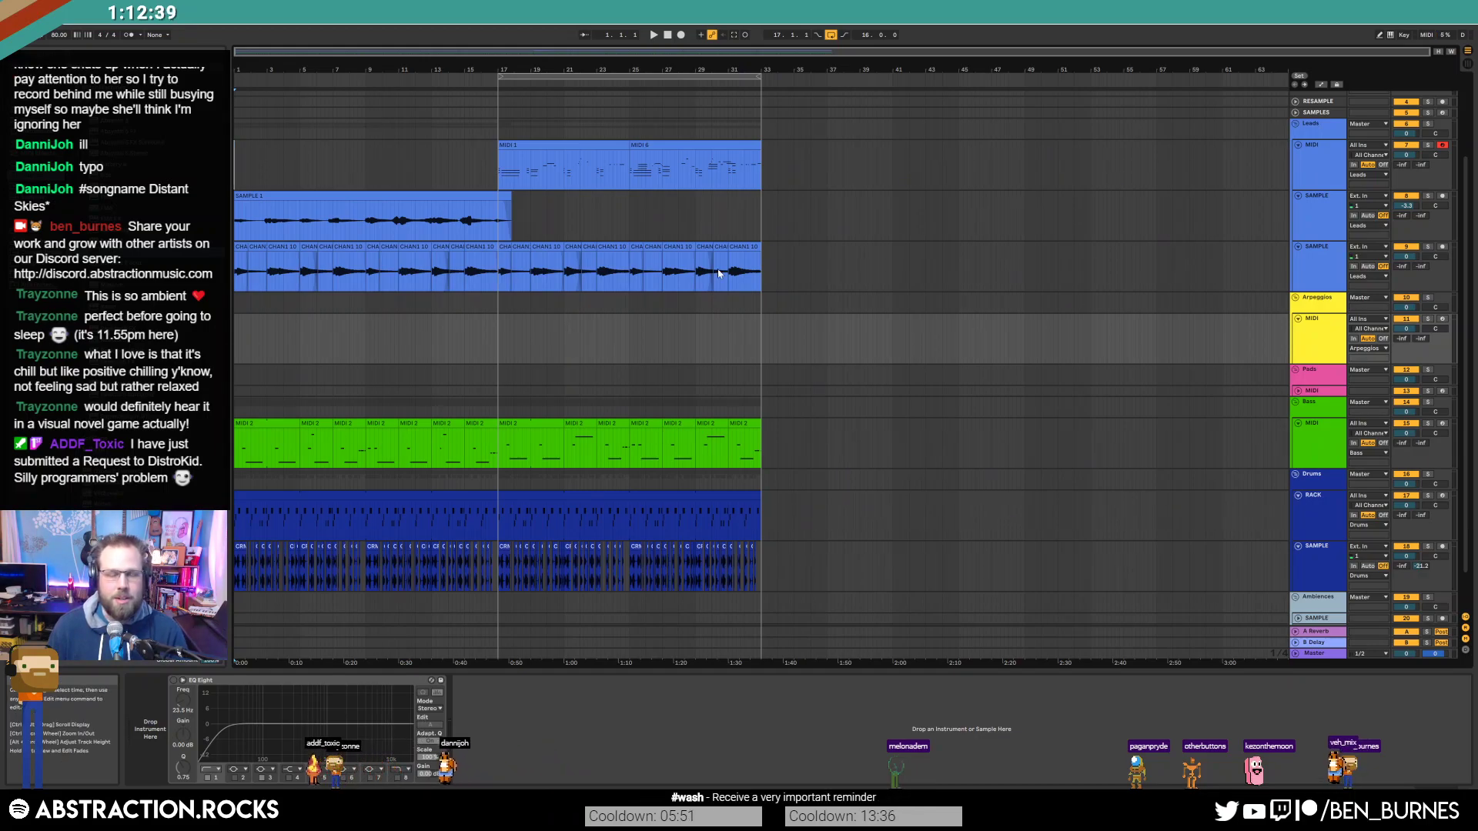
Step: Expand the first Ambiences sample track, place the cornfield sample on it at bar 1, and play the arrangement
scroll(645, 348, down, 1)
scroll(645, 348, down, 3)
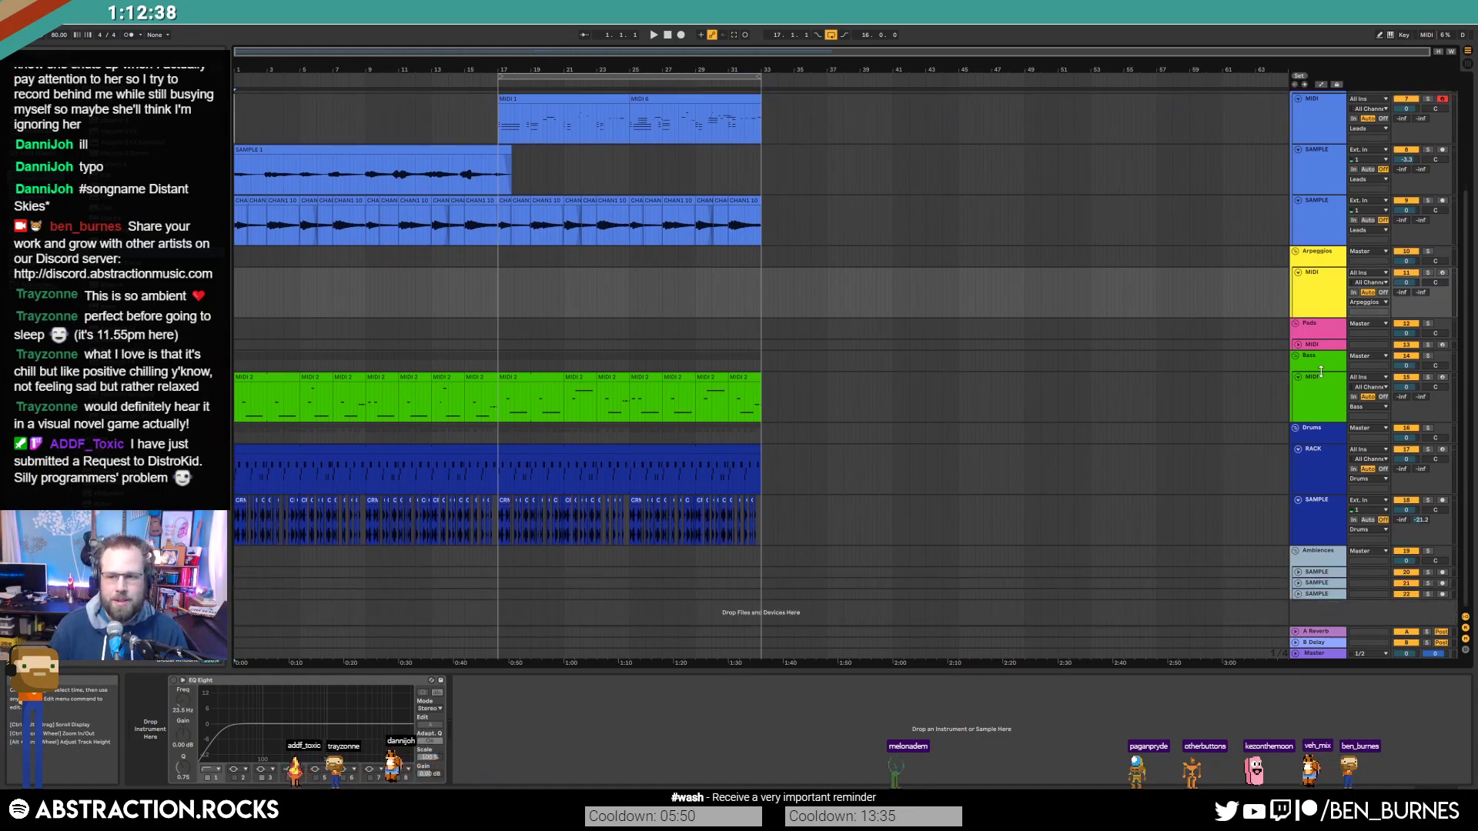
click(1313, 471)
click(1299, 572)
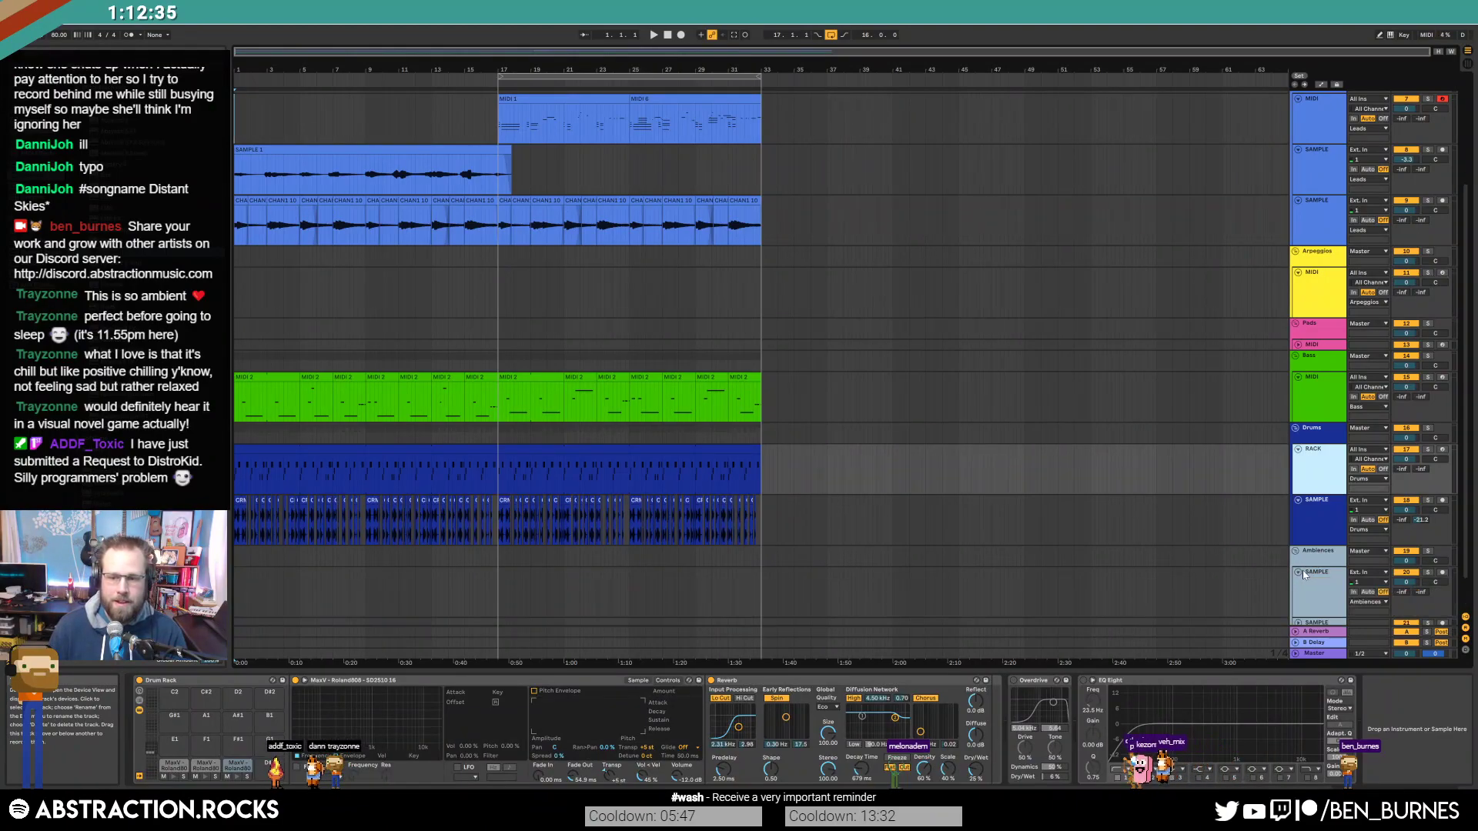
click(1318, 577)
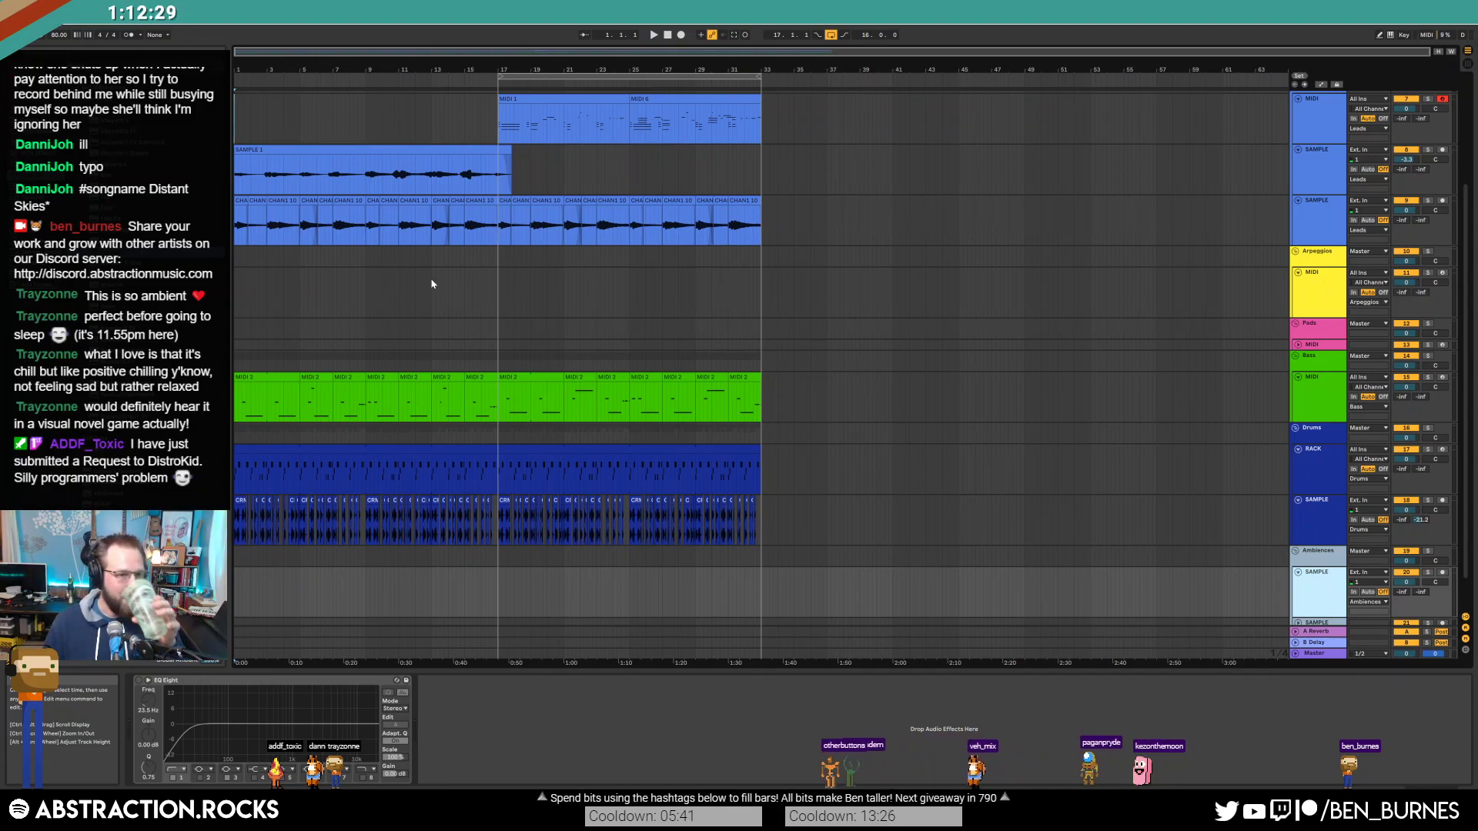
click(38, 264)
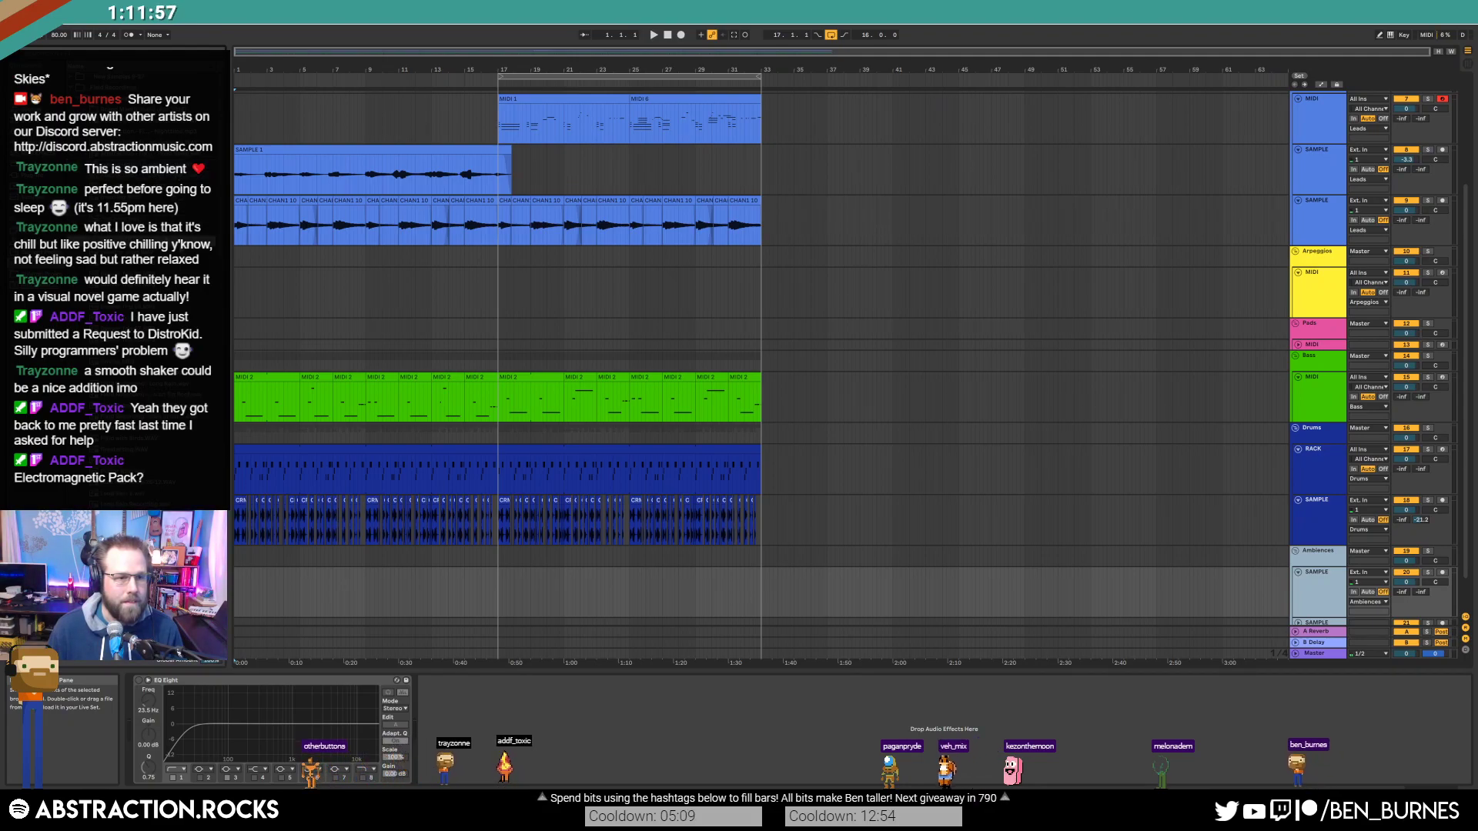
drag(115, 308, 347, 587)
key(space)
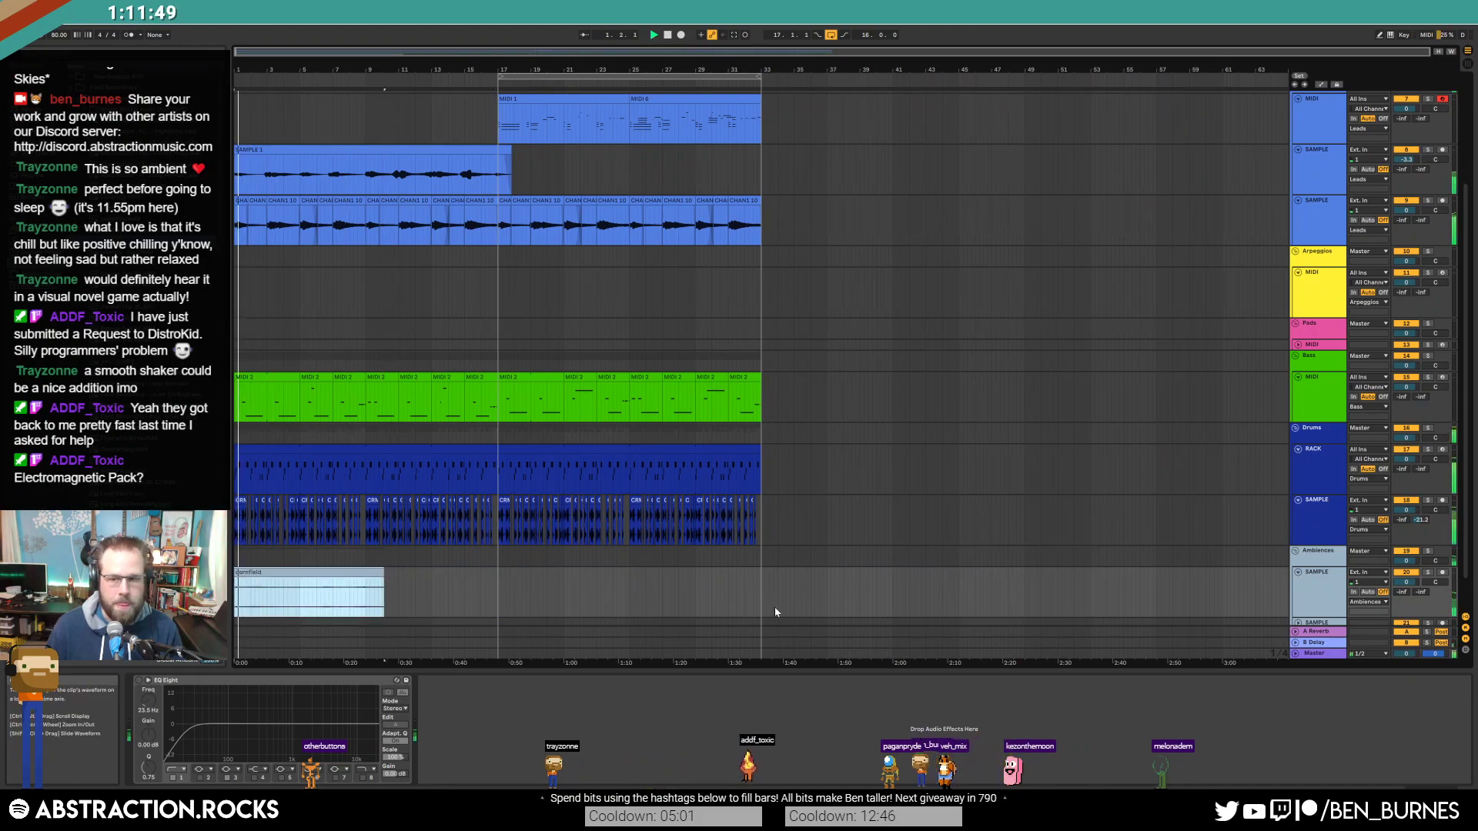
Step: Enable the EQ Eight on the first Ambiences sample track and raise its low-cut frequency
click(1318, 604)
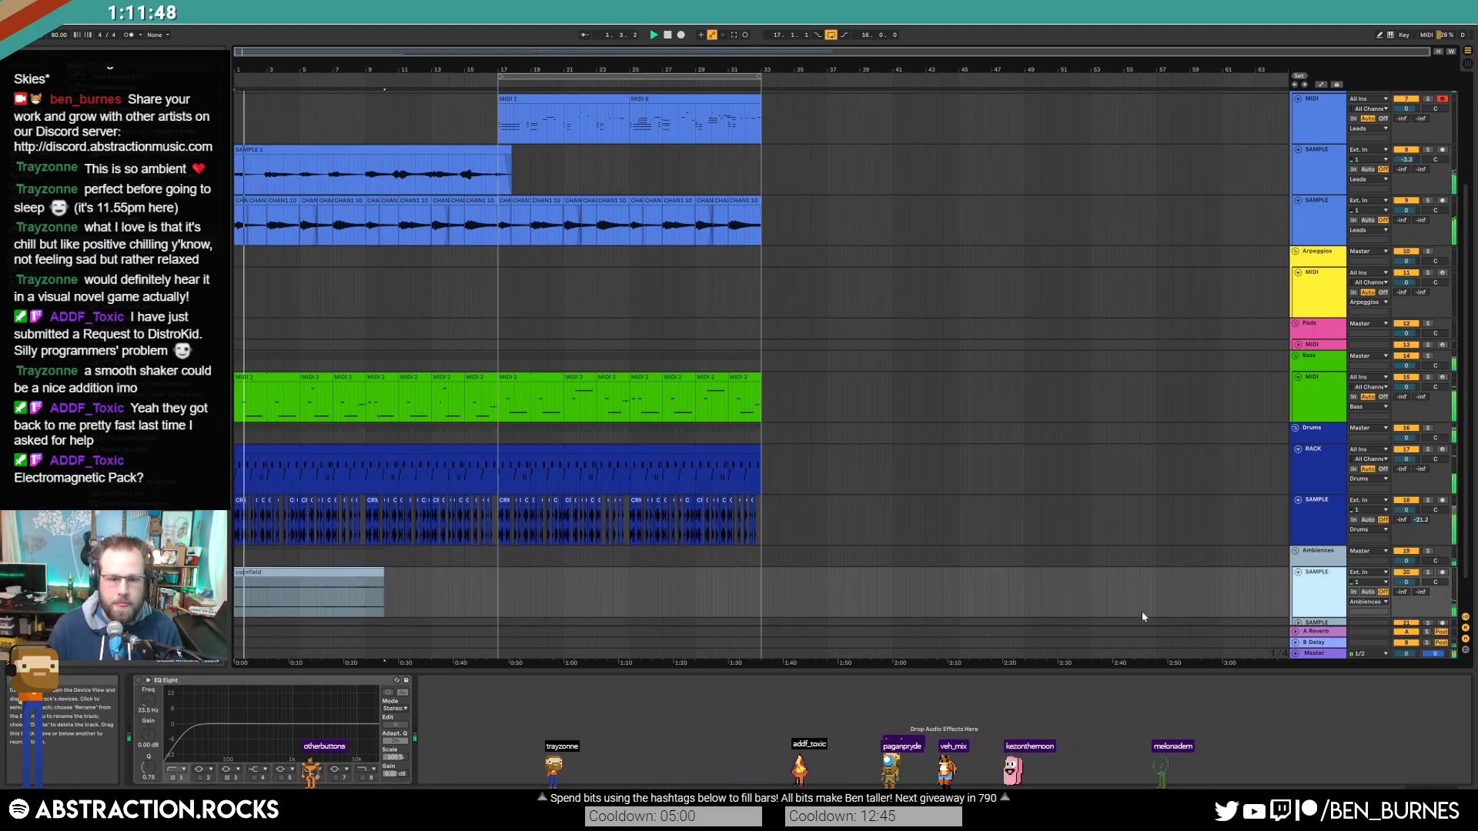
click(139, 682)
drag(188, 729, 263, 731)
Step: Trim the end of the cornfield clip to about bar 9 and turn on Warp and Loop for it
drag(383, 575, 369, 574)
double_click(360, 575)
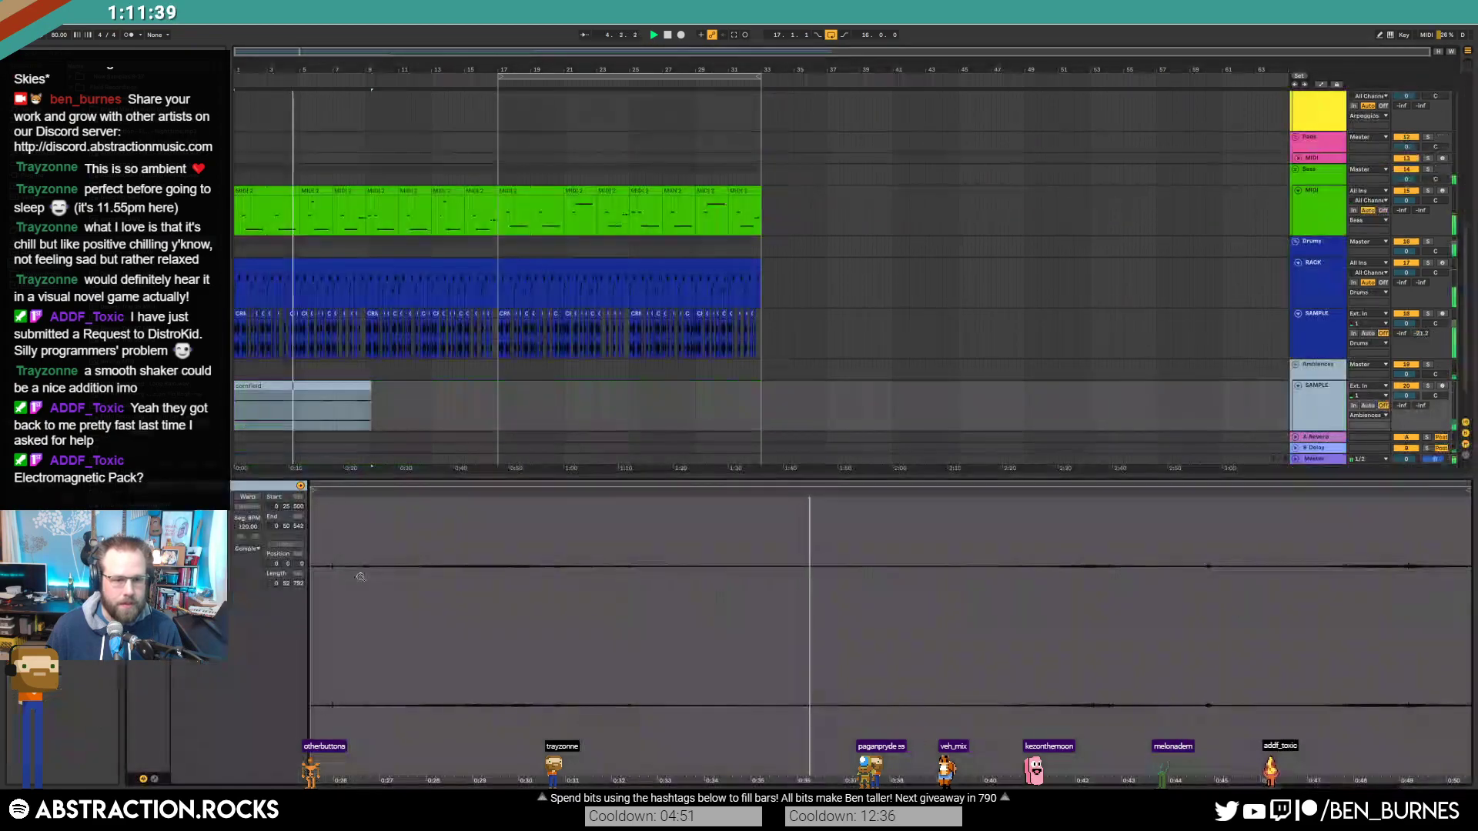
click(247, 497)
click(285, 544)
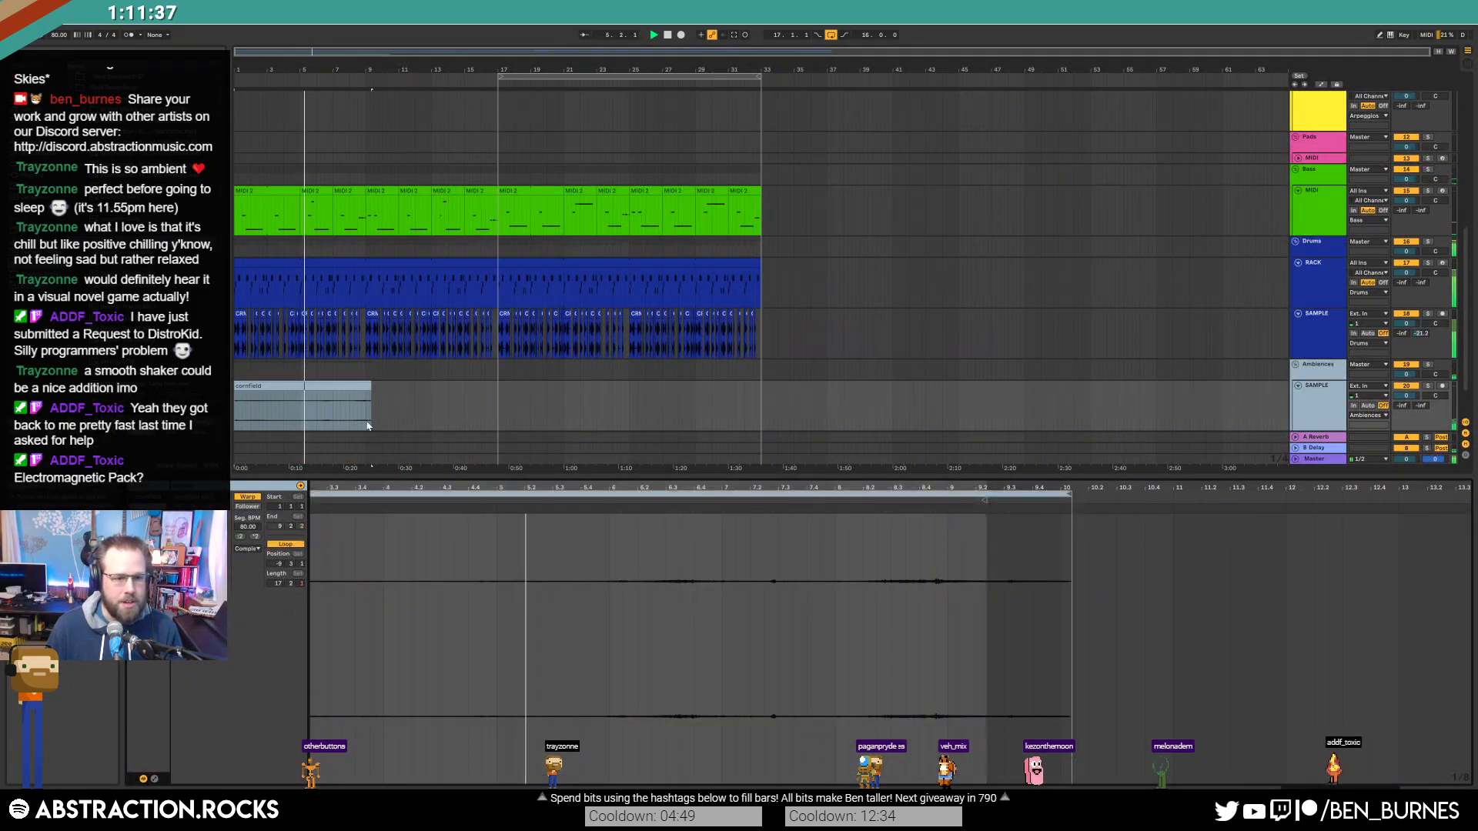
Step: Shorten the cornfield loop to finish at the trimmed clip end, and extend the looped clip to bar 33
drag(1070, 496, 987, 497)
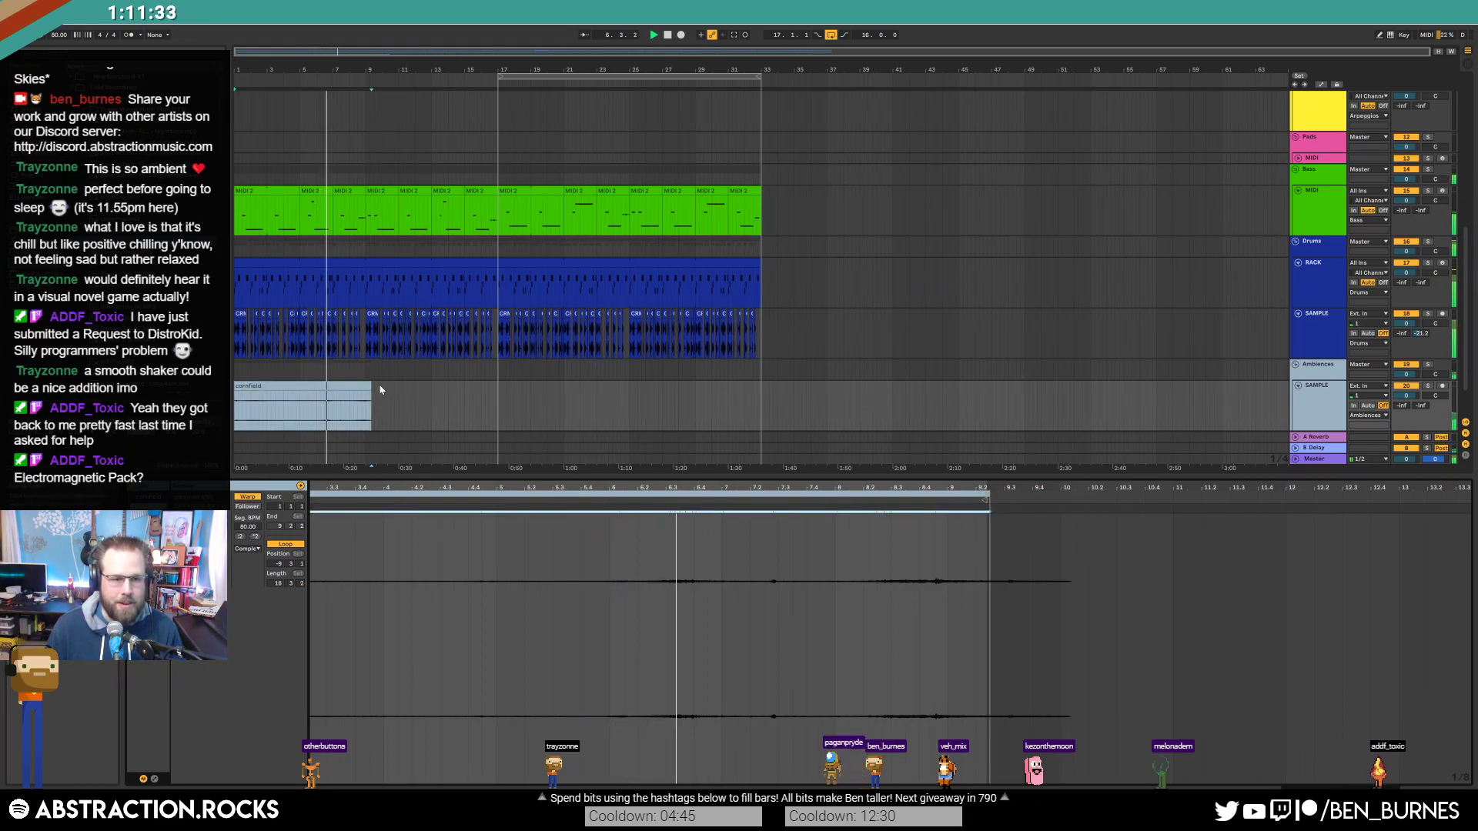
drag(371, 404, 762, 406)
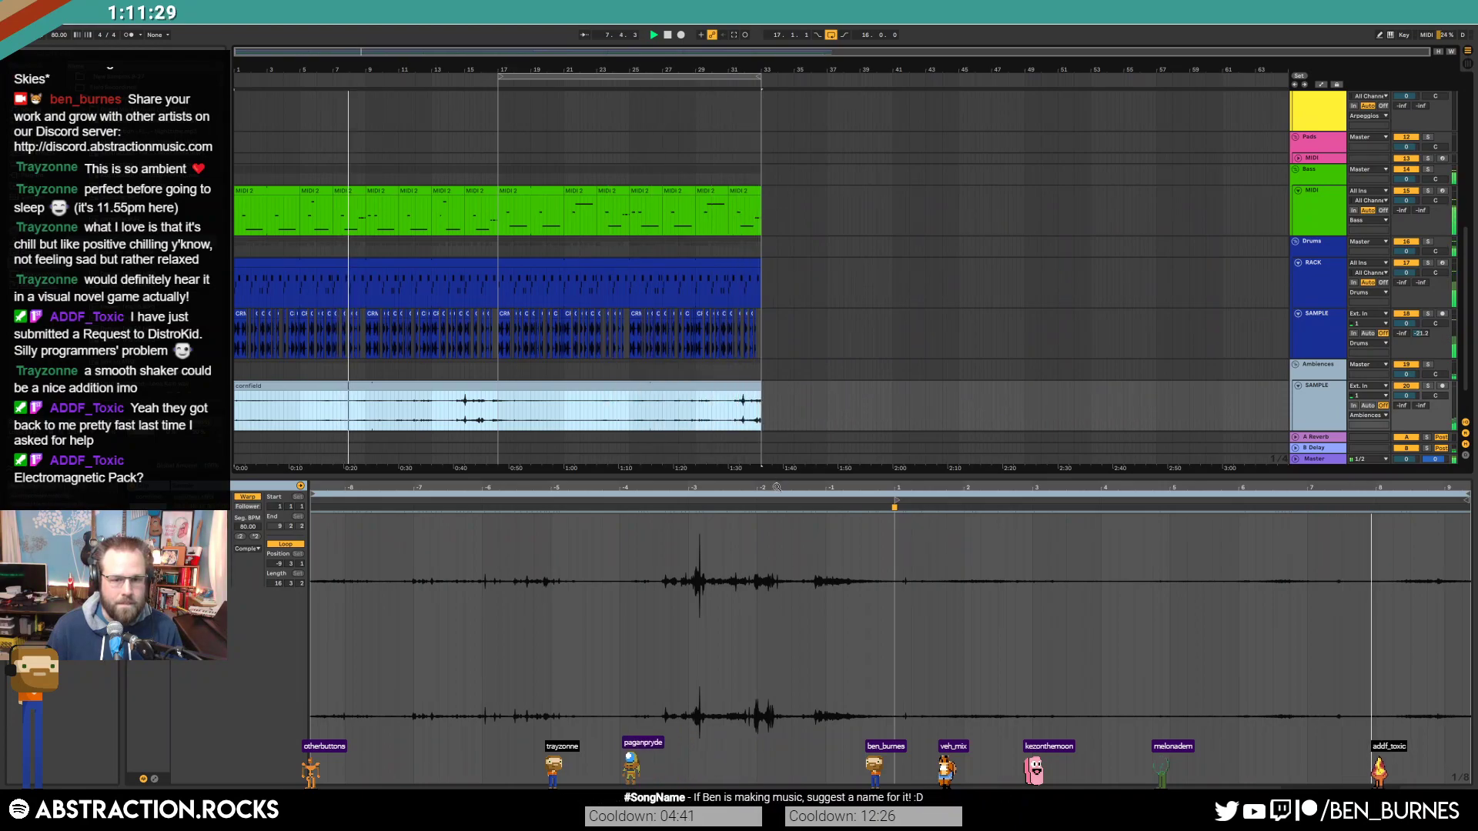
Step: Move the cornfield clip's loop region to start at position 1.1.1 and span about eight bars of the sample
click(326, 528)
drag(315, 508, 871, 512)
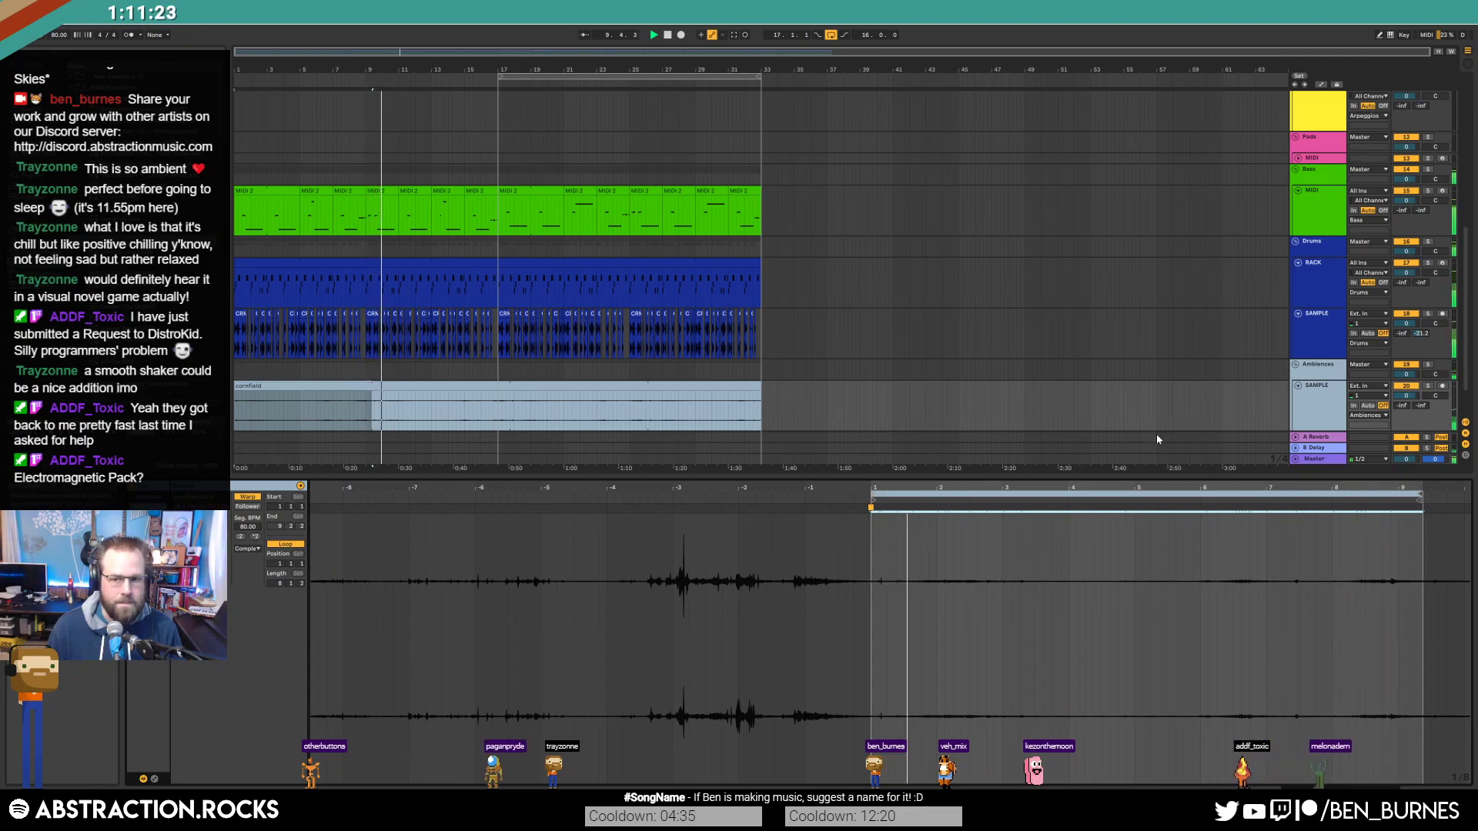
Step: Adjust the low-cut curve in the cornfield track's EQ Eight and lower the track's volume to about -4.8 dB
key(shift+Tab)
drag(264, 731, 228, 747)
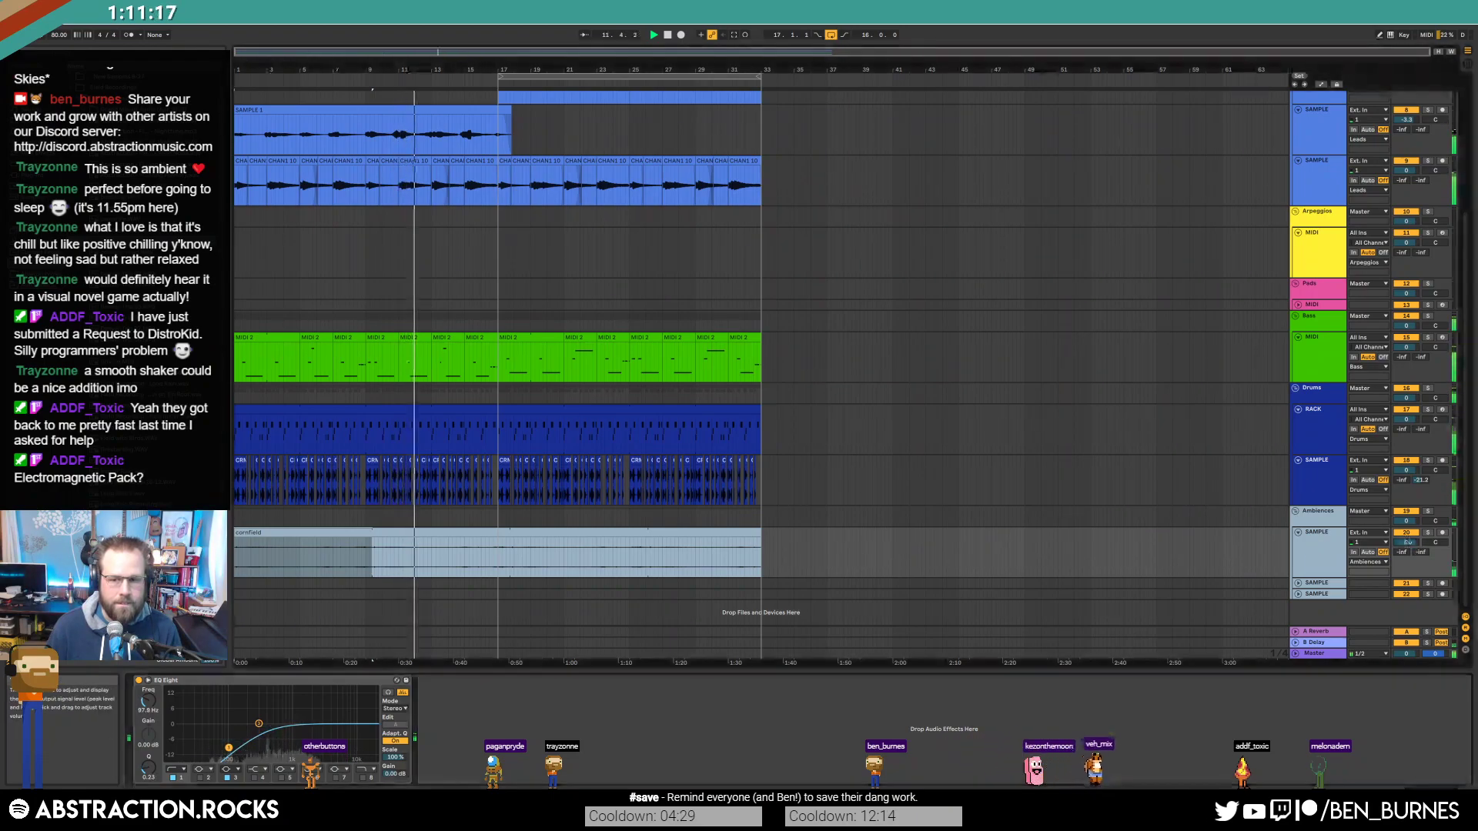
drag(1407, 542, 1413, 549)
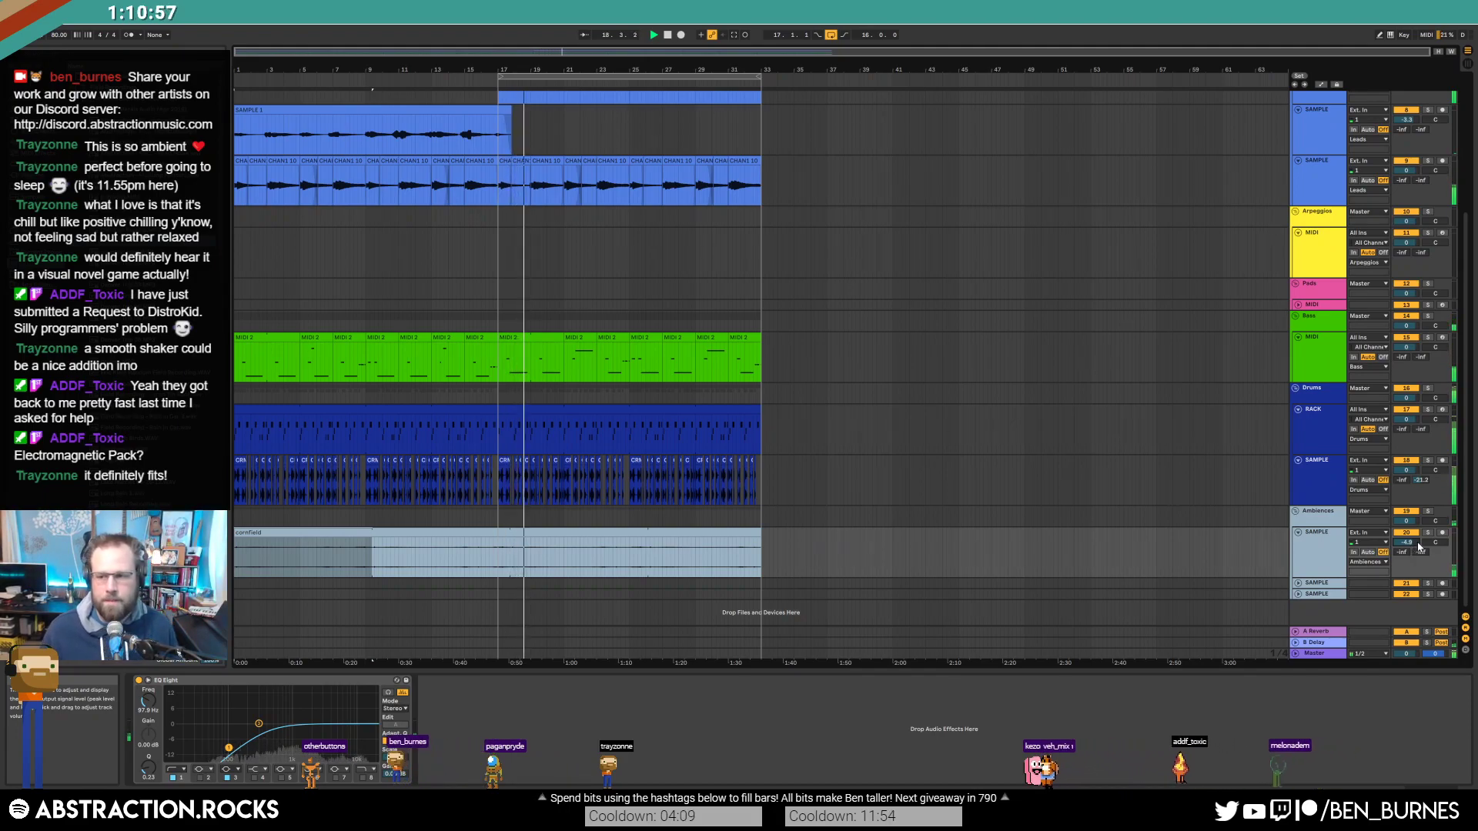
Step: Add a second sample track to the Drums group and record a take on it from about bar 15 to bar 21
key(ctrl+t)
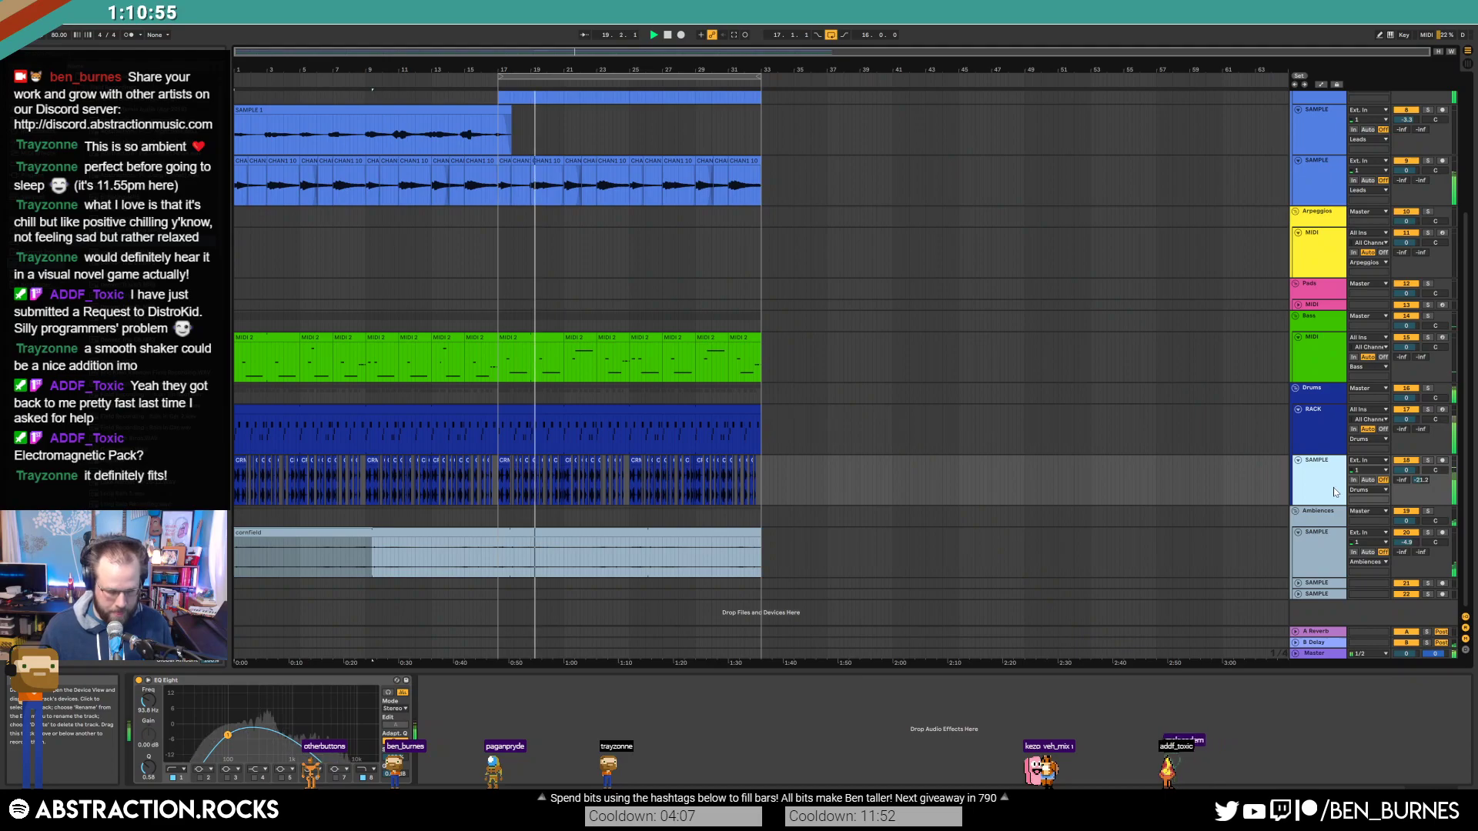
click(1313, 514)
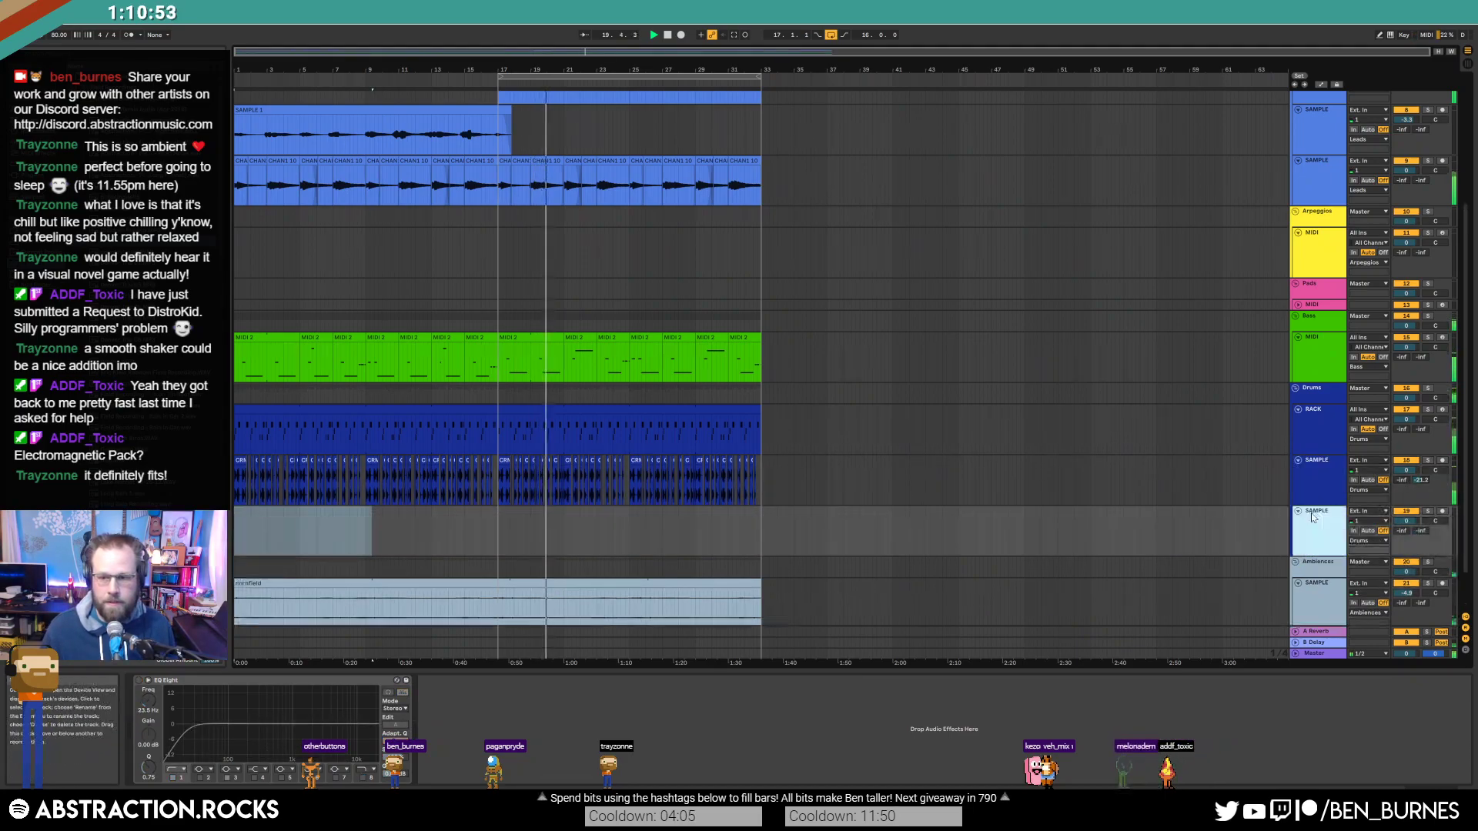
key(space)
click(462, 537)
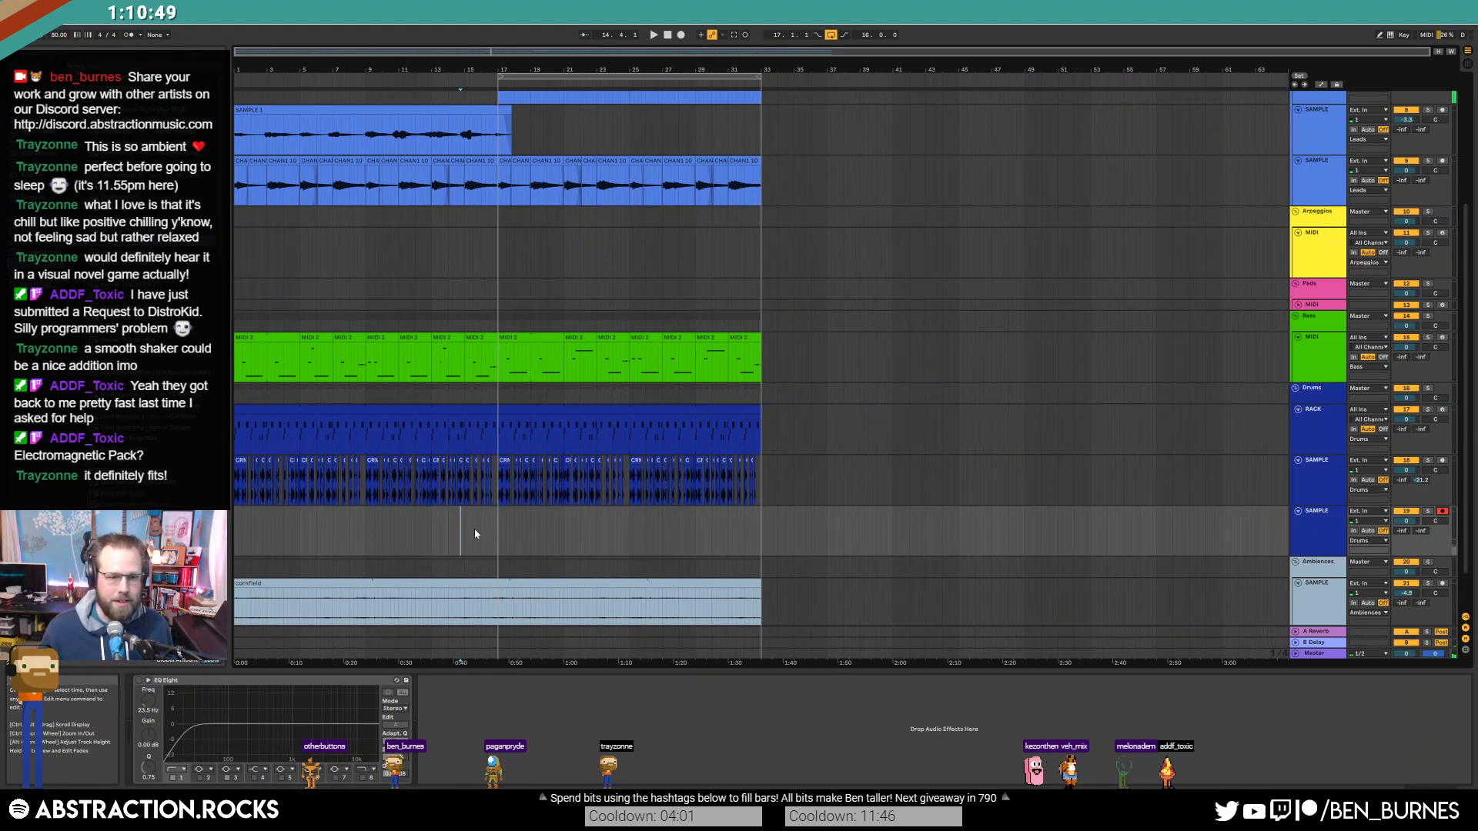
key(F9)
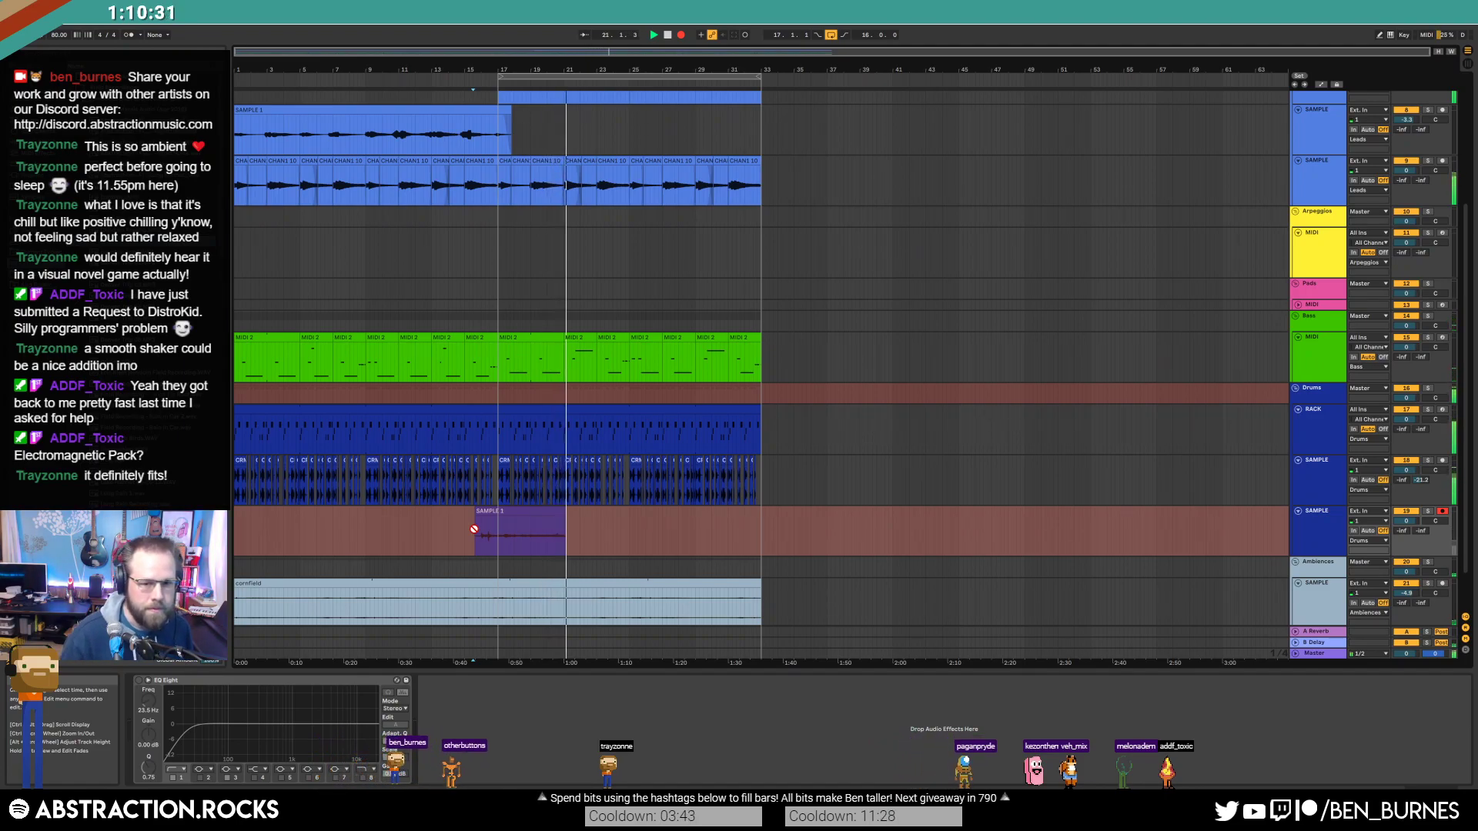
key(space)
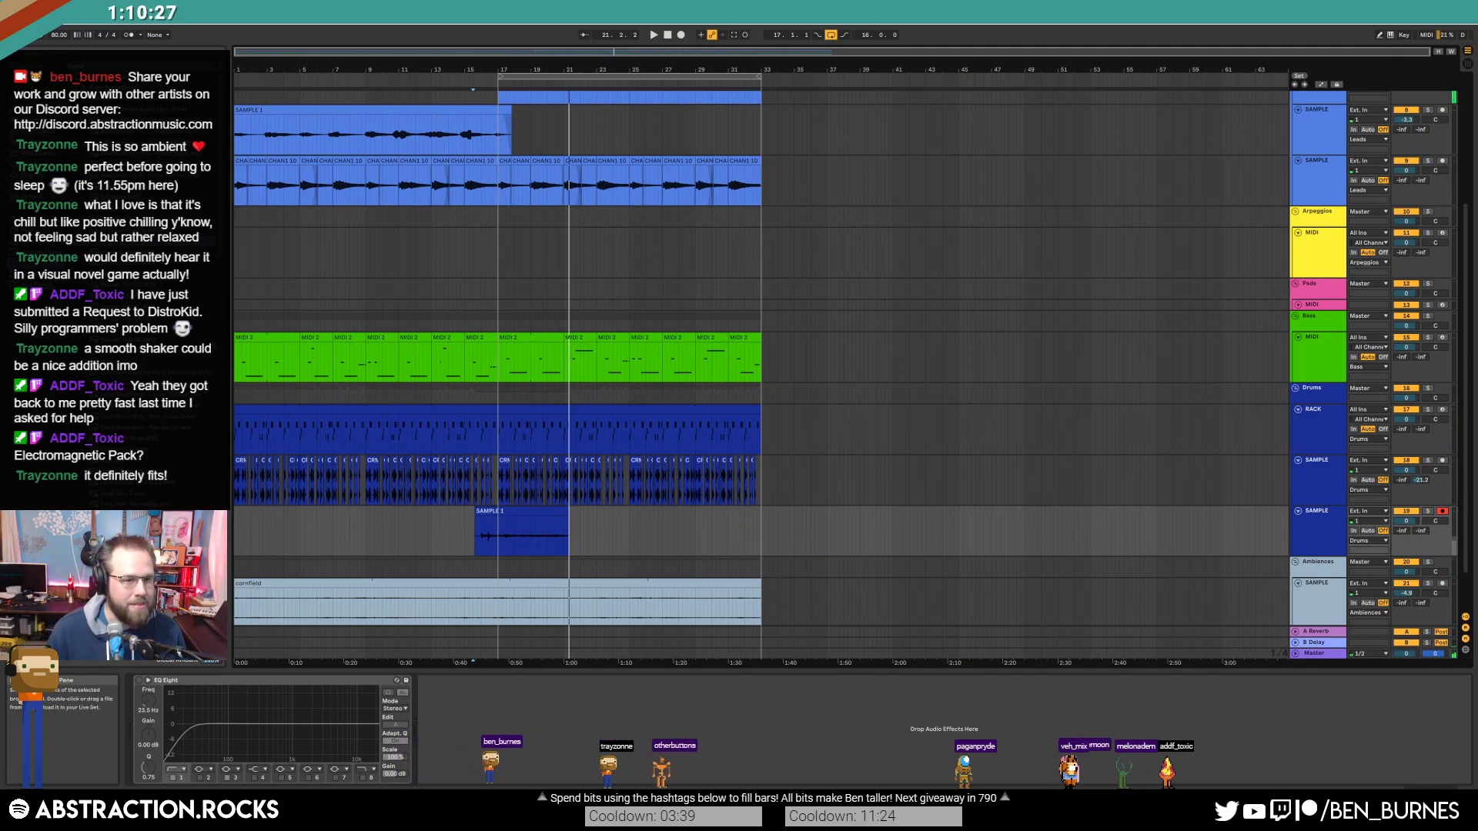
mouse_move(232, 337)
mouse_down()
mouse_move(284, 337)
mouse_move(233, 326)
mouse_up()
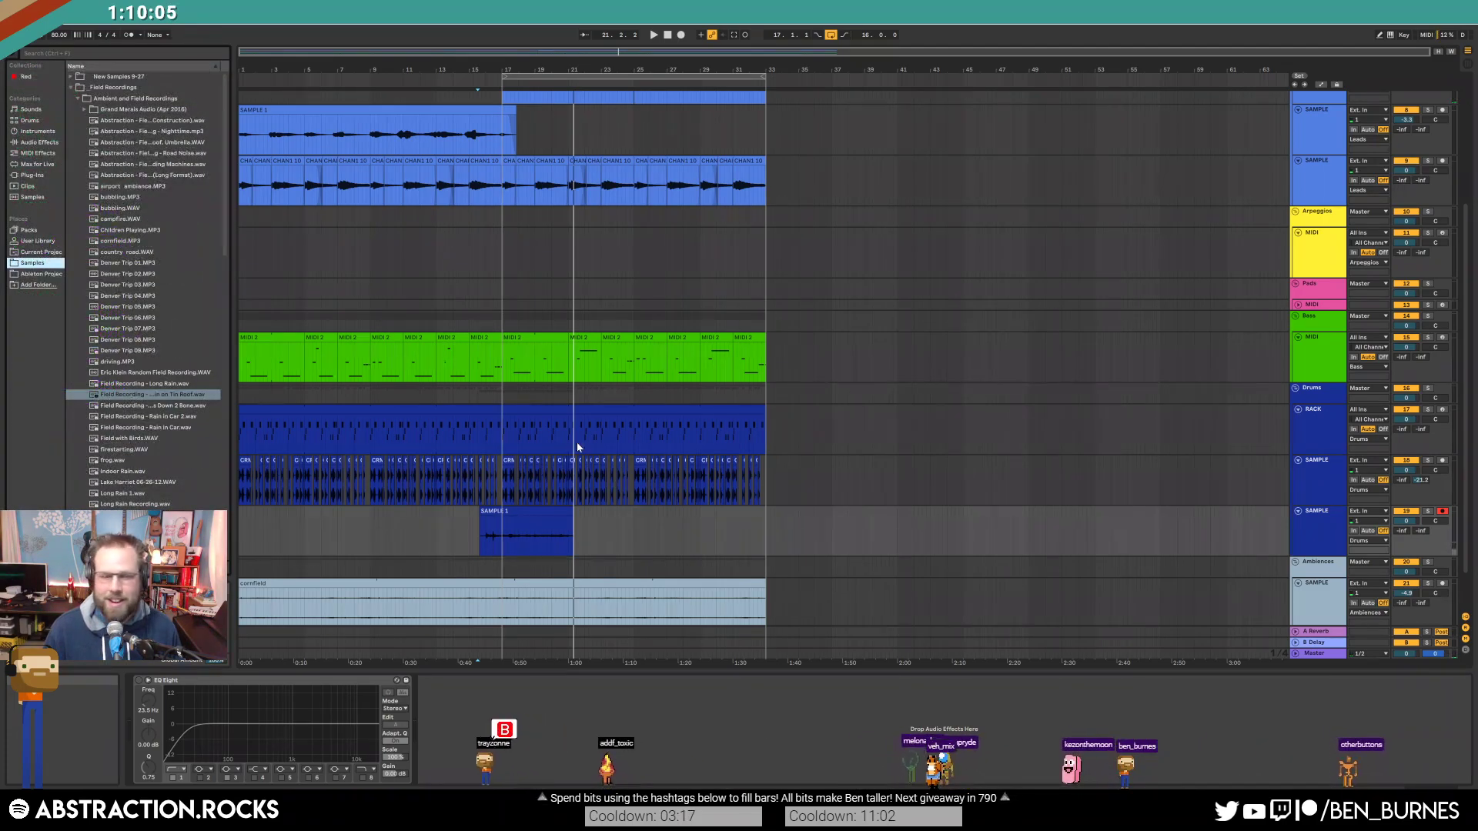
click(192, 407)
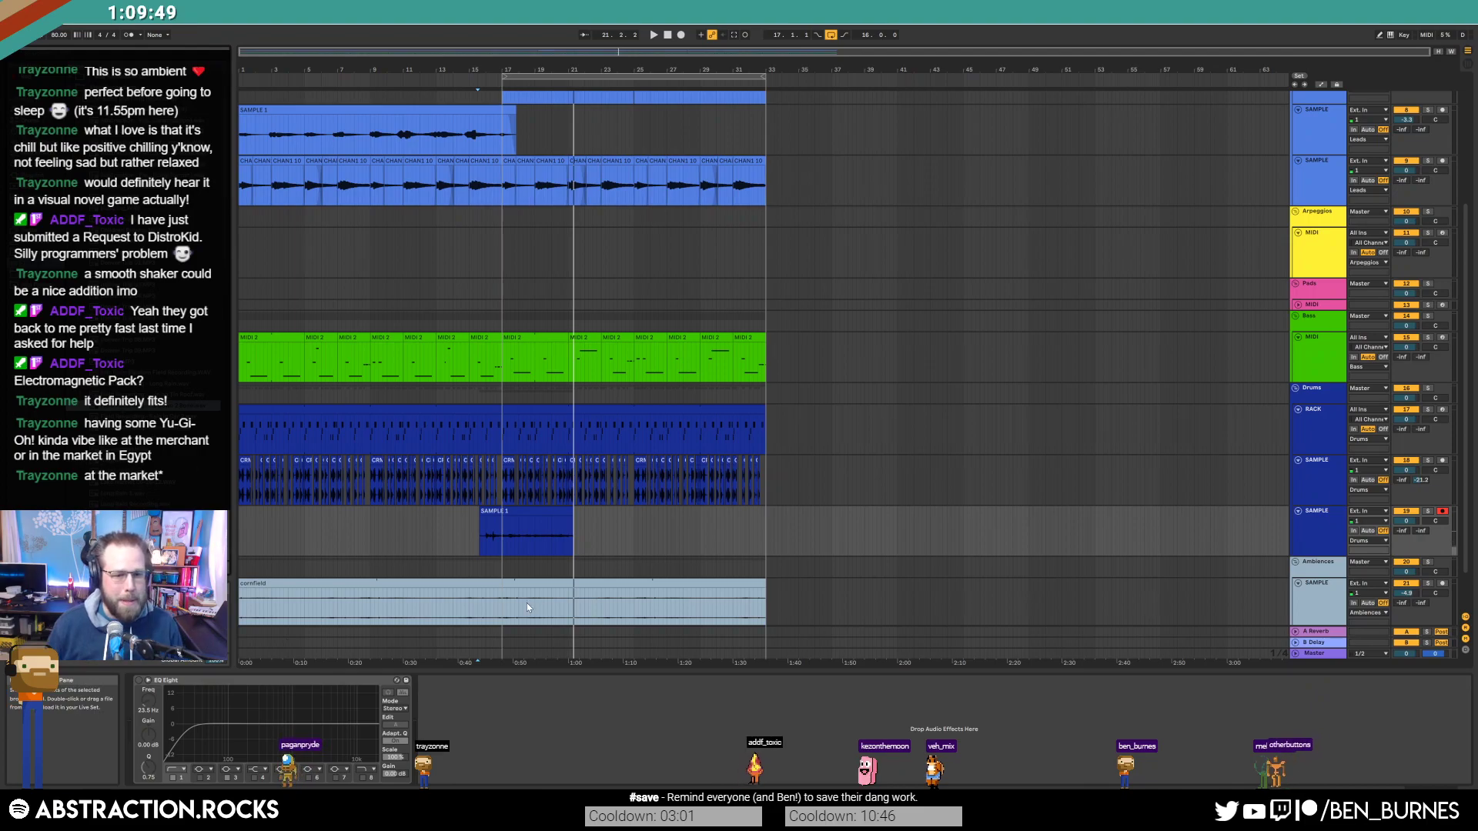
Step: Trim the start of the recorded clip to bar 17, open its waveform, and play it with the arrangement
drag(496, 515, 511, 513)
double_click(511, 511)
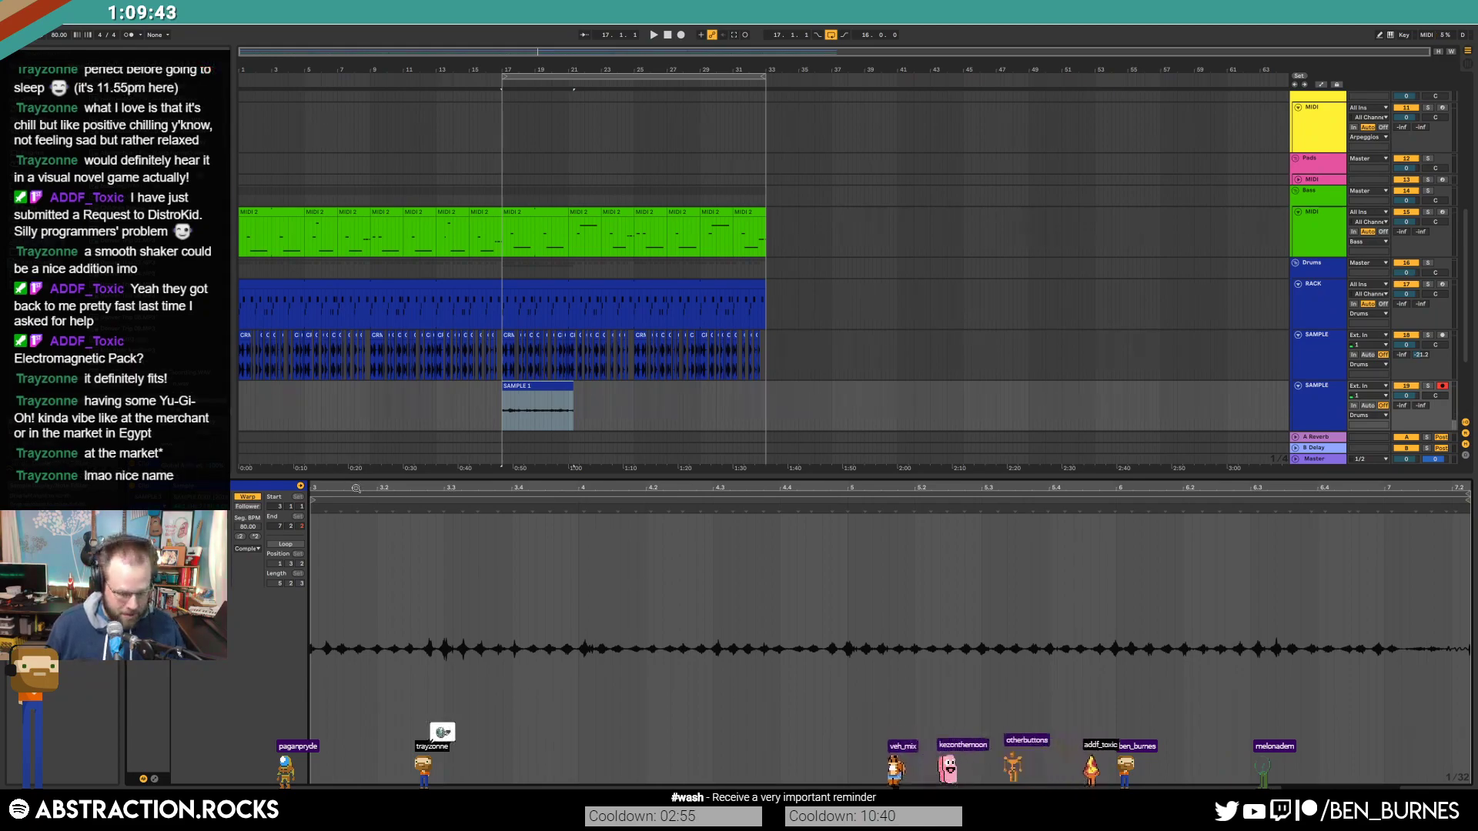
key(space)
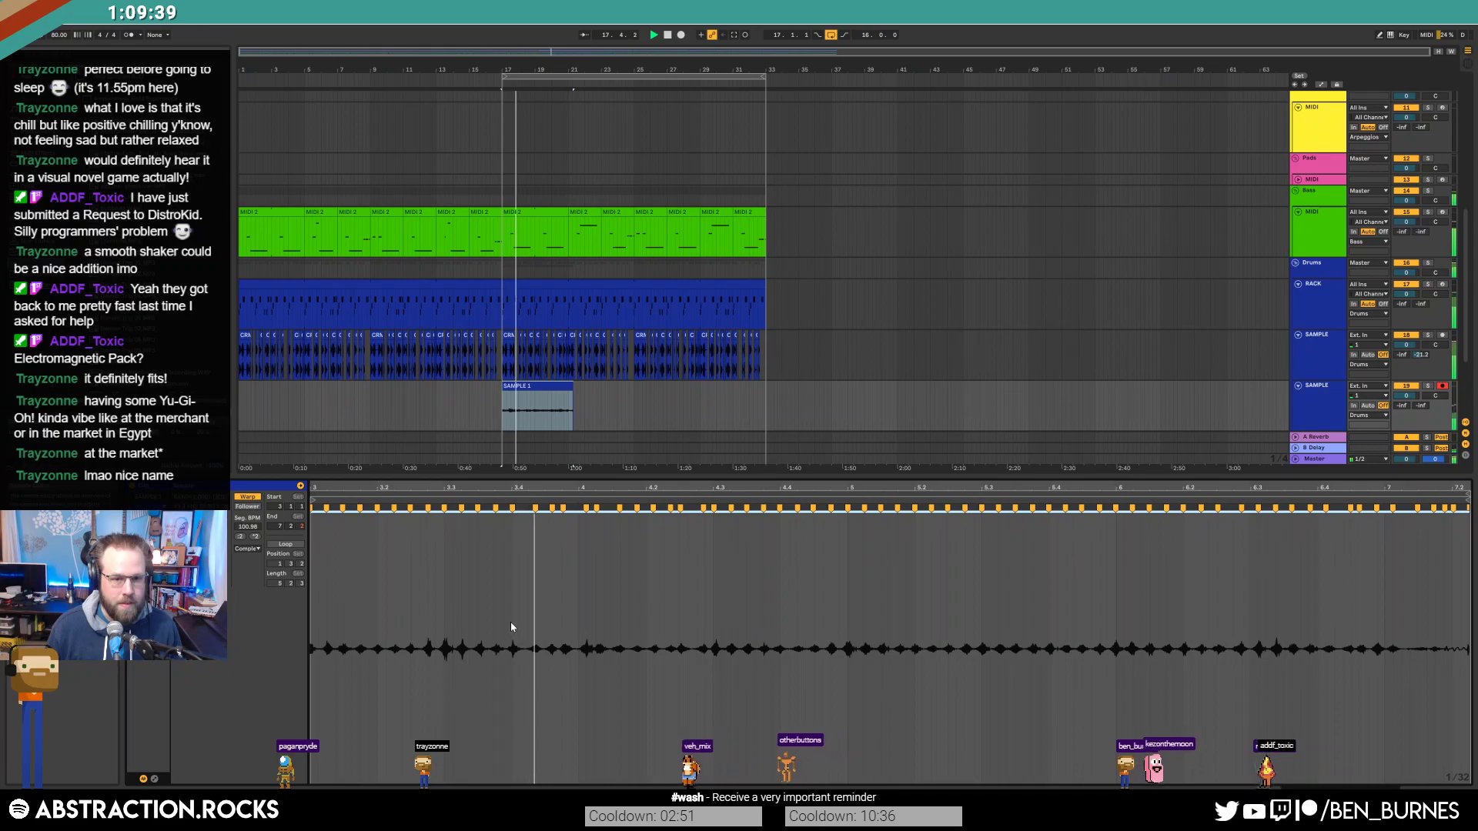
Step: Undo the first quantize of the recorded clip, quantize its audio again, and reopen its waveform
key(ctrl+z)
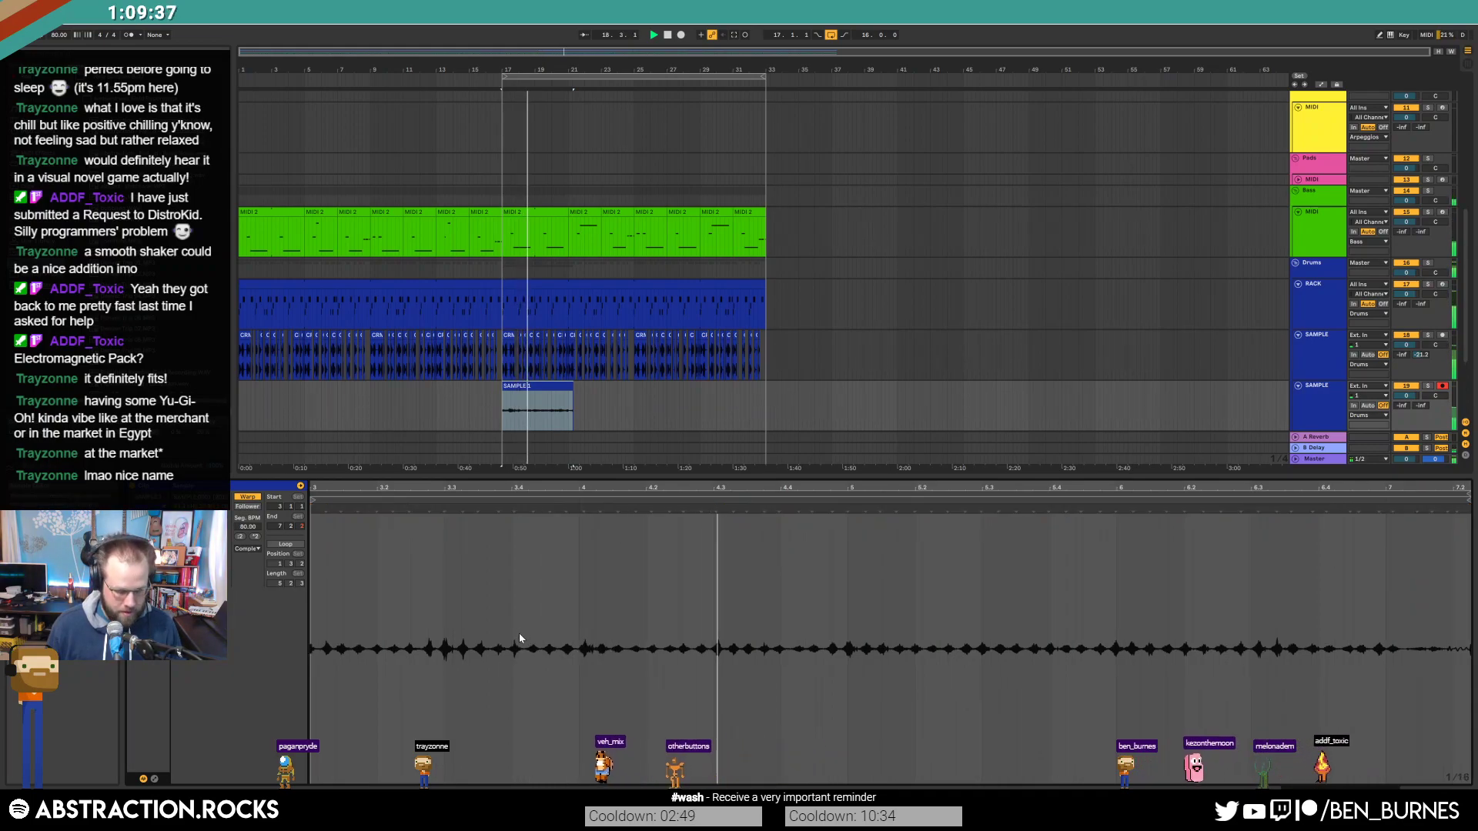
key(ctrl+u)
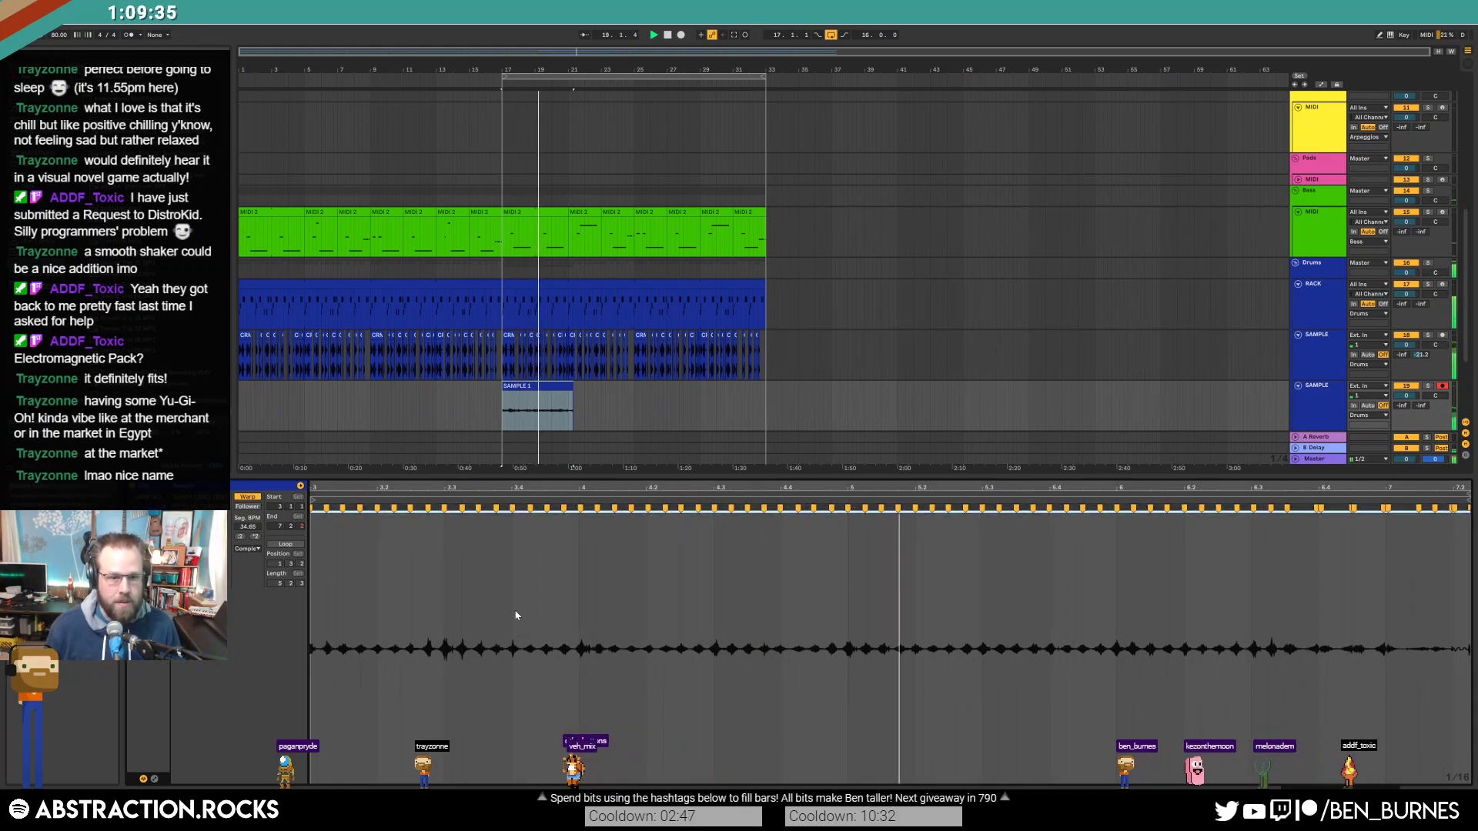
double_click(385, 576)
key(shift+Tab)
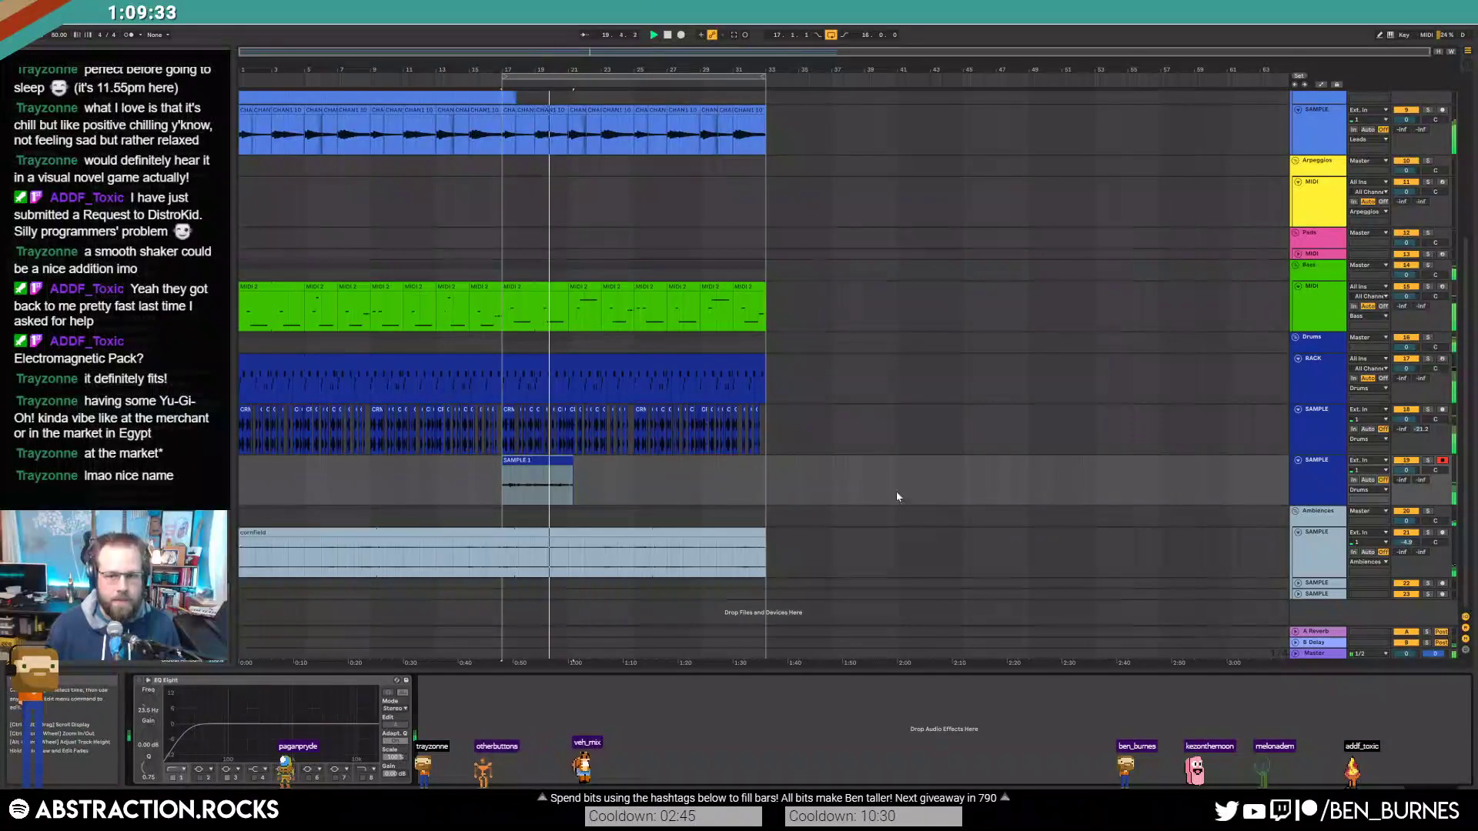
double_click(557, 460)
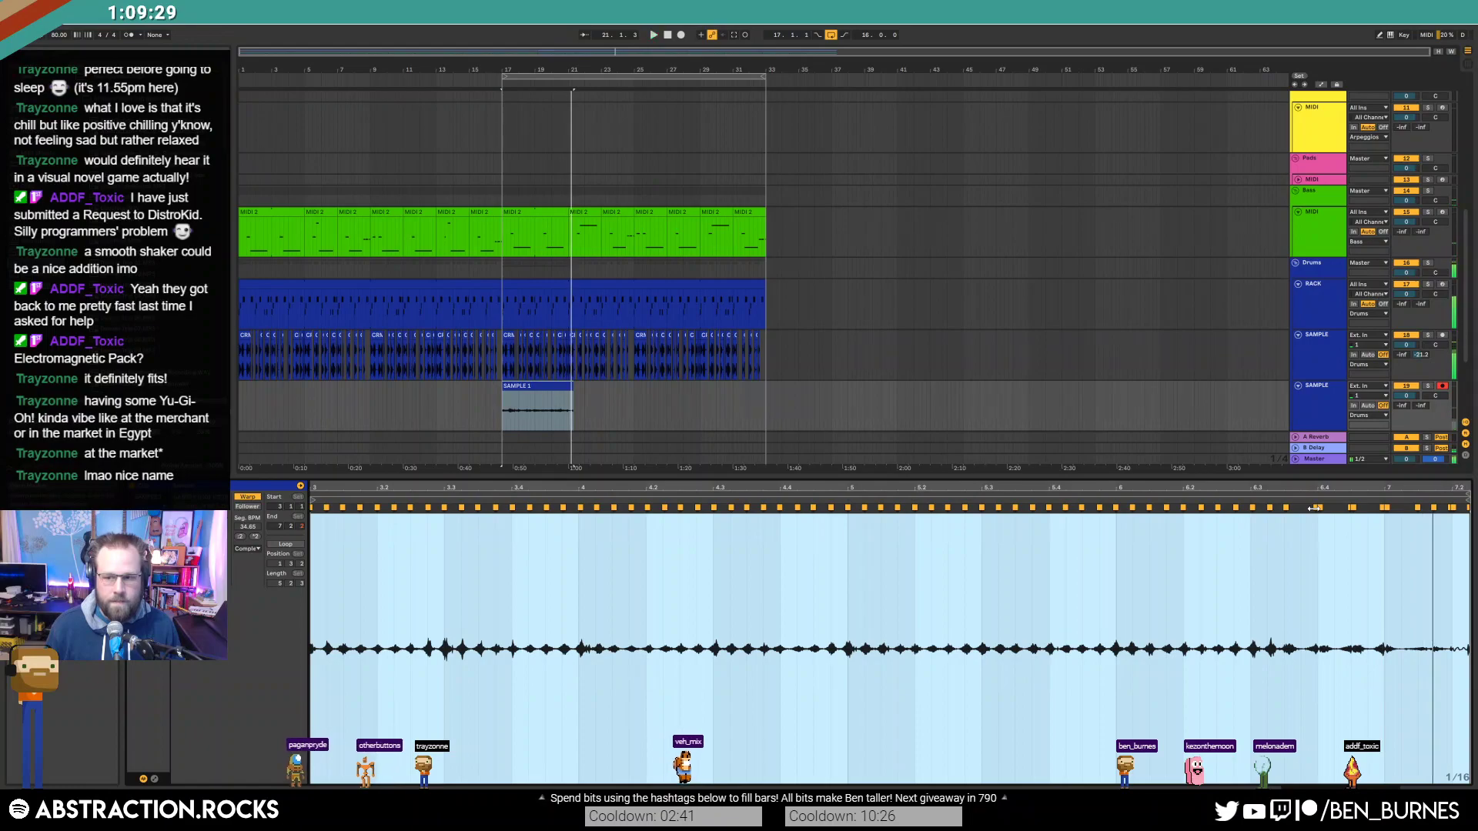
Step: Trim the recorded clip's end to its bar 7, turn on Loop, and set a four-bar loop ending there
key(space)
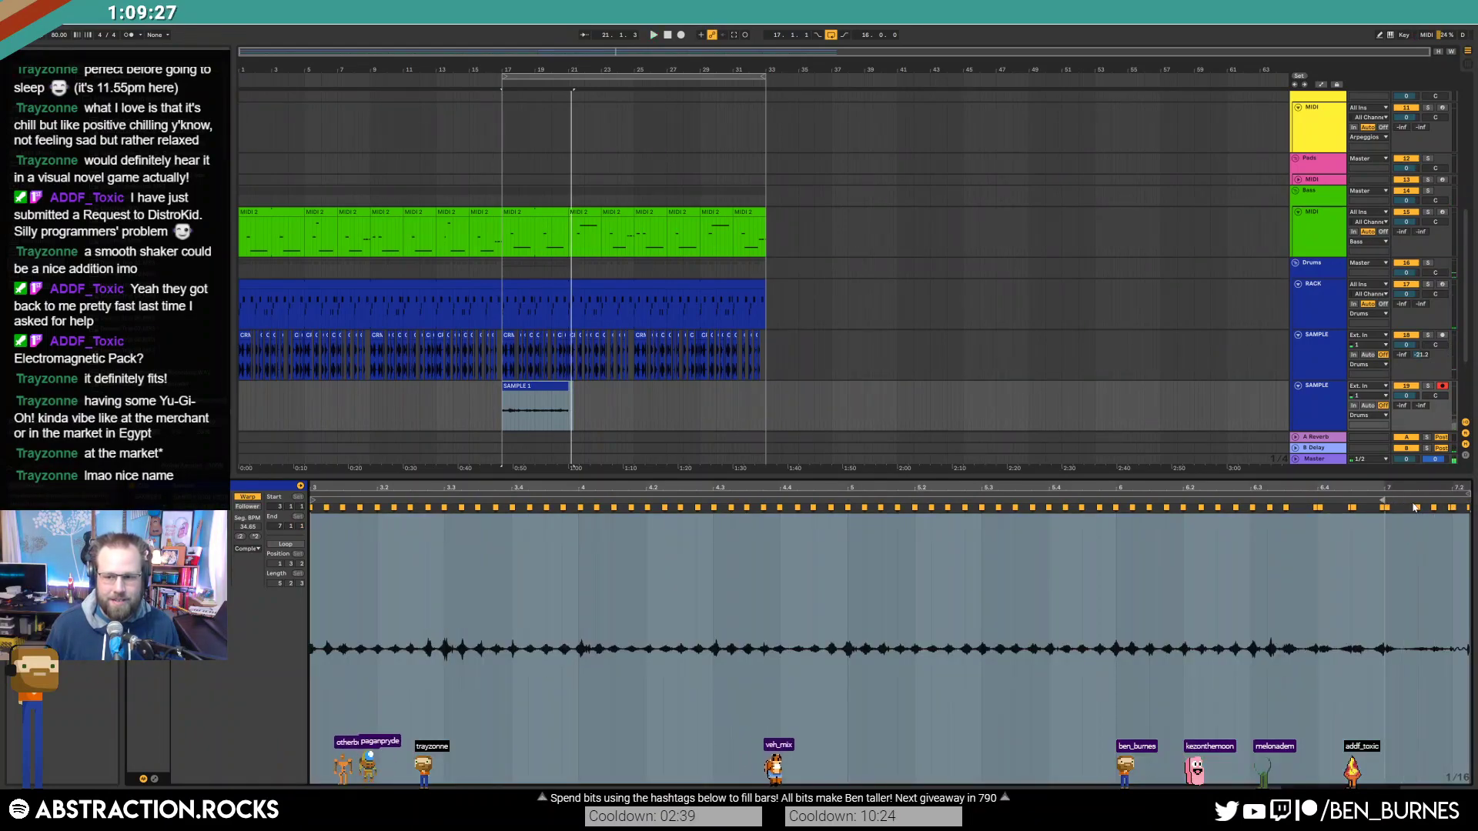
drag(1384, 500, 1395, 493)
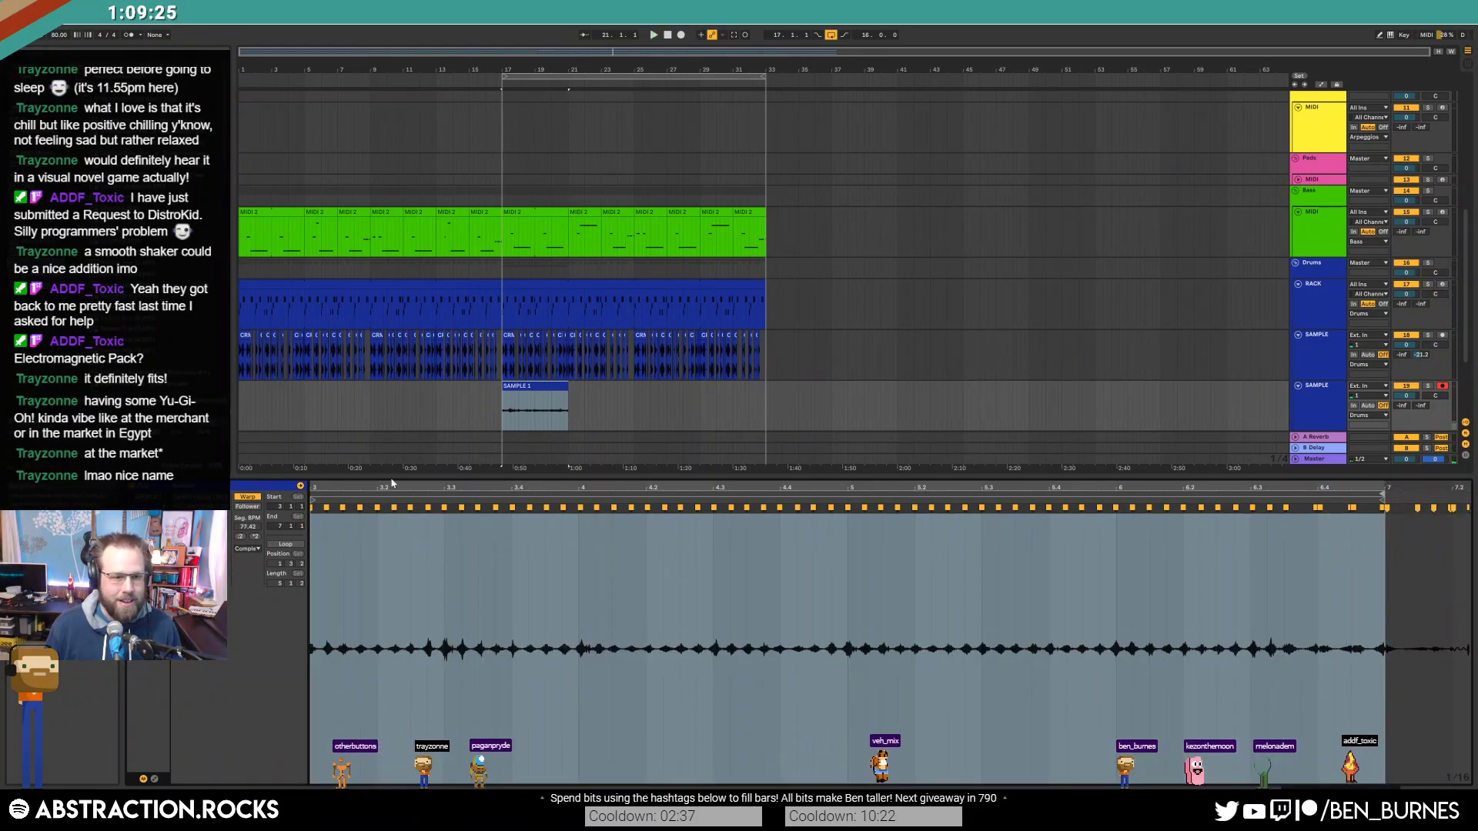
click(286, 543)
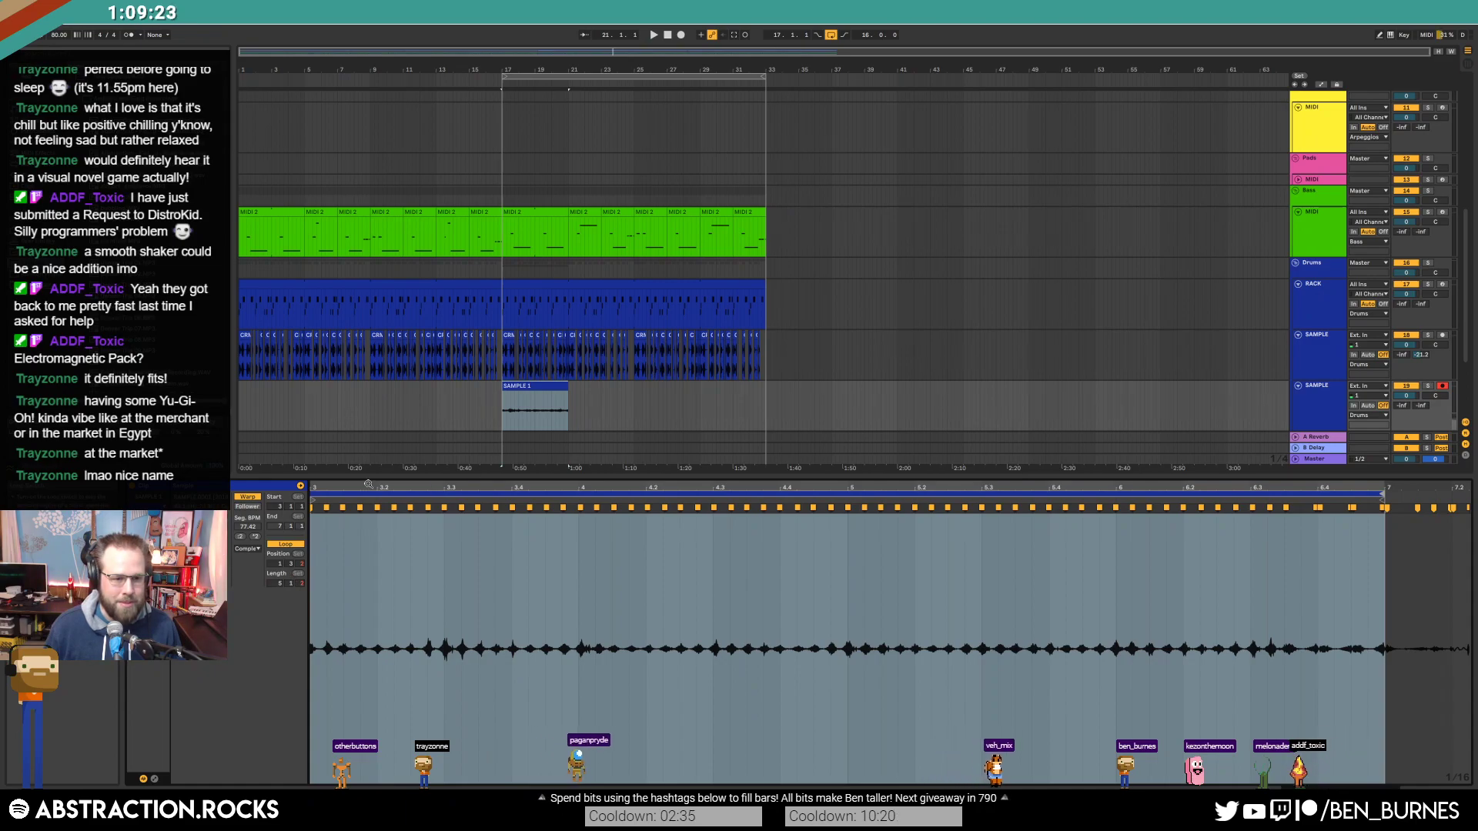
scroll(419, 508, down, 3)
drag(430, 491, 677, 508)
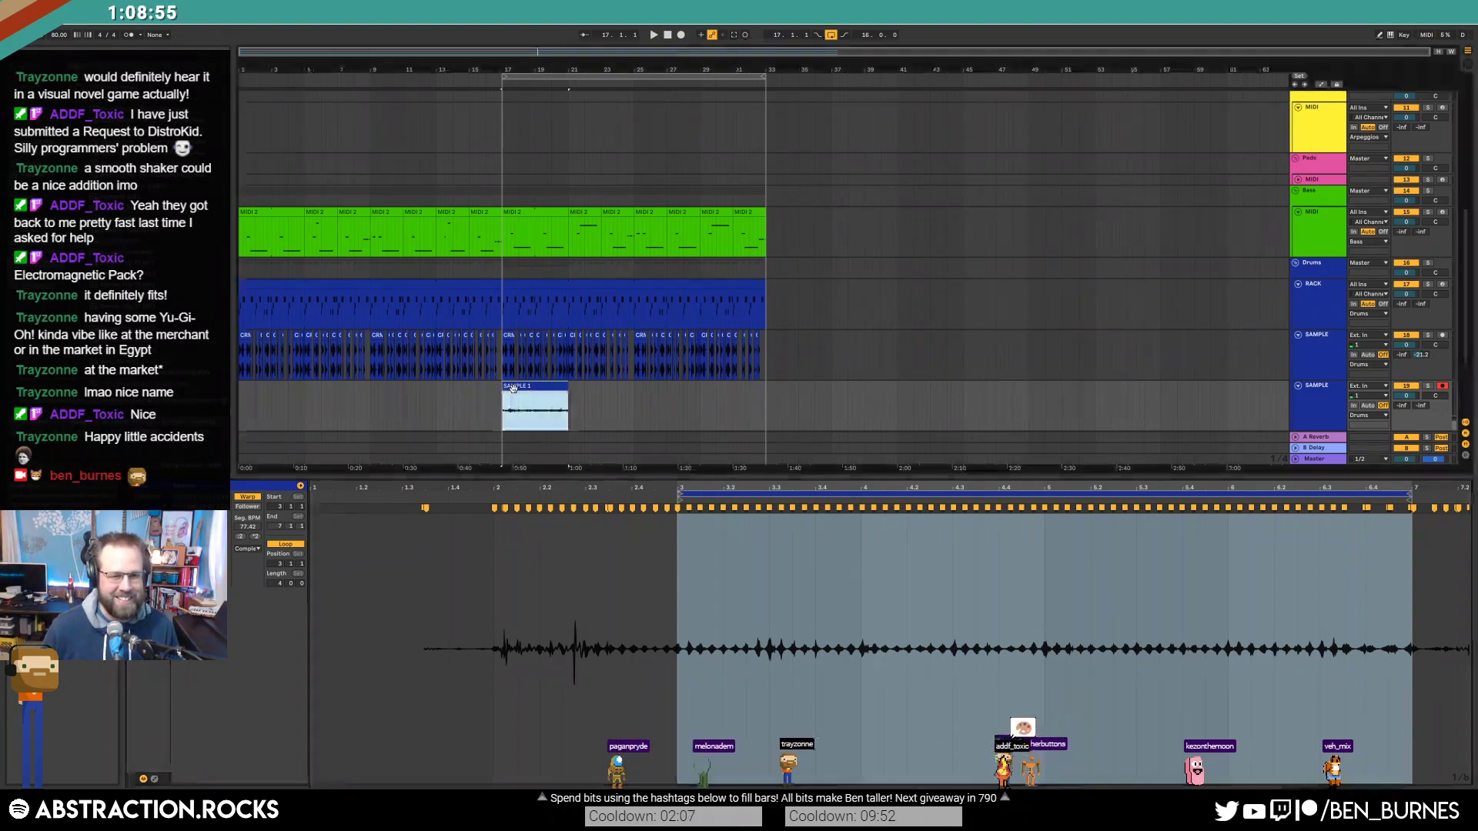
Step: Play the arrangement and extend the looped recorded clip to bar 33
key(space)
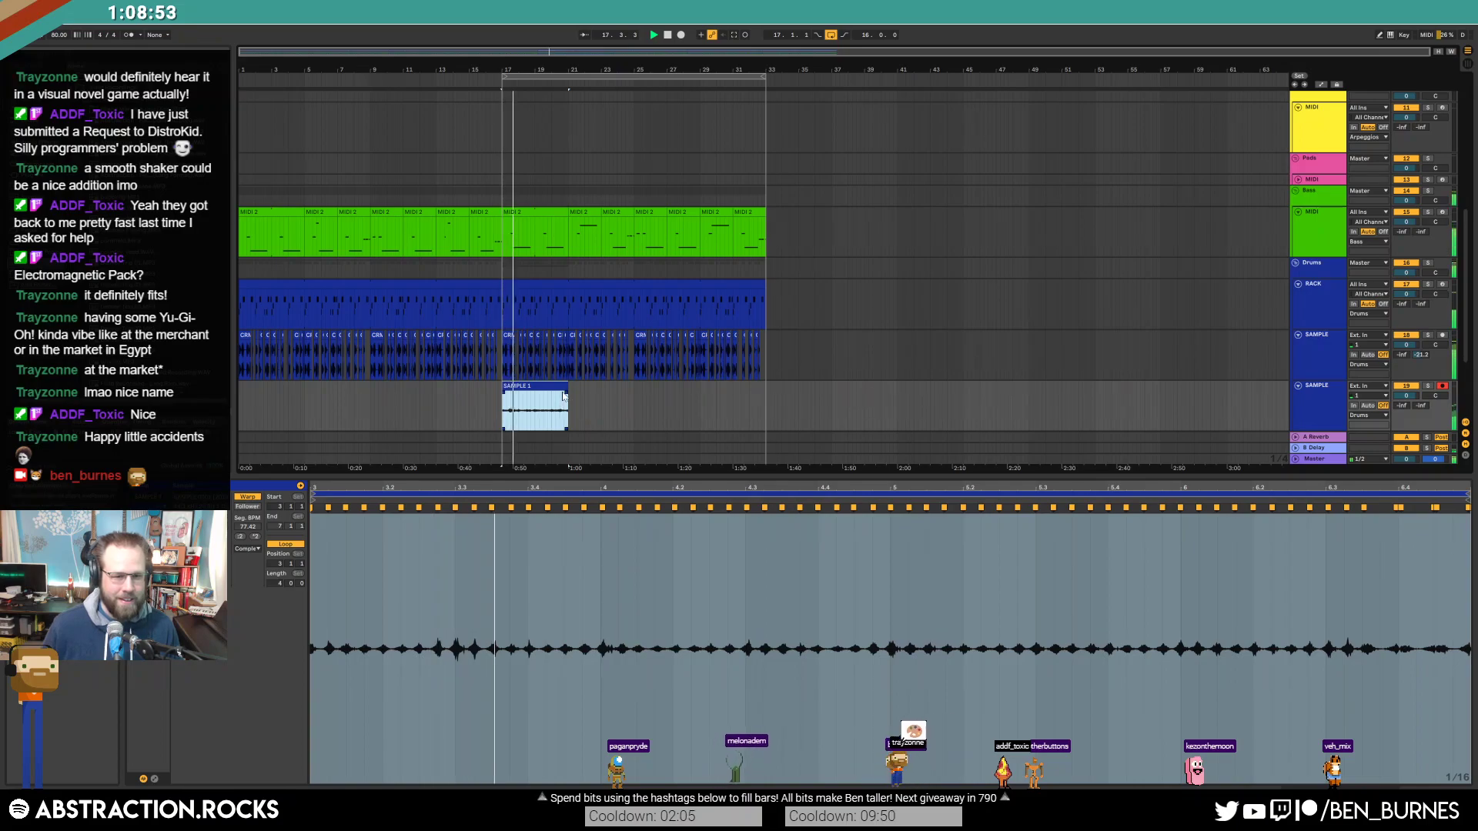
drag(566, 386, 766, 410)
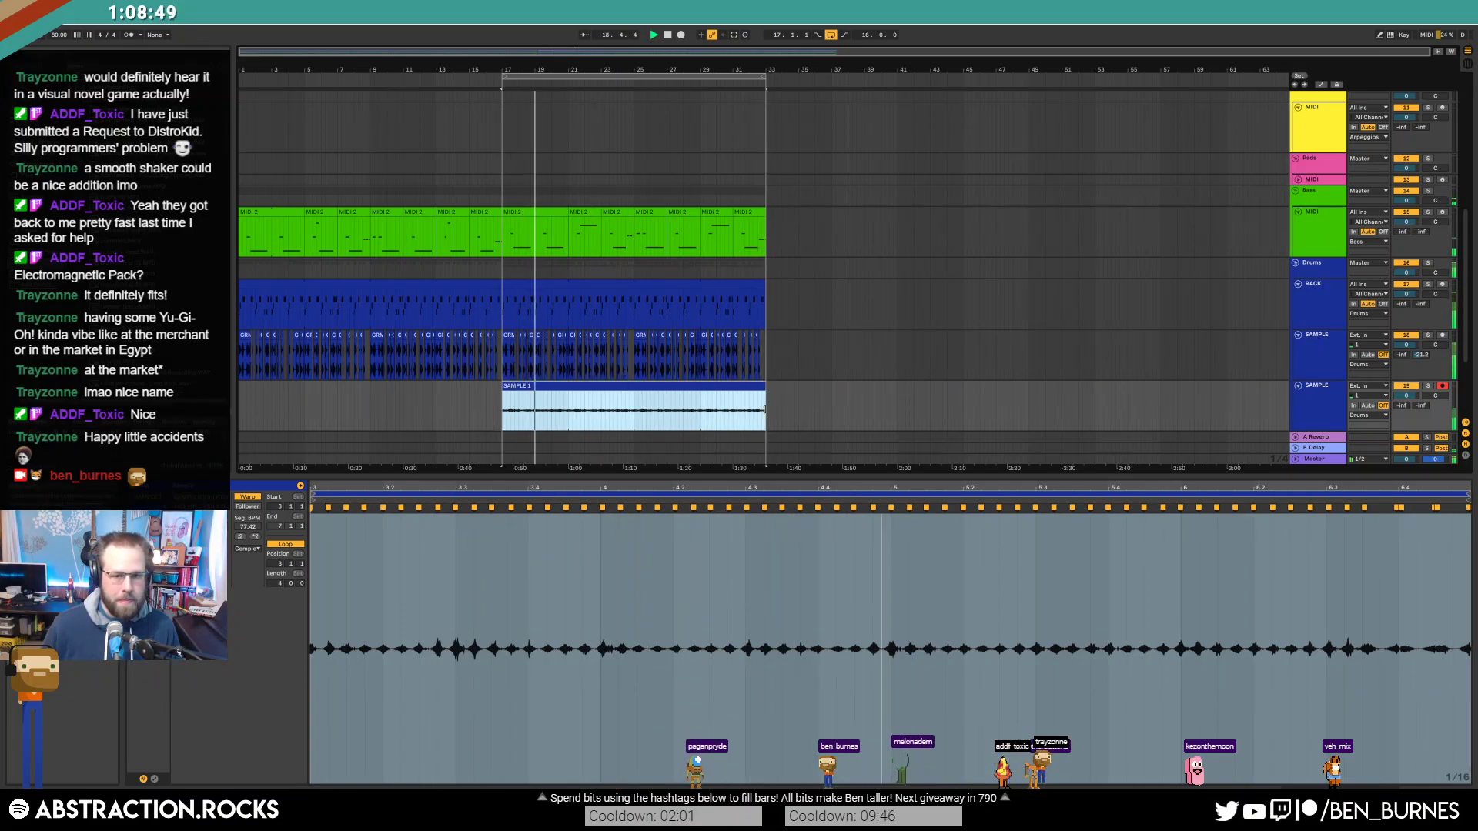
Step: Enable EQ Eight on the second Drums sample track with a low cut around 1.9 kHz, and set volume to -7.3 dB with some reverb send
key(shift+Tab)
click(139, 682)
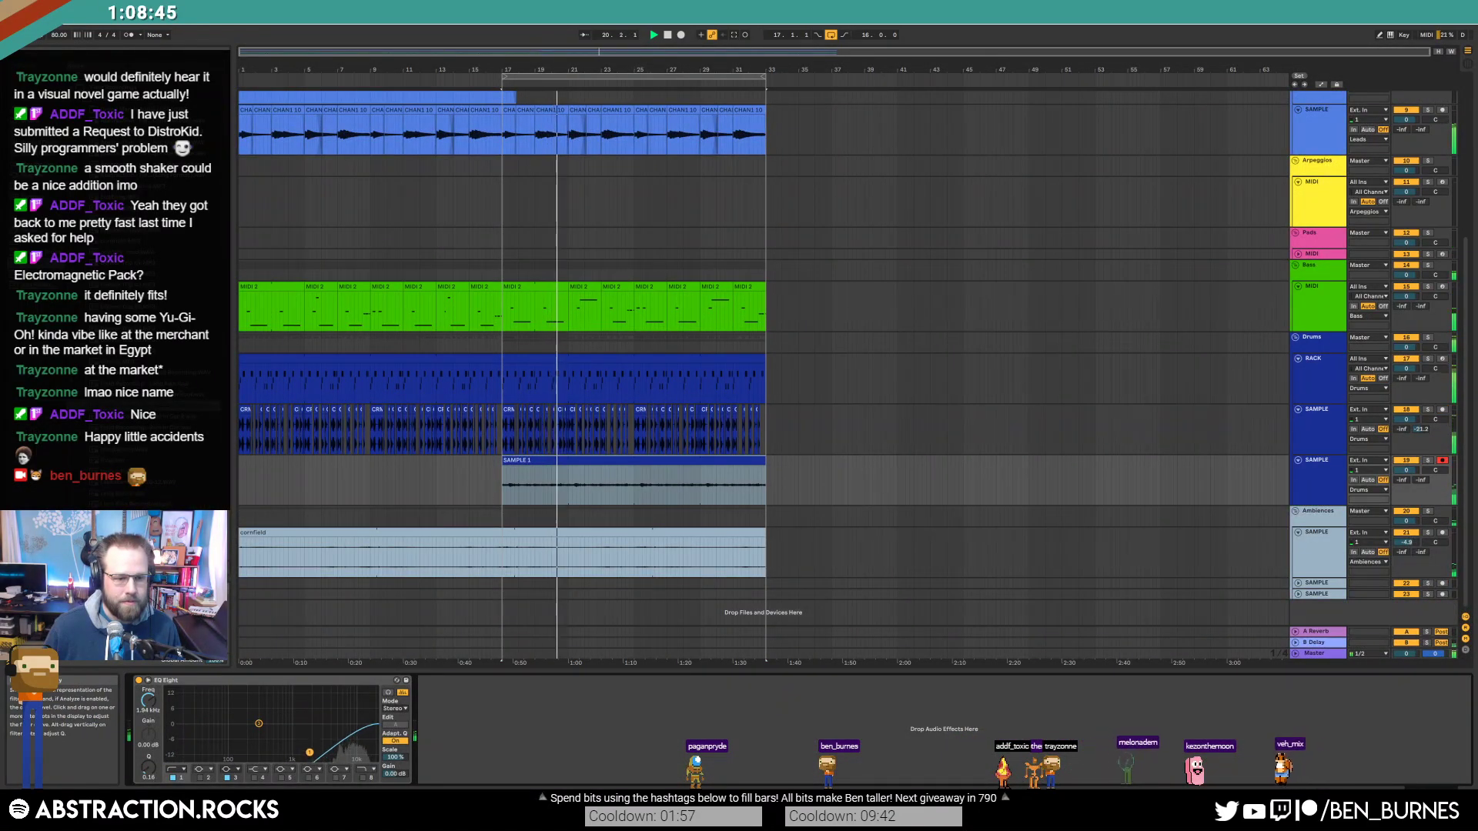
mouse_move(1406, 470)
mouse_down()
mouse_move(1407, 493)
mouse_move(1401, 446)
mouse_up()
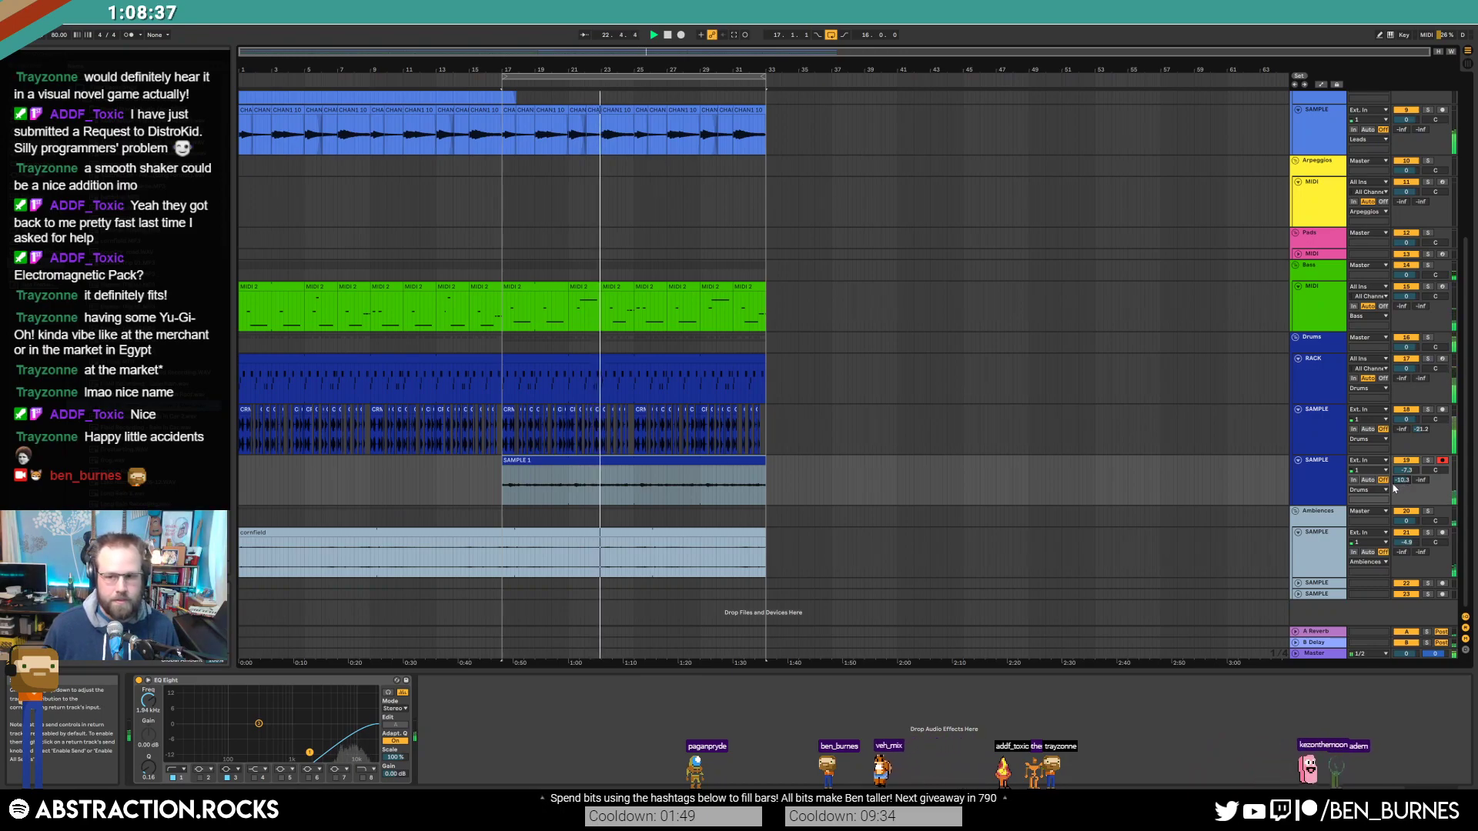
Step: Add a third sample track below the recorded one in the Drums group and arm it for recording
click(1324, 490)
key(ctrl+t)
key(space)
click(1298, 511)
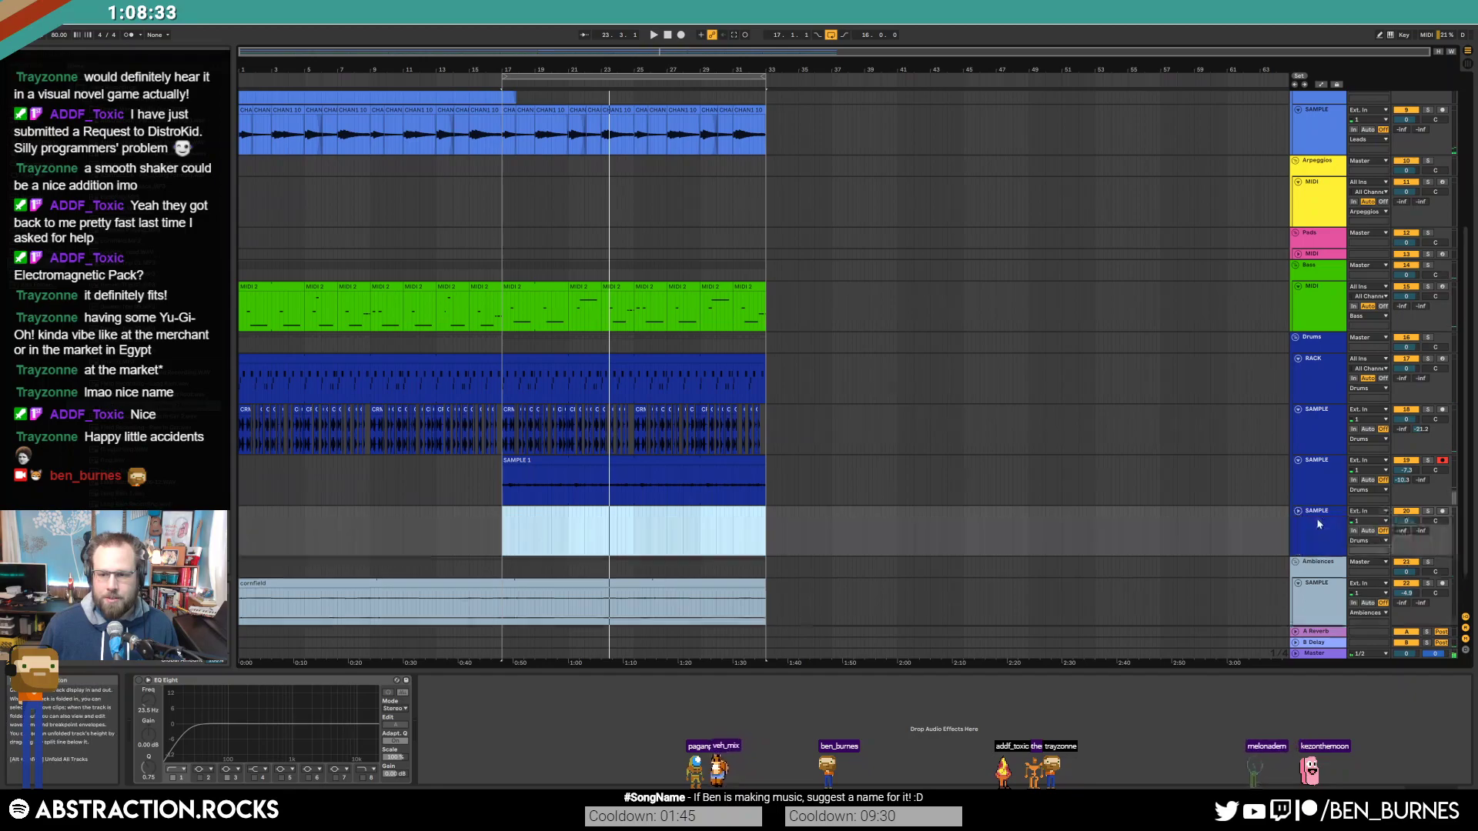
click(1442, 511)
Step: Play from bar 17 and record a take on the third Drums sample track until about bar 21
key(space)
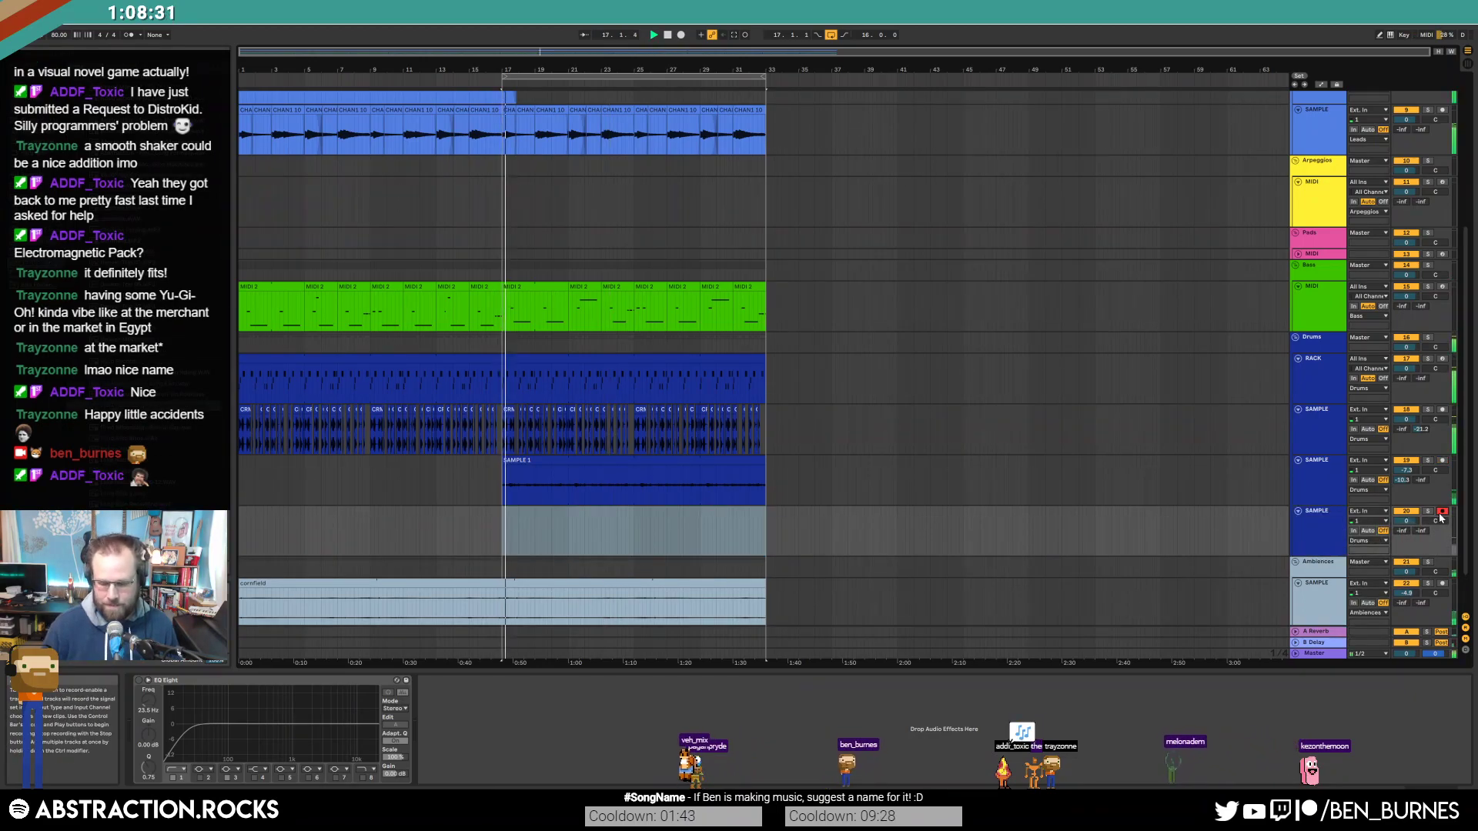
key(F9)
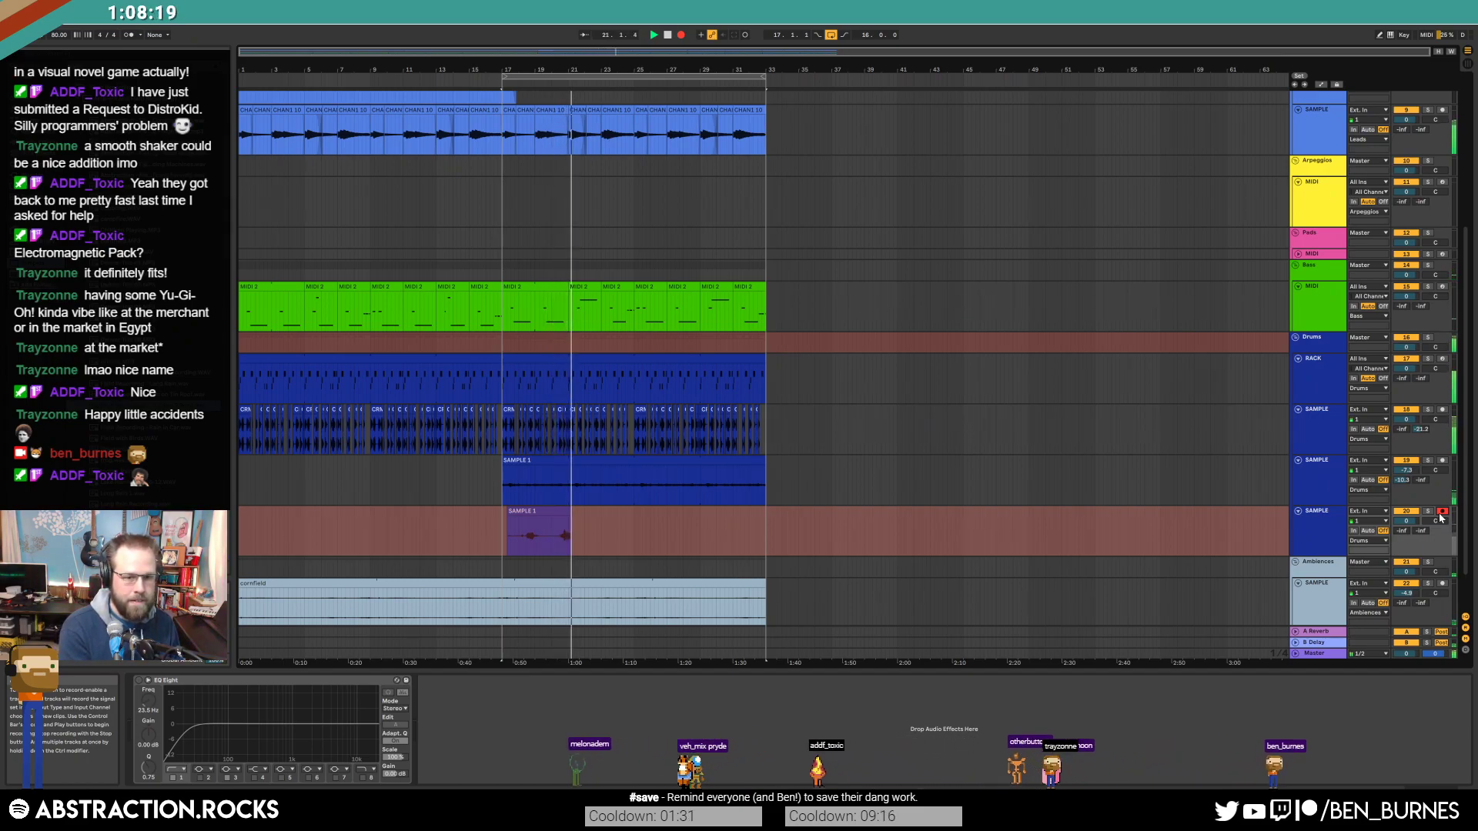
key(F9)
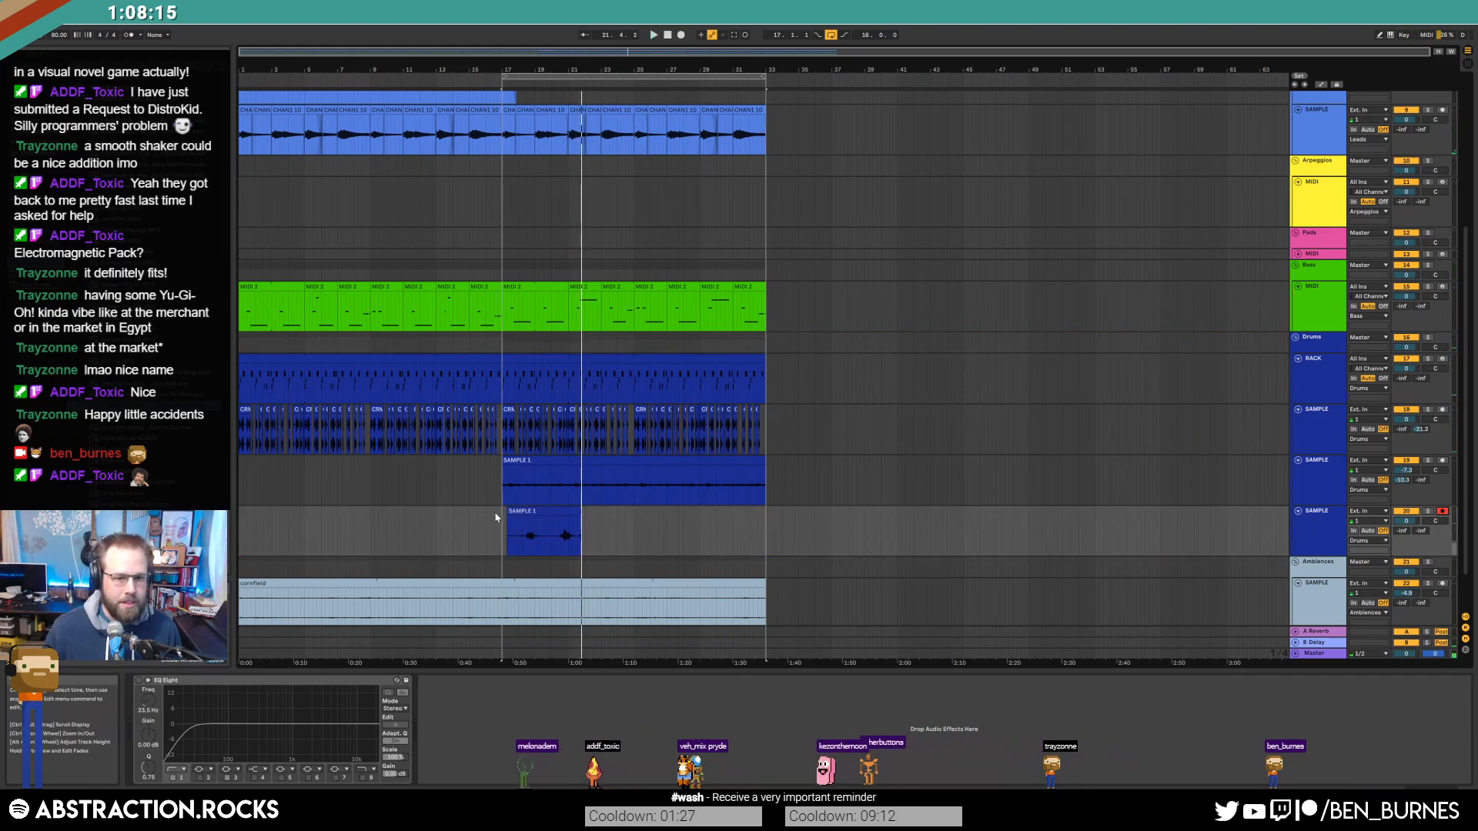
Step: Trim both ends of the new take, then duplicate its four-bar range three times to repeat it through about bar 33
drag(507, 513, 575, 512)
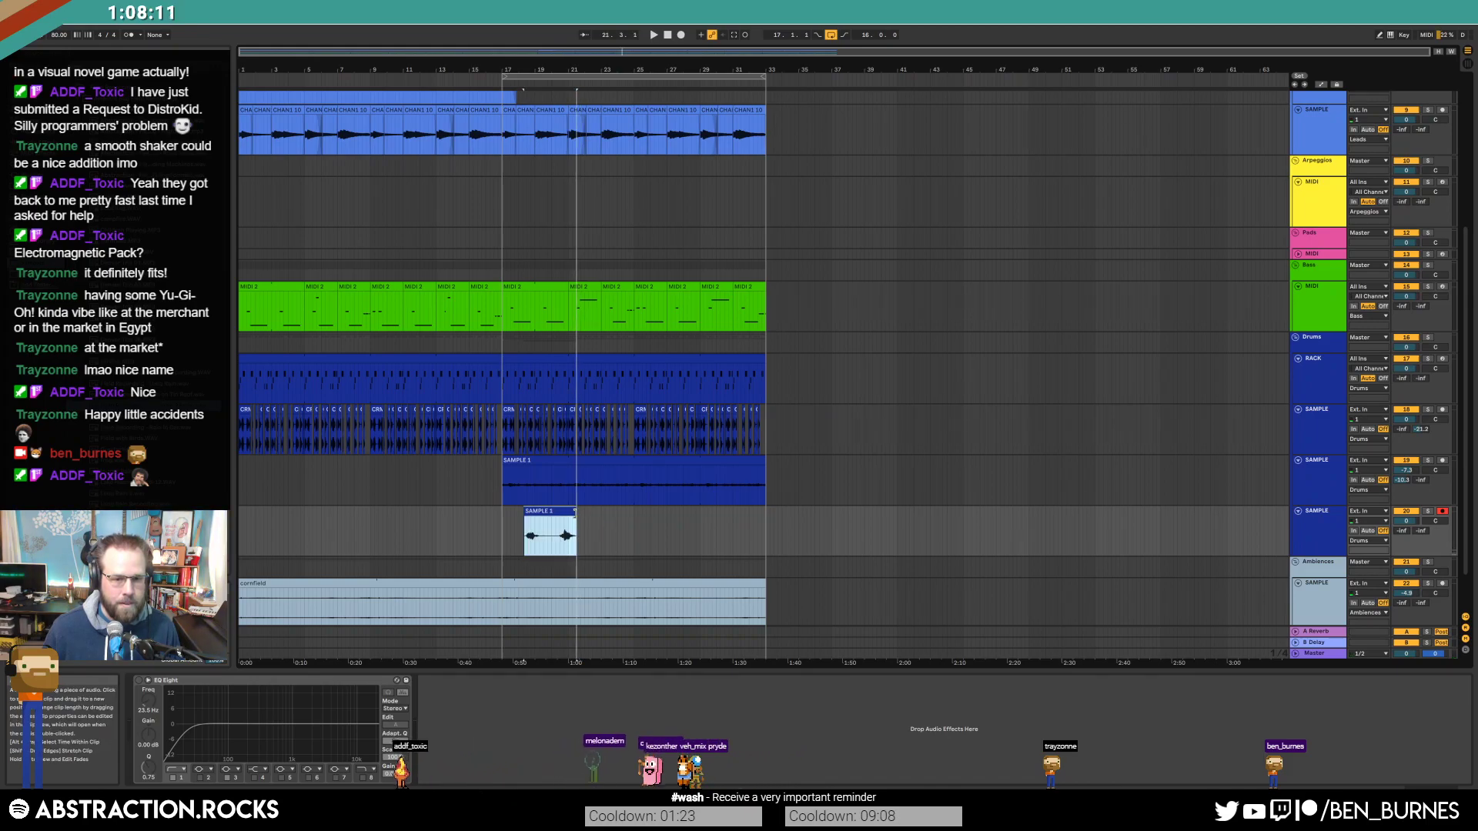
click(546, 533)
shift+click(511, 528)
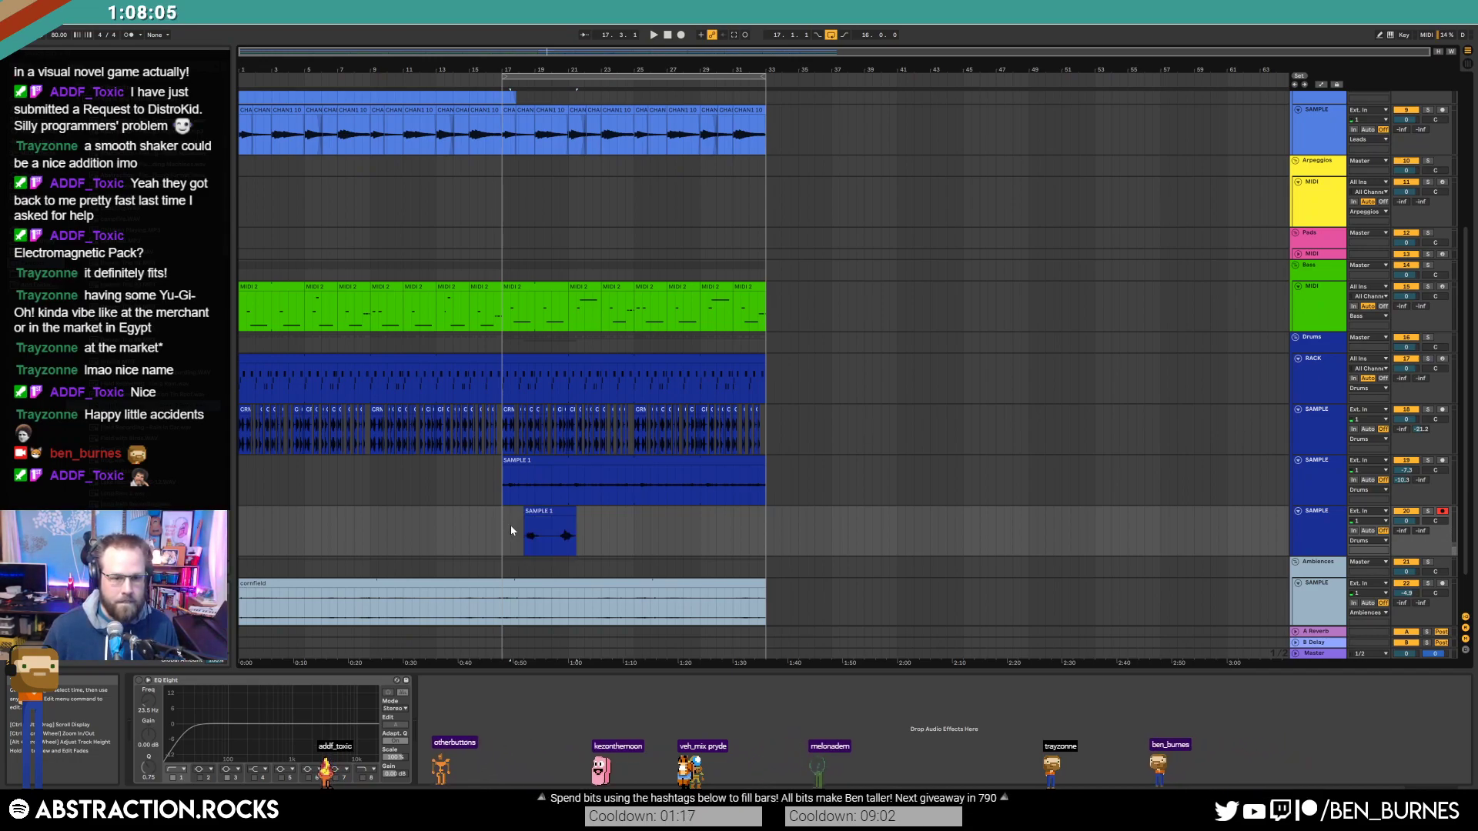
drag(510, 530, 580, 539)
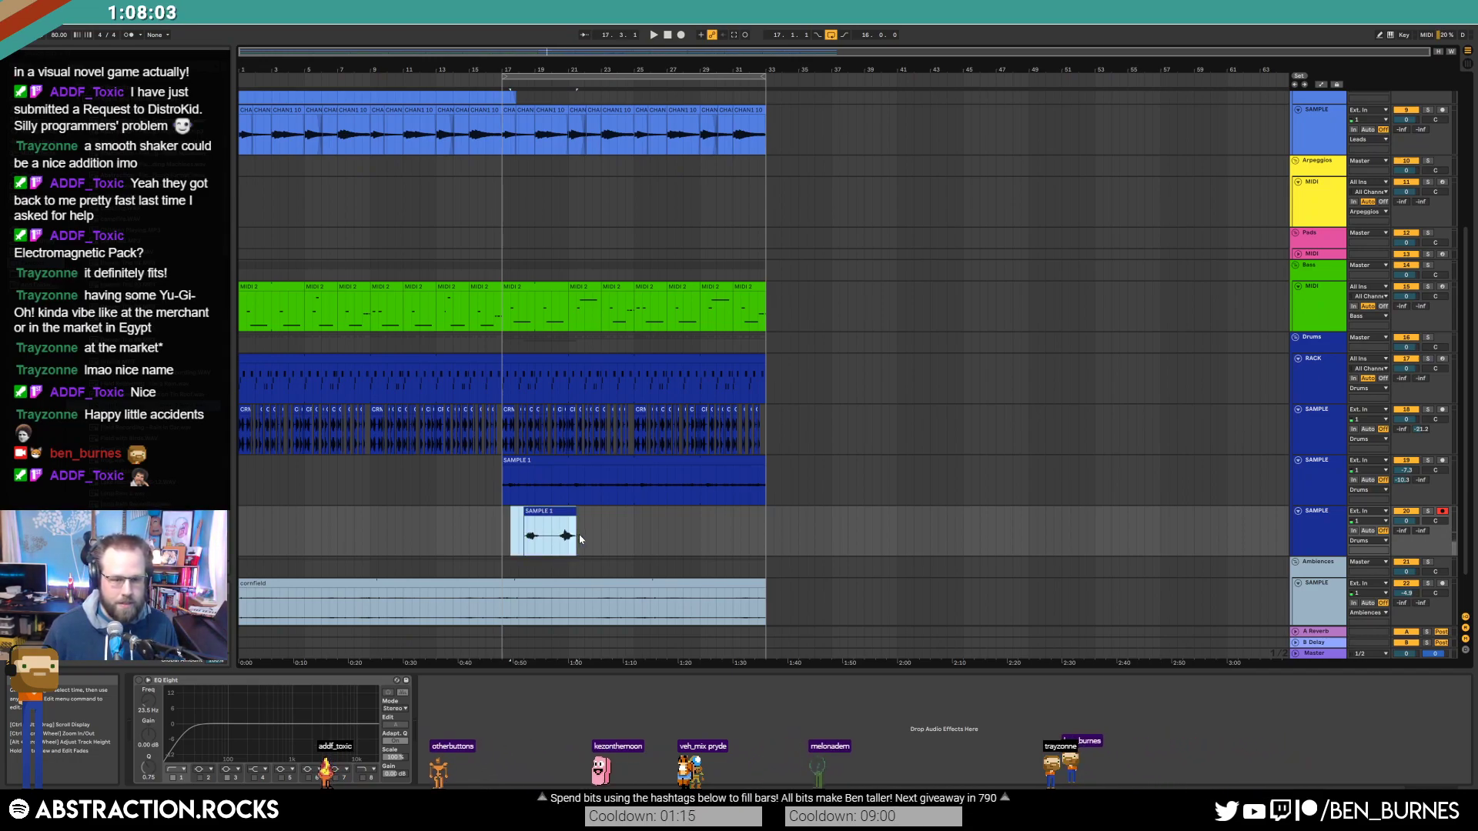
key(ctrl+d)
key(ctrl+d)
key(ctrl+d)
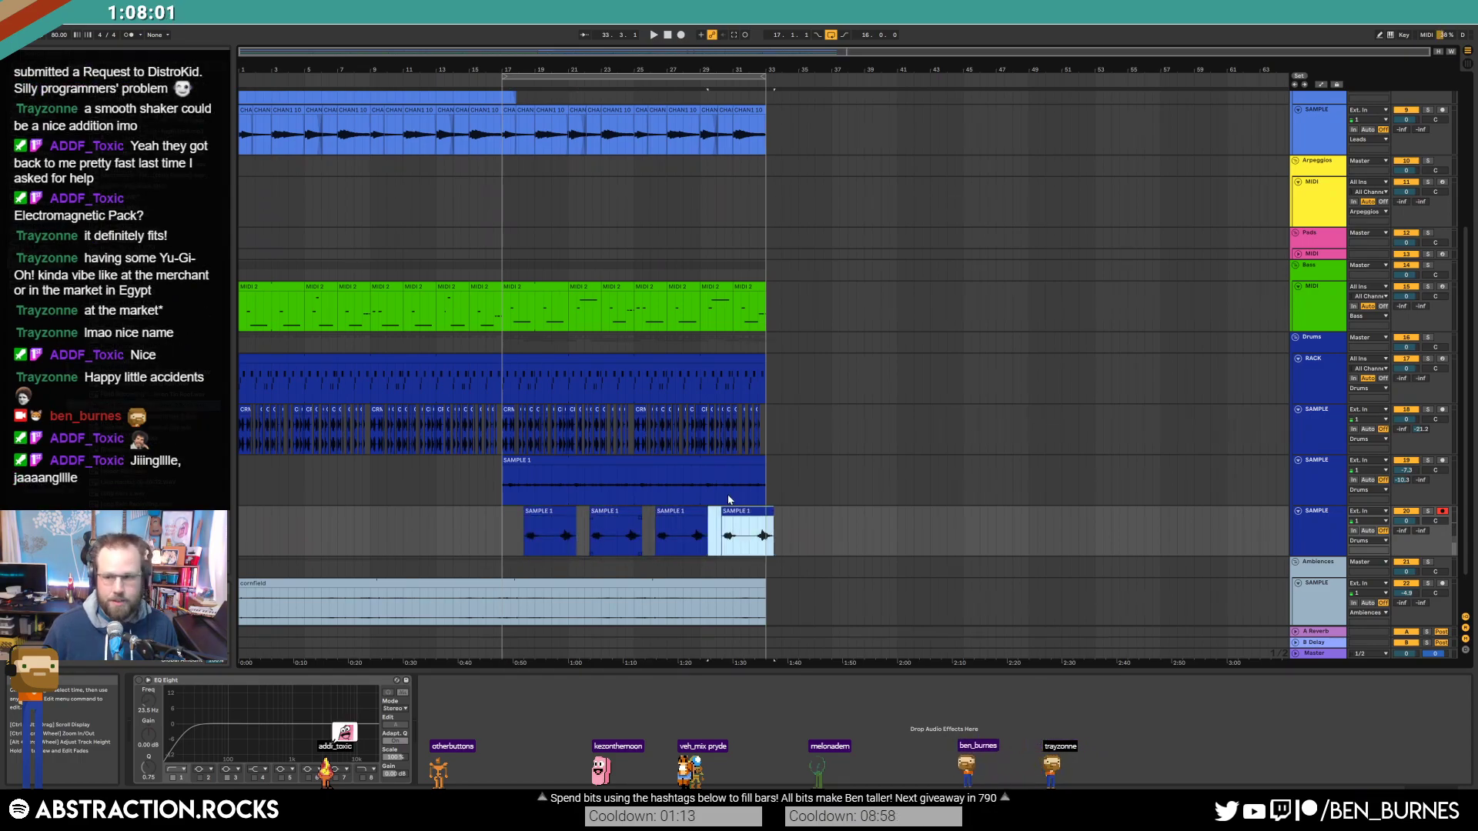
Step: Play from bar 17 while lowering the third Drums sample track's volume and raising its reverb and delay sends
click(506, 528)
key(space)
drag(1406, 521, 1406, 543)
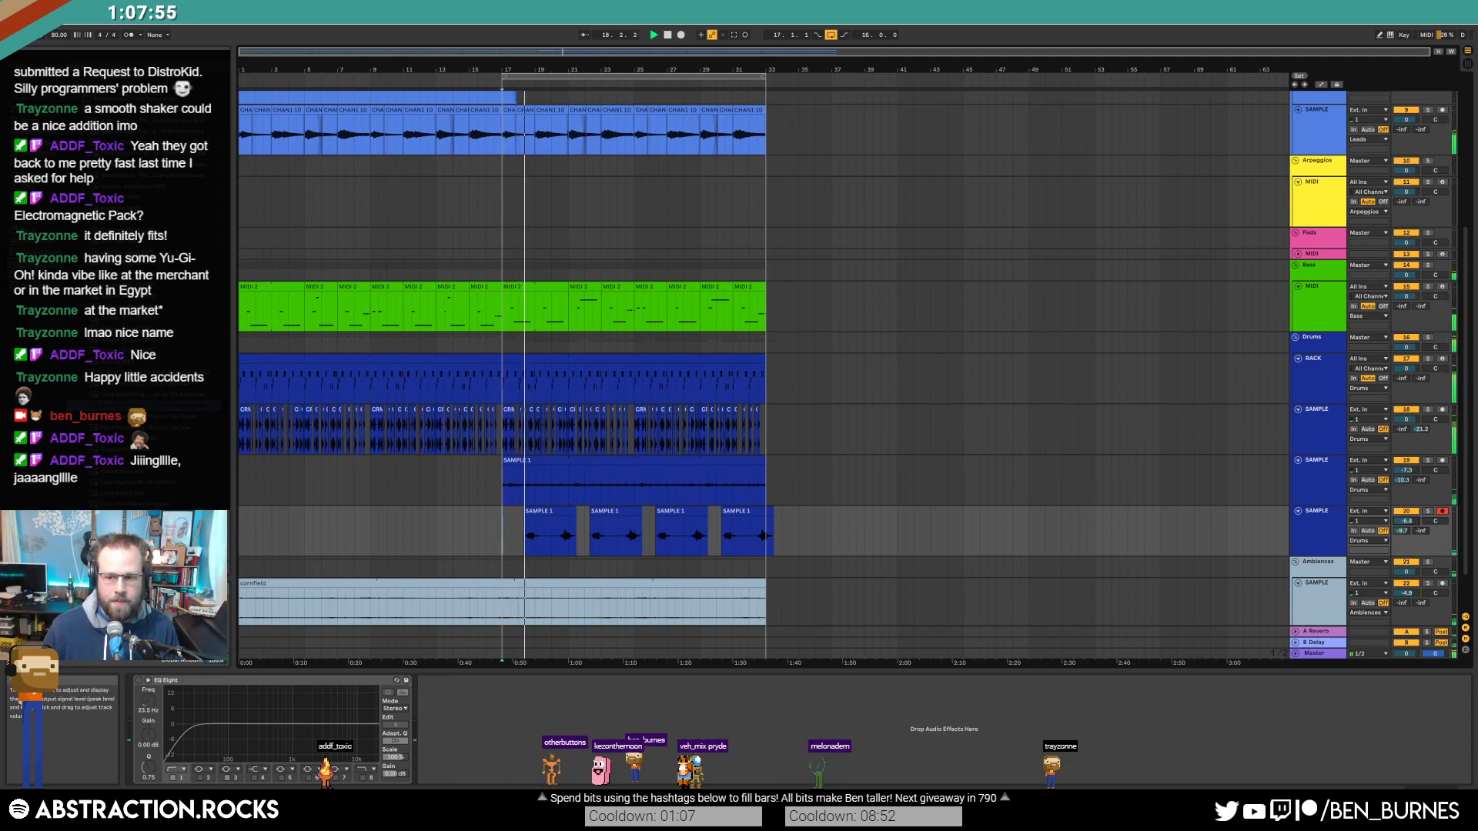
mouse_move(1406, 543)
mouse_down()
mouse_move(1420, 502)
mouse_move(1420, 530)
mouse_move(1410, 515)
mouse_up()
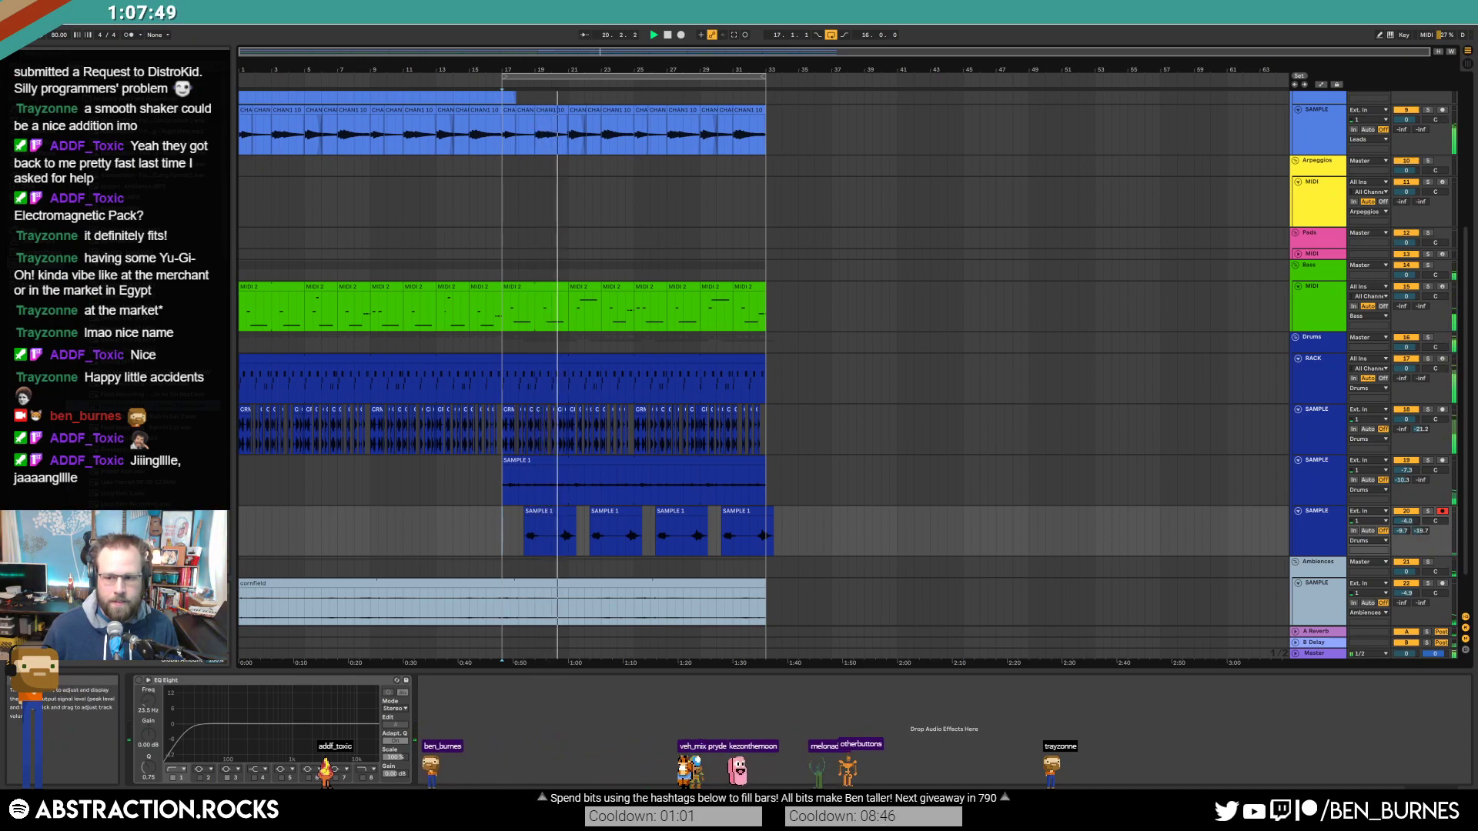
Step: Enable EQ Eight on the third Drums sample track and raise its low-cut frequency to nearly 2 kHz
click(140, 681)
drag(190, 729, 208, 739)
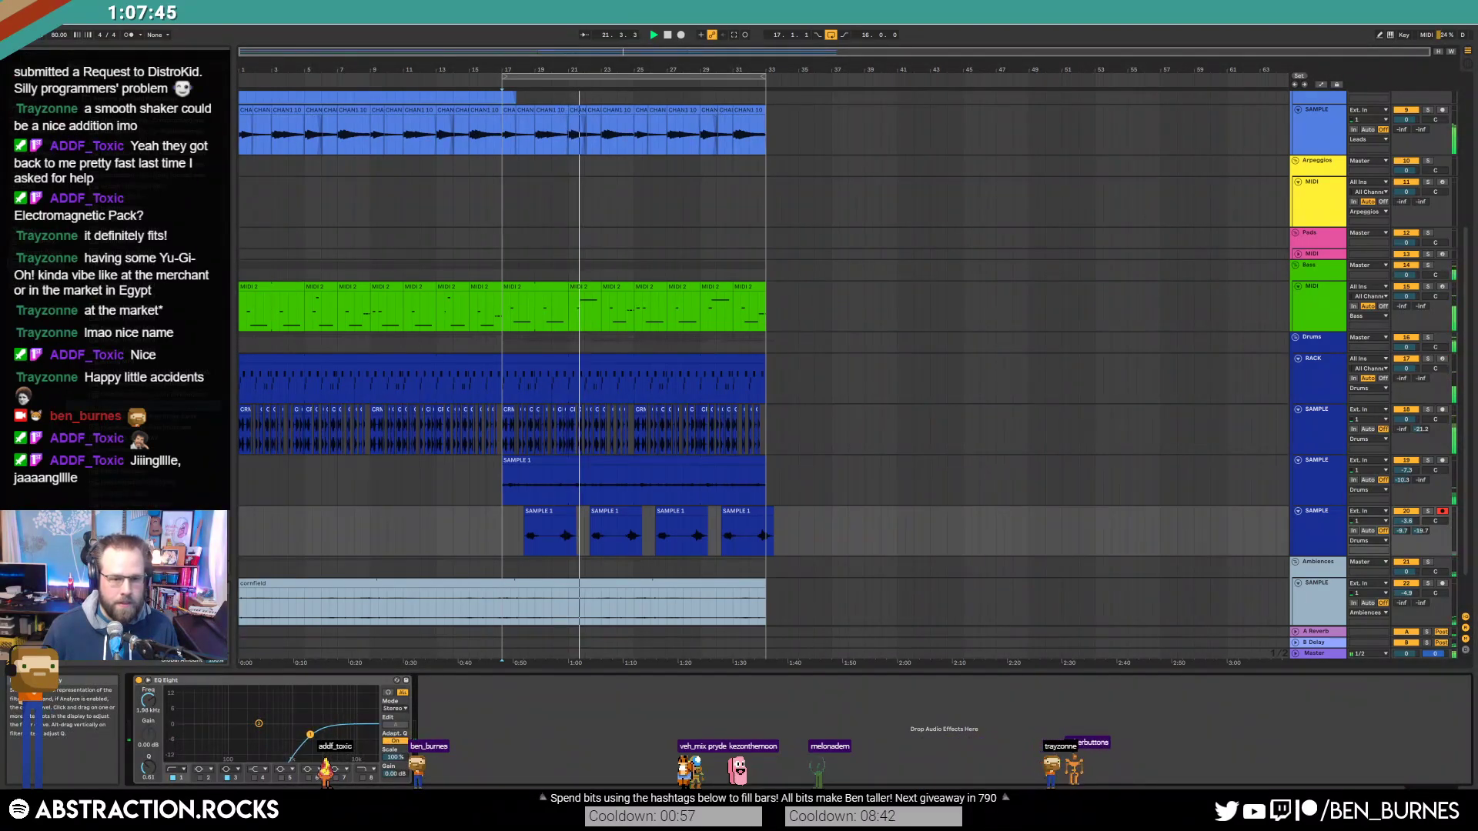
Step: Raise the third Drums sample track's delay send to -13.4 dB and reset its reverb send after trying a higher level
drag(1420, 532, 1420, 529)
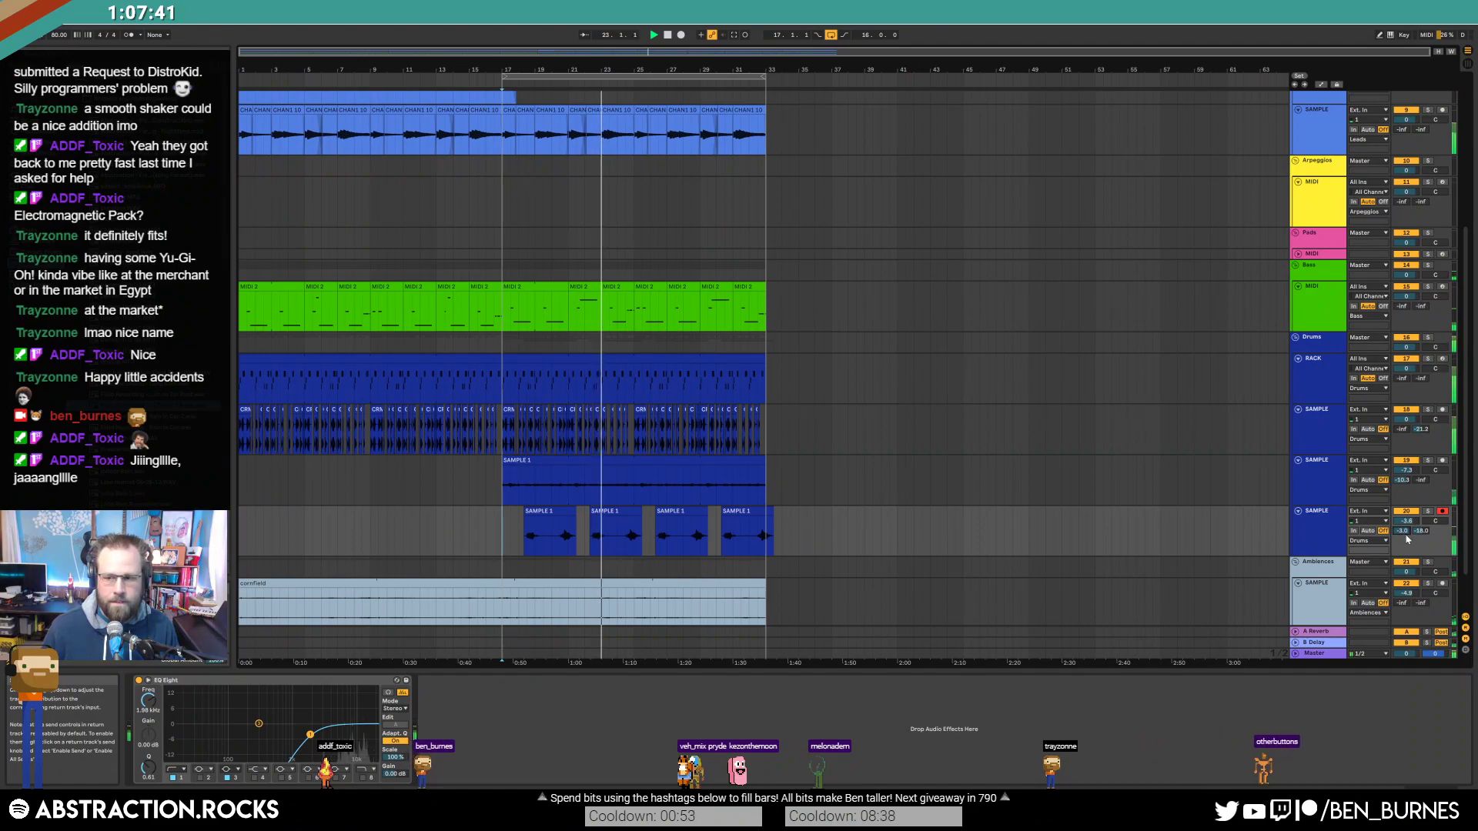
drag(1420, 531, 1420, 523)
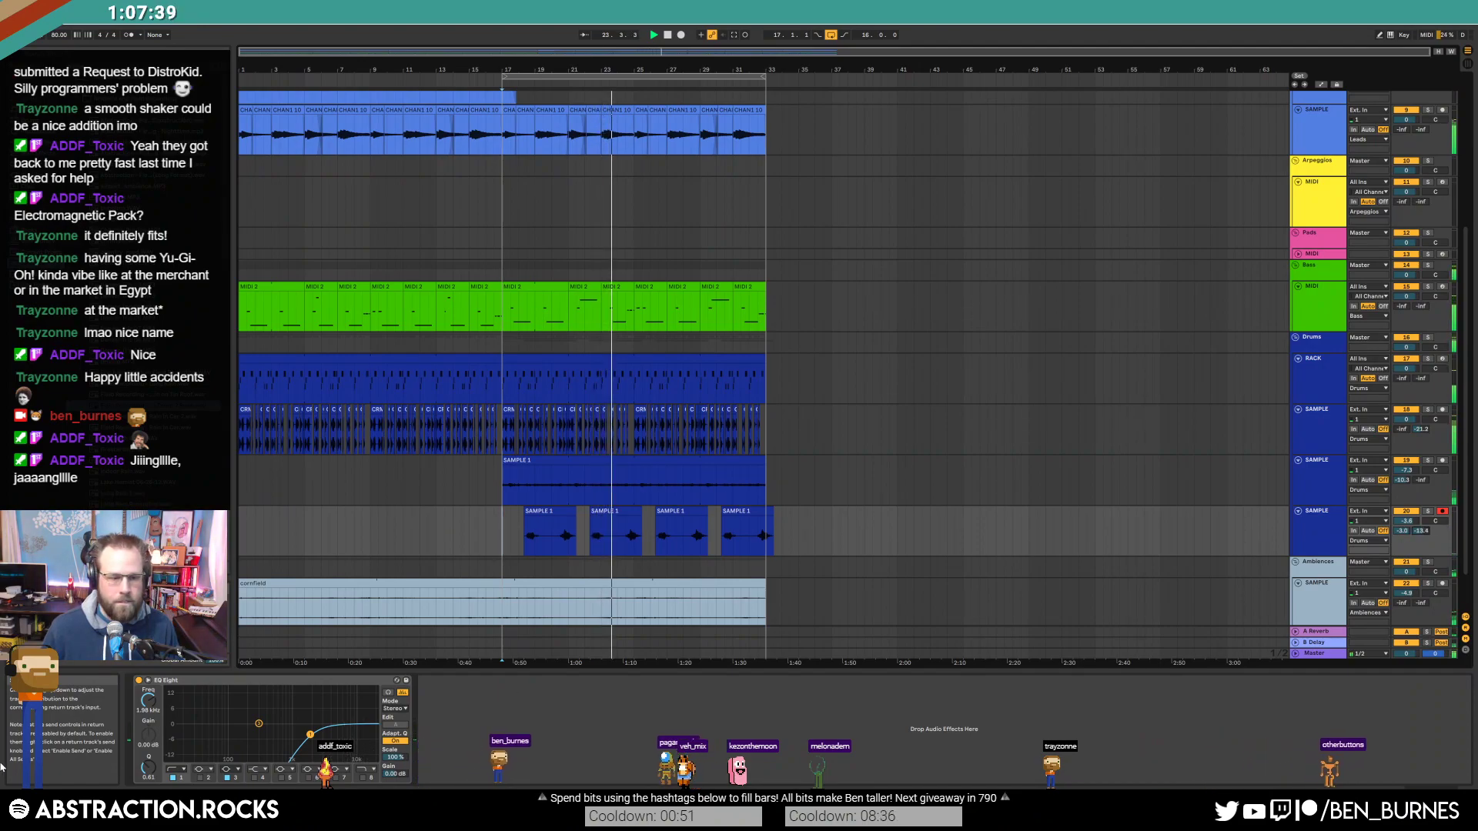
double_click(1403, 531)
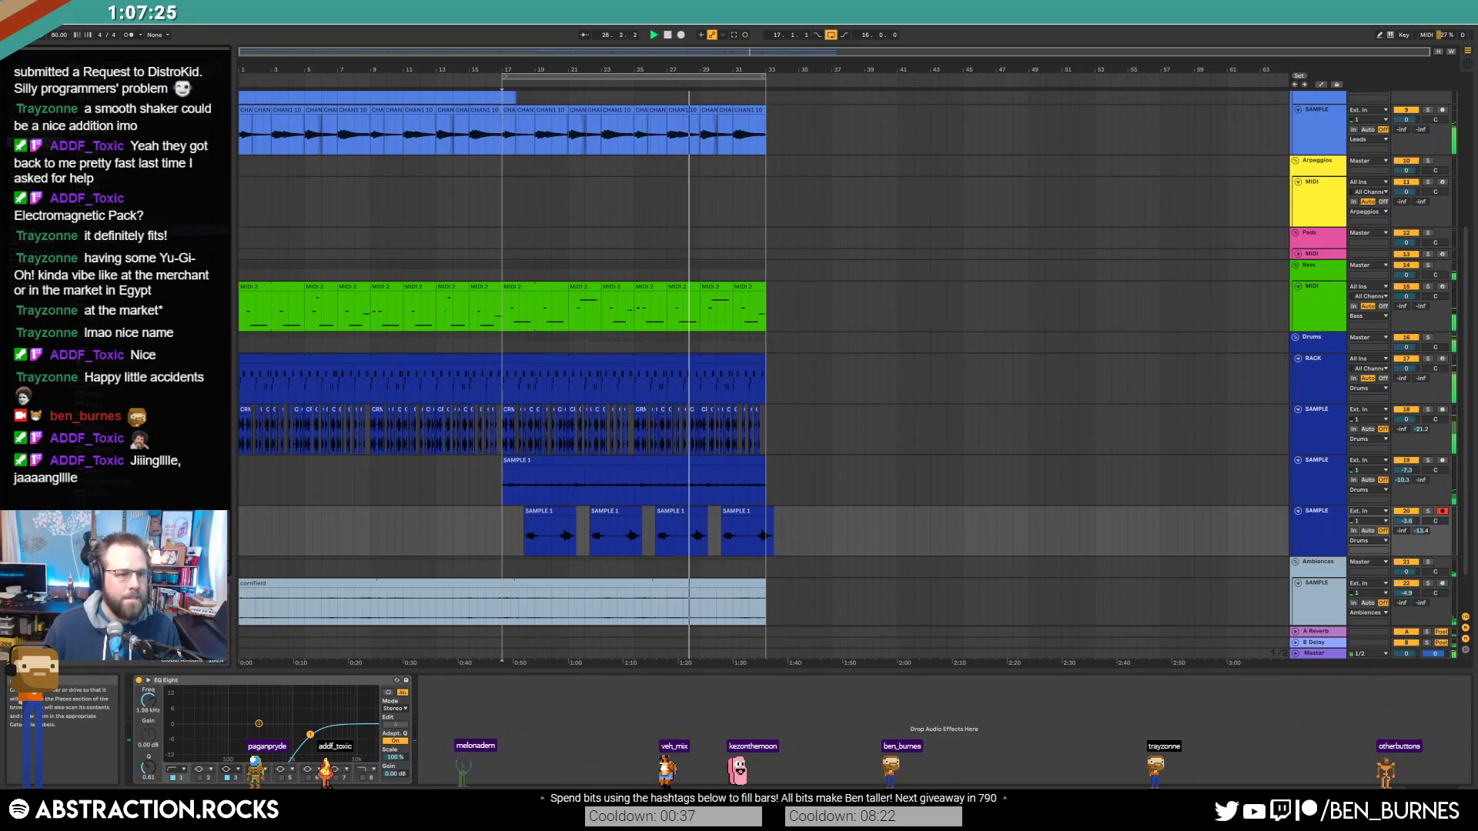
Step: Insert a Reverb ahead of EQ Eight, turn off its chorus, adjust the diffusion filter, and increase the early reflections' spin
drag(99, 428, 170, 729)
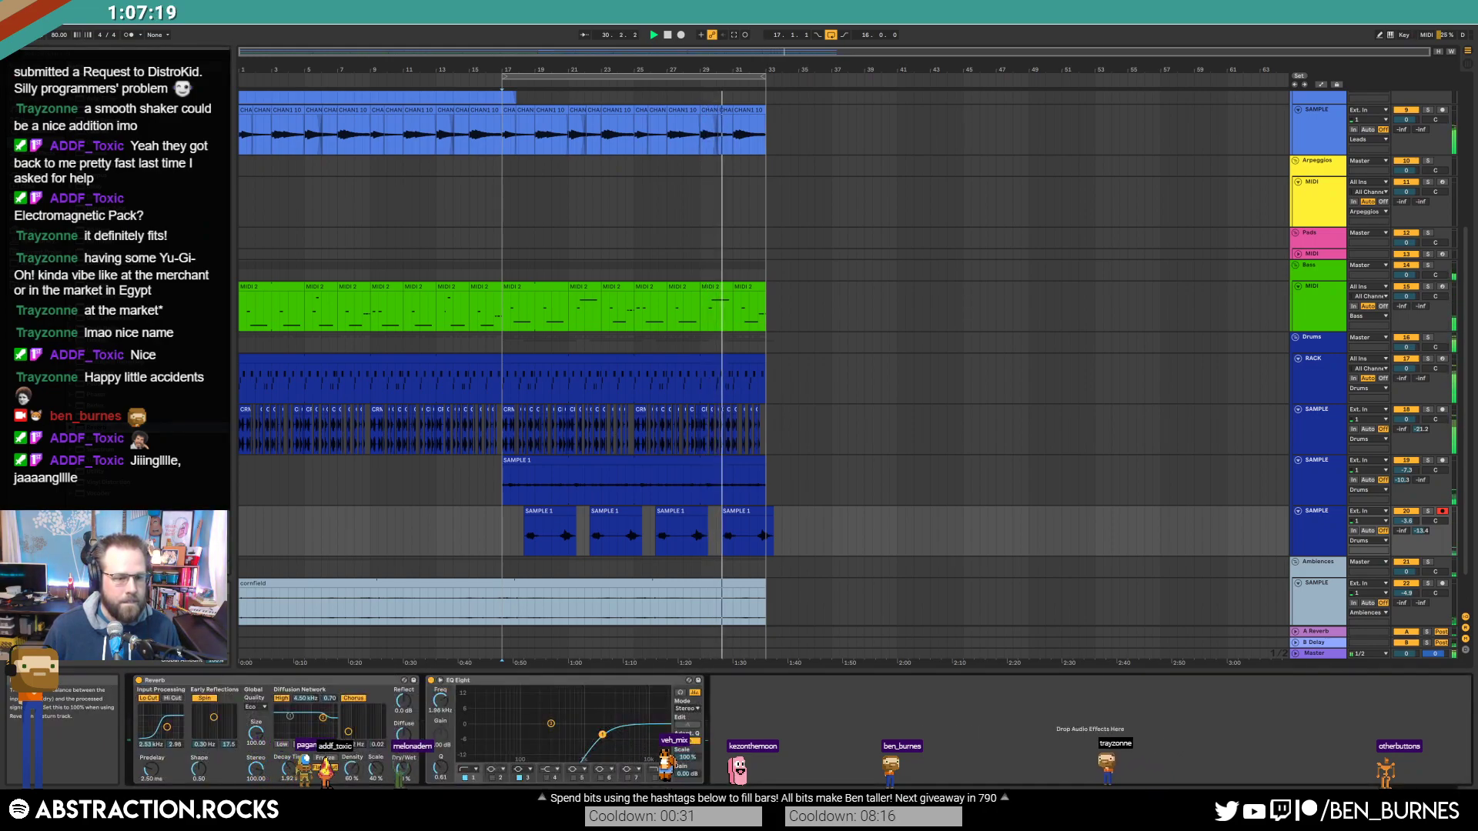
click(353, 699)
drag(322, 717, 322, 718)
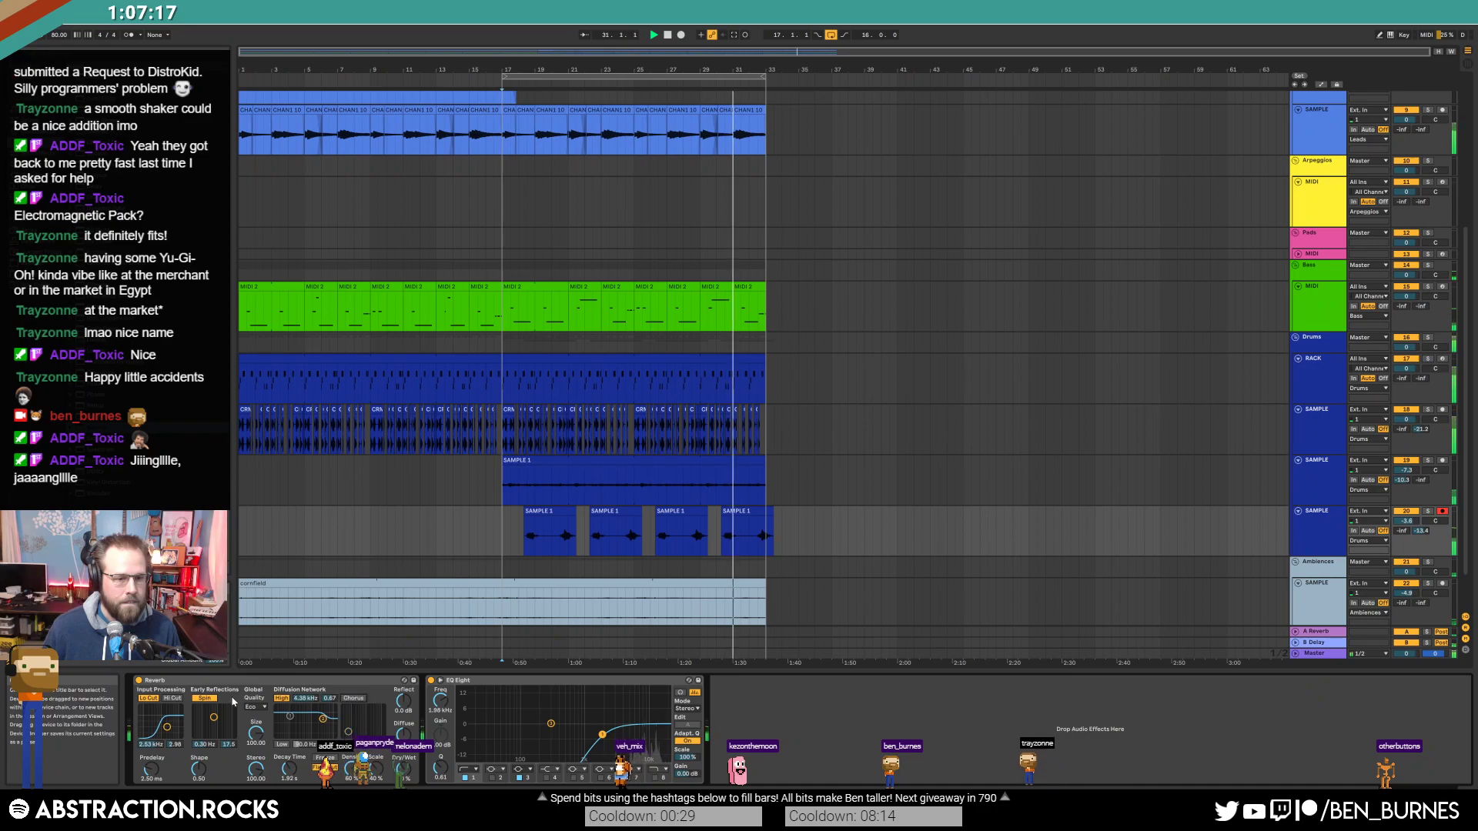
drag(214, 717, 220, 715)
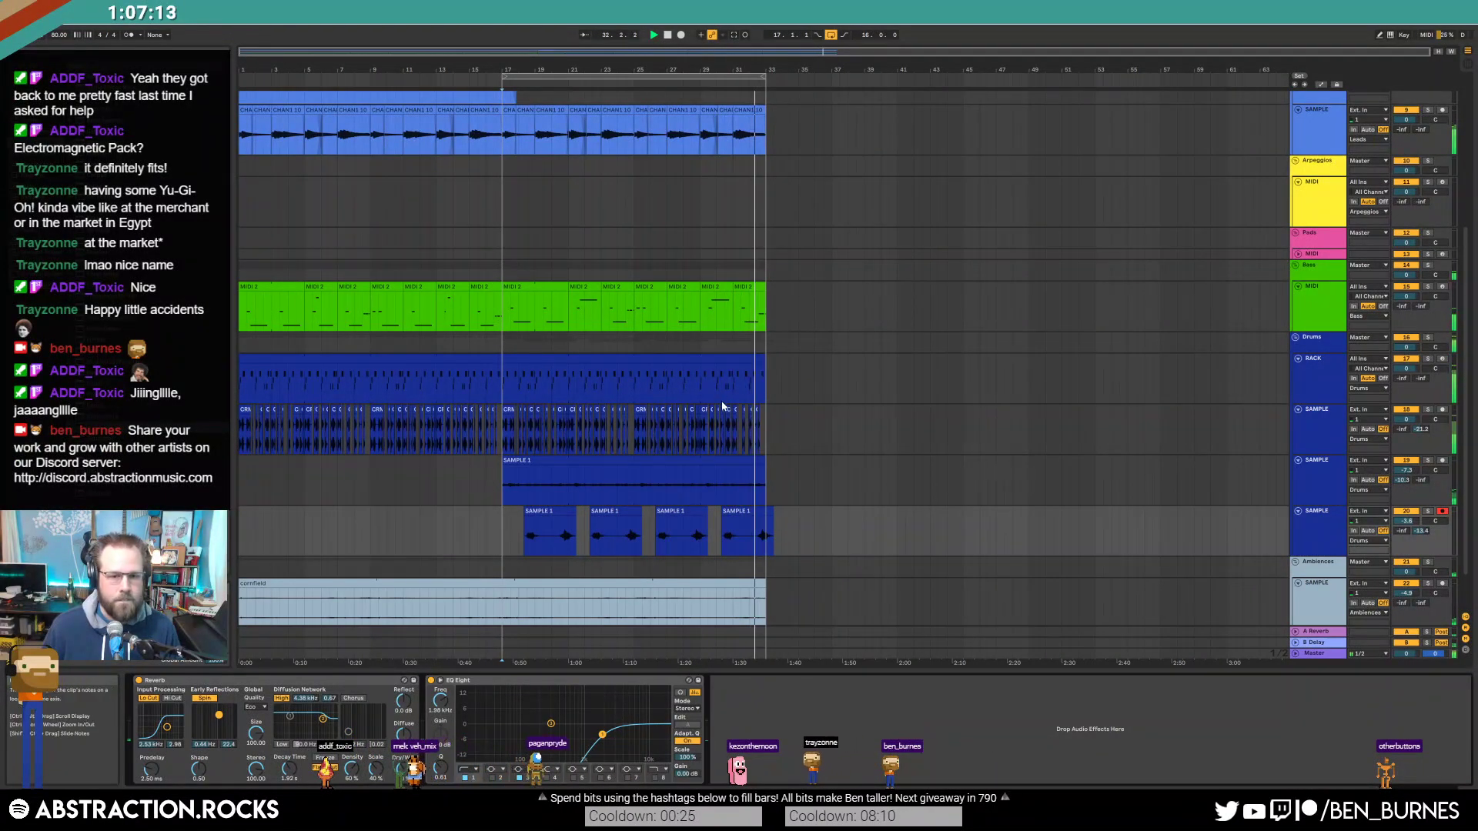
Step: Cut a gap out of the percussion loop on the first Drums sample track, between the hits early in bar 17
click(569, 359)
drag(504, 377, 764, 378)
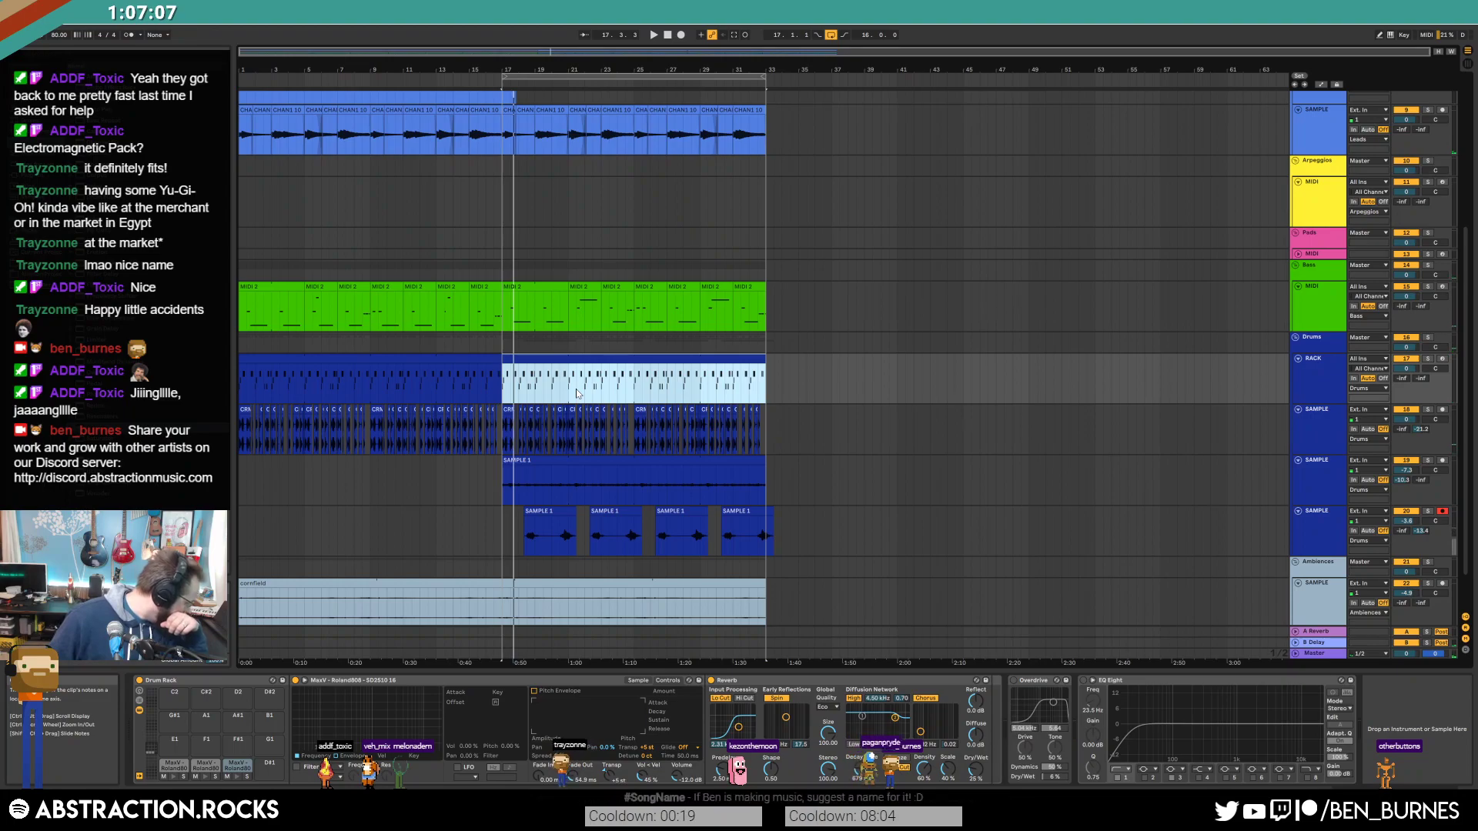
scroll(512, 440, up, 8)
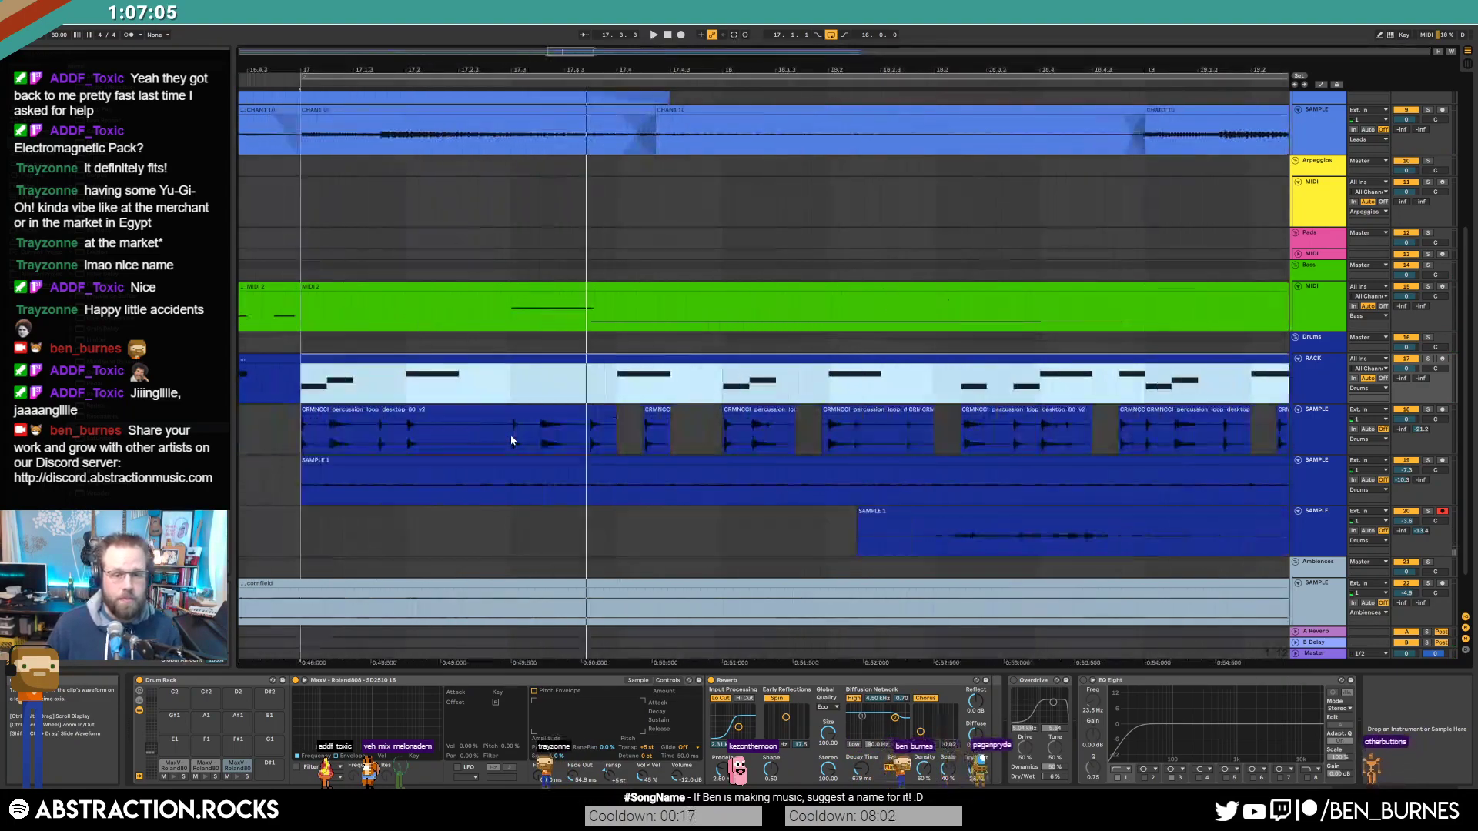
mouse_move(372, 433)
mouse_down()
mouse_move(441, 435)
mouse_move(407, 432)
mouse_up()
click(386, 435)
key(Delete)
Step: Open more gaps in the percussion loop late in bar 17 and shorten the start of the clip at beat 18.2
click(524, 432)
drag(590, 438, 615, 438)
click(652, 412)
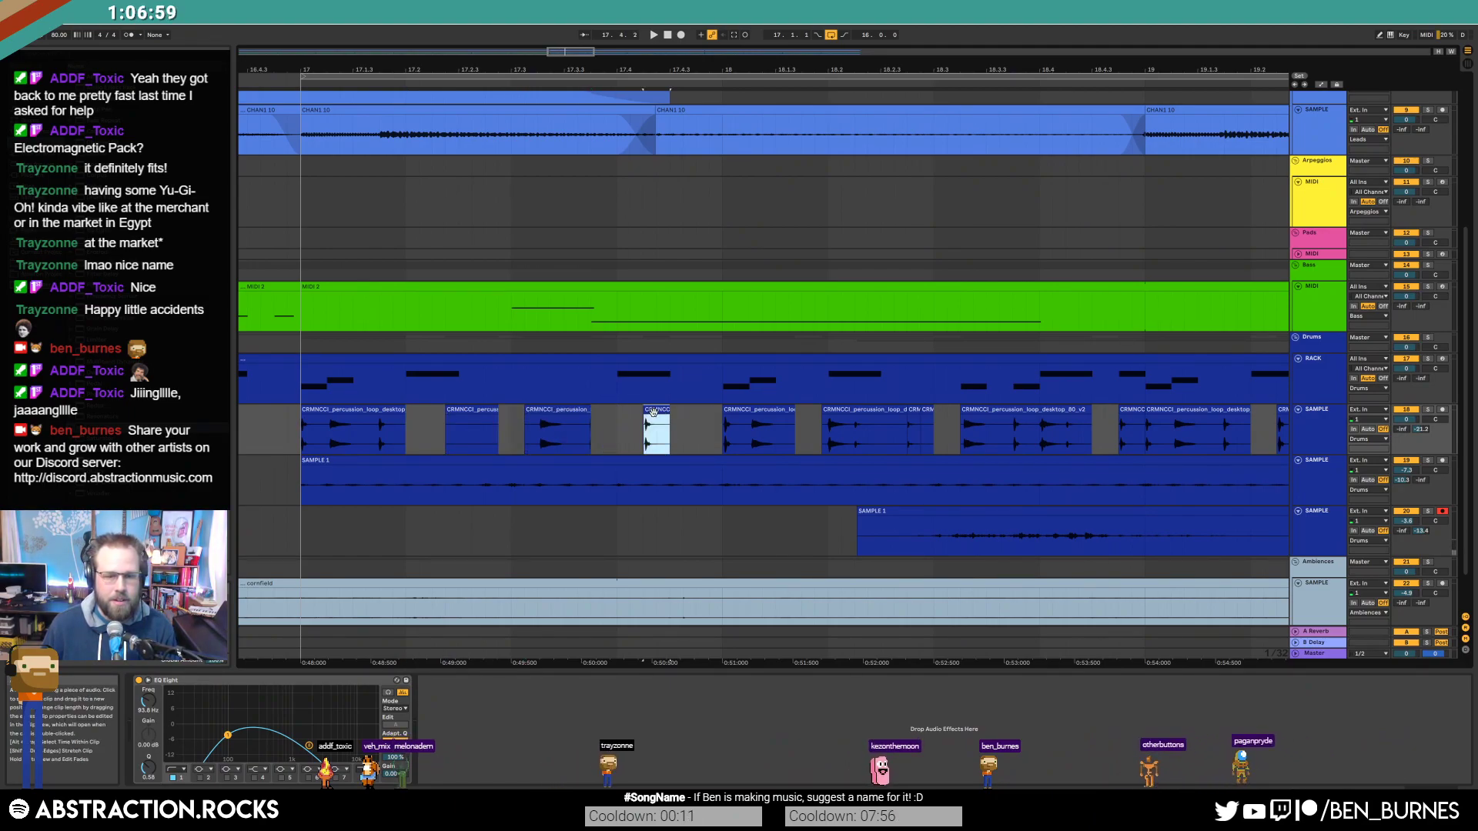
drag(748, 435, 725, 431)
drag(824, 418, 851, 421)
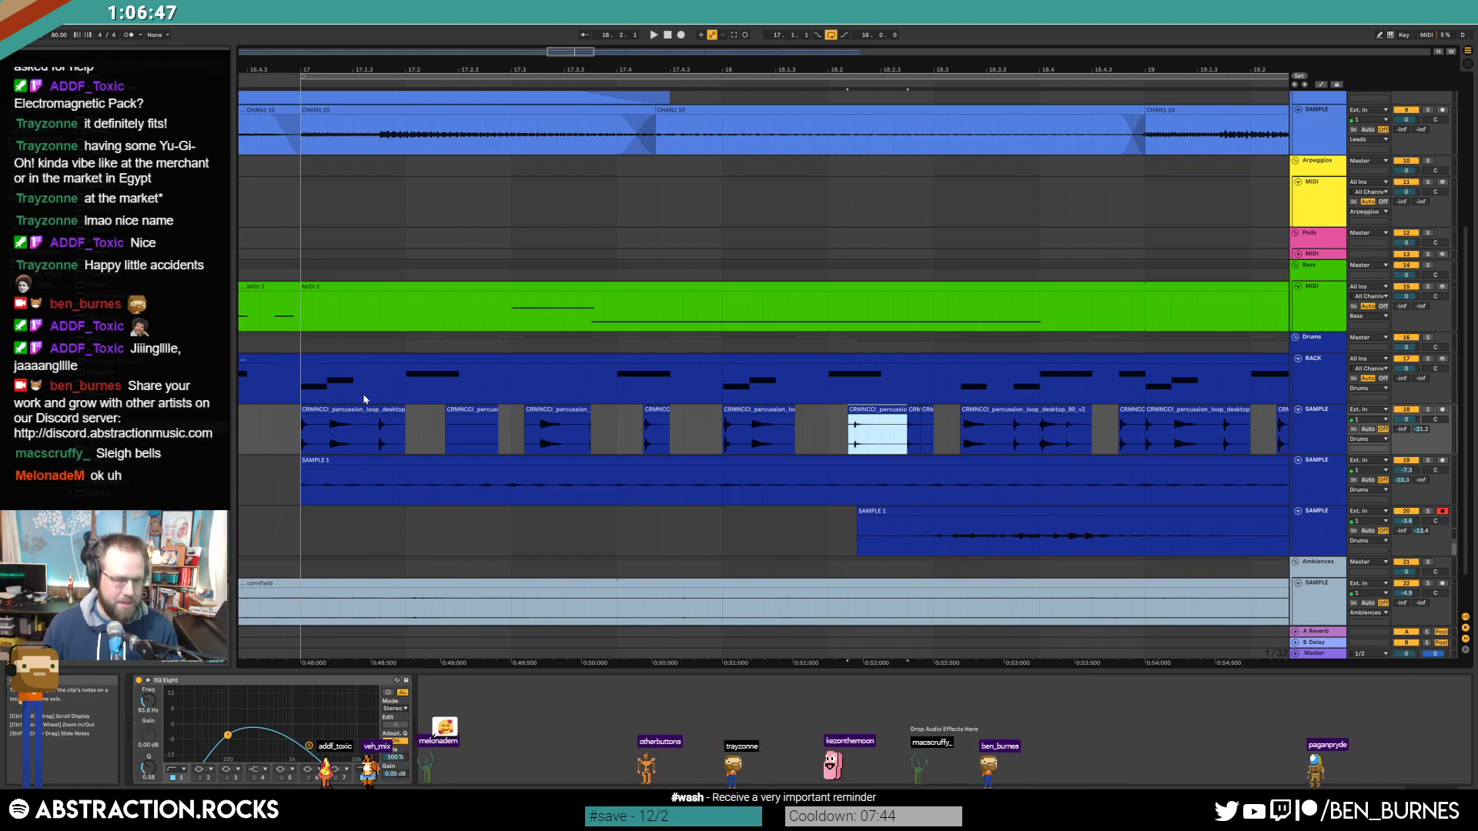
Step: Play from bar 17 and delete the short percussion clip between beats 17.2 and 17.3
click(311, 410)
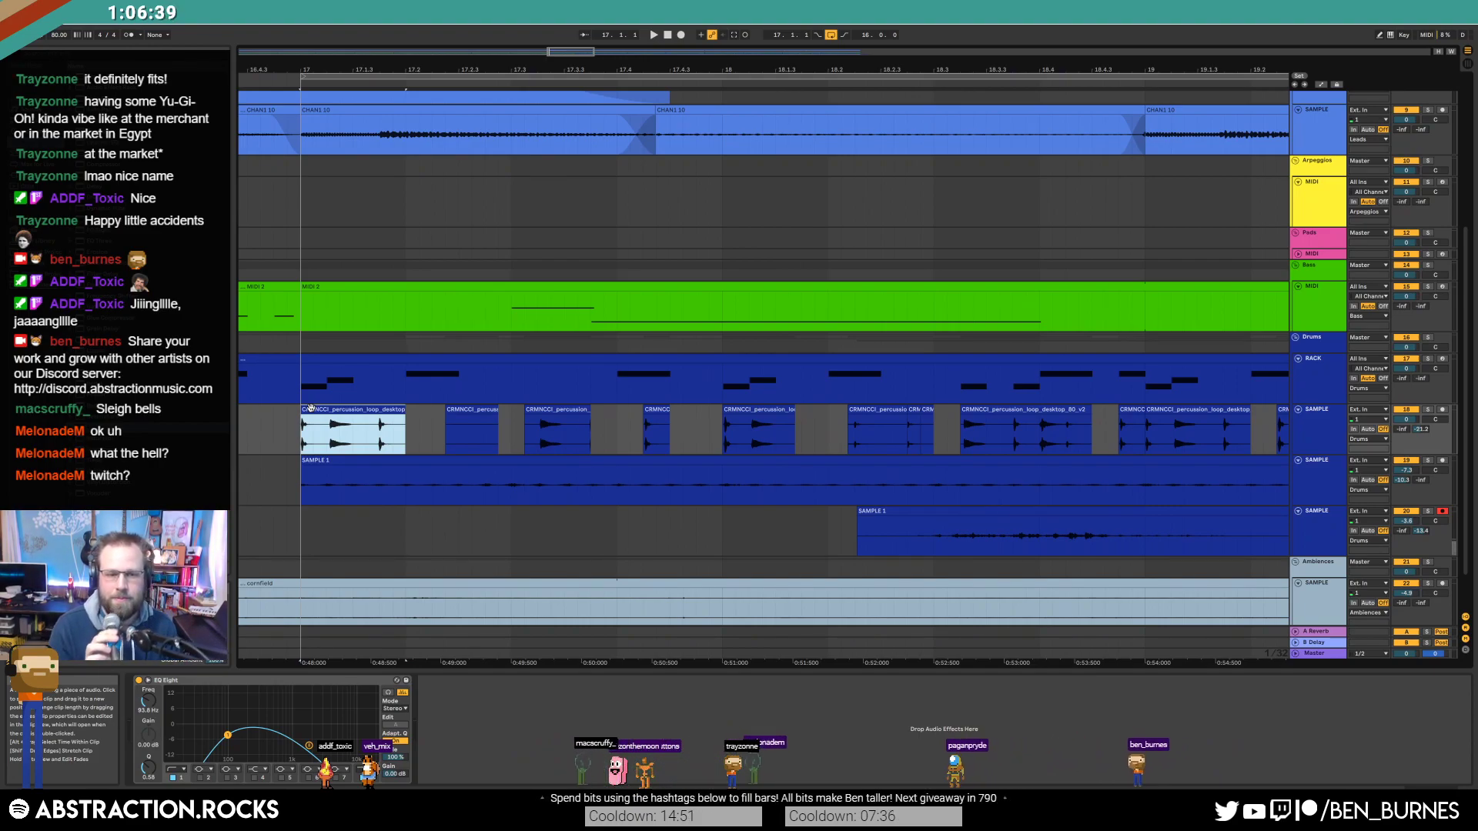
key(space)
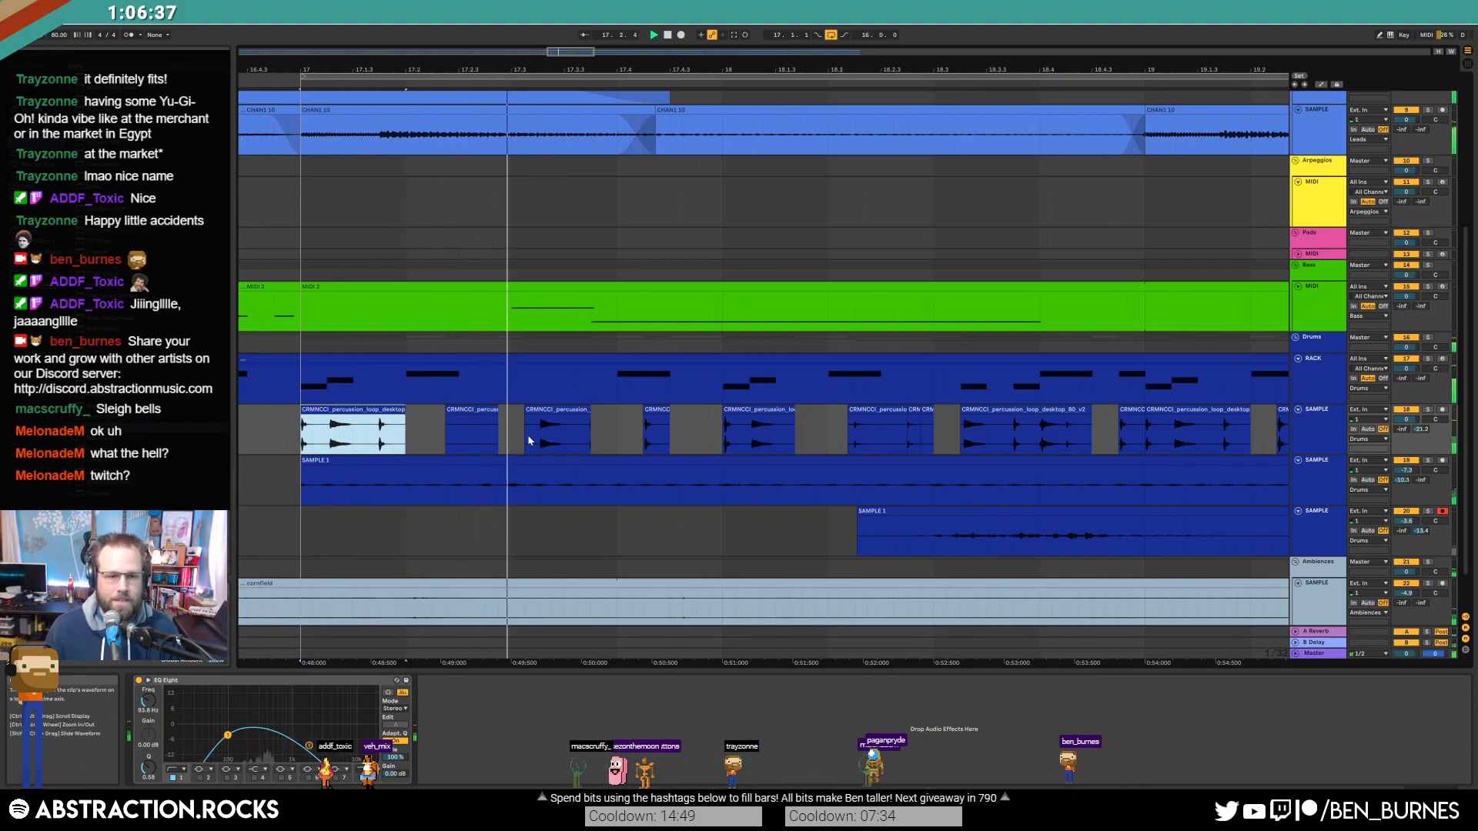
click(480, 410)
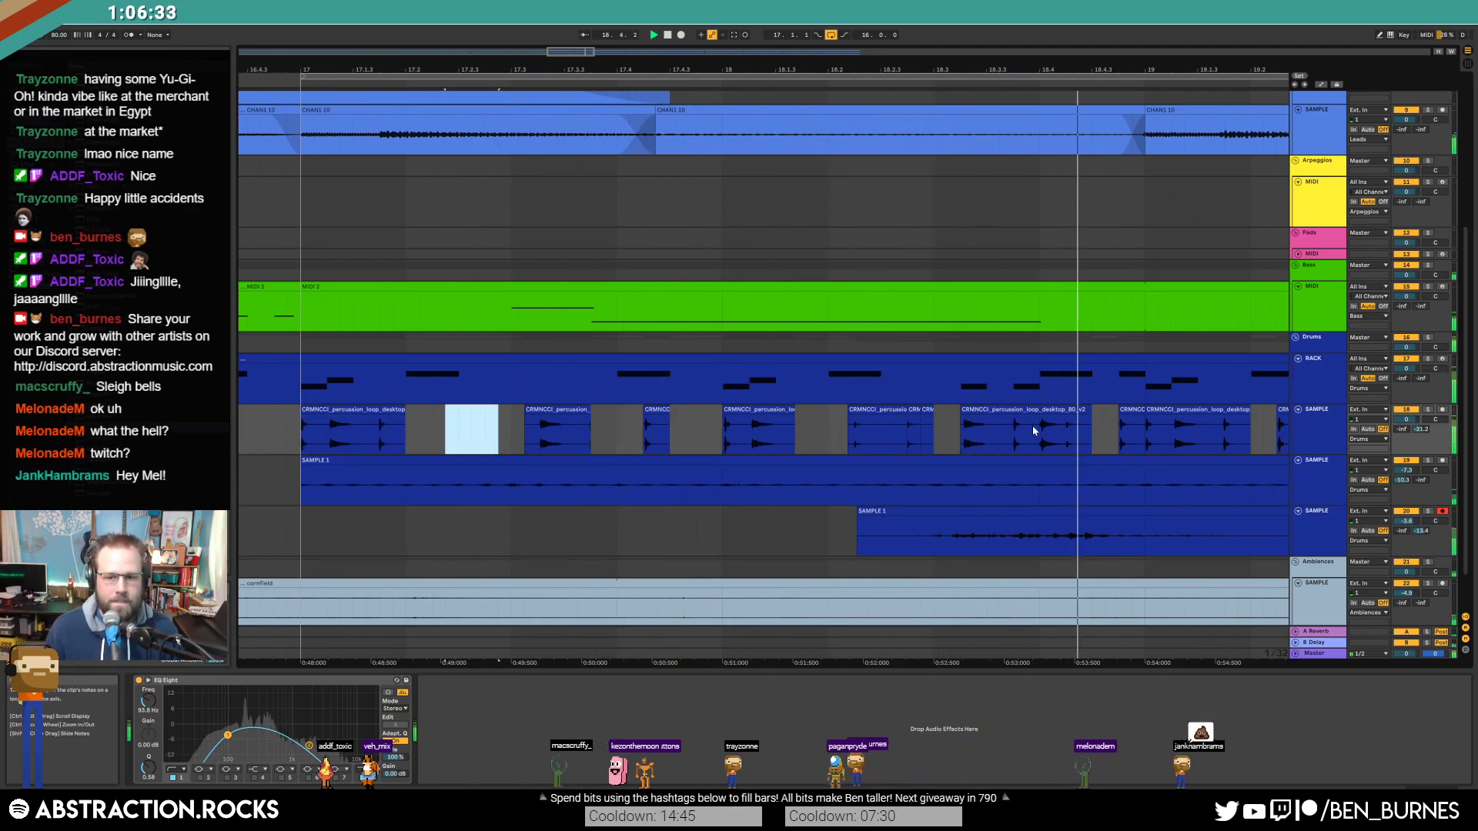
Step: Shorten the end of the percussion clip before beat 18.4, then play from about beat 18.2 to check the edit
click(1084, 413)
drag(1088, 410, 1062, 411)
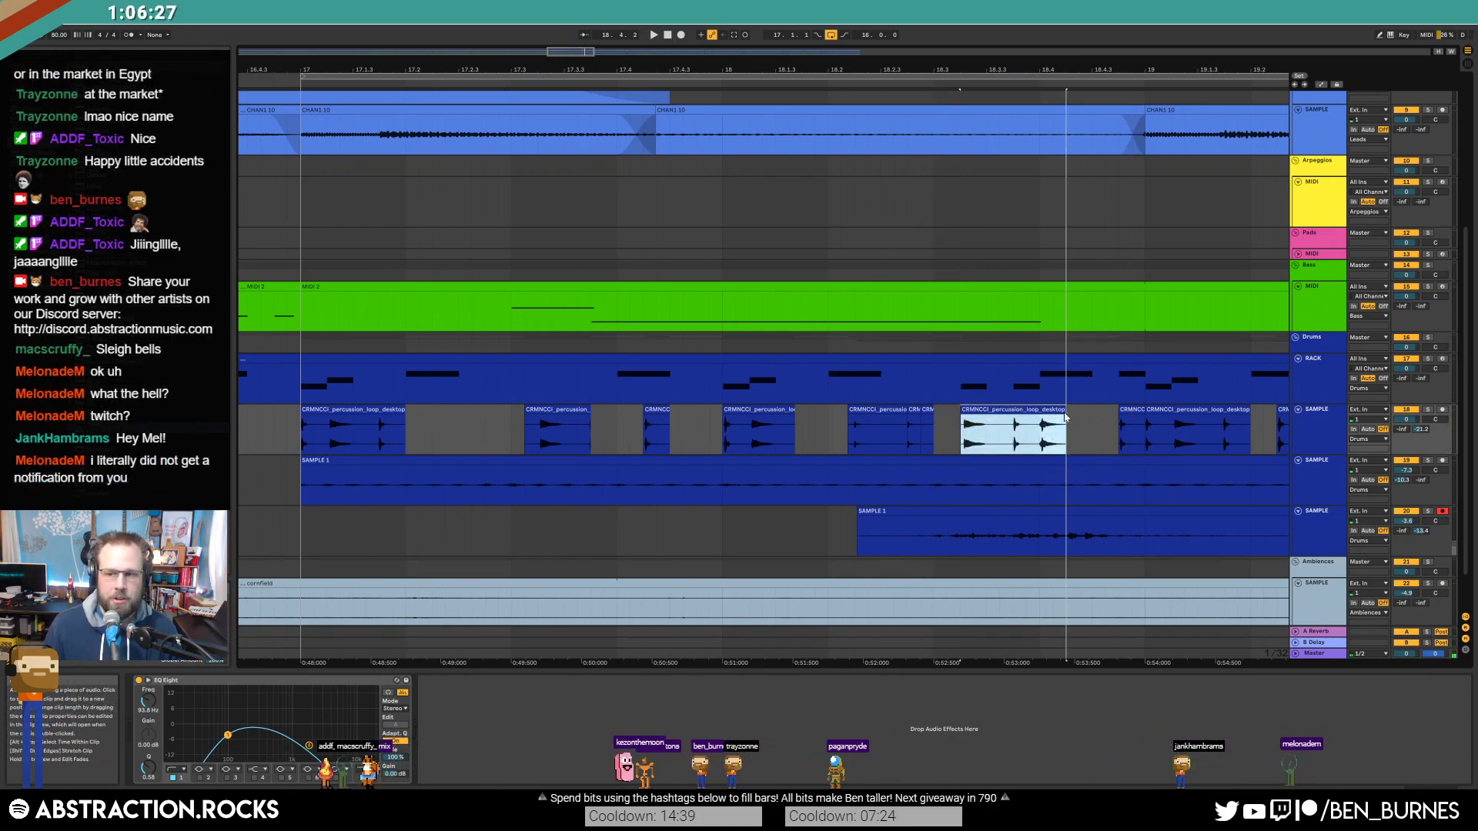
click(1074, 420)
drag(539, 70, 492, 60)
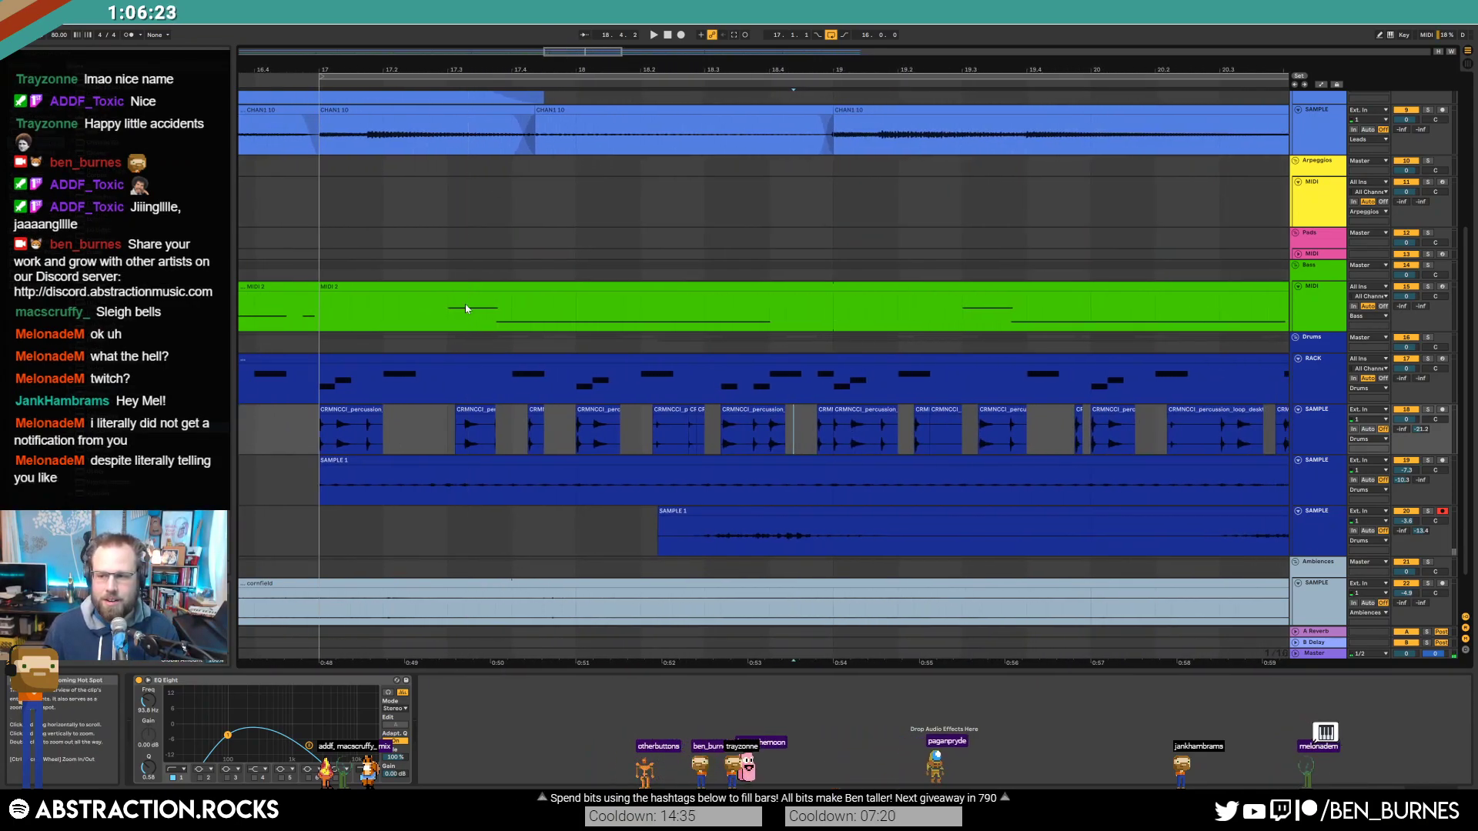
click(652, 431)
key(space)
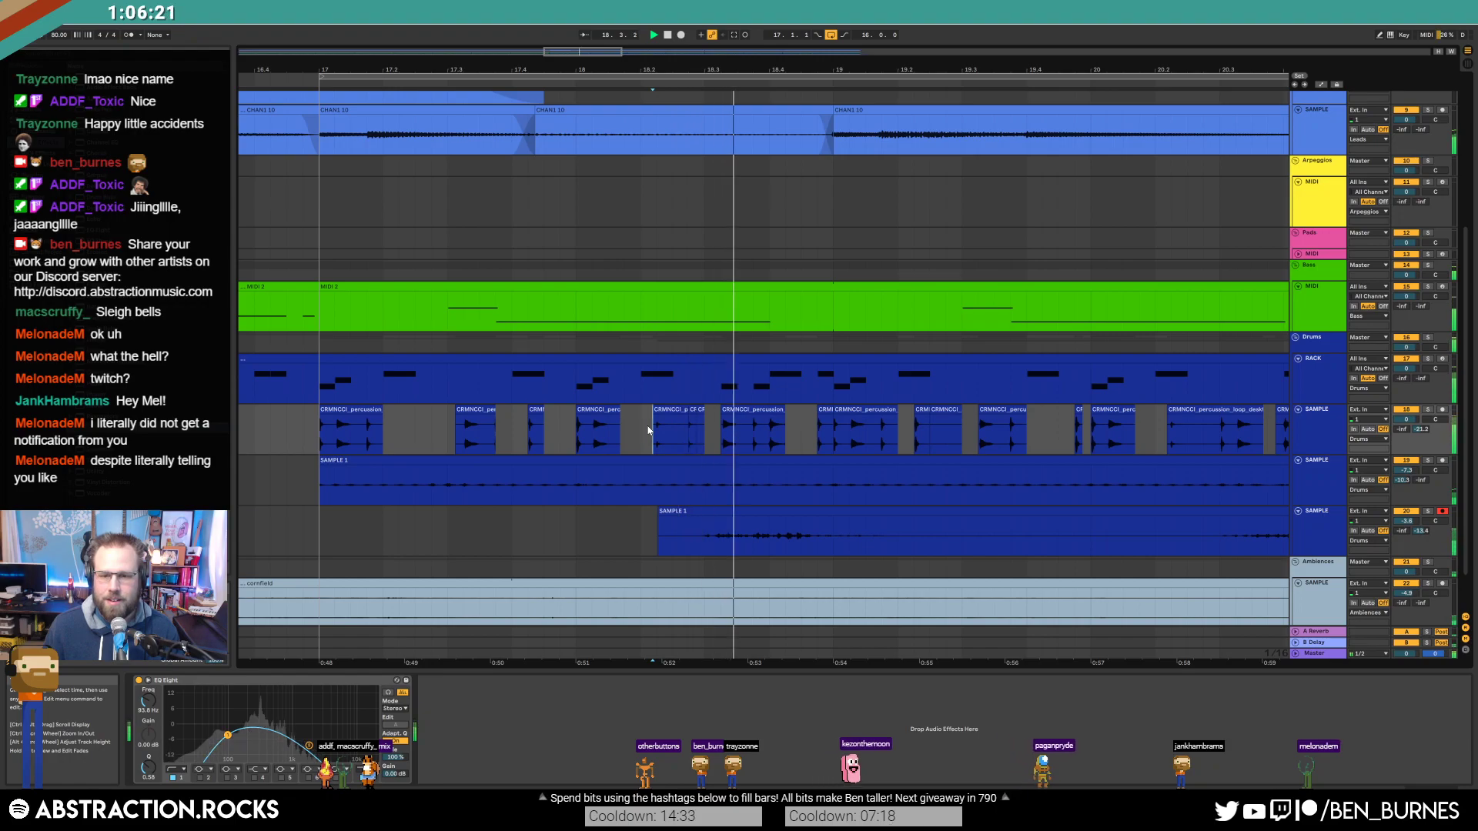
key(space)
Step: Thin out the percussion in bar 19 by trimming both ends of its first clip and deleting a piece near beat 19.3
drag(583, 52, 606, 52)
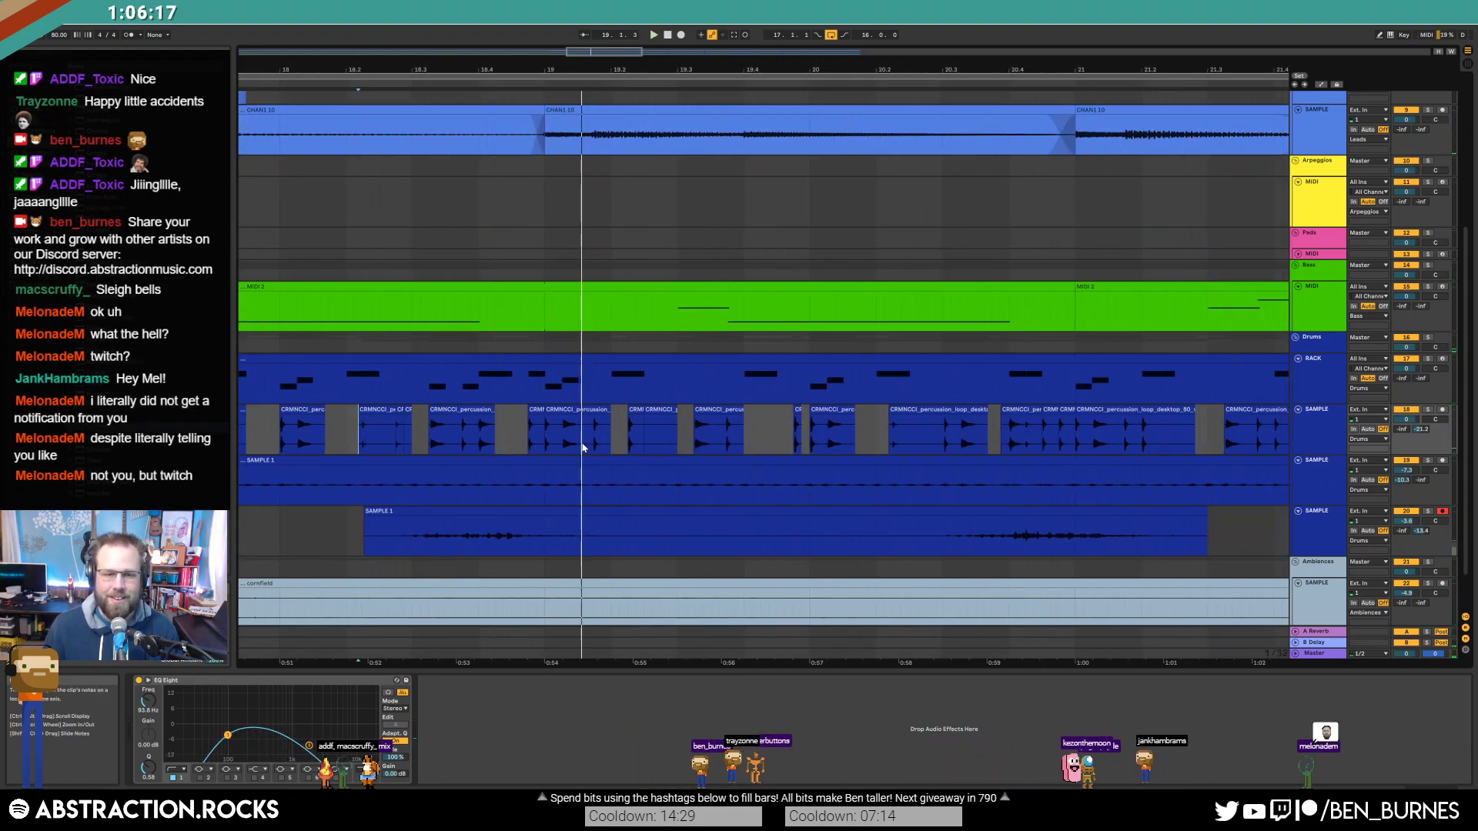
click(555, 409)
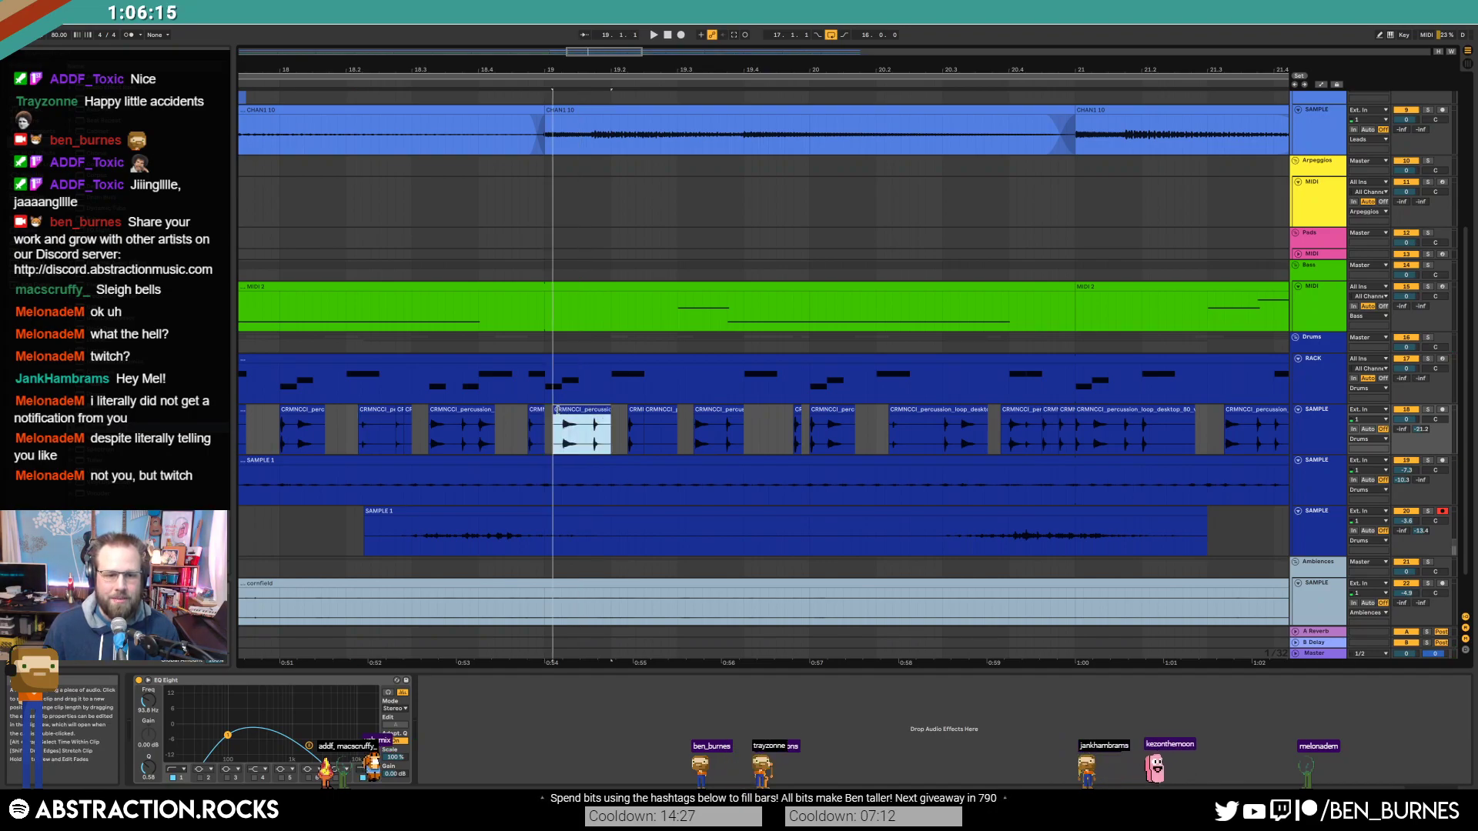
drag(558, 409, 588, 414)
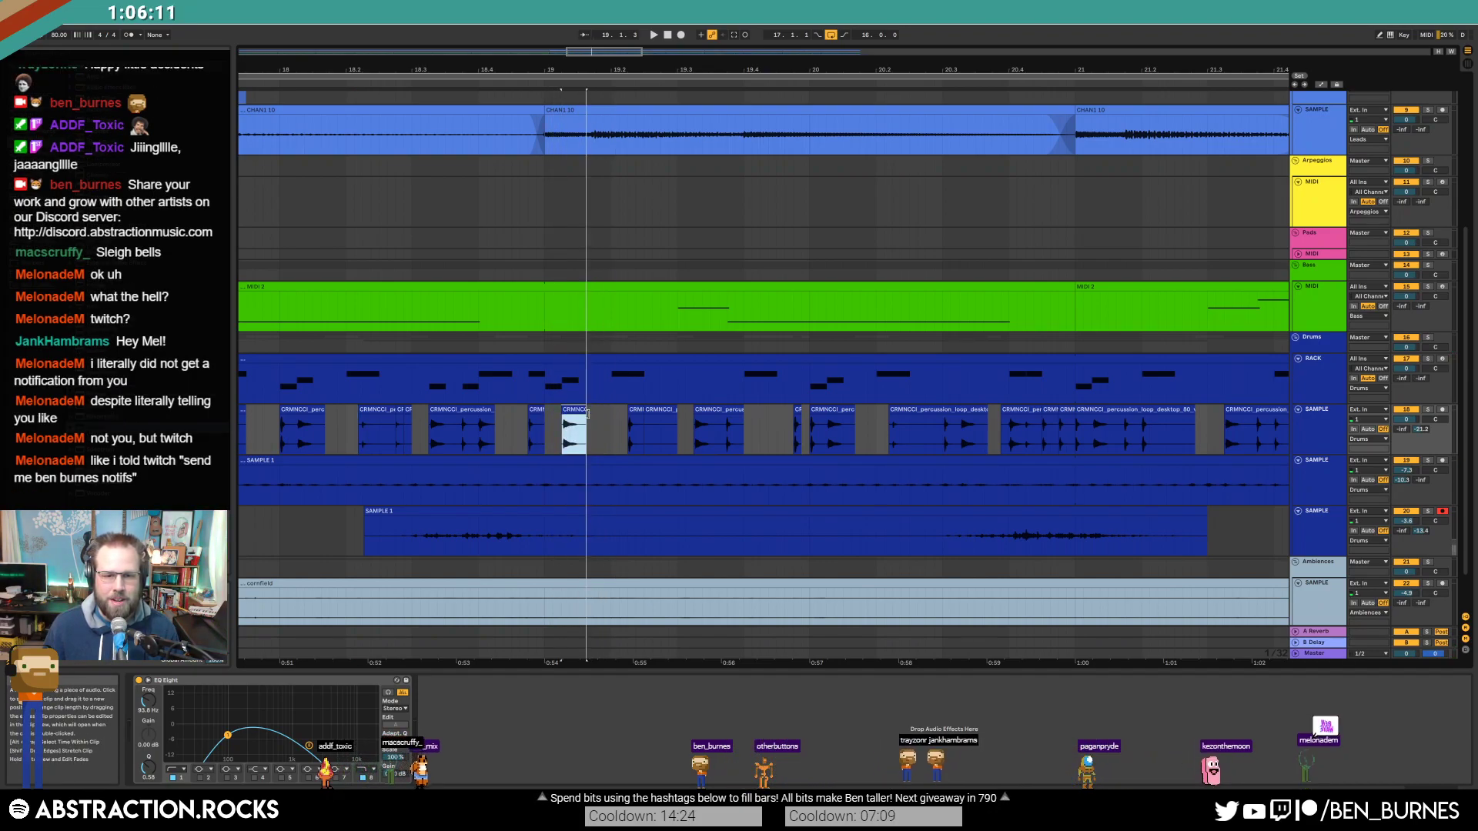
click(634, 410)
click(658, 409)
key(Delete)
click(731, 409)
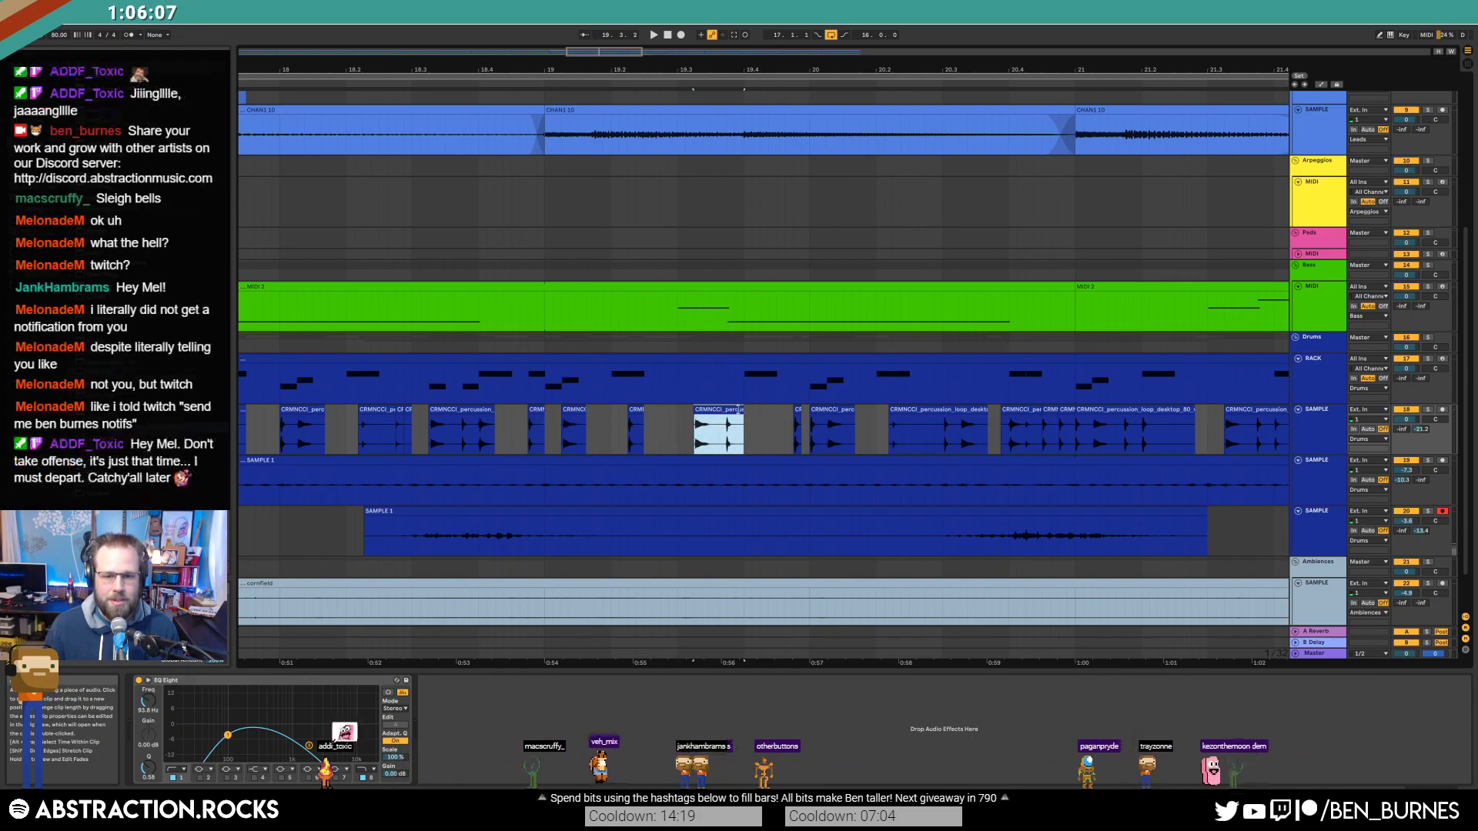
Step: Trim the start of the percussion clip at bar 20 to the downbeat
click(815, 411)
double_click(813, 411)
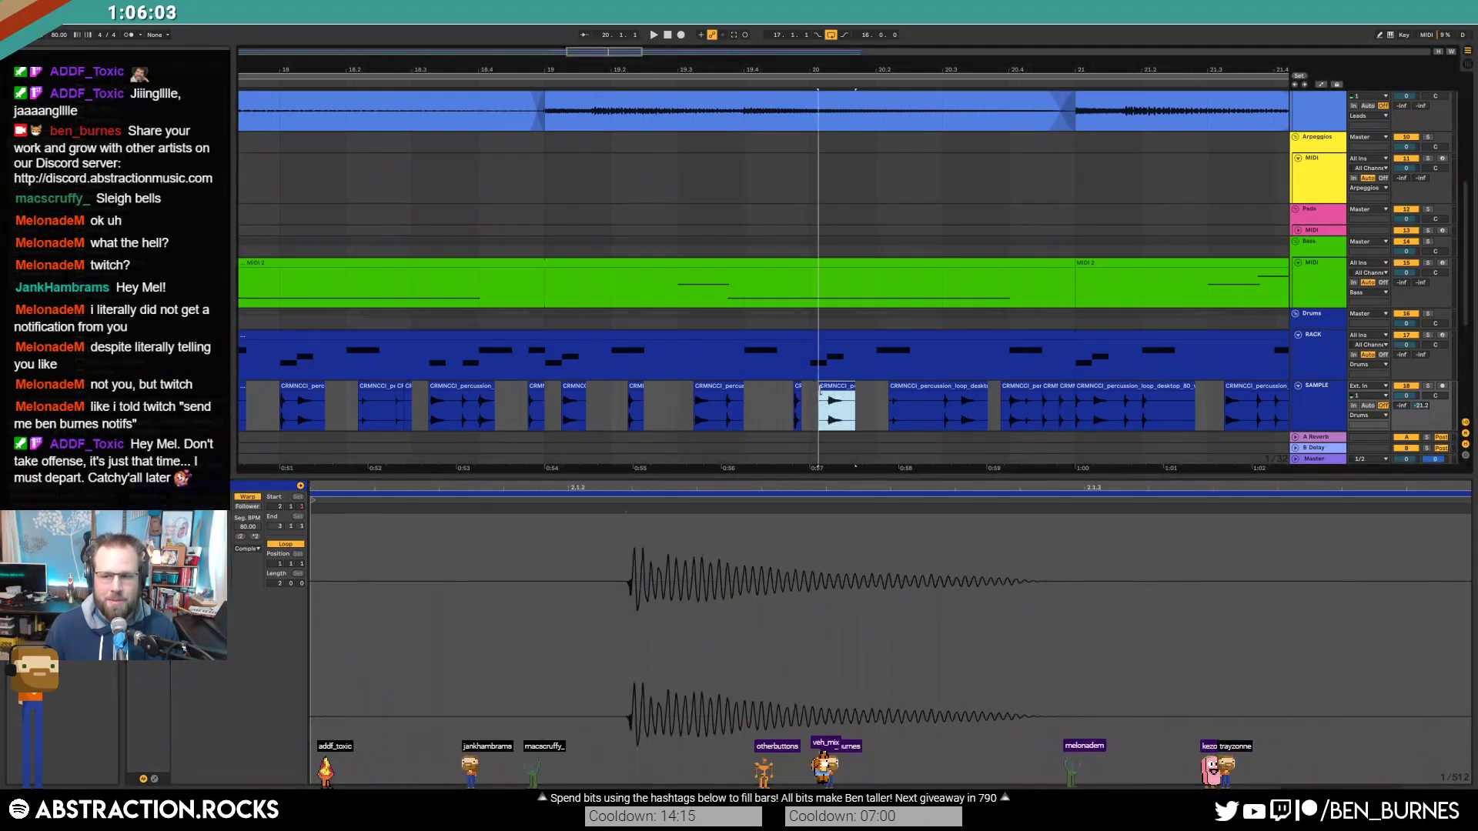
click(809, 404)
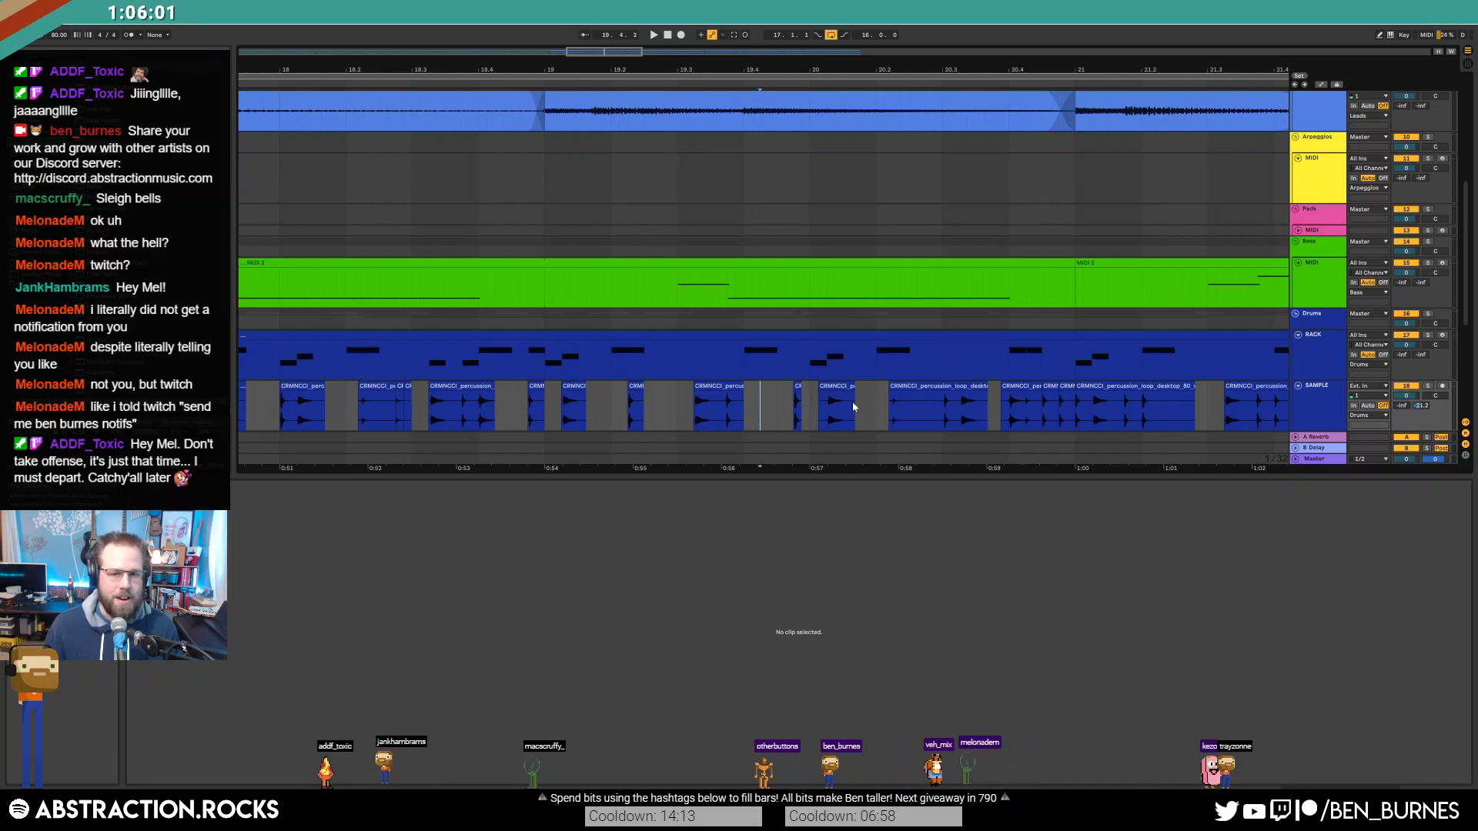
Step: Duplicate a short slice of the percussion loop right after itself, just past beat 20.2 on the drum SAMPLE track, and play it back
scroll(907, 408, up, 3)
drag(866, 410, 913, 411)
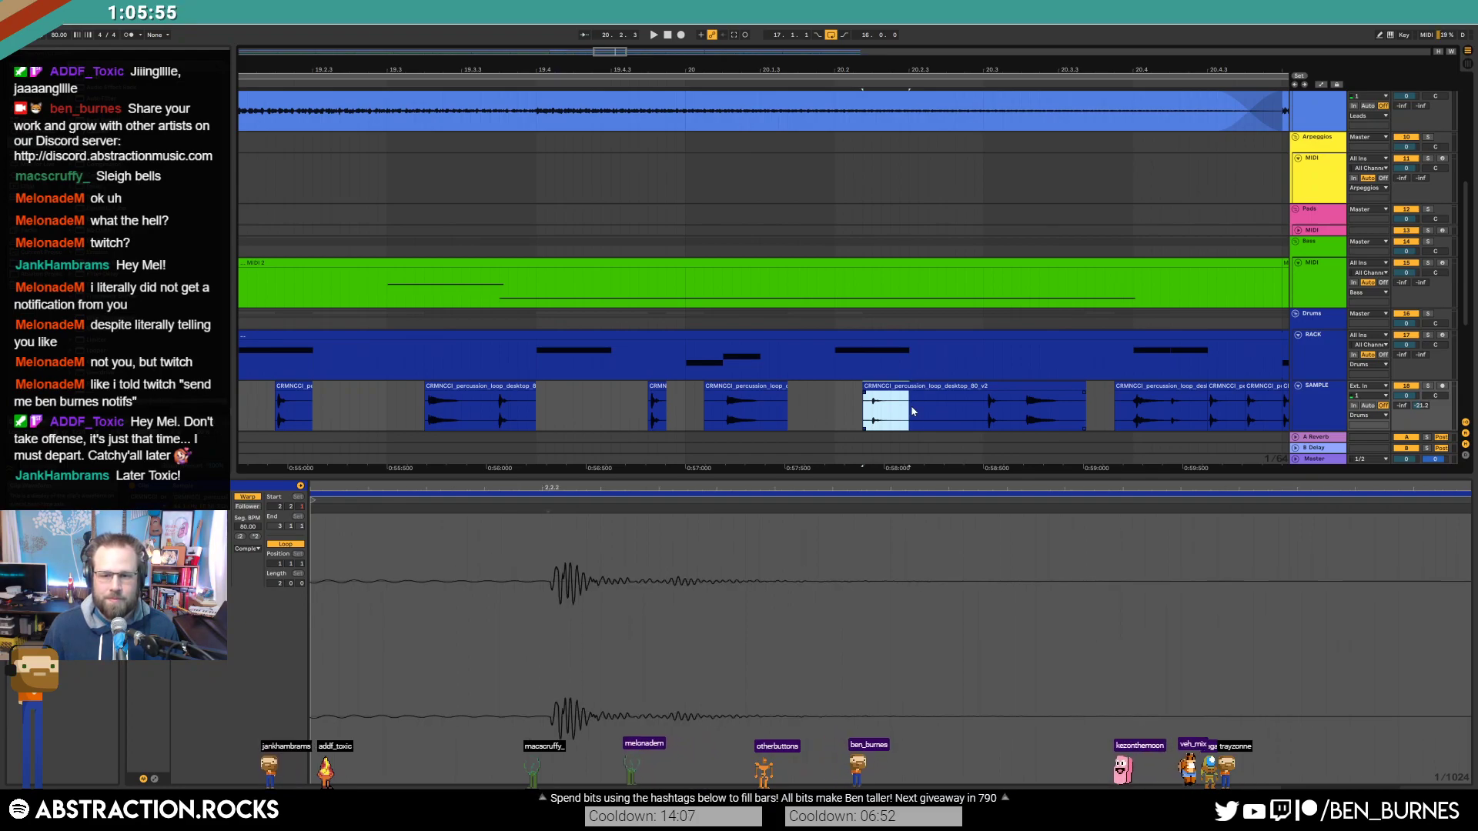
key(ctrl+d)
click(799, 418)
key(space)
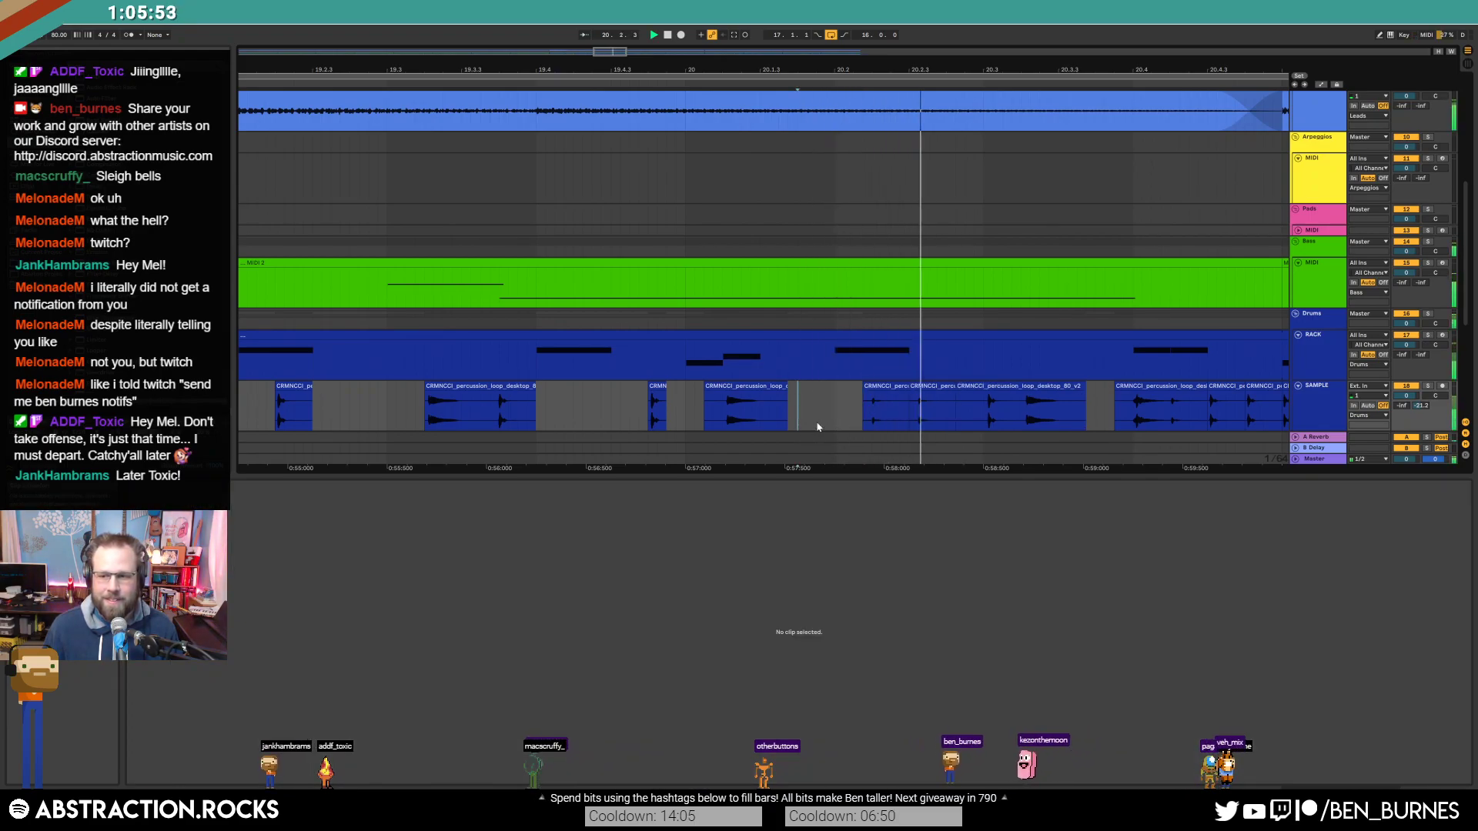
key(space)
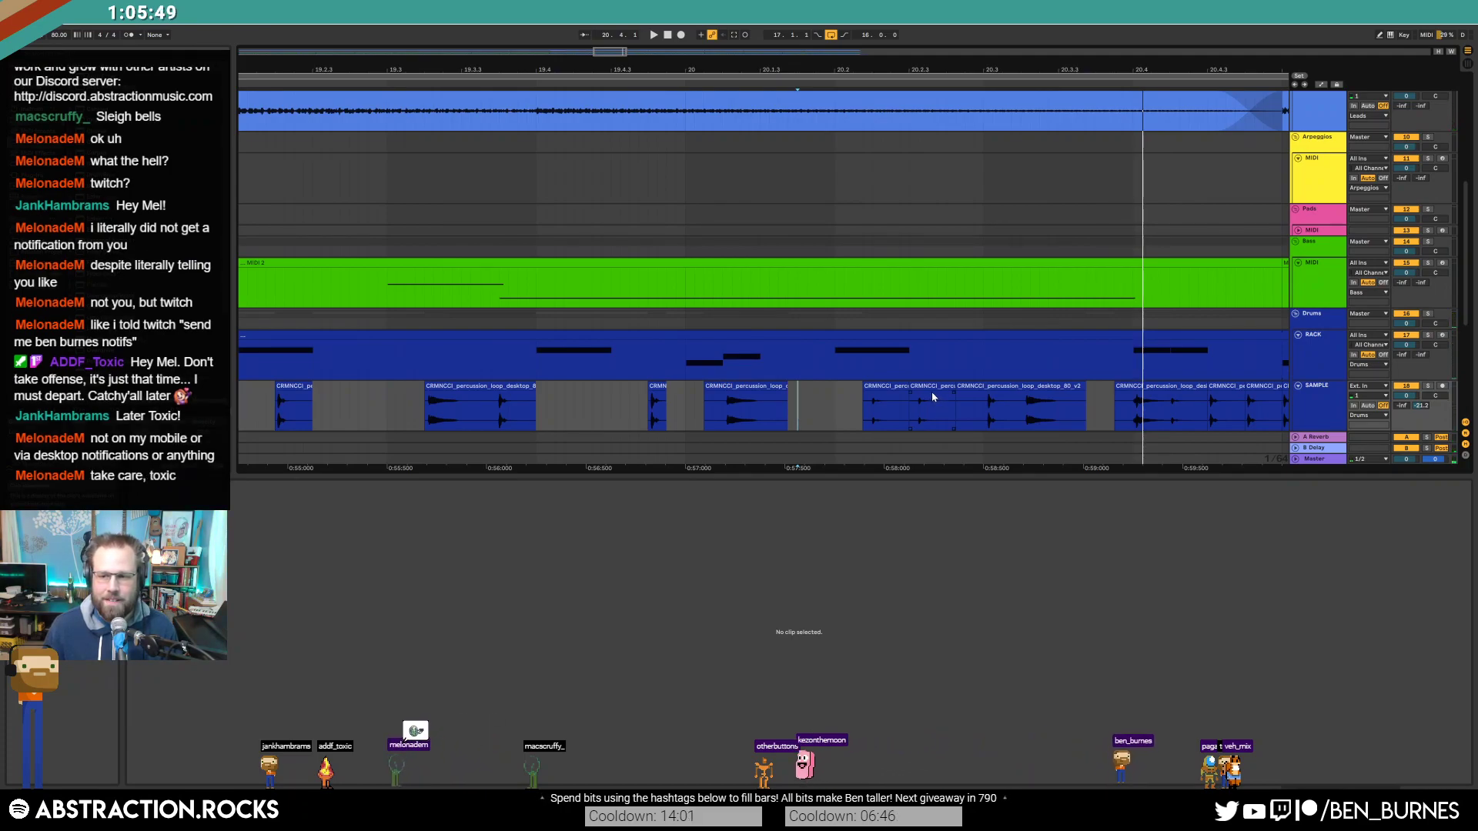
Step: Trim the duplicated percussion slice so its hit starts right after the preceding slice, and play the passage back
click(935, 394)
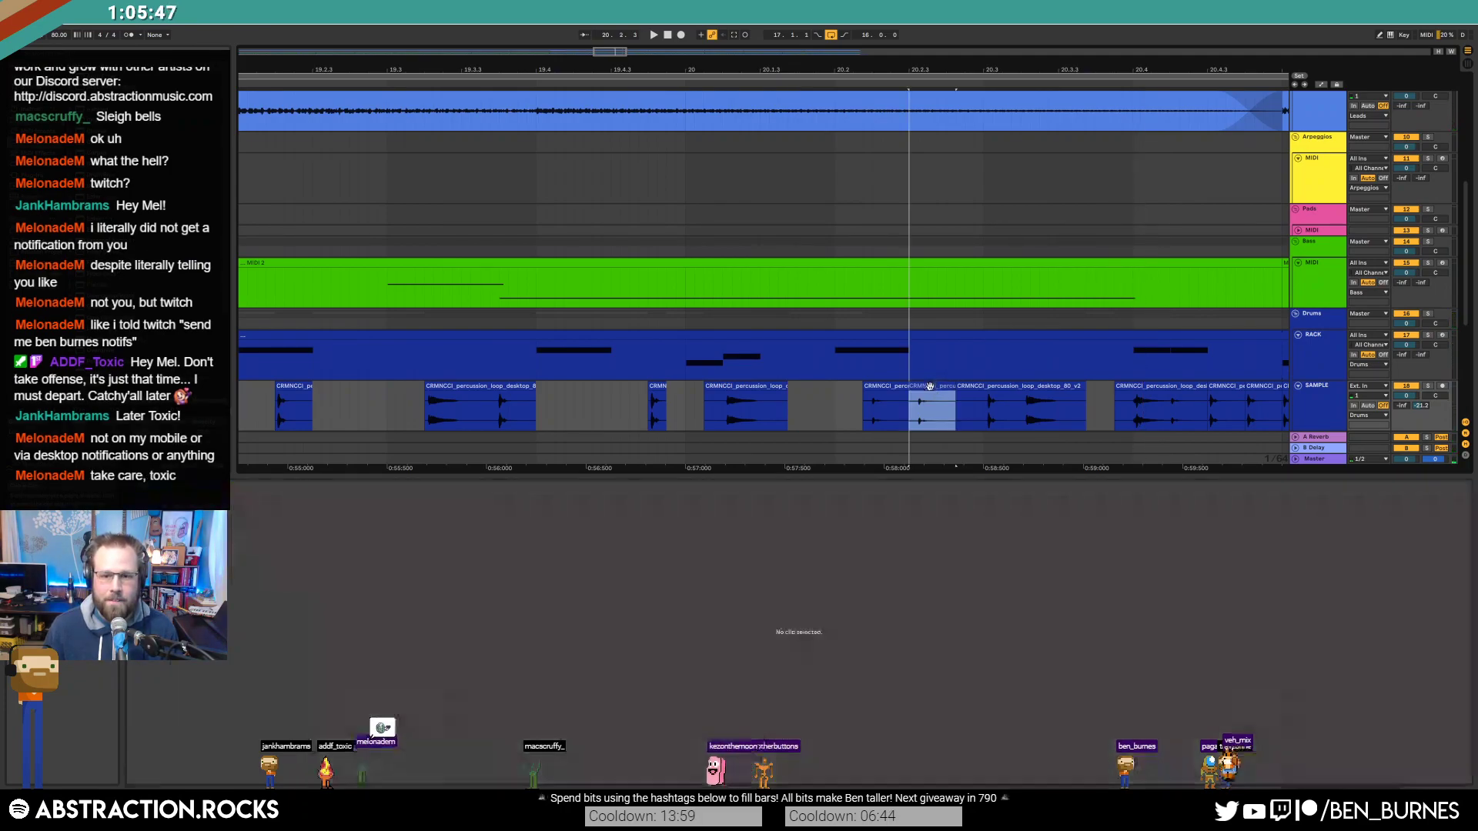
click(913, 385)
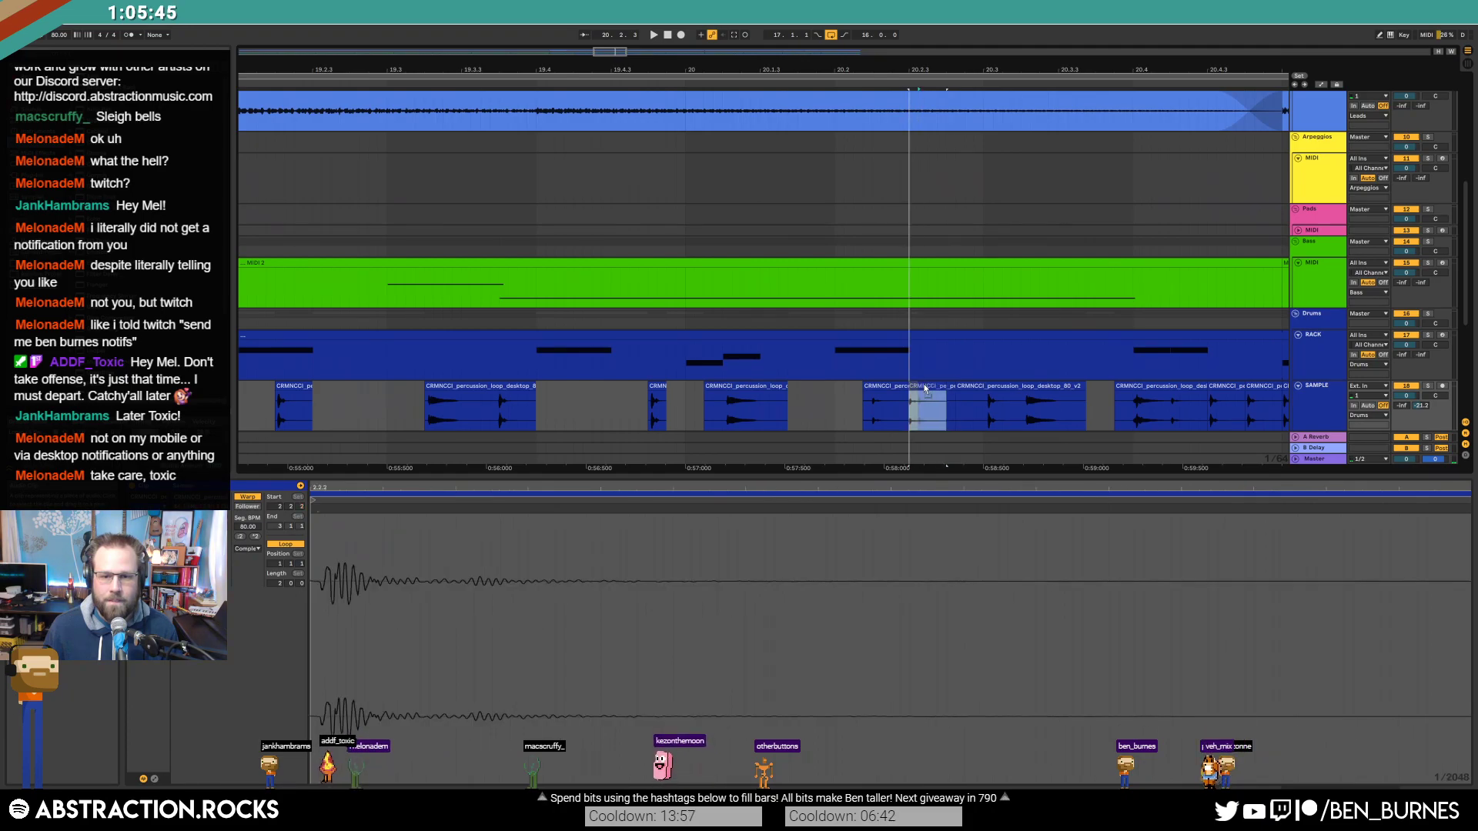
click(843, 407)
key(space)
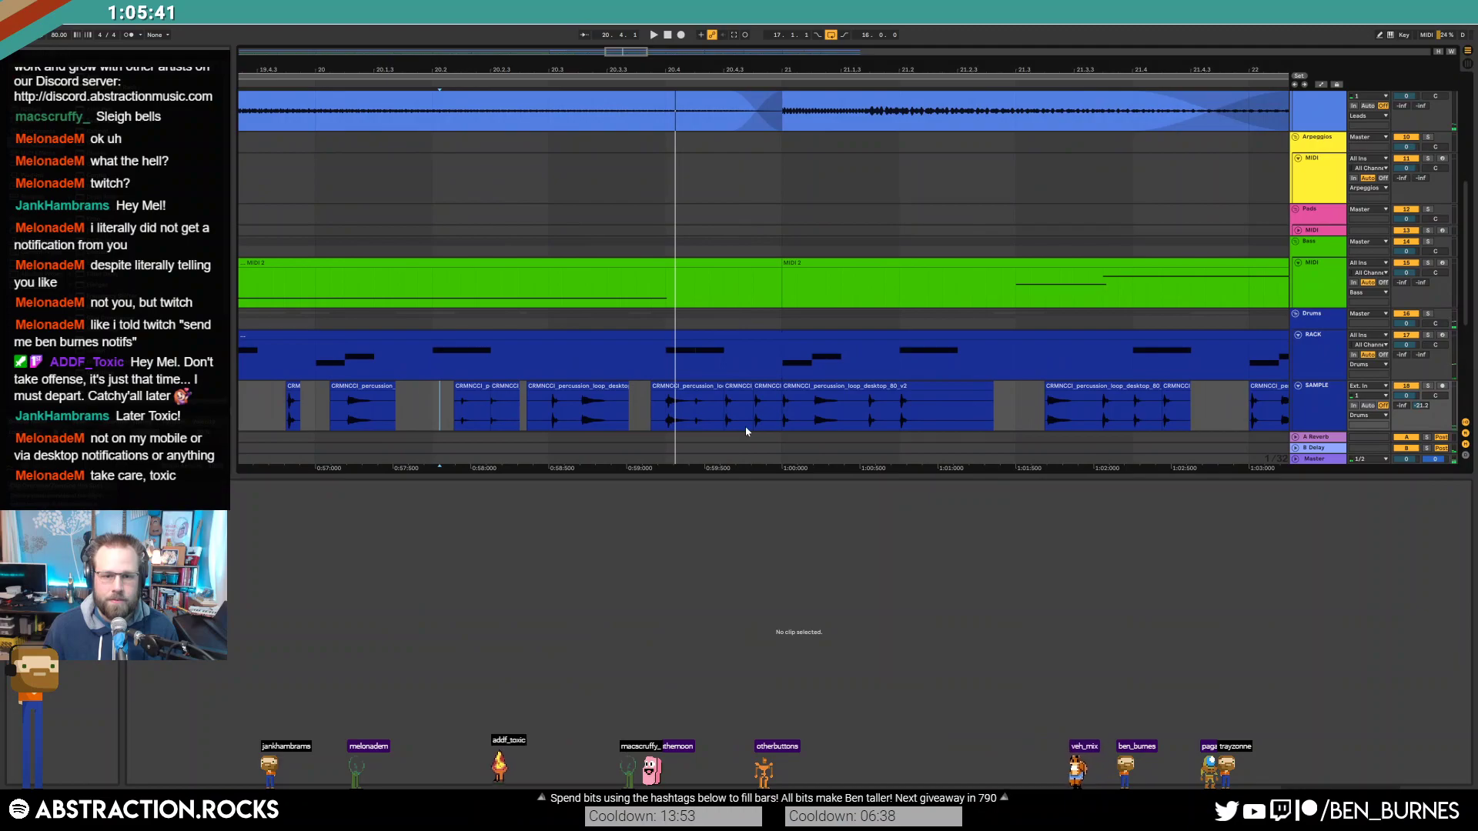
Step: Cut the percussion loop around bar 21 into separate hits with gaps and shift the last short hit later in the bar
drag(695, 409, 942, 388)
key(Delete)
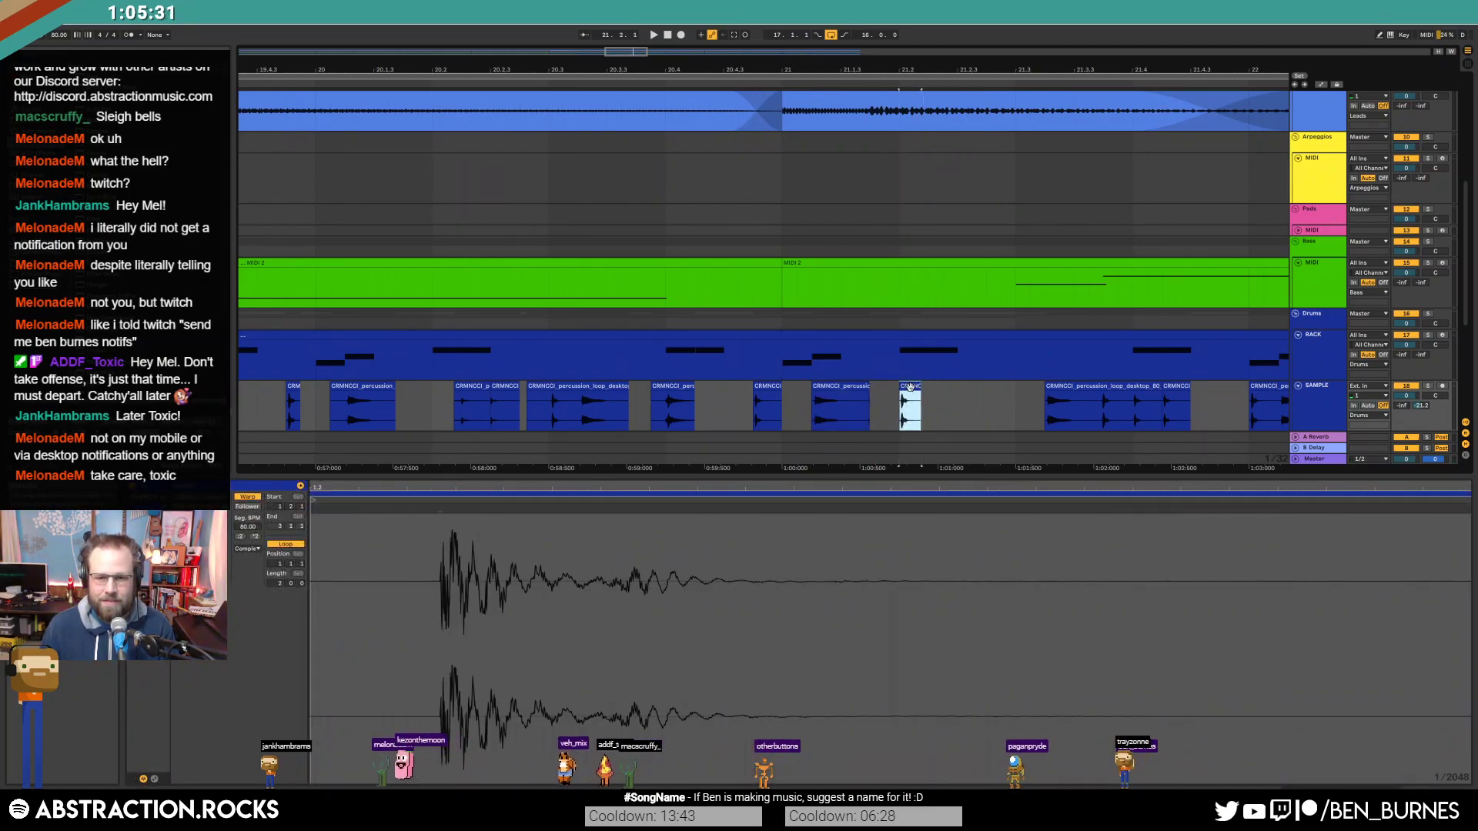
click(1104, 387)
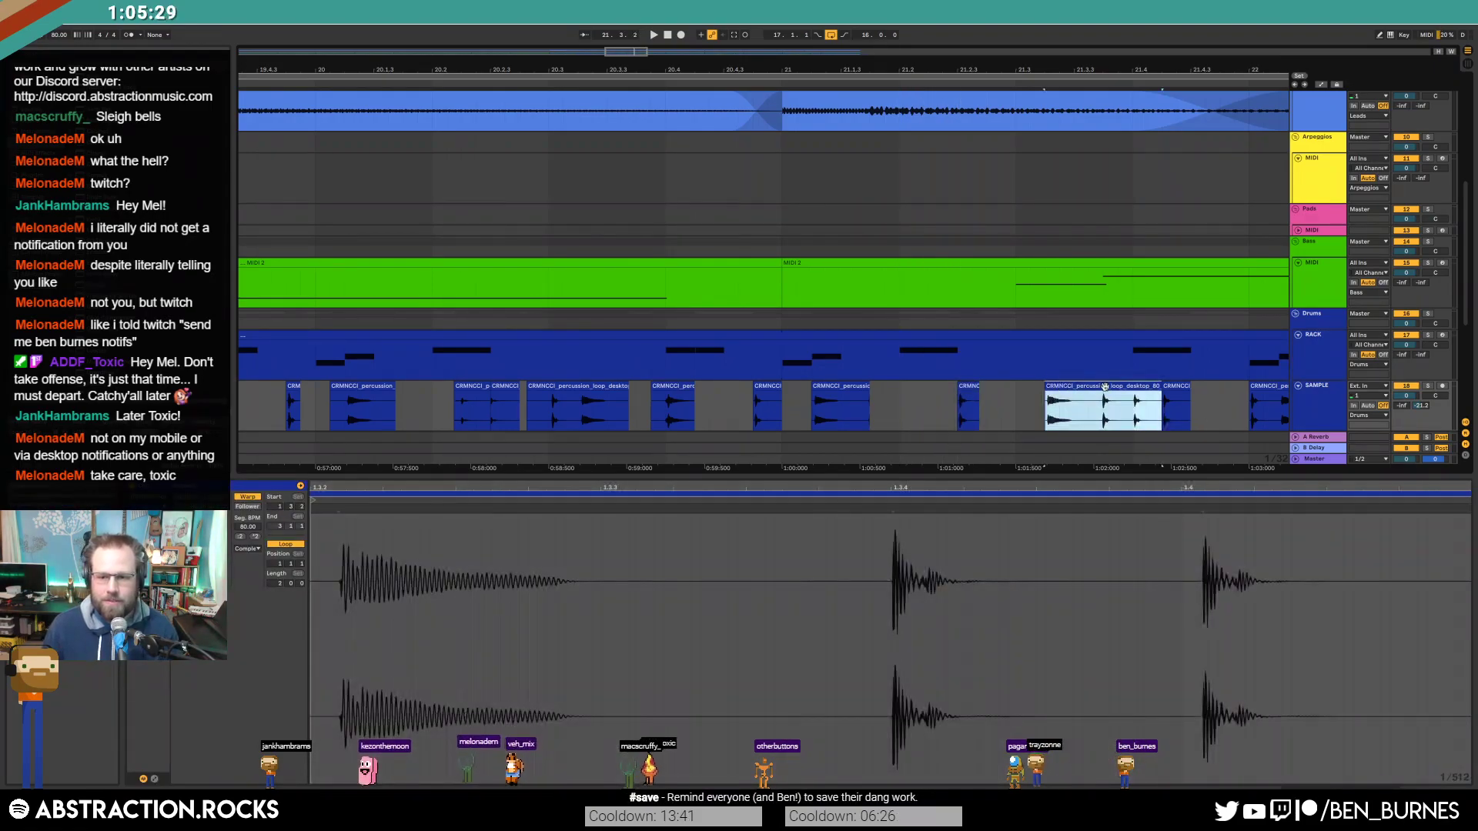
Step: Arm CHAN1 and record an audio take starting at bar 17
drag(626, 52, 650, 52)
scroll(967, 191, up, 5)
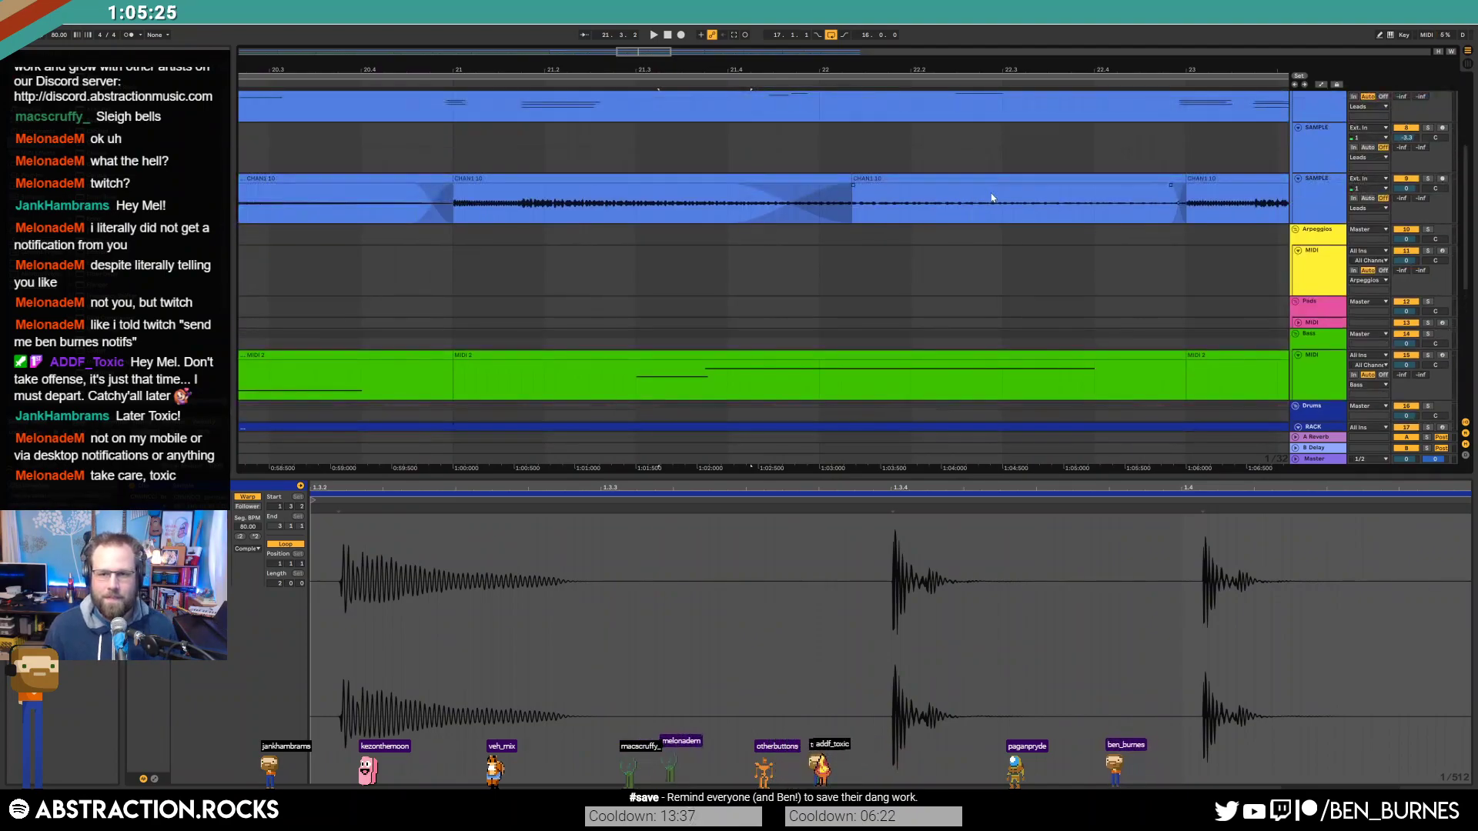
scroll(1029, 192, down, 1)
scroll(1078, 193, down, 10)
scroll(830, 185, up, 8)
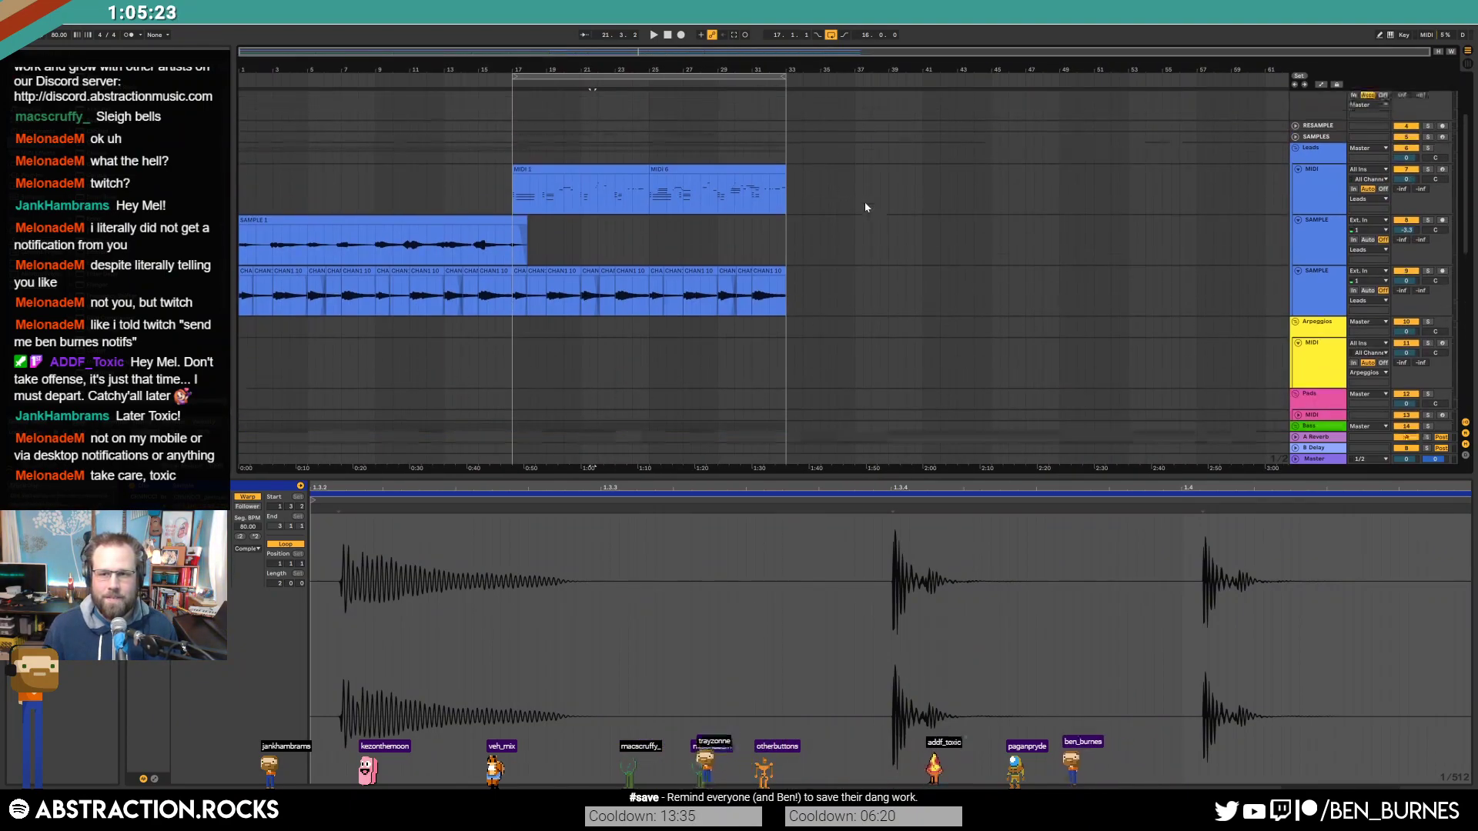
click(537, 121)
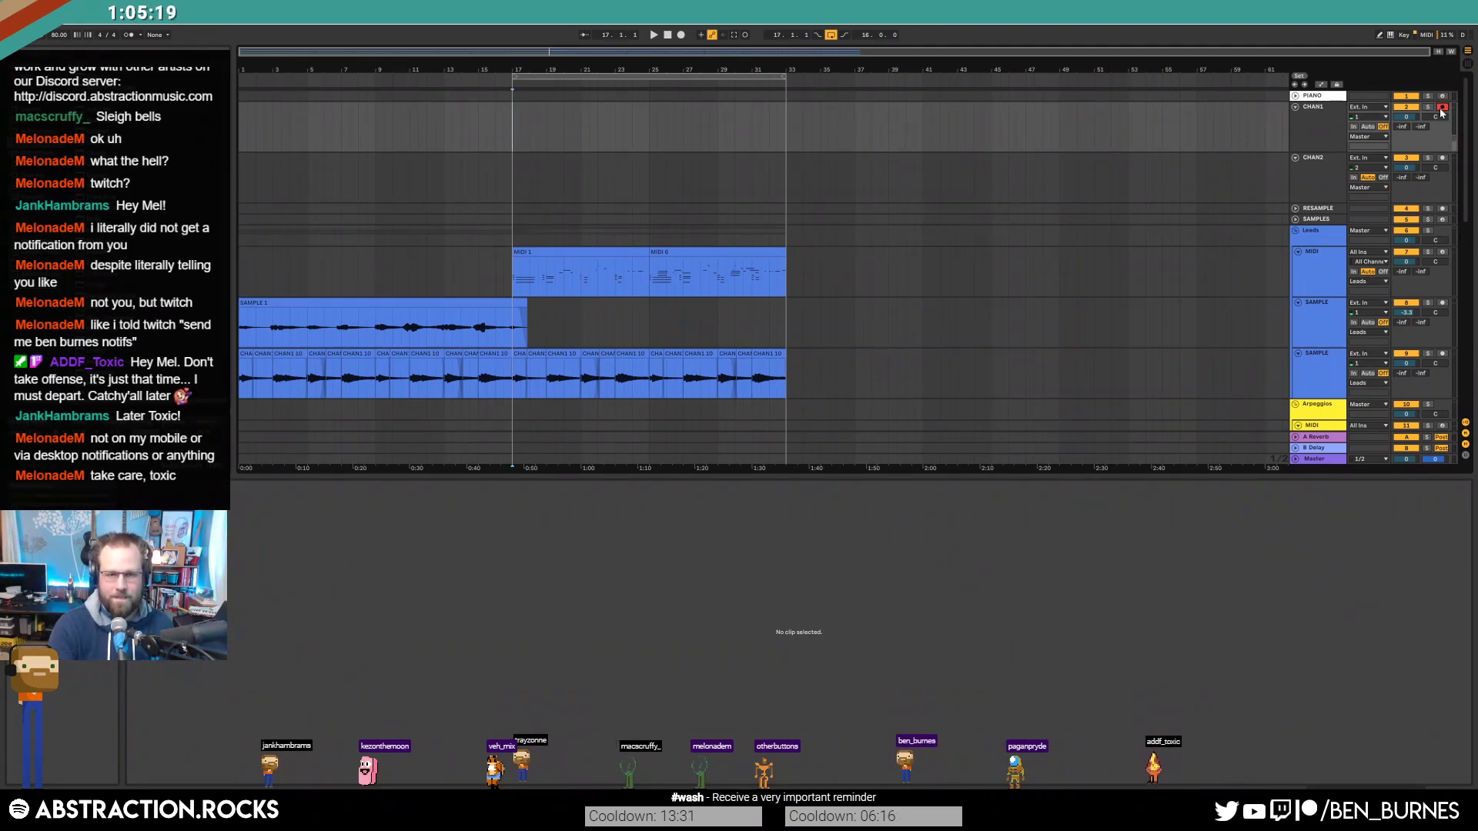
key(F9)
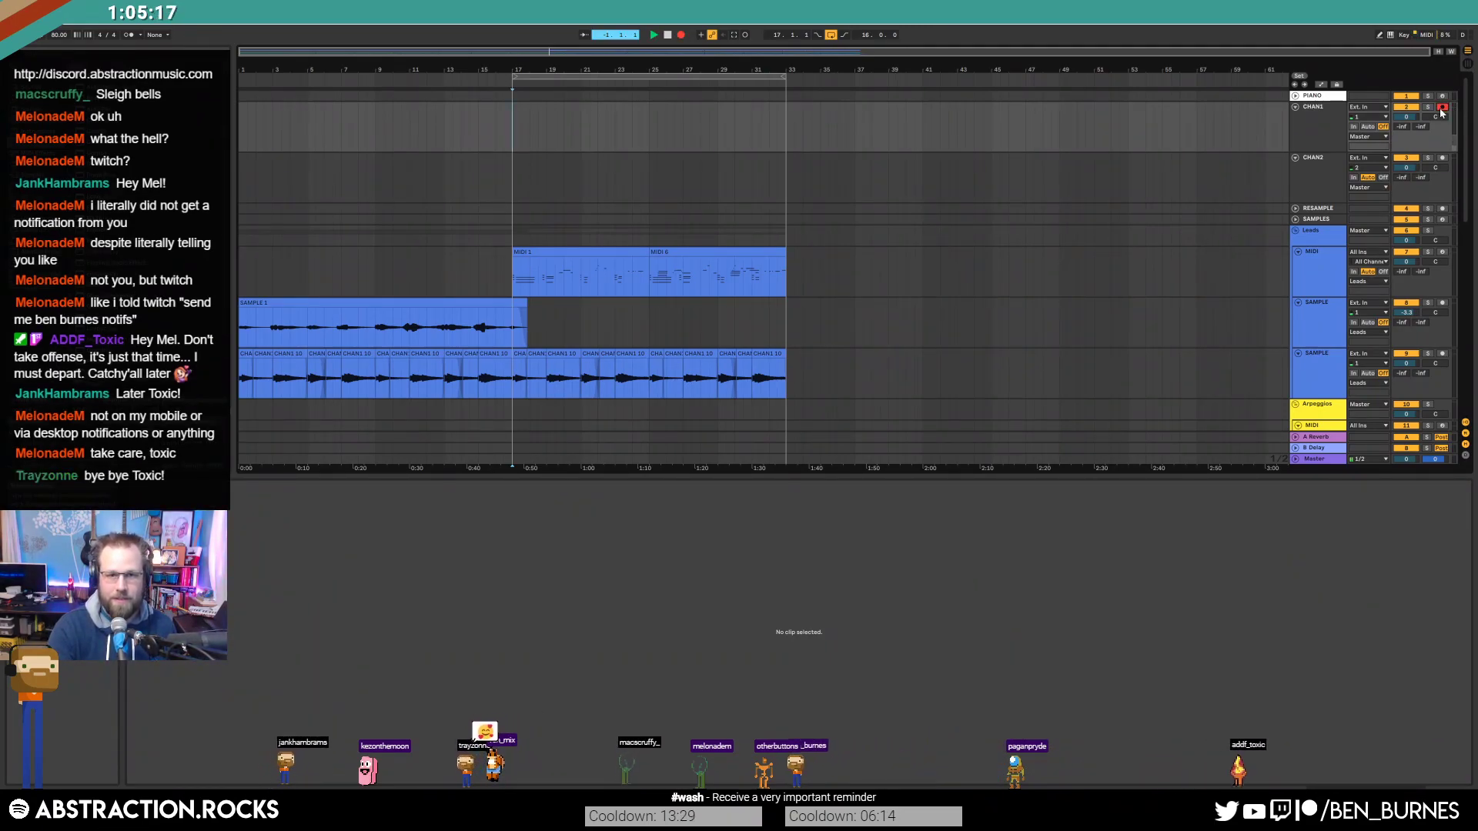
key(F9)
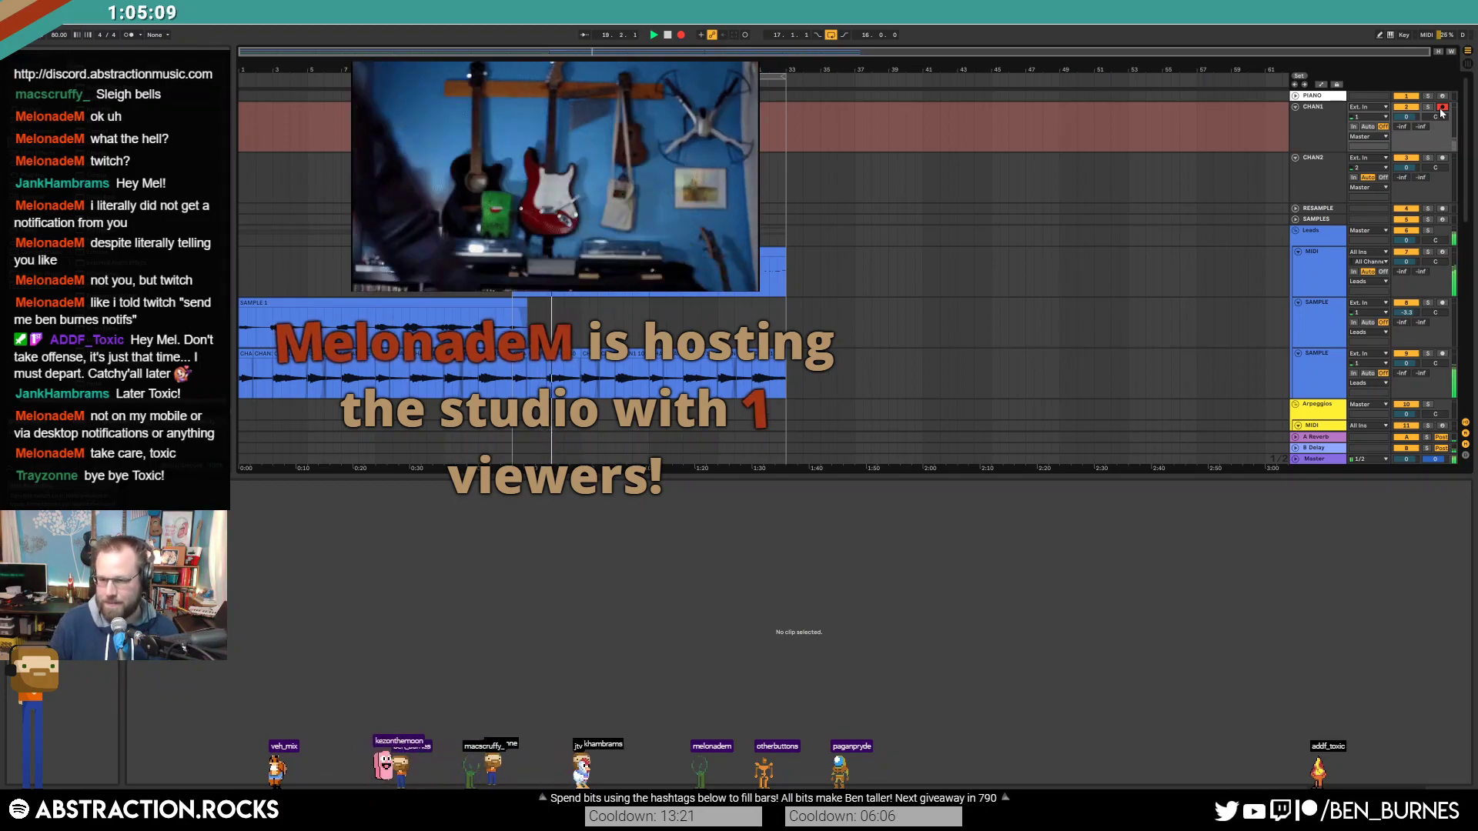
key(F9)
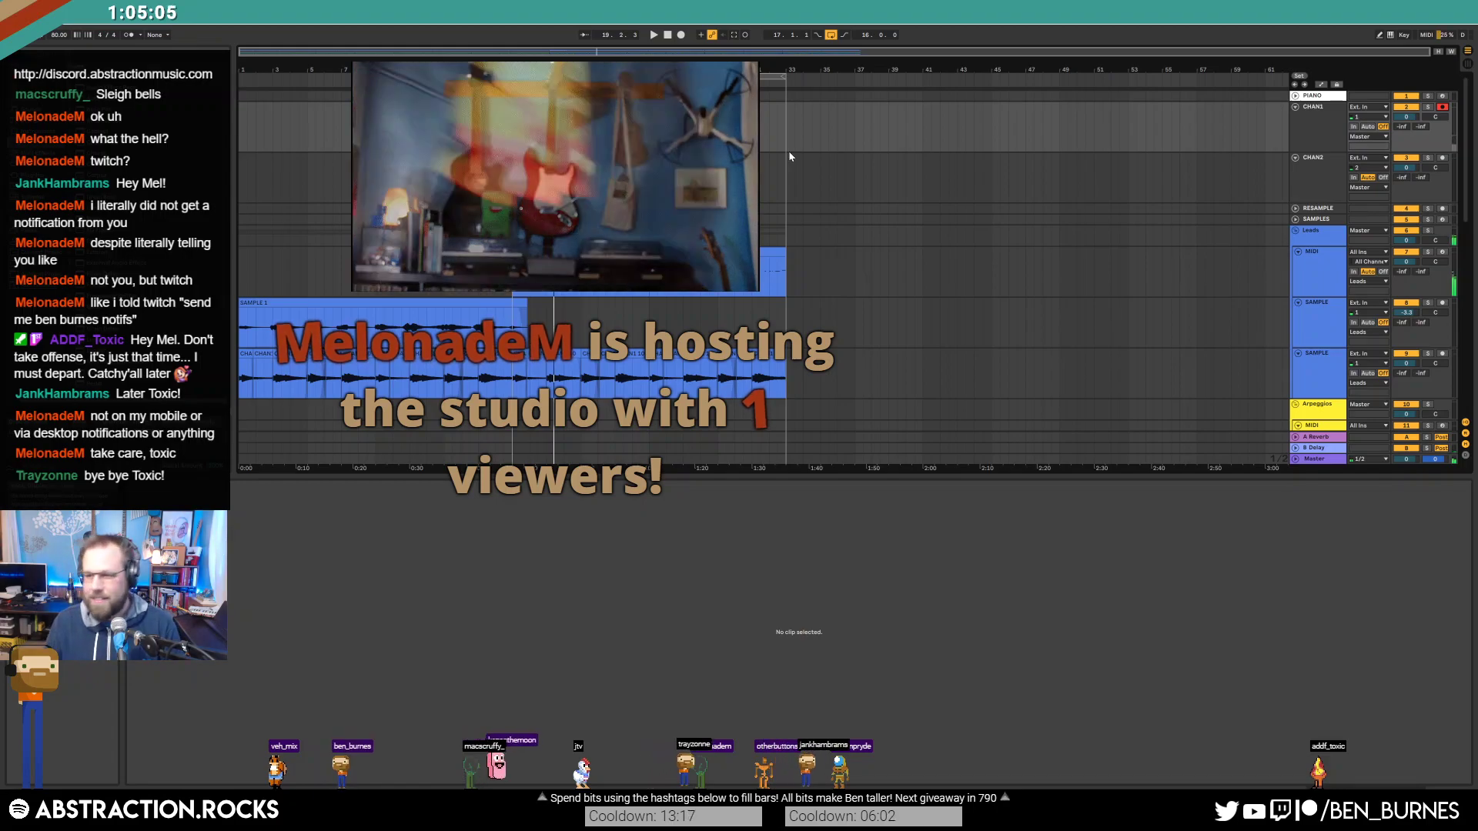
Step: Solo CHAN1 and play back the recorded take
key(space)
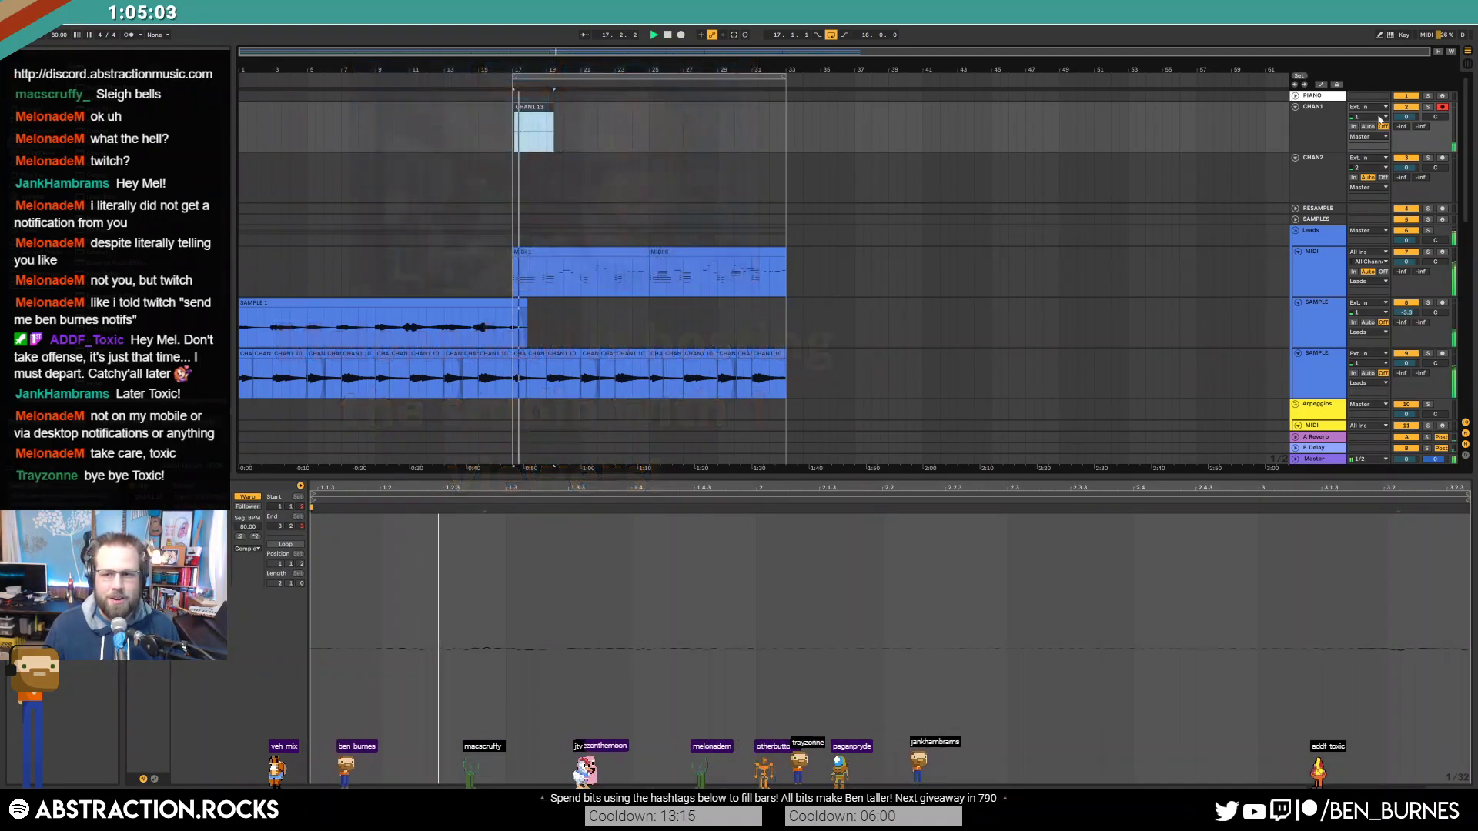
click(1406, 107)
click(1428, 107)
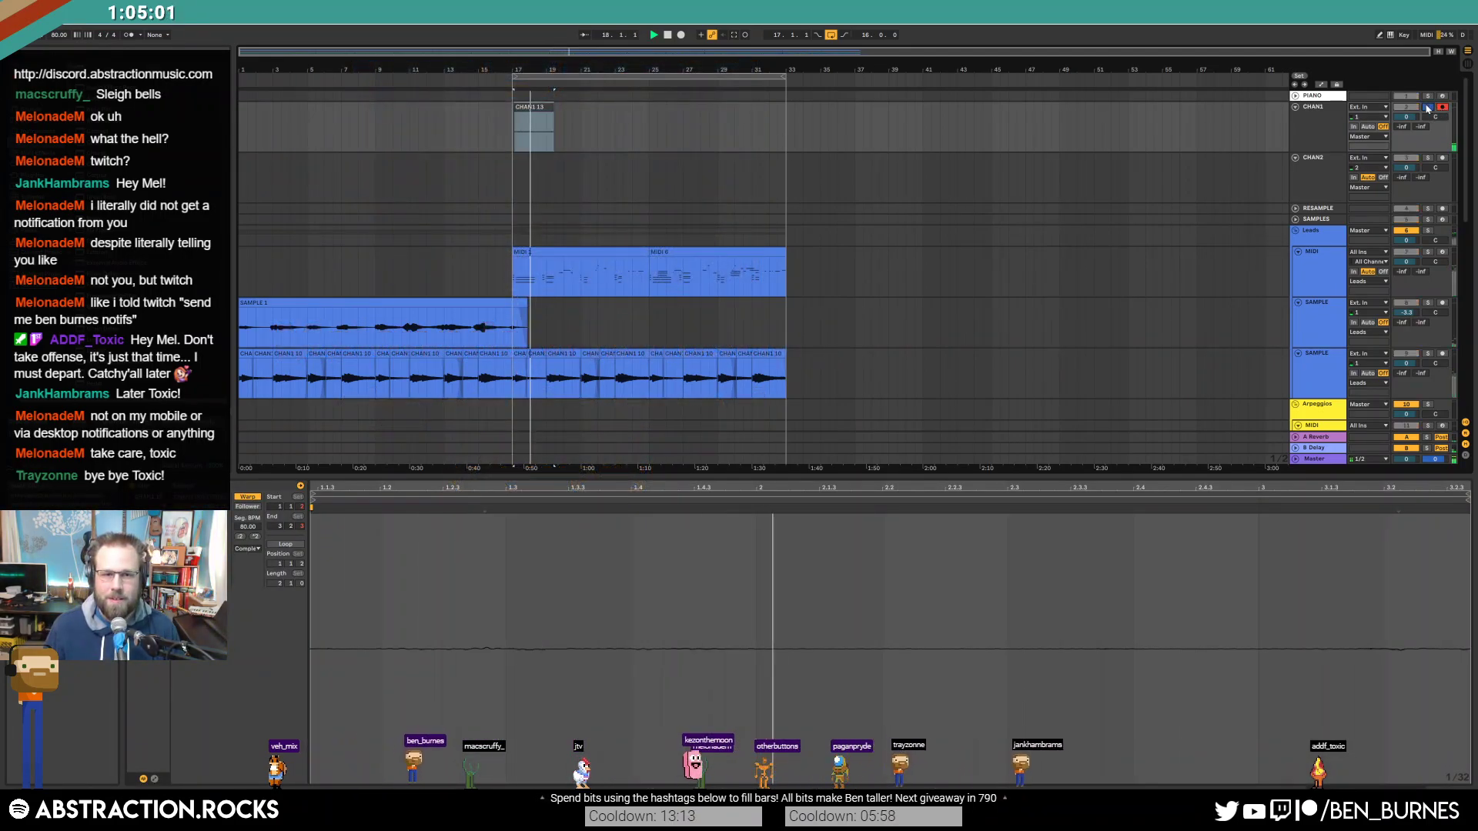
key(space)
Step: Split the sound between about beat 17.4 and just past bar 18 into its own clip on CHAN1 and raise the clip's gain
click(515, 138)
key(z)
key(space)
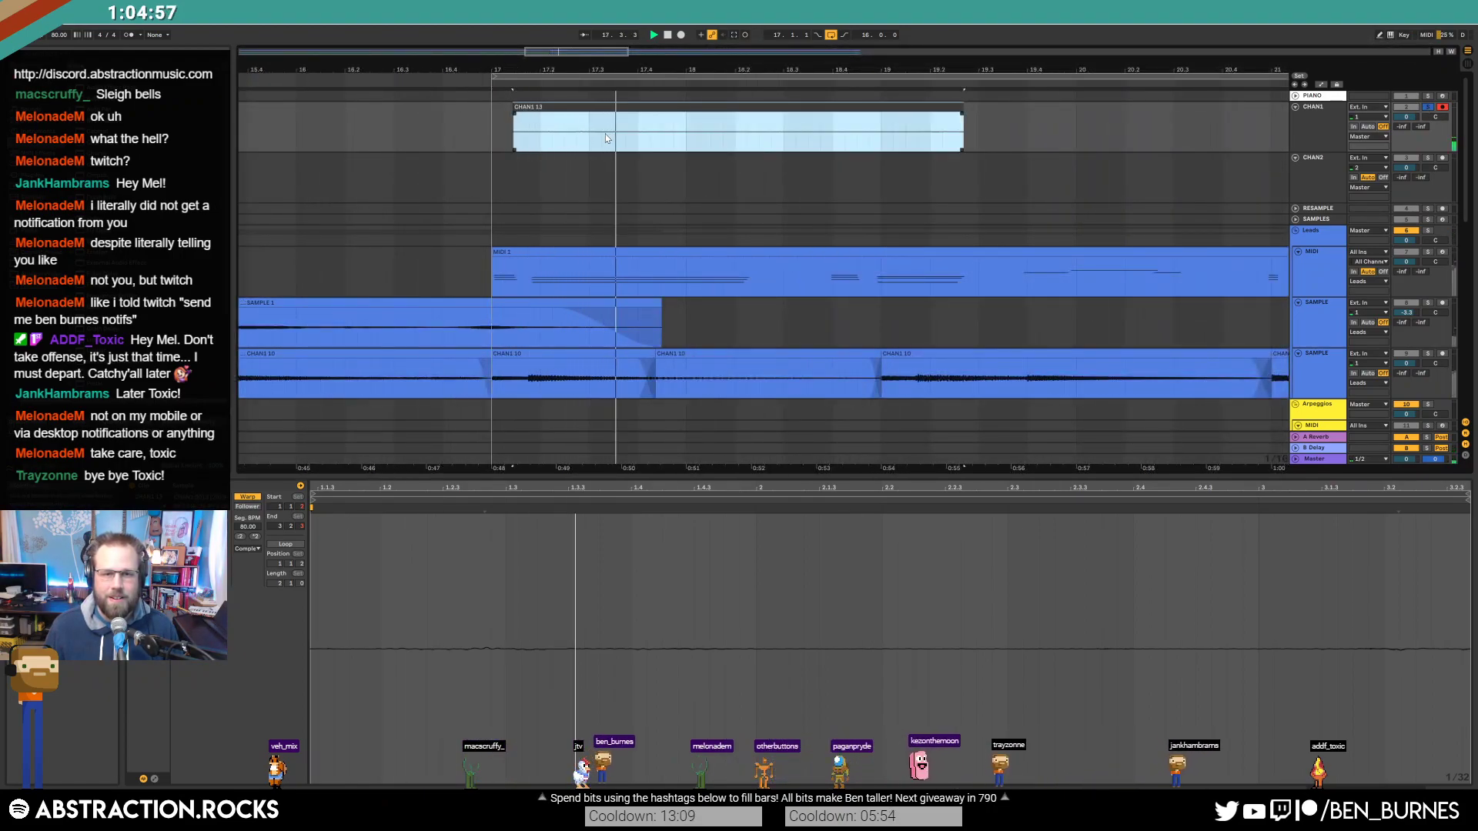
drag(651, 145, 711, 142)
key(space)
drag(218, 570, 218, 551)
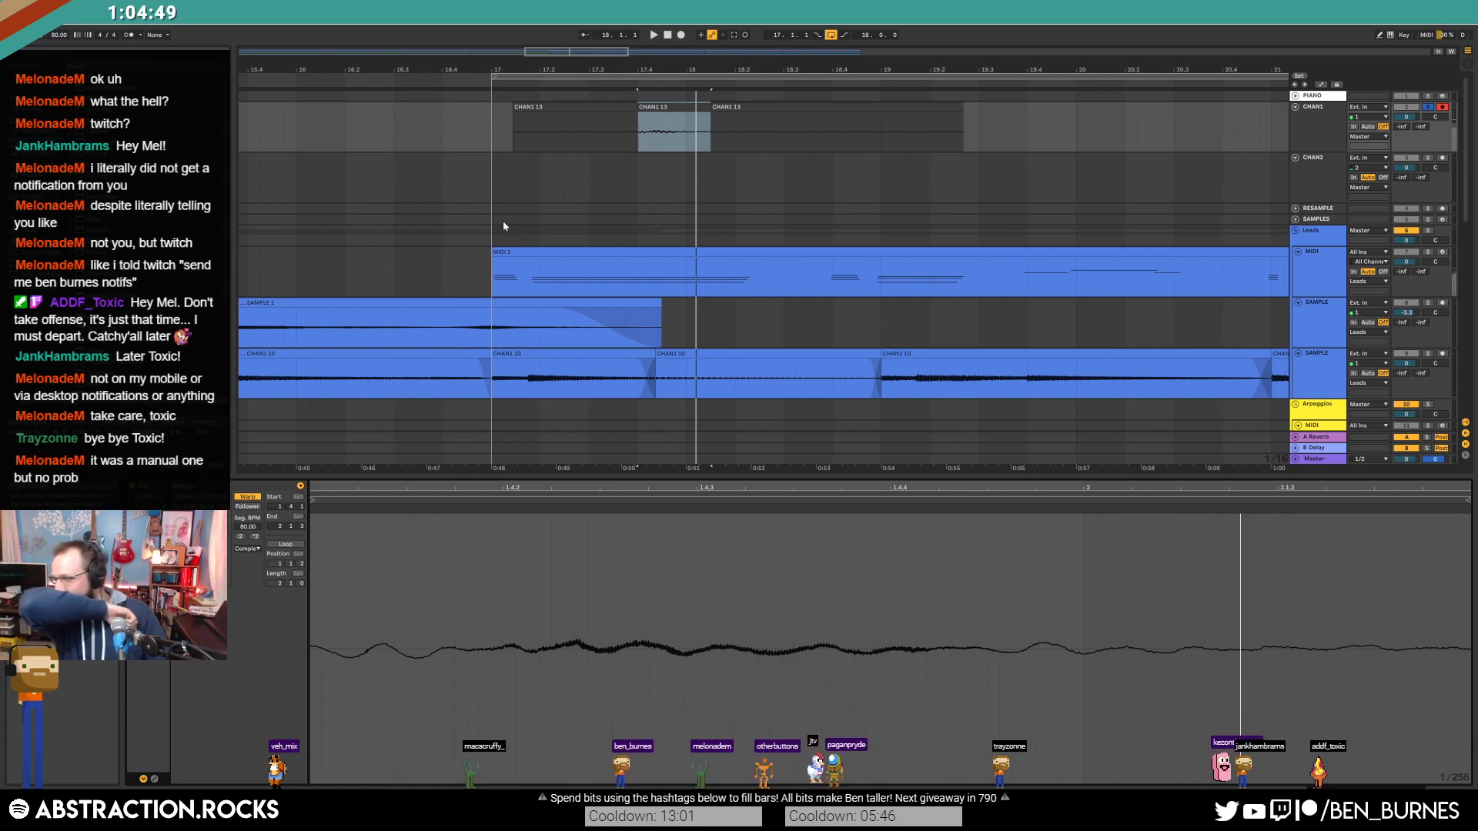
Step: Delete the unused parts of the CHAN1 take before and after the isolated sound
click(568, 109)
key(Delete)
click(742, 107)
key(Delete)
Step: Move the isolated CHAN1 clip to the empty SAMPLE track in the Ambiences group near bar 17 and play from bar 17
click(690, 109)
key(Delete)
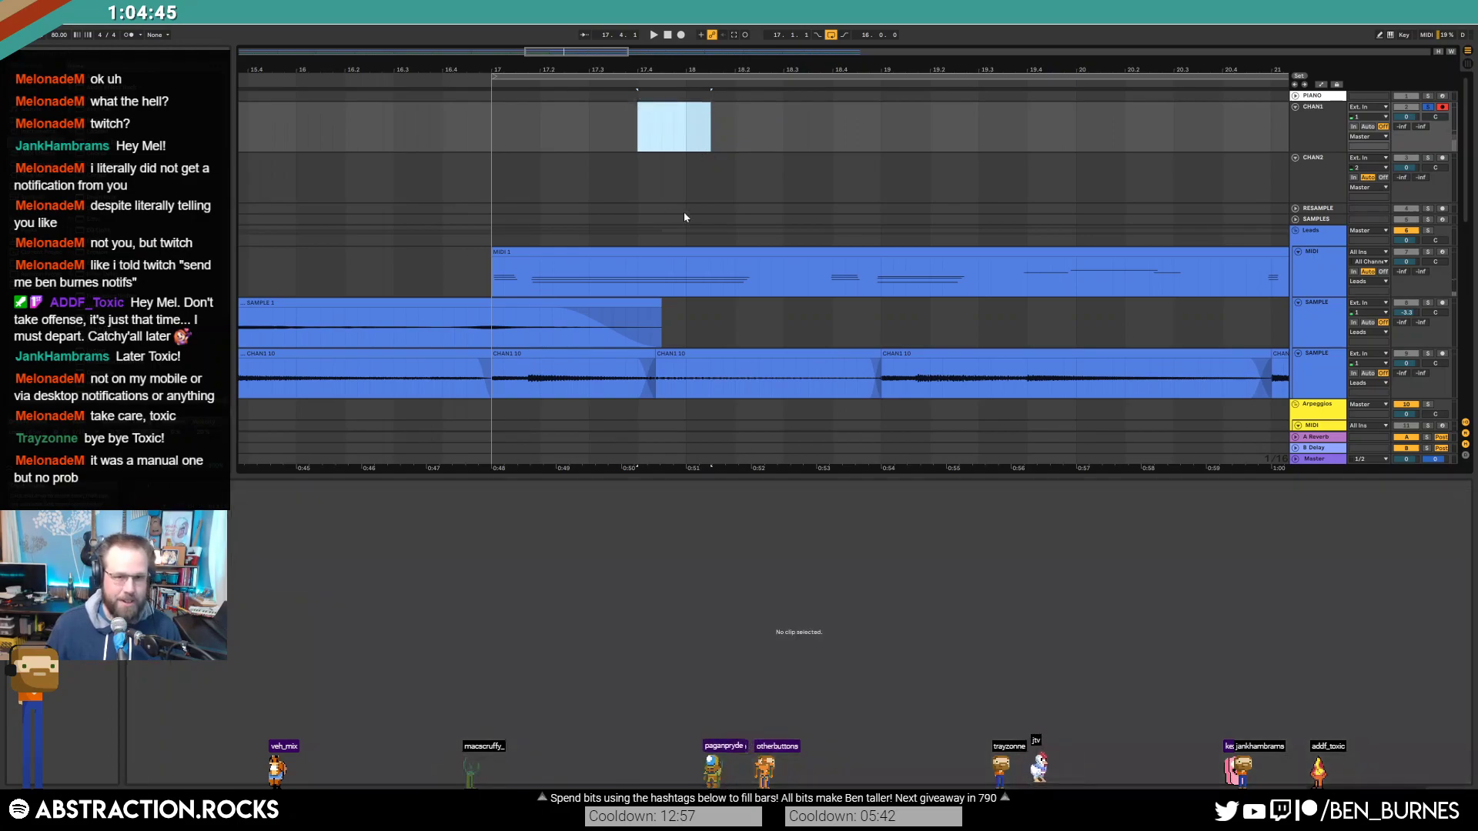
key(w)
scroll(796, 241, down, 10)
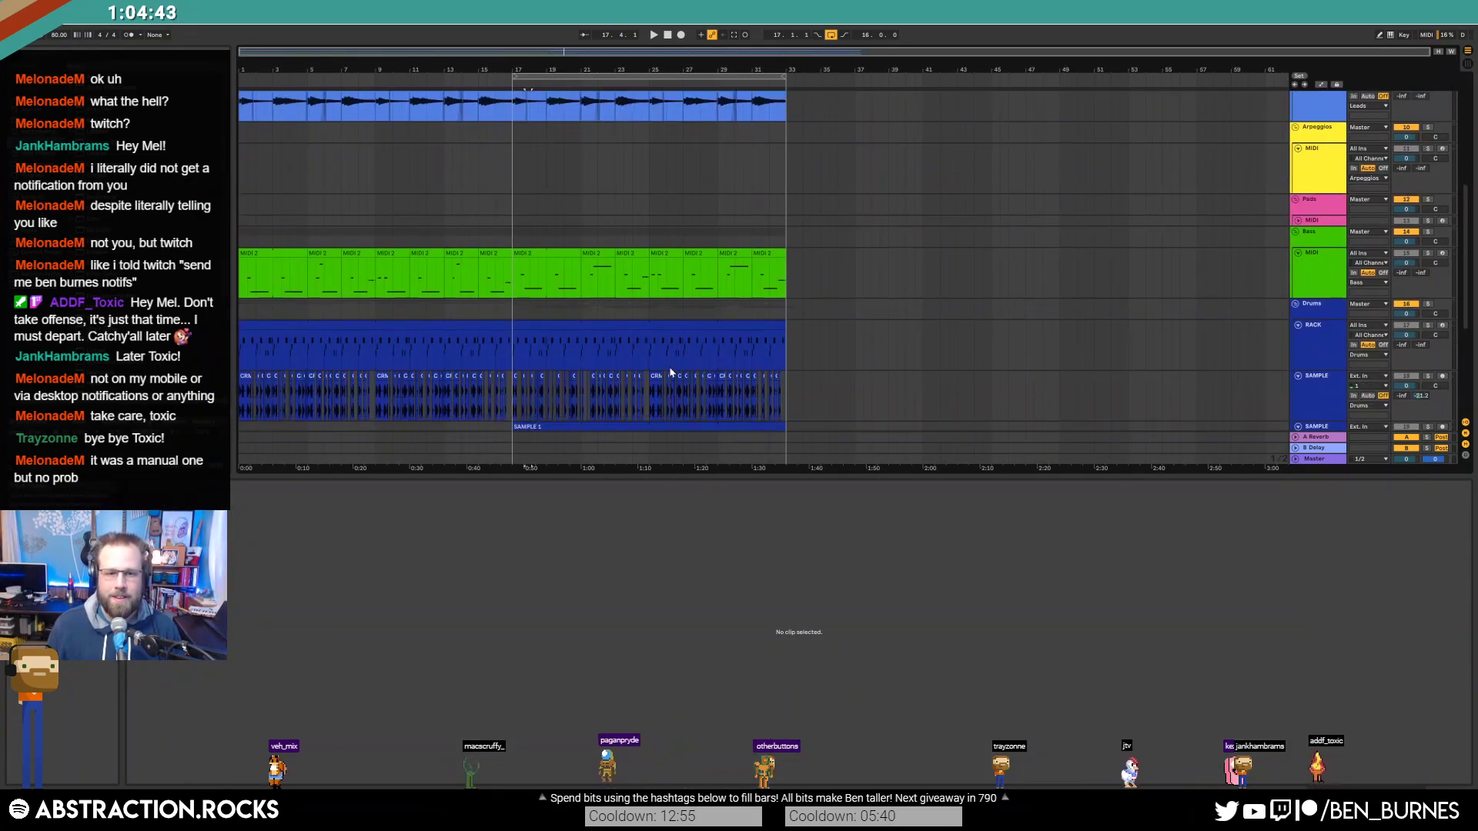
scroll(680, 391, down, 4)
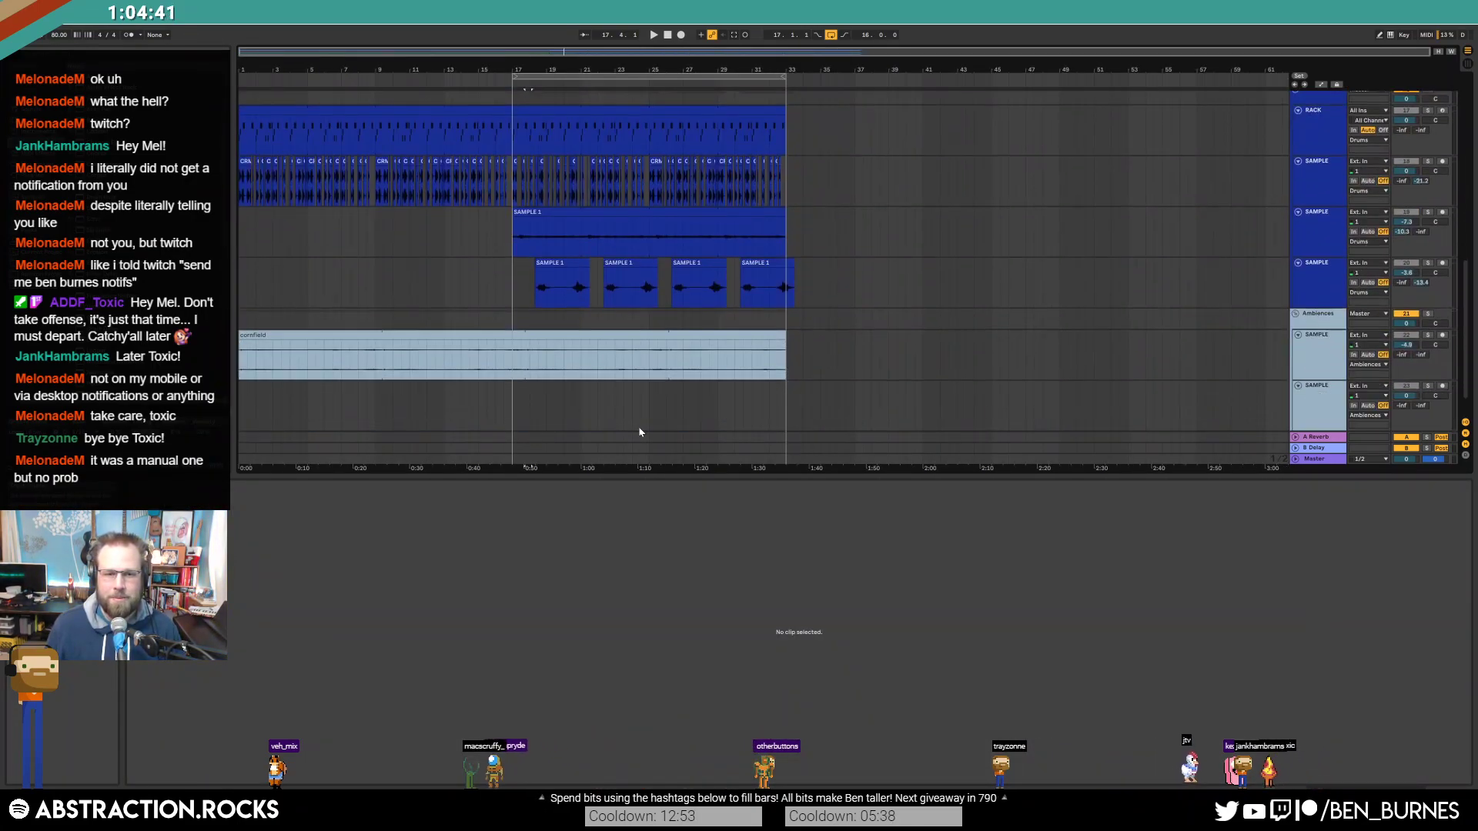
click(523, 403)
key(ctrl+v)
click(509, 412)
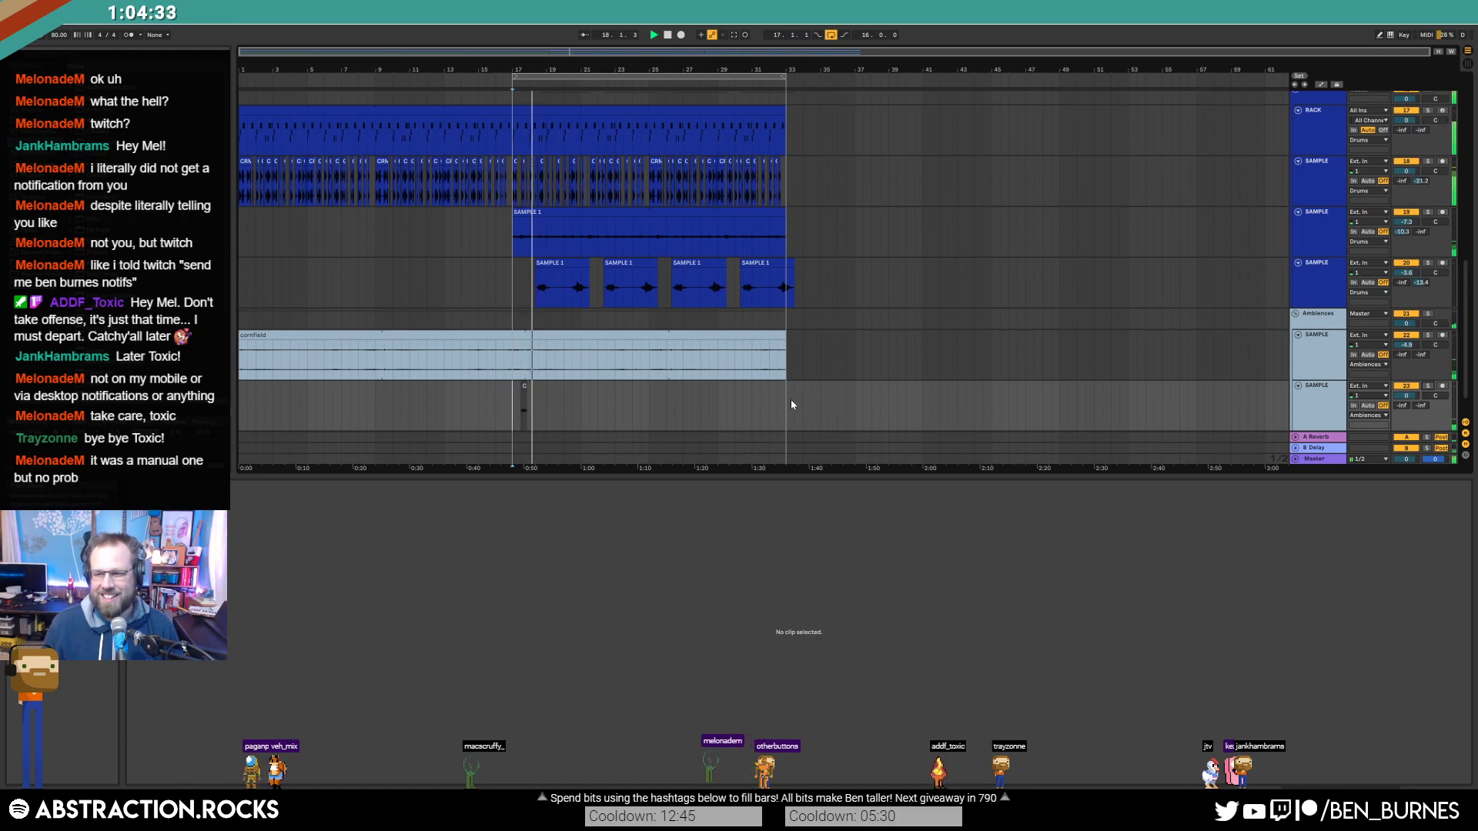
Step: Turn on EQ Eight on the second Ambiences SAMPLE track with a low cut at about 138 Hz
key(space)
key(shift+Tab)
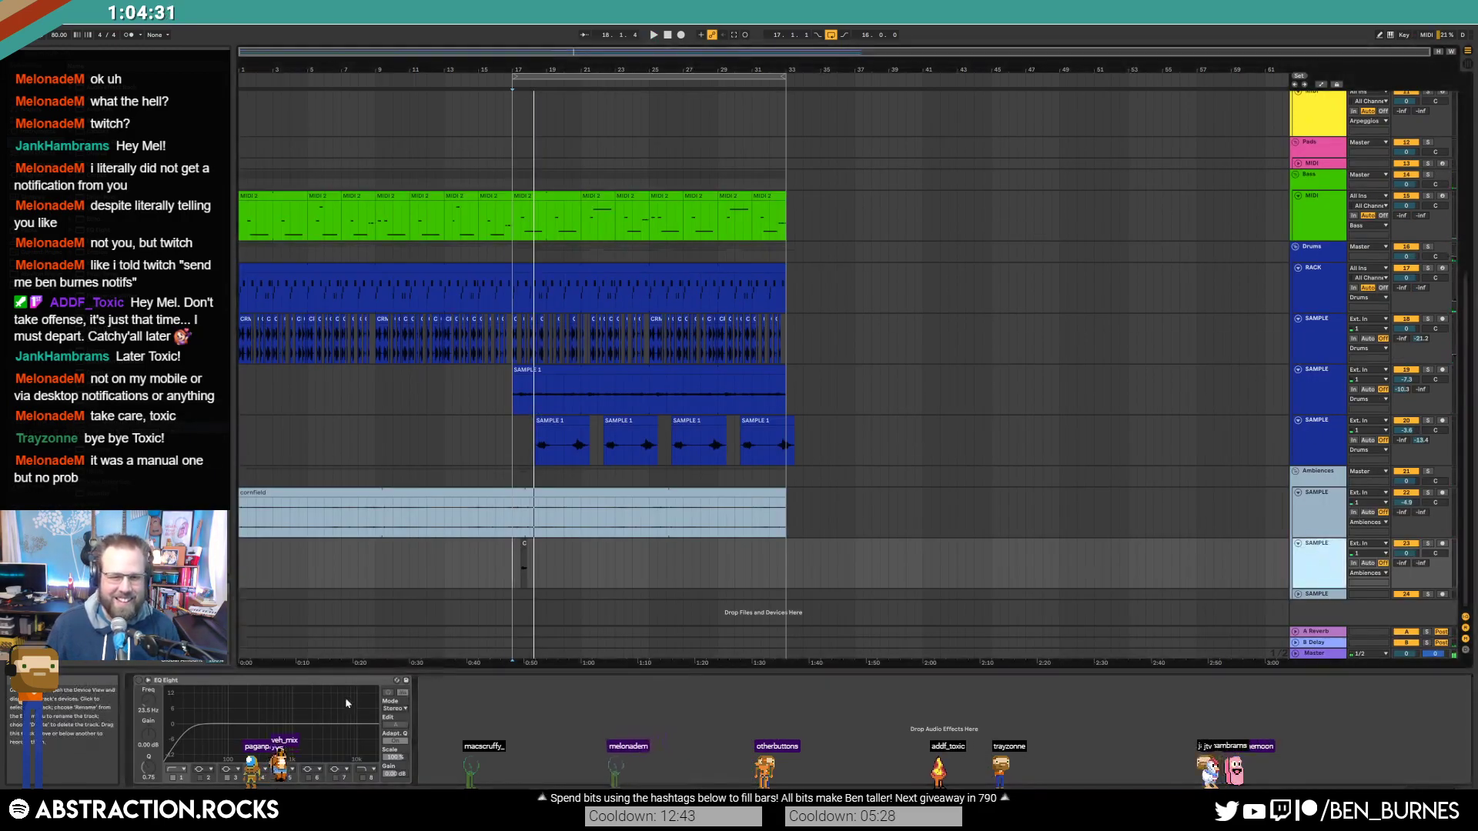
click(140, 682)
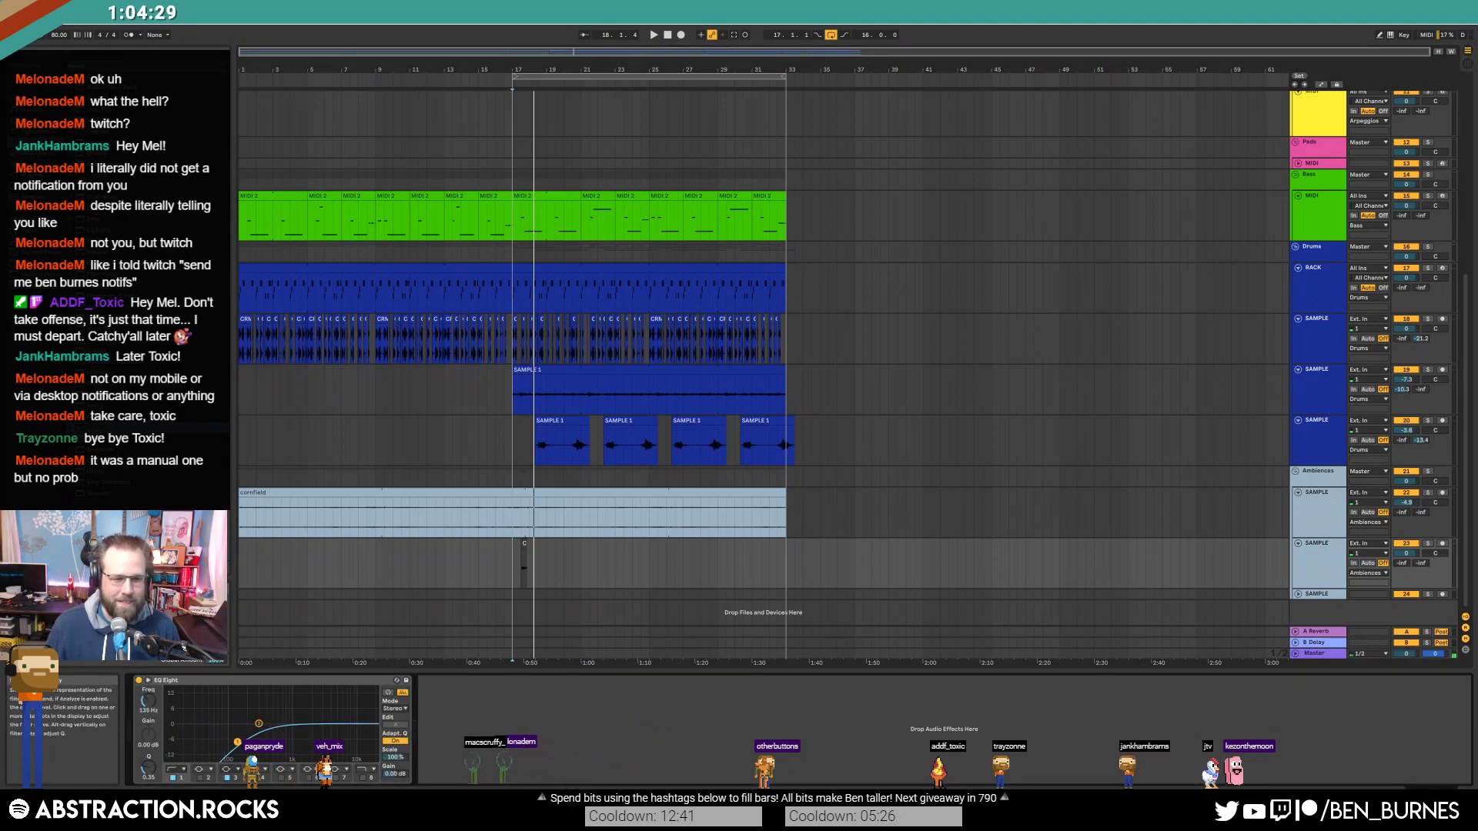
key(shift+Tab)
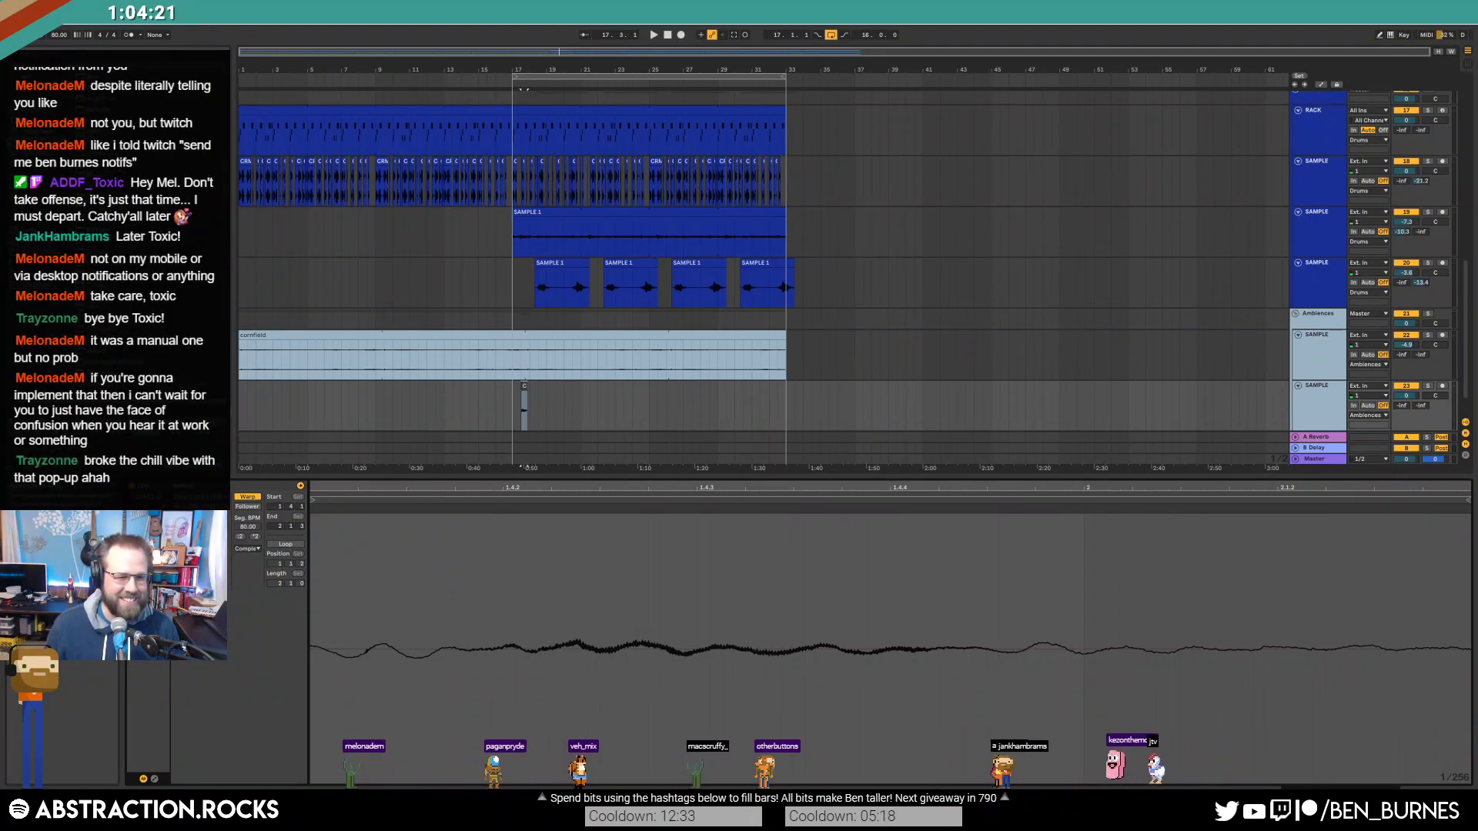
key(shift+Tab)
Step: Lower the second Ambiences SAMPLE track's volume, set its reverb send to -8.4 dB, and add a little delay send during playback
key(space)
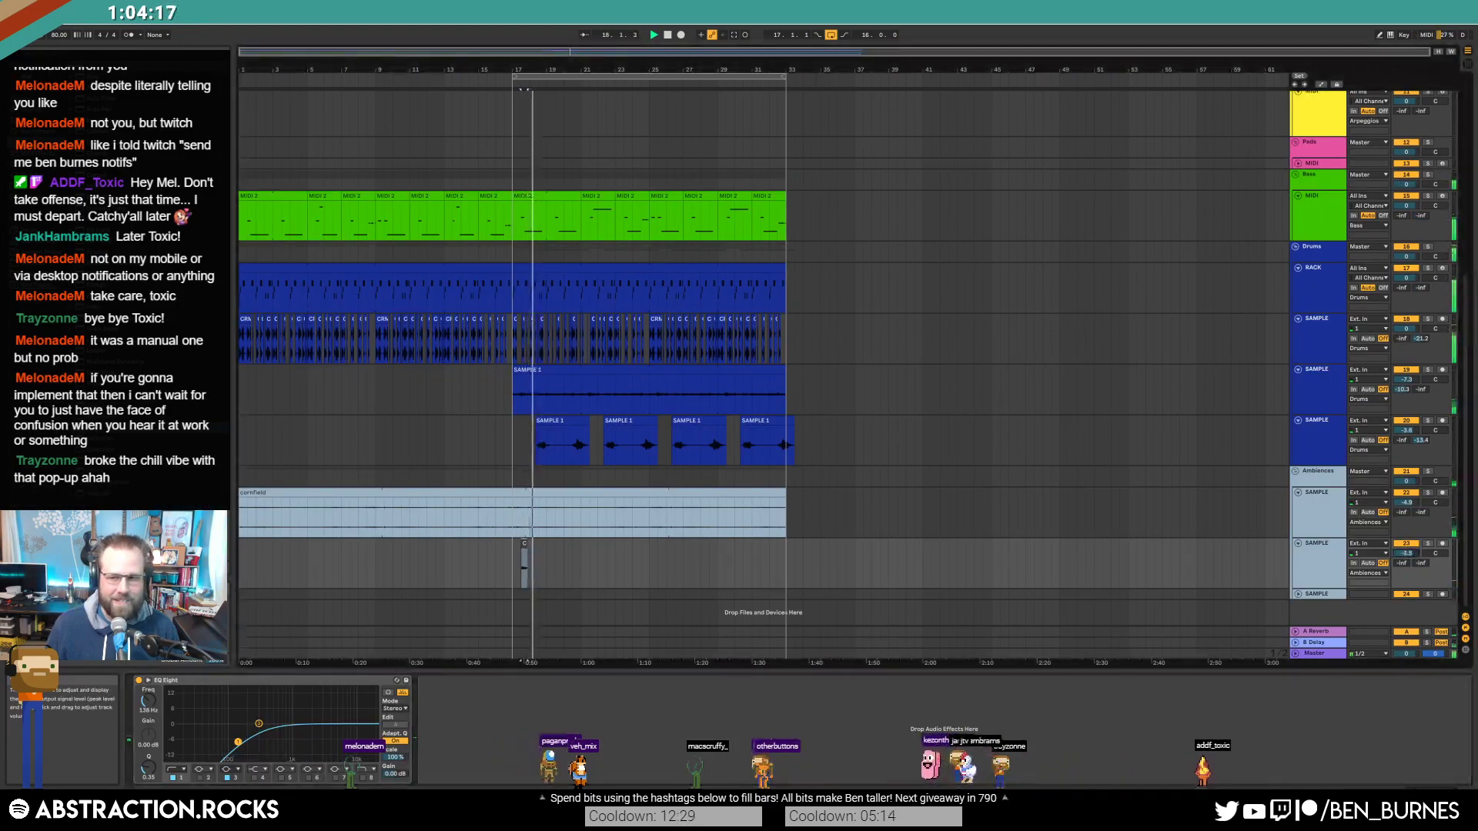
drag(1408, 564, 1408, 550)
key(space)
key(space)
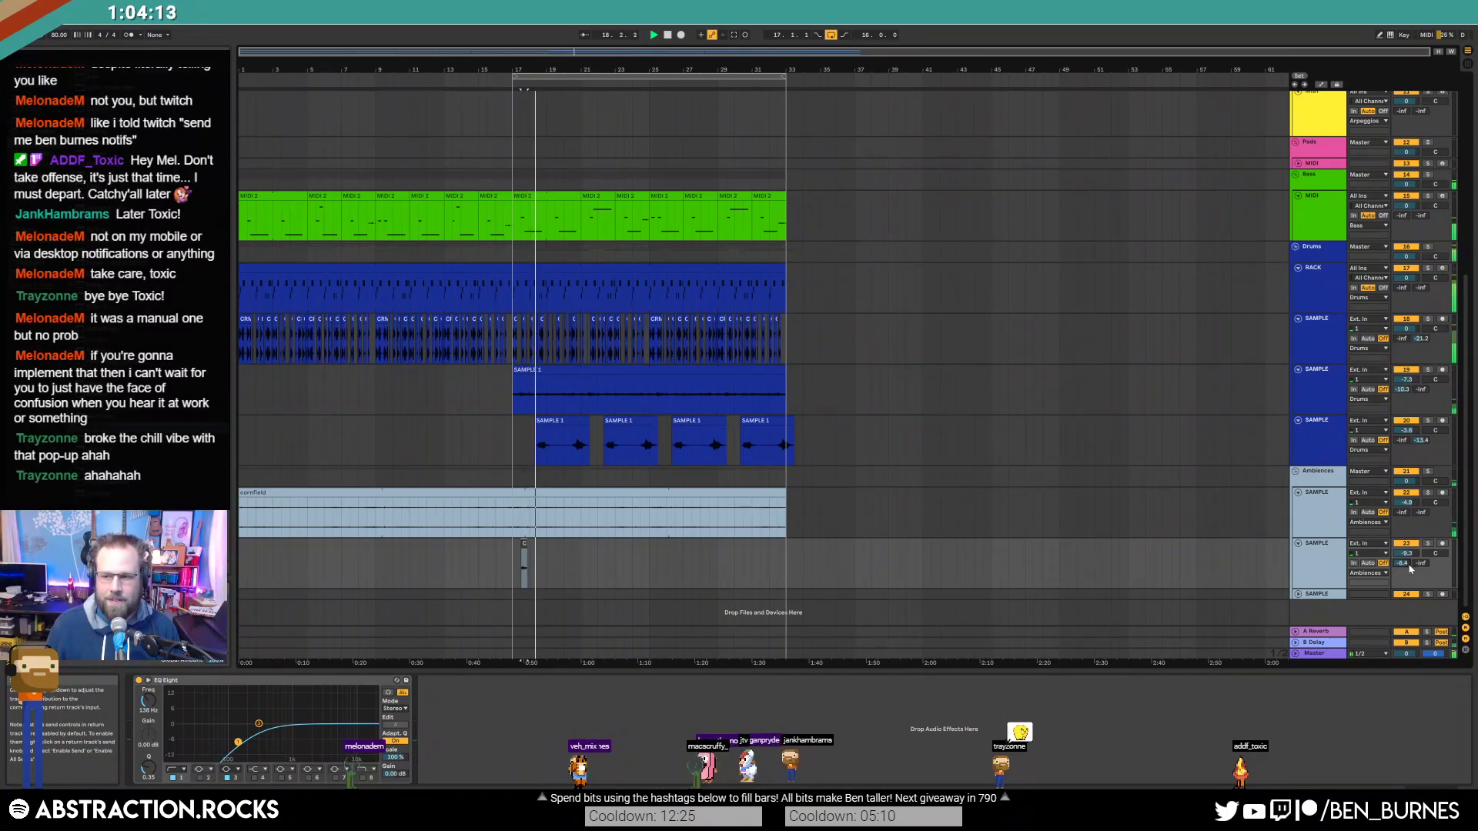
mouse_move(1421, 563)
mouse_down()
mouse_move(1421, 538)
mouse_move(1421, 580)
mouse_up()
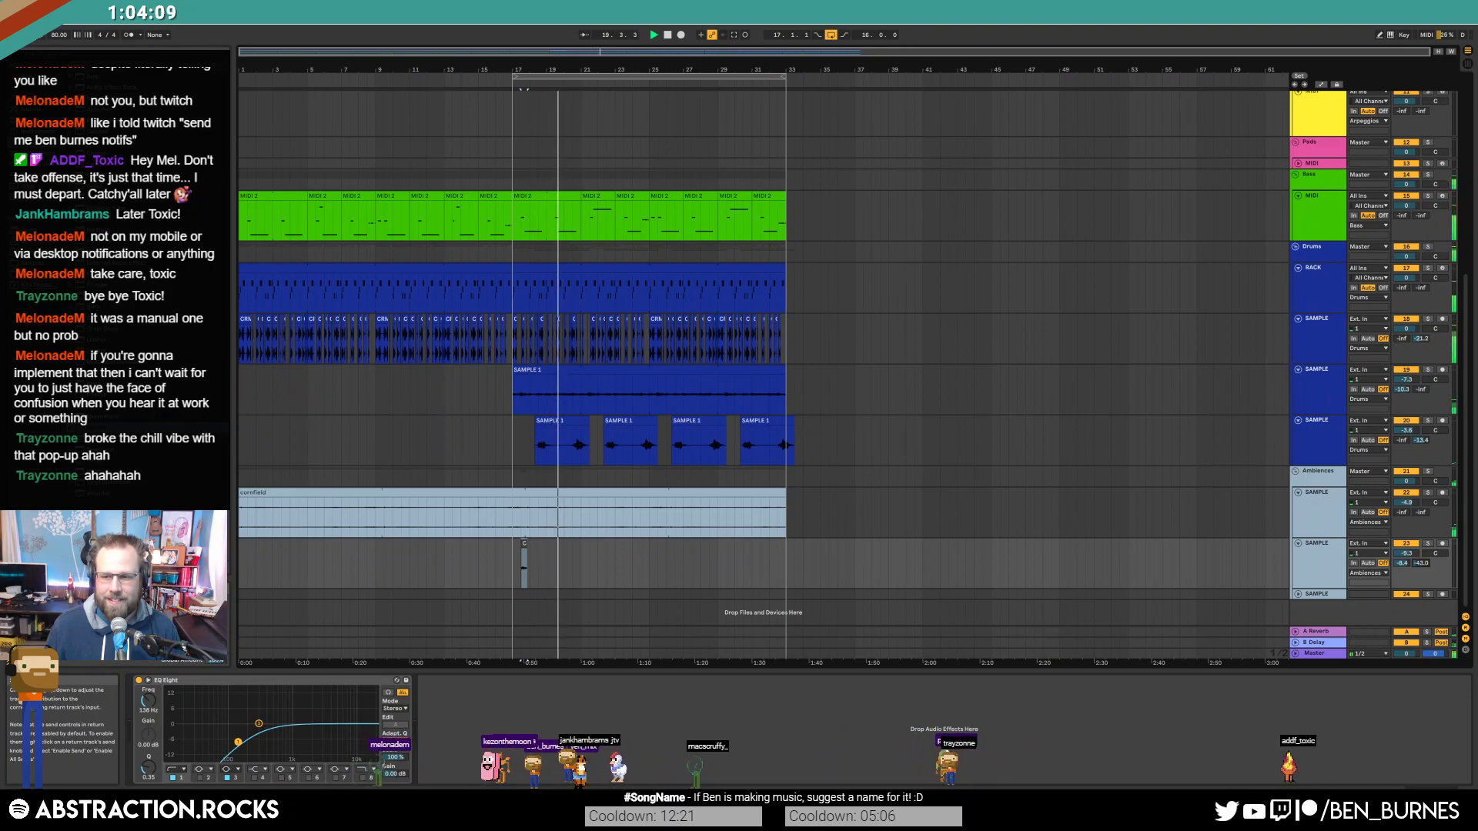
Step: Repeat the recorded ambience sound by duplicating bars 17 to 25 onto bar 25, and that copy's bars onto bar 29
drag(528, 553, 651, 565)
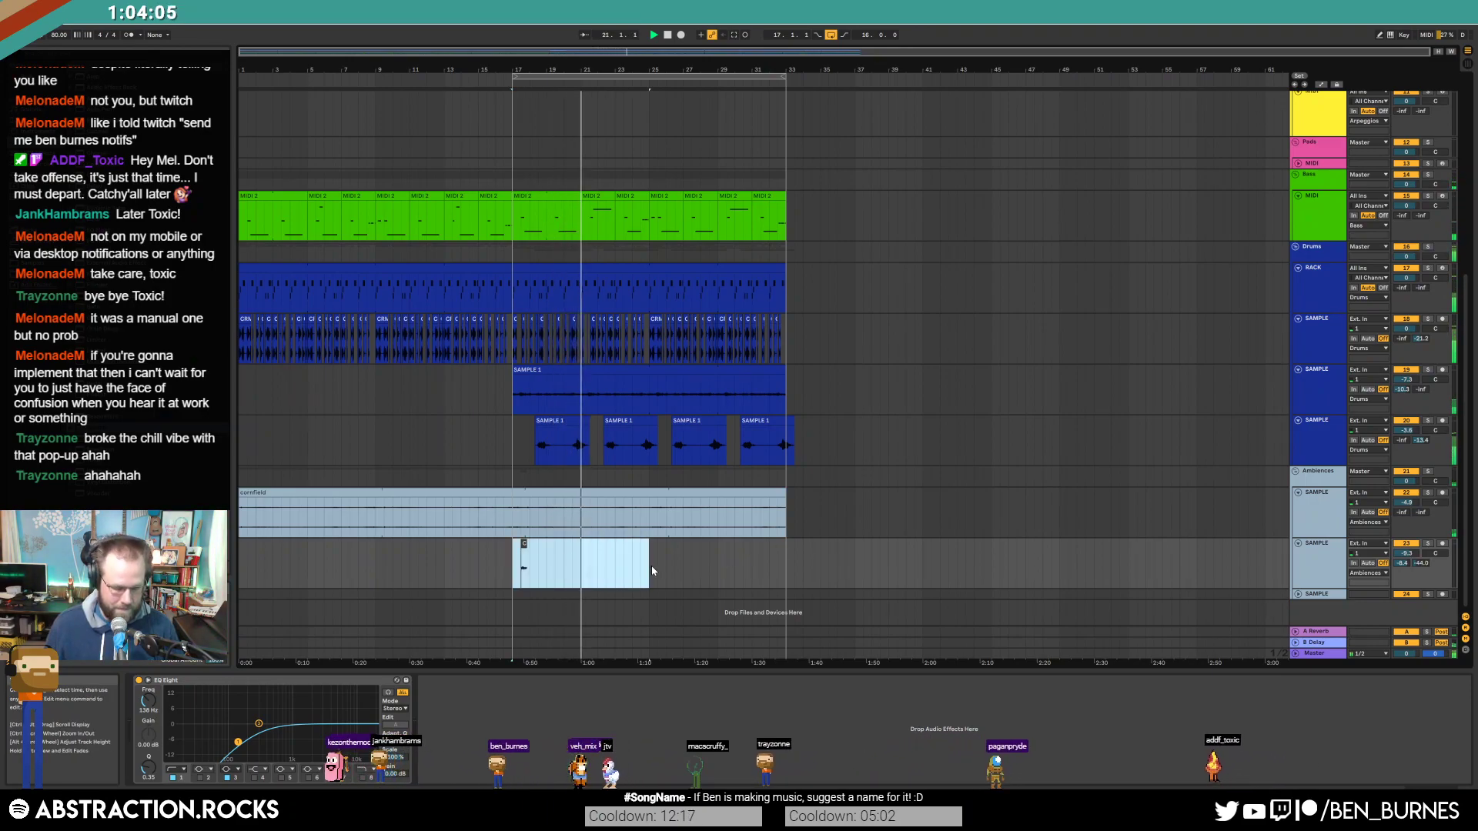
key(ctrl+d)
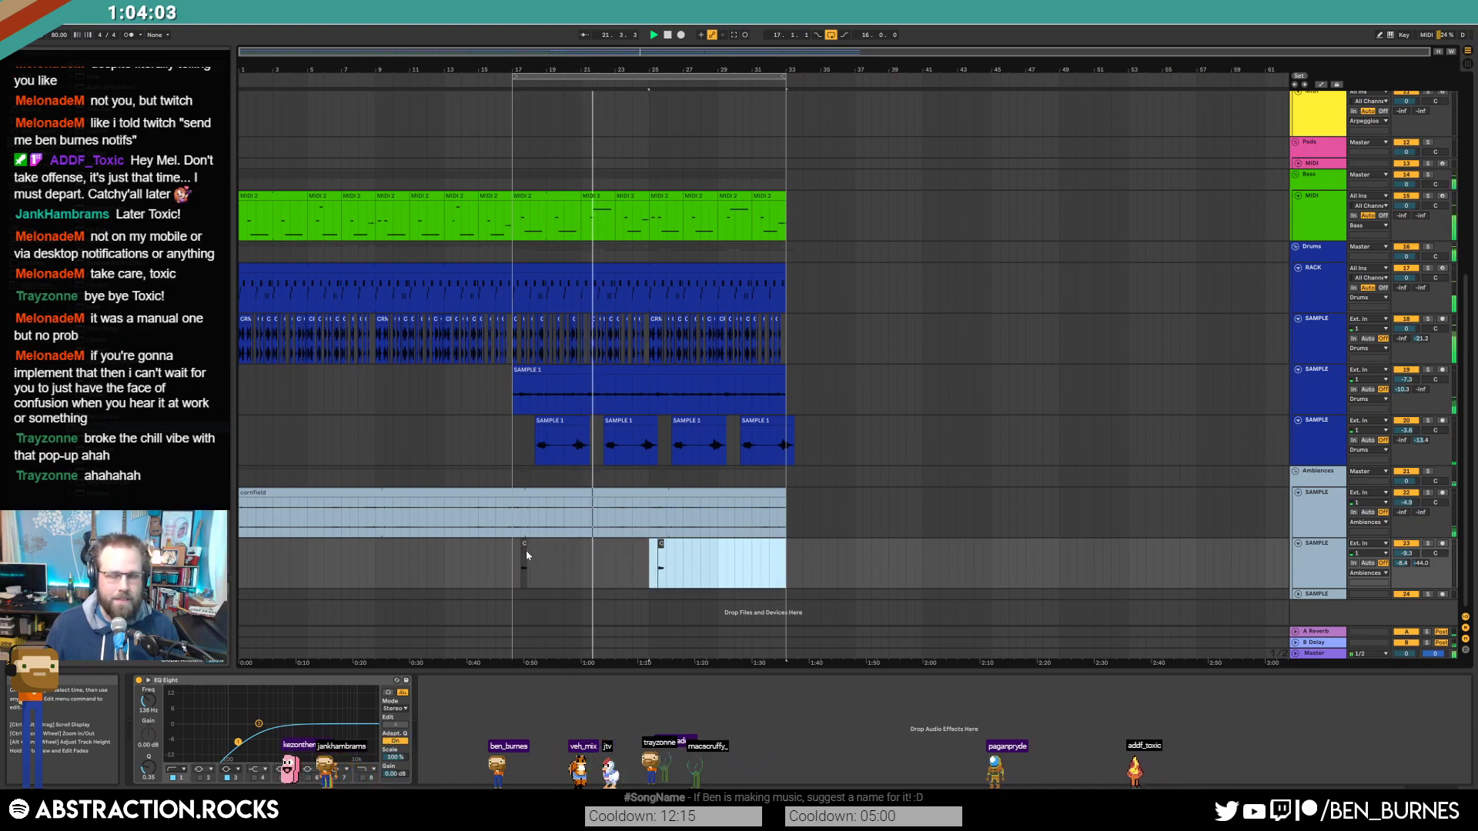
drag(650, 567, 717, 568)
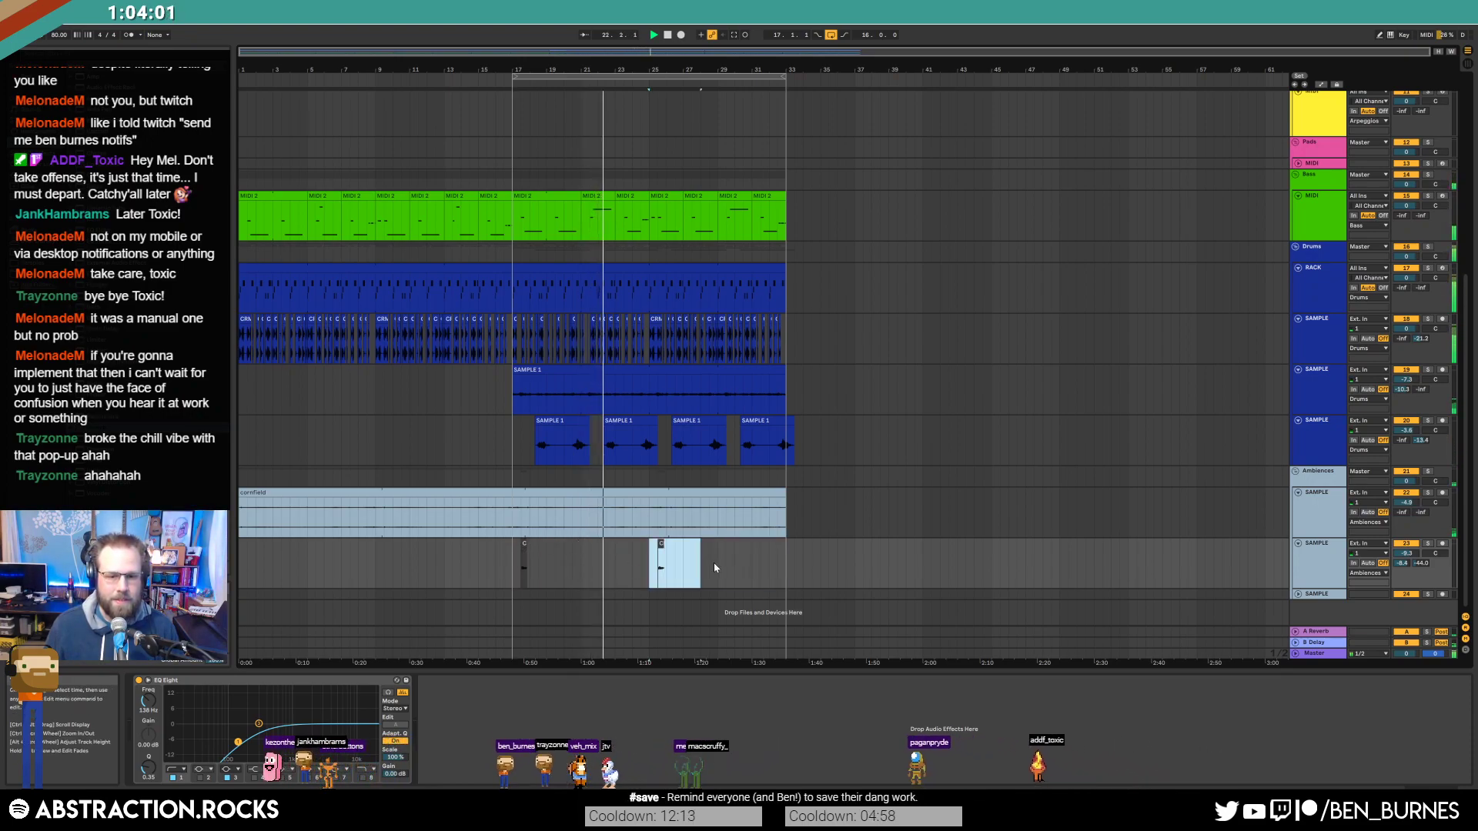
key(ctrl+d)
Step: Delete the first occurrence of the ambience sound near bar 17
drag(495, 562, 585, 563)
key(Delete)
click(597, 563)
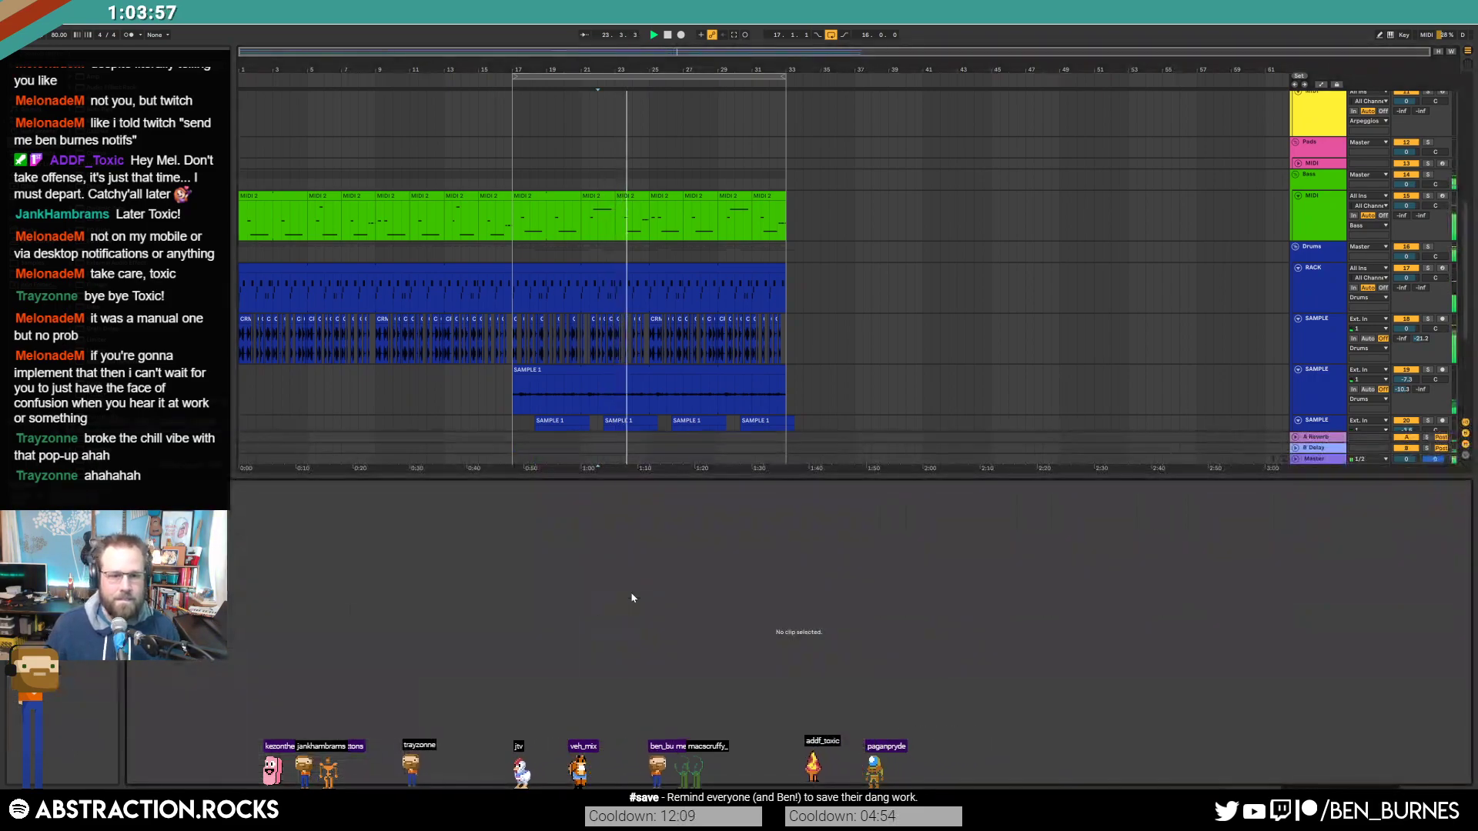
Step: Trim the ambience clip near bar 29 to the short burst by moving its start and end markers inward in the waveform
scroll(779, 432, up, 5)
scroll(779, 433, up, 1)
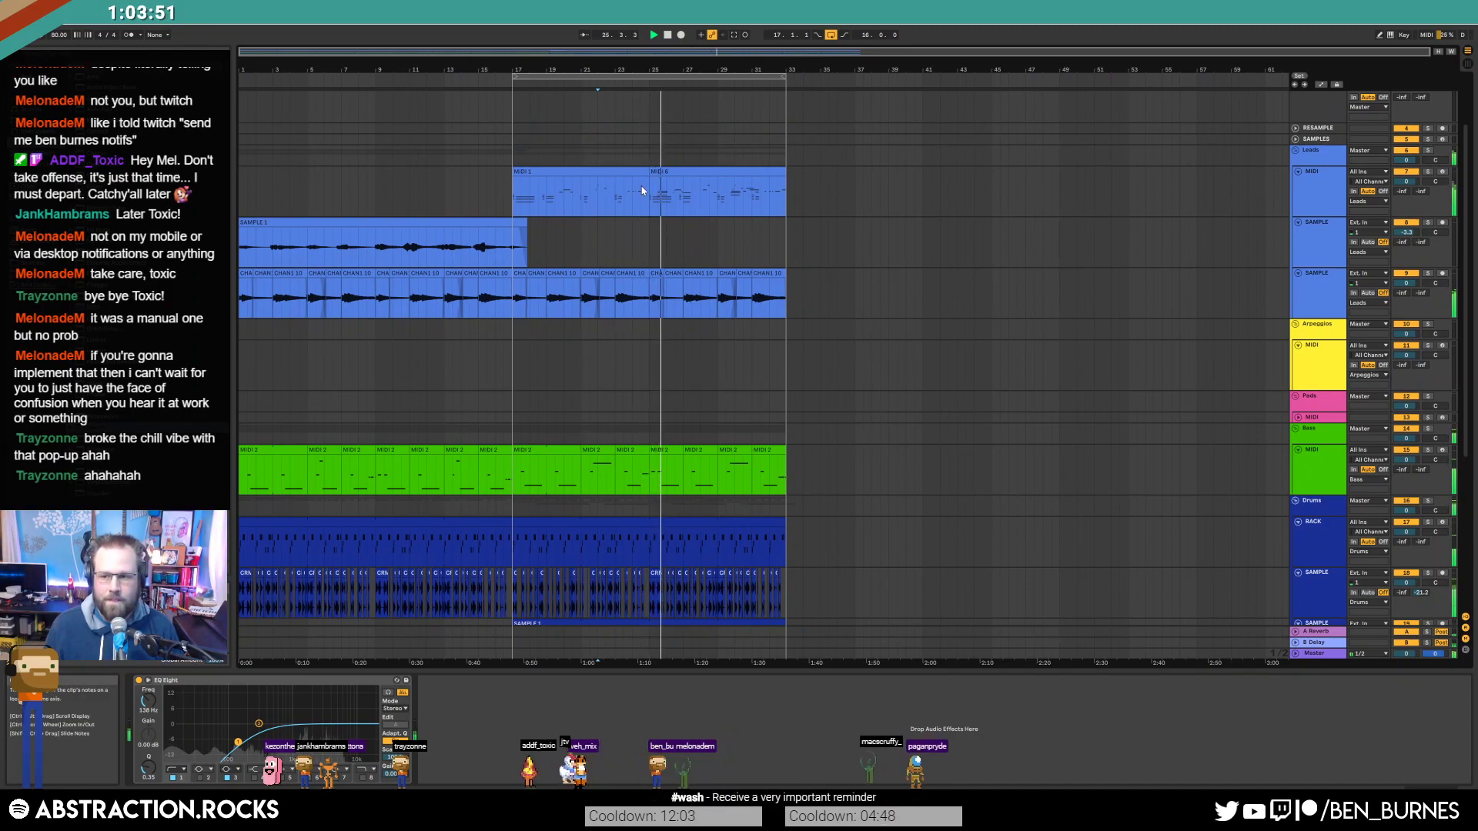
scroll(666, 292, down, 5)
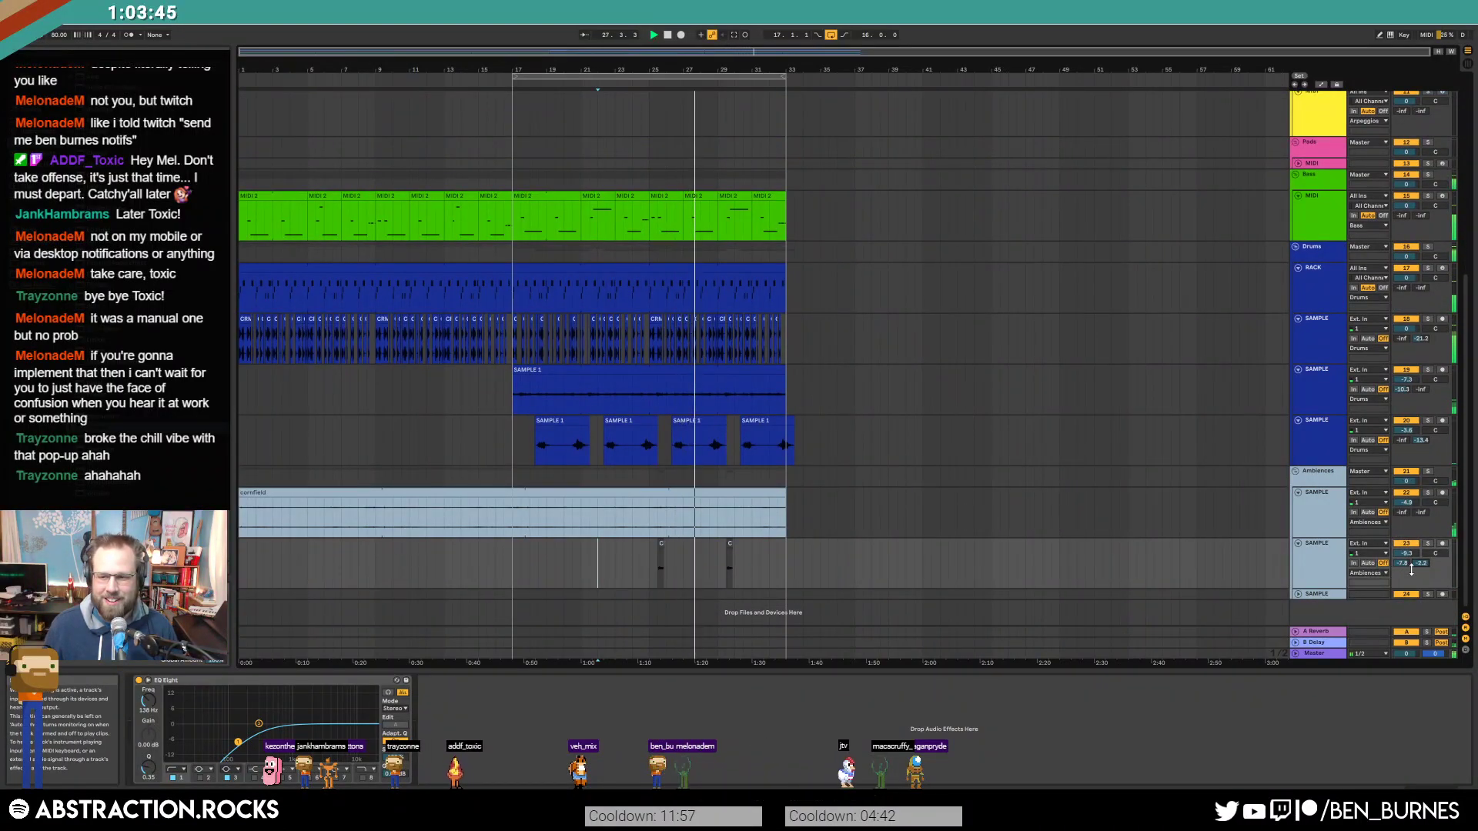
double_click(728, 545)
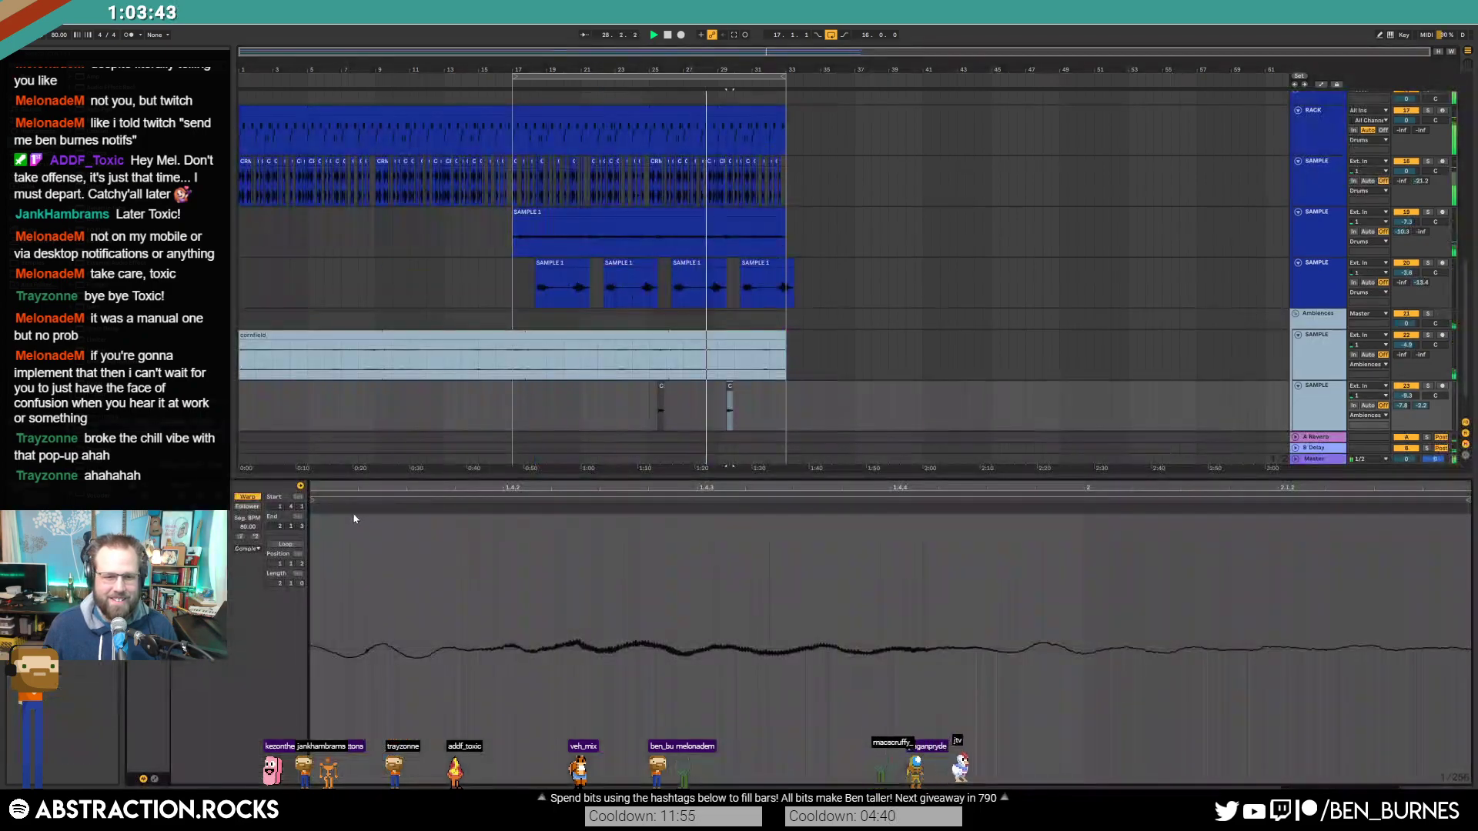
mouse_move(316, 500)
mouse_down()
mouse_move(497, 515)
mouse_move(467, 530)
mouse_up()
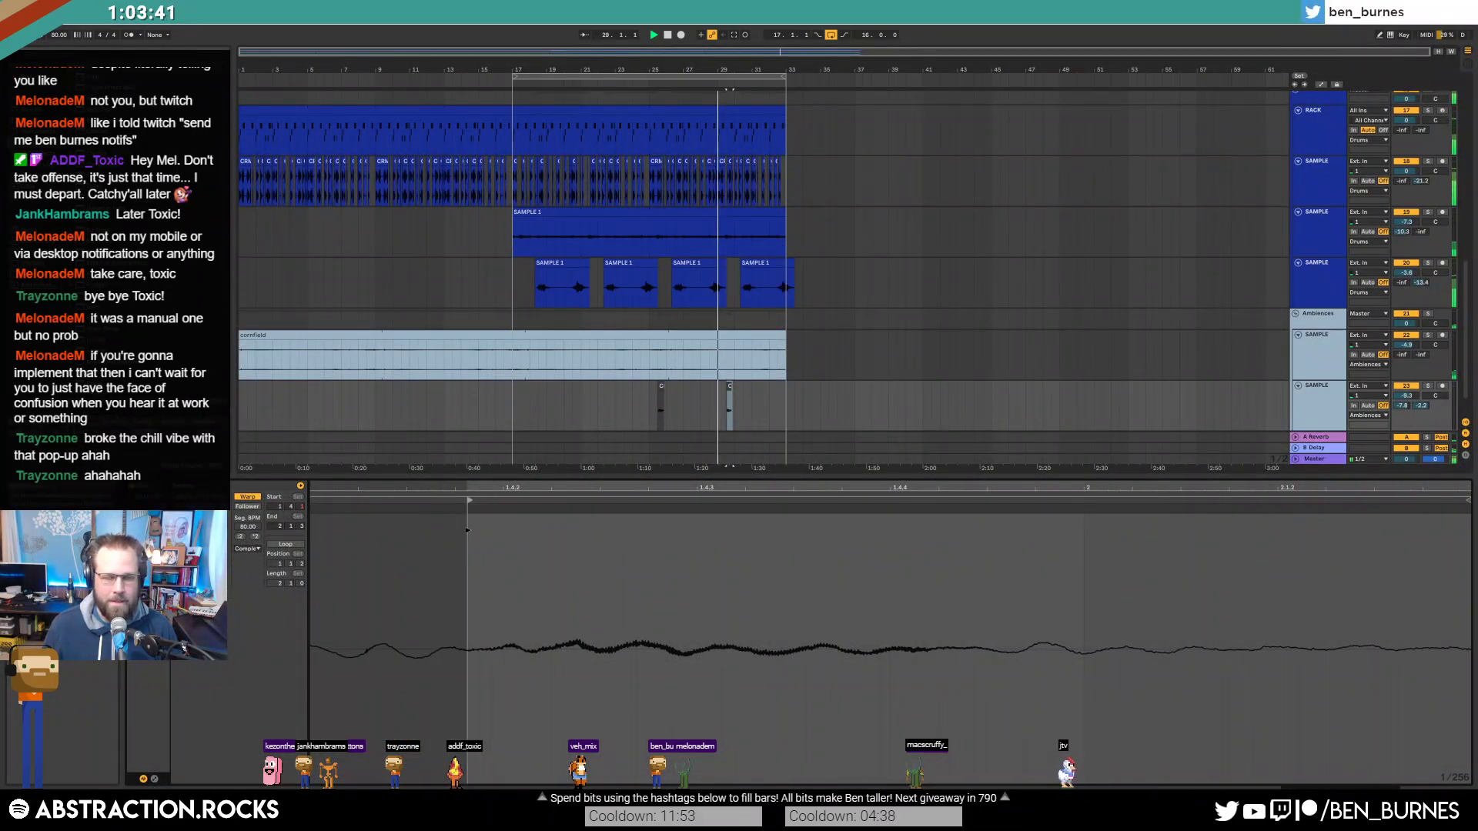
drag(1463, 504, 990, 529)
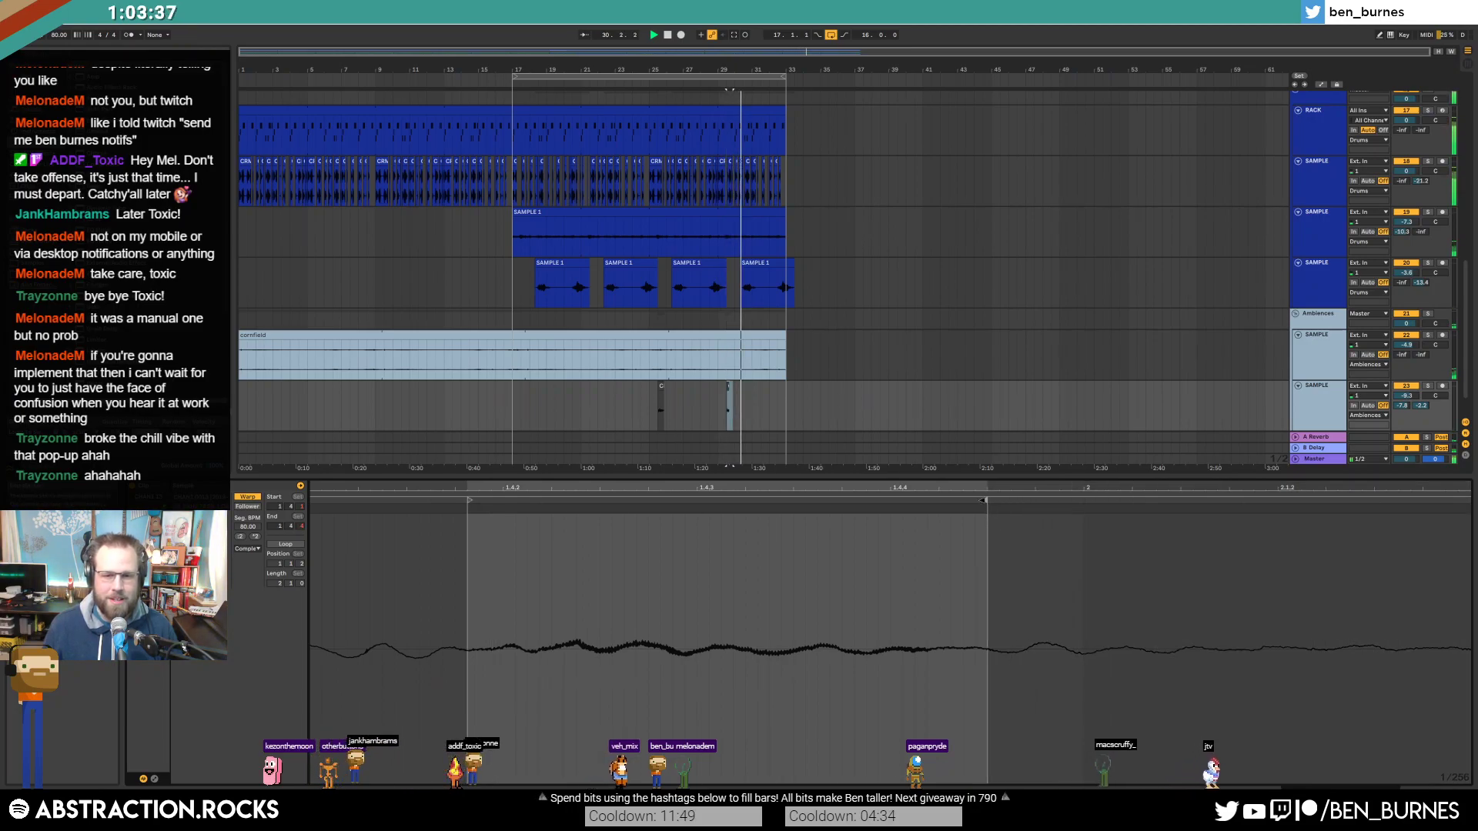
Step: Paste the trimmed ambience clip over the occurrence near bar 25 and delete the leftover end of the old clip
click(661, 397)
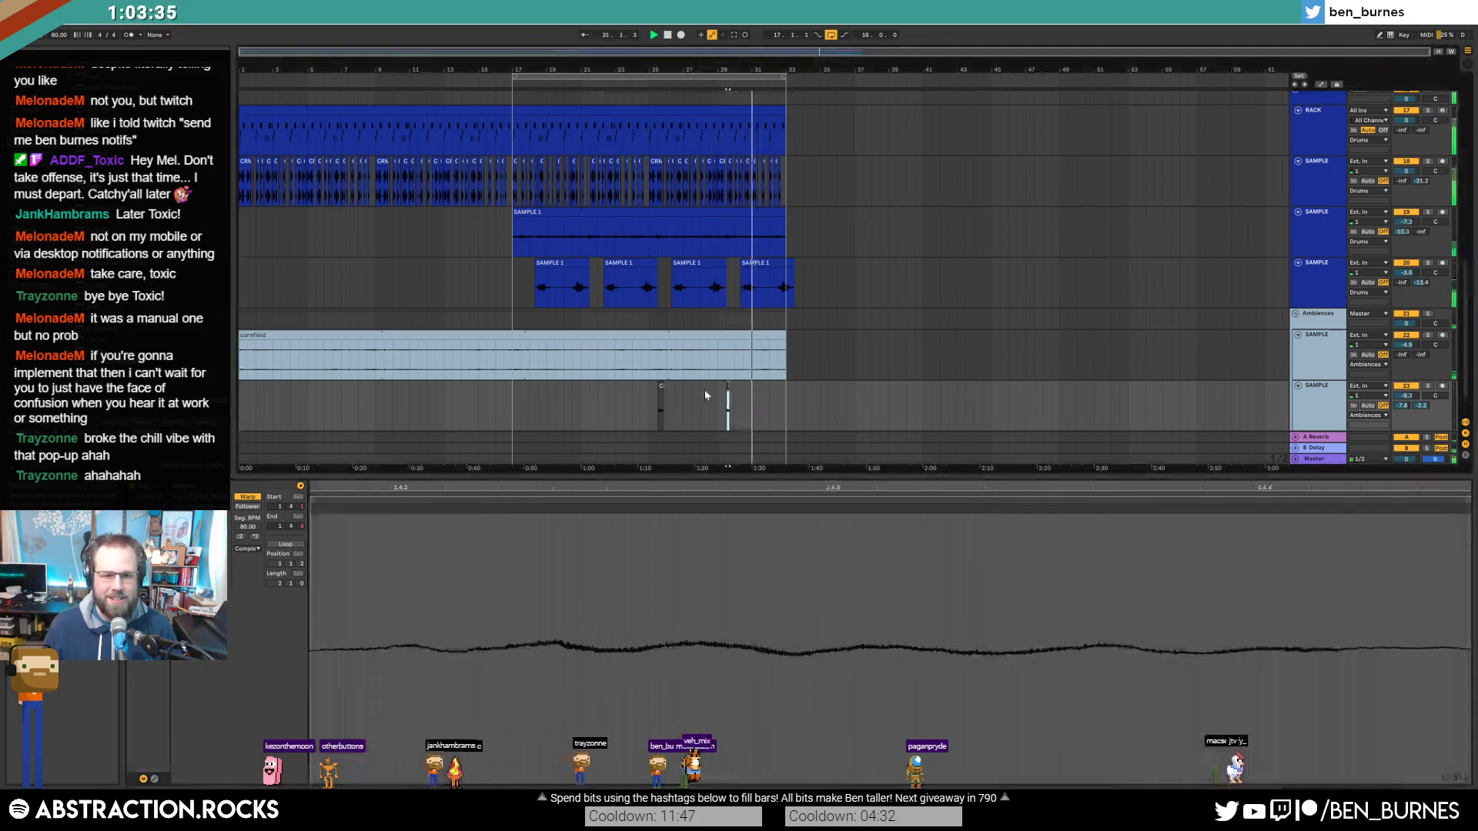
scroll(675, 403, up, 6)
scroll(706, 410, down, 3)
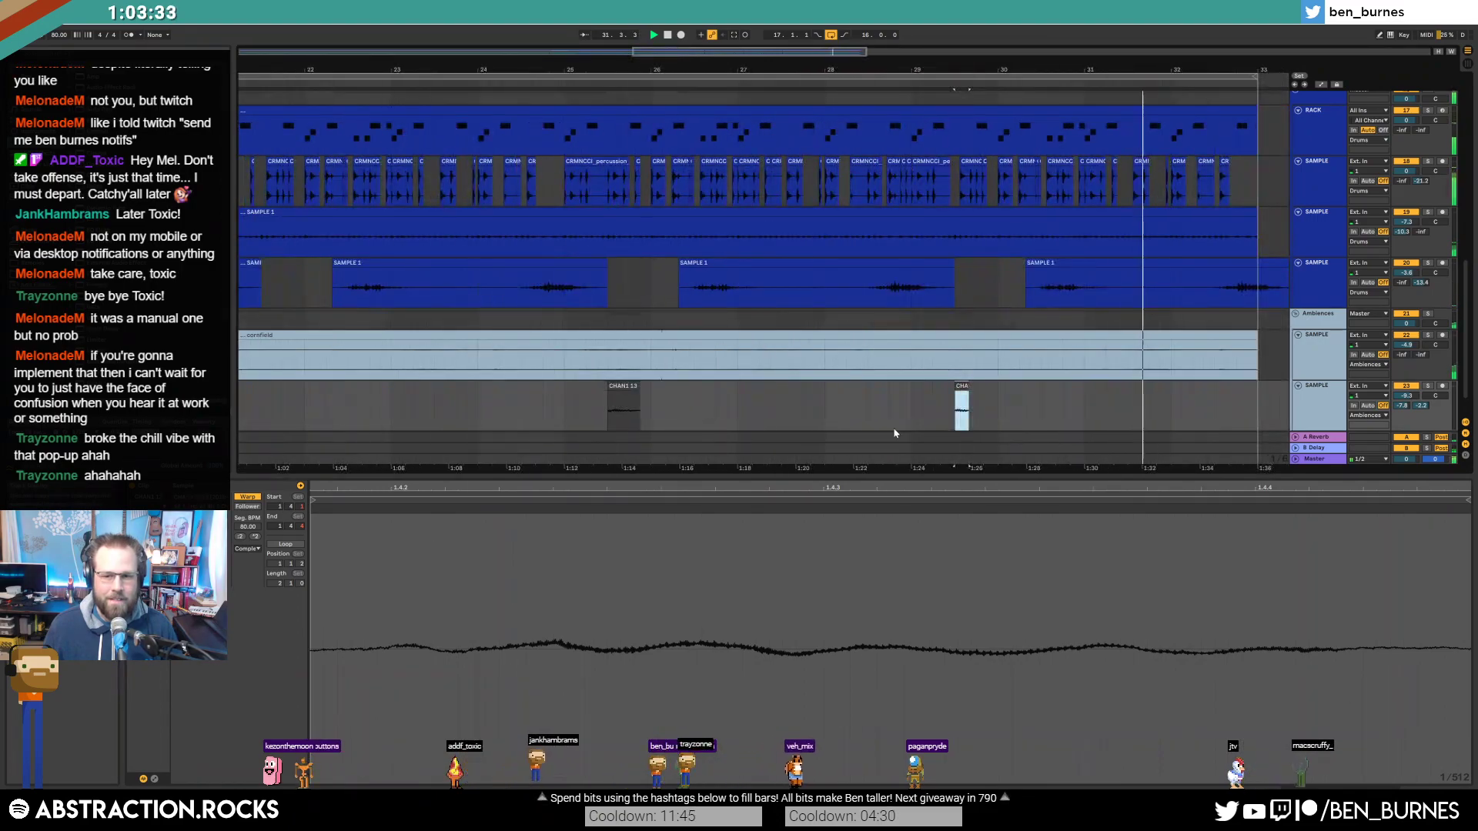
click(614, 389)
key(ctrl+v)
click(631, 387)
key(Delete)
click(565, 400)
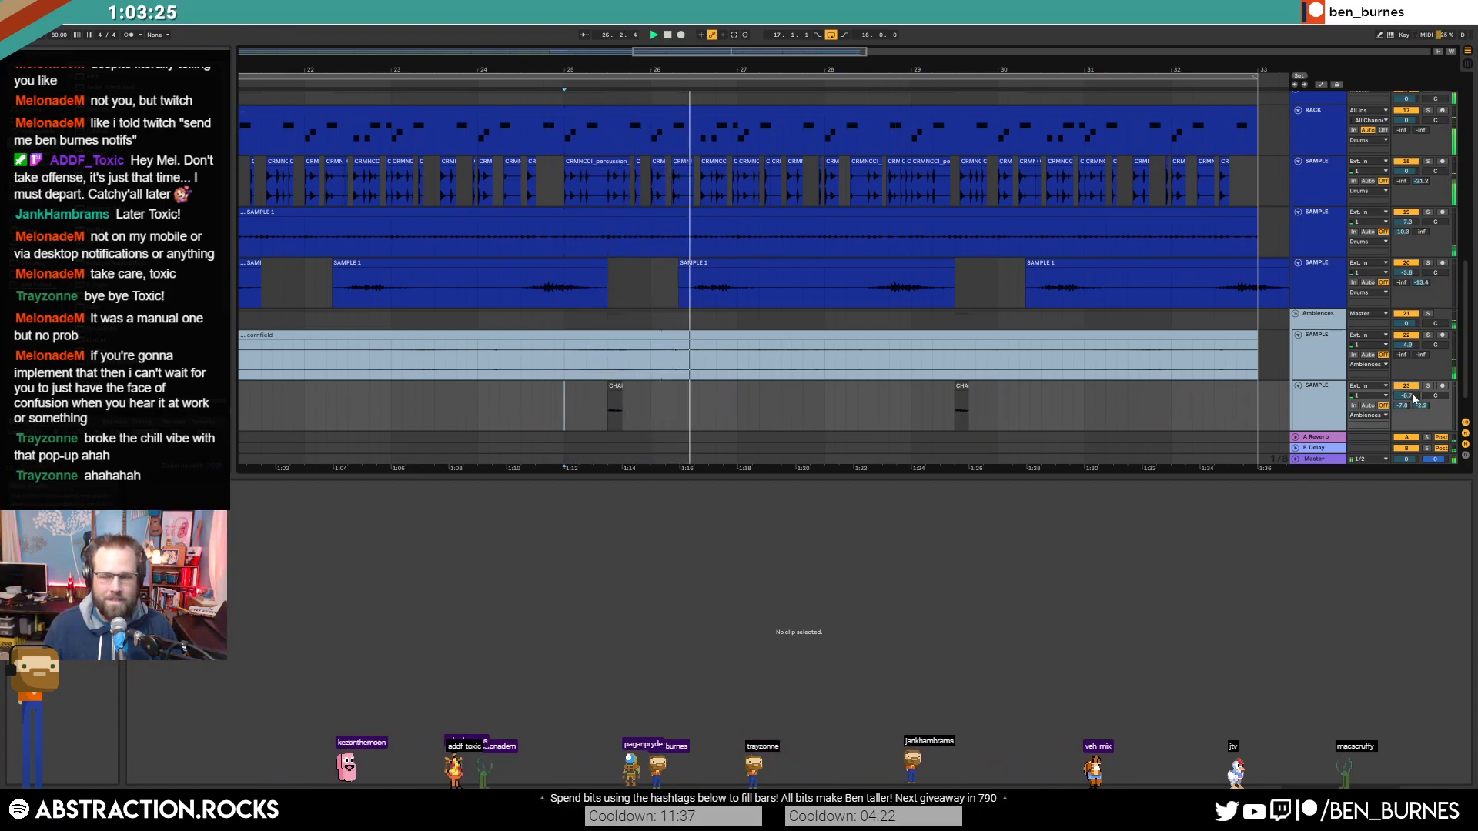
Step: Open the Leads MIDI clip at bar 25 to examine its notes, with the arrangement from bar 17 onward in view
key(w)
key(shift+Tab)
scroll(746, 363, up, 4)
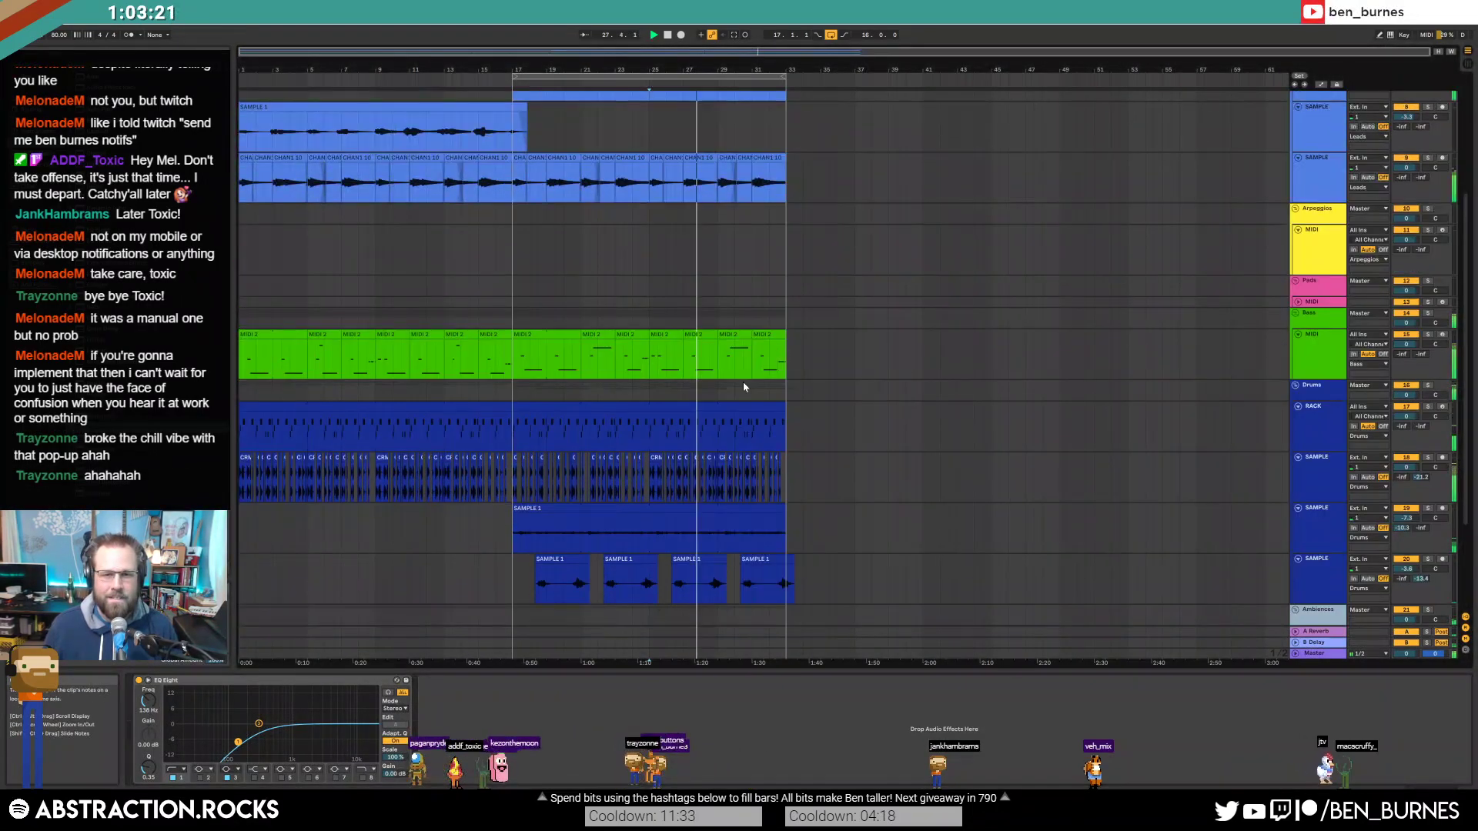
scroll(758, 309, up, 1)
click(740, 218)
key(z)
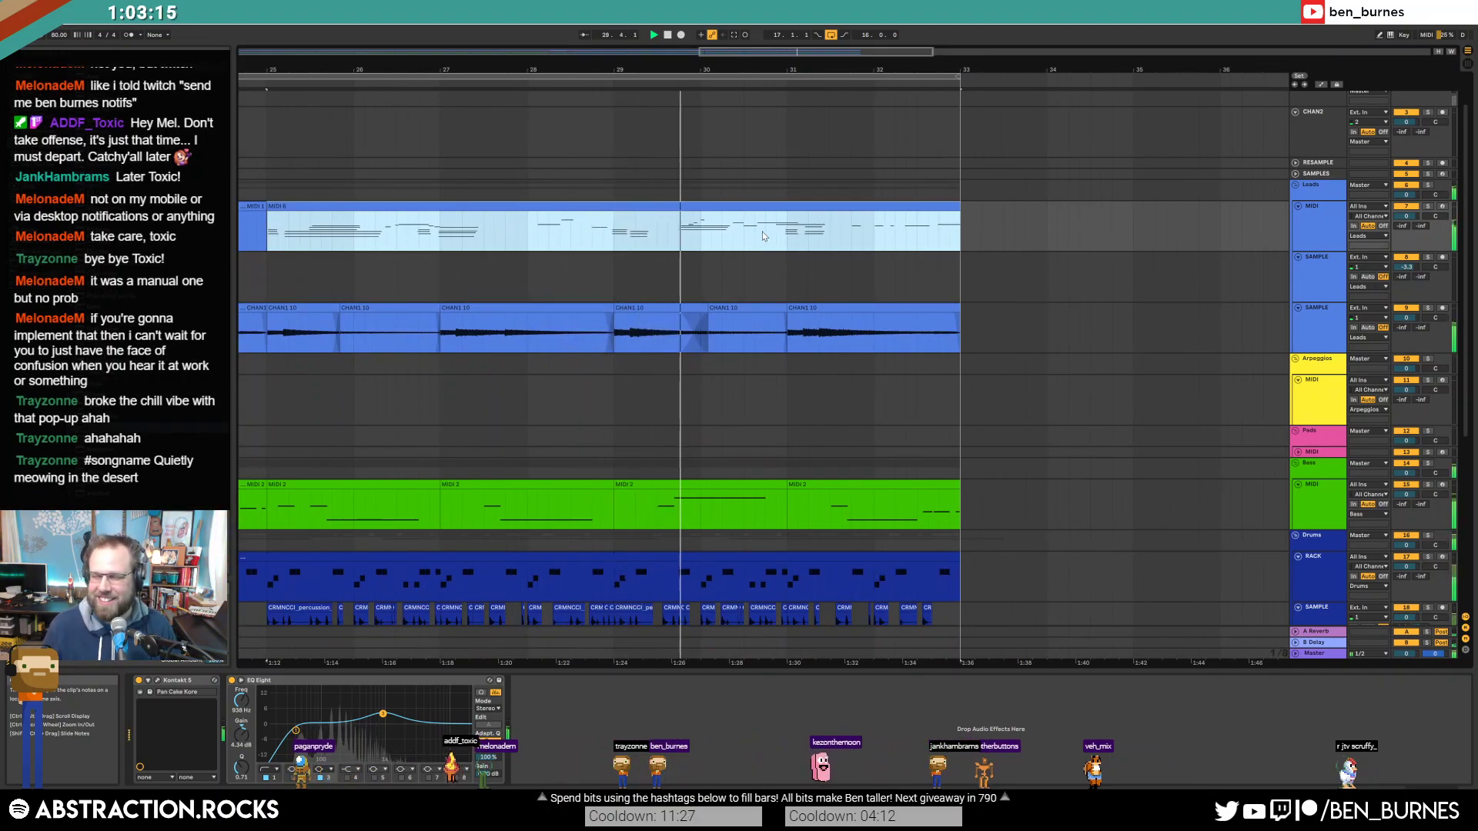
double_click(818, 208)
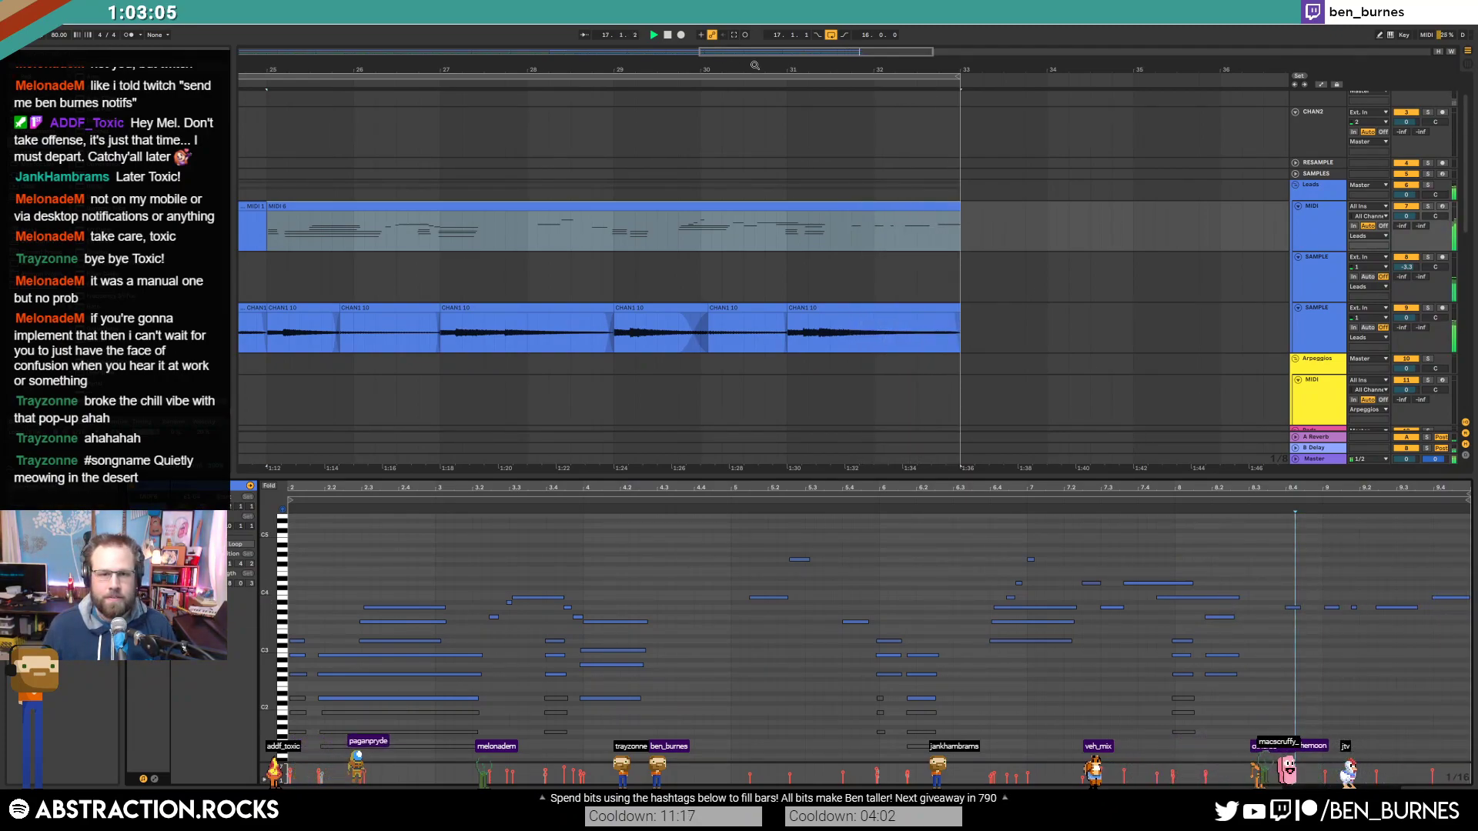
drag(761, 54, 594, 95)
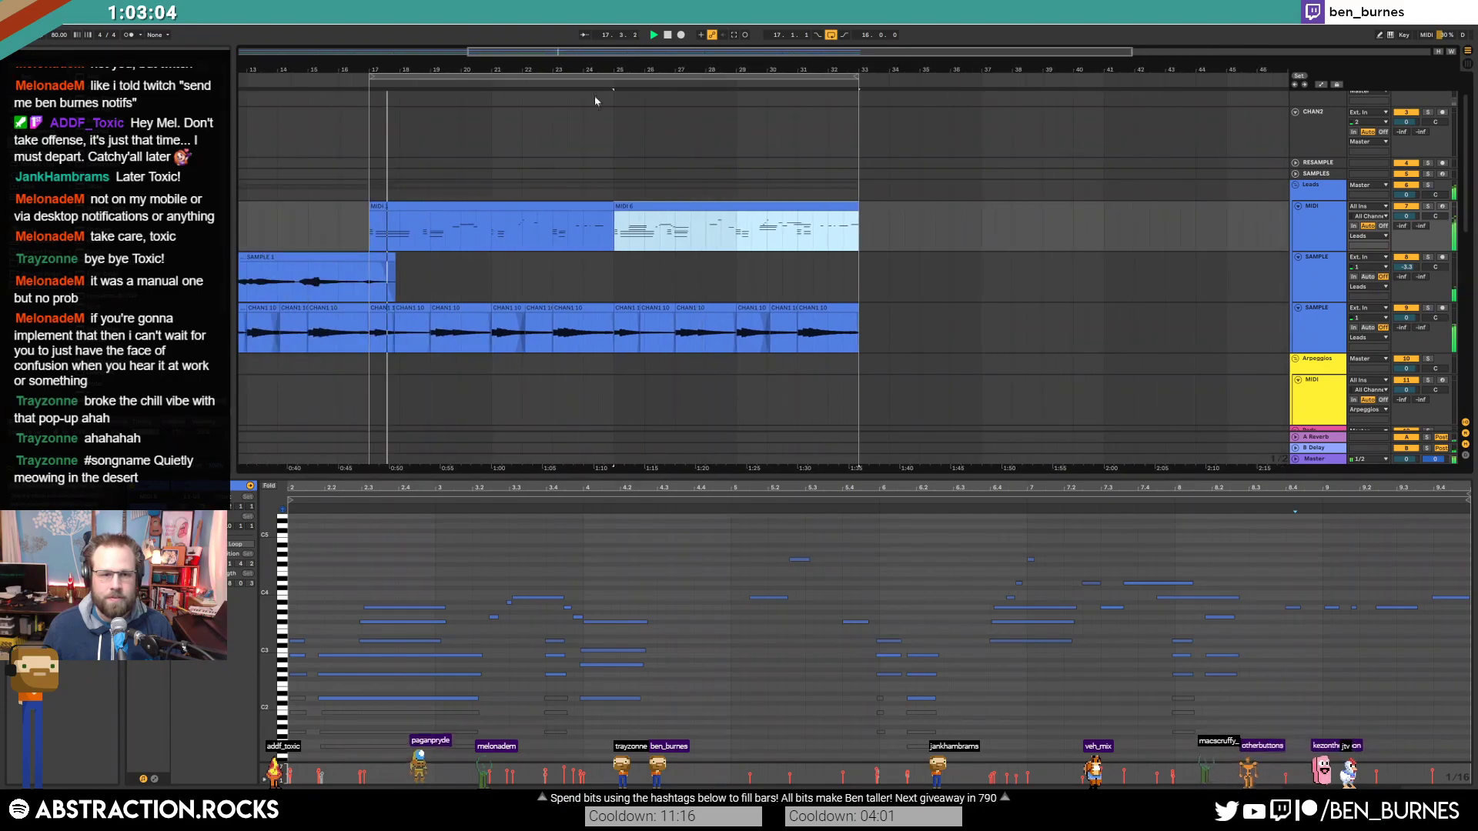
Step: Stop playback and paste a copy of the Leads MIDI clip from bar 17 at bar 33
click(470, 217)
key(space)
click(865, 238)
key(ctrl+v)
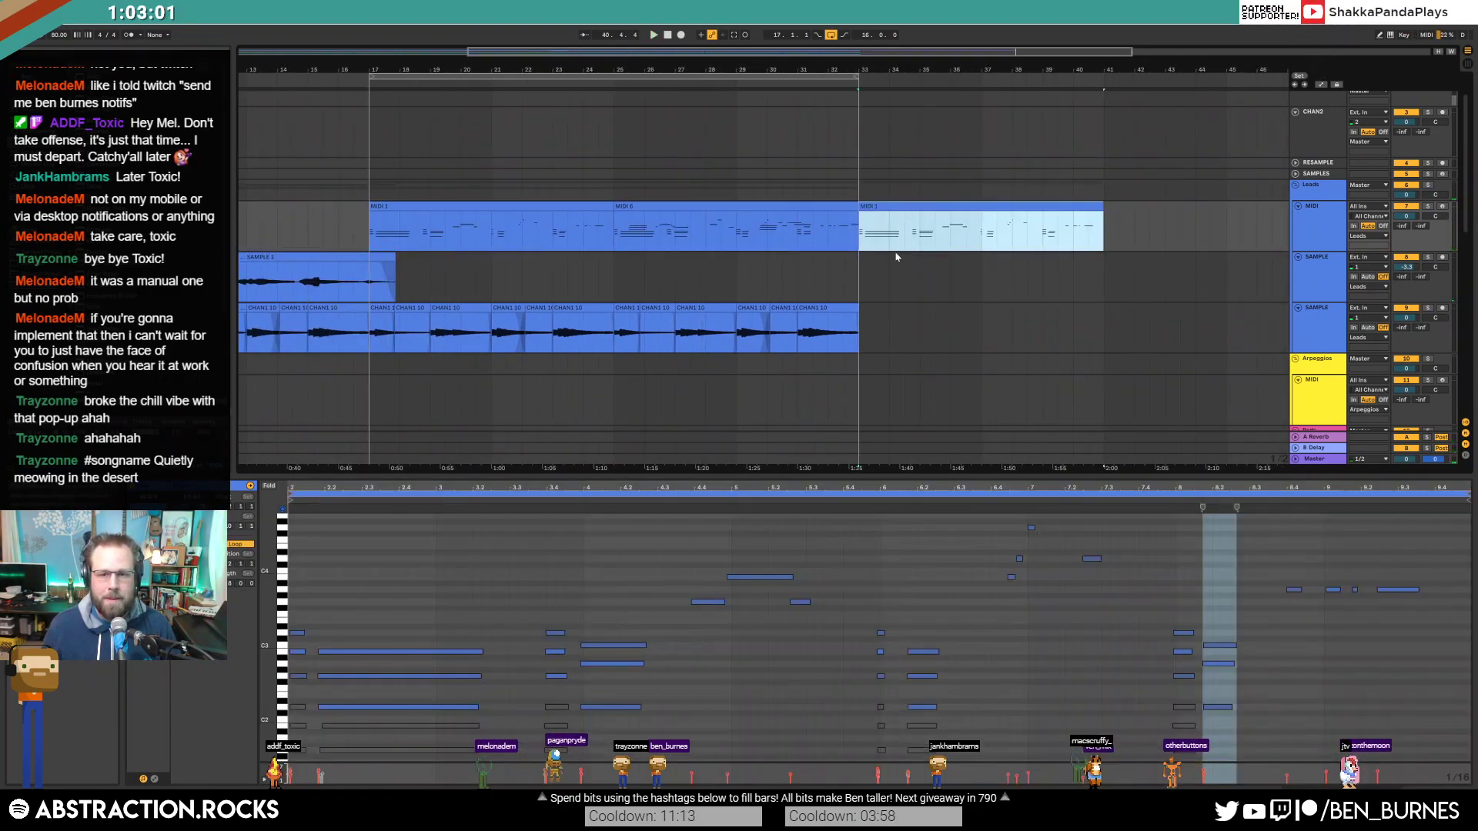
Step: Set the insert point at bar 33 on the second Leads SAMPLE track and arm the CHAN1 track
click(863, 330)
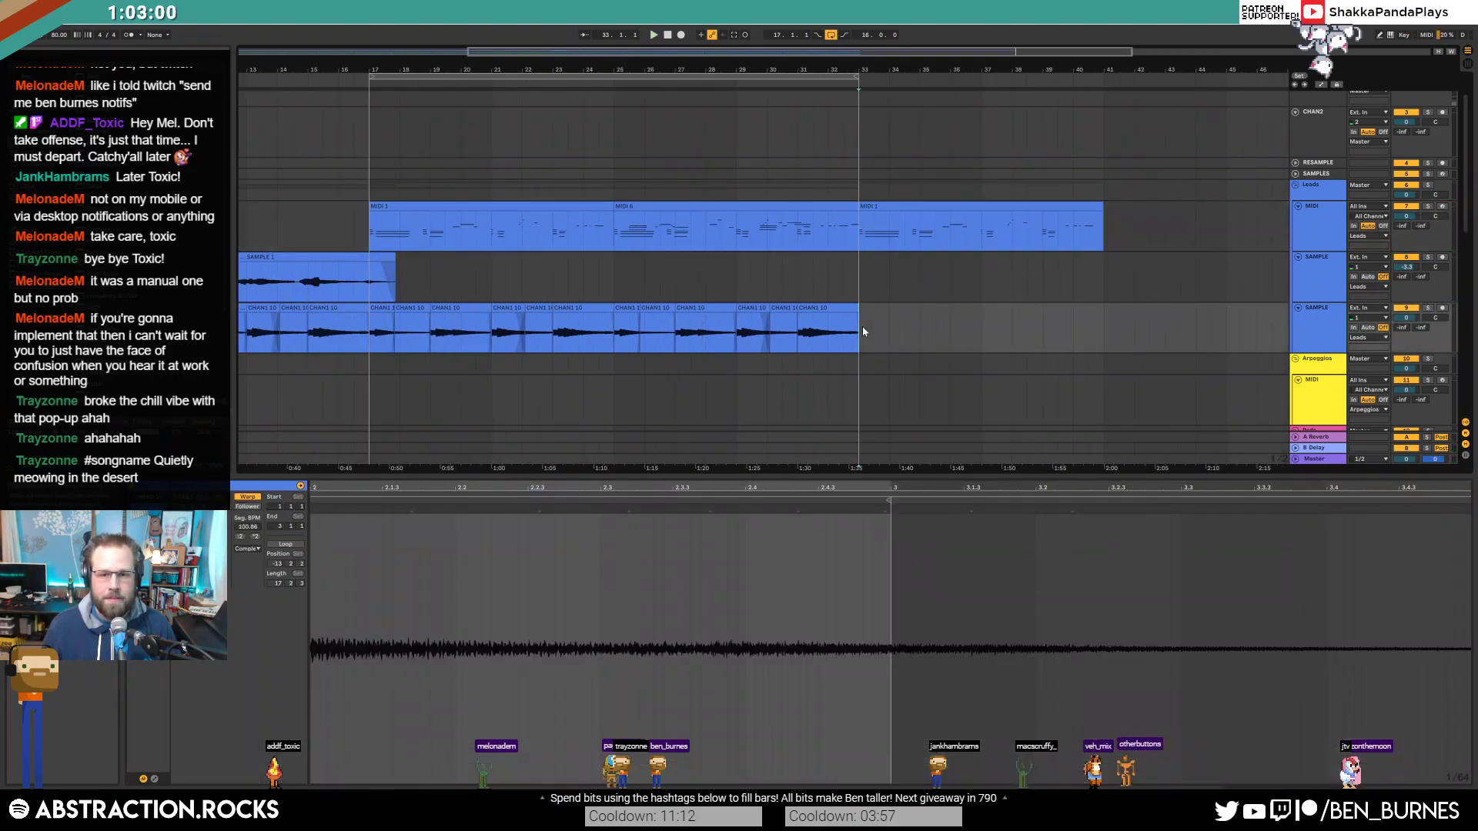
scroll(1319, 140, up, 2)
click(1321, 137)
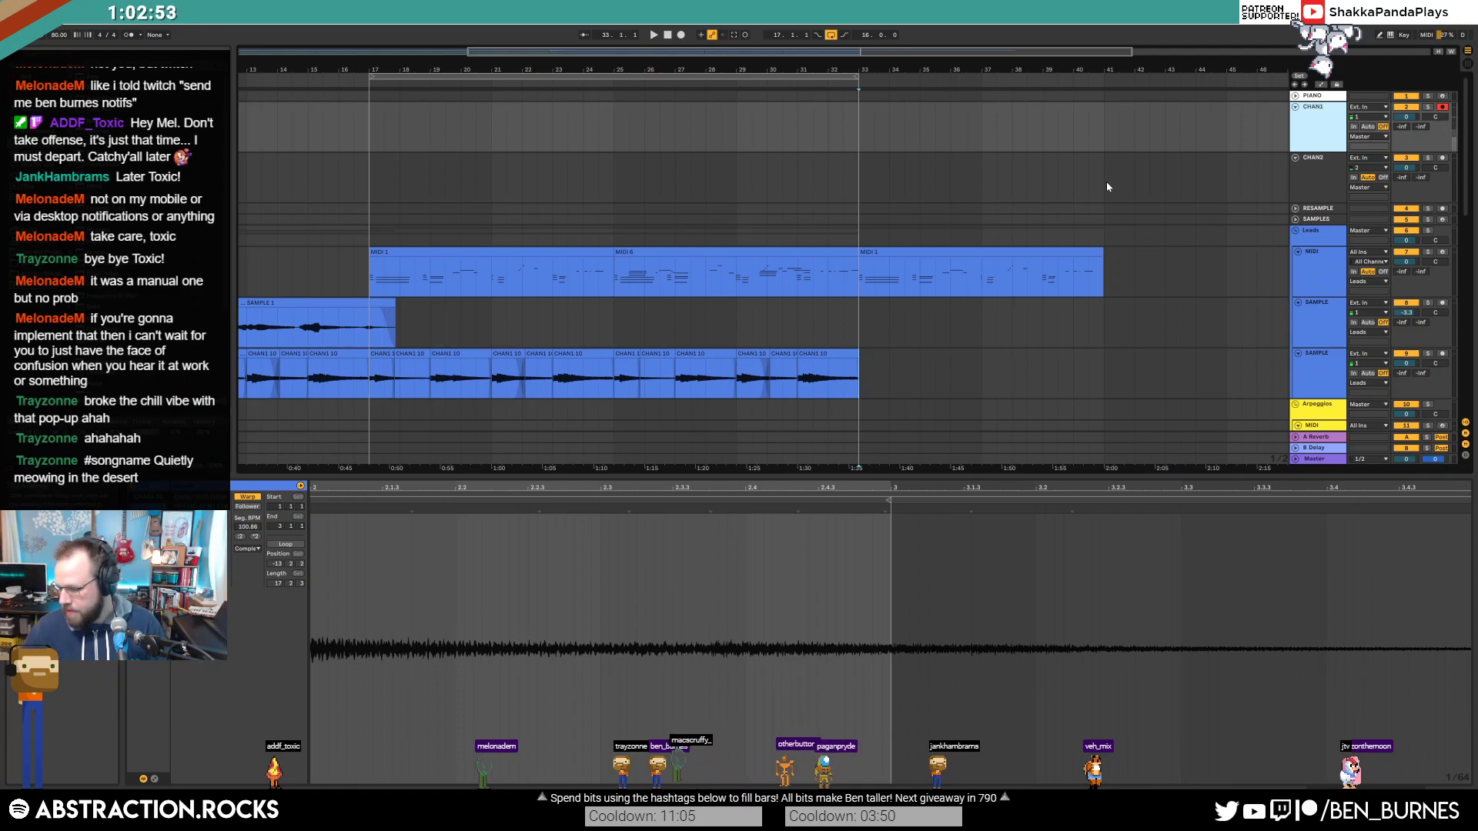
Step: Duplicate bars 25 to 33 of the lower two drum SAMPLE tracks and the Ambiences onto bar 33, restoring the SAMPLE 1 clip's overhang
scroll(873, 199, down, 5)
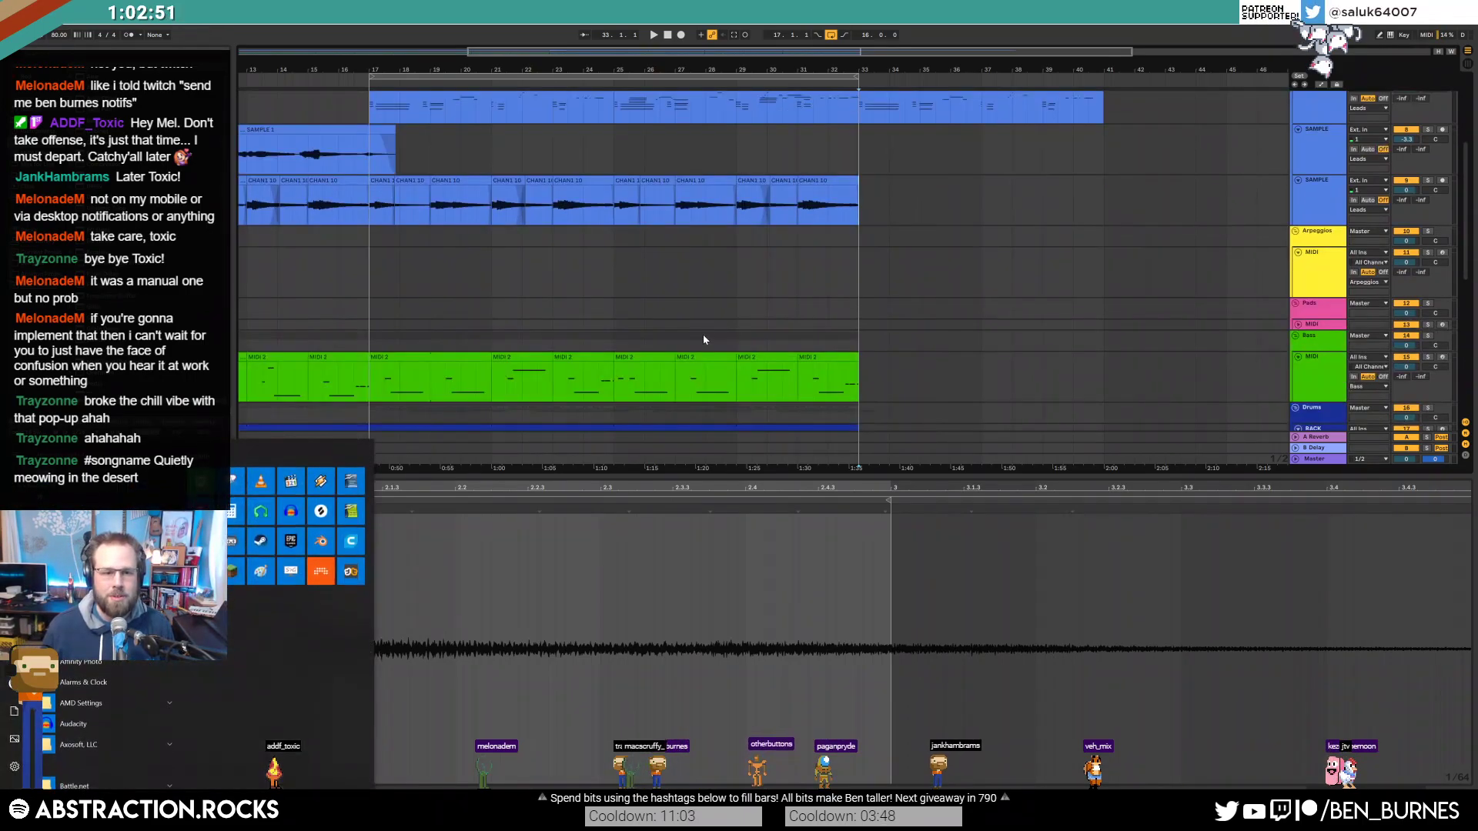
click(709, 308)
scroll(717, 310, down, 3)
scroll(717, 311, down, 10)
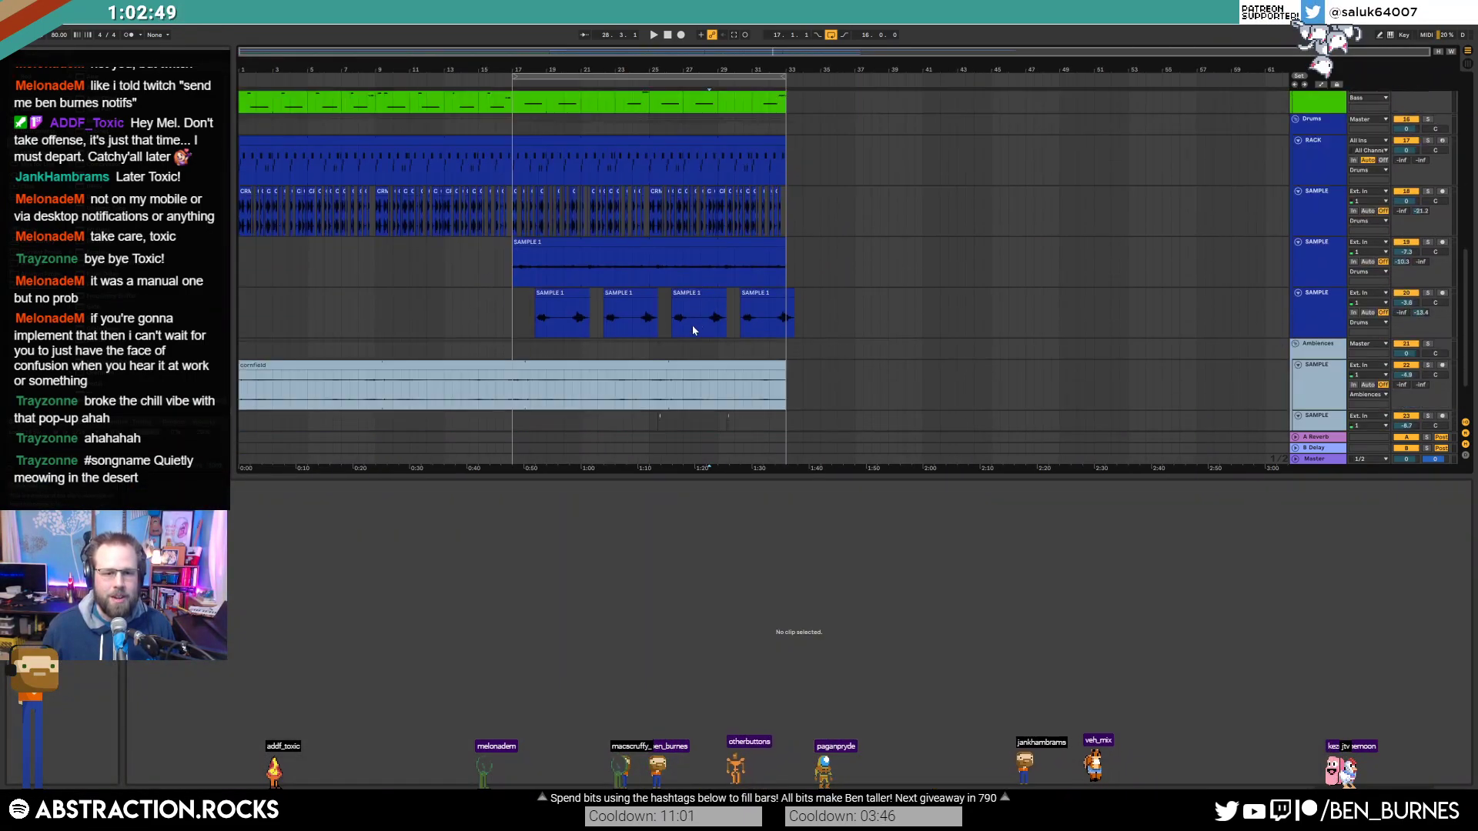
scroll(522, 231, down, 1)
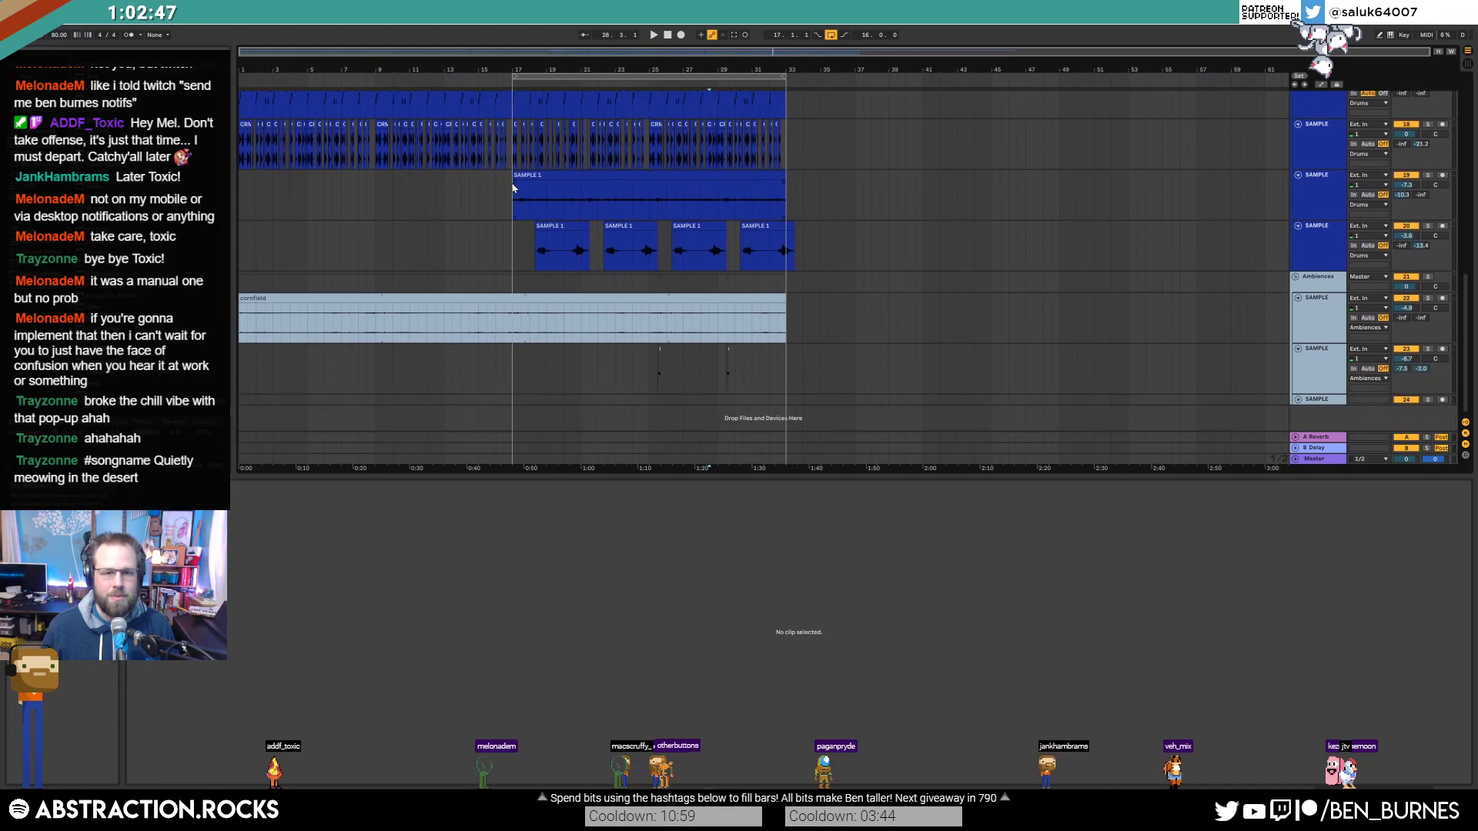
click(513, 188)
drag(788, 371, 652, 191)
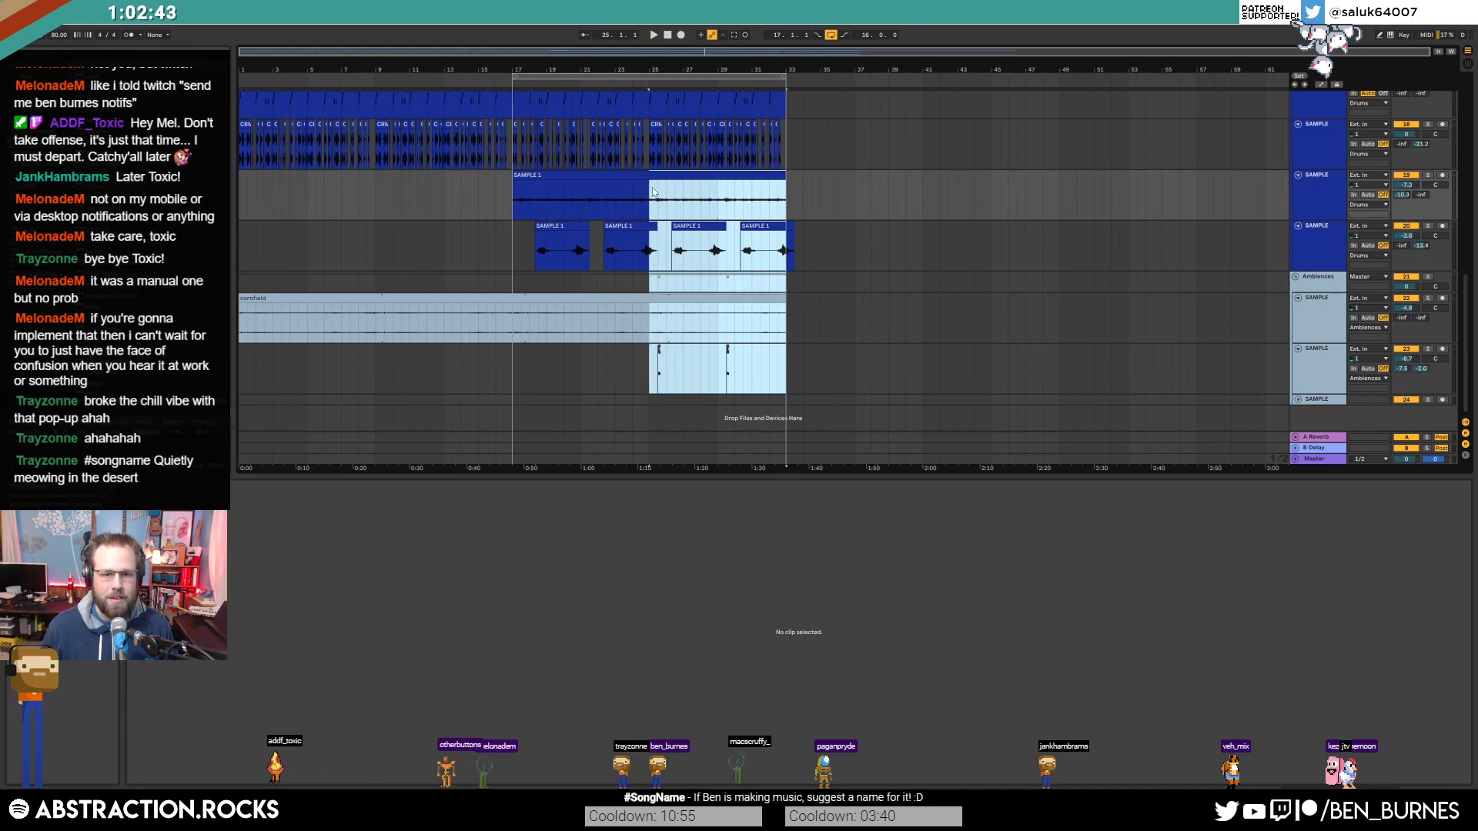
key(ctrl+d)
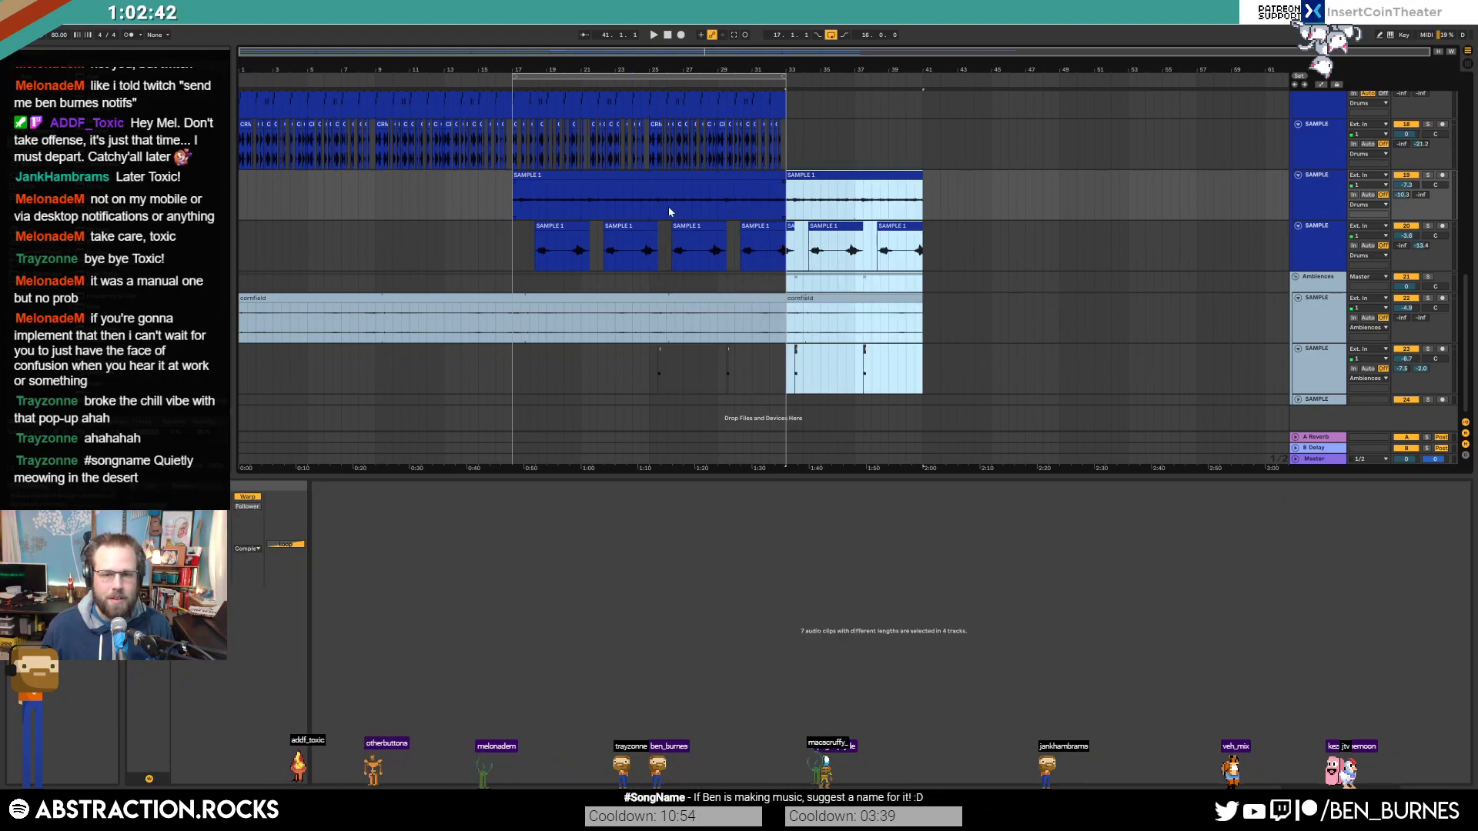
click(780, 228)
Step: Extend the drum RACK clip that starts at bar 17 to bar 41 and colour it red
scroll(816, 263, up, 3)
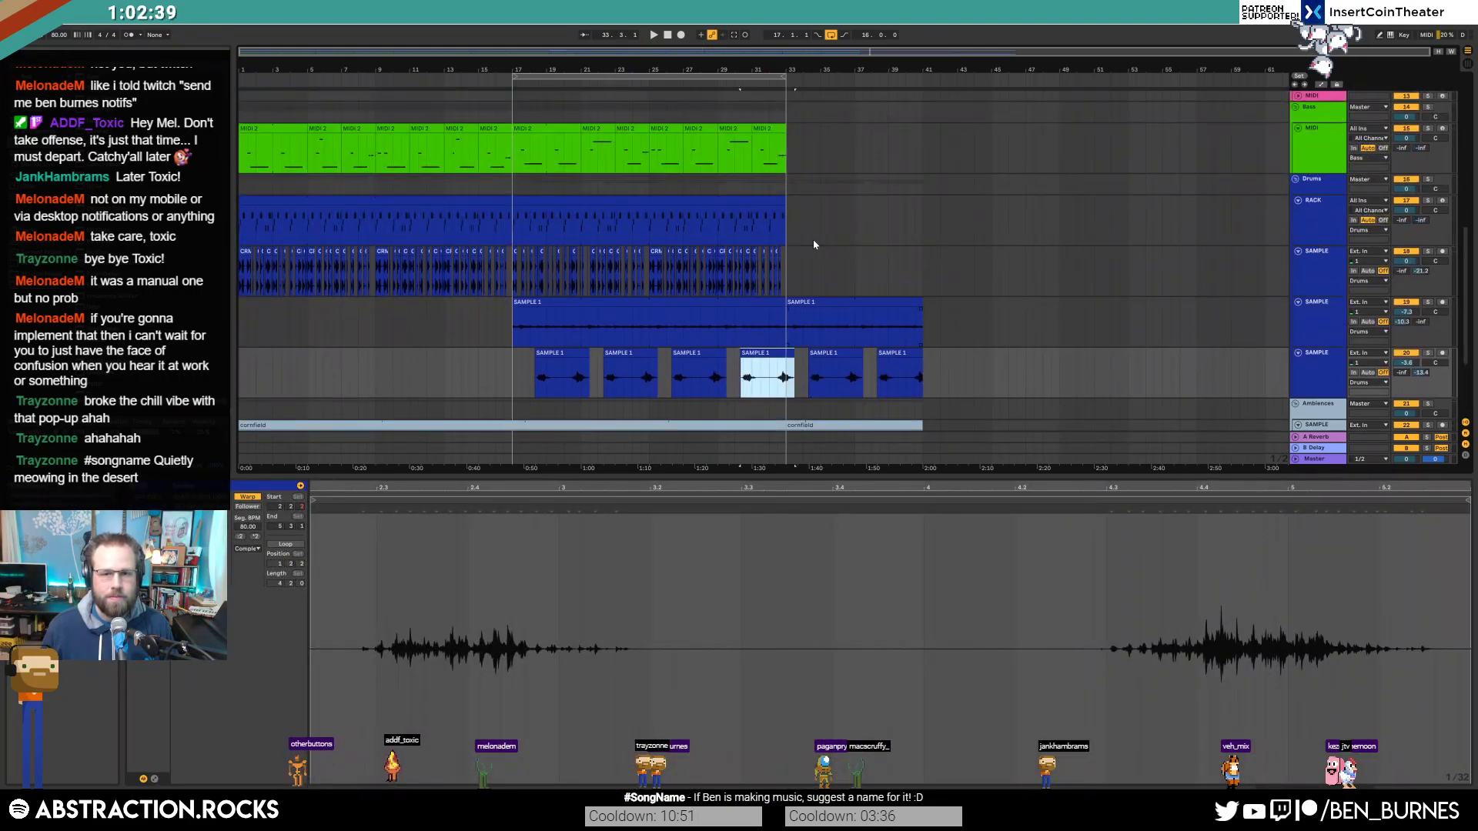
drag(783, 203, 906, 204)
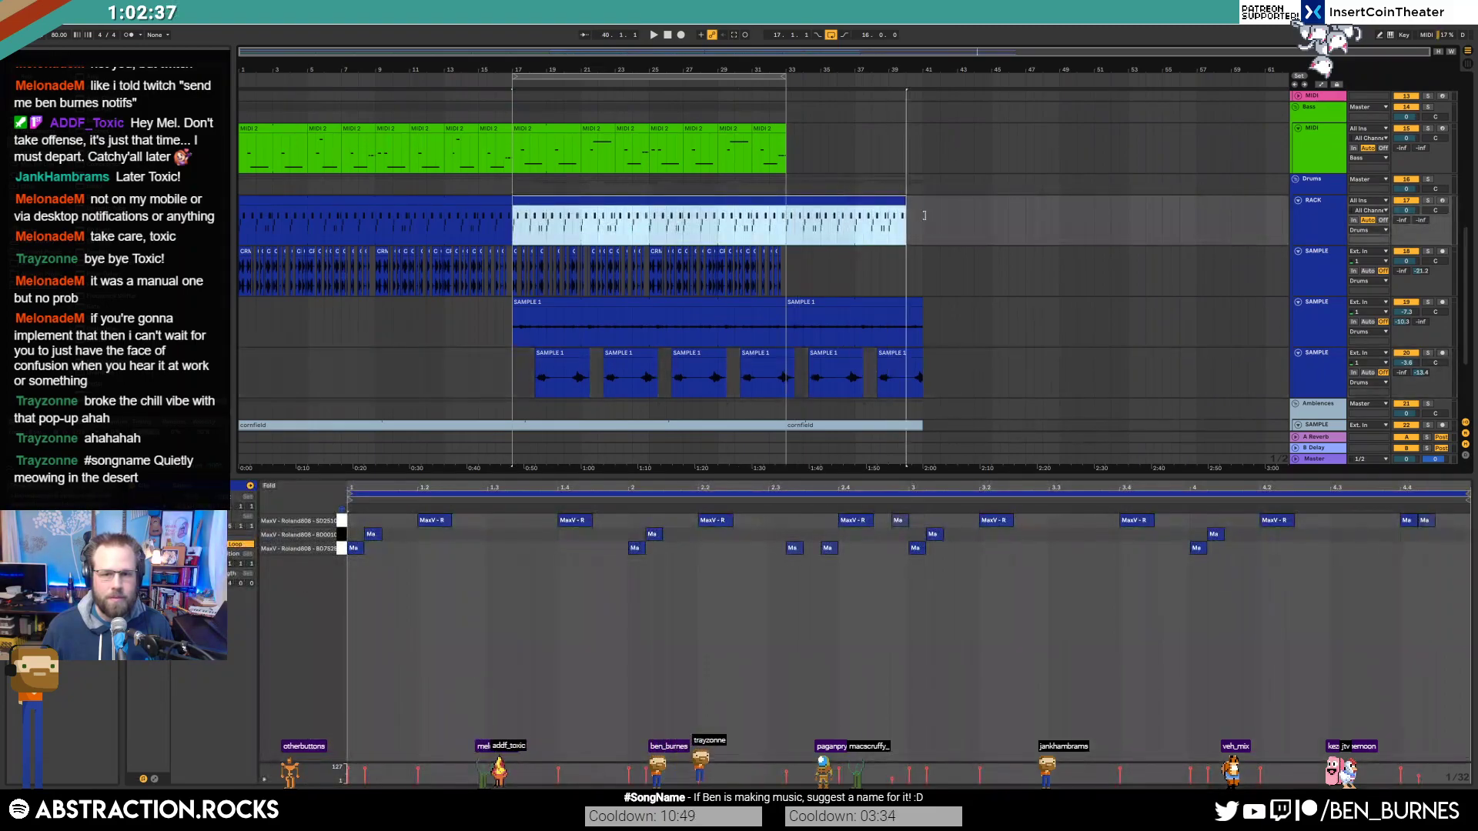
right_click(868, 203)
click(878, 400)
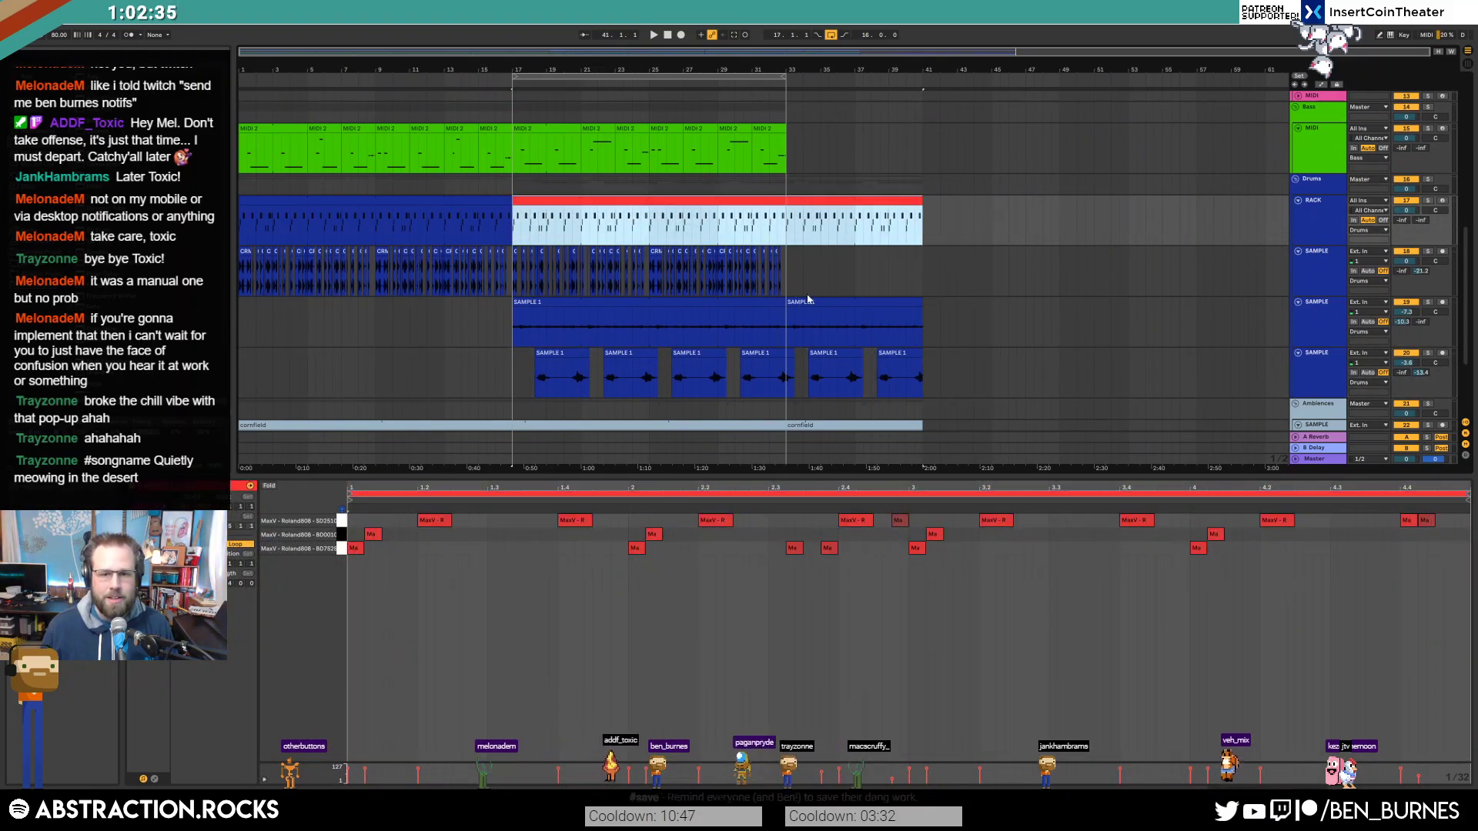
click(788, 280)
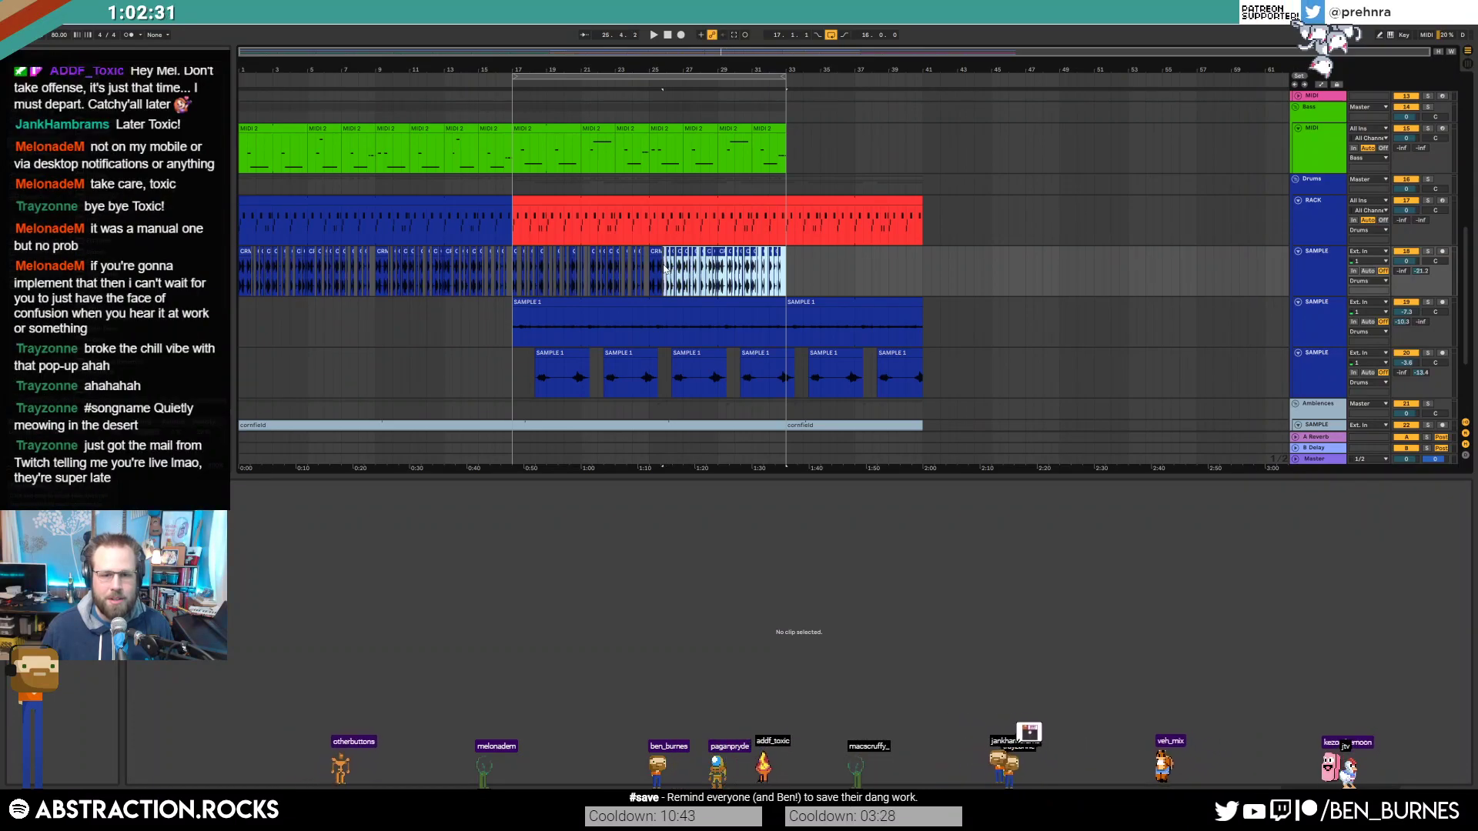
click(665, 268)
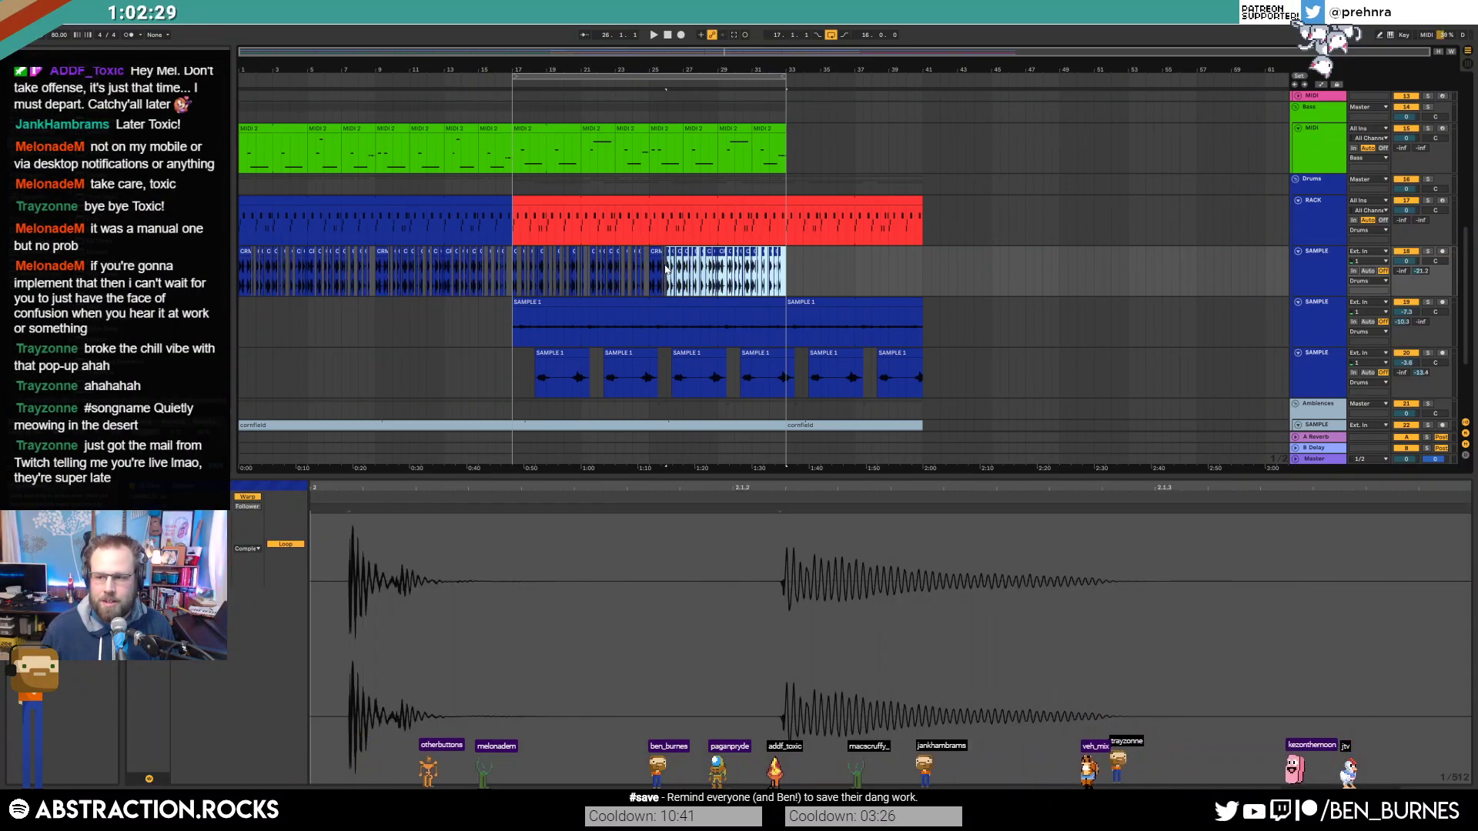
key(ctrl+d)
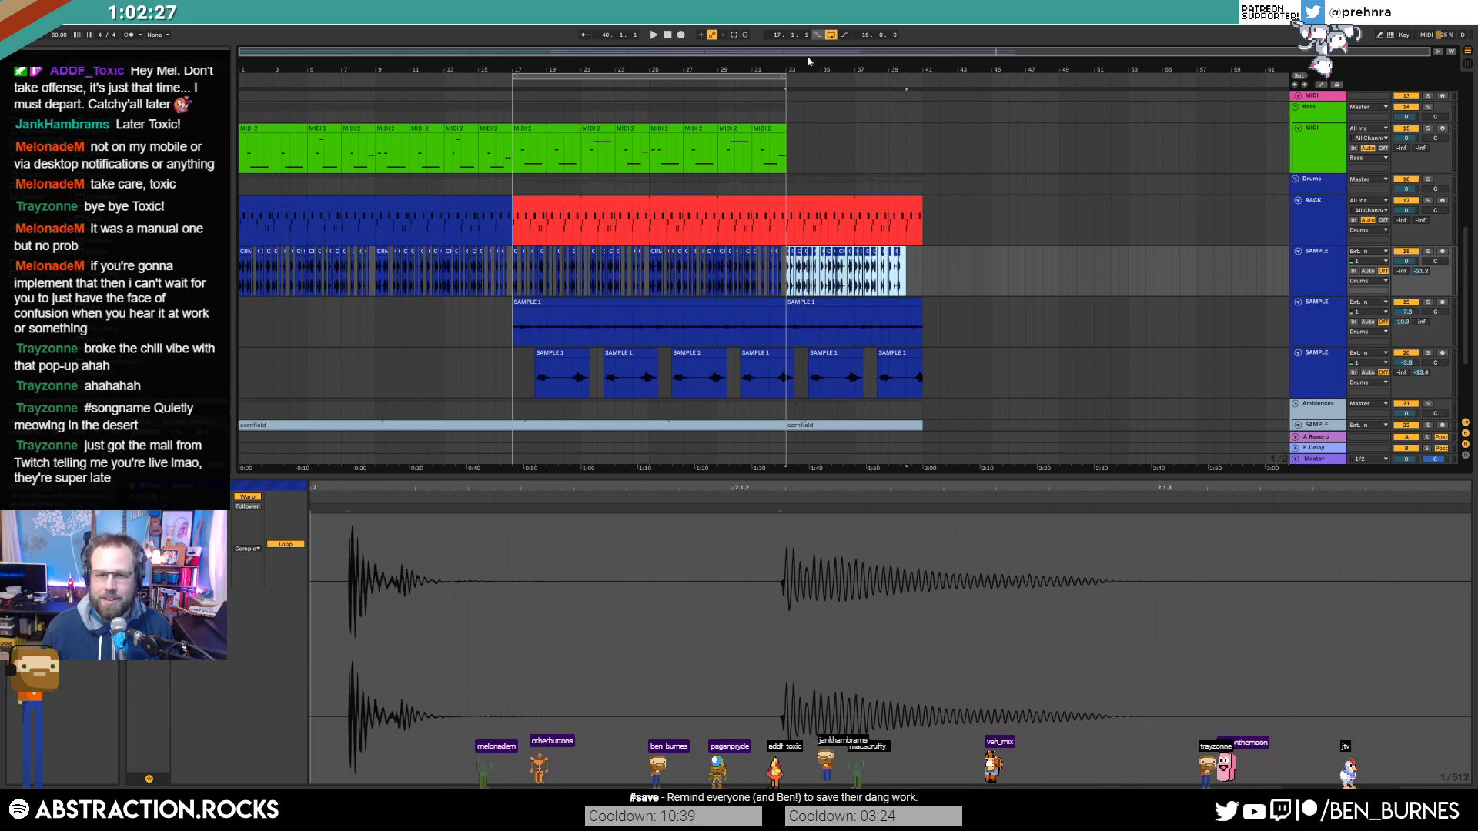
key(ctrl+z)
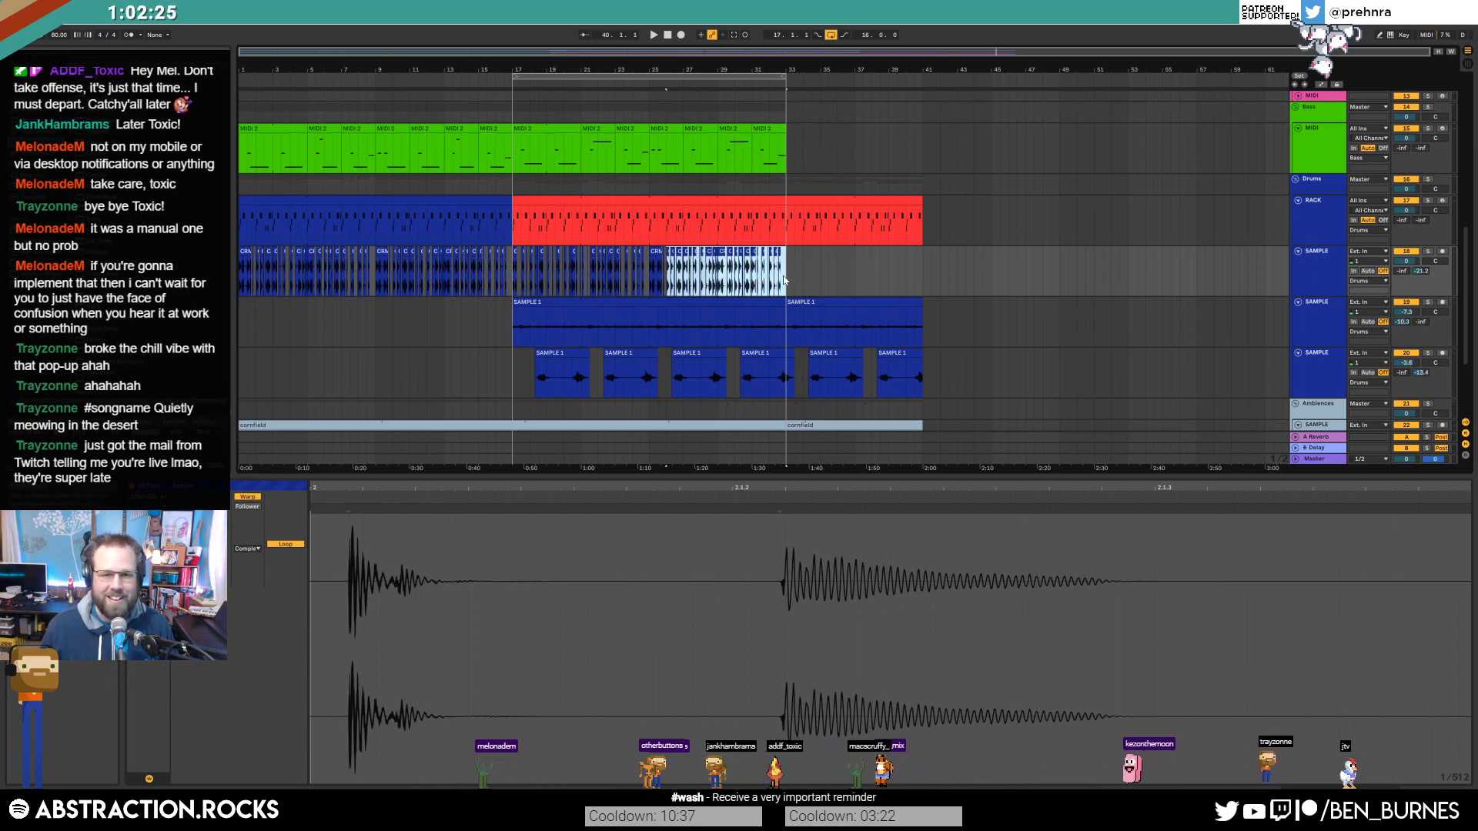
Step: Duplicate the percussion slices of bars 25 to 33 on the first drum SAMPLE track onto bar 33
drag(786, 281, 647, 270)
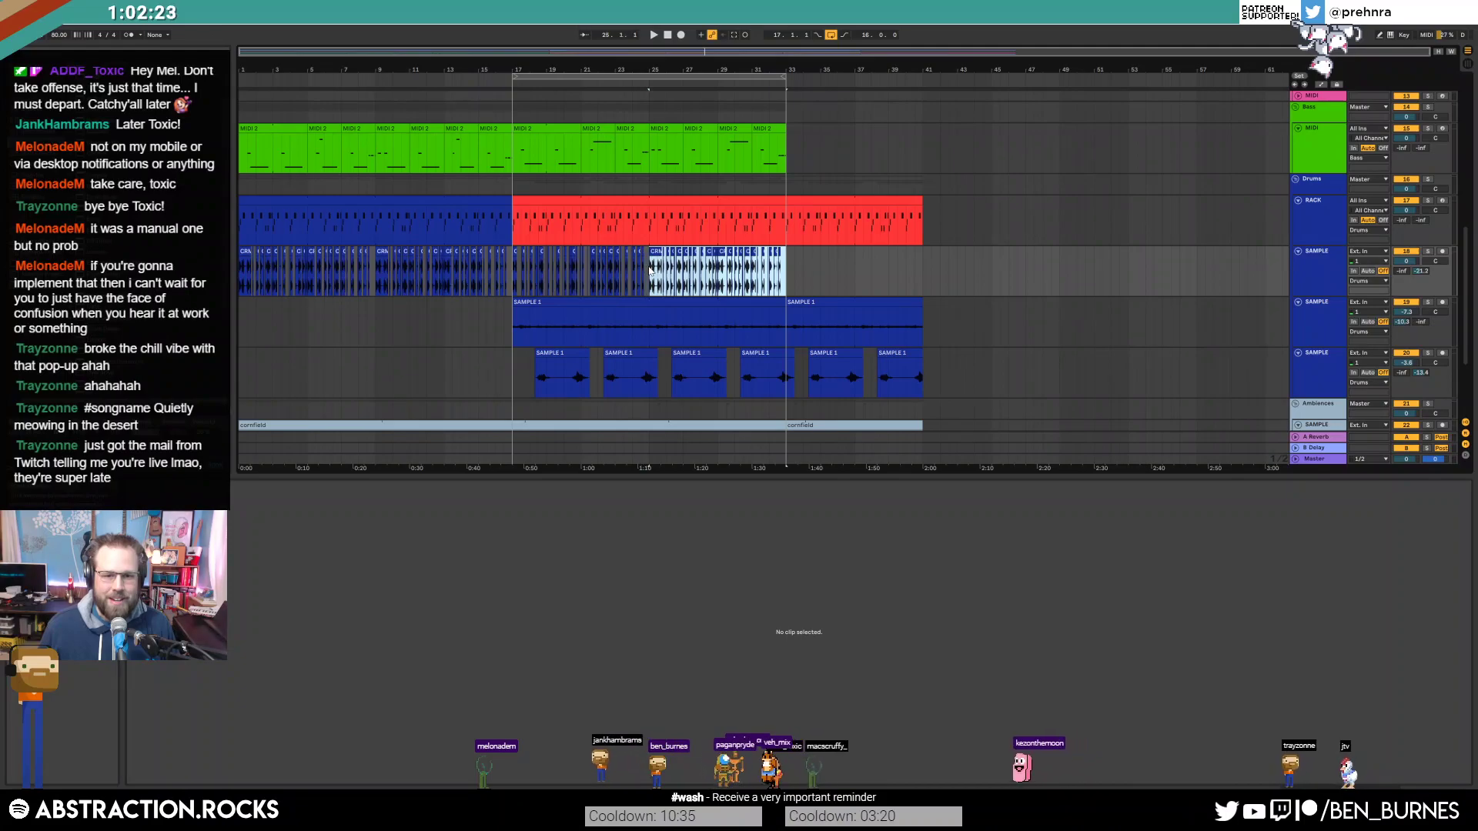
key(ctrl+d)
click(880, 160)
Step: Copy the Bass MIDI clips of bars 17 to 25 and paste them at bar 33
scroll(803, 154, up, 5)
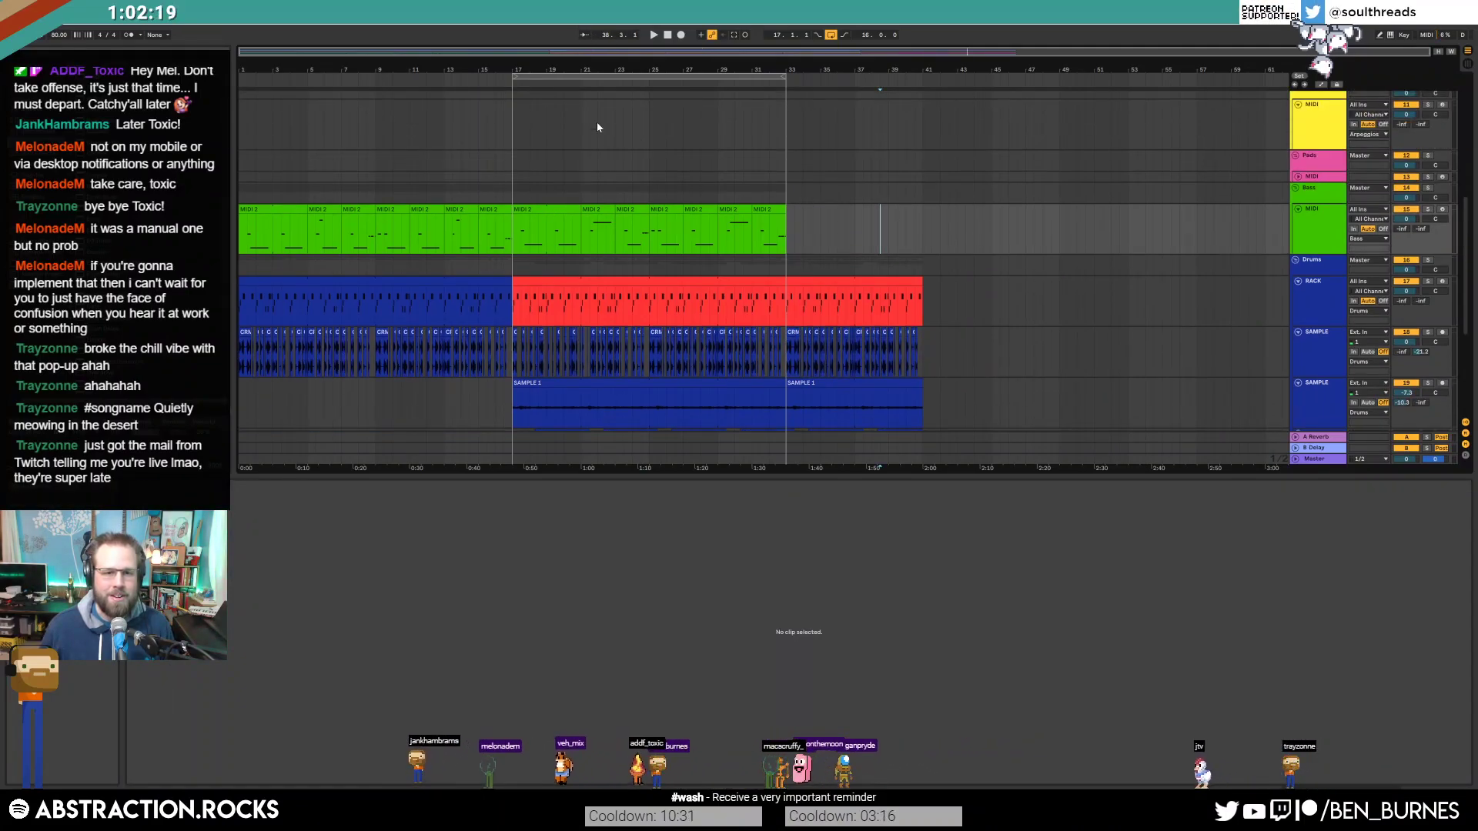
click(556, 209)
shift+click(633, 208)
click(792, 237)
key(ctrl+v)
Step: Arm the second Leads SAMPLE track for recording and set its monitoring to Auto
scroll(801, 262, up, 10)
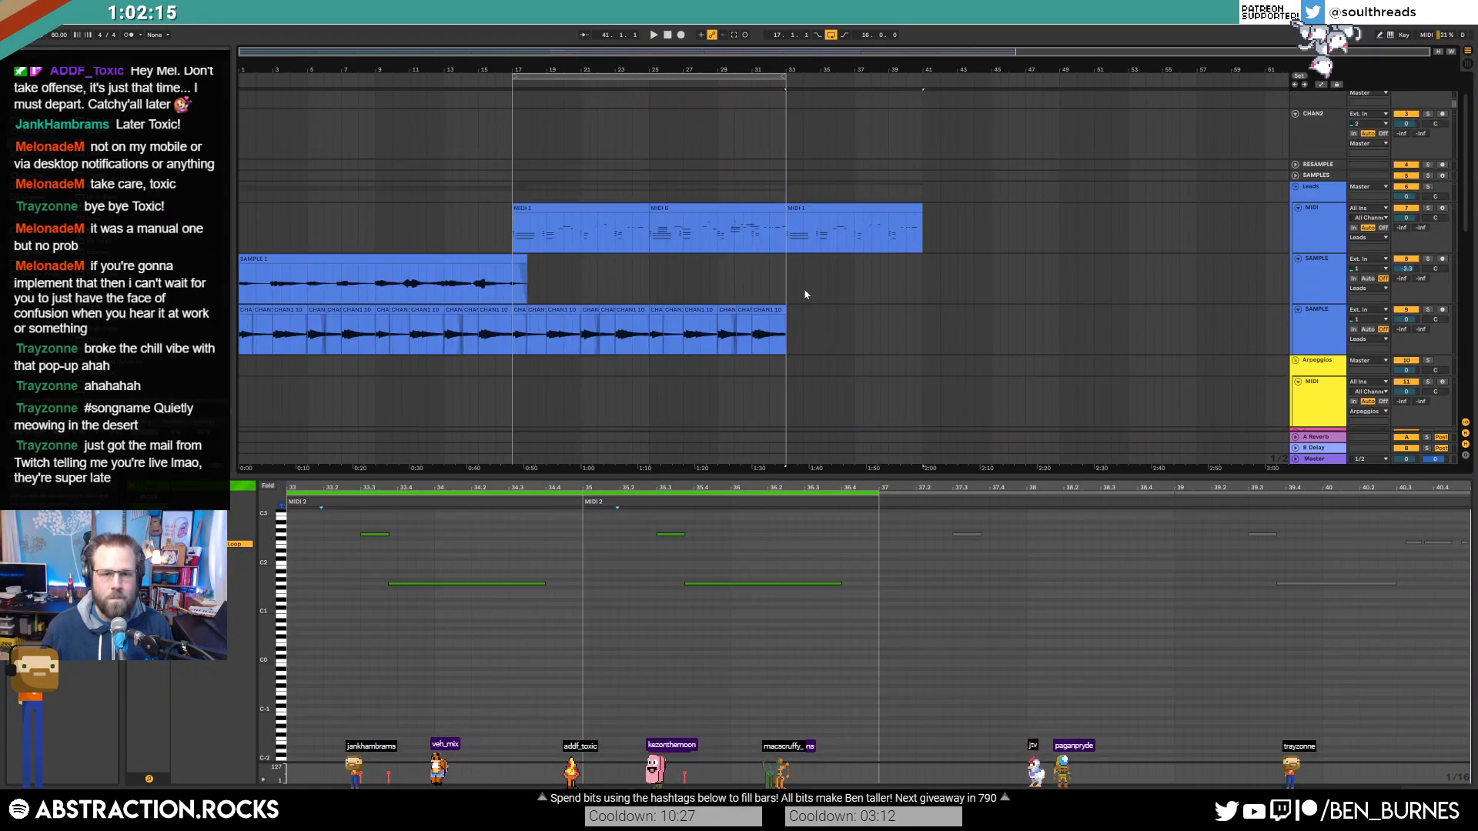
click(789, 335)
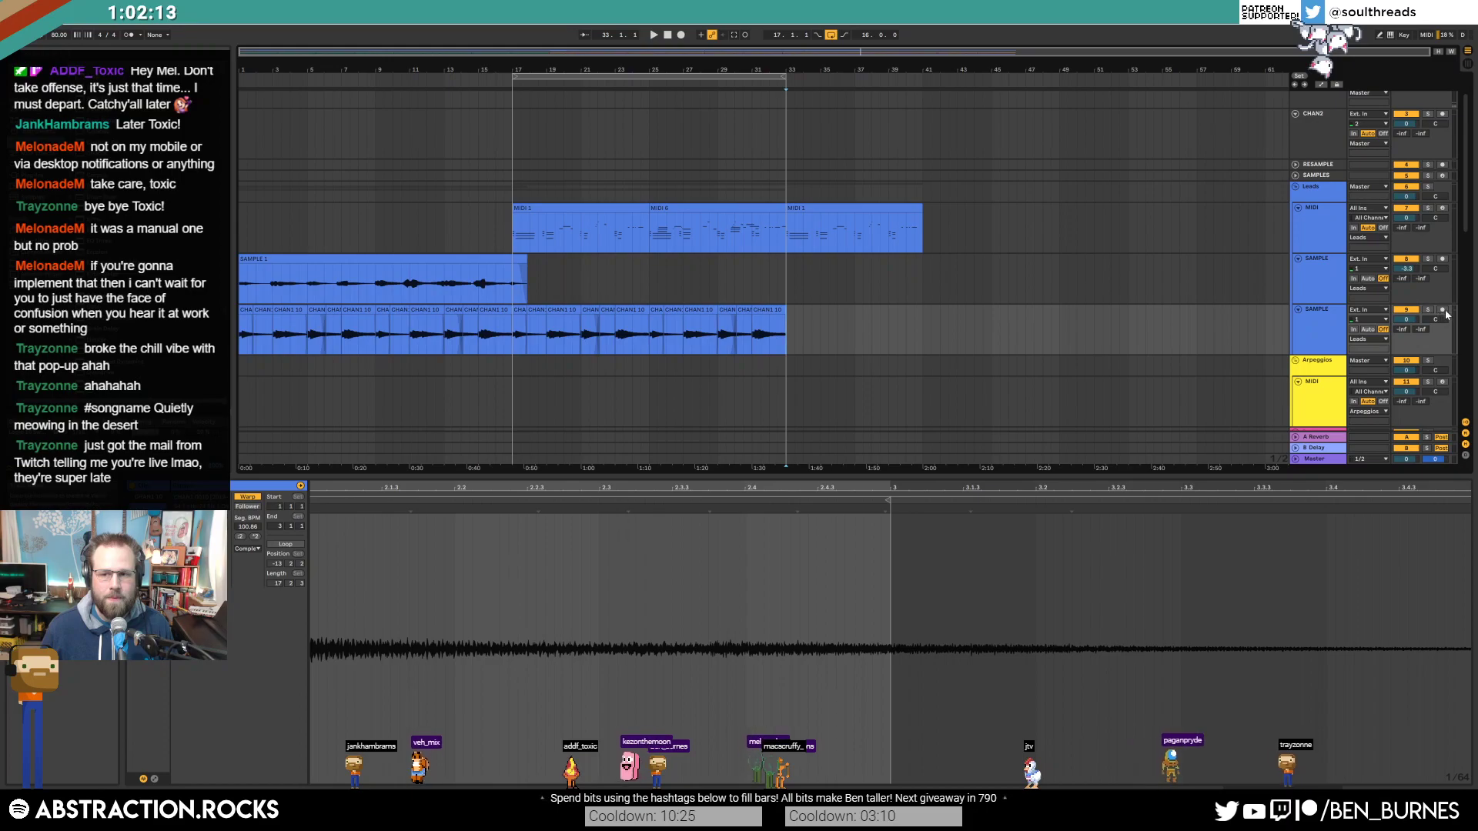
click(791, 335)
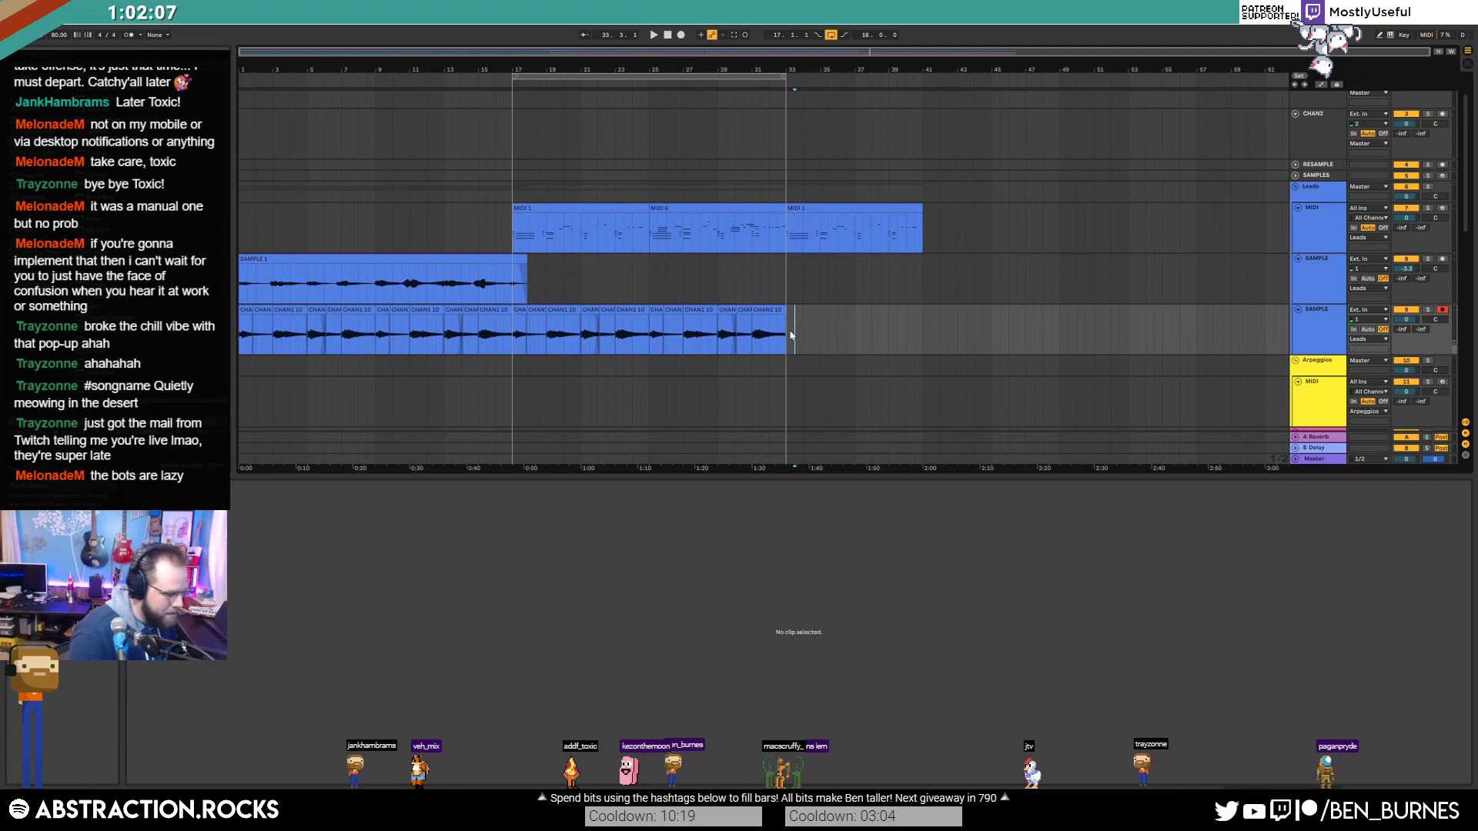
key(Tab)
key(Tab)
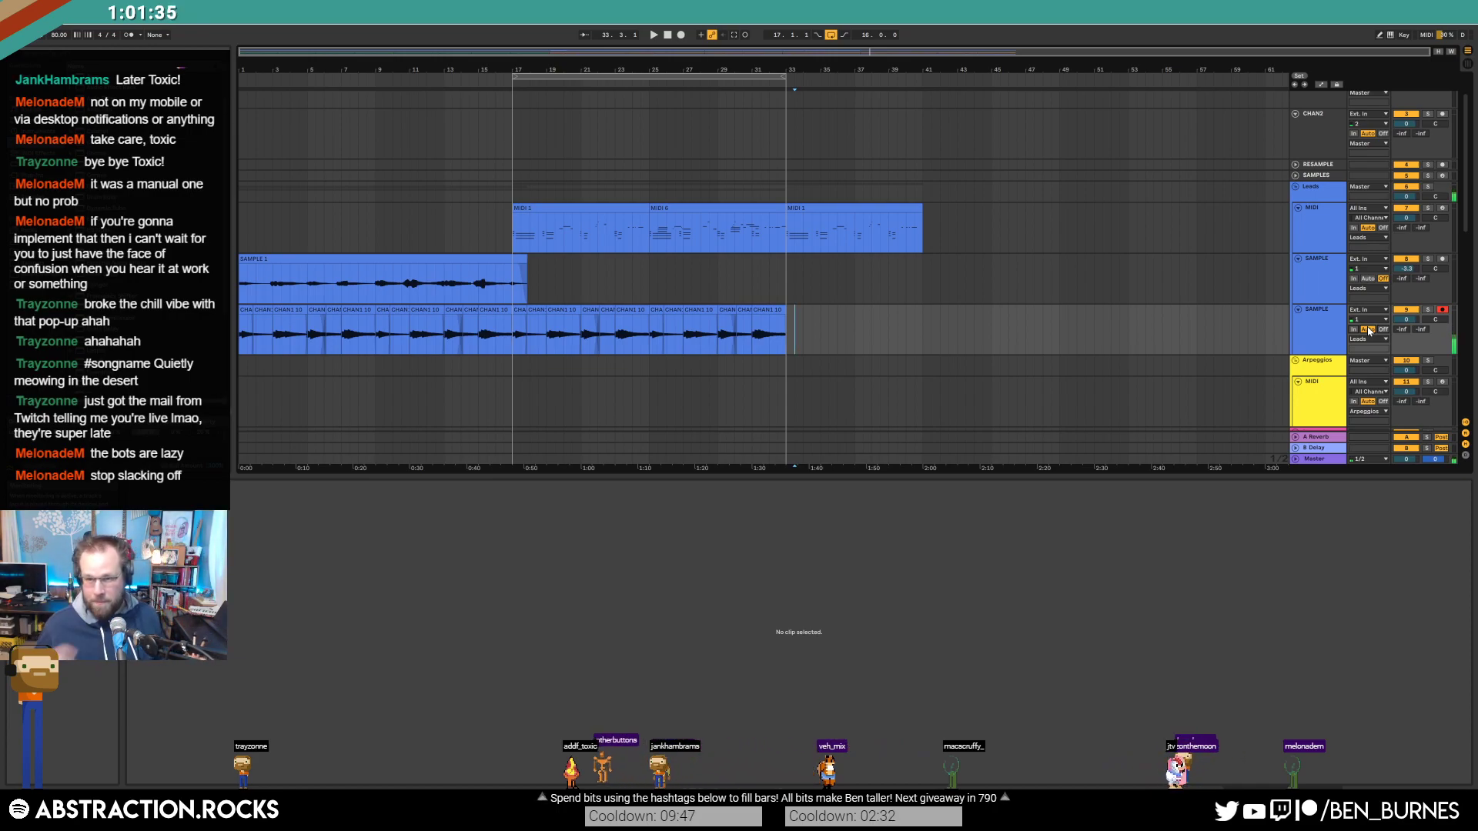
Step: Set the insert point to bar 33 on the armed track and move the loop range to bars 33 to 49
click(788, 331)
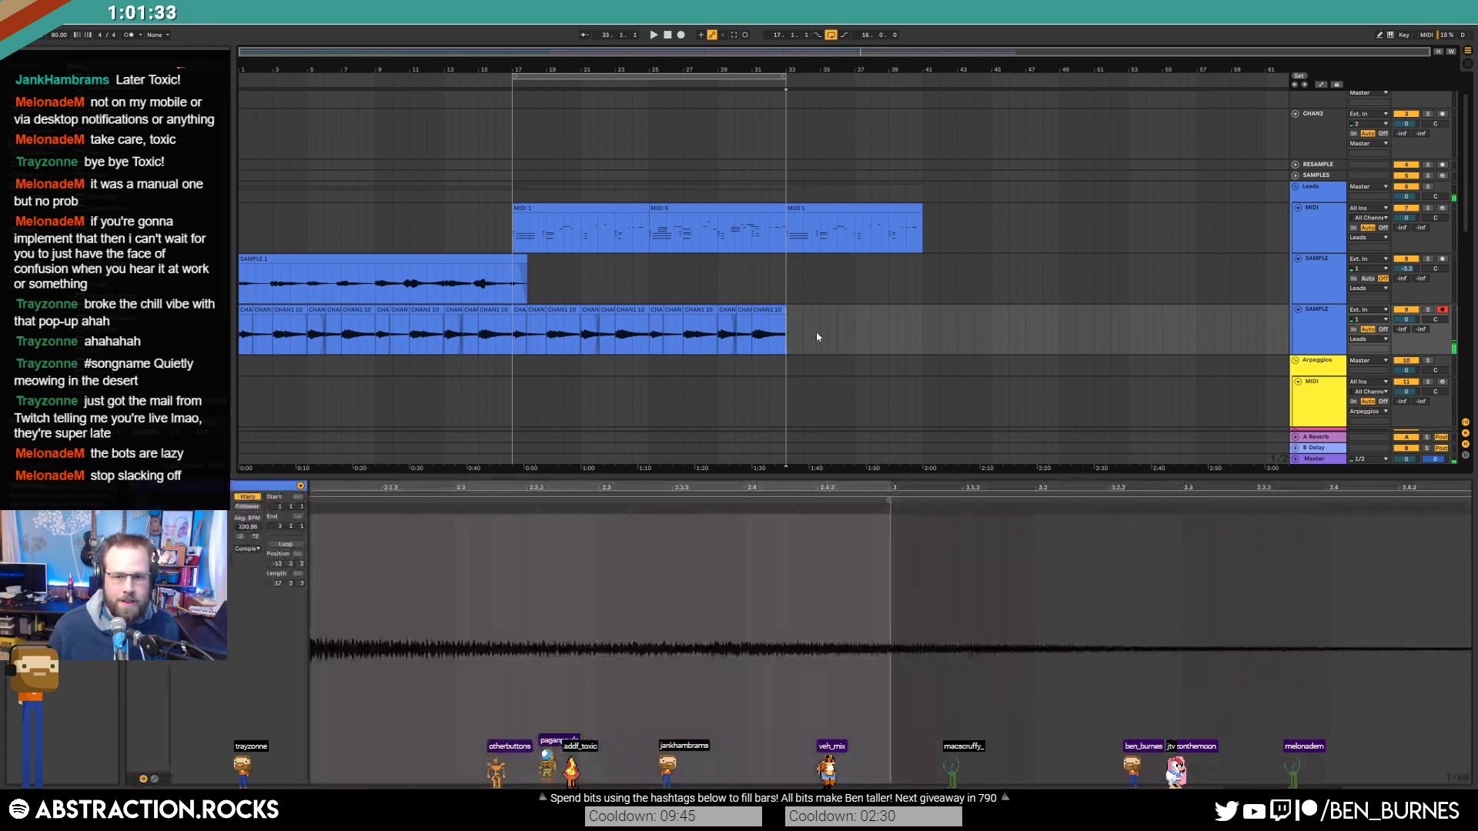
scroll(847, 279, down, 1)
drag(757, 76, 997, 107)
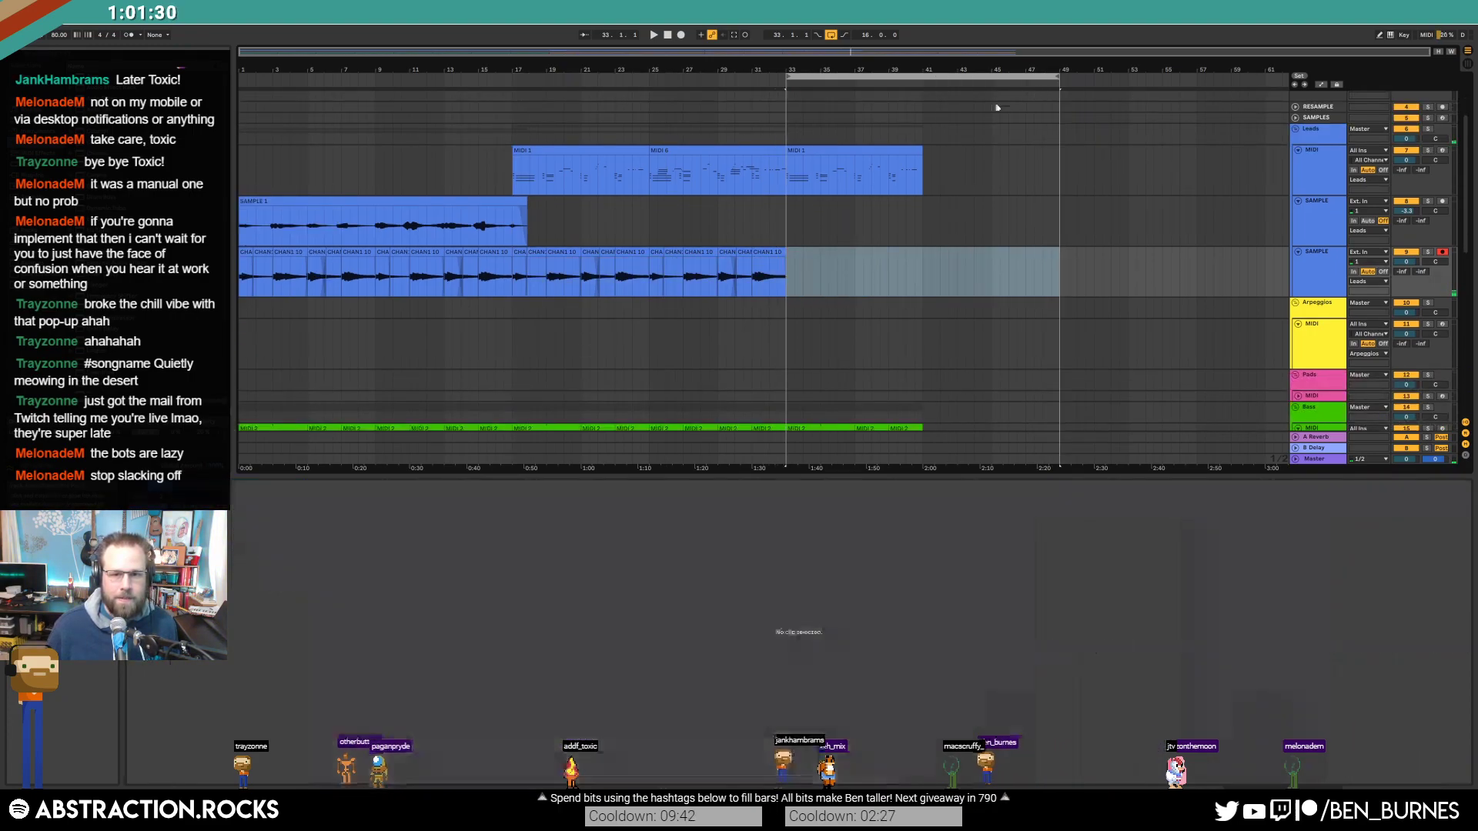
Step: Duplicate the Leads MIDI clip and the Bass MIDI clips of bars 33 to 41 onto bar 41
click(875, 150)
key(ctrl+d)
scroll(909, 281, down, 2)
scroll(915, 314, down, 3)
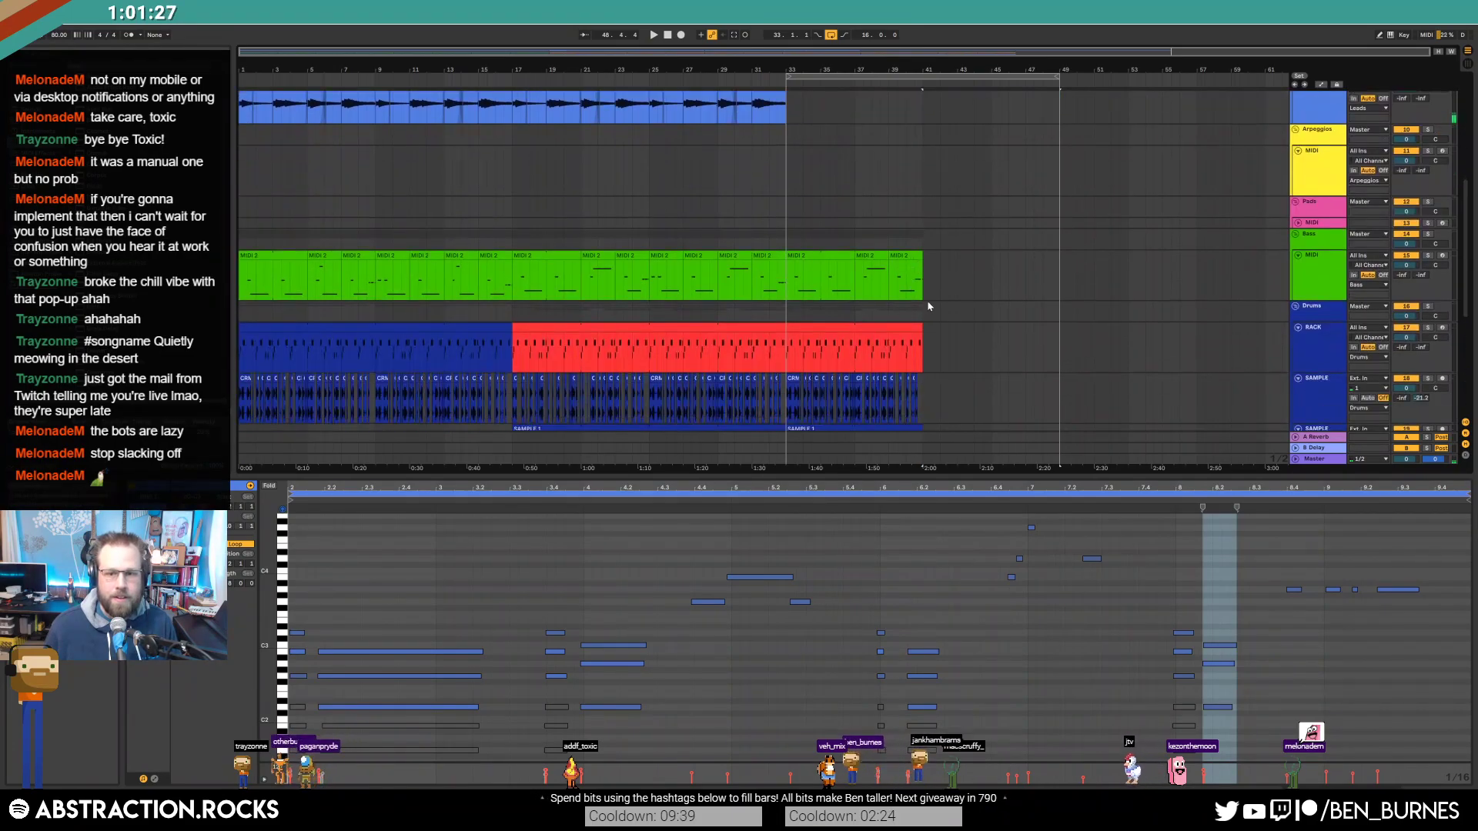
click(801, 277)
shift+click(789, 377)
drag(789, 378, 789, 278)
key(ctrl+d)
Step: Duplicate the clips of bars 33 to 41 on the first two drum SAMPLE tracks onto bar 41
scroll(857, 298, down, 2)
scroll(901, 277, down, 1)
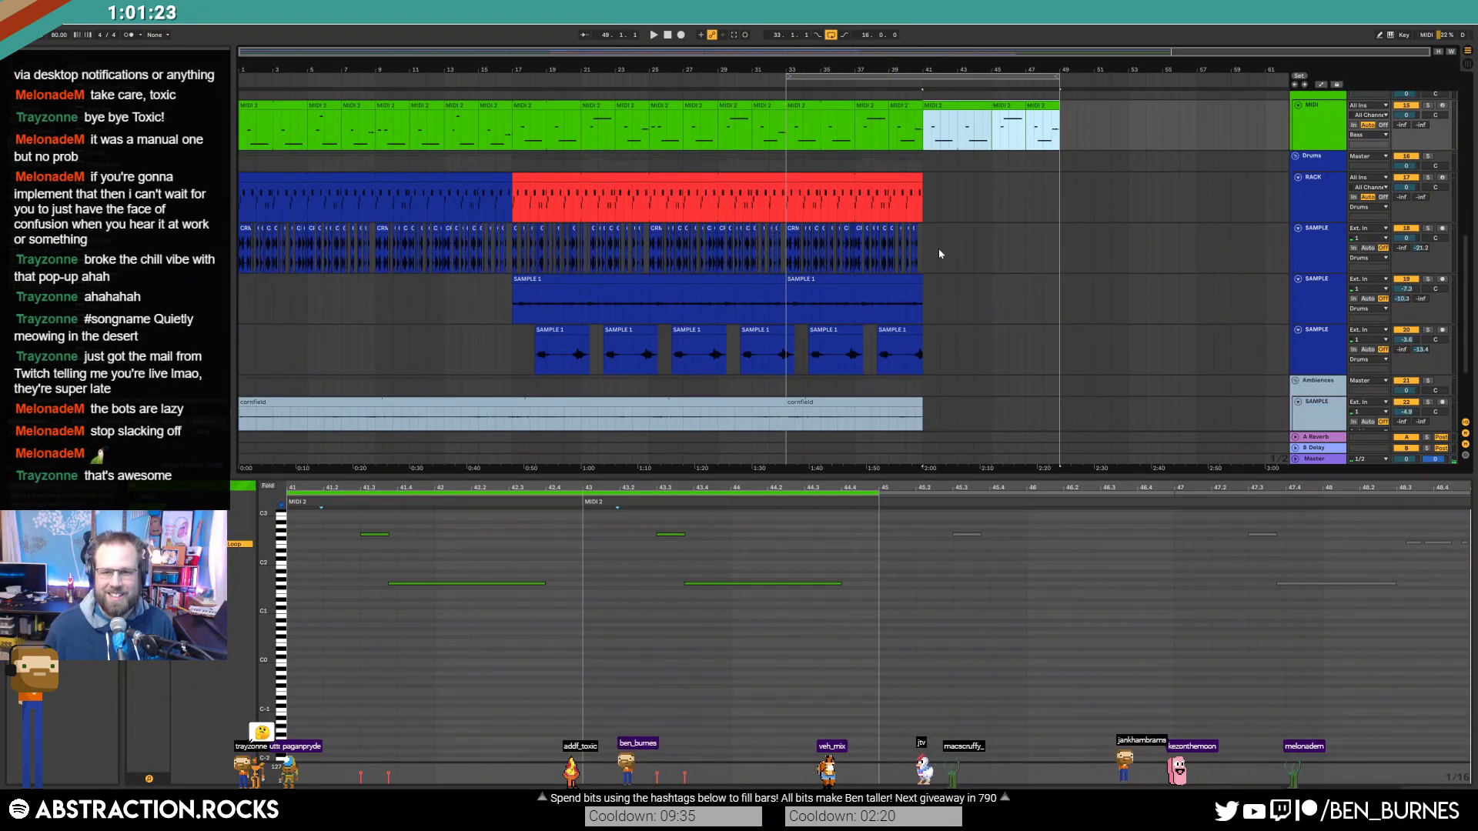
scroll(923, 250, down, 1)
drag(923, 218, 792, 276)
key(ctrl+d)
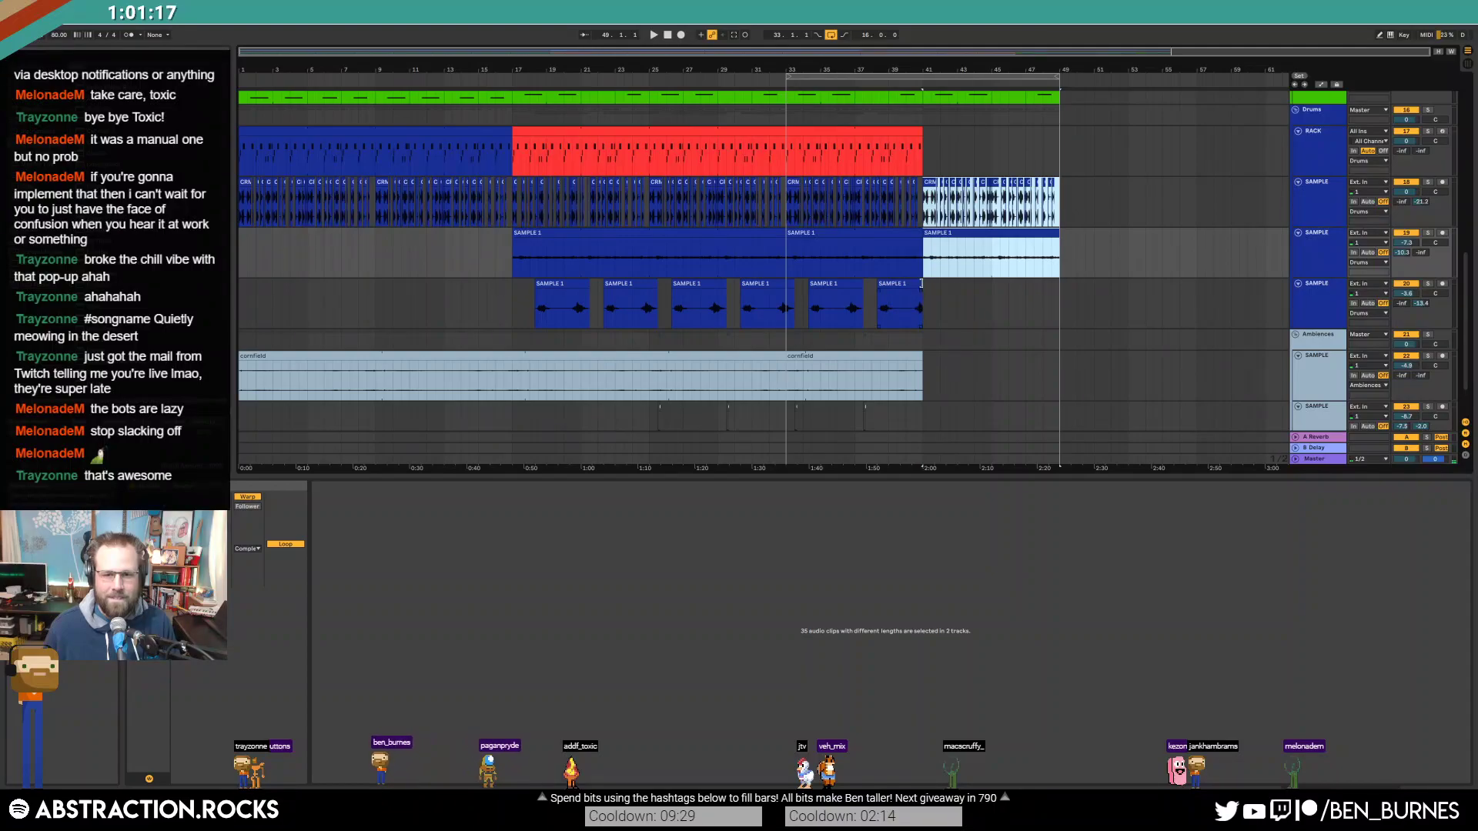
Step: Extend the last clip on the third drum SAMPLE track past bar 41 and duplicate that track's last two clips
drag(921, 284, 932, 289)
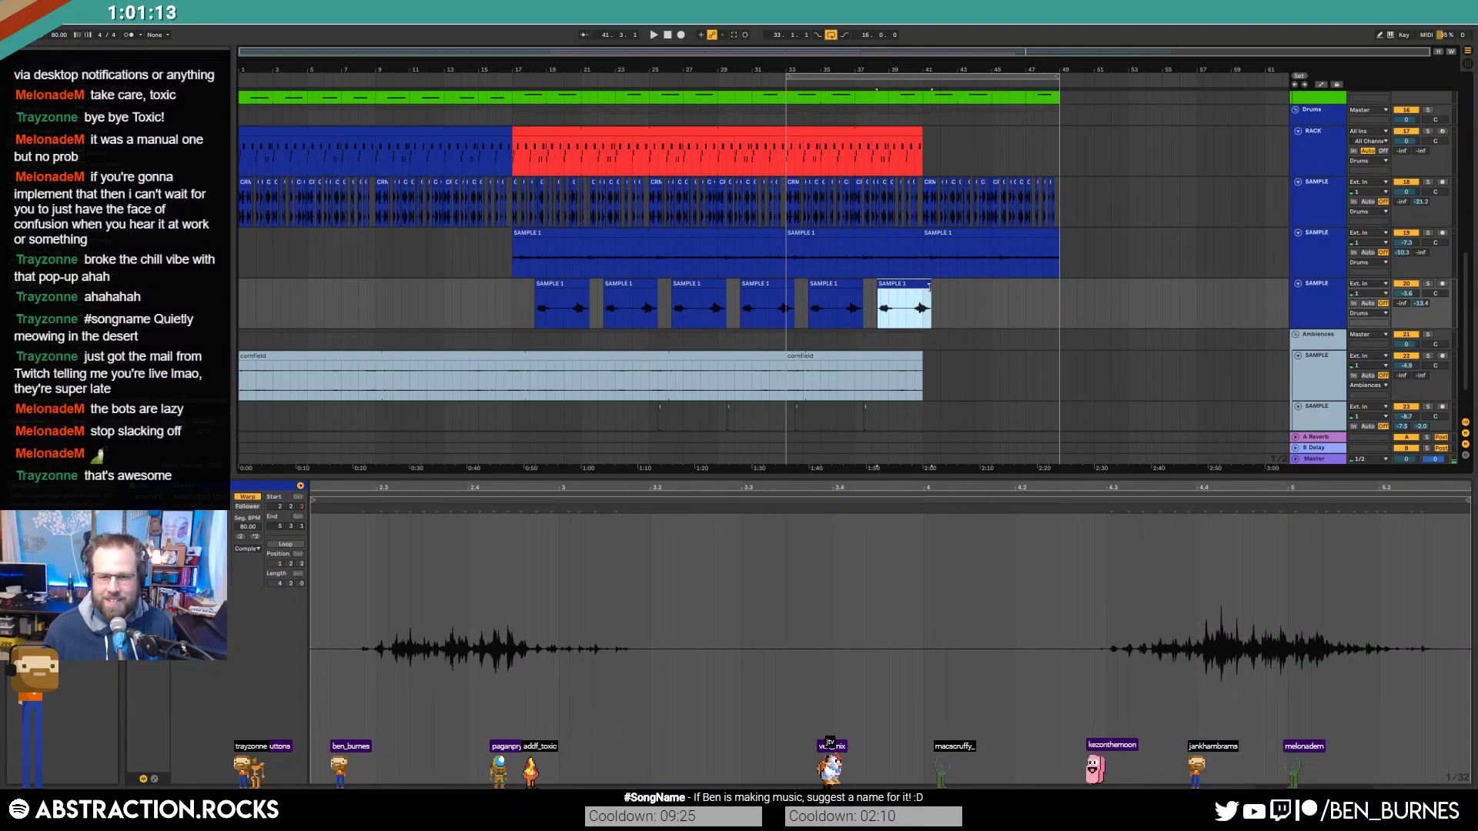
drag(801, 308, 933, 309)
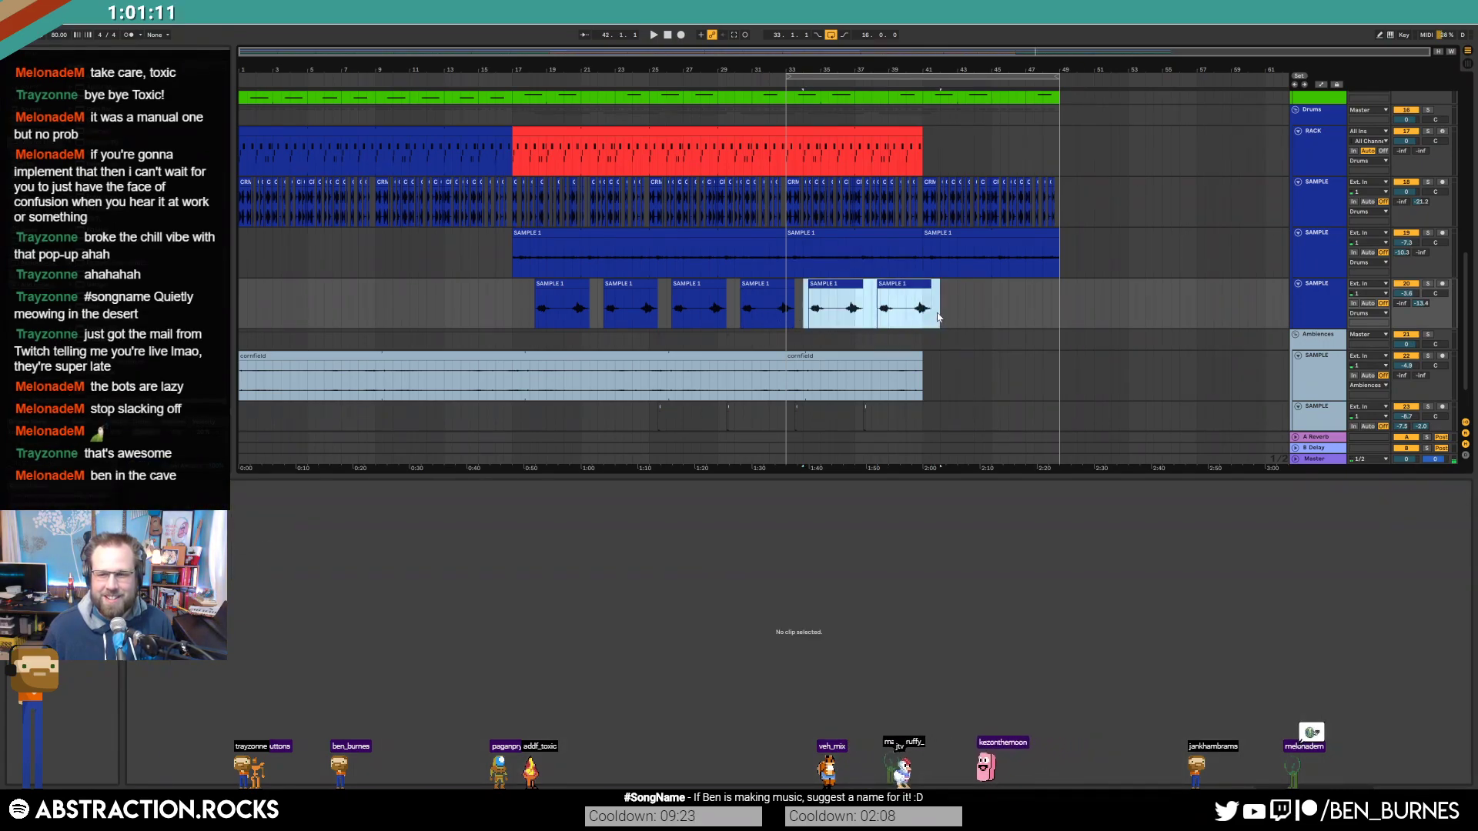
key(ctrl+d)
Step: Extend the cornfield ambience clip to just past bar 49 and duplicate the second ambience track's clips of bars 33 to 41 onto bar 41
scroll(951, 278, down, 2)
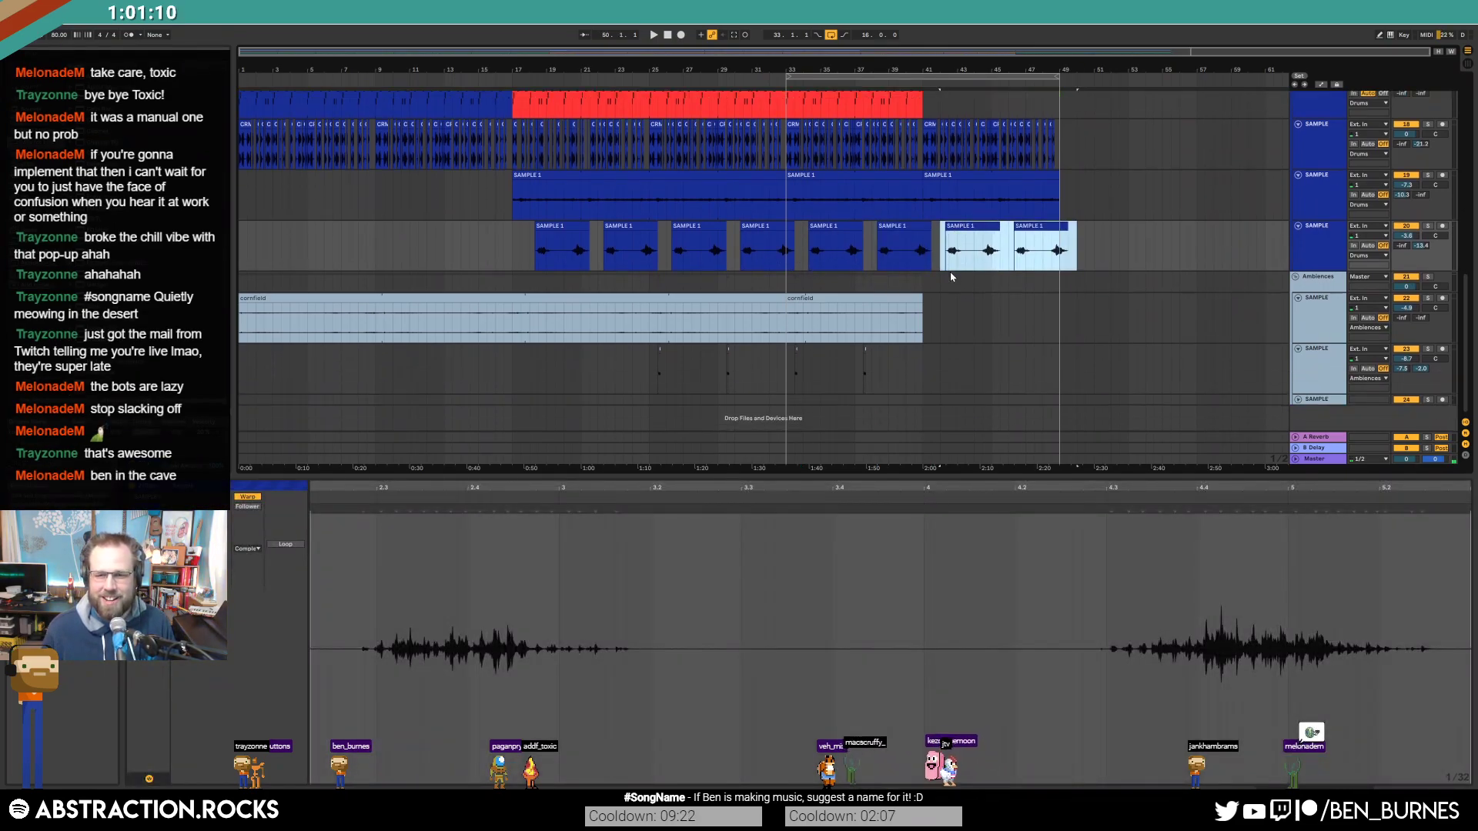
click(920, 300)
drag(785, 299, 1067, 305)
drag(786, 368, 922, 369)
key(ctrl+d)
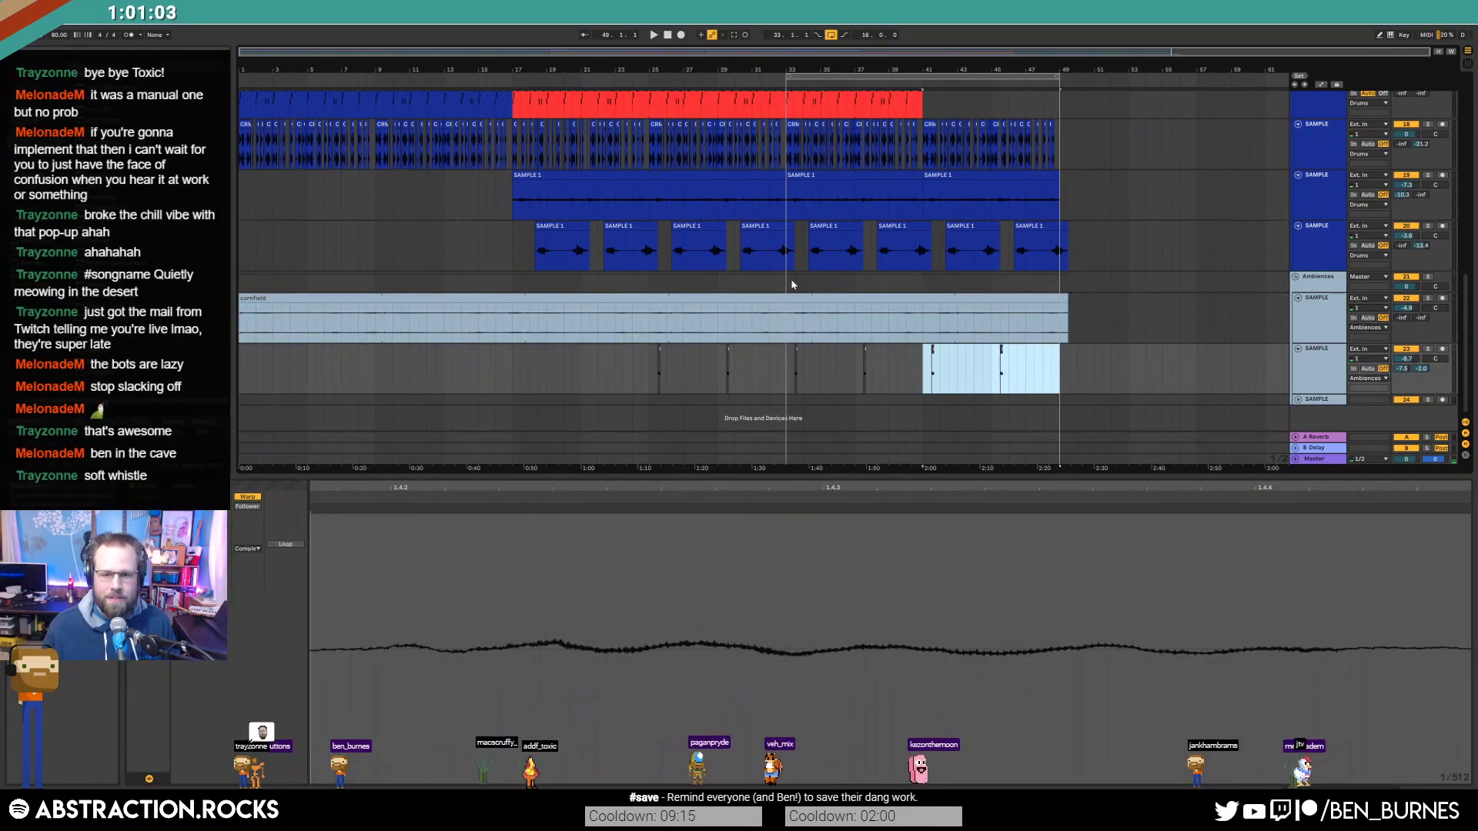
Step: Insert a new audio track below the second SAMPLE track in the Leads group
click(795, 360)
scroll(793, 292, up, 5)
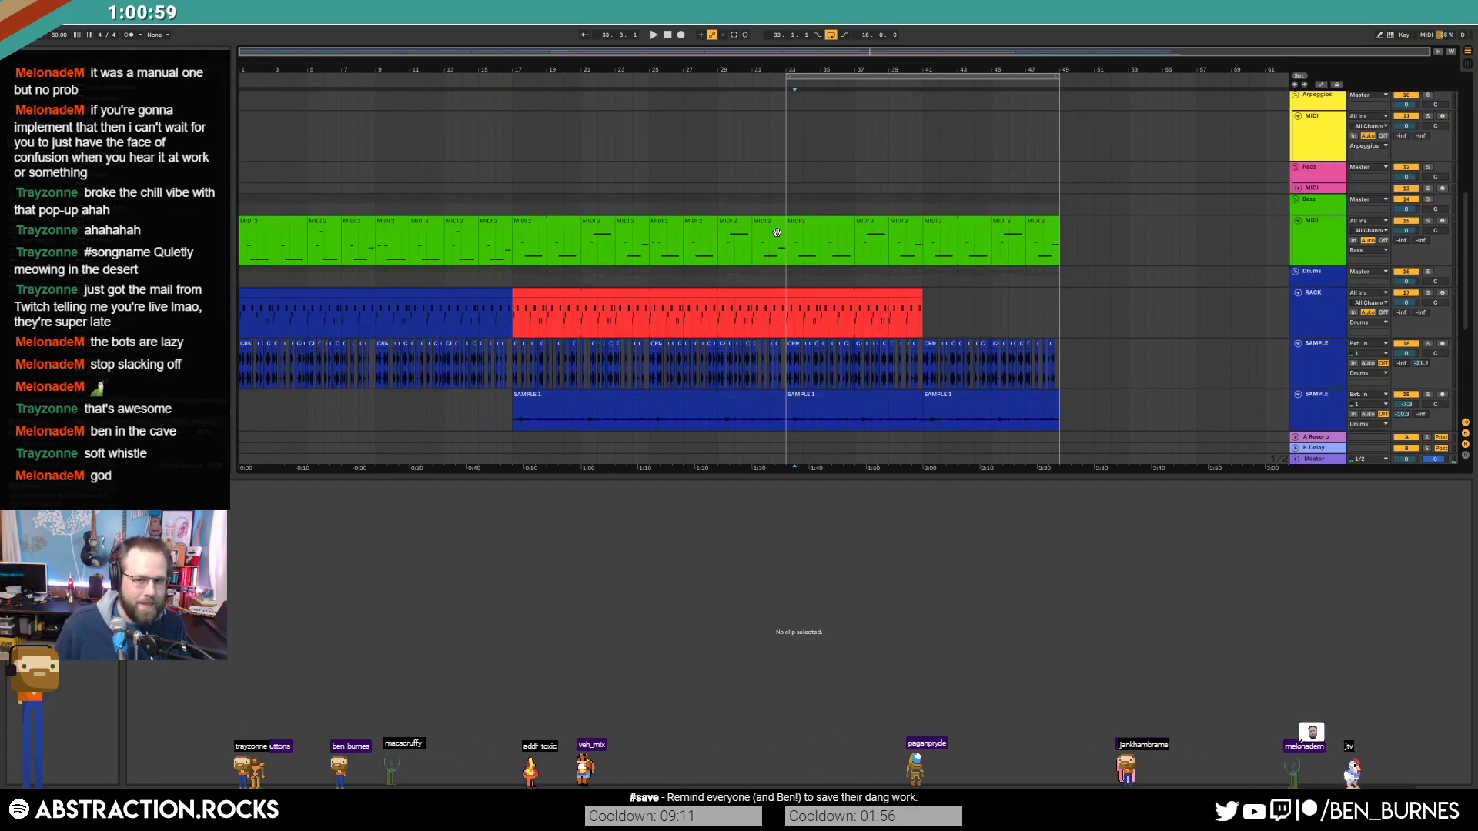
scroll(787, 240, up, 2)
scroll(796, 224, up, 4)
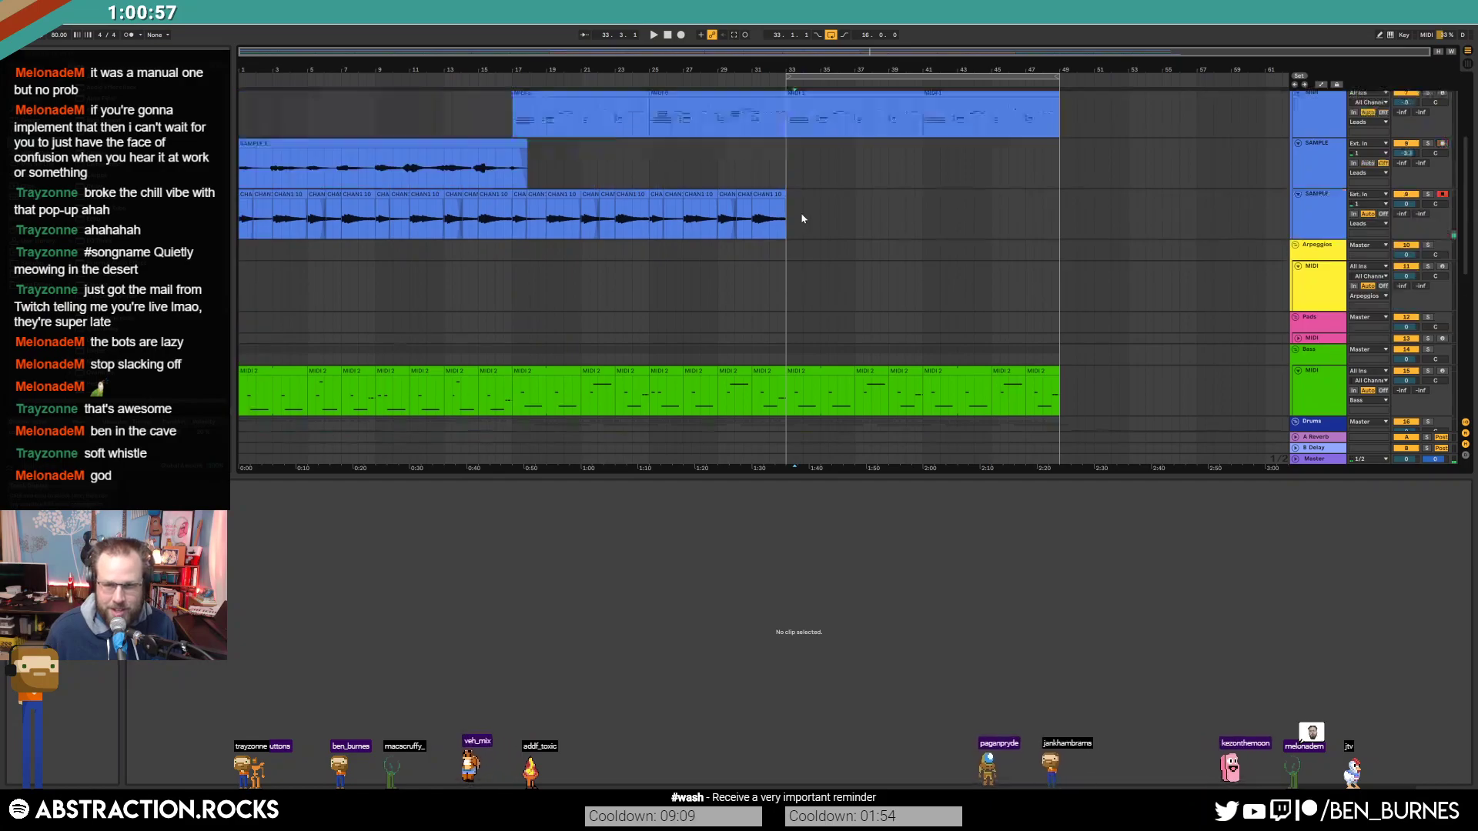
click(1314, 333)
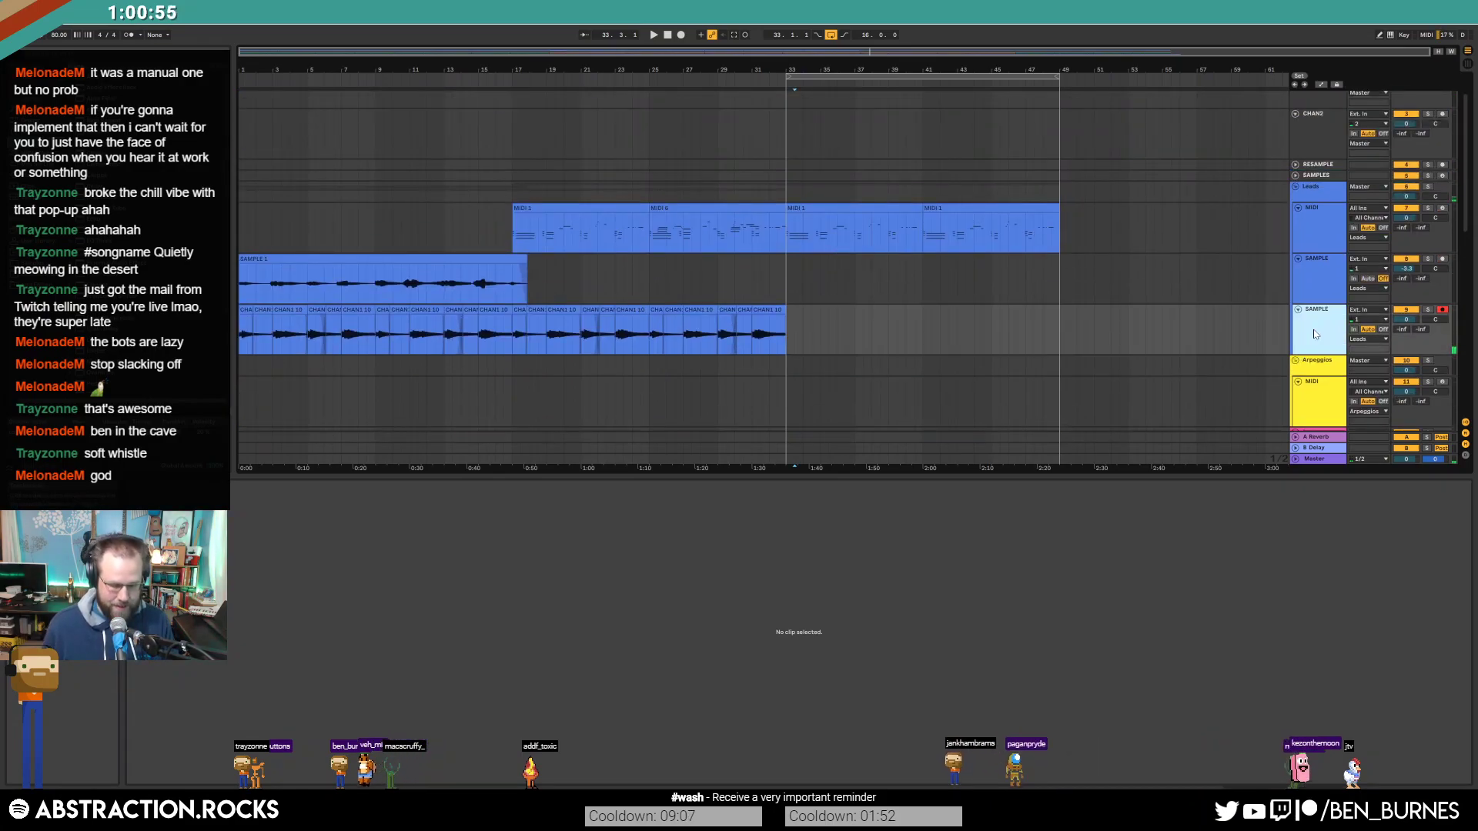
key(ctrl+t)
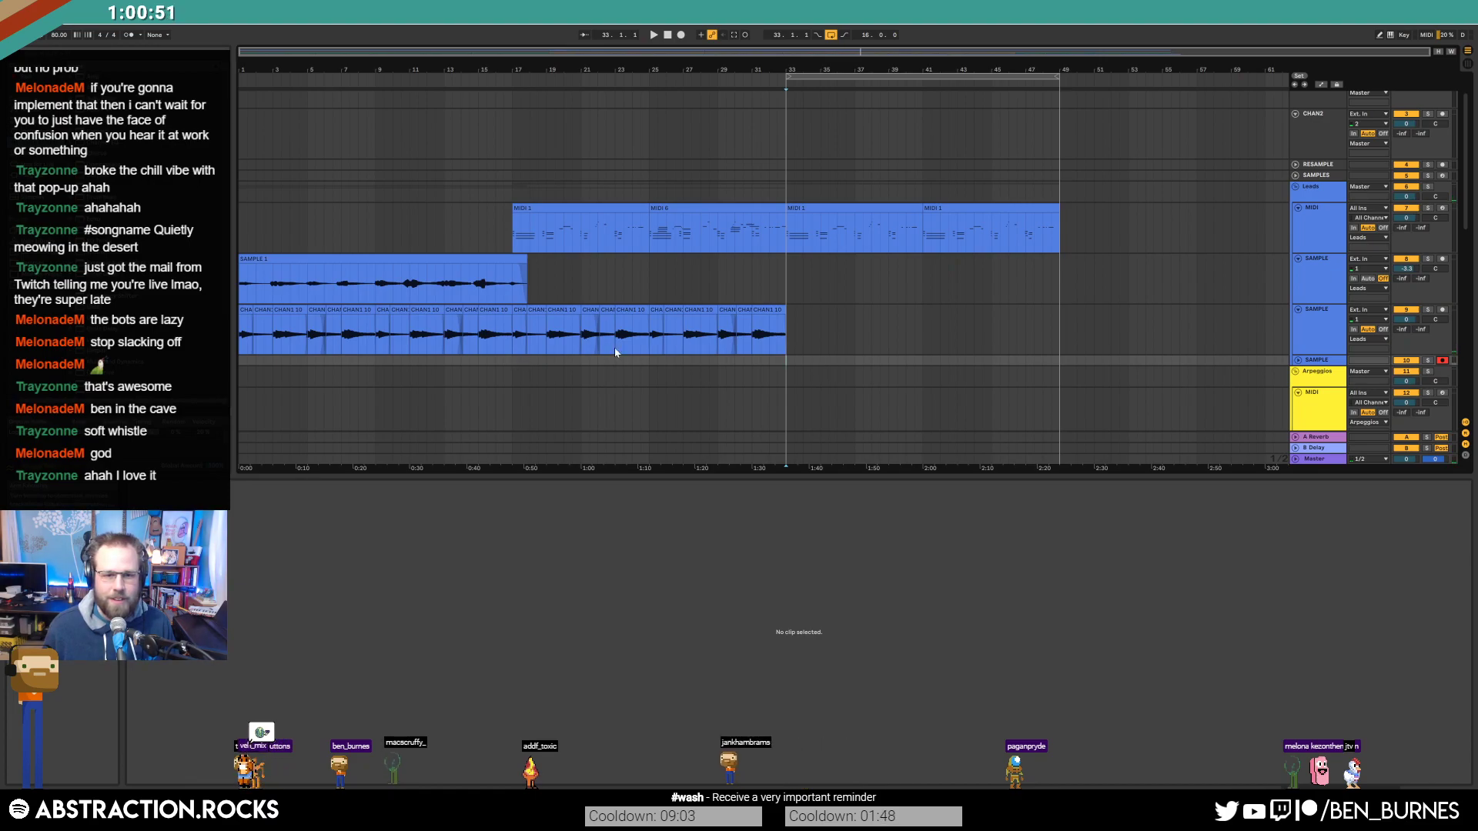
Step: Arm the second Leads SAMPLE track and record a lead take on it from bar 33 to just past bar 41
click(784, 331)
click(1444, 309)
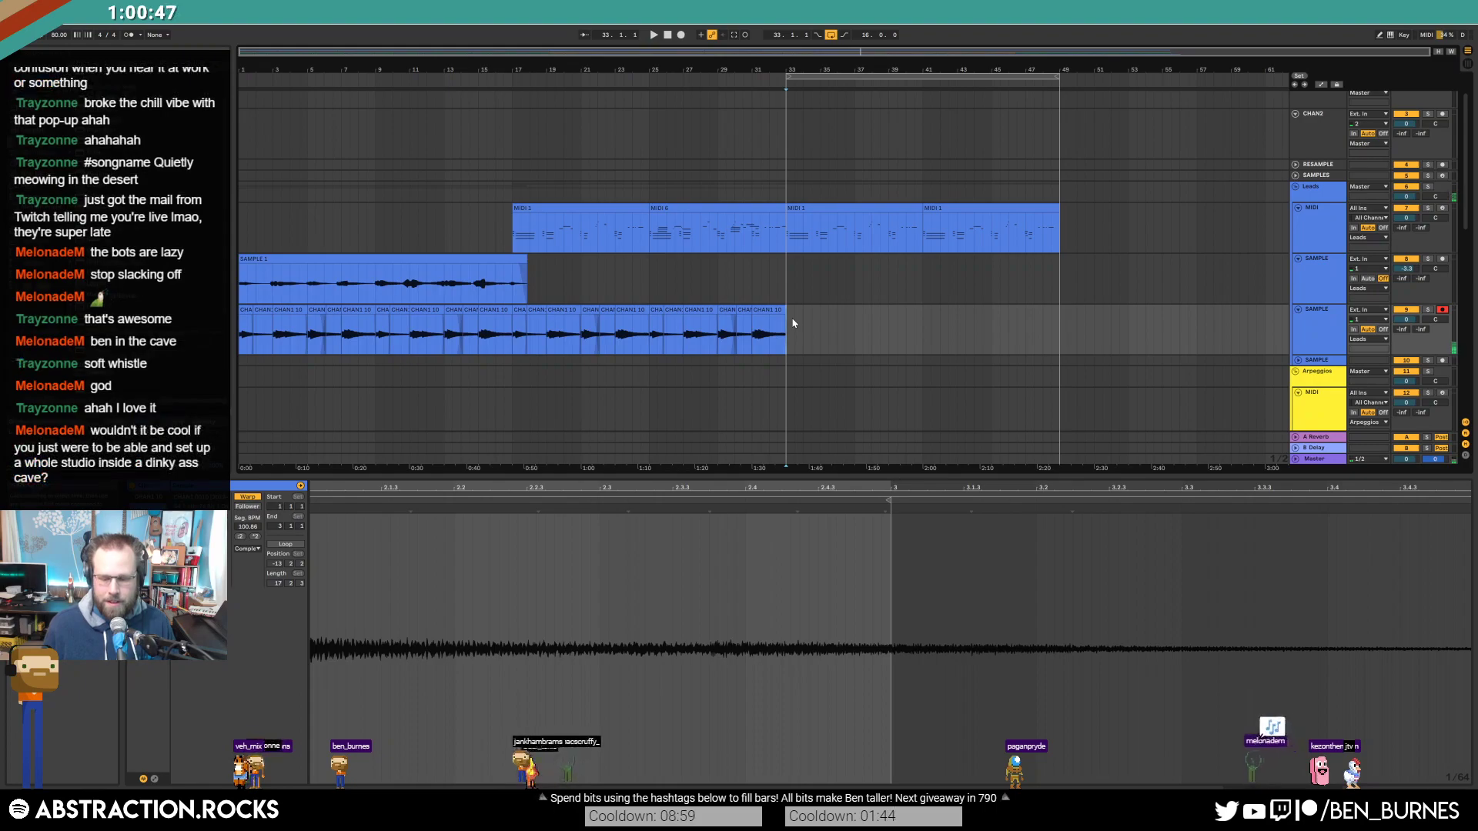
key(F9)
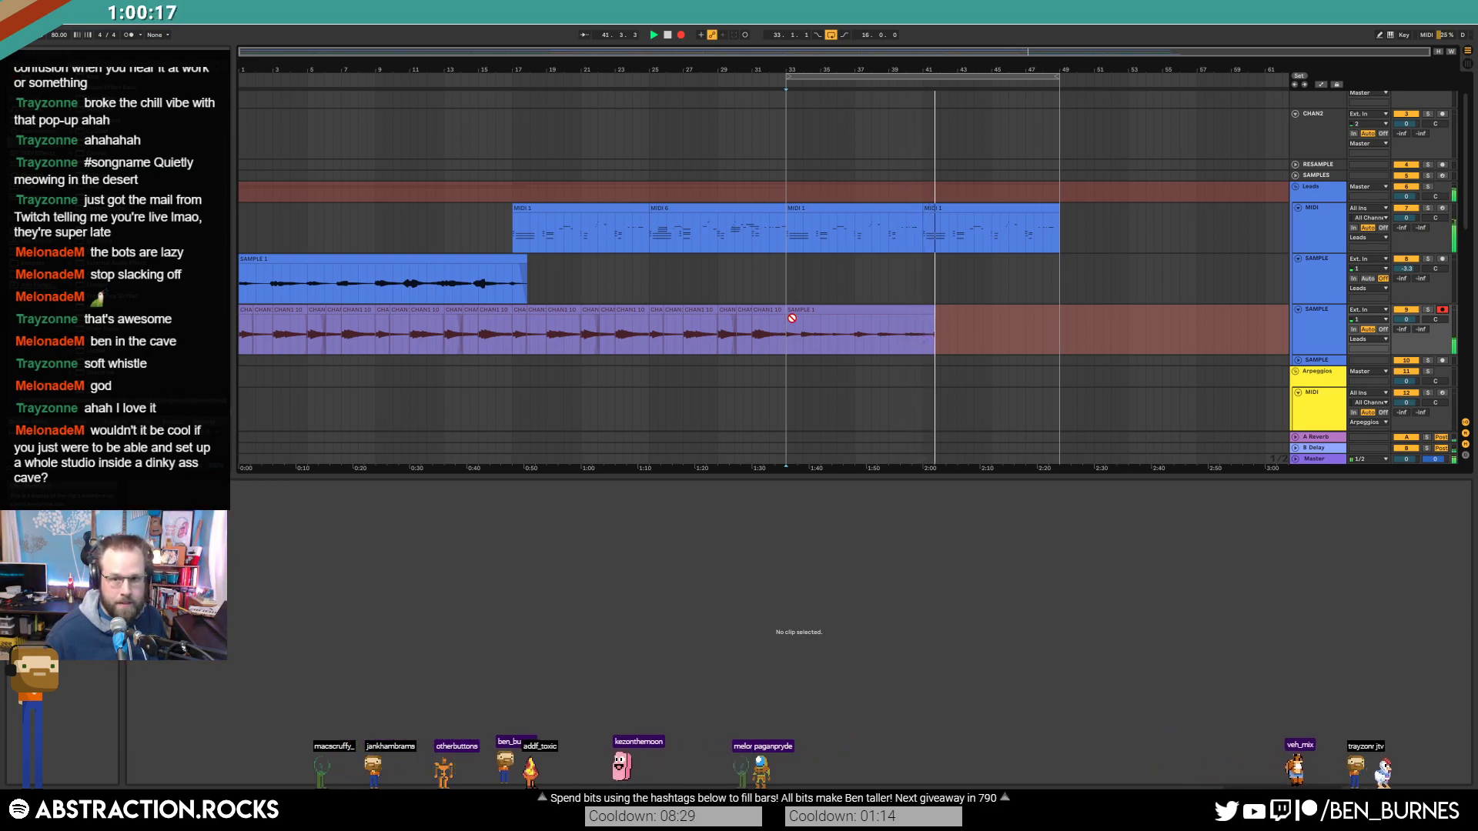
key(space)
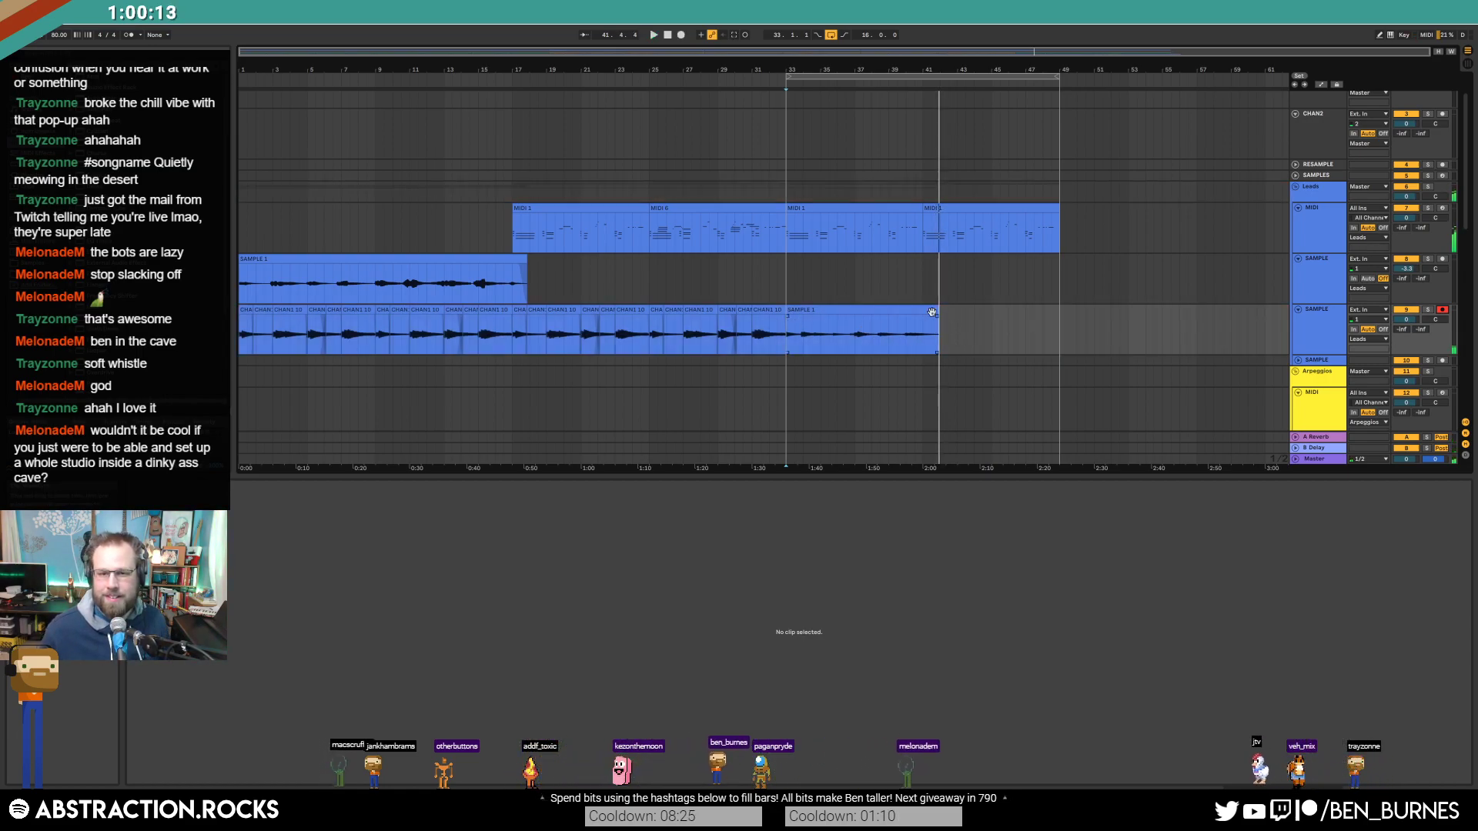
Step: Trim the recorded lead clip to end at bar 41 and duplicate it onto bar 41
drag(931, 311, 915, 312)
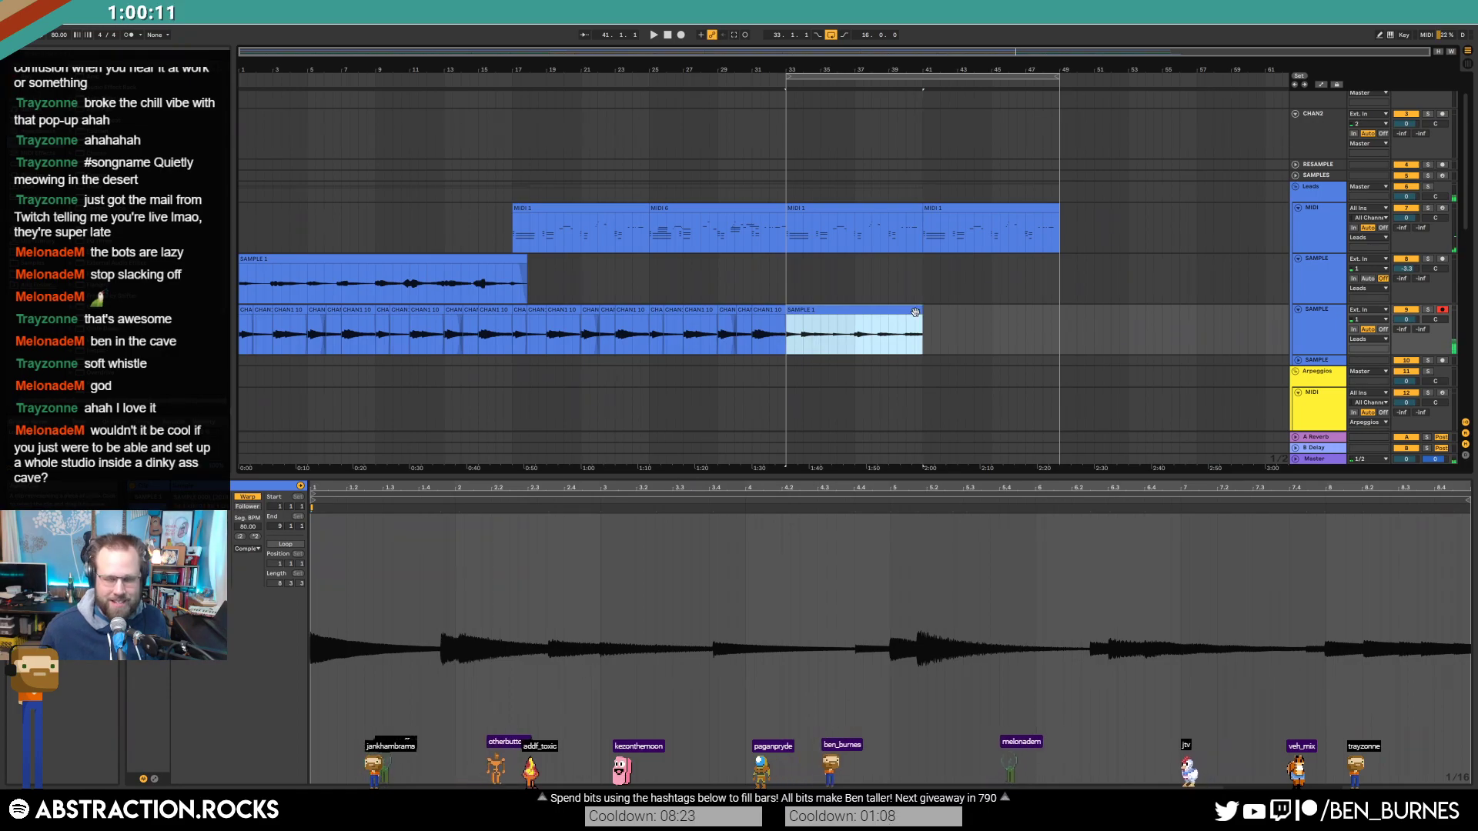
key(ctrl+d)
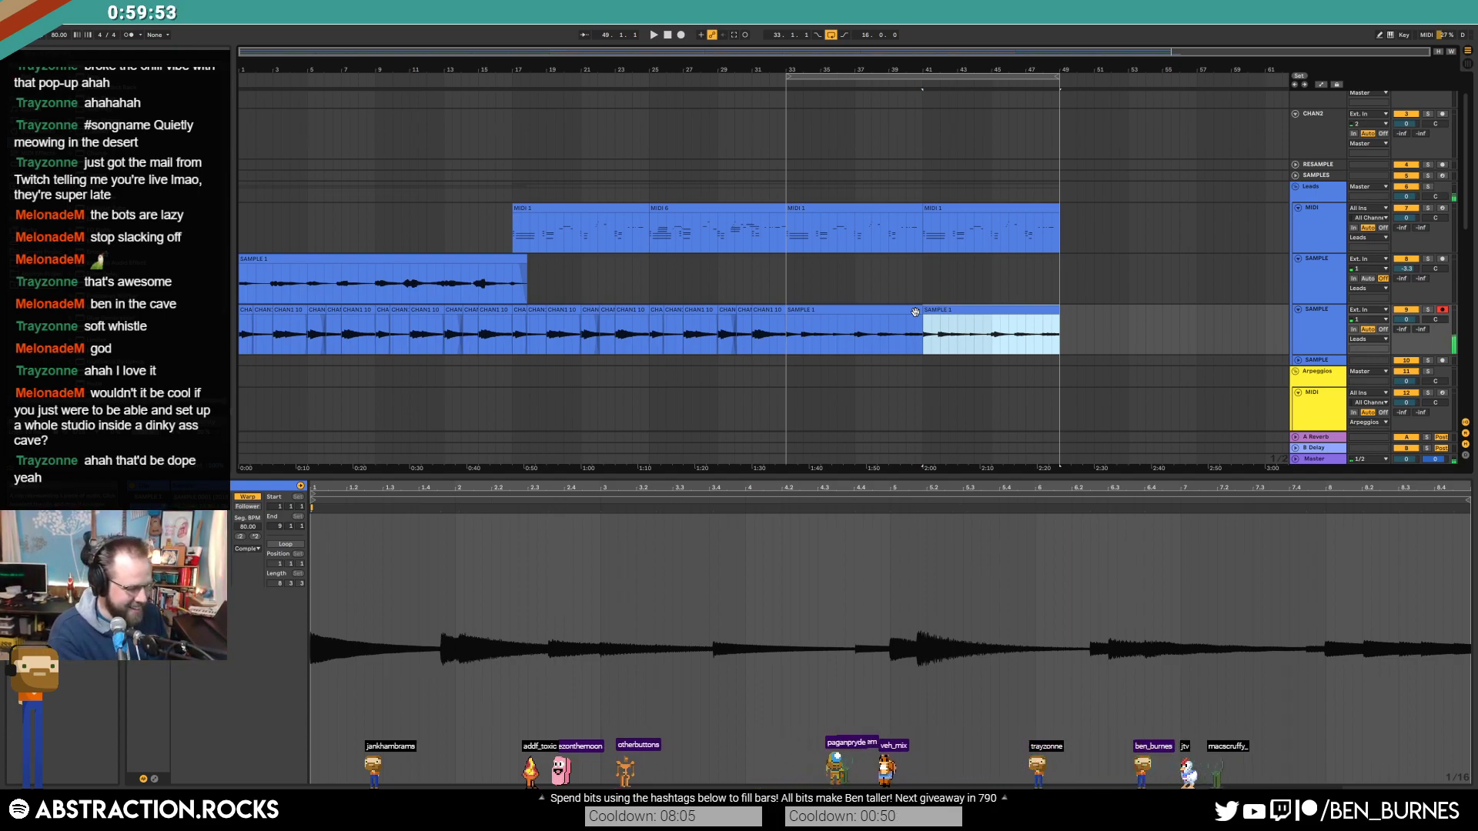
Step: Insert a new audio track below the third SAMPLE track in the Drums group
scroll(945, 329, down, 7)
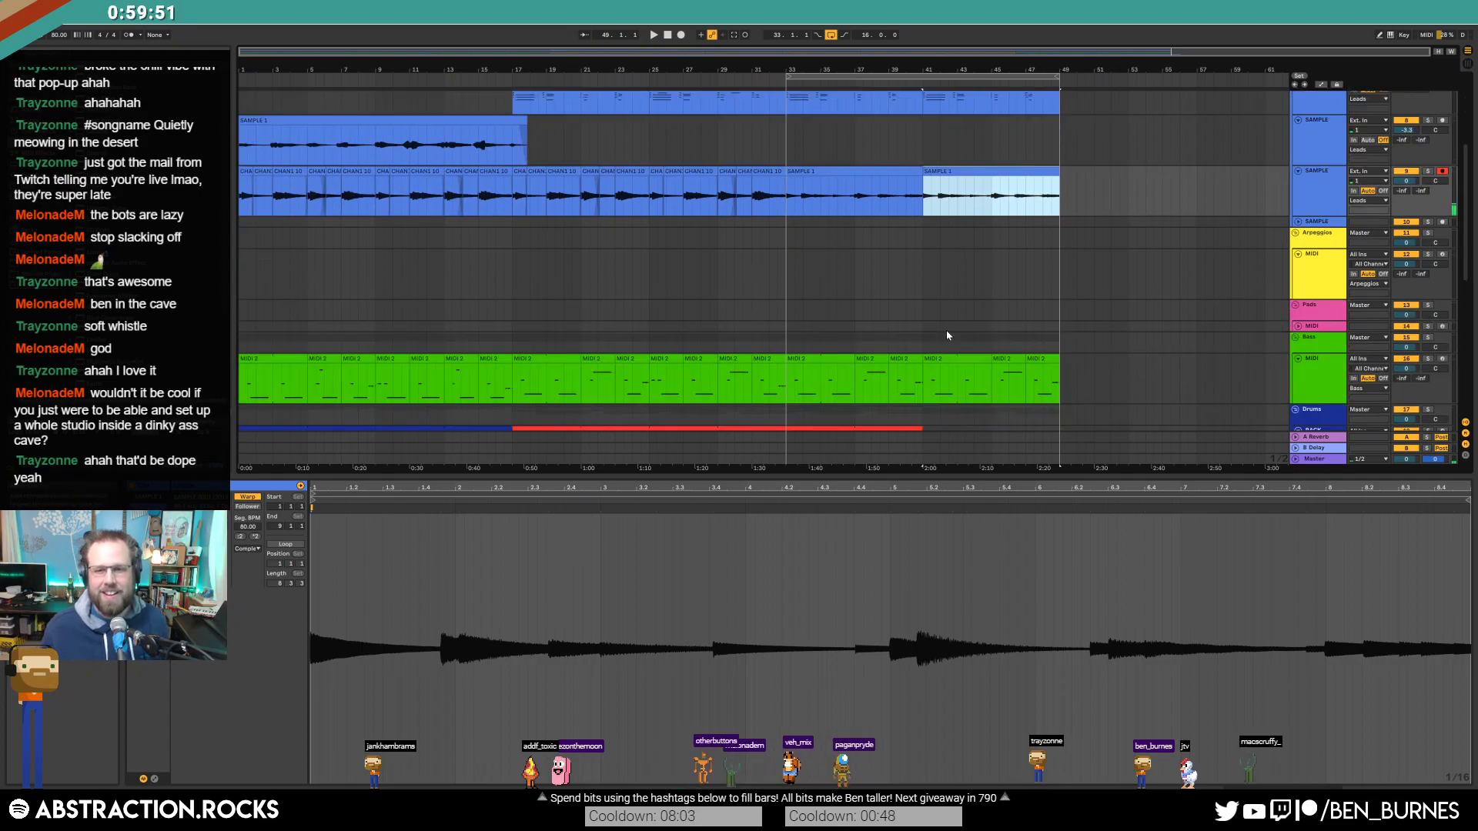
scroll(1328, 385, down, 3)
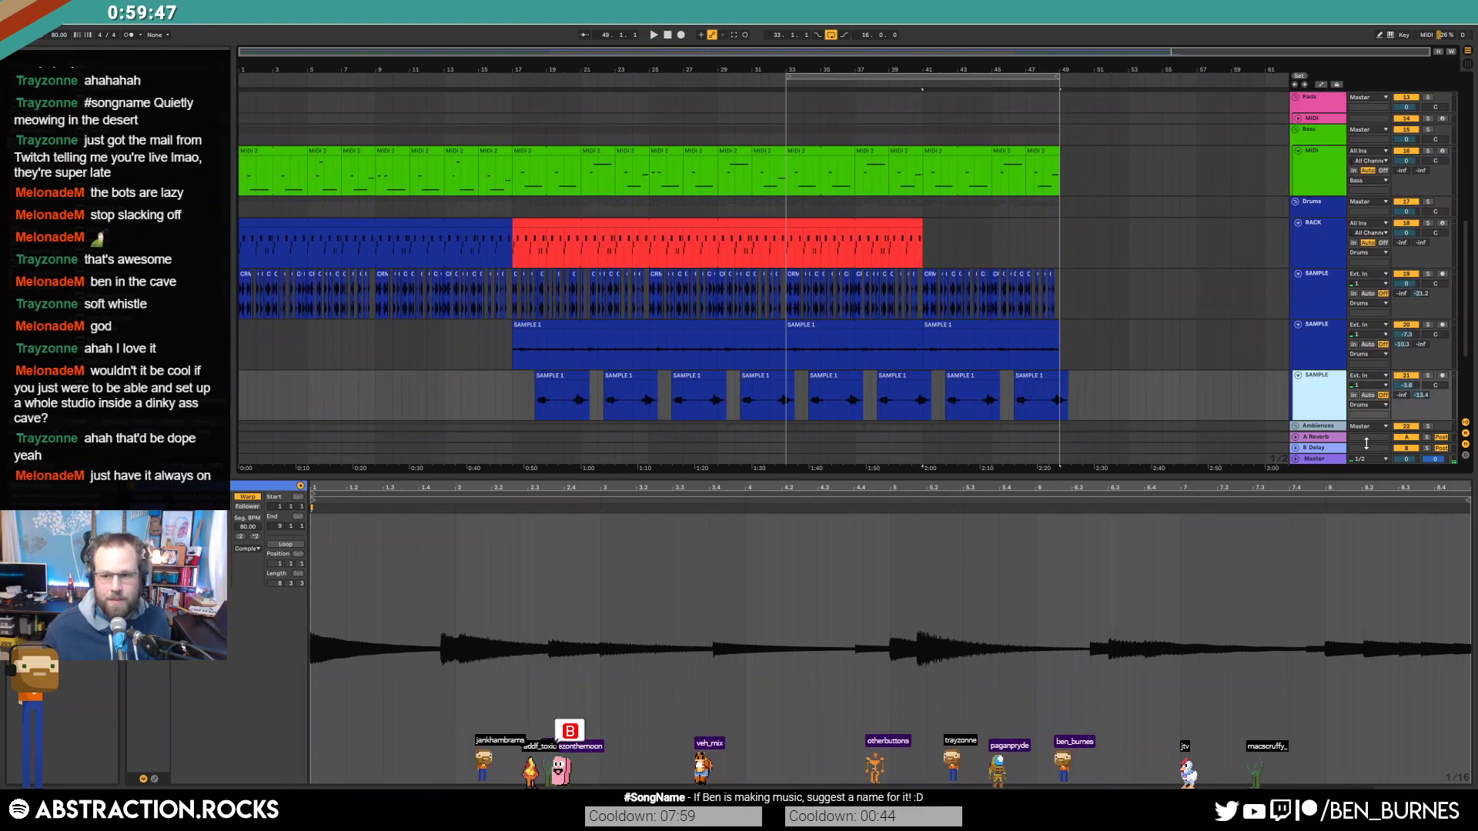
key(ctrl+t)
scroll(1025, 321, down, 2)
scroll(1025, 321, down, 1)
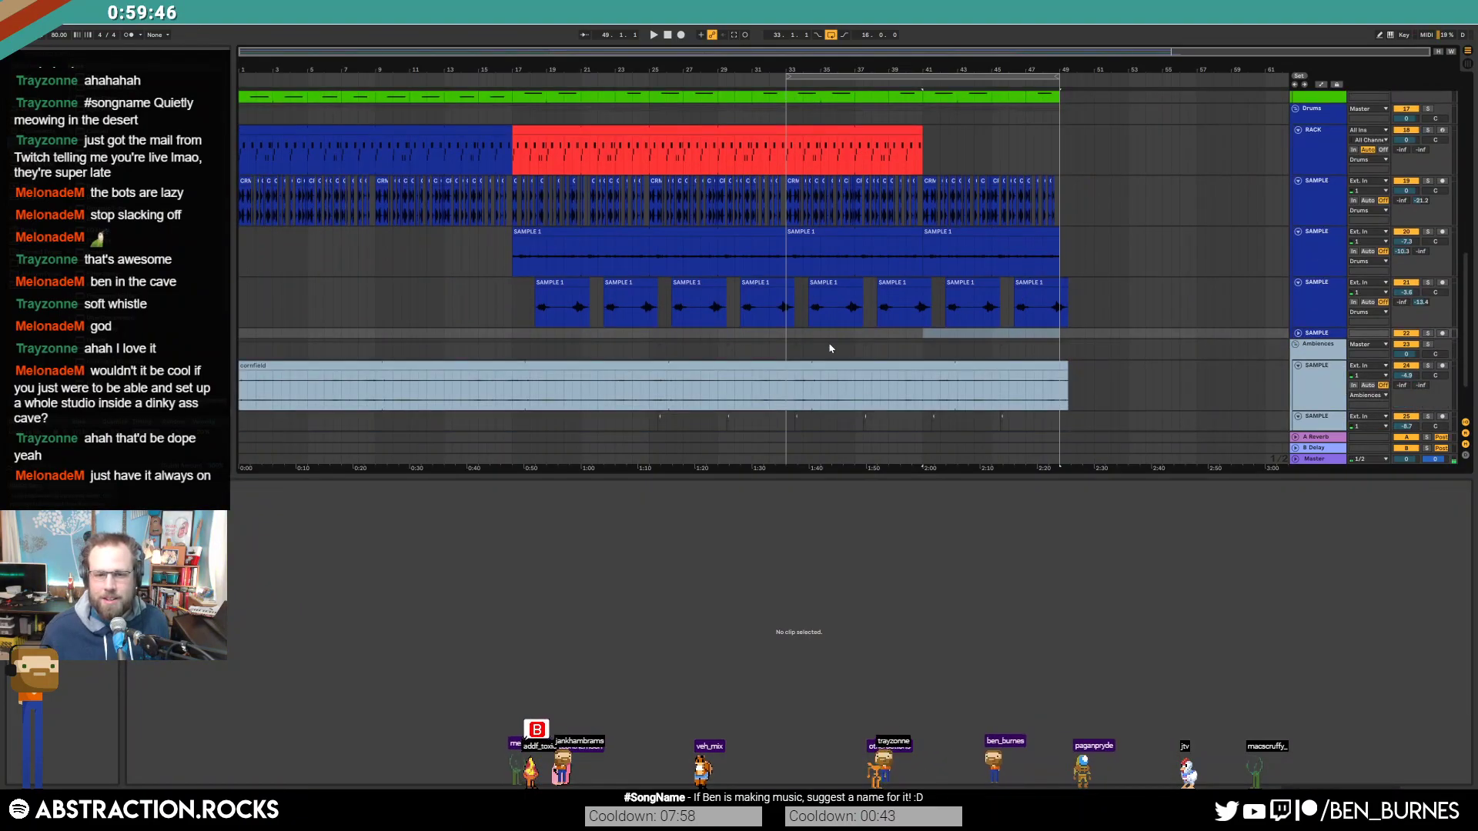
Step: Arm the new Drums track with the insert point at bar 33, unfold it and set its monitoring to Auto
click(787, 336)
click(1442, 334)
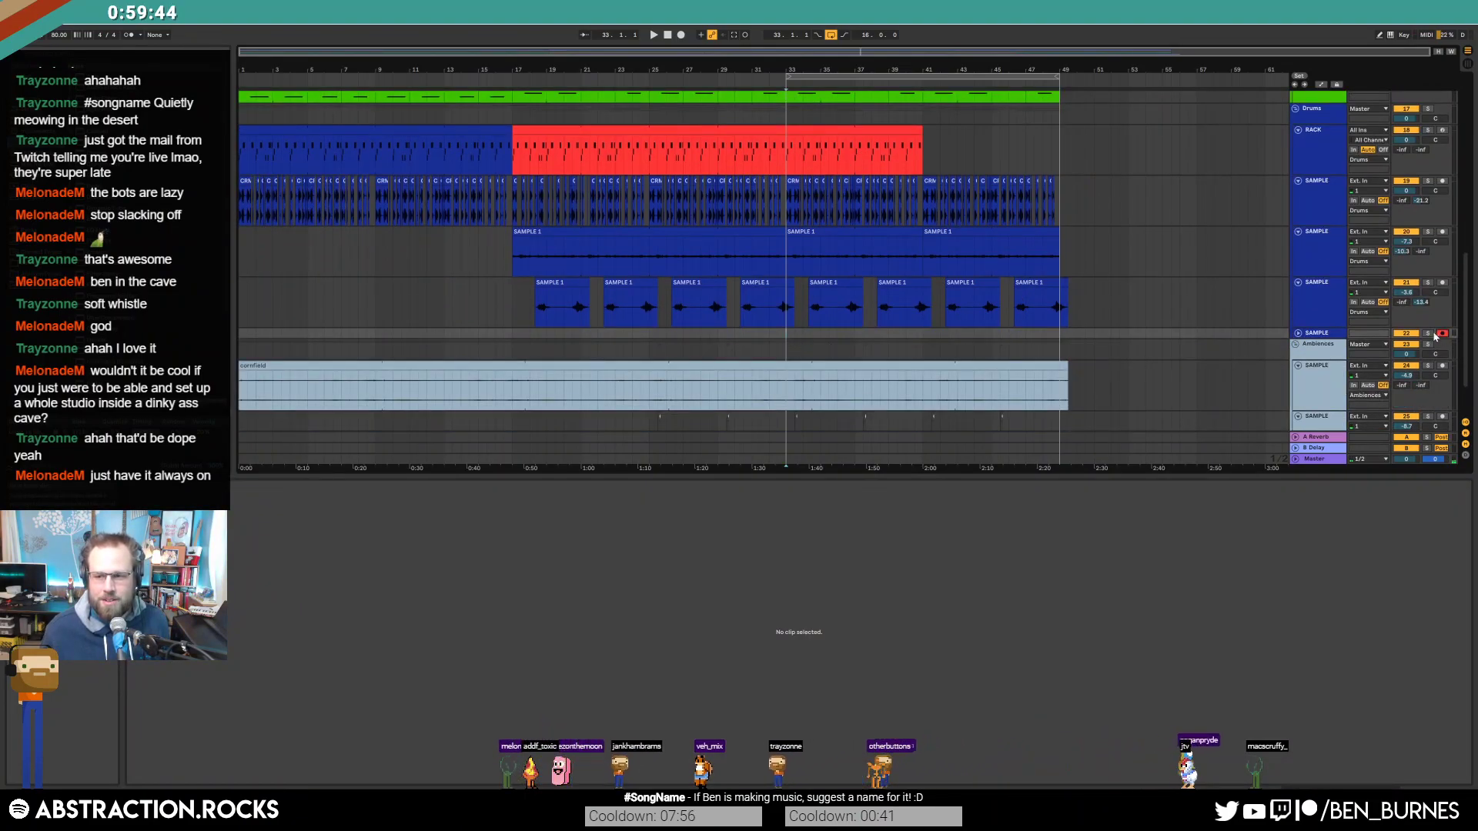
click(1298, 334)
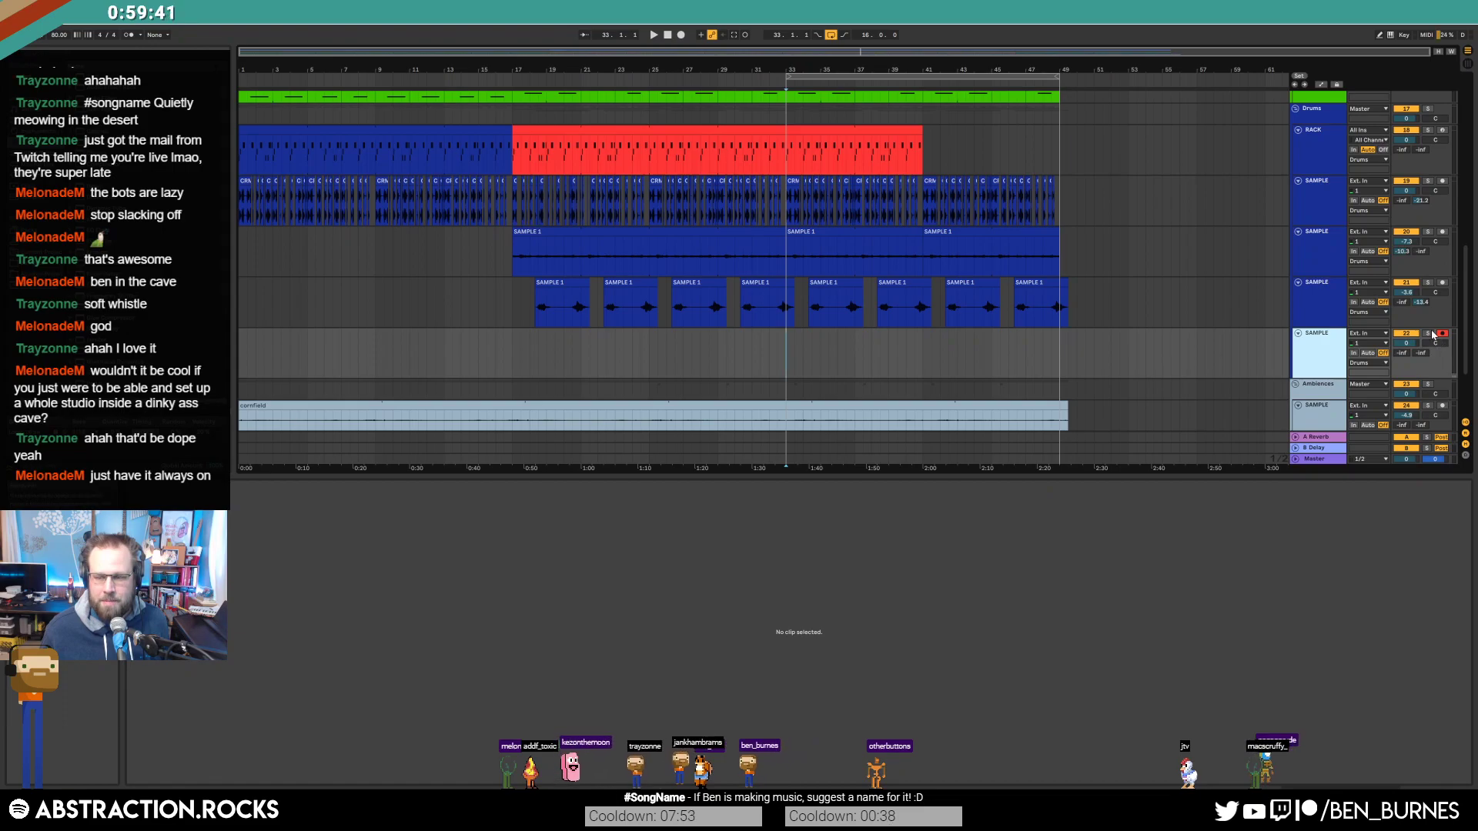
click(1367, 353)
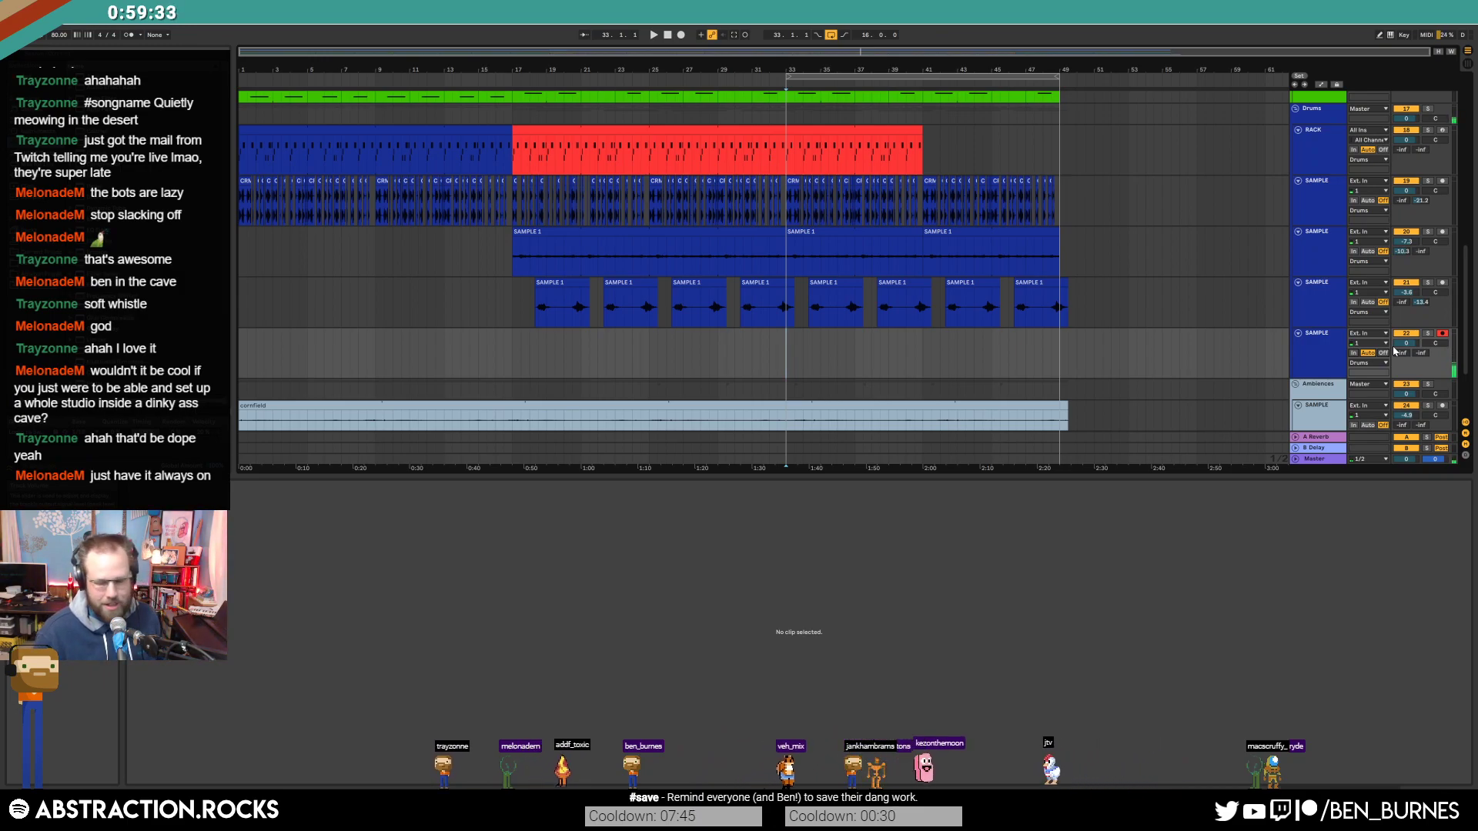
Step: Record a percussion take on the new Drums track from bar 33 and trim the clip to end at bar 41
key(F9)
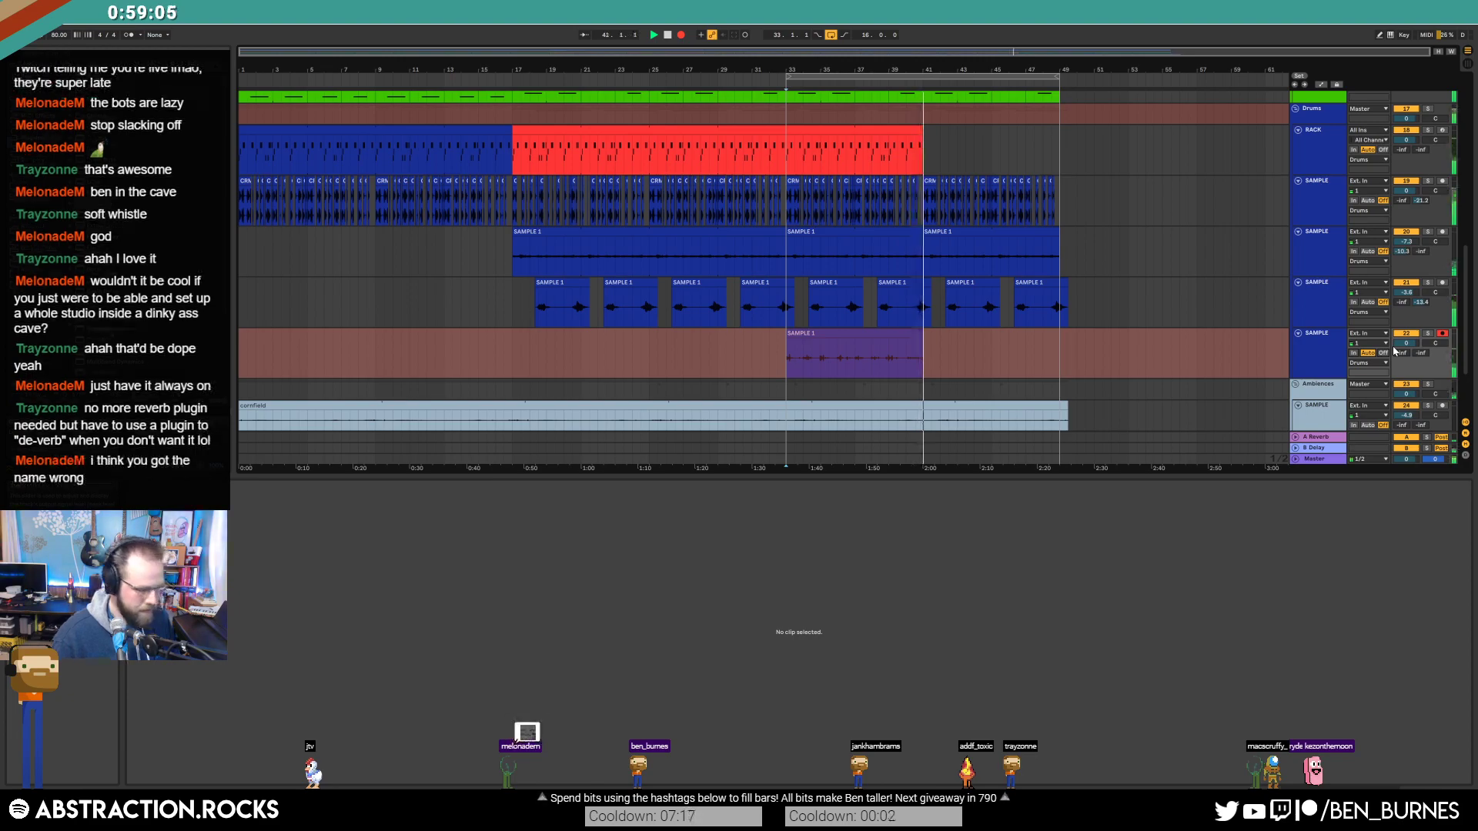
key(space)
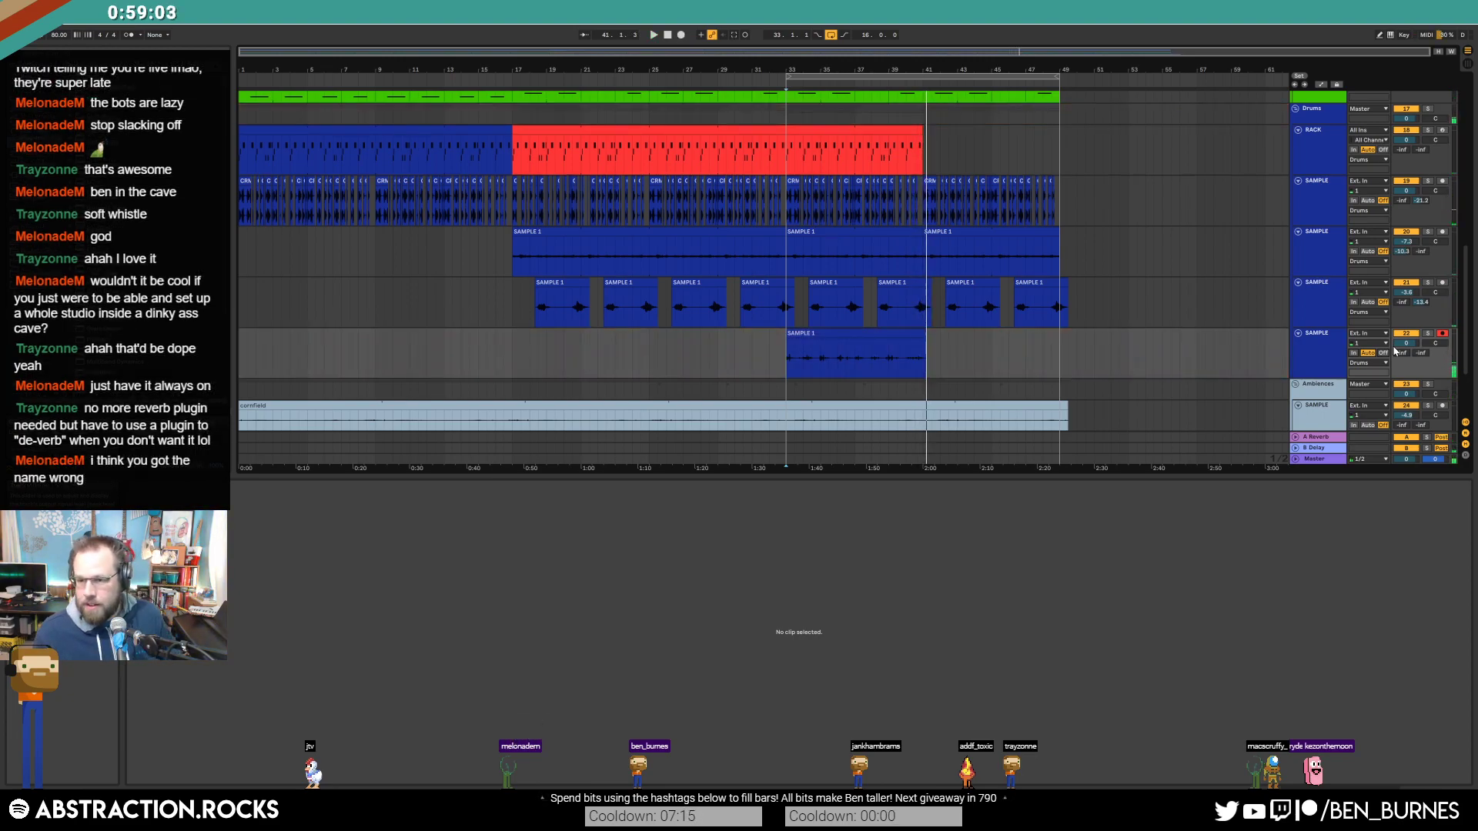
click(919, 334)
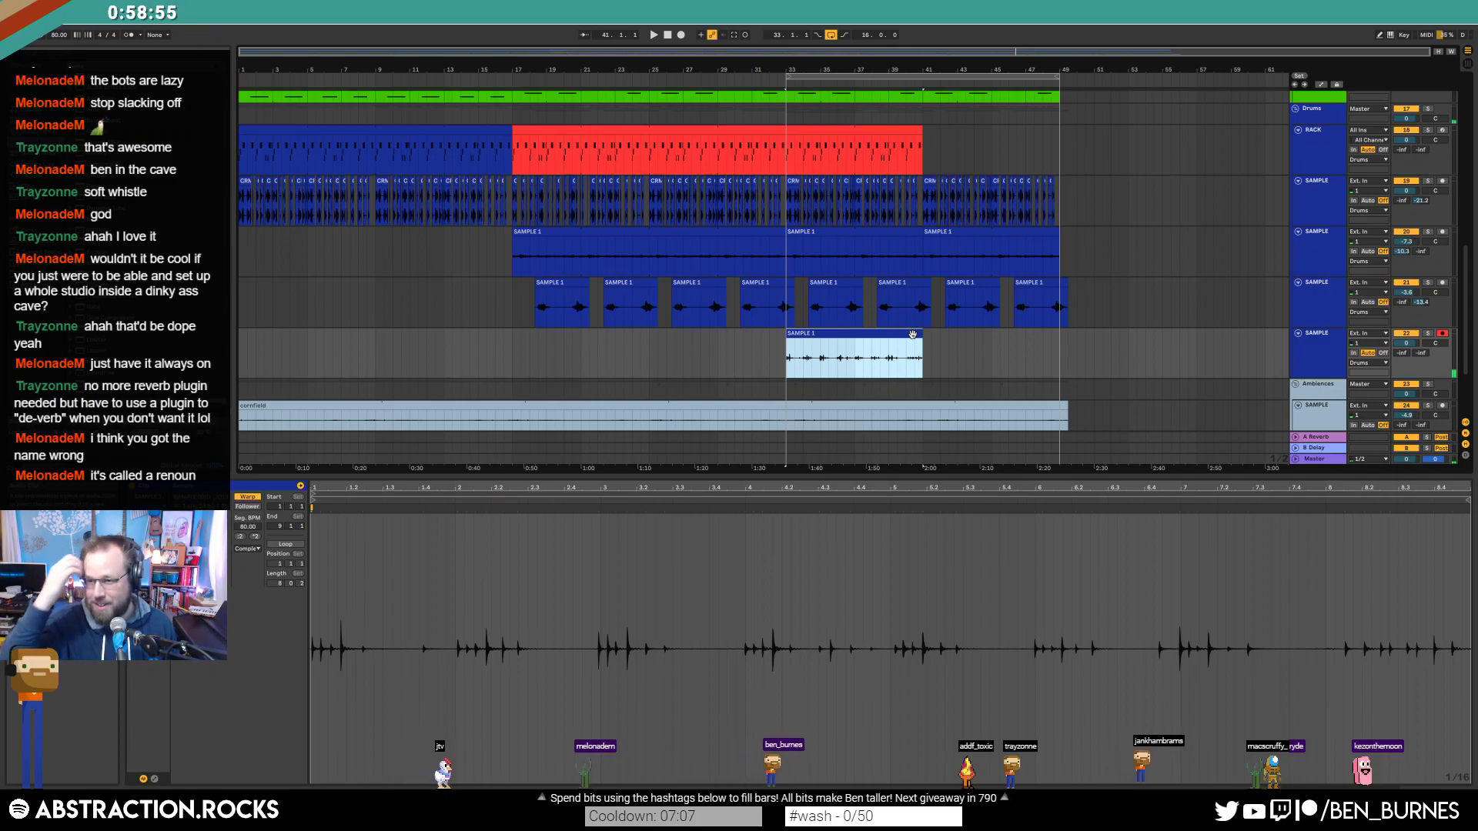
Step: During playback, lower the new Drums track's volume and shape a low cut with its EQ Eight
key(space)
drag(1406, 343, 1406, 358)
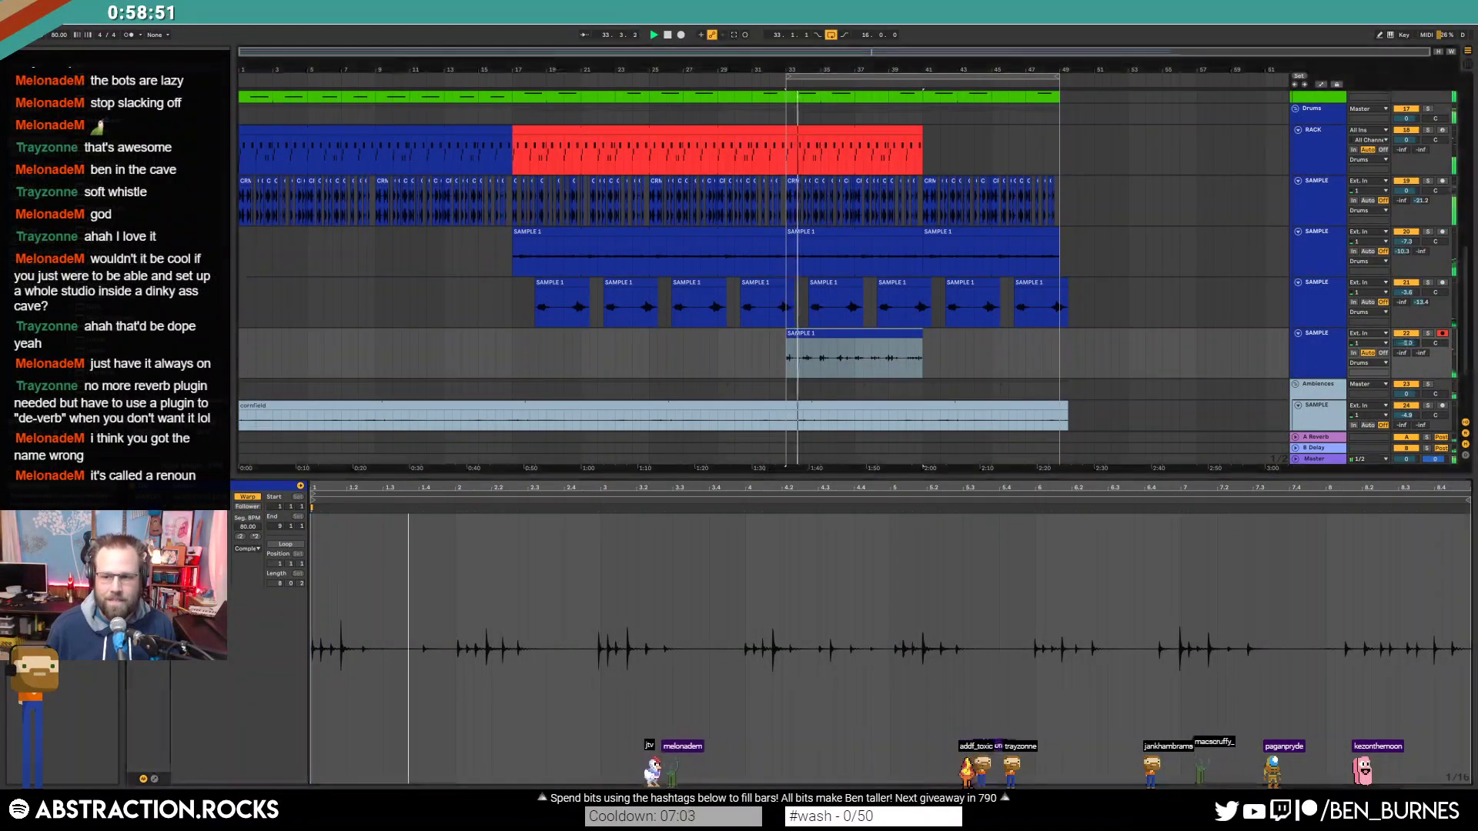
key(shift+Tab)
click(139, 680)
drag(188, 731, 272, 734)
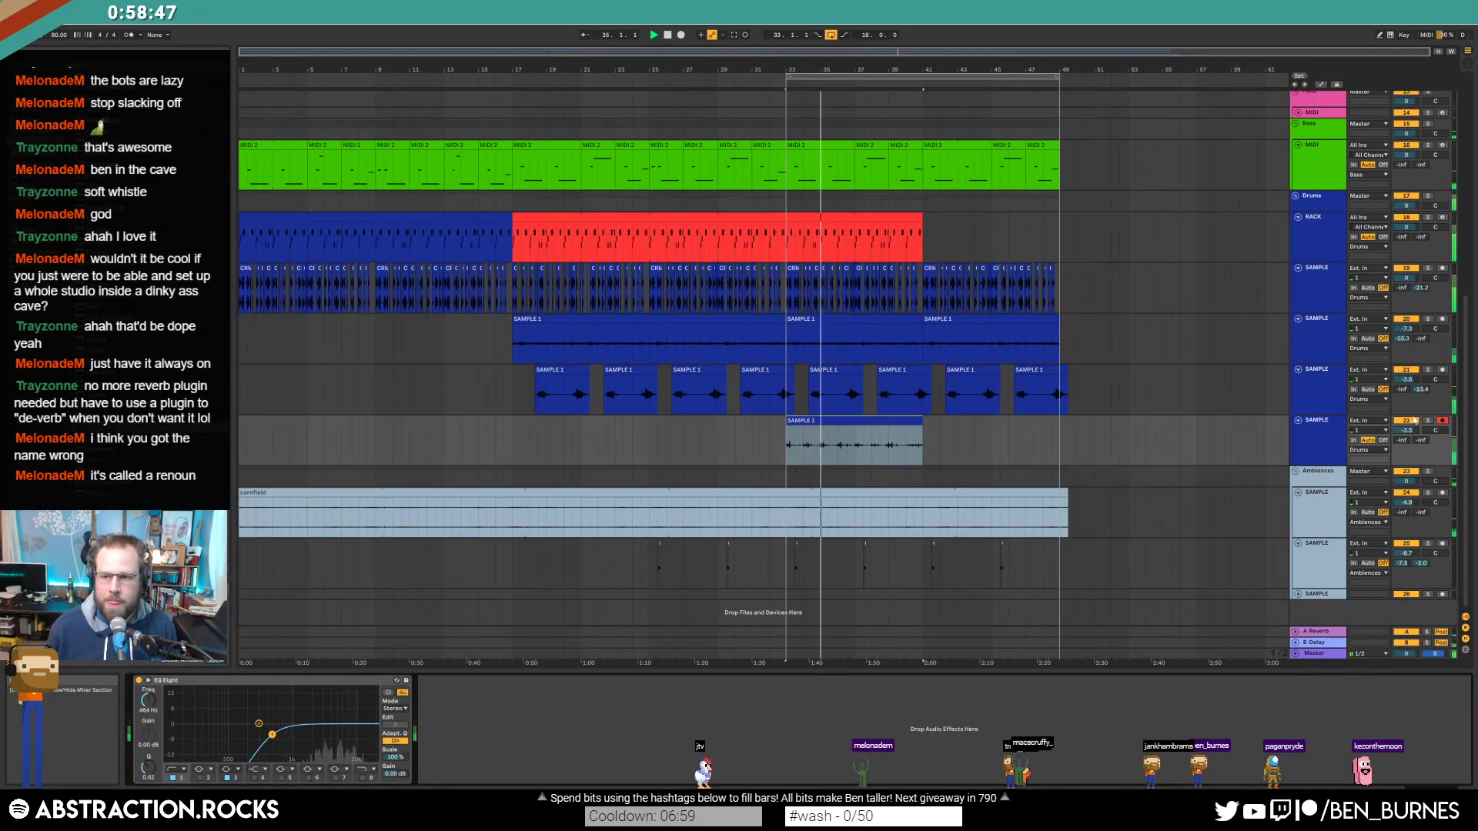
Step: Raise the new Drums track's reverb and delay sends and quantize its recorded clip of bars 33 to 41
mouse_move(1402, 440)
mouse_down()
mouse_move(1402, 411)
mouse_move(1421, 411)
mouse_move(1400, 439)
mouse_move(1401, 455)
mouse_move(1421, 456)
mouse_up()
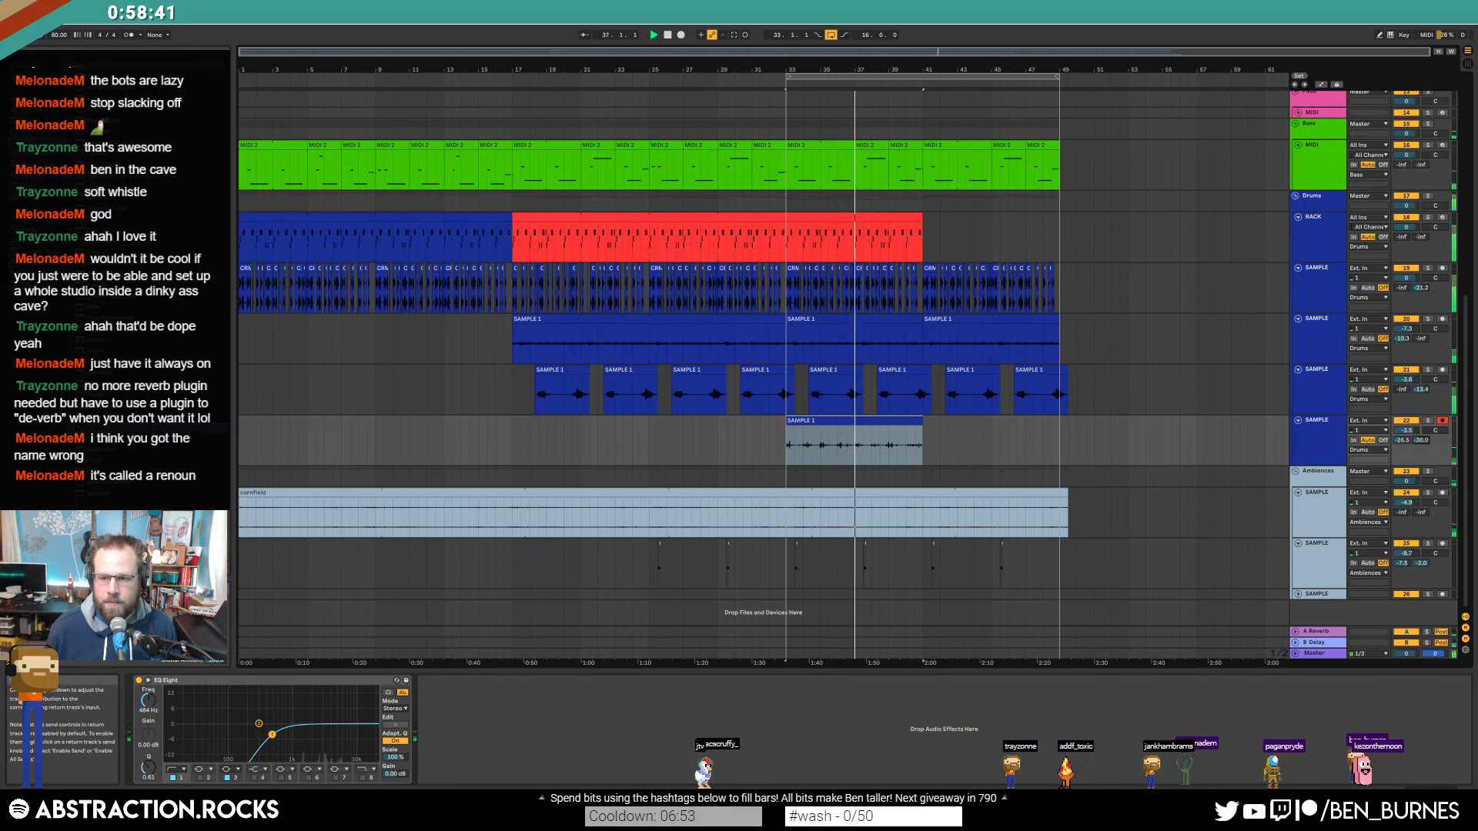
click(899, 417)
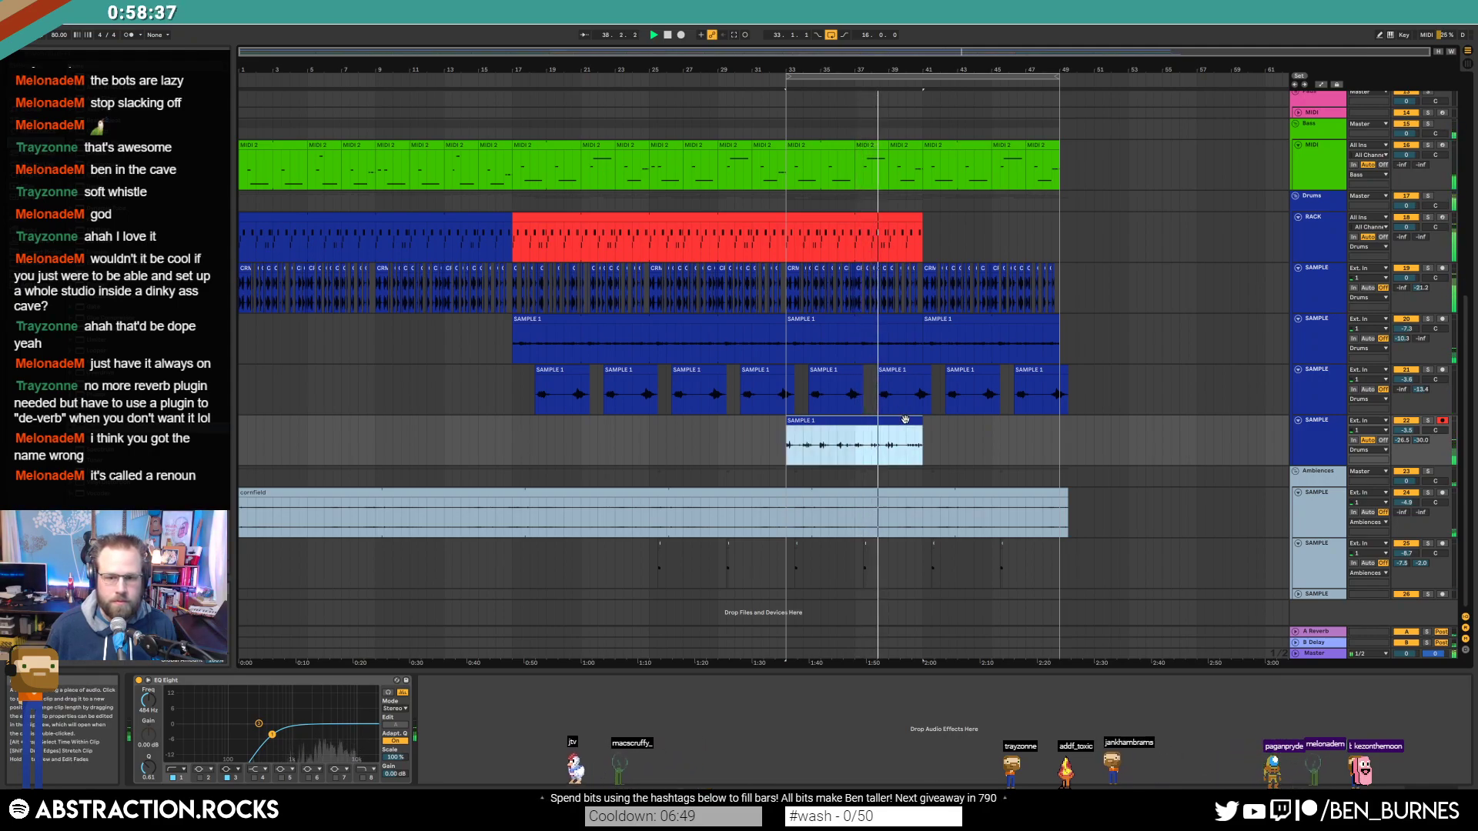
double_click(906, 419)
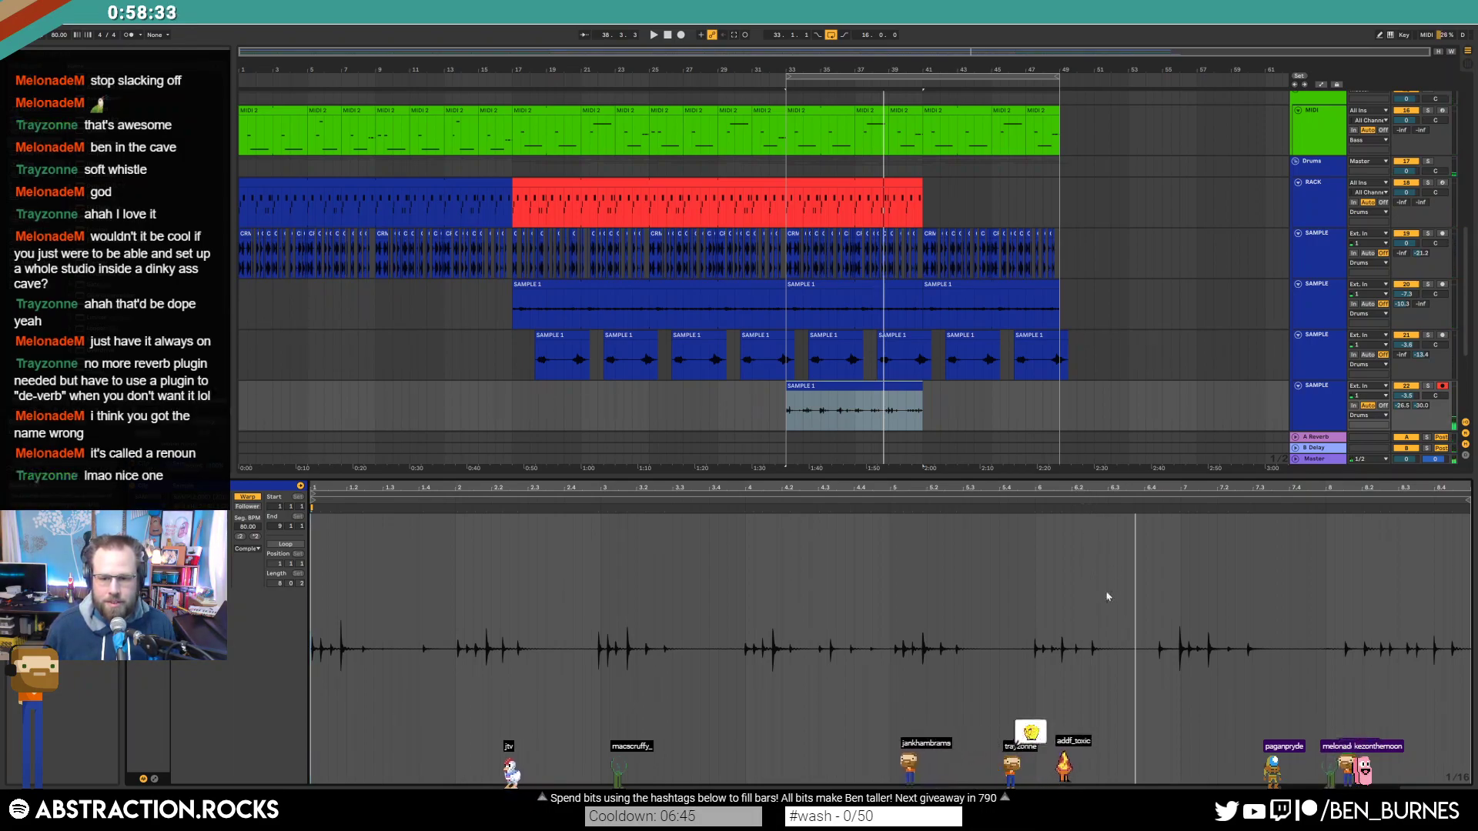
key(space)
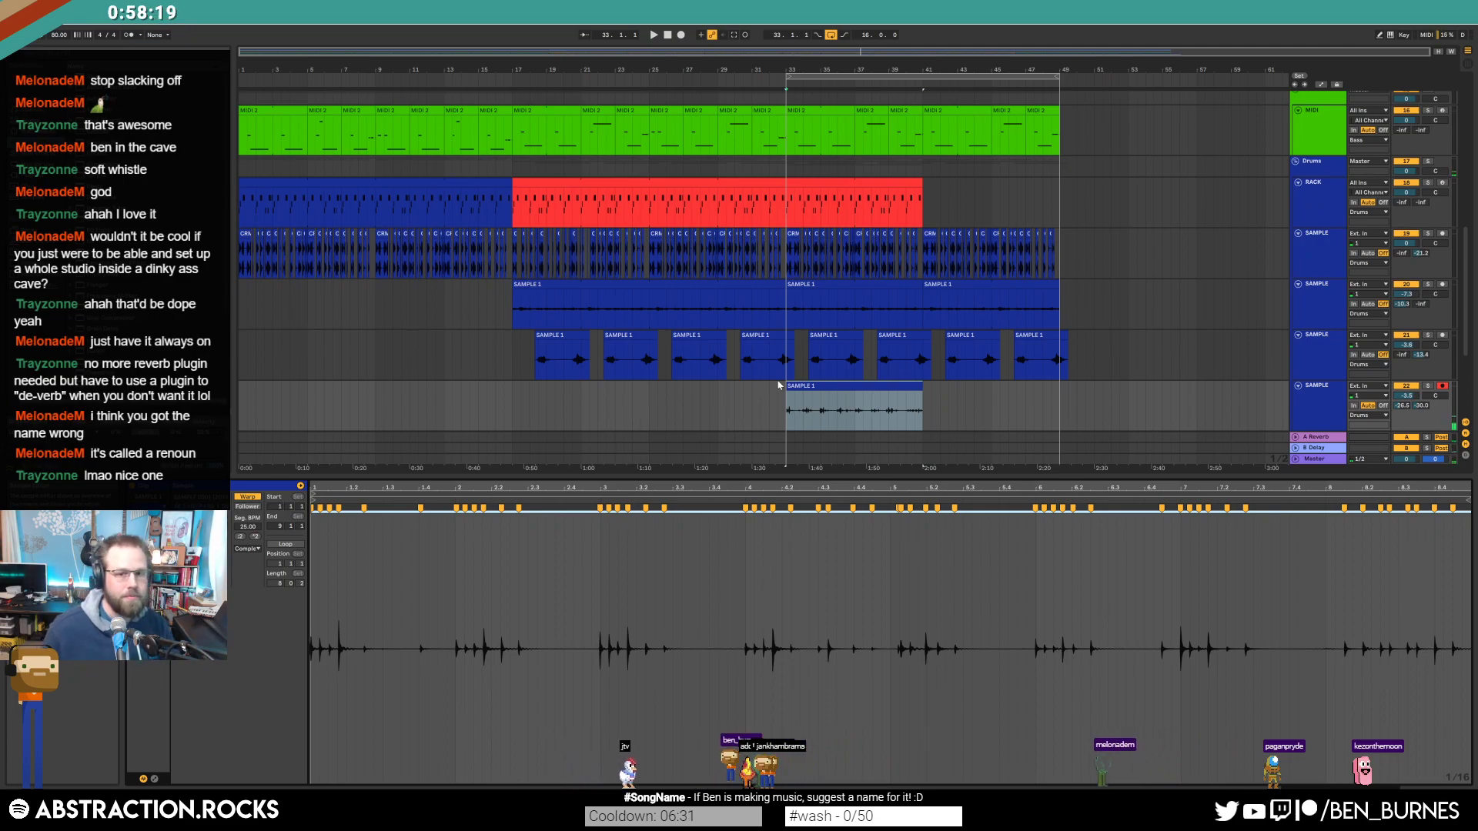
Step: Delete the lead clip of bars 41 to 49 on the second Leads SAMPLE track and arm that track for recording
scroll(962, 231, up, 10)
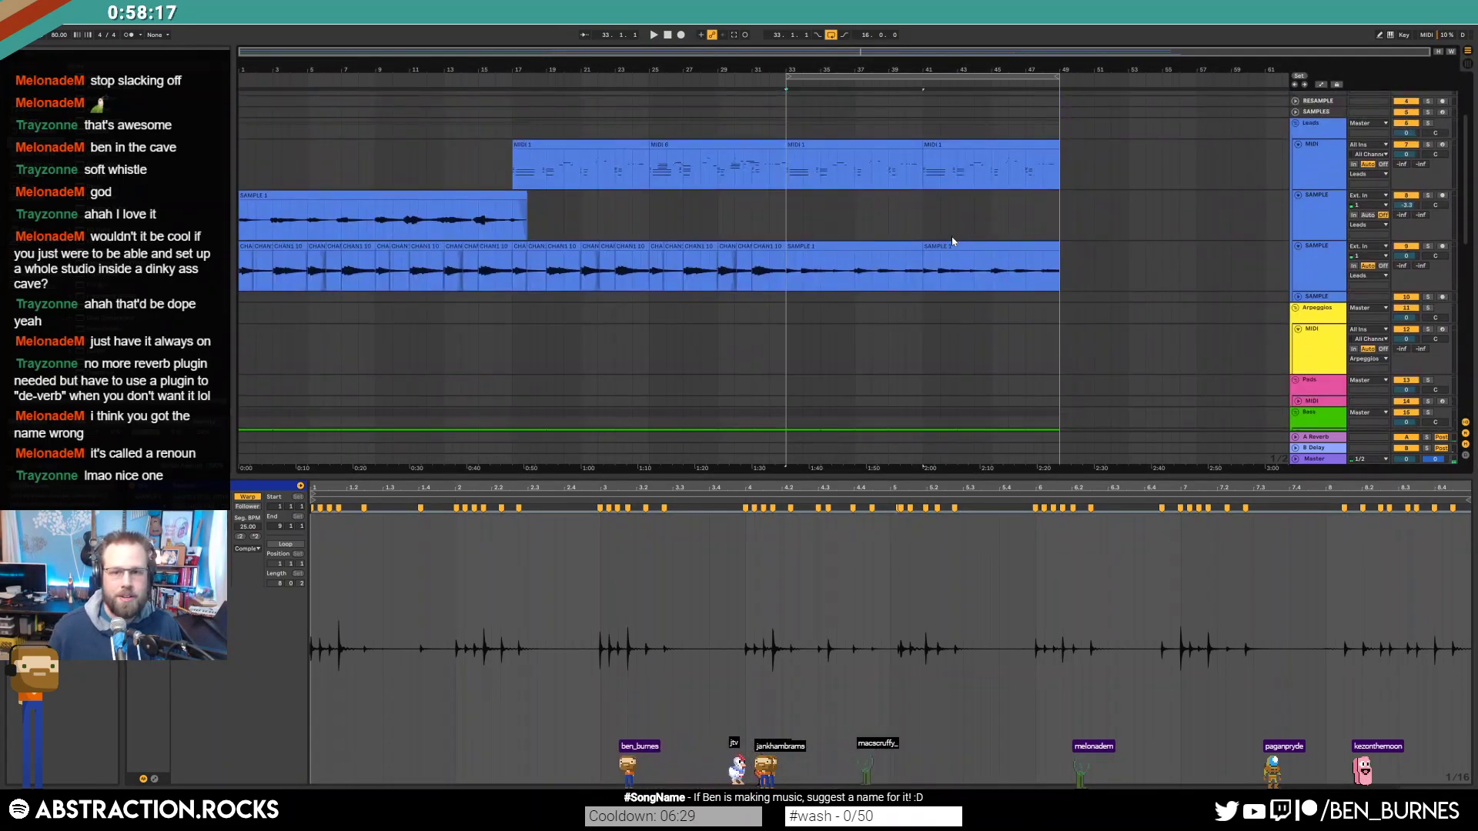
click(936, 246)
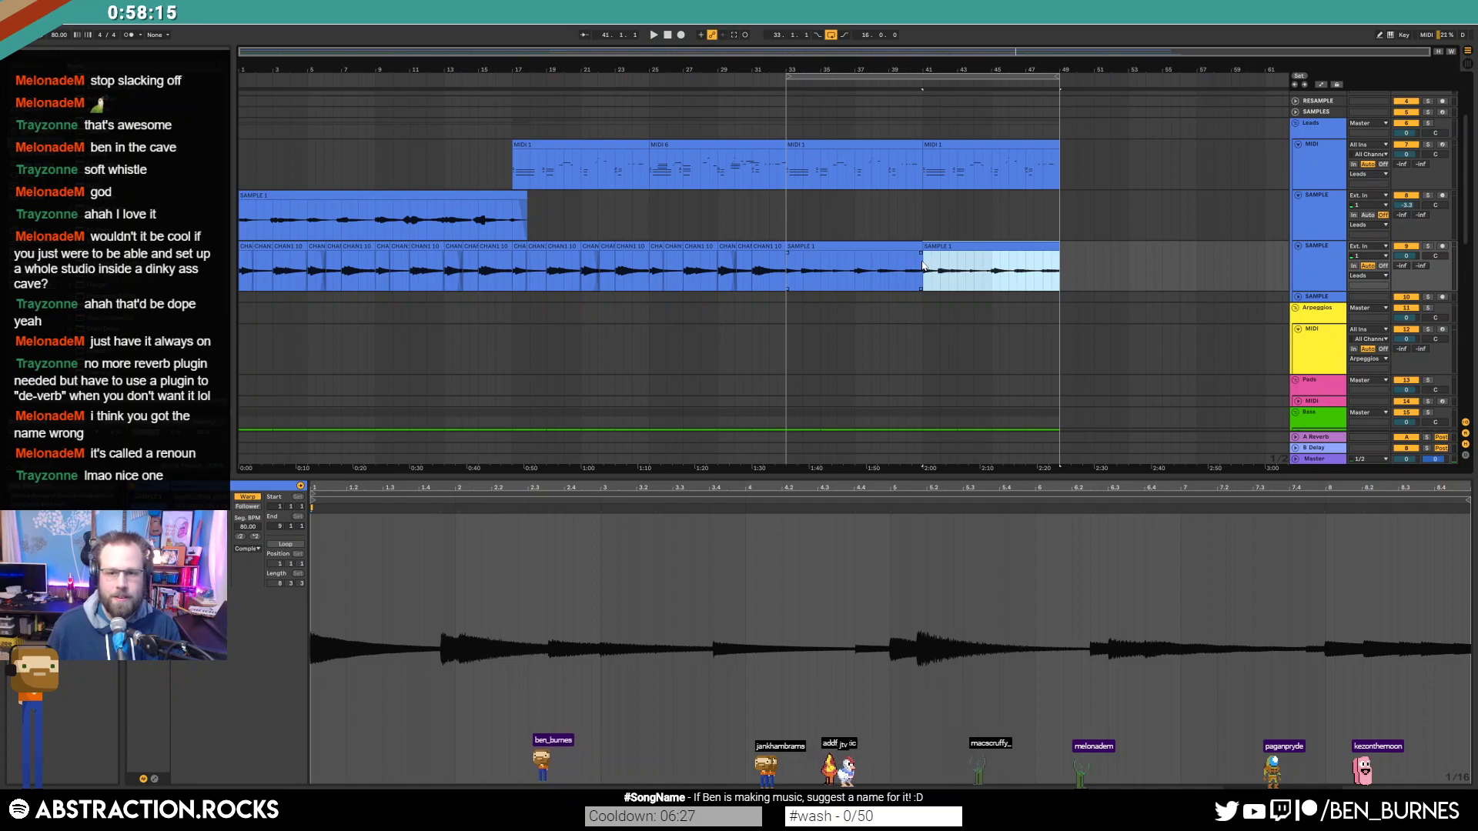
key(Delete)
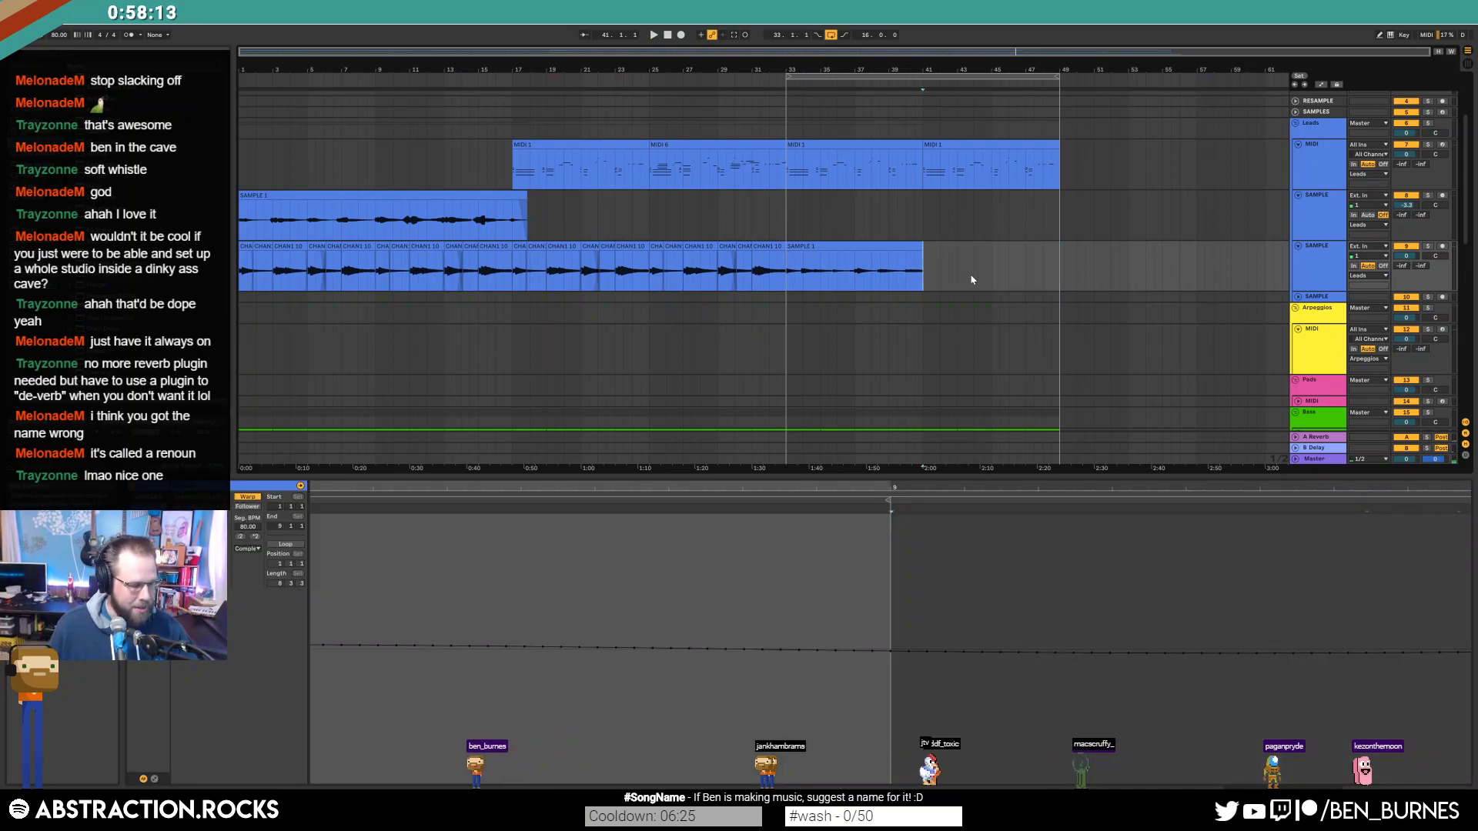
click(1442, 248)
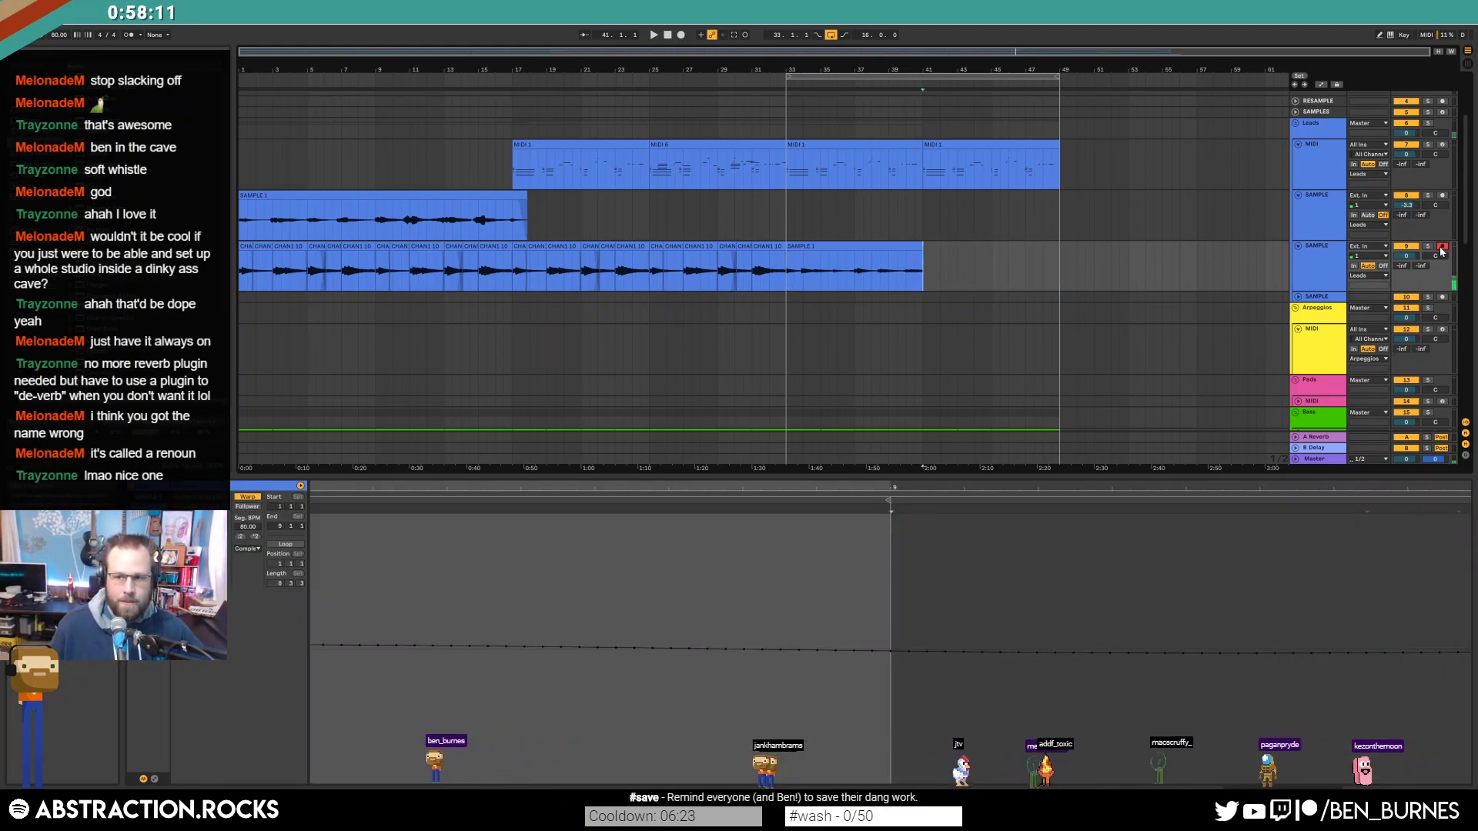
key(F9)
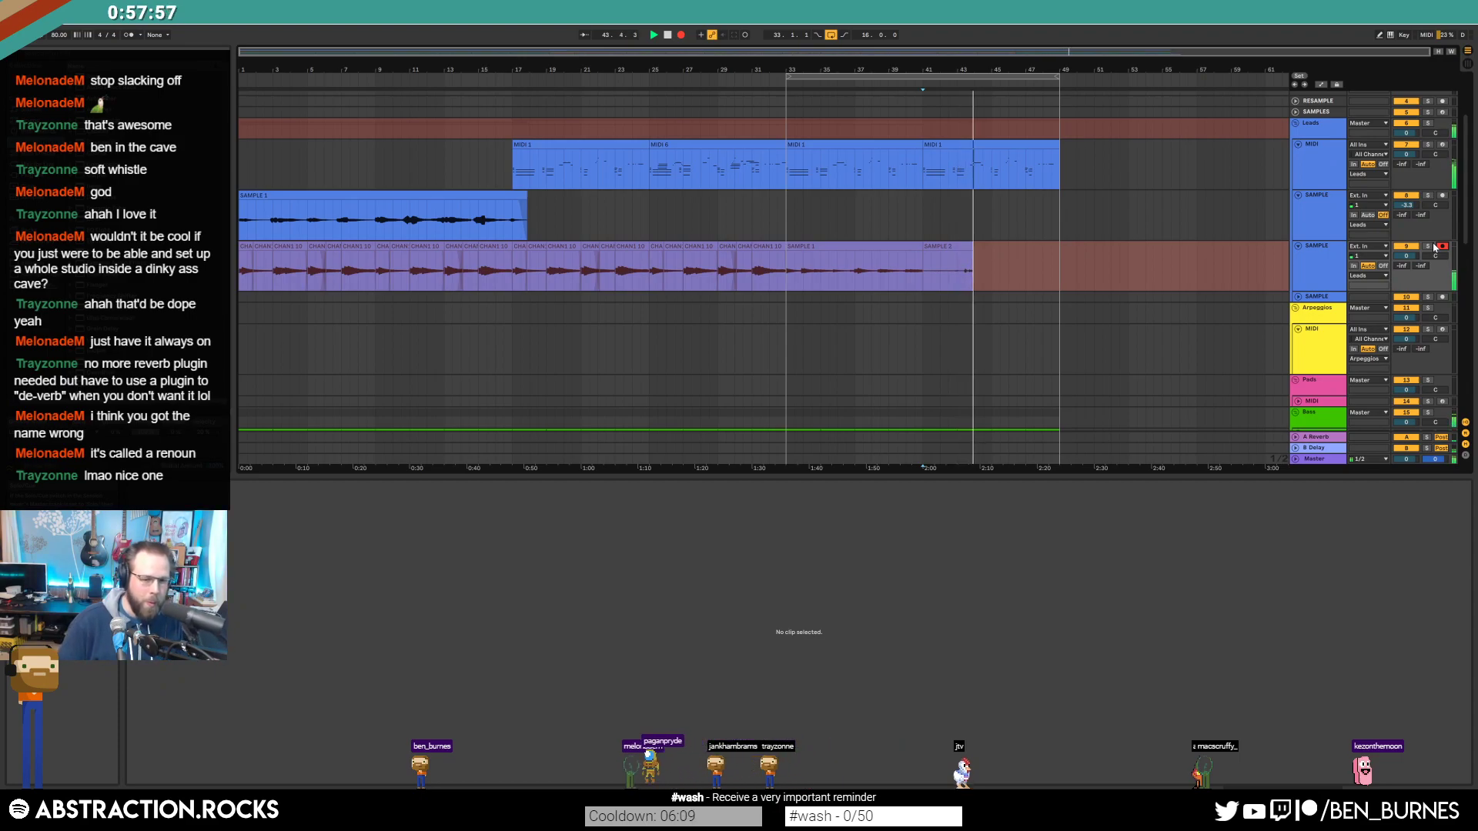
key(space)
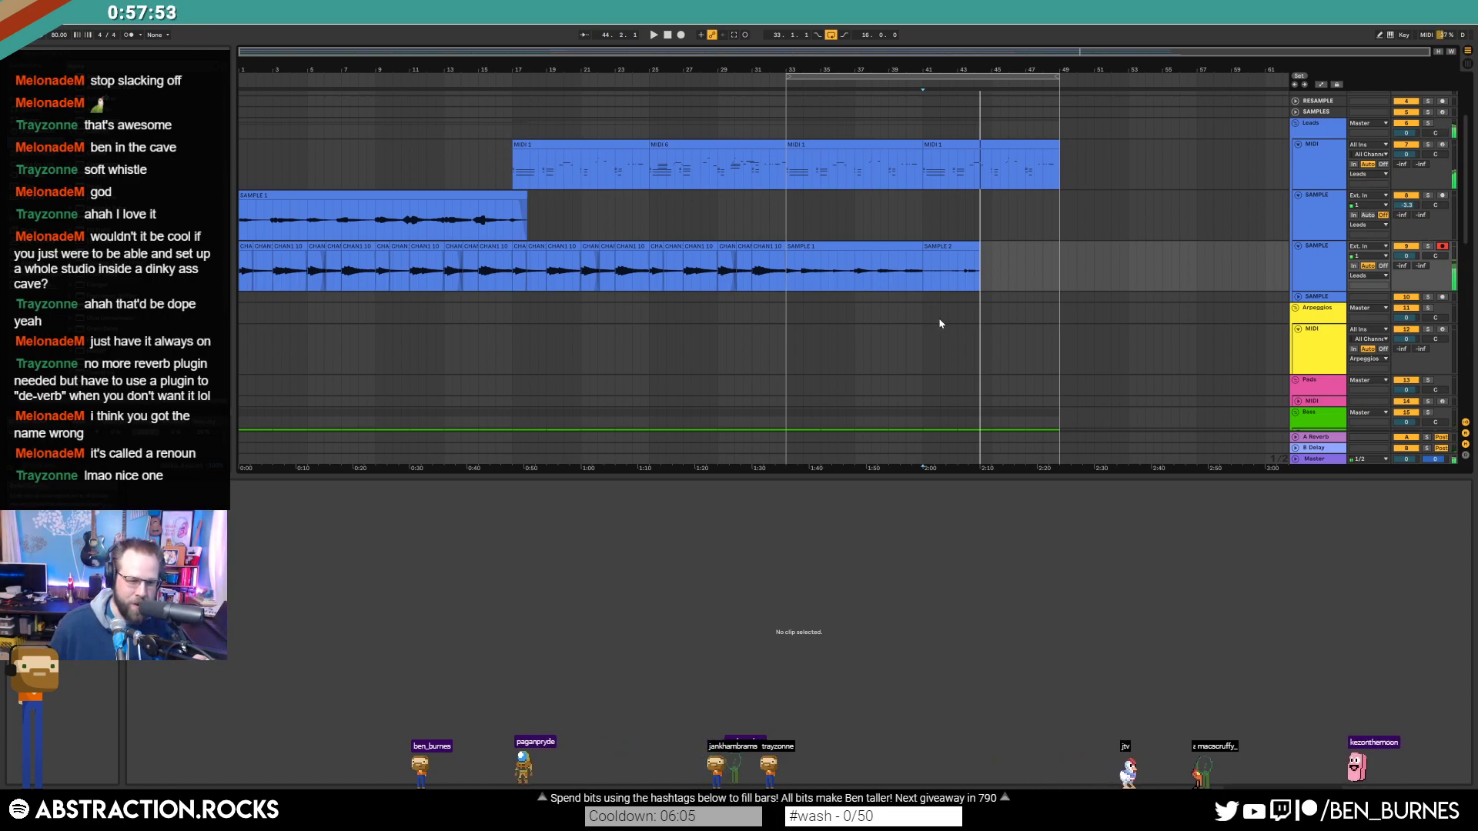
click(927, 286)
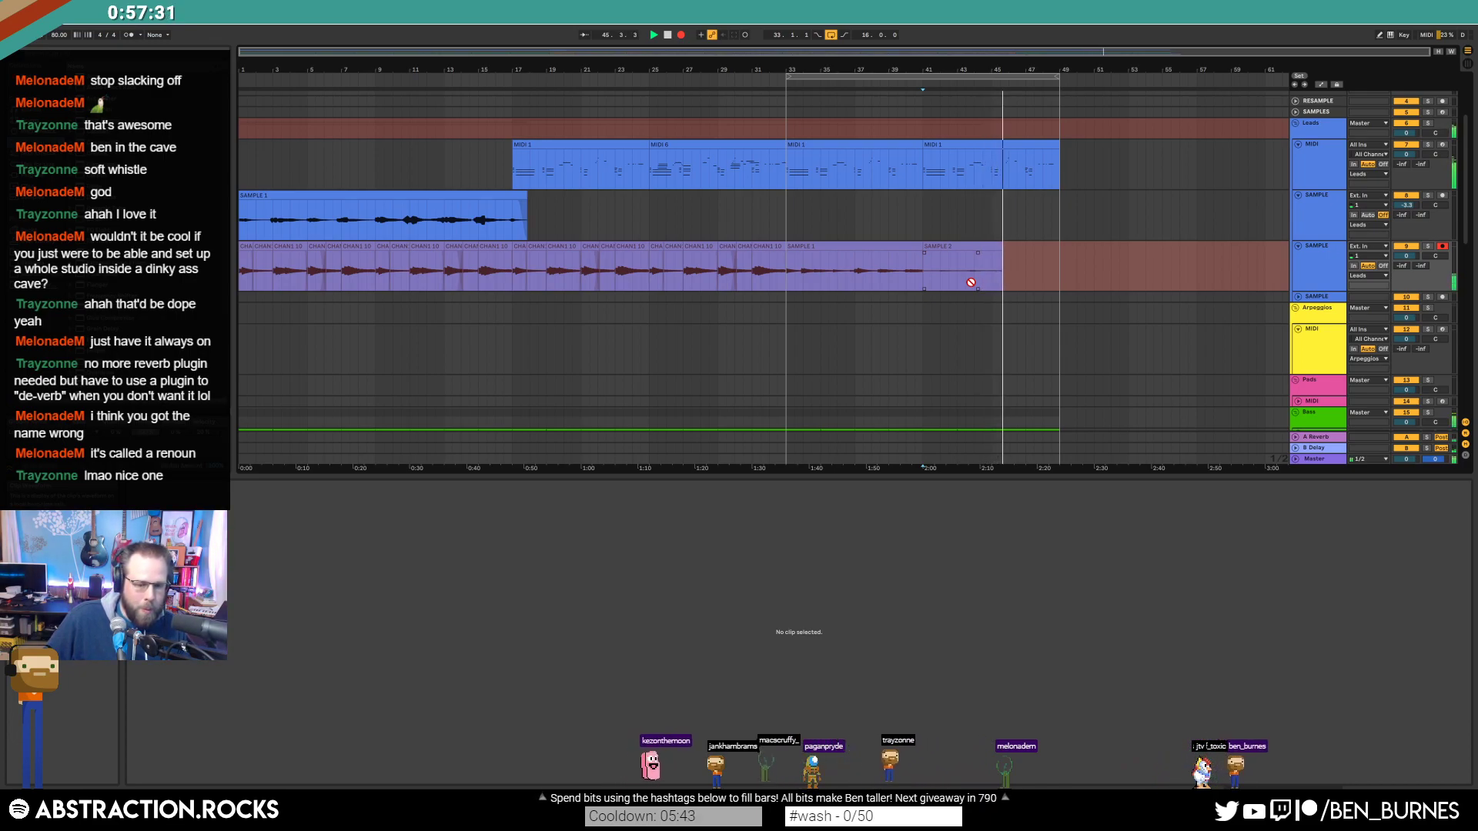
key(space)
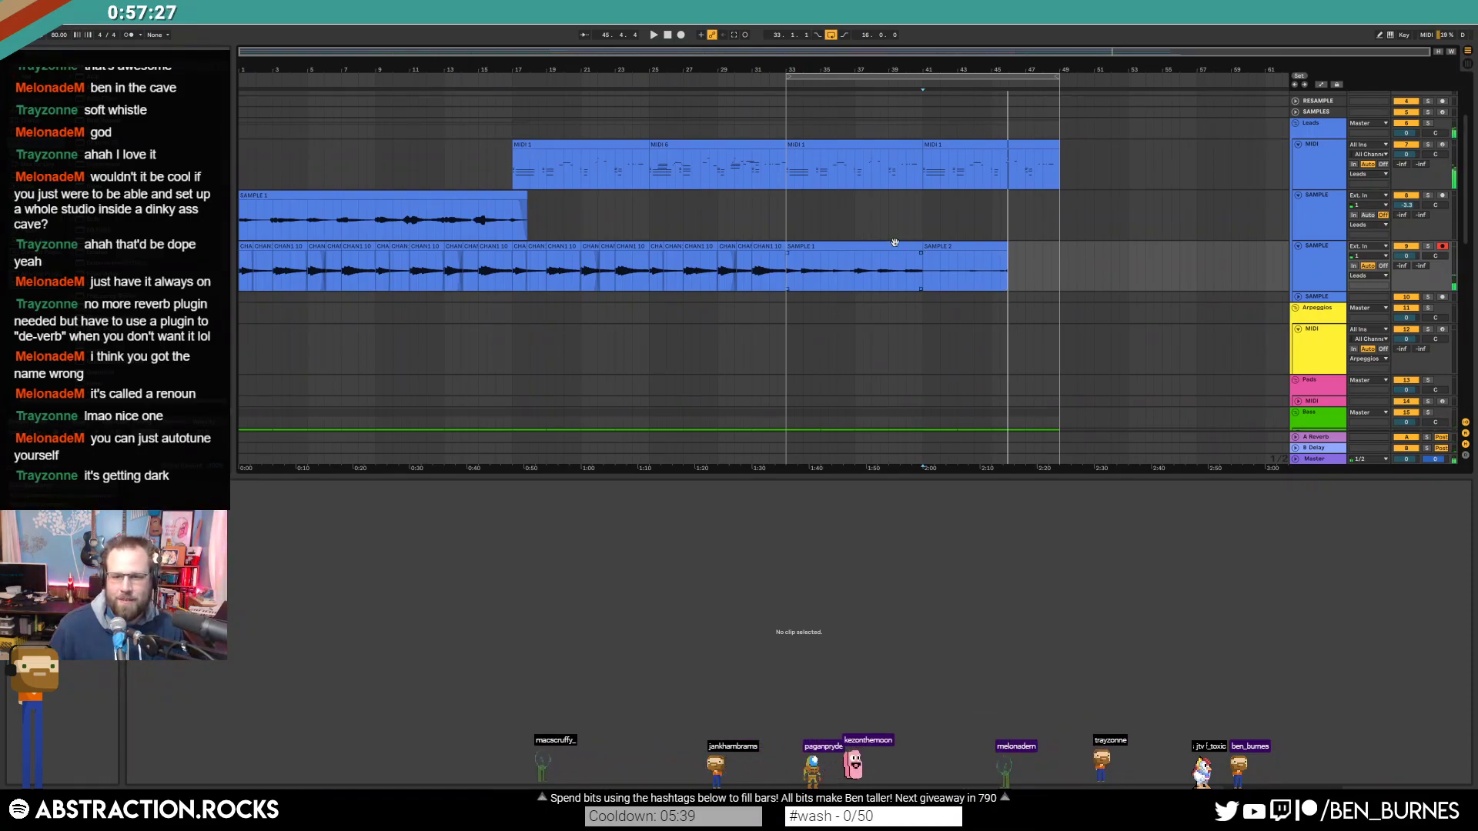
Step: Record a new lead take from bar 41 to bar 49 on the second Leads SAMPLE track, disarm the track and select the take
click(924, 284)
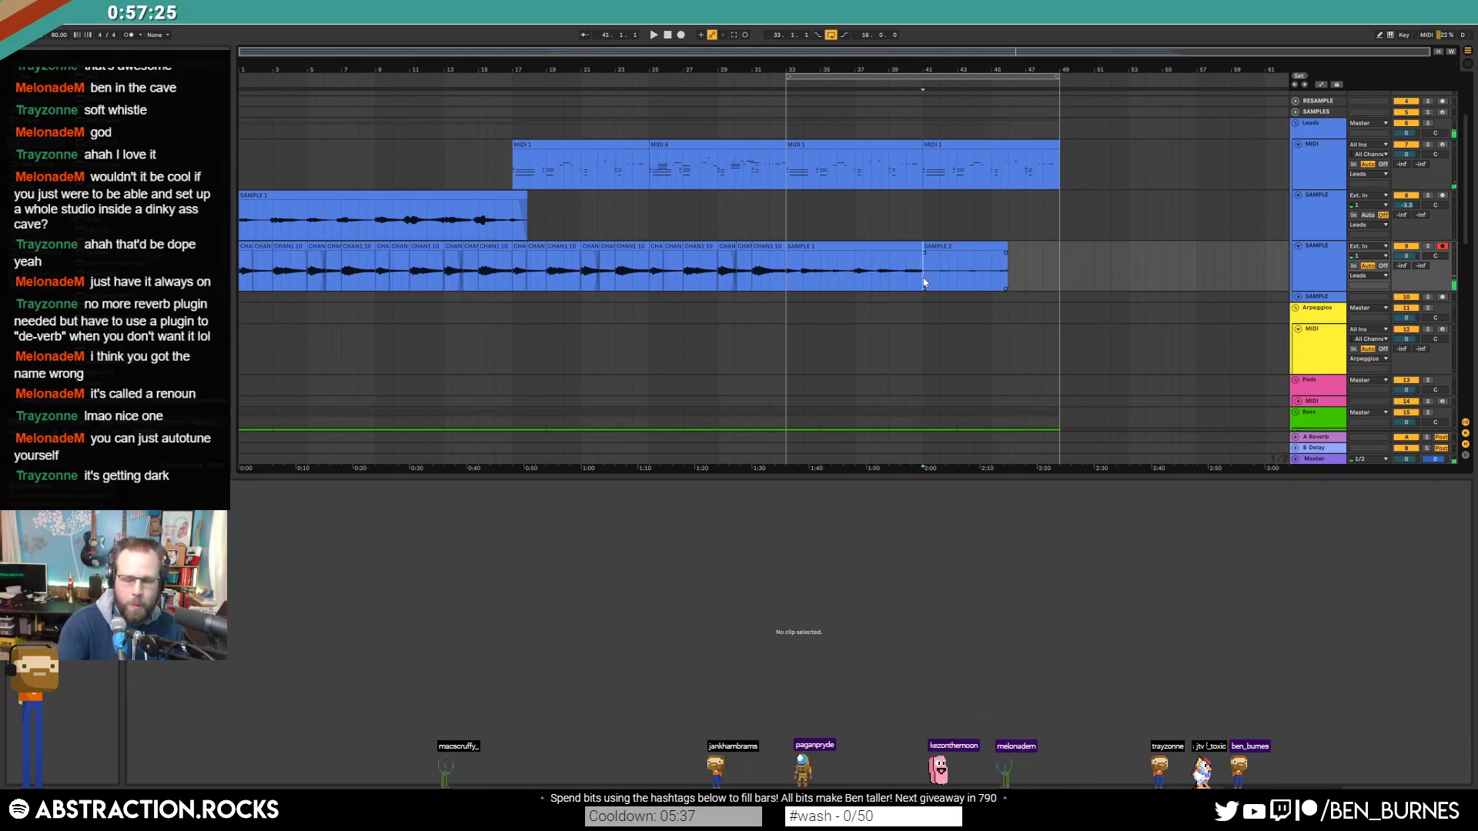
key(F9)
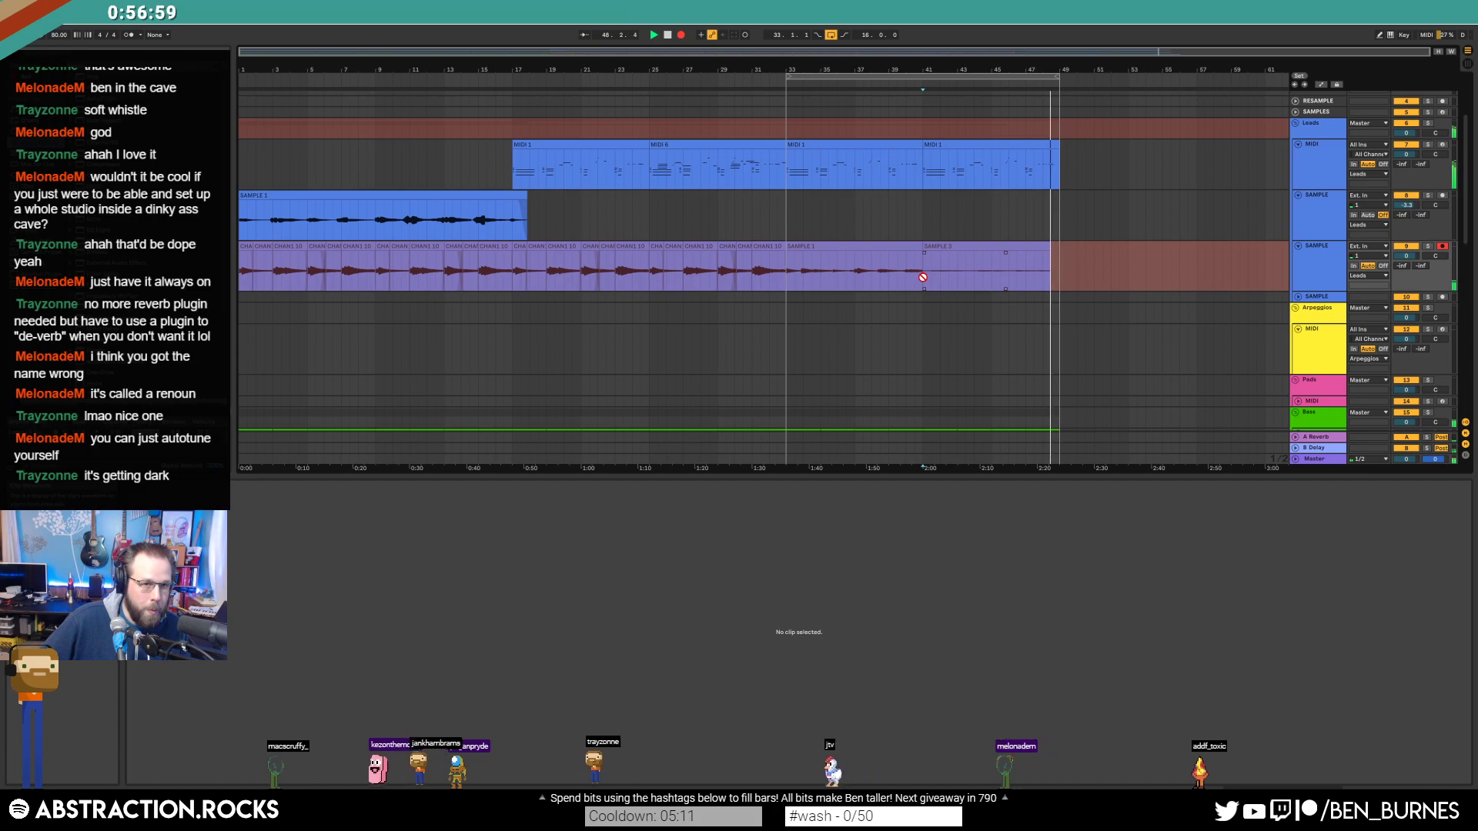
key(space)
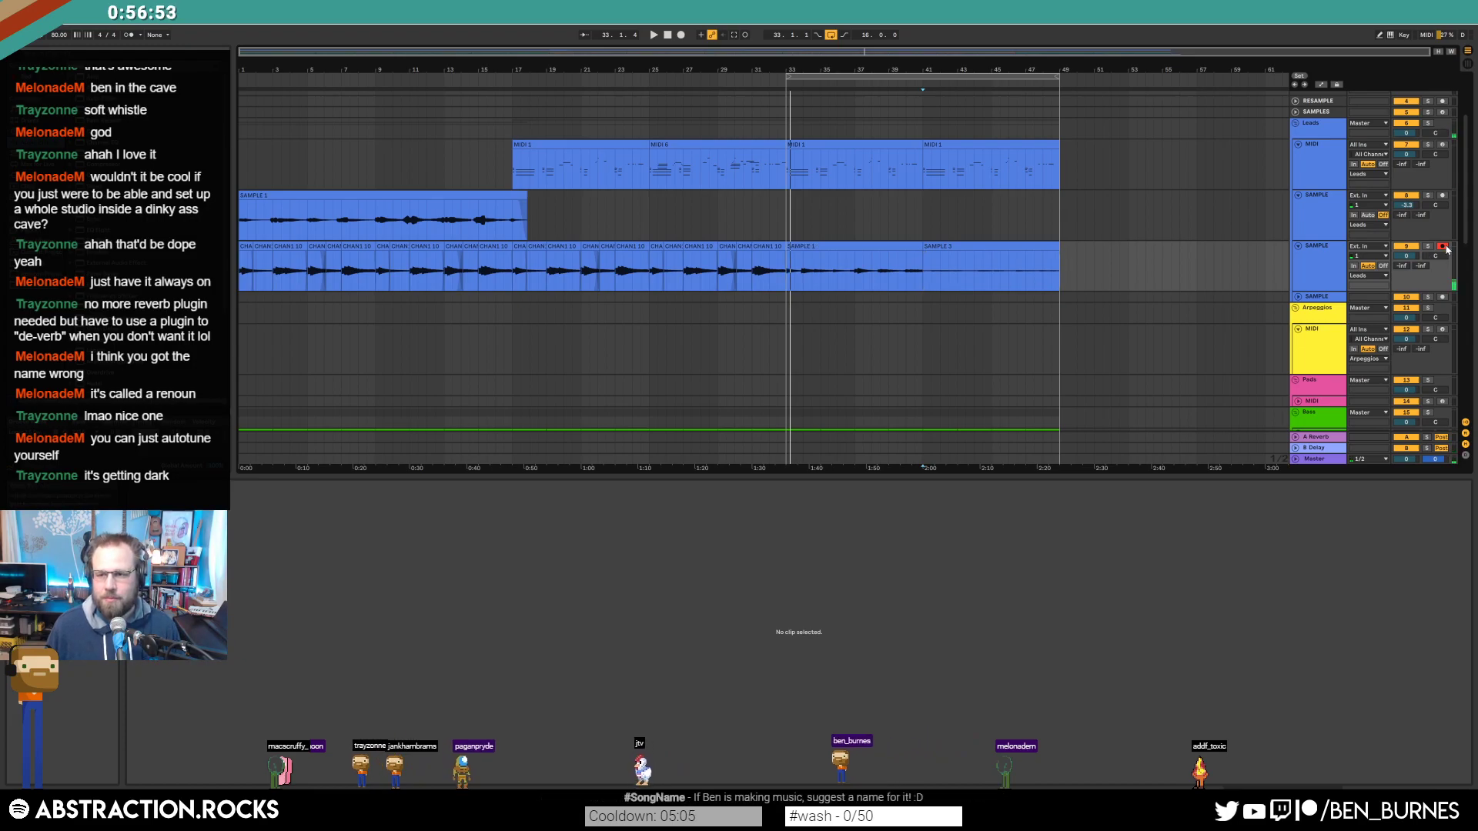
click(975, 246)
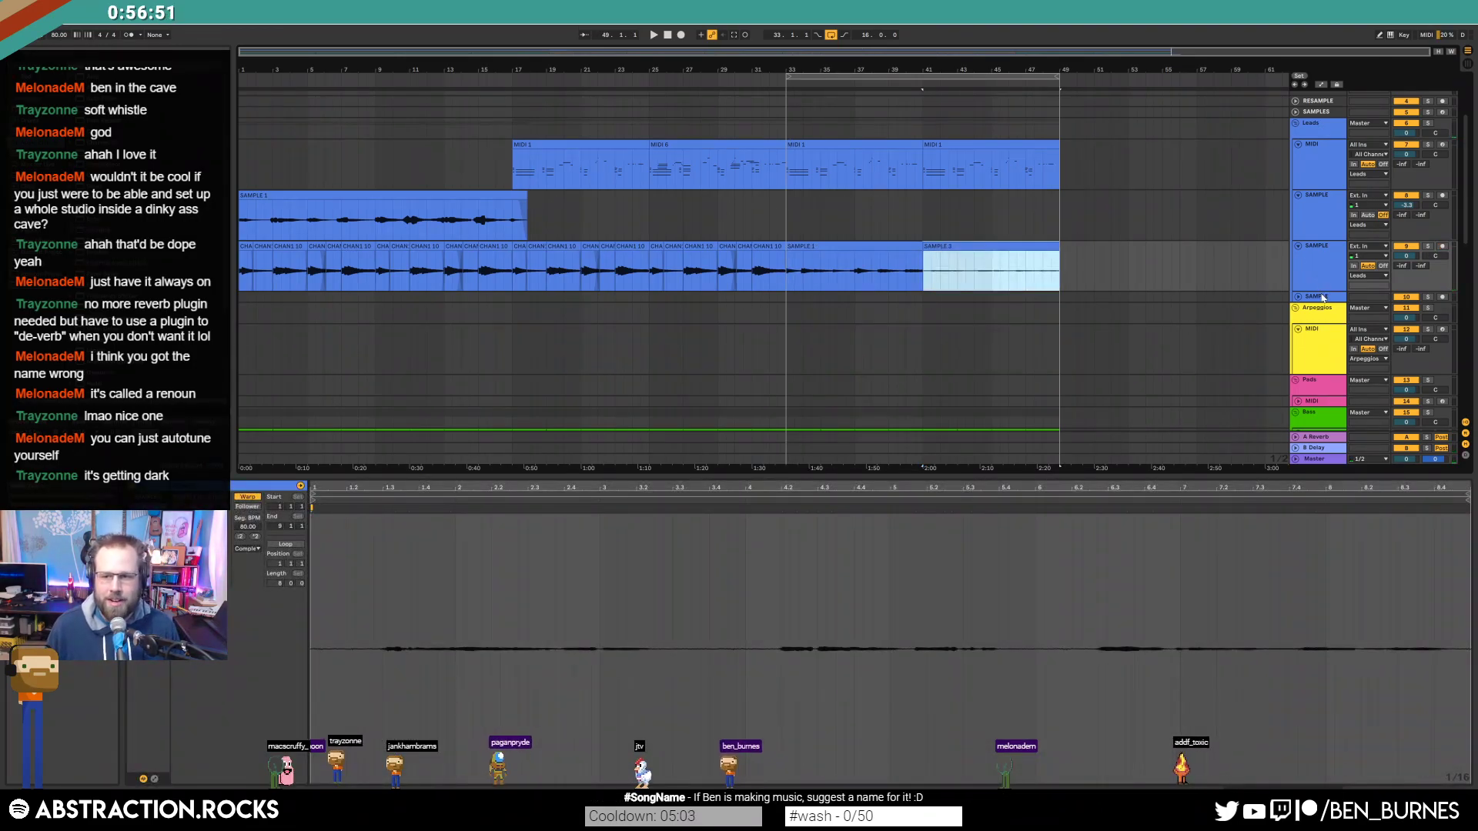
Step: Copy the devices from EQ Eight through Raum on the second Leads SAMPLE track to the third one, ahead of its EQ Eight
click(1324, 278)
double_click(1306, 277)
click(347, 682)
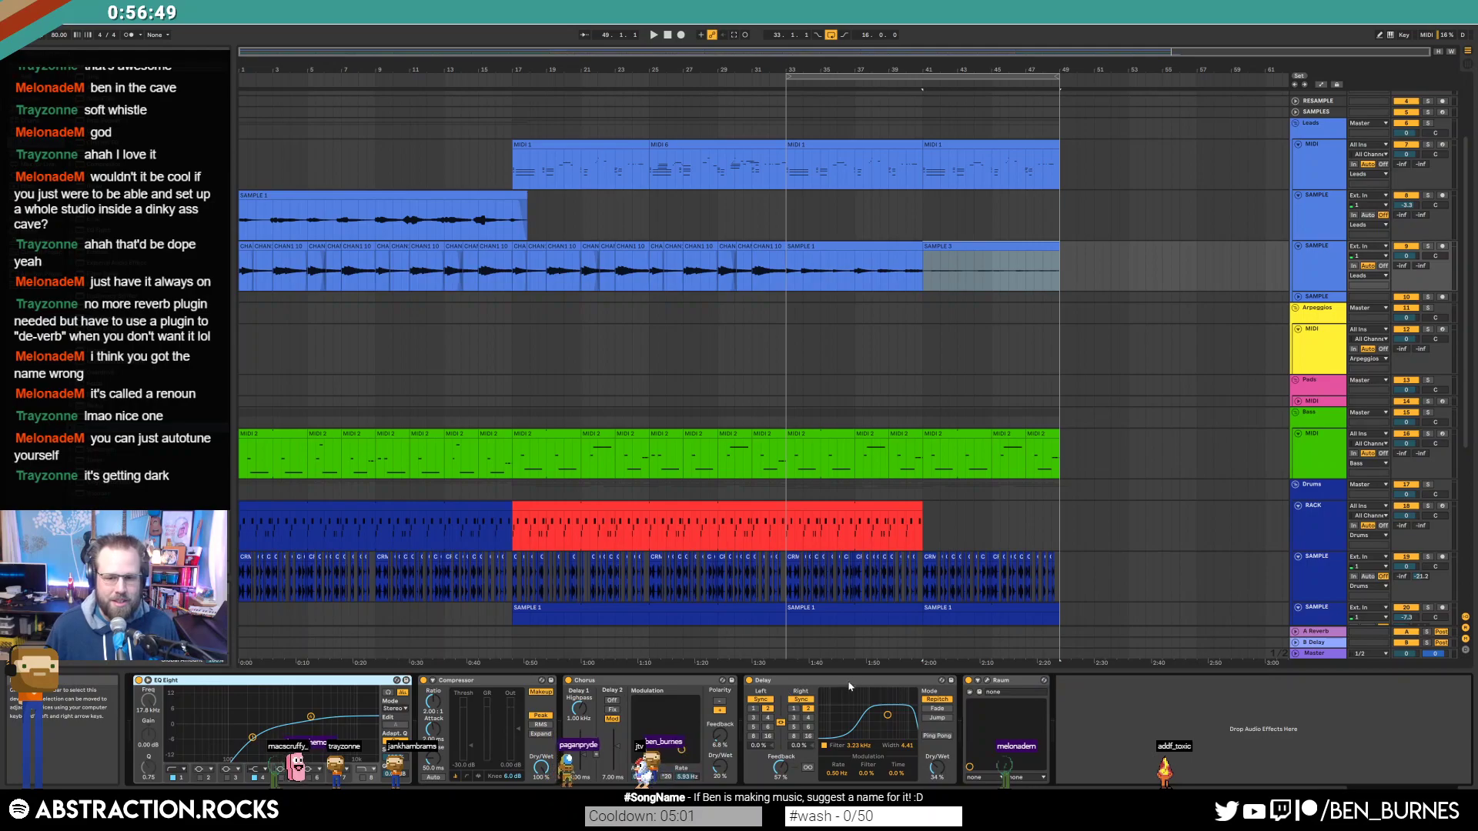
shift+click(1013, 681)
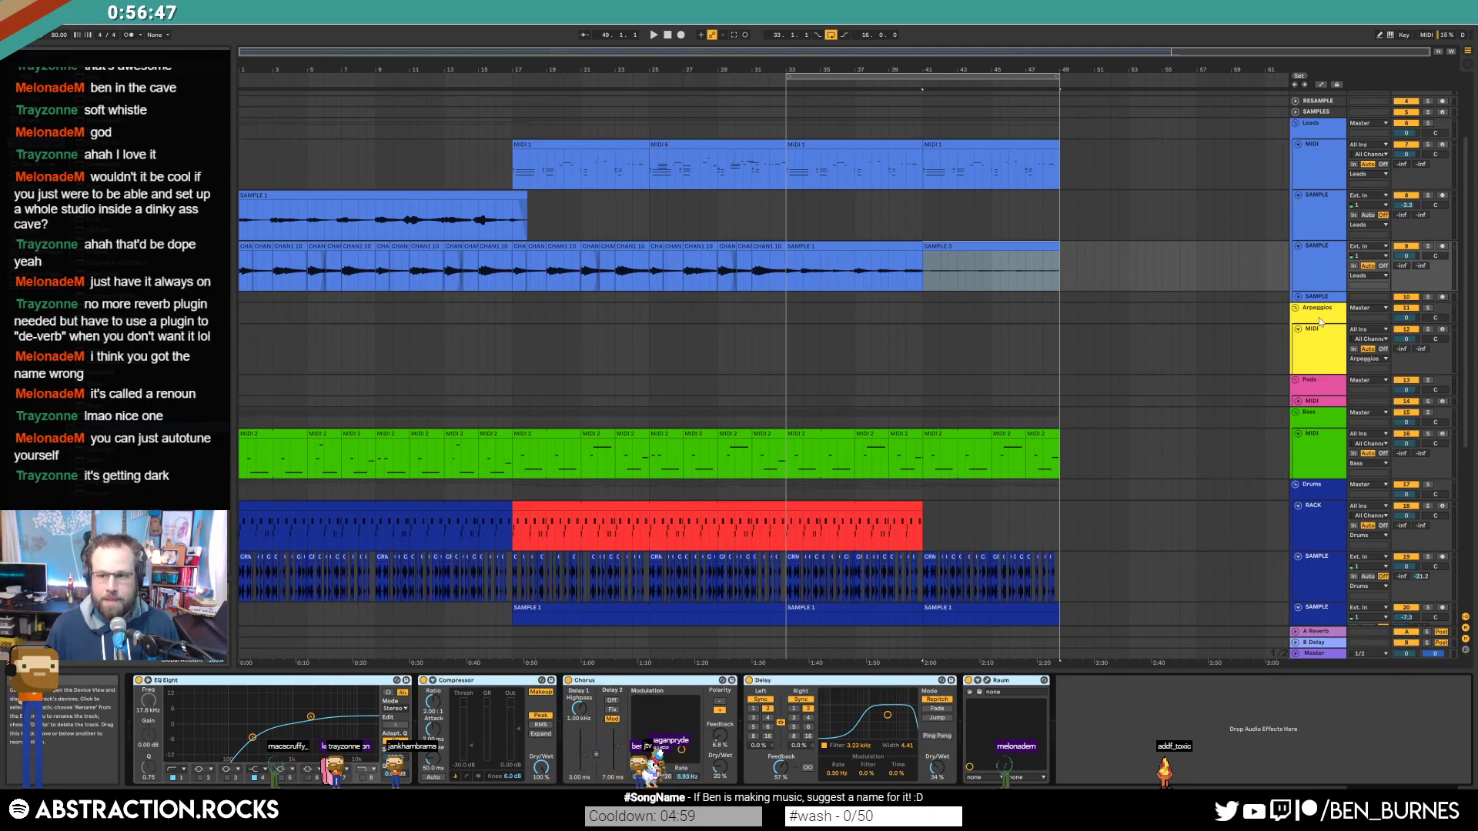
key(Delete)
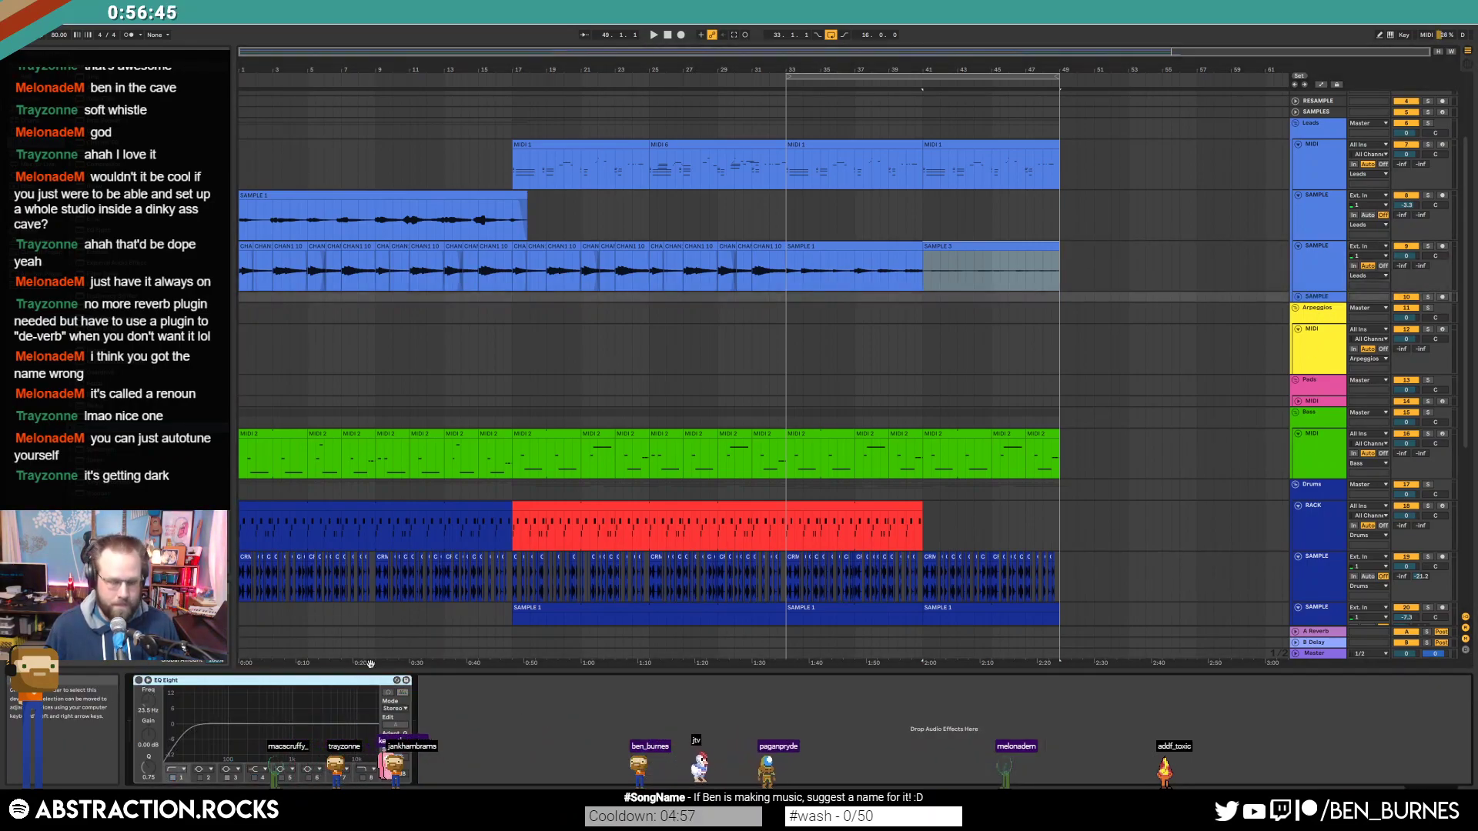
key(ctrl+z)
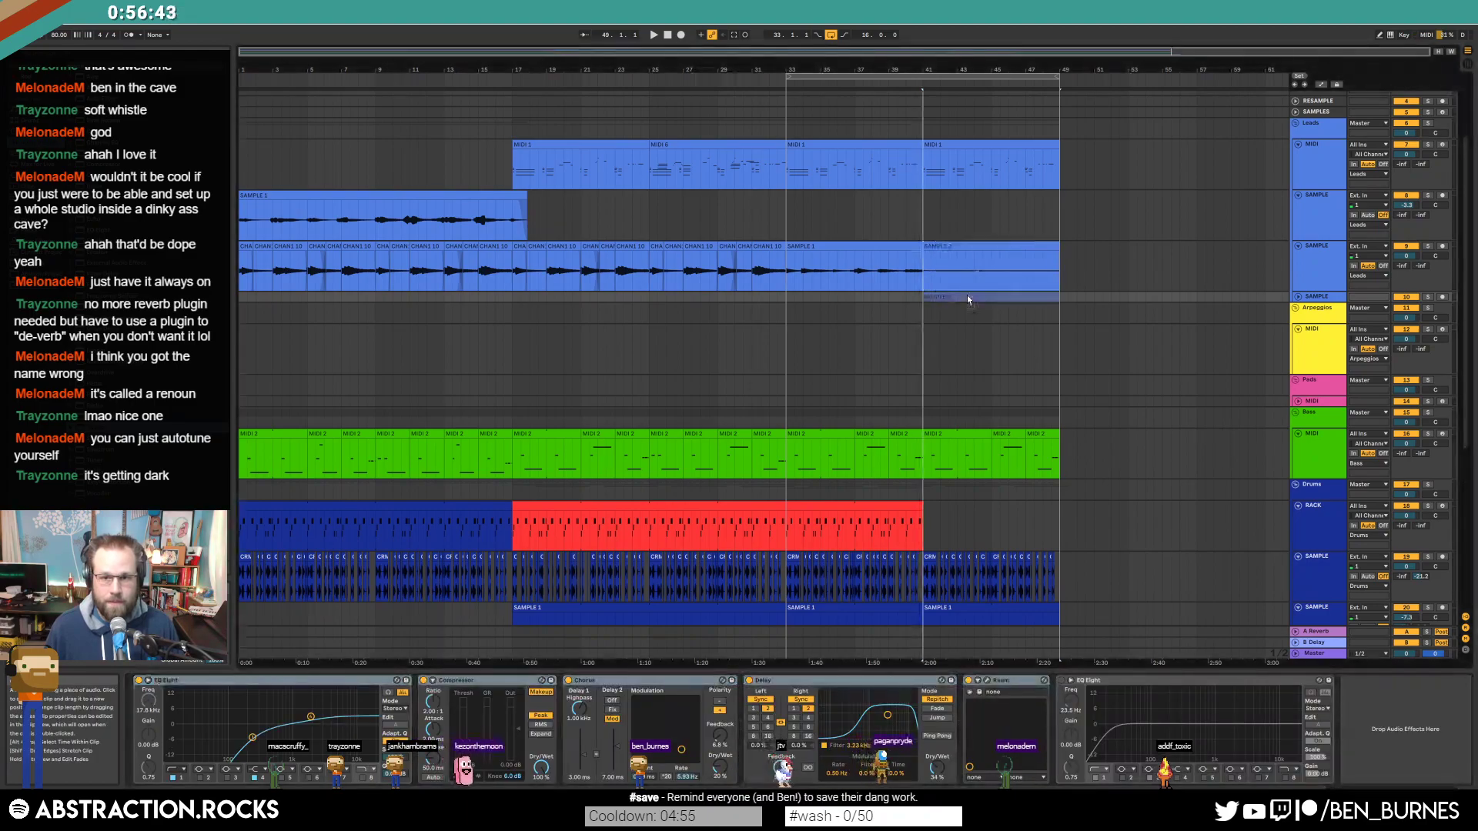
Step: Move the newly recorded lead clip of bars 41 to 49 onto the third Leads SAMPLE track
drag(948, 247, 947, 297)
drag(682, 749, 720, 754)
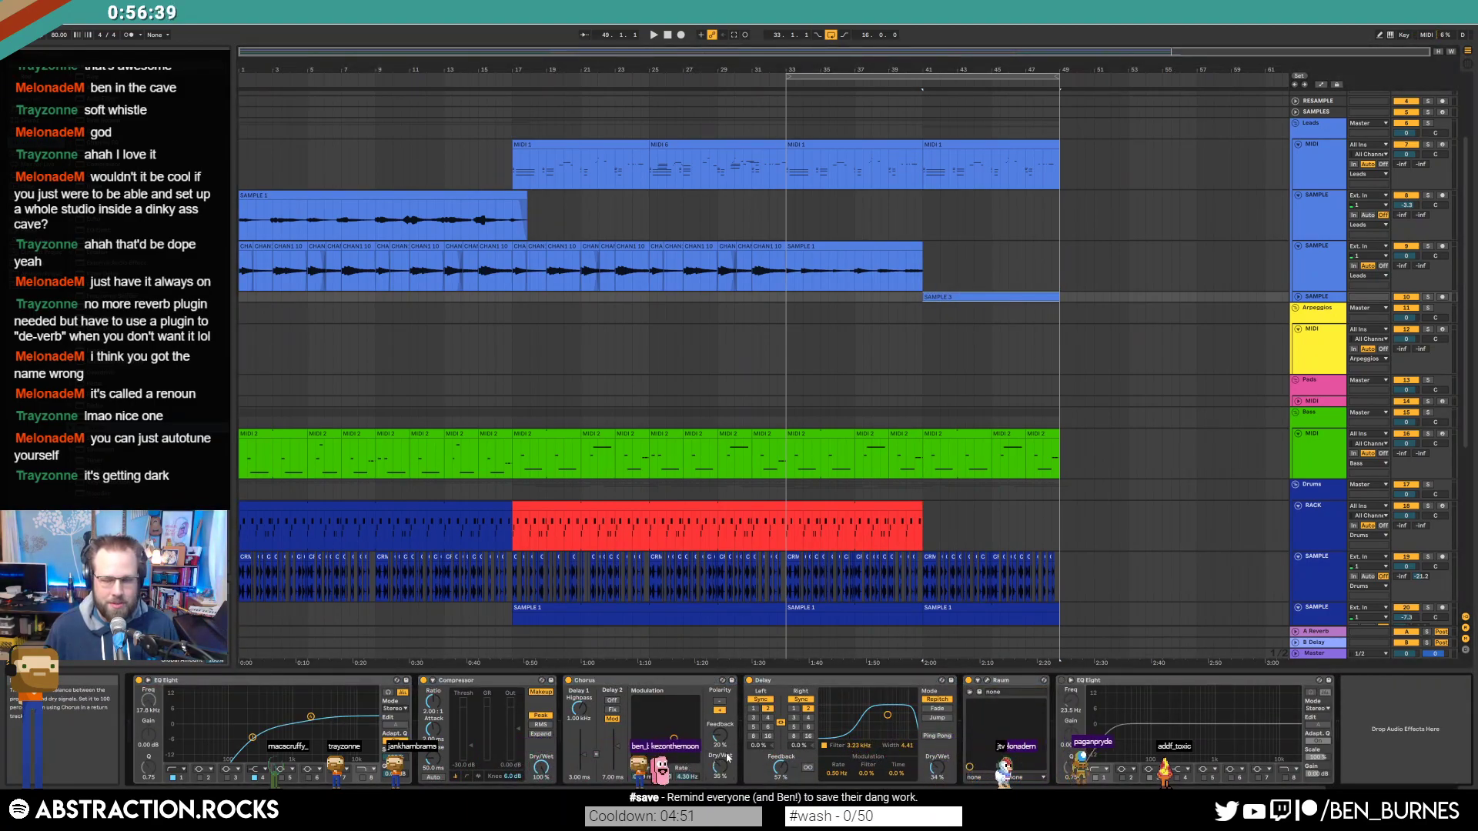
click(875, 247)
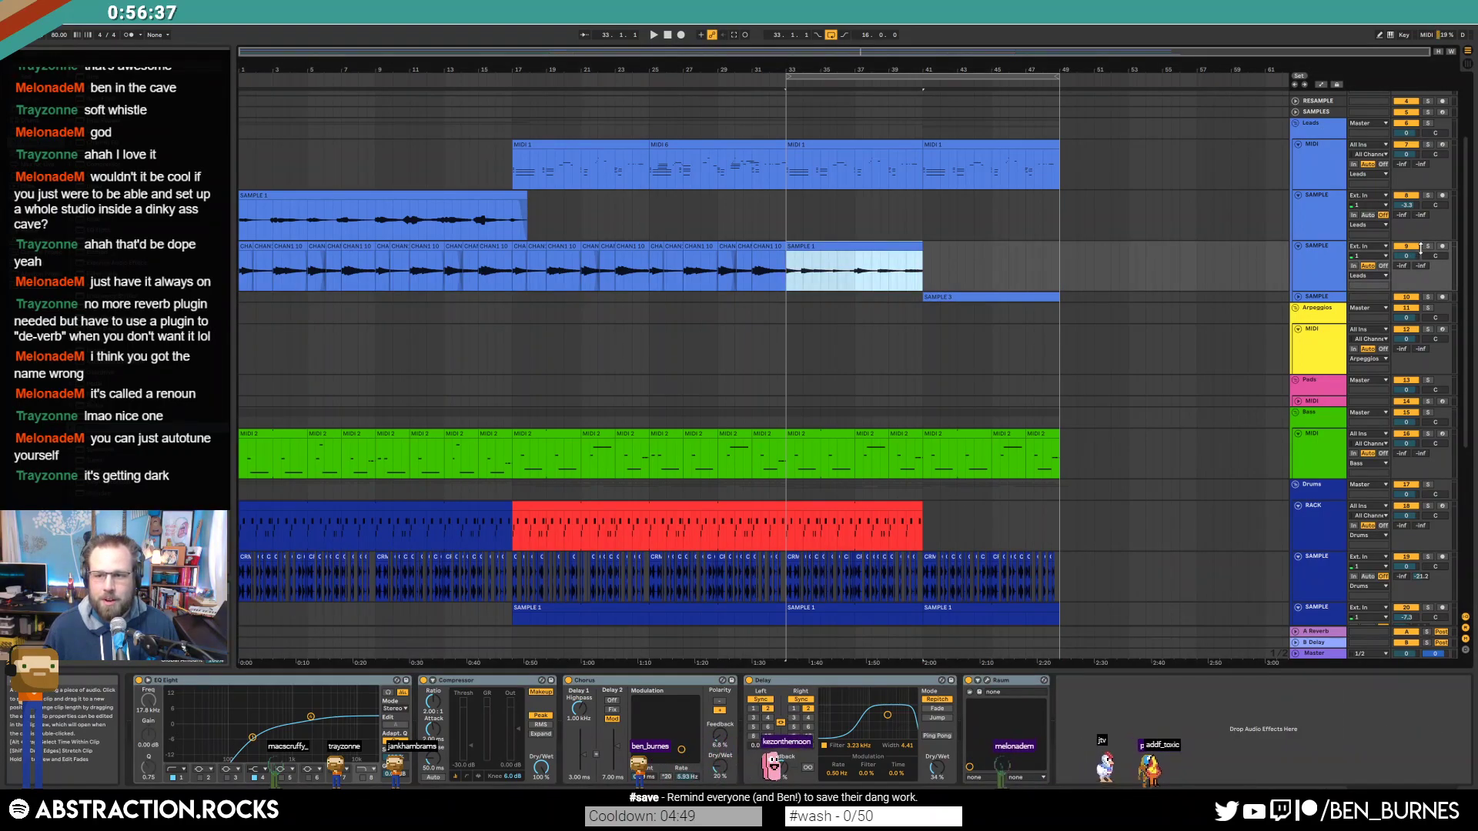
Step: Loop the percussion clip starting at bar 33 on the last Drums SAMPLE track over eight bars and extend it to bar 49
scroll(1060, 378, down, 1)
scroll(1060, 378, down, 5)
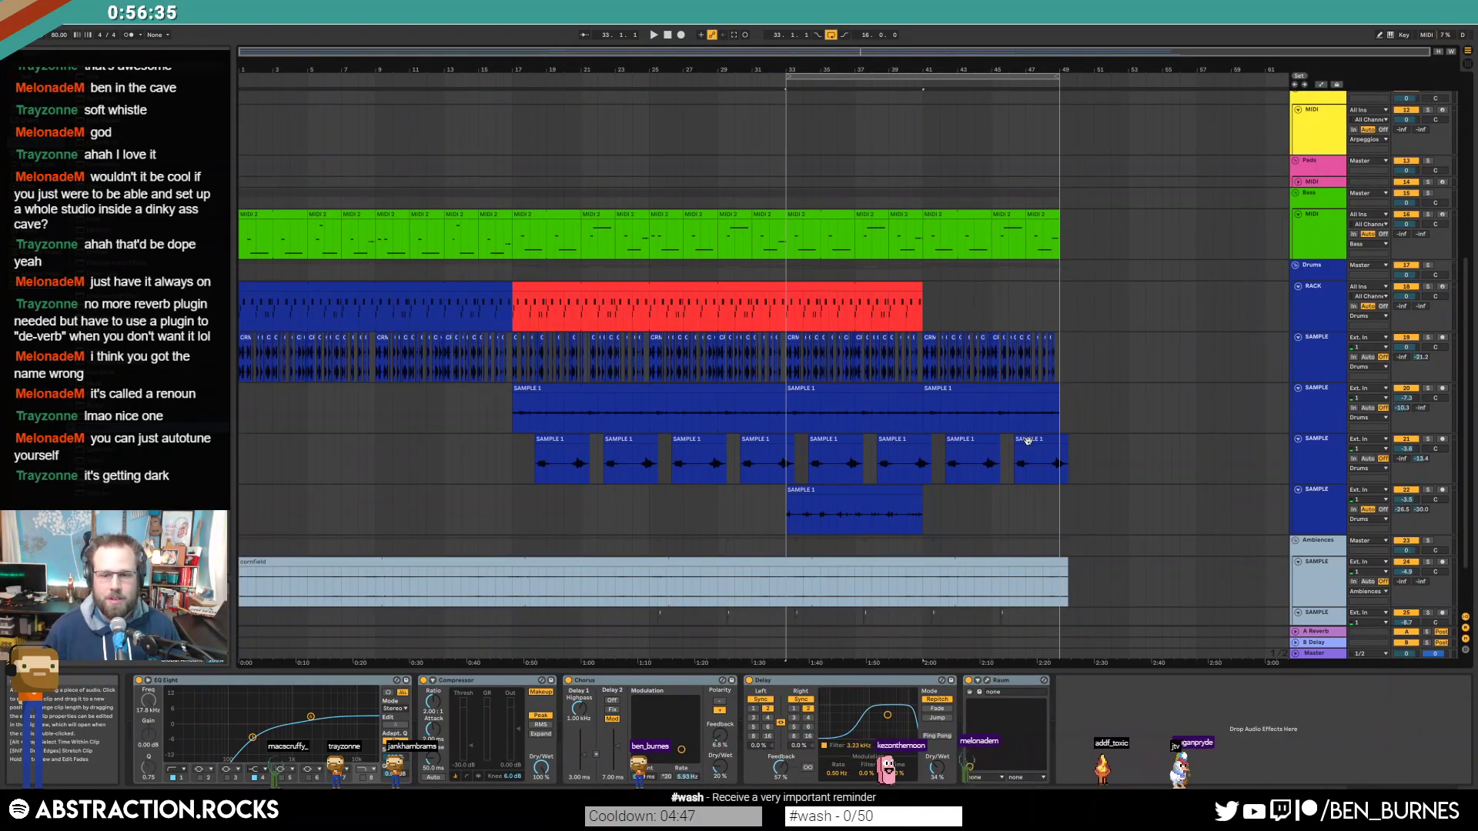
click(916, 489)
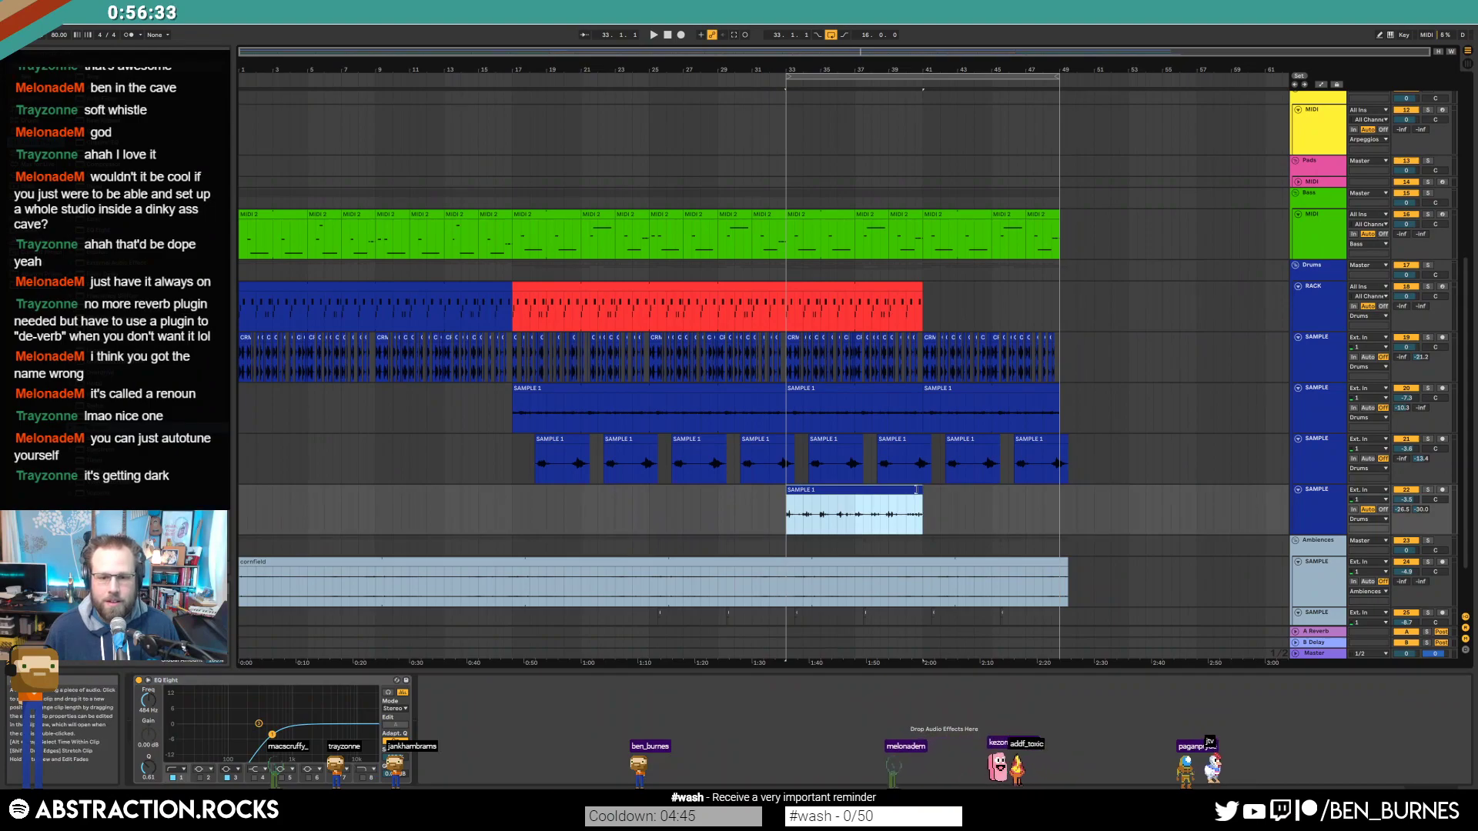
double_click(916, 490)
click(285, 544)
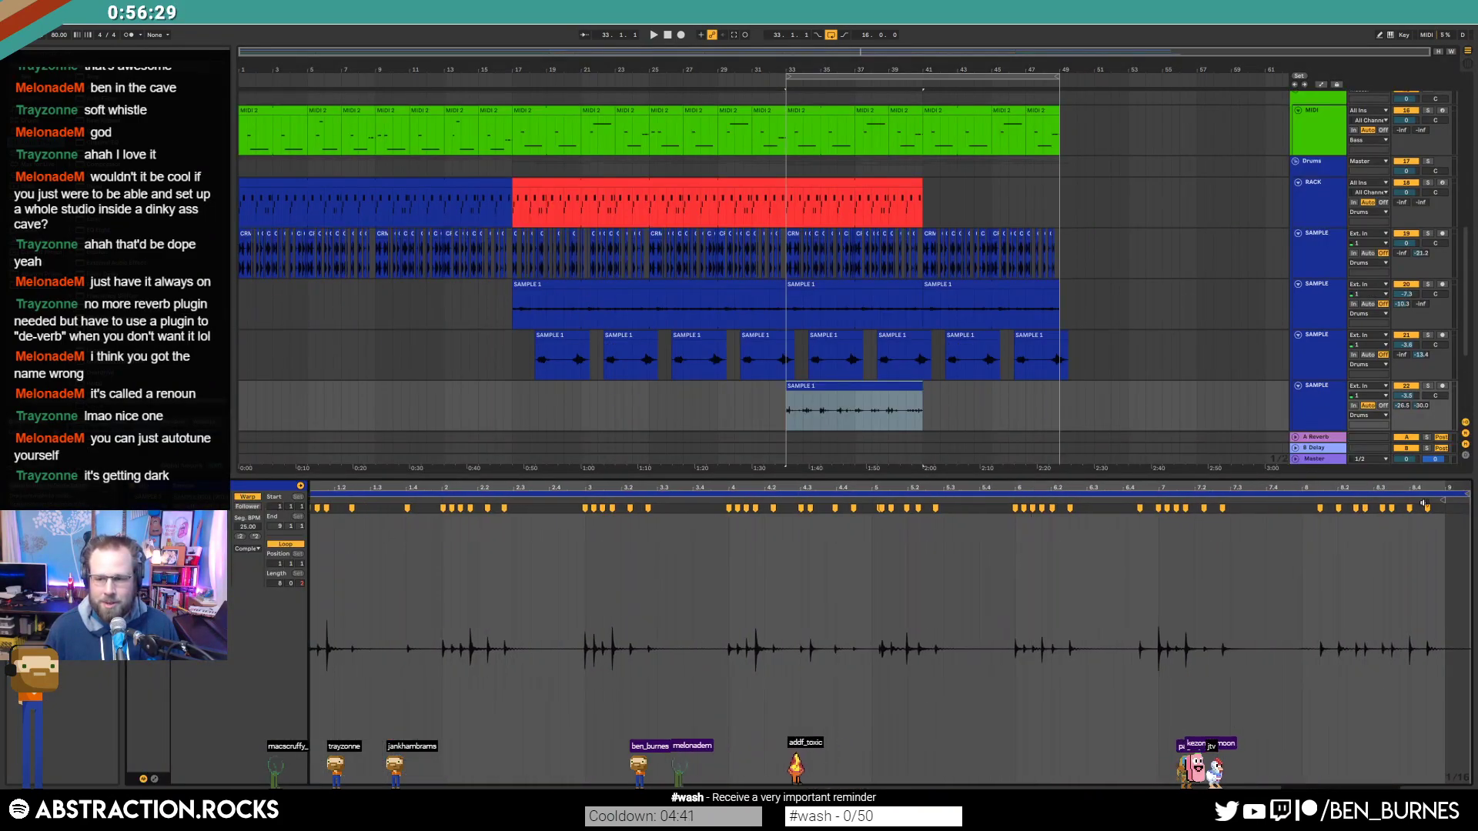
drag(1462, 495, 1444, 494)
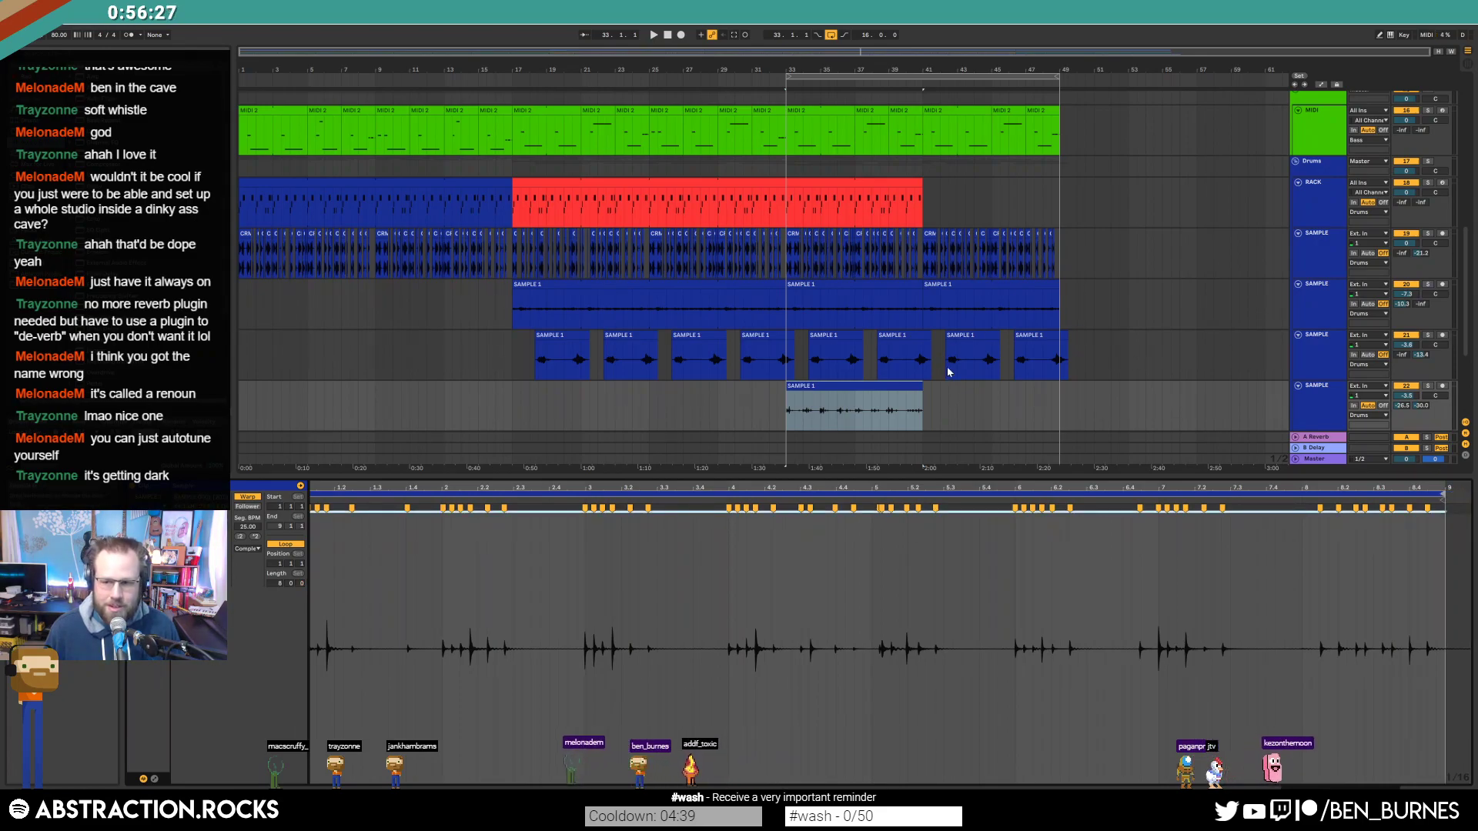
click(916, 387)
drag(921, 408, 1059, 408)
Step: Delete the chopped percussion clips of bars 33 to 49 on the first Drums SAMPLE track
key(shift+Tab)
scroll(932, 339, up, 3)
scroll(1012, 439, up, 5)
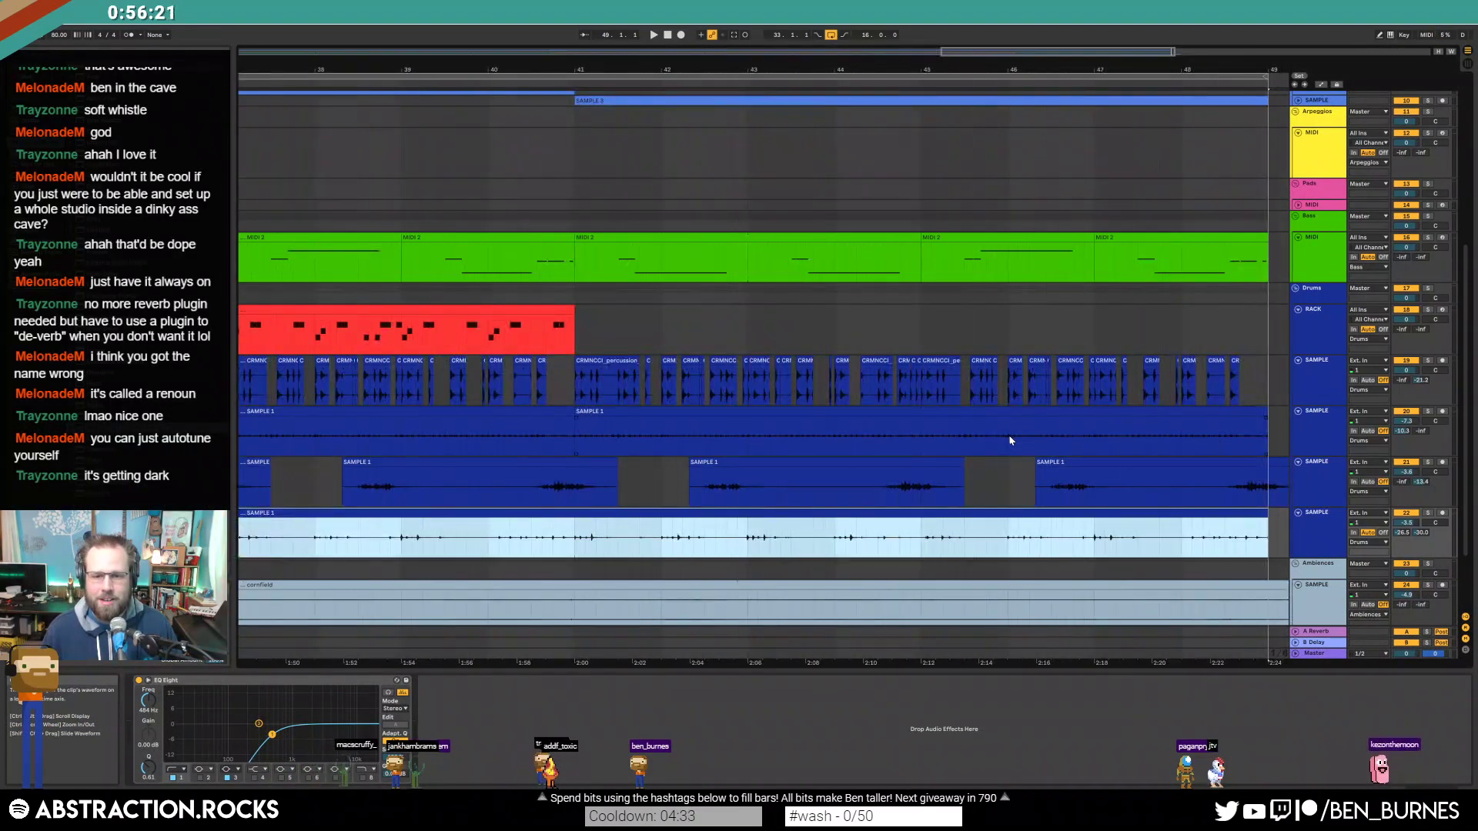
scroll(935, 412, down, 3)
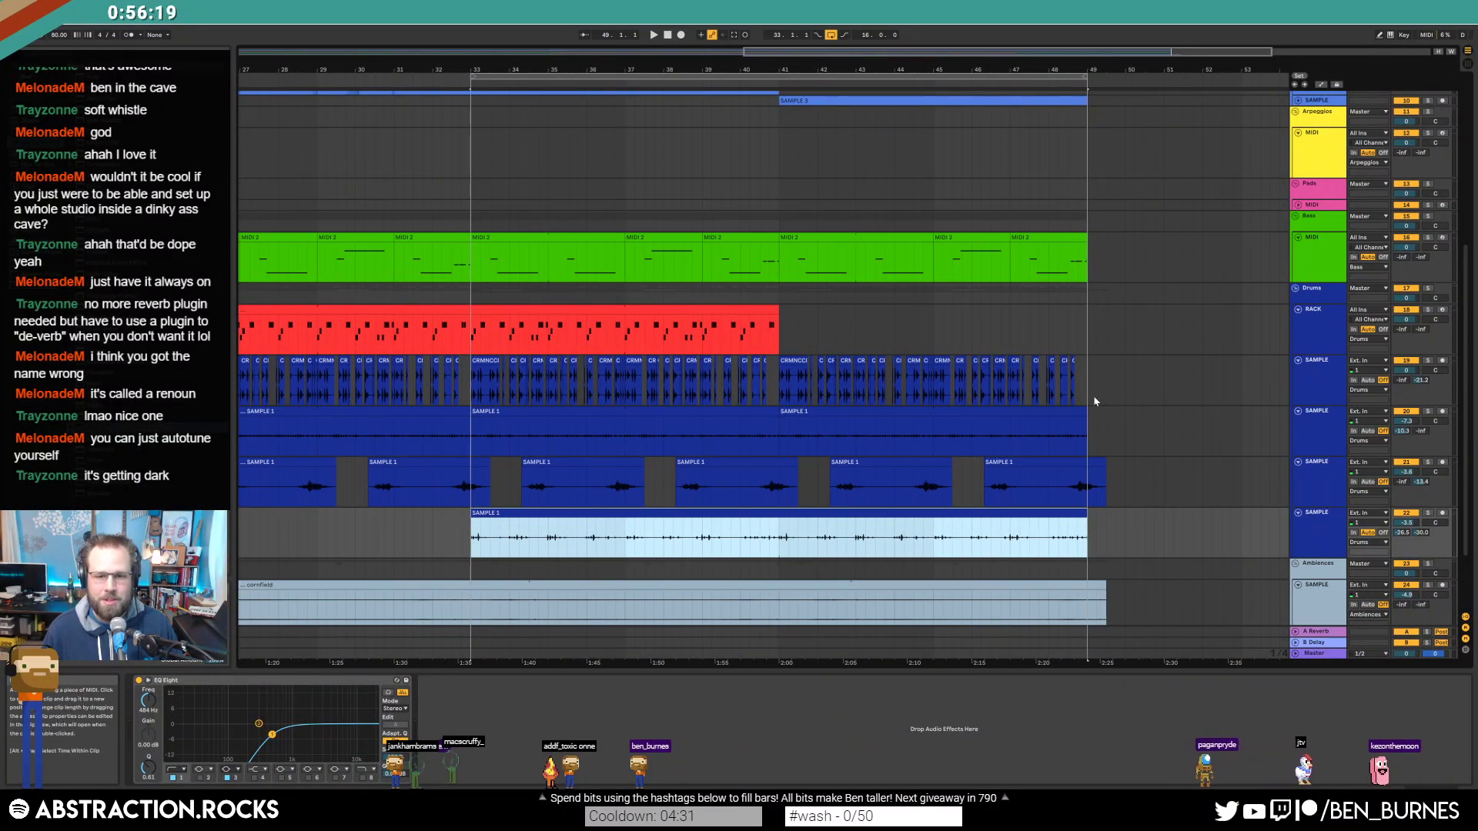
drag(1089, 390, 468, 393)
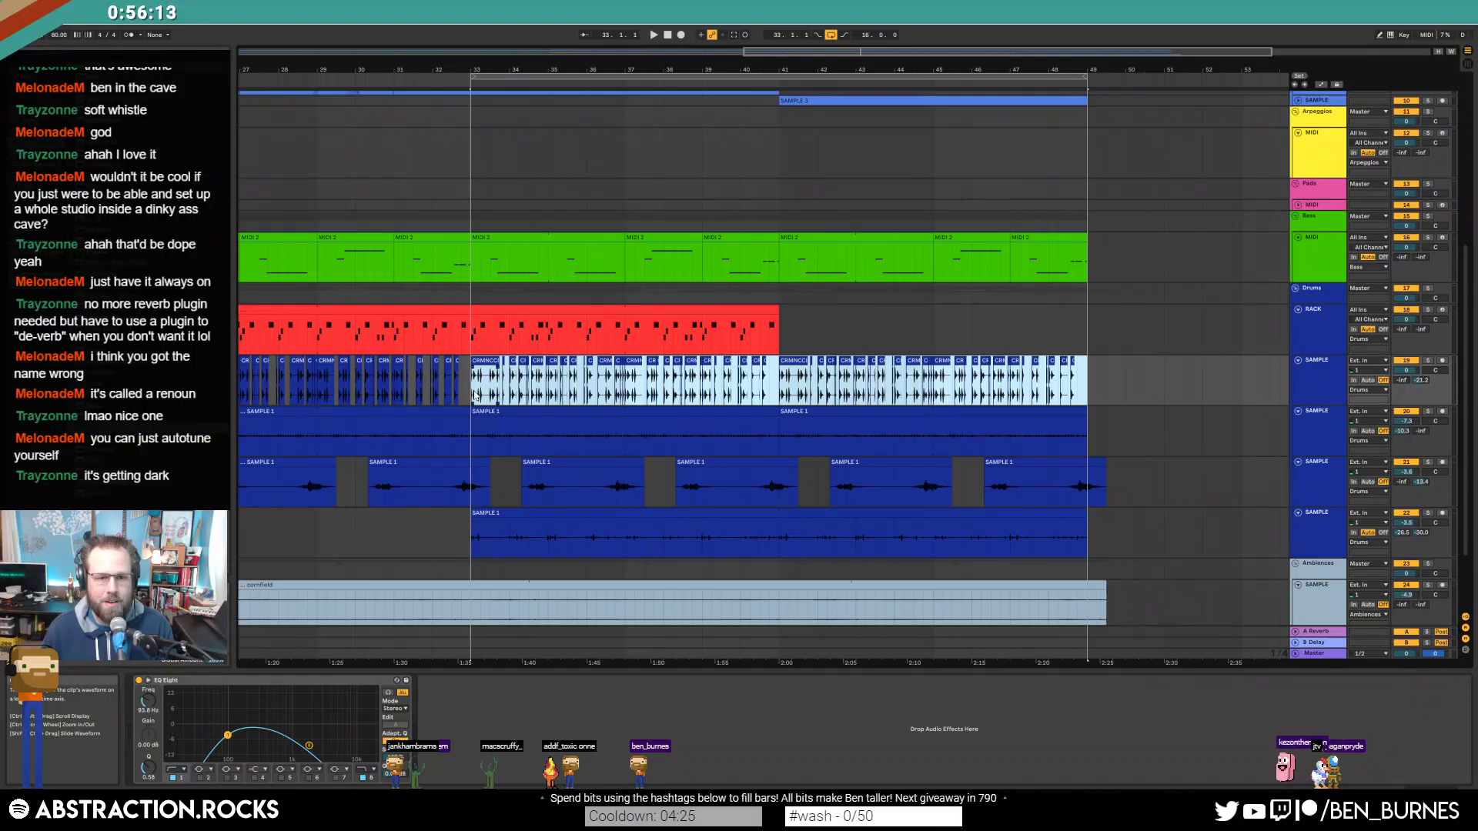
key(Delete)
Step: Play the arrangement from bar 33 and examine the short clips on the second Ambiences SAMPLE track
click(790, 393)
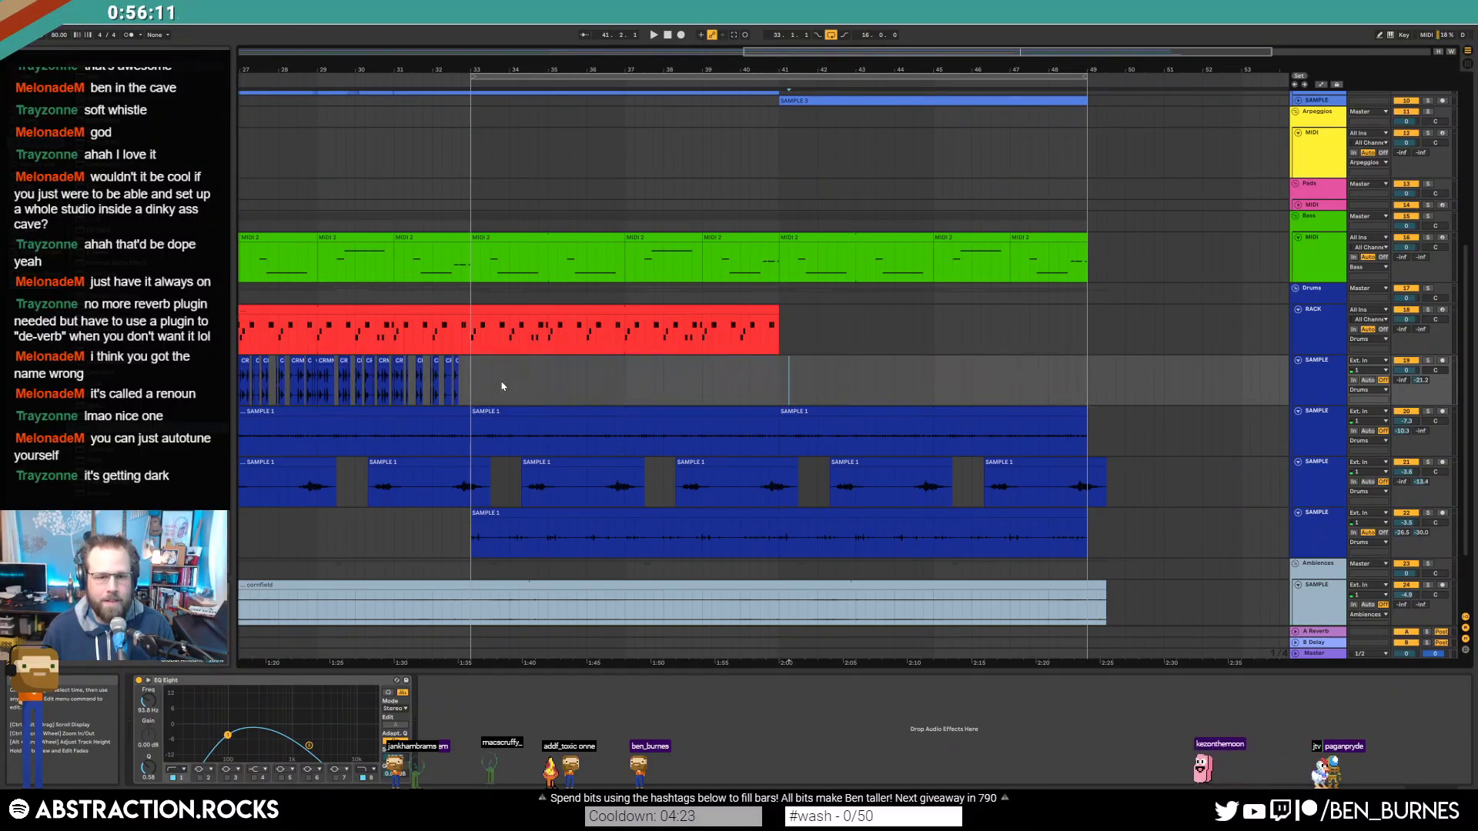
click(470, 378)
key(space)
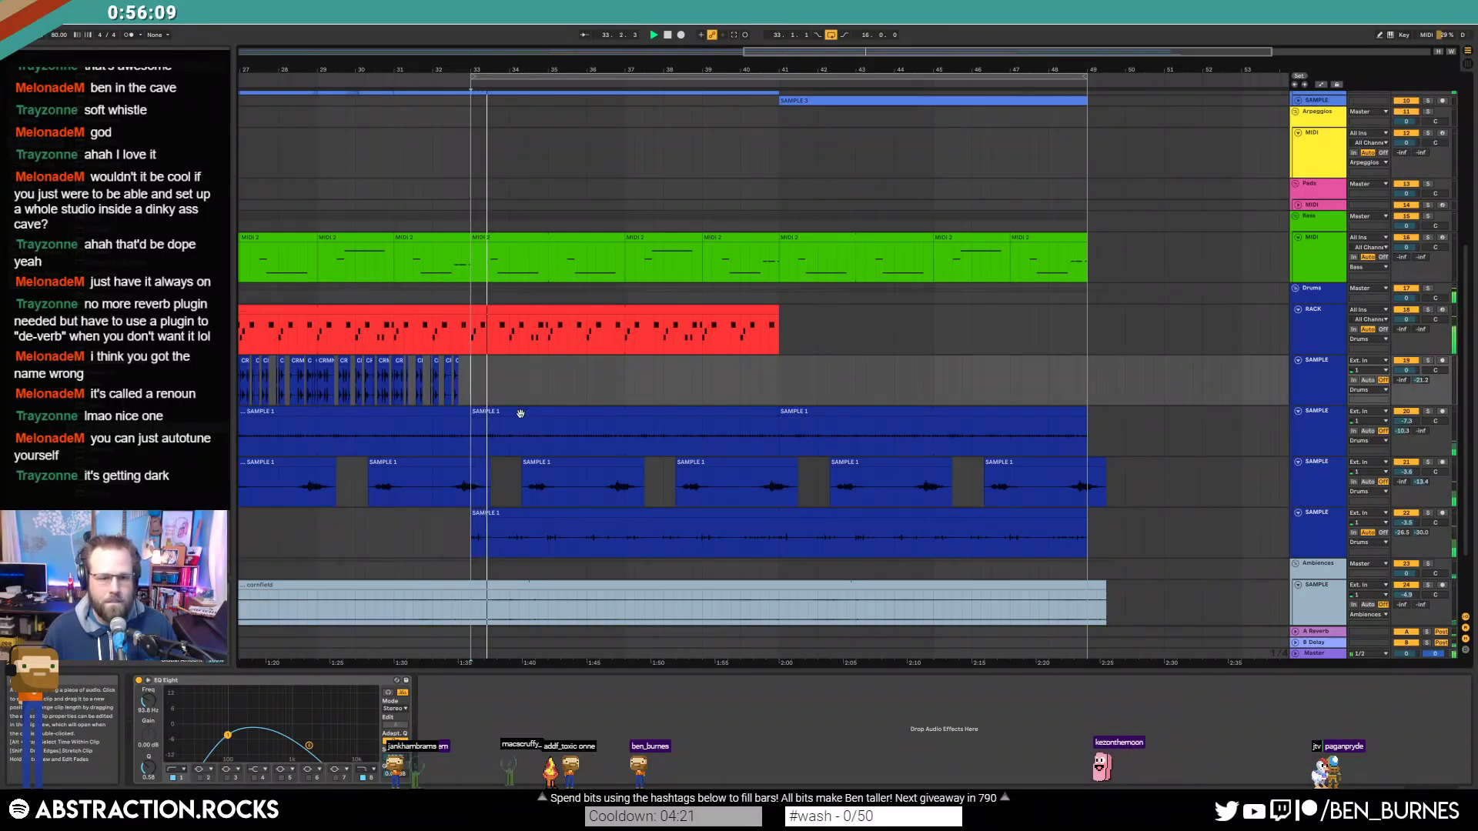
scroll(508, 493, down, 3)
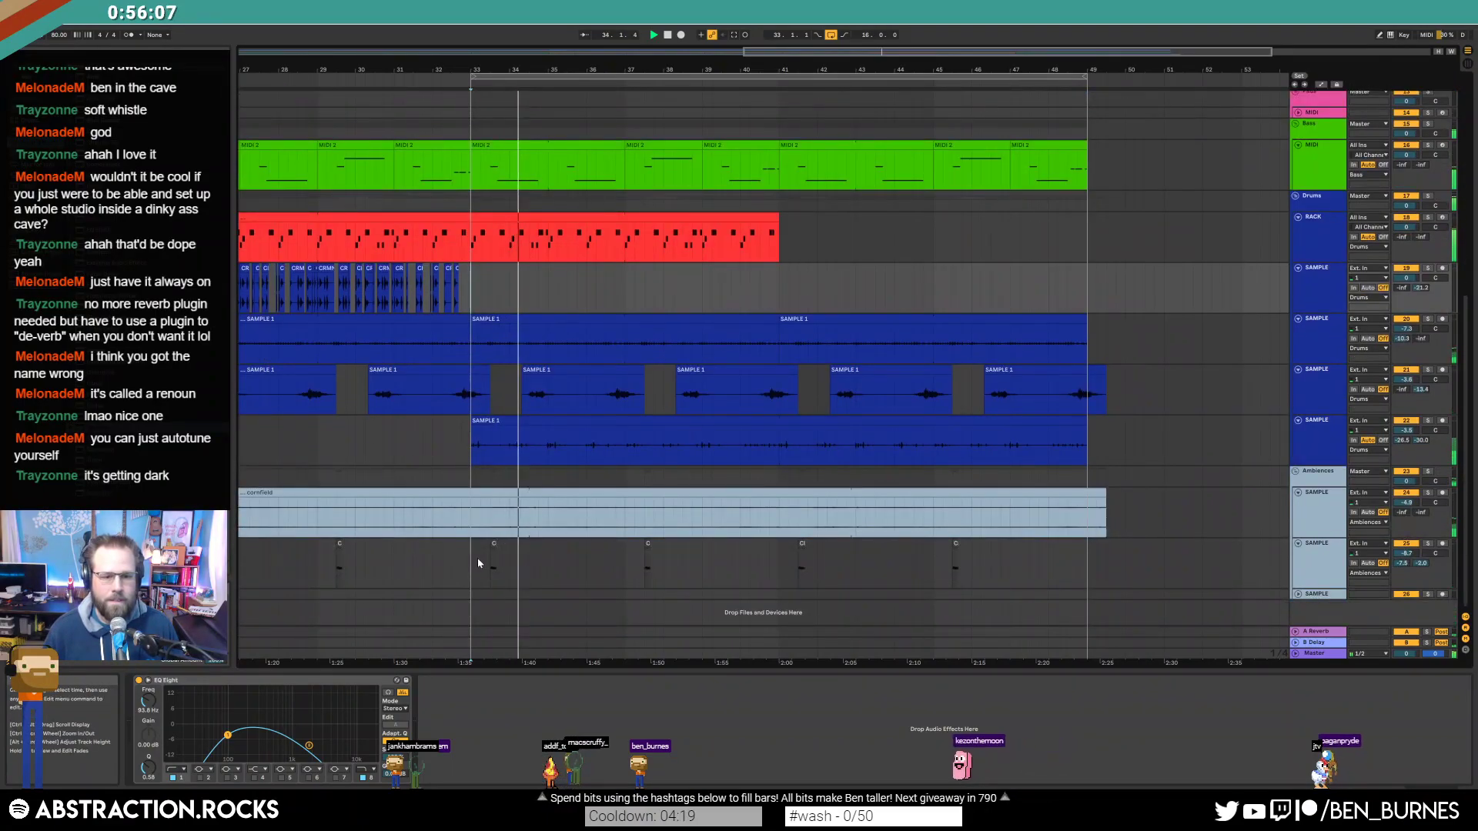
double_click(647, 544)
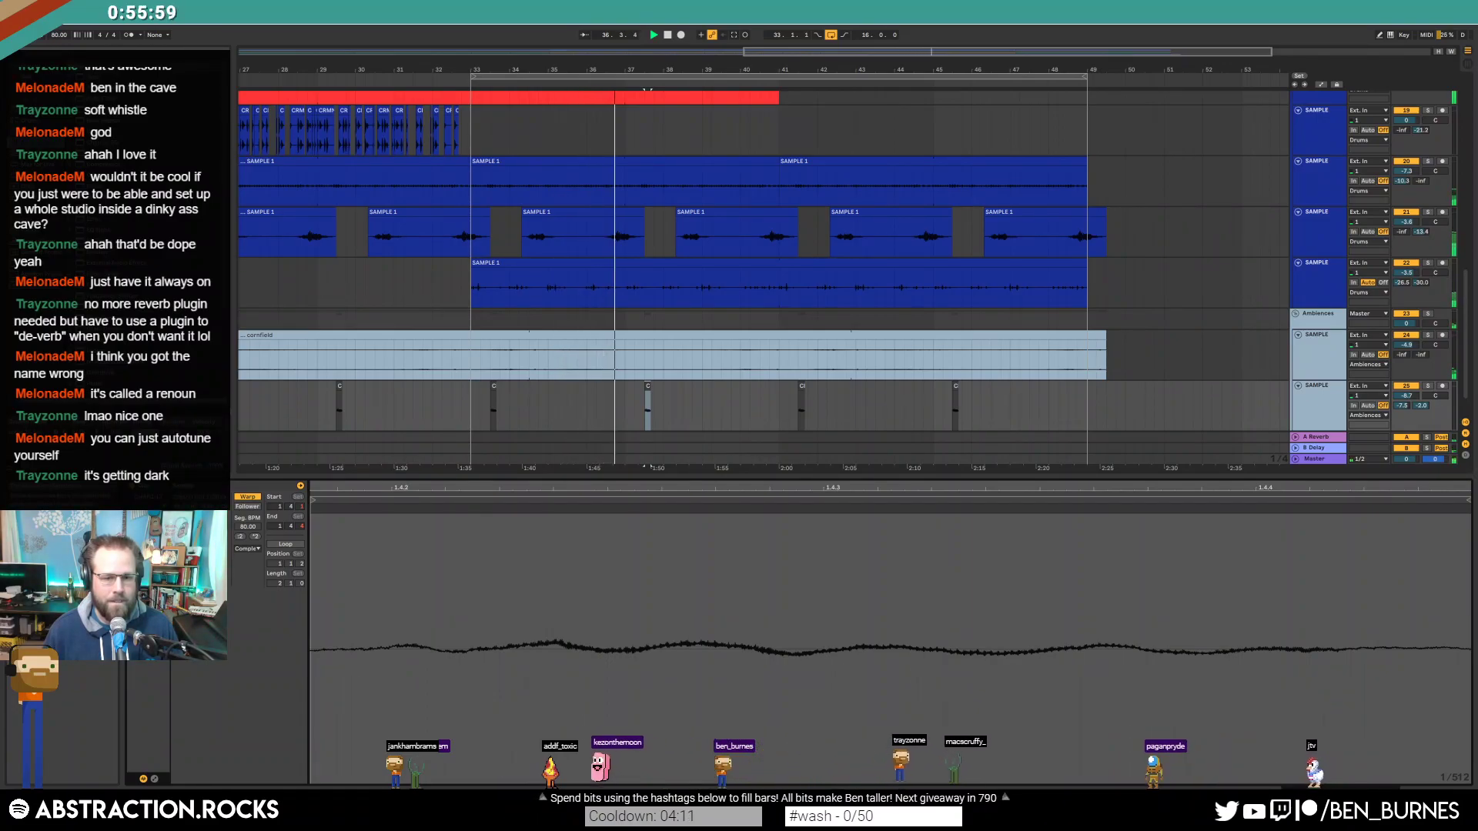
click(649, 401)
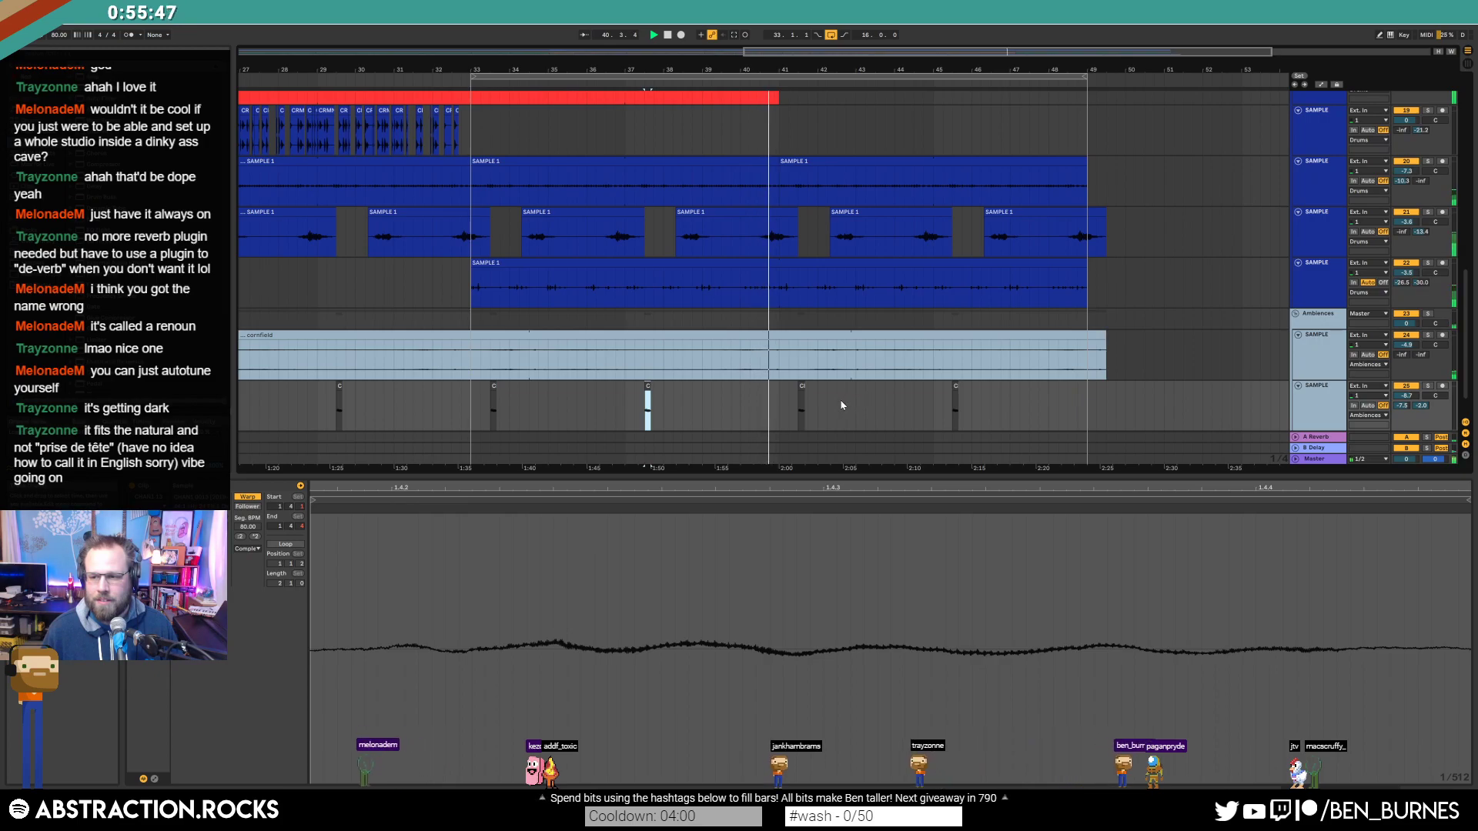
key(space)
click(801, 392)
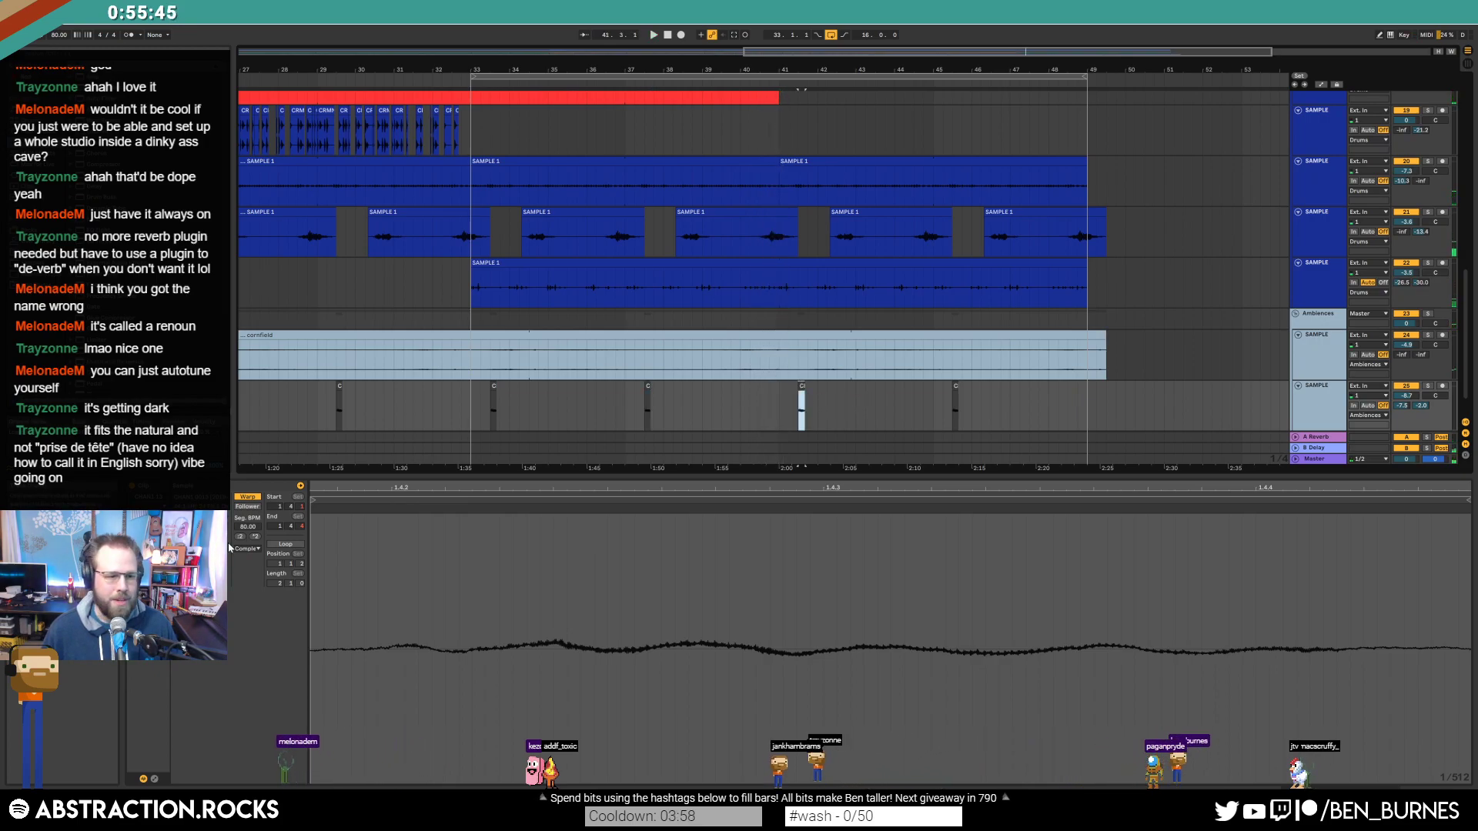
key(alt+Tab)
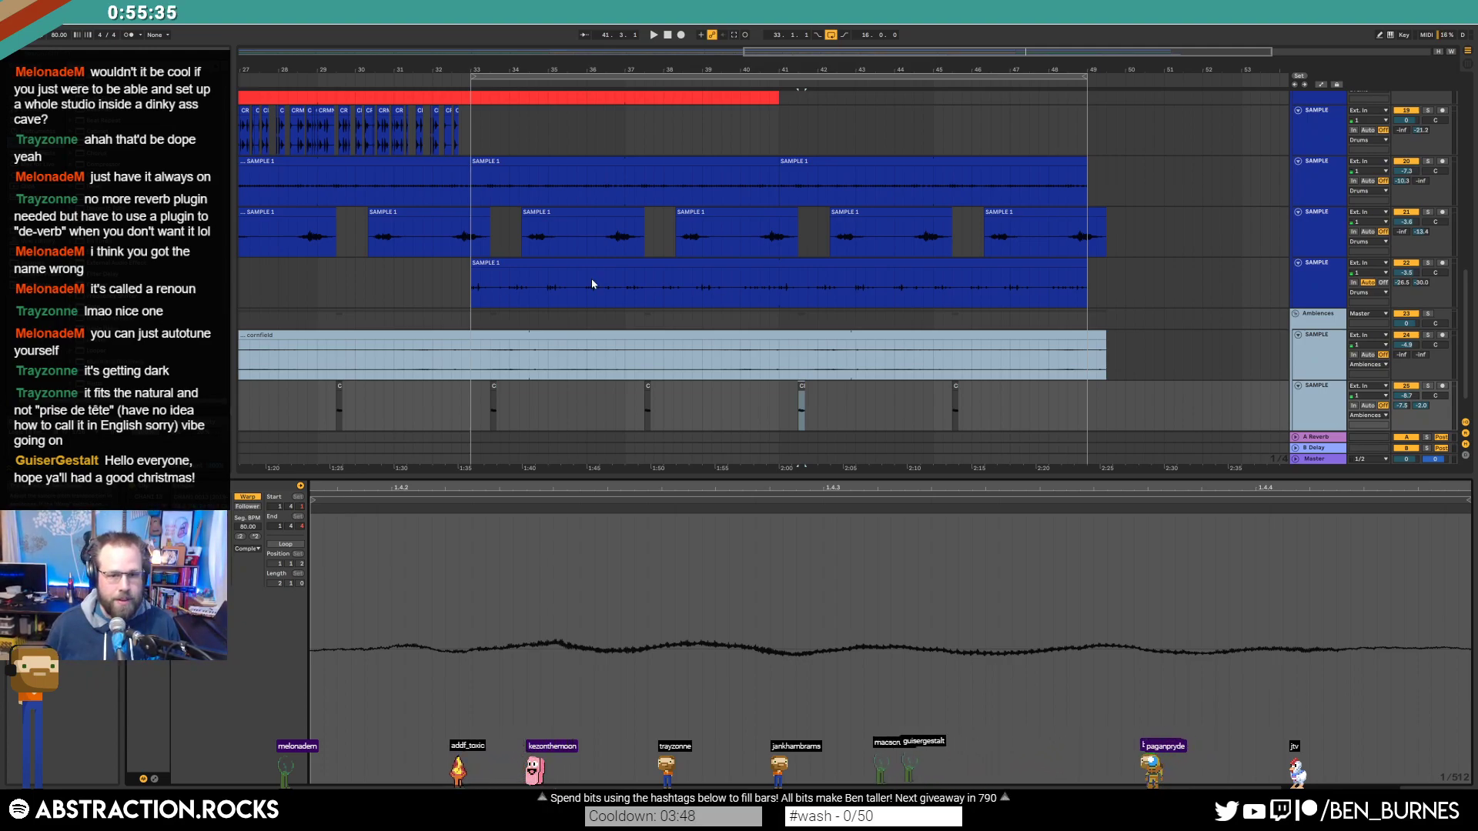
click(800, 400)
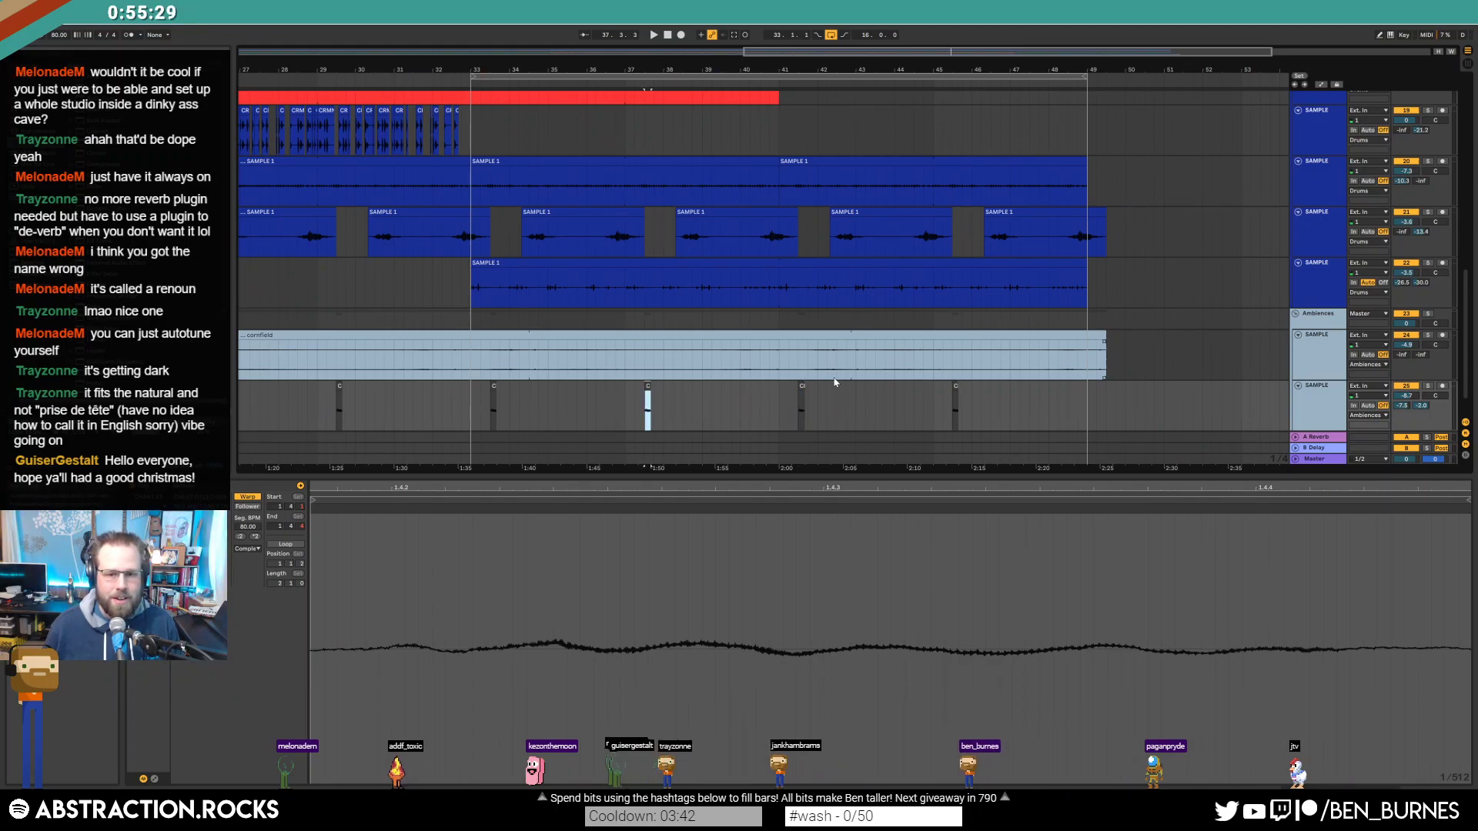
click(800, 388)
click(955, 389)
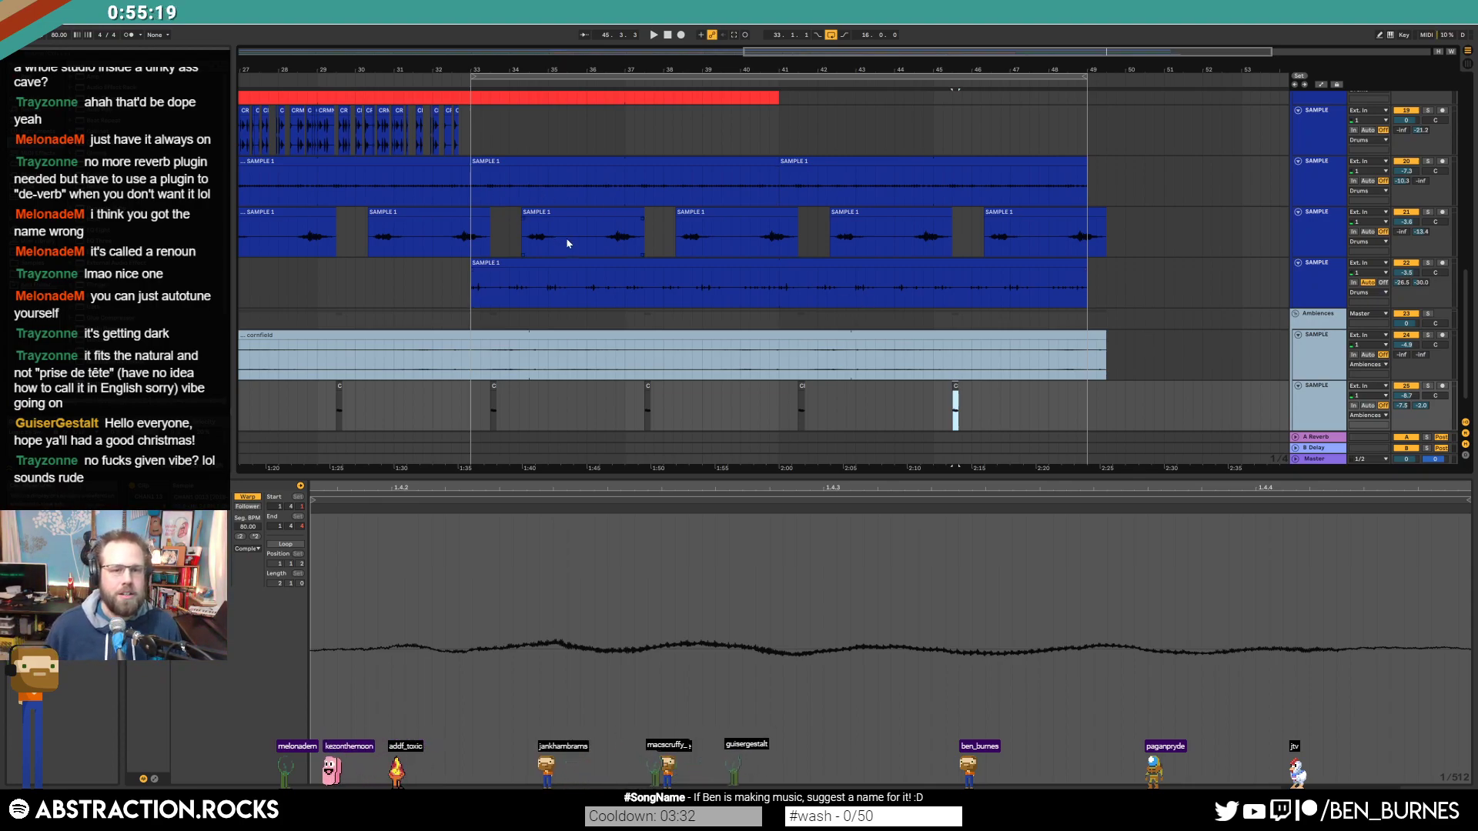
key(shift+Tab)
scroll(758, 308, up, 3)
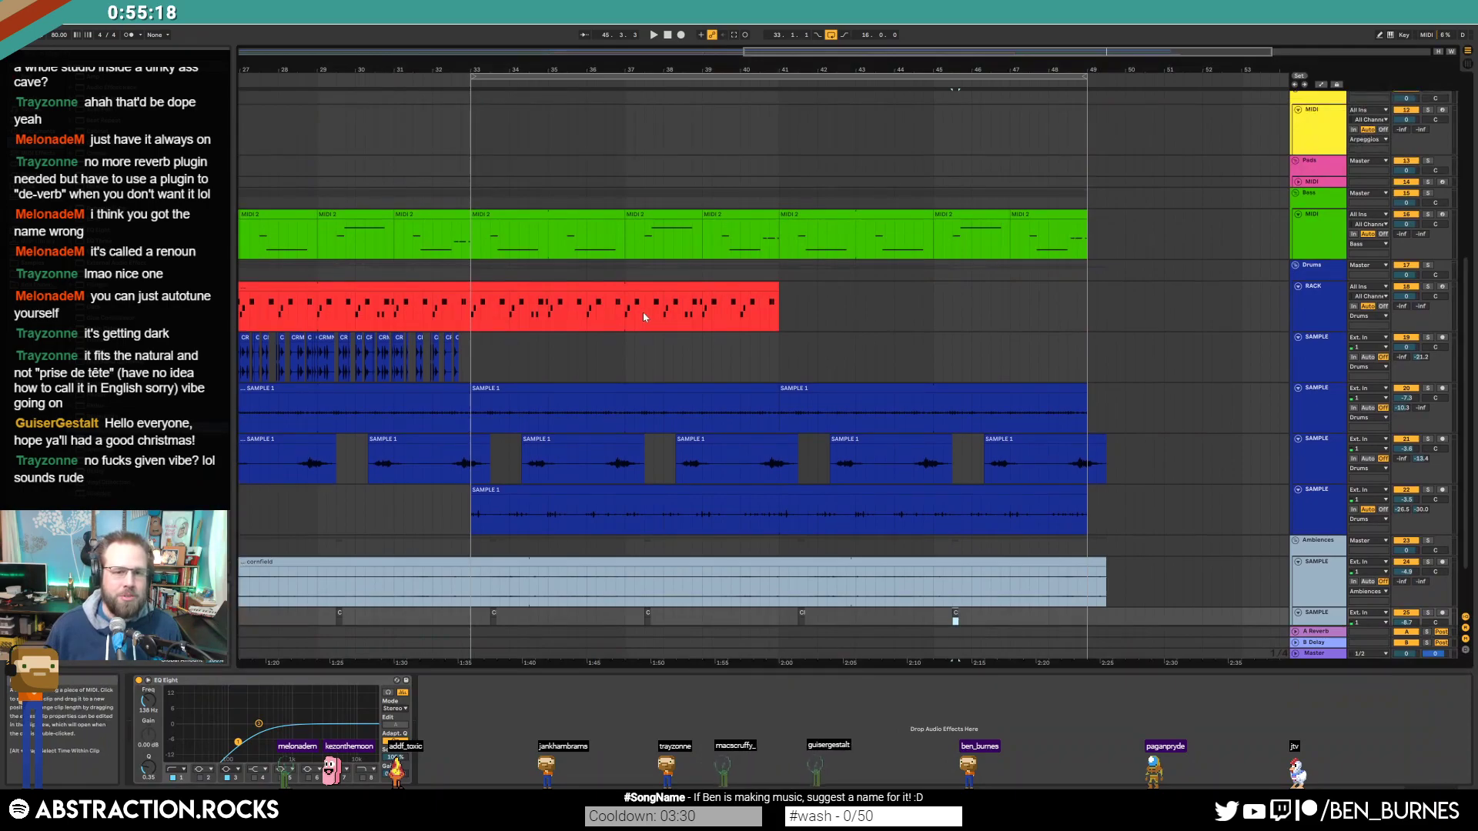
click(549, 289)
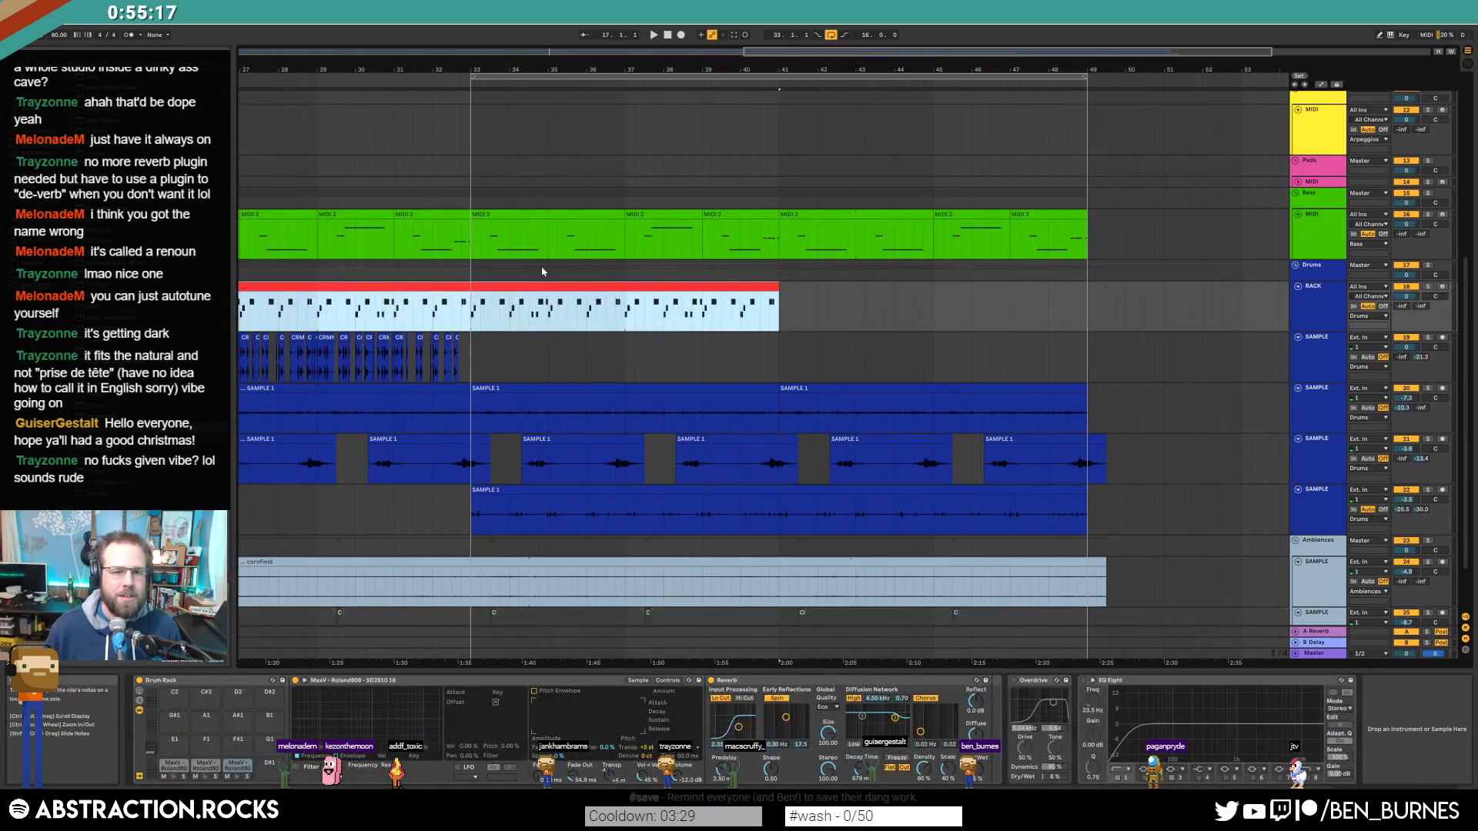
click(779, 291)
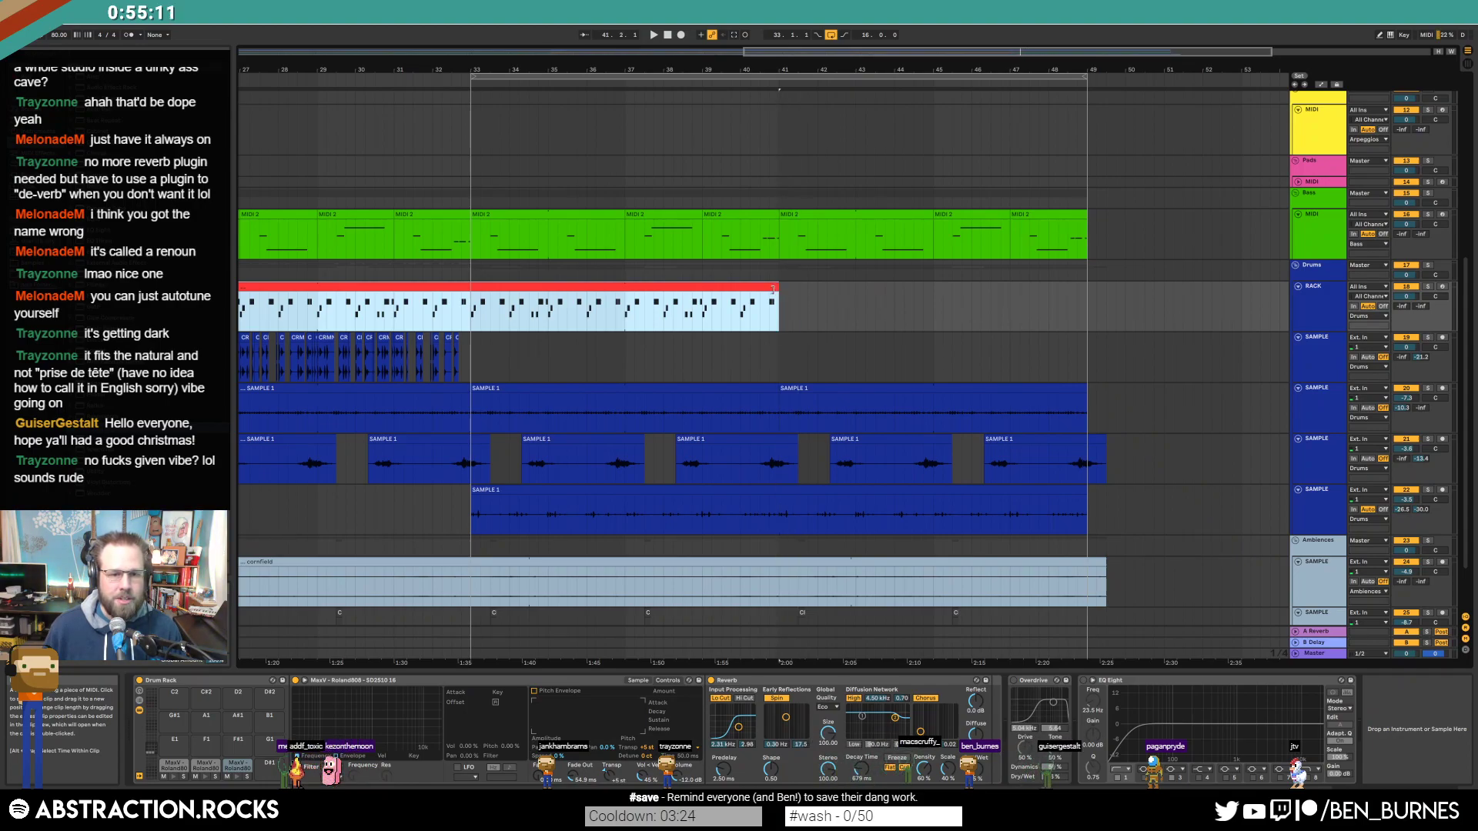
Step: Load Operator as the instrument on the Arpeggios MIDI track, ahead of its EQ Eight
drag(784, 53, 946, 60)
scroll(863, 247, up, 5)
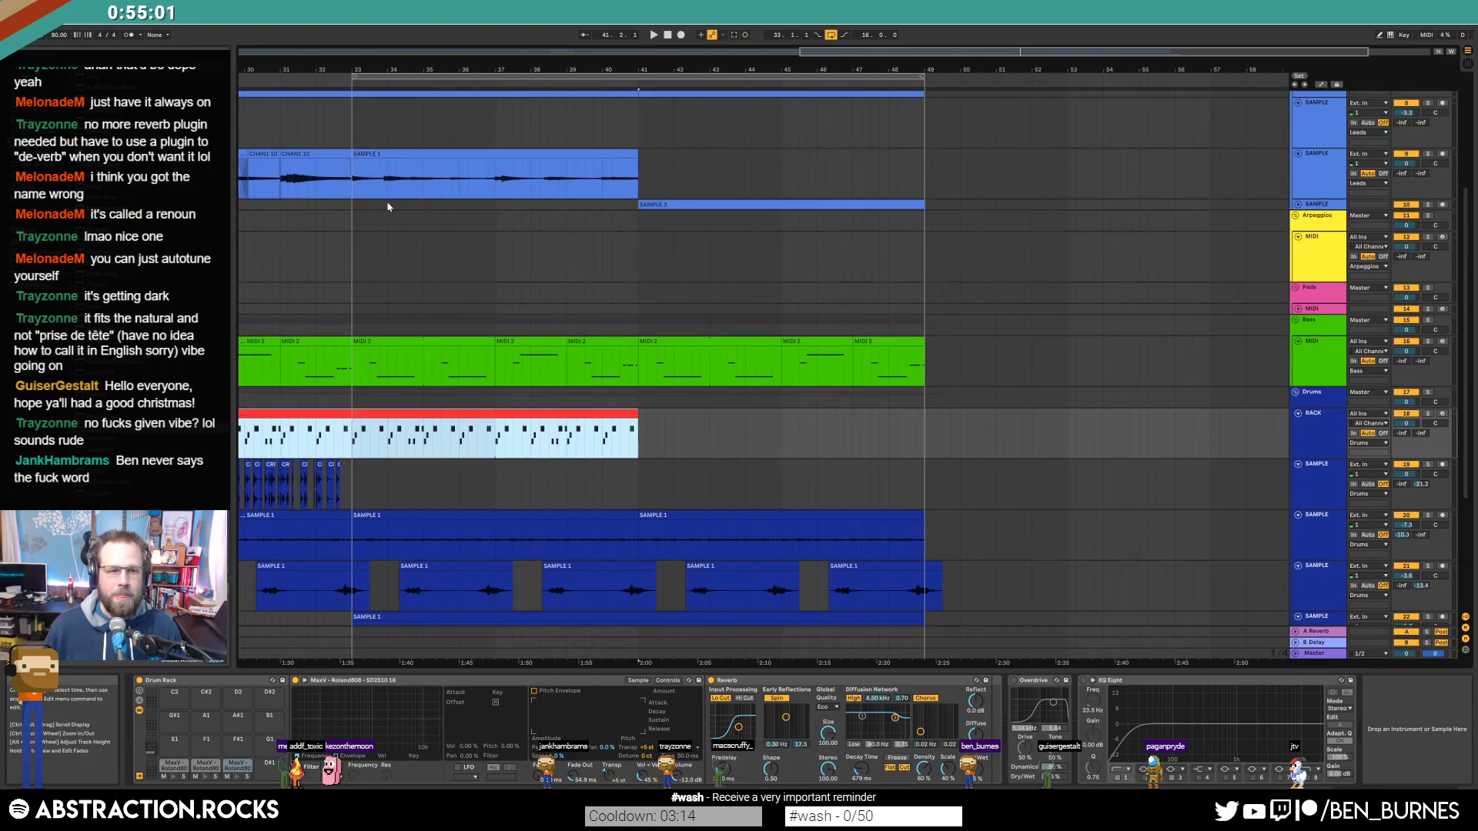
click(1331, 273)
key(shift+Tab)
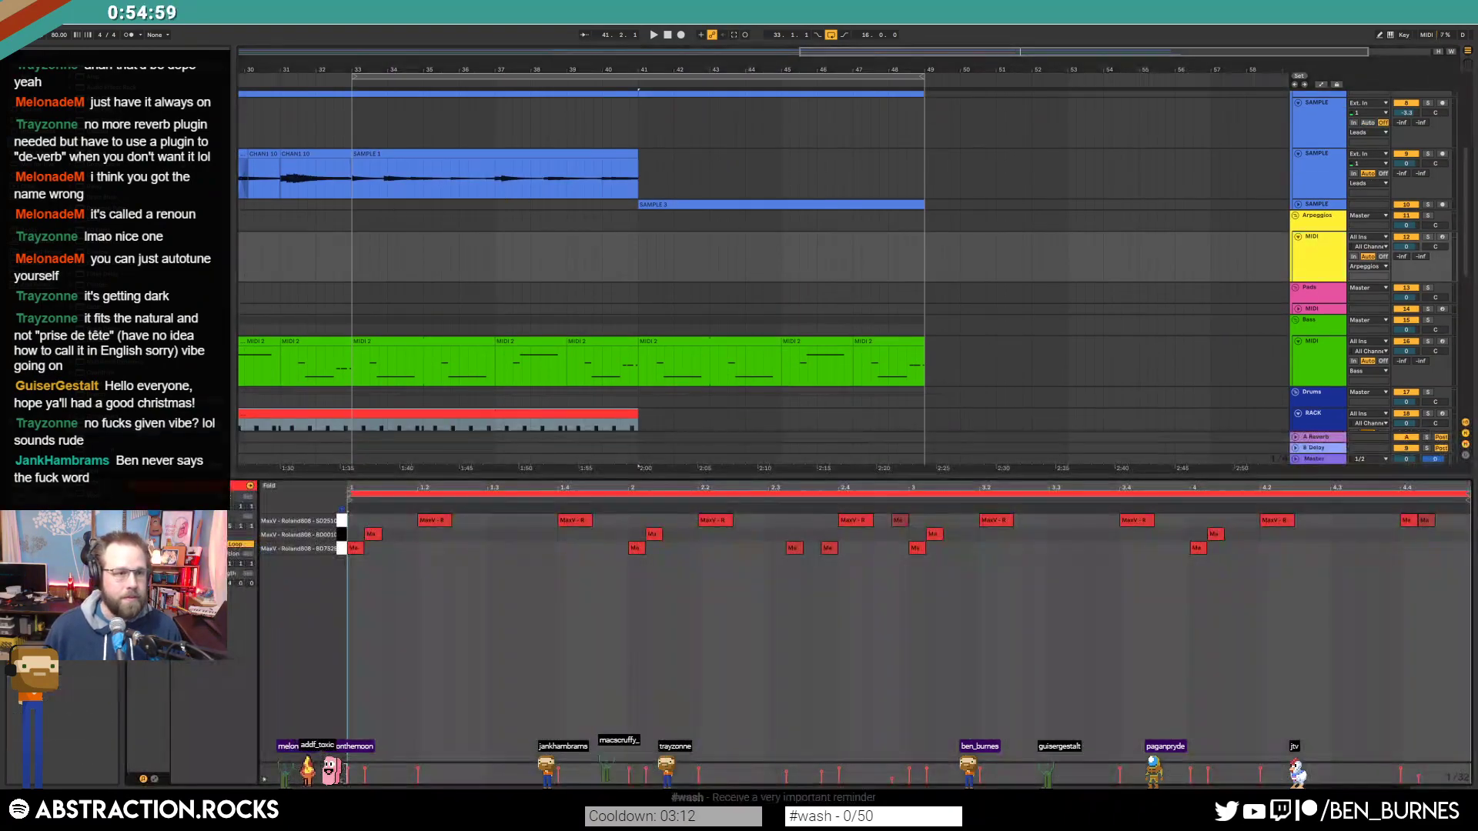
key(shift+Tab)
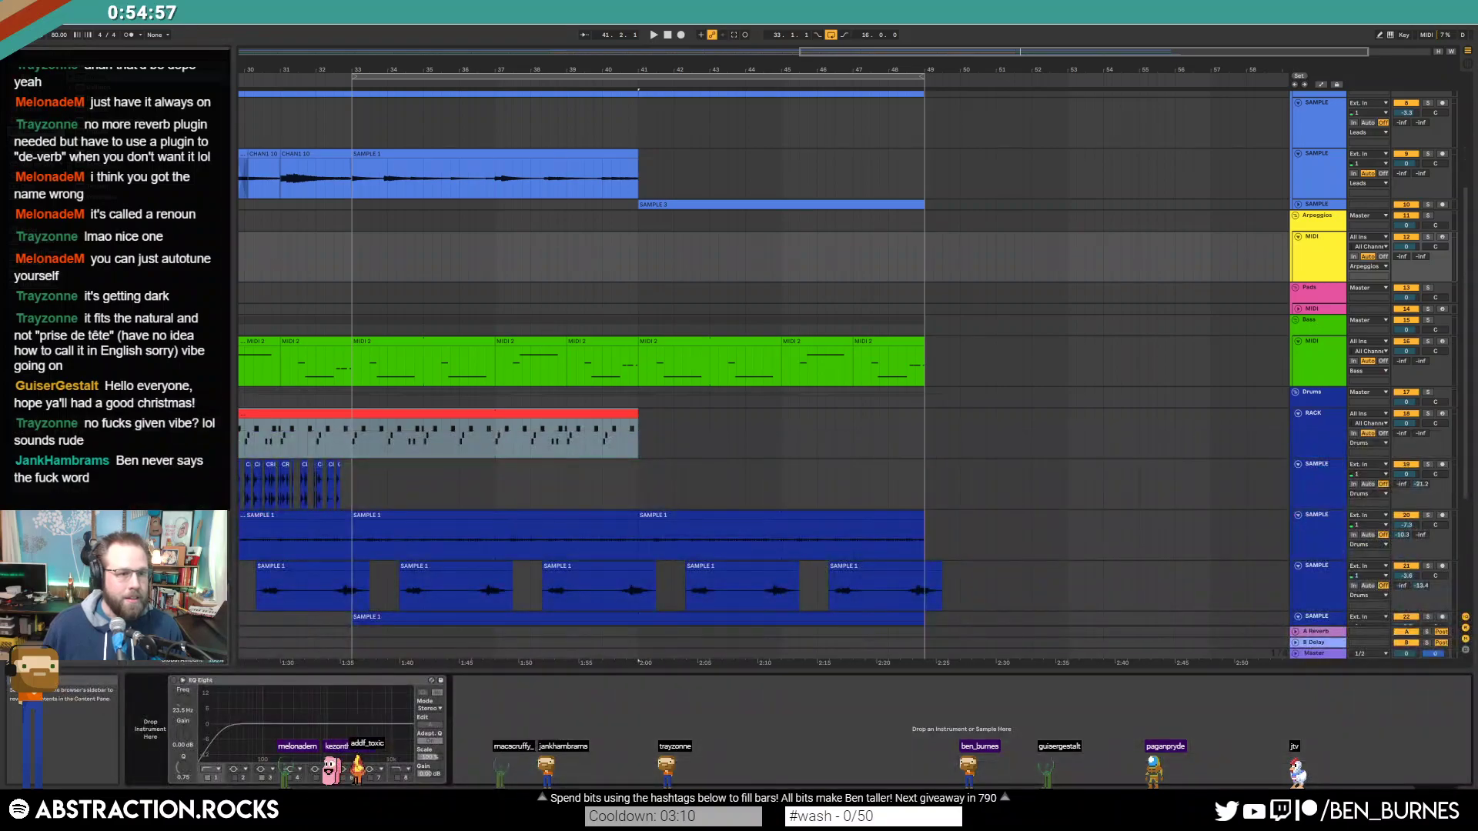
drag(154, 154, 176, 739)
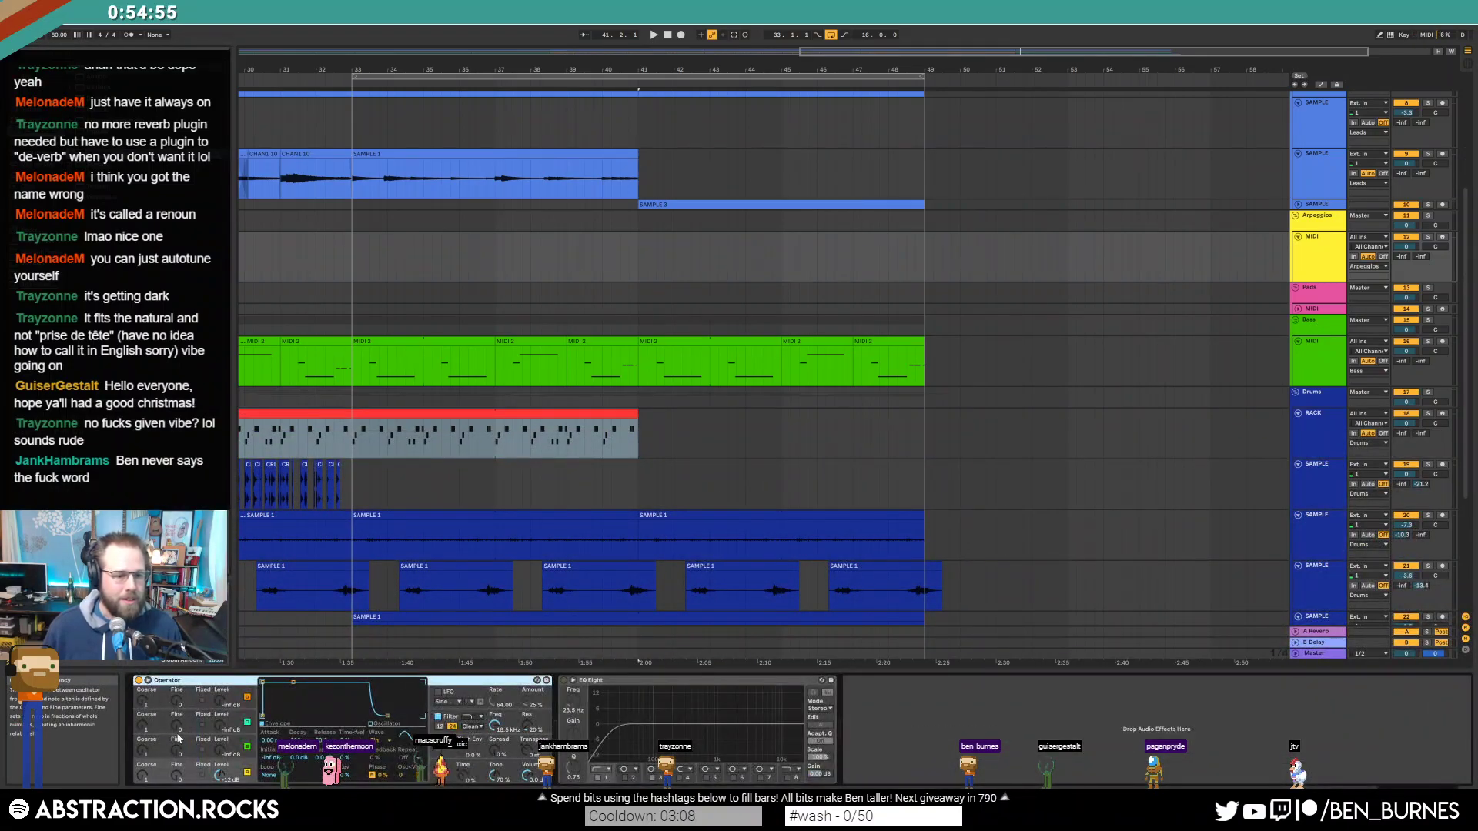
Step: Set Operator's oscillator waveform to Sine 4 Bit and shape its envelope into an immediate attack with a short decay
click(385, 740)
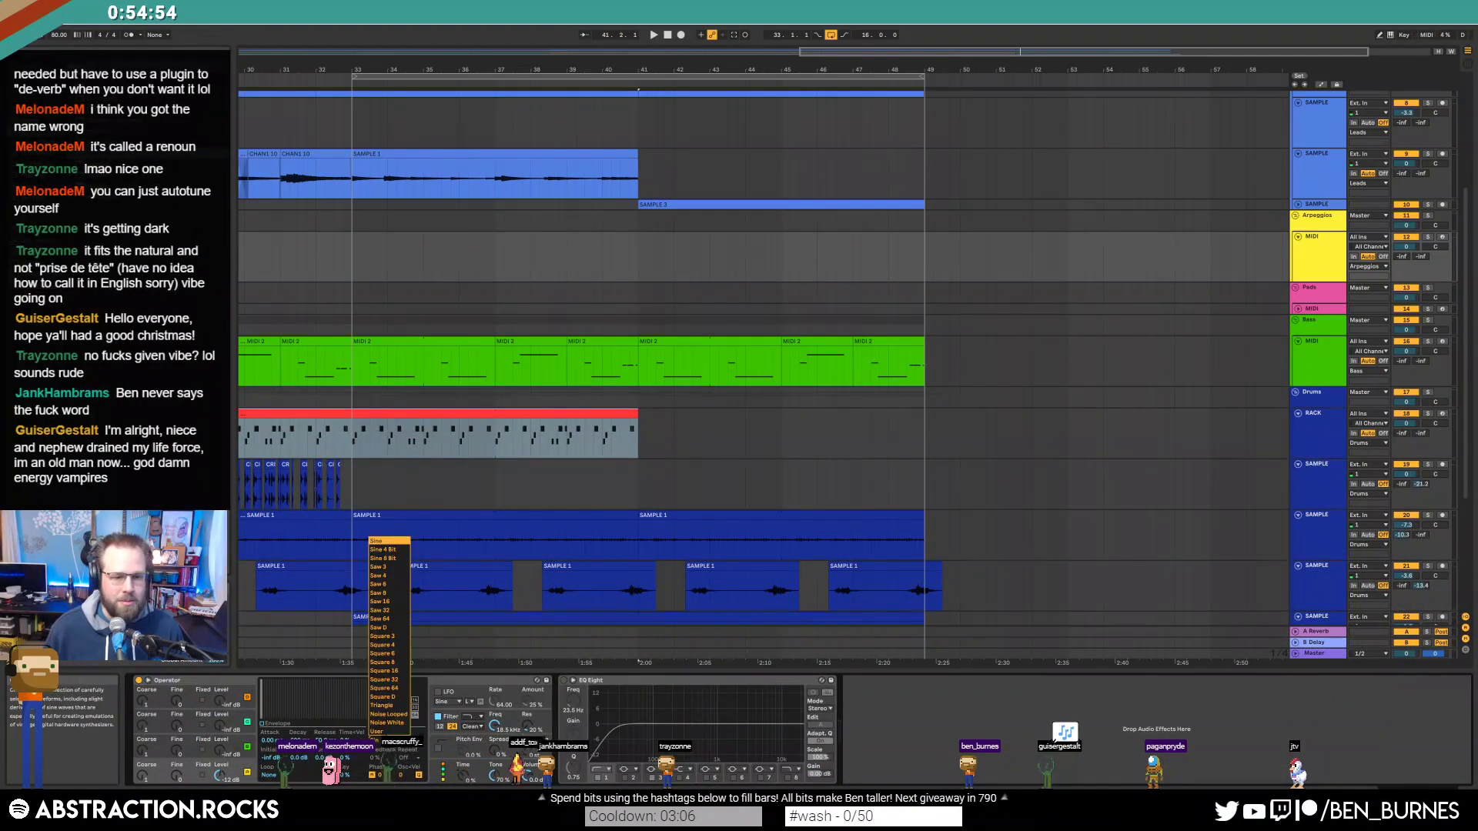
click(383, 550)
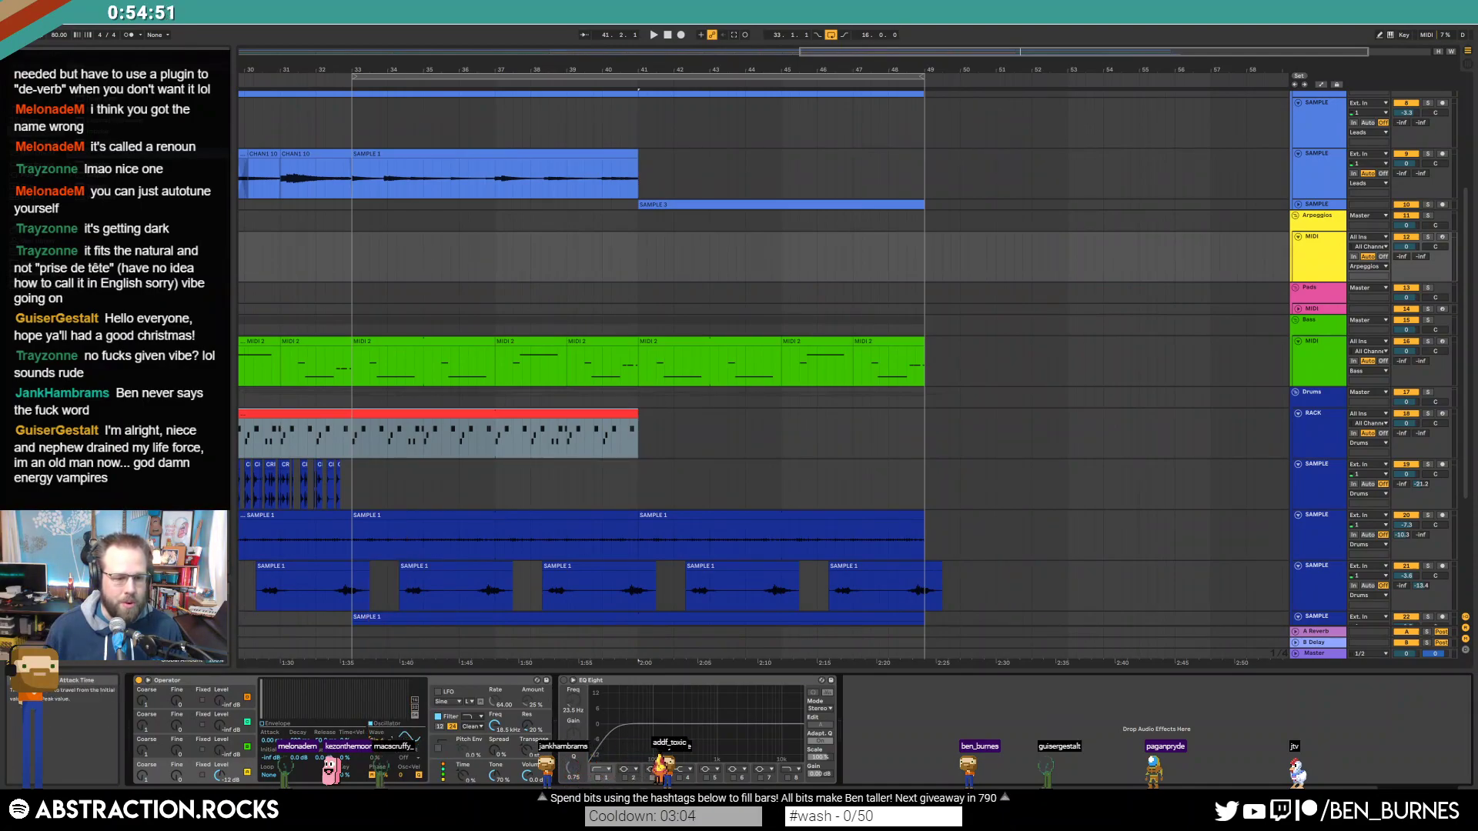
click(269, 724)
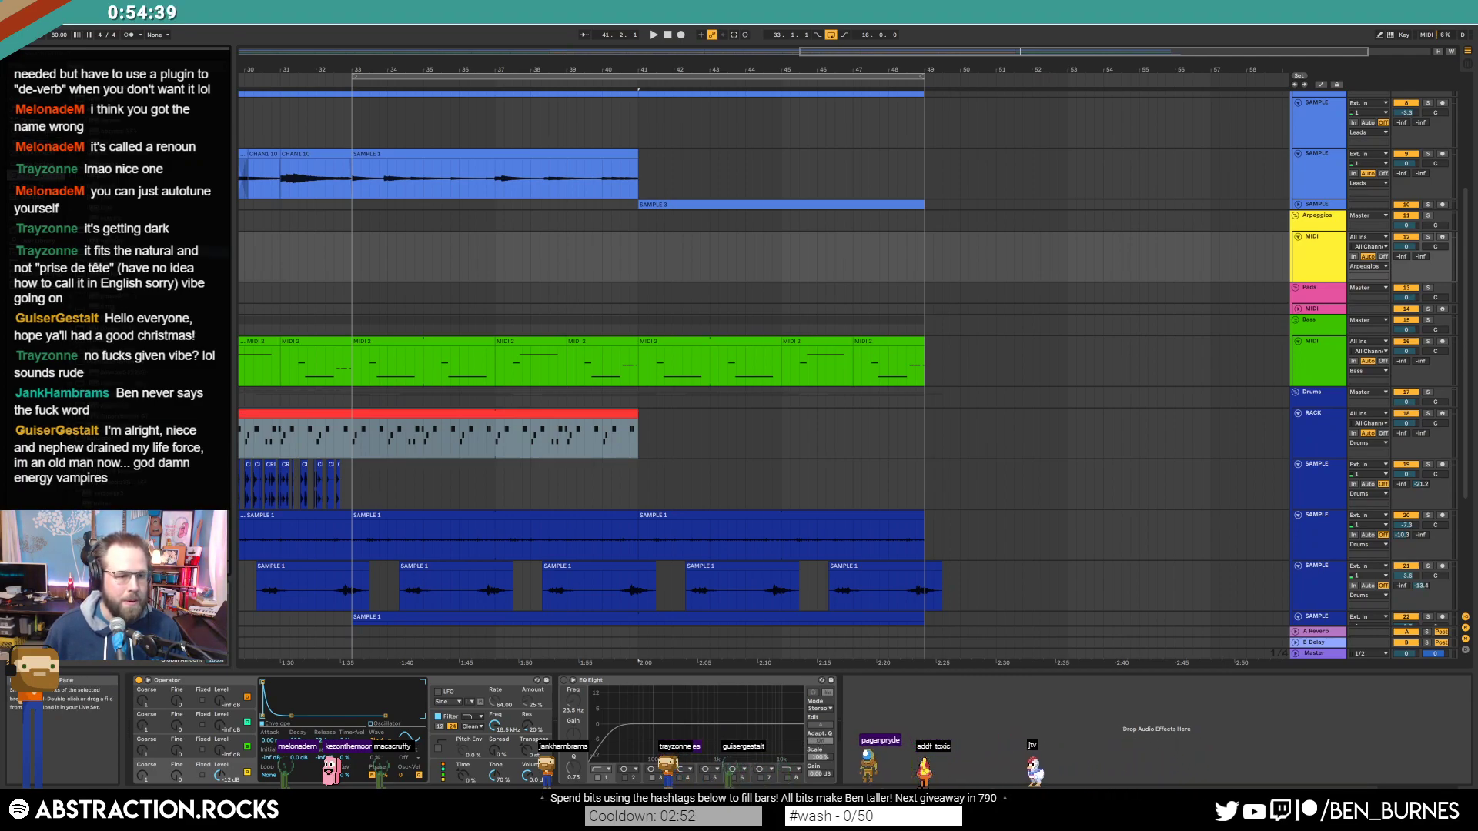
Step: Insert the Raum reverb between Operator and EQ Eight and load its Echoes factory preset Glow Curtain
drag(146, 306, 575, 724)
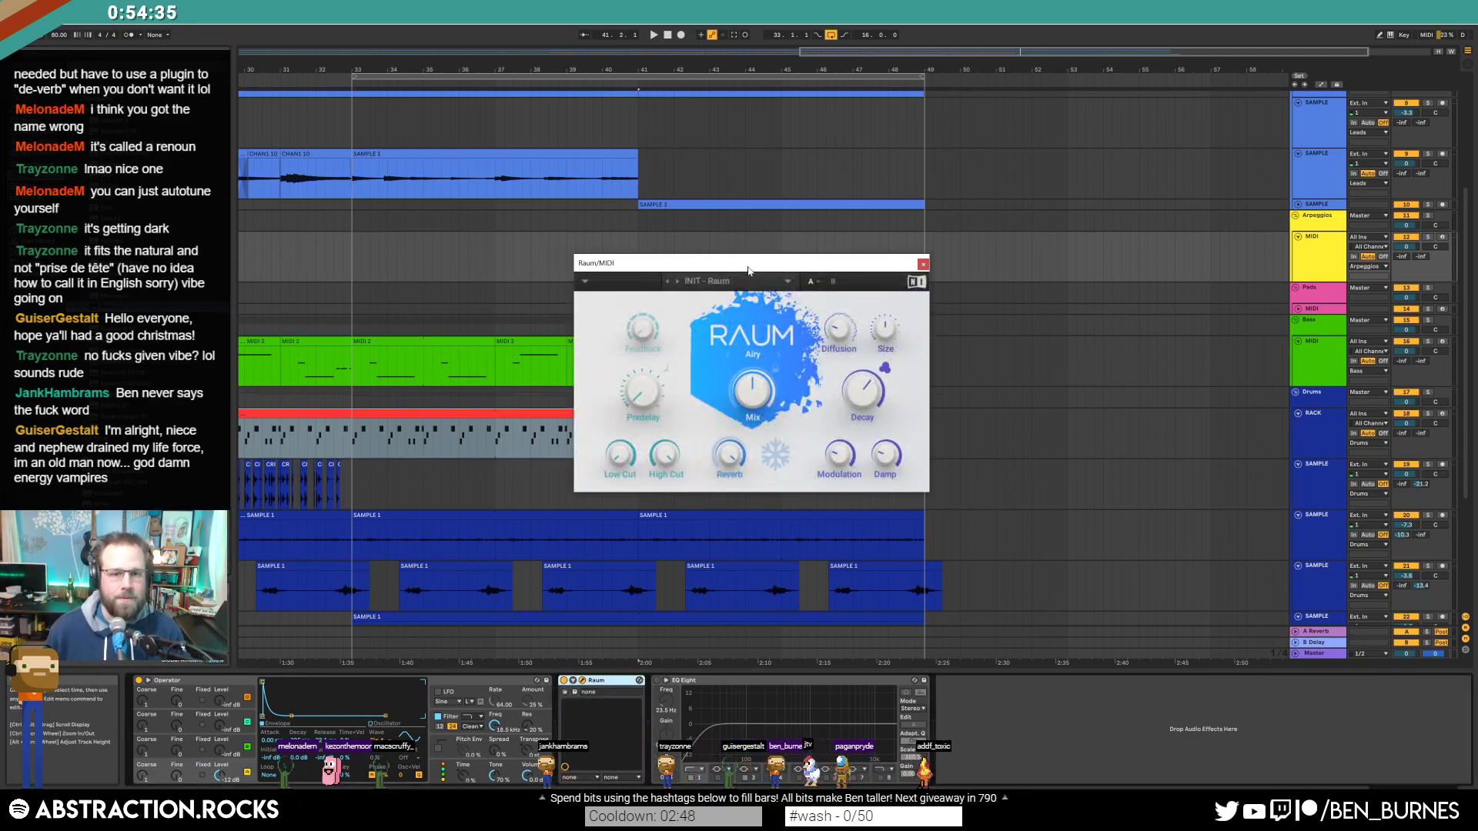
drag(749, 268, 728, 294)
click(767, 307)
mouse_move(735, 328)
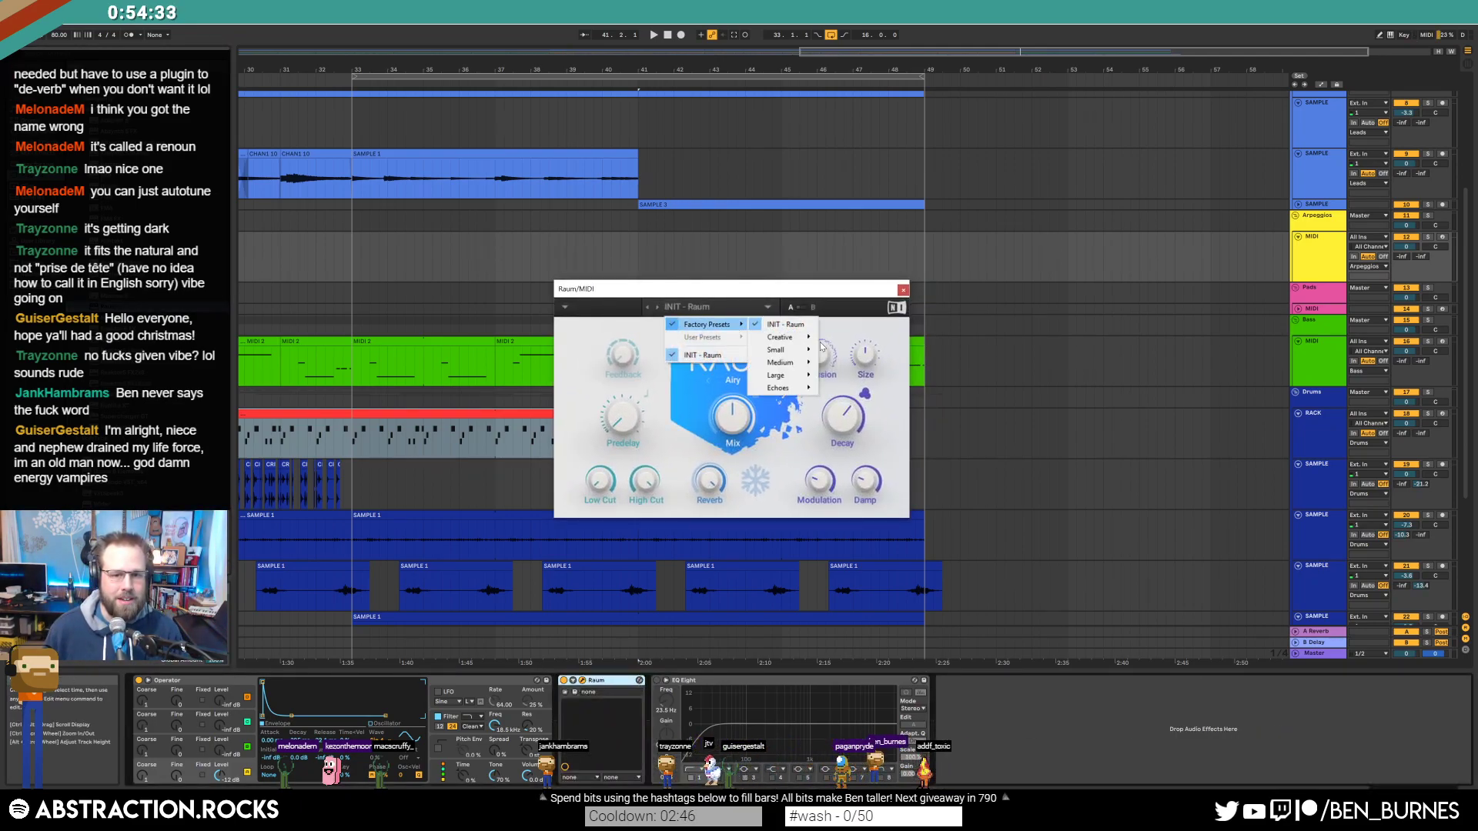
mouse_move(800, 371)
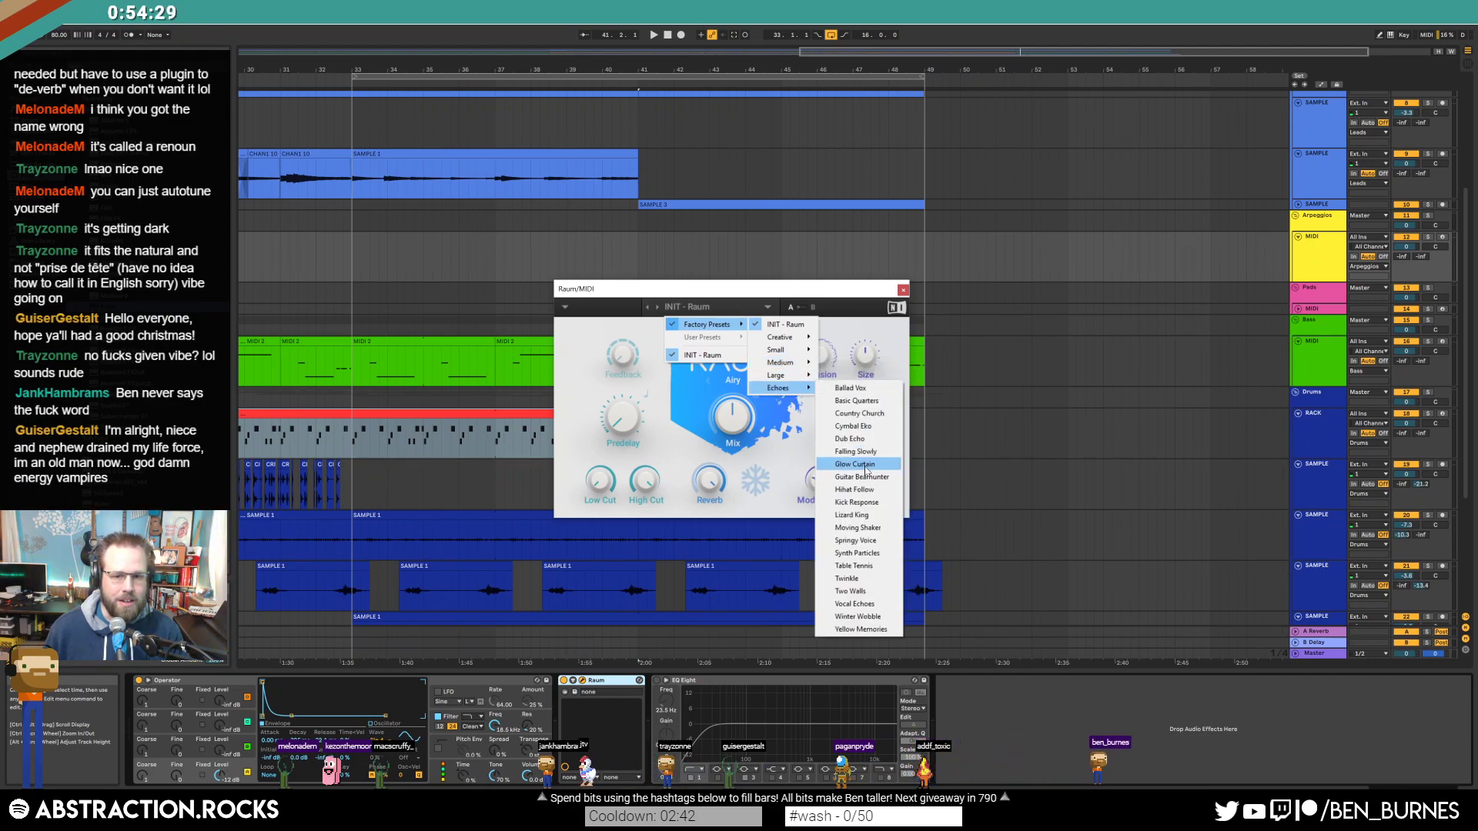
click(855, 464)
click(903, 290)
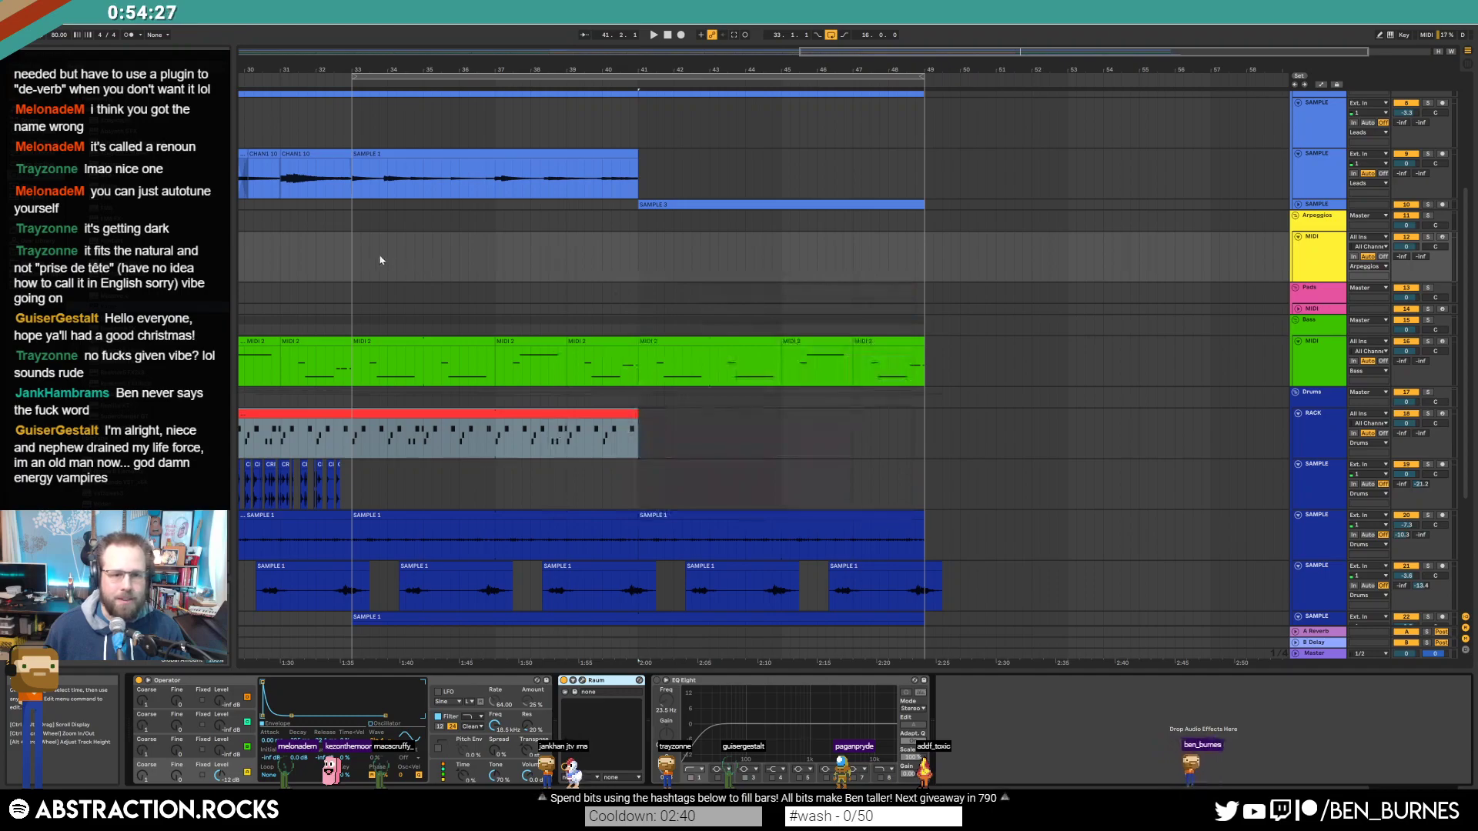
Step: Arm the Arpeggios MIDI track and record a sparse arpeggio part from bar 33 to bar 37
click(353, 257)
click(1443, 237)
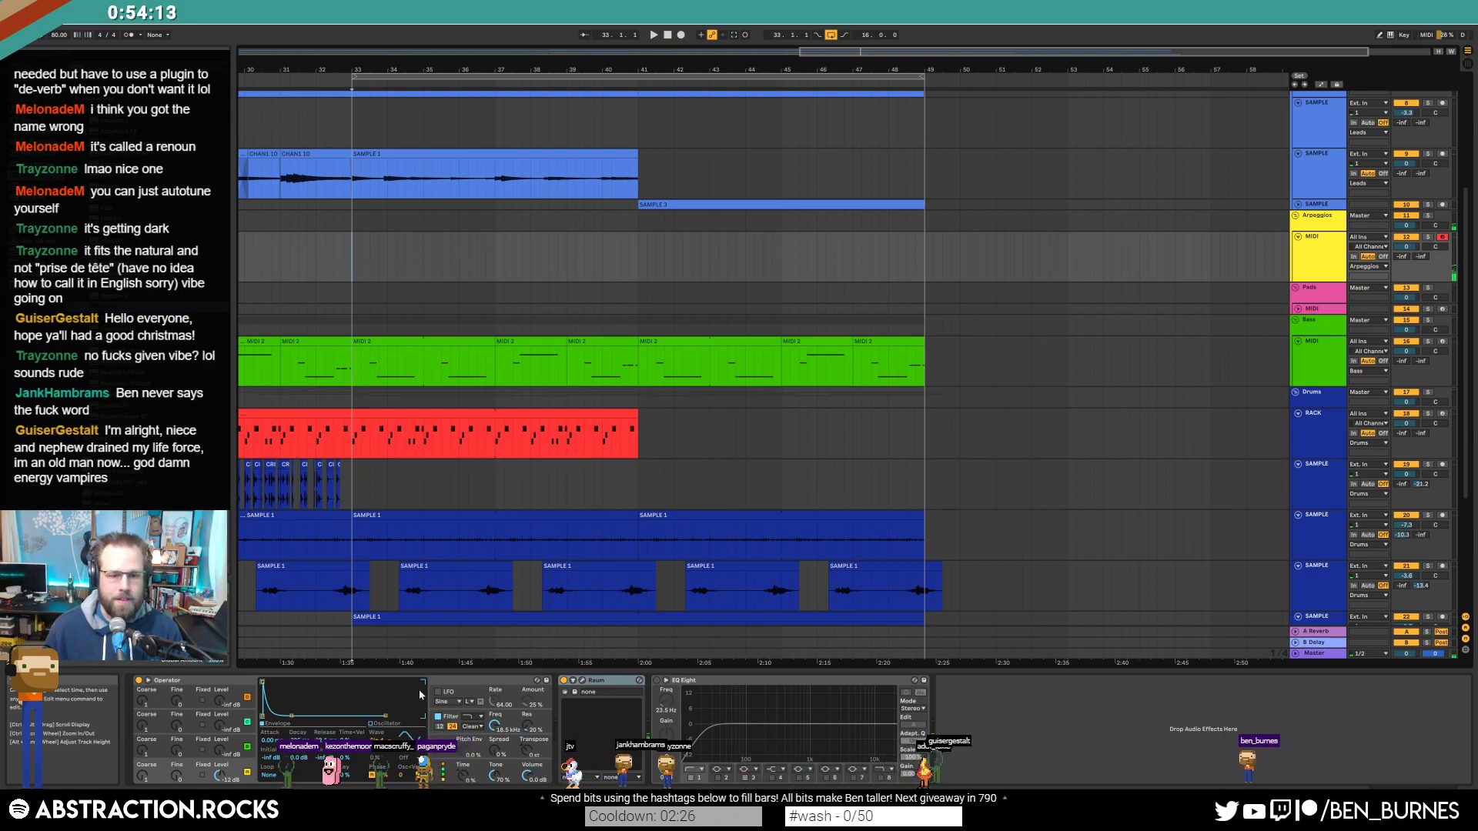
click(582, 680)
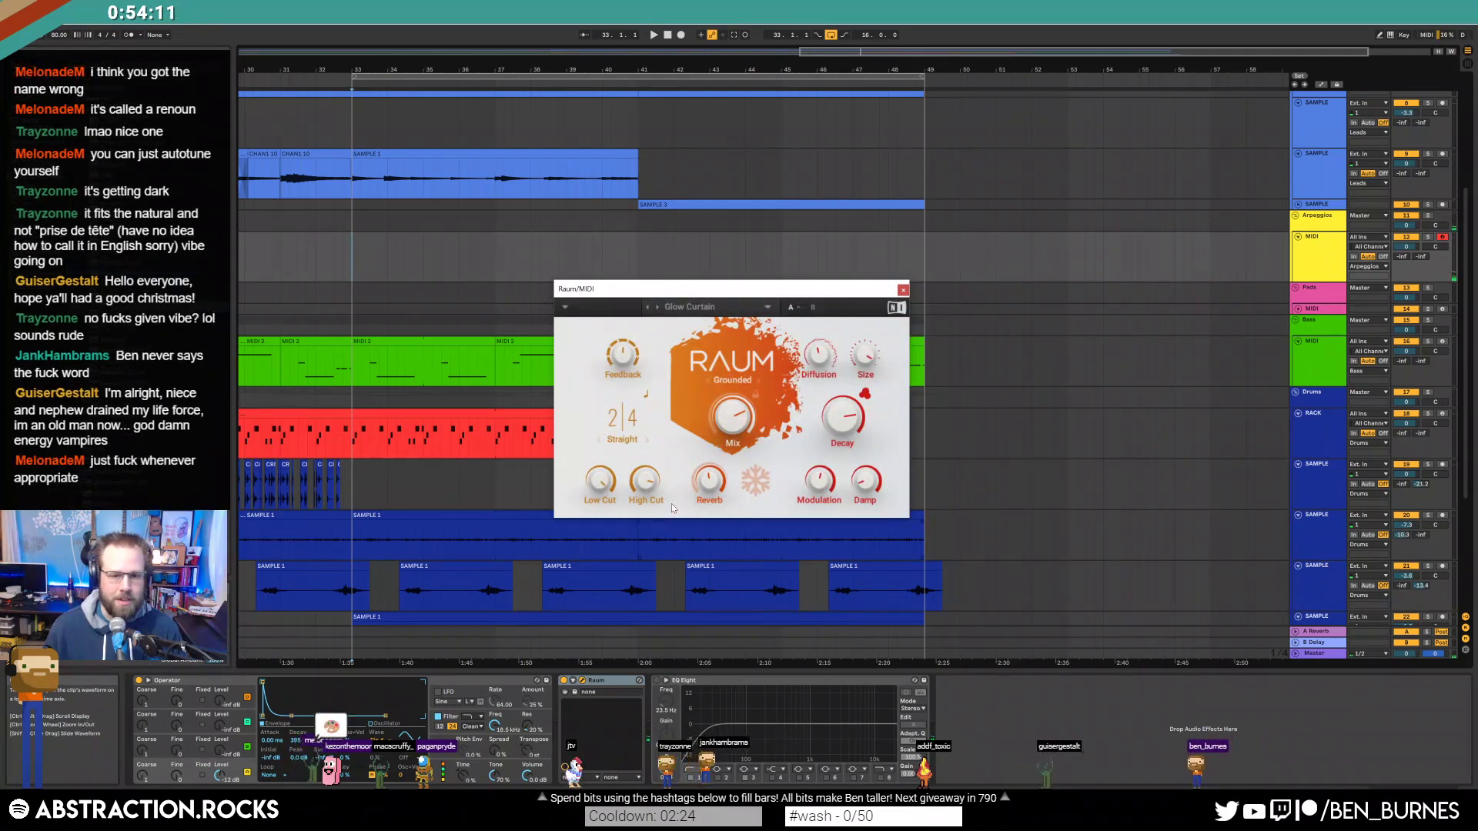
mouse_move(827, 483)
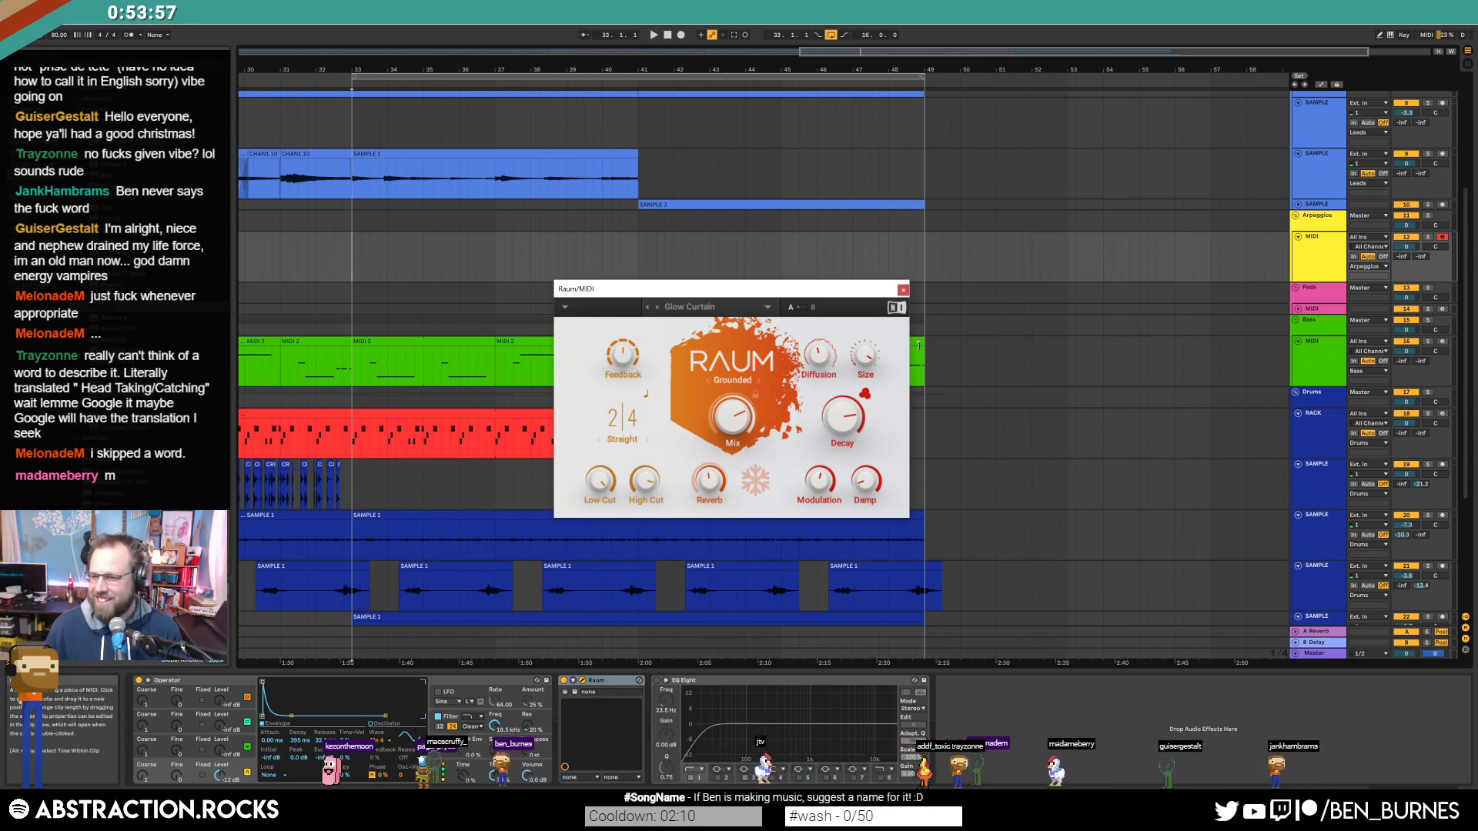
click(903, 290)
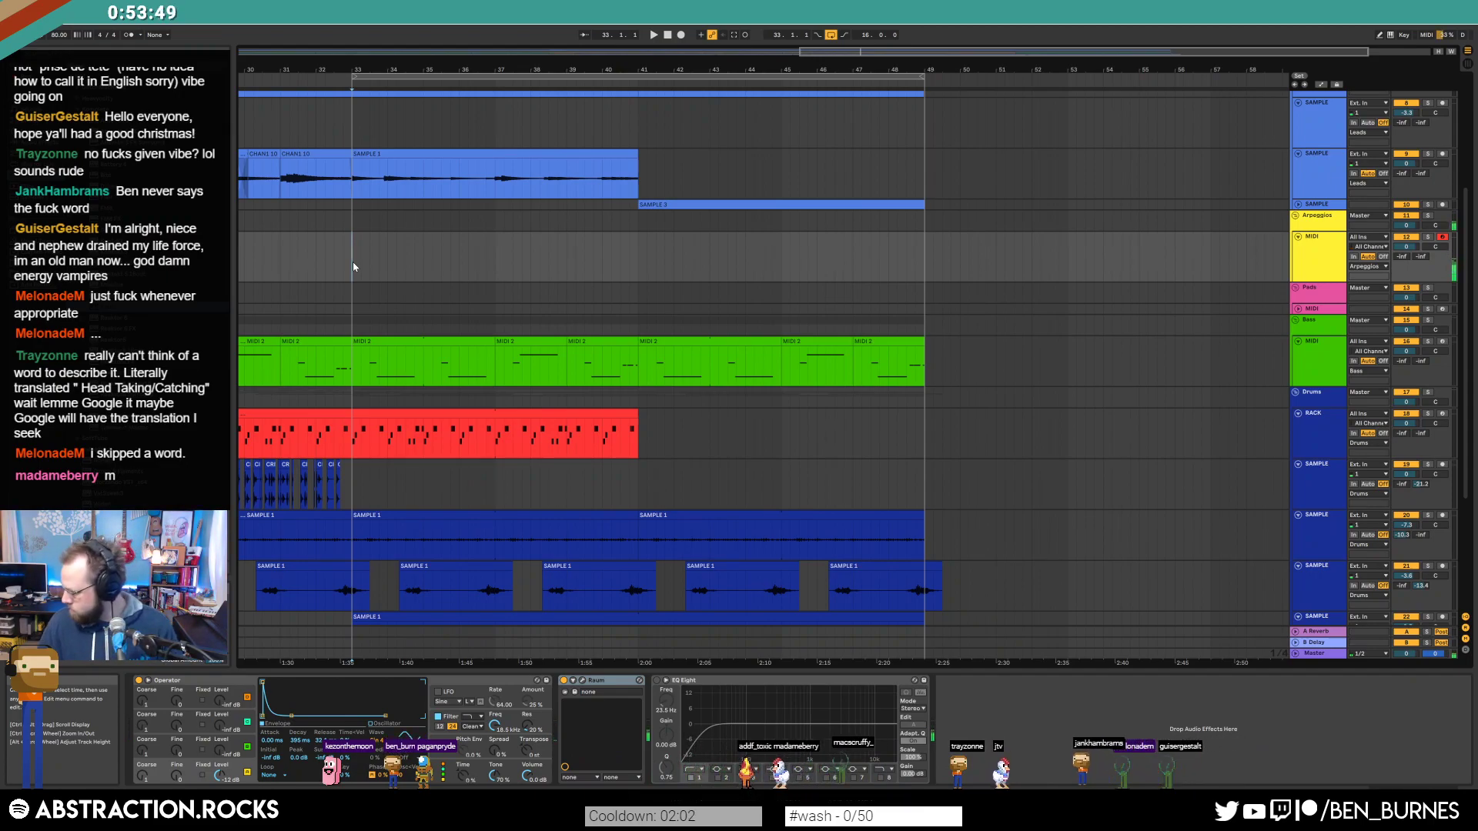
key(F9)
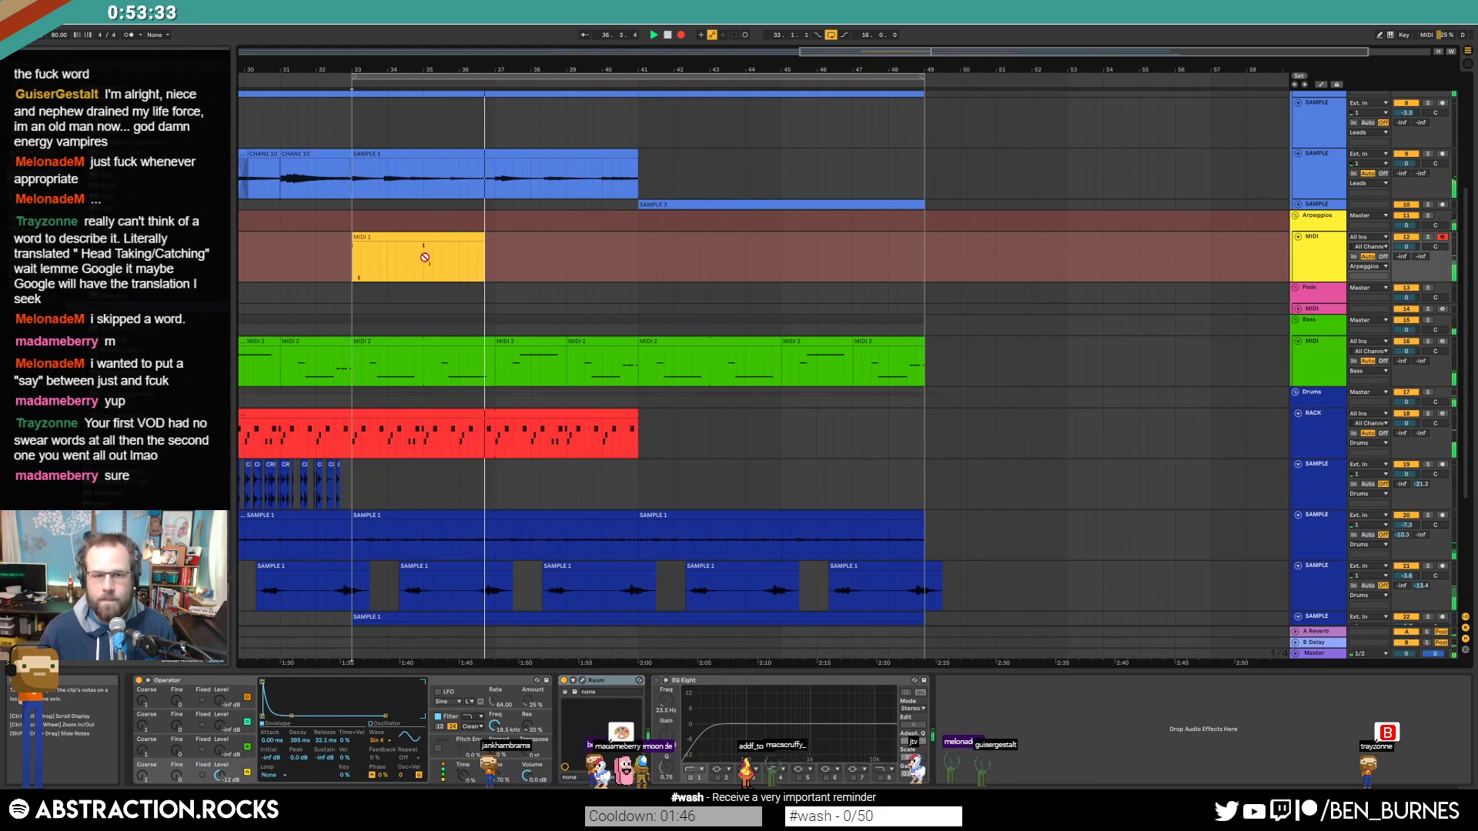
key(space)
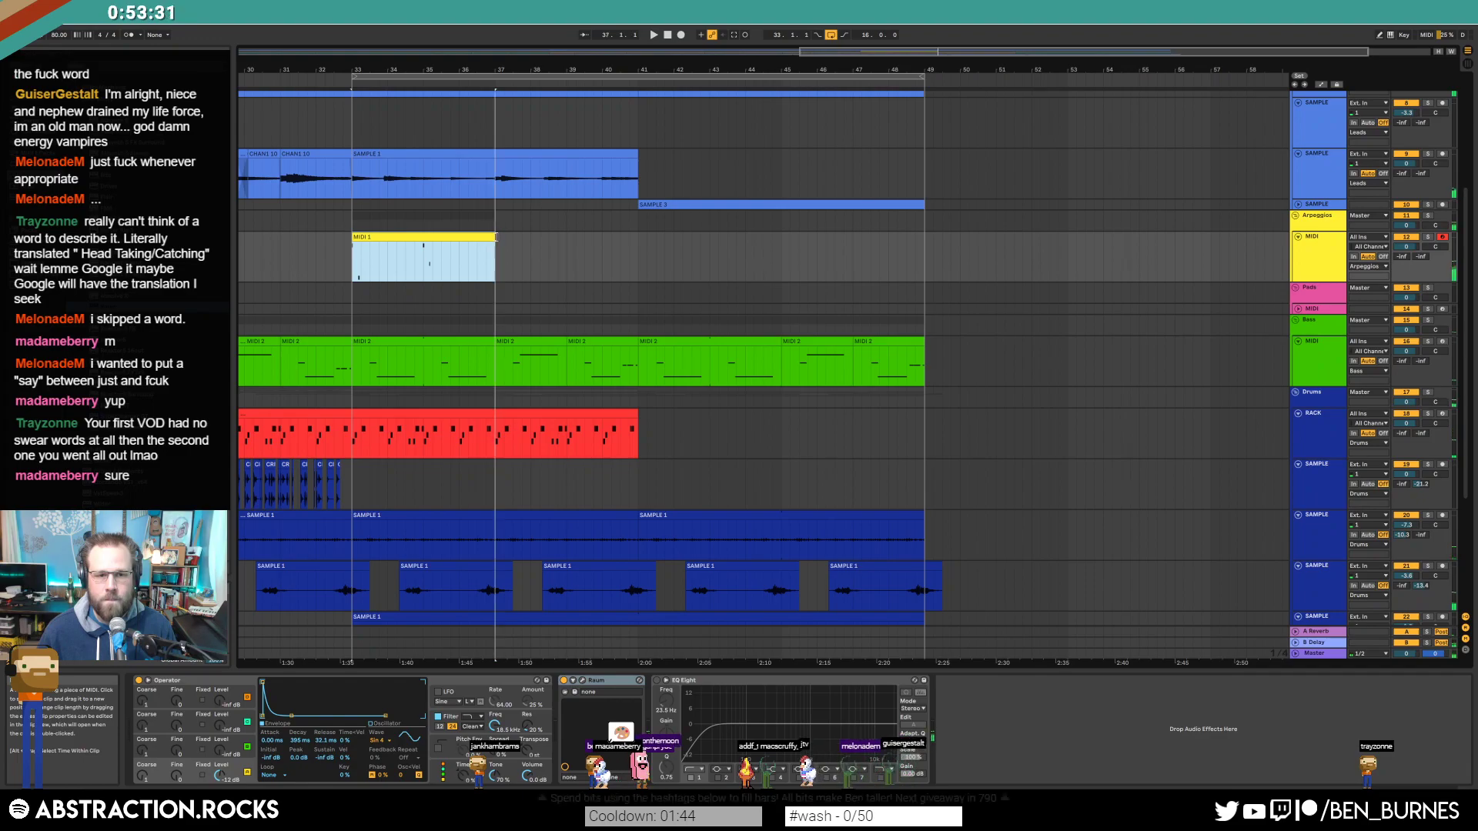
Step: Turn on looping for the recorded arpeggio clip and extend it to bar 49
double_click(486, 236)
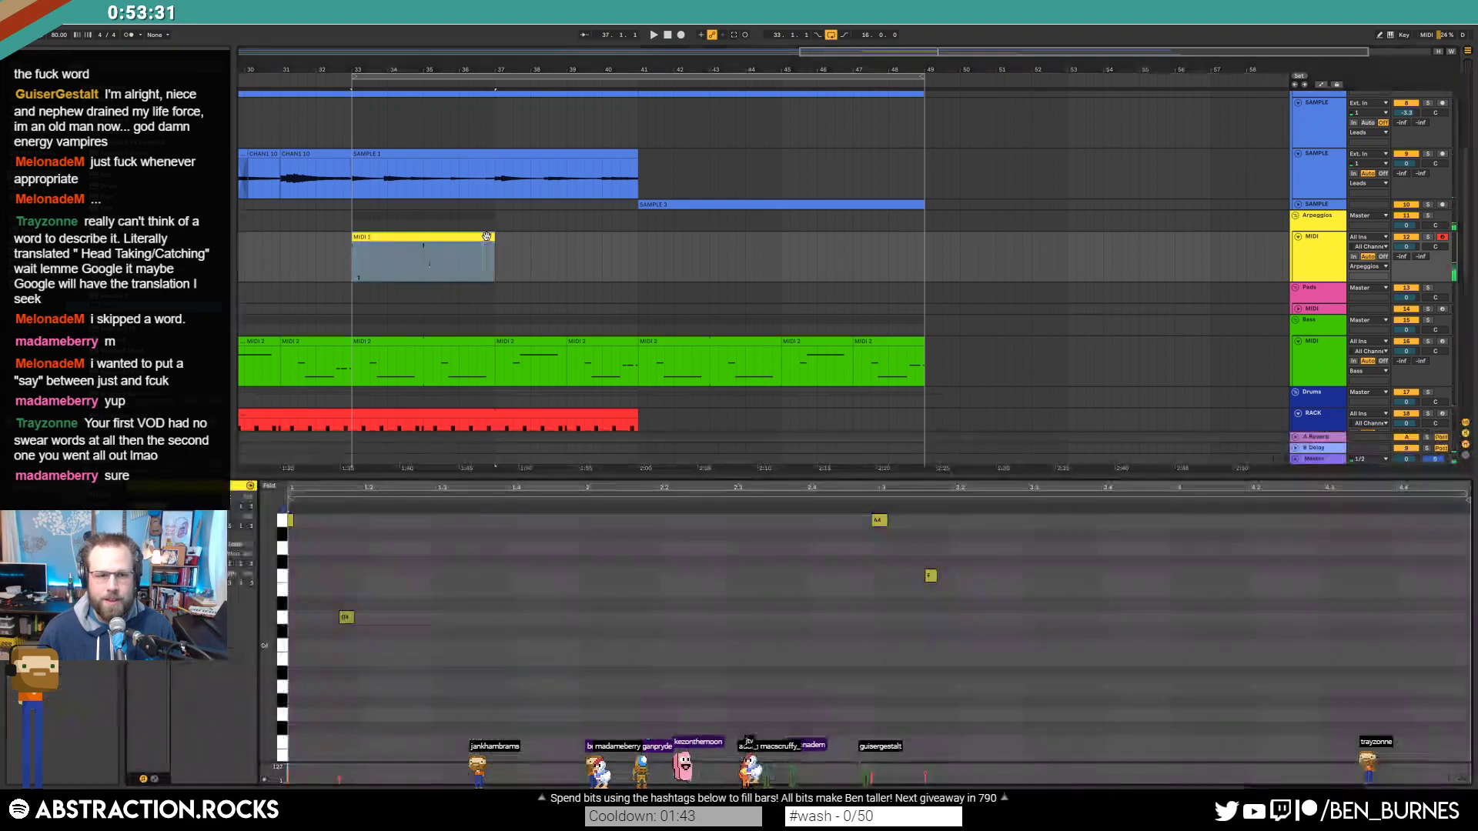
click(350, 493)
click(513, 596)
scroll(594, 608, up, 1)
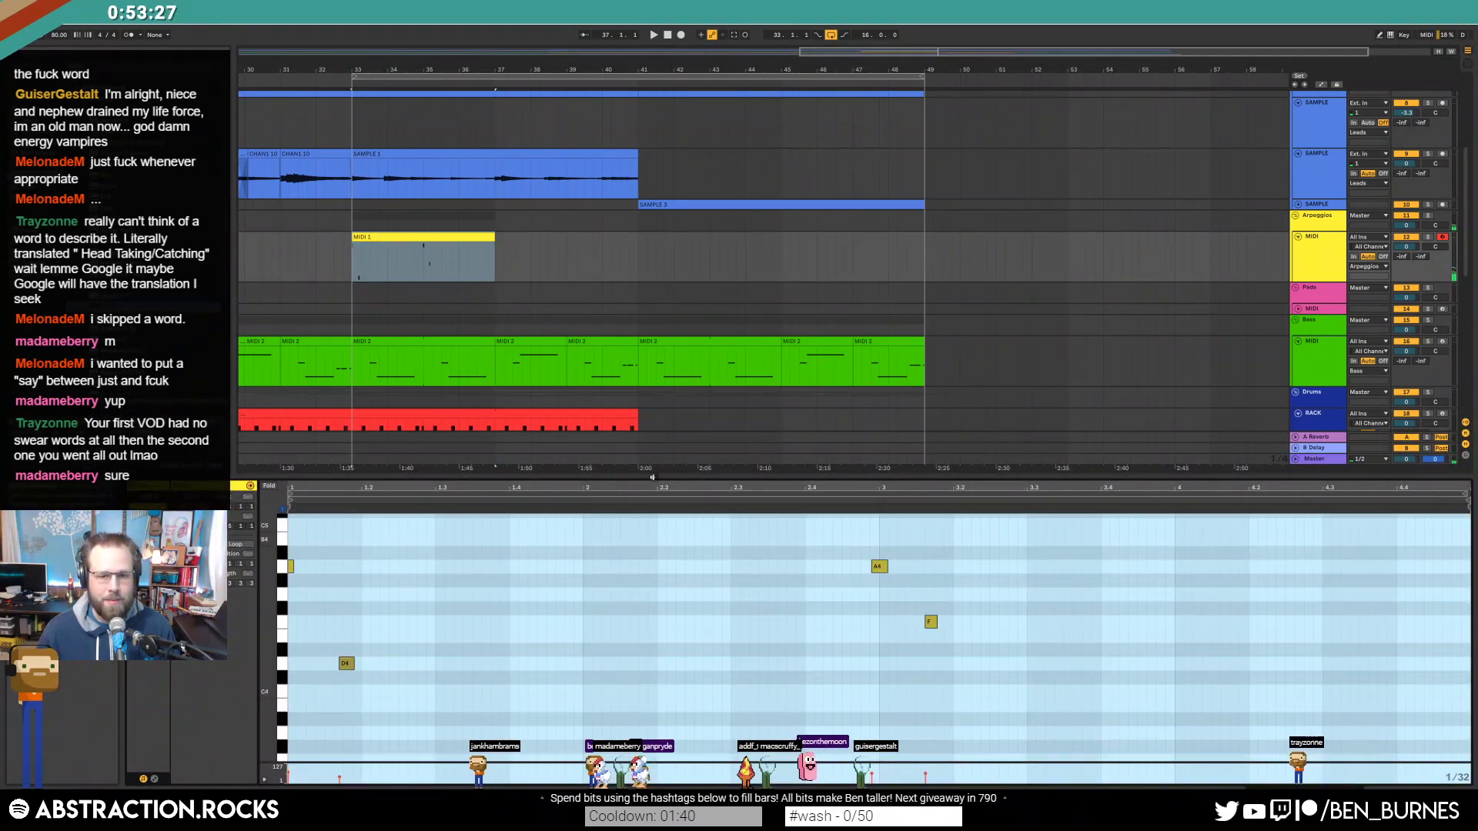
key(shift+Tab)
double_click(422, 238)
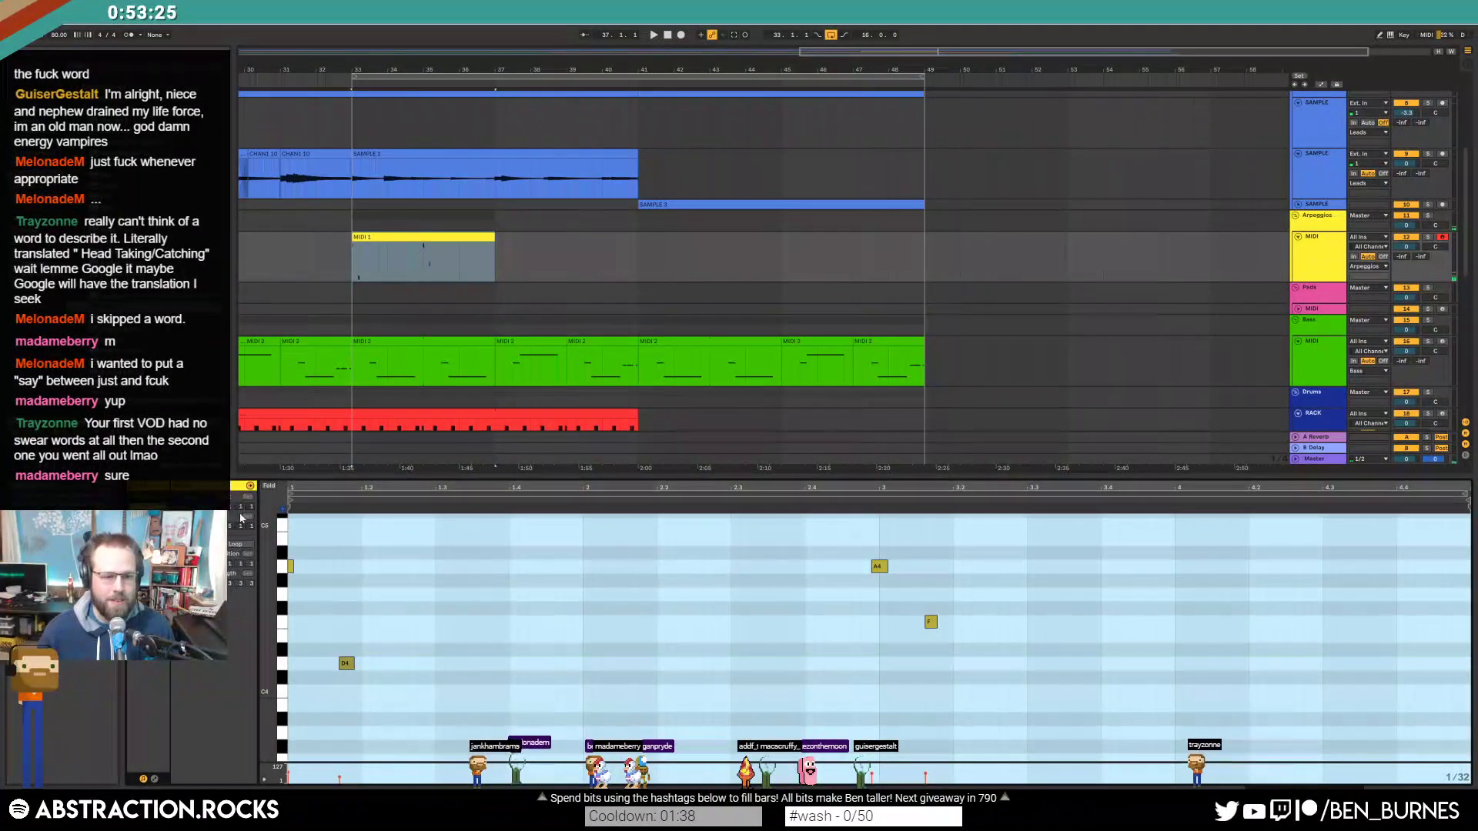
click(240, 545)
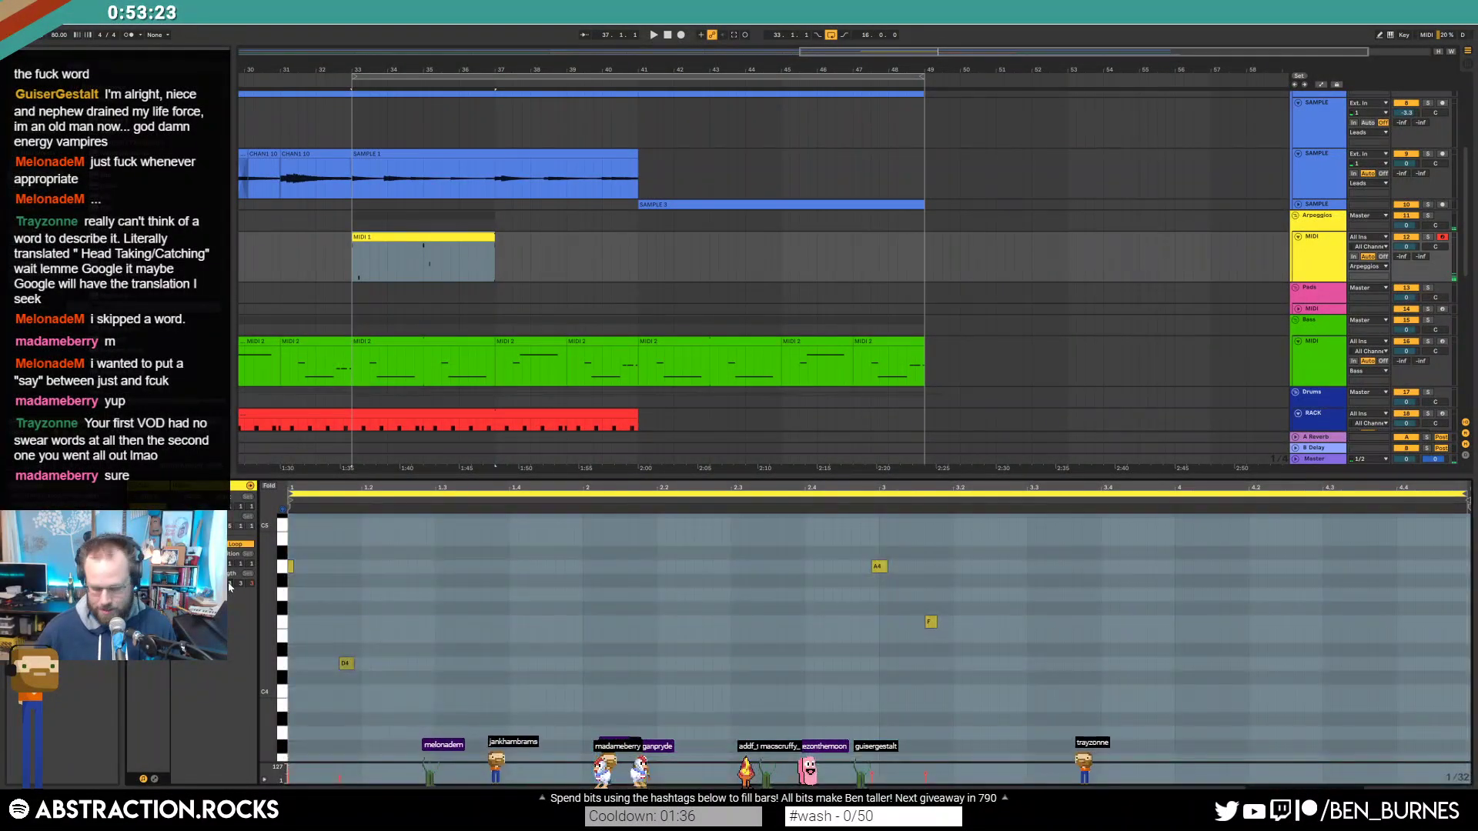
text(0)
key(Return)
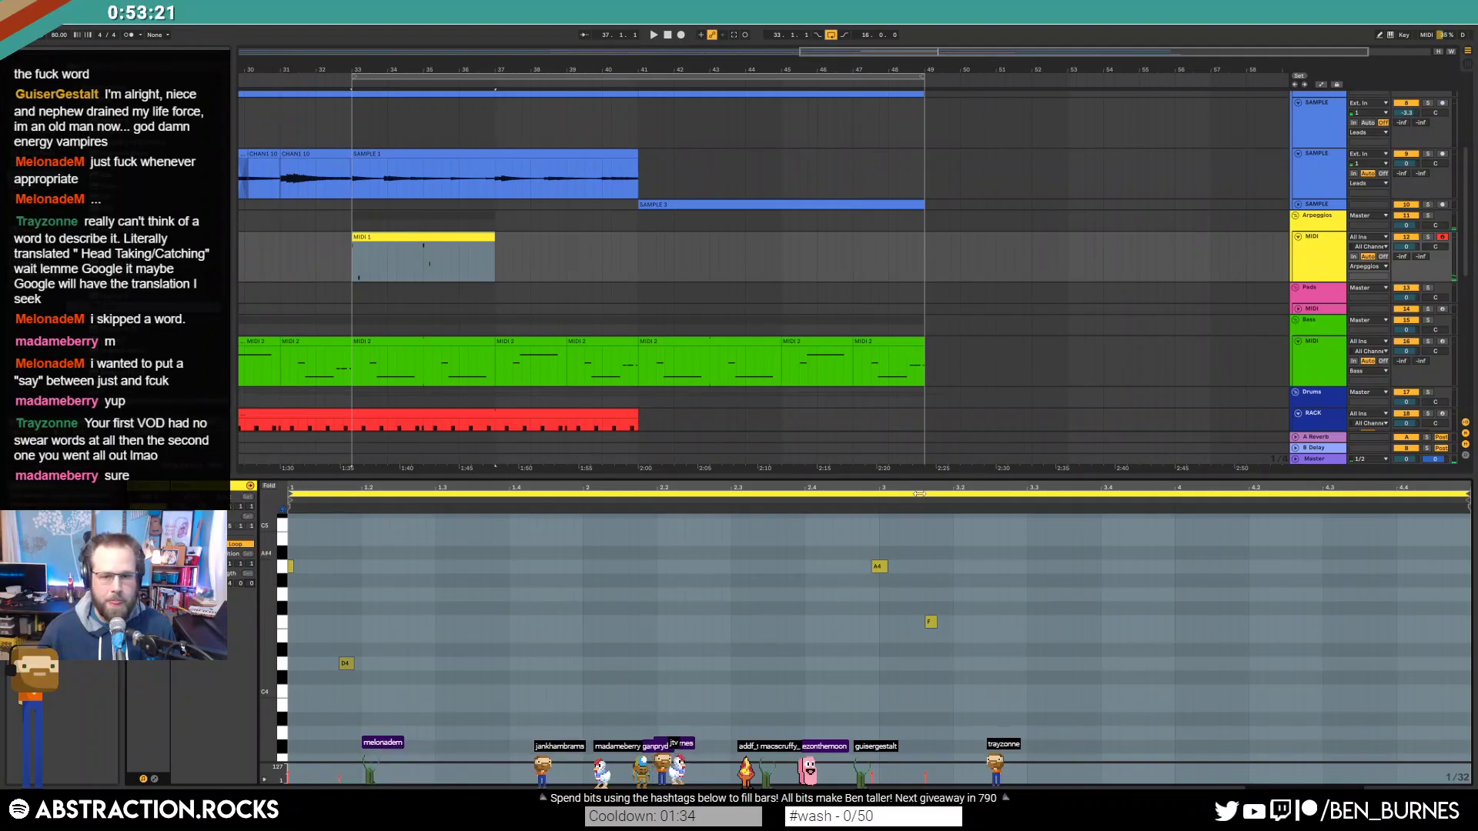
drag(495, 262, 924, 262)
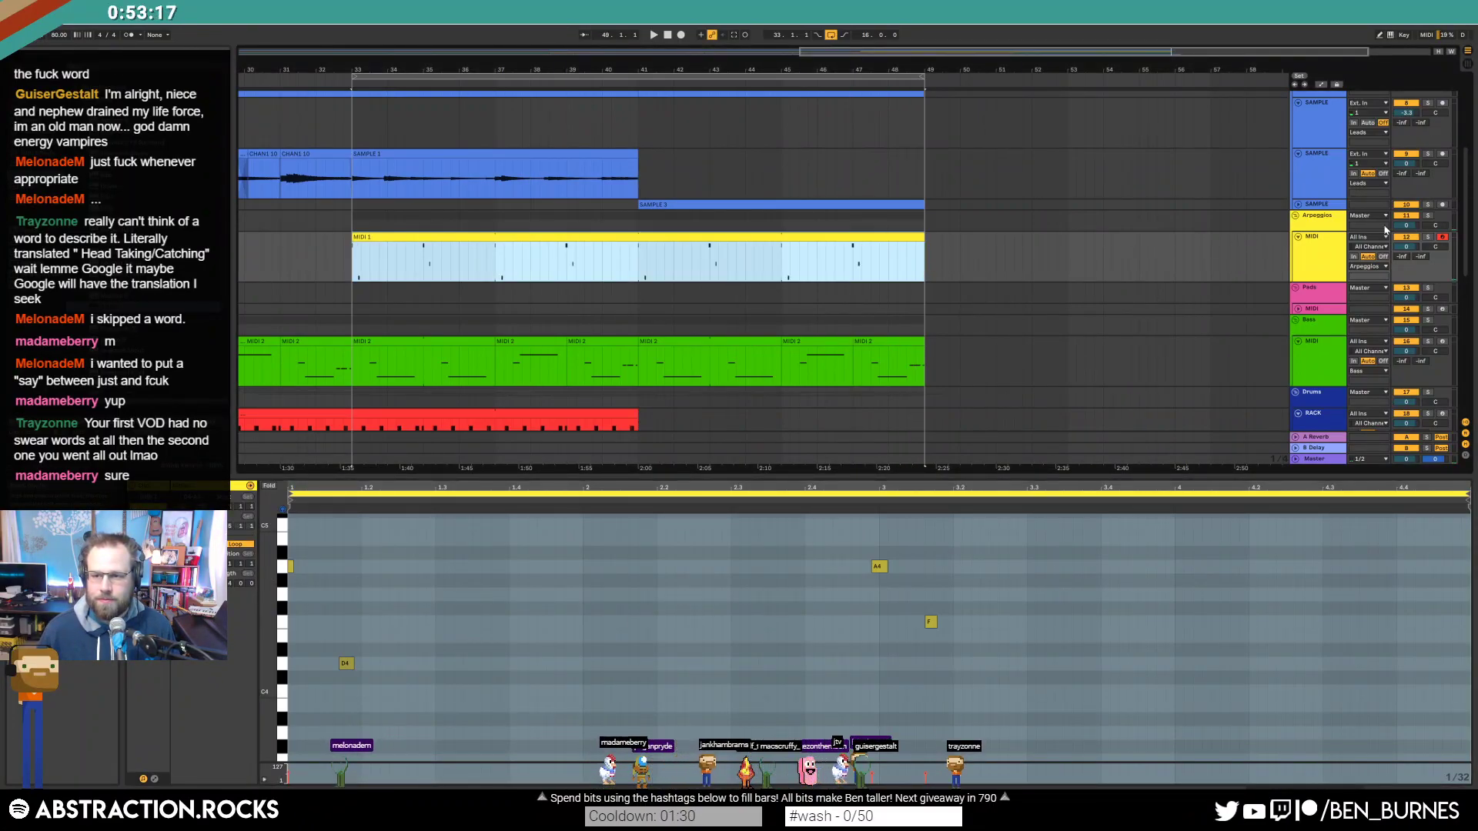
Step: Lower the Arpeggios MIDI track's volume and nudge the clip's second A4 note and the F4 note slightly later
drag(1407, 247, 1407, 279)
click(821, 261)
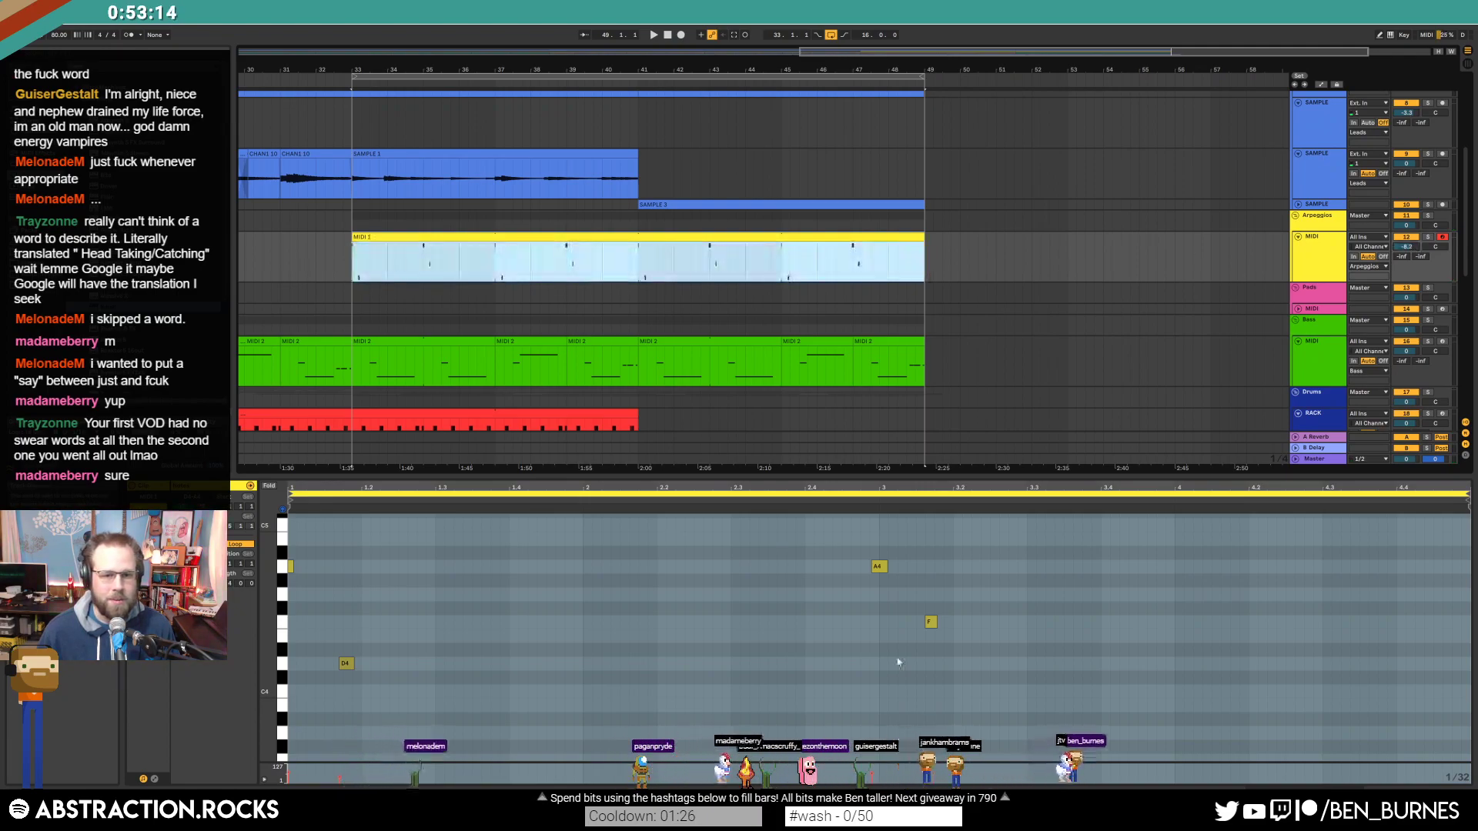
click(931, 621)
key(Right)
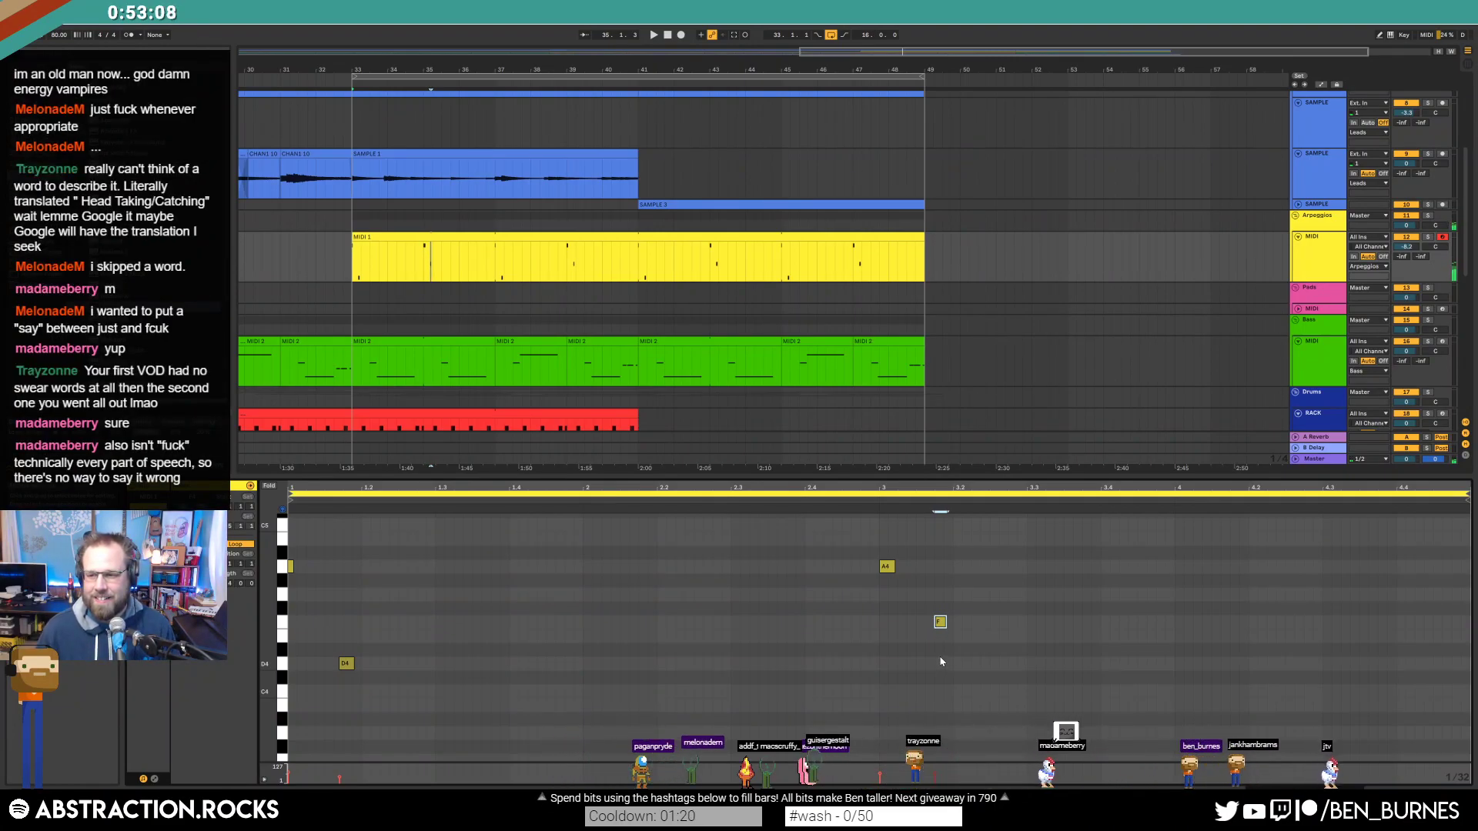
Step: Nudge the clip's opening A4 and D4 notes slightly later and lengthen the D4 and F4 notes a little
click(309, 576)
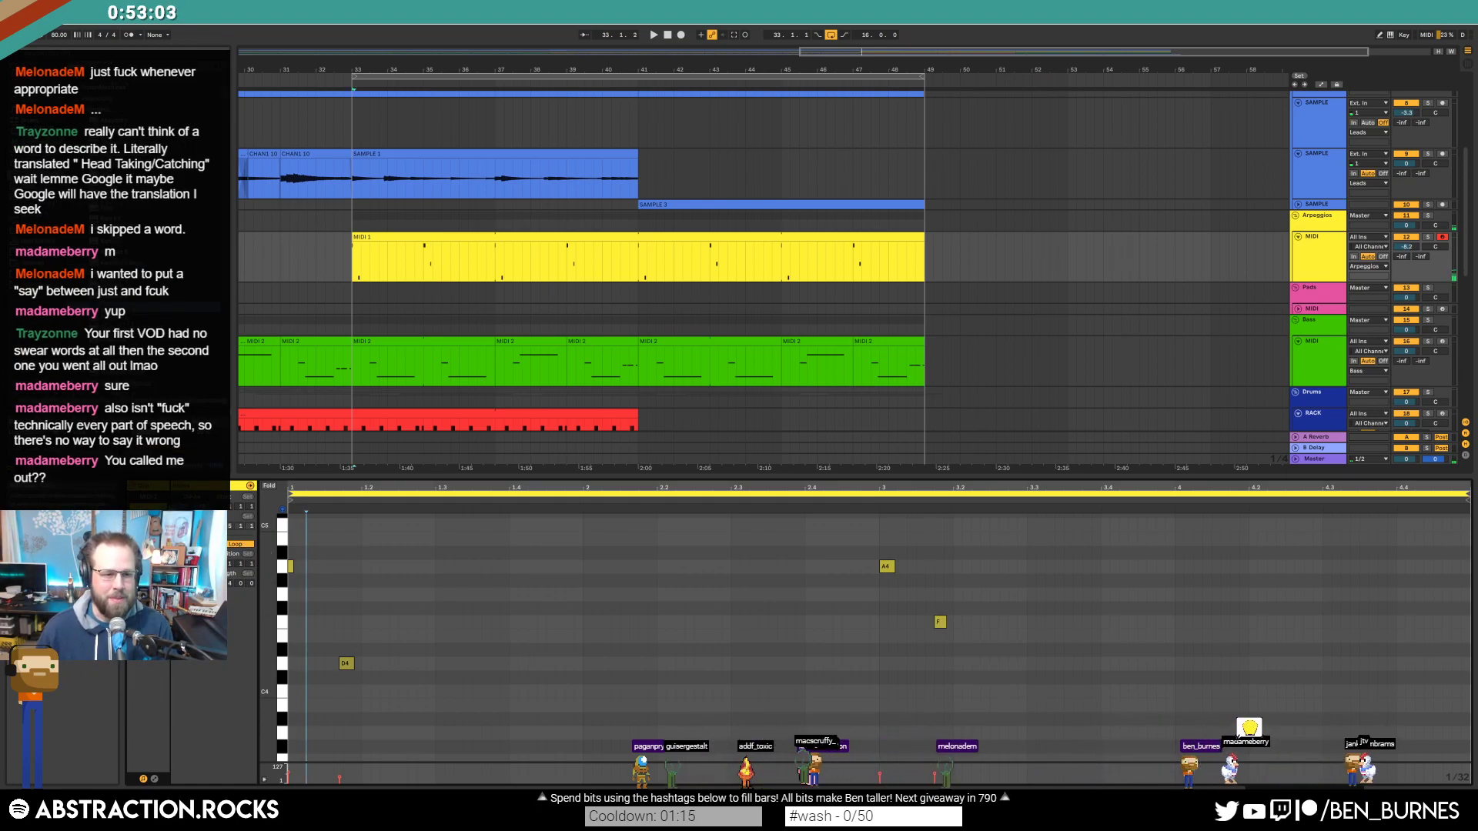
click(409, 234)
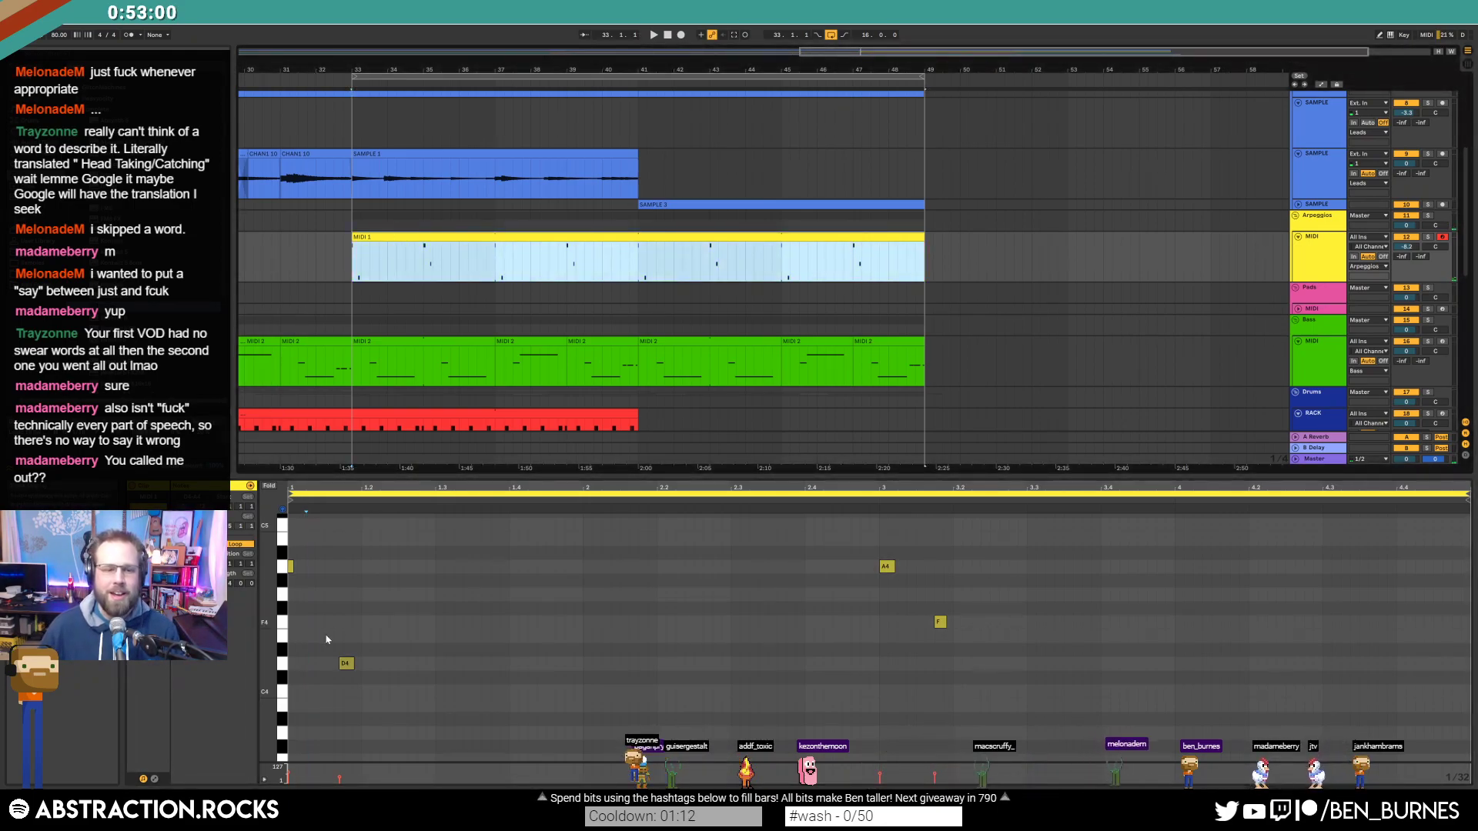
click(321, 595)
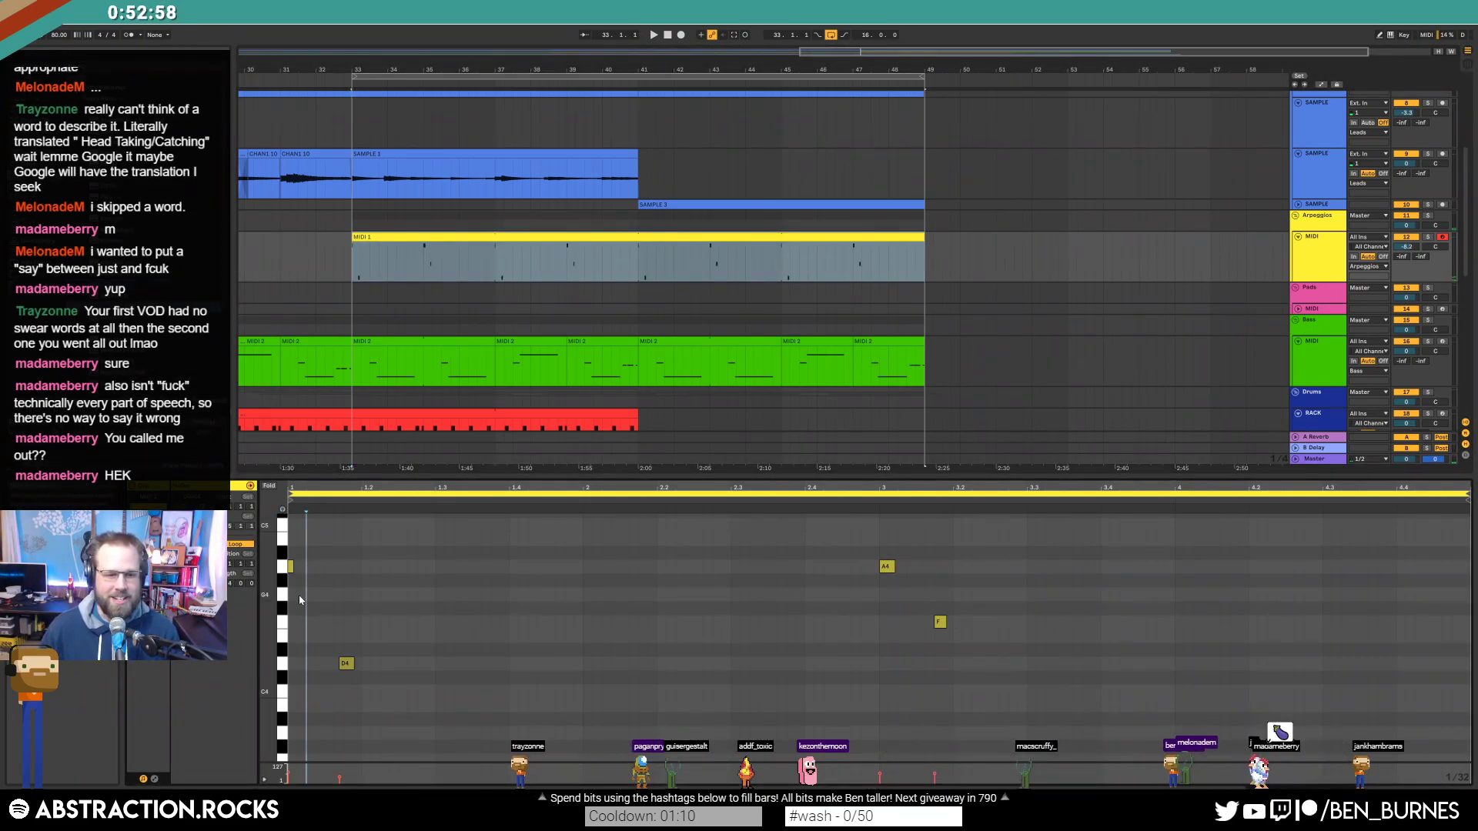
click(292, 567)
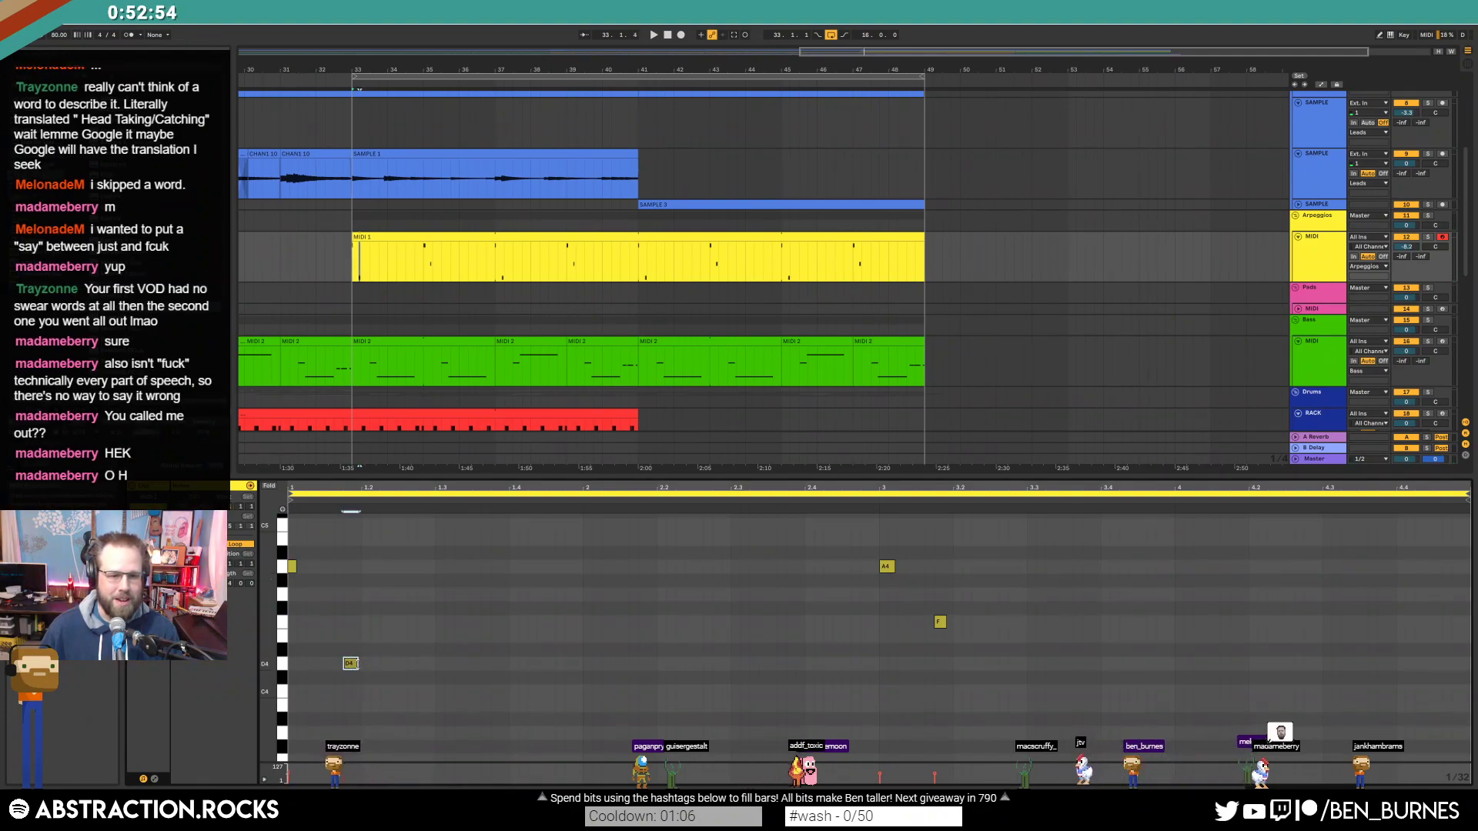
drag(358, 663, 360, 663)
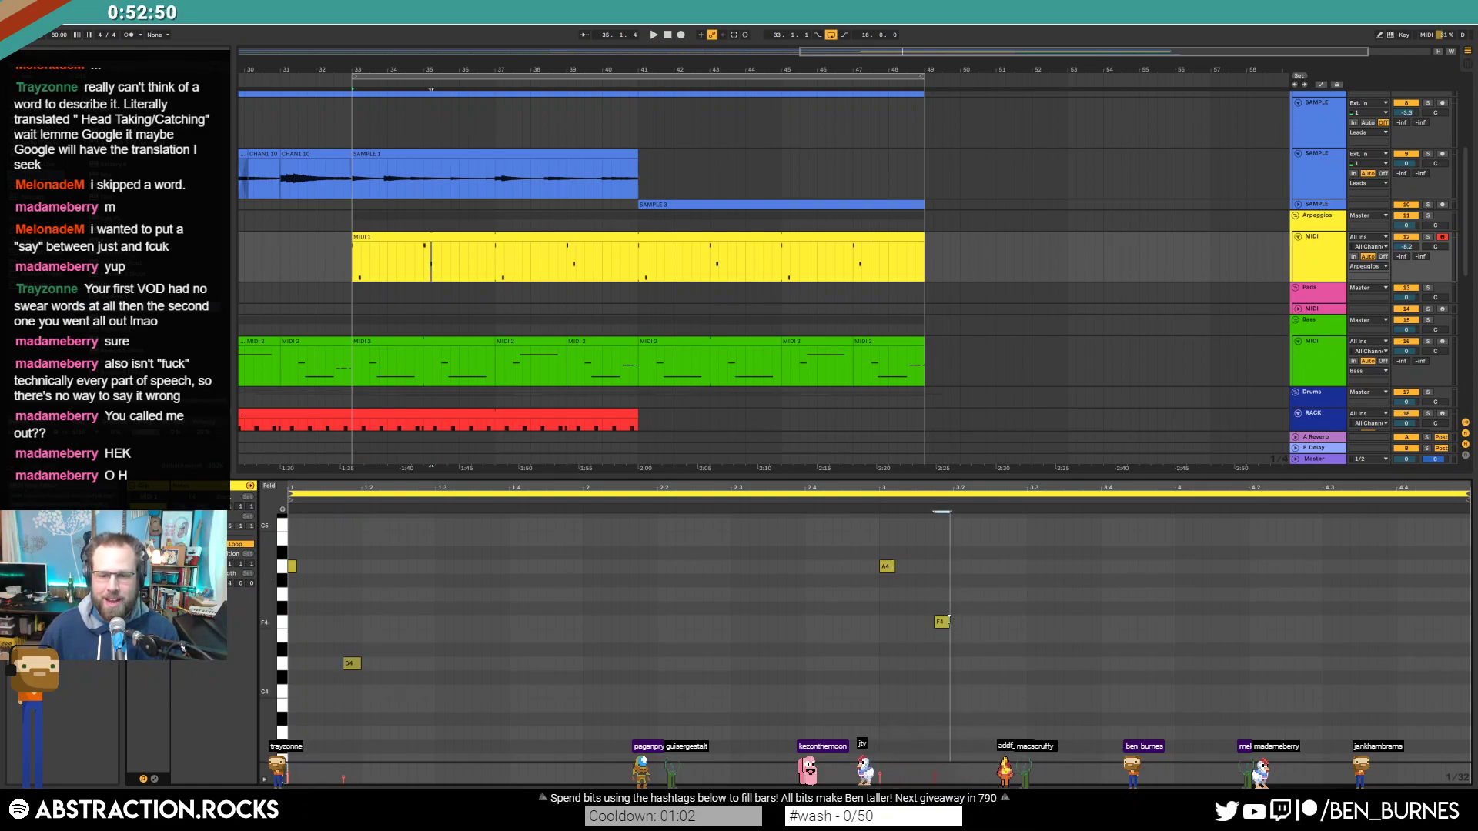
Step: Close the arpeggio clip's note editor and lower the Arpeggios MIDI track's volume further
click(523, 237)
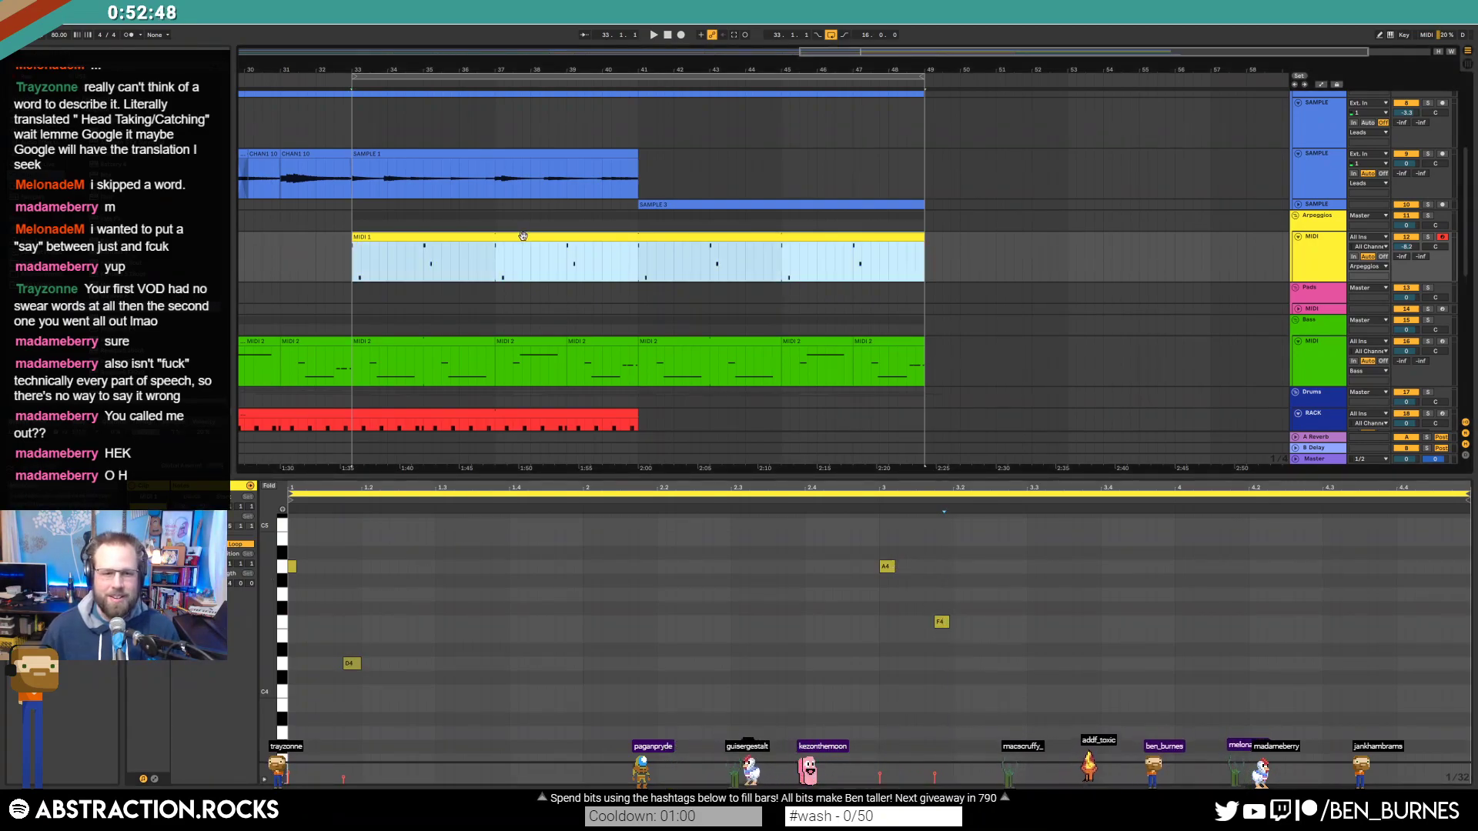
key(shift+Tab)
click(361, 276)
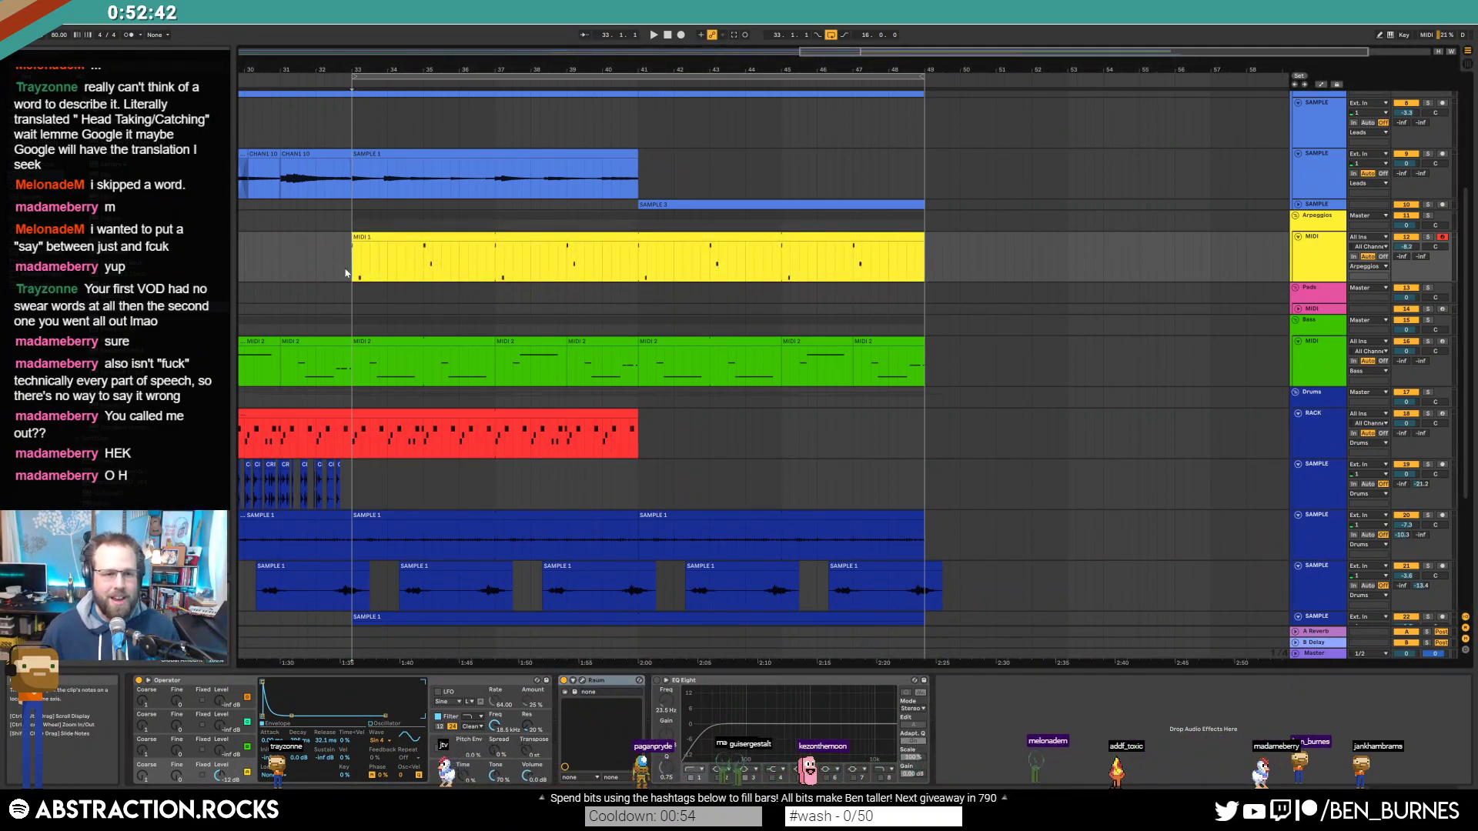
drag(1407, 247, 1407, 258)
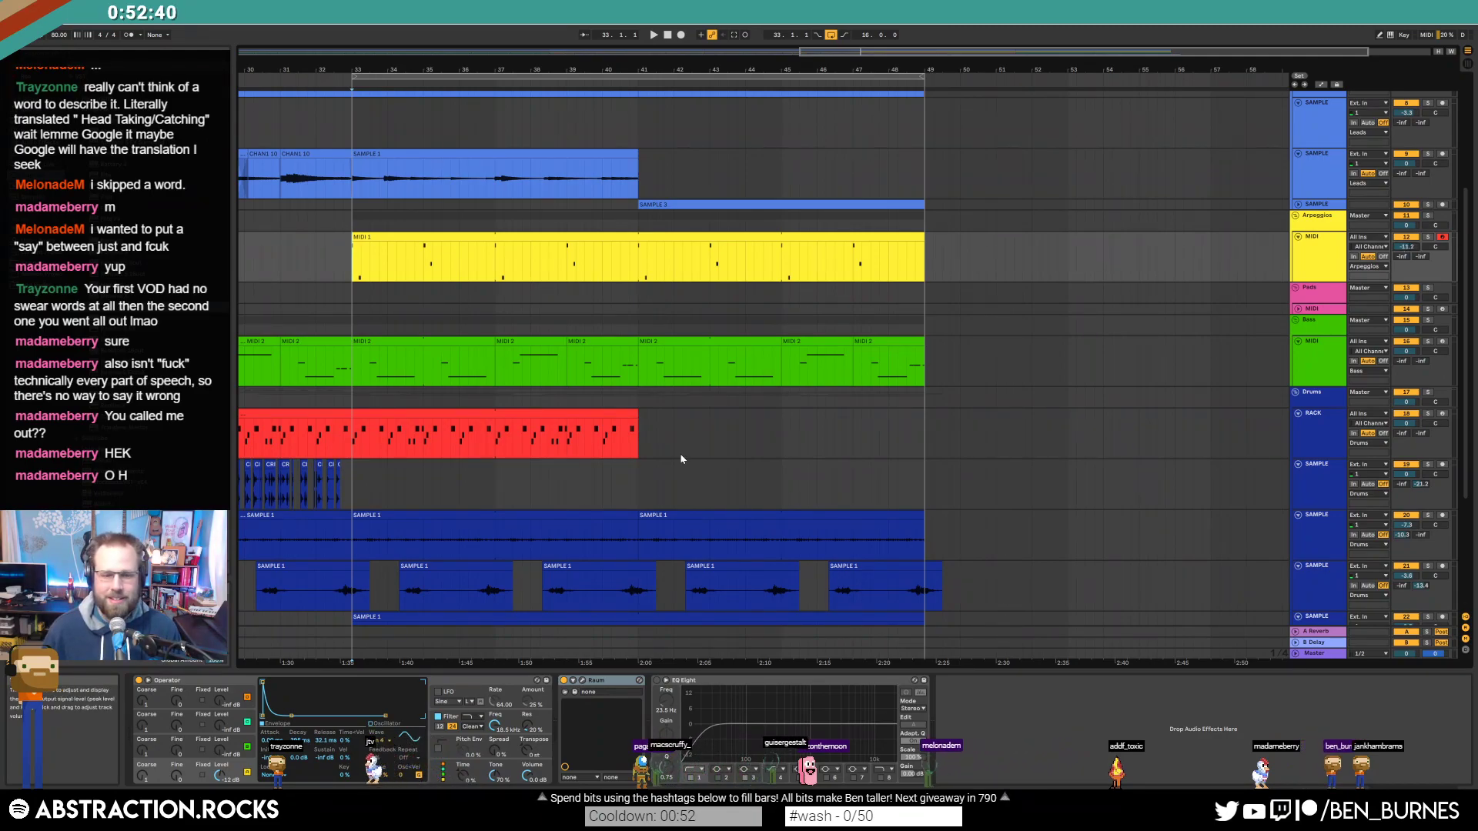
Step: Set Raum's straight predelay on the Arpeggios MIDI track to 1/4 and play the arrangement from bar 33
click(584, 681)
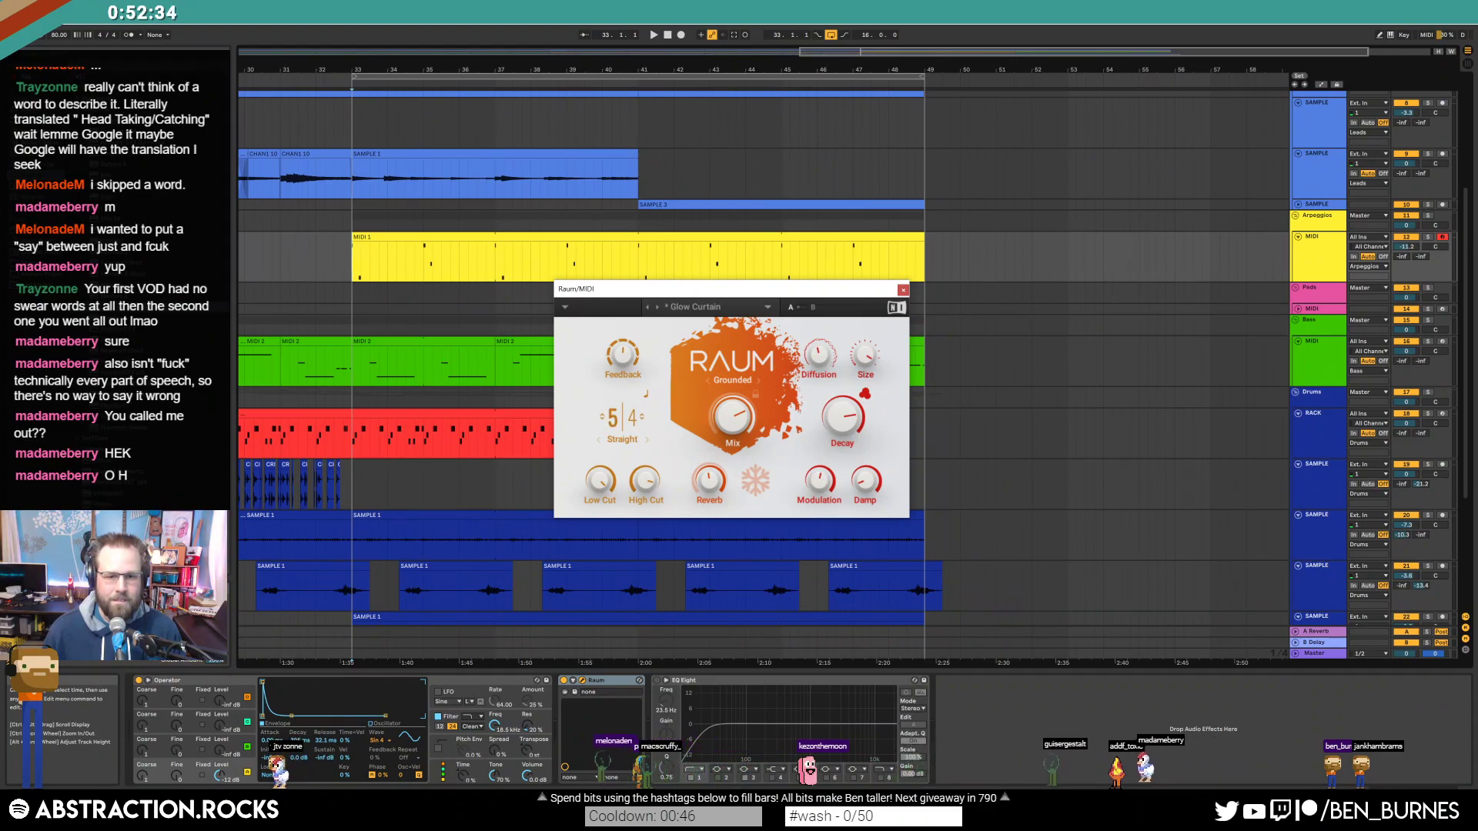
key(space)
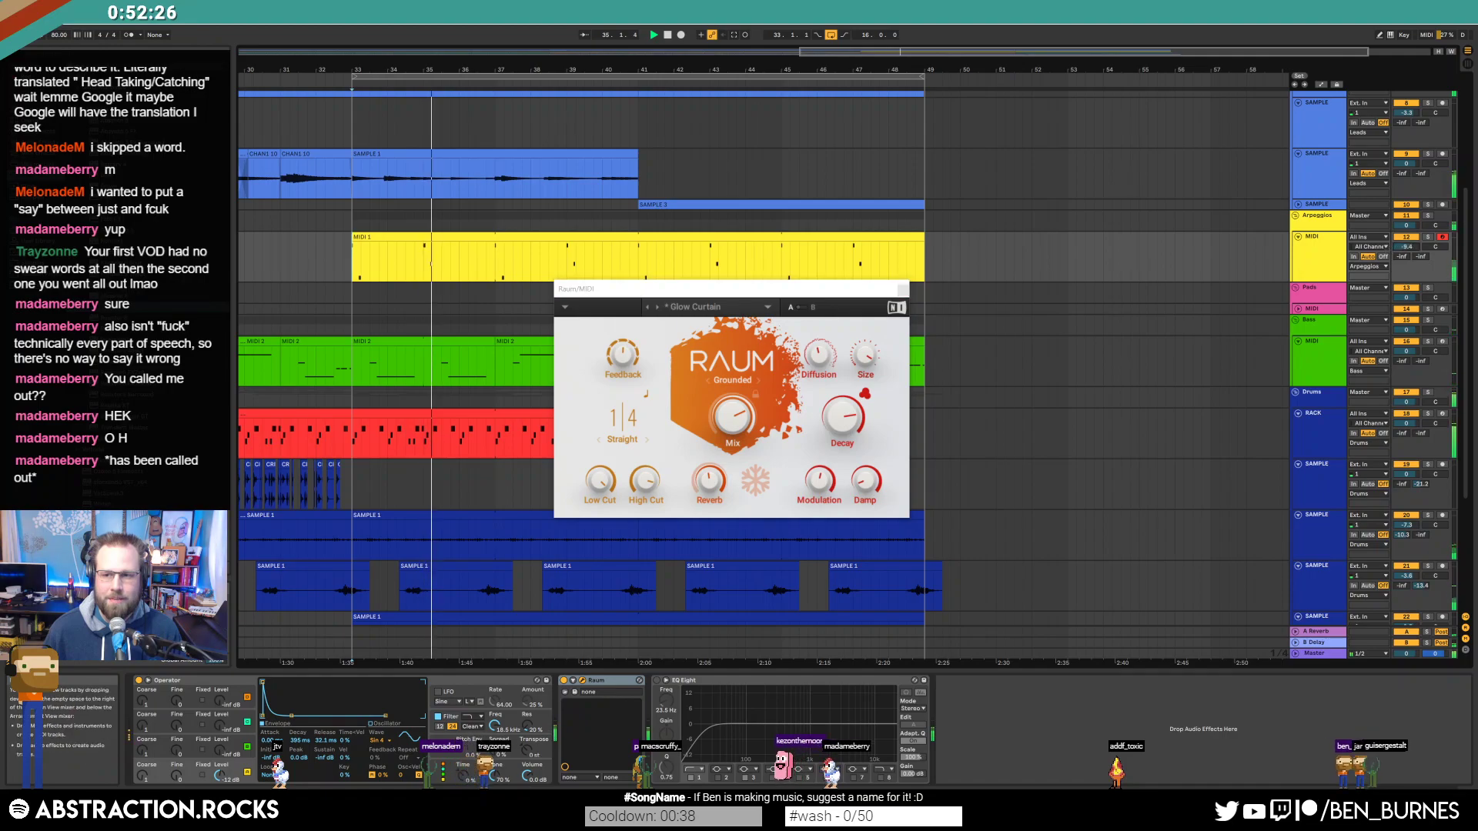
Step: Raise the Arpeggios MIDI track's volume slightly, set Raum's mix to 39%, and close Raum's window with the track disarmed
drag(1406, 247, 1406, 241)
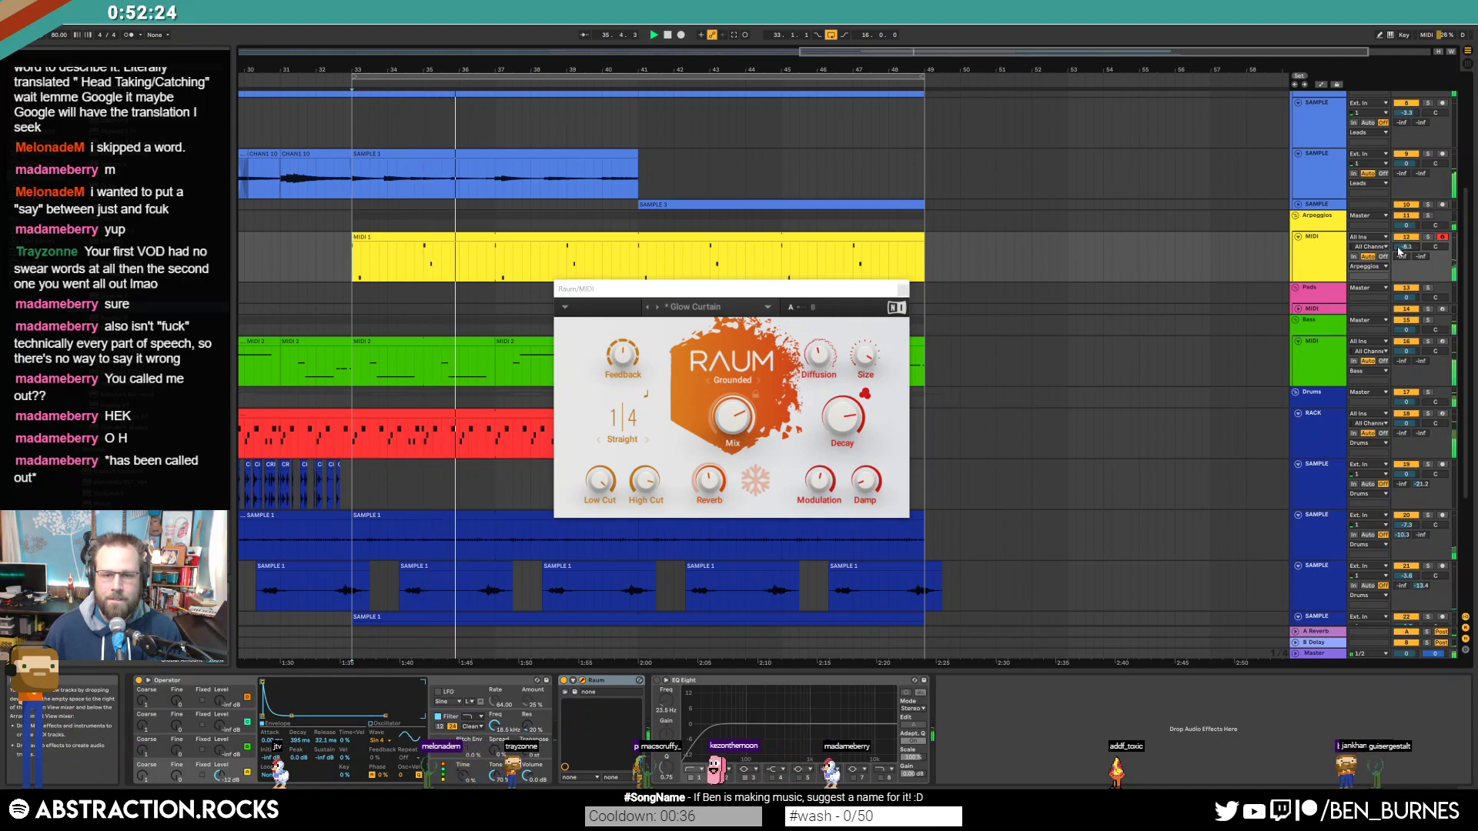
drag(732, 416, 732, 471)
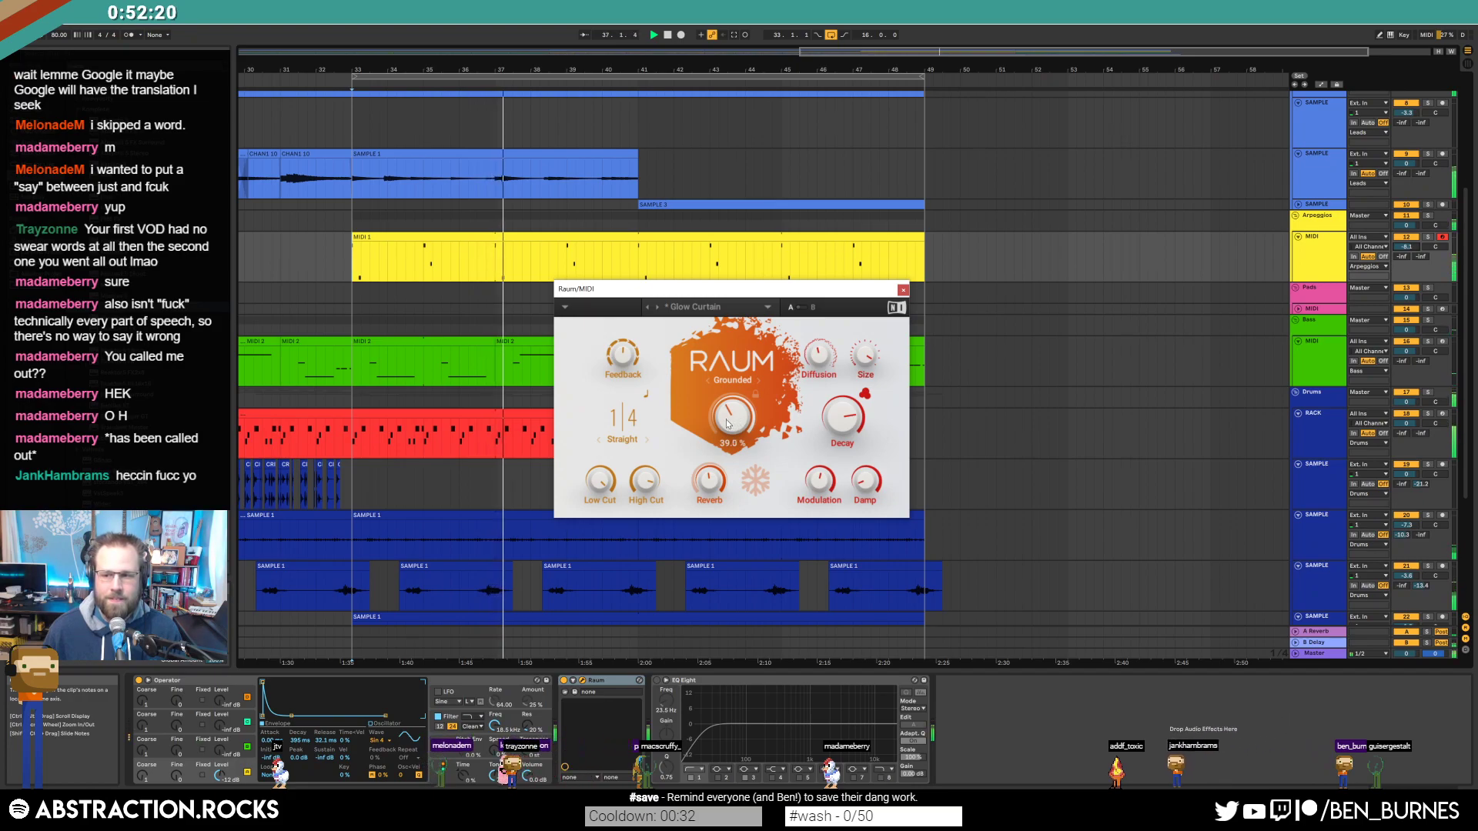
mouse_move(624, 357)
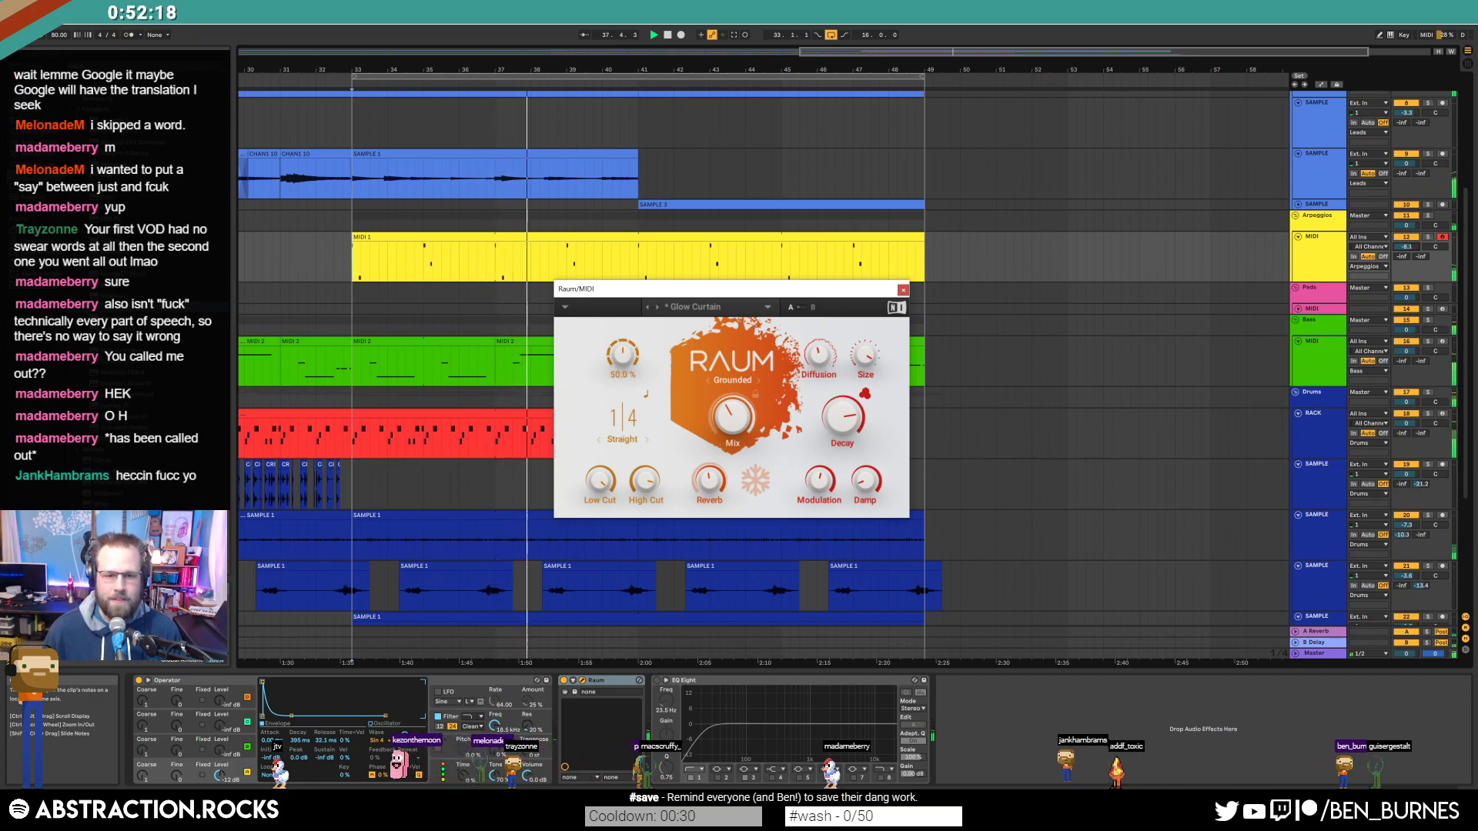
click(903, 291)
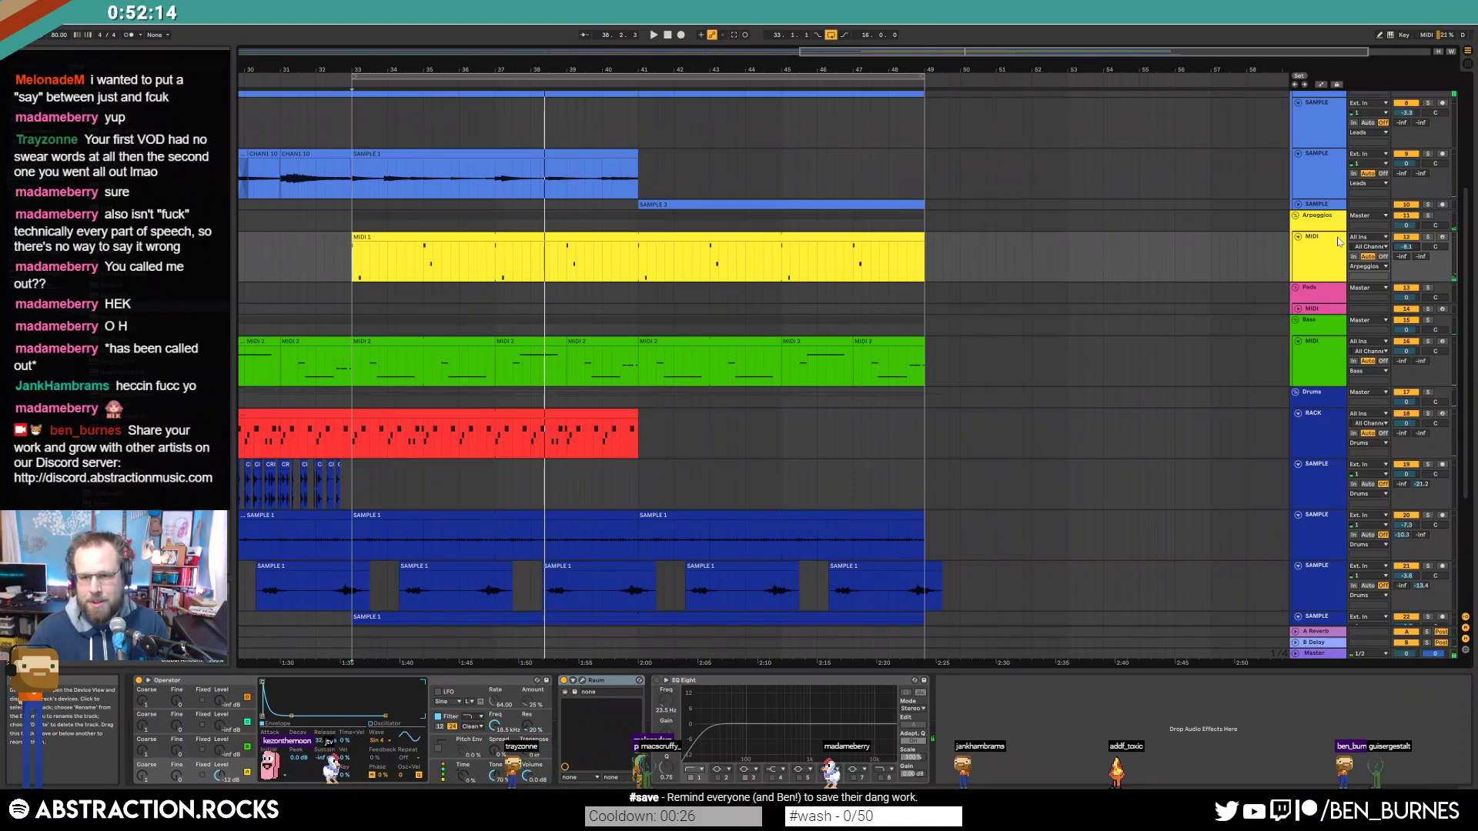
click(1442, 241)
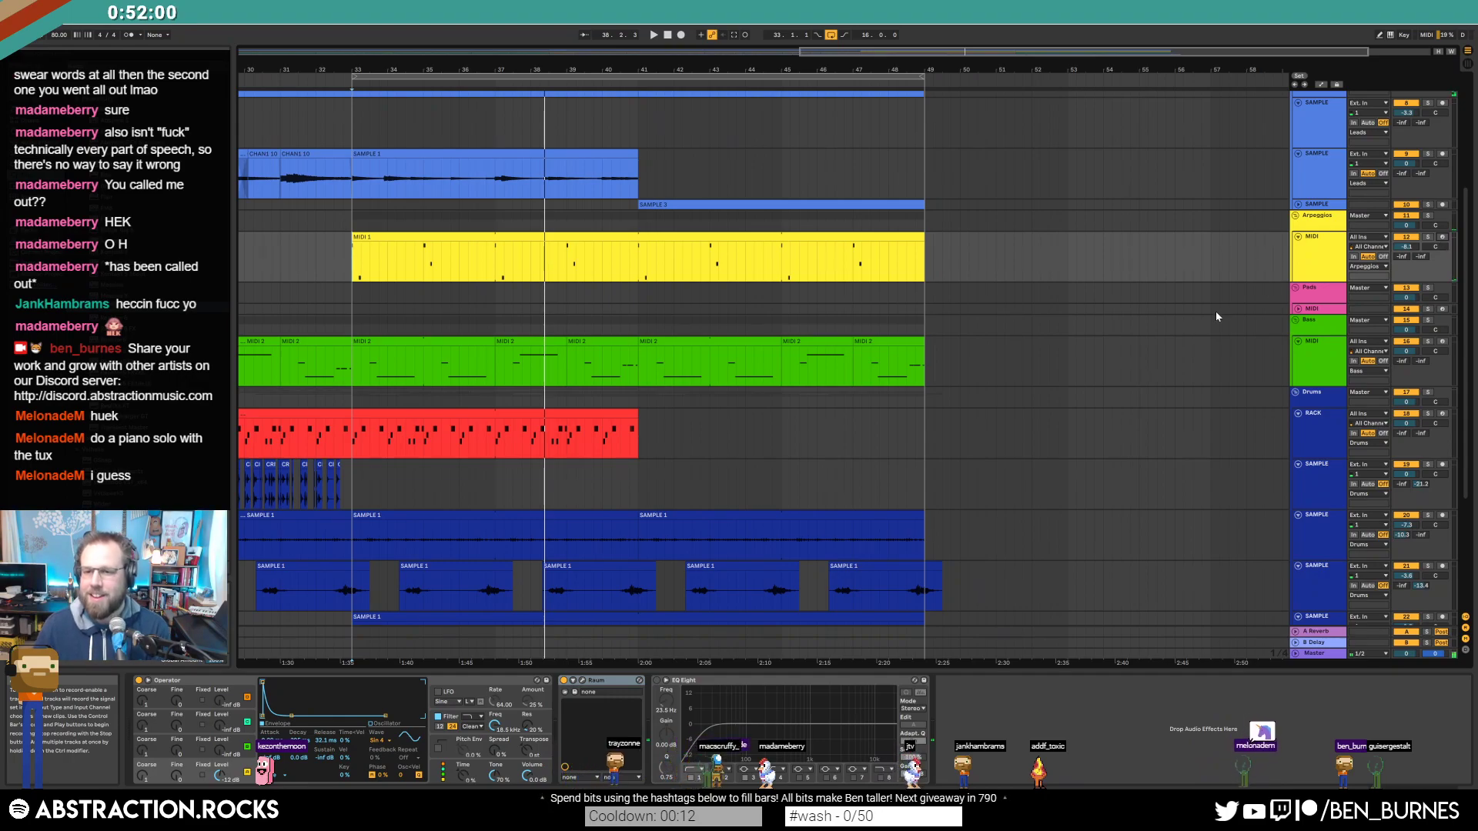
Step: Insert a new MIDI track below the second SAMPLE track in the Ambiences group and unfold it
scroll(1093, 446, down, 5)
click(1326, 579)
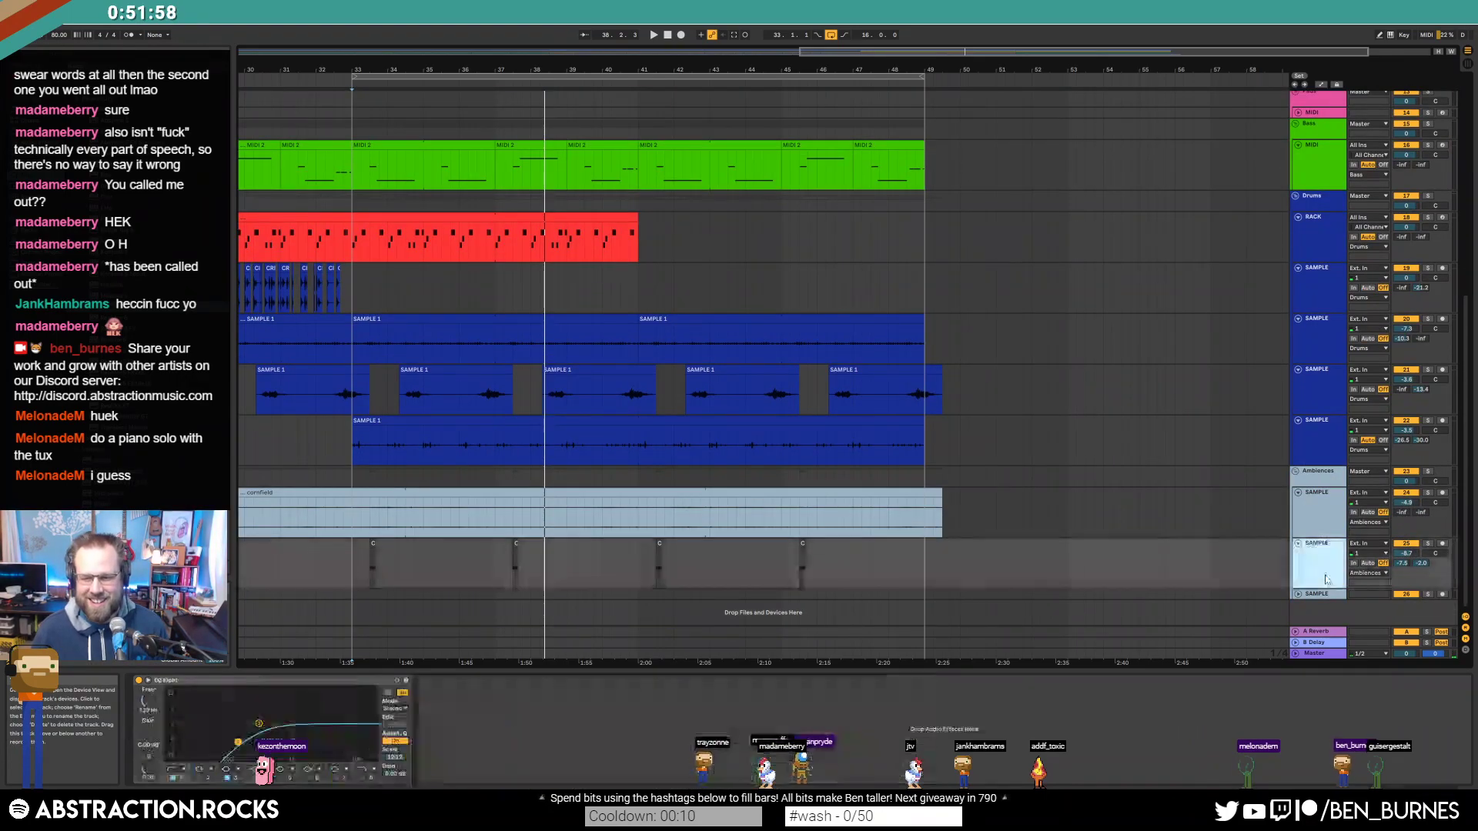
scroll(567, 587, down, 1)
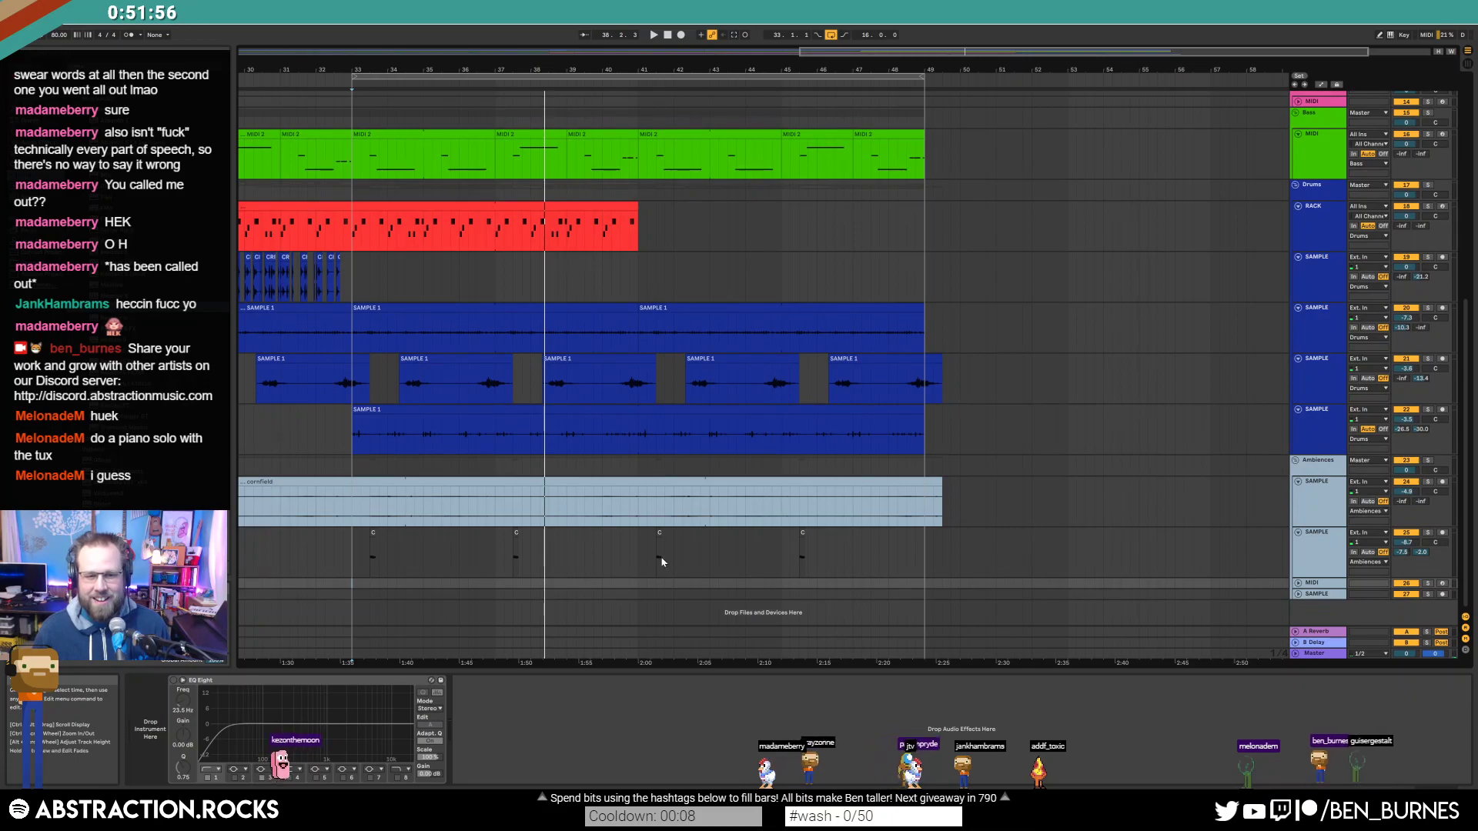
click(1298, 583)
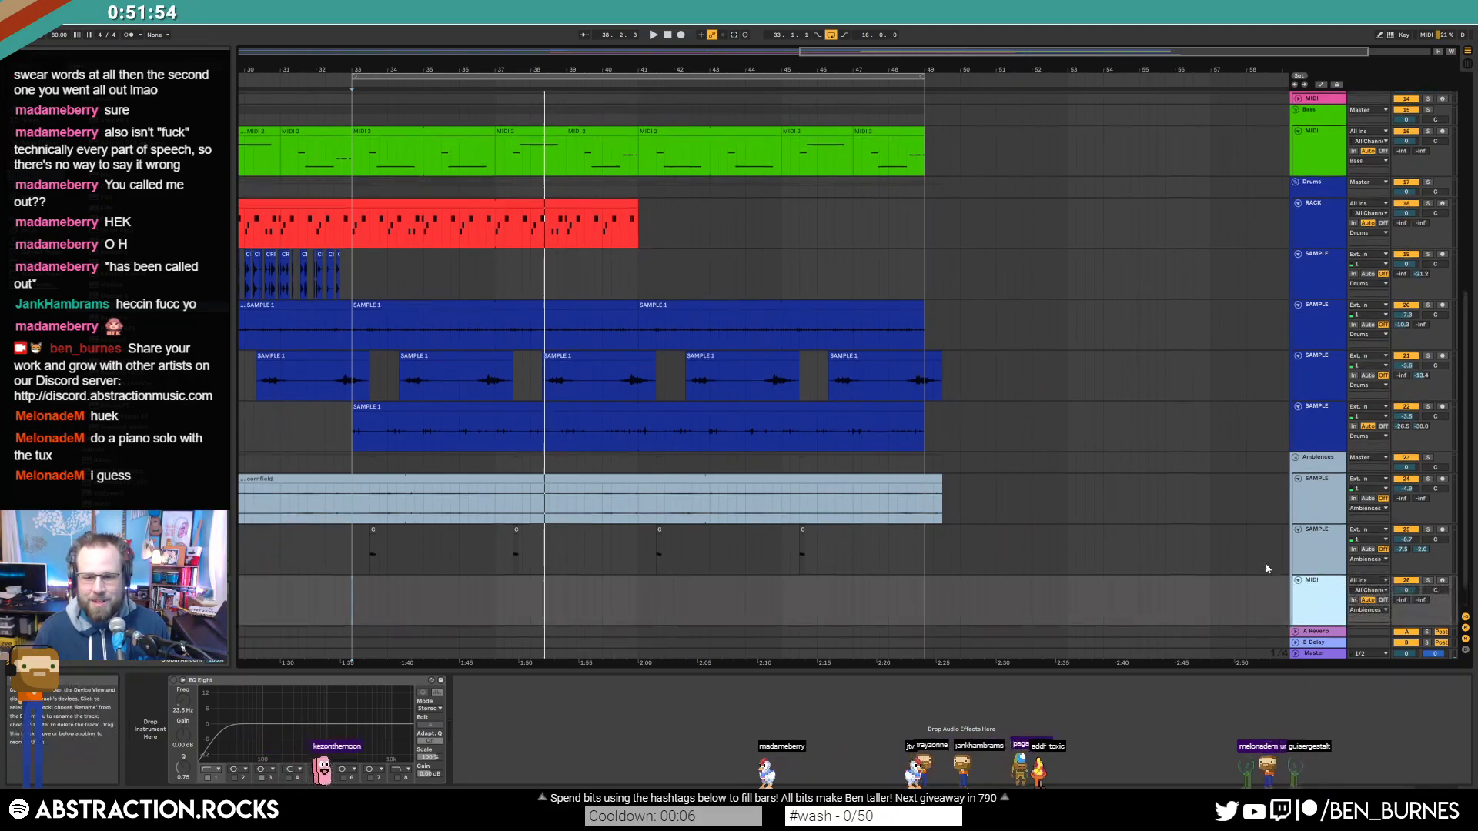
Step: Load the short Ambiences sample clip near bar 41 into the new MIDI track as a playable instrument and arm the track
click(658, 550)
drag(470, 638, 150, 720)
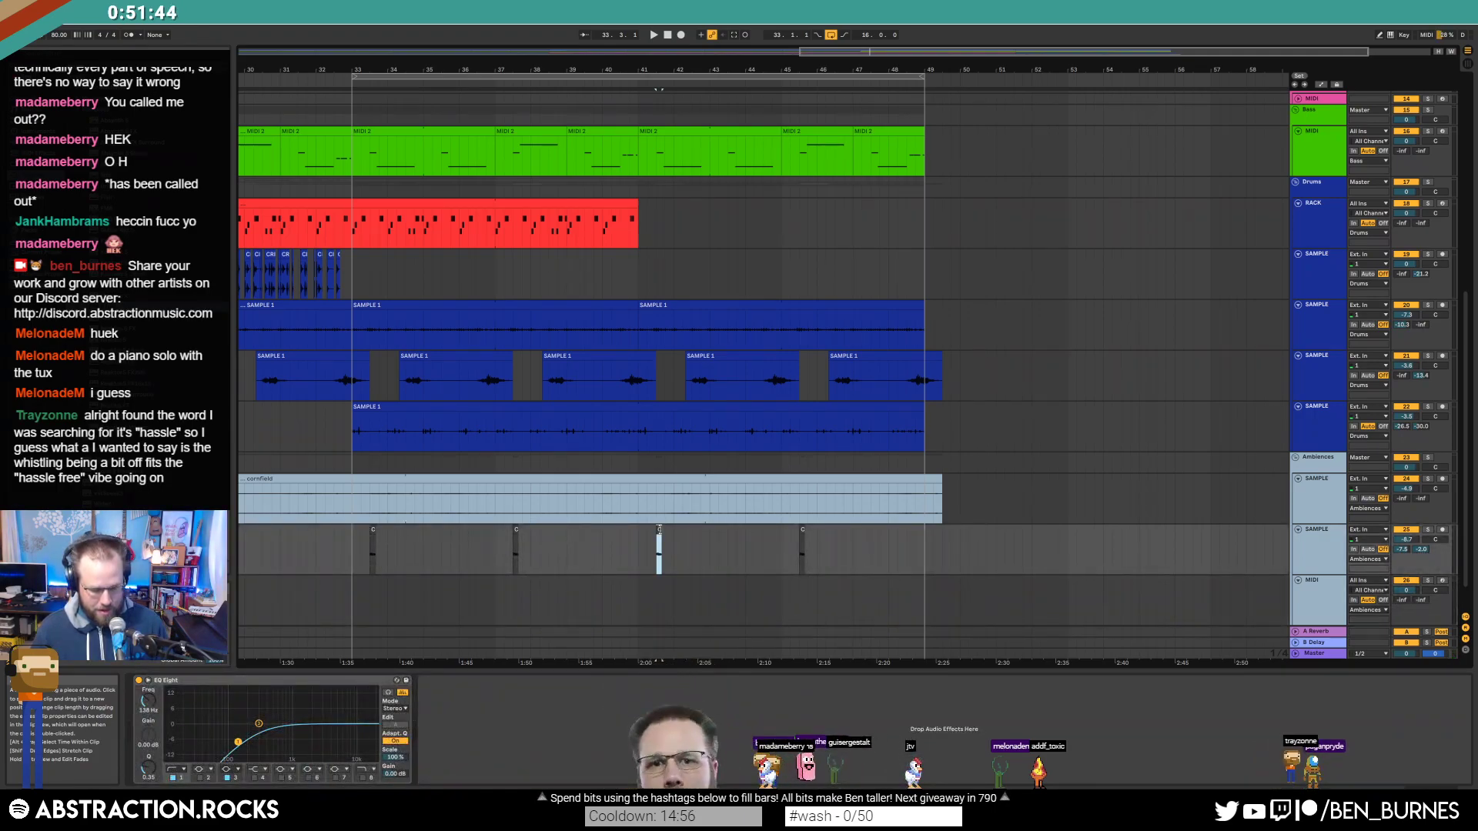
key(ctrl+s)
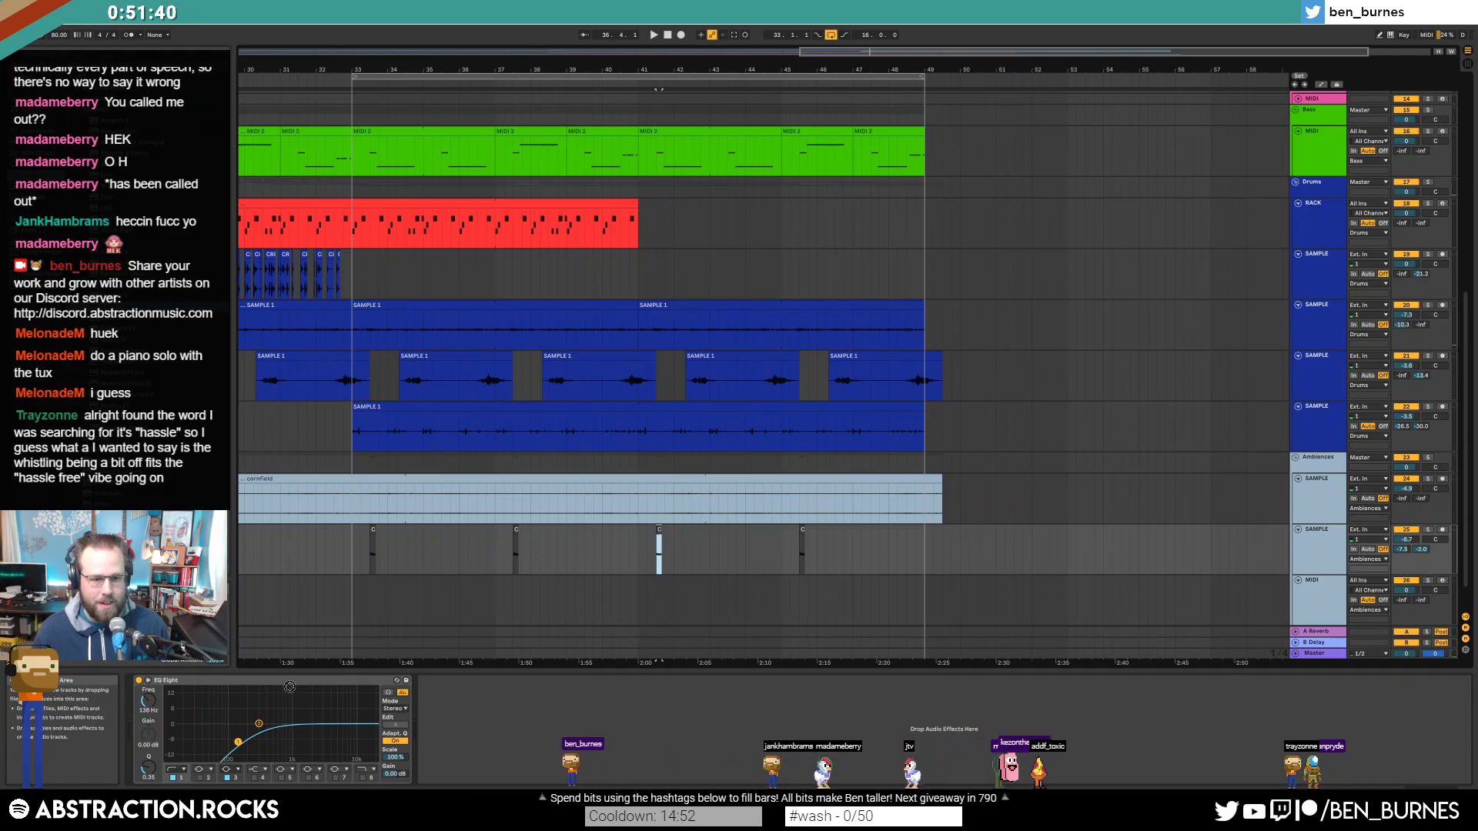
scroll(1314, 575, down, 1)
click(1314, 575)
scroll(1313, 575, right, 2)
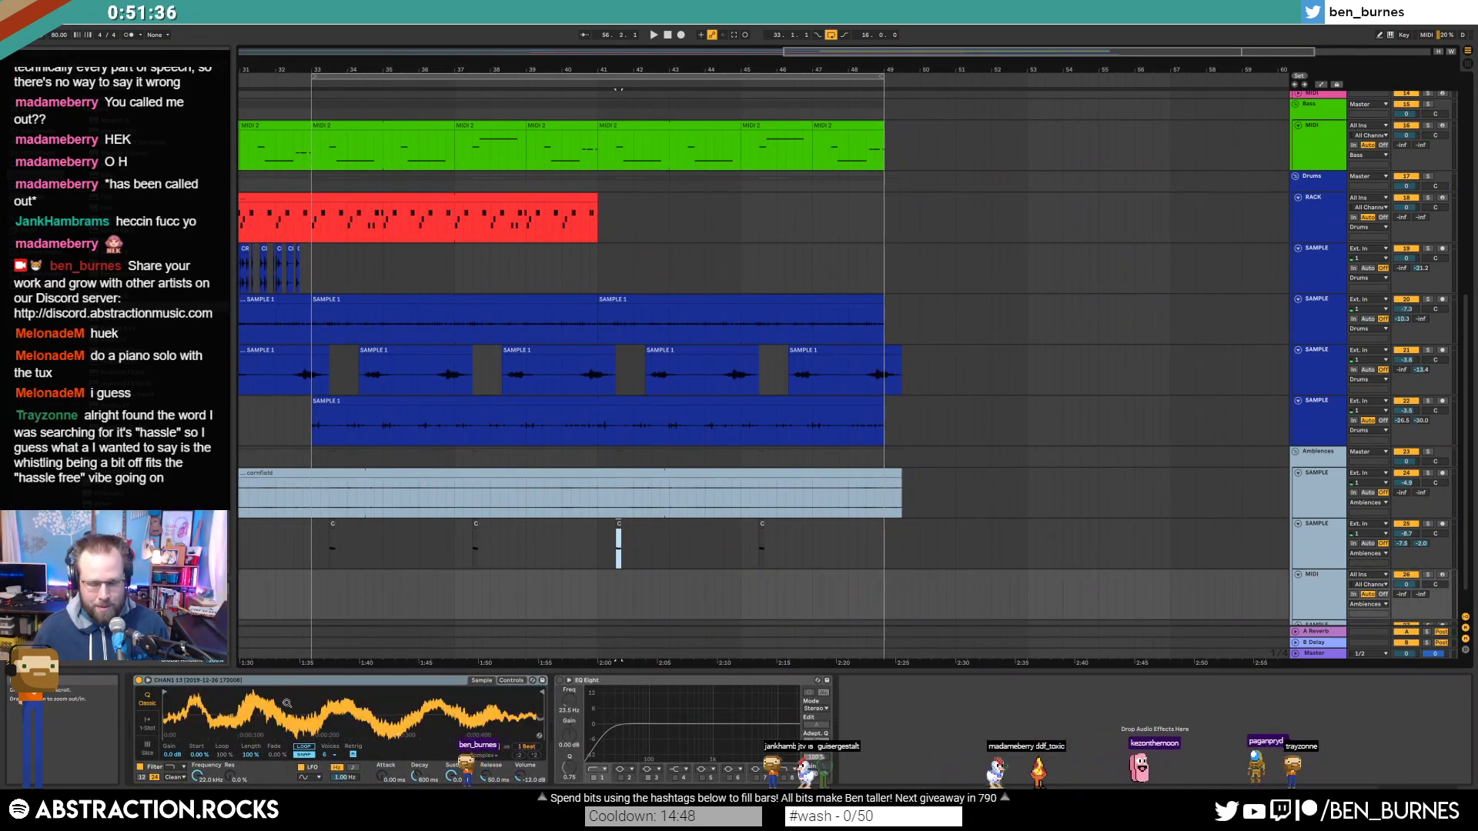
click(1444, 576)
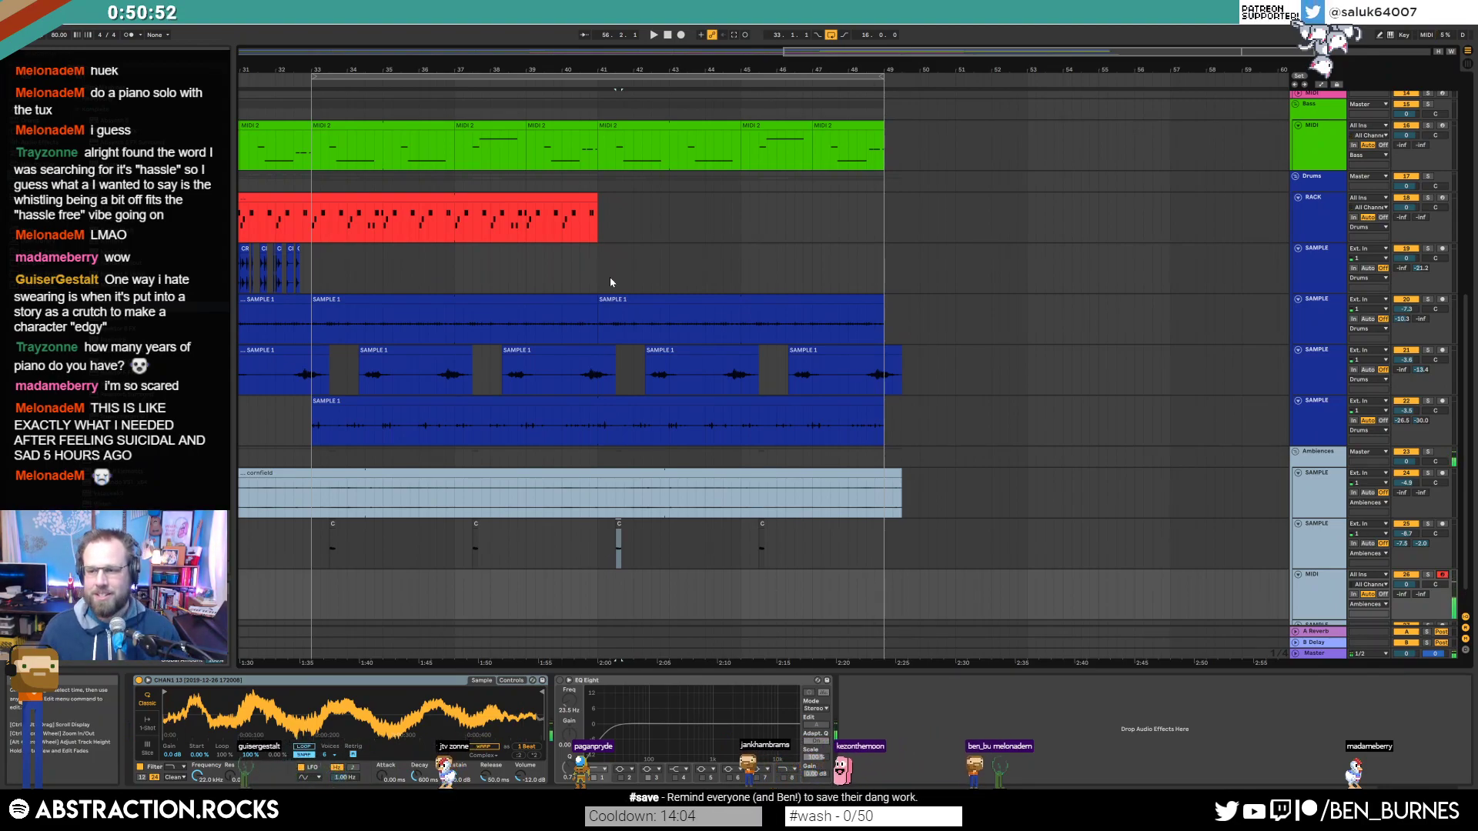
Step: Delete the sampler MIDI track from the Ambiences group
click(1319, 602)
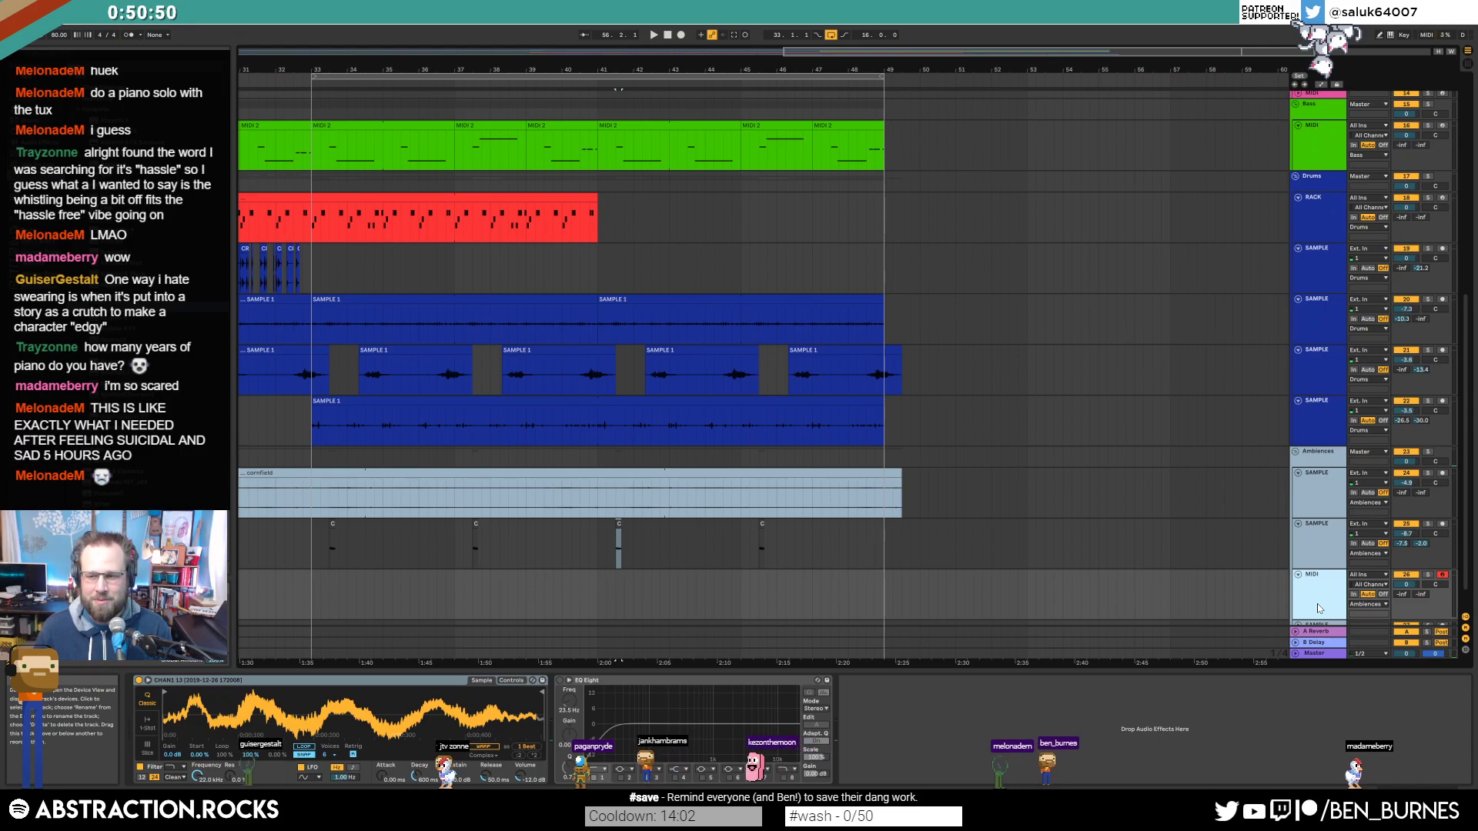
key(Delete)
scroll(613, 310, down, 4)
scroll(607, 290, up, 4)
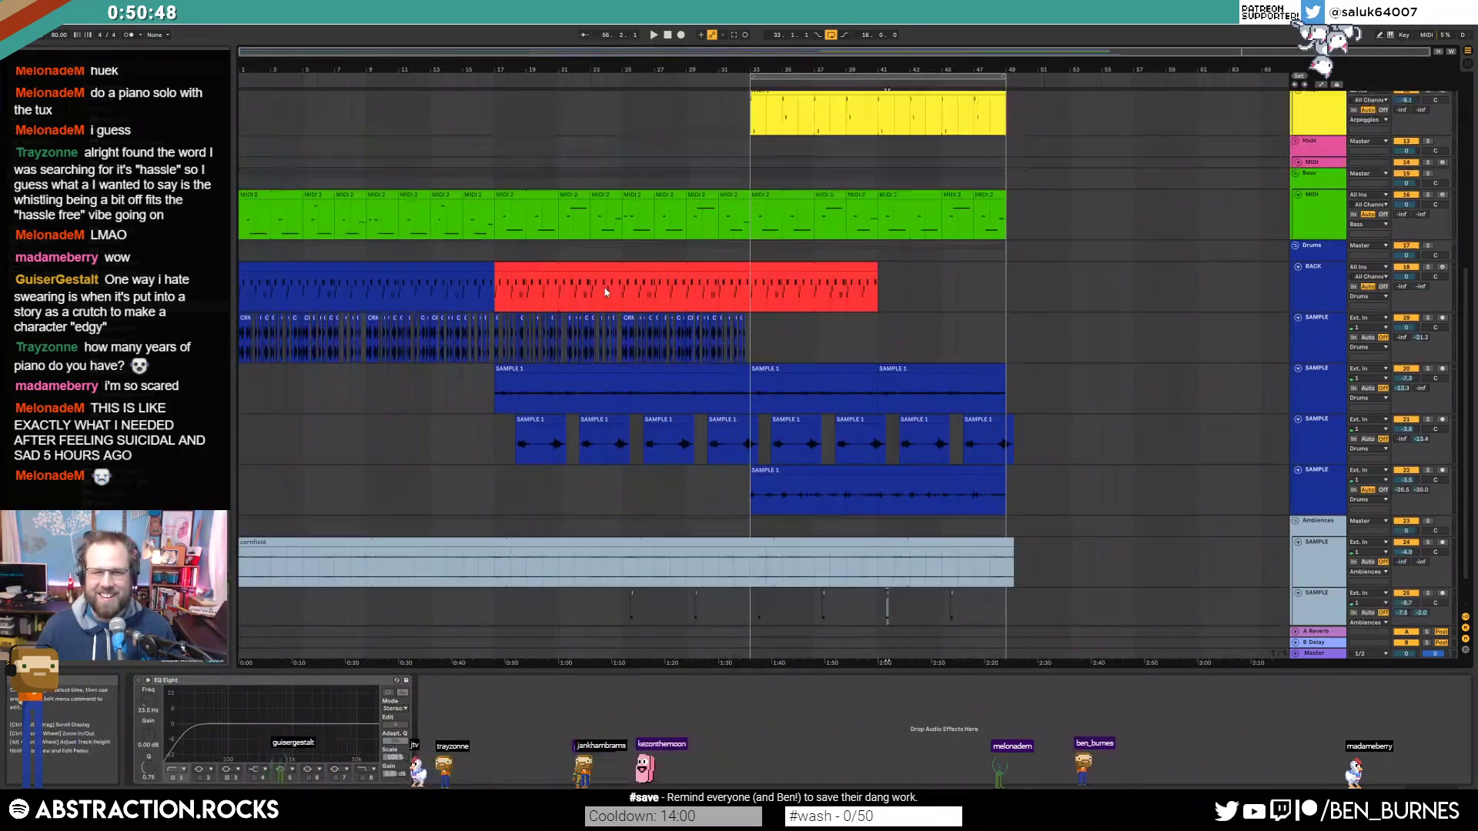
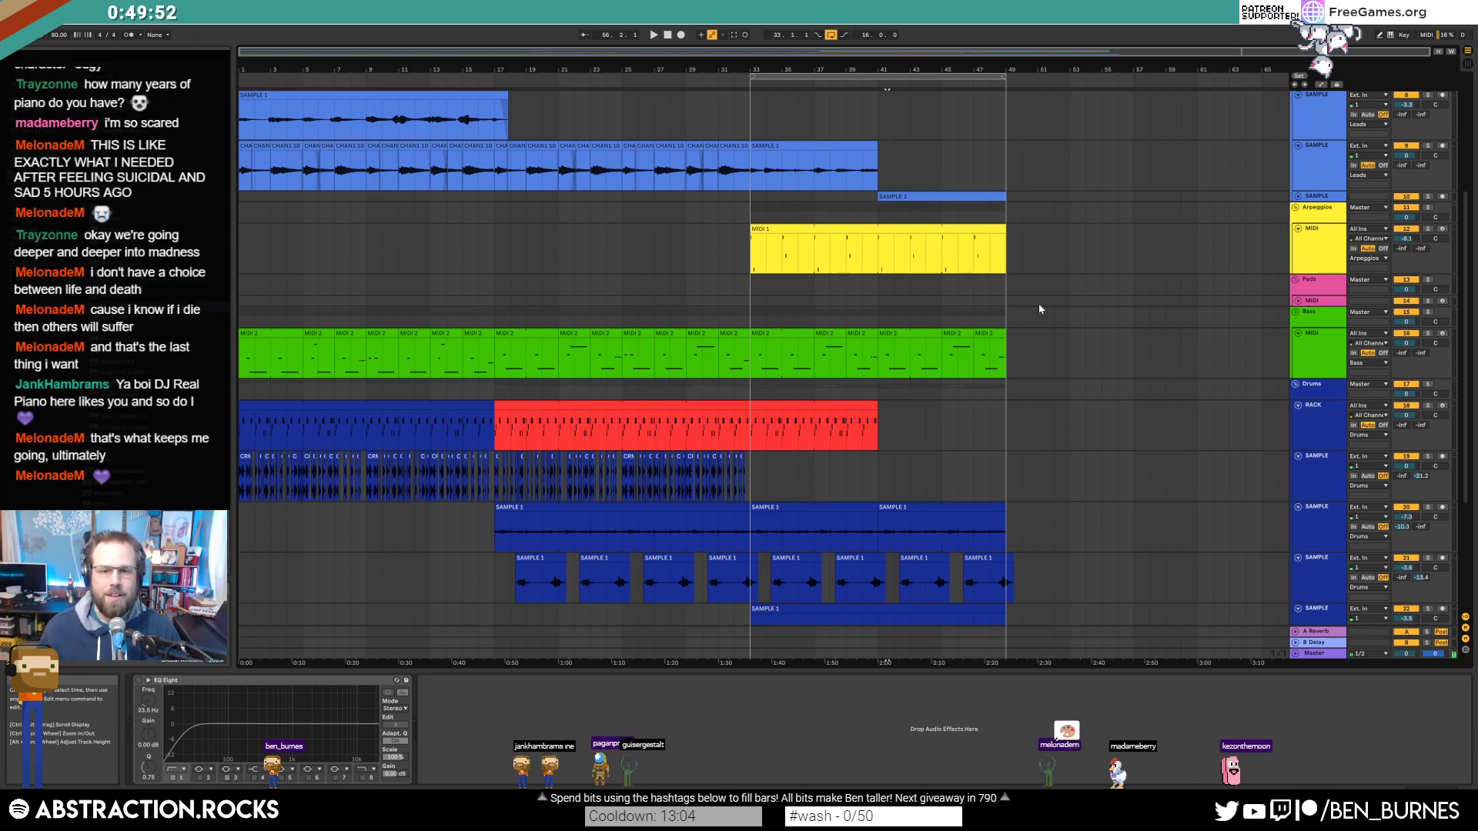
Step: Play the arrangement from bar 31 and raise the Arpeggios MIDI track's volume slightly
click(716, 259)
scroll(716, 252, up, 3)
key(space)
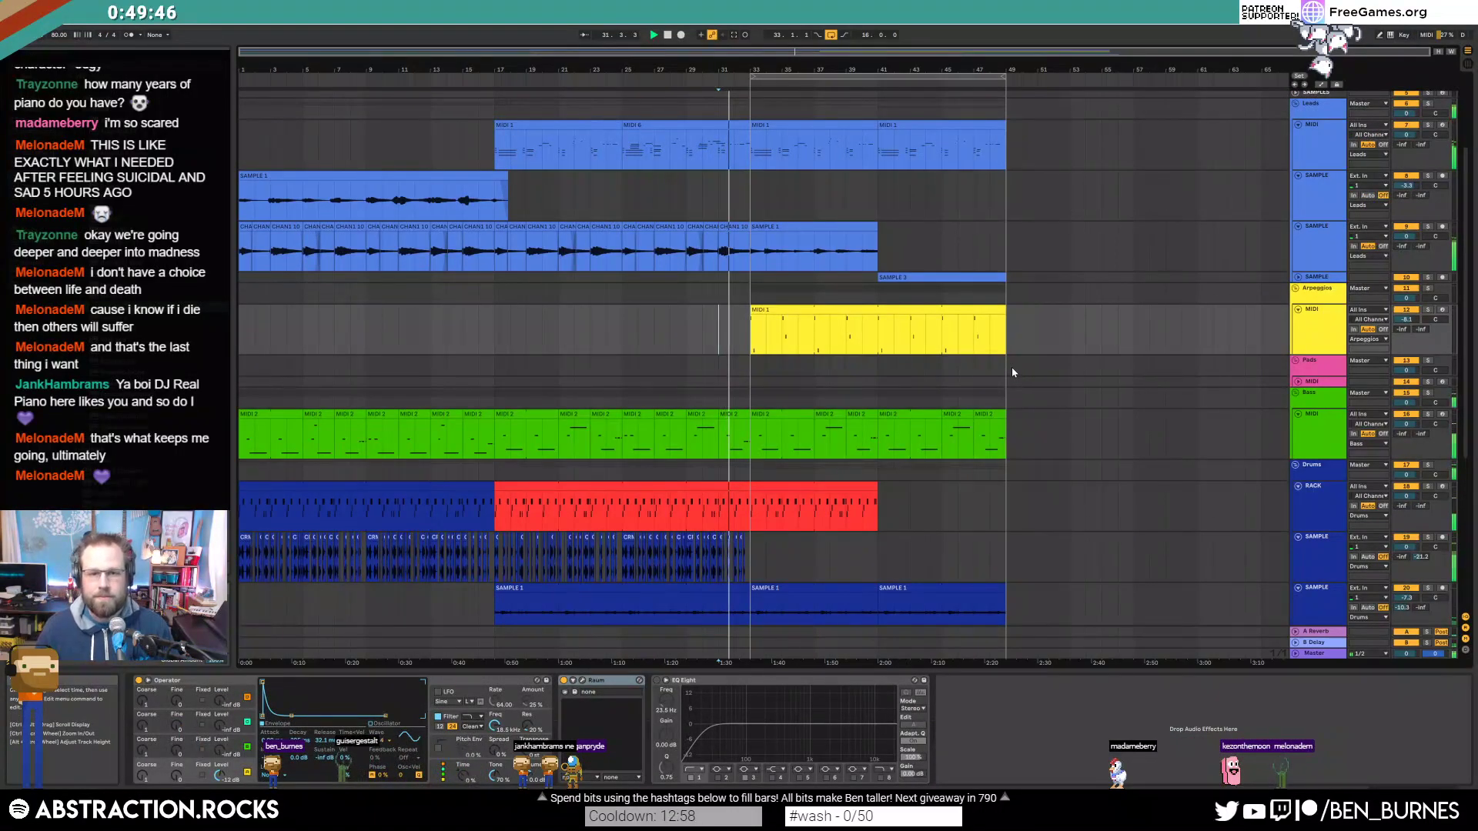
scroll(992, 375, down, 5)
scroll(1005, 387, down, 1)
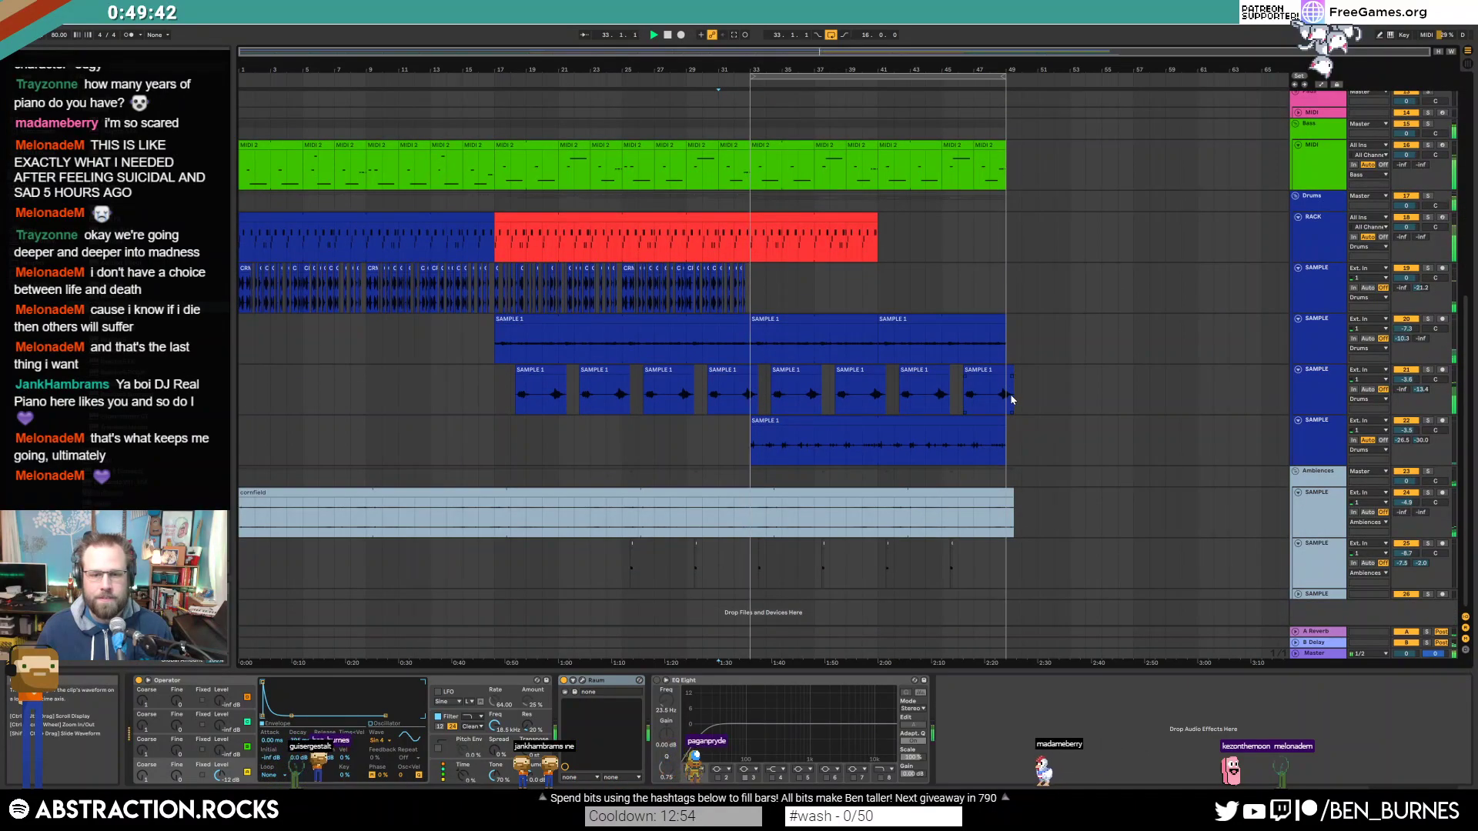
scroll(1024, 400, up, 10)
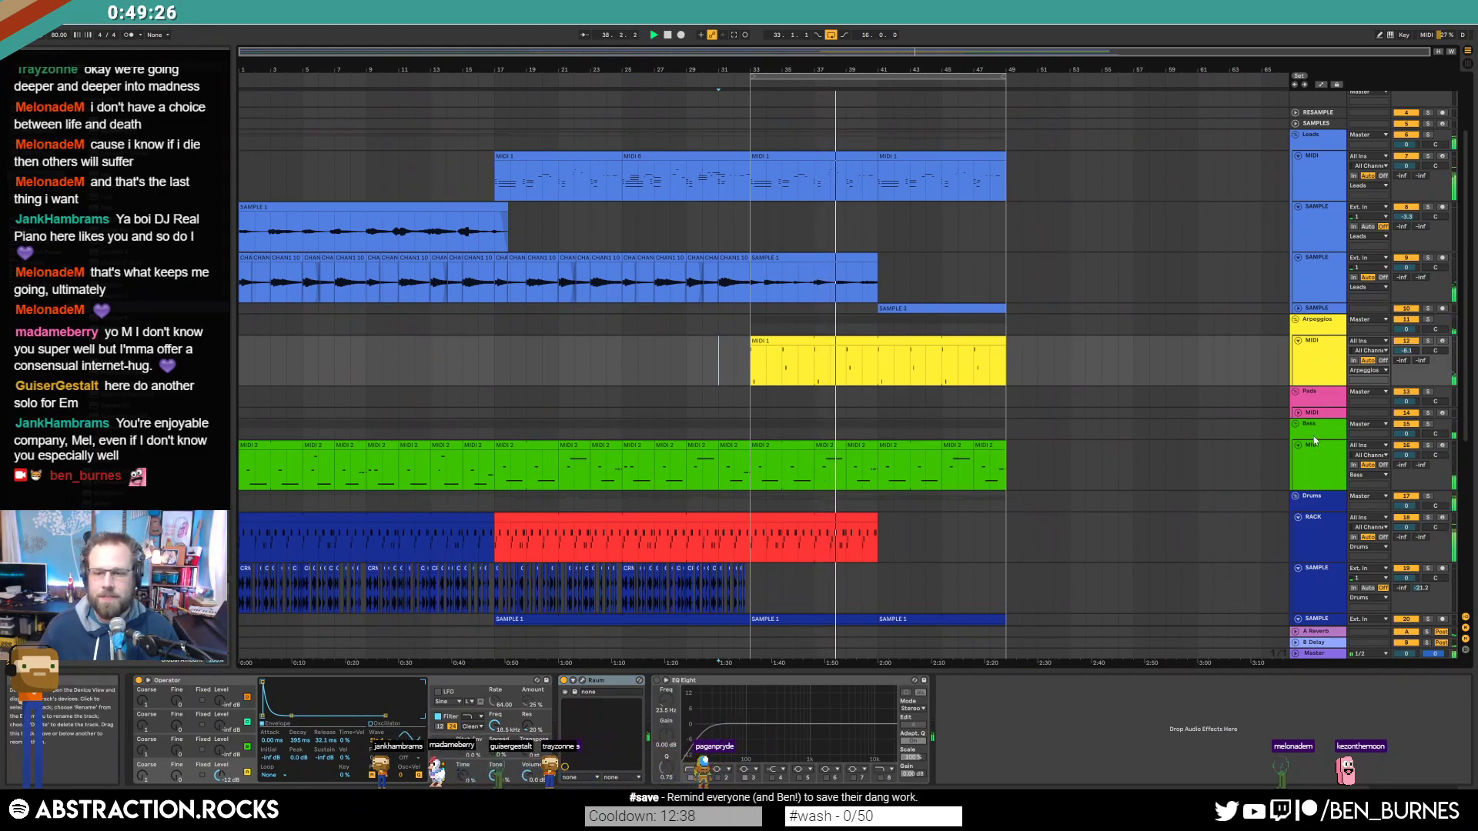
drag(1405, 352, 1405, 349)
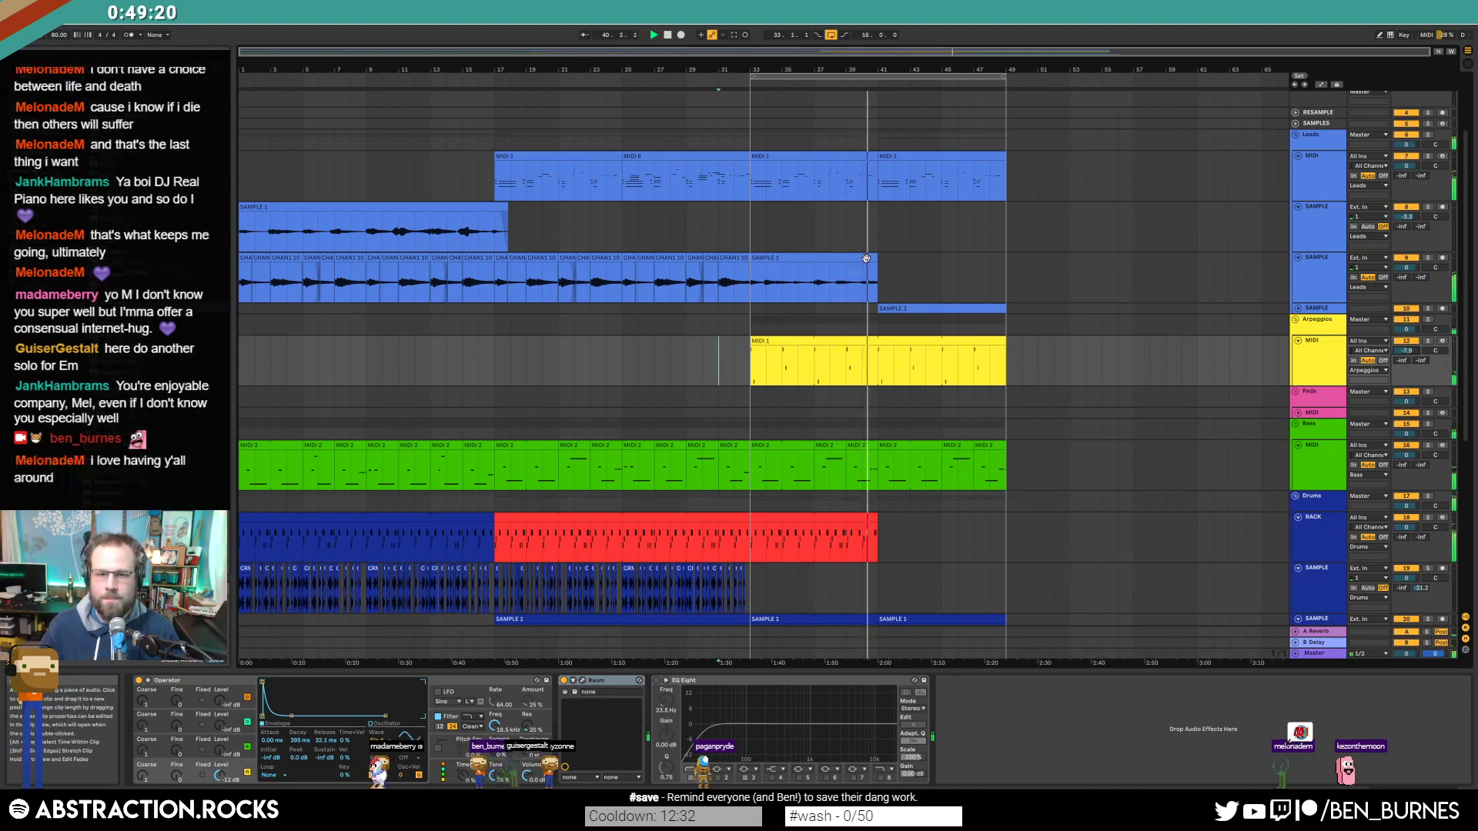
Step: Extend the Leads SAMPLE 1 clip that starts at bar 33 to about bar 42 and fade out its end
click(866, 258)
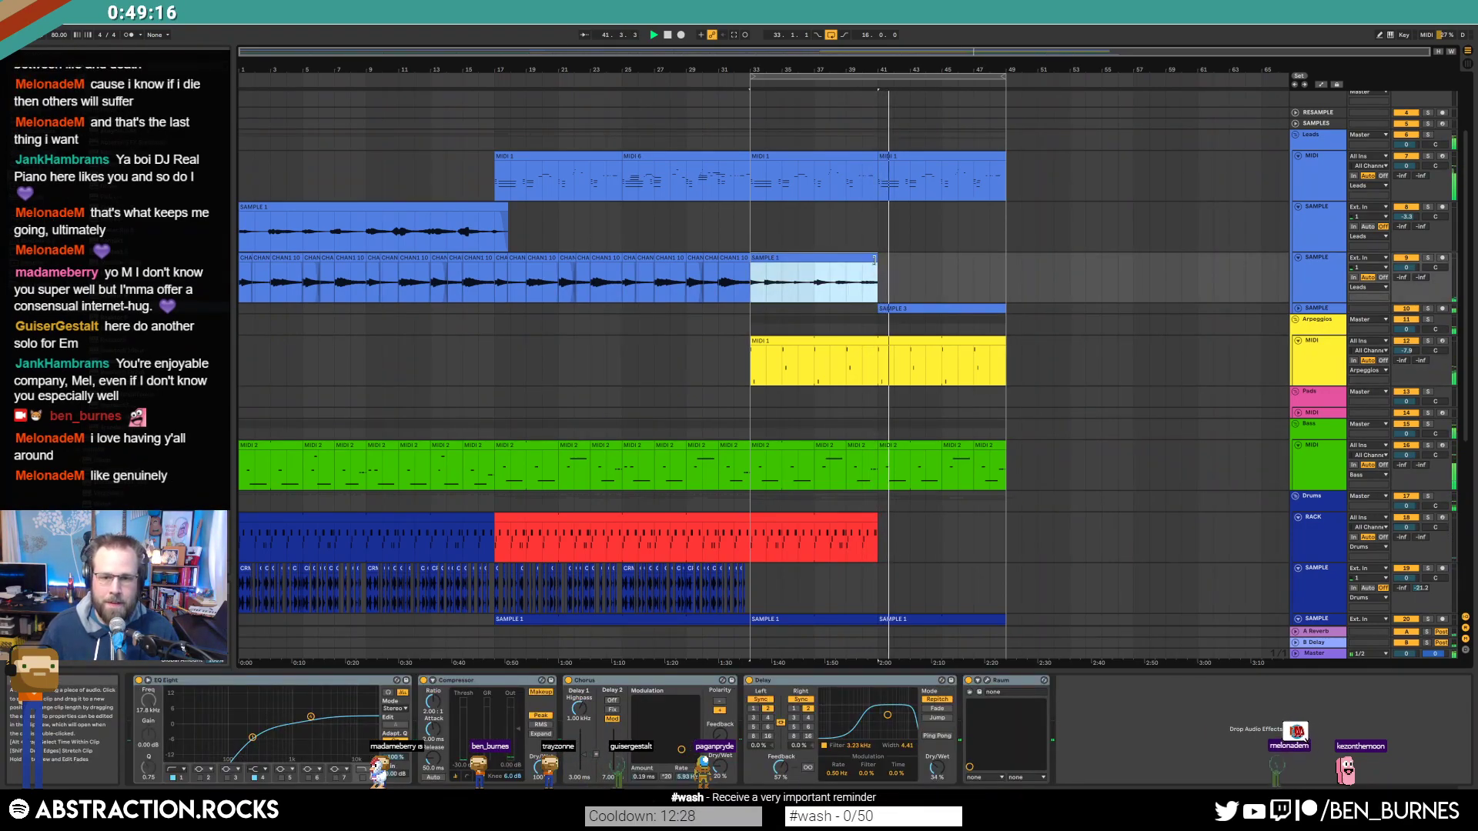
scroll(893, 279, up, 3)
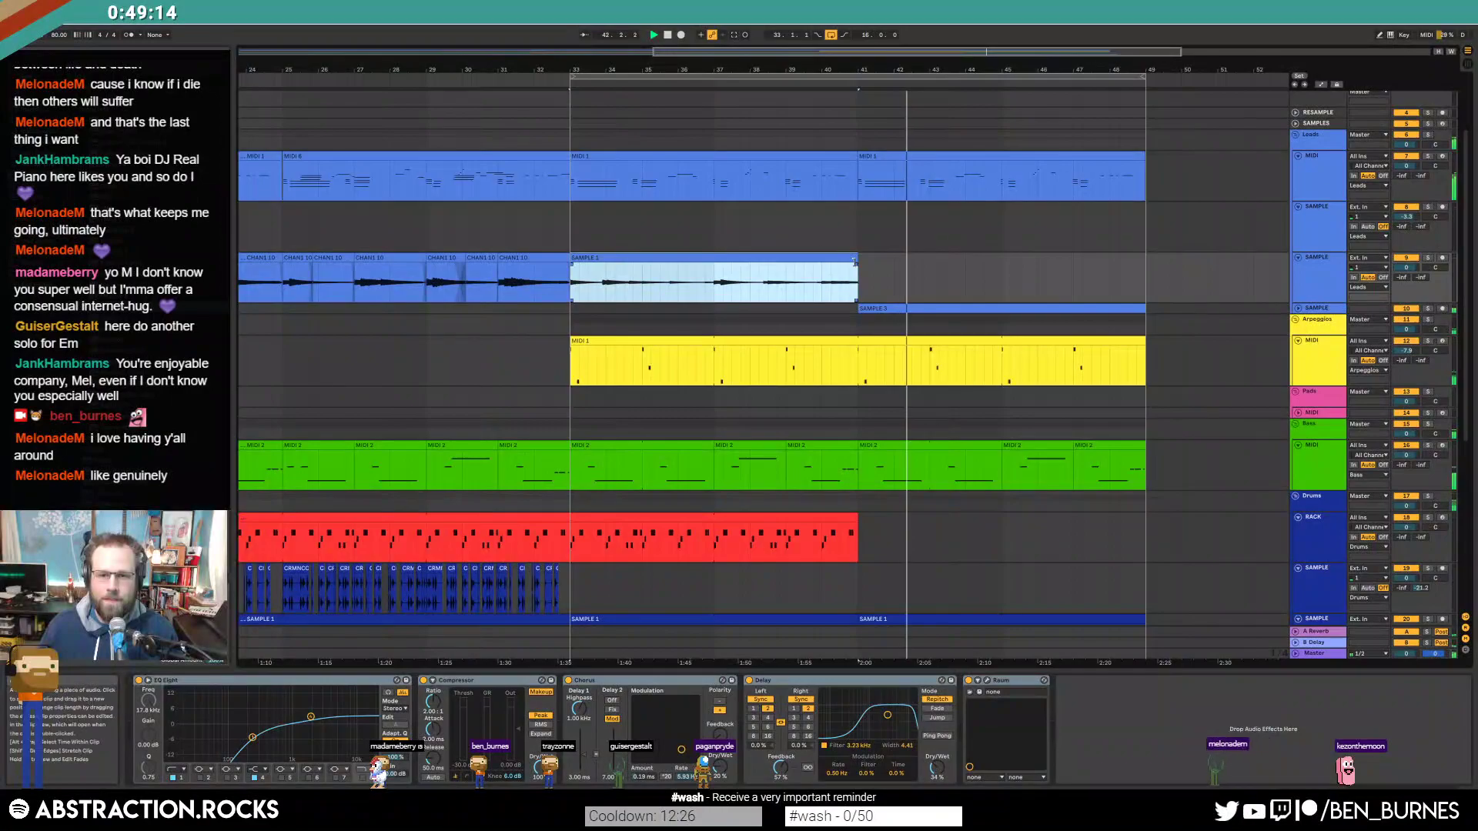
mouse_move(857, 259)
mouse_down()
mouse_move(904, 268)
mouse_move(861, 268)
mouse_up()
click(902, 273)
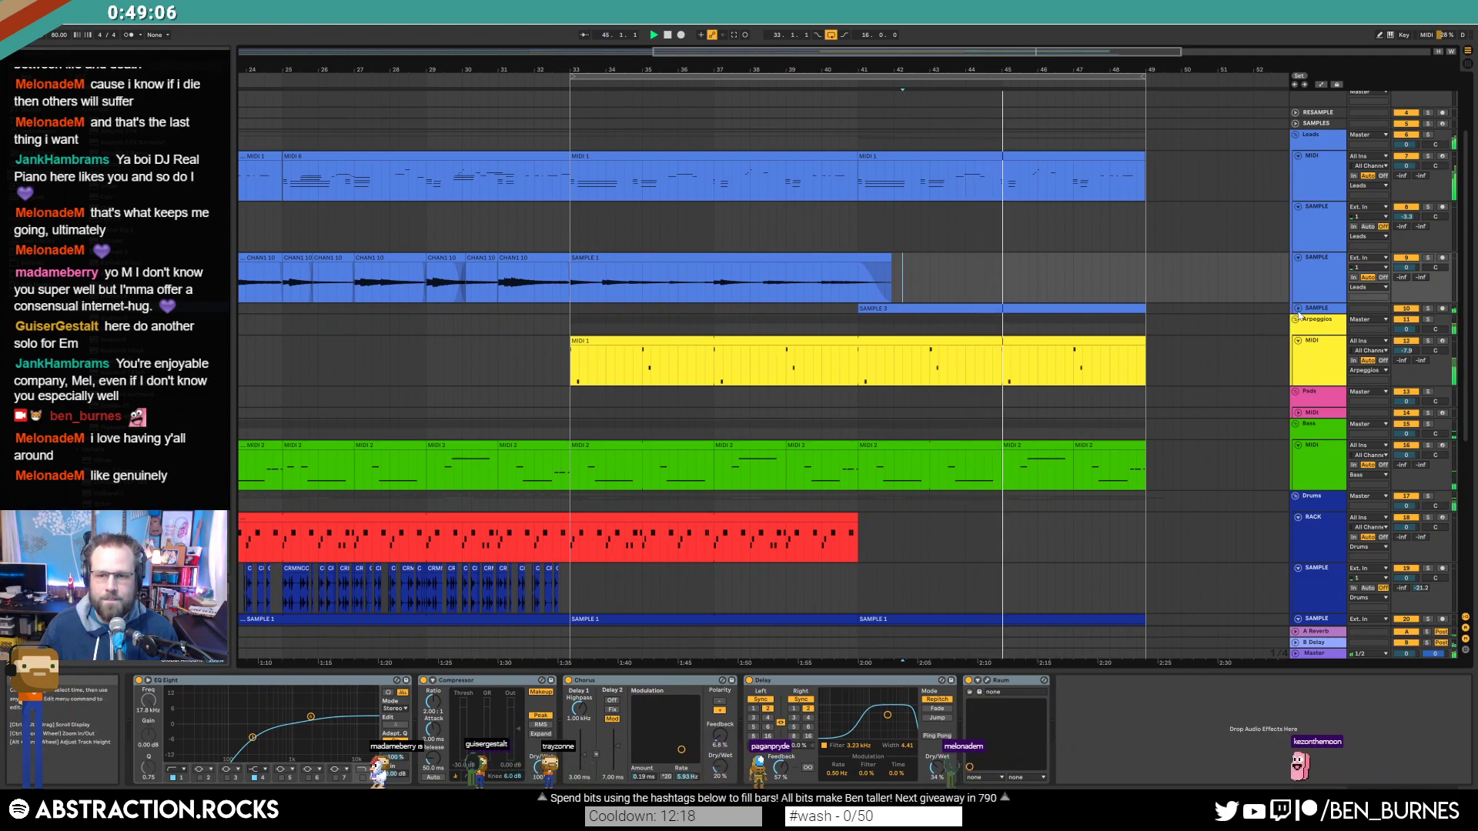
Step: Unfold the Leads track holding the SAMPLE 2 clip and lower its volume, then select the first Leads sample clip
click(1298, 308)
click(1325, 311)
drag(1408, 319, 1408, 337)
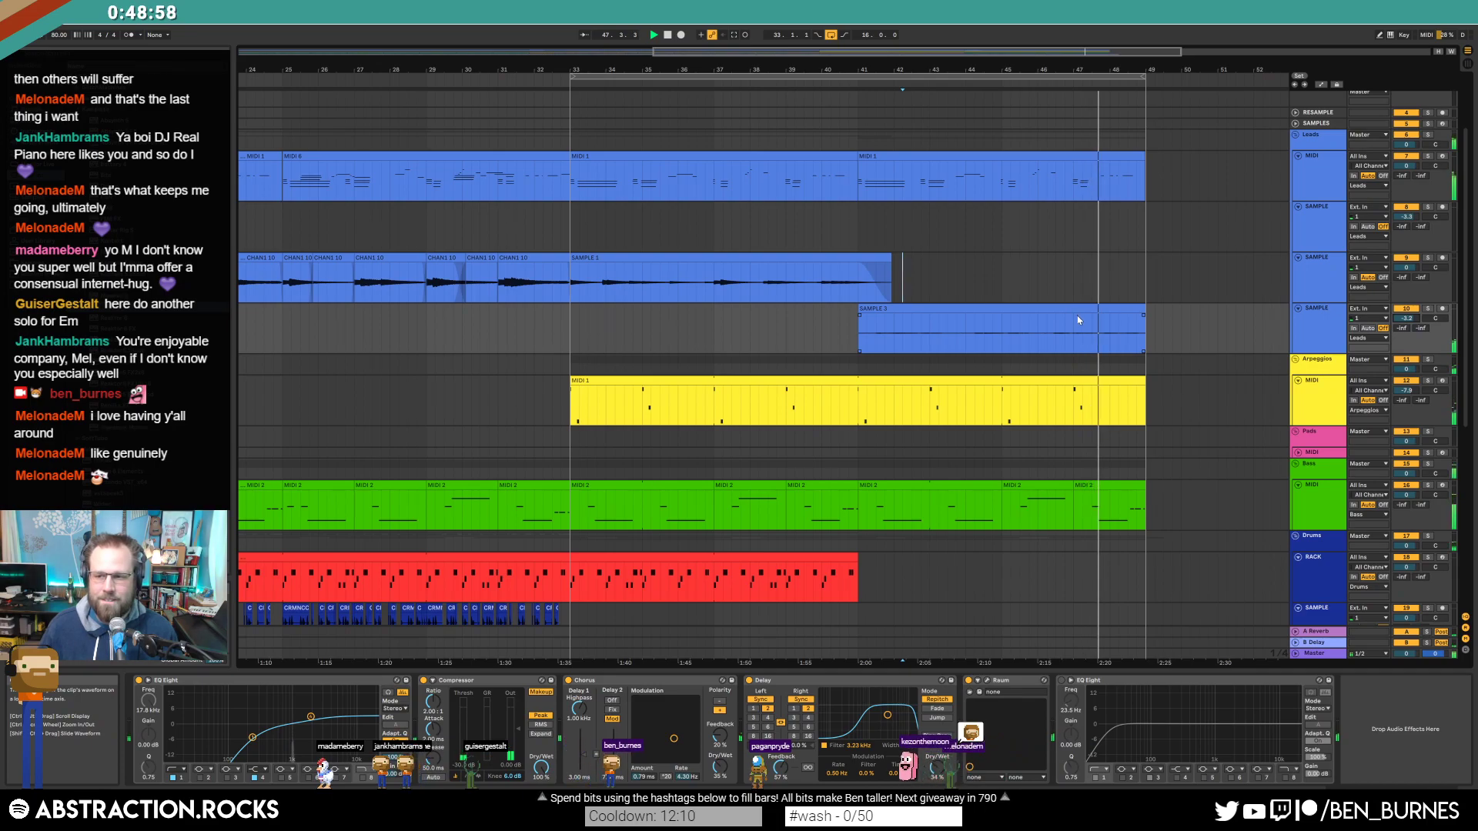
key(minus)
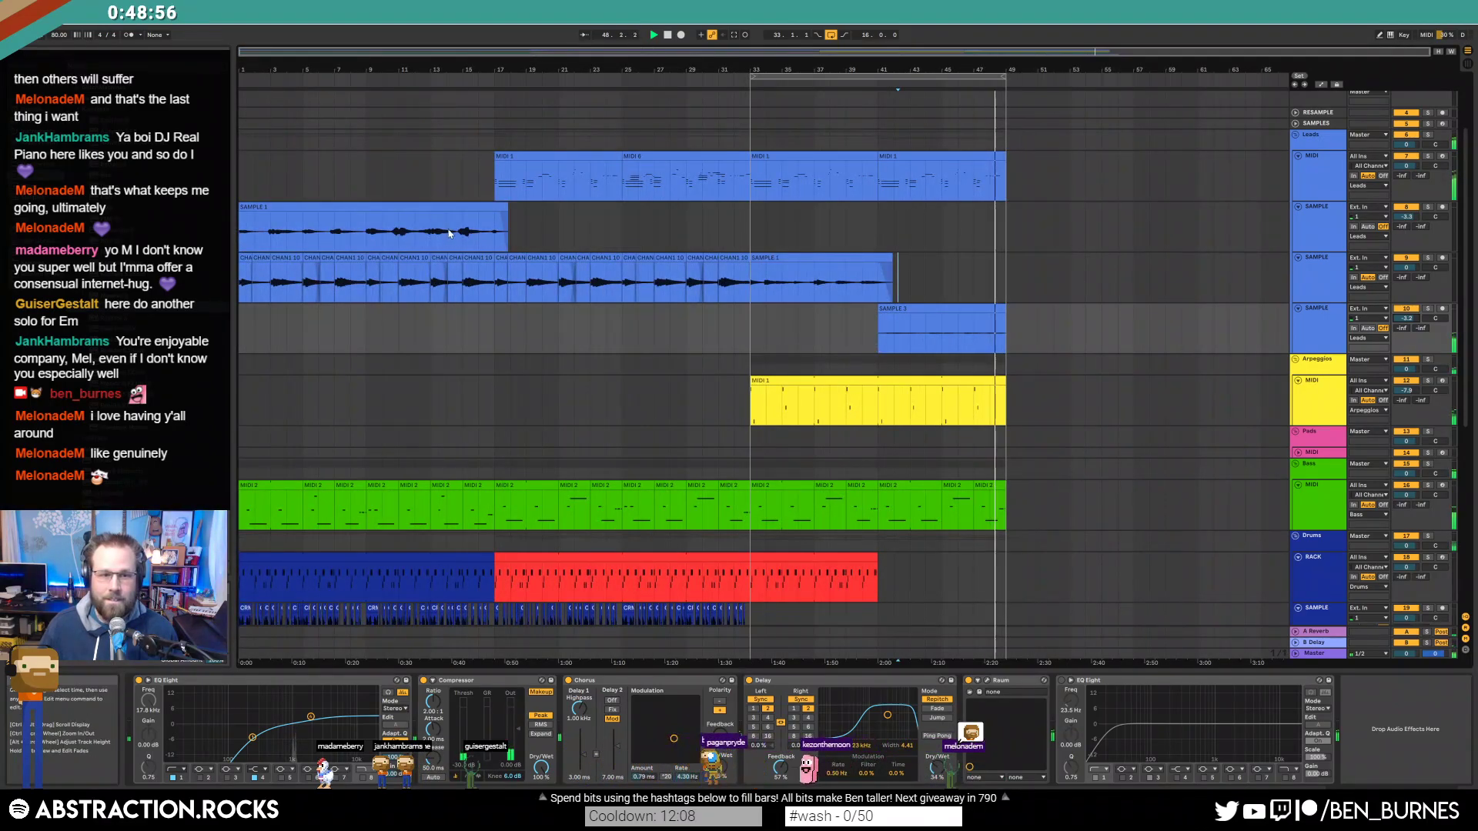
click(497, 231)
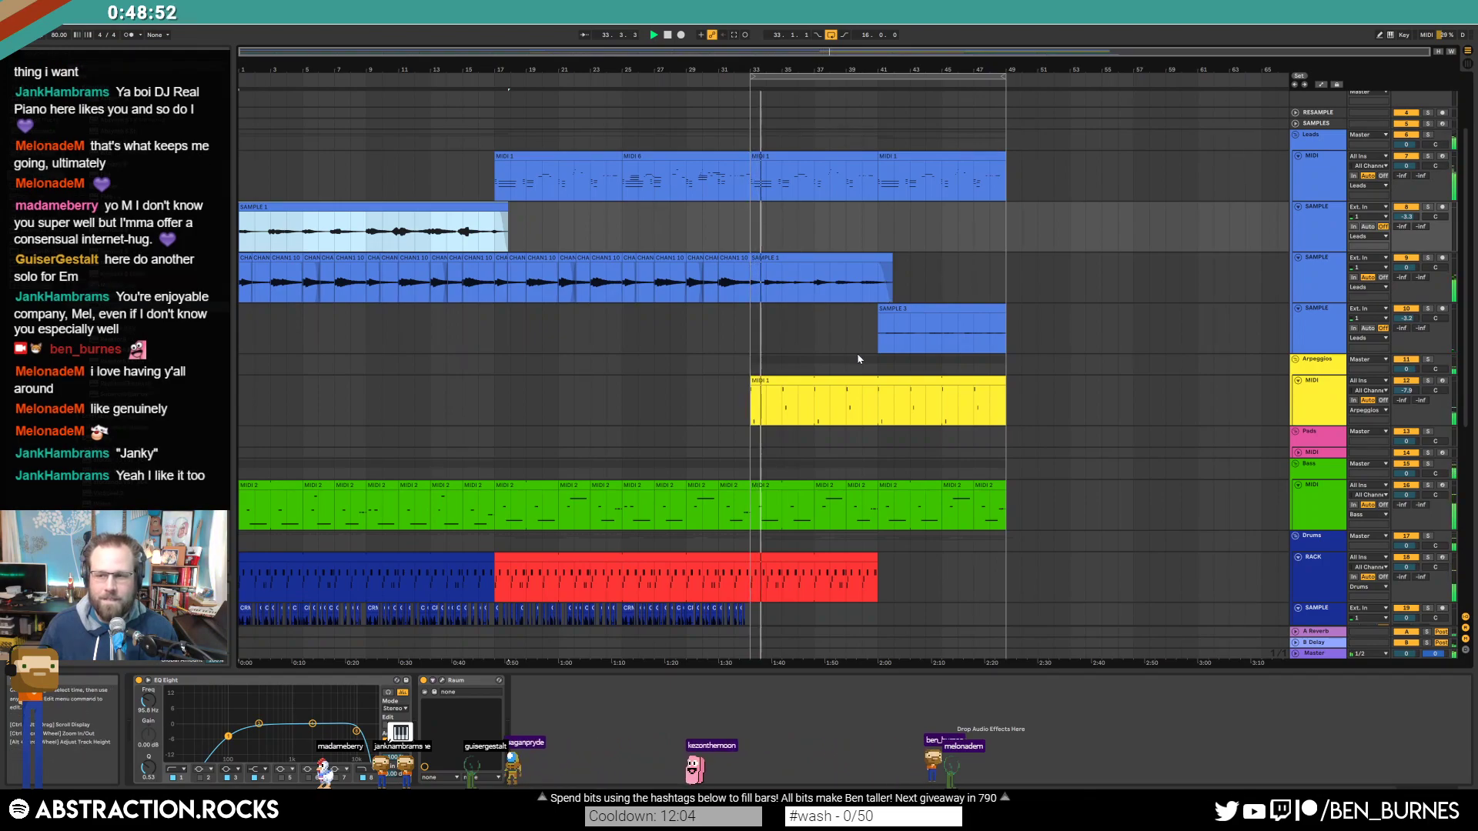
Step: Copy the last bar of the red drum rack clip ending at bar 41 and paste it at bar 48
scroll(809, 331, down, 6)
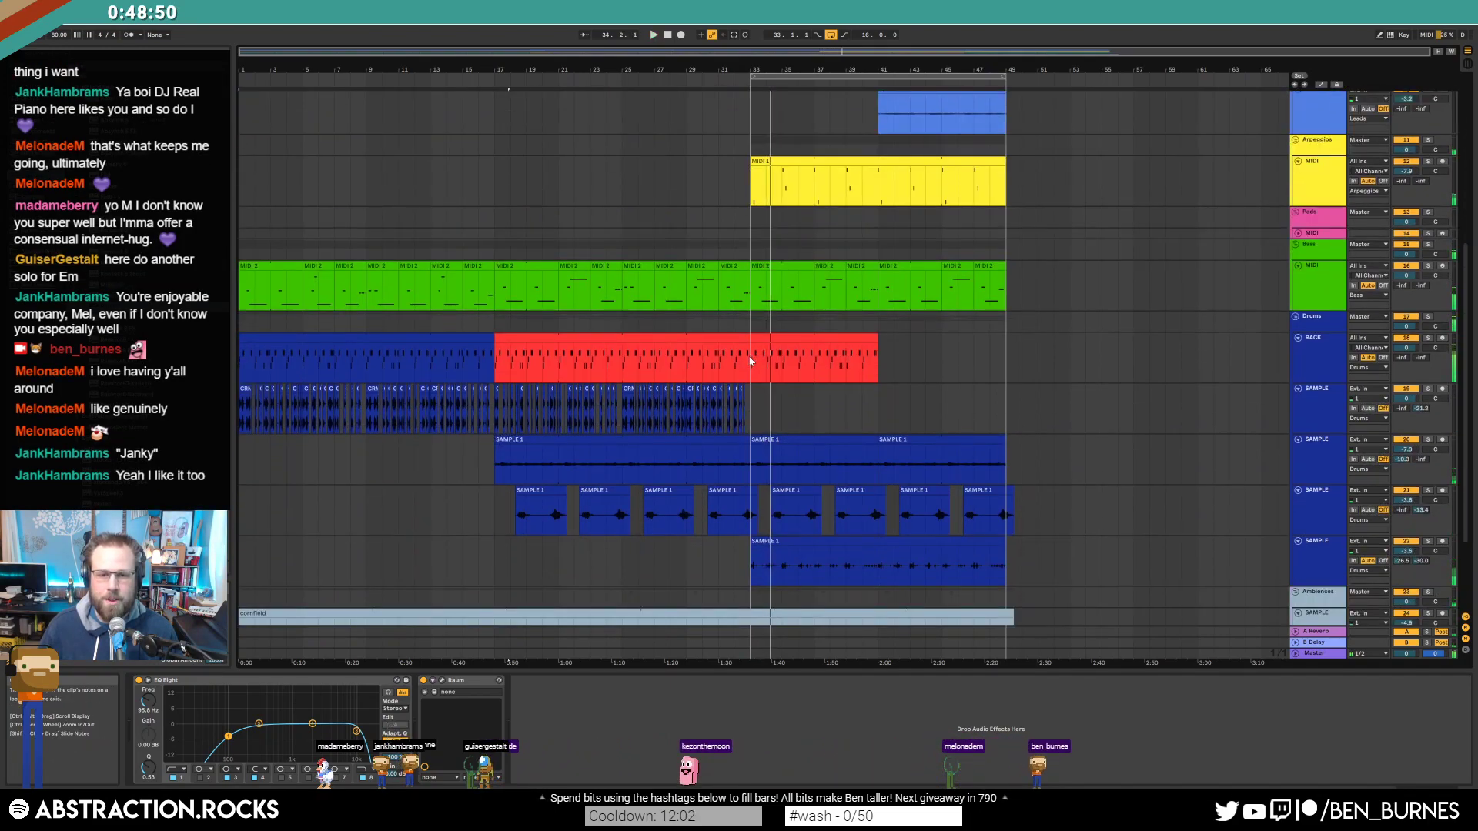
drag(750, 358, 840, 362)
click(878, 363)
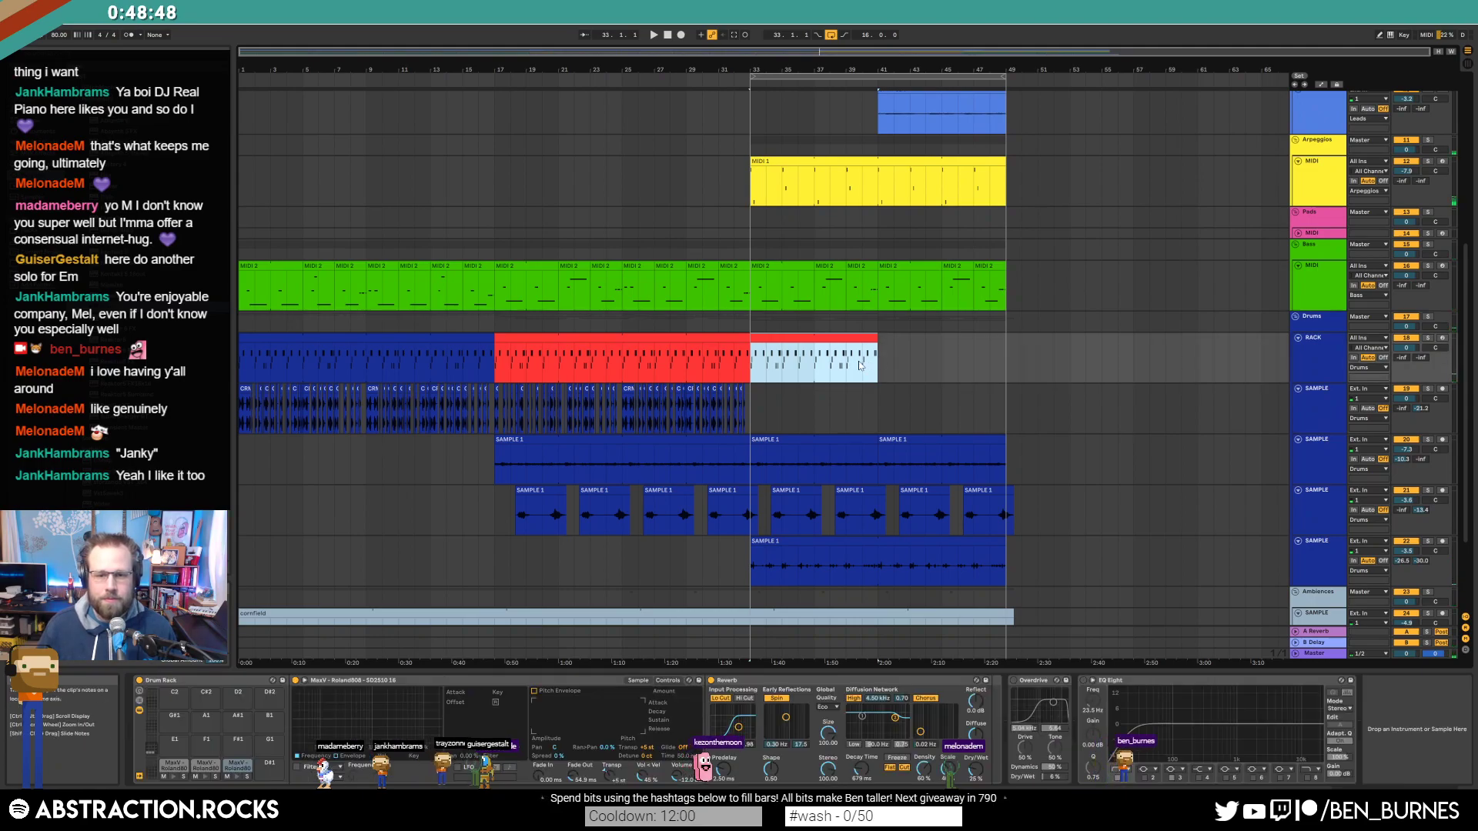
click(990, 367)
key(ctrl+v)
Step: Delete the notes before the fourth beat in the pasted drum clip and add a top-row note at 4.4.4
double_click(997, 339)
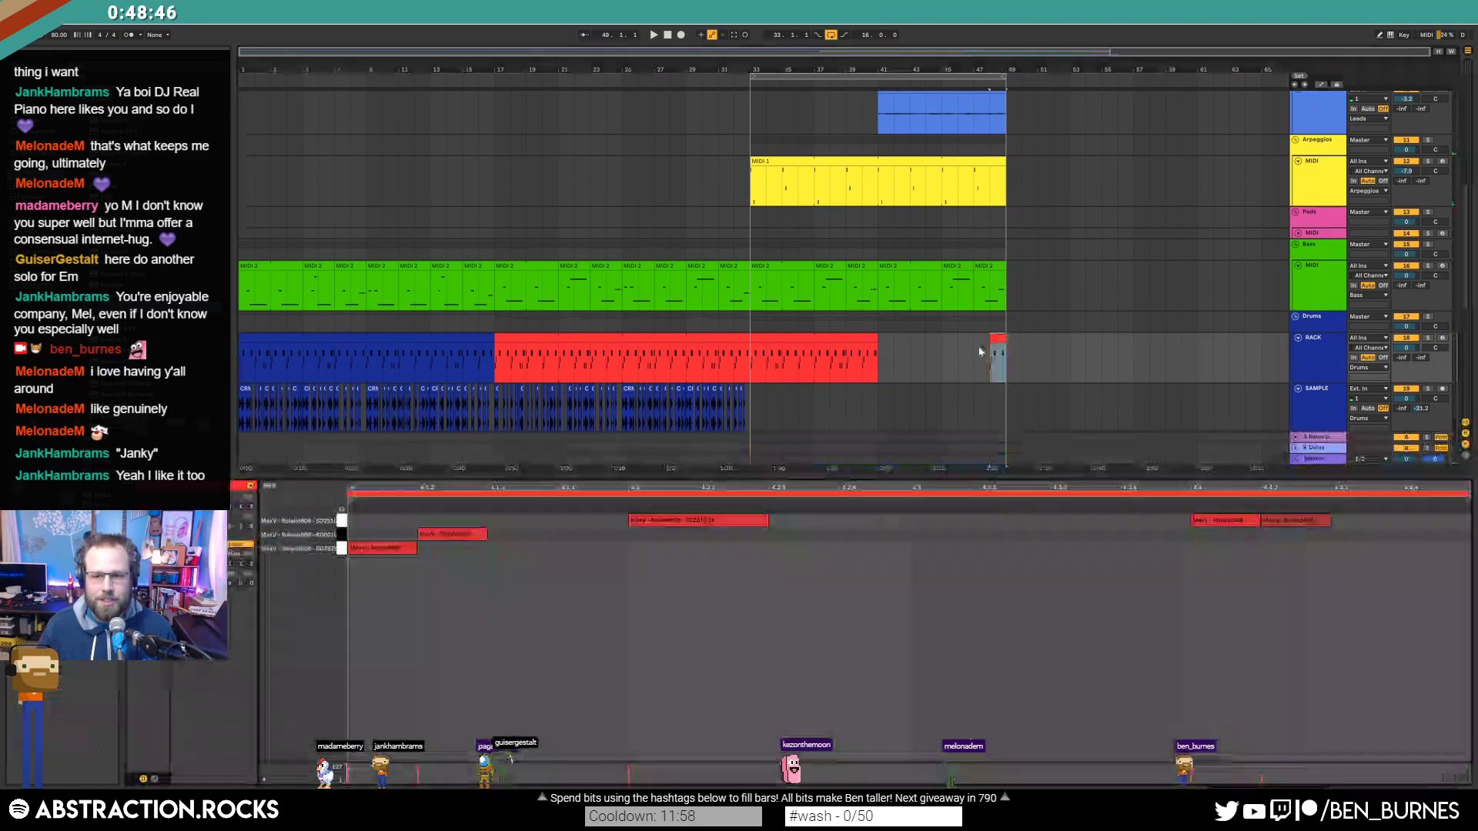
drag(766, 639, 394, 442)
key(Delete)
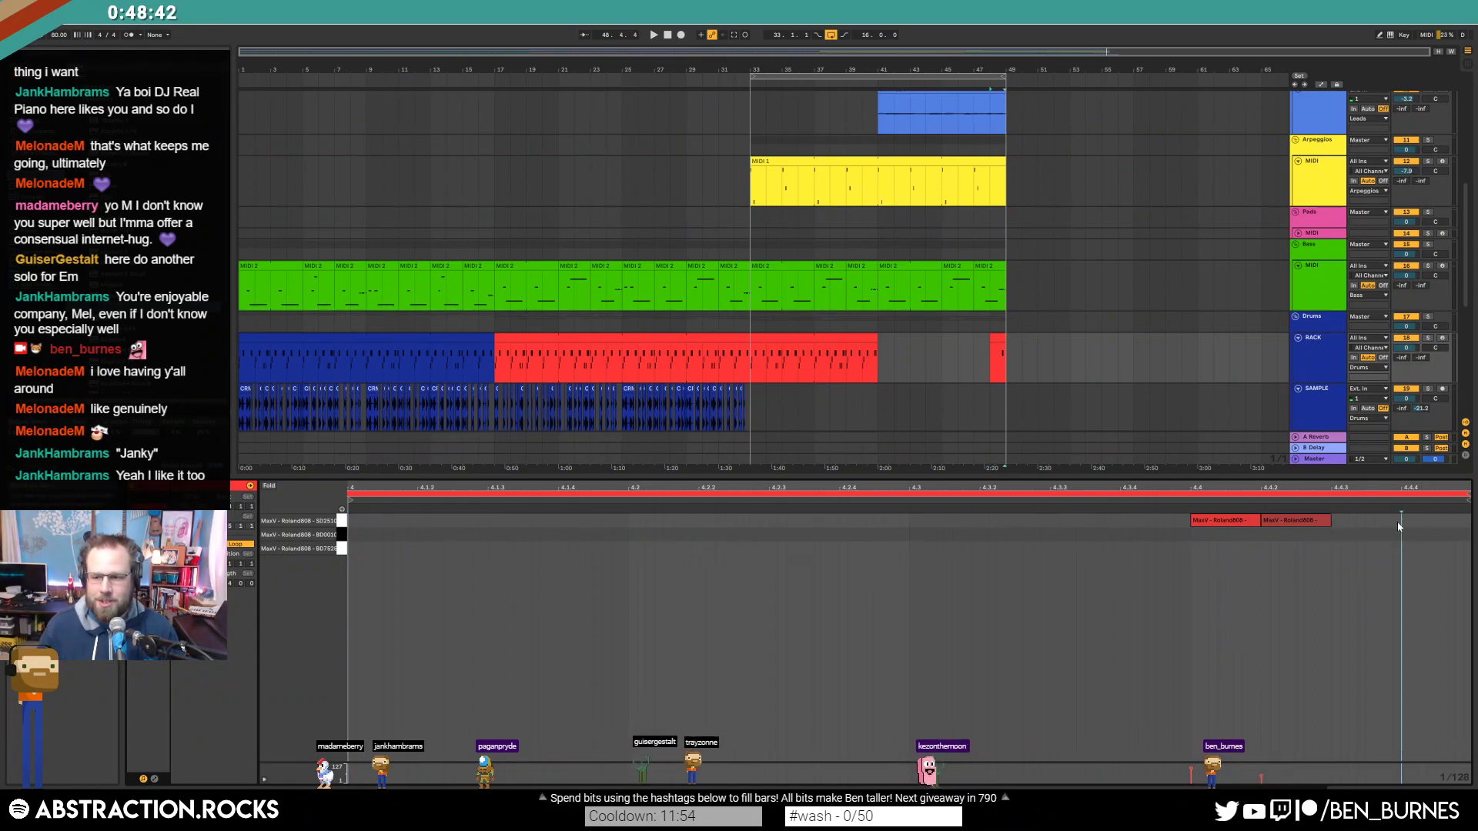
click(1294, 639)
key(space)
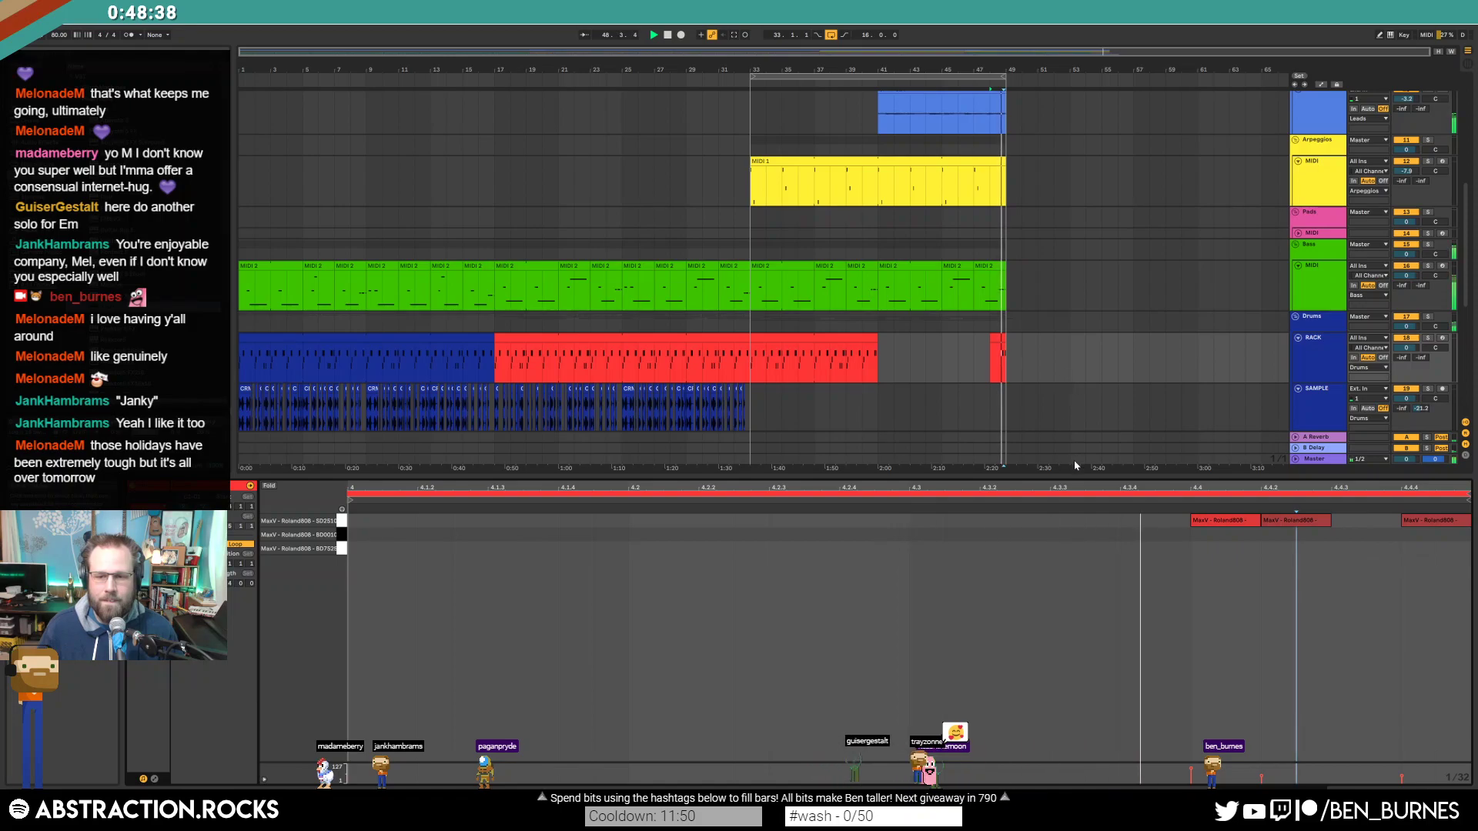
Step: Add a note on the lowest drum row at 4.3.4 in the bar 48 clip and close the note editor
double_click(1058, 547)
drag(1084, 548, 1190, 548)
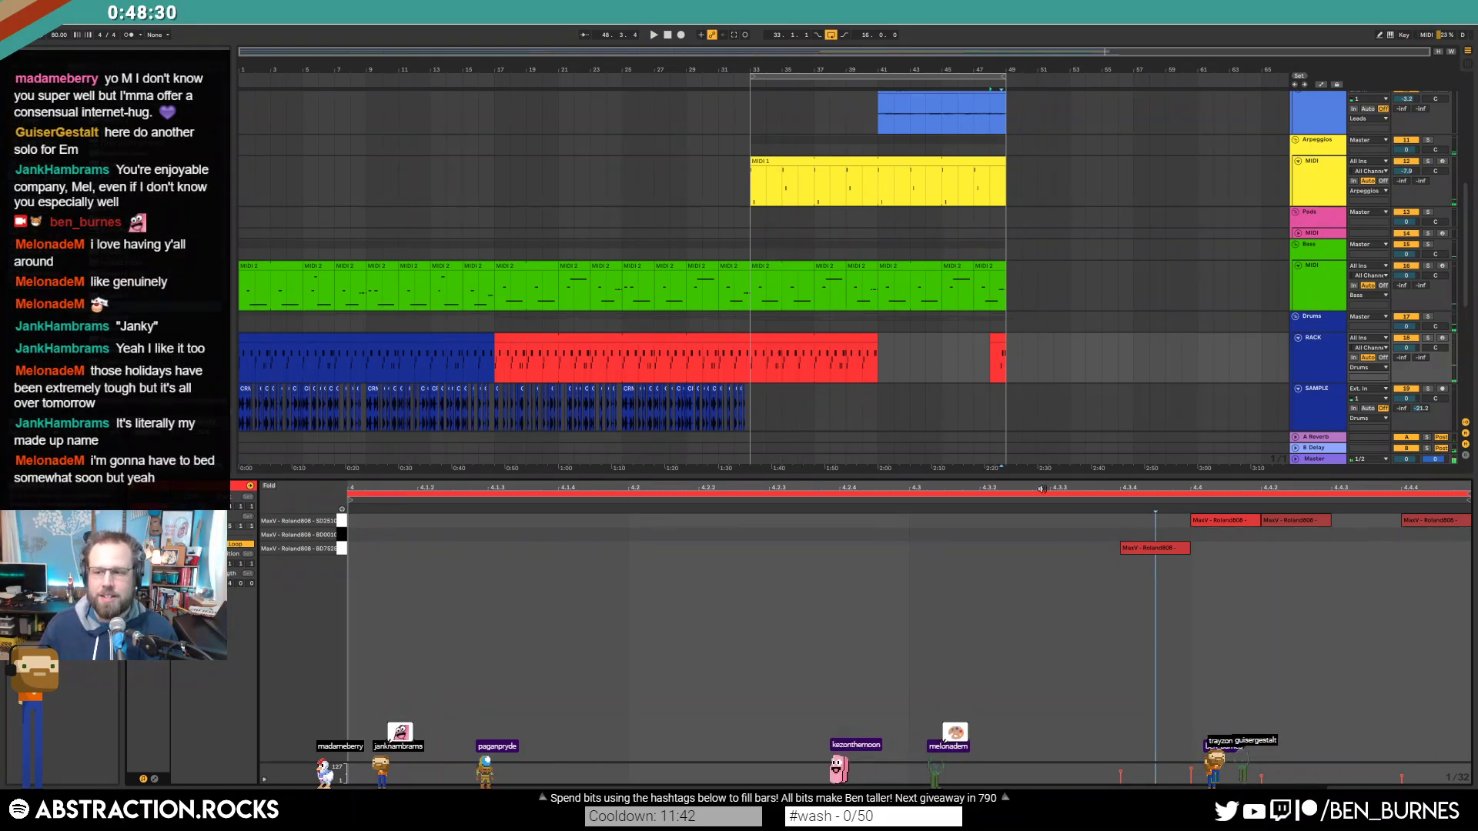
key(shift+Tab)
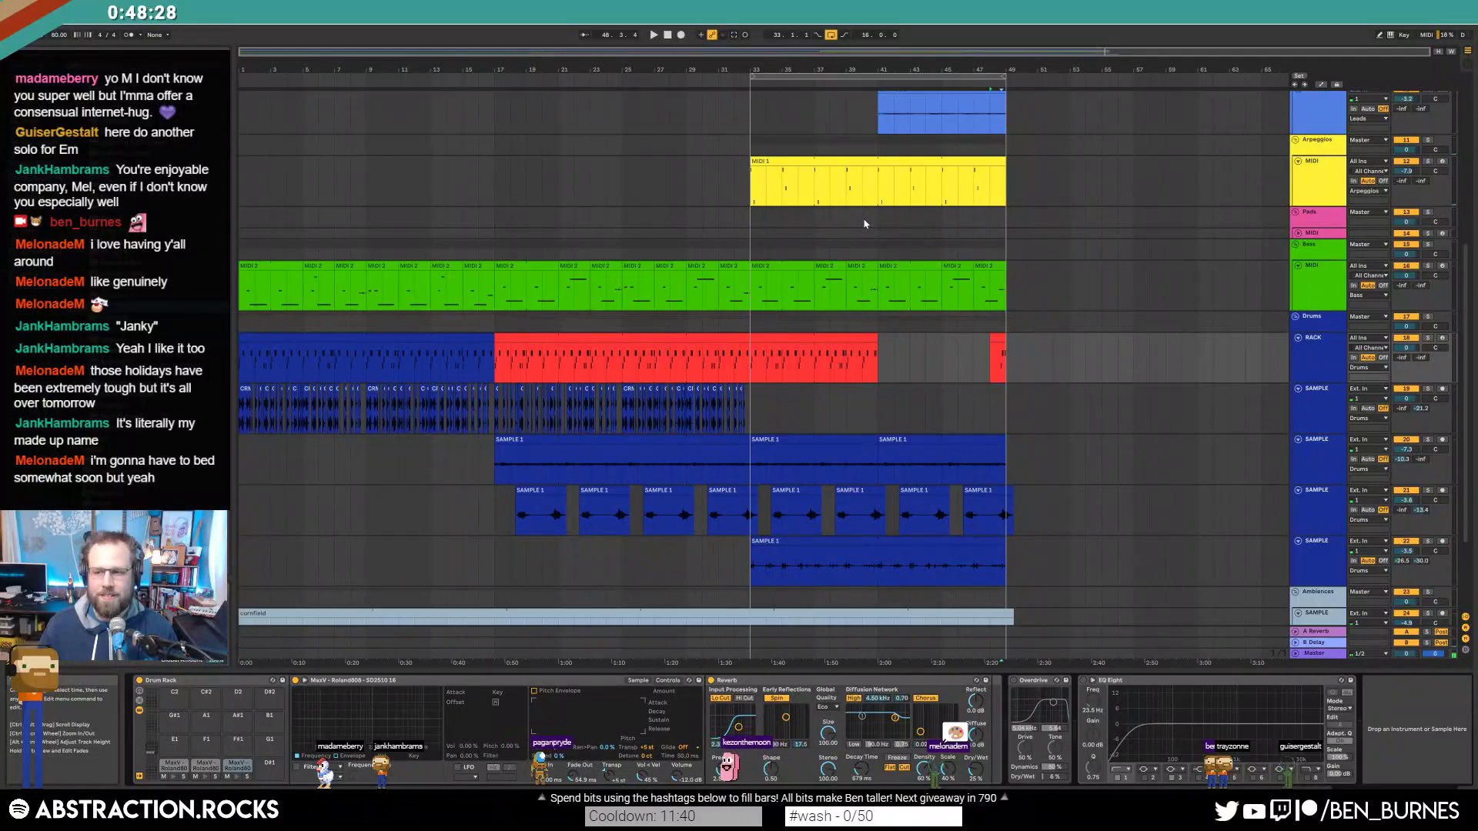
Step: Select the red drum clip starting at bar 17, show the Drum Rack's closed hi-hat pad, and open the clip's notes
key(space)
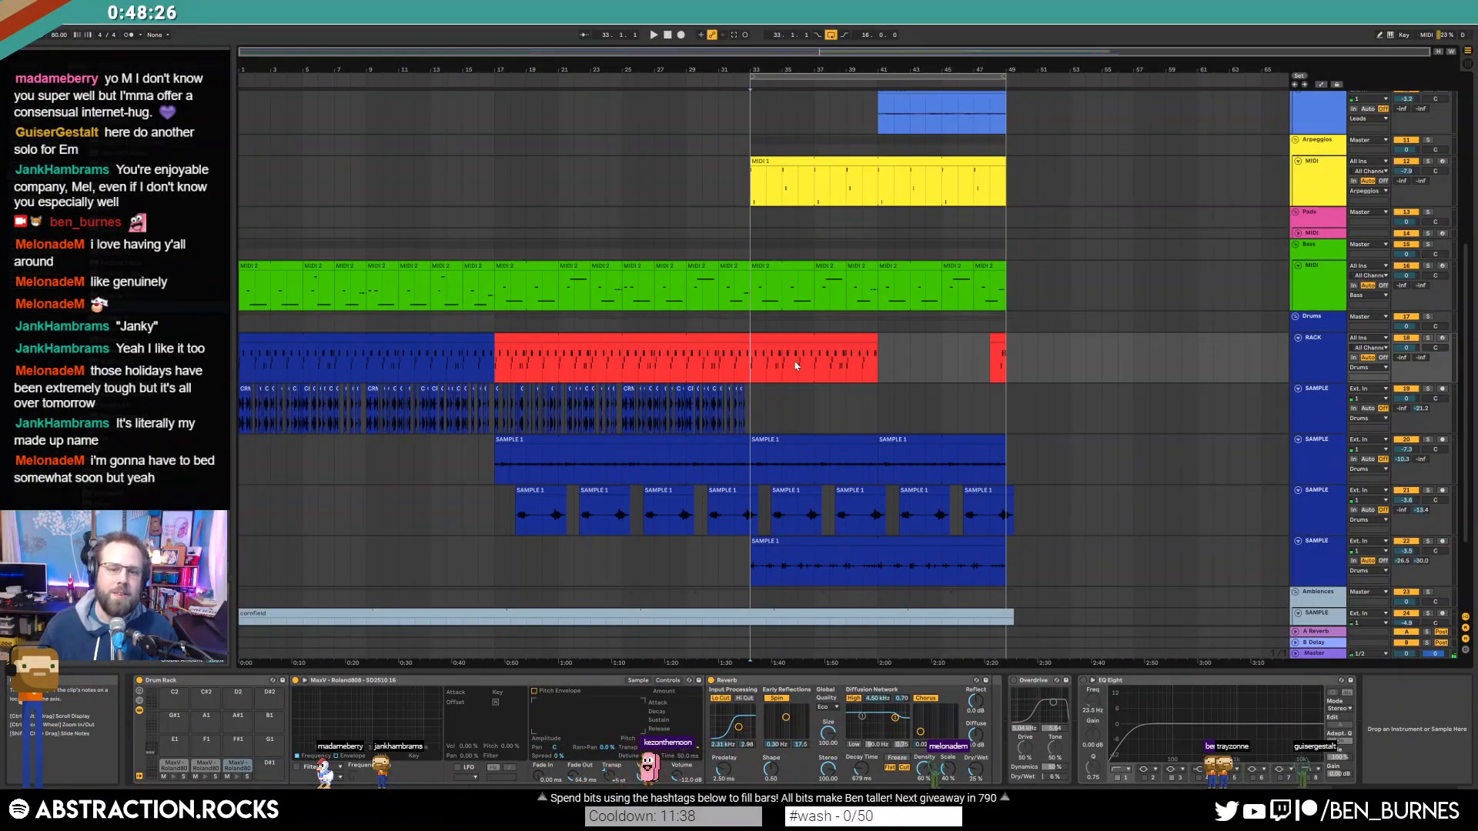
drag(784, 364, 889, 374)
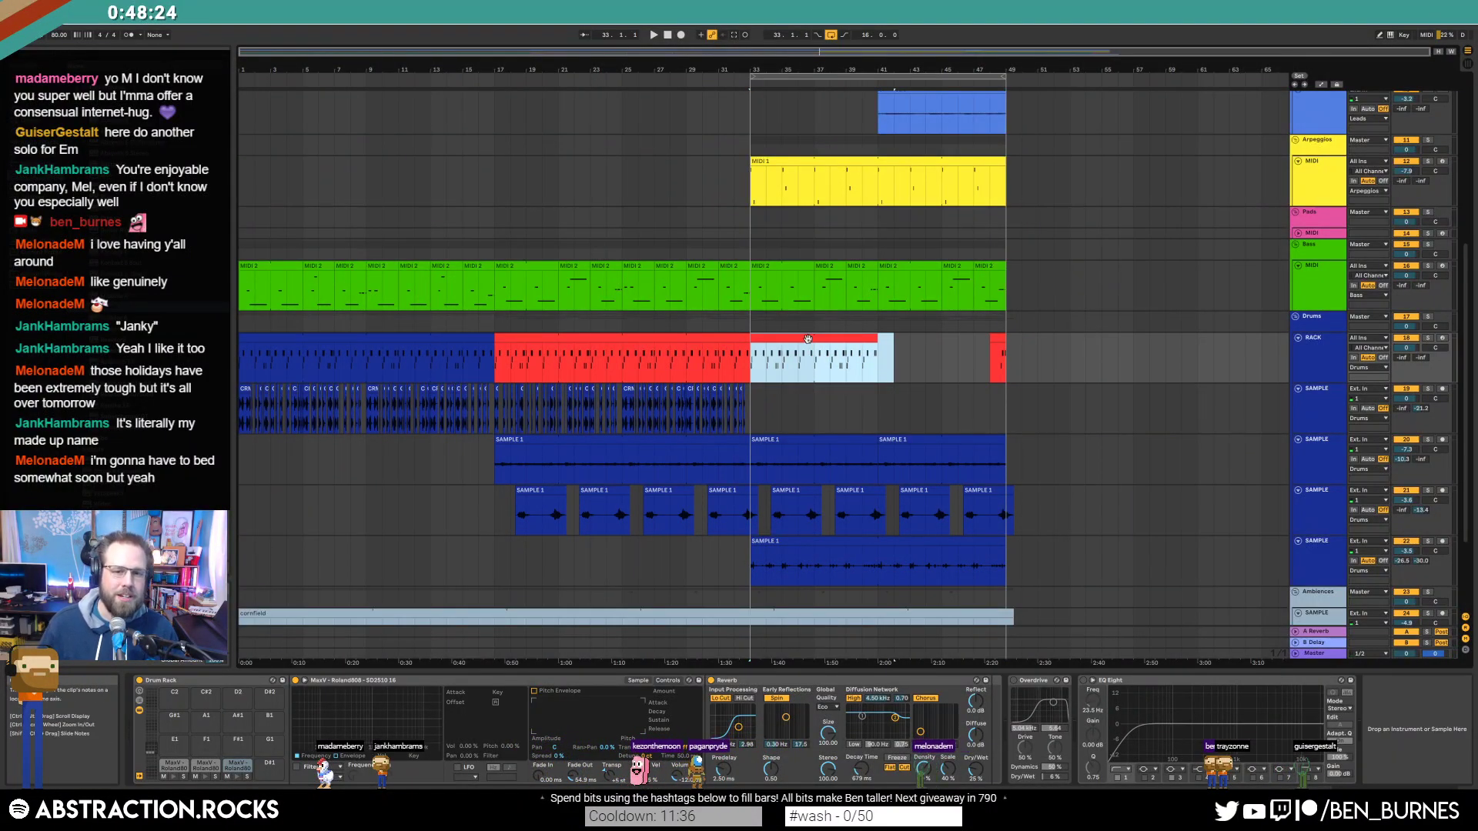
click(584, 332)
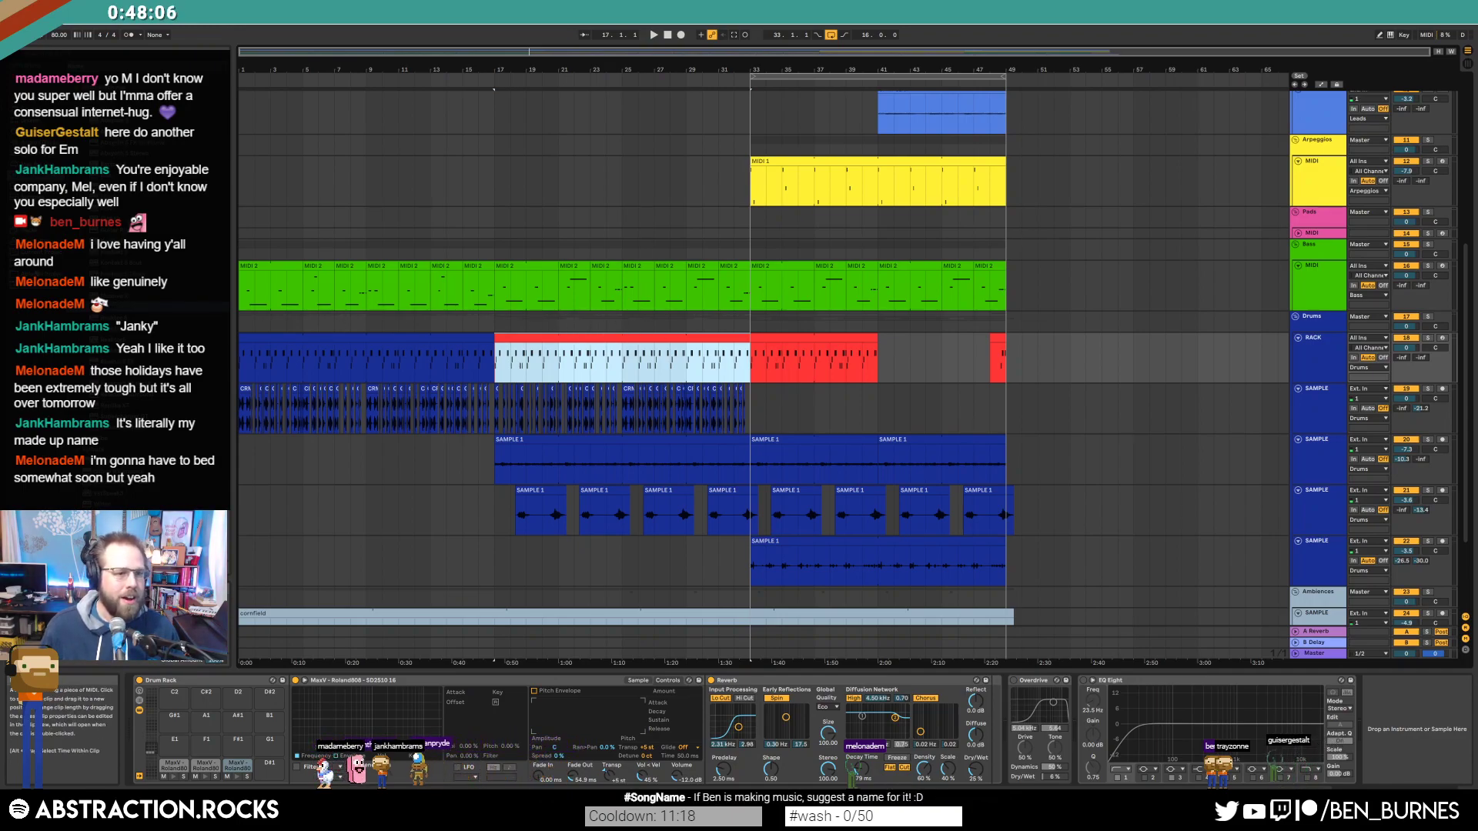
click(47, 327)
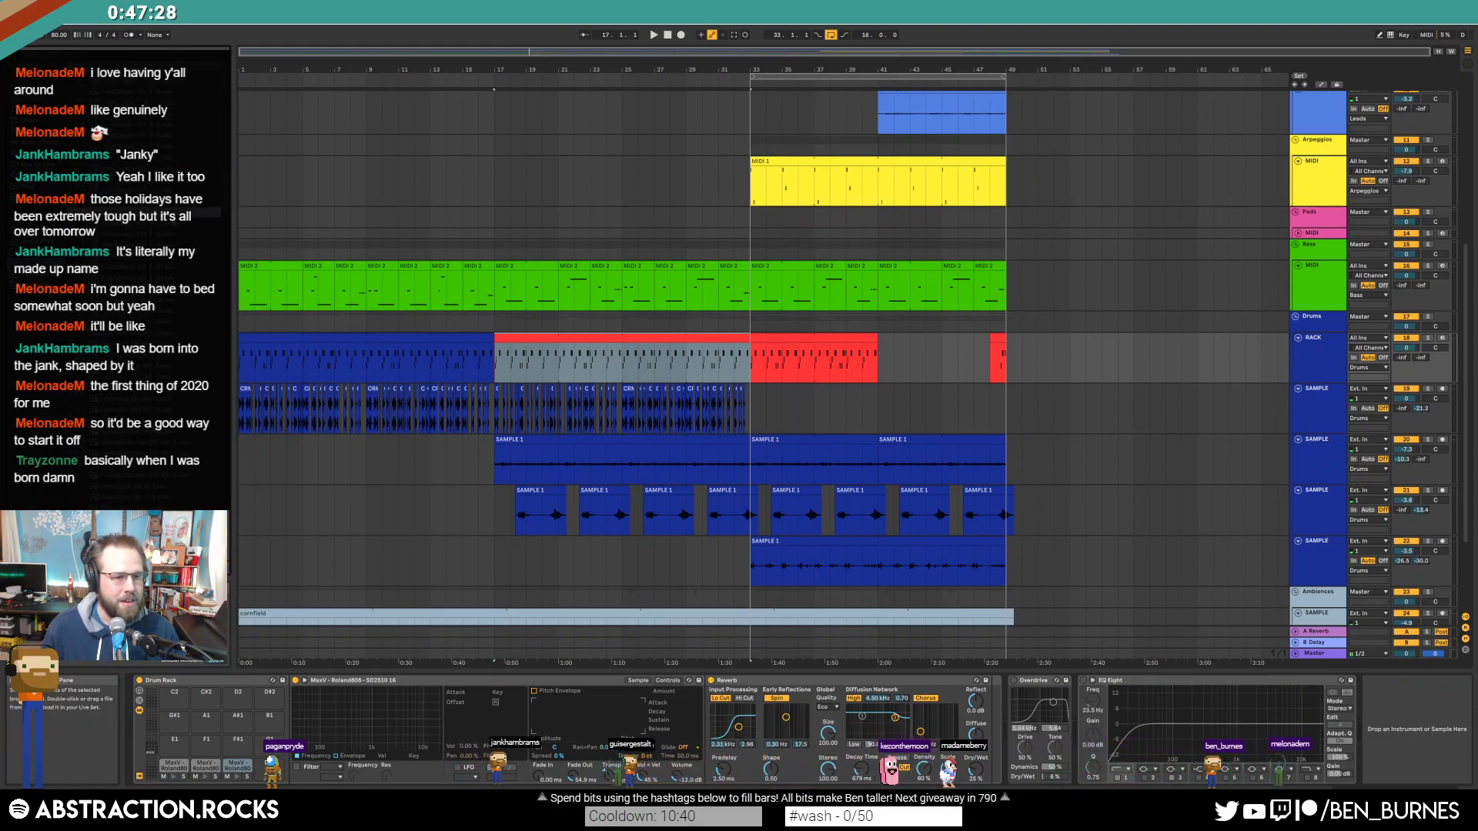
drag(170, 753, 171, 750)
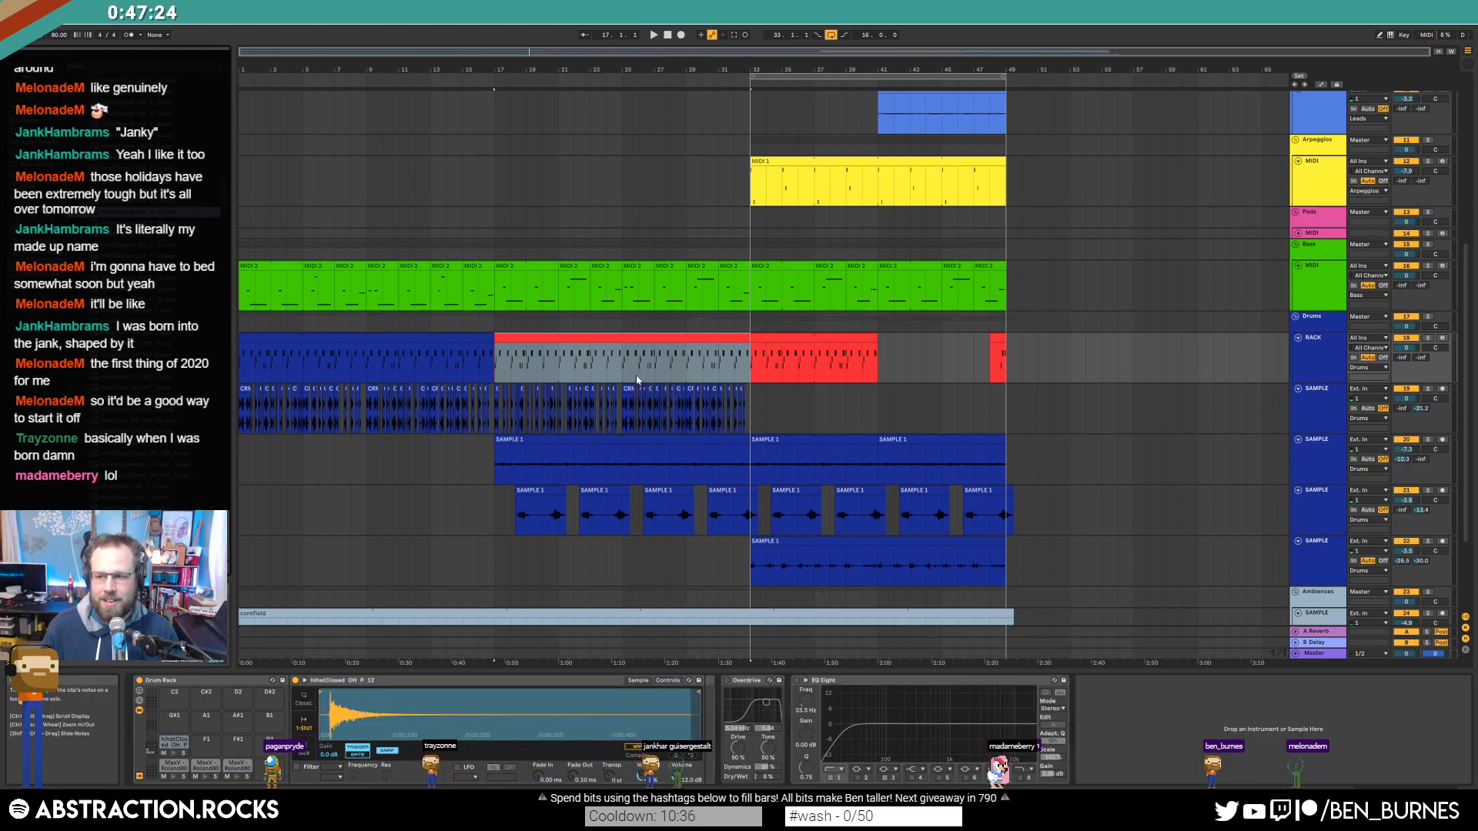
click(605, 338)
double_click(604, 337)
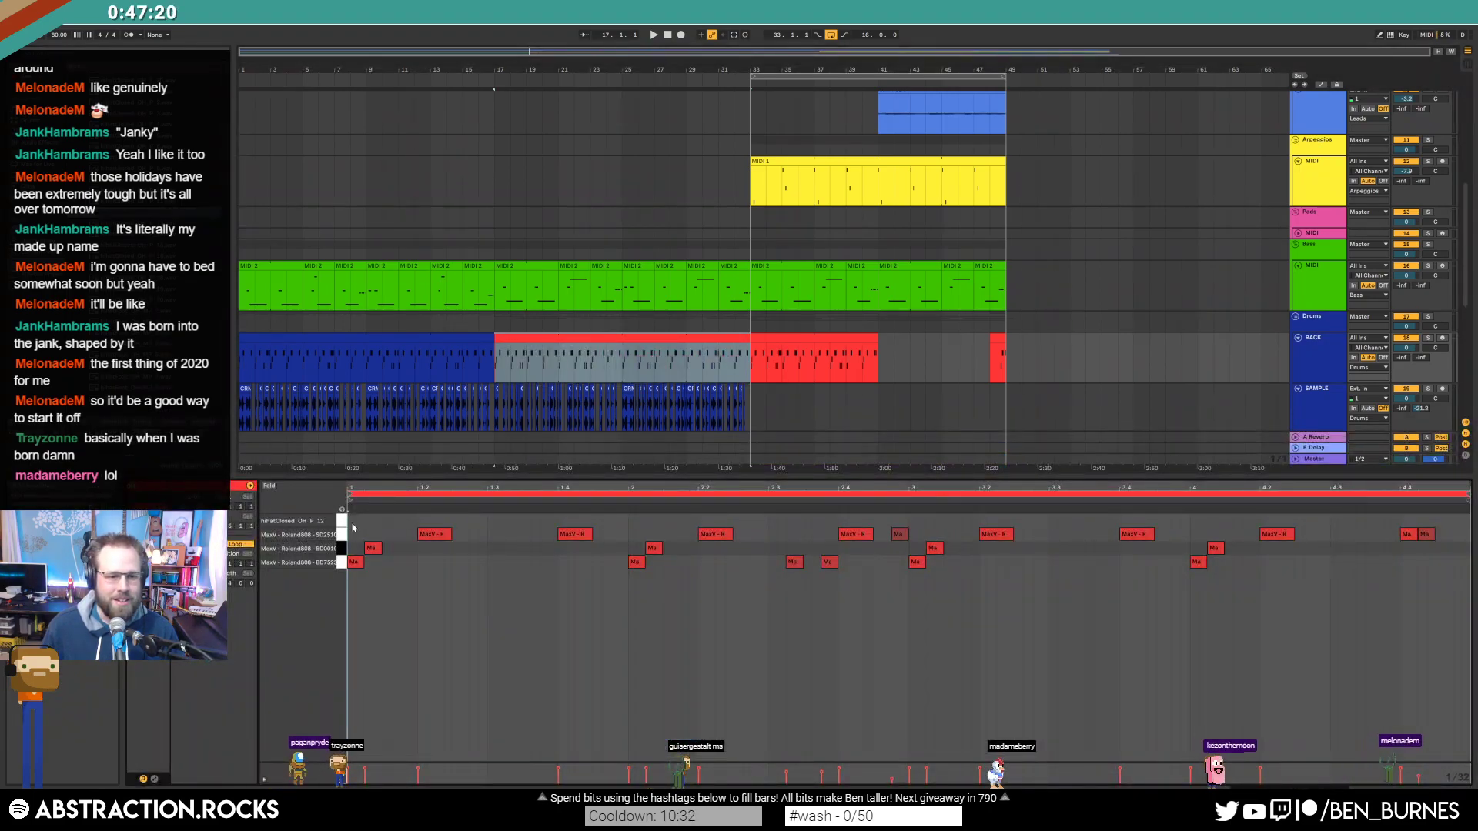
Step: Add two consecutive eighth-length closed hi-hat notes at the start of the clip and duplicate them along the row
click(408, 600)
double_click(354, 520)
mouse_move(380, 524)
mouse_down()
mouse_move(378, 537)
mouse_move(413, 522)
mouse_move(356, 522)
mouse_up()
double_click(398, 521)
key(ctrl+d)
key(ctrl+d)
key(ctrl+d)
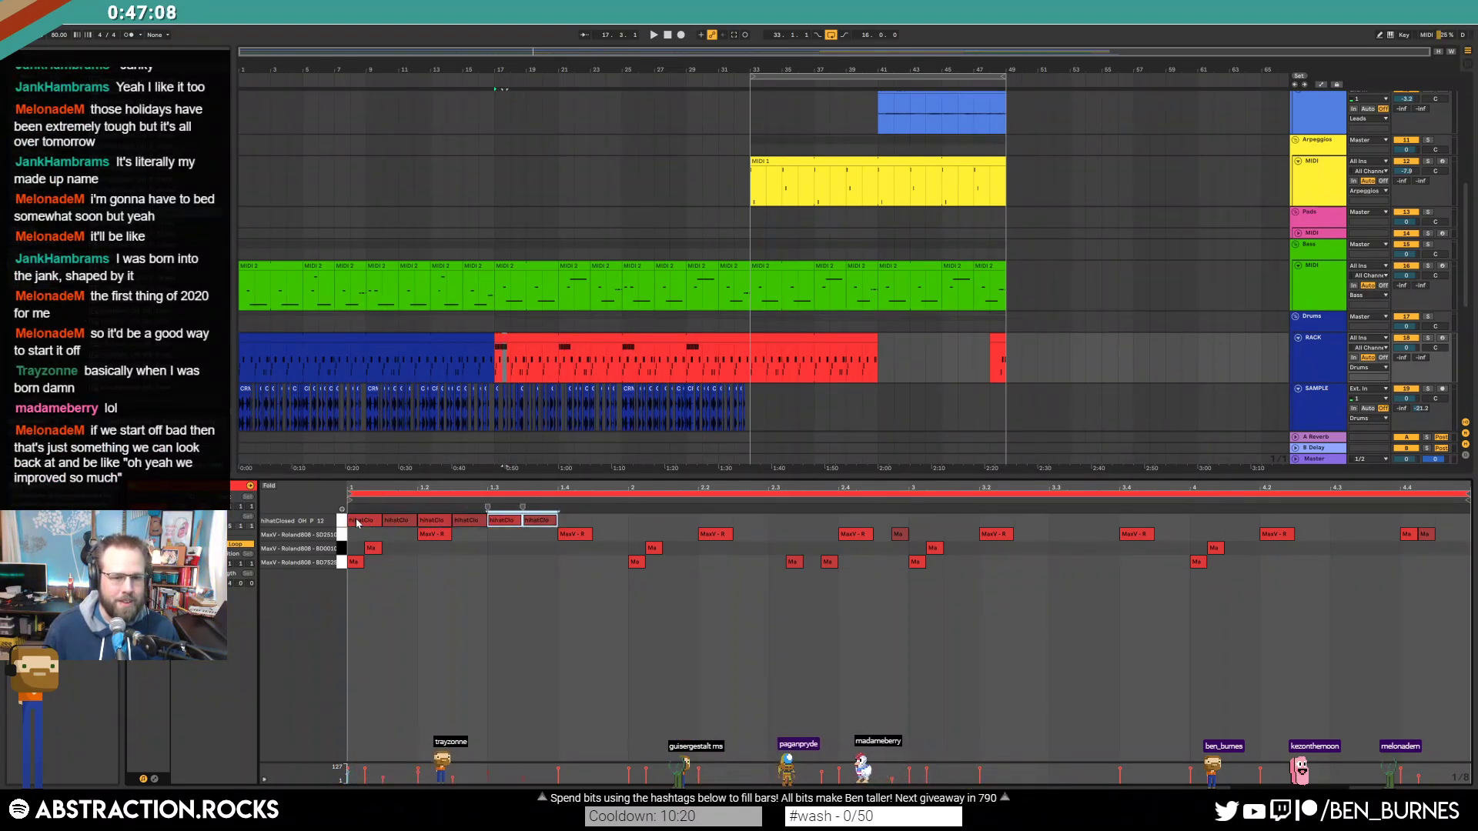
Step: Duplicate the closed hi-hat notes until steady eighth notes fill all four bars of the clip
key(space)
click(586, 535)
drag(632, 525, 420, 520)
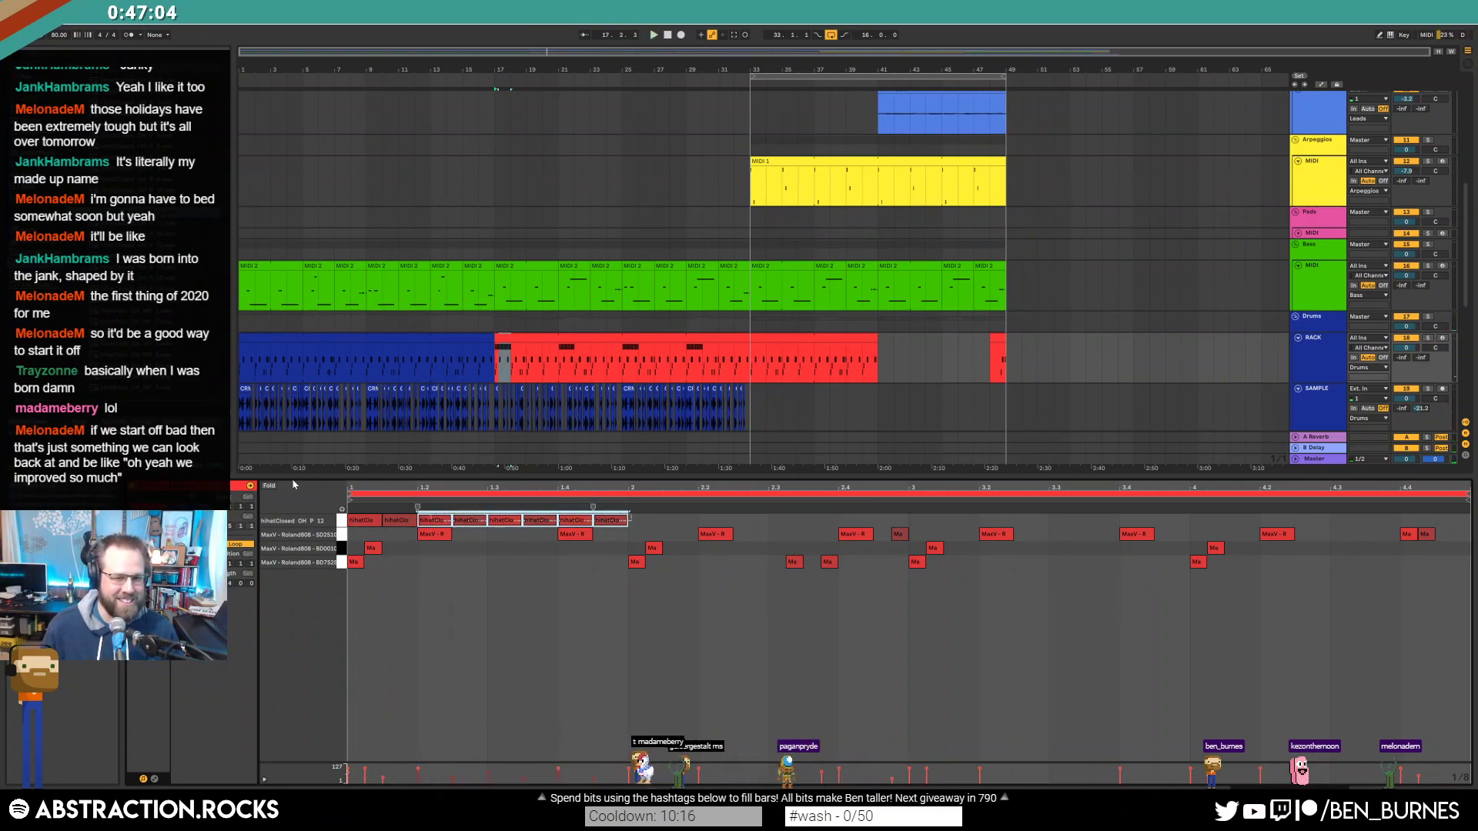
key(ctrl+d)
key(ctrl+d)
key(ctrl+d)
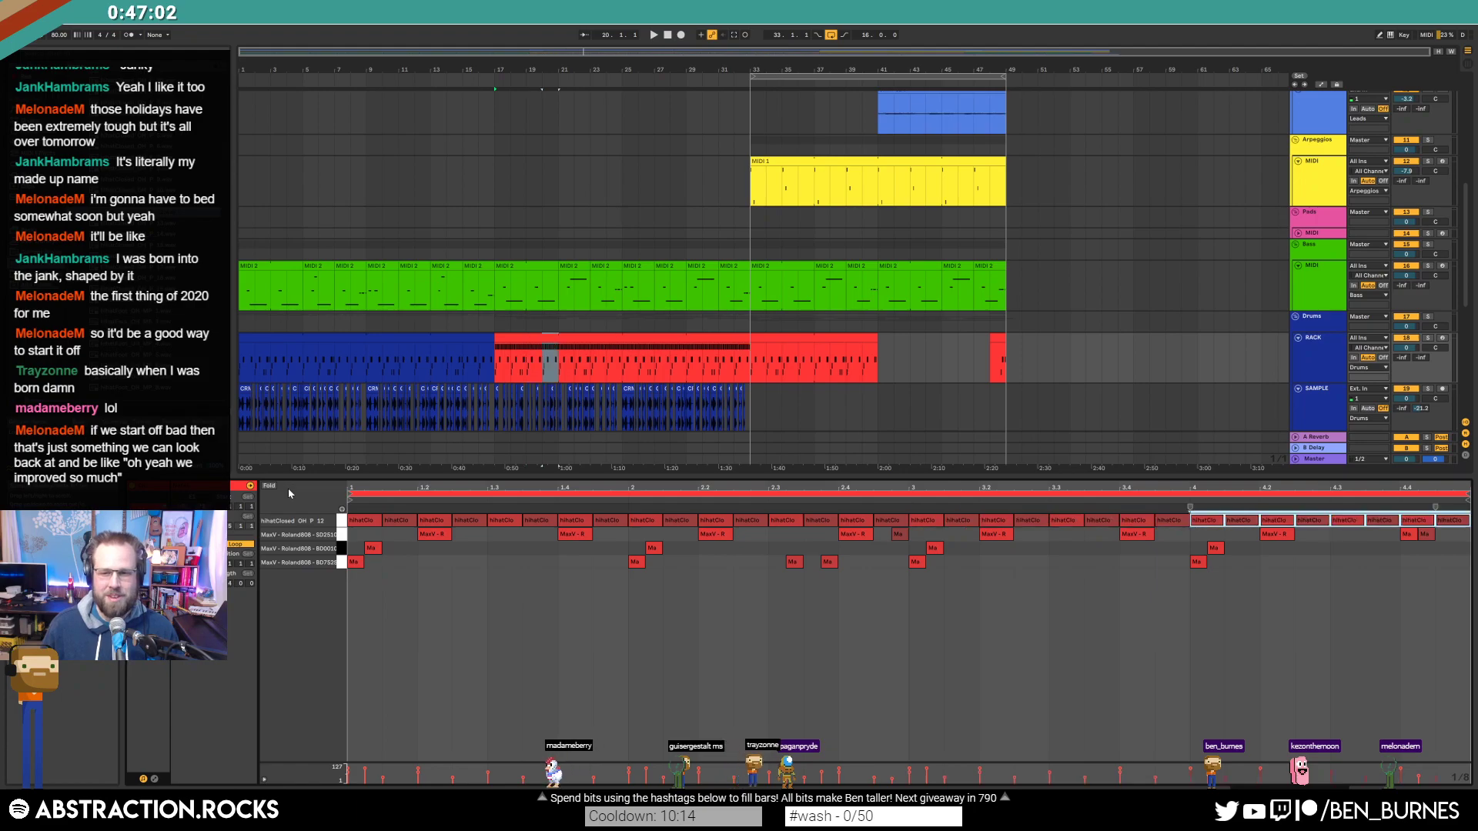
Step: Play back the hi-hat pattern, then divide the last hi-hat note before bar 2 into two sixteenth-length notes
key(space)
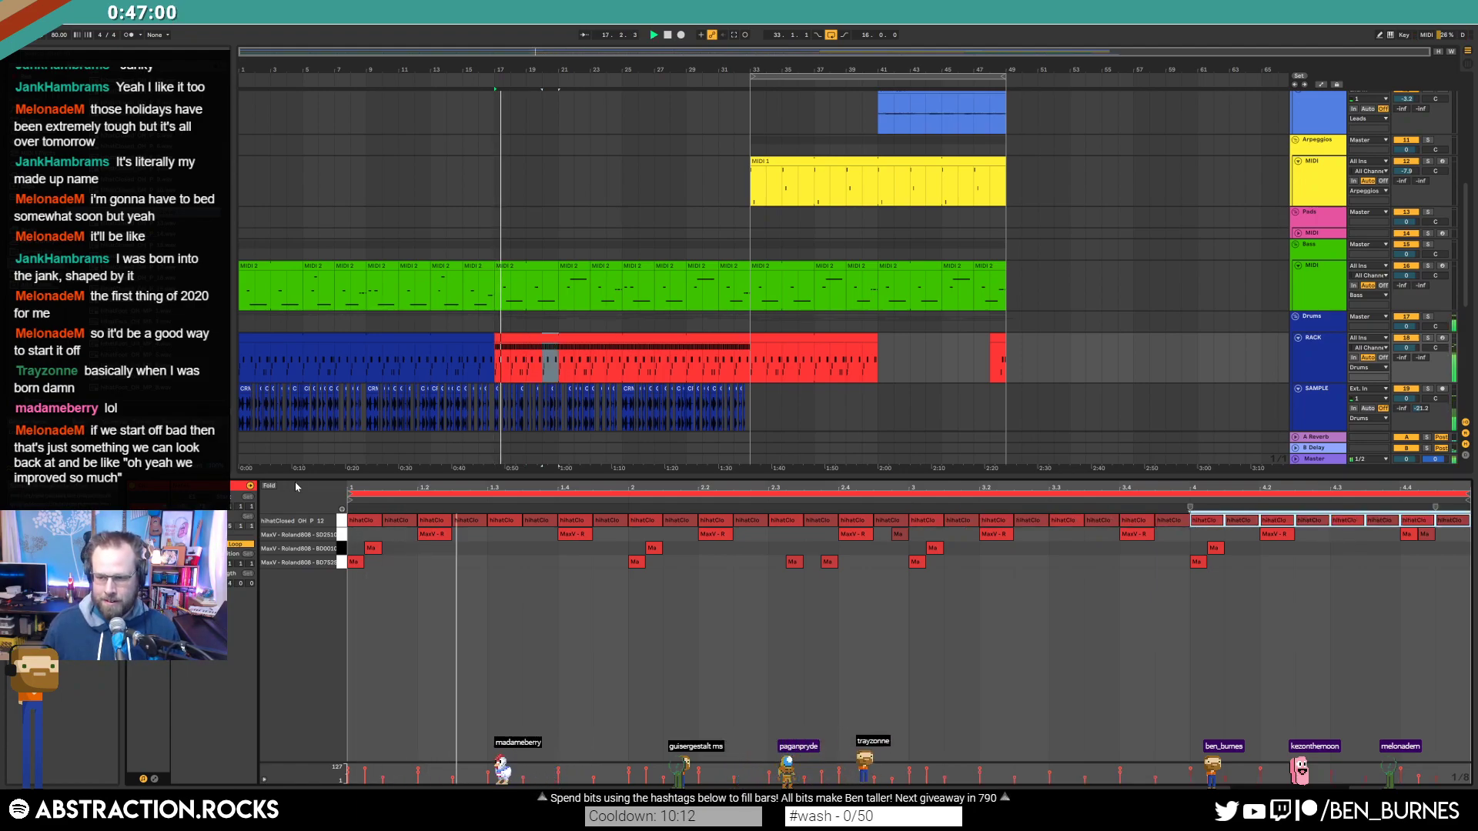
click(522, 558)
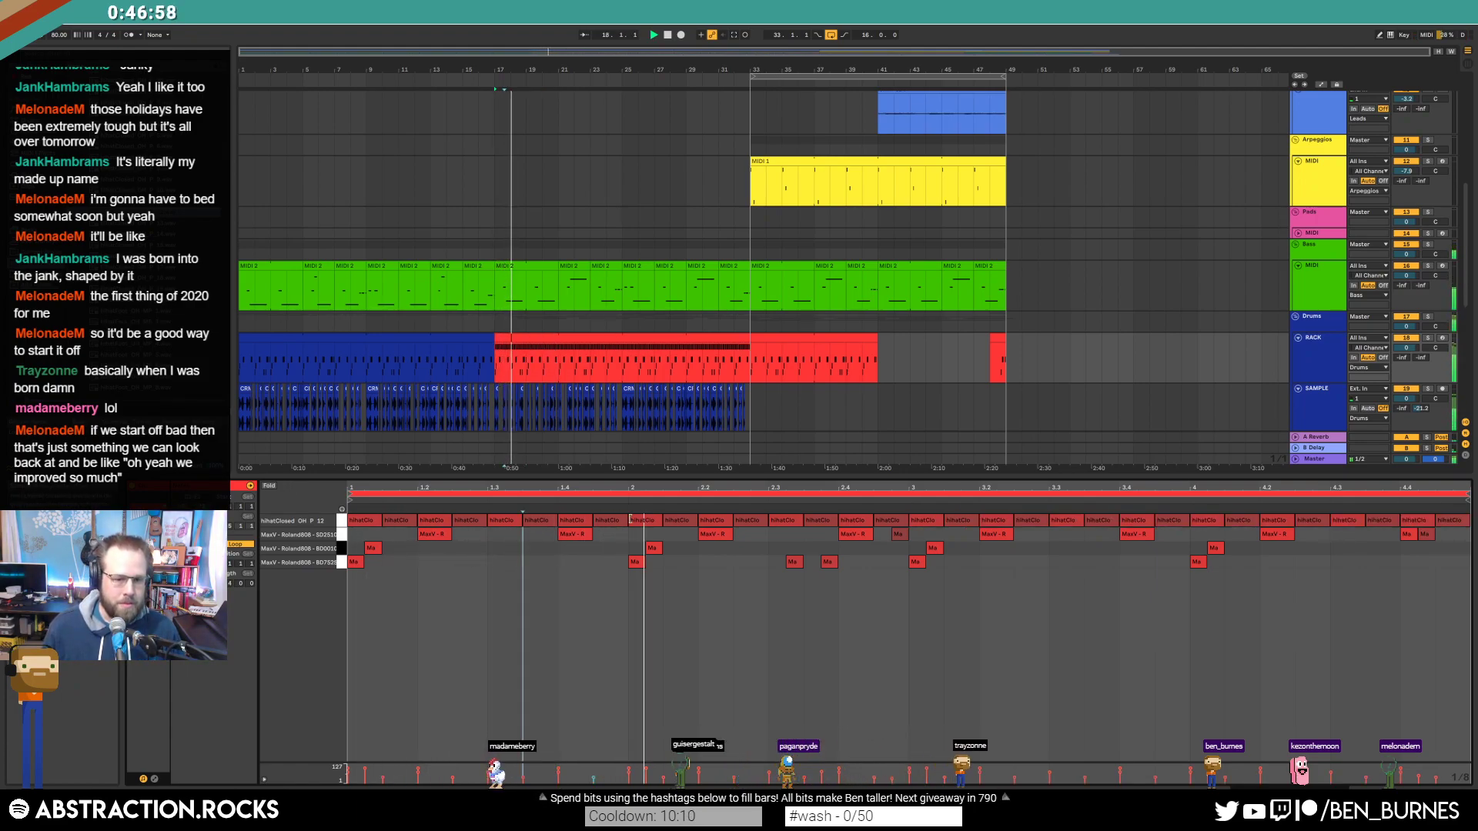
key(space)
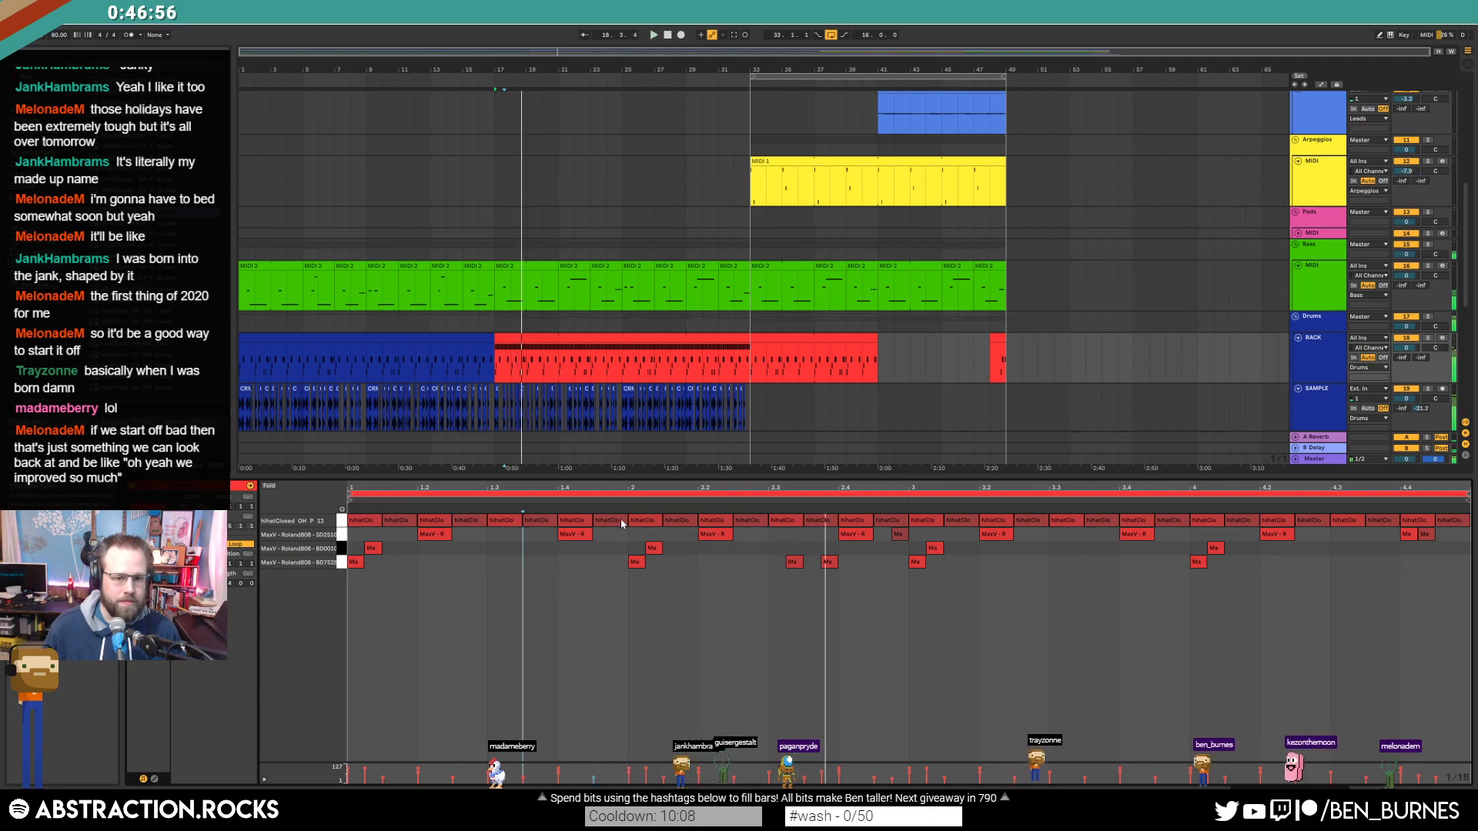
drag(626, 522, 610, 521)
key(ctrl+d)
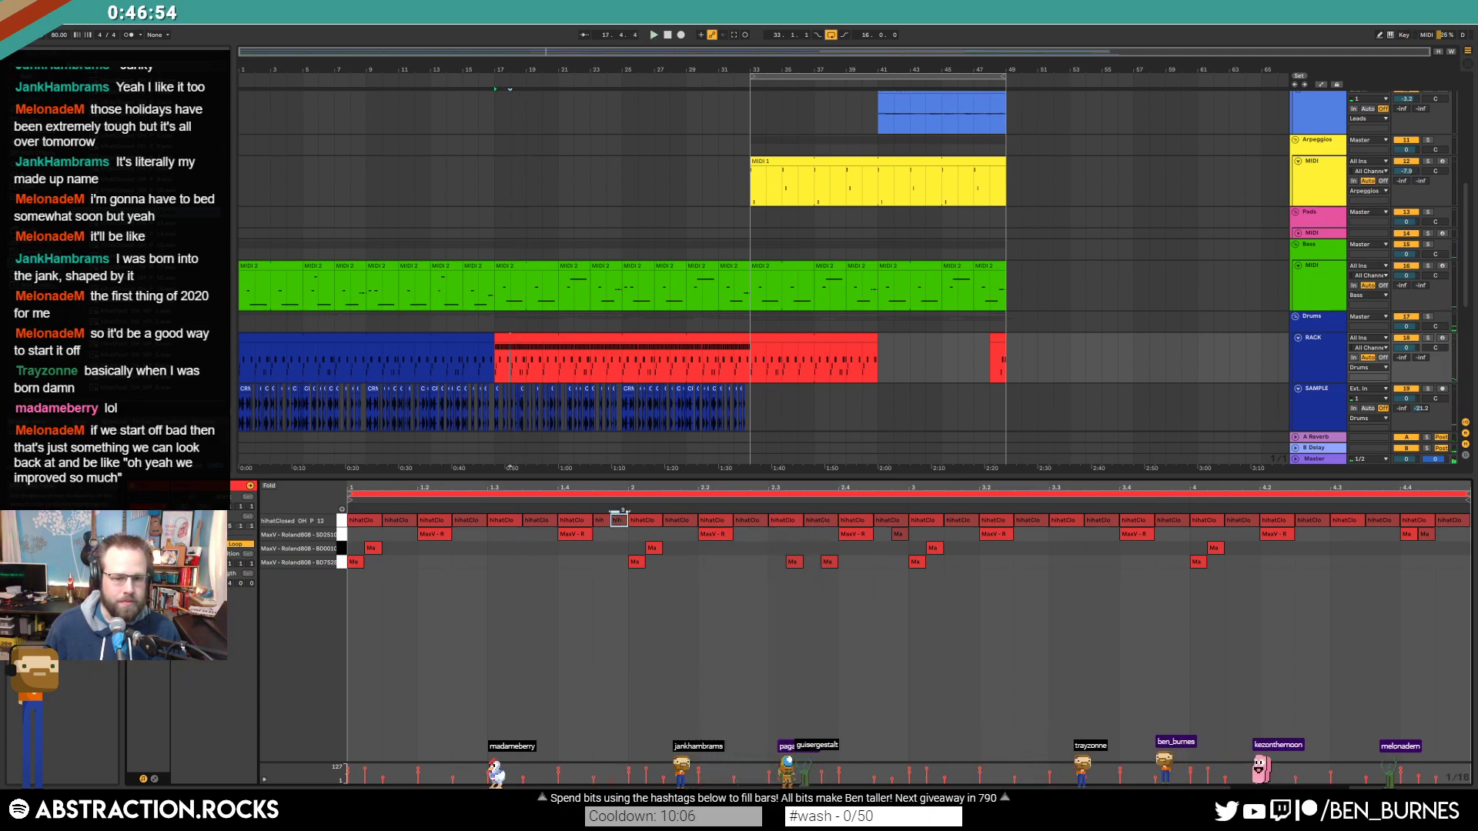
Step: Play the section from bar 17 to check the rhythm of the hi-hat row with the doubled hit
click(716, 593)
key(space)
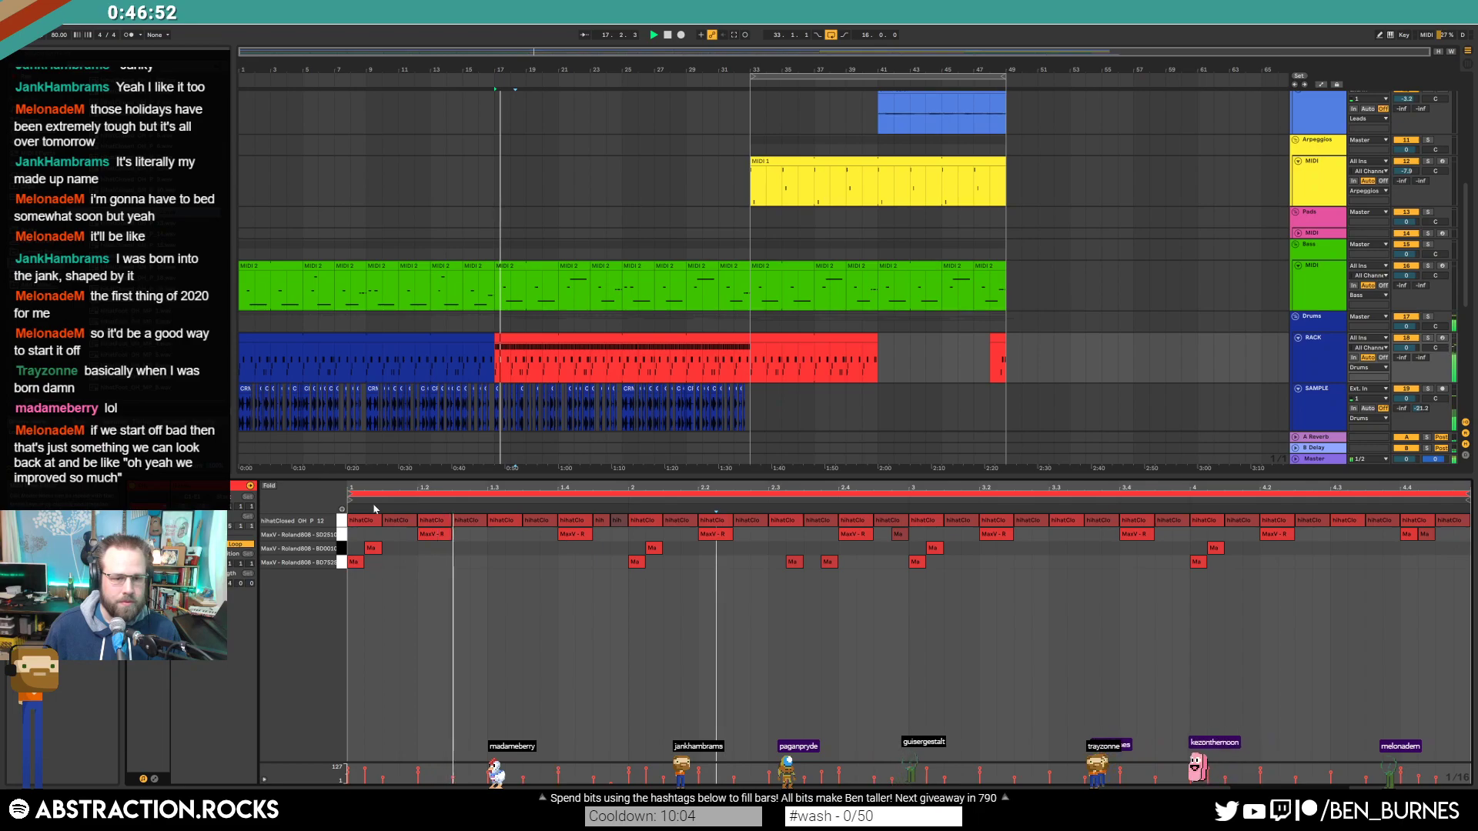
click(372, 520)
shift+click(402, 519)
shift+click(436, 520)
shift+click(472, 522)
shift+click(506, 522)
shift+click(539, 520)
shift+click(573, 521)
shift+click(600, 520)
shift+click(618, 520)
click(619, 533)
key(space)
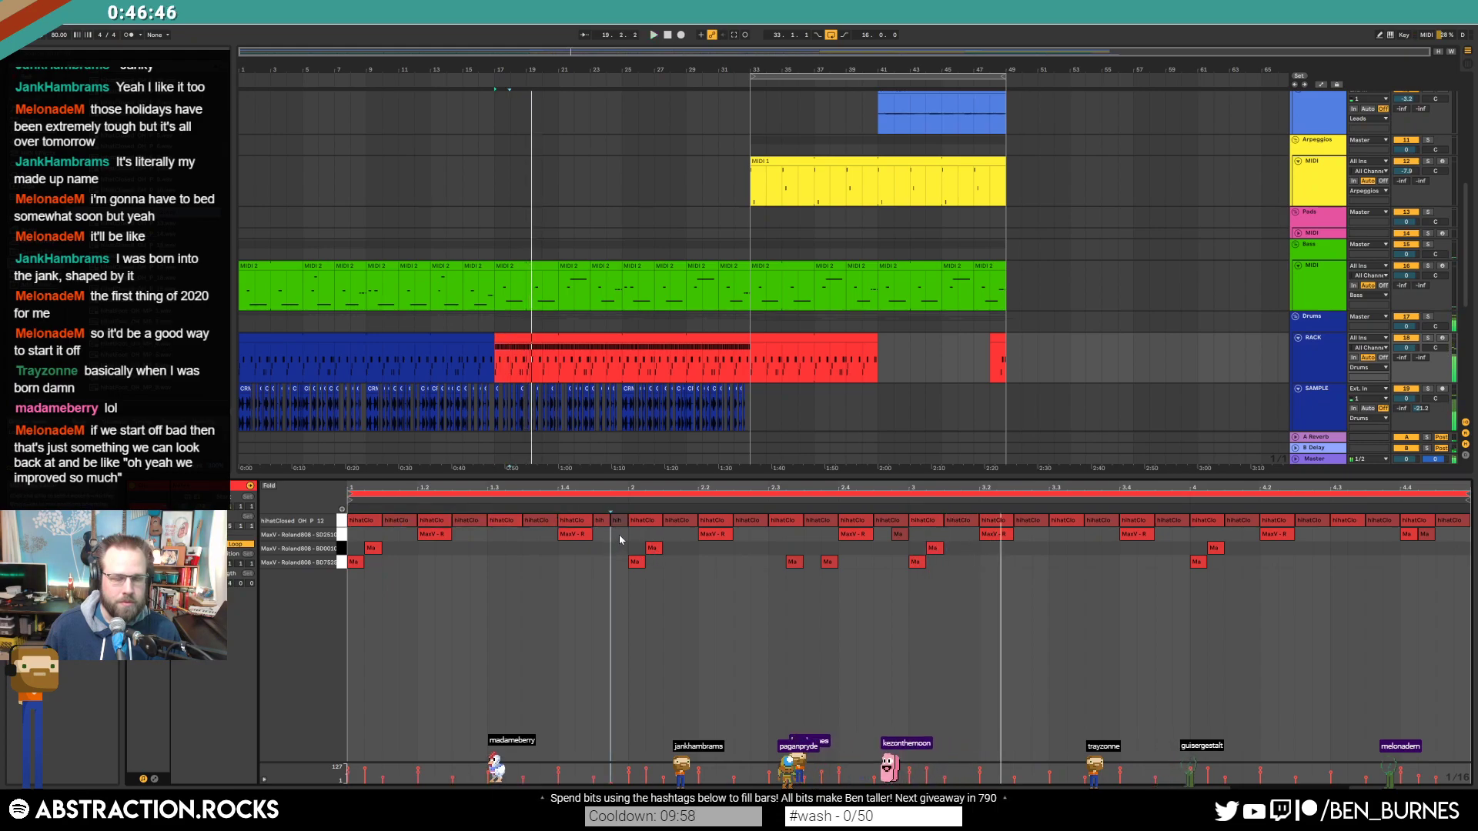
Step: Adjust the last closed hi-hat note before bar 2 so it starts slightly ahead of 1.4.4, checking its timing during playback
drag(613, 522, 619, 521)
click(541, 502)
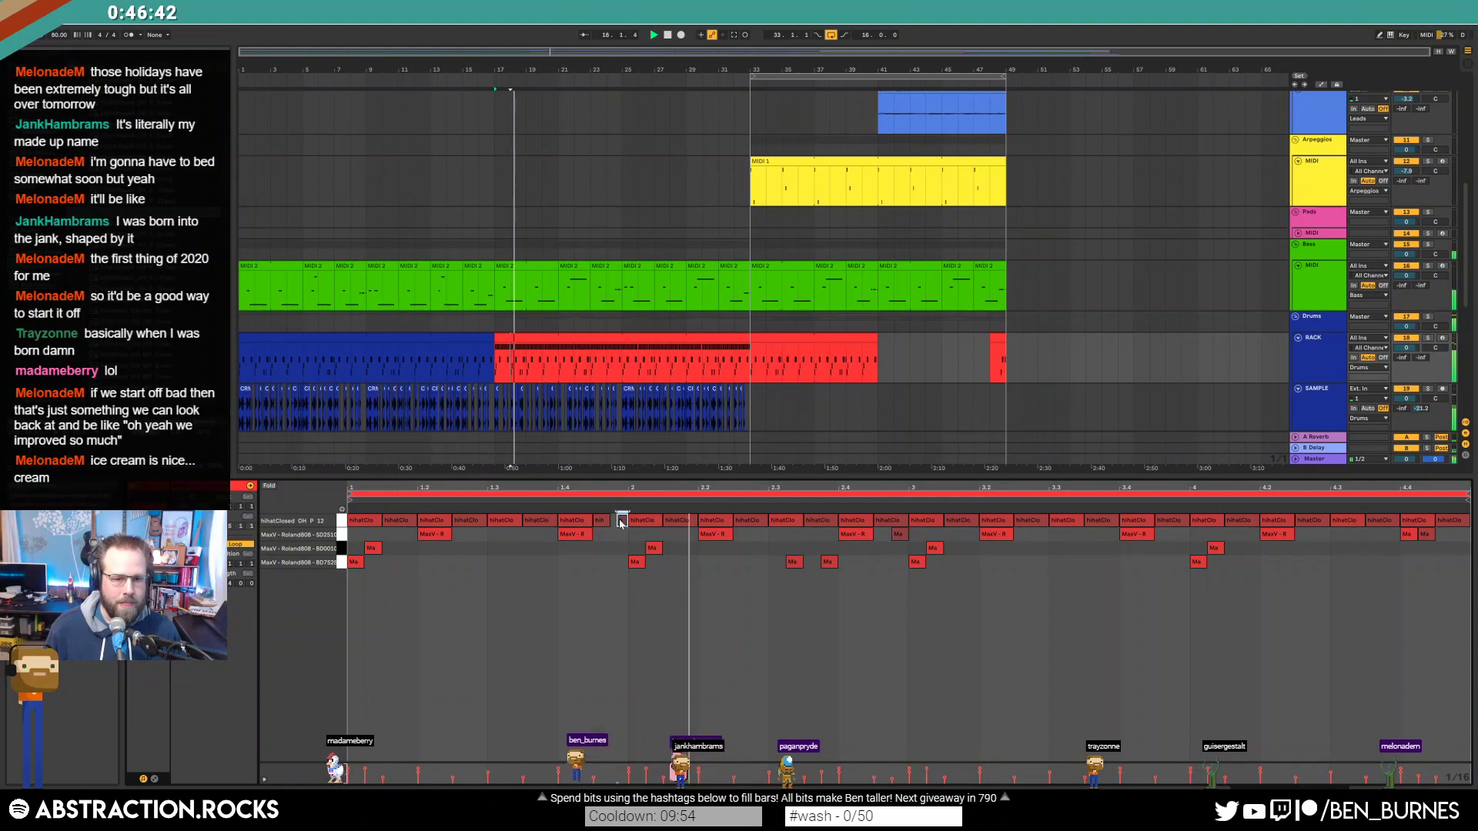
drag(622, 520, 604, 520)
key(space)
click(541, 502)
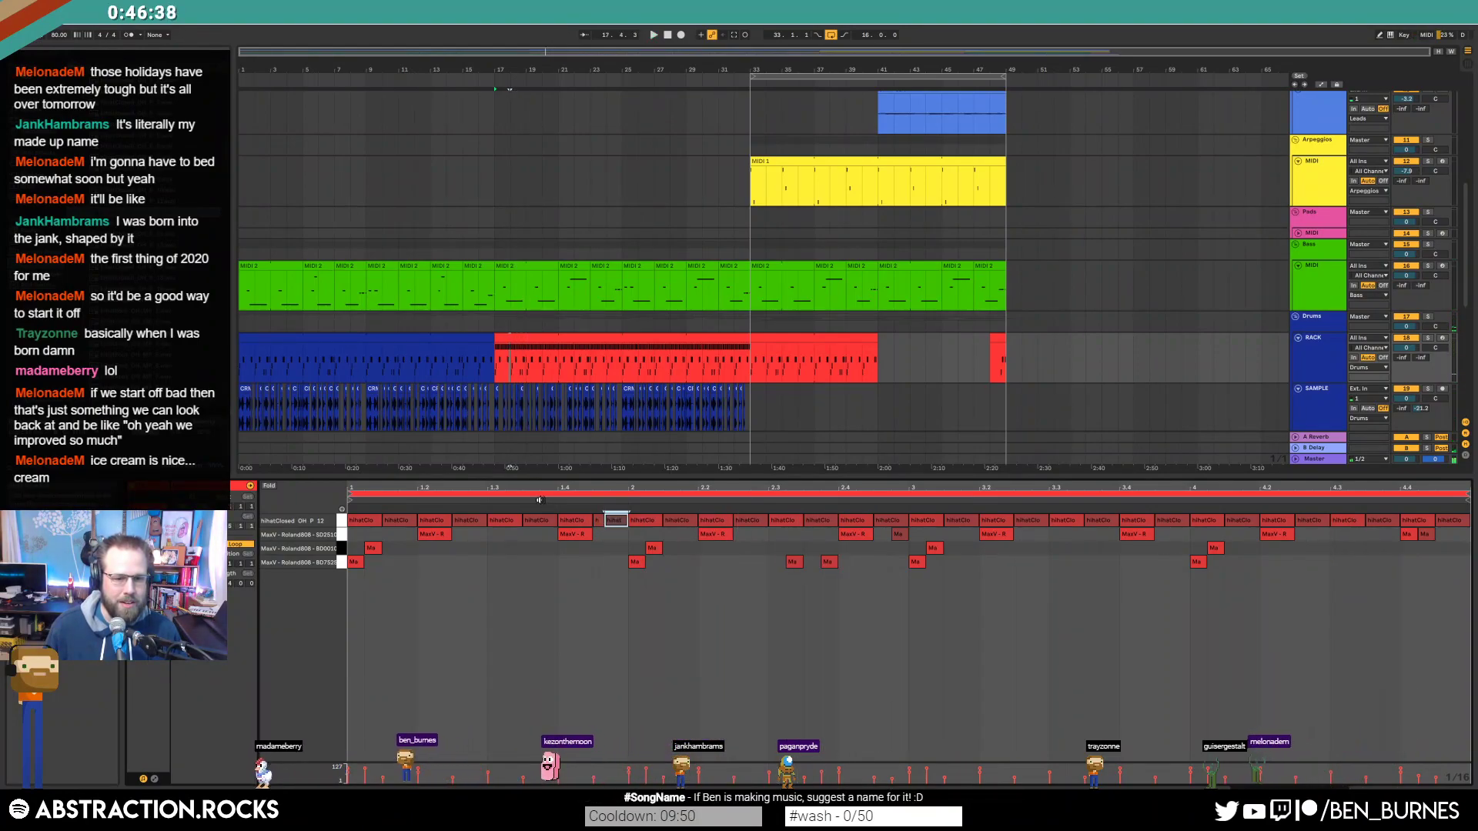
key(space)
click(605, 520)
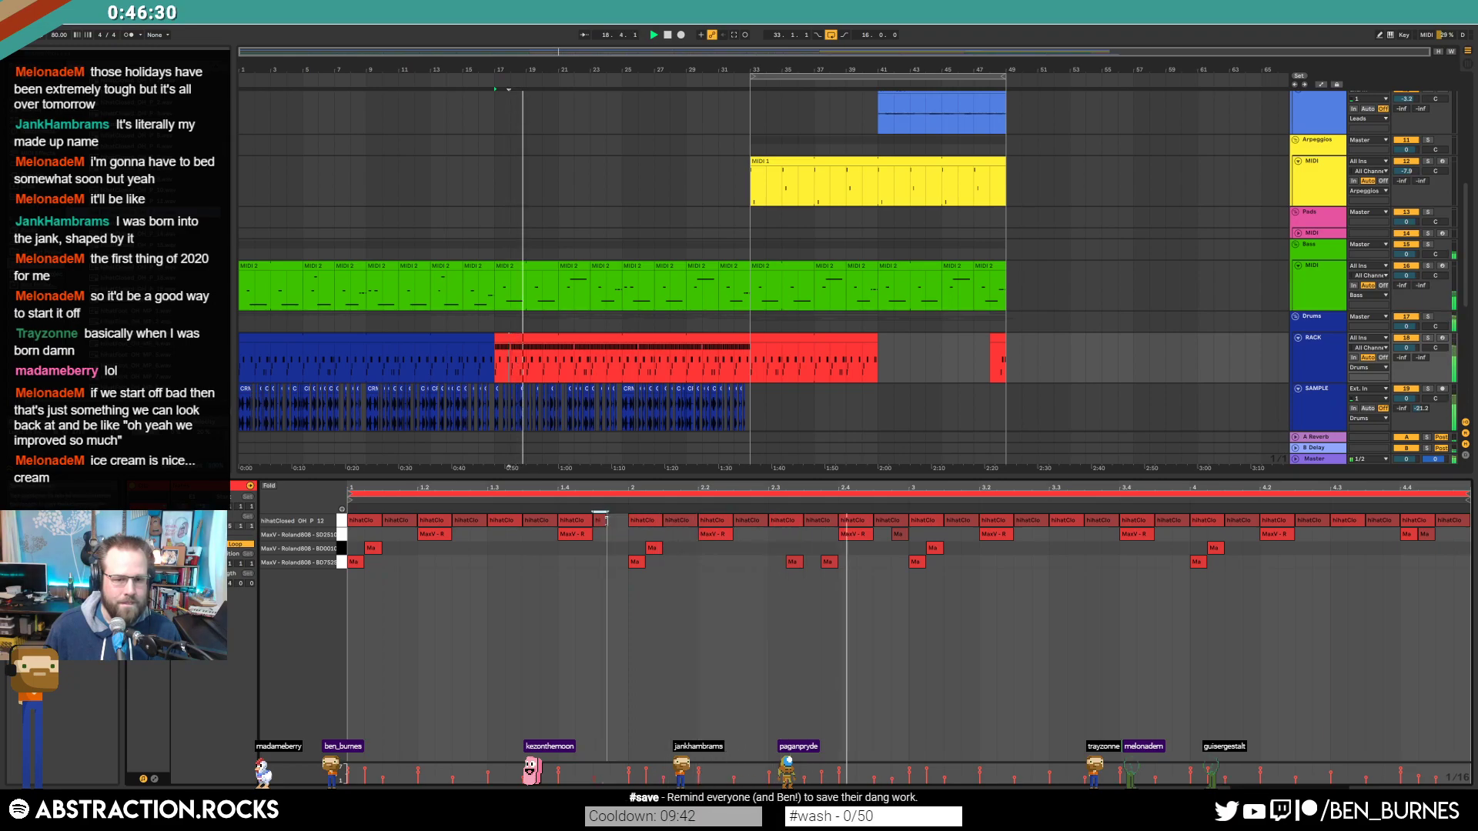
drag(612, 526, 627, 526)
key(space)
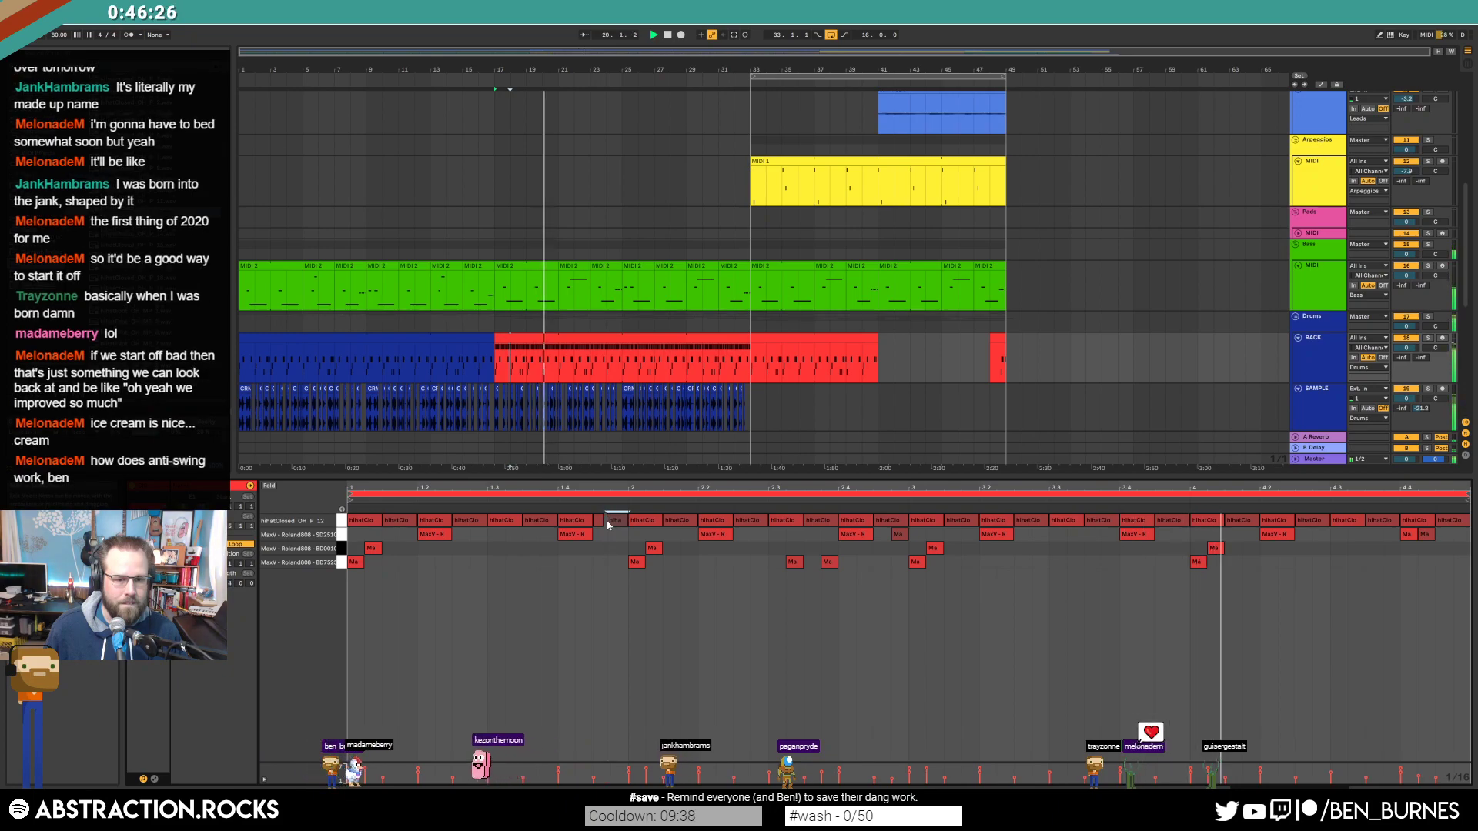
Step: Select all of bar 1's closed hi-hat notes and duplicate them over bars 2 to 4
shift+click(560, 523)
drag(560, 526, 362, 523)
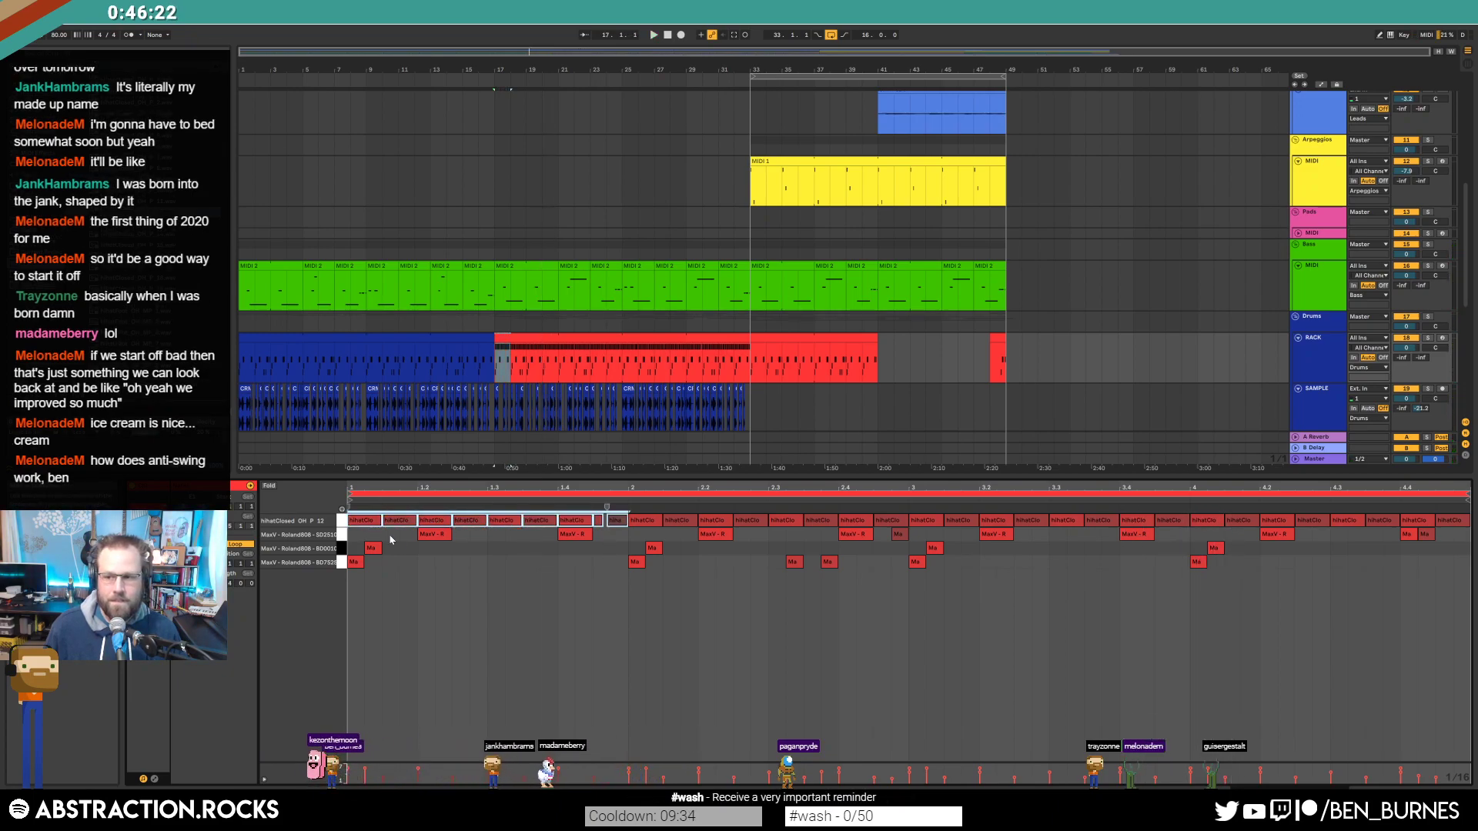
key(ctrl+d)
key(ctrl+d)
key(ctrl+d)
click(732, 608)
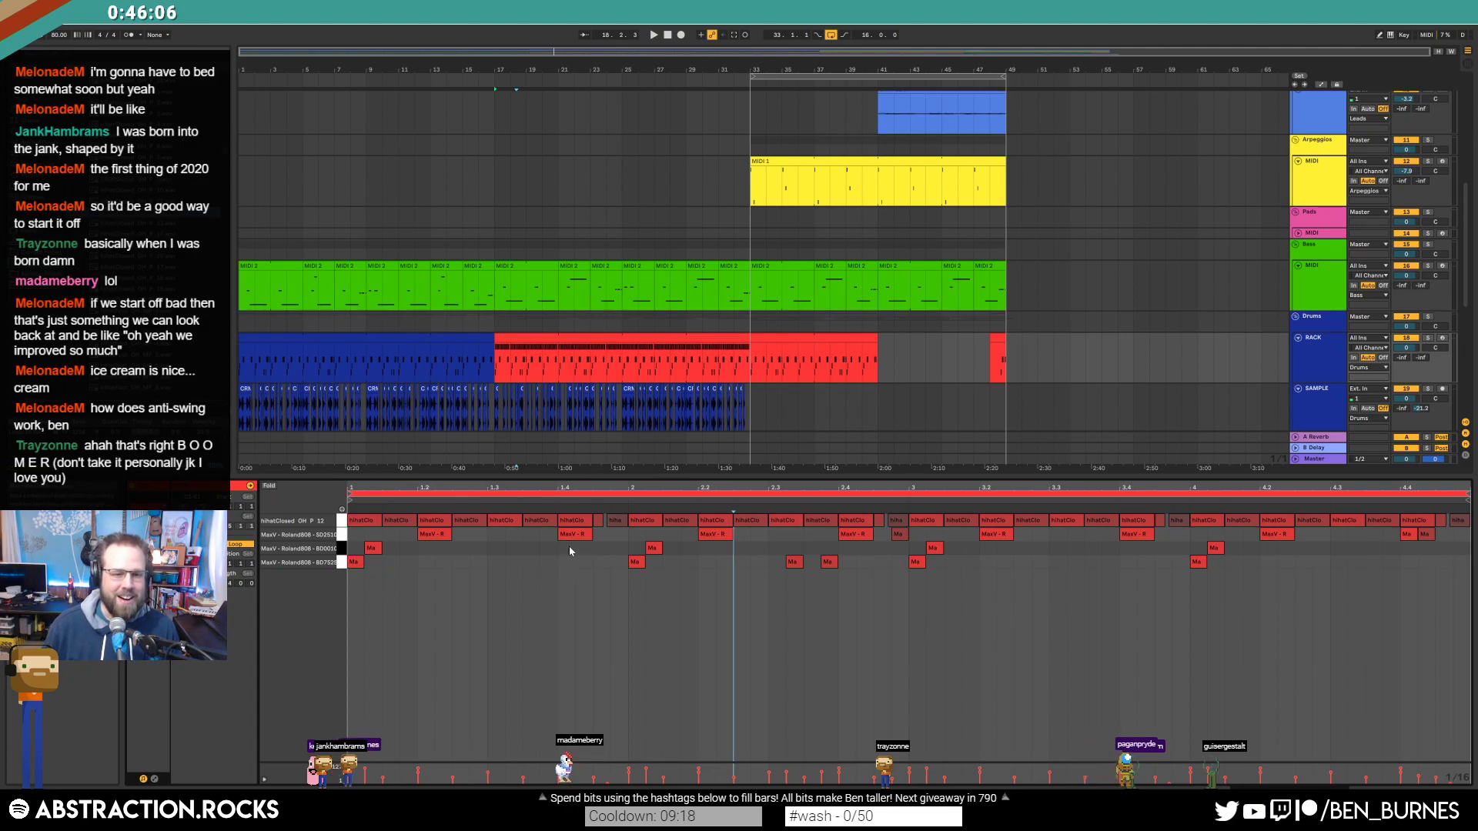
Step: Try starting the hi-hat note at 2.2.3 later and earlier to compare swing with reverse swing
drag(559, 508, 588, 548)
scroll(585, 547, up, 5)
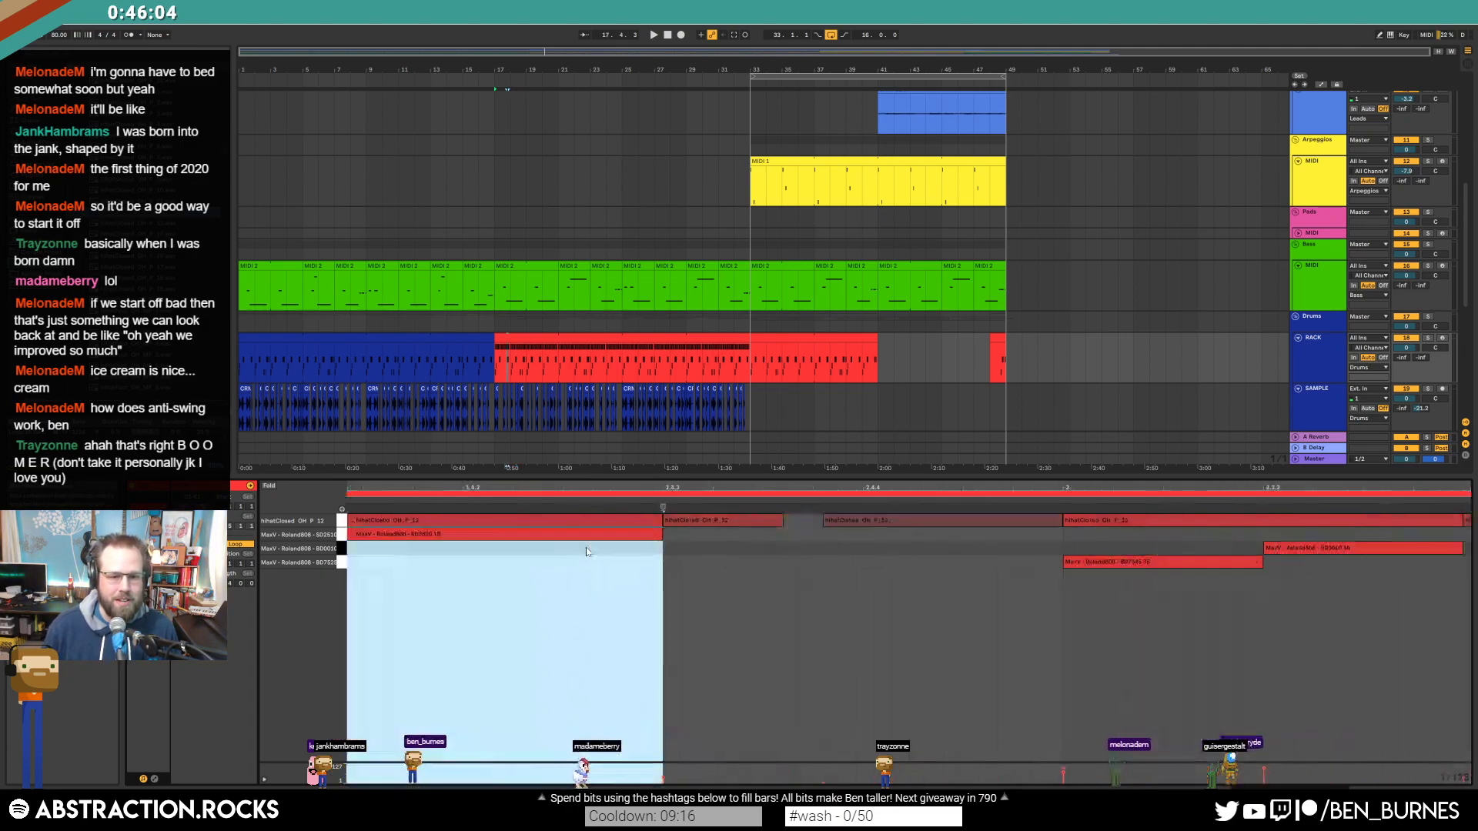
scroll(571, 554, down, 4)
drag(593, 483, 350, 491)
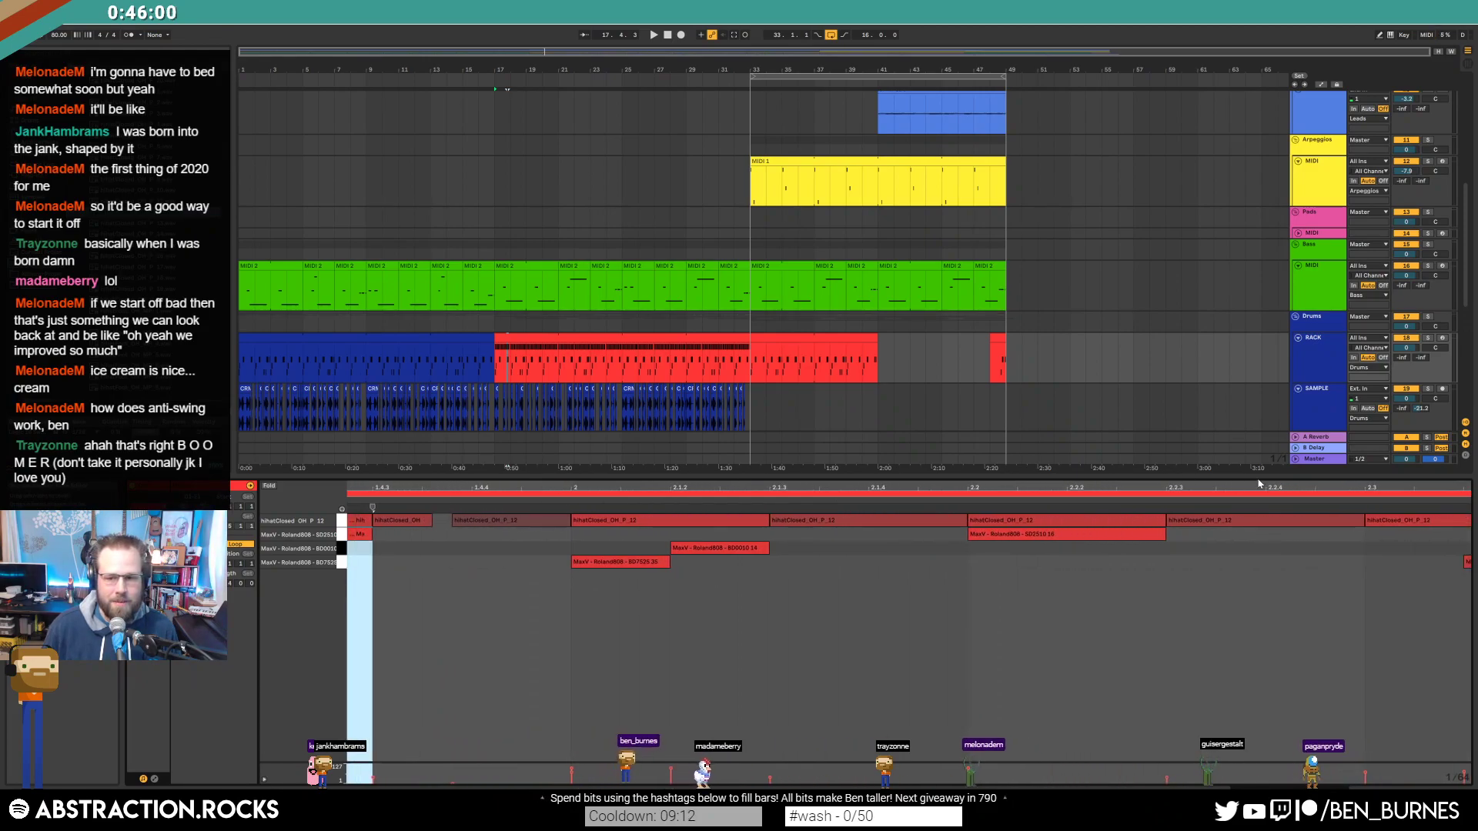
drag(1260, 483, 1263, 512)
click(917, 521)
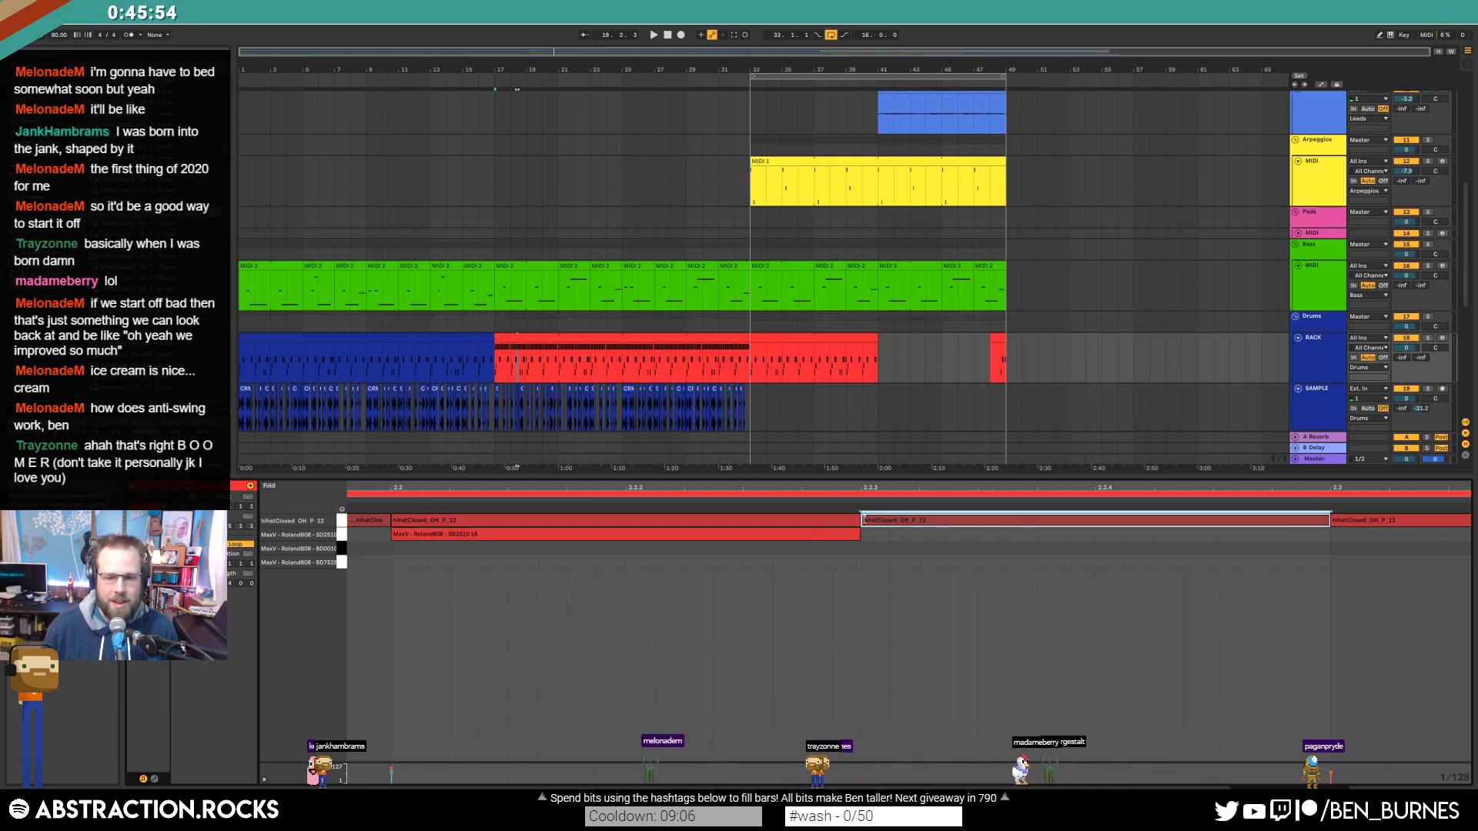
drag(862, 521, 1095, 523)
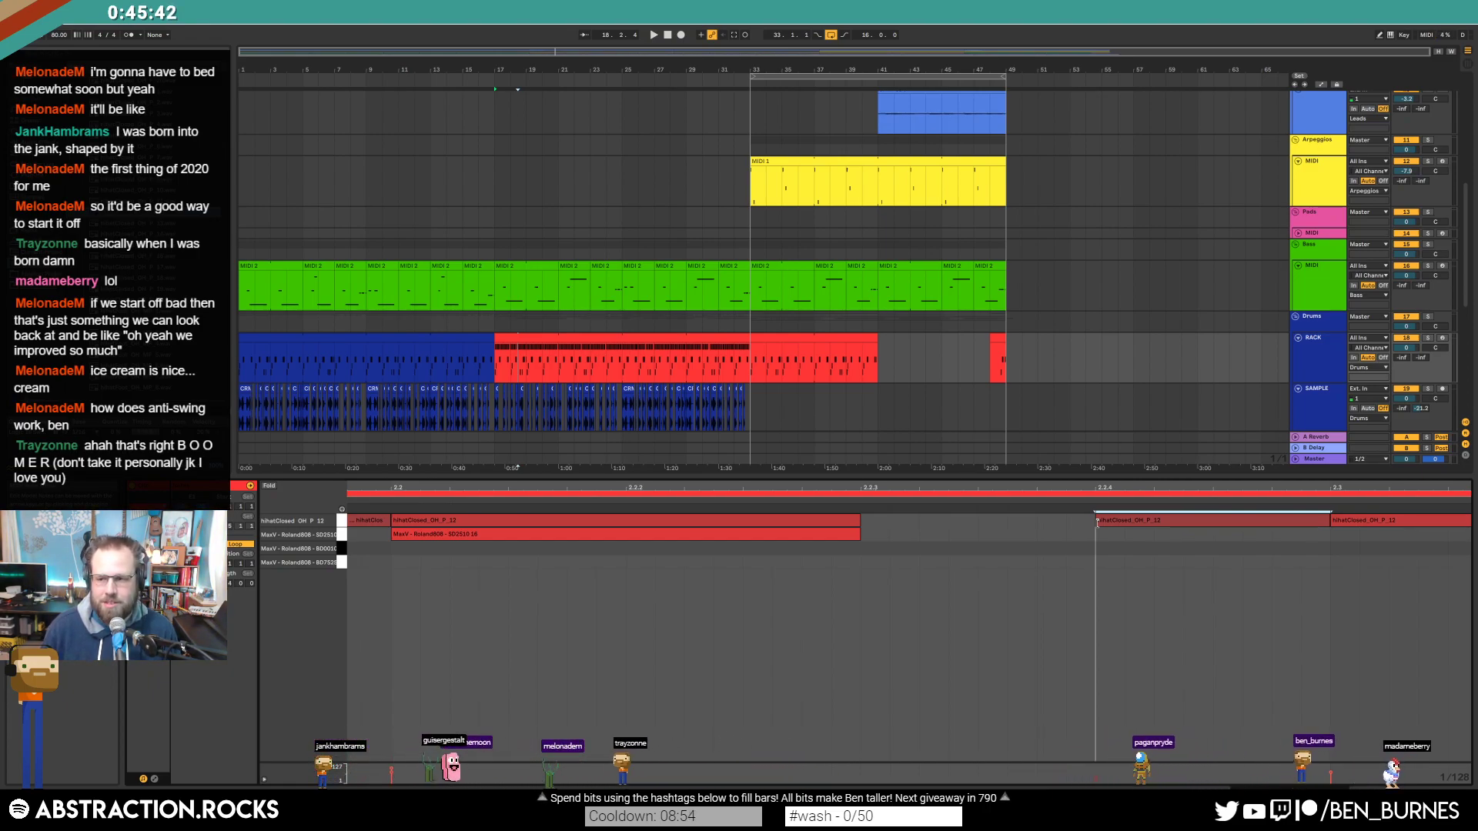
drag(1062, 523, 655, 521)
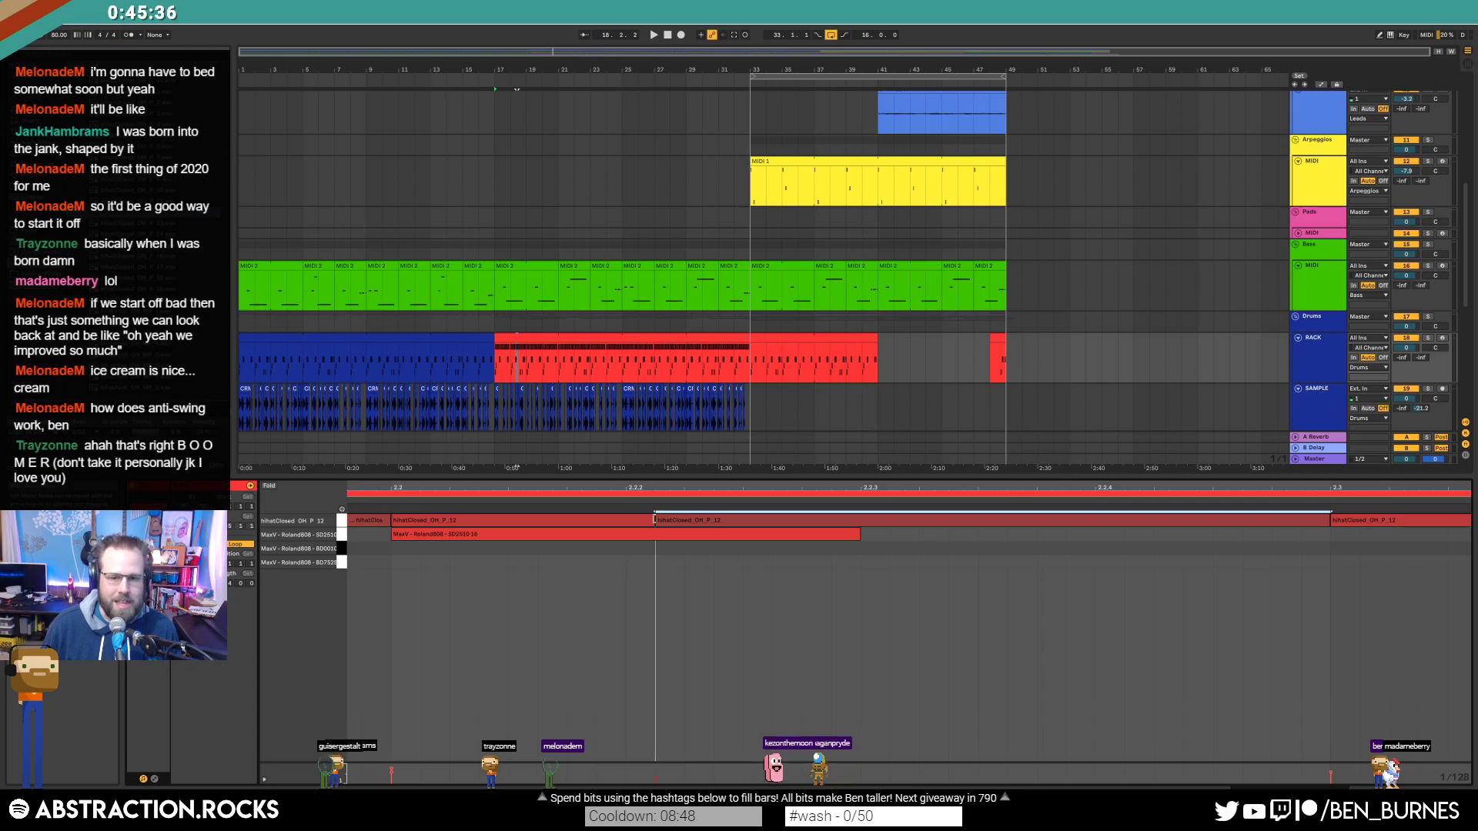
drag(660, 520, 886, 347)
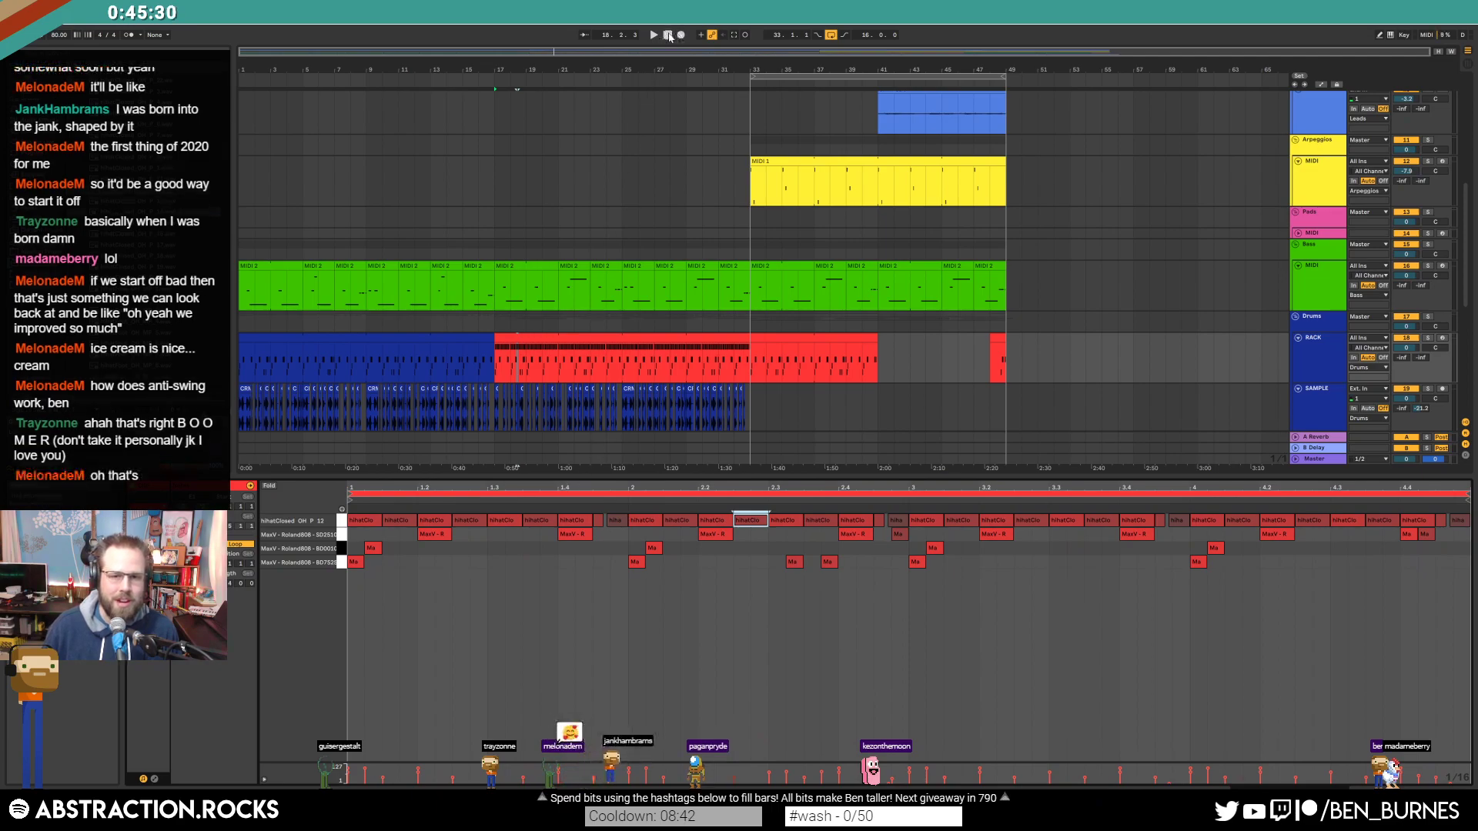
Step: Play the opening drums and the section from bar 17 to compare the groove with the new hi-hat part
click(669, 36)
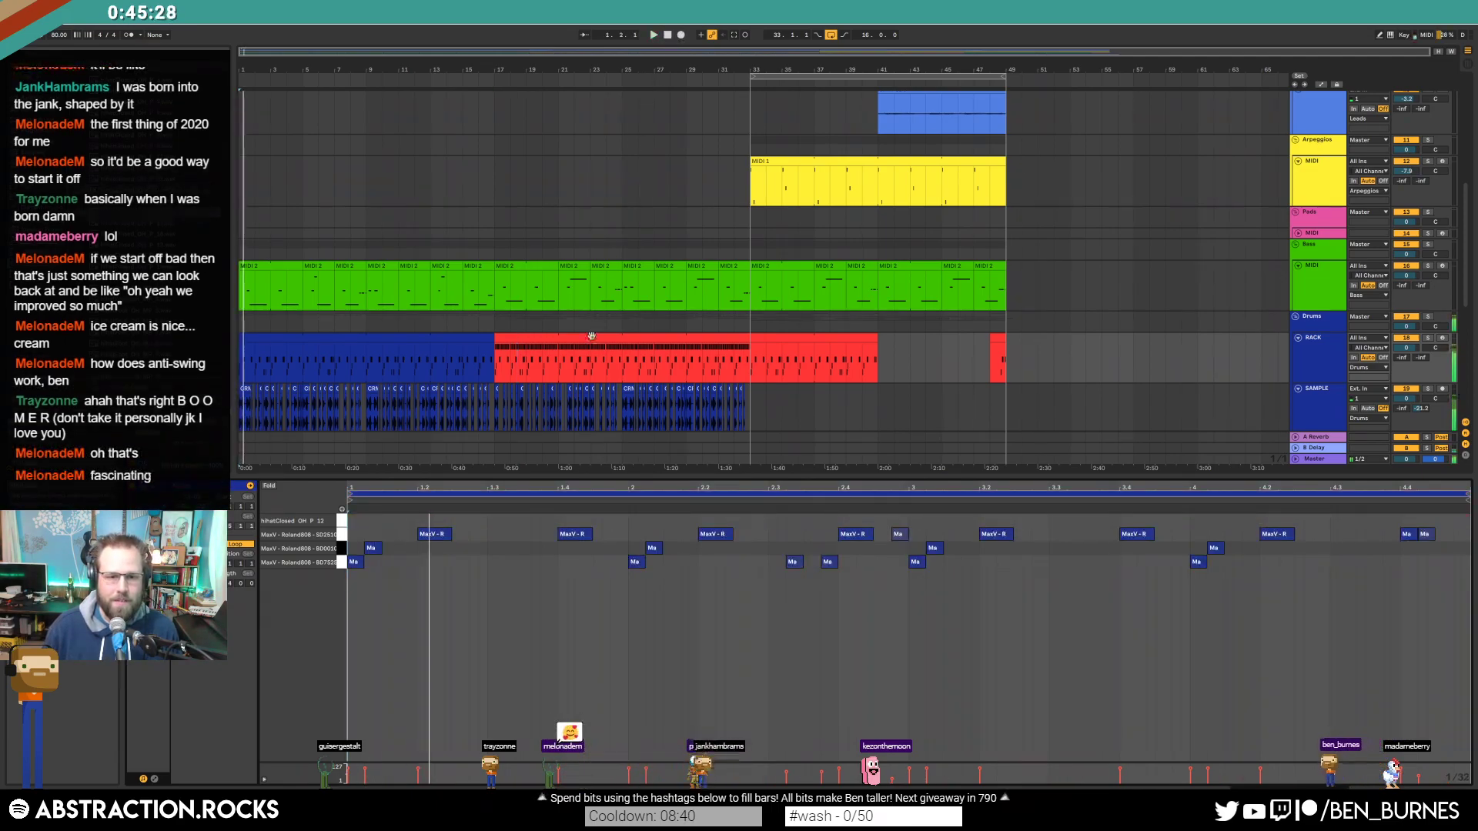
click(592, 333)
key(space)
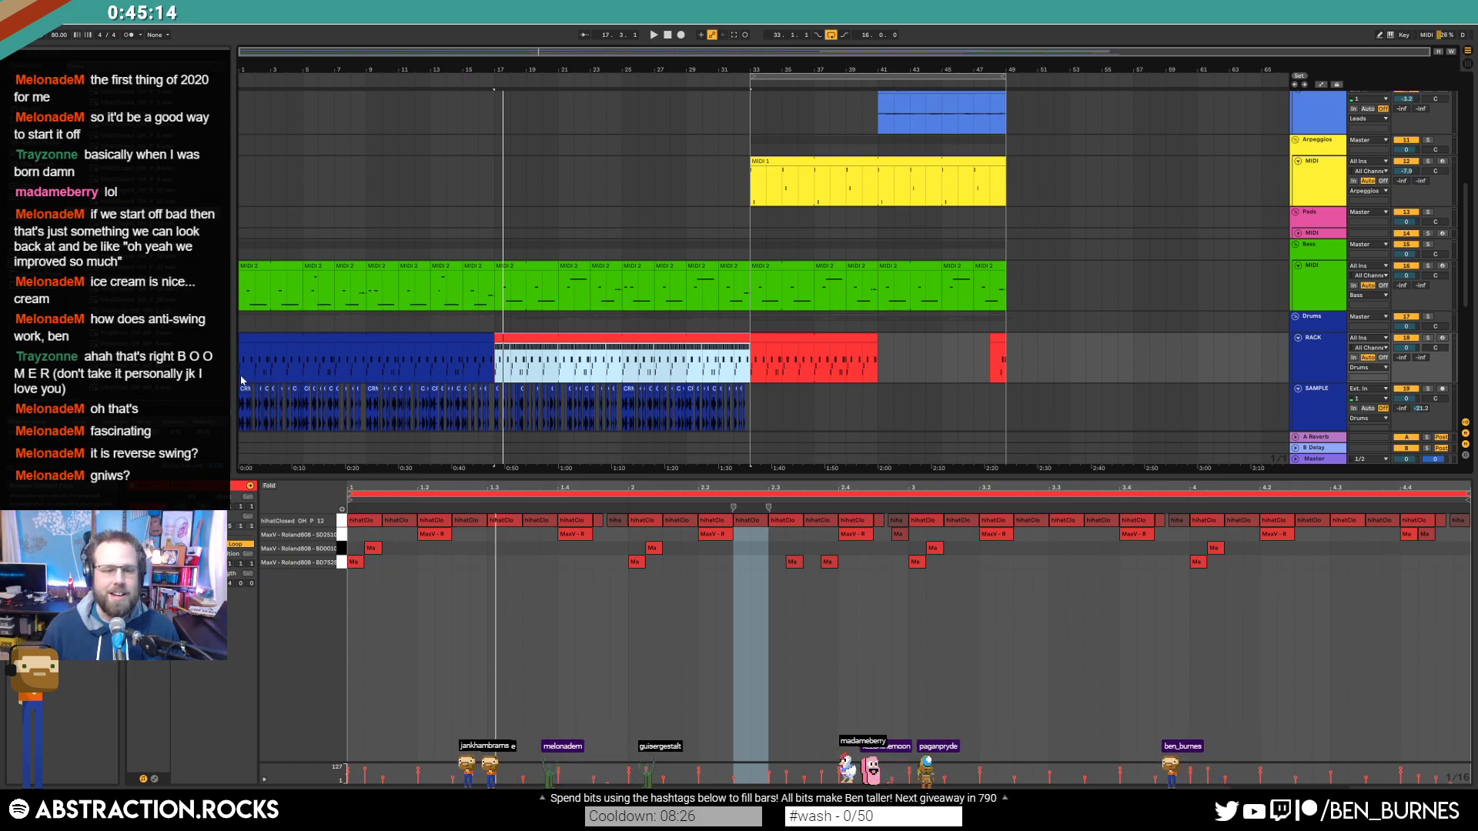
click(575, 516)
key(space)
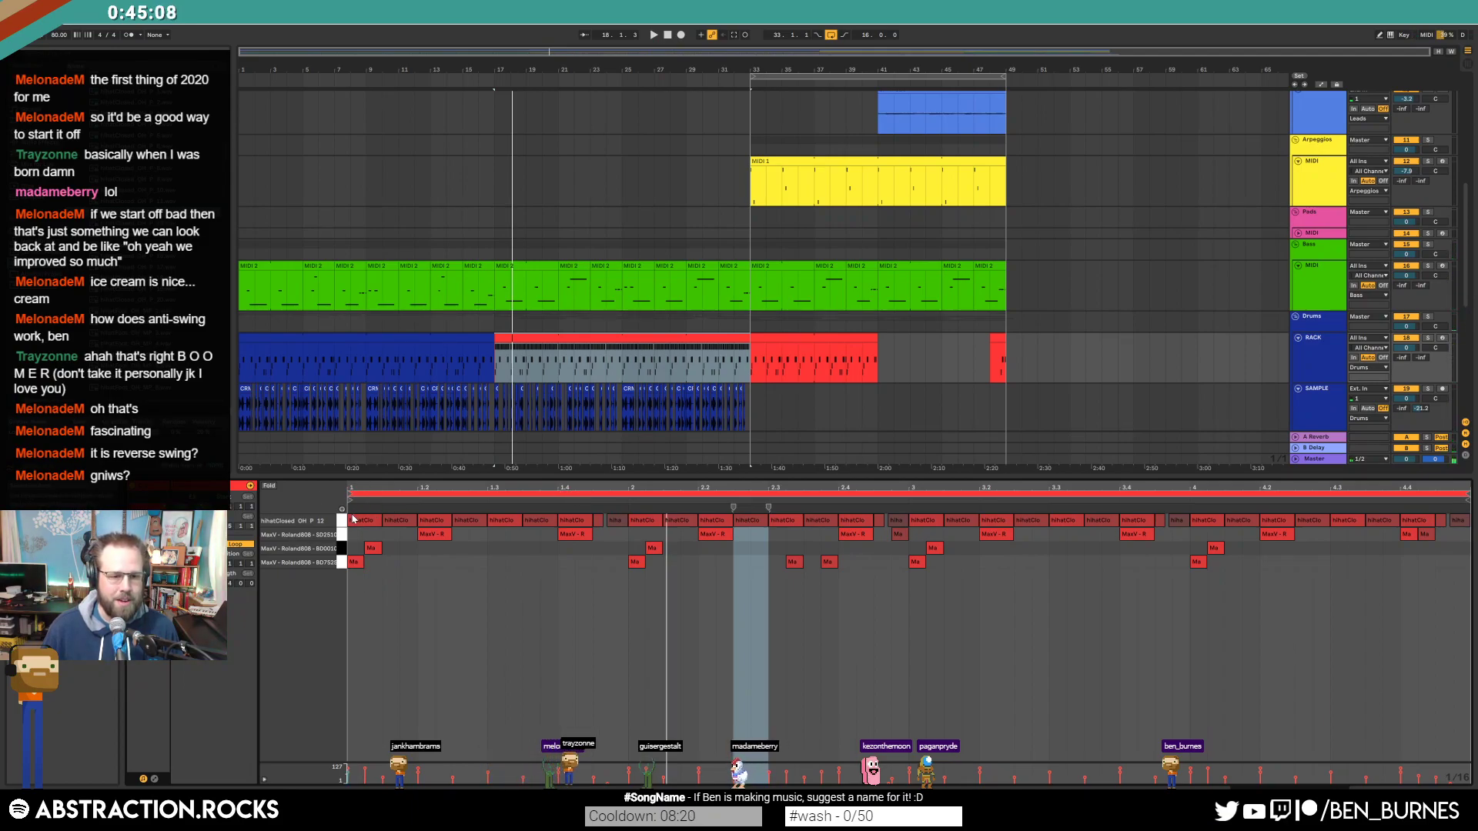
click(353, 520)
key(space)
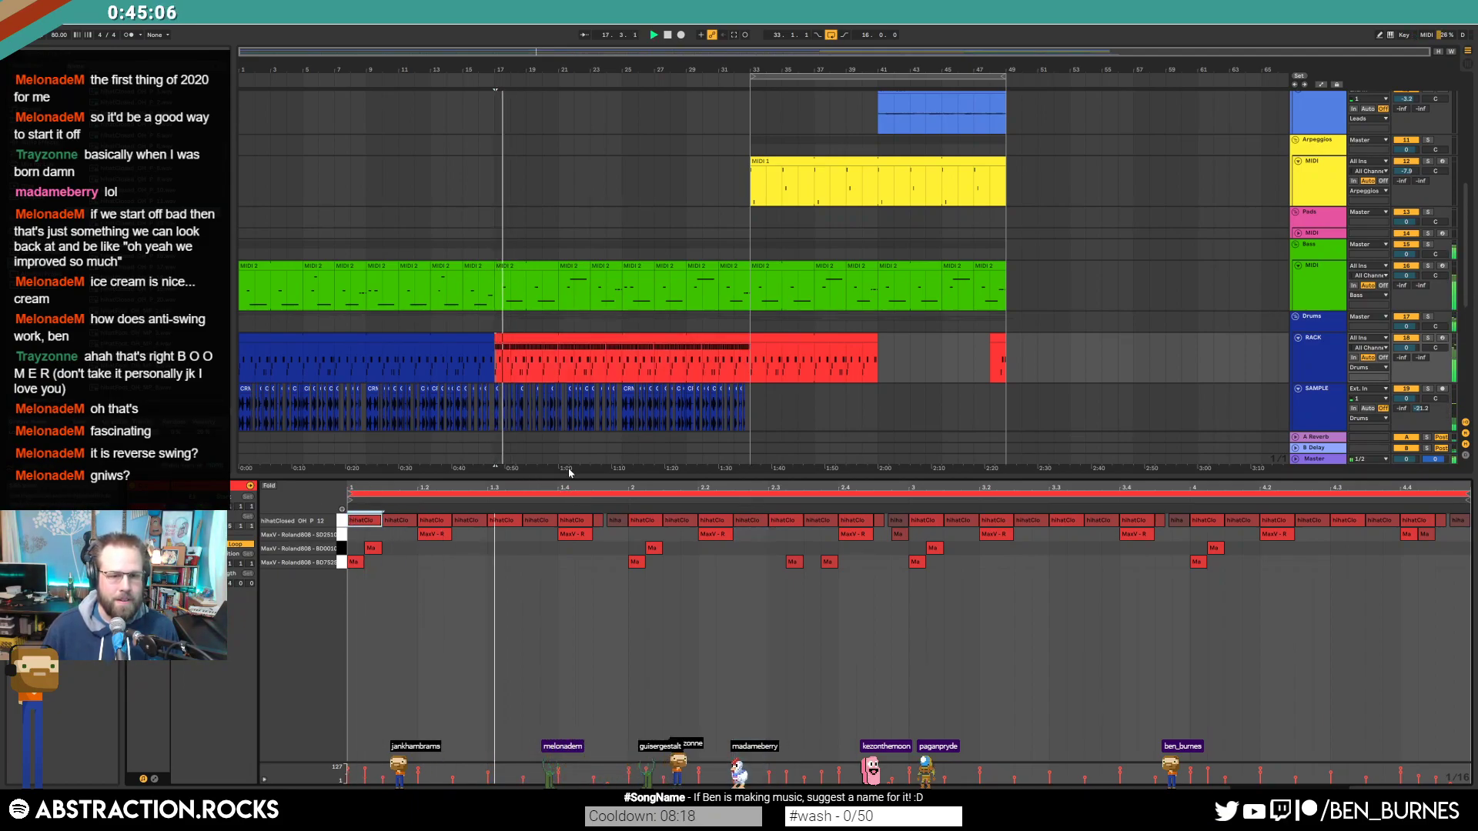
key(shift+Tab)
scroll(729, 522, up, 5)
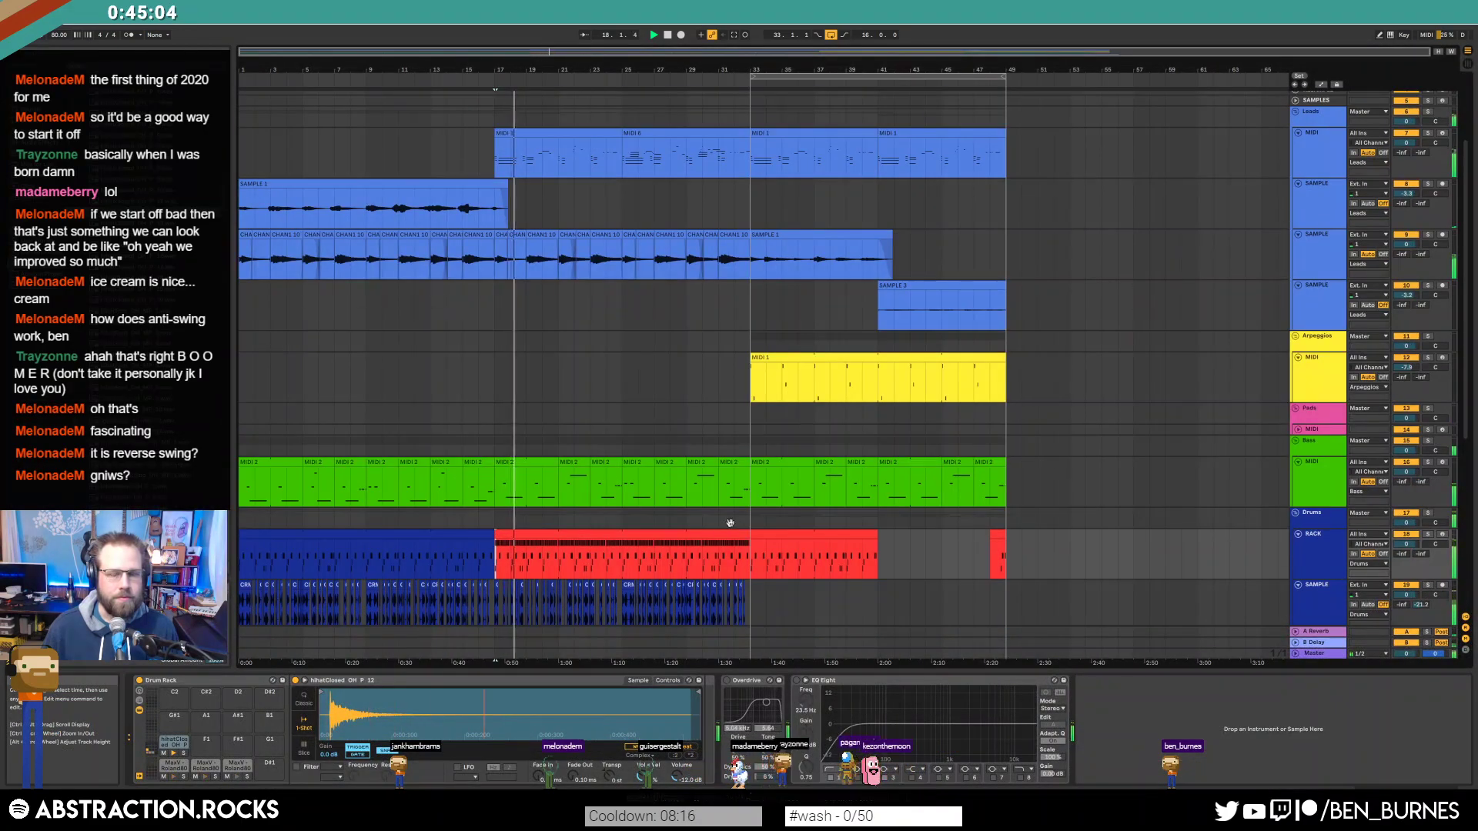
scroll(729, 523, down, 5)
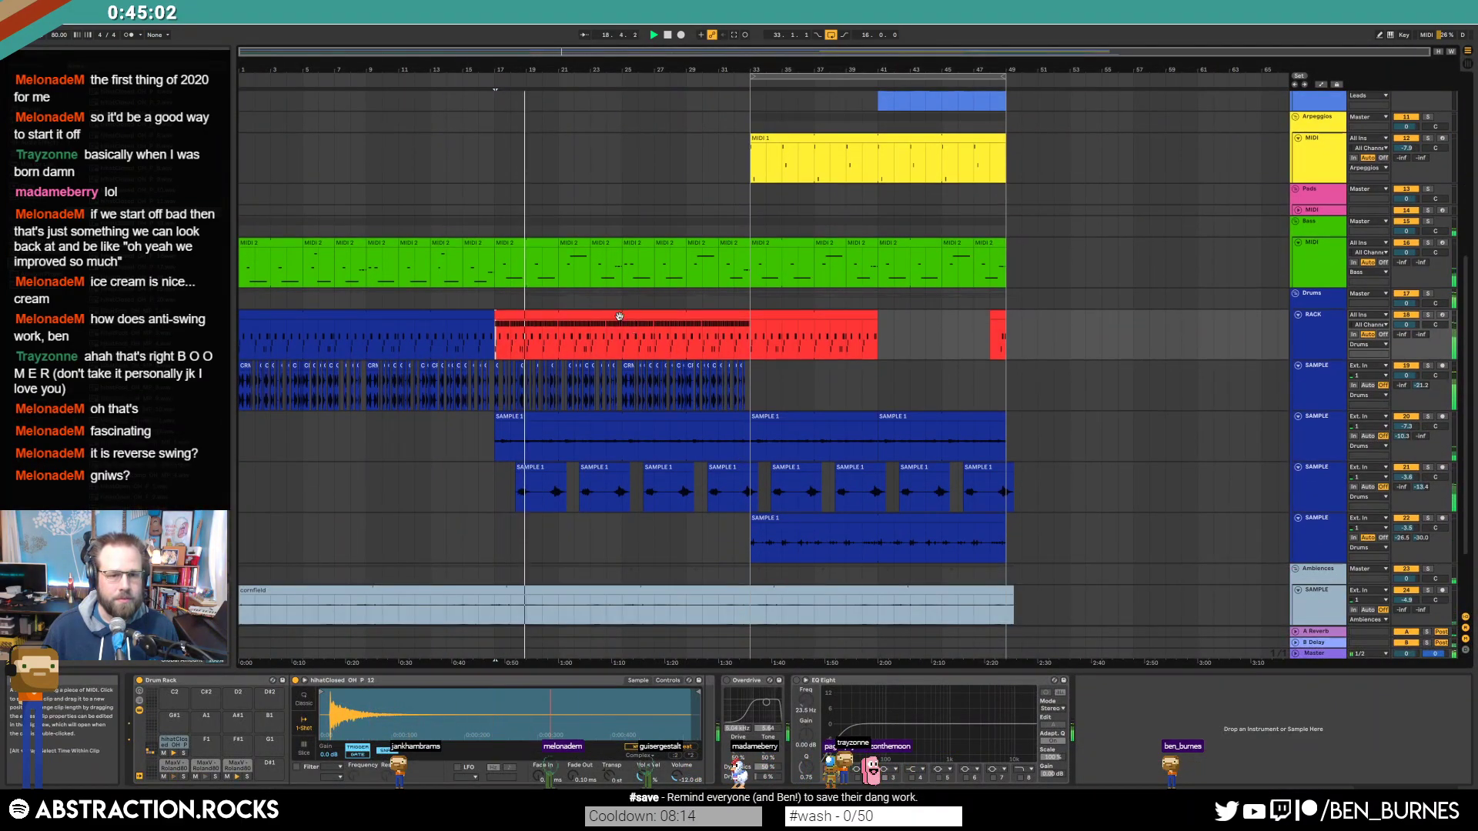
Step: Delete the closed hi-hat notes at 2.4.3, 2.4.4 and 4.4.3 in the drum rack clip that starts at bar 17
double_click(619, 316)
click(926, 554)
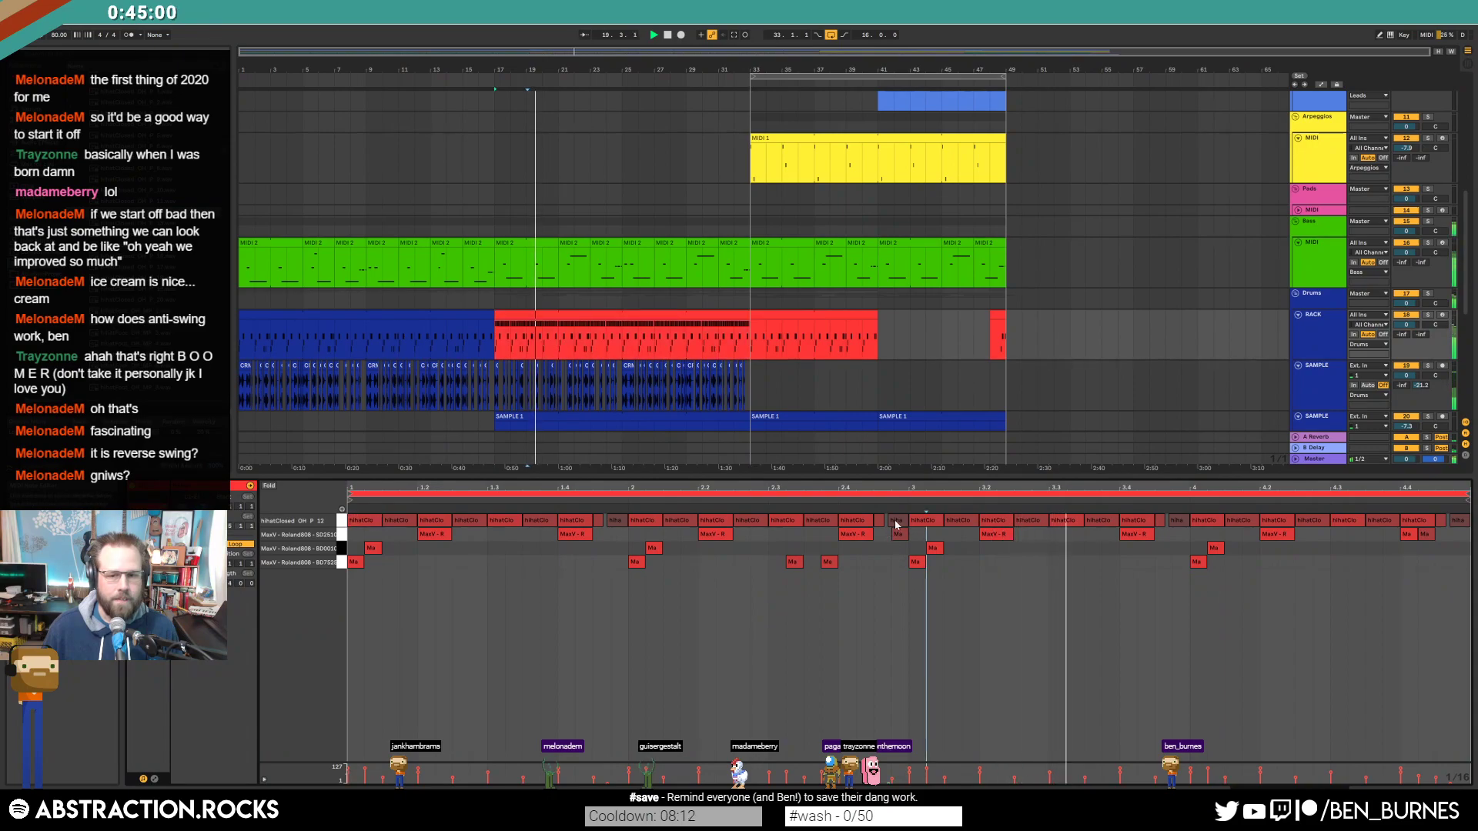
double_click(893, 520)
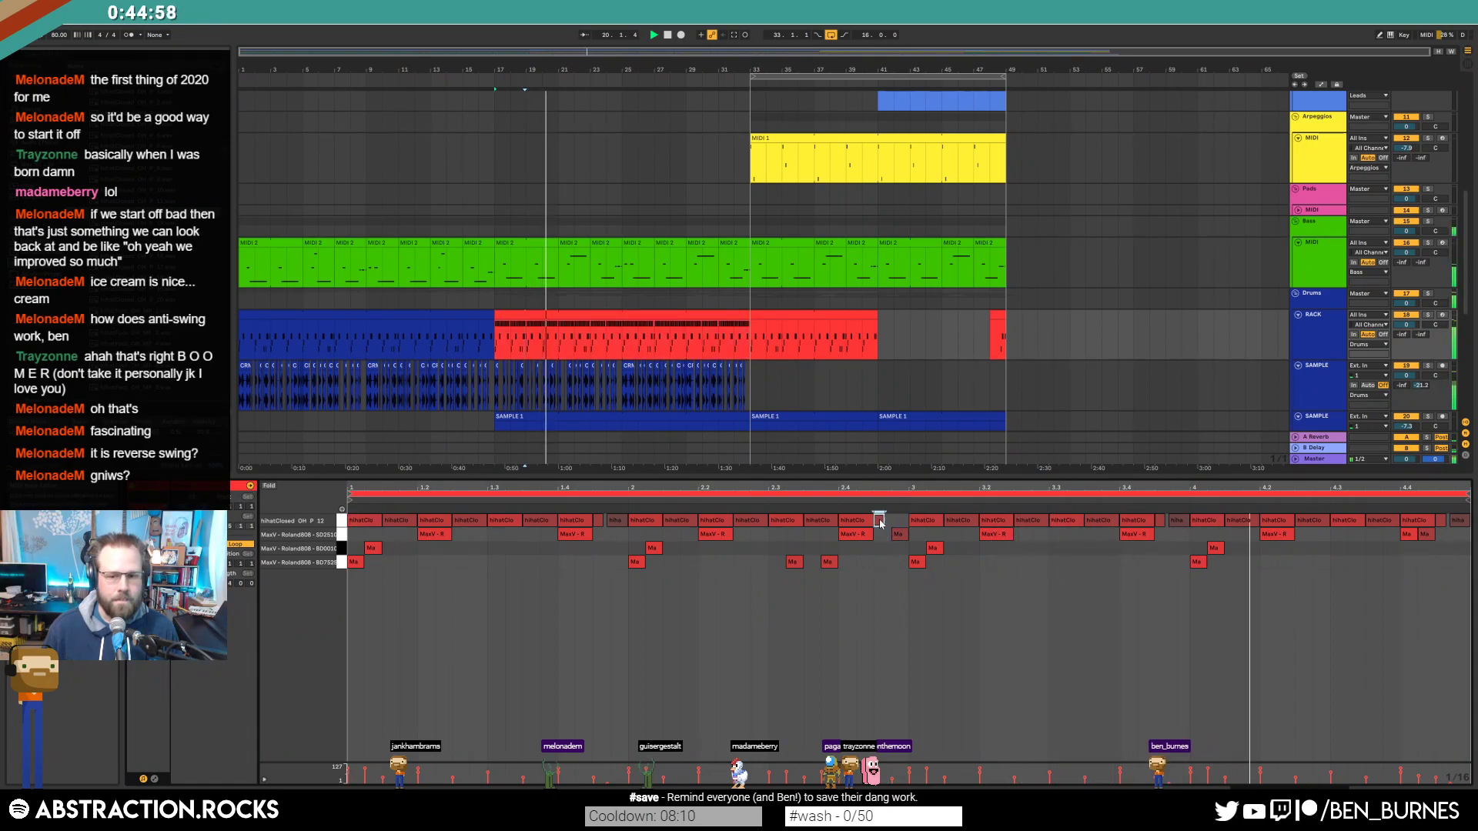
double_click(879, 521)
double_click(1442, 521)
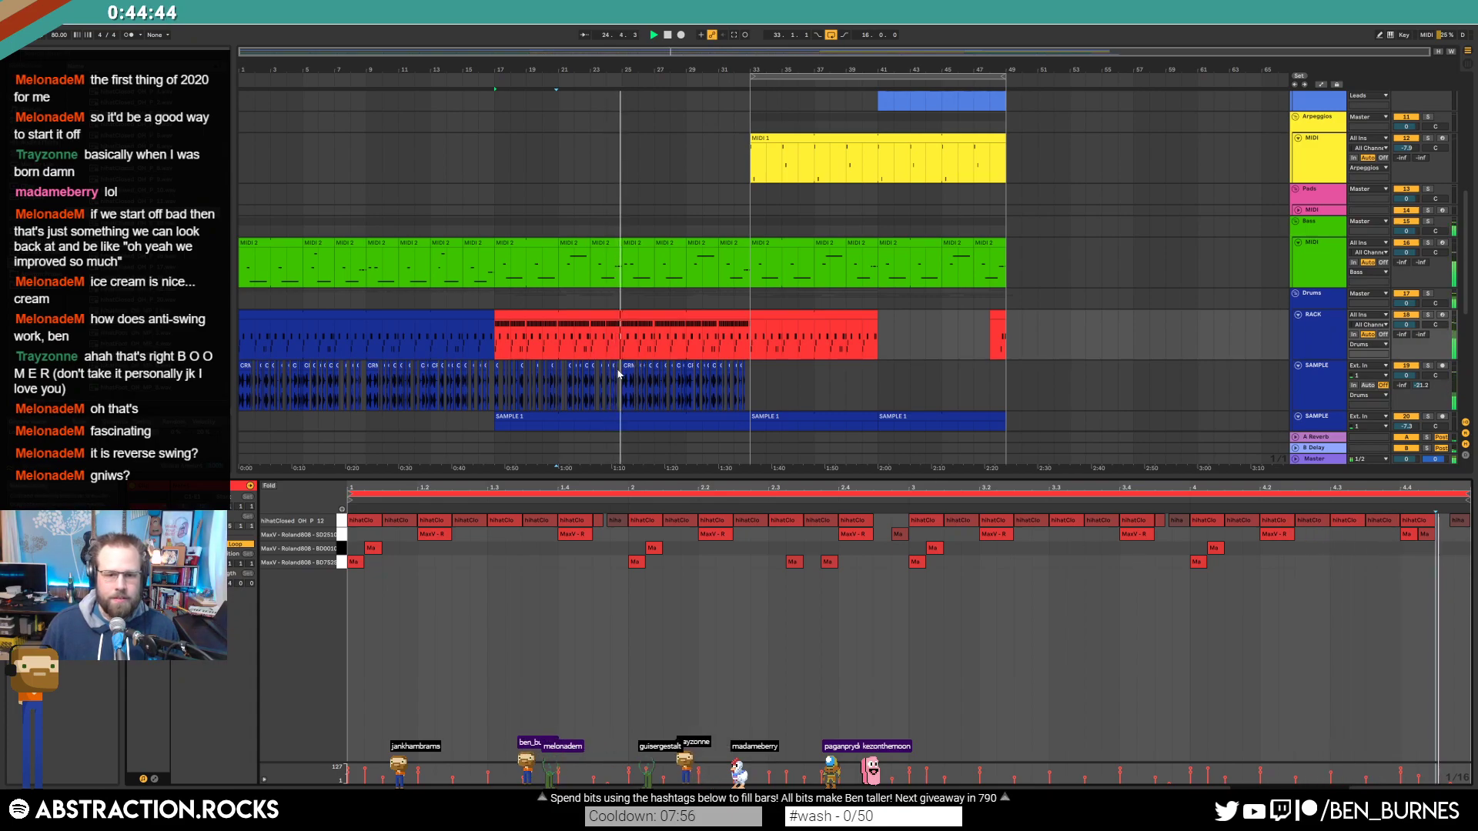
Step: Clear the drum rack, percussion loop and the sample track below them from 24.3 to bar 25
scroll(618, 375, up, 5)
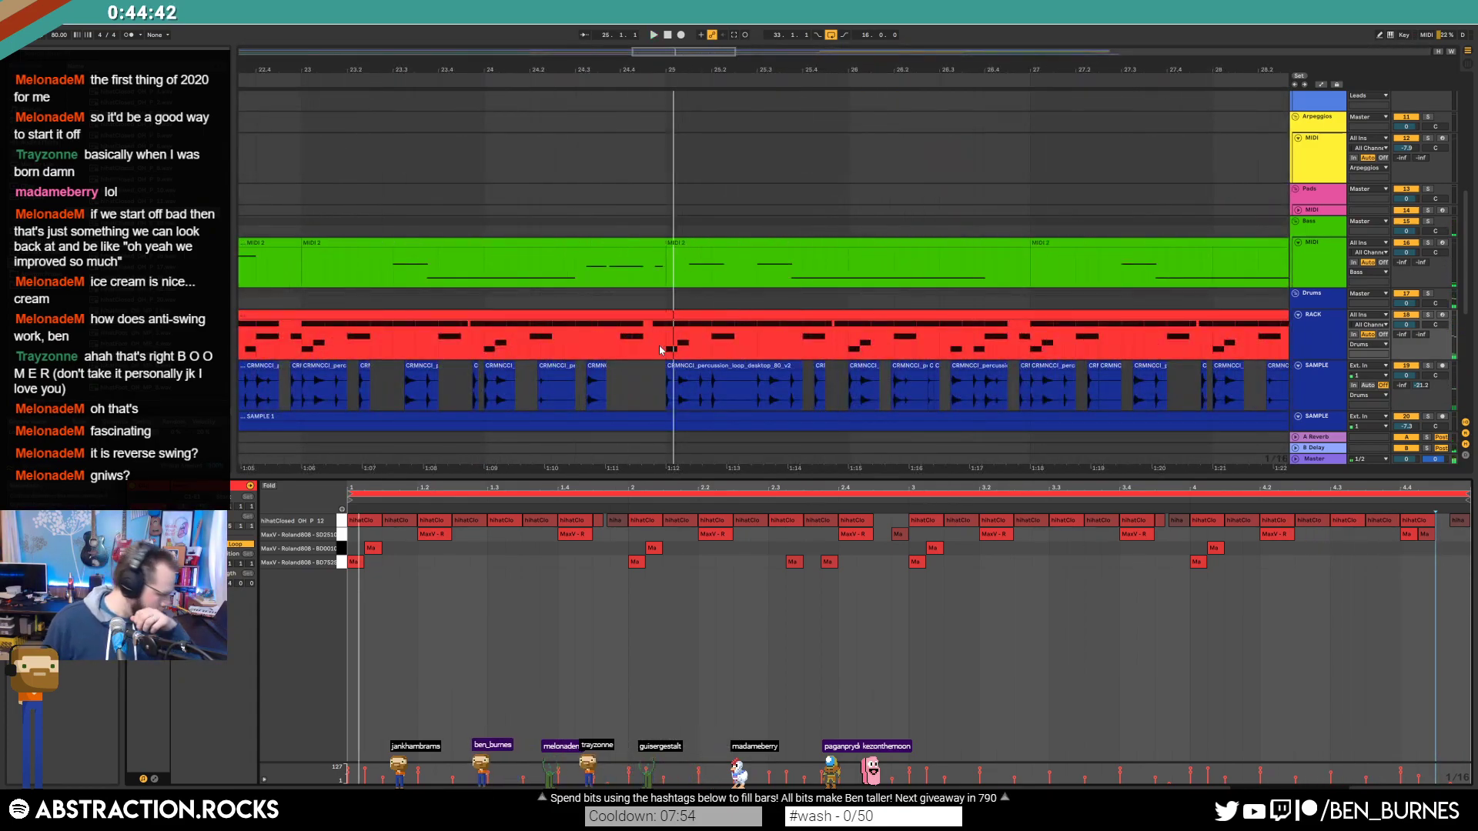
drag(658, 353, 668, 319)
key(Delete)
scroll(603, 359, down, 4)
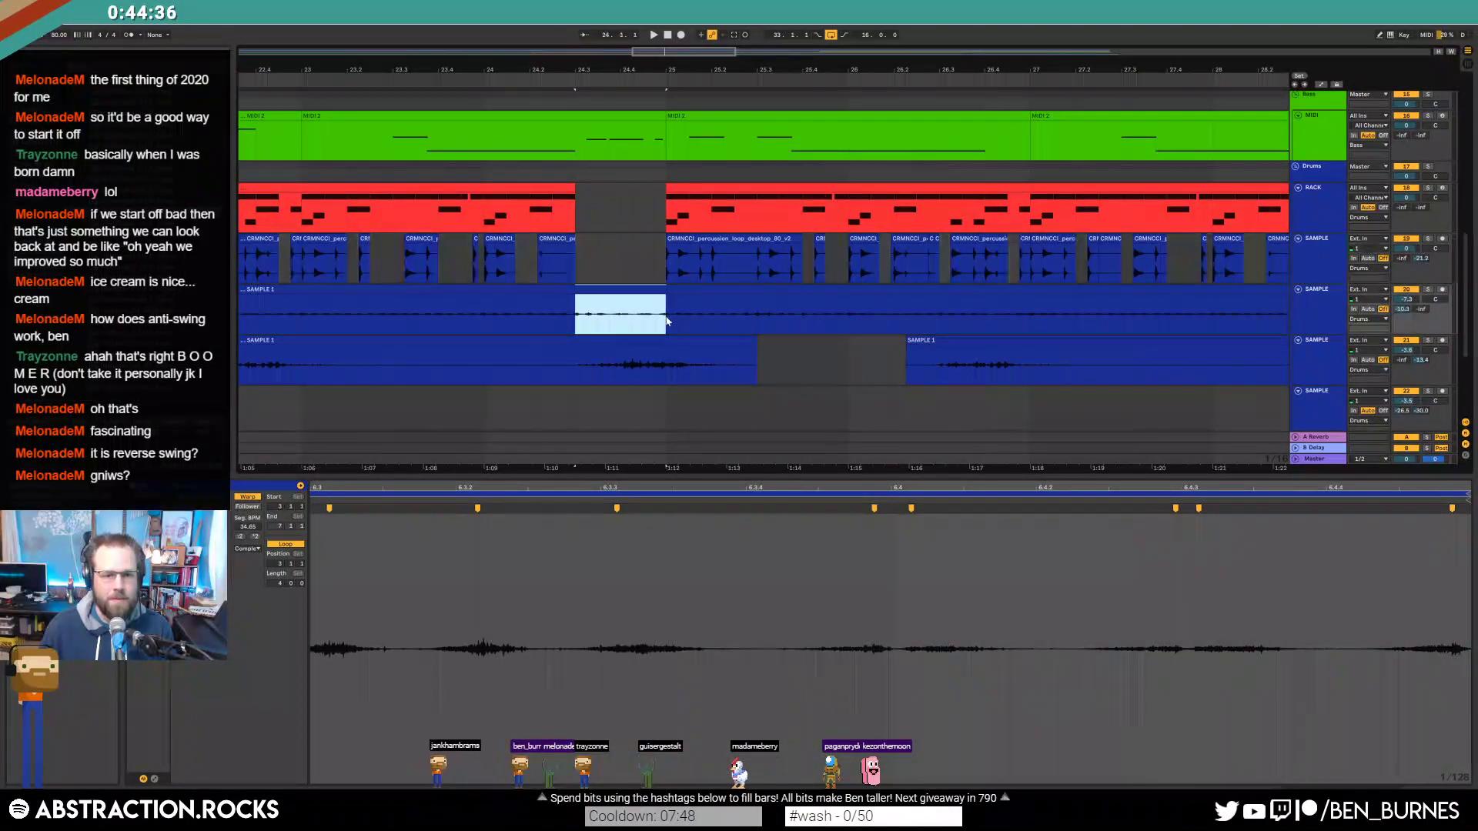
key(Delete)
Step: Shorten the drum rack and percussion loop clips before the gap so they end at 24.2.3
scroll(639, 325, up, 4)
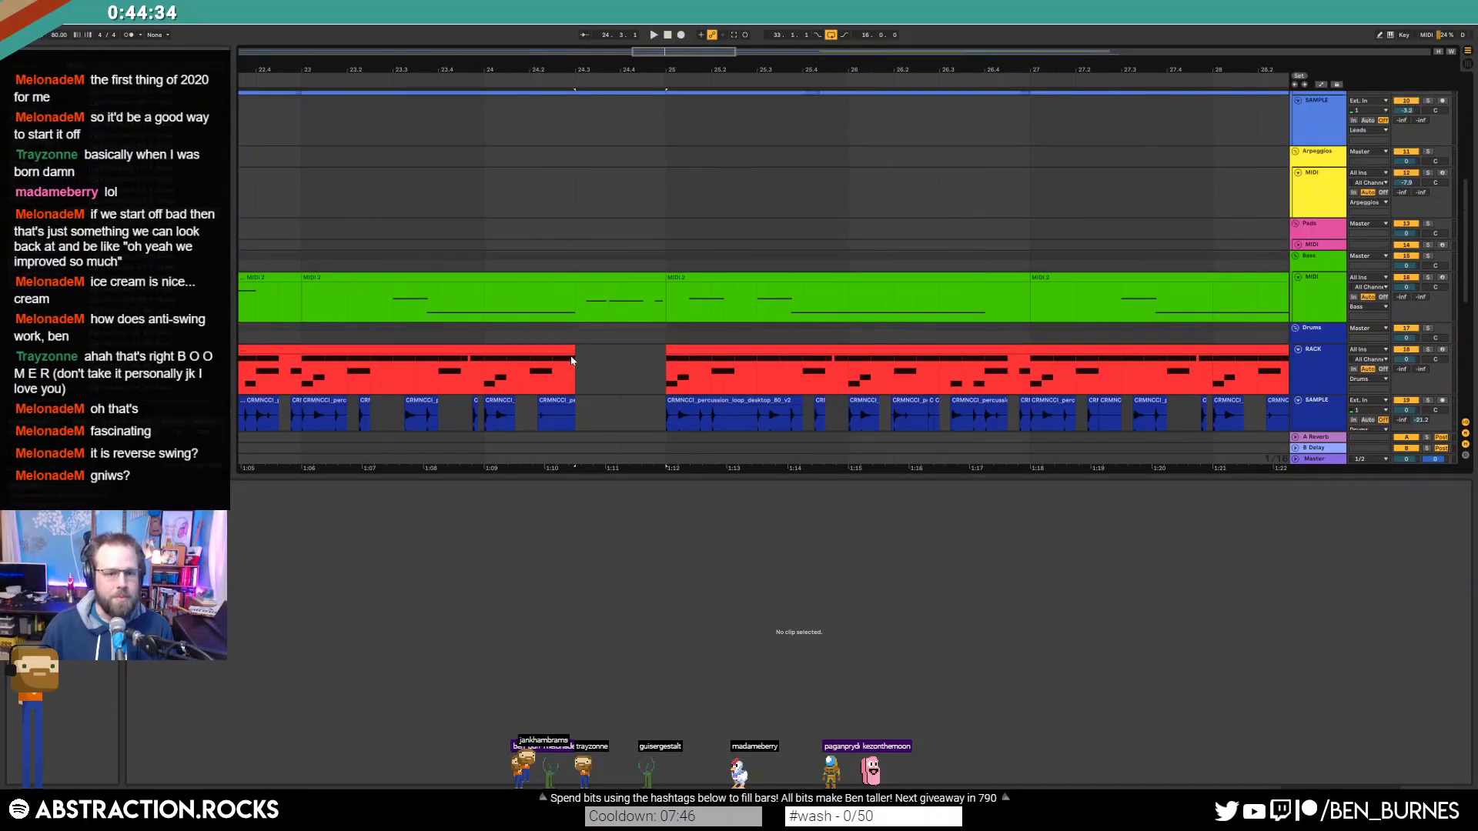
drag(574, 351, 552, 351)
scroll(579, 367, down, 2)
click(554, 332)
scroll(597, 308, up, 8)
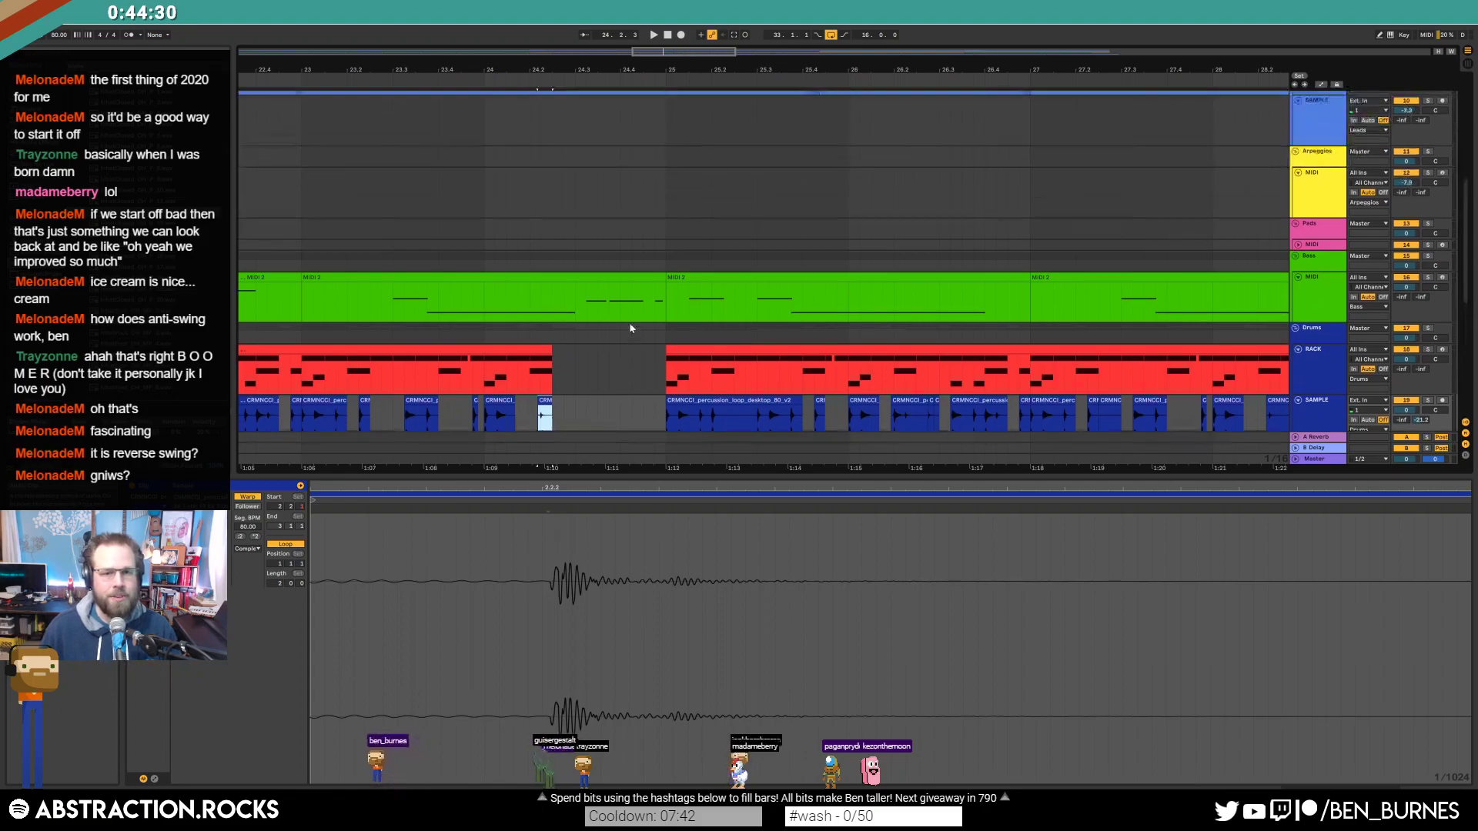
Step: Remove the Kontakt lead part between 24.2 and bar 25, and play the break from about bar 23
drag(663, 134, 528, 135)
key(w)
scroll(646, 288, down, 1)
scroll(628, 266, down, 4)
key(shift+Tab)
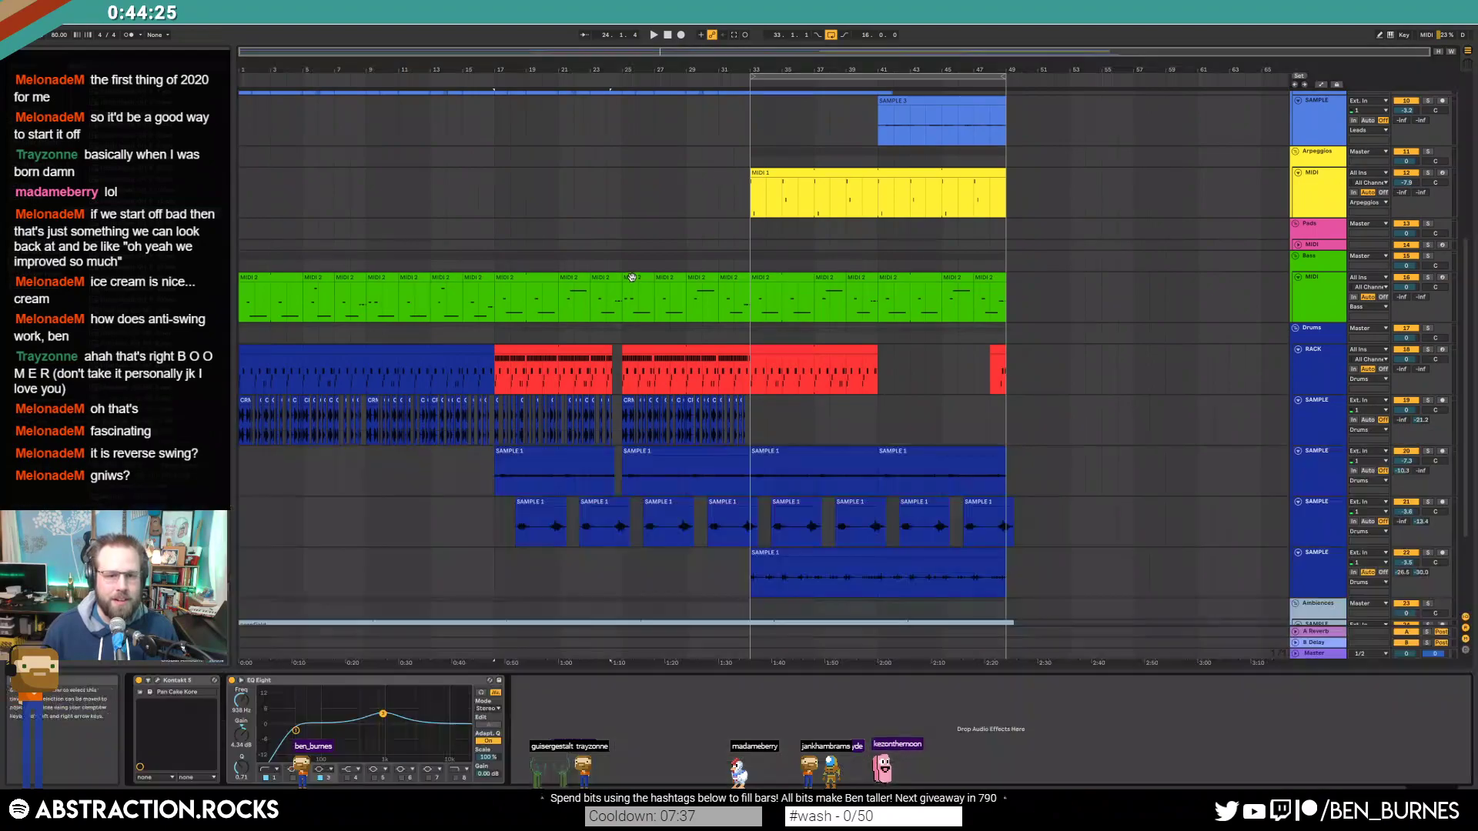
click(591, 81)
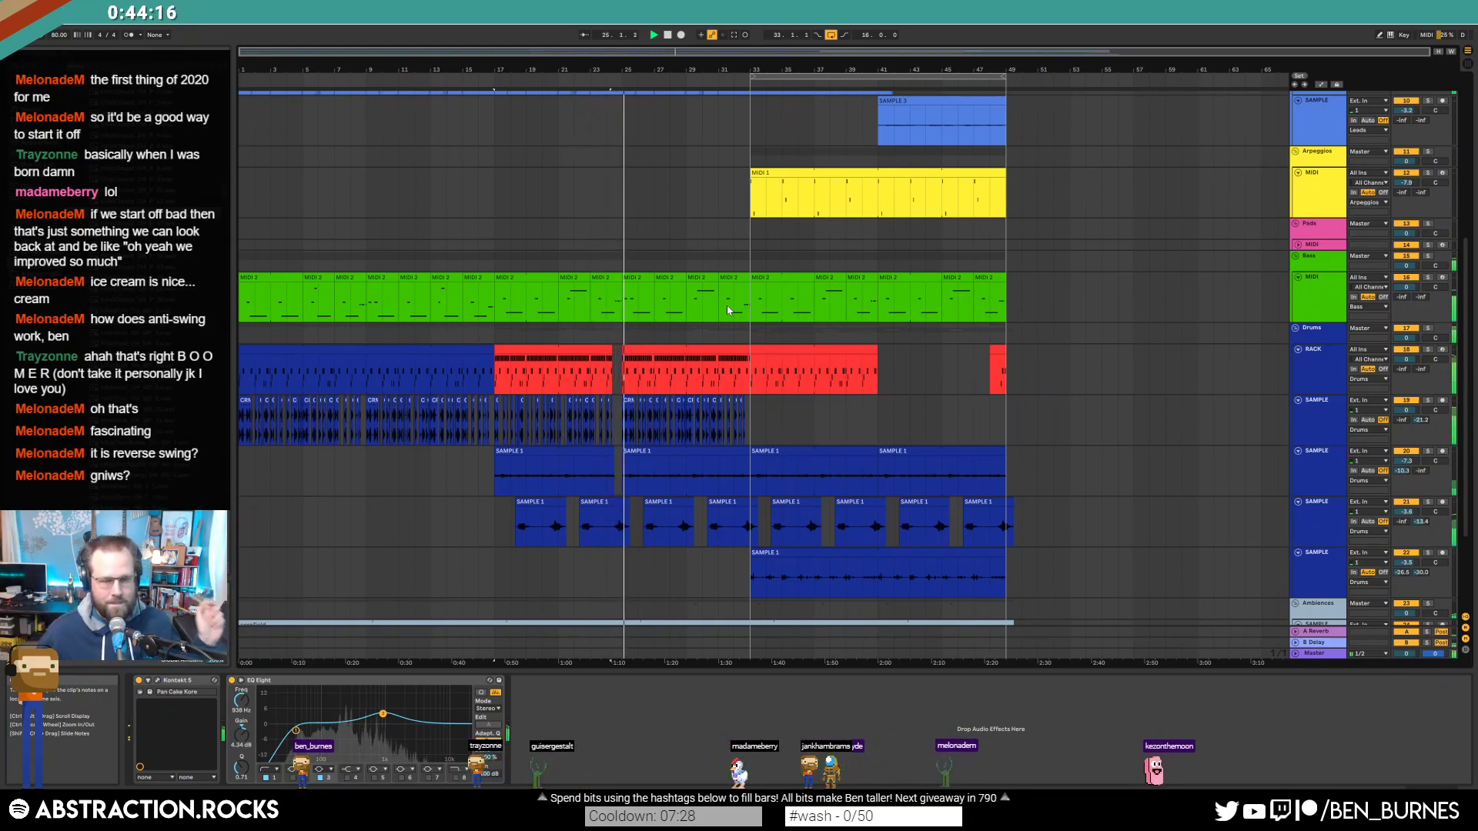
Step: Cut the chopped lead sample from about 24.2.3 to bar 25, fade out its end and play from bar 24
scroll(656, 192, up, 3)
scroll(653, 184, up, 2)
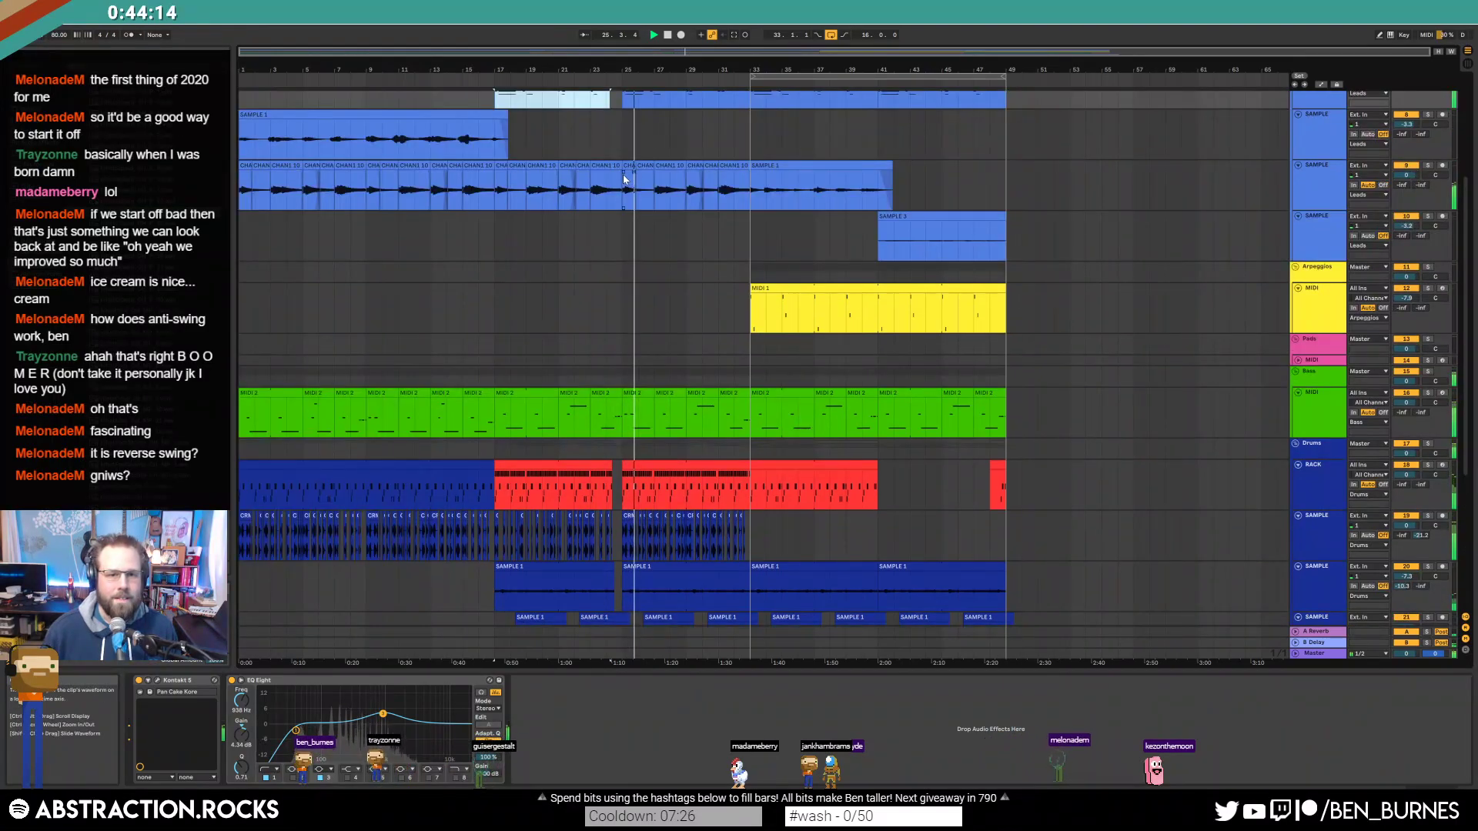
scroll(623, 171, up, 8)
key(space)
click(623, 168)
drag(618, 168, 352, 171)
drag(286, 74, 284, 71)
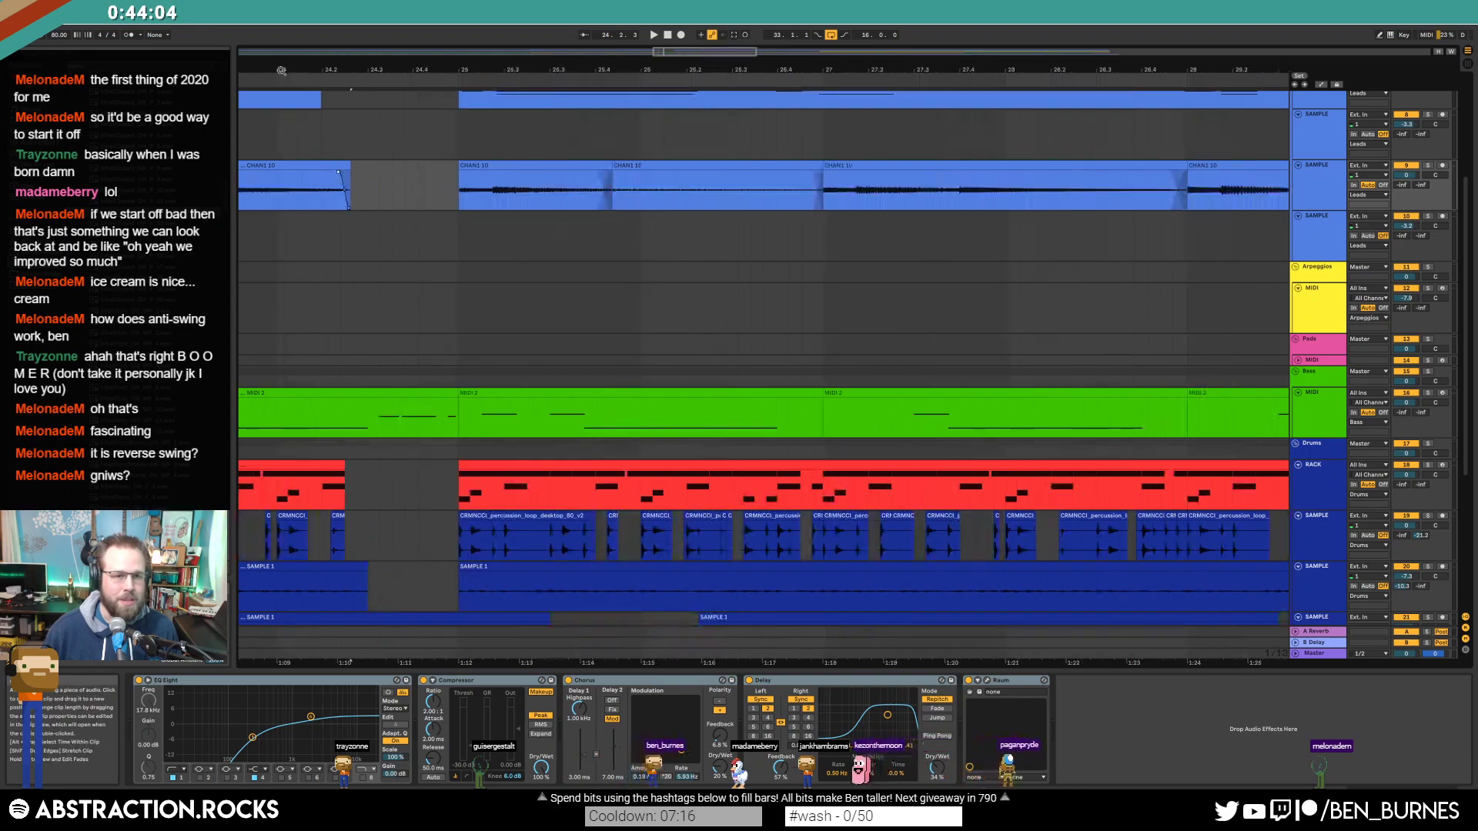
click(248, 76)
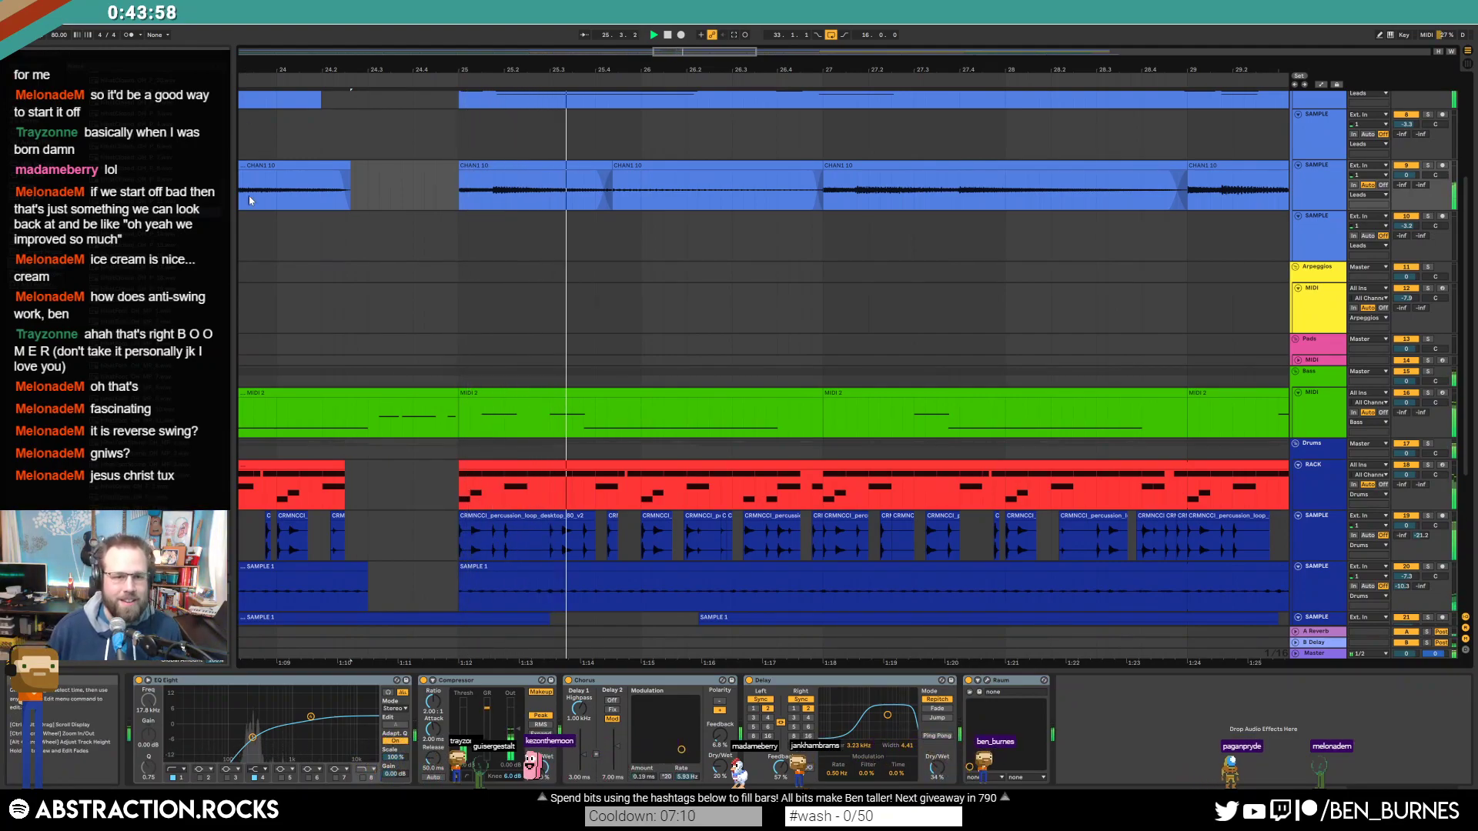
Step: Shorten the lead sample clip and the continuous drum sample clip before bar 25 to about 24.2.2
ctrl+scroll(316, 190, up, 3)
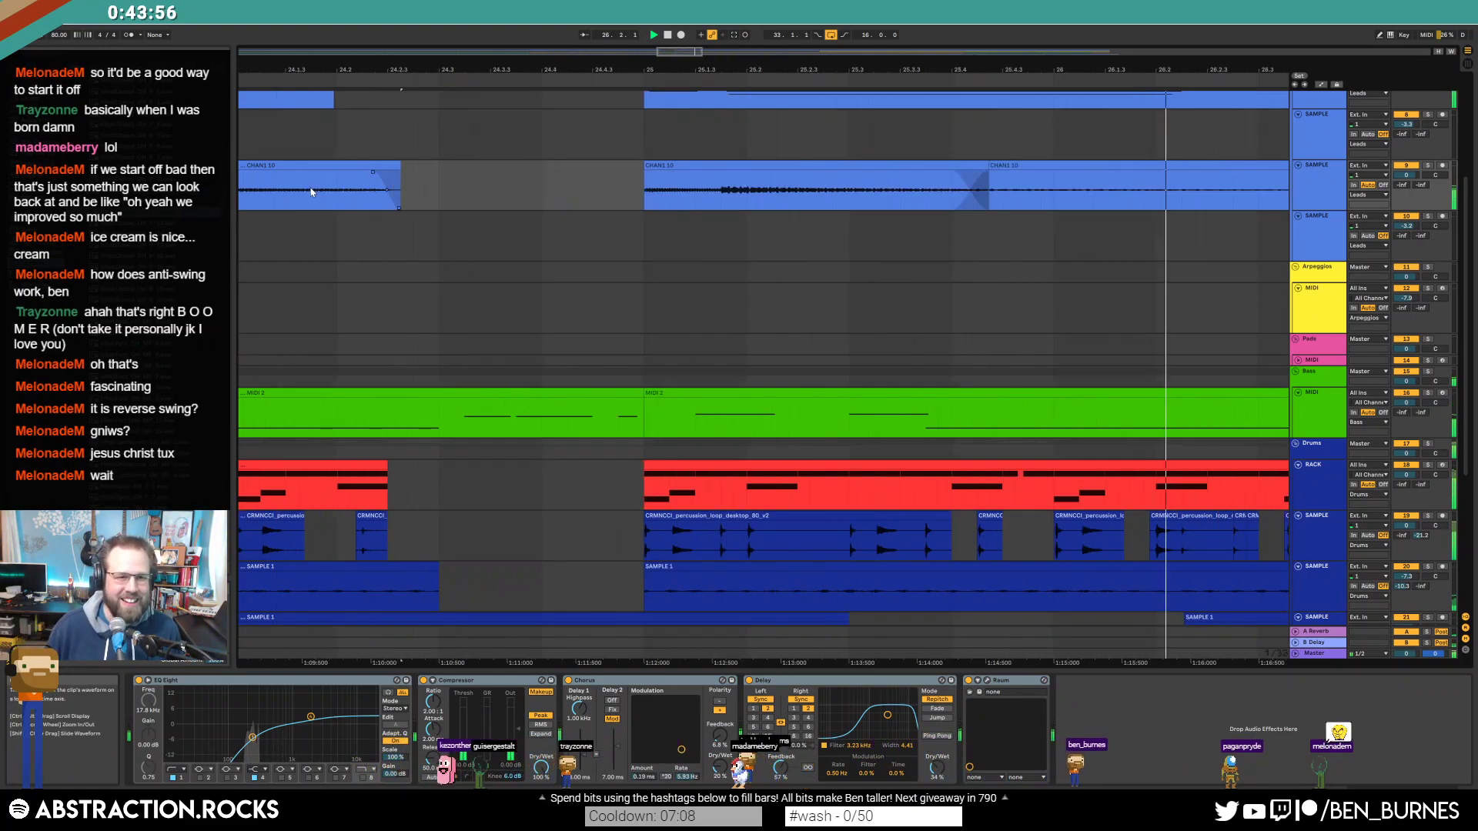
drag(400, 166, 360, 166)
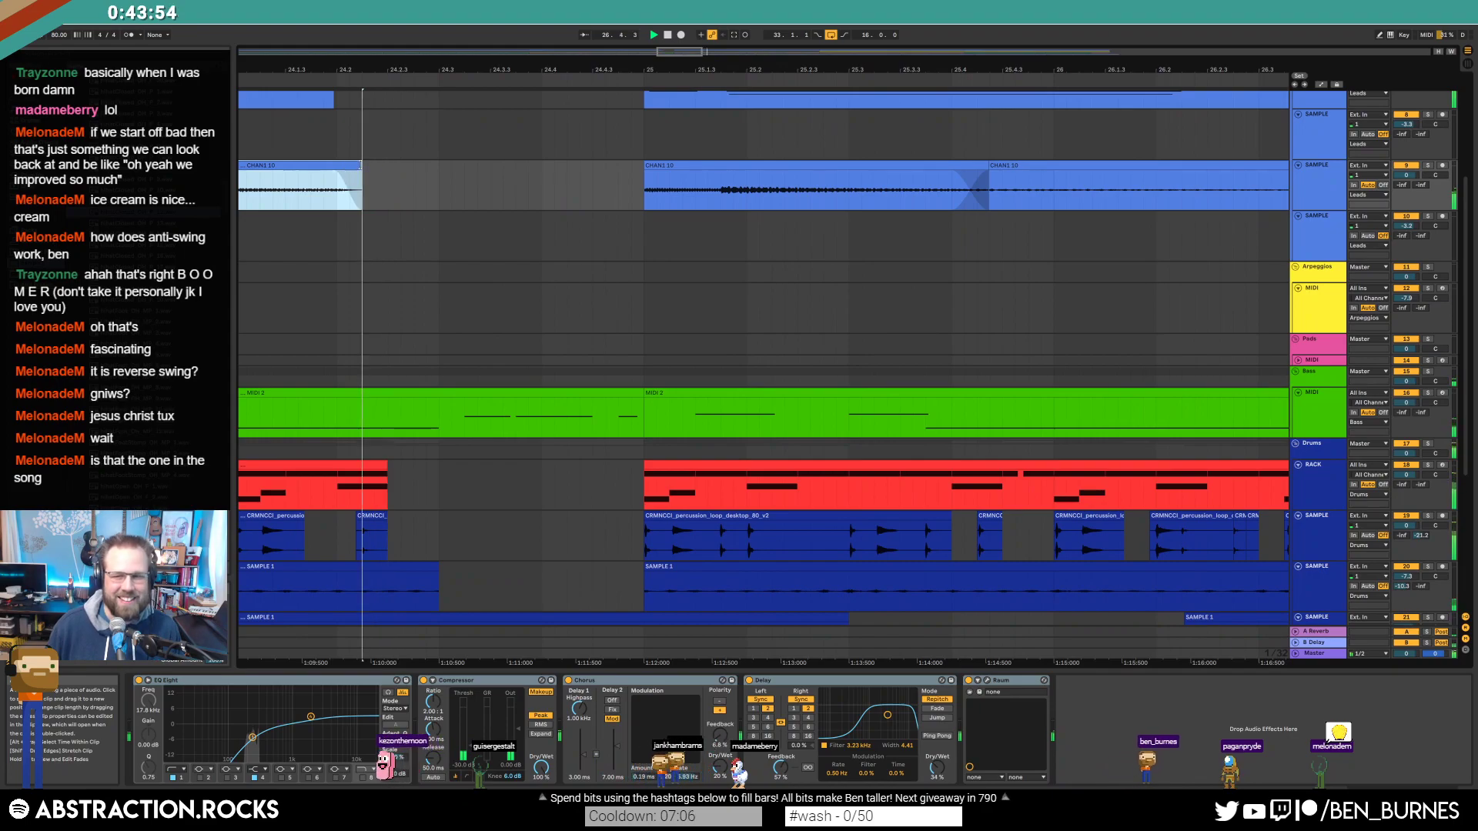
scroll(330, 353, down, 3)
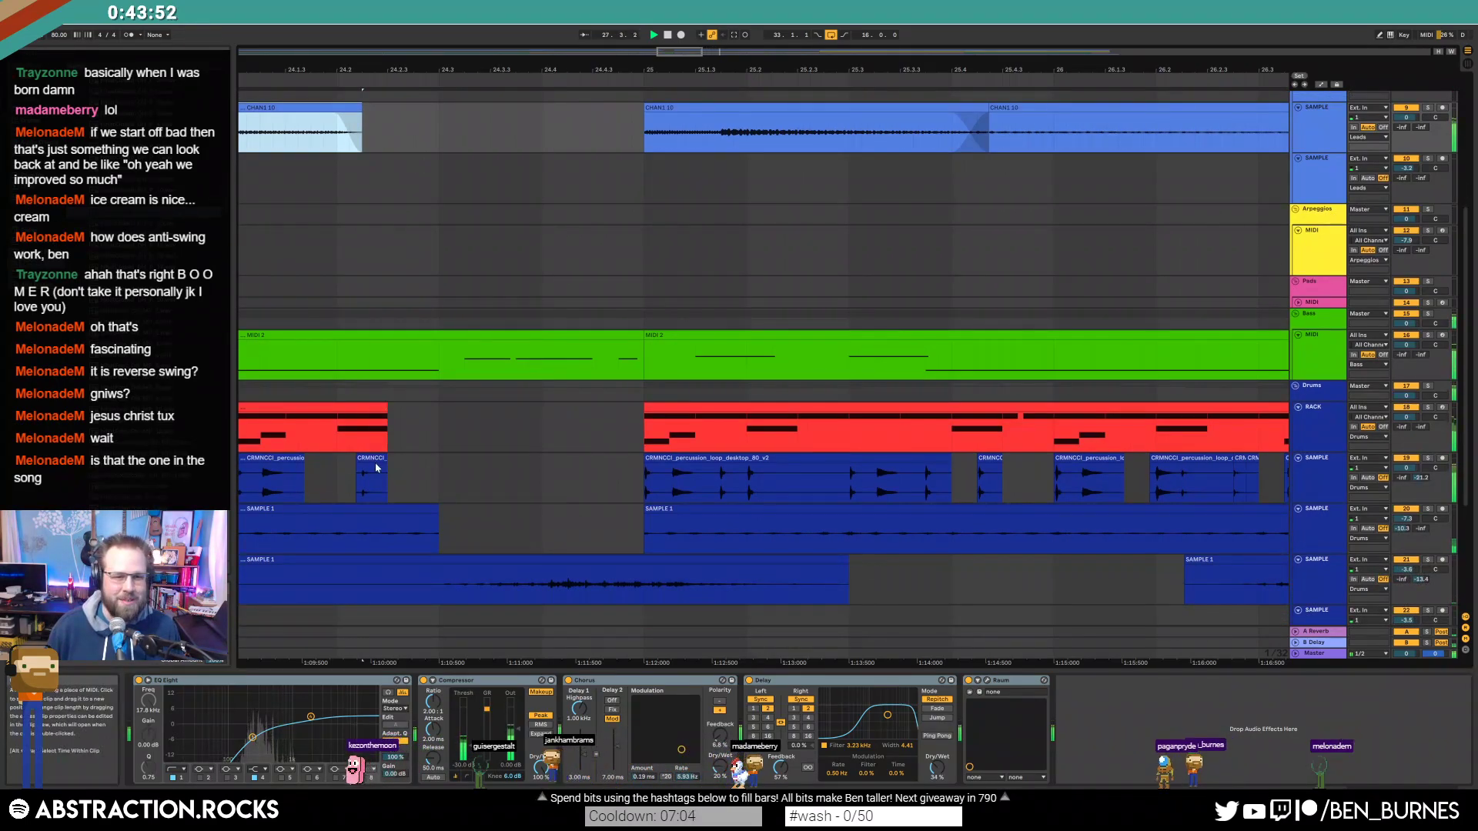
drag(438, 512, 355, 513)
scroll(556, 509, down, 3)
scroll(659, 458, down, 5)
drag(1019, 70, 731, 58)
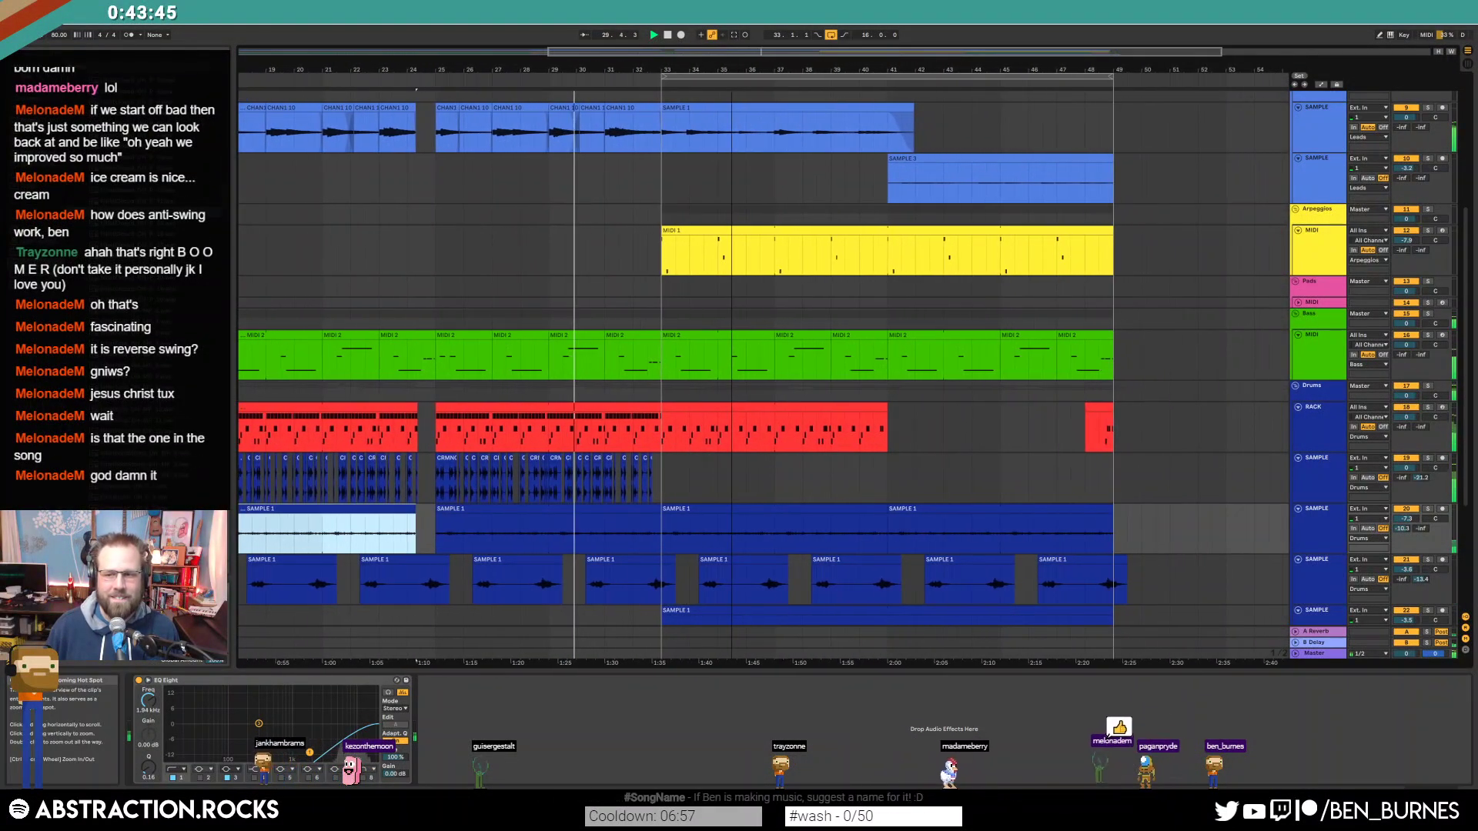
Step: Add extra snare notes at 1.2.2, 1.2.4, 2.2.2 and 2.3.2 in the drum rack clip starting at bar 25
double_click(611, 410)
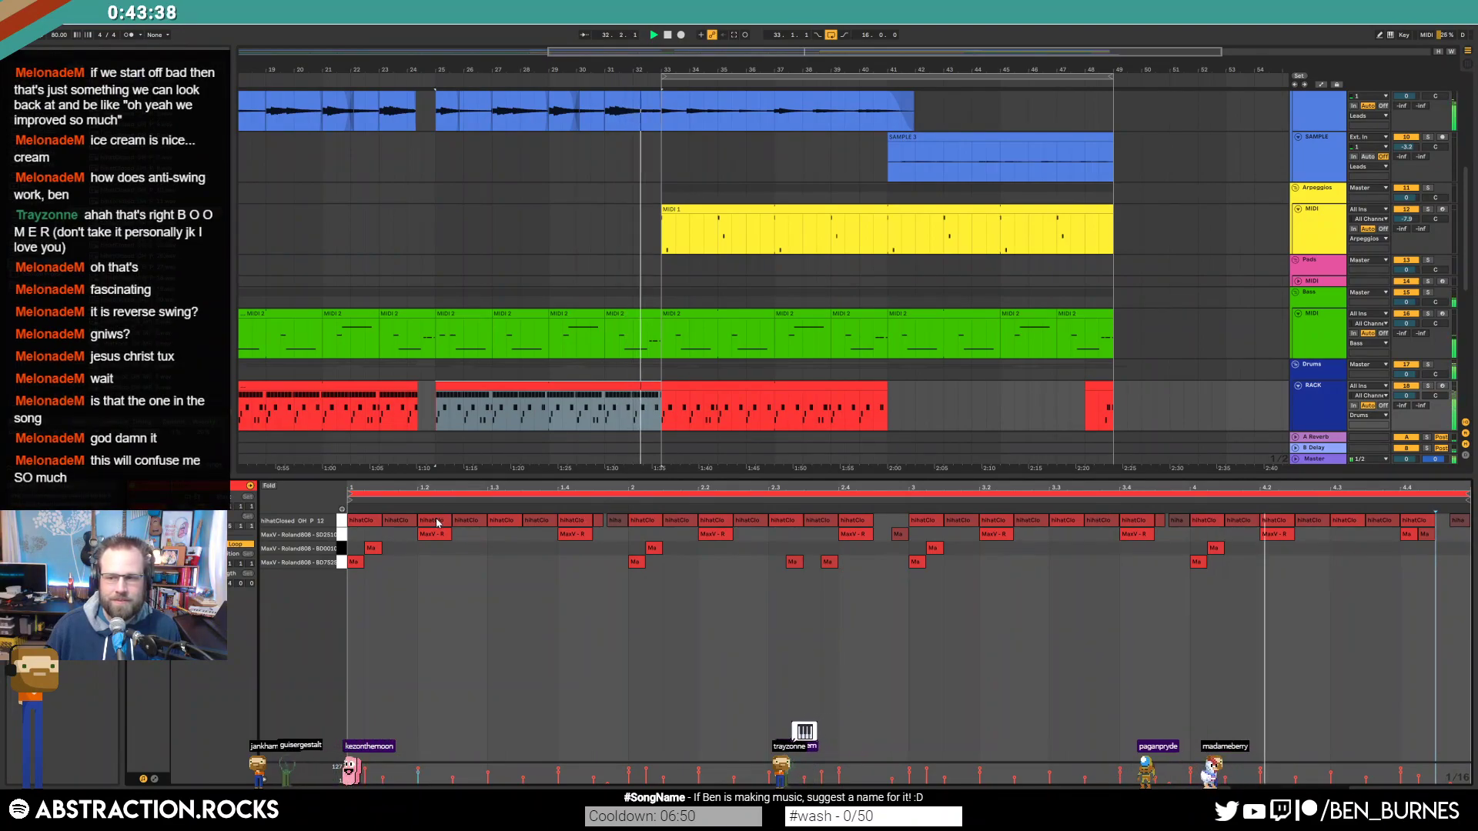
click(449, 536)
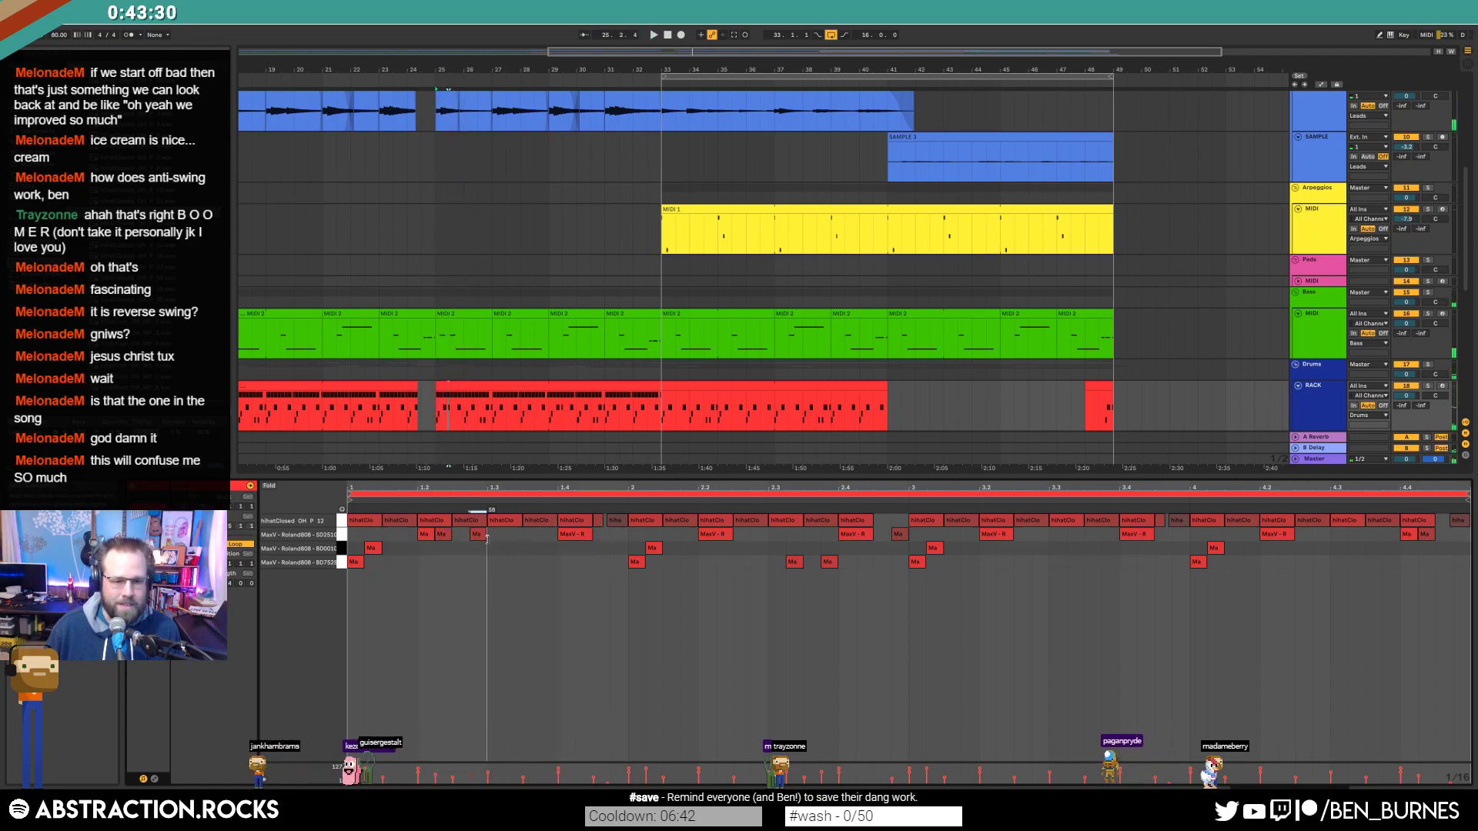
drag(732, 537, 722, 571)
double_click(722, 538)
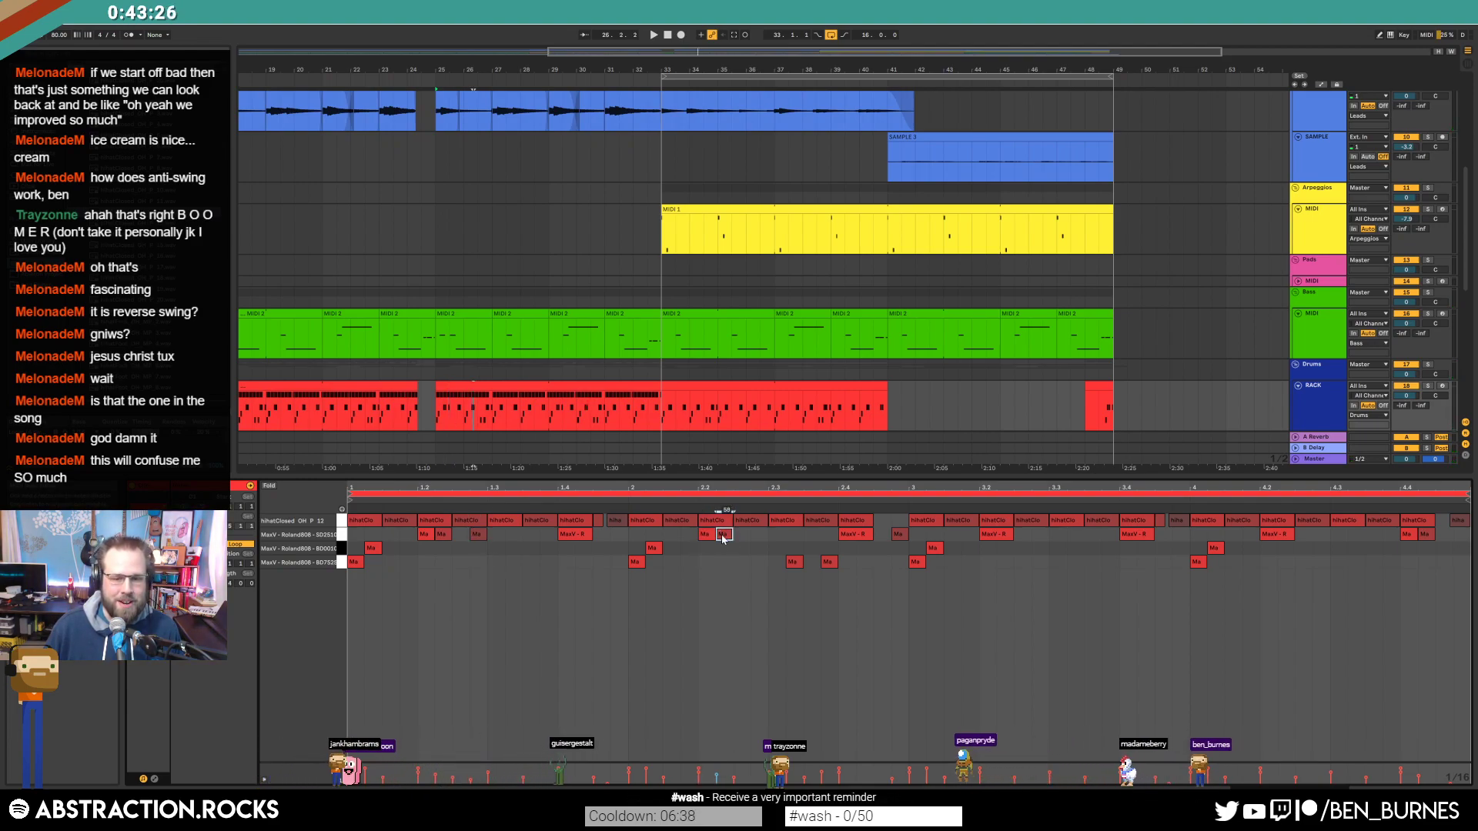
double_click(793, 534)
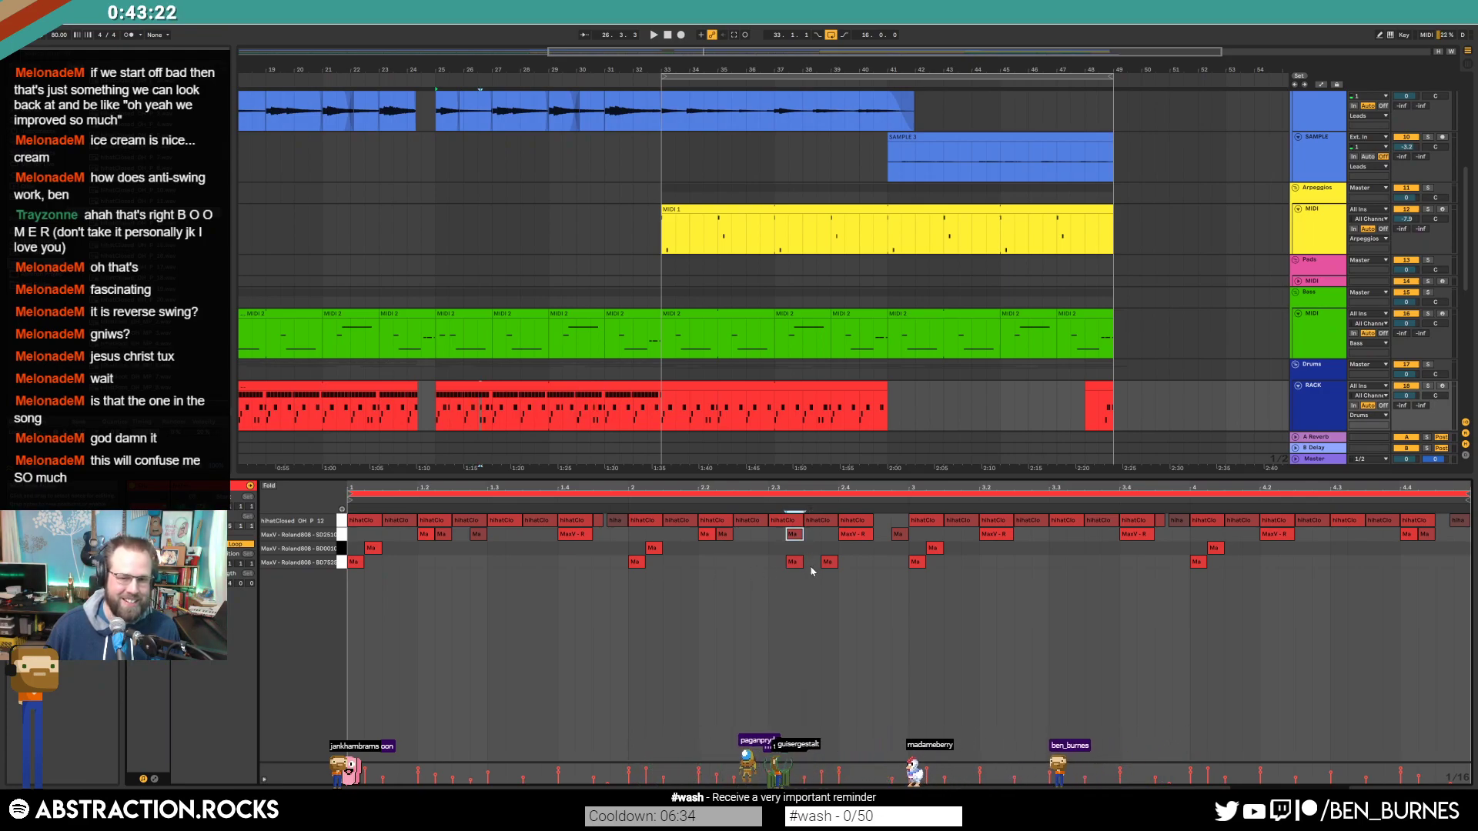
Step: Move the two late bar 2 kick notes to 2.3.3 and 2.4.2, and the snare at 2.2.2 to 2.2.4
drag(795, 565, 863, 568)
key(space)
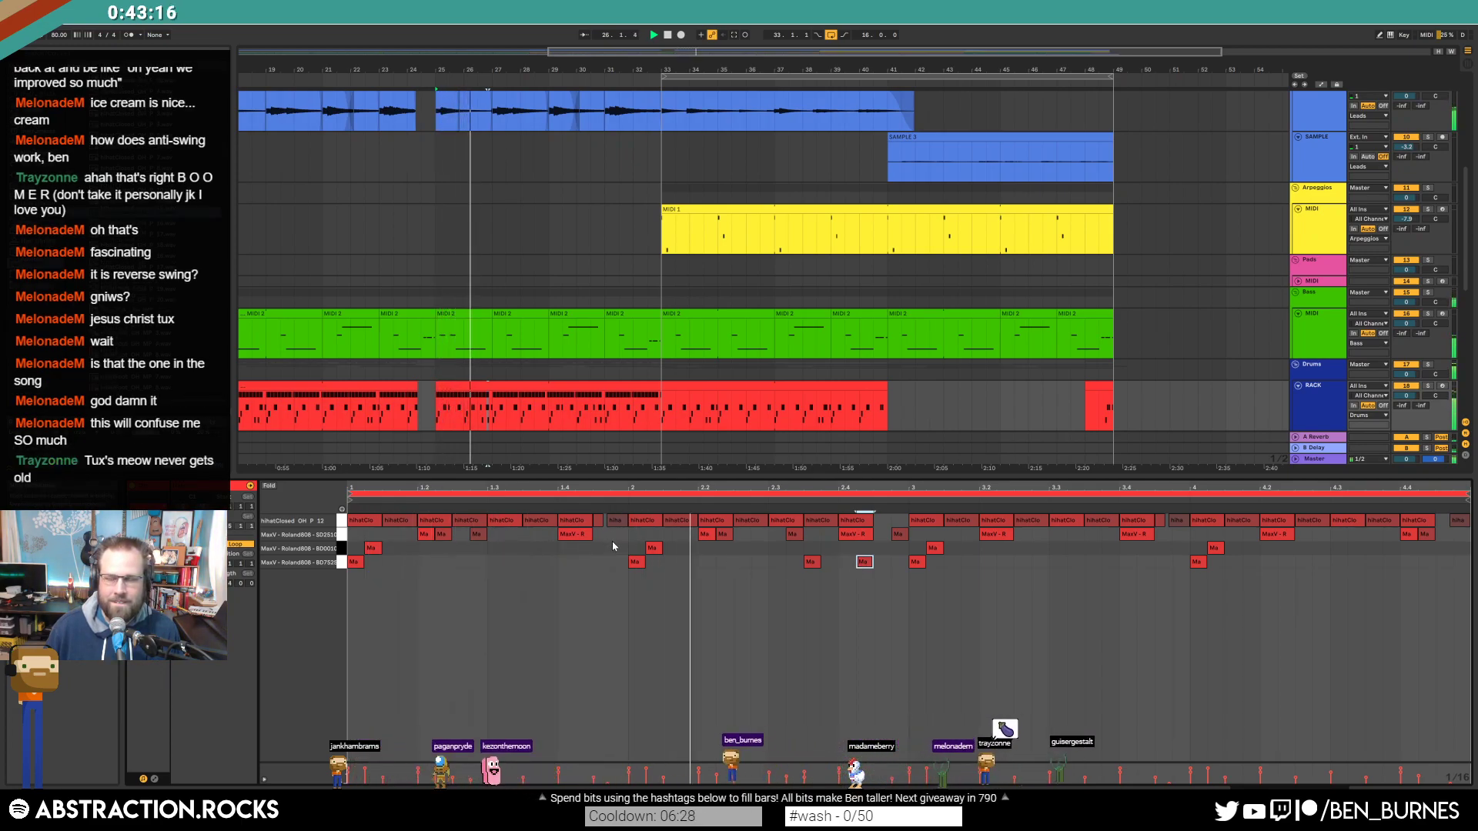
click(723, 534)
drag(740, 539, 761, 542)
Step: Duplicate the snare pattern of bars 1 and 2 over bars 3 and 4 of the clip
key(space)
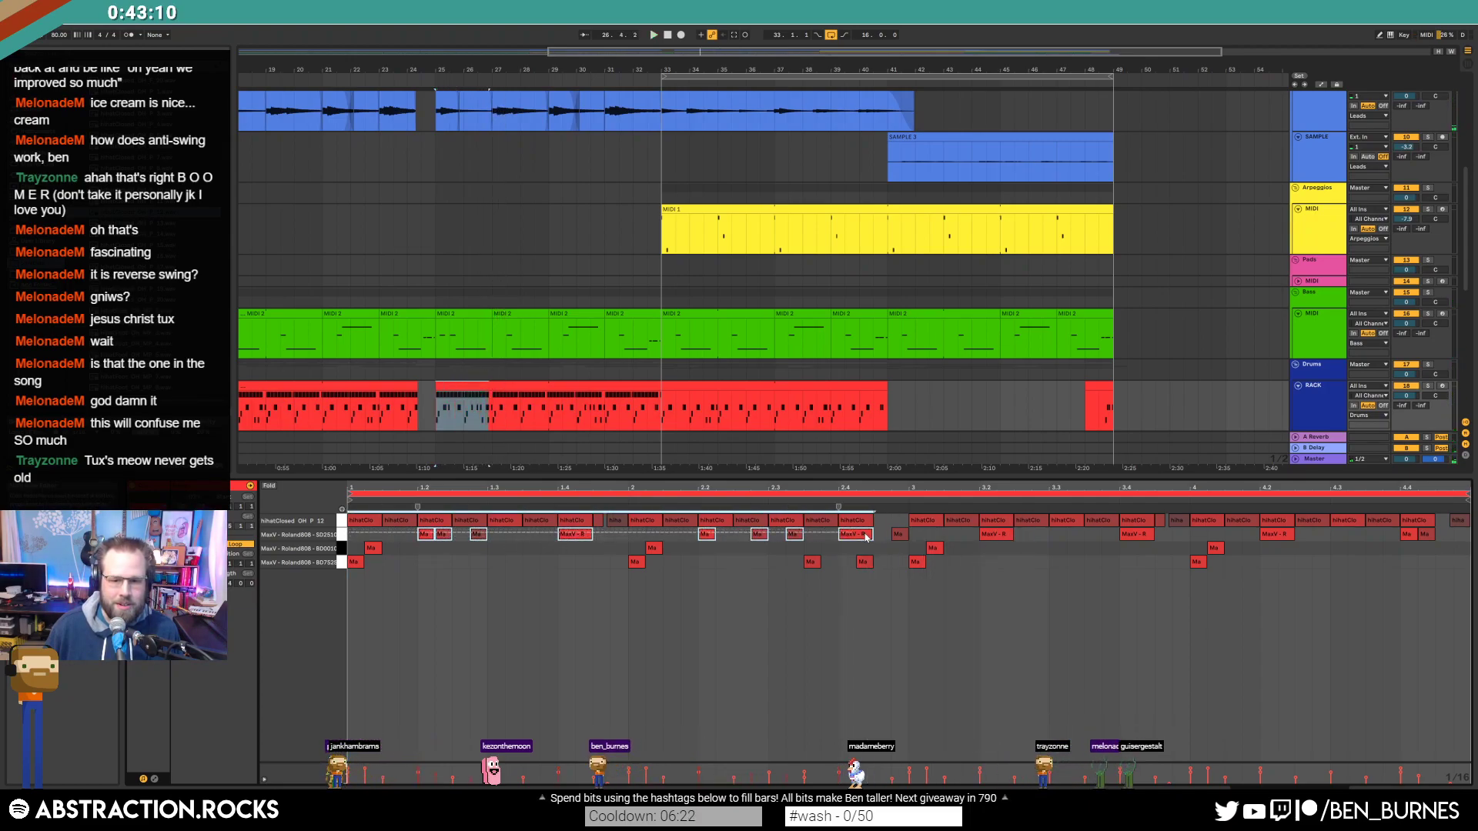
key(ctrl+d)
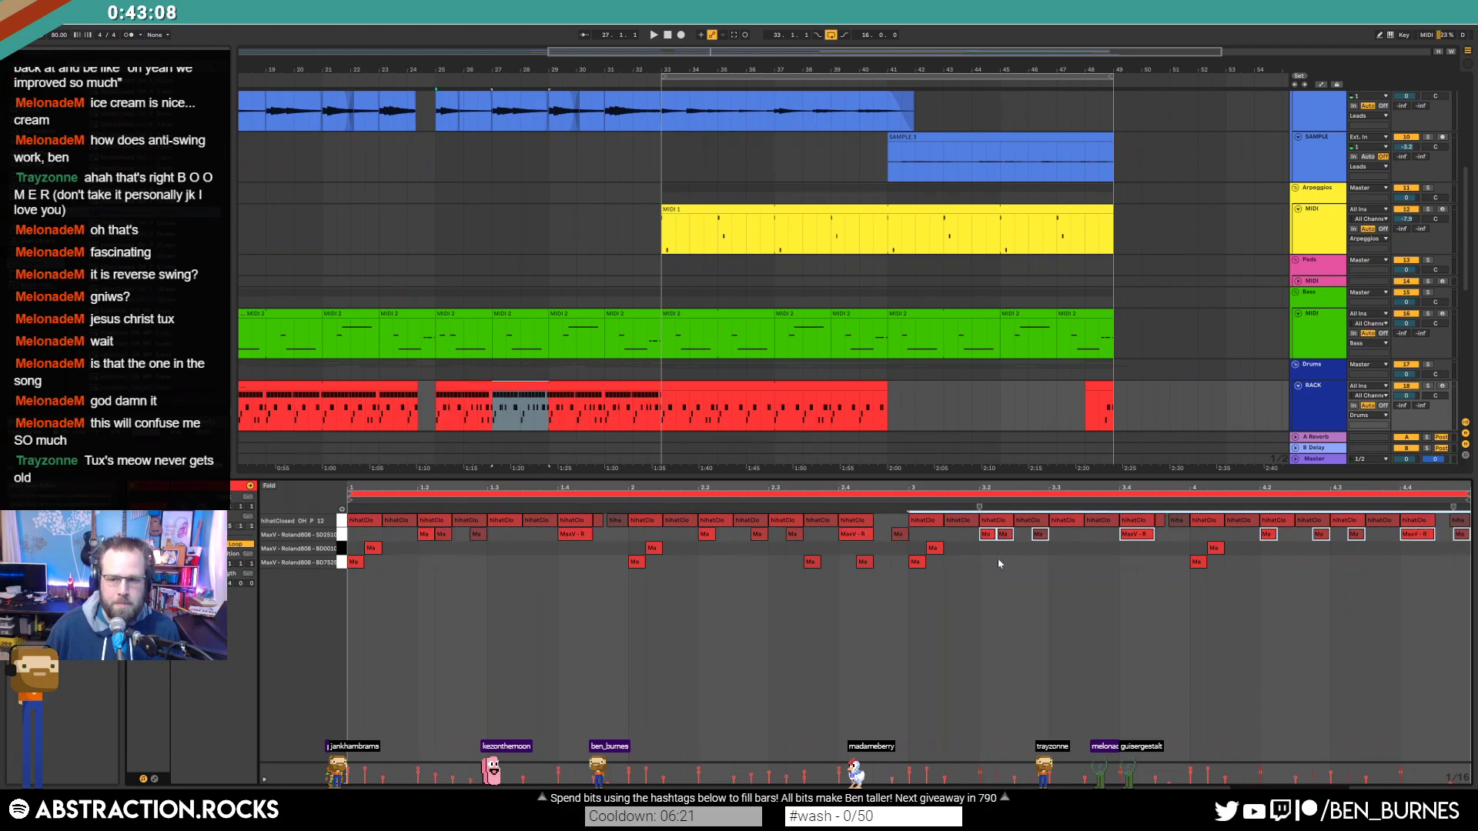
click(1399, 573)
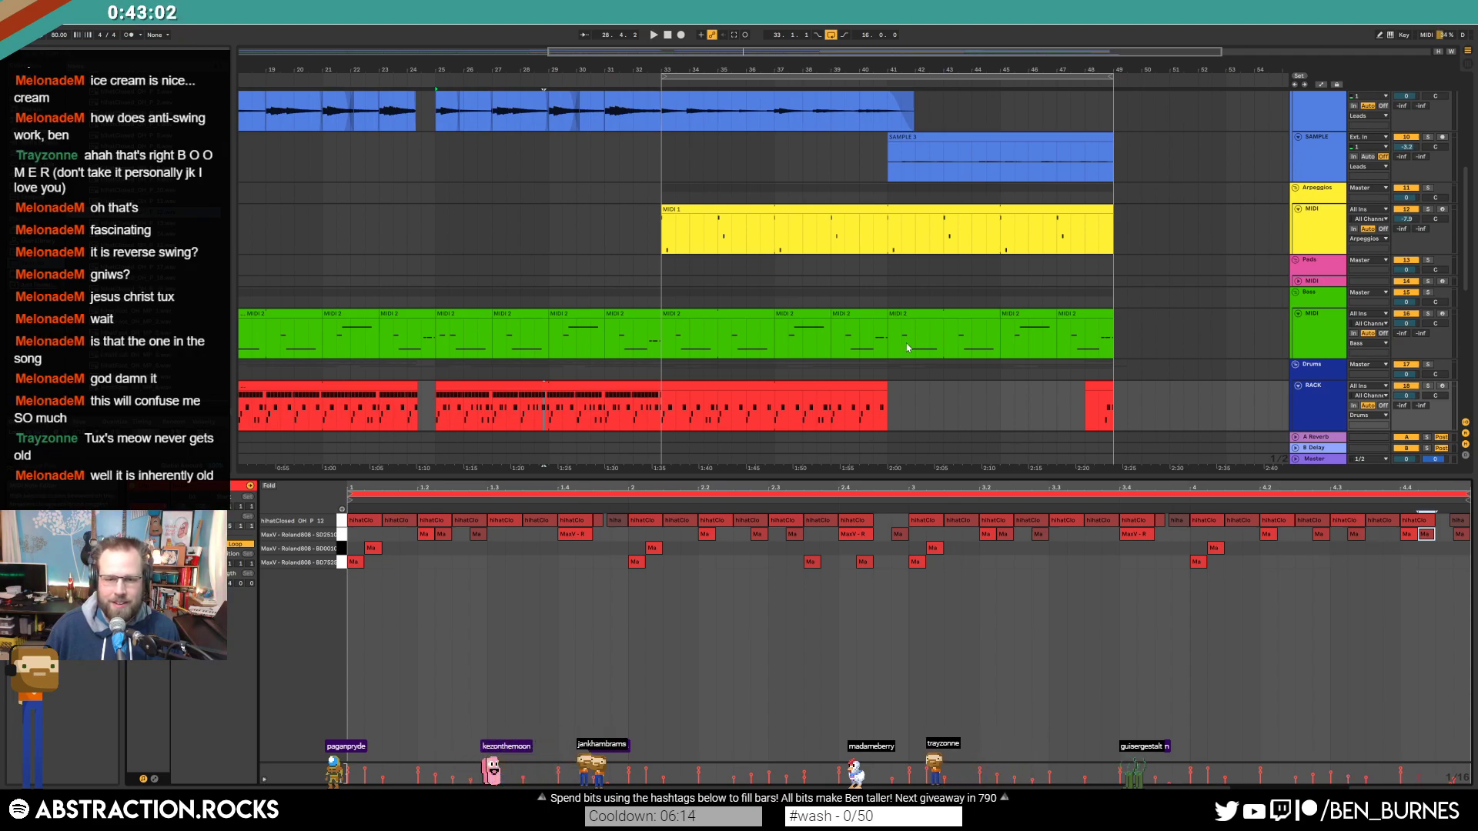
Step: Solo the ambience track with the short repeated samples and play its sample near bar 37
key(minus)
scroll(847, 354, down, 5)
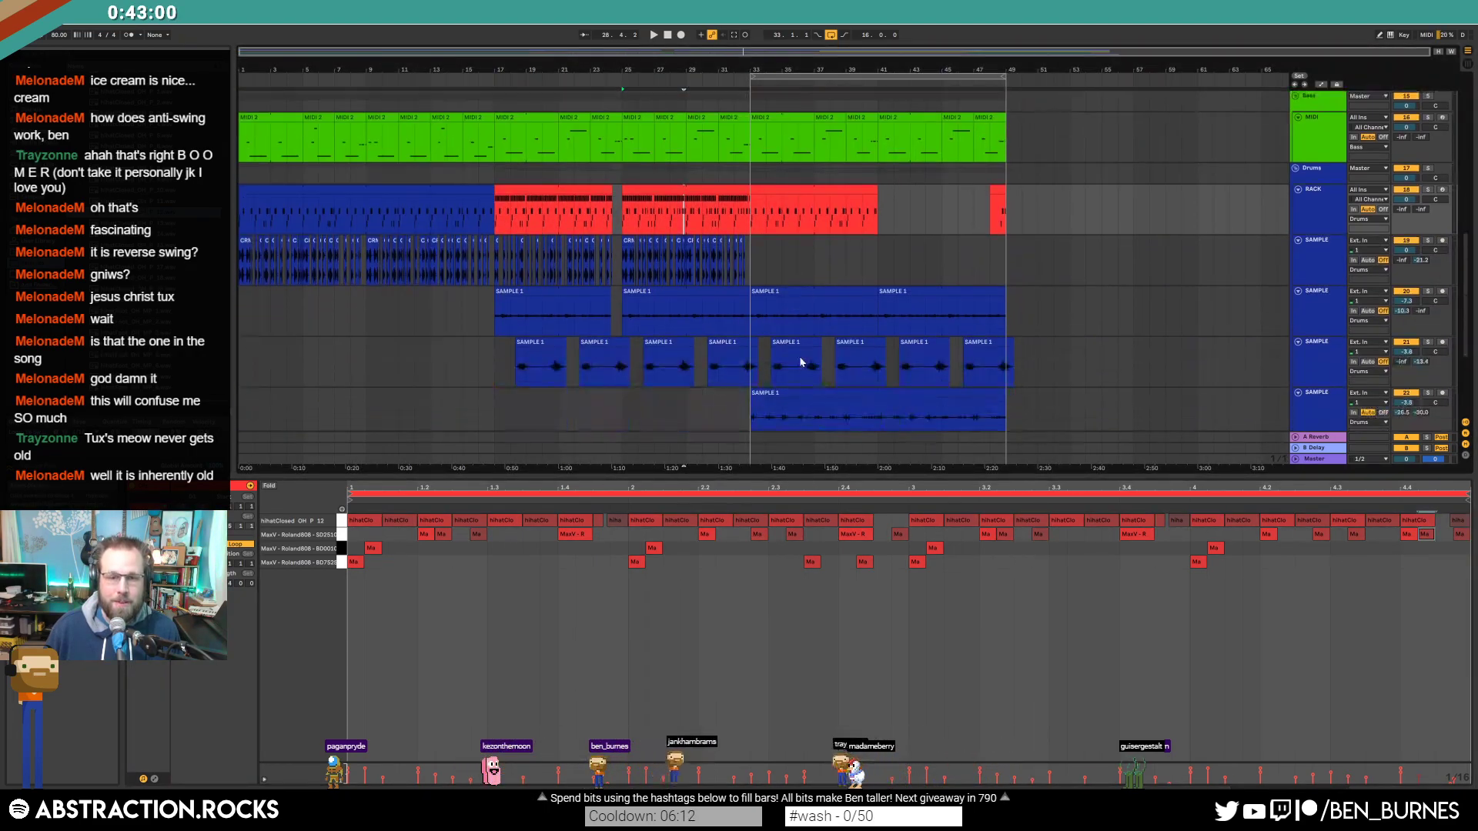
scroll(796, 368, down, 3)
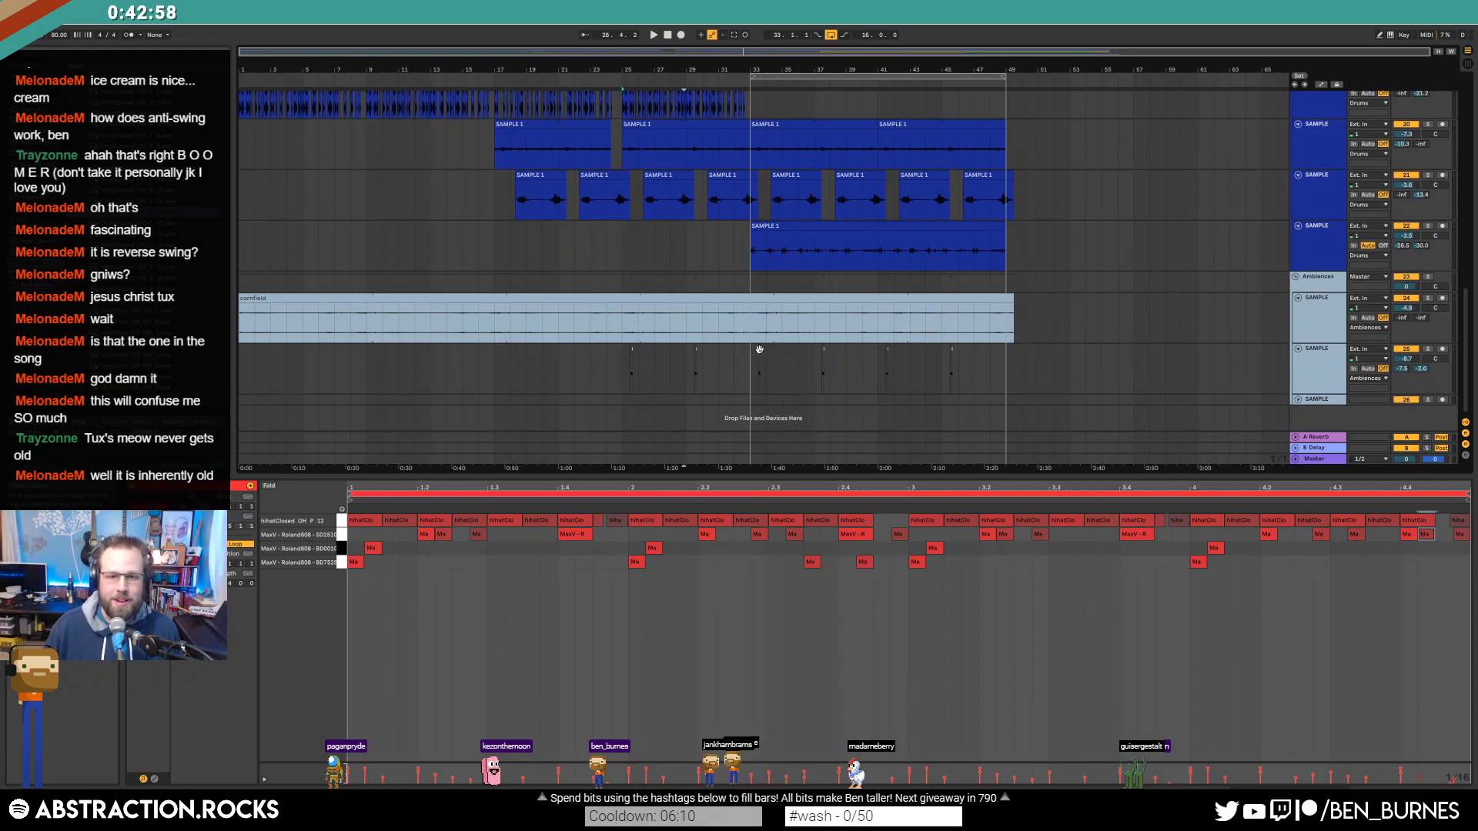
click(822, 346)
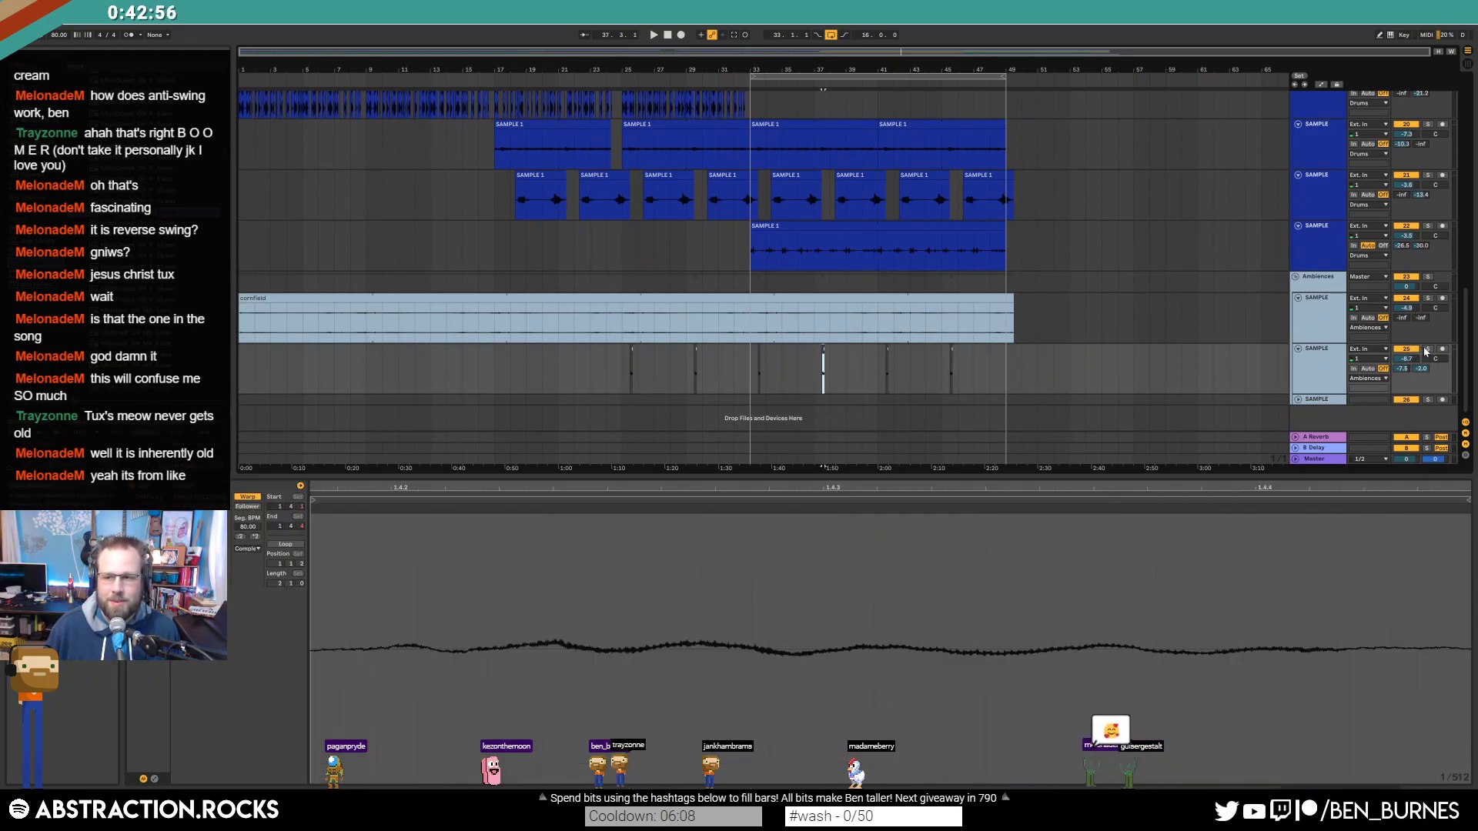
key(space)
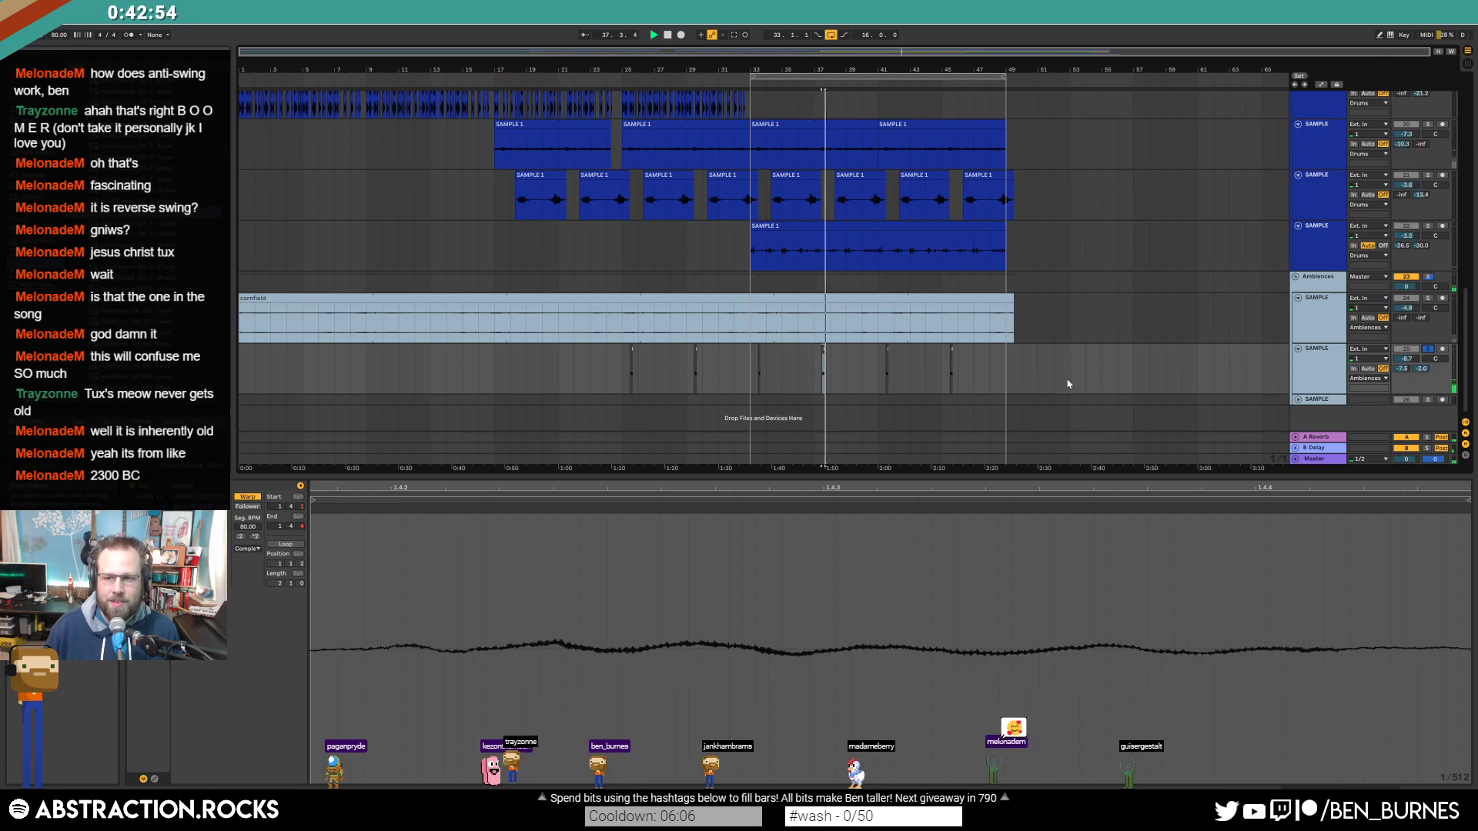
scroll(786, 345, up, 4)
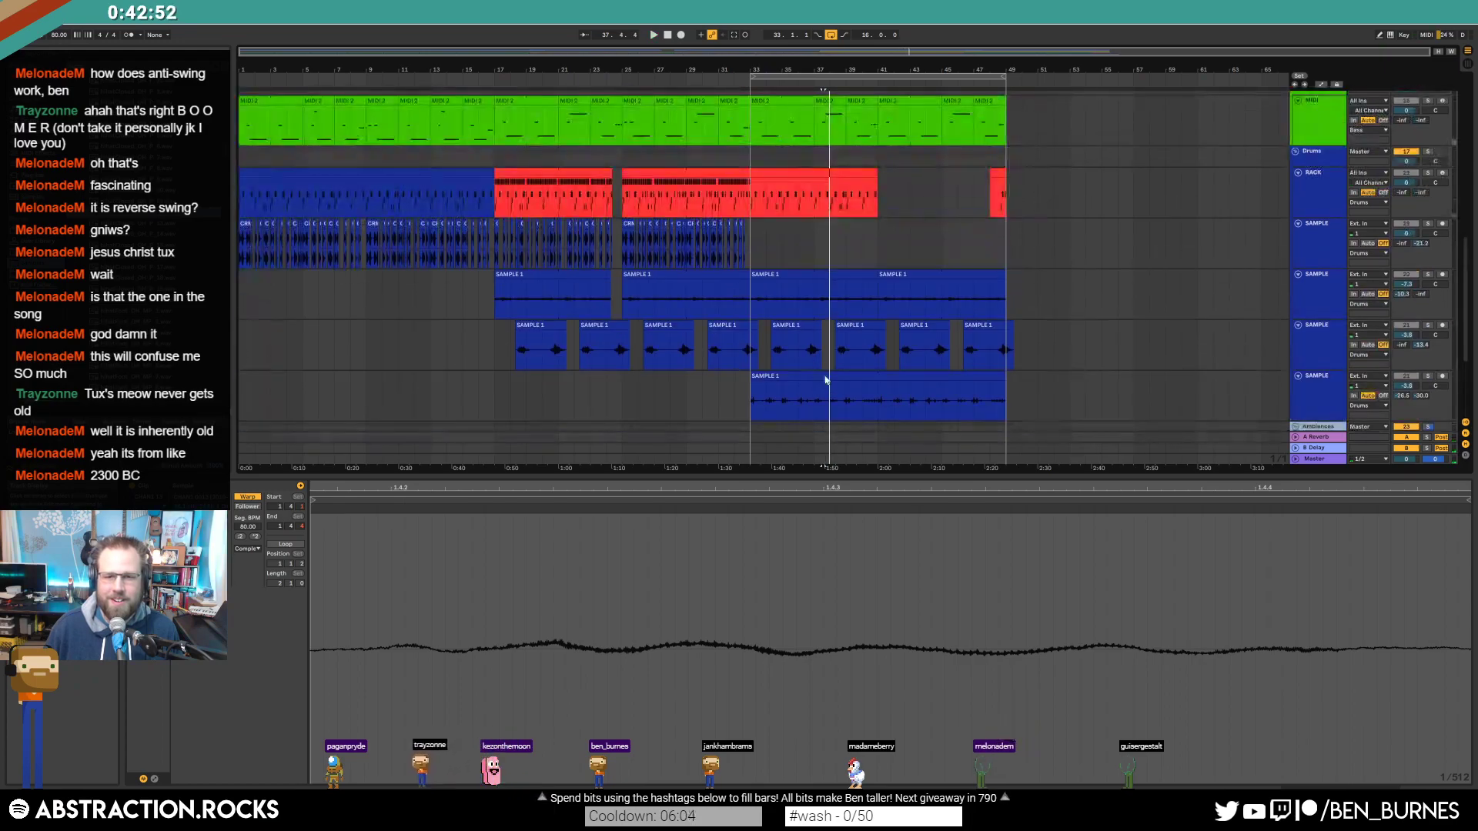
Step: Clear the solo and play the full arrangement from bar 17
click(507, 262)
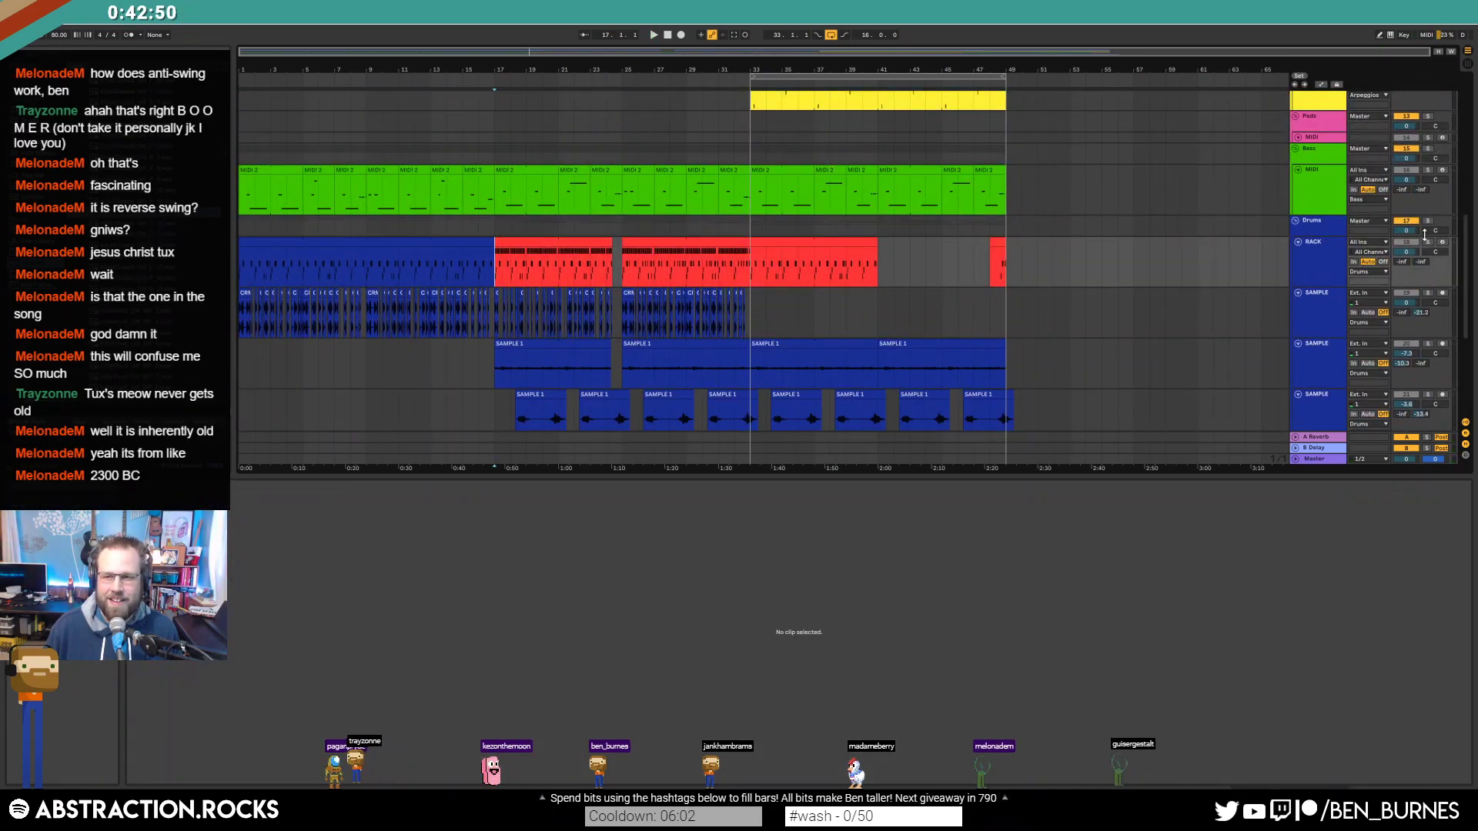
click(1428, 244)
key(space)
Step: Assign the drum rack track's blue colour to all of its clips
click(596, 242)
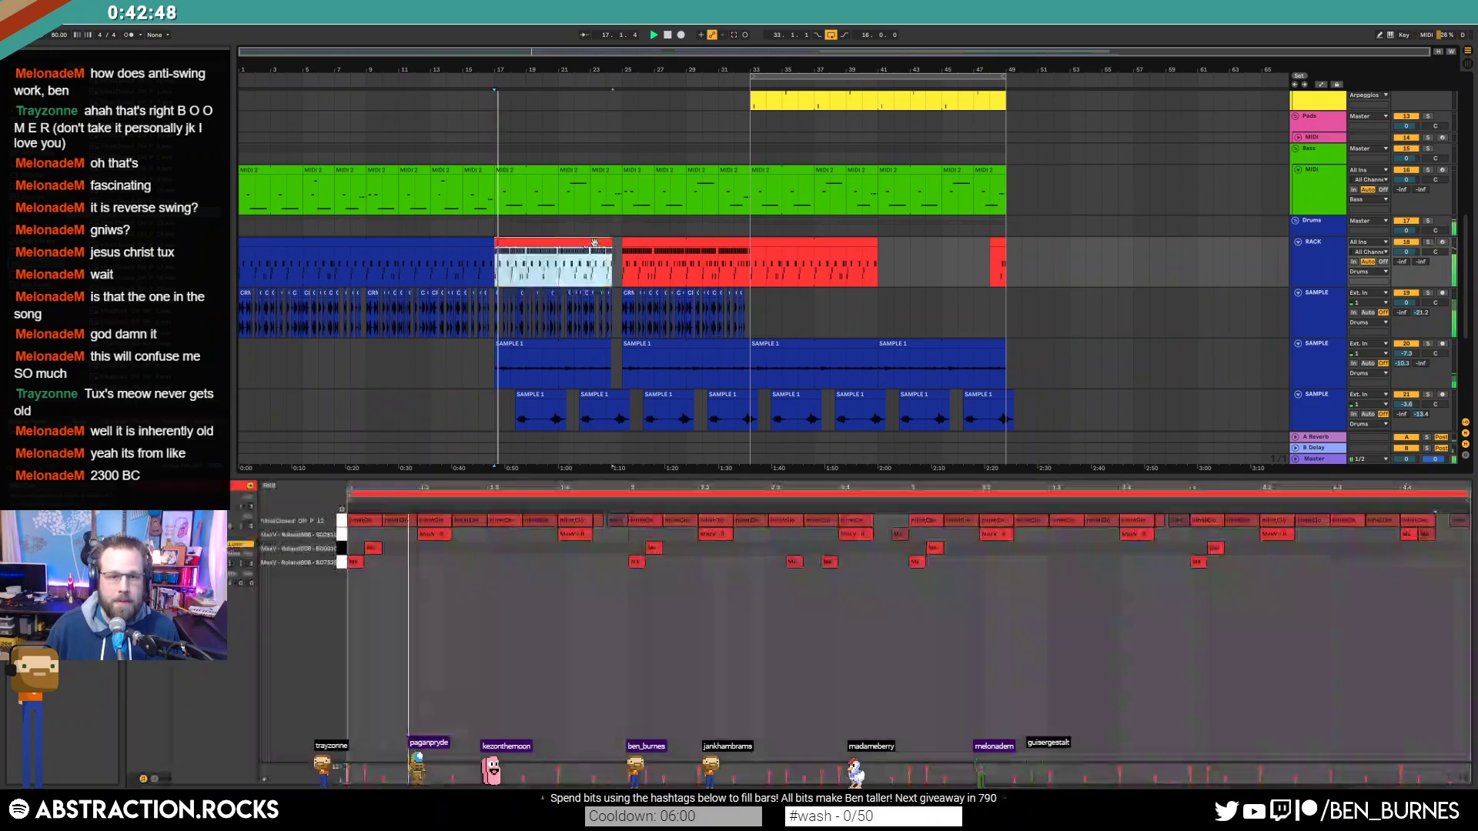
shift+click(707, 244)
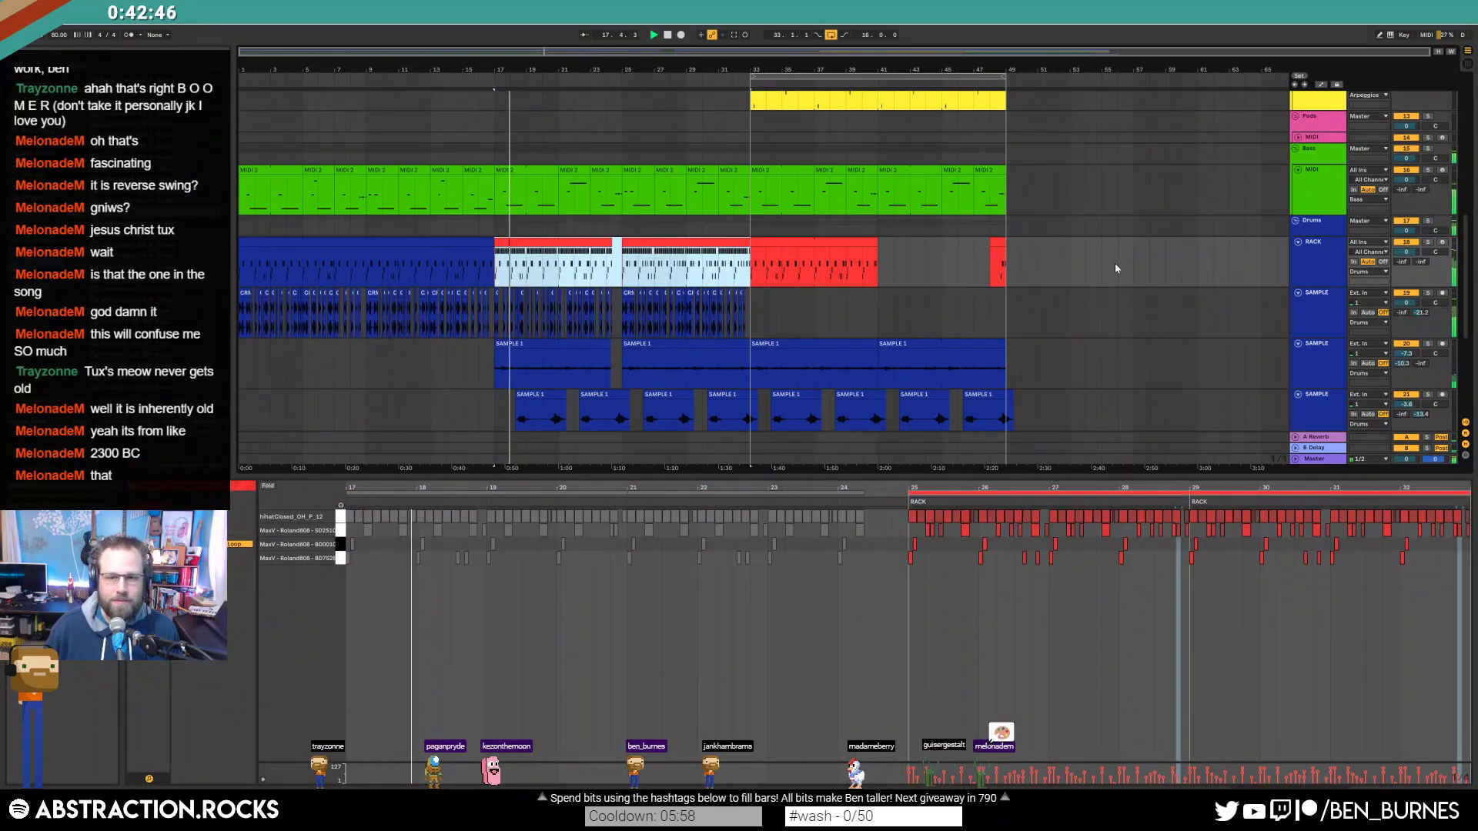
click(1301, 263)
right_click(1302, 261)
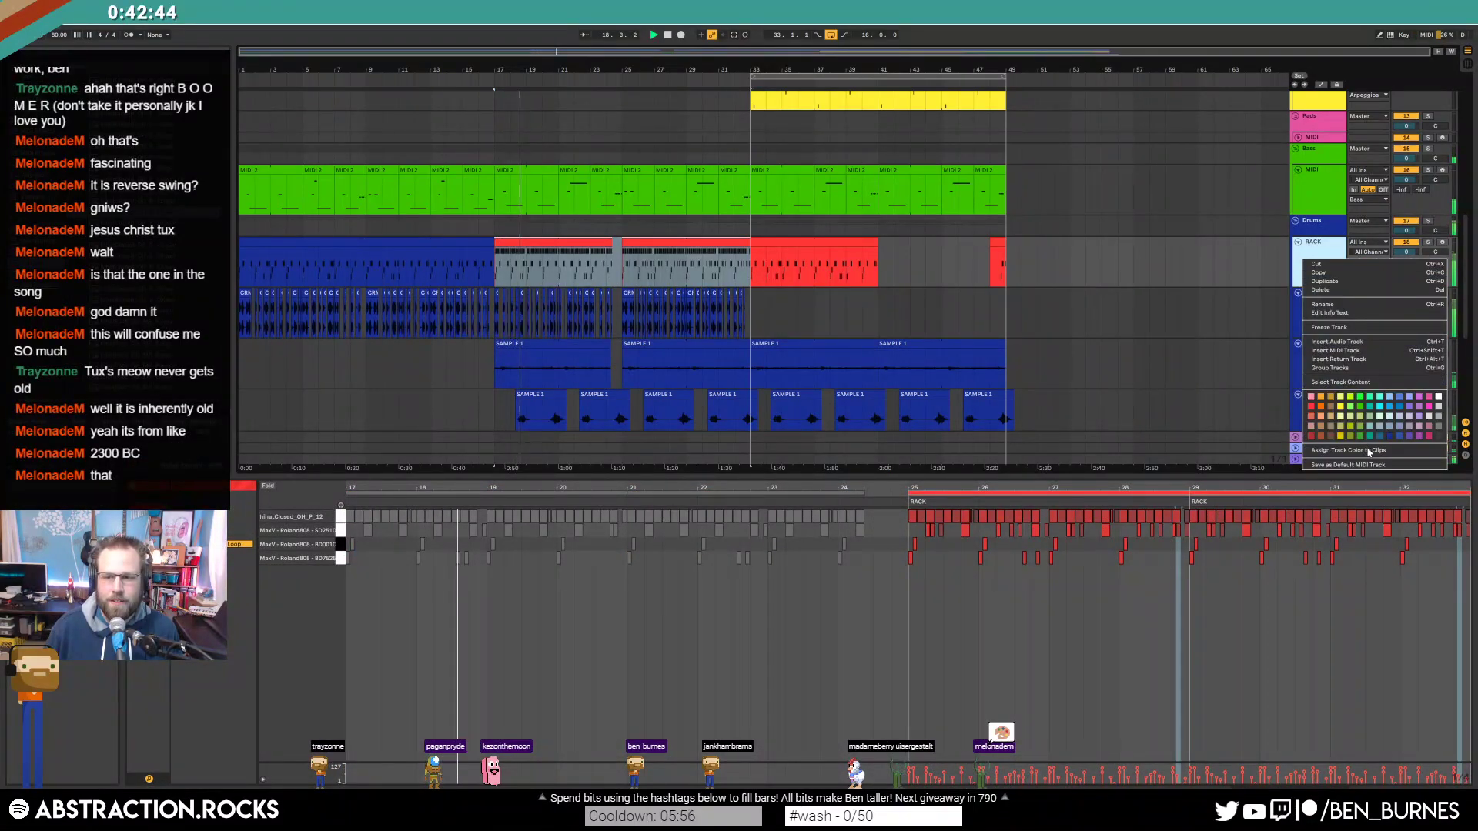
click(1368, 450)
key(shift+Tab)
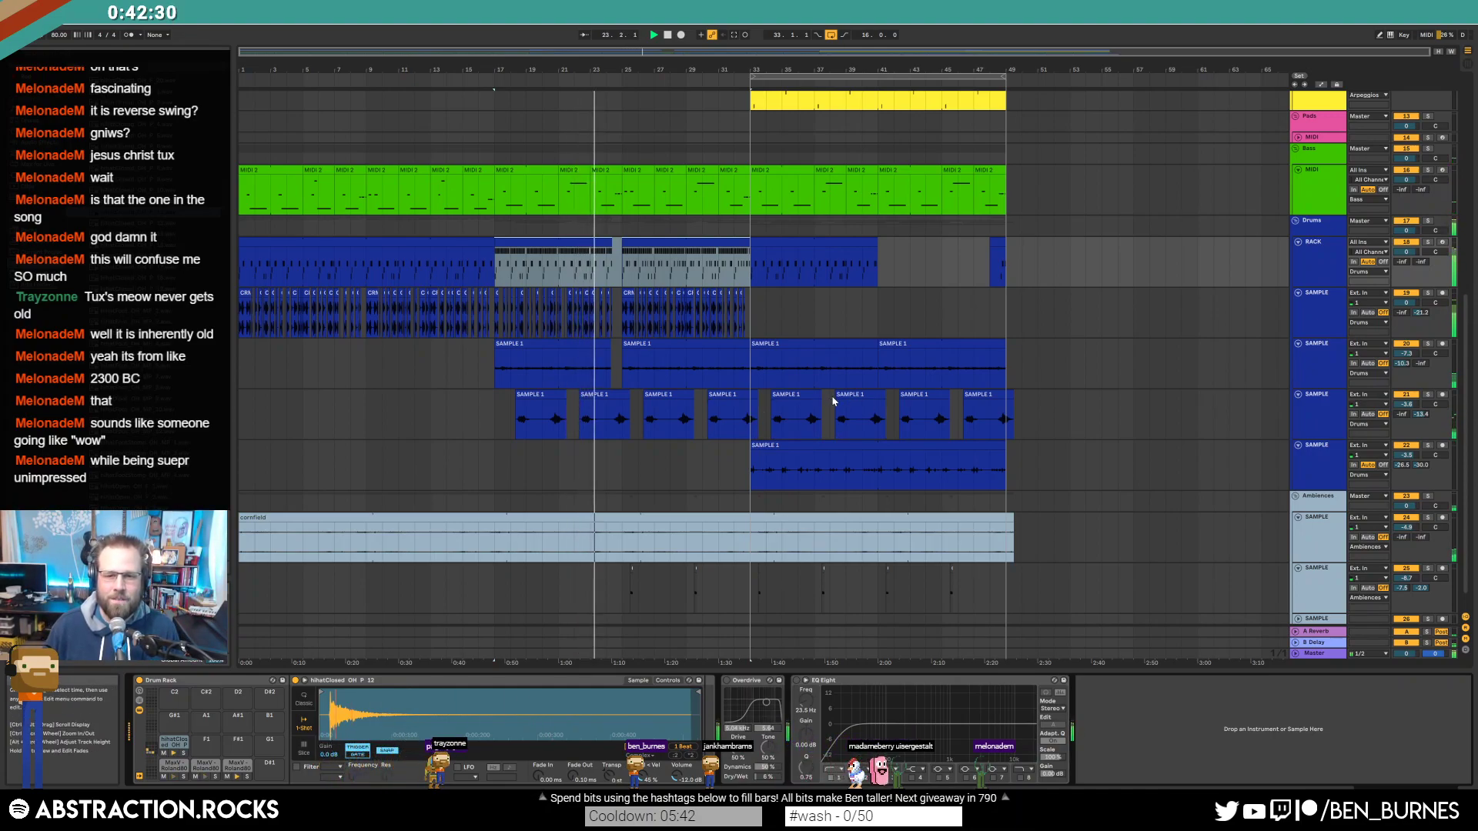
Step: Shorten the drum sample clip starting near bar 38 to end at bar 40, and extend the lead MIDI clip almost to bar 25
drag(886, 407, 862, 408)
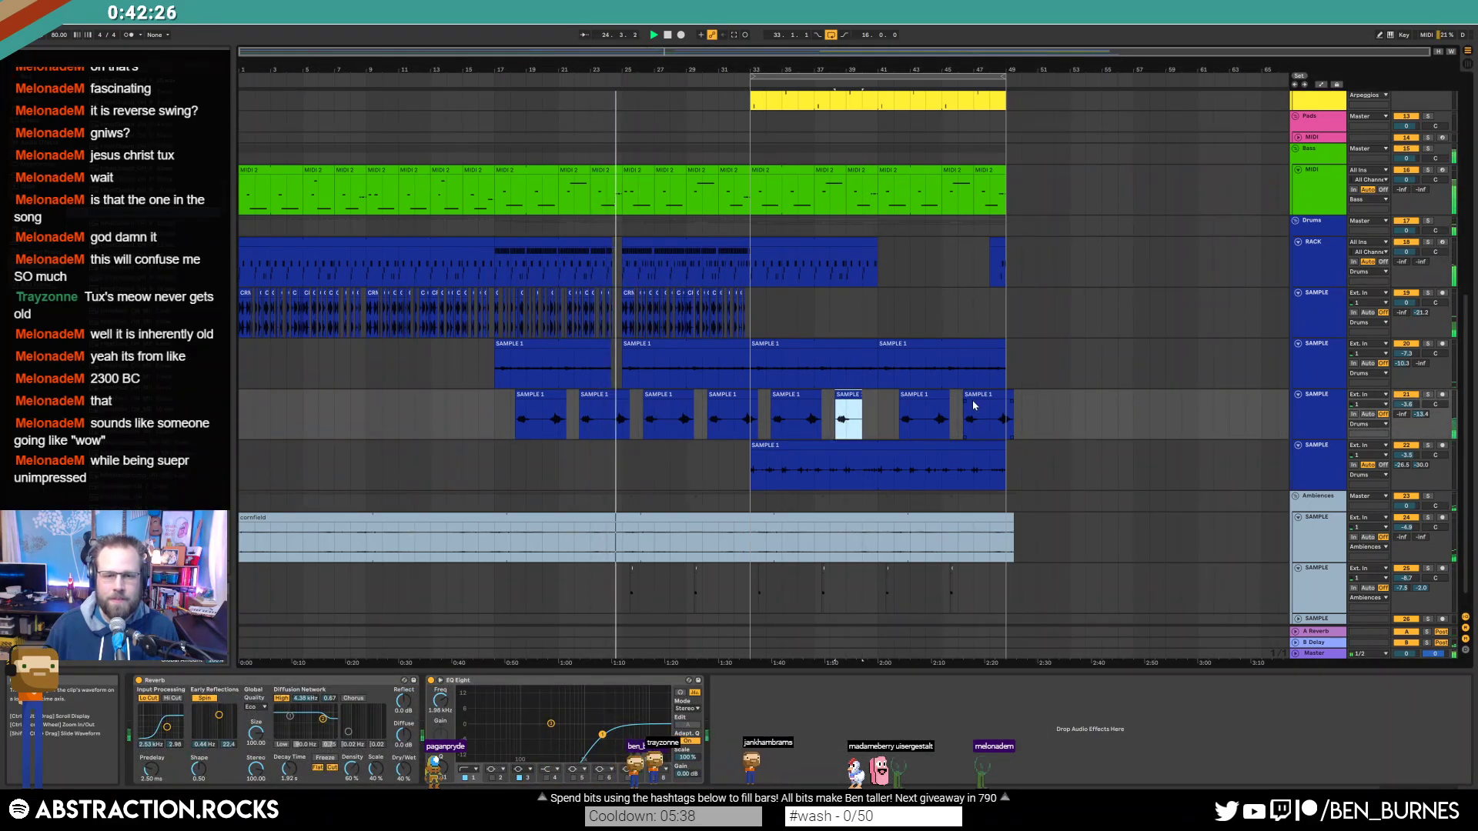
scroll(624, 154, up, 6)
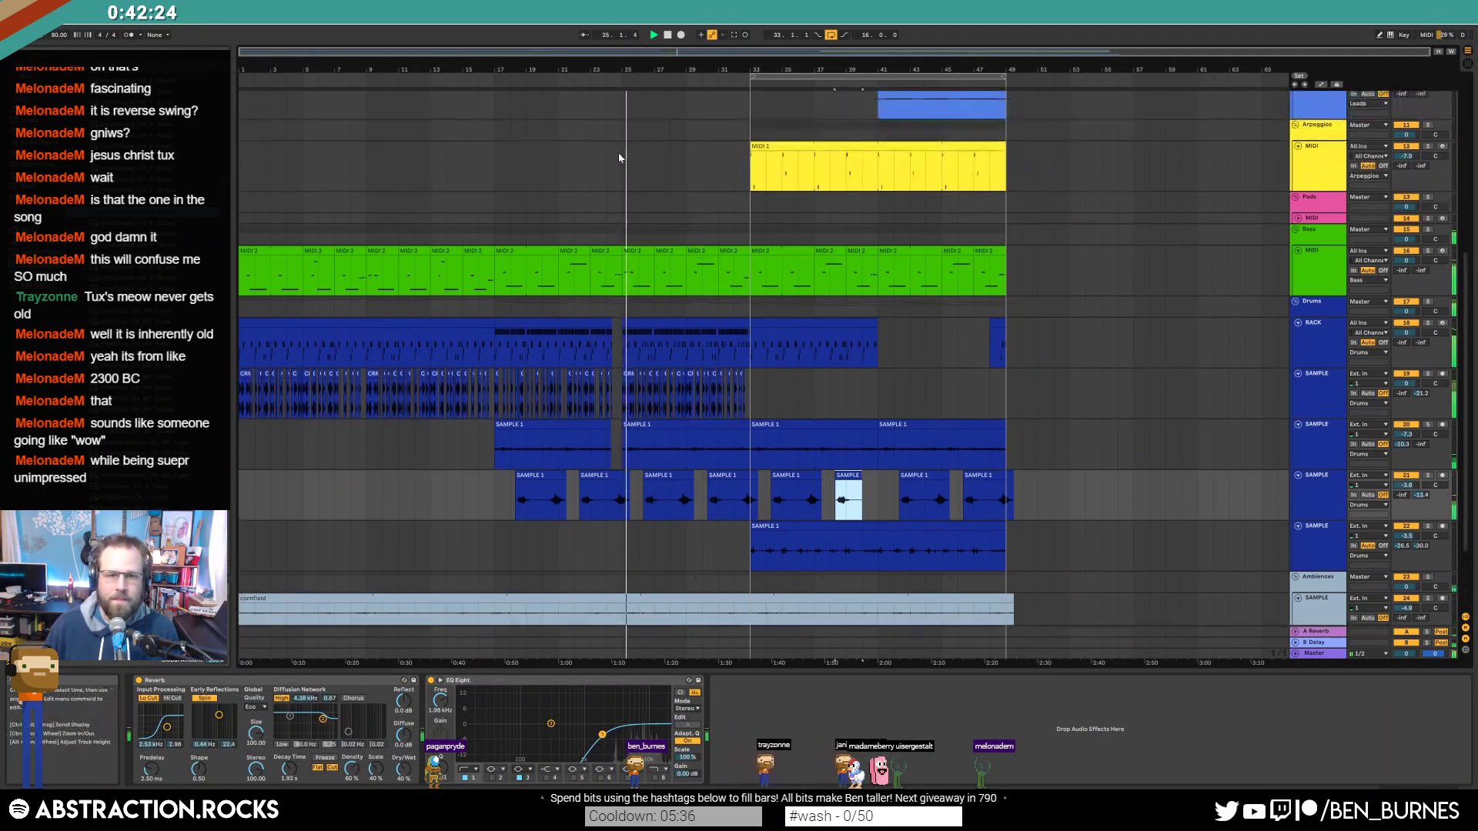
scroll(624, 153, up, 2)
scroll(609, 145, up, 6)
drag(610, 144, 818, 154)
scroll(860, 219, down, 10)
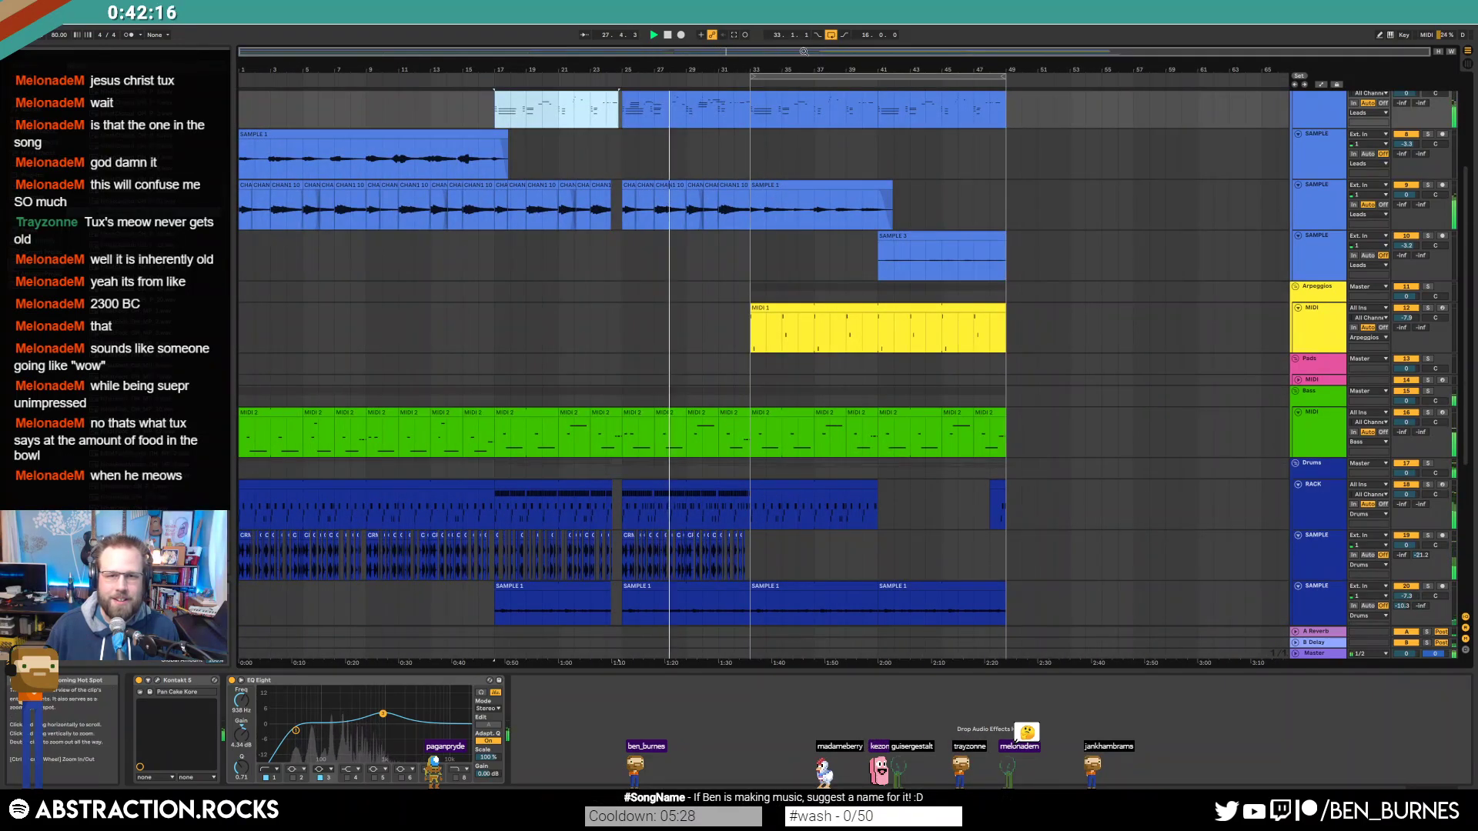
Step: Arm the first audio sample track in the Leads group for recording
drag(803, 53, 805, 270)
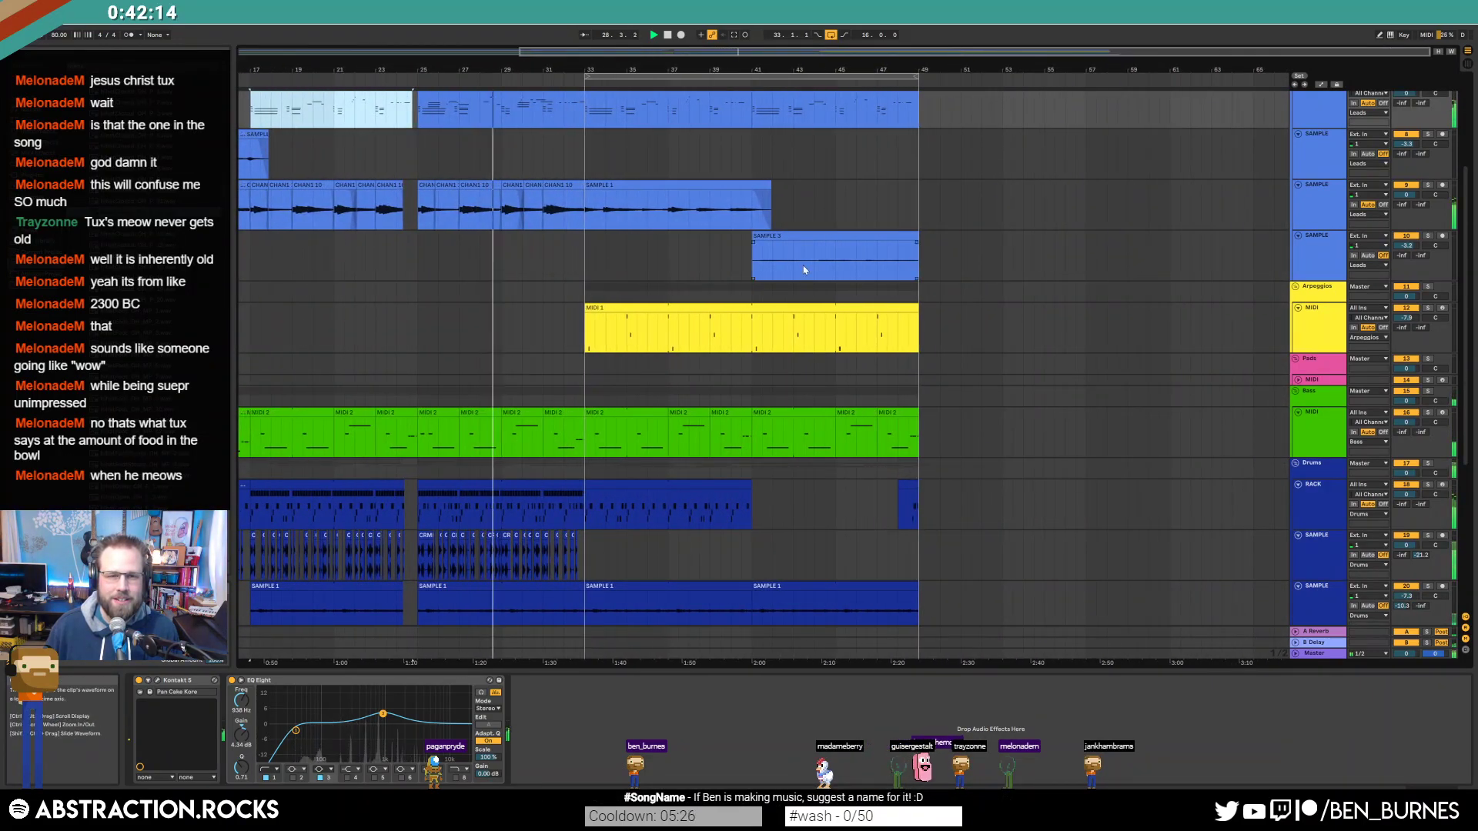
scroll(725, 262, up, 3)
click(1254, 234)
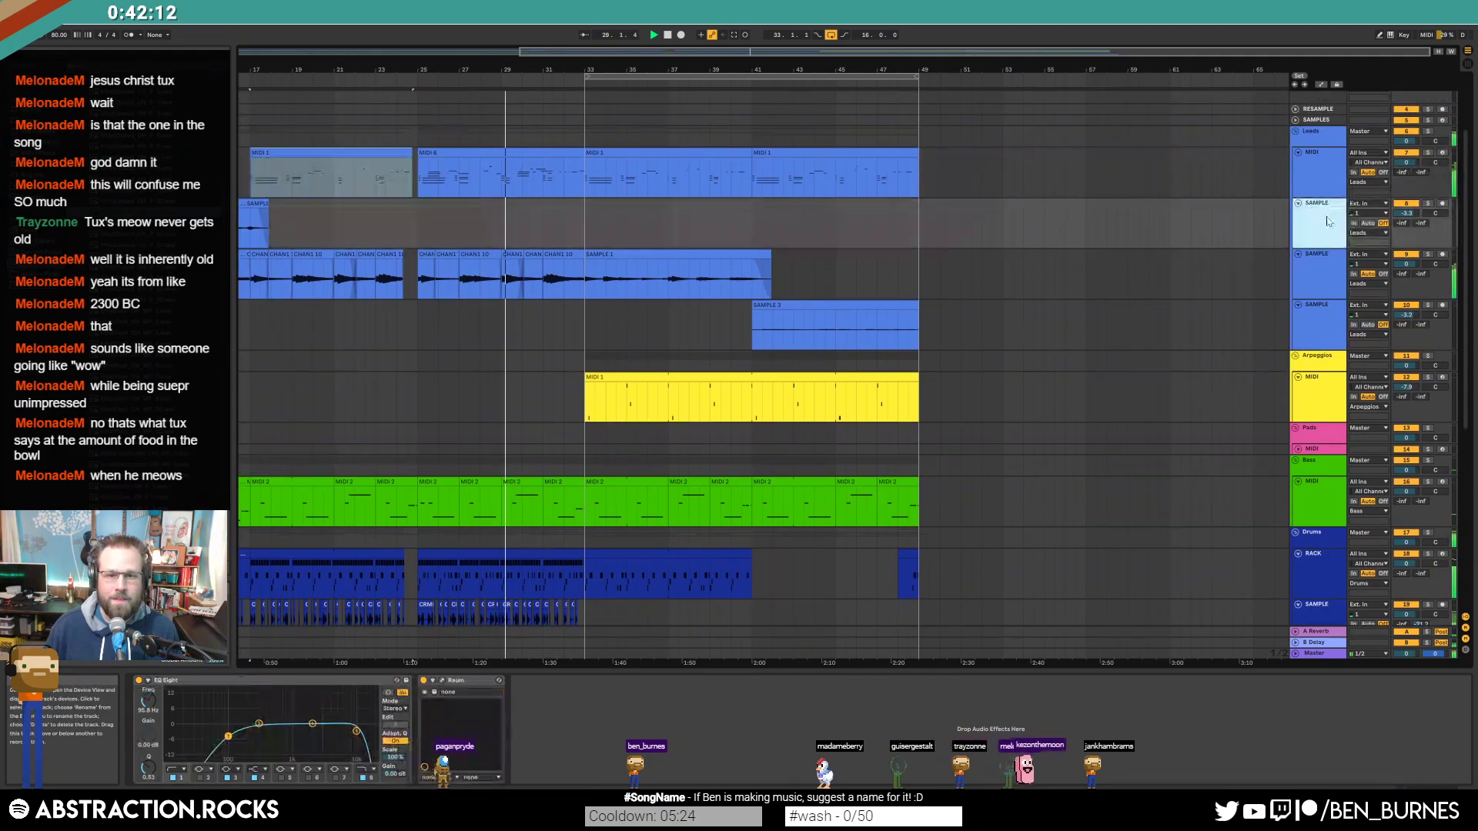
click(1442, 204)
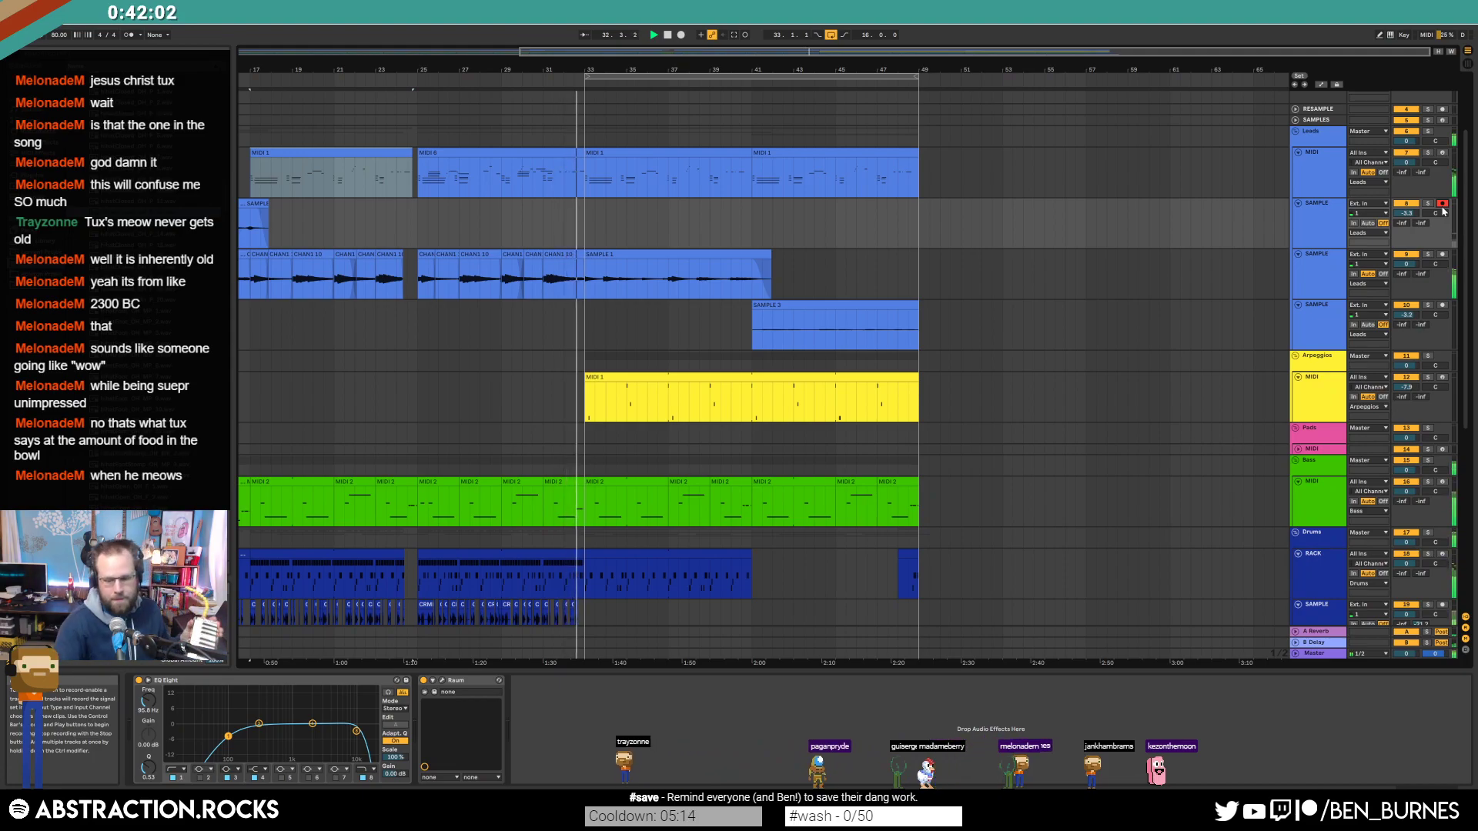
Step: Try recording takes on the armed lead sample track from around bar 32
key(F9)
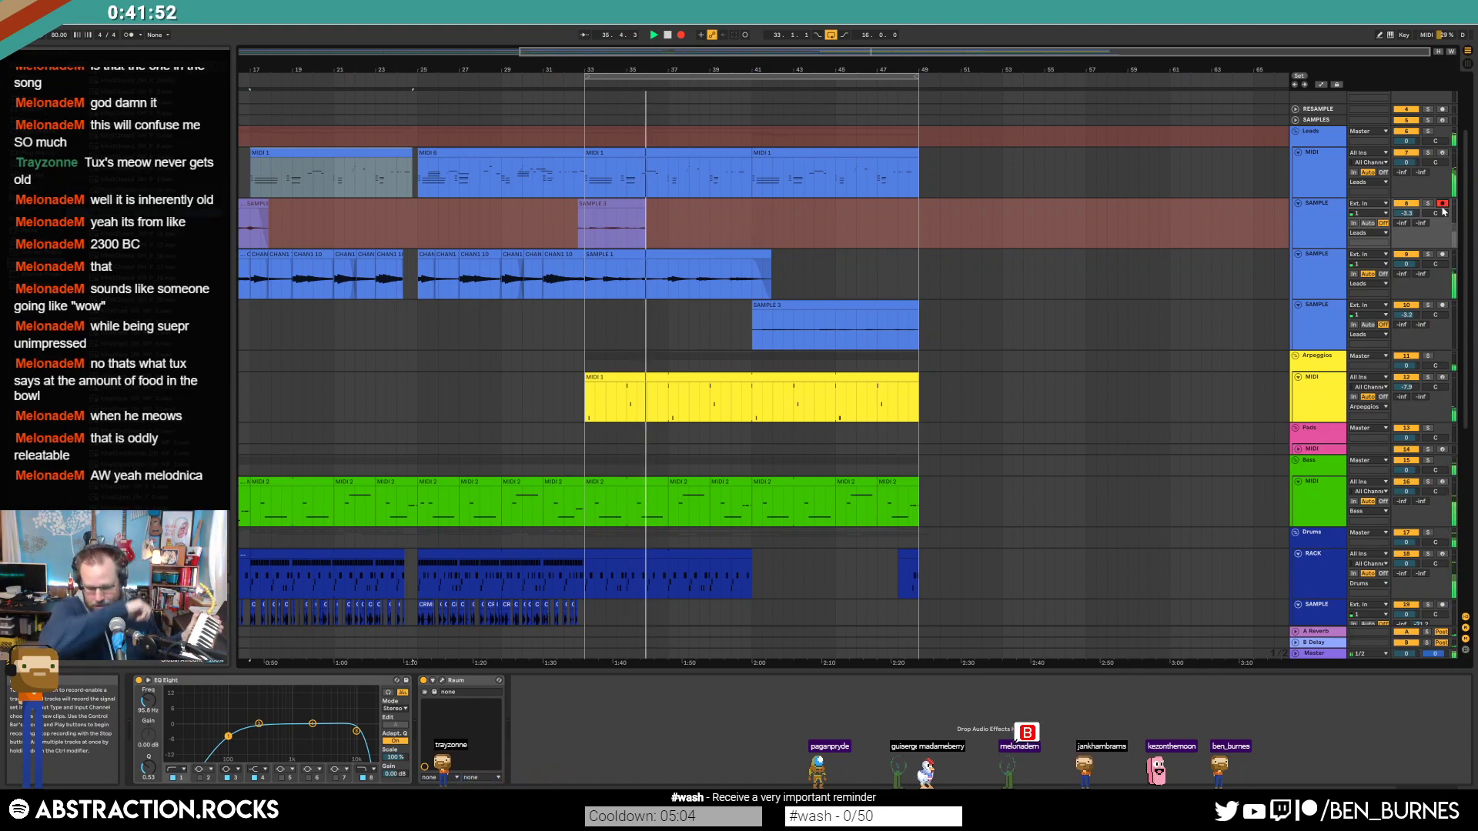
key(space)
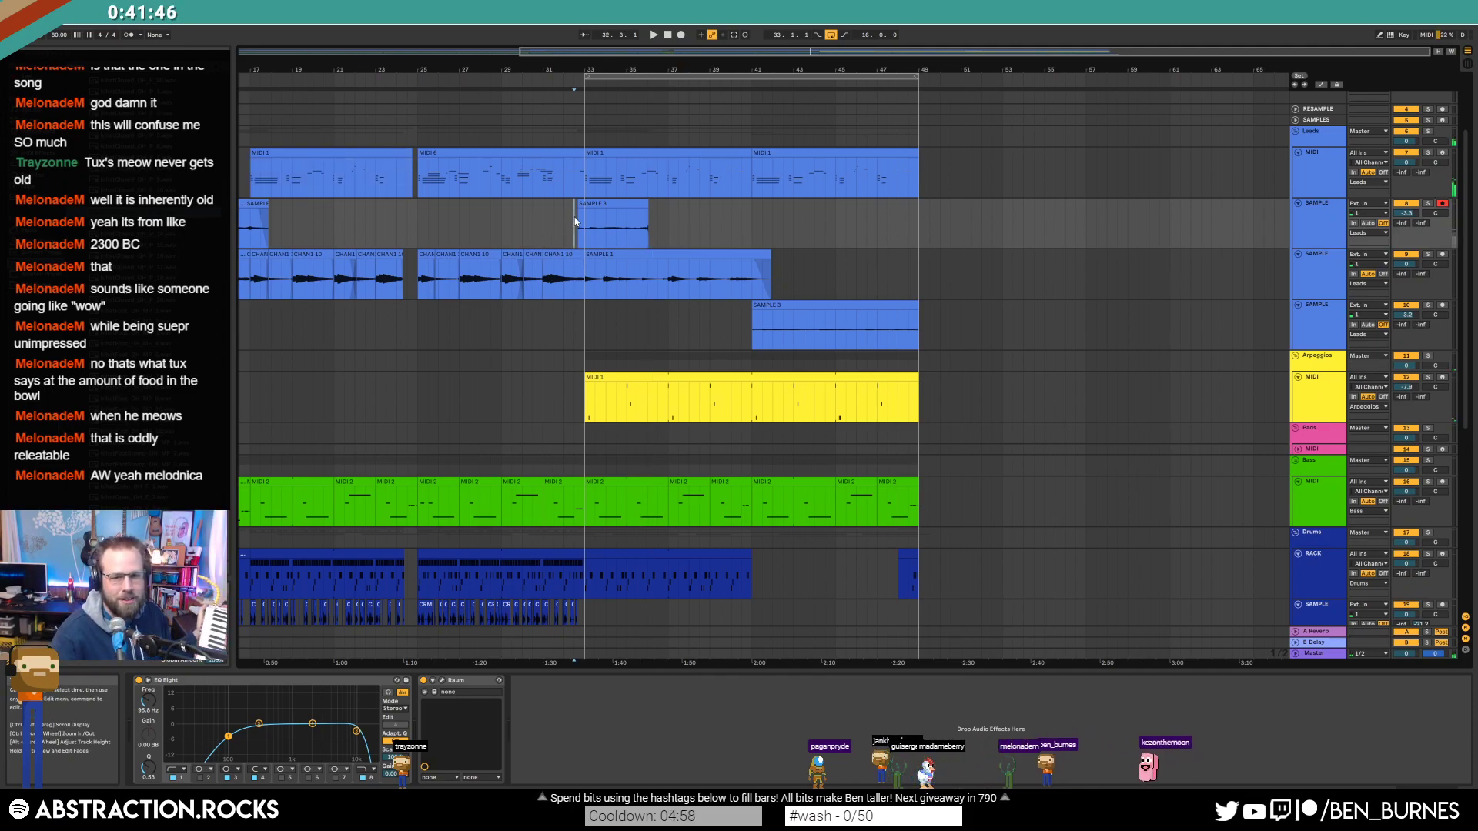
key(F9)
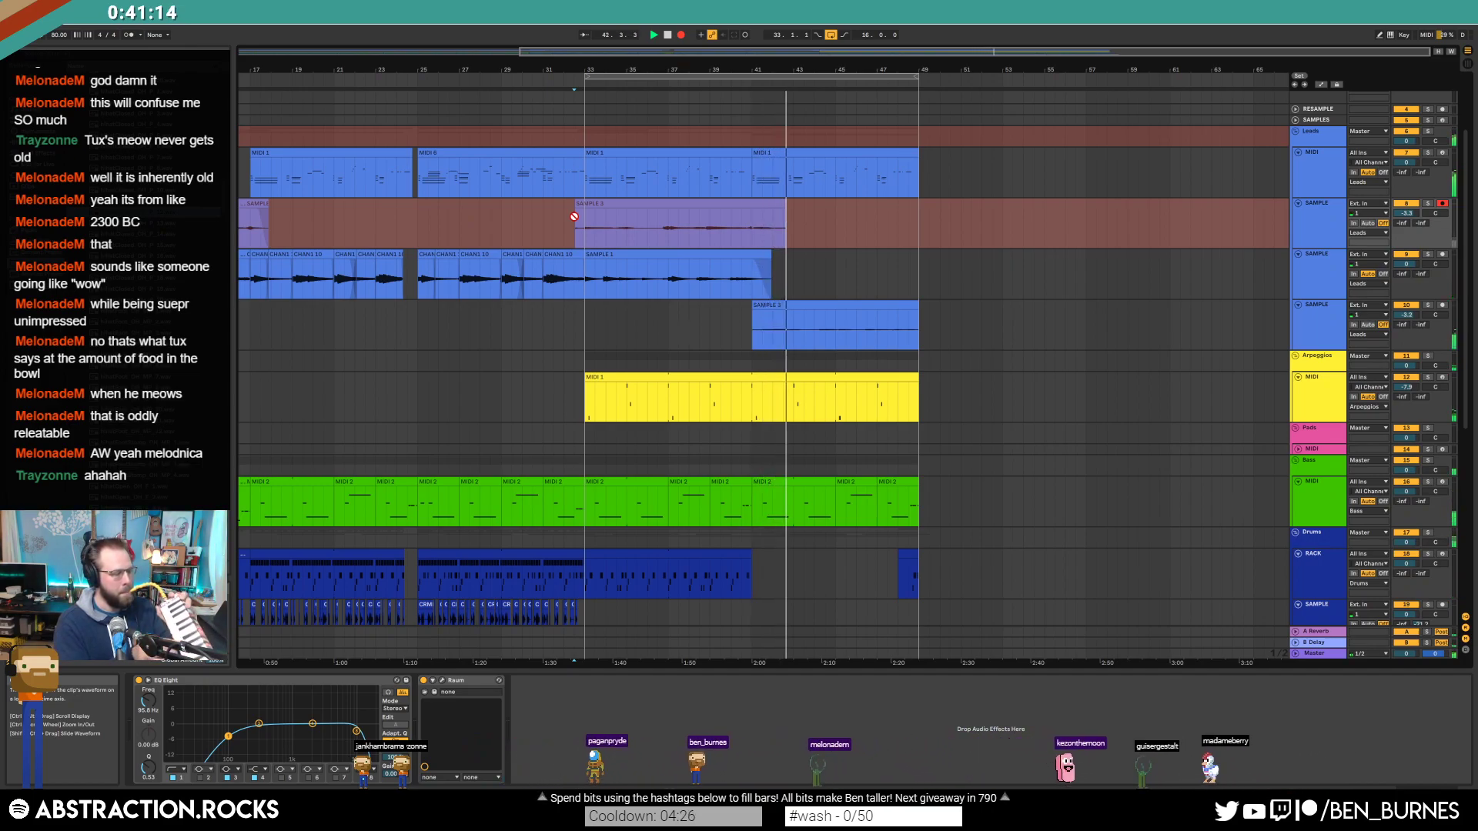
key(space)
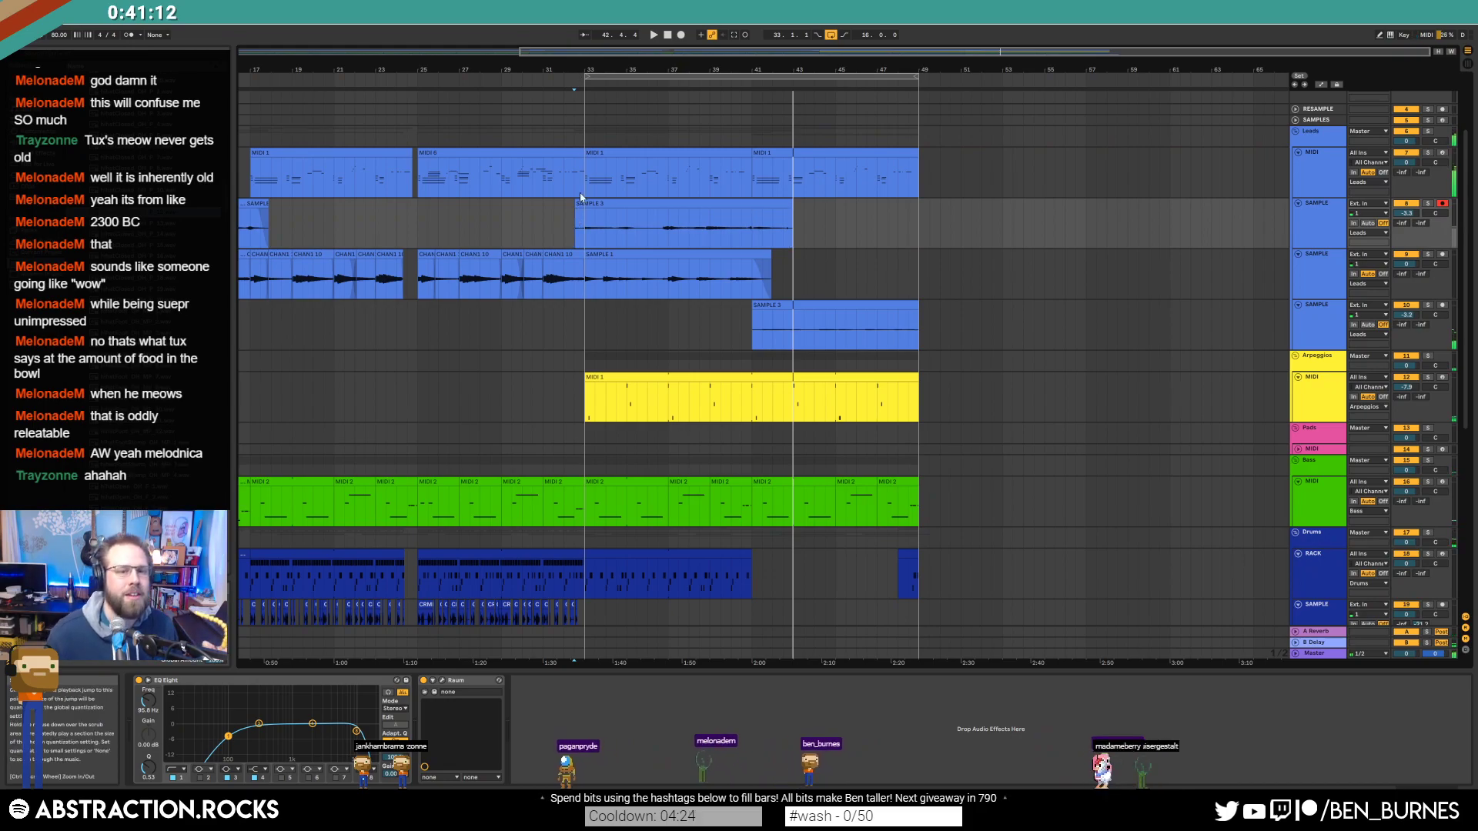
Step: Play the recorded lead take from bar 33 and delete it
click(585, 221)
key(space)
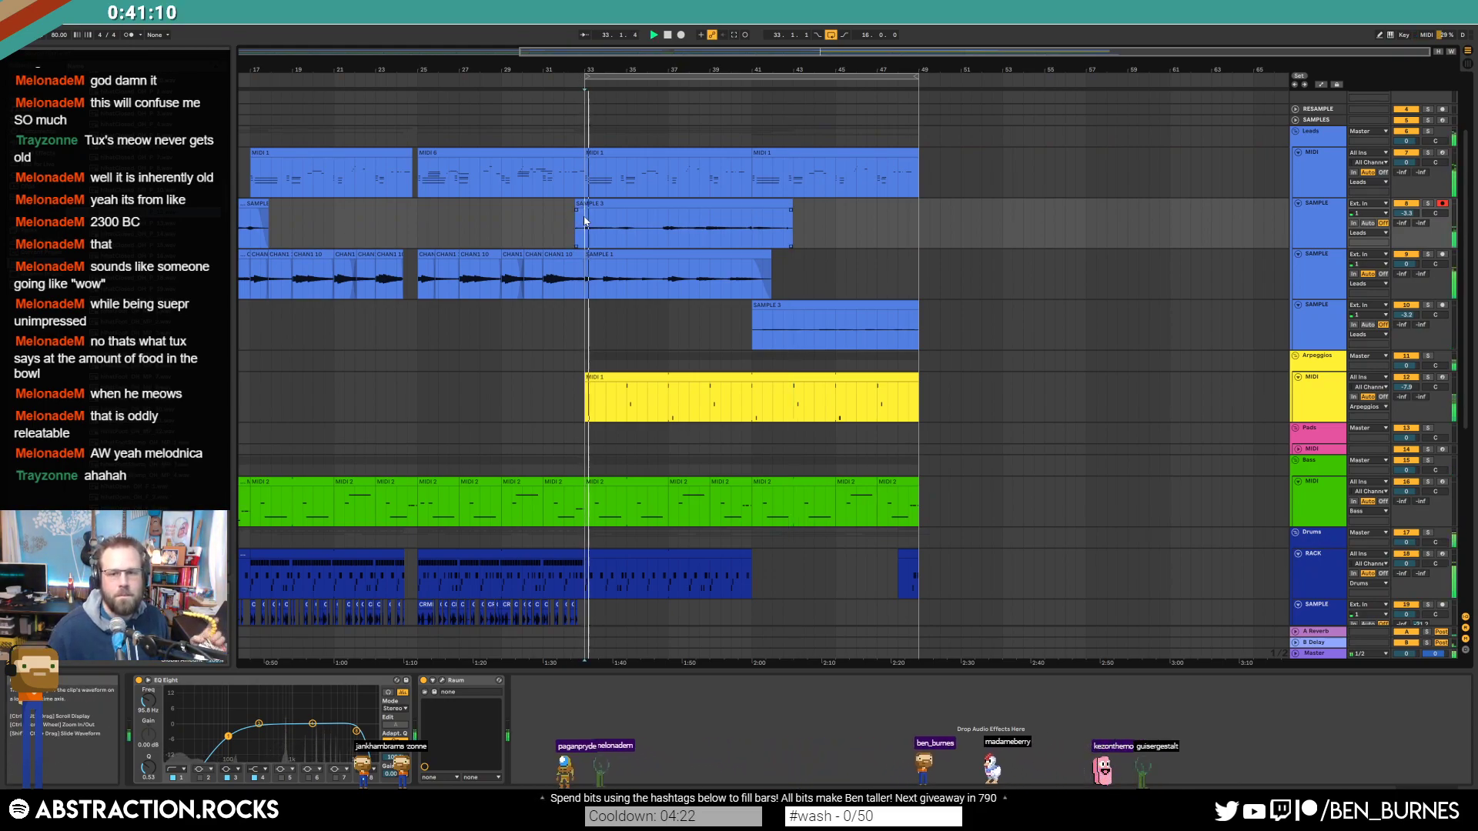
click(702, 206)
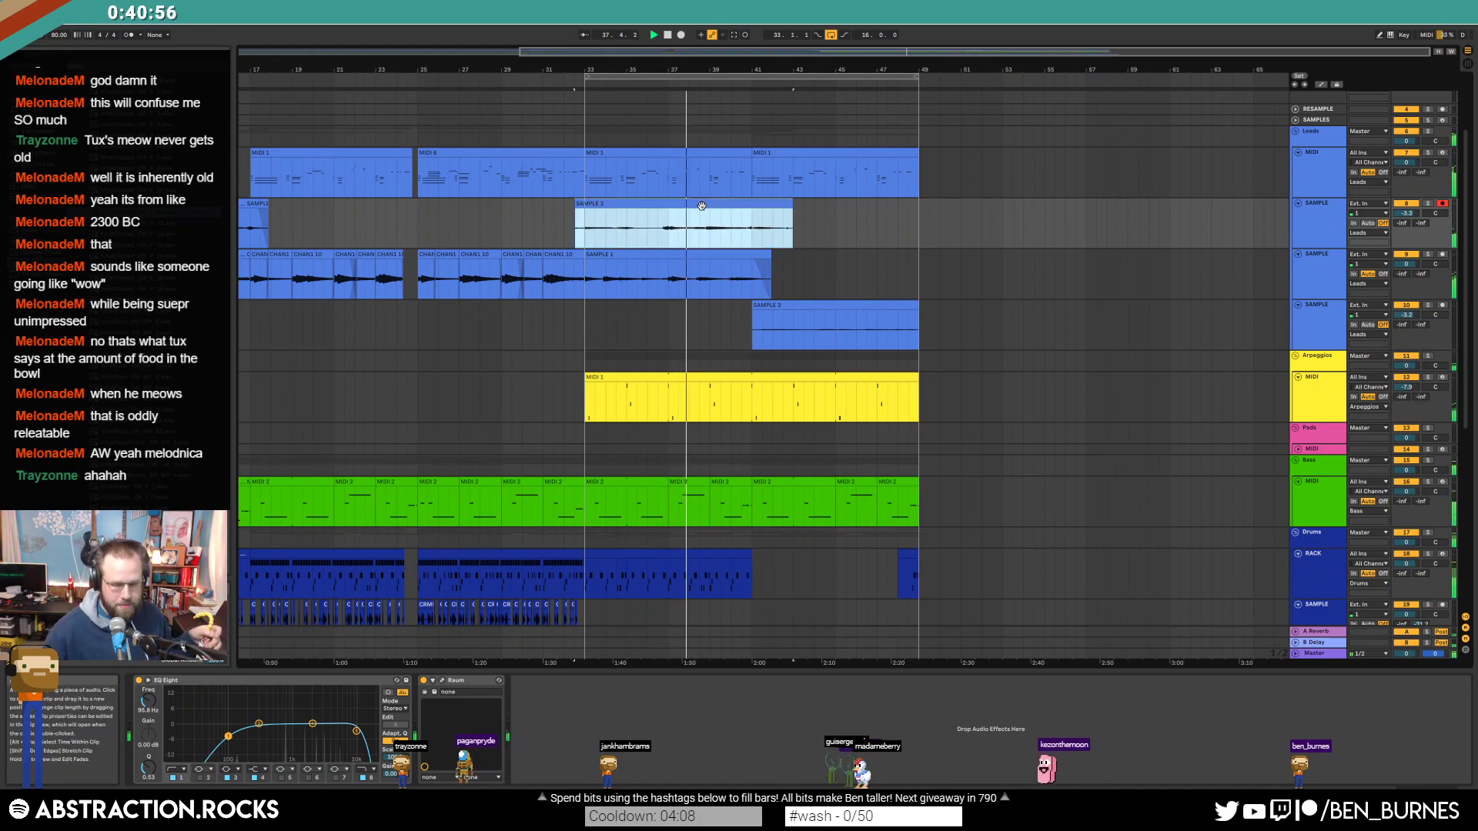
key(Delete)
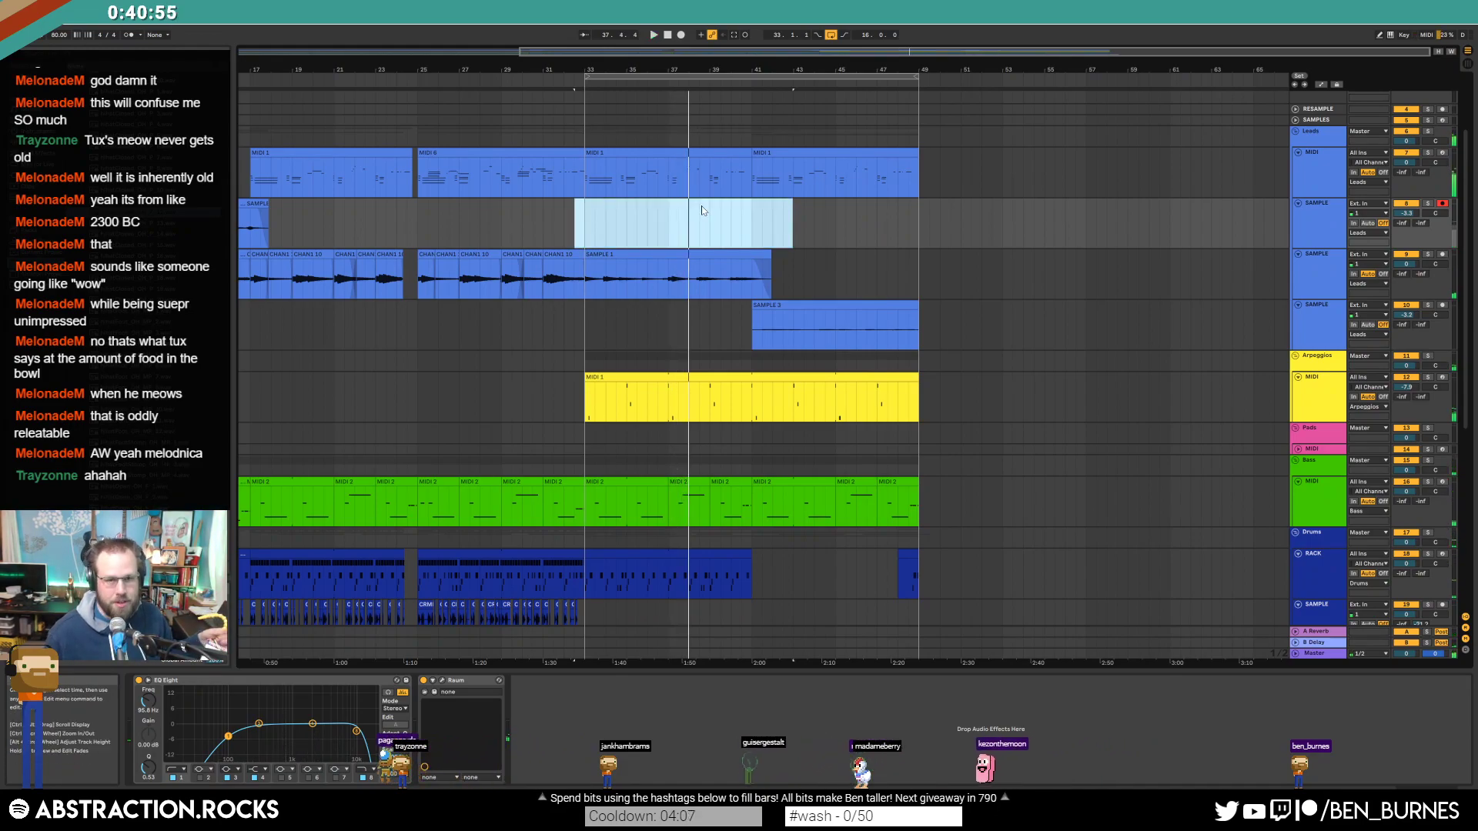
Step: Record a new take on the armed lead sample track from bar 32.3 to about bar 42
click(574, 231)
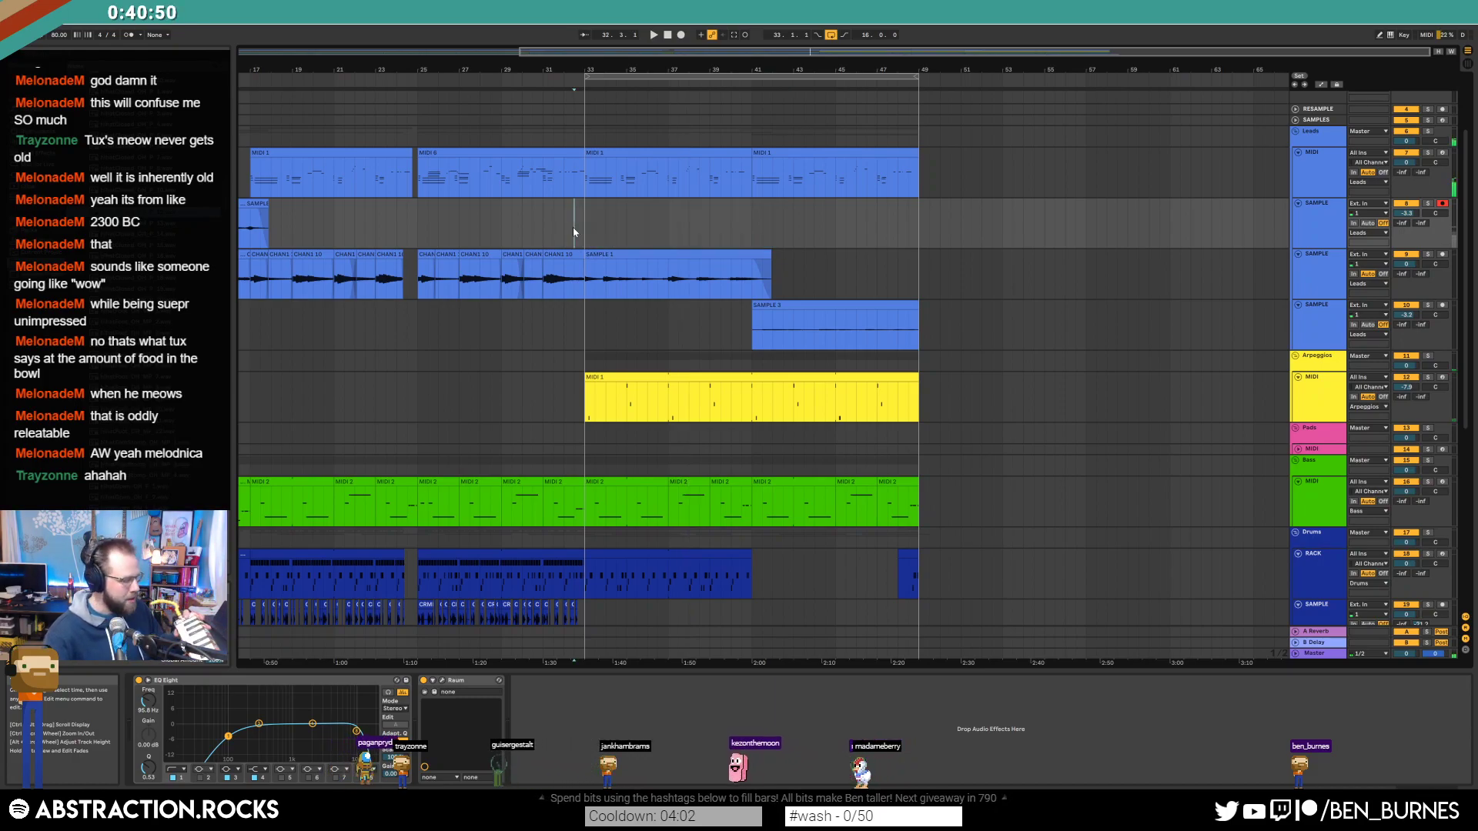
key(F9)
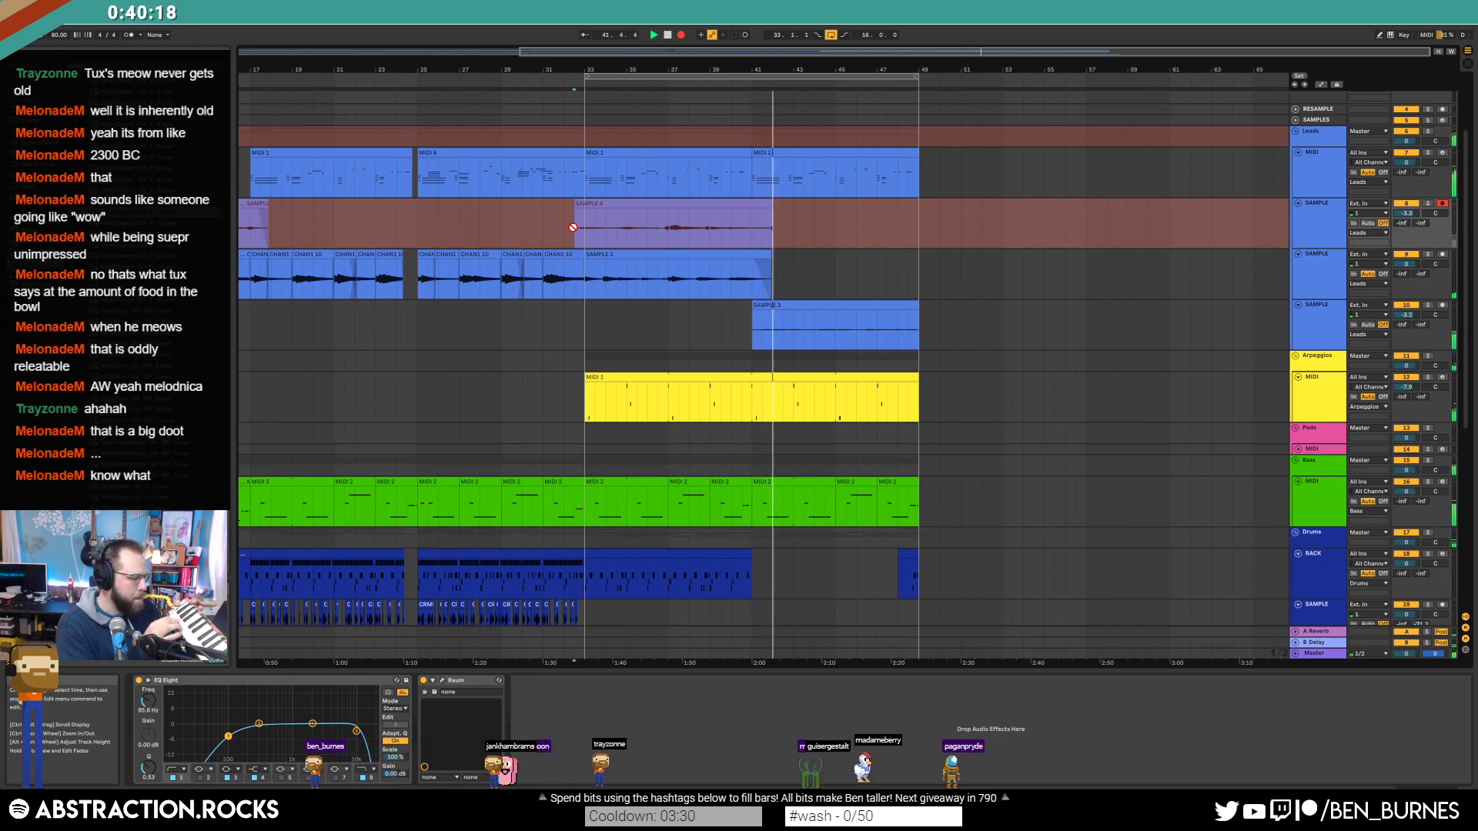
key(space)
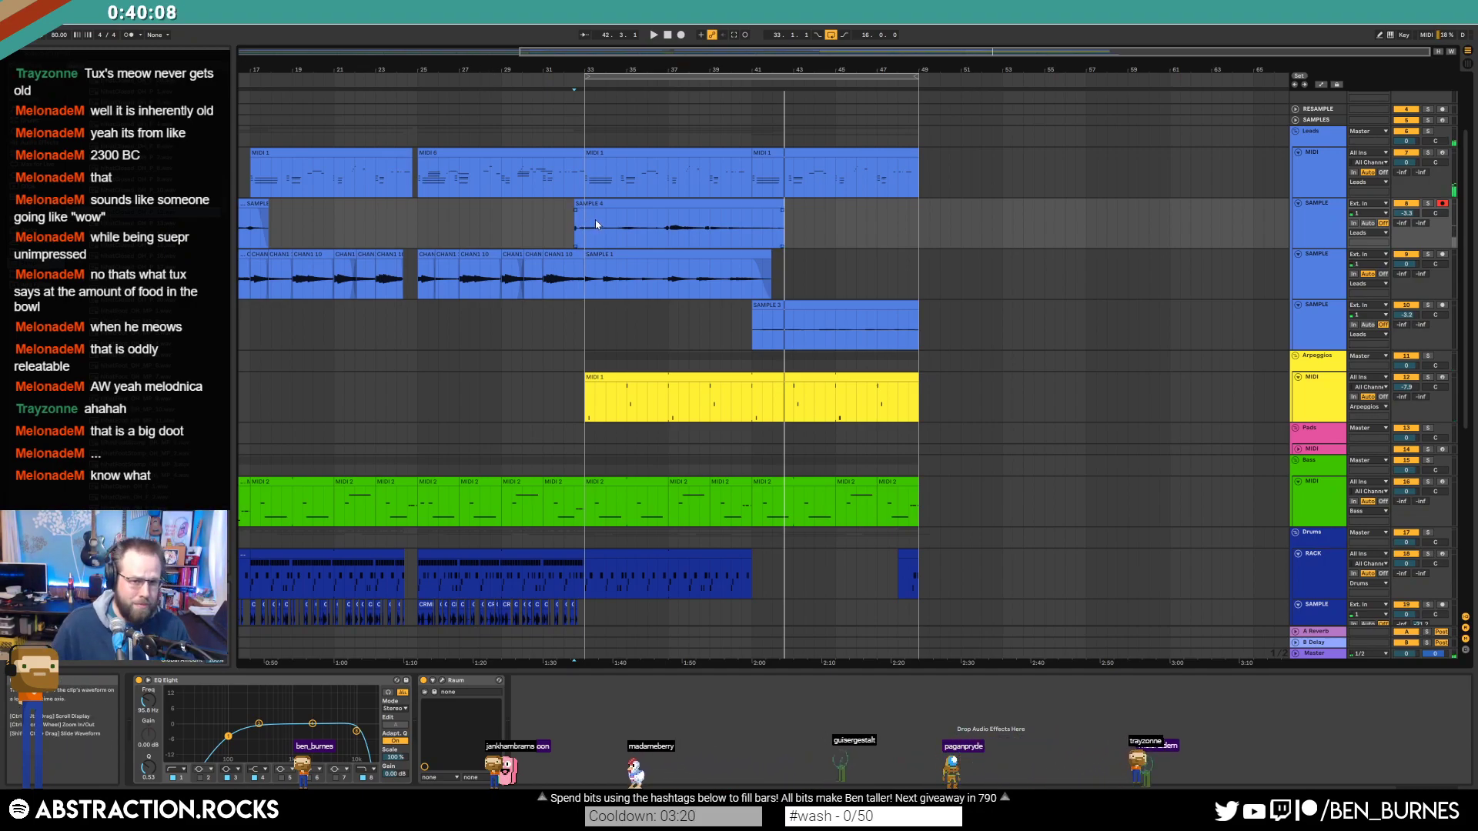
Step: Trim the new lead take to run from bar 32.4 to just past bar 42 and fade out its end
scroll(597, 225, up, 5)
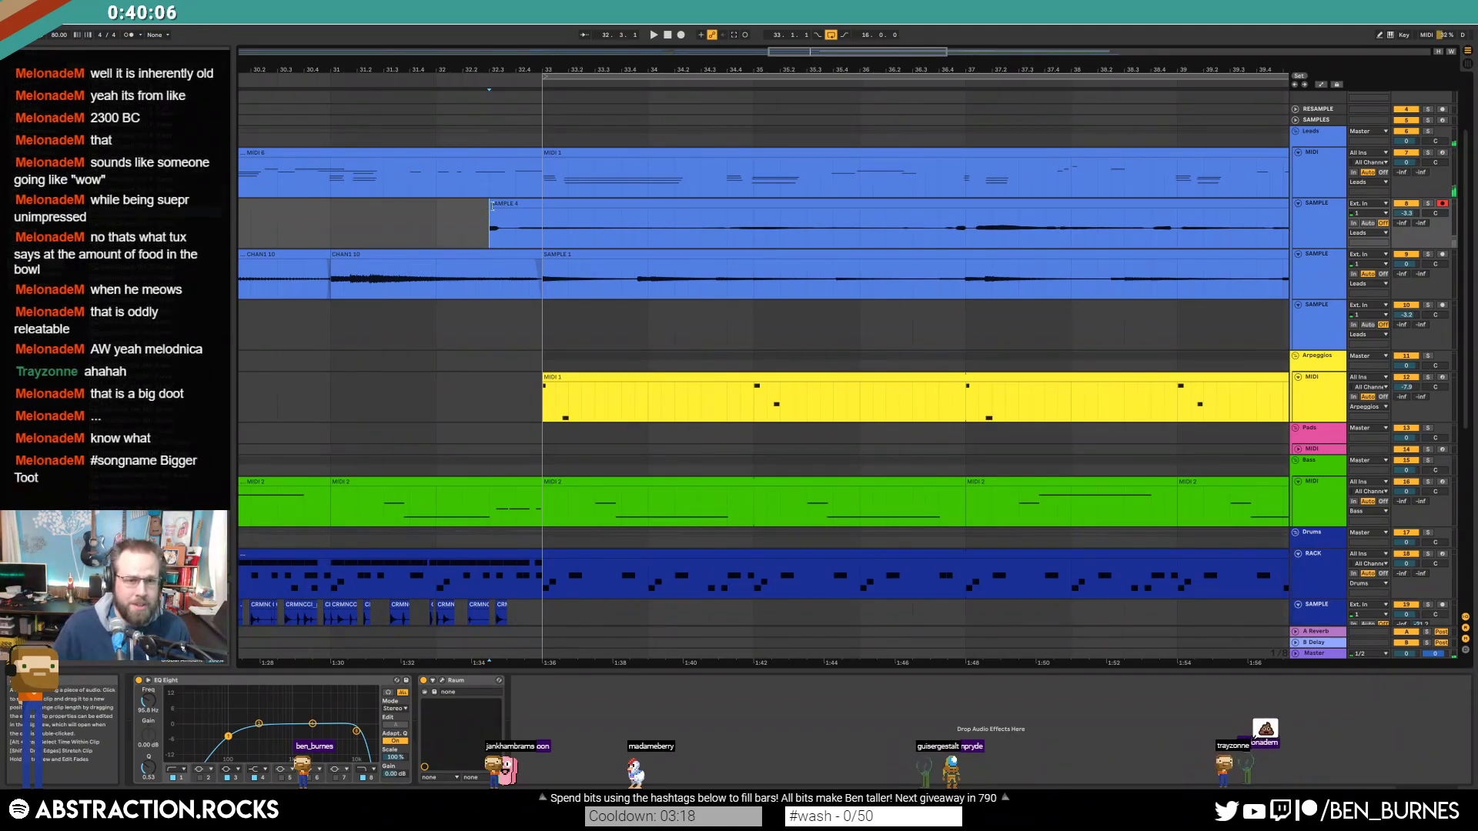
drag(489, 208, 515, 217)
key(space)
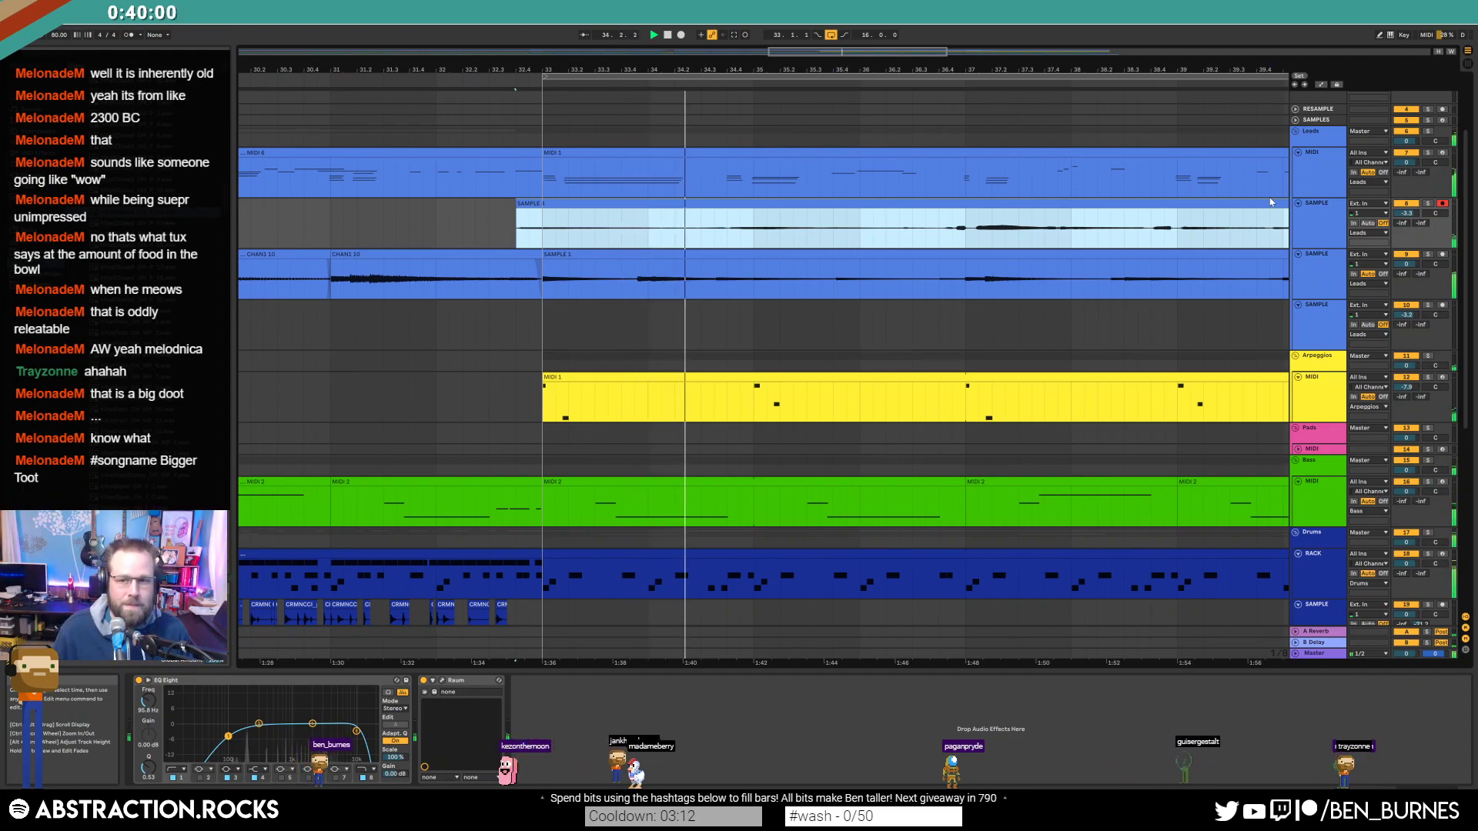
drag(874, 51, 946, 31)
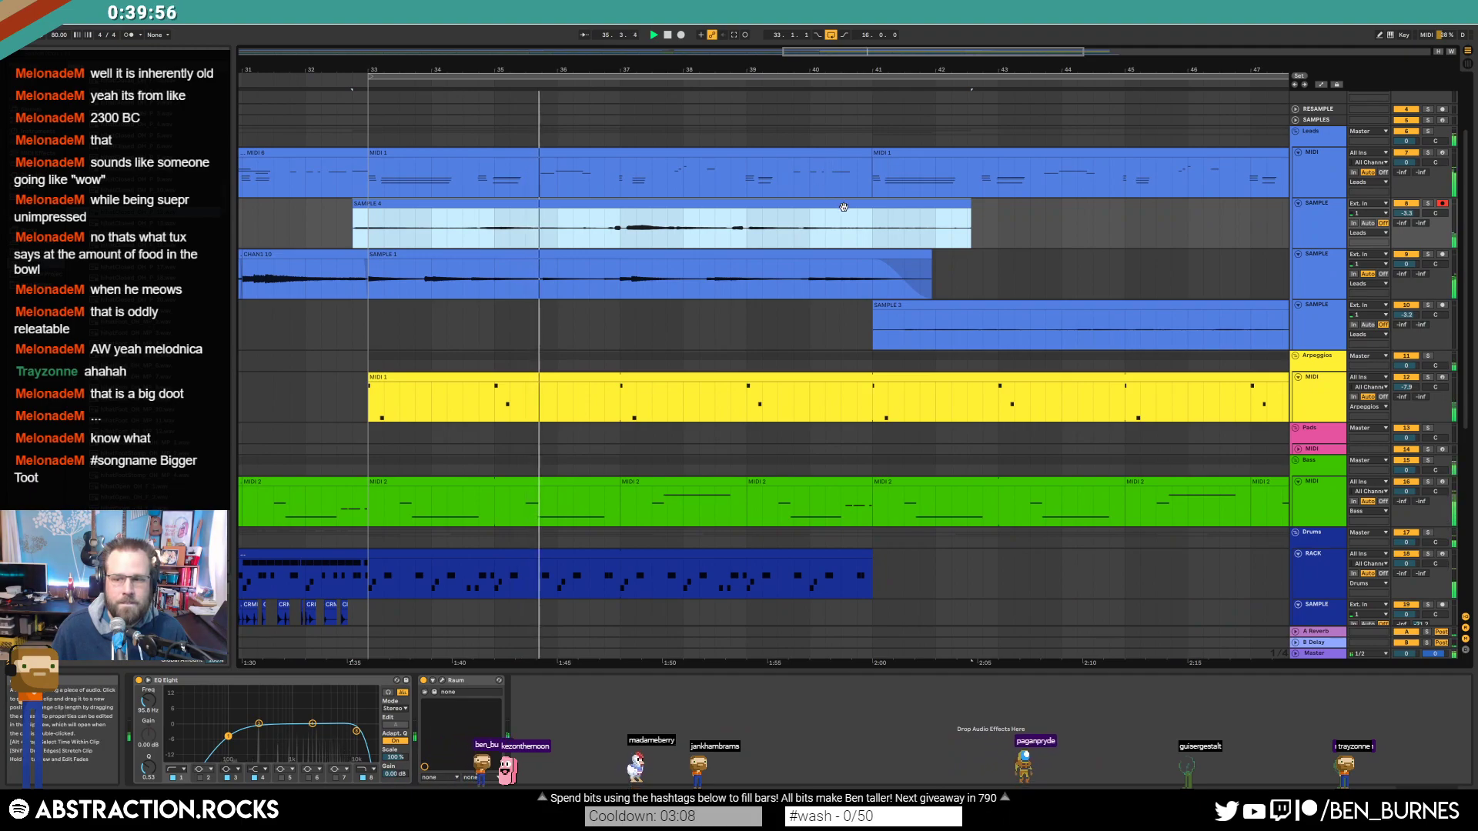
drag(967, 206, 895, 220)
Step: Open the new take's waveform and place warp markers on the two note onsets around its bar 6
double_click(721, 205)
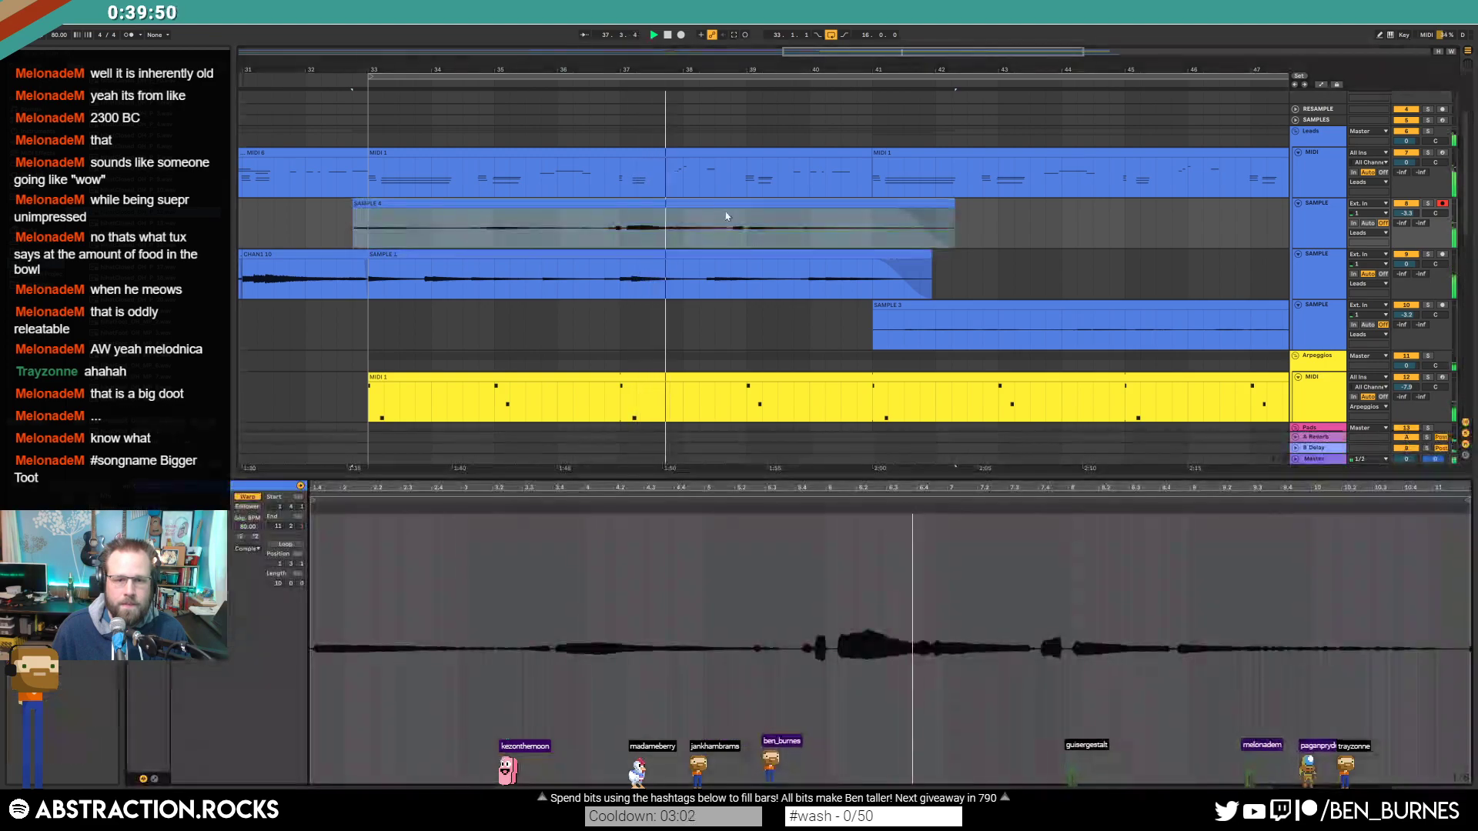
double_click(815, 509)
double_click(837, 509)
drag(837, 510, 839, 513)
scroll(839, 517, up, 2)
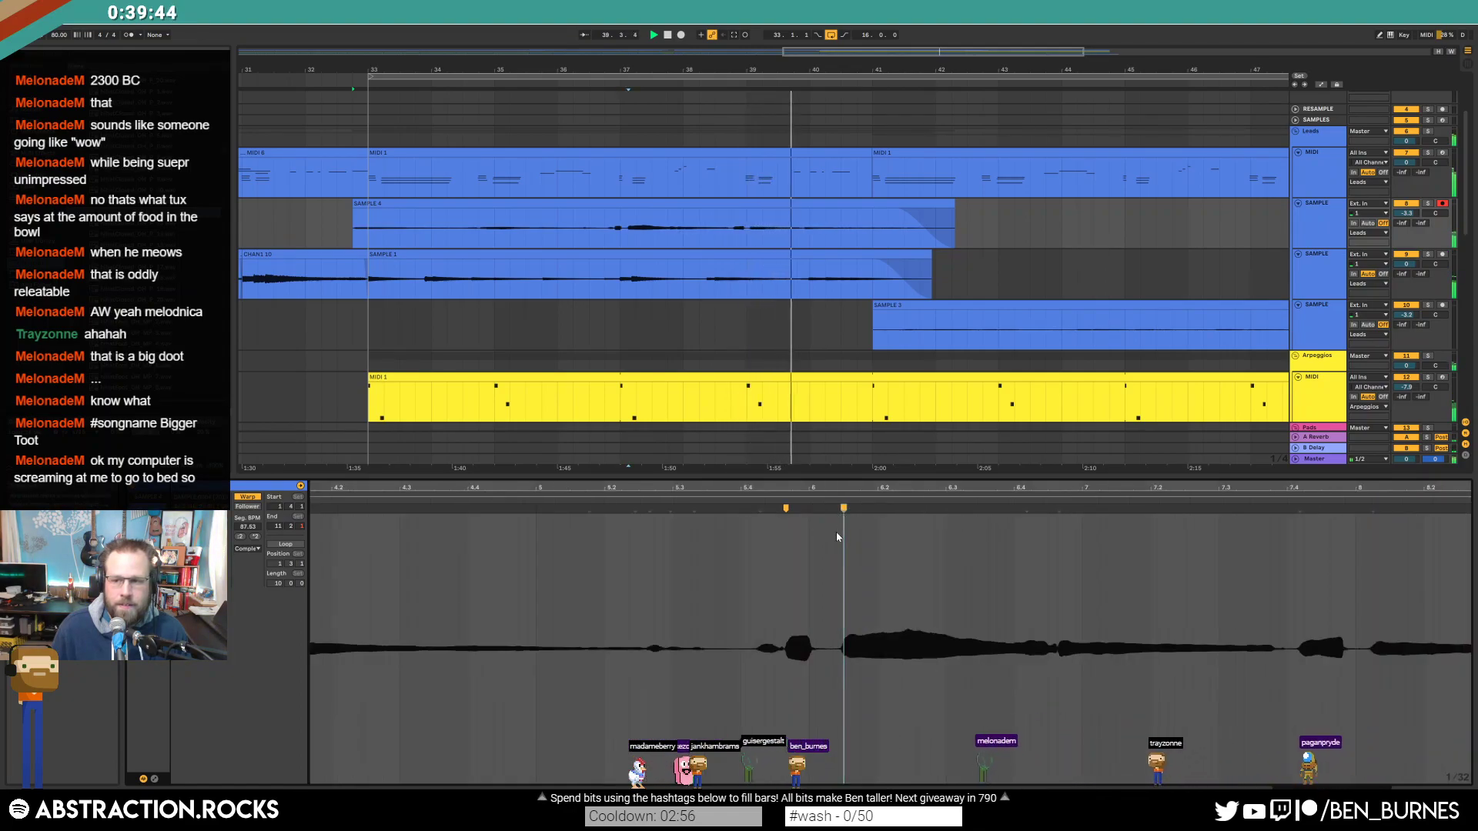
double_click(813, 510)
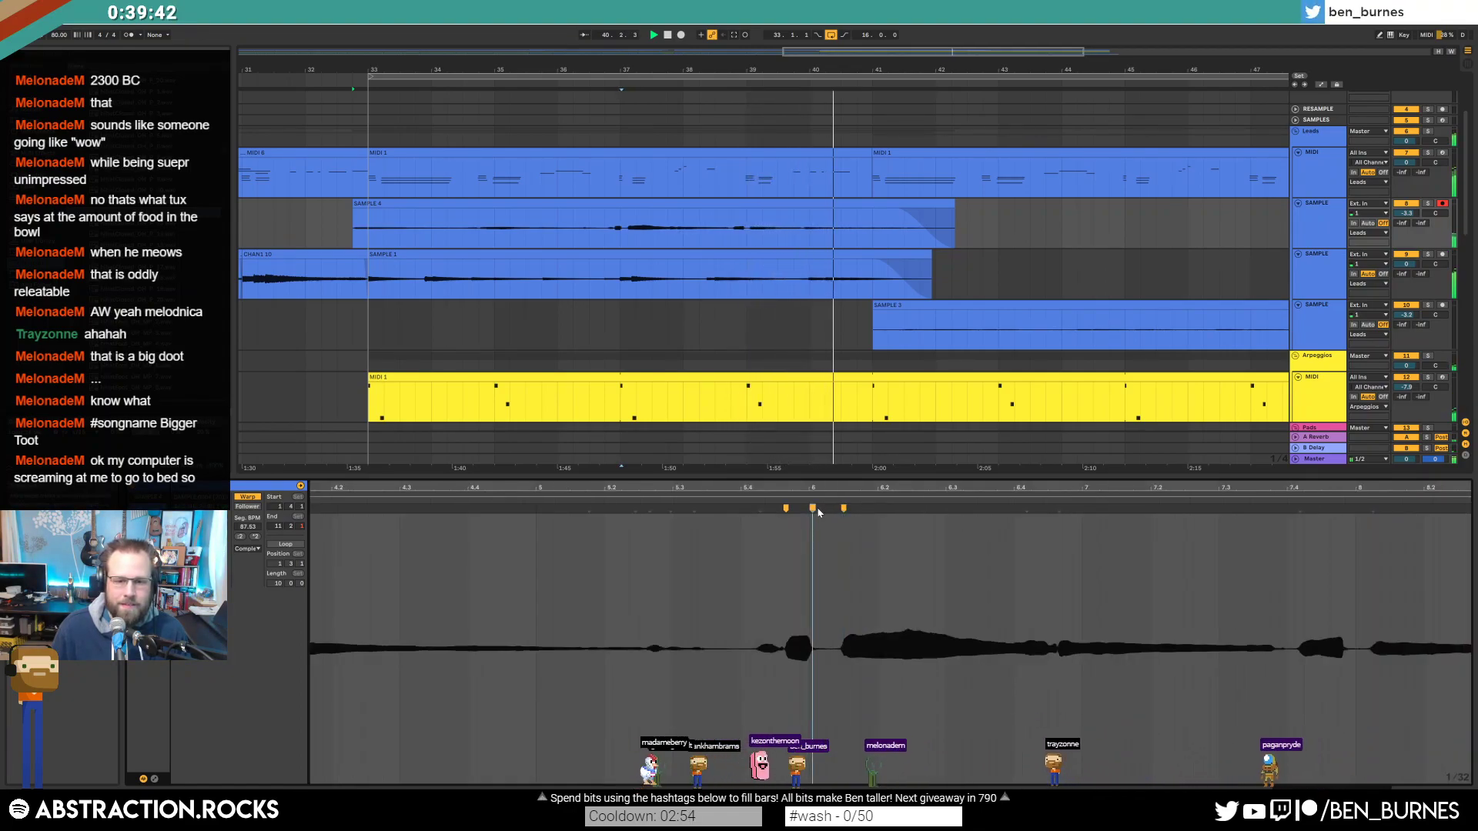
key(Delete)
Step: Add two warp markers just before bar 7 of the take and shift the notes around bars 6 and 7 slightly earlier
double_click(1026, 511)
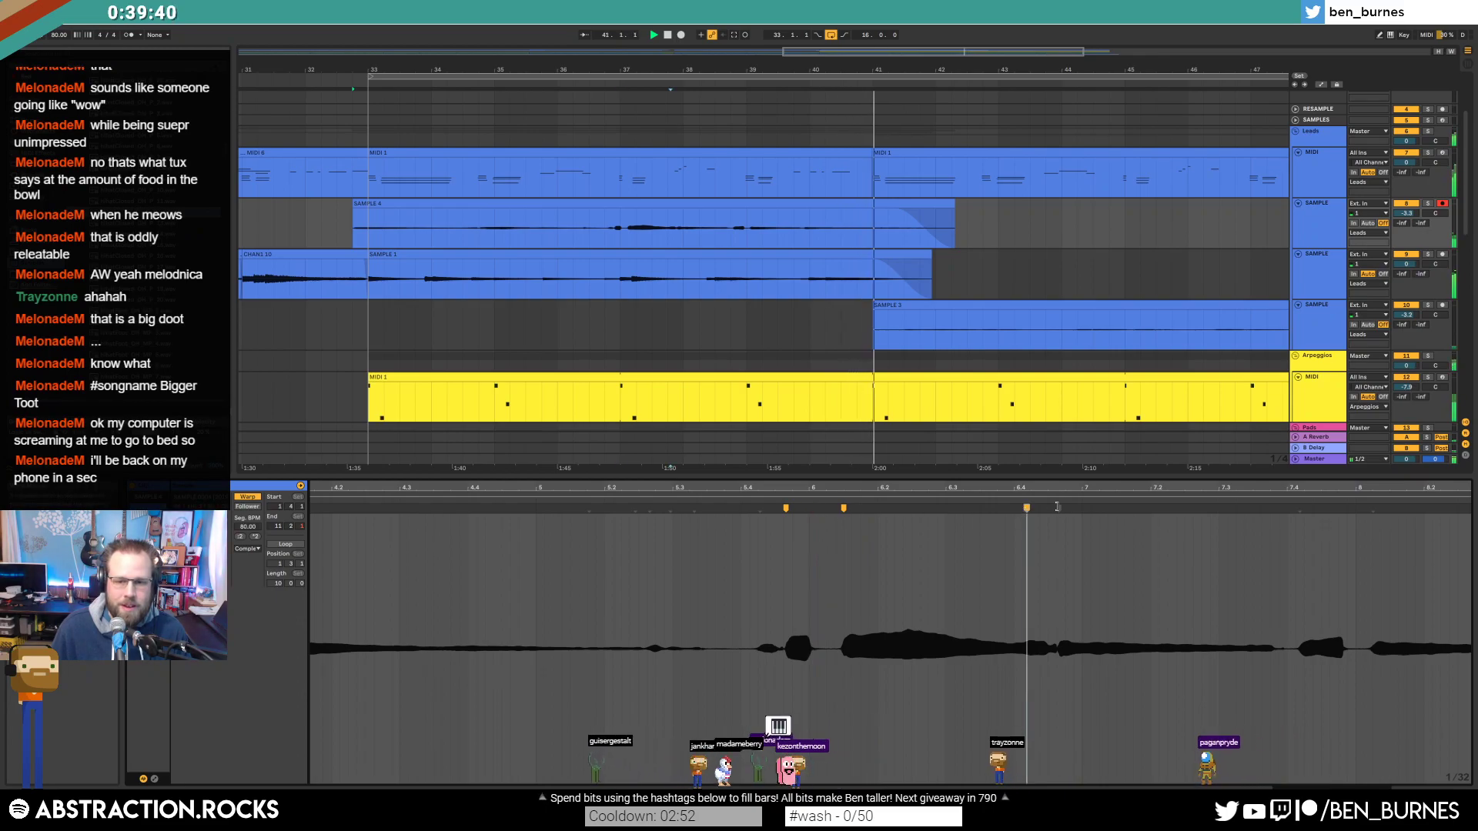
double_click(1059, 511)
drag(1059, 511, 1014, 511)
drag(844, 509, 804, 508)
double_click(798, 514)
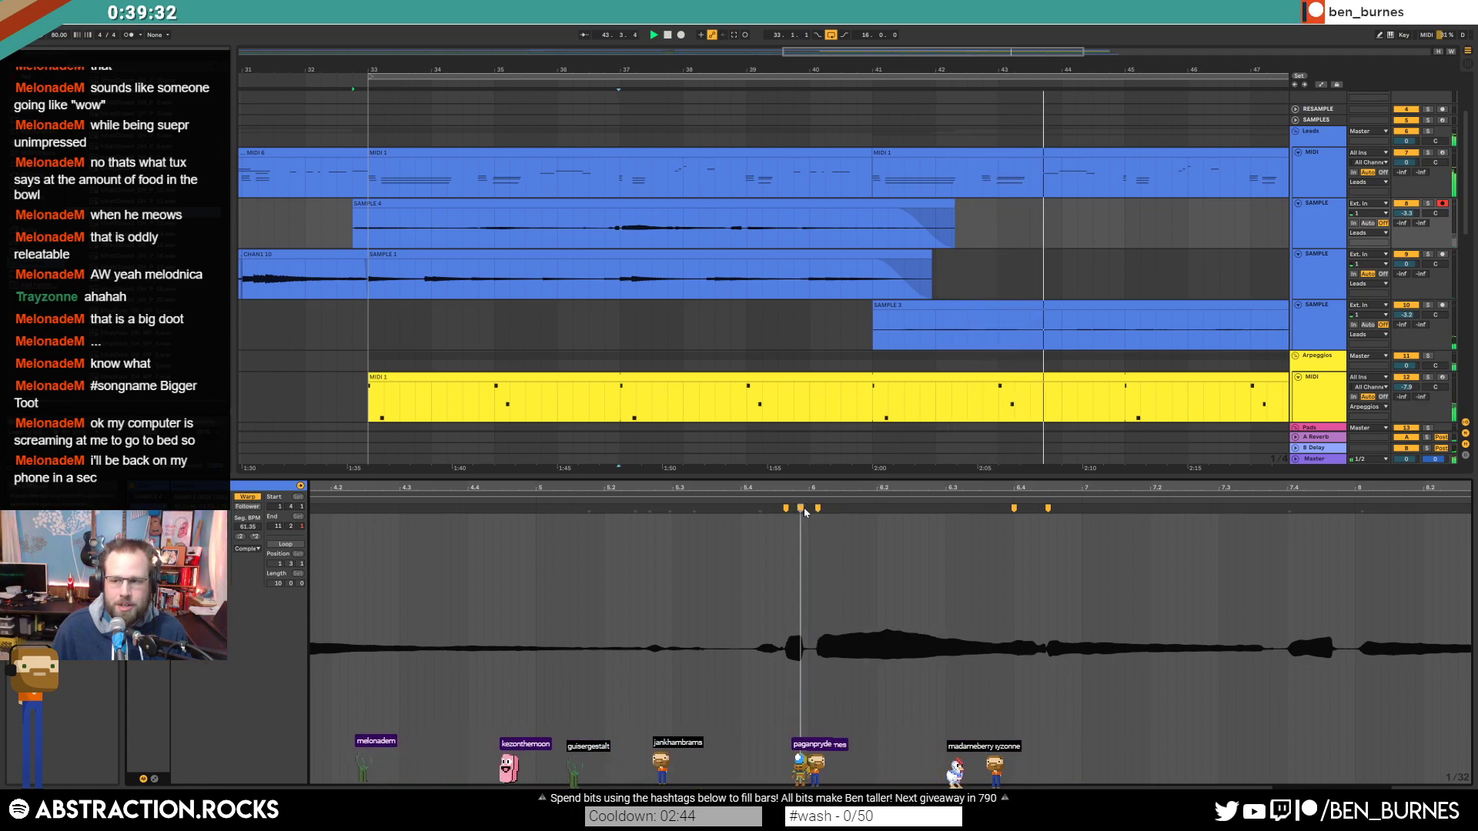
drag(885, 570, 662, 531)
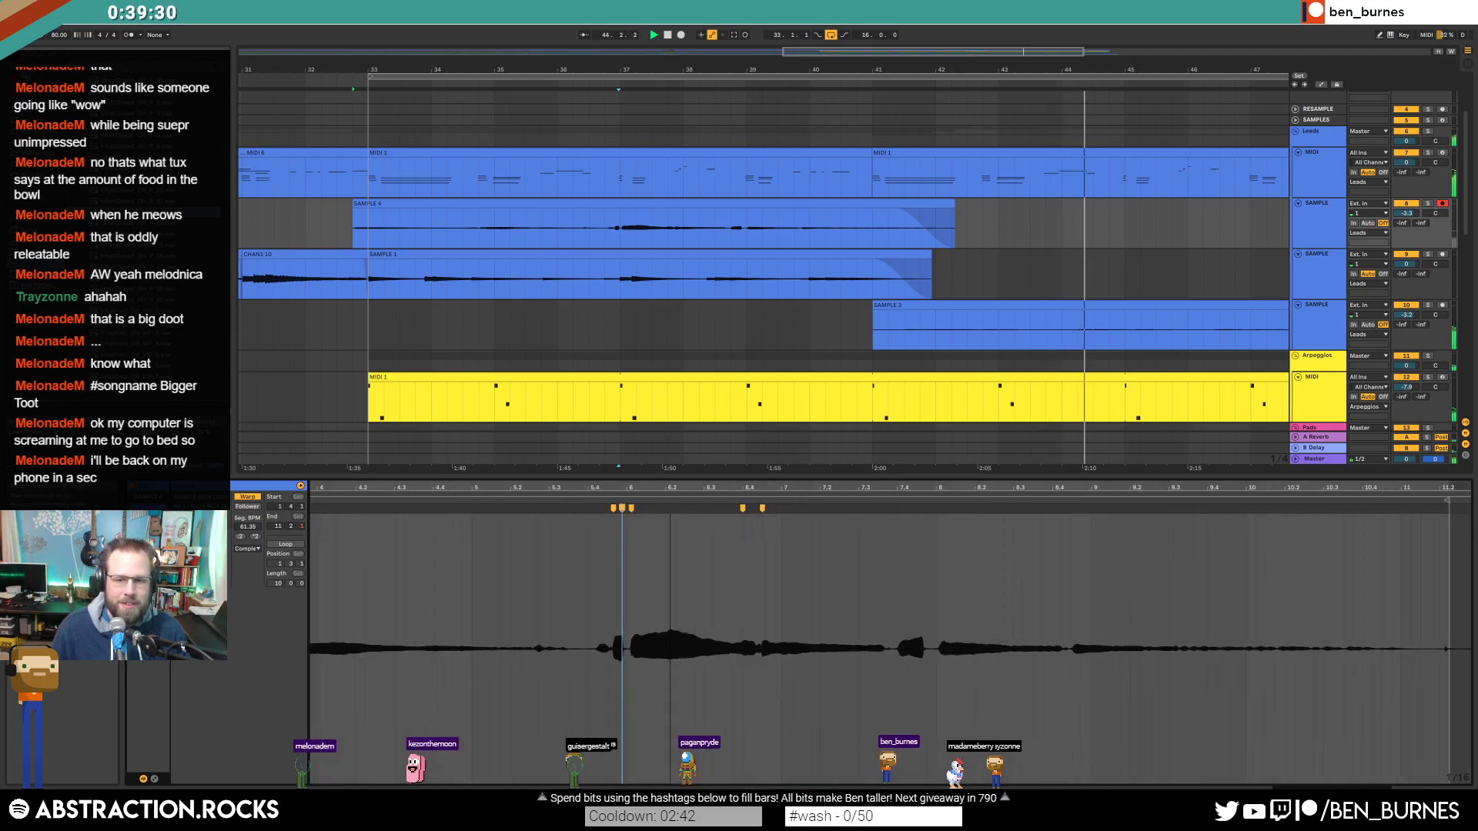
Step: Close the clip's waveform, extend the loop back to bar 1 so it spans 48 bars, and play from the beginning
drag(891, 52, 865, 9)
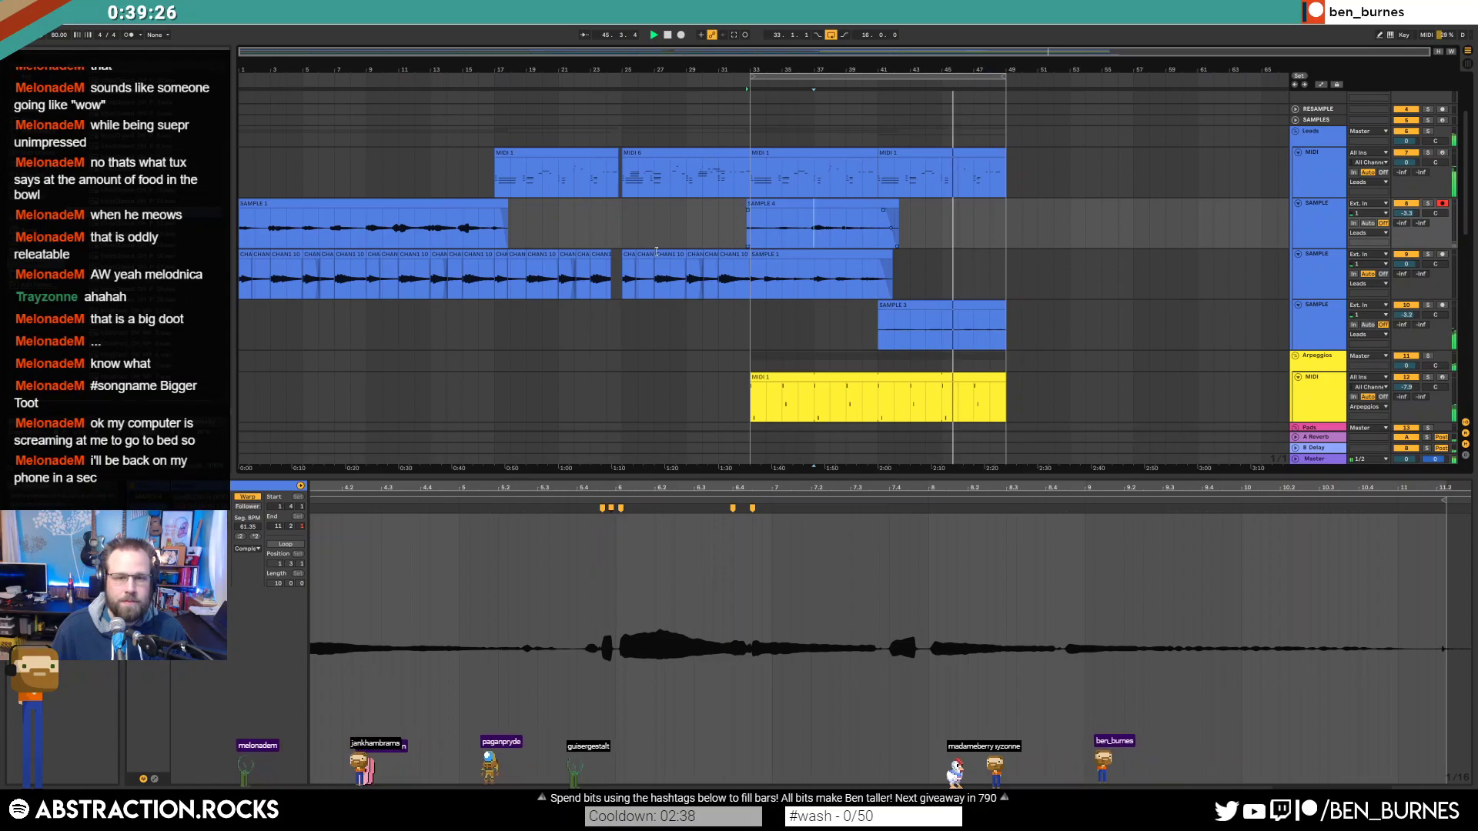
scroll(608, 262, down, 5)
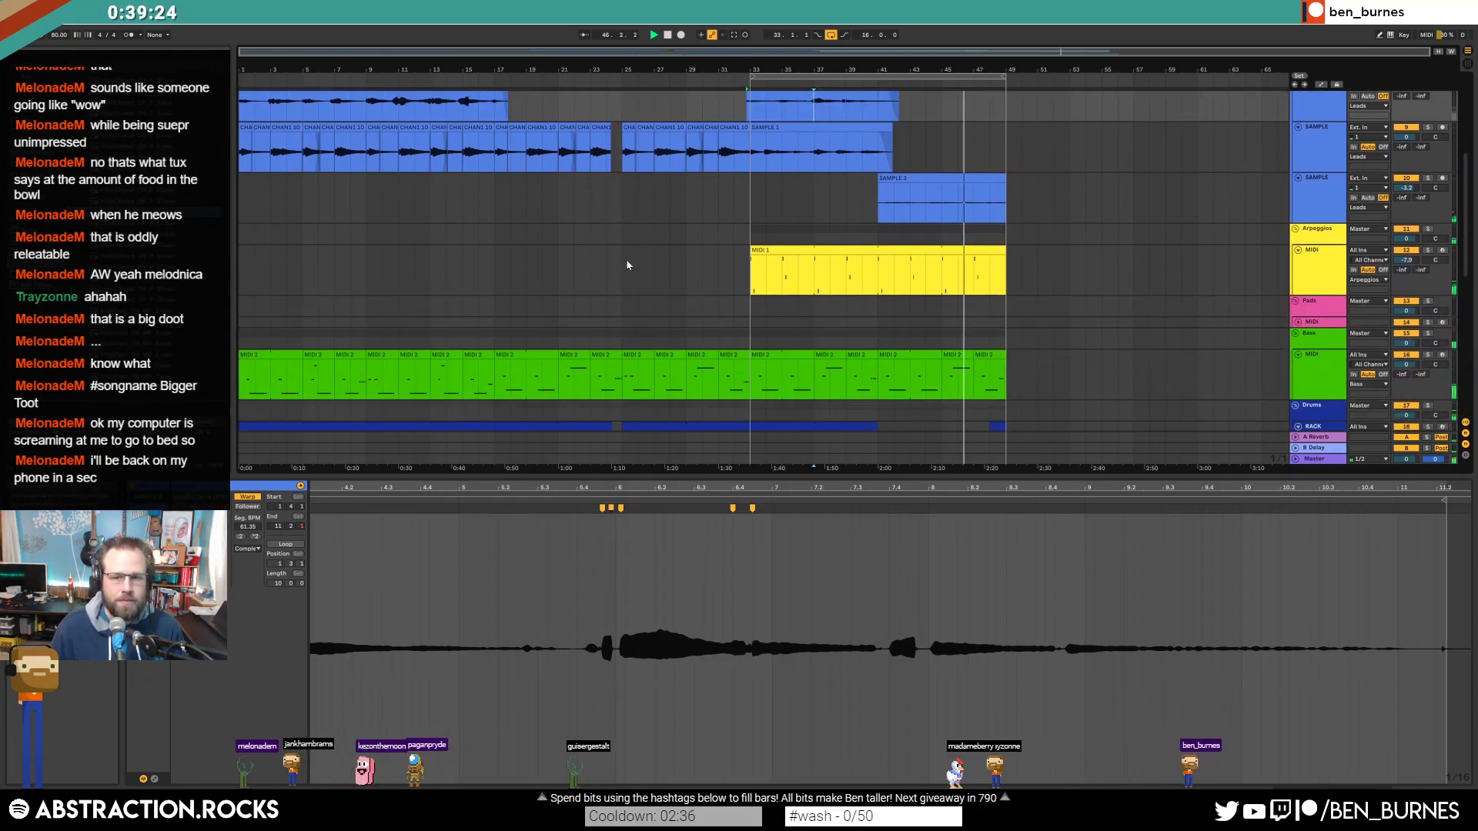
key(shift+Tab)
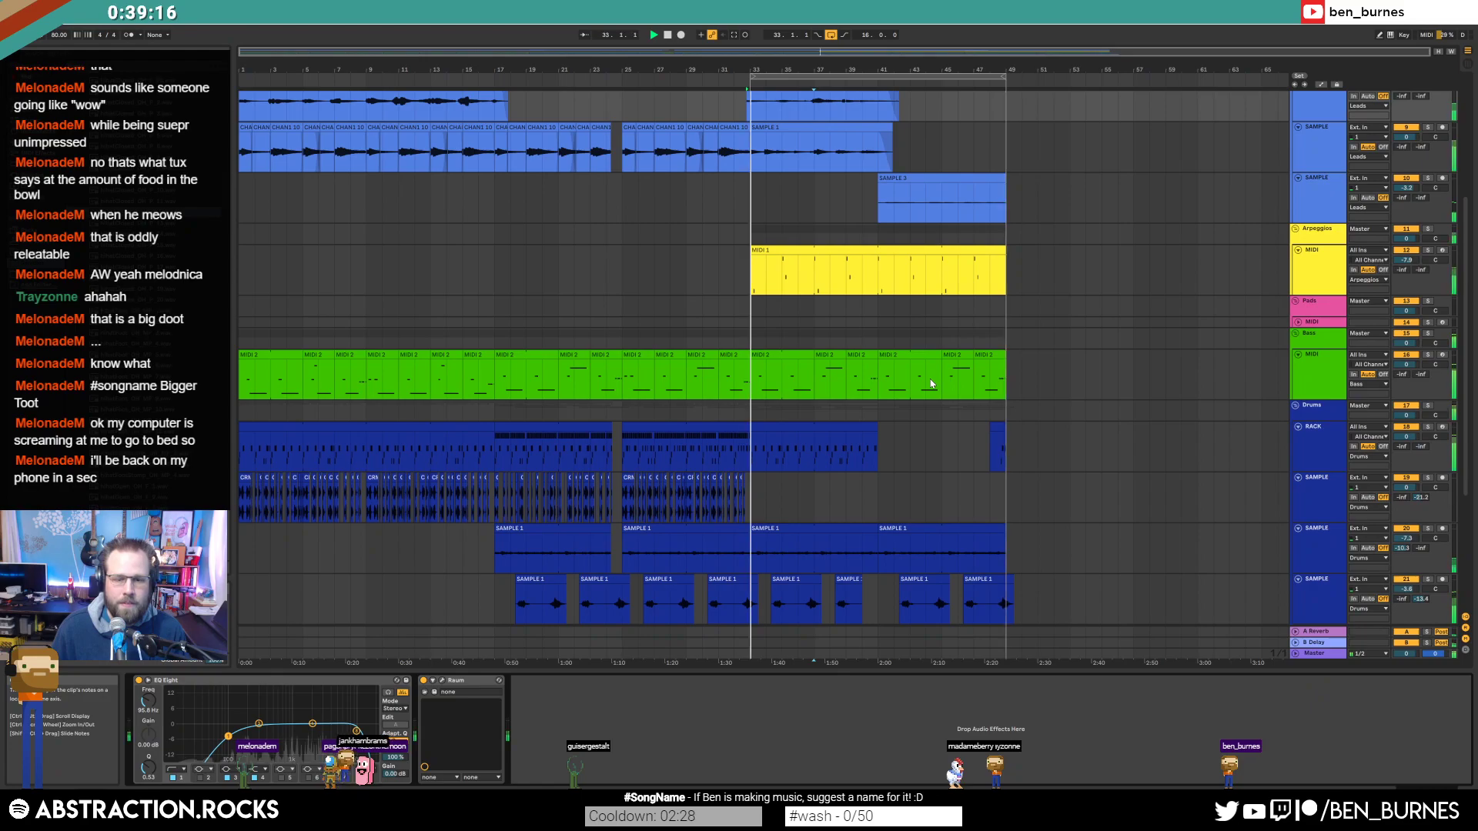
key(space)
drag(753, 76, 241, 76)
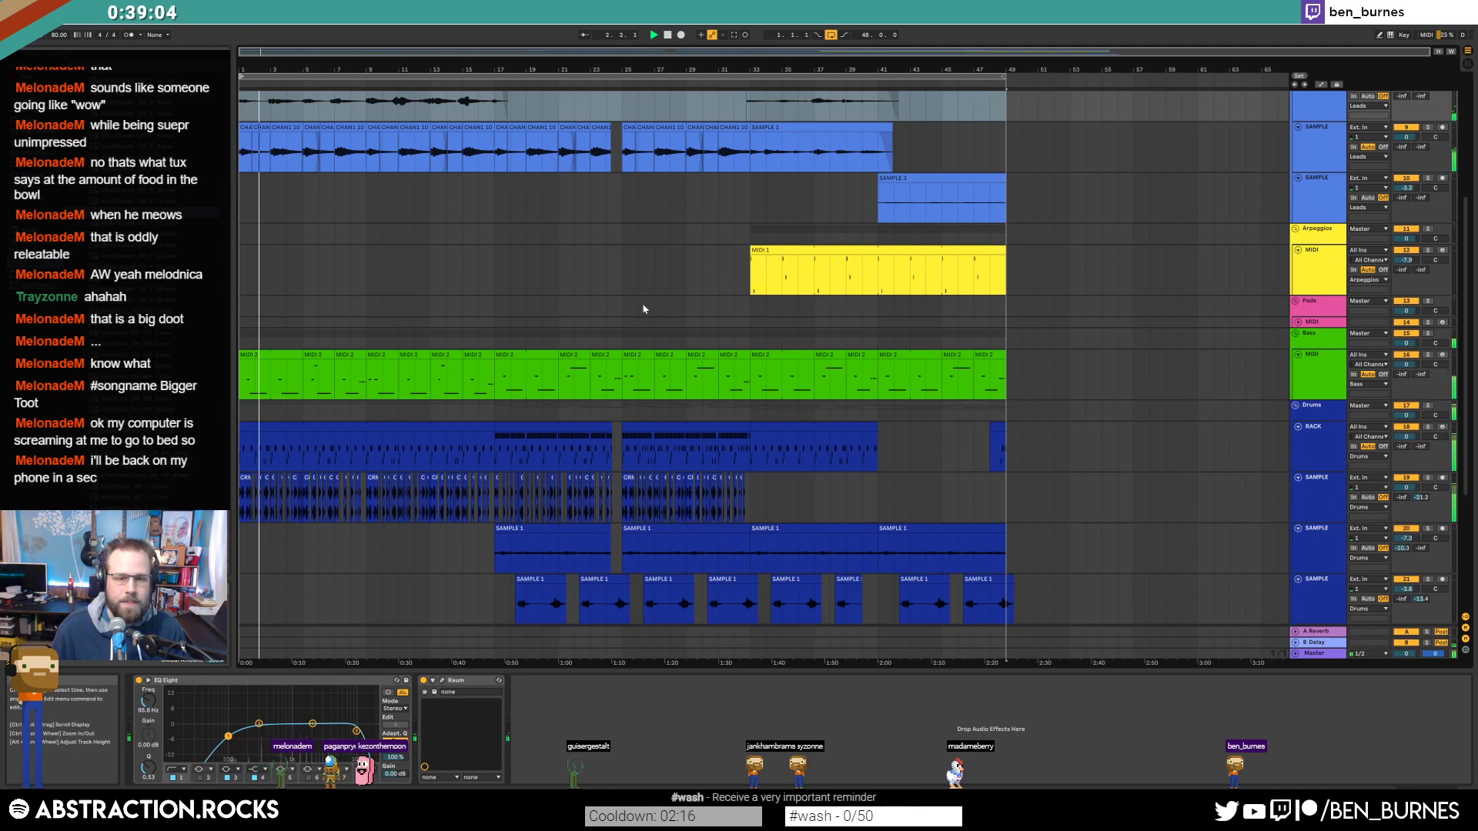
Step: Stop playback and listen to the arrangement from around bar 32 through the new lead take
click(623, 391)
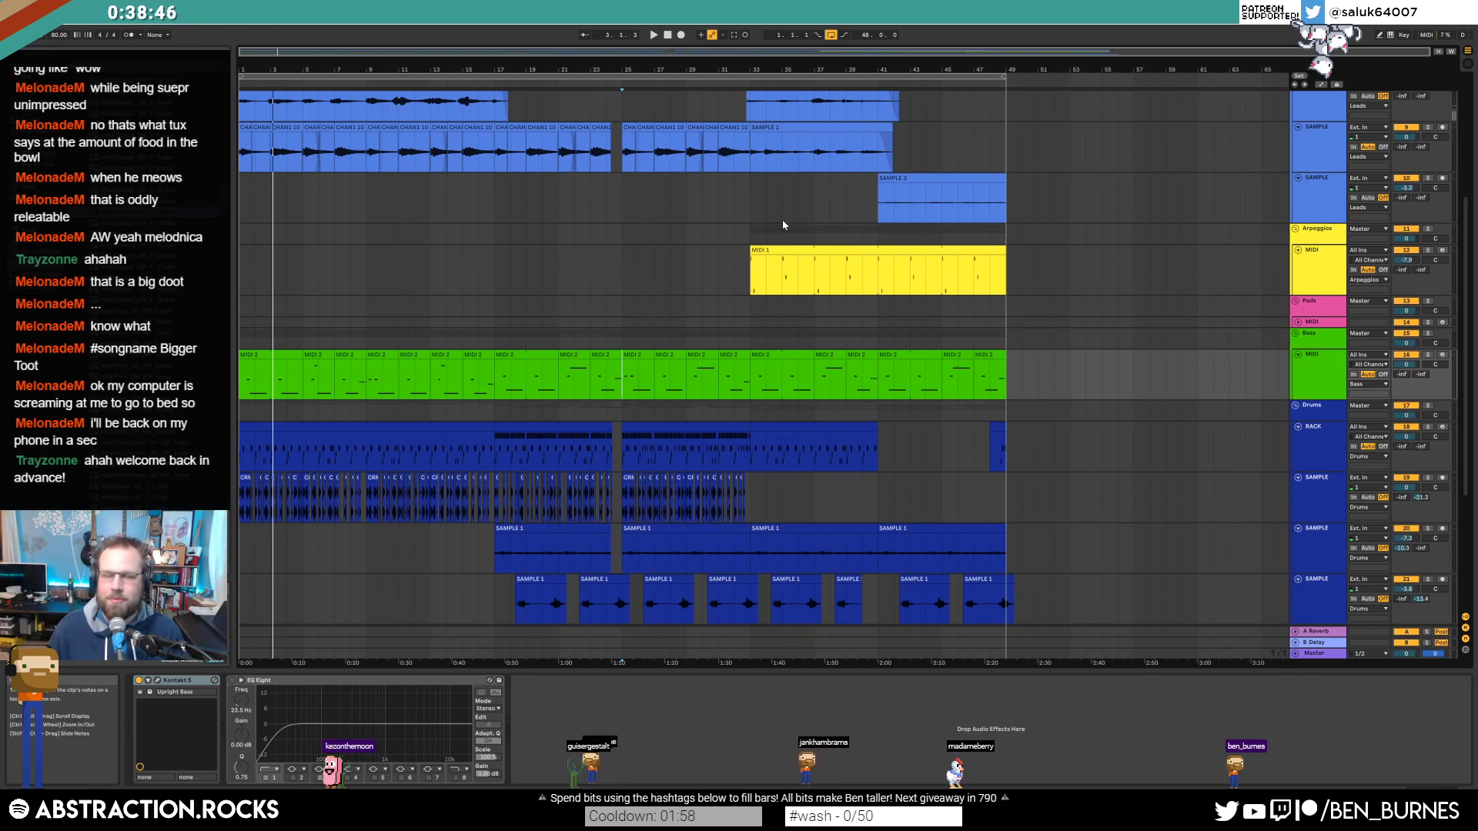
click(667, 36)
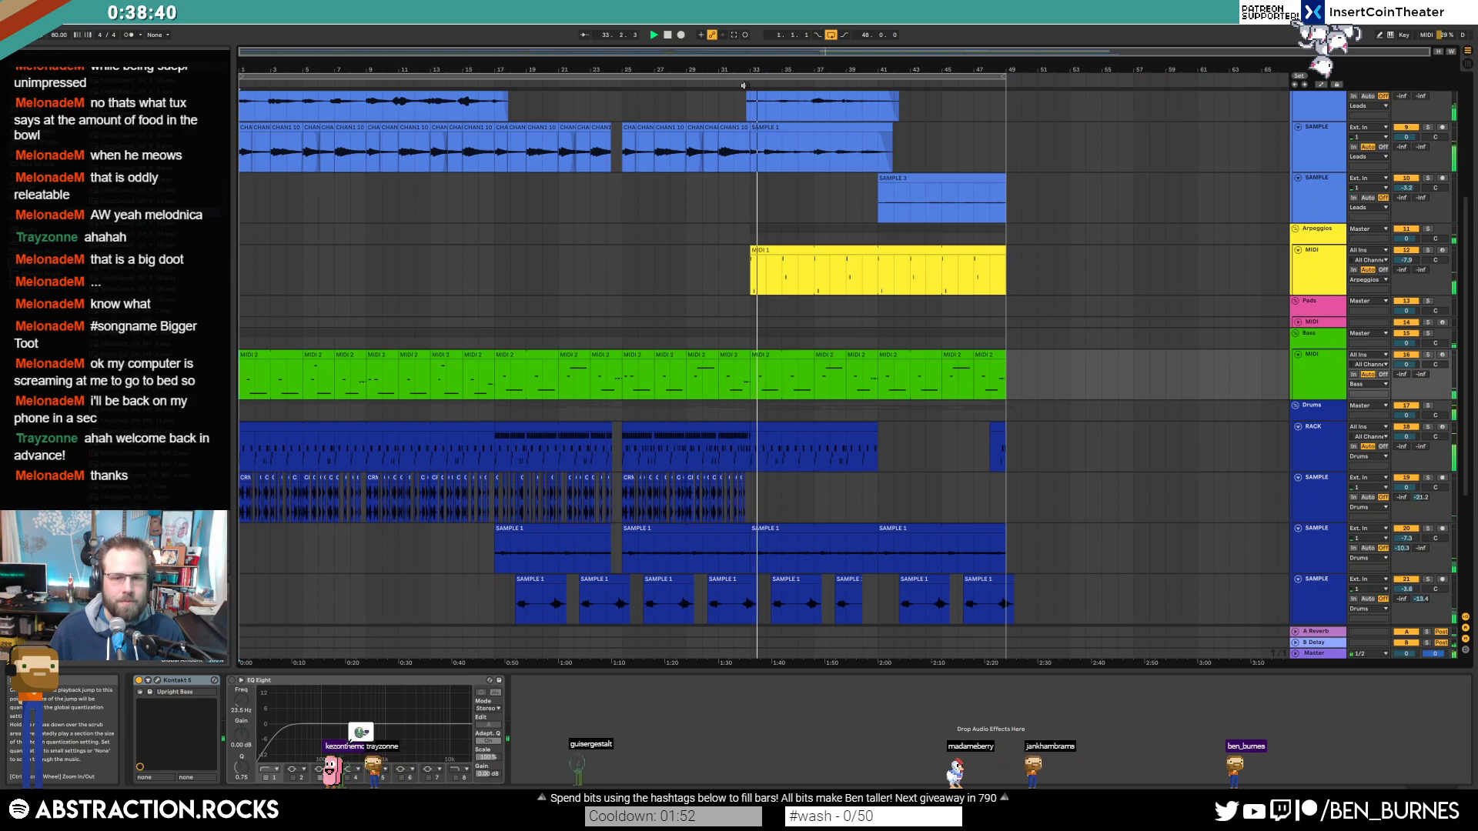
scroll(949, 244, up, 3)
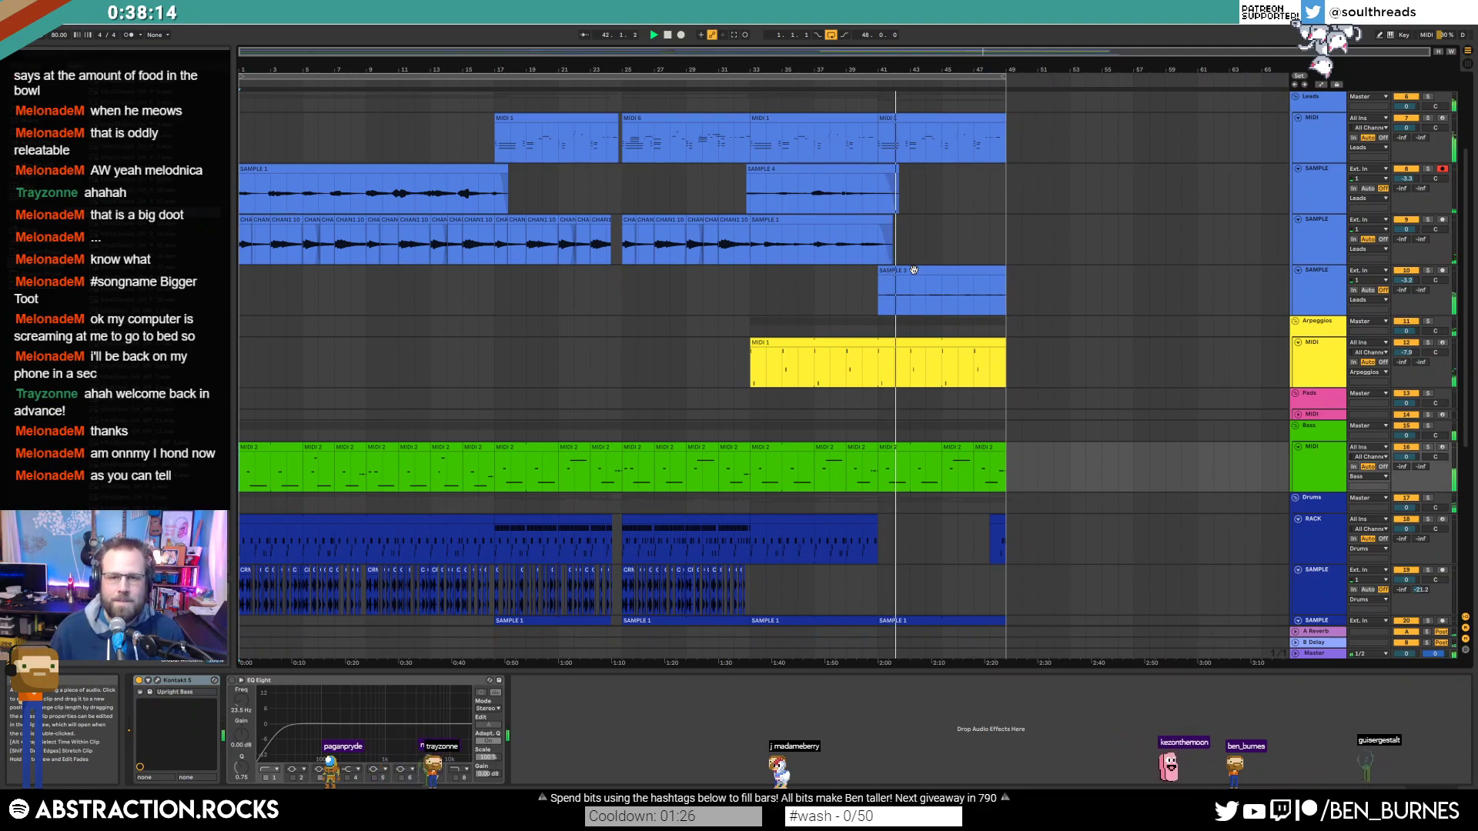
Step: Copy the drum rack clips and the two sample tracks below it from bars 17 to 33 and paste them at bar 49
scroll(977, 334, down, 6)
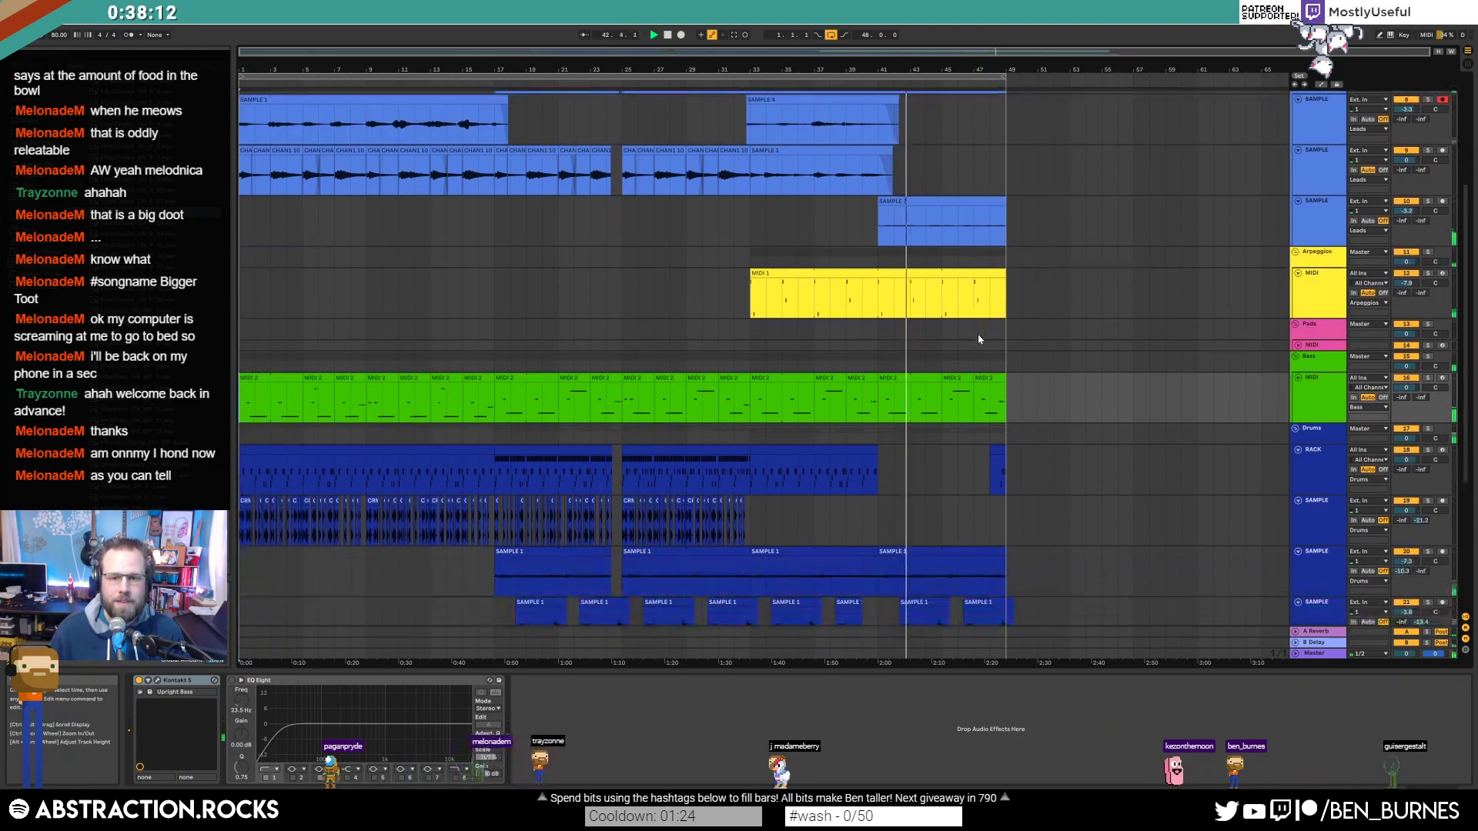
click(575, 335)
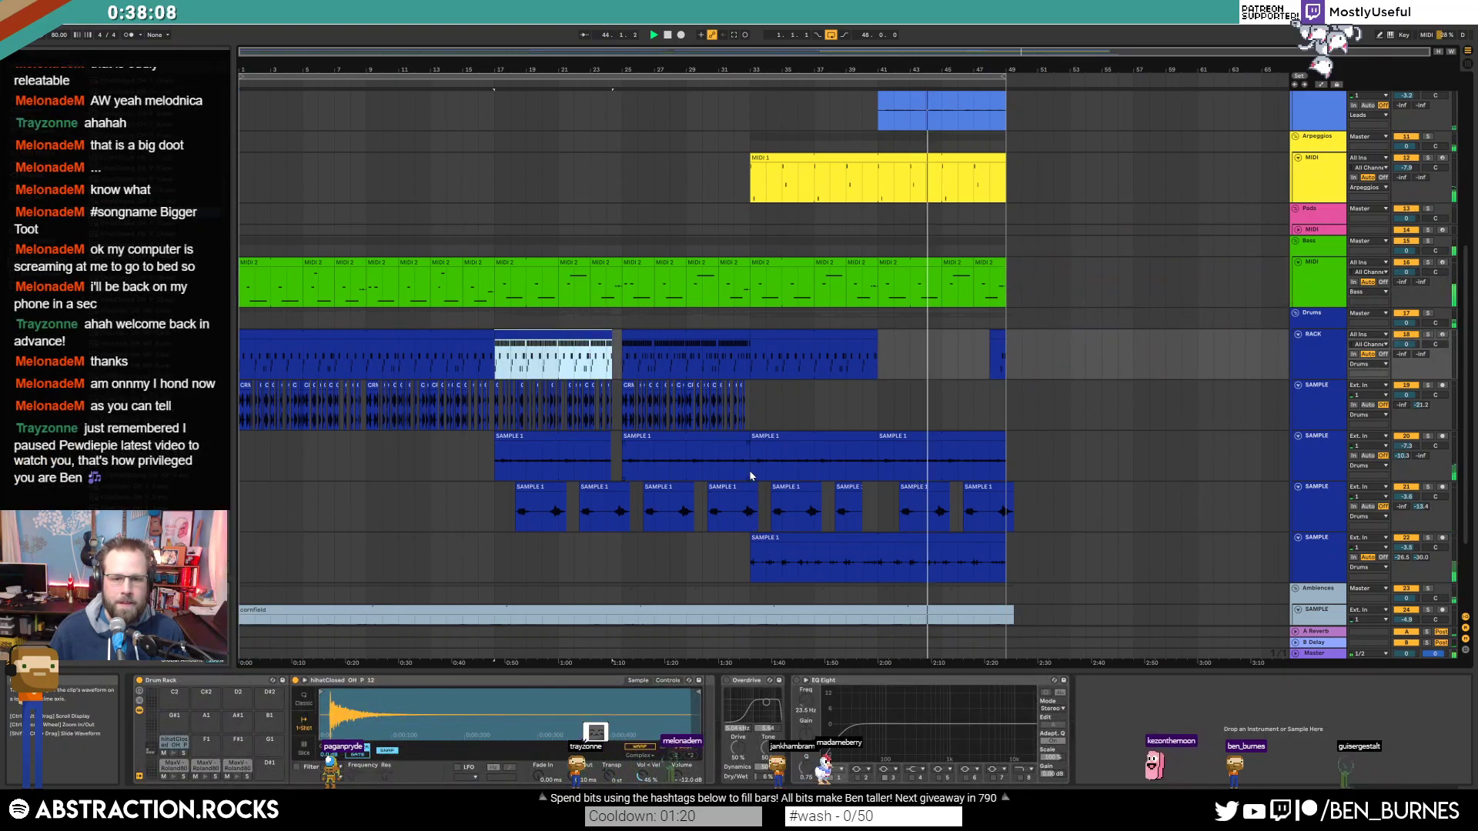
shift+click(752, 474)
click(1008, 361)
key(ctrl+v)
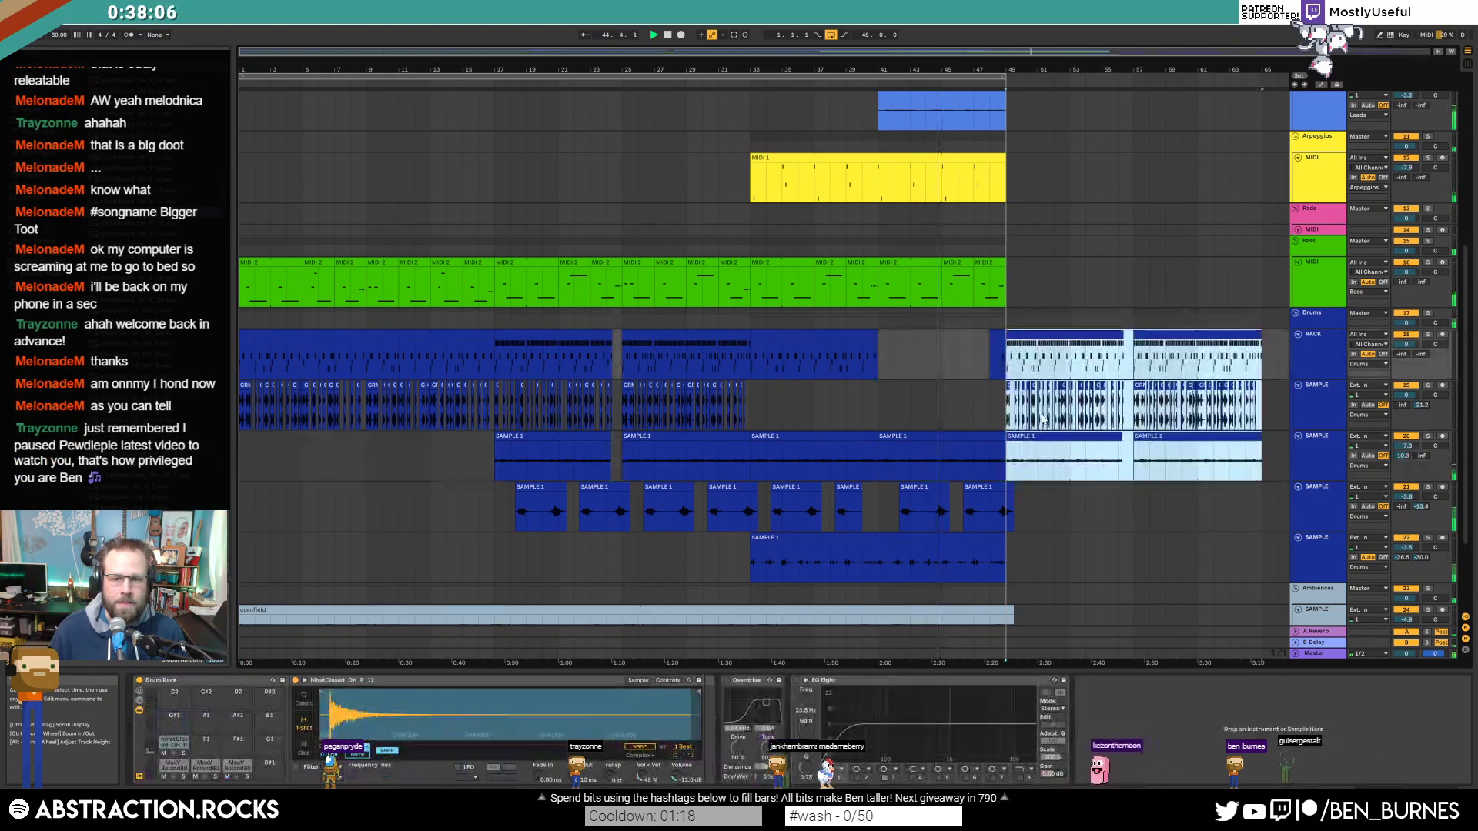
Step: Copy the sample clips on the fourth drums track from bars 17 to about 33 and paste them at bar 49
drag(496, 512, 765, 521)
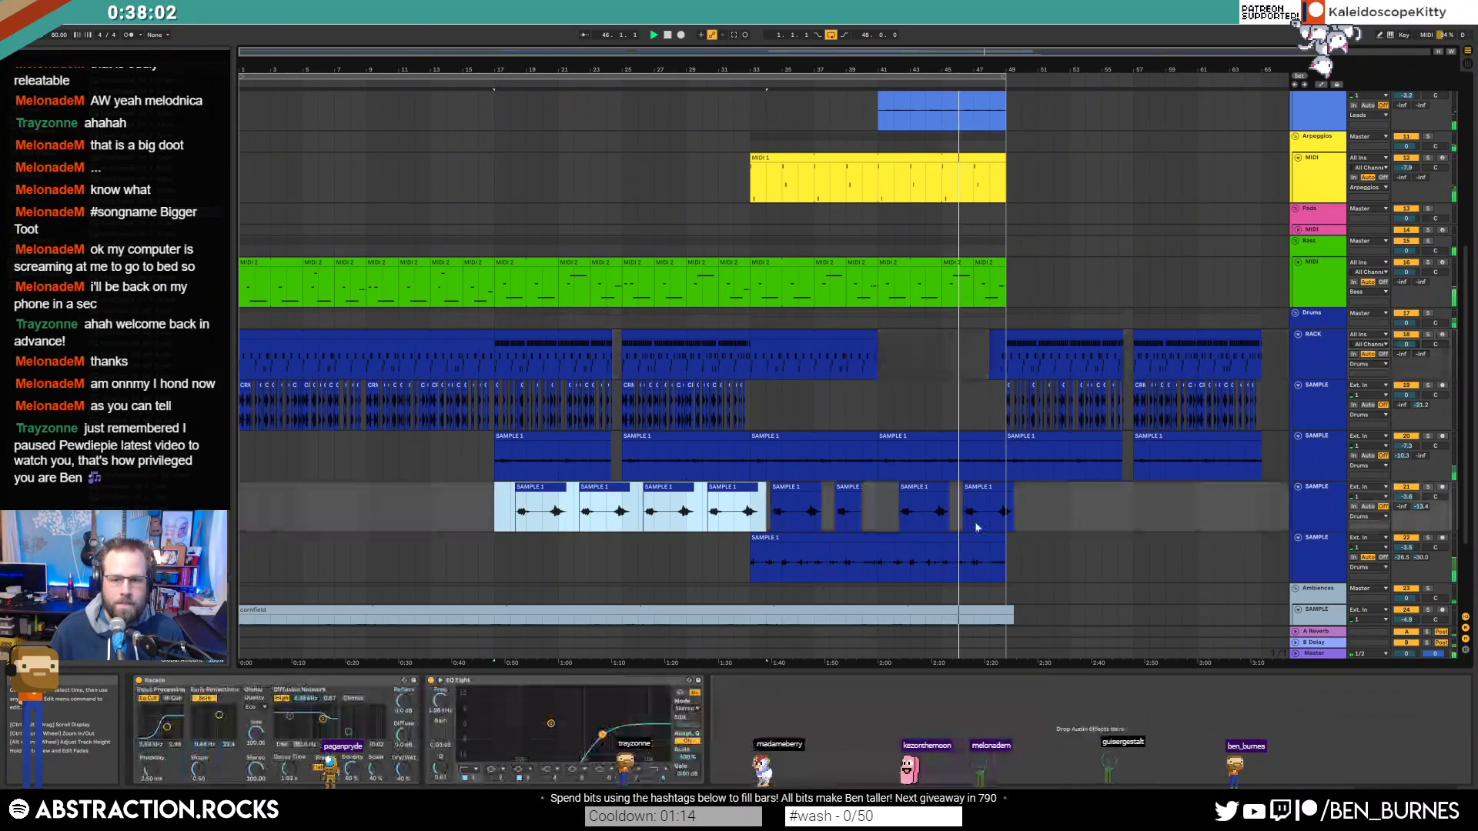
click(1010, 510)
key(ctrl+v)
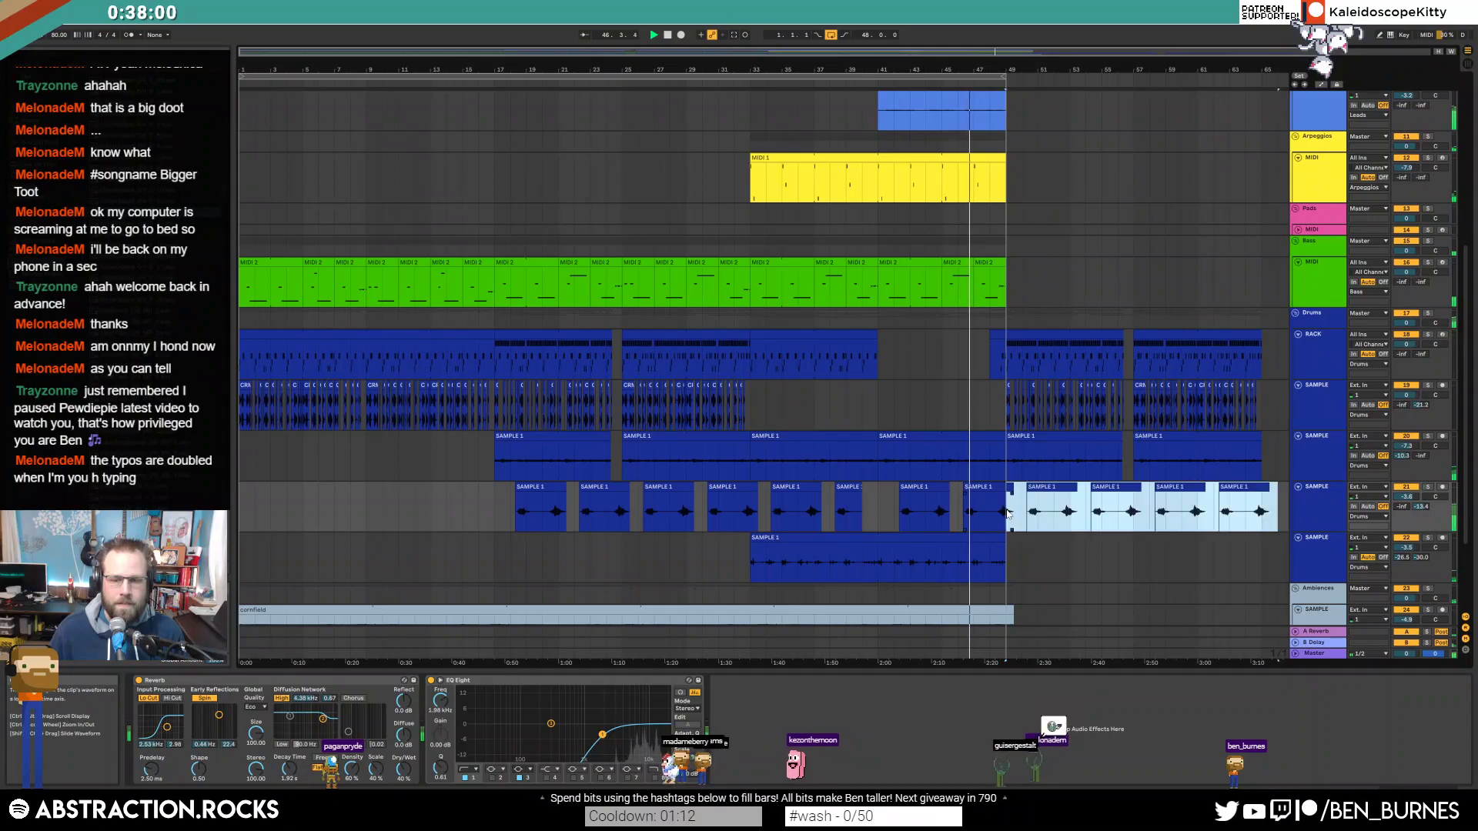
Step: Open the bass MIDI clip at bar 45, stop playback and shorten its long note so it ends at about 2.1.3
double_click(960, 259)
click(1064, 562)
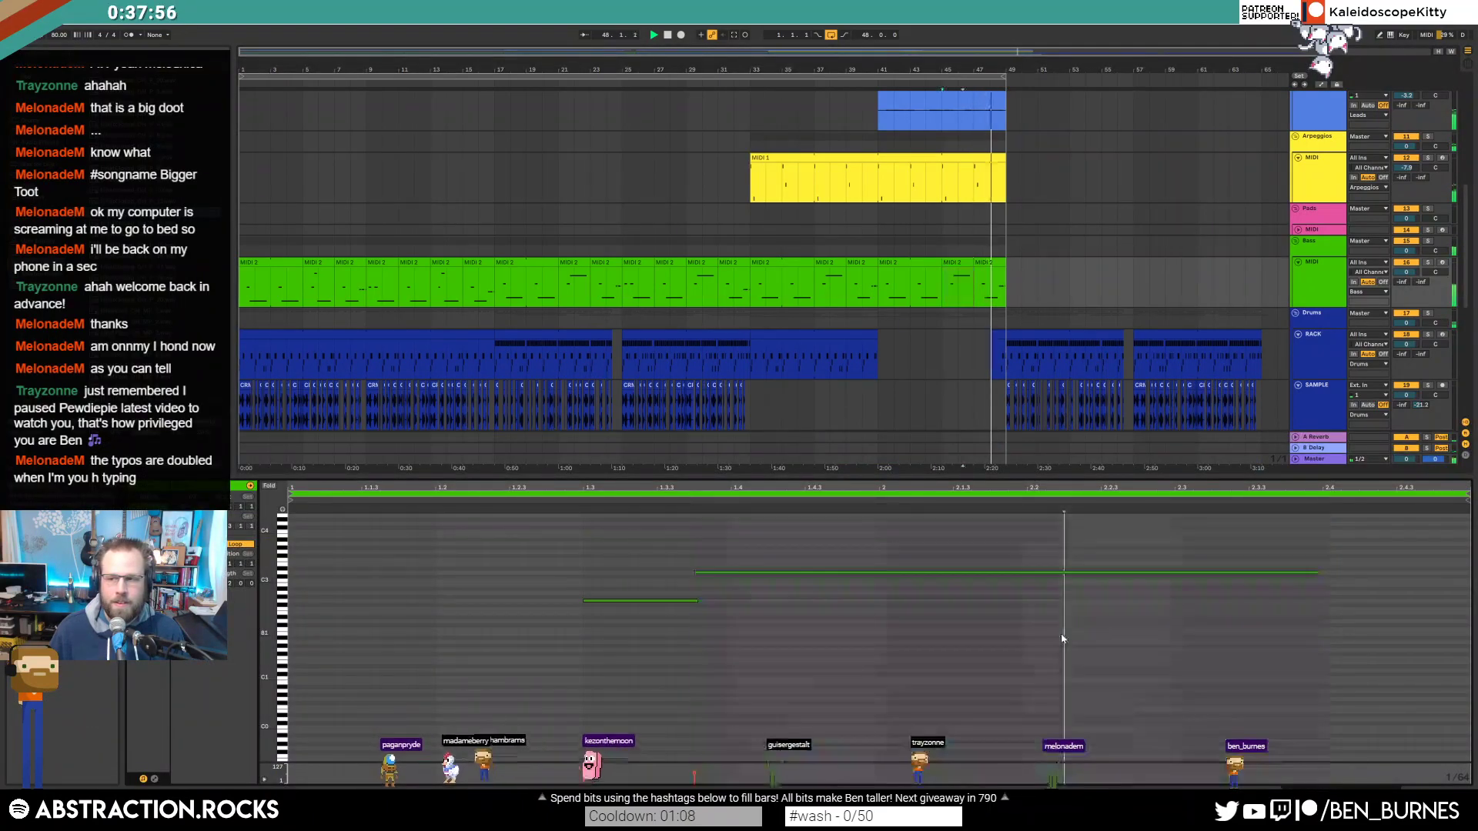
key(space)
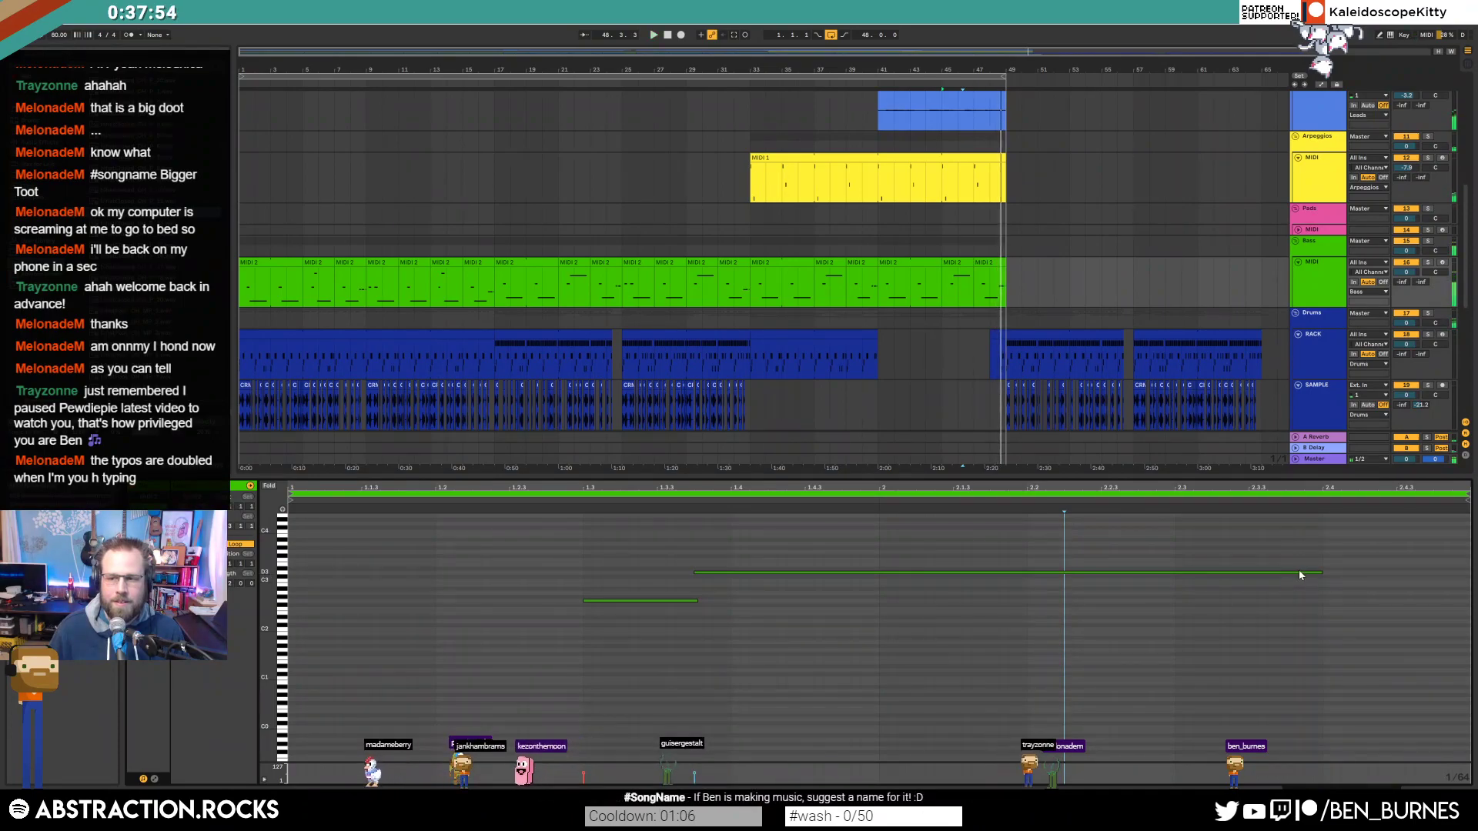
drag(1321, 574, 927, 582)
Step: Duplicate the shortened bass note, lower the copy two octaves, extend its end to 2.4 and play the section
key(ctrl+d)
key(shift+Down)
key(shift+Down)
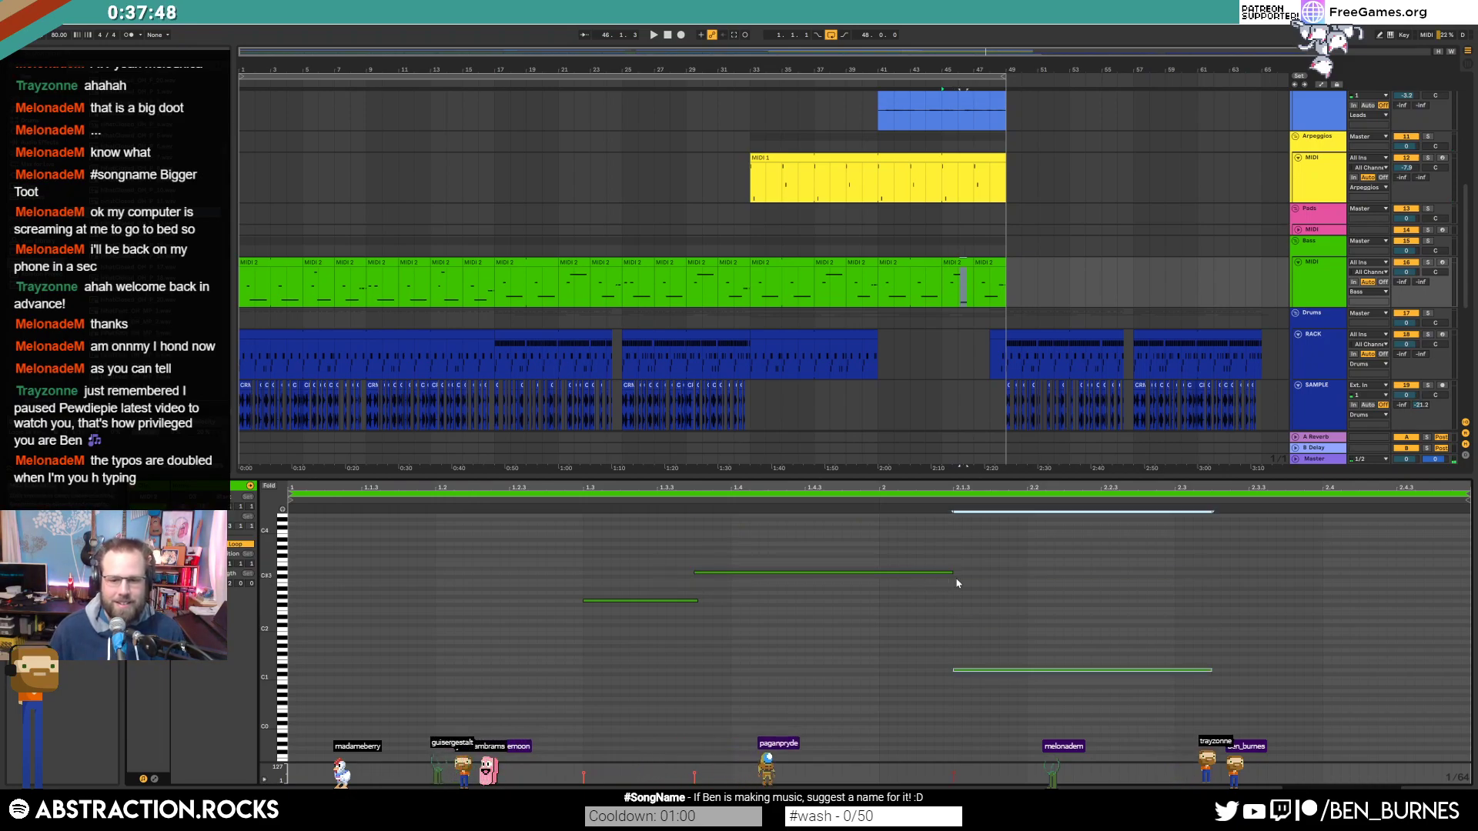
drag(1210, 675, 1322, 677)
key(space)
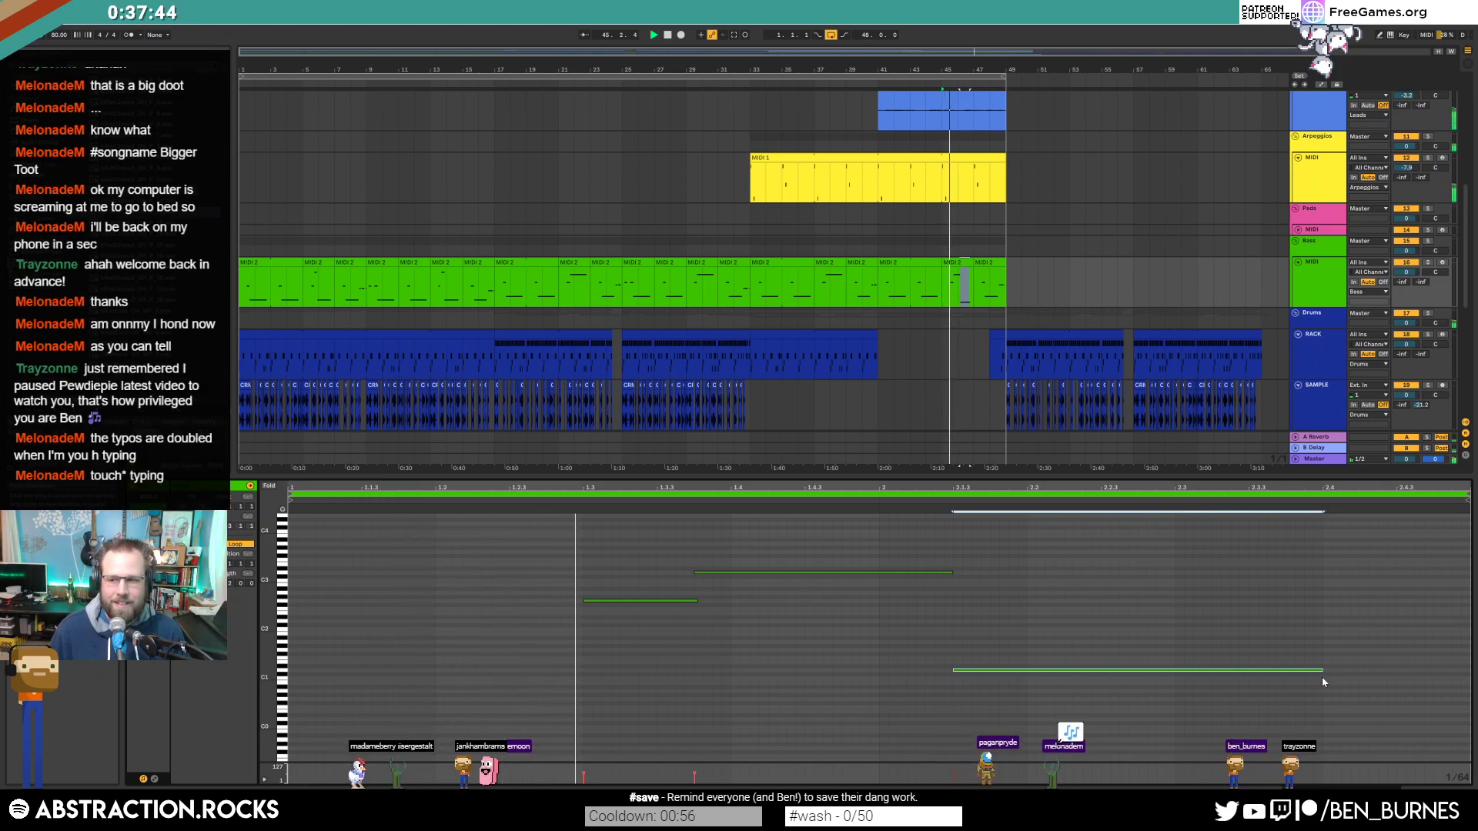
Step: Raise the duplicated bass note one octave and nudge it earlier by several small steps
click(978, 672)
click(977, 671)
key(shift+Up)
key(Left)
key(Left)
key(Left)
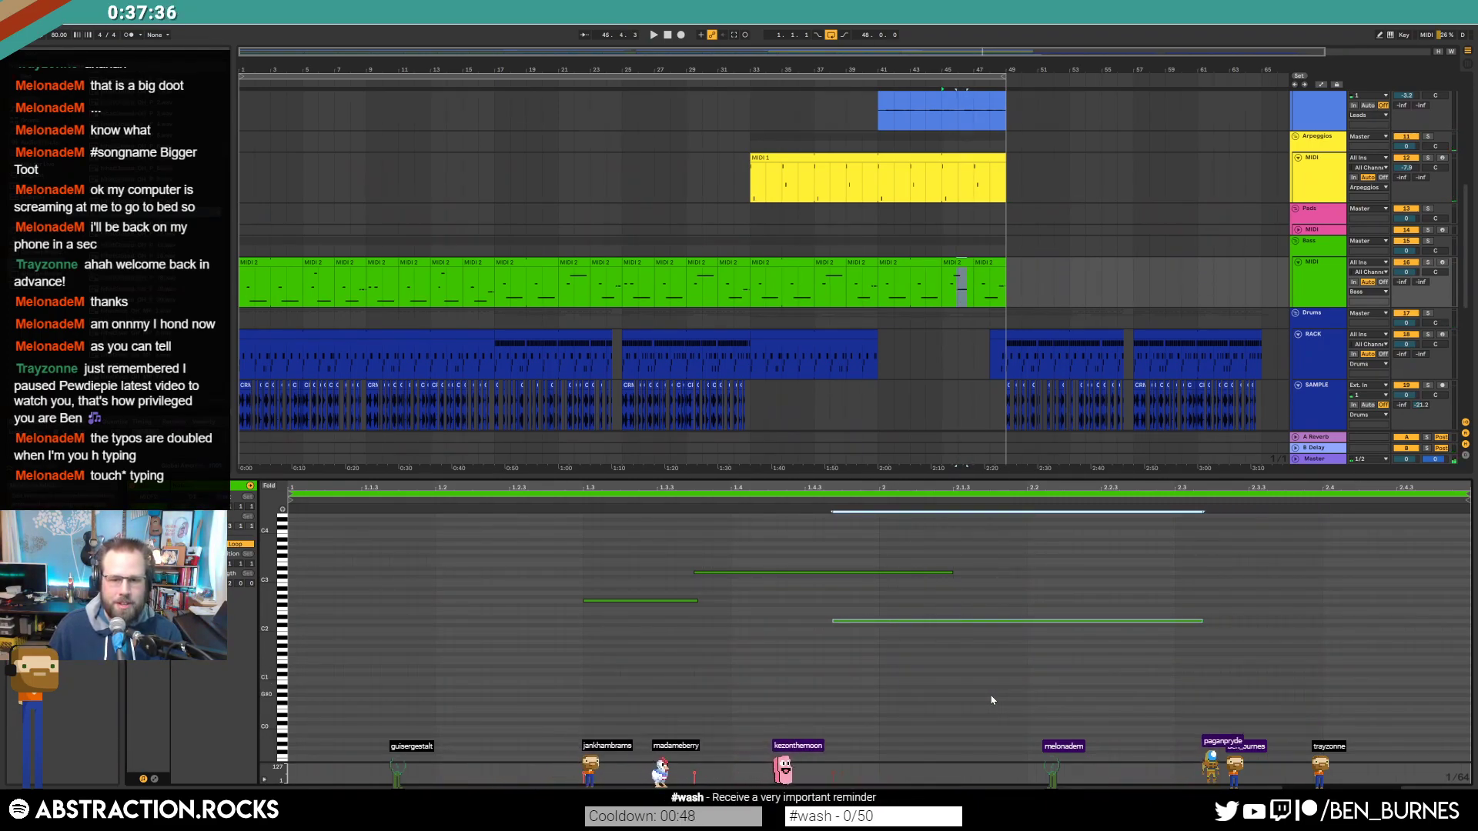
Step: Shorten the middle bass note to end at about 1.4.3 and nudge the last note earlier so it starts there
mouse_move(953, 574)
mouse_down()
mouse_move(806, 578)
mouse_move(874, 663)
mouse_up()
key(Left)
key(Left)
key(Left)
key(Left)
click(1175, 630)
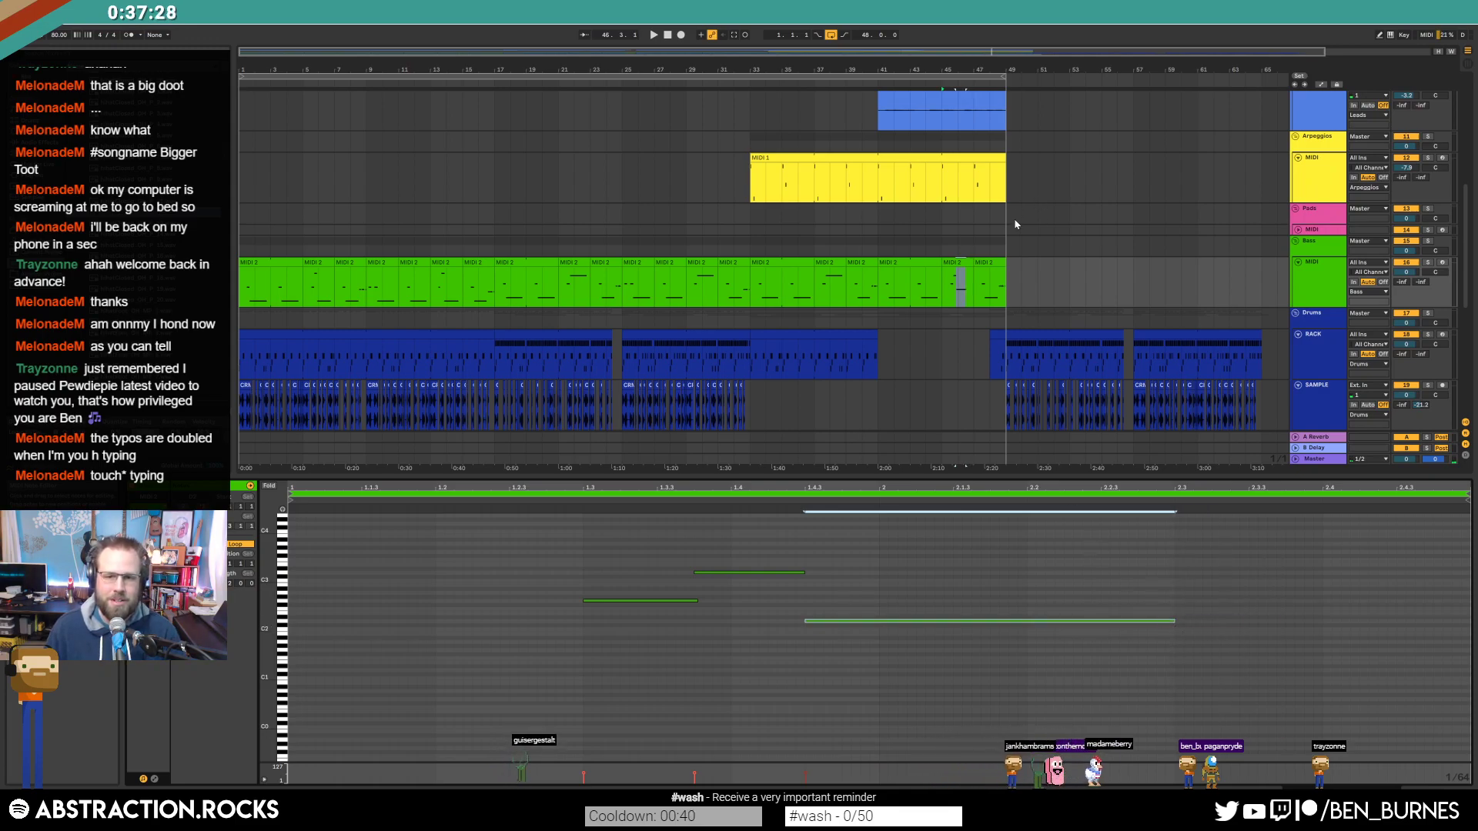
Step: Trim the first note of the bar 45 bass clip to end where the second begins, and play from there
click(966, 261)
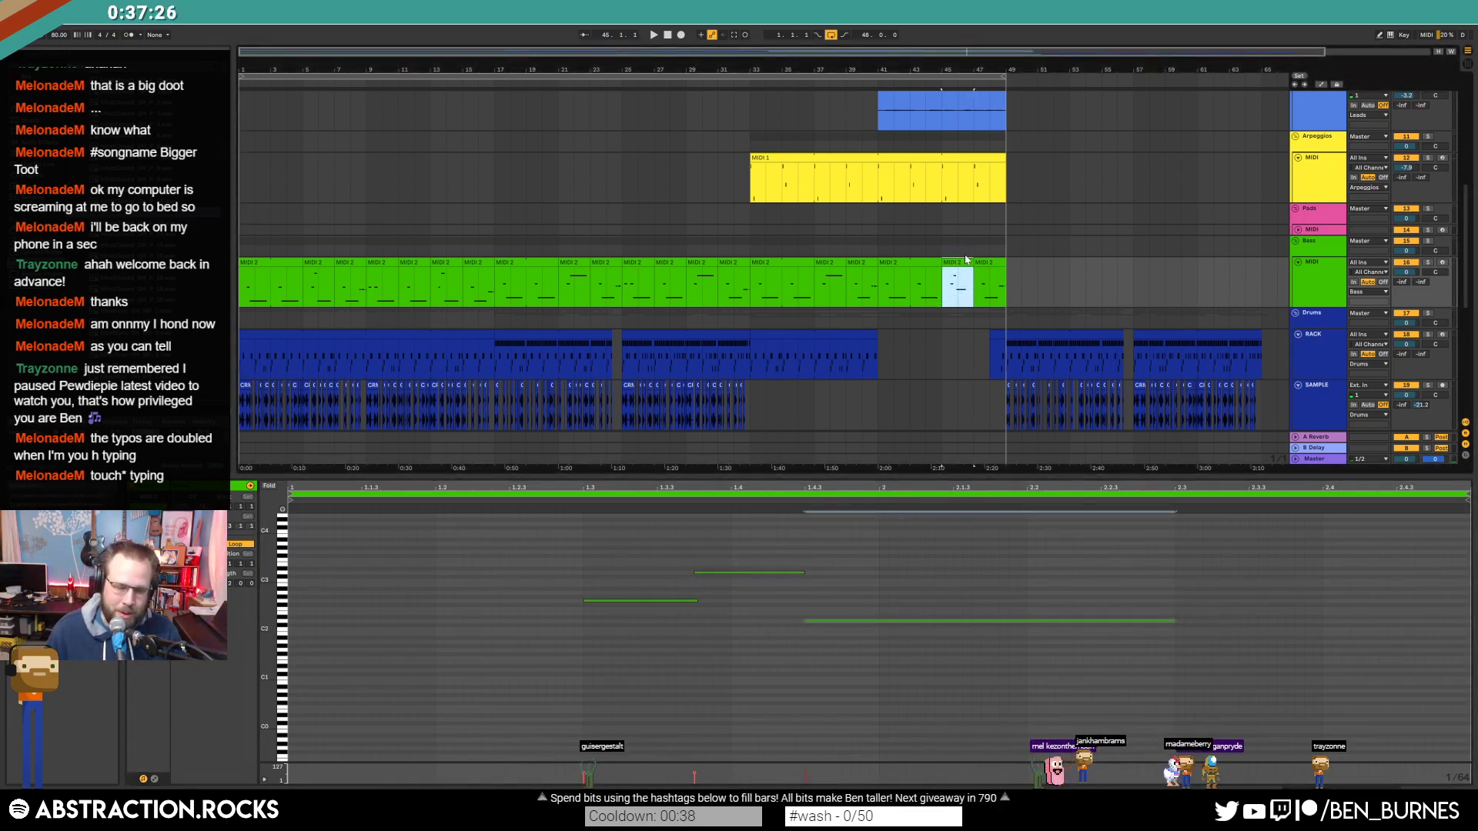
click(695, 601)
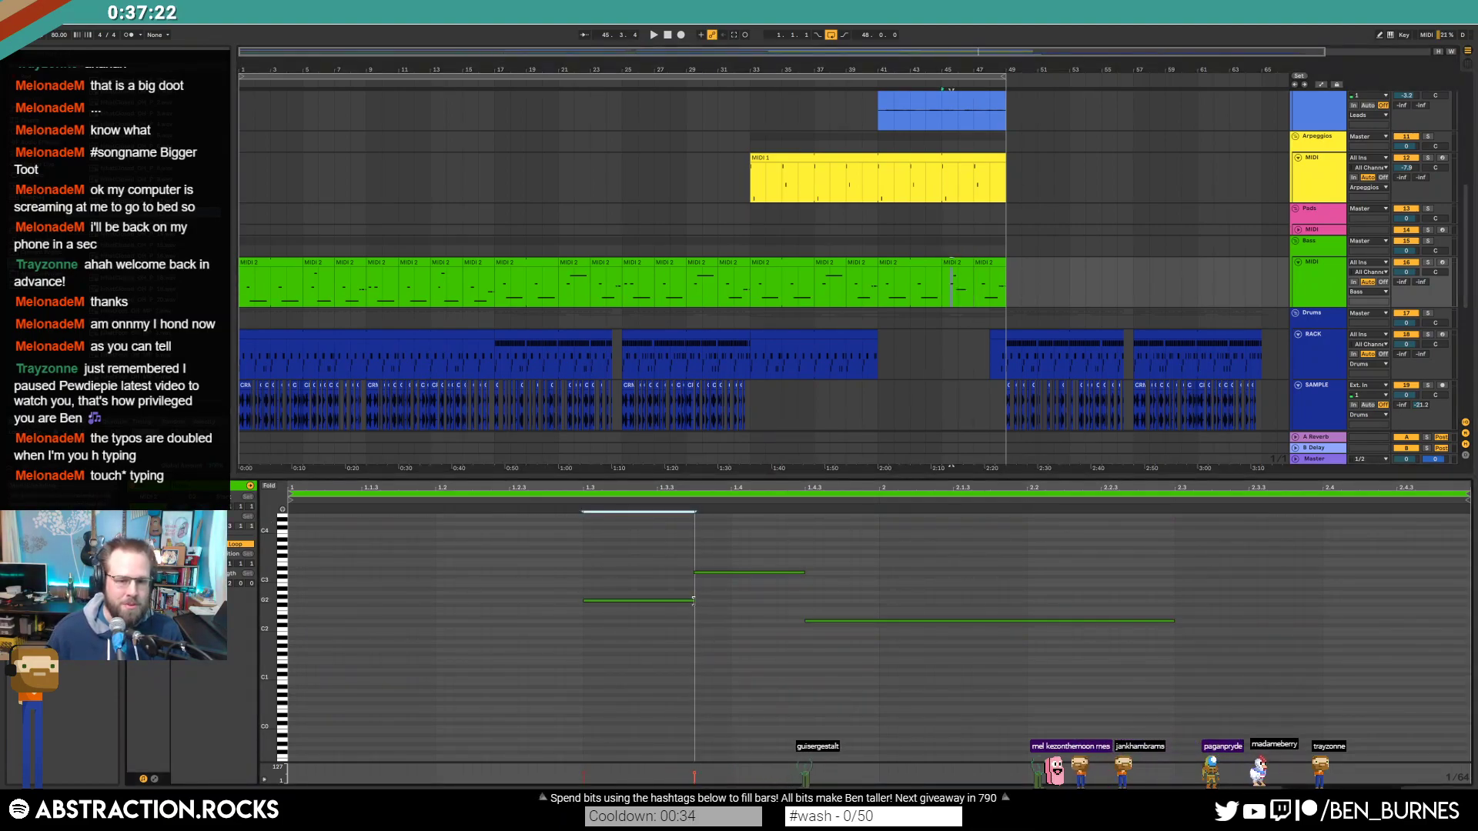
key(space)
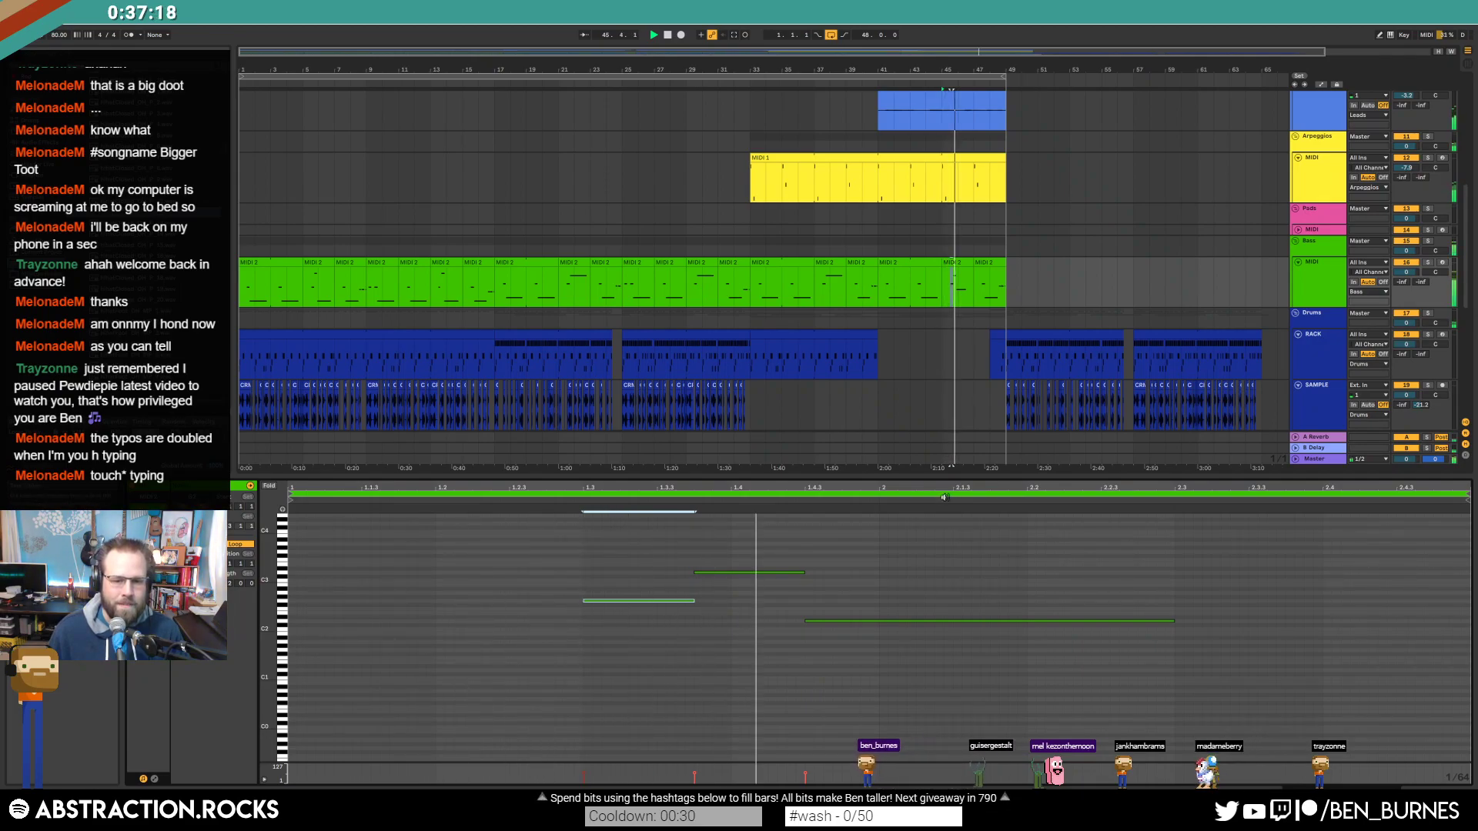
Step: Lower the last bass note by several semitones, extend it to 2.4, and close the MIDI editor after listening
key(space)
click(902, 668)
drag(867, 620, 862, 641)
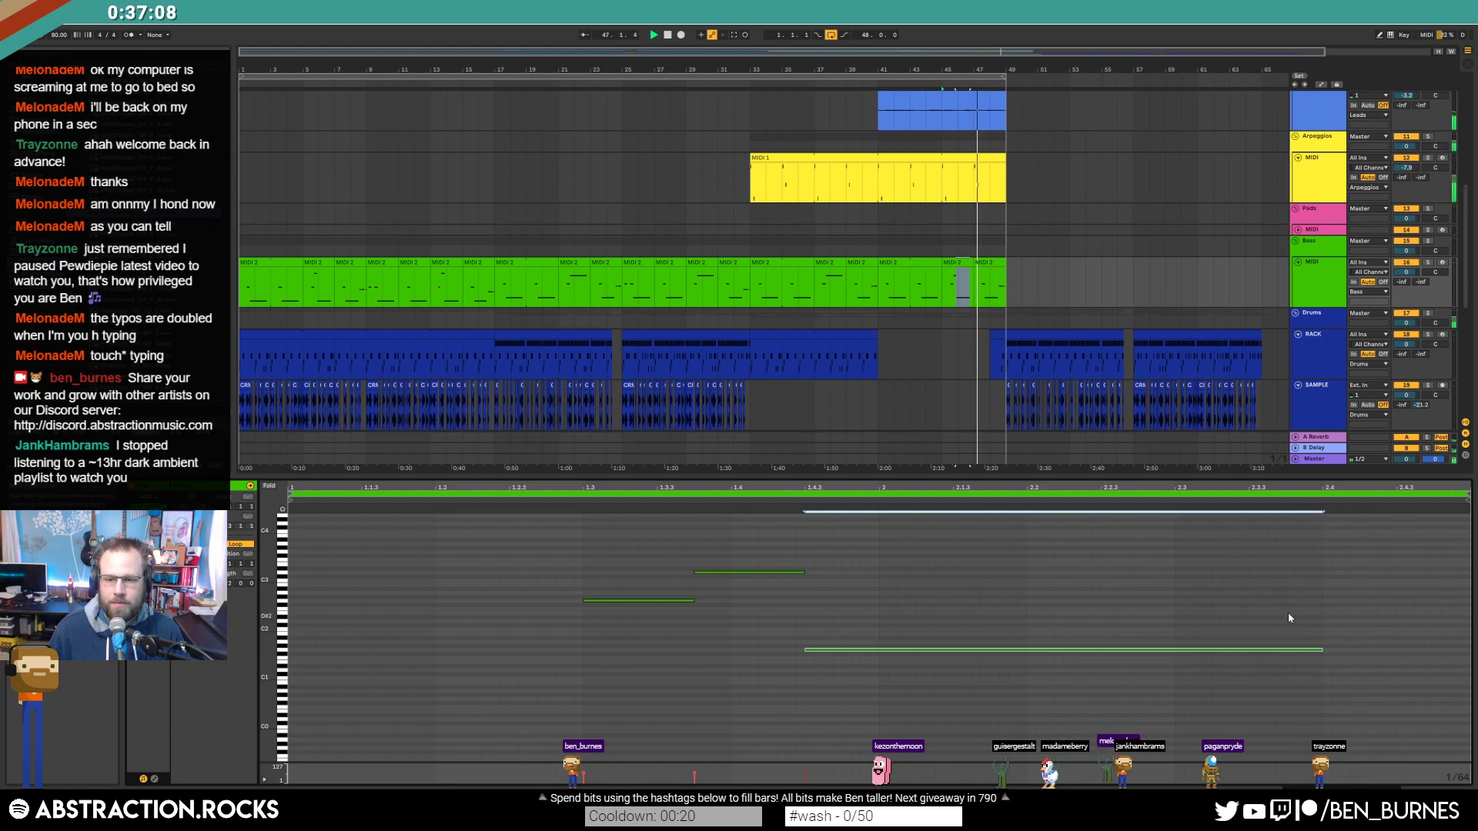
key(space)
click(984, 262)
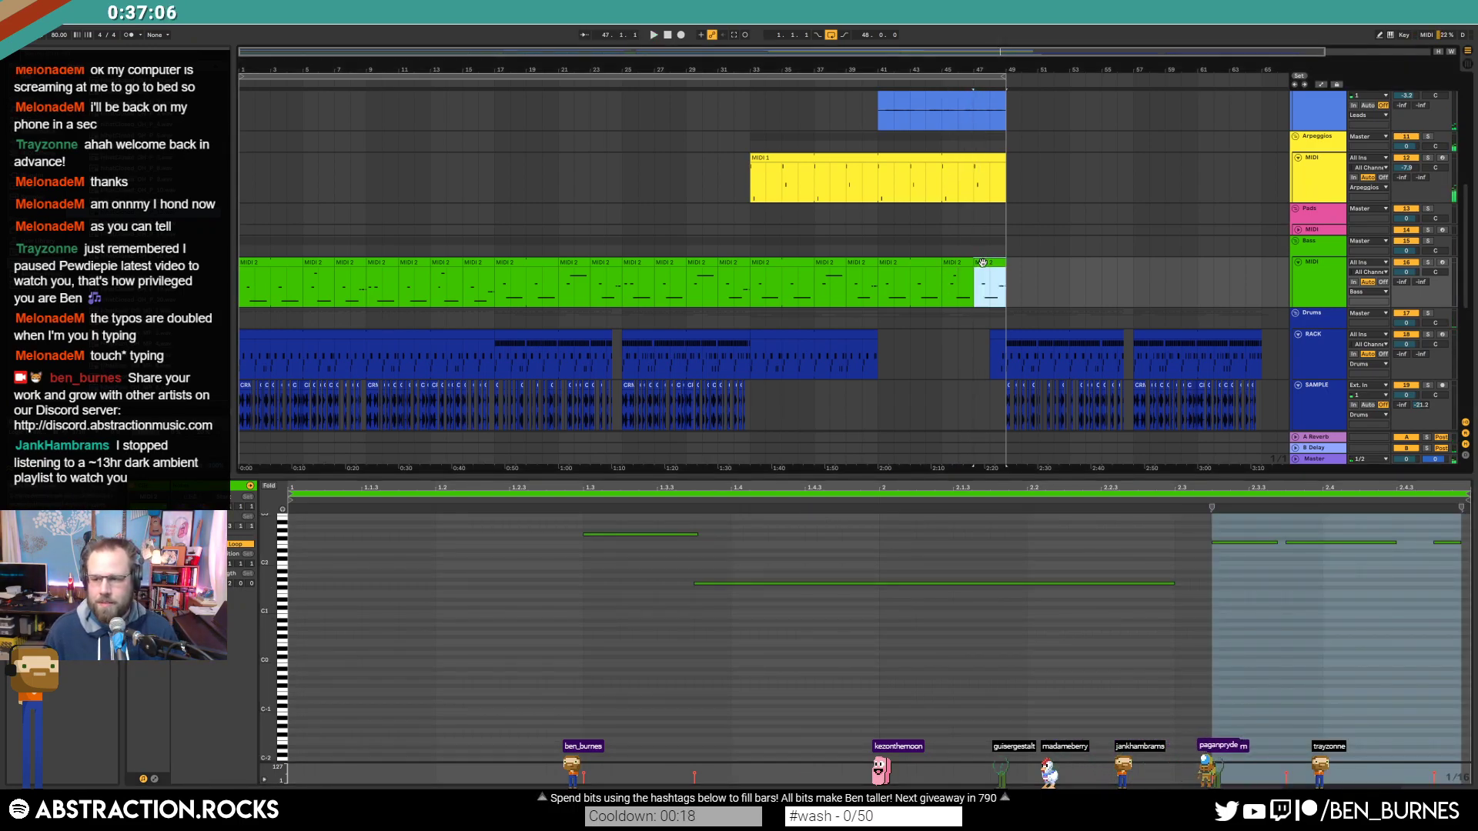
key(shift+Tab)
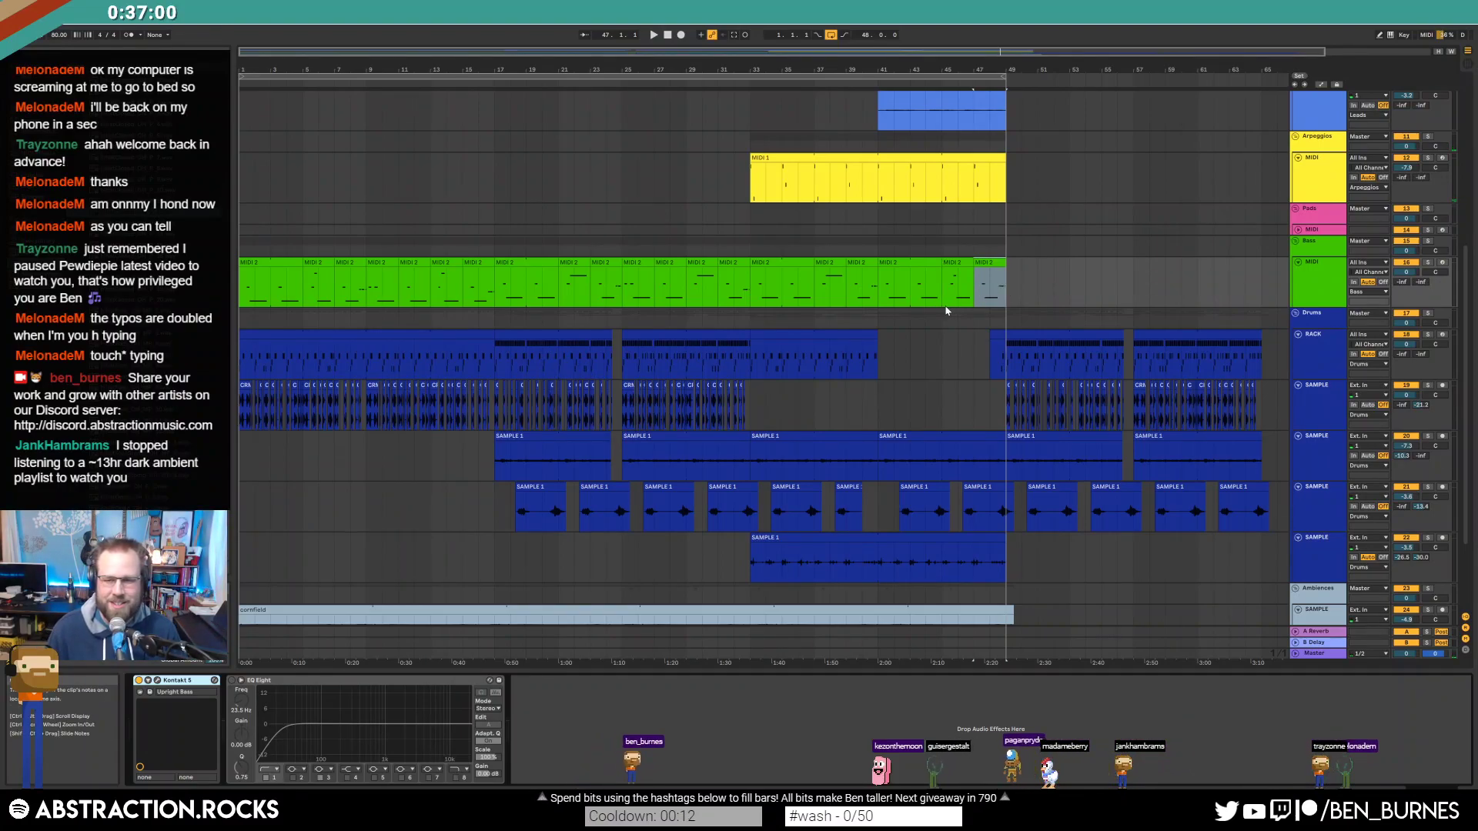
Step: Select the bass clips from bars 17 to 33 and duplicate them so the copies fill bars 49 to 65
drag(950, 59, 950, 48)
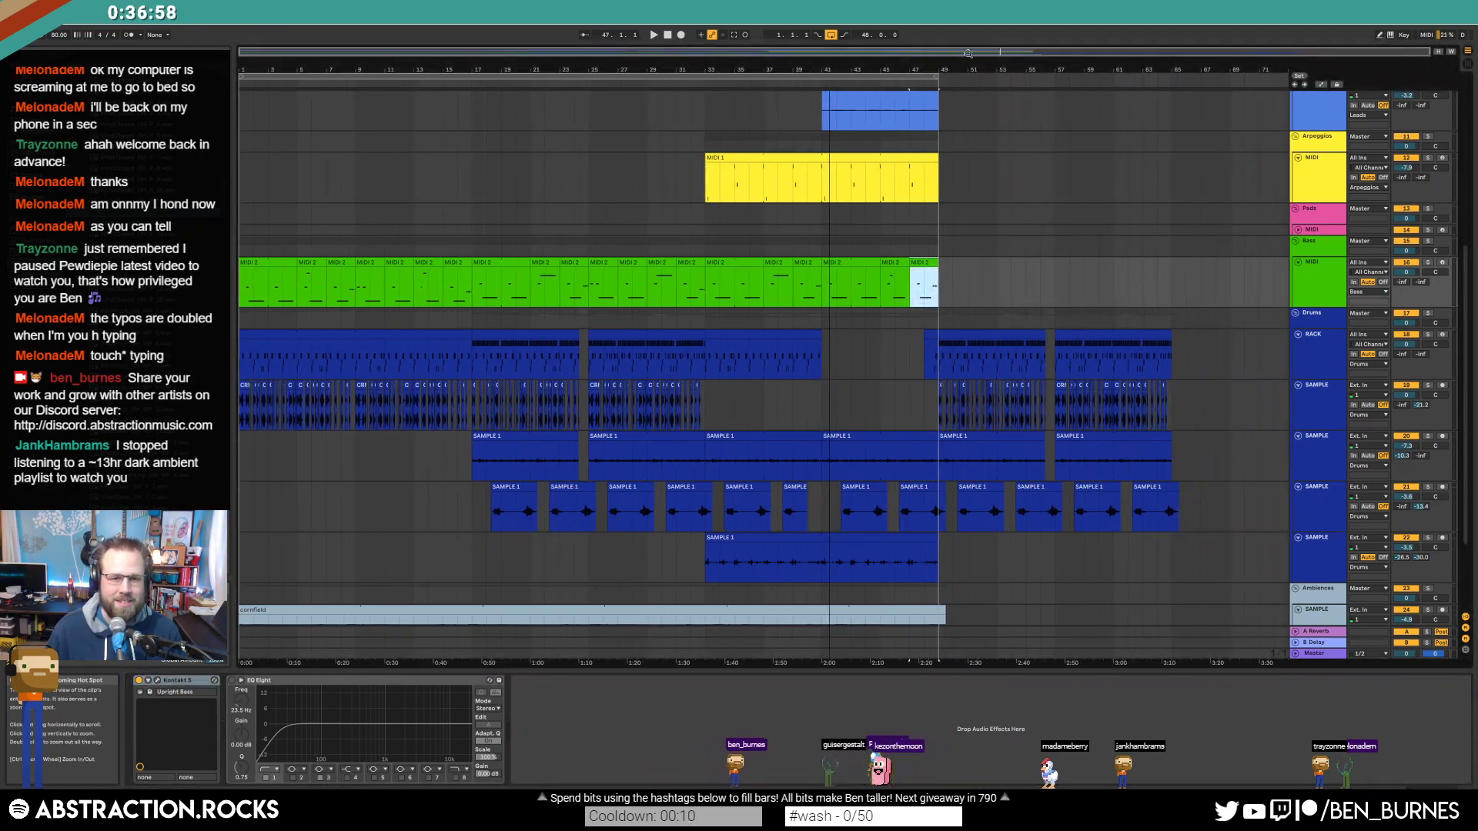
click(475, 290)
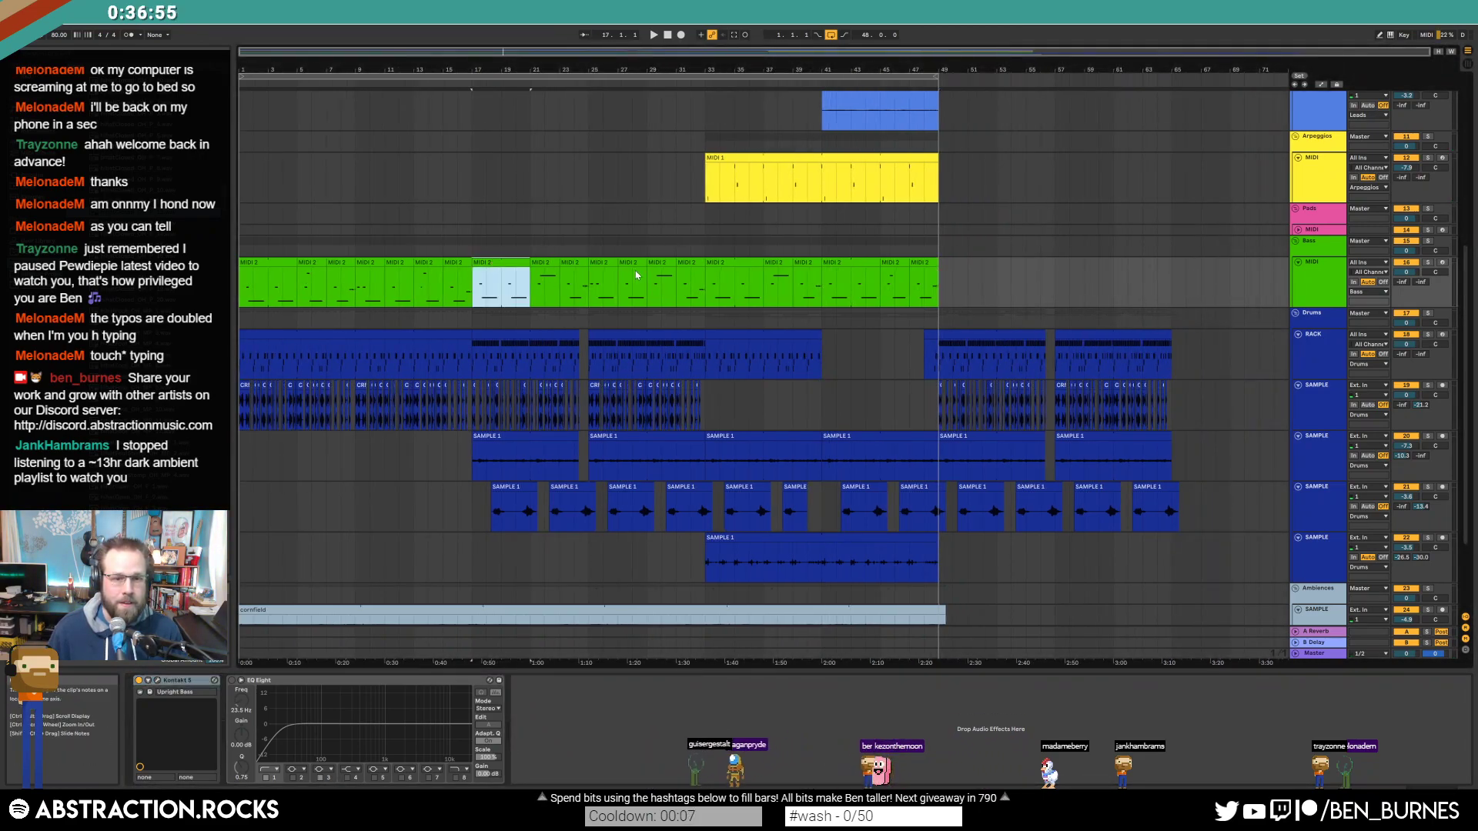
shift+click(688, 262)
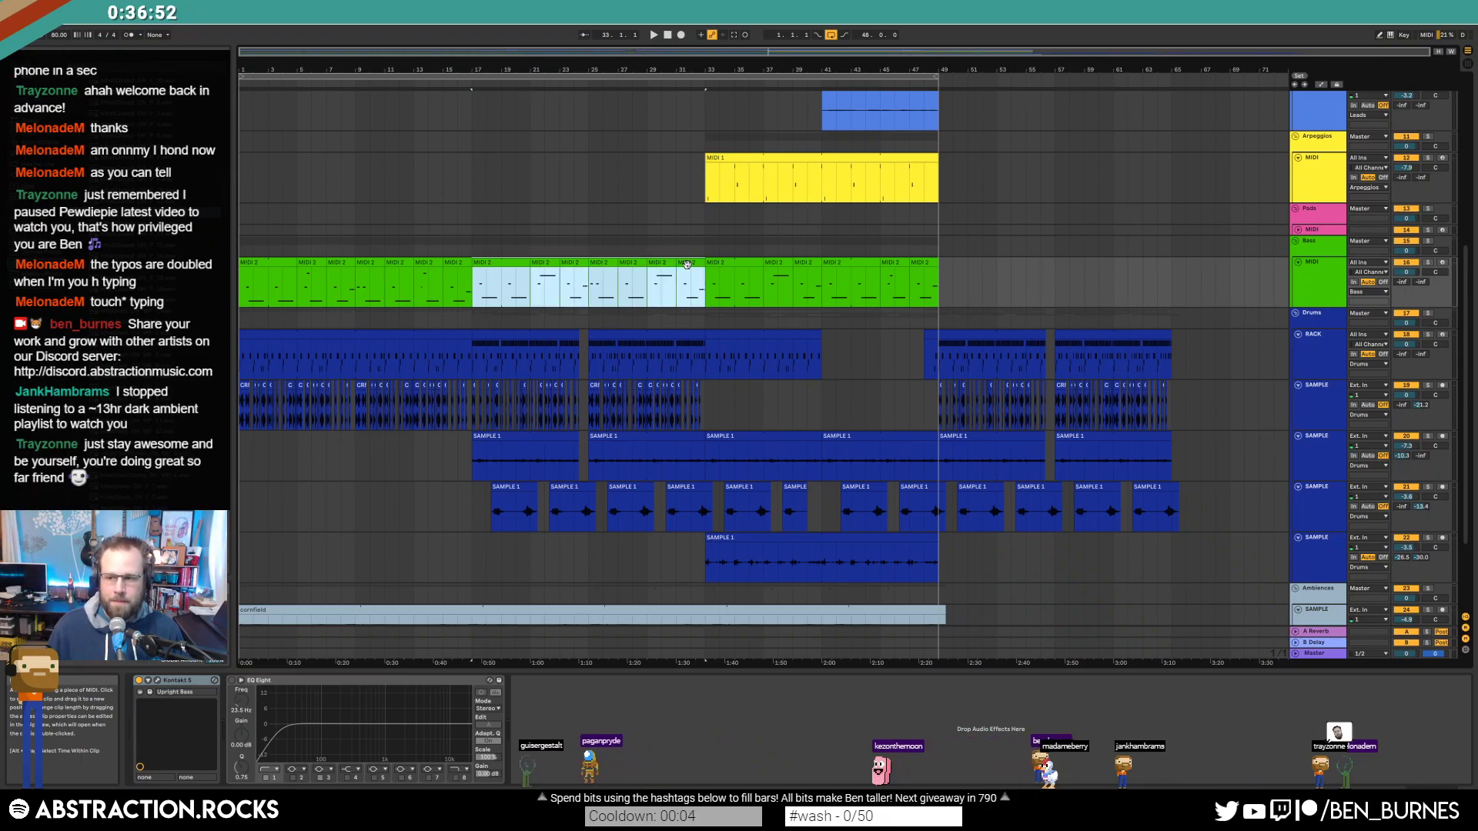
key(ctrl+d)
key(ctrl+d)
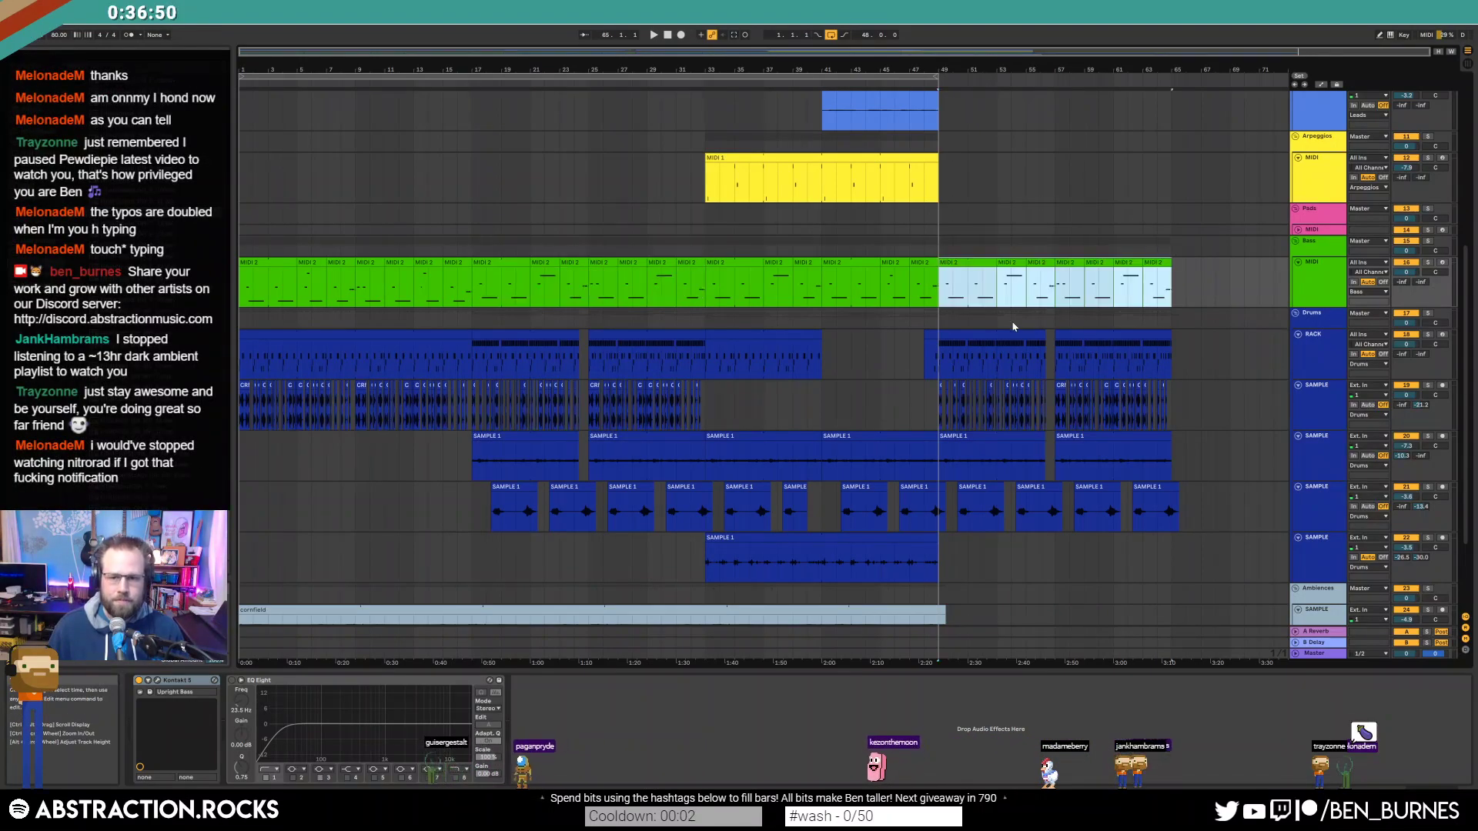
Step: Extend the cornfield ambience clip to bar 65
scroll(1013, 544, down, 3)
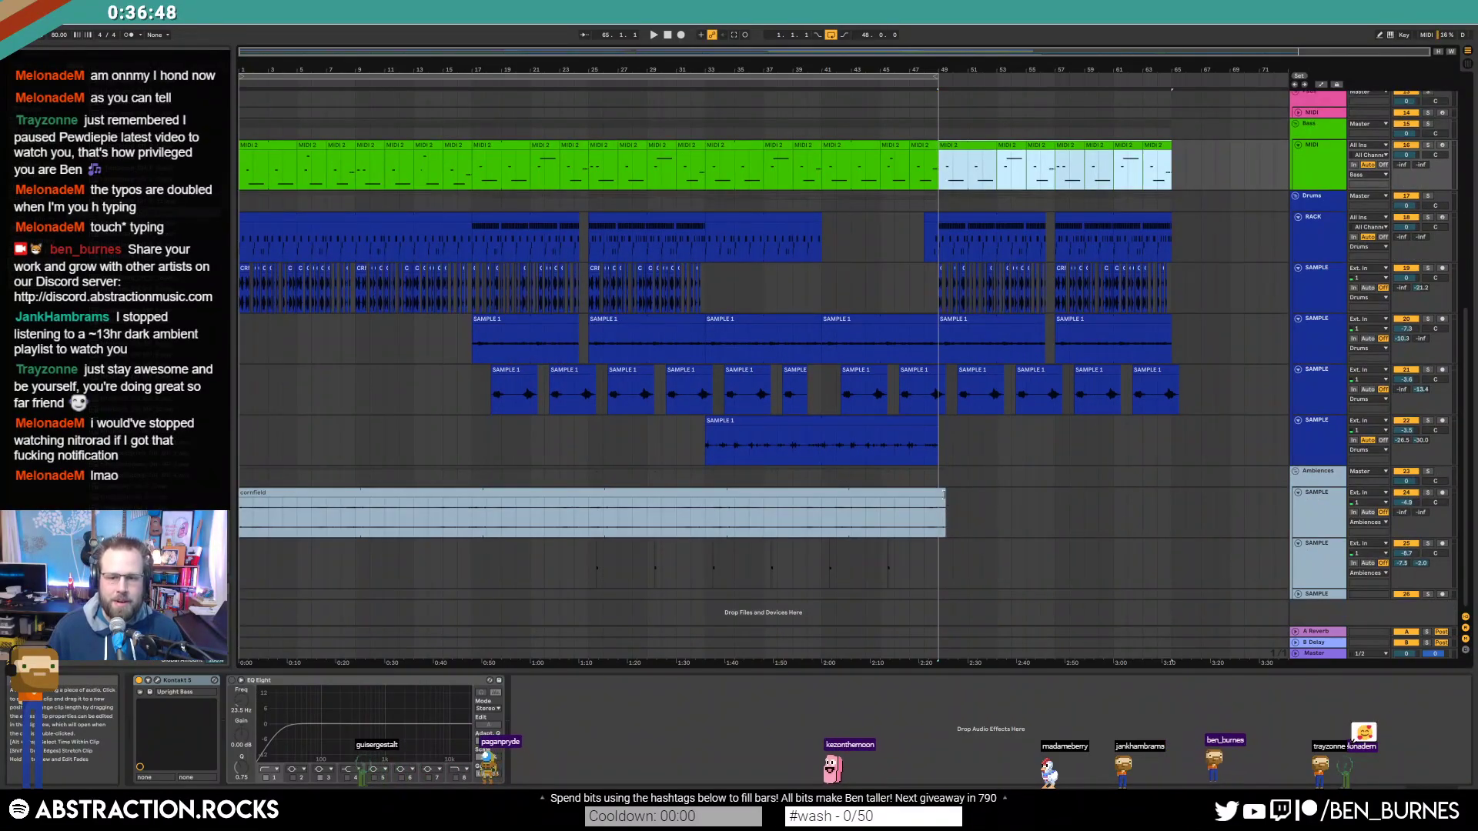
drag(943, 494, 1171, 493)
Step: Place the insert marker at bar 49 on the MIDI track in the Leads group
scroll(1172, 492, up, 2)
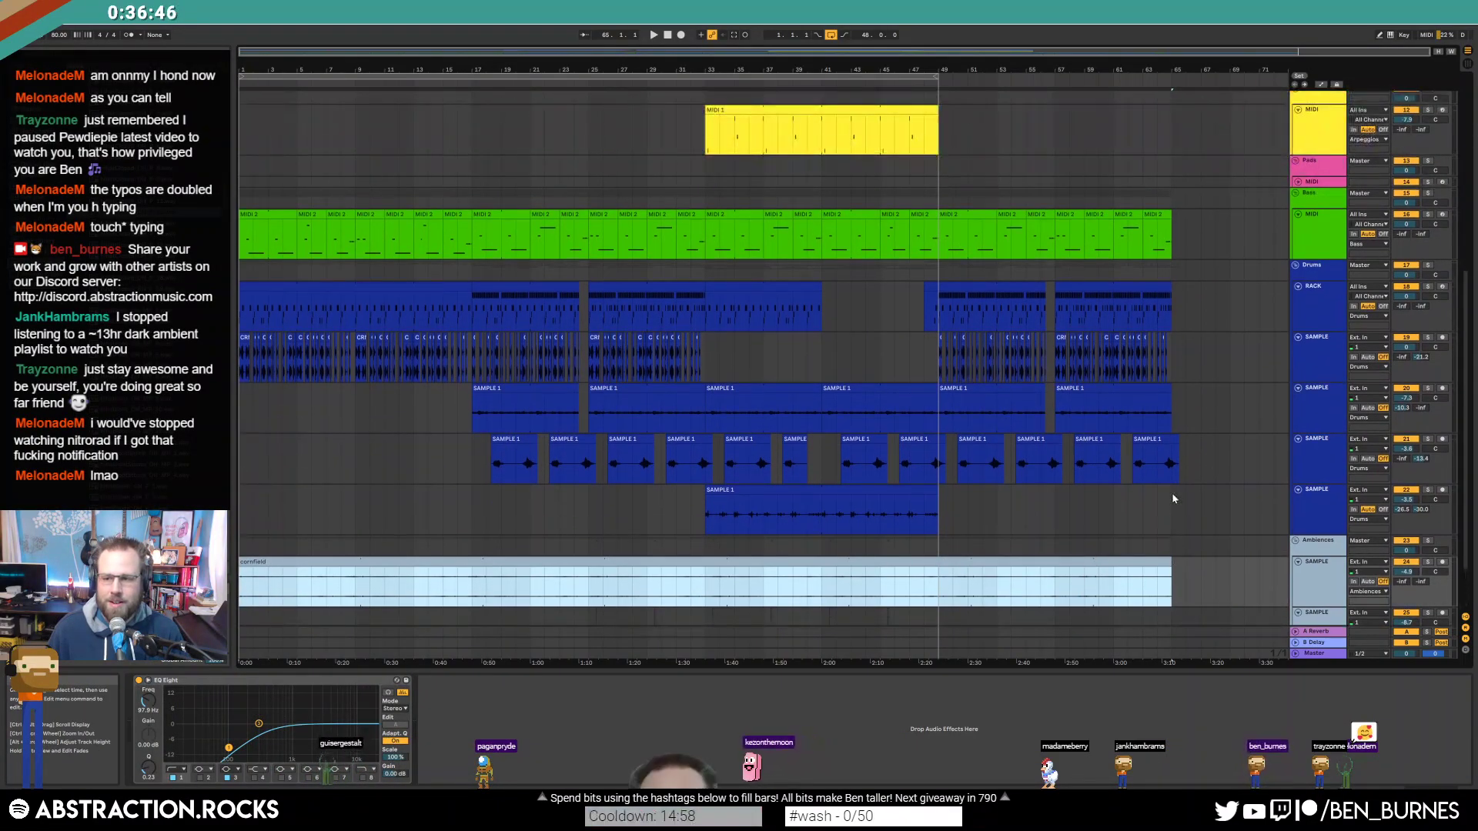
scroll(1173, 499, up, 1)
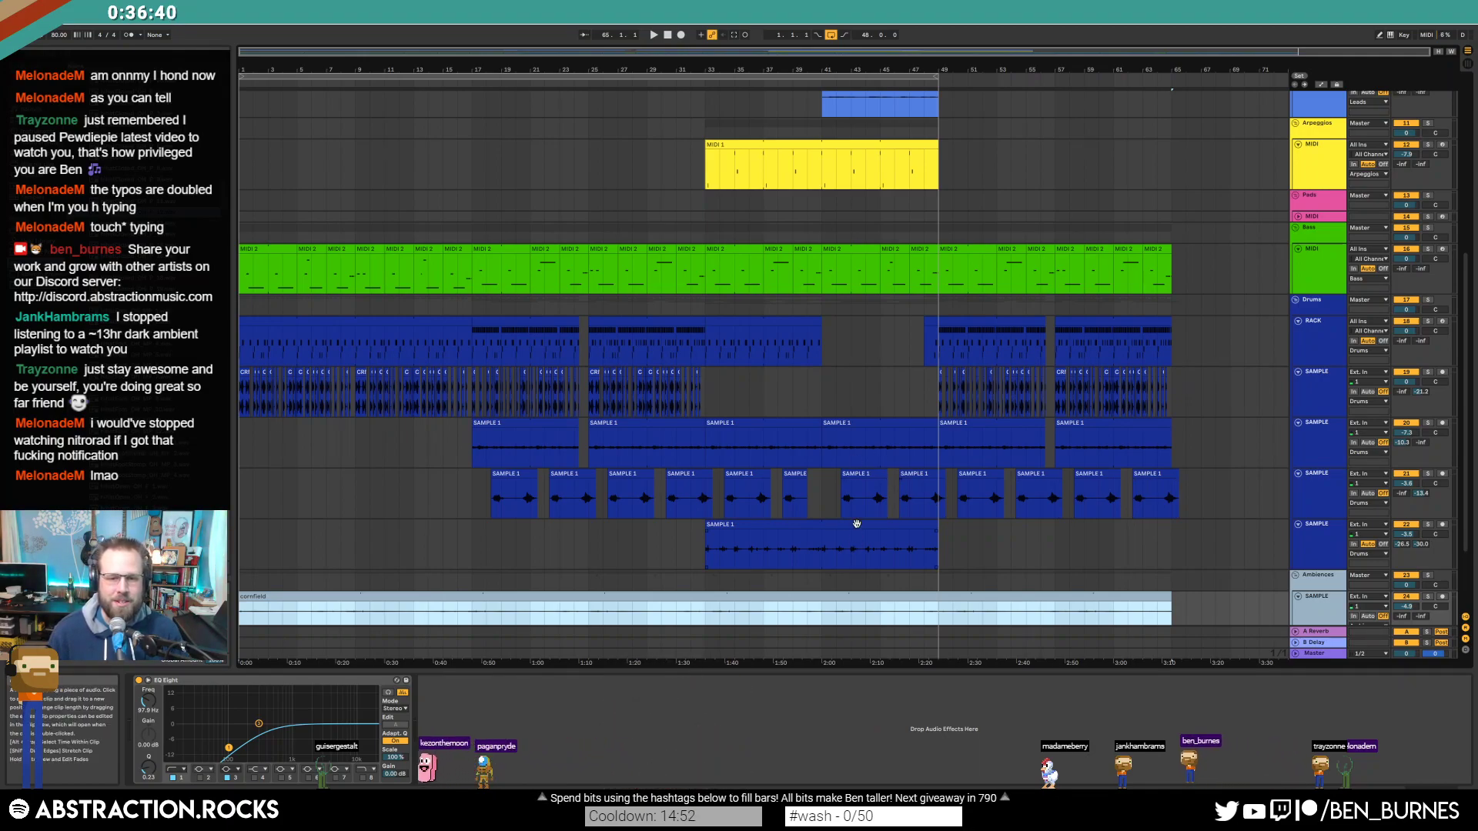
click(882, 524)
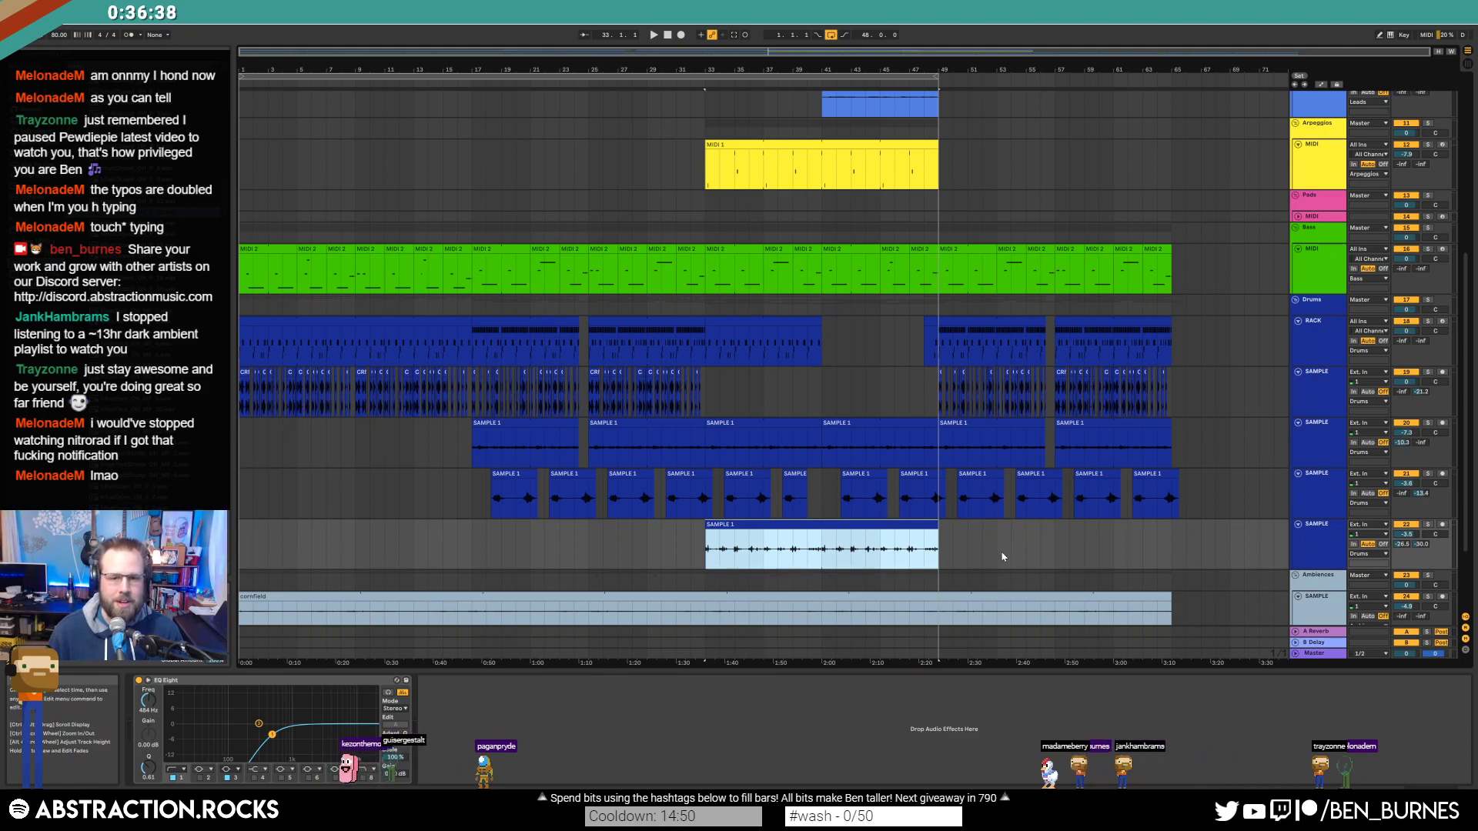
scroll(1003, 550, up, 8)
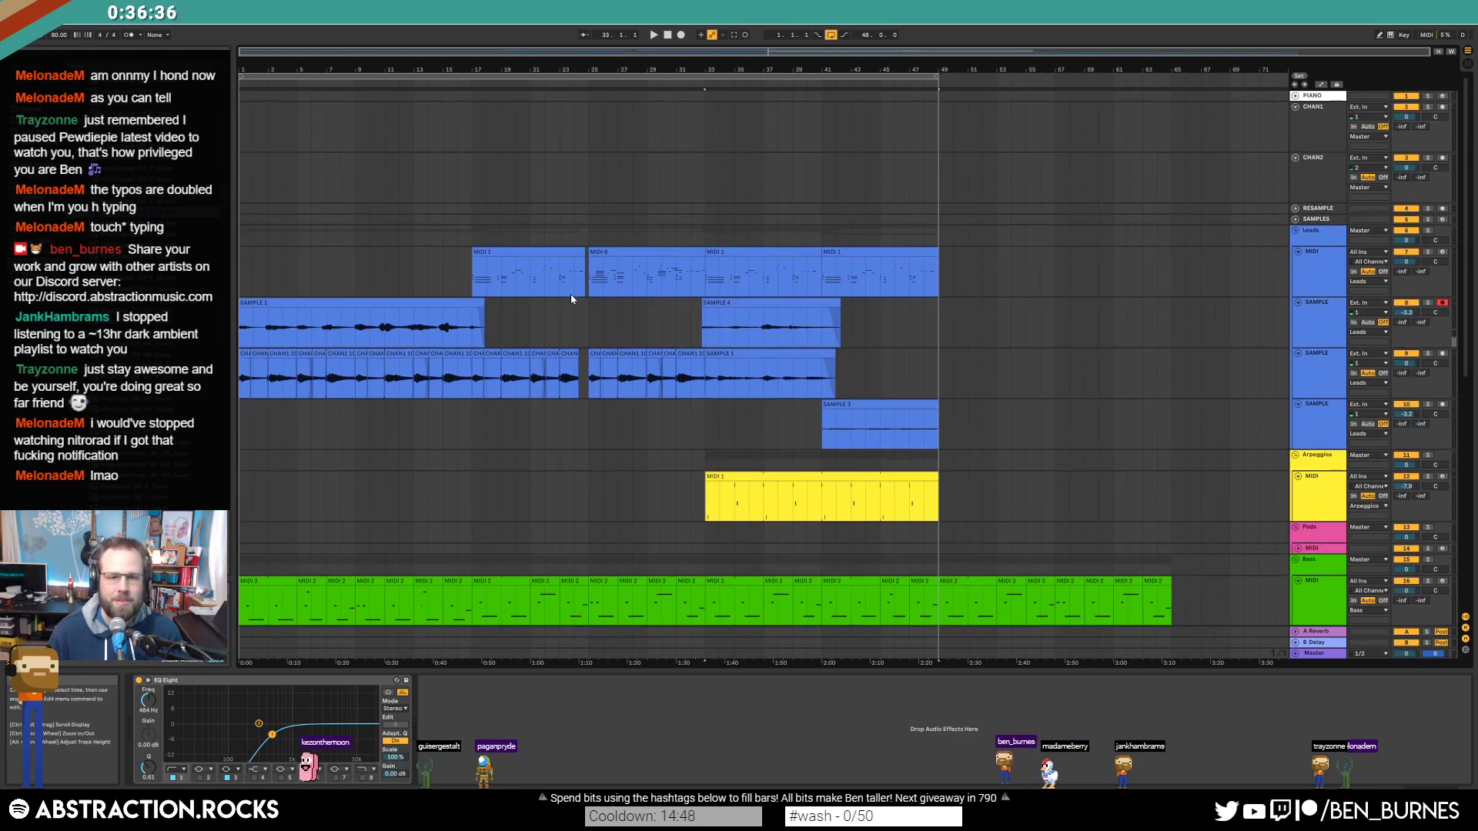
click(944, 279)
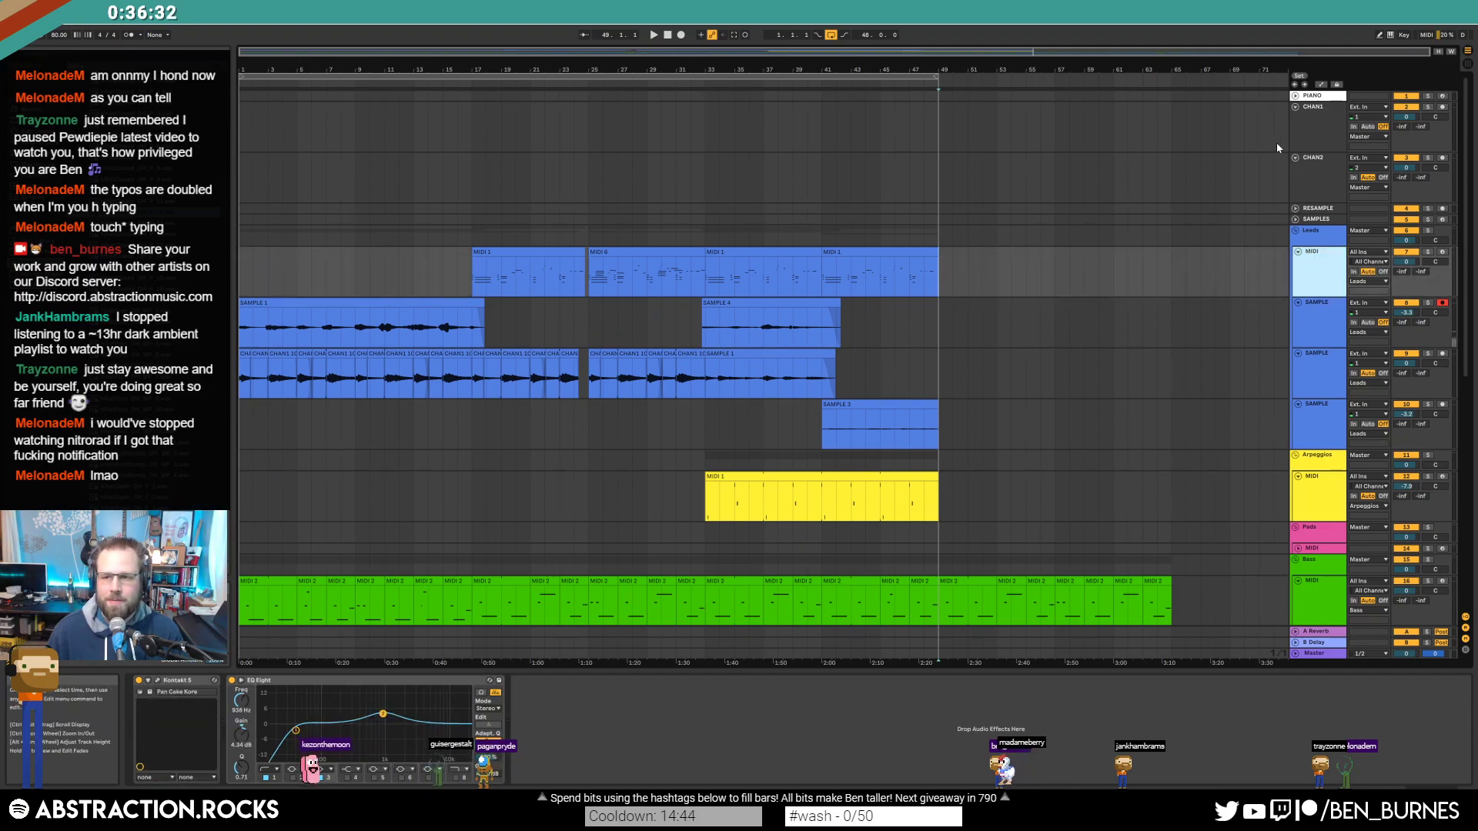
Step: Fold the CHAN1 and CHAN2 tracks in the arrangement
click(1296, 158)
click(1296, 107)
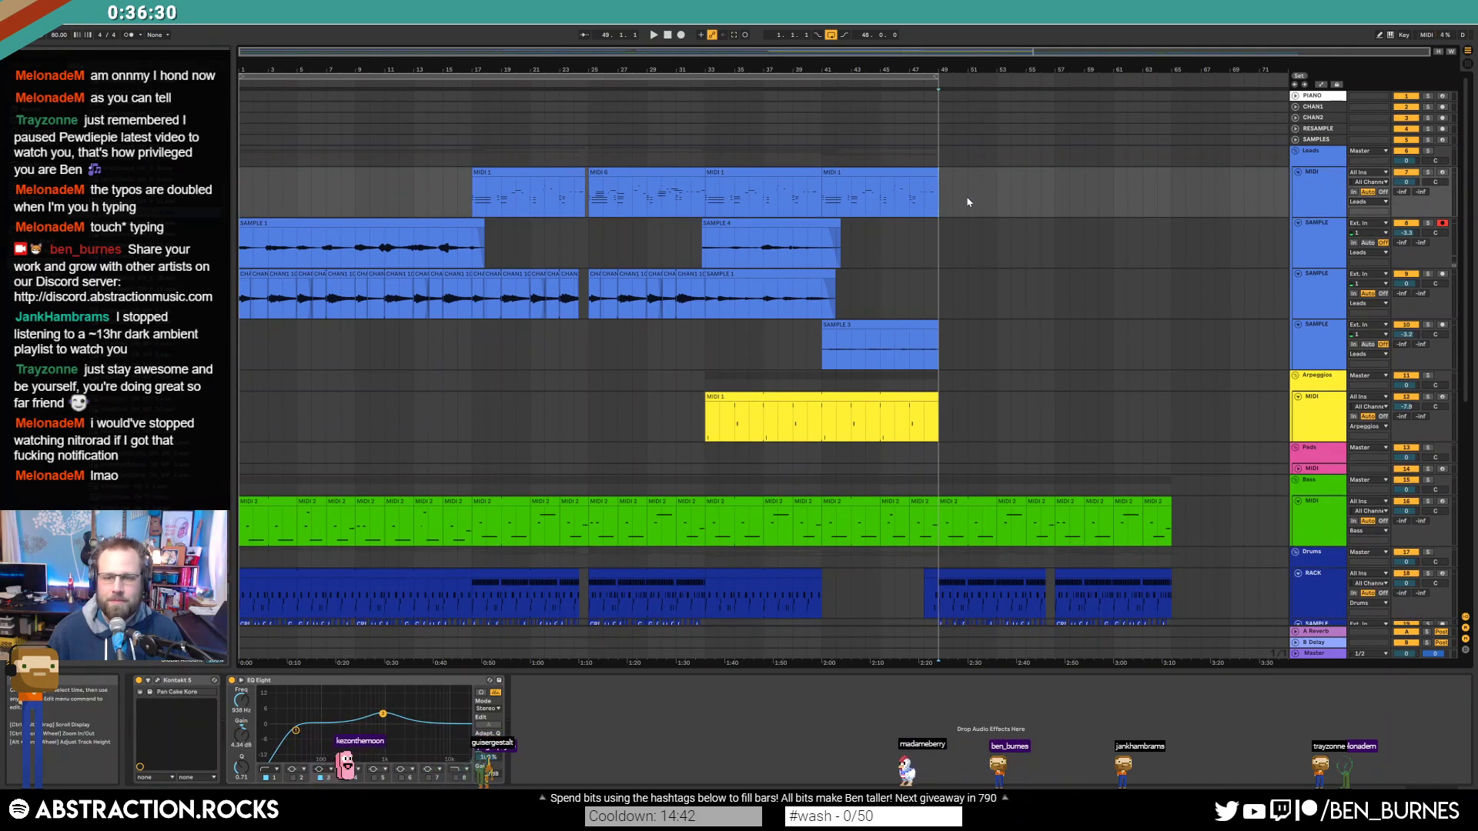
scroll(1092, 354, down, 2)
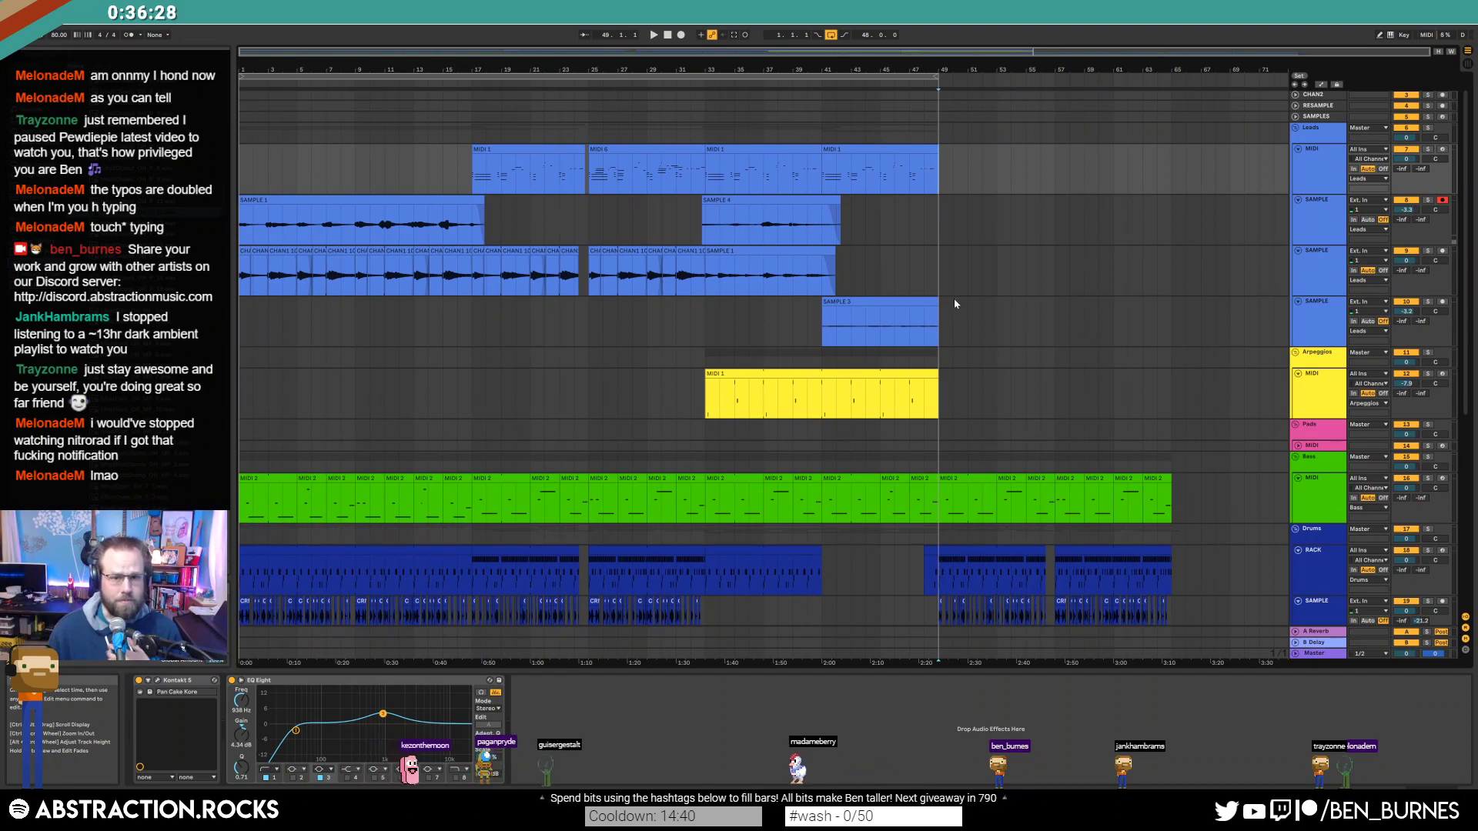
Step: Copy the chopped clips from the first 16 bars of the second Leads SAMPLE track to bar 49 on that track
drag(242, 252, 460, 252)
key(ctrl+c)
click(940, 271)
key(ctrl+v)
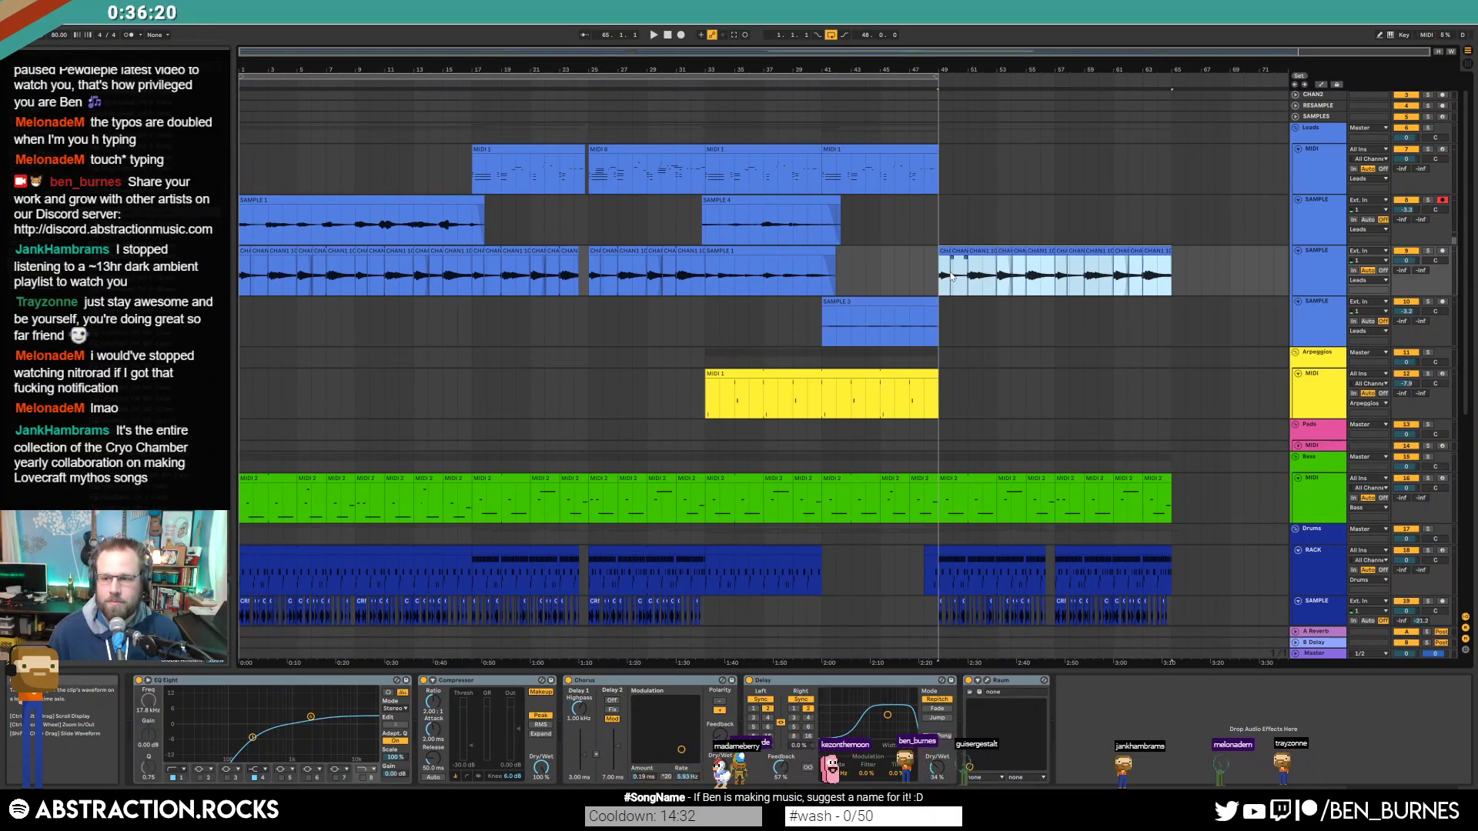
click(939, 224)
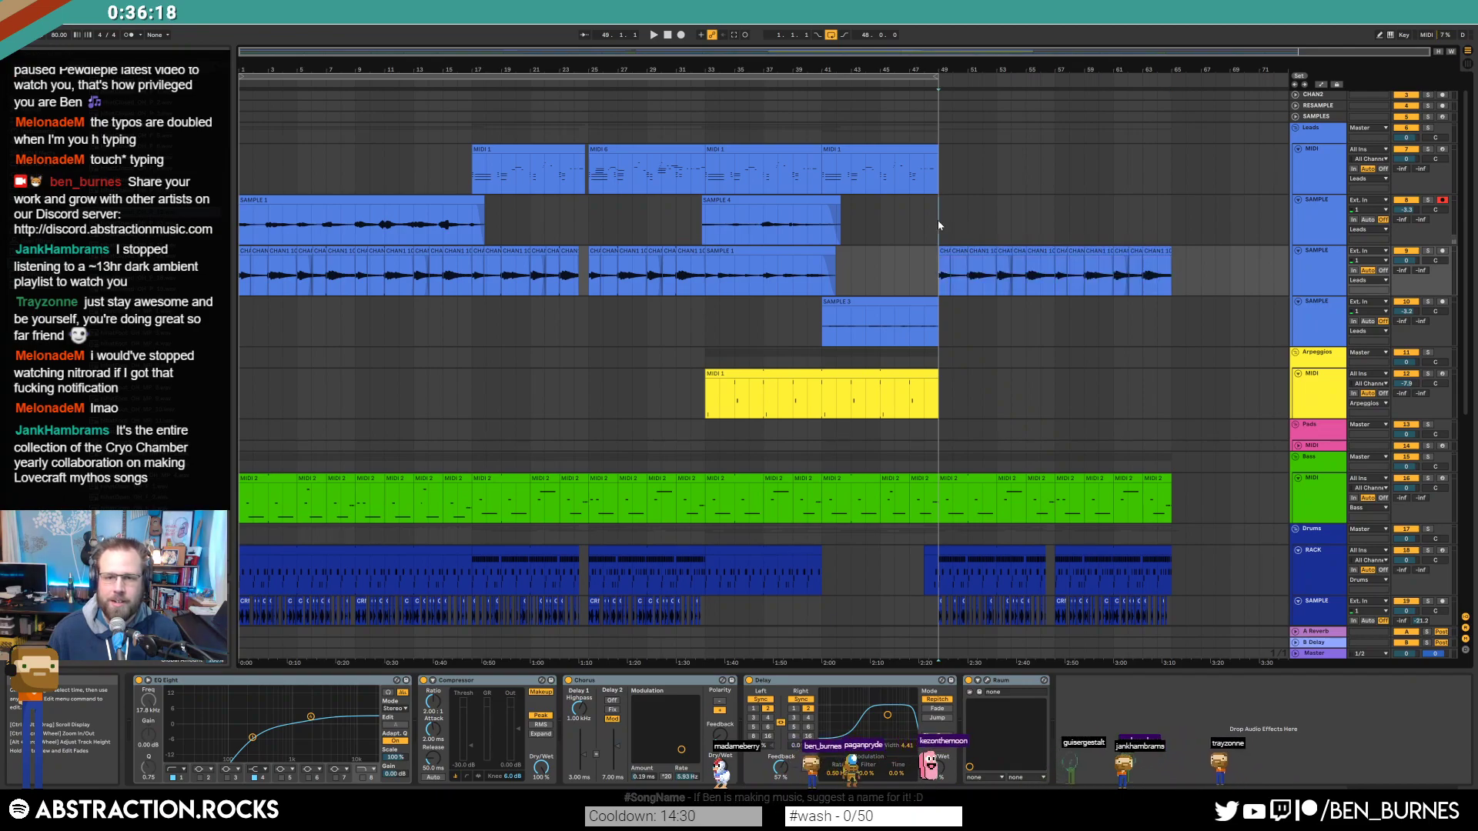
click(939, 225)
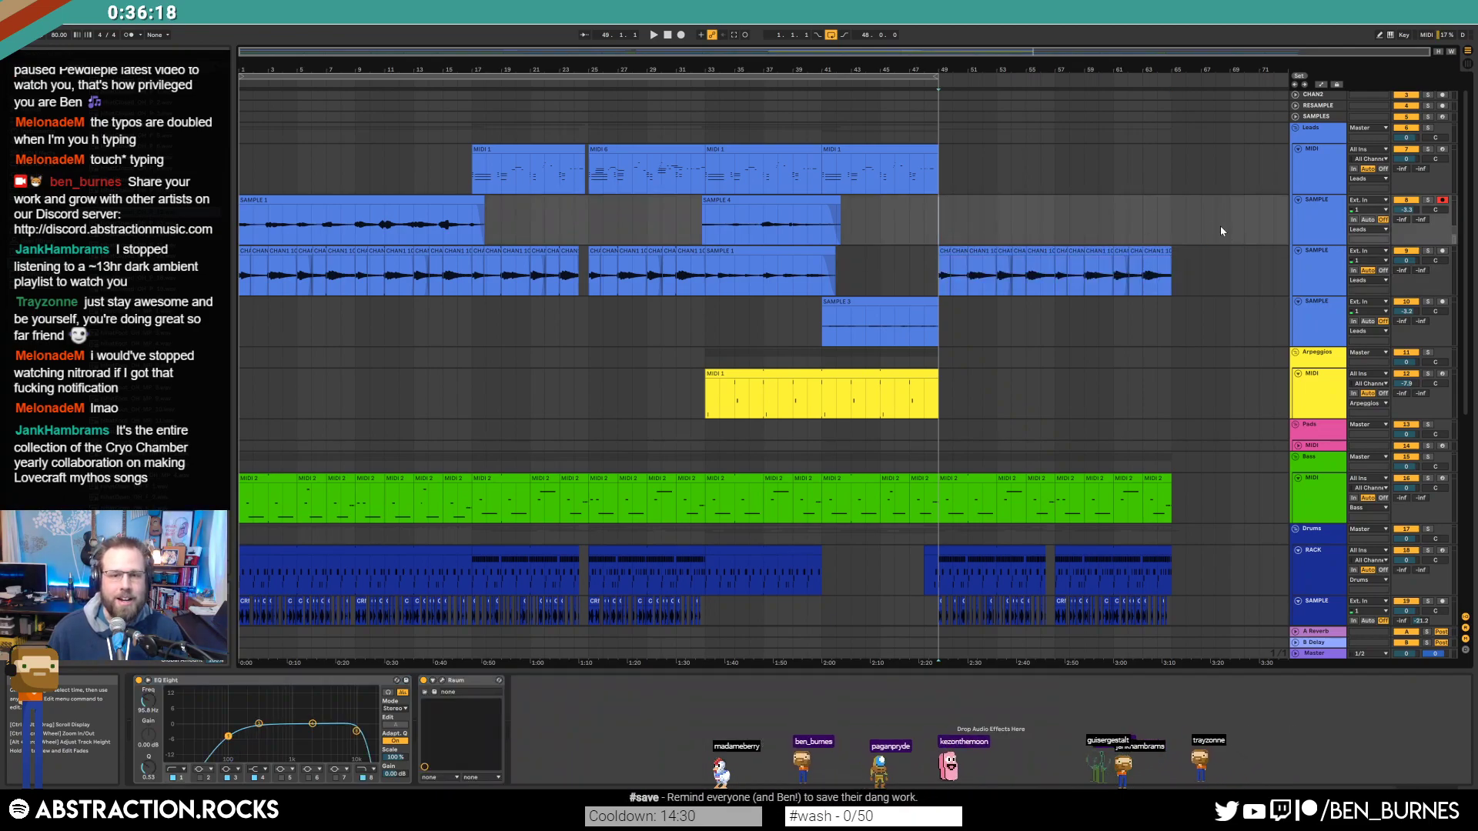
Step: Copy the Leads MIDI clip at bar 17 to bar 49 and repeat it at bar 57
click(537, 146)
key(ctrl+c)
click(940, 169)
key(ctrl+v)
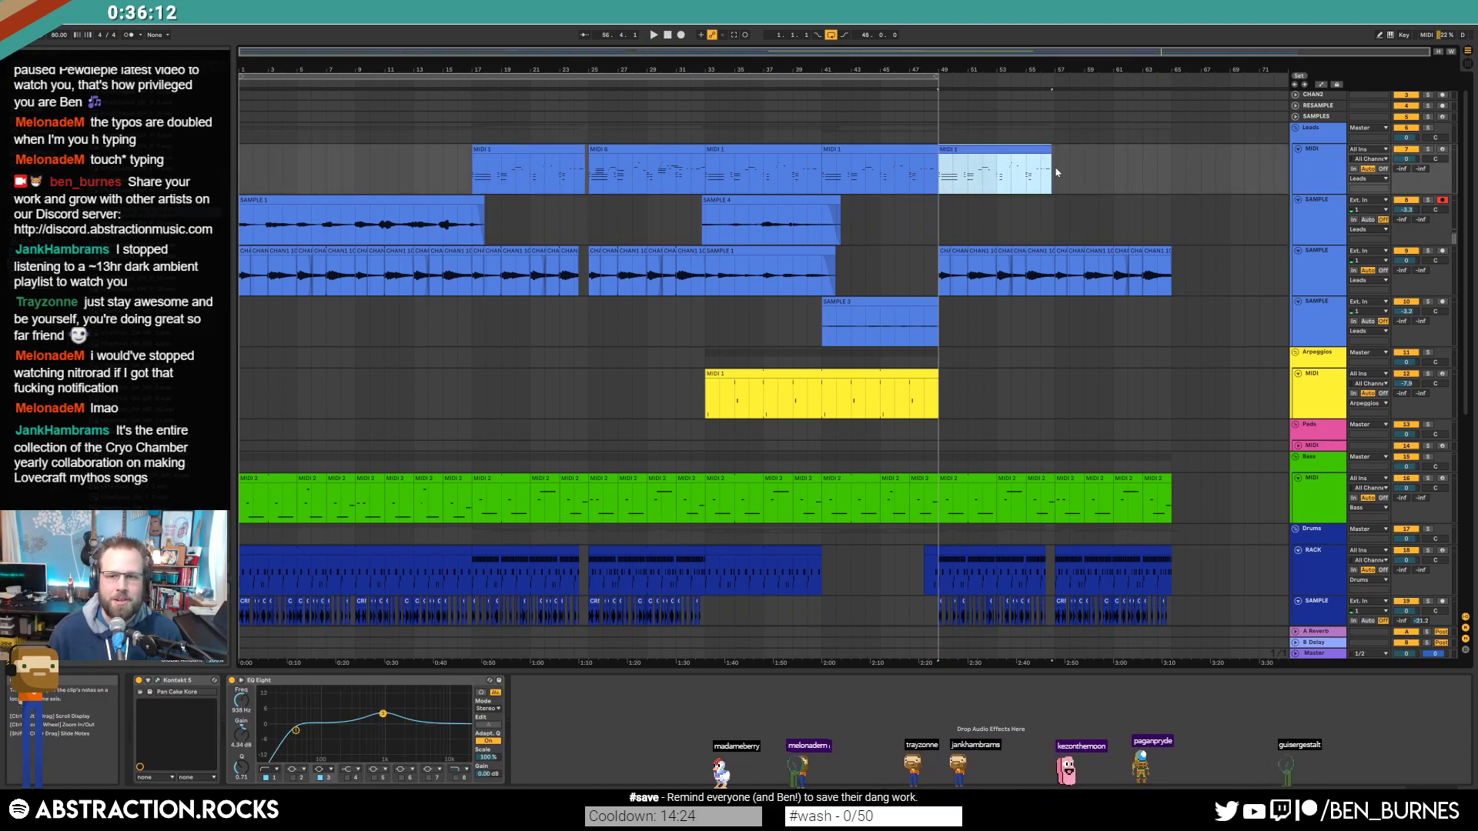
drag(1056, 169, 940, 173)
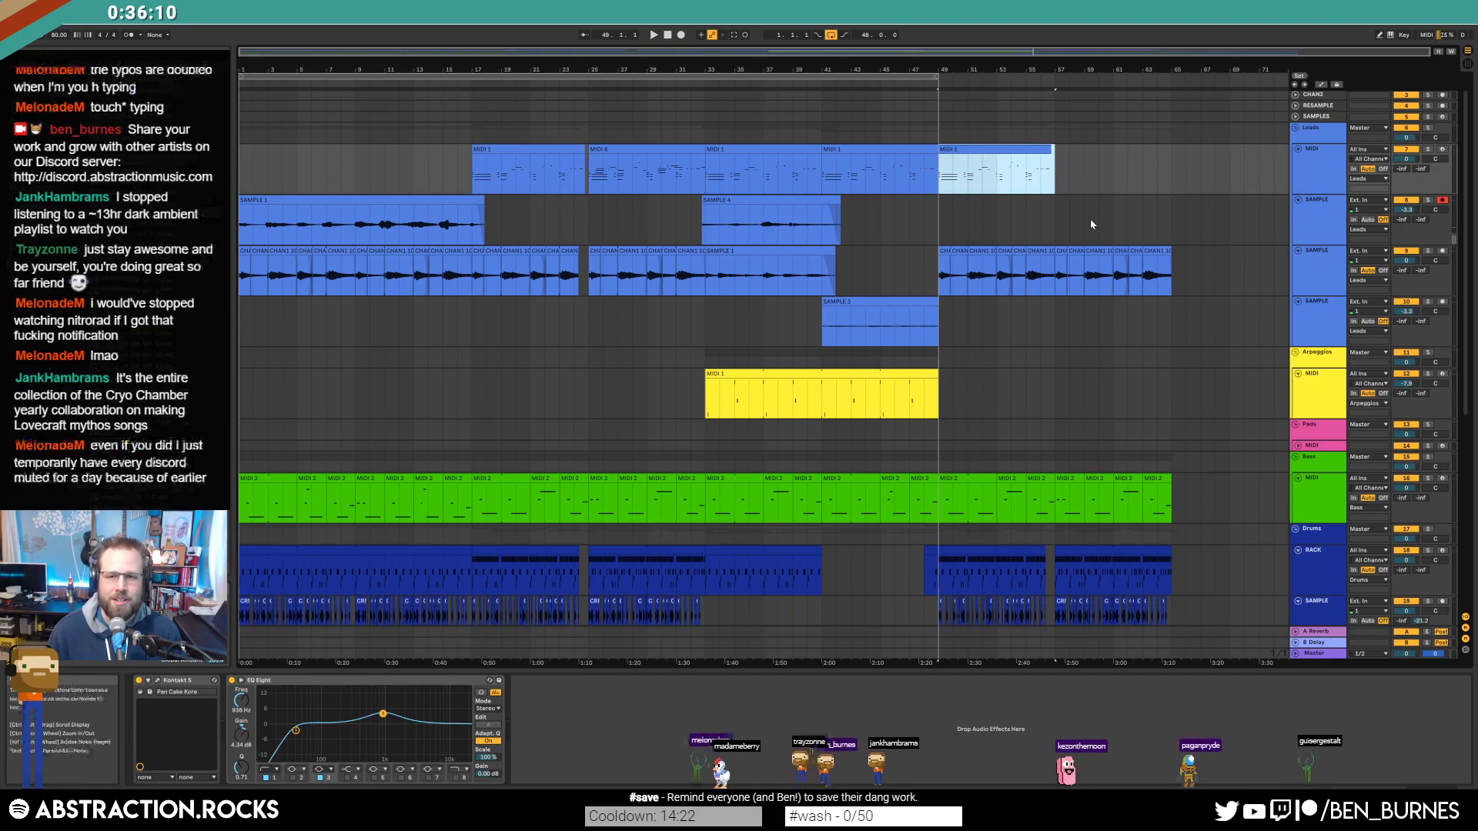
key(ctrl+d)
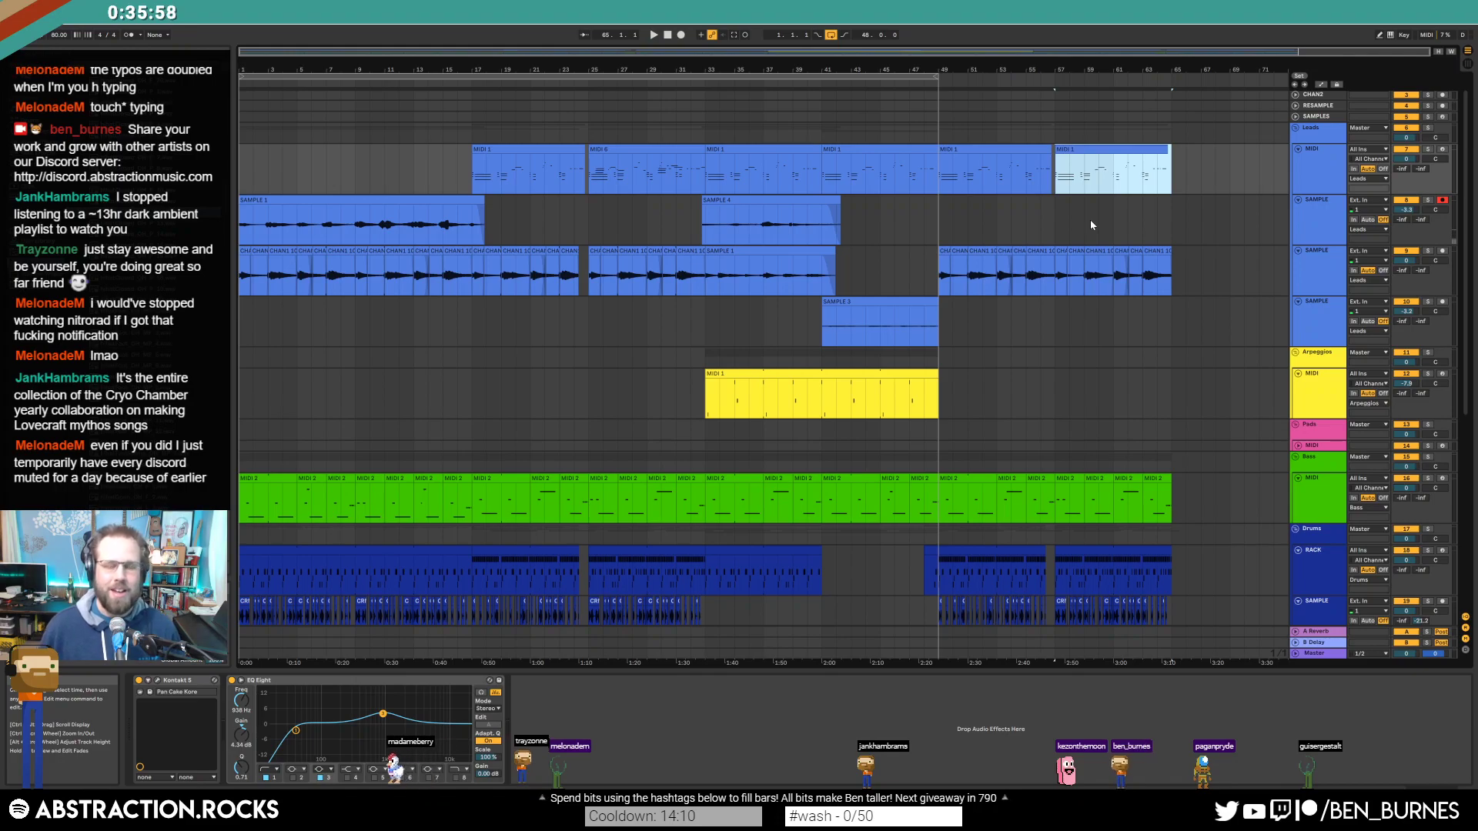
Step: Try recording a lead take on the first Leads SAMPLE track from bar 49, and delete that take
click(939, 170)
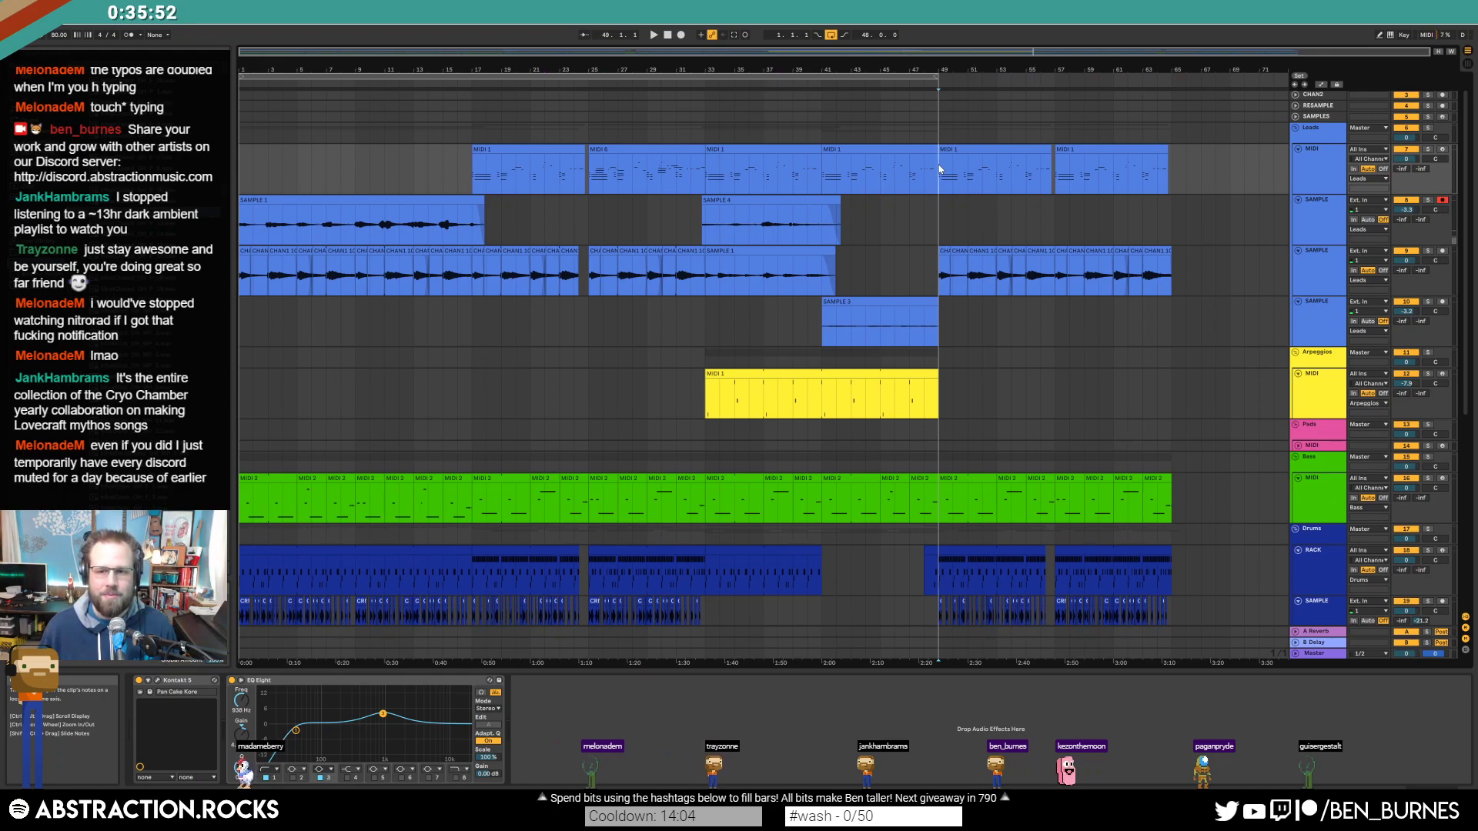
click(938, 217)
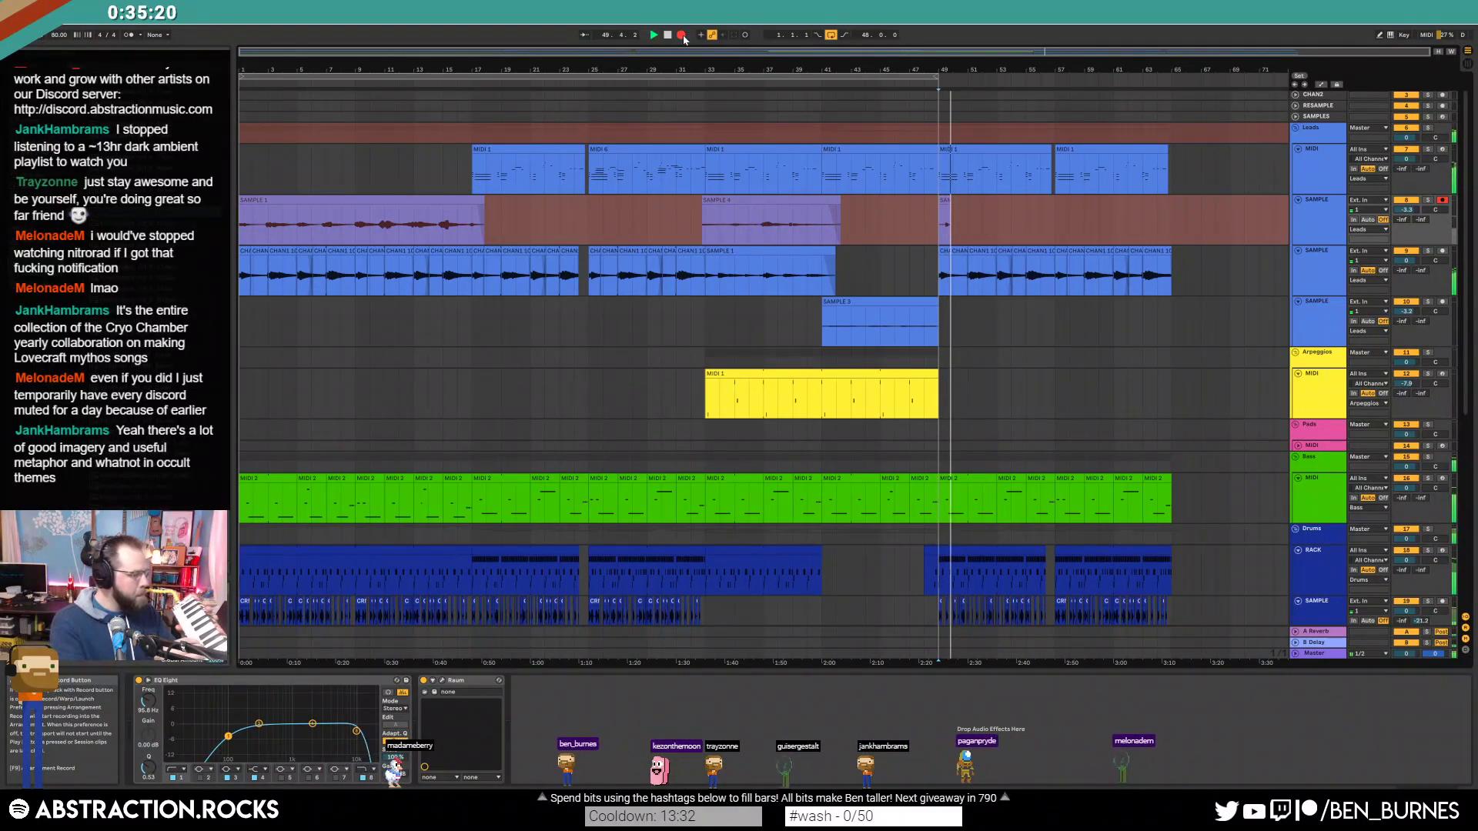
key(space)
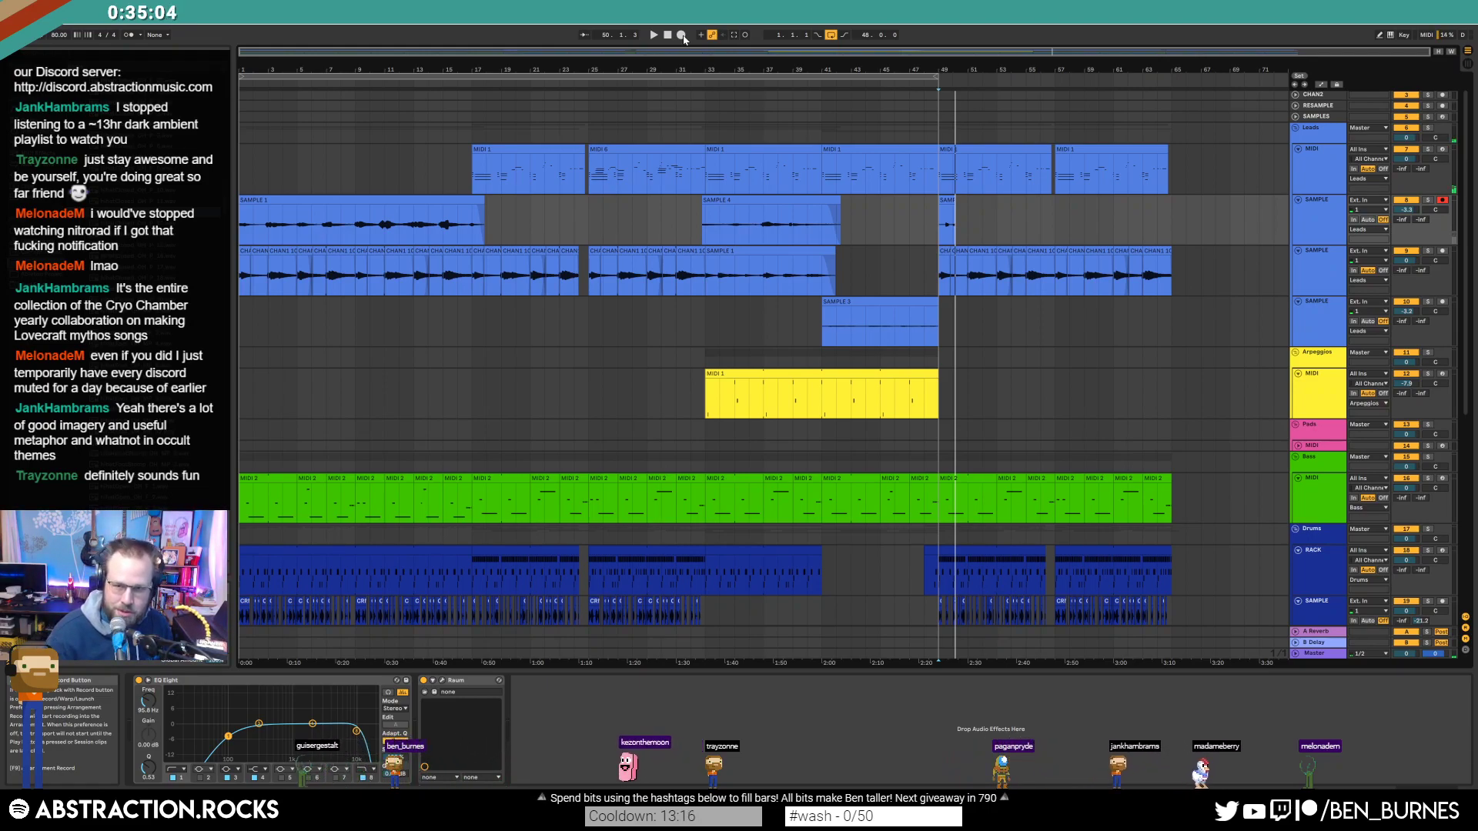
click(681, 35)
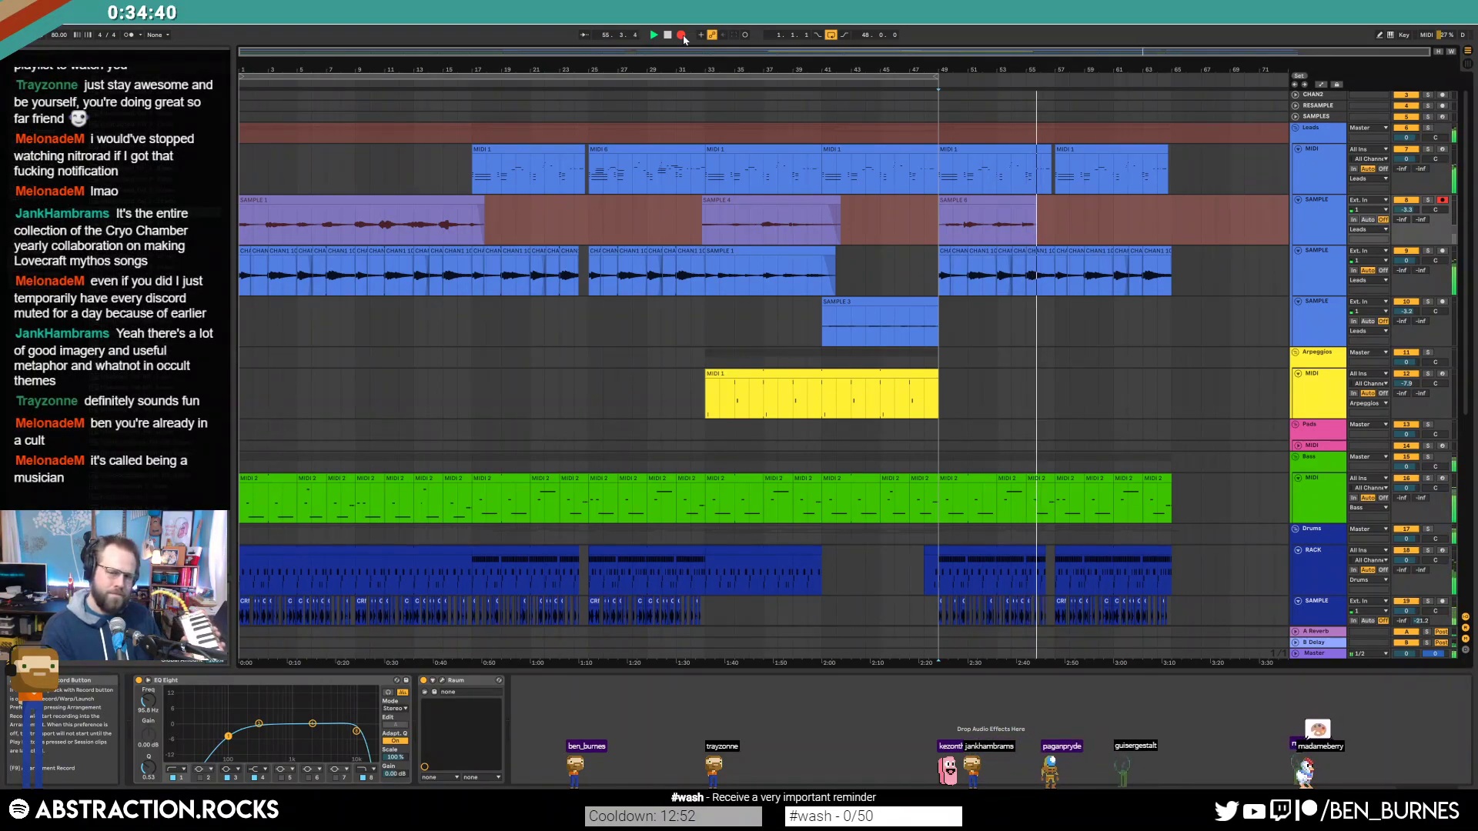
click(682, 35)
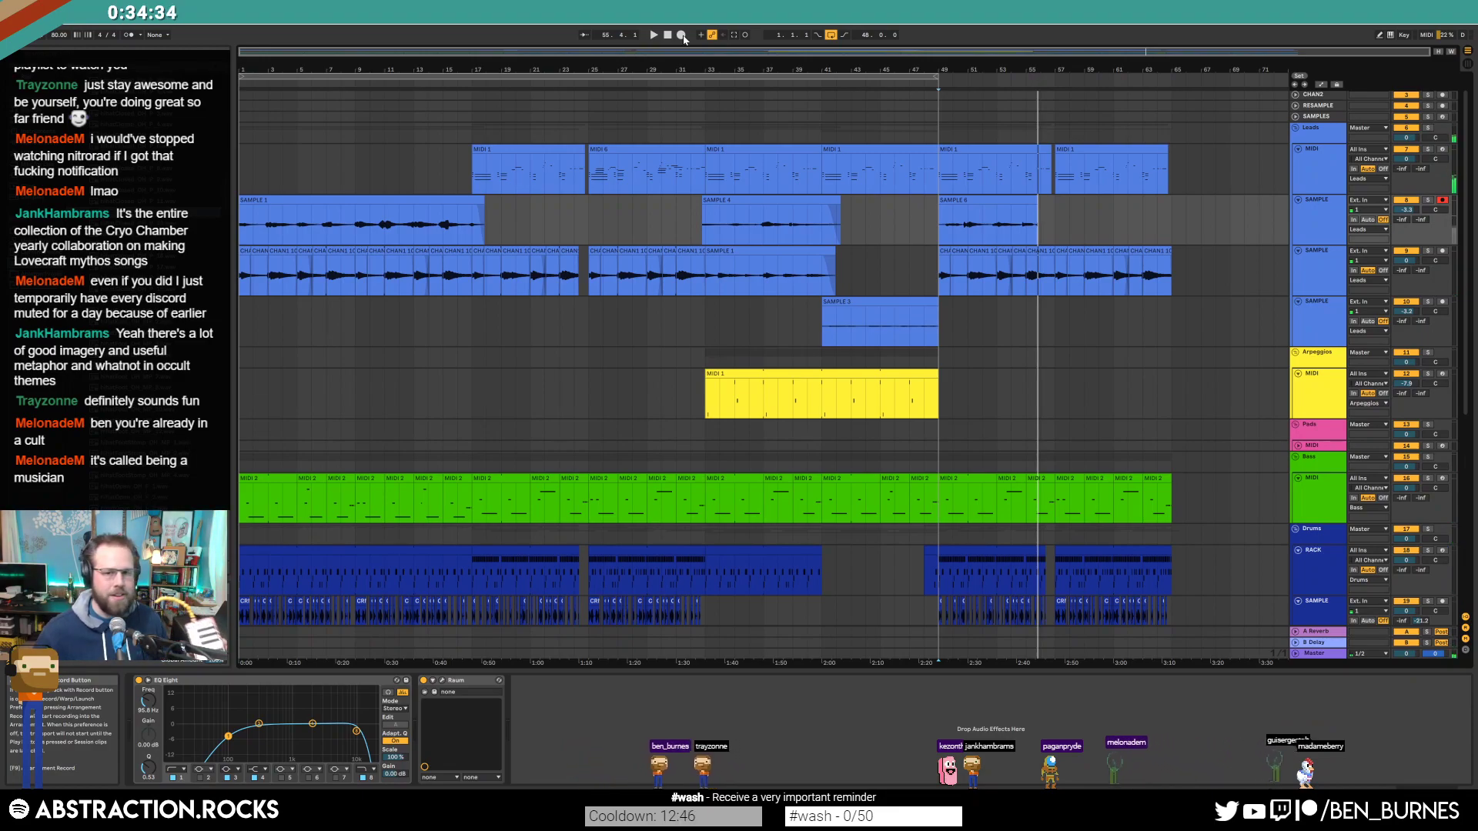
click(951, 198)
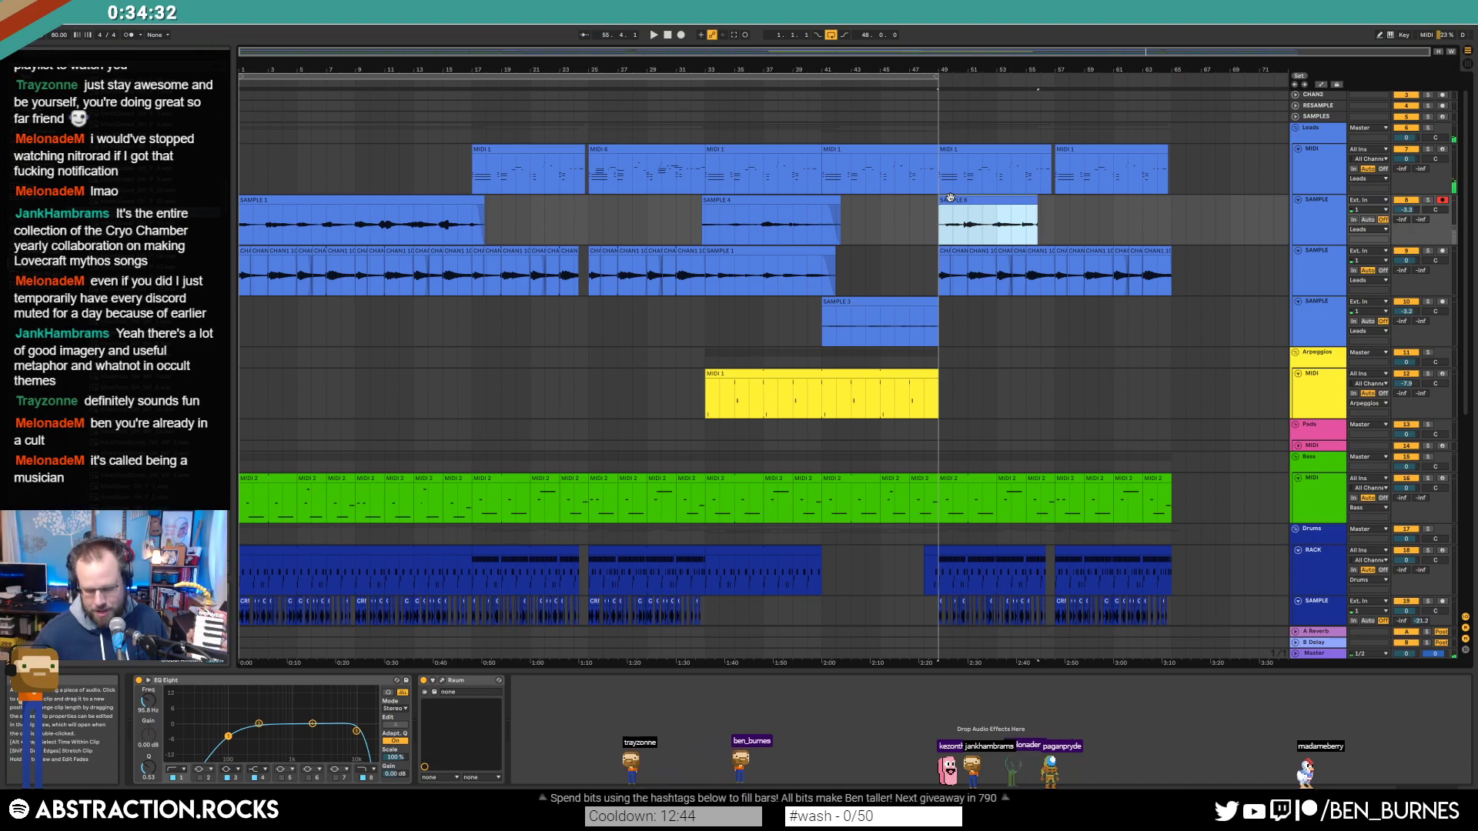
key(Delete)
Step: Record a new lead take on the first Leads SAMPLE track from bar 49 to about bar 66
key(F9)
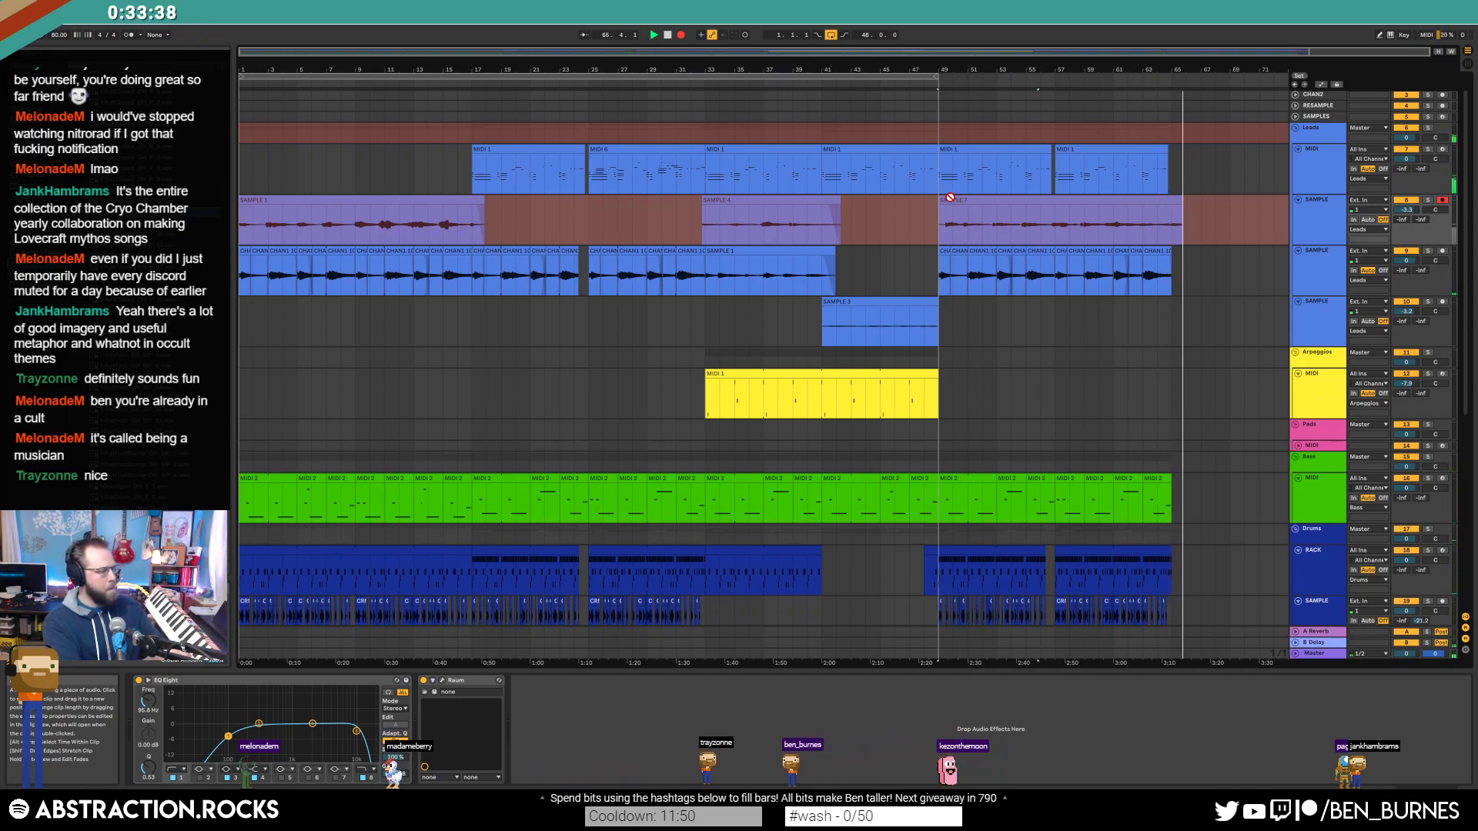
key(space)
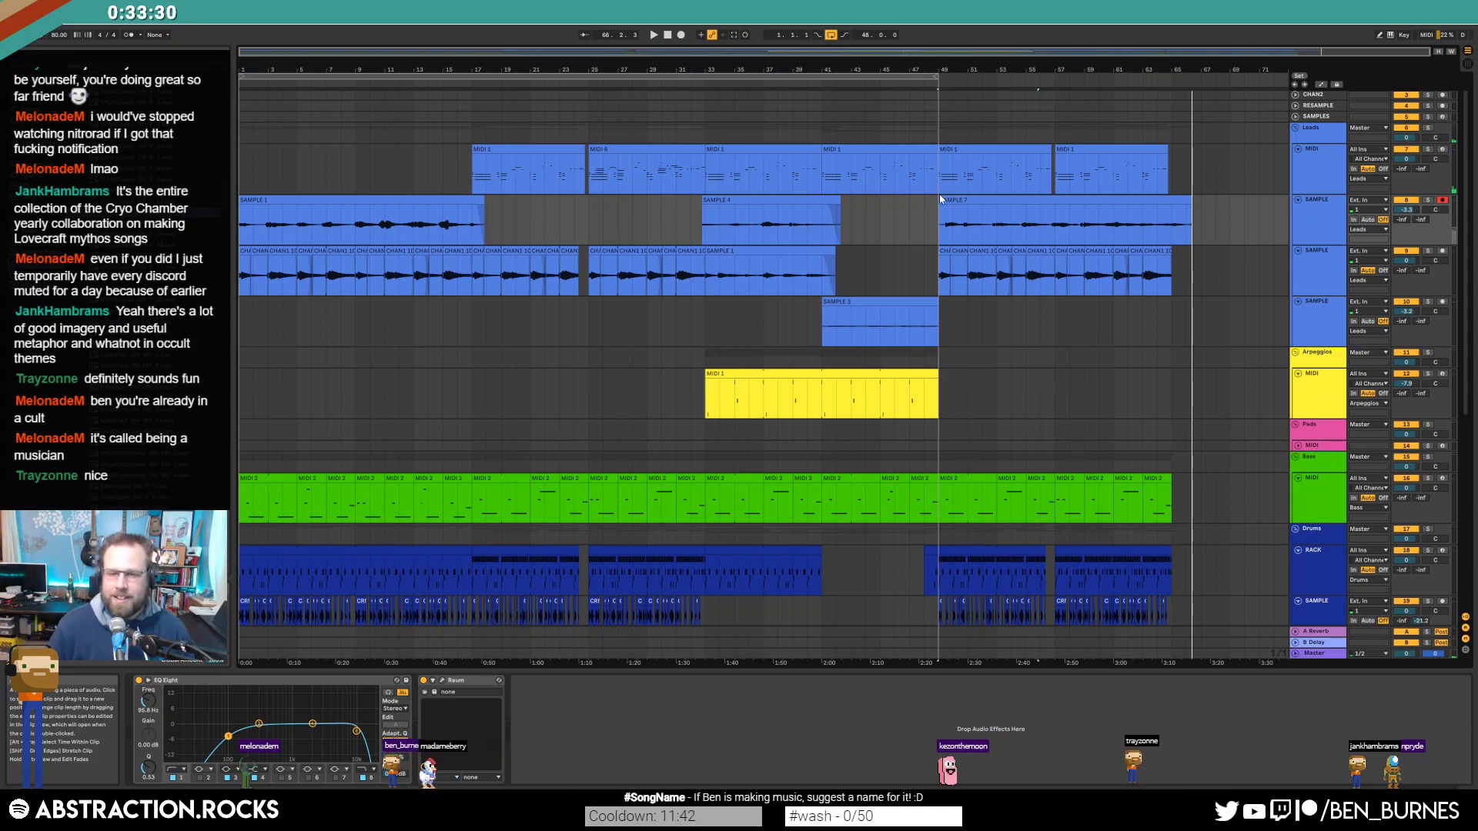
click(962, 202)
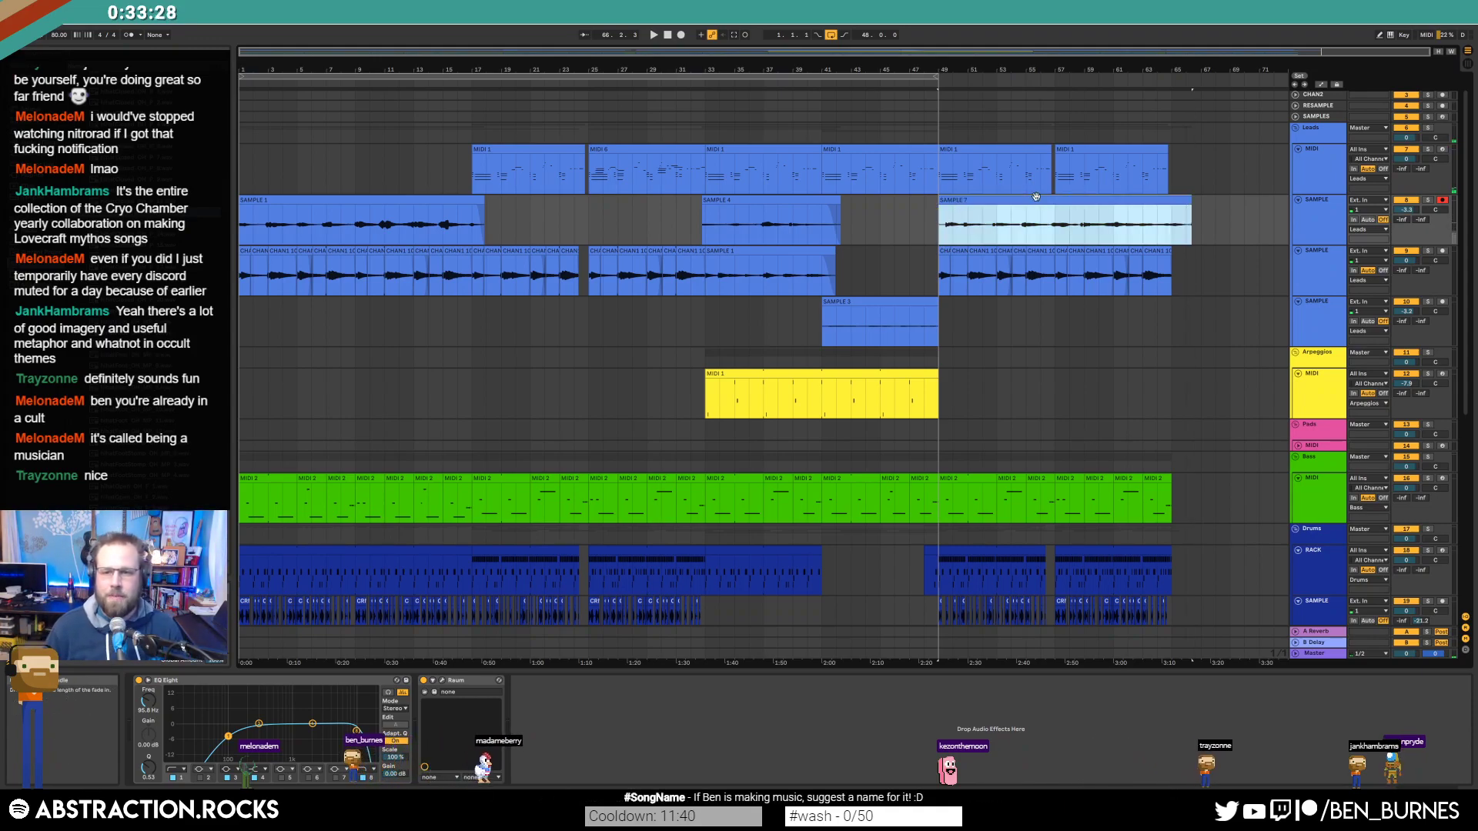
Step: Extend the looping Arpeggios MIDI clip to bar 66
click(1009, 159)
click(889, 303)
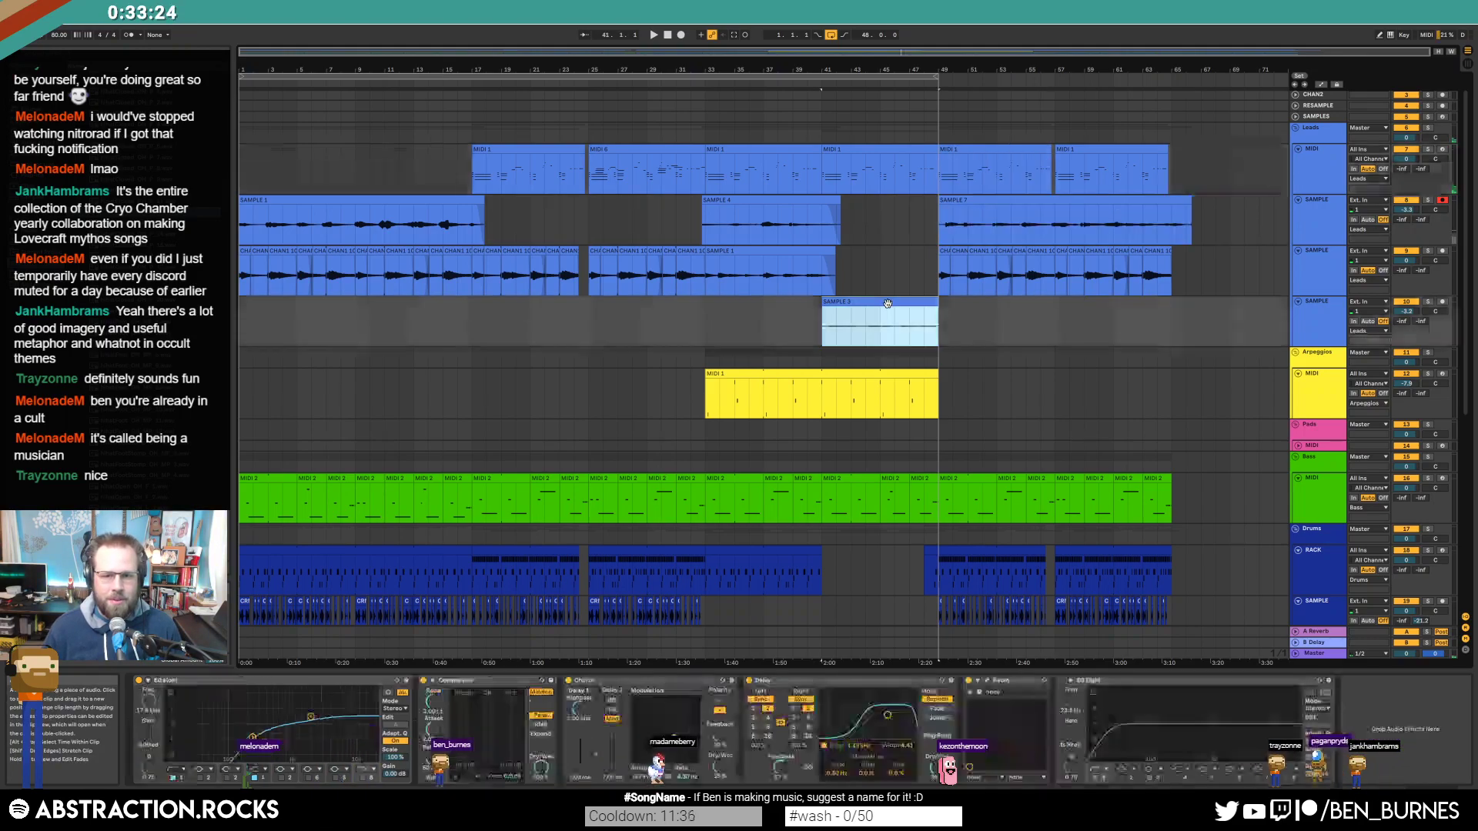
drag(929, 374, 1186, 384)
click(940, 413)
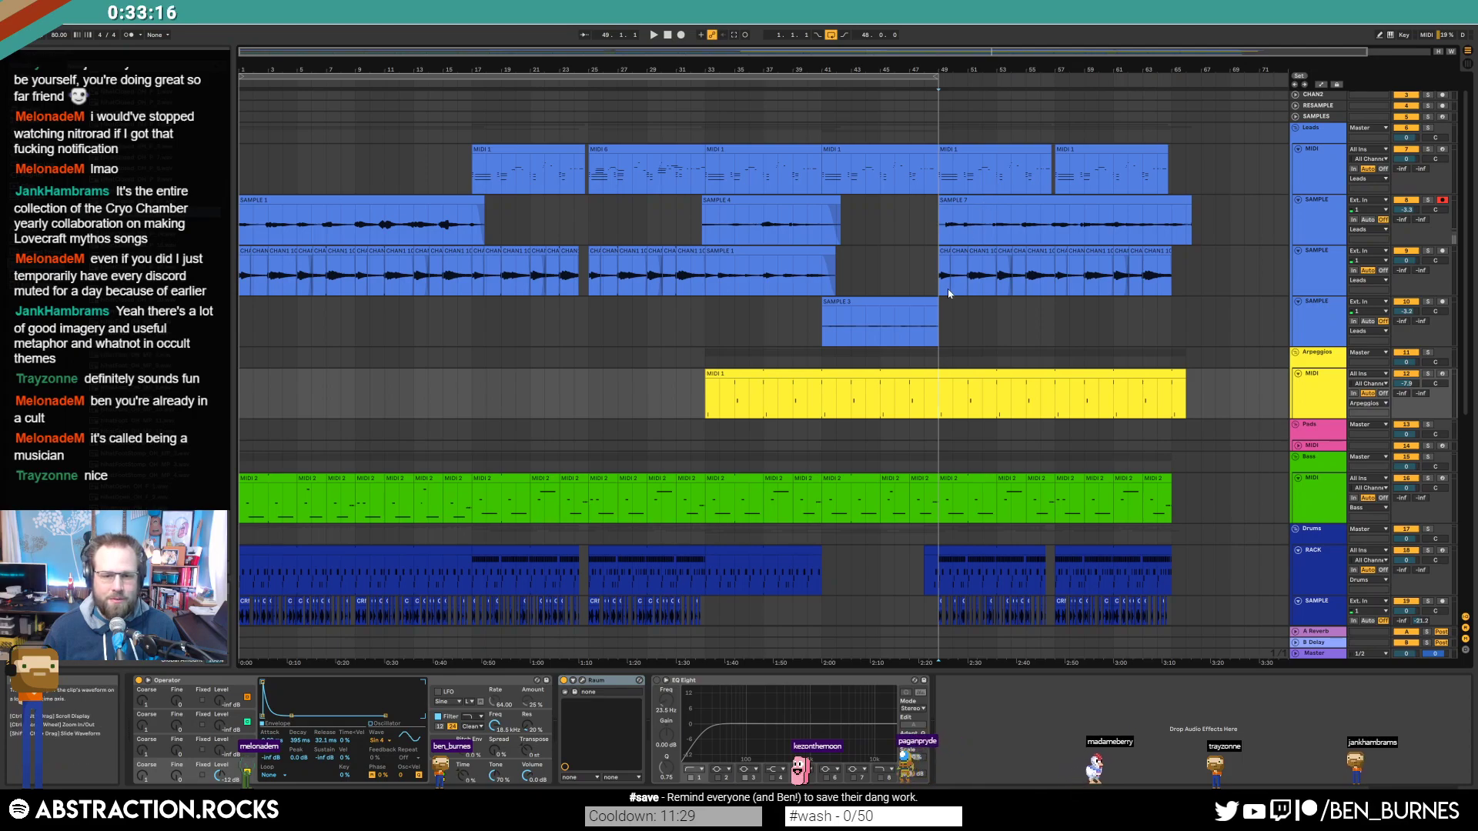
Step: Split the Arpeggios MIDI clip at bar 49 and open the second part for note editing
scroll(990, 332, down, 1)
click(951, 376)
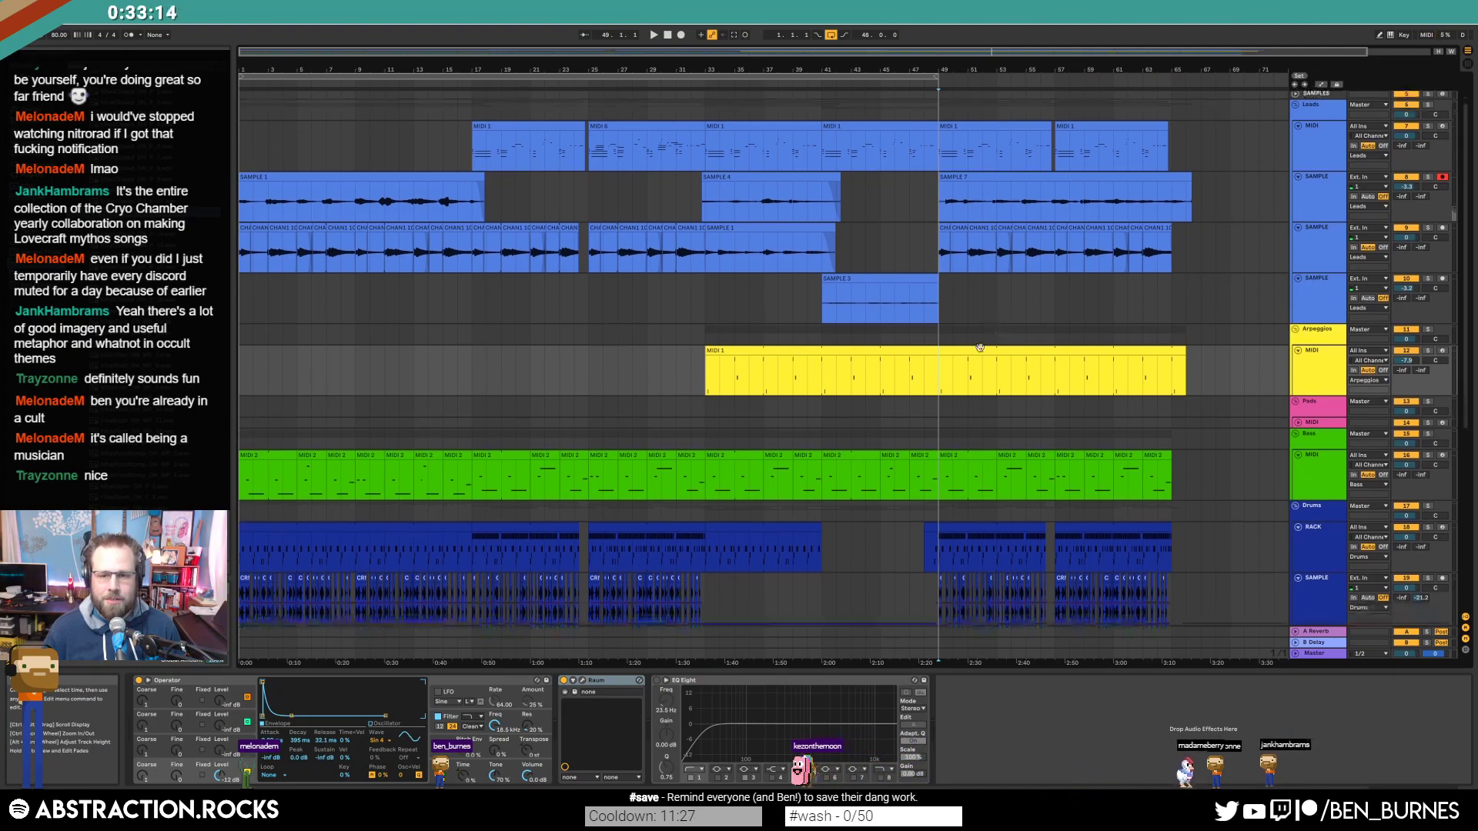
drag(940, 372, 1190, 371)
key(ctrl+e)
double_click(1044, 360)
Step: Add short D5 notes at 2.3.3 and 4.4 in the arpeggio clip starting at bar 49
drag(321, 625, 380, 682)
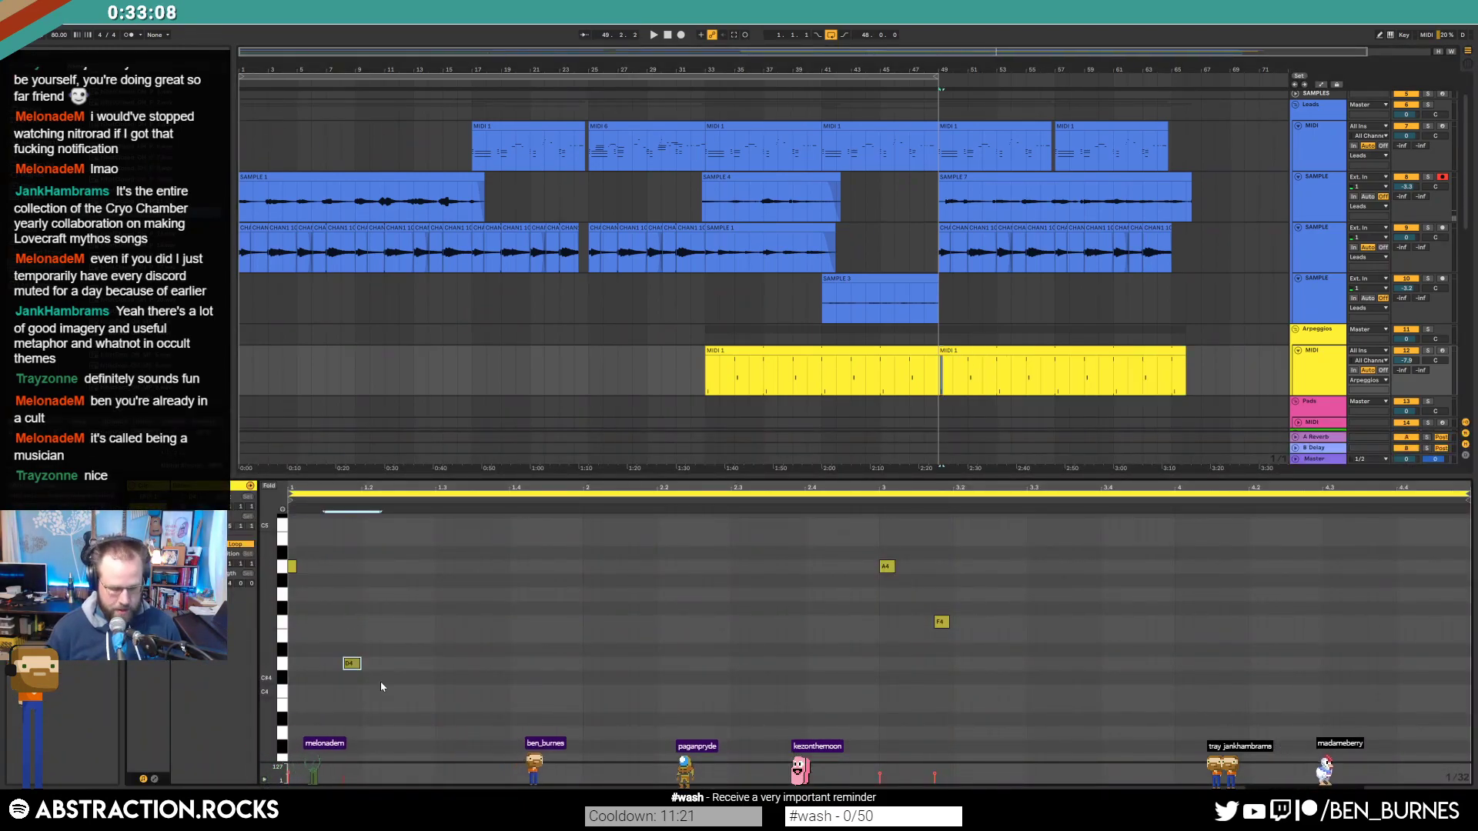
scroll(824, 581, up, 2)
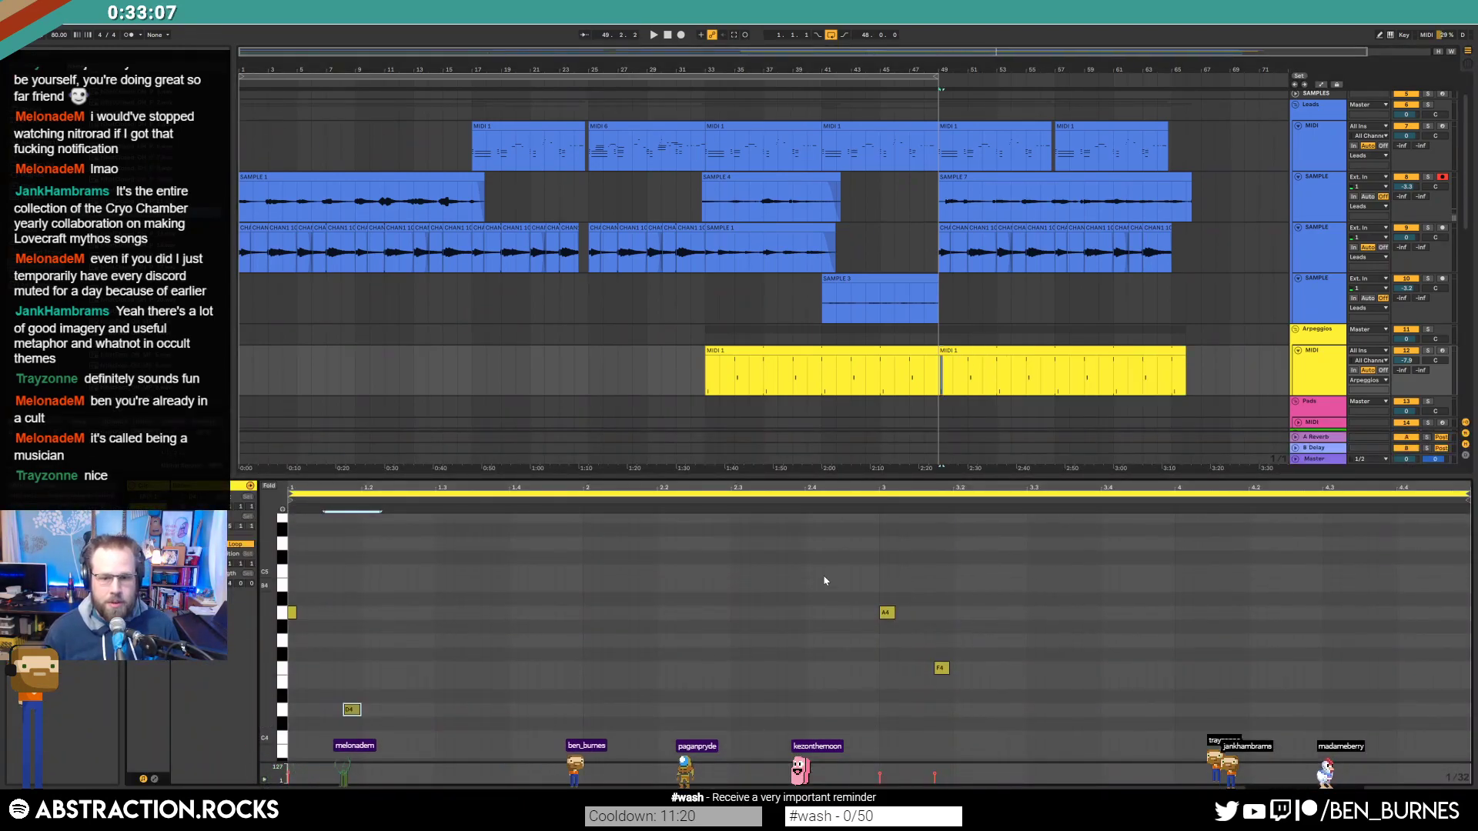
double_click(775, 543)
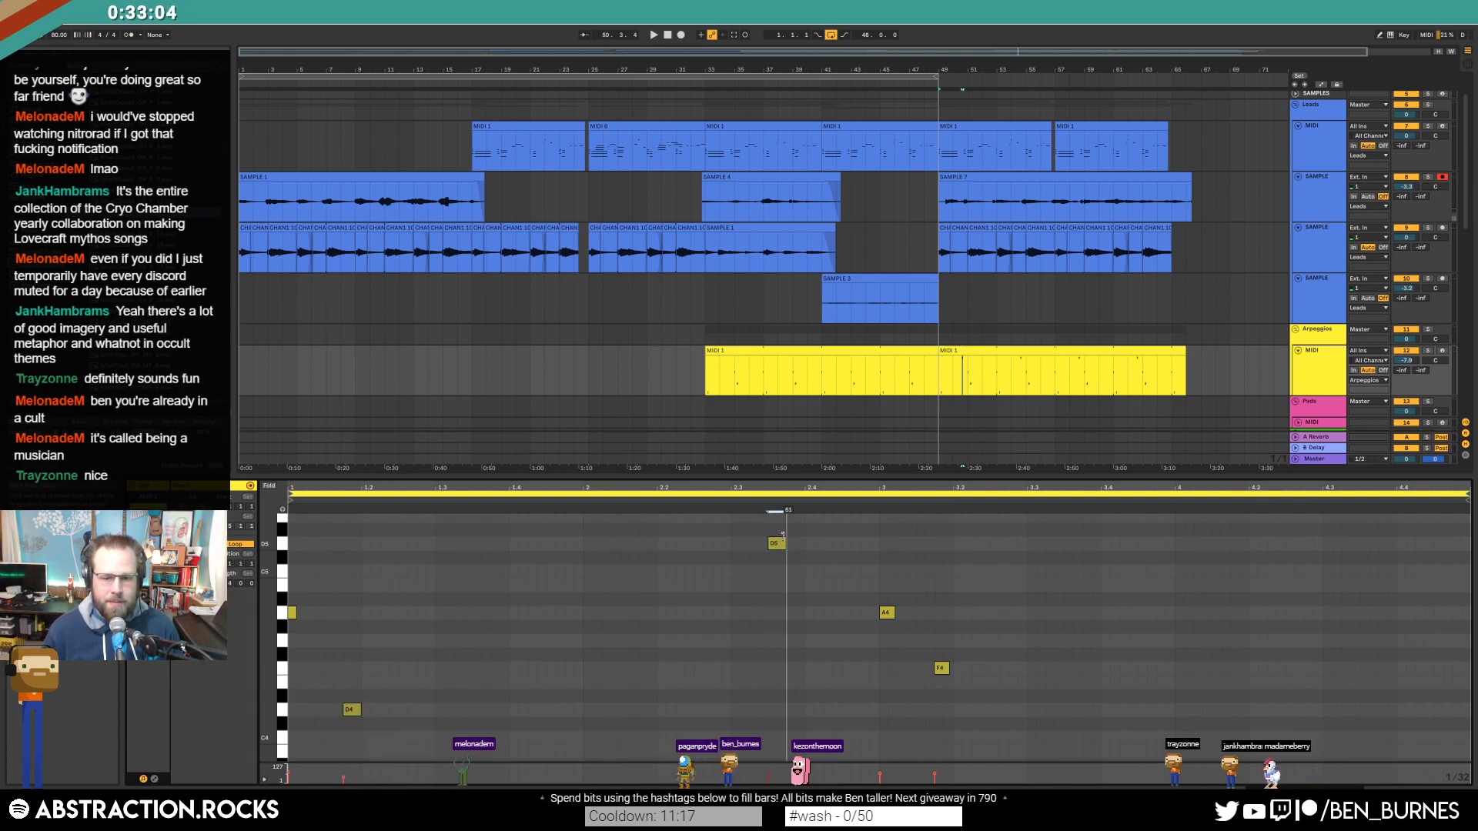
scroll(1359, 595, up, 2)
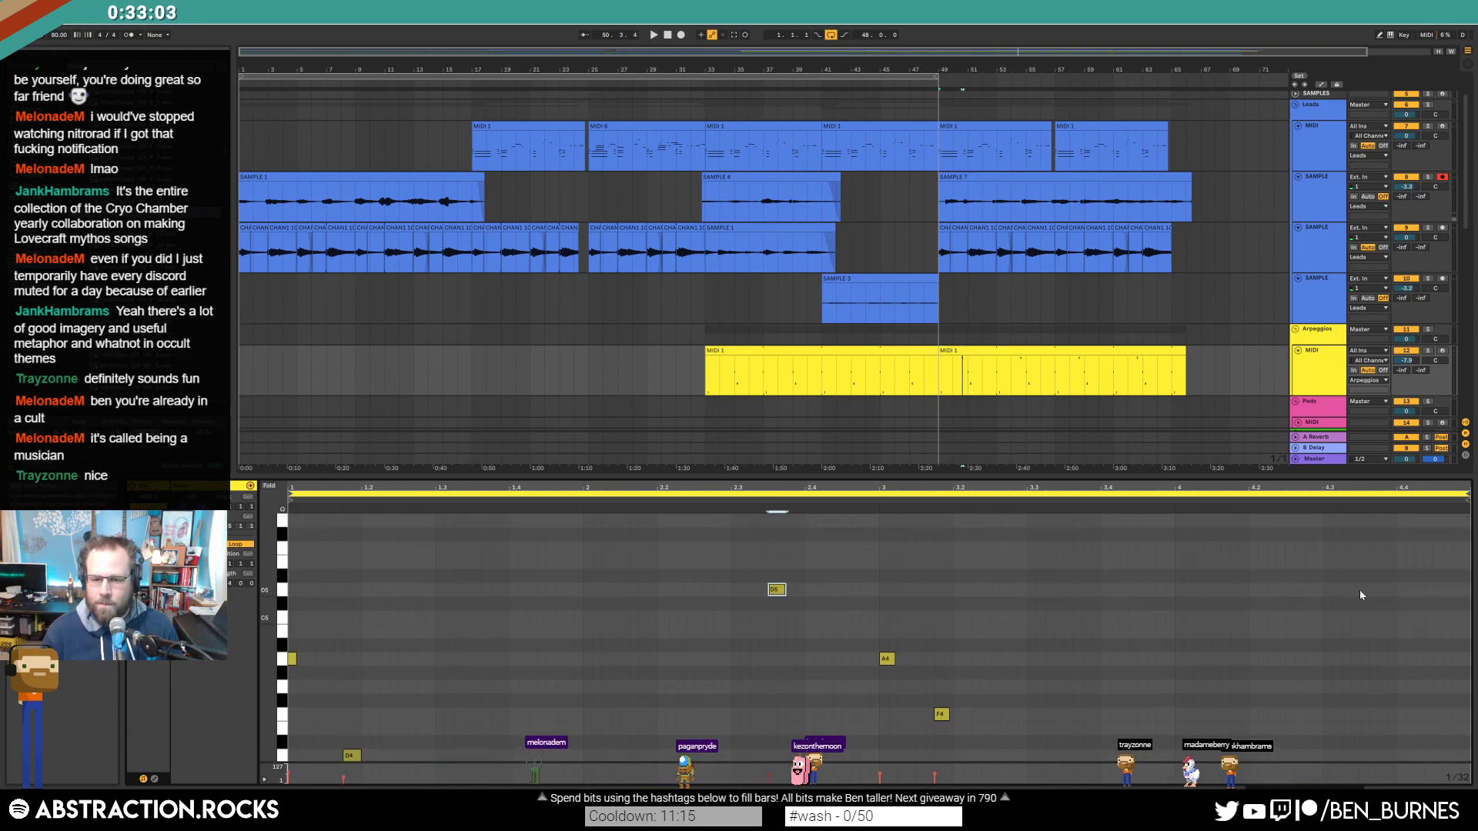
double_click(1403, 590)
Step: Play the new section from bar 49 and raise the arpeggio clip's F4 note to G4
key(space)
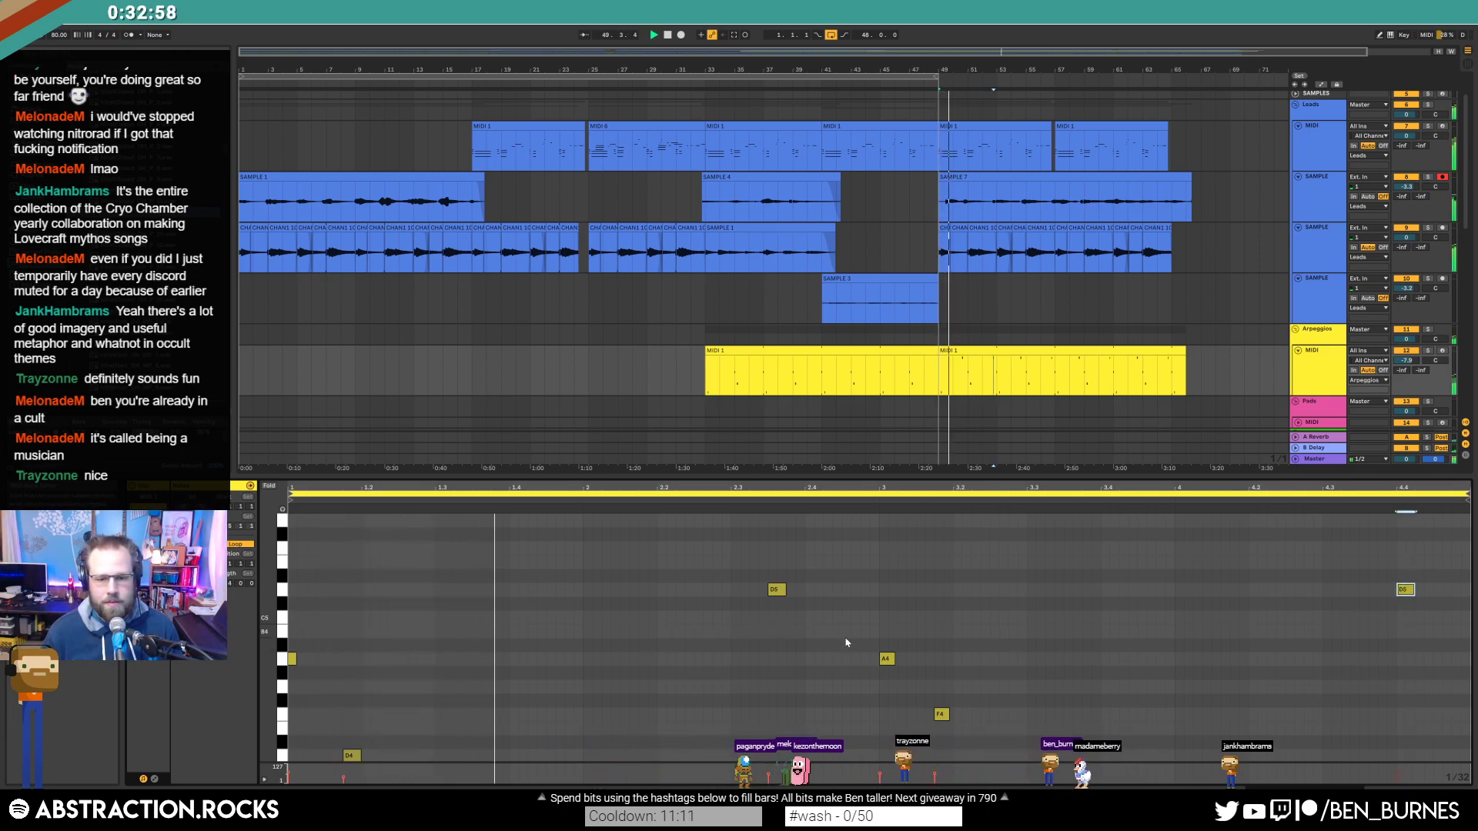
click(1057, 181)
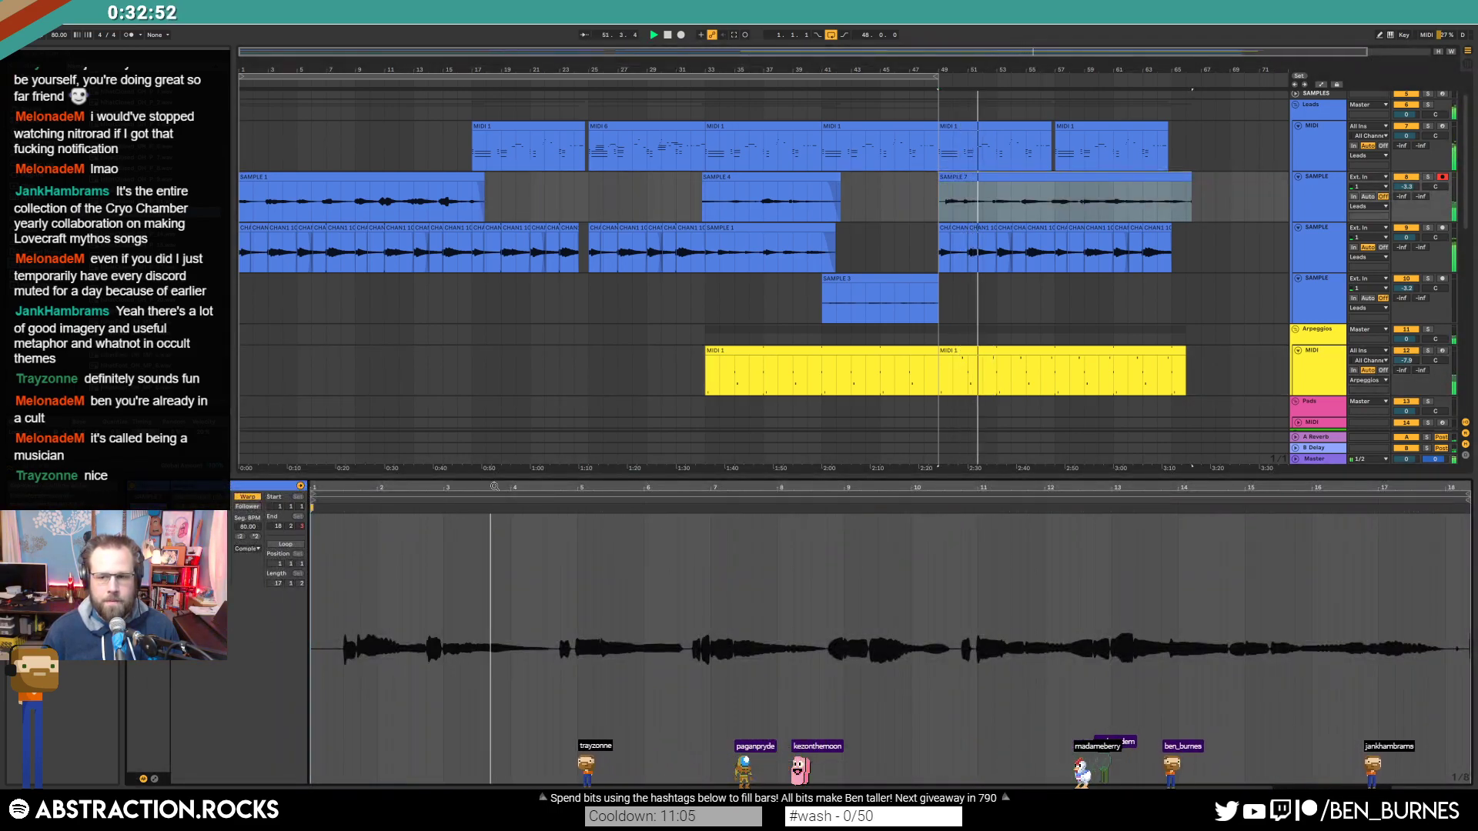
click(983, 349)
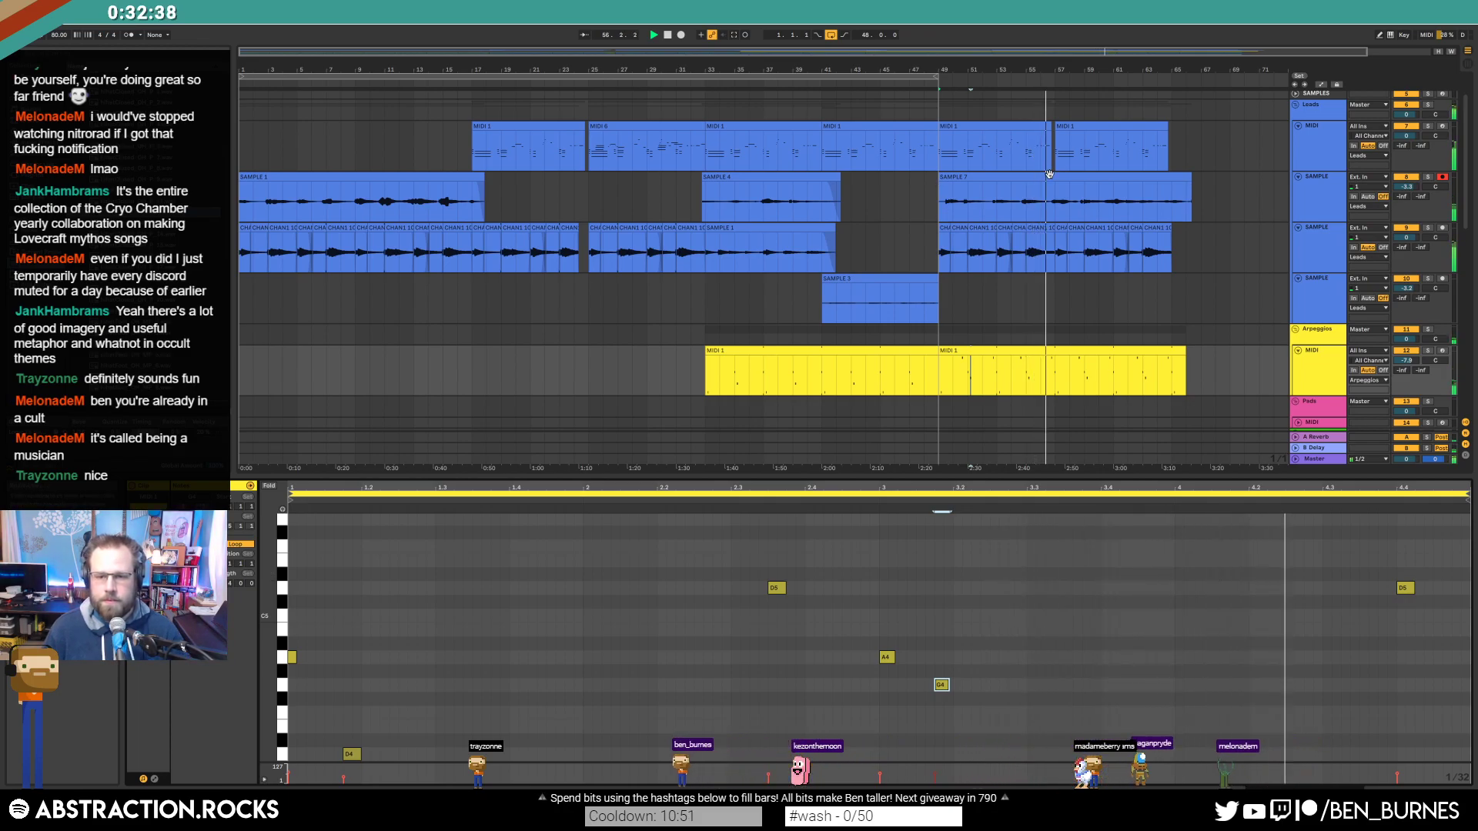
key(space)
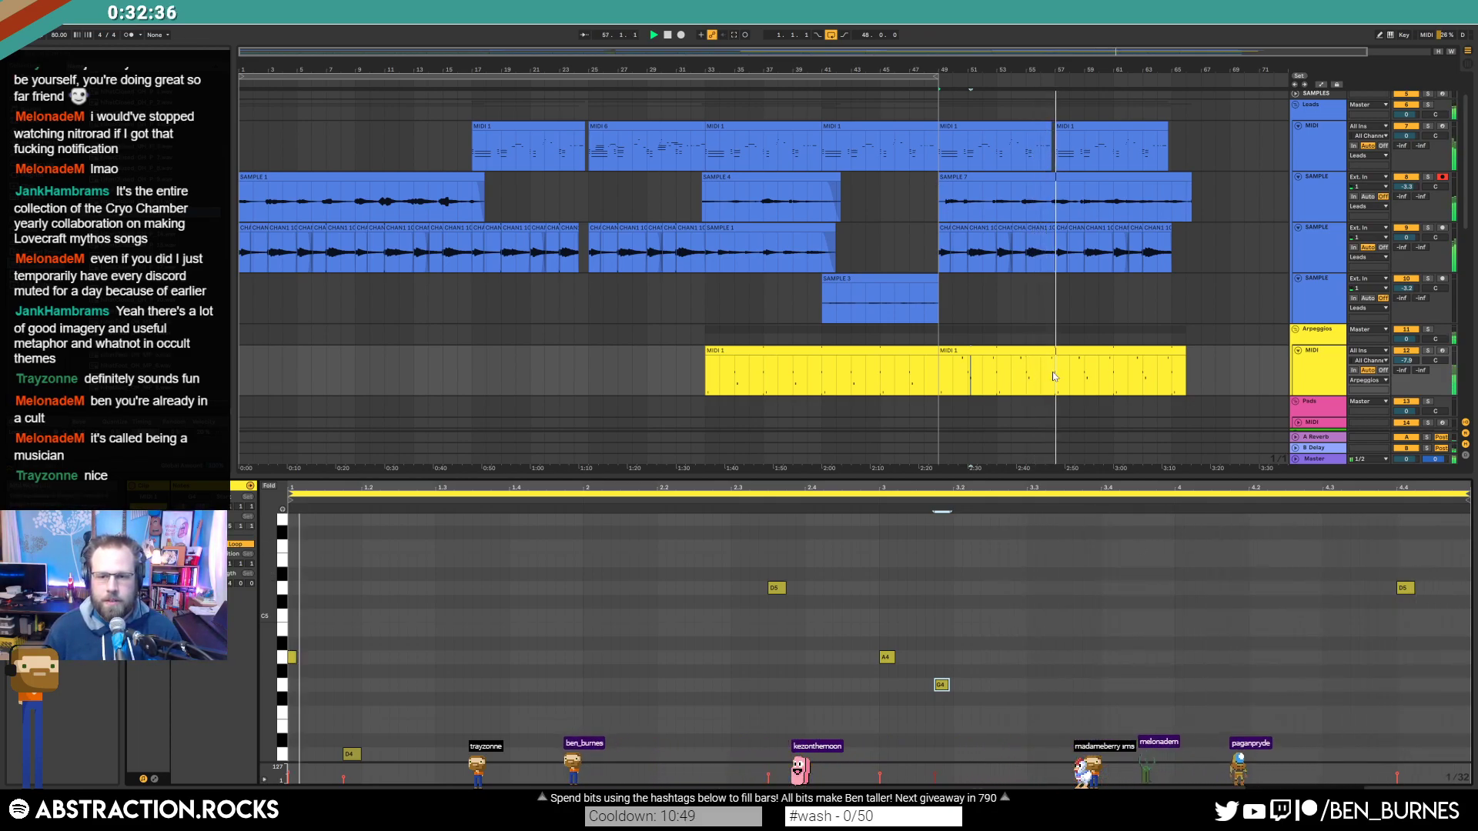
Step: Separate bars 53 to 57 of the arpeggio into its own clip and add C5 and B4 notes after its last D5
drag(998, 371, 1056, 377)
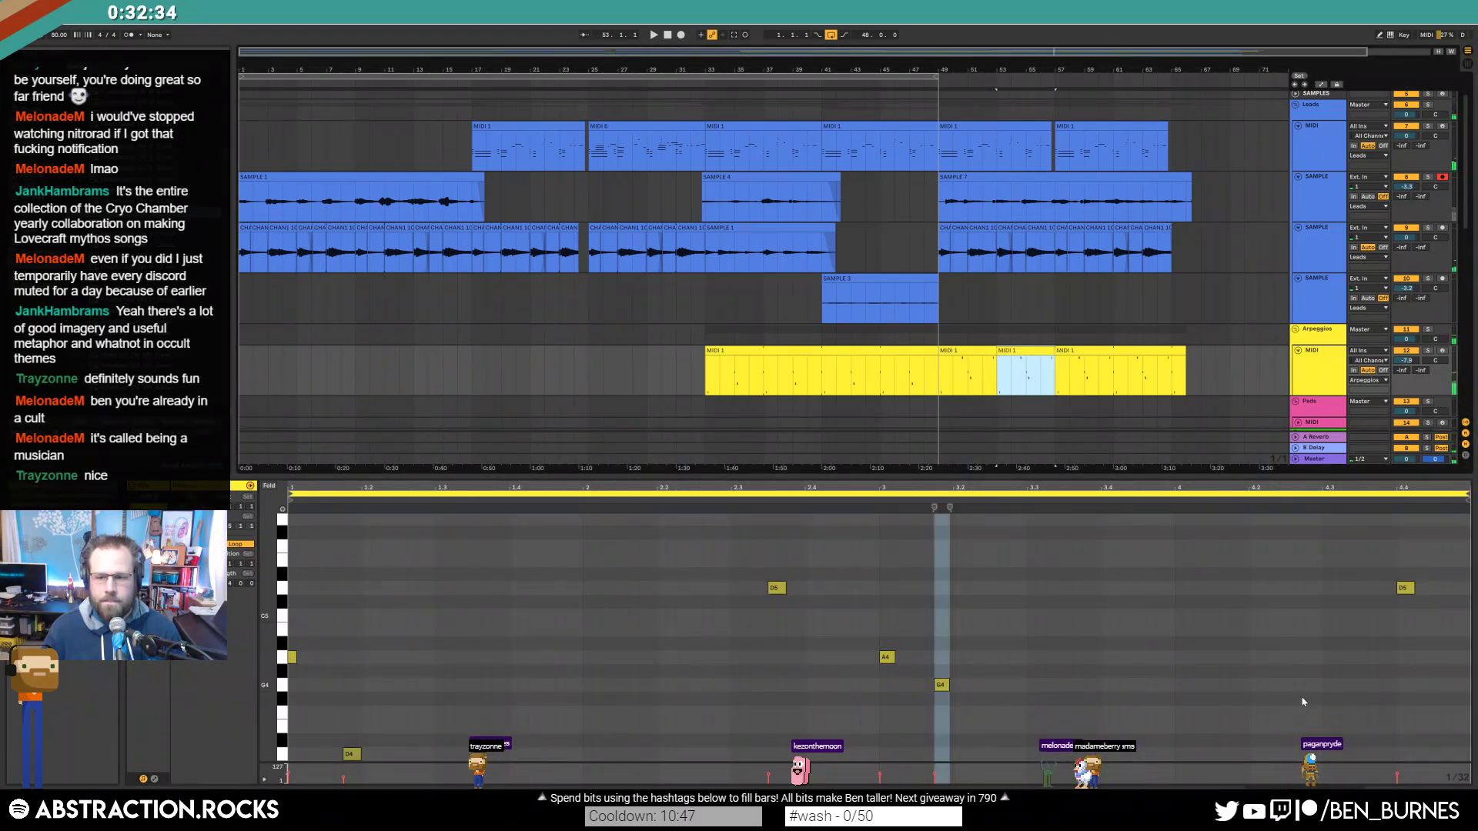
key(ctrl+e)
drag(1433, 489, 1434, 524)
drag(1365, 559, 1412, 635)
key(ctrl+d)
key(Down)
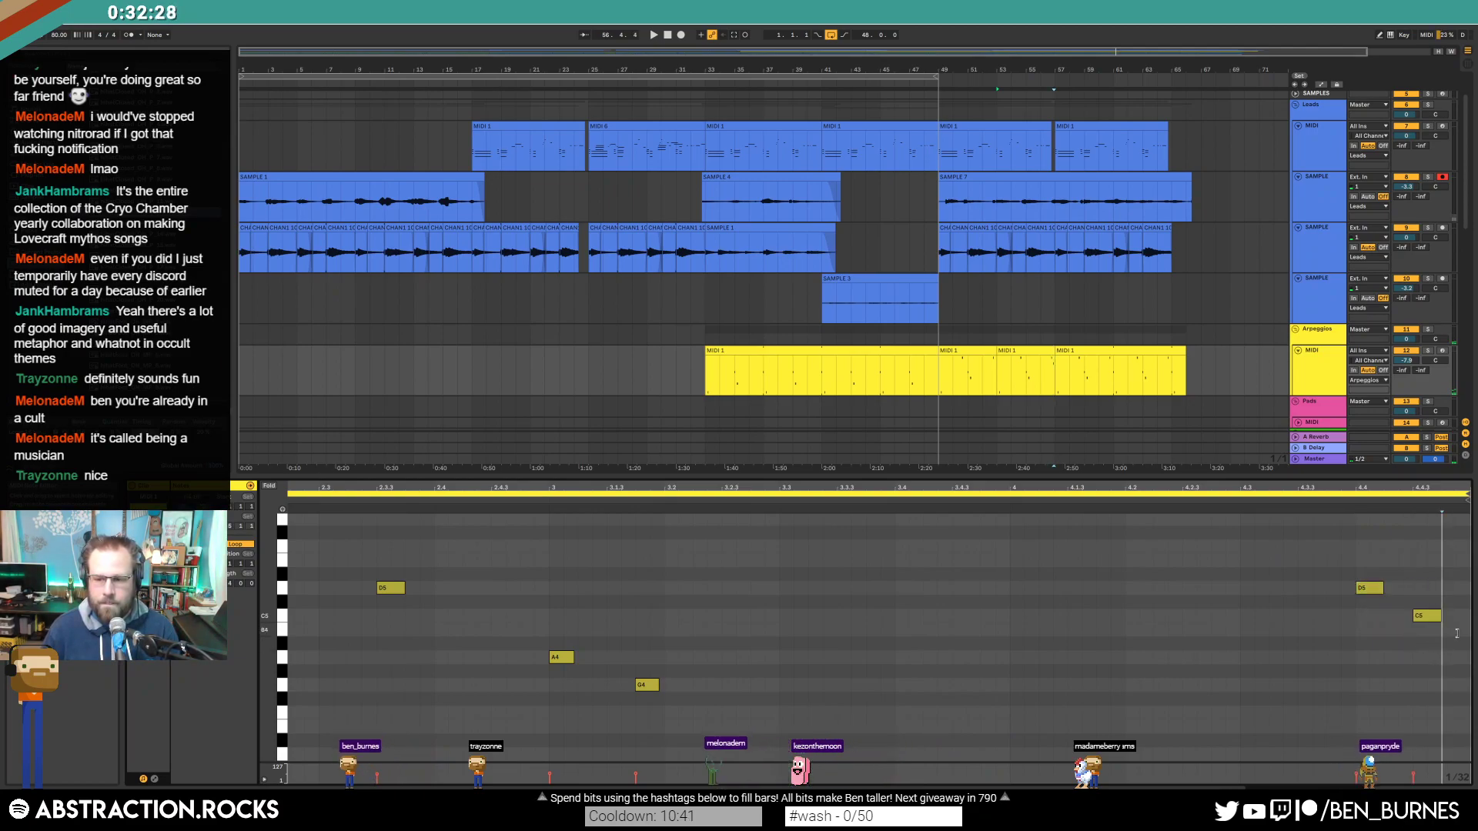
Step: Play back the variation and duplicate the arpeggio clip at bar 53 twice, filling the track to bar 65
key(space)
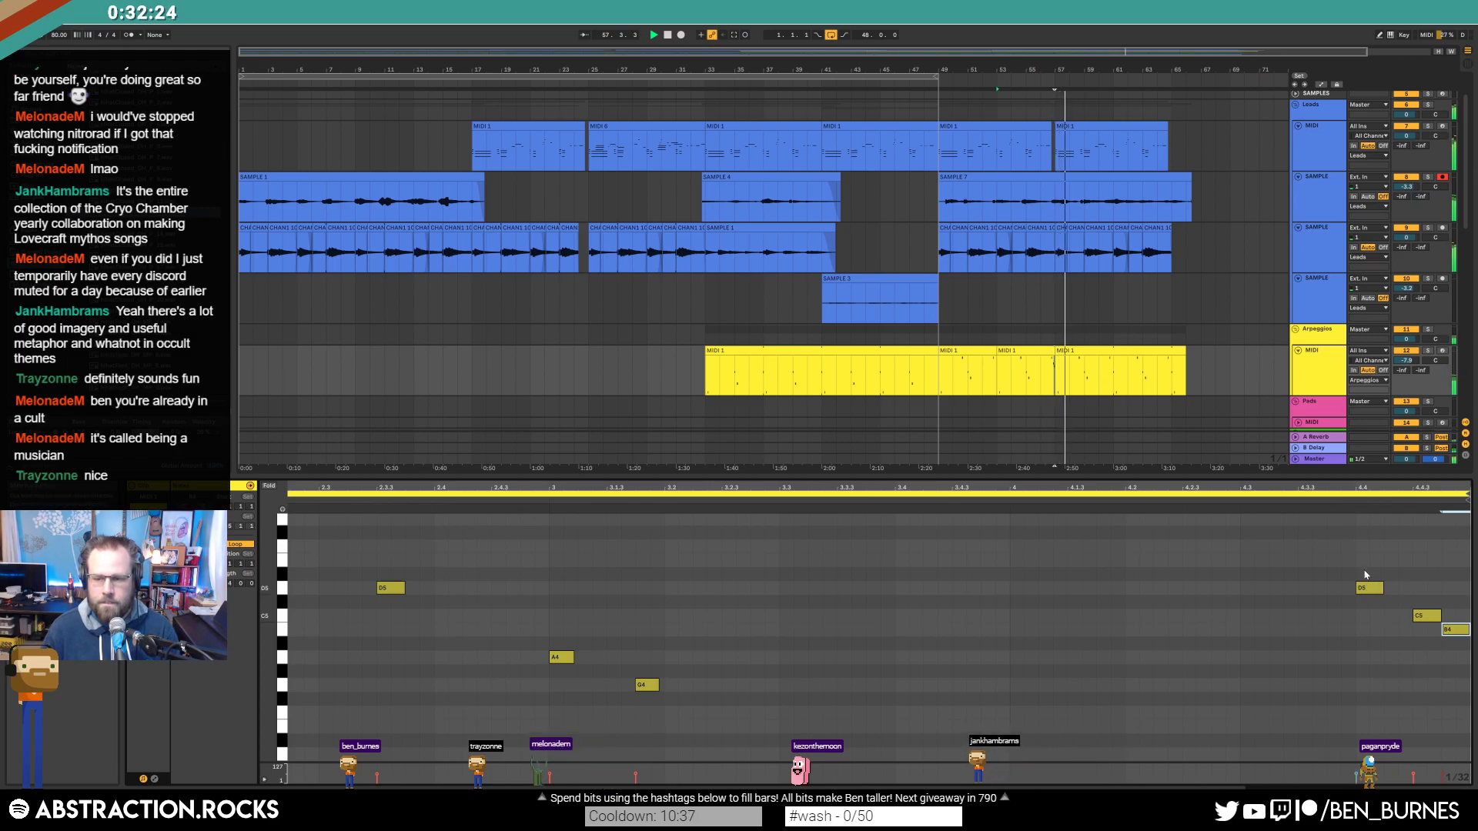
click(1020, 349)
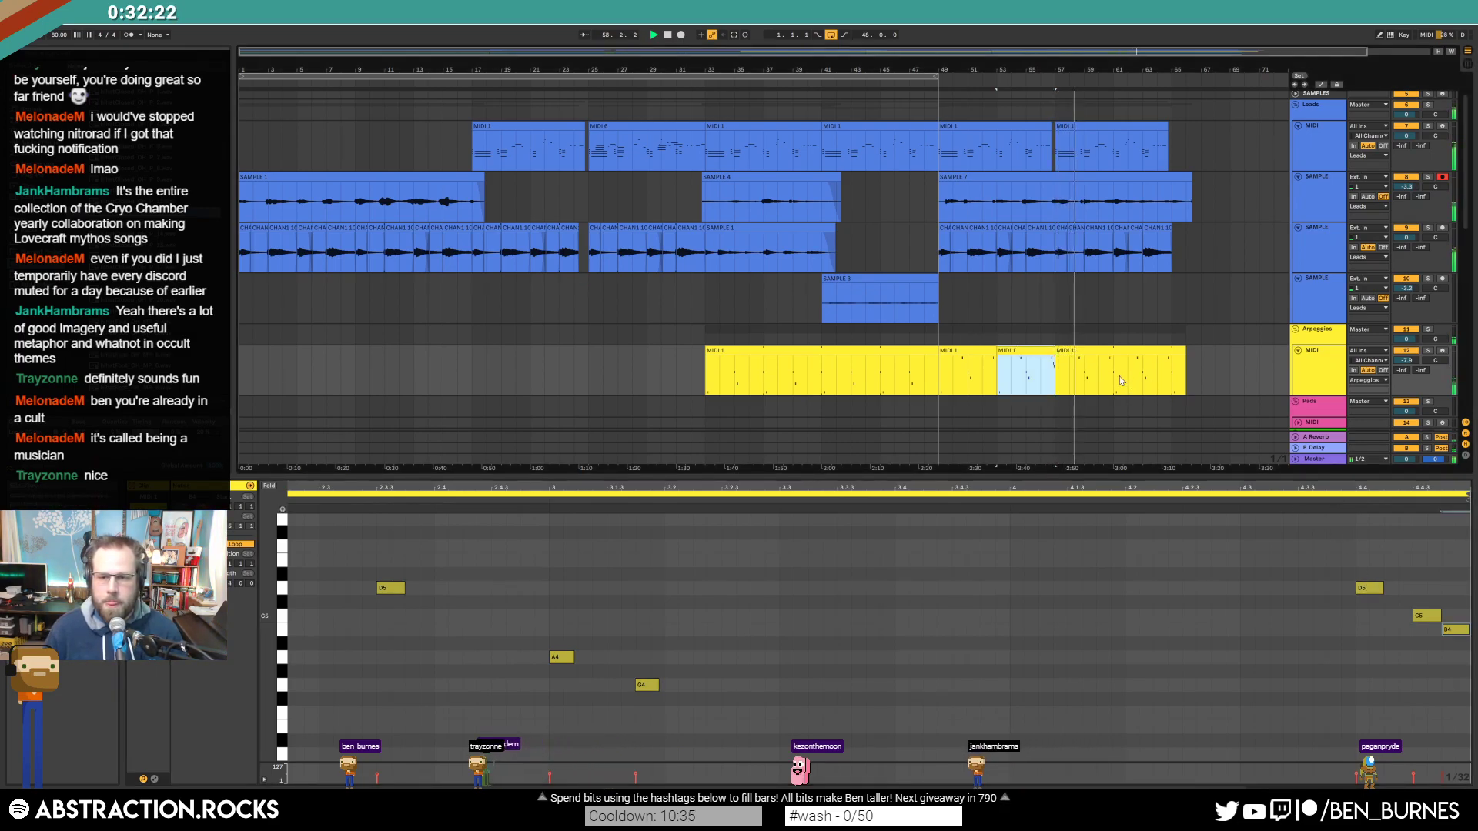
key(ctrl+d)
key(ctrl+d)
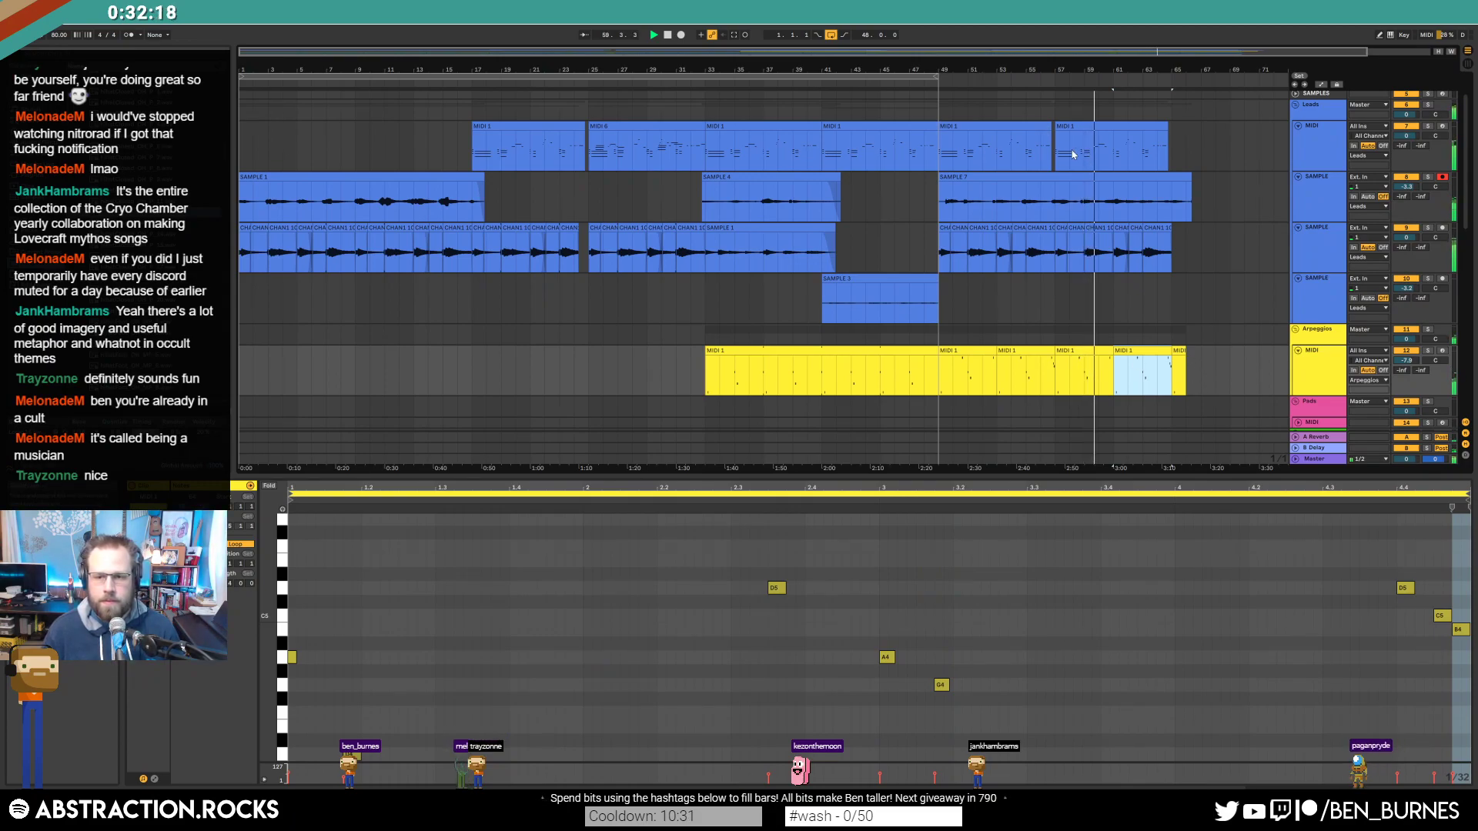
Step: Stop playback and select the lead take recorded from bar 49 on the first Leads SAMPLE track
scroll(1110, 198, up, 5)
click(1002, 200)
key(space)
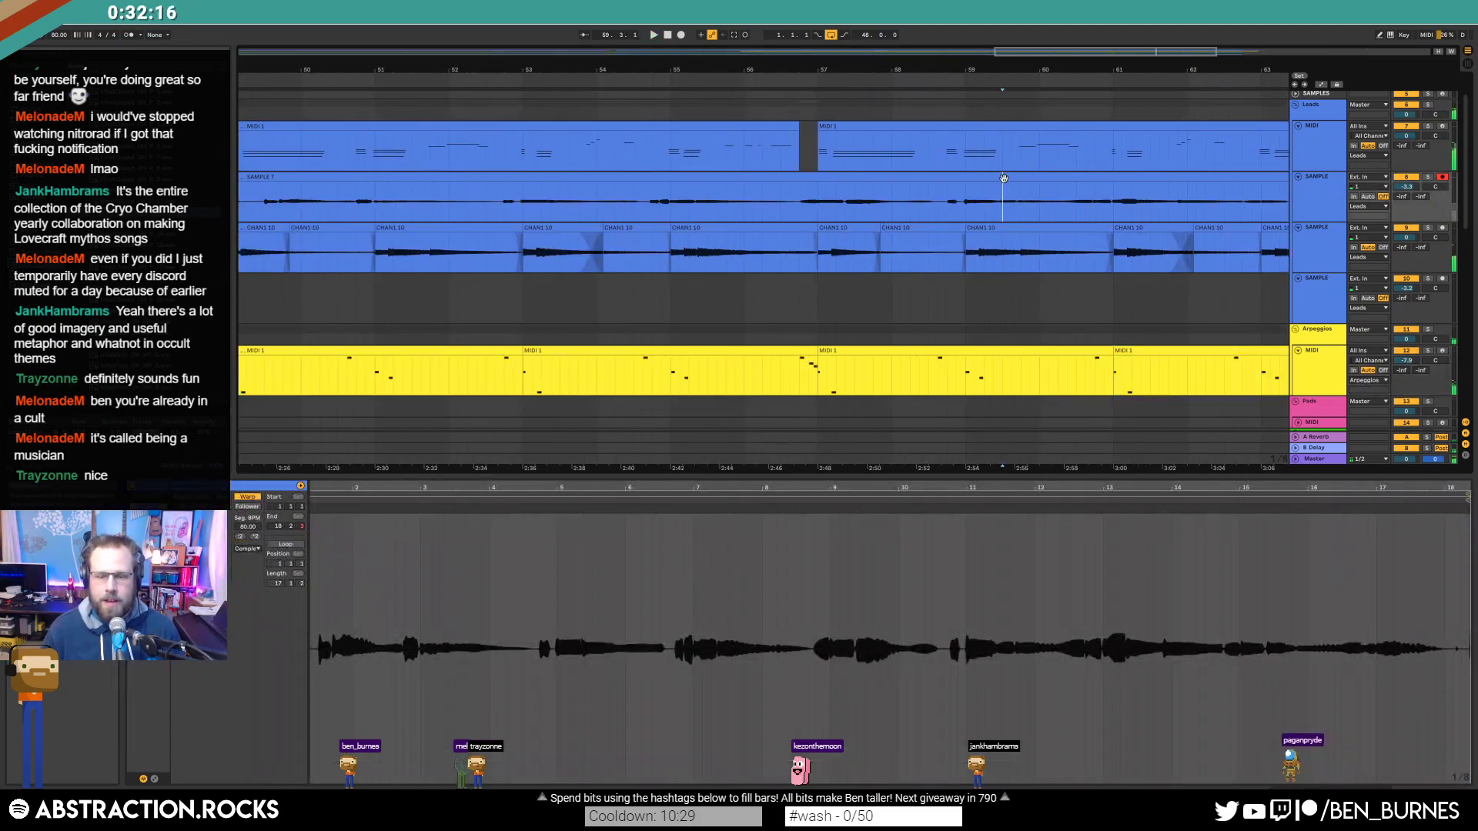
click(1005, 178)
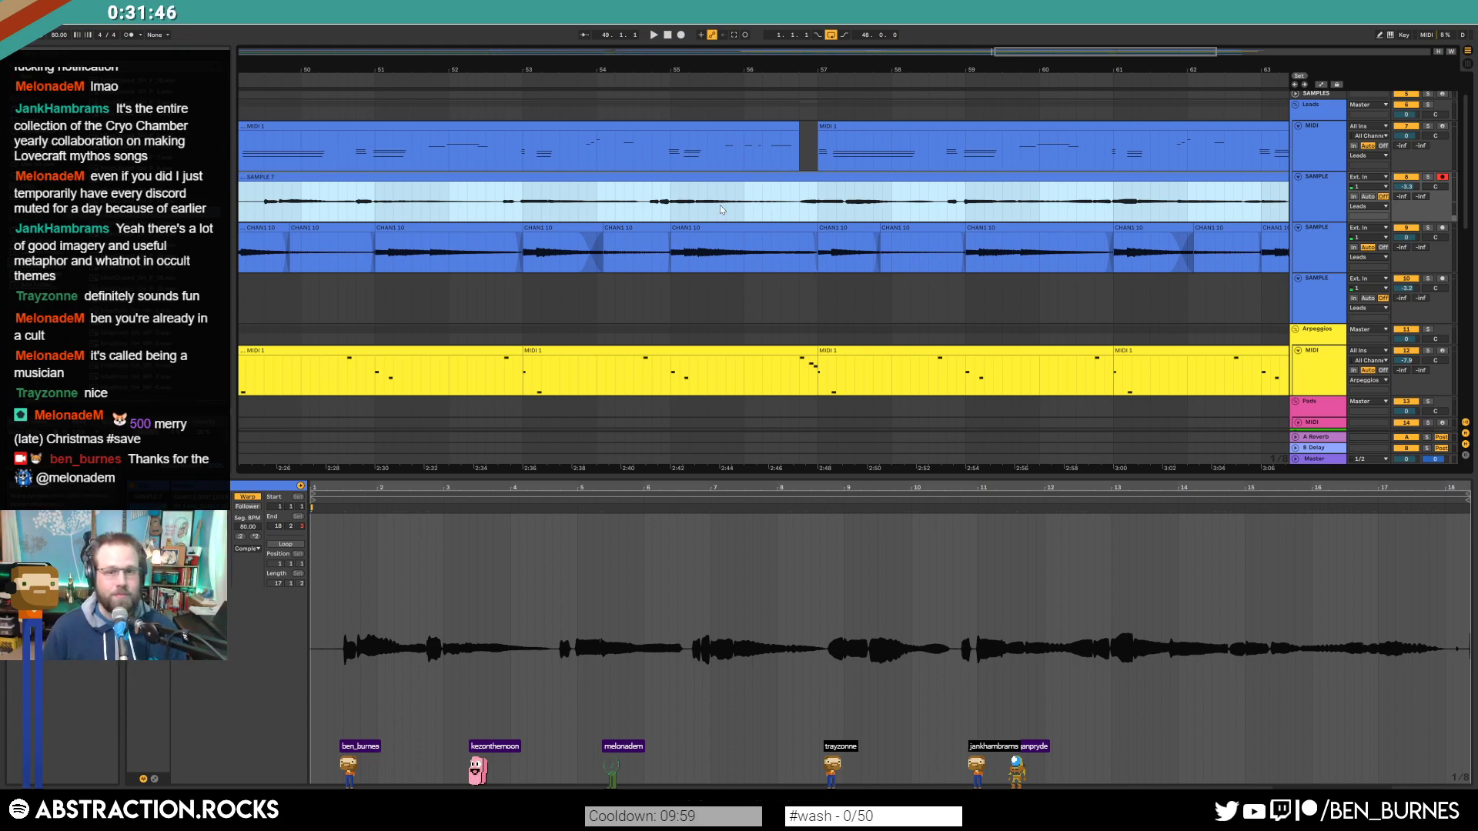
Step: Play the recorded lead take on the first Leads SAMPLE track from about bar 55
click(662, 205)
key(space)
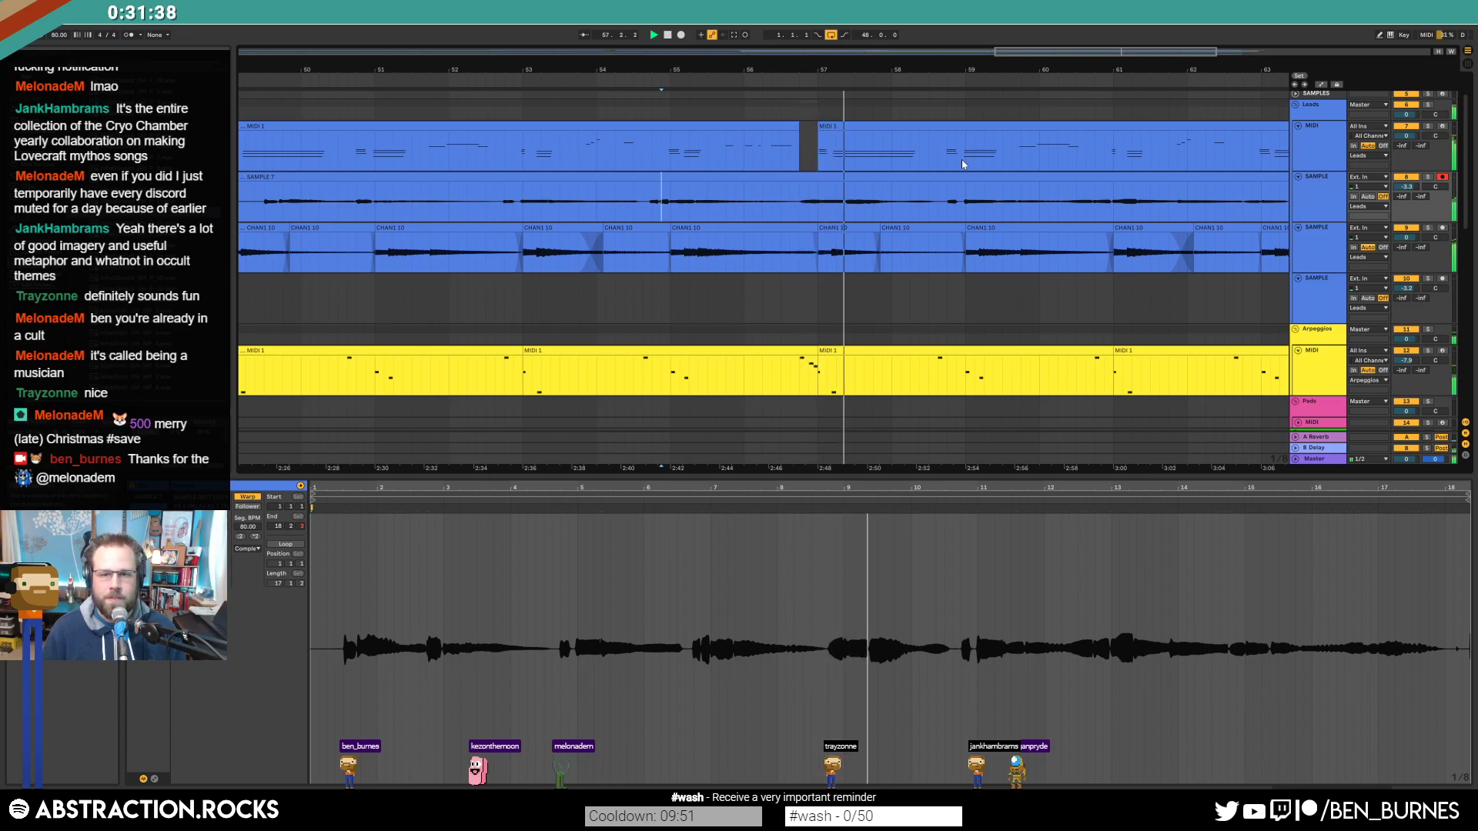
drag(1068, 53, 1127, 55)
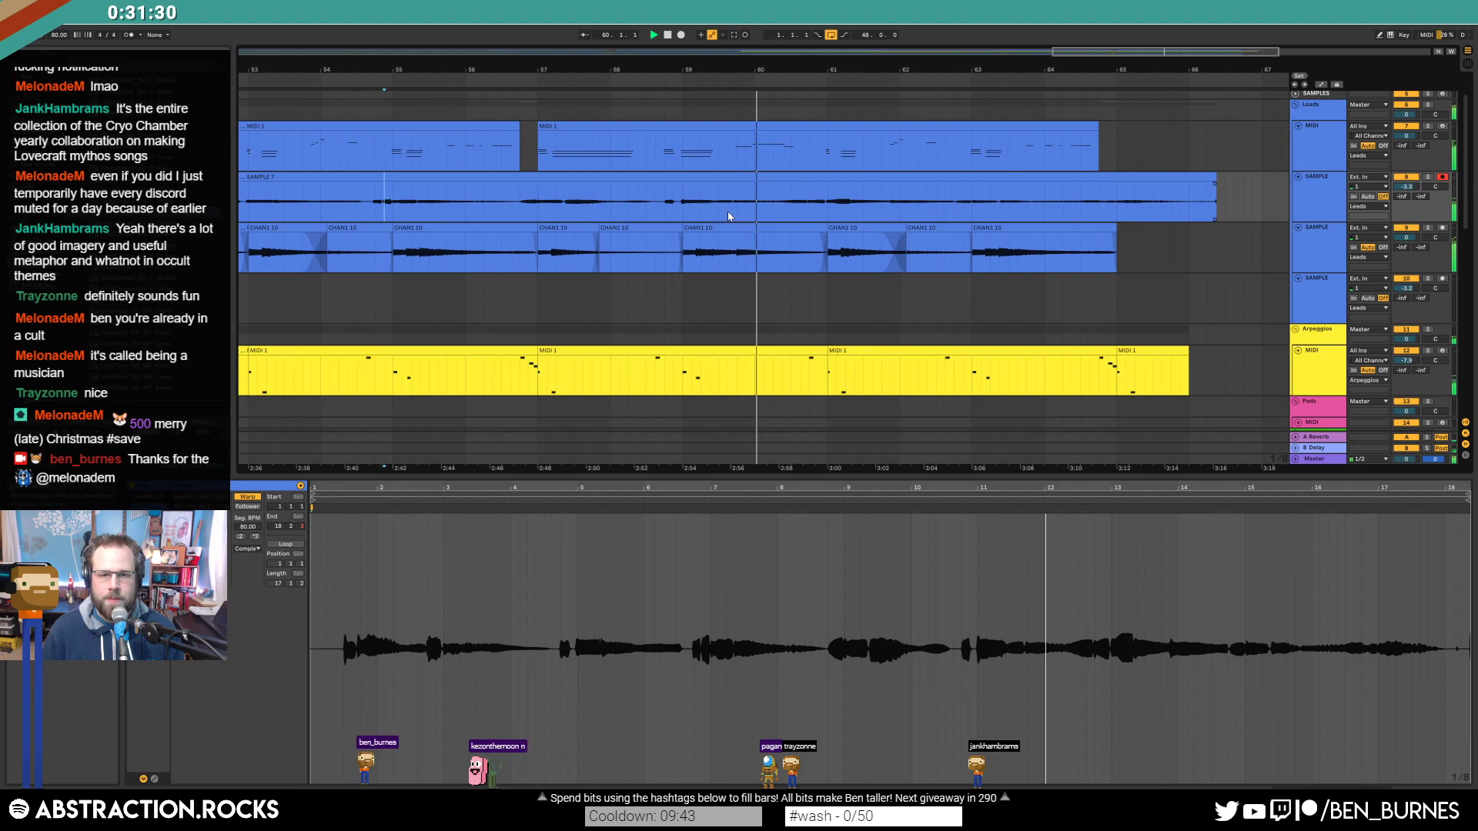
Step: Stop playback and delete the section of the lead take from about 59.2.3 to just before 59.4
scroll(681, 215, up, 5)
key(space)
drag(651, 204, 759, 208)
key(Delete)
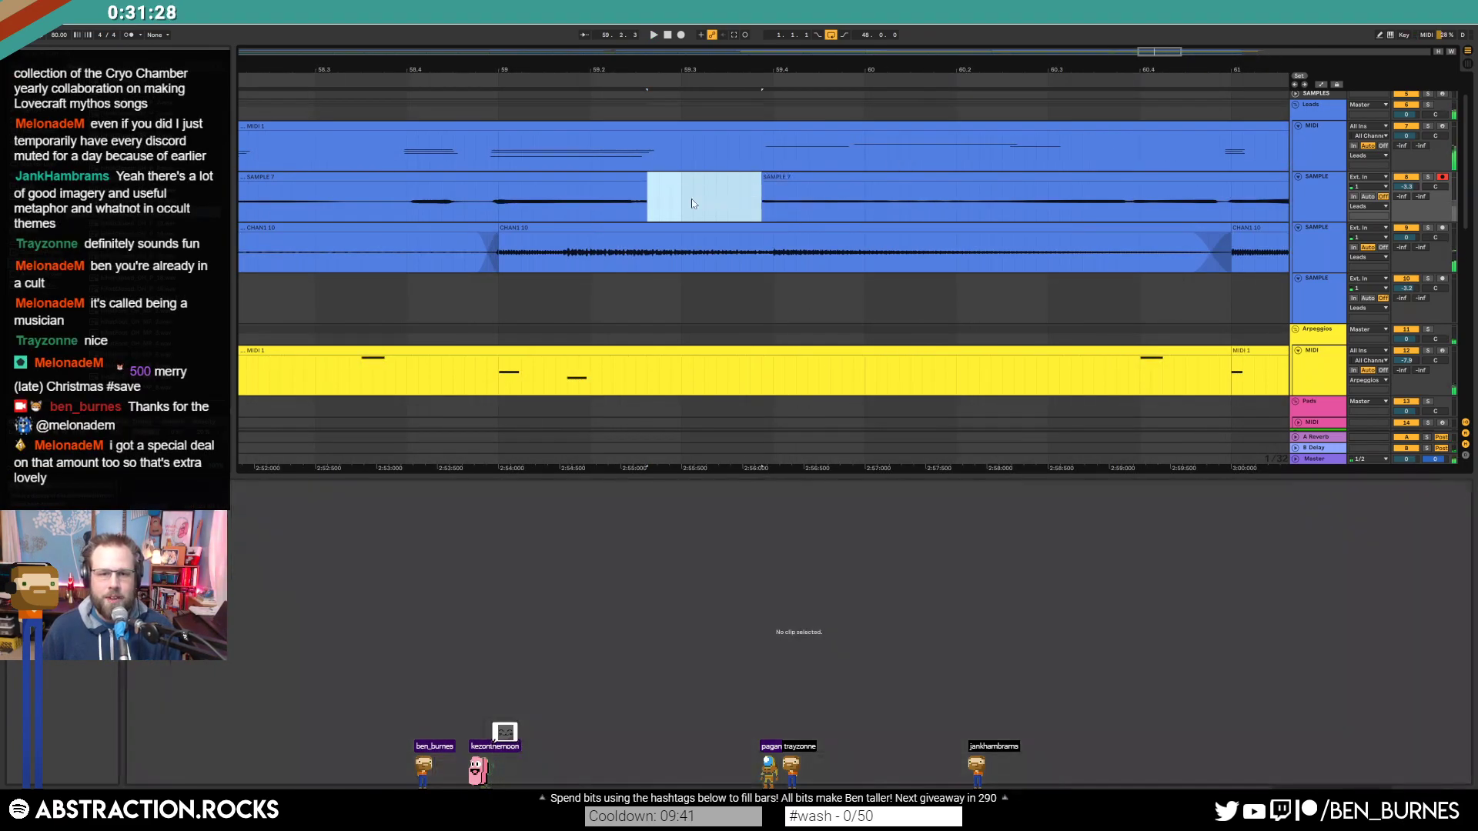
Step: Try a short fade-out before the gap in bar 59, play the edit back and extend the clip across the gap
click(628, 190)
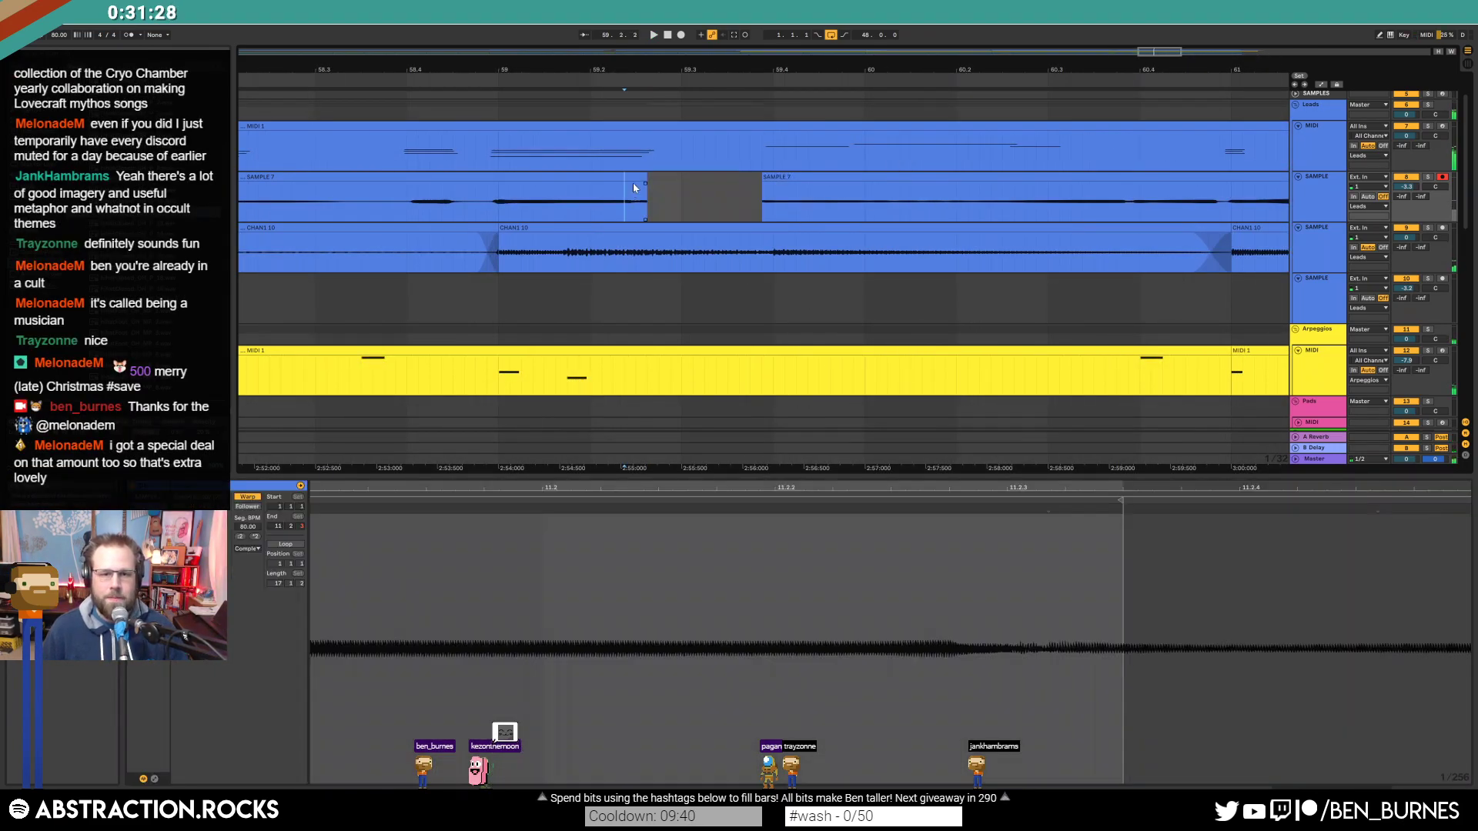
click(473, 205)
key(space)
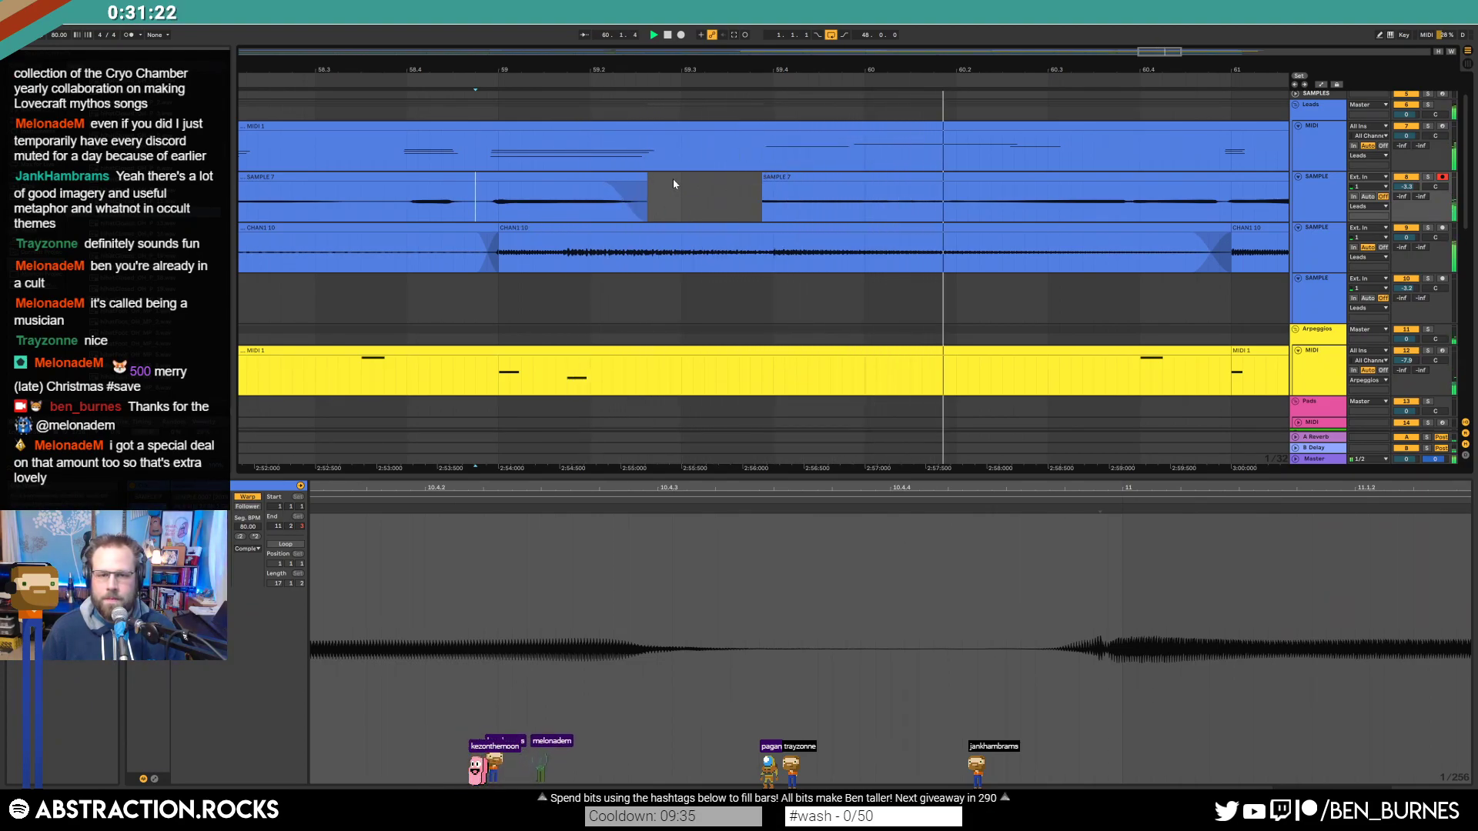
mouse_move(646, 183)
mouse_down()
mouse_move(671, 183)
mouse_move(462, 187)
mouse_move(647, 181)
mouse_up()
click(579, 206)
key(space)
key(space)
key(space)
key(space)
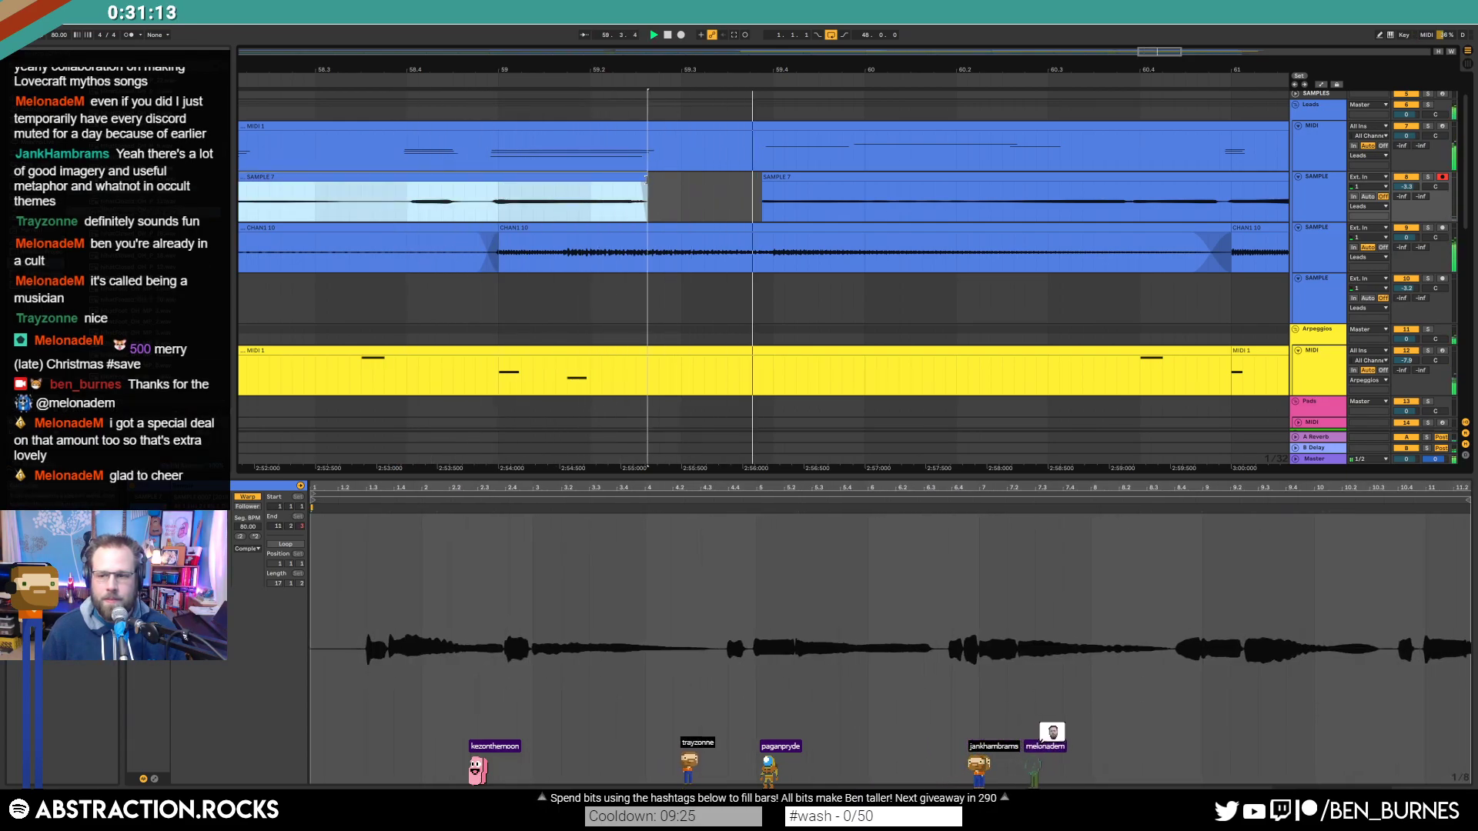
click(669, 189)
key(space)
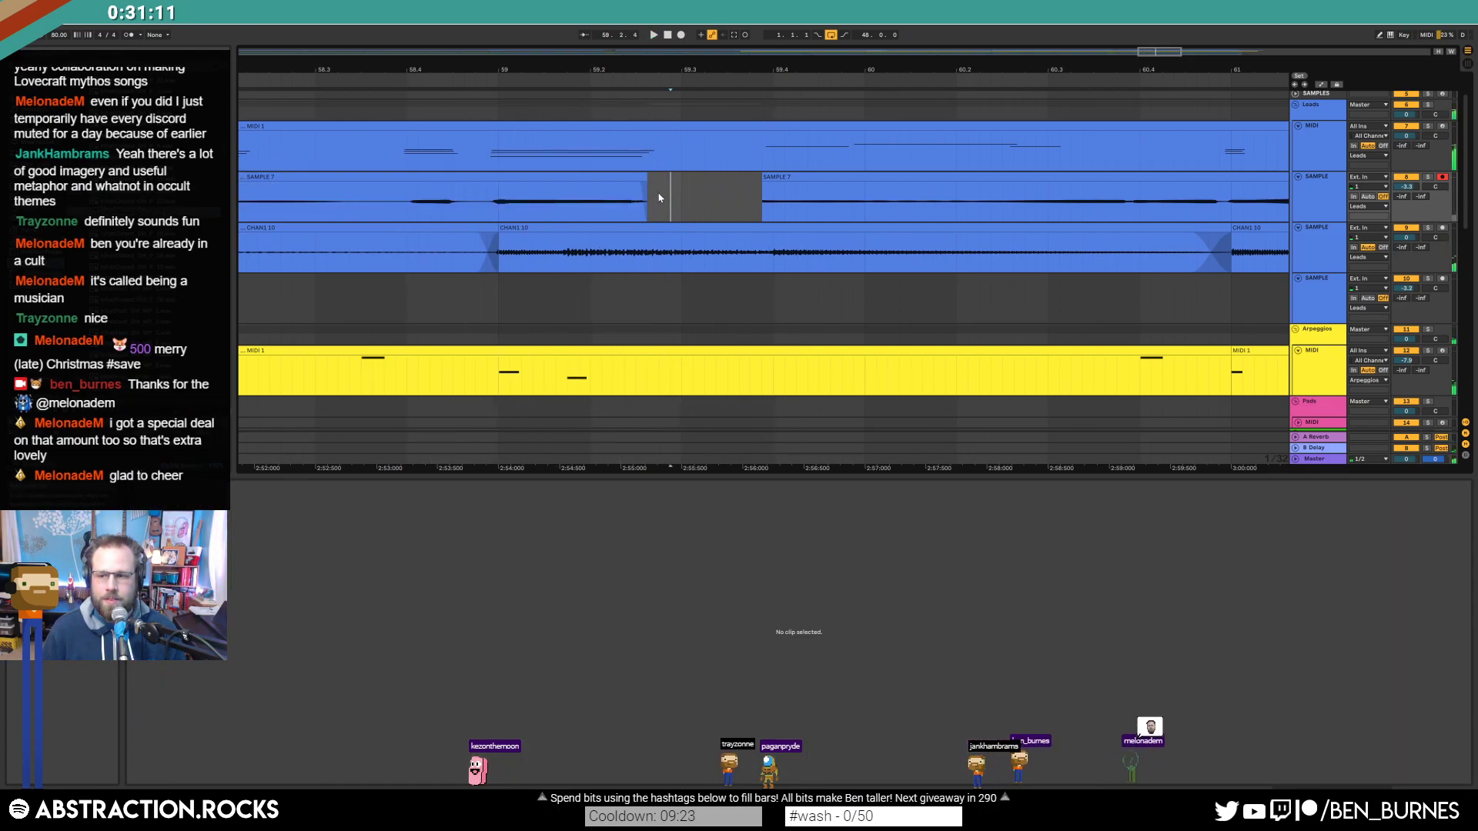
drag(646, 179, 758, 197)
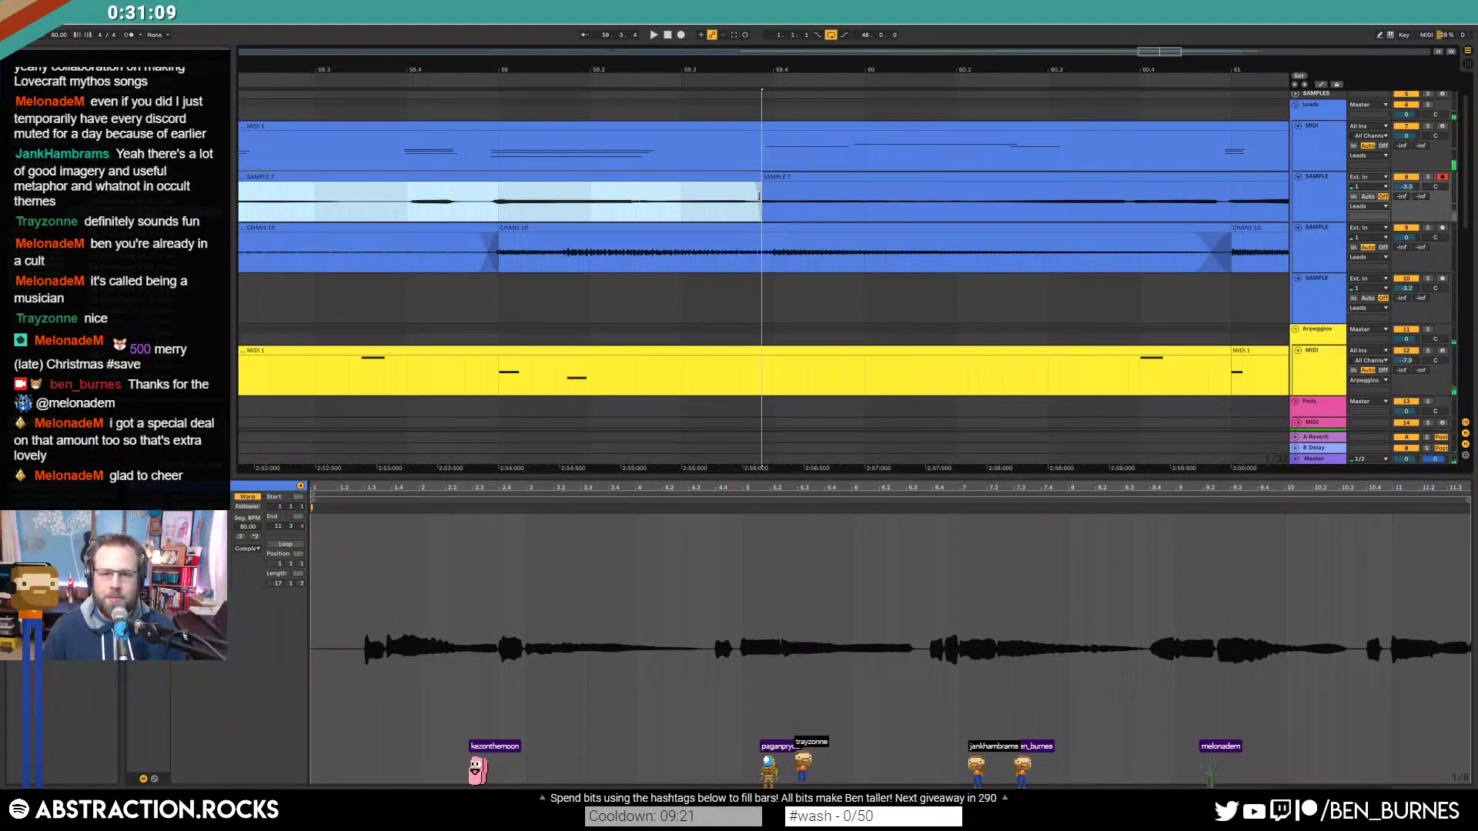
Step: Isolate the held note at bar 59 as its own clip and stretch it to the following clip by doubling its segment BPM to 160
drag(488, 205, 627, 221)
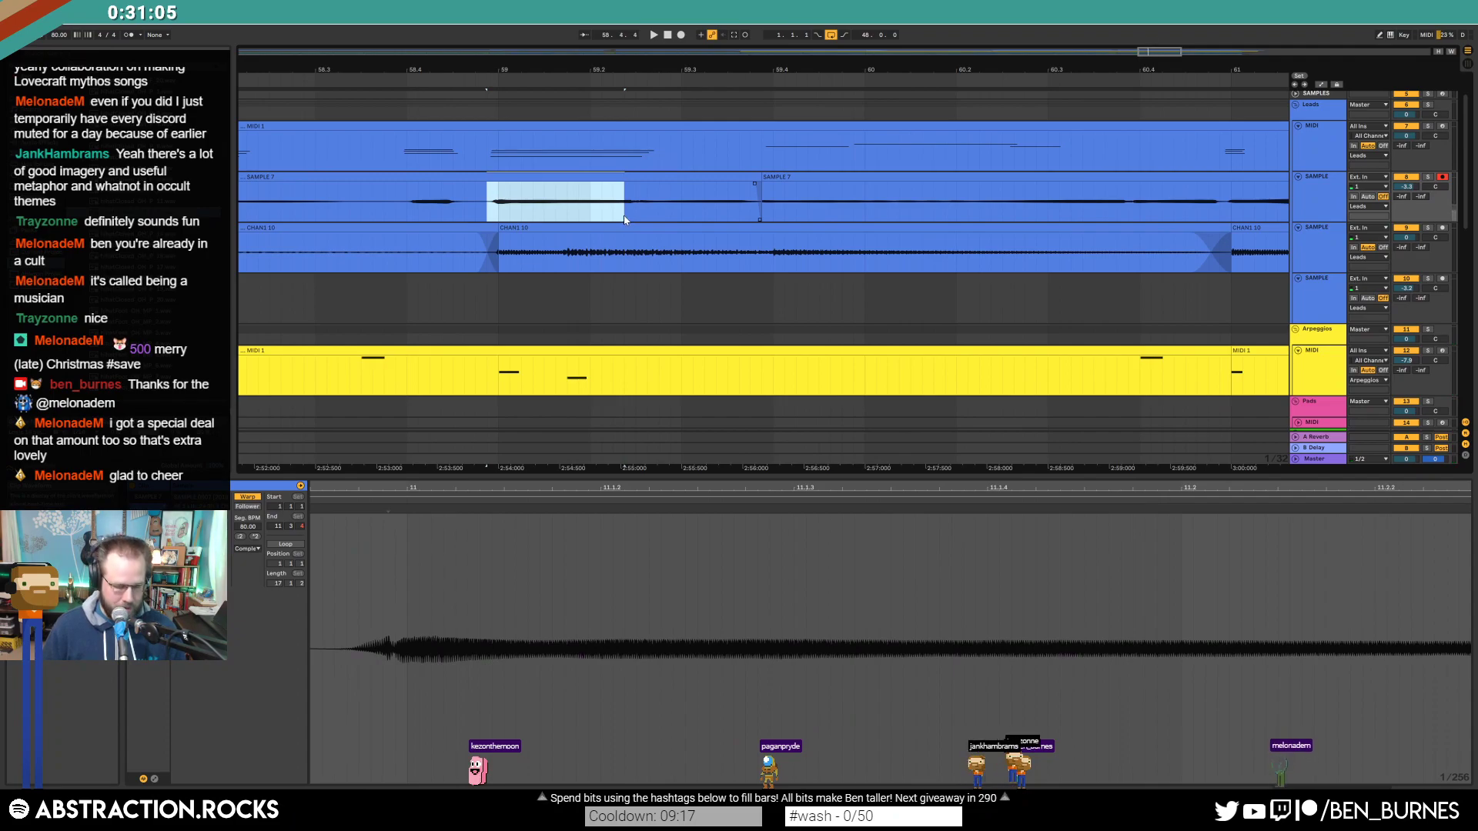
click(639, 209)
key(Delete)
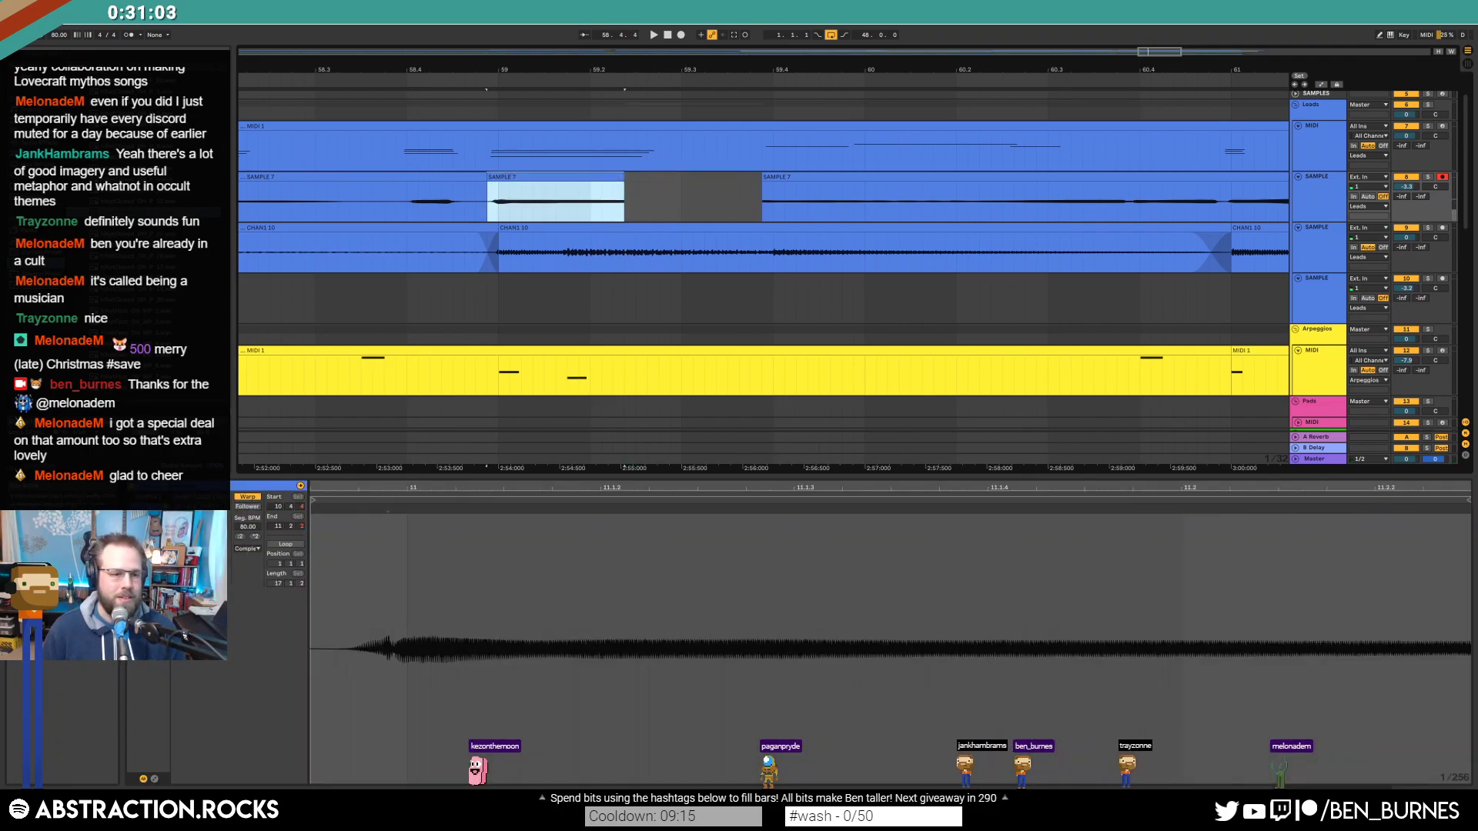
click(256, 539)
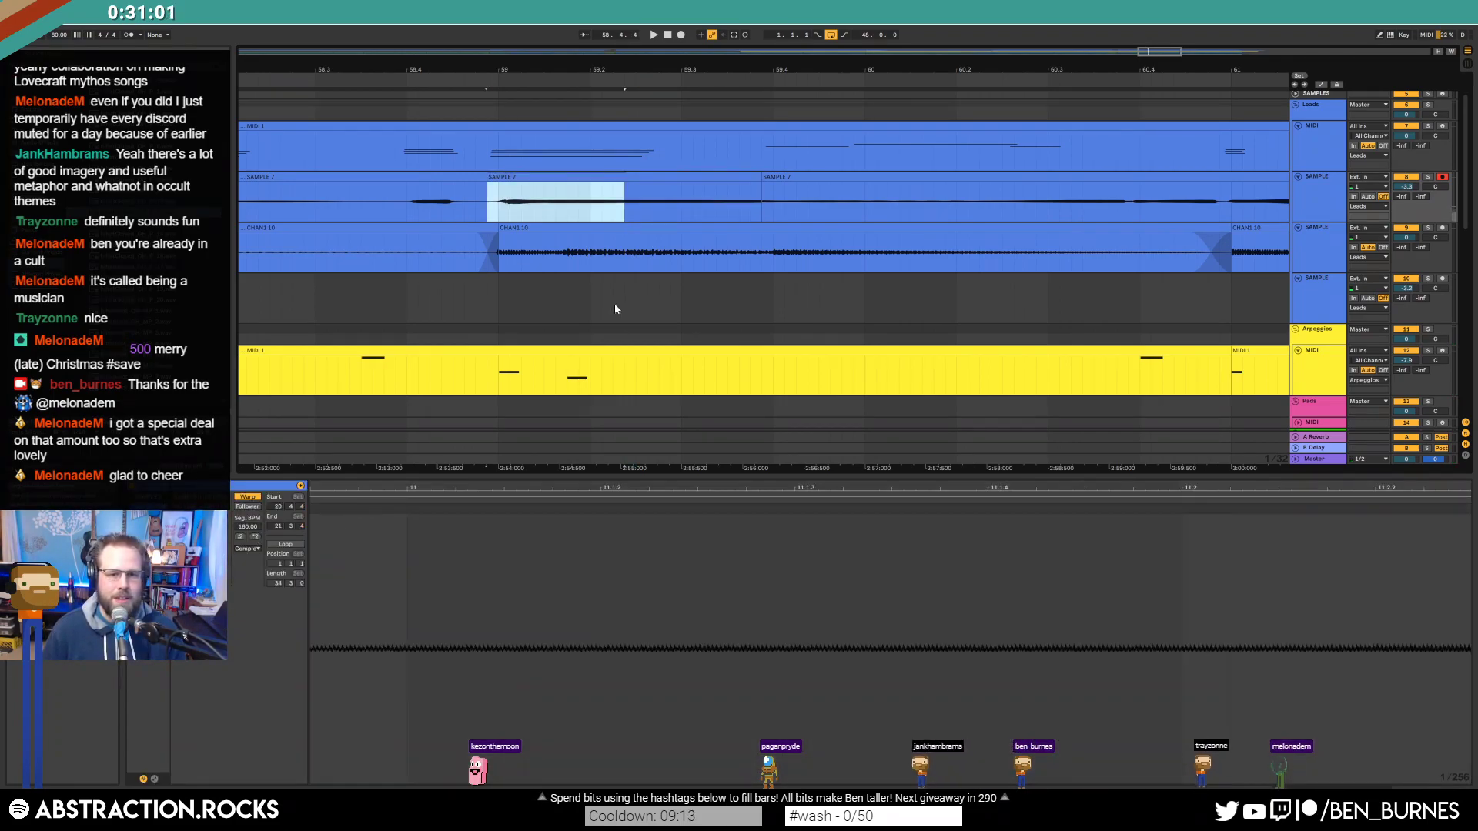
Step: Crossfade the stretched note with the following lead clip just before 59.4 and play the edit from shortly before bar 59
click(727, 196)
mouse_move(763, 183)
mouse_down()
mouse_move(729, 188)
mouse_move(757, 187)
mouse_up()
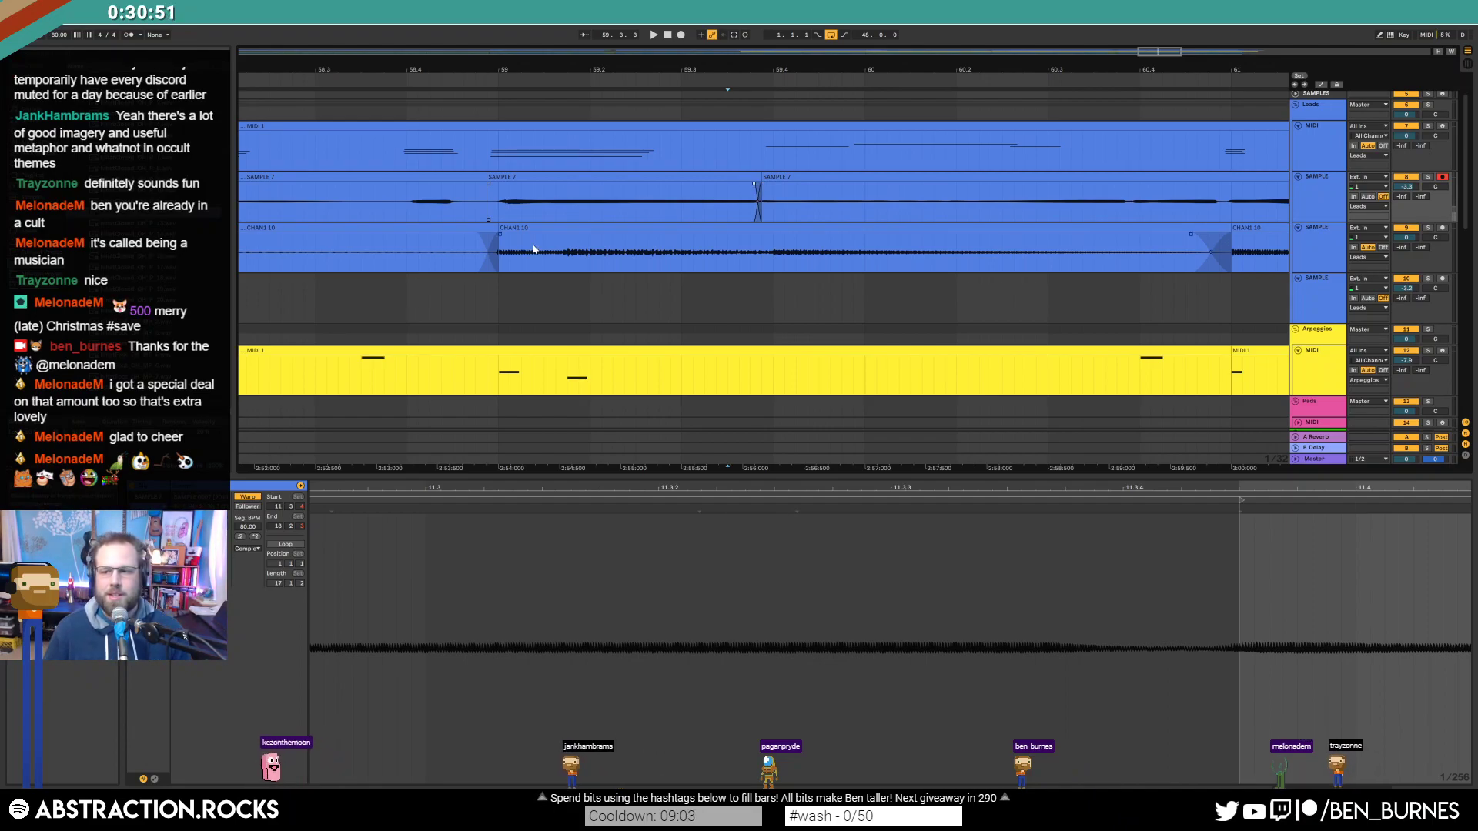
click(464, 205)
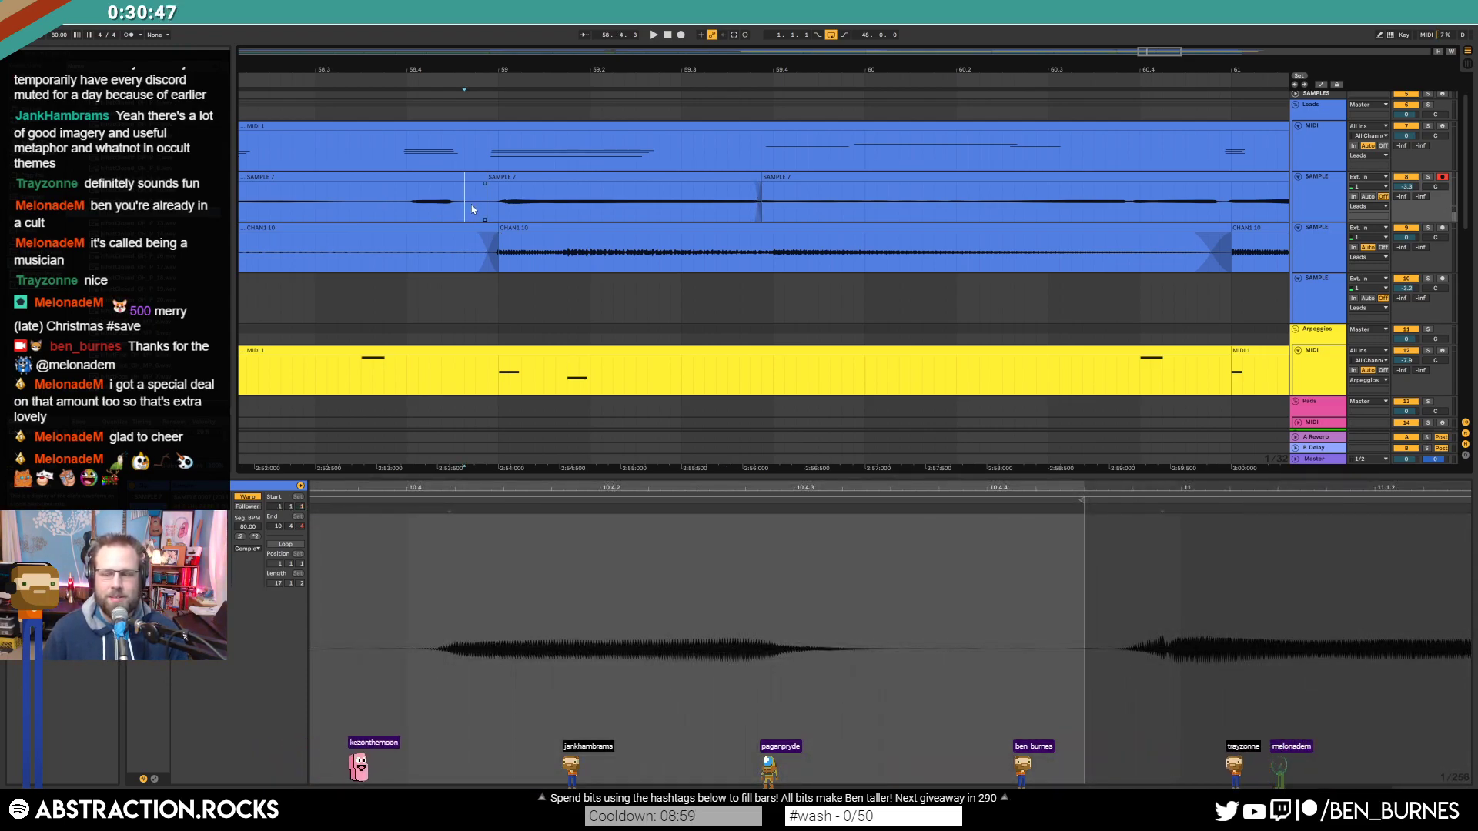
key(space)
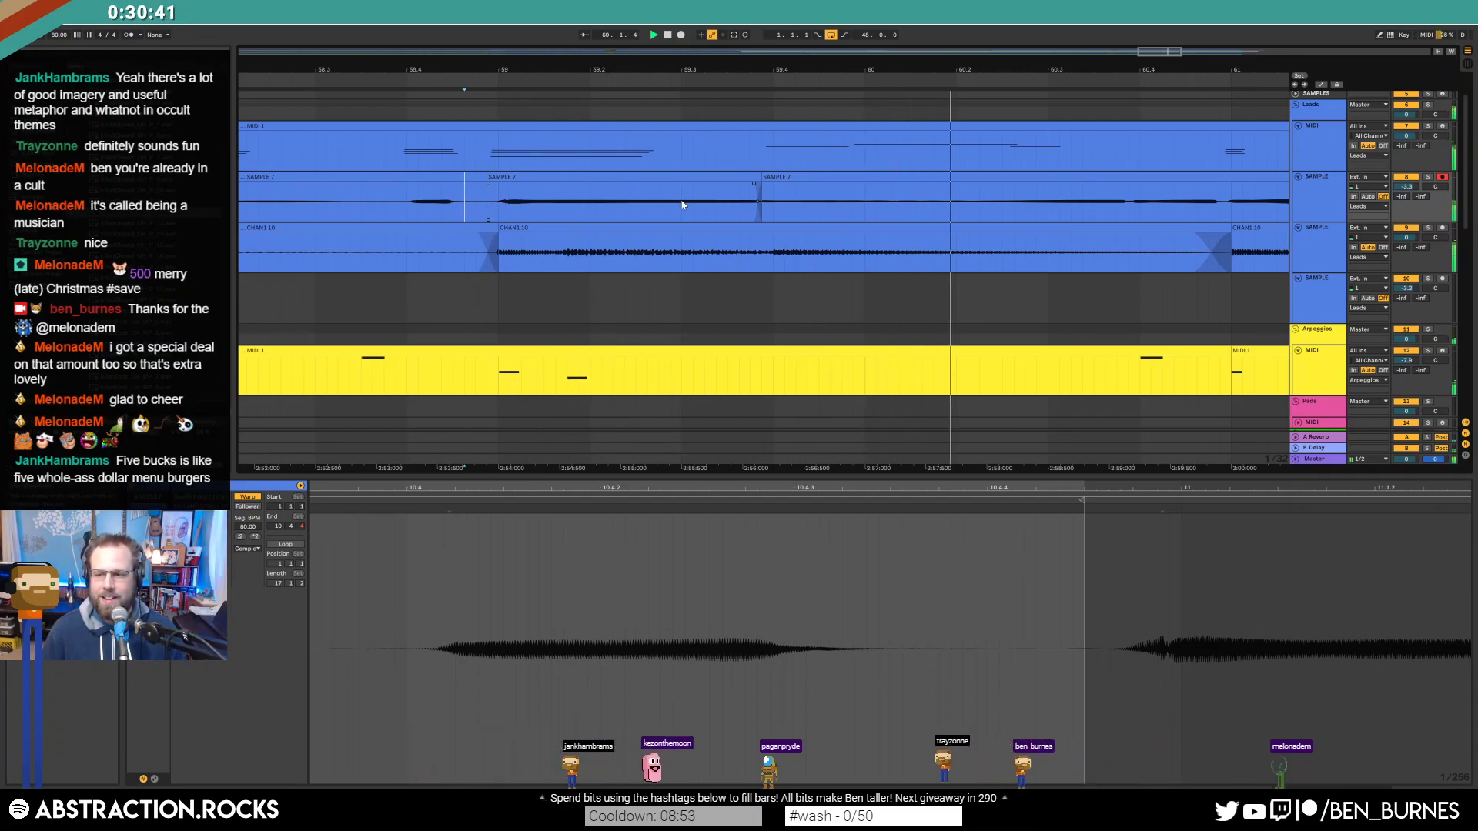
Step: Stop playback, trim the last lead clip's end to about bar 66 and give it a fade-out
drag(838, 69, 585, 15)
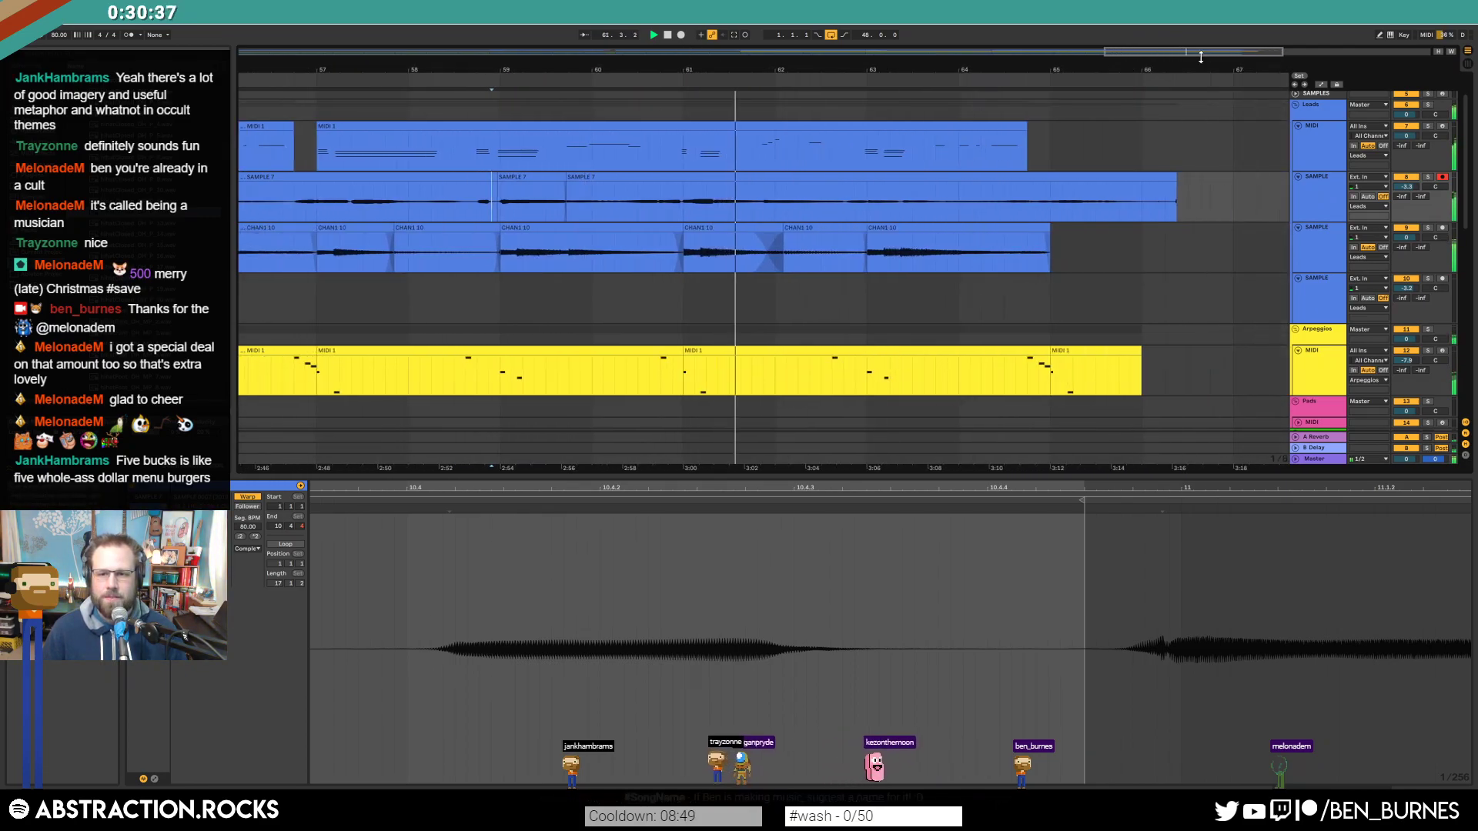
click(1165, 178)
key(space)
drag(1164, 181, 1059, 185)
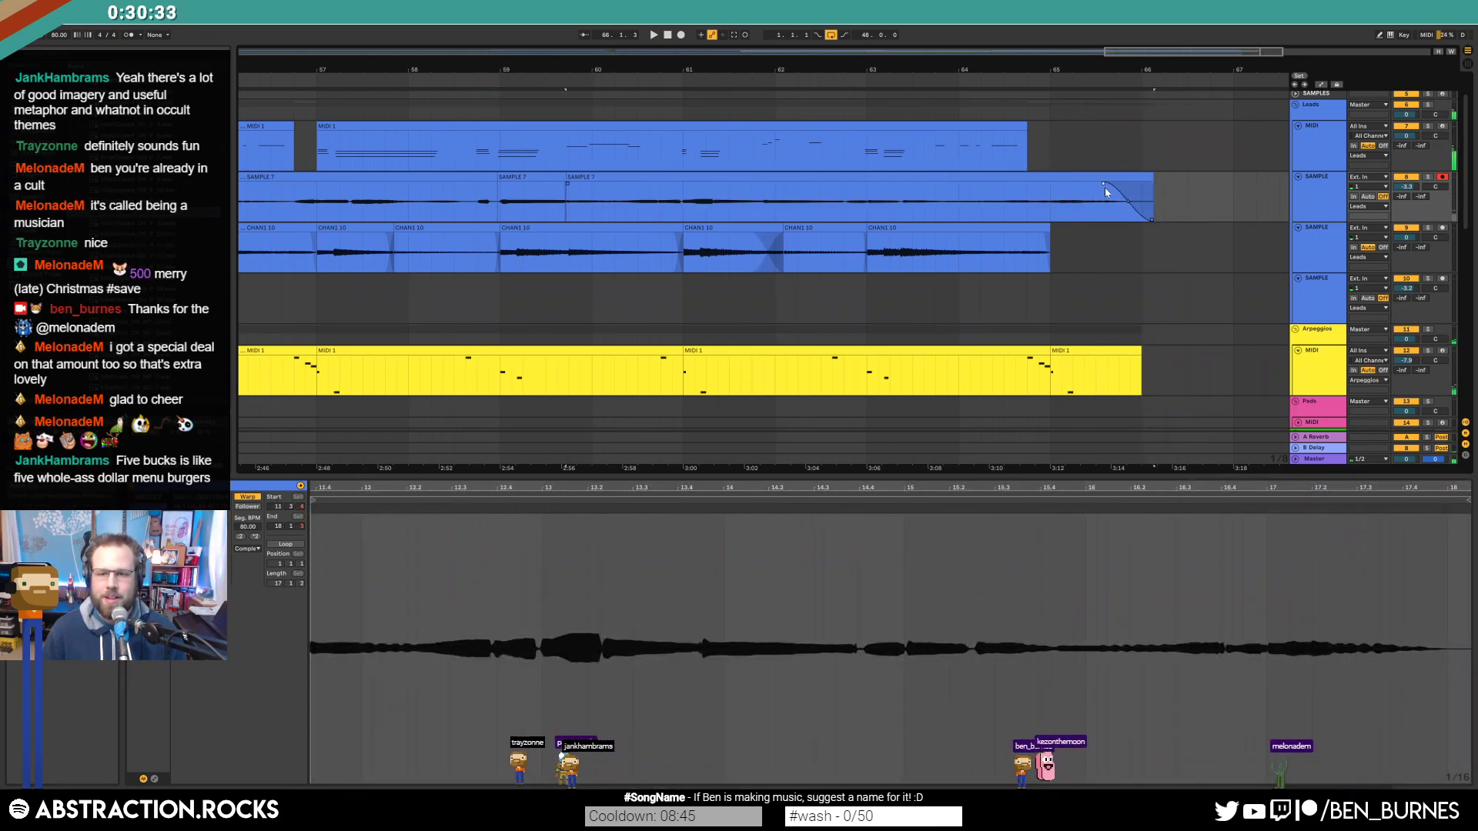
click(1181, 200)
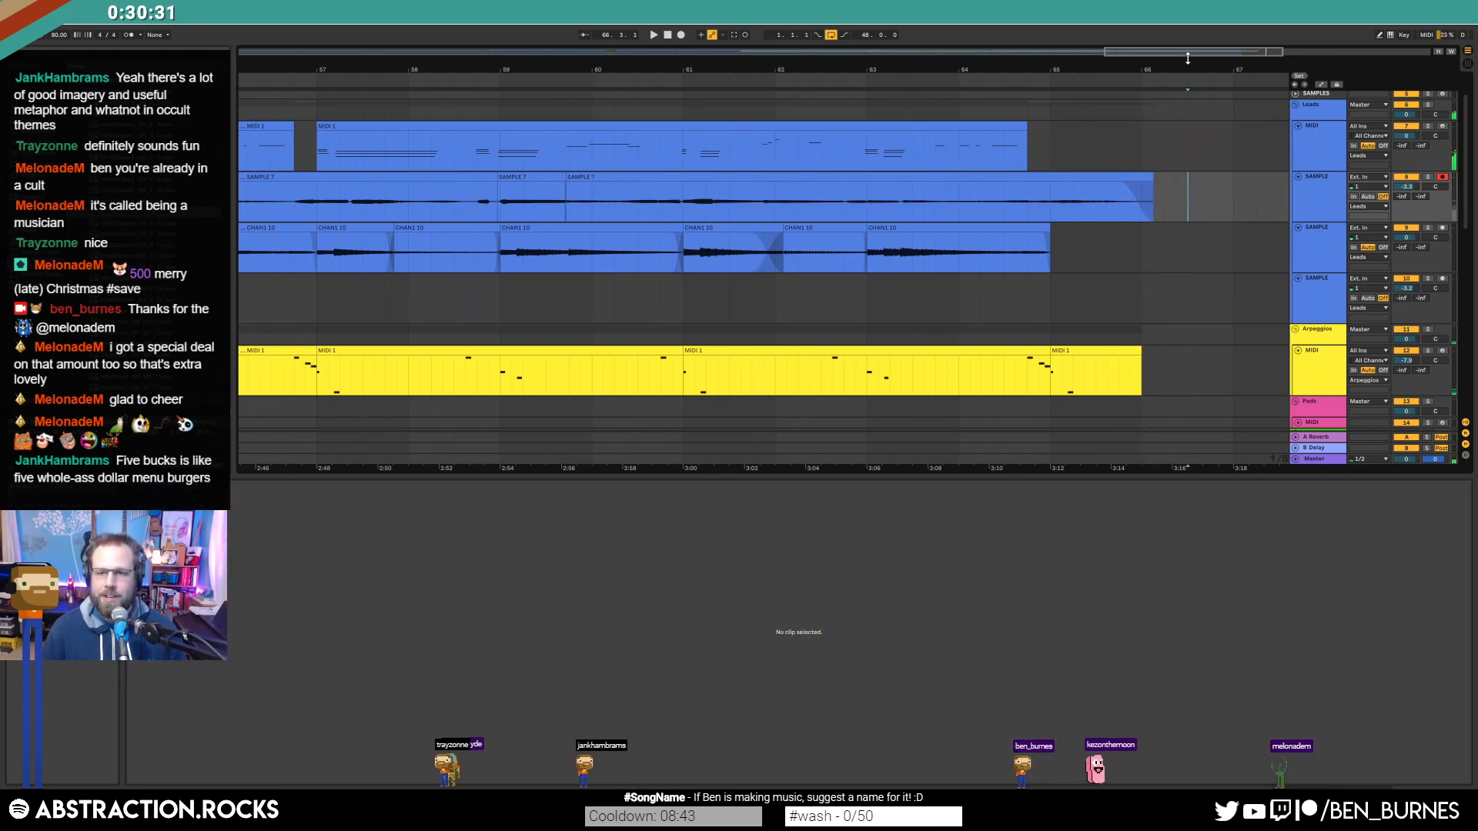
drag(1191, 51, 1191, 36)
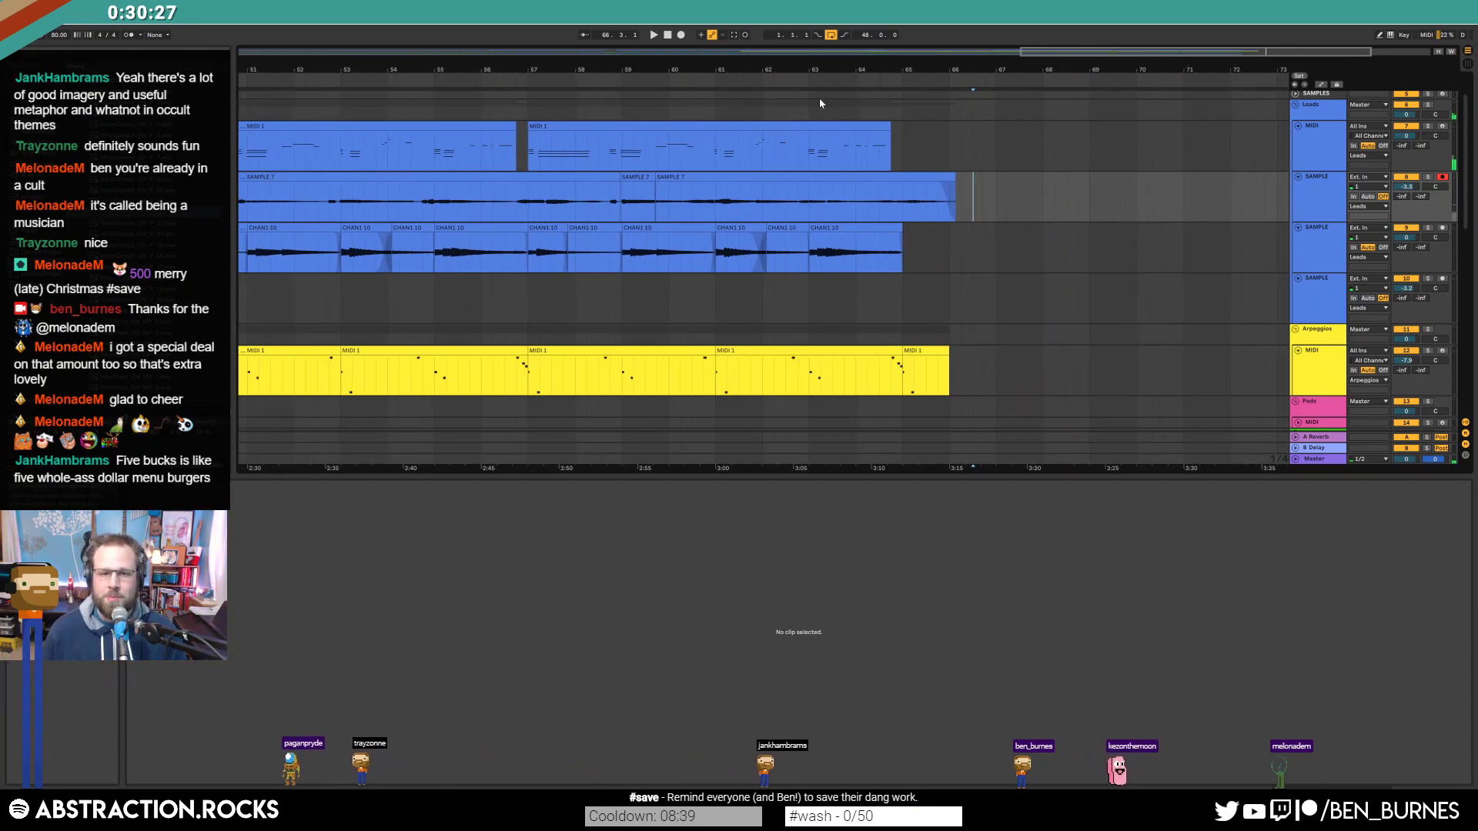
click(773, 175)
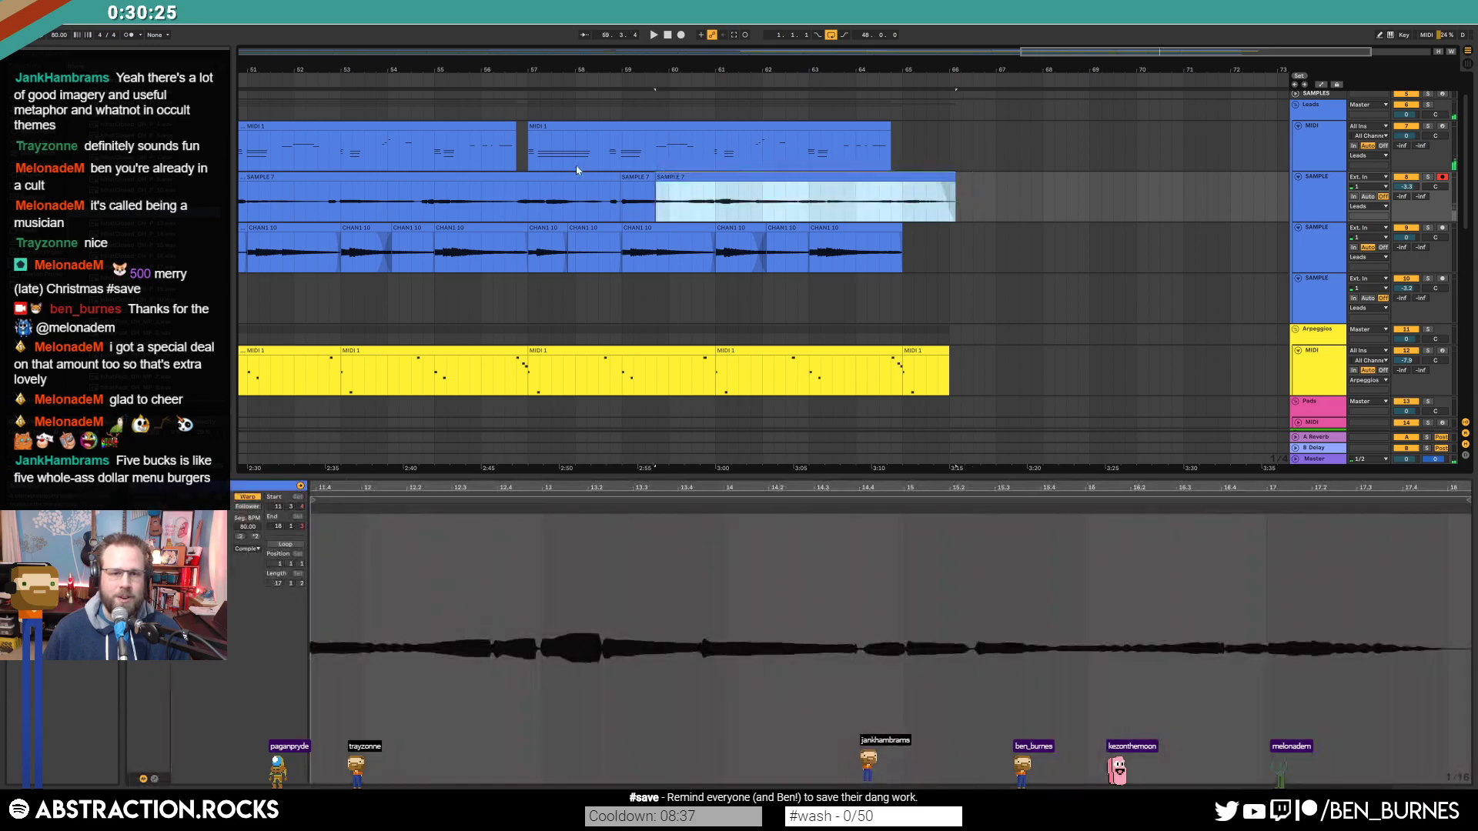
click(554, 171)
click(560, 176)
click(674, 175)
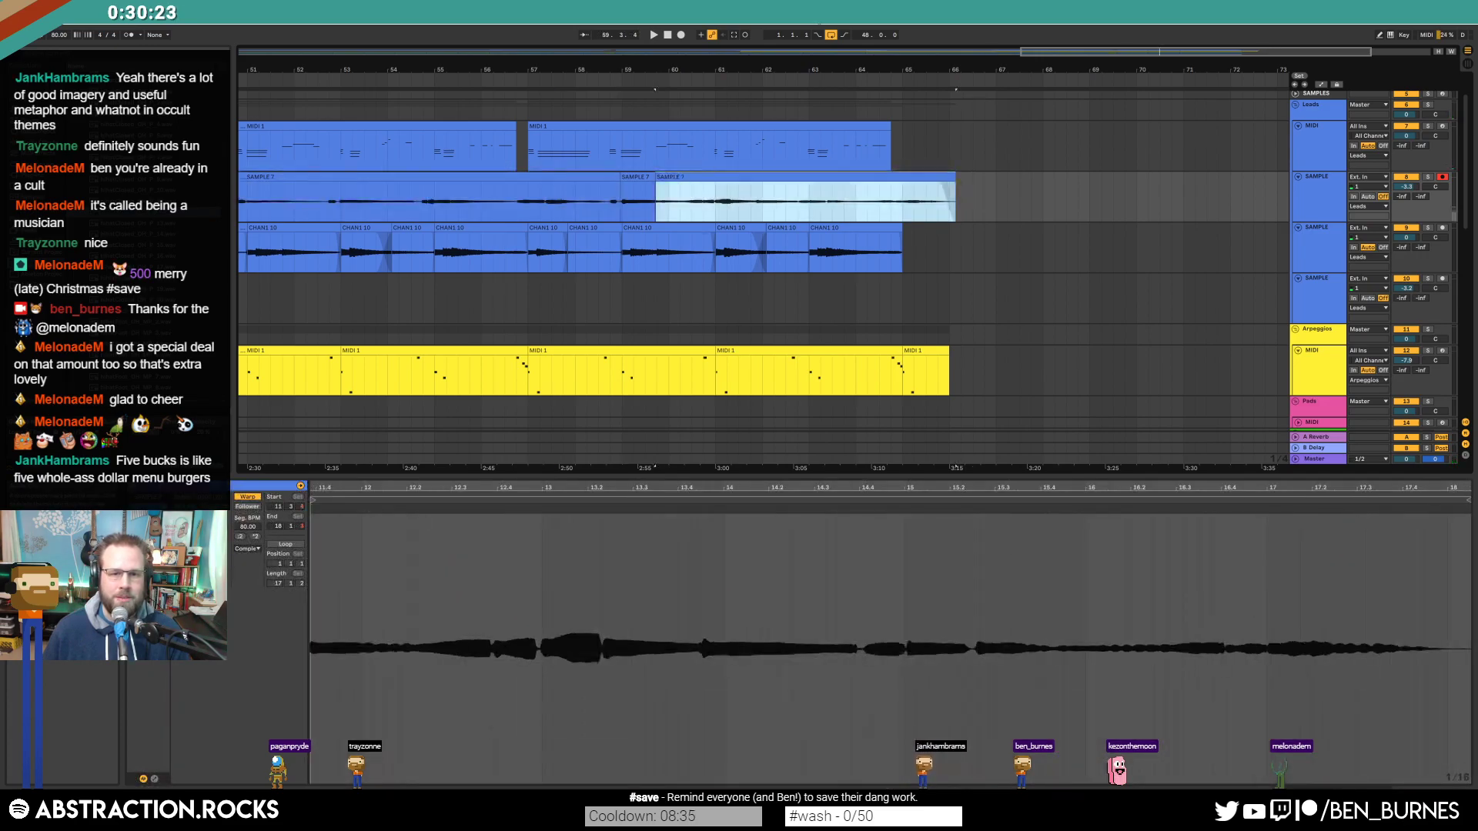
drag(1195, 52, 1195, 6)
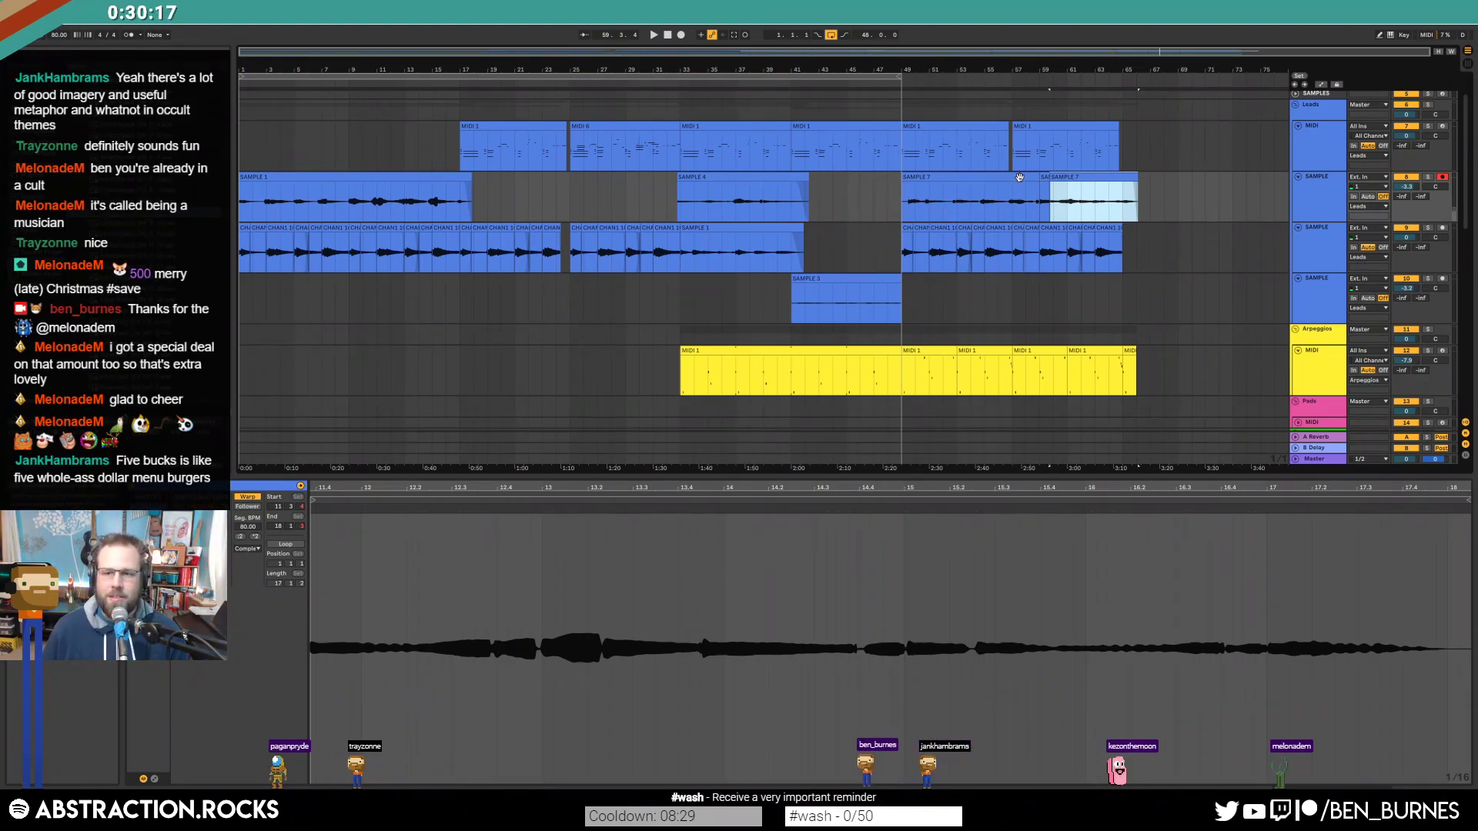
key(0)
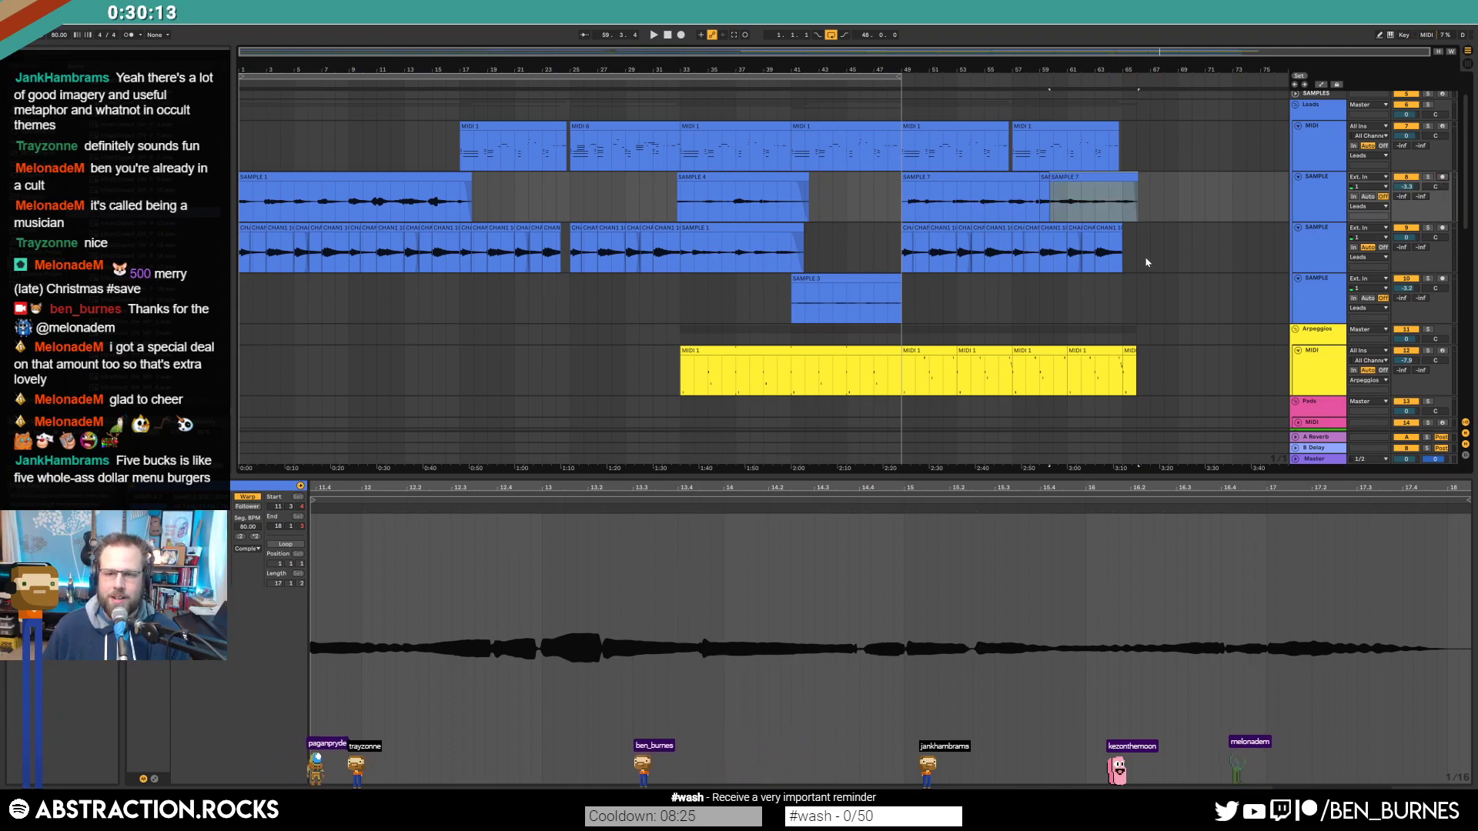
Step: Show the device view and collapse the two expanded SAMPLE tracks in the Ambiences group
scroll(1129, 285, down, 1)
scroll(1129, 290, down, 3)
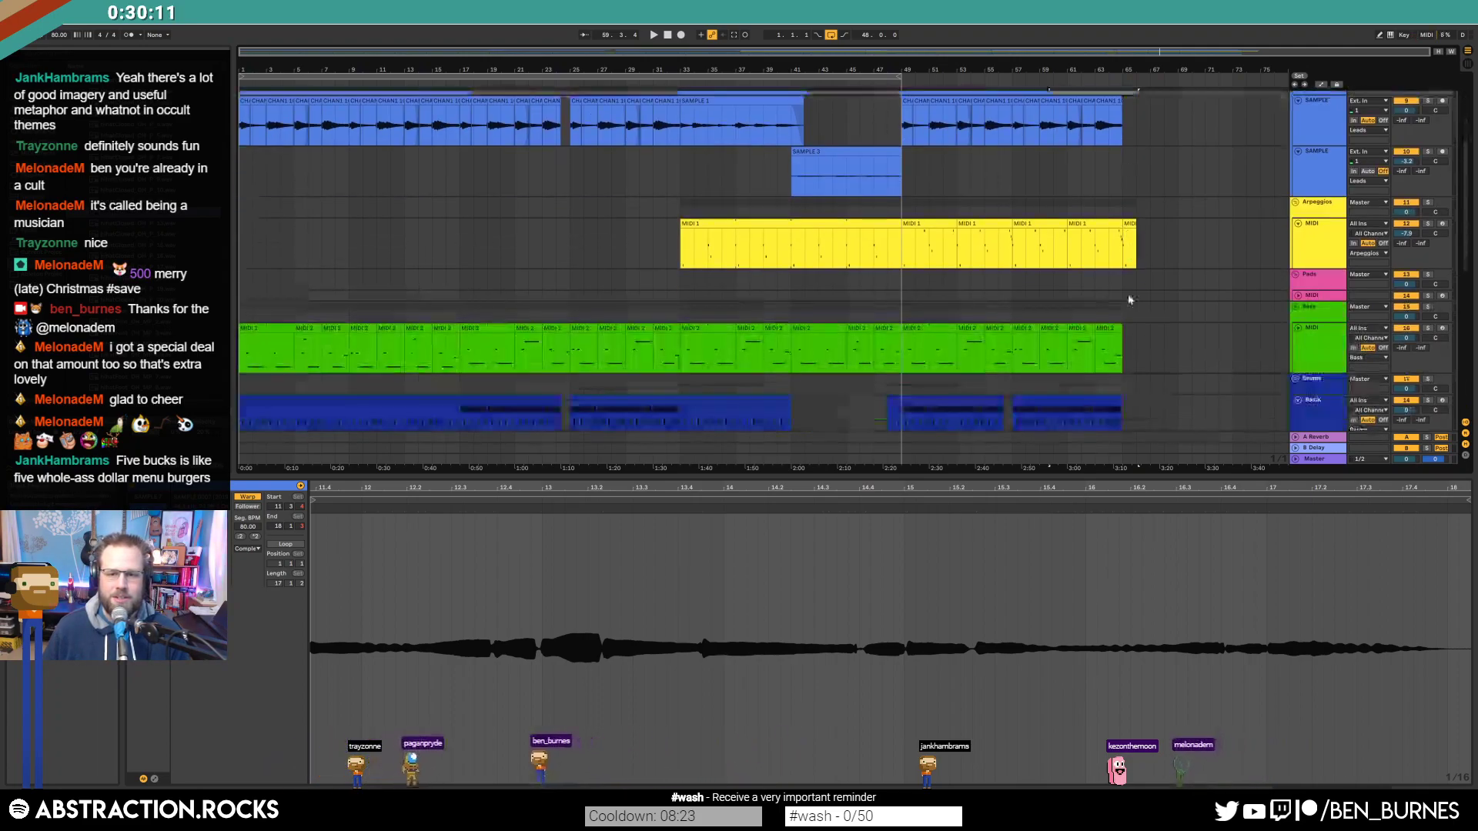
key(shift+Tab)
scroll(1127, 310, down, 2)
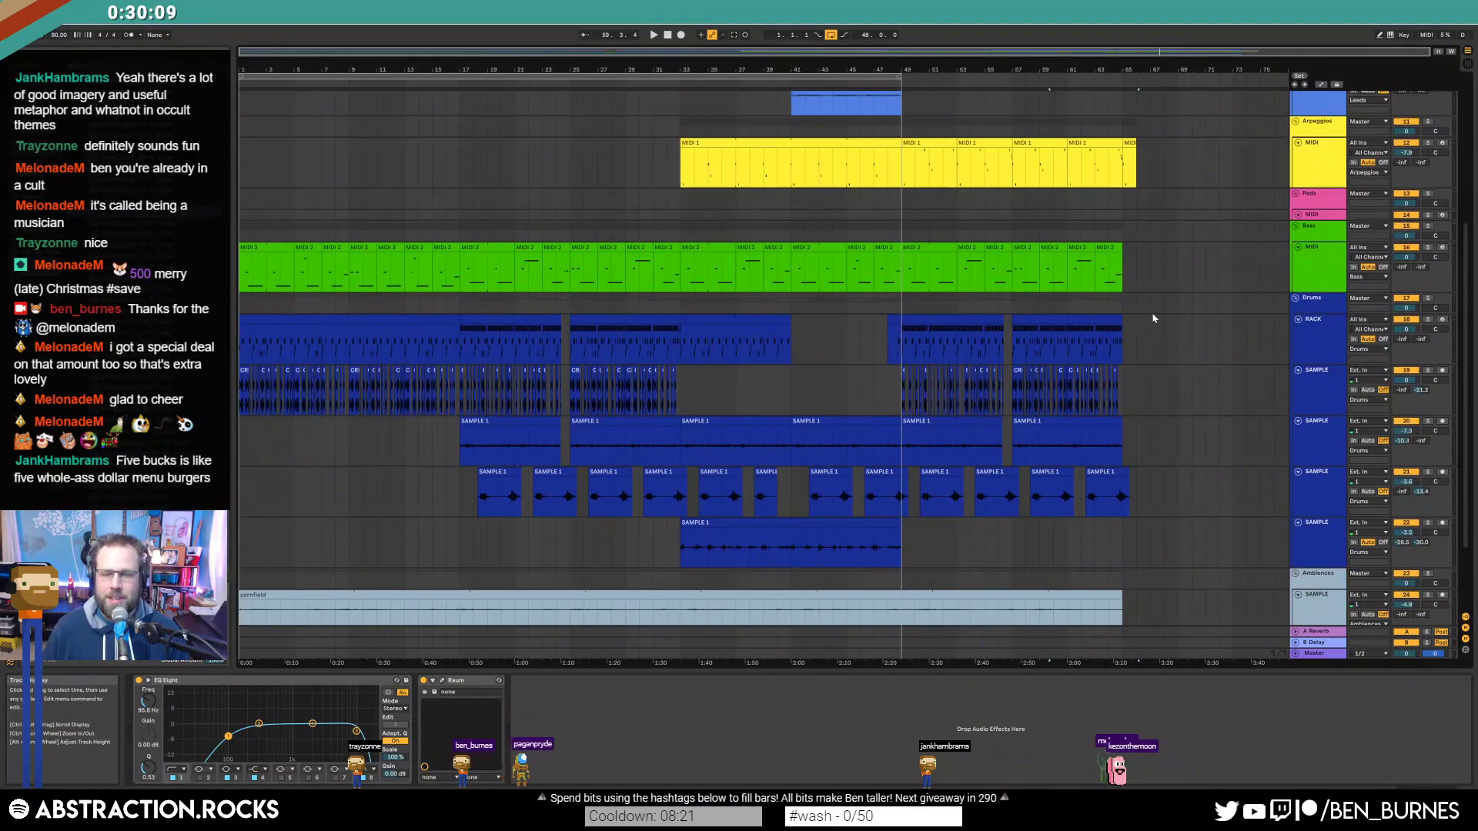
scroll(1157, 307, down, 3)
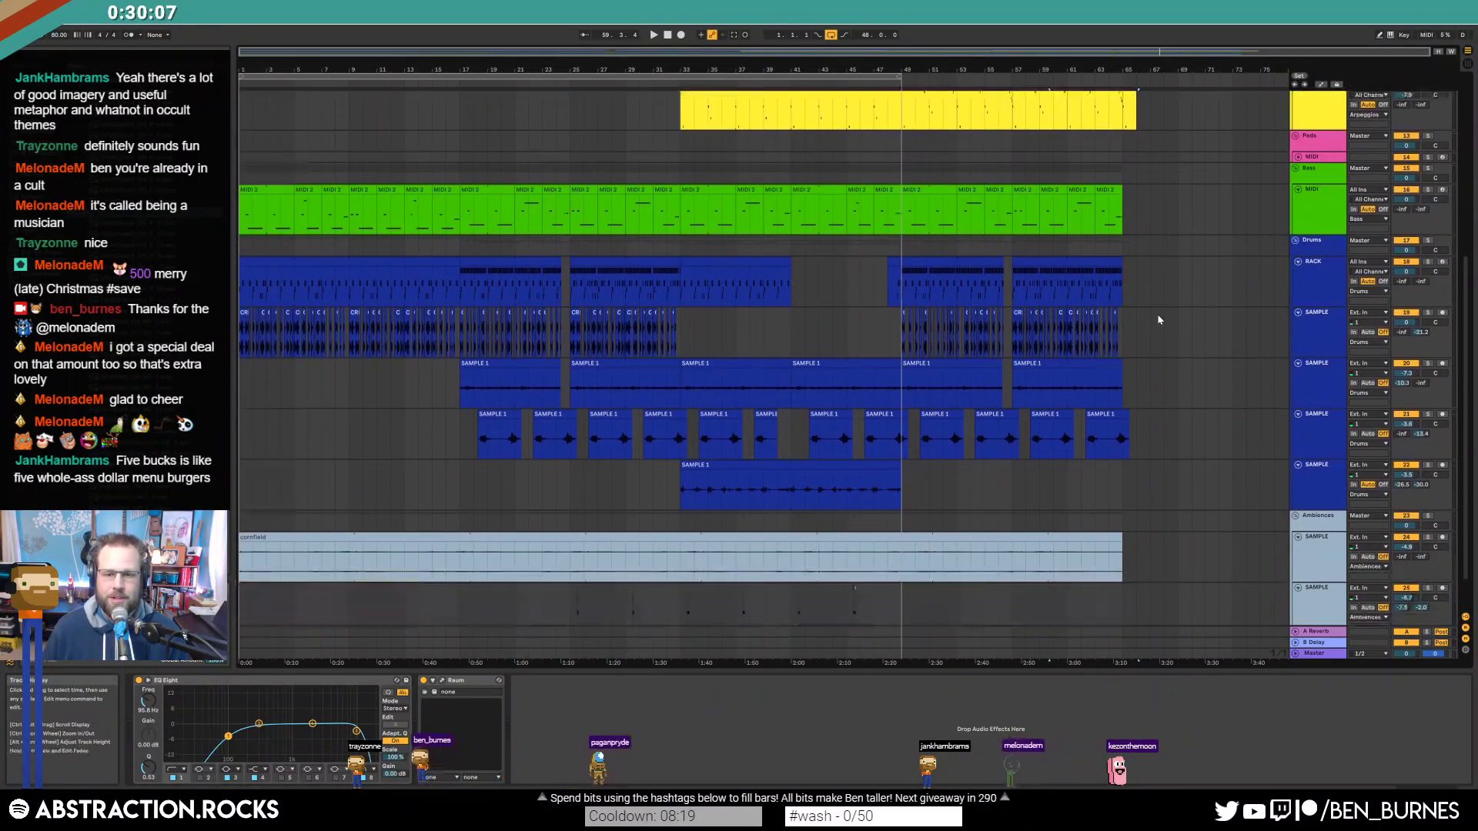
scroll(1159, 319, down, 2)
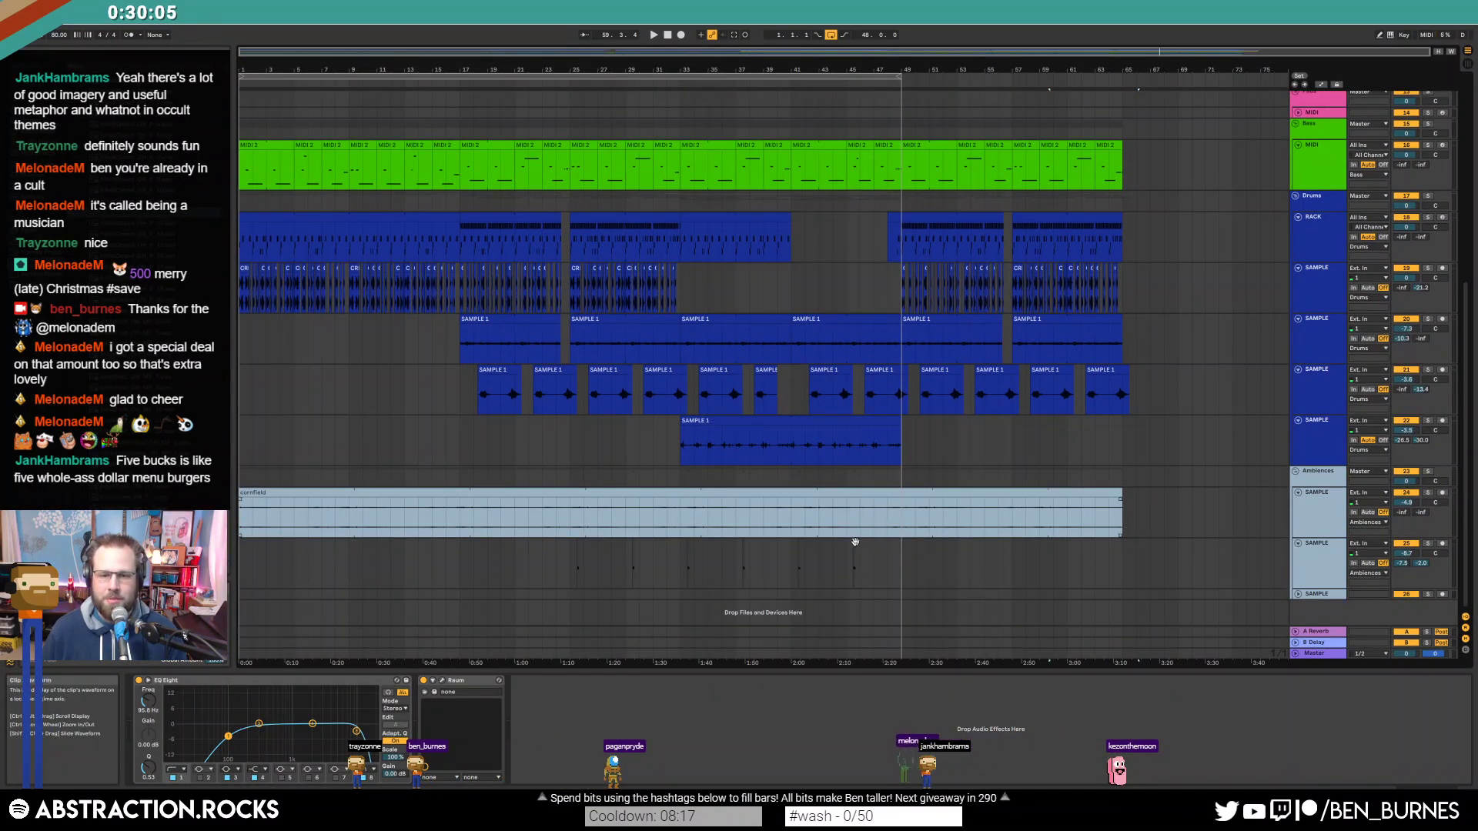
click(1299, 494)
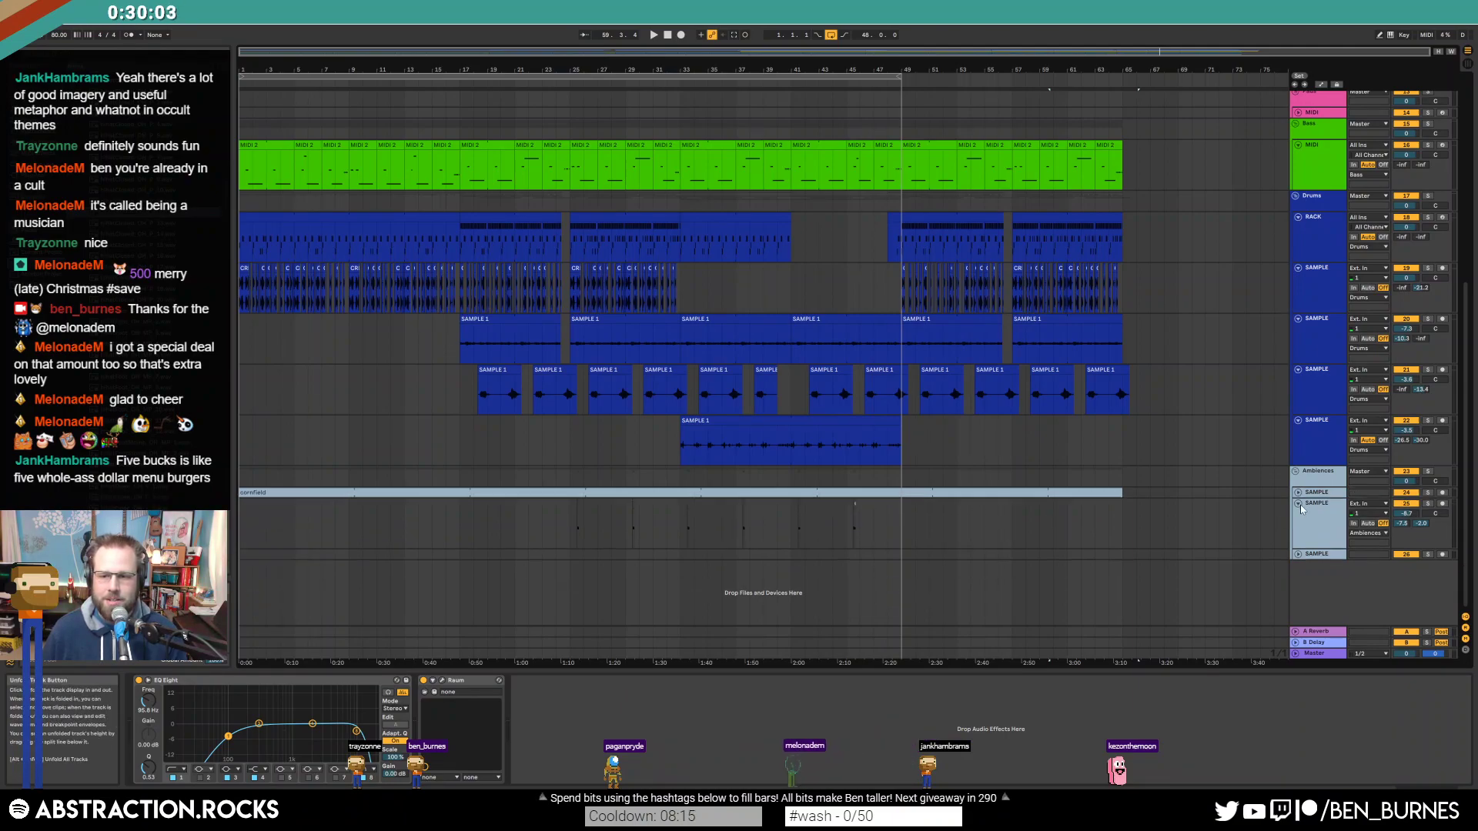
click(1300, 504)
scroll(1136, 487, up, 12)
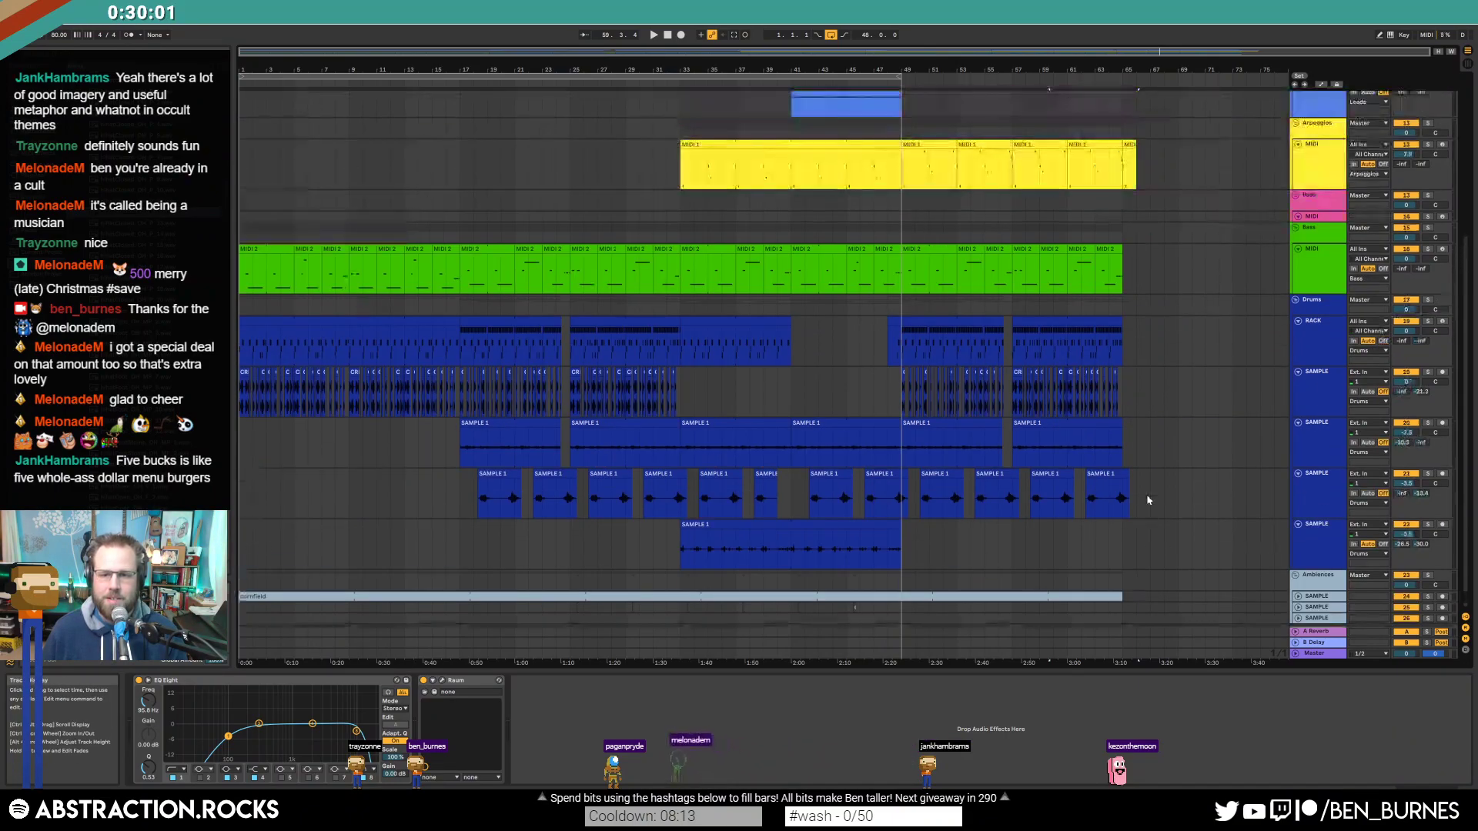
Step: Collapse all tracks in the Drums group along with the Bass and Arpeggios MIDI tracks
scroll(1264, 526, down, 6)
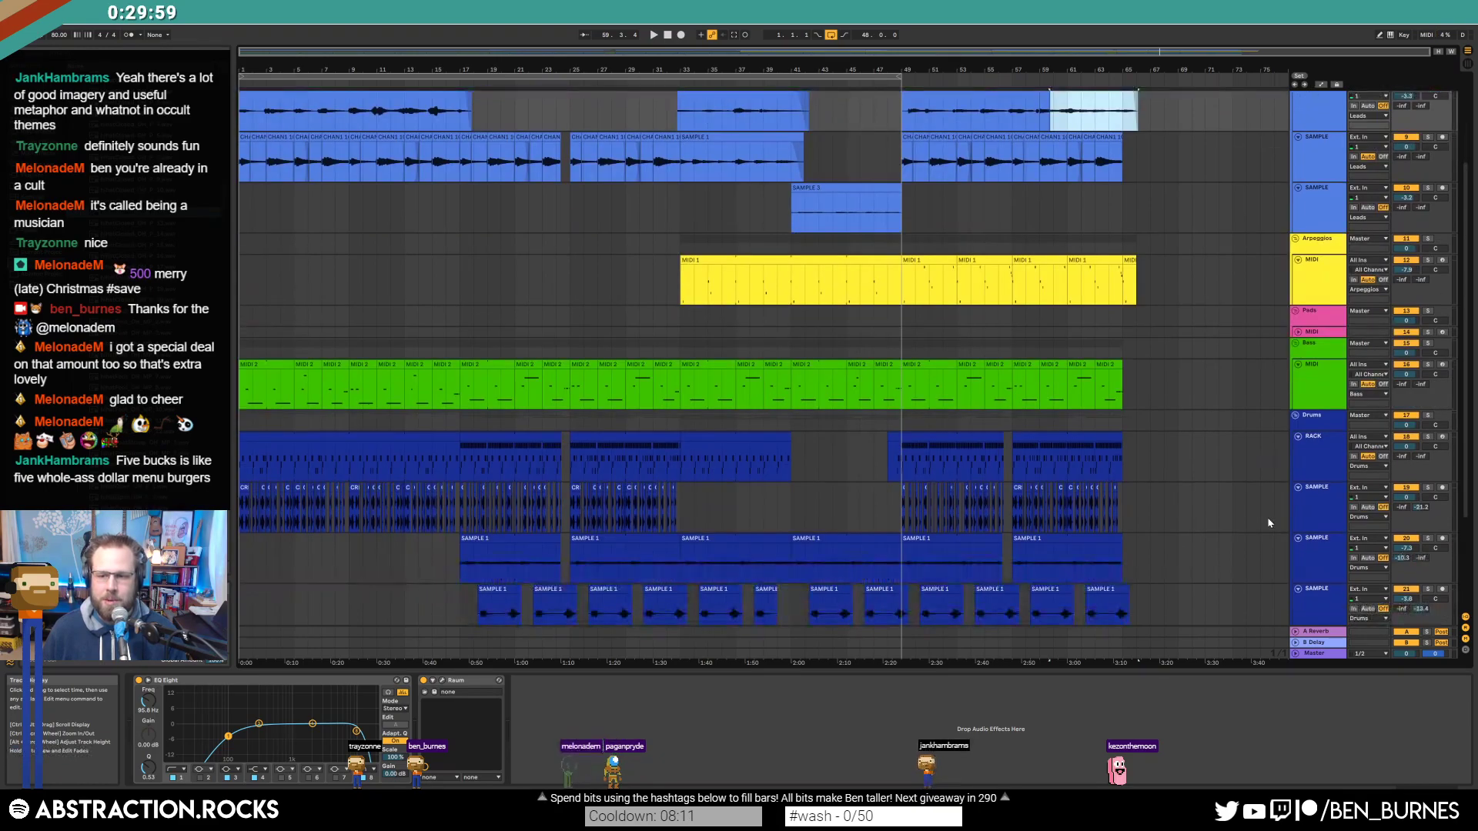
shift+click(1314, 358)
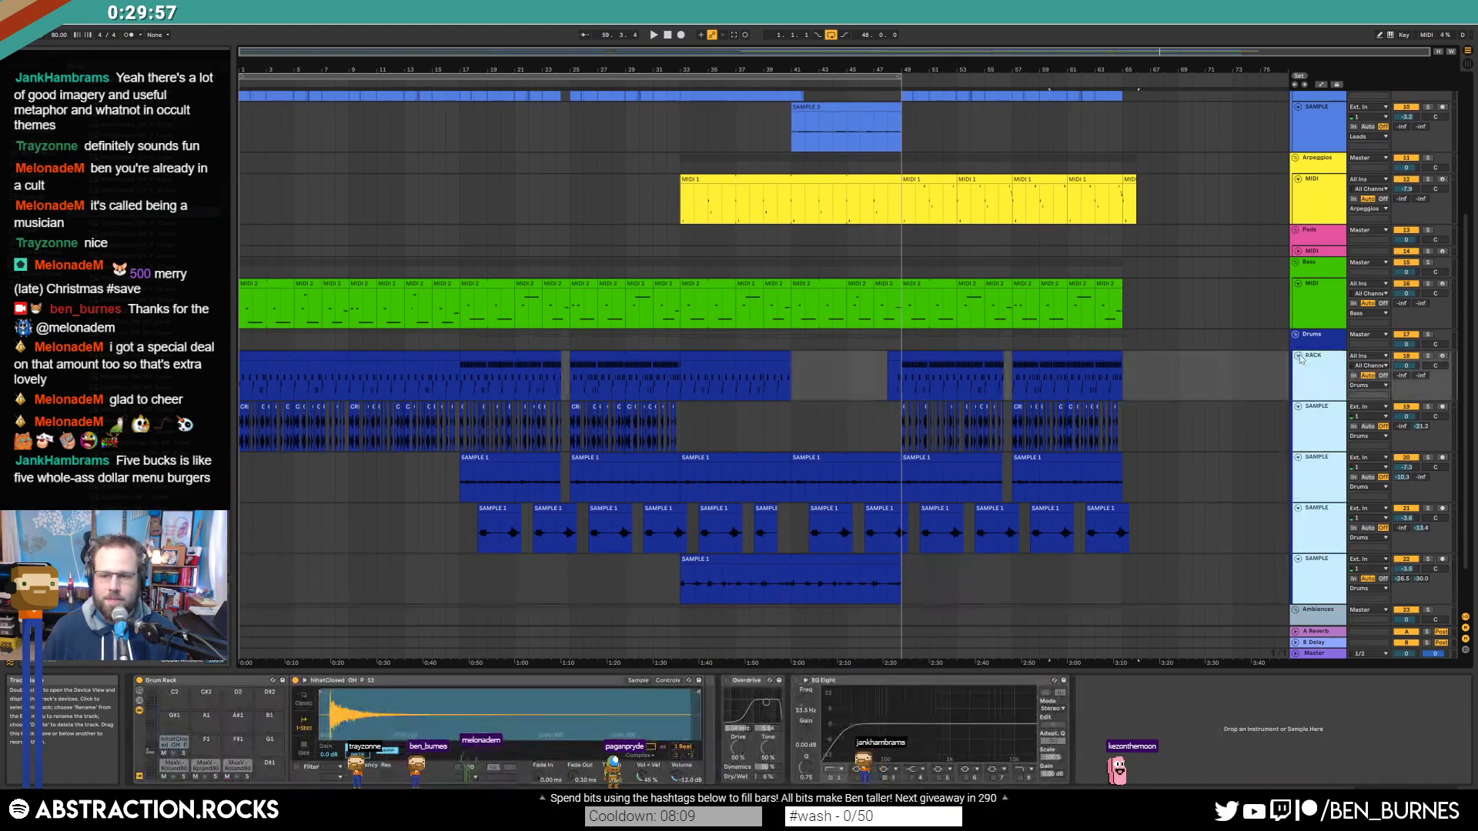
click(1298, 356)
click(1297, 283)
click(1298, 179)
Step: Collapse the MIDI track and the three SAMPLE tracks in the Leads group
scroll(1301, 180, up, 9)
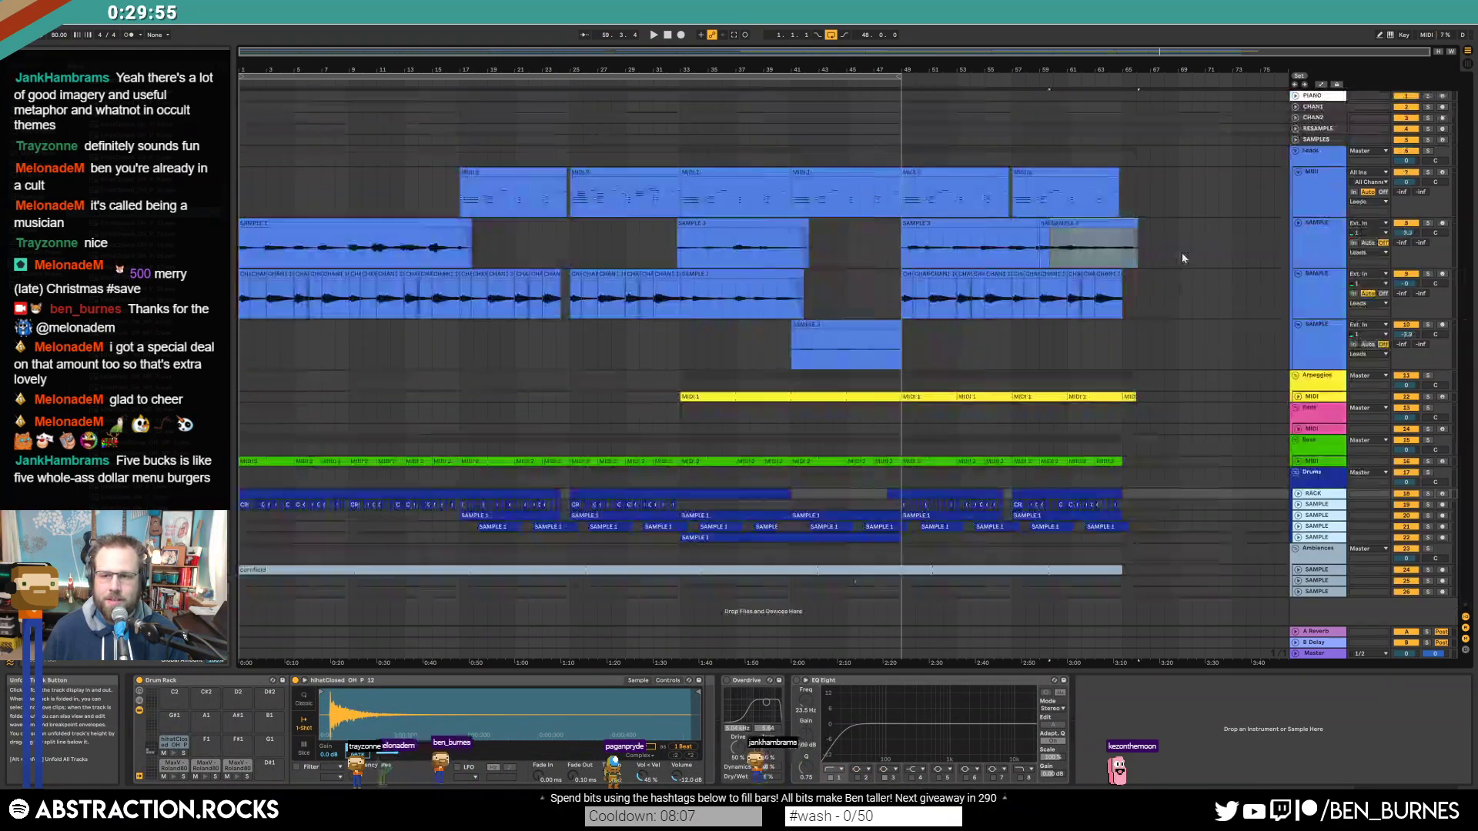
click(1192, 344)
click(1318, 201)
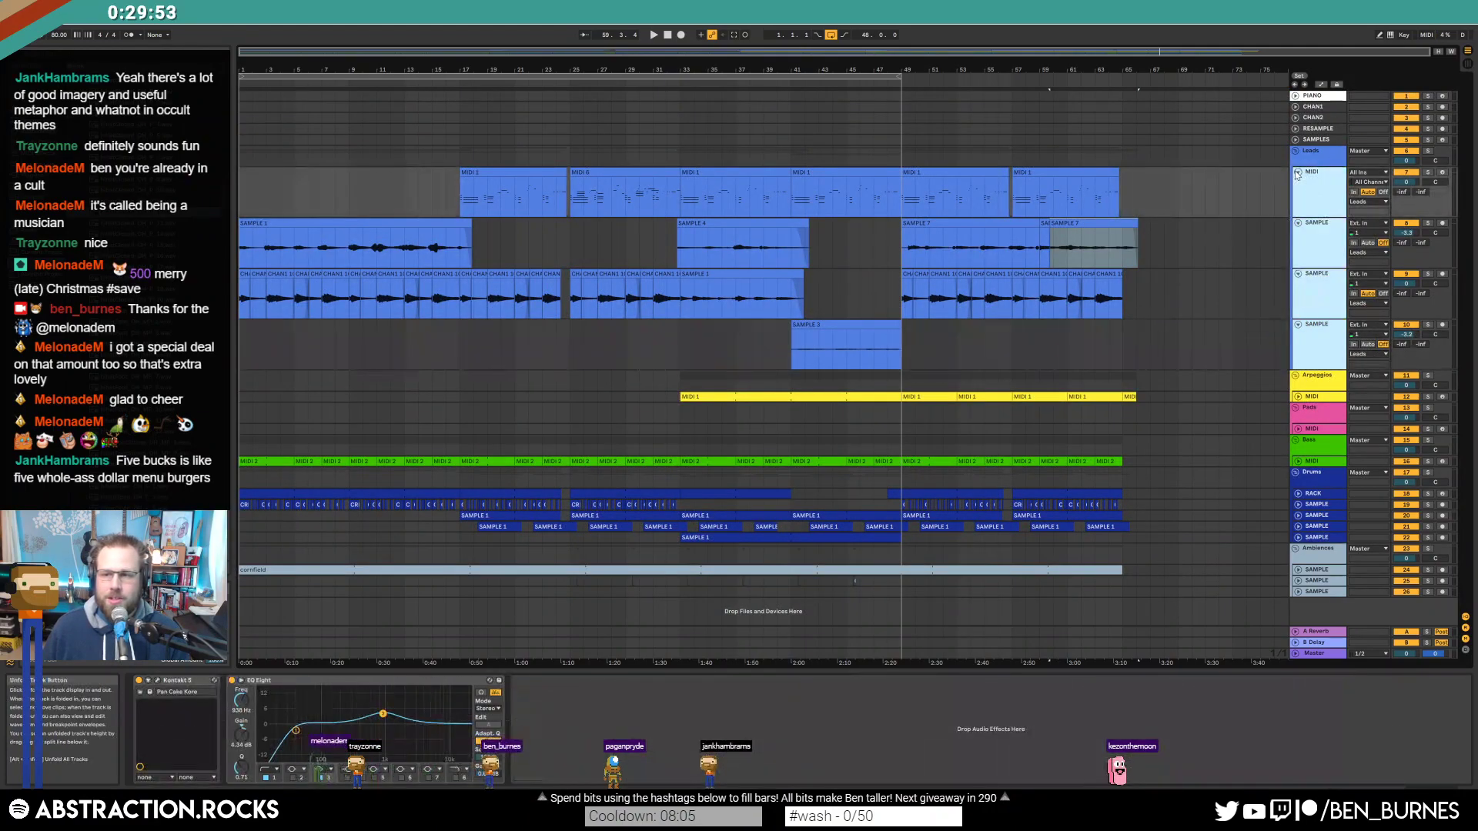
alt+click(1298, 172)
click(1165, 259)
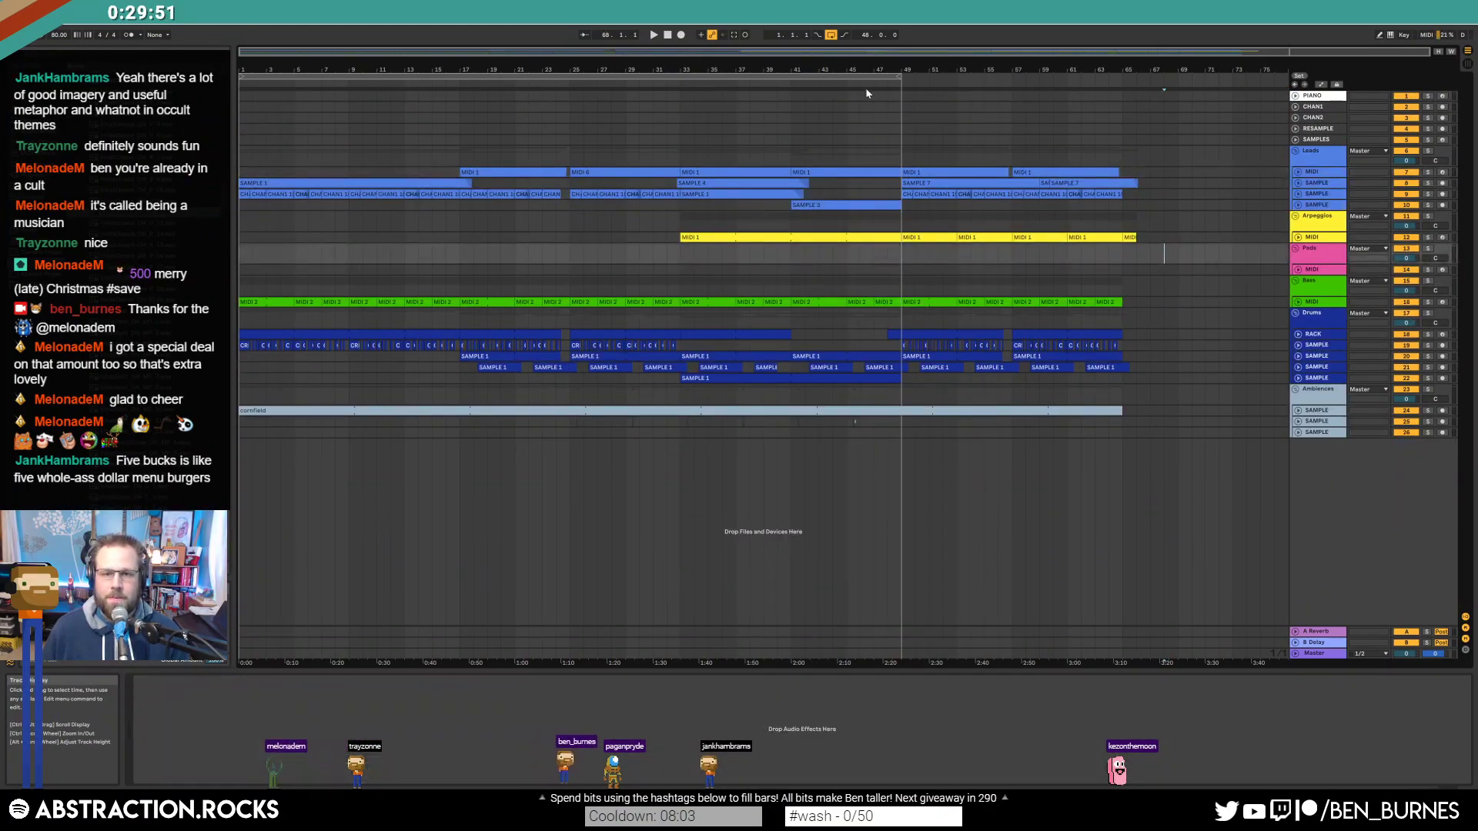
Step: Expand the second Leads SAMPLE track and duplicate its clips from bars 57 to 65 so they continue to bar 73
click(1297, 193)
drag(1126, 216, 1015, 216)
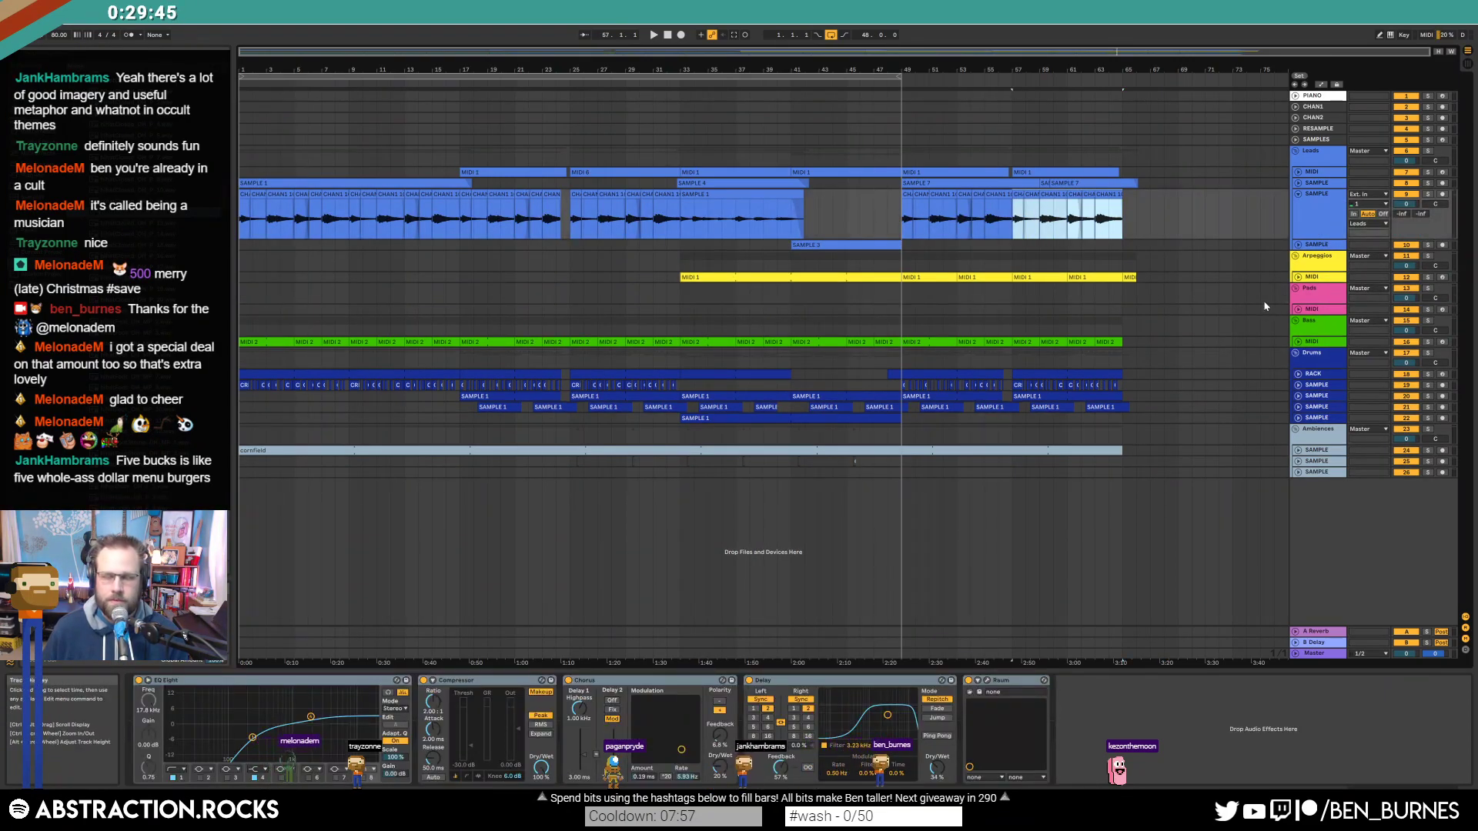
key(ctrl+d)
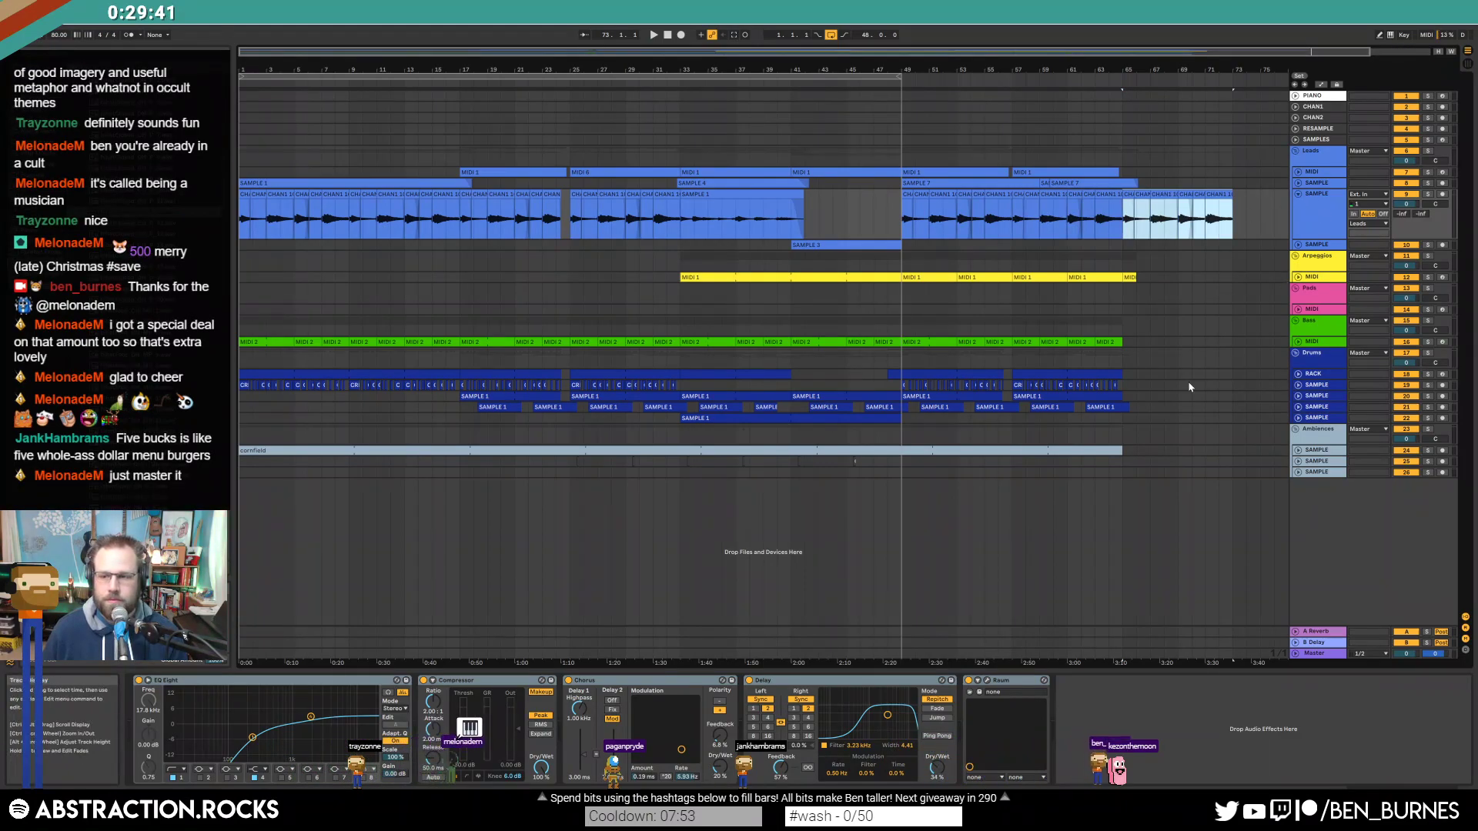
Step: Expand the Drums RACK track and fill bars 65 to 73 with copies of its existing MIDI clips
click(1219, 406)
click(1298, 374)
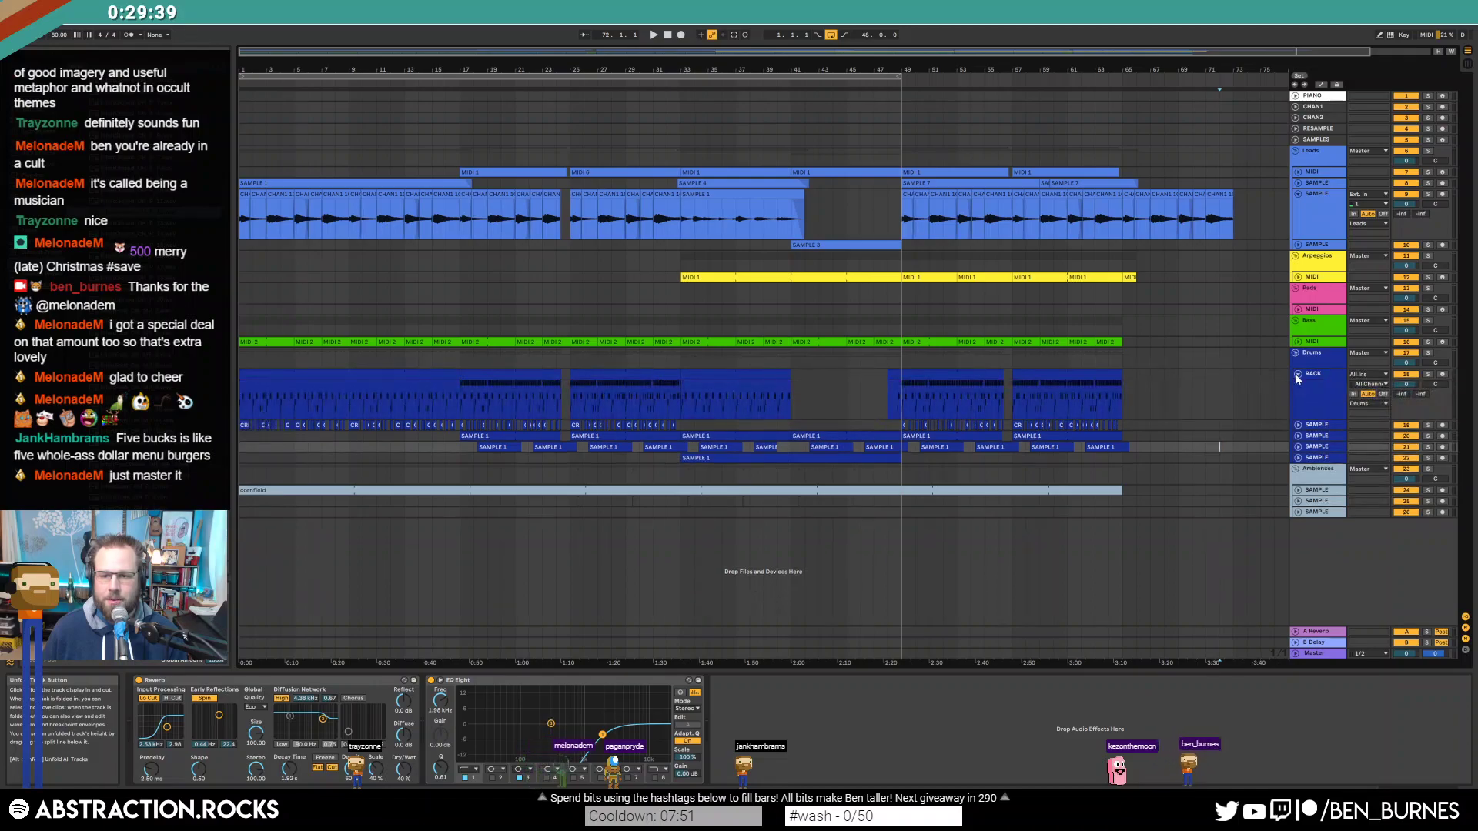
drag(293, 400, 240, 400)
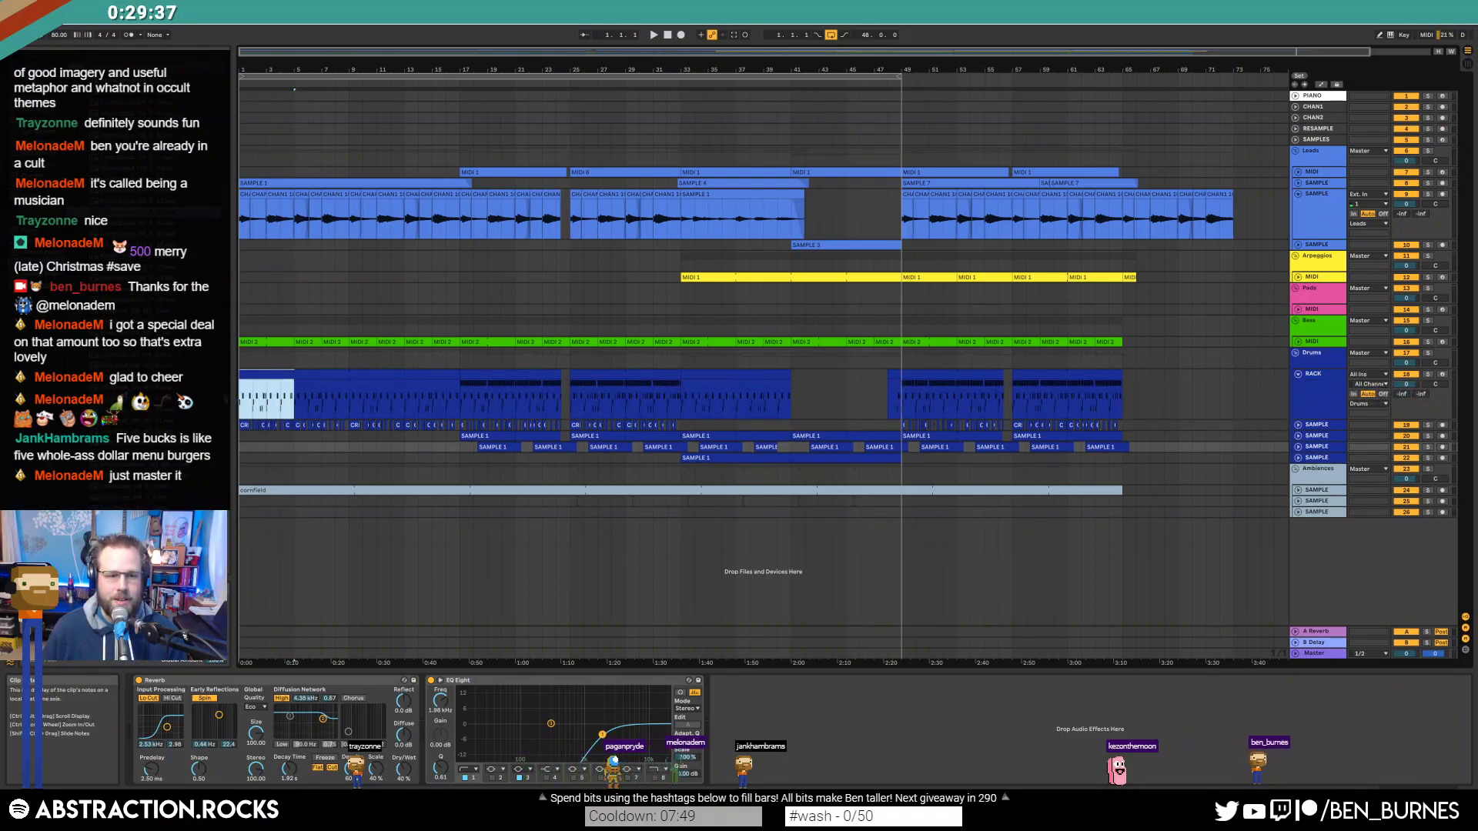
drag(1131, 403, 1234, 383)
click(1206, 408)
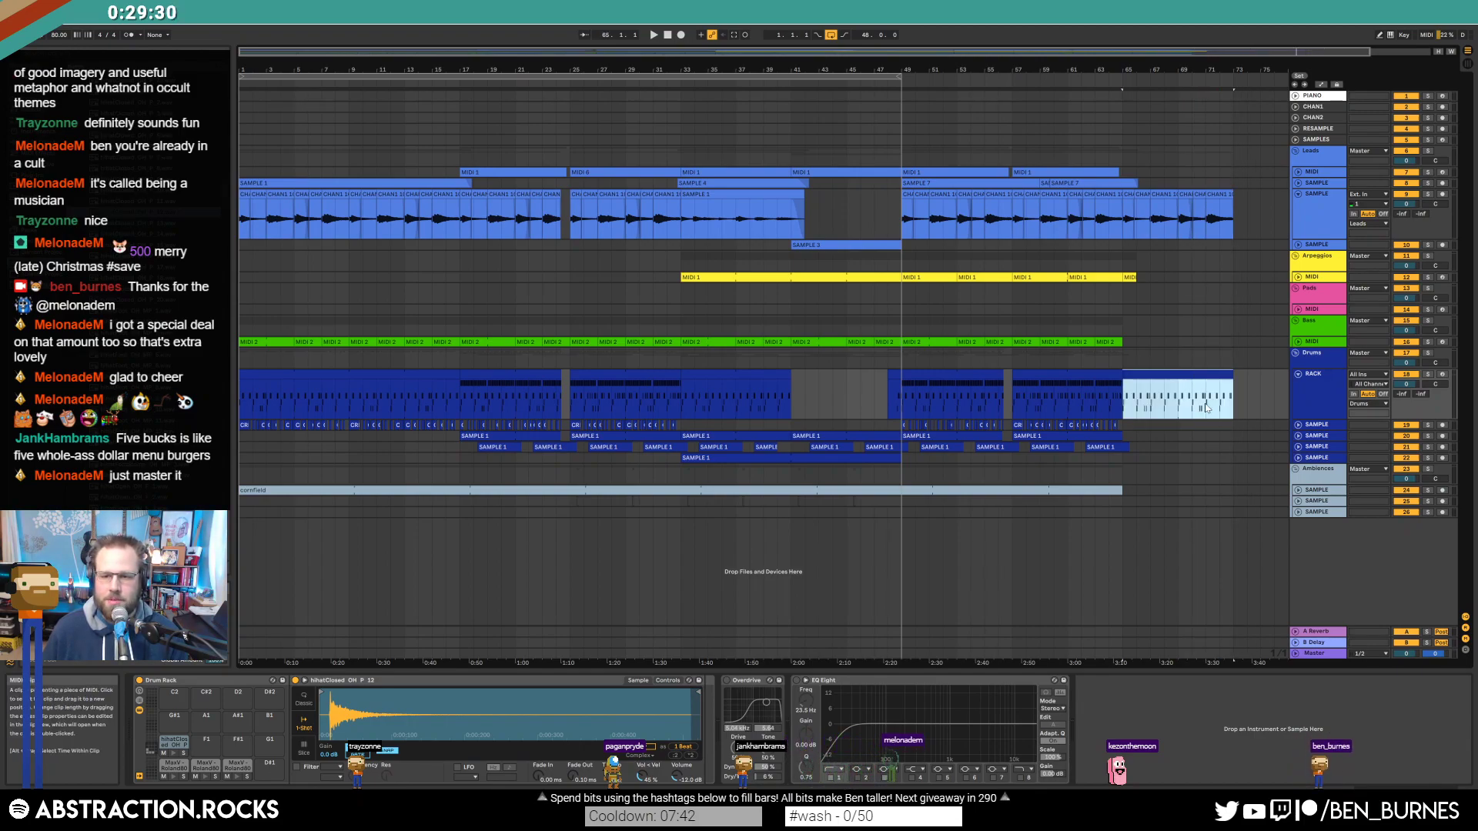
Step: Duplicate clips into bars 65 to 73 on the first Drums SAMPLE track and extend the cornfield ambience clip to bar 73
click(1297, 426)
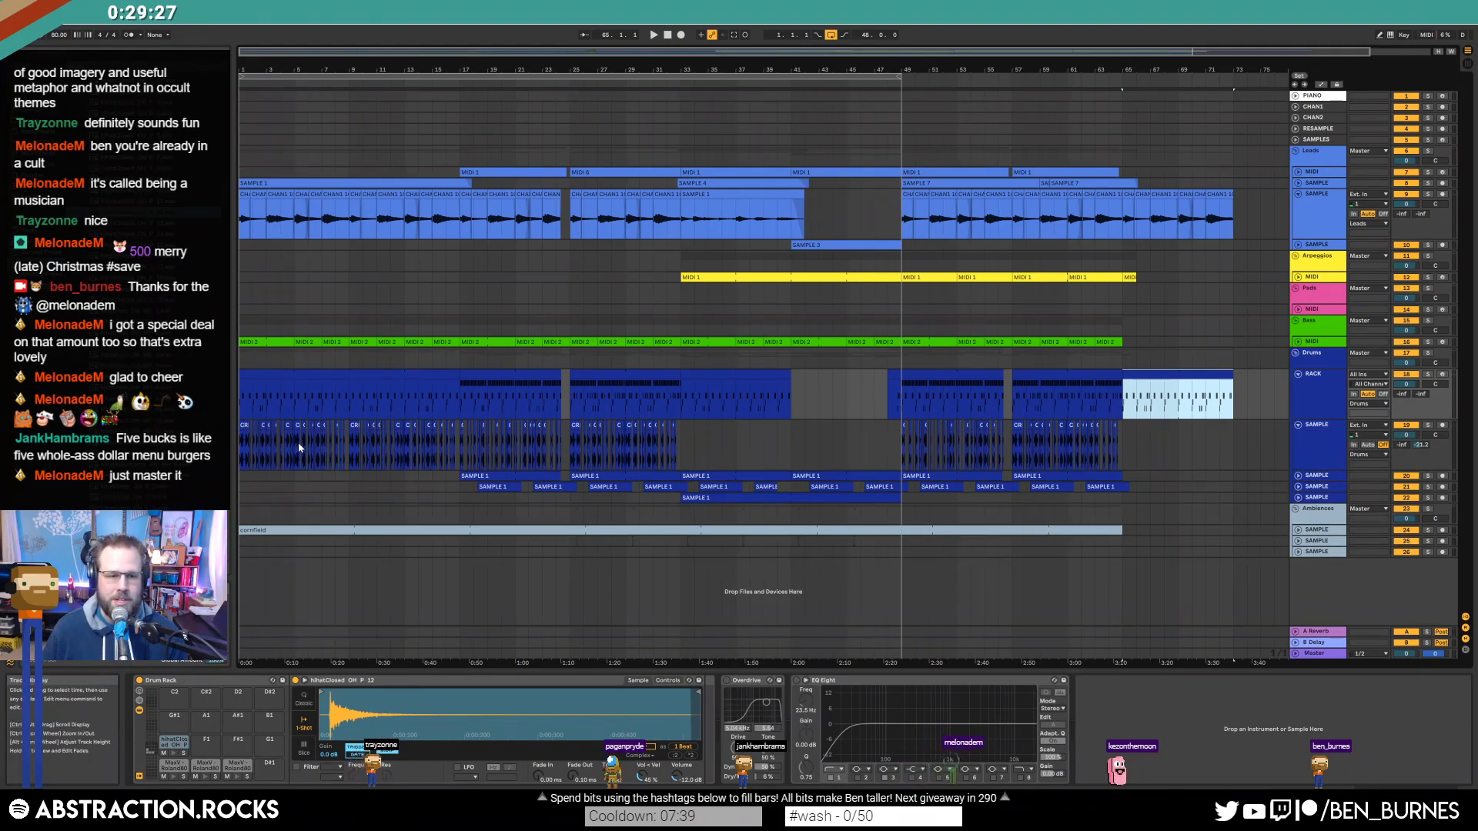
drag(348, 441, 1124, 444)
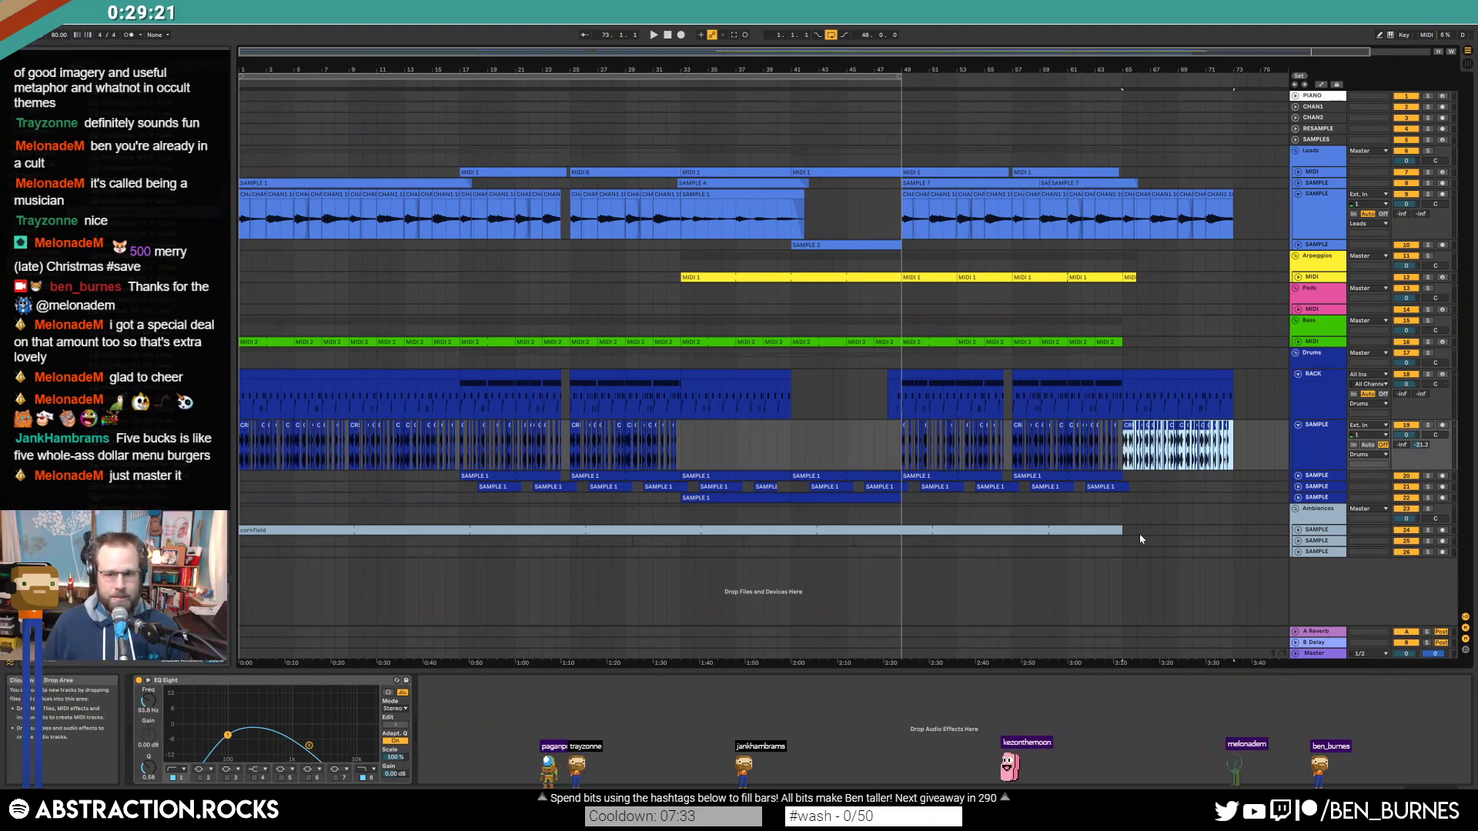
drag(1122, 531, 1237, 534)
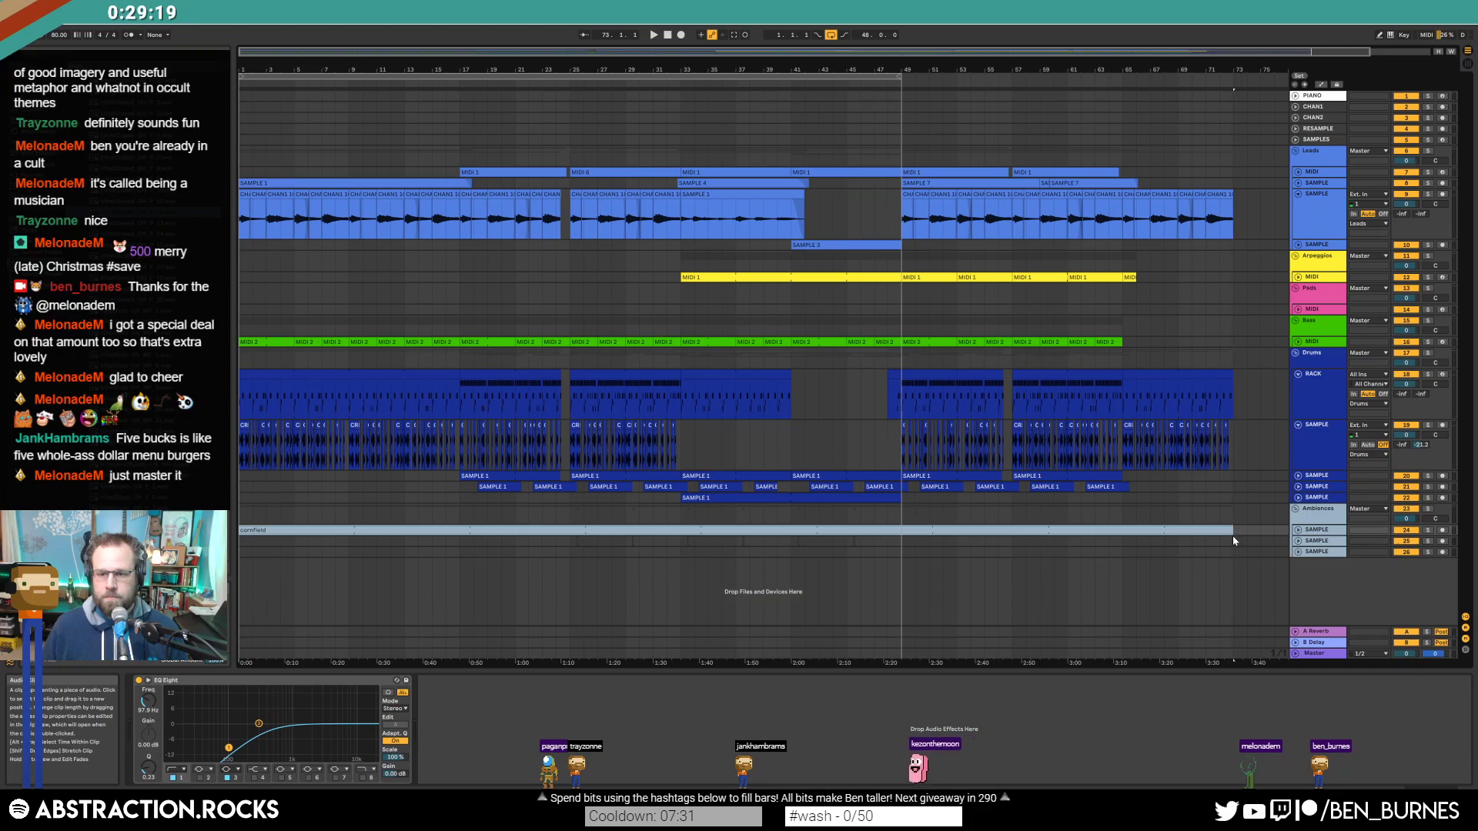
Step: Enlarge the Master track, show its Track Volume automation and draw a curved fade-out from bar 65 to silence at bar 73
click(1293, 656)
drag(1301, 654, 1313, 630)
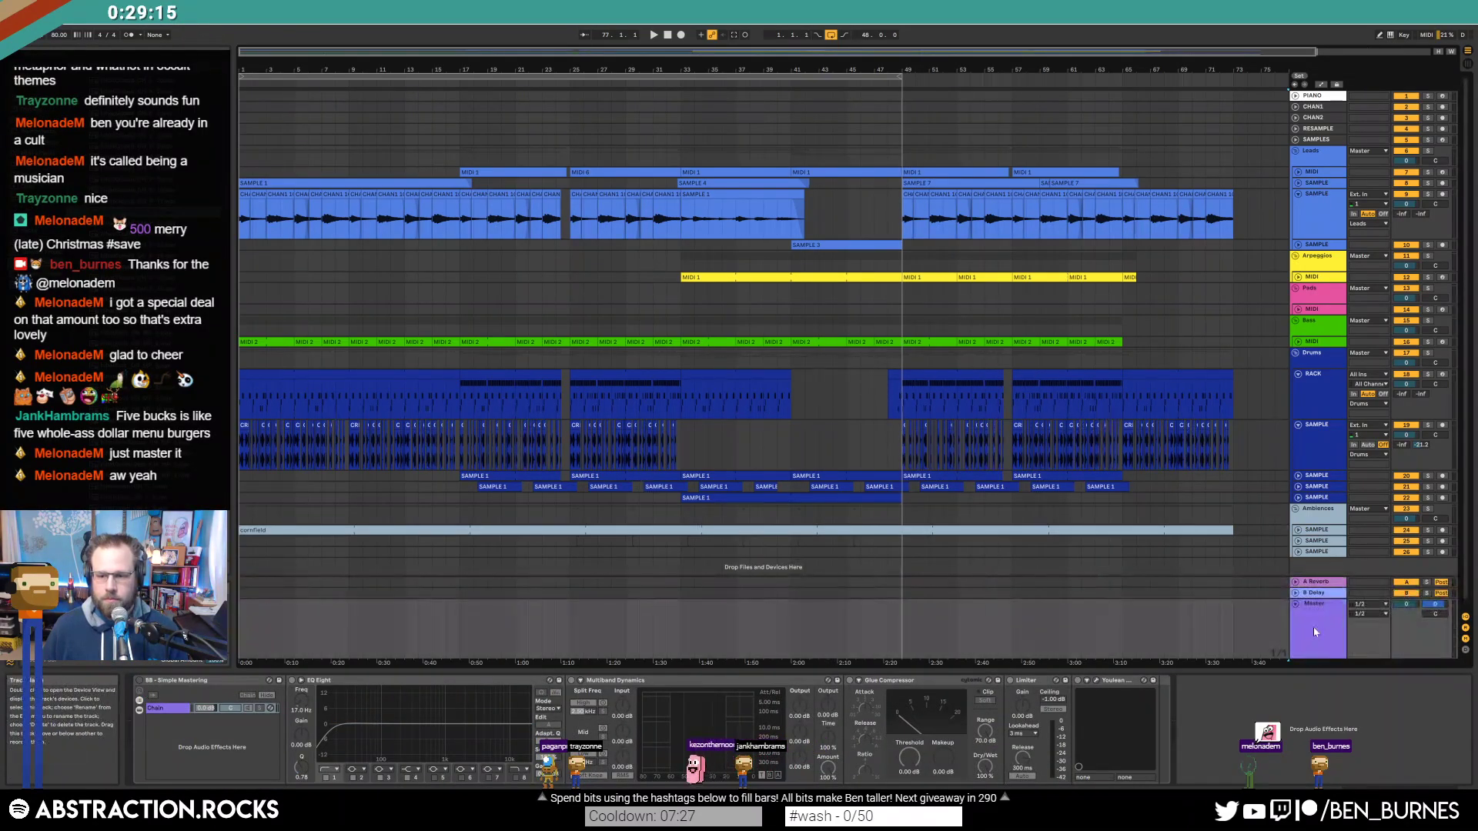
key(a)
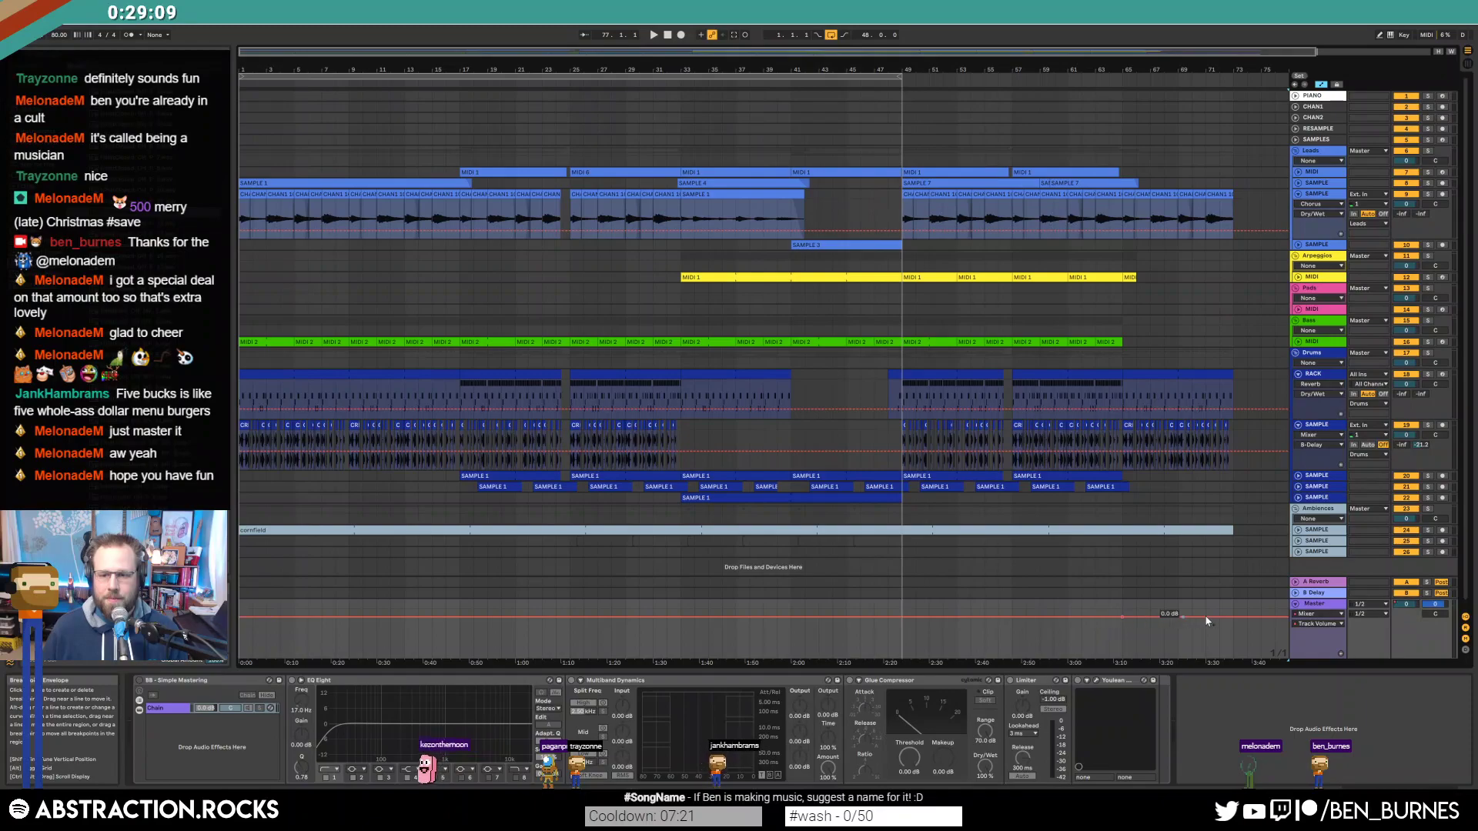
drag(1236, 614, 1233, 658)
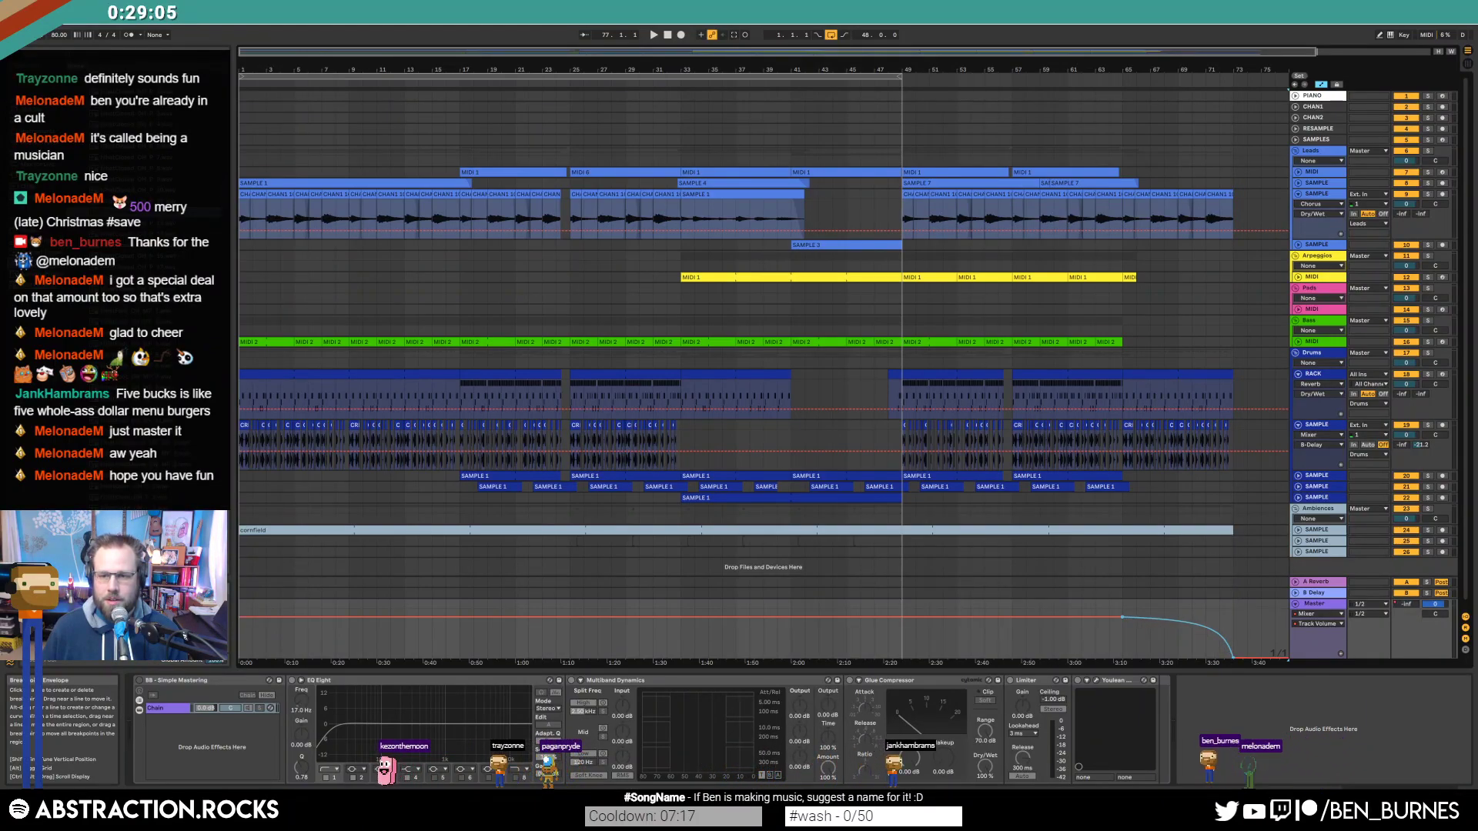
drag(1119, 622, 1180, 619)
Step: Play the arrangement from bar 49 with the automation lanes hidden and looping switched off
key(space)
key(a)
click(832, 34)
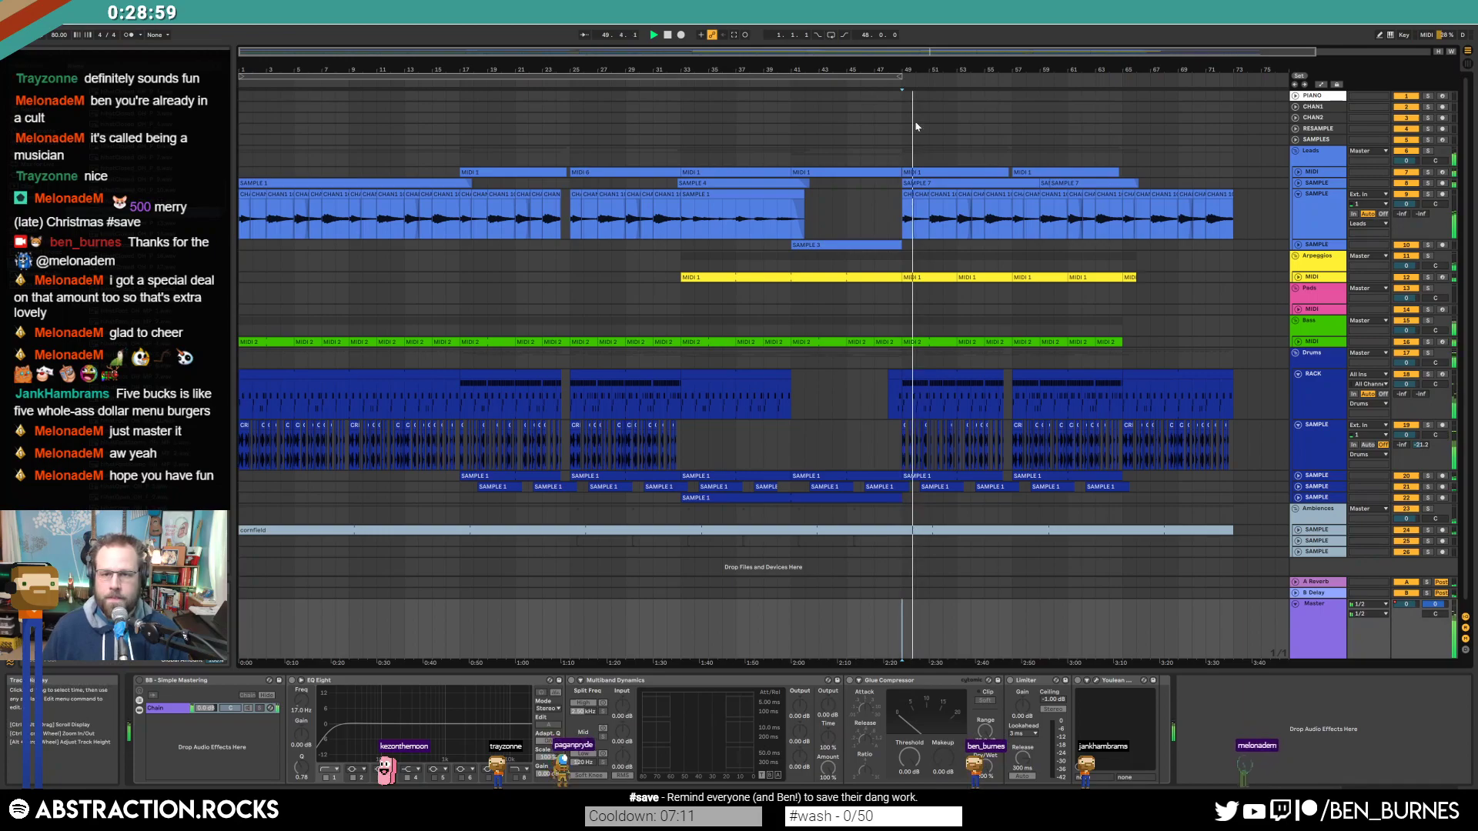
Step: Expand the first Leads SAMPLE track and open its two adjoining clips from bar 49 in the clip view
click(1297, 183)
click(1084, 185)
shift+click(974, 185)
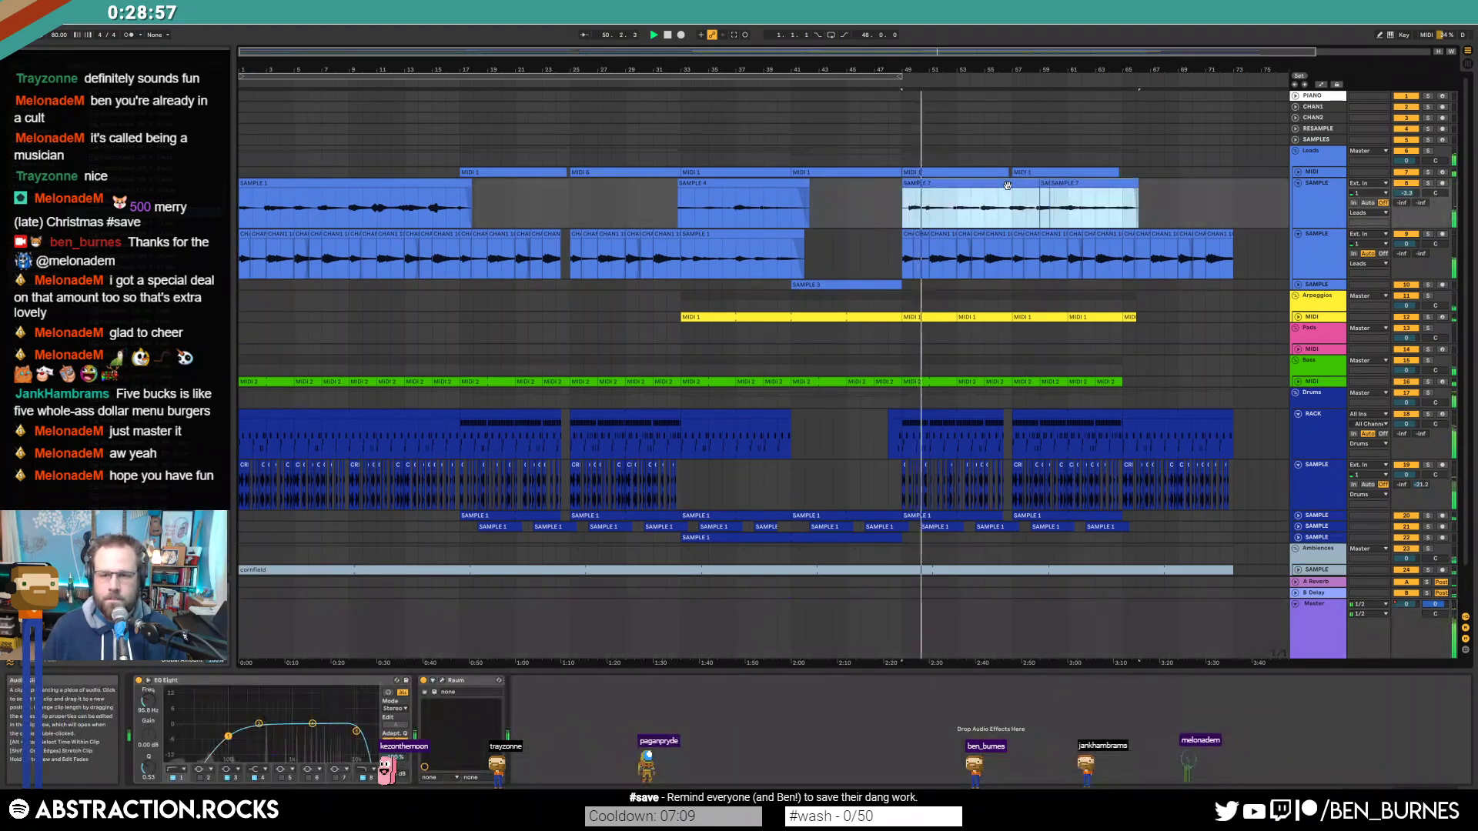
key(shift+Tab)
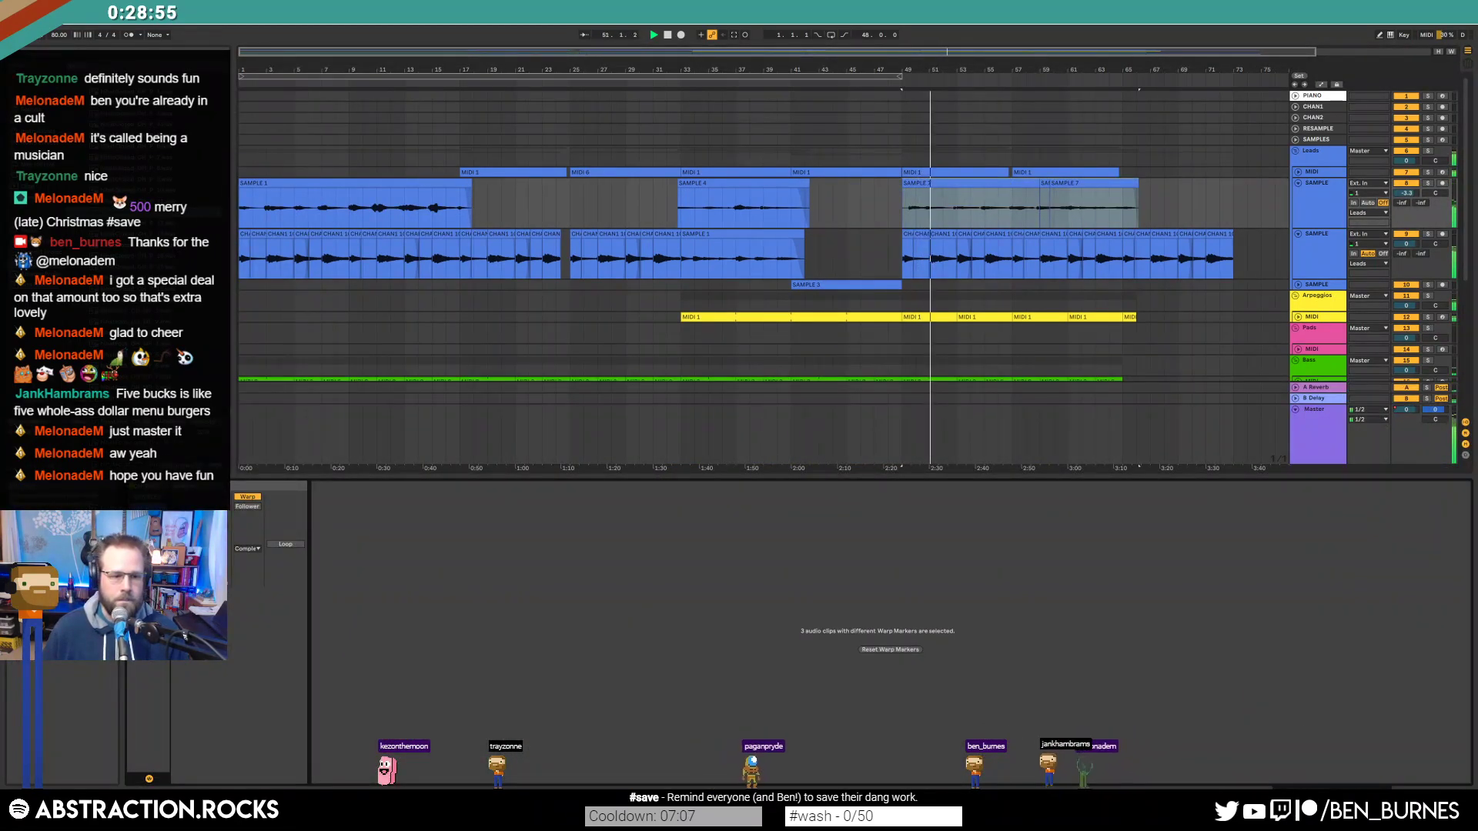
Step: Stop playback at the song start, restore the device view and collapse the two expanded Leads SAMPLE tracks
key(space)
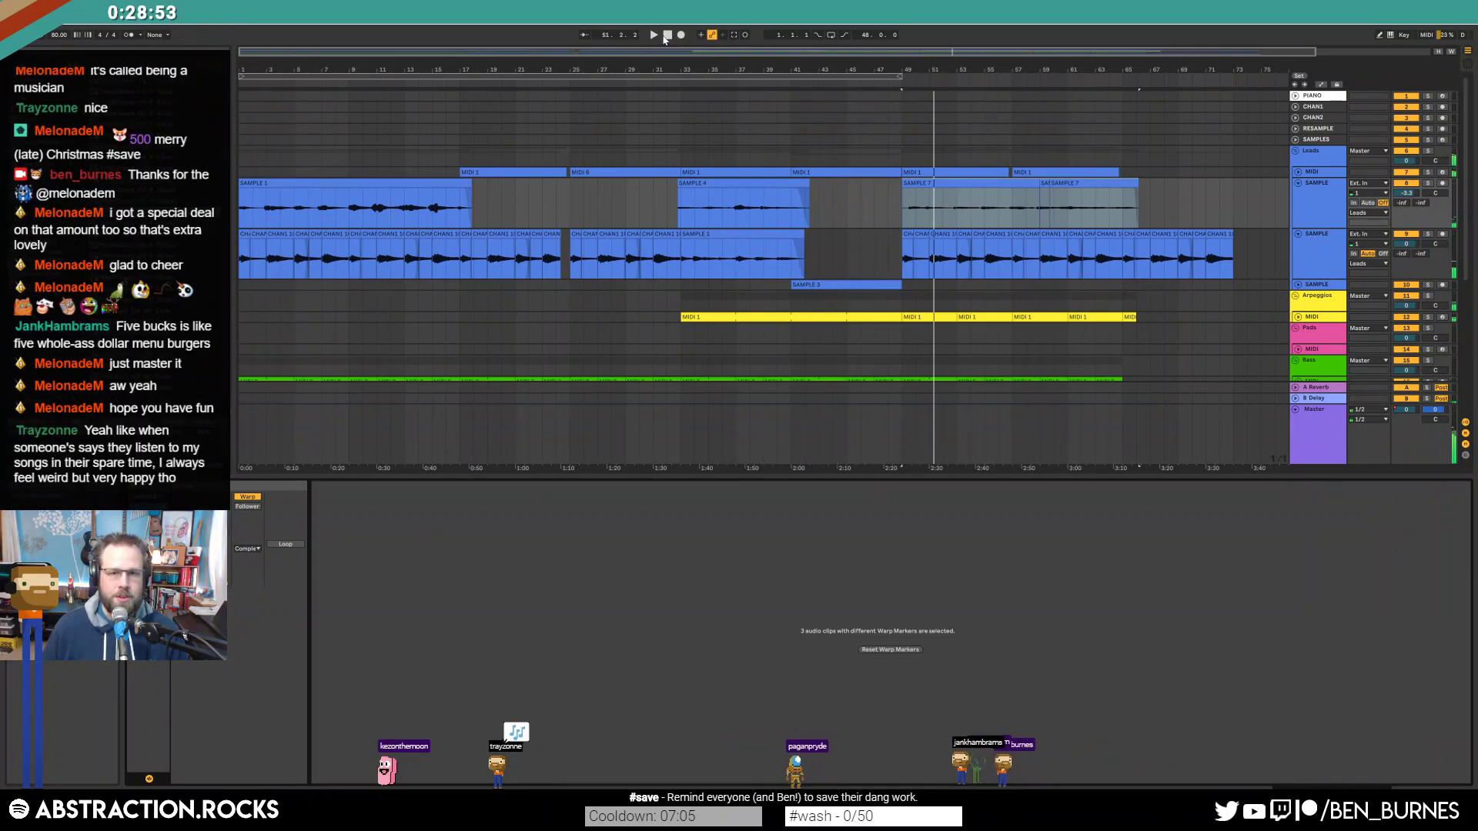
click(666, 37)
key(shift+Tab)
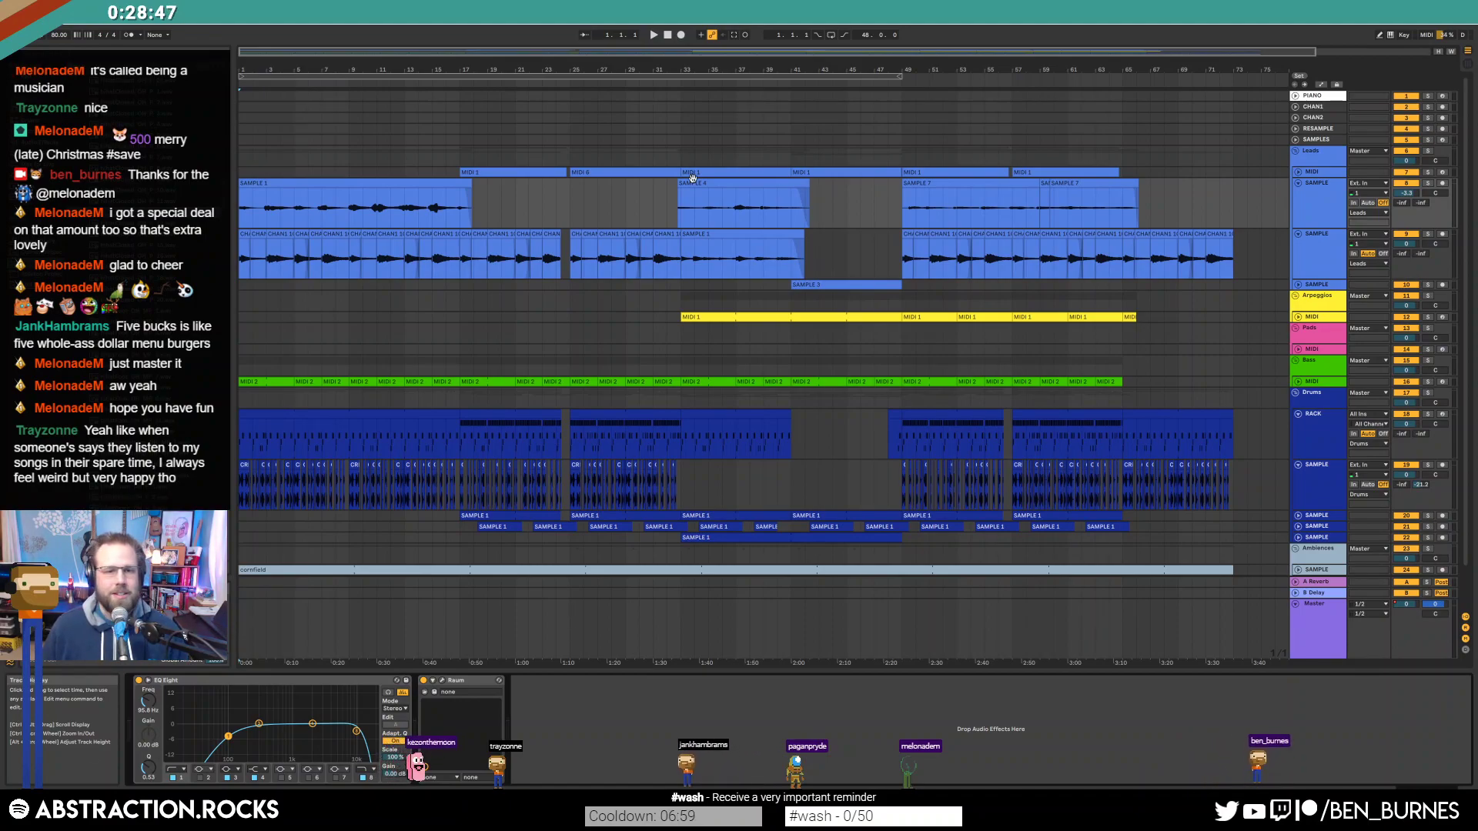
click(1298, 184)
click(1296, 196)
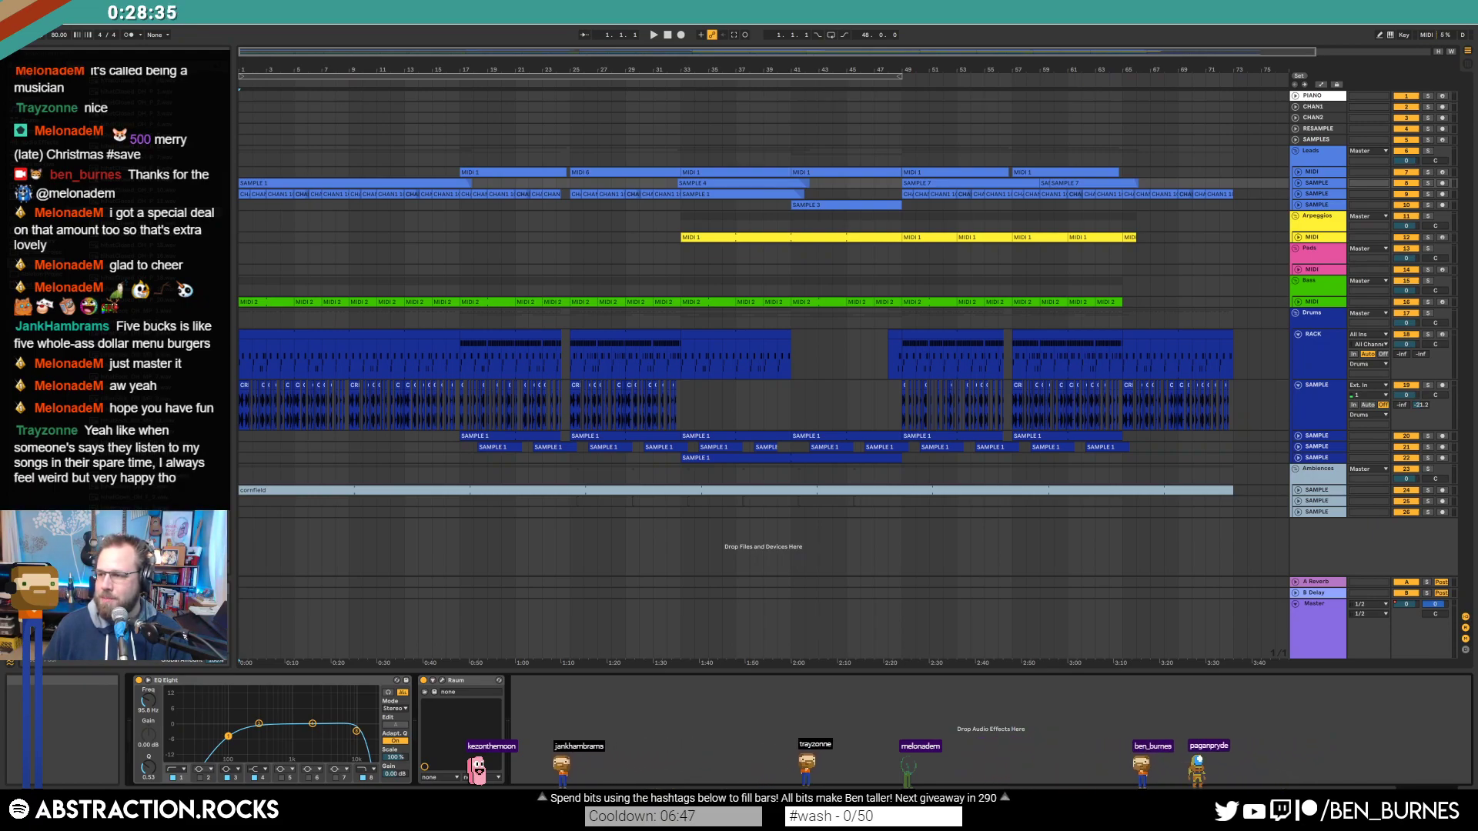
Step: Switch to the browser, review the artist's Audience and Home statistics in Spotify for Artists, and return to Ableton Live
key(alt+Tab)
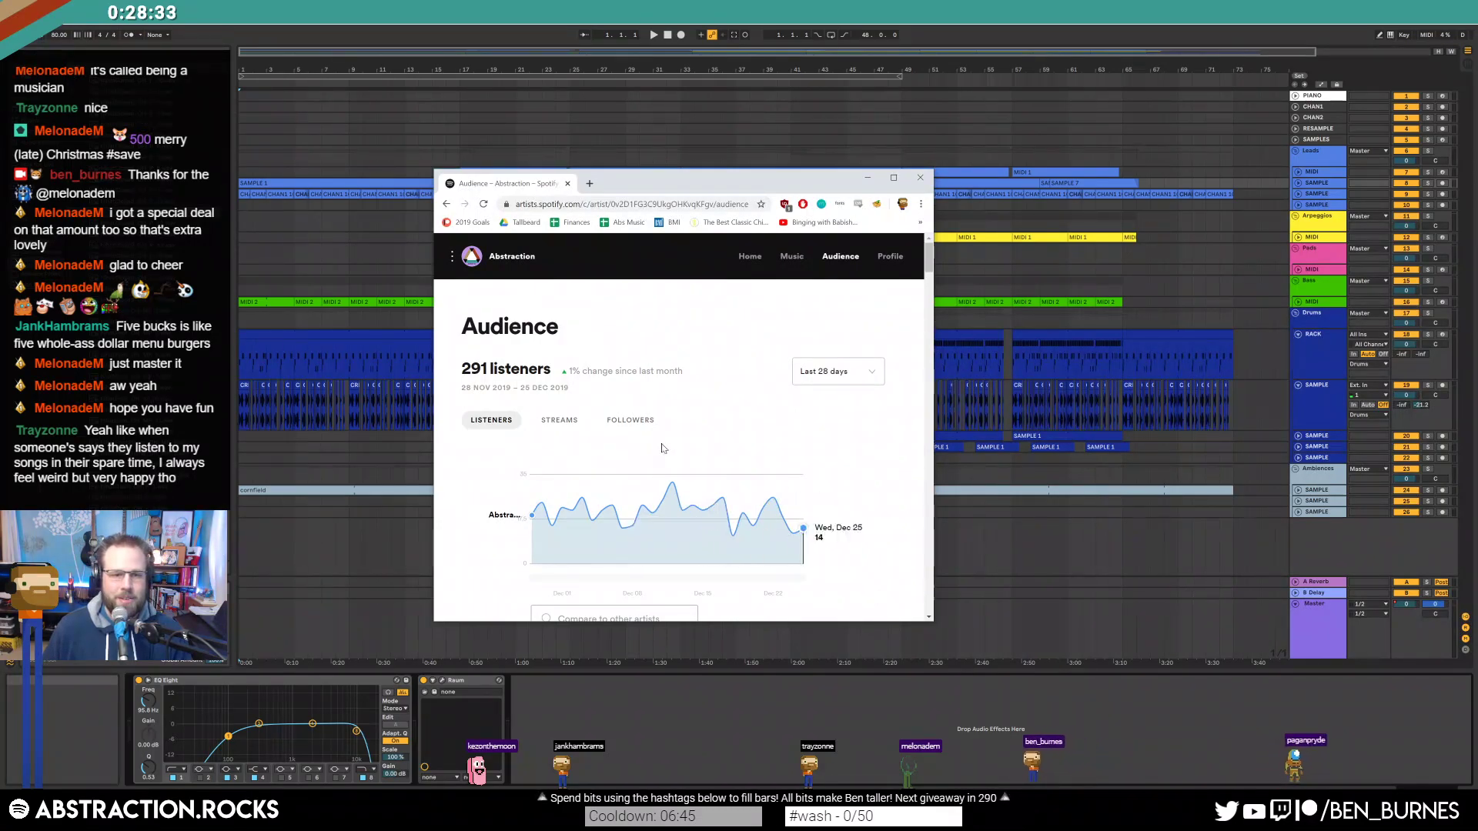
scroll(787, 329, down, 3)
scroll(786, 330, up, 3)
click(750, 255)
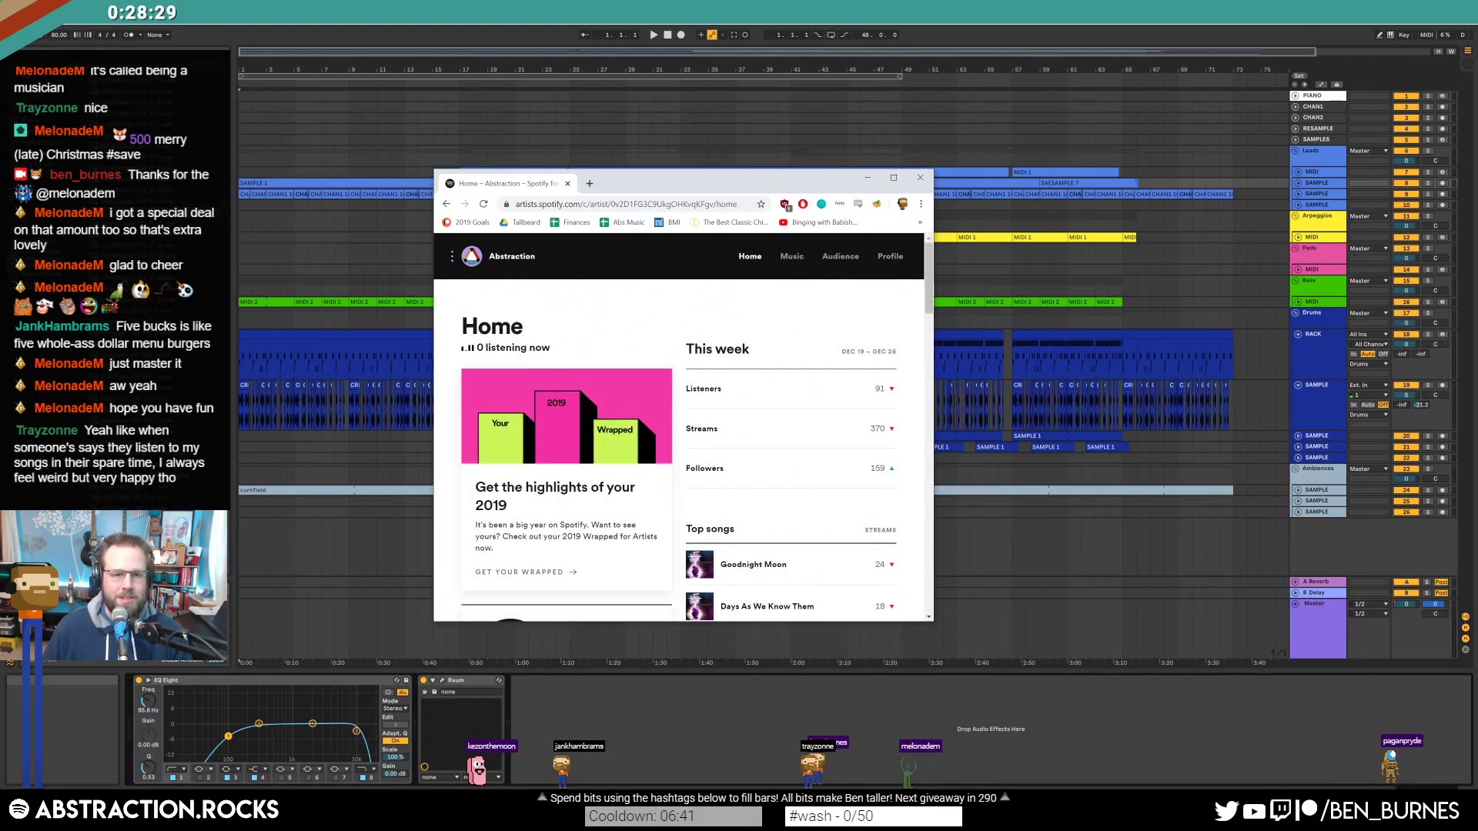
drag(942, 625, 1227, 732)
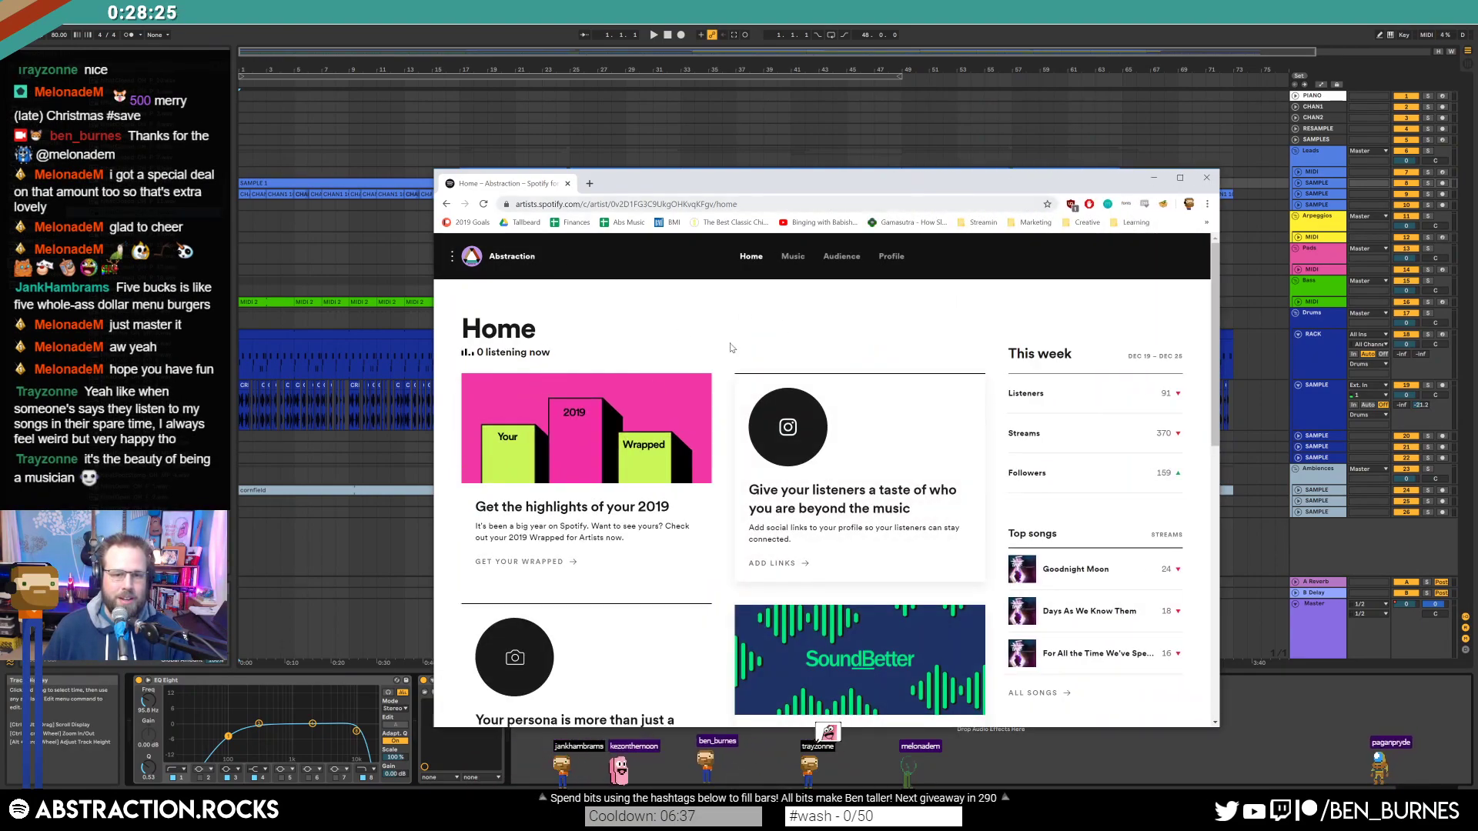
key(alt+Tab)
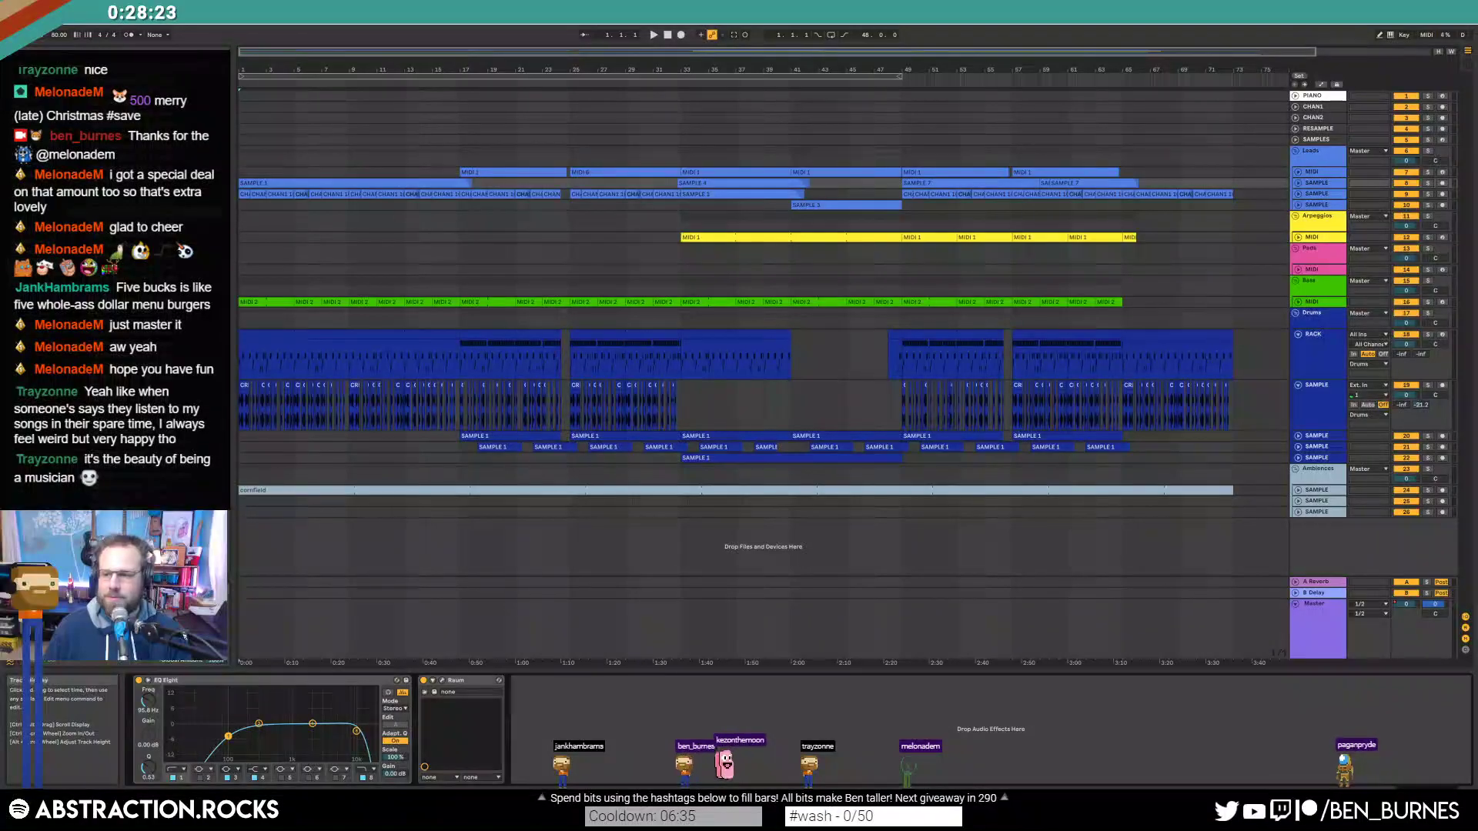
Step: Play the song from the start and slightly boost the Master EQ Eight's second band at about 153 Hz
click(653, 35)
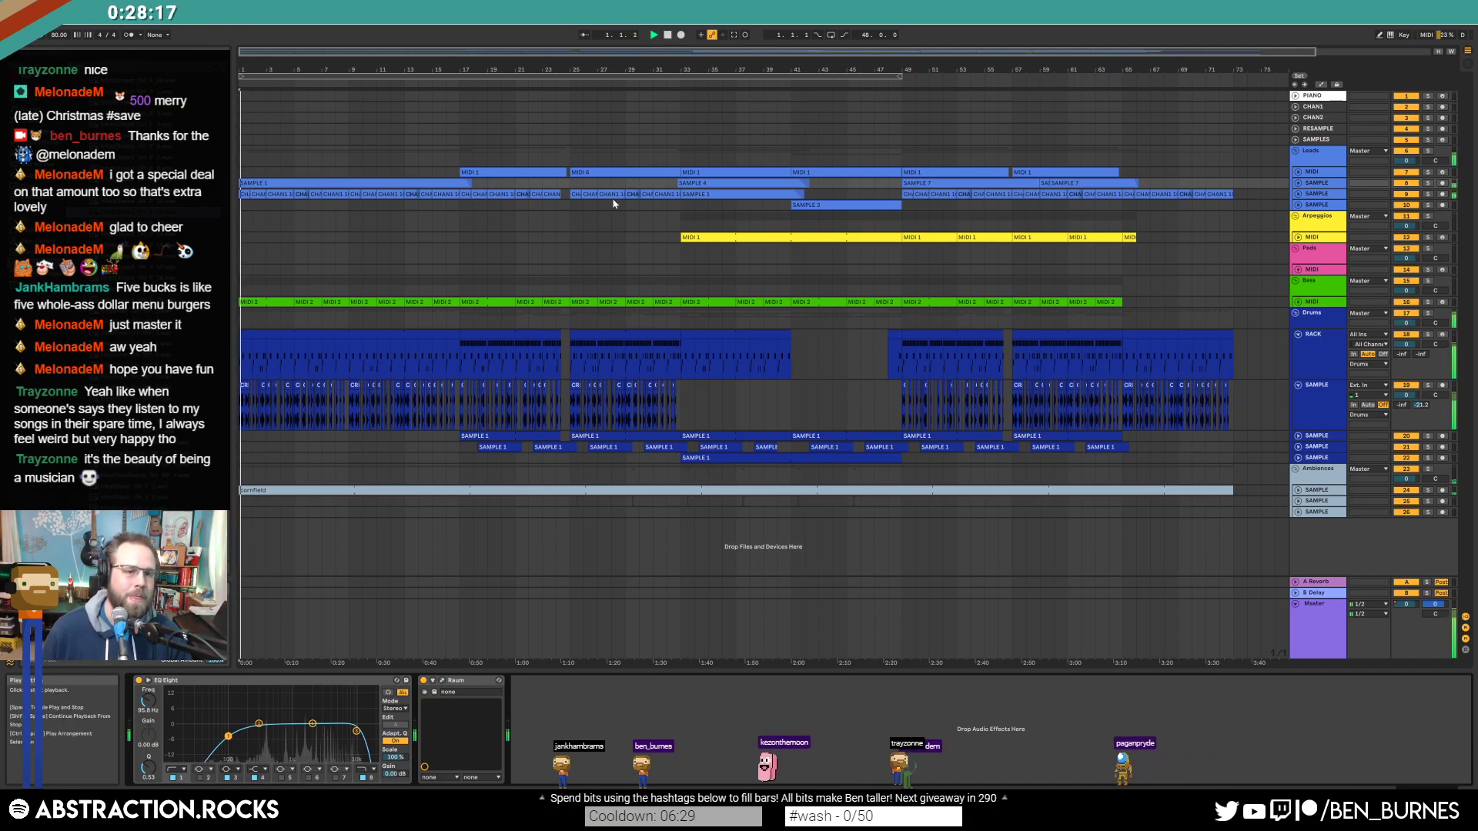
click(1323, 649)
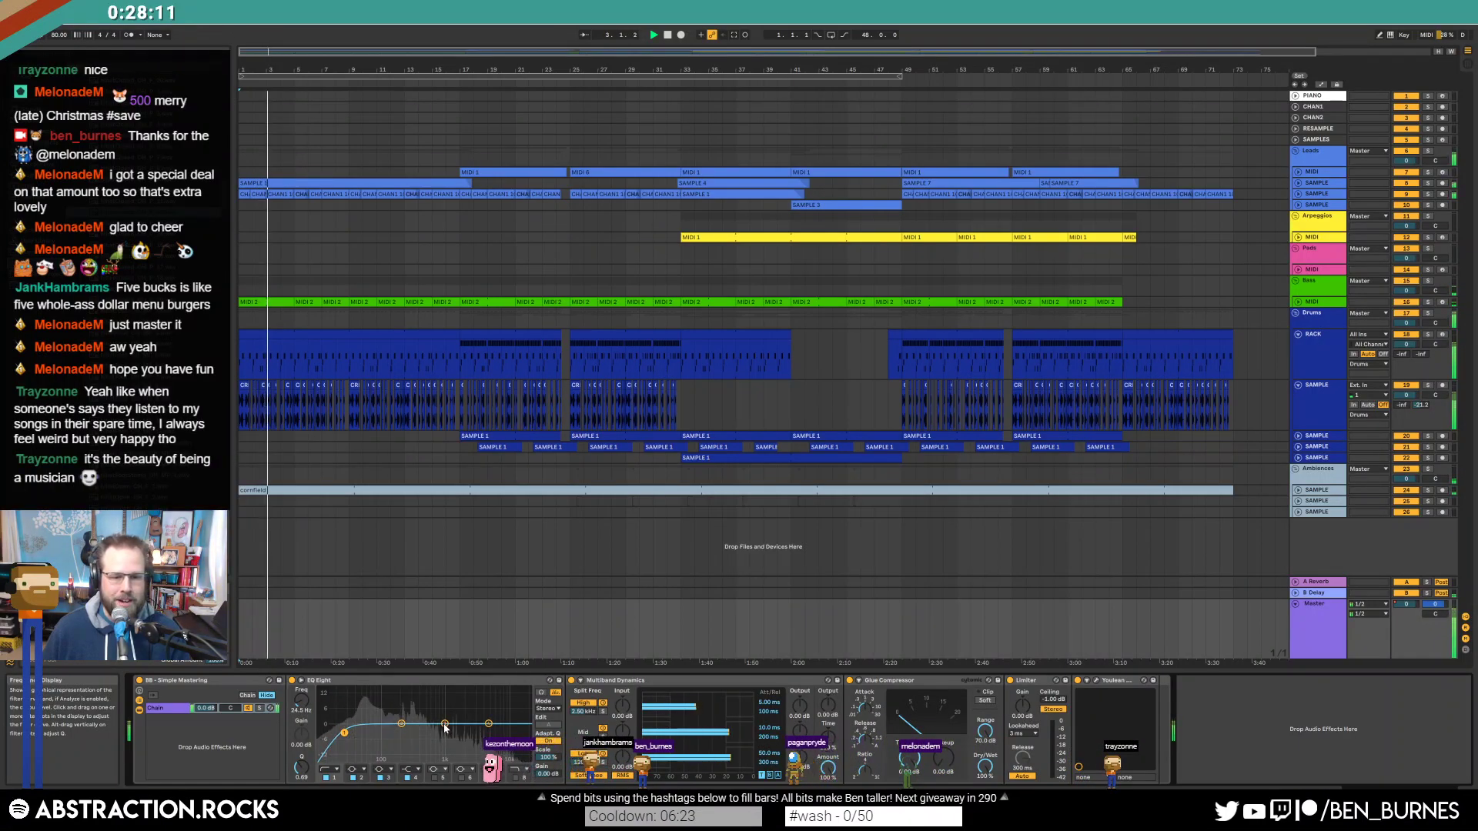
drag(401, 724, 393, 720)
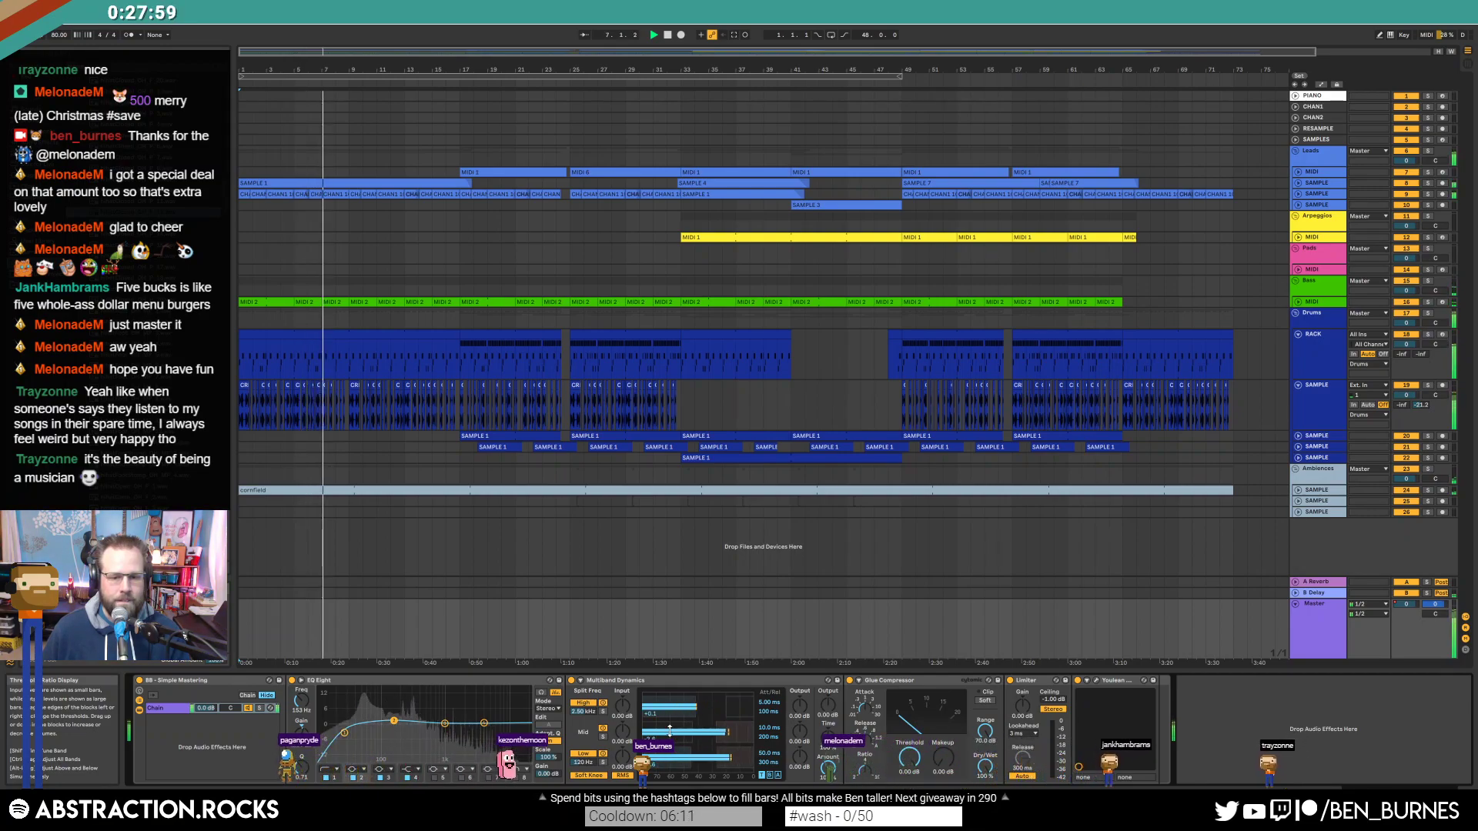
Step: Set the Master Glue Compressor to about -7.84 dB threshold and 3 dB makeup, and check the level in Youlean Loudness Meter
drag(909, 758, 942, 748)
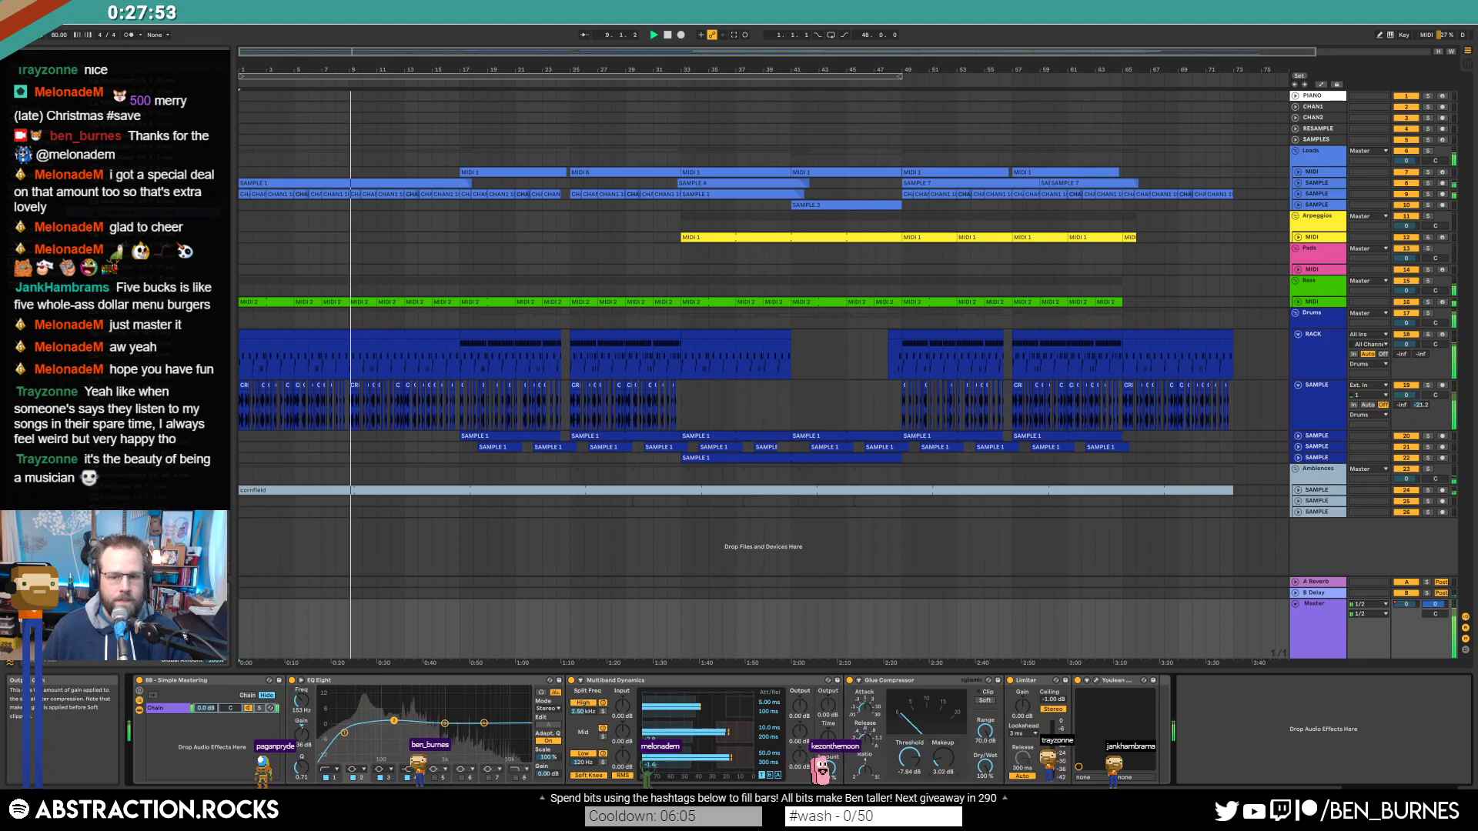
click(1097, 683)
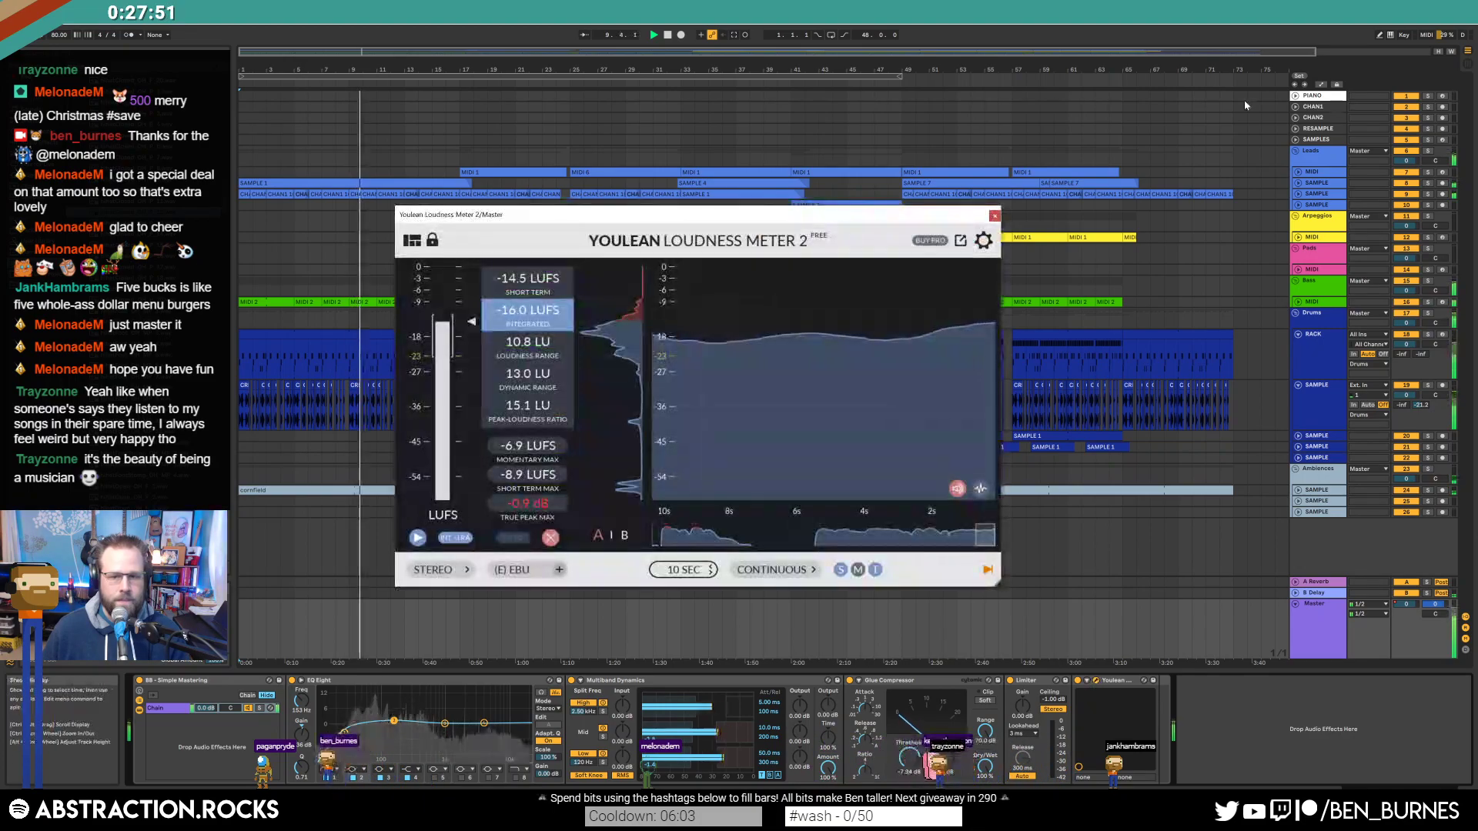
Step: Lower the first Leads SAMPLE track's volume slightly and check its opening SAMPLE 1 clip in the clip view
click(1393, 185)
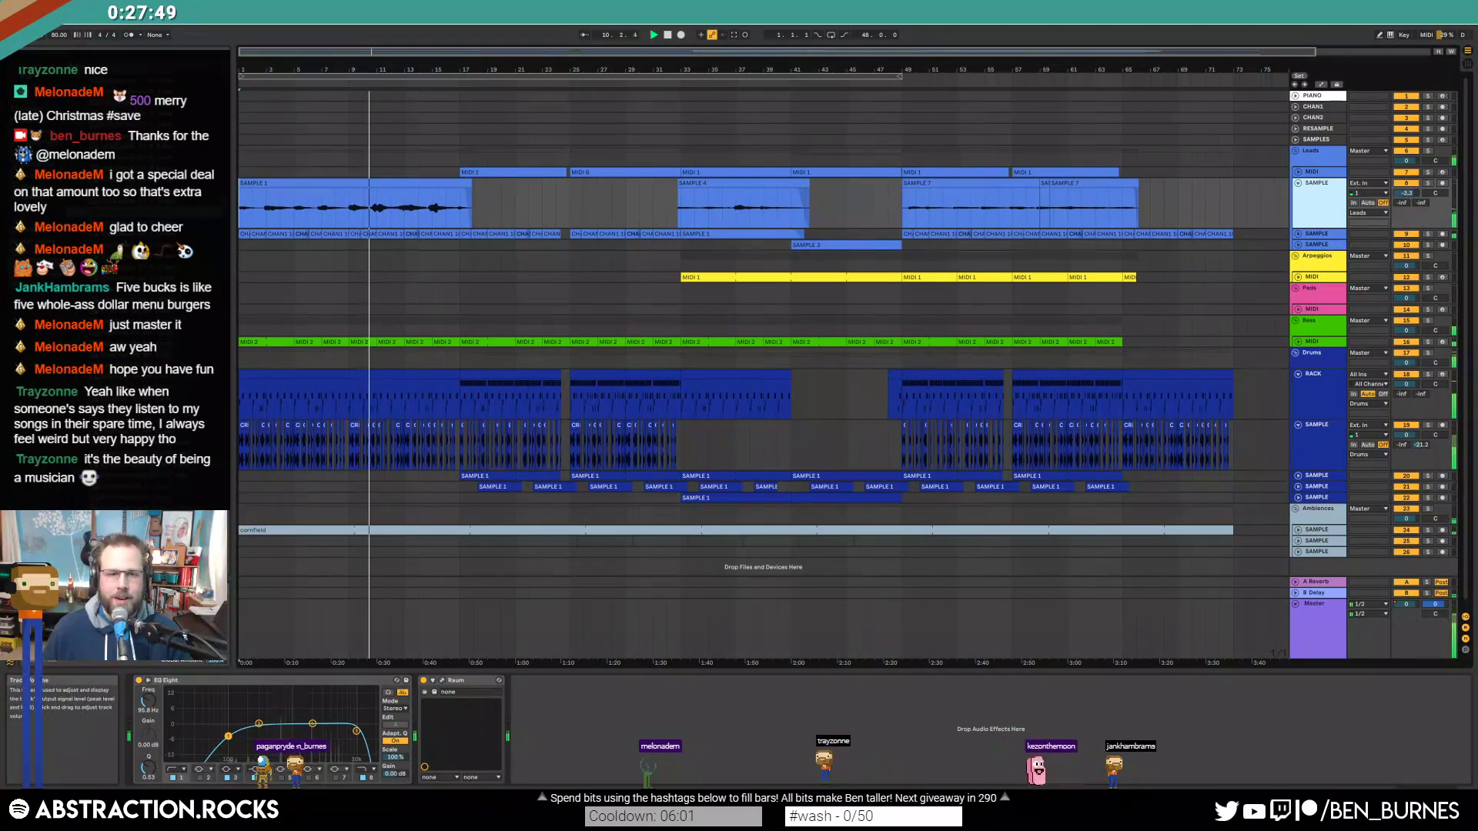
drag(1393, 185, 1393, 193)
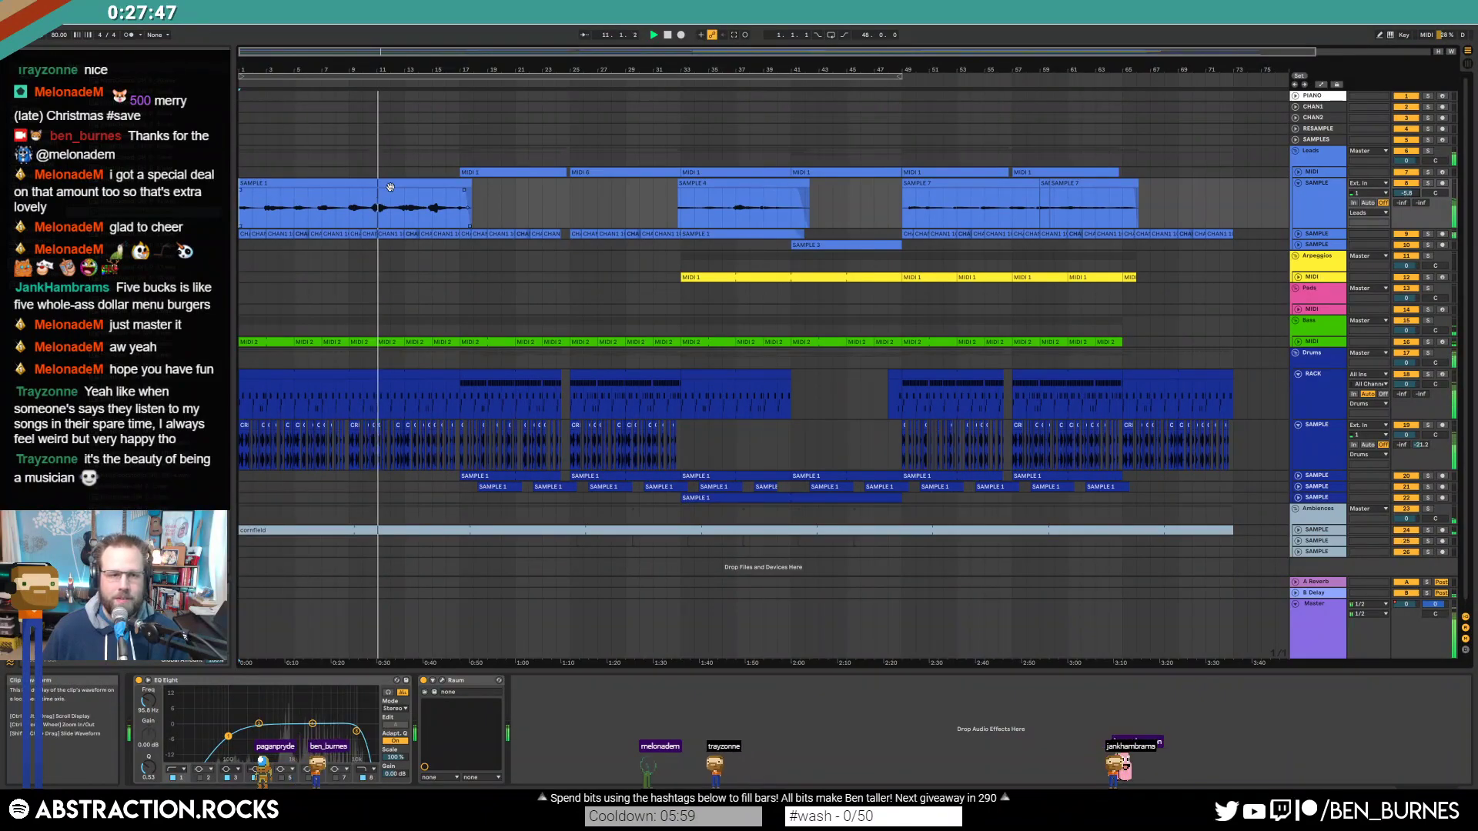
double_click(388, 184)
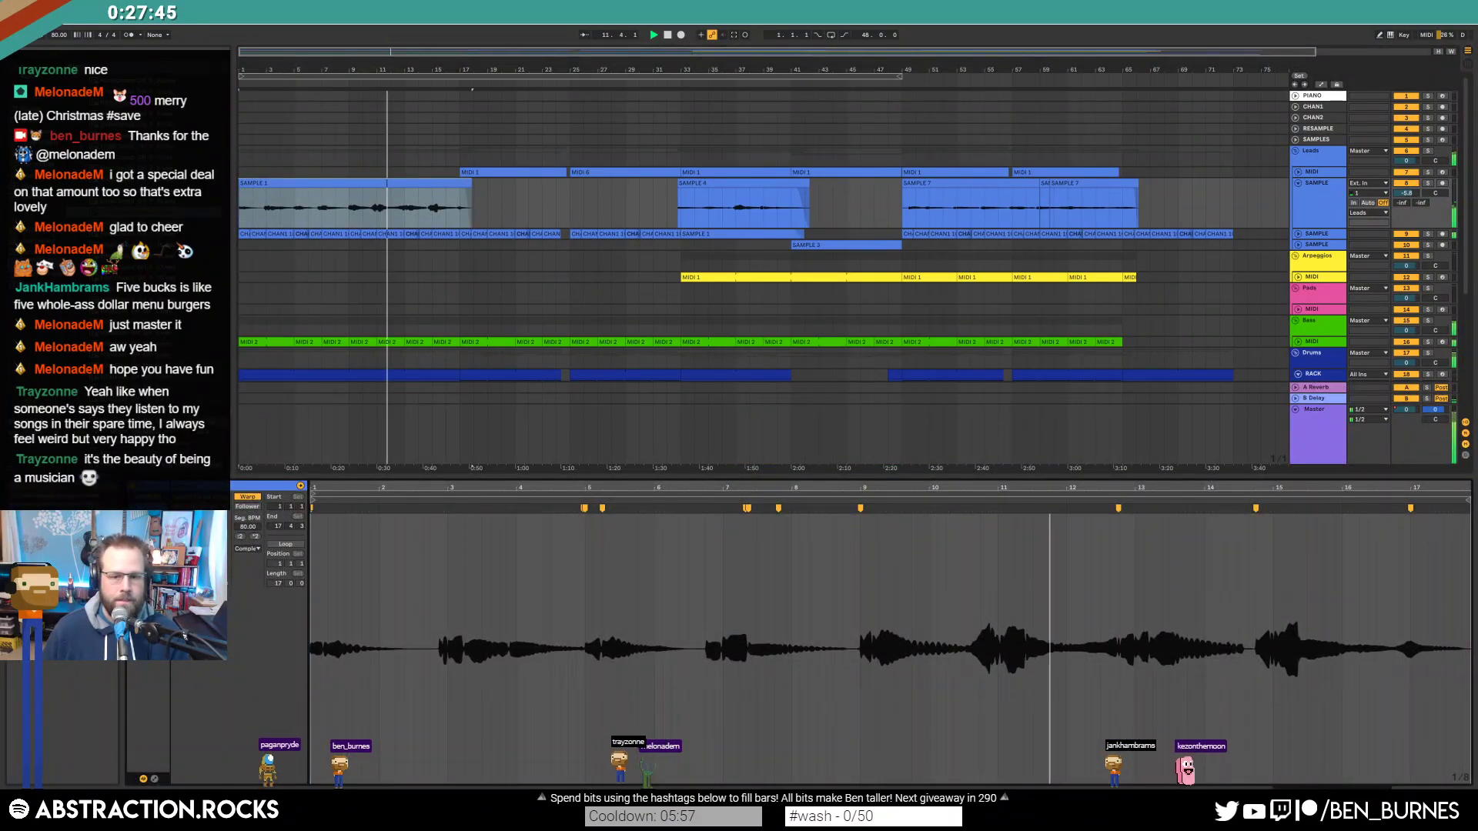
key(shift+Tab)
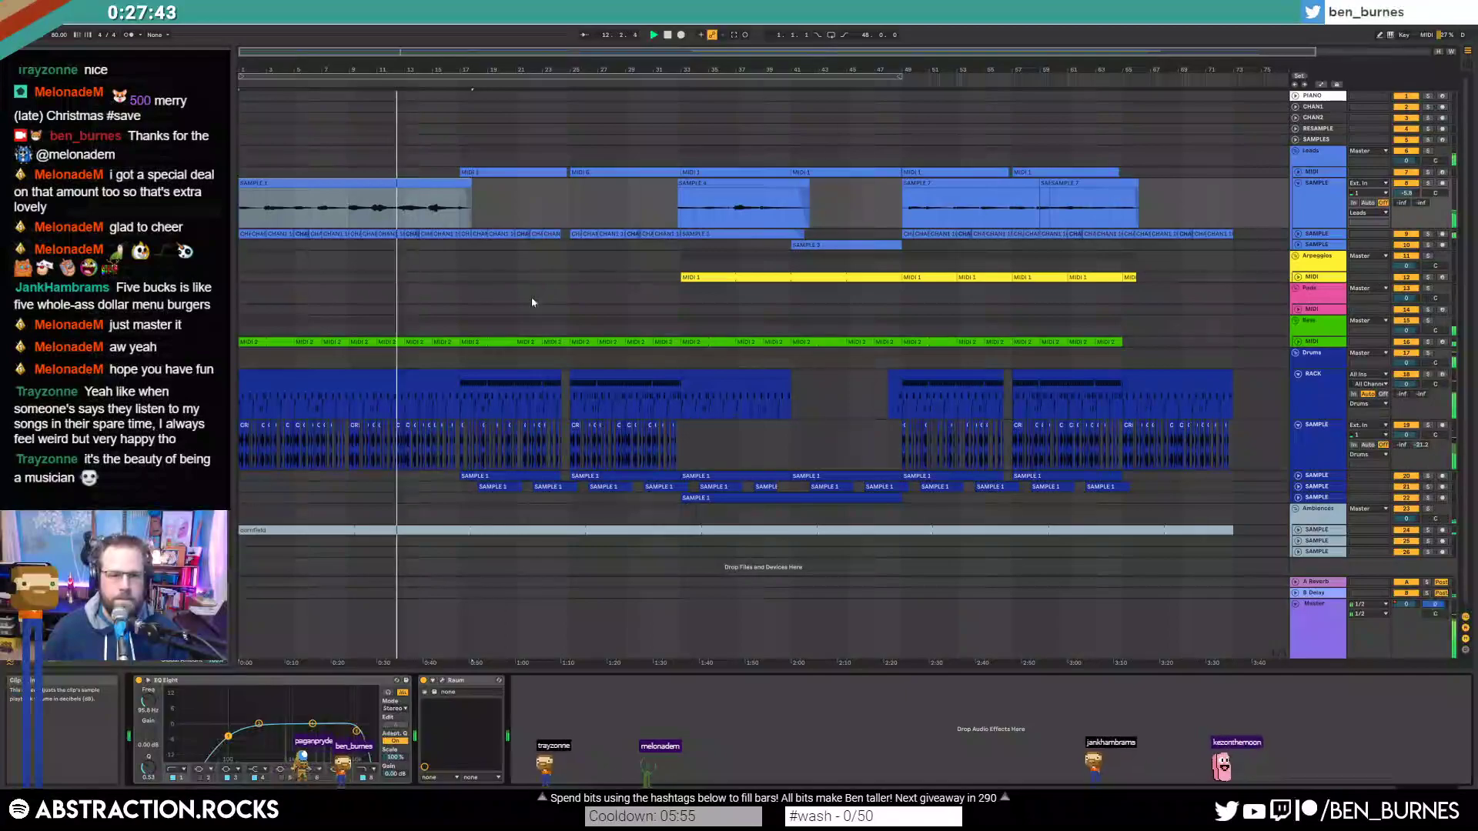
Step: Monitor the Master's loudness in Youlean Loudness Meter during playback, moving its window aside and closing it
click(1316, 649)
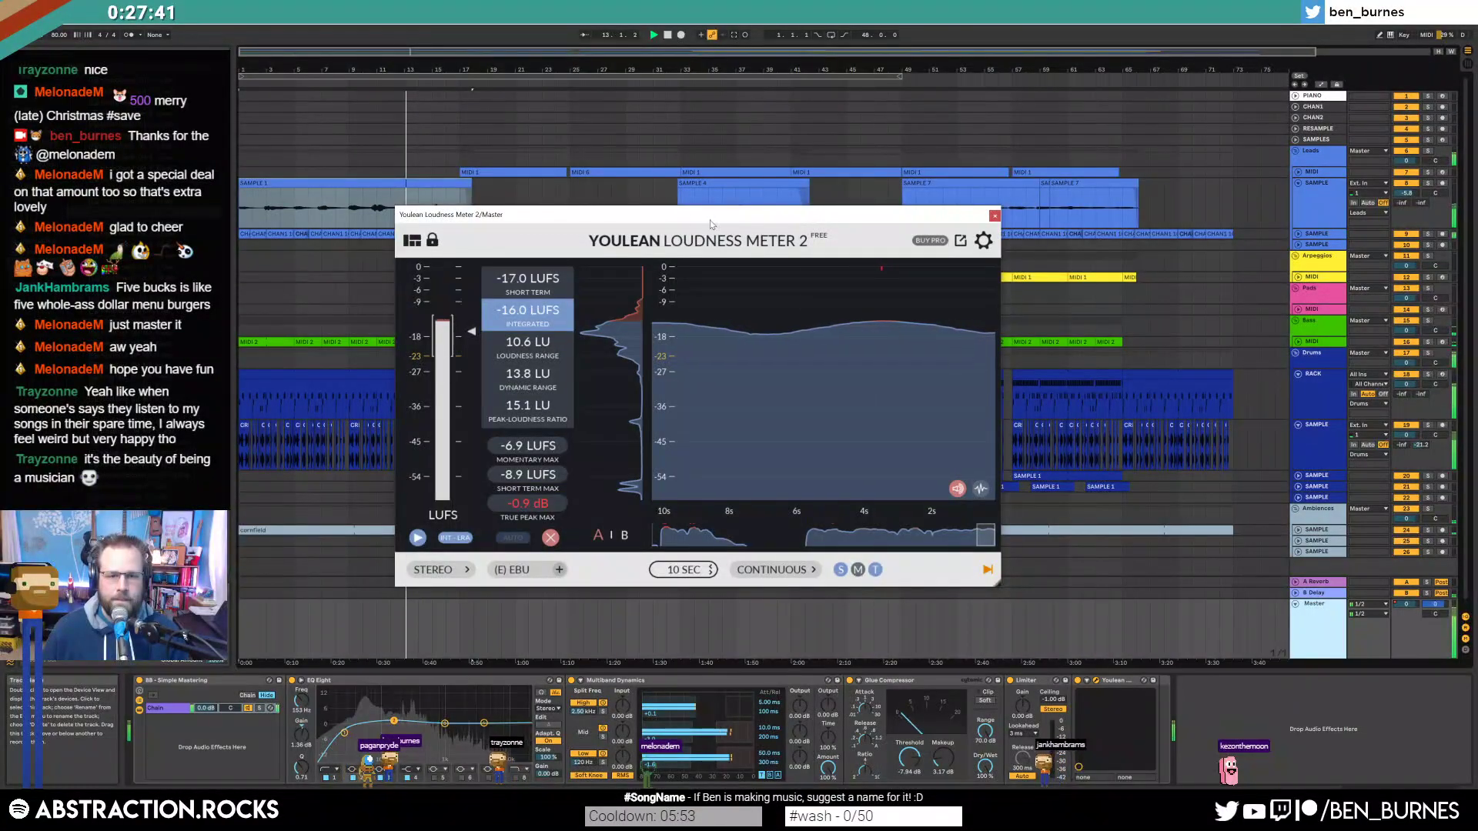
drag(652, 217, 854, 250)
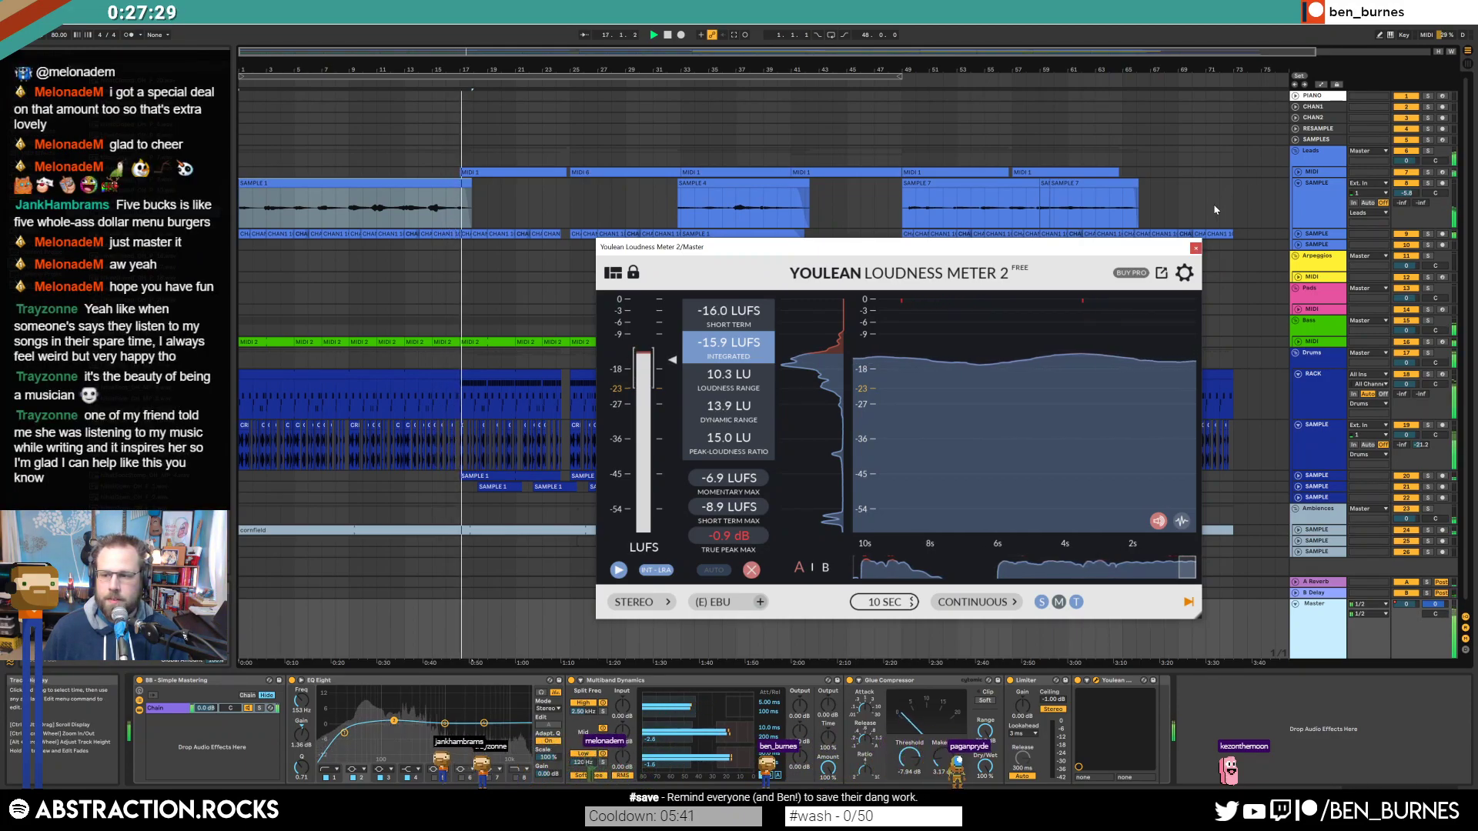
click(1195, 248)
Step: Unfold the Leads MIDI track, open its clip at bar 41, and deactivate the lowest active notes of the first chords
click(1298, 172)
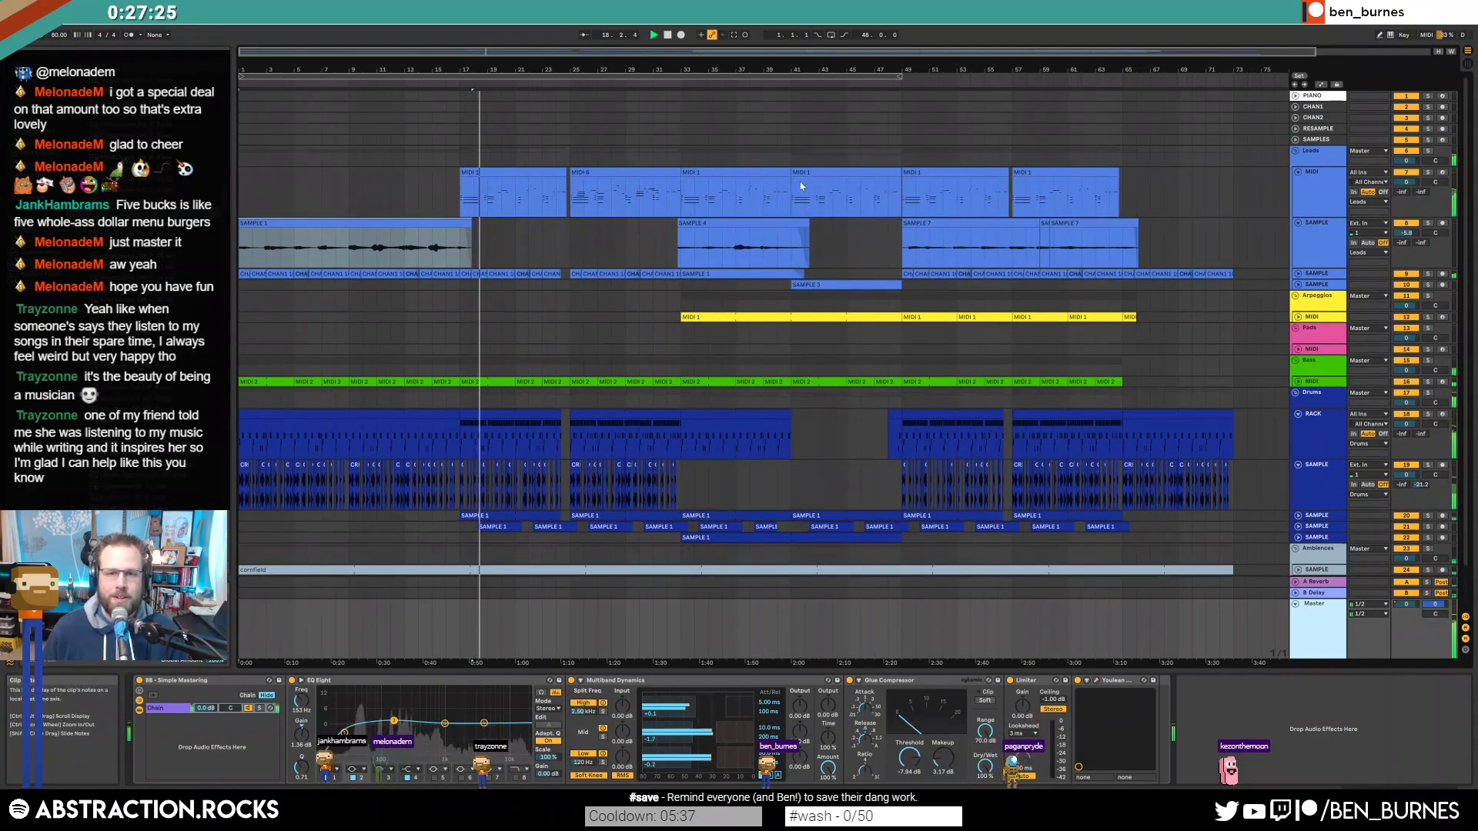
click(836, 171)
double_click(835, 171)
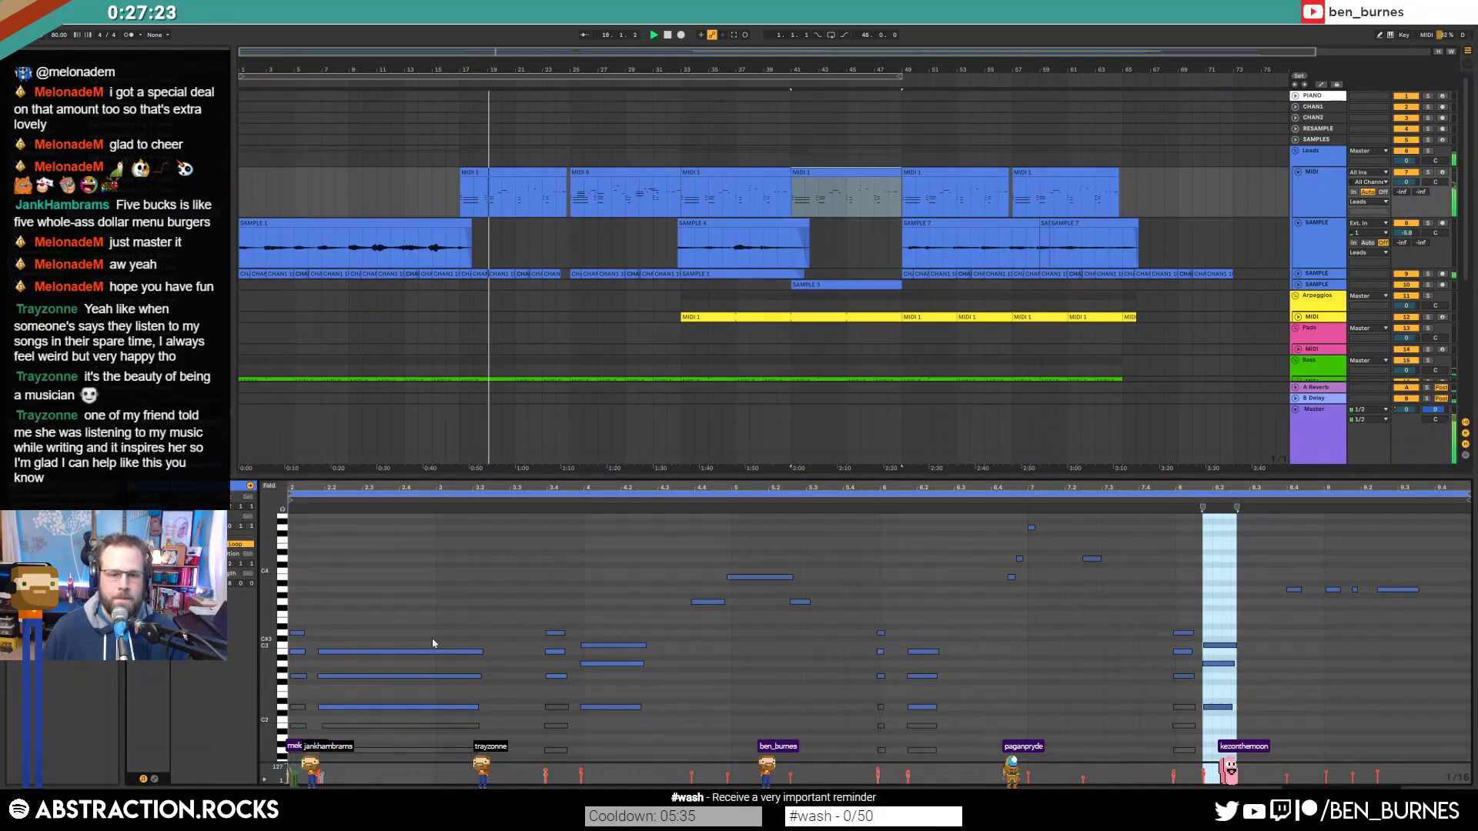
click(299, 675)
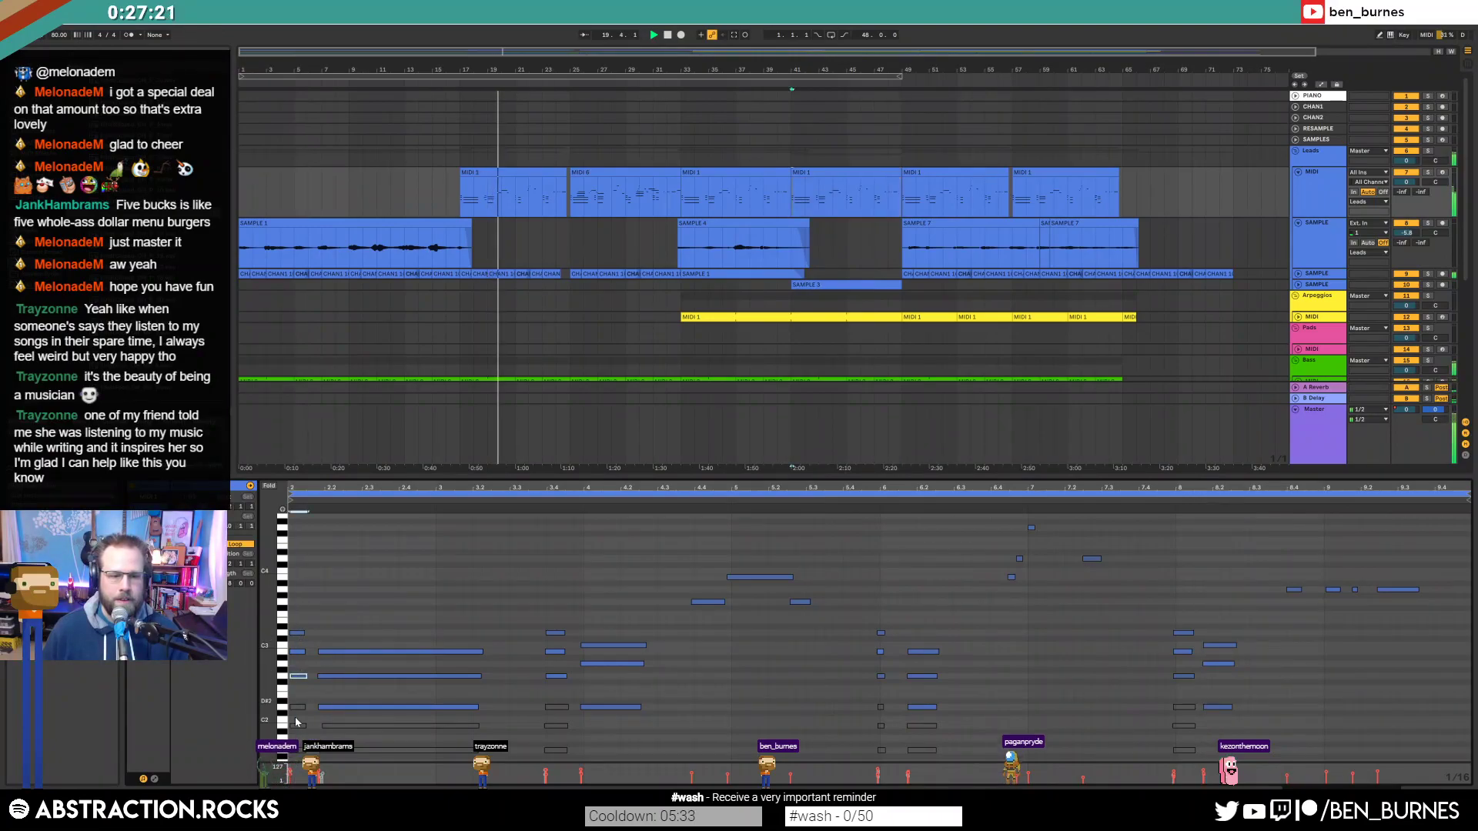
click(359, 708)
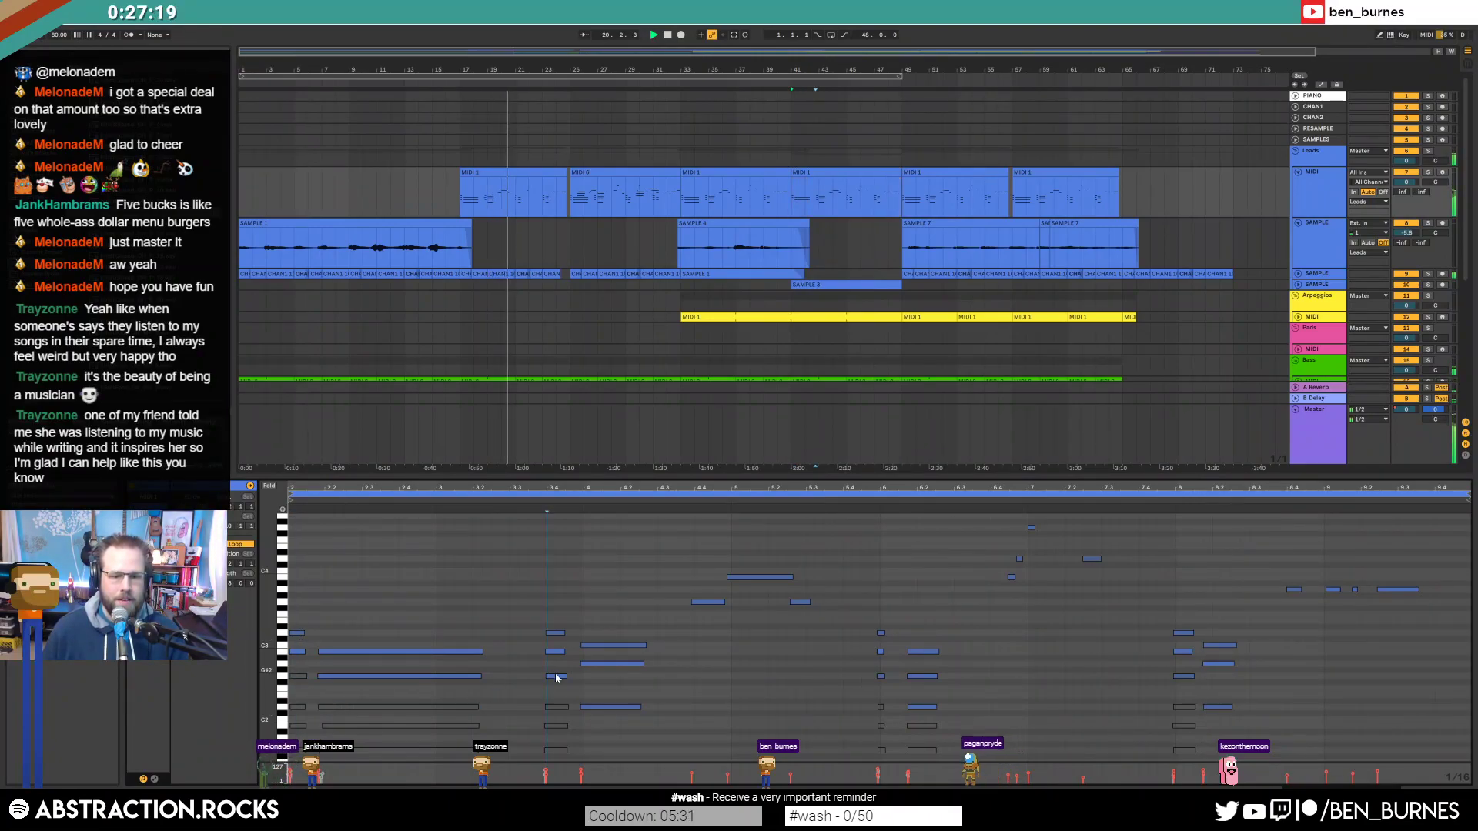
click(605, 707)
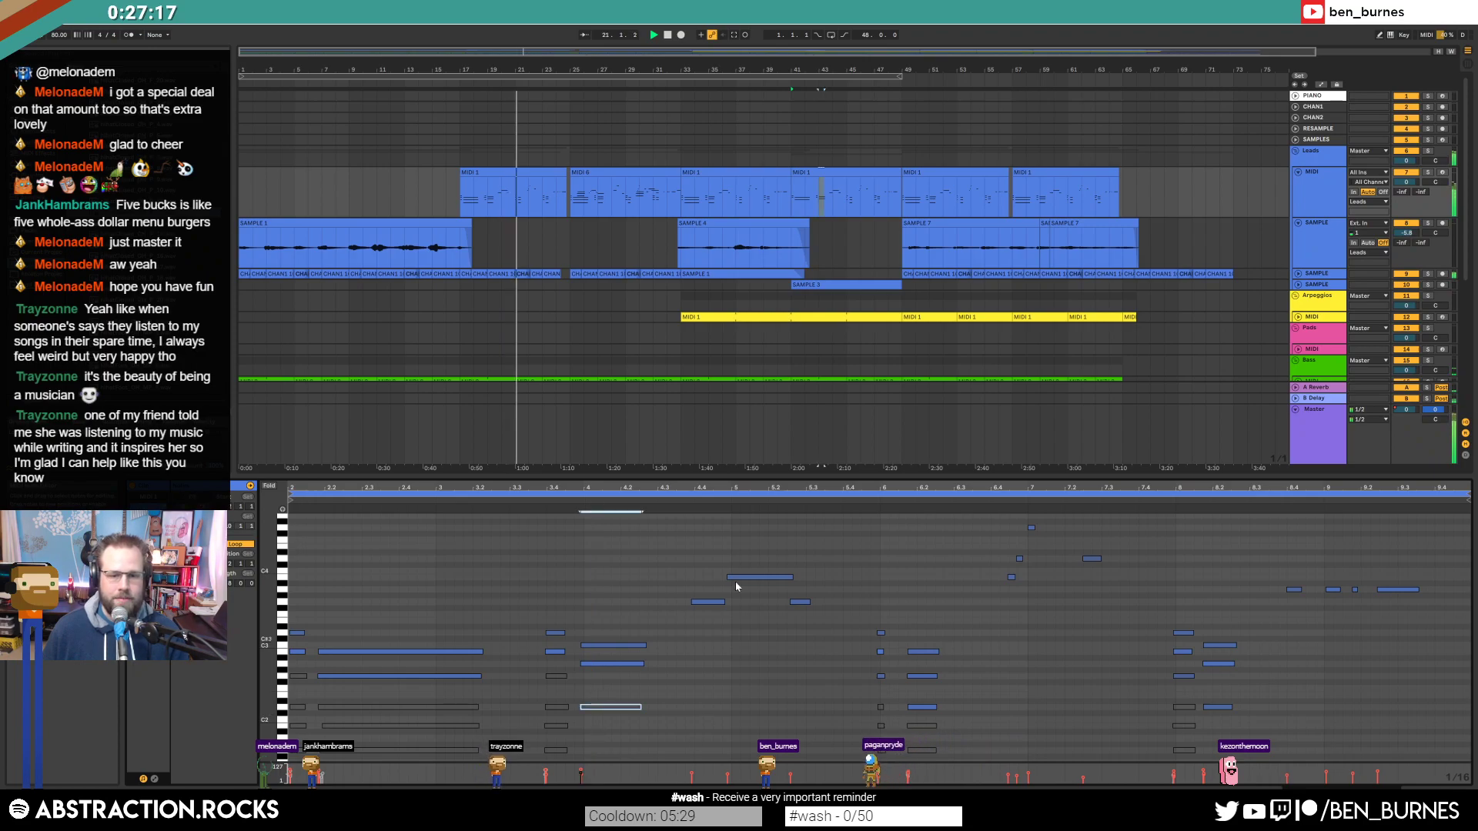
Step: Deactivate the high melody notes and the lowest active notes of the remaining chords in the bar 41 Leads clip
drag(685, 558, 819, 660)
key(0)
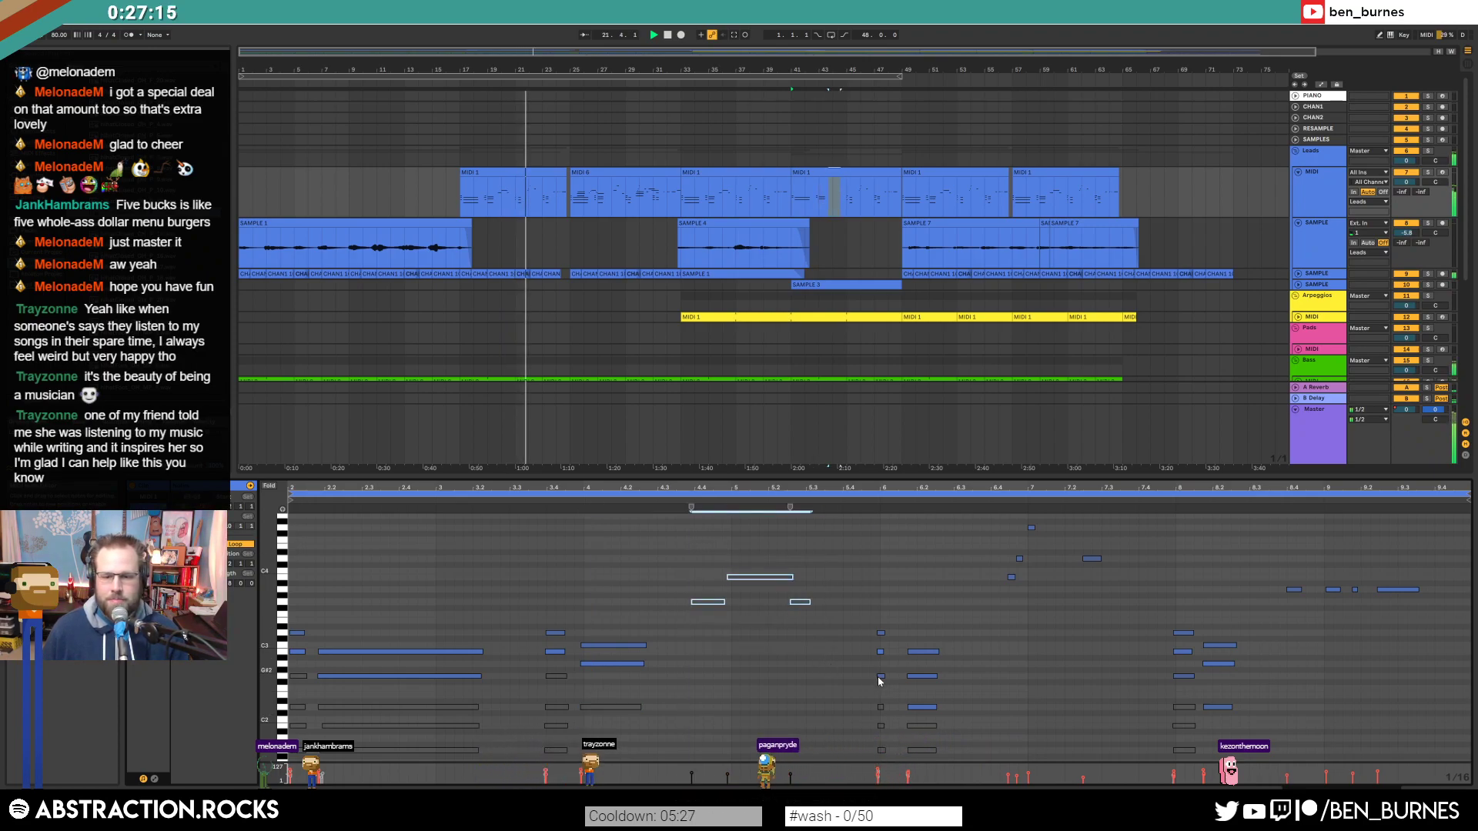
click(922, 707)
drag(990, 589, 1120, 518)
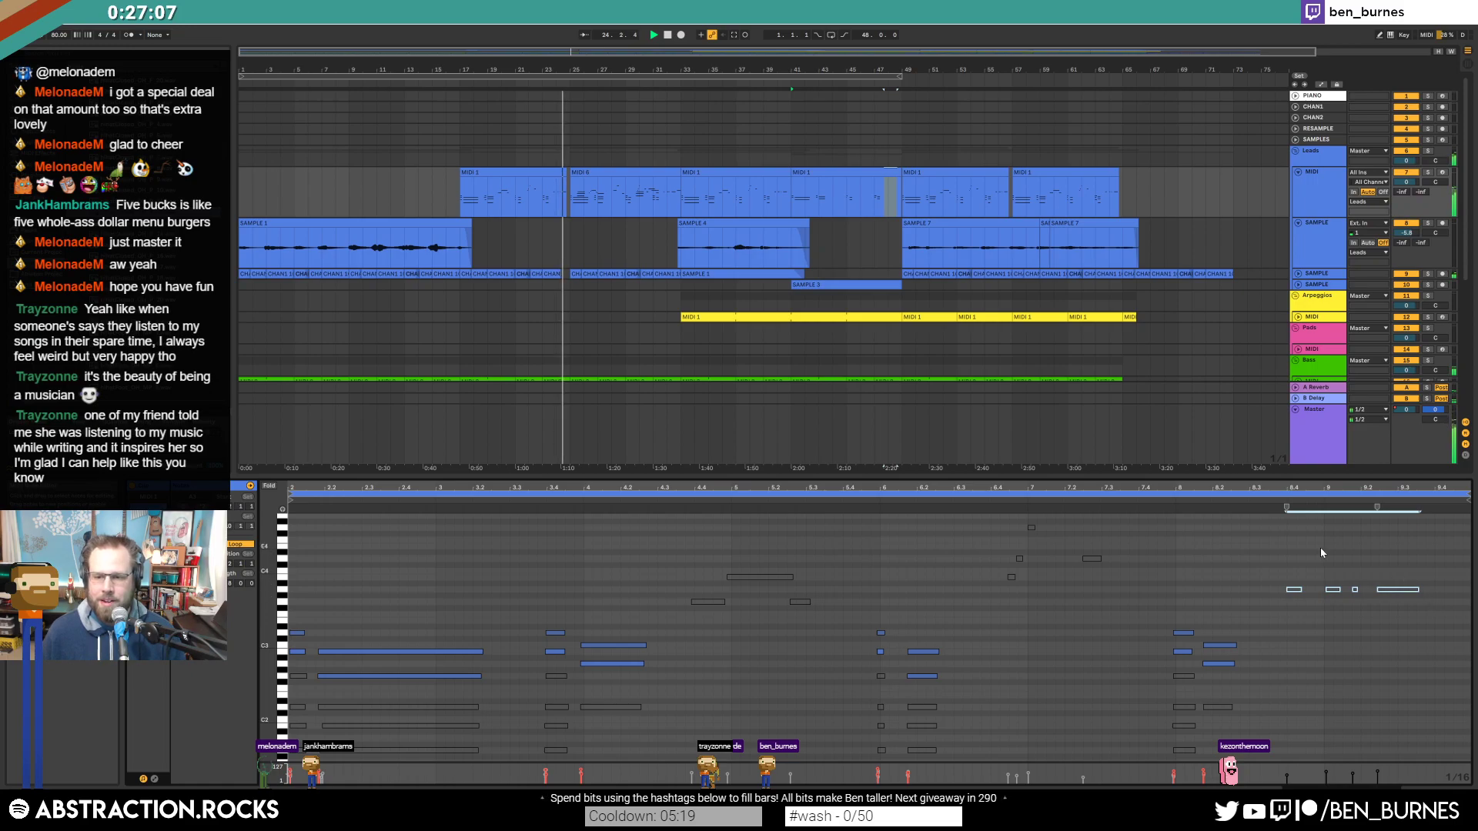
Step: Unfold the second Leads SAMPLE track and slightly extend the clip ending before bar 25, with a longer fade-out
scroll(544, 237, down, 5)
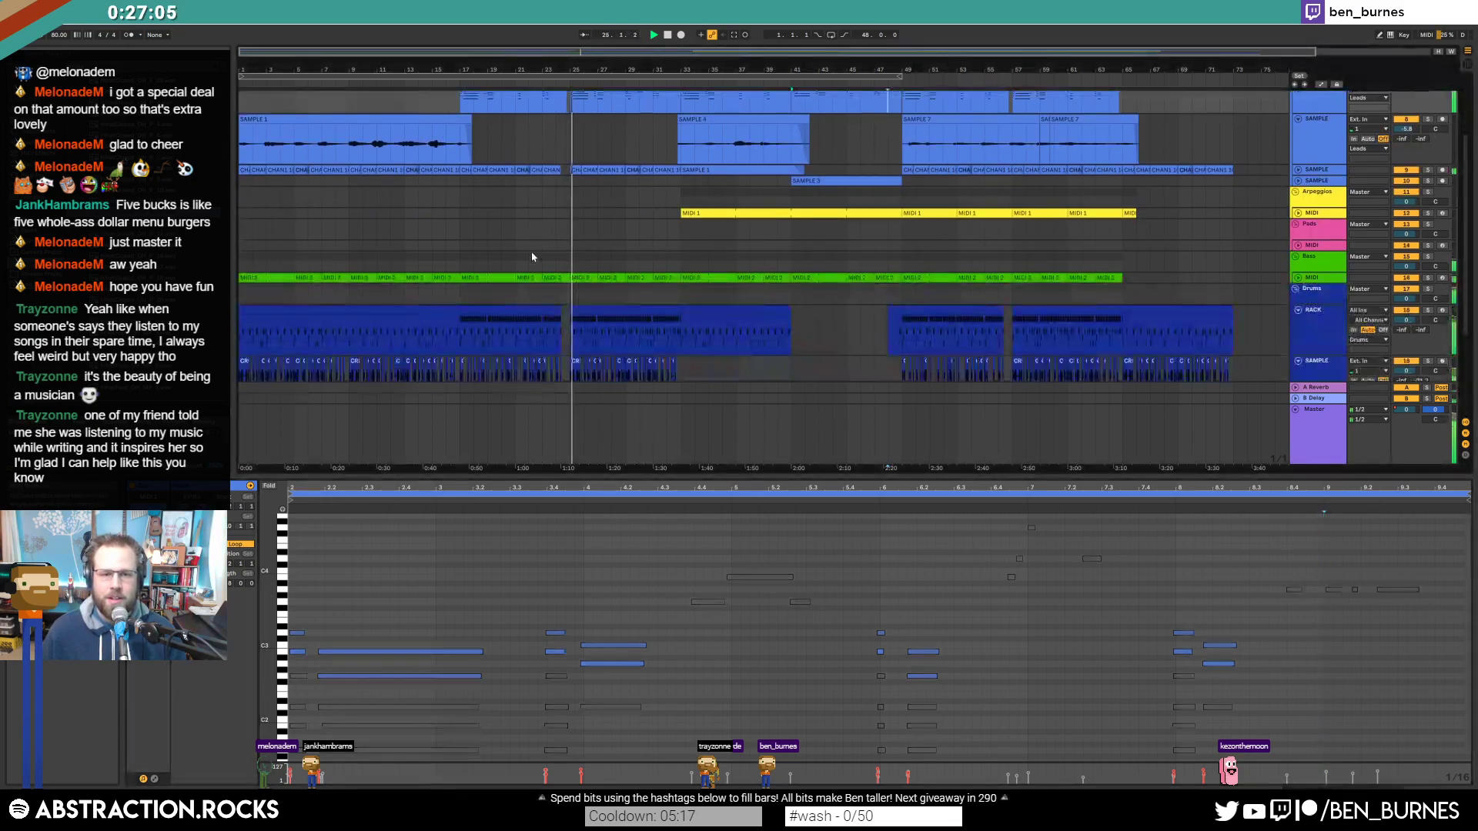
key(shift+Tab)
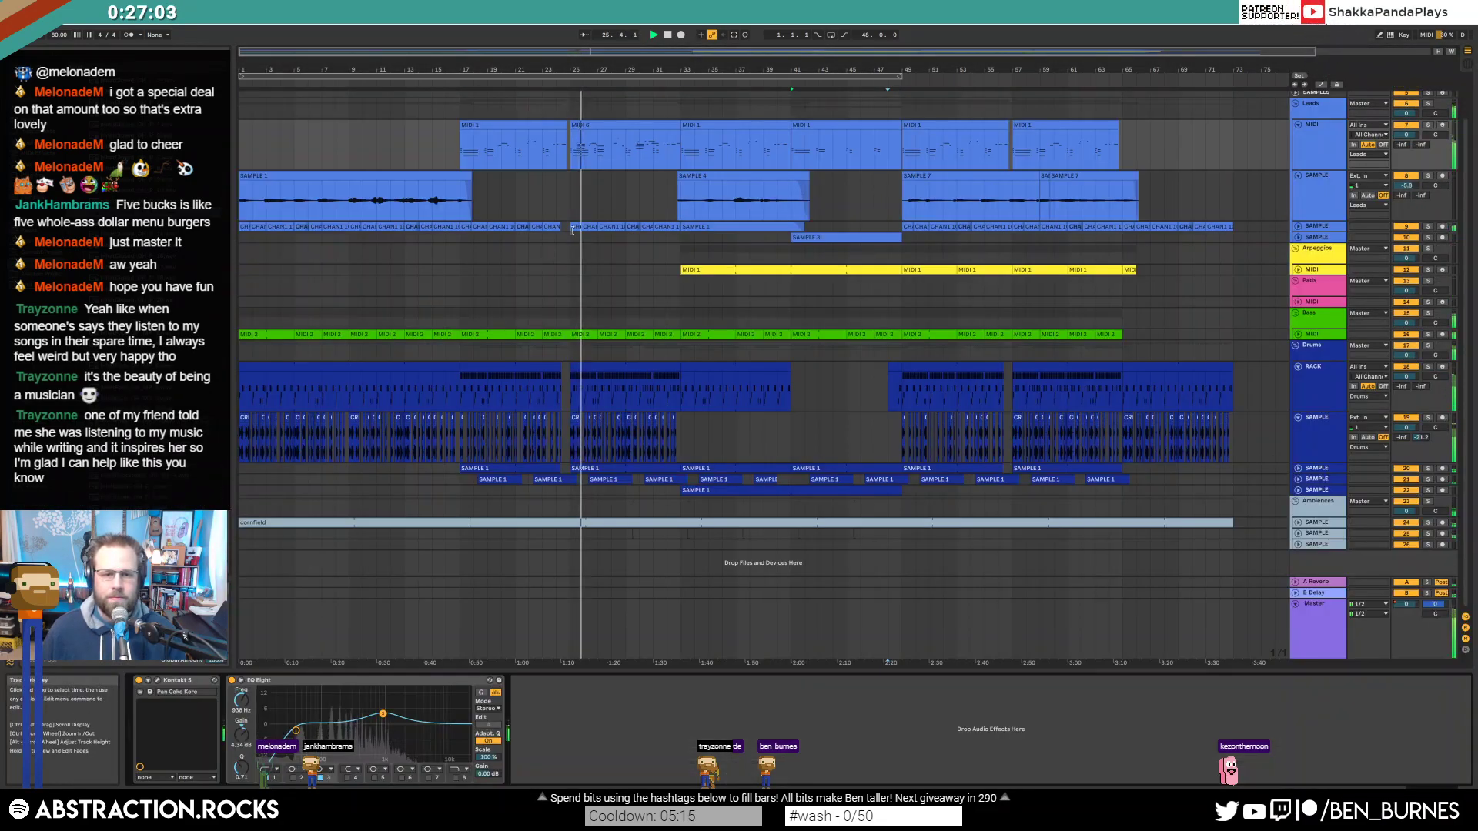
scroll(564, 219, up, 5)
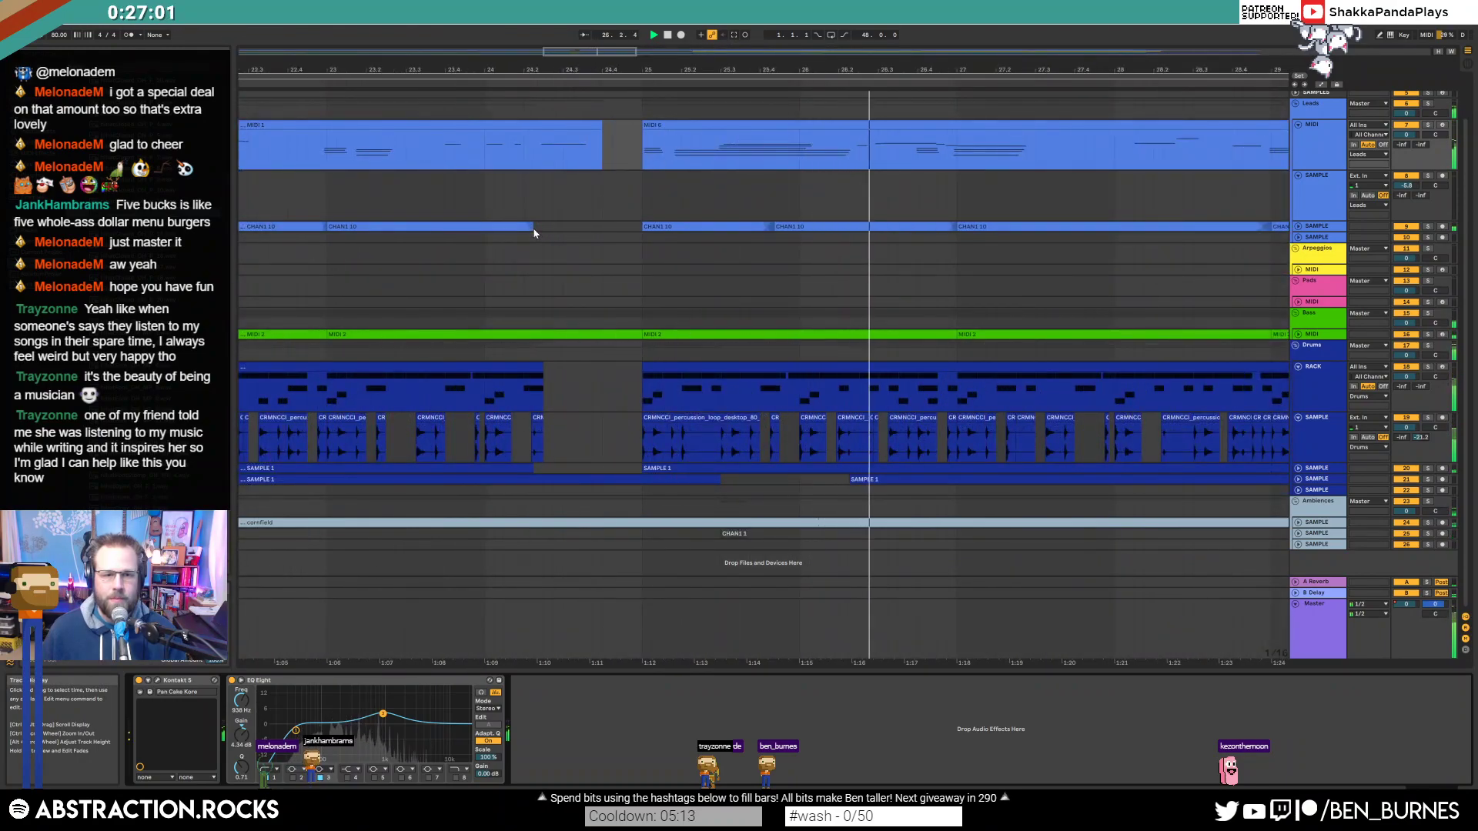
drag(534, 229, 521, 238)
key(u)
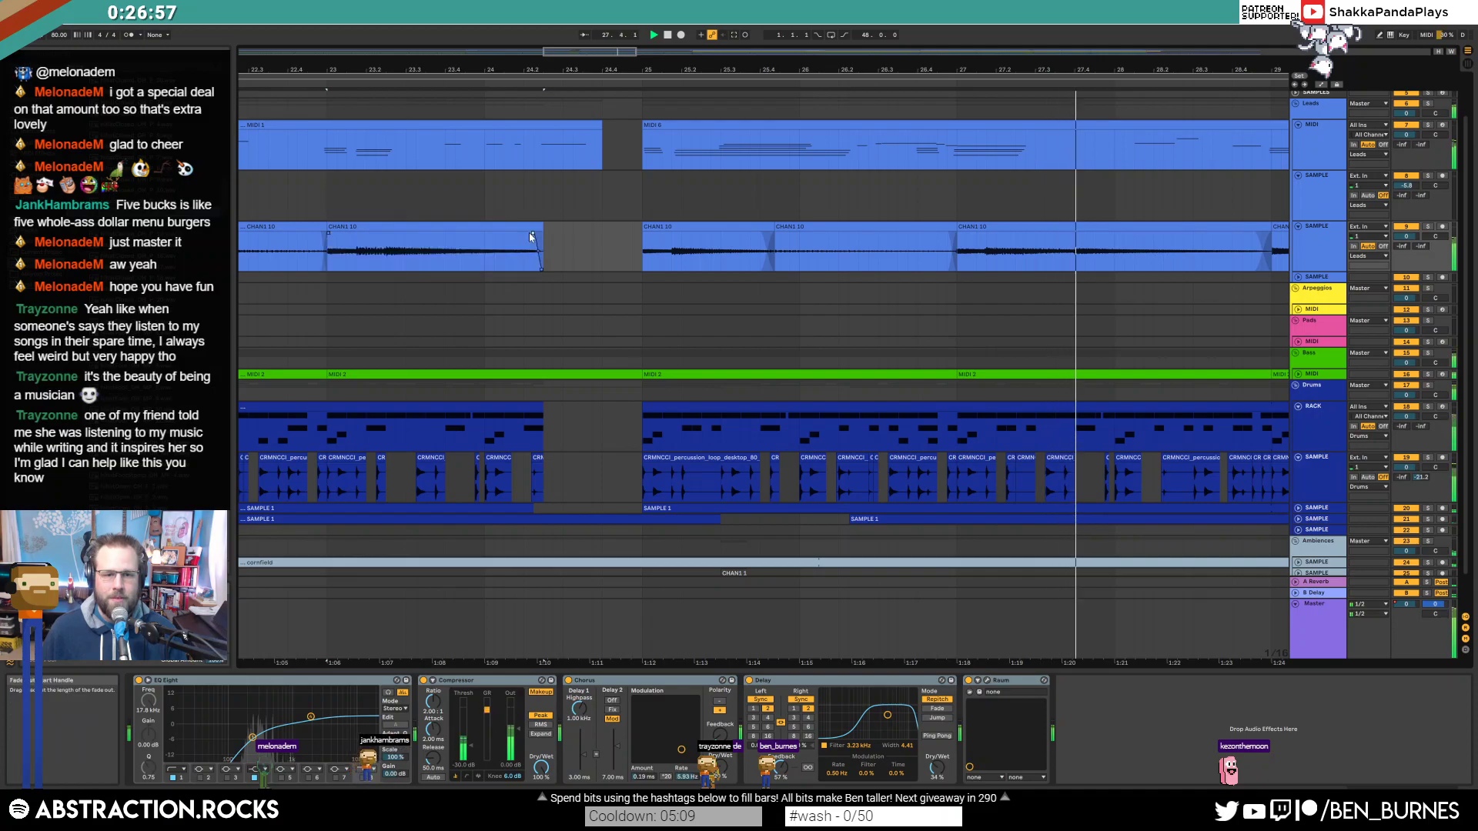
click(571, 253)
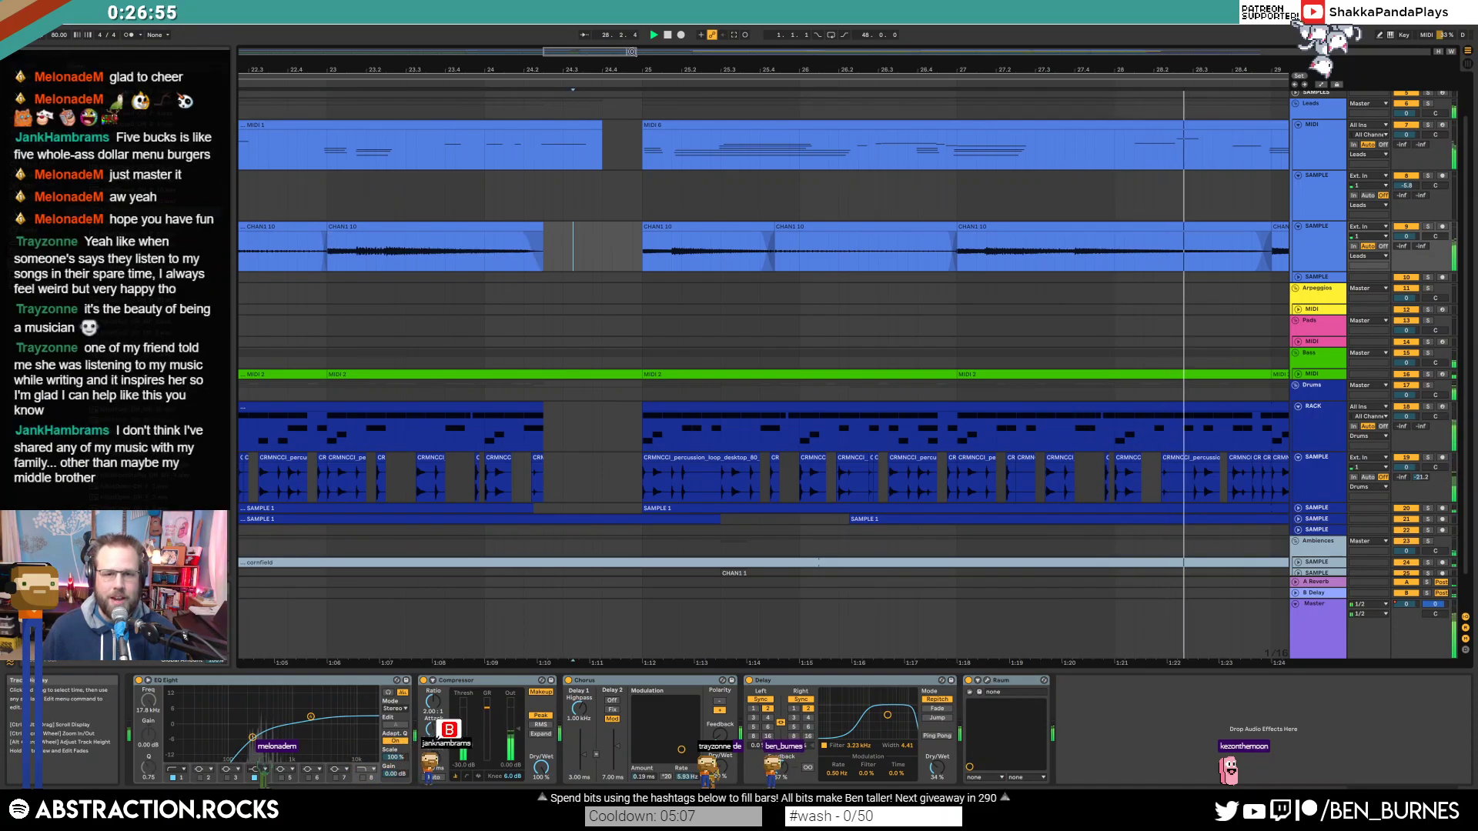
mouse_move(603, 51)
mouse_down()
mouse_move(600, 39)
mouse_move(625, 52)
mouse_move(602, 36)
mouse_move(638, 34)
mouse_move(634, 10)
mouse_move(661, 10)
mouse_up()
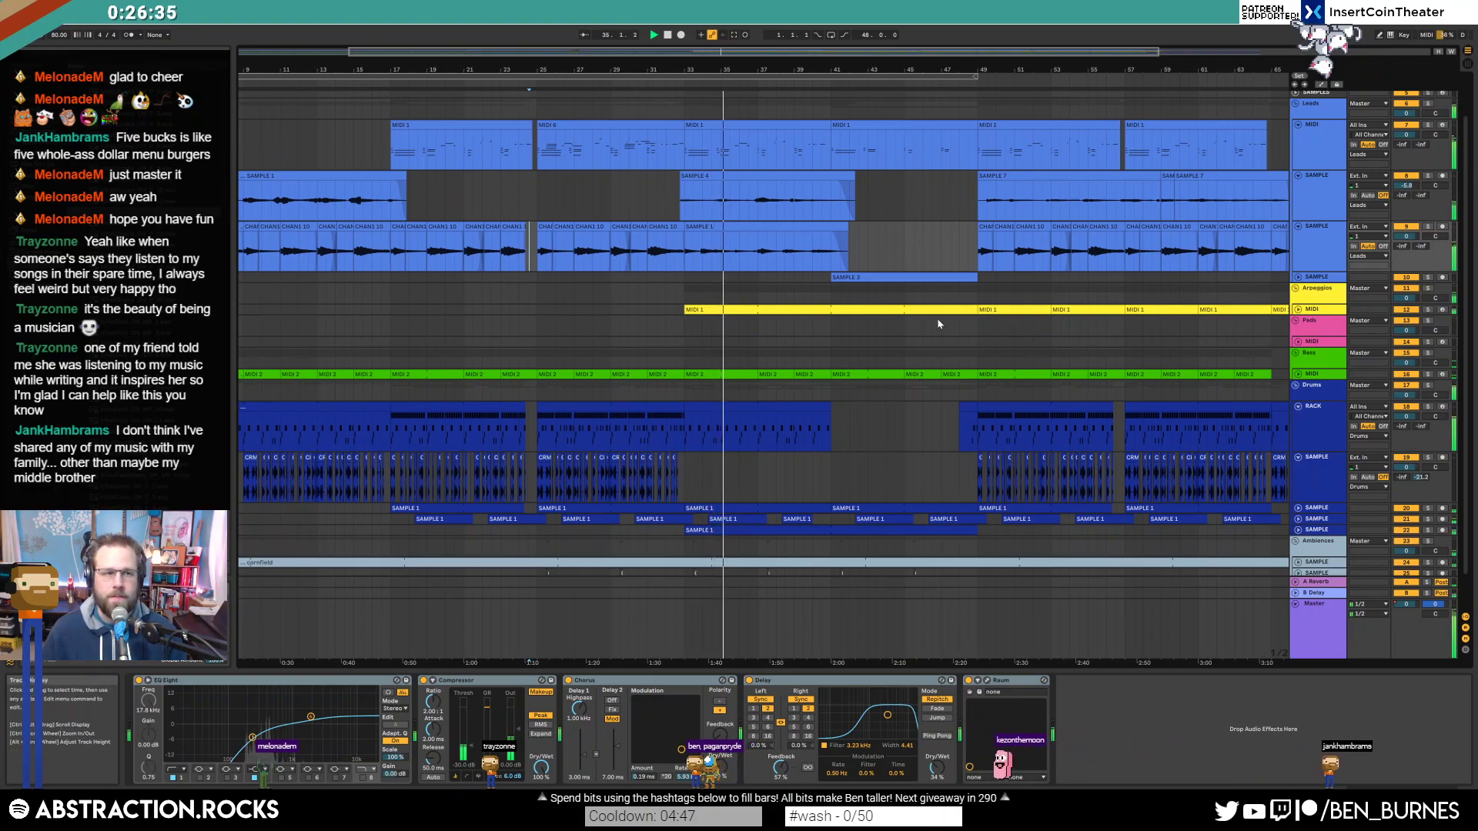
Step: Check the Leads MIDI notes during playback, and move the second Leads SAMPLE track's long clip from bar 33 to bar 41
click(766, 176)
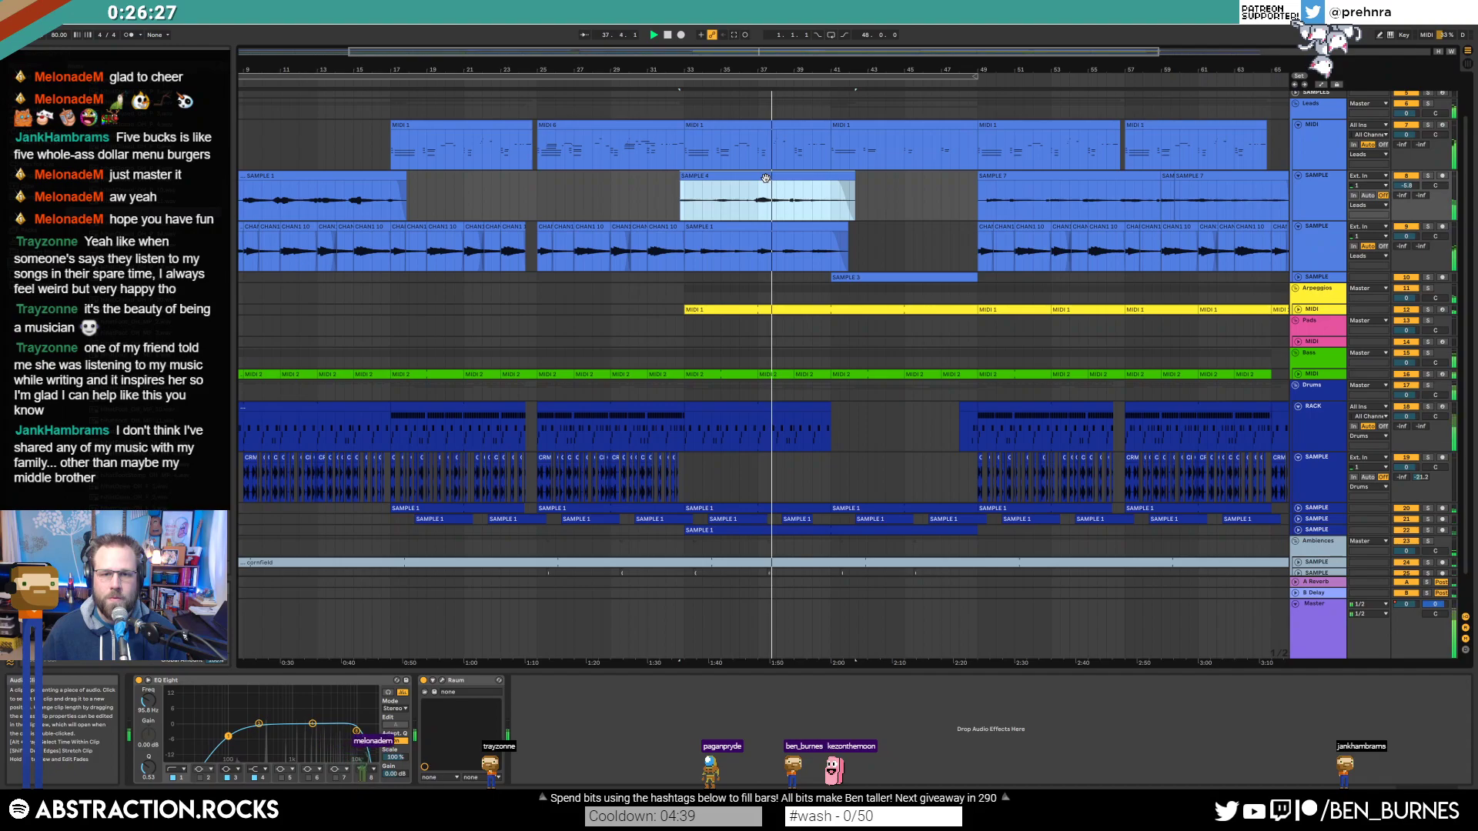
click(778, 124)
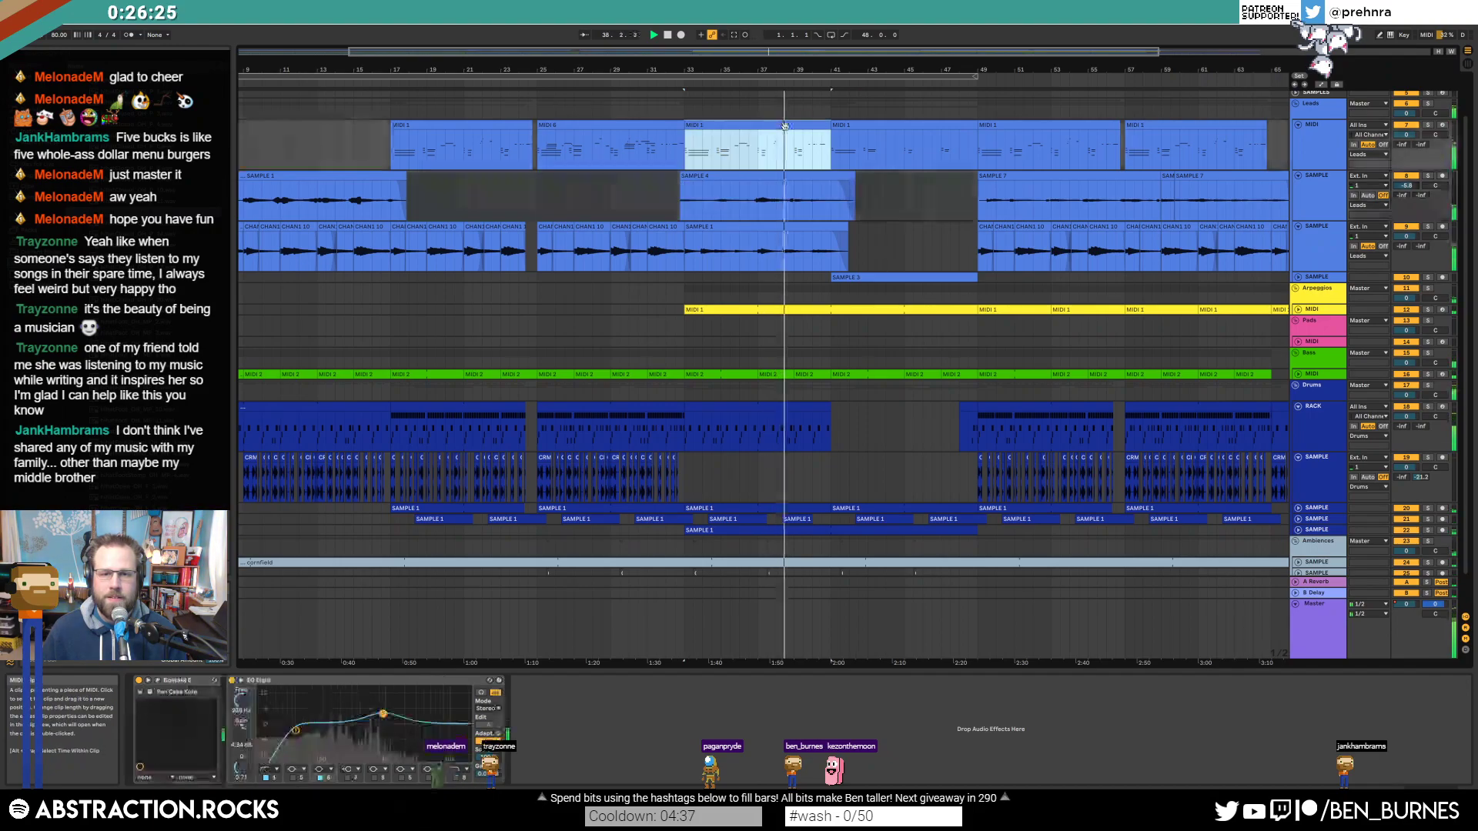
double_click(779, 124)
drag(912, 598, 937, 692)
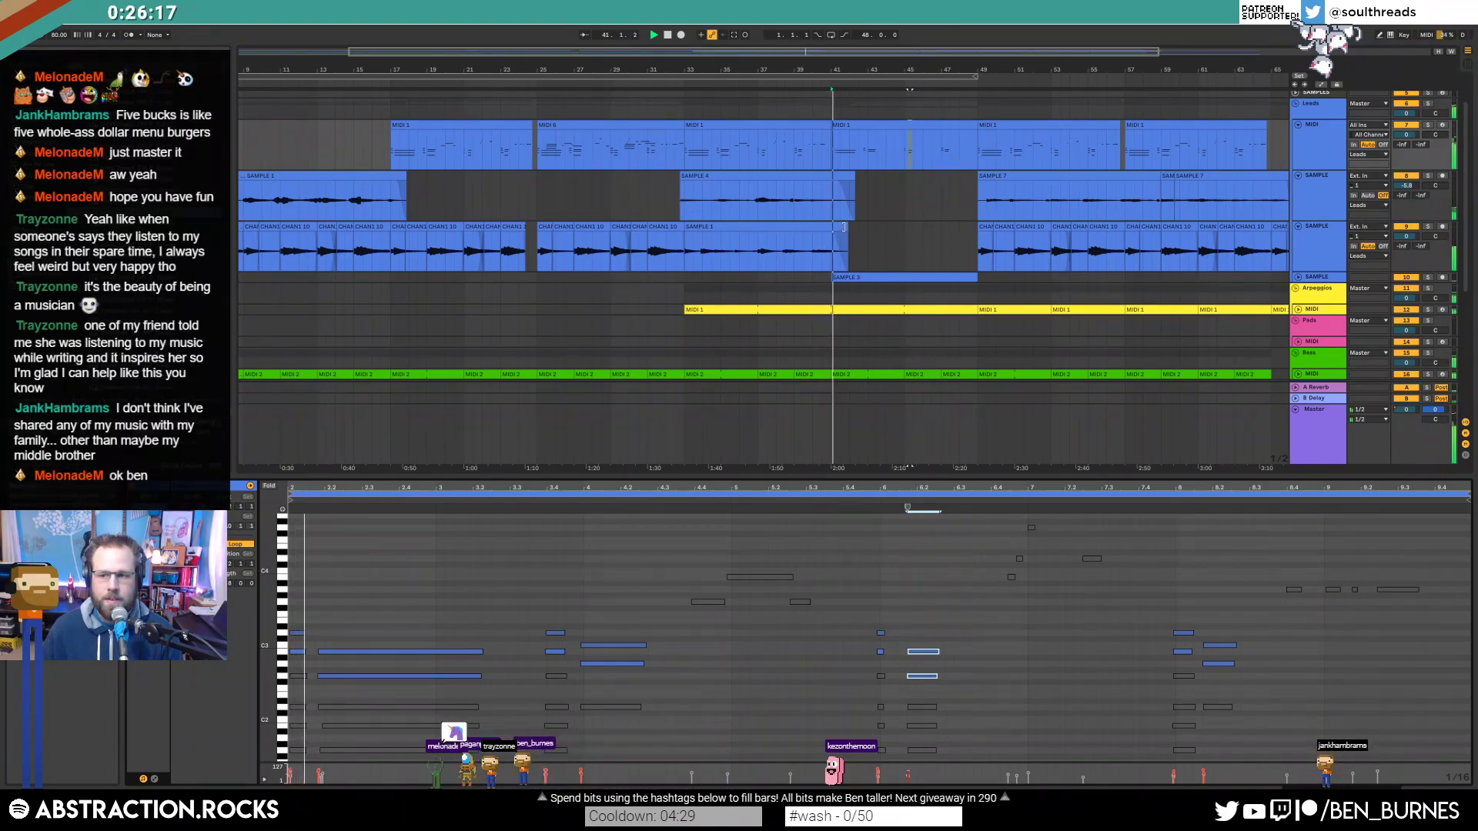
drag(843, 227, 903, 231)
key(space)
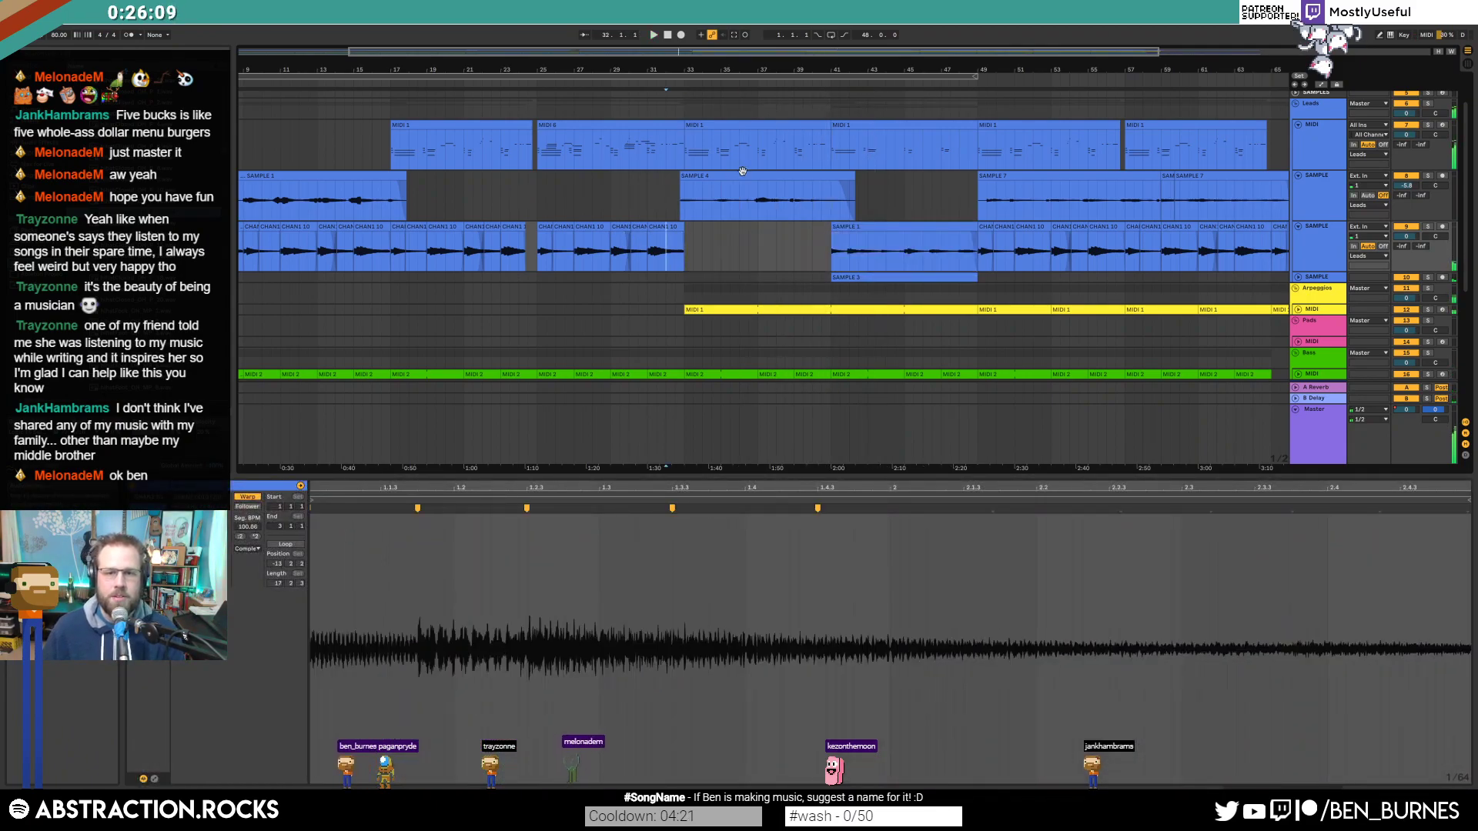
Step: Replace the clip at bar 33 on the first Leads SAMPLE track with a new take recorded from about bar 32 to 42
click(743, 173)
key(Delete)
click(630, 198)
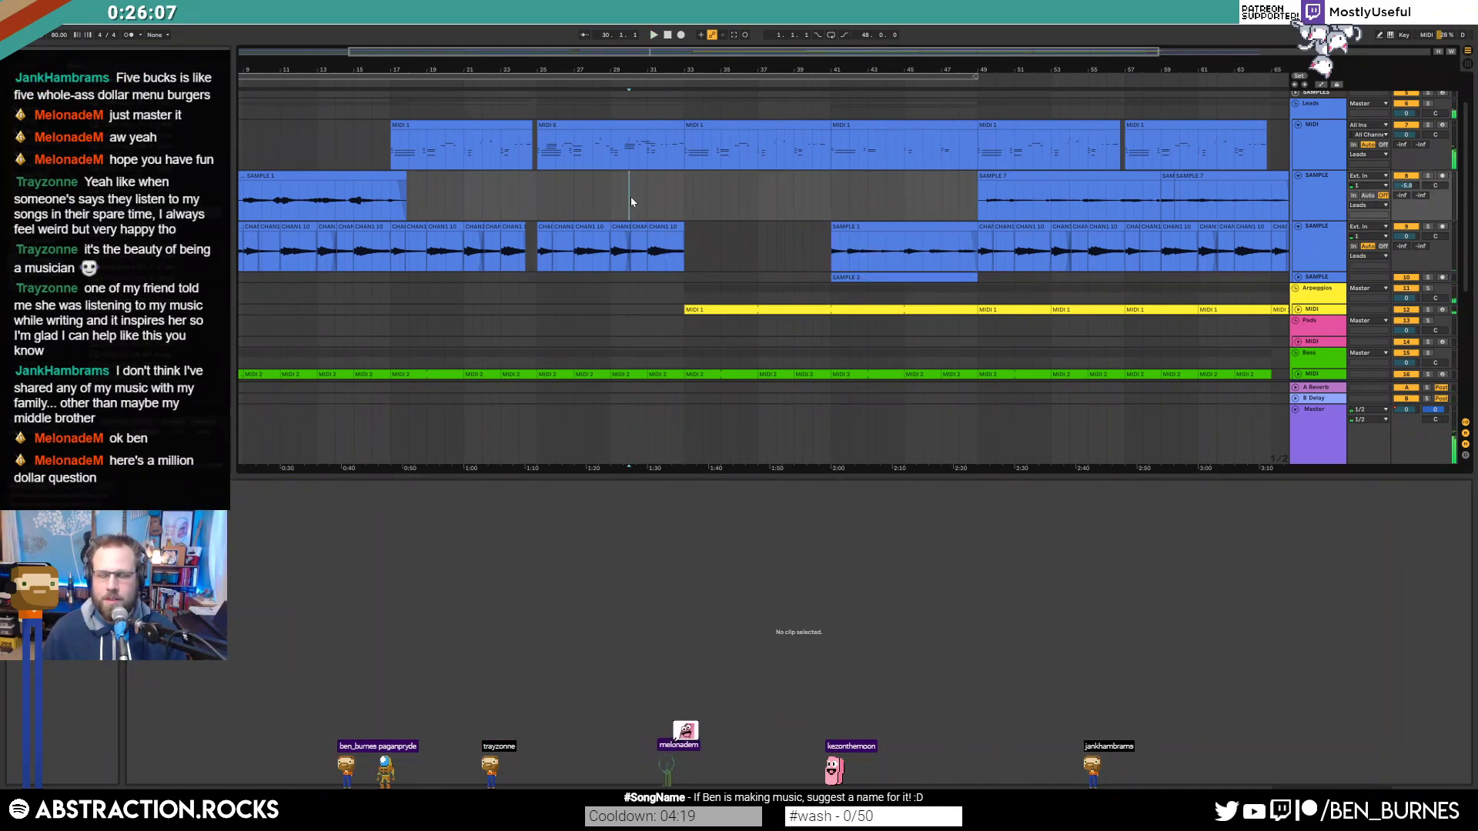
key(space)
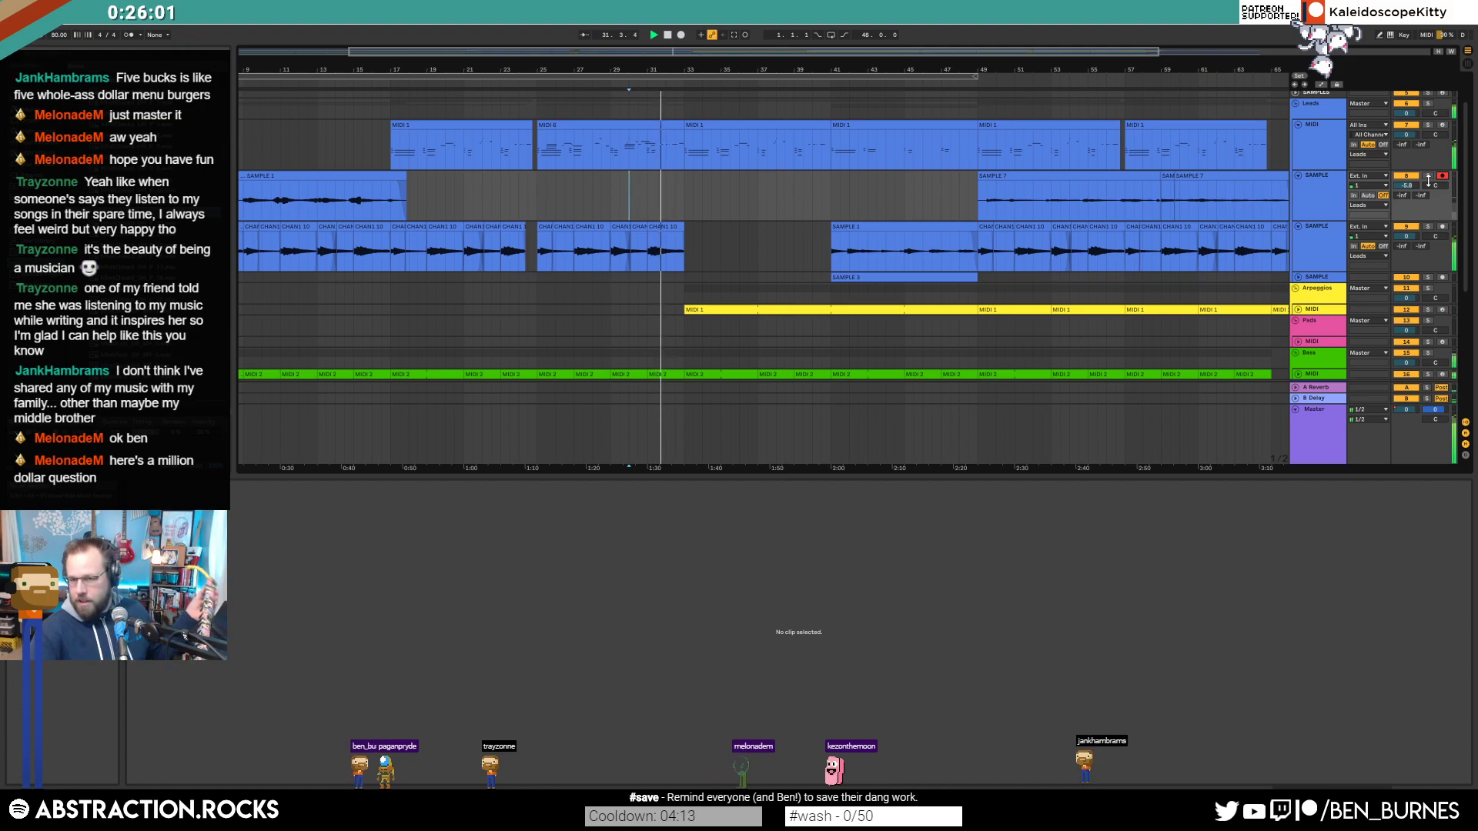
key(F9)
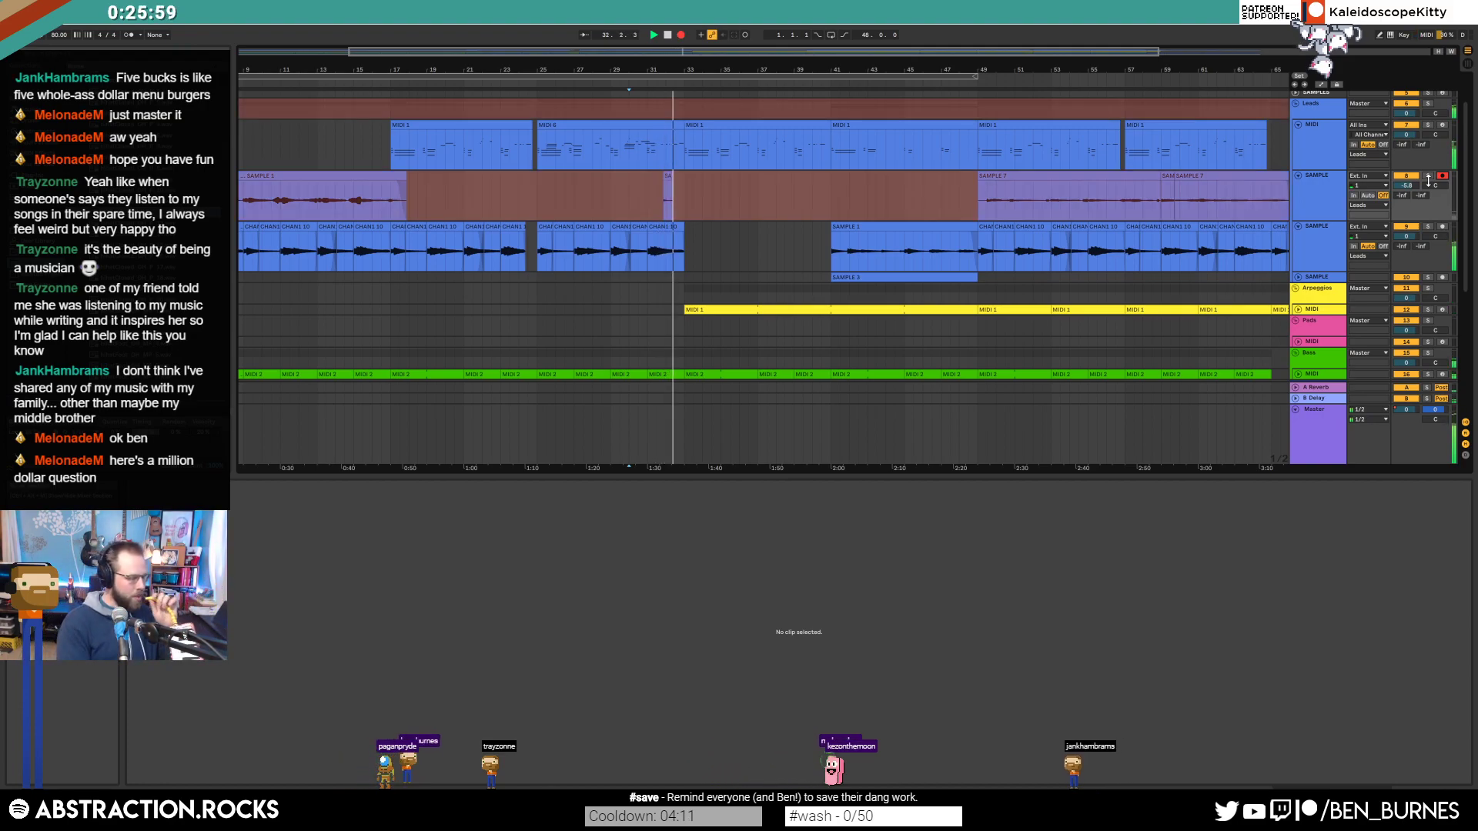
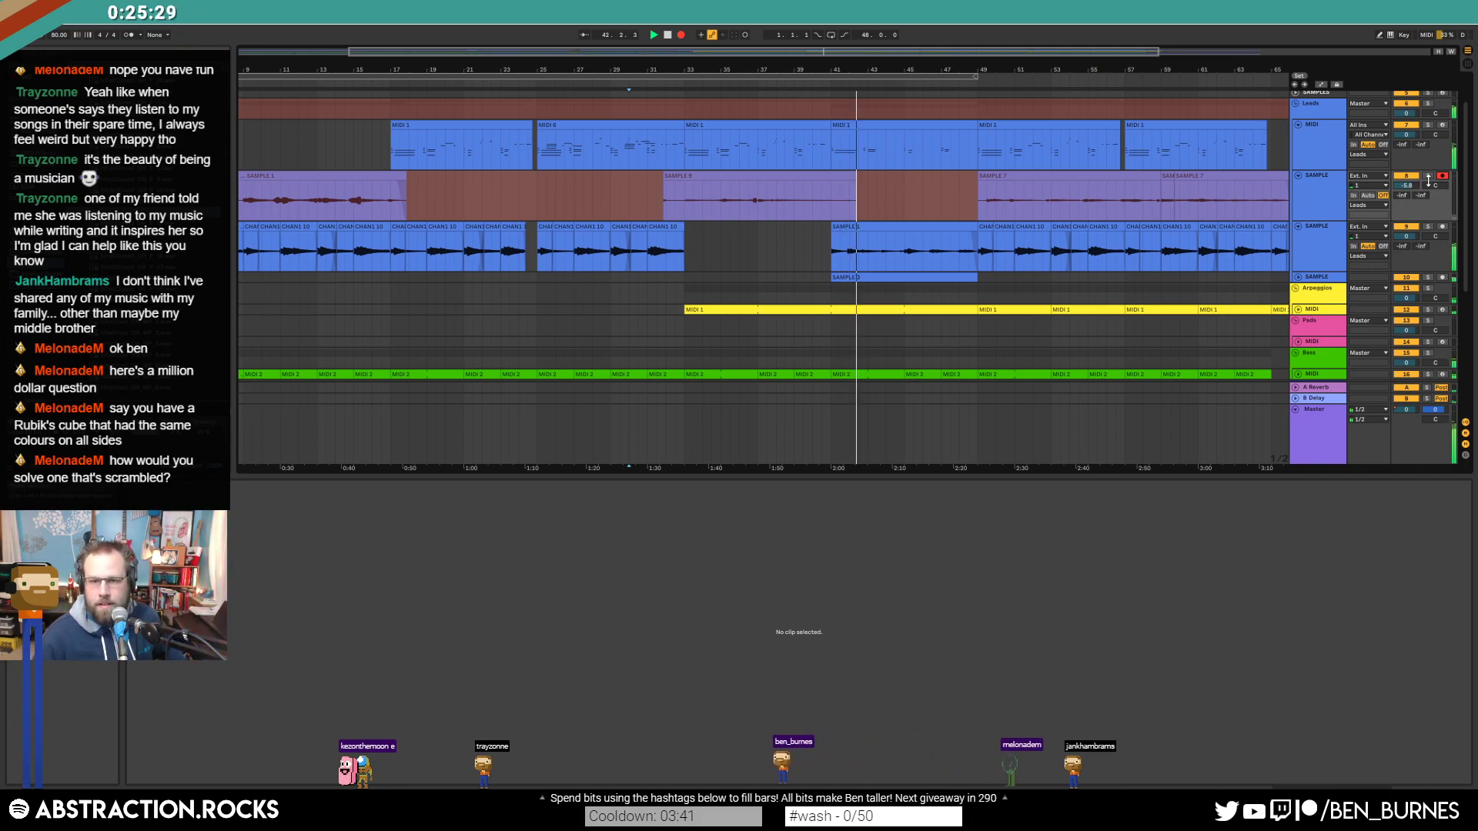
key(F9)
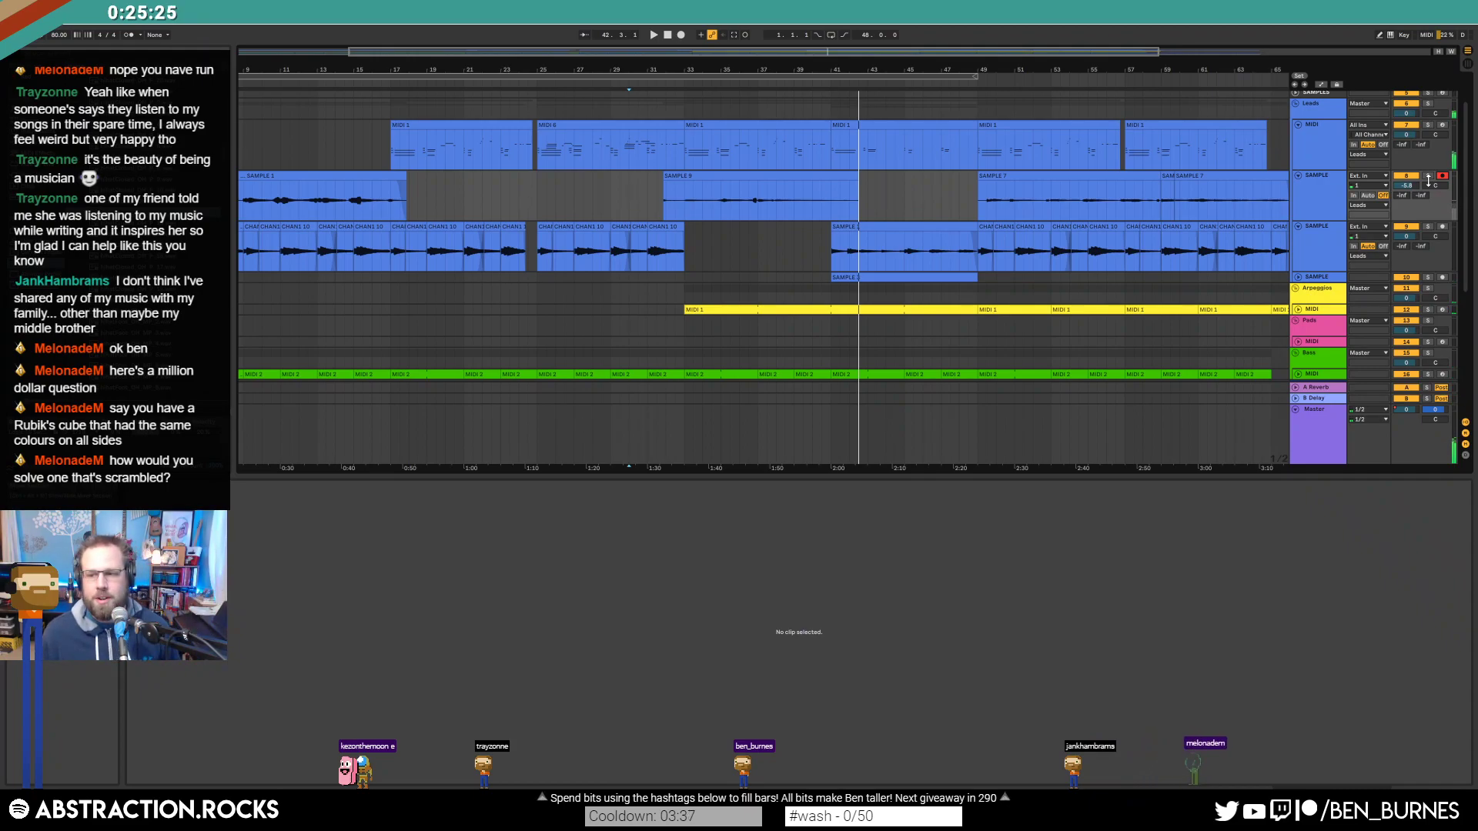
Step: Trim both ends of the new recording to about bars 32 to 41, fade out its end, and play it back
drag(857, 178, 831, 185)
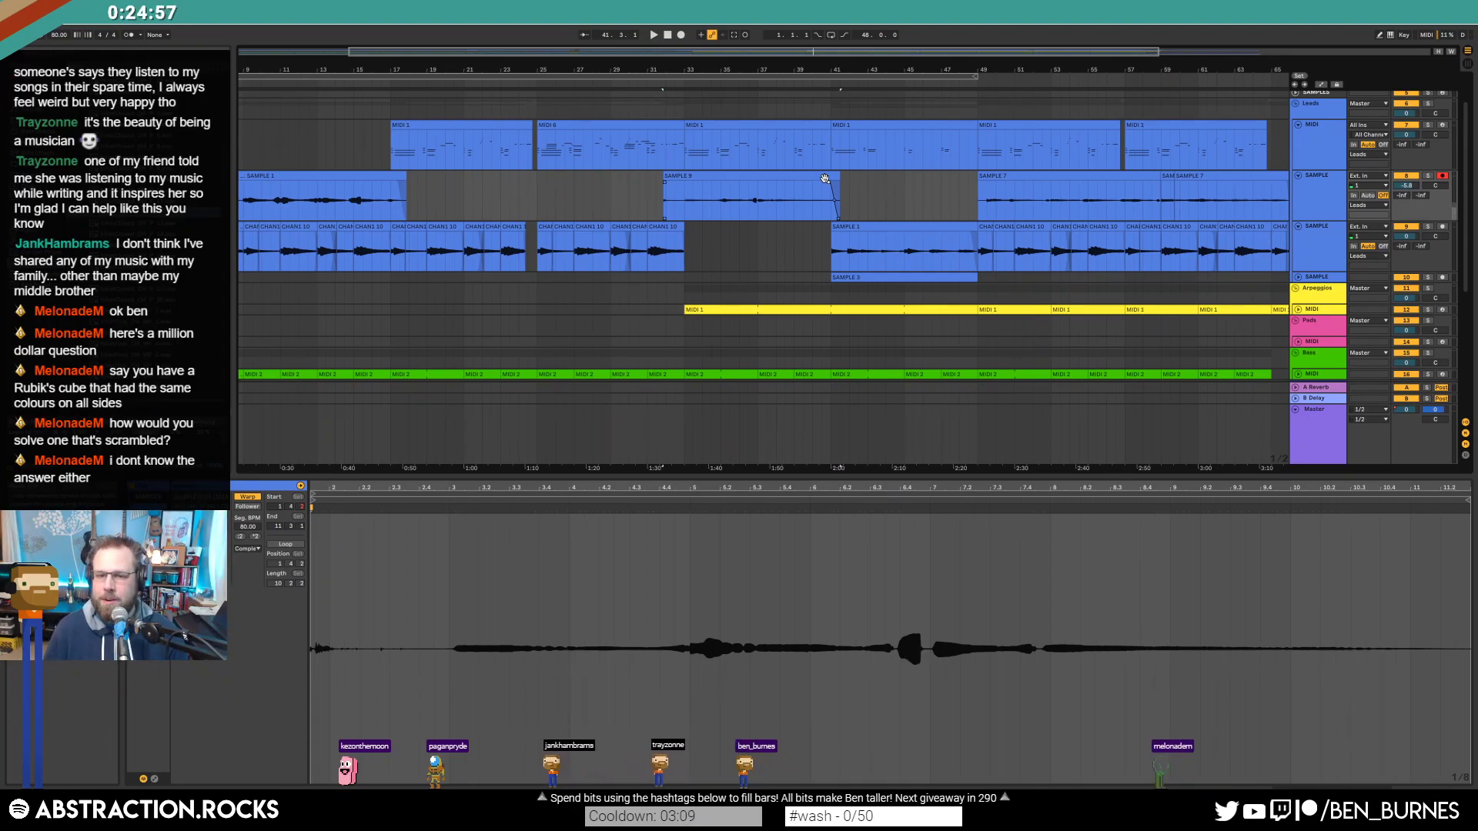
drag(664, 185, 683, 185)
click(675, 199)
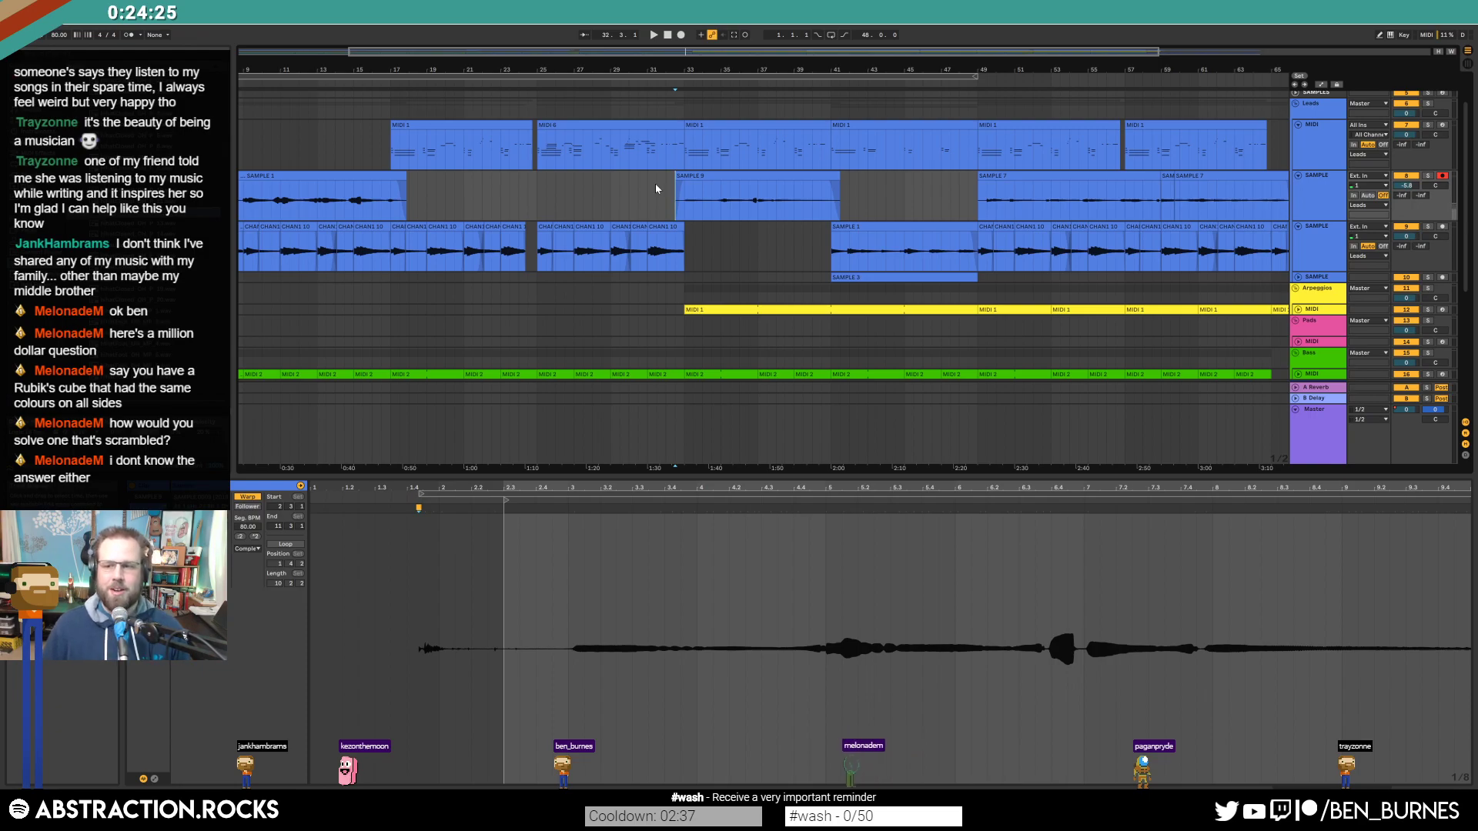
key(space)
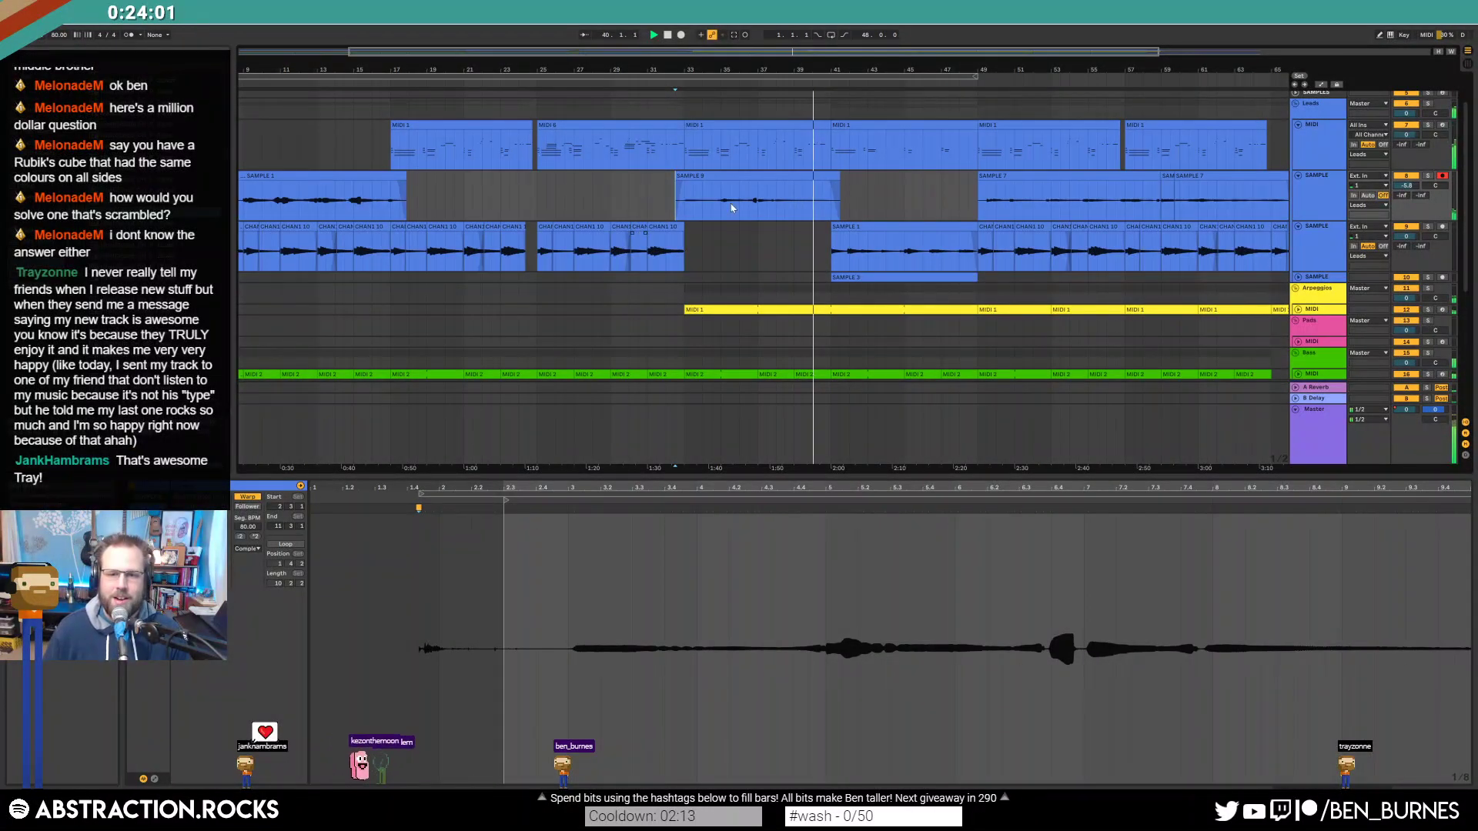
Step: Examine the drum RACK clip at bar 33, selecting all notes of individual drum rows during playback
scroll(793, 261, down, 5)
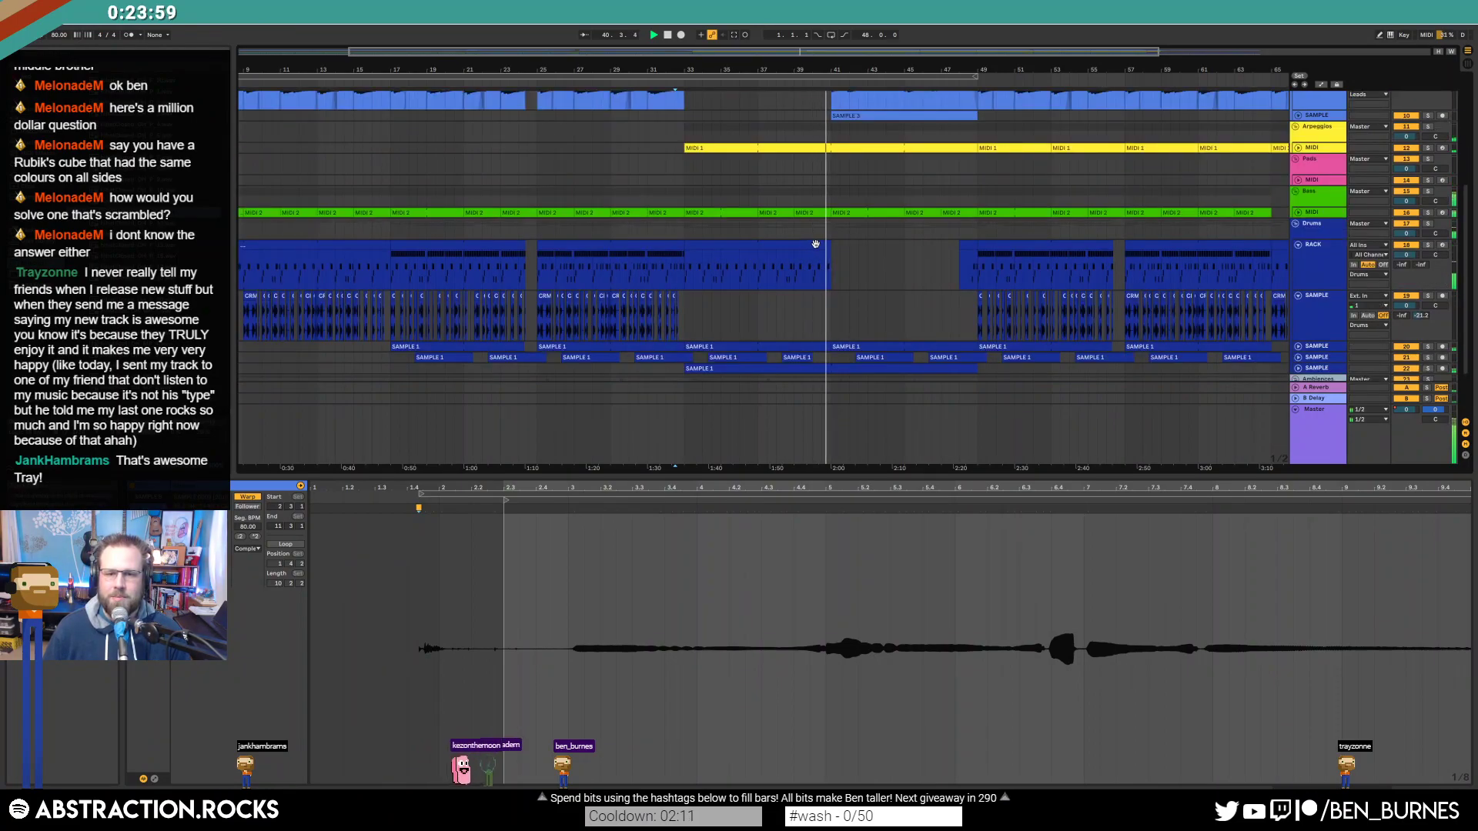
click(815, 244)
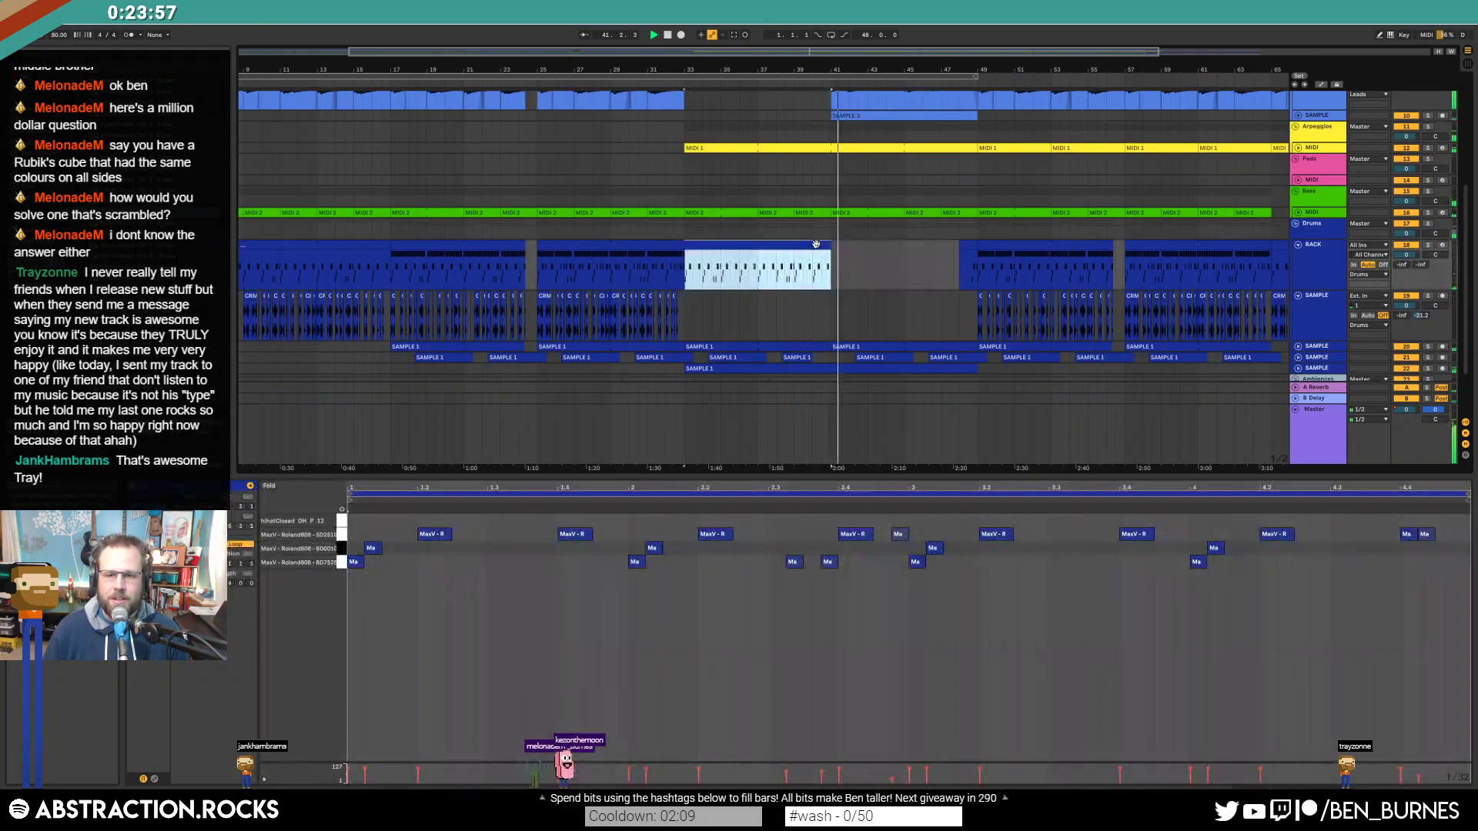
click(345, 535)
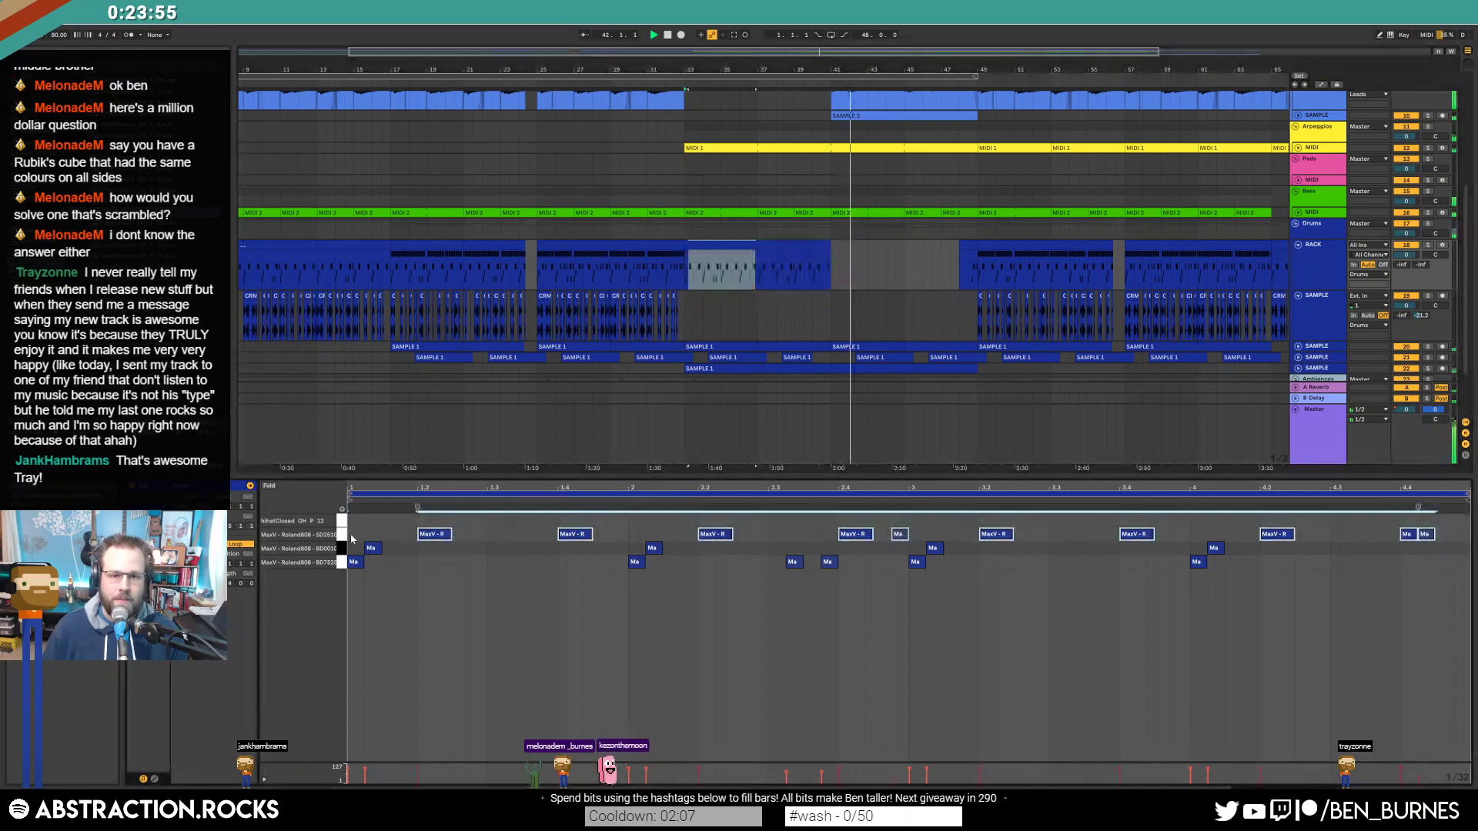
click(426, 543)
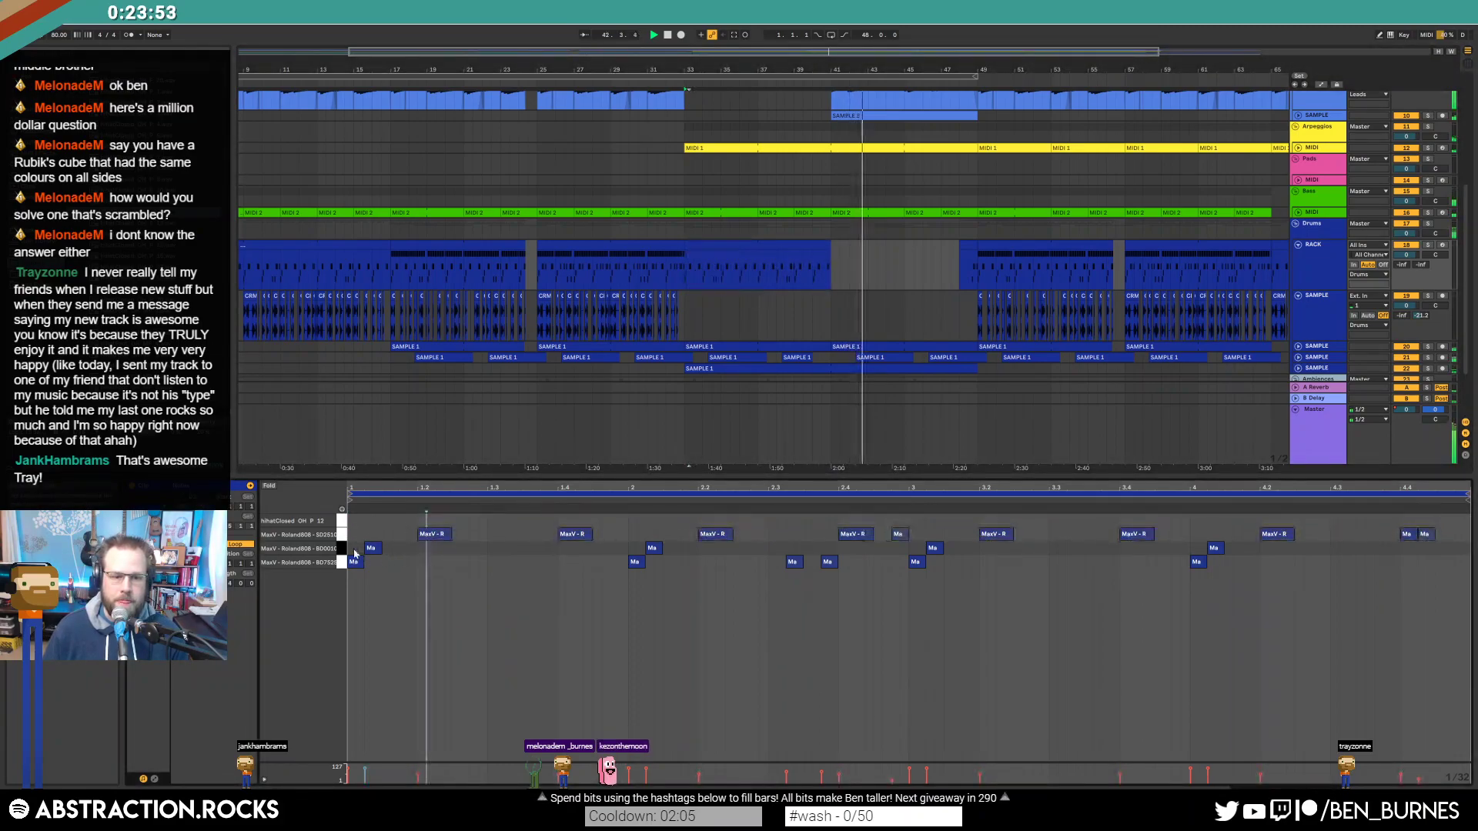
click(343, 561)
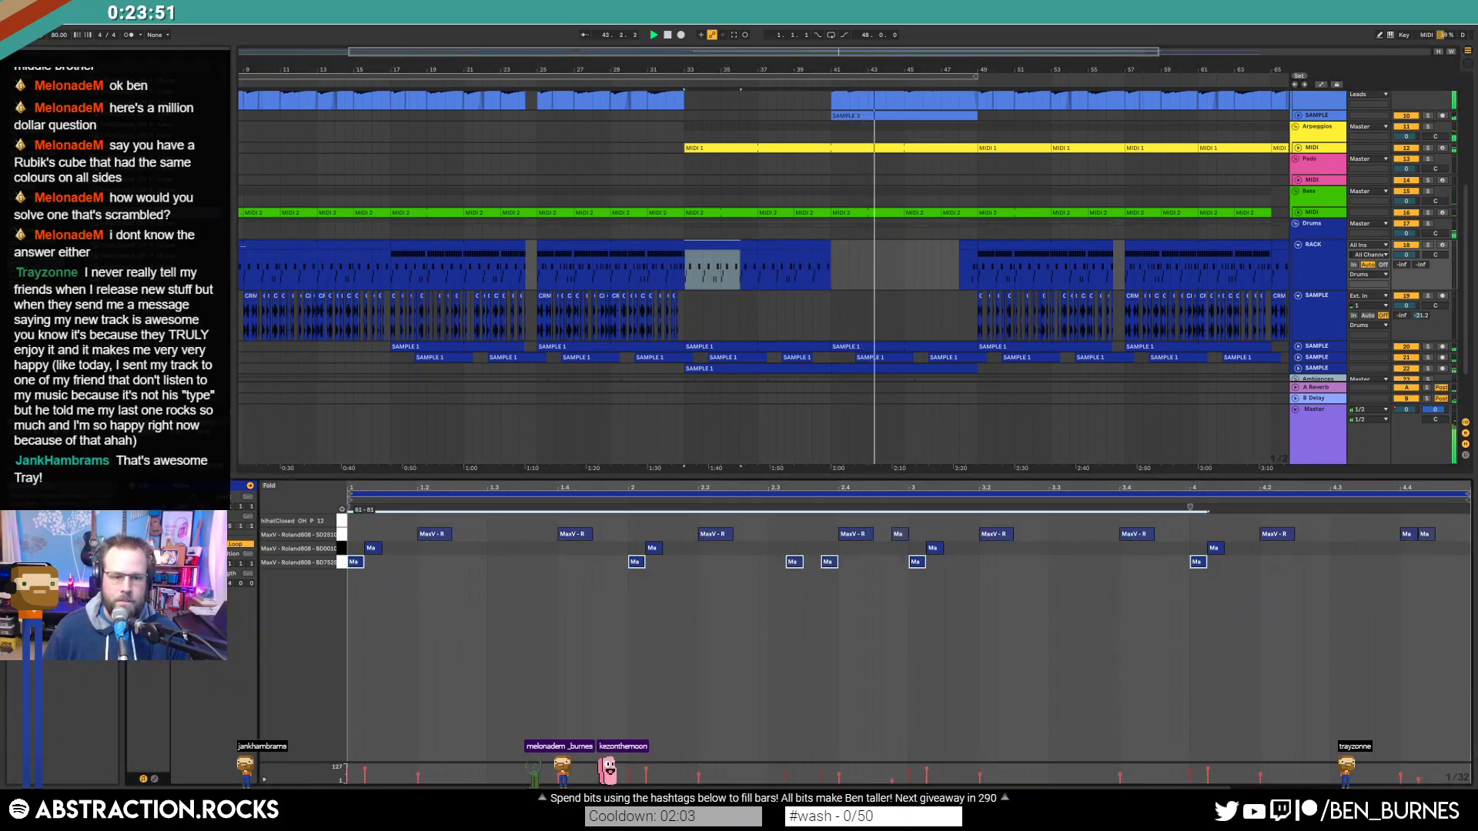
Step: Copy the long clip at bar 41 on the second Leads SAMPLE track to bar 65, replacing the short clips up to bar 73
key(shift+Tab)
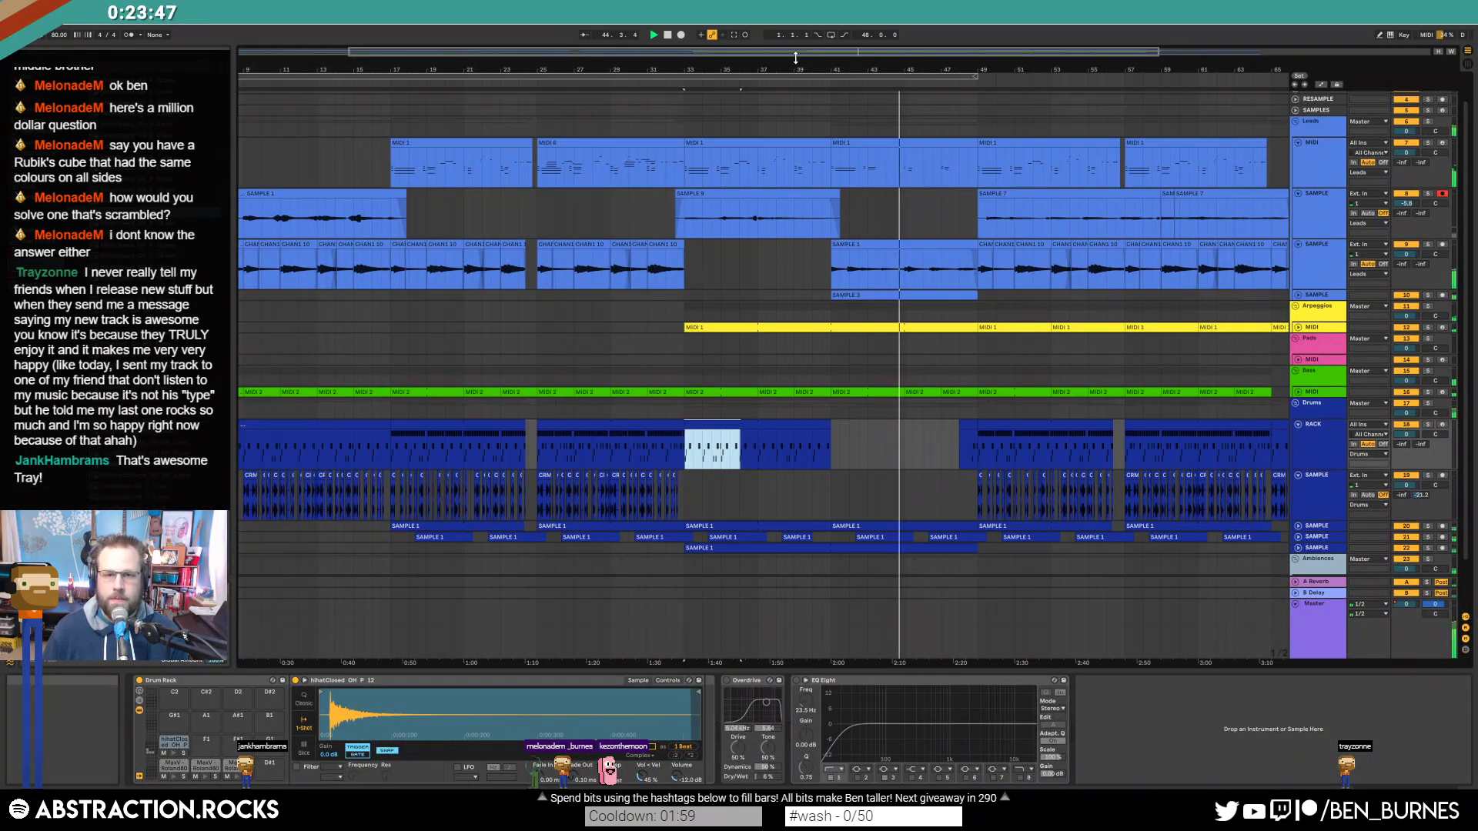
double_click(796, 52)
click(801, 246)
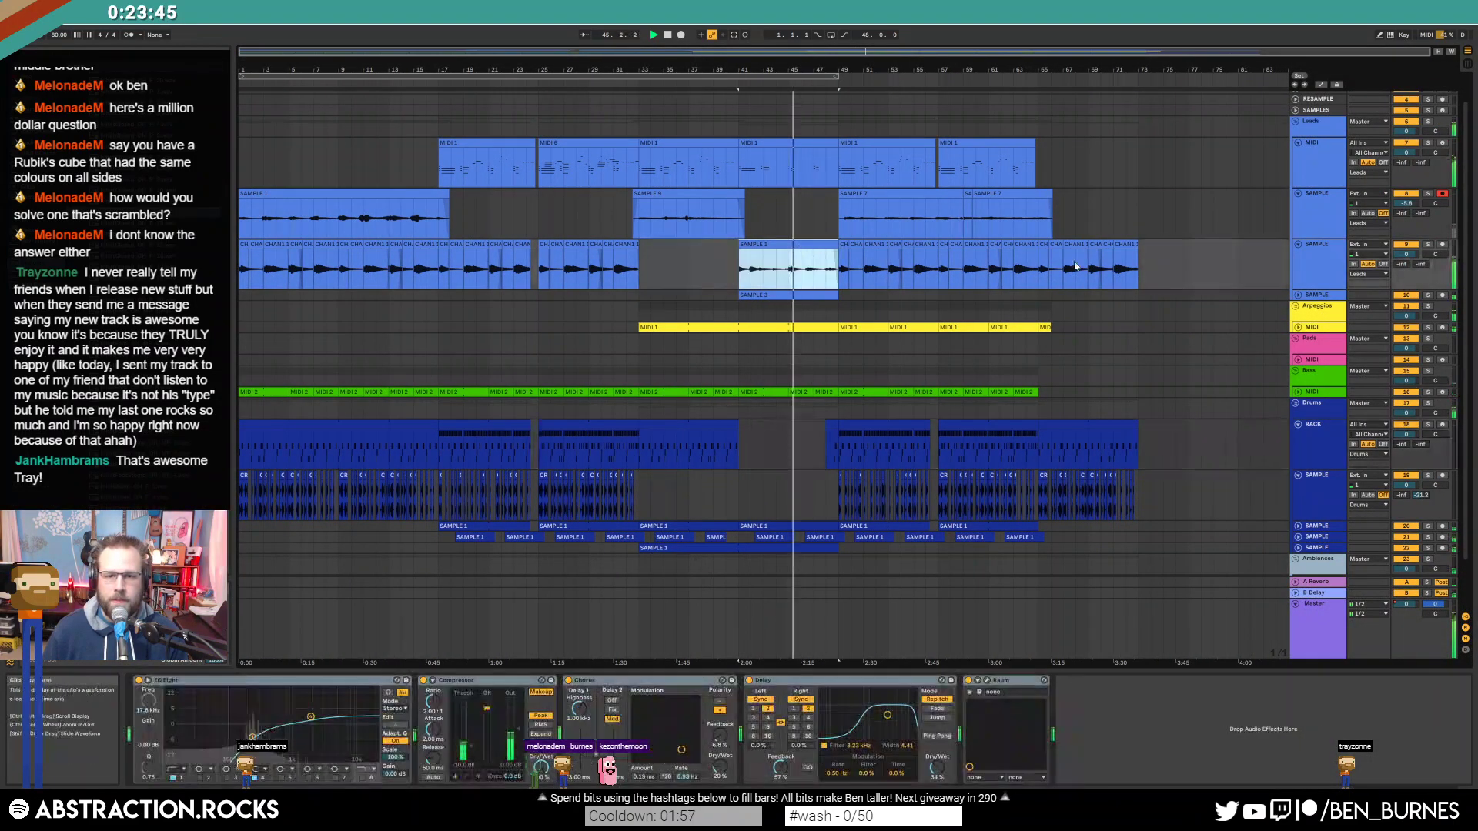
click(1043, 245)
key(ctrl+v)
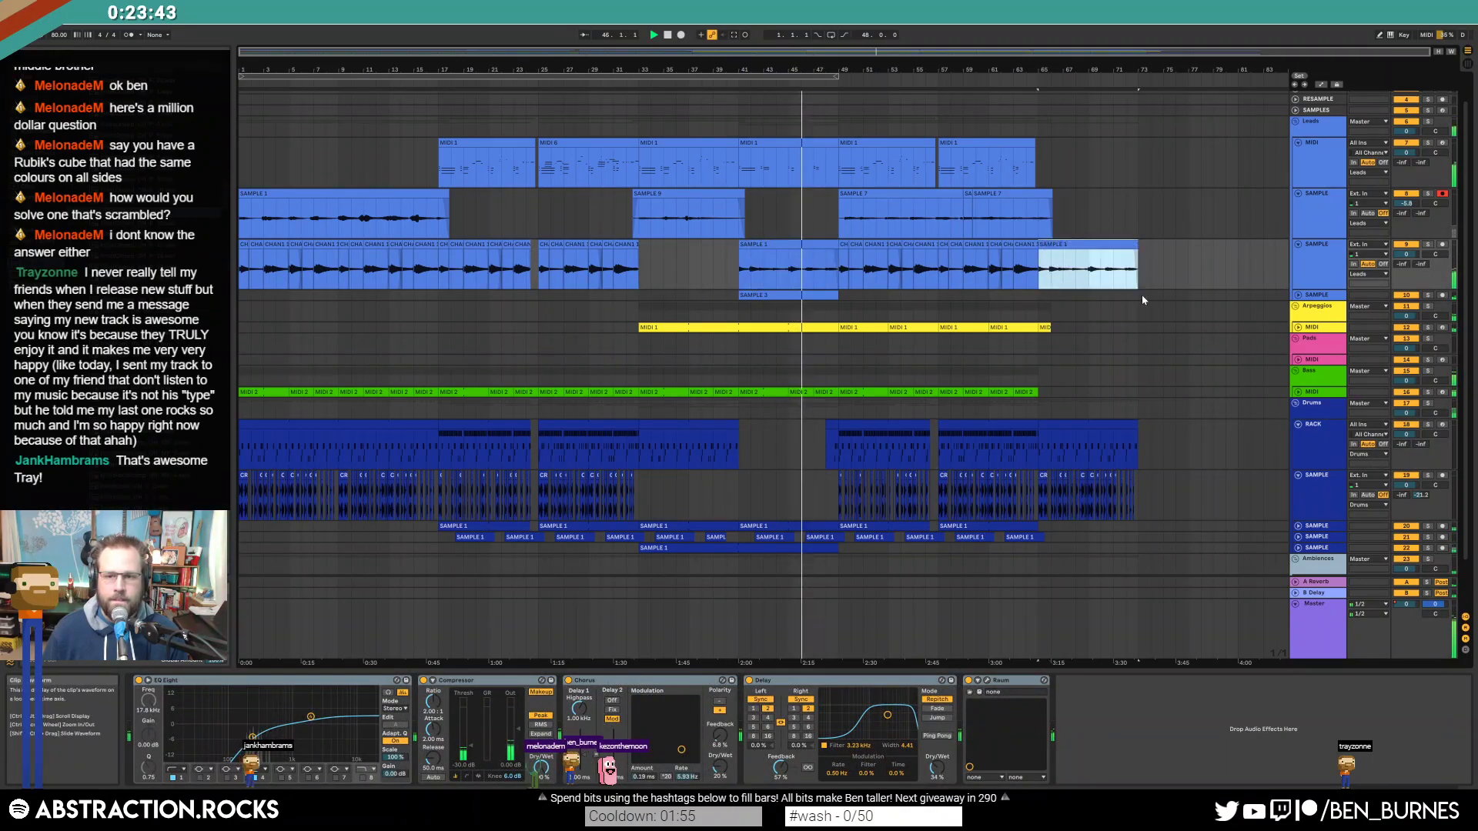
click(1161, 281)
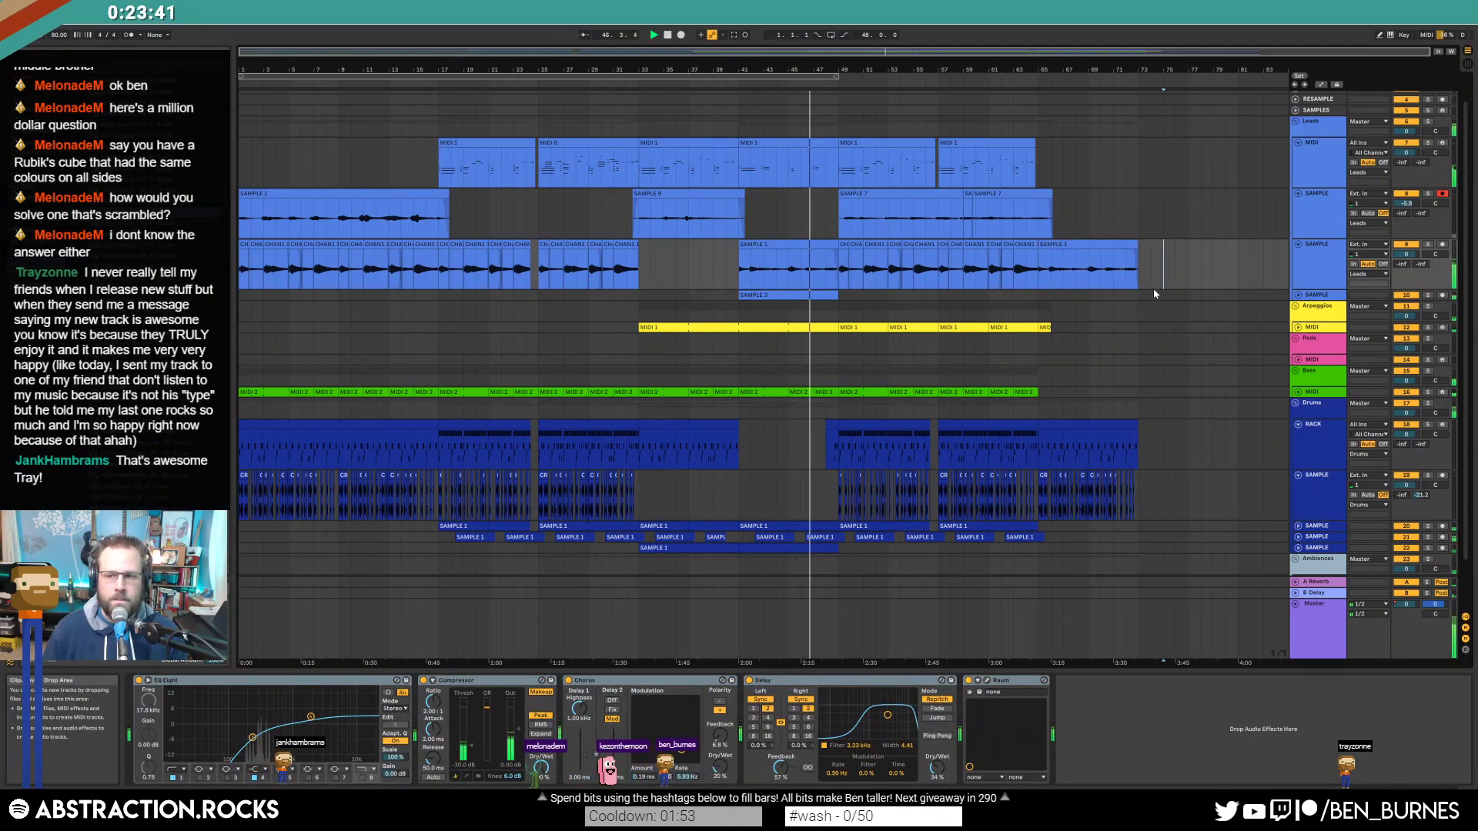
Step: Examine the notes of the drum RACK clip at bar 65, selecting all notes of its snare row
click(1107, 423)
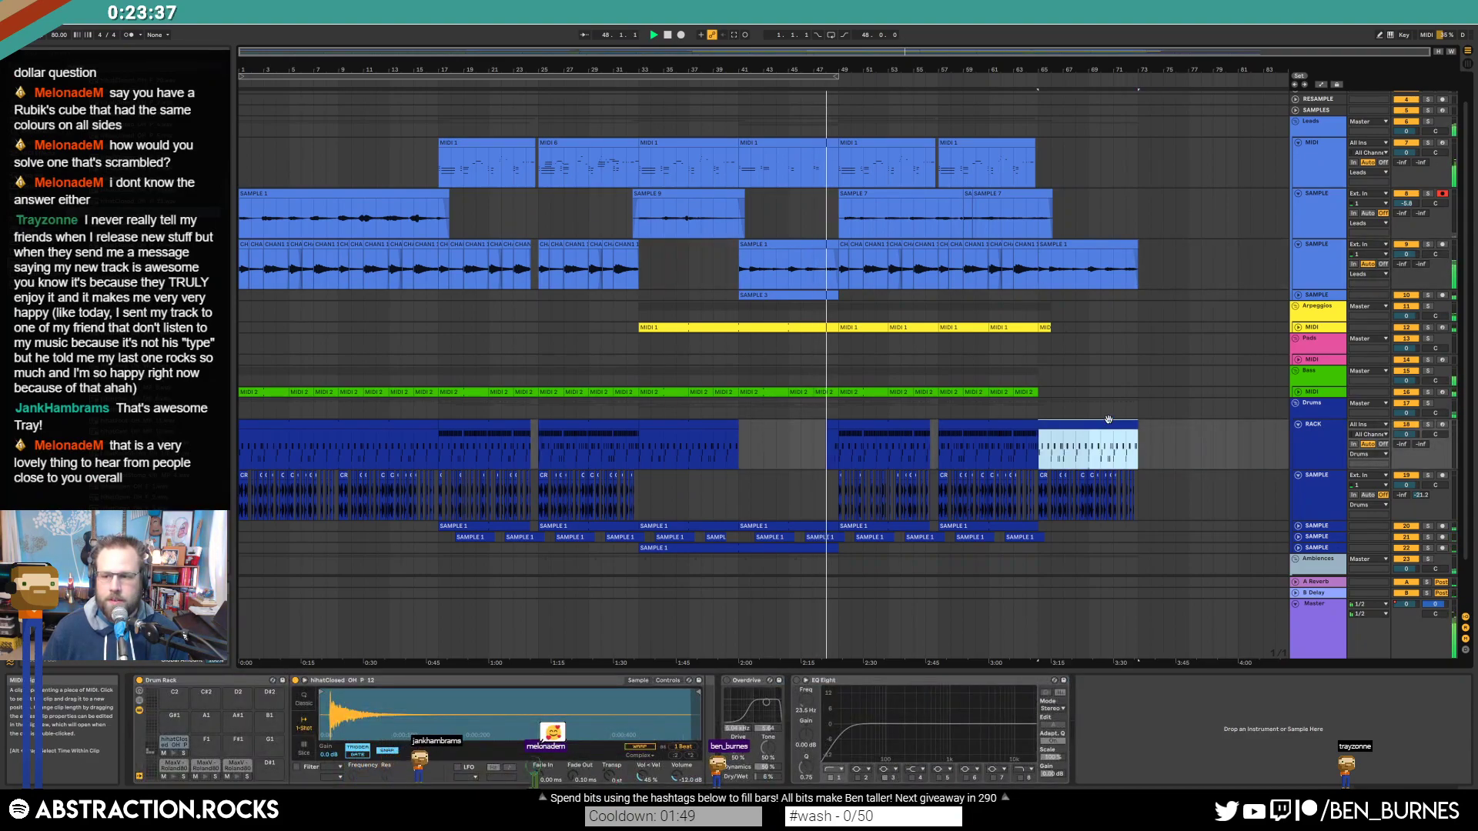
double_click(1108, 422)
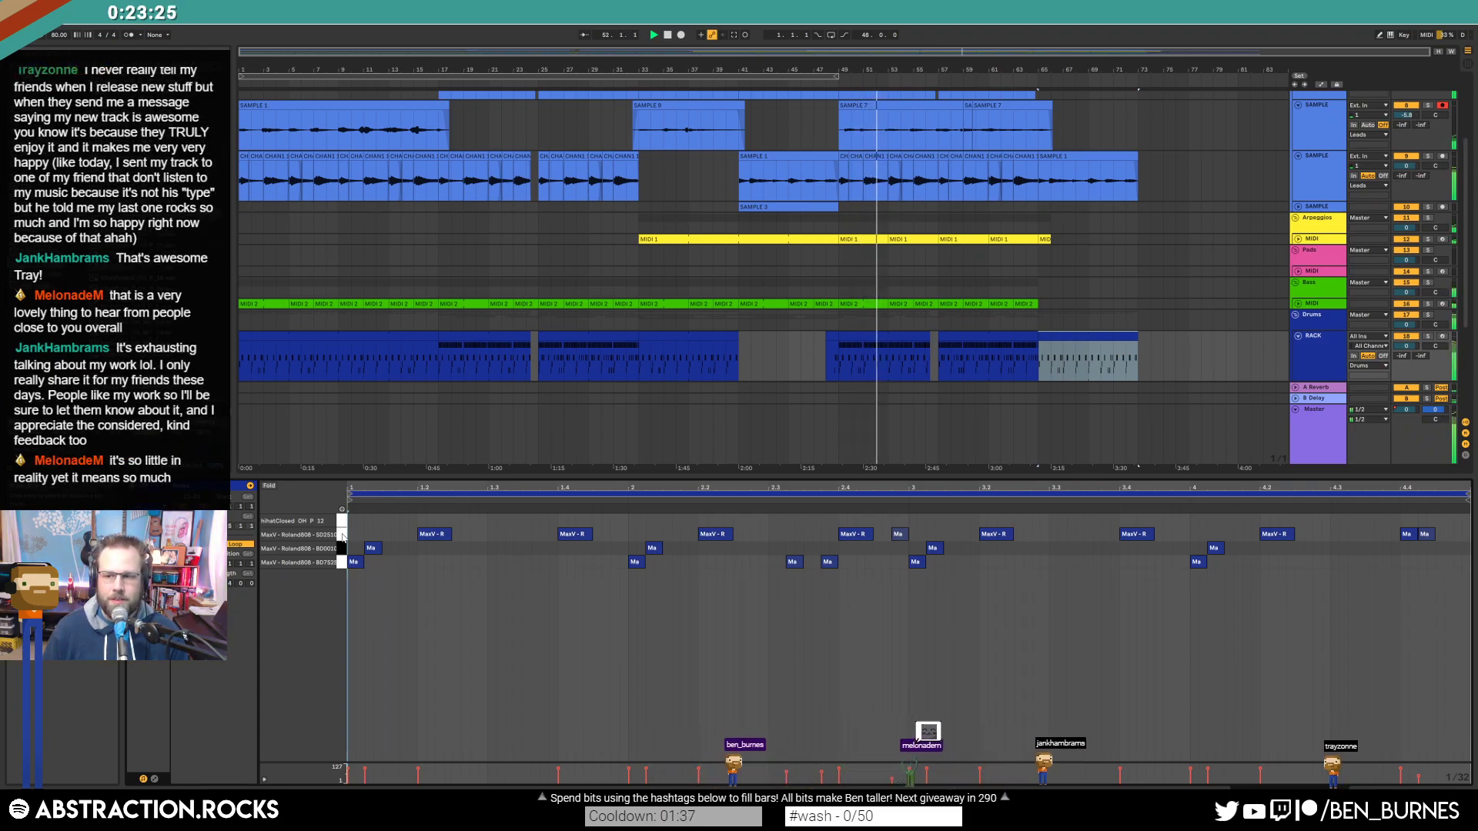
key(ctrl+a)
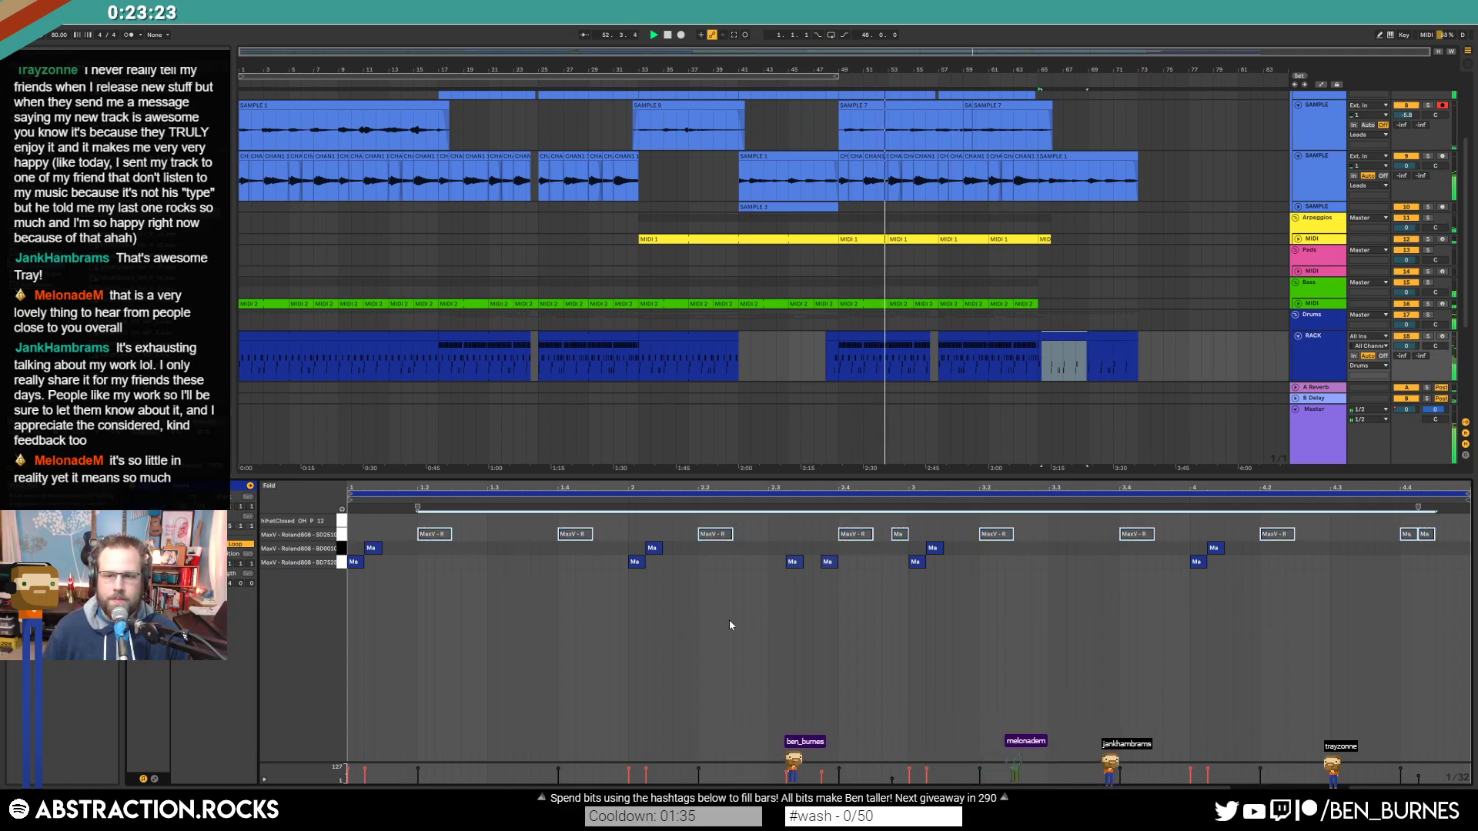
key(shift+Tab)
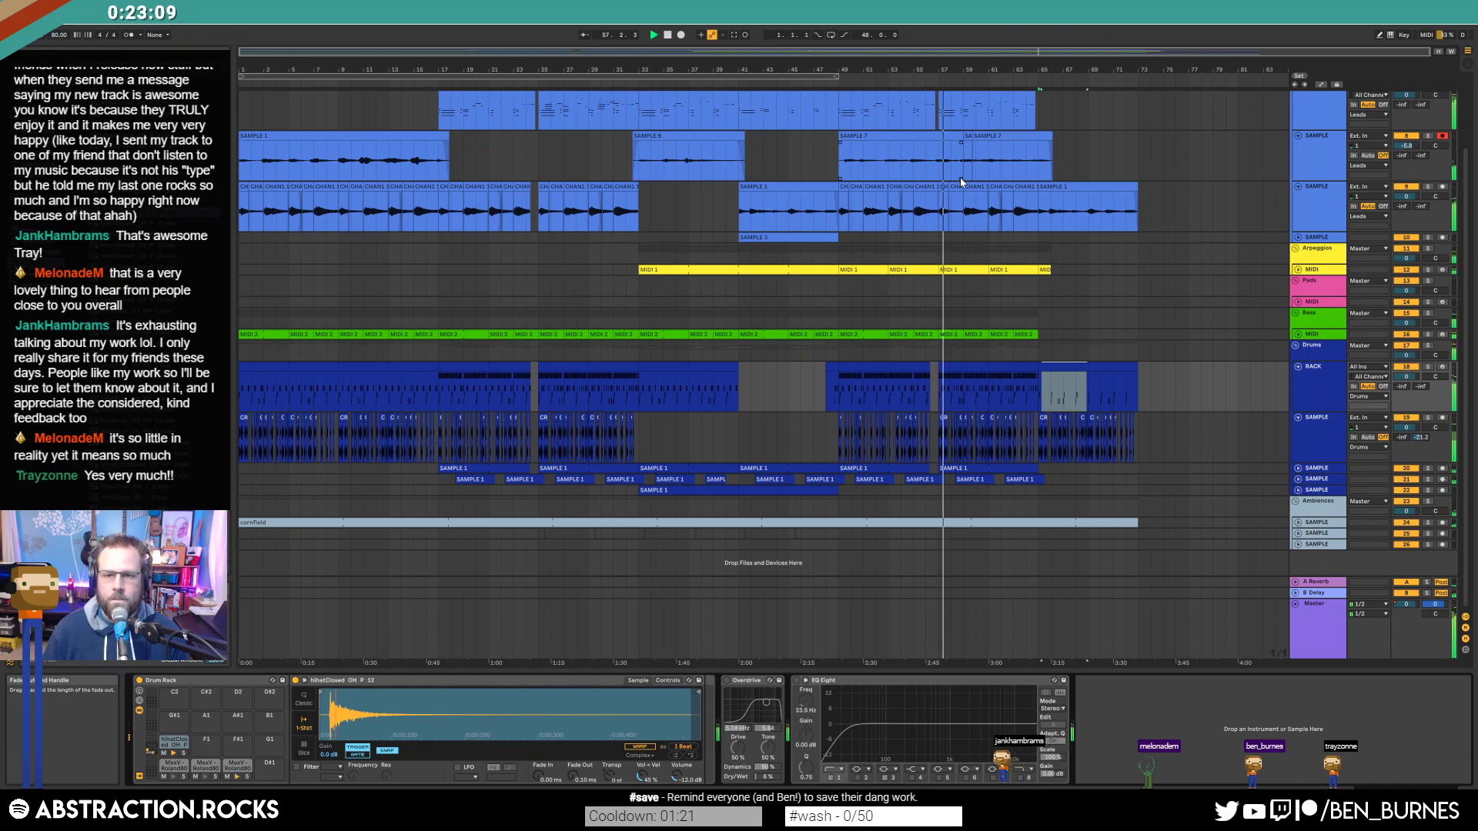
Step: Unfold the Arpeggios MIDI track and insert an empty one-bar MIDI clip at about bar 69
click(1298, 270)
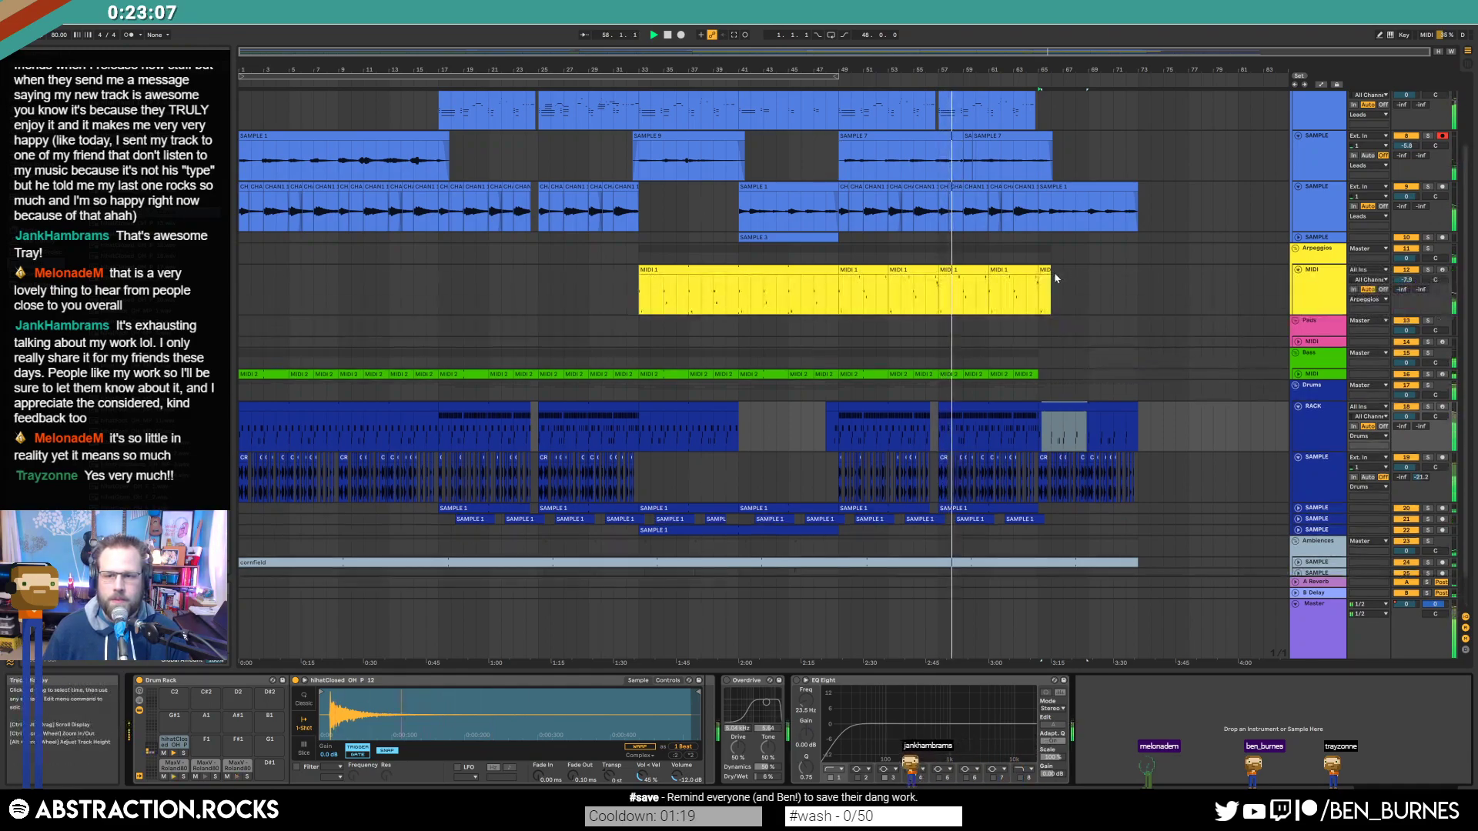
click(1093, 292)
key(ctrl+shift+m)
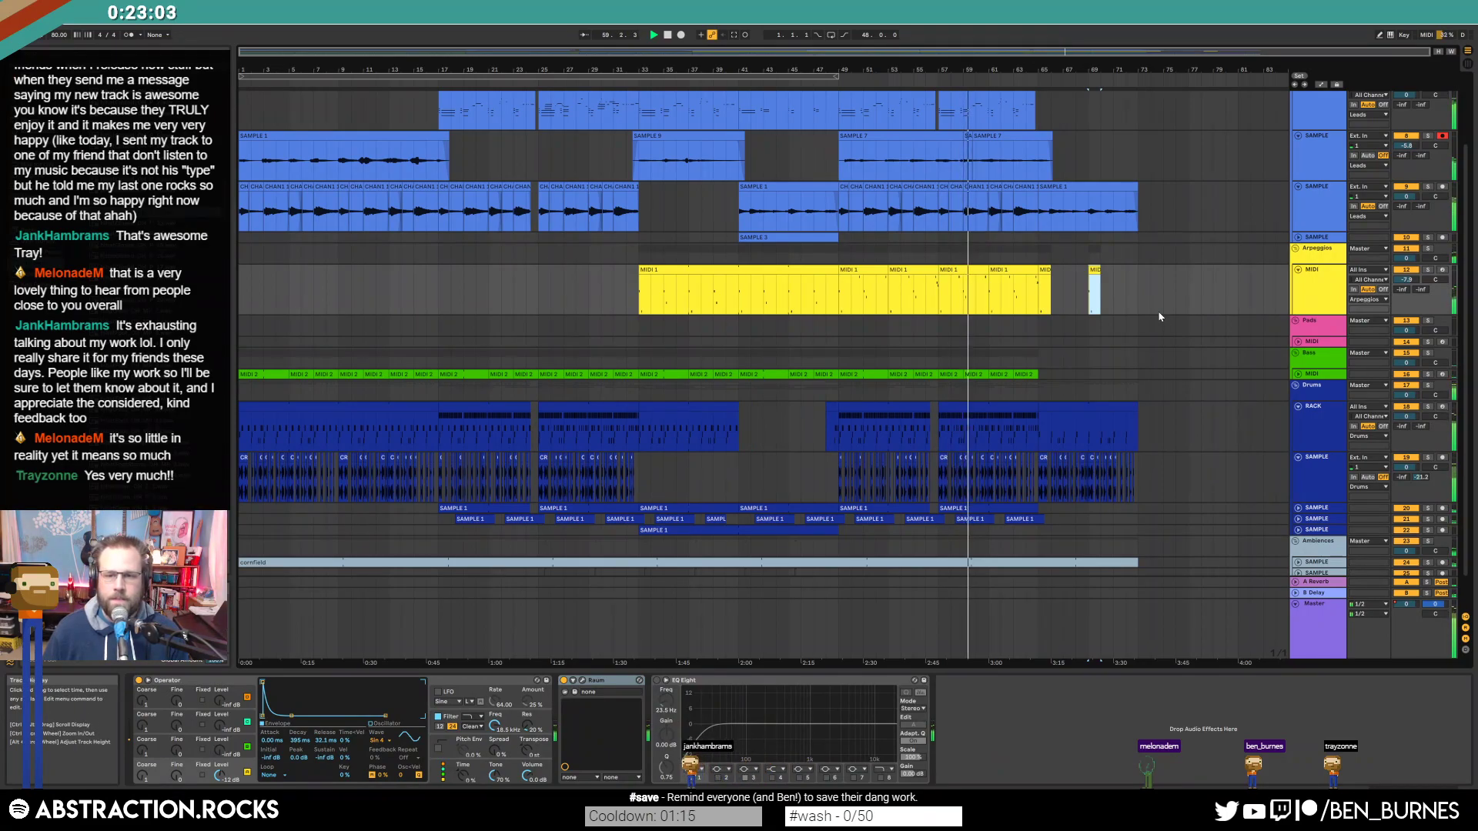
Step: Deactivate the SAMPLE 7 clips from bar 49 to 66 on the first Leads SAMPLE track and play that section
scroll(1071, 285, up, 2)
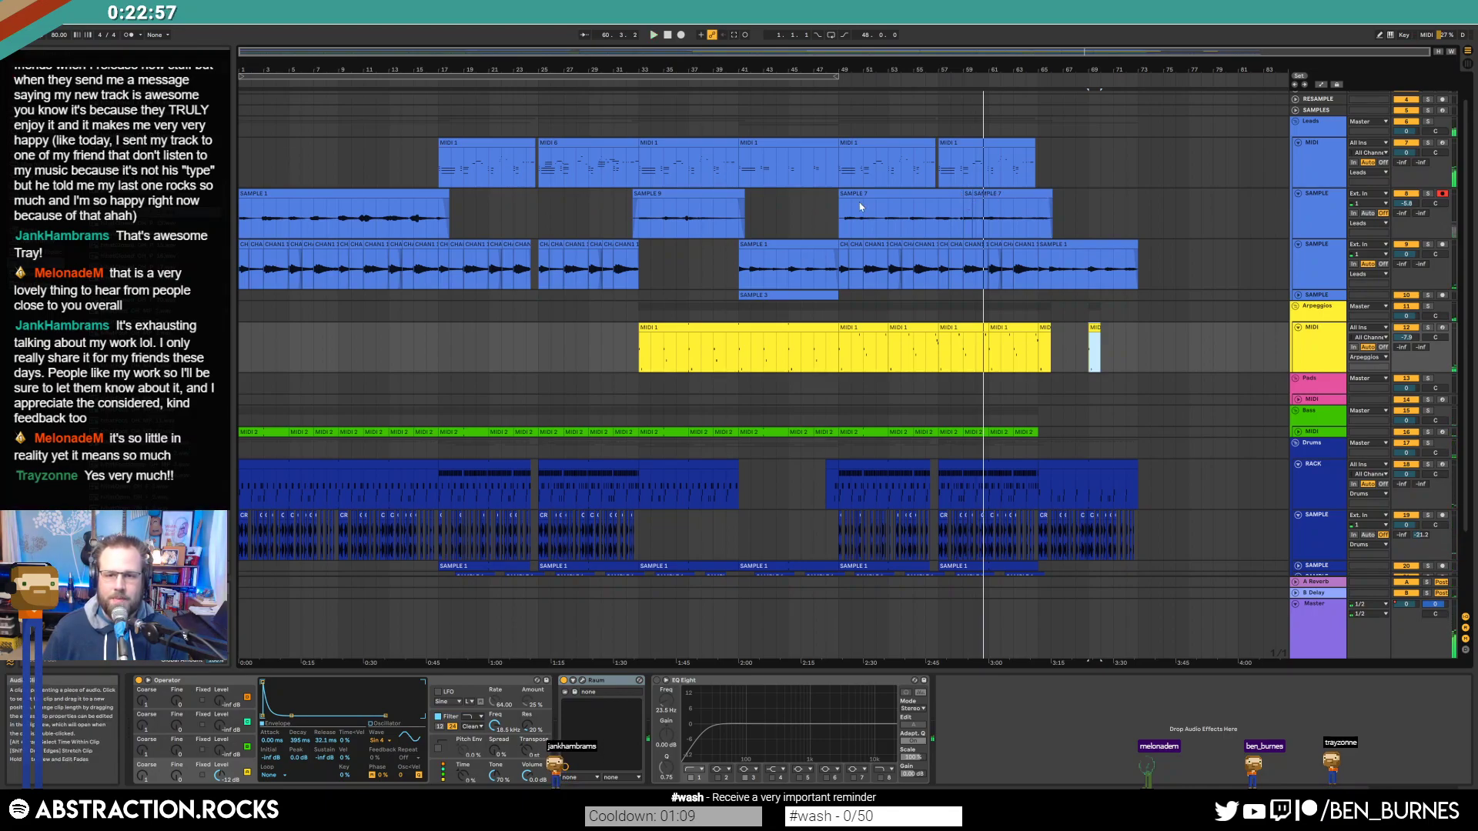
click(899, 198)
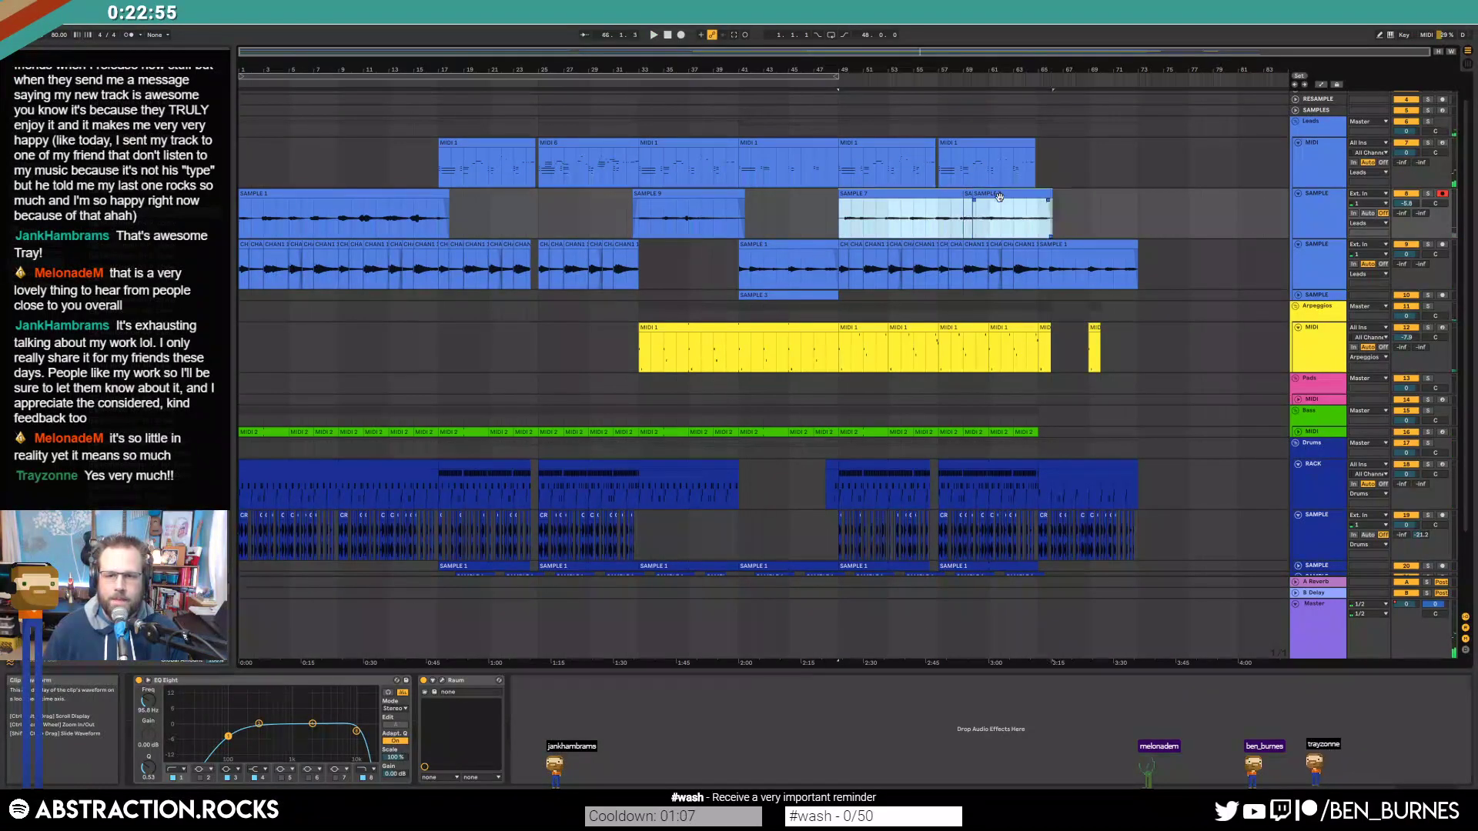
key(0)
key(space)
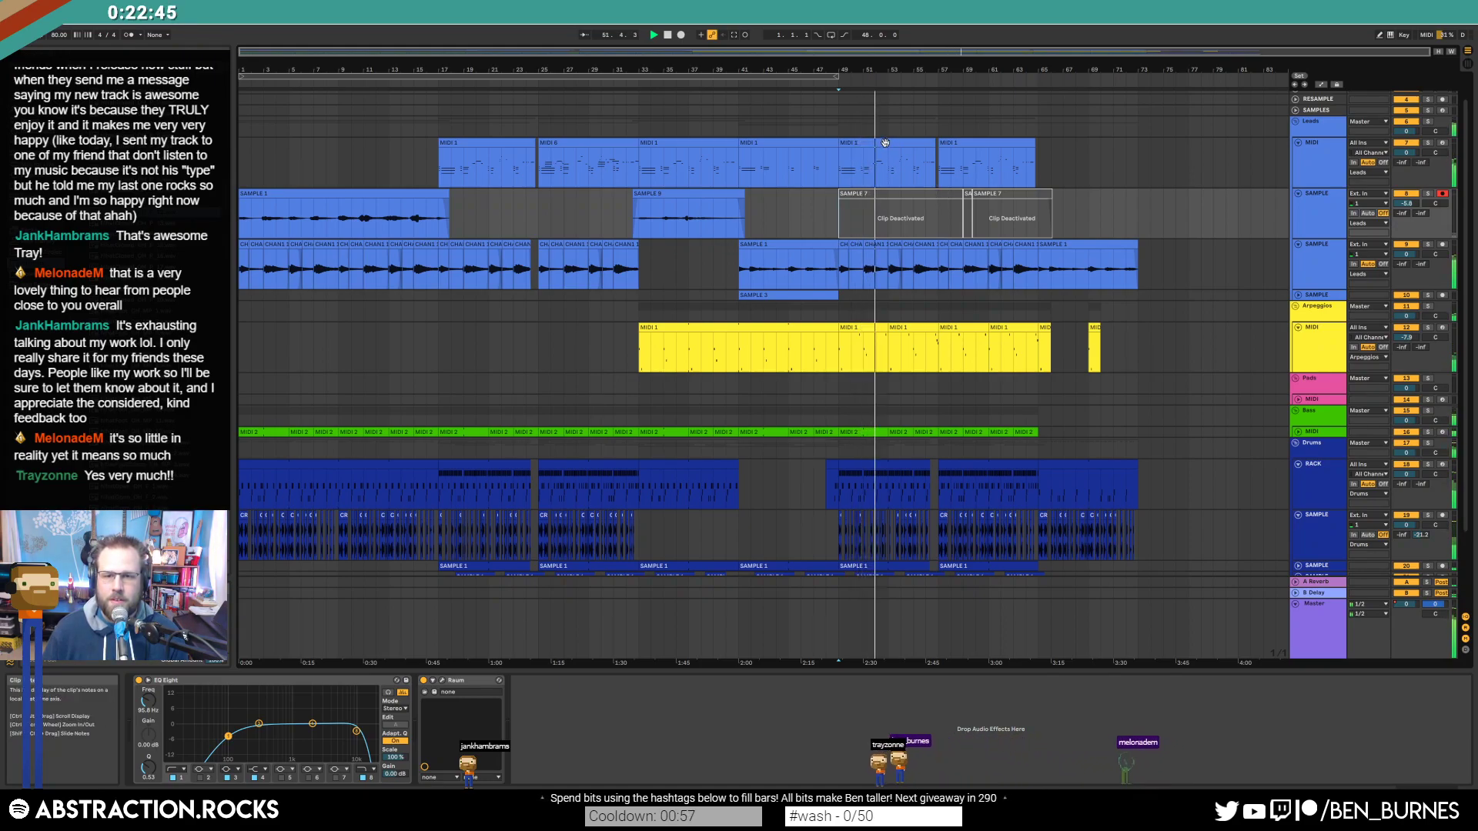
click(923, 208)
shift+click(1001, 207)
key(space)
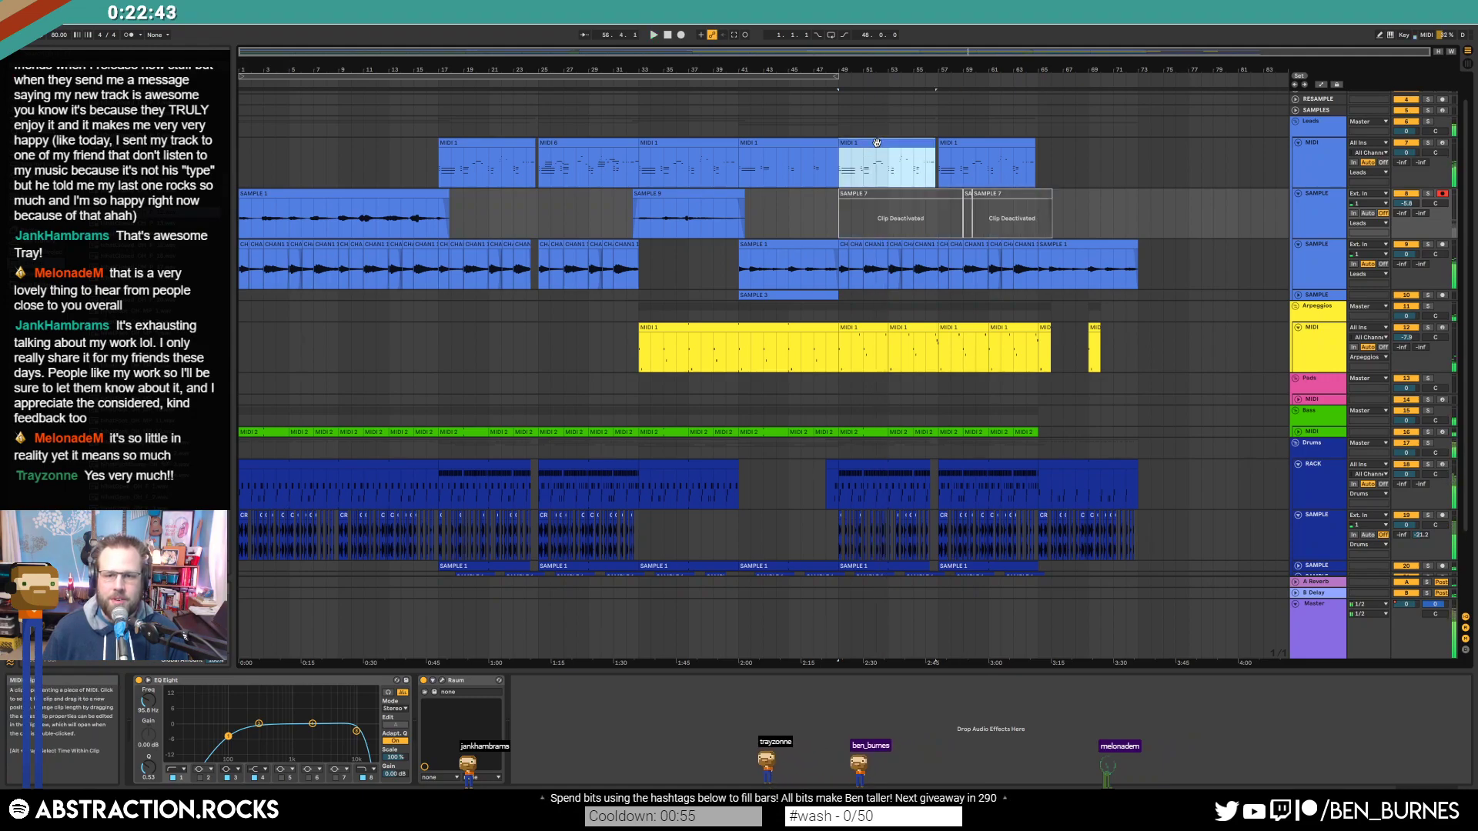
Step: Try revoicing the chord at position 4 in the bar 49 Leads MIDI clip by transposing its notes upward
double_click(863, 165)
drag(618, 654, 641, 707)
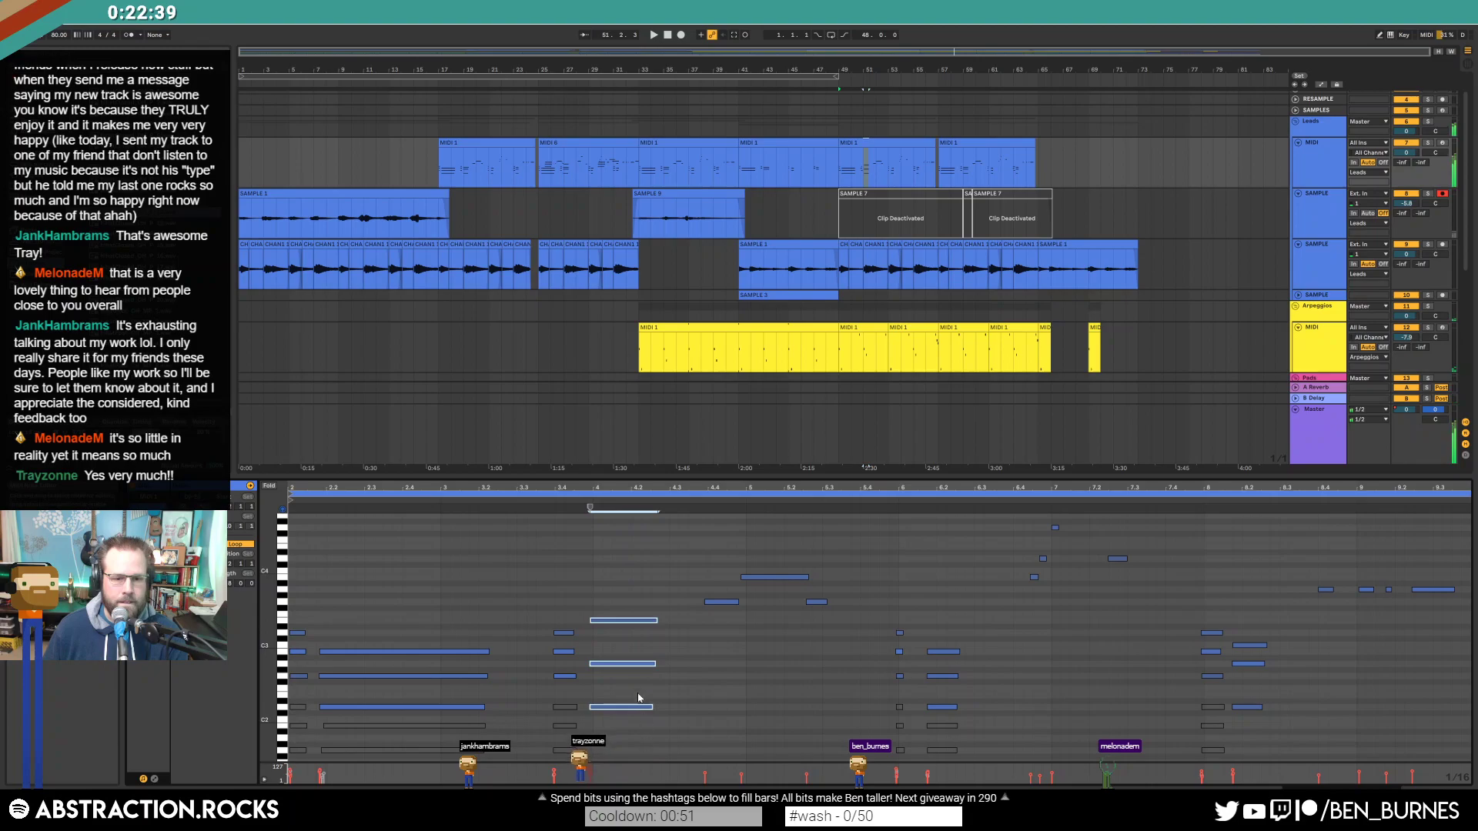
click(644, 659)
key(Up)
key(Up)
key(Up)
key(Up)
drag(624, 604, 638, 772)
click(643, 624)
key(Up)
key(Up)
key(Up)
drag(601, 671, 634, 759)
key(Up)
key(Up)
key(Up)
key(Up)
key(Up)
key(Up)
key(Up)
key(Up)
key(Up)
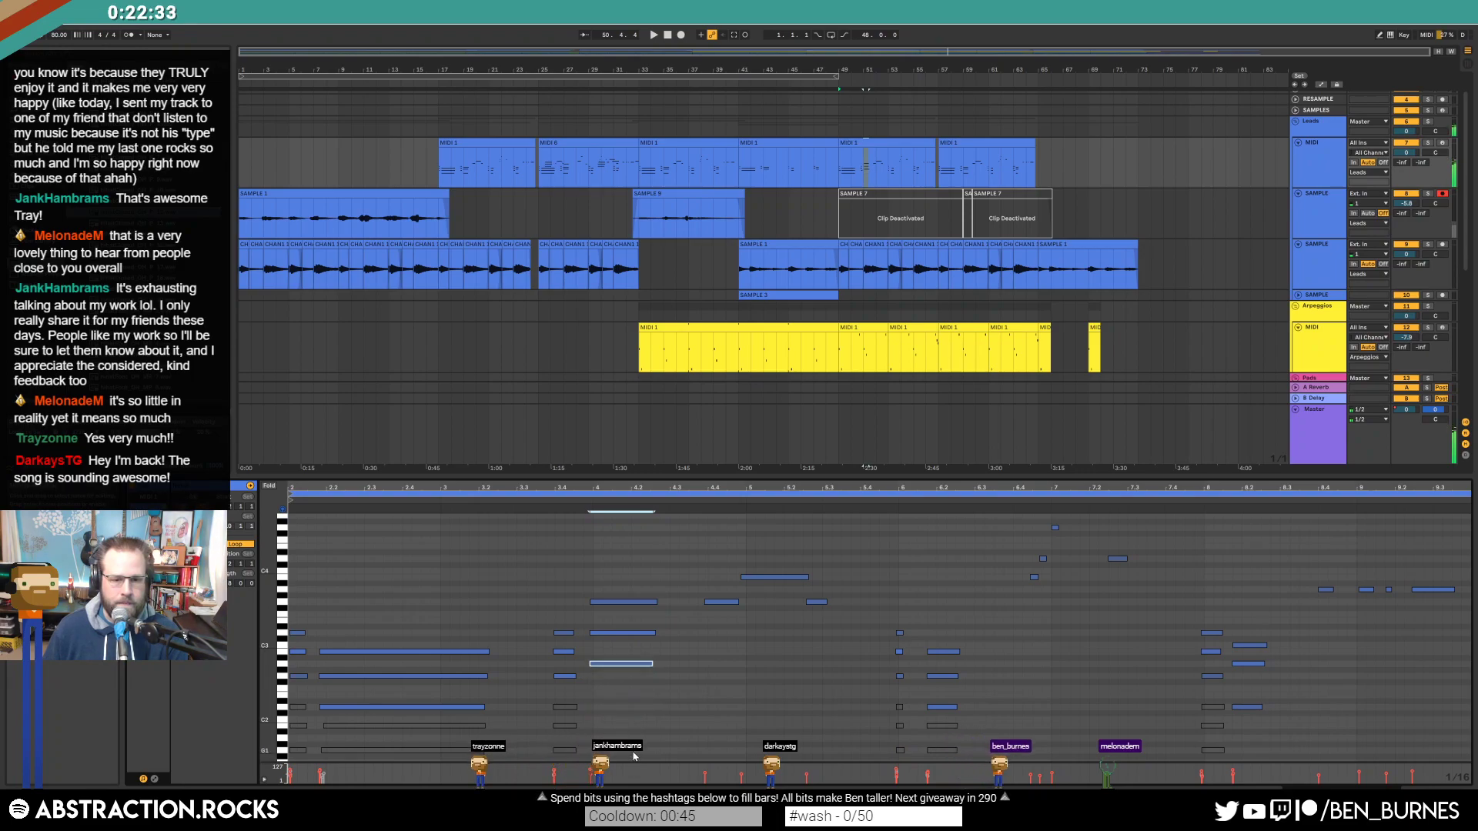
Step: Play the revoiced chord and try raising its middle note by three semitones
click(614, 573)
drag(613, 573, 630, 664)
click(535, 508)
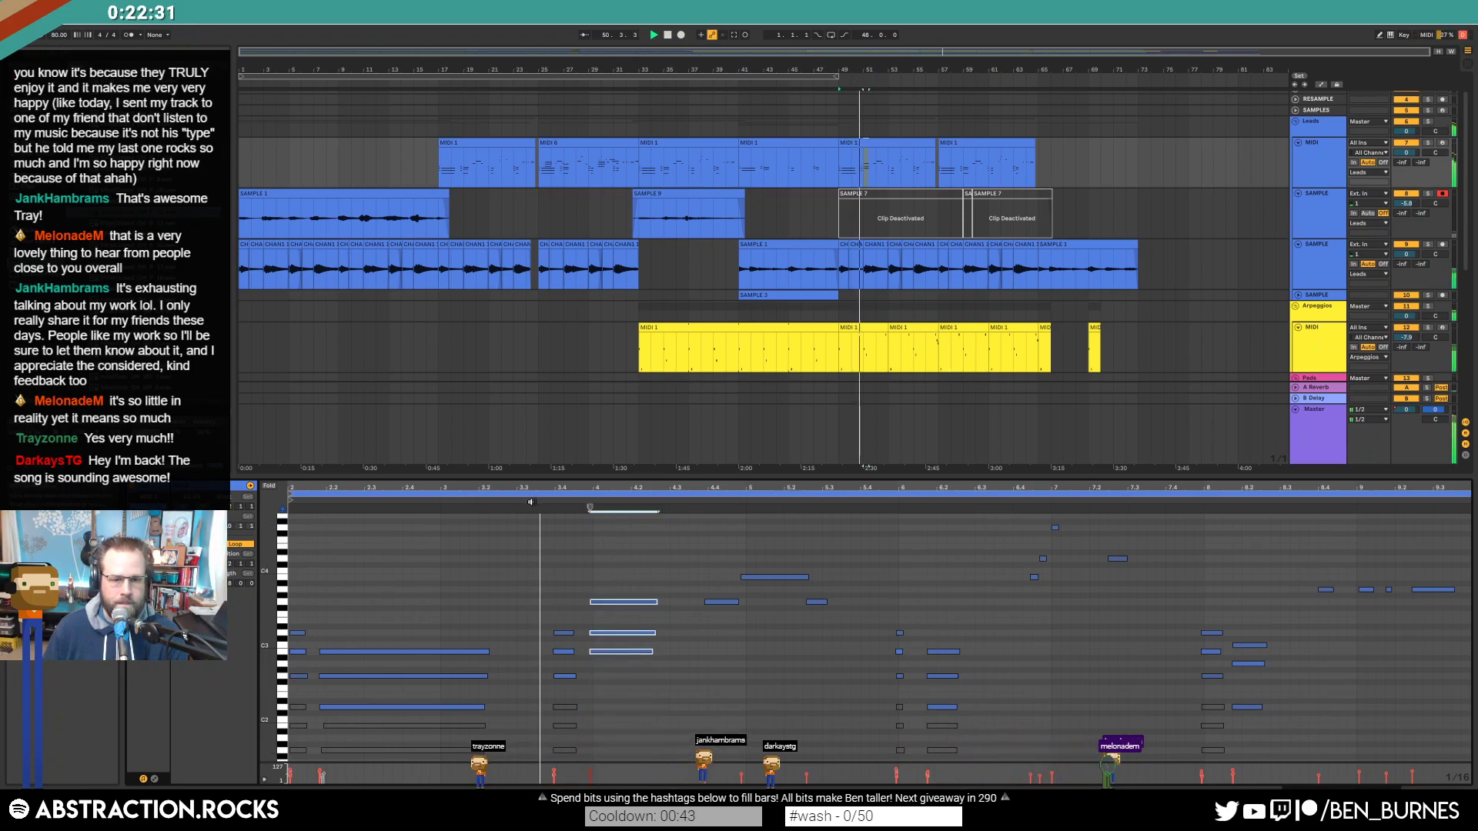
click(643, 633)
key(Up)
key(Up)
key(Up)
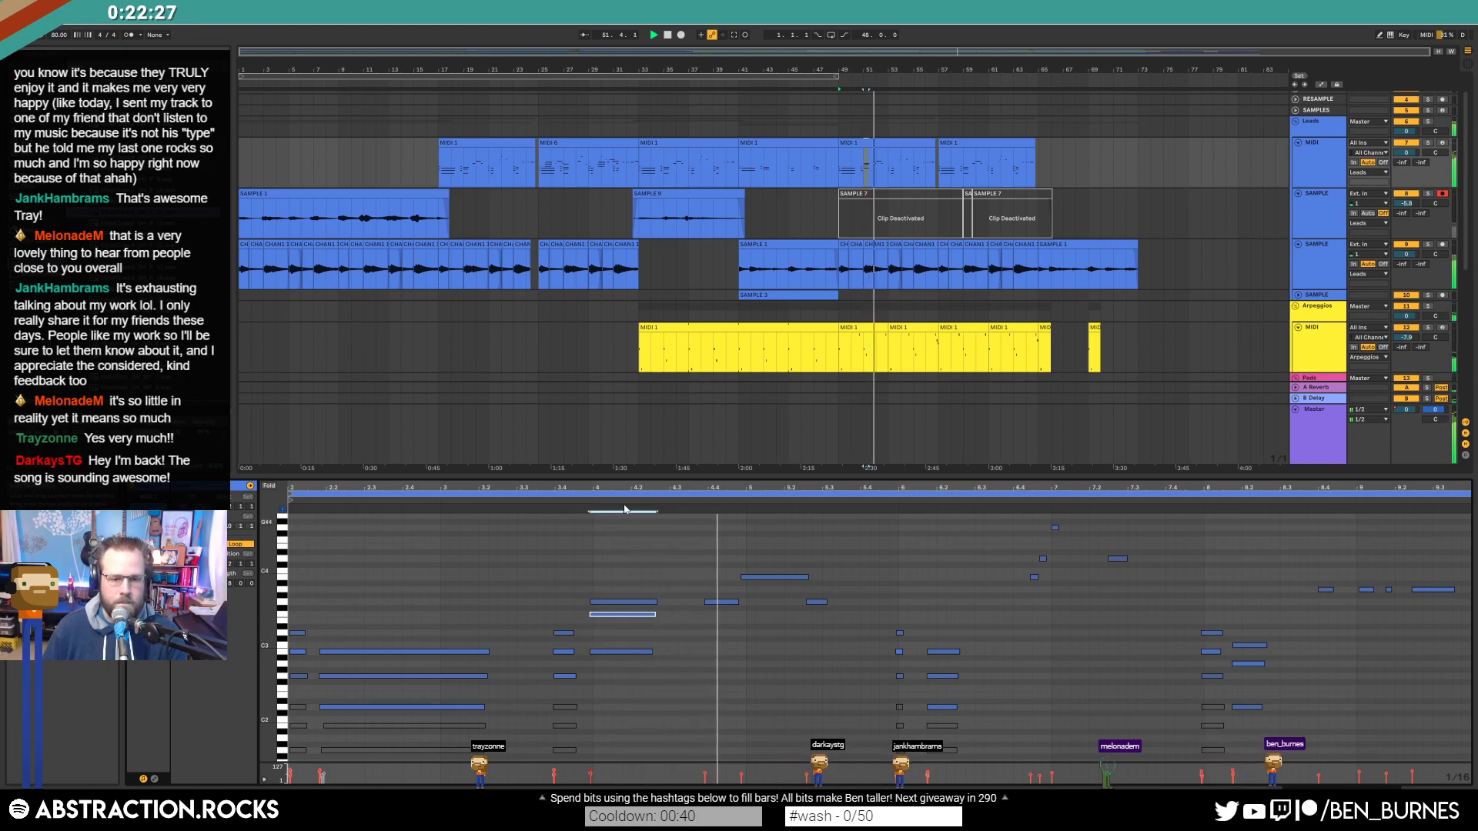
click(605, 546)
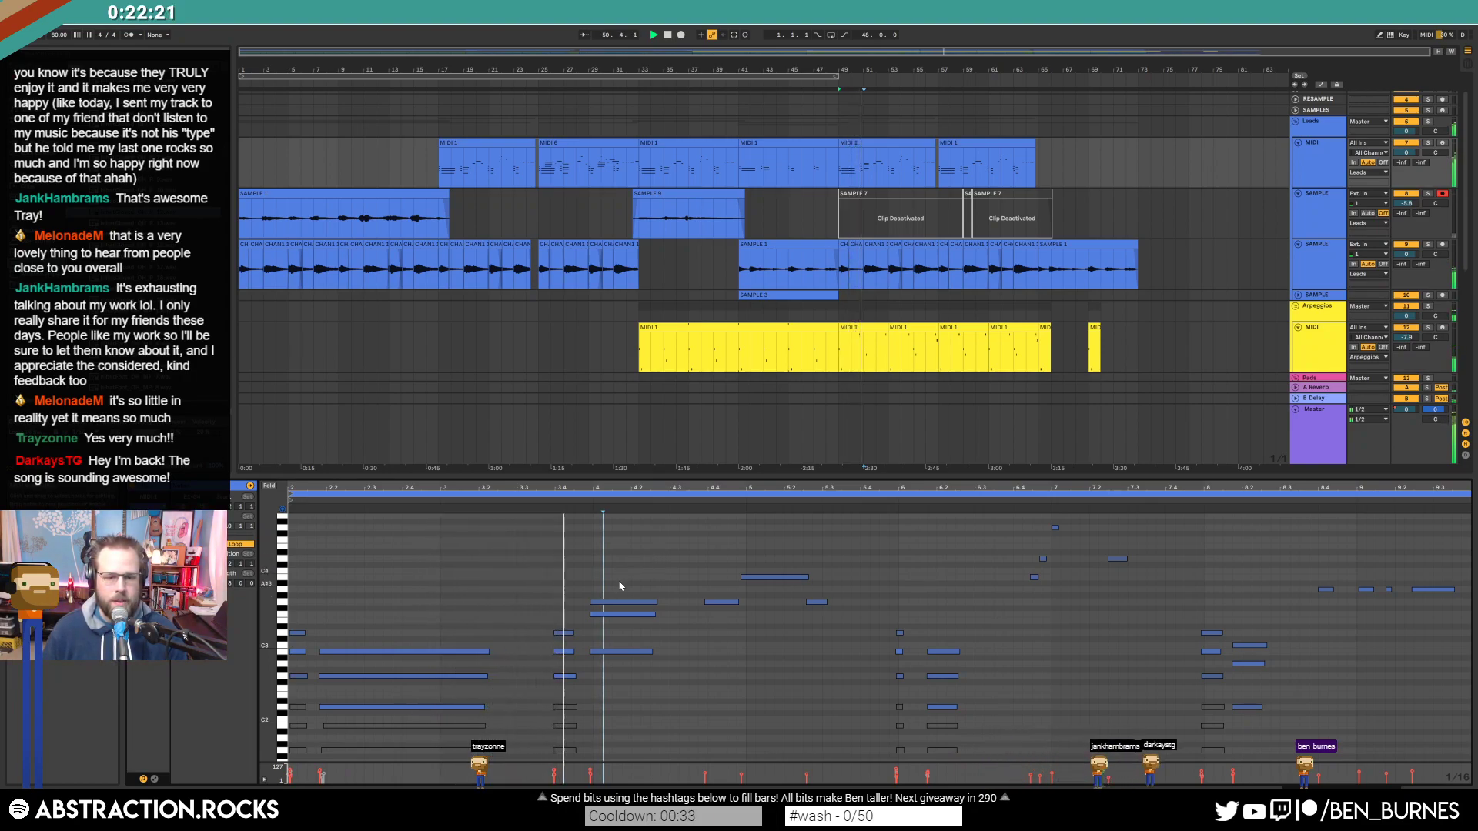
key(space)
Step: Delete the chord at position 4, paste a copy of the chord near 8.2 in its place, and play it
drag(619, 583, 669, 683)
key(Delete)
drag(1237, 615, 1268, 739)
key(ctrl+c)
click(621, 649)
key(ctrl+v)
key(space)
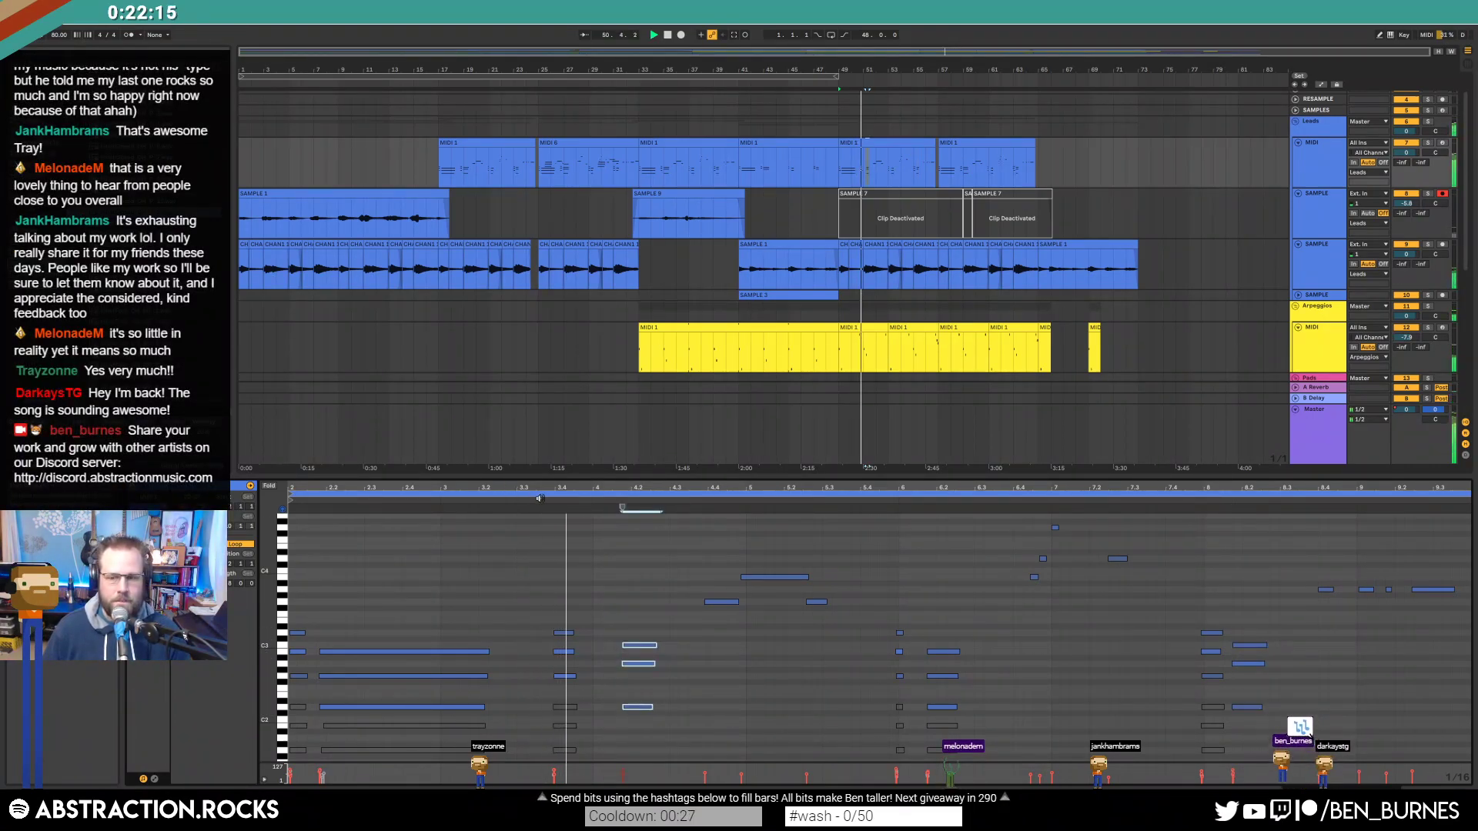
Step: Nudge the pasted chord slightly earlier and delete the three melody notes between about 4.4 and 5.3
drag(621, 611, 645, 750)
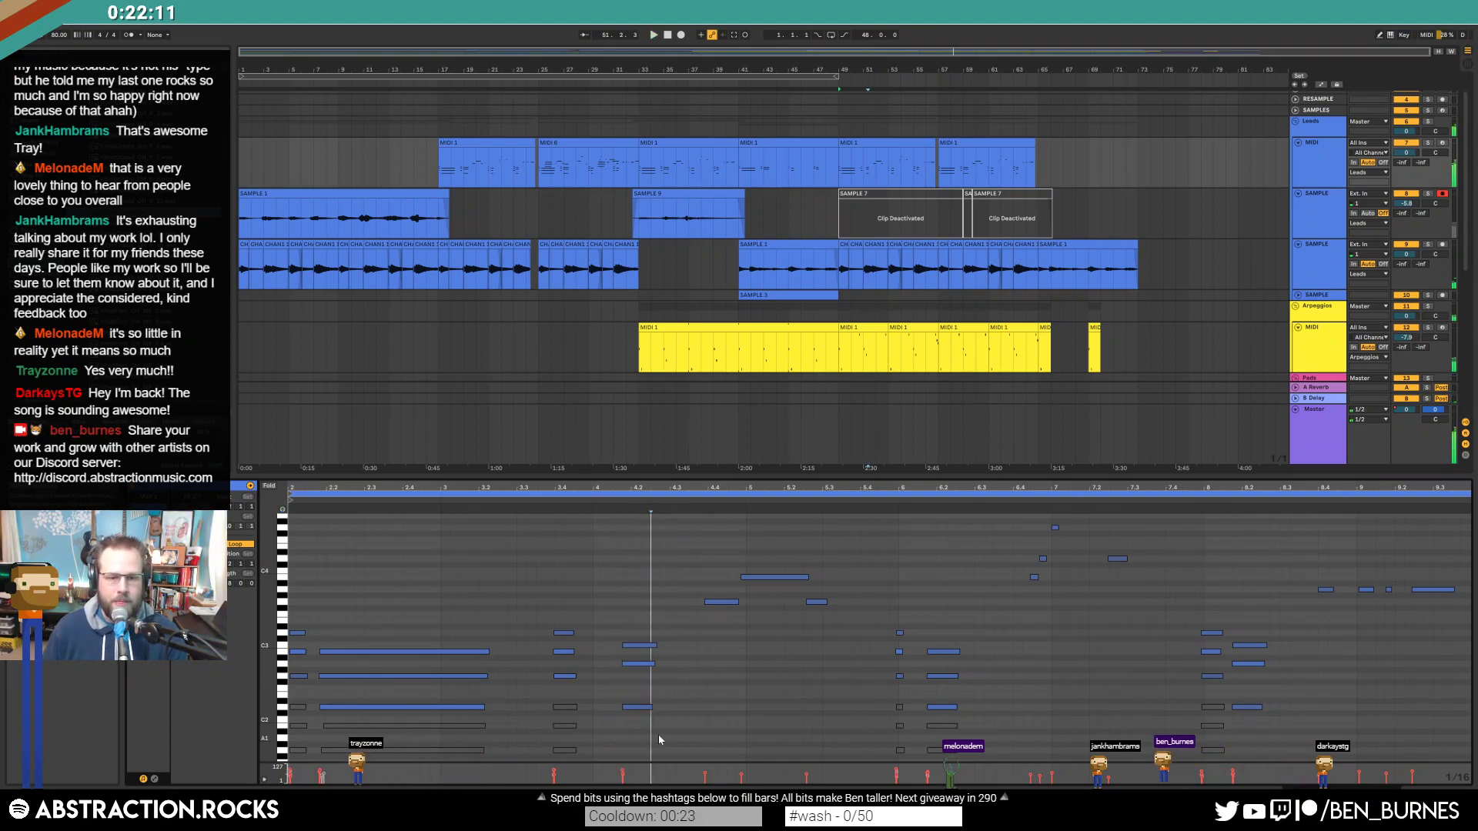
key(Left)
click(657, 591)
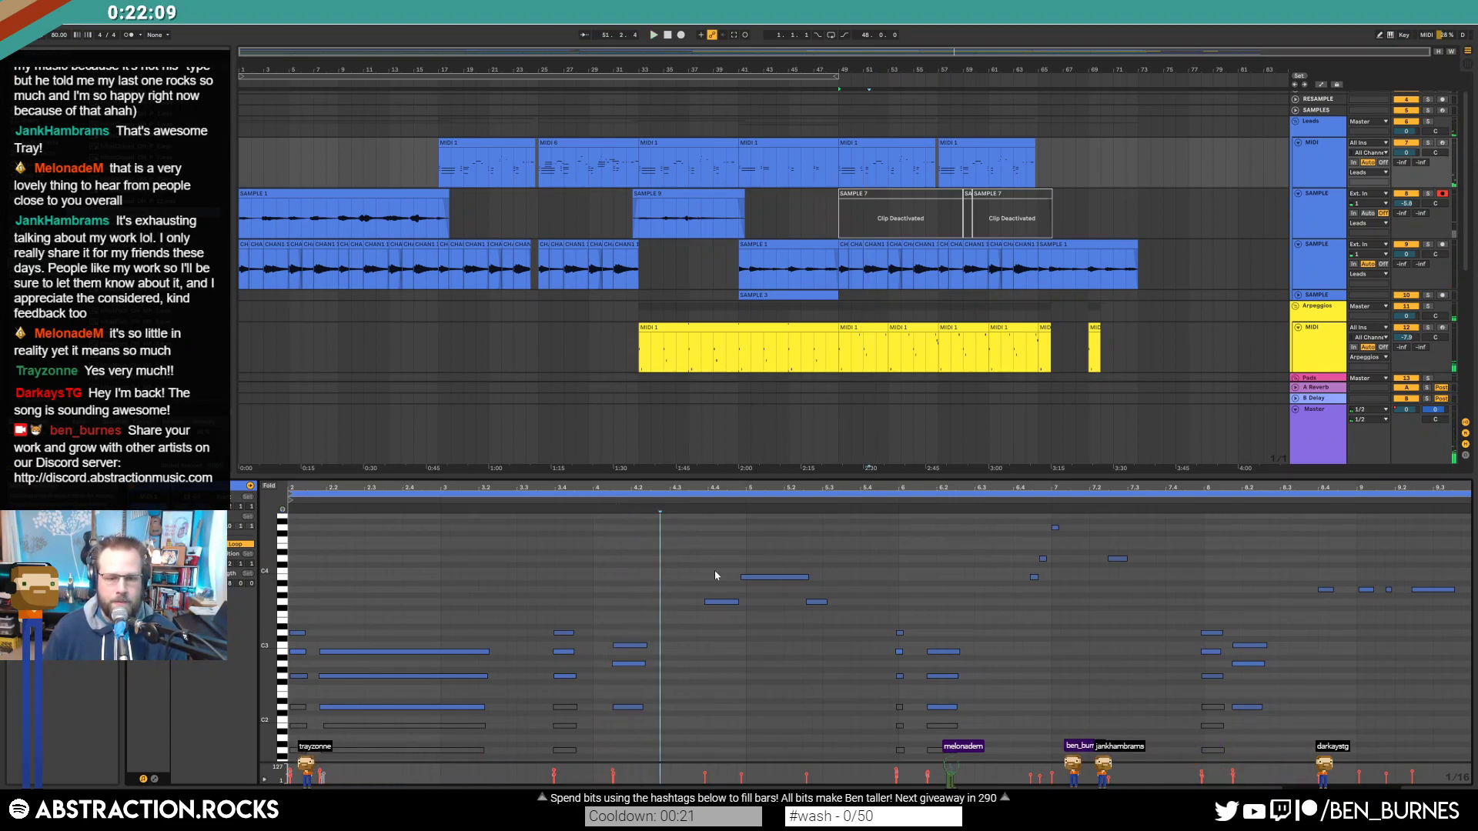
key(Delete)
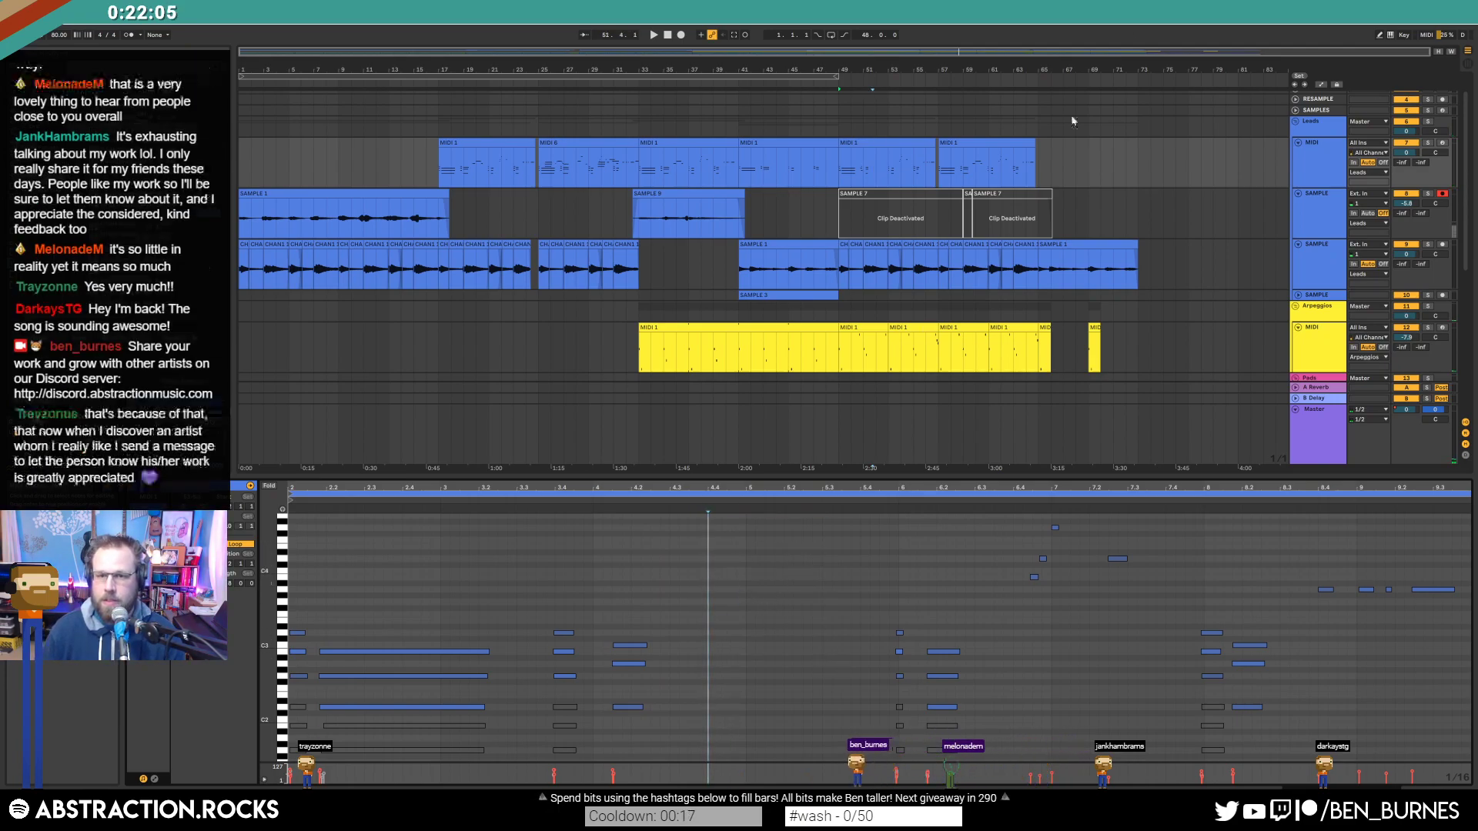
Step: Arm the Leads MIDI track, rehearse the section, and record an overdubbed melody take from about bar 51 to 60
click(1443, 143)
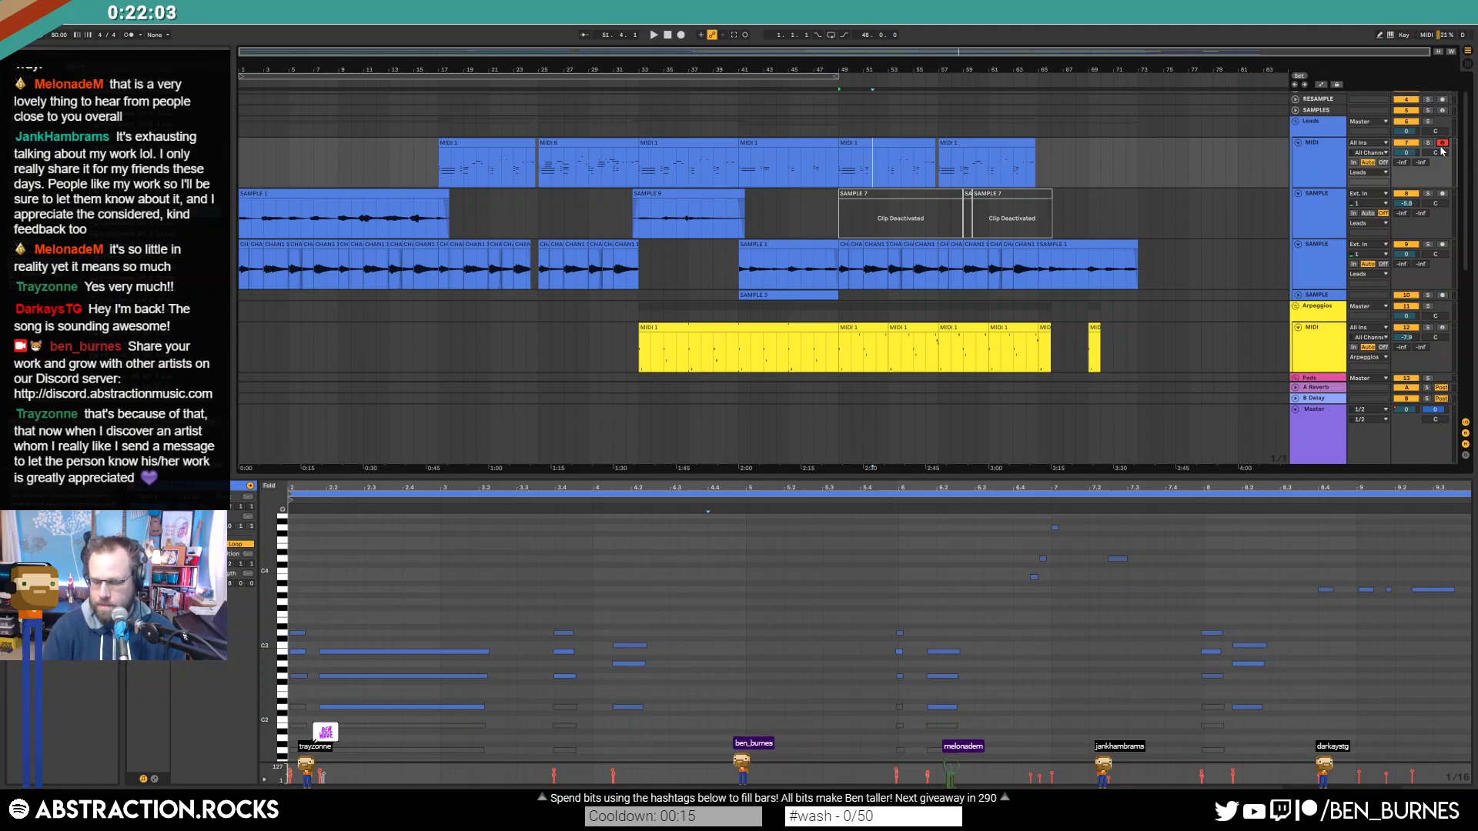
key(space)
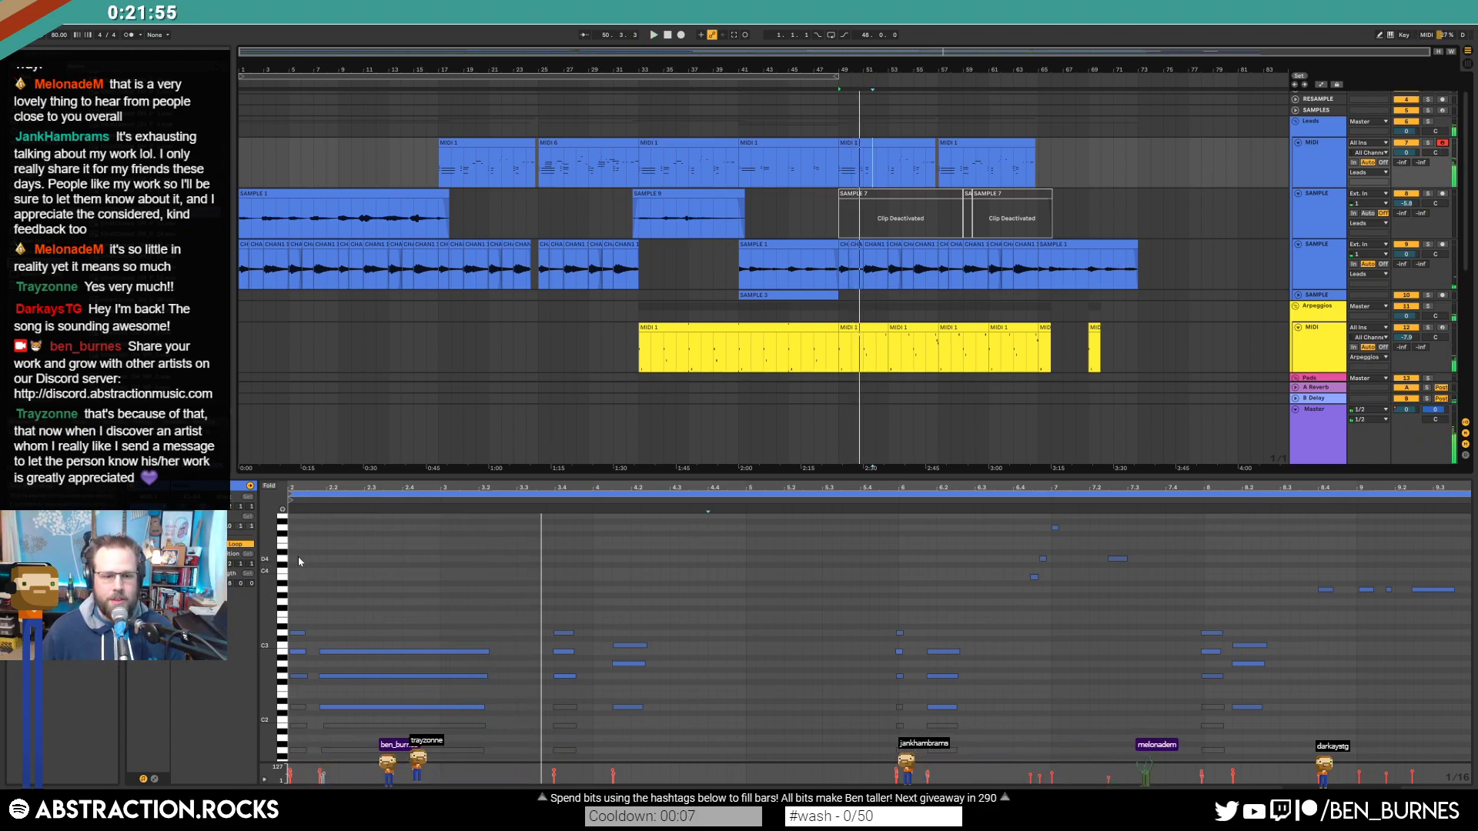
key(space)
key(space)
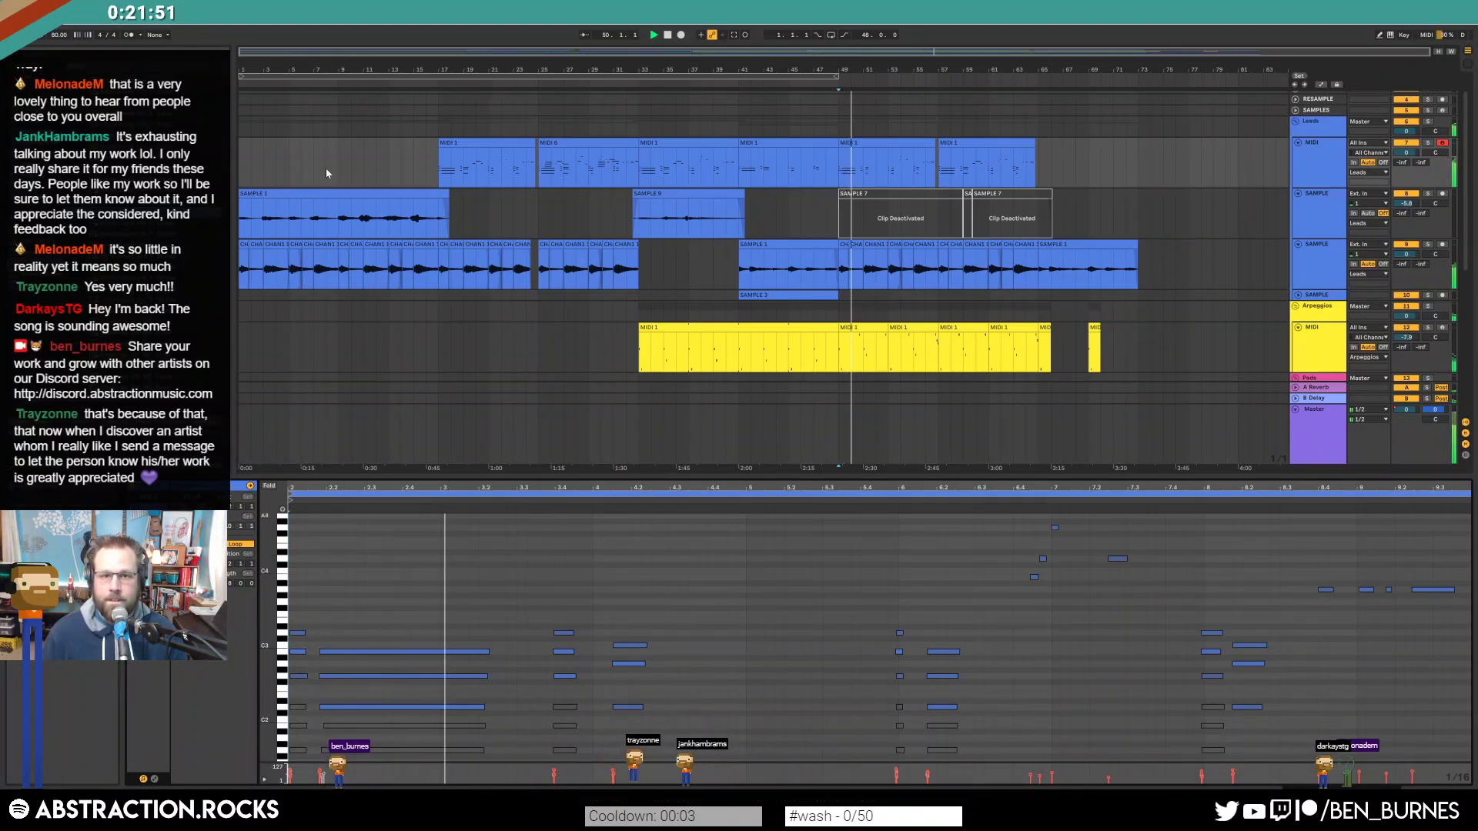
click(701, 36)
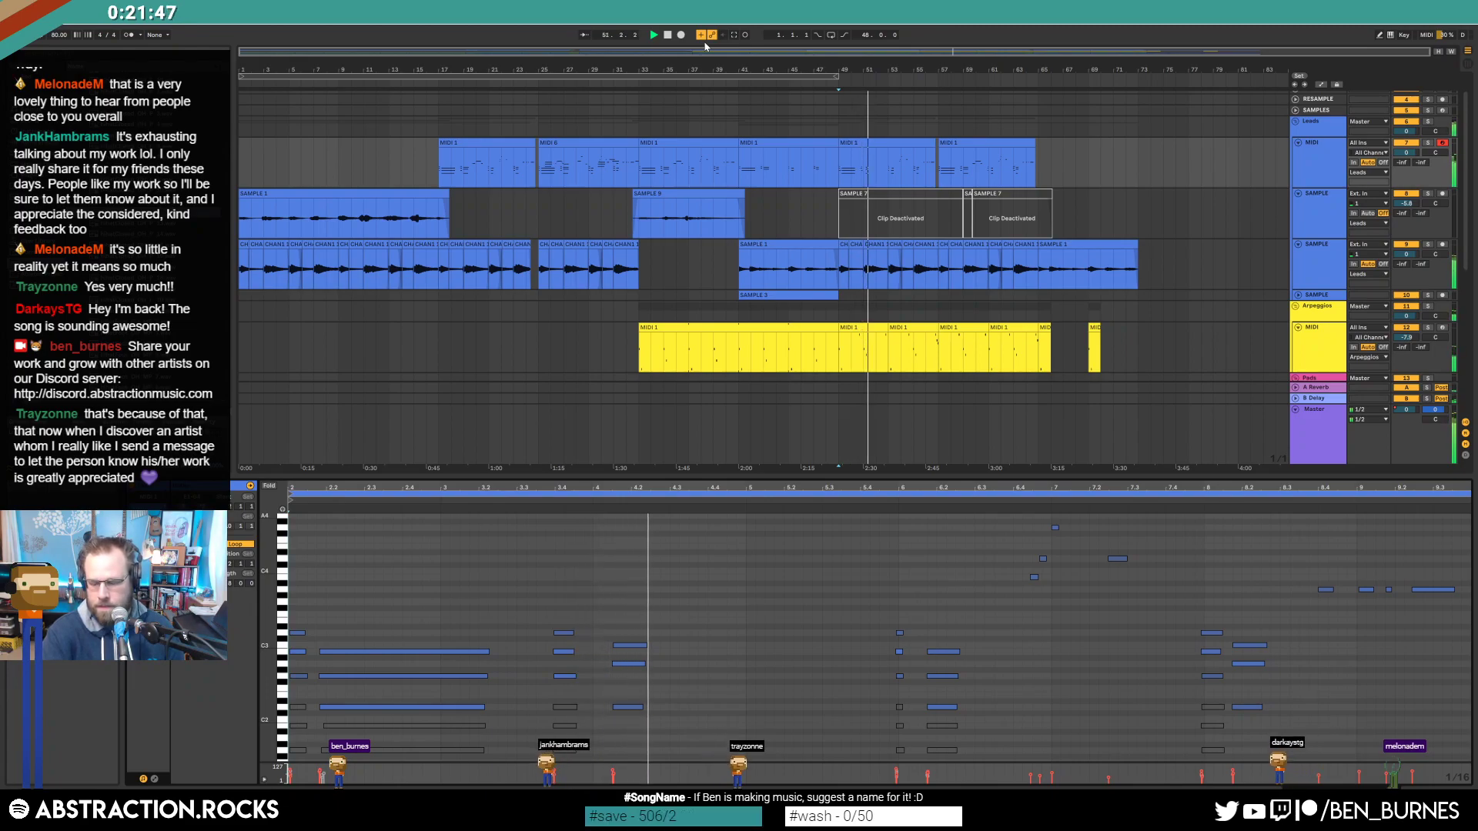
key(F9)
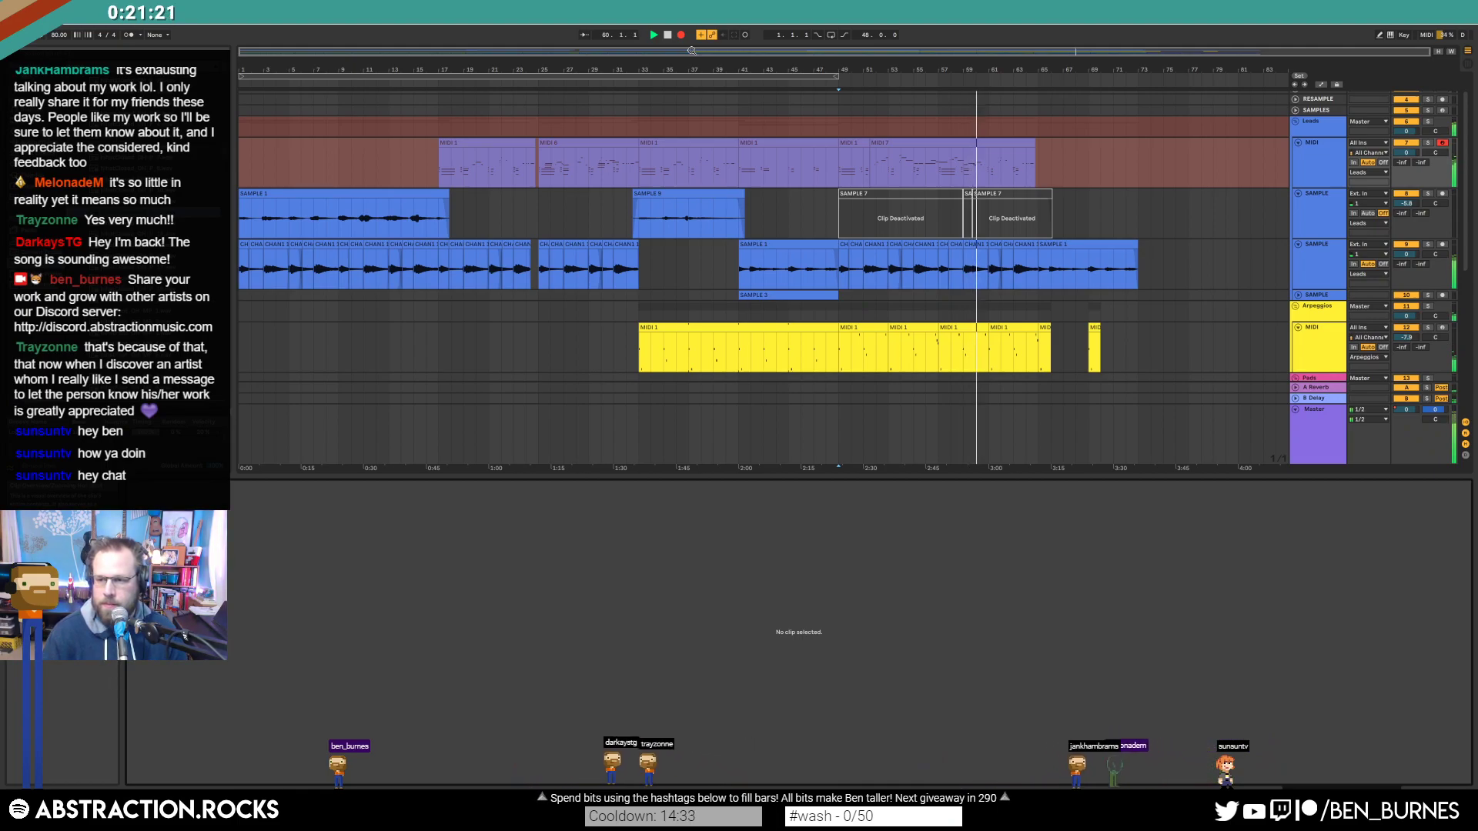
key(space)
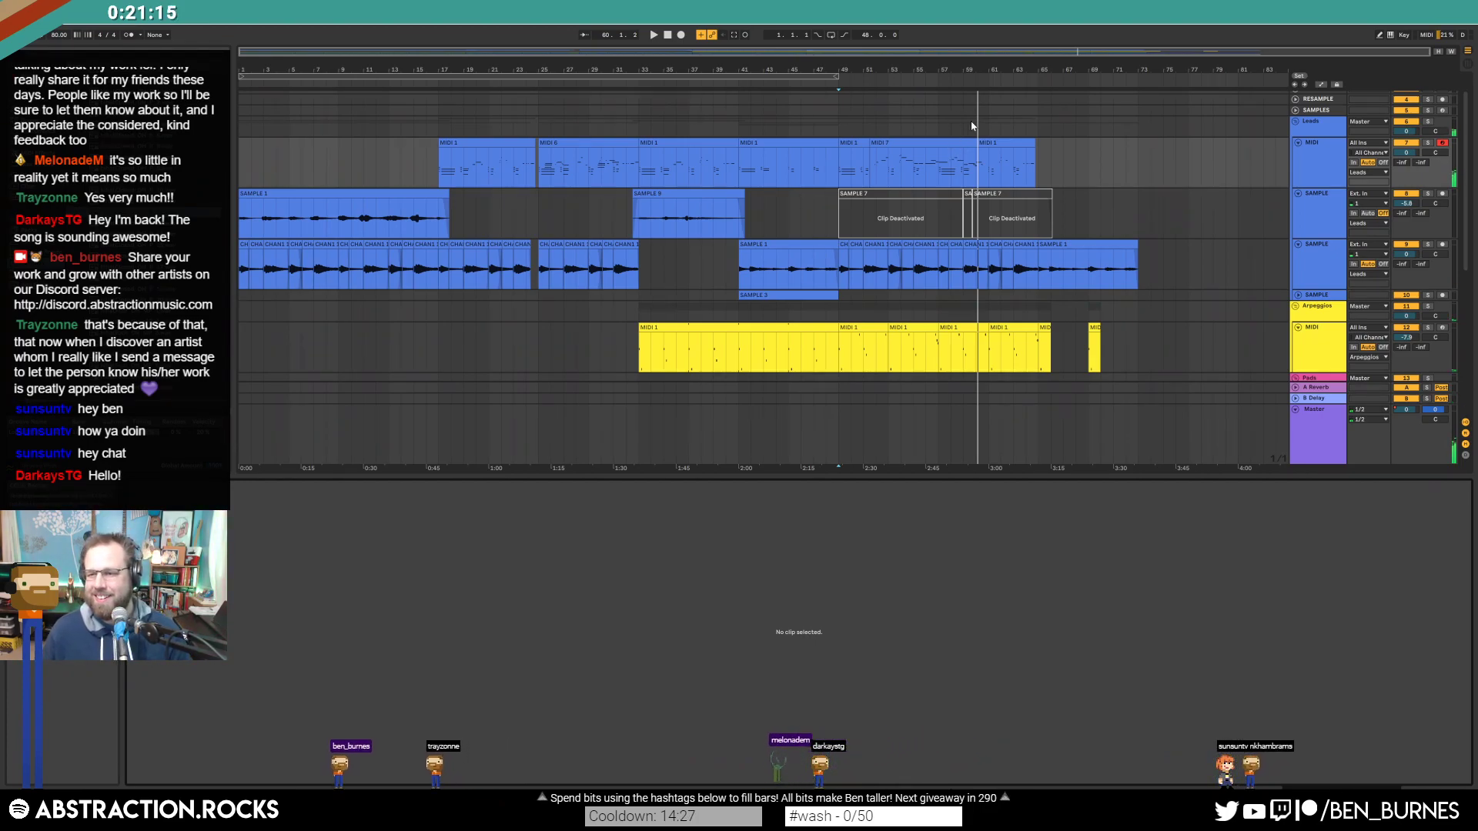
Step: Extend the start of the MIDI clip after the new take back to bar 57 and open the take's notes
drag(980, 142, 938, 143)
click(924, 146)
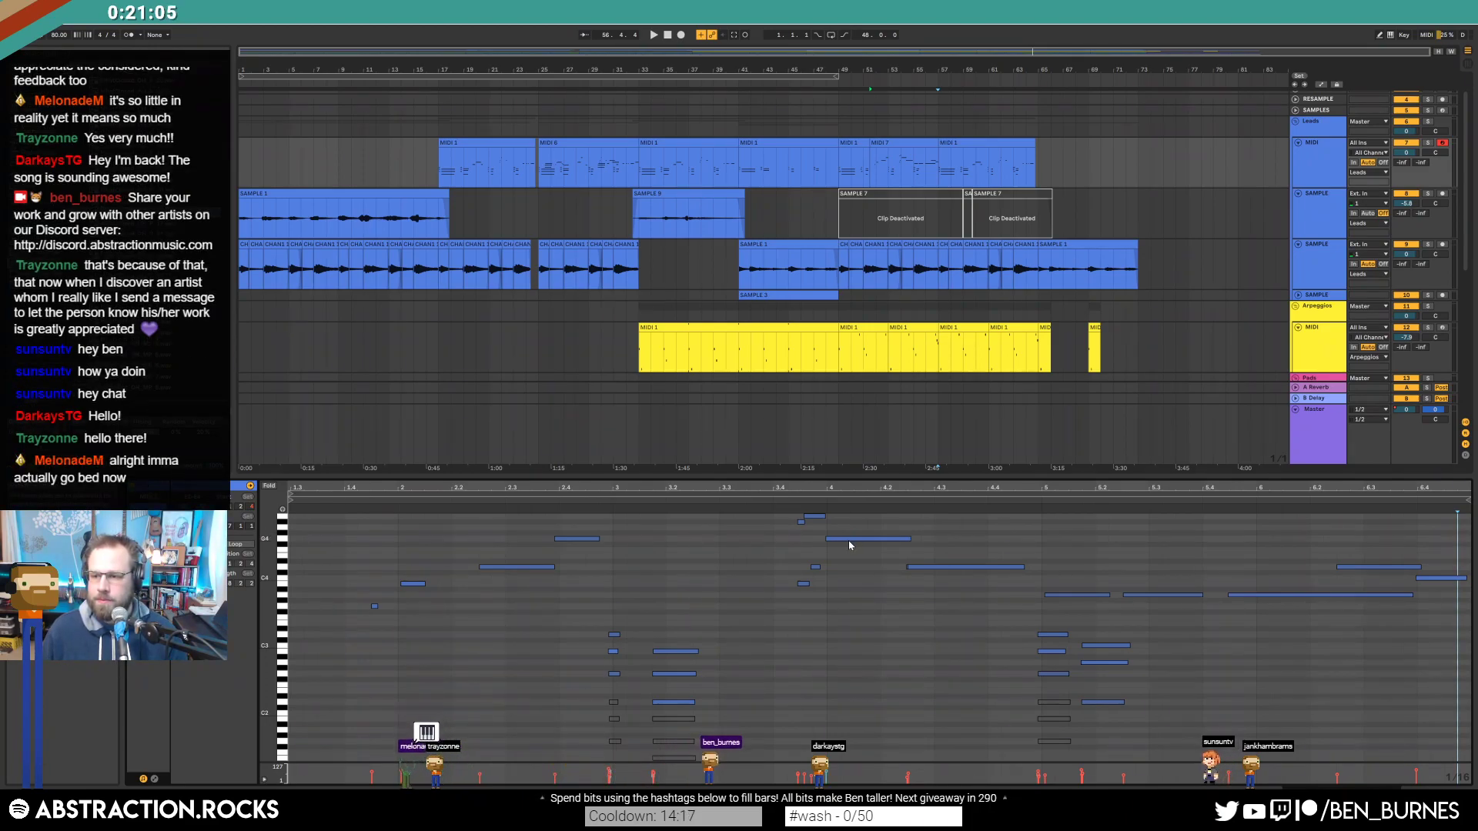
click(890, 566)
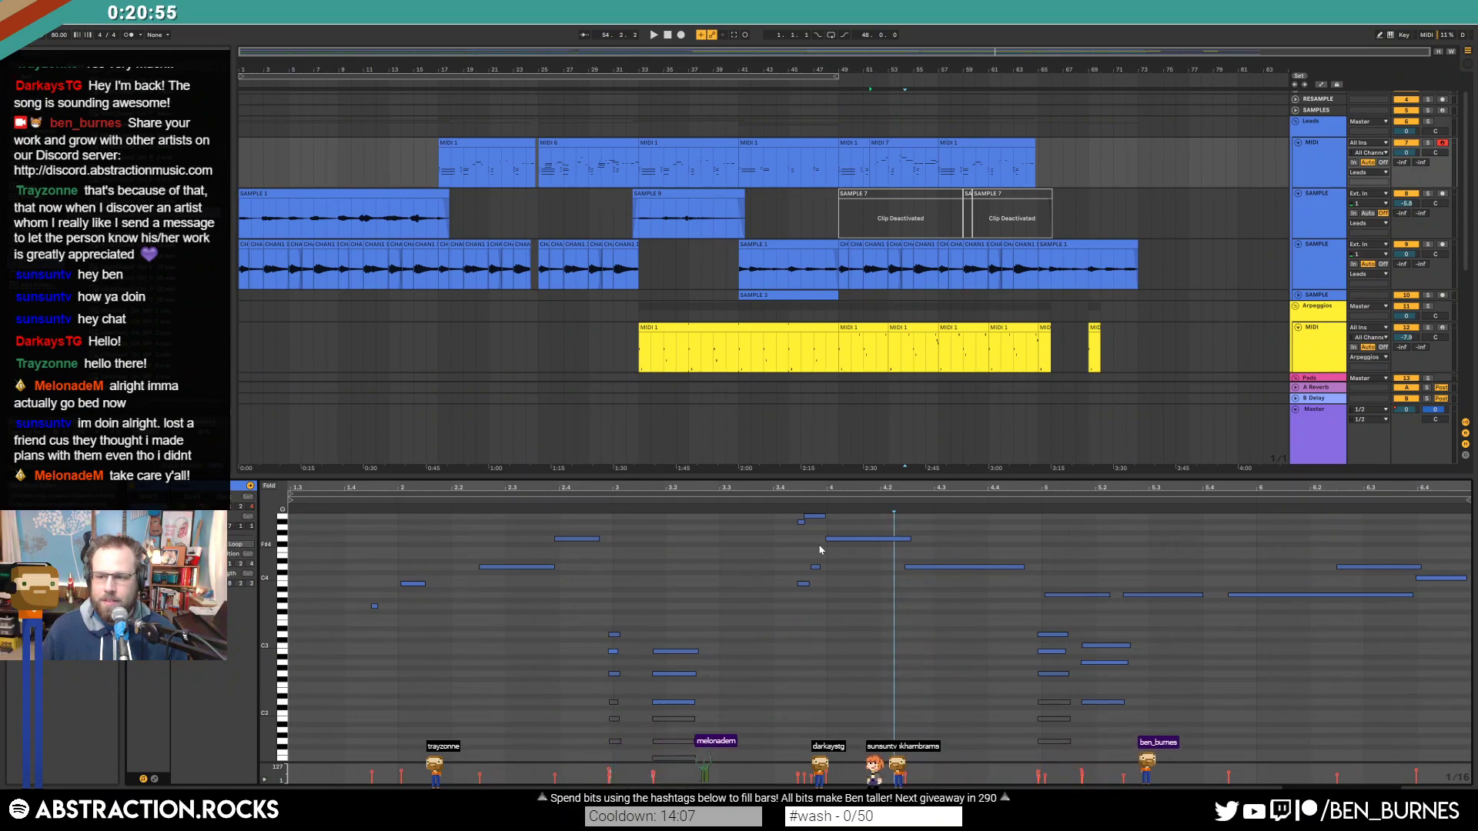
Step: Play back the song and inspect the notes of the bar 49 Leads MIDI clip and the new take
click(667, 36)
key(space)
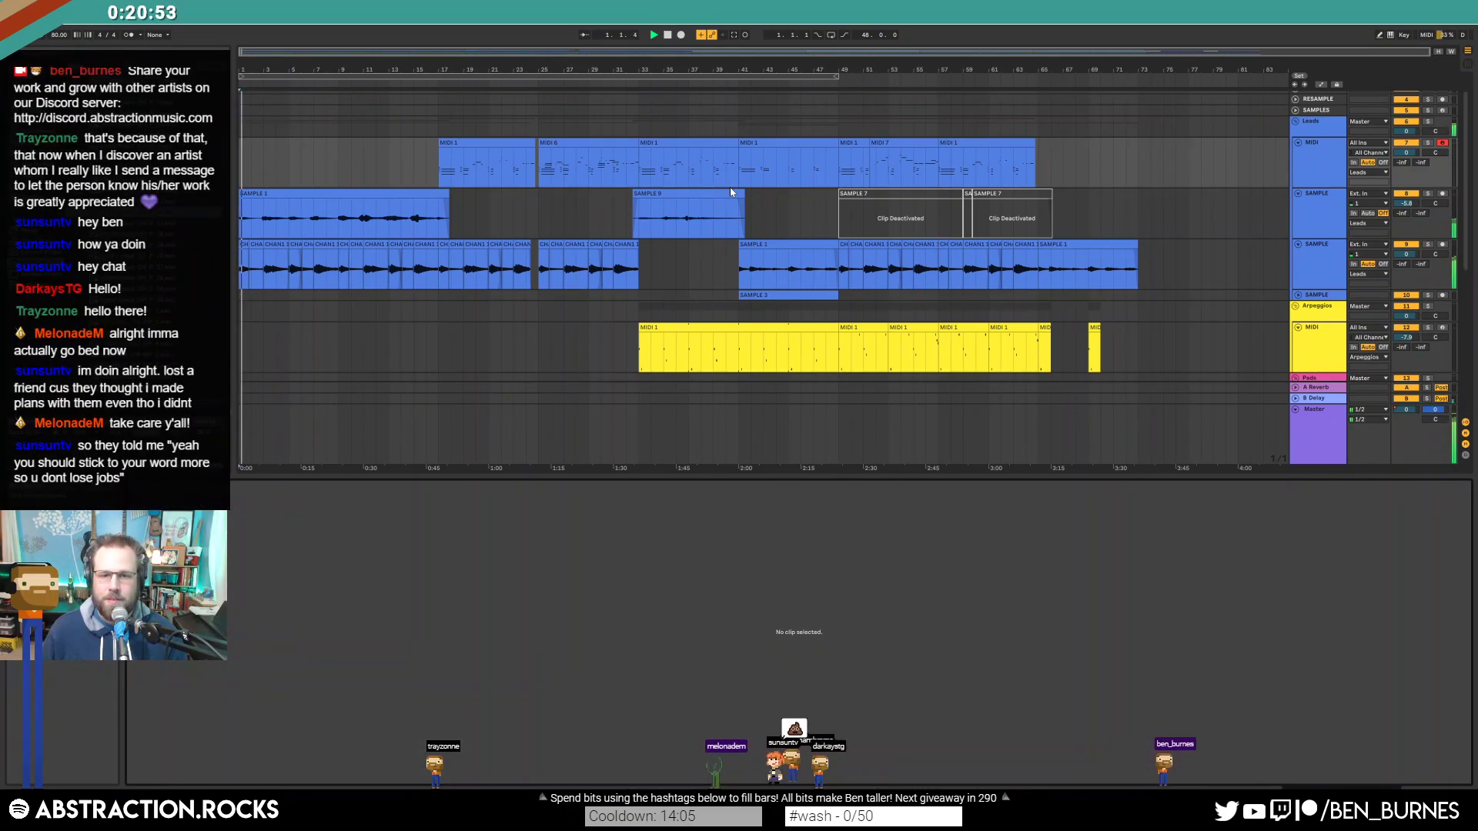
click(855, 144)
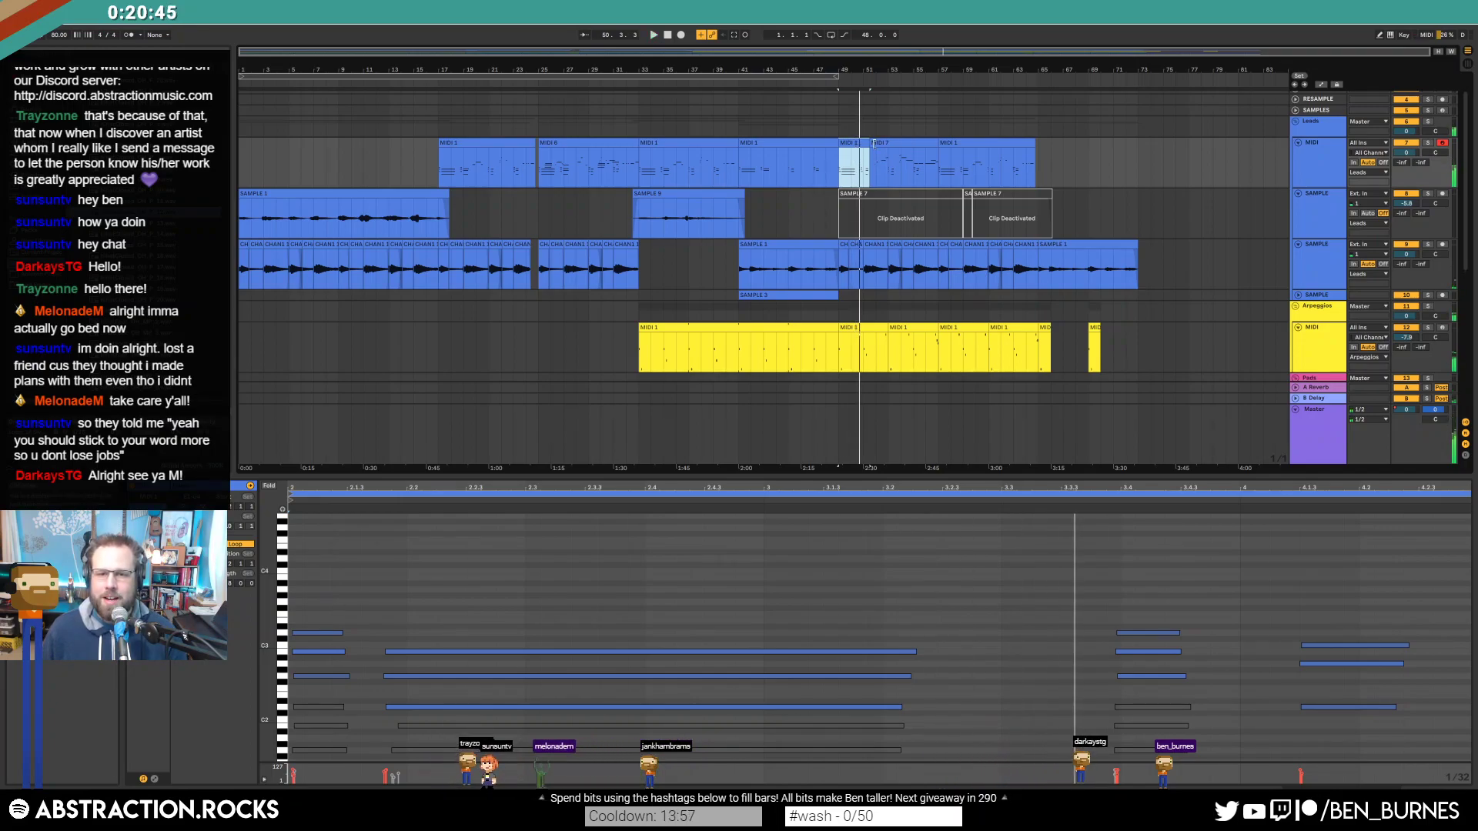
click(874, 146)
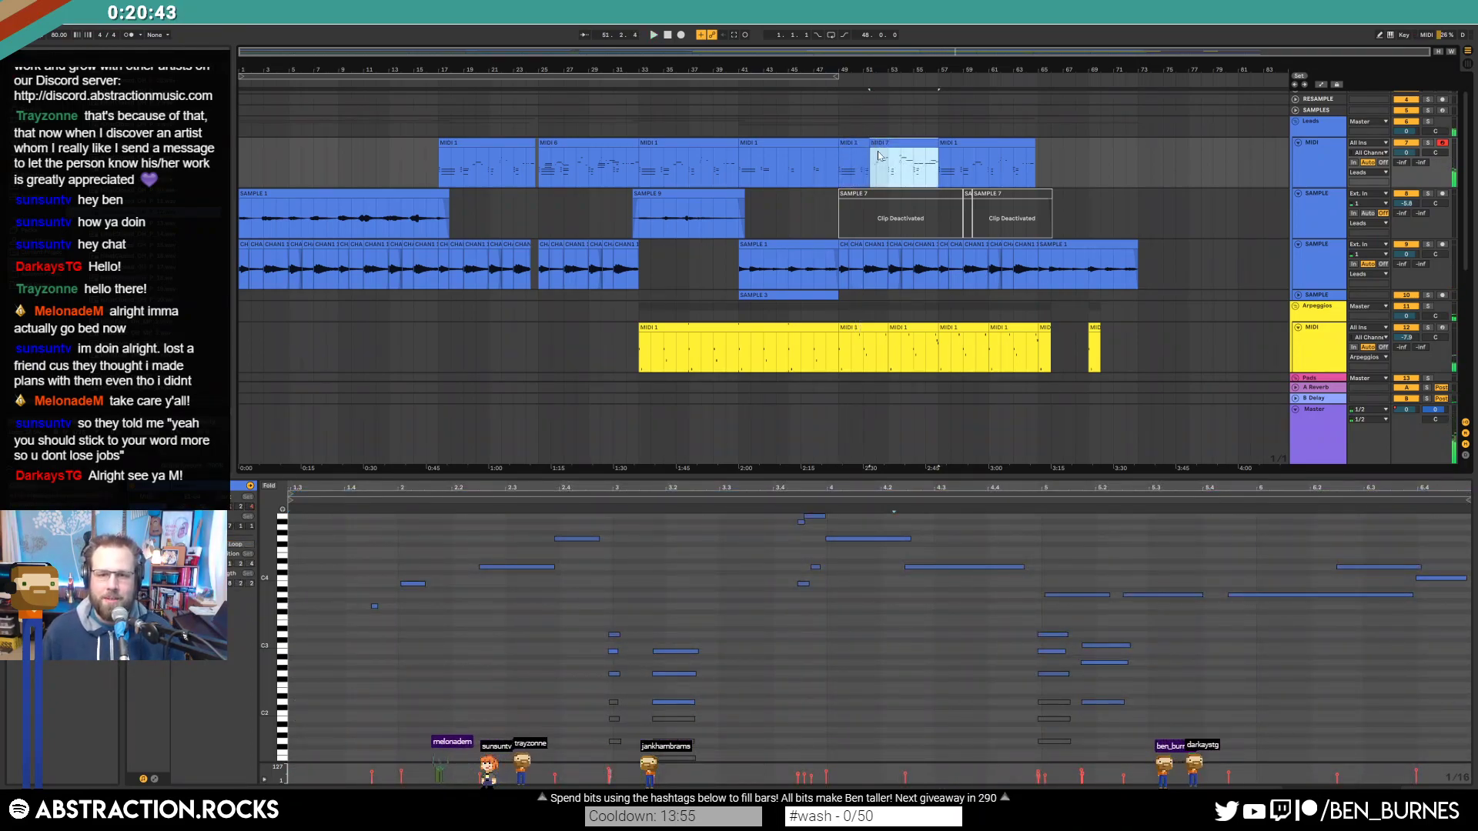
Step: Trim the new take's start to about bar 51.4 and shorten the bar 41 Leads MIDI clip to end at bar 48
scroll(878, 154, up, 5)
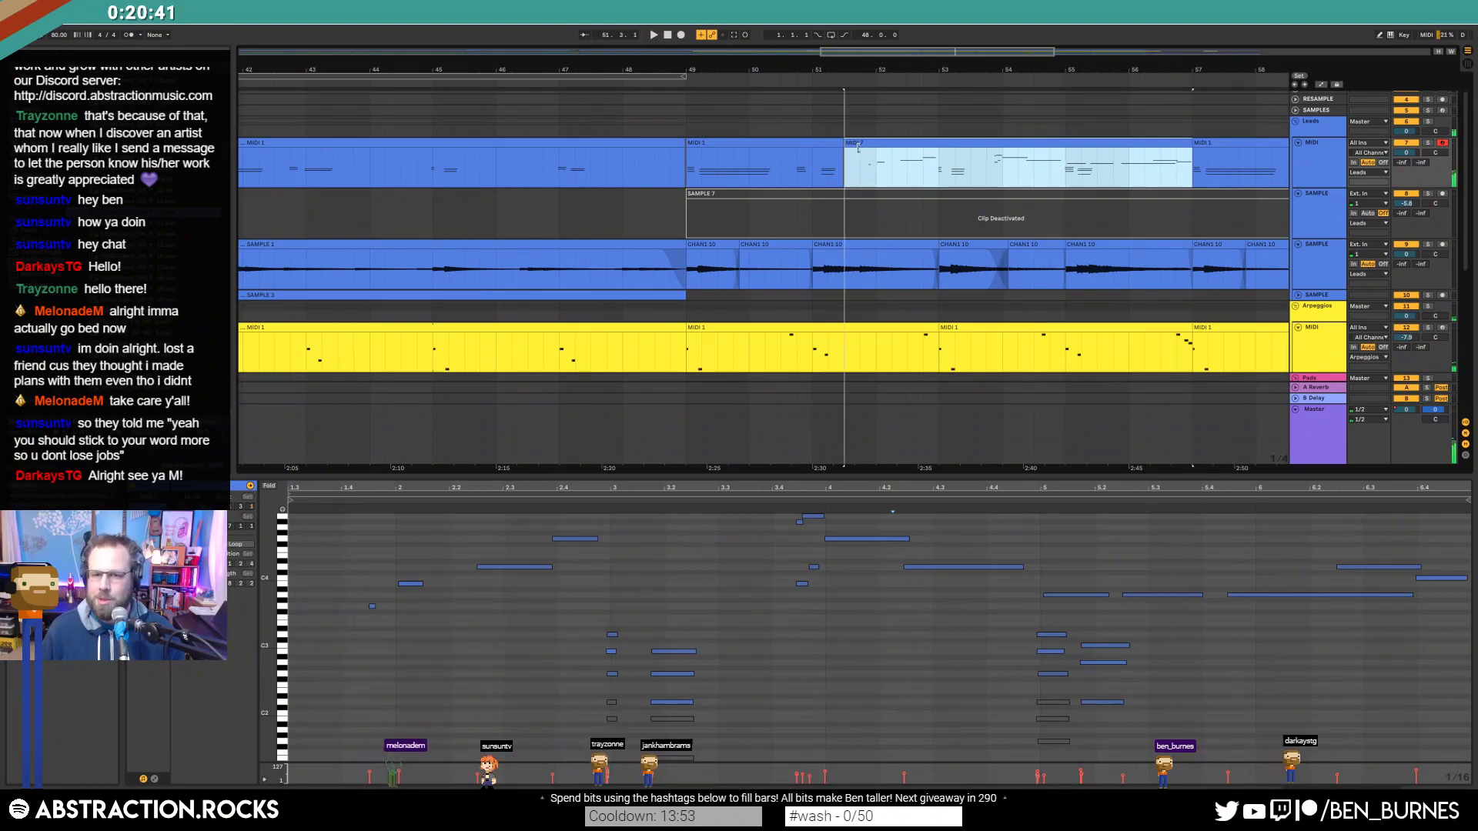
drag(845, 146, 860, 147)
click(777, 141)
click(682, 144)
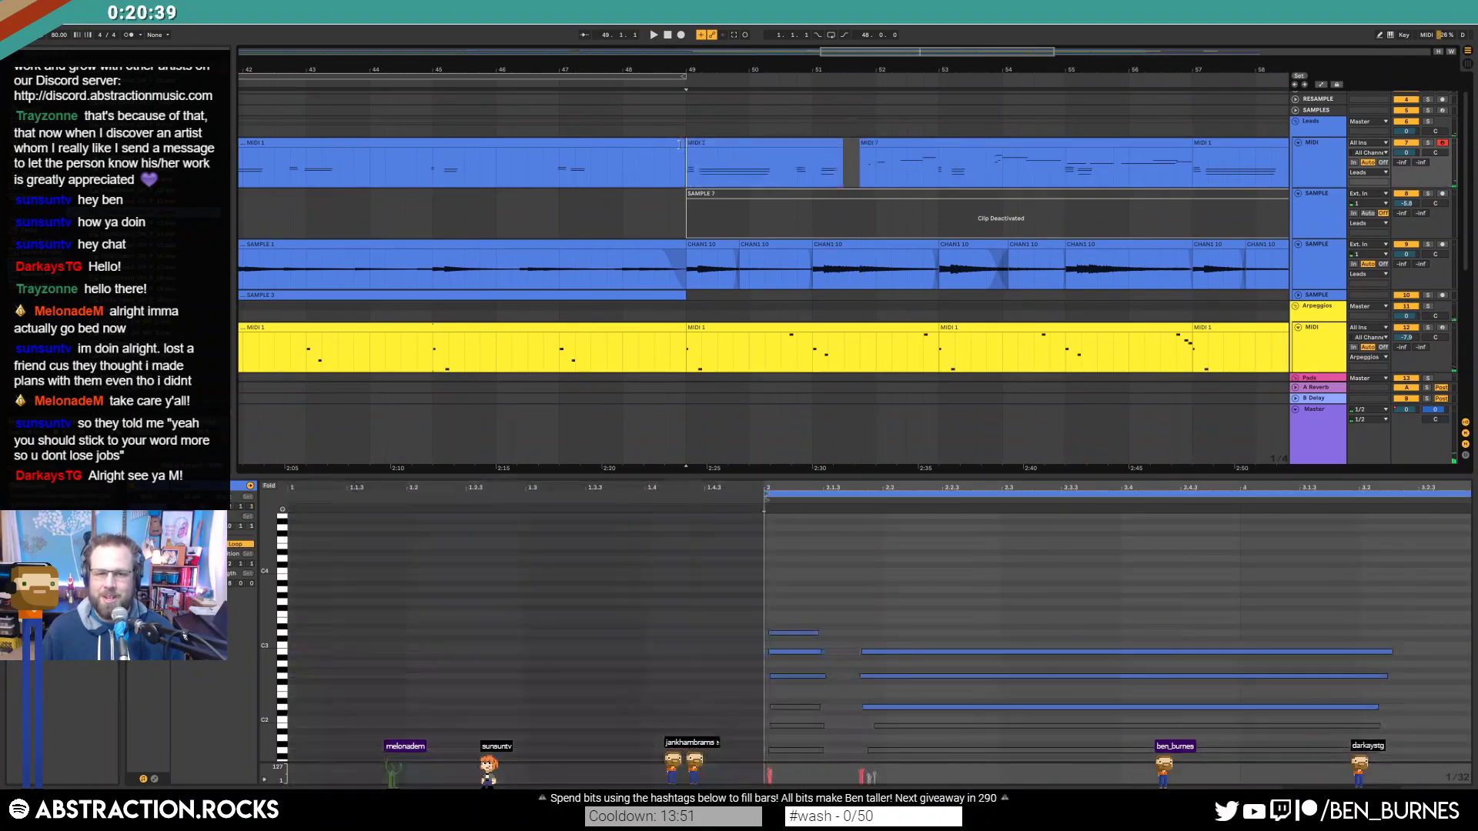
drag(683, 144, 622, 143)
Step: Play the bar 49 Leads MIDI clip and extend its end to meet the start of the new take
click(700, 143)
key(space)
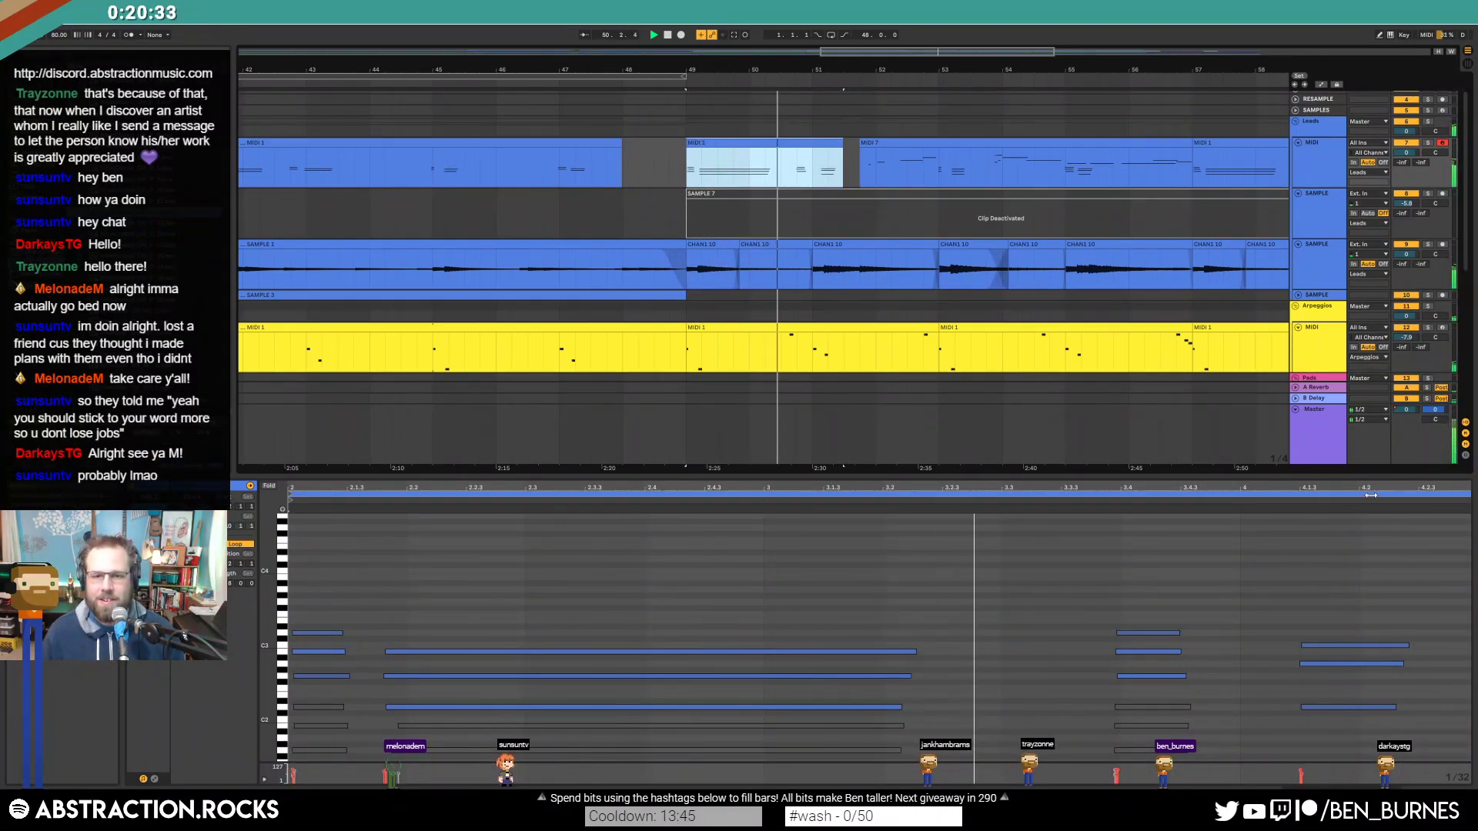
mouse_move(861, 142)
mouse_down()
mouse_move(830, 142)
mouse_move(859, 143)
mouse_up()
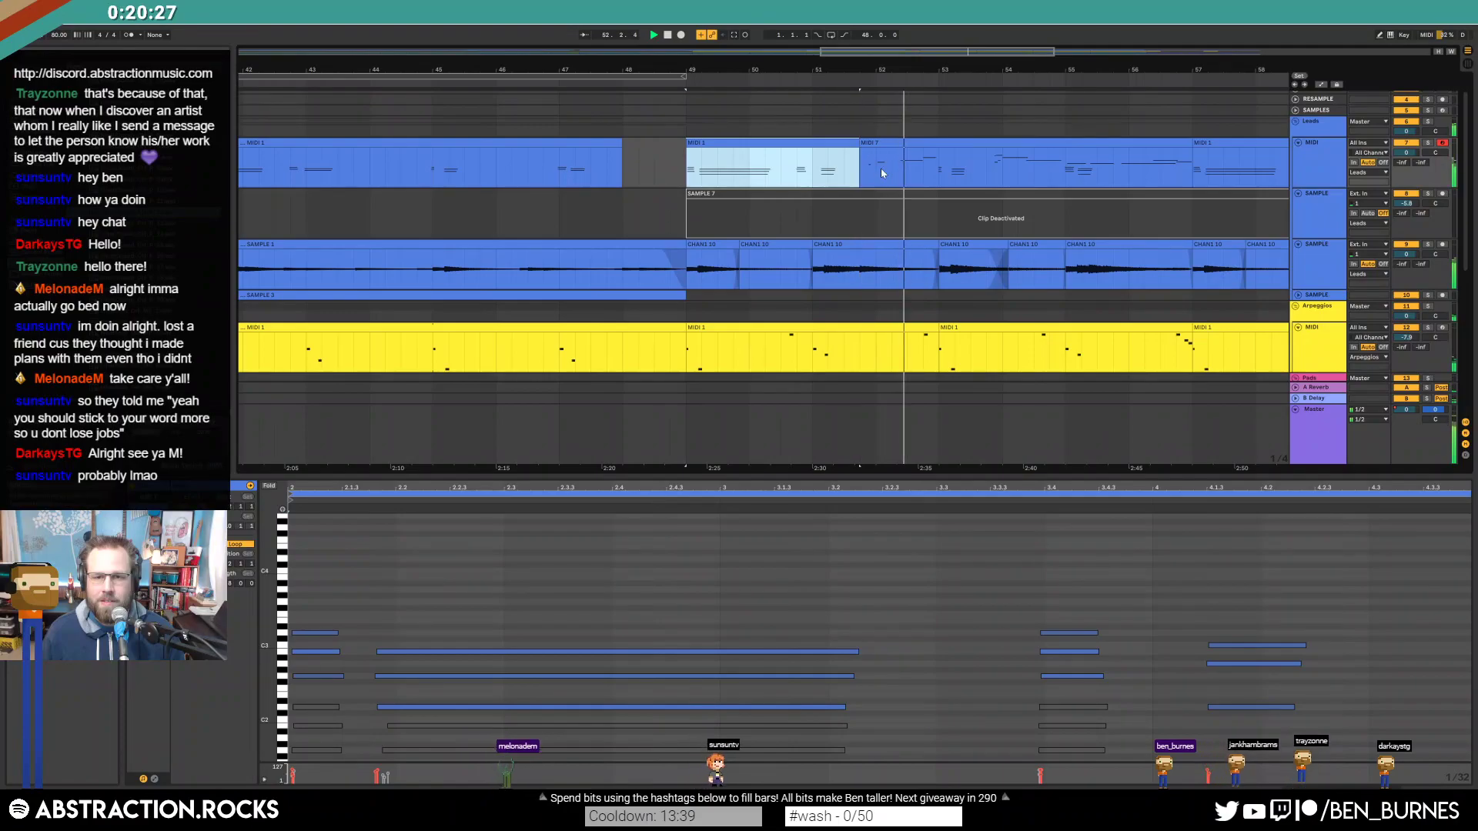
scroll(858, 65, right, 3)
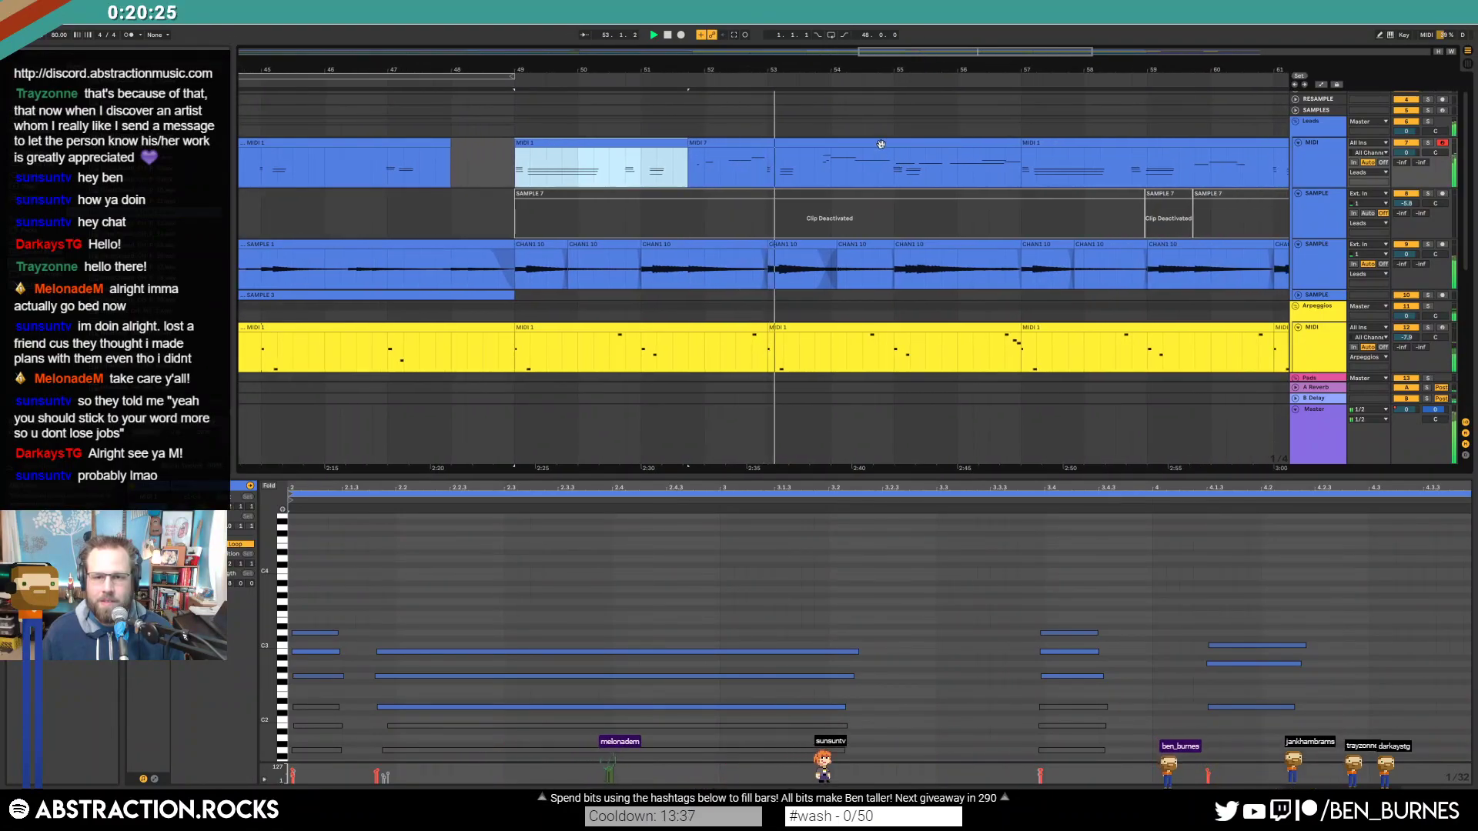
Step: In the new take's notes, delete the two stray short notes just before bar 4 and extend the highest note to about 4.1.4
click(772, 144)
click(769, 522)
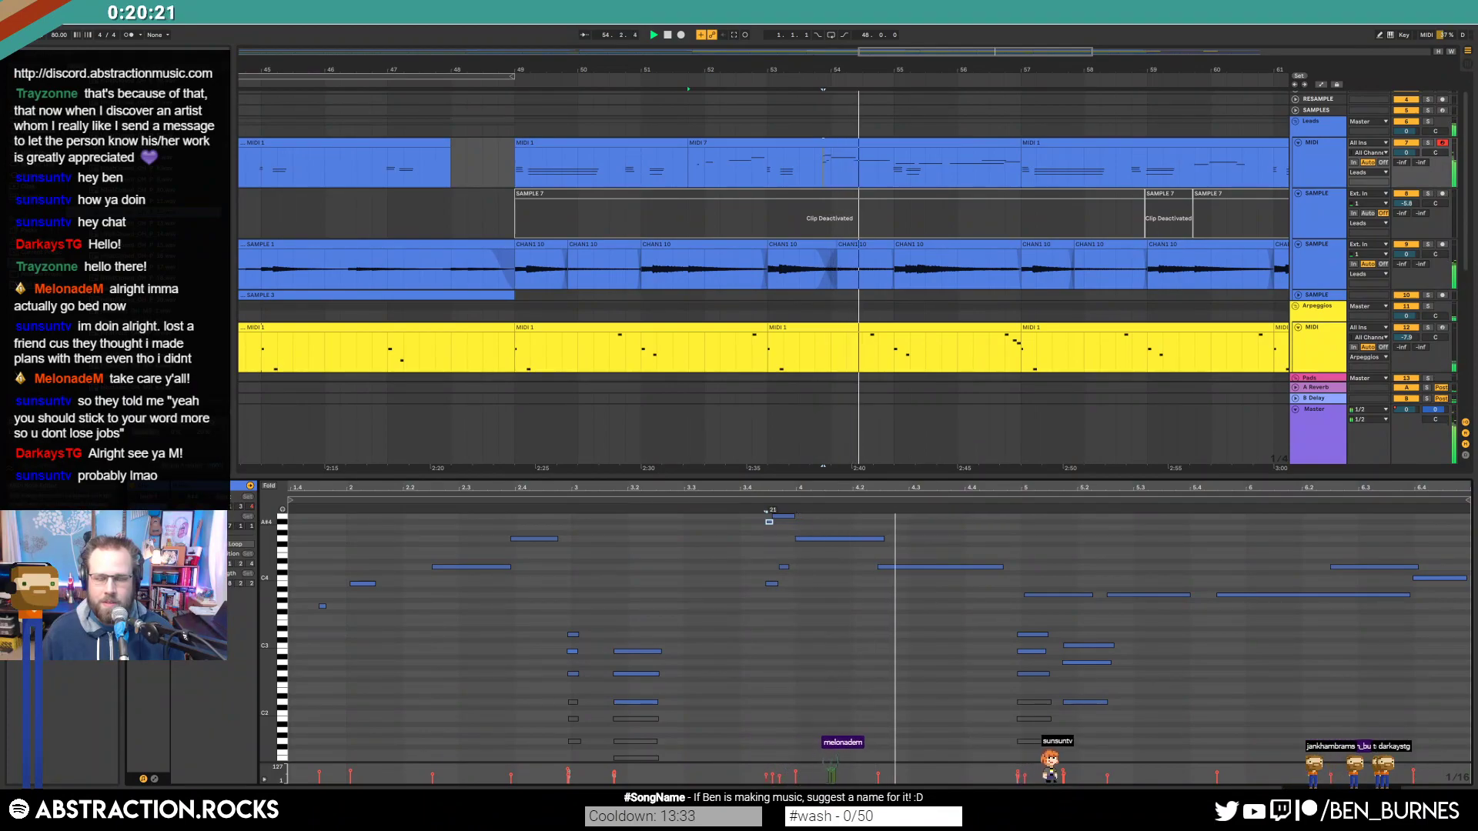
drag(767, 555, 798, 606)
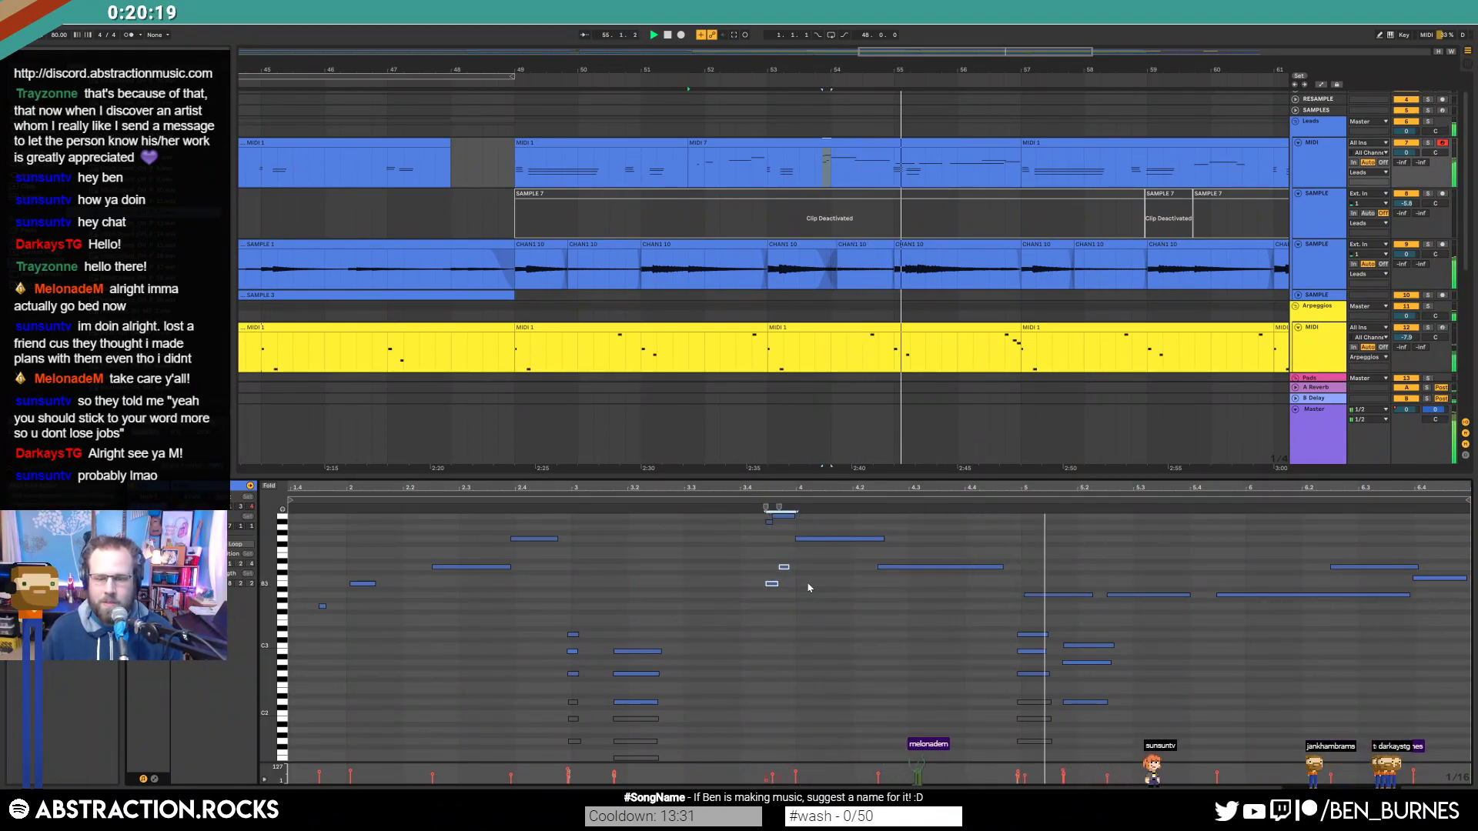
key(Delete)
click(745, 499)
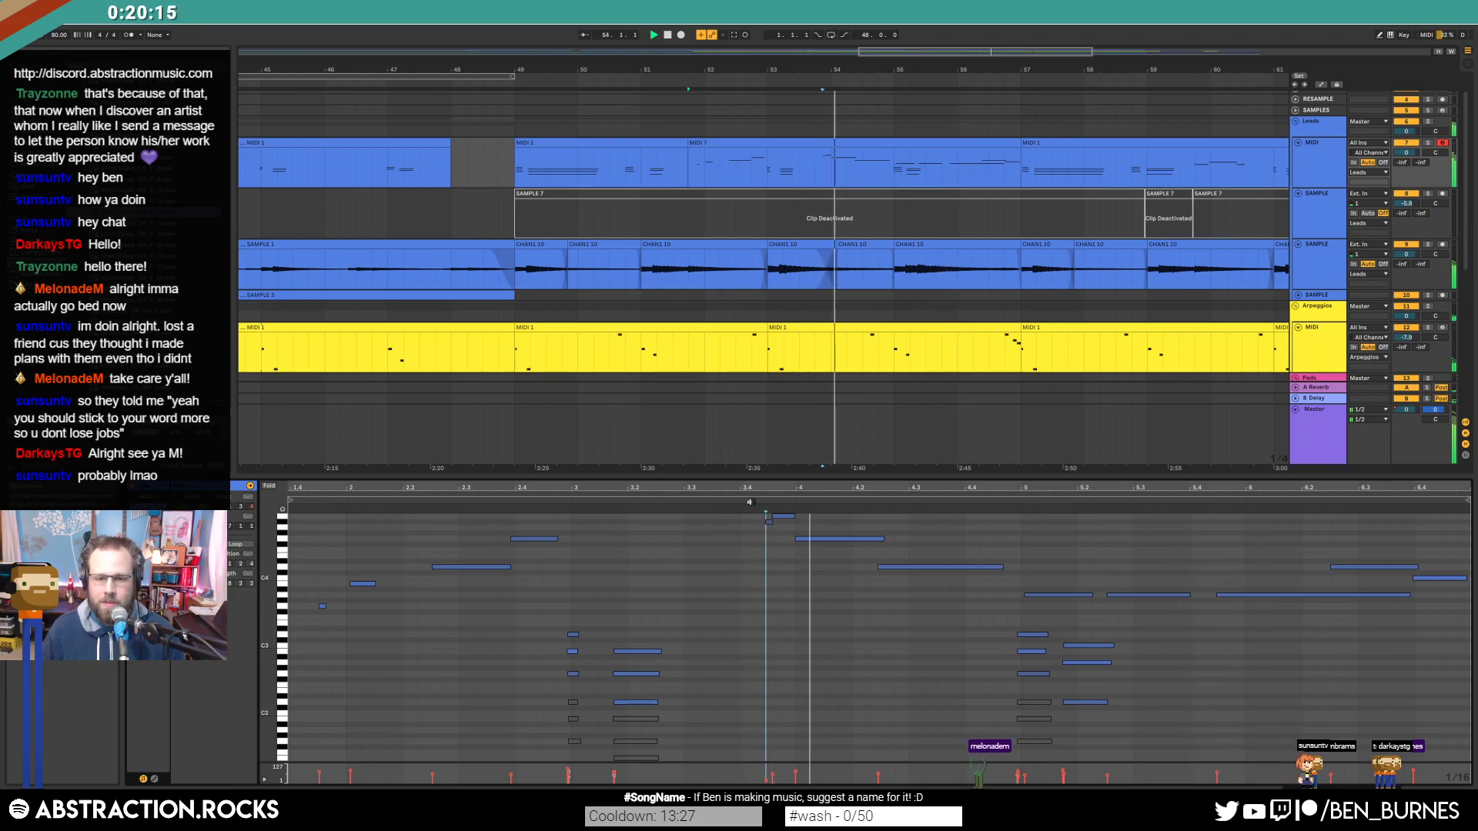
mouse_move(796, 538)
mouse_down()
mouse_move(837, 538)
mouse_move(825, 515)
mouse_move(837, 524)
mouse_up()
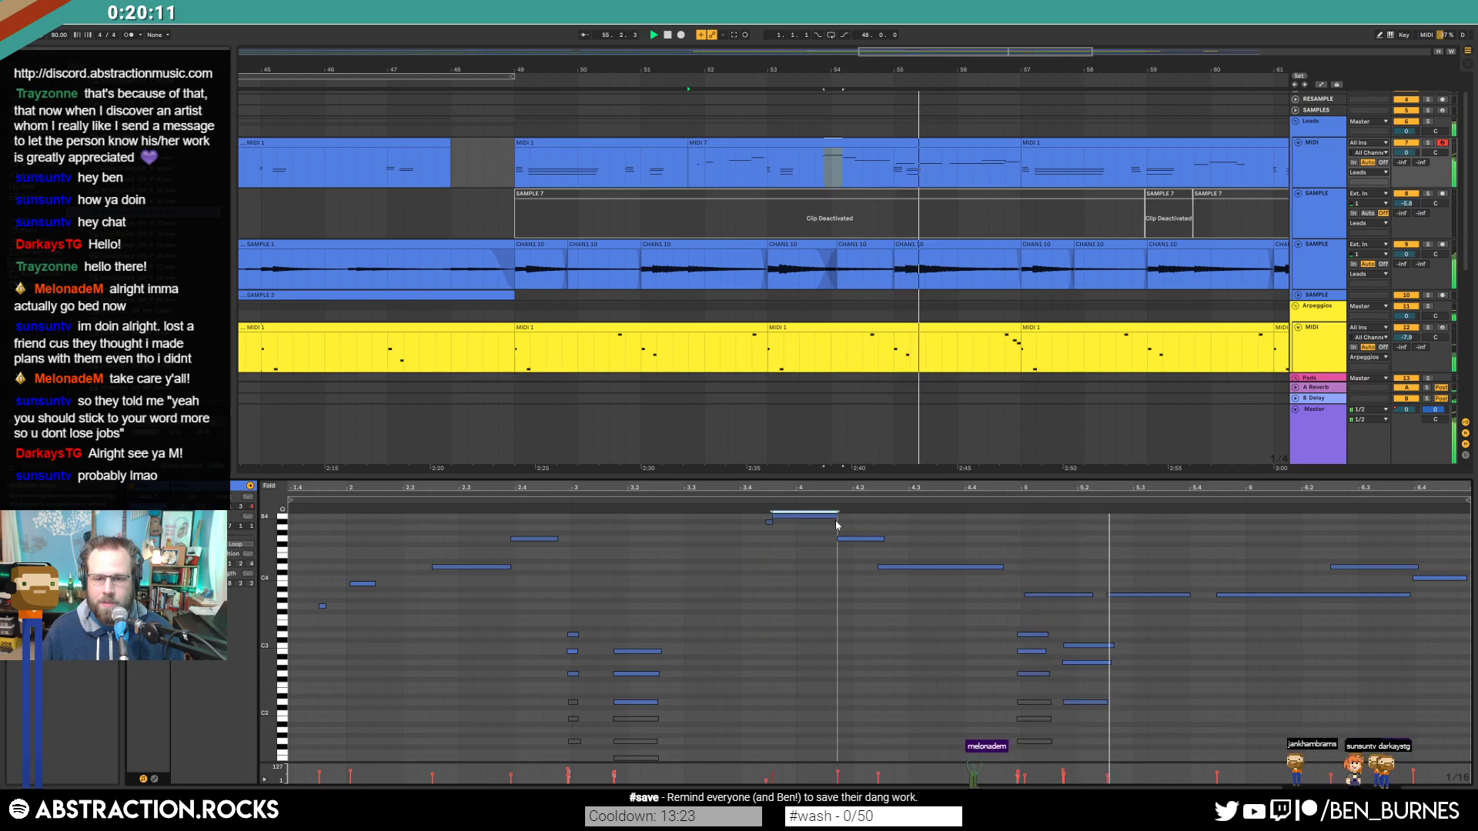
click(1107, 562)
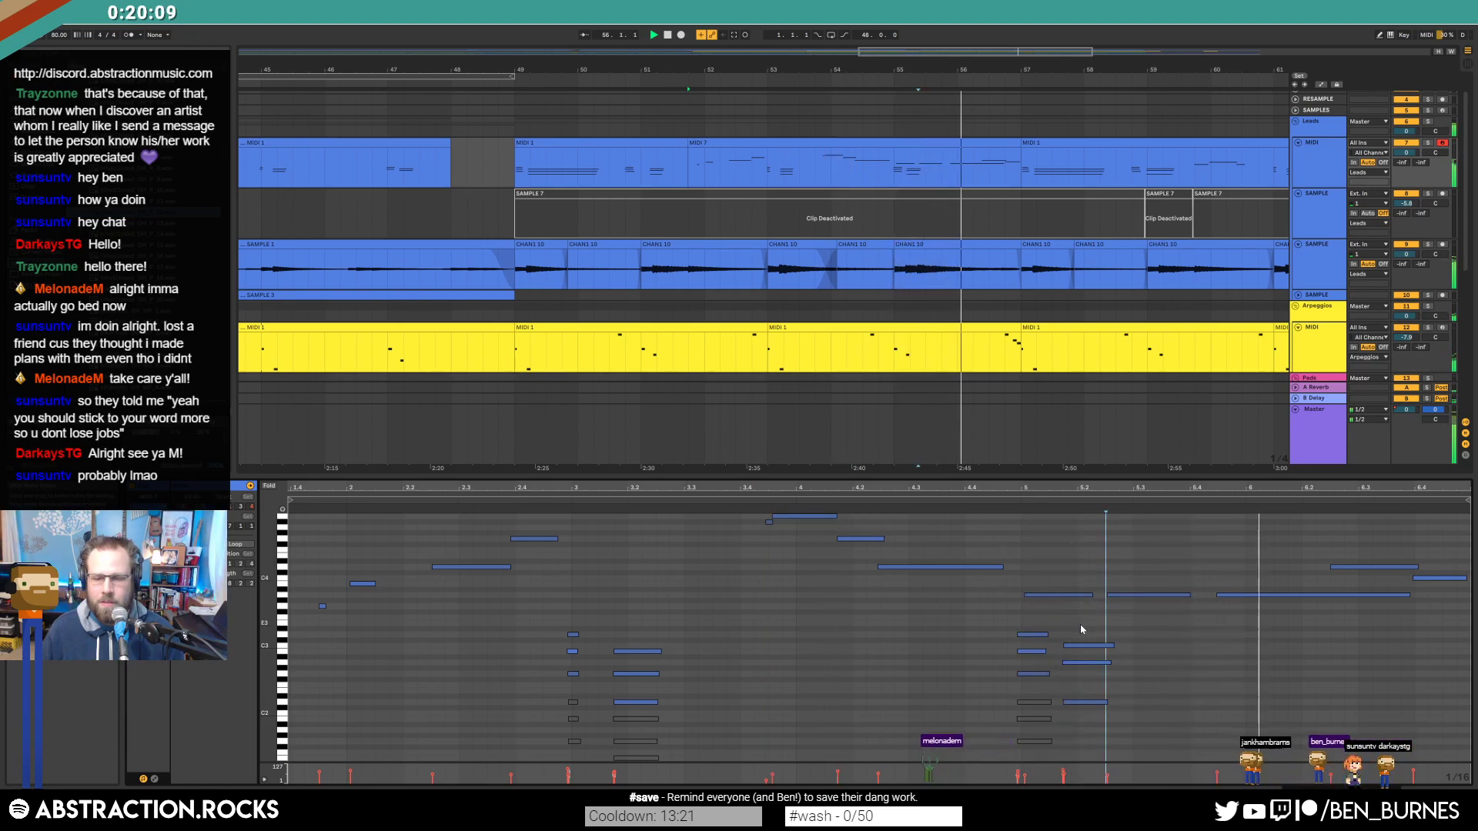
Step: Stop playback, shorten the two long notes around bar 6 to end just before 6.3, and delete the take's last melody note
key(space)
mouse_move(1360, 548)
mouse_down()
mouse_move(1378, 609)
mouse_move(1390, 569)
mouse_move(1363, 569)
mouse_up()
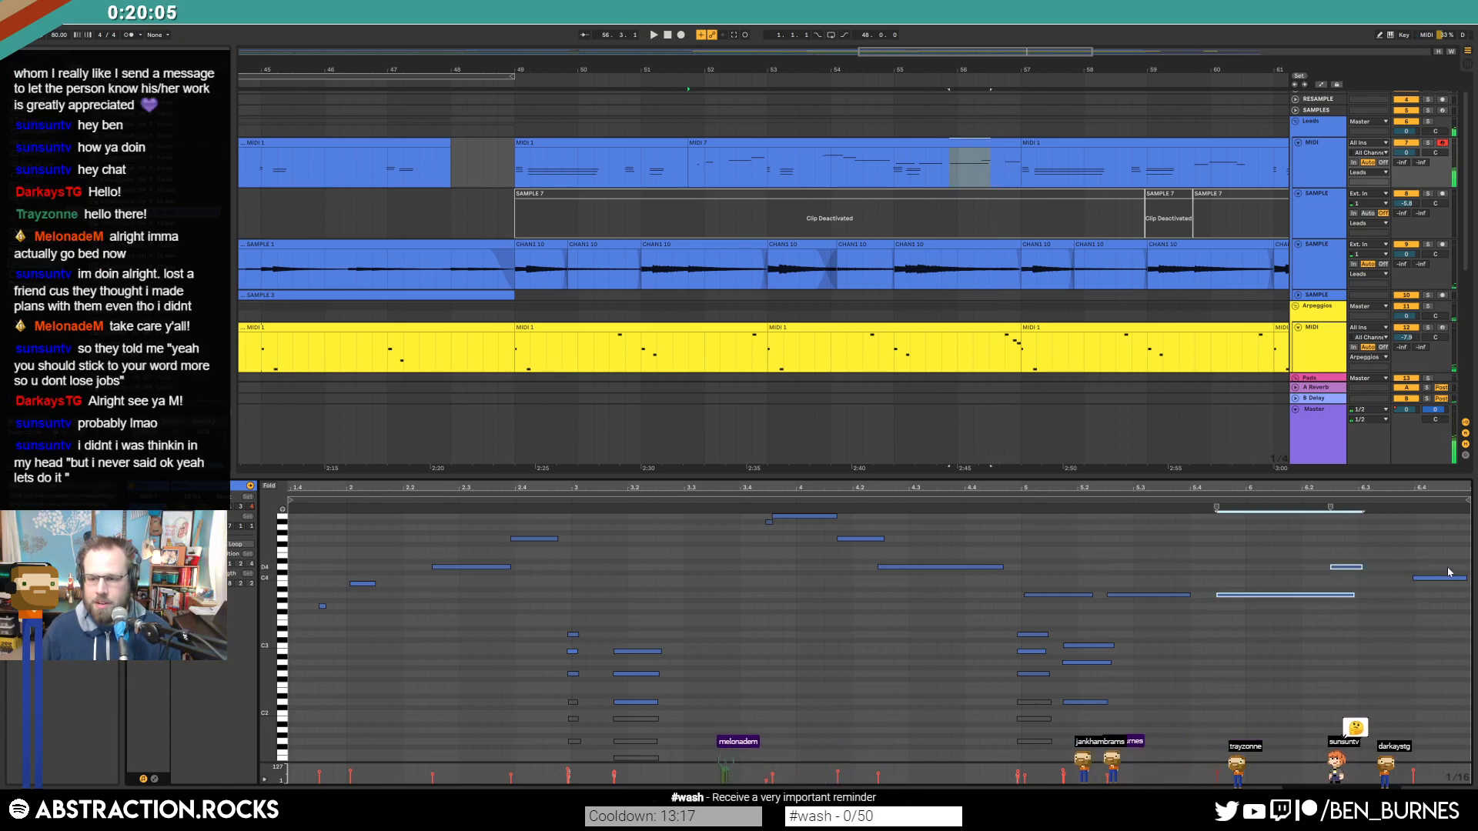
drag(1466, 579, 1439, 582)
key(Delete)
Step: Copy the three-note chord at 5.2 to about 6.3, shorten it to a stab, duplicate it, and shift both stabs slightly later
drag(1124, 639, 1058, 707)
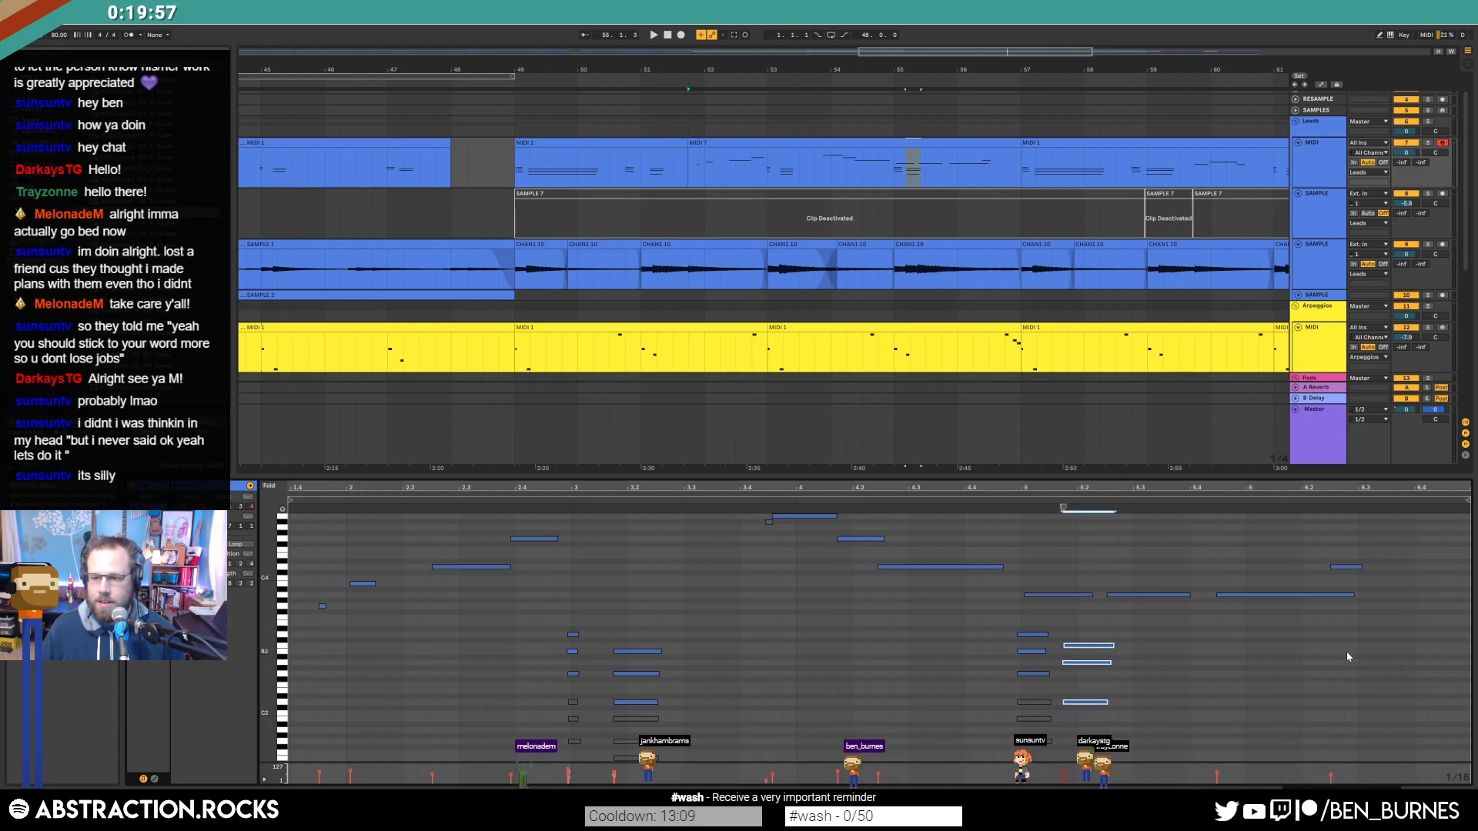
click(1372, 639)
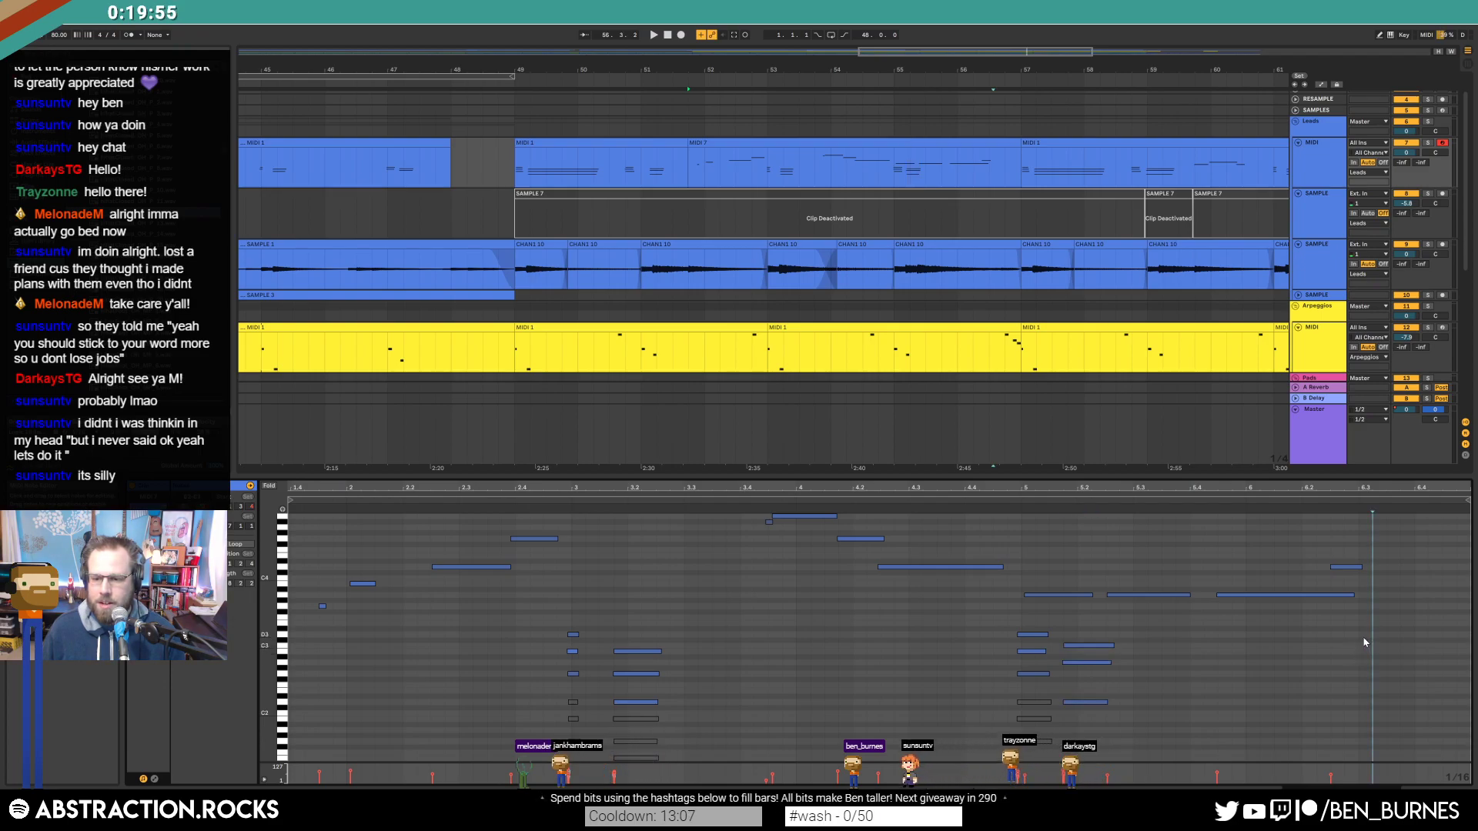
key(ctrl+v)
drag(1423, 647, 1386, 647)
click(1379, 661)
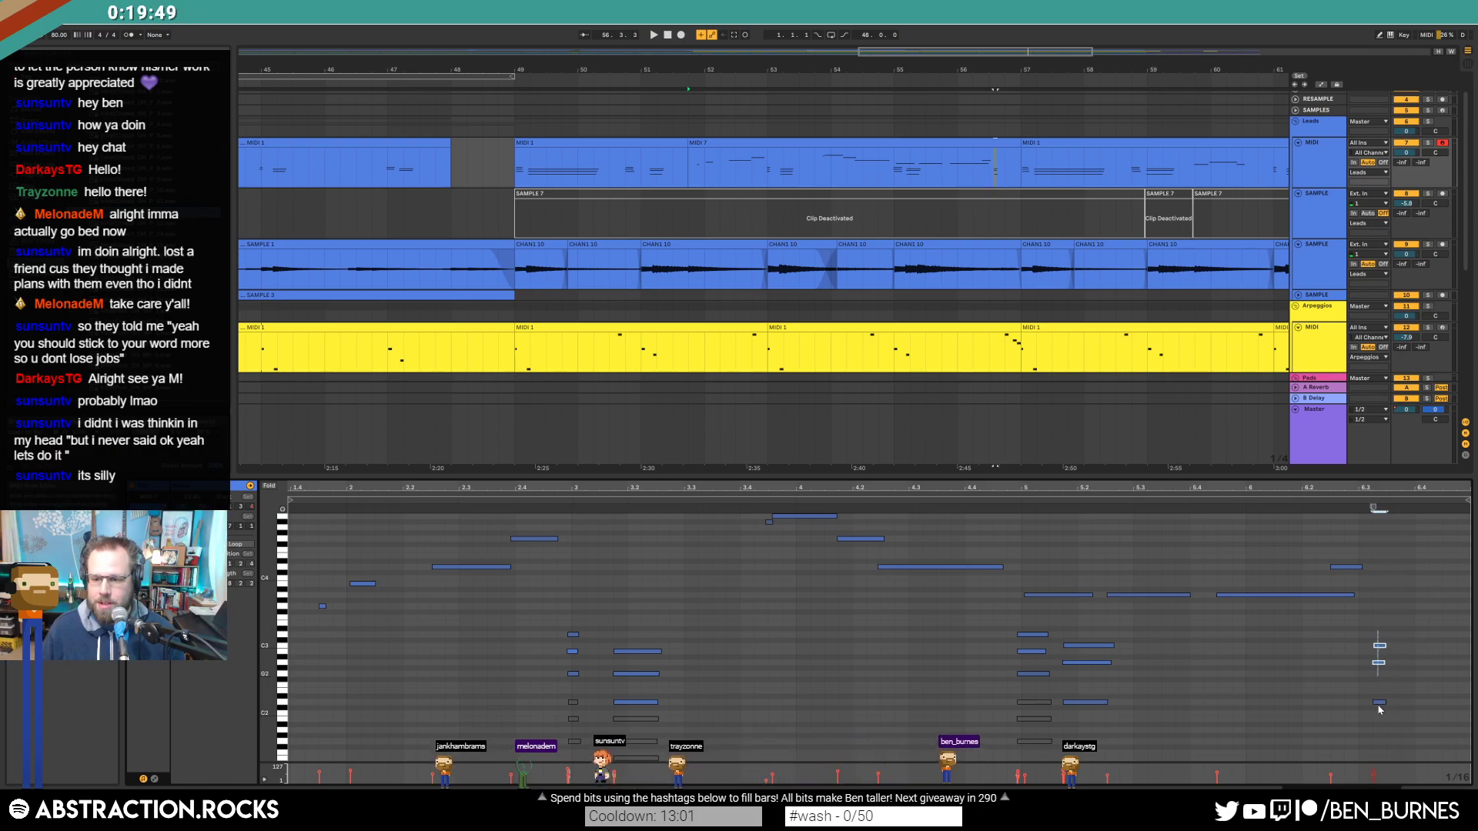
key(ctrl+d)
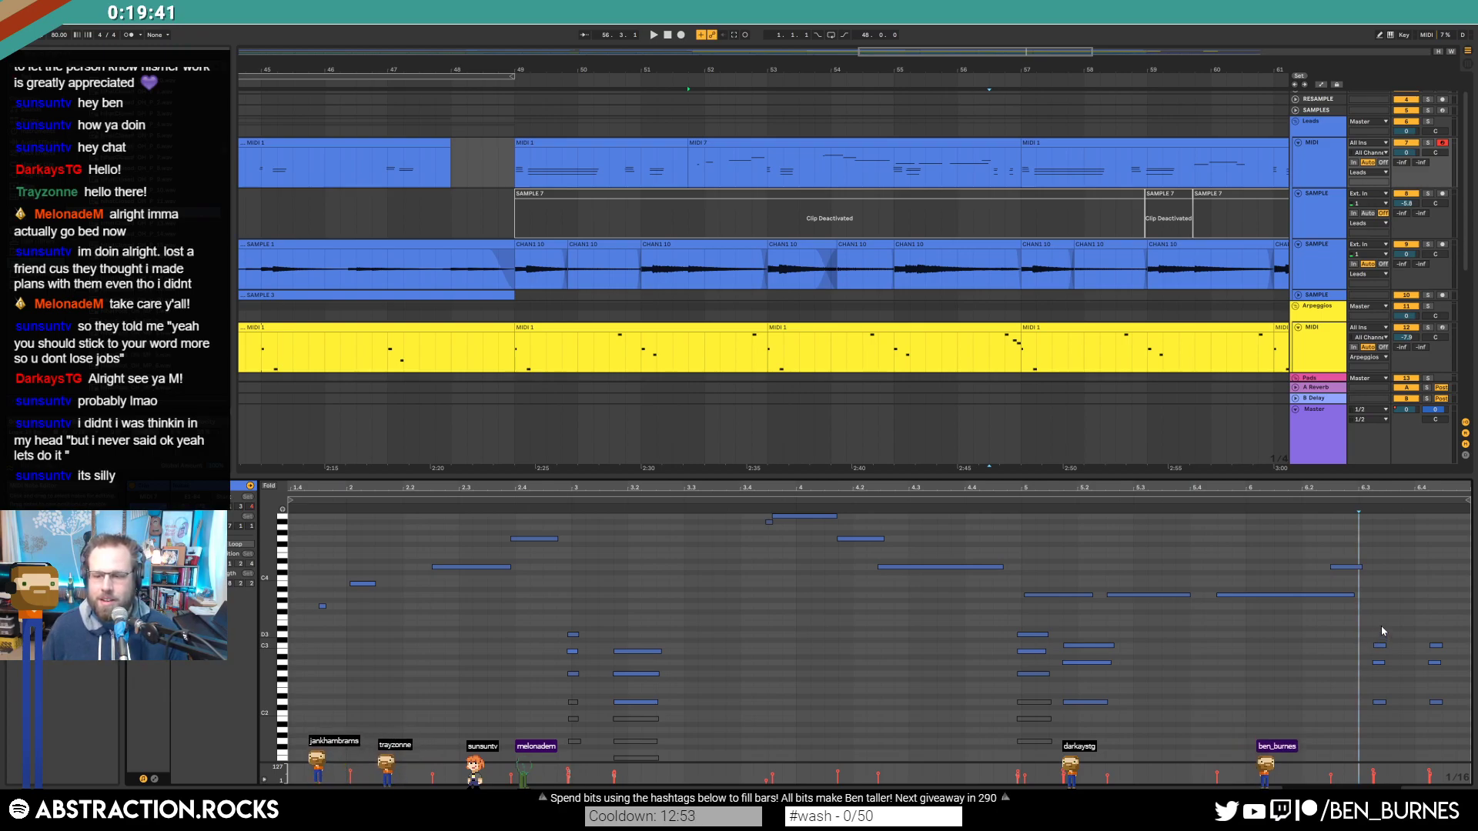
drag(1382, 623, 1395, 721)
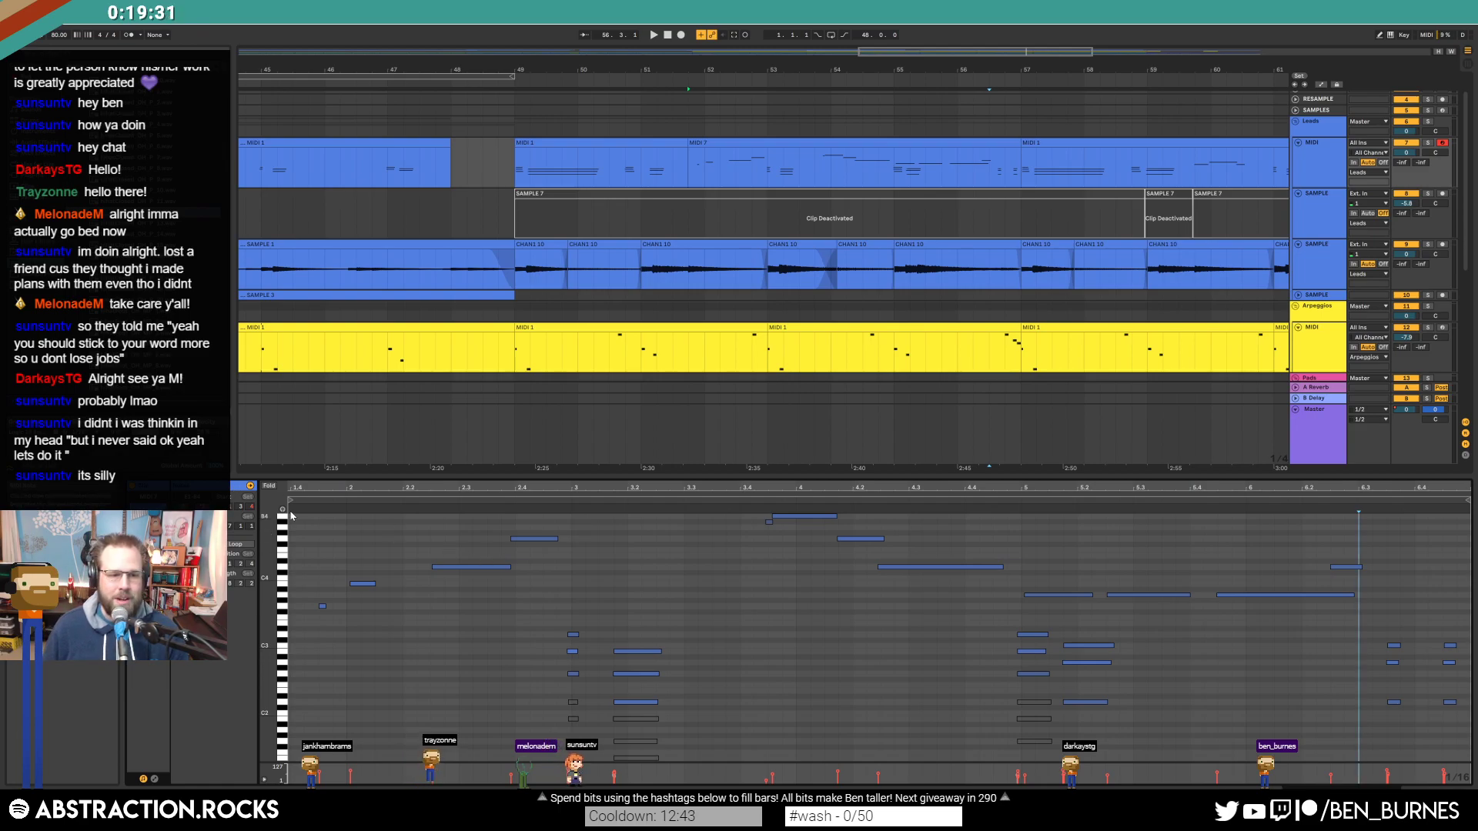
Step: Show the new take's MIDI Ctrl 64-Hold envelope and draw it down to zero from about 6.3 to 7, over the two chord stabs
click(996, 145)
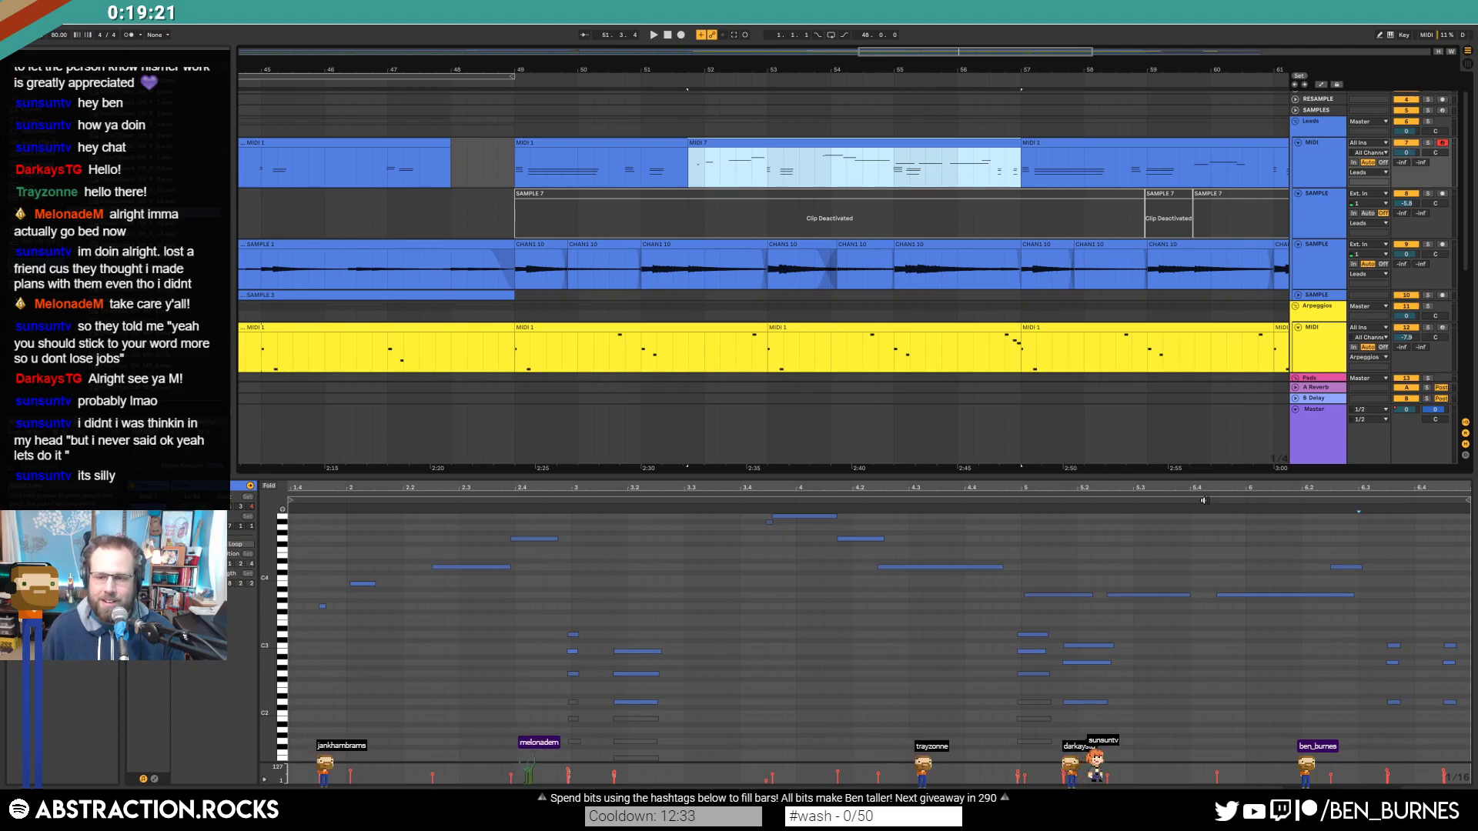
drag(1015, 52, 1009, 89)
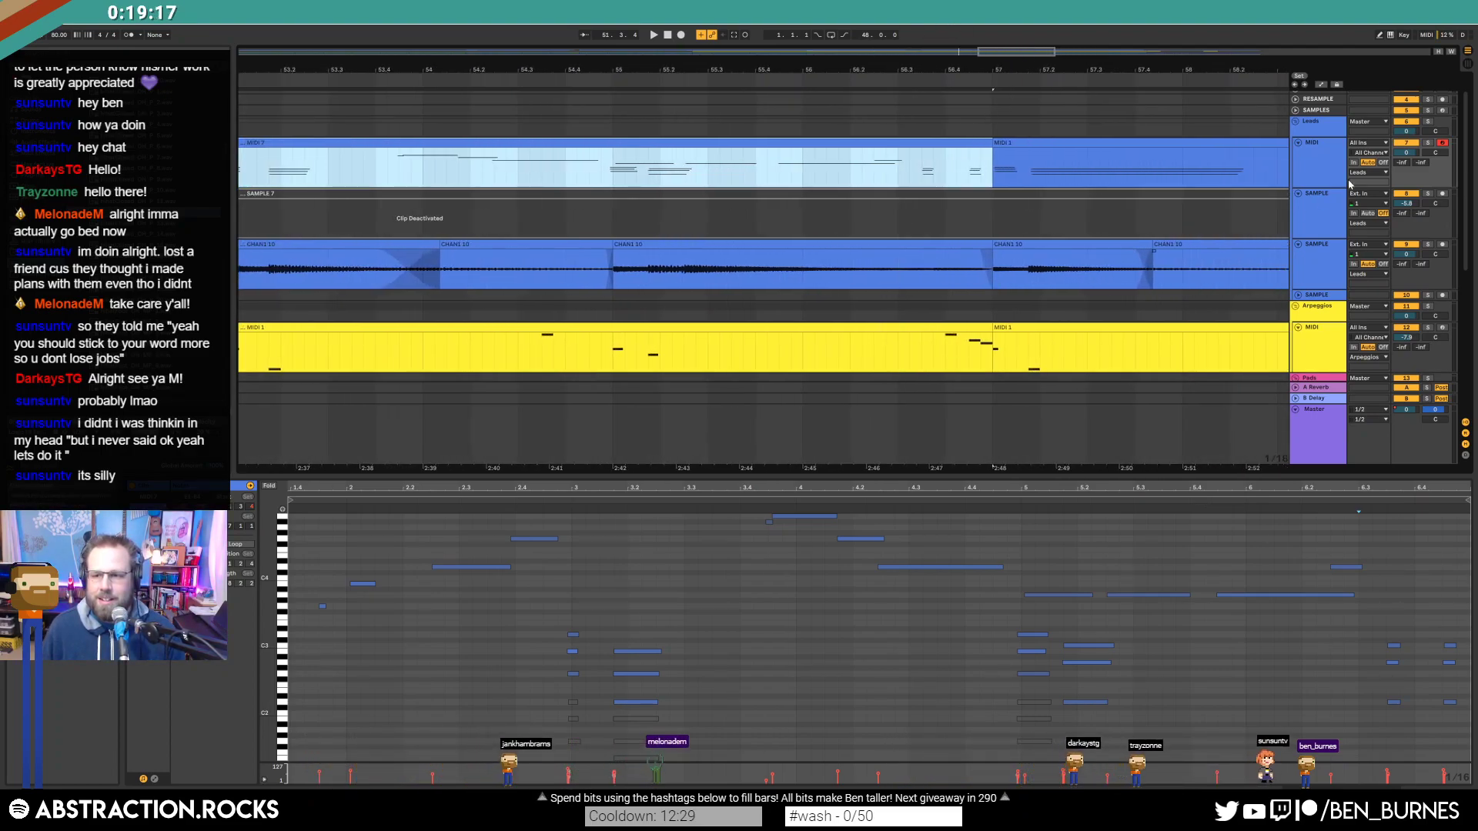
click(775, 183)
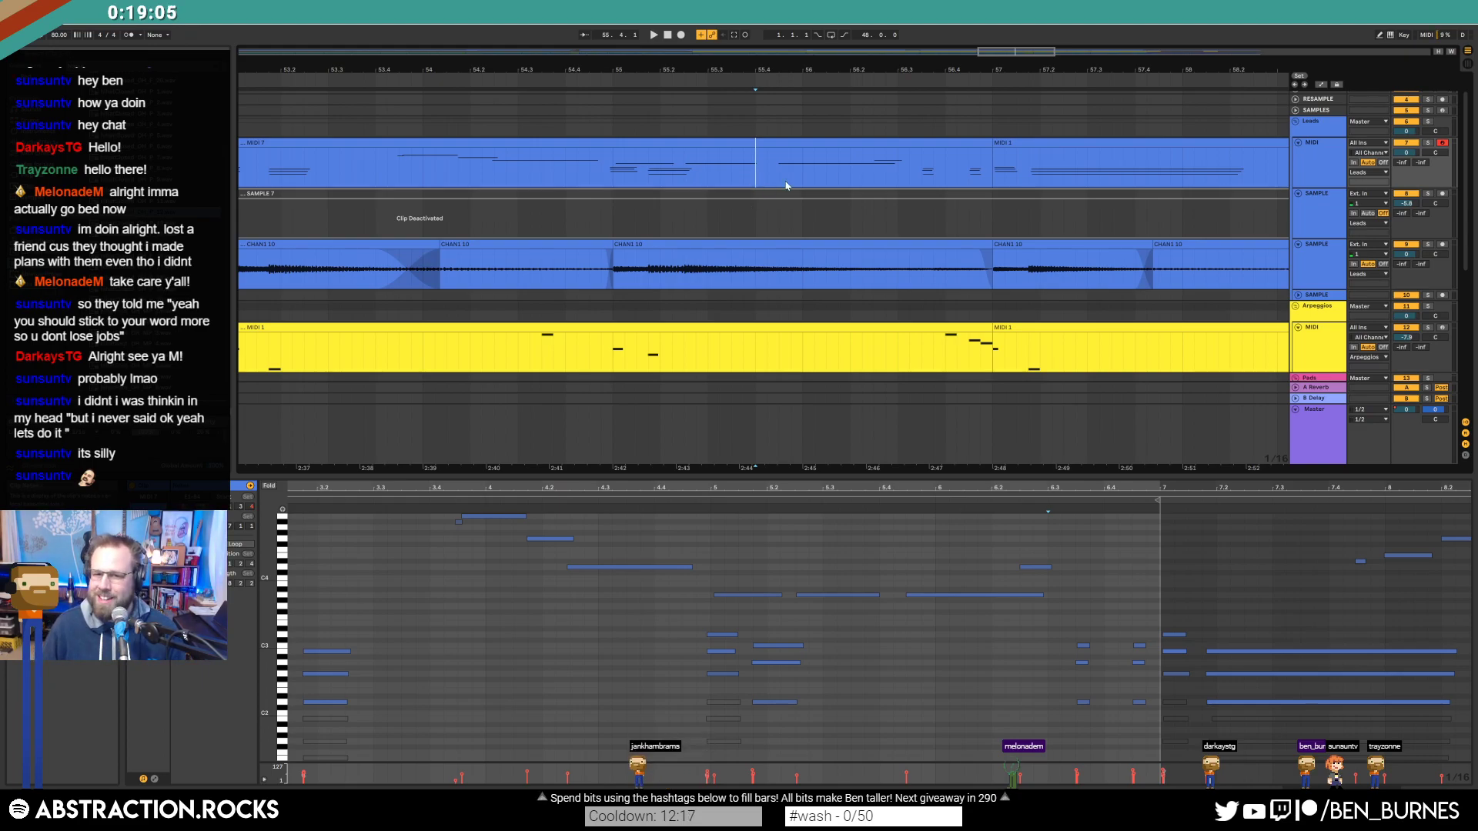
click(155, 779)
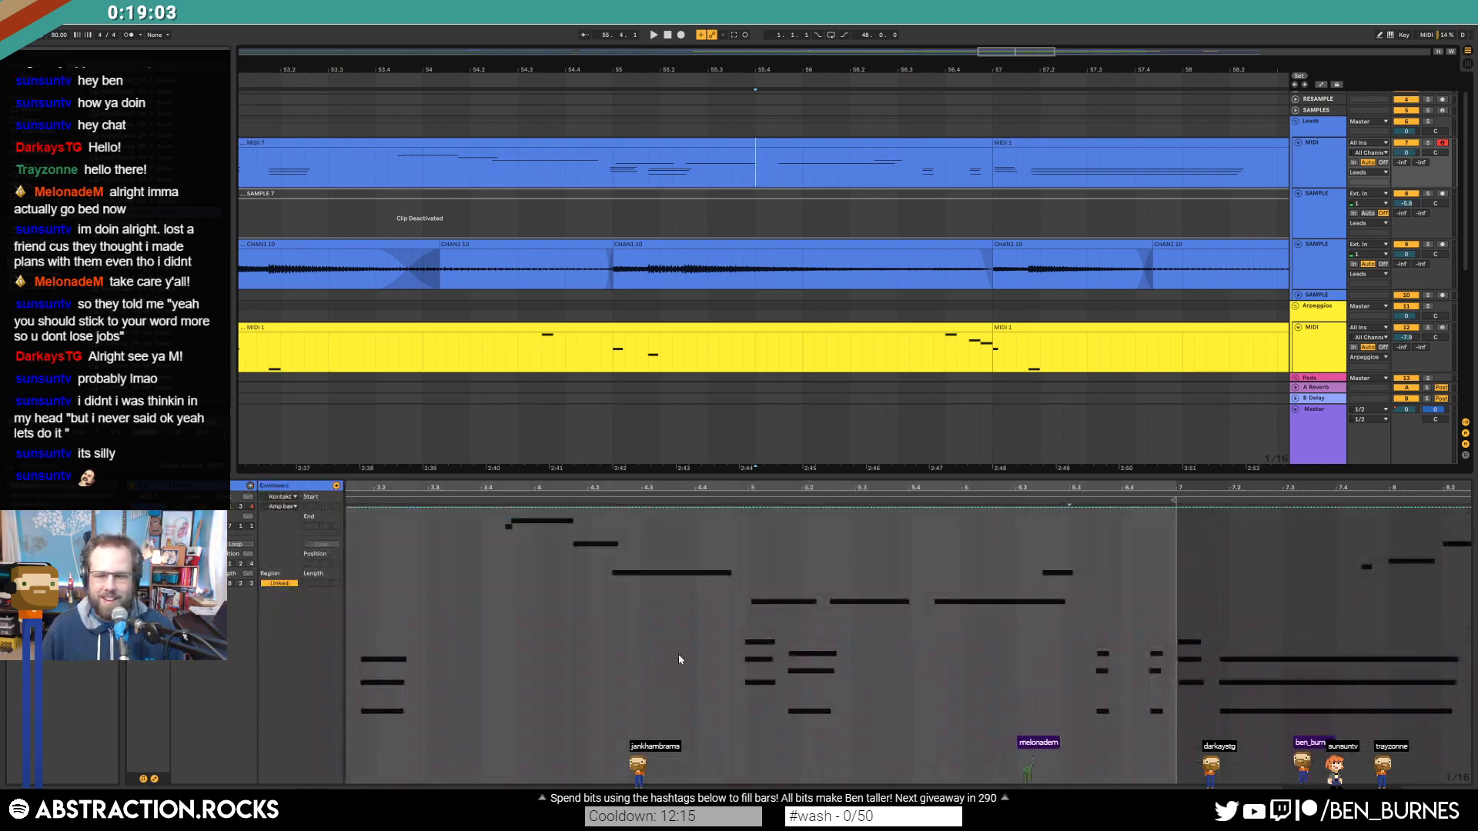
click(284, 497)
click(284, 507)
click(285, 507)
click(386, 603)
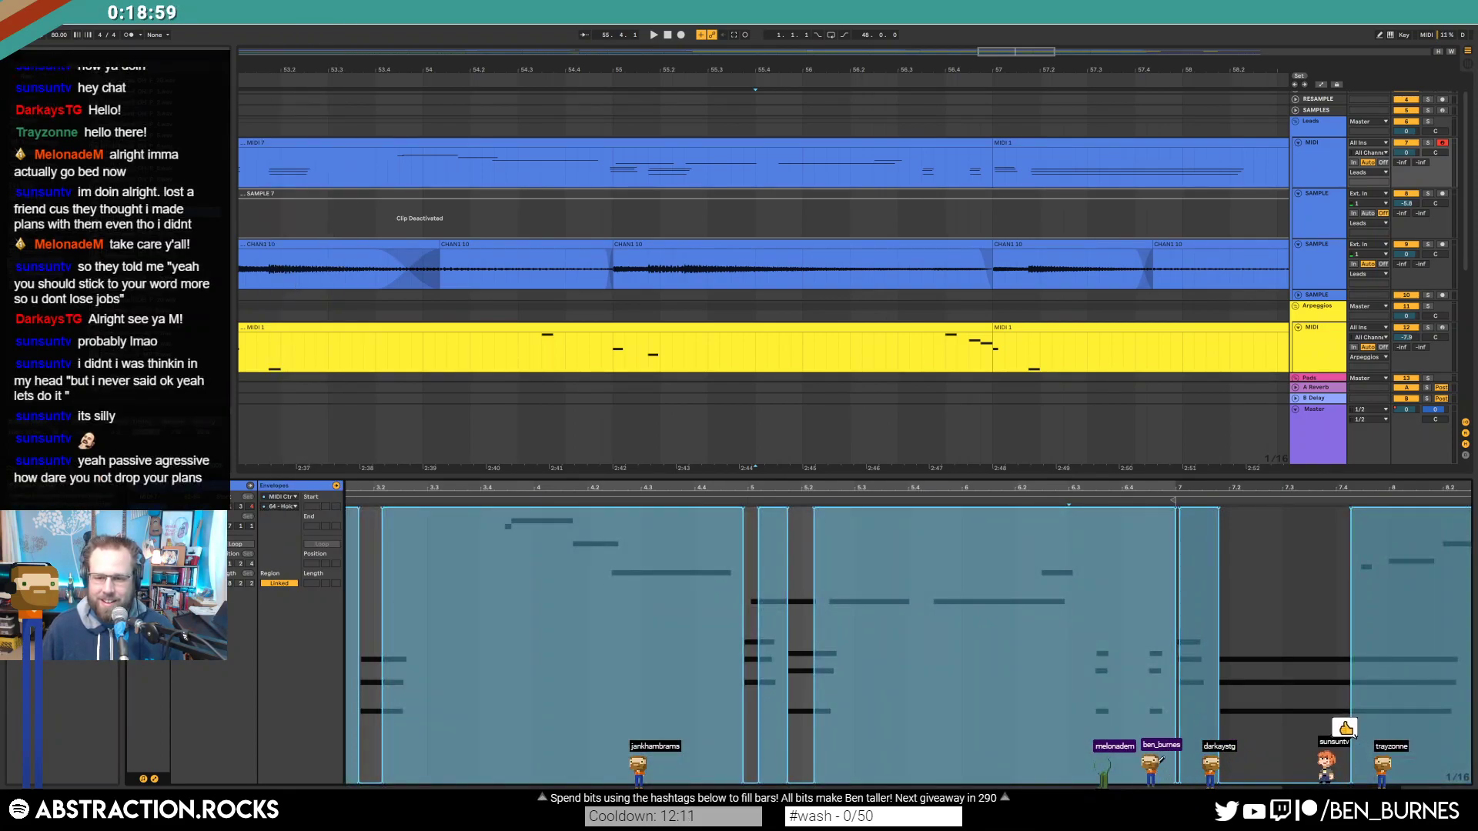
drag(1072, 785, 1180, 783)
key(b)
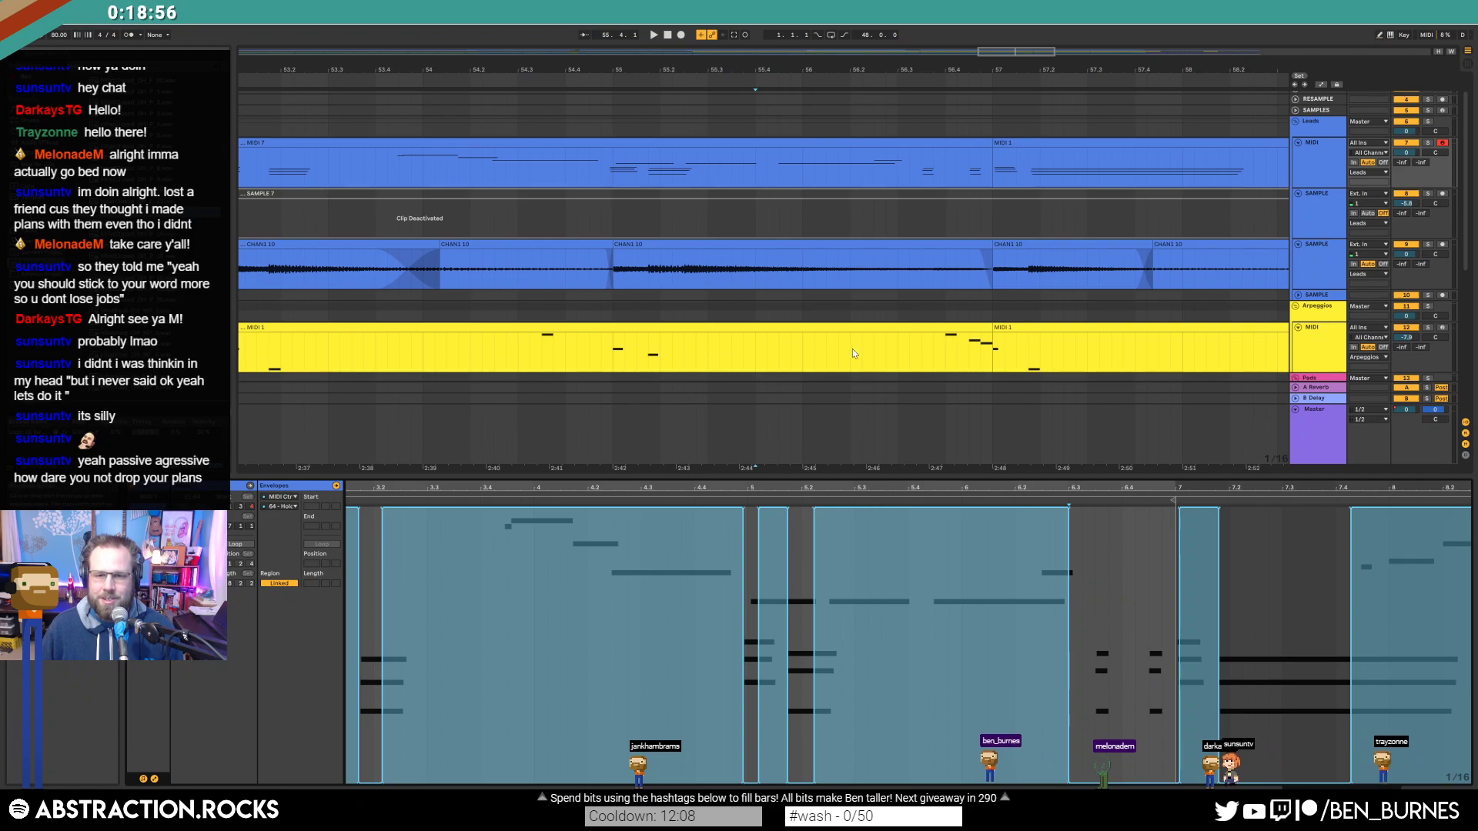
Step: Play the end of the new take from beat 55.4 into bar 57 to check the chord stabs
click(755, 176)
key(space)
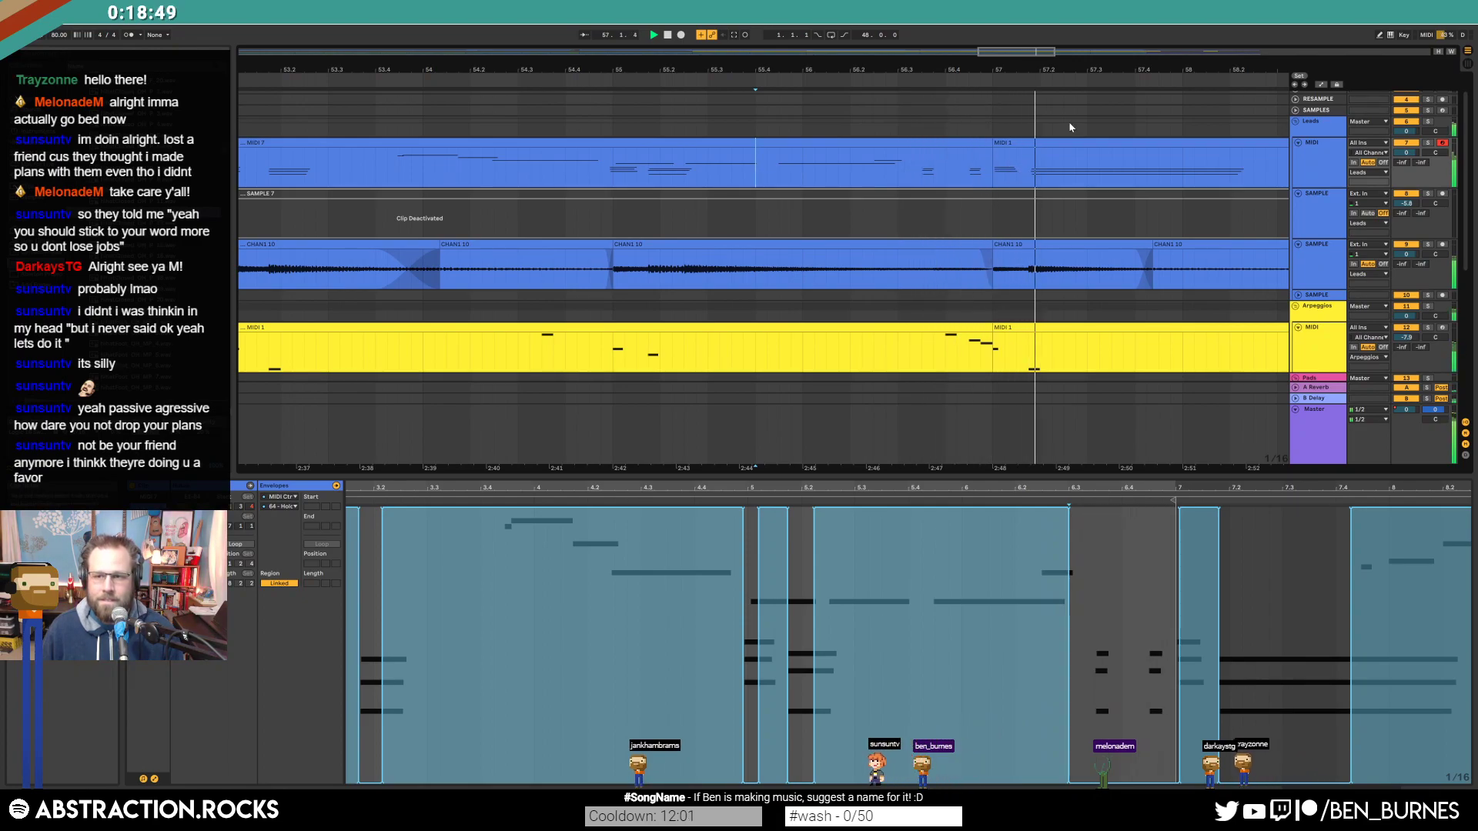
key(space)
Step: Zoom the arrangement out to bars 49–69, close the note editor, and fold the Leads sample tracks, keeping the Leads MIDI track unfolded
drag(1011, 49, 1052, 71)
key(shift+Tab)
scroll(902, 344, down, 3)
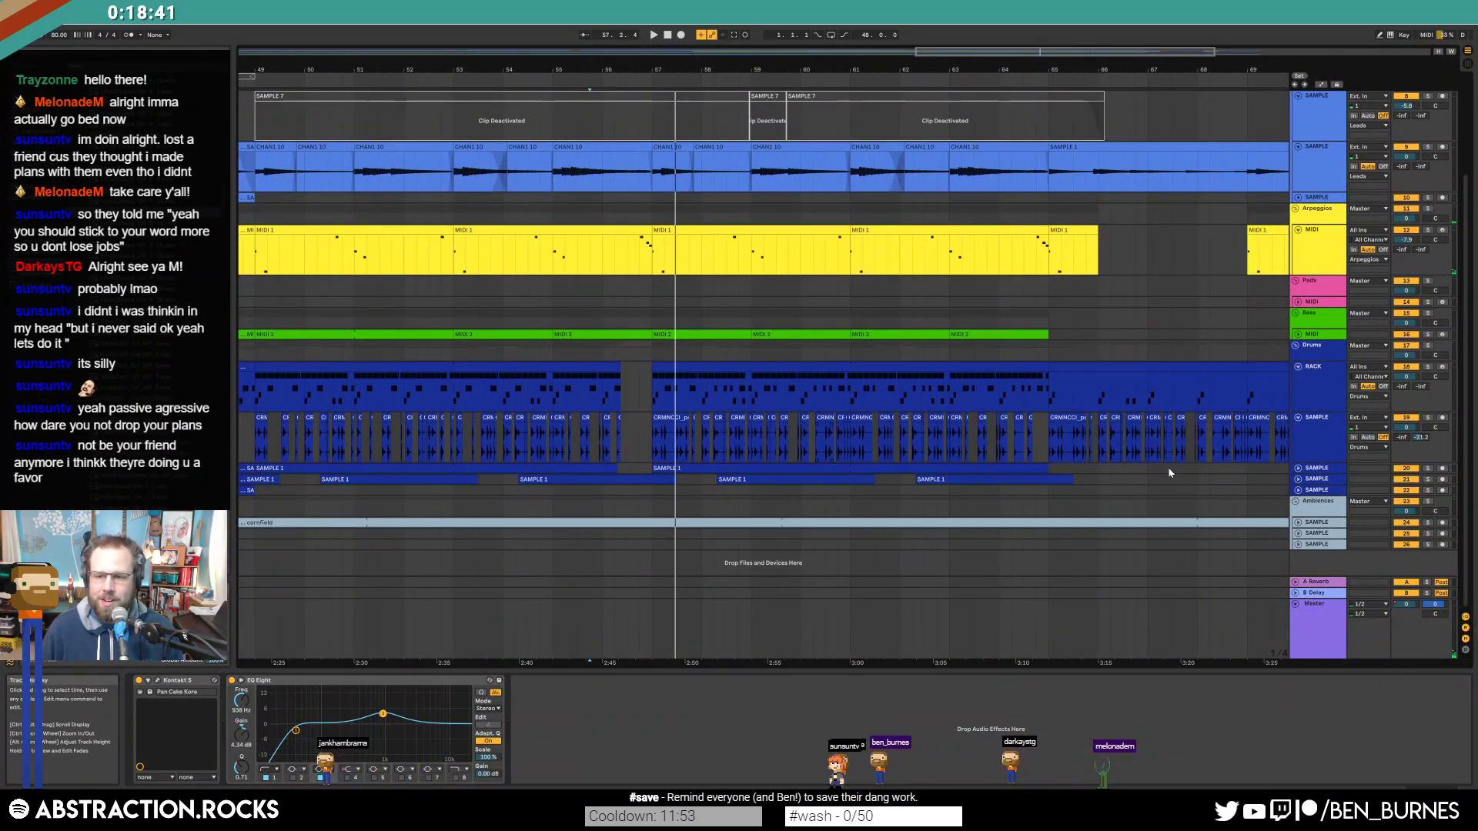
scroll(1304, 170, up, 3)
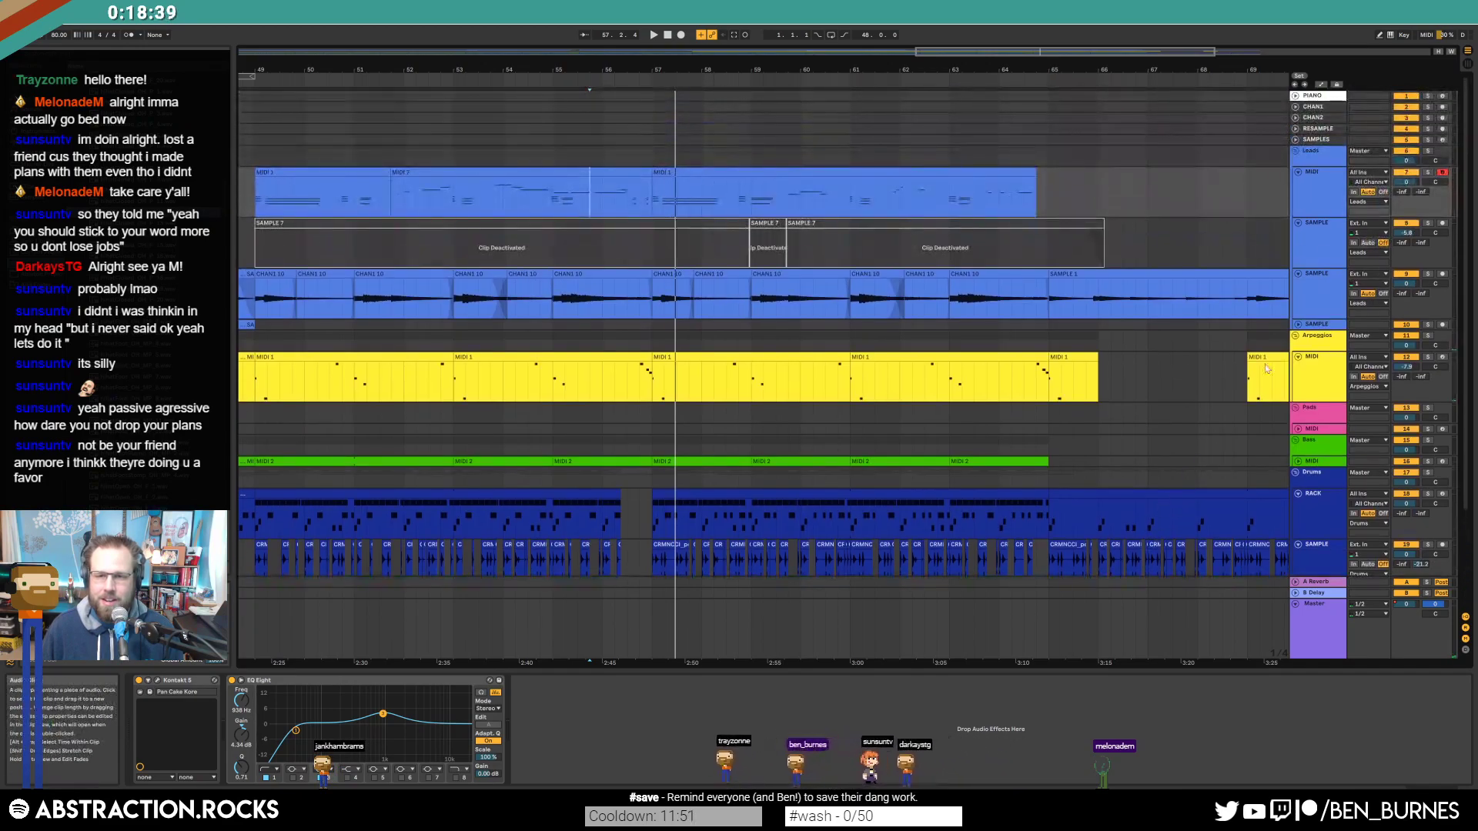
click(1301, 171)
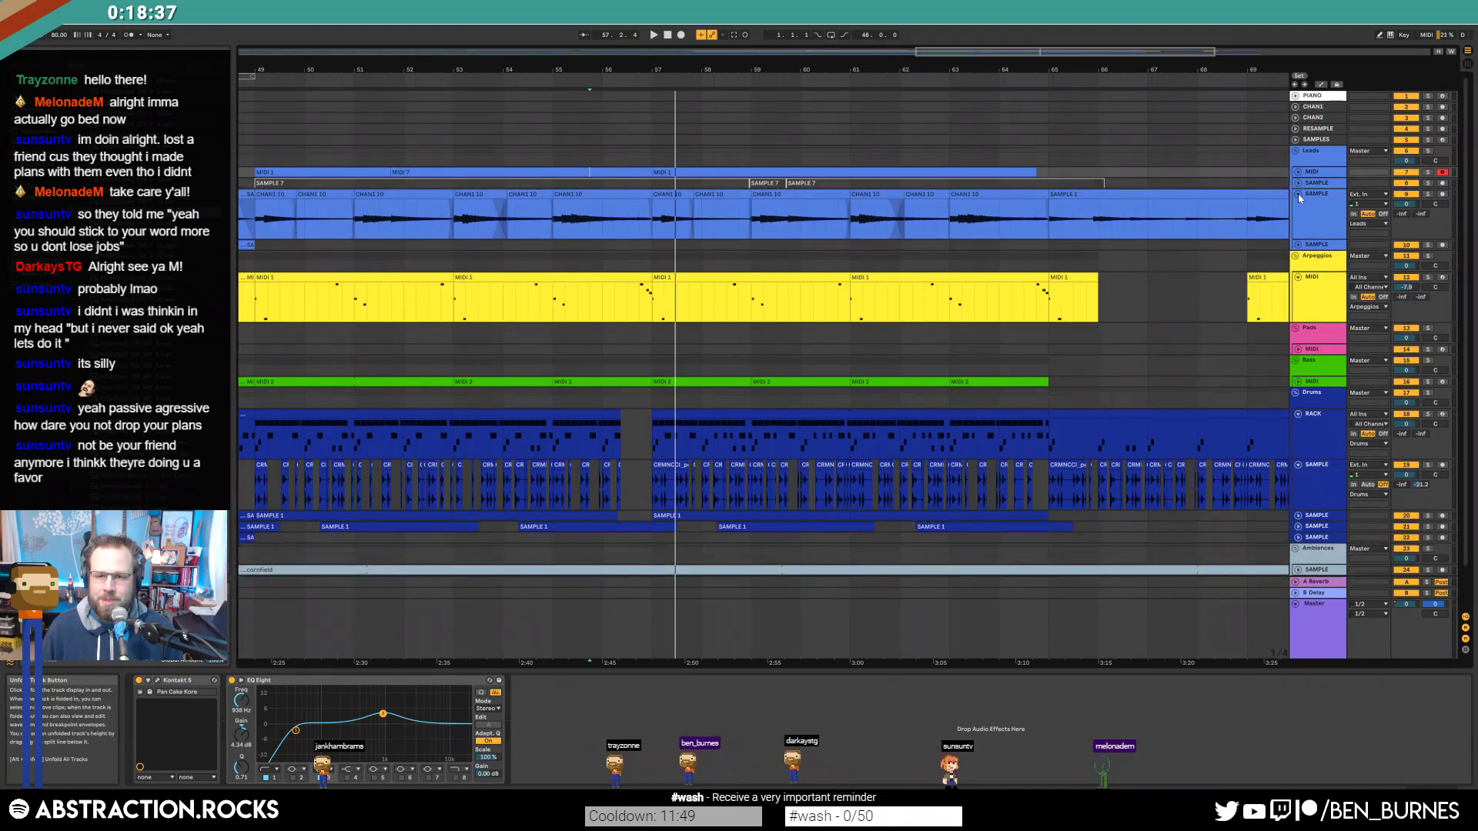
click(1300, 188)
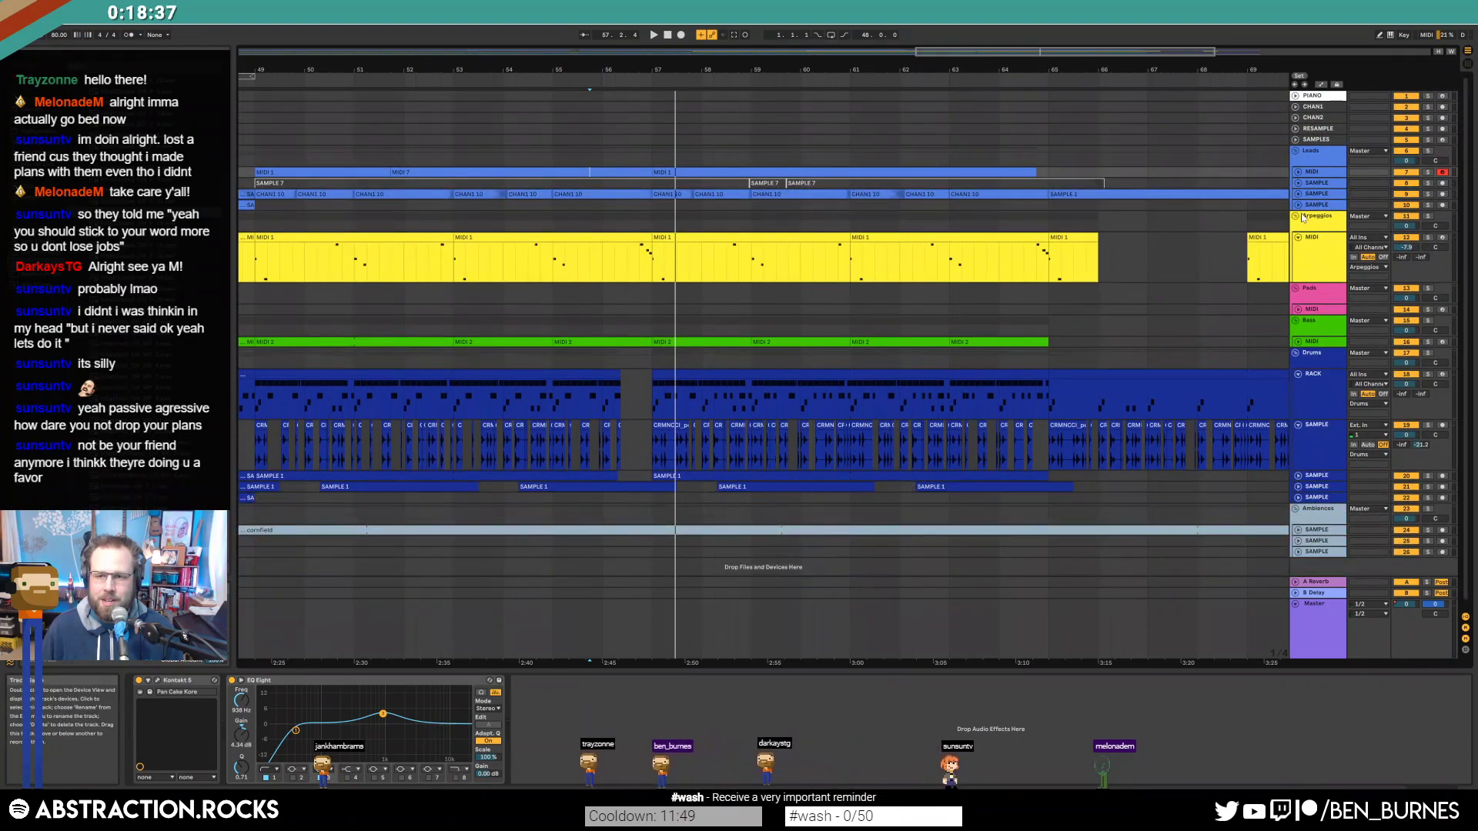
click(1300, 172)
Step: Play the song from the bar 49 Leads clip and show the new take's notes with the envelopes hidden
click(371, 174)
key(space)
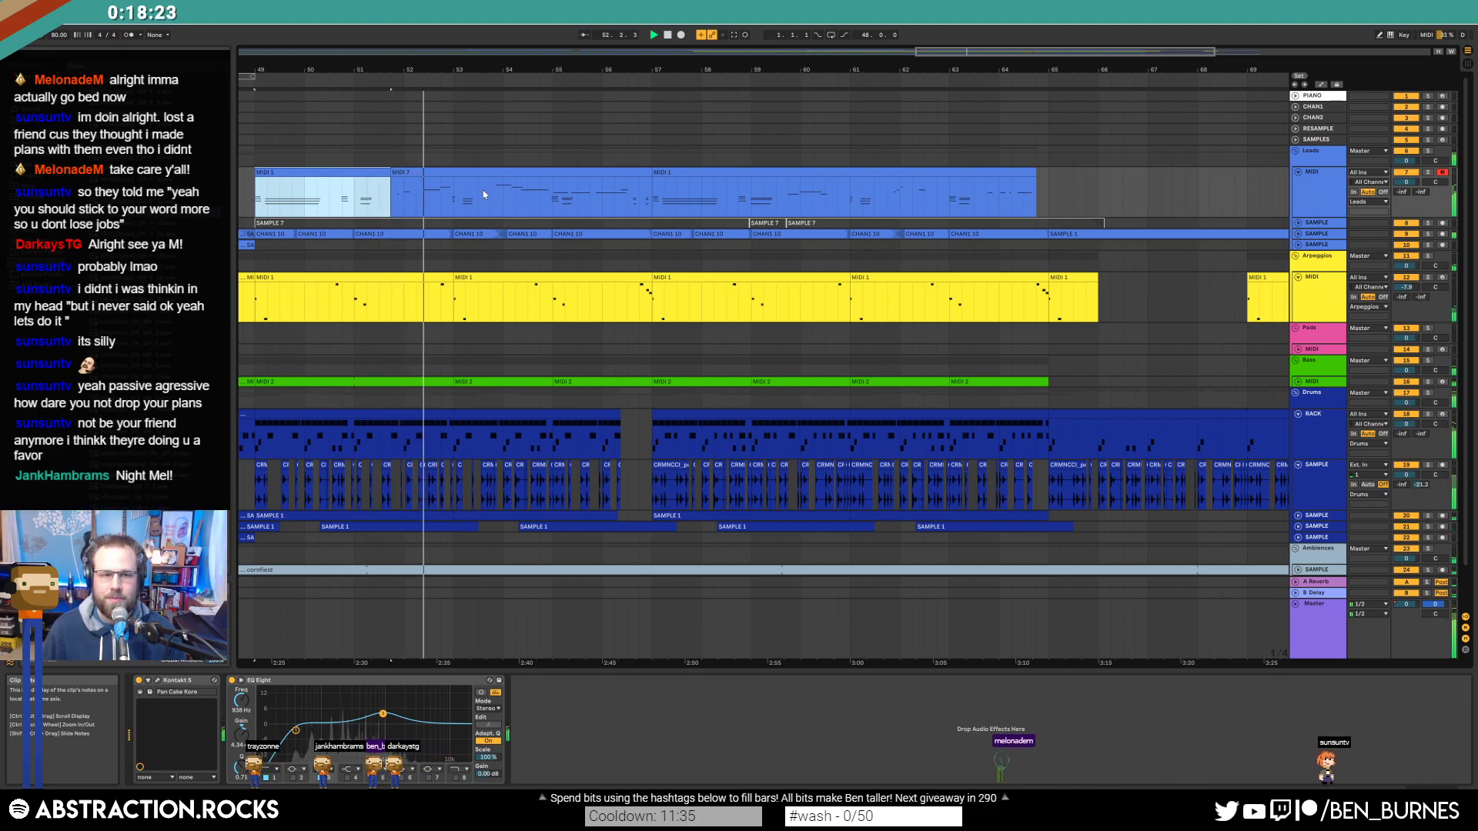
click(525, 174)
double_click(525, 174)
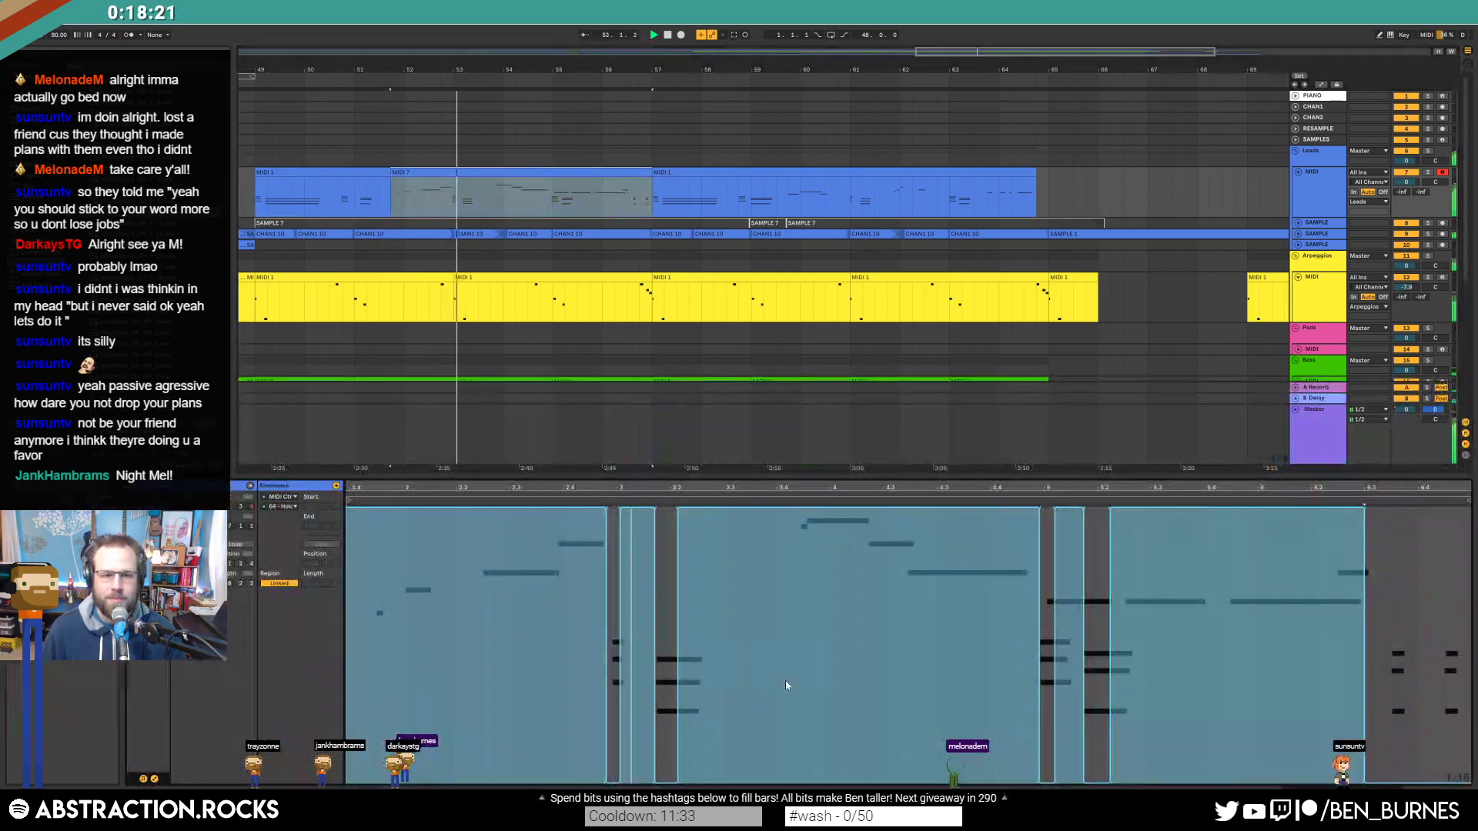
click(156, 779)
click(744, 633)
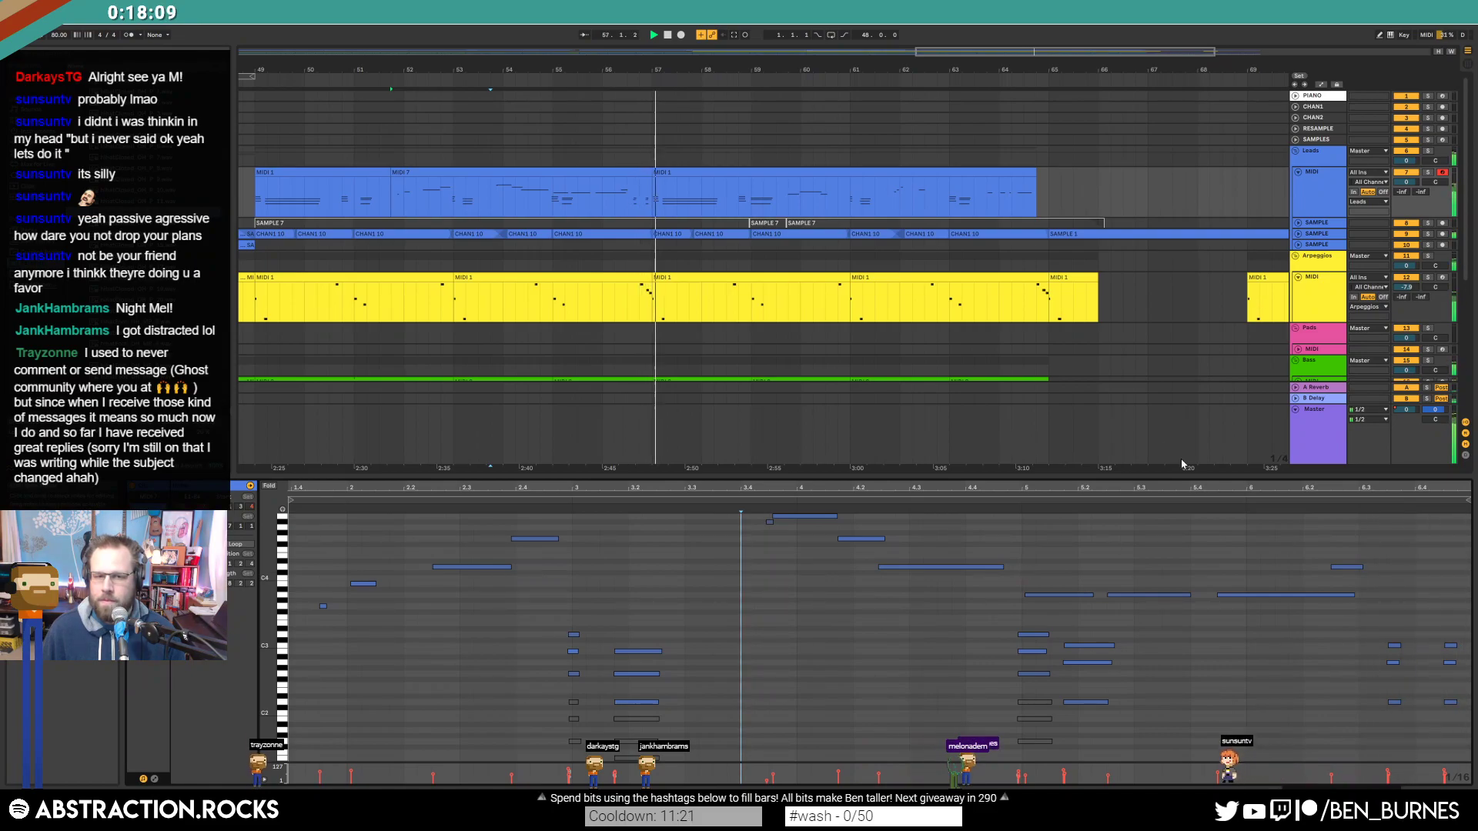
Step: Open the bar 57 Leads MIDI clip and nudge the three-note chord near the start of clip bar 4 about half a beat later
click(765, 197)
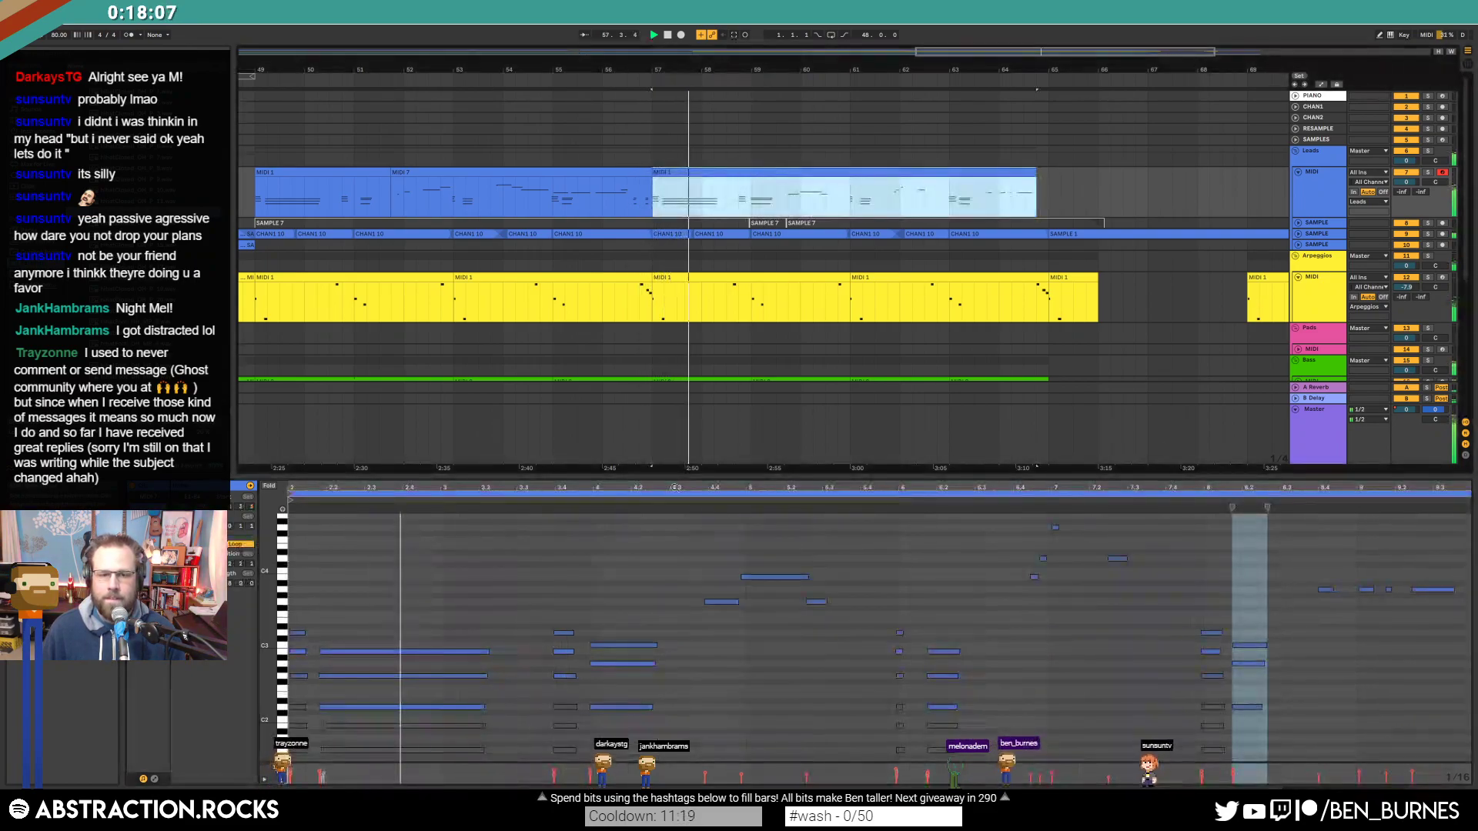
drag(598, 619, 621, 745)
key(Right)
key(Right)
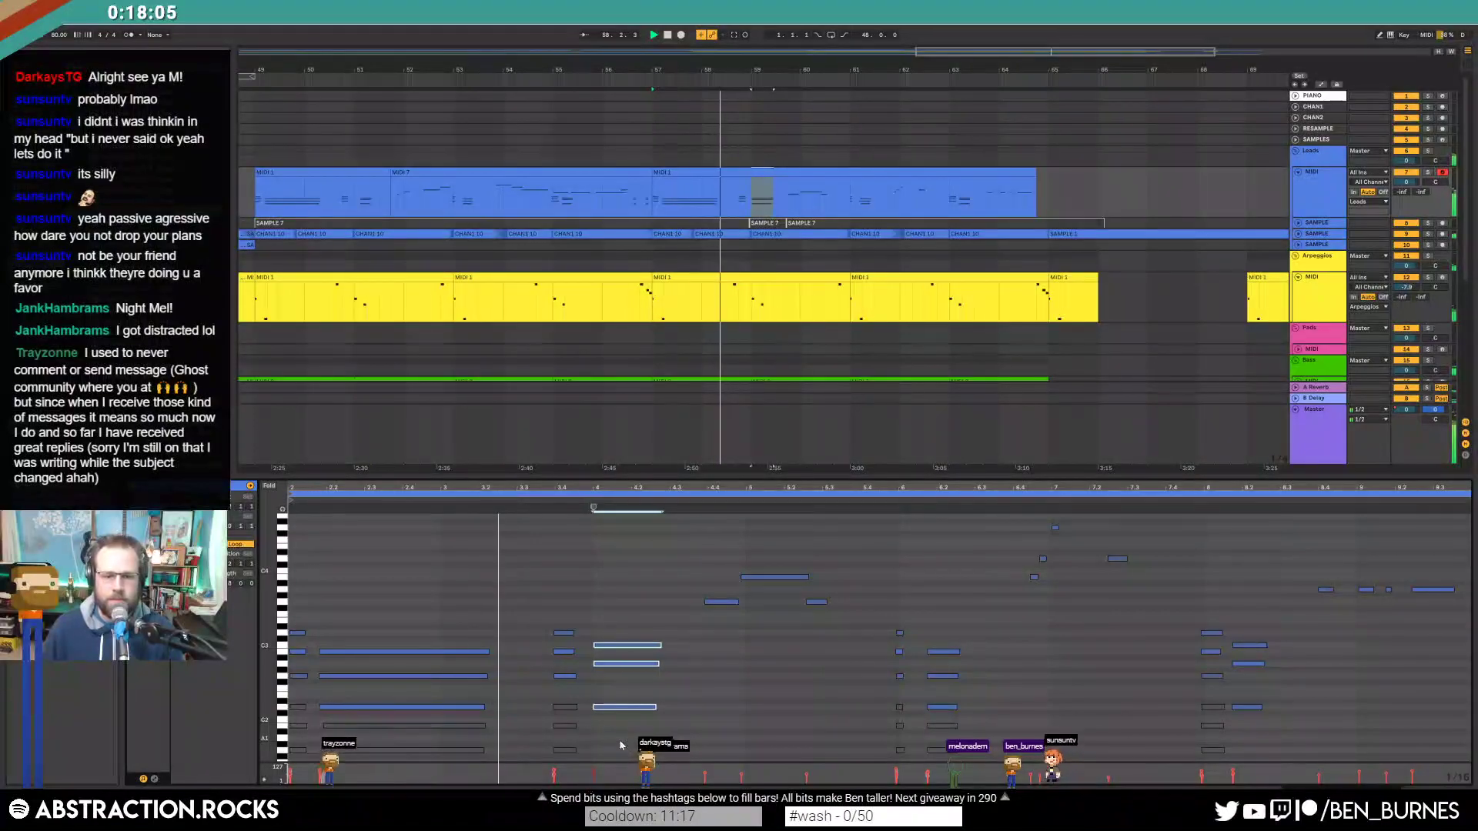
key(Right)
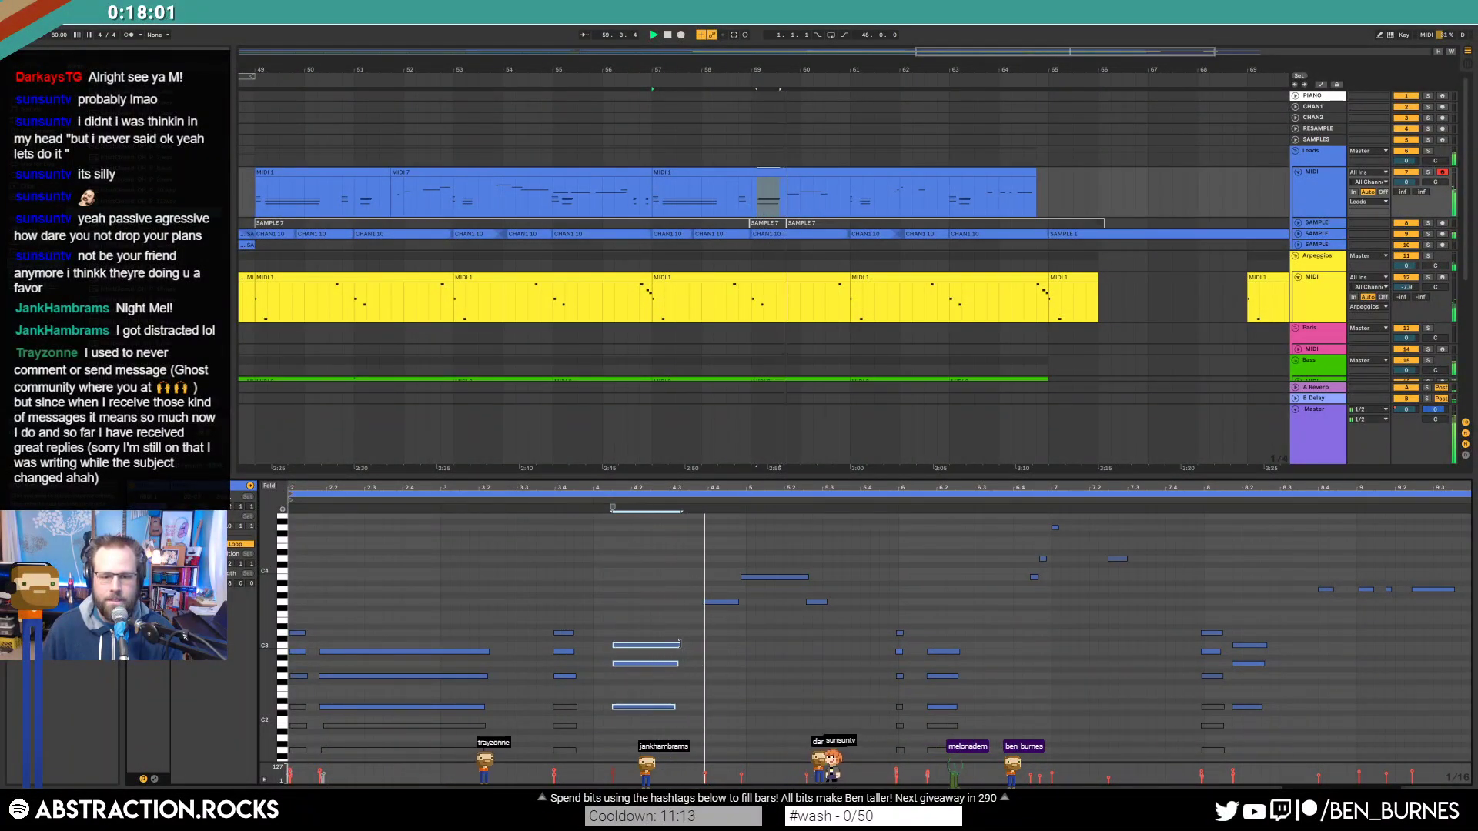
Step: Raise the short melody note before 5.3 to the preceding note's pitch and add a short higher note just before bar 6
drag(816, 601, 816, 571)
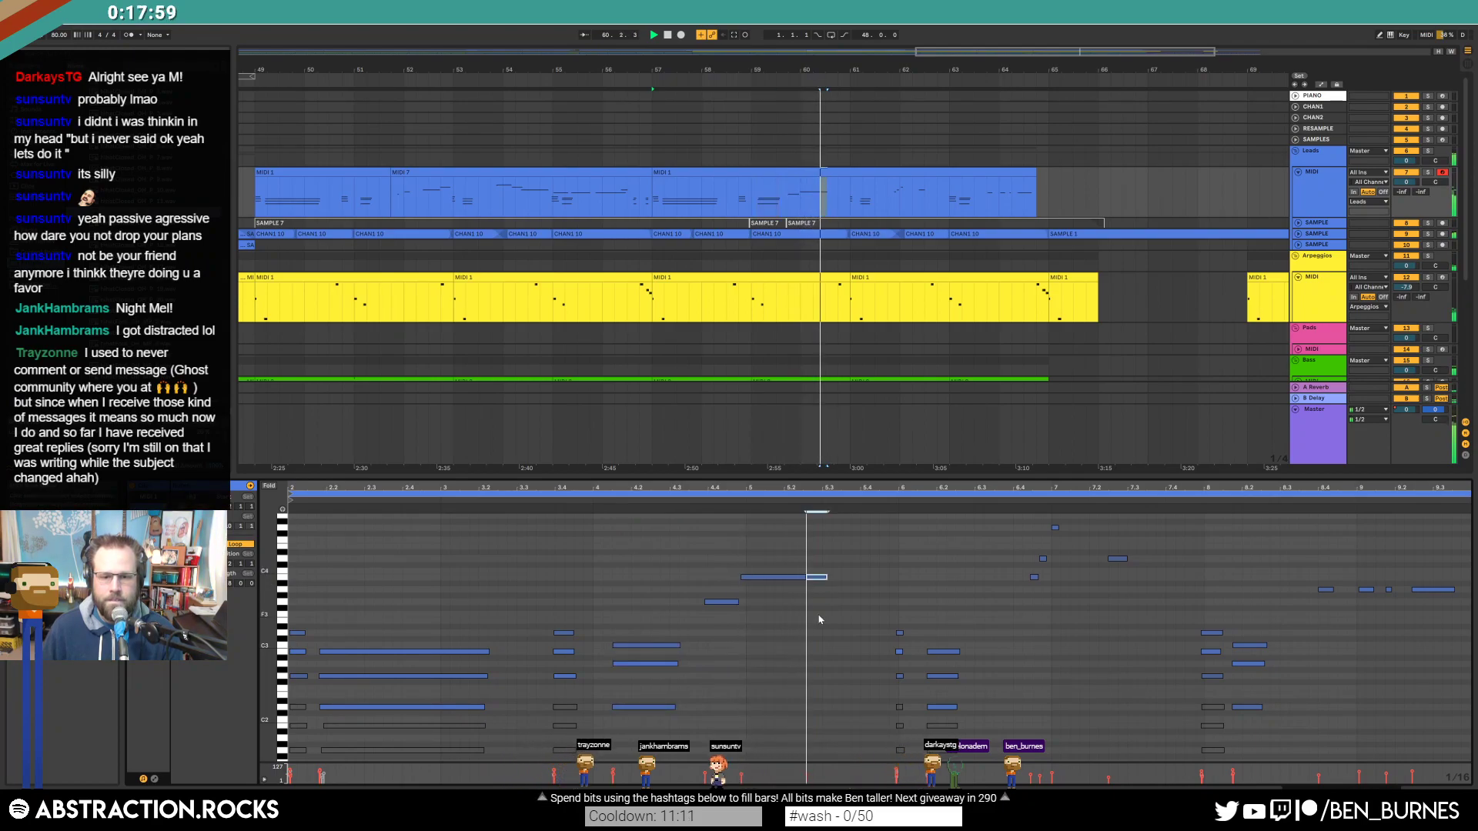
key(Down)
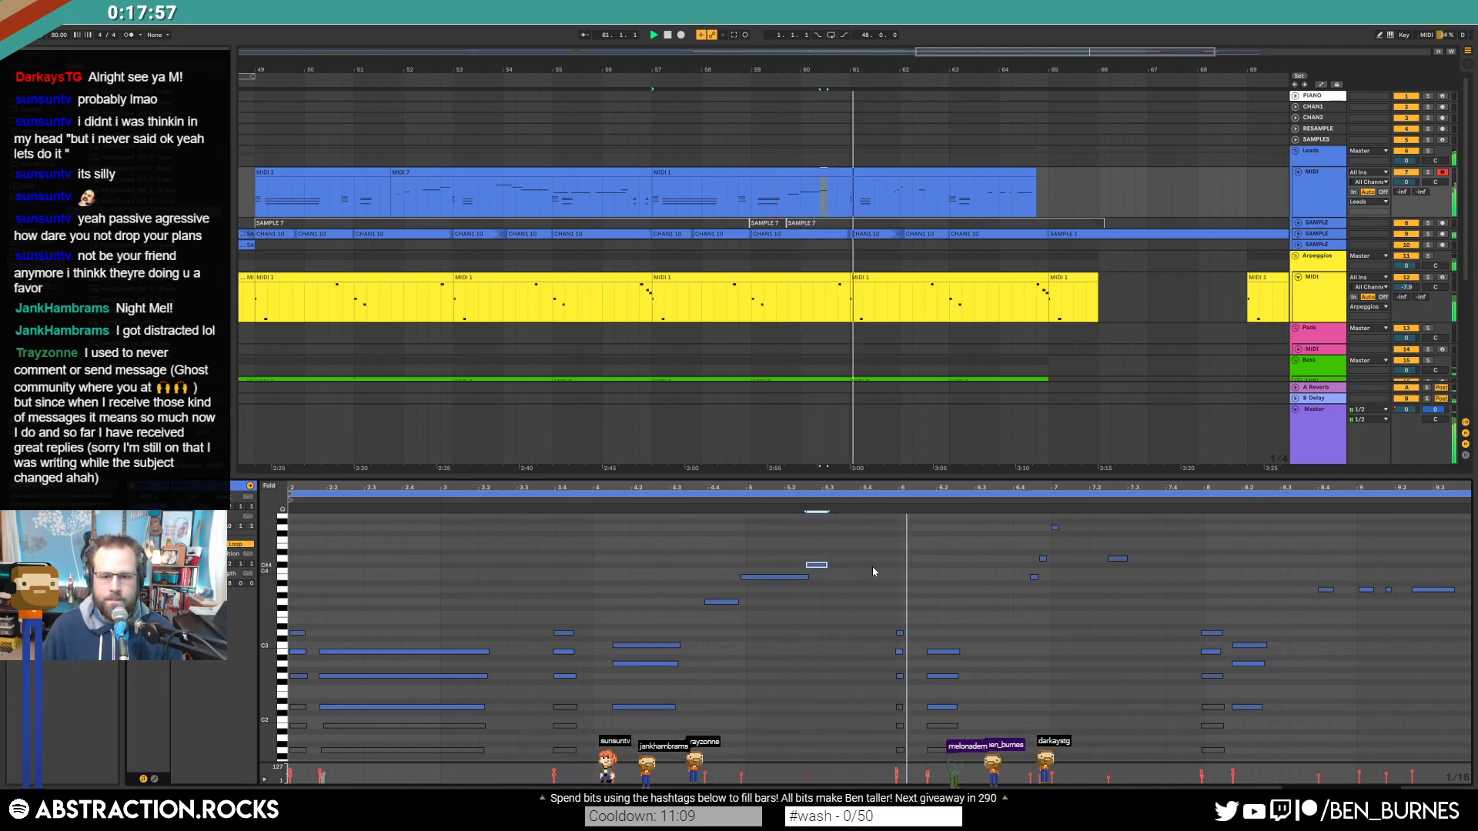
double_click(879, 559)
drag(887, 557, 894, 557)
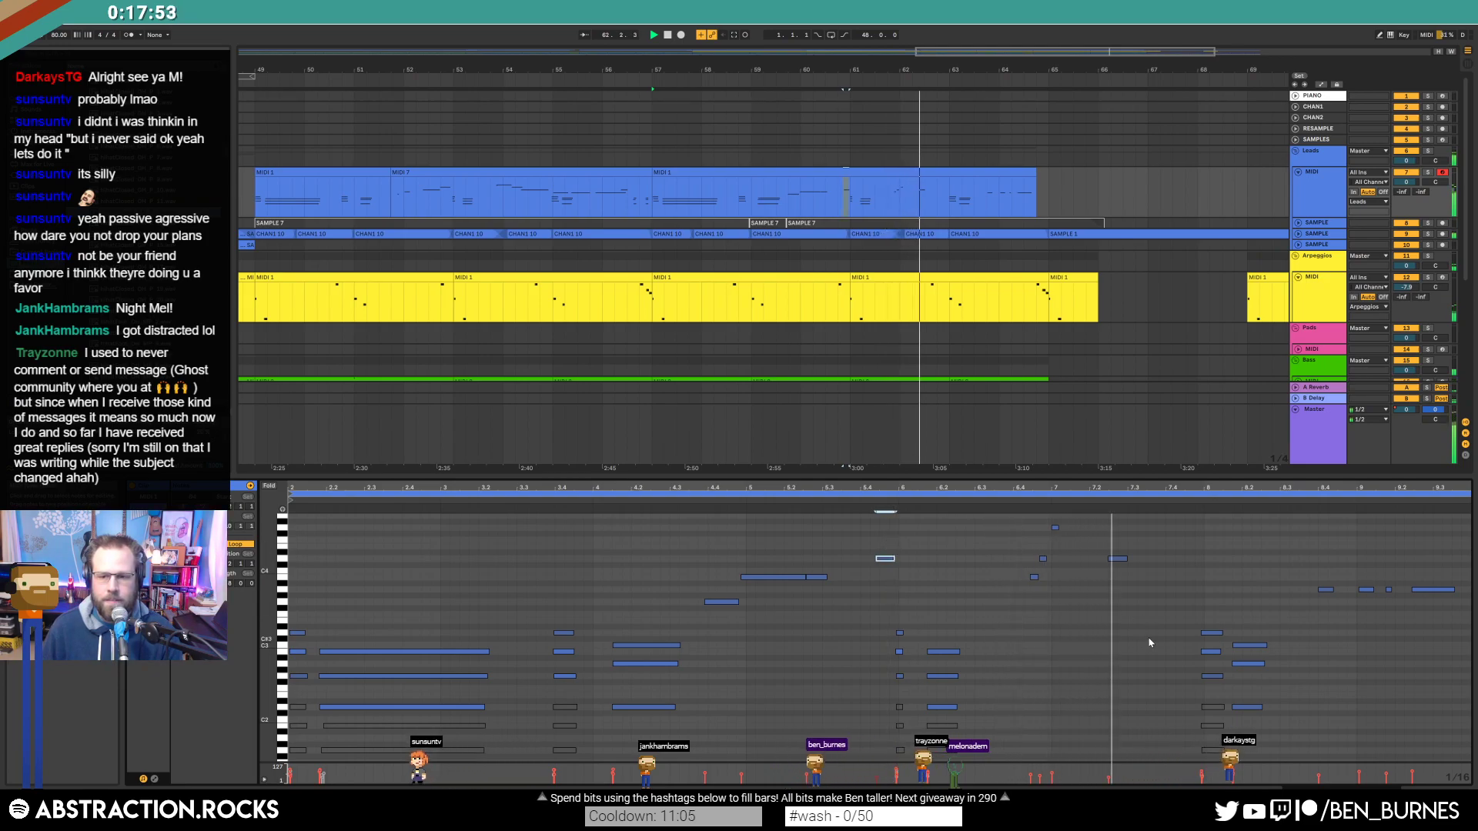
Step: Nudge the three-note chord near 8.2 in the bar 57 Leads clip slightly later
drag(1242, 623, 1250, 730)
key(Right)
key(Right)
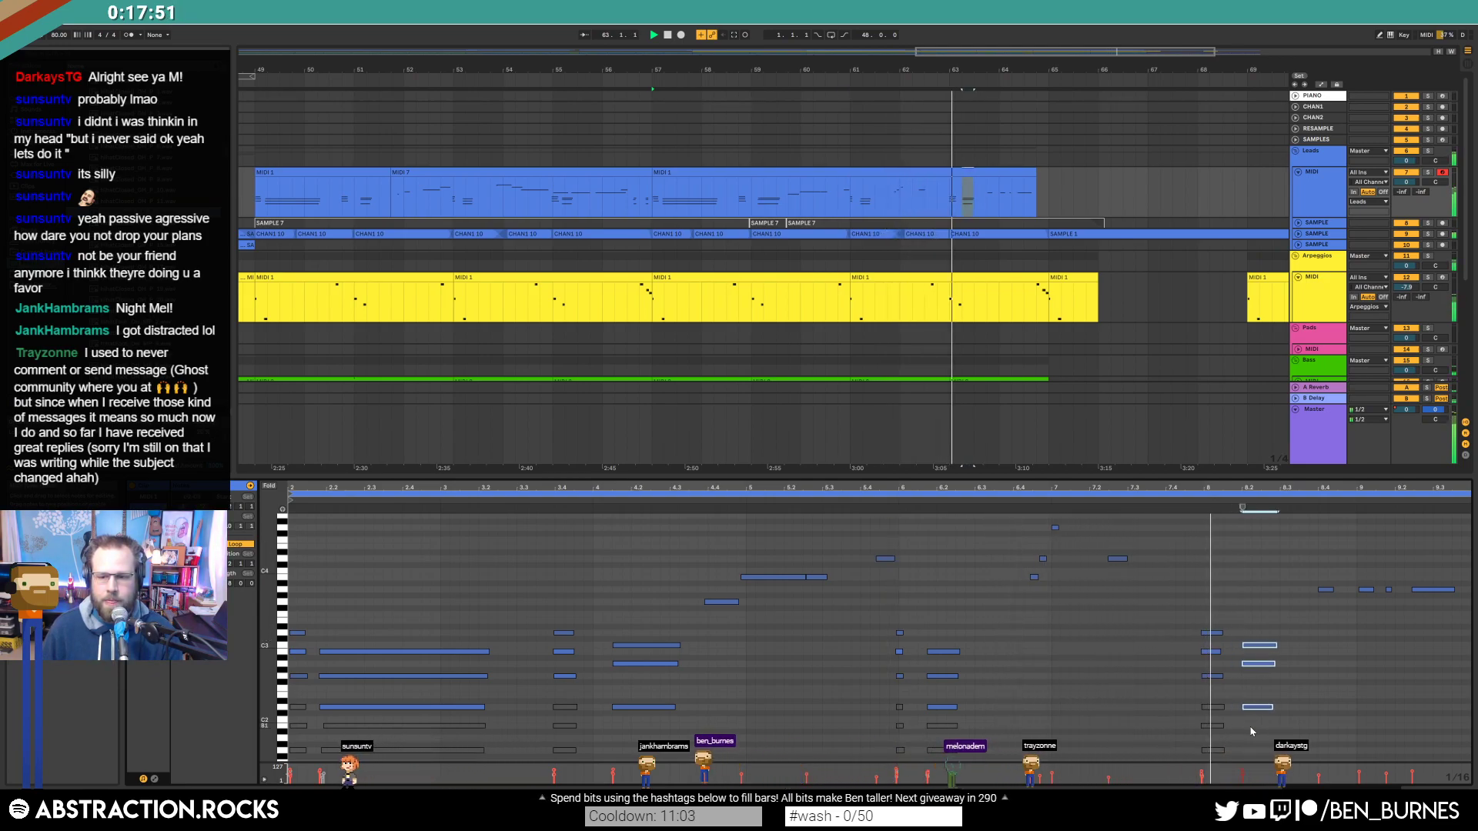
key(Right)
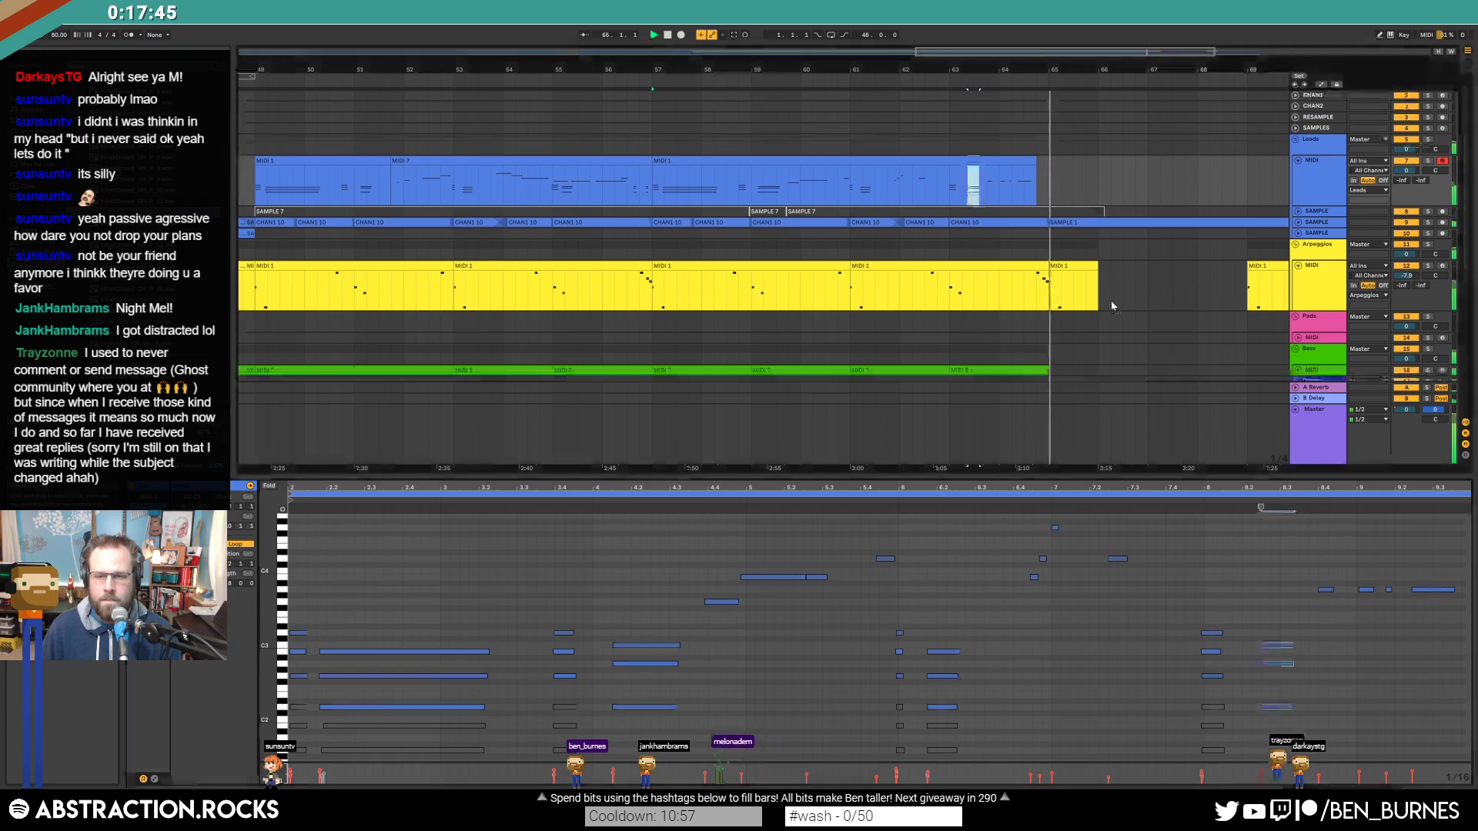
Step: Unfold the Bass MIDI track and delete the chopped audio from bar 65 to bar 73 on the first Drums SAMPLE track
scroll(1111, 299, down, 4)
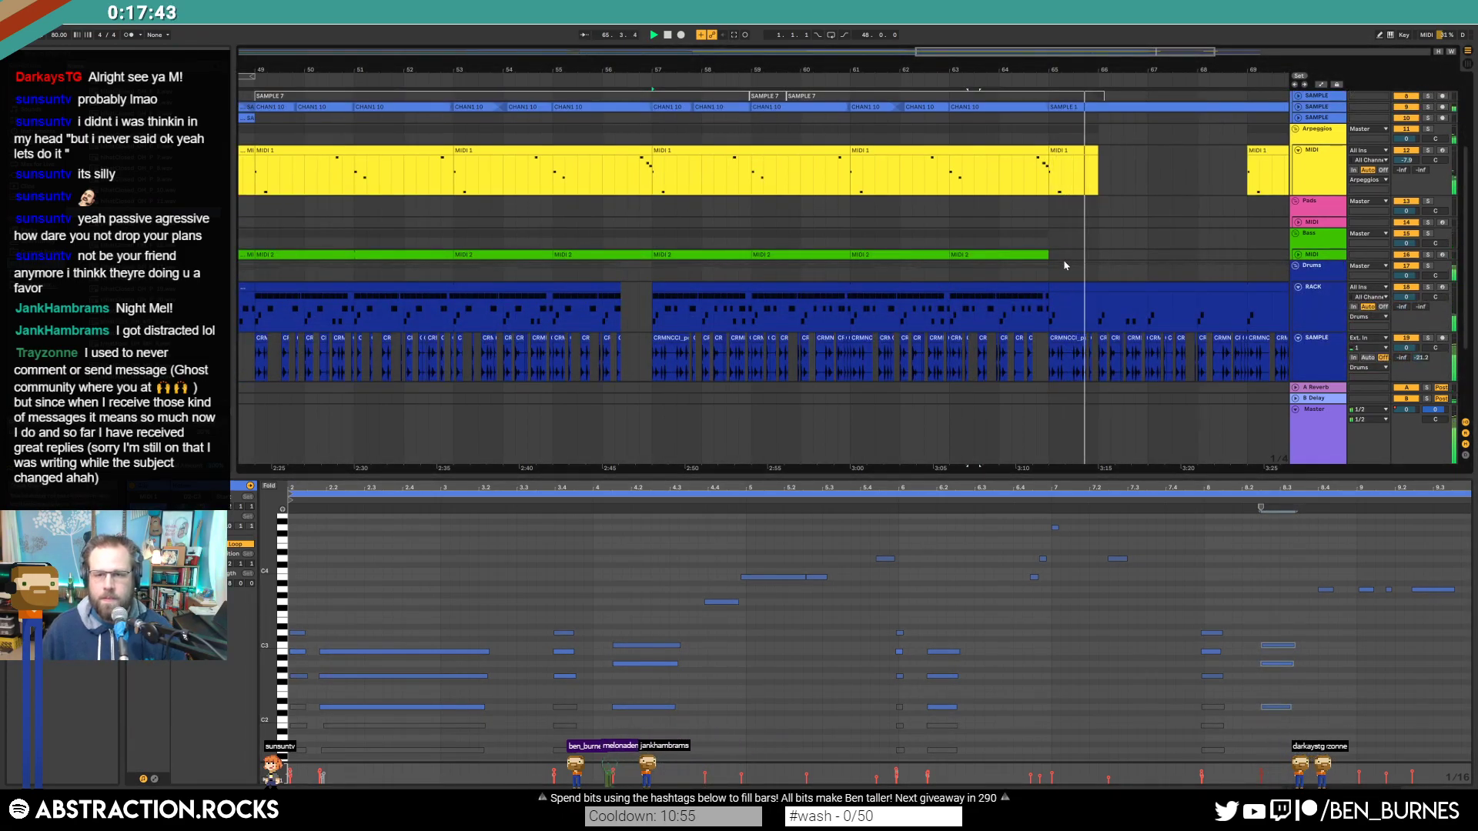
click(1297, 255)
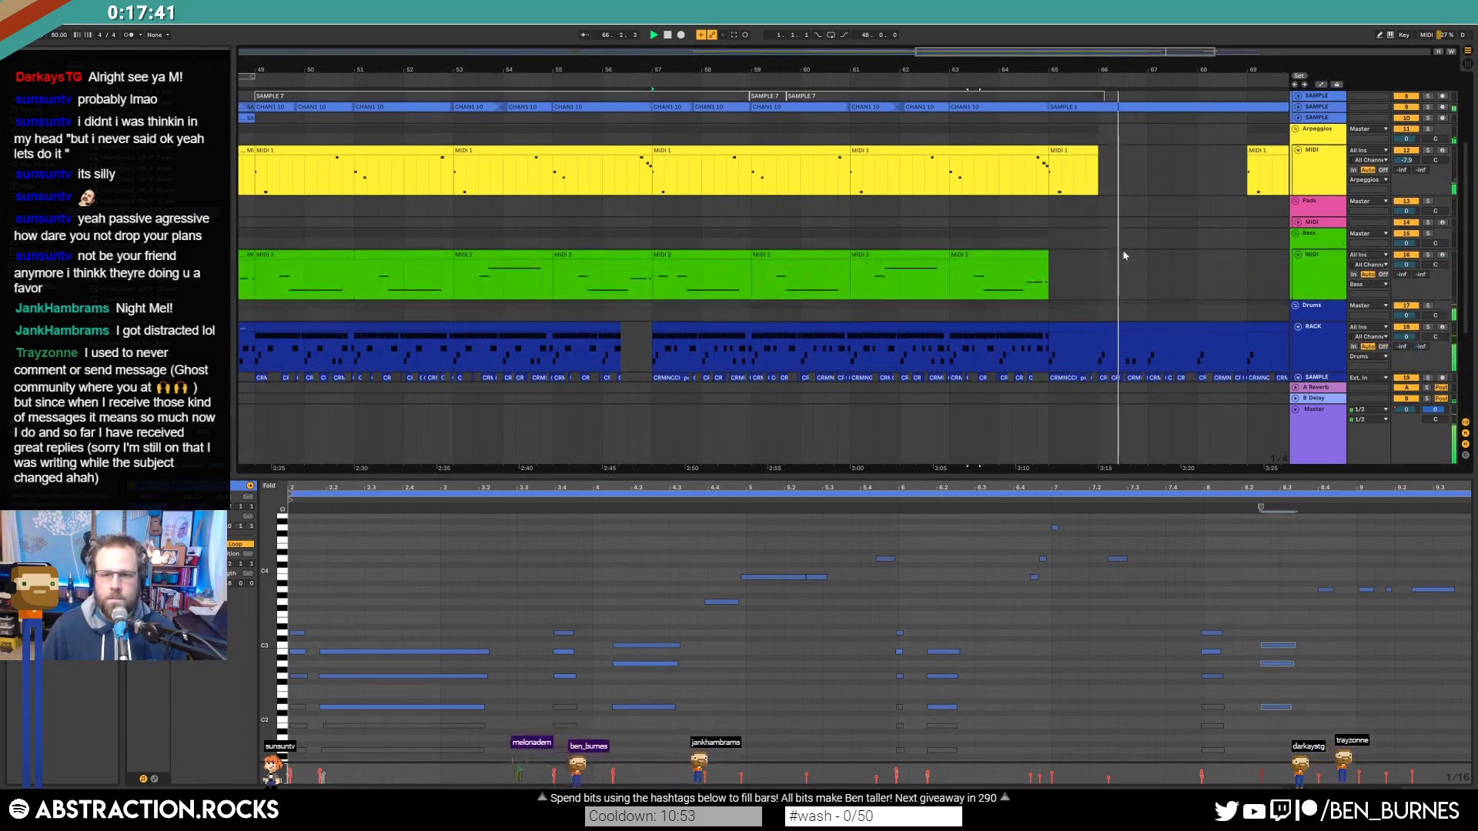
scroll(1140, 268, down, 5)
scroll(1140, 268, down, 3)
scroll(1116, 309, up, 3)
key(space)
drag(1166, 309, 972, 278)
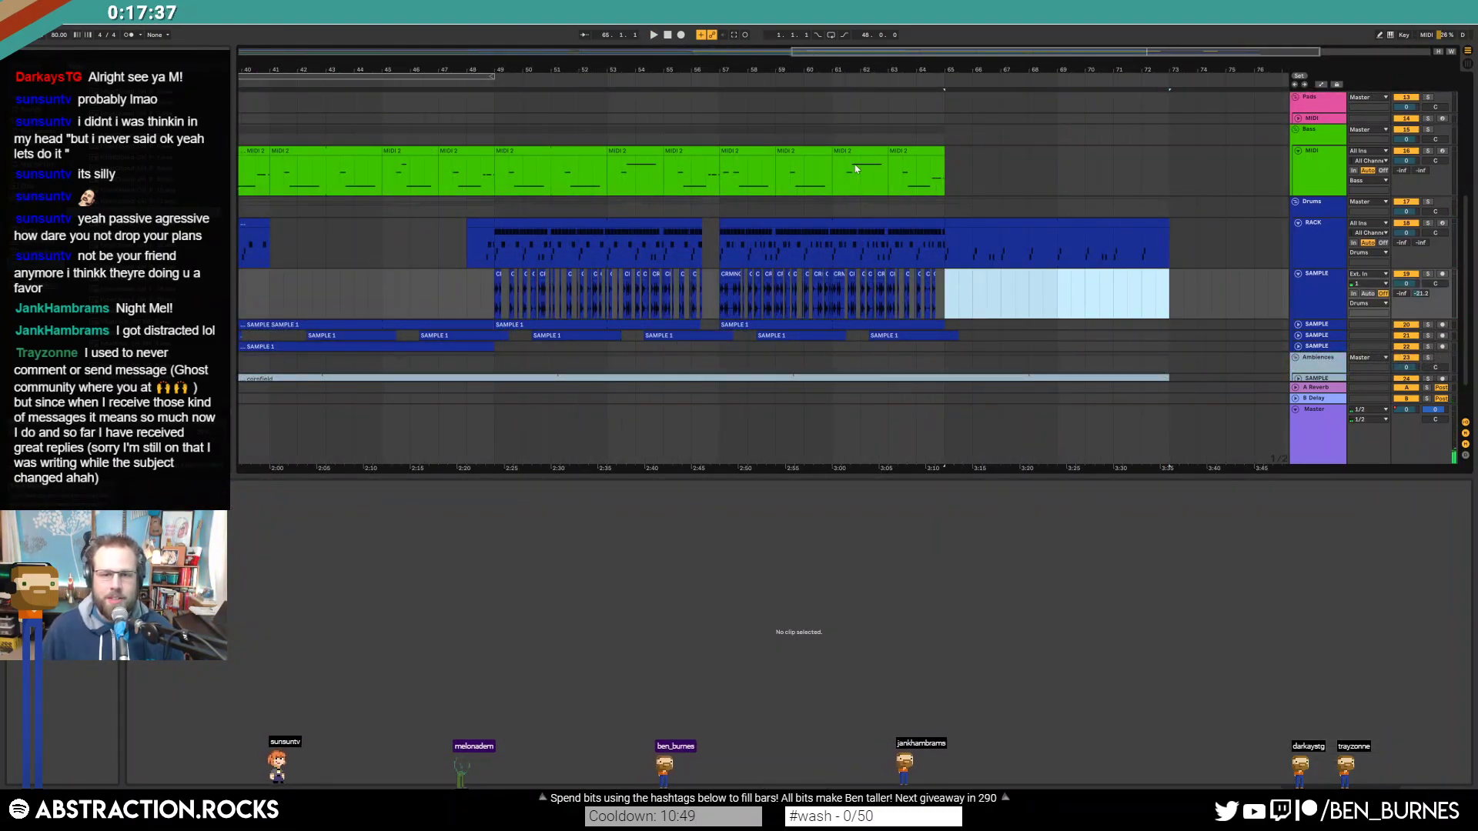
Step: Copy the bar 49 Bass MIDI clip and paste it twice from bar 65 to fill the outro up to bar 73
click(520, 152)
key(ctrl+c)
click(954, 178)
key(ctrl+v)
key(ctrl+v)
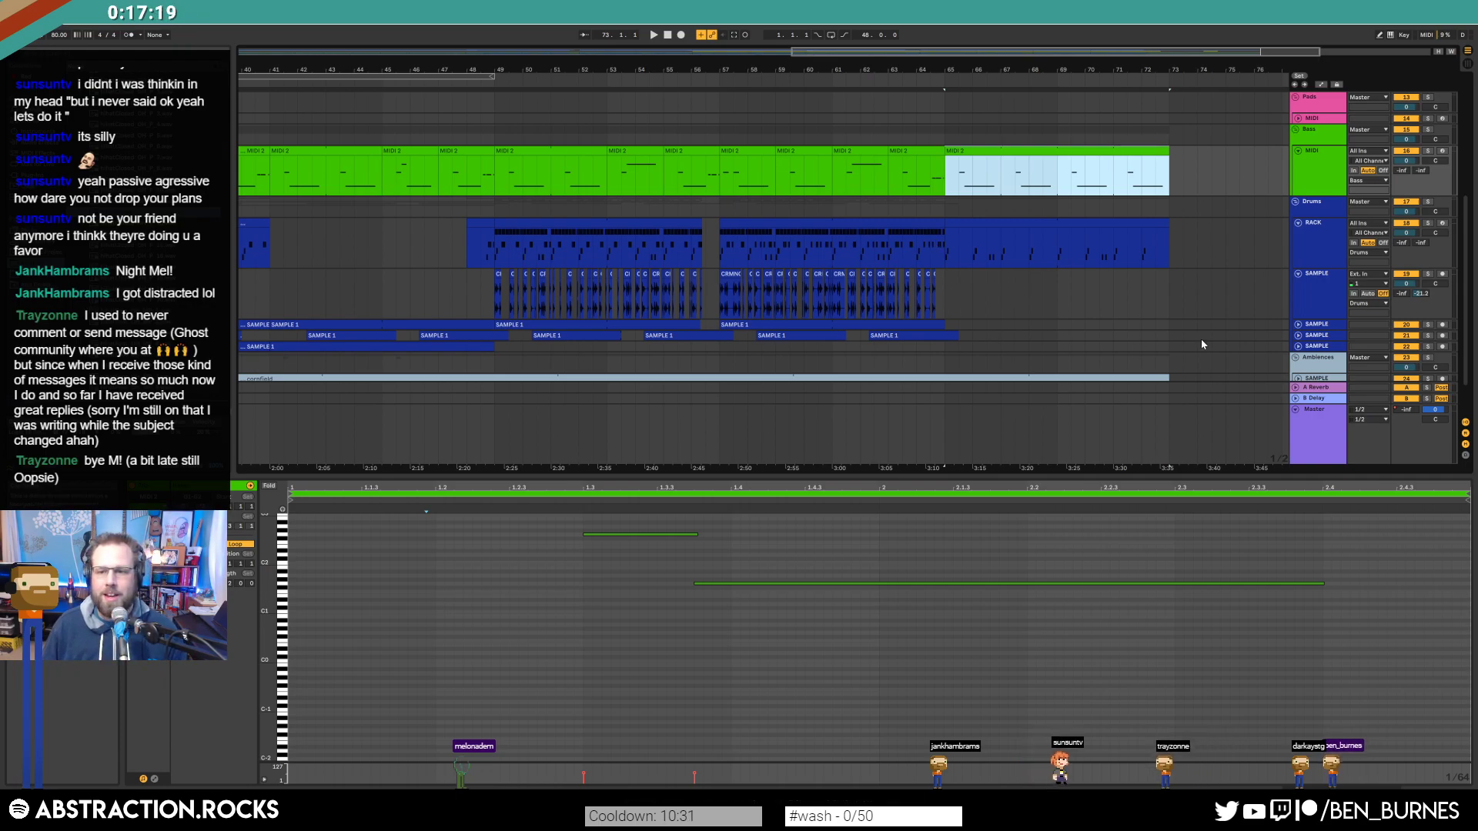
Step: Copy the SAMPLE 1 clip ending at bar 49 on the last Drums track to bar 65 and remove everything past bar 73
click(1298, 324)
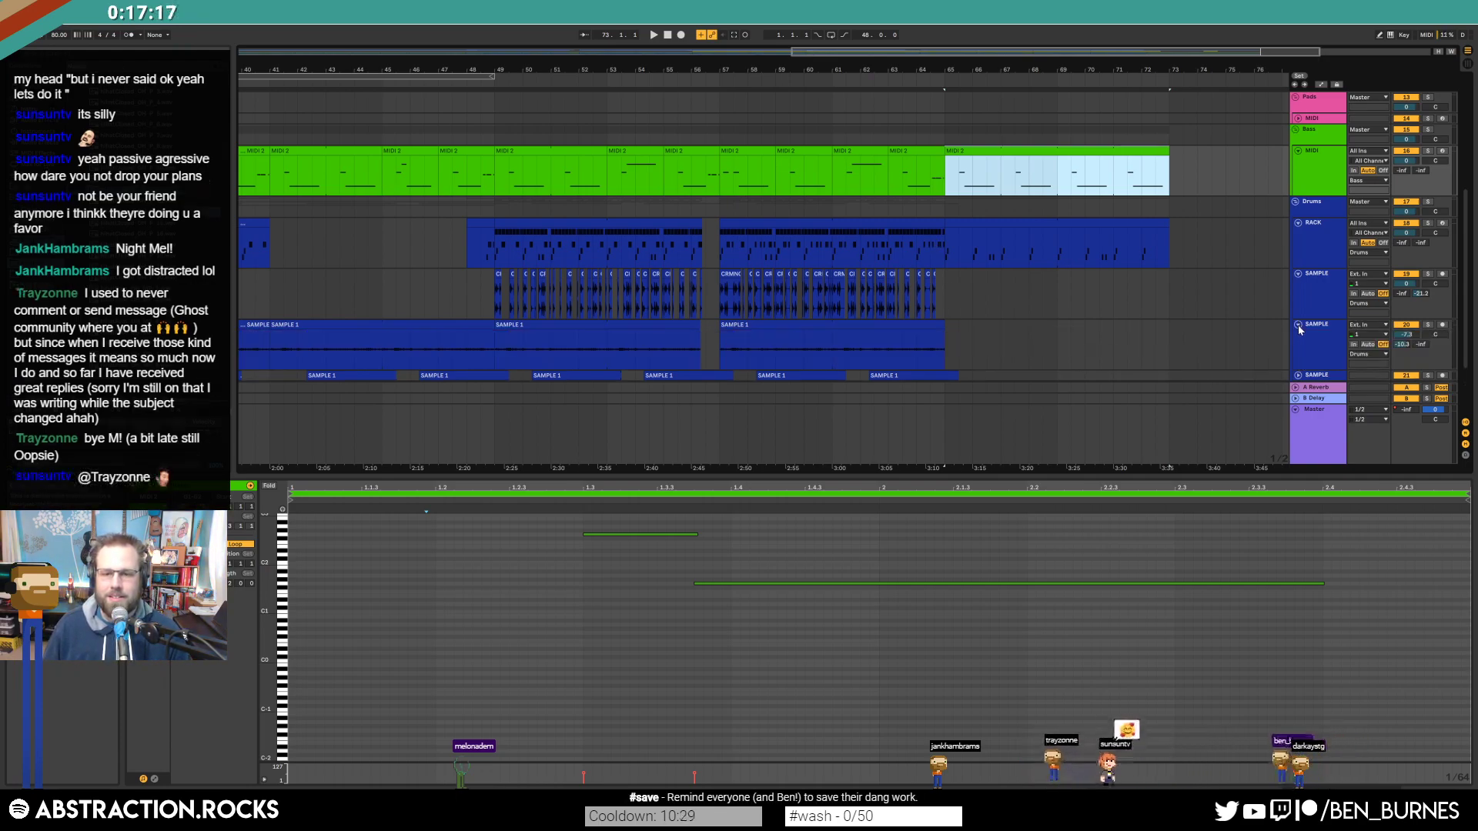
click(1298, 326)
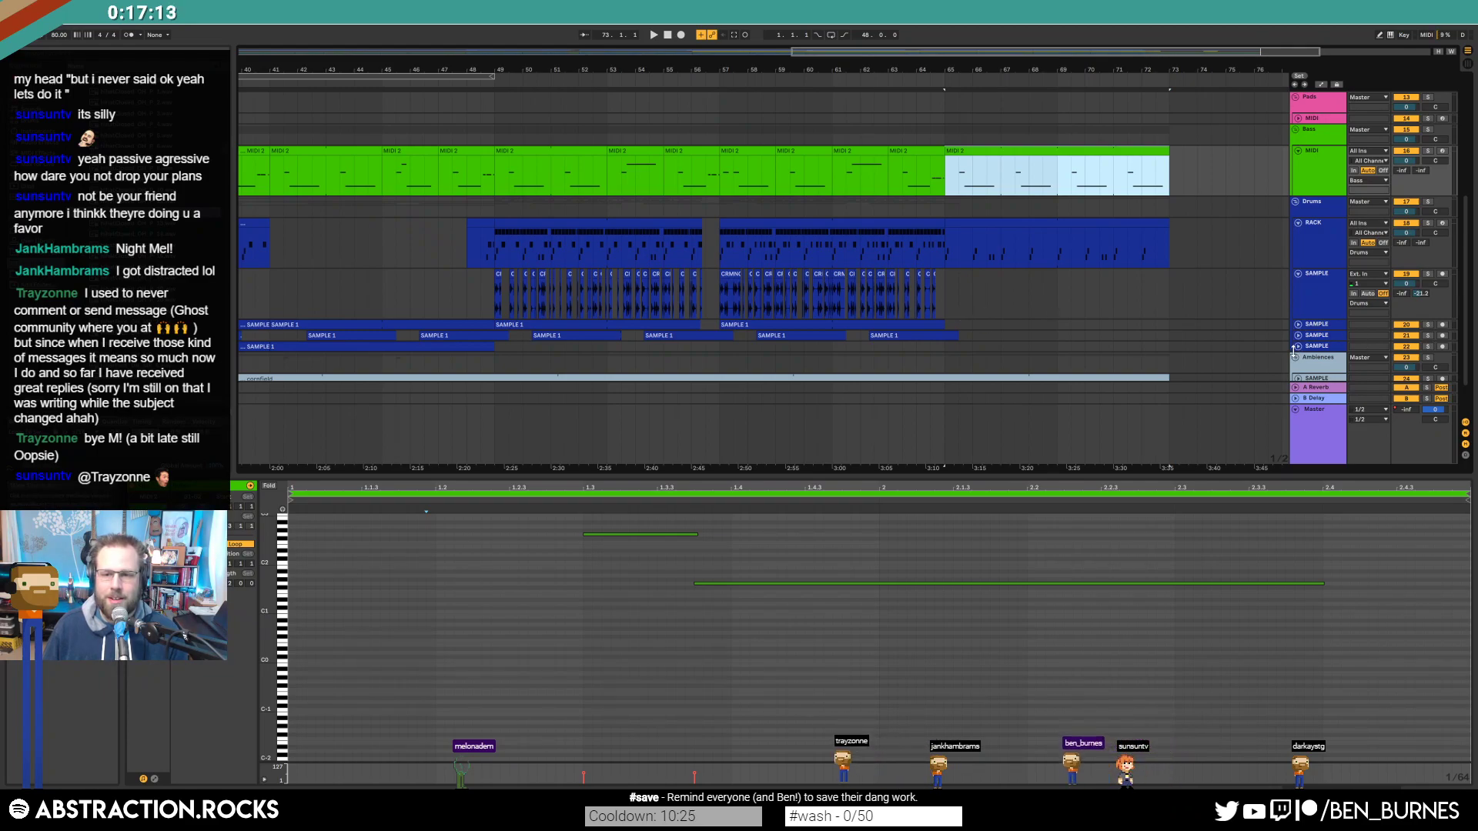
click(367, 348)
click(943, 347)
key(ctrl+v)
drag(1171, 336, 1239, 353)
key(Delete)
click(1243, 347)
key(Delete)
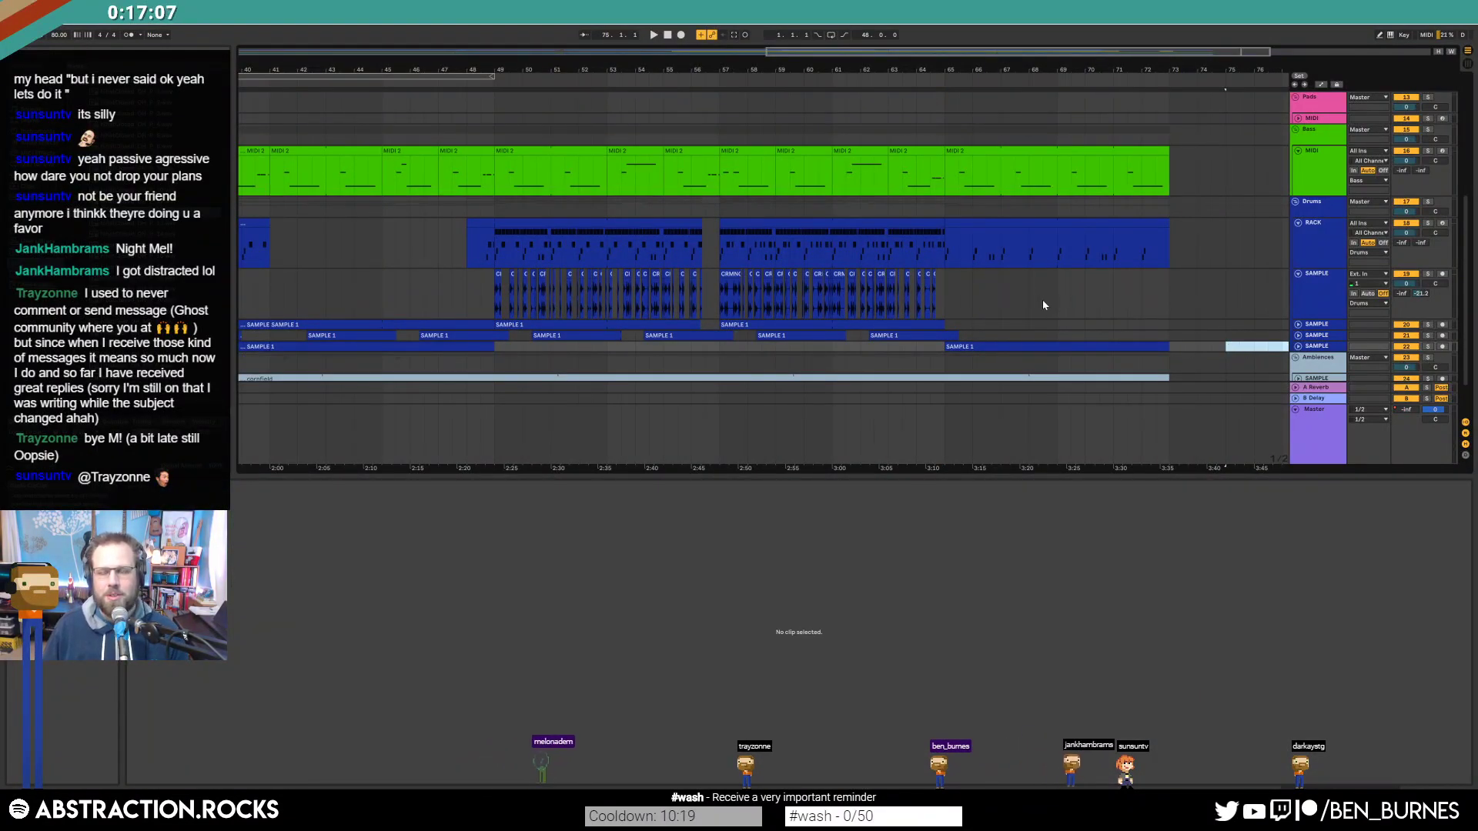
Step: Play the song from about bar 63 and check the clips on all tracks across the outro
scroll(1045, 306, up, 2)
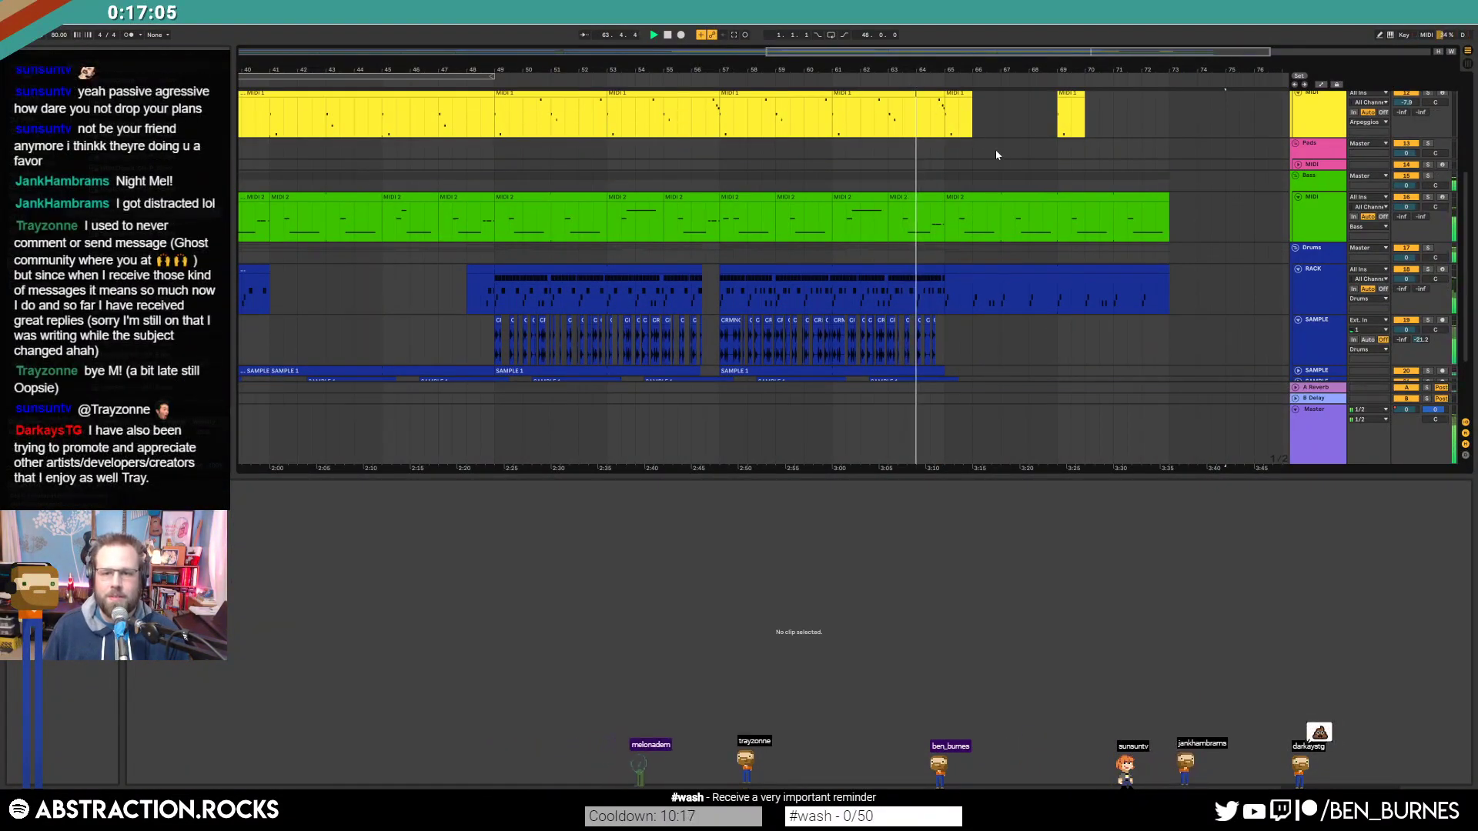
scroll(1029, 183, up, 5)
scroll(1030, 189, up, 2)
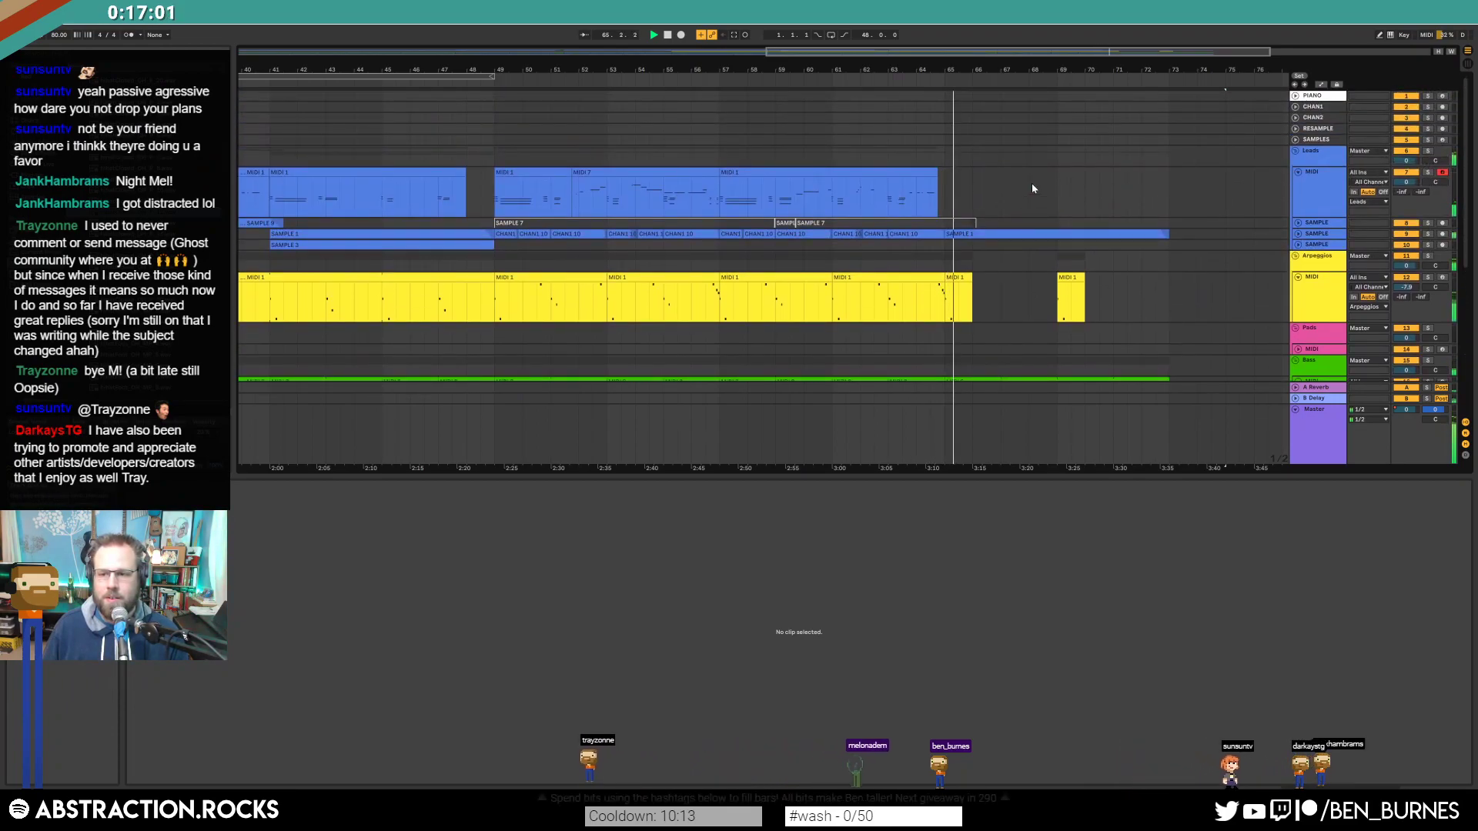
scroll(1031, 184, down, 6)
scroll(1036, 191, down, 2)
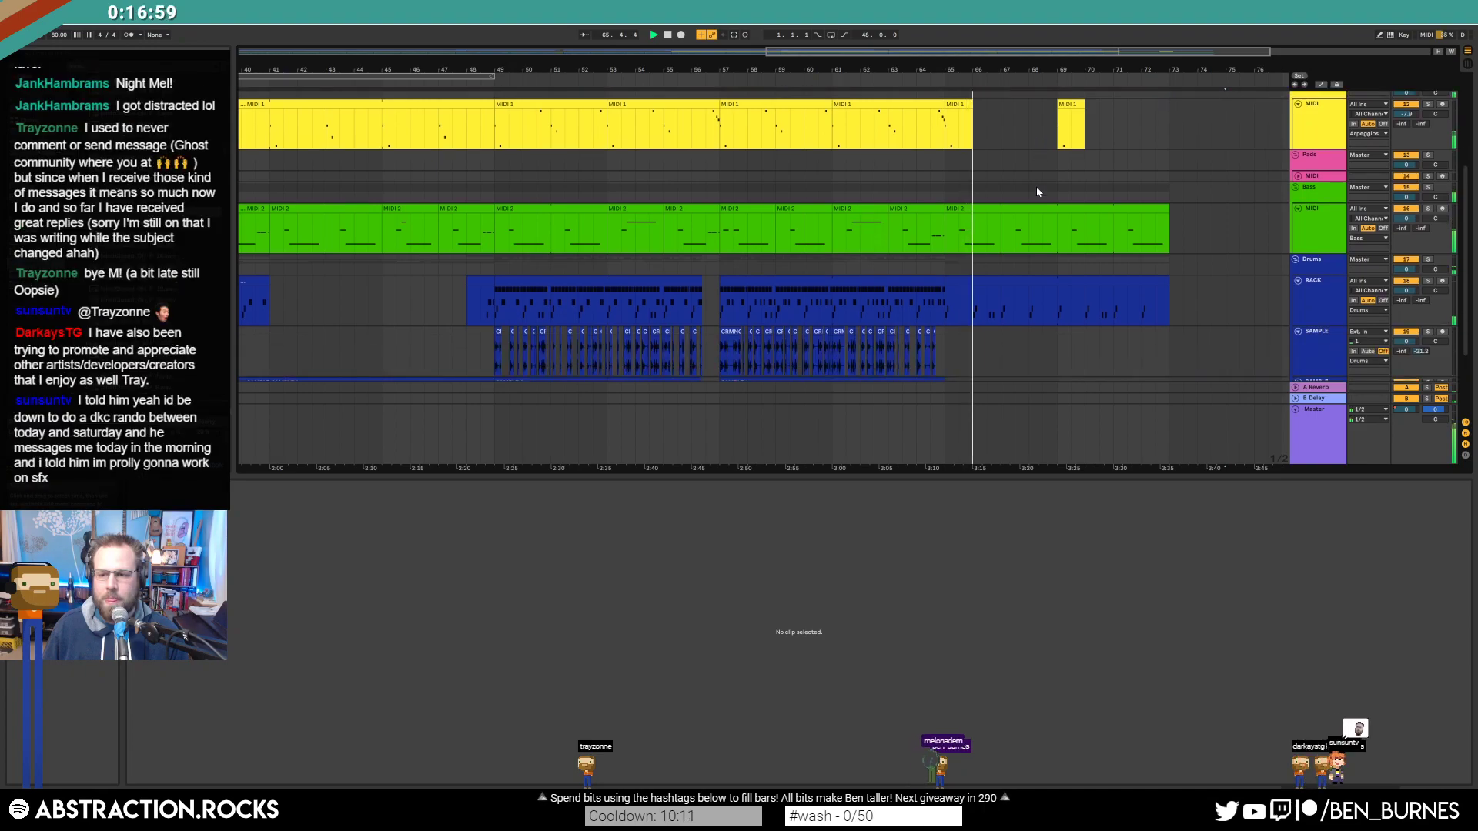
scroll(1011, 220, down, 3)
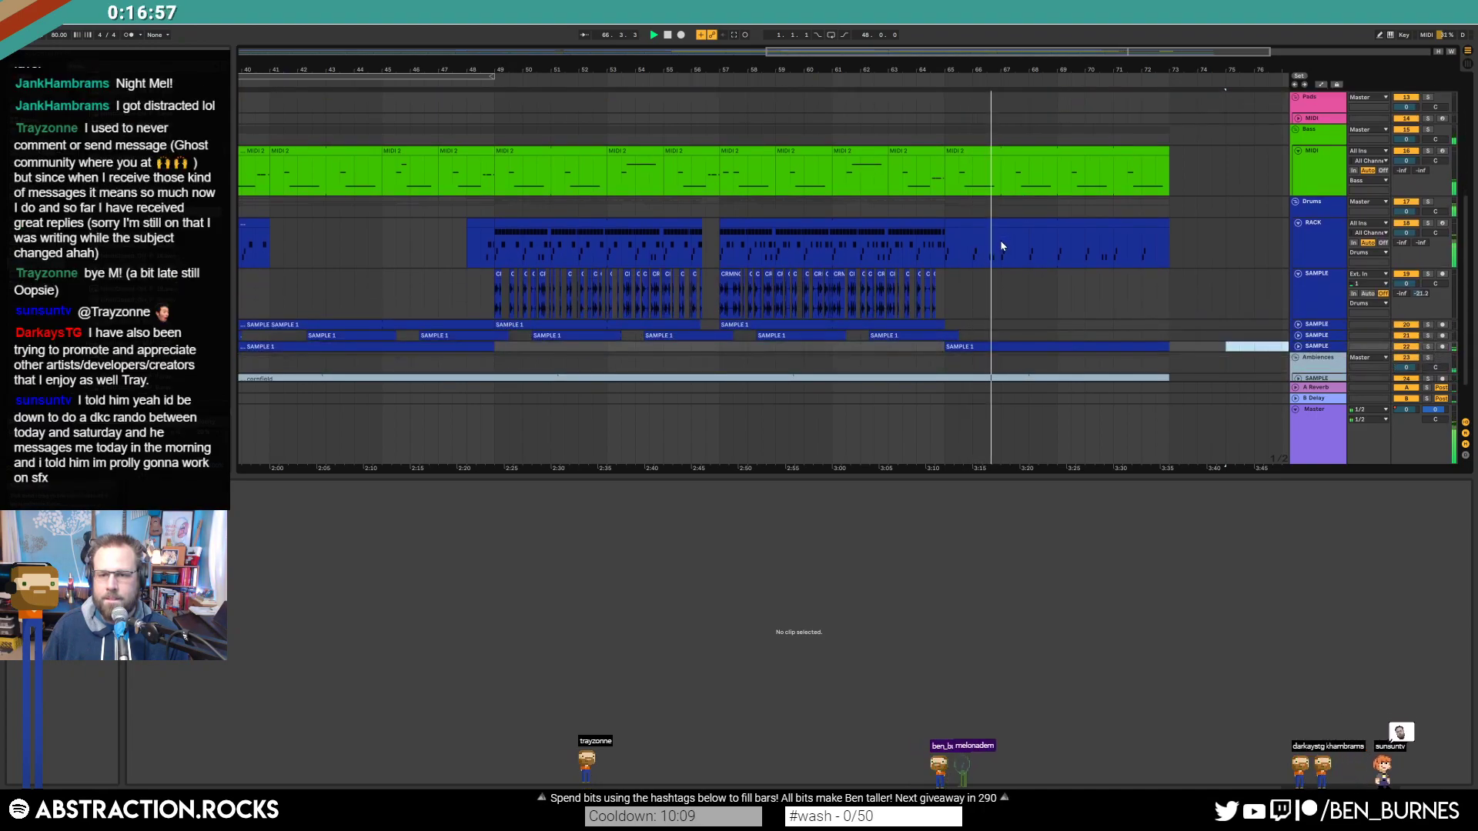
Step: Deactivate the notes in the highest used drum row at the start of the bar 65 RACK clip and return to the devices
click(1161, 223)
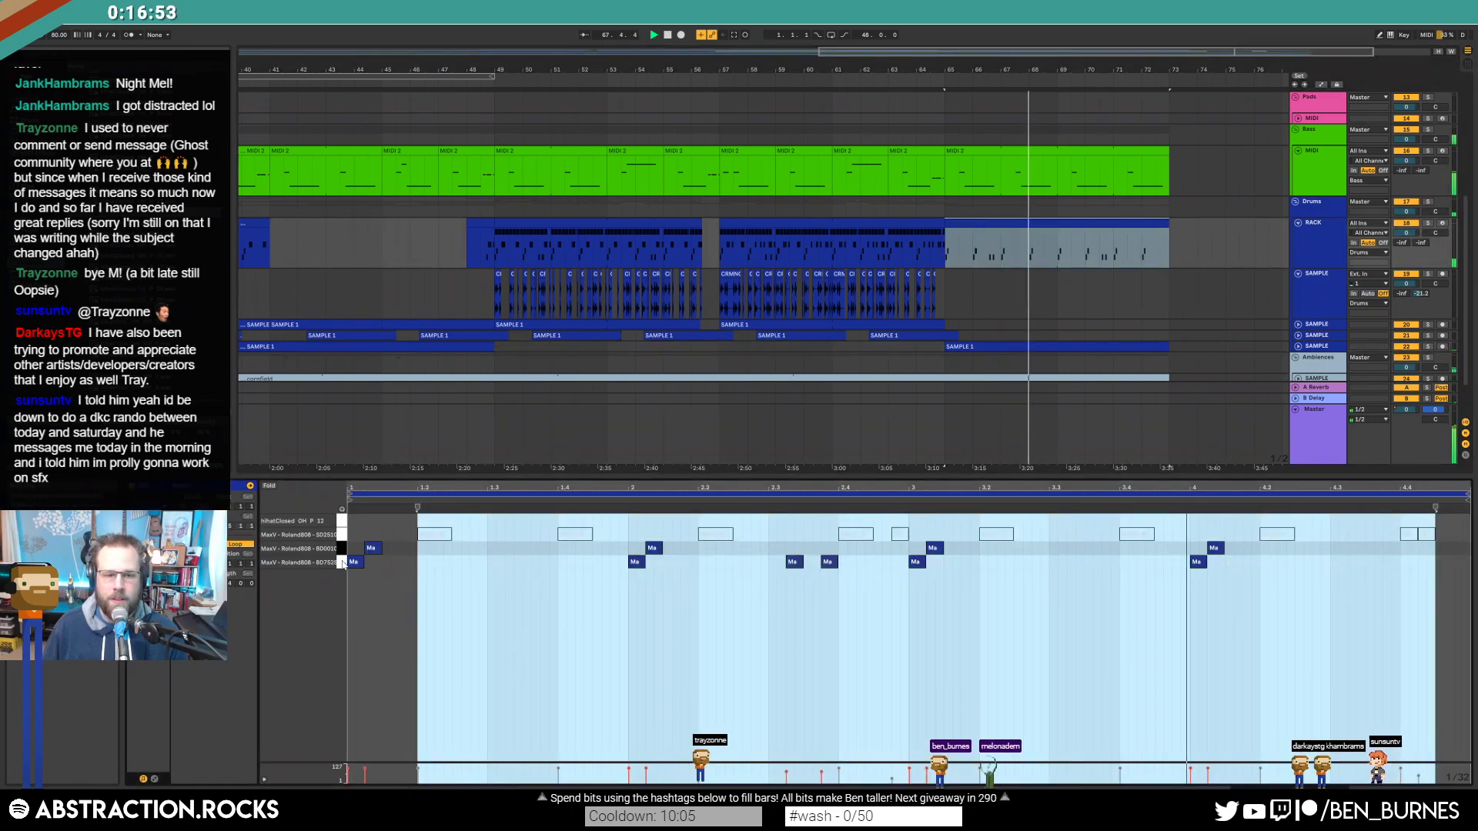
key(0)
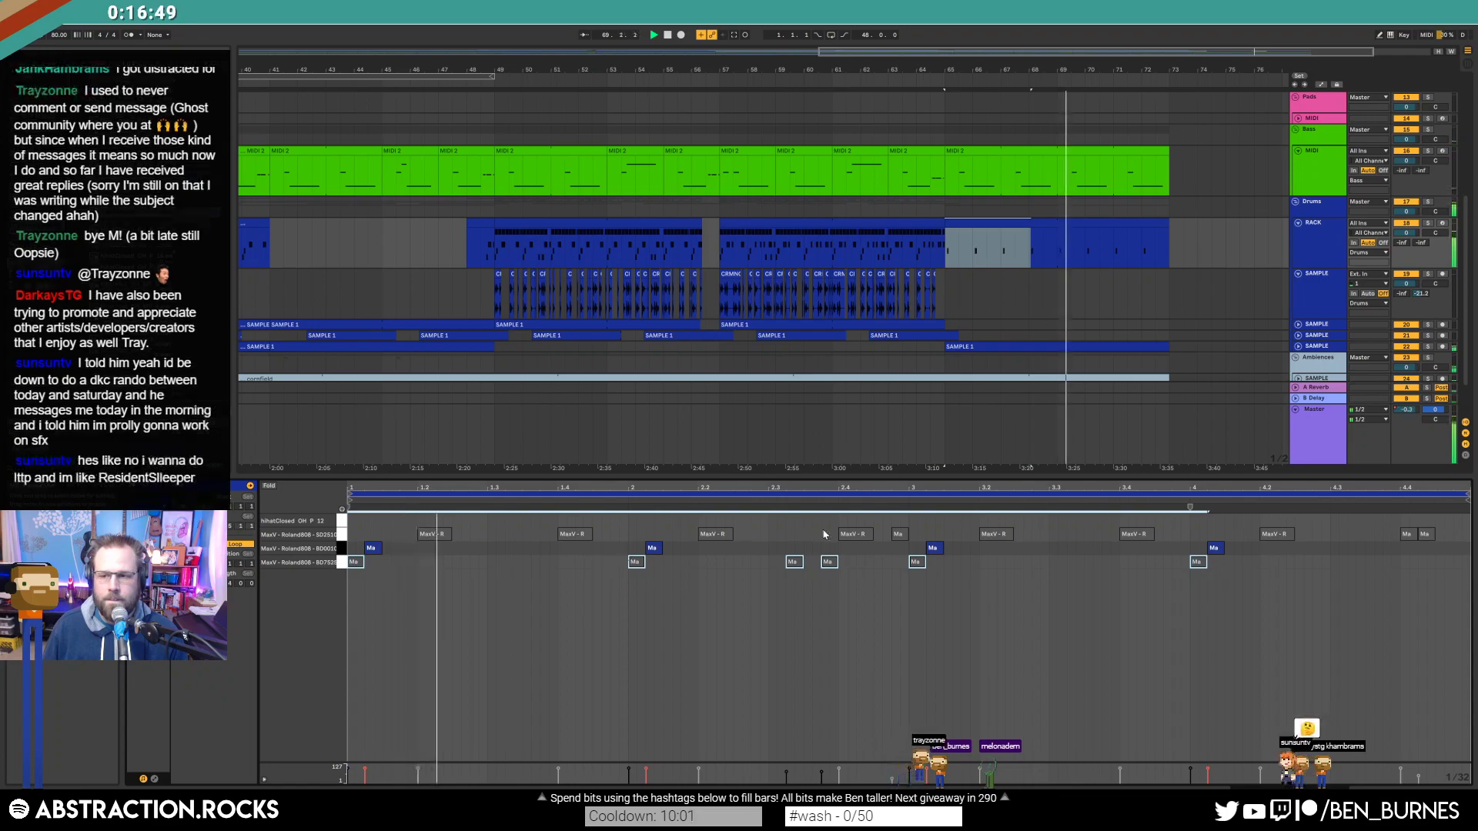
key(shift+Tab)
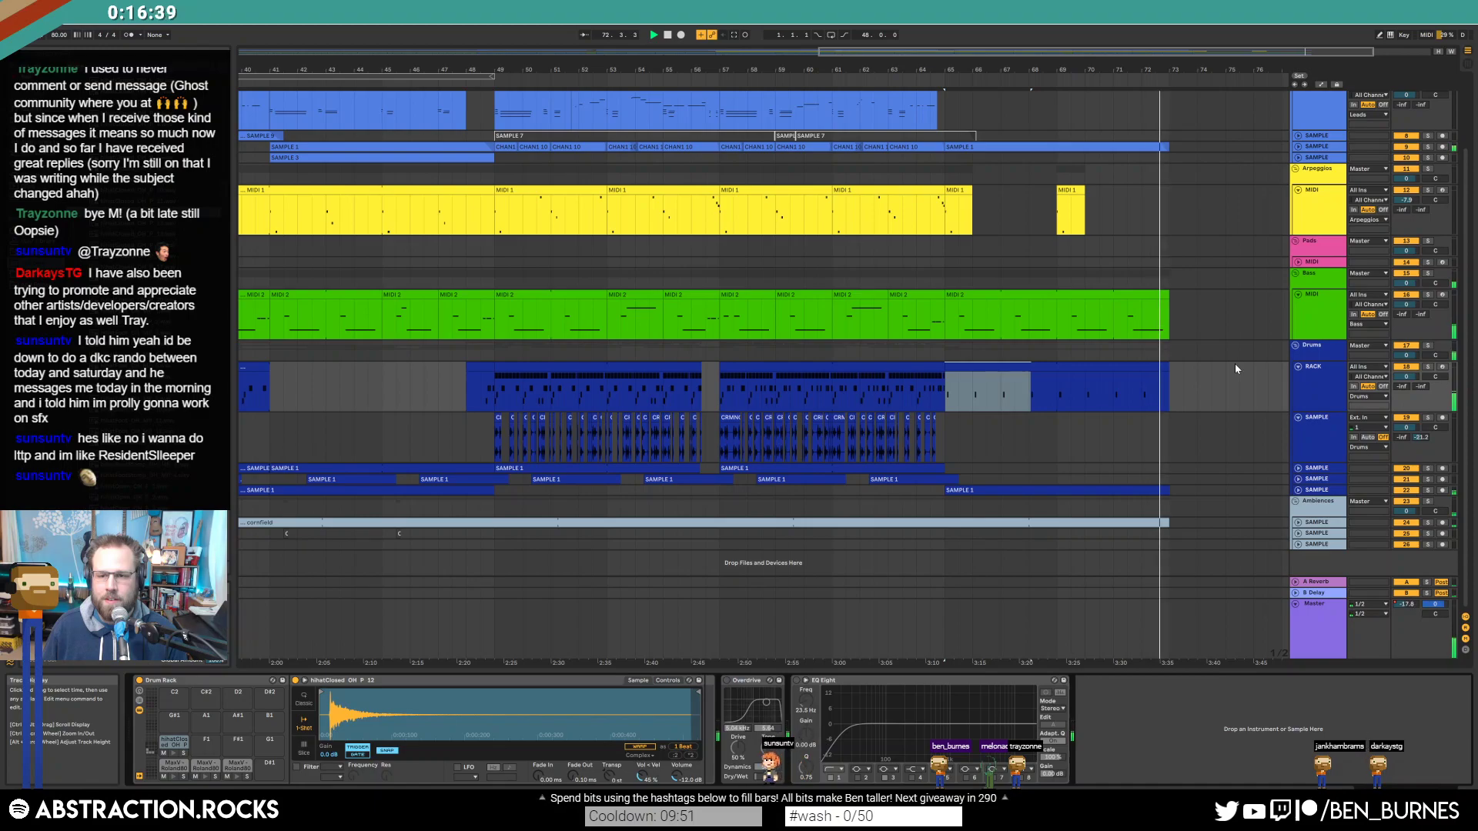
Step: Show the Master Track Volume automation and reshape the fade-out from bar 69 to bar 73 into a more gradual curve
click(1308, 615)
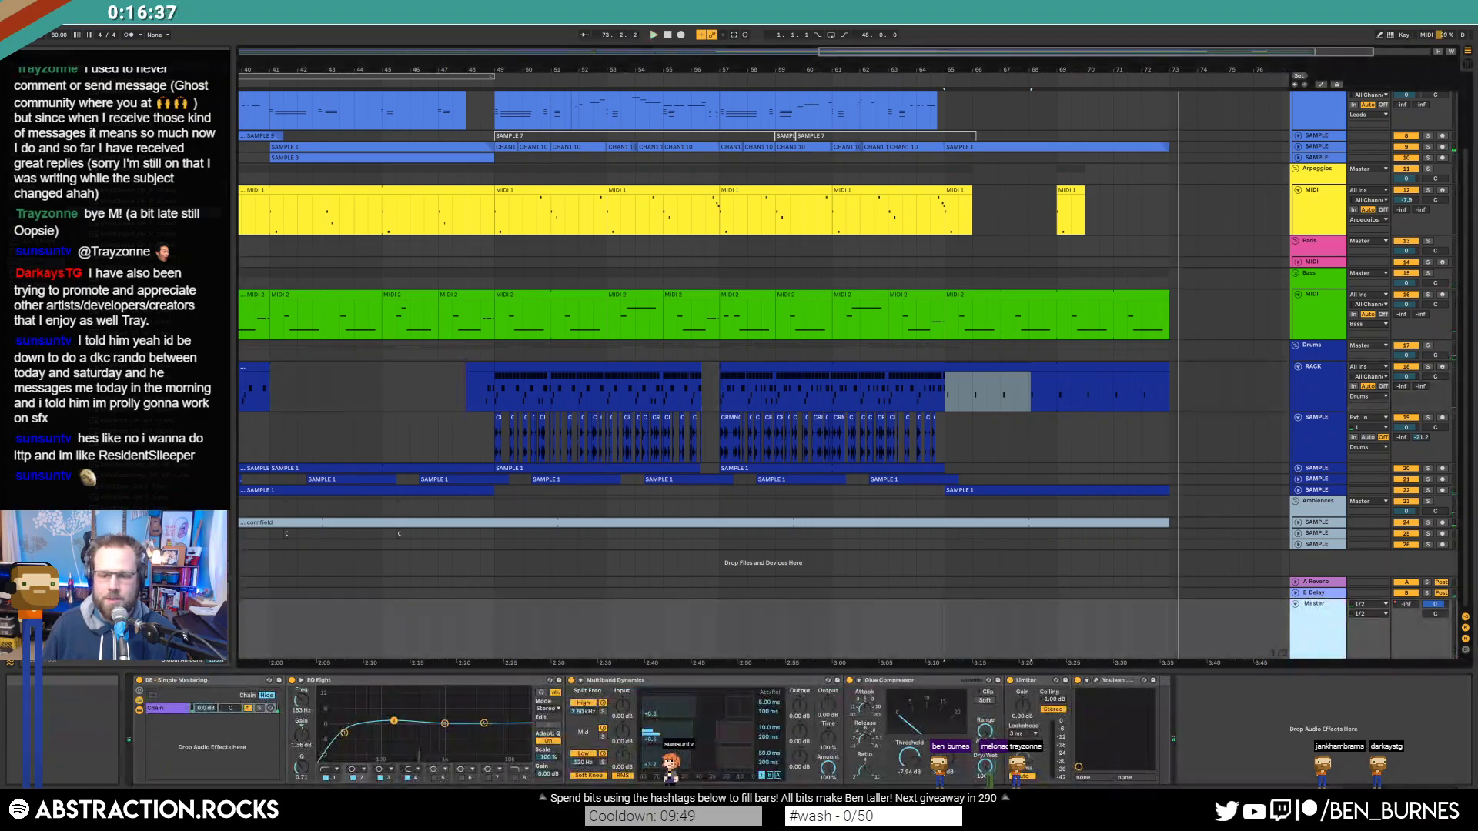
key(a)
click(1399, 606)
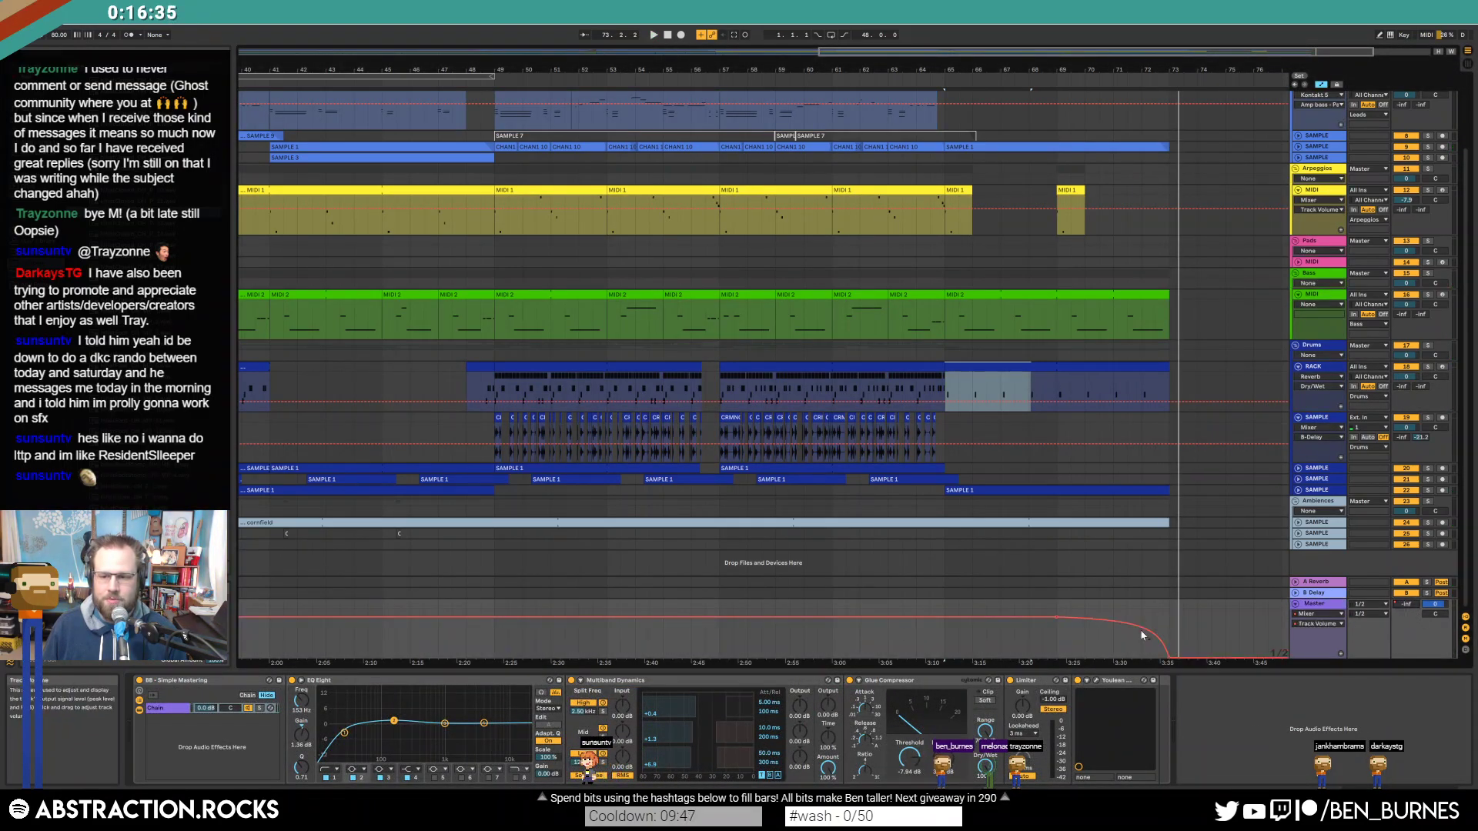
Step: Play the outro from bar 65 past bar 73 to check the master fade-out
click(943, 150)
key(space)
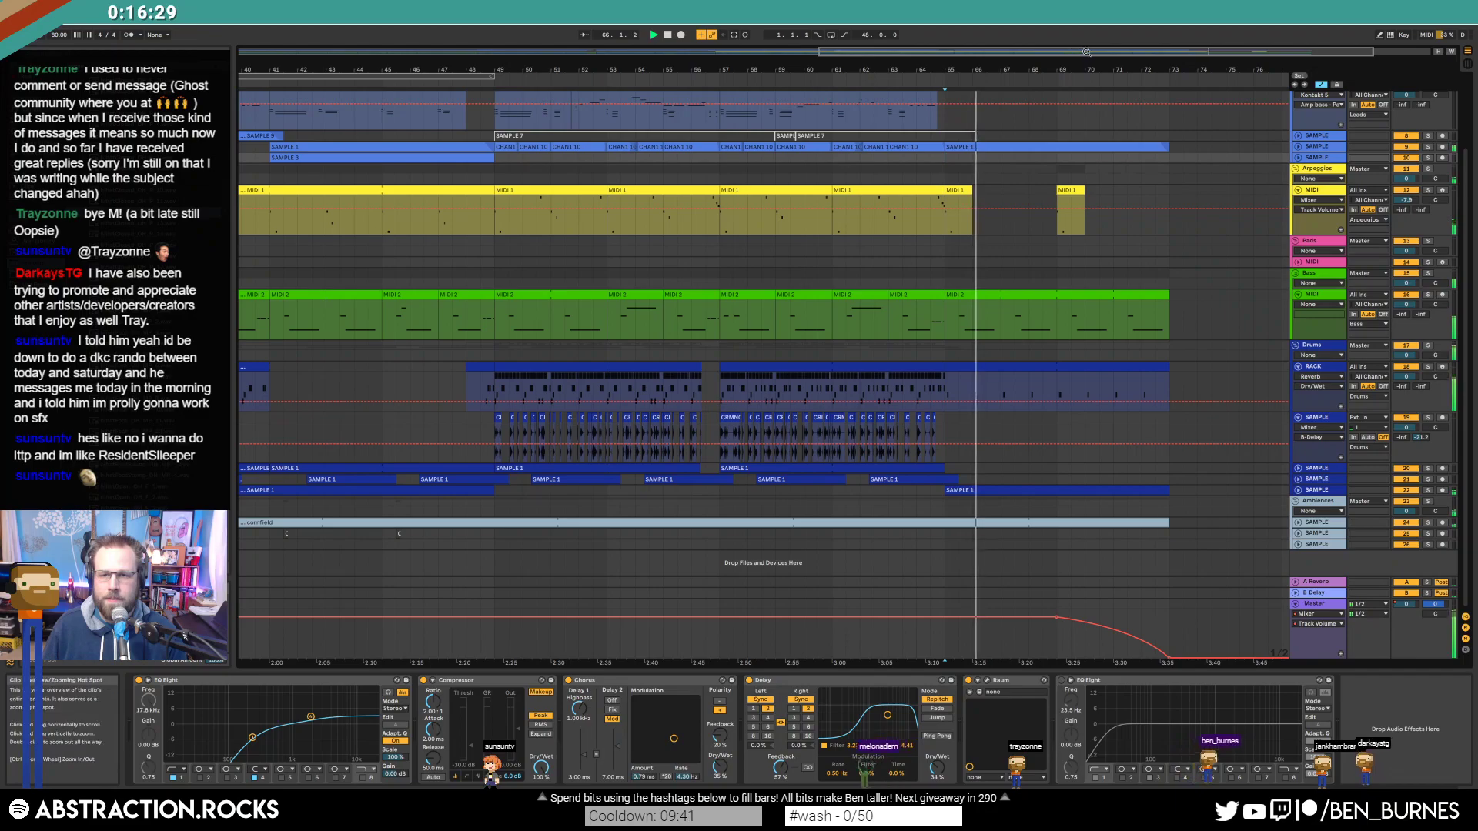
drag(1083, 51, 1075, 54)
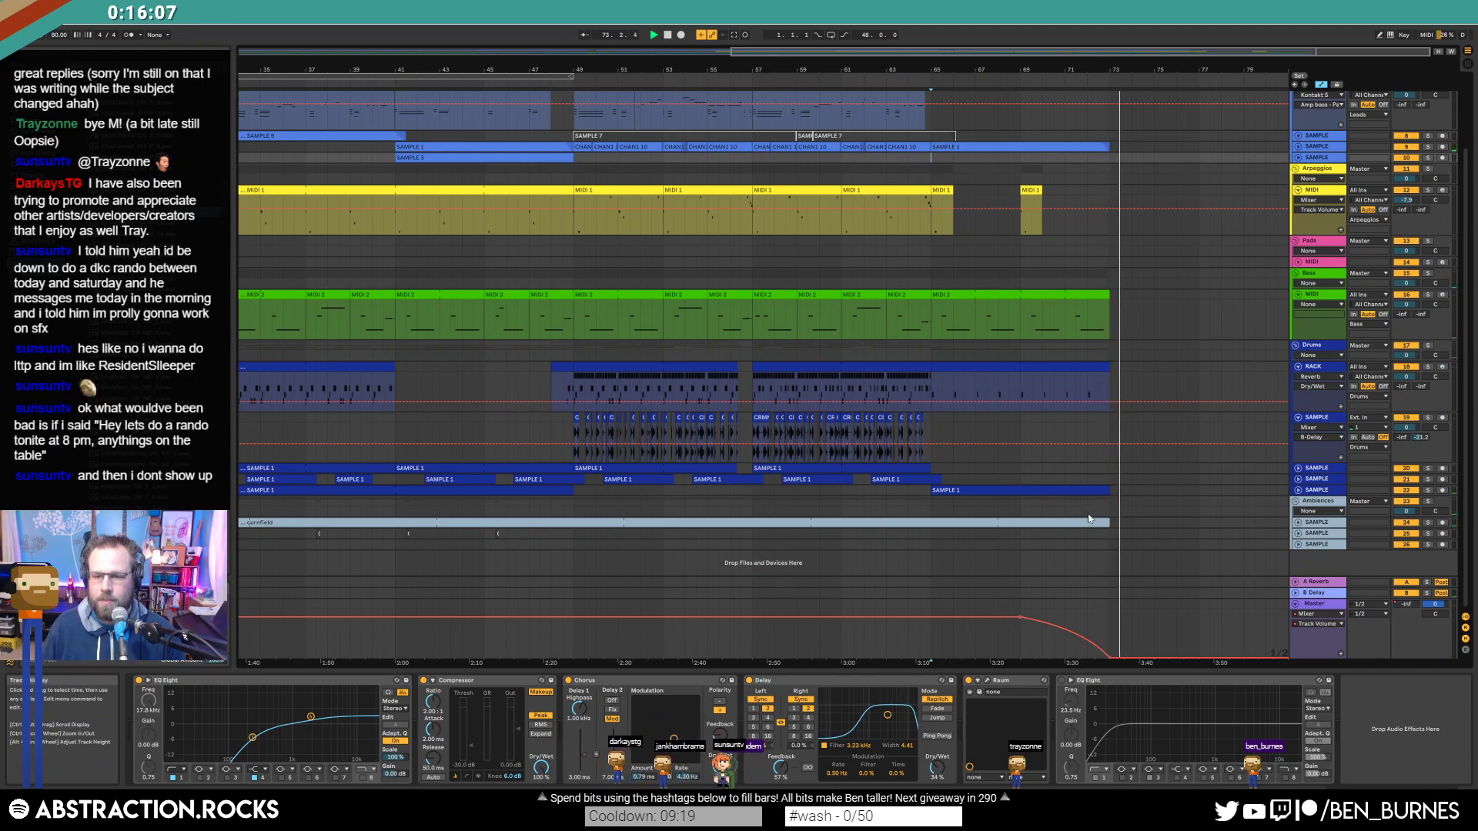
key(space)
scroll(1314, 168, up, 3)
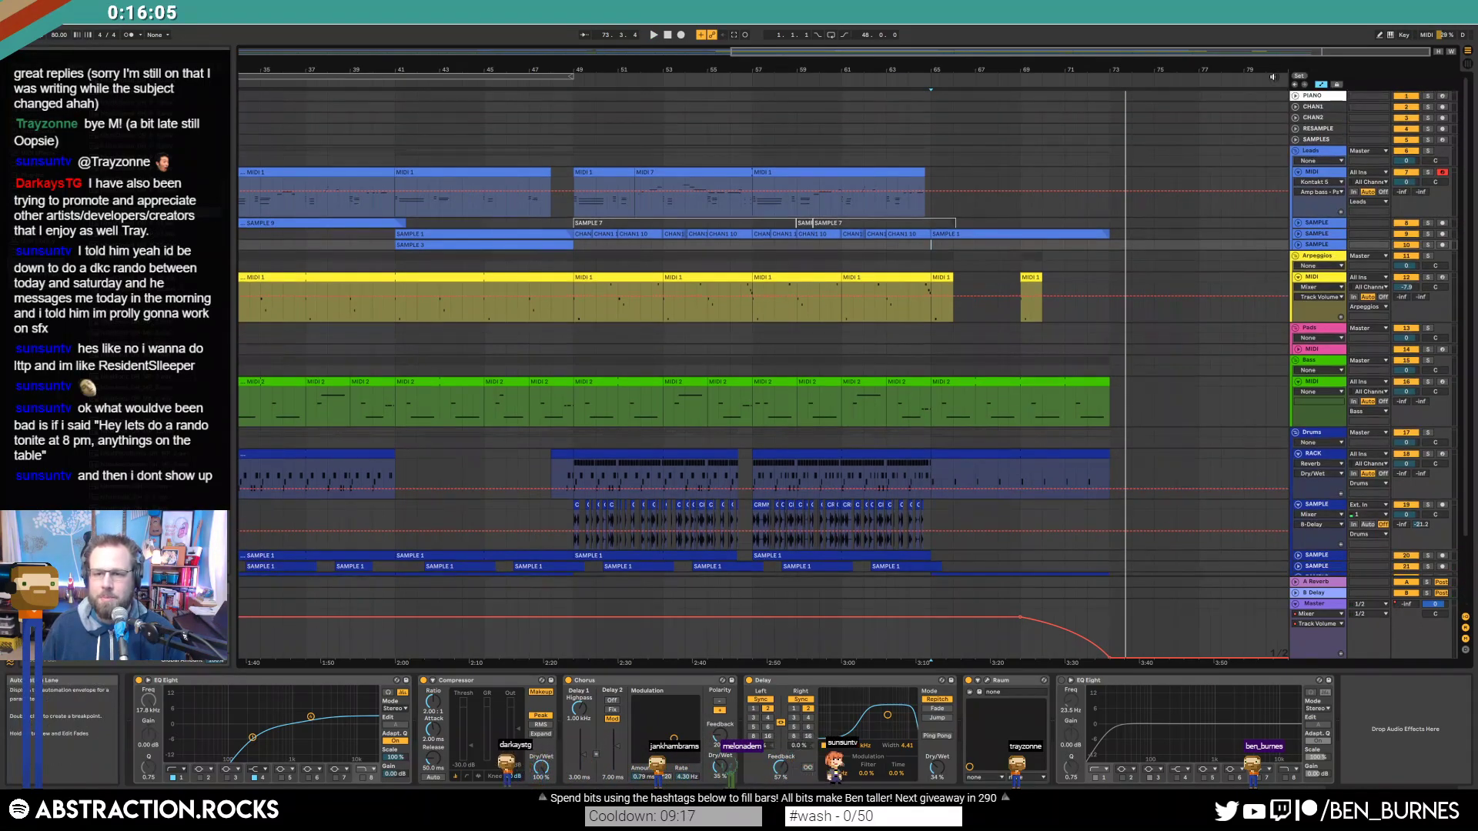
Step: Hide the automation, fold the Leads, Arpeggios, Bass and Drums tracks, and fit the whole song in the arrangement
click(1299, 174)
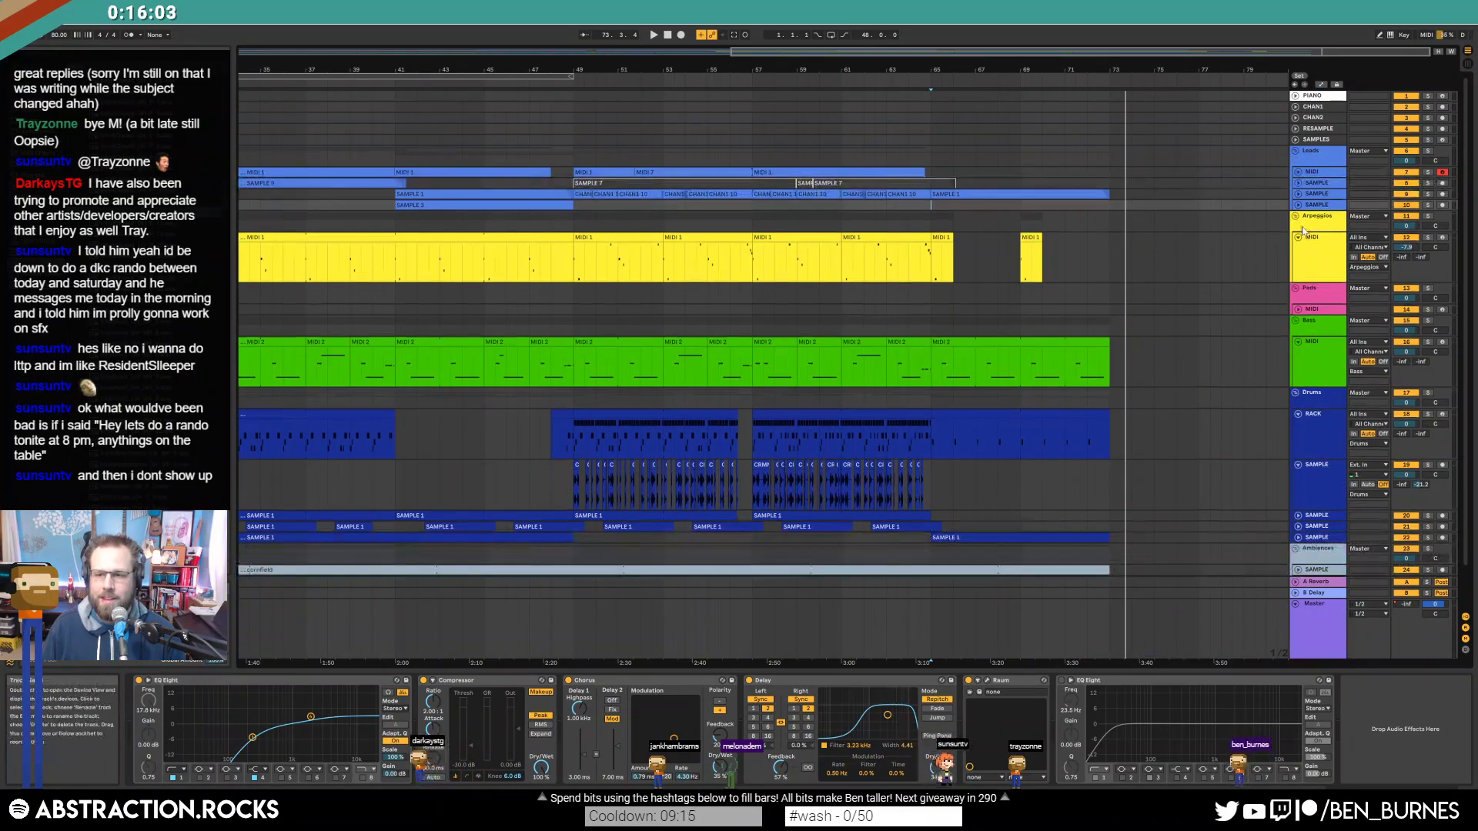
click(1298, 238)
click(1299, 302)
click(1298, 334)
click(1298, 346)
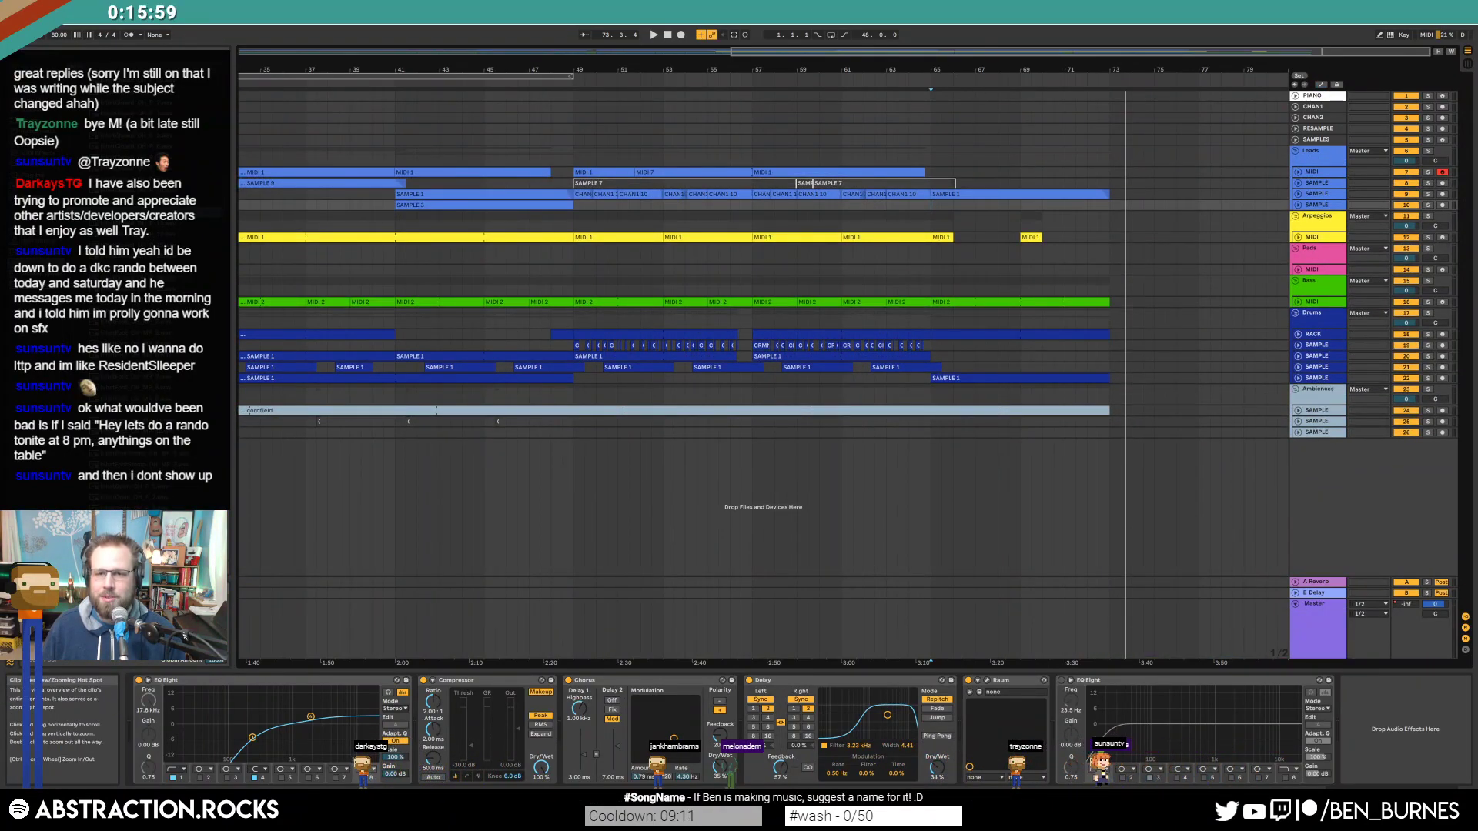
double_click(989, 53)
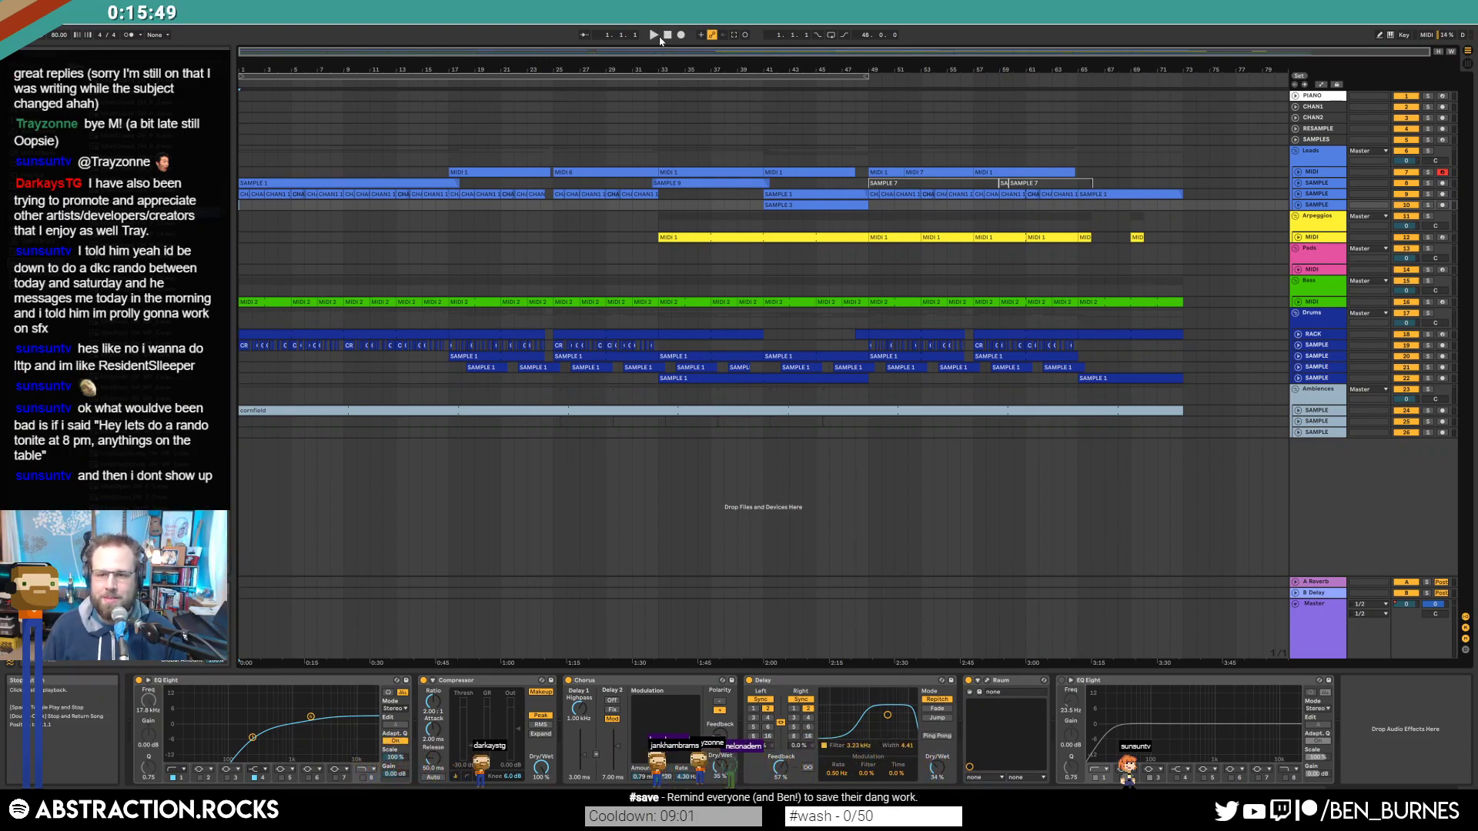
click(1296, 302)
click(1297, 303)
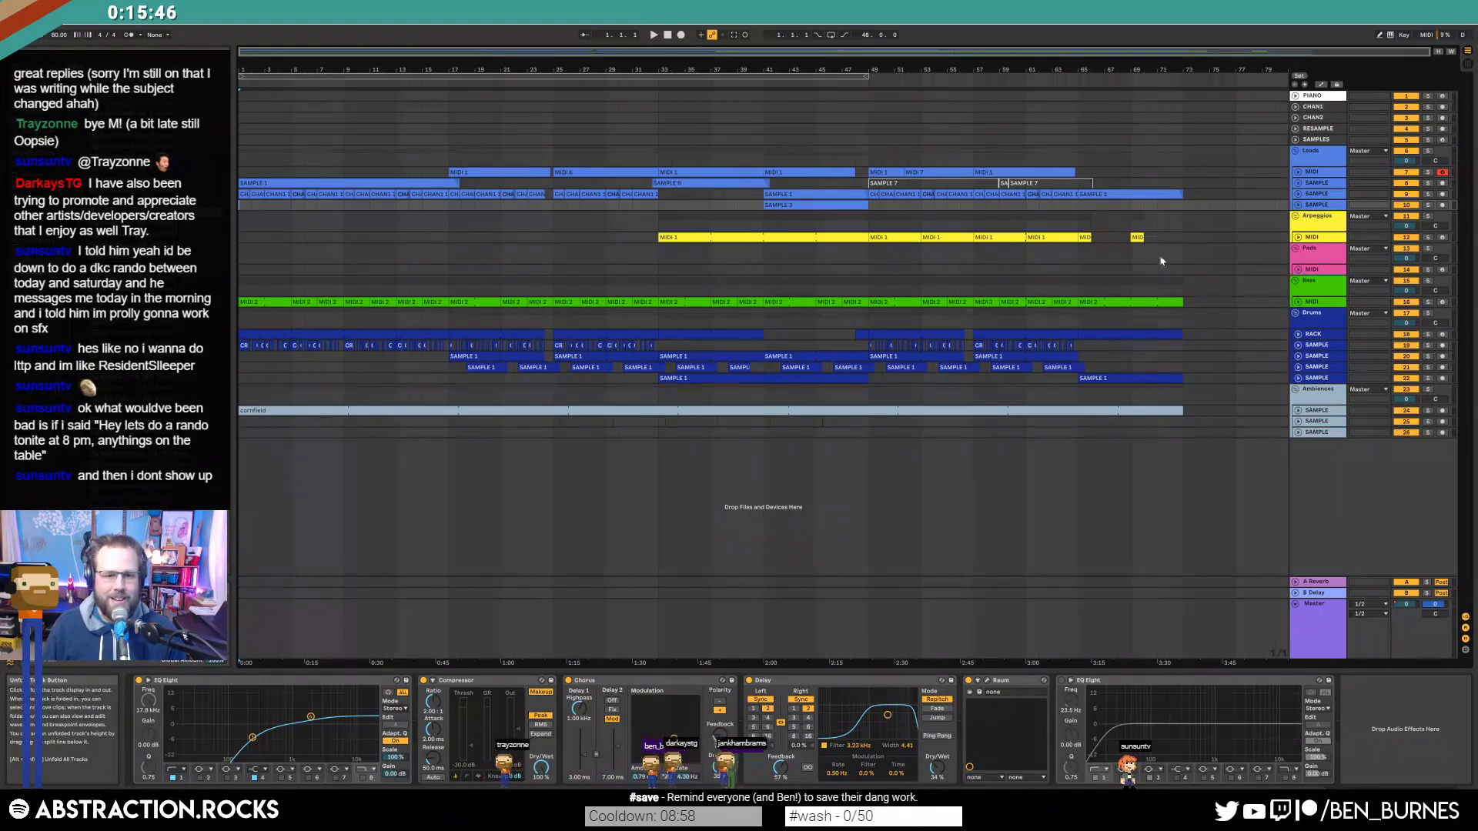
Step: Delete the last Ambiences SAMPLE track and copy the second SAMPLE track's audio from bars 33 to 41 to bar 65
click(1315, 433)
key(Delete)
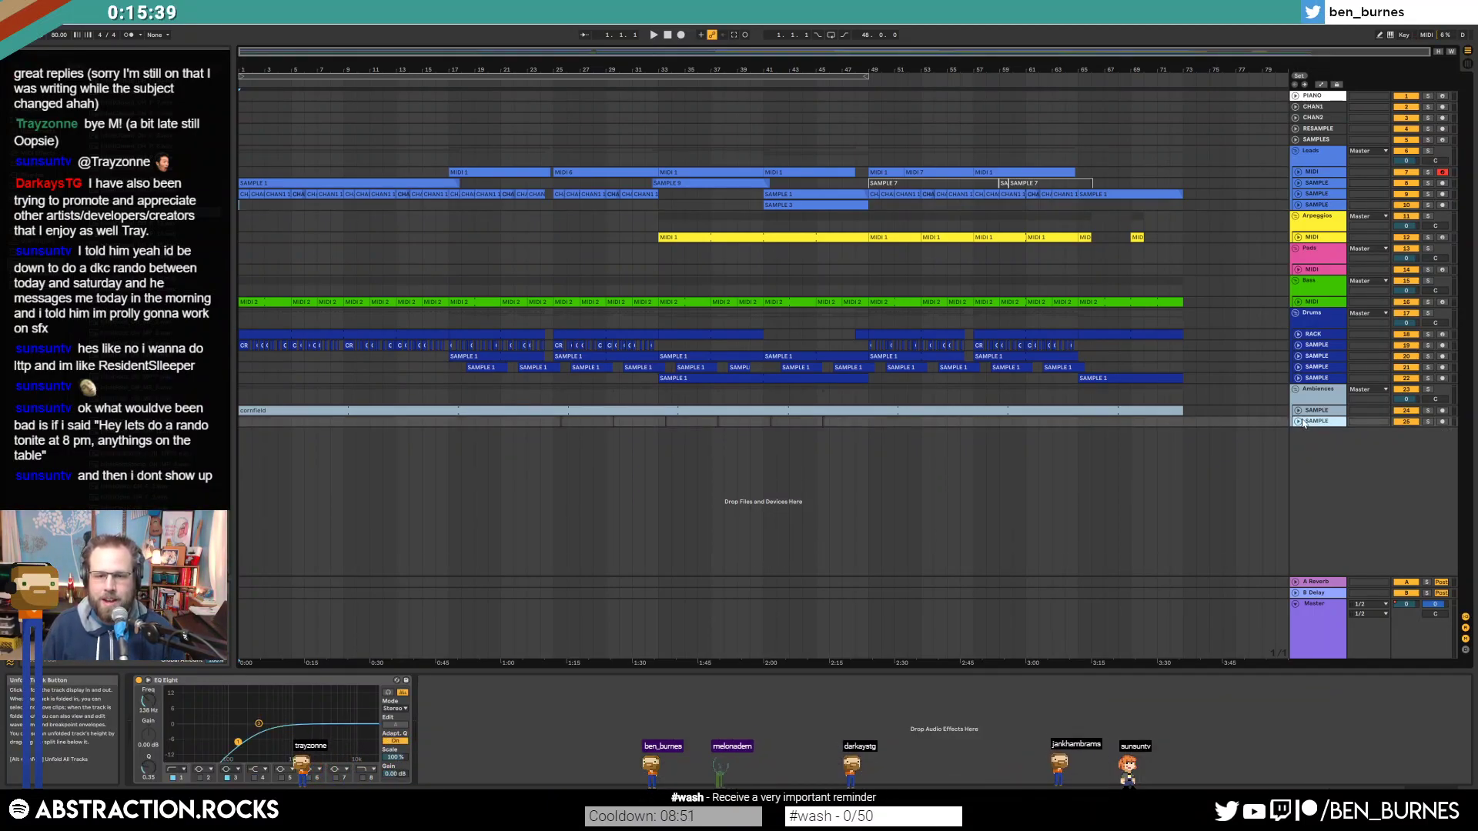
click(1299, 422)
drag(657, 442, 745, 444)
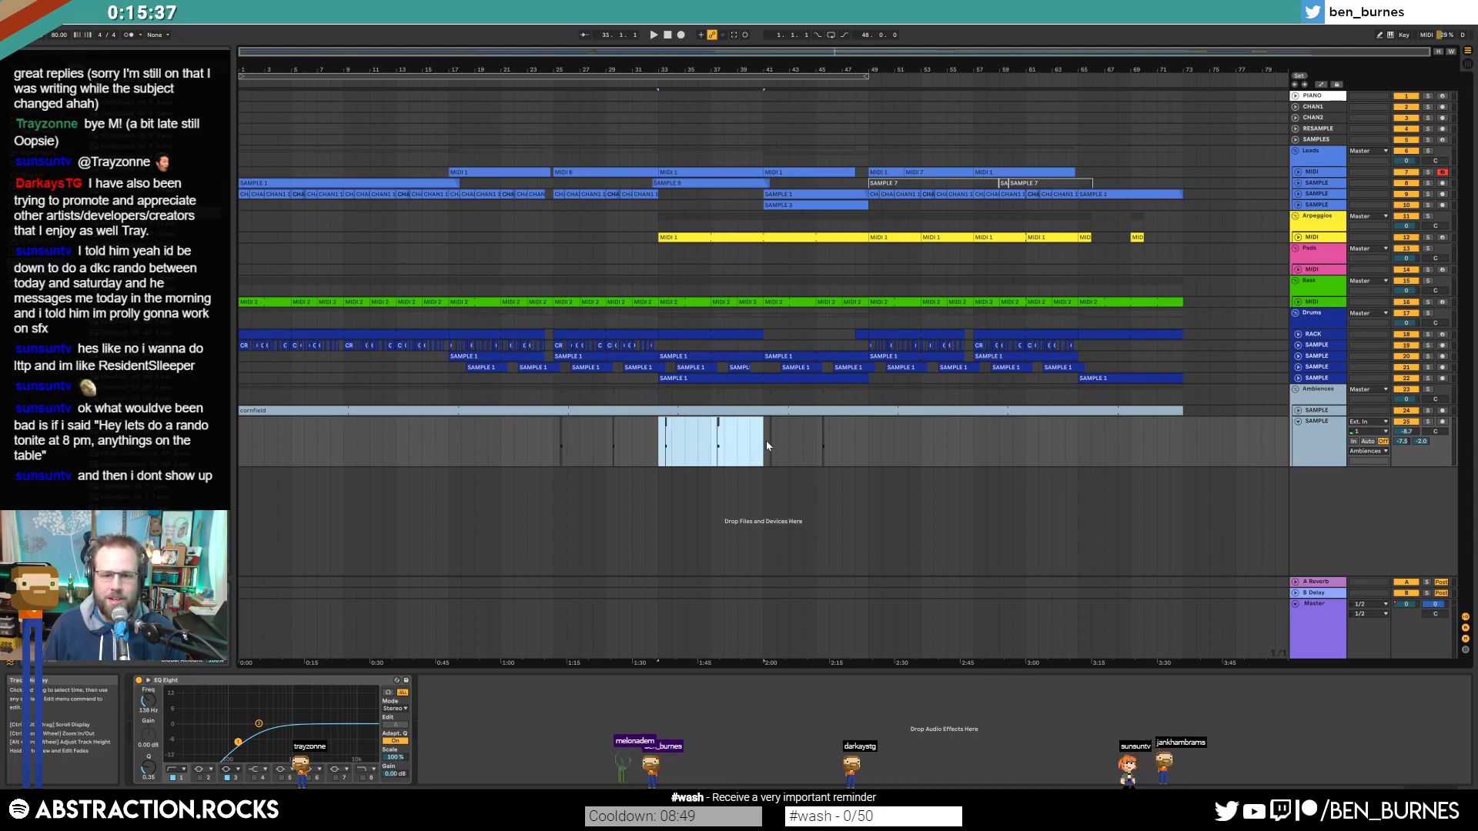
click(1078, 445)
Step: Play the outro with the copied ambience sounds from bar 65 and again from about bar 68, and stop playback
key(space)
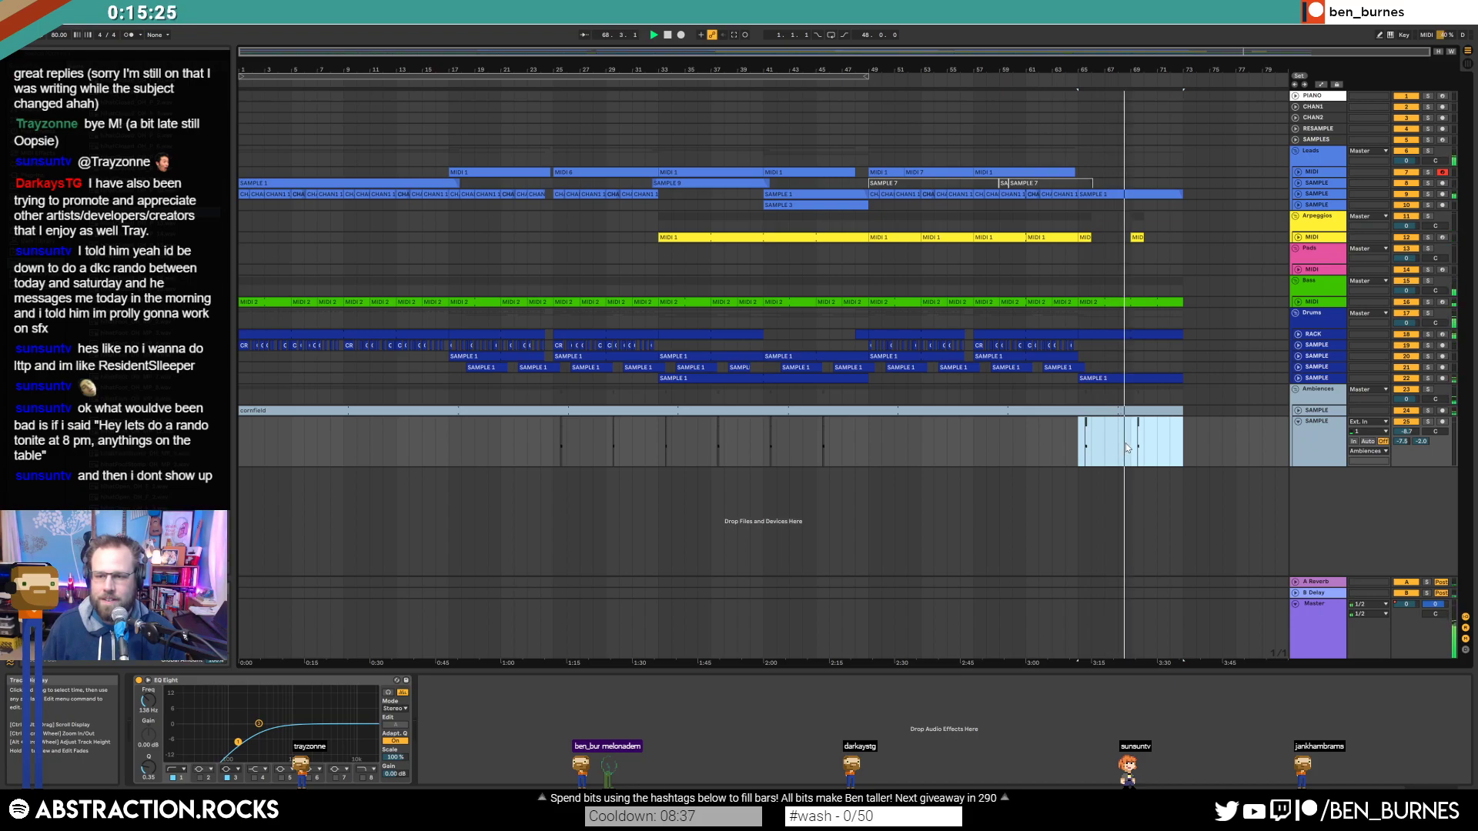
click(1117, 438)
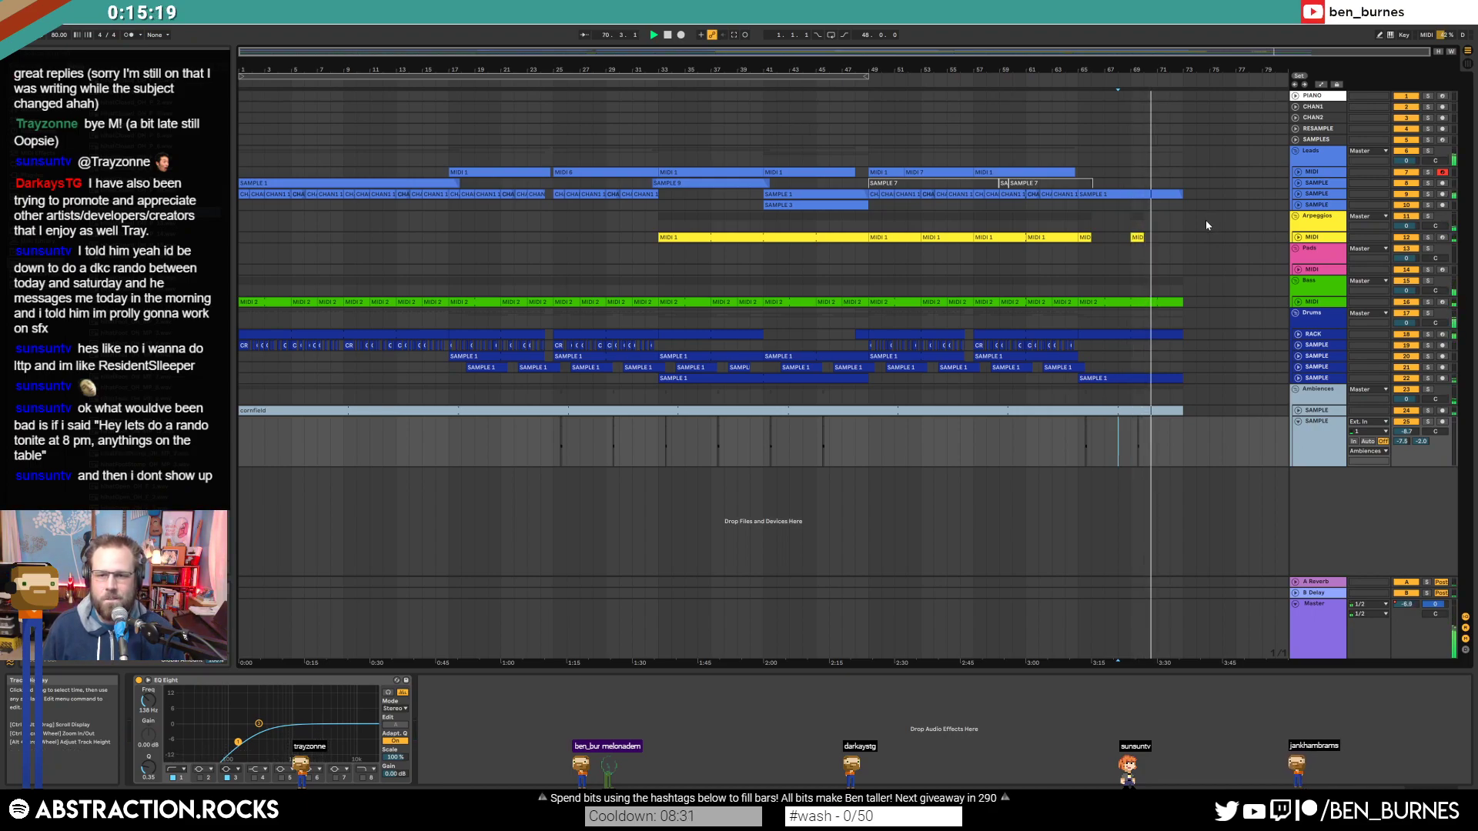
click(667, 36)
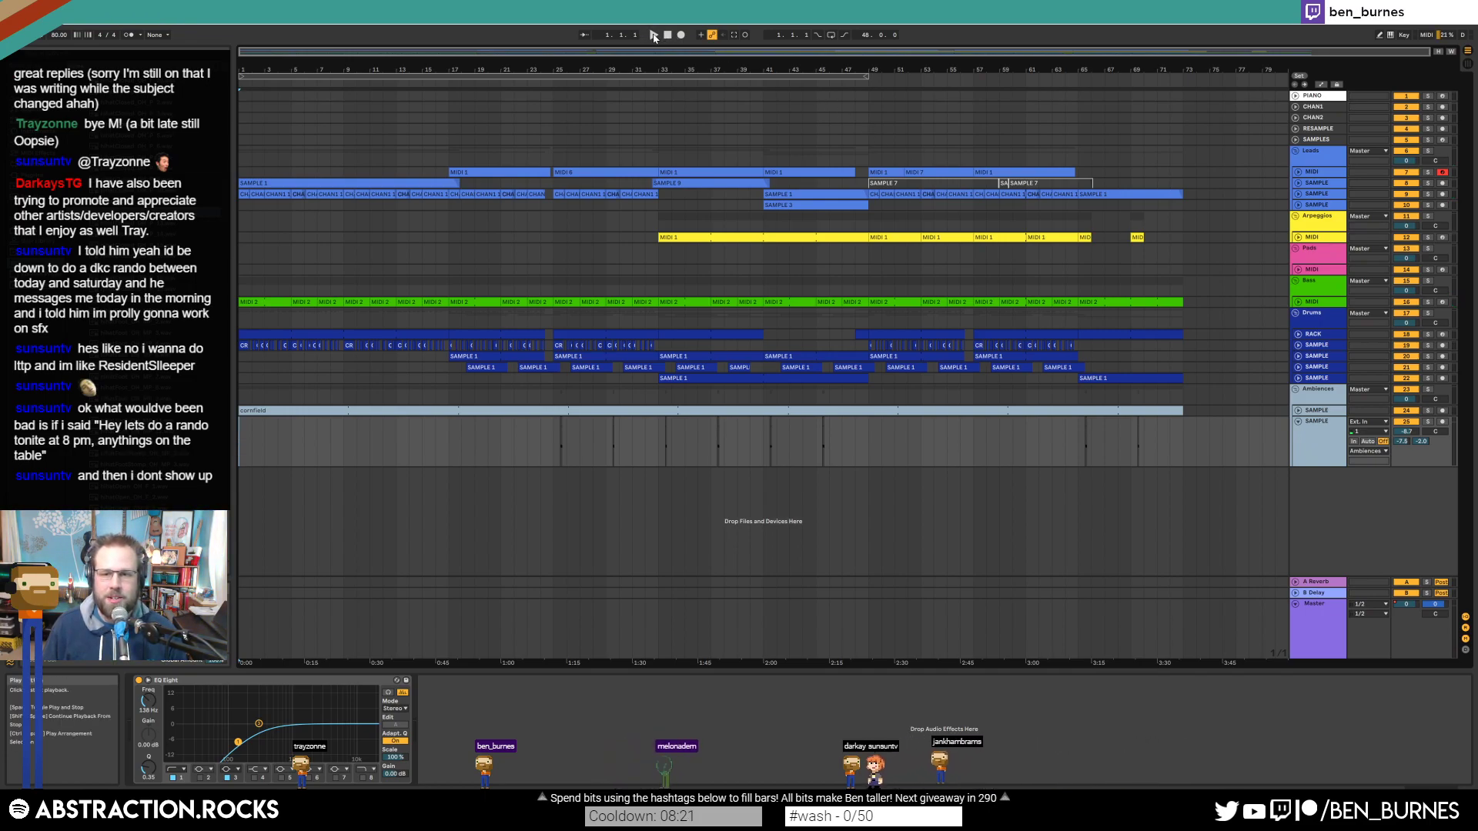
Step: Play the song from the beginning and delete the unused Pads group and the RESAMPLE and SAMPLES tracks
click(653, 35)
click(1313, 250)
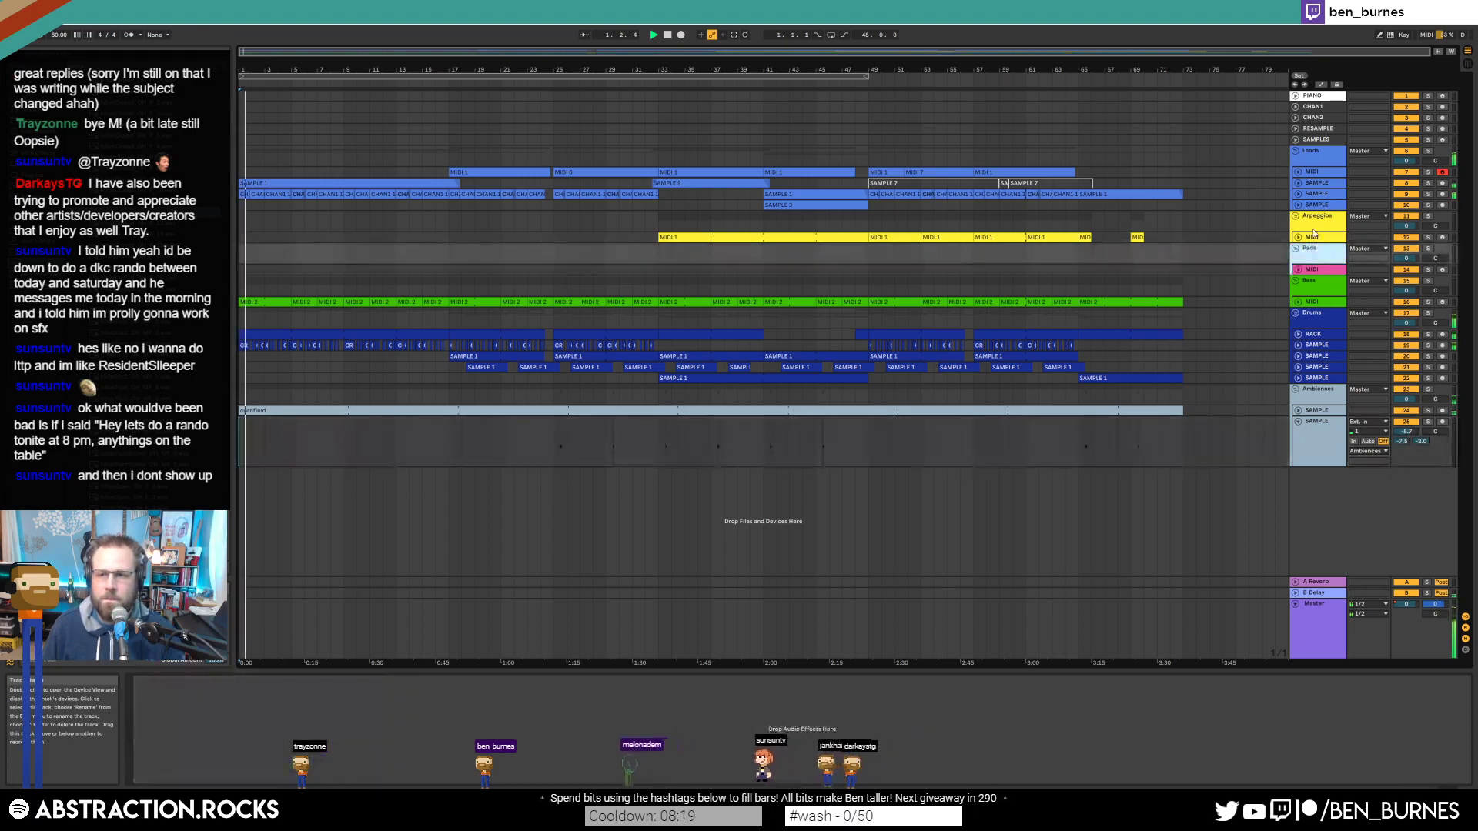
key(Delete)
click(1324, 130)
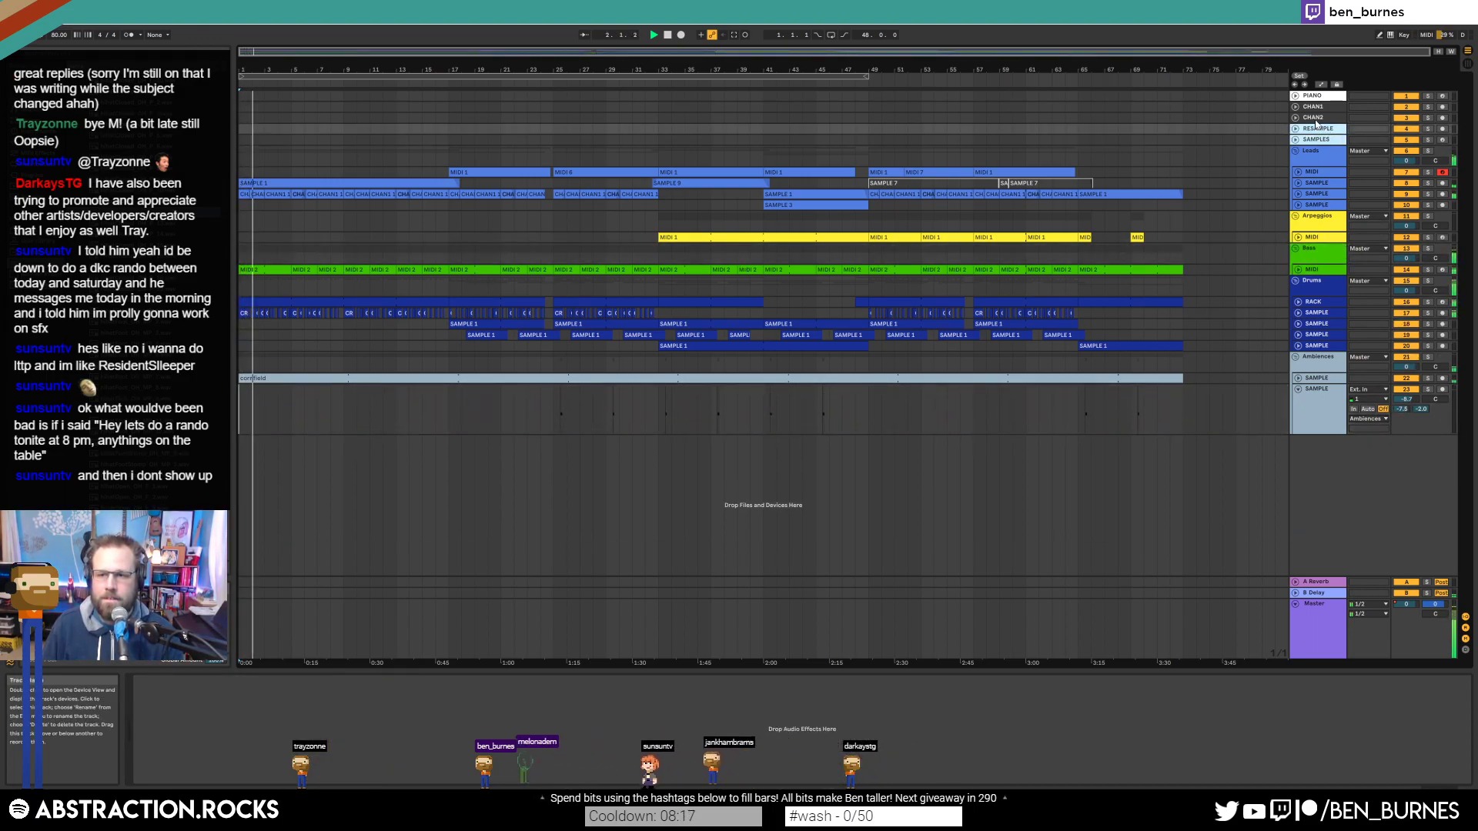
key(Delete)
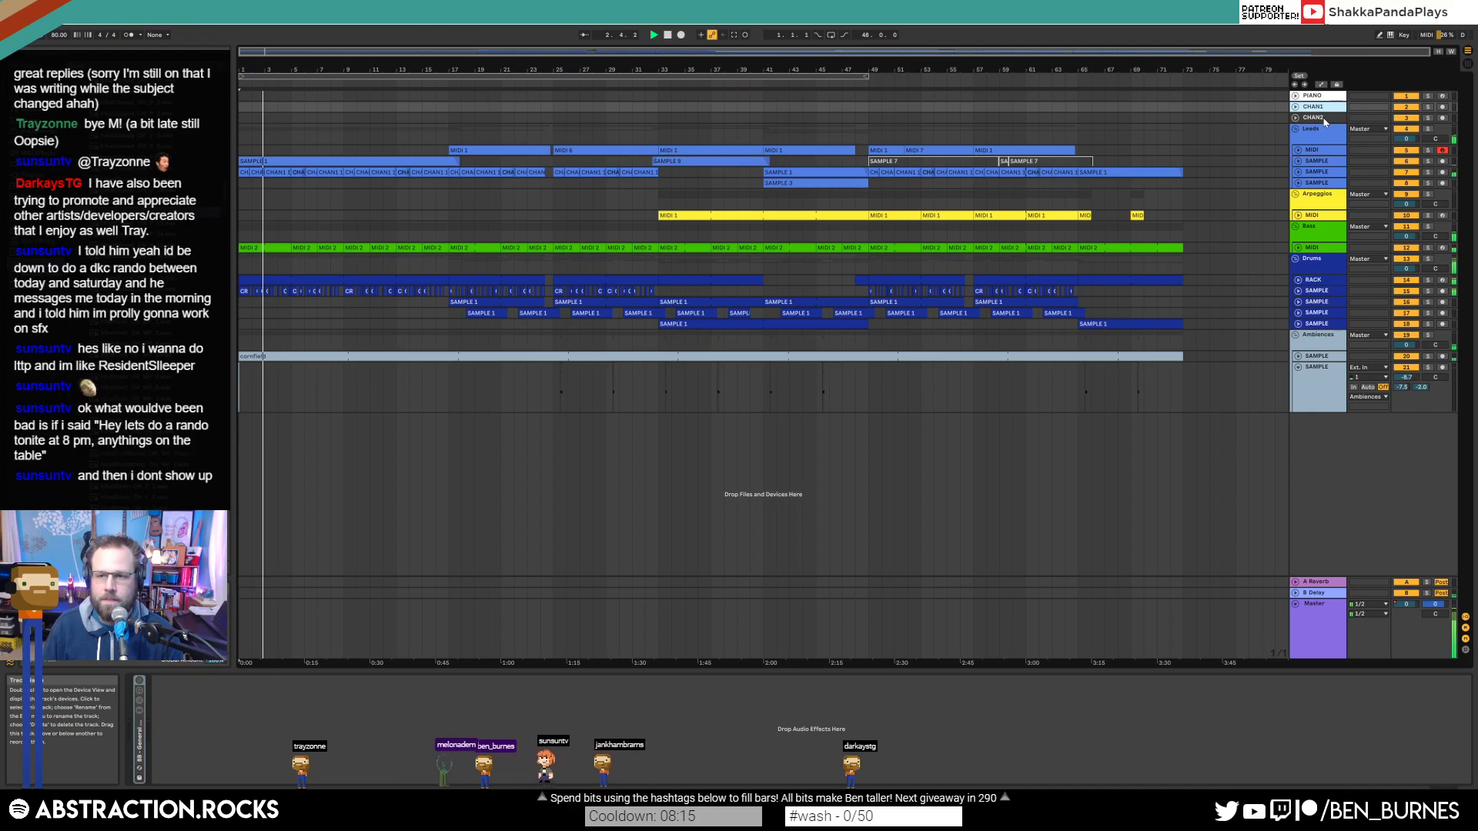
Step: Fold the Ambiences SAMPLE track, unfold the Leads MIDI and second SAMPLE tracks, and compare their device chains during playback
click(1296, 368)
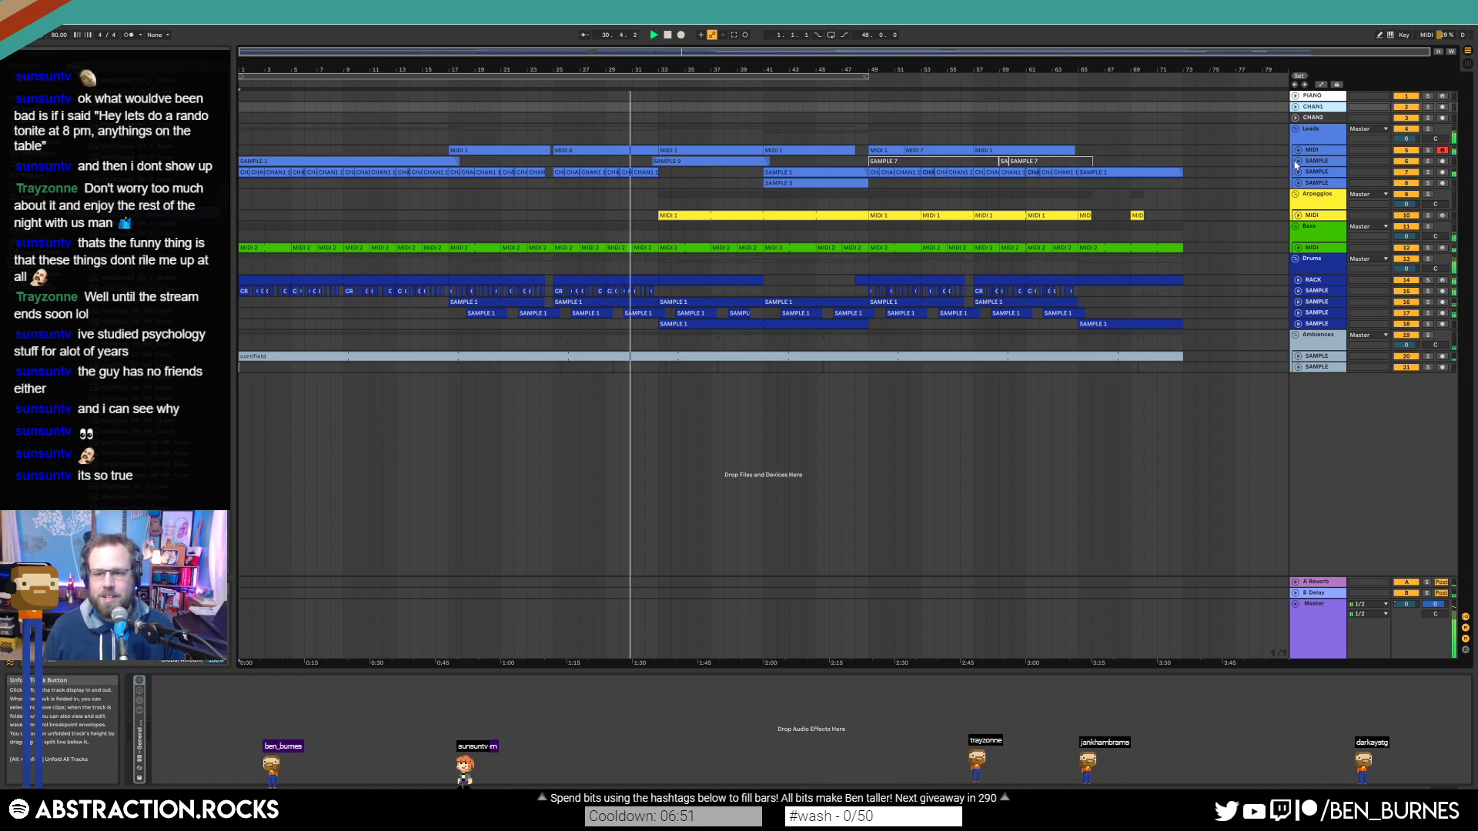
click(1297, 165)
click(1298, 150)
click(1322, 158)
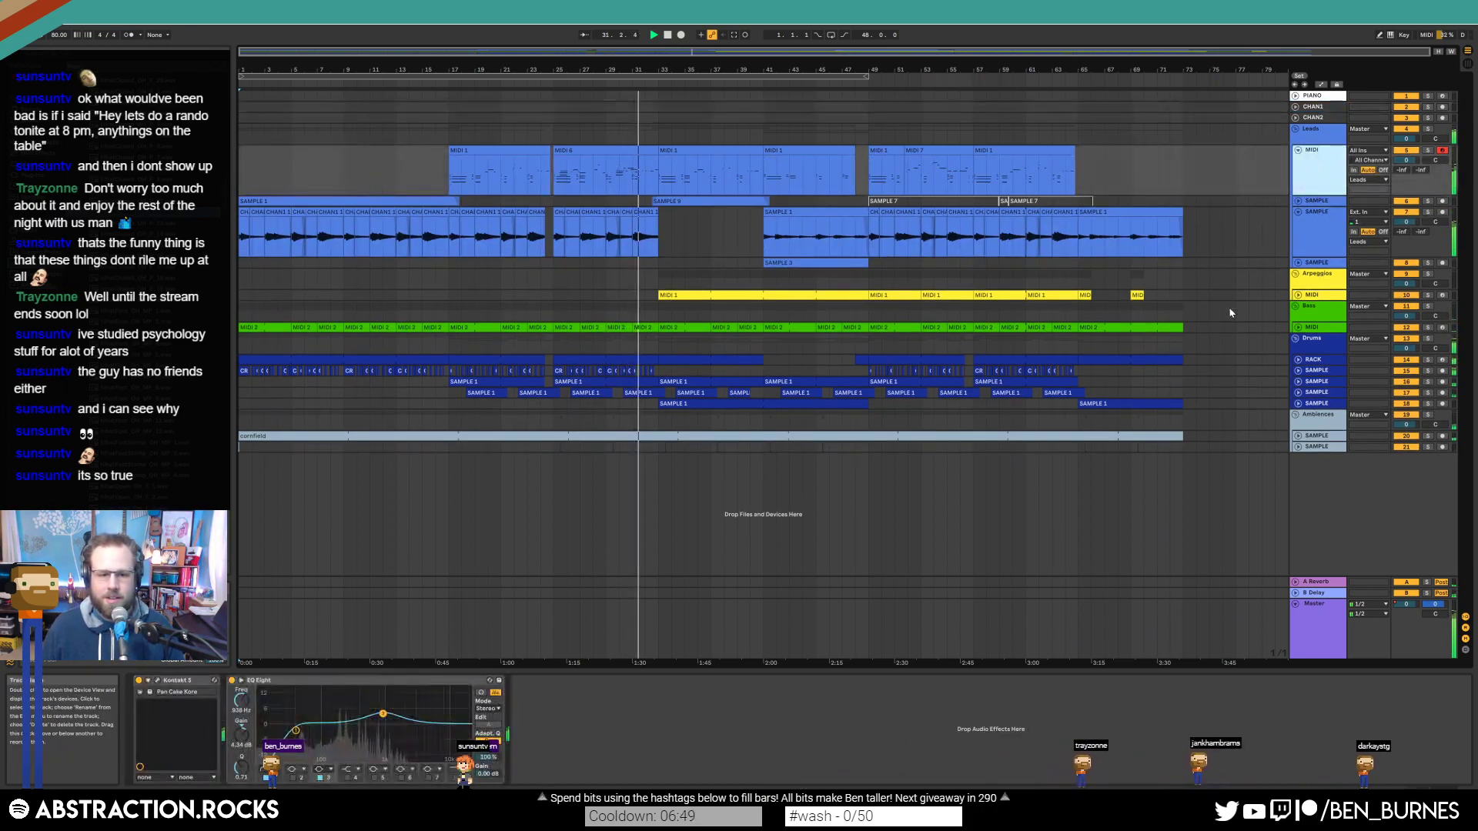
click(1316, 229)
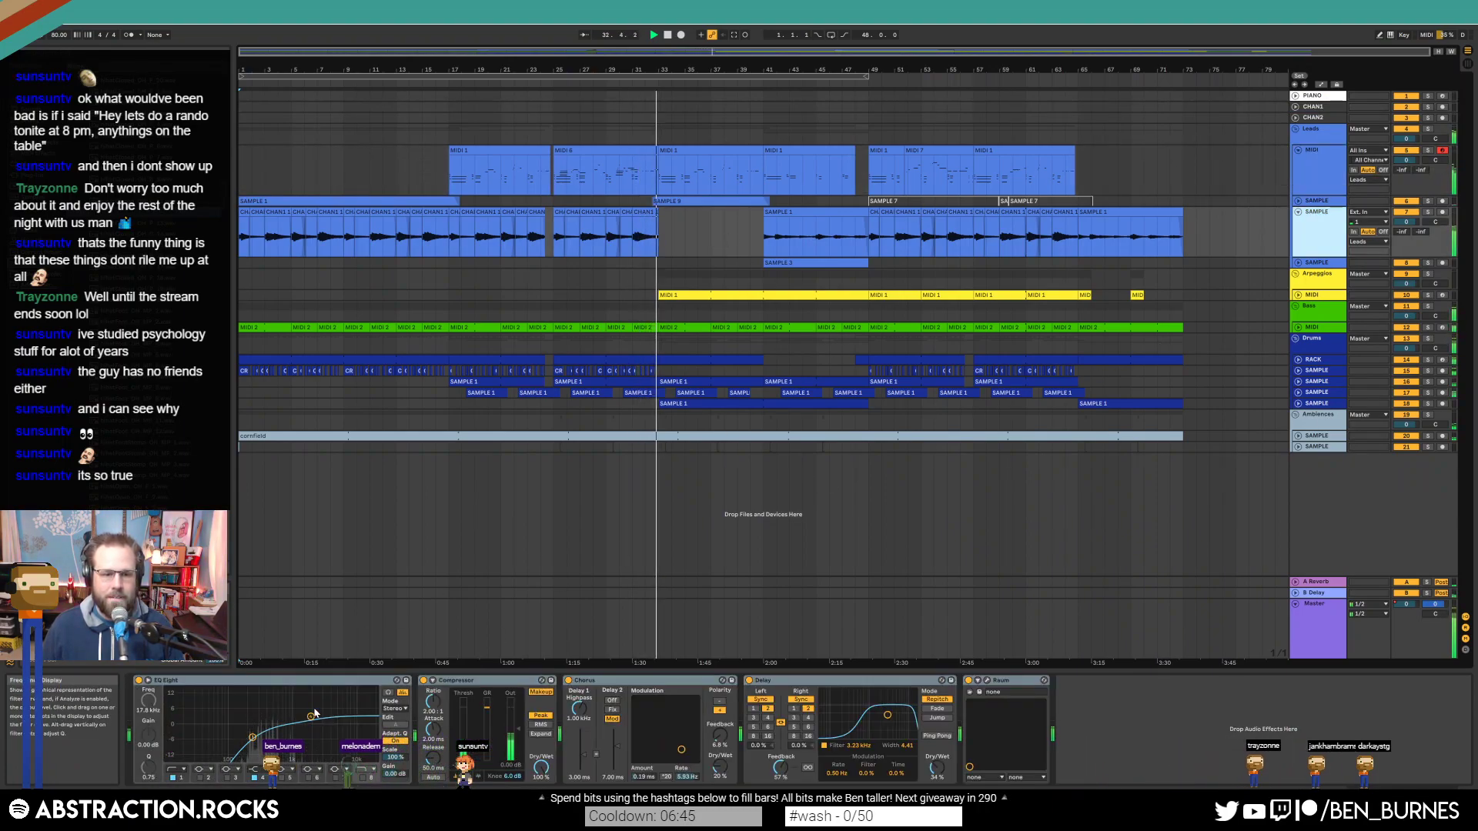
click(1321, 181)
click(1319, 231)
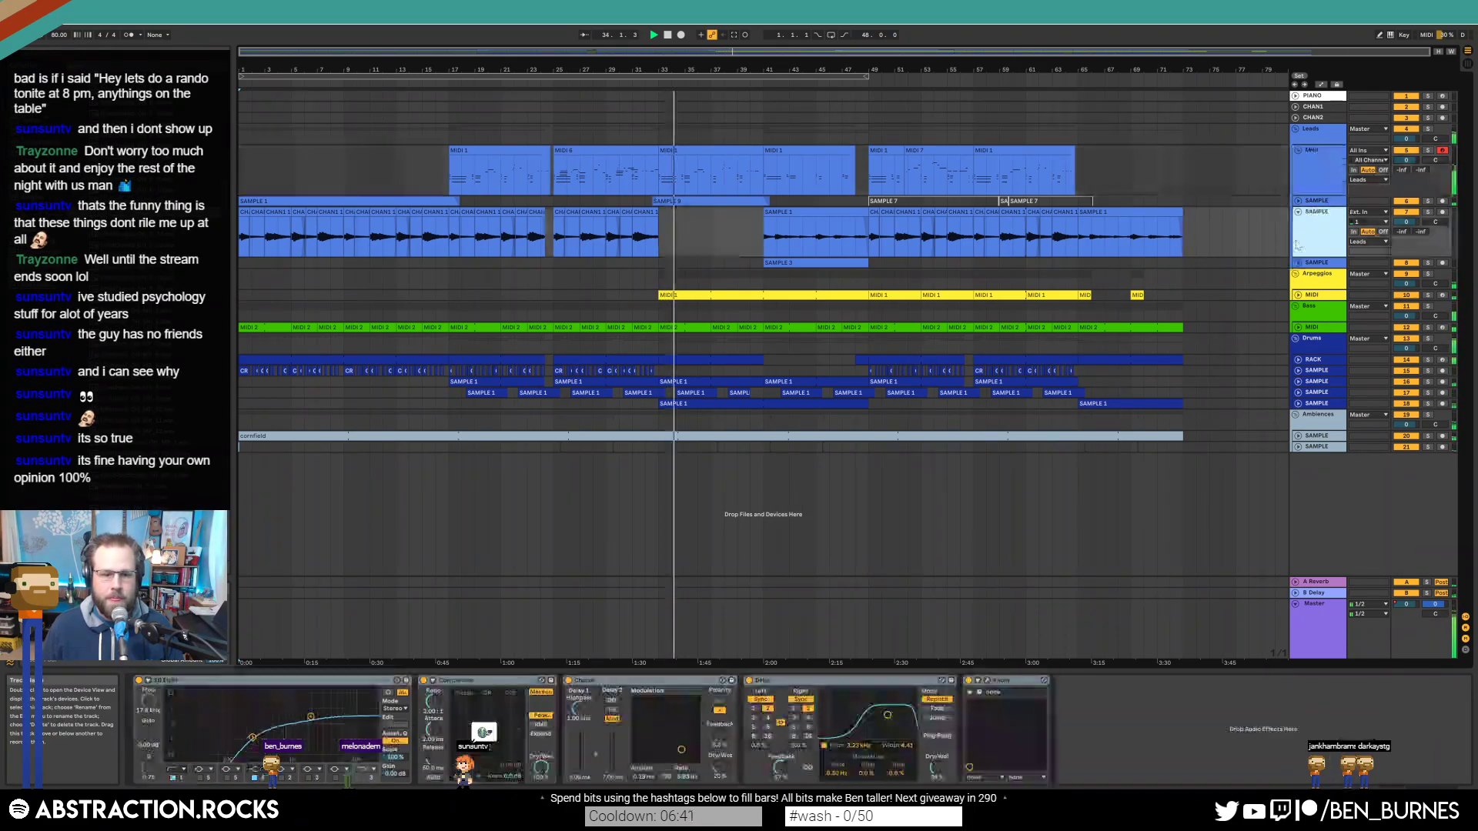
Step: Set the low-cut filter in the second SAMPLE track's EQ Eight to 344 Hz and insert an Auto Pan between its Compressor and Chorus
drag(252, 736, 262, 738)
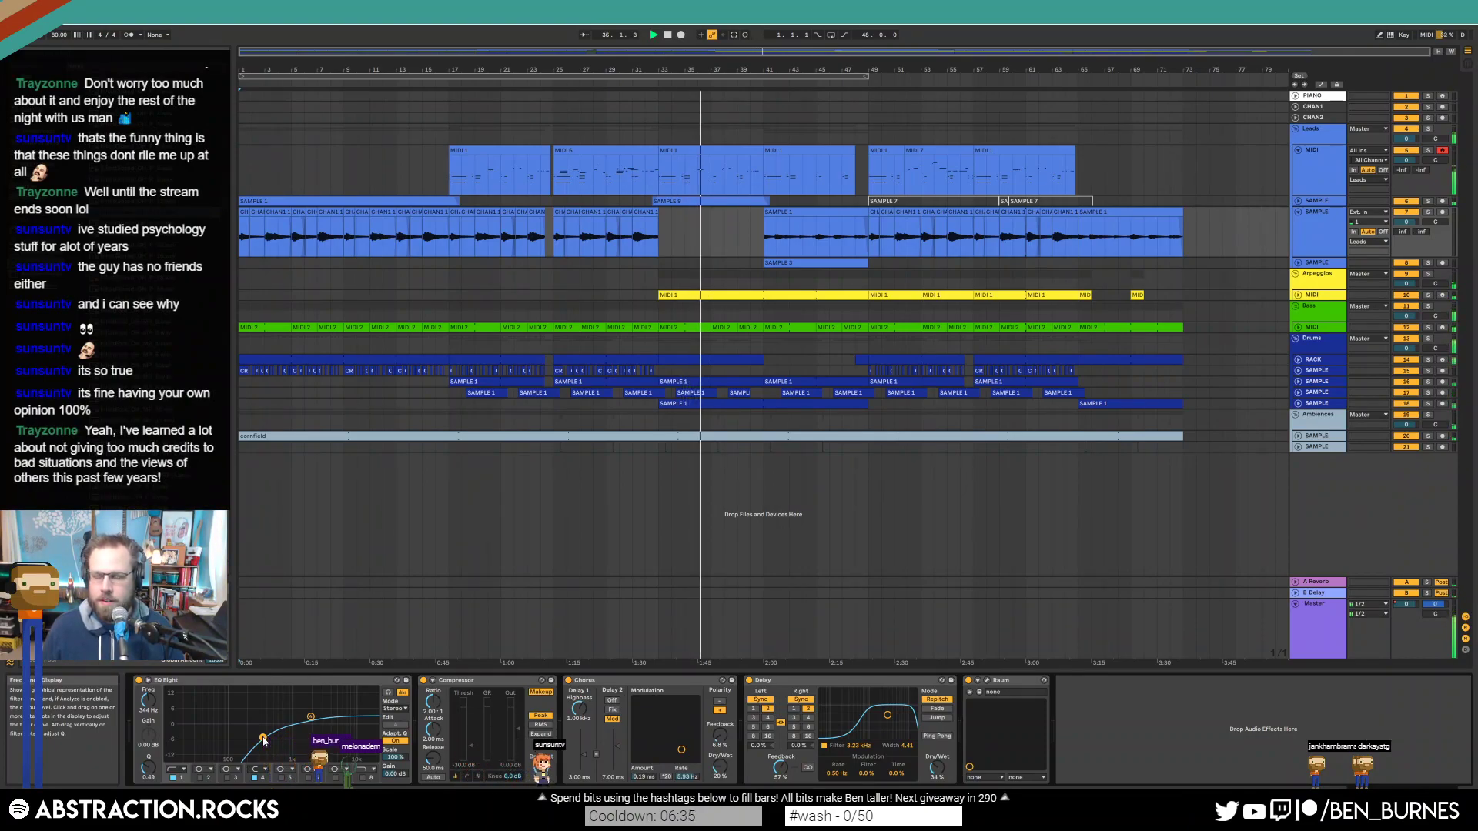
drag(264, 741, 263, 738)
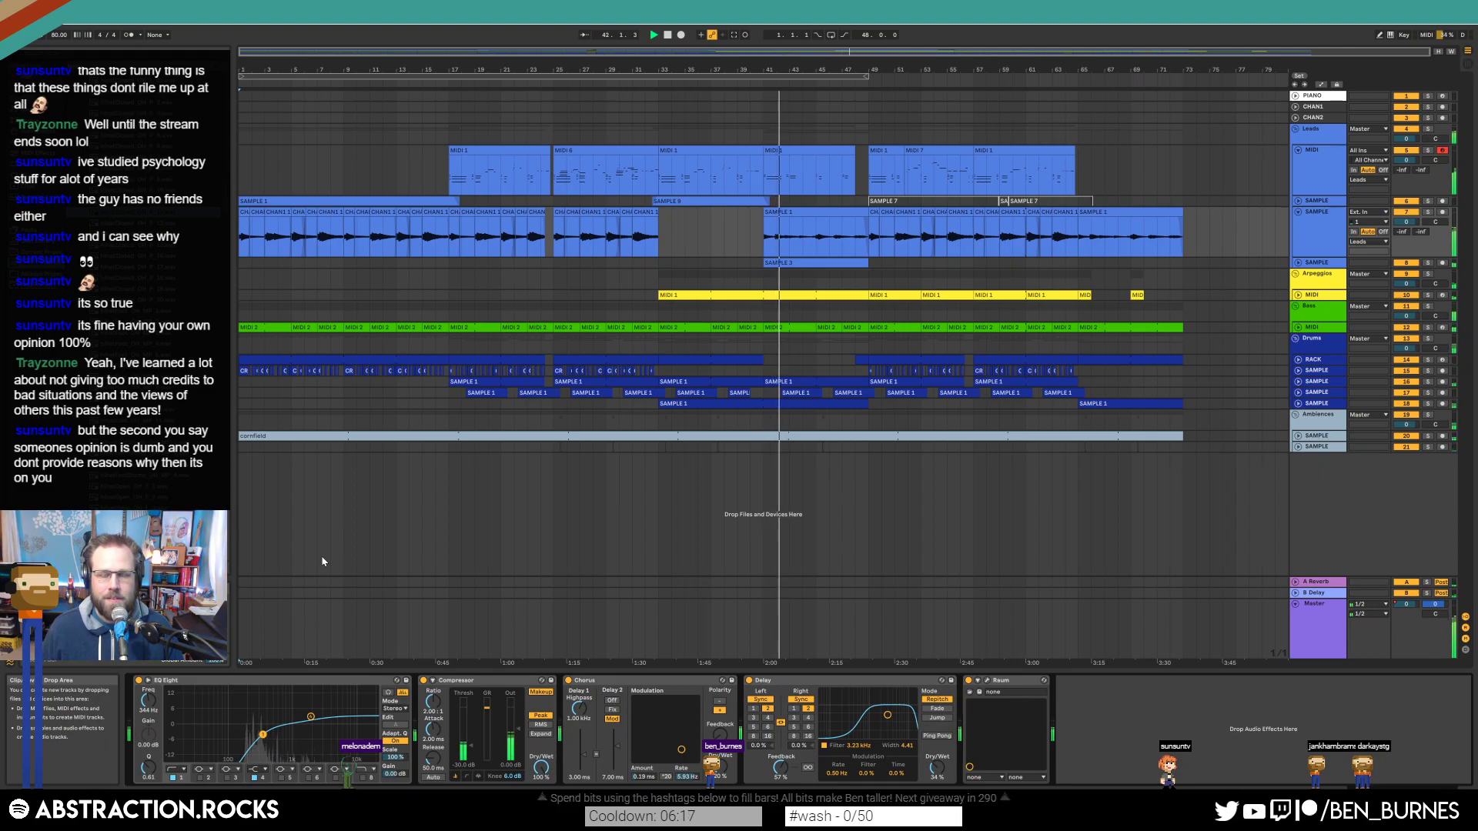
click(1304, 222)
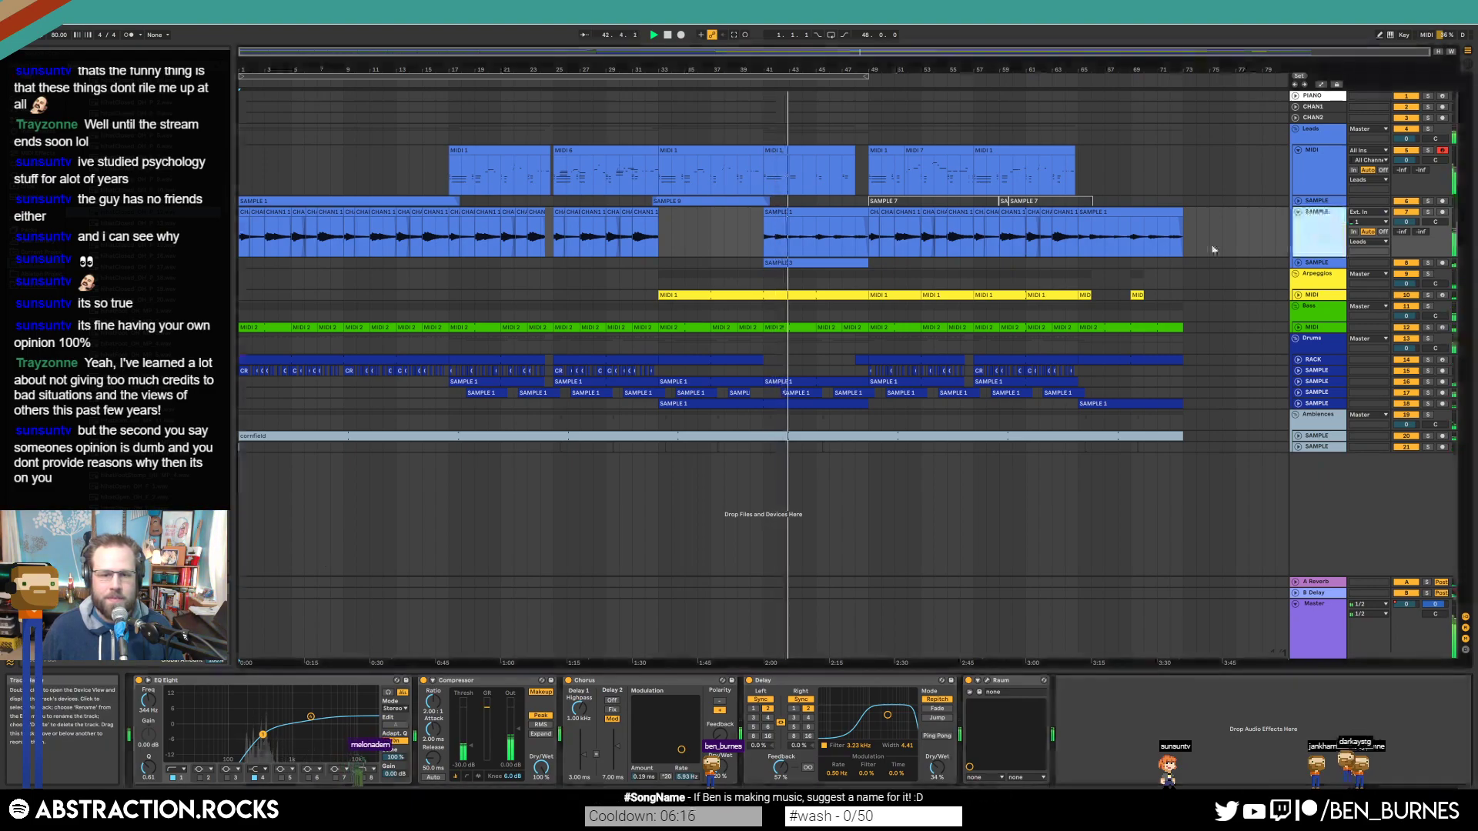
click(37, 144)
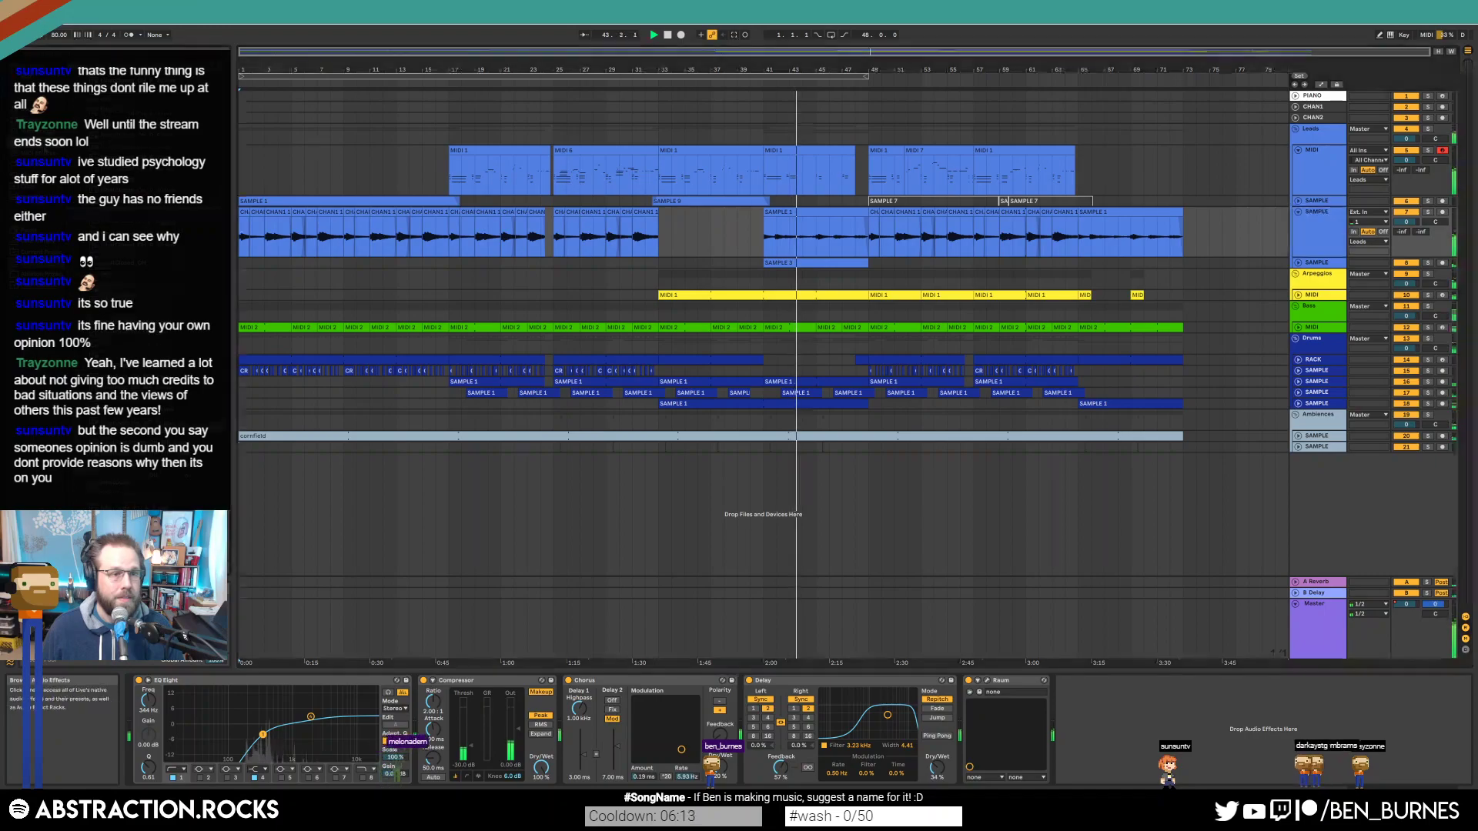
drag(46, 154, 583, 739)
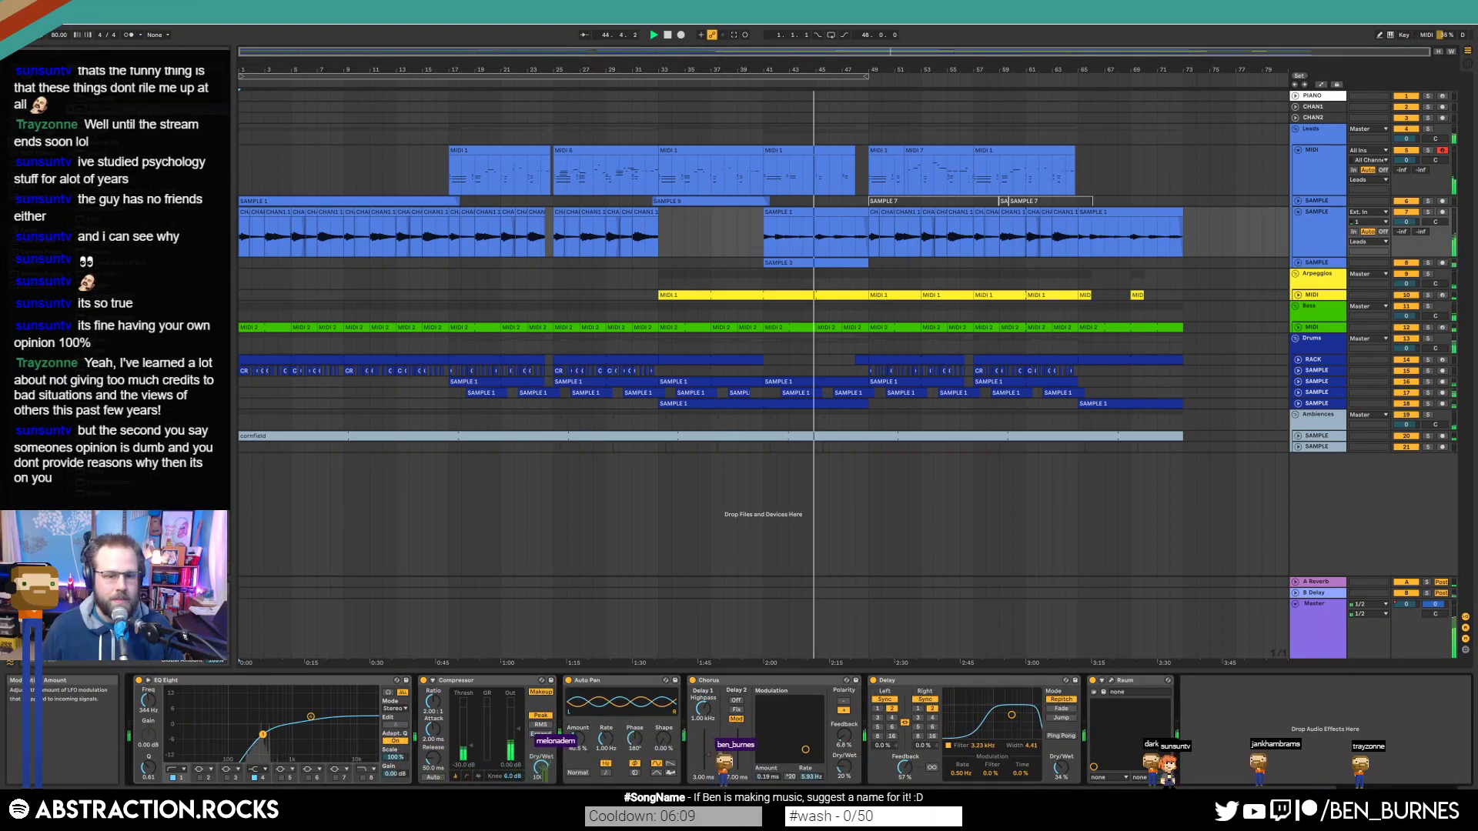
Step: Open the Leads MIDI clip at bar 41 to examine its notes, and return to the track's device chain
double_click(824, 152)
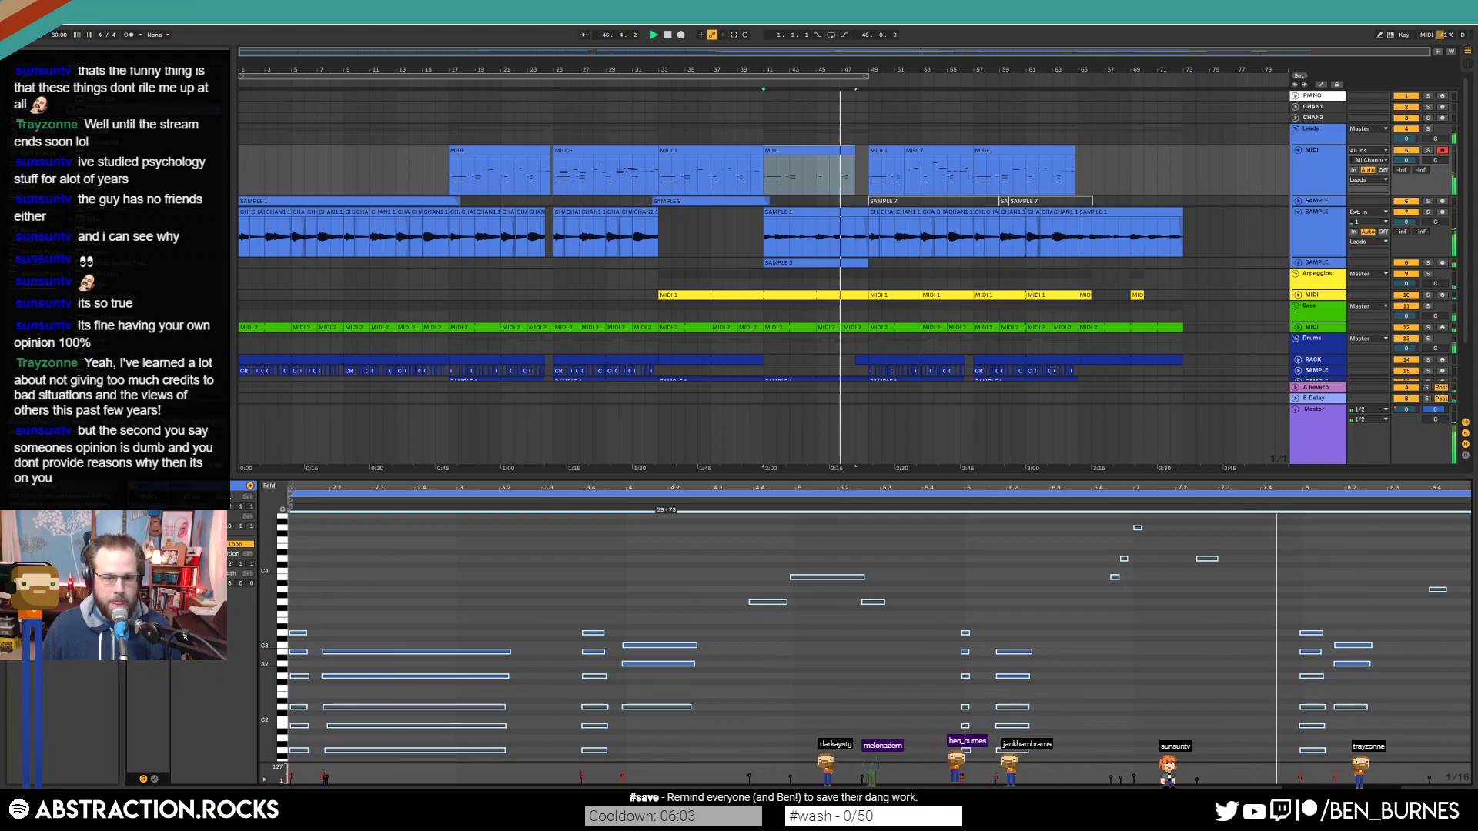
click(662, 606)
key(shift+Tab)
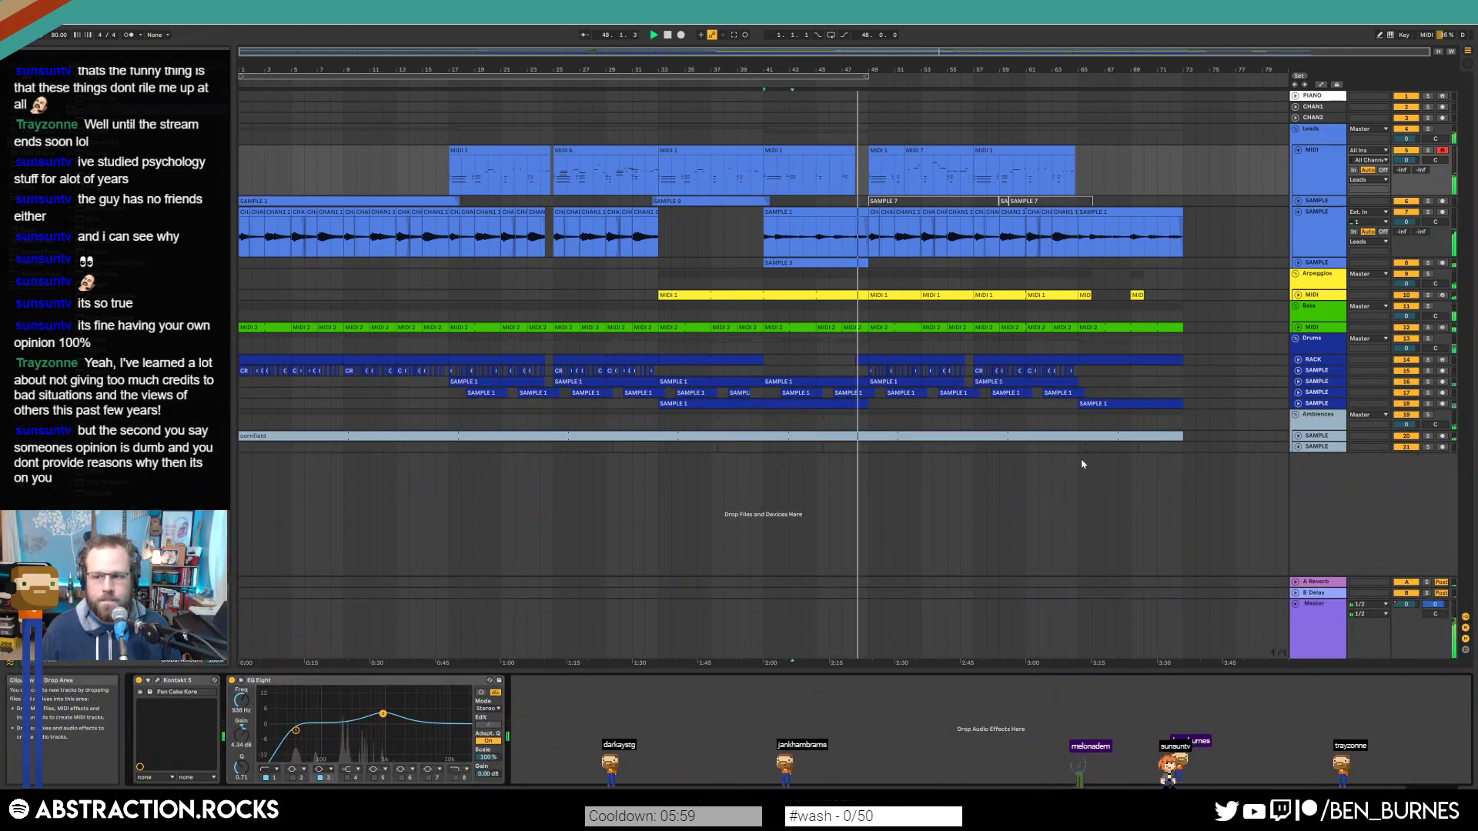
Step: Unfold the third Leads SAMPLE track and copy the second SAMPLE track's Auto Pan to the end of its device chain
click(1301, 263)
click(1298, 263)
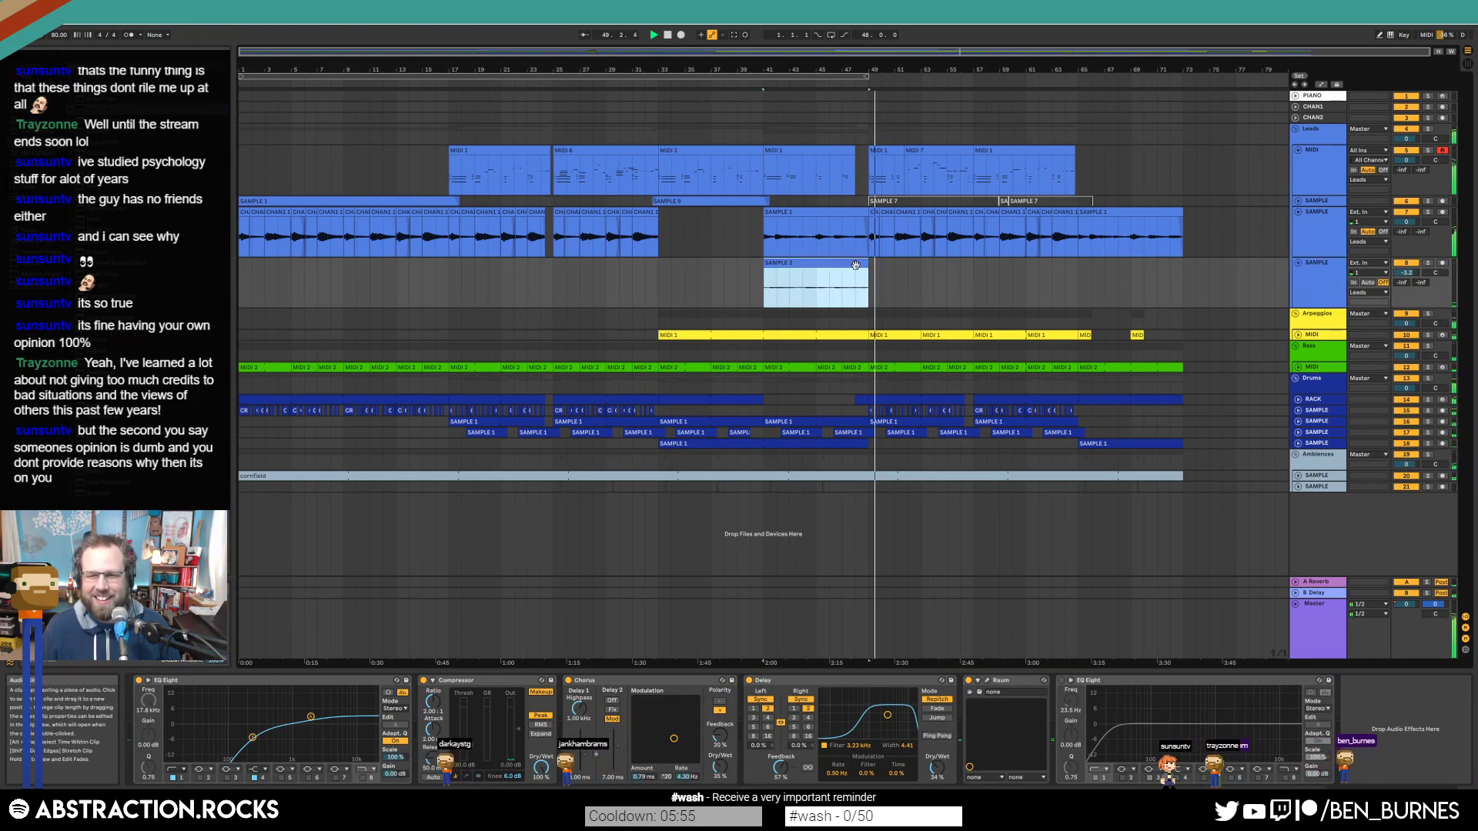
click(817, 223)
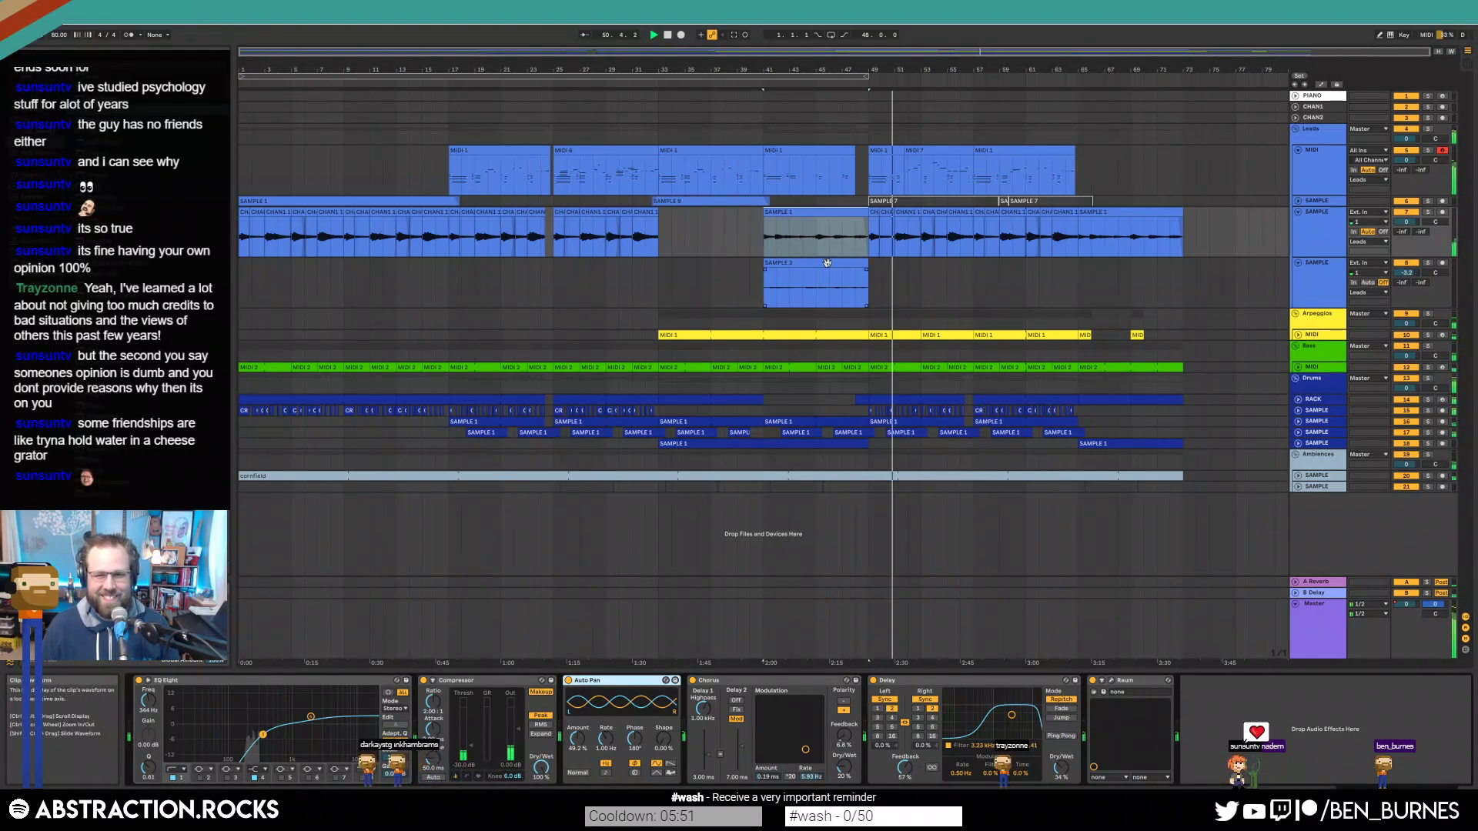
click(816, 286)
click(1356, 715)
key(ctrl+v)
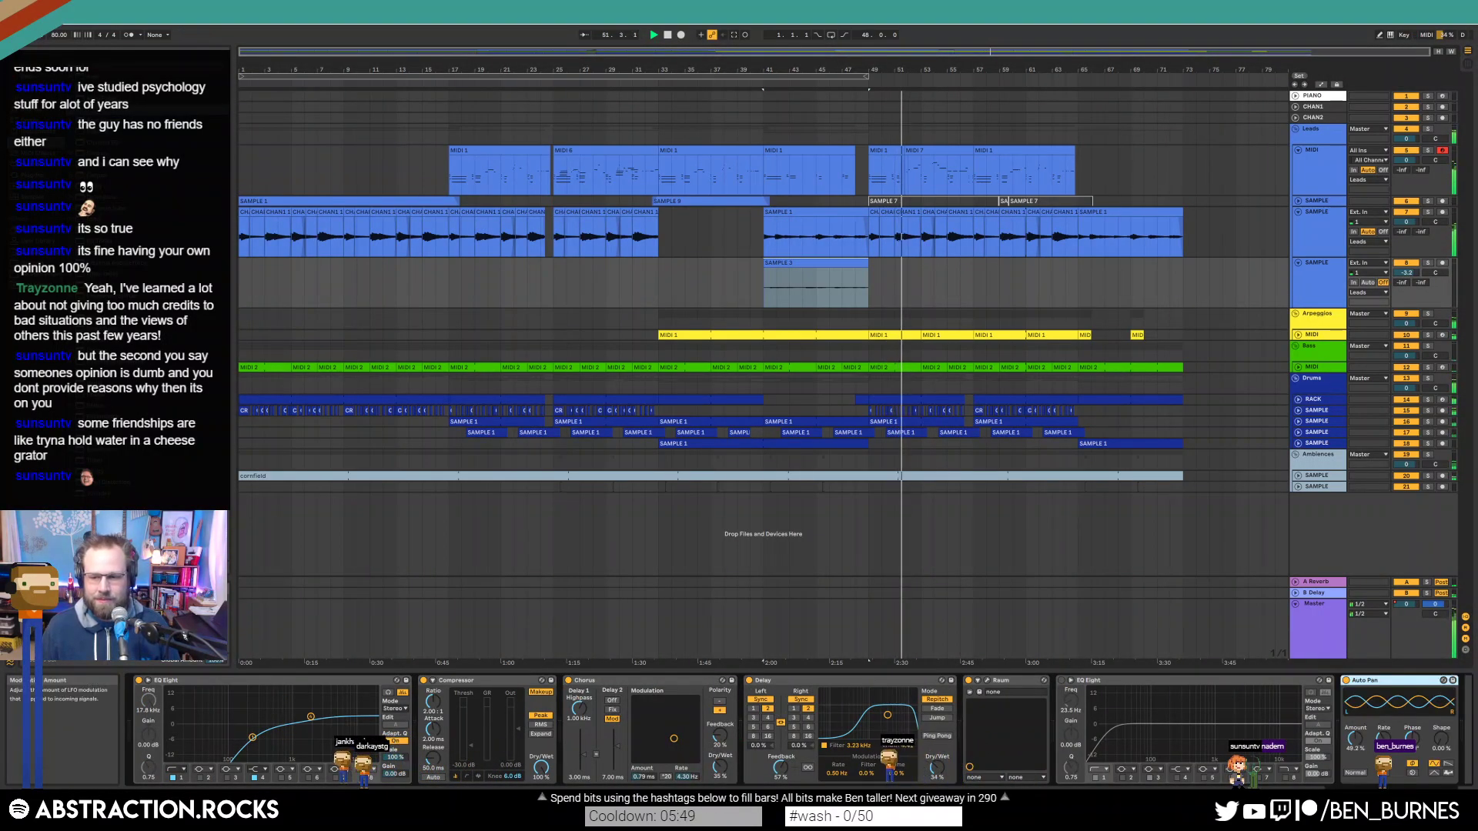
Step: Adjust the copied Auto Pan's amount, invert it, and move it between the third SAMPLE track's Compressor and Chorus
click(1355, 738)
drag(1356, 738, 1356, 737)
mouse_move(1370, 680)
mouse_down()
mouse_move(973, 721)
mouse_move(742, 720)
mouse_up()
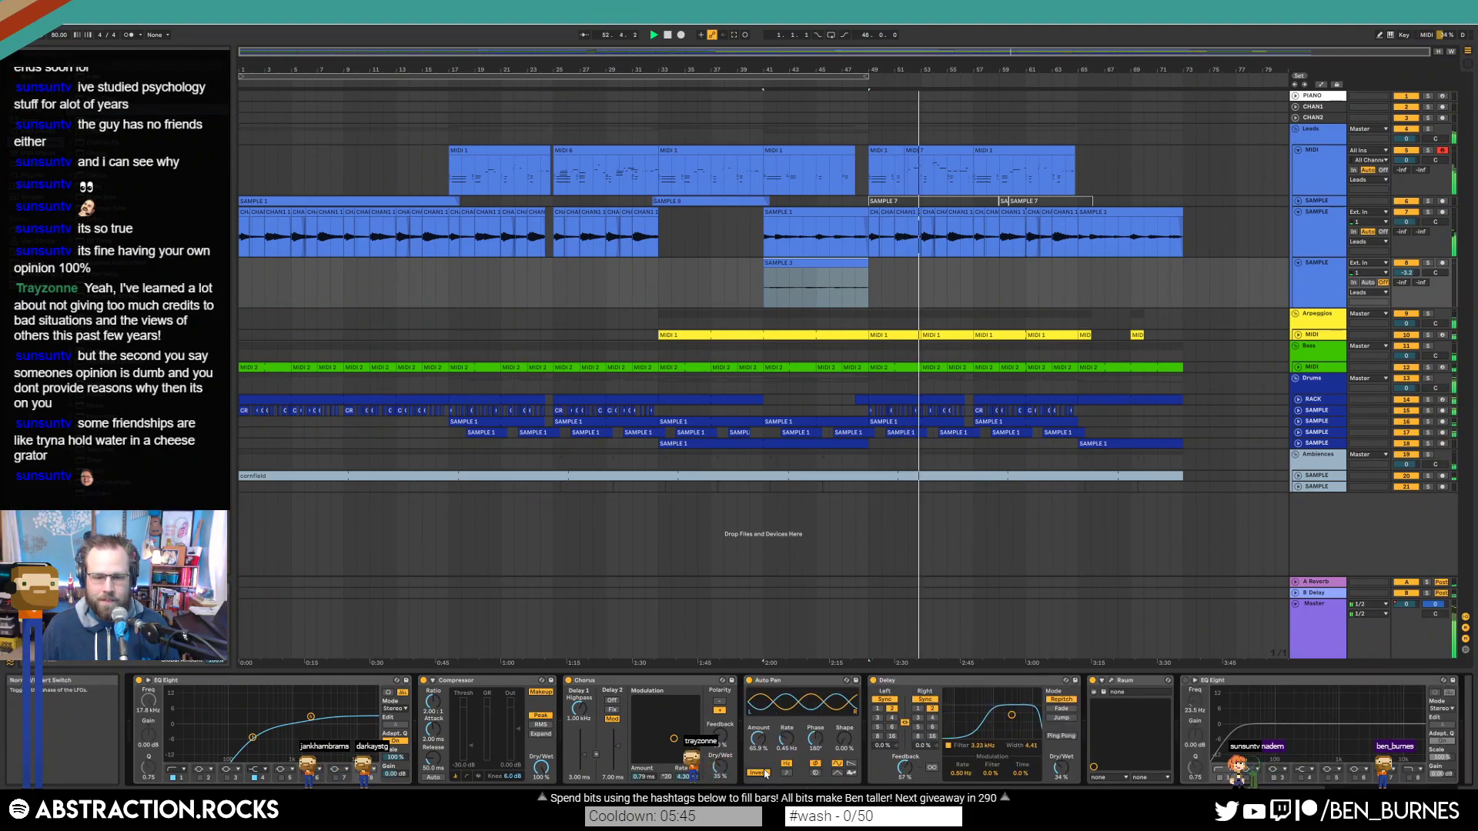
drag(641, 739, 638, 740)
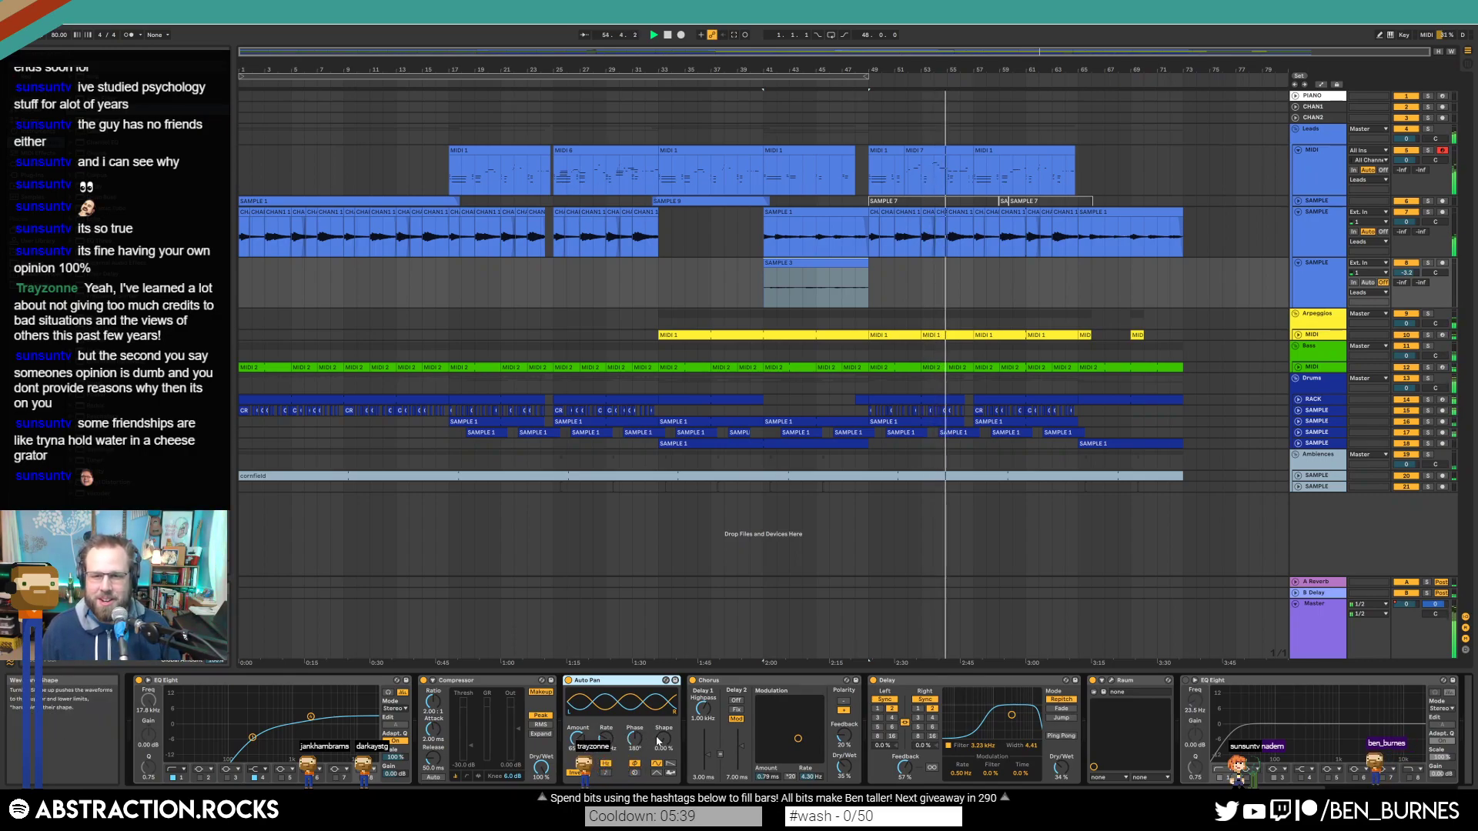
Step: Copy the third Leads SAMPLE track's clip from bar 41 to bar 65
key(shift+Tab)
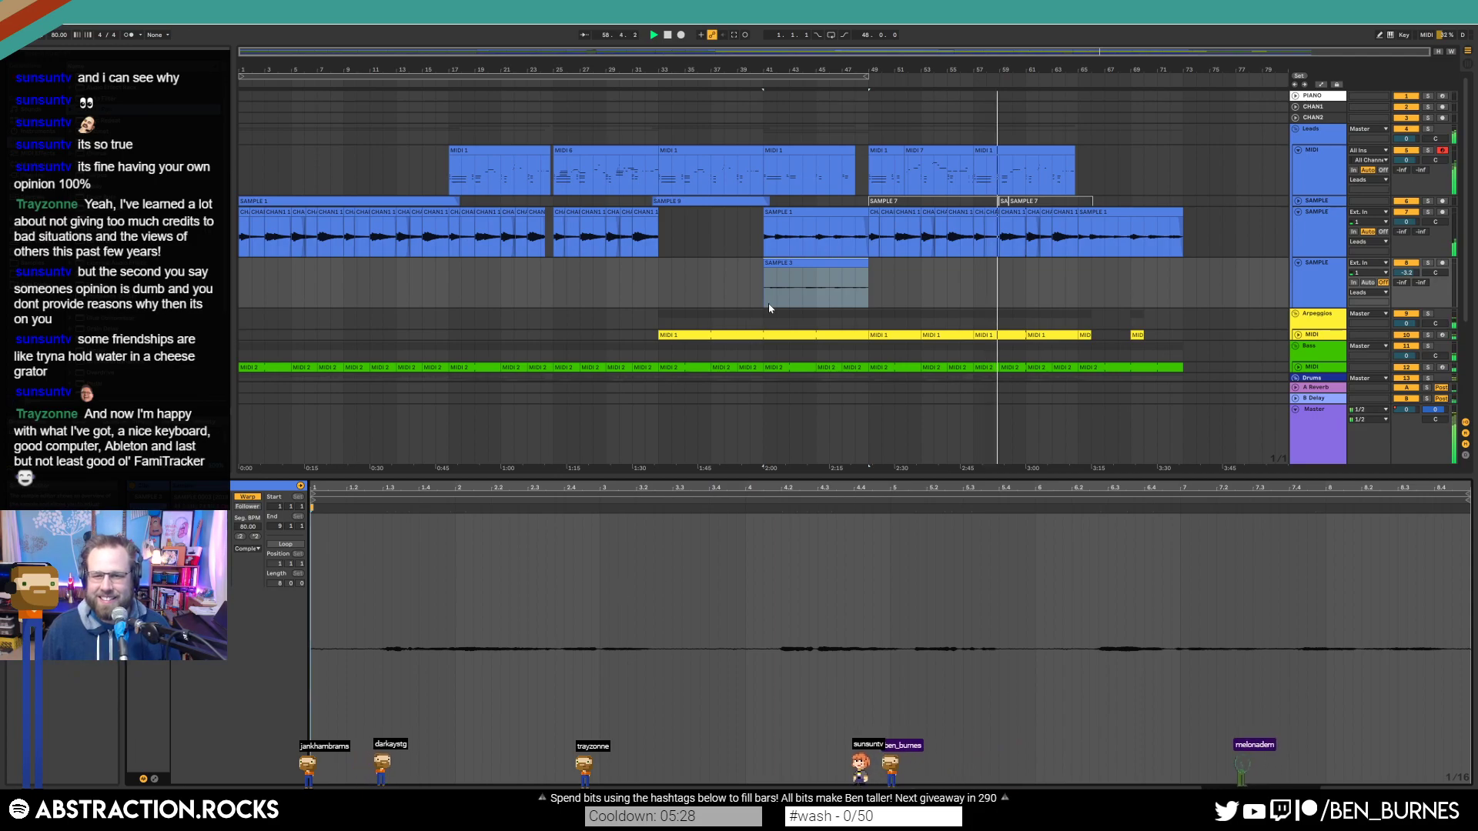
click(1078, 297)
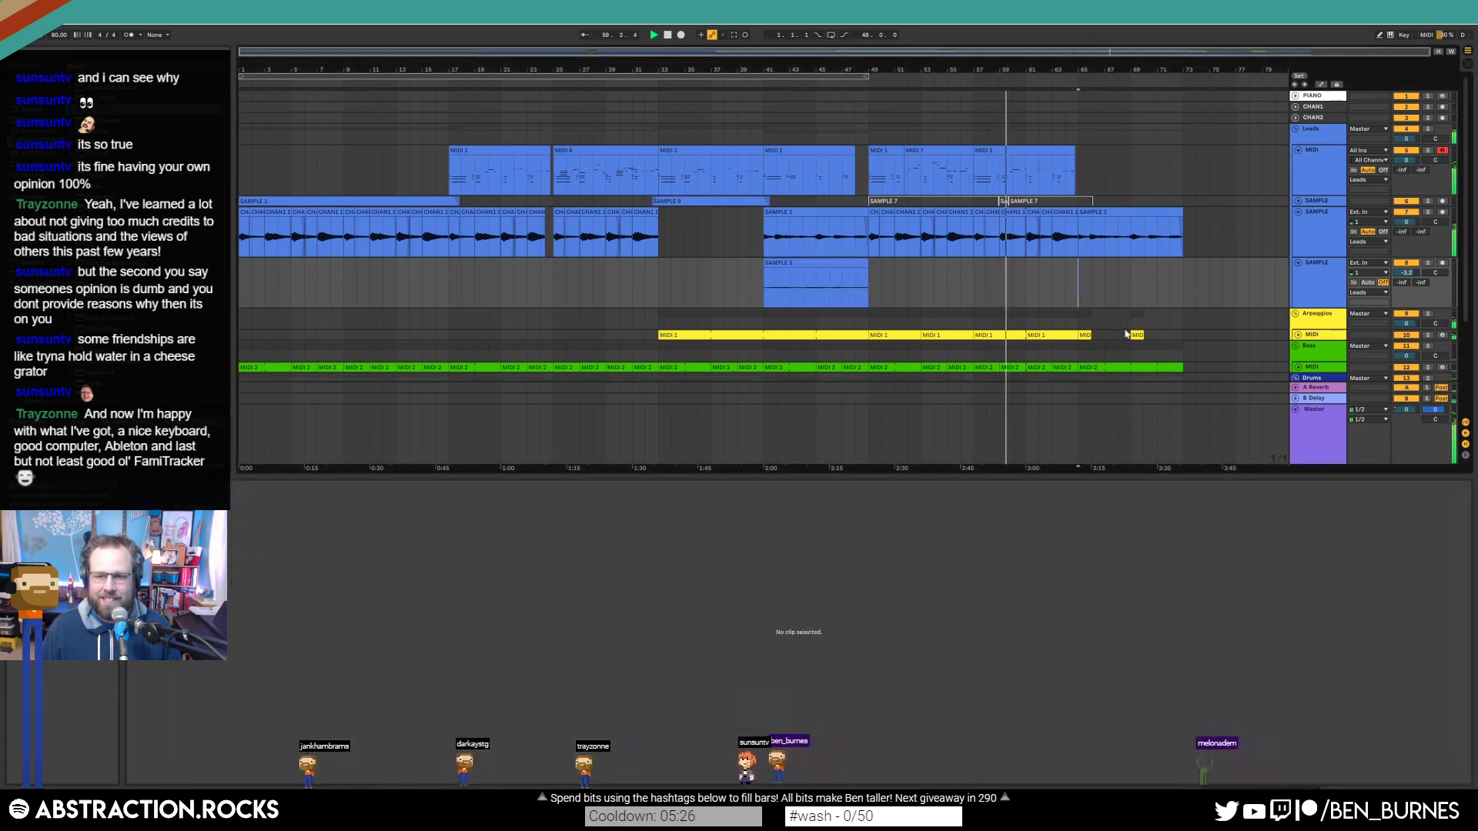
key(ctrl+v)
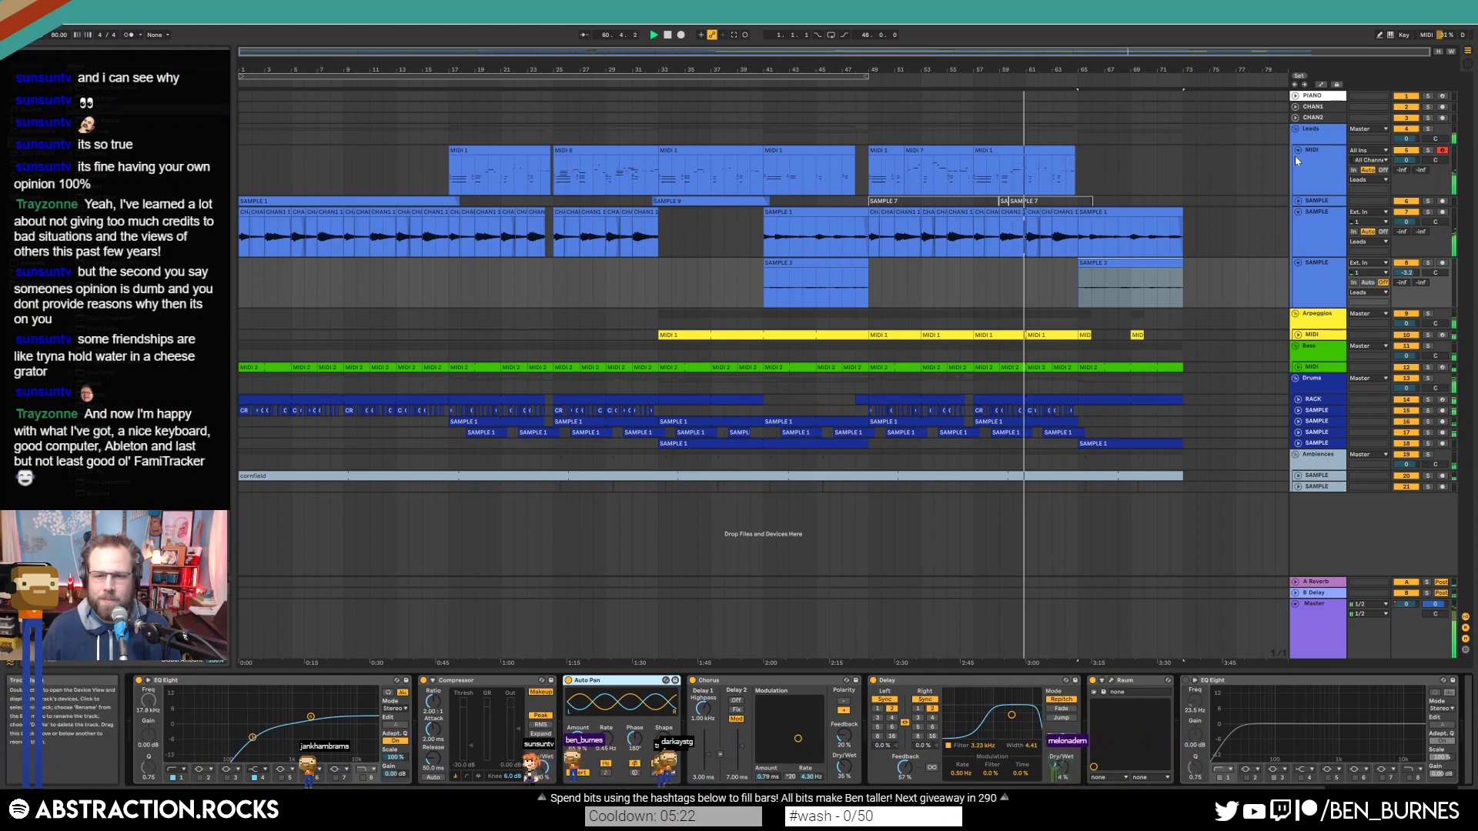
Step: Unfold the drum RACK track and examine its clips at bars 33 and 25 while the song plays to the end
click(1298, 399)
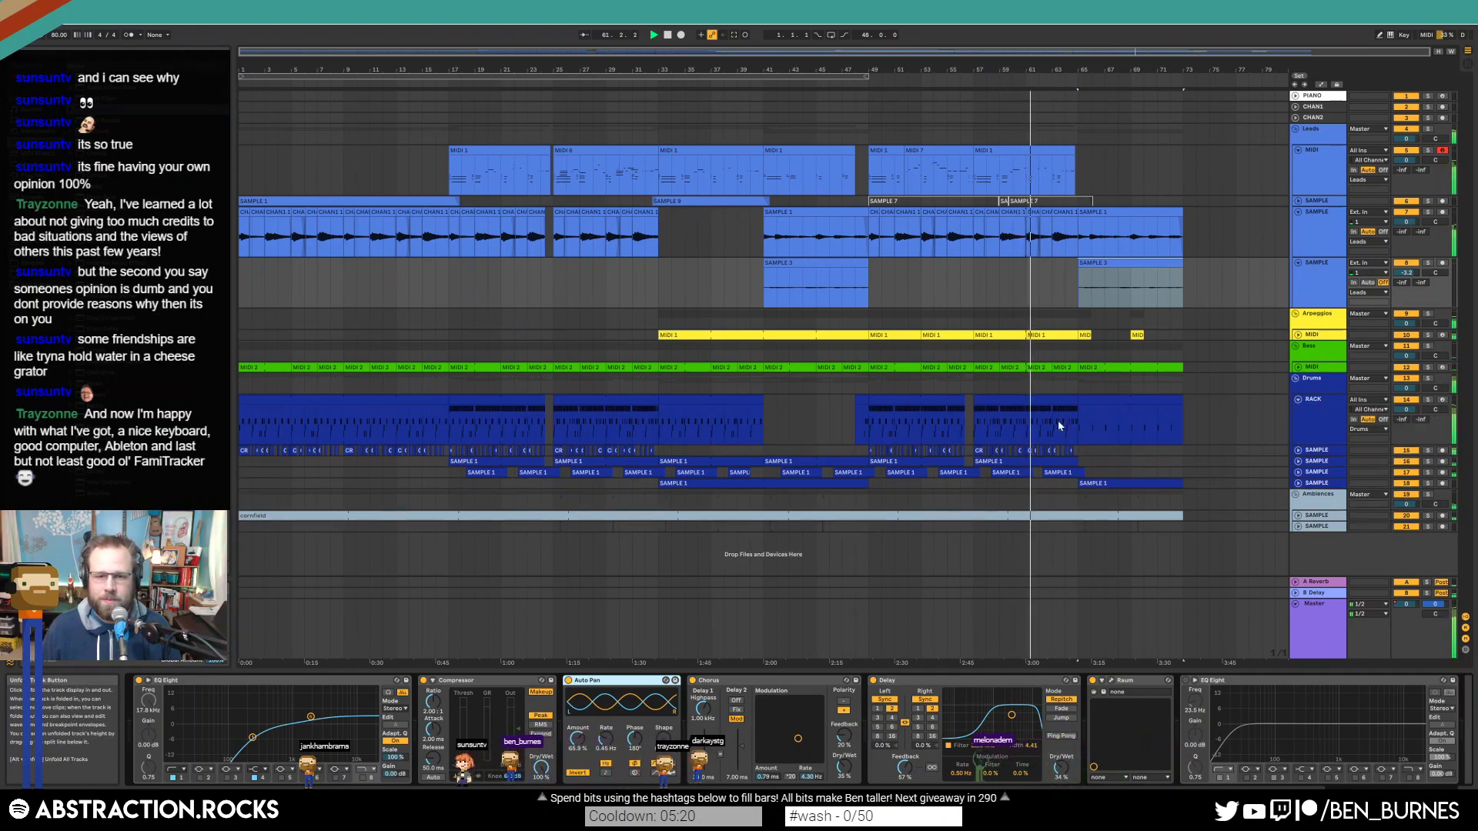
double_click(725, 403)
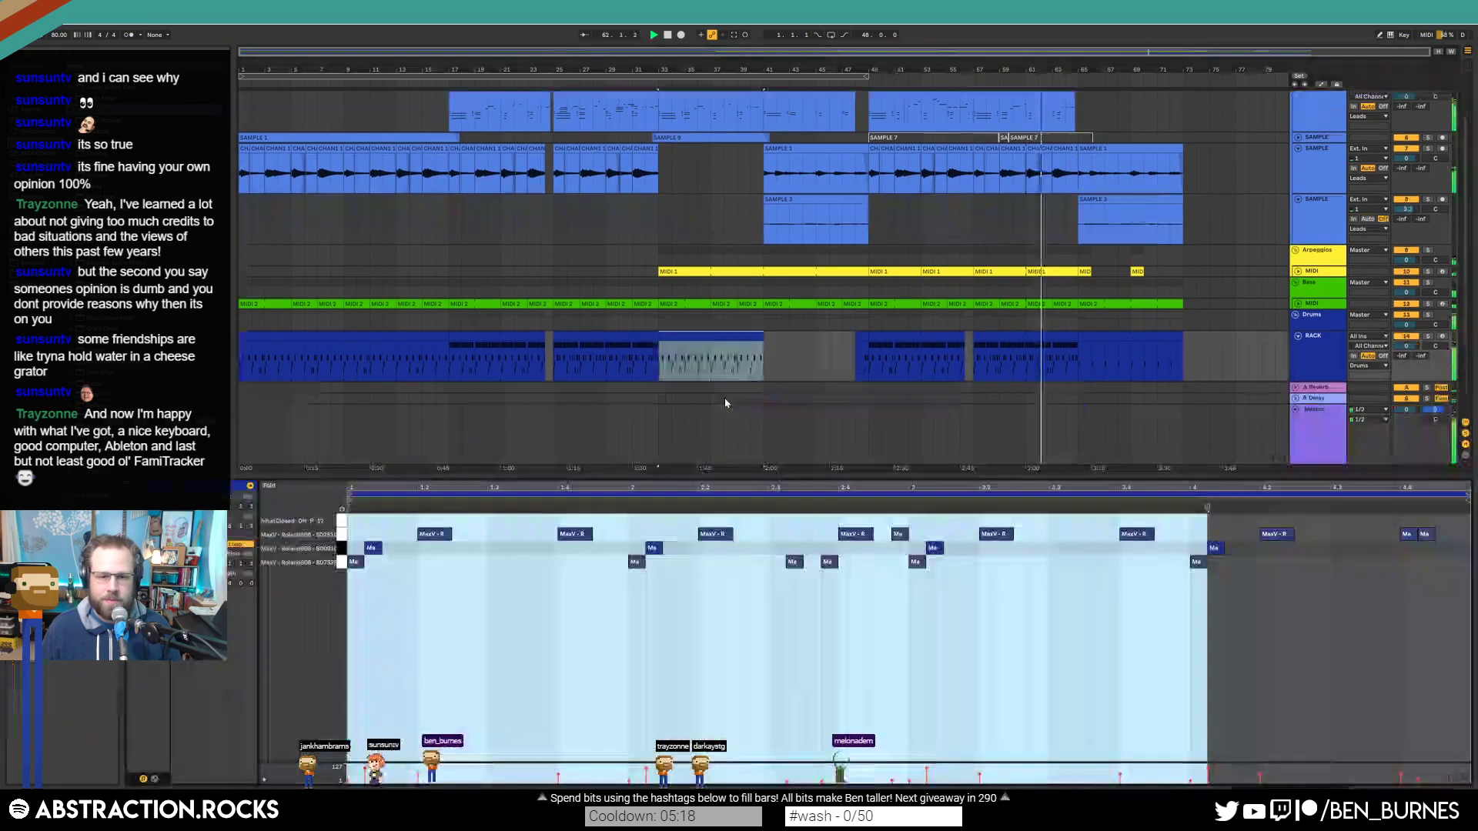
key(shift+Tab)
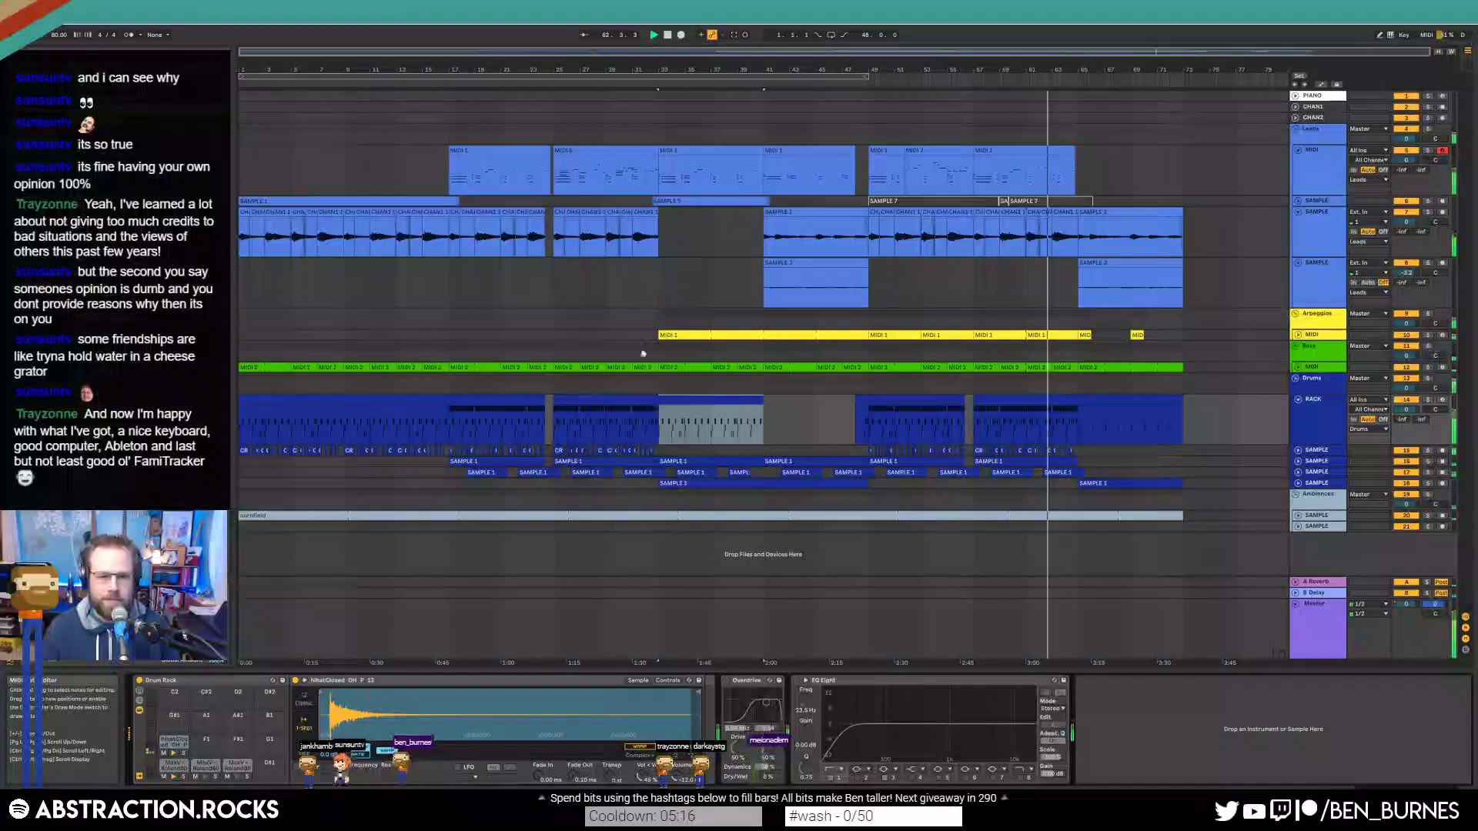
click(635, 400)
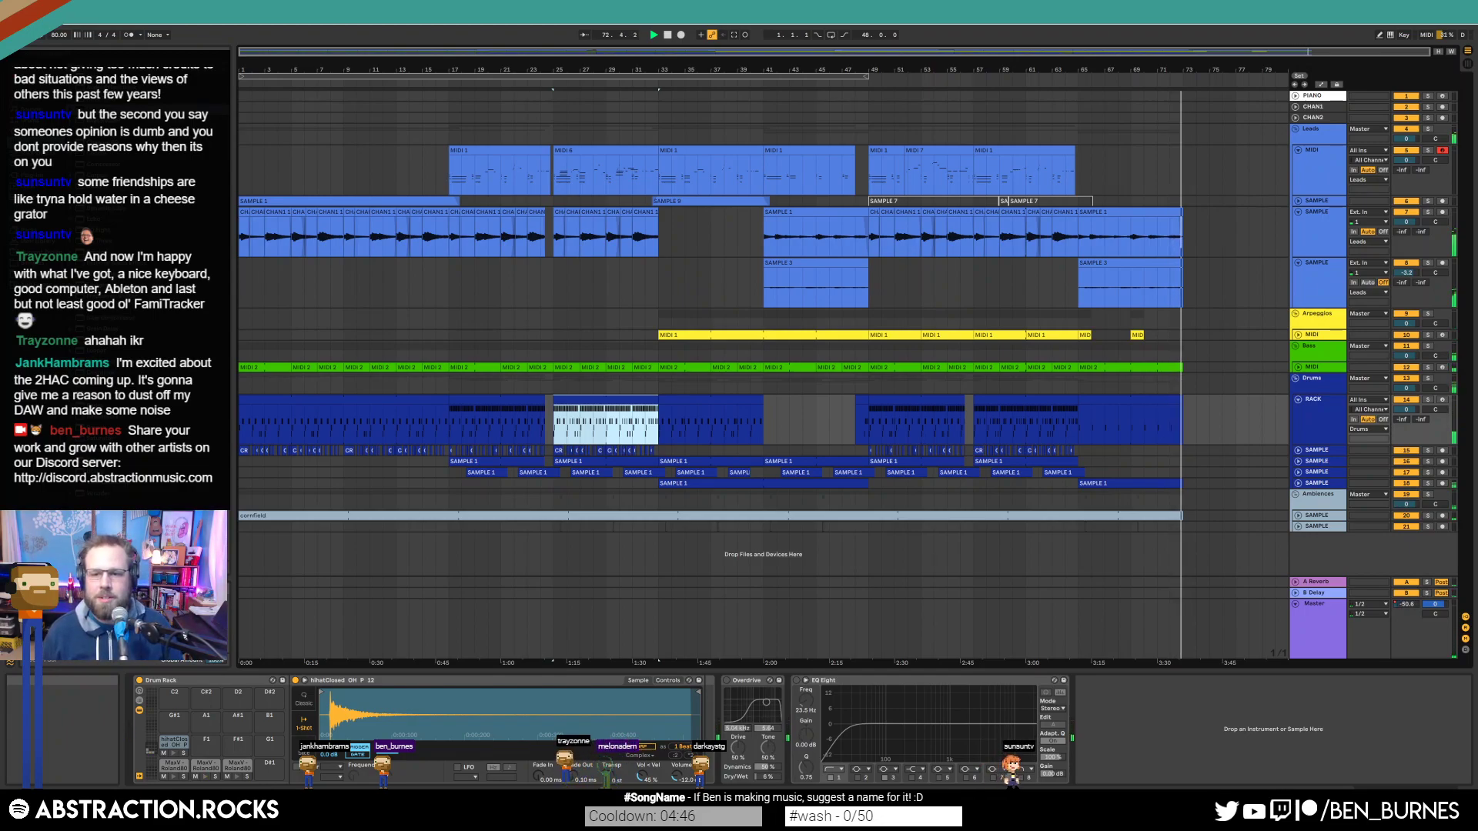
Step: Show the Leads MIDI track's device chain and play the song briefly from bar 25
click(1102, 185)
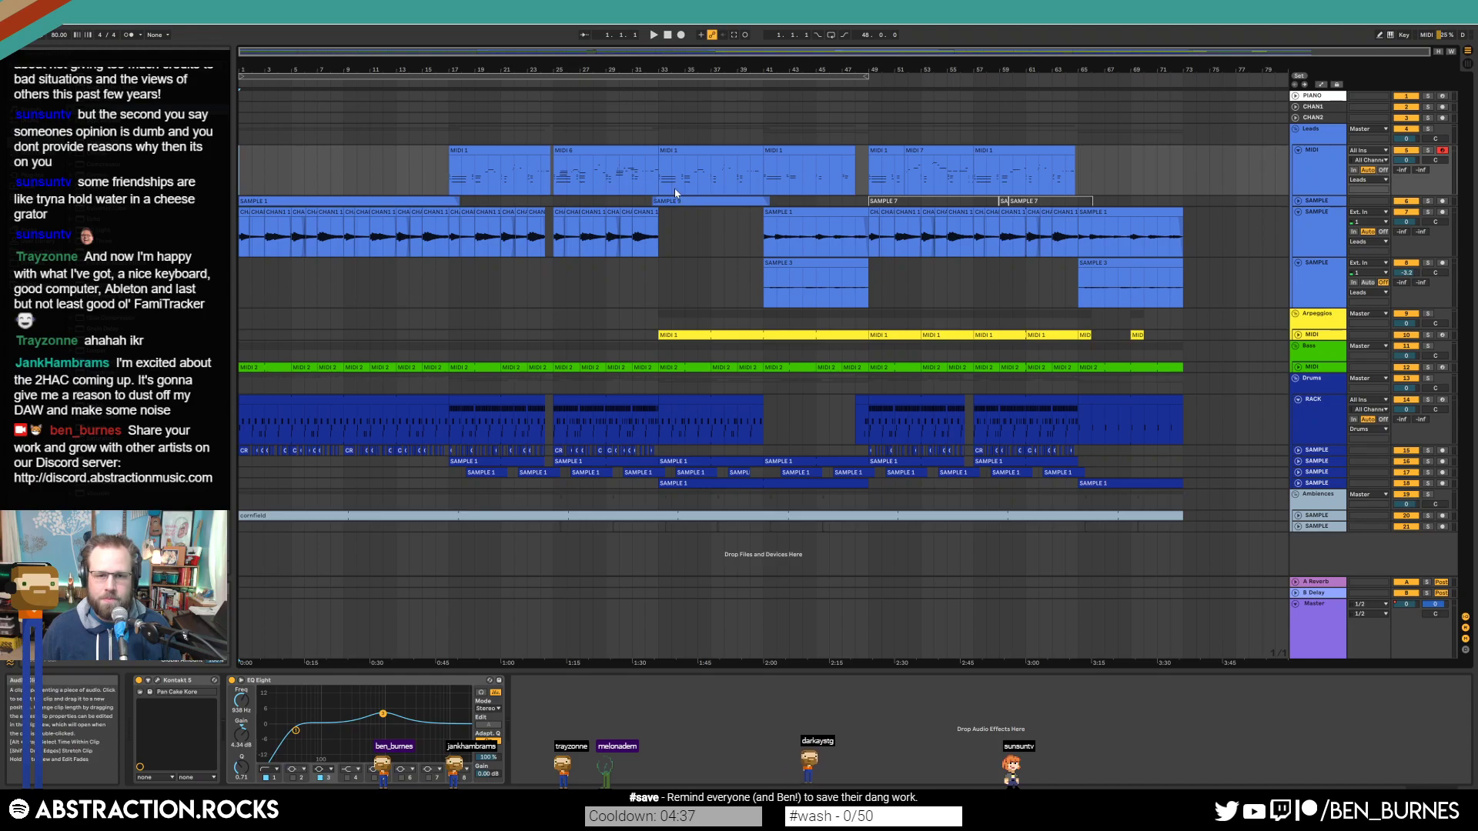
click(580, 176)
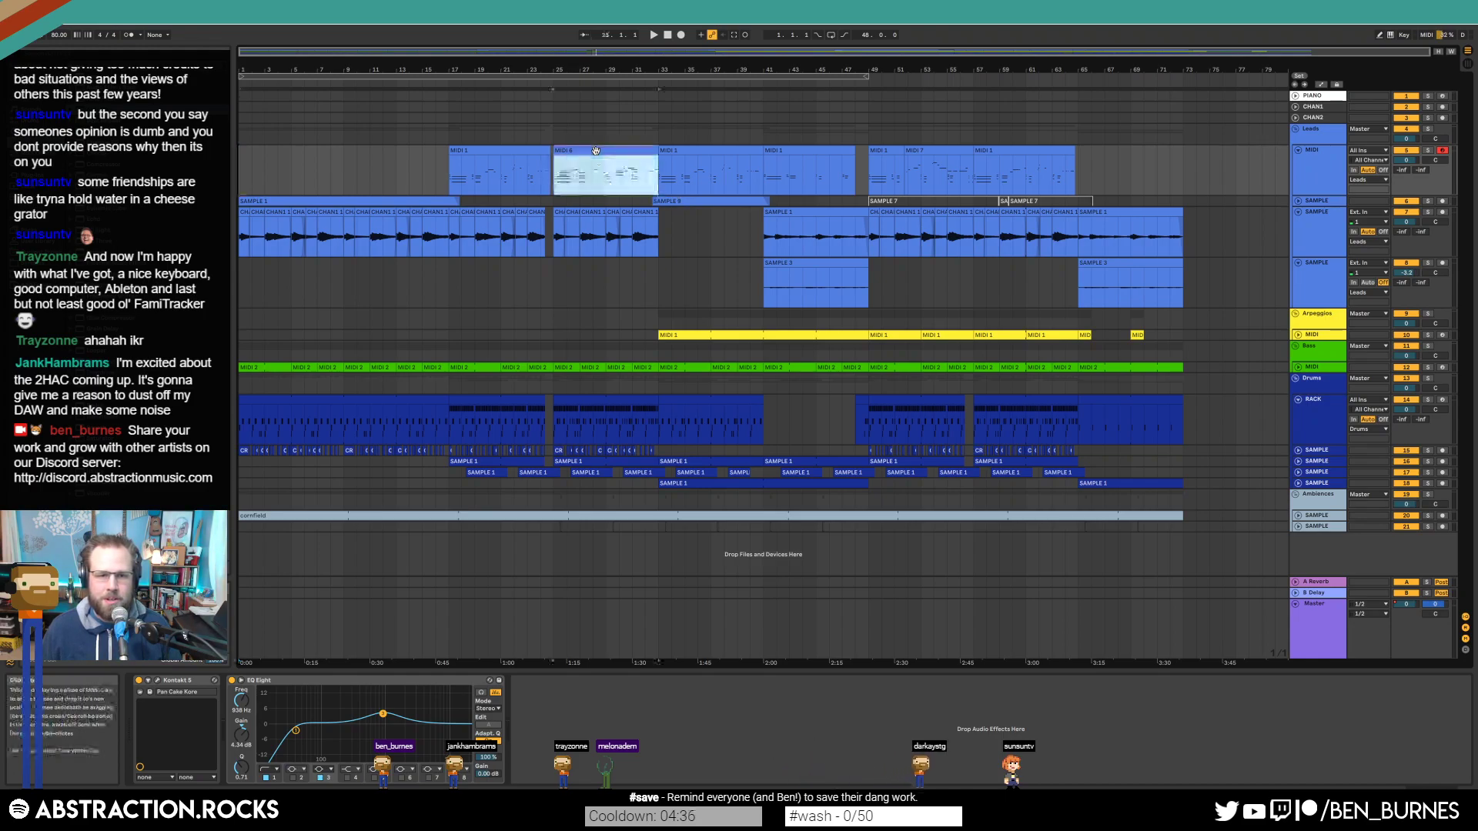
click(558, 186)
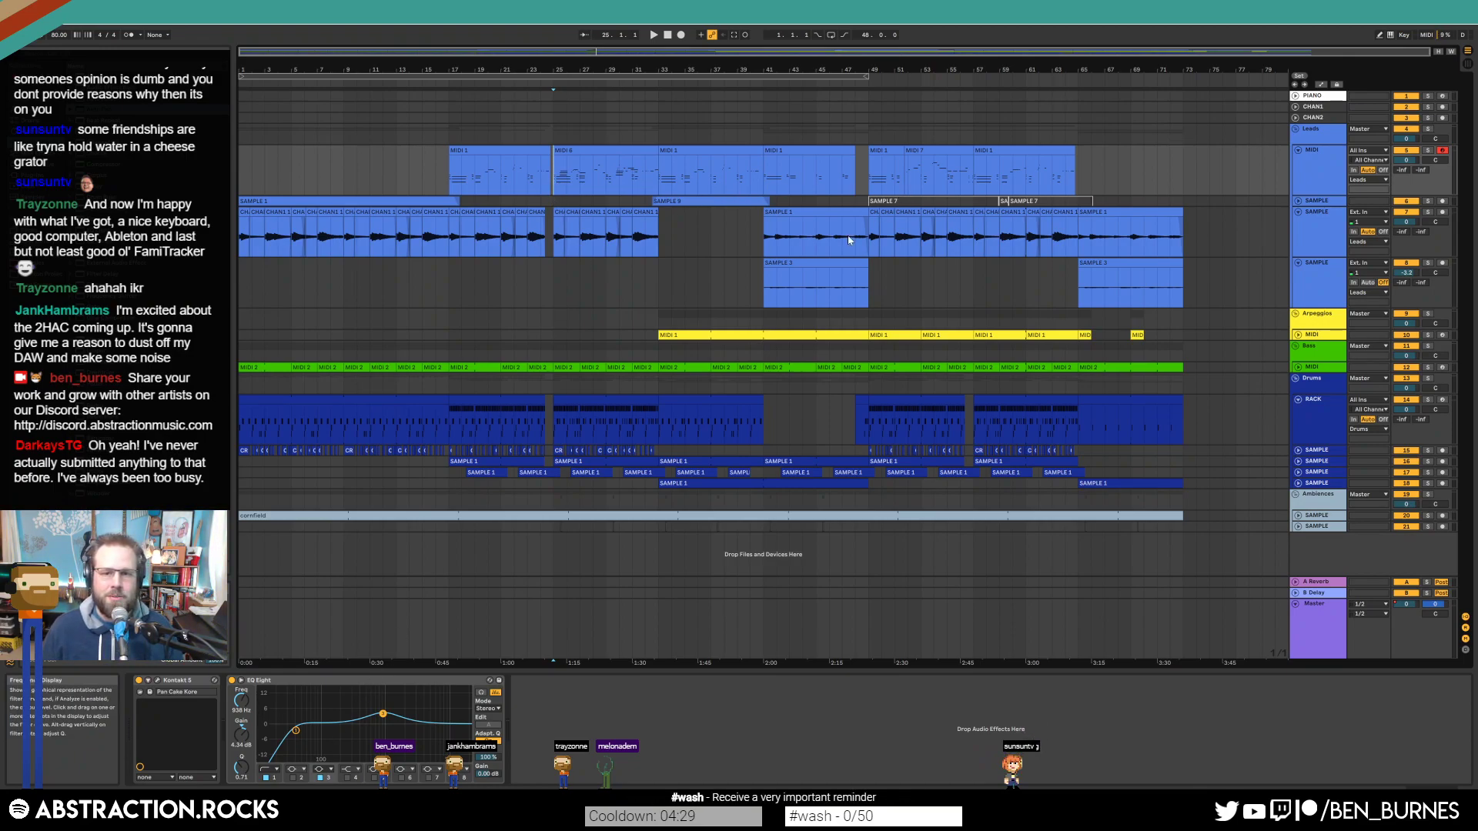
key(space)
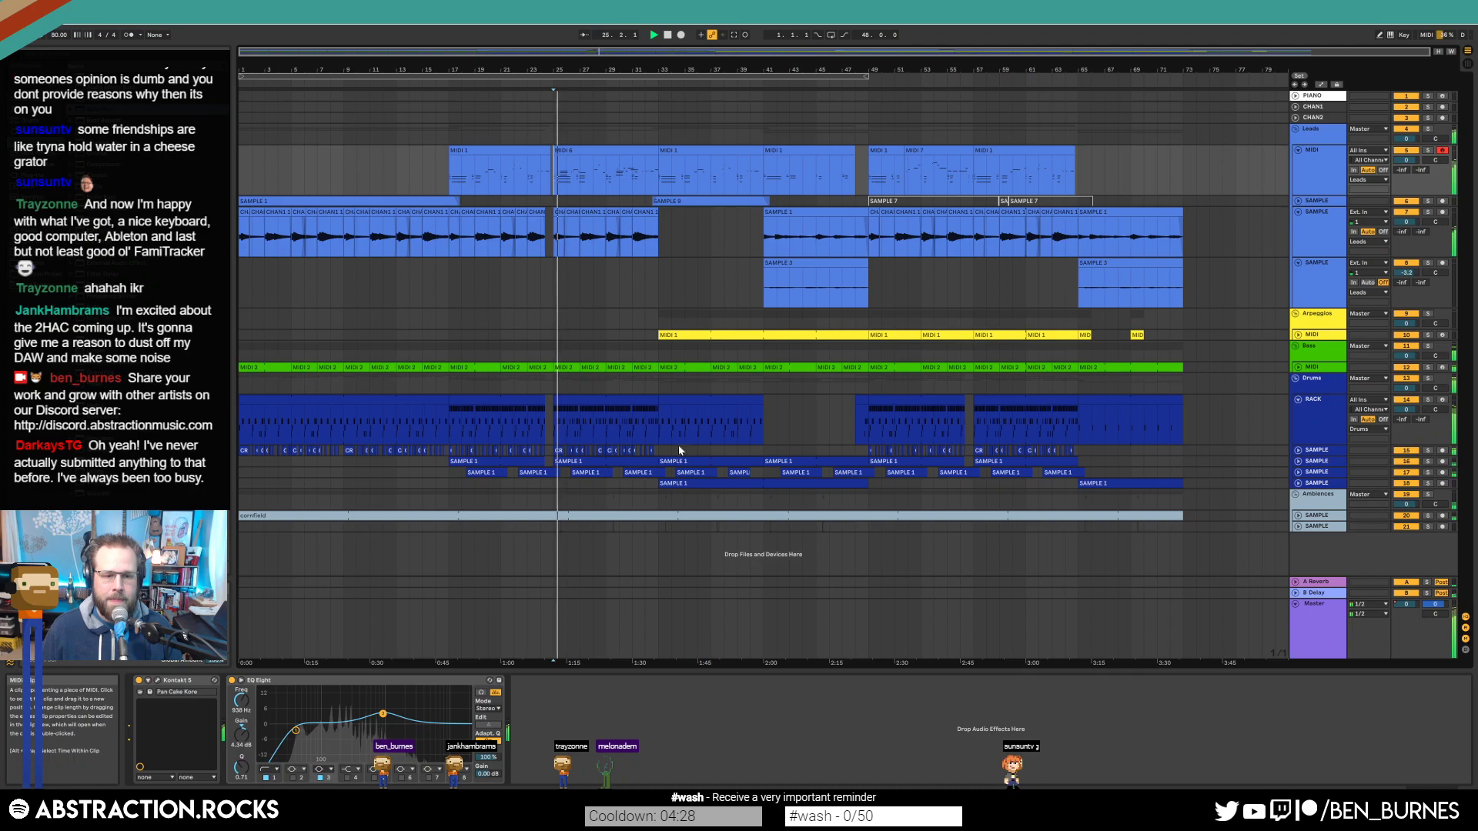
key(space)
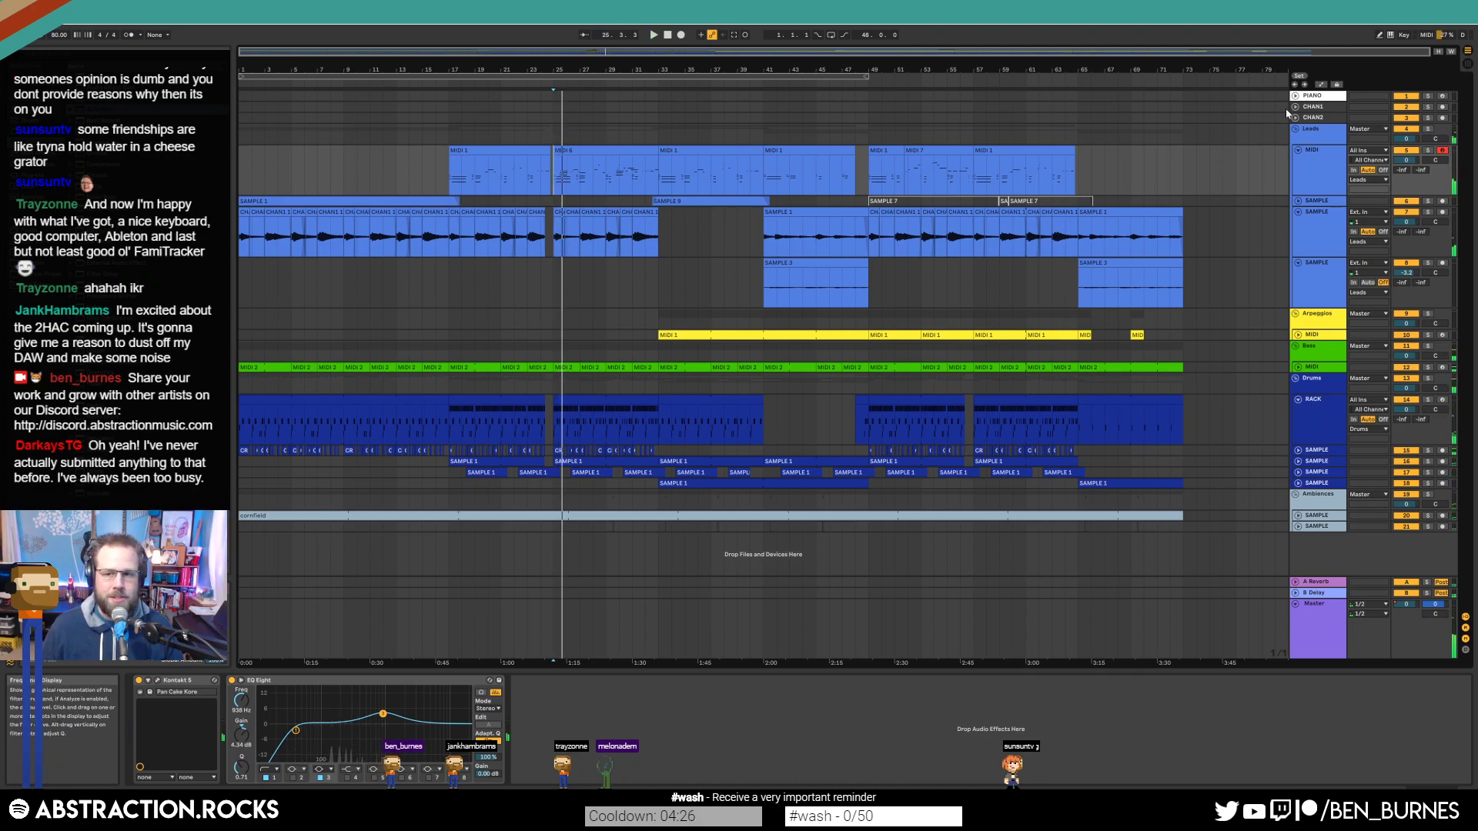
Step: Solo the Leads MIDI and second SAMPLE tracks and compare their EQ curves while playing from bar 25
click(1428, 129)
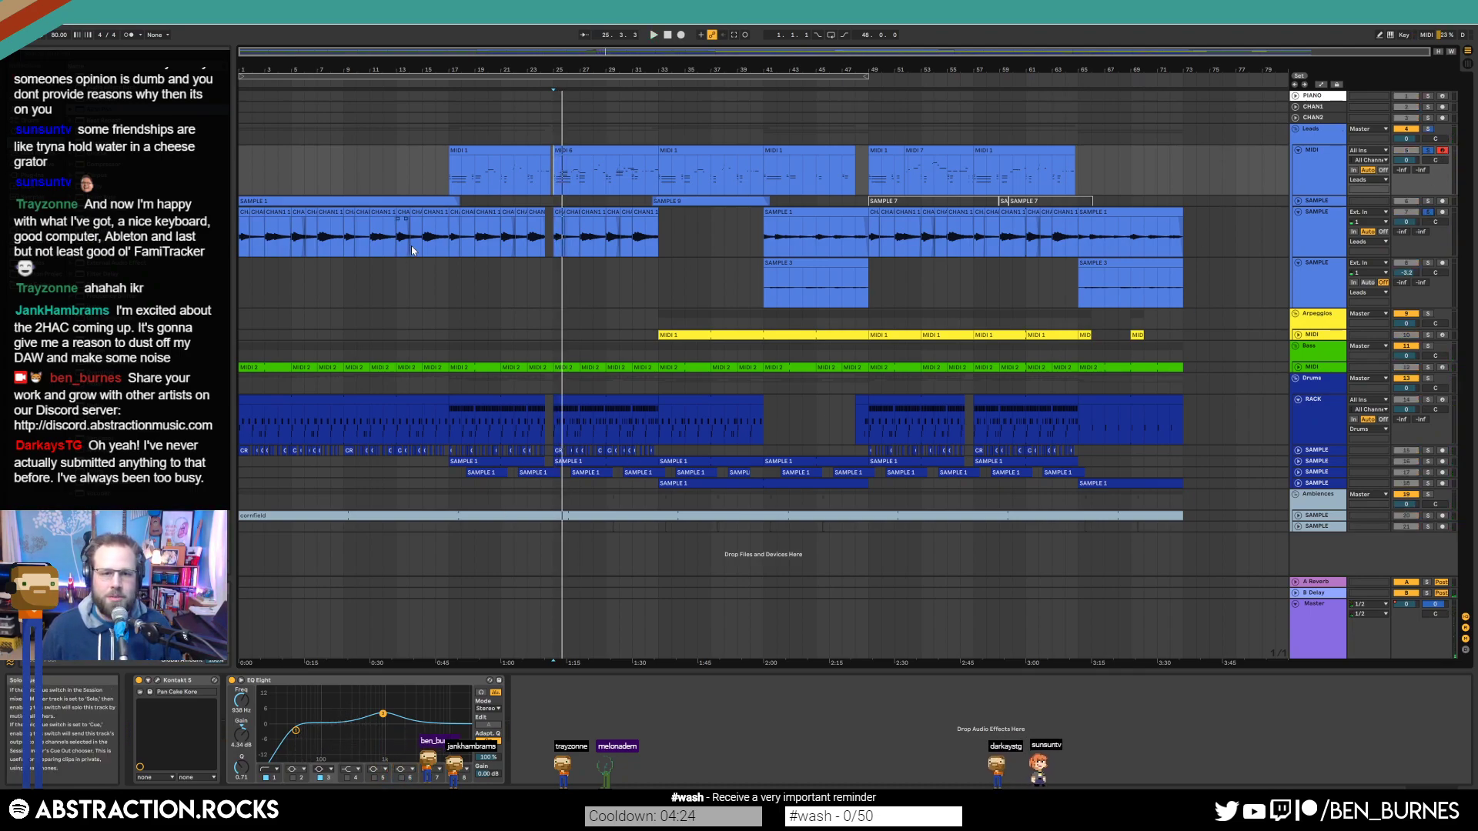
key(space)
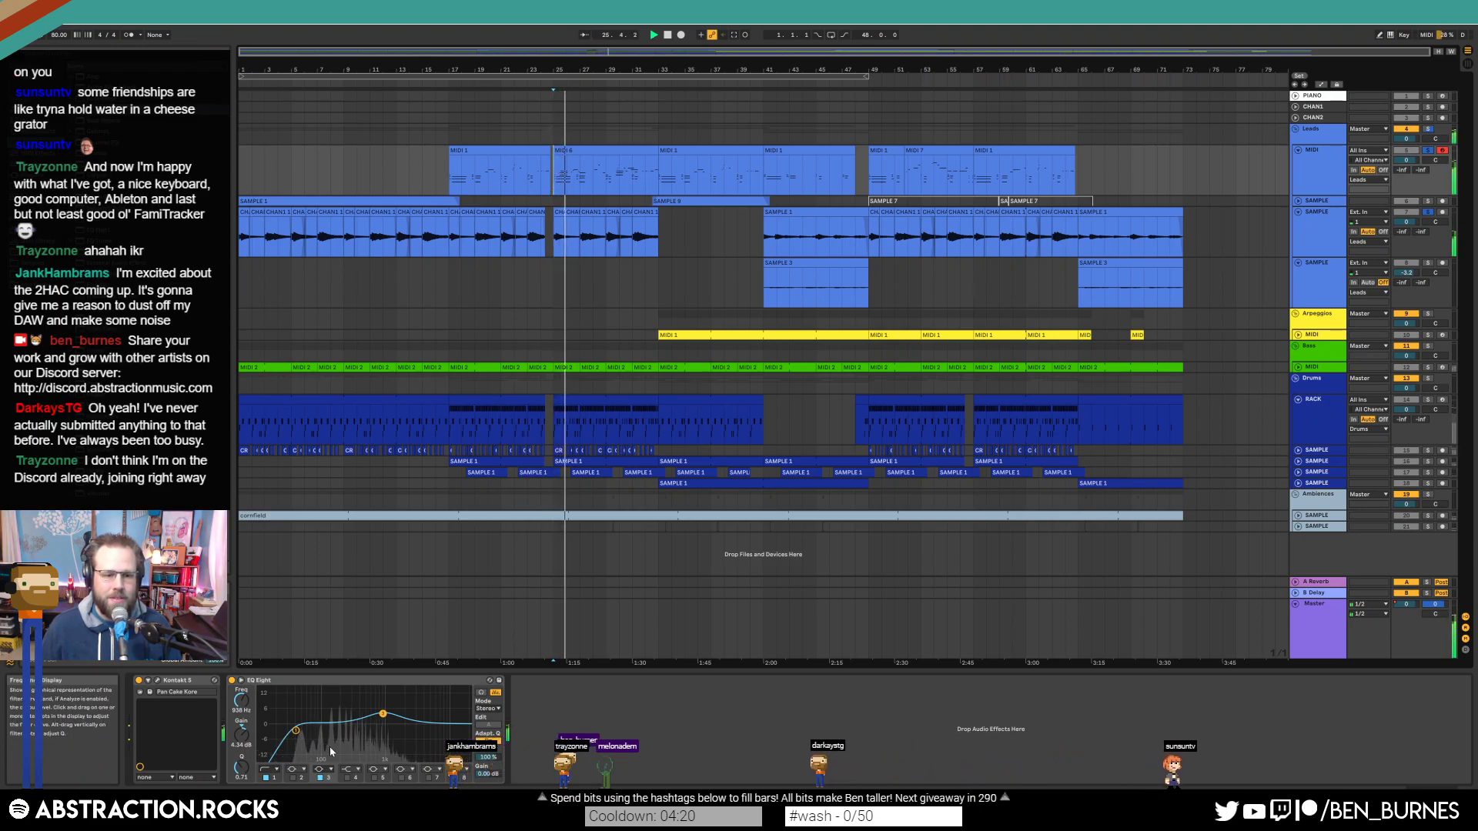
click(579, 238)
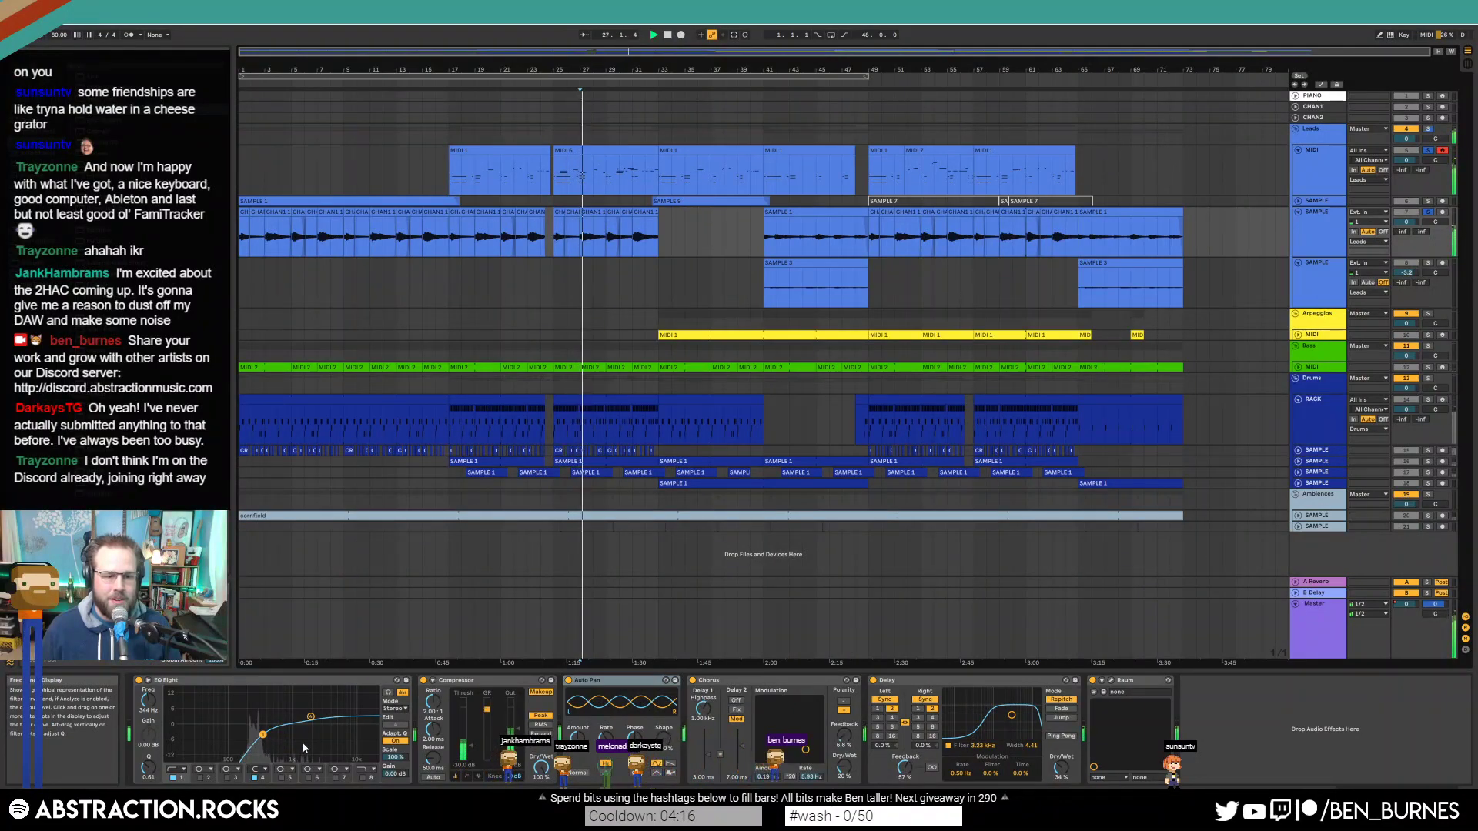
click(593, 153)
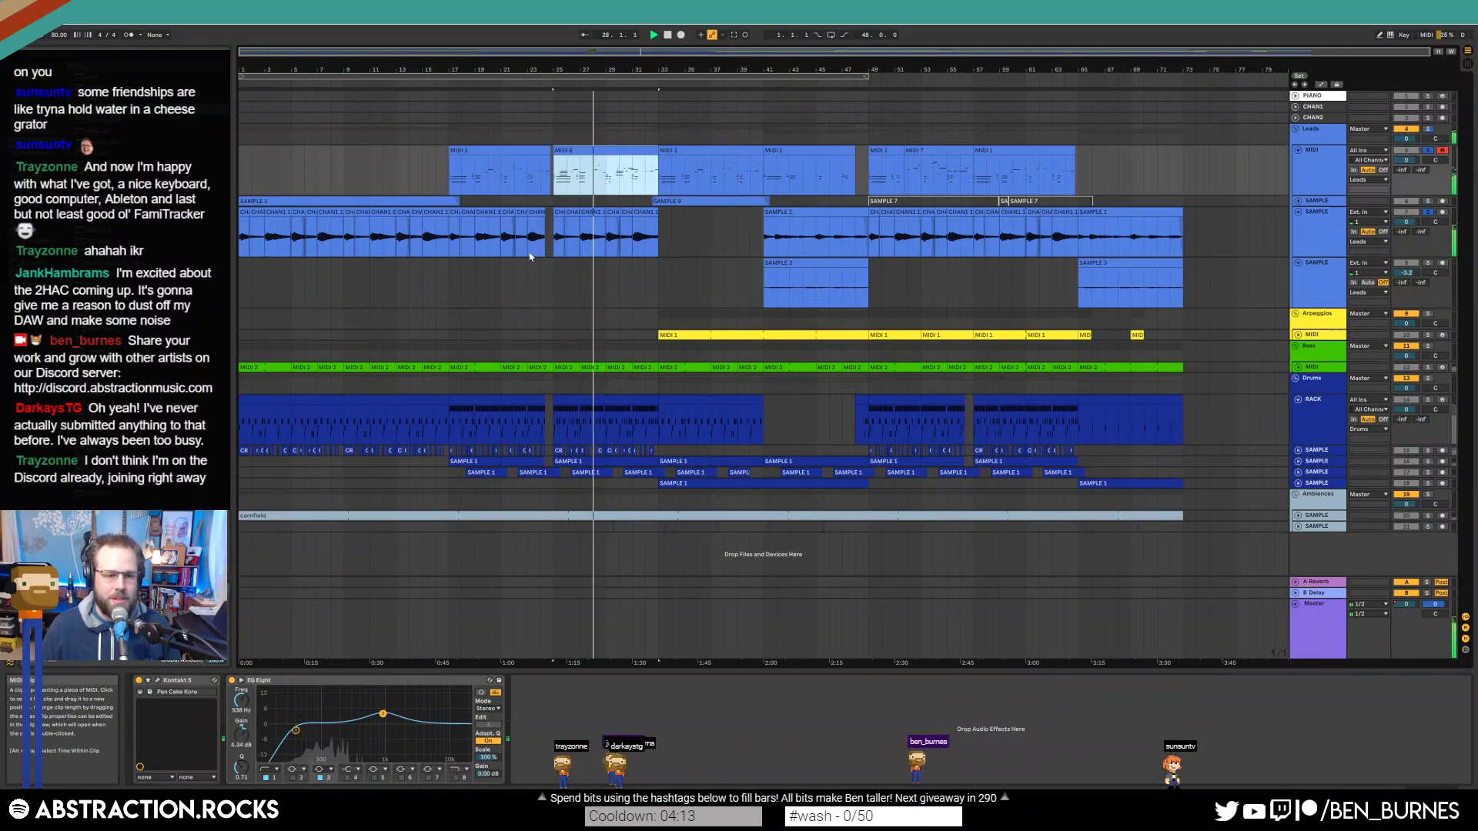
Step: Enable band 2 in the Leads MIDI track's EQ Eight, cut it about 11.5 dB near 211 Hz, and listen to the result
key(space)
click(299, 778)
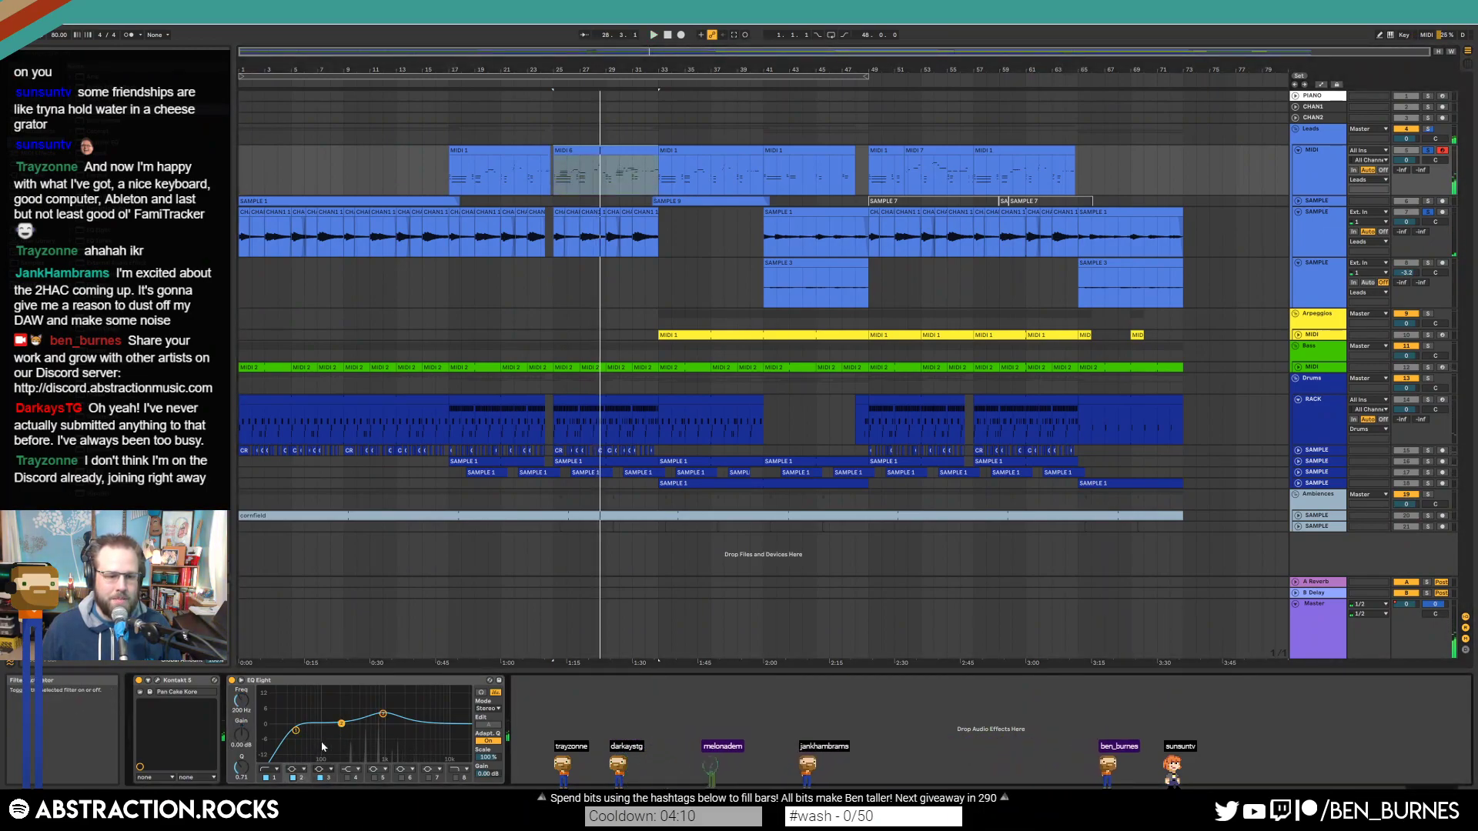
mouse_move(341, 724)
mouse_down()
mouse_move(339, 758)
mouse_move(304, 724)
mouse_move(343, 751)
mouse_up()
key(space)
key(space)
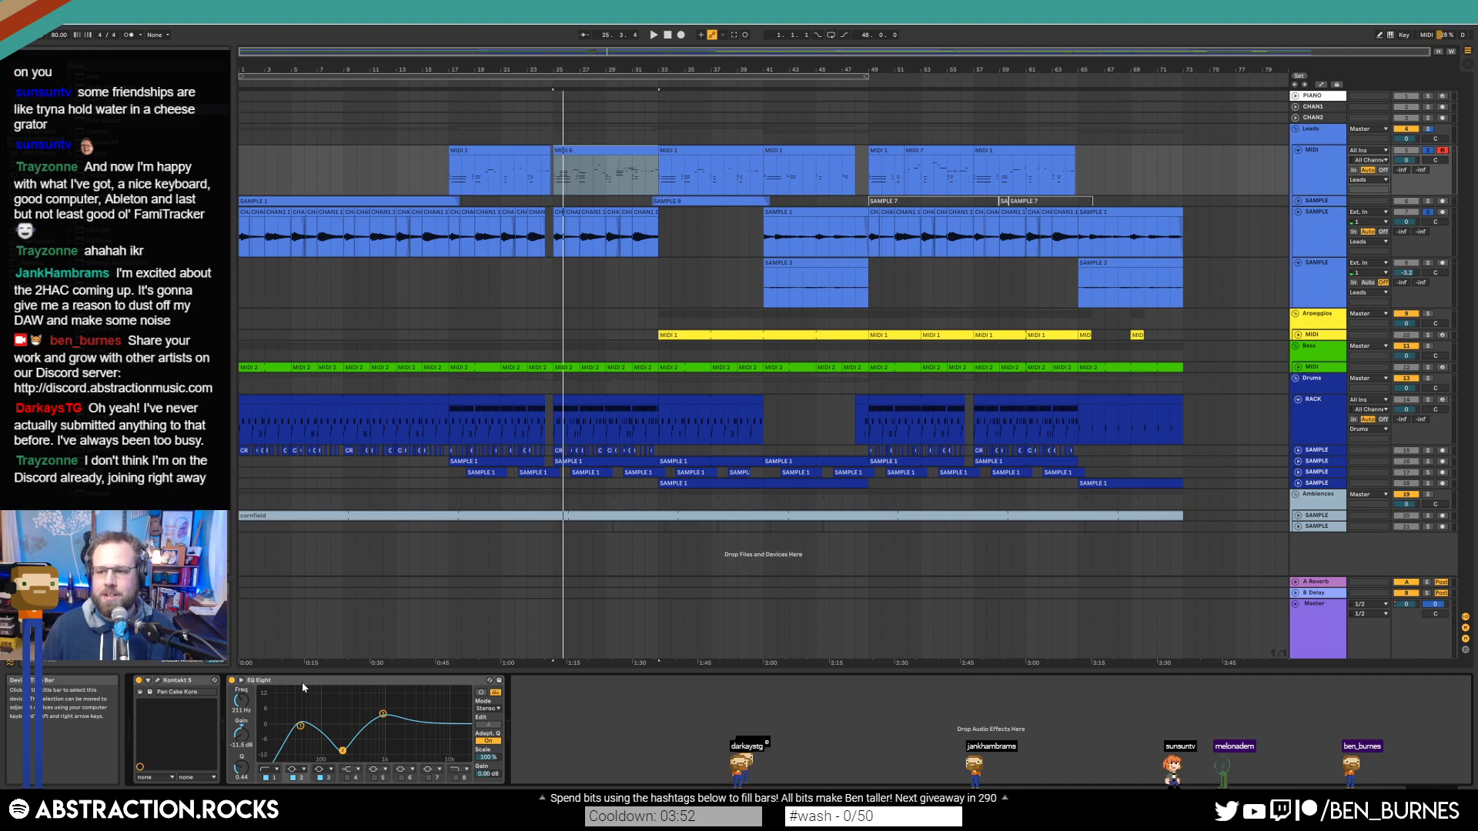
Step: Shift the MIDI track's EQ cut to about 235 Hz at -12 dB and replay the section from bar 25
click(553, 184)
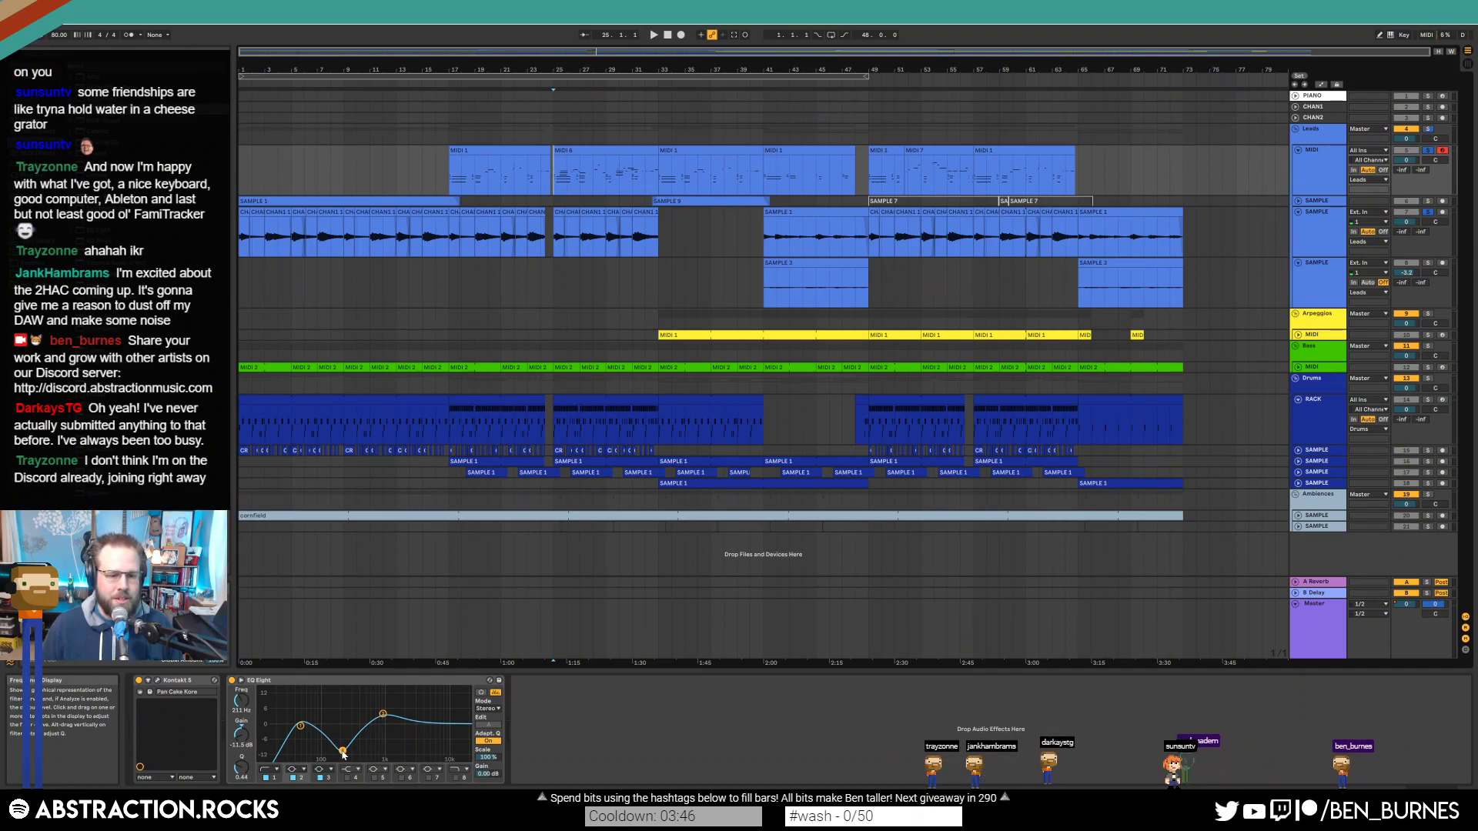
drag(343, 751, 346, 751)
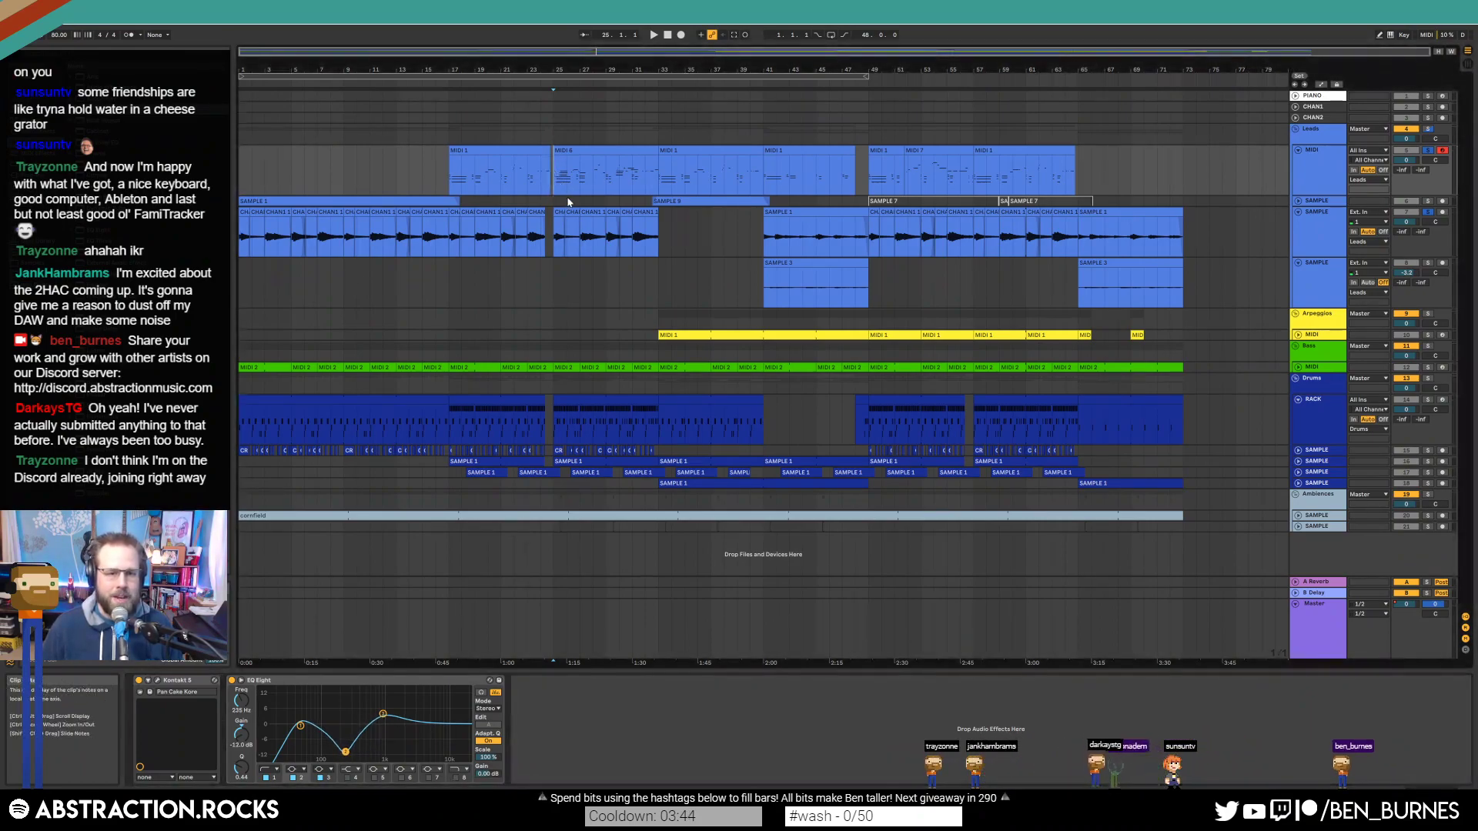
key(space)
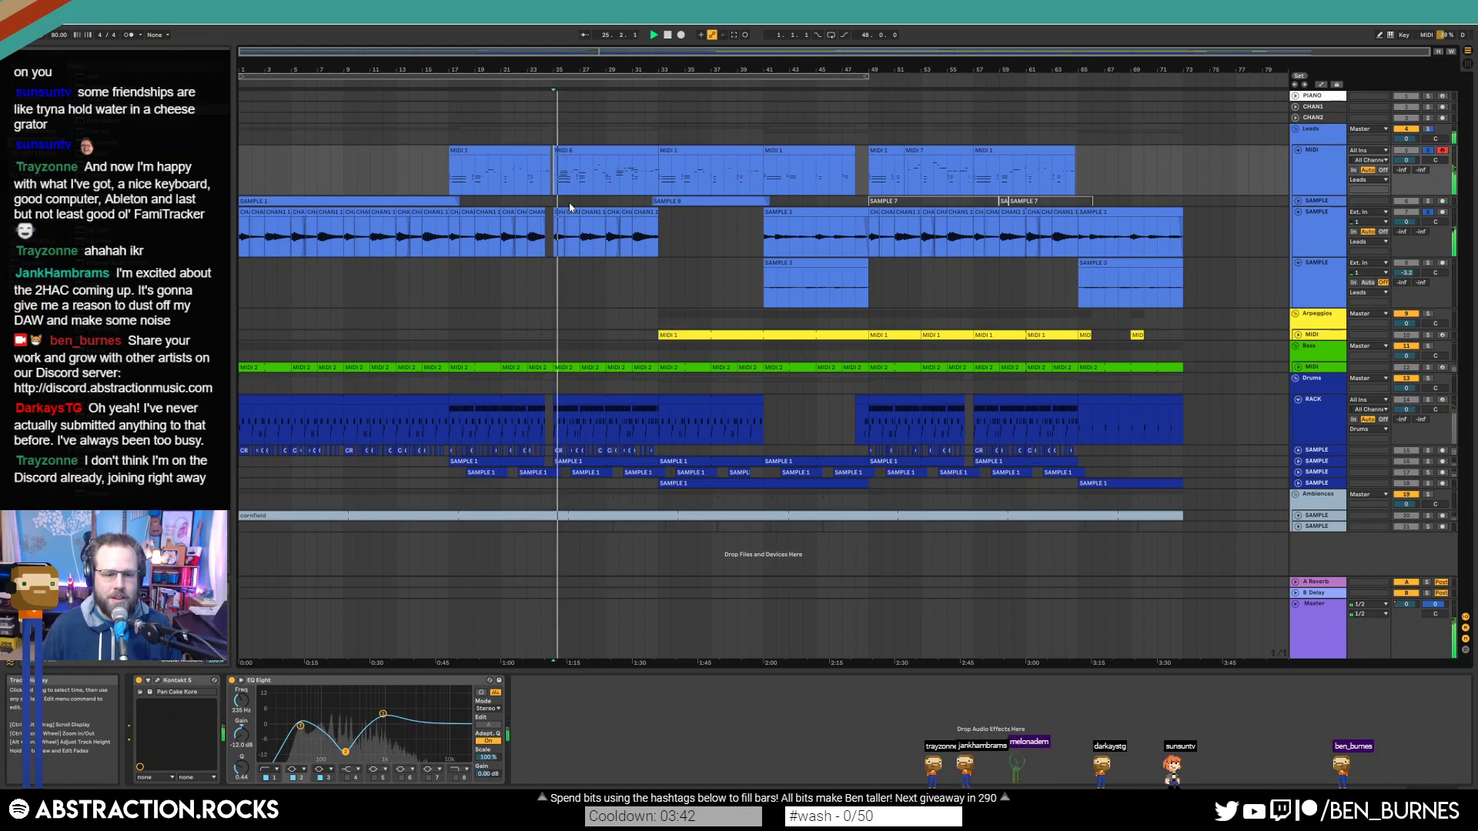
key(space)
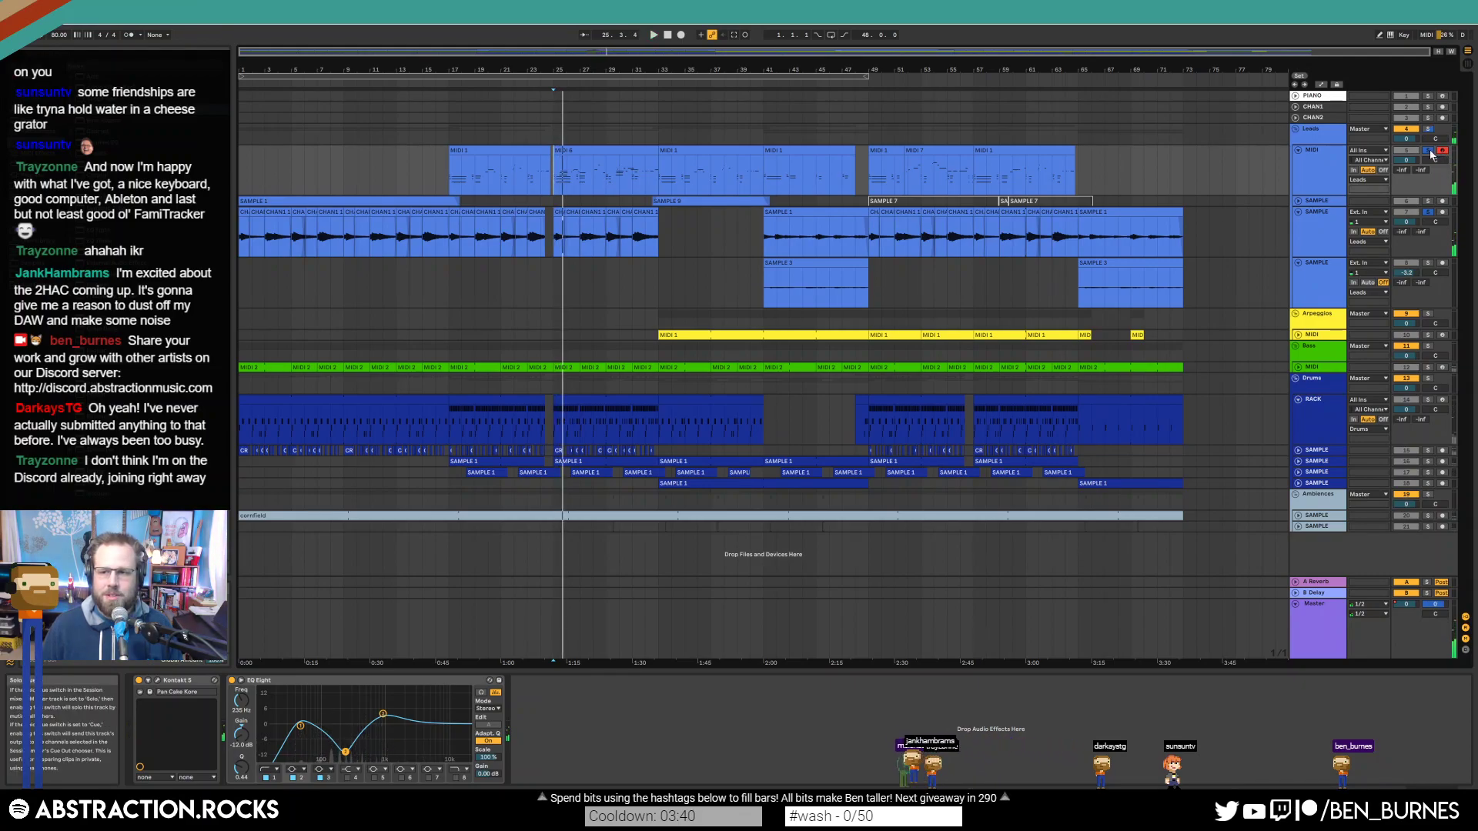
key(space)
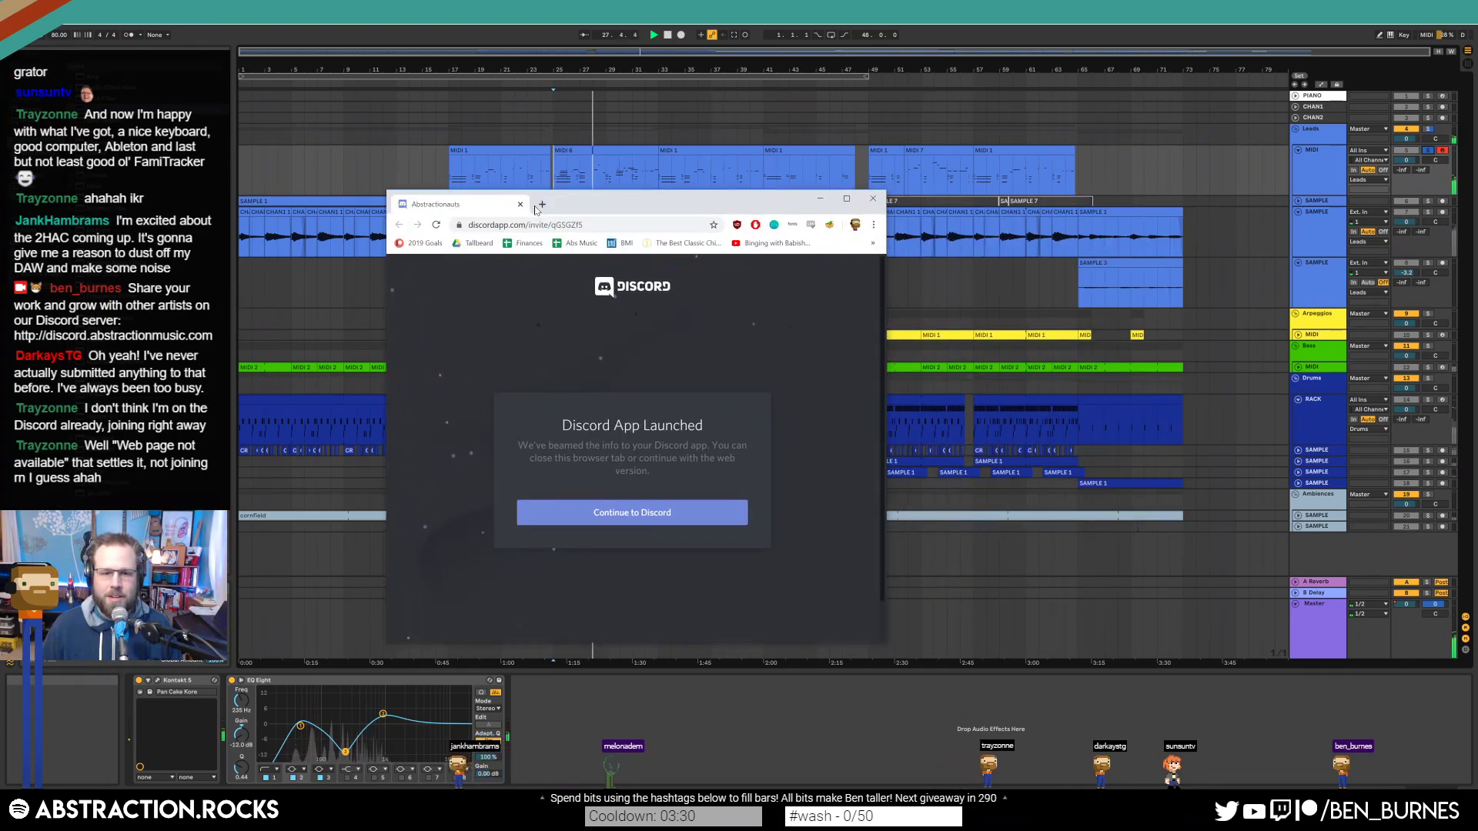
Step: Close the Discord invite page, open the drum RACK clip at bar 33 and delete the first of the two closing snare notes
click(520, 205)
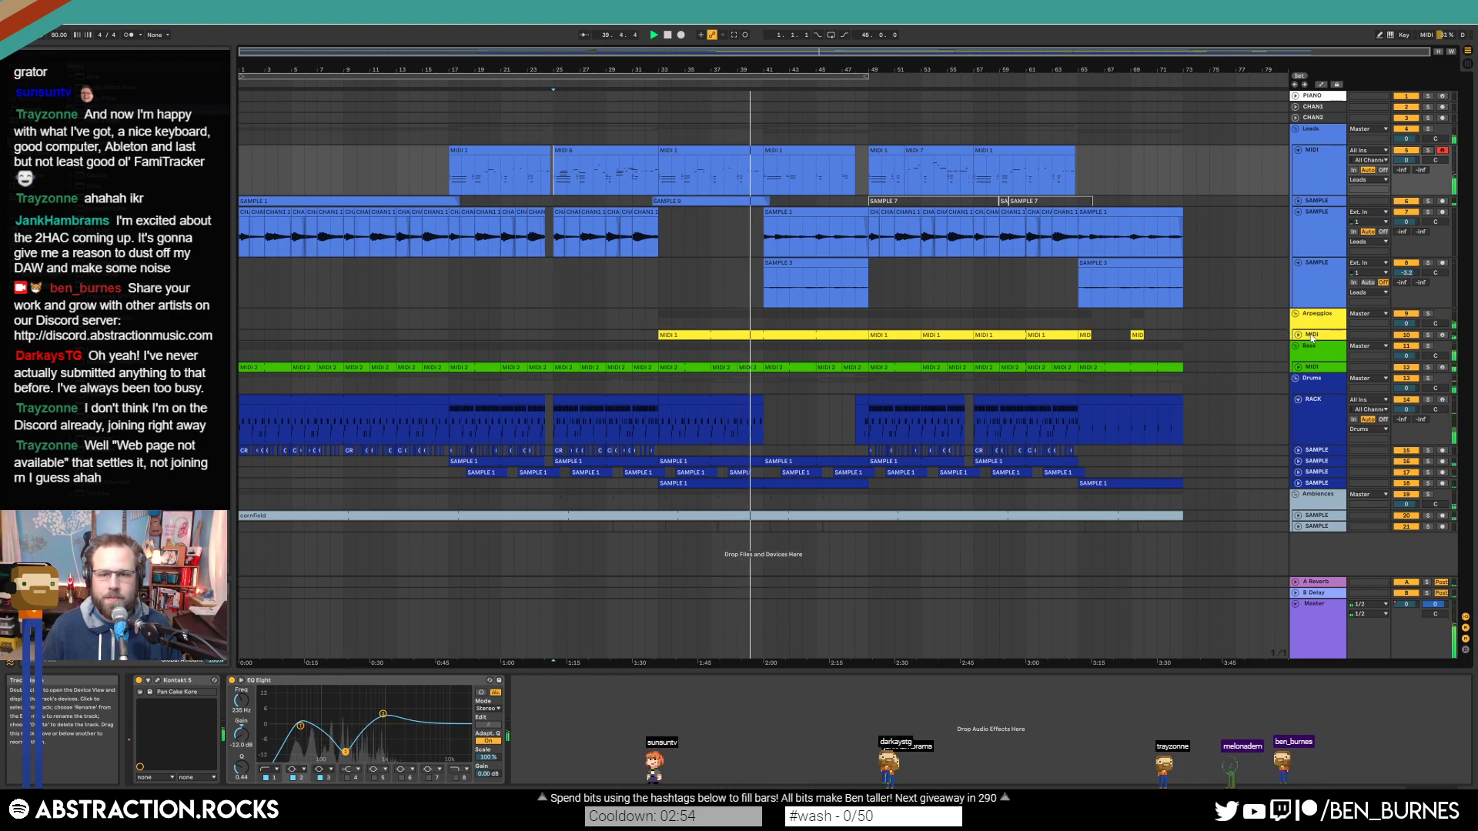
click(701, 397)
double_click(701, 397)
click(344, 536)
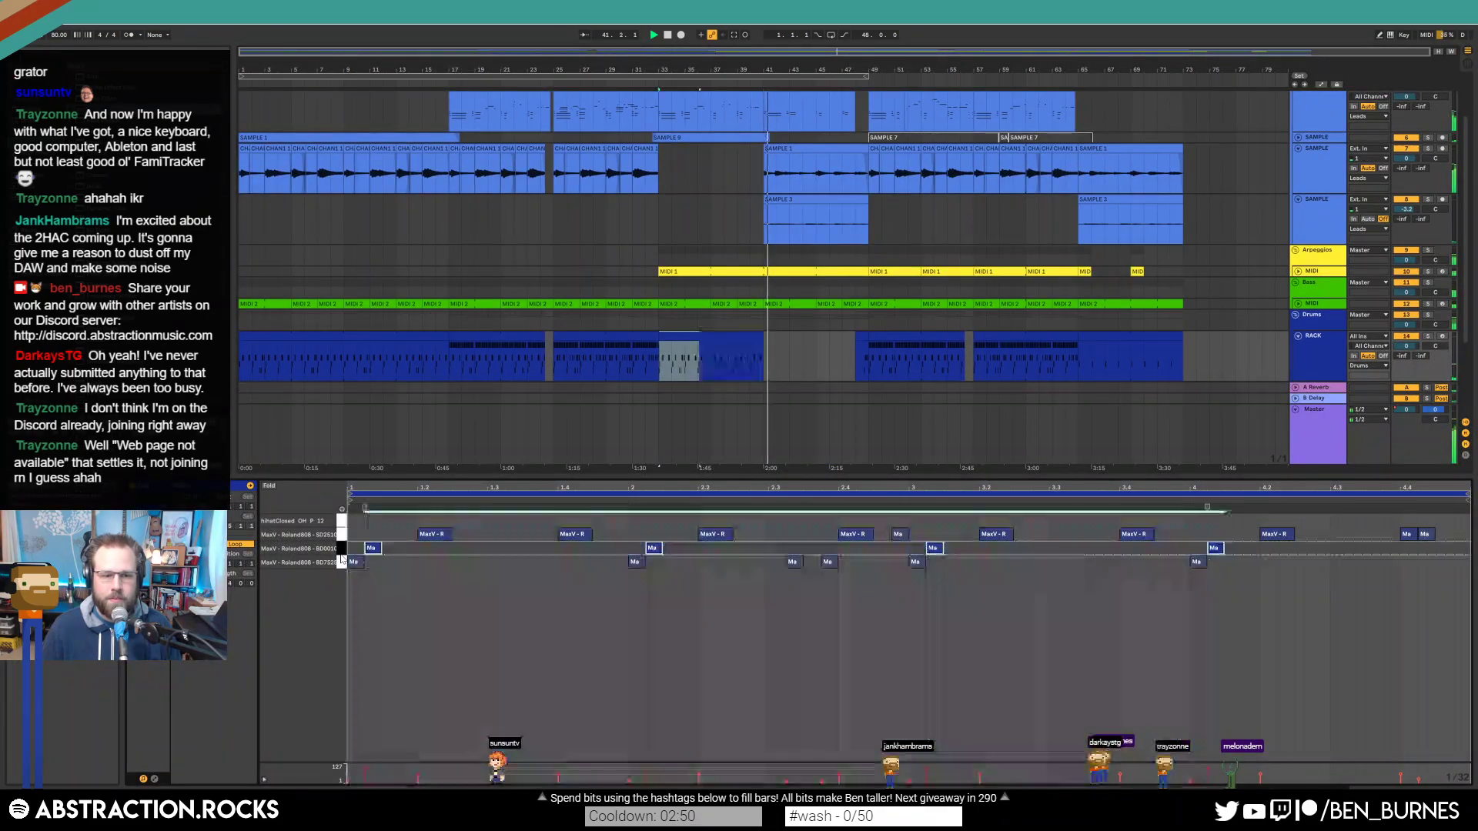
click(345, 537)
drag(420, 535, 420, 555)
double_click(1409, 535)
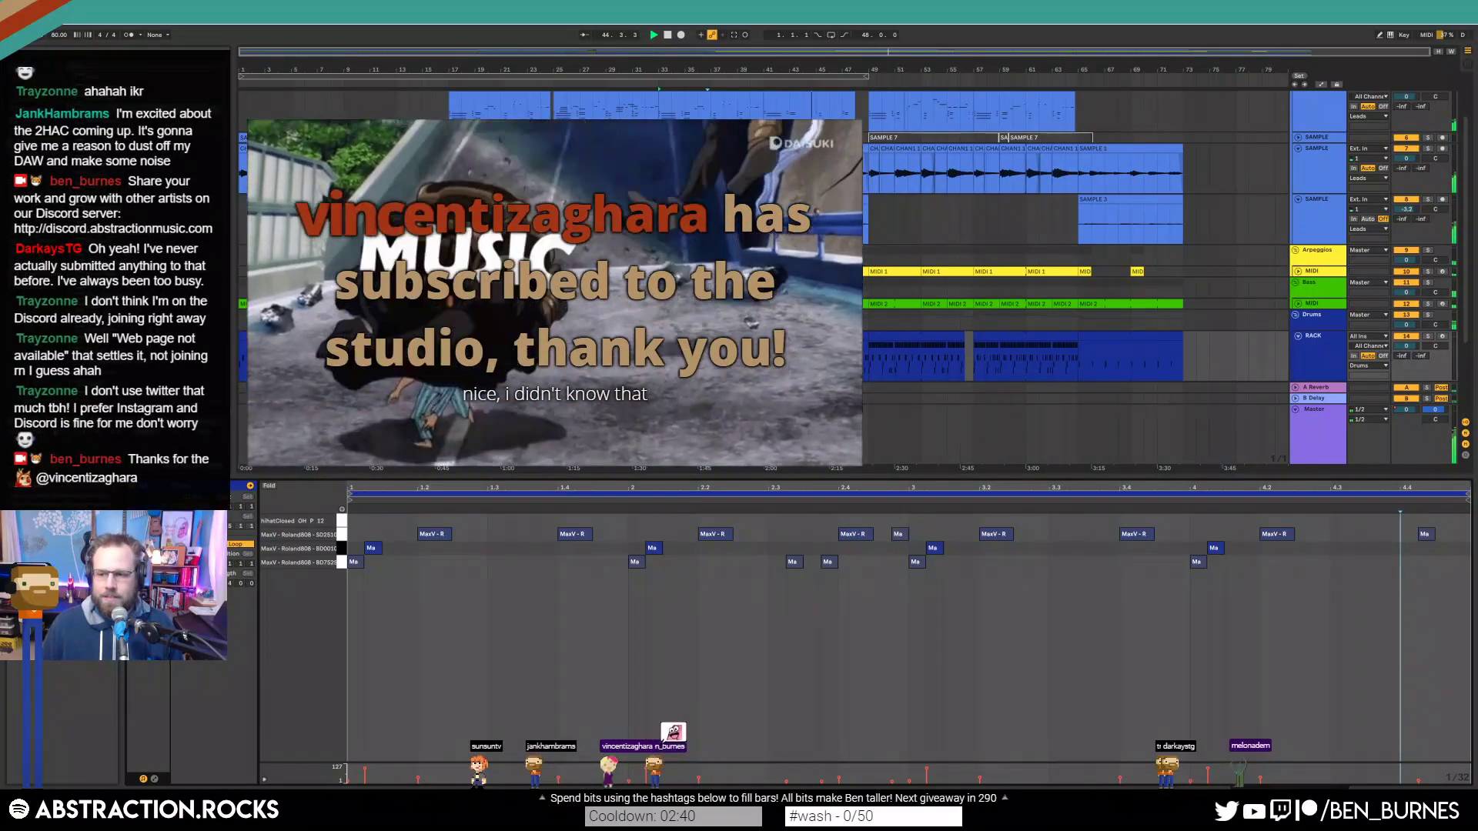
Step: Play the section after bar 41 and show the second Leads SAMPLE track's device chain
click(931, 149)
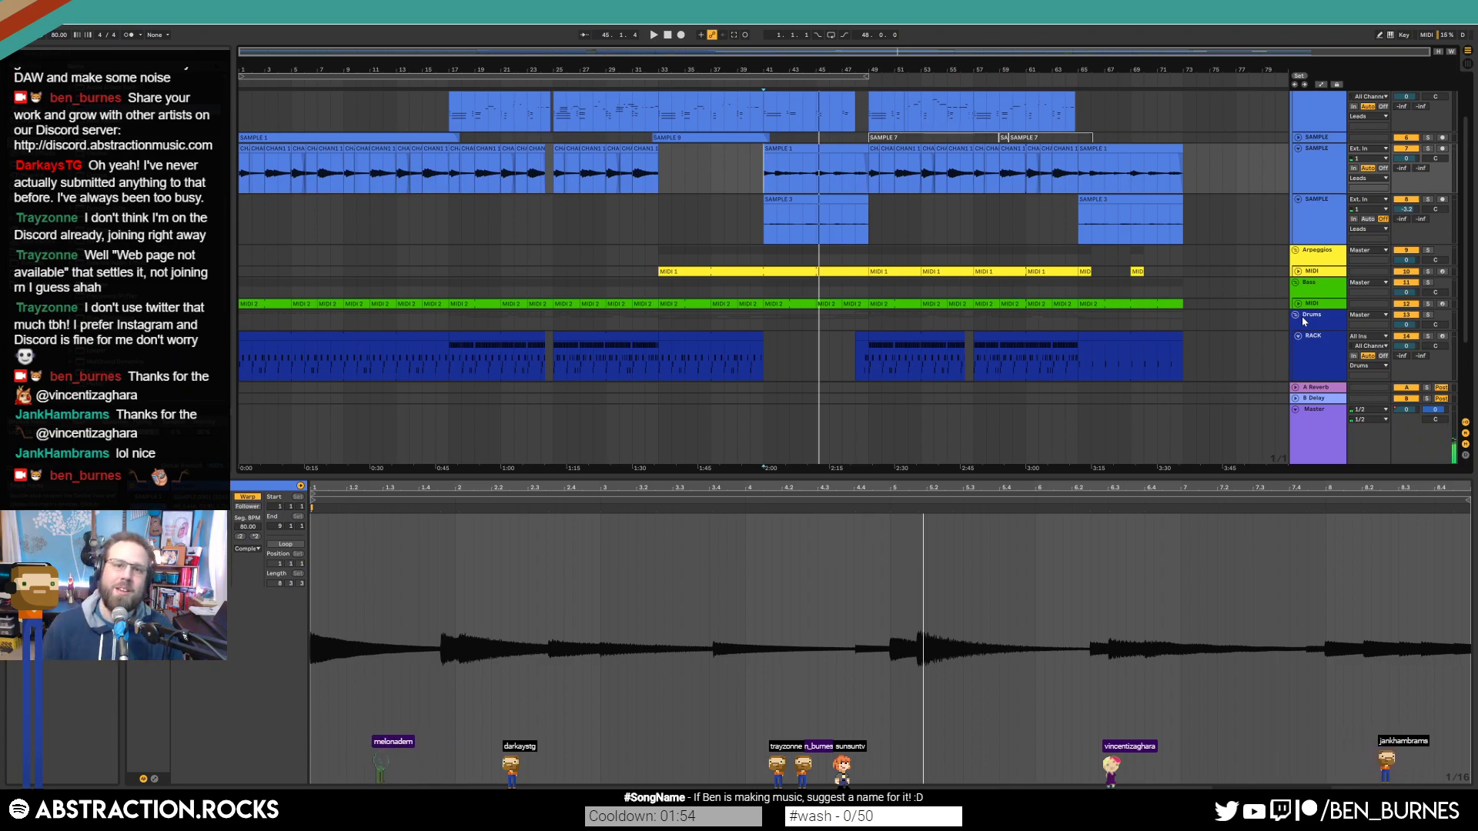
click(783, 81)
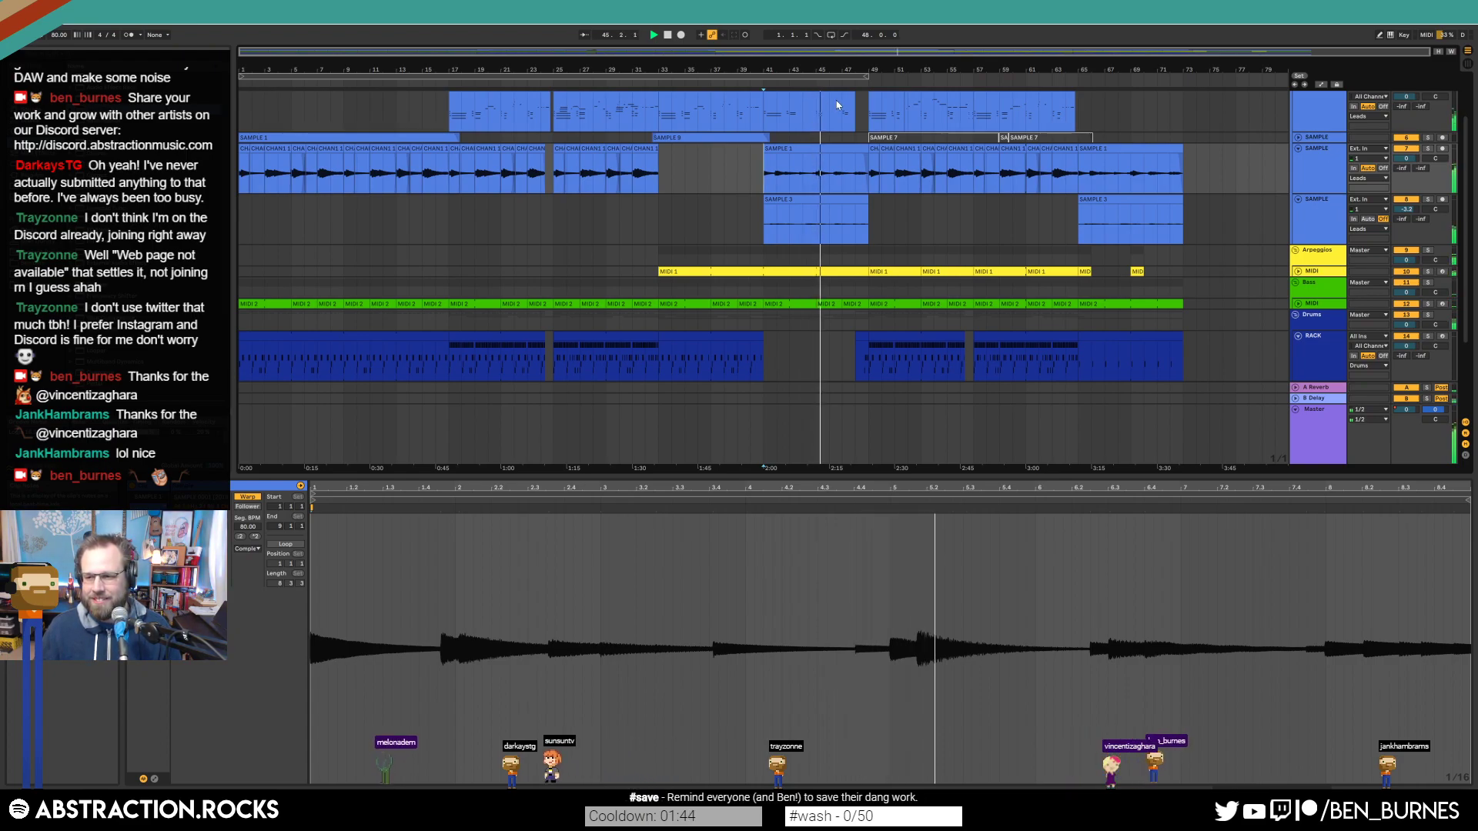
key(shift+Tab)
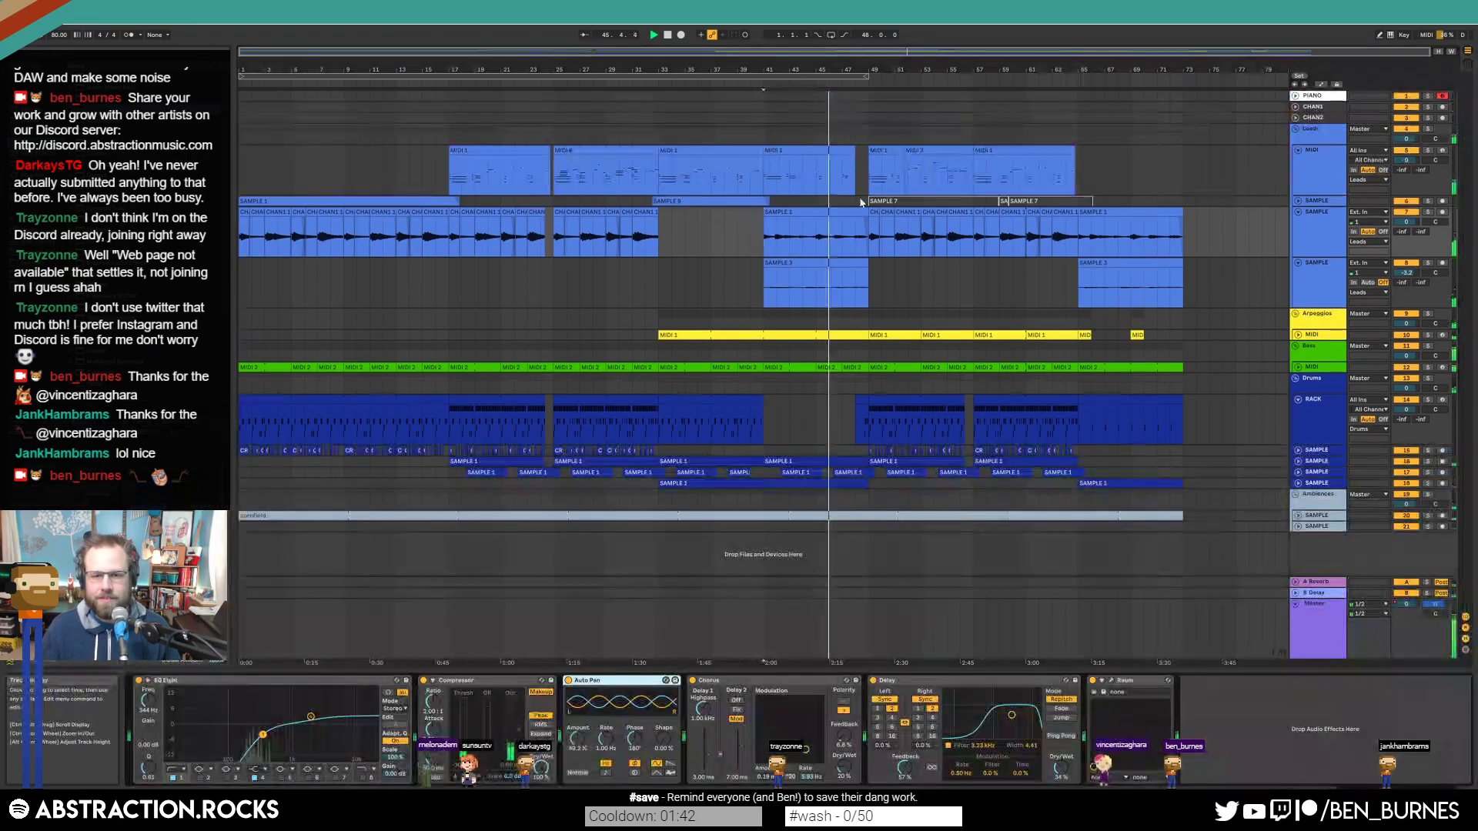
Step: Lower the Roland808 snare pad's volume slightly in the Drum Rack, and set the first drum SAMPLE track's volume to -1.4 dB
click(853, 429)
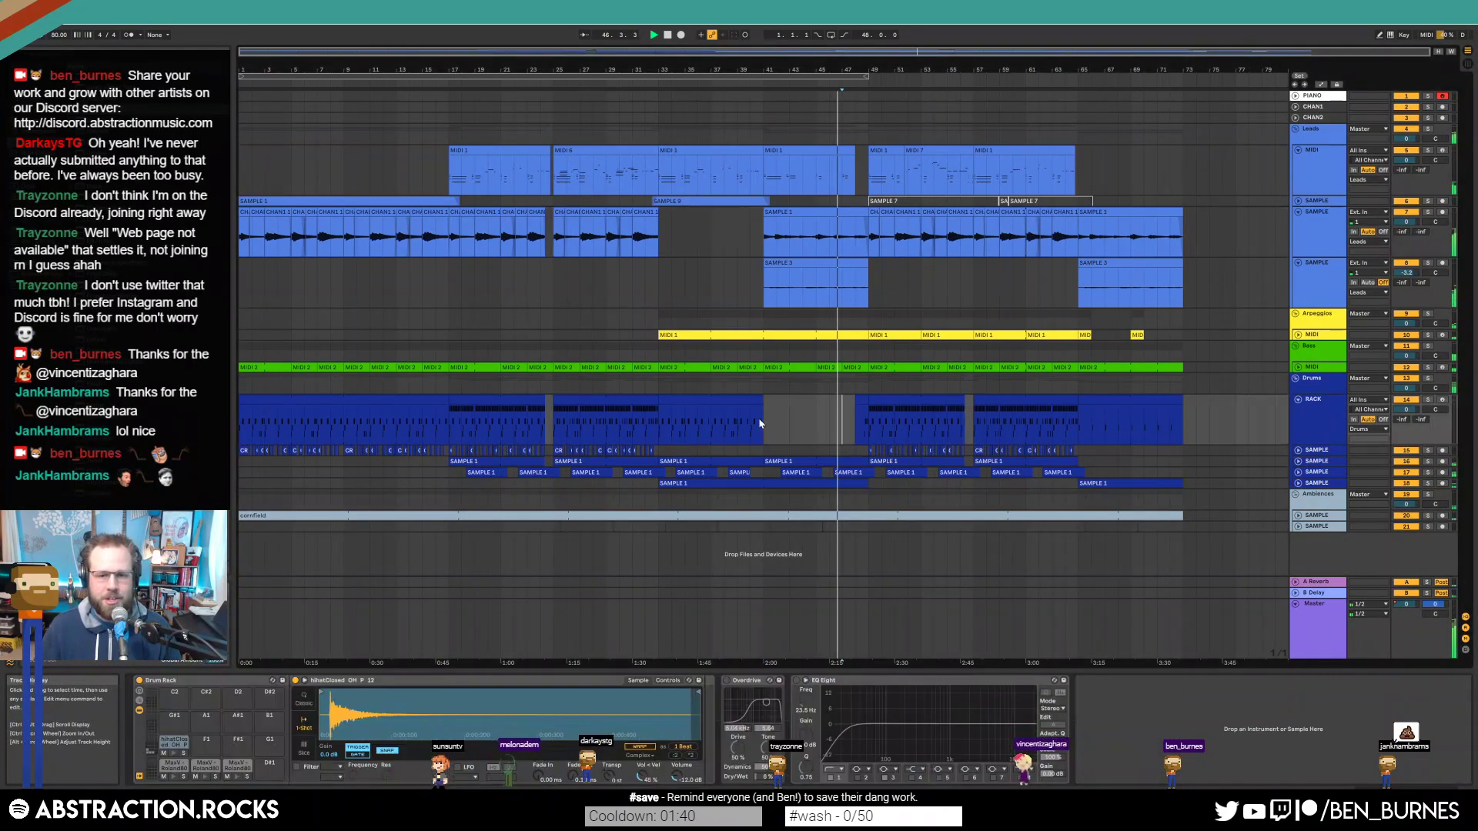
click(238, 767)
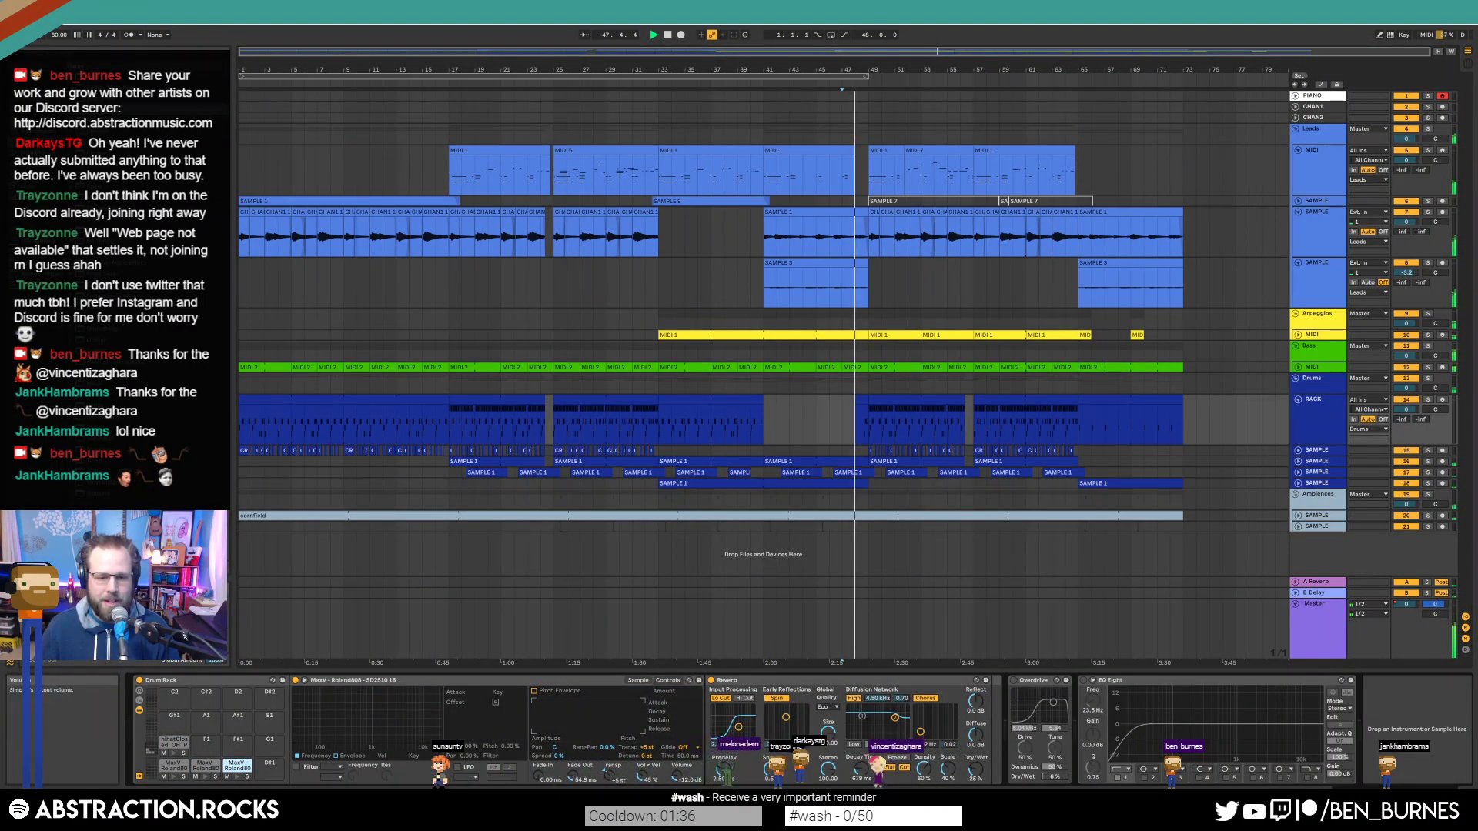
drag(675, 764, 675, 767)
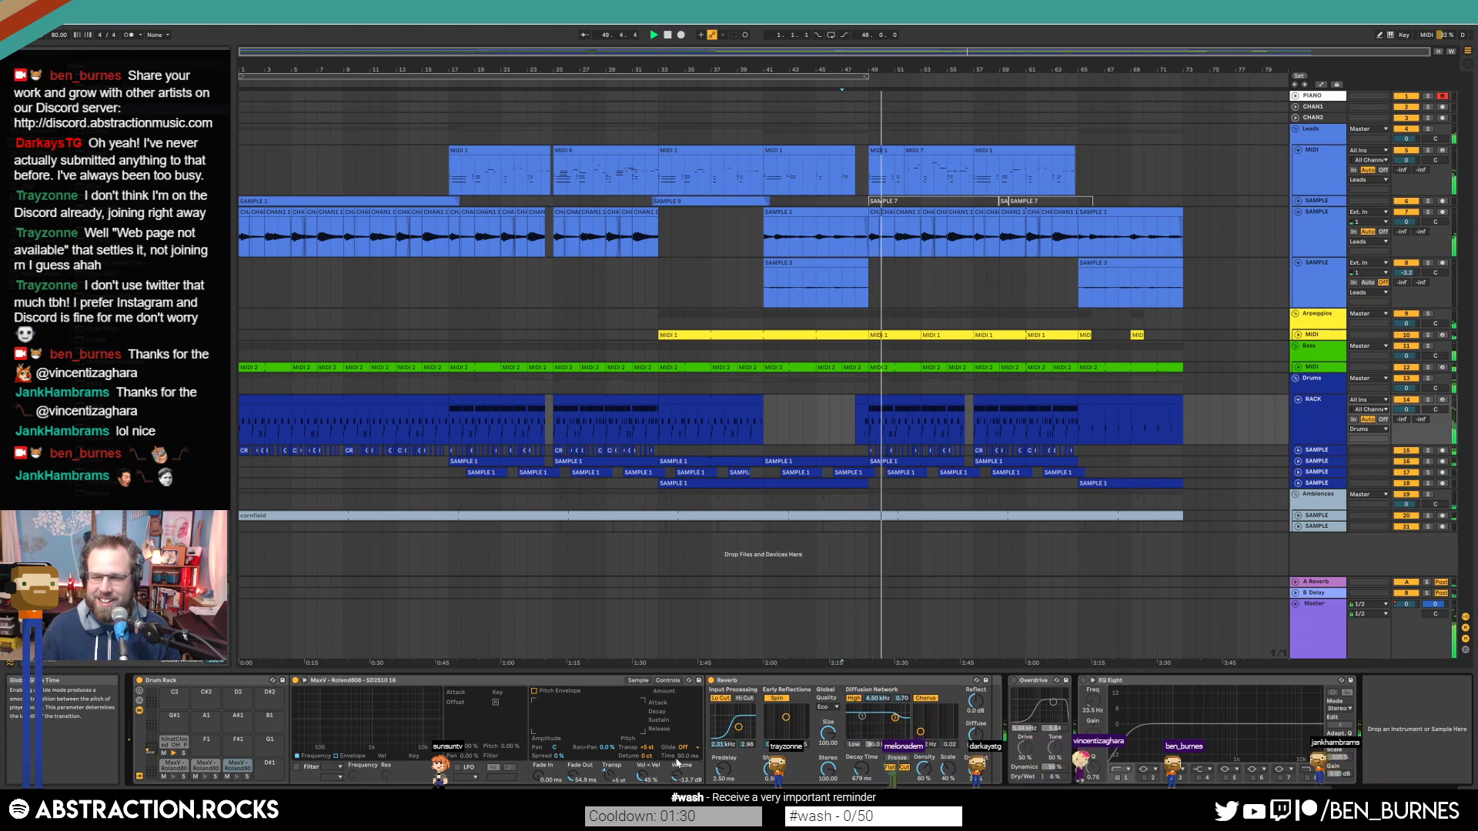
click(1317, 450)
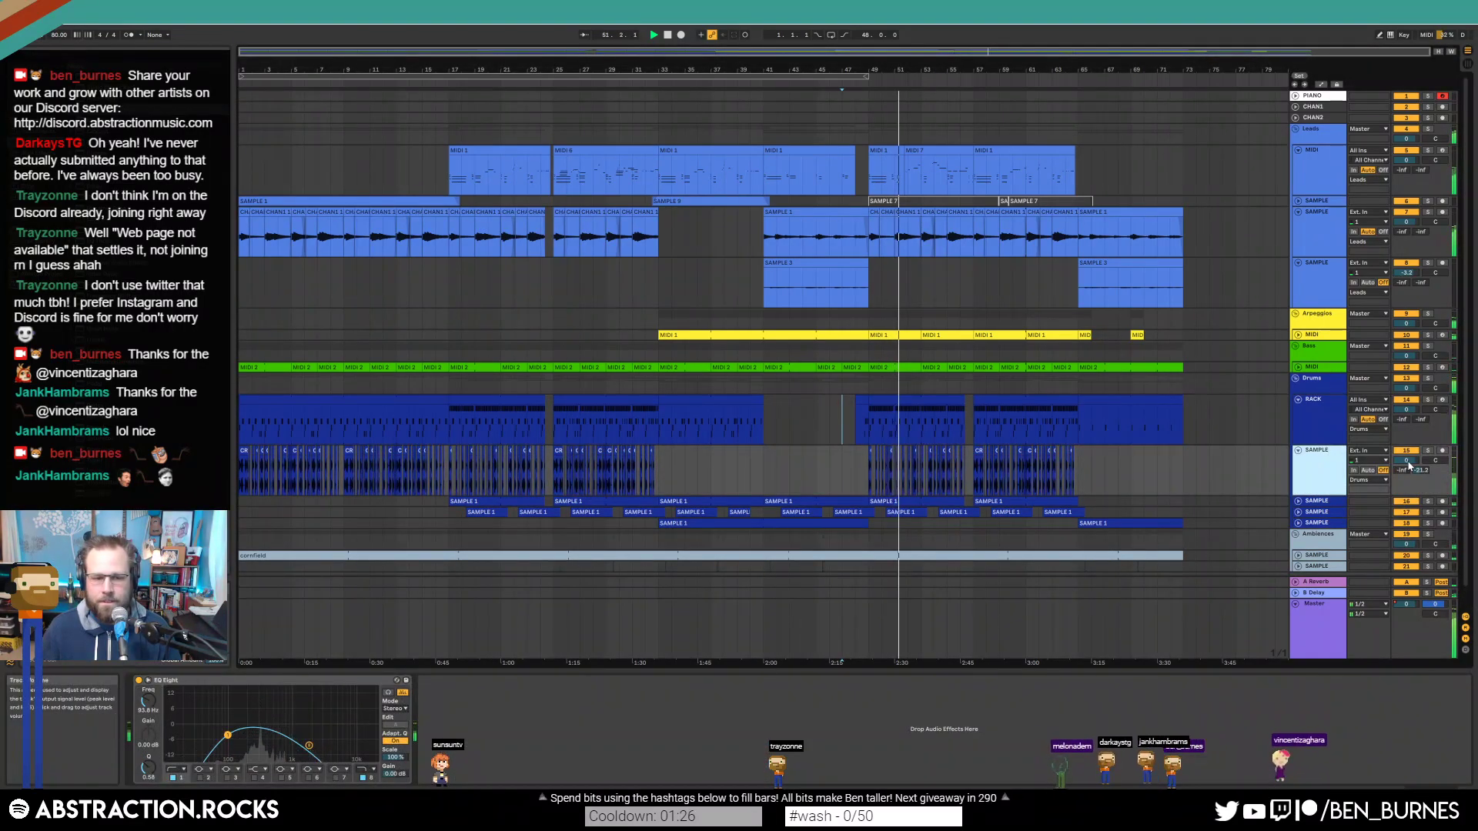
drag(1408, 462, 1410, 466)
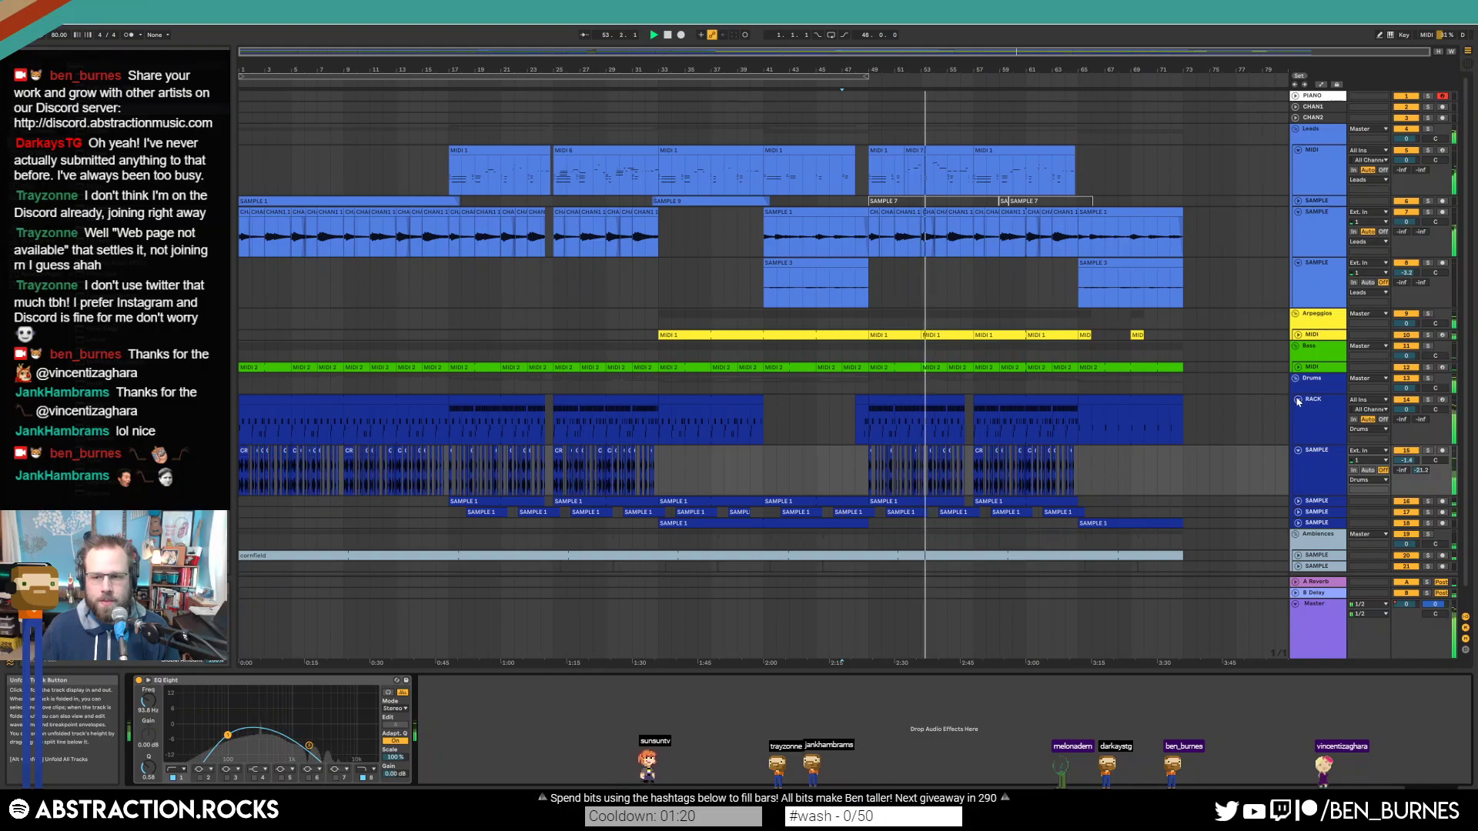
Step: Collapse the unfolded Leads and Drums tracks and the Master track in the arrangement while the song plays on
click(1299, 401)
click(1298, 411)
click(1298, 262)
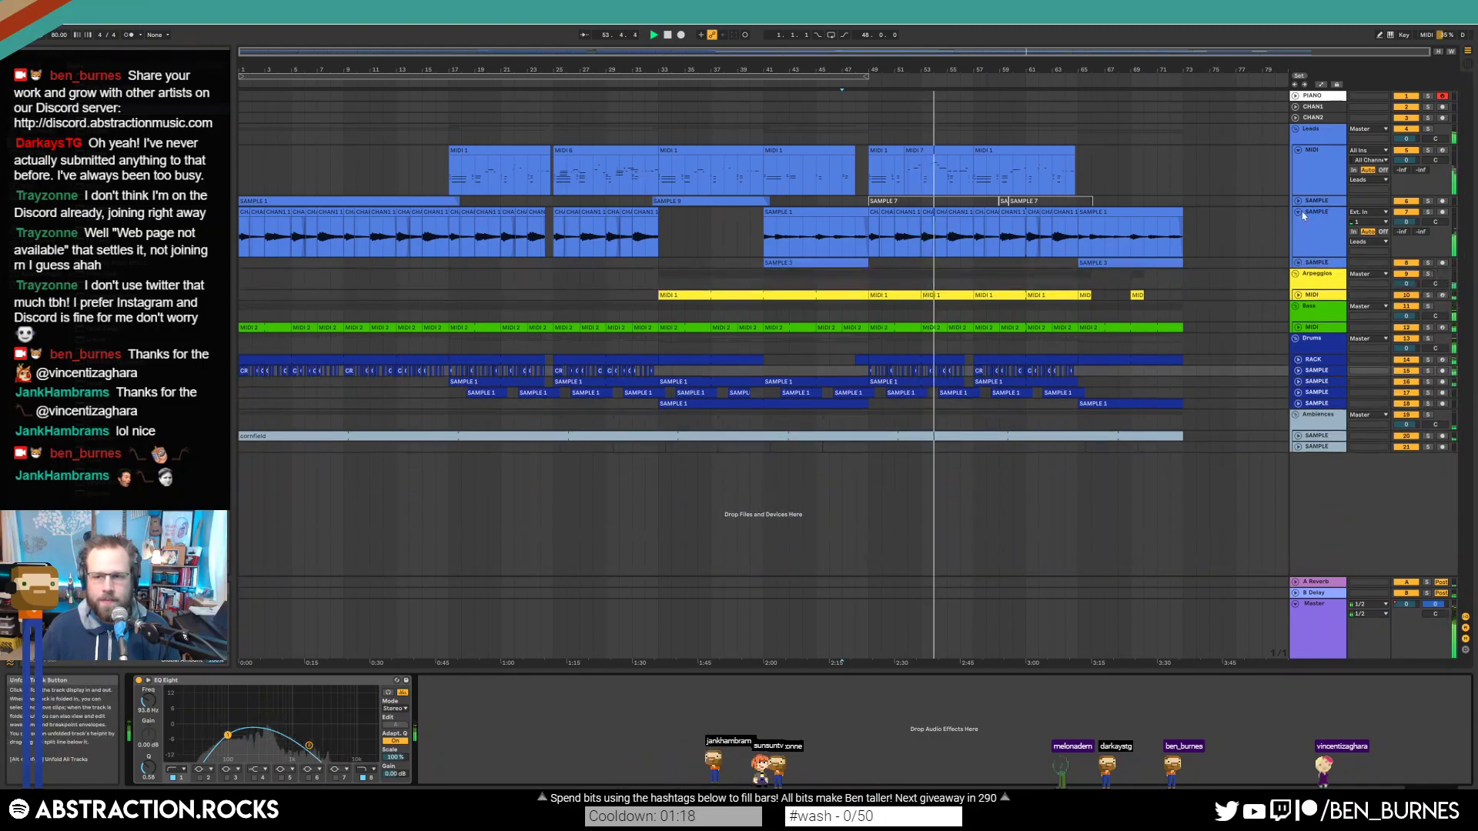
click(1298, 213)
click(1301, 152)
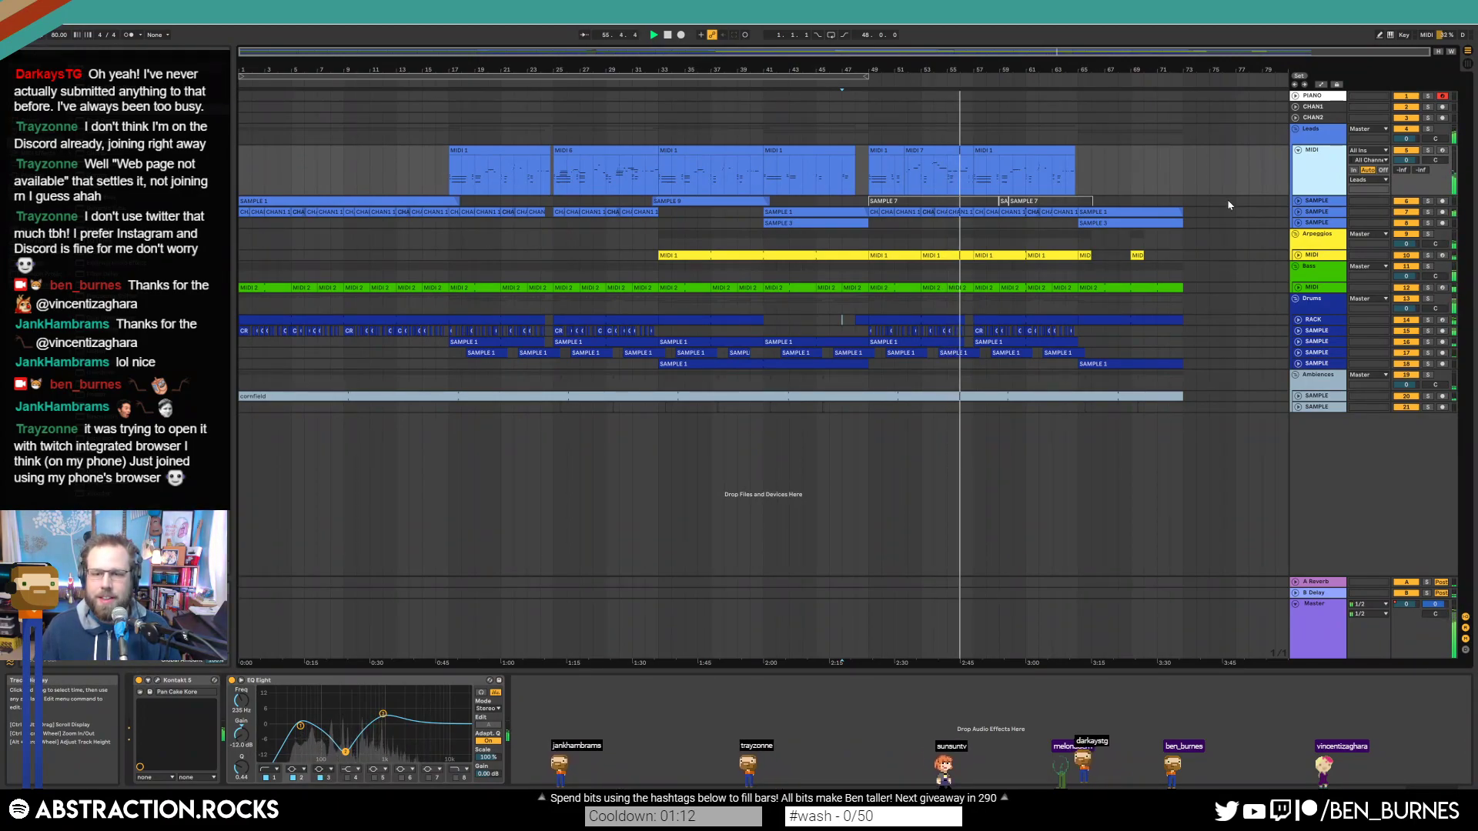
click(1297, 151)
click(1298, 281)
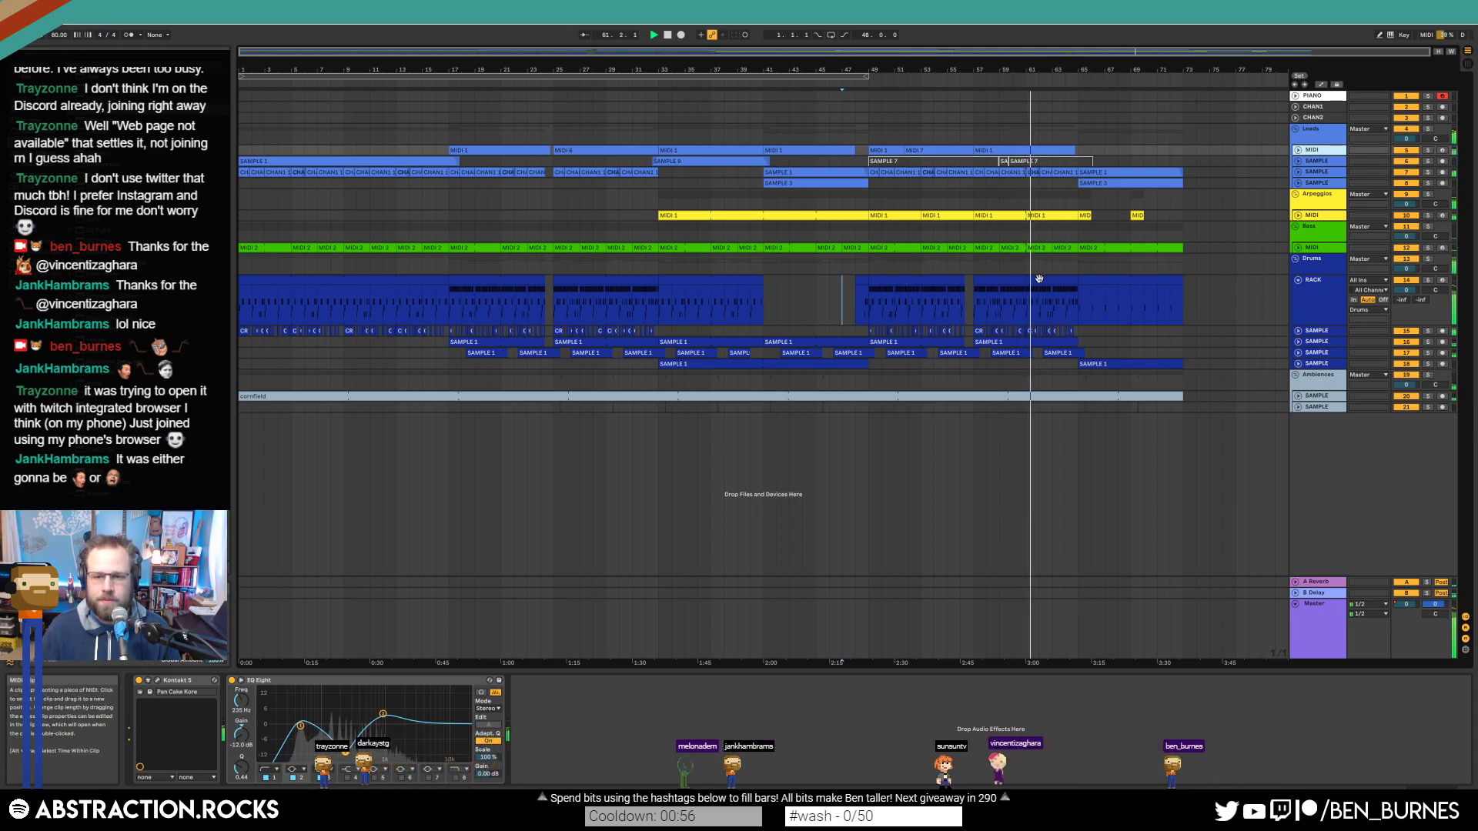
click(1300, 282)
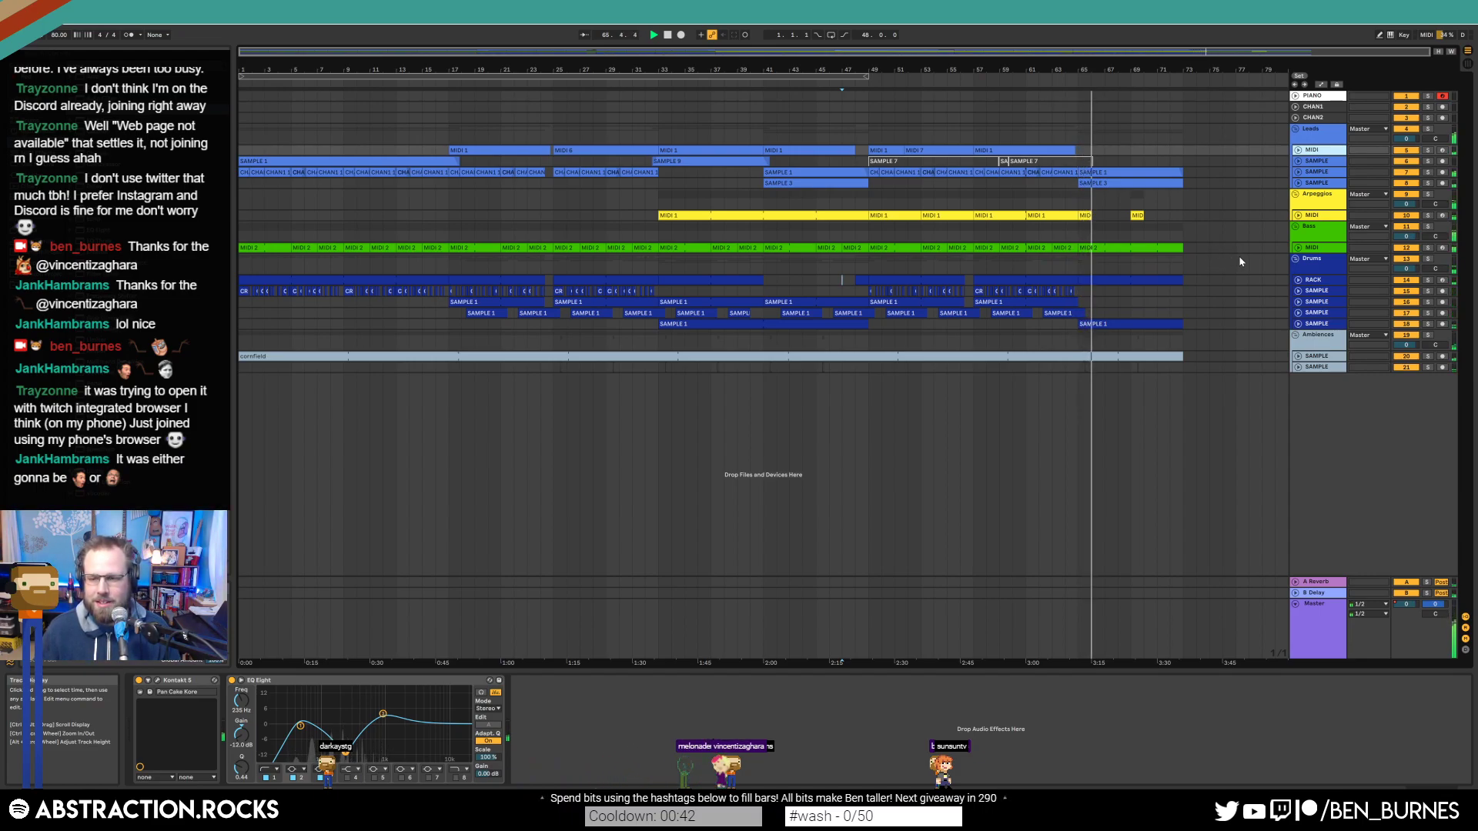
click(1296, 603)
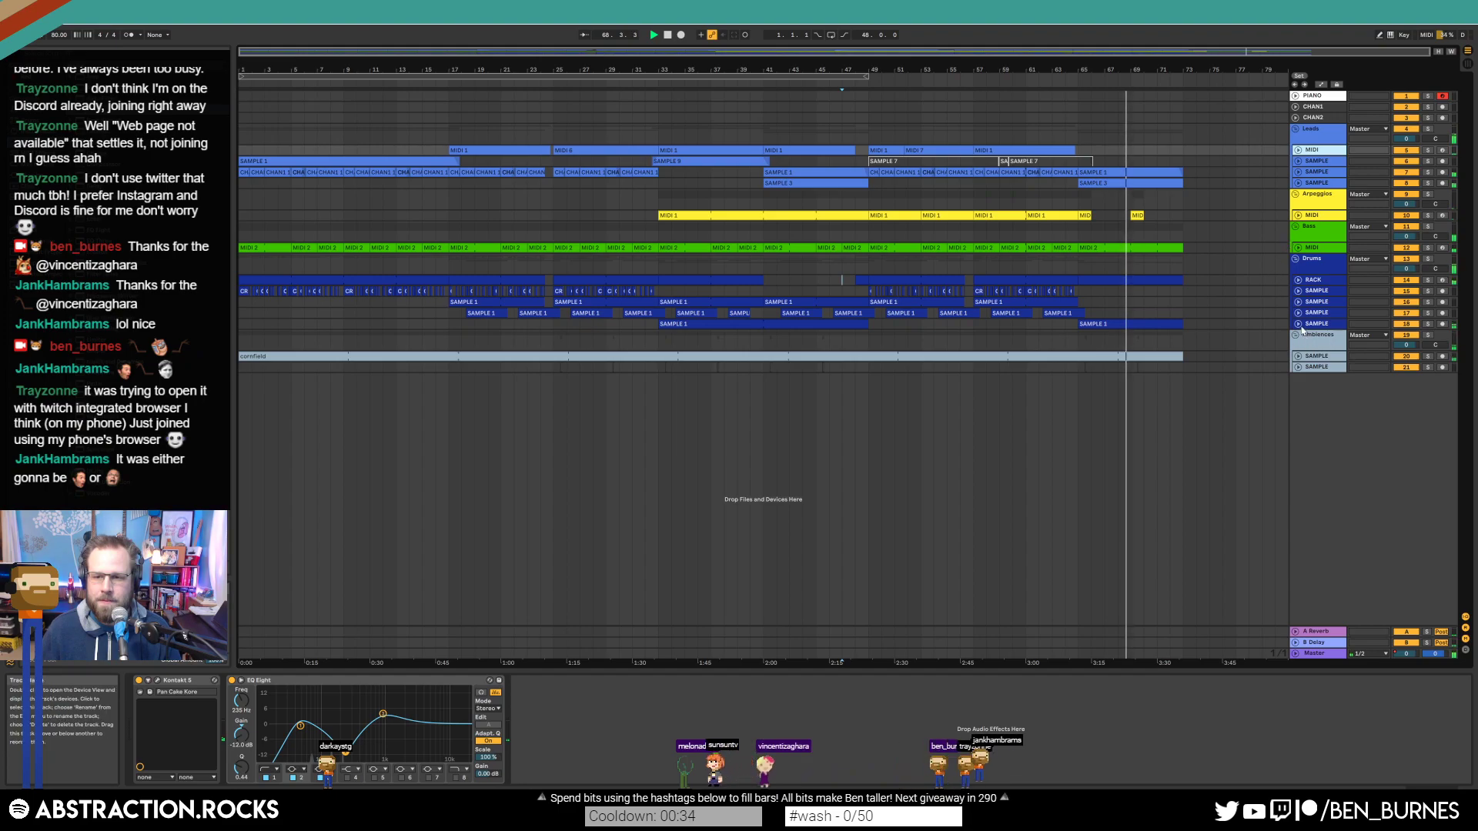
Step: Unfold the last drum SAMPLE track and inspect its outro clip and device chain
alt+scroll(1126, 323, up, 2)
click(1126, 334)
double_click(1126, 334)
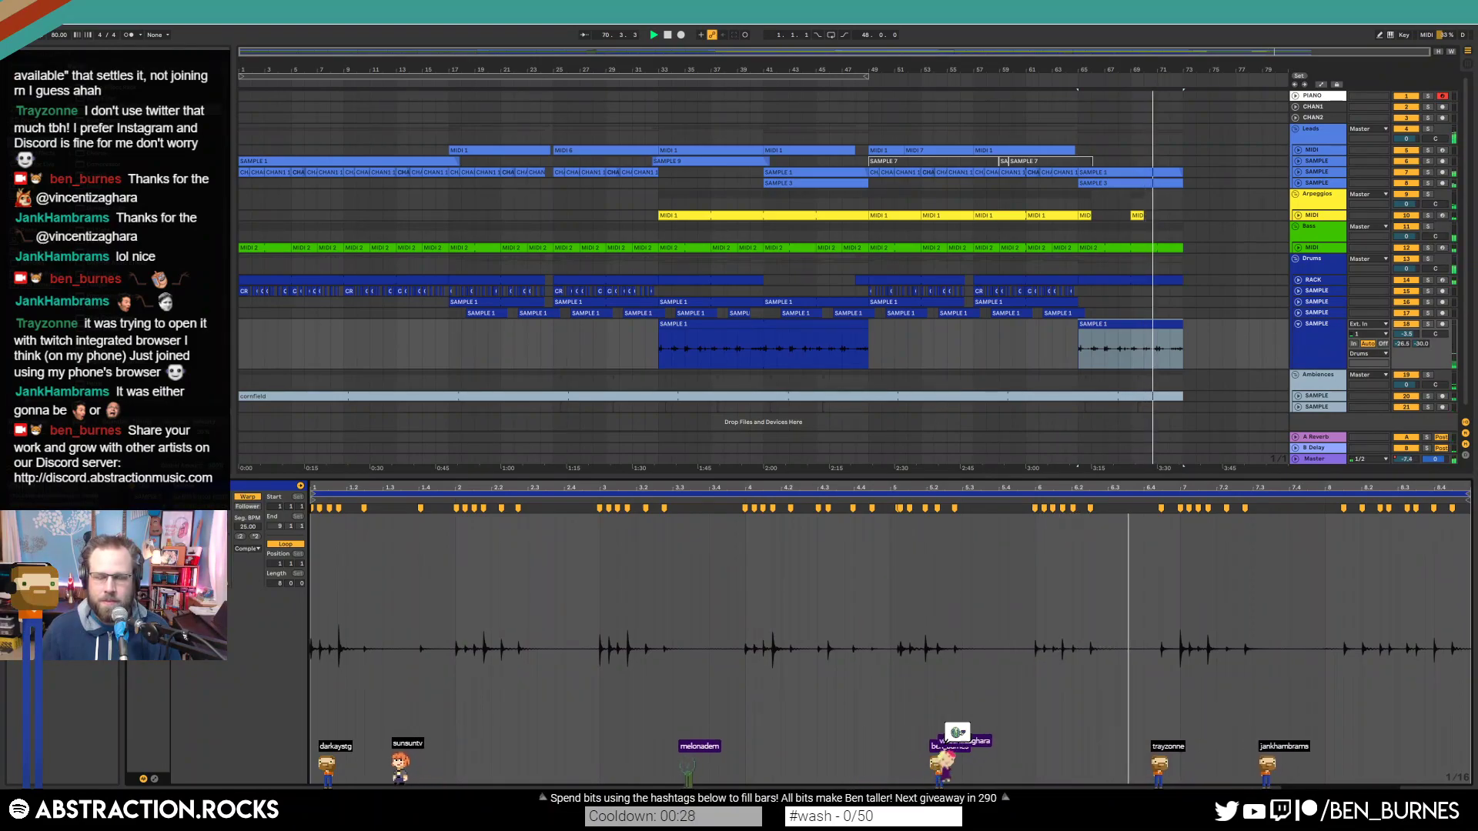
key(shift+Tab)
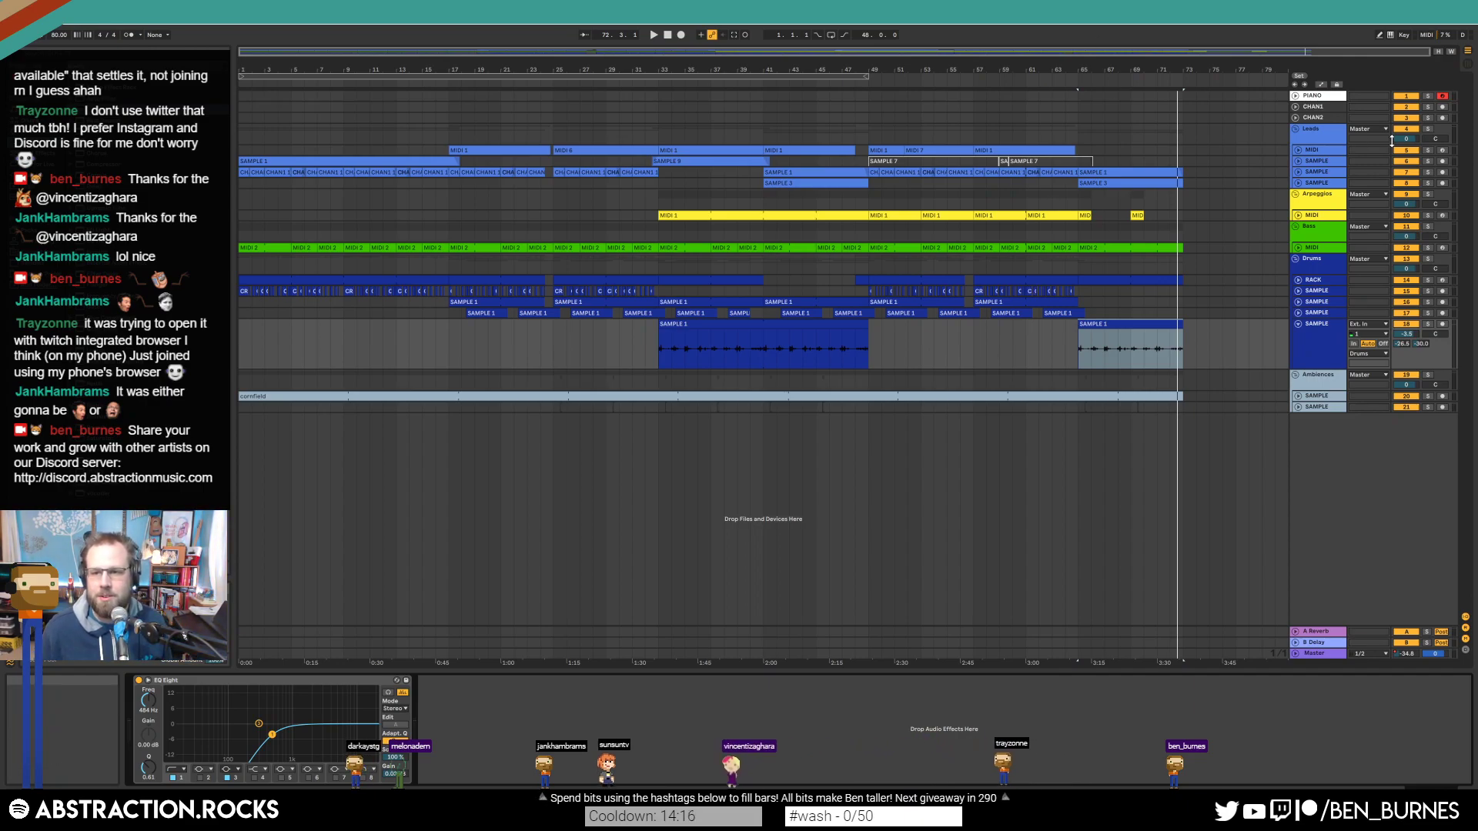
Step: Arm the second Leads SAMPLE track, try its input monitoring on In and return it to Auto, with the insert marker at bar 75
click(1443, 164)
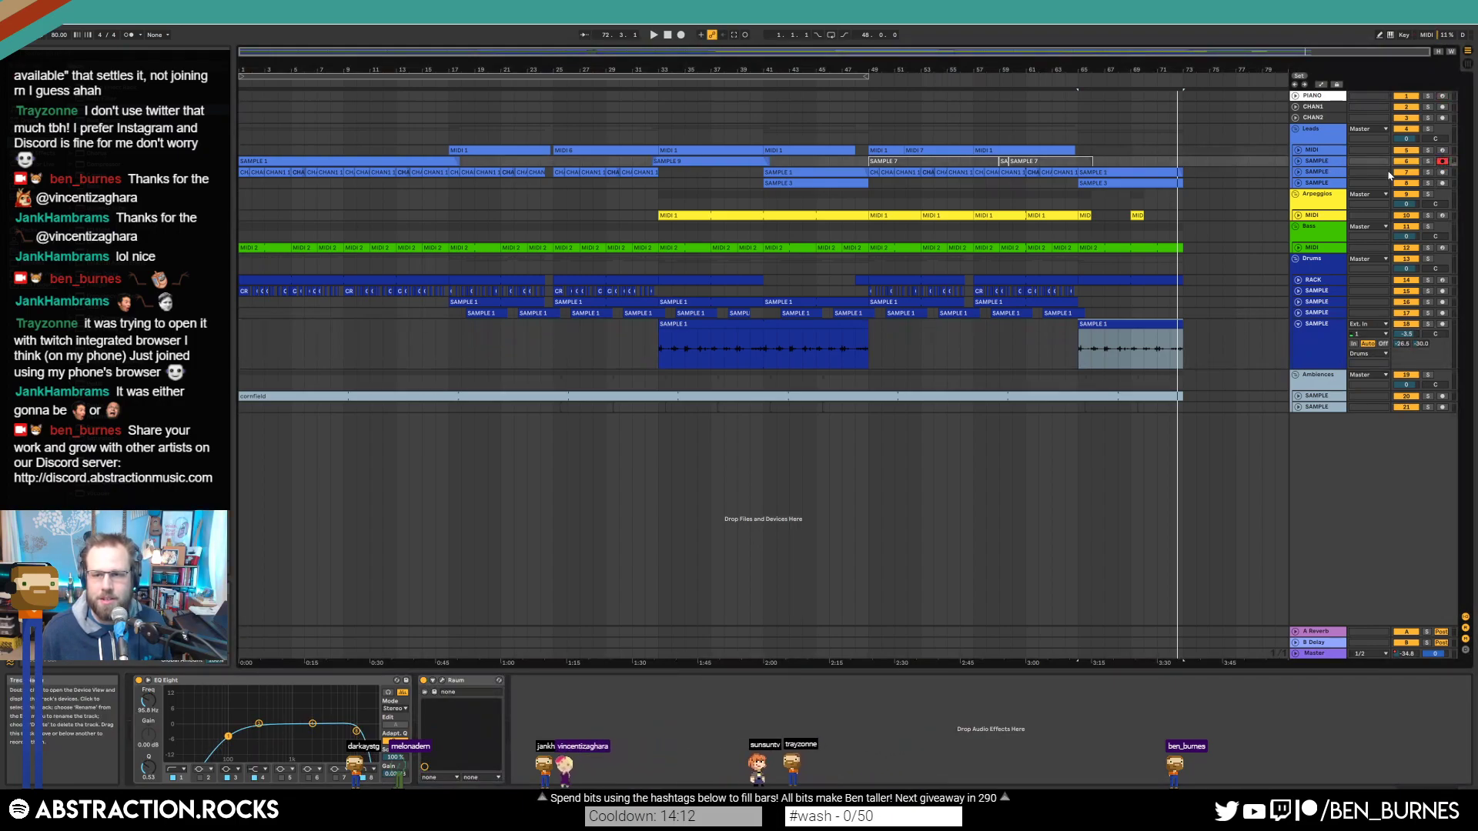
click(1442, 173)
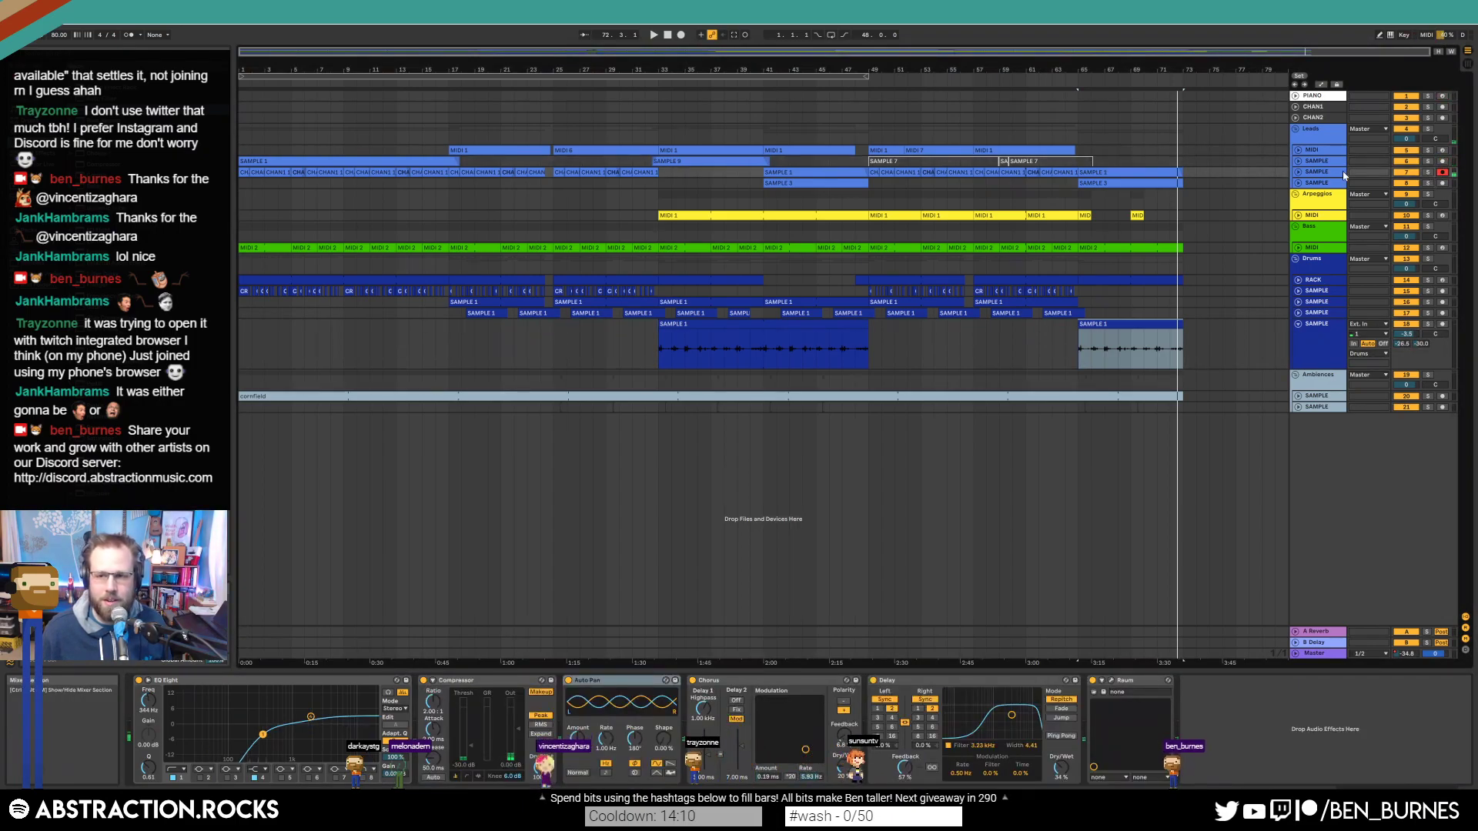
click(1299, 173)
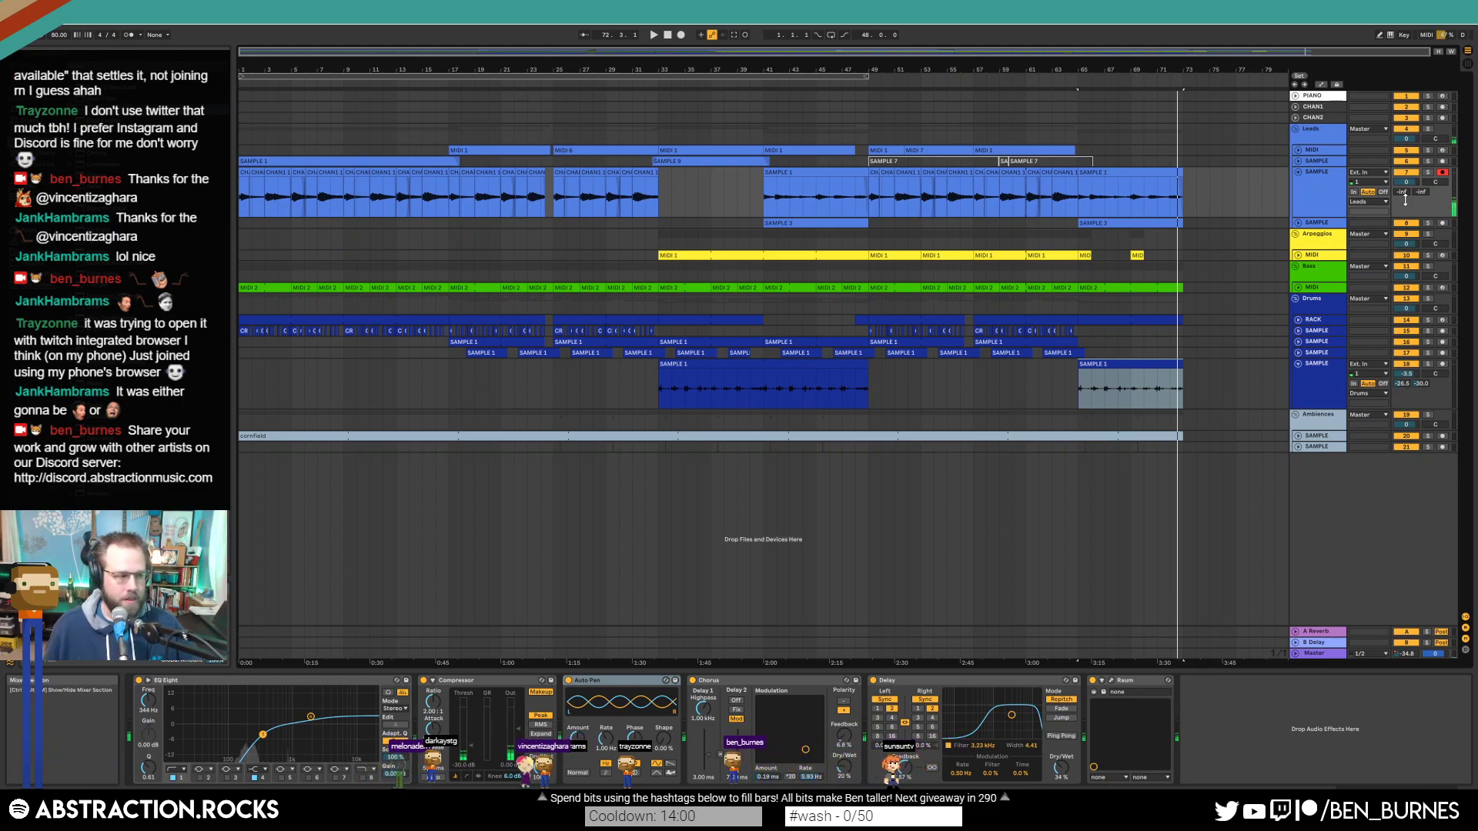
click(1354, 192)
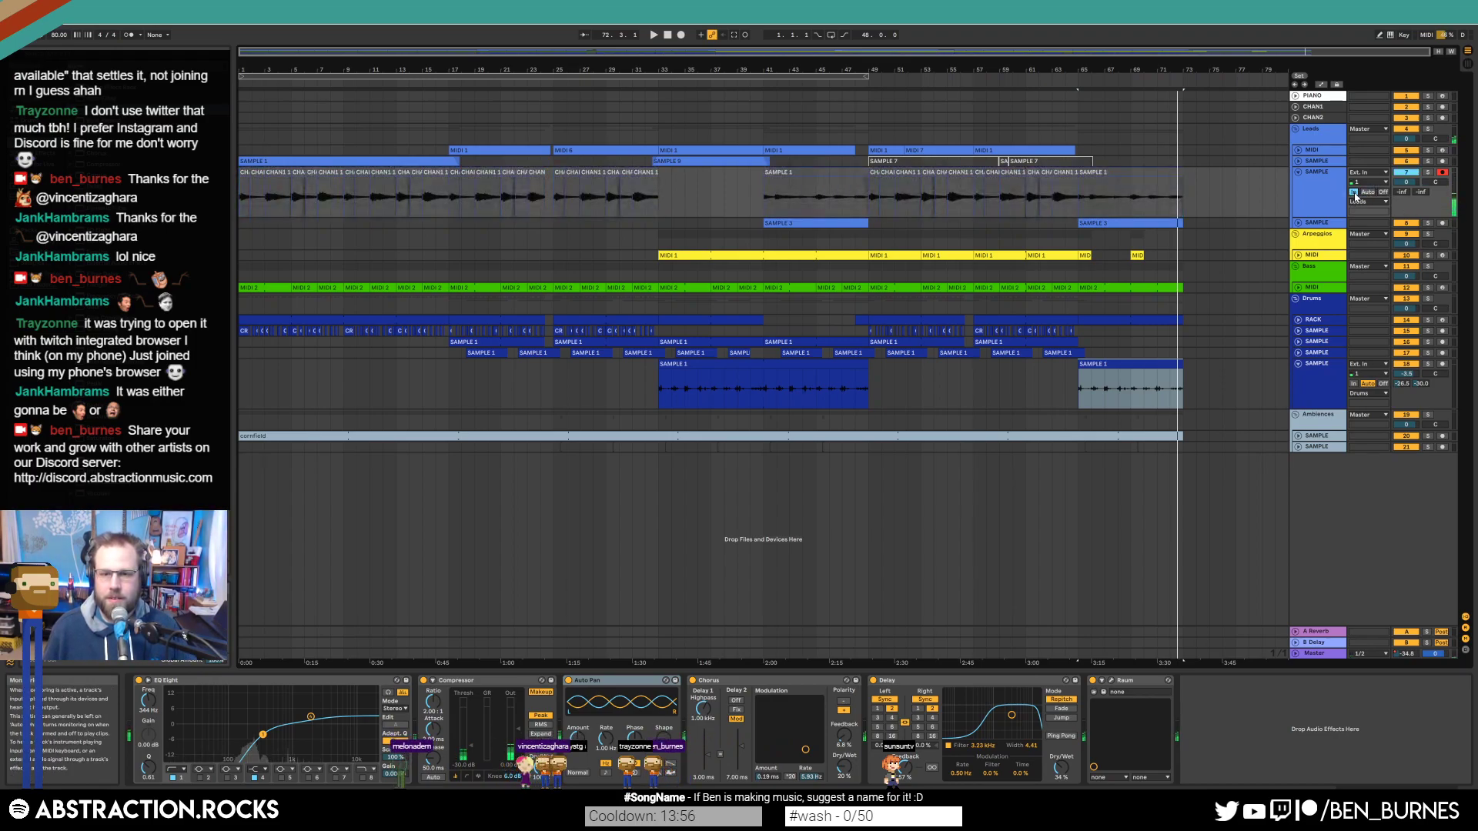
click(1370, 193)
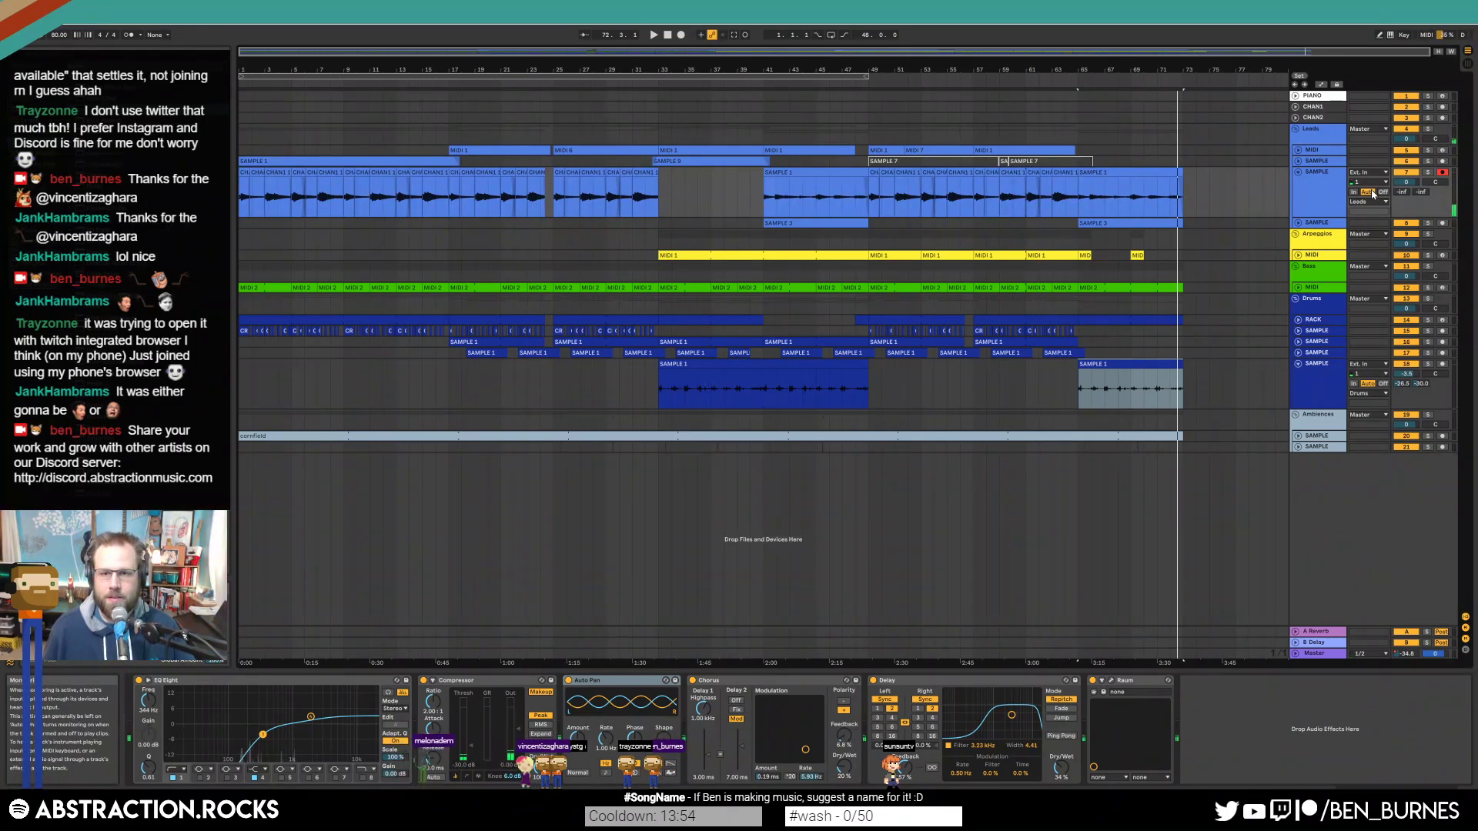
click(1227, 197)
key(space)
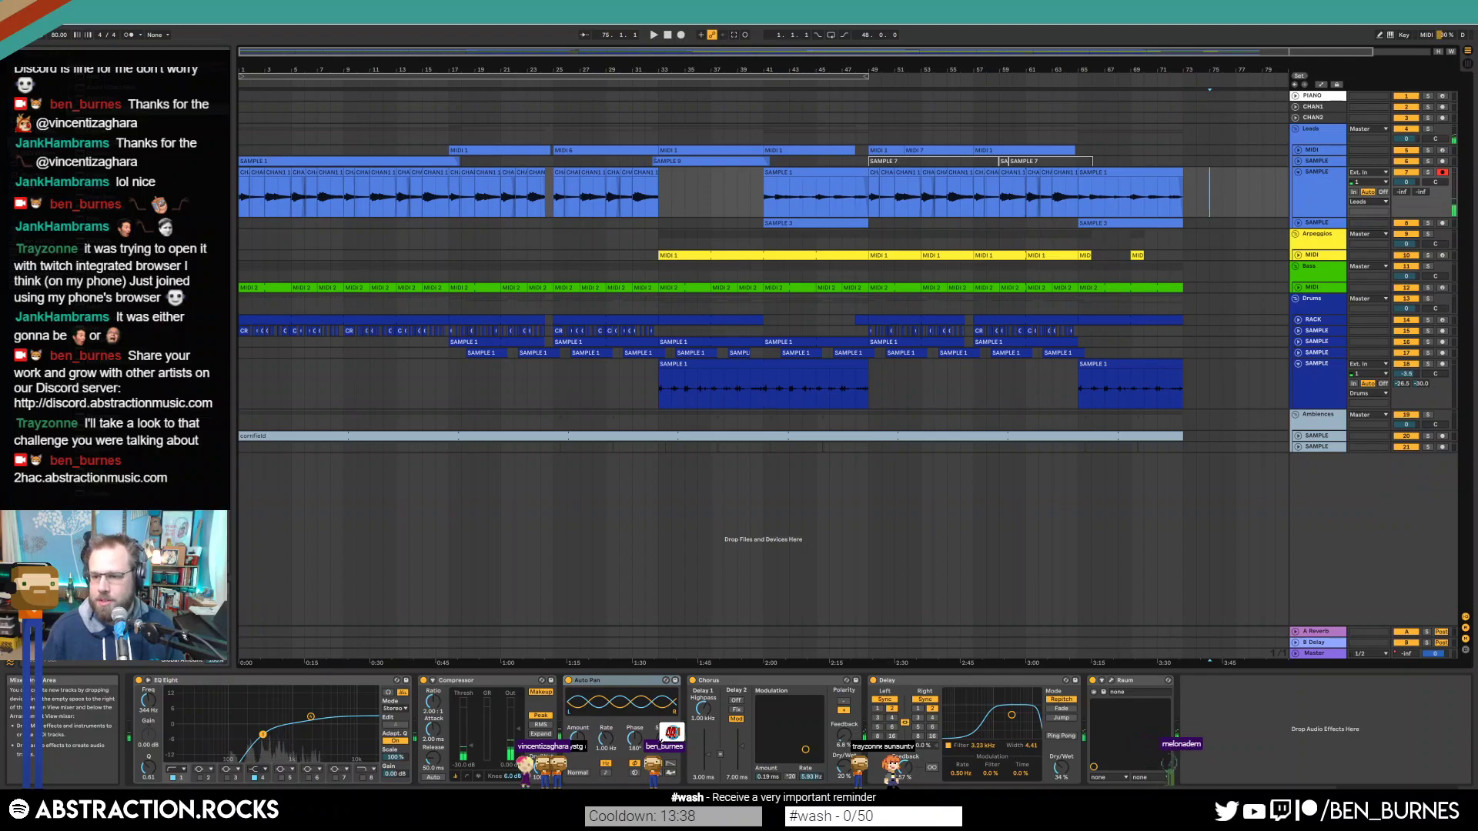
Step: Bring up the Two Hour Album Challenge web page, skim through it, close it and return to the arrangement
drag(1477, 196, 742, 145)
drag(959, 585, 1292, 739)
scroll(983, 419, down, 10)
scroll(982, 419, down, 3)
scroll(1058, 387, up, 12)
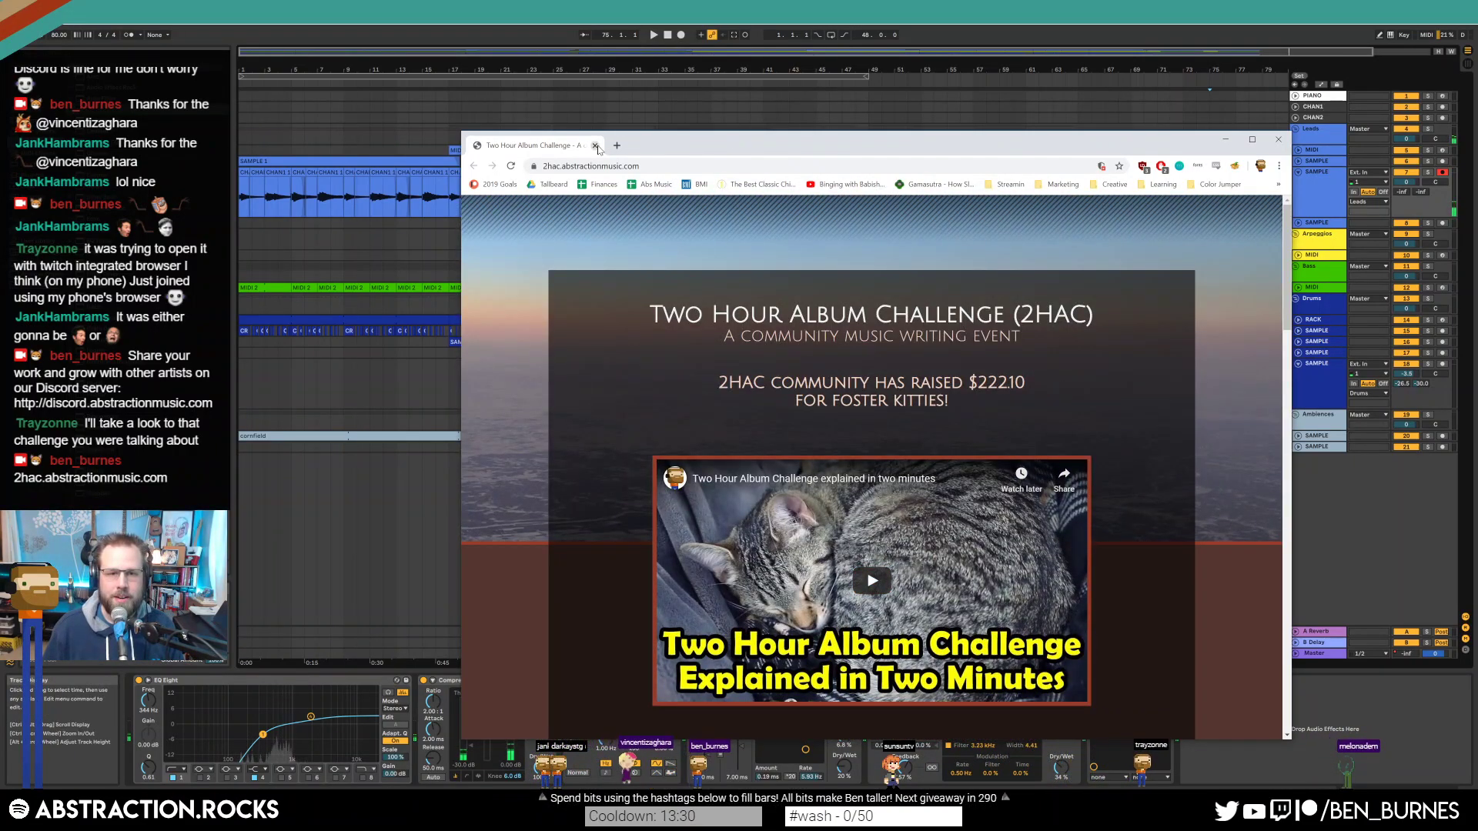
click(369, 141)
click(370, 141)
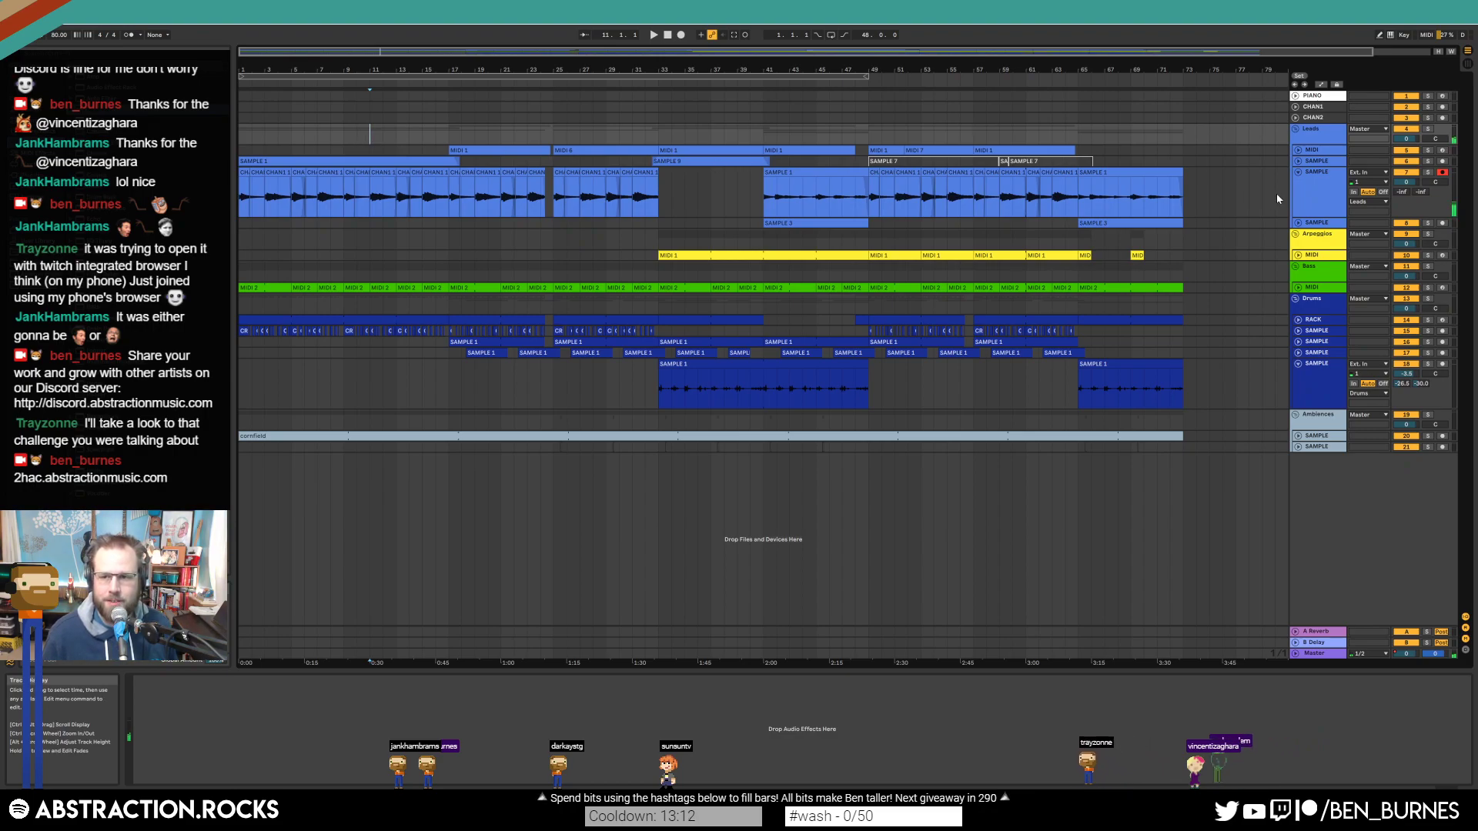
Step: Arm the PIANO track for recording and disarm the Leads SAMPLE tracks
click(1316, 197)
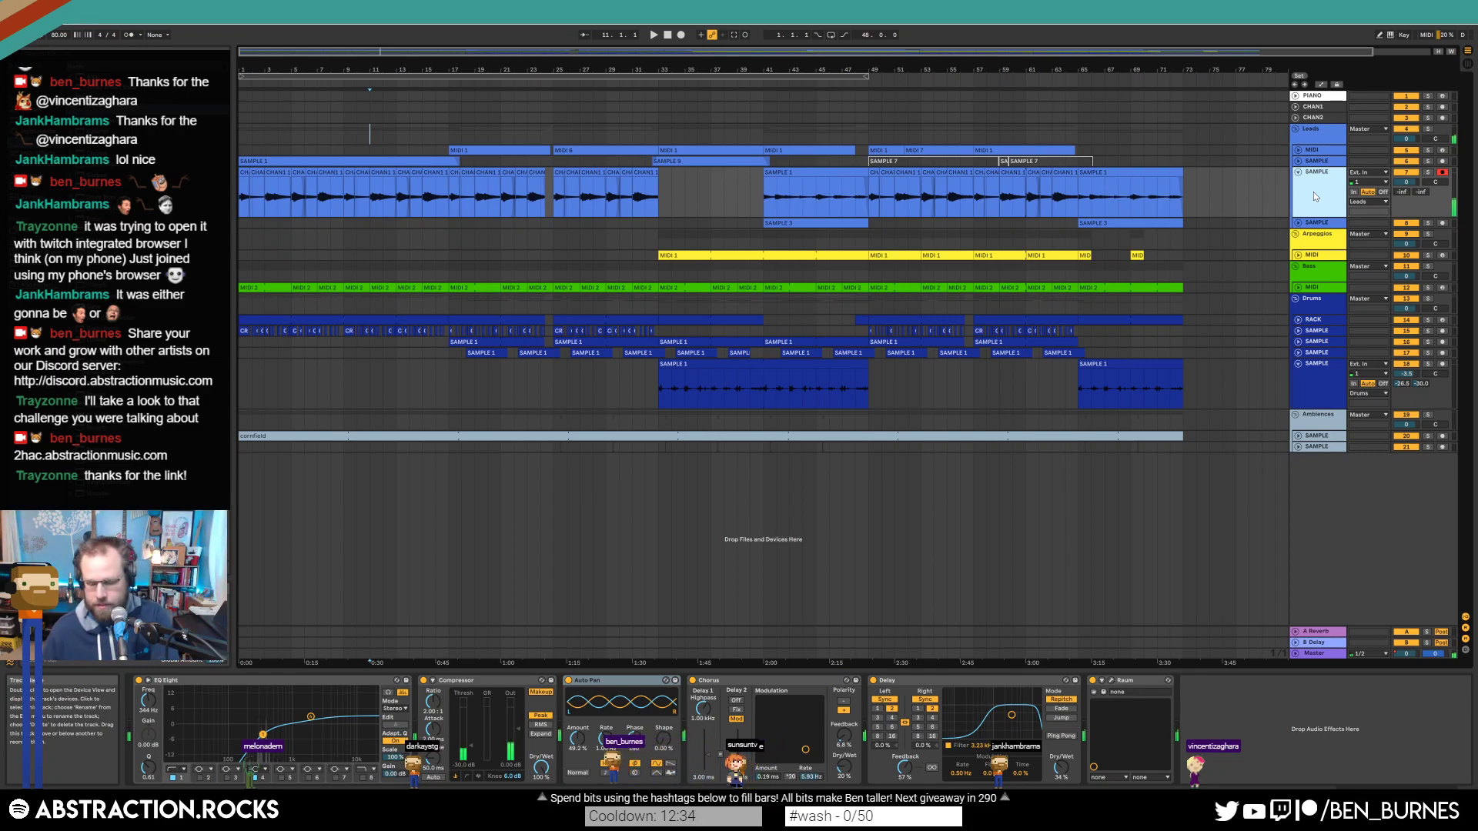
click(1442, 95)
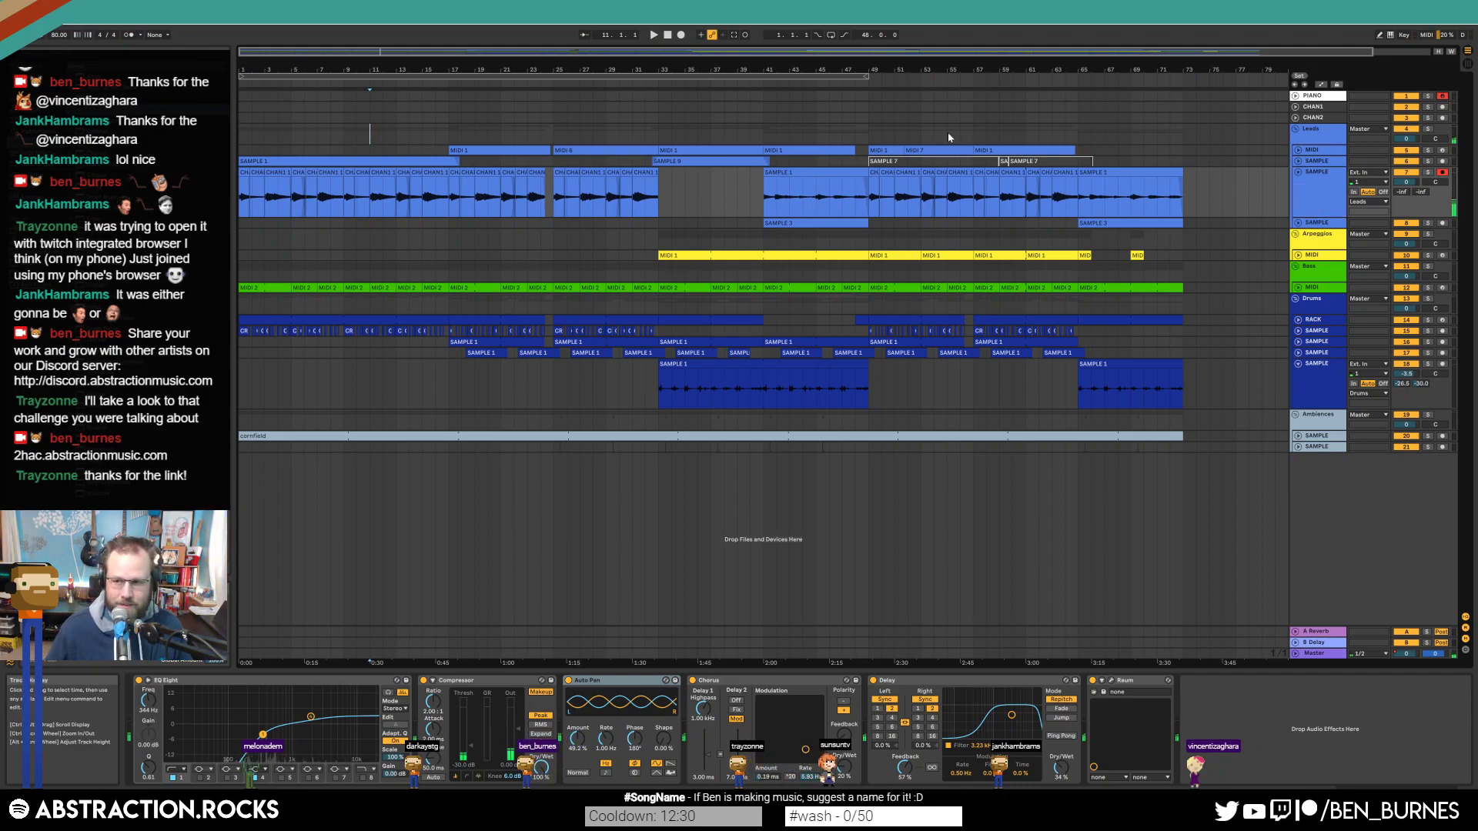
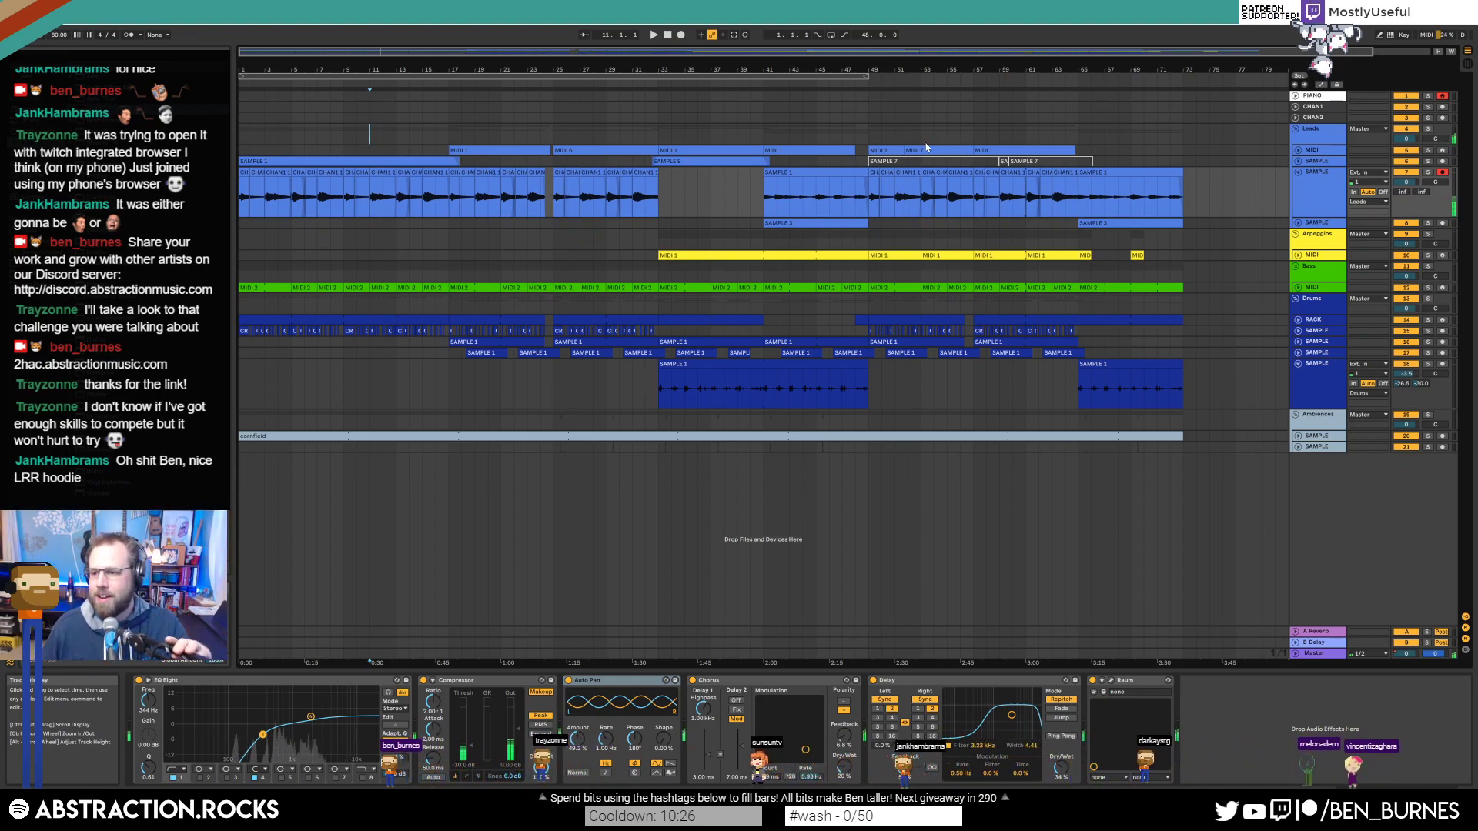
click(1442, 161)
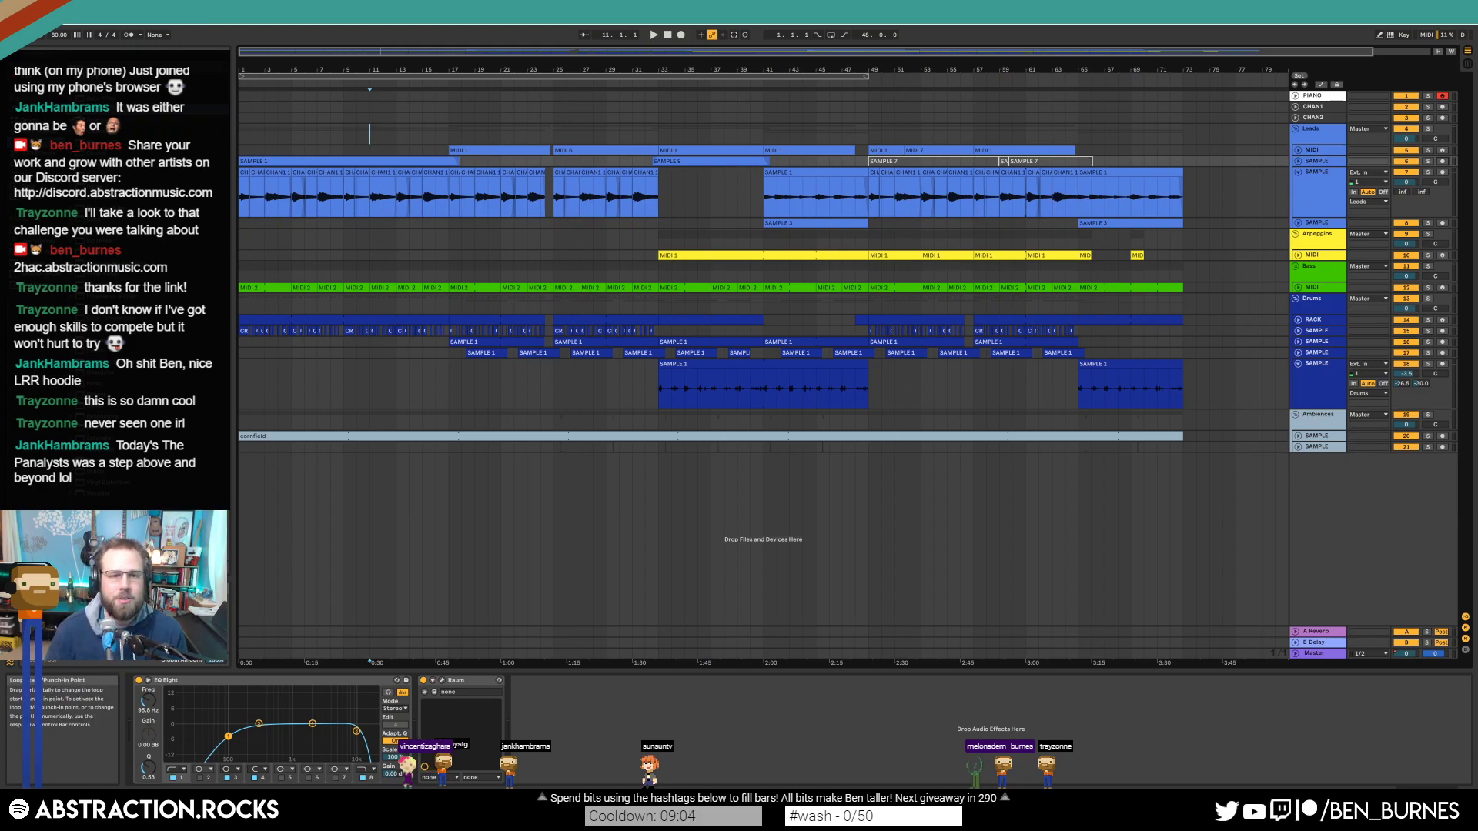
Step: Collapse the second Leads SAMPLE track and the last drum SAMPLE track, checking the Arpeggios MIDI track's devices in between
click(1296, 173)
click(1319, 218)
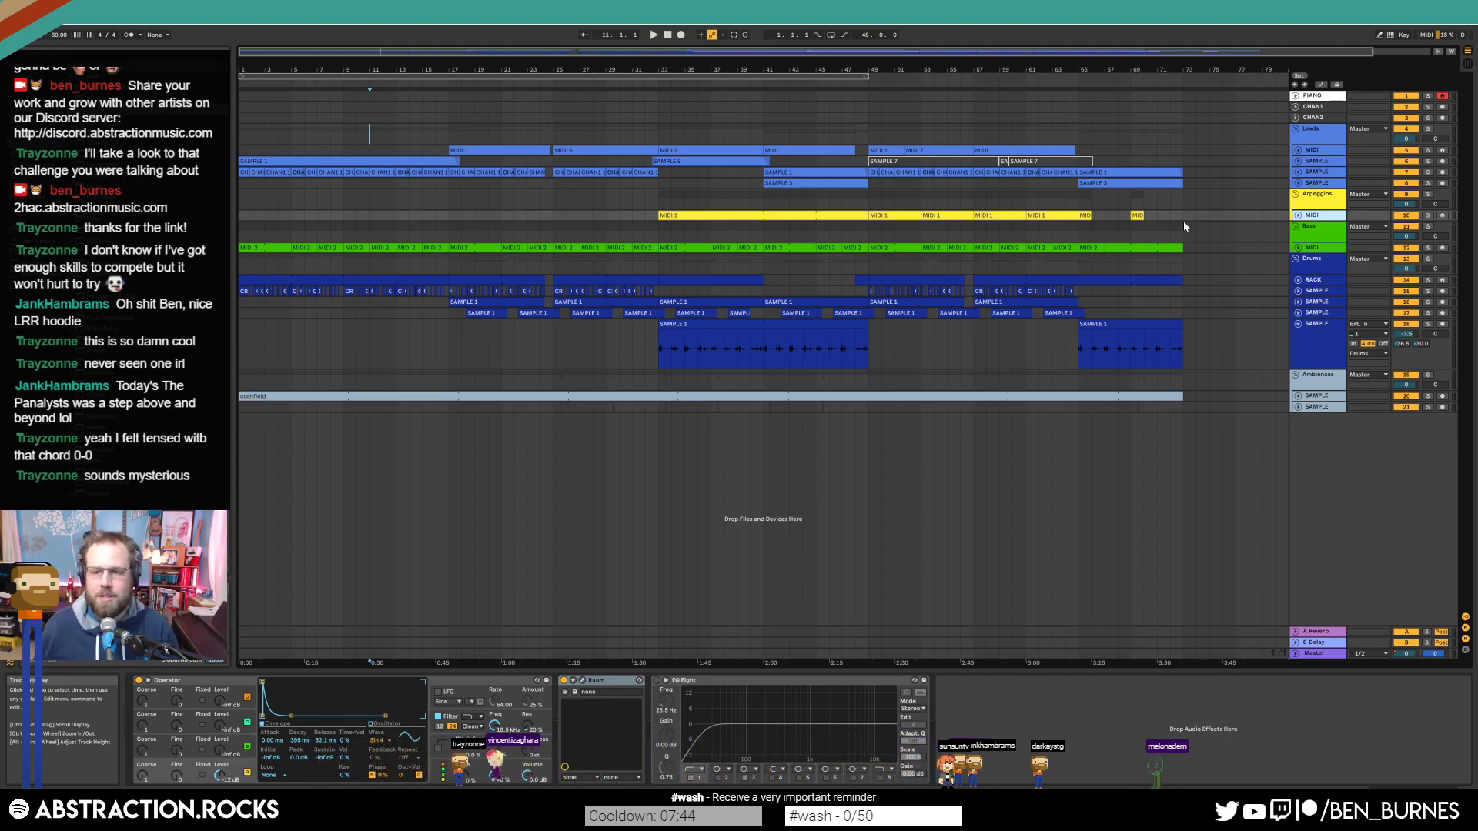
click(1298, 323)
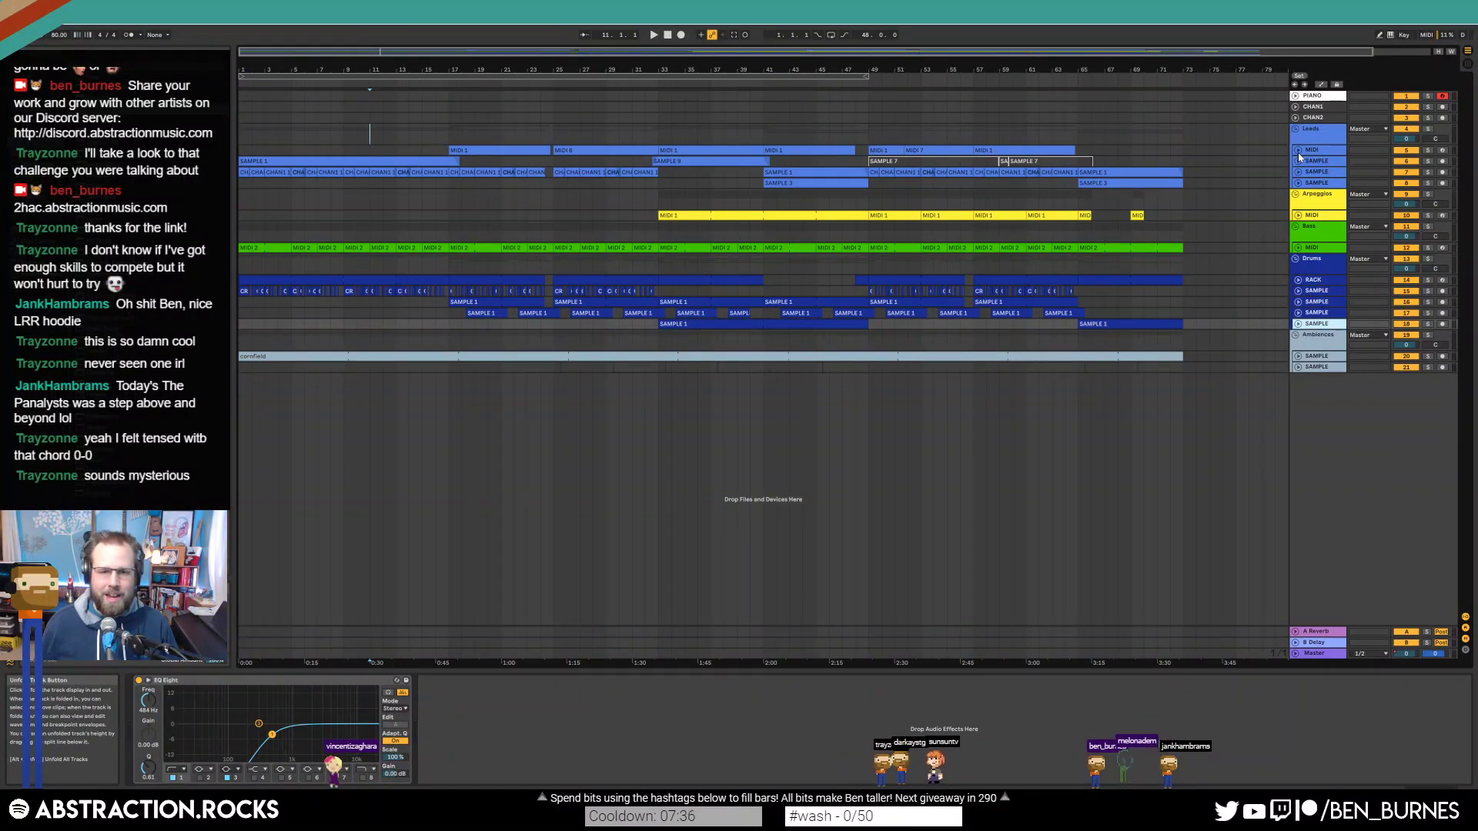
Step: Select the Leads MIDI clips at bars 33 and 25 in turn, and place the insert marker at bar 73
click(678, 150)
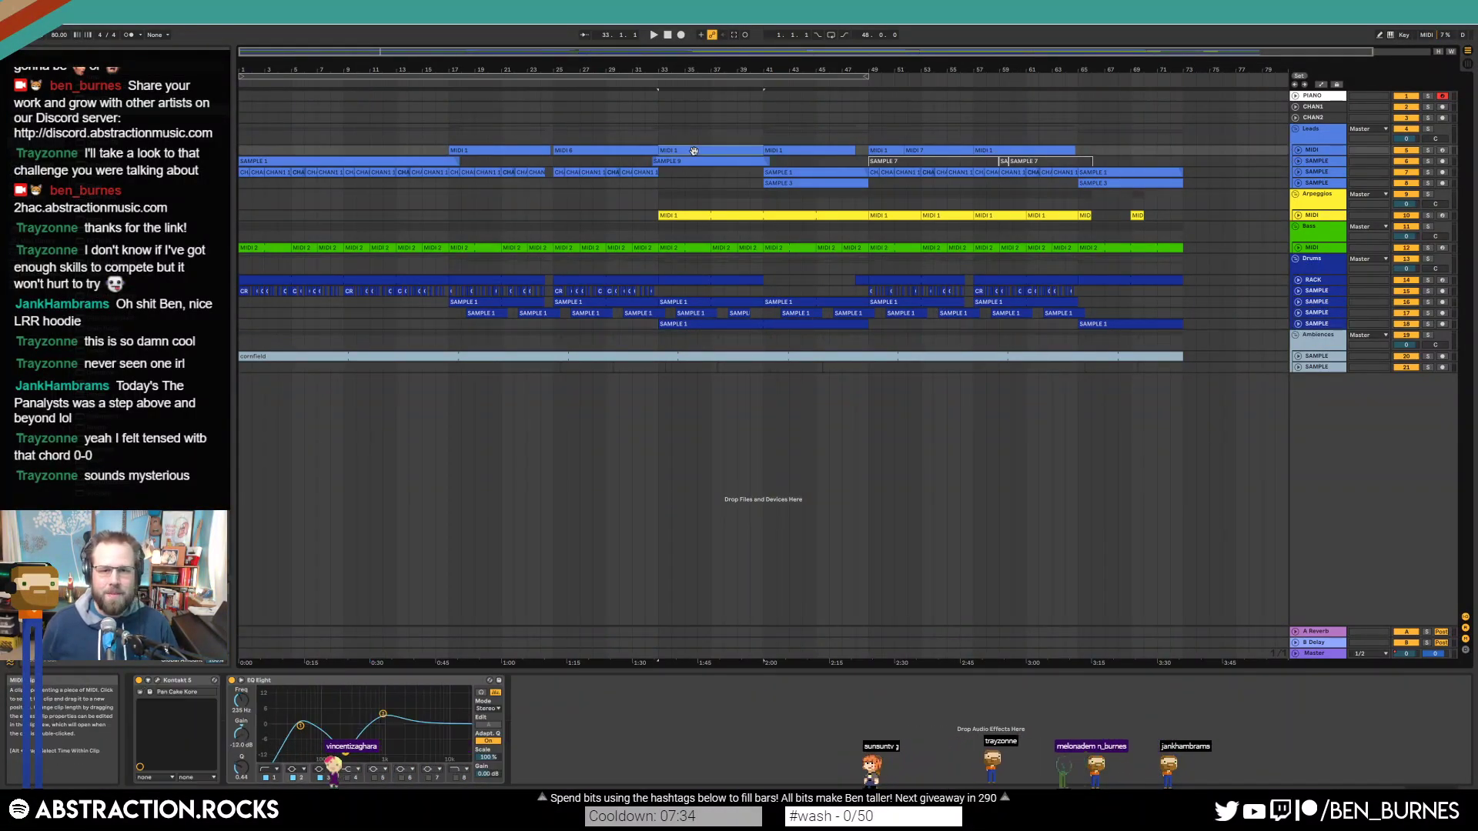
click(625, 151)
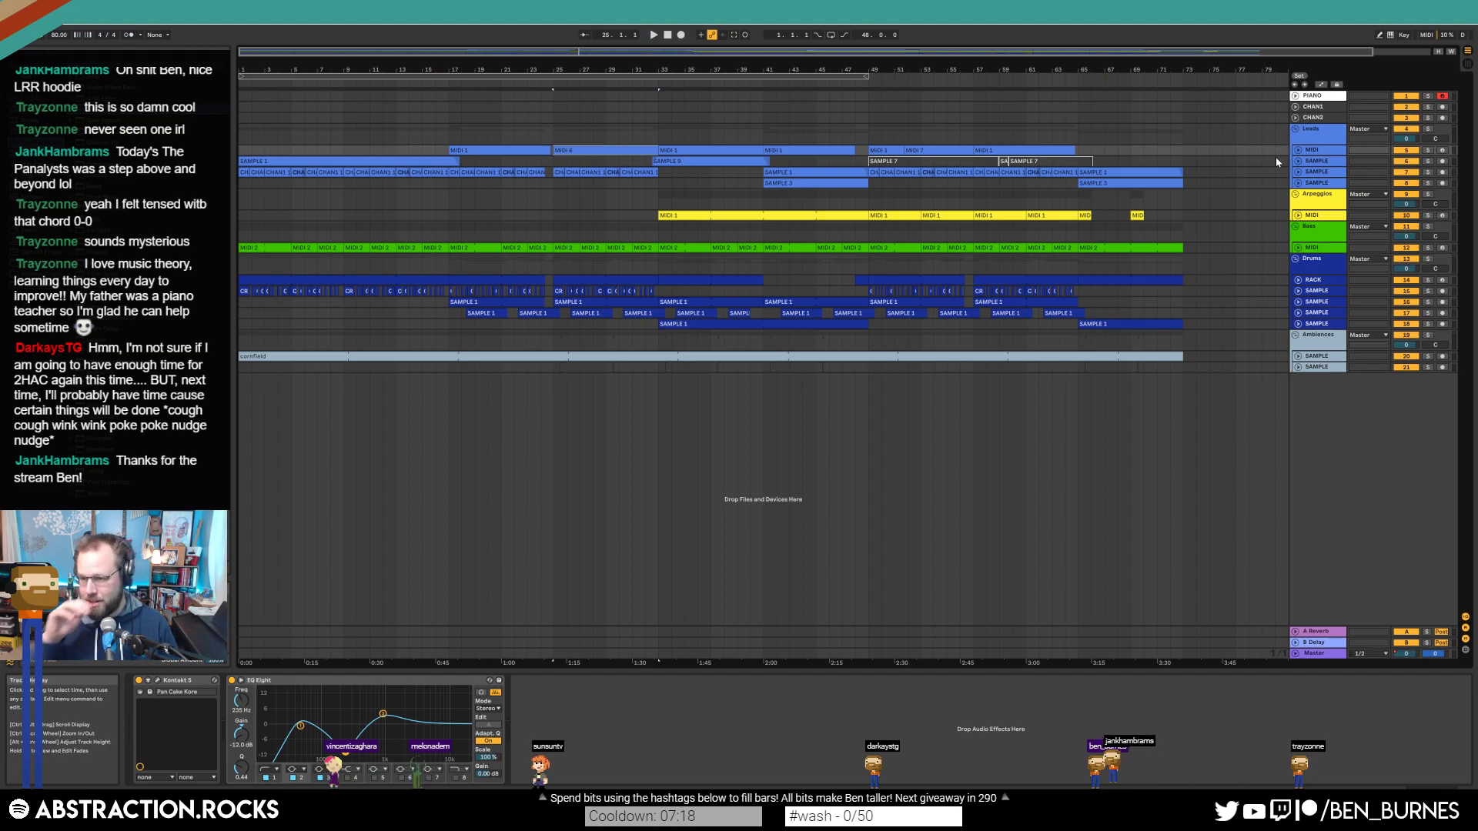
click(1183, 151)
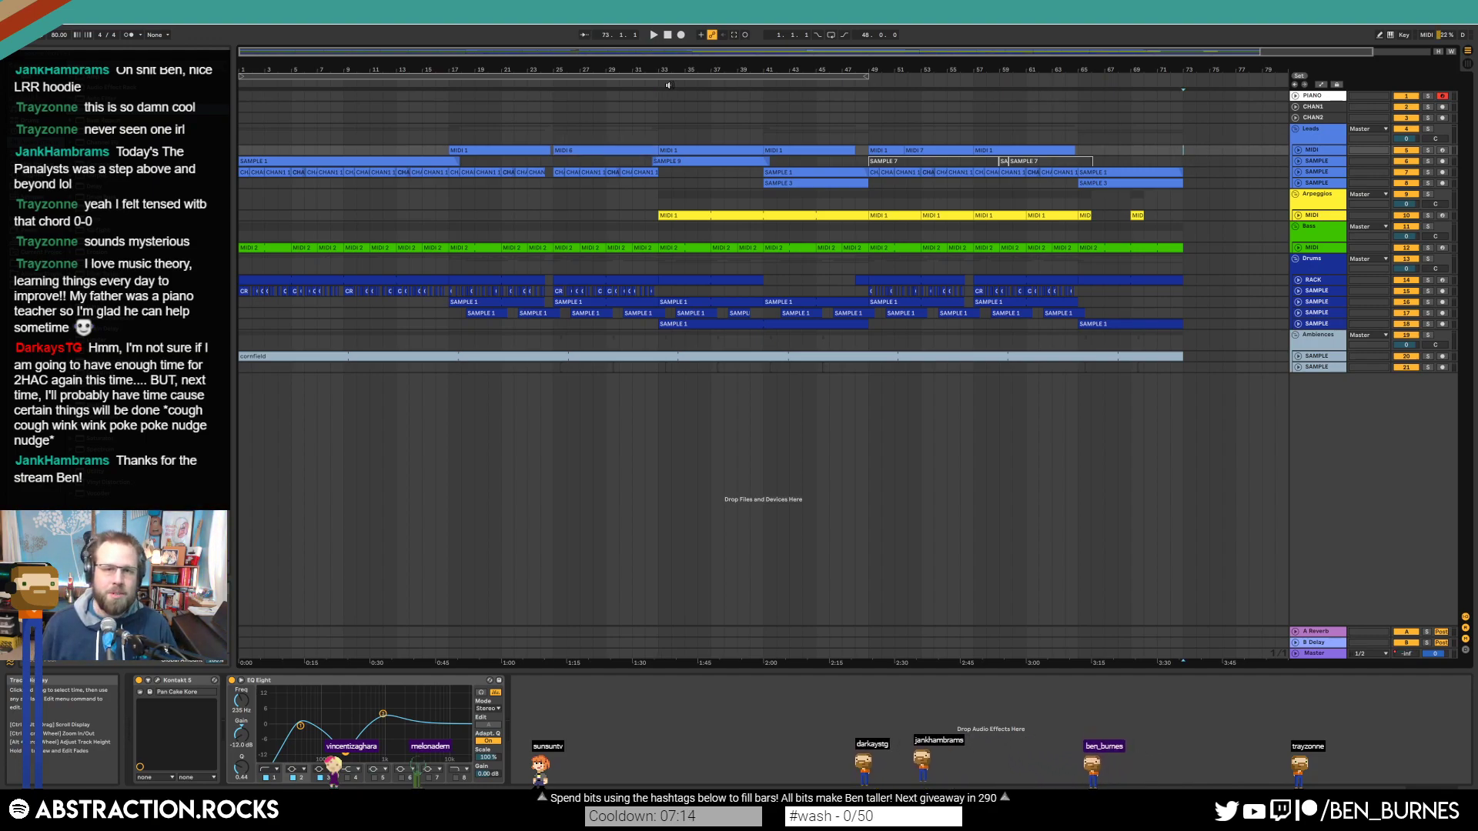
Step: Reset the playback position to bar 1 and play the song from the beginning
click(668, 35)
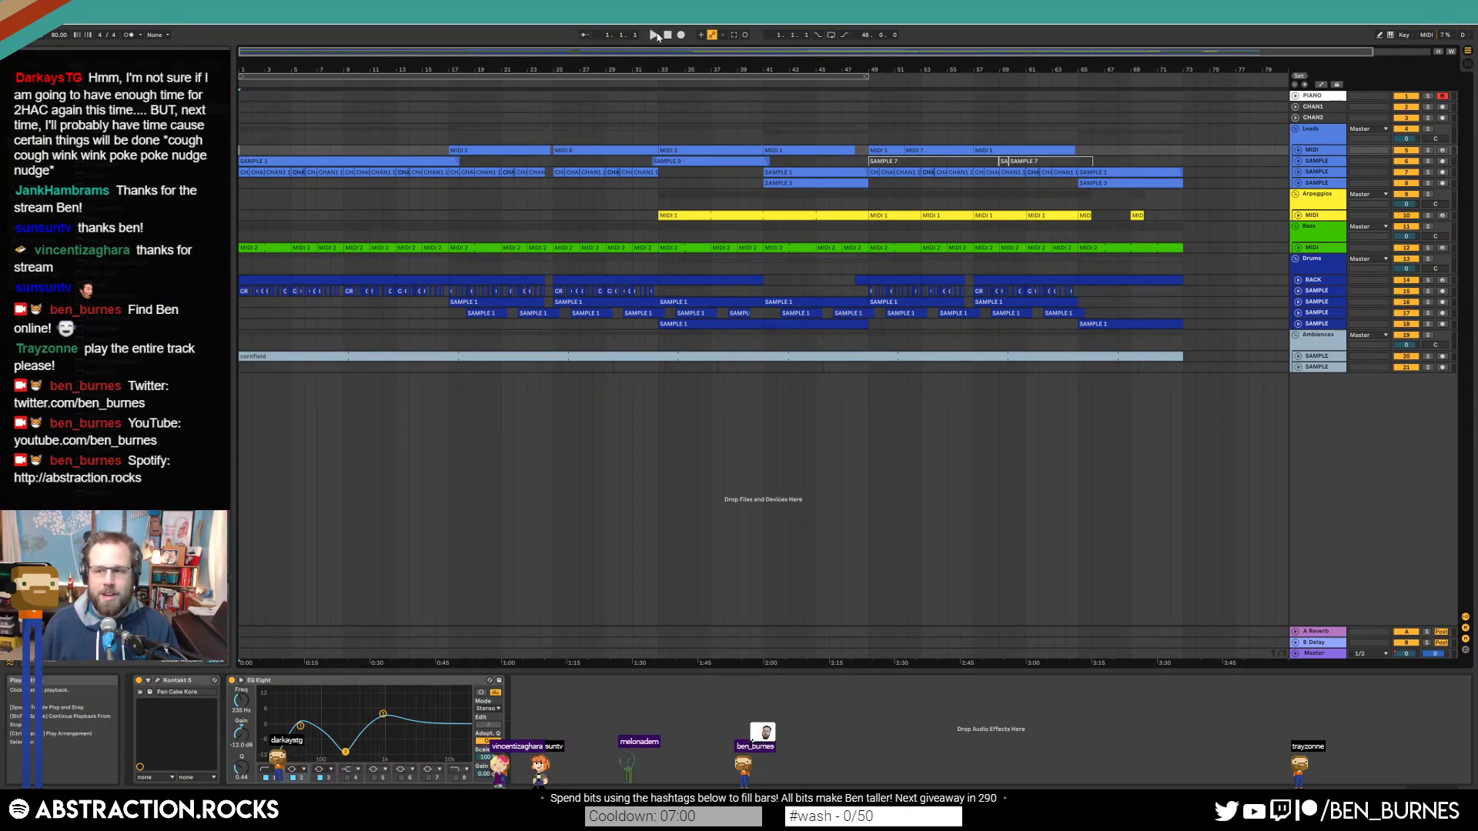
key(space)
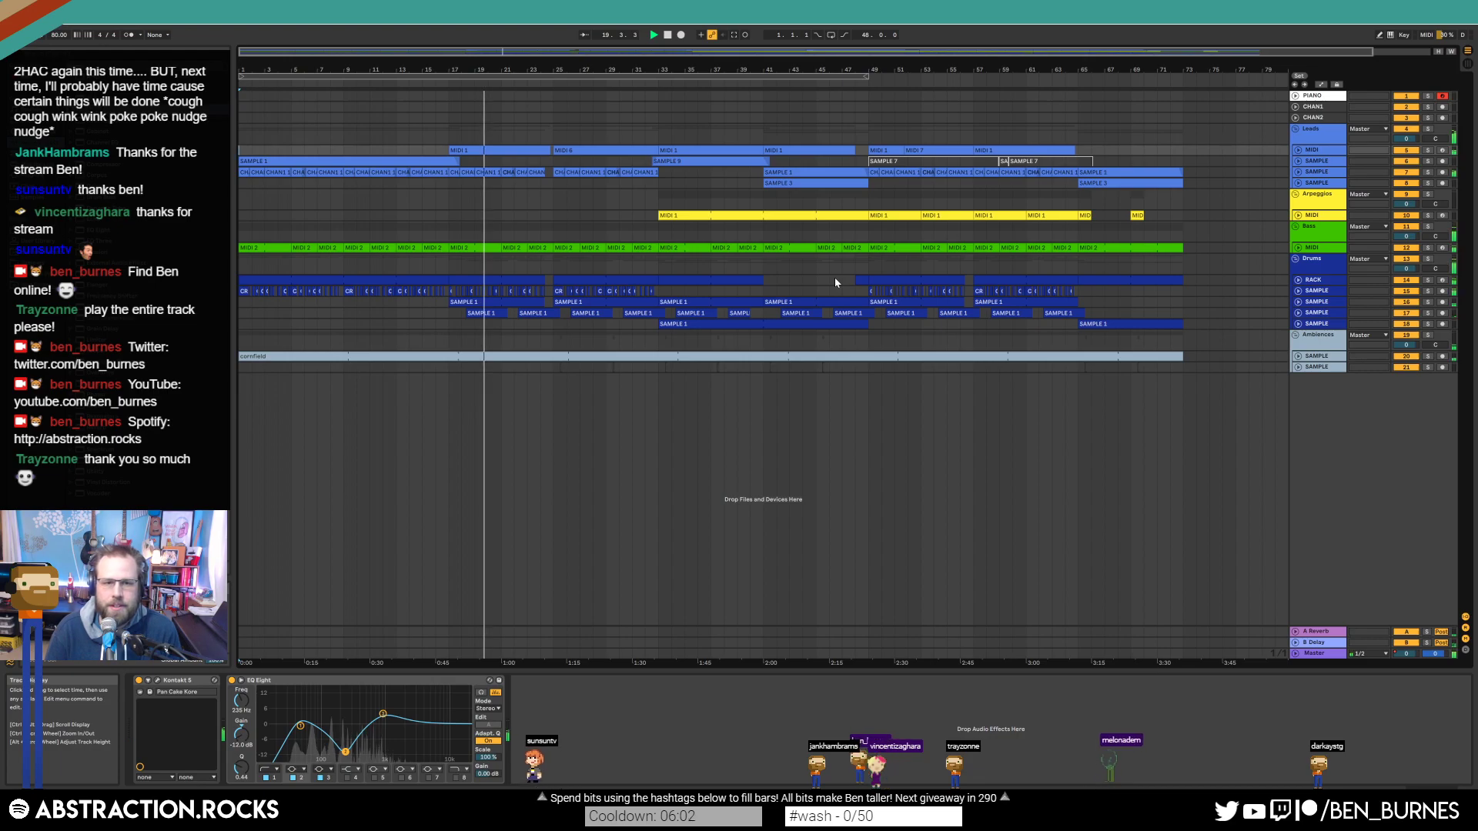
Step: Expand the Leads MIDI track and check its Kontakt 5 instrument window, closing it again
click(1298, 150)
click(1313, 154)
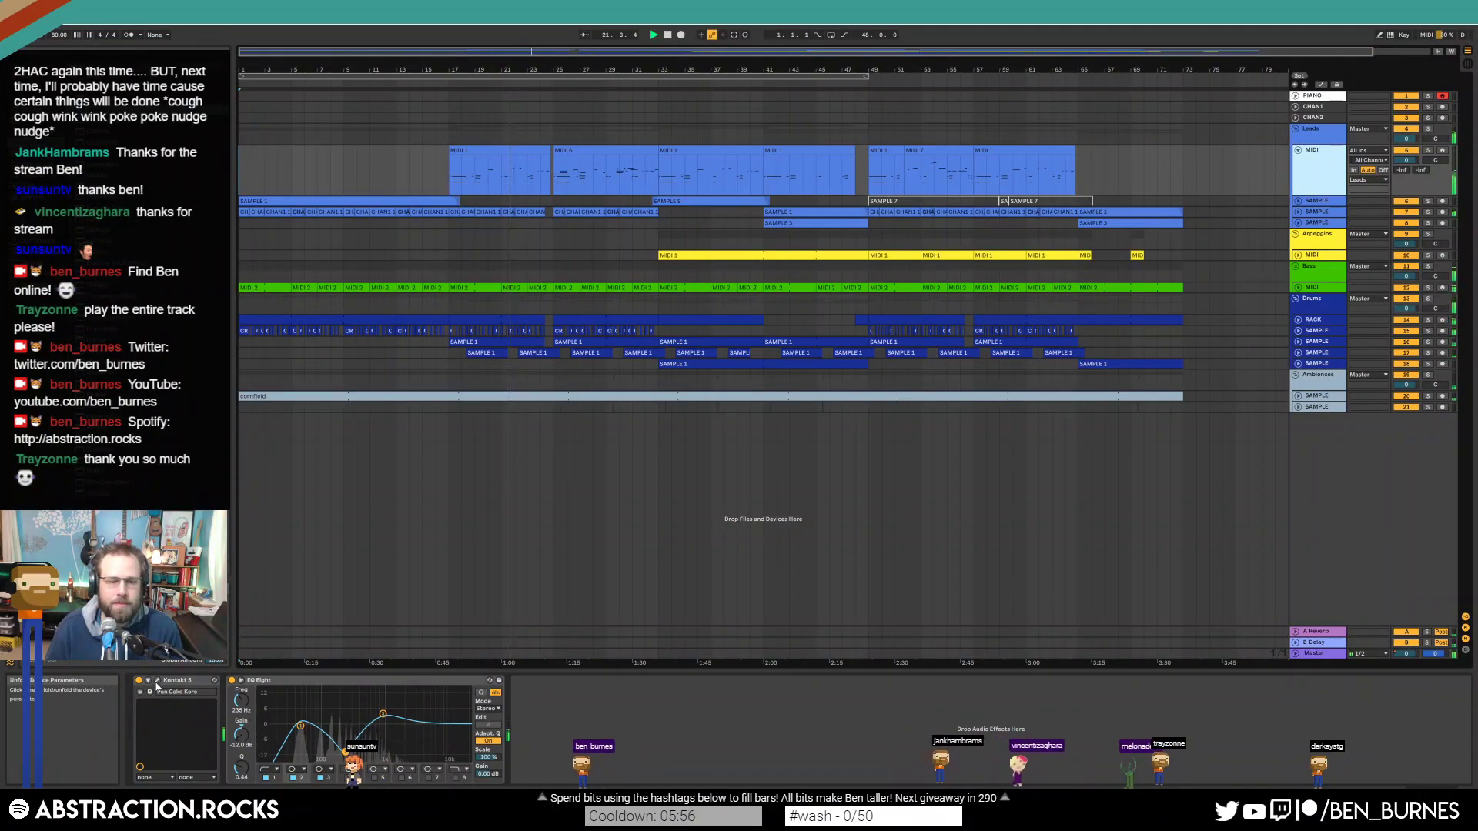
click(156, 682)
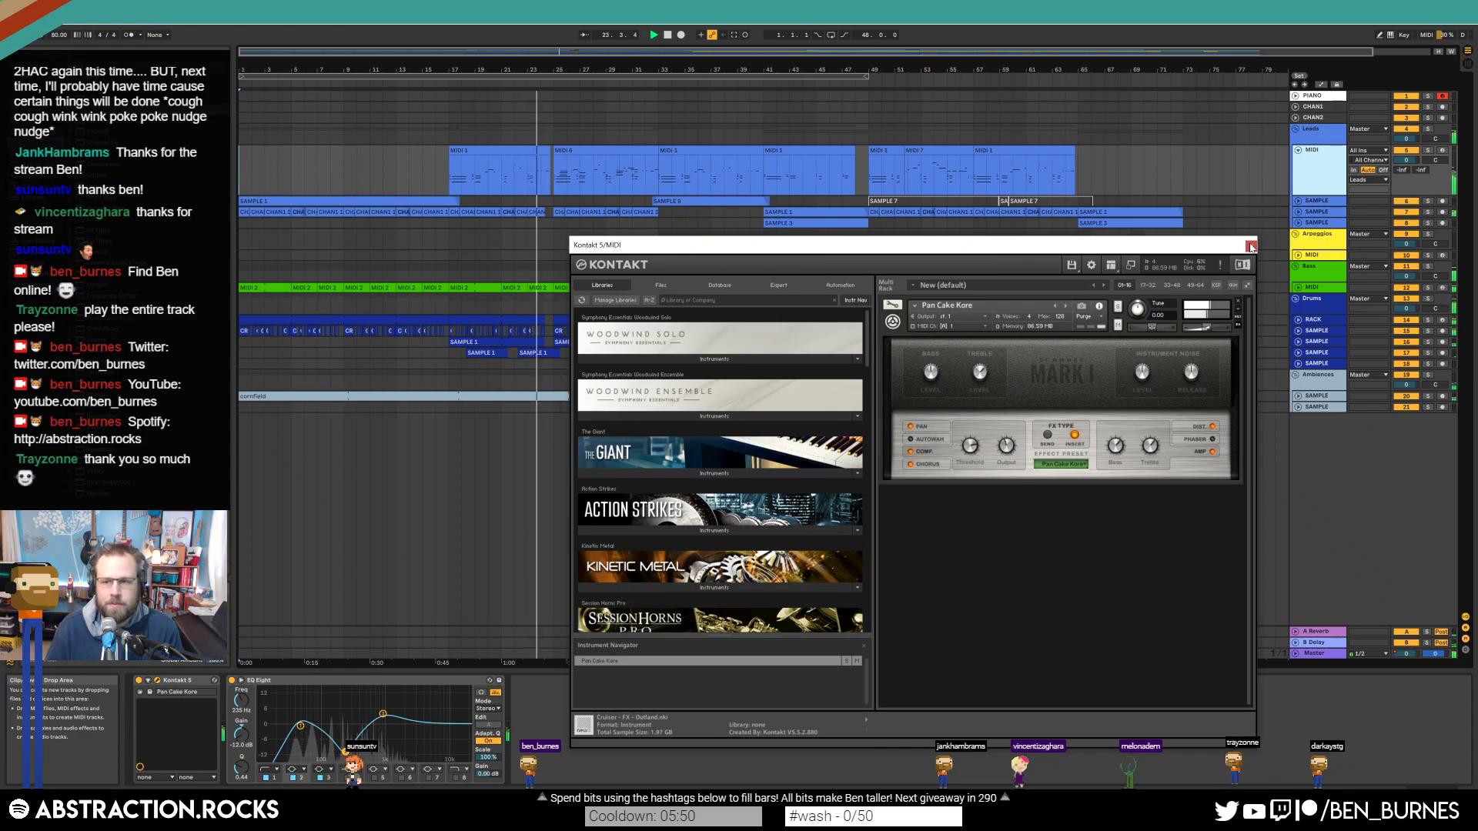
click(1251, 245)
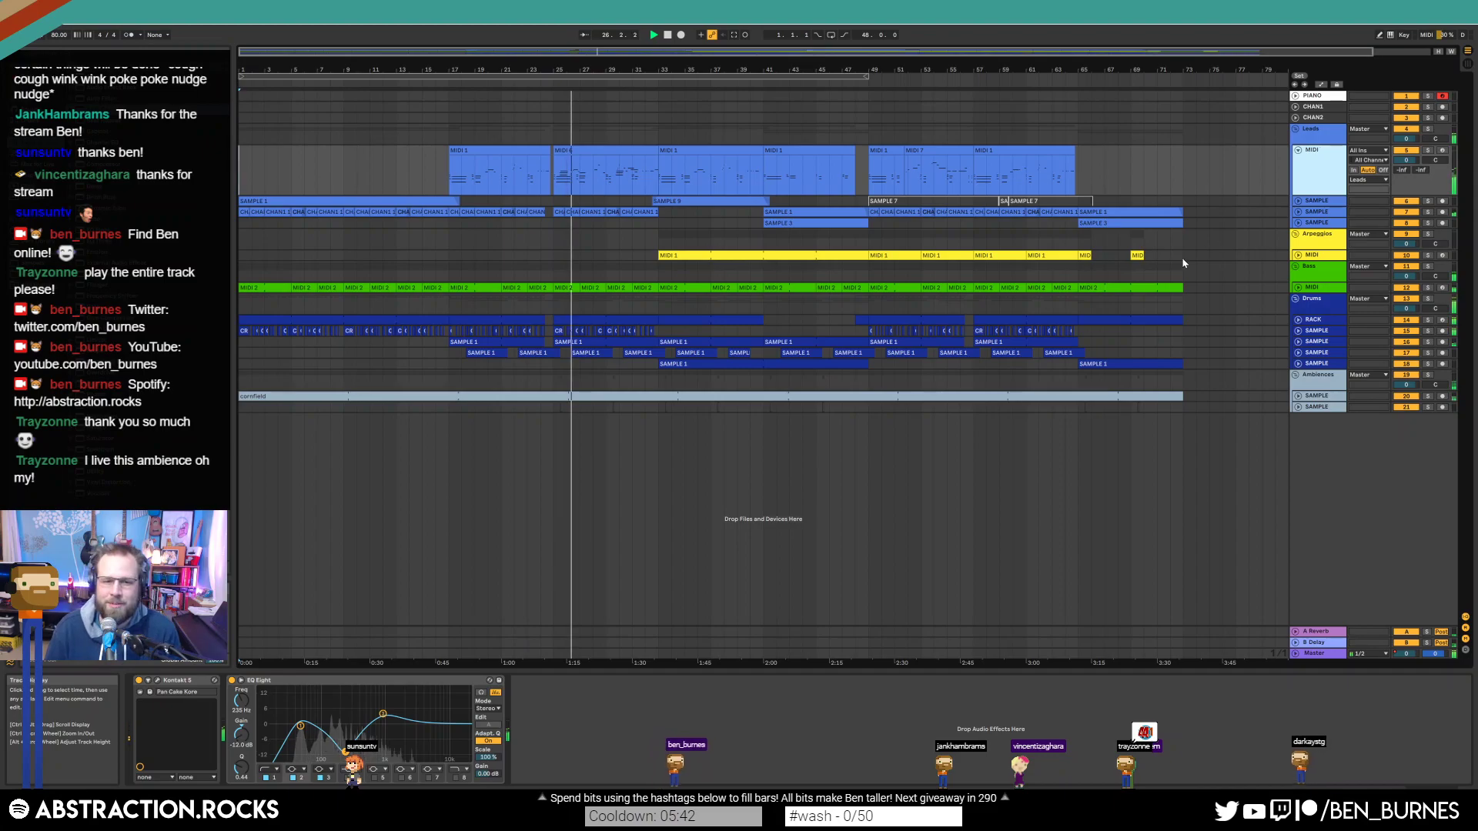
Step: Inspect the short audio clips on the second Ambiences SAMPLE track around bars 25 to 35, viewing the bar 25 clip's waveform
click(554, 406)
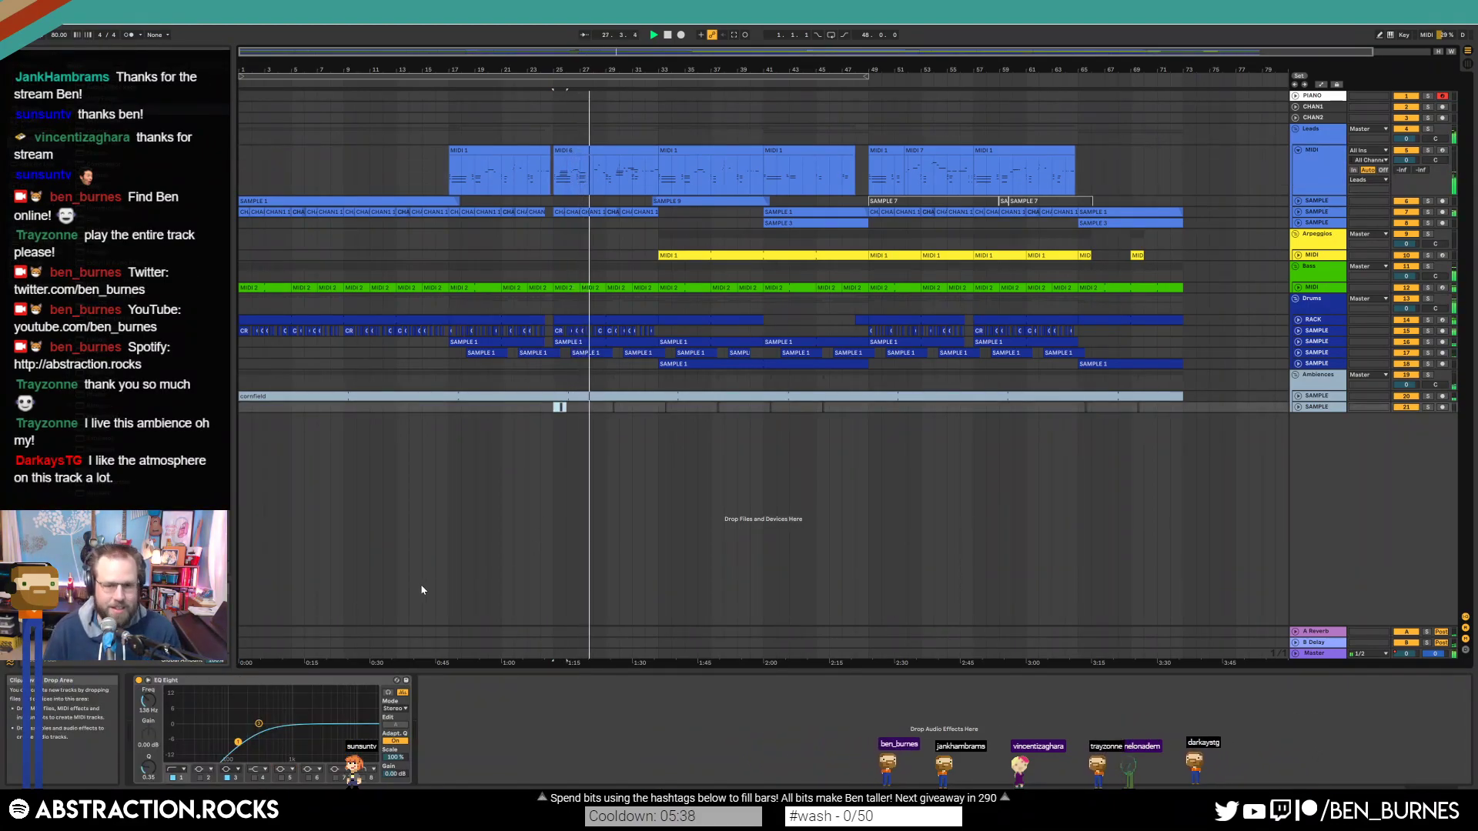
key(shift+Tab)
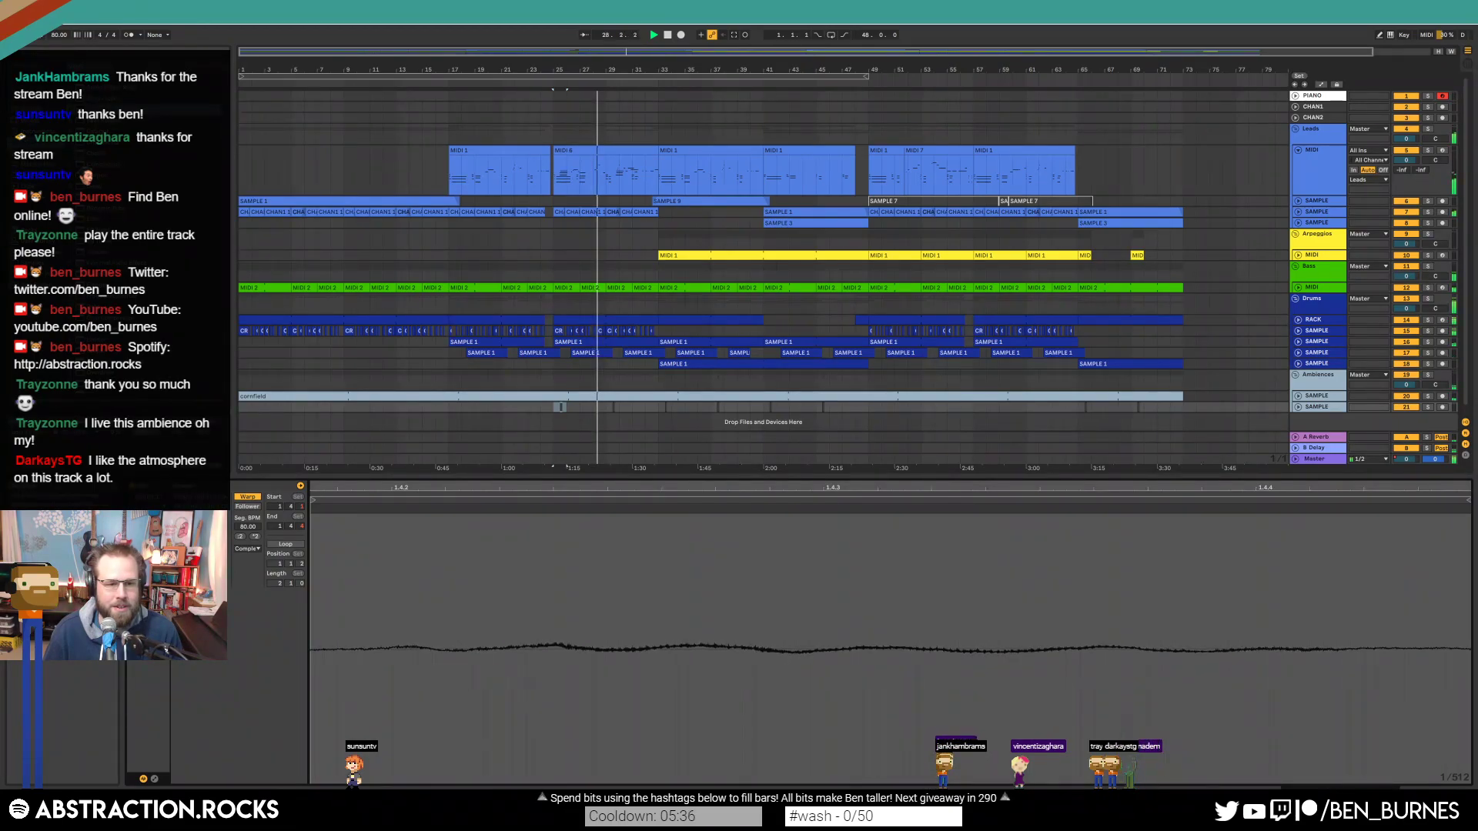
drag(607, 410, 685, 408)
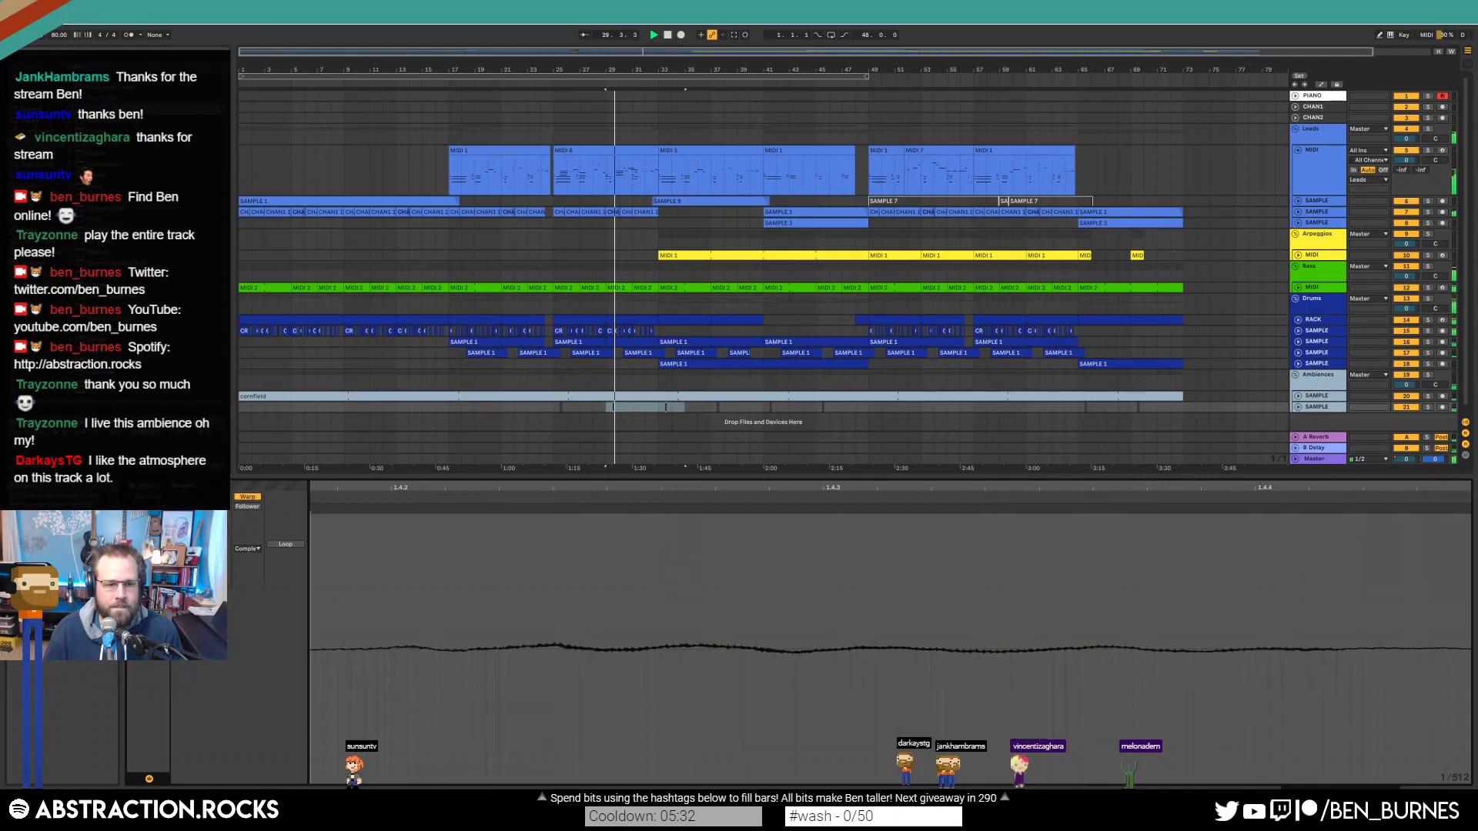
click(551, 411)
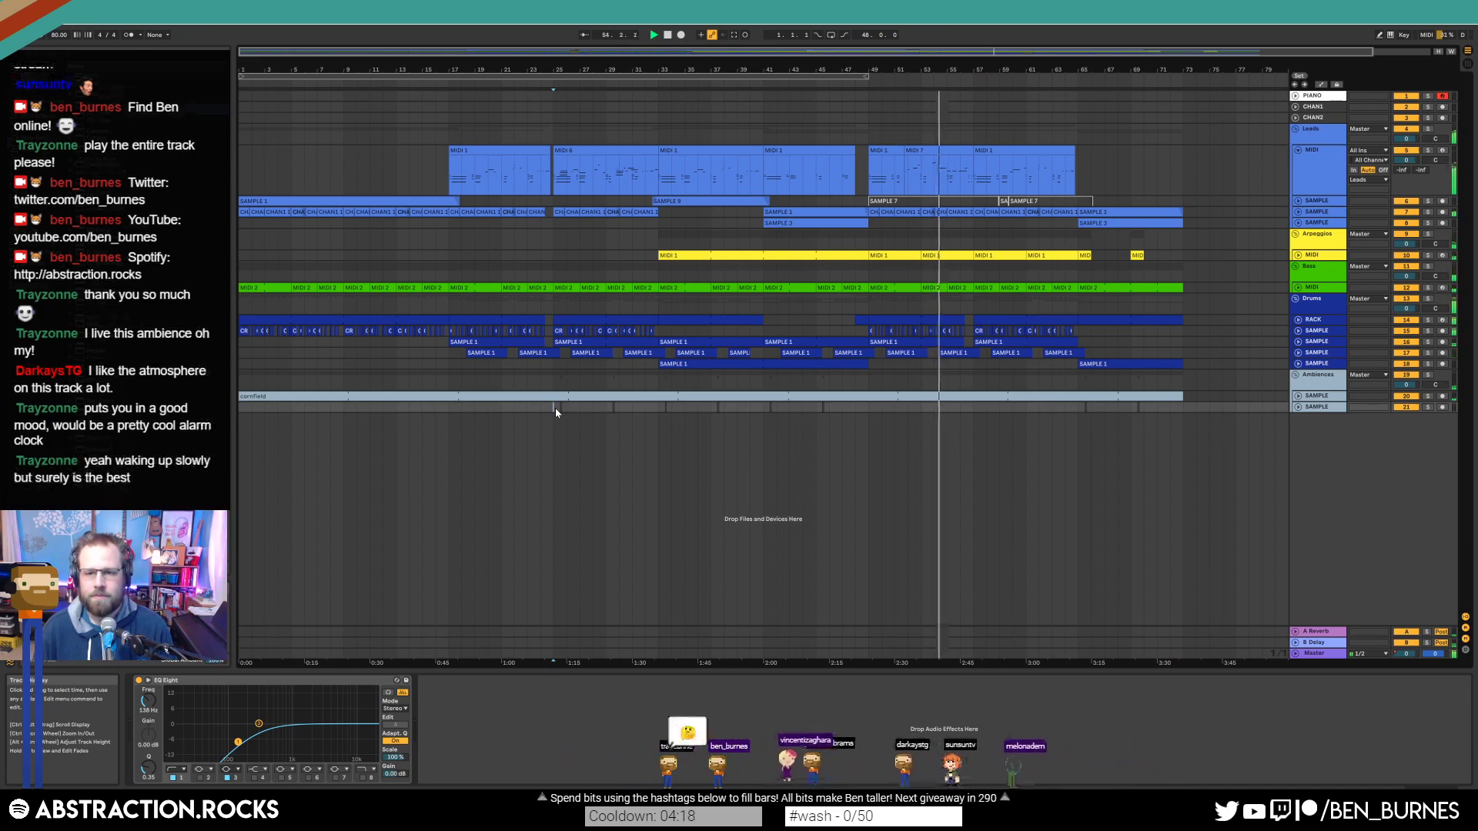
Step: Examine the highest notes of the Leads MIDI 7 clip while the song plays, and return to the track's device view
double_click(935, 170)
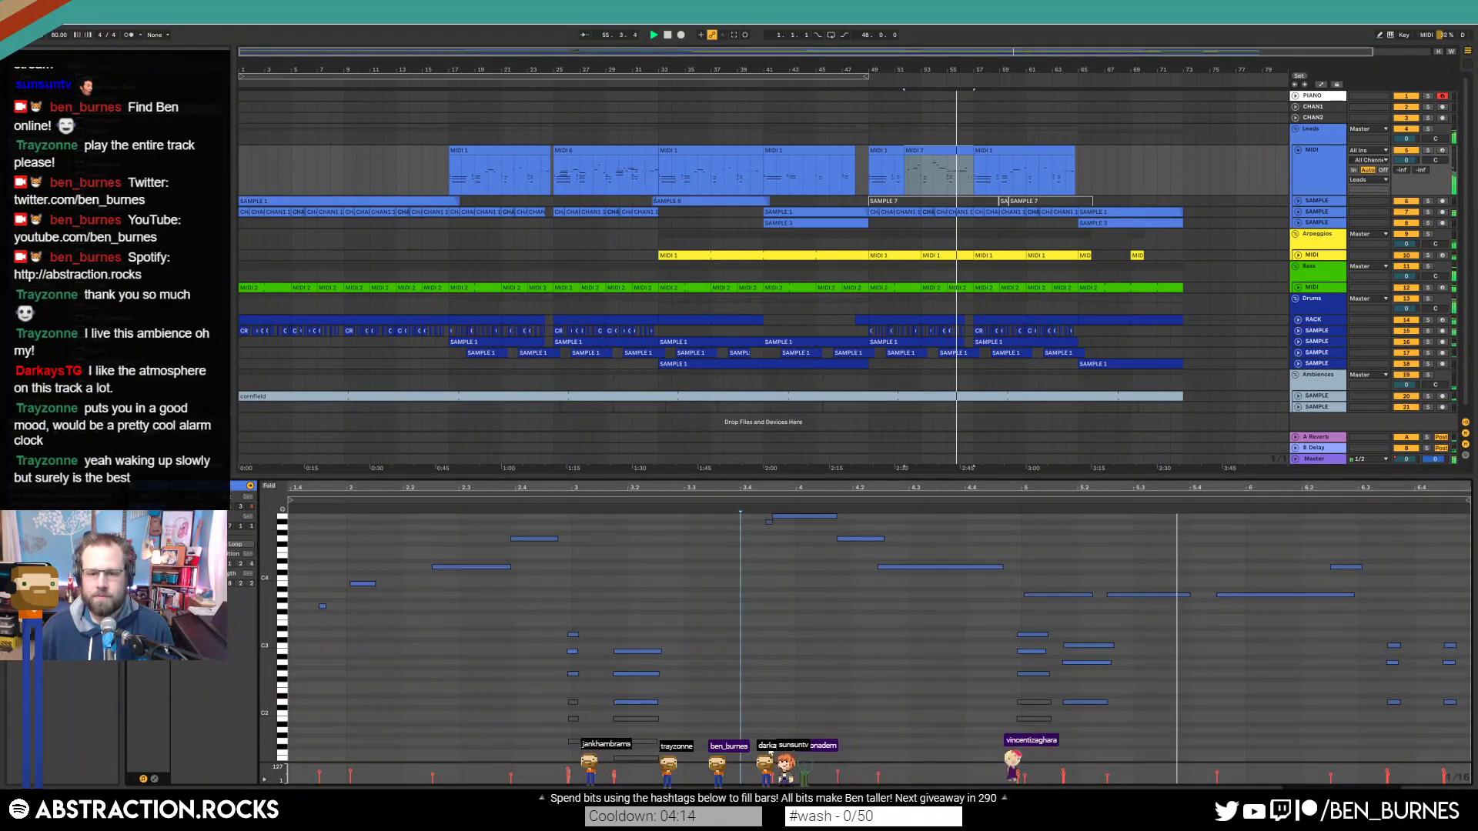
click(768, 522)
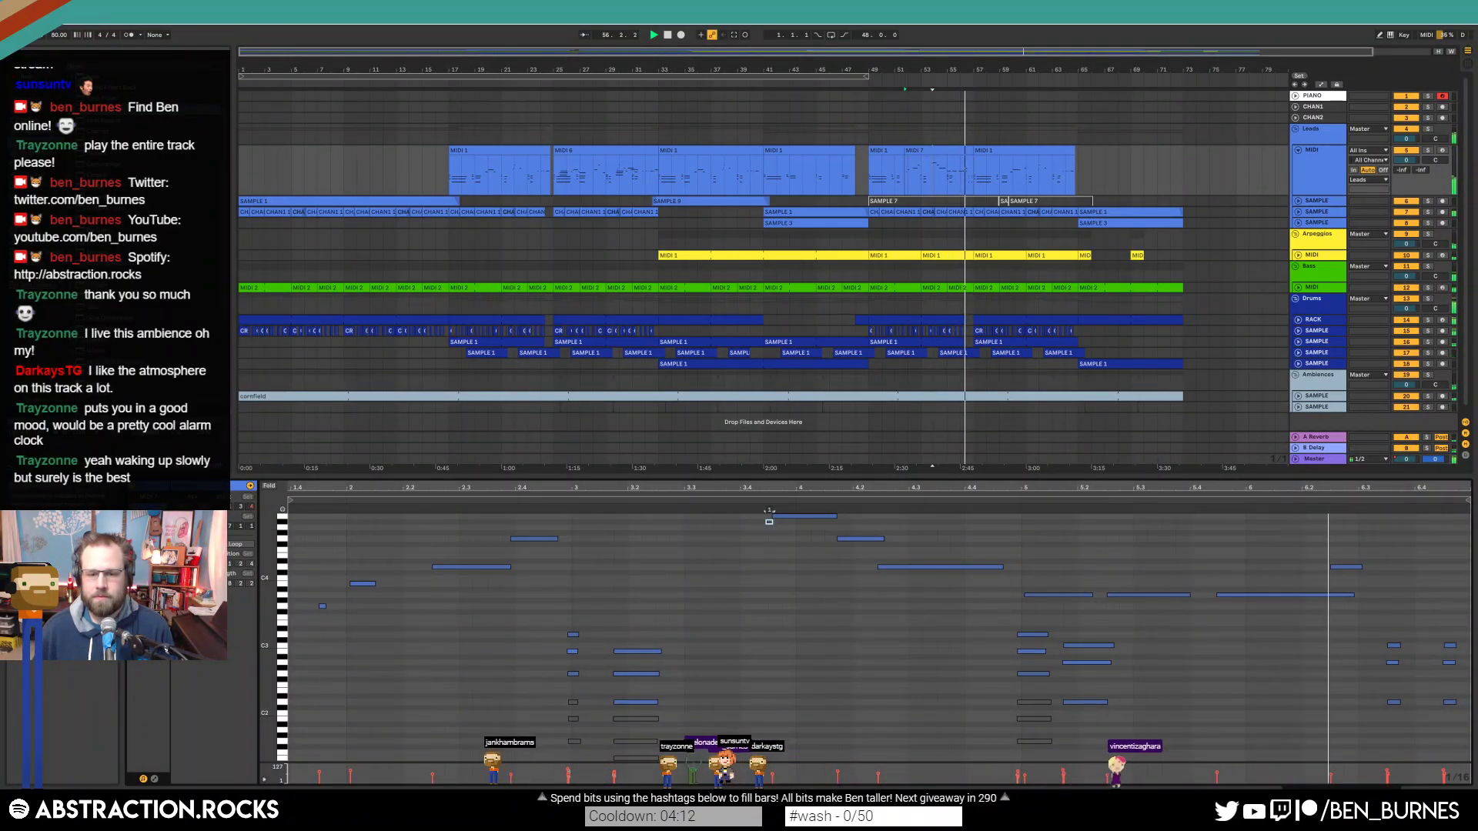
click(787, 516)
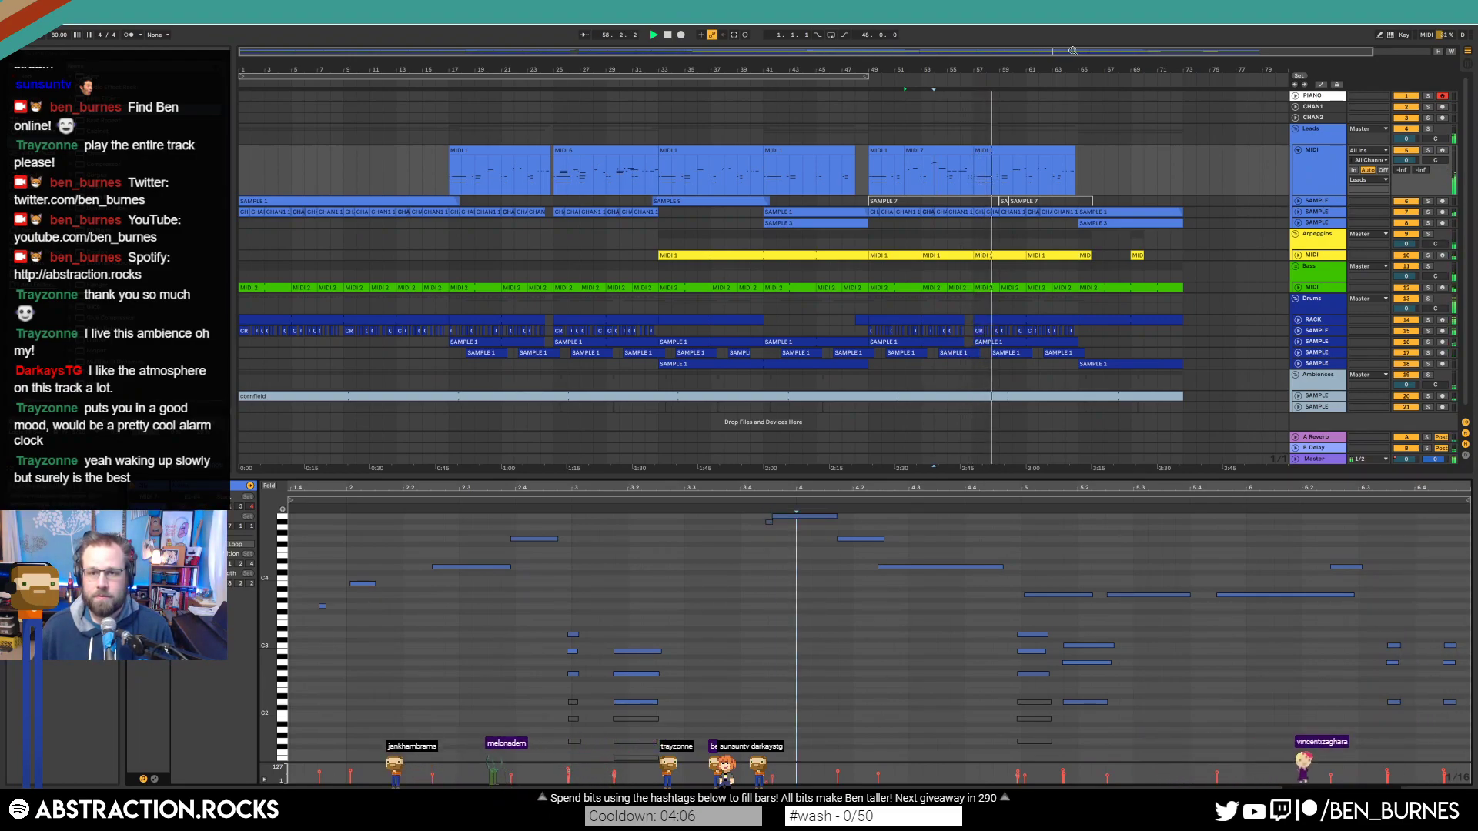
drag(1068, 50, 1182, 131)
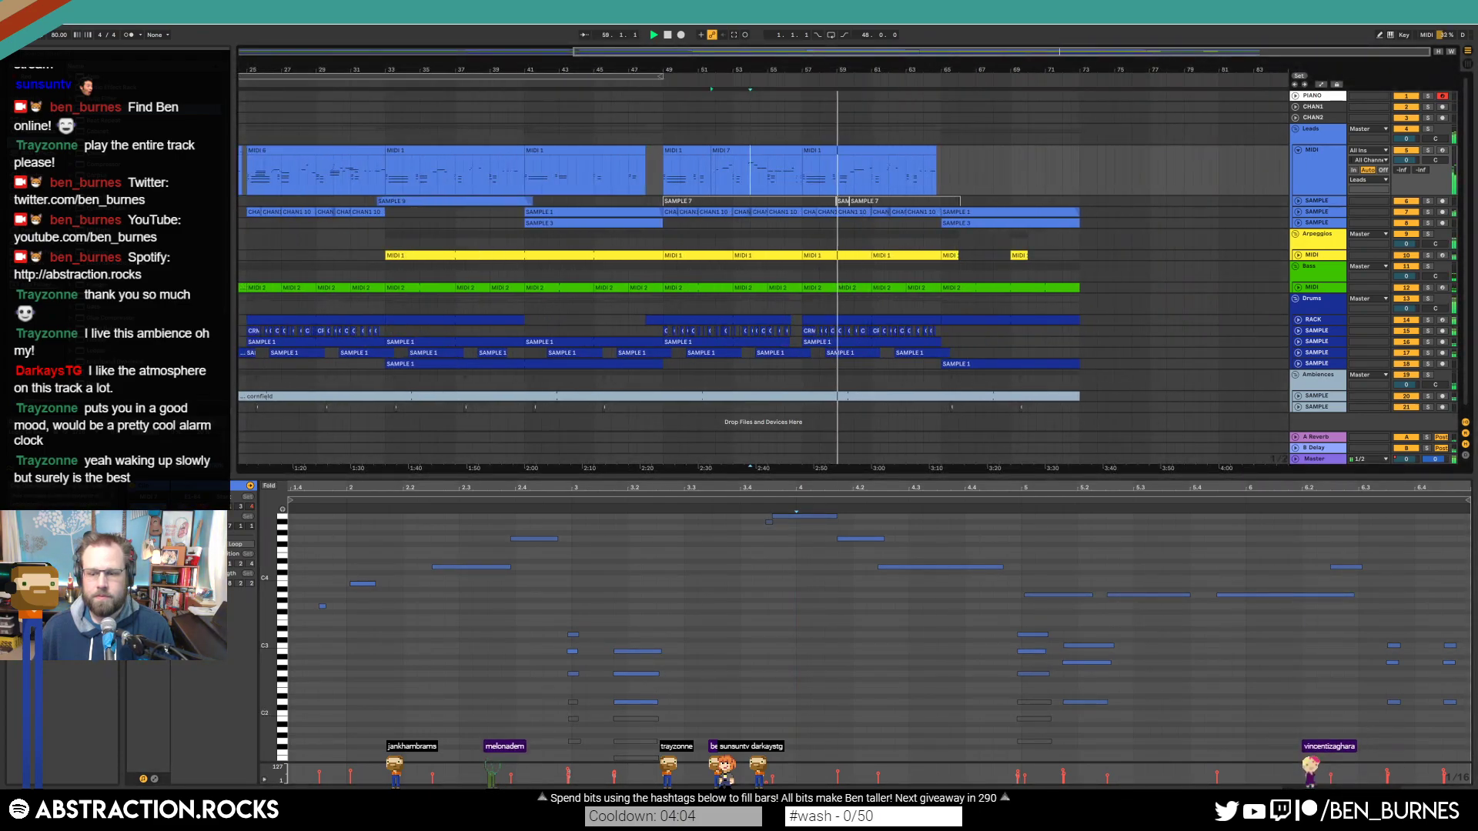
key(shift+Tab)
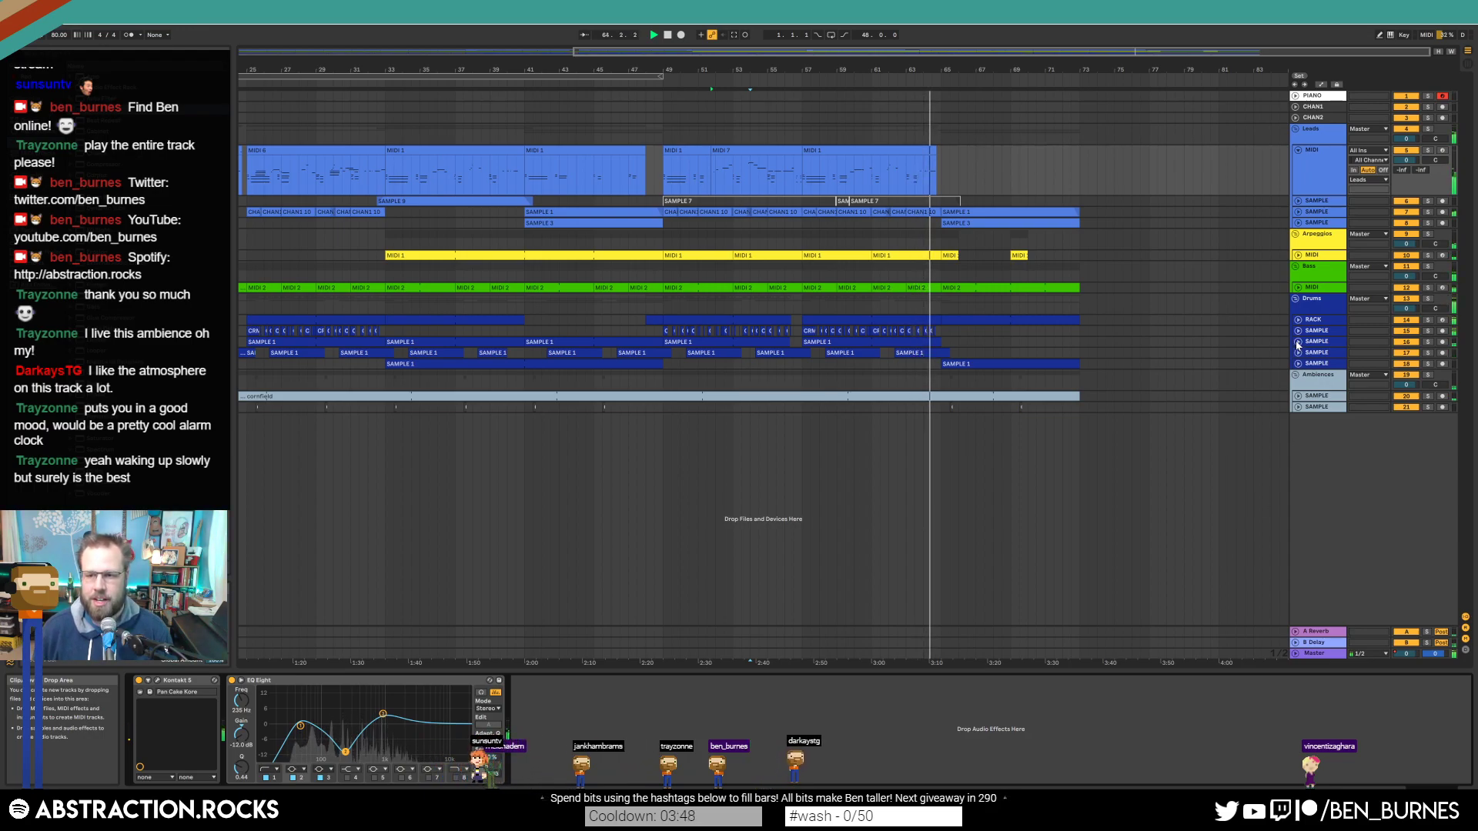
Step: Check the Drums RACK track's devices and the notes of its clip at bar 65, and select its clip at bar 57
click(1315, 320)
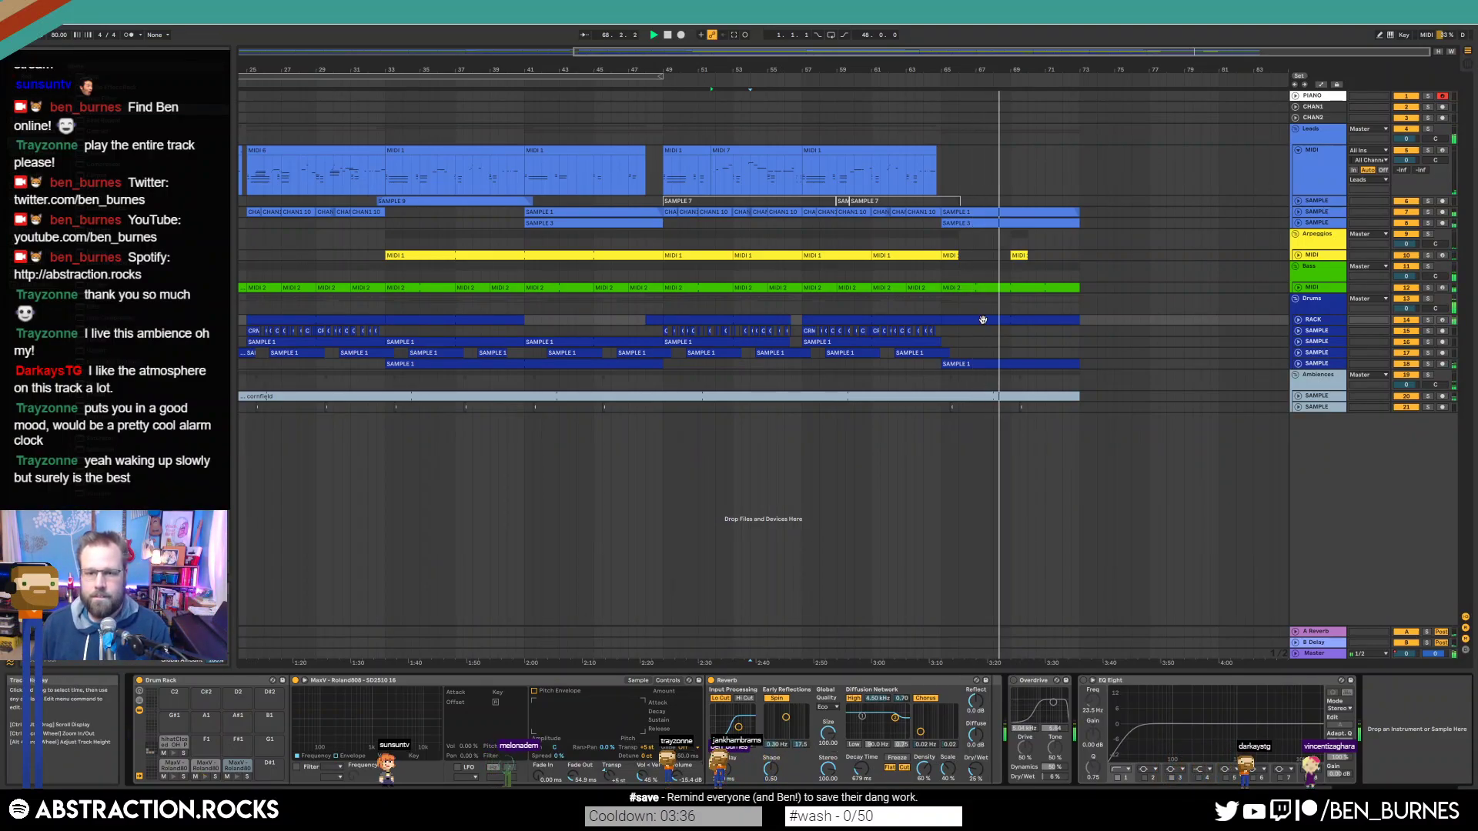
double_click(966, 340)
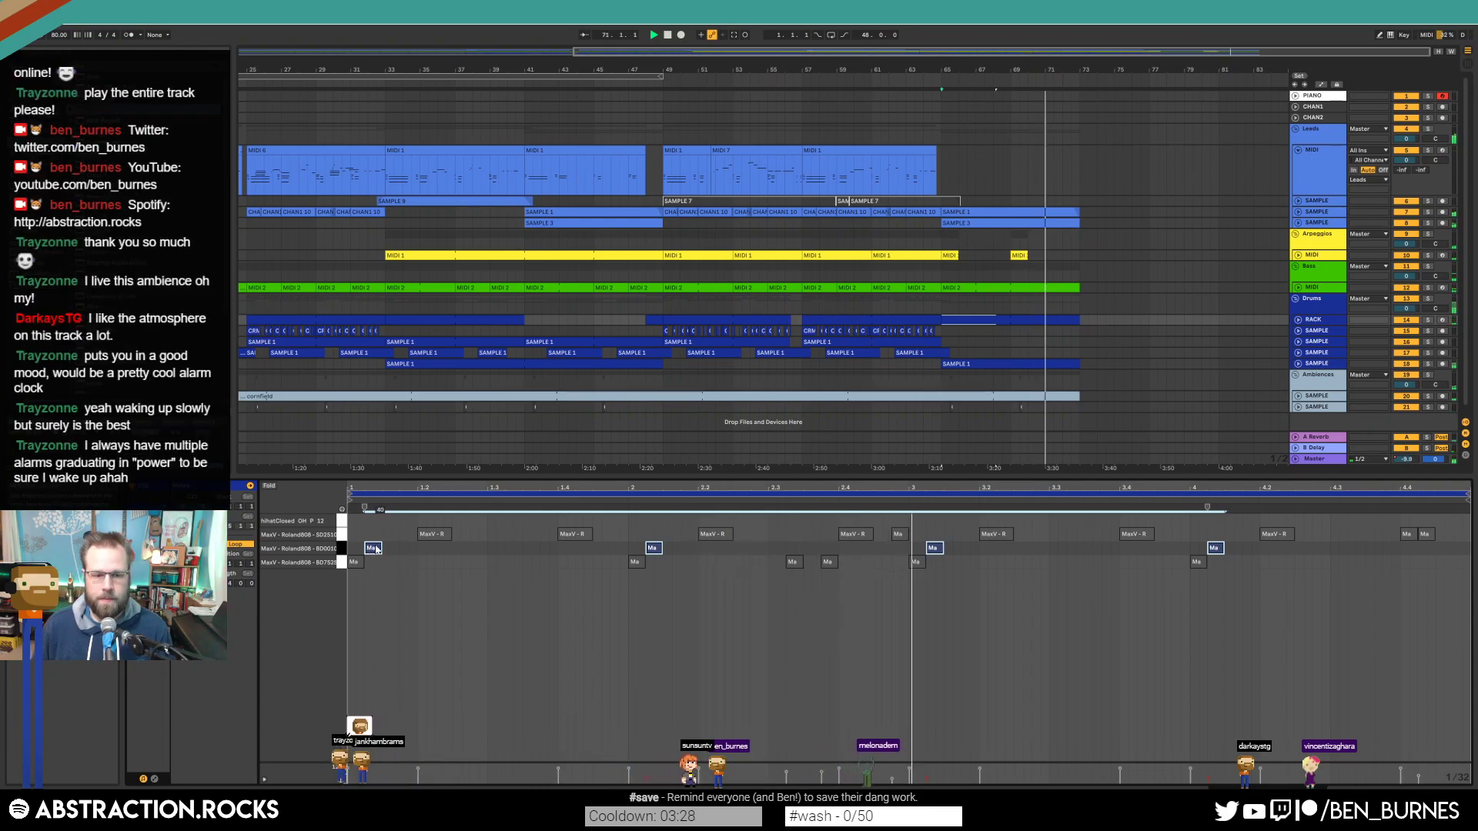
key(shift+Tab)
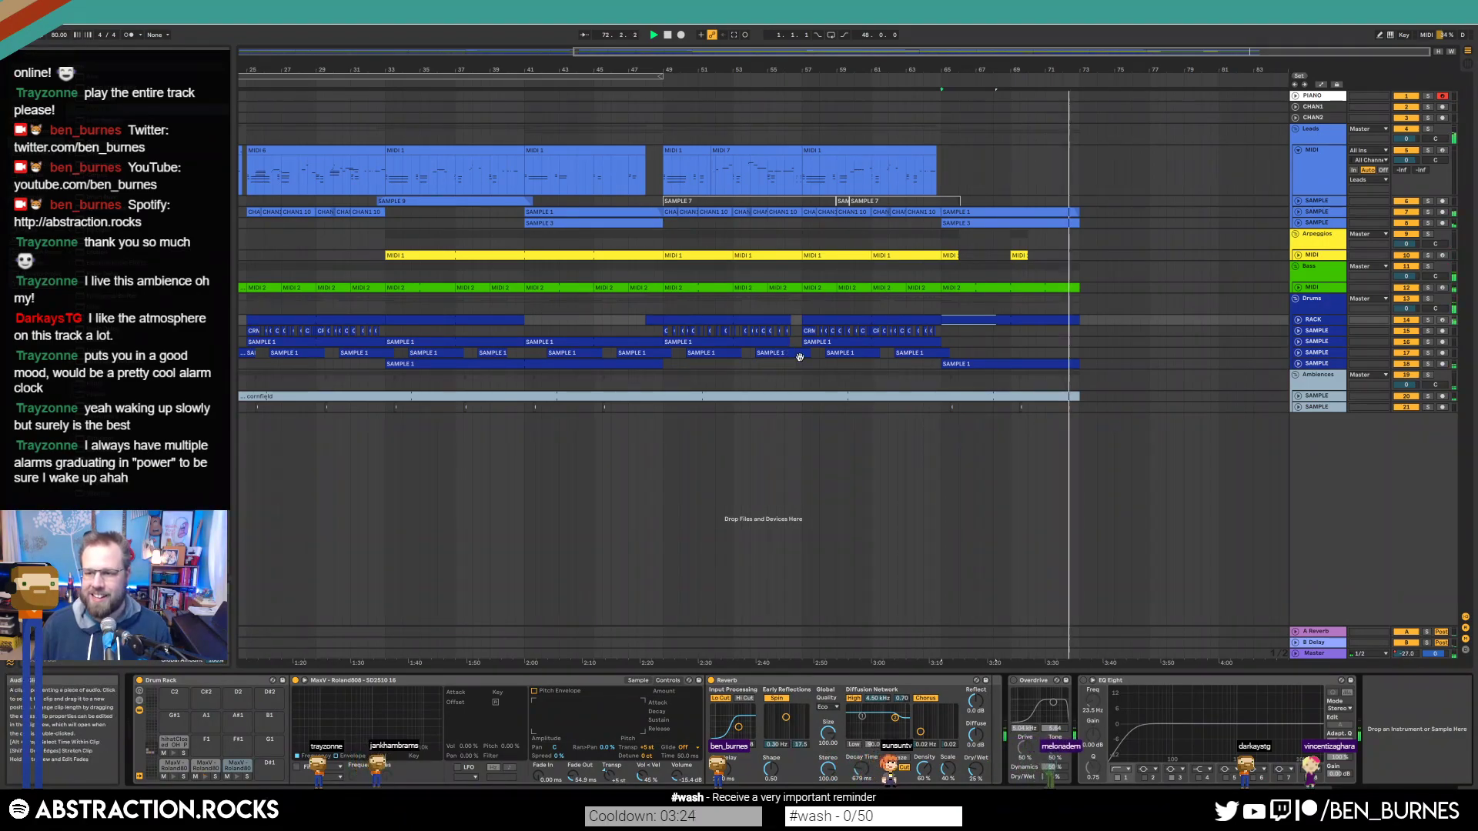
click(844, 319)
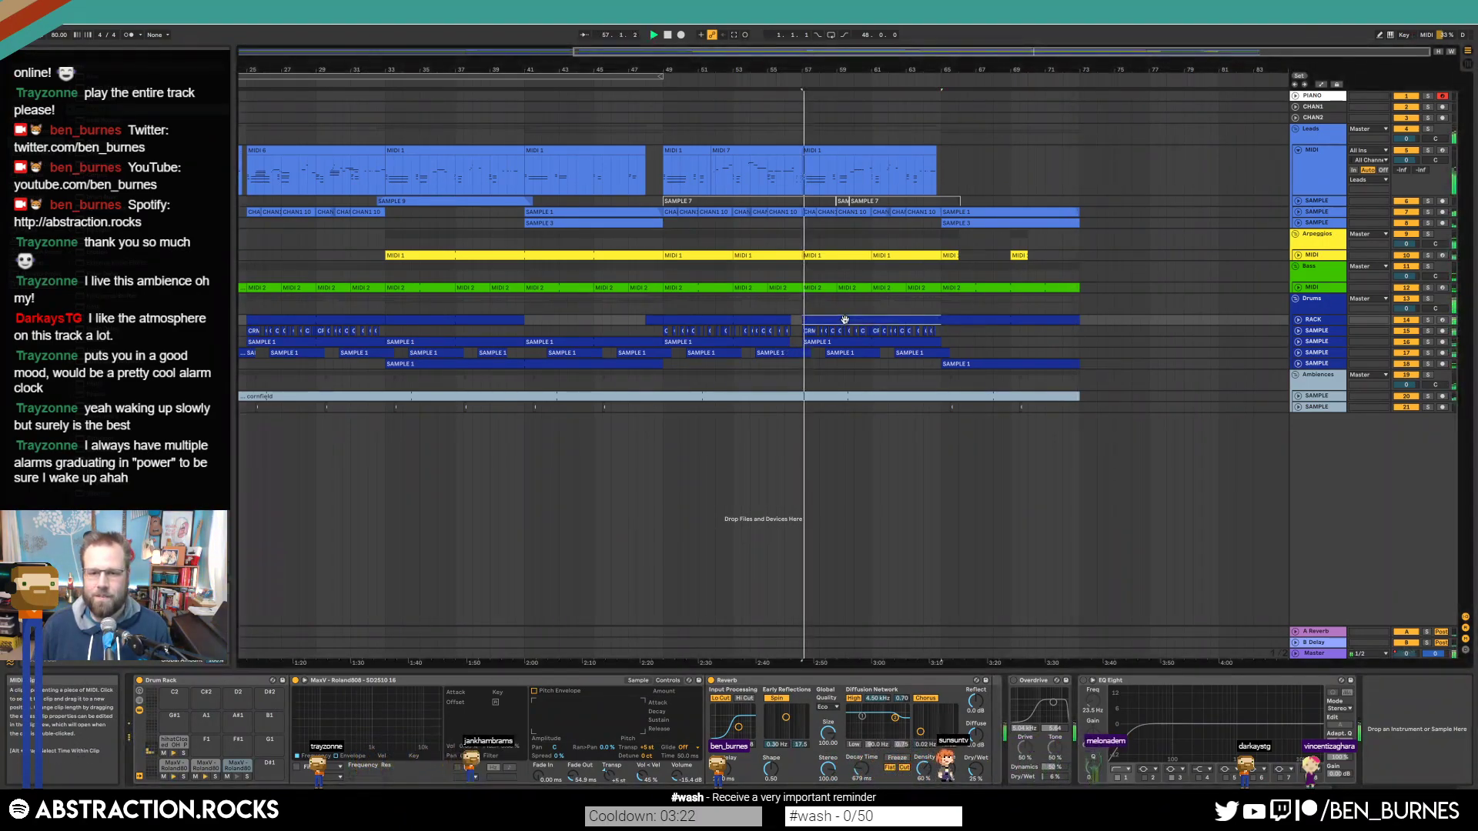
Step: Stop playback, return to bar 1 and bring the whole arrangement into view
double_click(668, 34)
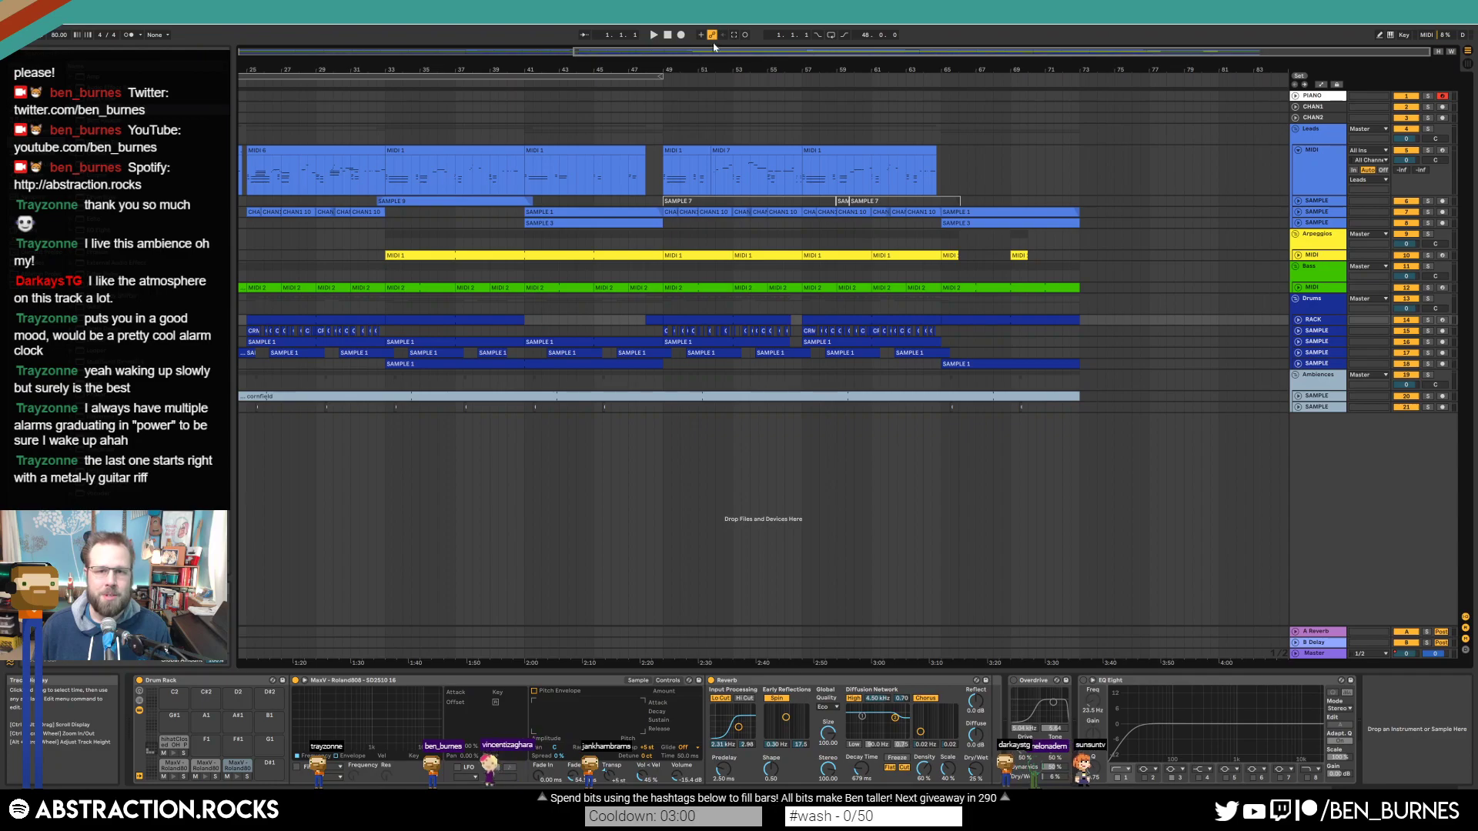
drag(380, 52, 374, 54)
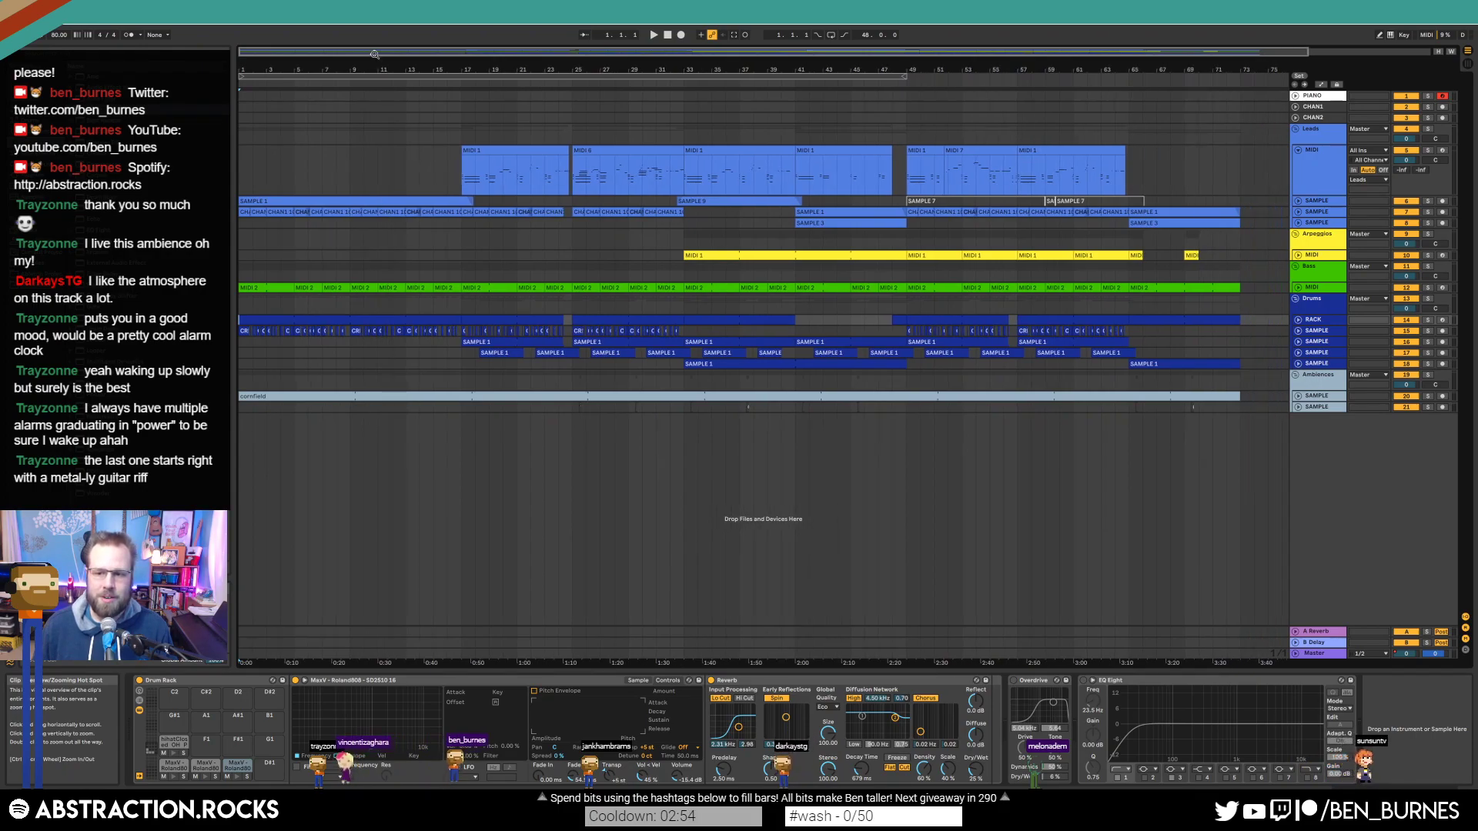